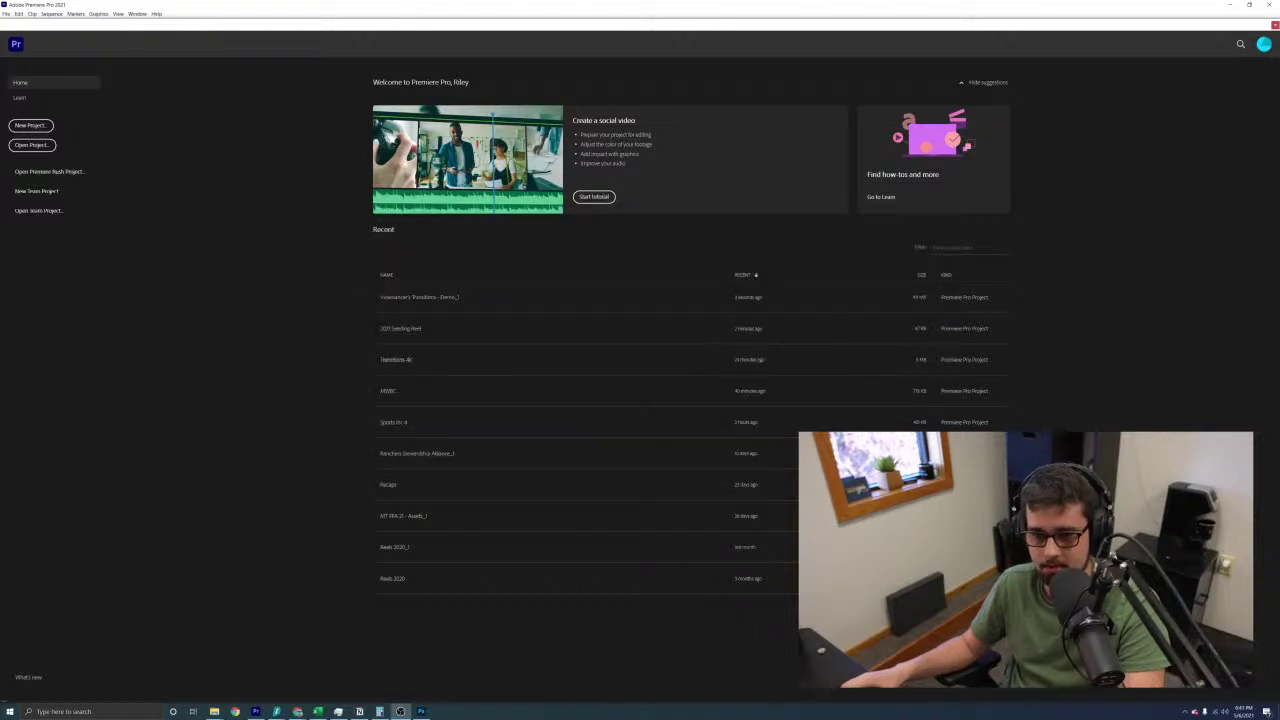
# Open the 2021 Seeding Reel project and browse to the 2021 Seeding folder for importing media
pyautogui.click(383, 330)
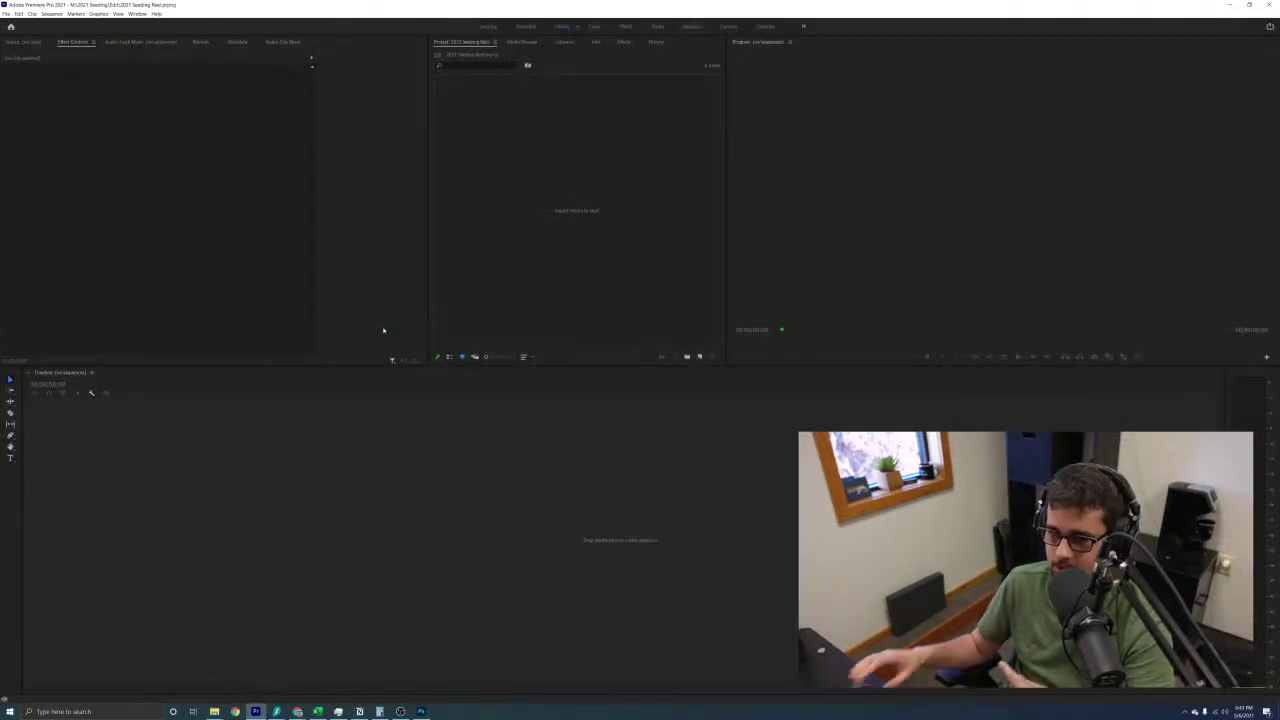
pyautogui.doubleClick(584, 221)
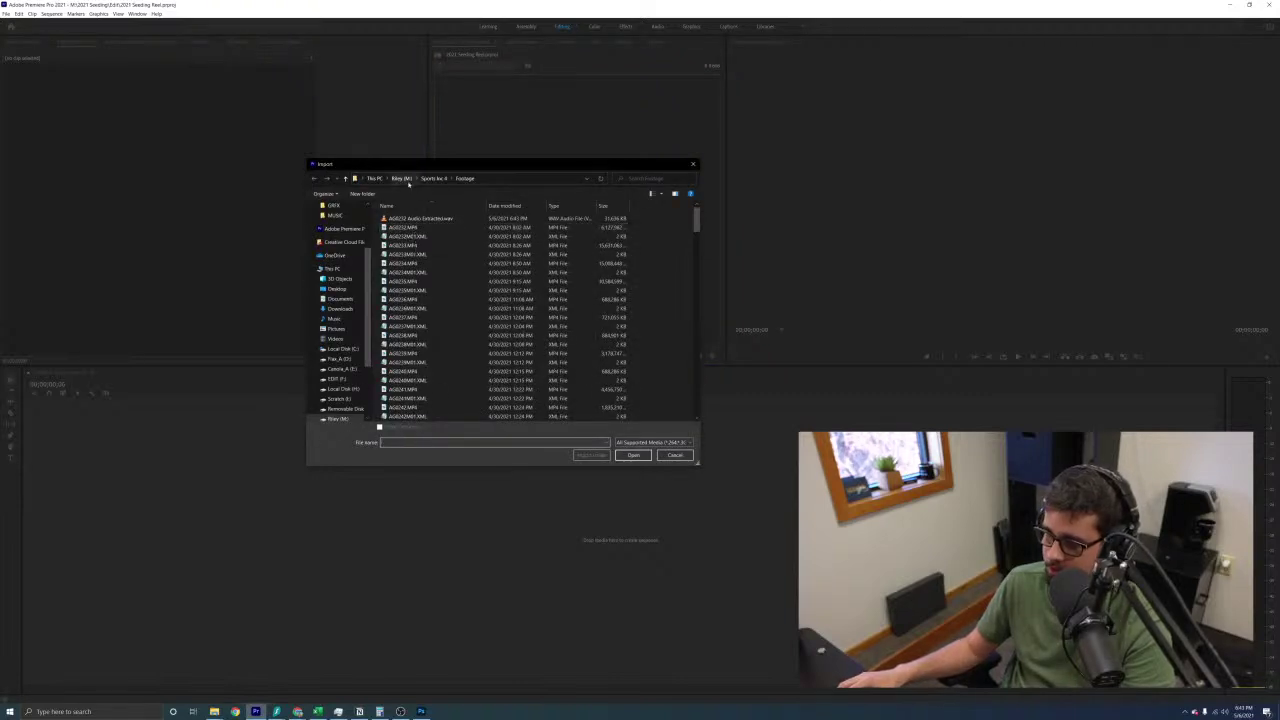
pyautogui.click(401, 178)
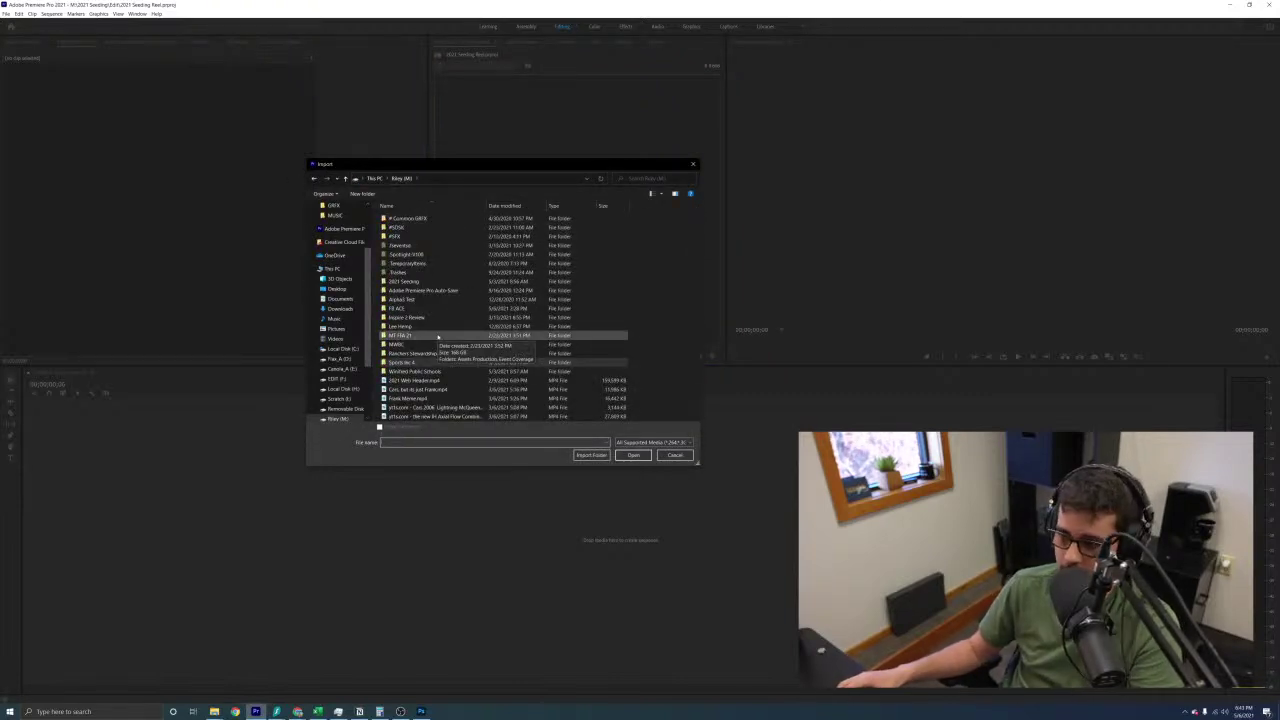
pyautogui.doubleClick(425, 281)
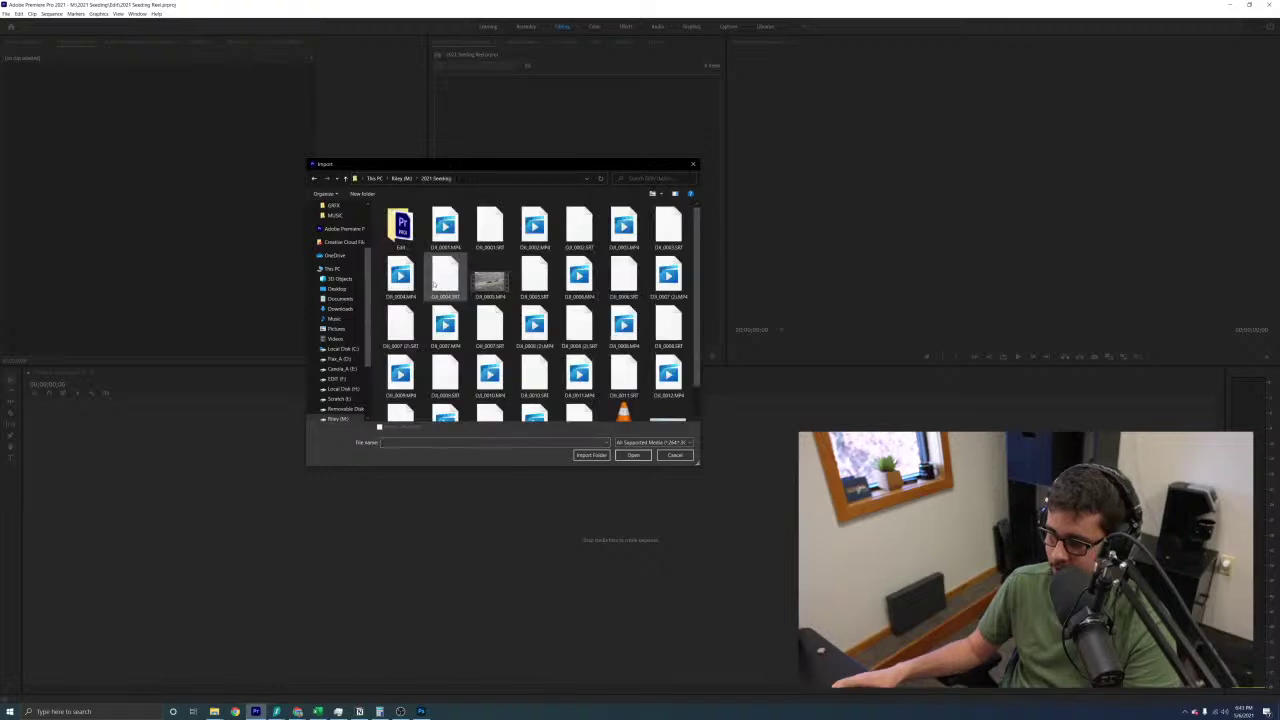
# Select every file in the folder from DJI_0001.MP4 through the ES_Elysium music track, leaving out Thumb.jpg
pyautogui.click(444, 228)
pyautogui.scroll(-1, 540, 310)
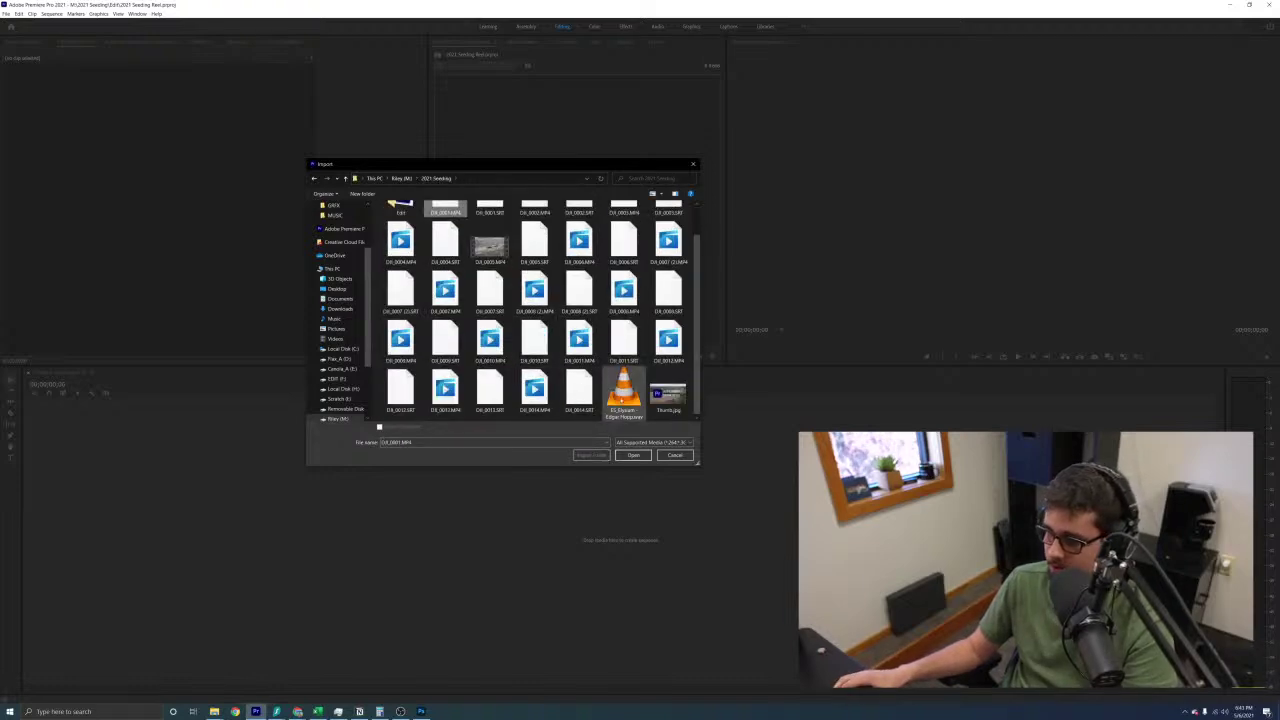
pyautogui.keyDown('shift'); pyautogui.click(623, 390); pyautogui.keyUp('shift')
pyautogui.scroll(1, 620, 388)
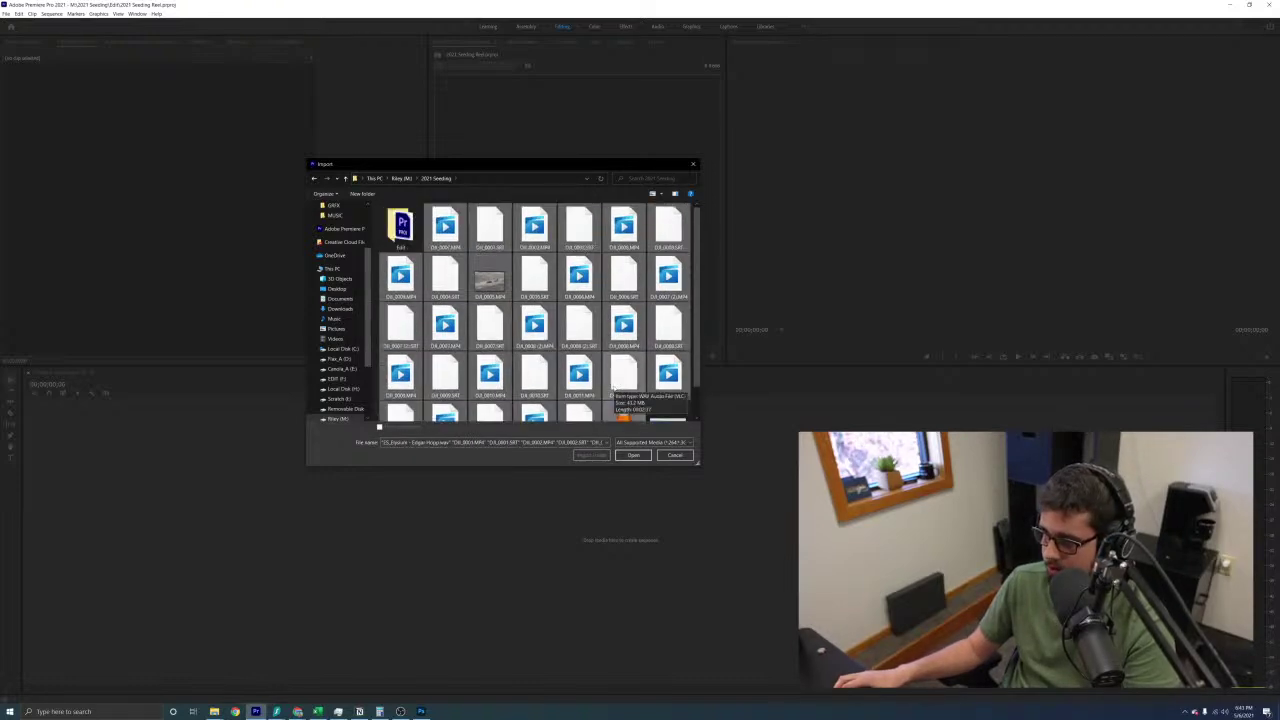
# Deselect the SRT files and import the selected DJI footage together with the ES_Elysium music track
pyautogui.scroll(-1, 620, 388)
pyautogui.keyDown('ctrl'); pyautogui.click(585, 392); pyautogui.keyUp('ctrl')
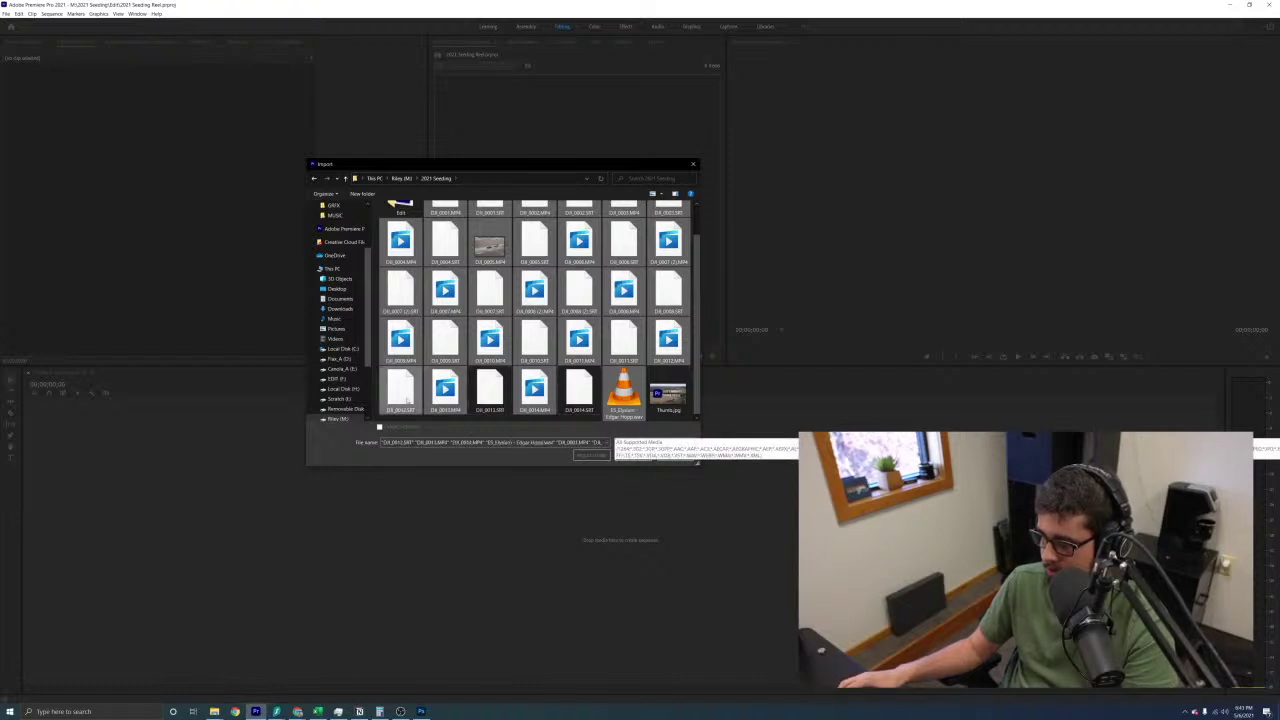
pyautogui.keyDown('ctrl'); pyautogui.click(443, 345); pyautogui.keyUp('ctrl')
pyautogui.keyDown('ctrl'); pyautogui.click(623, 340); pyautogui.keyUp('ctrl')
pyautogui.keyDown('ctrl'); pyautogui.click(579, 290); pyautogui.keyUp('ctrl')
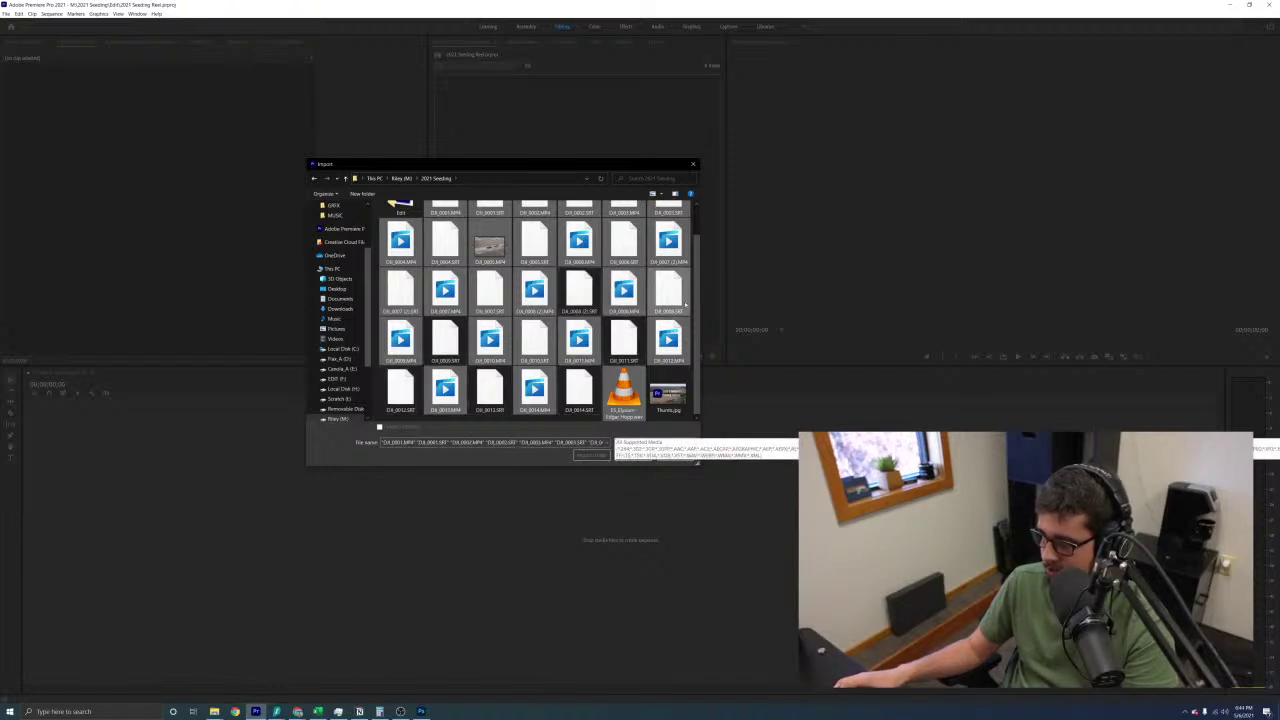
pyautogui.keyDown('ctrl'); pyautogui.click(668, 290); pyautogui.keyUp('ctrl')
pyautogui.keyDown('ctrl'); pyautogui.click(487, 300); pyautogui.keyUp('ctrl')
pyautogui.keyDown('ctrl'); pyautogui.click(401, 290); pyautogui.keyUp('ctrl')
pyautogui.keyDown('ctrl'); pyautogui.click(445, 245); pyautogui.keyUp('ctrl')
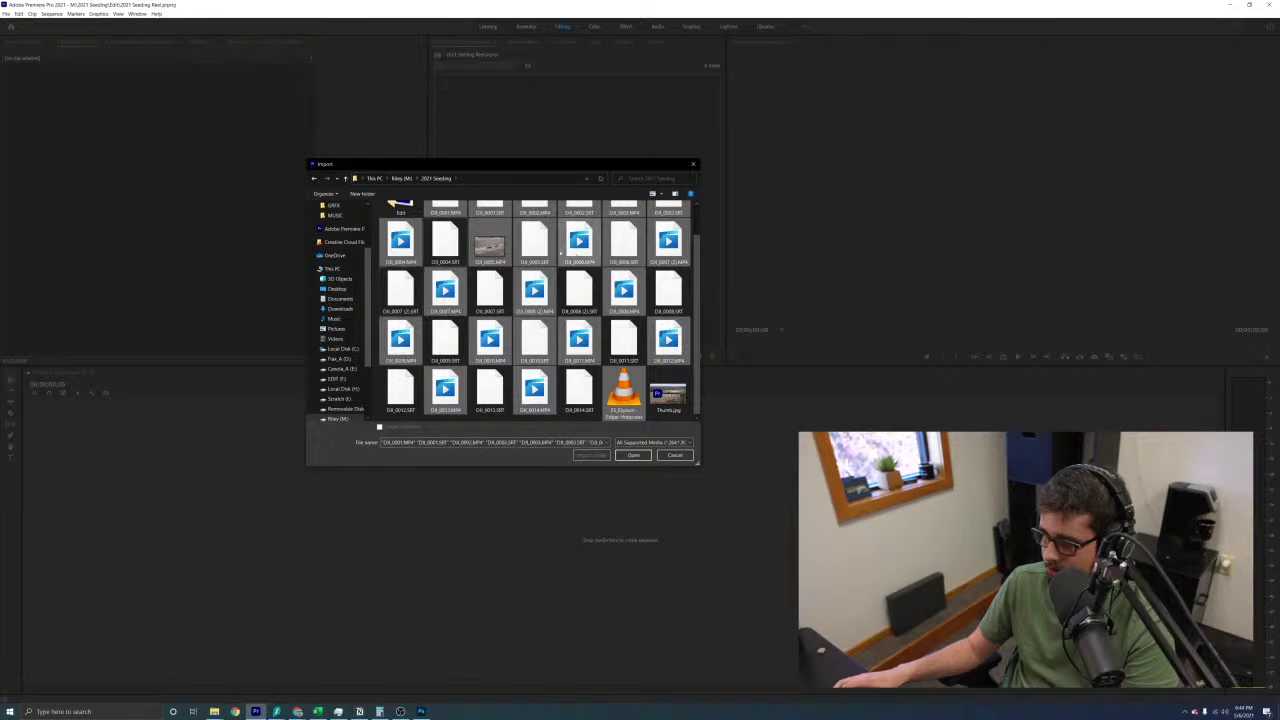
pyautogui.keyDown('ctrl'); pyautogui.click(534, 245); pyautogui.keyUp('ctrl')
pyautogui.scroll(1, 589, 293)
pyautogui.keyDown('ctrl'); pyautogui.click(498, 238); pyautogui.keyUp('ctrl')
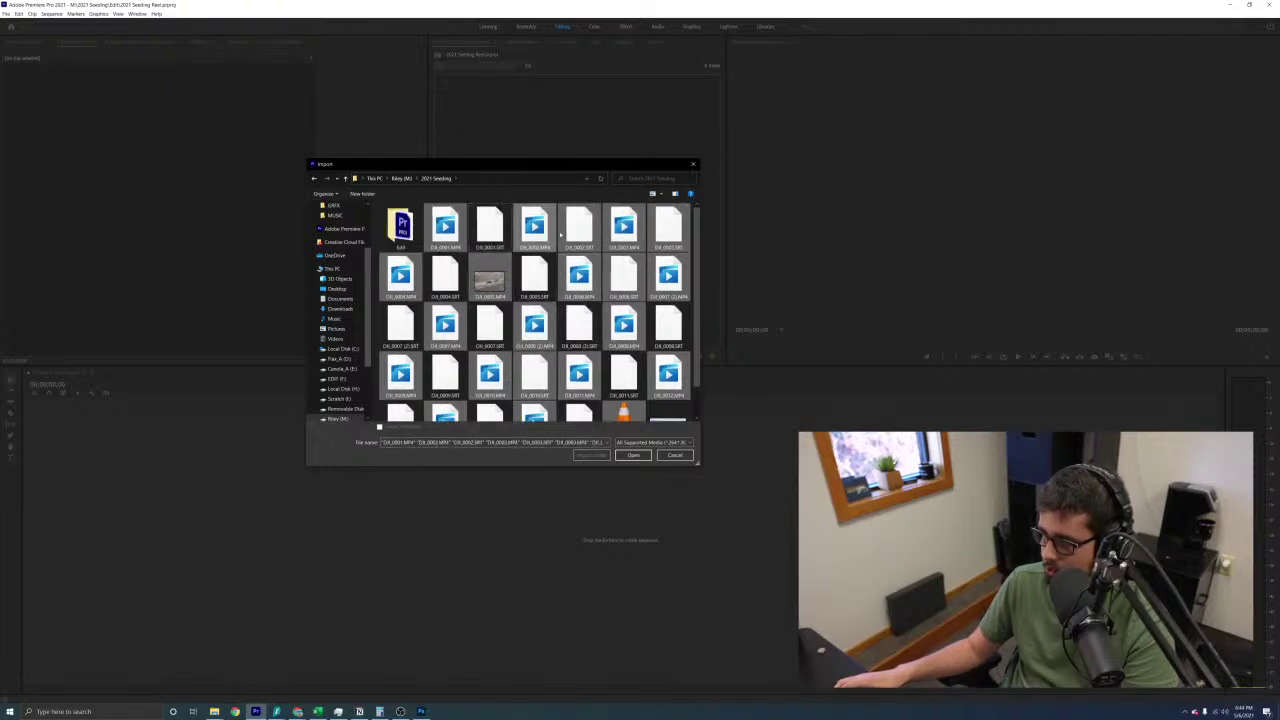
pyautogui.keyDown('ctrl'); pyautogui.click(578, 236); pyautogui.keyUp('ctrl')
pyautogui.keyDown('ctrl'); pyautogui.click(607, 275); pyautogui.keyUp('ctrl')
pyautogui.keyDown('ctrl'); pyautogui.click(666, 229); pyautogui.keyUp('ctrl')
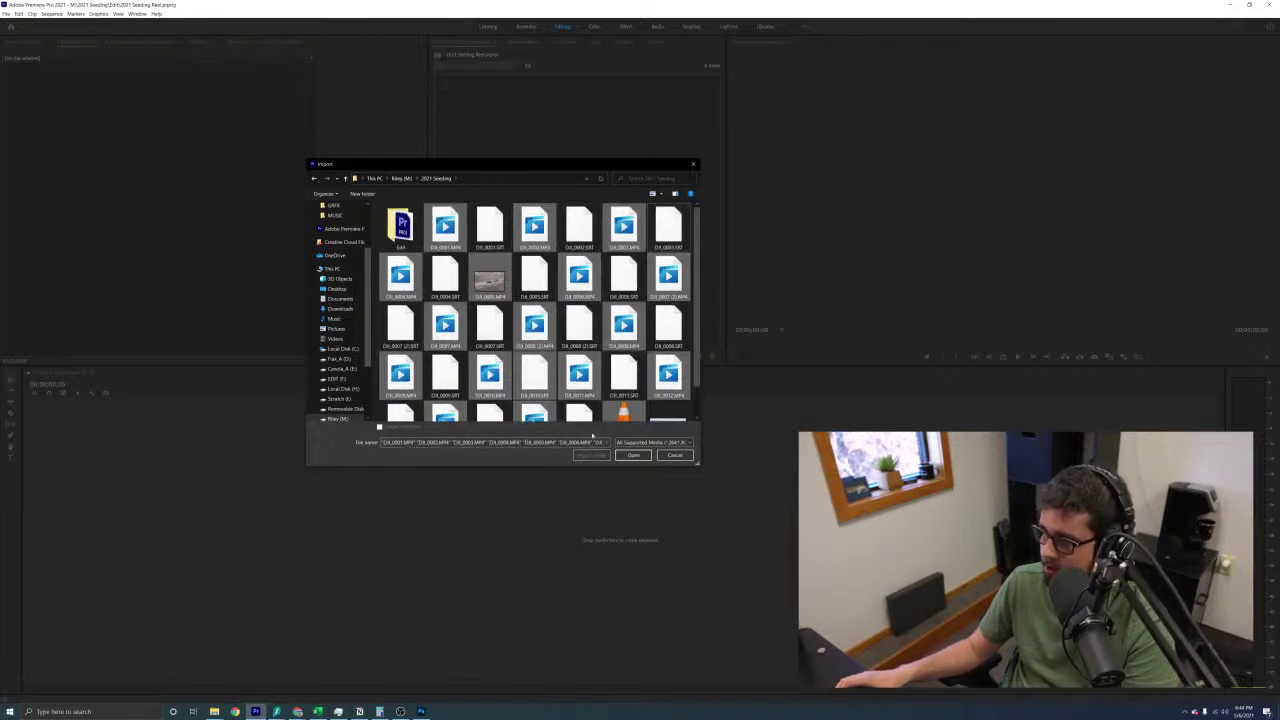
pyautogui.scroll(-1, 534, 330)
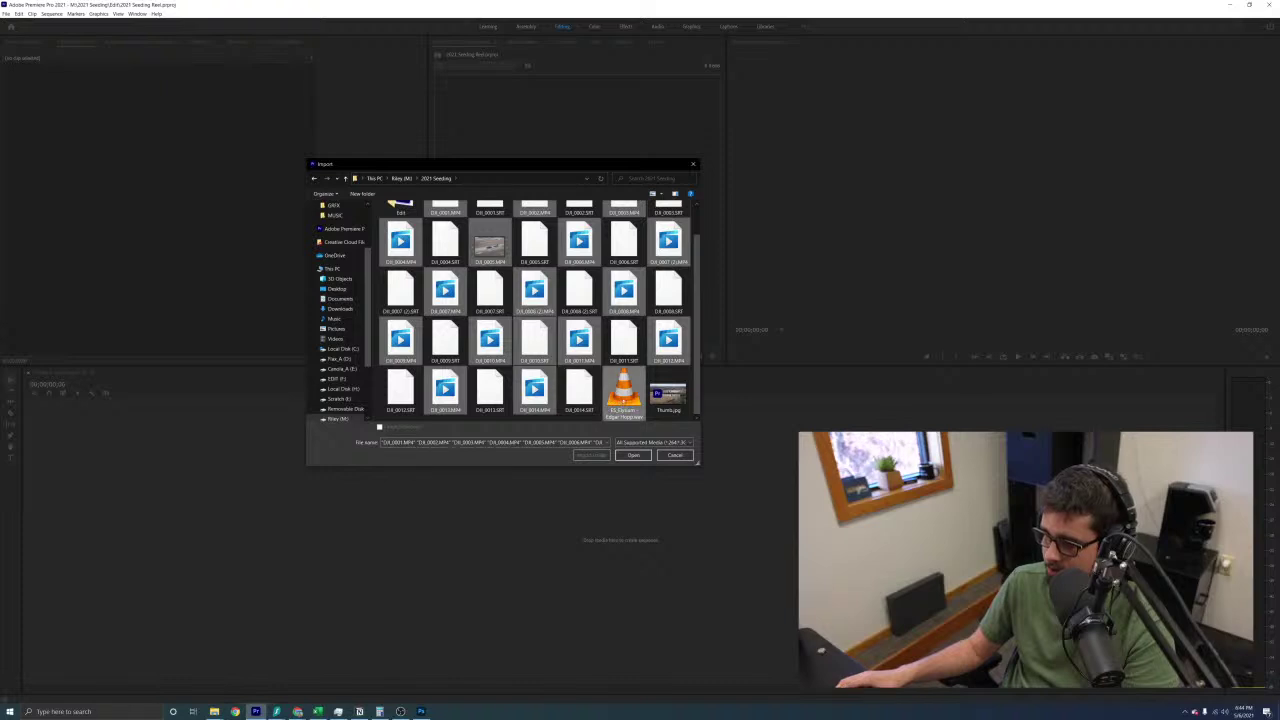
pyautogui.click(633, 456)
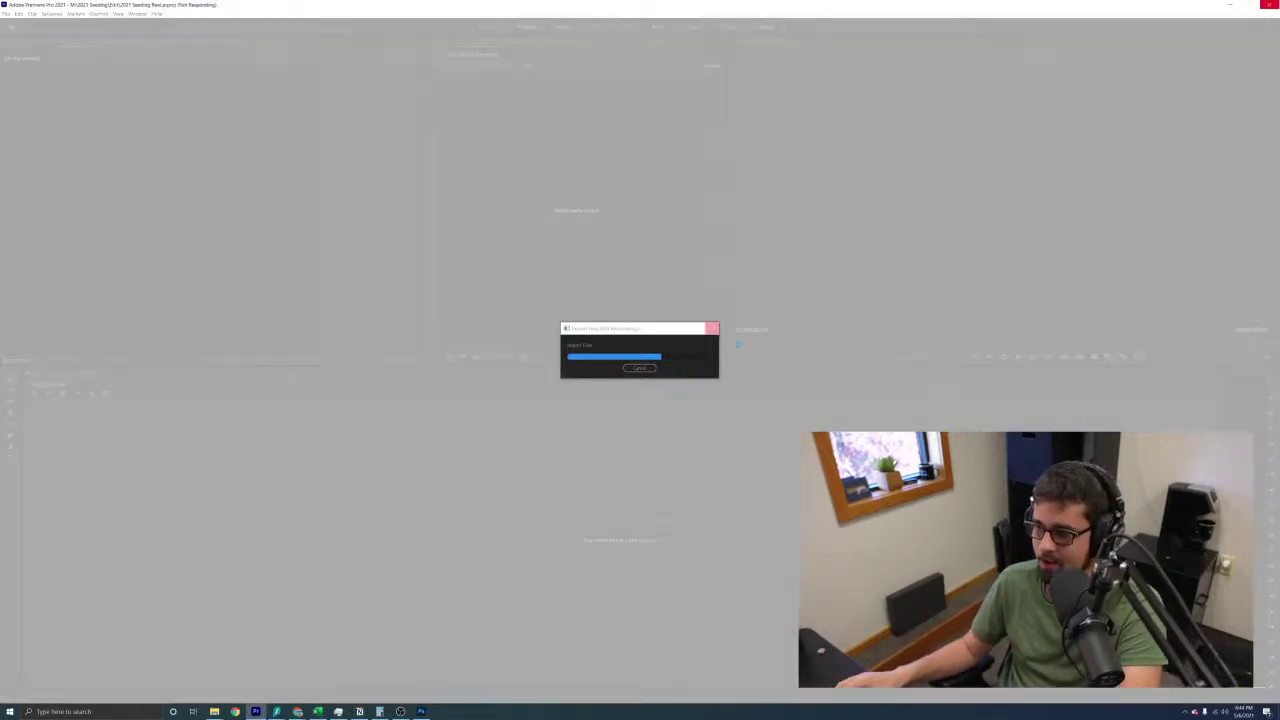
# Delete the aerial building clip and the street clip from the project
pyautogui.rightClick(552, 711)
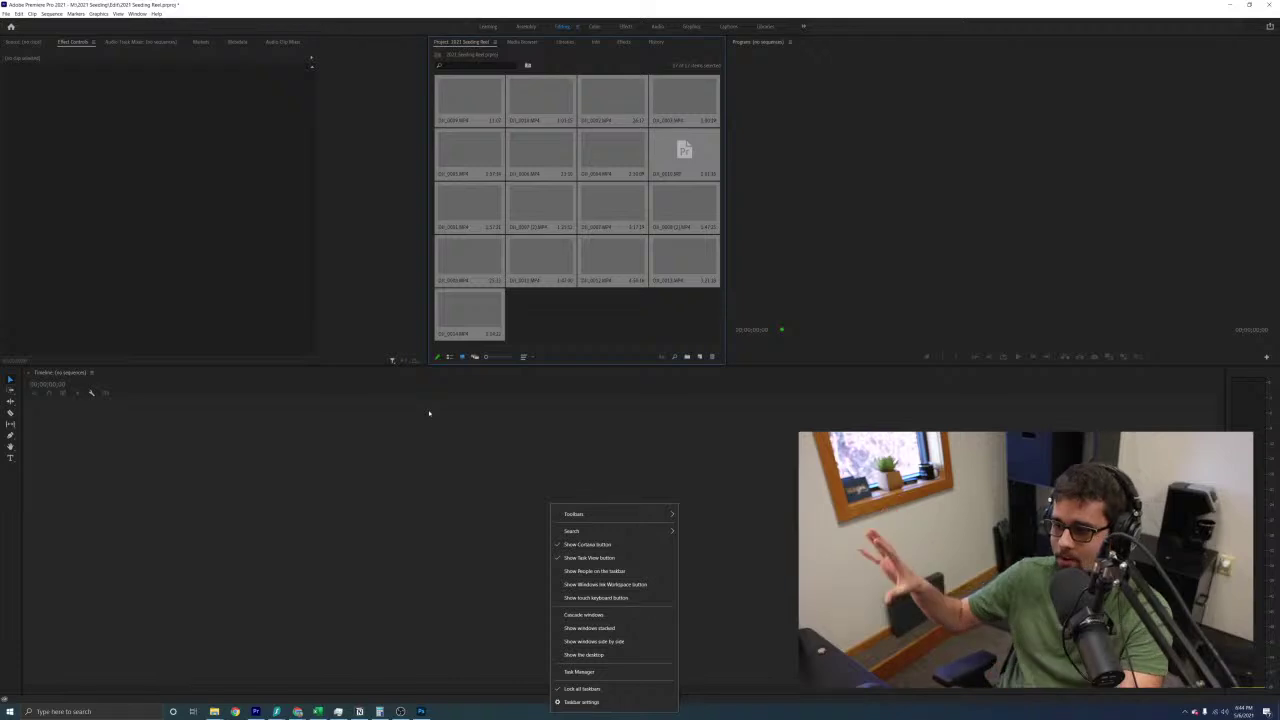
pyautogui.click(577, 313)
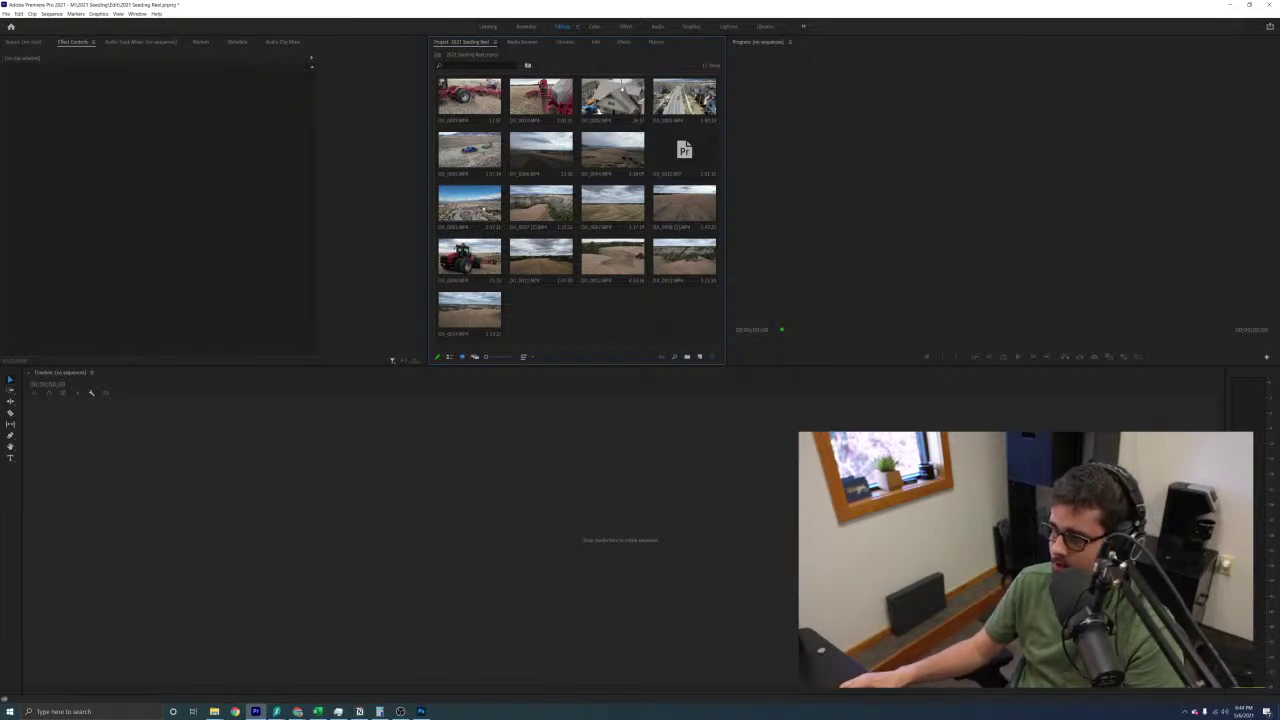
pyautogui.click(613, 100)
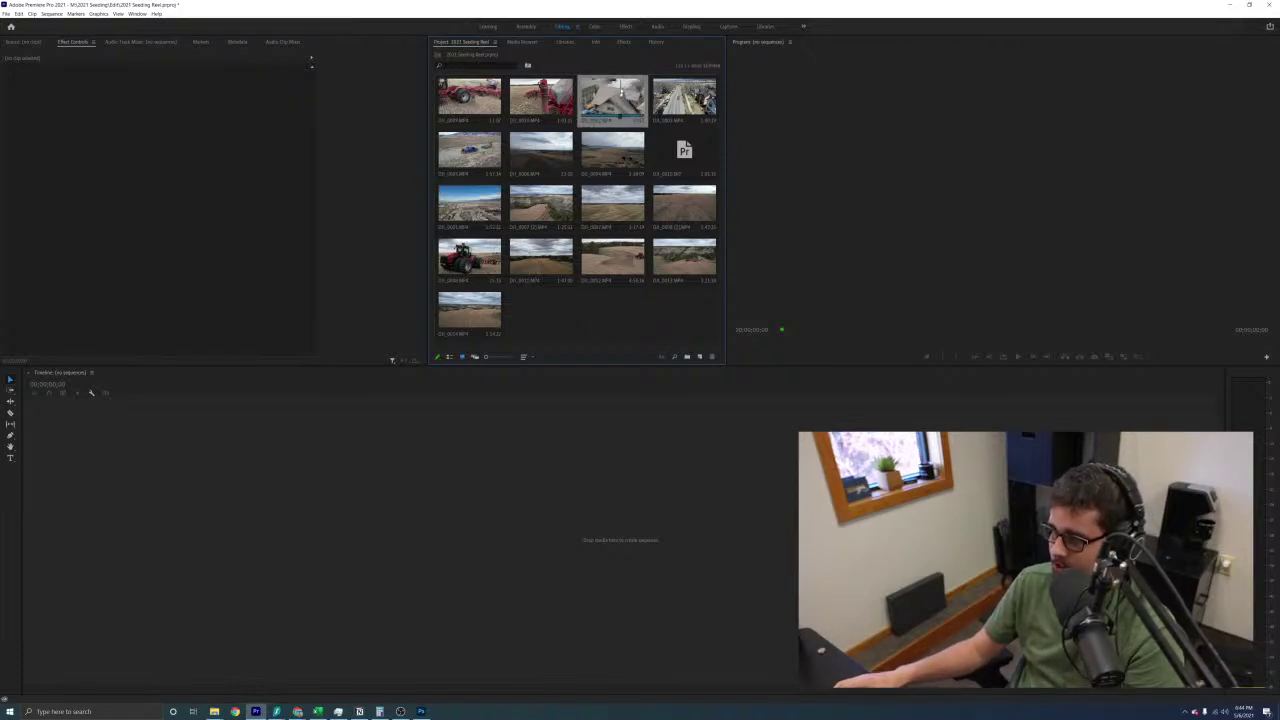
pyautogui.press('Delete')
pyautogui.click(613, 100)
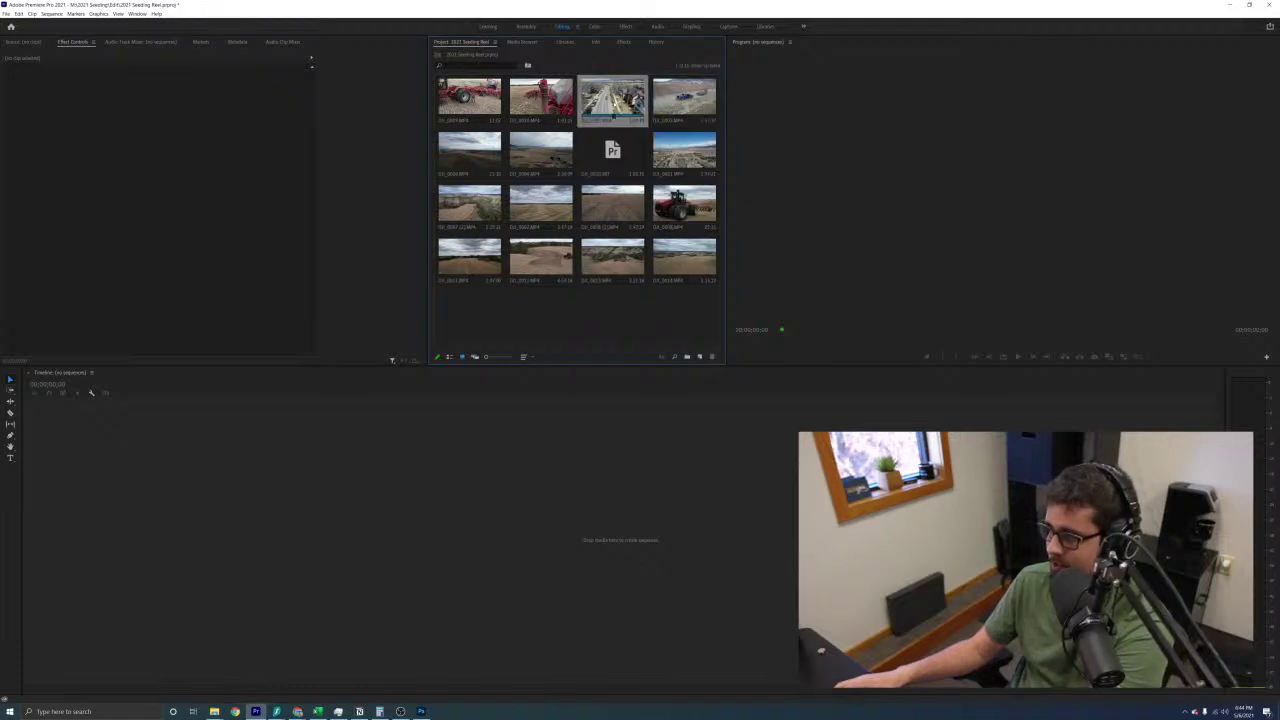
pyautogui.press('Delete')
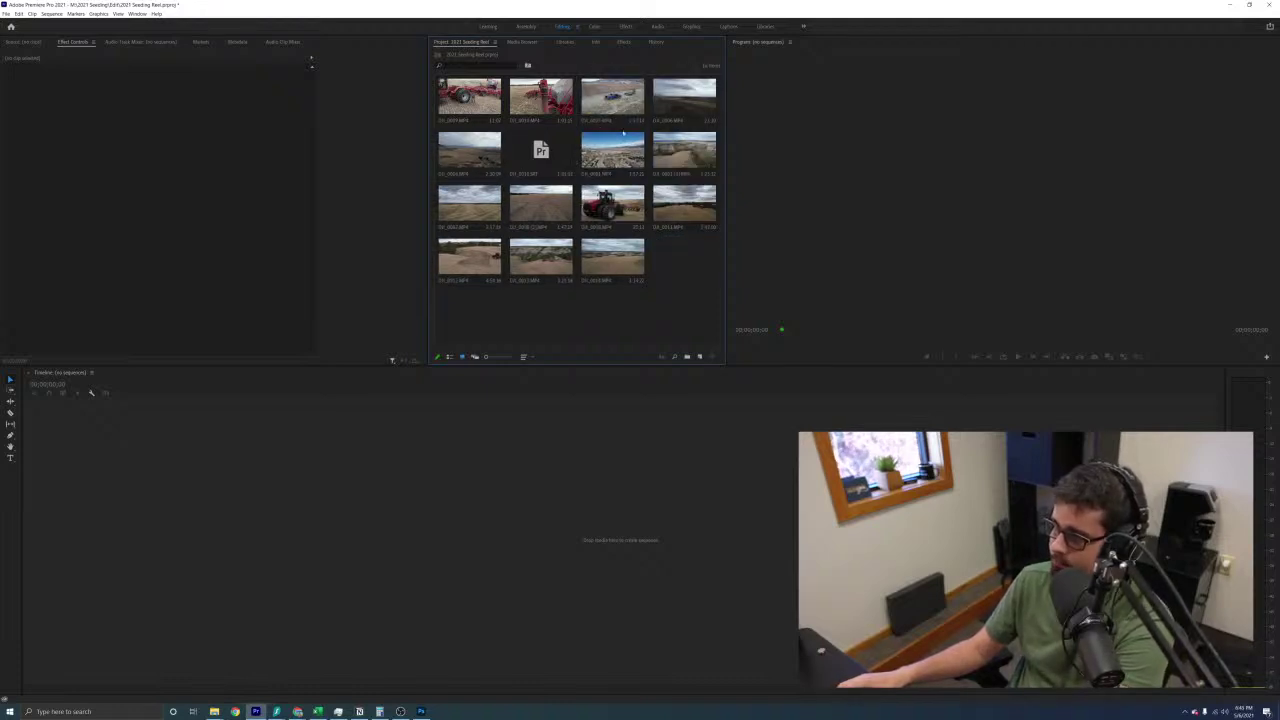
# Remove the stray SRT item from the project's media
pyautogui.click(540, 151)
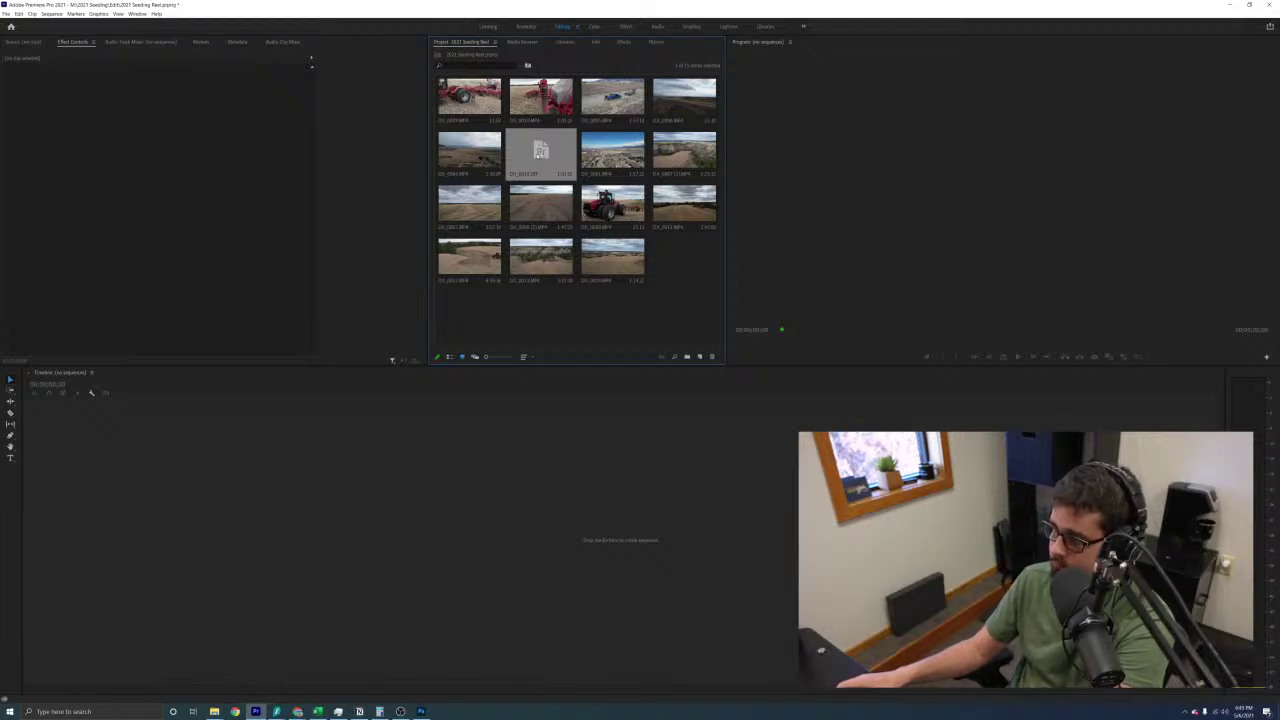
pyautogui.doubleClick(537, 202)
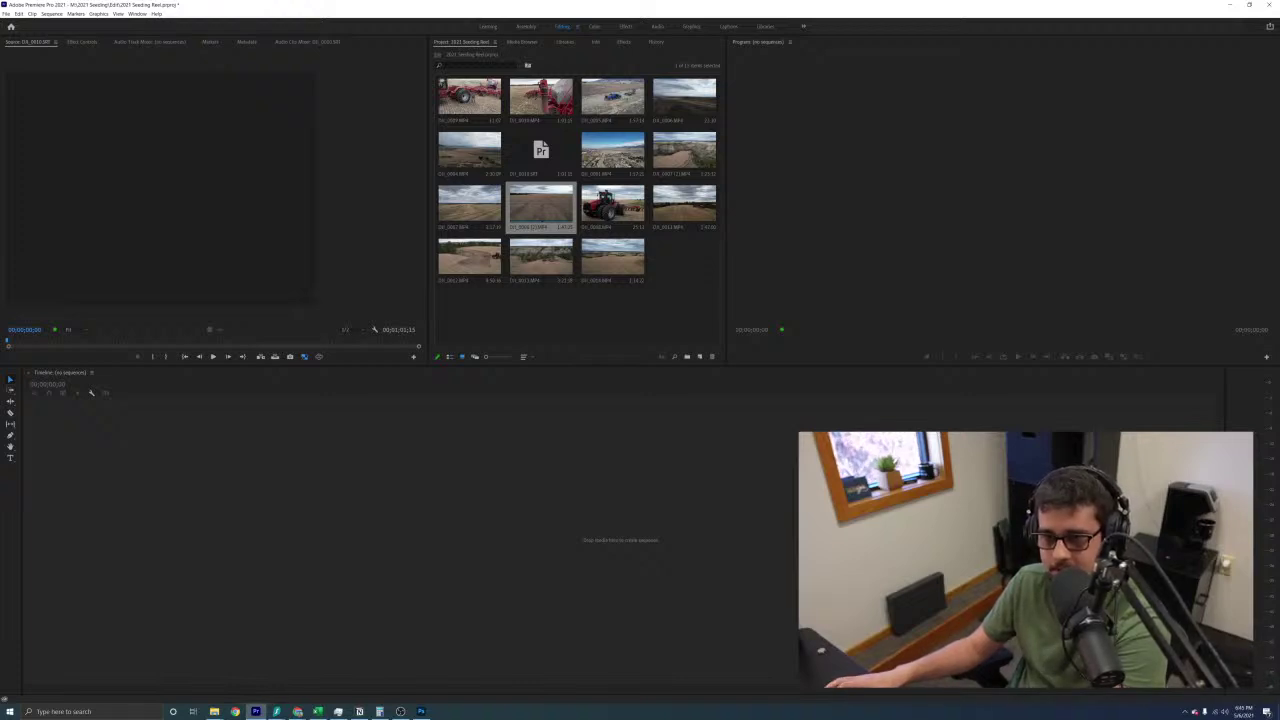
pyautogui.click(556, 157)
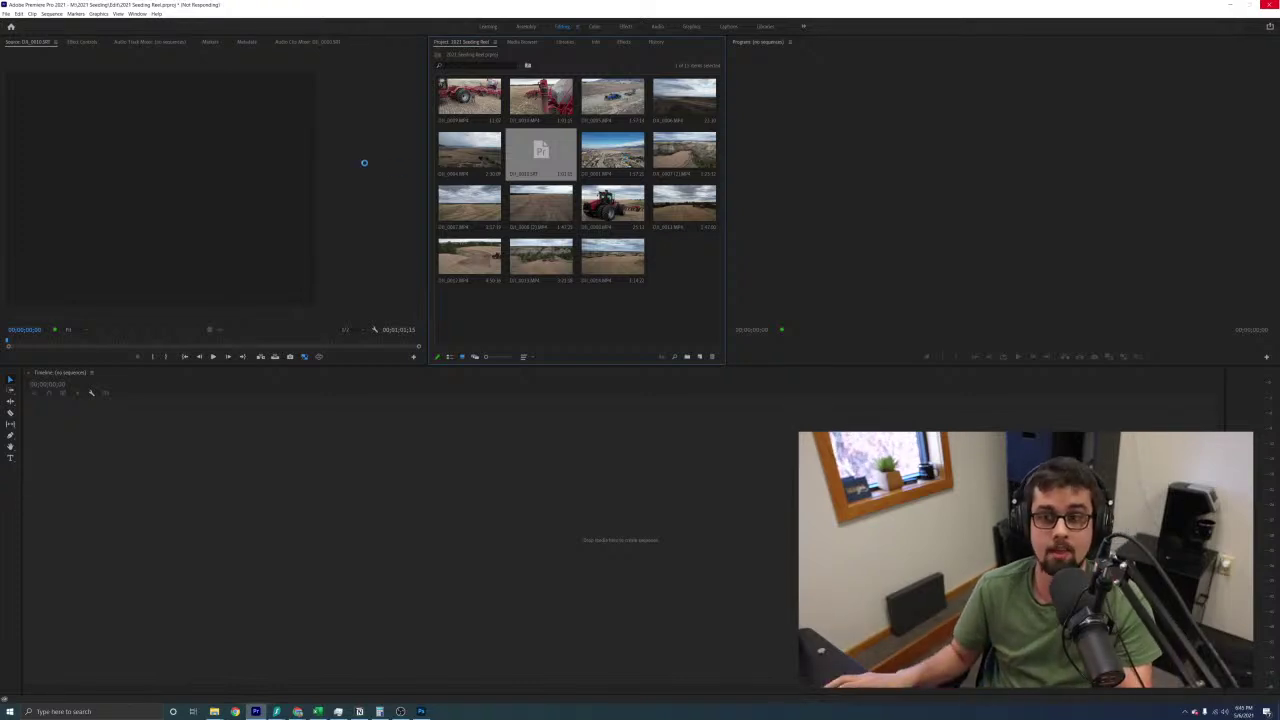
pyautogui.hotkey('alt', 'Tab')
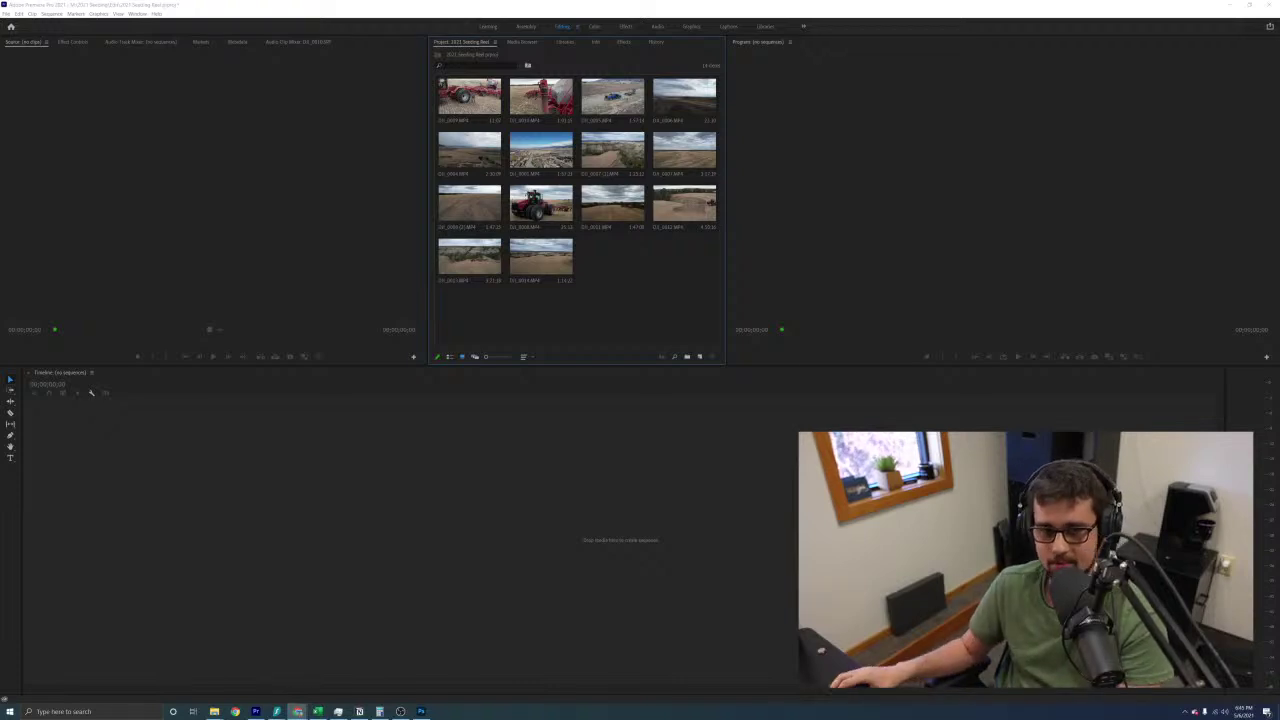
pyautogui.hotkey('alt', 'Tab')
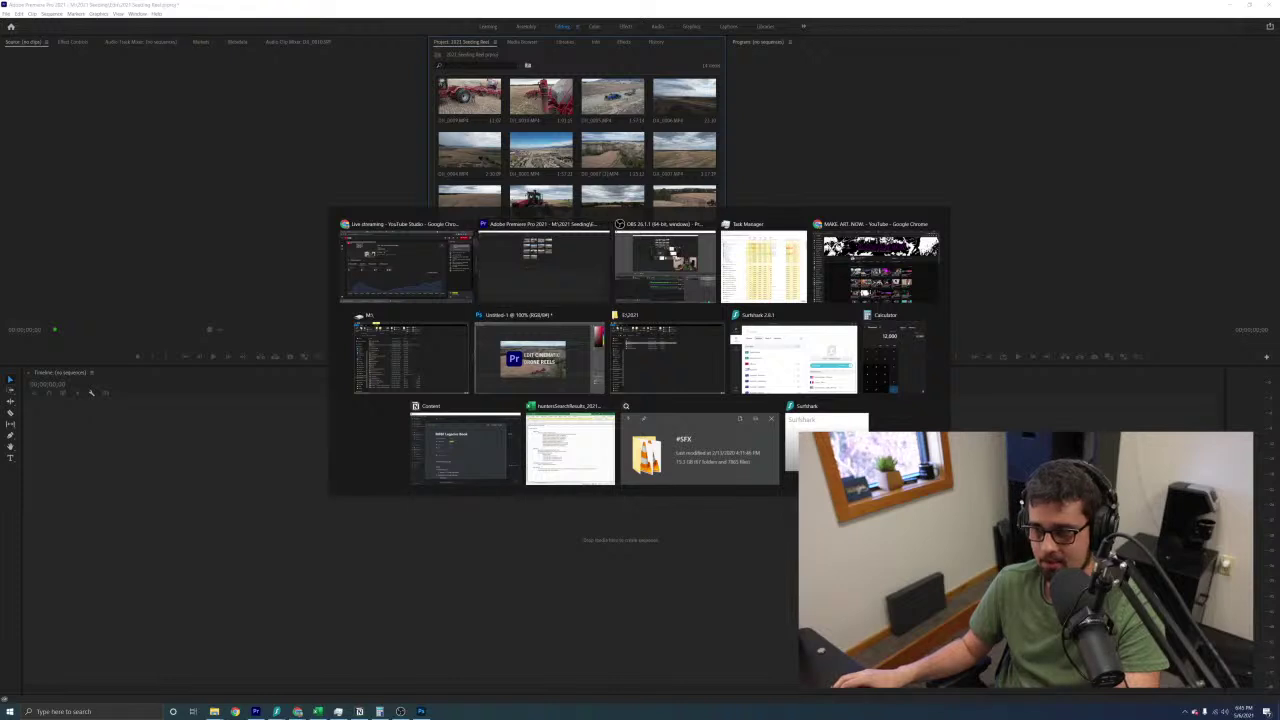
pyautogui.hotkey('alt', 'Tab')
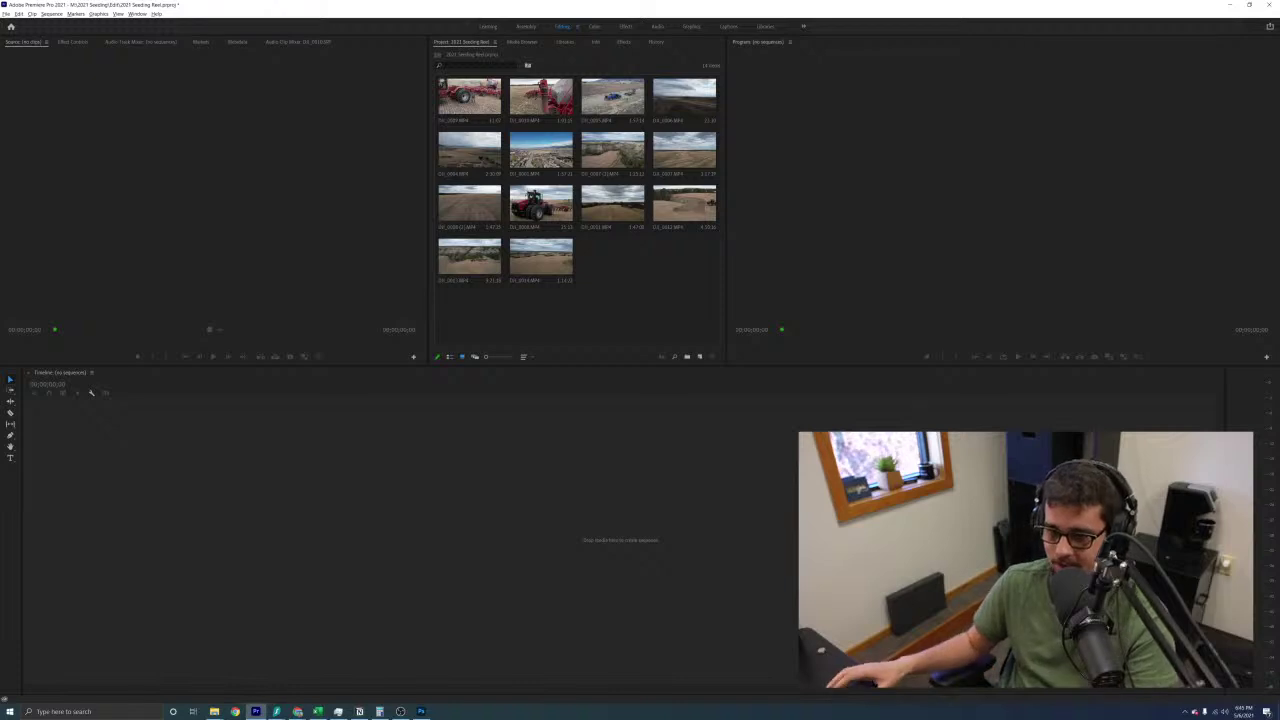
pyautogui.click(606, 298)
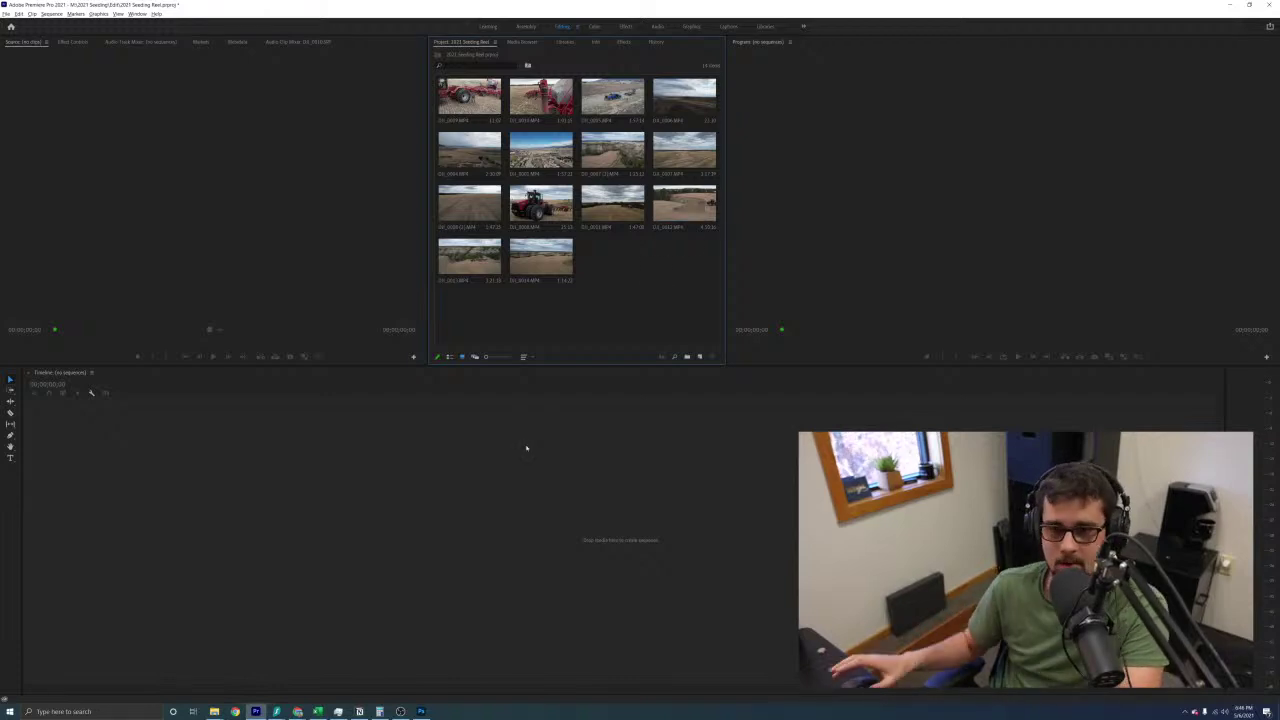
pyautogui.hotkey('alt', 'Tab')
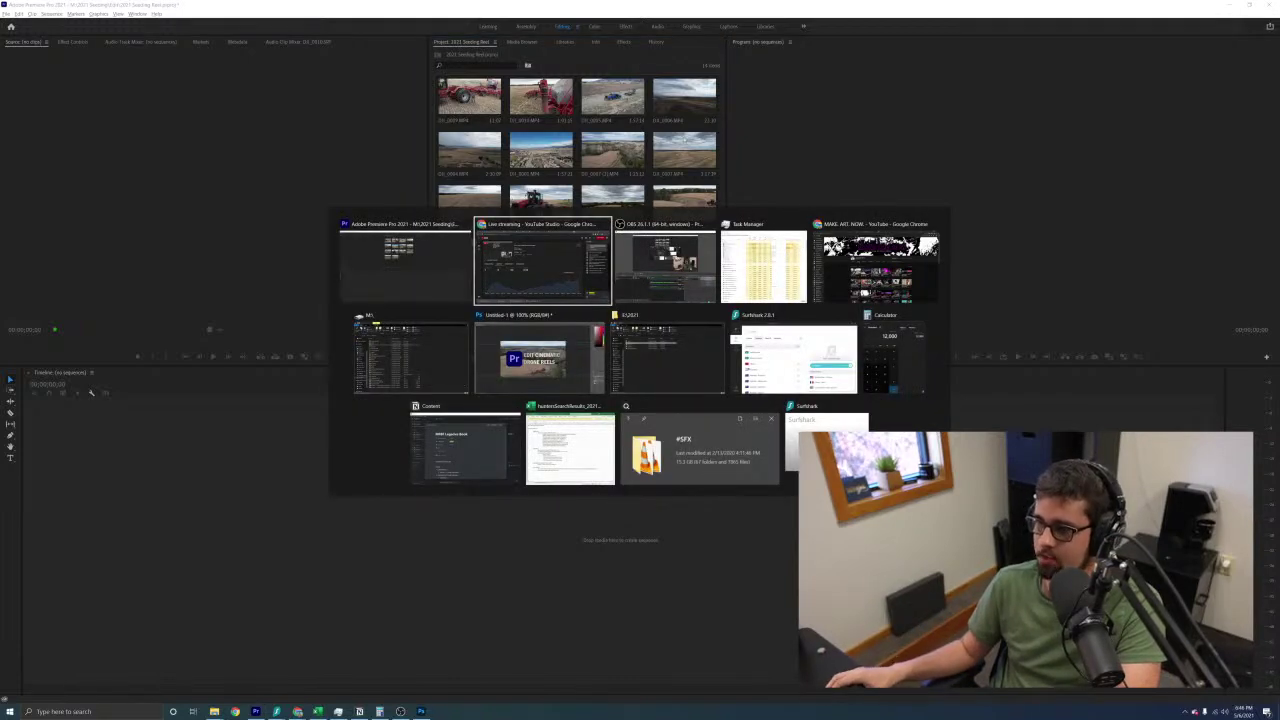
pyautogui.press('Escape')
# Import the ES_Elysium music track from the 2021 Seeding folder into the project
pyautogui.doubleClick(623, 314)
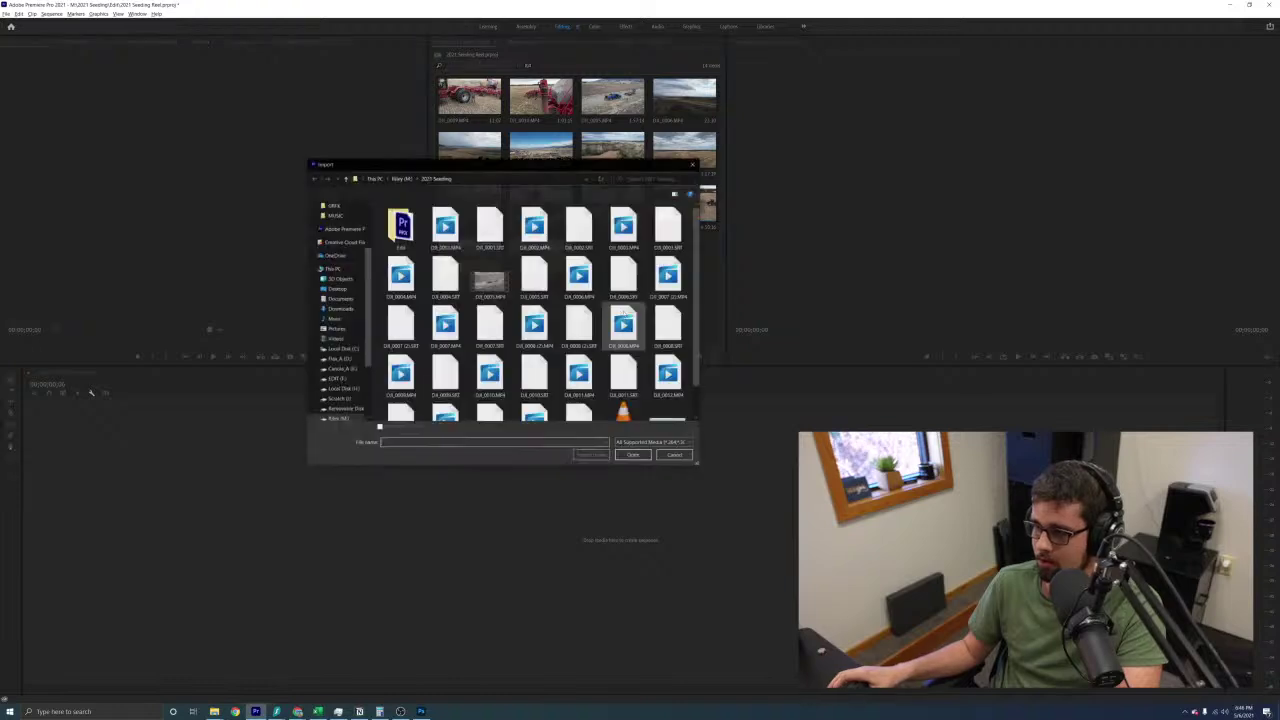
pyautogui.scroll(-1, 541, 311)
pyautogui.doubleClick(623, 390)
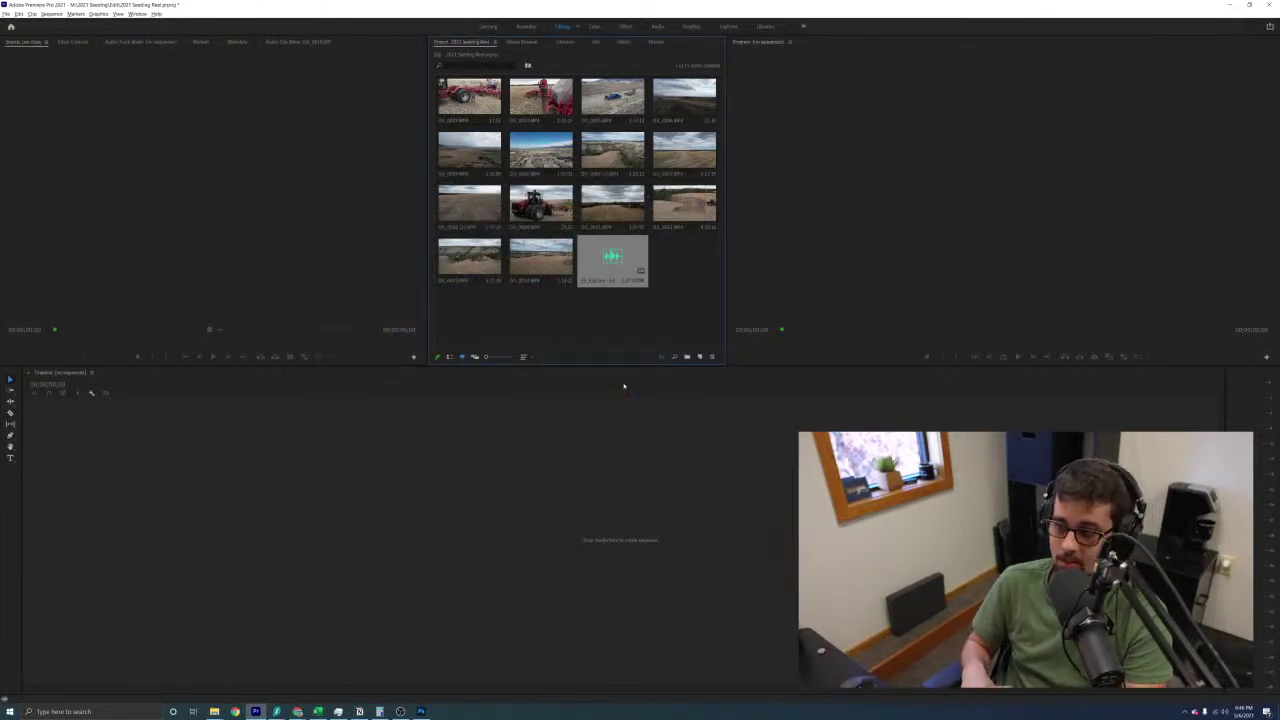
pyautogui.click(631, 312)
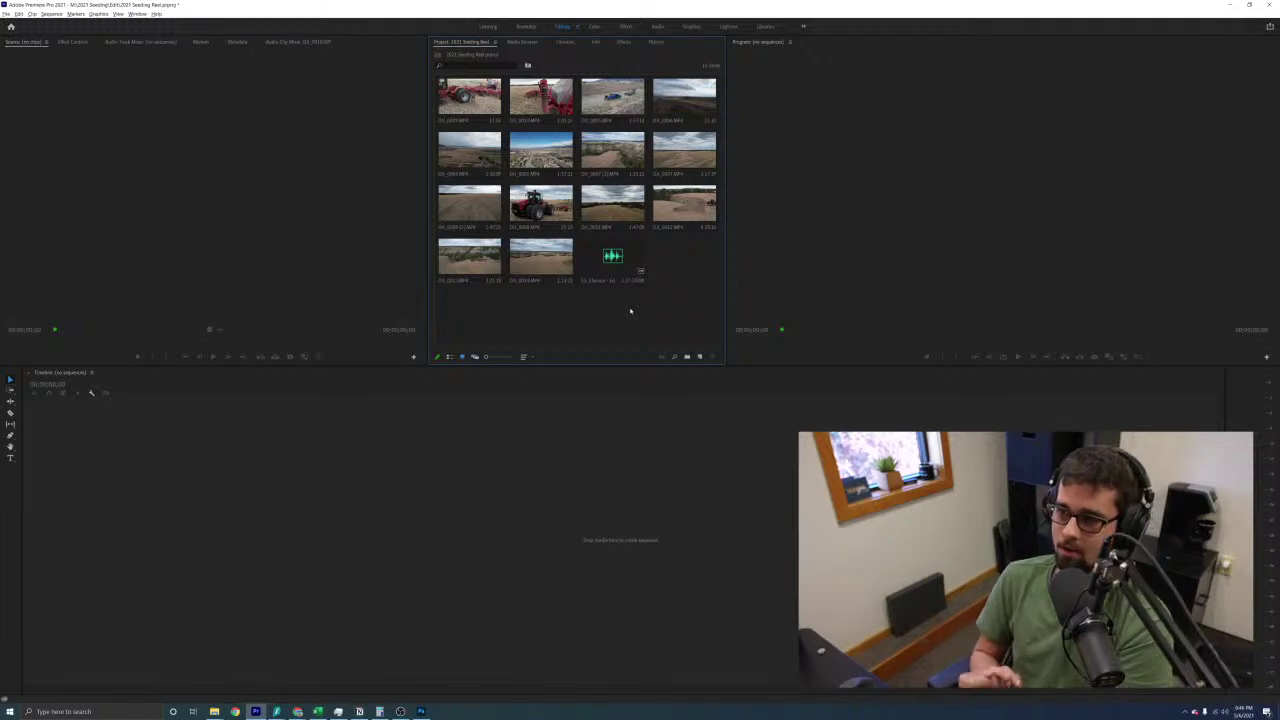
# Create a bin named Footage and move all the DJI video clips into it
pyautogui.click(687, 357)
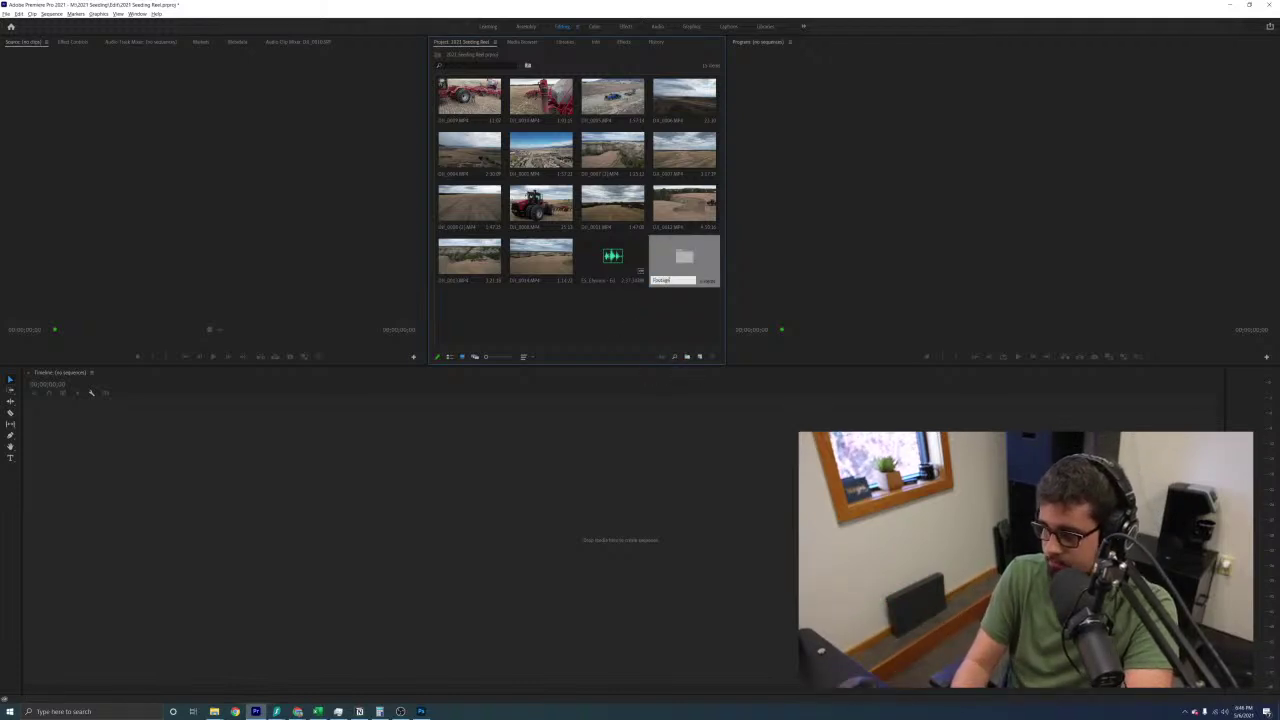
pyautogui.press('Return')
pyautogui.click(549, 263)
pyautogui.keyDown('shift'); pyautogui.click(468, 98); pyautogui.keyUp('shift')
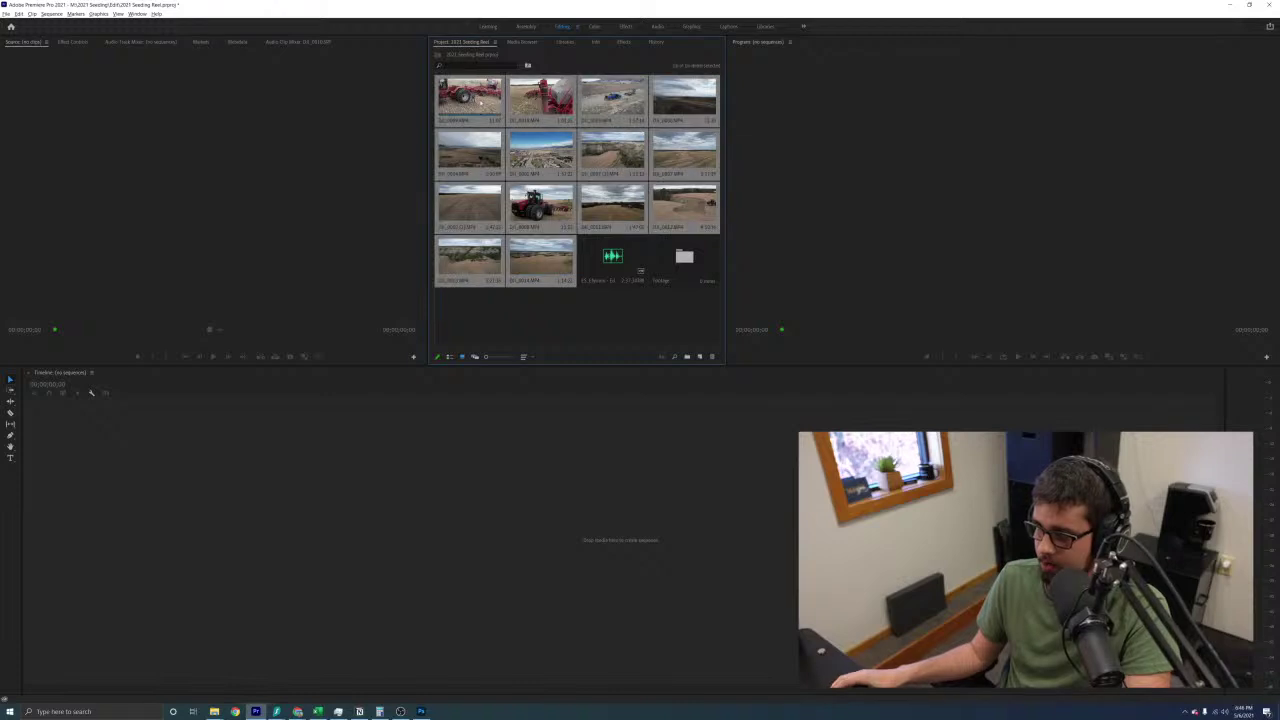
pyautogui.moveTo(468, 98); pyautogui.dragTo(680, 264)
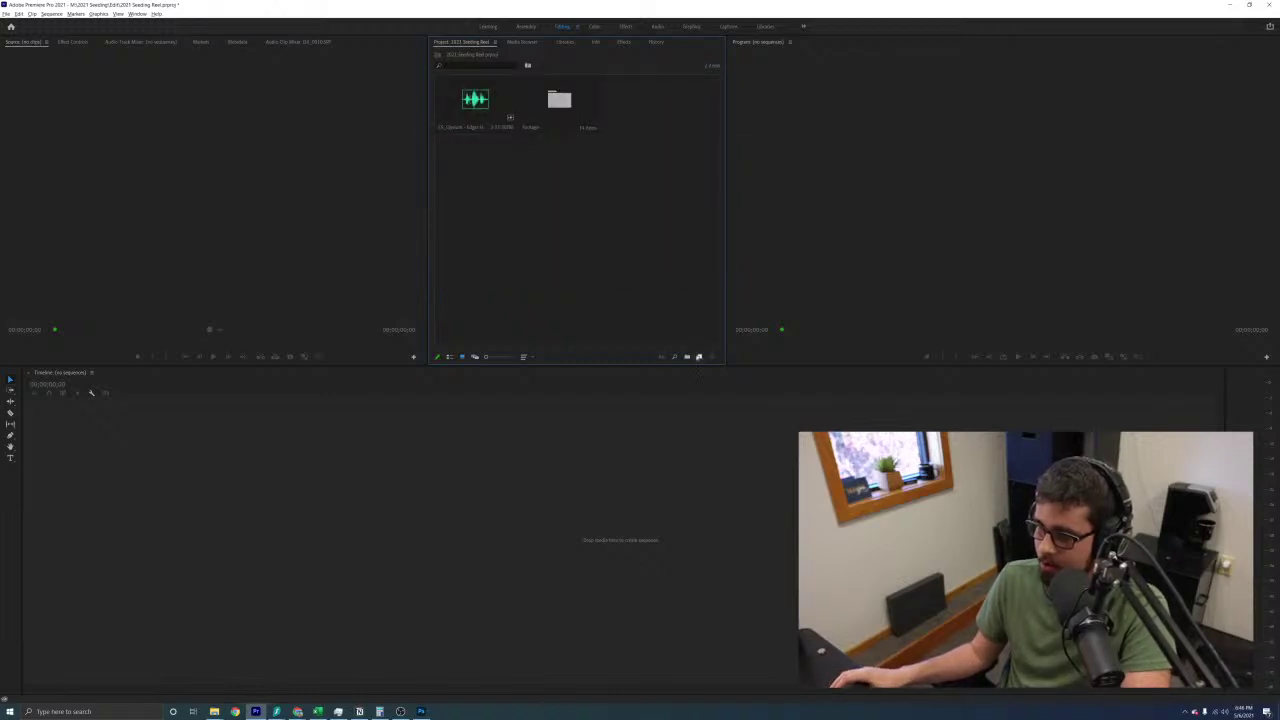
pyautogui.click(687, 357)
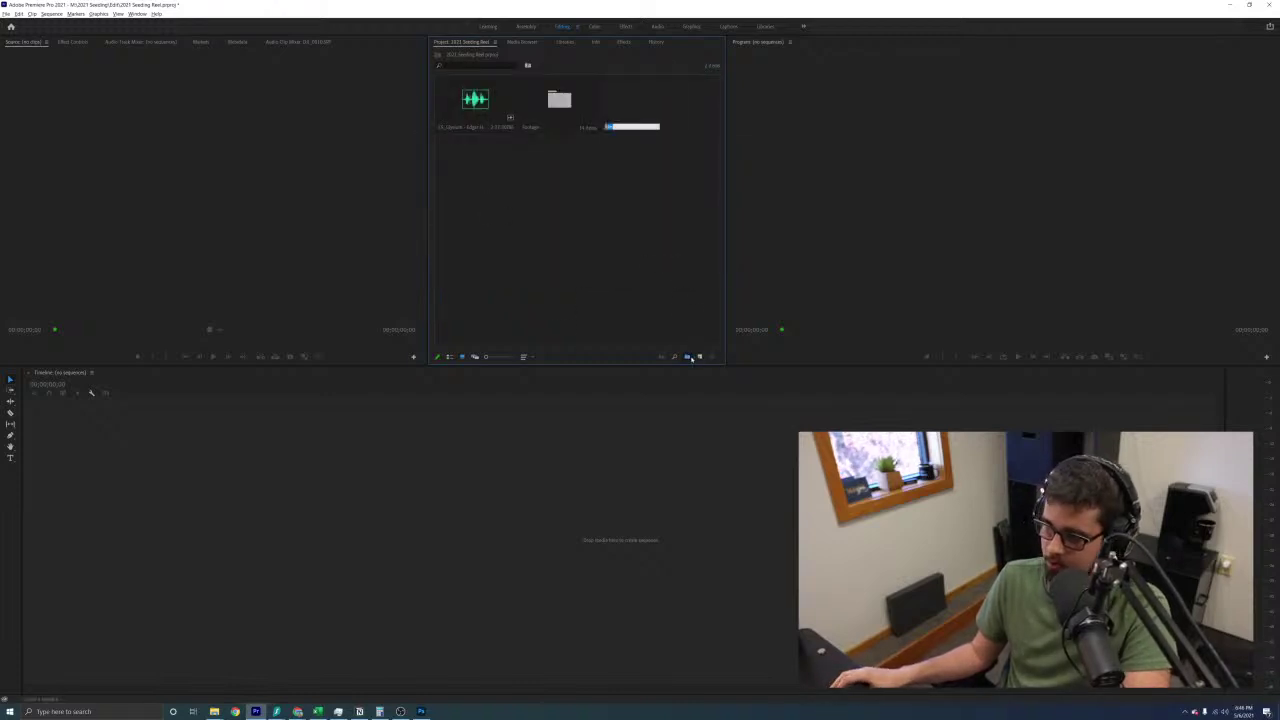
pyautogui.click(656, 263)
pyautogui.click(645, 105)
pyautogui.press('Delete')
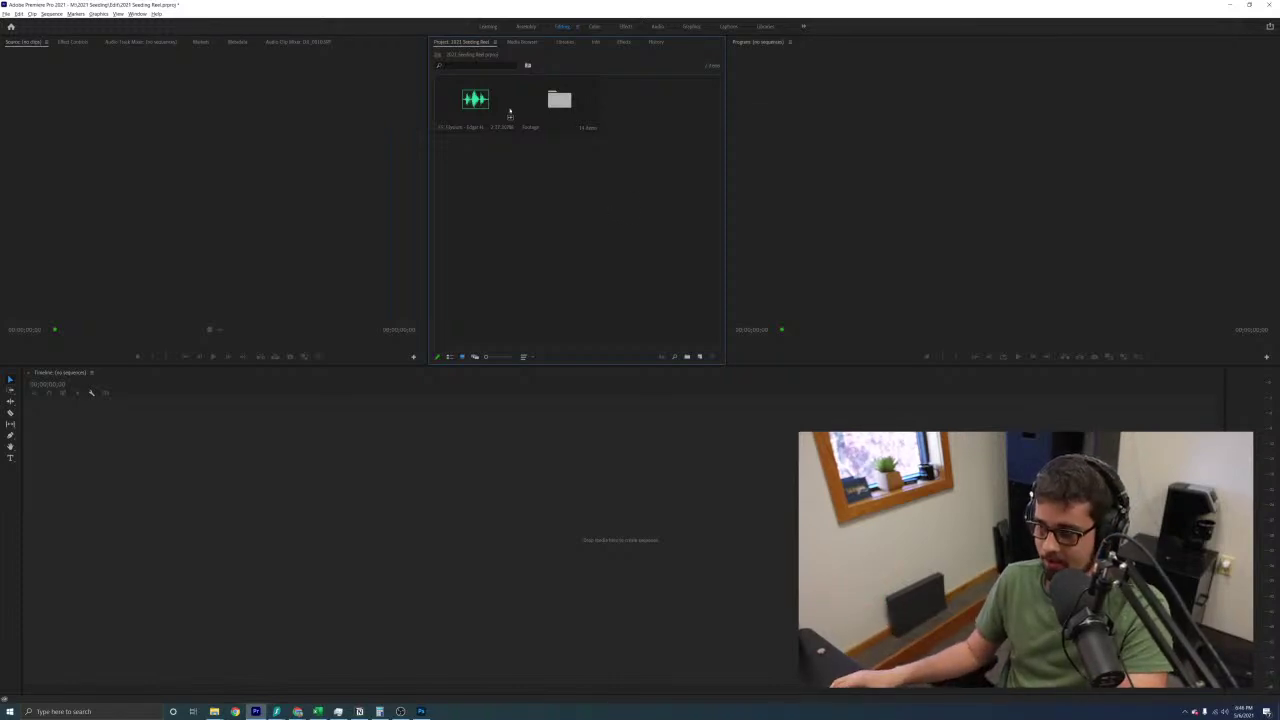
# Create a new sequence from the ES_Elysium music track and enlarge its audio track to show the waveform
pyautogui.click(484, 108)
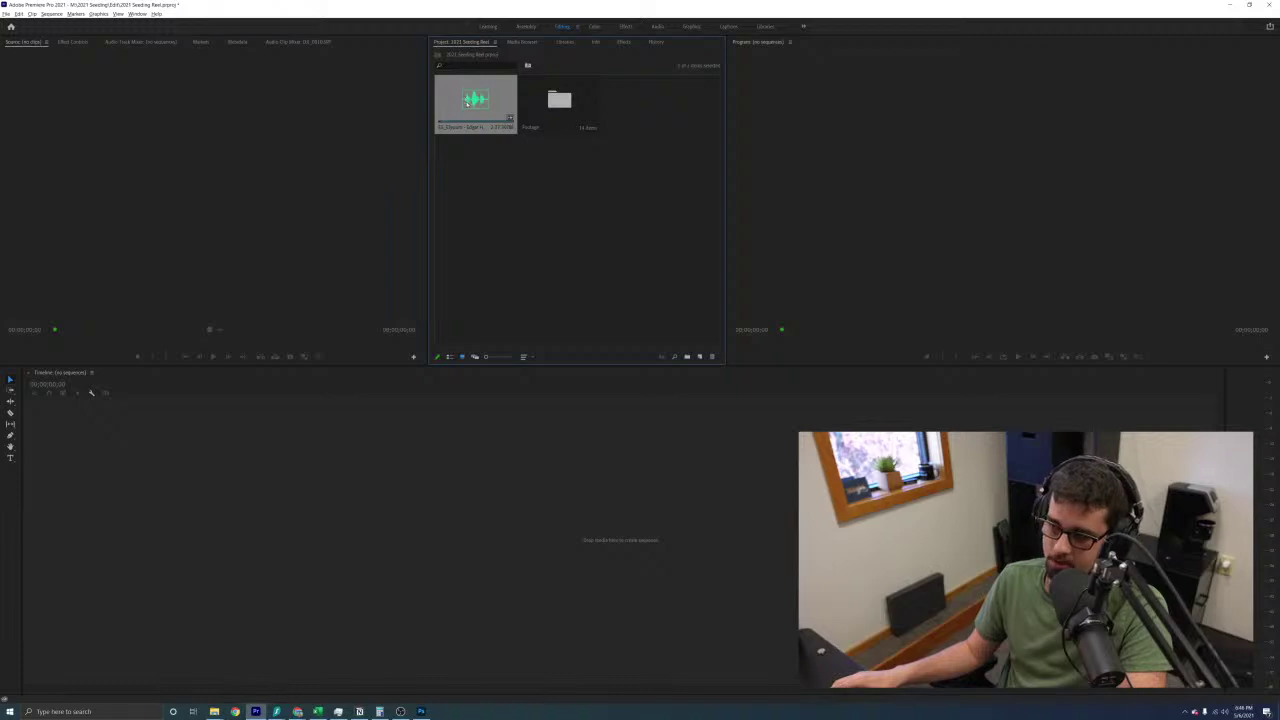
pyautogui.moveTo(467, 576); pyautogui.dragTo(466, 574)
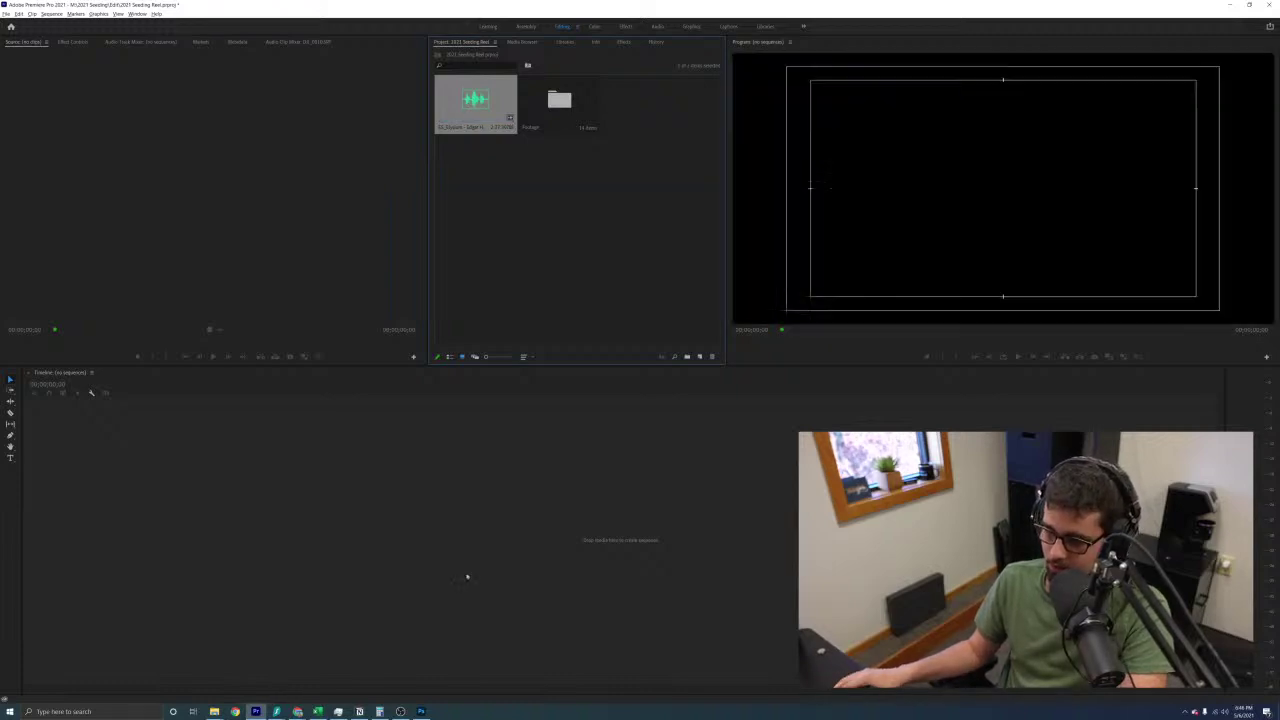
pyautogui.moveTo(109, 551); pyautogui.dragTo(109, 563)
pyautogui.moveTo(183, 577); pyautogui.dragTo(114, 596)
pyautogui.moveTo(115, 600); pyautogui.dragTo(115, 603)
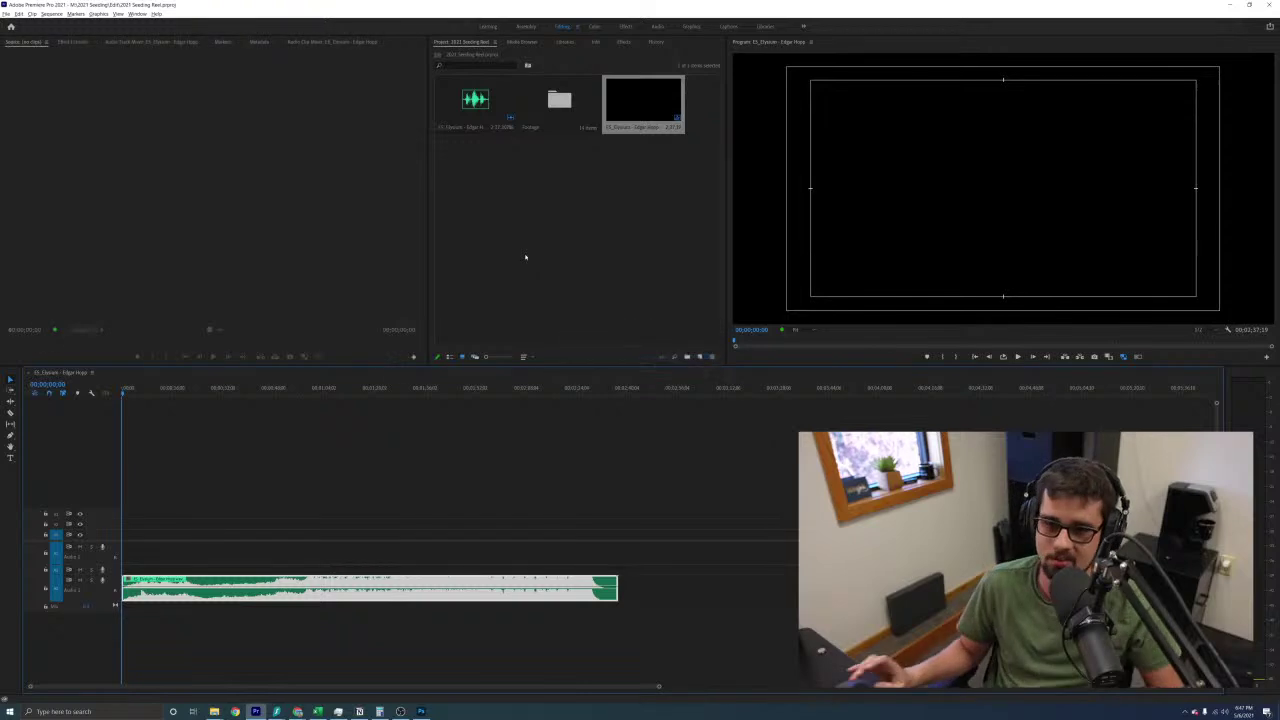
pyautogui.hotkey('alt', 'Tab')
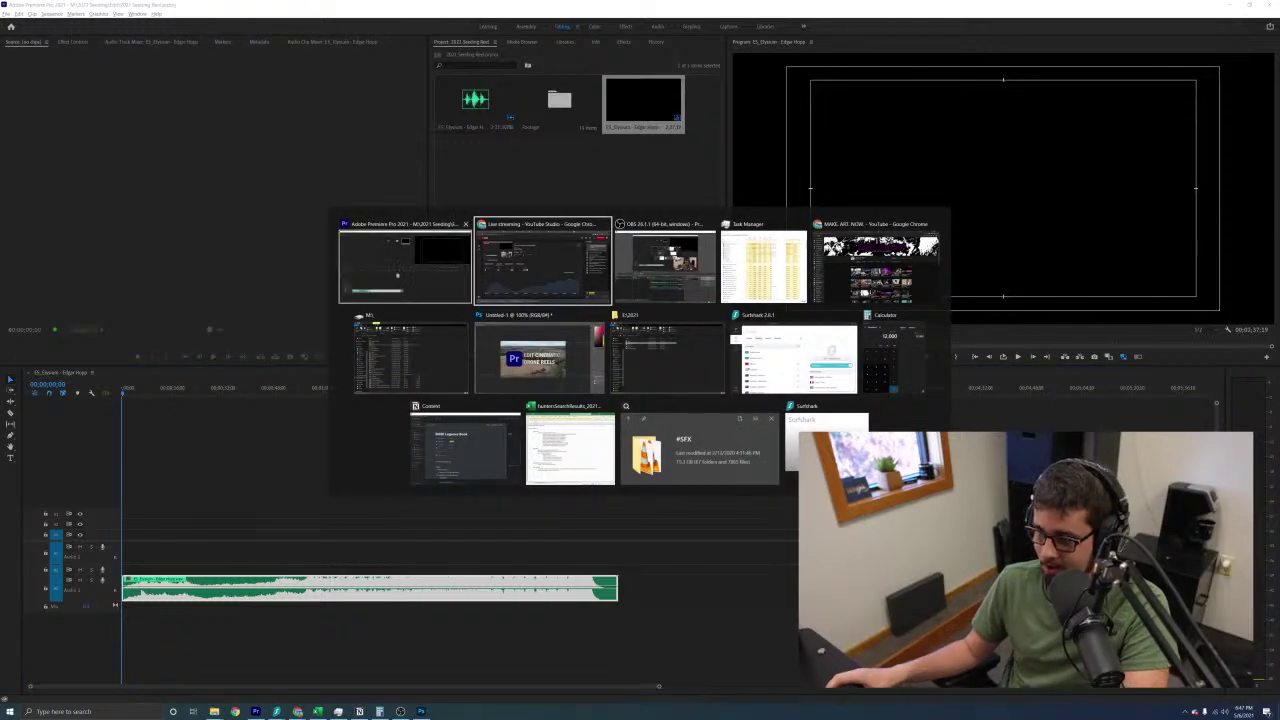
pyautogui.click(271, 208)
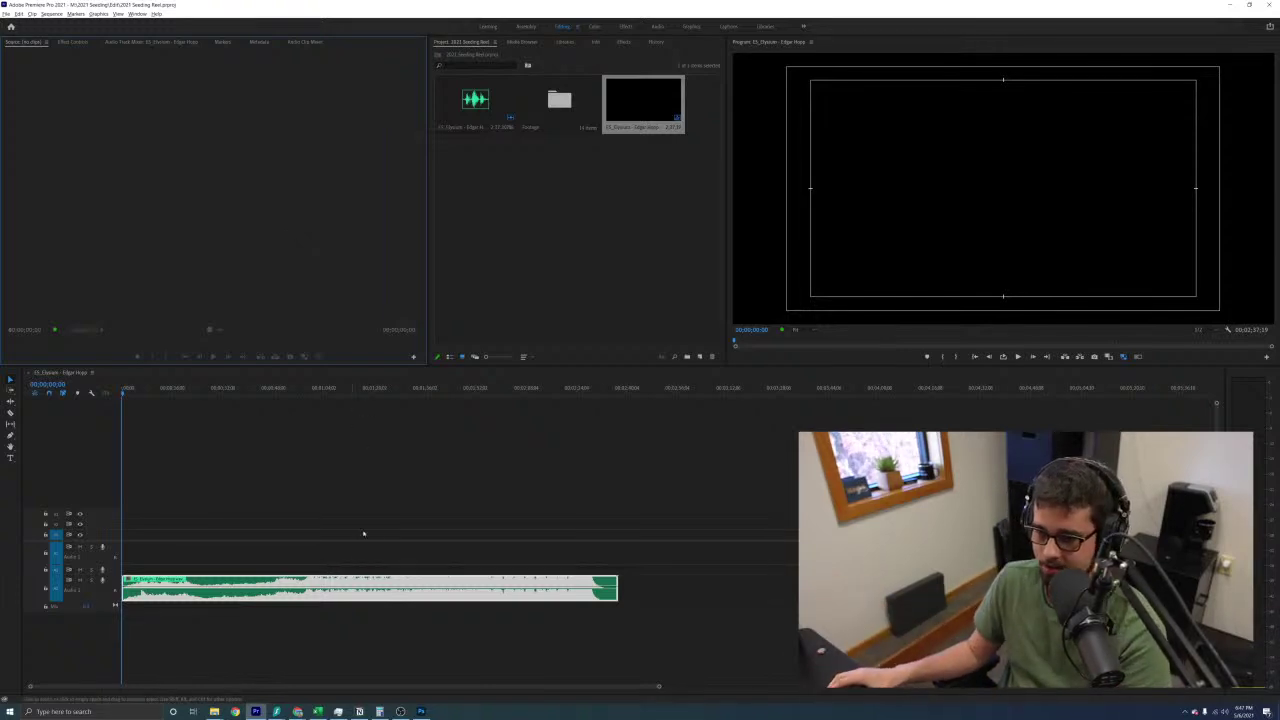
pyautogui.click(272, 482)
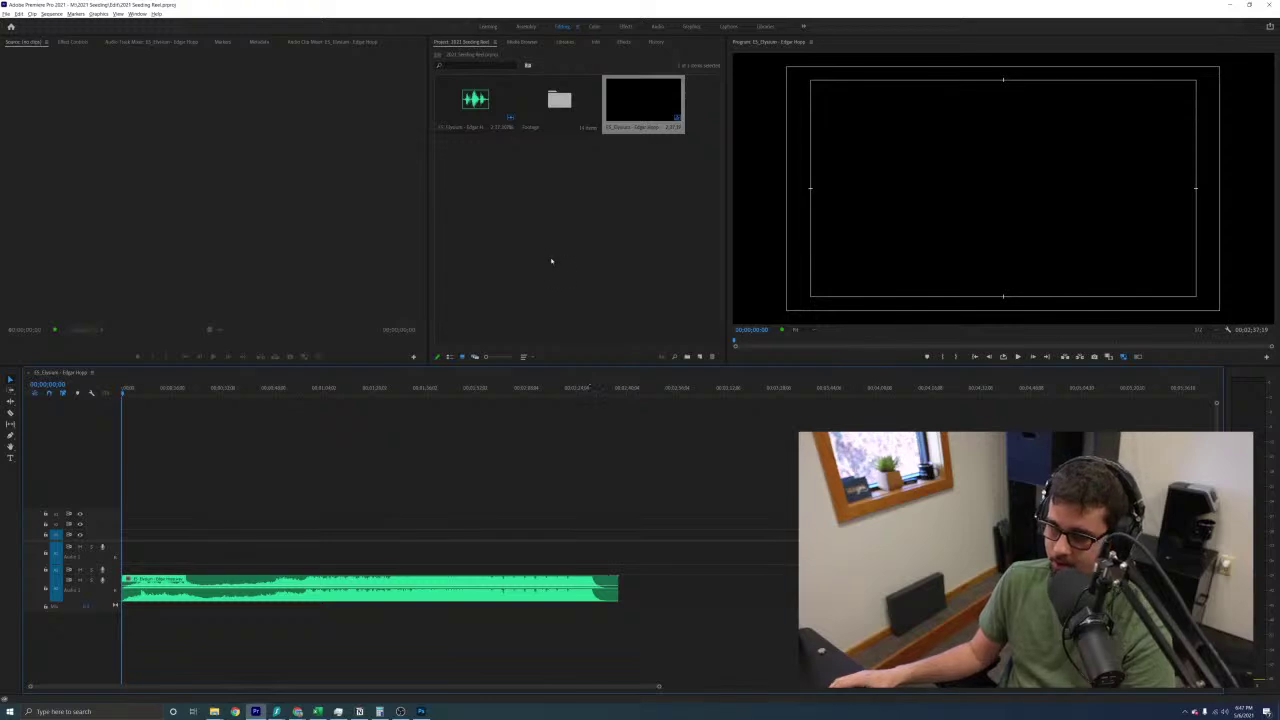
pyautogui.click(548, 274)
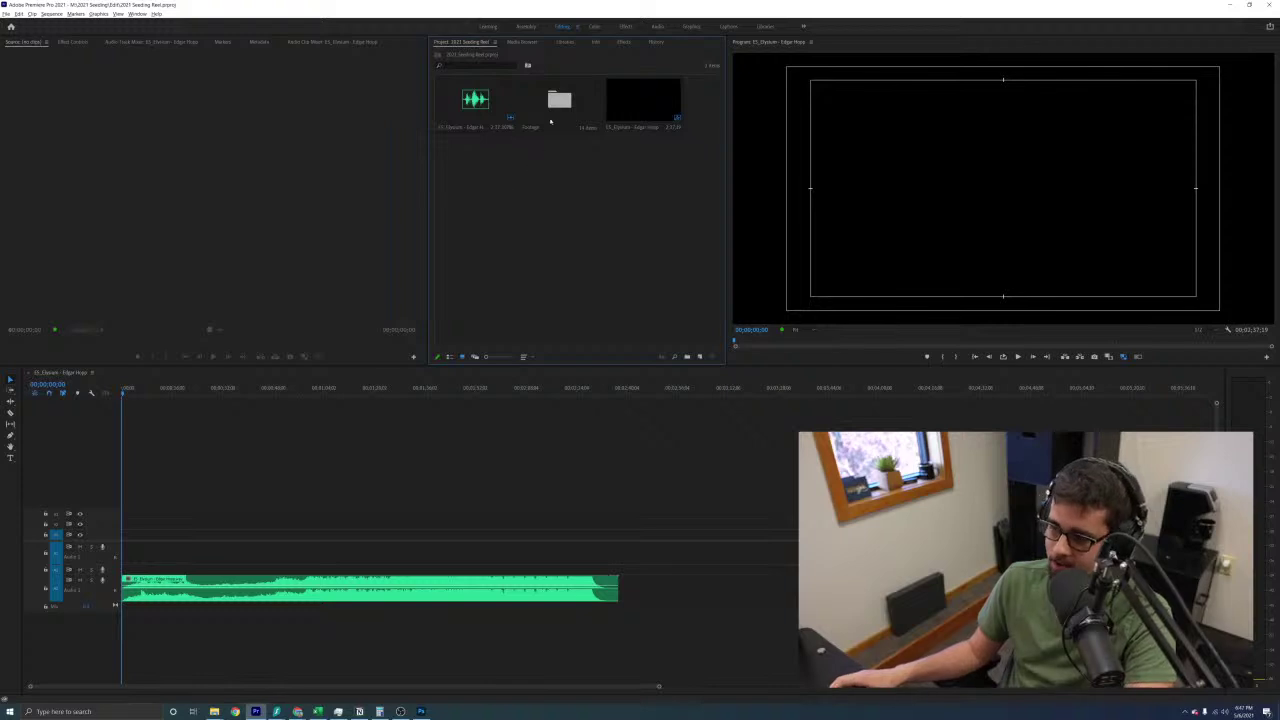
pyautogui.click(231, 451)
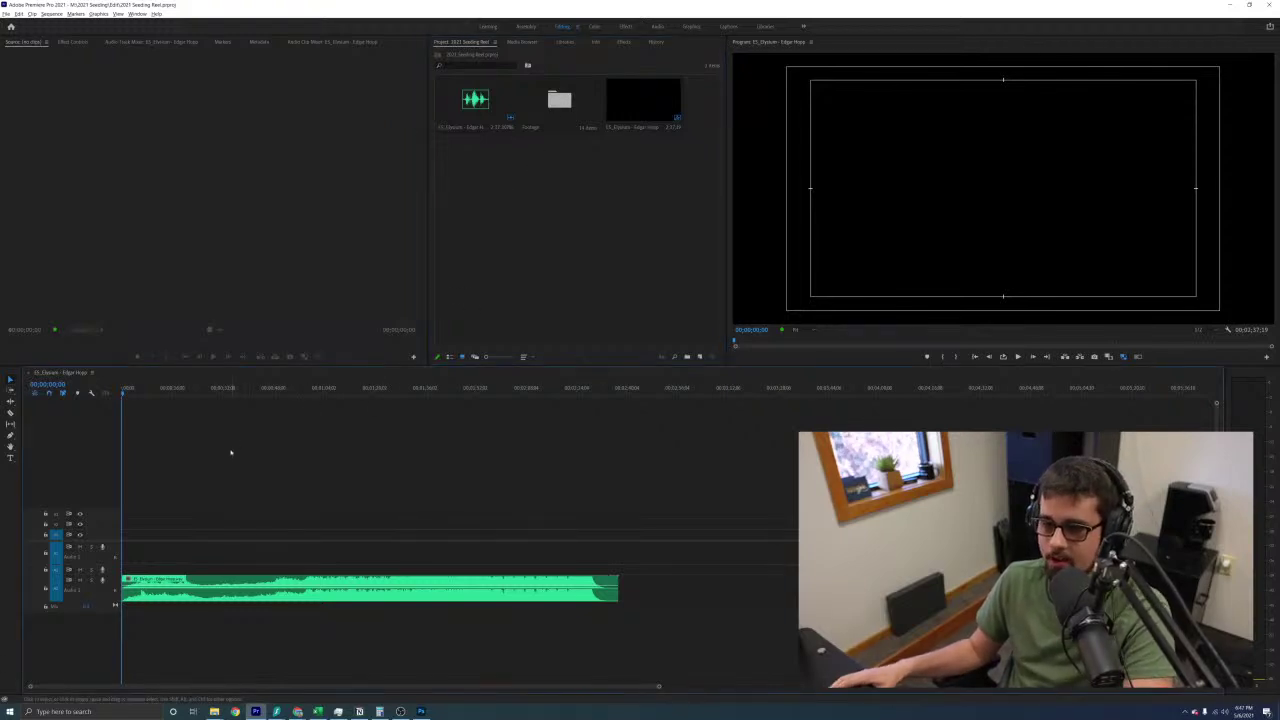
pyautogui.press('=')
pyautogui.press('=')
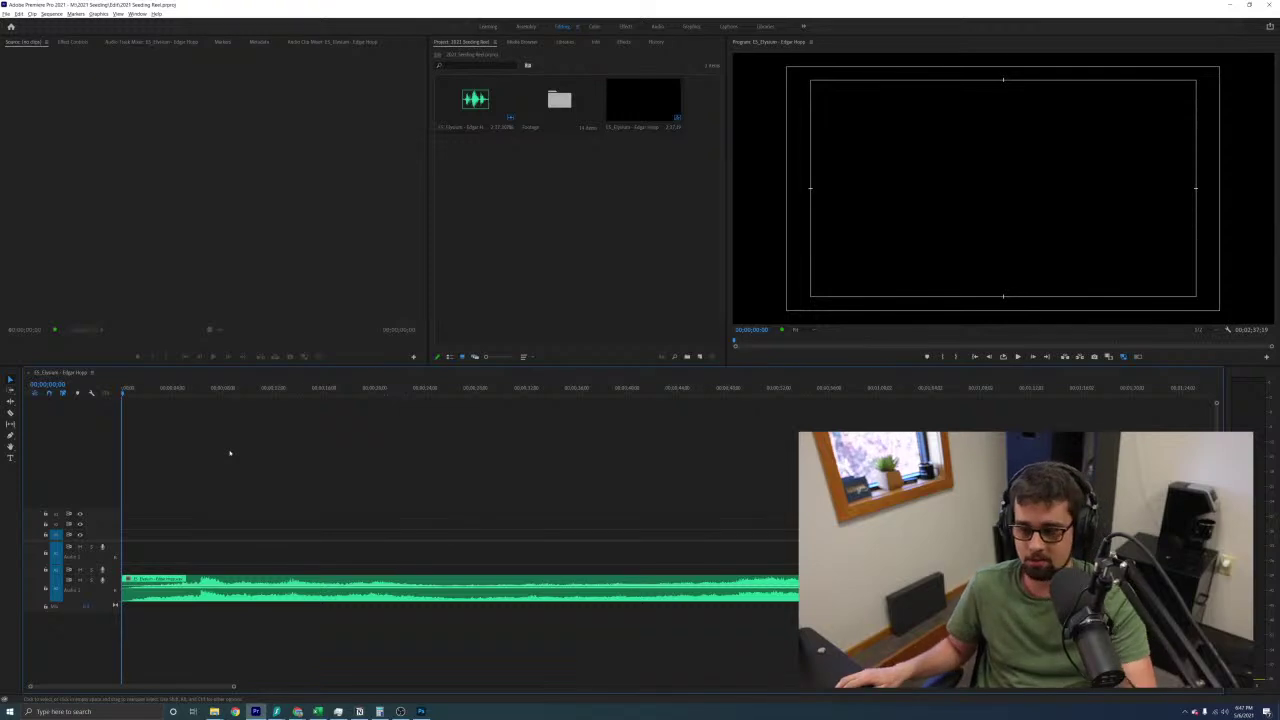
pyautogui.press('-')
pyautogui.click(617, 396)
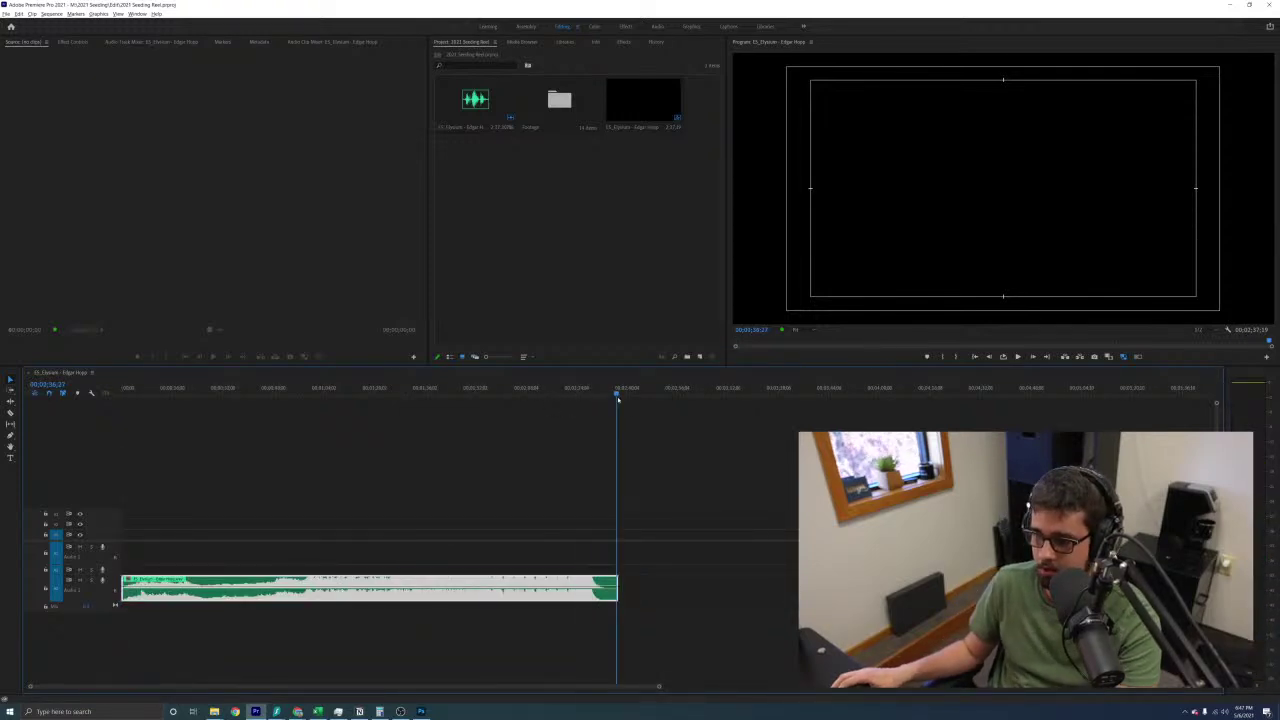
pyautogui.press('Home')
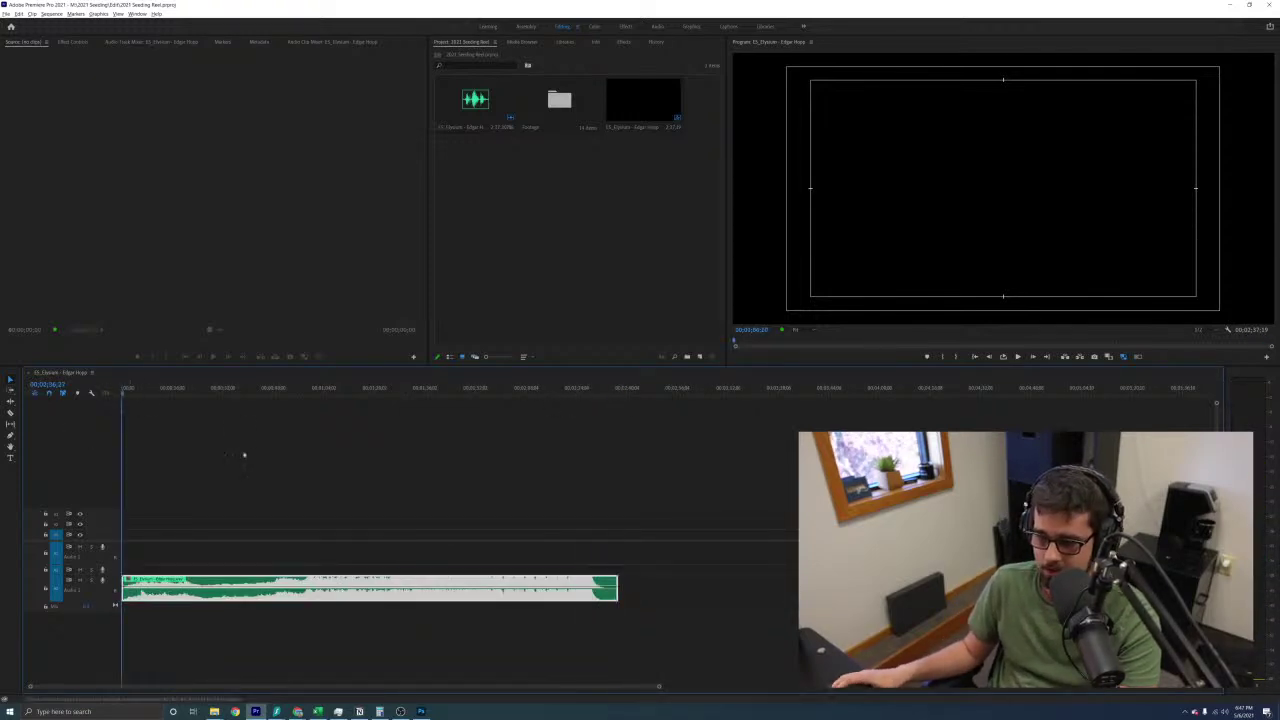
pyautogui.hotkey('ctrl', 'a')
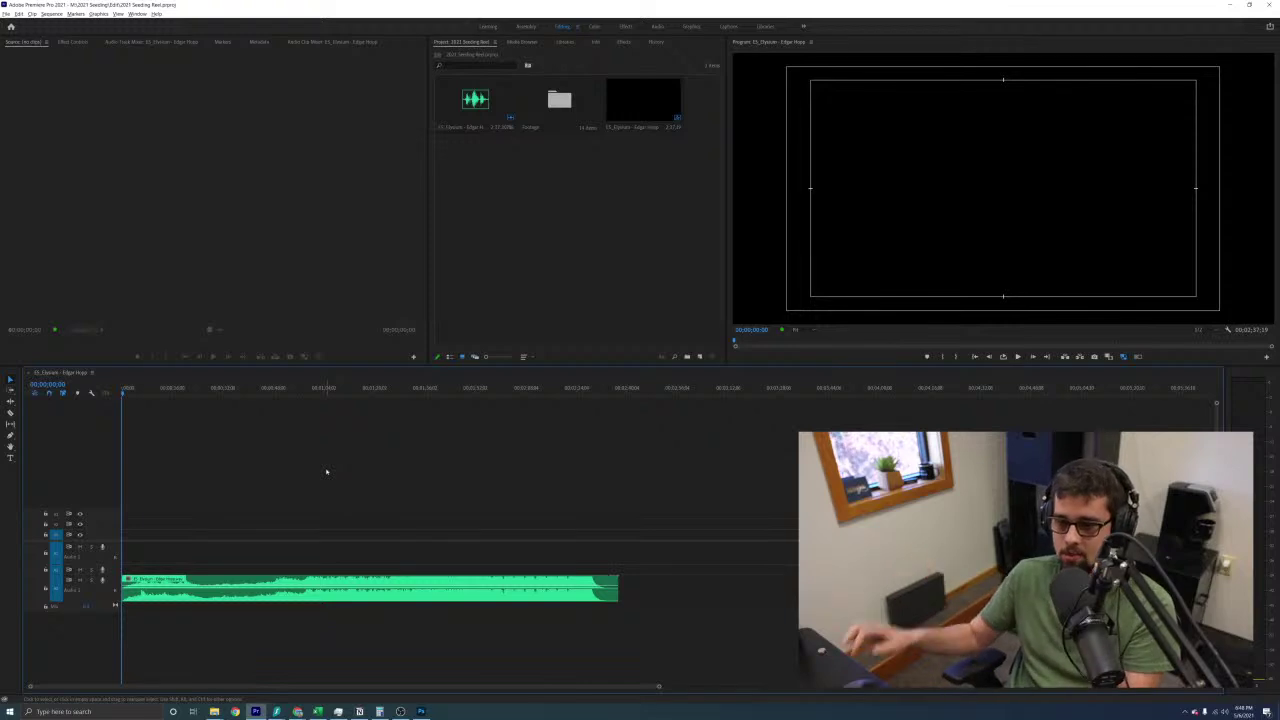
# Play the music's intro, trim off its opening seconds, and apply a lengthened fade-in at the new start
pyautogui.press('=')
pyautogui.press('space')
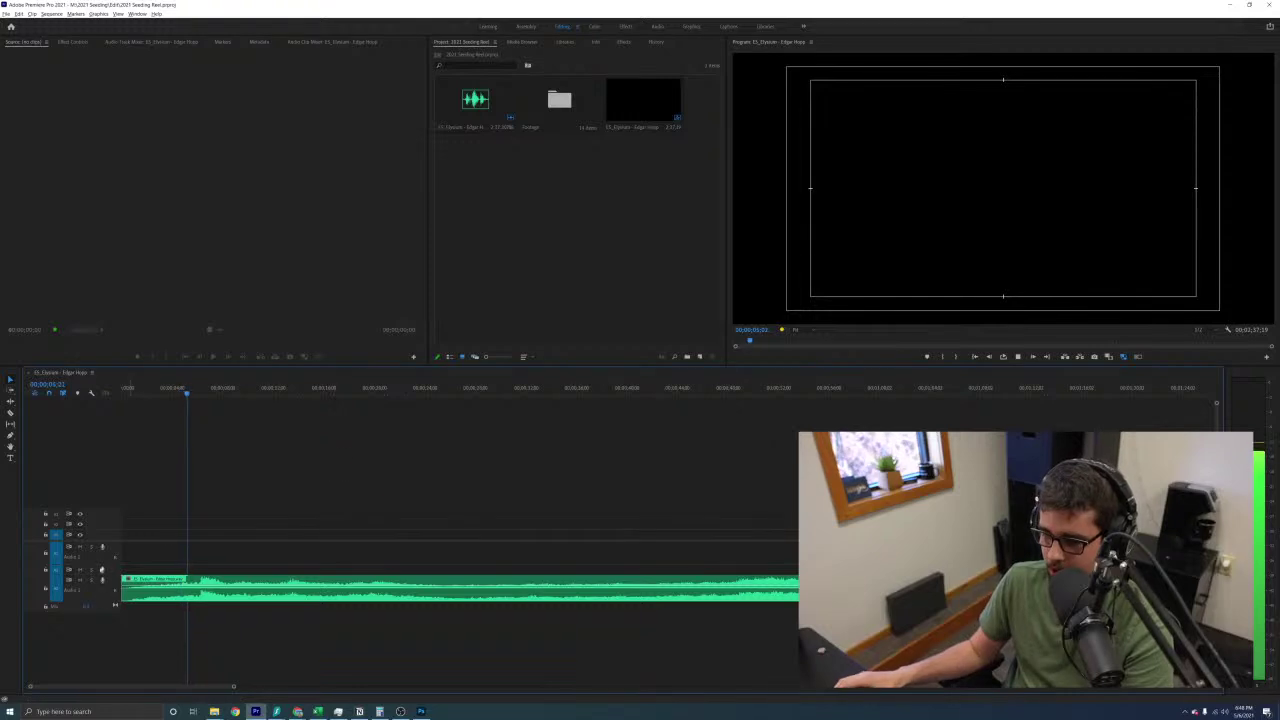
pyautogui.click(165, 597)
pyautogui.moveTo(165, 597); pyautogui.dragTo(205, 597)
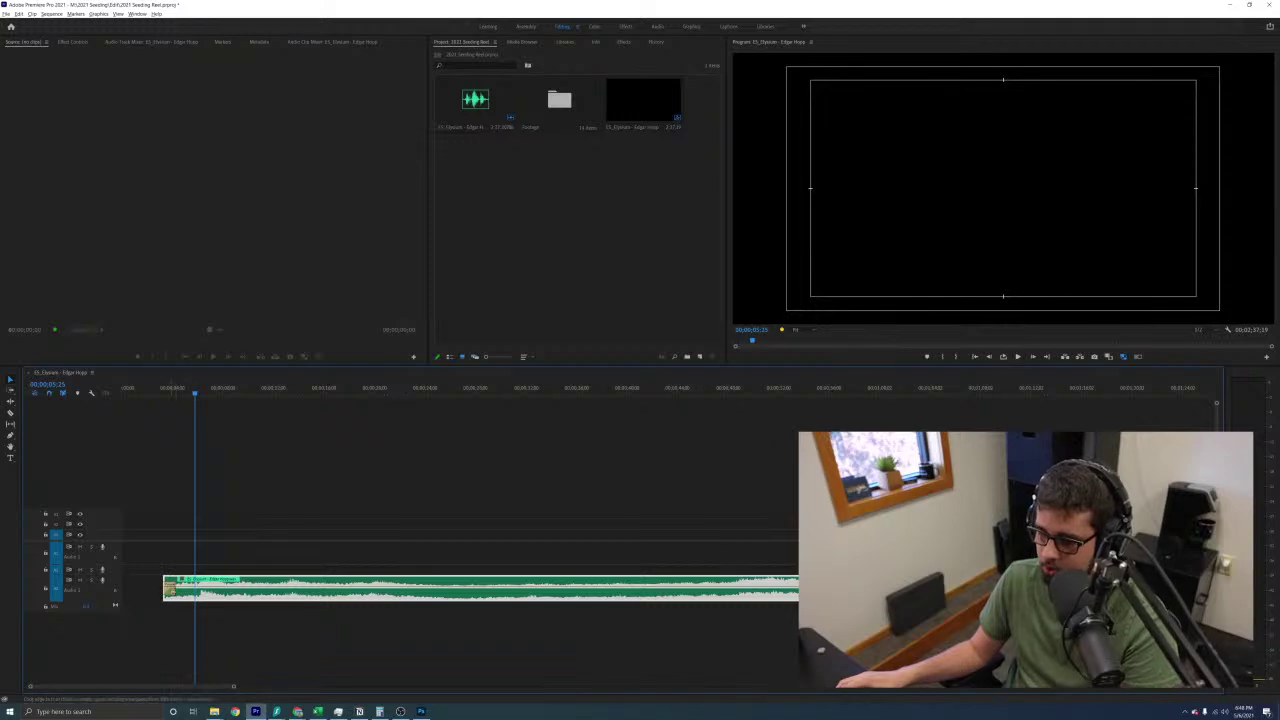
pyautogui.moveTo(173, 590); pyautogui.dragTo(185, 591)
pyautogui.click(181, 600)
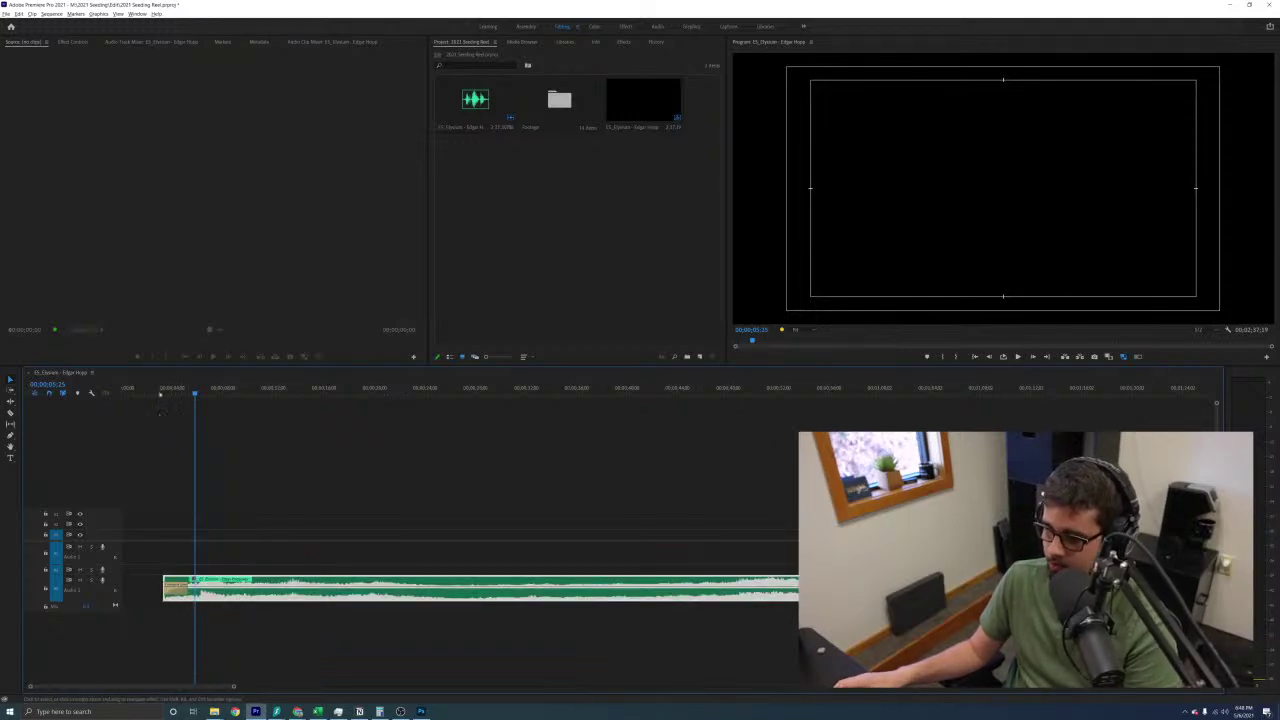
pyautogui.press('Up')
pyautogui.press('space')
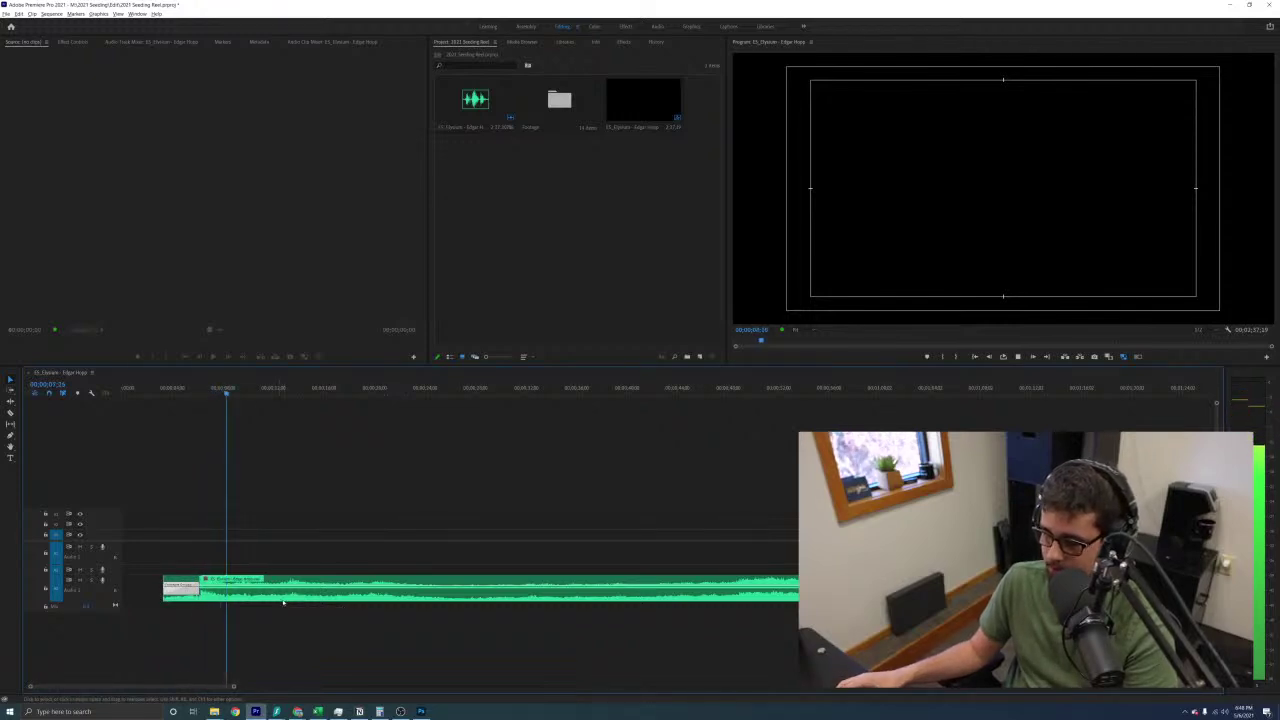
pyautogui.press('space')
# Split the music clip at 00;00;08;22, just after the intro
pyautogui.click(217, 392)
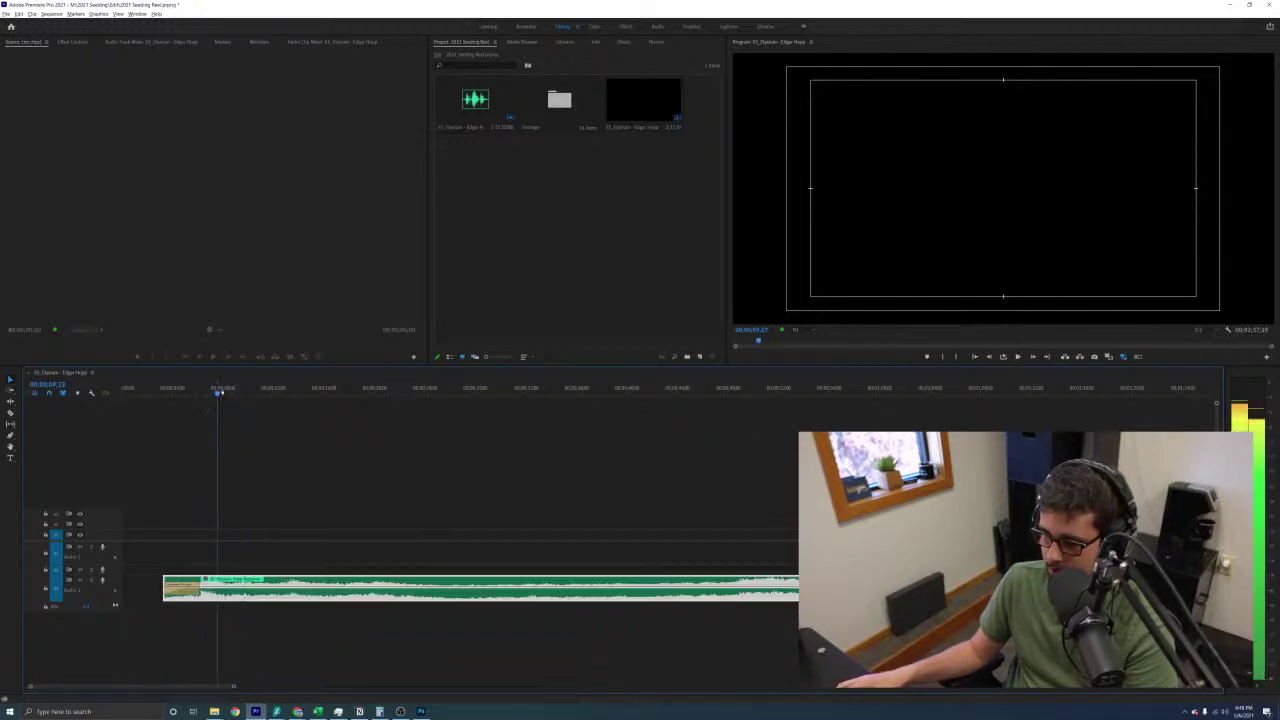
pyautogui.moveTo(218, 391); pyautogui.dragTo(231, 391)
pyautogui.click(357, 597)
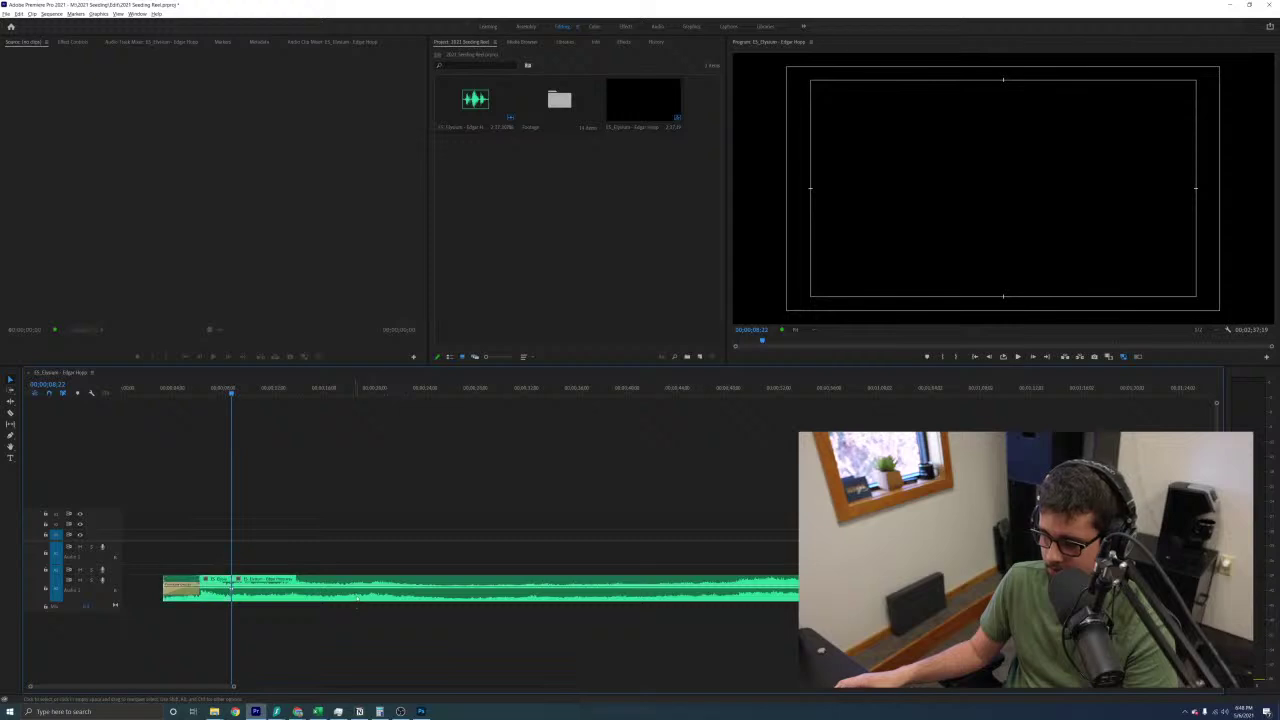
pyautogui.click(357, 597)
# Listen to the music's middle section to judge which part to cut
pyautogui.click(679, 390)
pyautogui.click(435, 482)
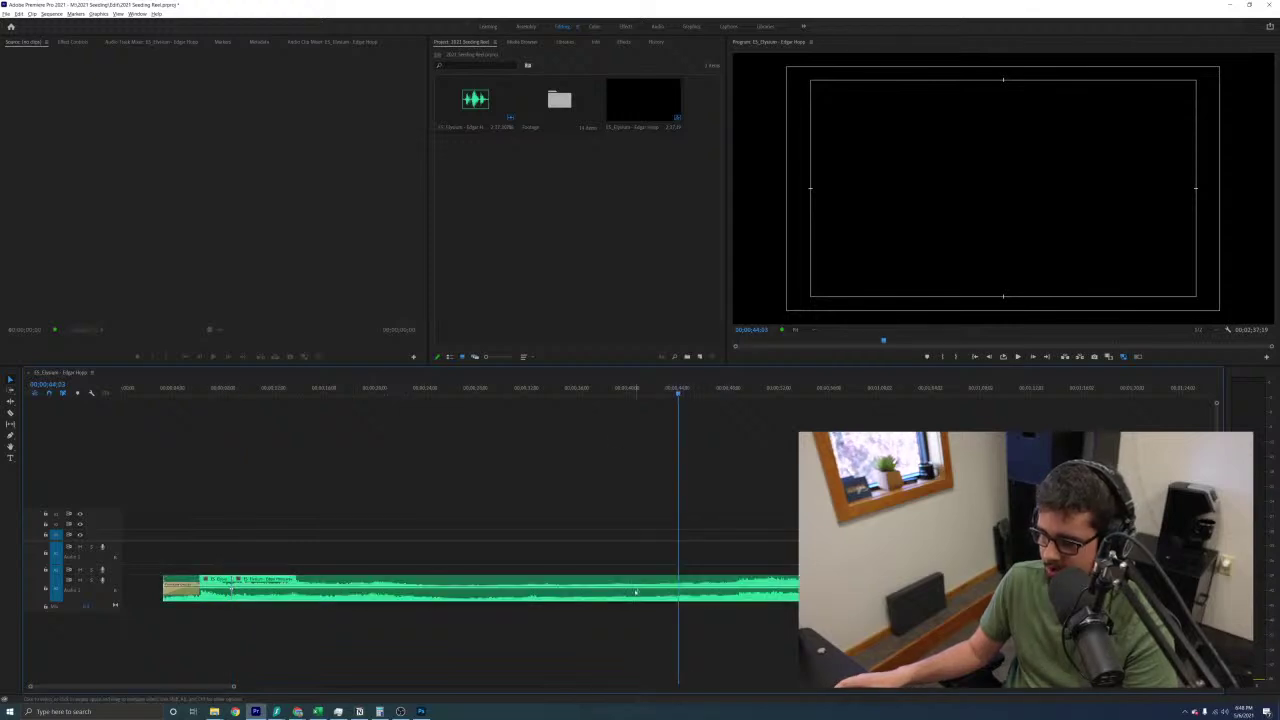
pyautogui.scroll(-2, 636, 591)
pyautogui.click(300, 389)
pyautogui.click(489, 470)
pyautogui.press('space')
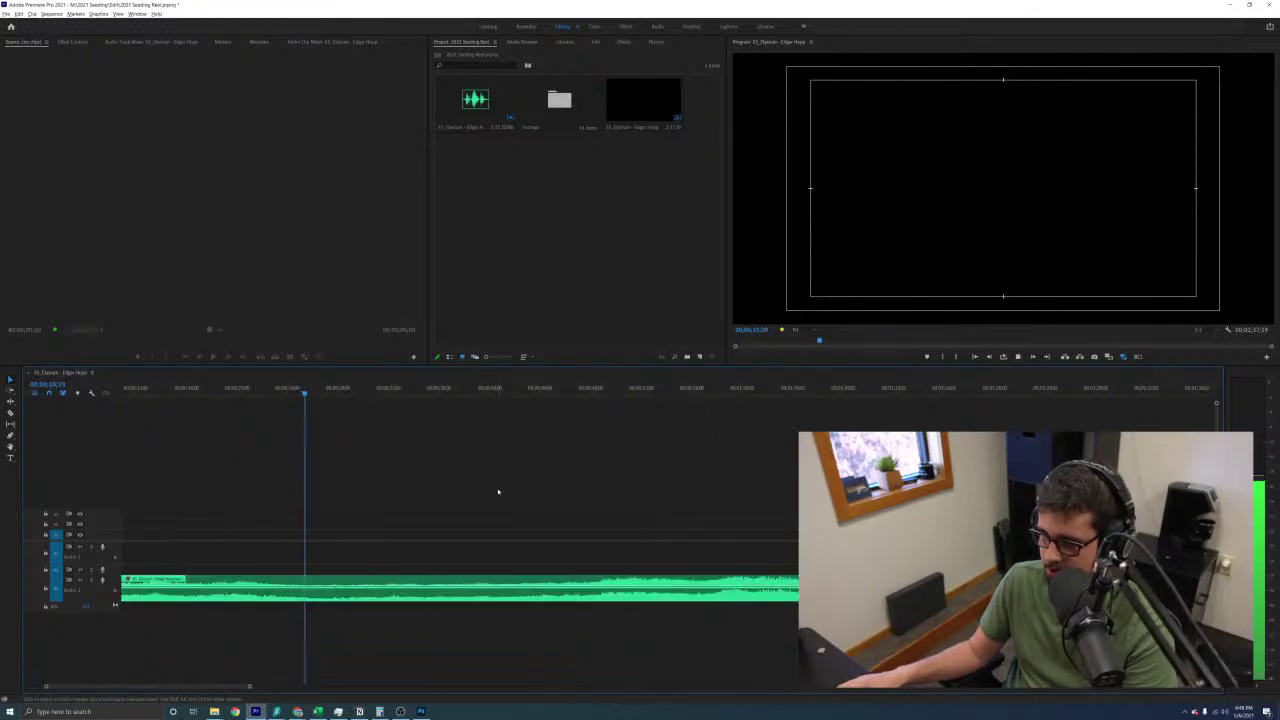
pyautogui.press('-')
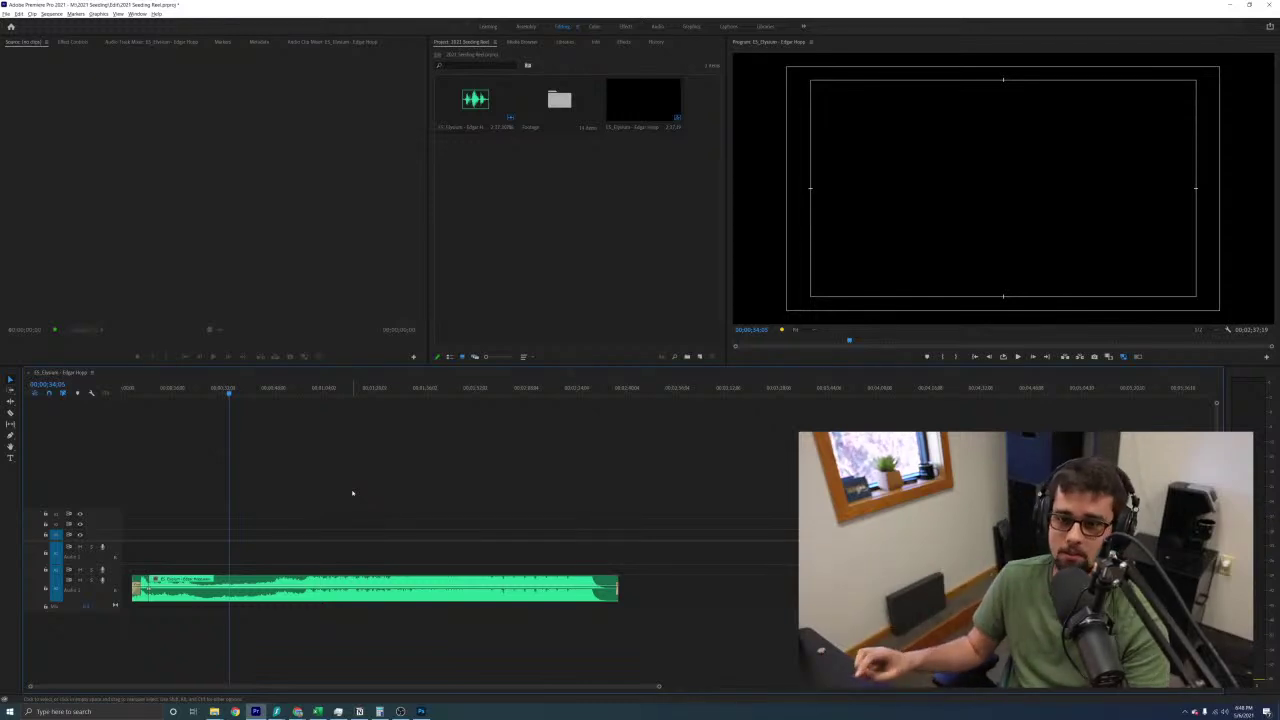
# Play through the build-up and split the music at the drop, about 59 seconds in
pyautogui.press('=')
pyautogui.press('=')
pyautogui.press('space')
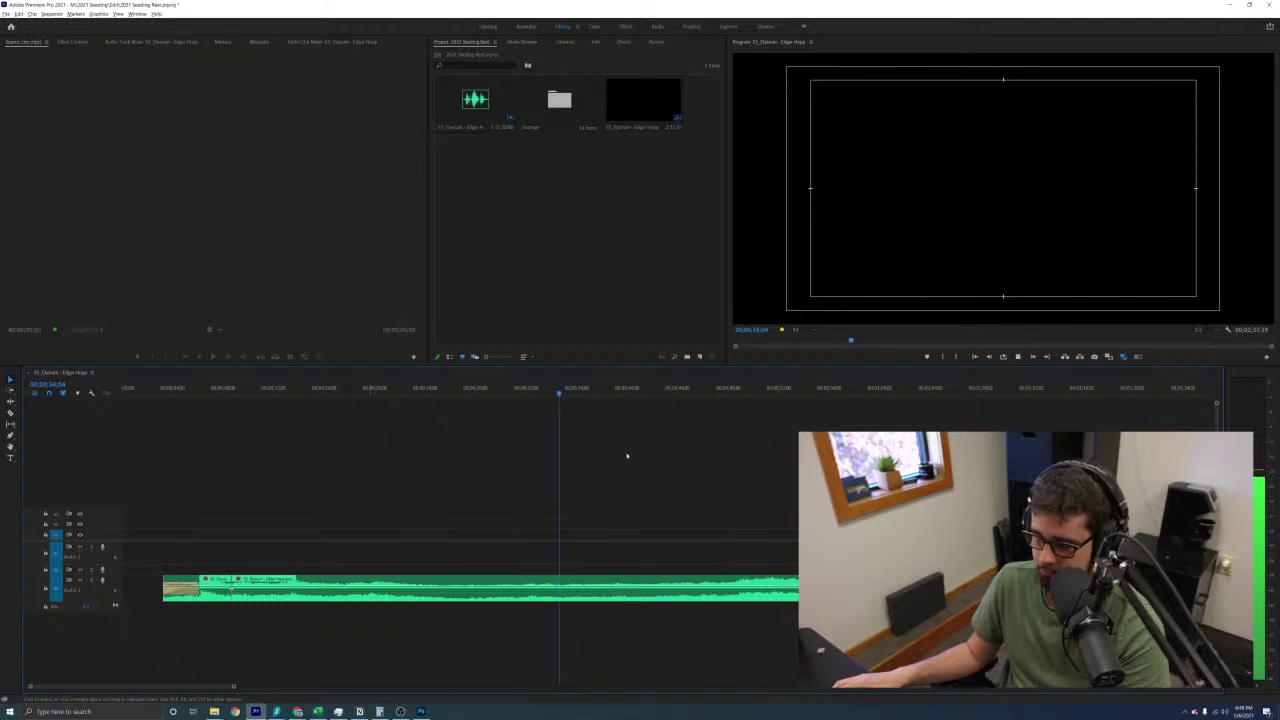
pyautogui.click(715, 392)
pyautogui.press('space')
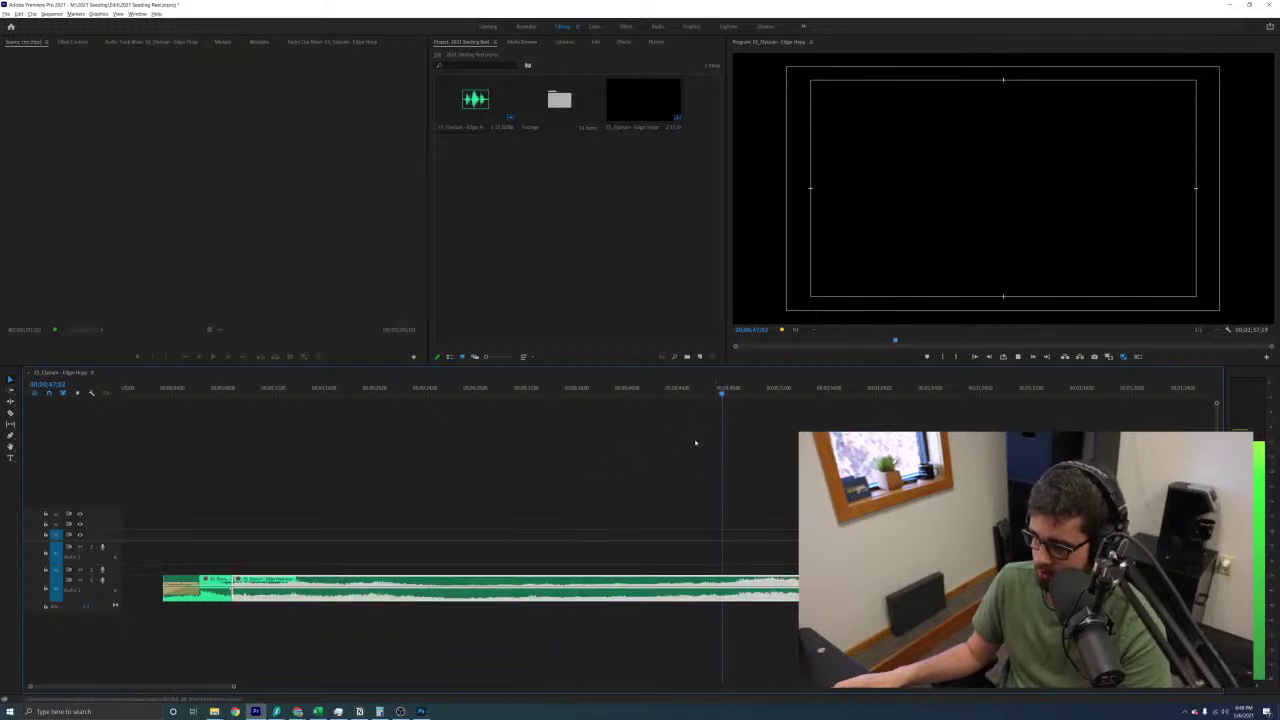
pyautogui.scroll(-2, 669, 543)
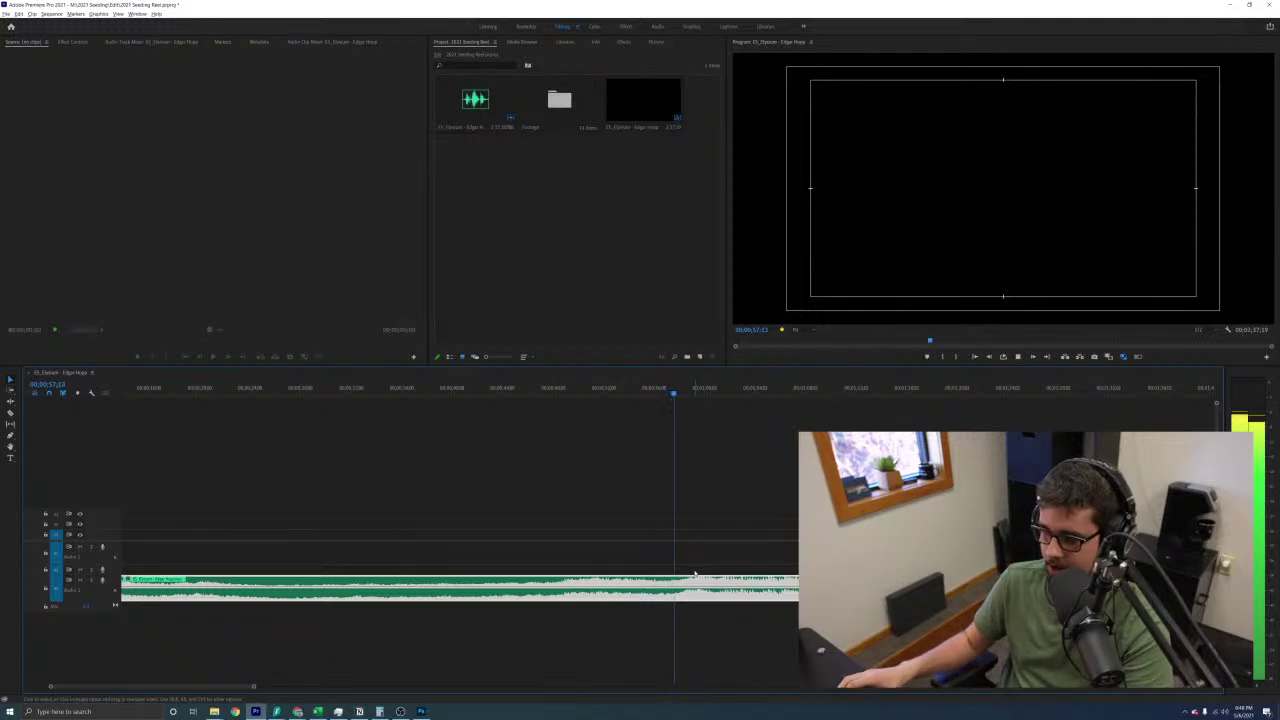
pyautogui.hotkey('ctrl', 'k')
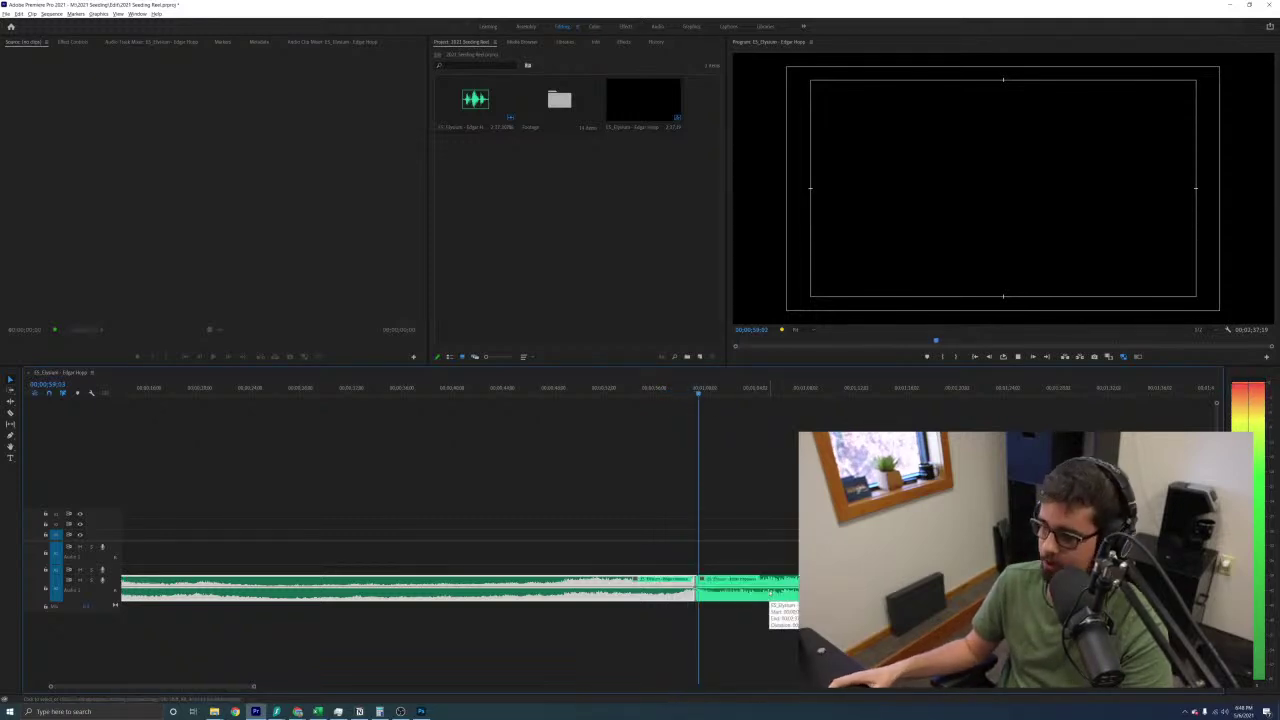
pyautogui.click(690, 592)
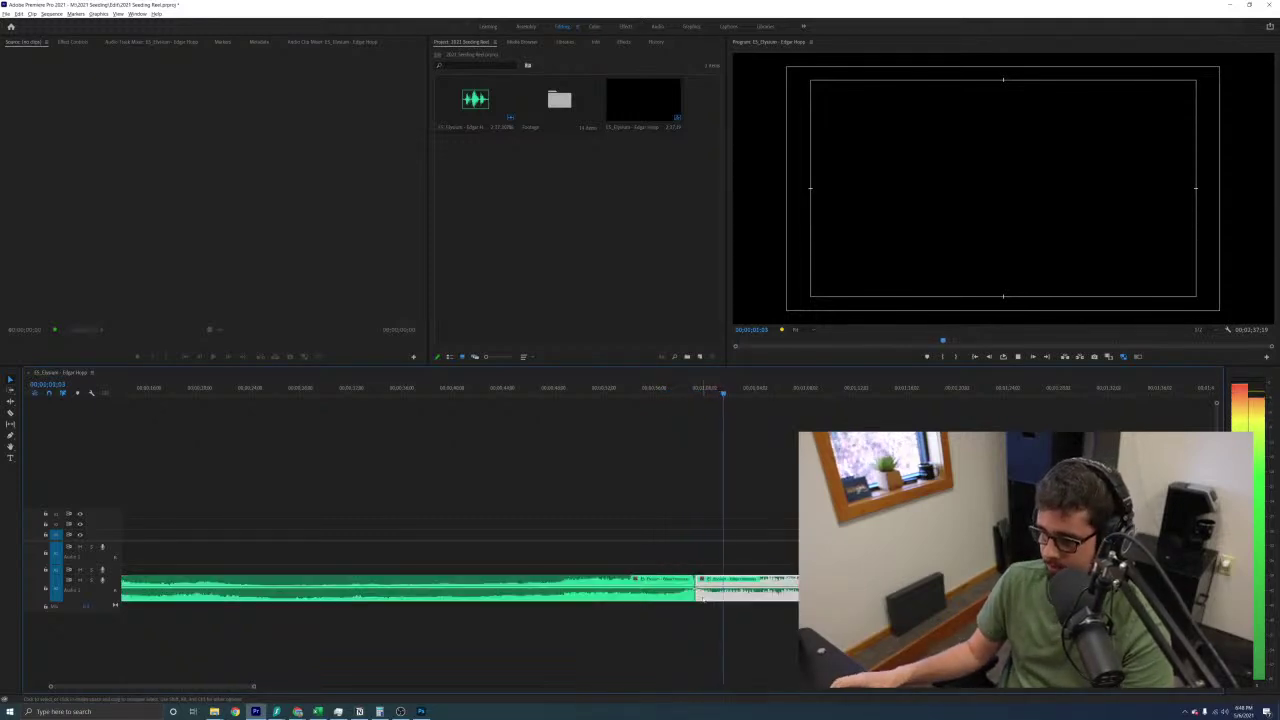
pyautogui.press('-')
pyautogui.click(418, 553)
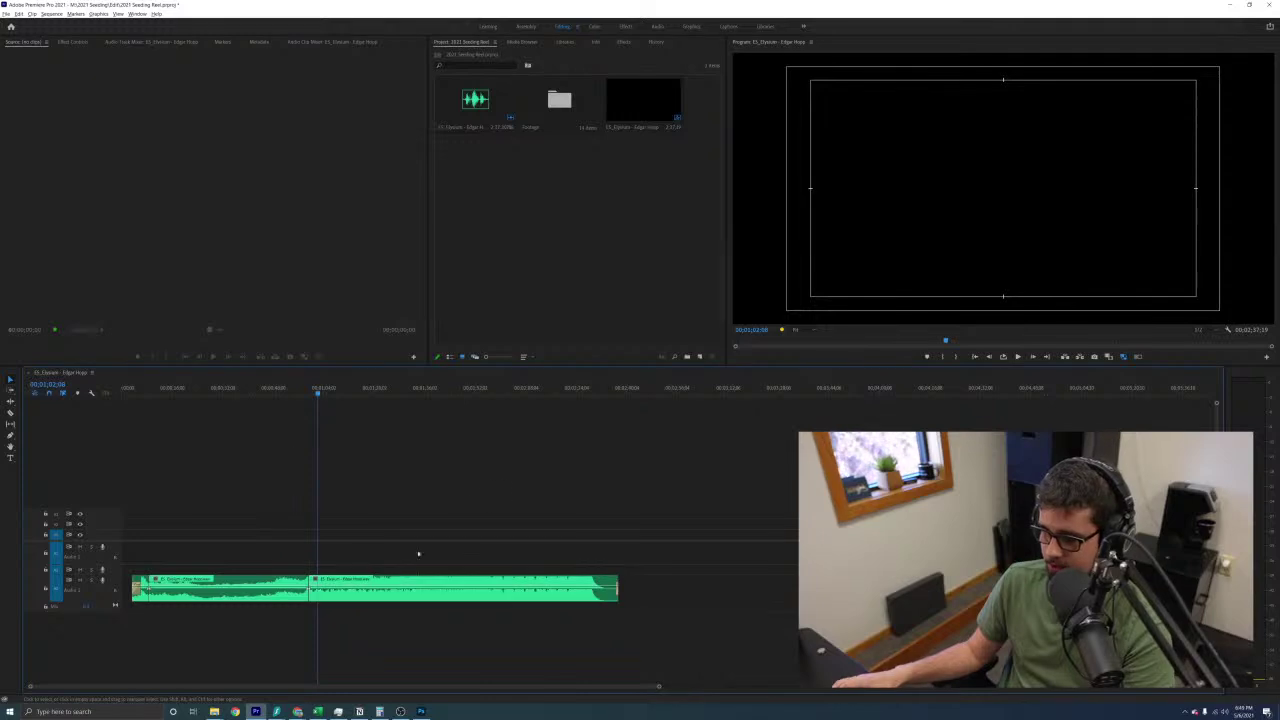
# Remove the music section between the two cuts and join the part from the drop onward to the intro
pyautogui.moveTo(130, 392); pyautogui.dragTo(137, 393)
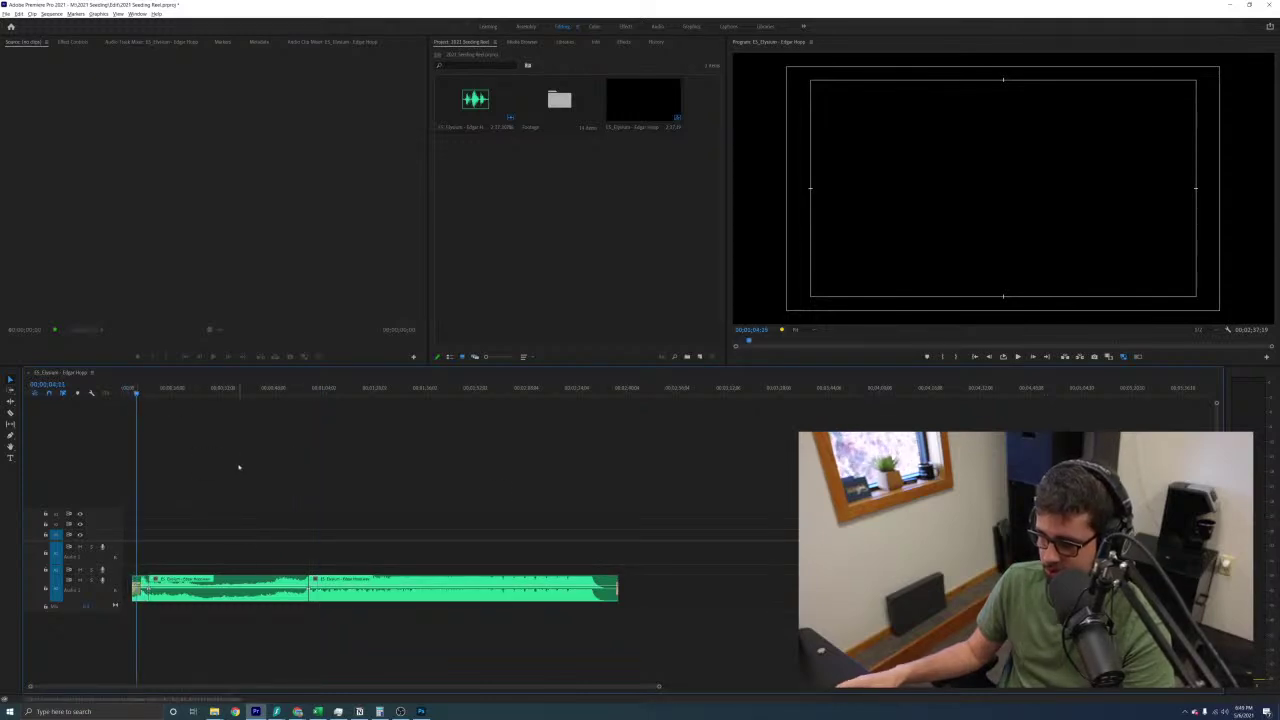
pyautogui.press('space')
pyautogui.press('=')
pyautogui.press('=')
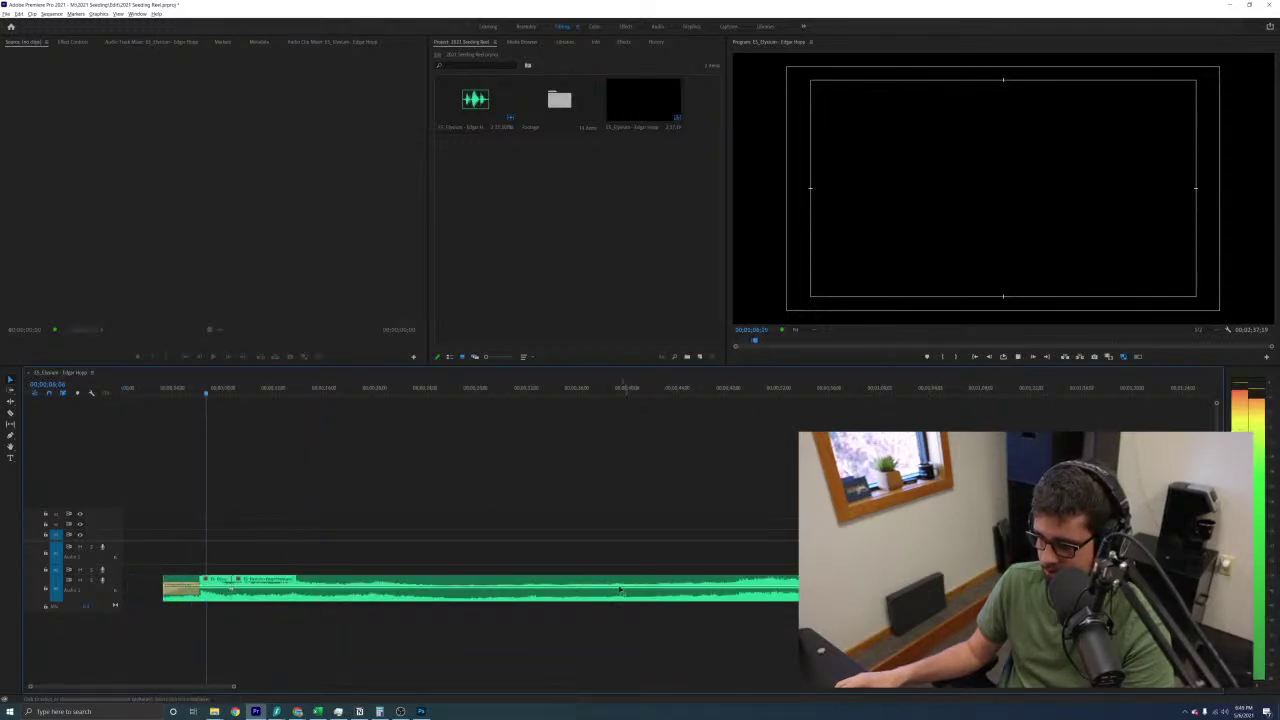
pyautogui.press('space')
pyautogui.click(237, 587)
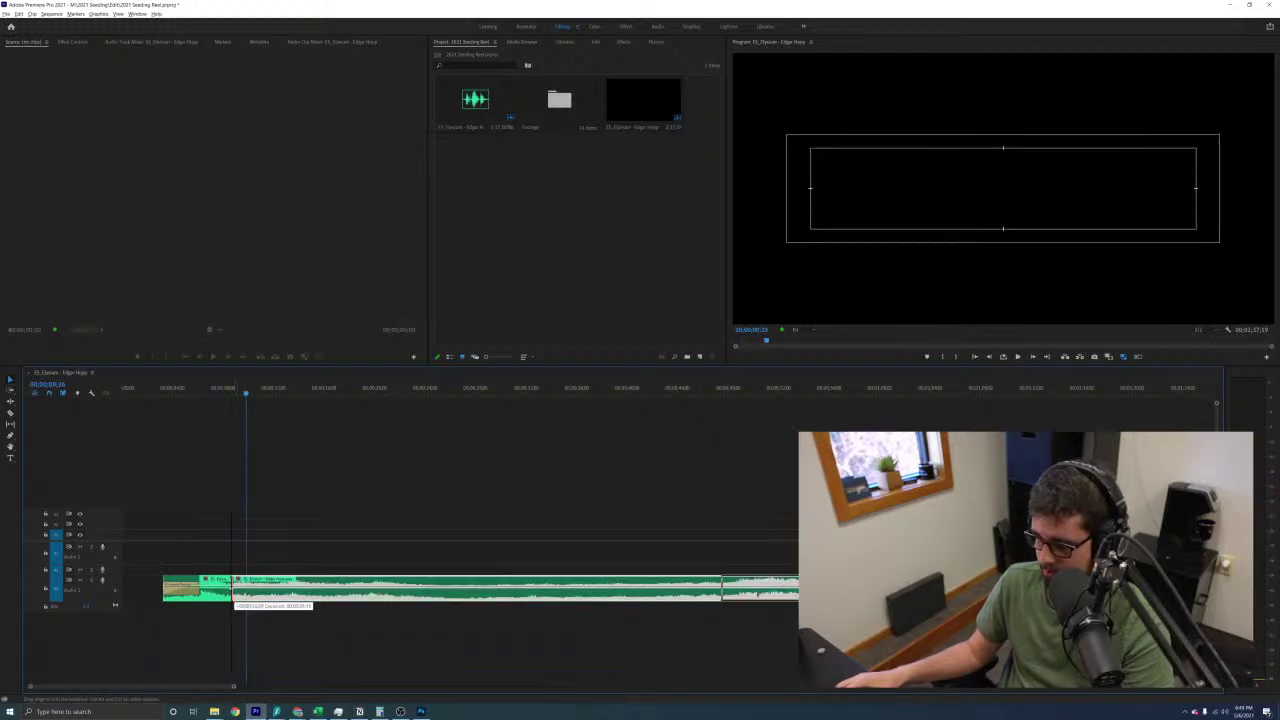
pyautogui.press('Delete')
pyautogui.moveTo(1161, 598); pyautogui.dragTo(203, 594)
pyautogui.click(255, 588)
pyautogui.press('Delete')
# Apply an audio crossfade where the intro meets the second music part, and play from the start to check it
pyautogui.hotkey('shift', 'd')
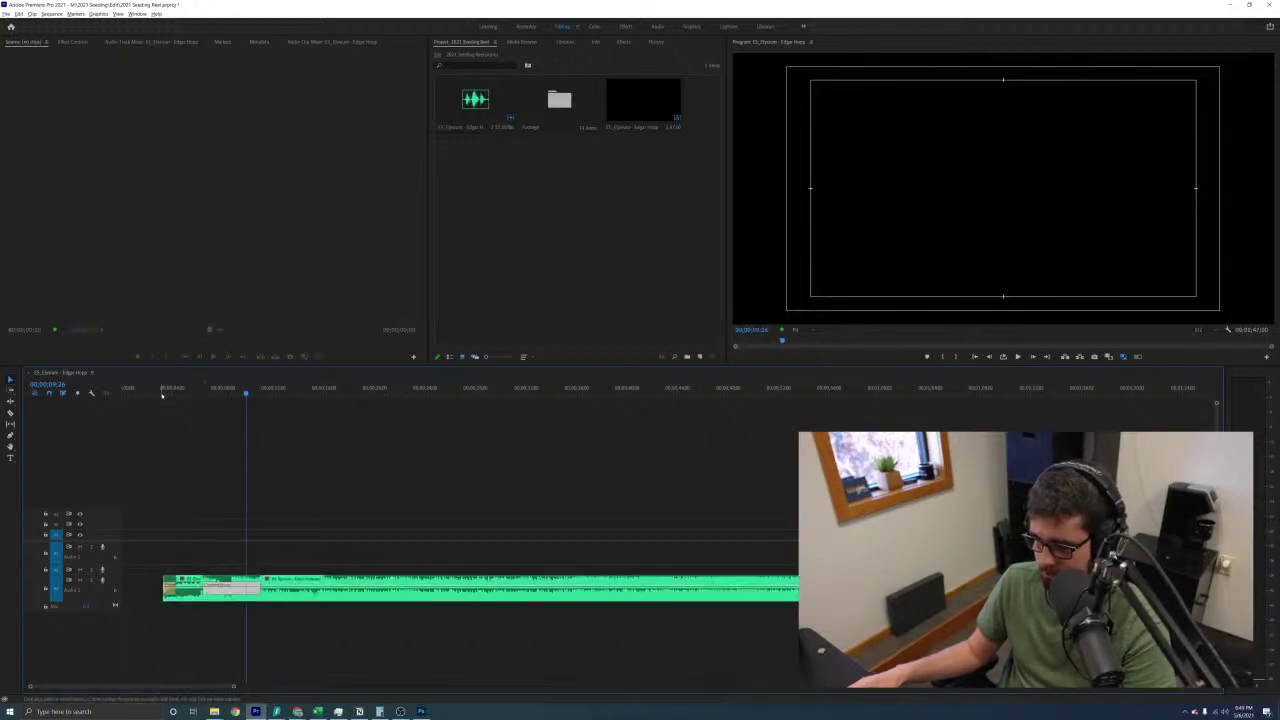
pyautogui.click(160, 390)
pyautogui.click(220, 446)
pyautogui.press('space')
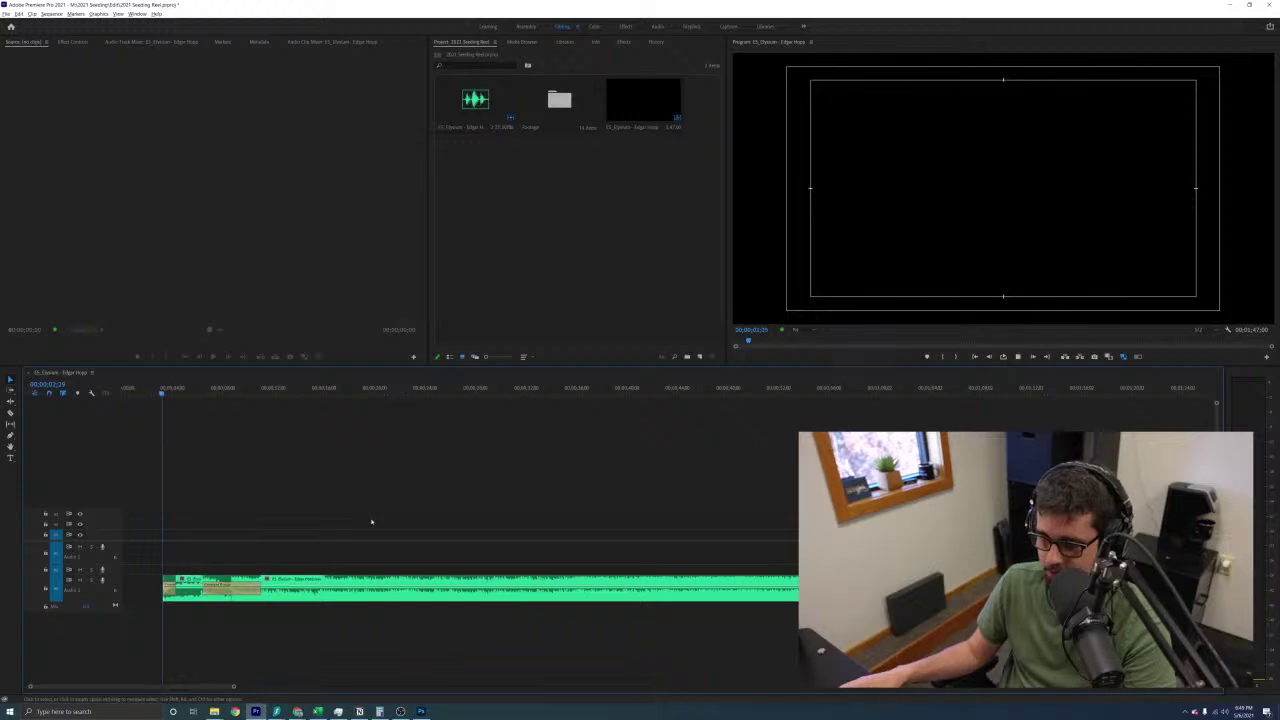
pyautogui.press('space')
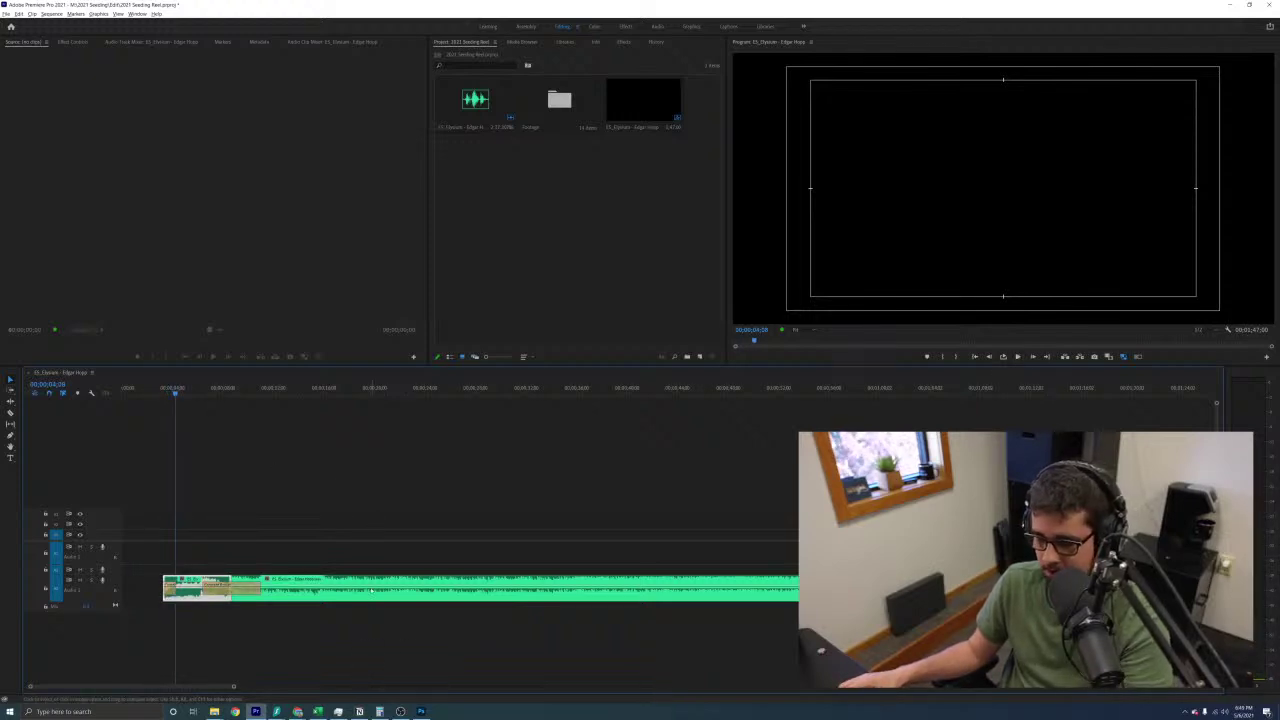
# Save the project and switch the device class in the audio hardware preferences to MME
pyautogui.hotkey('ctrl', 's')
pyautogui.click(18, 13)
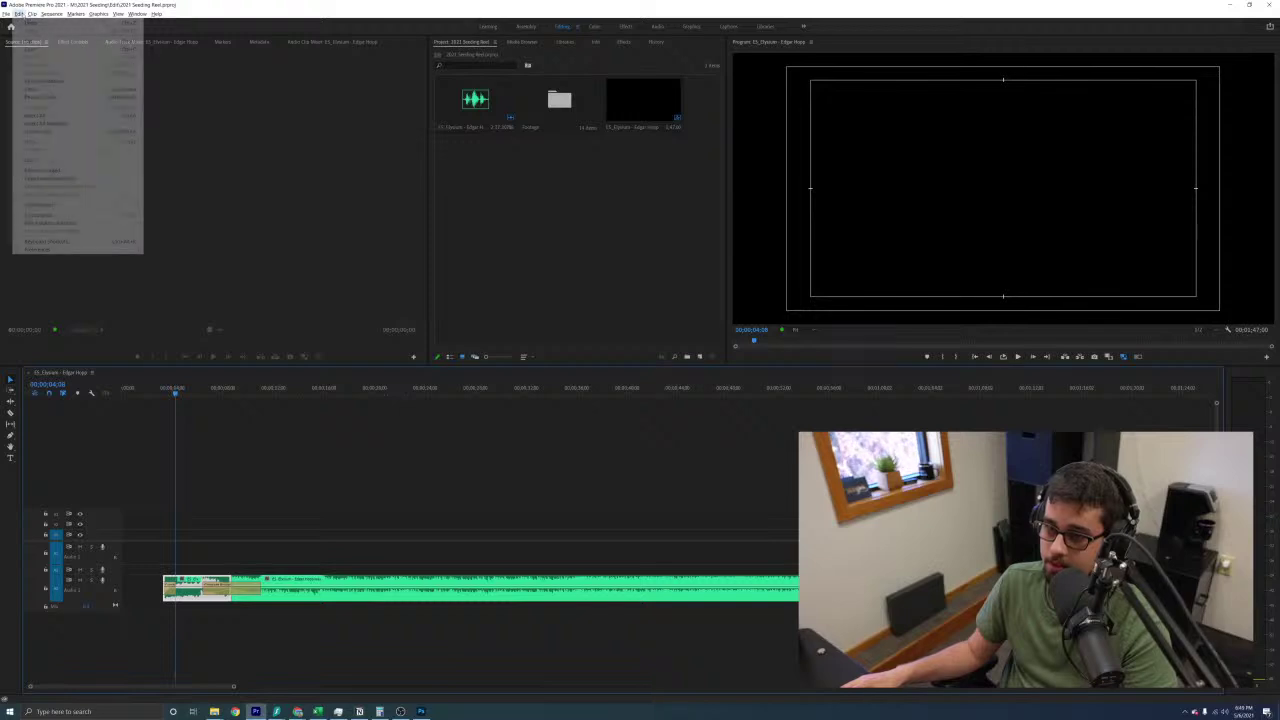
pyautogui.moveTo(100, 249)
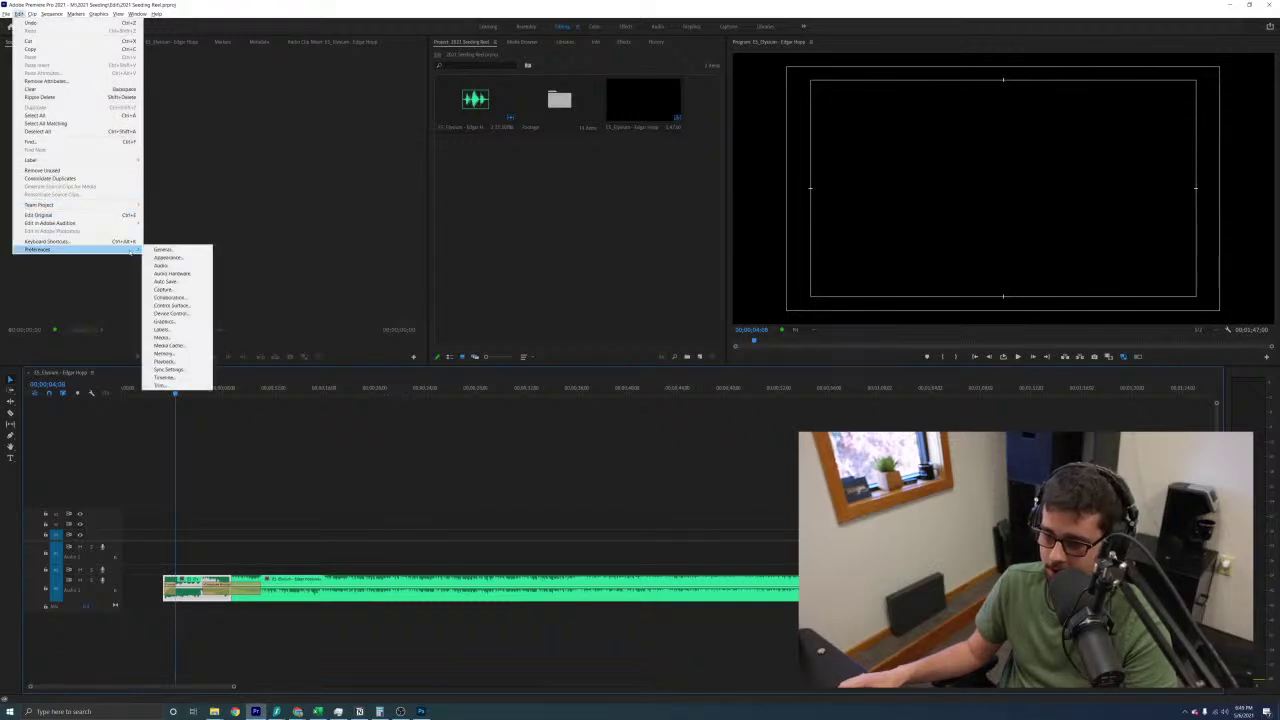
pyautogui.click(193, 275)
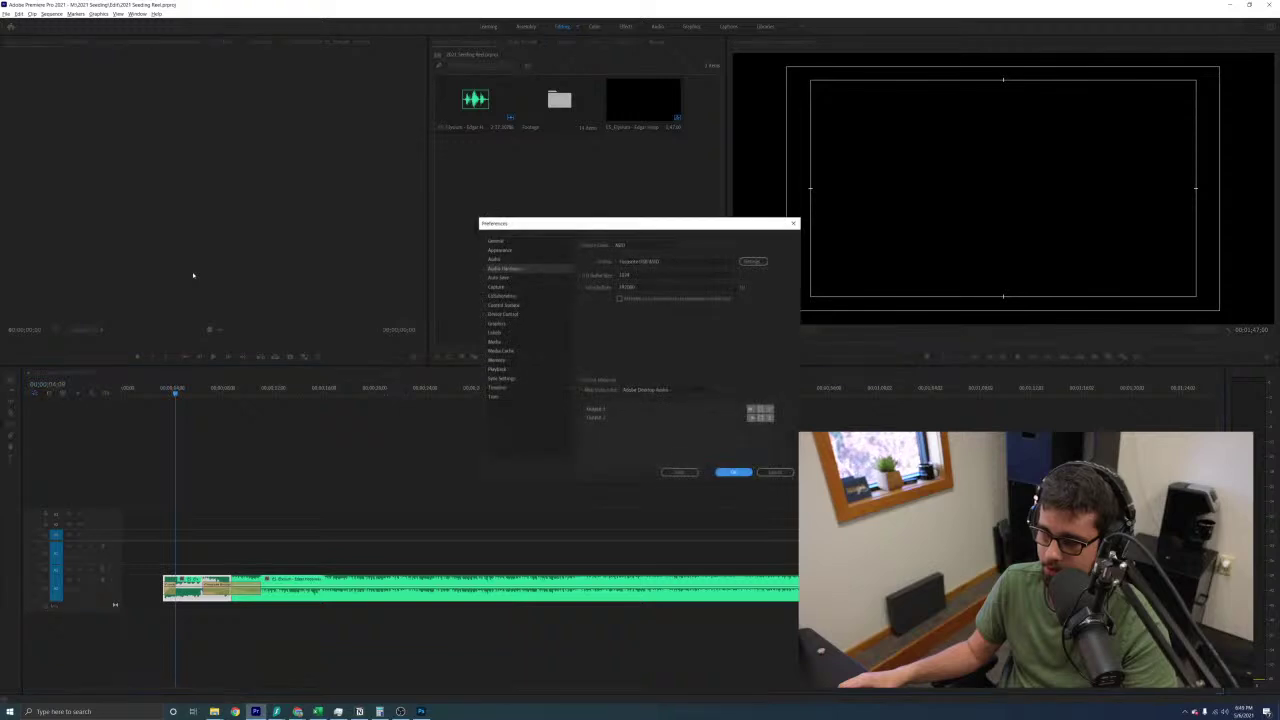
pyautogui.moveTo(647, 231); pyautogui.dragTo(492, 225)
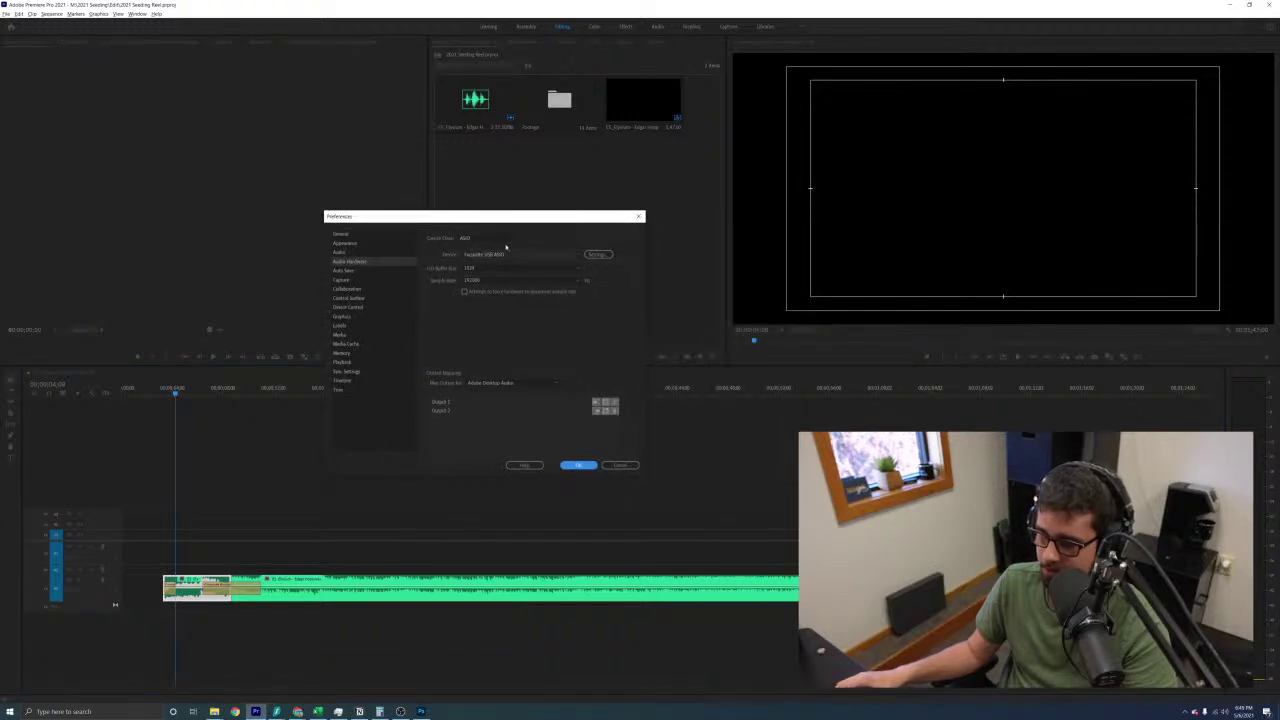
pyautogui.click(503, 239)
pyautogui.click(500, 254)
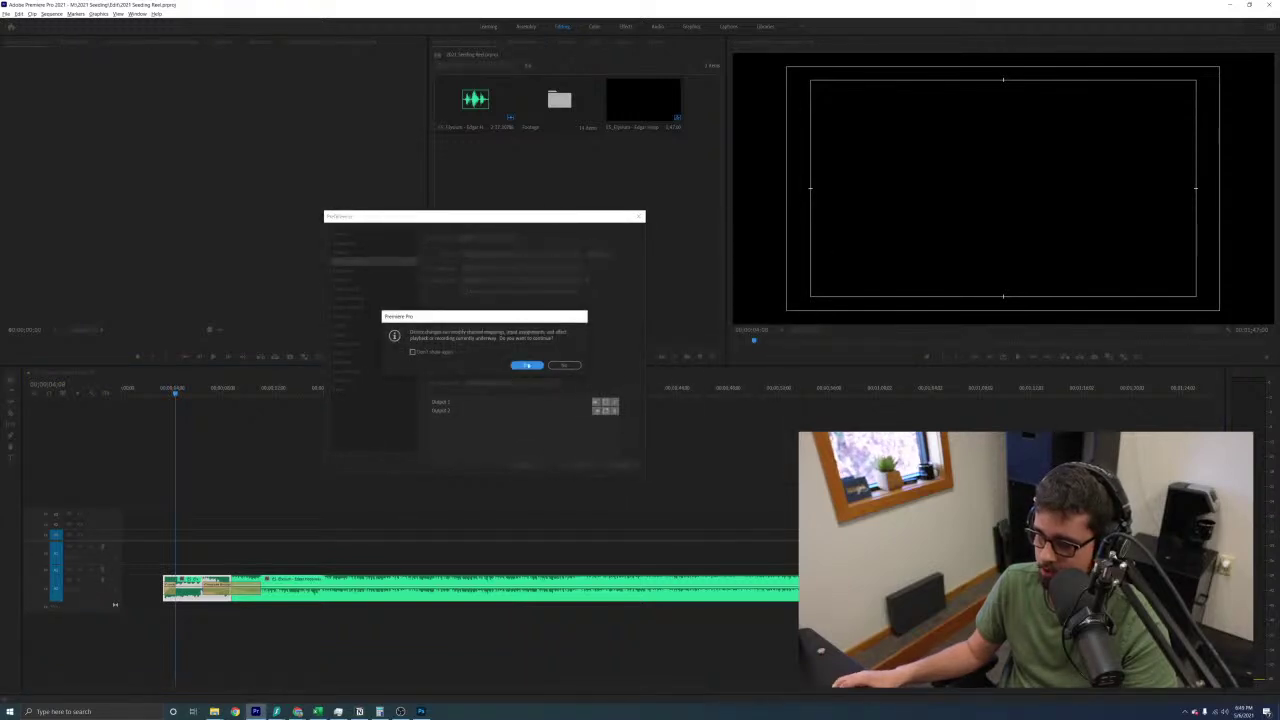
pyautogui.click(527, 365)
# Set the default audio output to Speakers (Focusrite USB Audio) and apply the audio hardware preferences
pyautogui.click(530, 257)
pyautogui.click(530, 265)
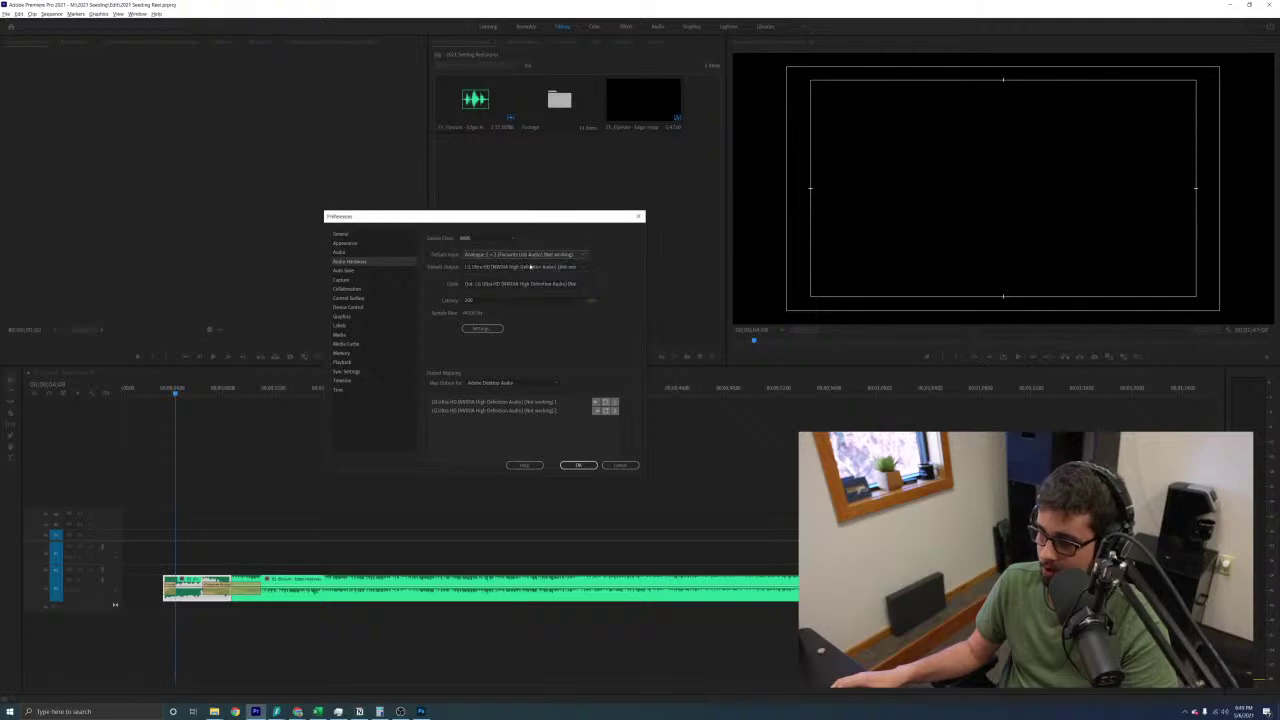
pyautogui.click(530, 267)
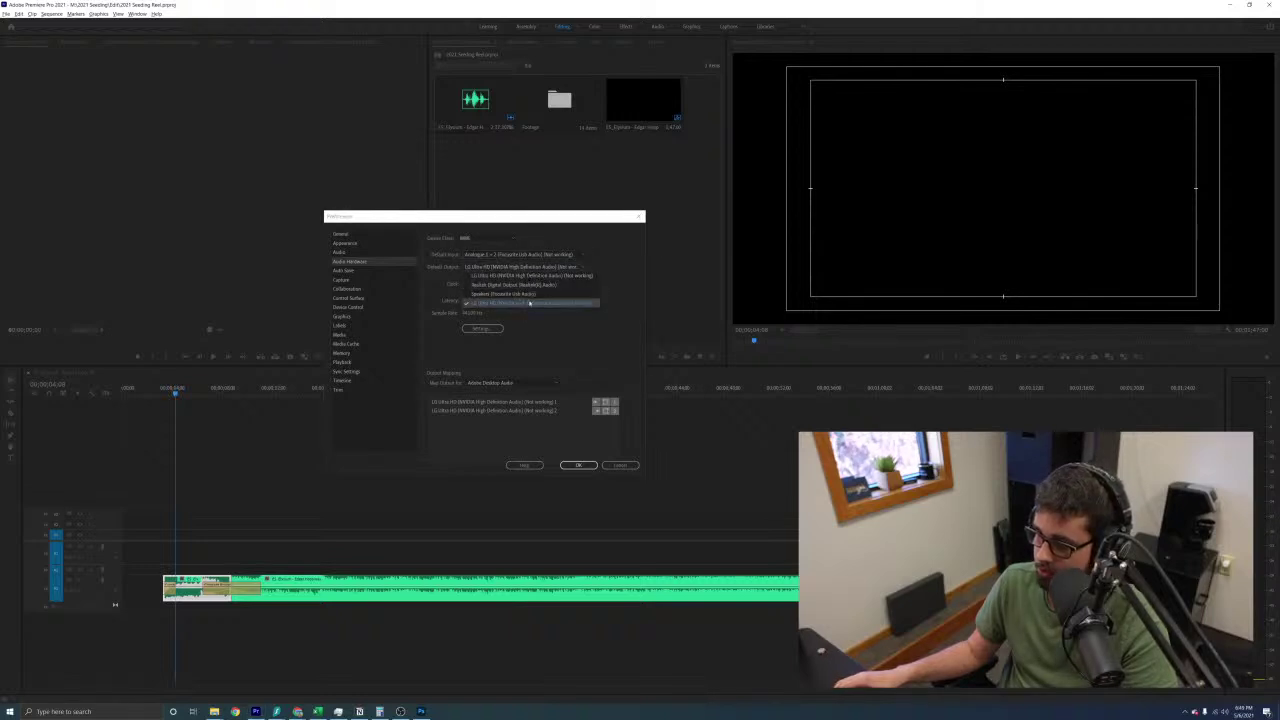
pyautogui.click(534, 294)
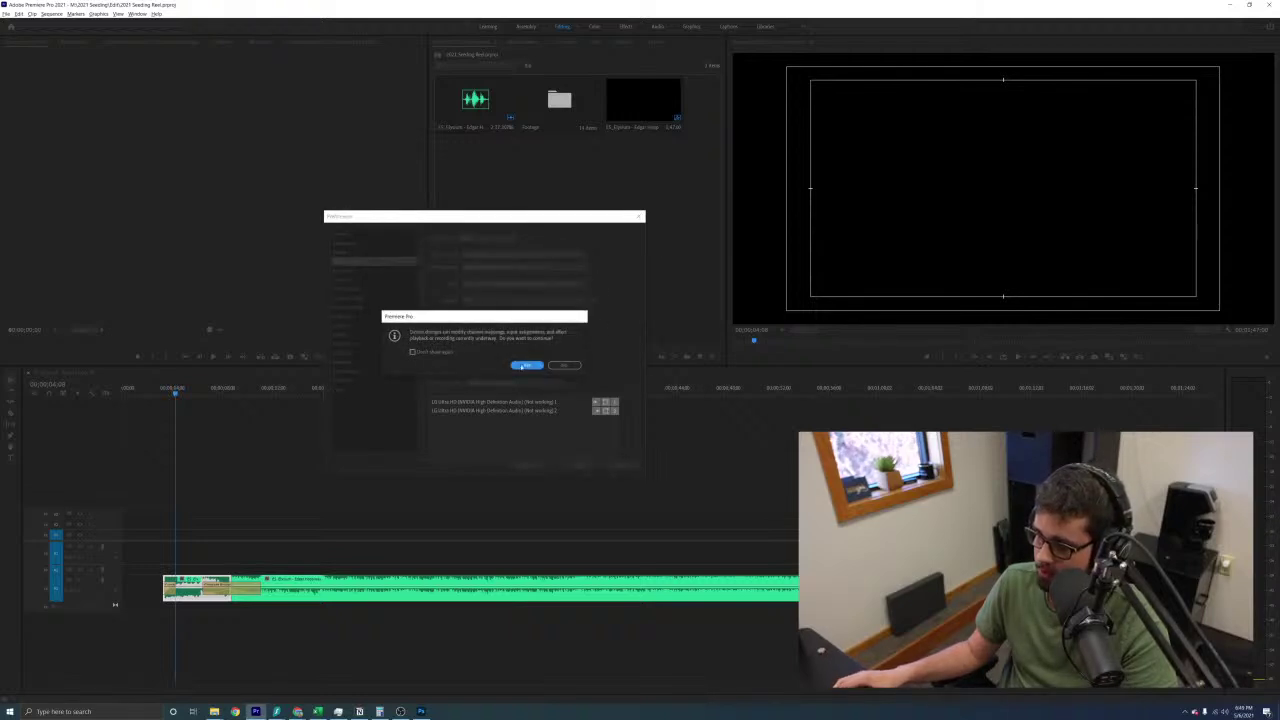
pyautogui.click(524, 365)
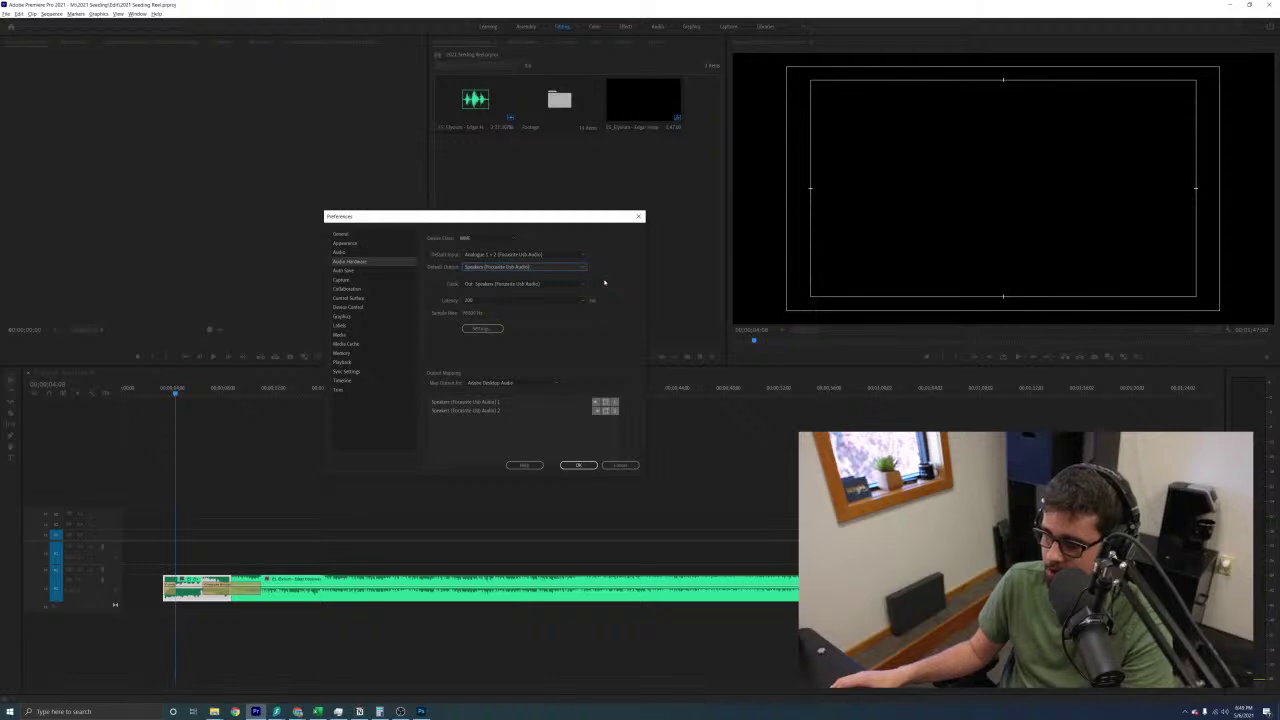
pyautogui.click(584, 466)
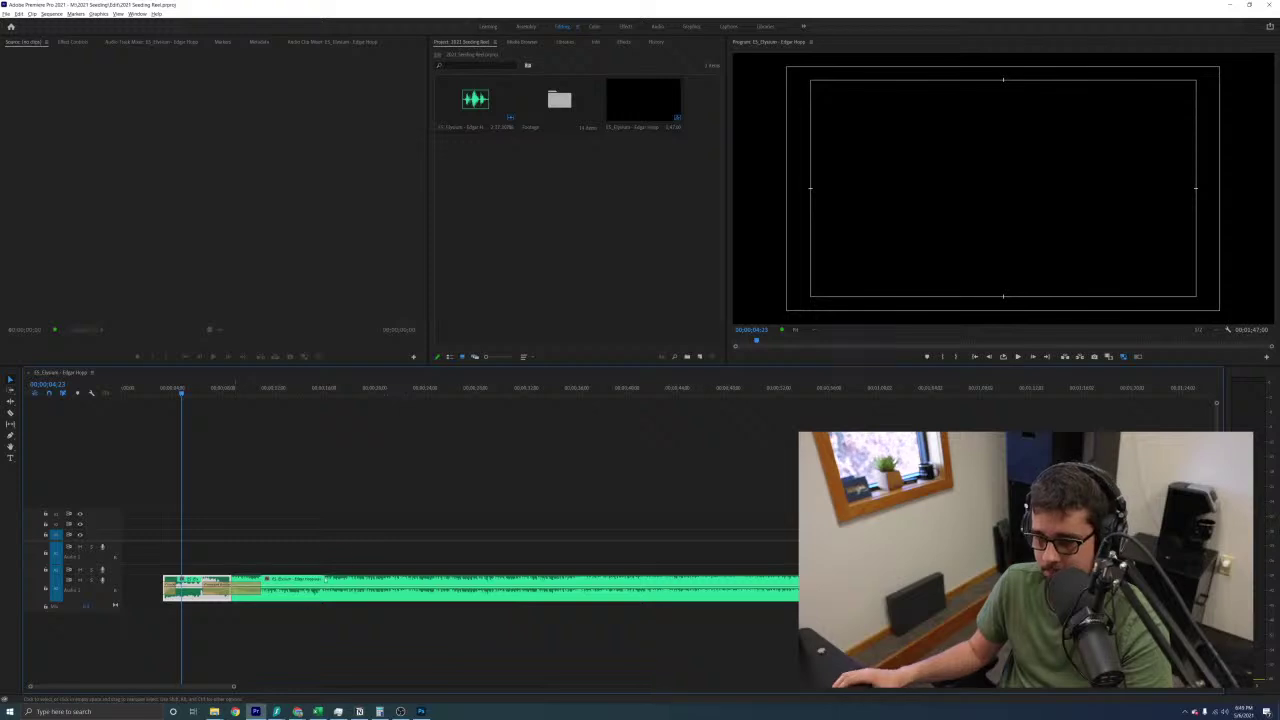
# Play the music from the intro across the crossfade to check how the two parts join
pyautogui.click(376, 481)
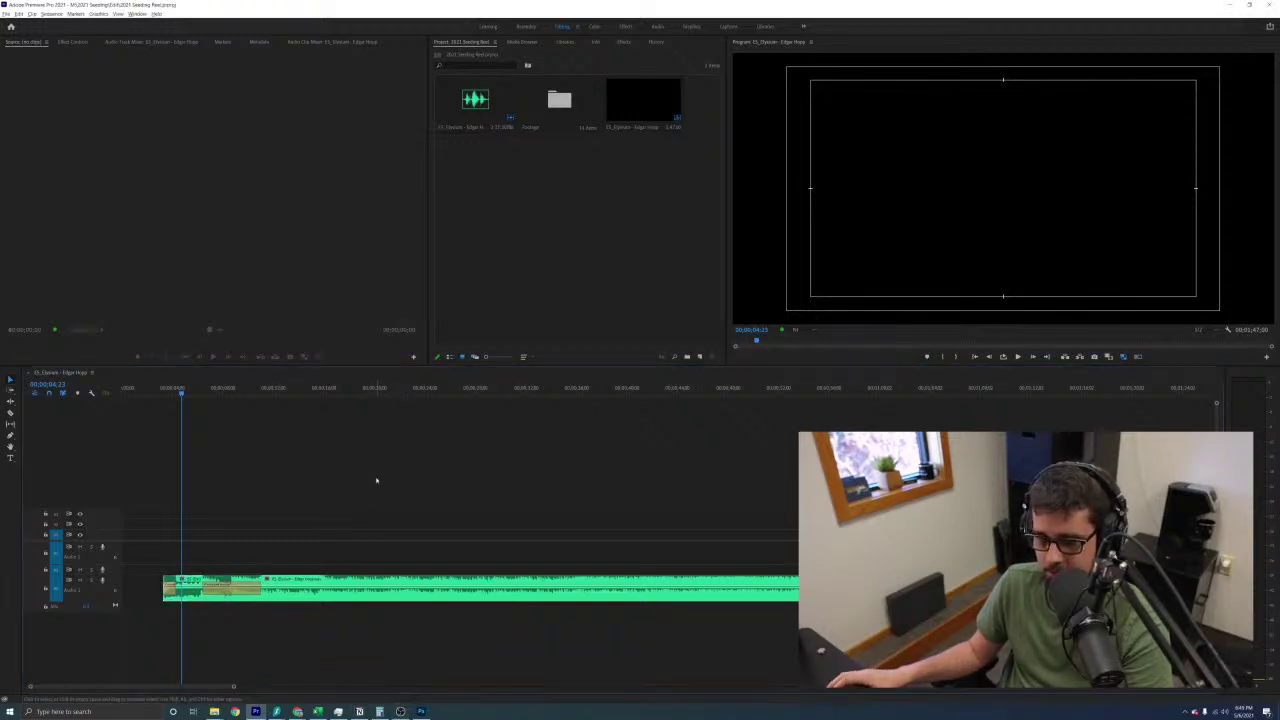
pyautogui.press('space')
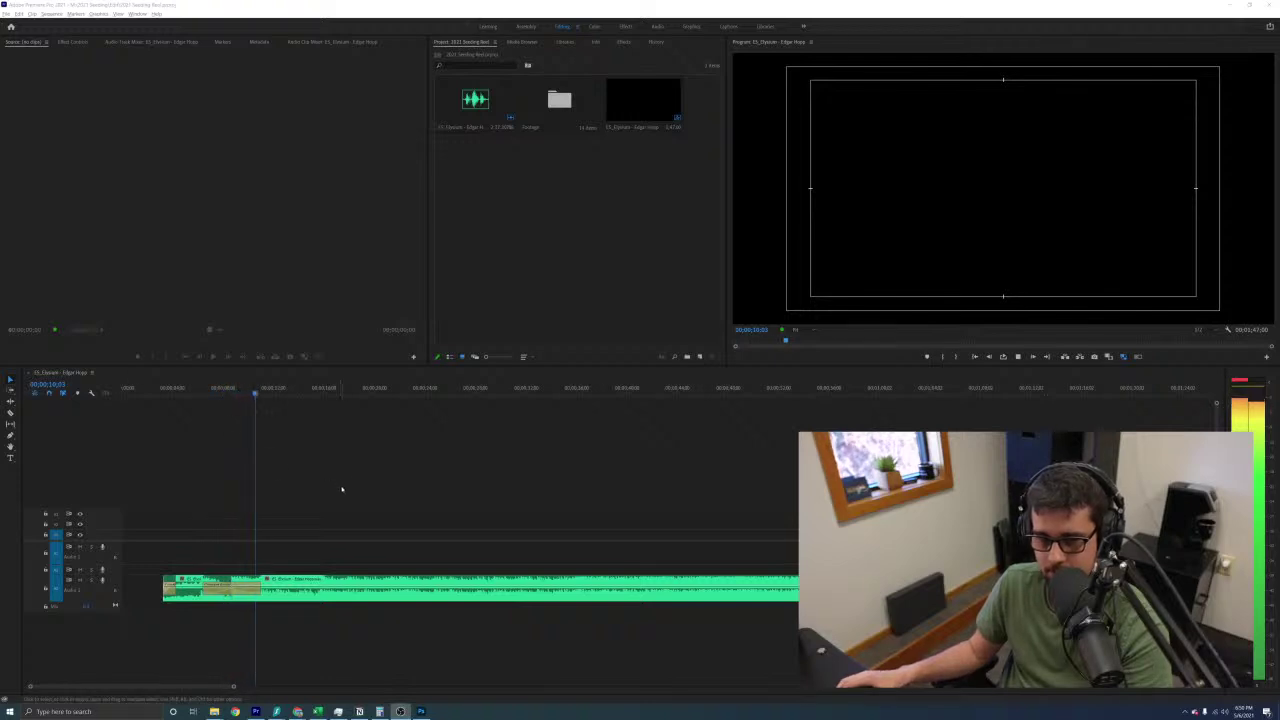
pyautogui.click(362, 510)
pyautogui.press('space')
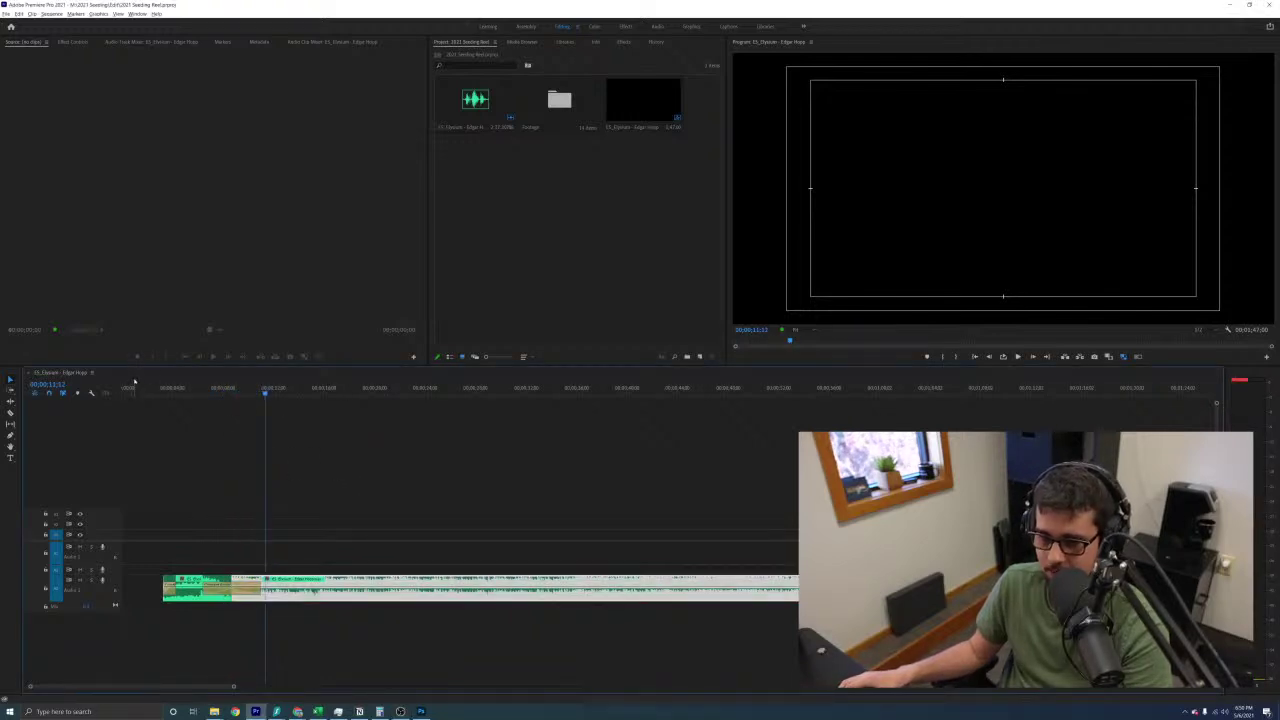
pyautogui.moveTo(170, 390); pyautogui.dragTo(184, 390)
pyautogui.click(432, 496)
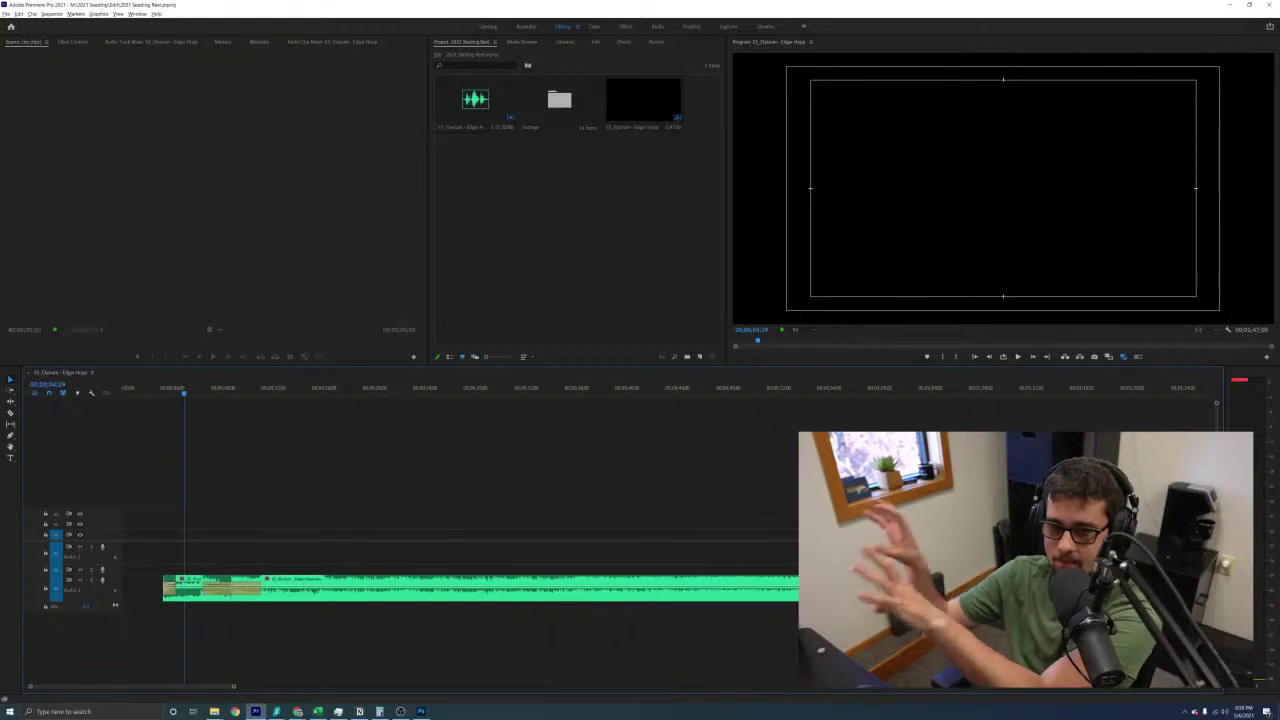
pyautogui.click(297, 711)
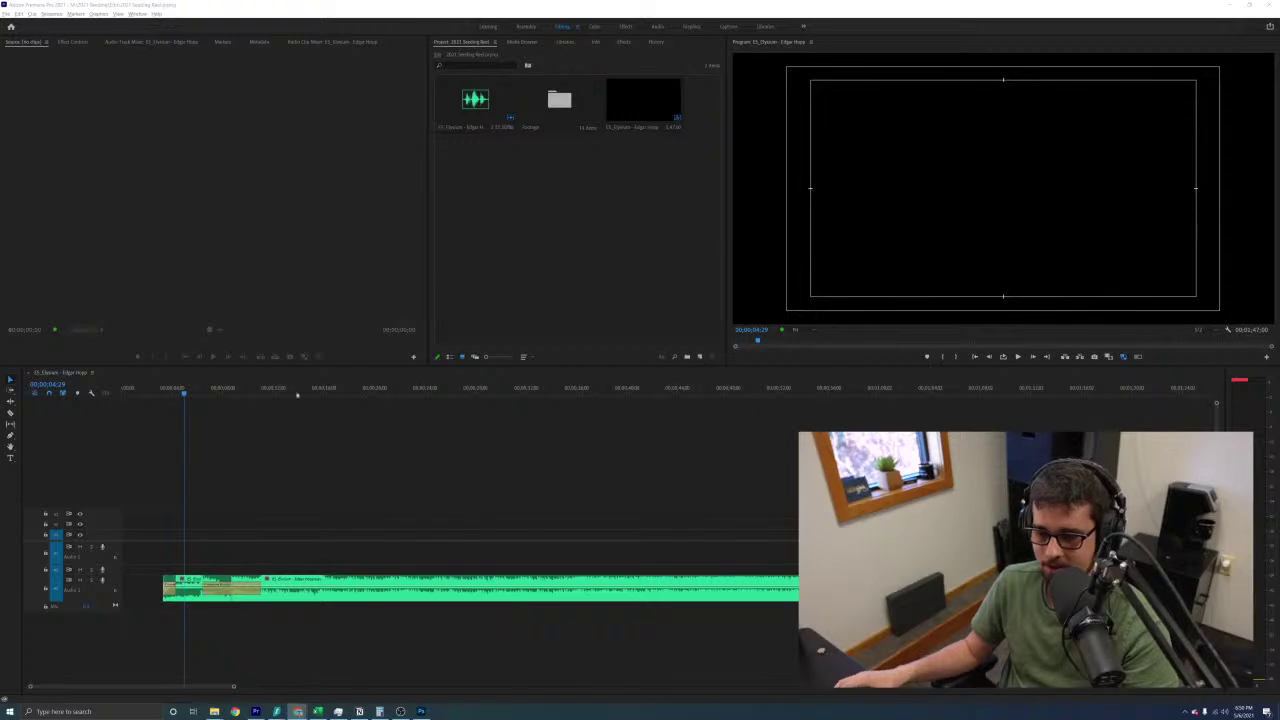
pyautogui.click(322, 492)
pyautogui.press('space')
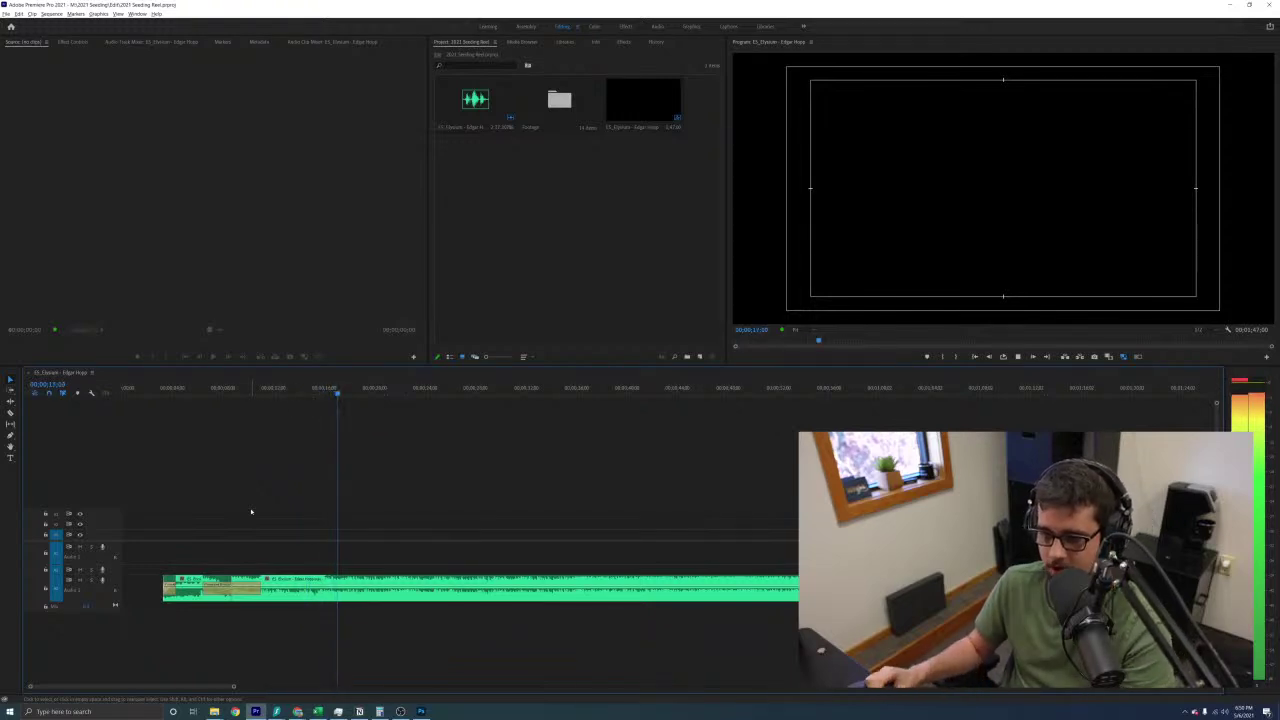
# Stop playback and close the empty gap before the intro so the music starts at the beginning of the sequence
pyautogui.press('space')
pyautogui.press('space')
pyautogui.click(155, 581)
pyautogui.press('Delete')
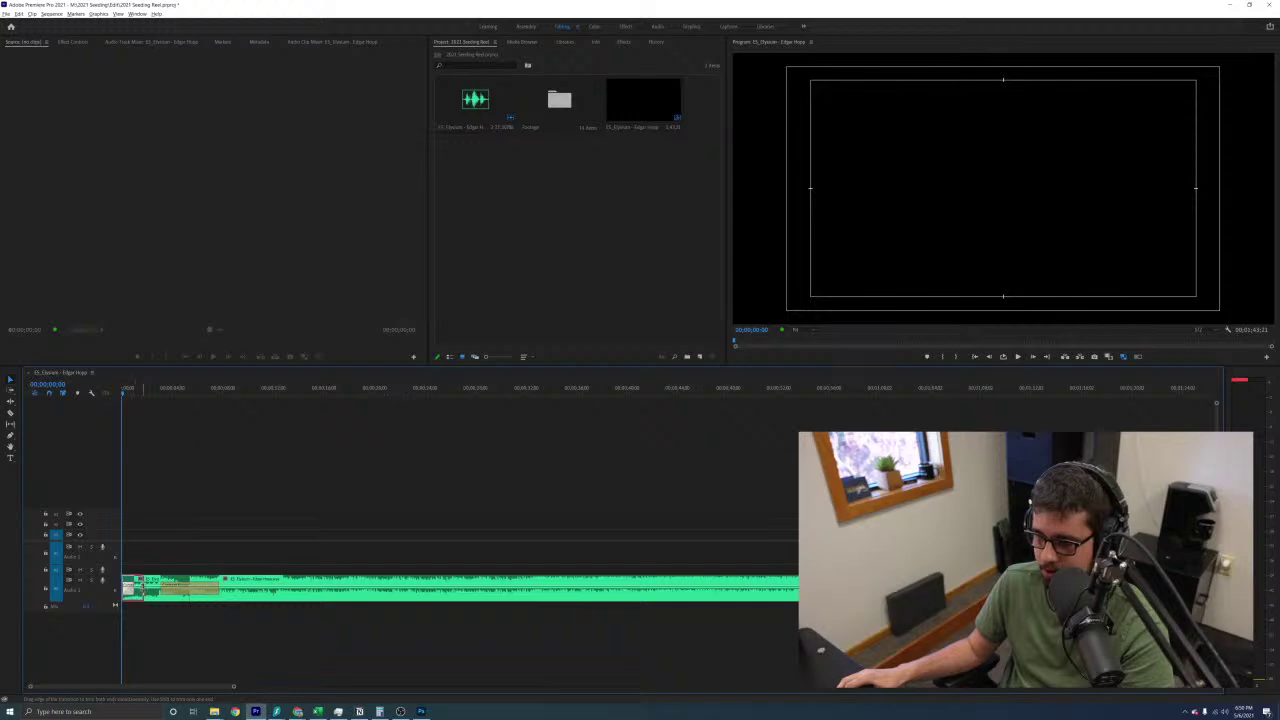
# Examine the intro's fade and crossfade up close, and play the music from the sequence start
pyautogui.press('=')
pyautogui.press('=')
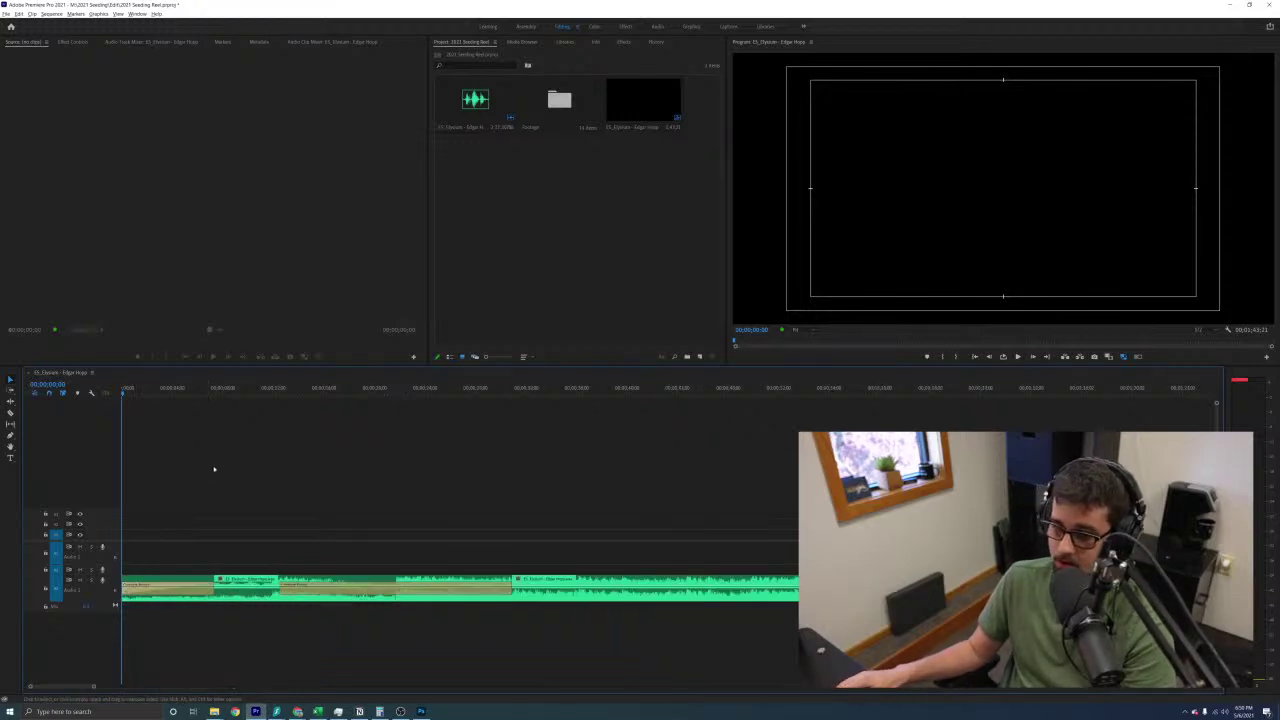
pyautogui.press('-')
pyautogui.press('space')
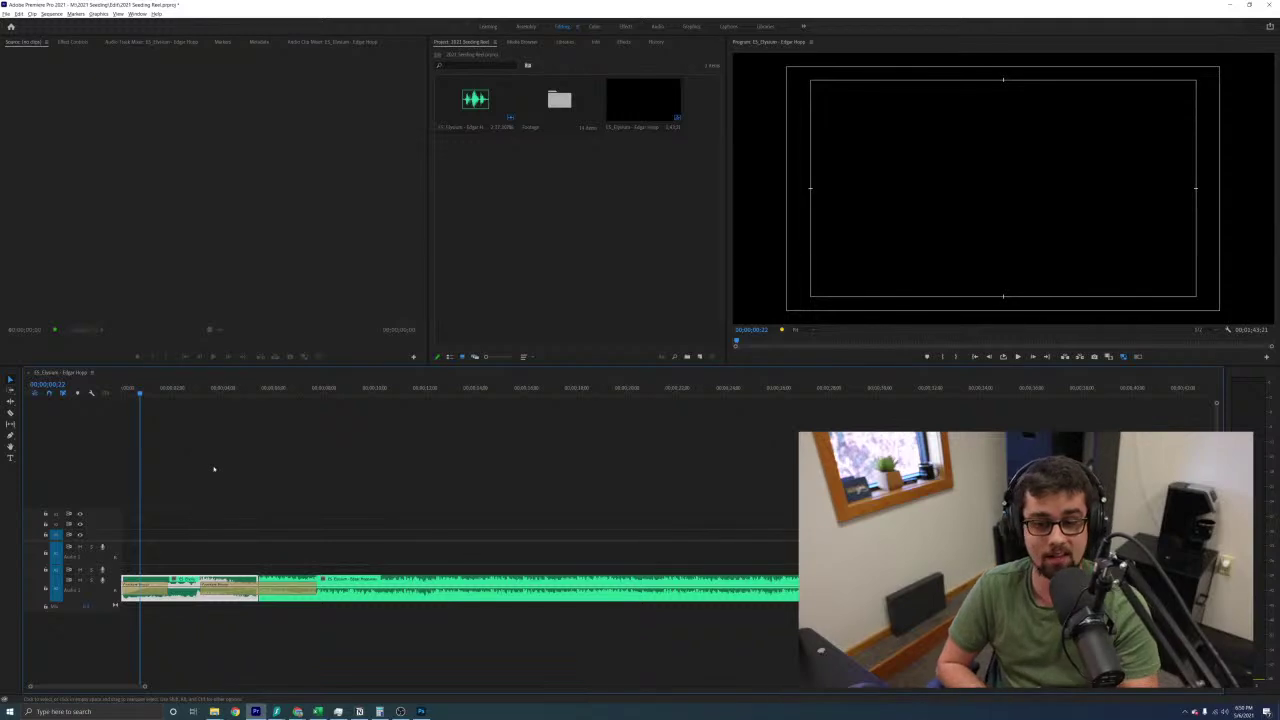
pyautogui.click(251, 517)
pyautogui.press('=')
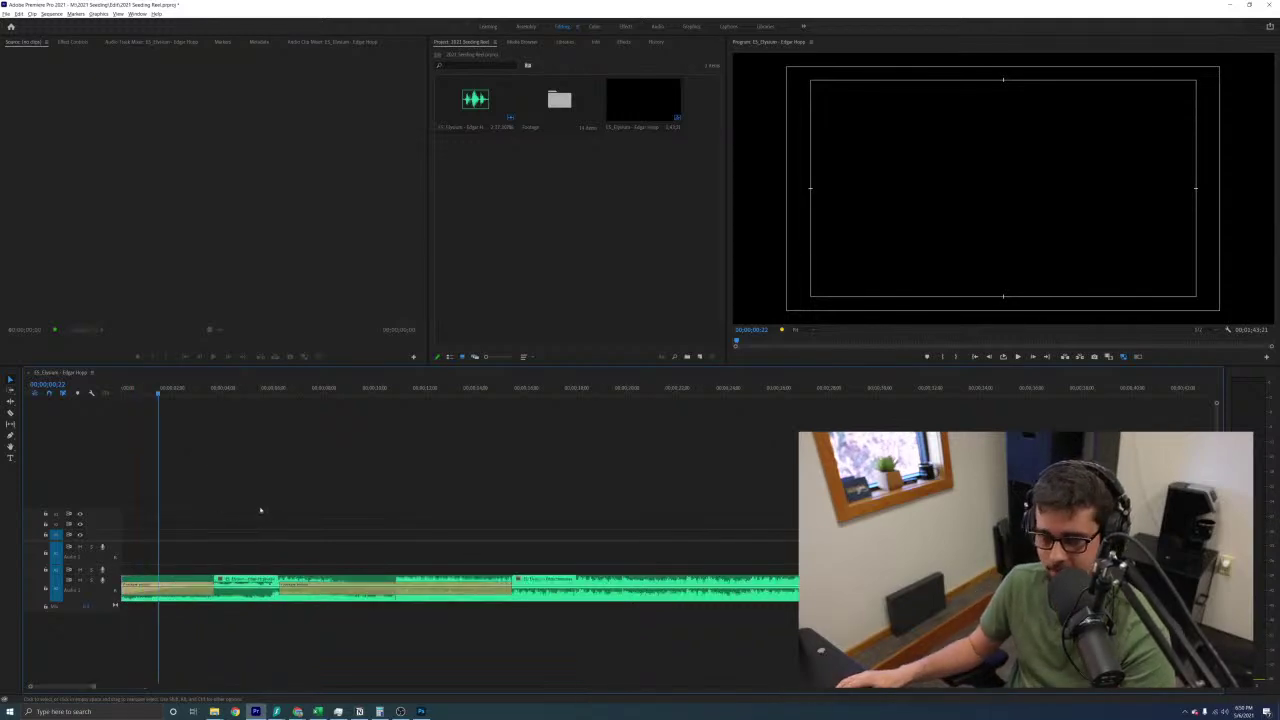
pyautogui.press('-')
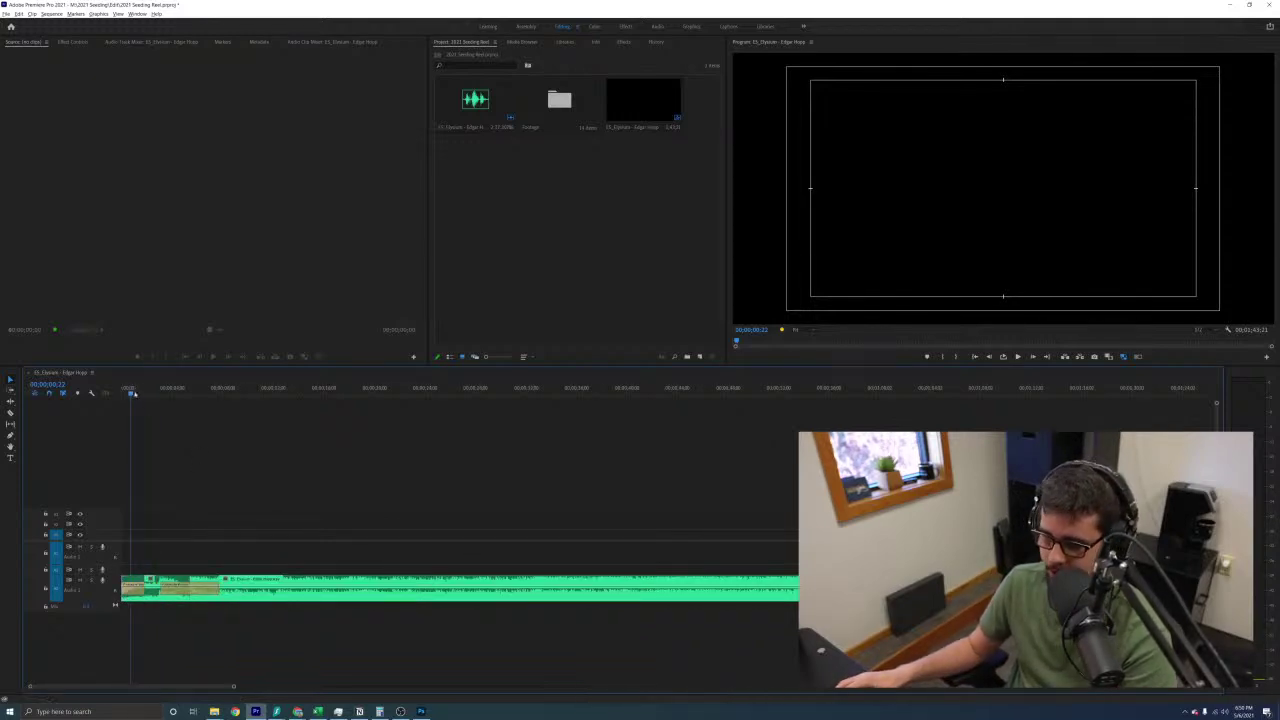
pyautogui.press('-')
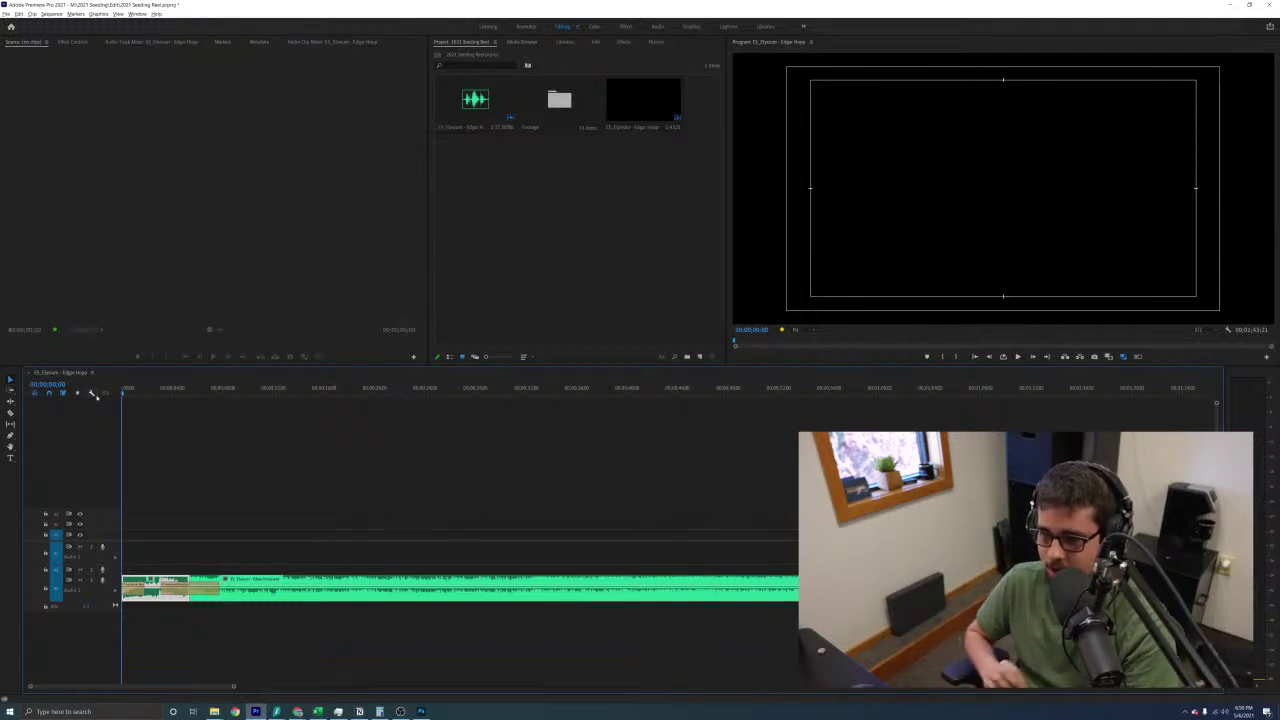
pyautogui.press('space')
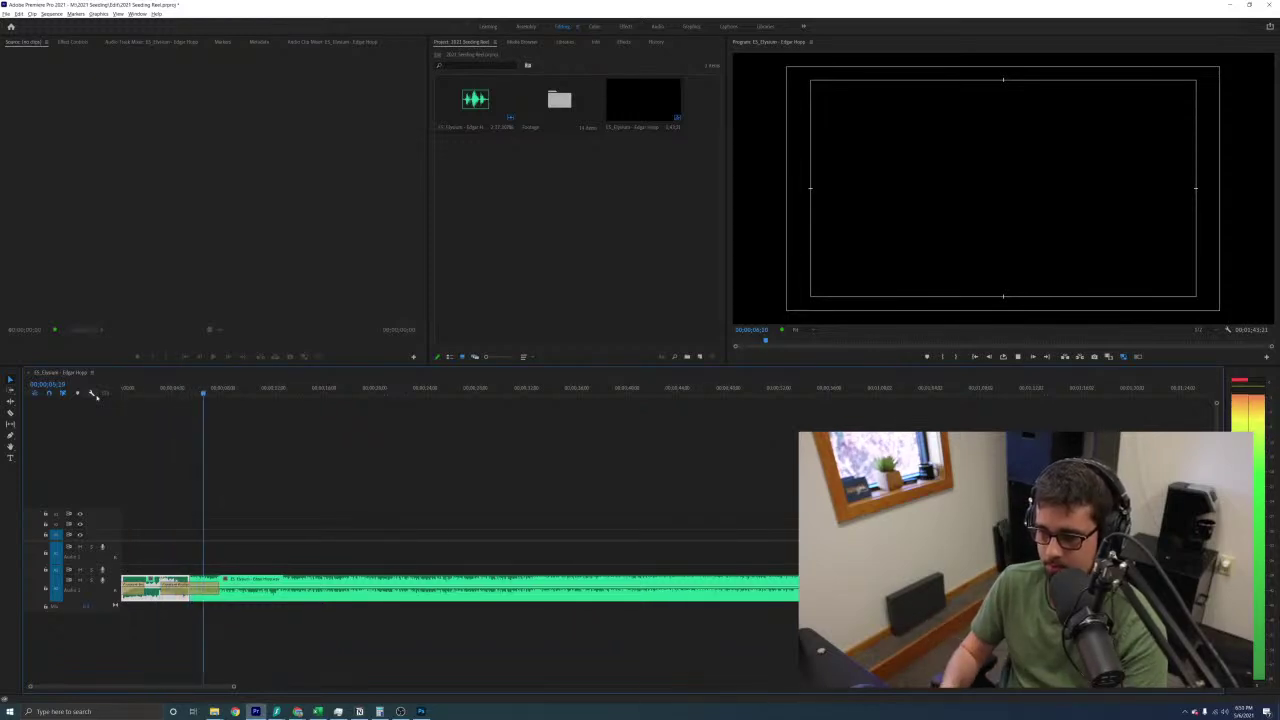
pyautogui.press('space')
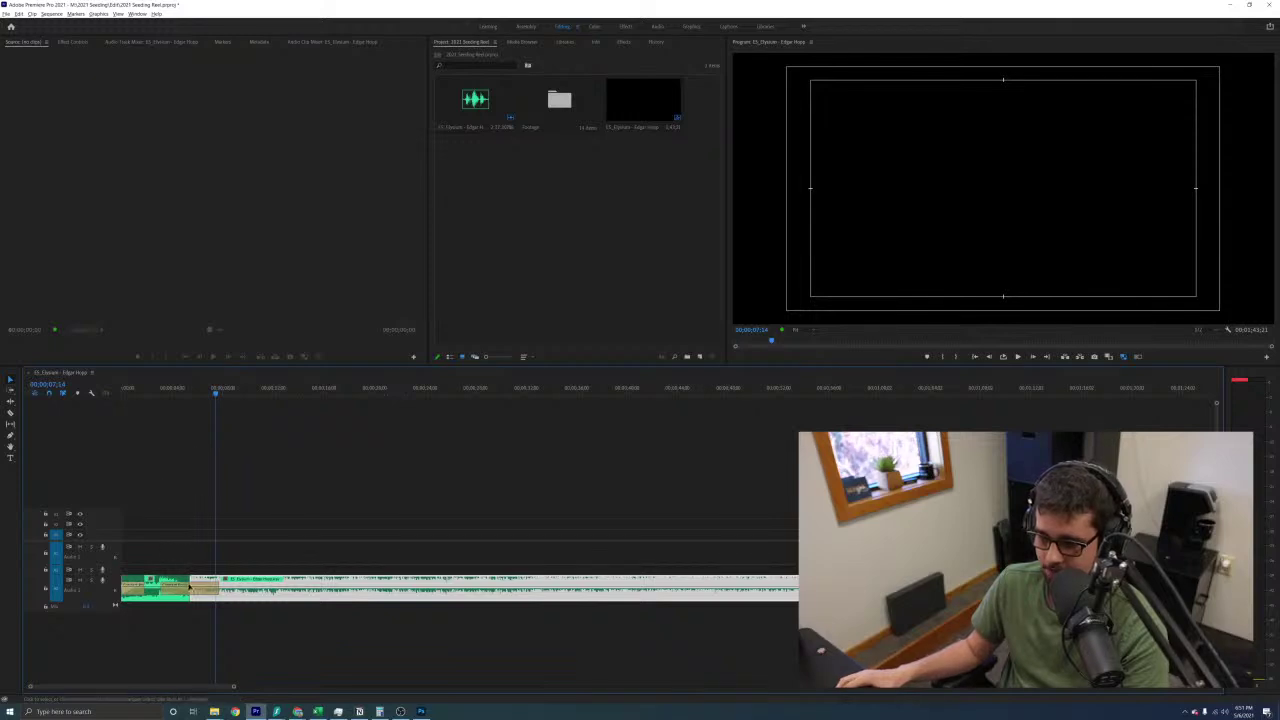
# Shift the crossfade between the intro and the second music part about one second earlier and play it from the start
pyautogui.moveTo(193, 595); pyautogui.dragTo(178, 595)
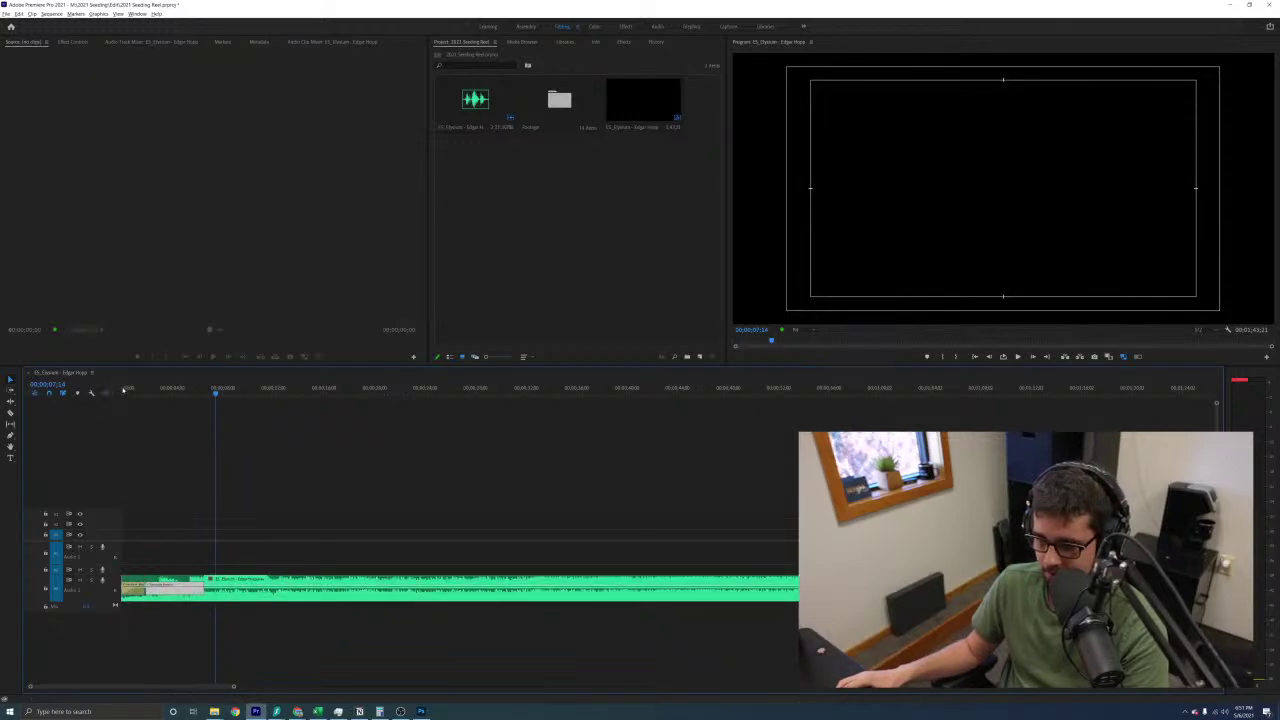
pyautogui.click(123, 390)
pyautogui.press('space')
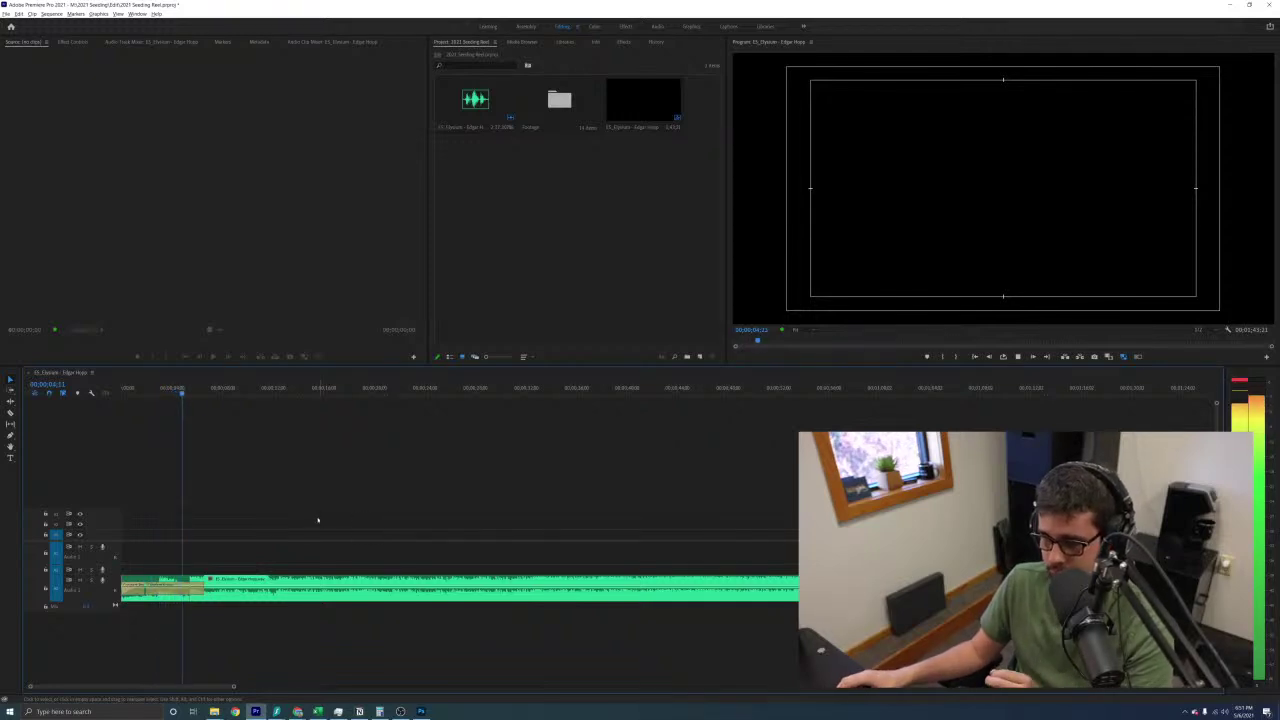
pyautogui.press('space')
# Move the second music part later with a longer crossfade over the join, and replay the transition from the start
pyautogui.moveTo(234, 601); pyautogui.dragTo(187, 591)
pyautogui.click(210, 590)
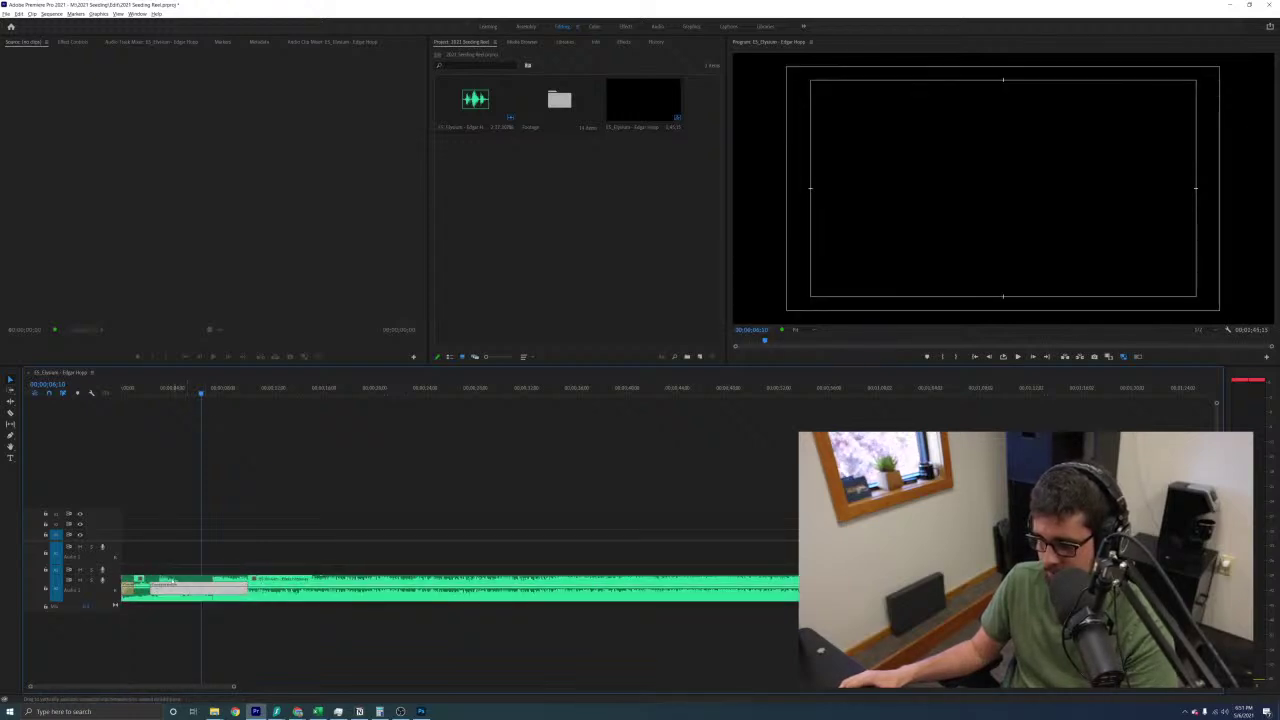
pyautogui.moveTo(142, 389); pyautogui.dragTo(121, 389)
pyautogui.click(320, 469)
pyautogui.press('space')
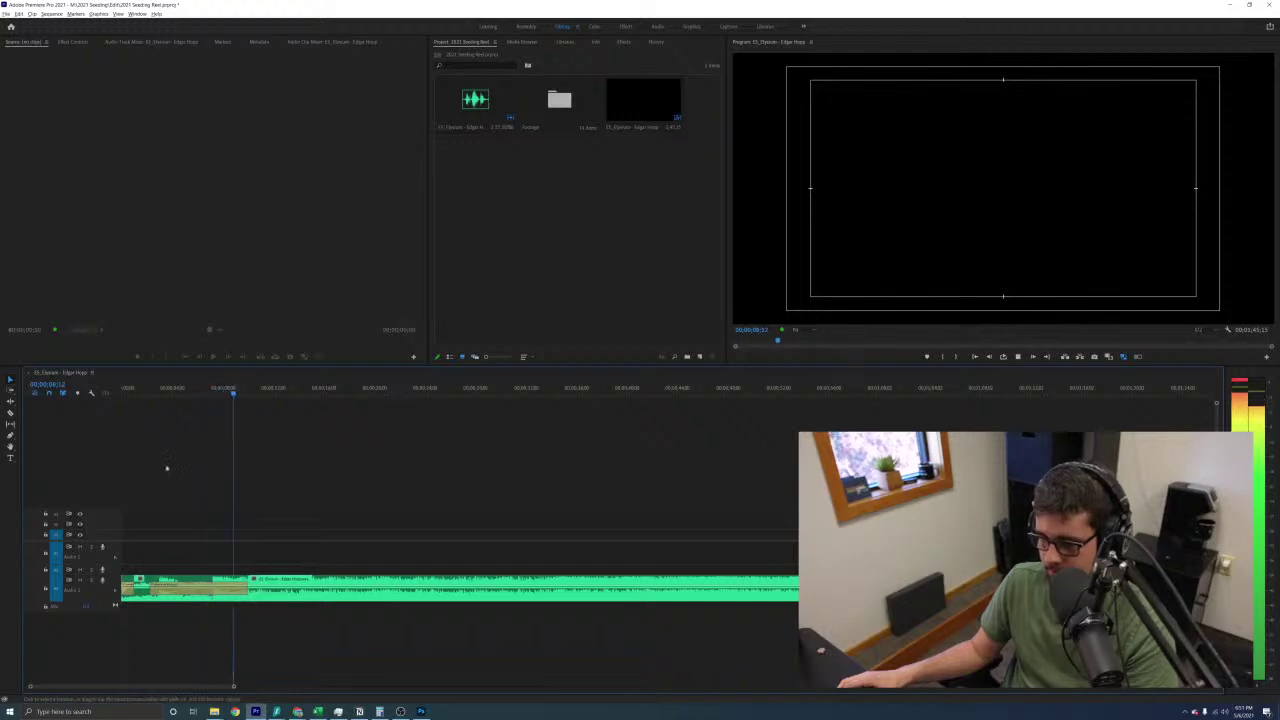
pyautogui.moveTo(156, 386); pyautogui.dragTo(123, 386)
pyautogui.press('space')
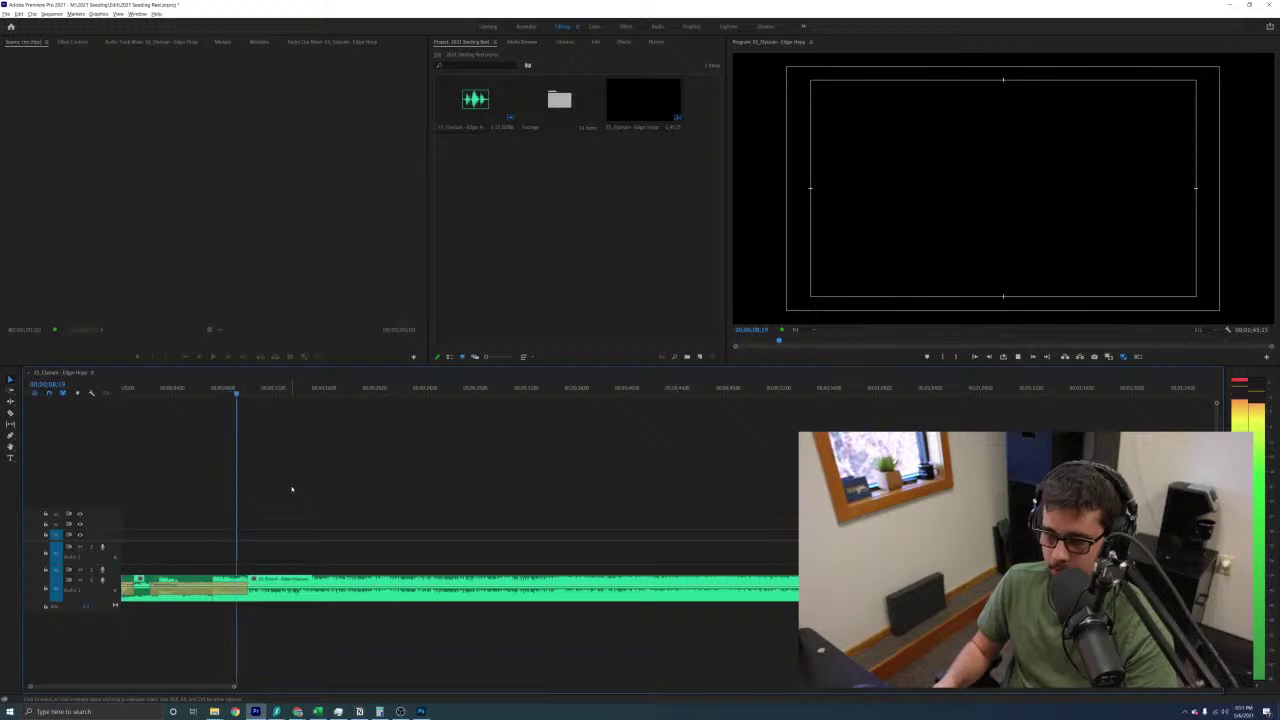
# Split the second music part at its changes about 12 and 19 seconds in while it plays
pyautogui.click(415, 585)
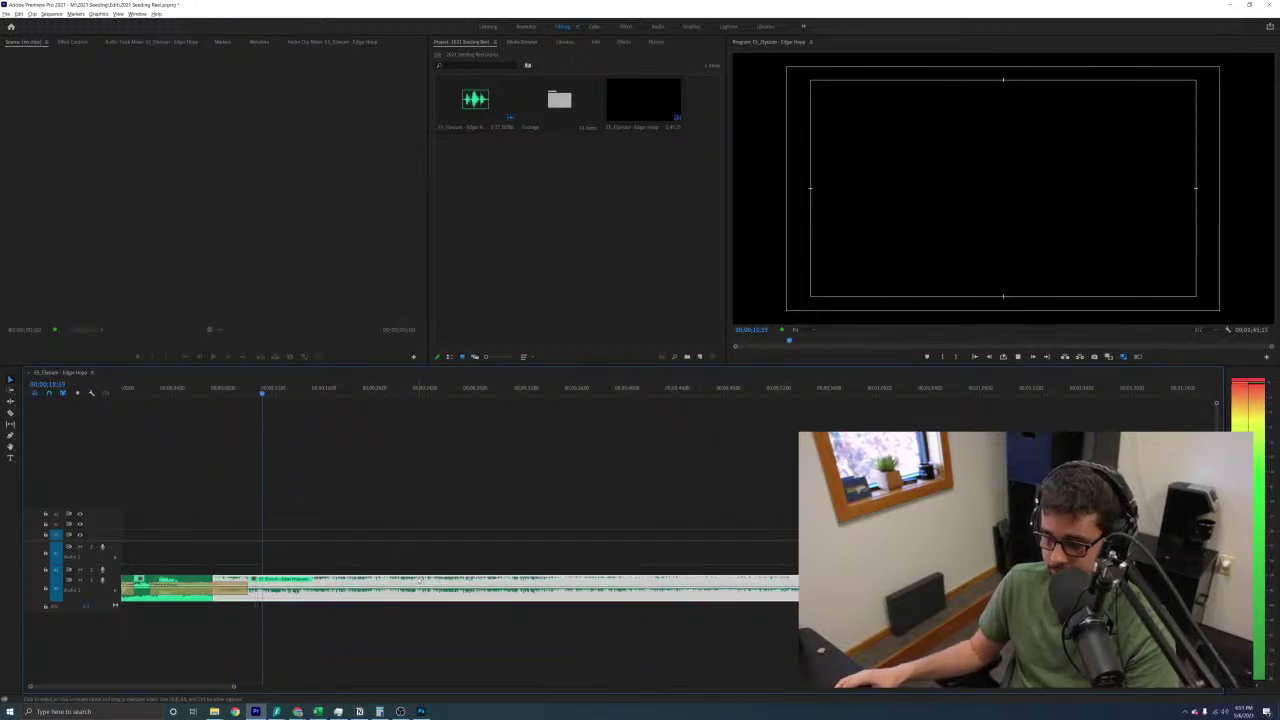
pyautogui.hotkey('ctrl', 'k')
pyautogui.click(419, 581)
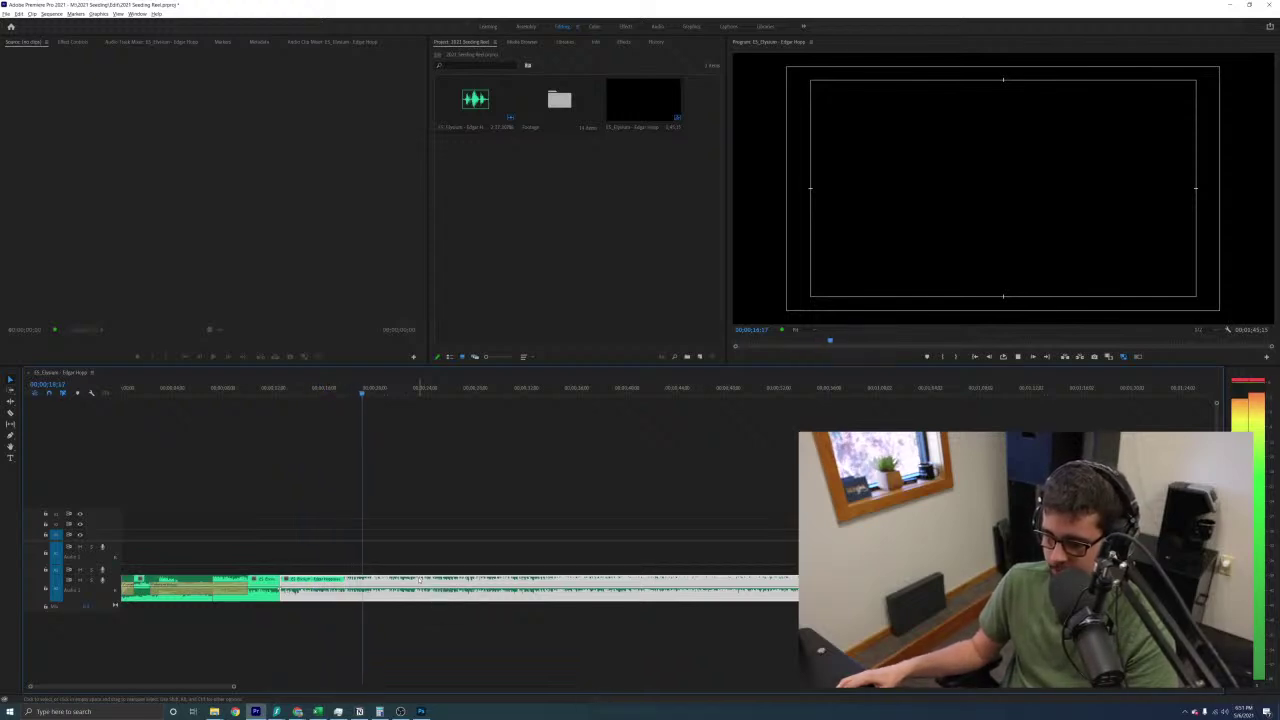
pyautogui.hotkey('ctrl', 'k')
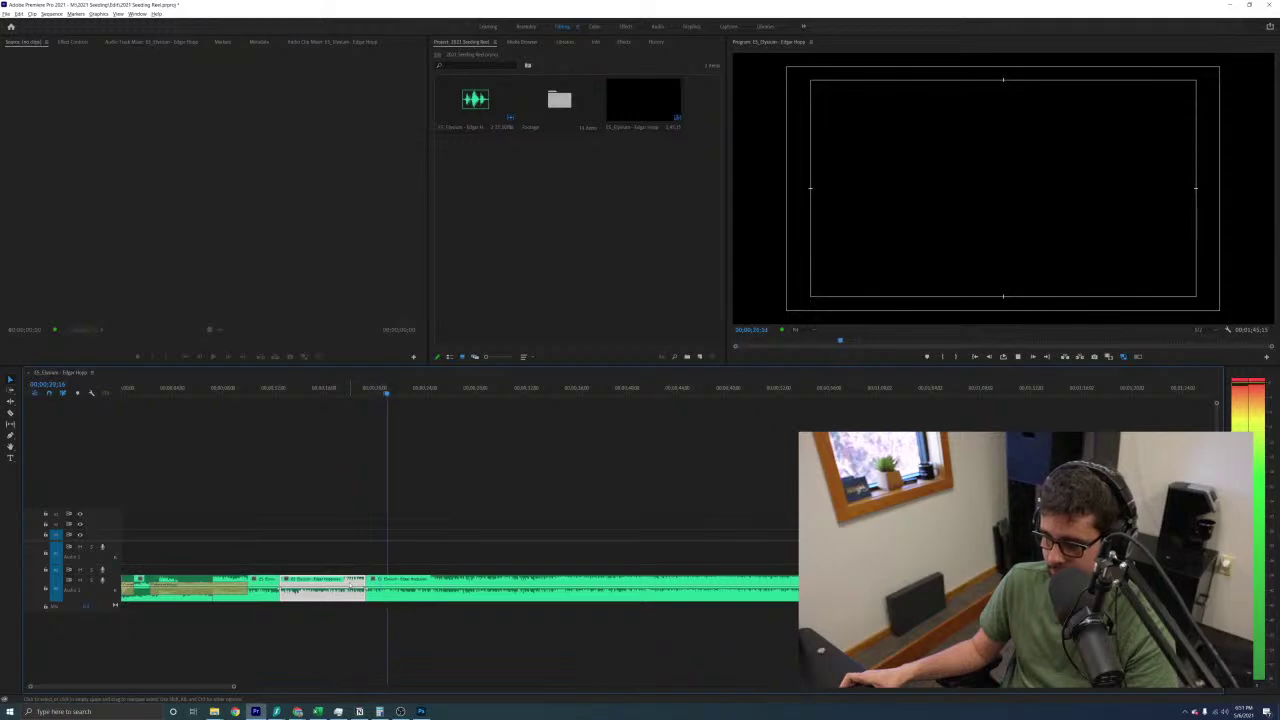
# Replay the passage around the next music change and split the track about 31 seconds in
pyautogui.click(522, 391)
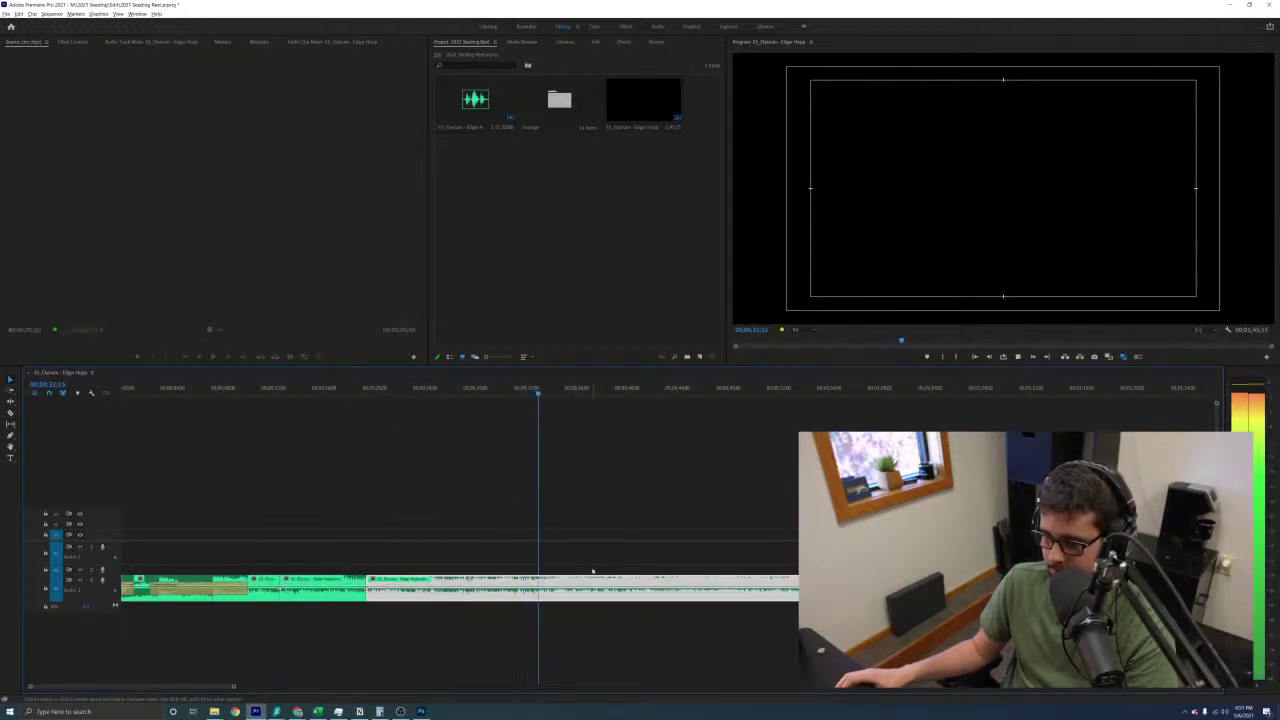
pyautogui.click(521, 393)
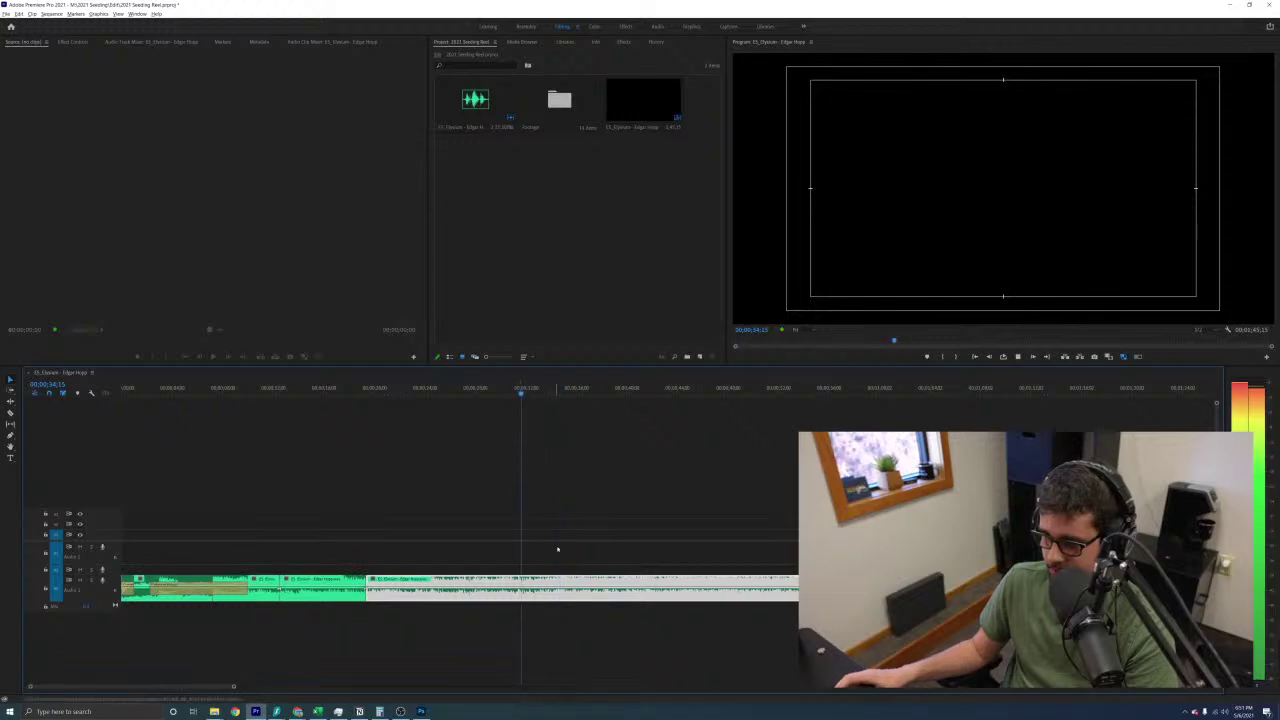
pyautogui.click(500, 393)
pyautogui.hotkey('ctrl', 'k')
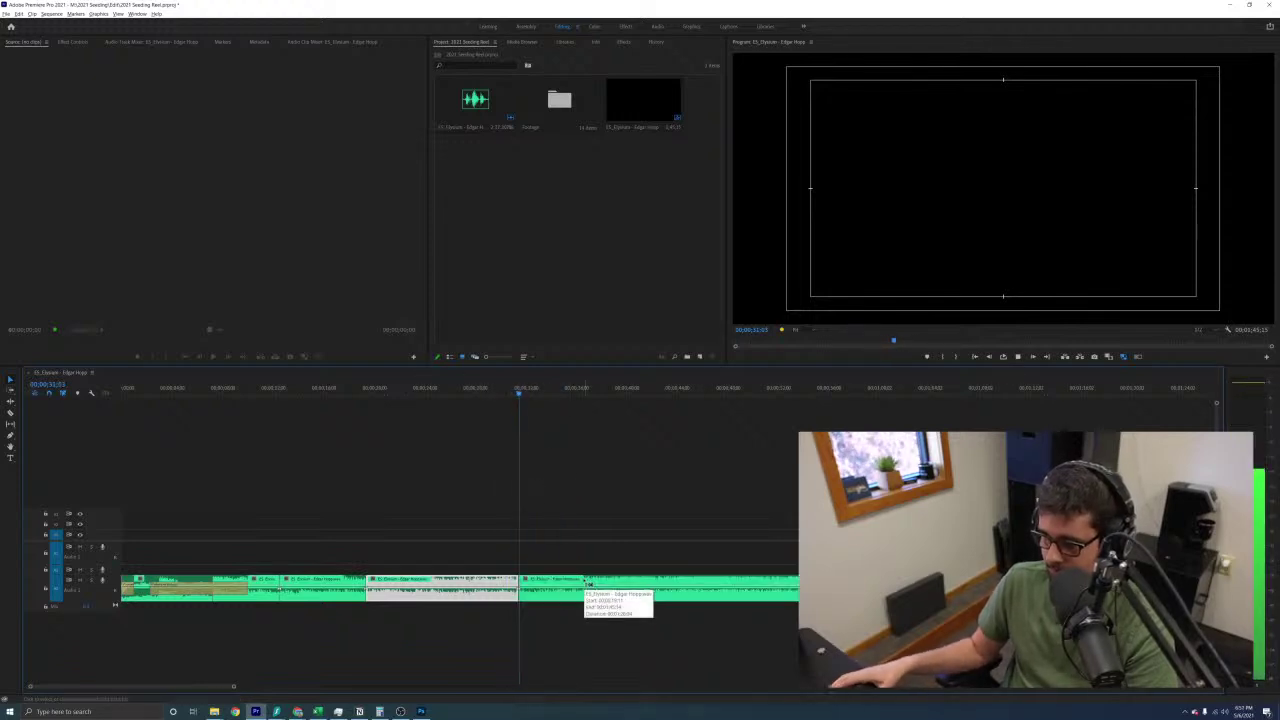
# Ripple-delete the music pieces between about 12 and 31 seconds and play across the new join
pyautogui.moveTo(386, 552); pyautogui.dragTo(327, 600)
pyautogui.hotkey('shift', 'Delete')
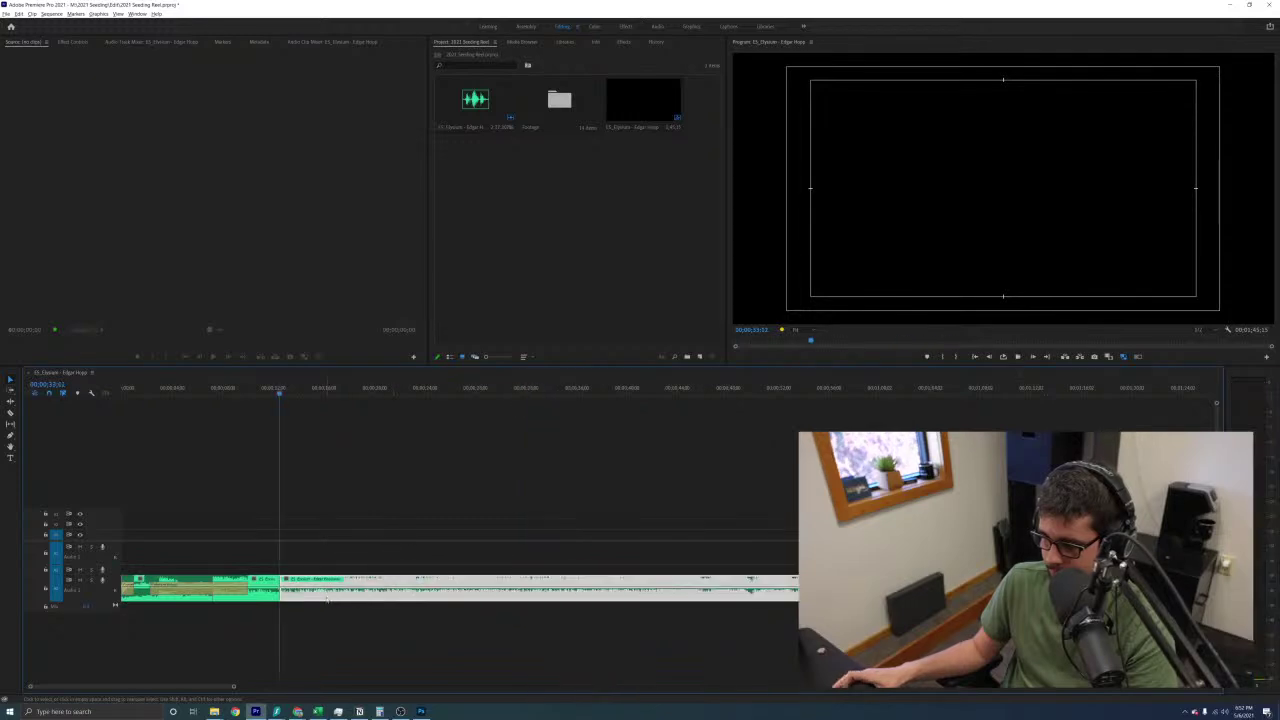
pyautogui.press('Up')
pyautogui.moveTo(213, 393); pyautogui.dragTo(195, 390)
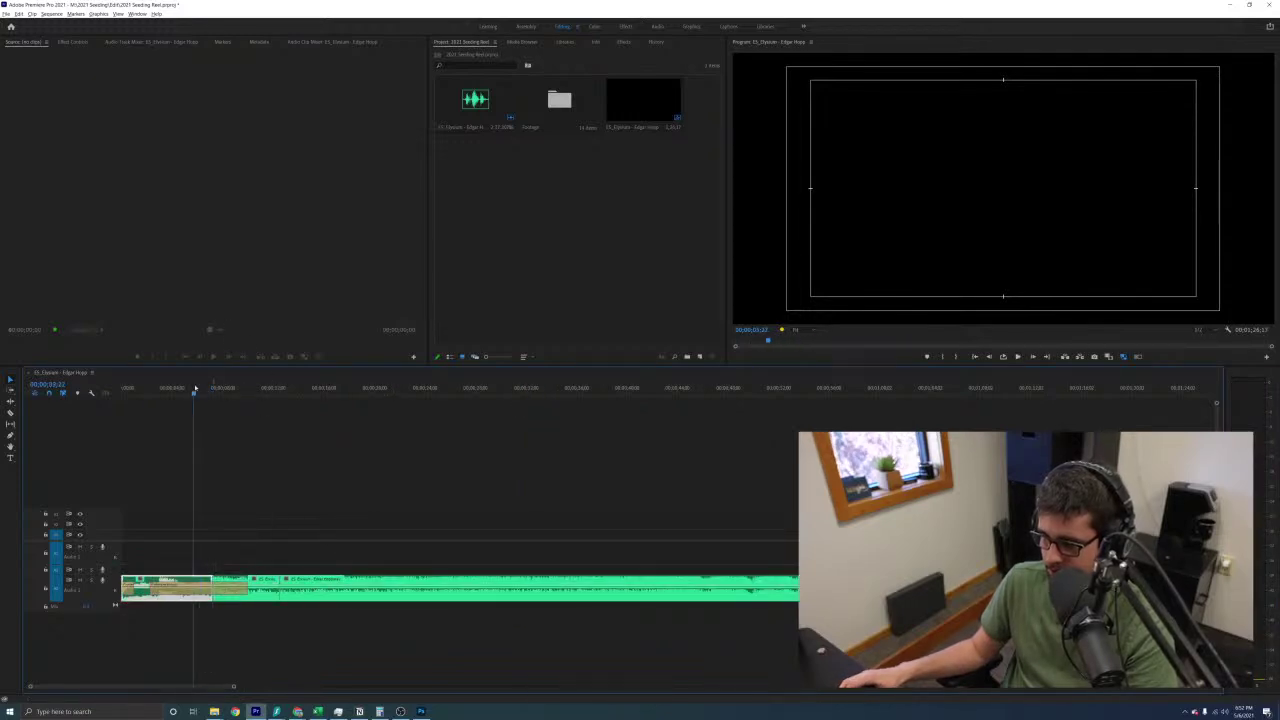
pyautogui.click(334, 454)
pyautogui.press('space')
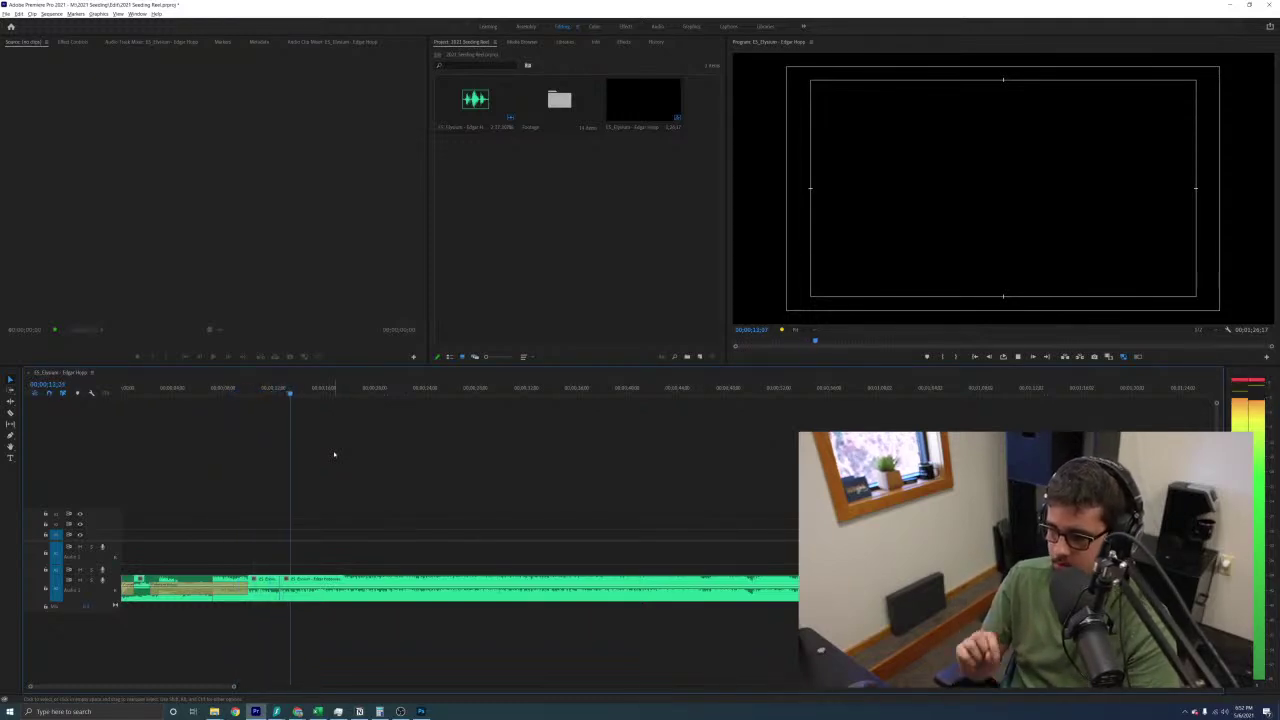
pyautogui.press('space')
pyautogui.press('=')
pyautogui.press('space')
pyautogui.press('space')
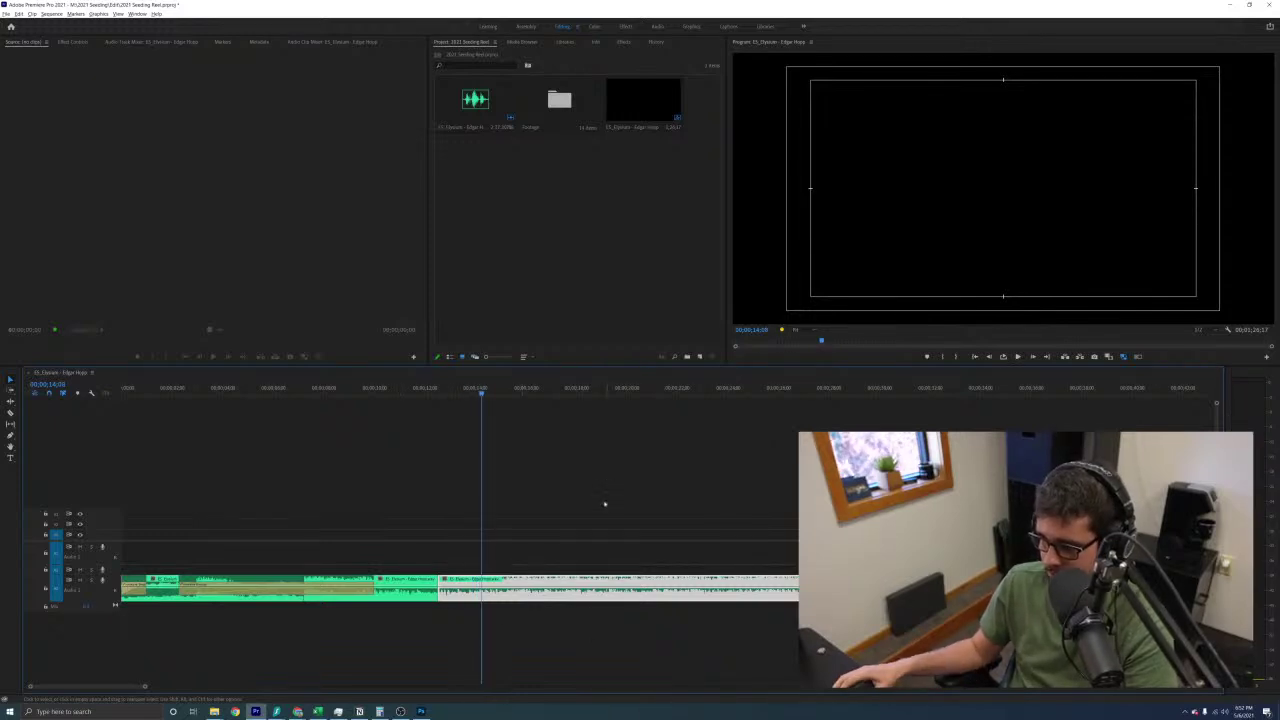
# Move the music after the join about five frames later, extend its start back to close the gap, and save the project
pyautogui.press('Up')
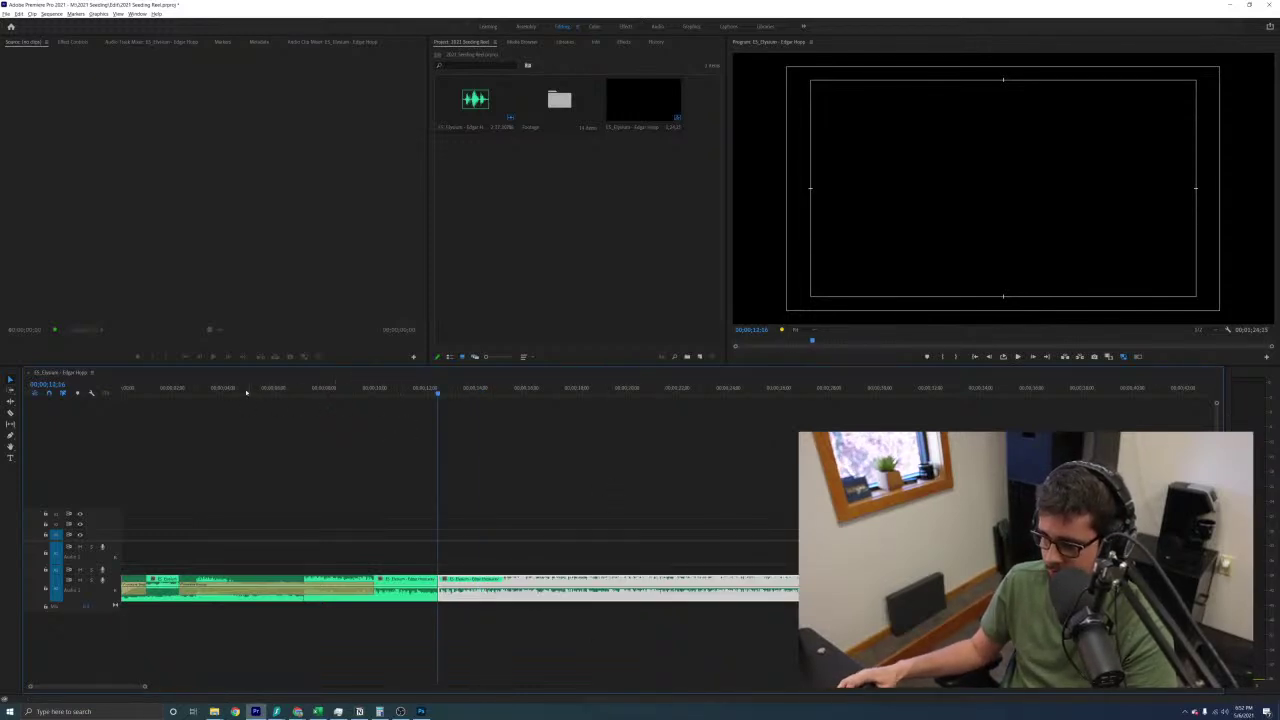
pyautogui.click(241, 390)
pyautogui.press('space')
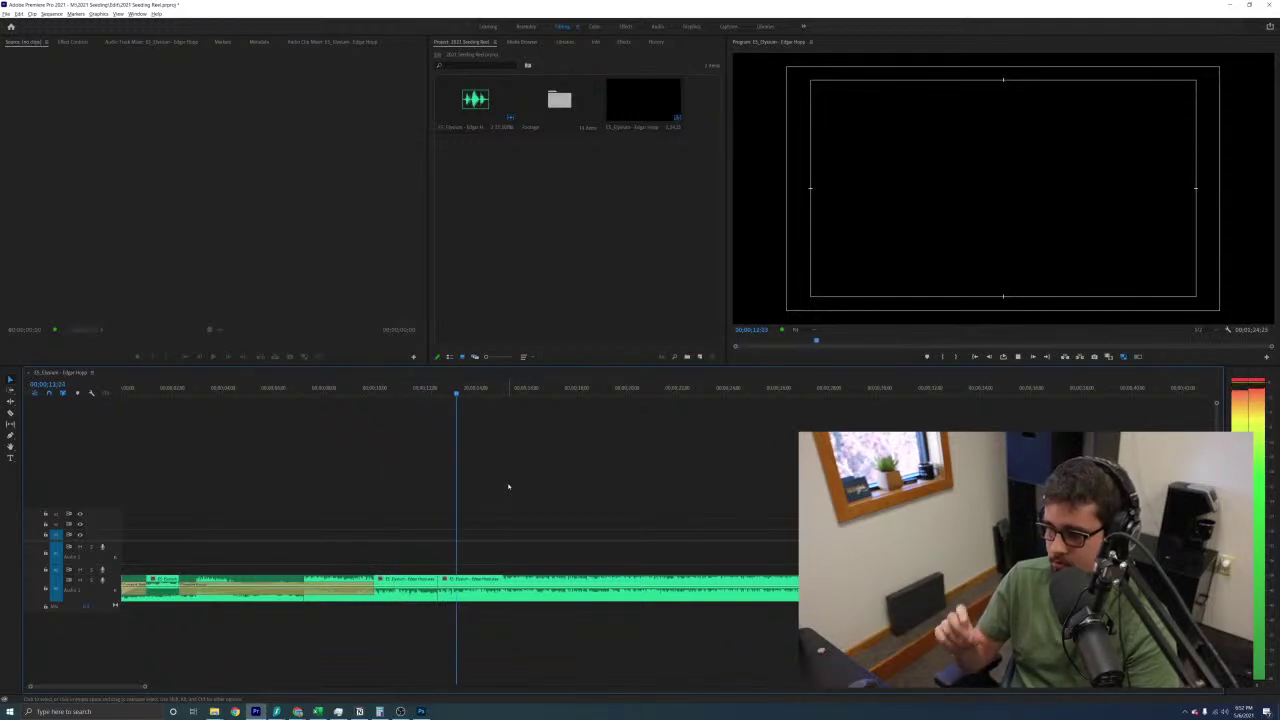
pyautogui.press('space')
pyautogui.press('=')
pyautogui.press('=')
pyautogui.hotkey('ctrl', 's')
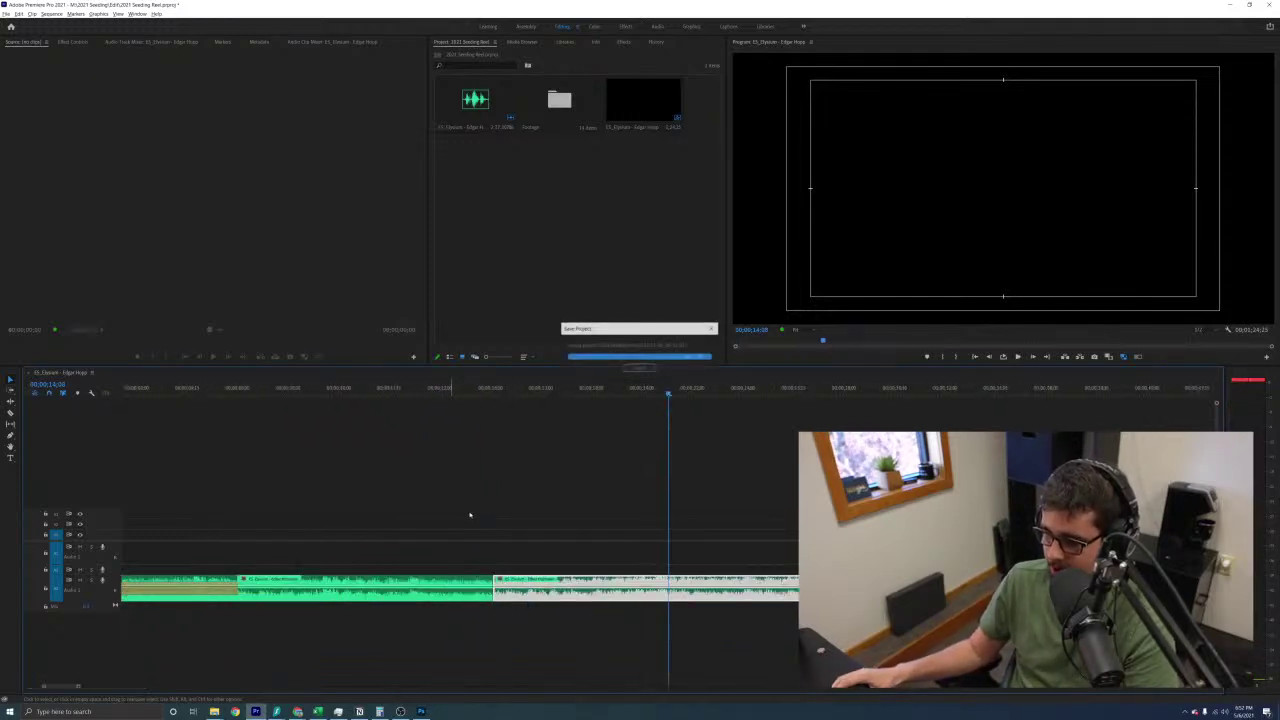
pyautogui.hotkey('alt', 'shift', 'Right')
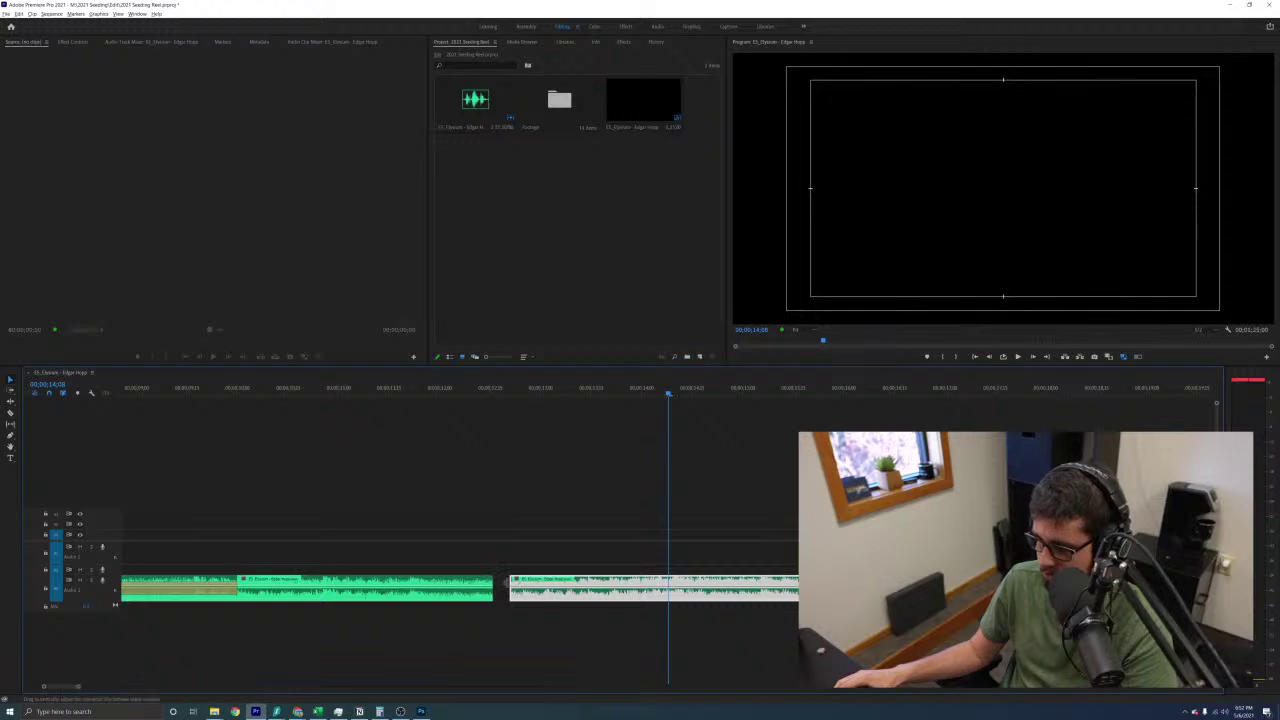
pyautogui.moveTo(510, 588); pyautogui.dragTo(492, 588)
# Replay the passage around the join about 12 seconds in from several starting points to check the beat alignment
pyautogui.click(462, 394)
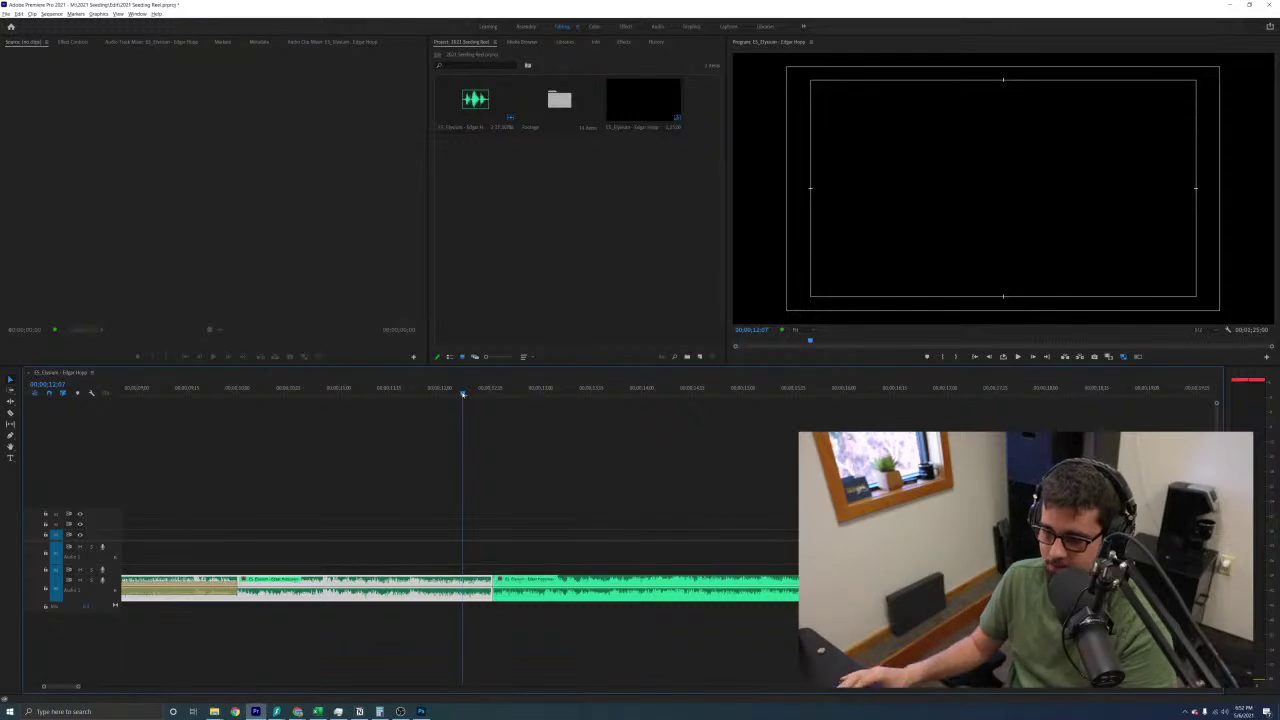
pyautogui.click(338, 388)
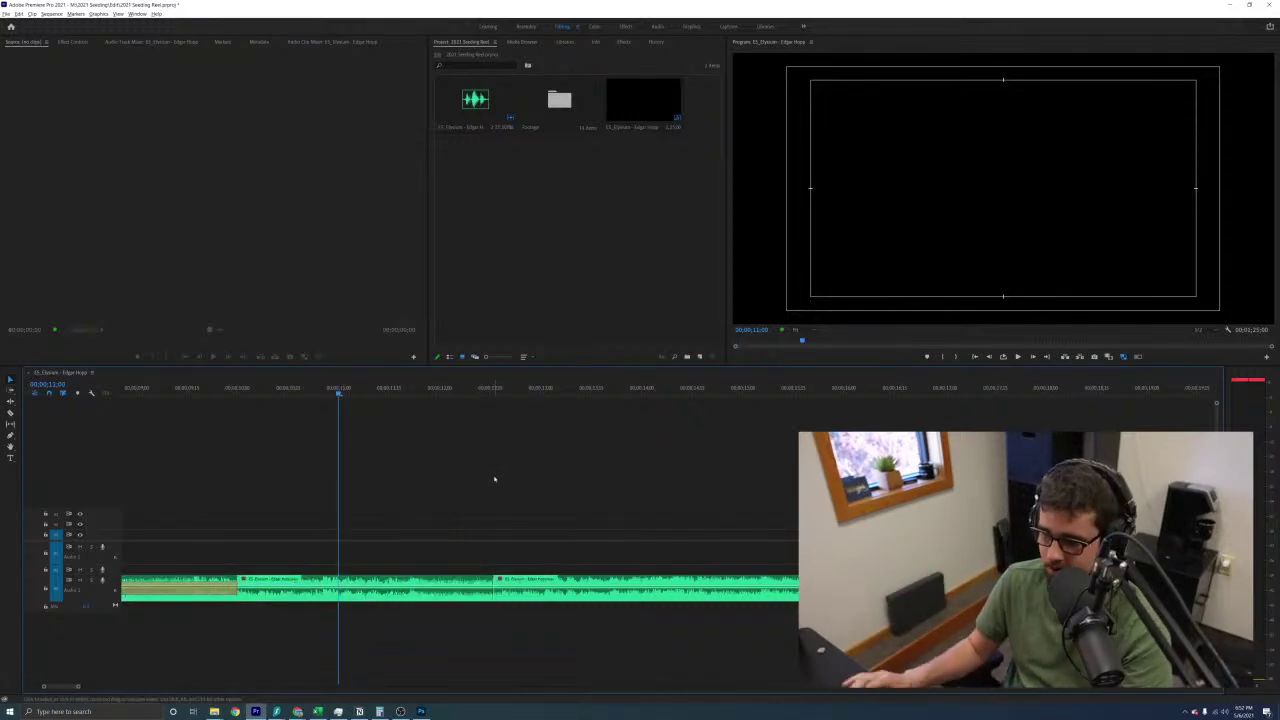
pyautogui.press('space')
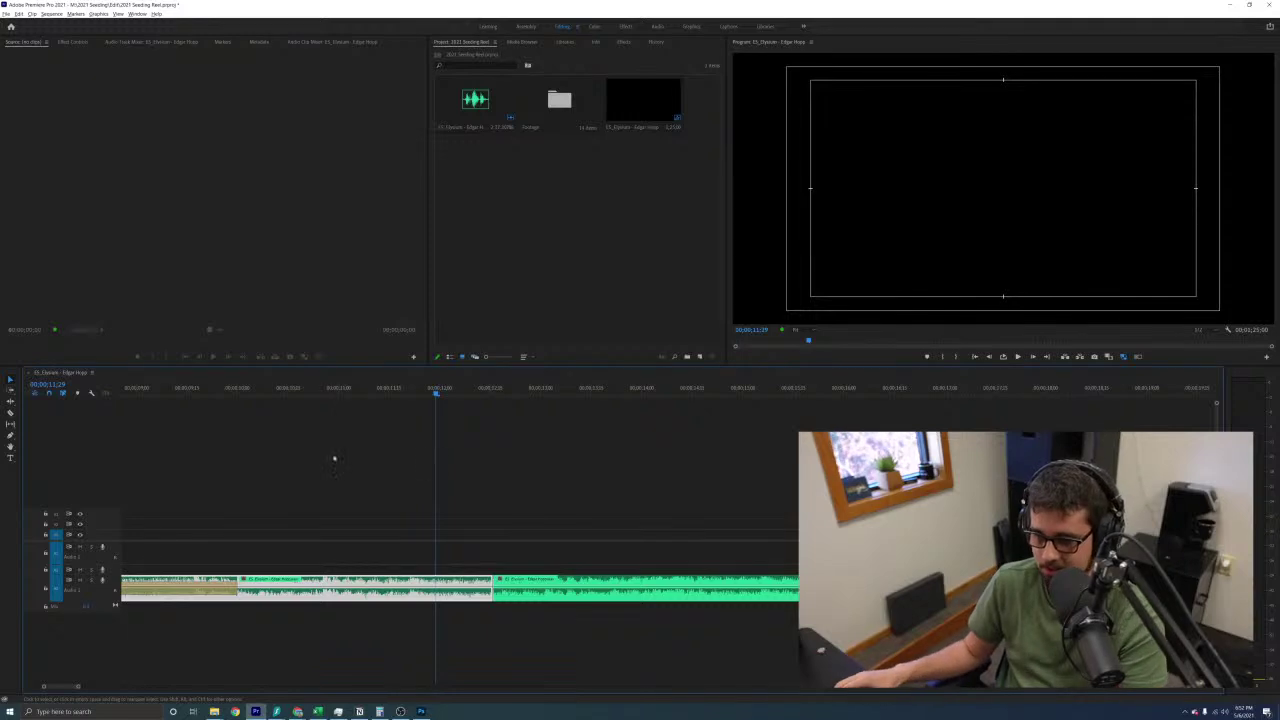
pyautogui.click(369, 390)
pyautogui.press('space')
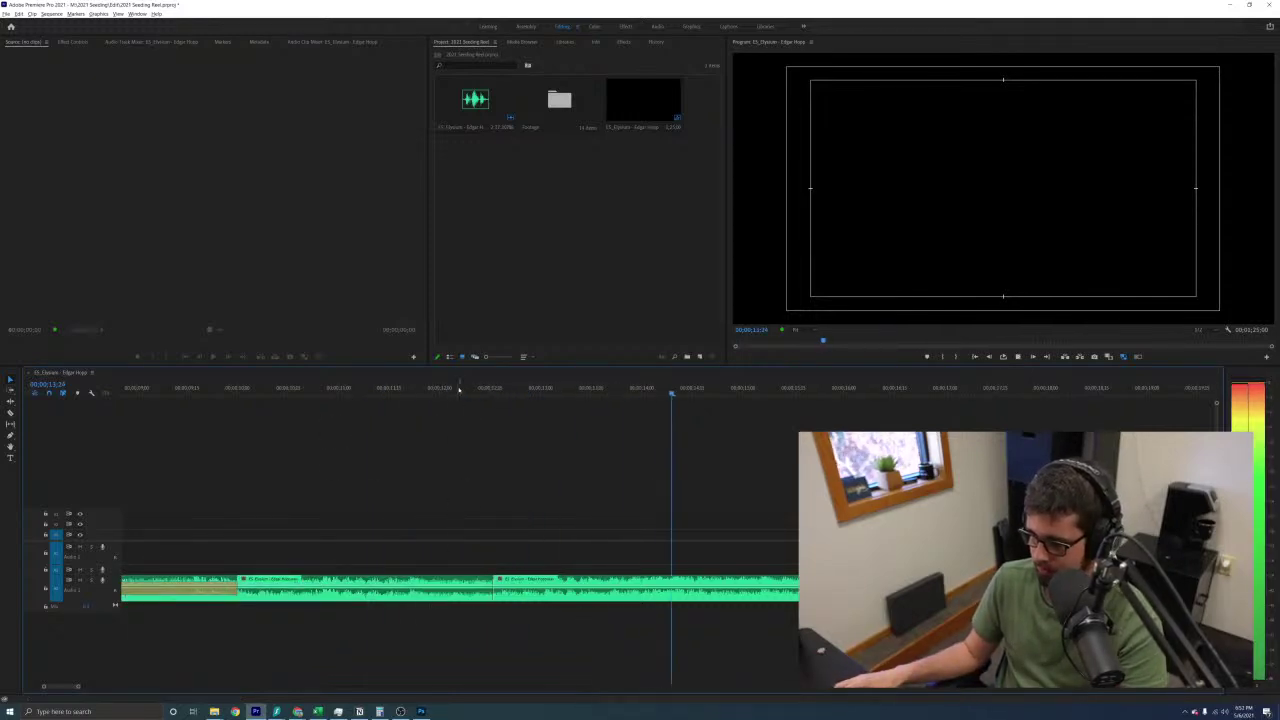
pyautogui.press('space')
pyautogui.click(204, 388)
pyautogui.press('space')
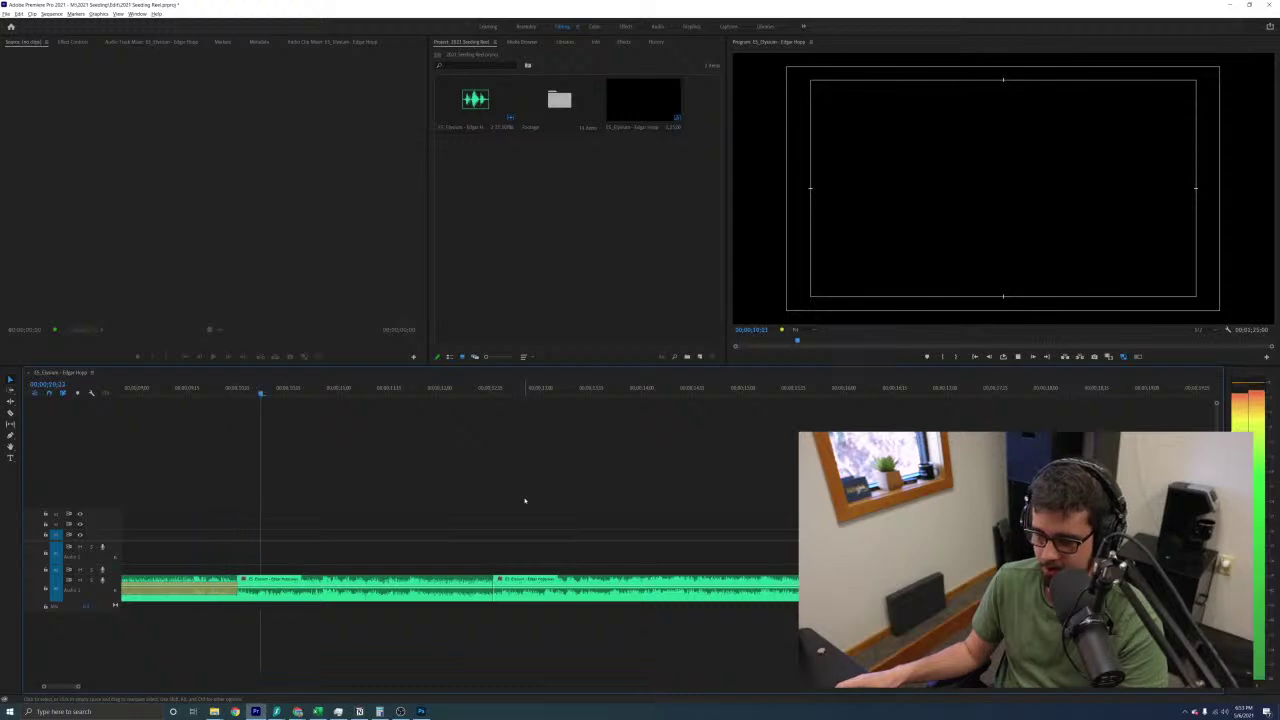
pyautogui.press('space')
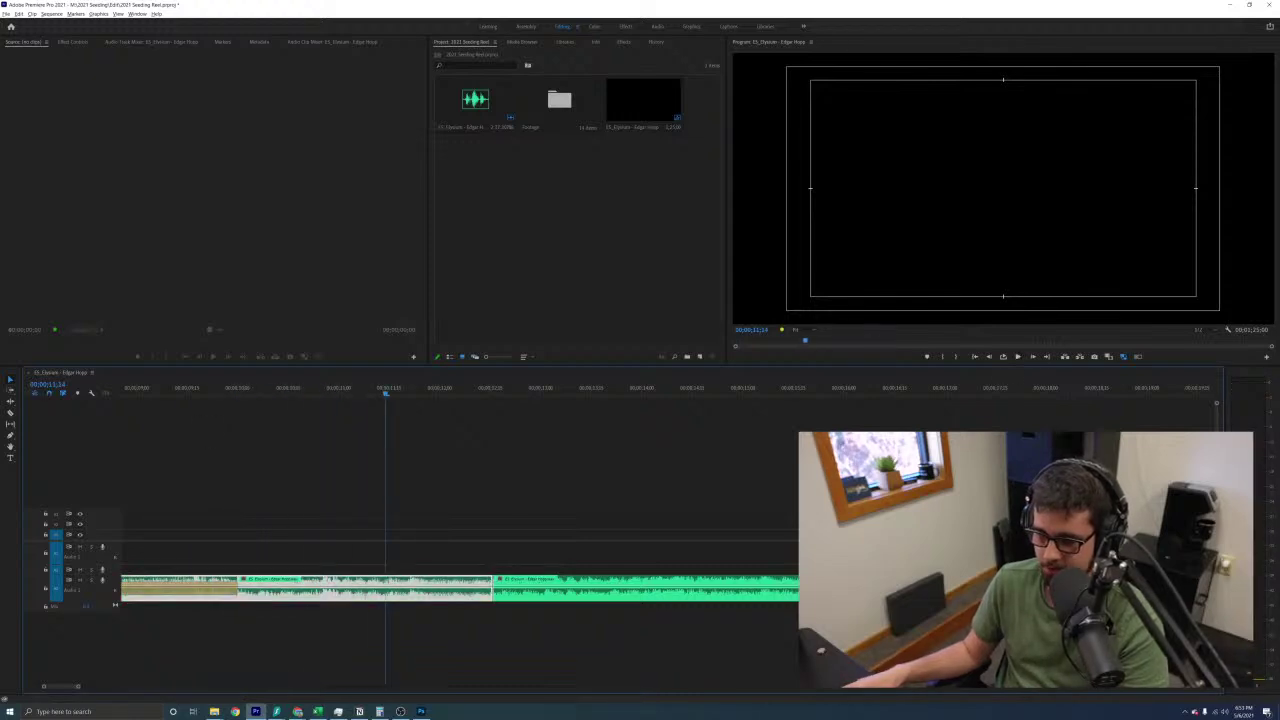
pyautogui.click(295, 462)
pyautogui.click(254, 389)
pyautogui.click(503, 492)
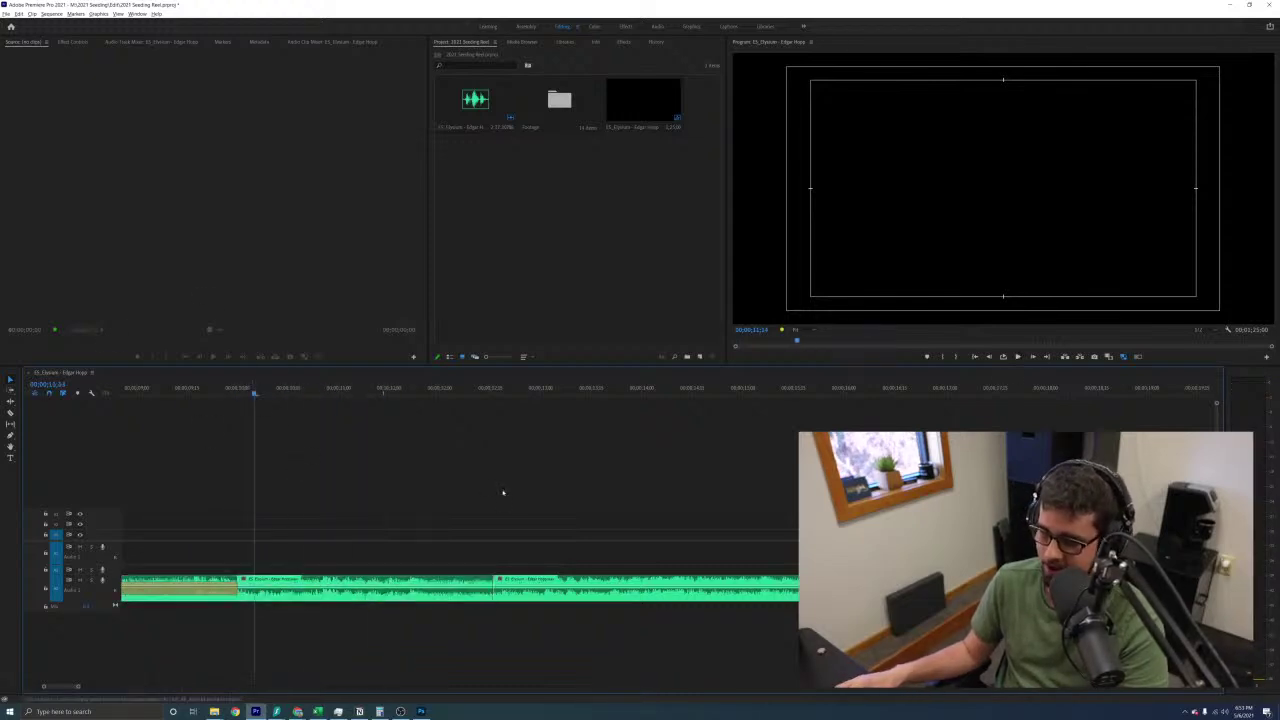
# Play the music from near the beginning through the join about 12 seconds in to judge the overall flow
pyautogui.press('-')
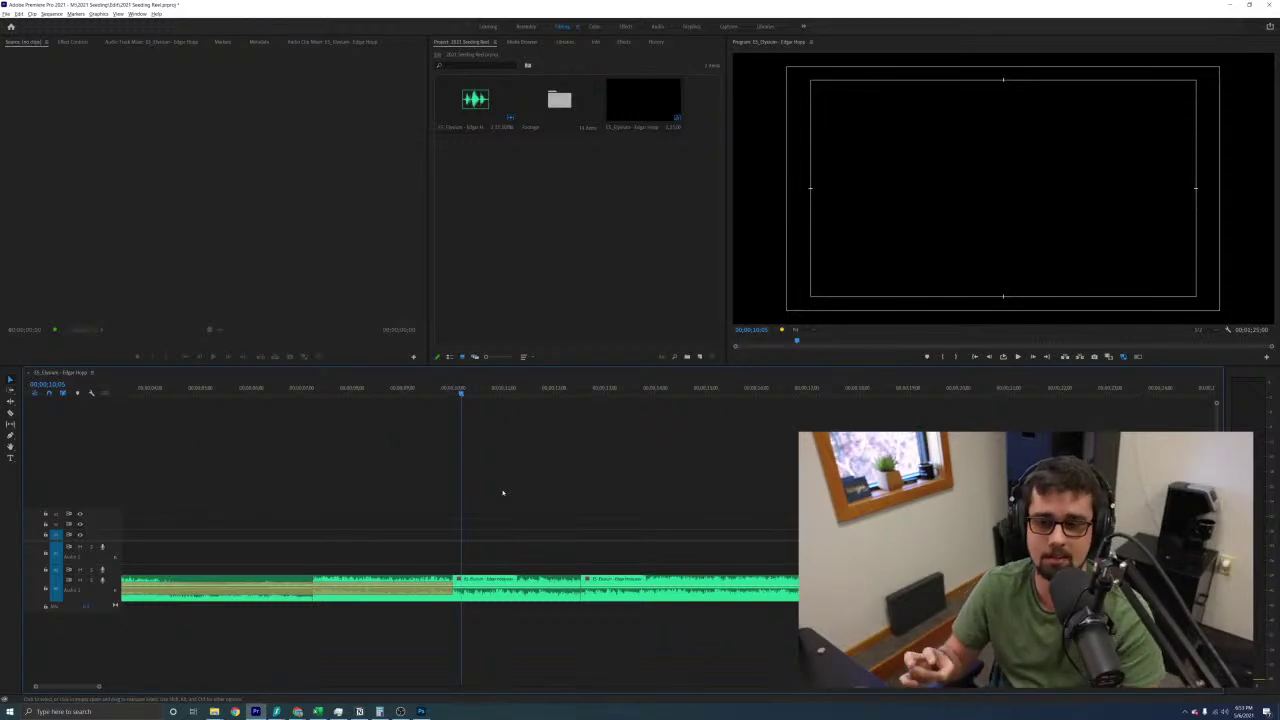
pyautogui.press('Up')
pyautogui.press('Up')
pyautogui.press('Up')
pyautogui.press('-')
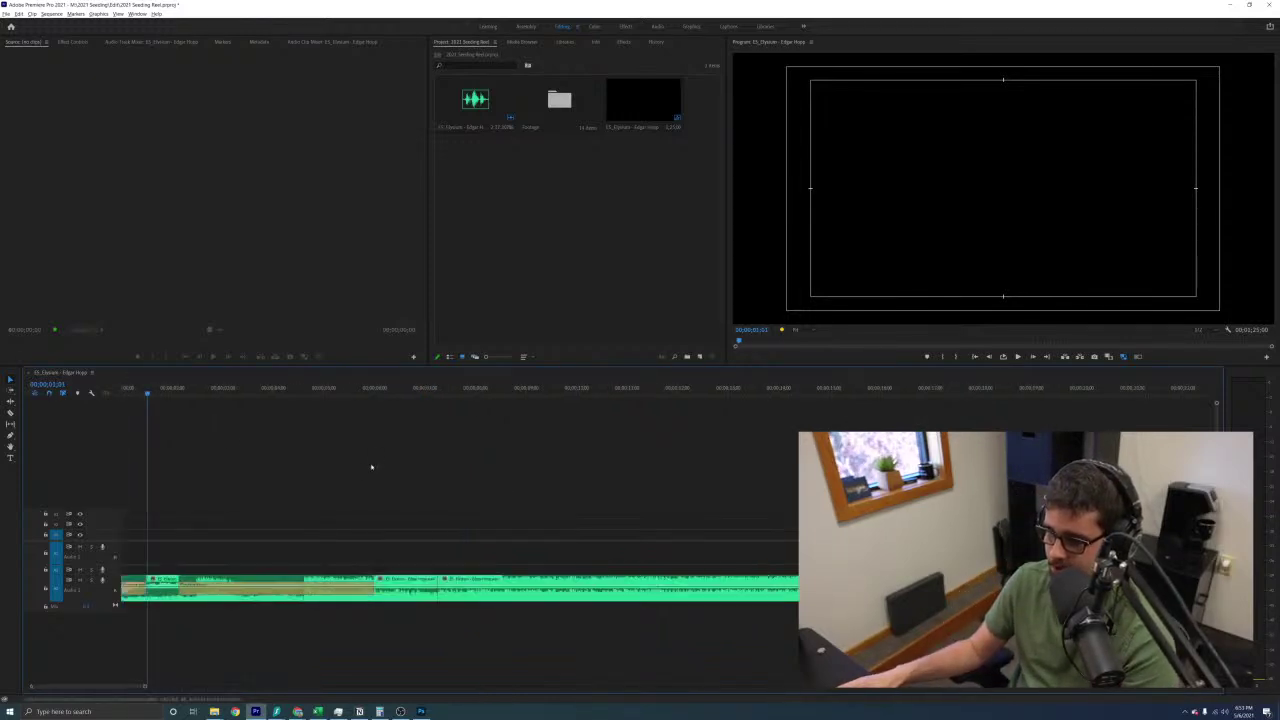
pyautogui.press('-')
pyautogui.press('space')
pyautogui.press('space')
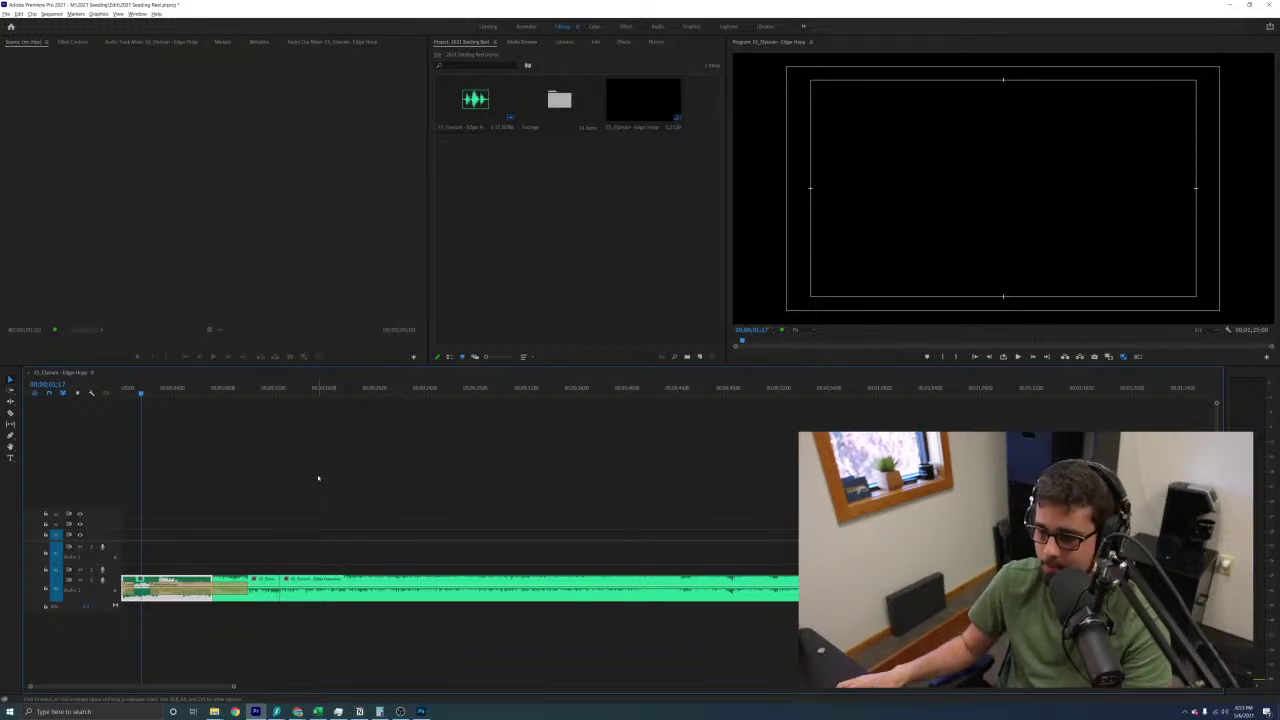
pyautogui.press('space')
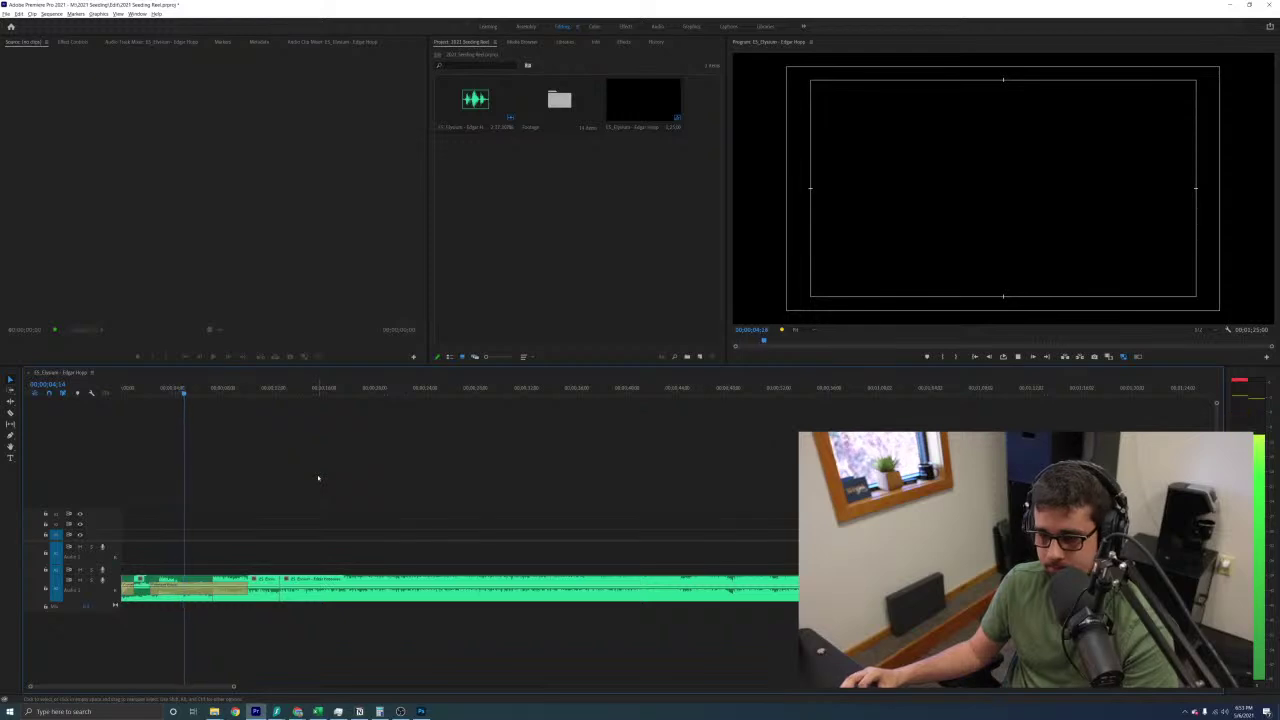
pyautogui.press('=')
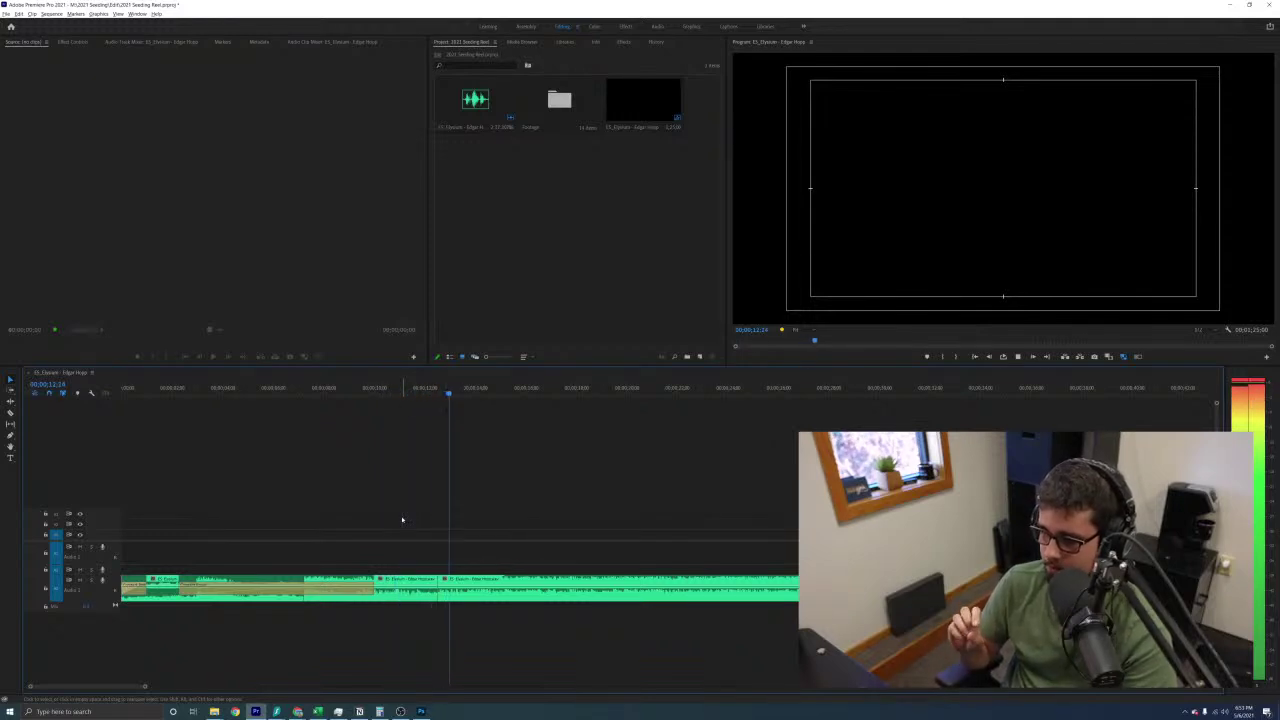
pyautogui.press('space')
# Add a crossfade of about one second over the join about 12 seconds in and play across it
pyautogui.moveTo(443, 561); pyautogui.dragTo(415, 585)
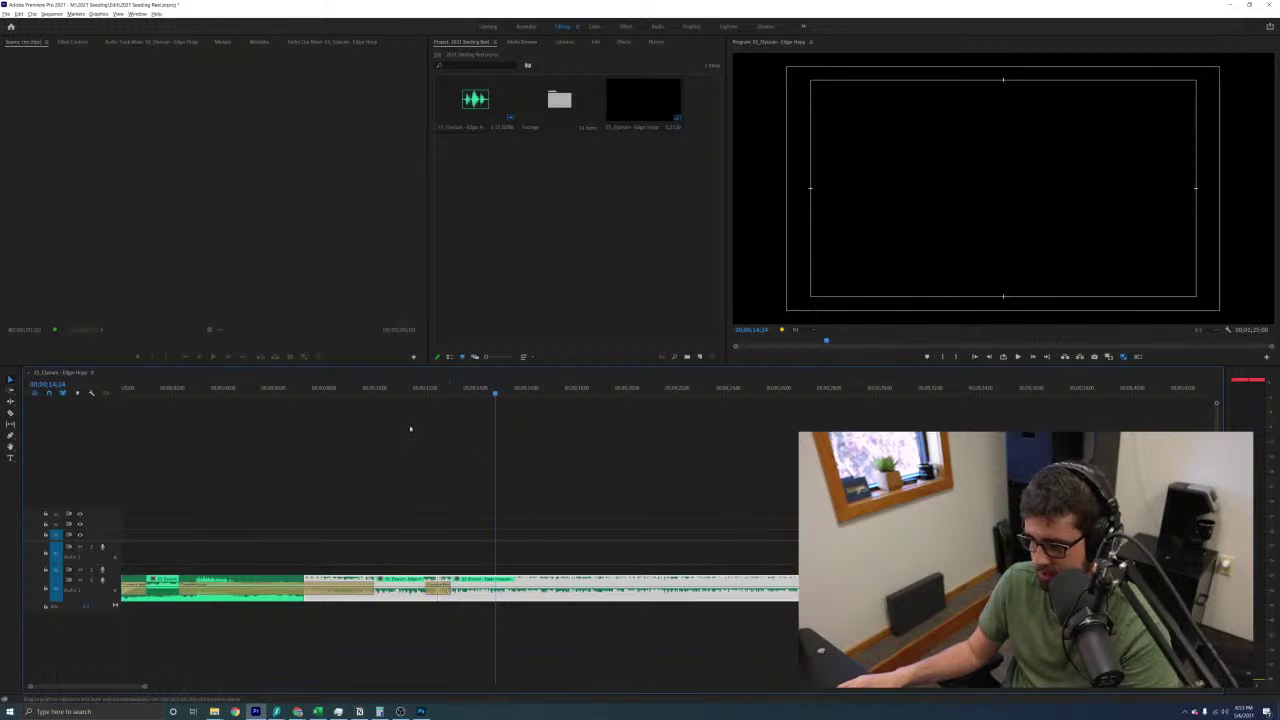
pyautogui.click(455, 421)
pyautogui.press('space')
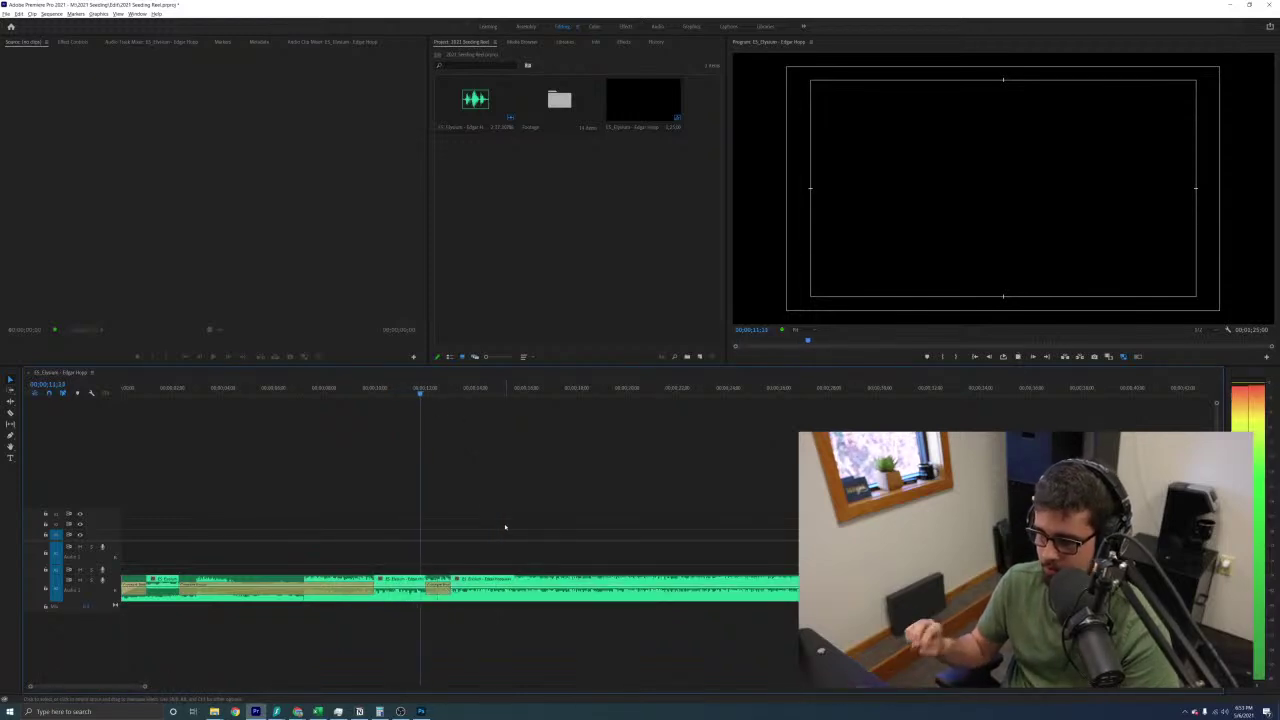
pyautogui.press('space')
# Slip the content of the music part after the join slightly in two adjustments, replaying the join between them
pyautogui.press('d')
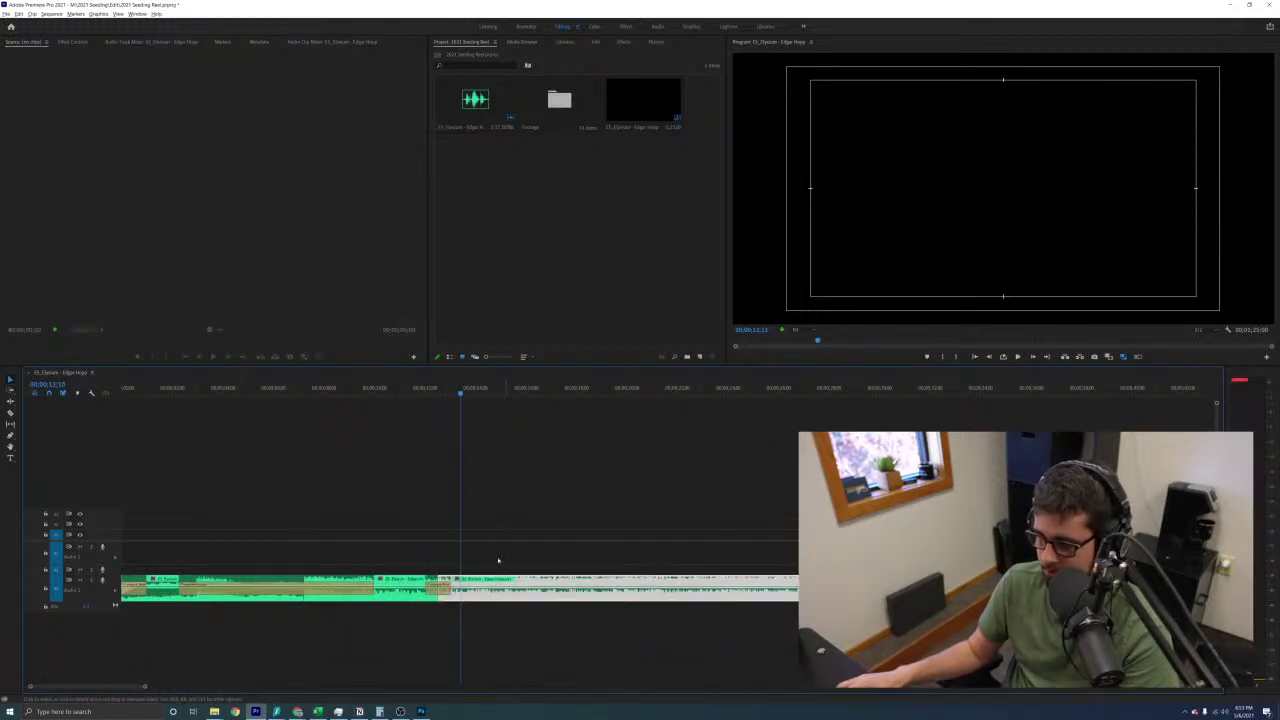
pyautogui.press('=')
pyautogui.press('=')
pyautogui.press('-')
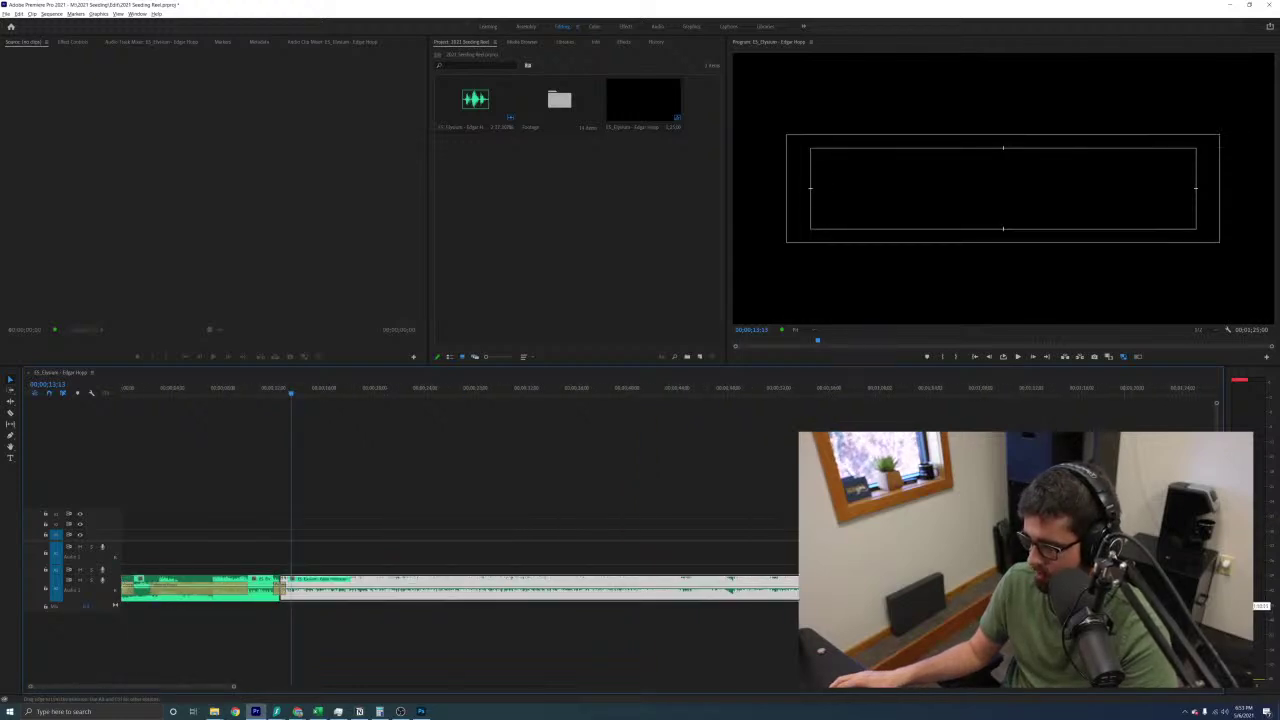
pyautogui.press('=')
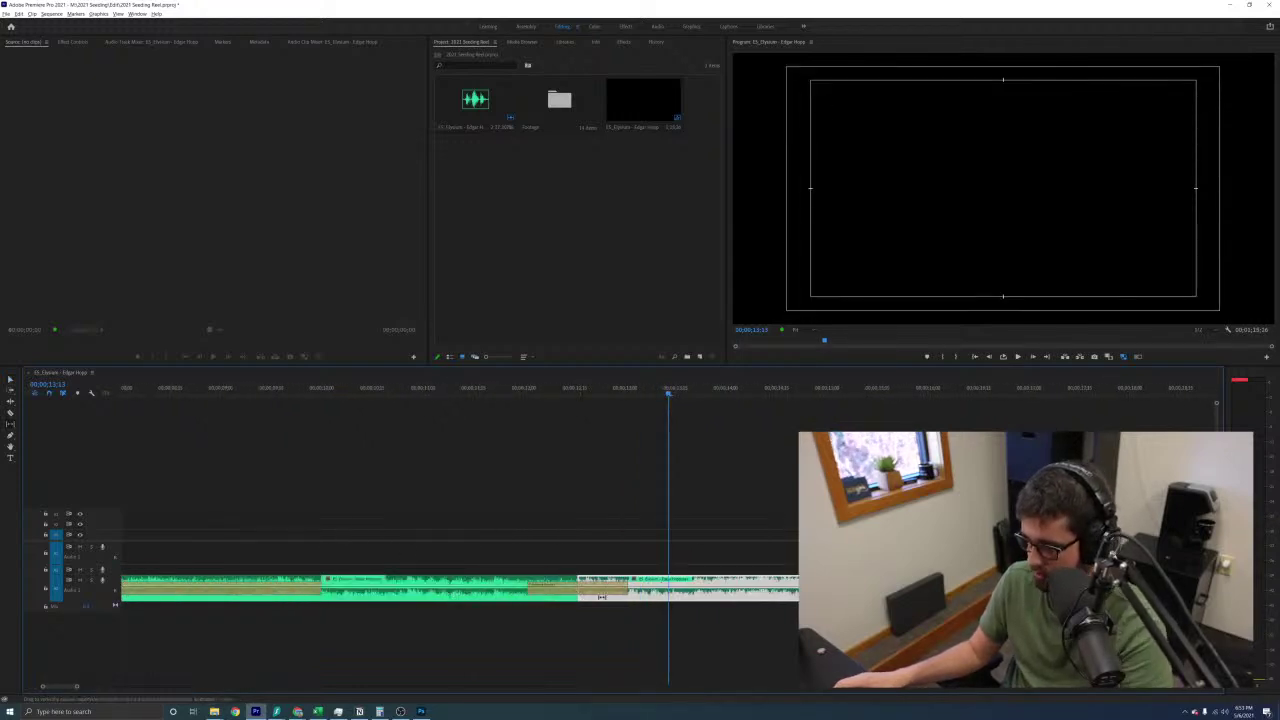
pyautogui.moveTo(633, 596); pyautogui.dragTo(631, 594)
pyautogui.click(506, 388)
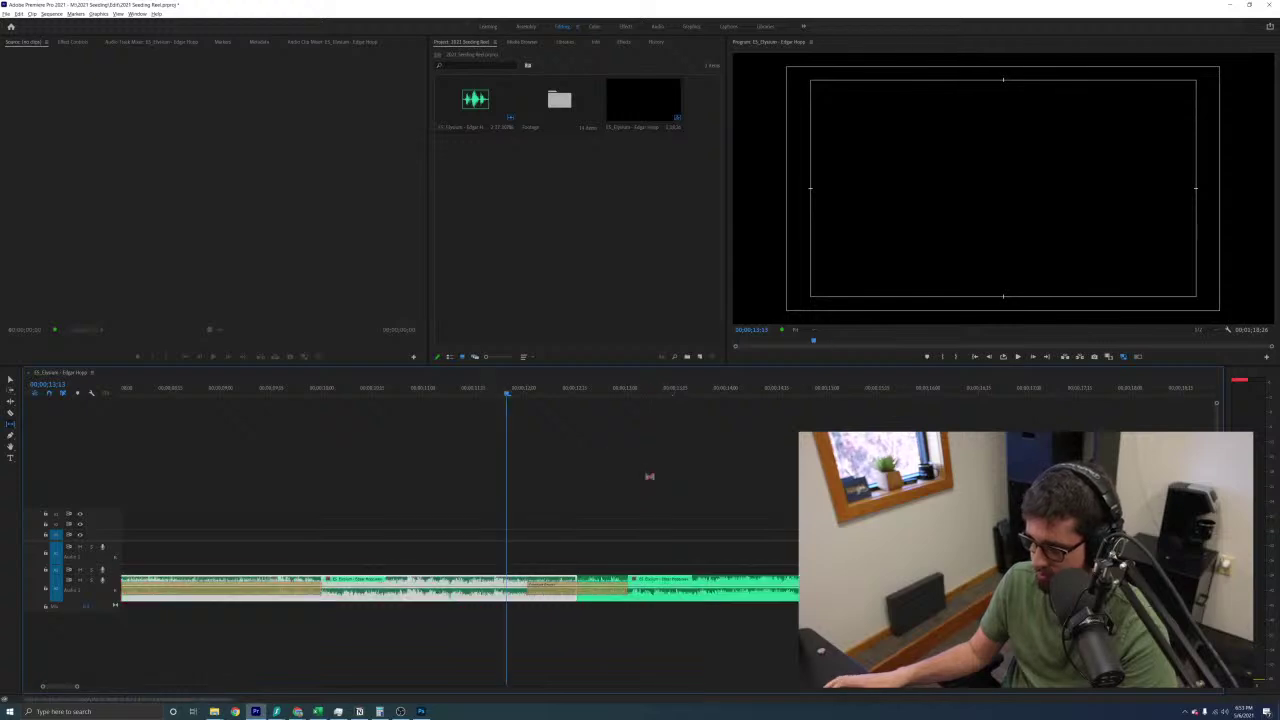
pyautogui.press('space')
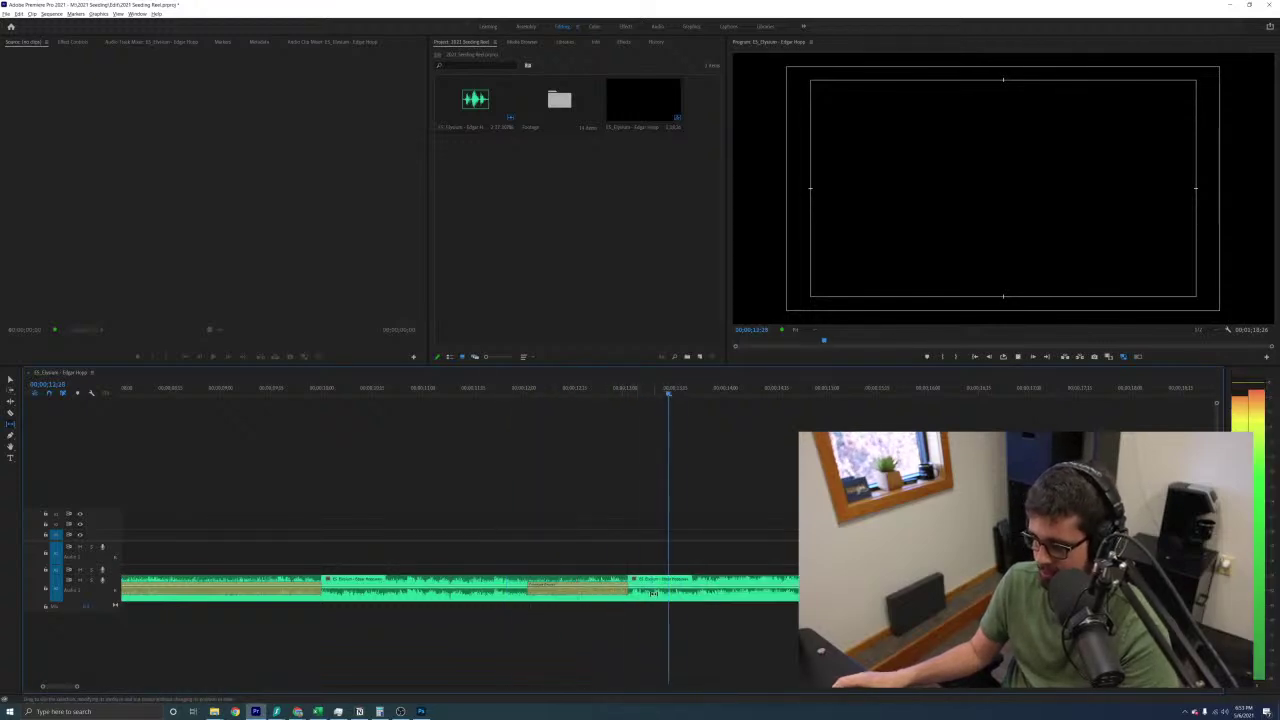
pyautogui.moveTo(655, 594); pyautogui.dragTo(650, 594)
# Replay the crossfaded join from different points before it to check the slipped music's timing
pyautogui.click(546, 390)
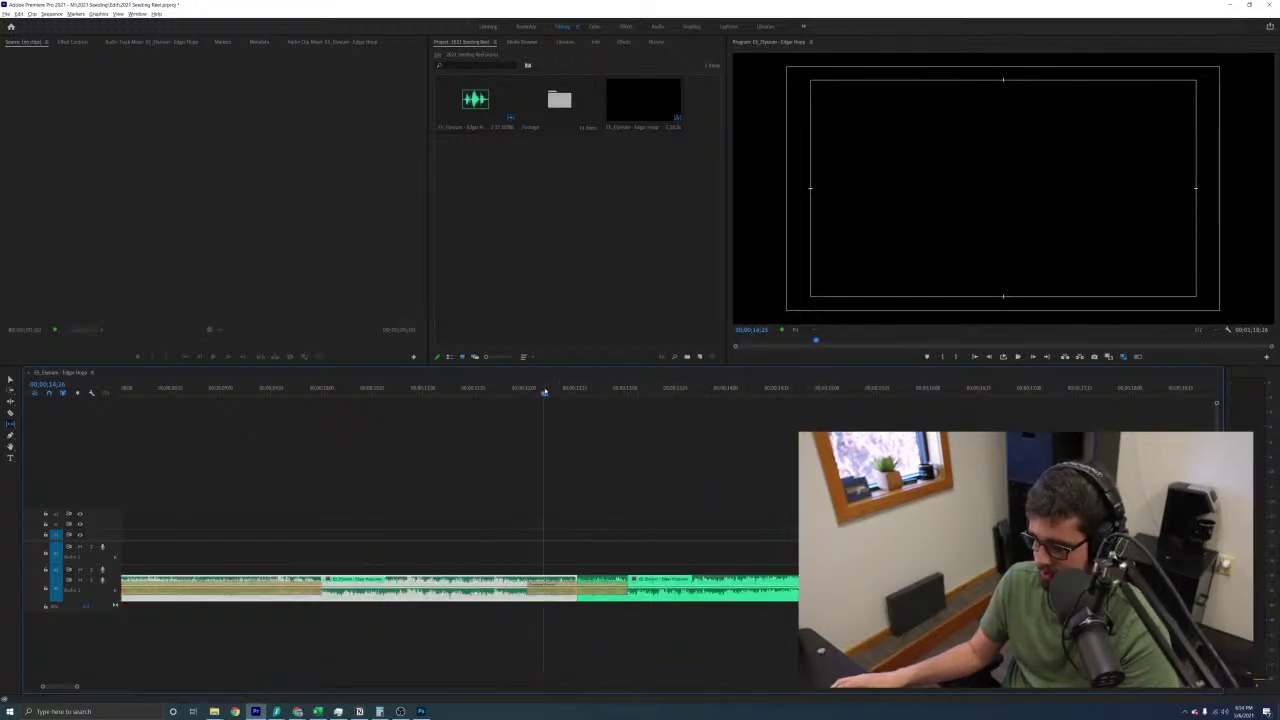
pyautogui.press('space')
pyautogui.press('space')
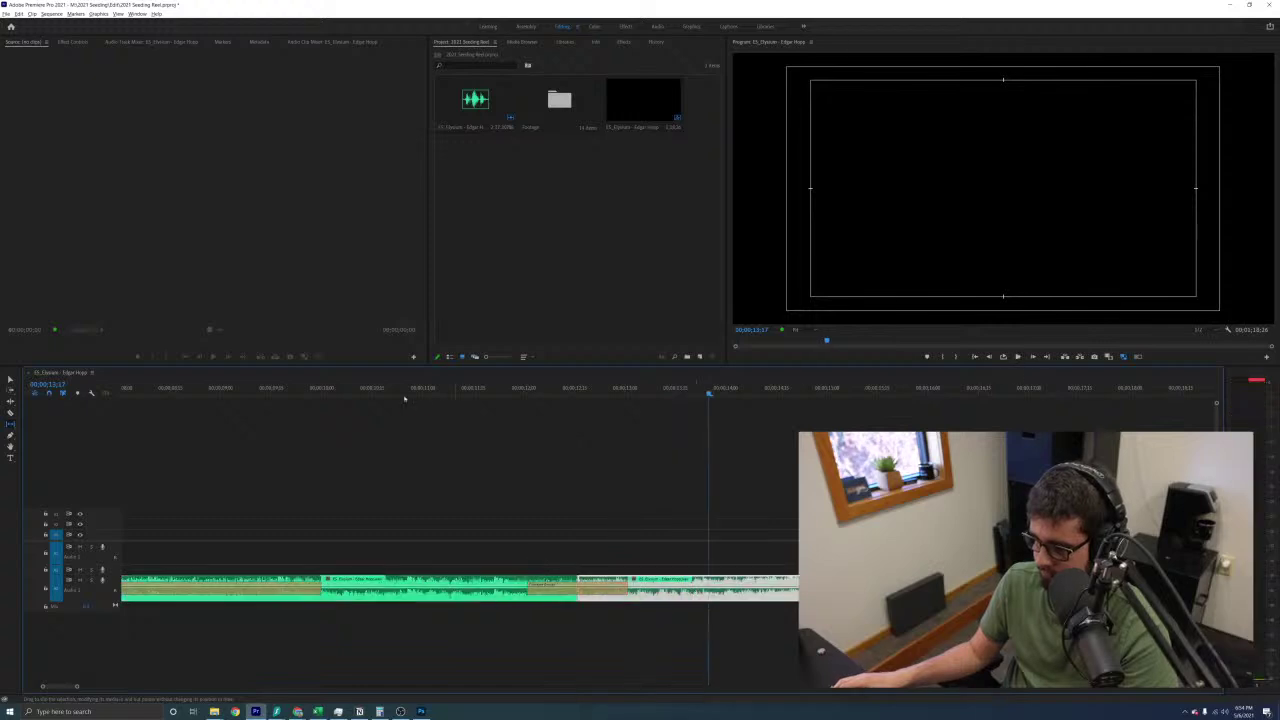
pyautogui.click(405, 392)
pyautogui.press('space')
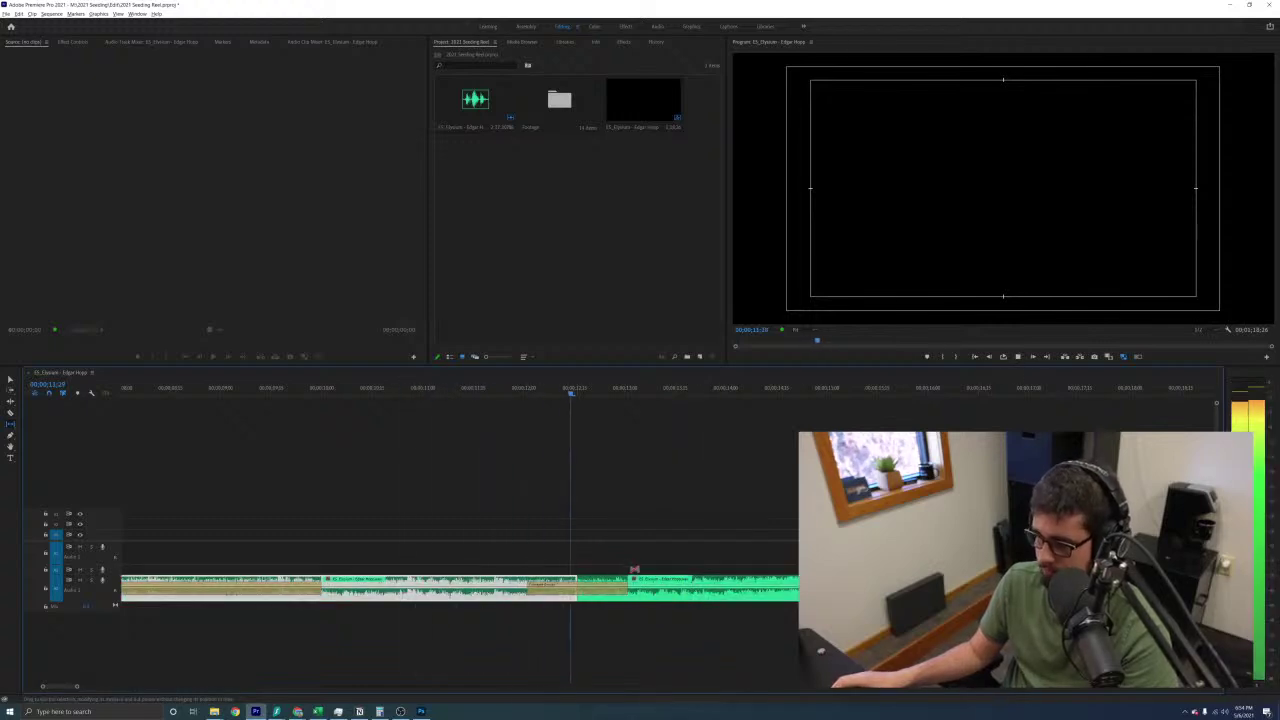
pyautogui.press('space')
pyautogui.click(271, 390)
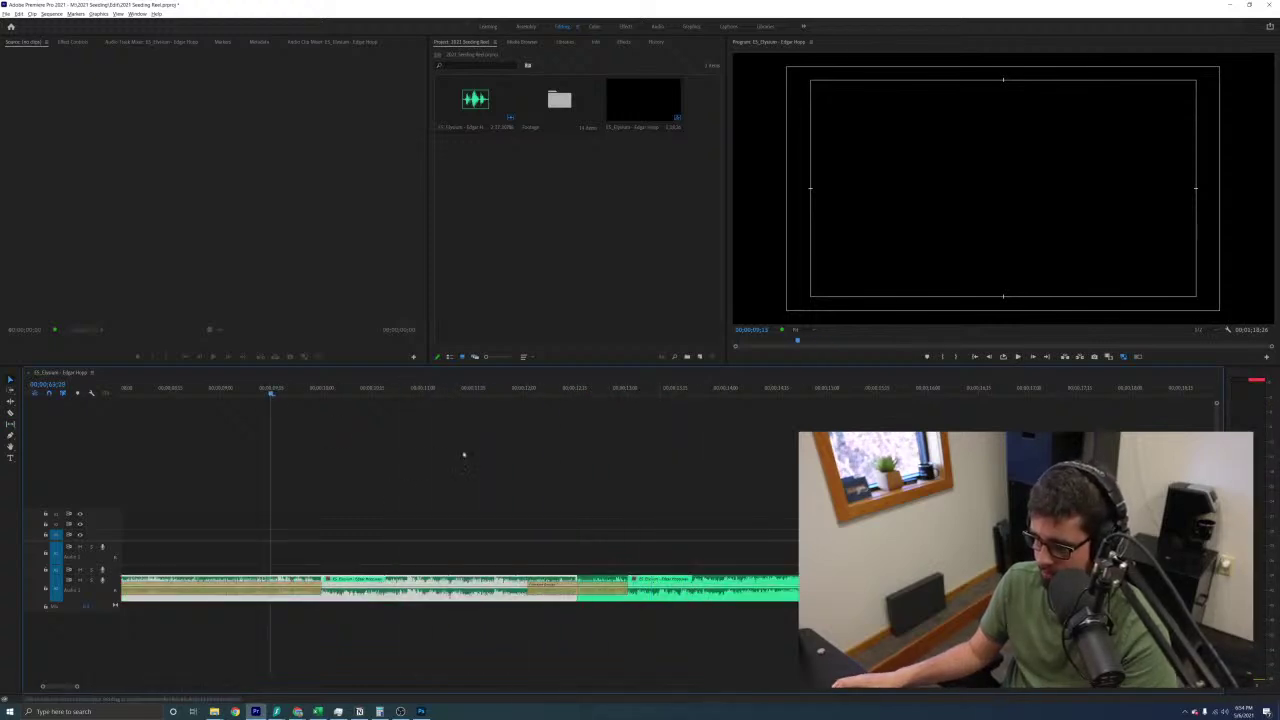
pyautogui.press('space')
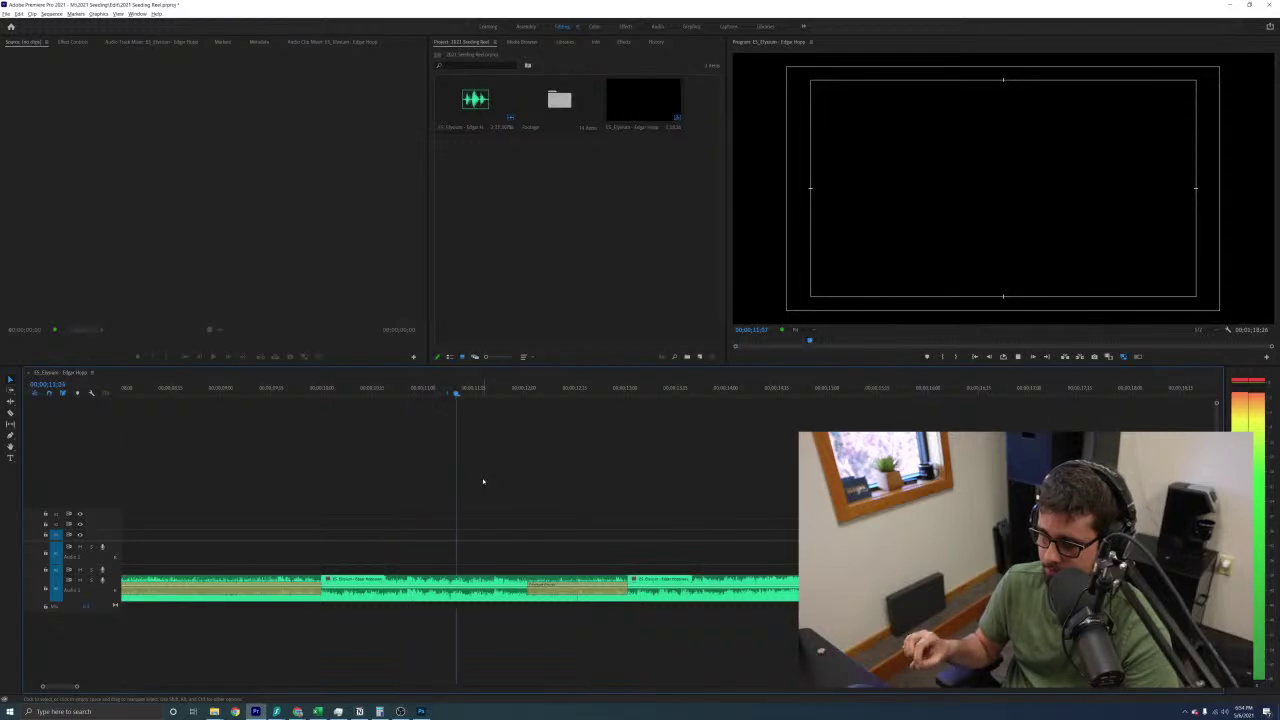
pyautogui.press('space')
# Move the music after the join about 22 frames later, leaving a gap with no crossfade between the two parts
pyautogui.press('d')
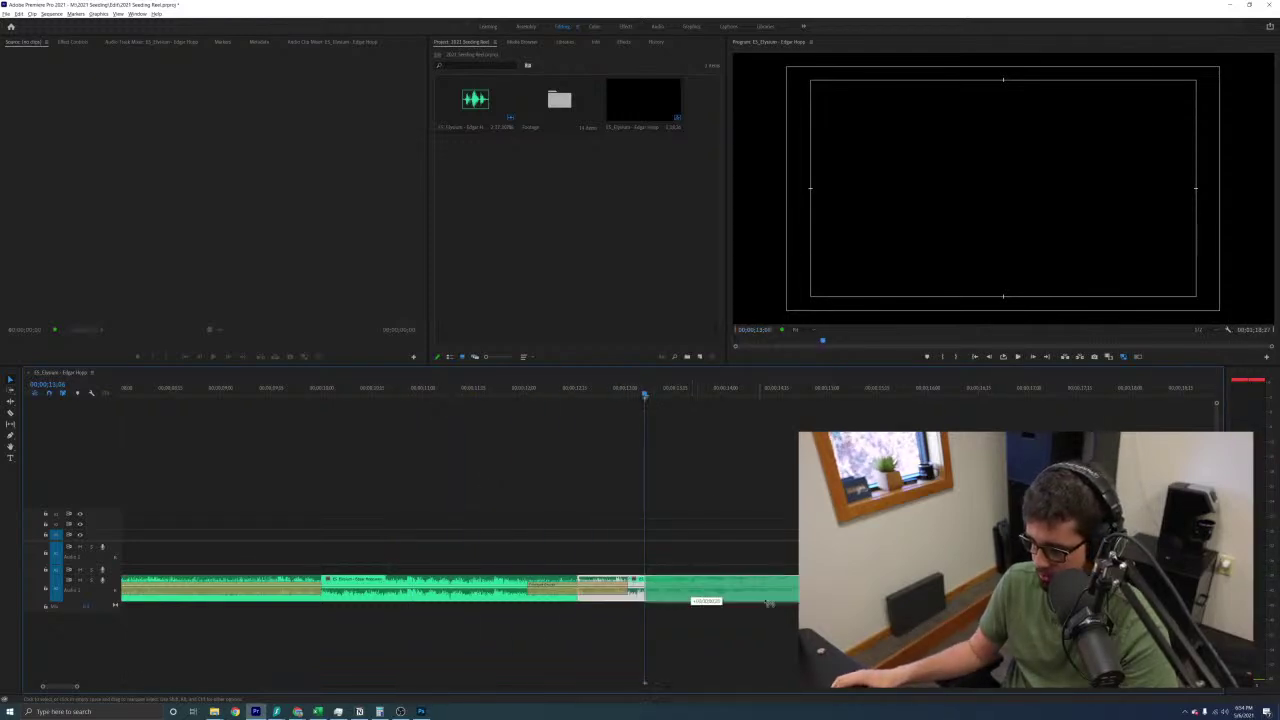
pyautogui.press('Delete')
pyautogui.click(288, 392)
pyautogui.click(508, 541)
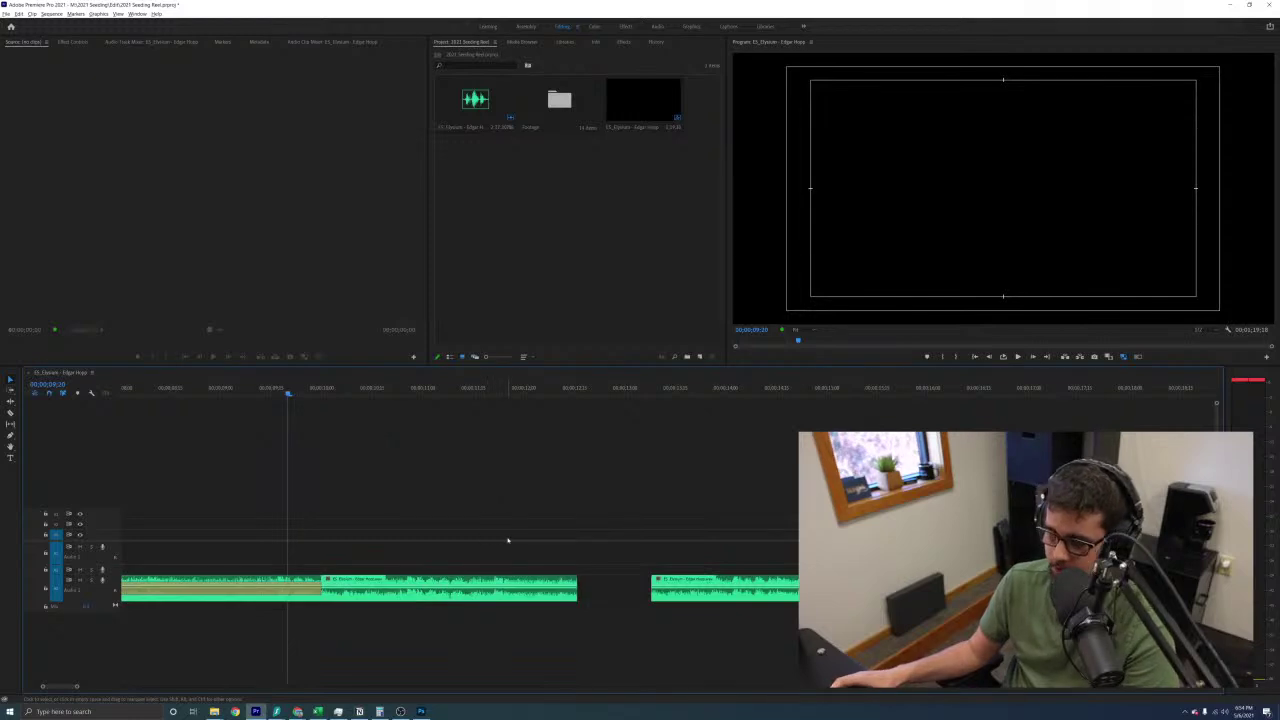
pyautogui.press('=')
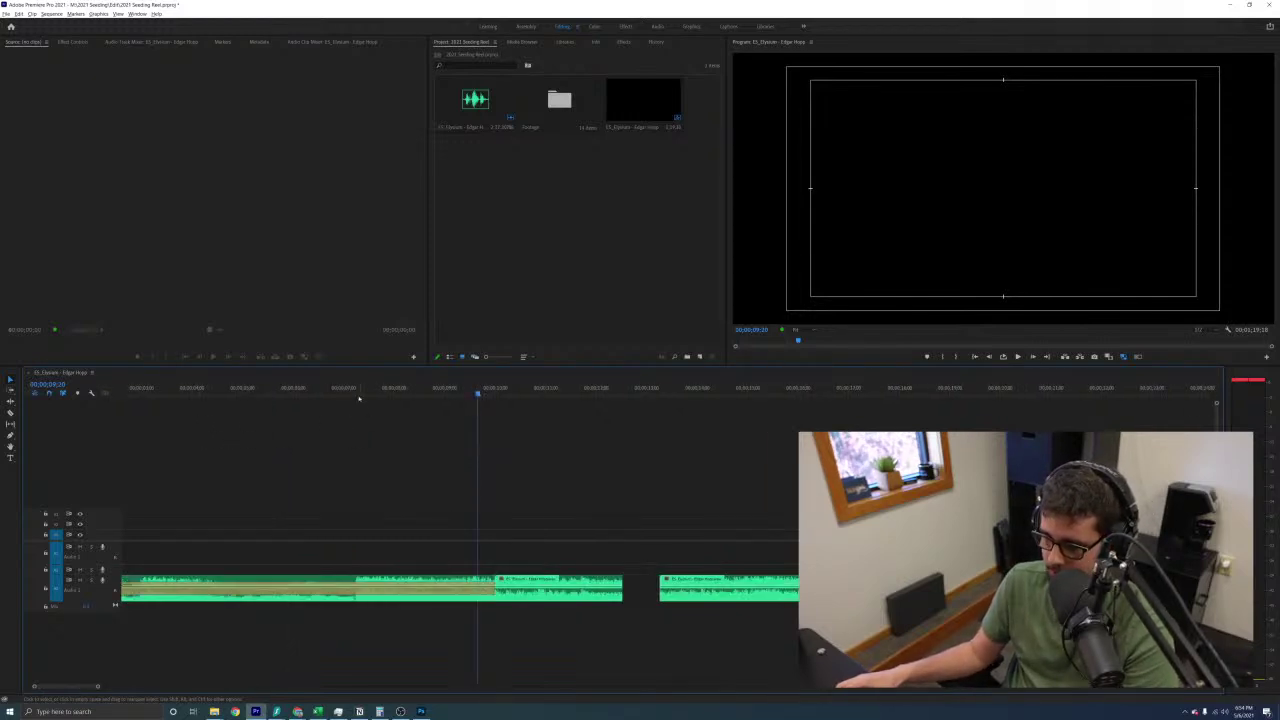
# Play the music before the gap and adjust that part's end to about 12;06
pyautogui.click(357, 397)
pyautogui.press('space')
pyautogui.press('space')
pyautogui.press('d')
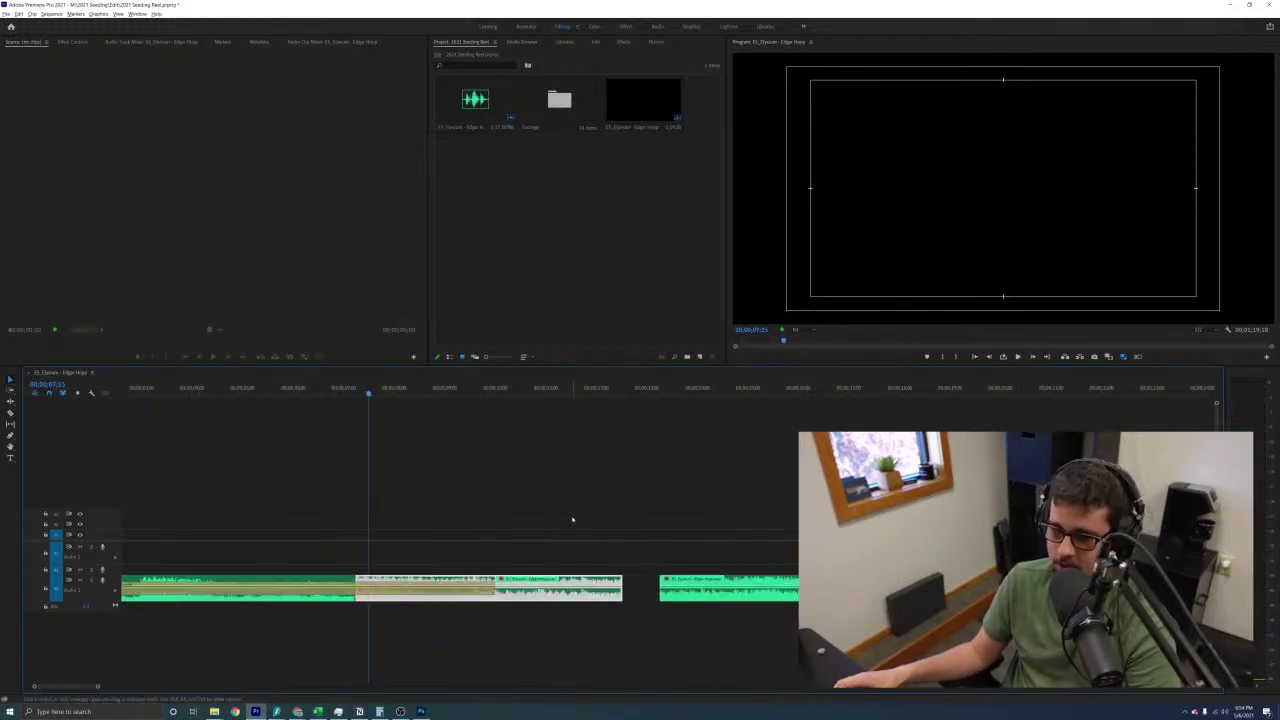
pyautogui.press('space')
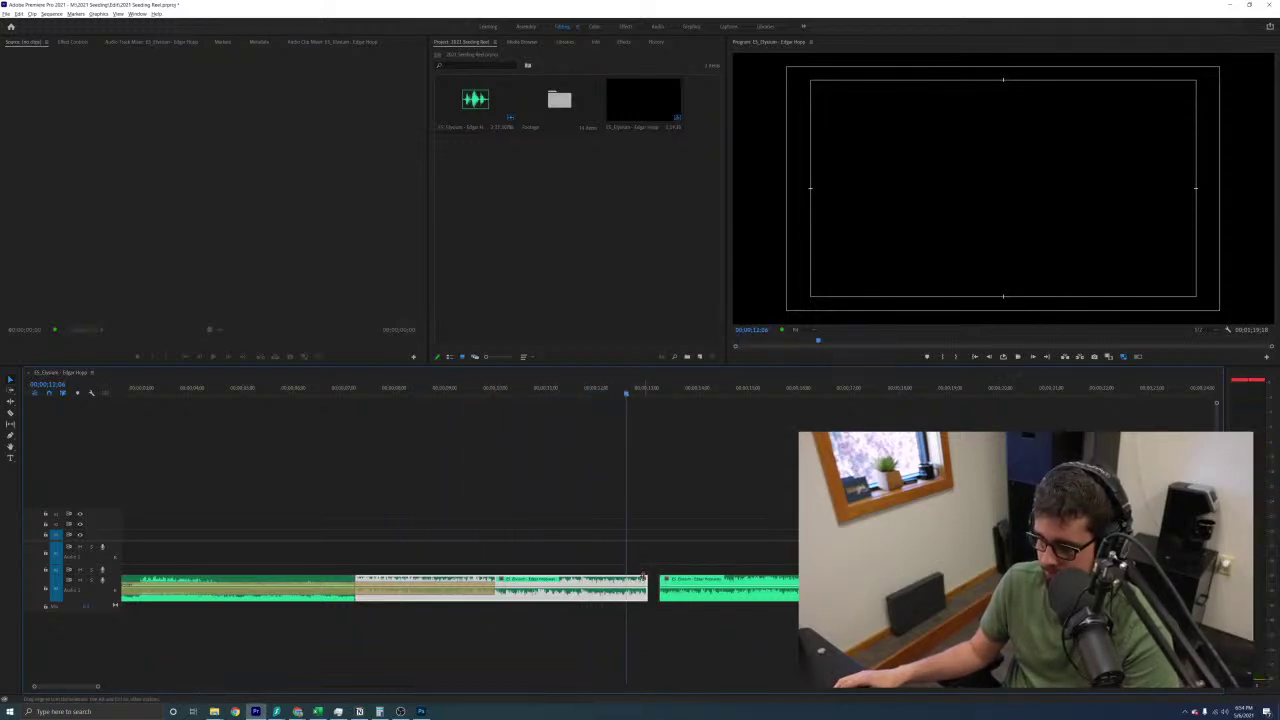
pyautogui.moveTo(619, 580)
pyautogui.mouseDown()
pyautogui.moveTo(645, 584)
pyautogui.moveTo(625, 584)
pyautogui.mouseUp()
# Play the music after the gap and extend its start a few frames earlier
pyautogui.click(646, 388)
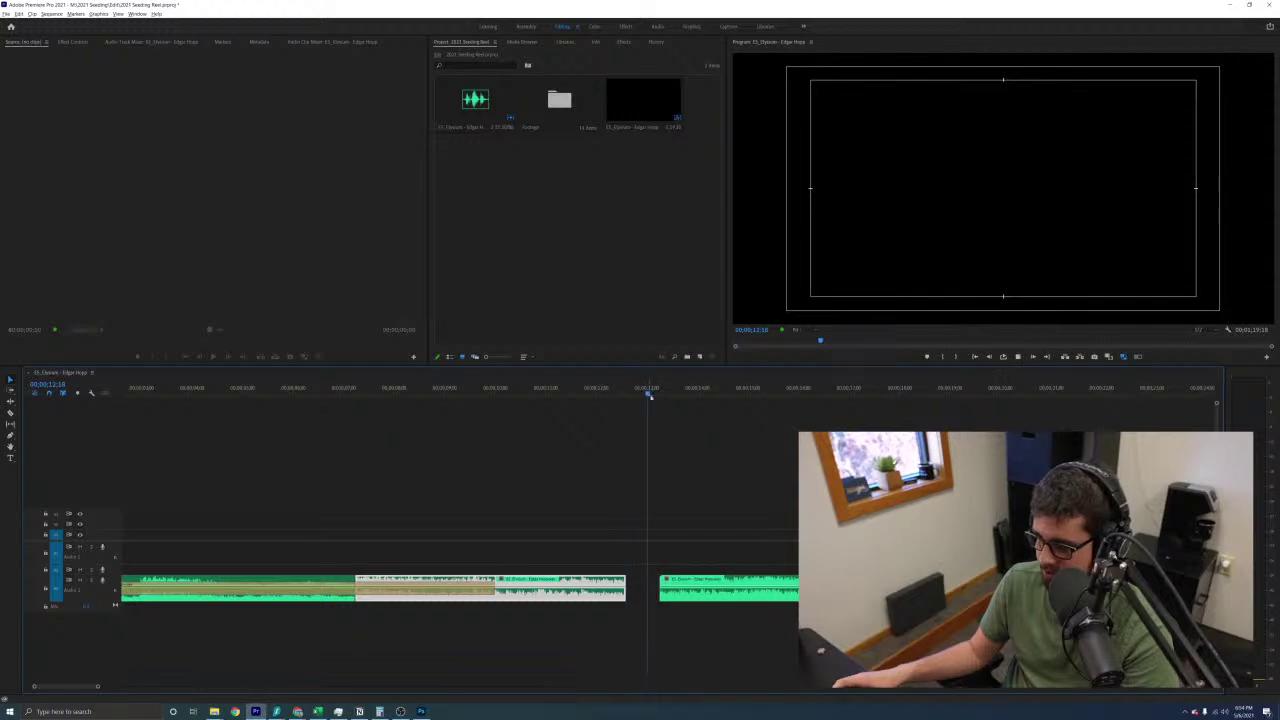
pyautogui.press('space')
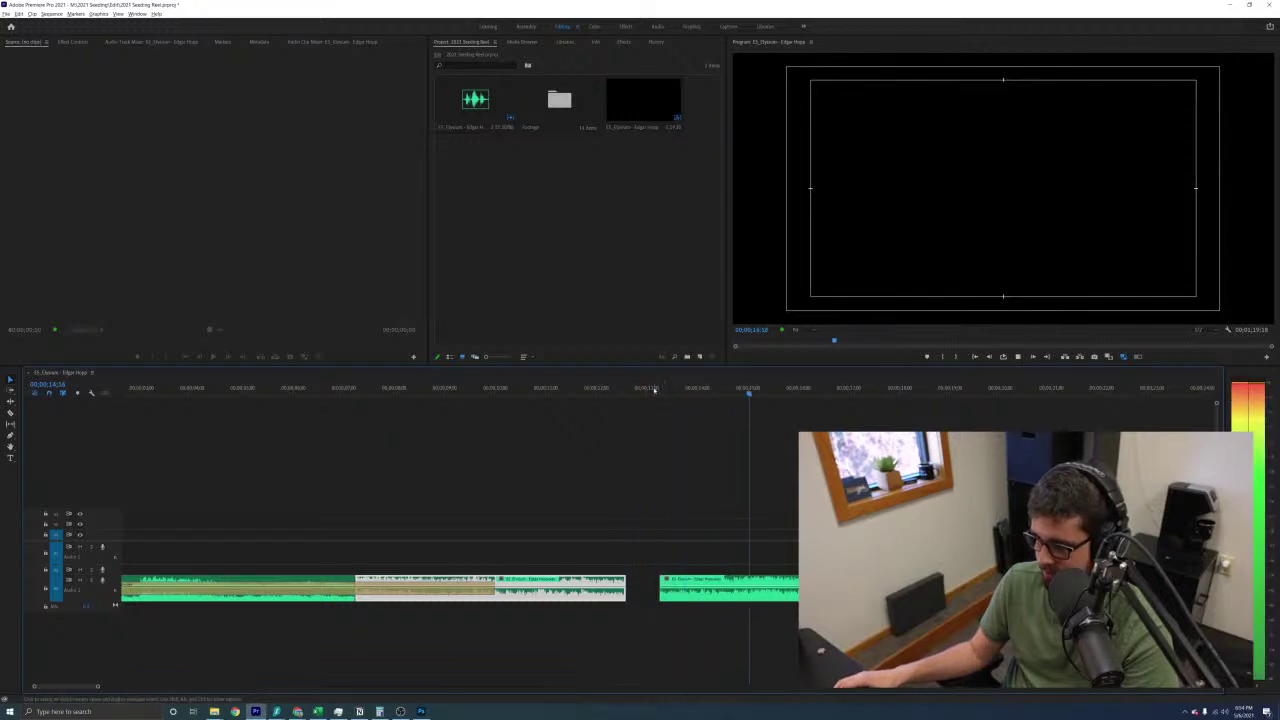
pyautogui.press('space')
pyautogui.press('space')
pyautogui.moveTo(660, 580); pyautogui.dragTo(649, 580)
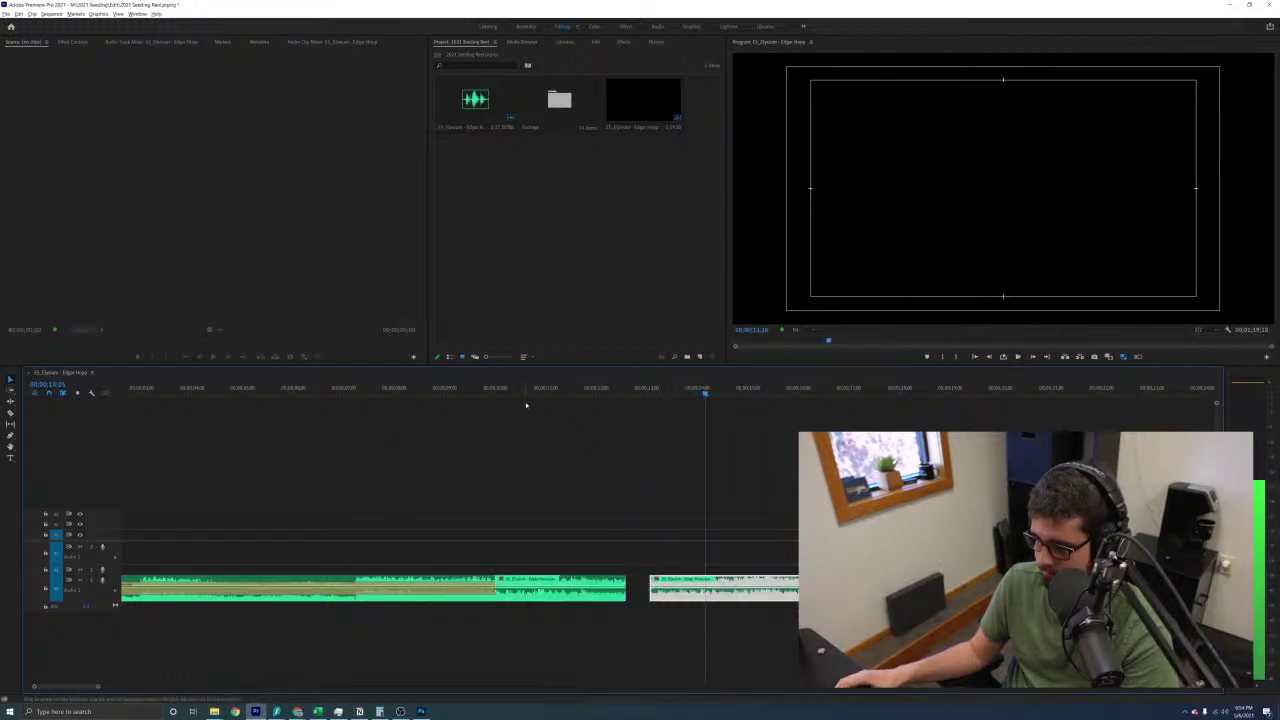
# Replay the music on both sides of the gap from different points to compare where the beats fall
pyautogui.click(539, 391)
pyautogui.press('space')
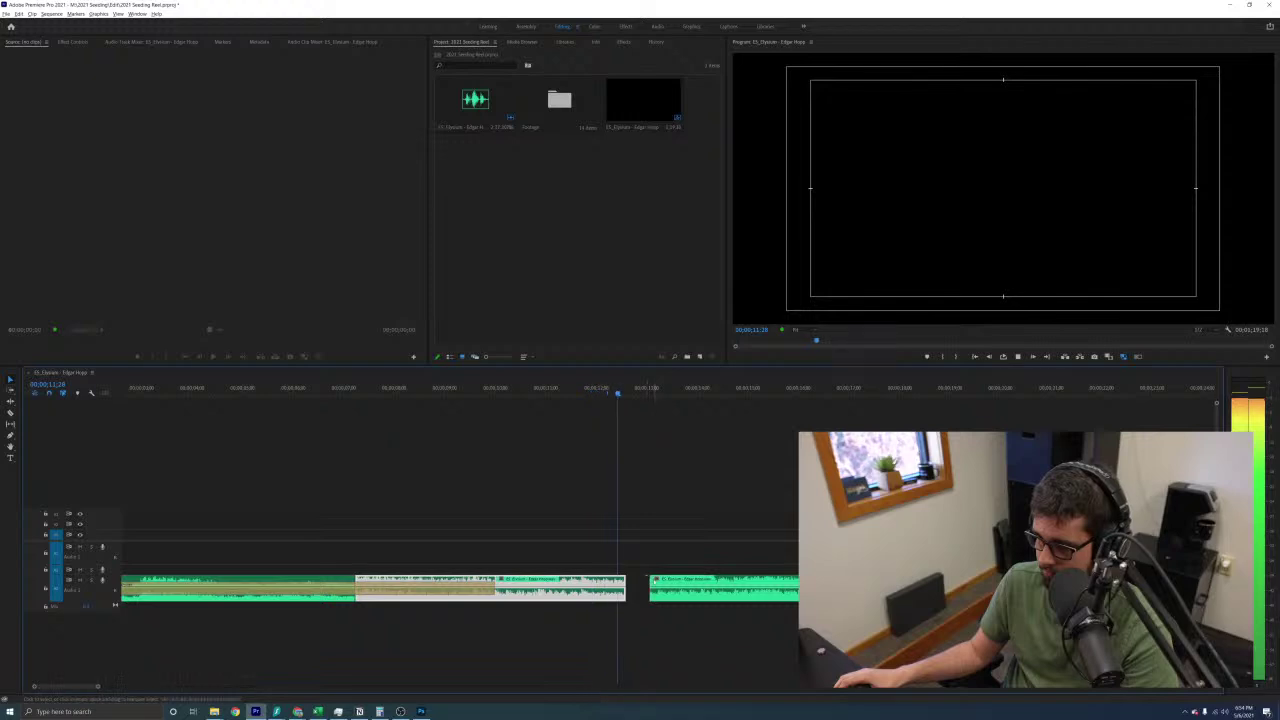
pyautogui.click(475, 387)
pyautogui.click(646, 486)
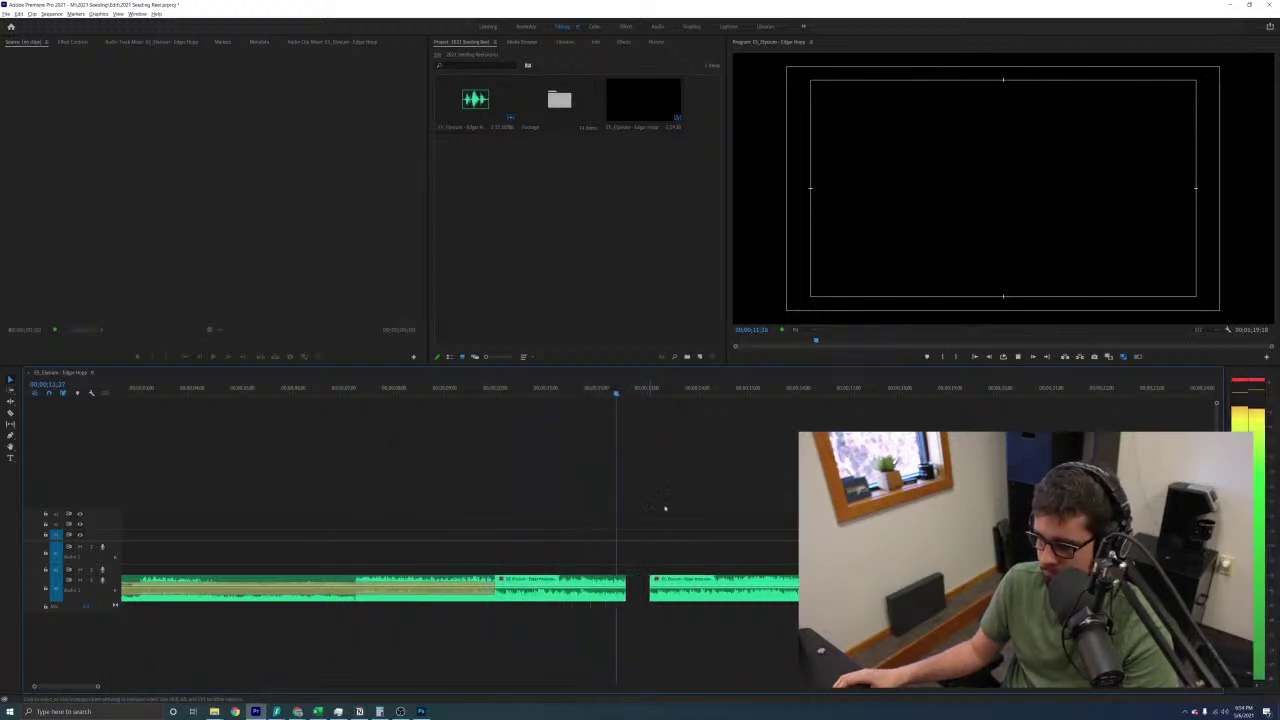
pyautogui.click(650, 390)
pyautogui.press('space')
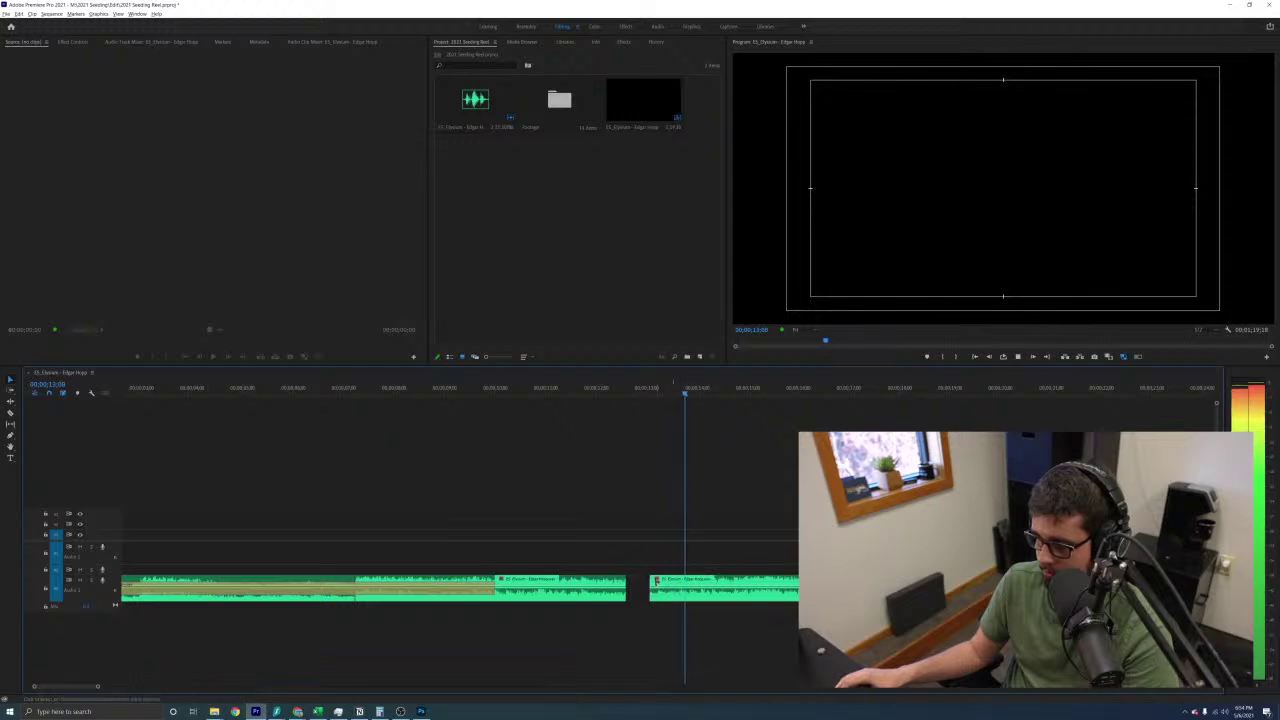
pyautogui.click(645, 391)
pyautogui.press('space')
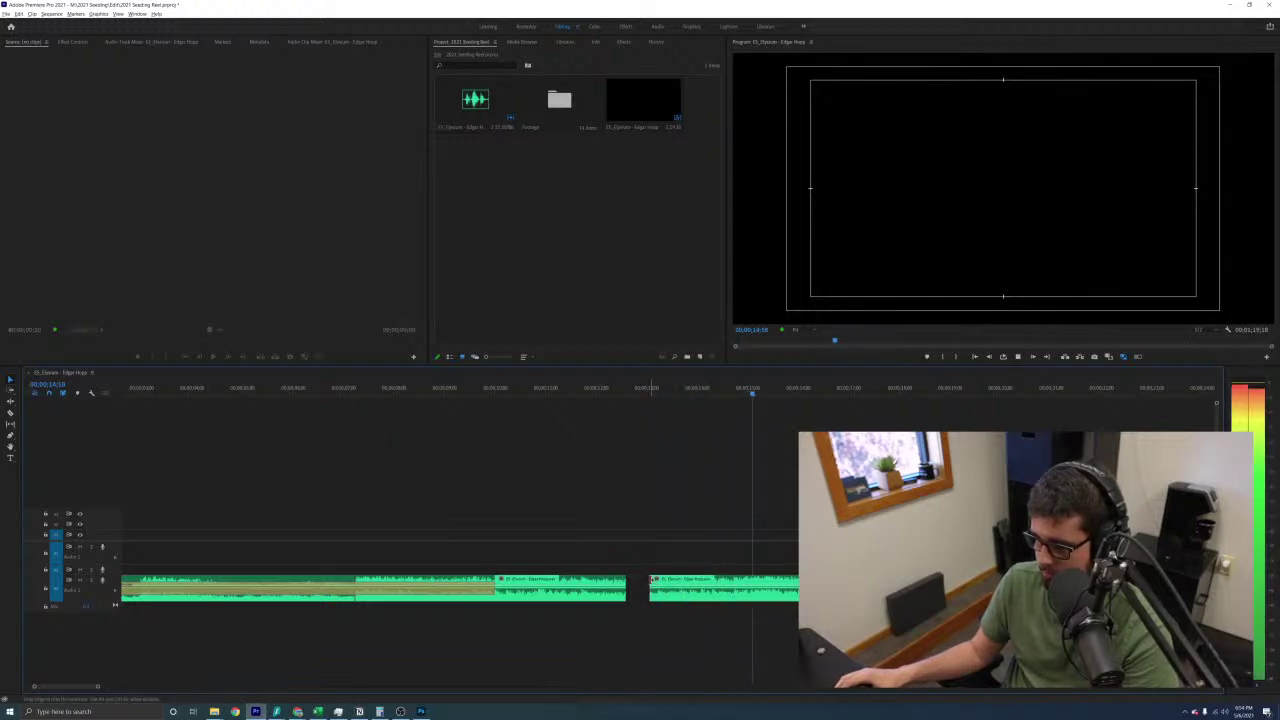
# Trim the start of the music after the gap to about 14 seconds and replay from the new start
pyautogui.click(652, 580)
pyautogui.click(663, 391)
pyautogui.press('space')
pyautogui.press('space')
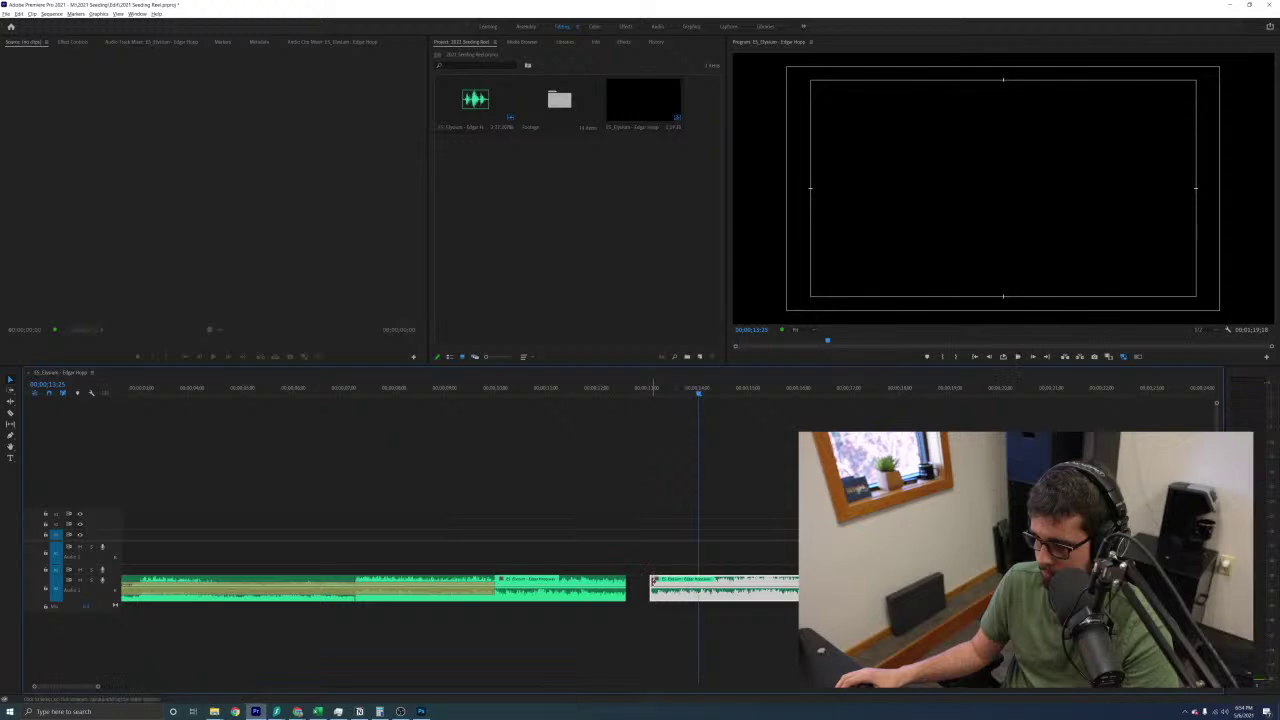
pyautogui.moveTo(652, 581); pyautogui.dragTo(699, 583)
pyautogui.click(355, 394)
pyautogui.press('space')
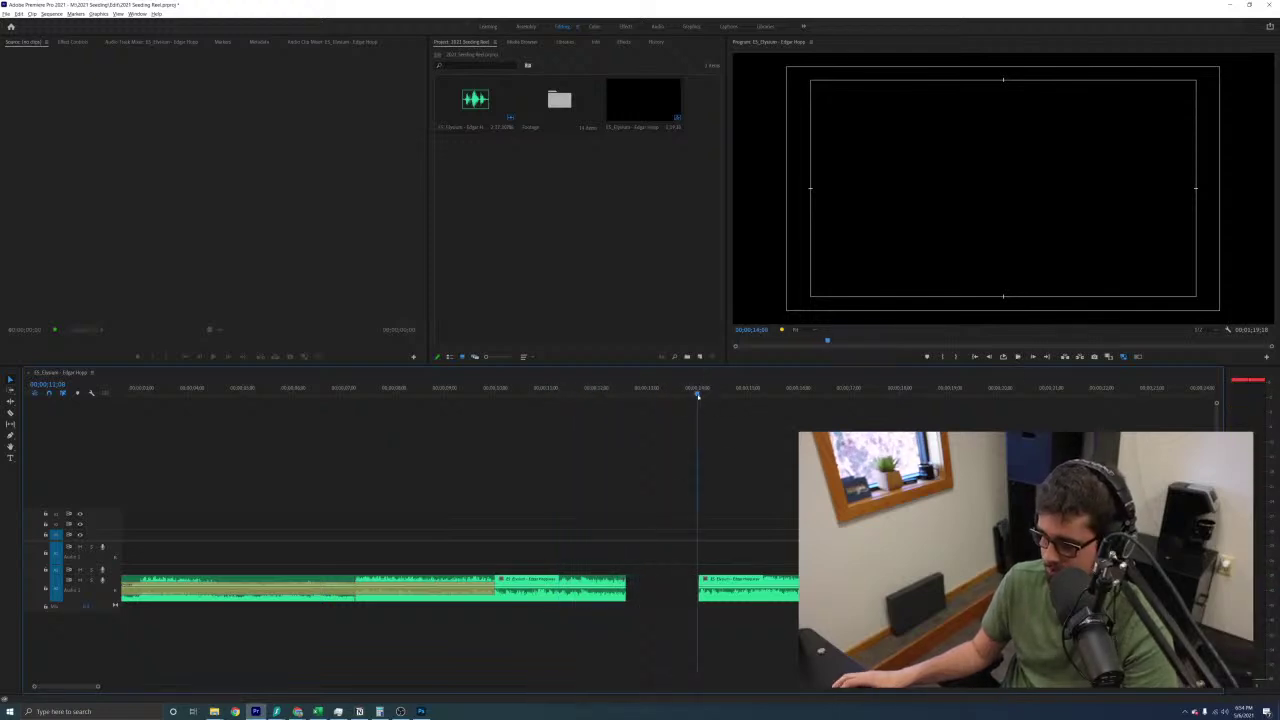
pyautogui.press('space')
pyautogui.press('space')
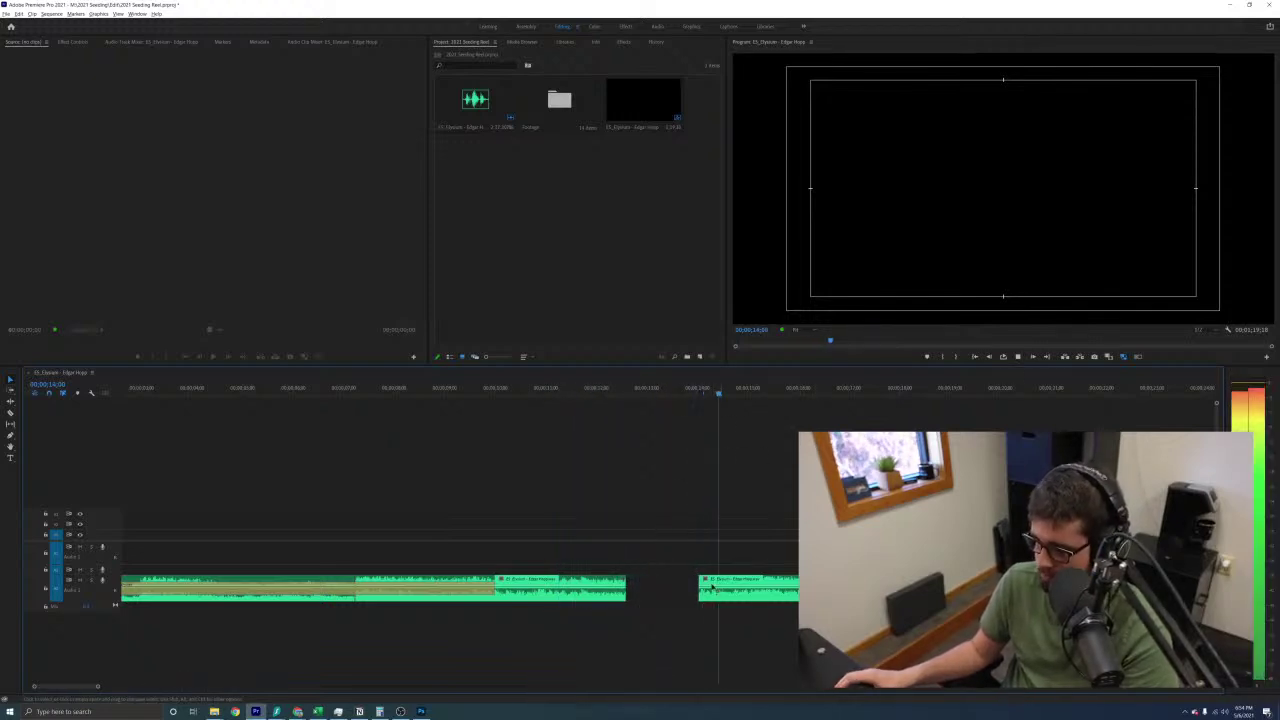
# Extend the start of the music after the gap back to about 13 seconds and replay its opening beat
pyautogui.moveTo(700, 597); pyautogui.dragTo(660, 597)
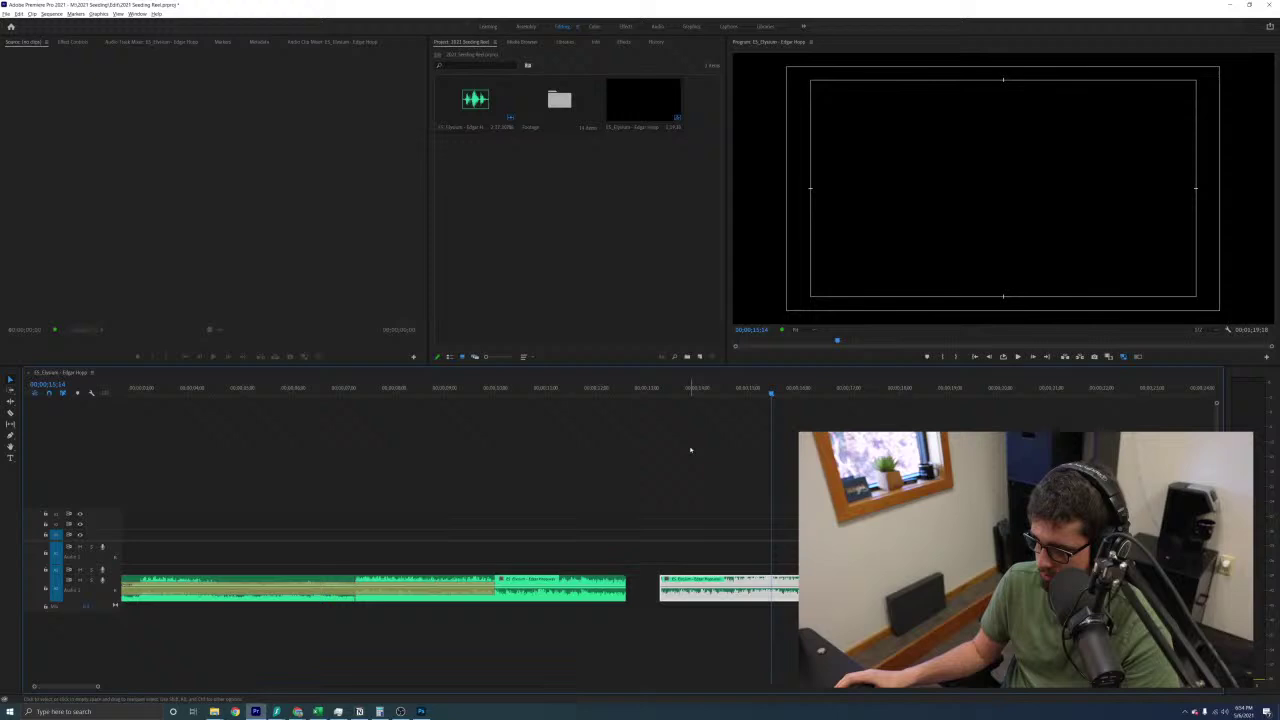
pyautogui.click(663, 382)
pyautogui.press('space')
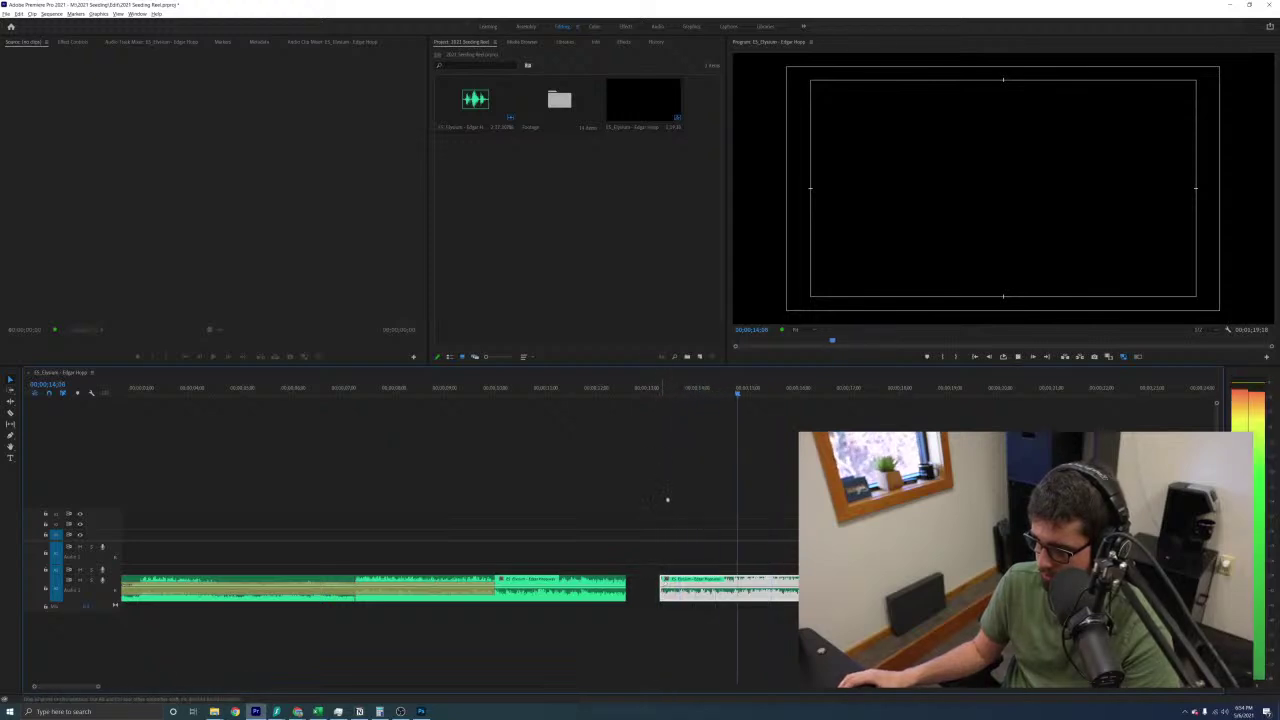
pyautogui.press('space')
pyautogui.click(661, 390)
pyautogui.press('space')
pyautogui.press('space')
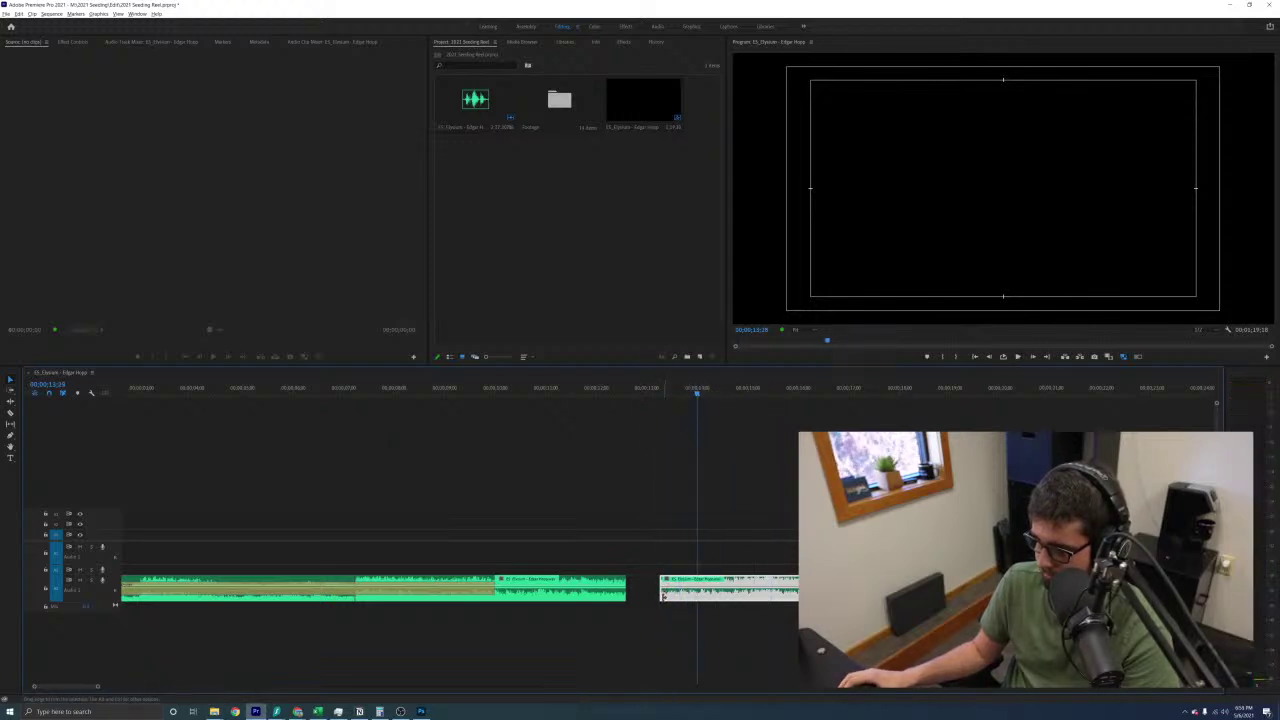
# Trim the start of the later music part to about 14 seconds and move it against the previous part's end
pyautogui.moveTo(662, 597); pyautogui.dragTo(698, 597)
pyautogui.press('space')
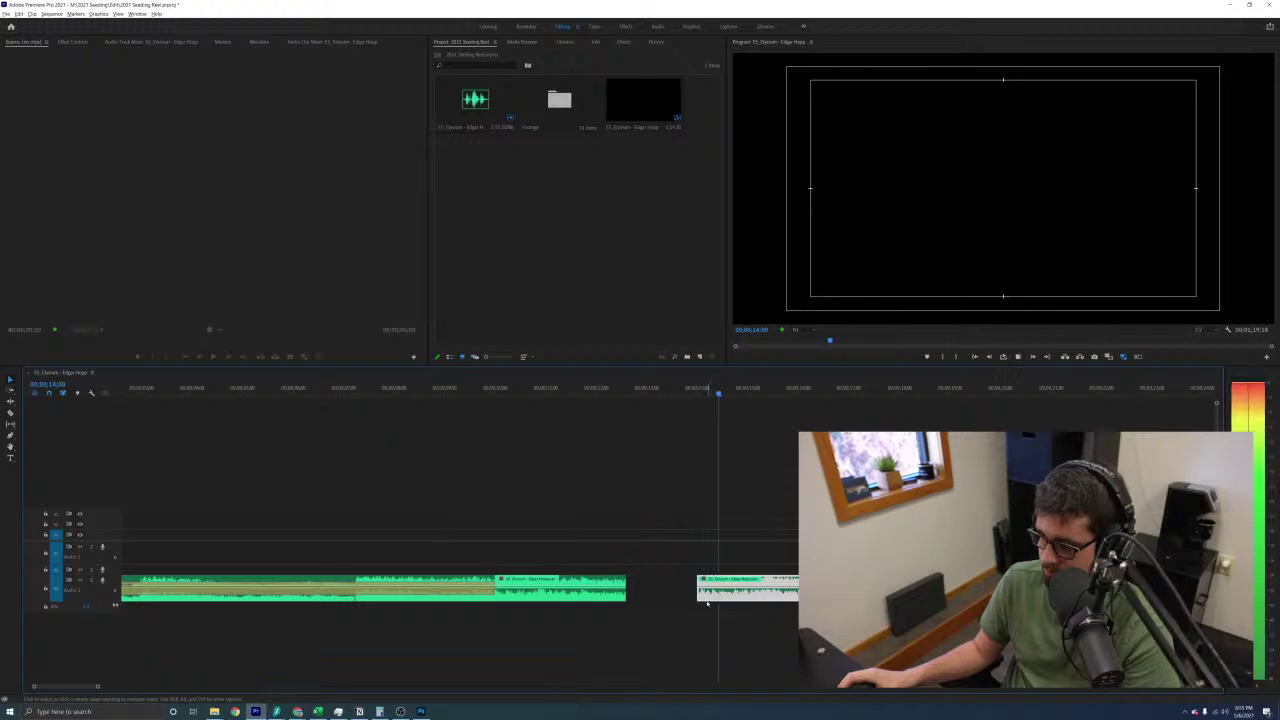
pyautogui.press('space')
pyautogui.moveTo(726, 596); pyautogui.dragTo(656, 596)
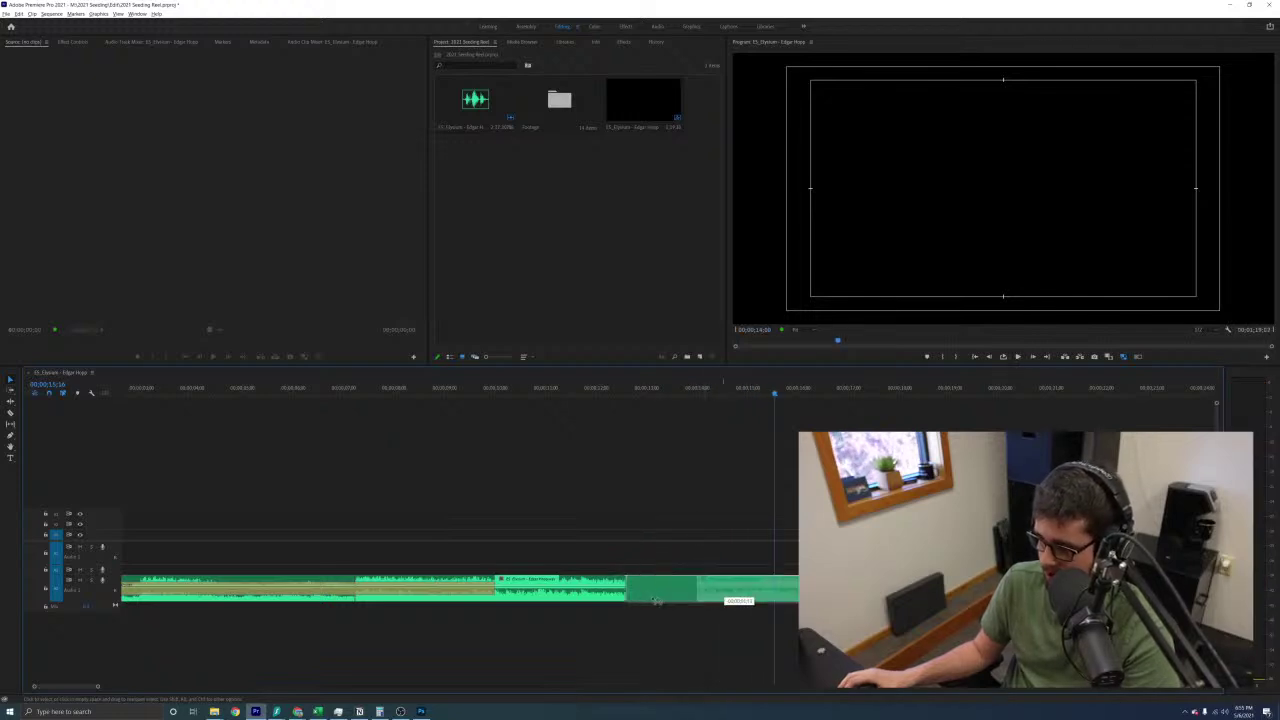
# Play across the closed join and add a crossfade of about one second over it
pyautogui.click(507, 390)
pyautogui.press('space')
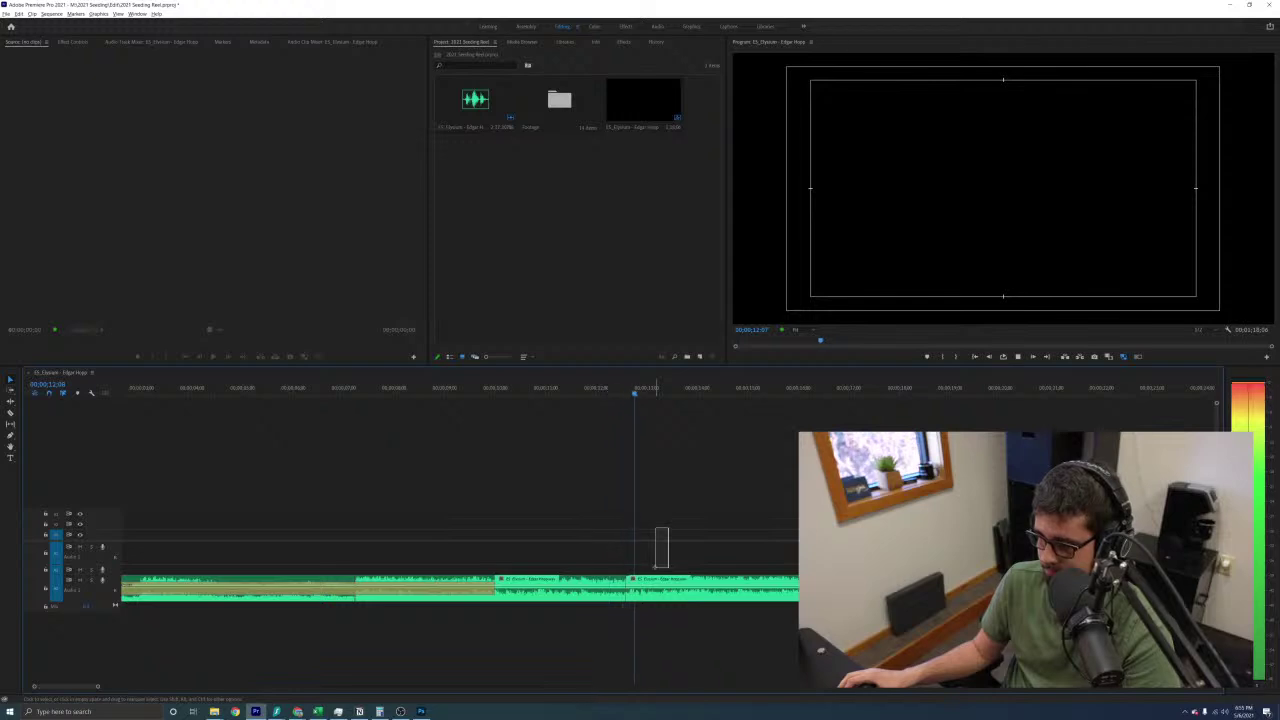
pyautogui.moveTo(655, 567)
pyautogui.mouseDown()
pyautogui.moveTo(617, 586)
pyautogui.moveTo(655, 590)
pyautogui.mouseUp()
pyautogui.hotkey('shift', 'd')
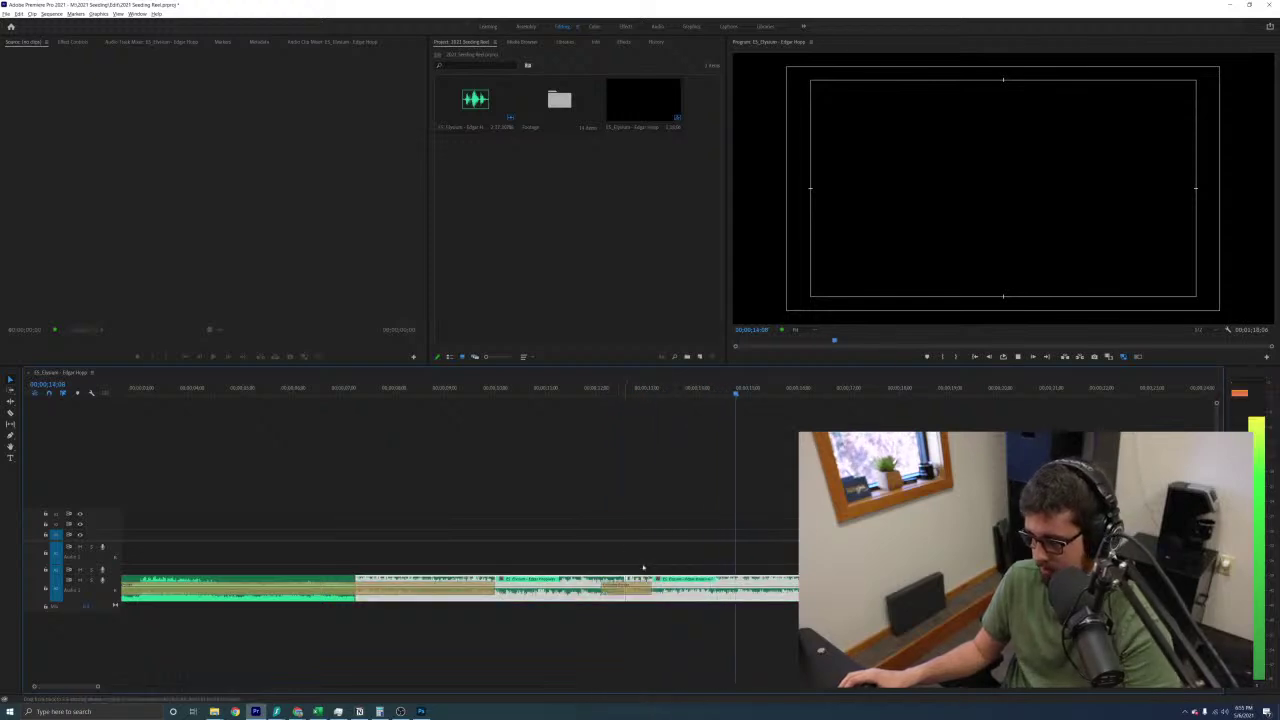
pyautogui.press('space')
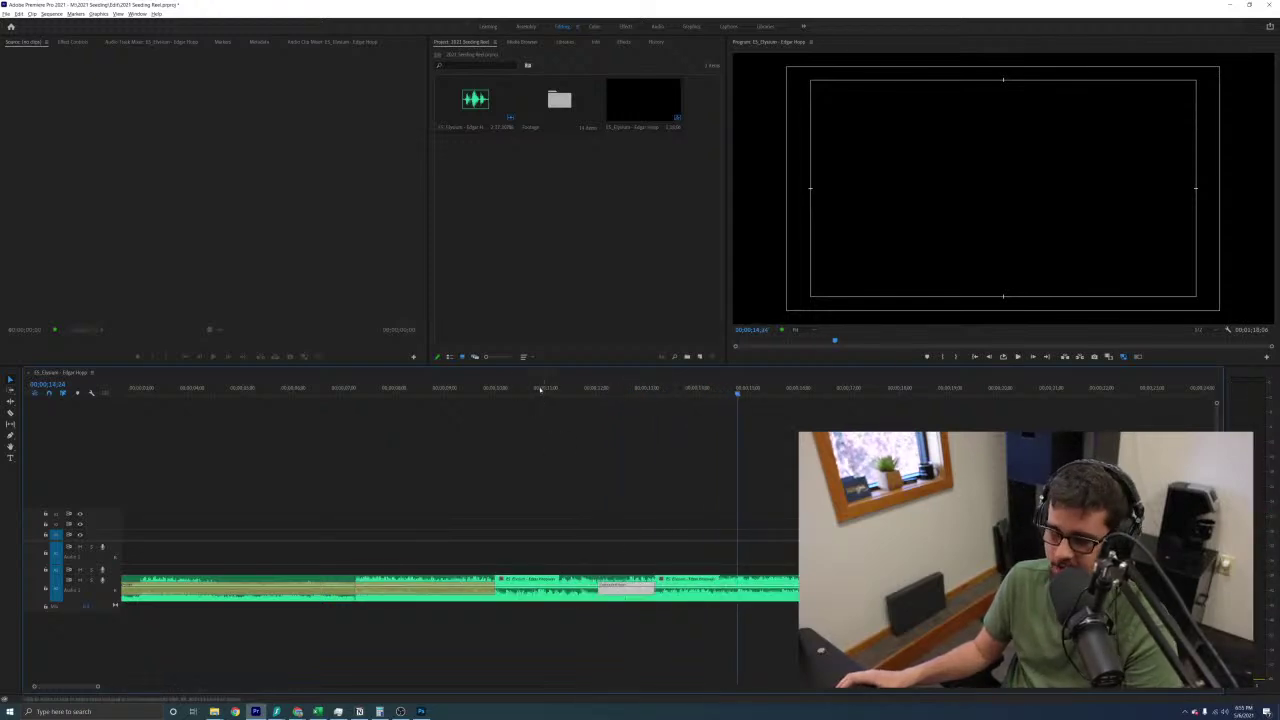
# Replay the one-second crossfade from two points before it to judge the timing of the beats
pyautogui.click(540, 390)
pyautogui.press('space')
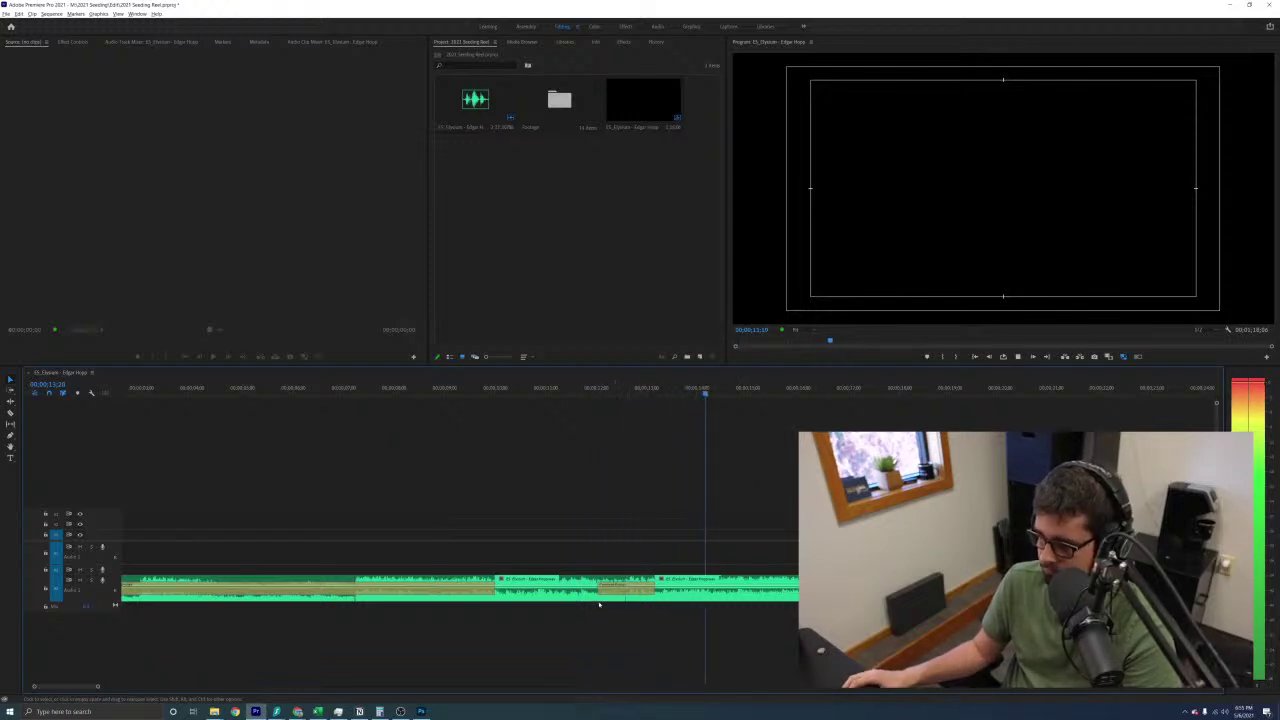
pyautogui.press('space')
pyautogui.click(519, 388)
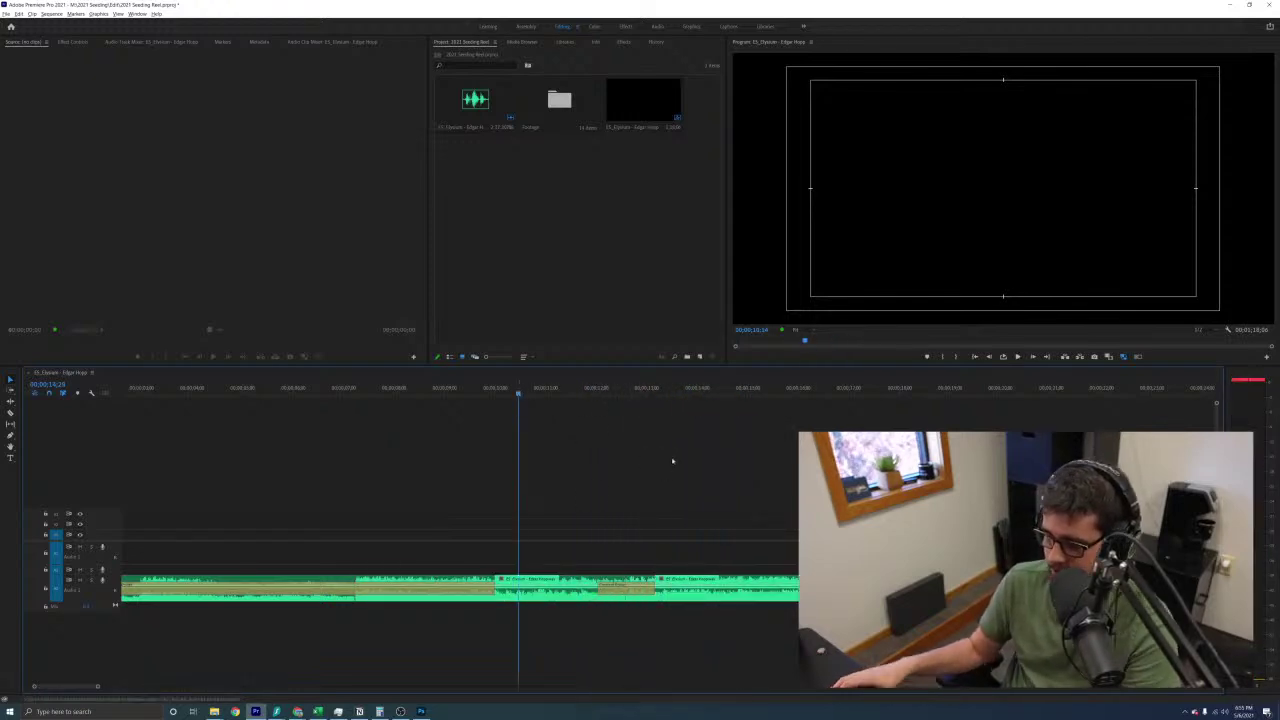
pyautogui.press('space')
pyautogui.press('=')
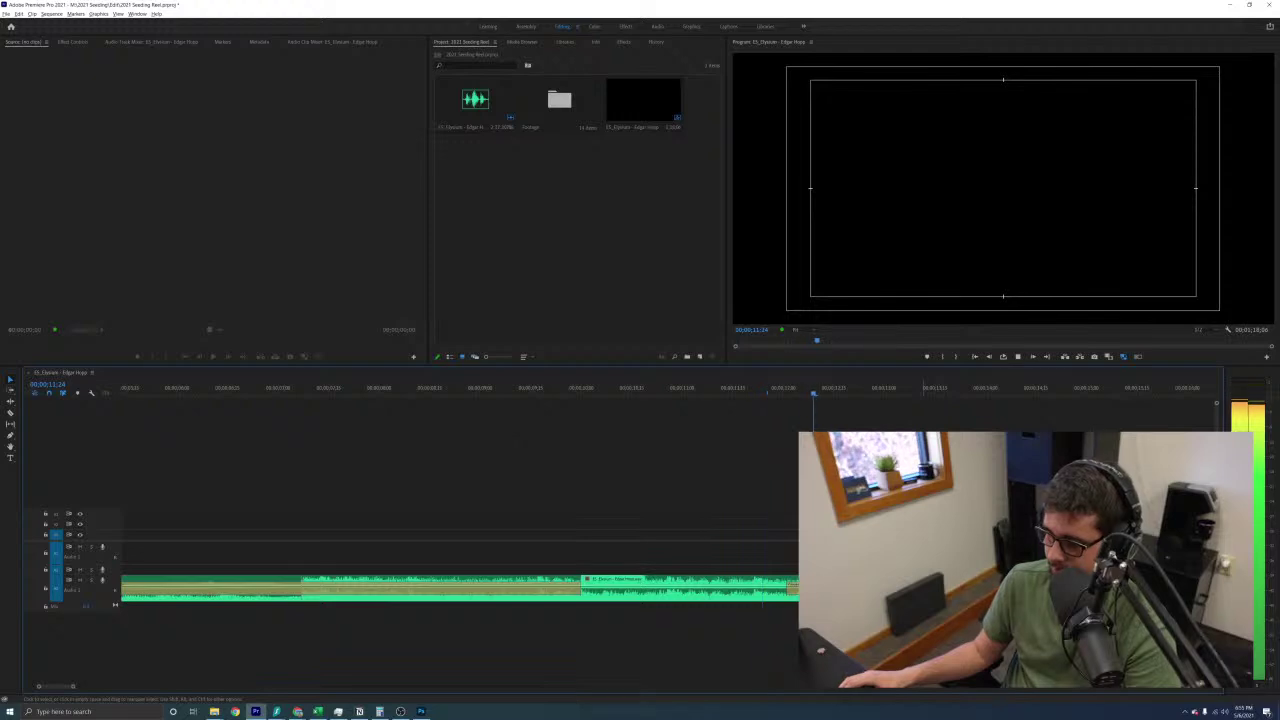
pyautogui.press('space')
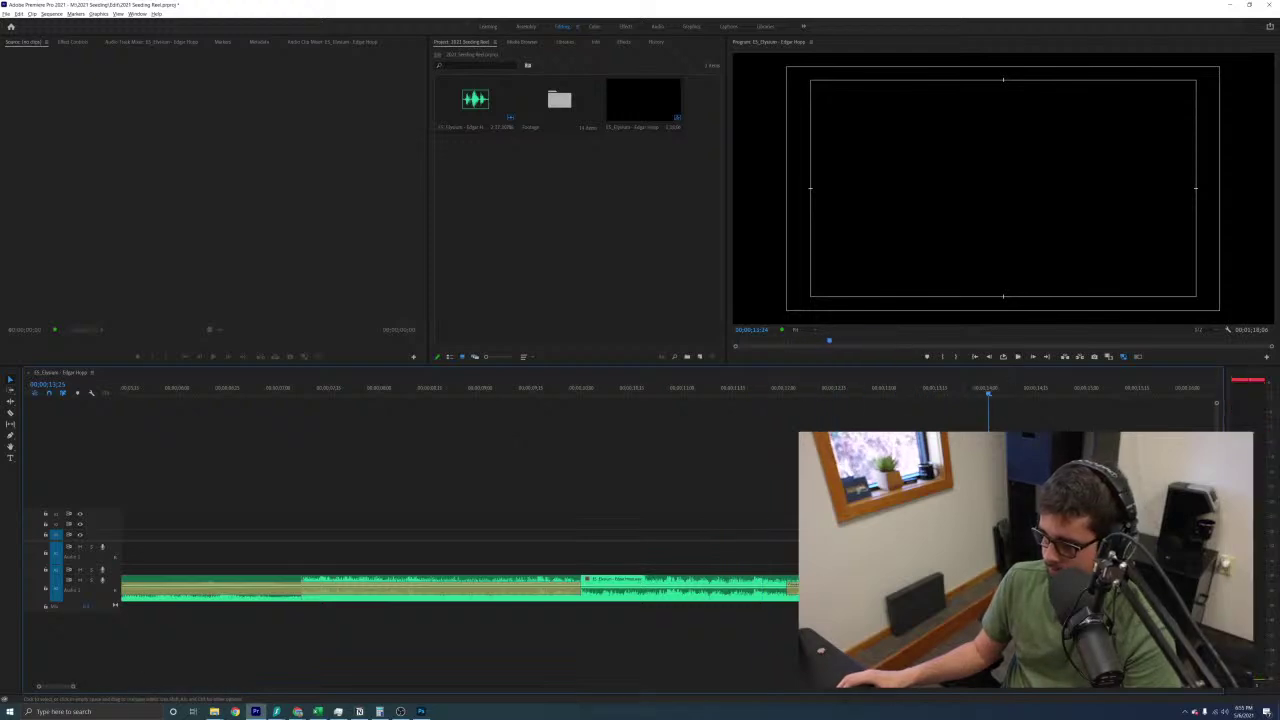
# Remove the crossfade from the join and play across the bare cut
pyautogui.press('Left')
pyautogui.press('Left')
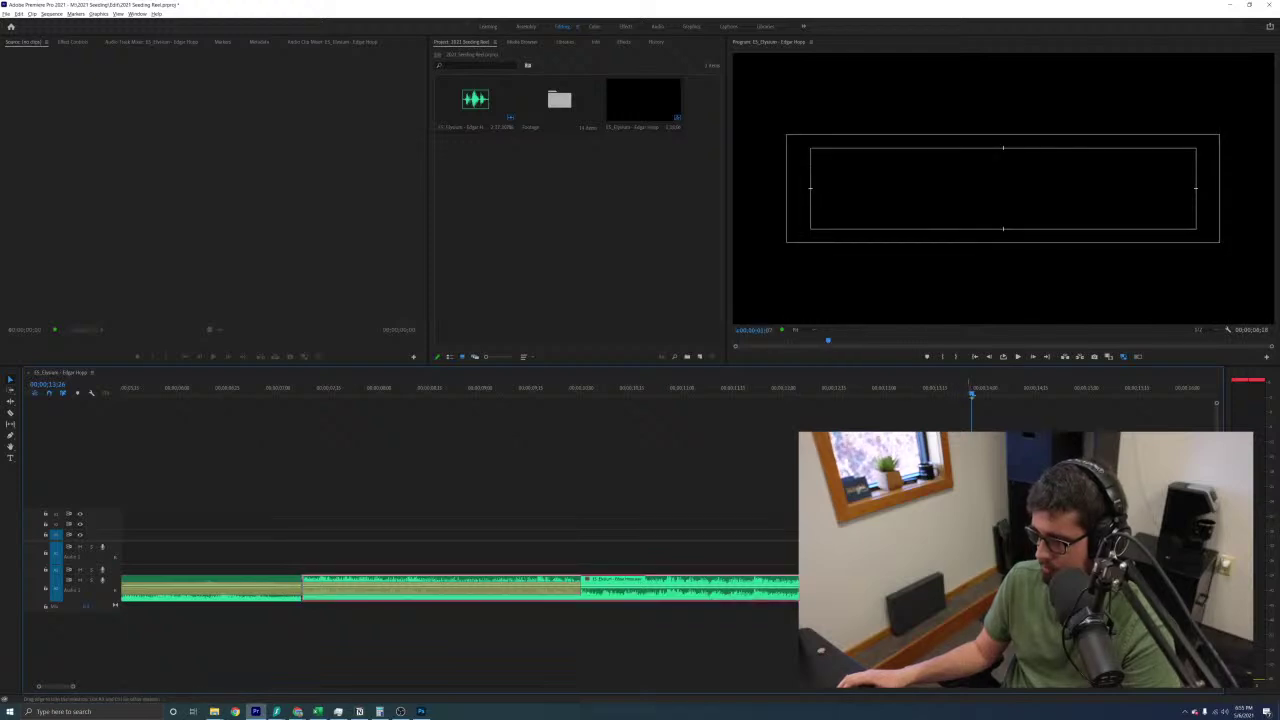
pyautogui.click(765, 434)
pyautogui.click(669, 393)
pyautogui.press('space')
pyautogui.scroll(-4, 786, 484)
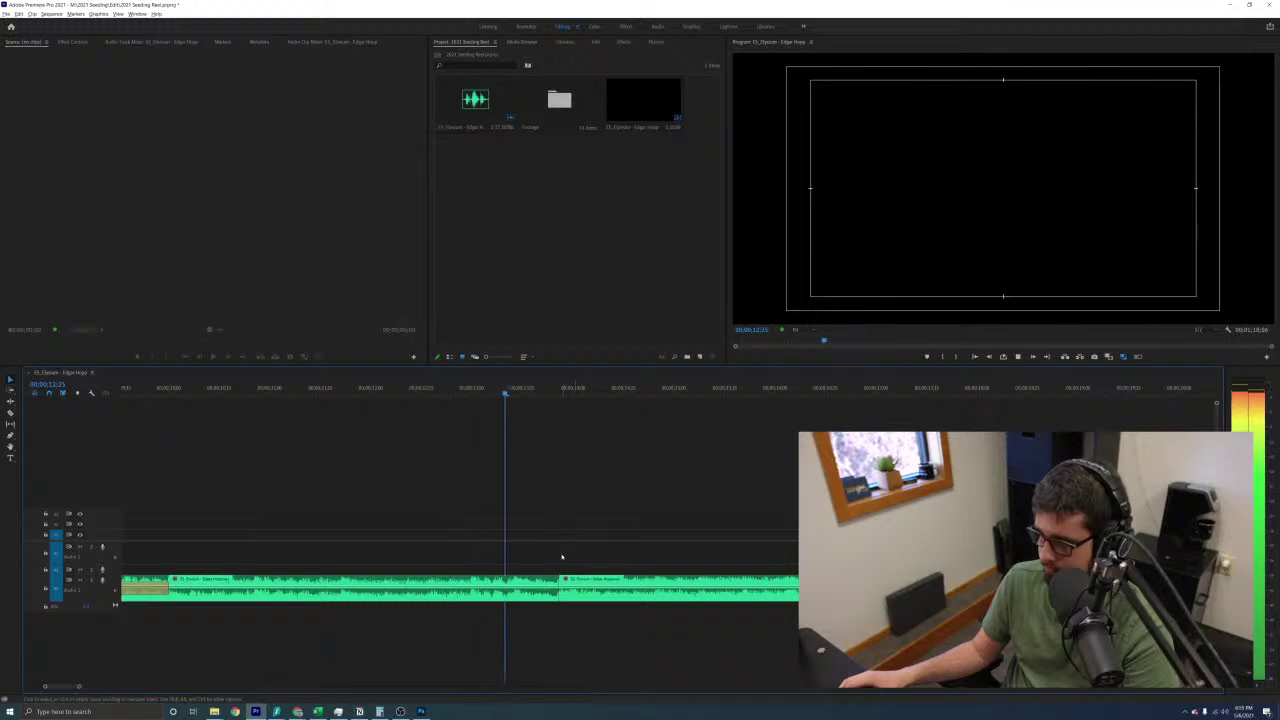
pyautogui.press('space')
# Move the join and the music after it about 13 frames later and add a crossfade of about three seconds
pyautogui.moveTo(580, 581); pyautogui.dragTo(554, 592)
pyautogui.click(495, 390)
pyautogui.press('space')
pyautogui.press('space')
pyautogui.hotkey('shift', 'd')
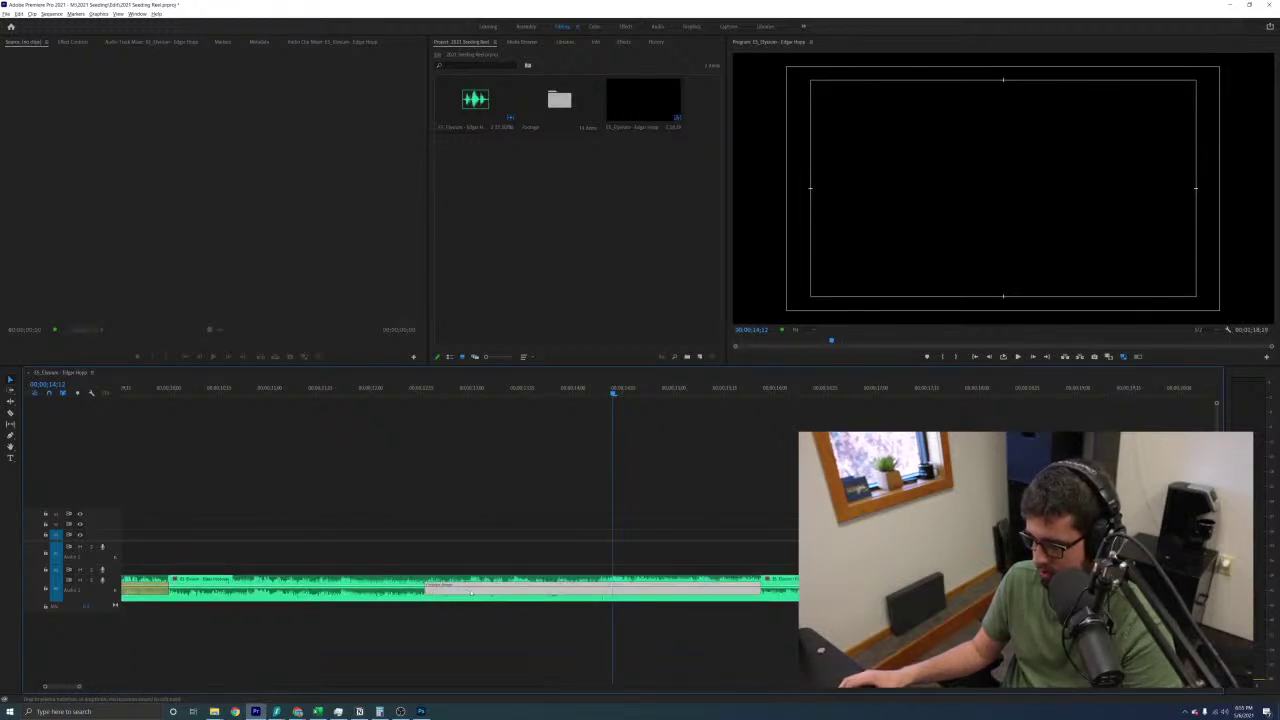
# Play across the three-second crossfade from about 11 seconds
pyautogui.click(273, 392)
pyautogui.hotkey('ctrl', 'a')
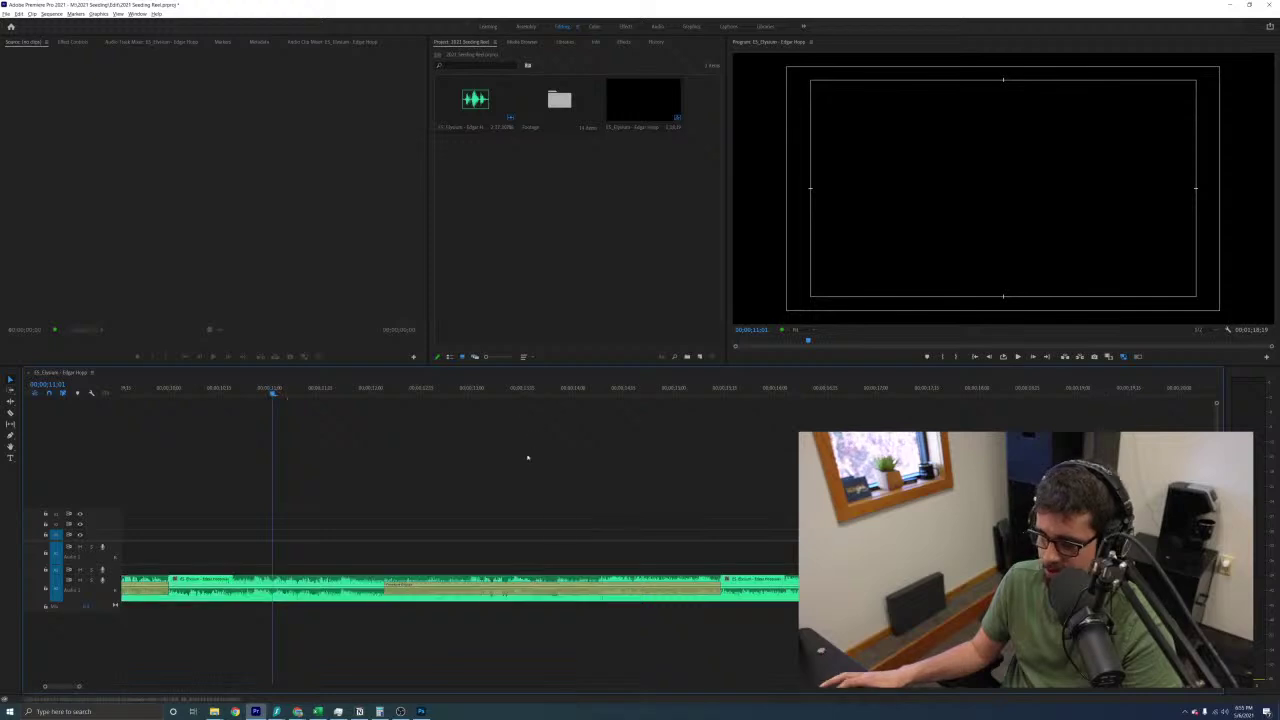
pyautogui.press('space')
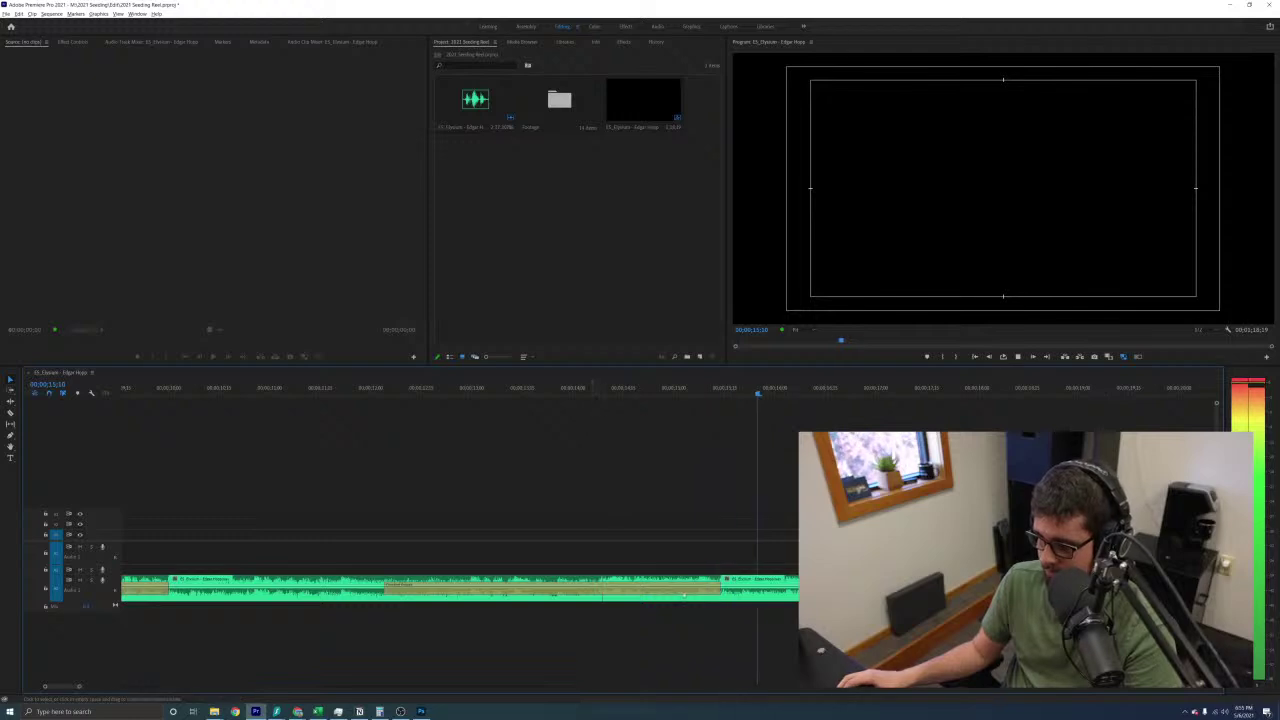
pyautogui.press('space')
# Slip the content of the music part after the join slightly and replay the long crossfade
pyautogui.click(724, 597)
pyautogui.press('=')
pyautogui.press('=')
pyautogui.press('y')
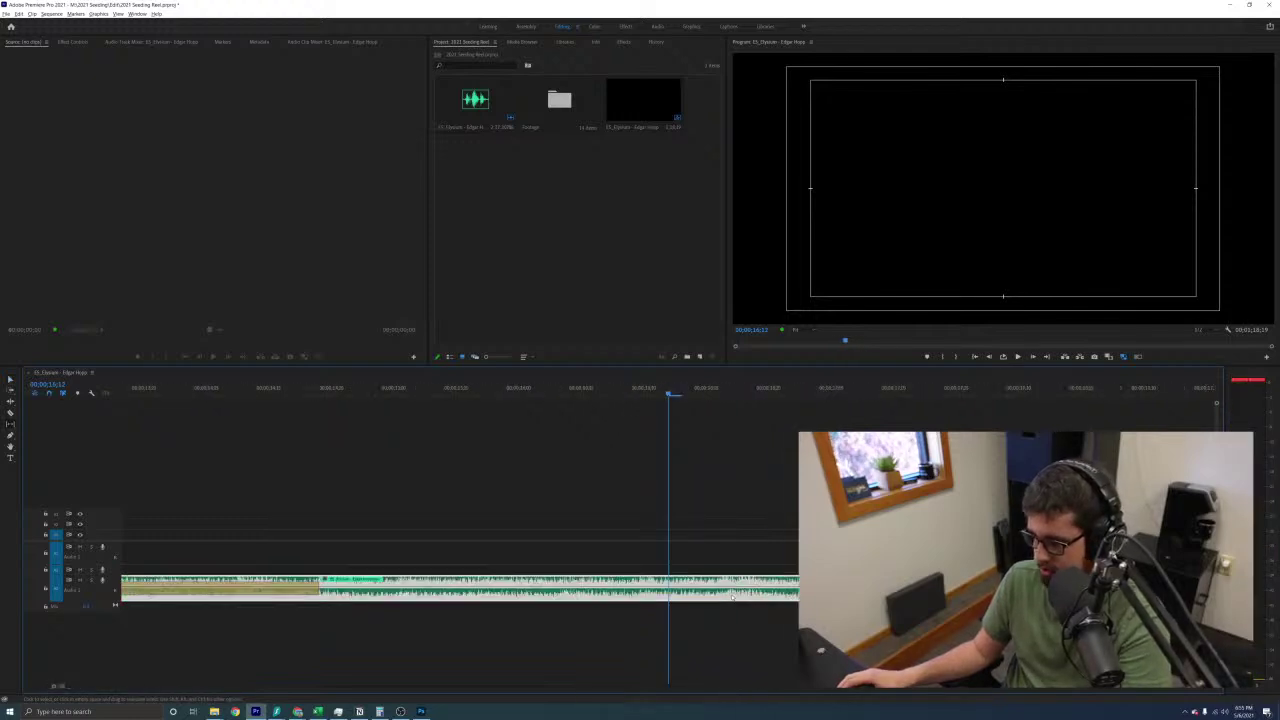
pyautogui.moveTo(731, 594); pyautogui.dragTo(709, 596)
pyautogui.press('-')
pyautogui.press('-')
pyautogui.press('-')
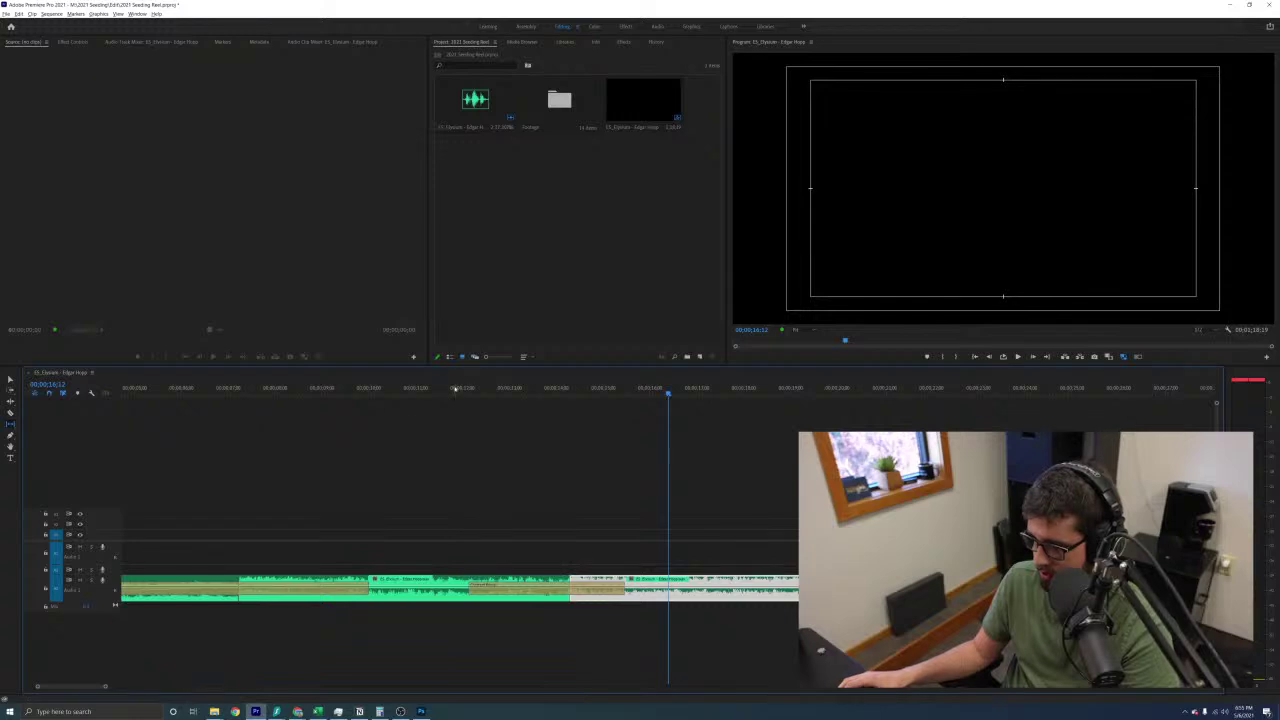
pyautogui.click(455, 388)
pyautogui.press('space')
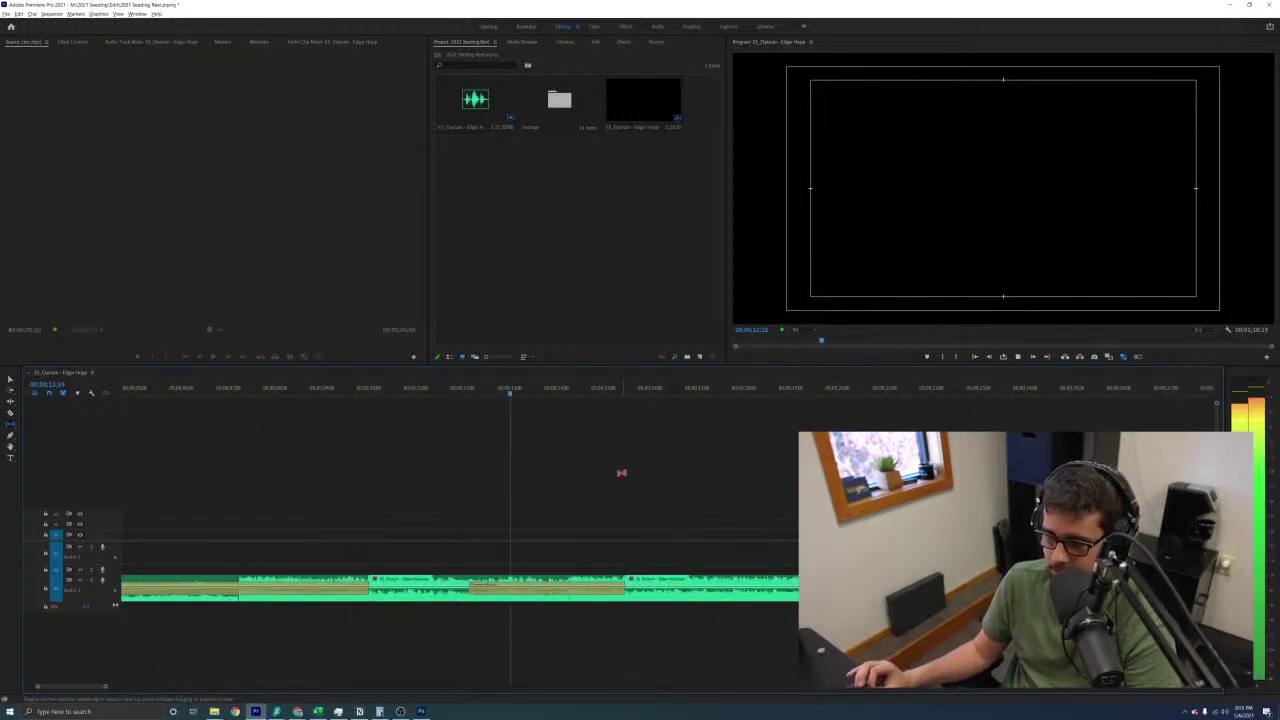
pyautogui.press('space')
# Slip the later music part's content by another very small amount and play across the join again
pyautogui.press('=')
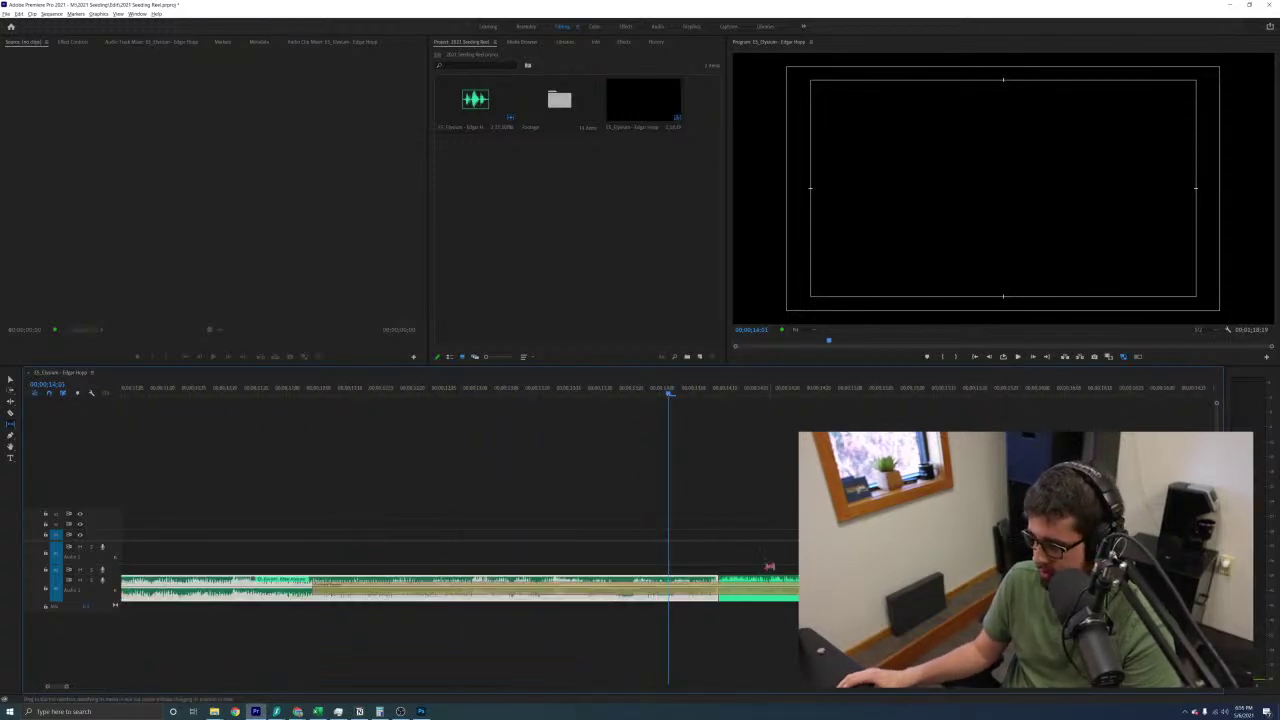
pyautogui.click(790, 597)
pyautogui.moveTo(797, 595); pyautogui.dragTo(794, 590)
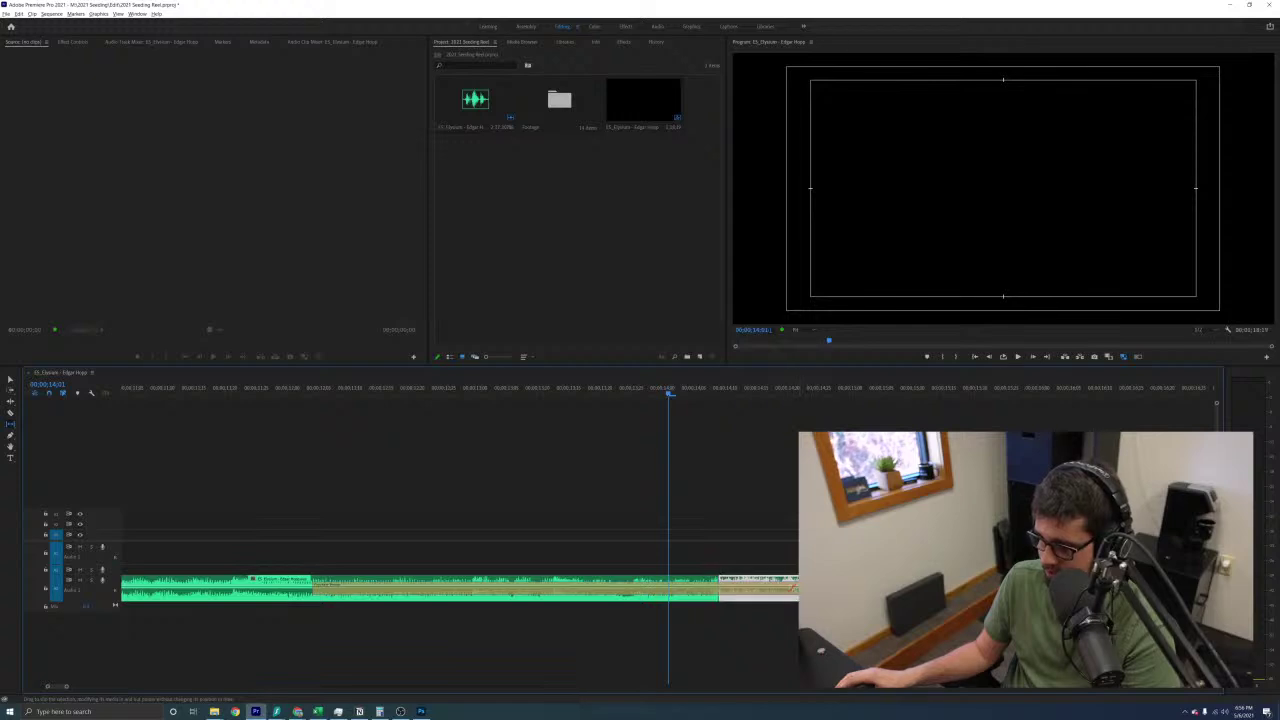
pyautogui.press('-')
pyautogui.press('-')
pyautogui.click(562, 388)
pyautogui.click(585, 411)
pyautogui.press('space')
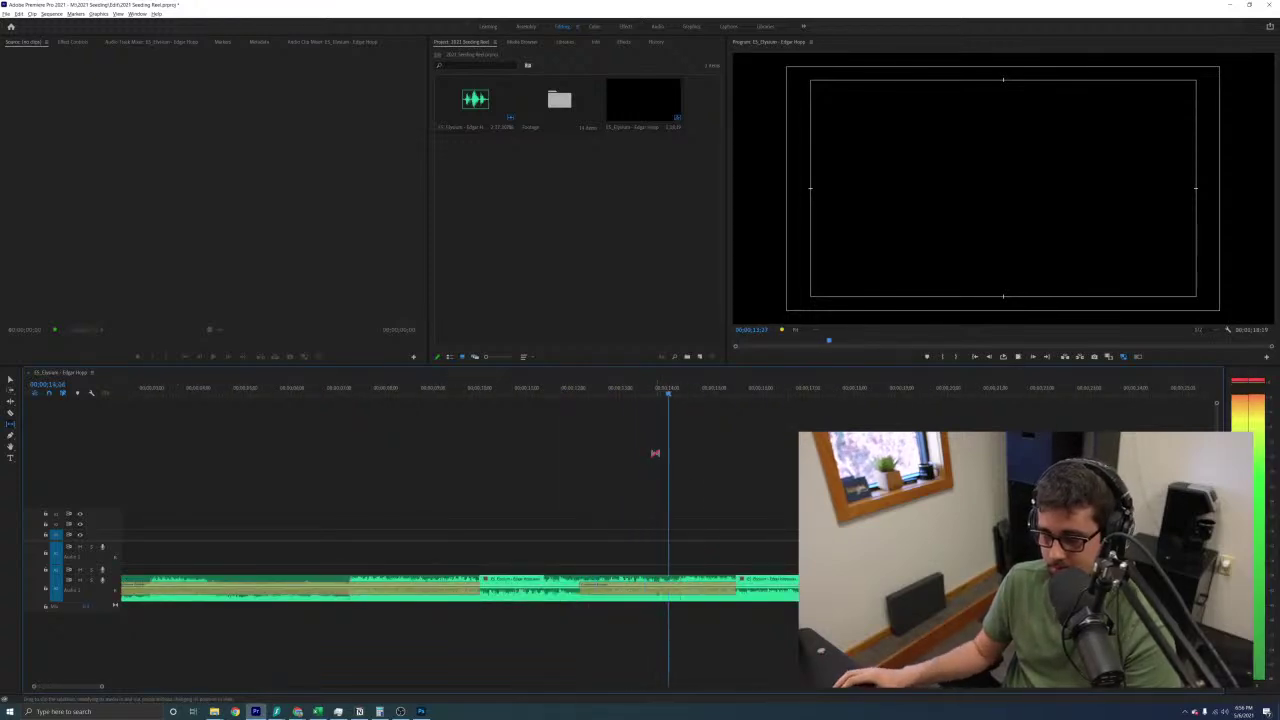
# Play across the three-second crossfade again, starting from about 11.5 seconds
pyautogui.press('space')
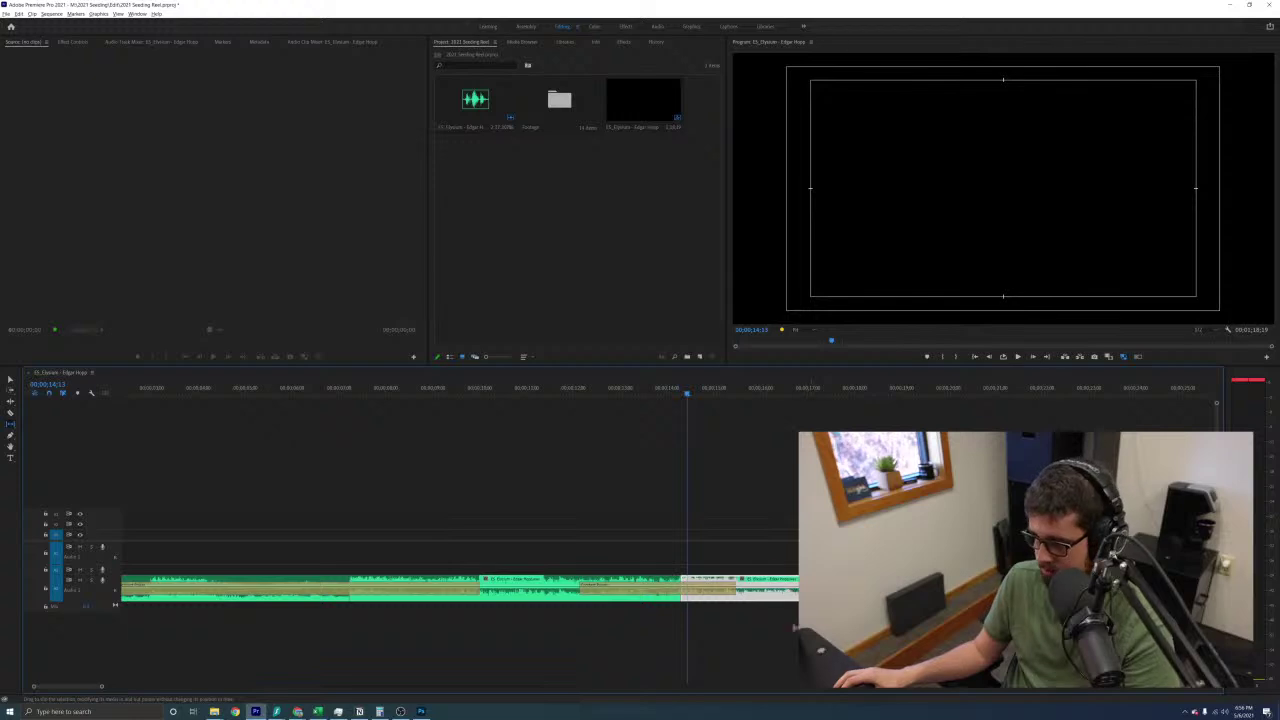
pyautogui.click(556, 396)
pyautogui.press('v')
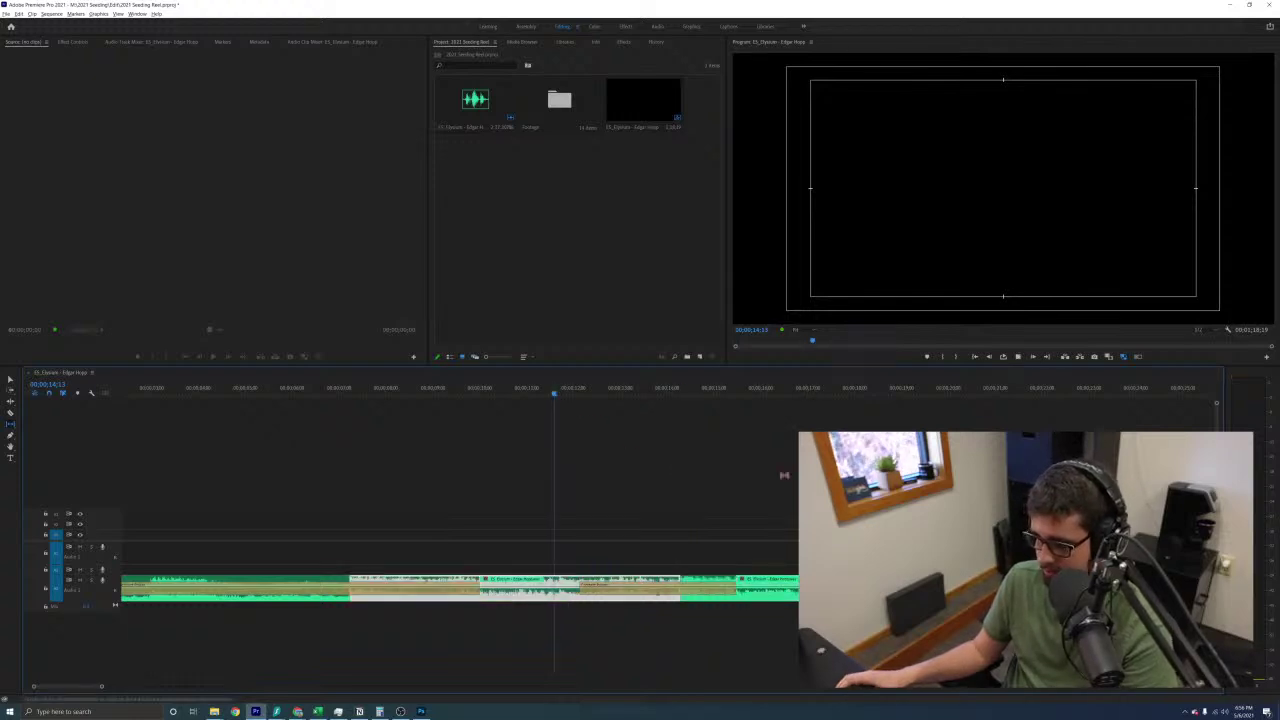
pyautogui.press('space')
pyautogui.press('=')
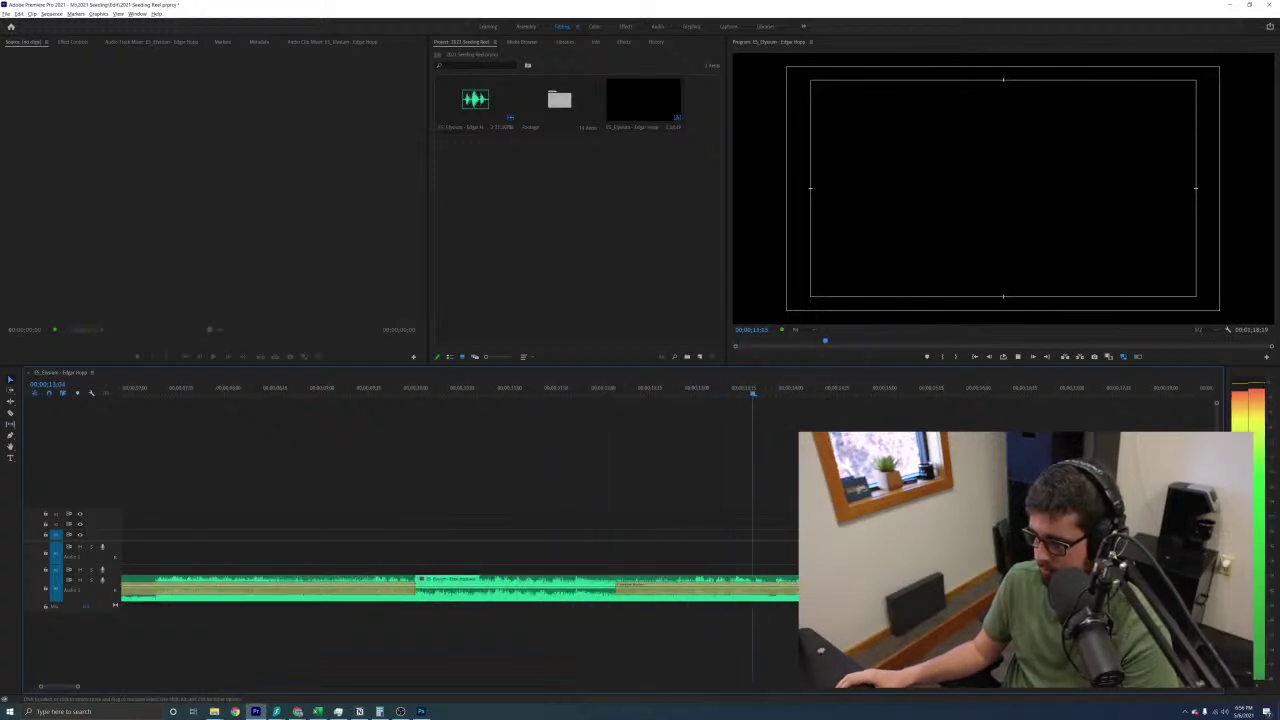
# Shorten the long crossfade over the join near 14 seconds in two passes and replay the join each time
pyautogui.press('space')
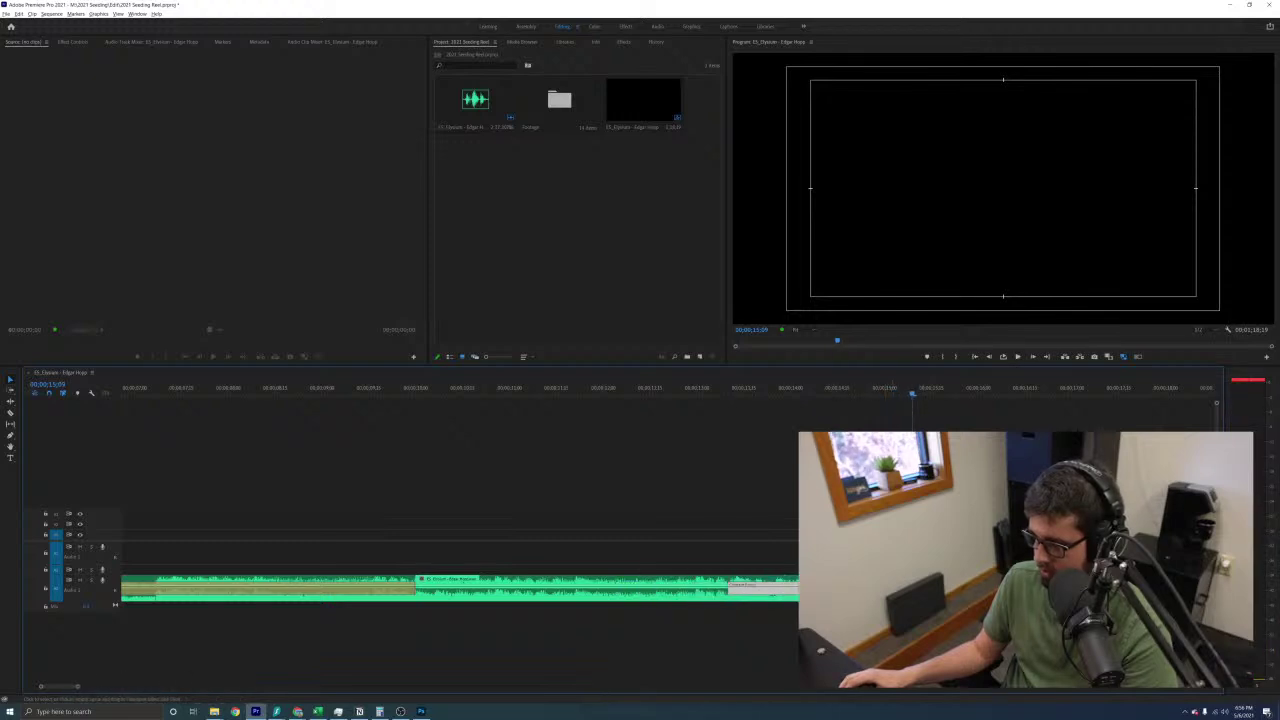
pyautogui.click(755, 389)
pyautogui.press('space')
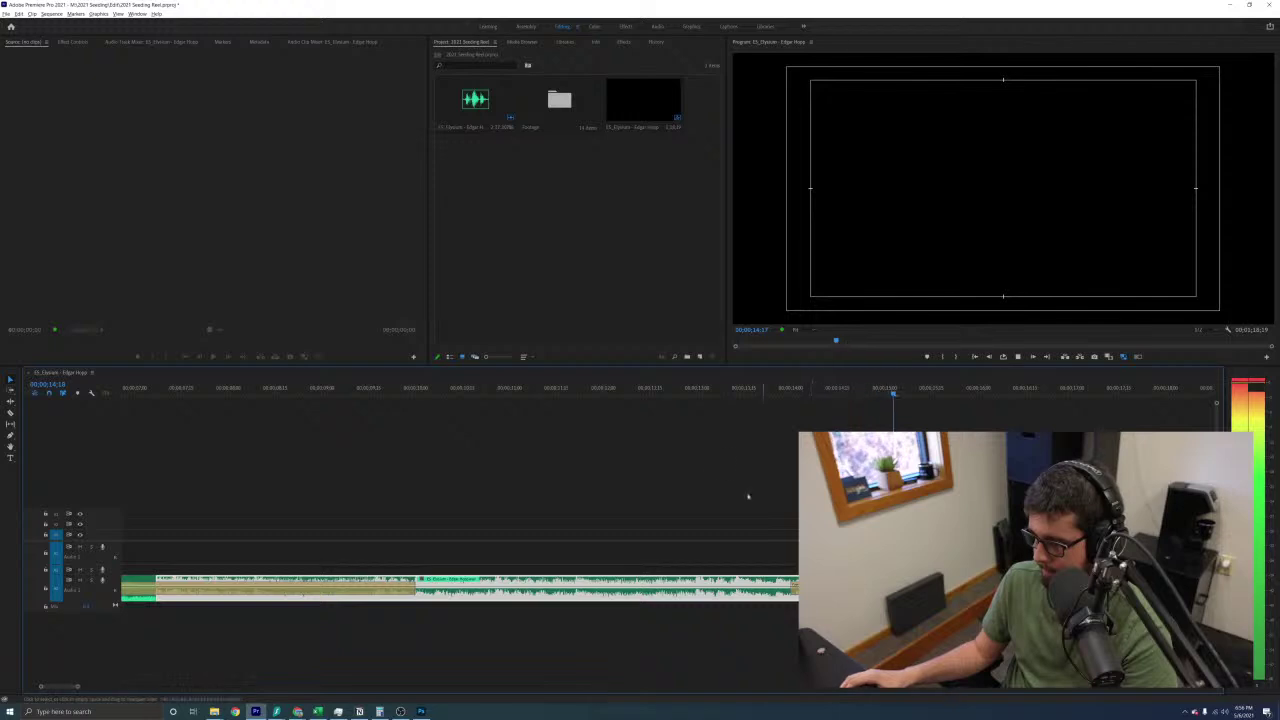
pyautogui.click(634, 389)
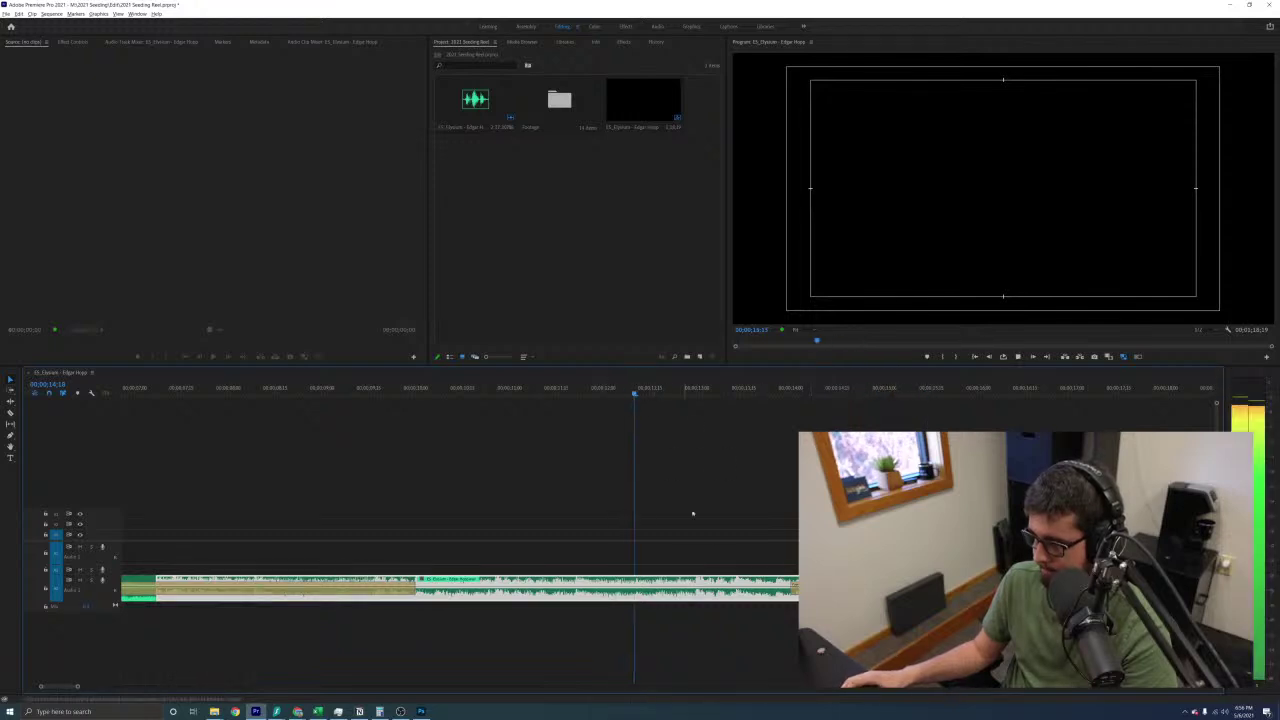
pyautogui.click(492, 389)
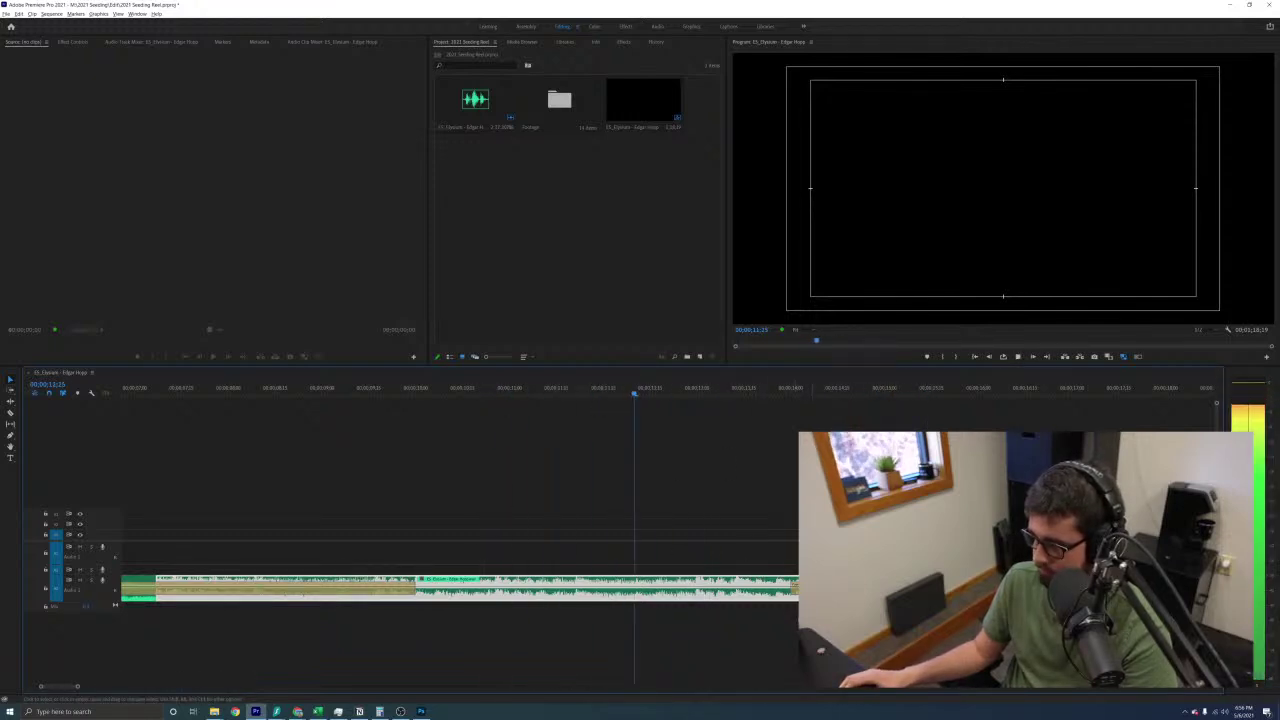
pyautogui.click(686, 389)
pyautogui.press('space')
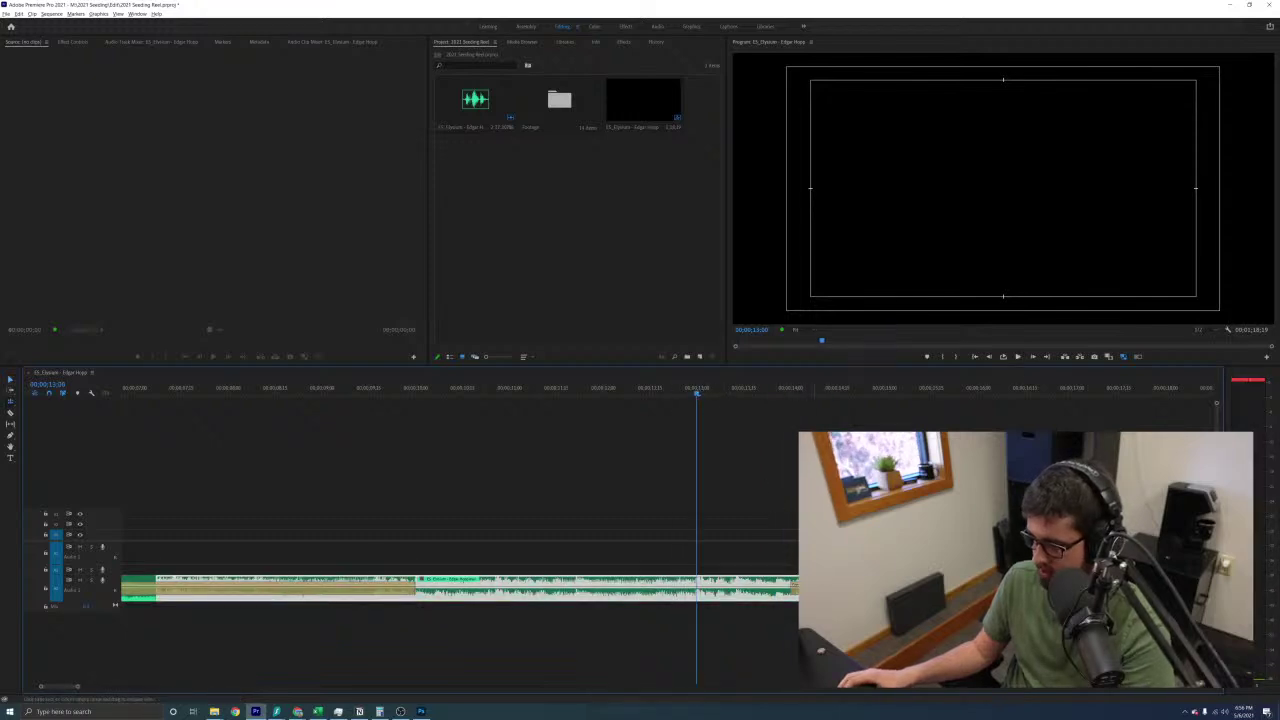
# Roll the join earlier to about 13 seconds and shorten its crossfade to about 20 frames
pyautogui.click(700, 590)
pyautogui.moveTo(693, 591); pyautogui.dragTo(761, 590)
pyautogui.press('v')
pyautogui.click(615, 388)
pyautogui.click(623, 417)
pyautogui.press('space')
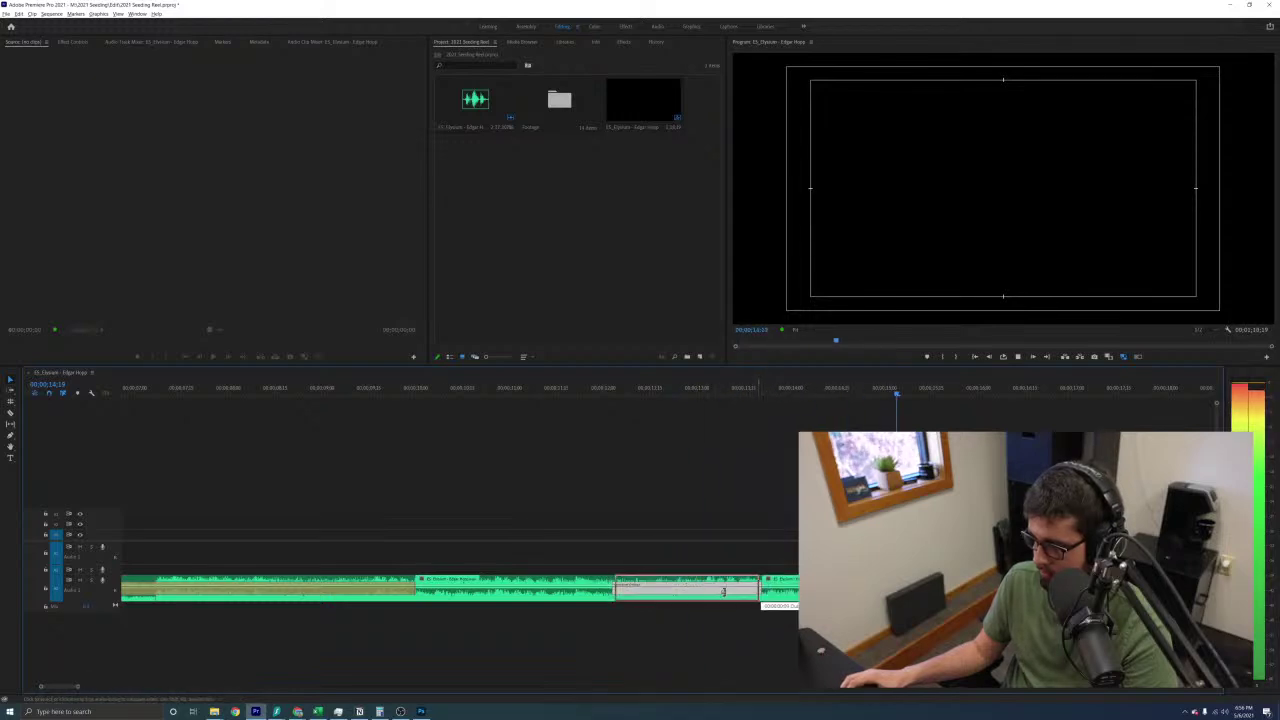
# Play repeatedly across the 20-frame crossfade at 13 seconds, starting from about 11.7 seconds
pyautogui.click(622, 391)
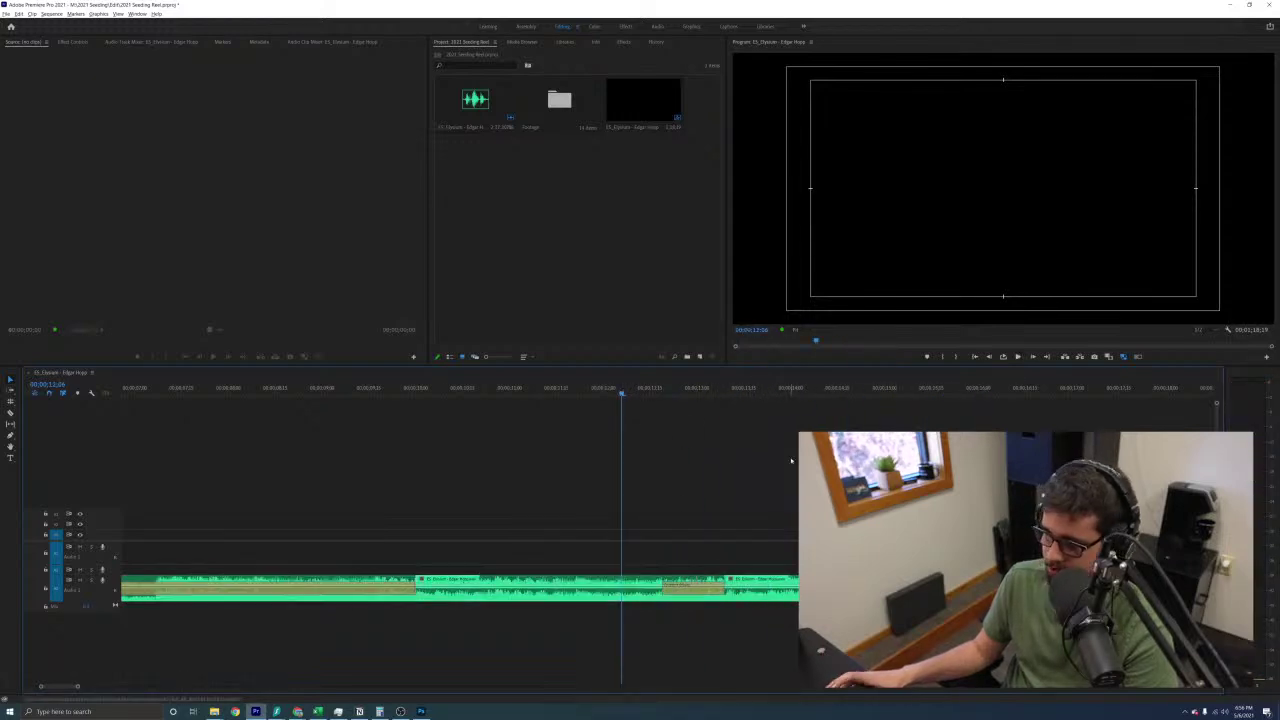
pyautogui.click(572, 393)
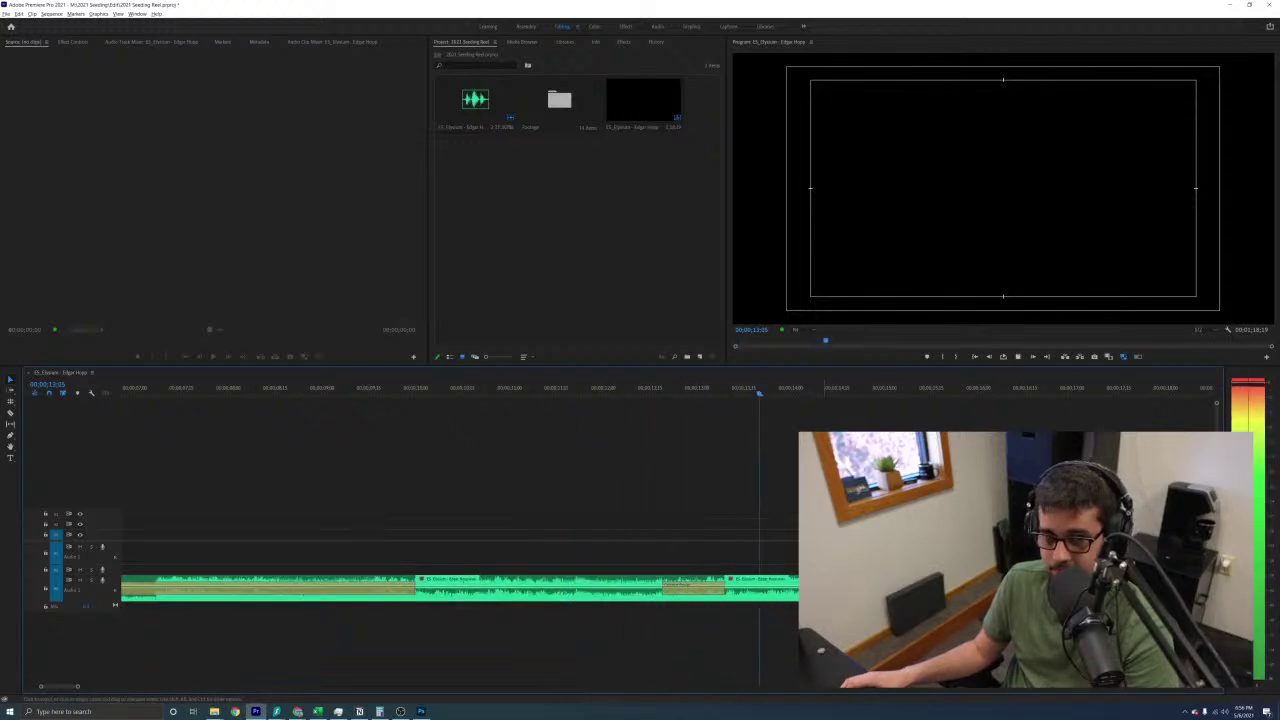
pyautogui.press('space')
pyautogui.click(576, 392)
pyautogui.press('space')
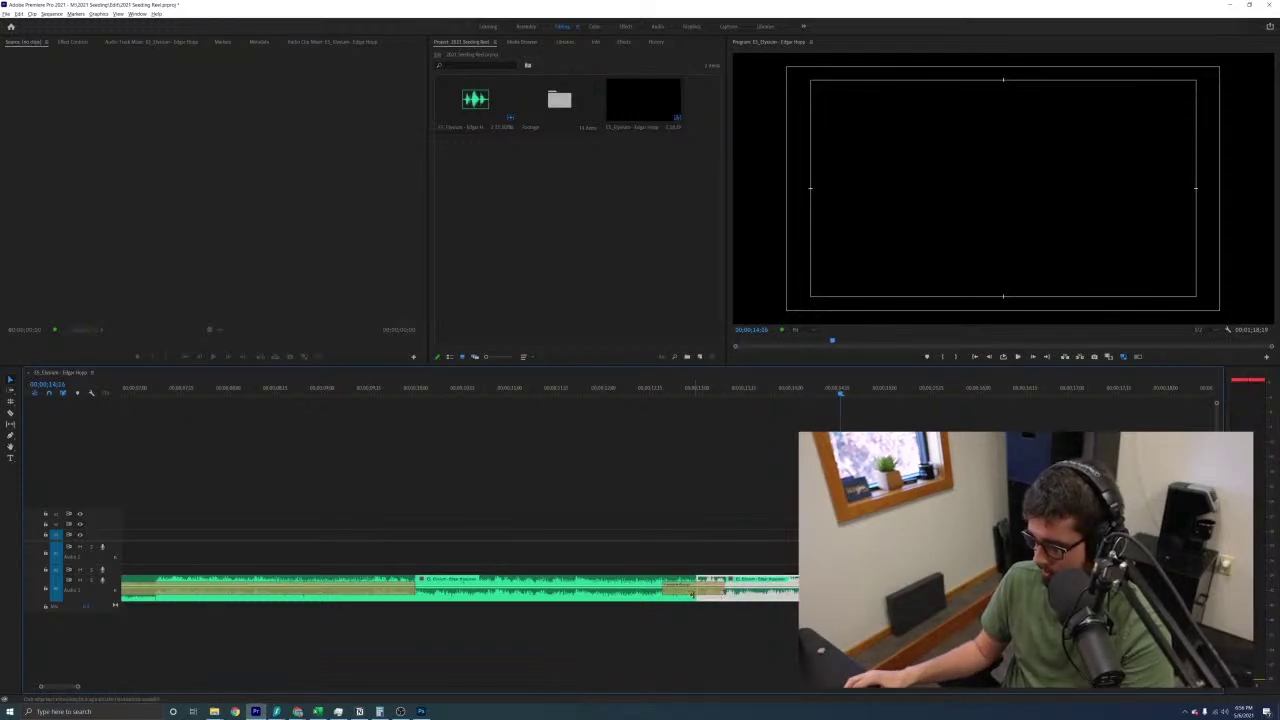
# Roll the join about 11 frames earlier and play across it
pyautogui.moveTo(693, 596); pyautogui.dragTo(662, 596)
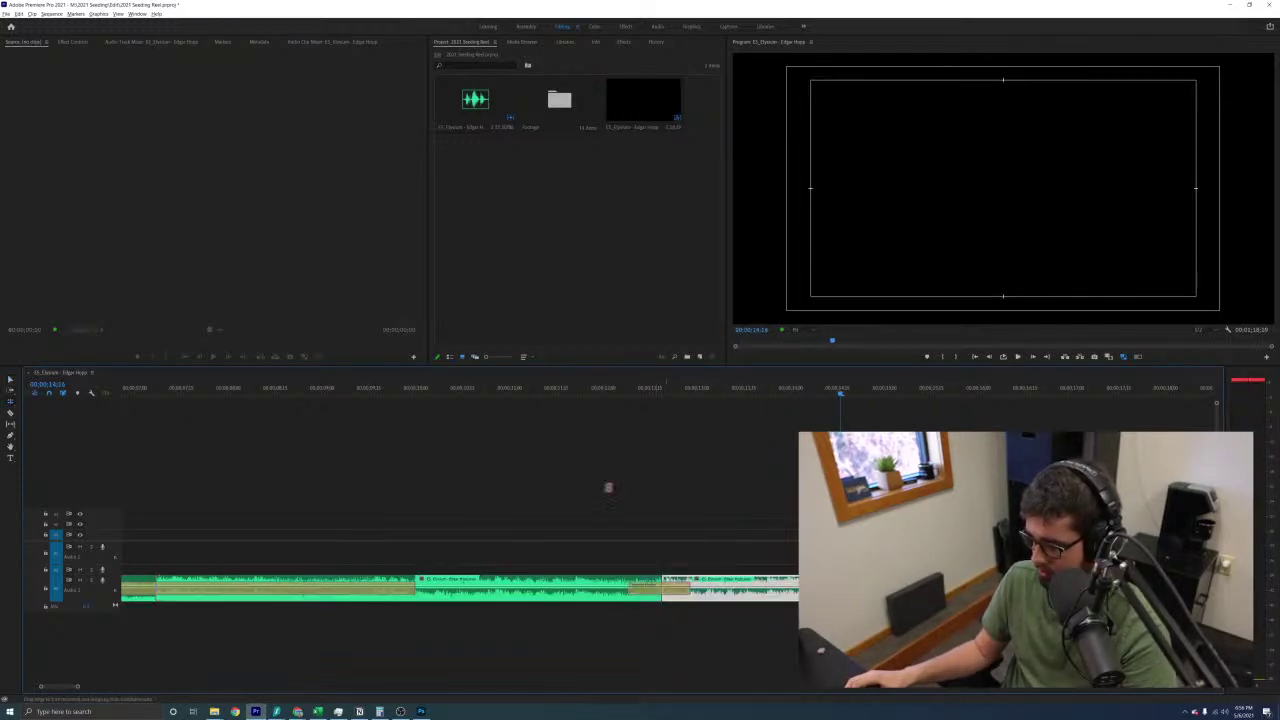
pyautogui.click(533, 390)
pyautogui.press('space')
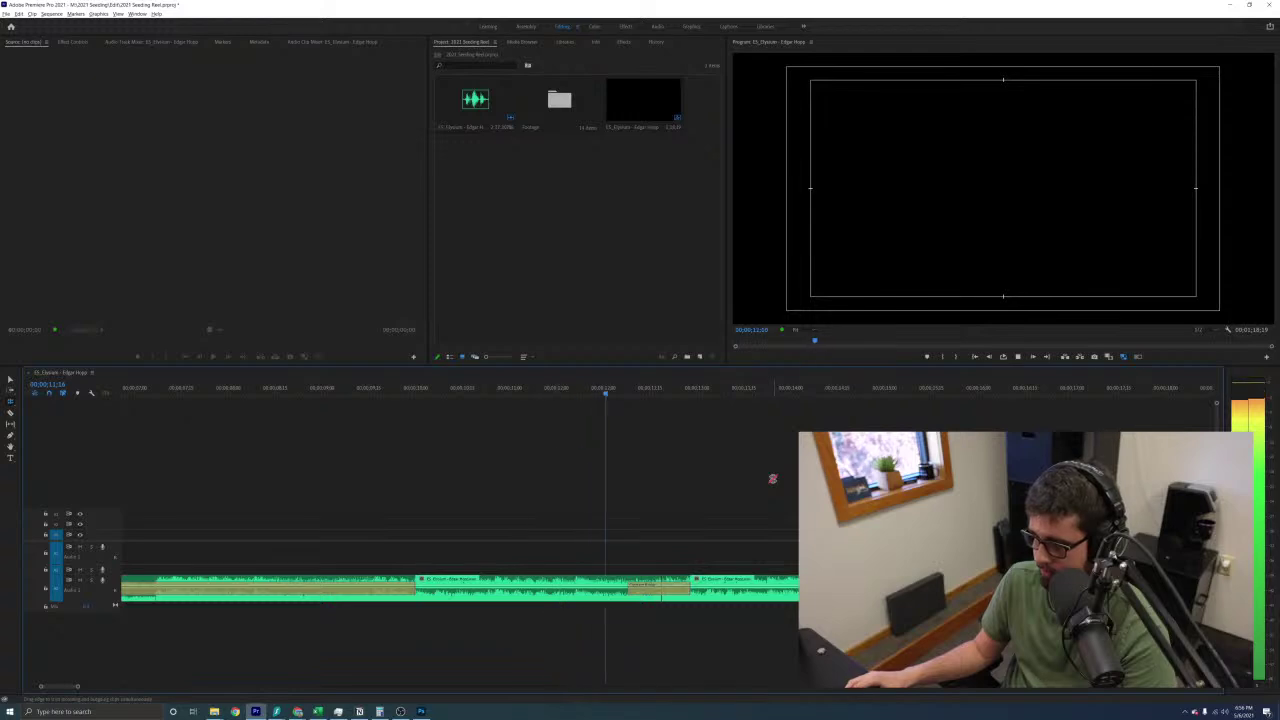
# Slip the content of the music part after the join very slightly and replay the transition
pyautogui.press('y')
pyautogui.click(759, 590)
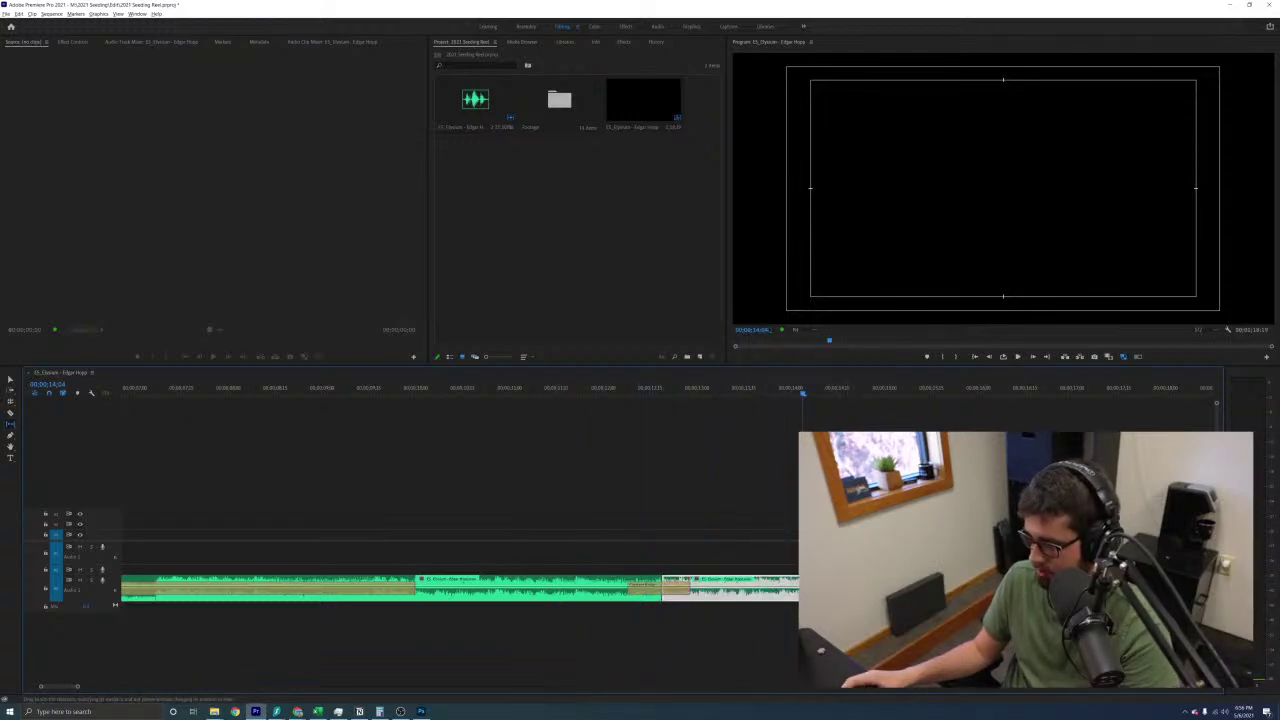
pyautogui.click(573, 388)
pyautogui.press('space')
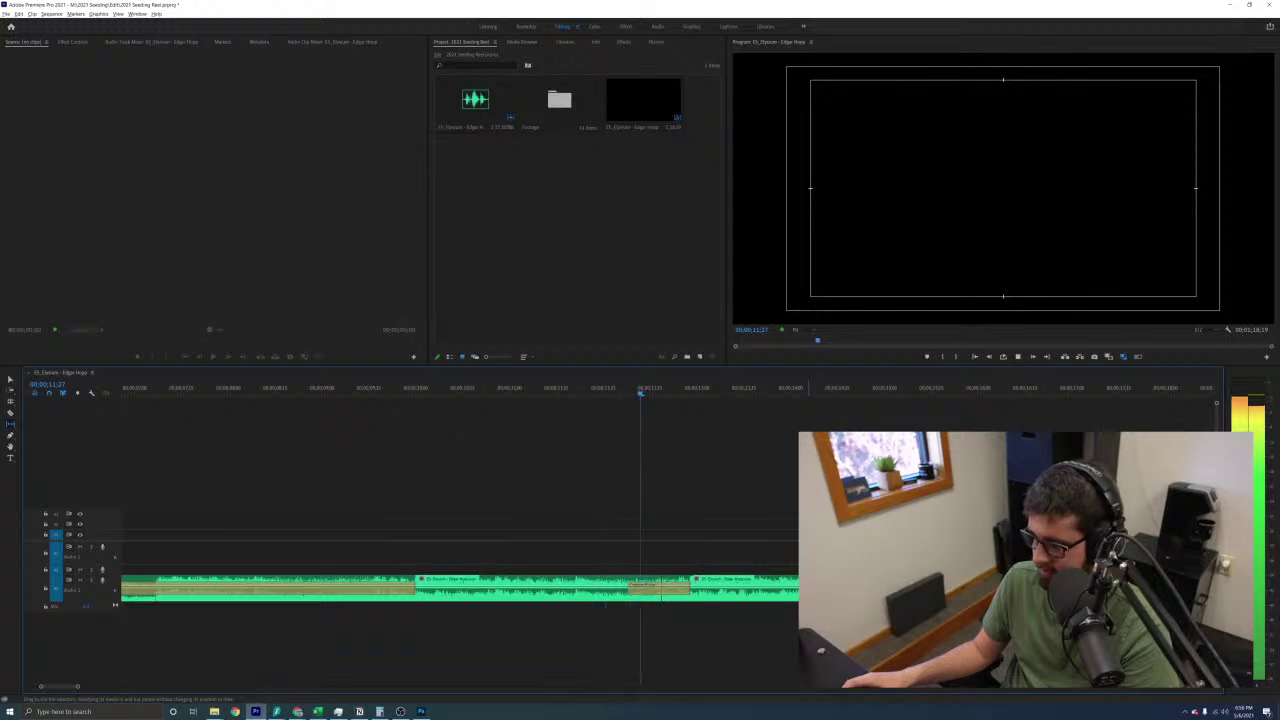
pyautogui.click(514, 389)
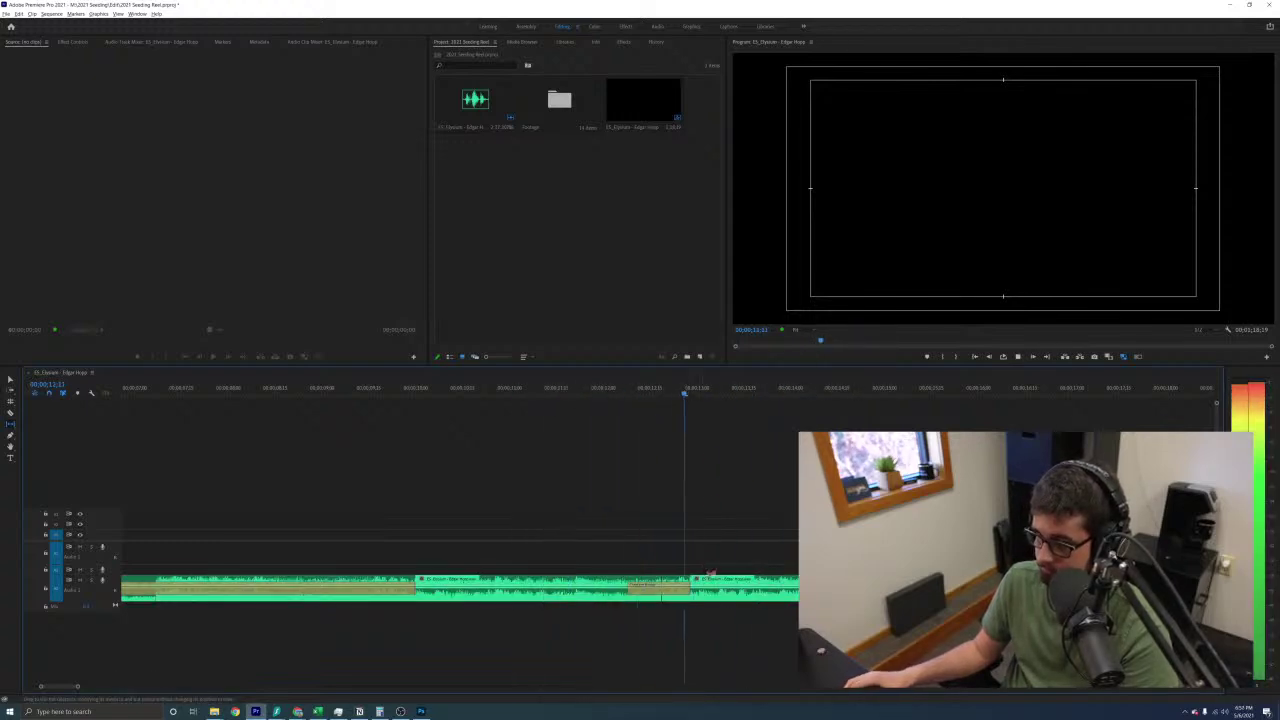
# Roll the join about 13 frames later, to just past 13 seconds, and play across it twice
pyautogui.click(655, 598)
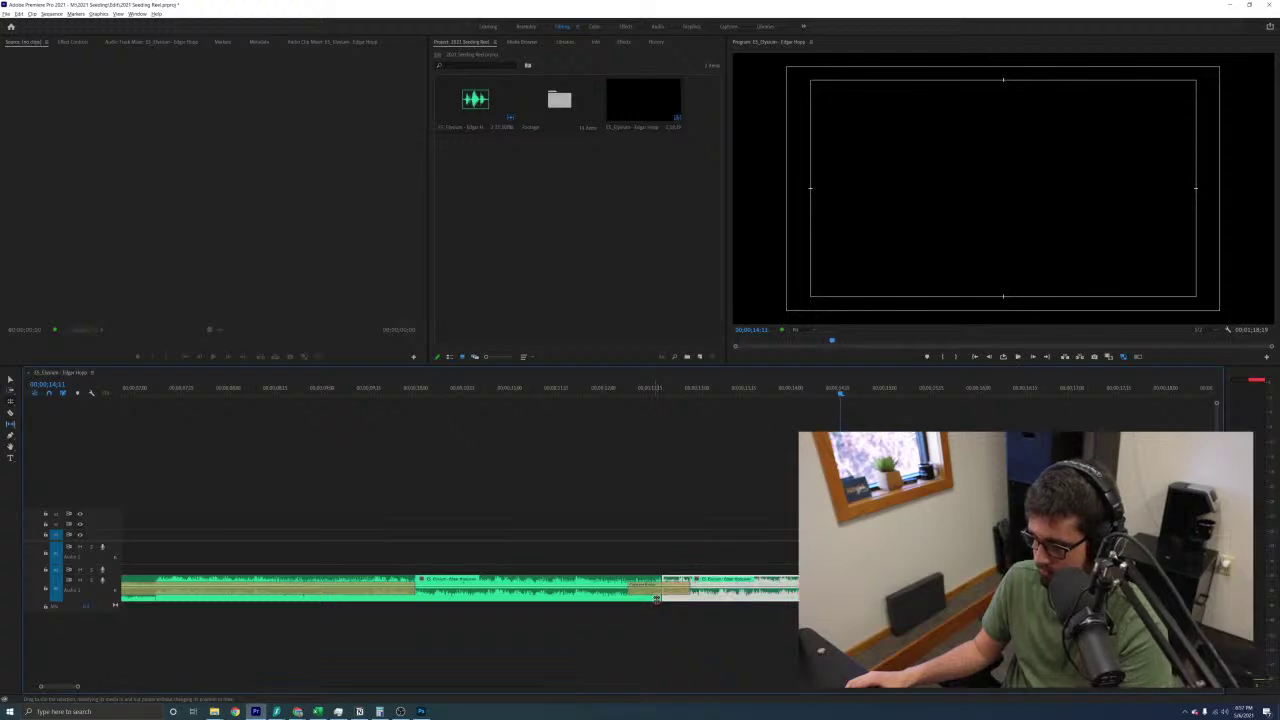
pyautogui.moveTo(660, 598); pyautogui.dragTo(700, 595)
pyautogui.click(631, 390)
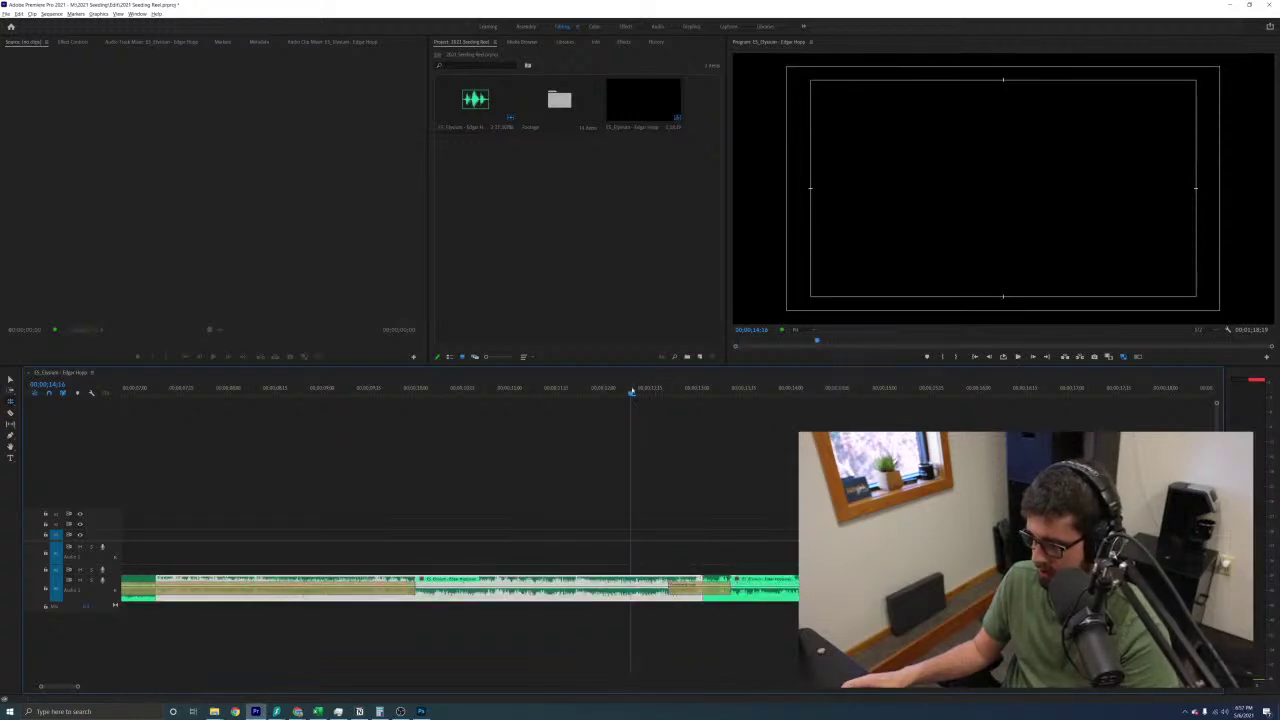
pyautogui.press('space')
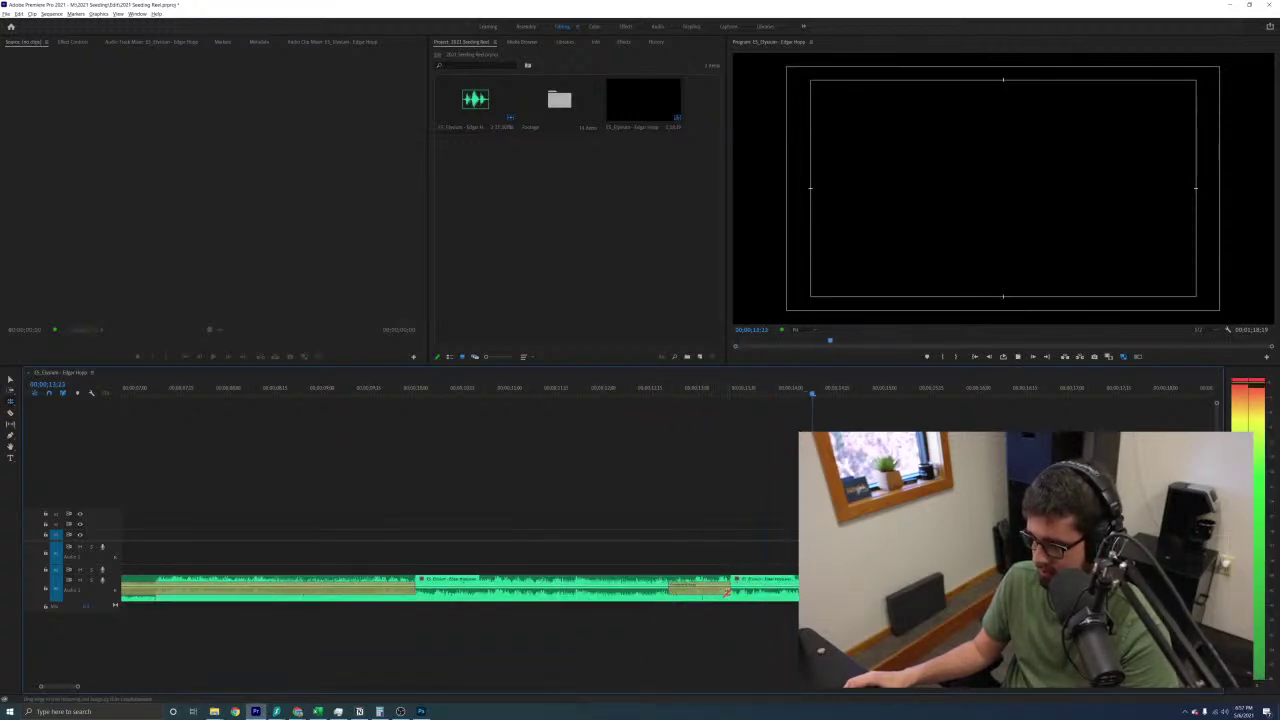
pyautogui.press('space')
pyautogui.click(503, 391)
pyautogui.press('space')
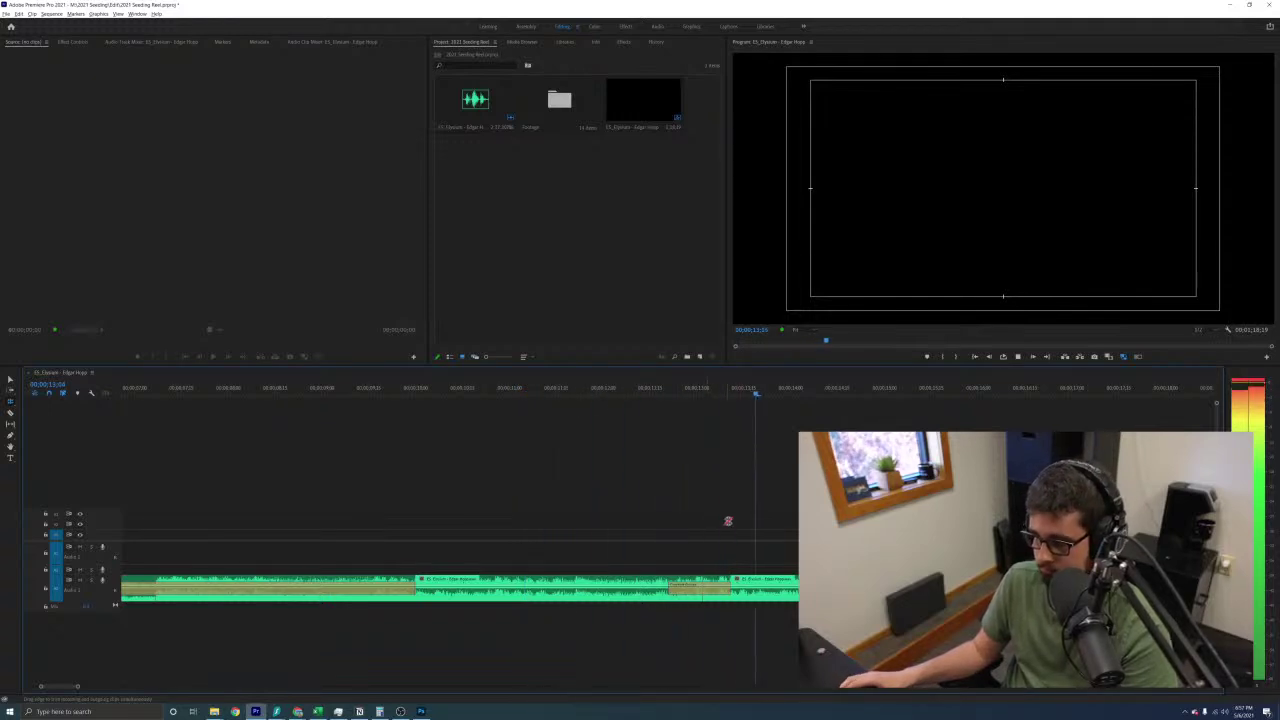
# Shorten the crossfade on the join near 13 seconds to about four frames and play across it
pyautogui.click(727, 582)
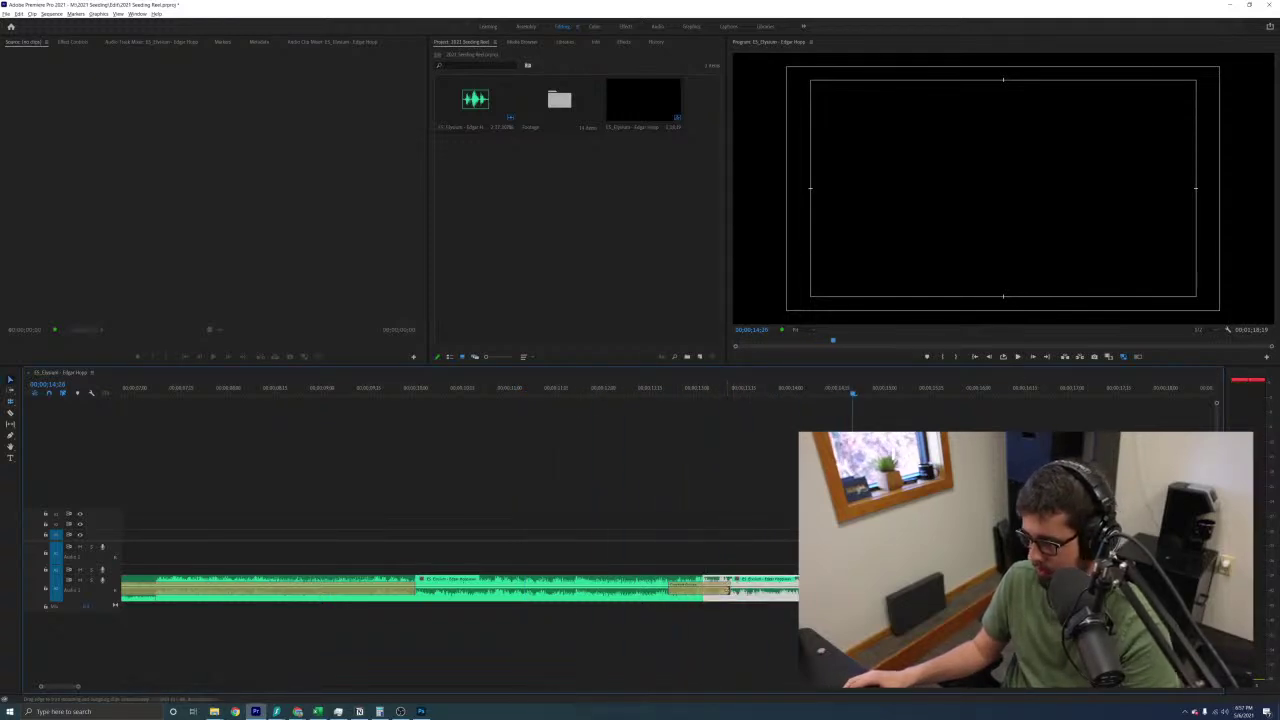
pyautogui.moveTo(727, 583)
pyautogui.mouseDown()
pyautogui.moveTo(694, 591)
pyautogui.moveTo(708, 591)
pyautogui.mouseUp()
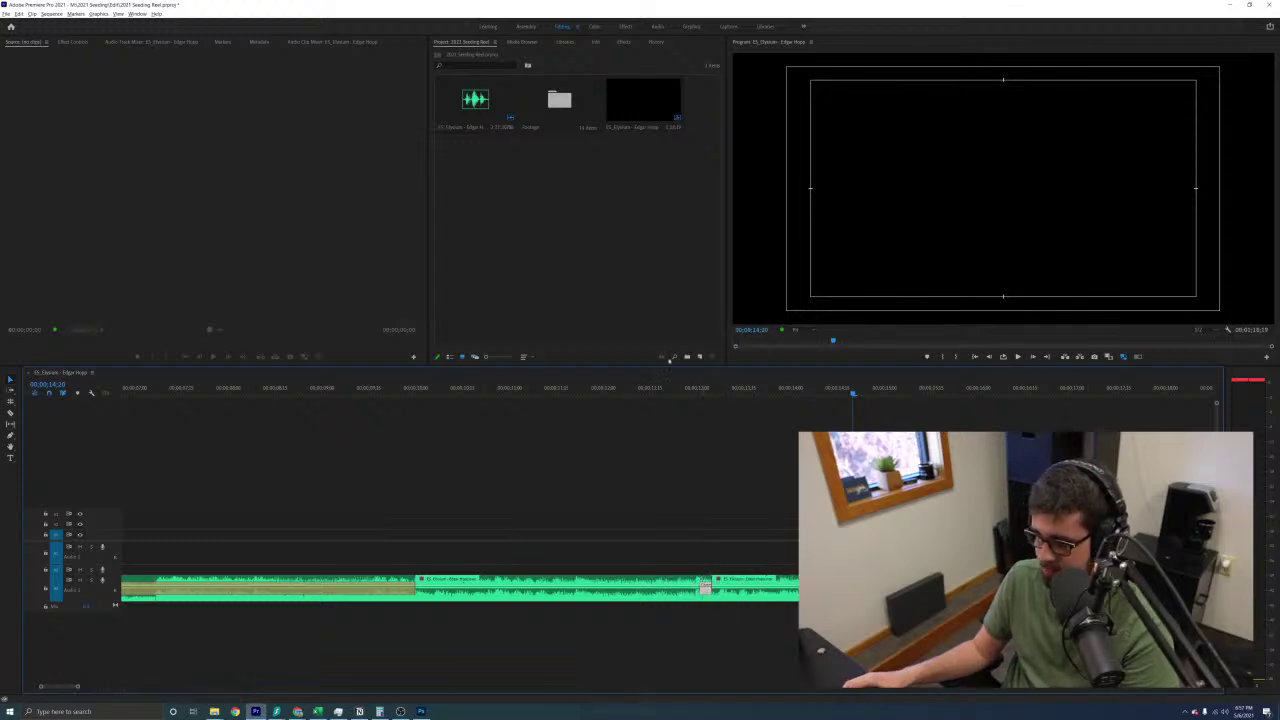
pyautogui.click(550, 390)
pyautogui.press('space')
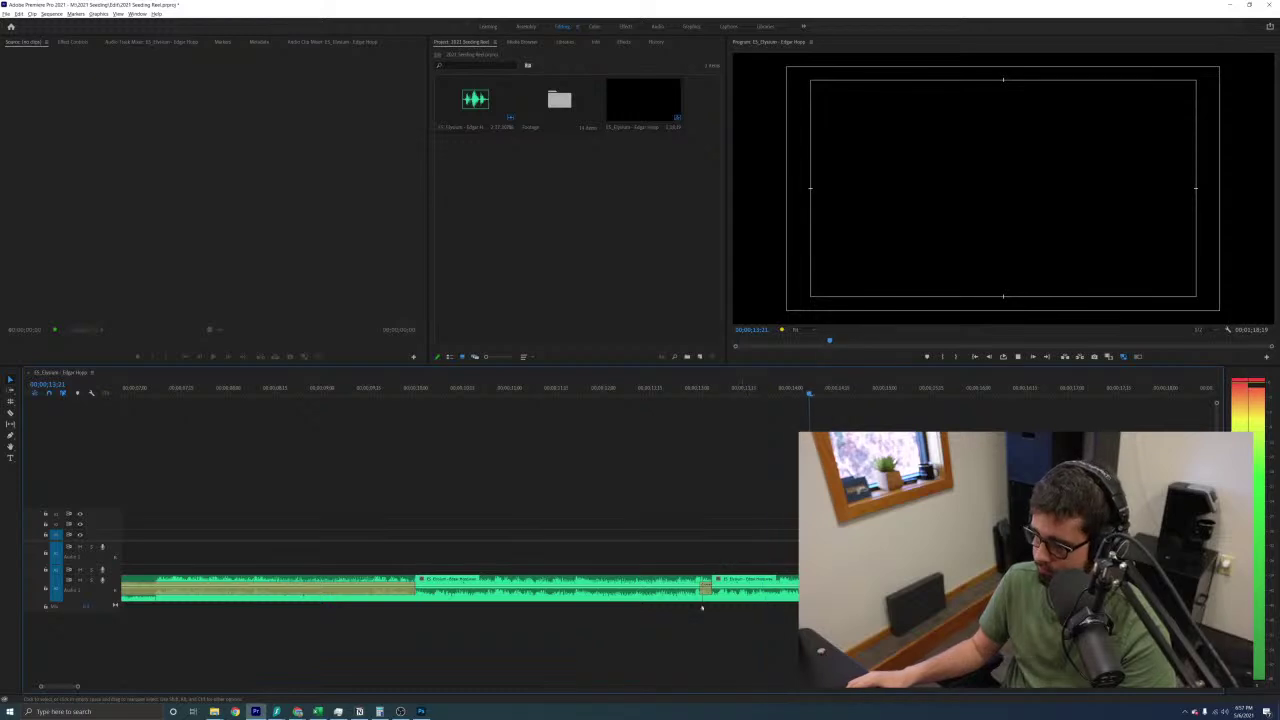
# Replay the four-frame crossfade, once from about 12 seconds and once from about 9.5 seconds
pyautogui.press('space')
pyautogui.click(623, 389)
pyautogui.press('space')
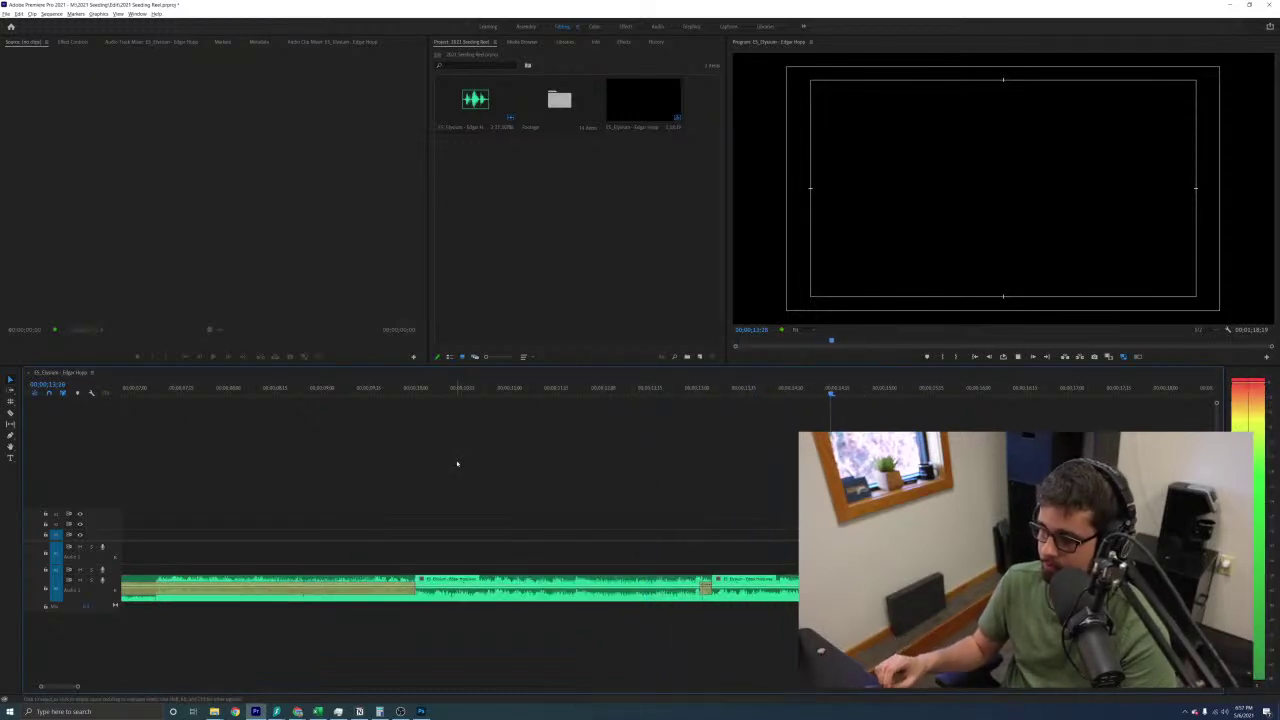
pyautogui.click(362, 388)
pyautogui.press('-')
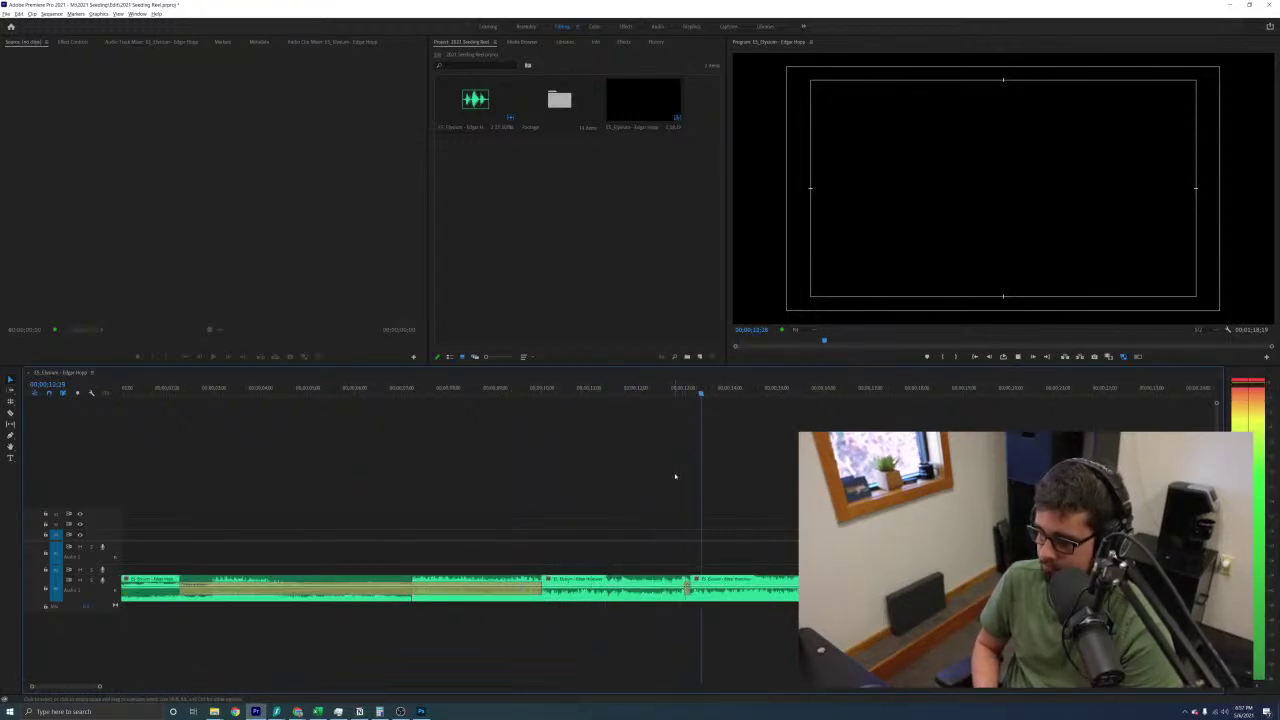
pyautogui.press('space')
# Shift the four-frame crossfade earlier so it ends exactly at the join, and replay from about 11.5 seconds
pyautogui.press('=')
pyautogui.press('=')
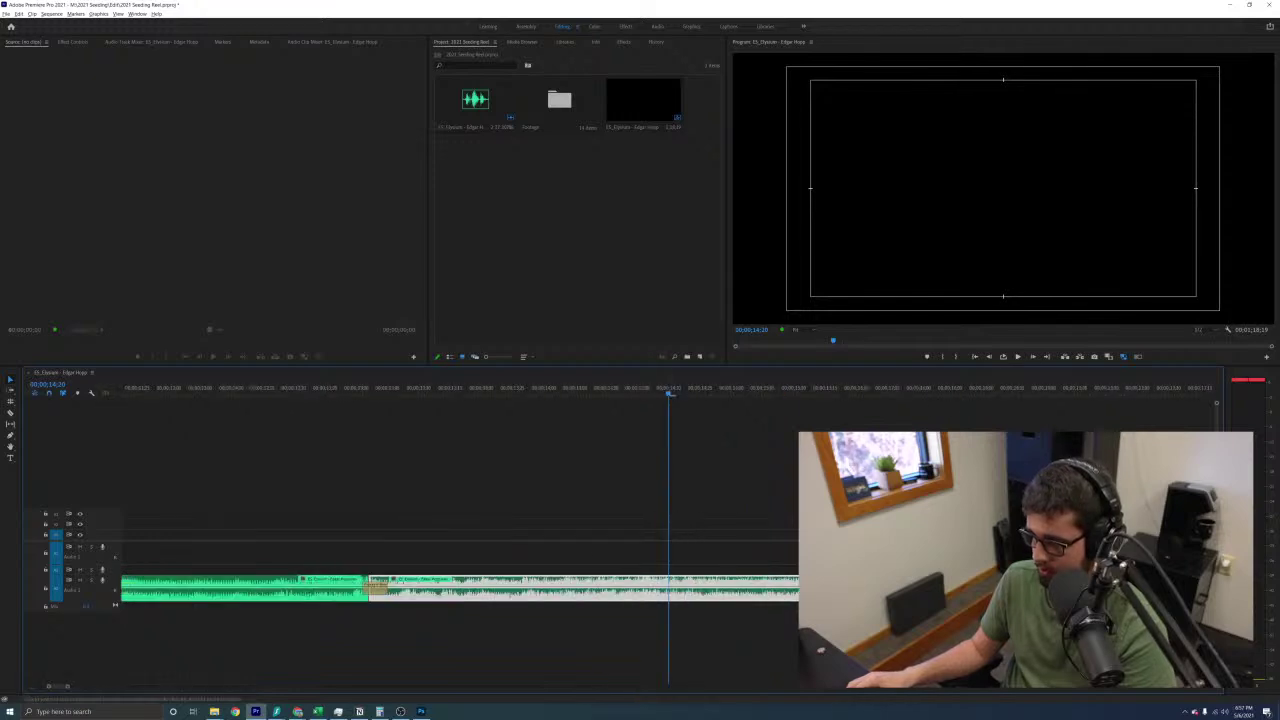
pyautogui.moveTo(383, 590); pyautogui.dragTo(364, 590)
pyautogui.press('-')
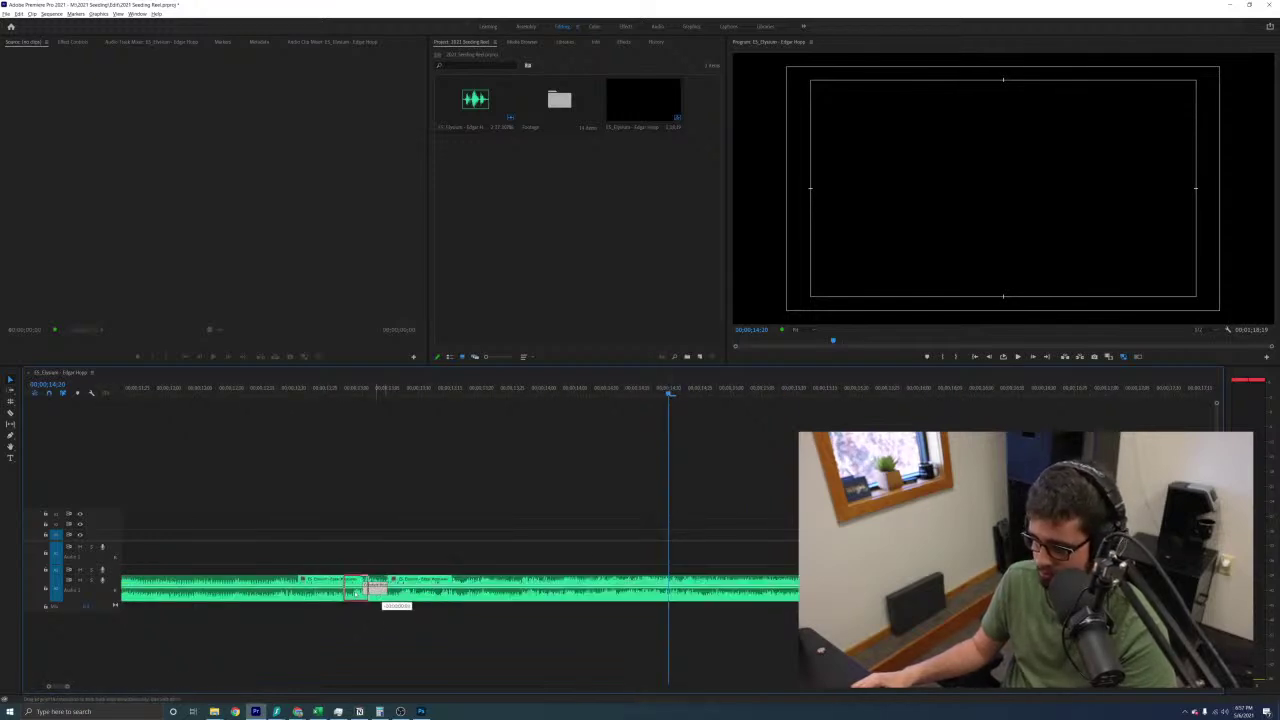
pyautogui.click(369, 391)
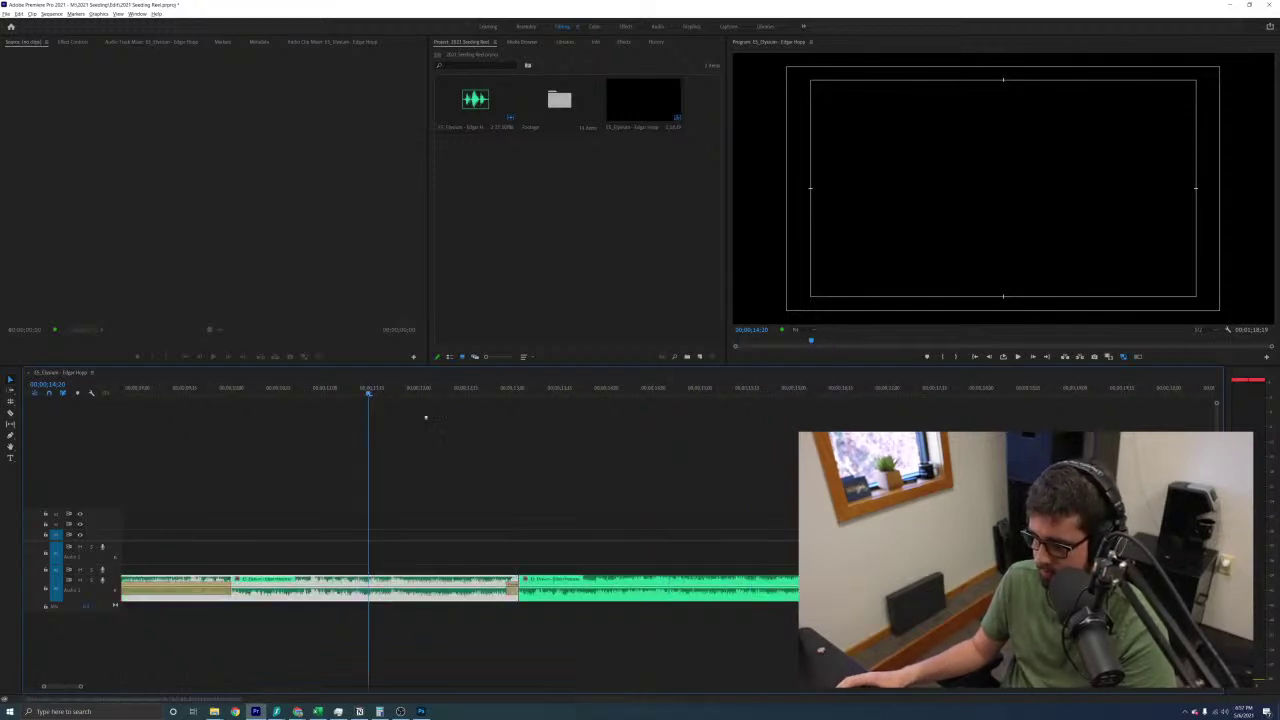
pyautogui.press('space')
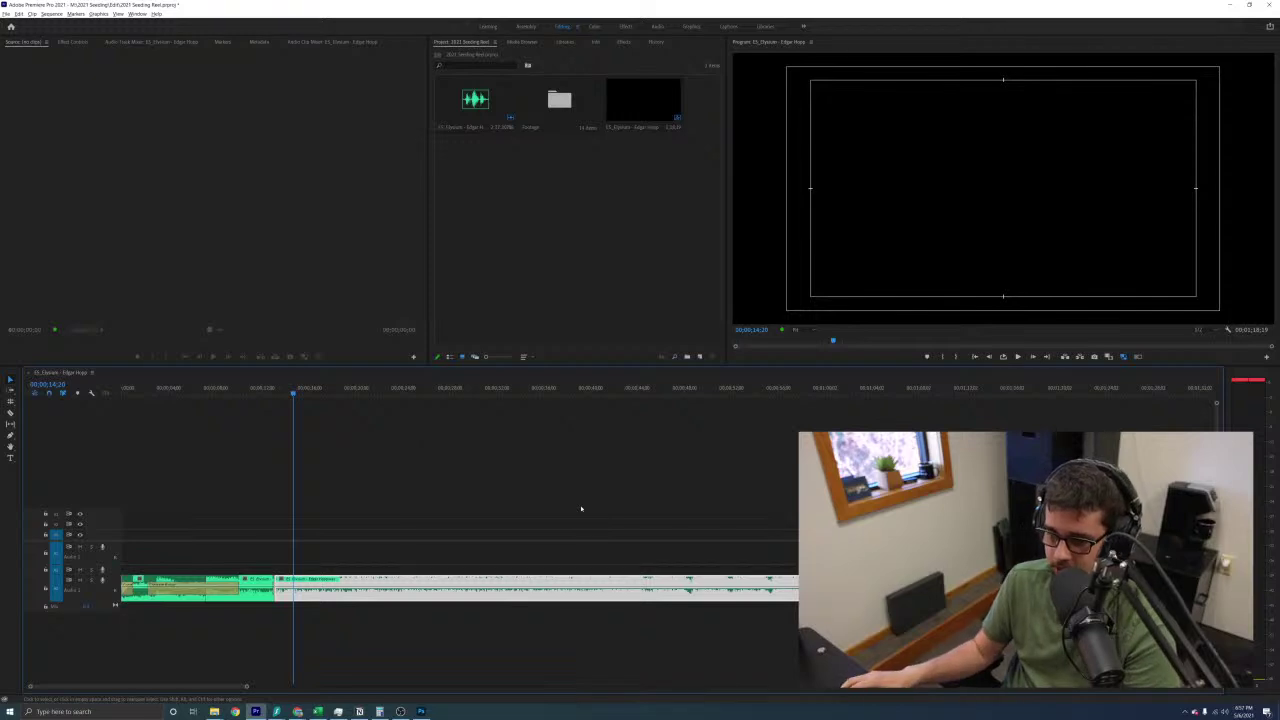
# Mark the sequence's Out point at 00;00;59;29, within the last music part
pyautogui.click(447, 515)
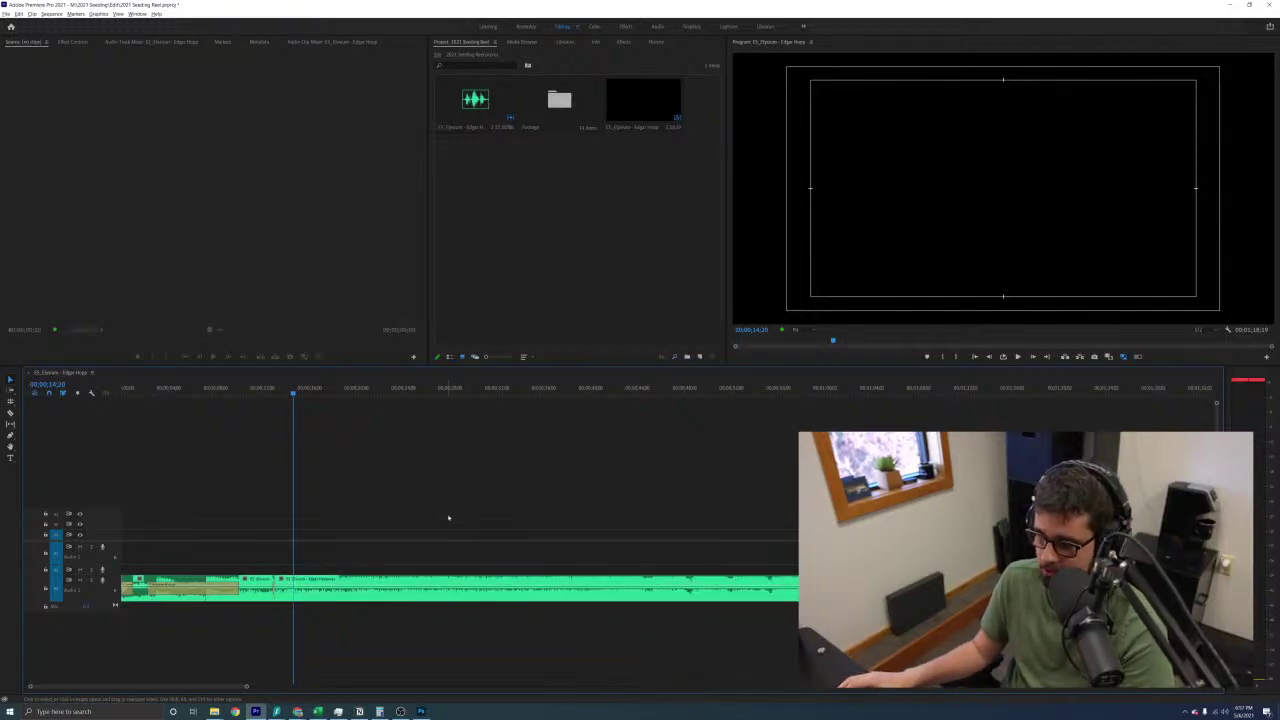
pyautogui.moveTo(409, 389); pyautogui.dragTo(675, 415)
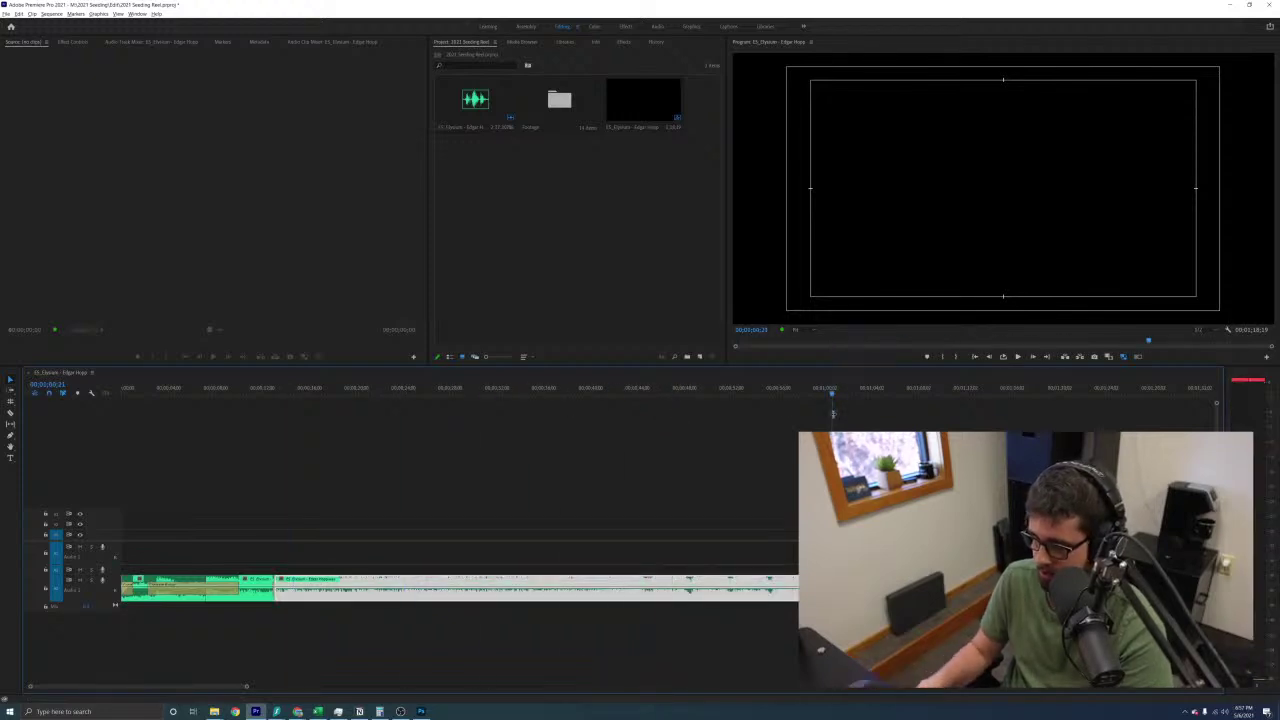
pyautogui.press('j')
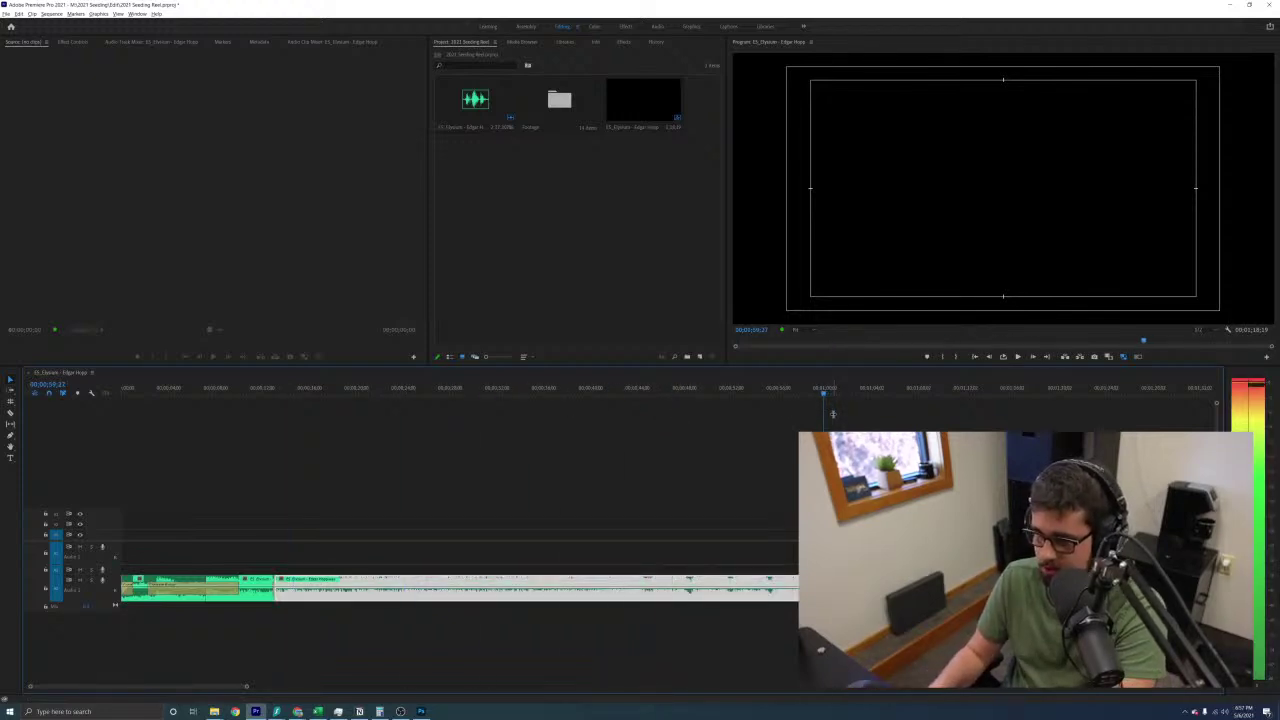
pyautogui.press('o')
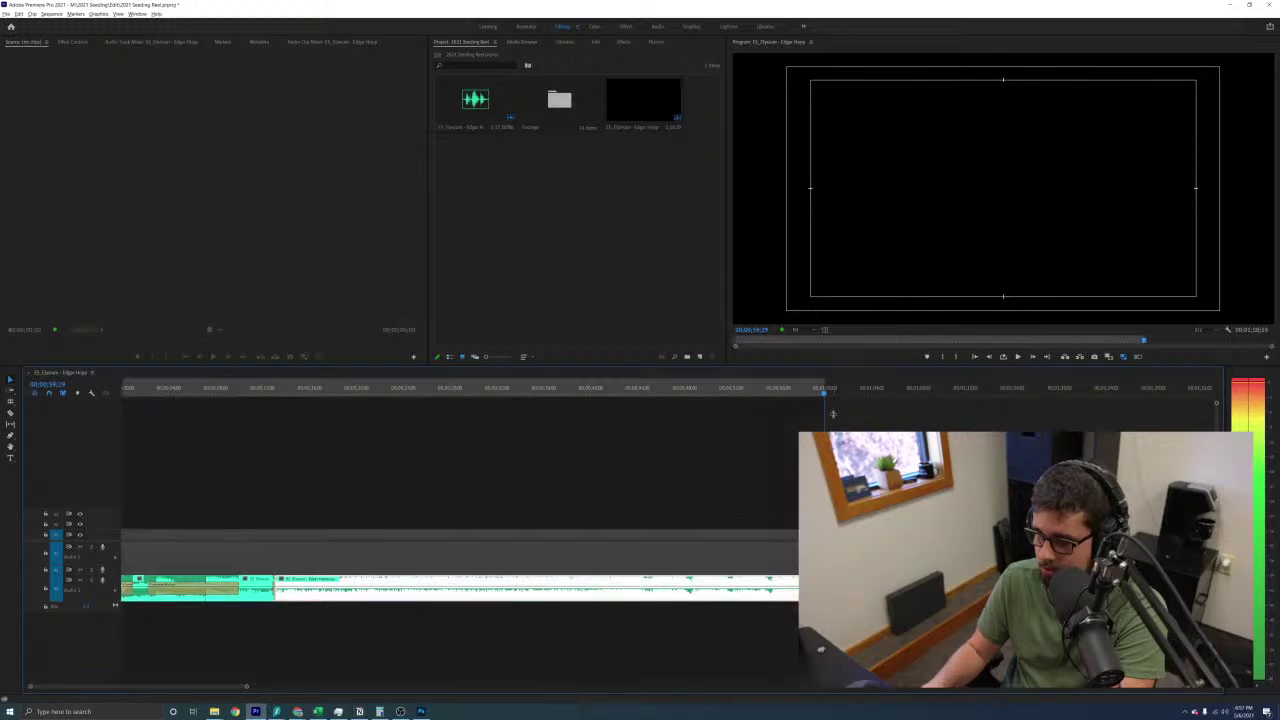
pyautogui.click(651, 464)
pyautogui.click(680, 585)
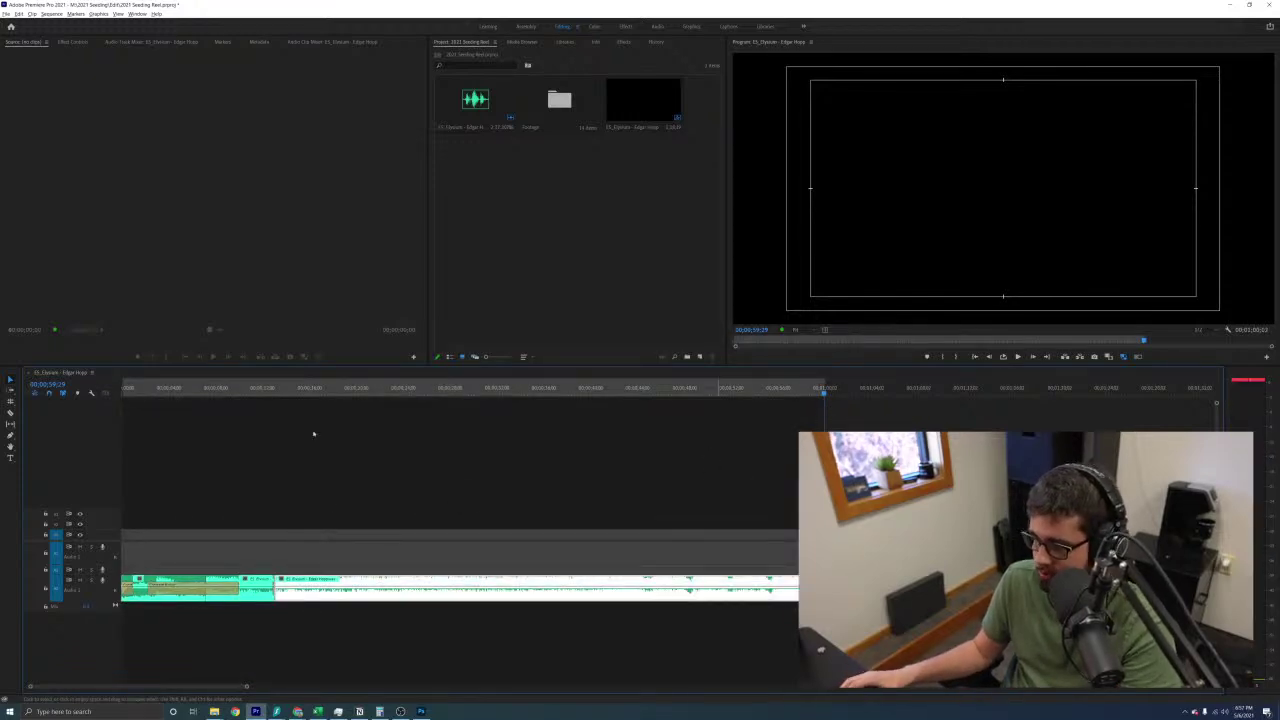
# Play the last music part from about 14 seconds and again from about 24 seconds to find a cut point
pyautogui.click(287, 397)
pyautogui.press('space')
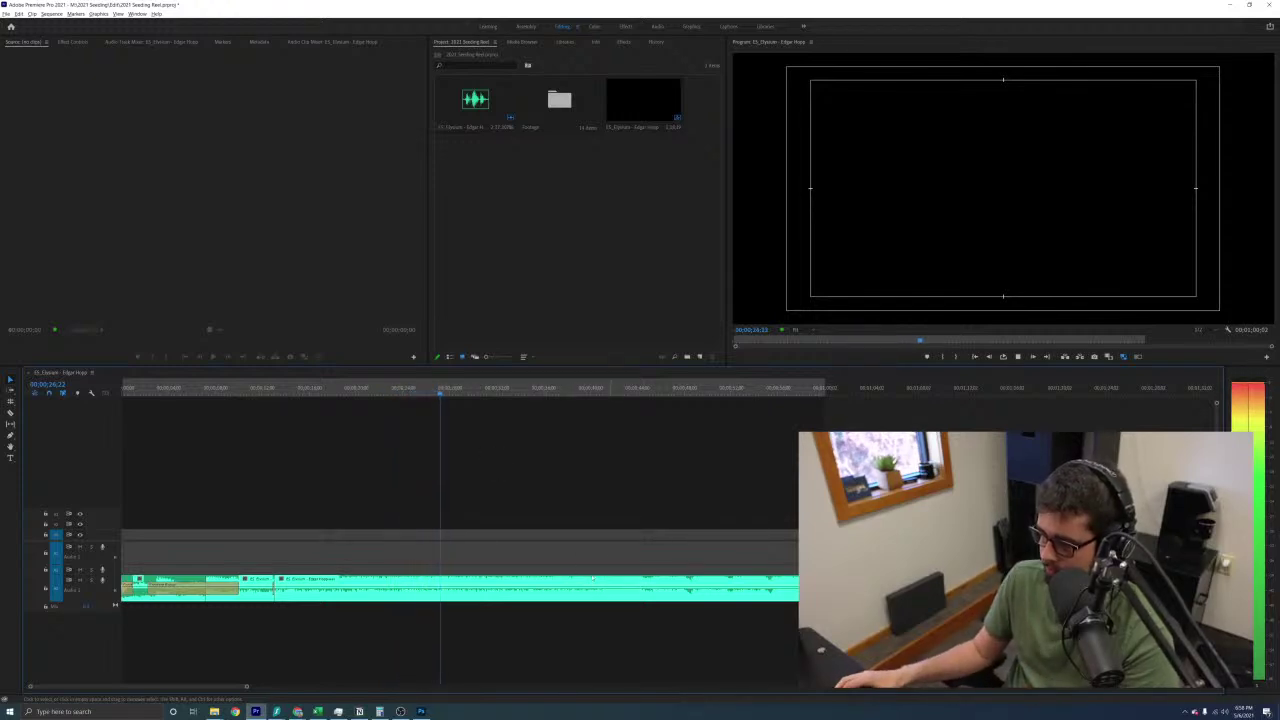
pyautogui.click(590, 580)
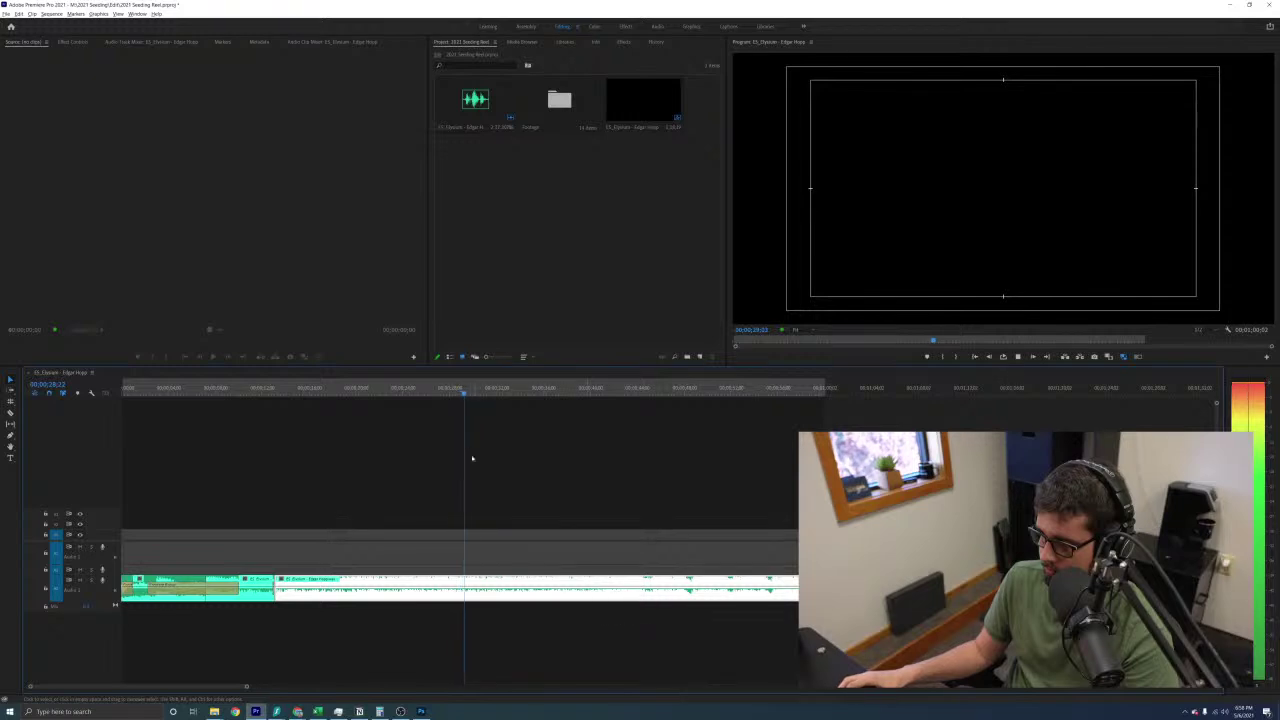
pyautogui.press('space')
pyautogui.click(551, 503)
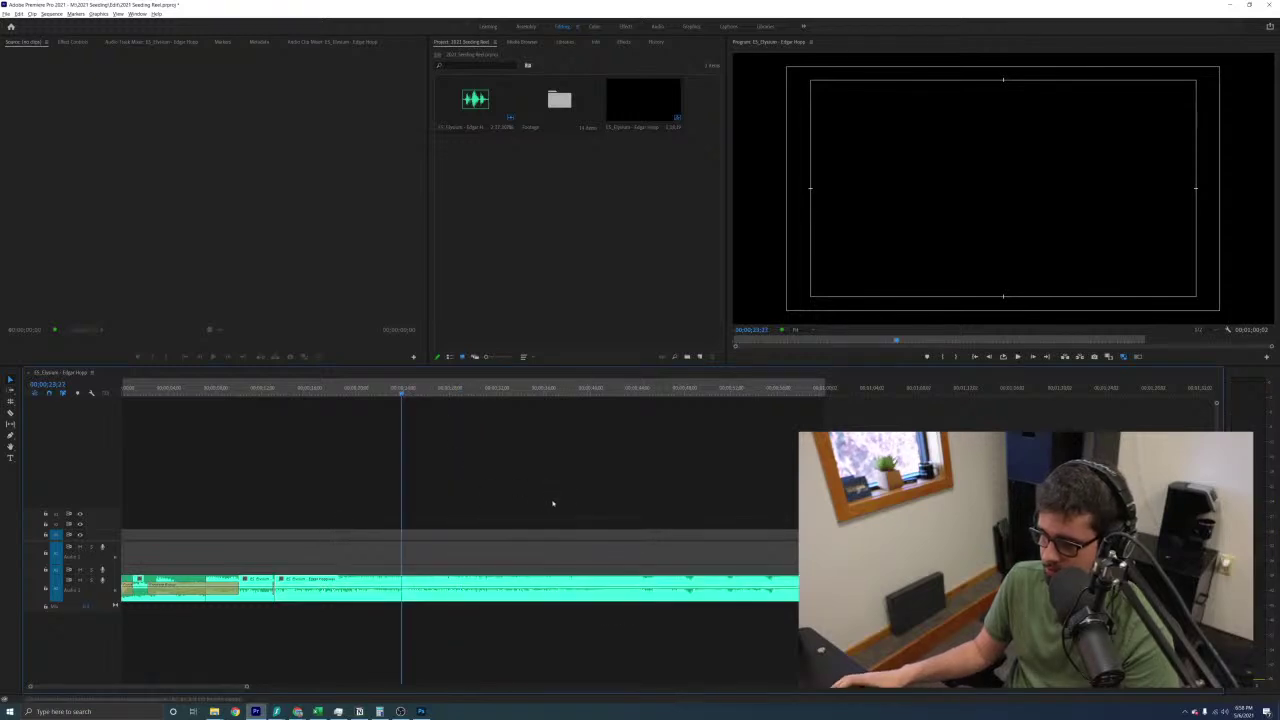
pyautogui.press('space')
# Split the last music part at about 21 seconds while playing it from about 20 seconds
pyautogui.click(488, 582)
pyautogui.click(357, 392)
pyautogui.press('space')
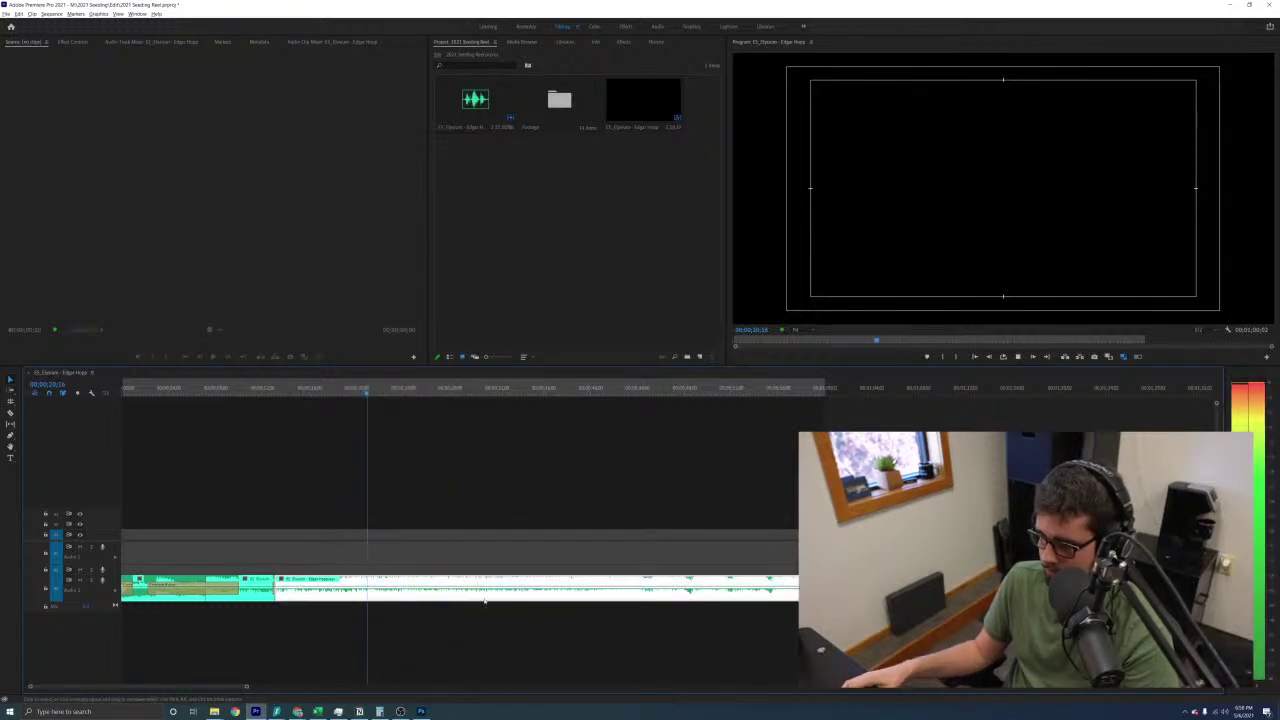
pyautogui.hotkey('ctrl', 'k')
# Cut out the music between about 21 and 35 seconds and close the gap
pyautogui.click(640, 592)
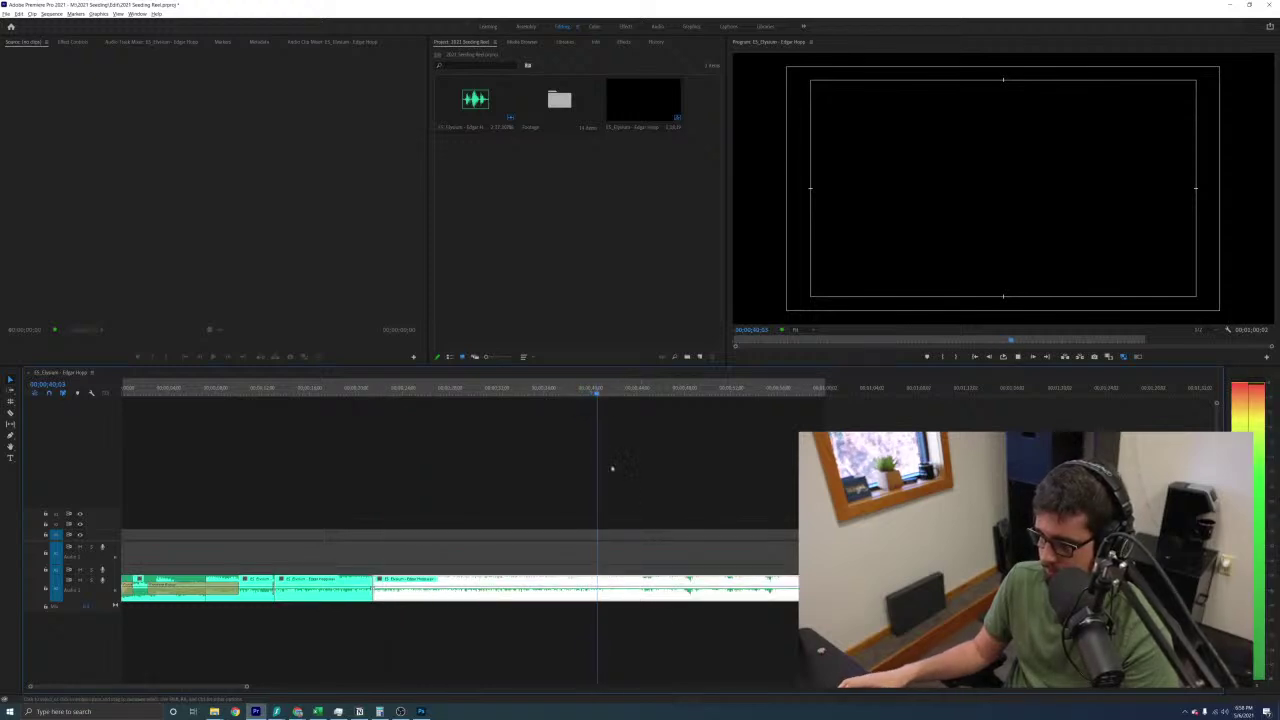
pyautogui.click(509, 392)
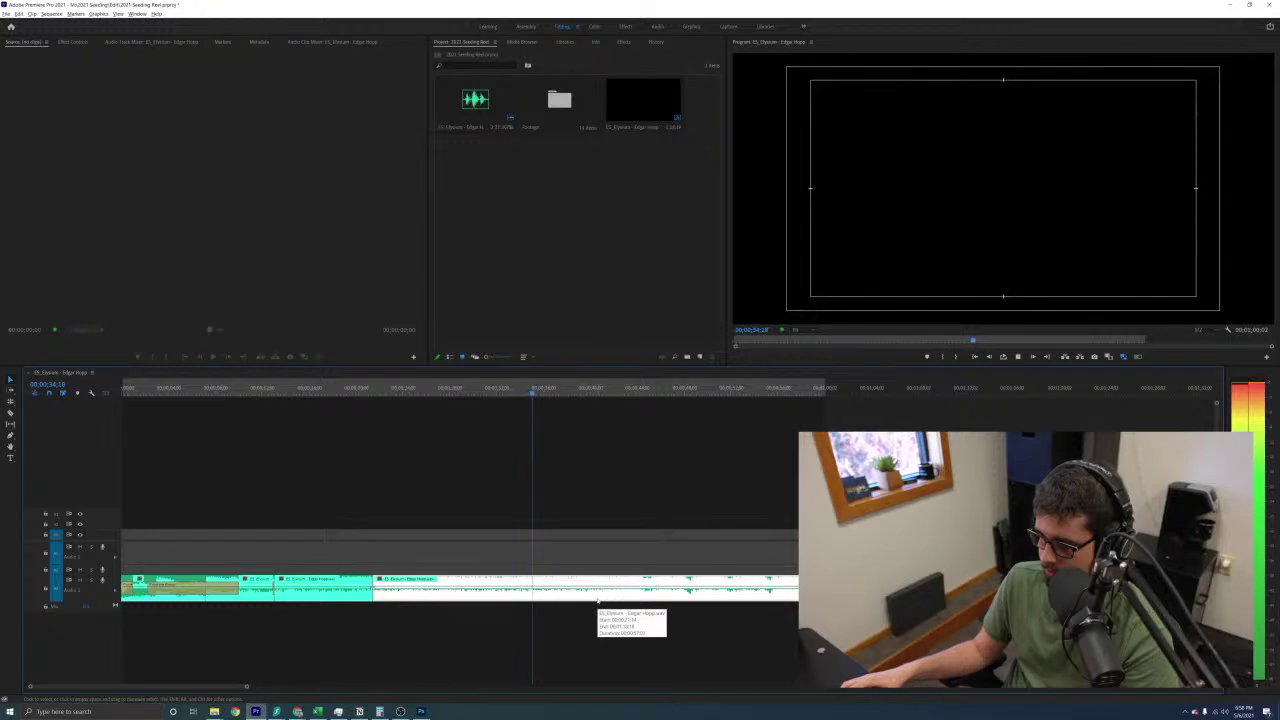
pyautogui.hotkey('ctrl', 'k')
pyautogui.click(572, 598)
pyautogui.press('space')
pyautogui.moveTo(573, 600); pyautogui.dragTo(412, 590)
# Play across the new join near 21 seconds, starting from about 19.5 seconds
pyautogui.click(352, 390)
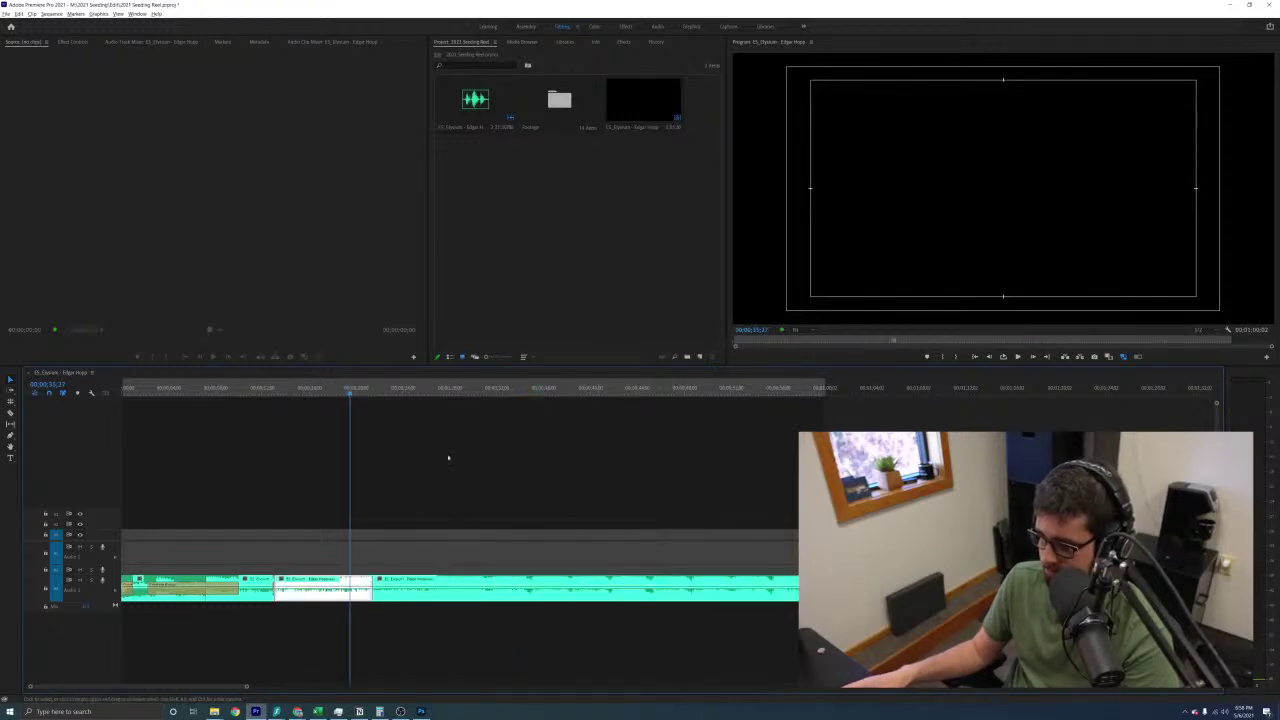
pyautogui.press('space')
pyautogui.press('=')
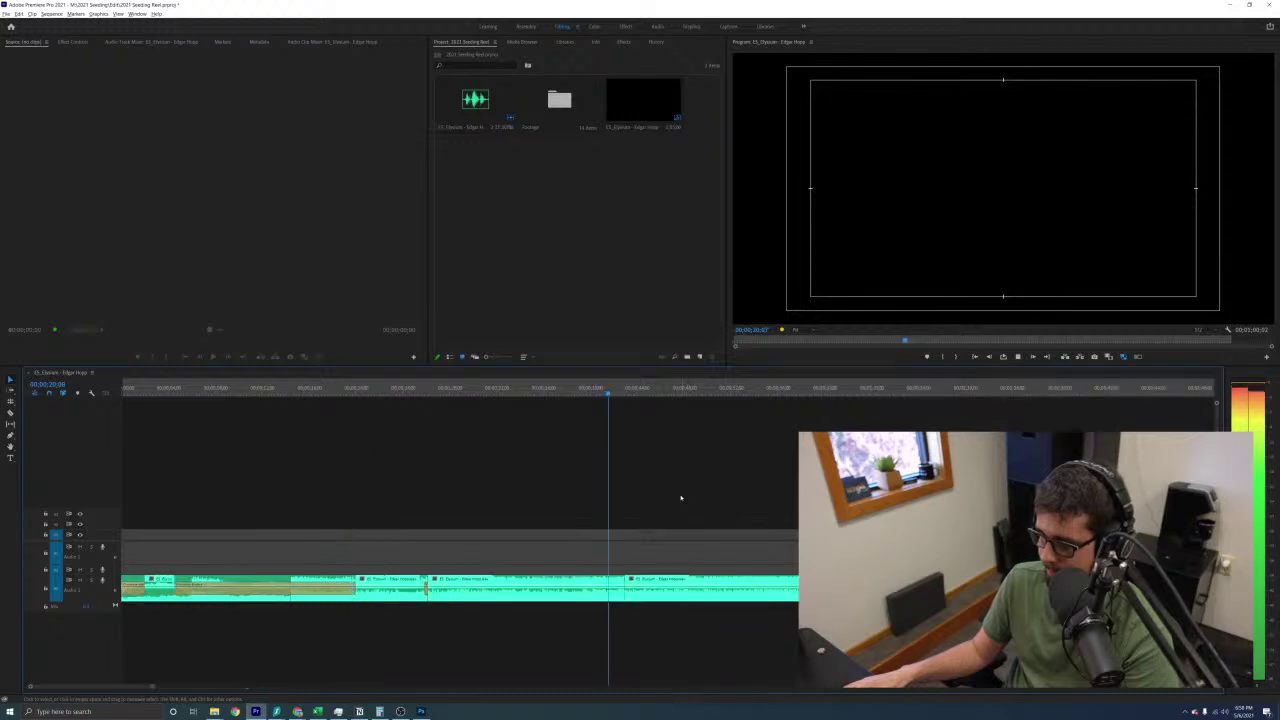
pyautogui.press('=')
pyautogui.press('=')
pyautogui.press('=')
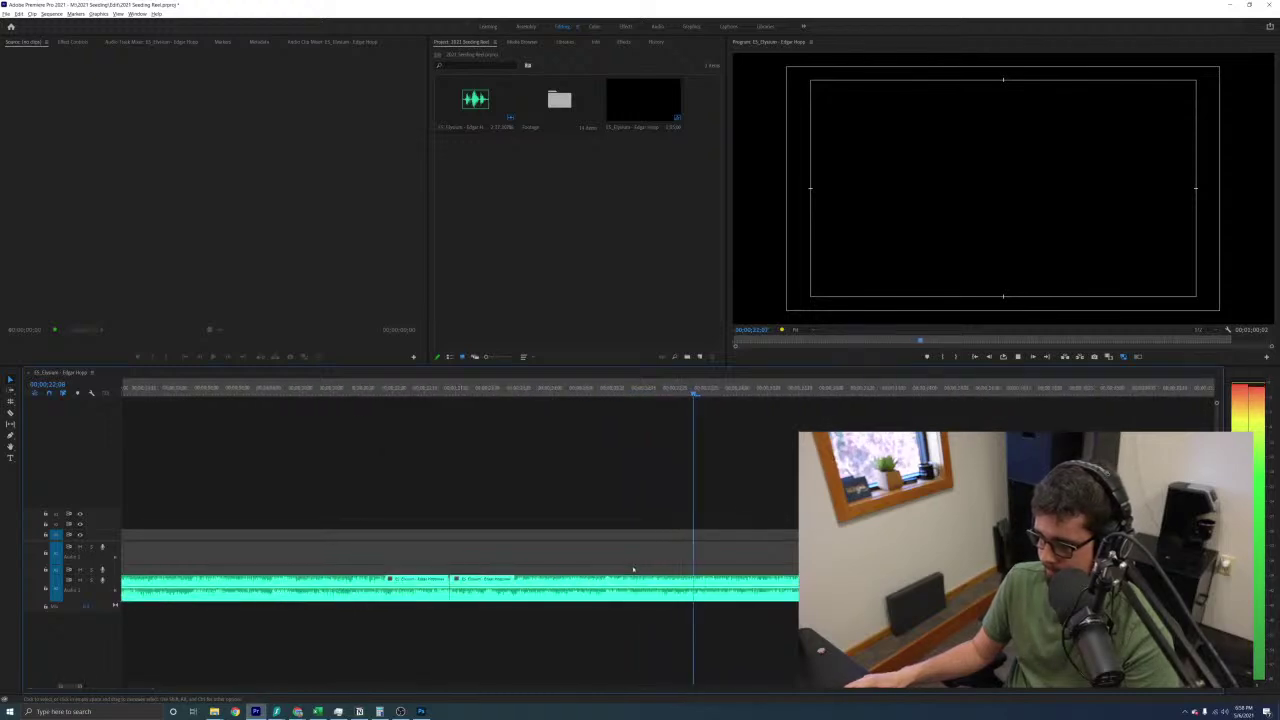
pyautogui.press('space')
# Trim the join near 21 seconds slightly earlier and play across it
pyautogui.moveTo(447, 580); pyautogui.dragTo(453, 585)
pyautogui.press('Up')
pyautogui.click(333, 394)
pyautogui.press('space')
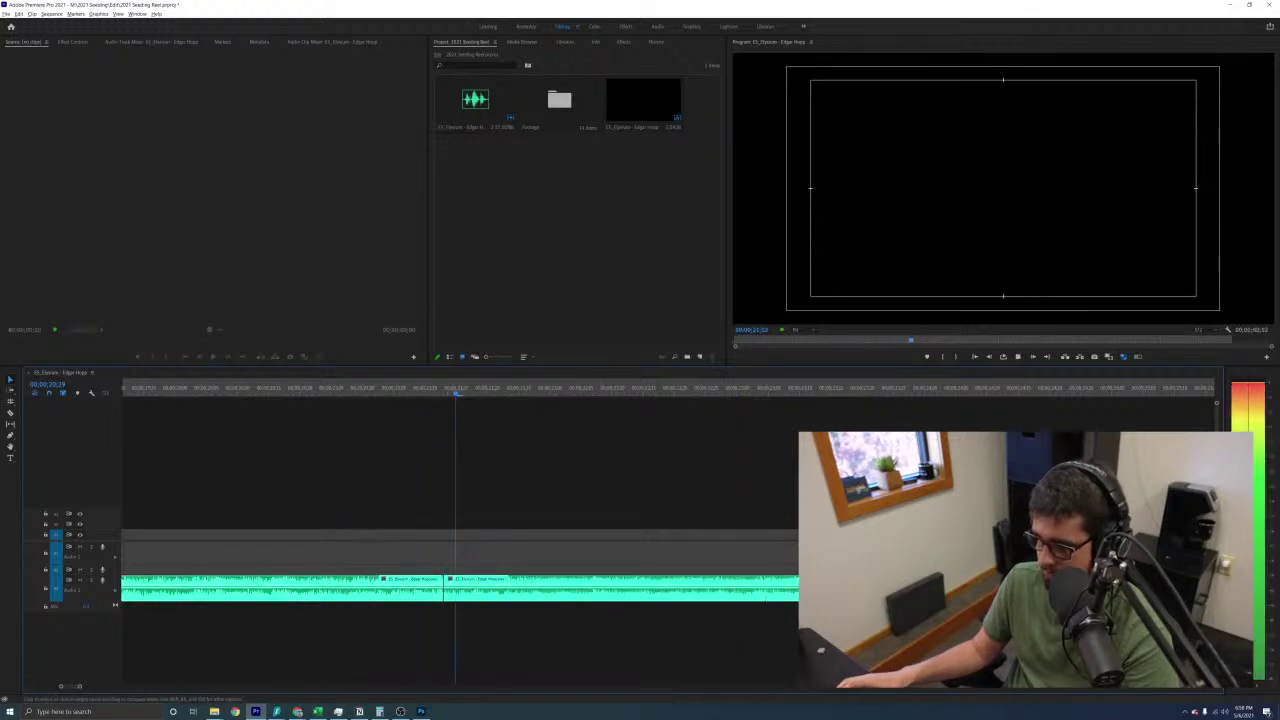
# Play the music from about 20 seconds across the trimmed join and on towards the one-minute mark
pyautogui.press('space')
pyautogui.press('-')
pyautogui.press('-')
pyautogui.click(554, 392)
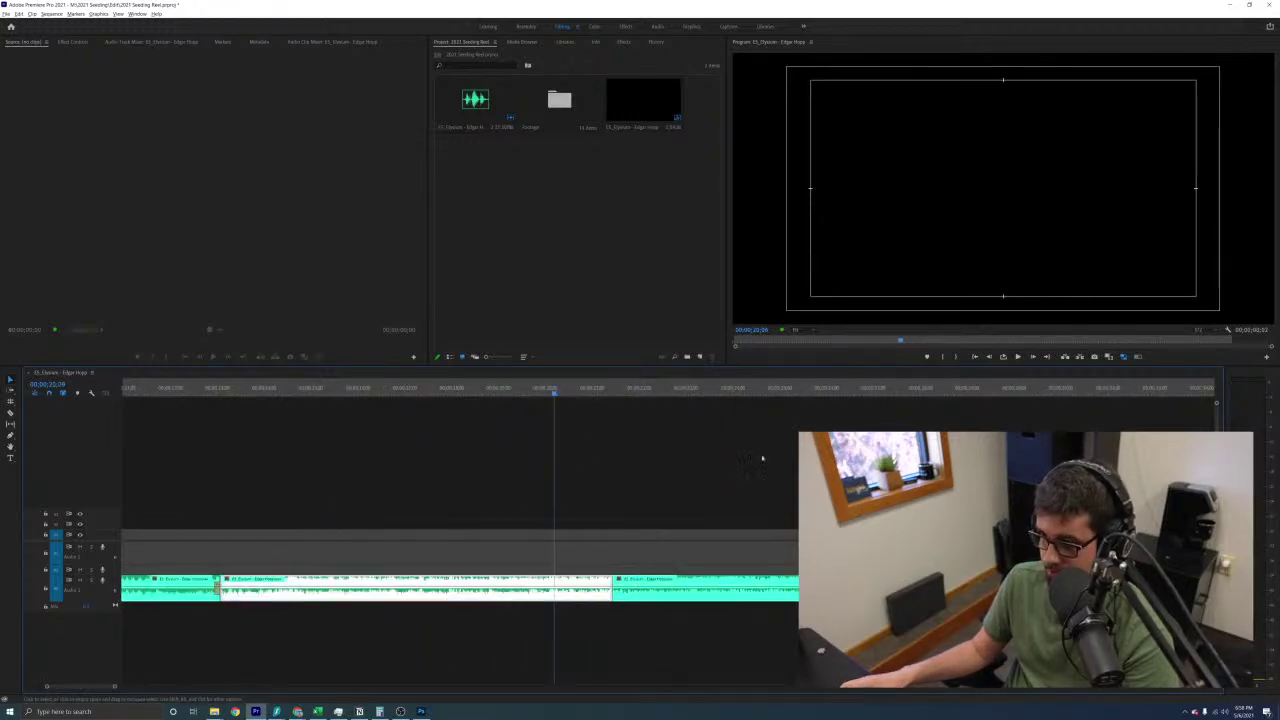
pyautogui.press('space')
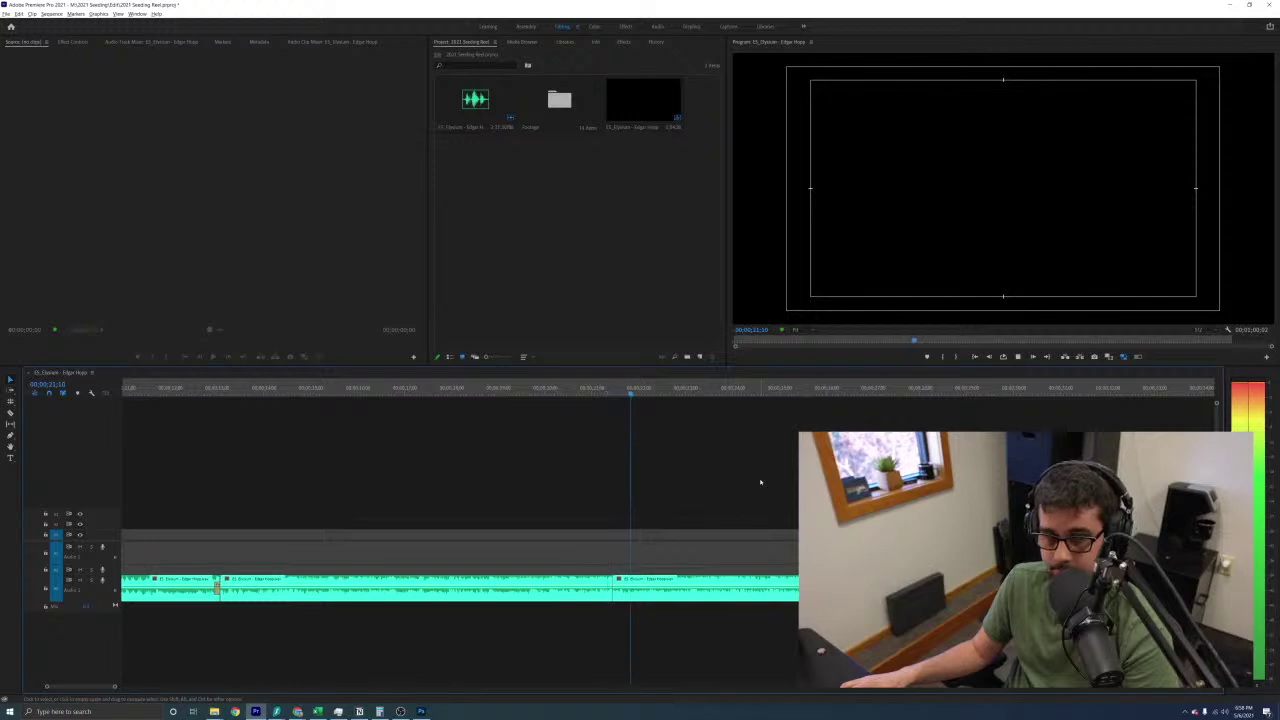
pyautogui.press('-')
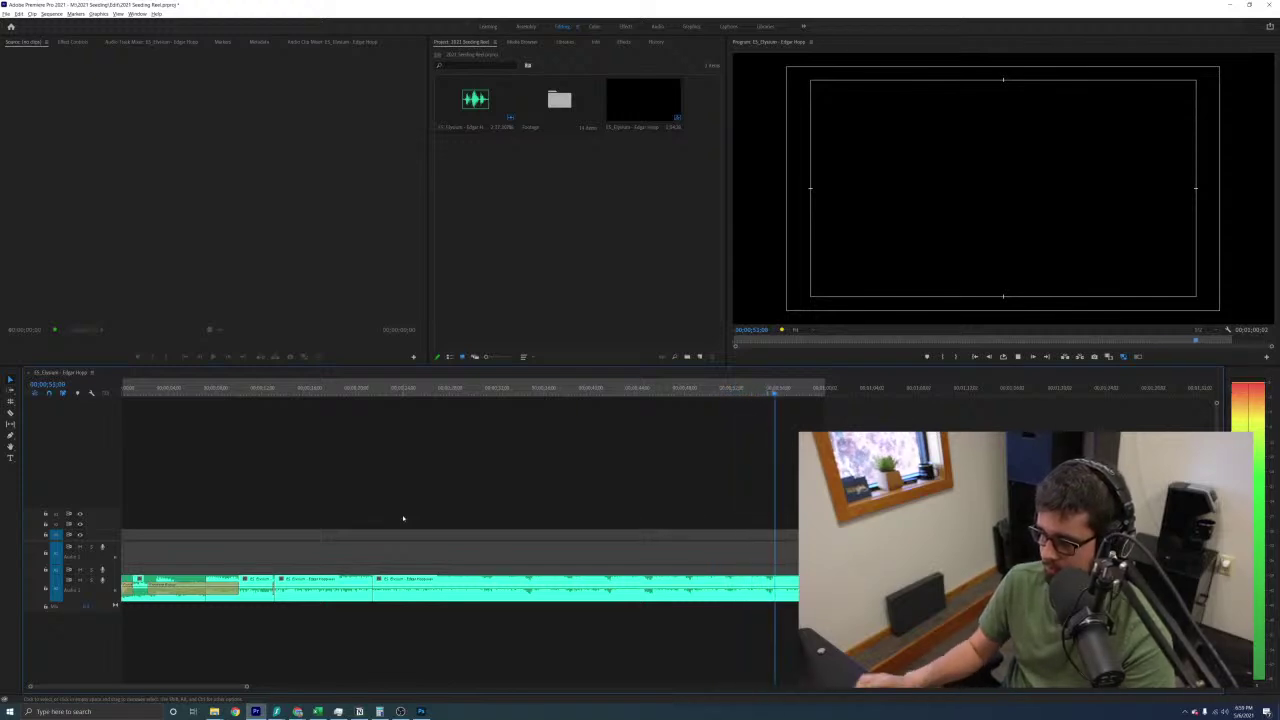
# Split the last long music part at about 58.5 seconds and pull the faded ending up to that cut
pyautogui.press('=')
pyautogui.scroll(-2, 673, 555)
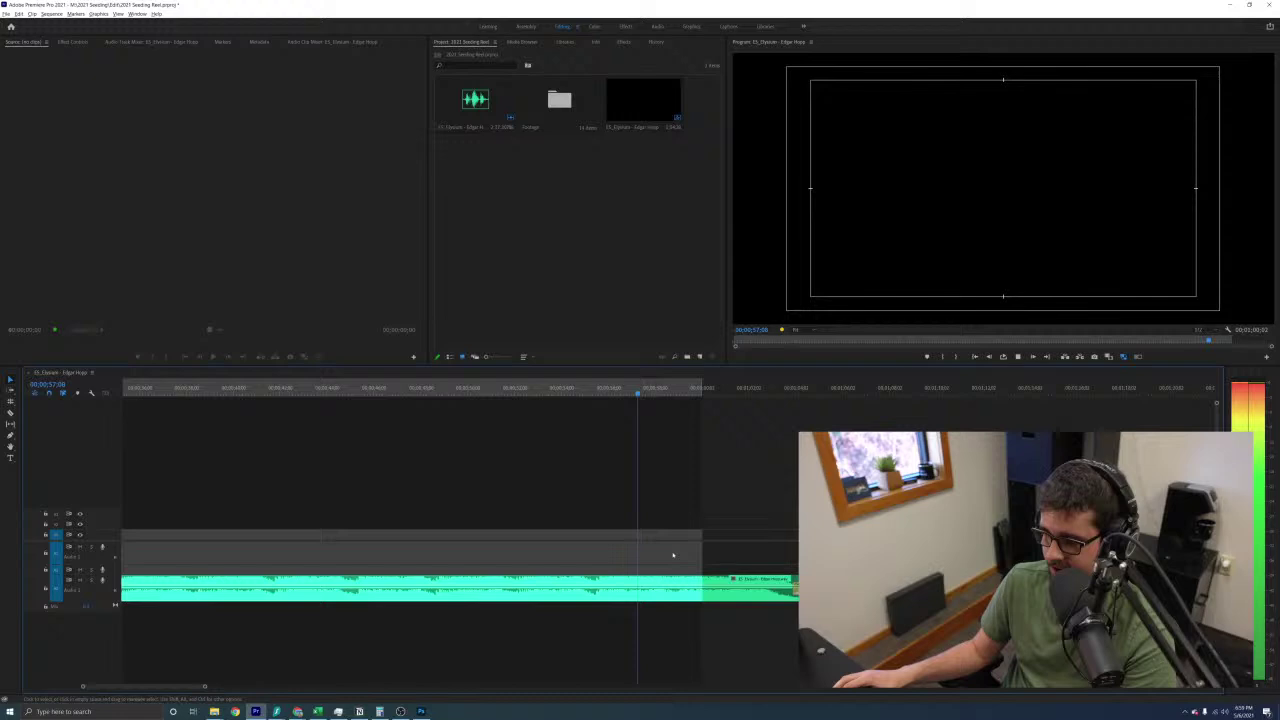
pyautogui.click(761, 581)
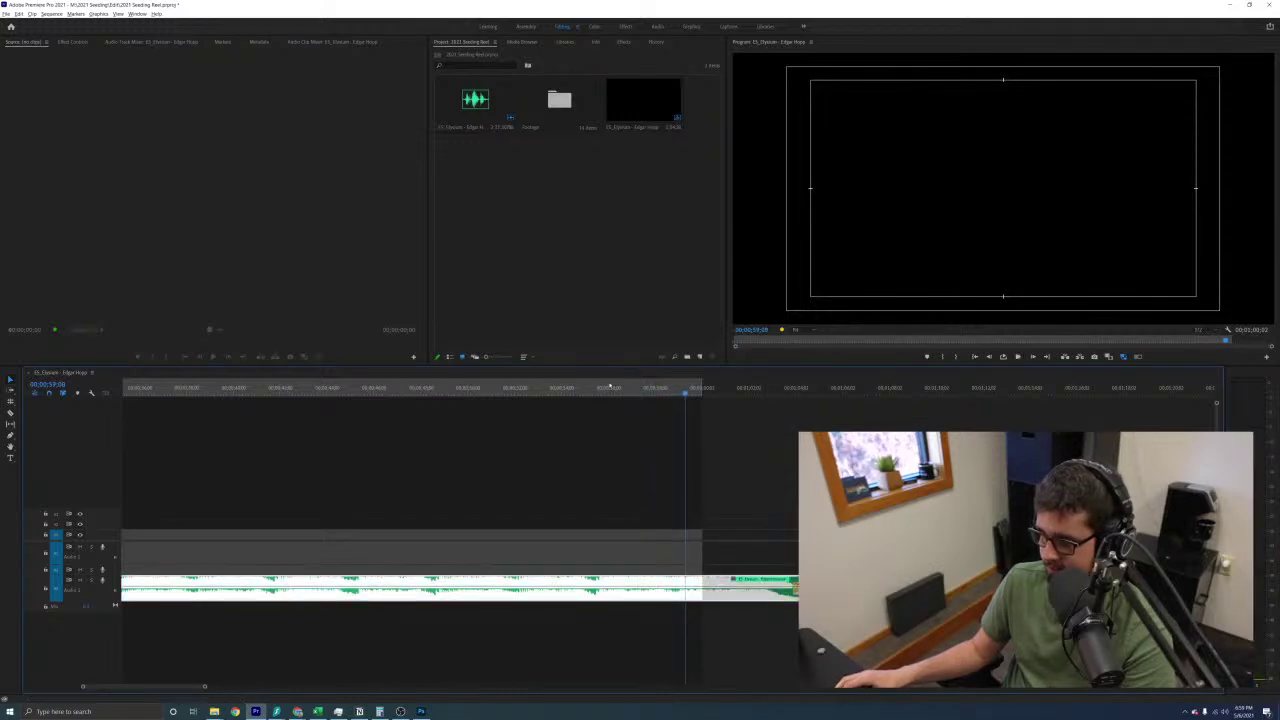
pyautogui.click(611, 388)
pyautogui.press('space')
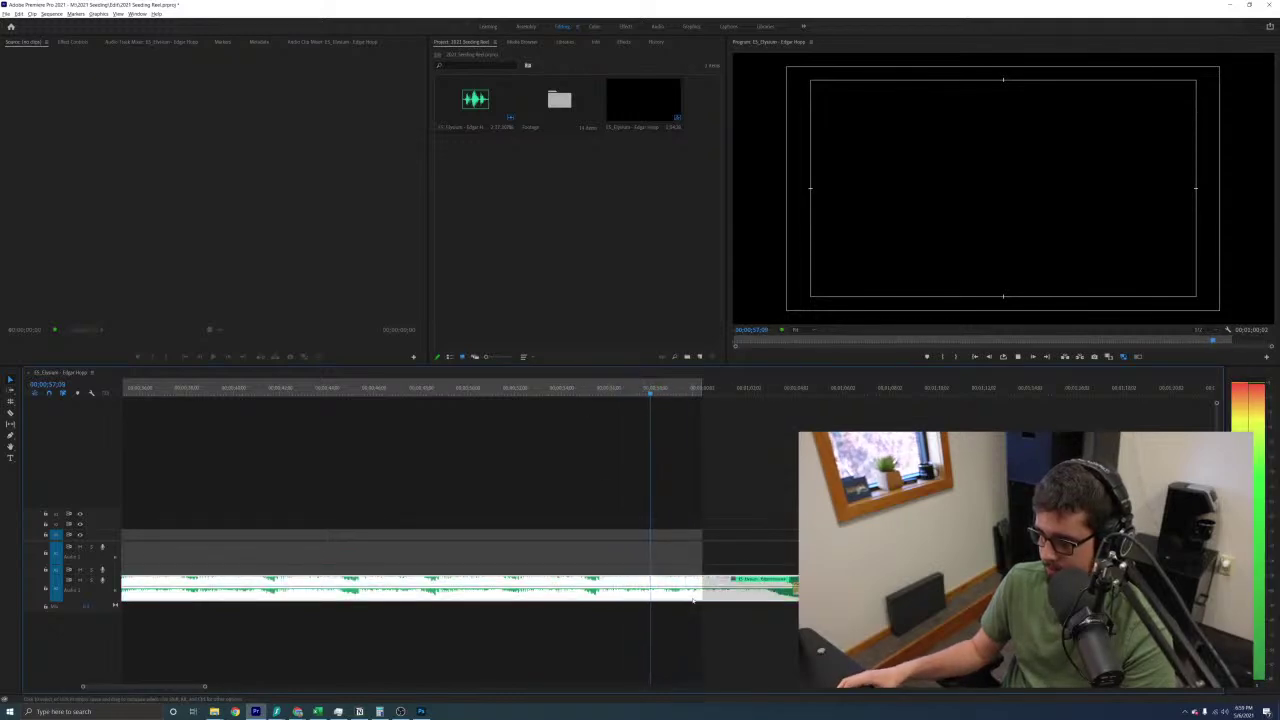
pyautogui.hotkey('ctrl', 'k')
pyautogui.click(672, 592)
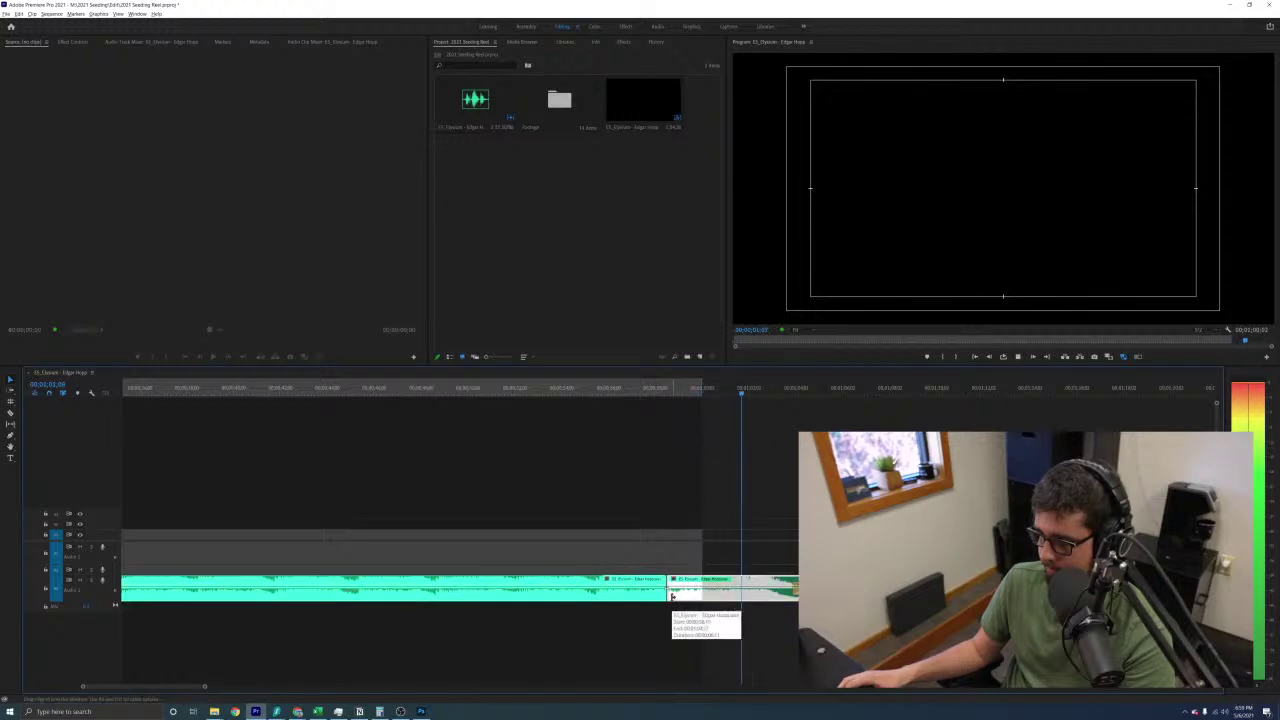
pyautogui.moveTo(672, 594)
pyautogui.mouseDown()
pyautogui.moveTo(761, 599)
pyautogui.moveTo(671, 596)
pyautogui.mouseUp()
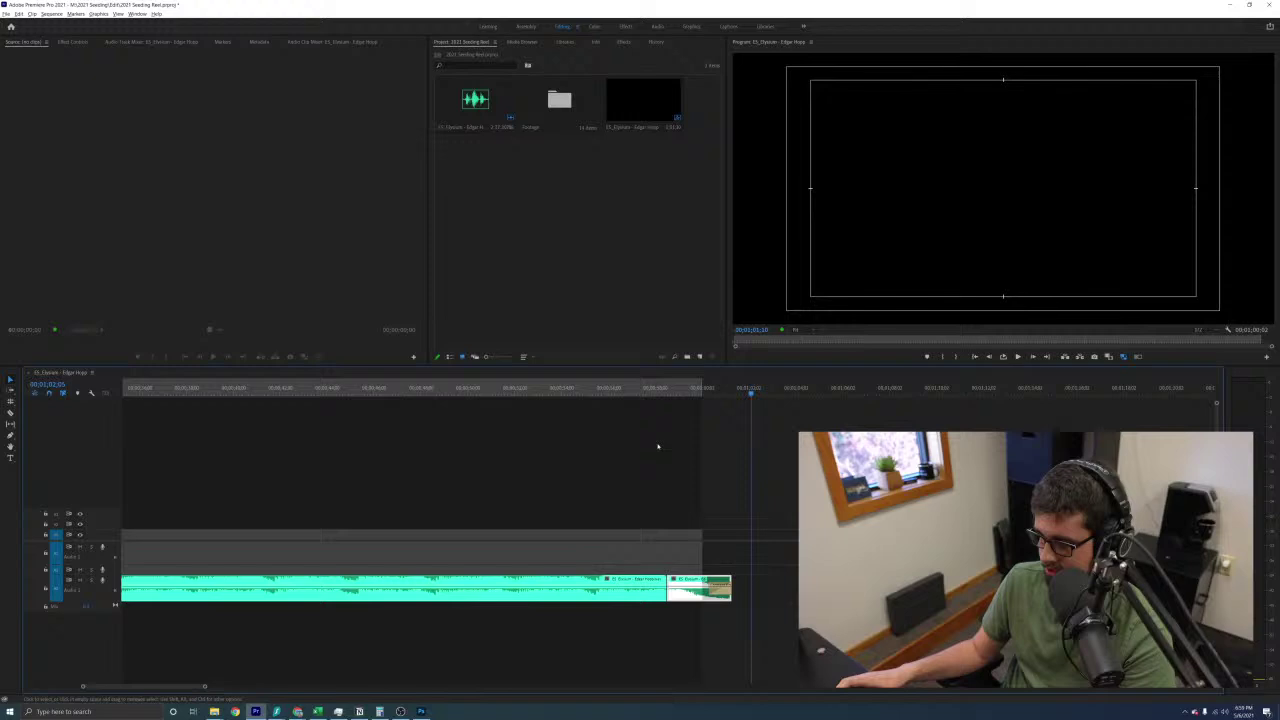
# Play across the join before the ending and add the default audio crossfade to it
pyautogui.click(619, 387)
pyautogui.press('space')
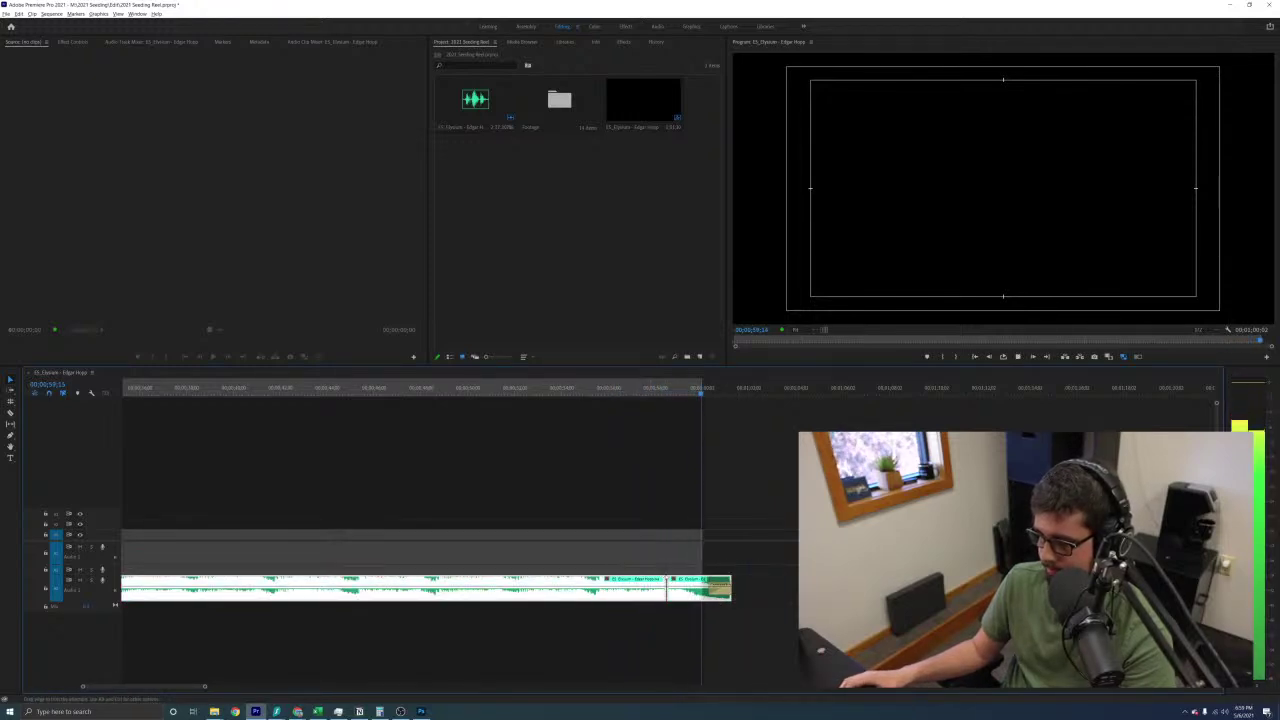
pyautogui.hotkey('ctrl', 'shift', 'd')
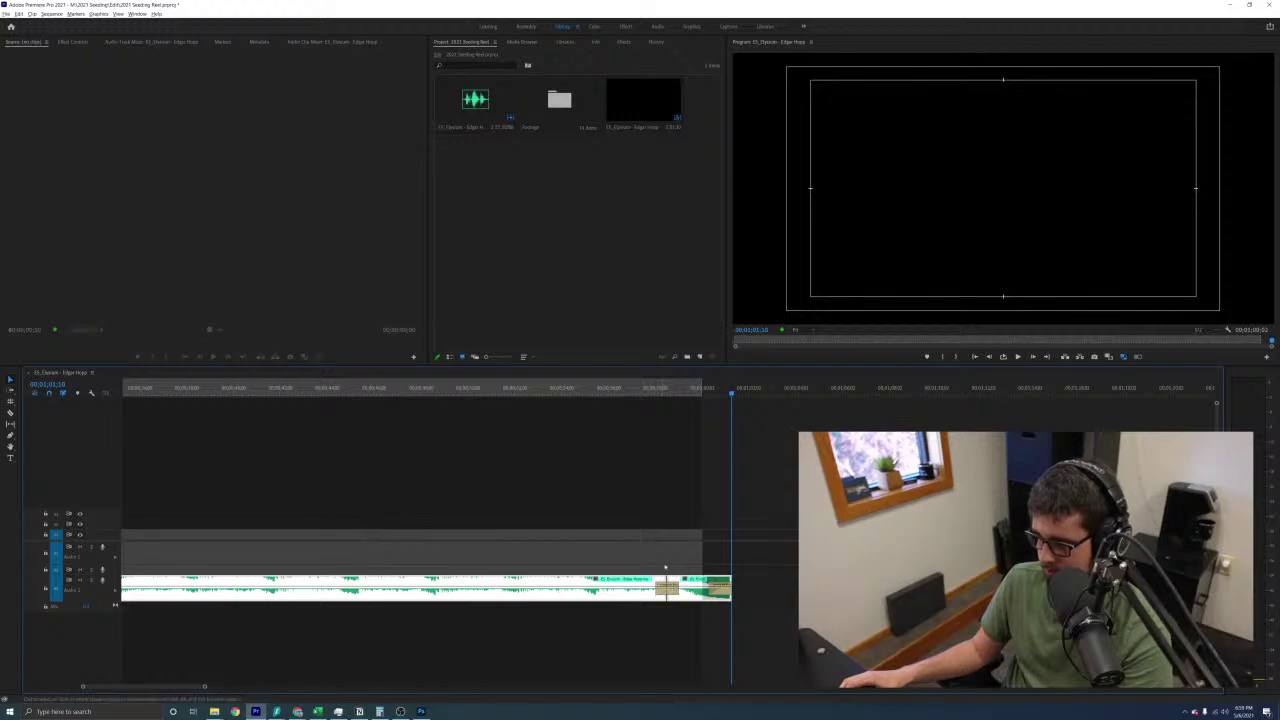
pyautogui.click(667, 548)
# Trim about 1.3 seconds off the start of the music, close the gap, and play from the beginning
pyautogui.keyDown('alt'); pyautogui.scroll(-2, 667, 548); pyautogui.keyUp('alt')
pyautogui.scroll(3, 262, 552)
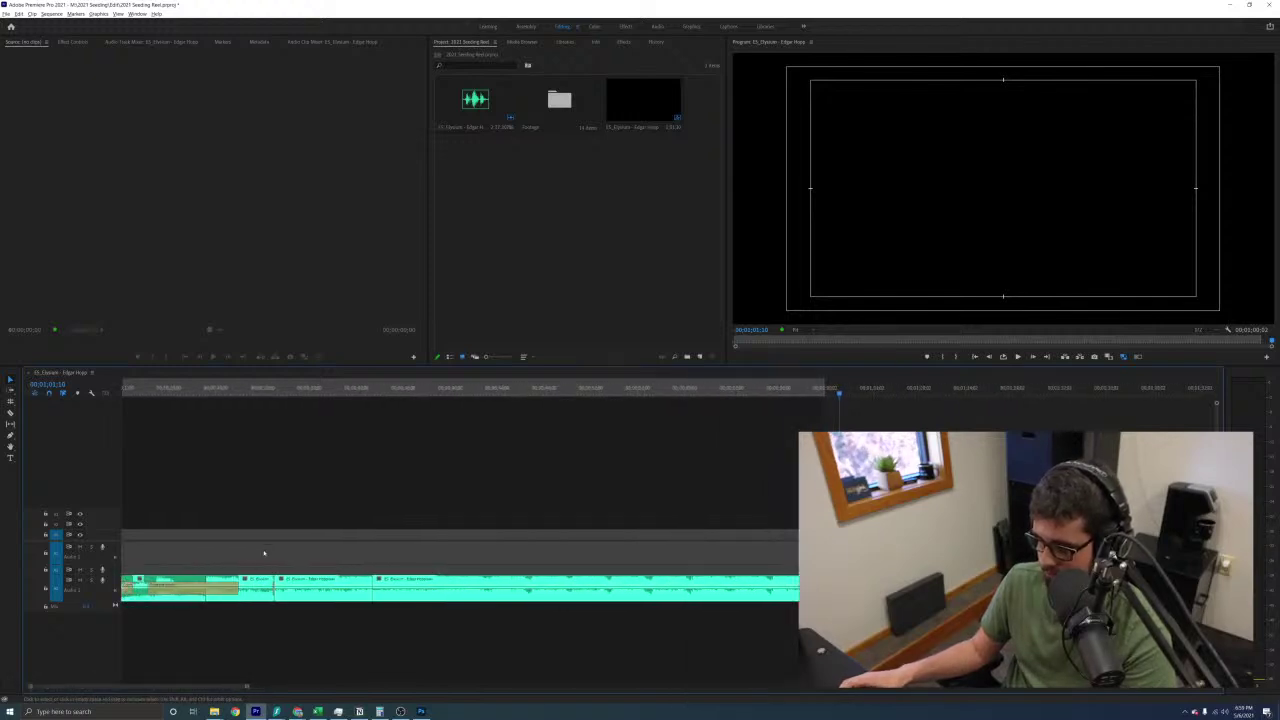
pyautogui.moveTo(123, 582); pyautogui.dragTo(139, 581)
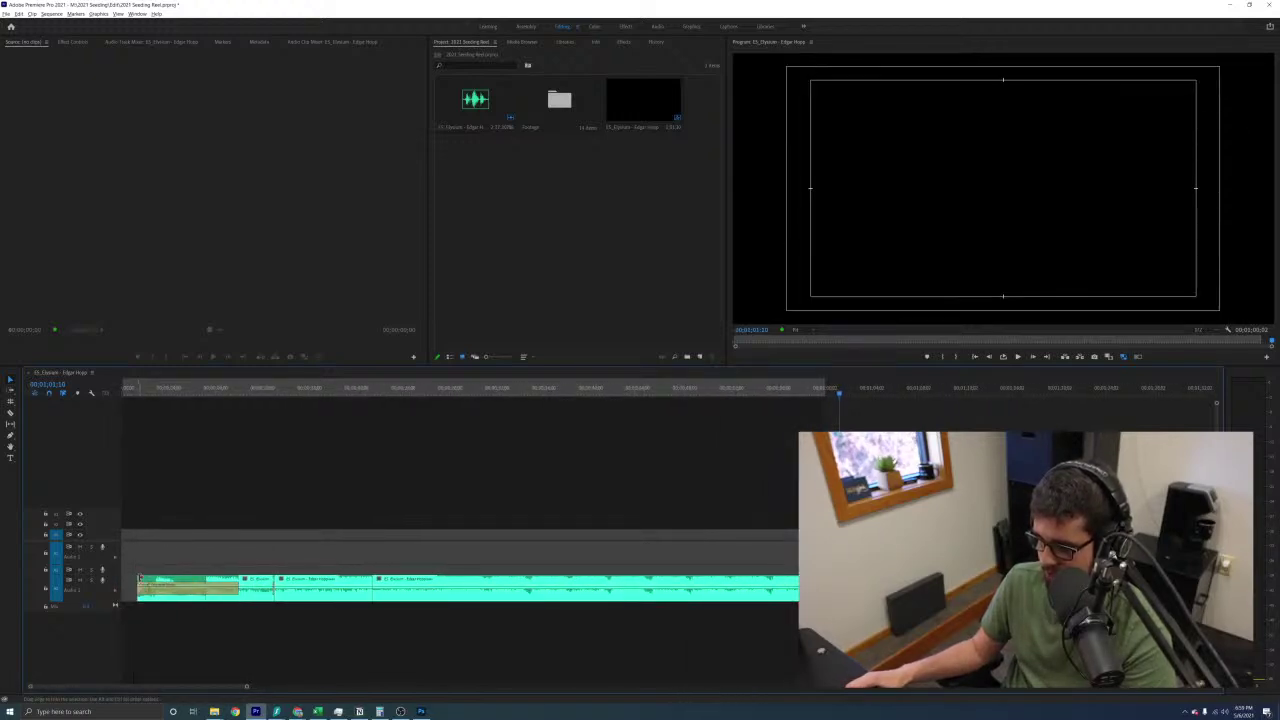
pyautogui.click(130, 585)
pyautogui.press('Delete')
pyautogui.press('Home')
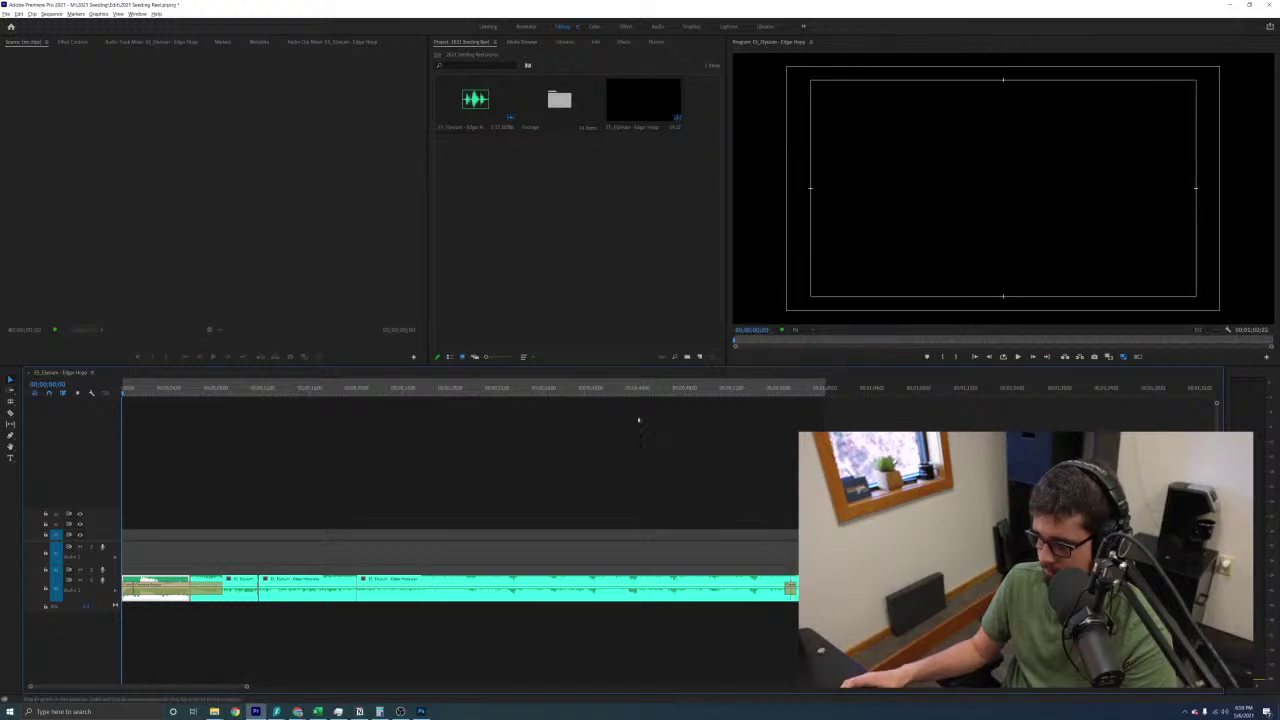
pyautogui.press('space')
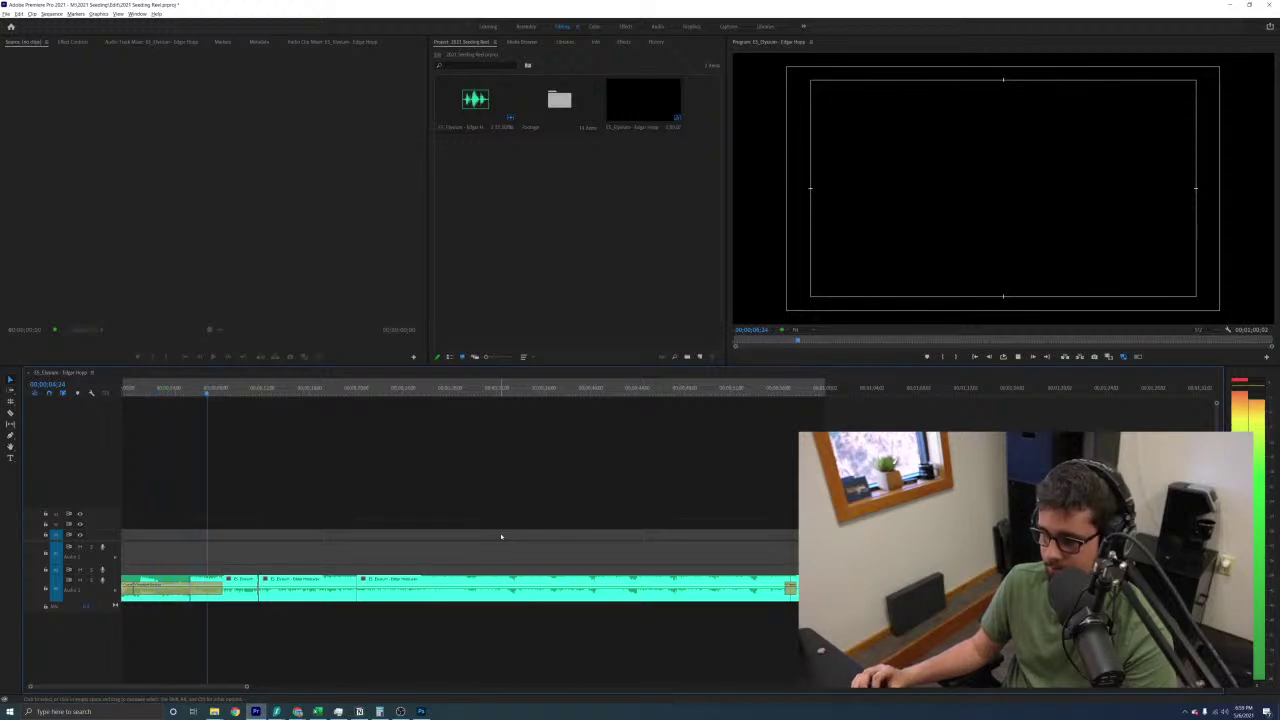
pyautogui.press('space')
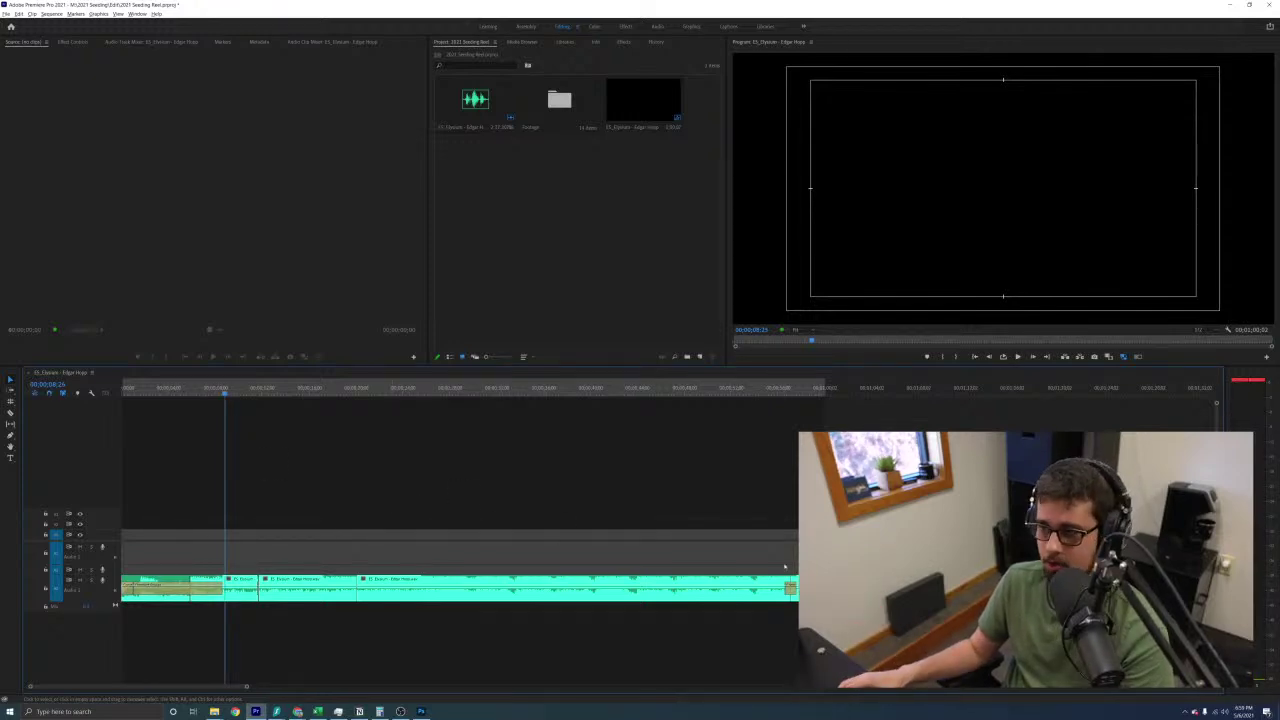
# Open the Footage bin and preview the DJI_0014.MP4 clip from its start
pyautogui.click(839, 394)
pyautogui.scroll(-8, 700, 400)
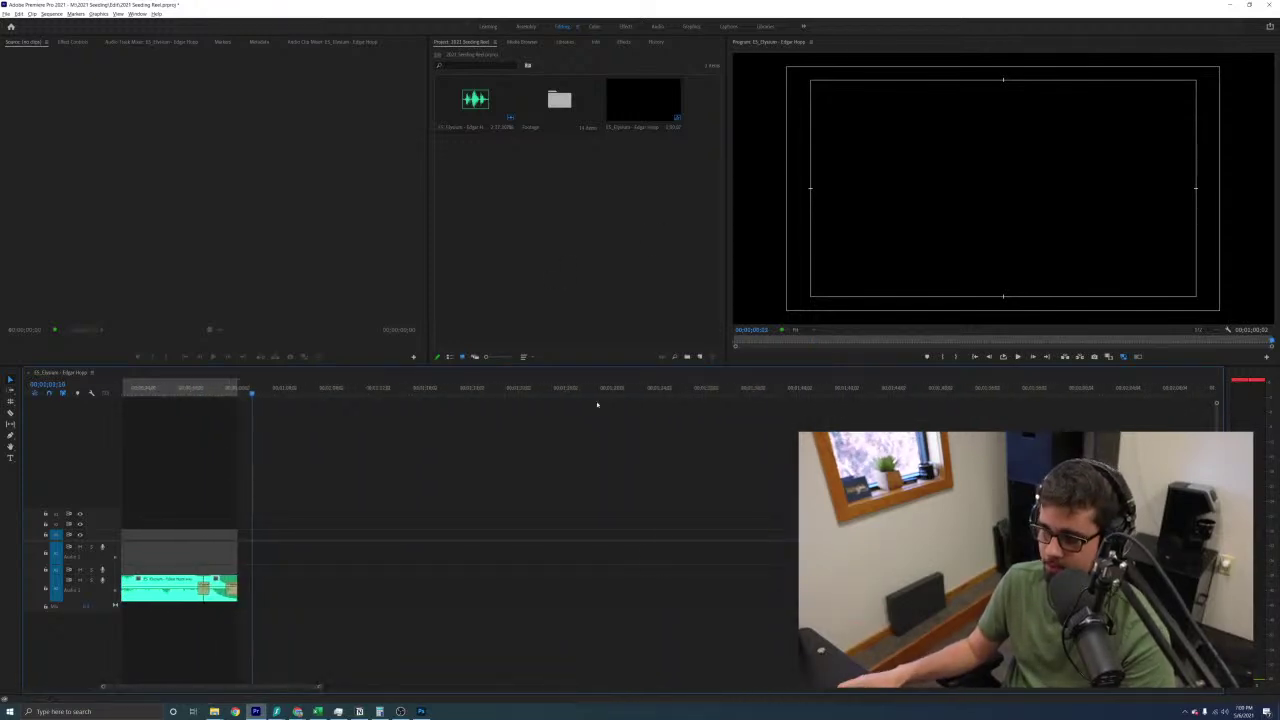
pyautogui.scroll(1, 604, 530)
pyautogui.doubleClick(559, 99)
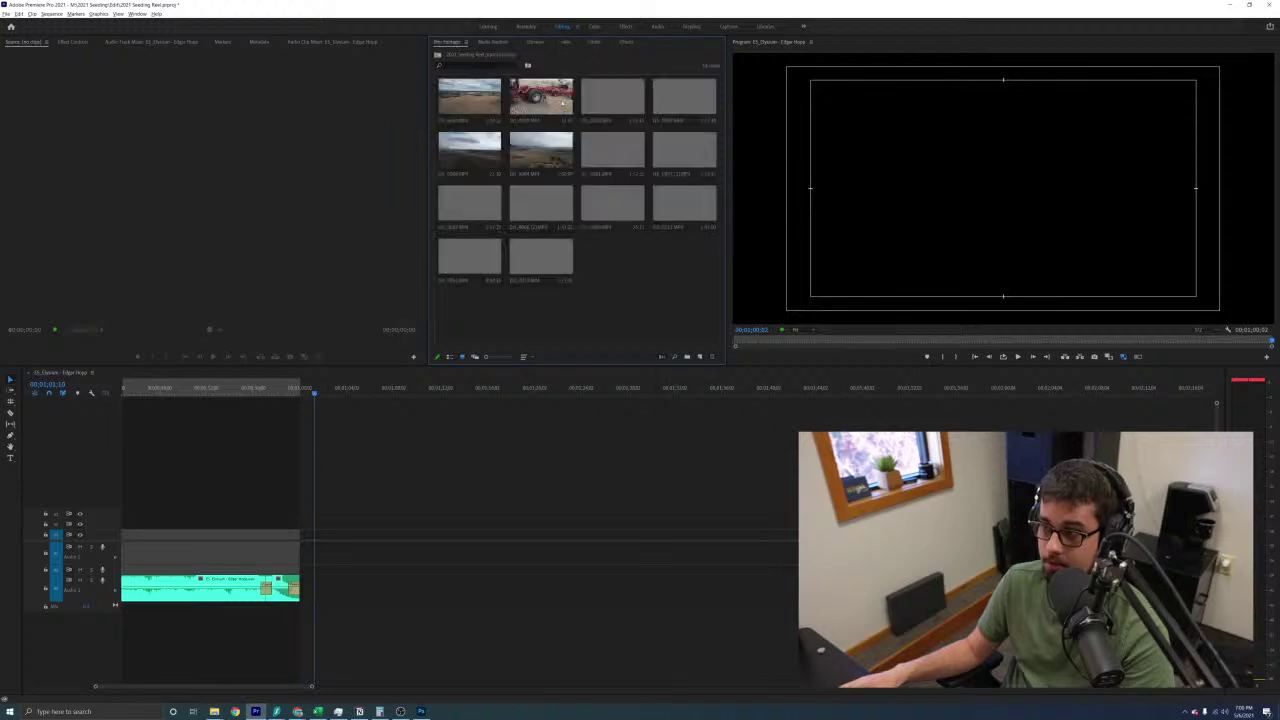
pyautogui.doubleClick(452, 95)
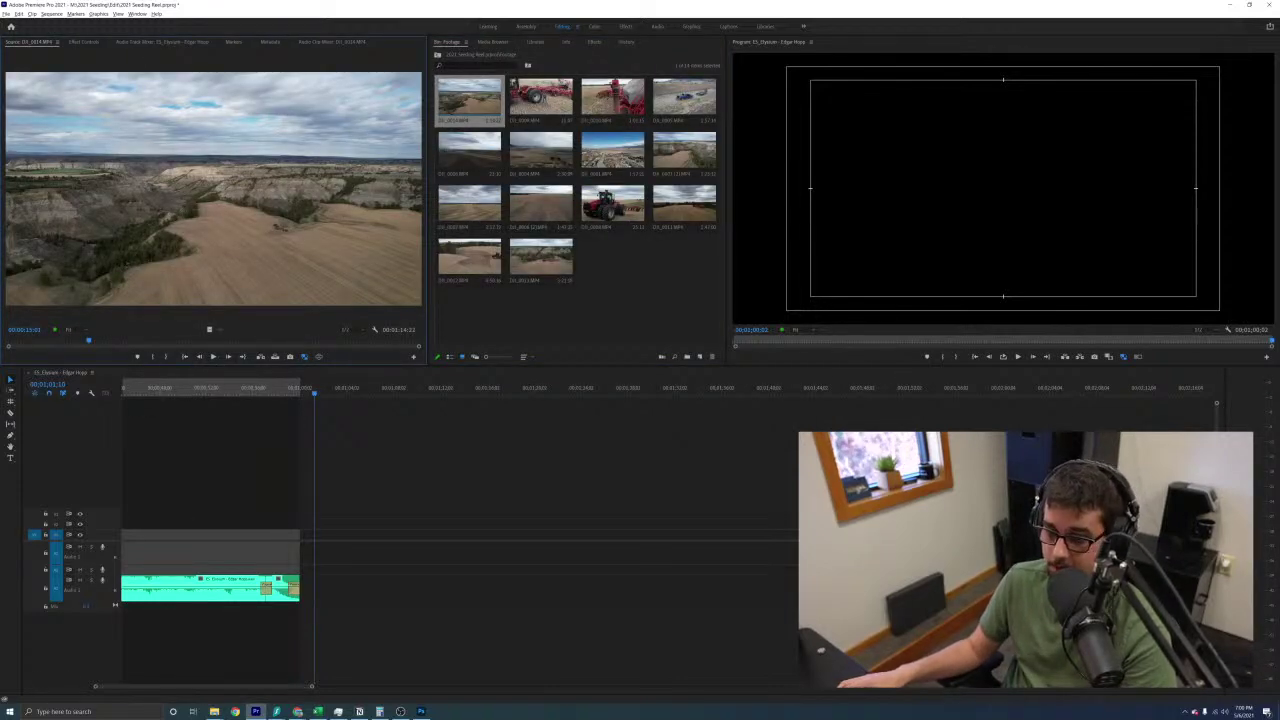
pyautogui.click(7, 340)
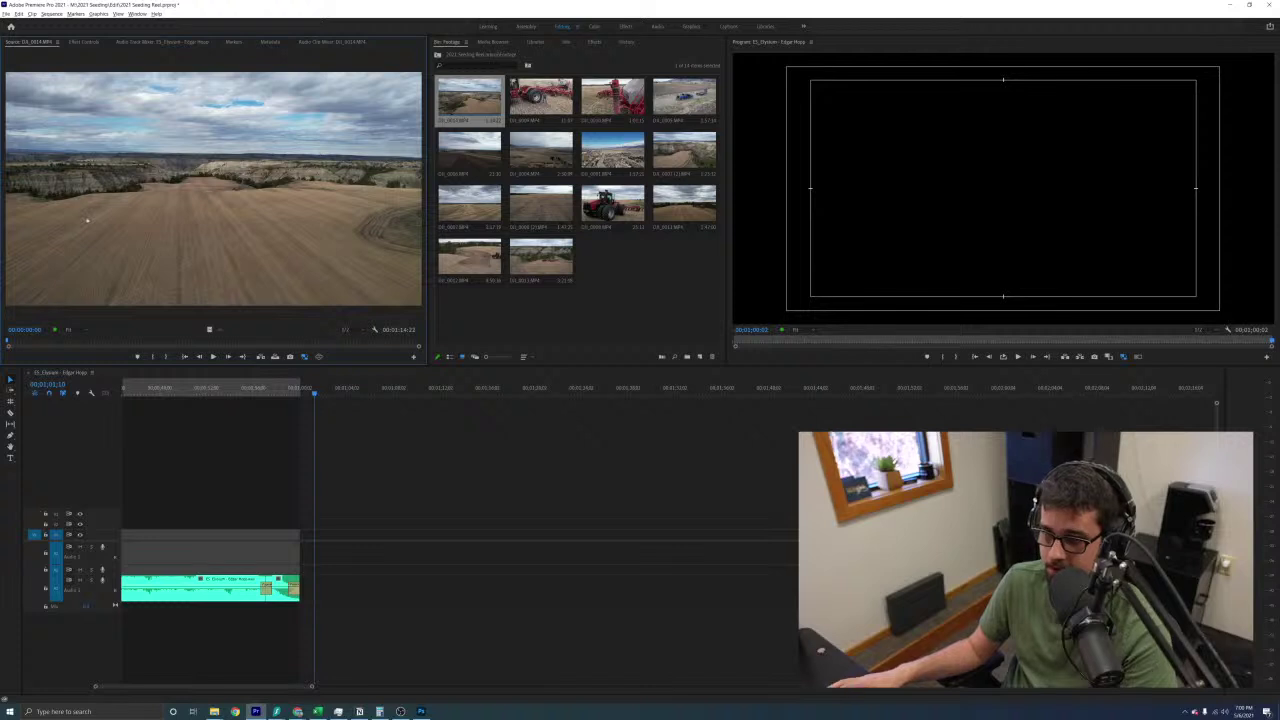
pyautogui.press('space')
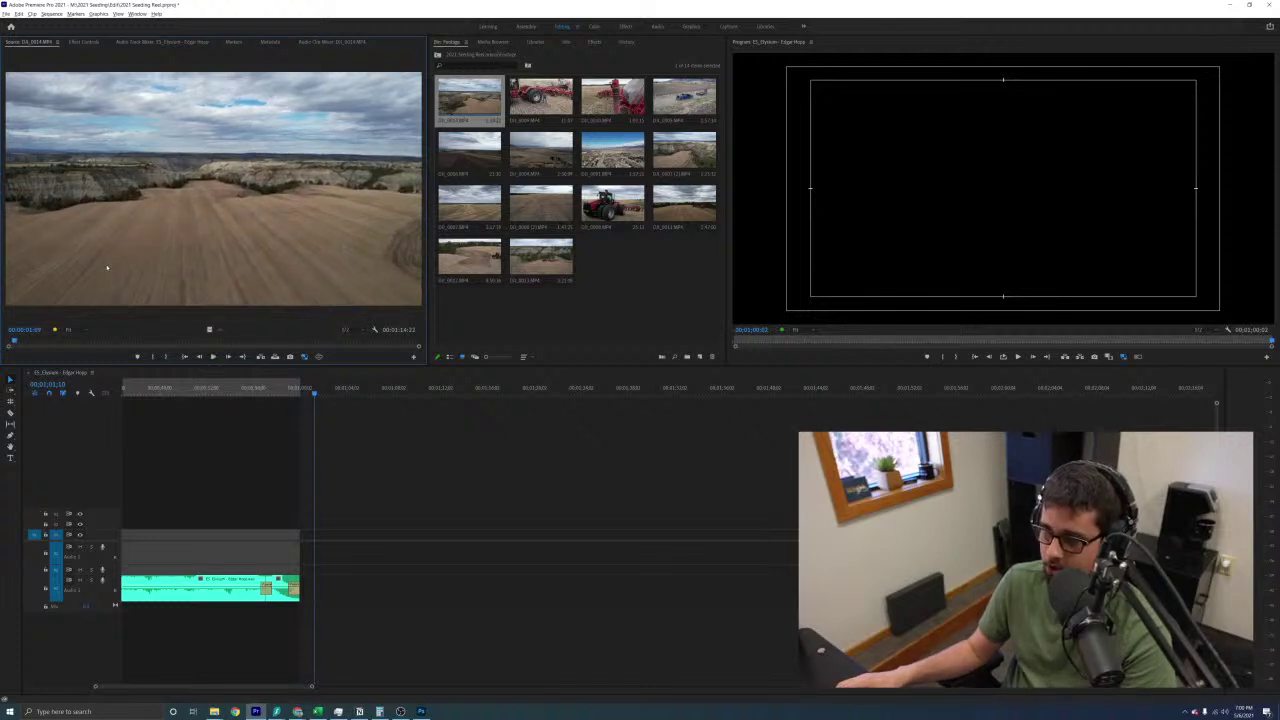
# Sort the clips in the Footage bin by Name and preview DJI_0004.MP4
pyautogui.click(524, 357)
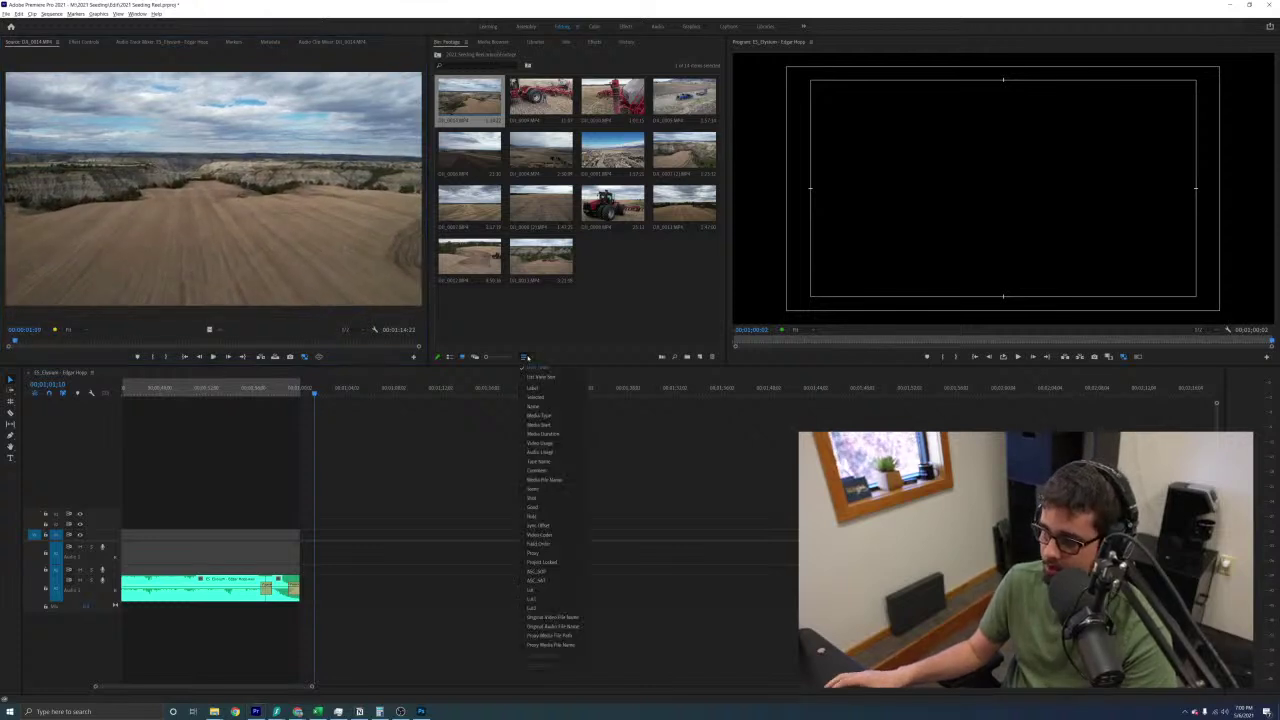
pyautogui.click(540, 406)
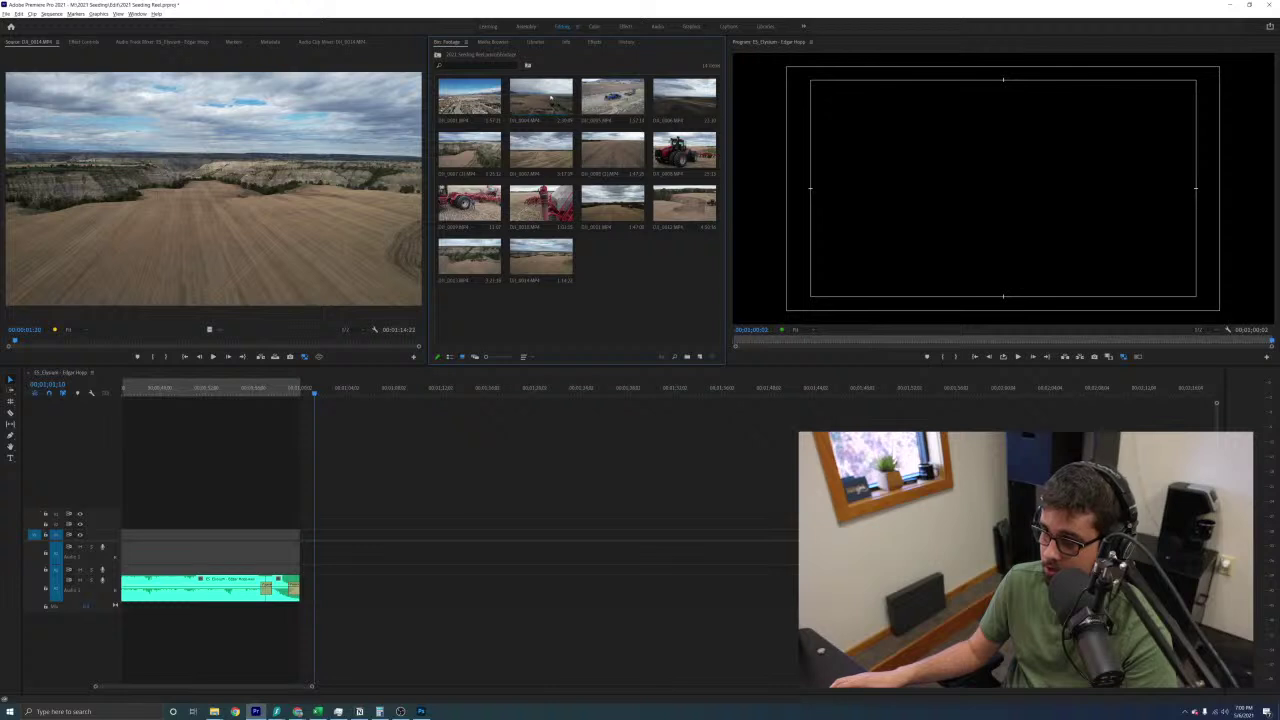
pyautogui.doubleClick(550, 98)
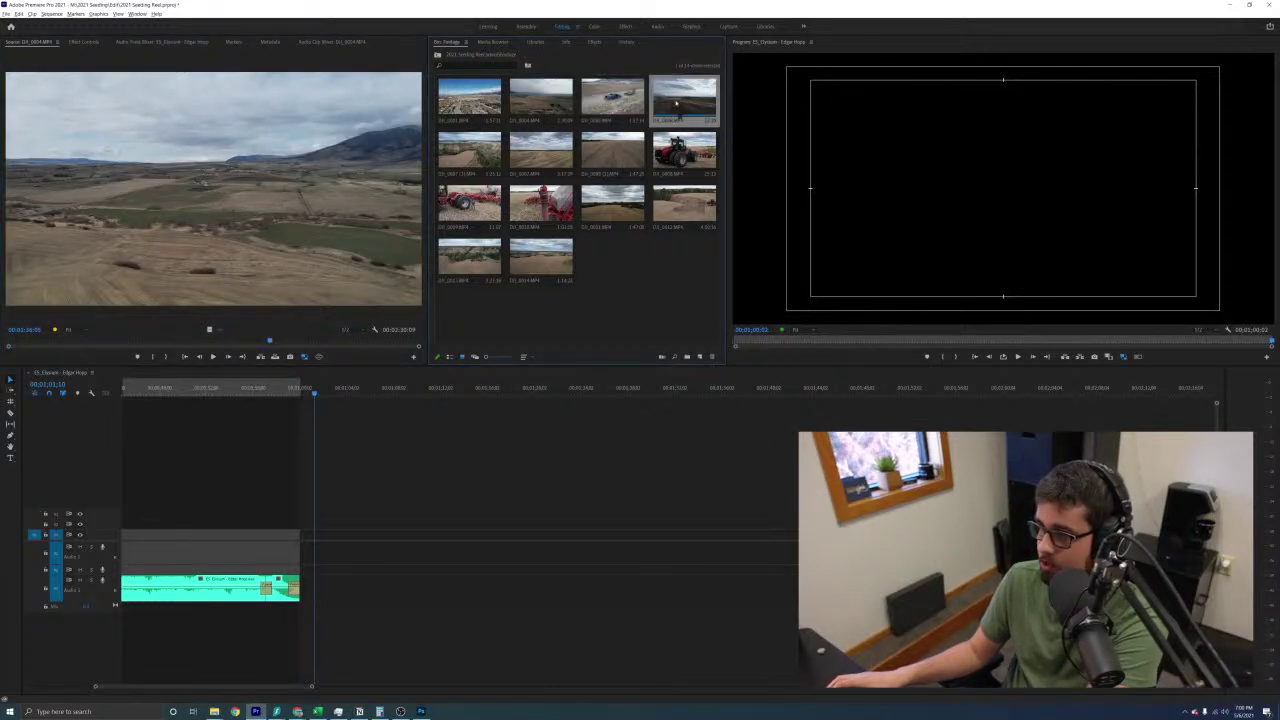
# Remove the first four clips of the name-sorted Footage bin from the project
pyautogui.click(676, 103)
pyautogui.press('Delete')
pyautogui.click(612, 100)
pyautogui.press('Delete')
pyautogui.click(541, 100)
pyautogui.press('Delete')
pyautogui.click(491, 104)
pyautogui.press('Delete')
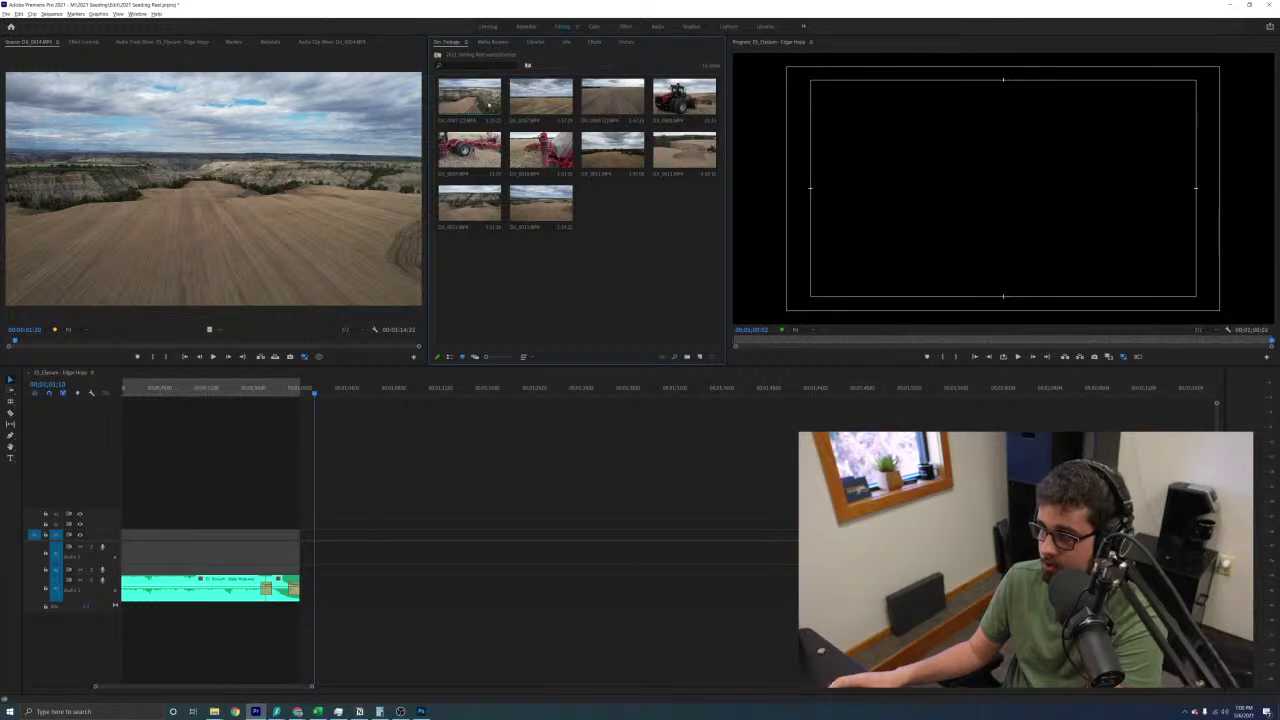
# Load the first remaining footage clip in the Source Monitor at its beginning
pyautogui.doubleClick(491, 104)
pyautogui.click(43, 344)
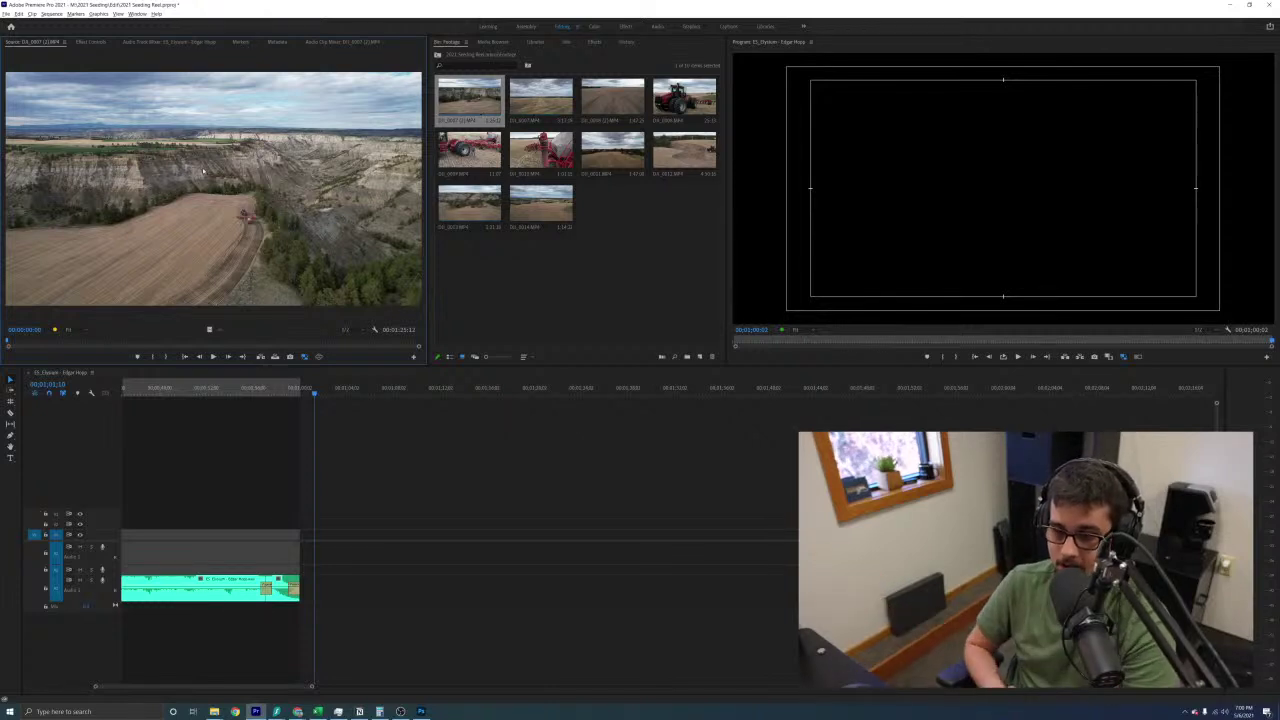
# View the loaded canyon clip enlarged in a maximized Source Monitor, and return to the normal workspace layout
pyautogui.press('`')
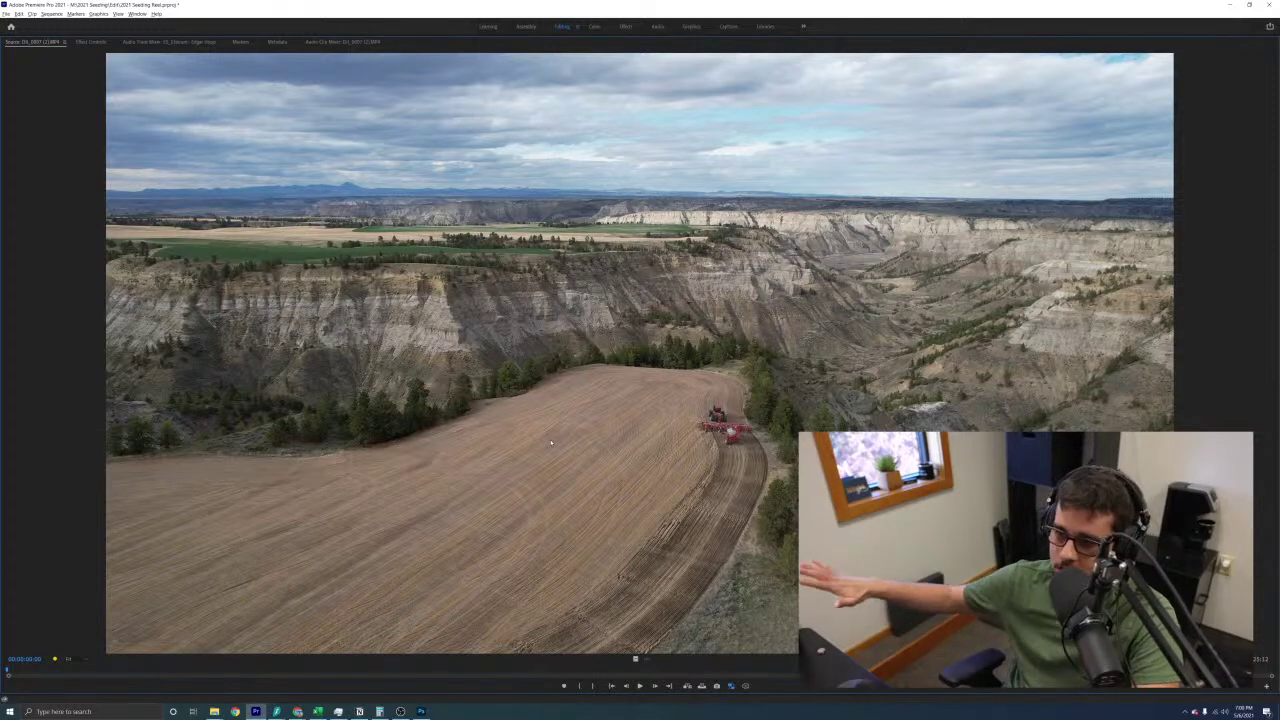
pyautogui.press('`')
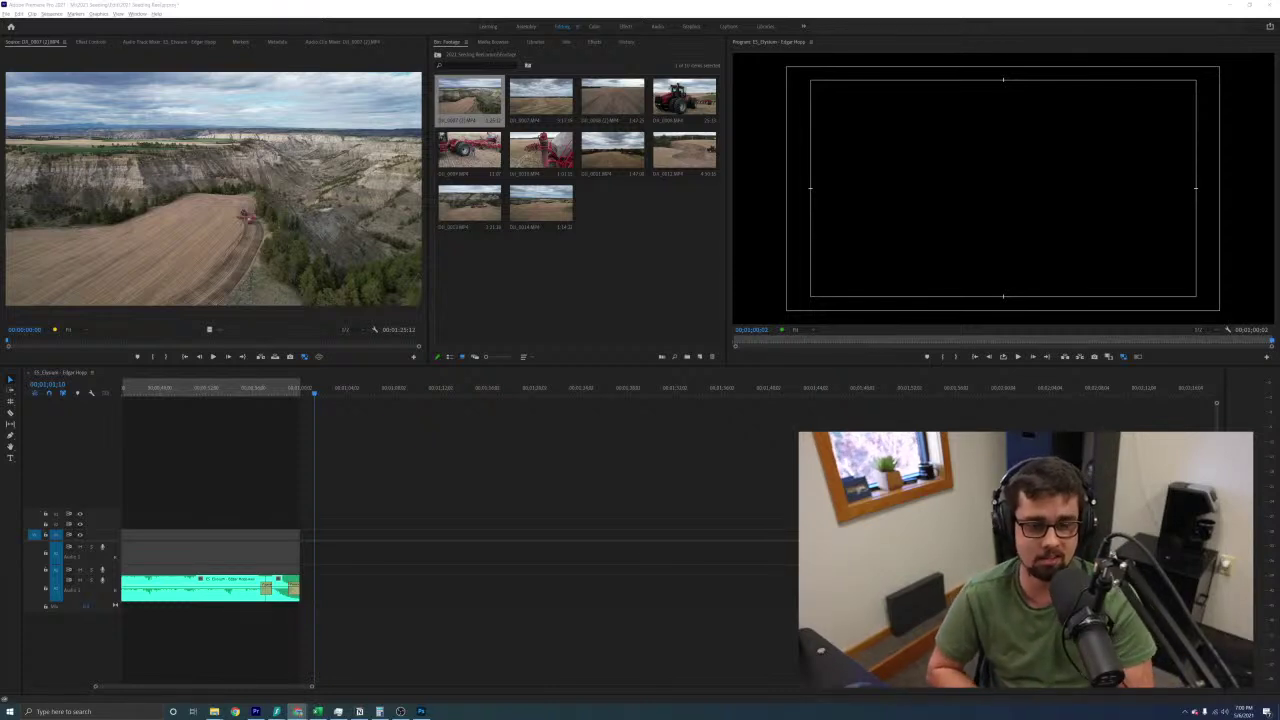
# Load DJI_0007.MP4 from the Footage bin in the Source Monitor, play it and mark an In point a few seconds in
pyautogui.click(465, 311)
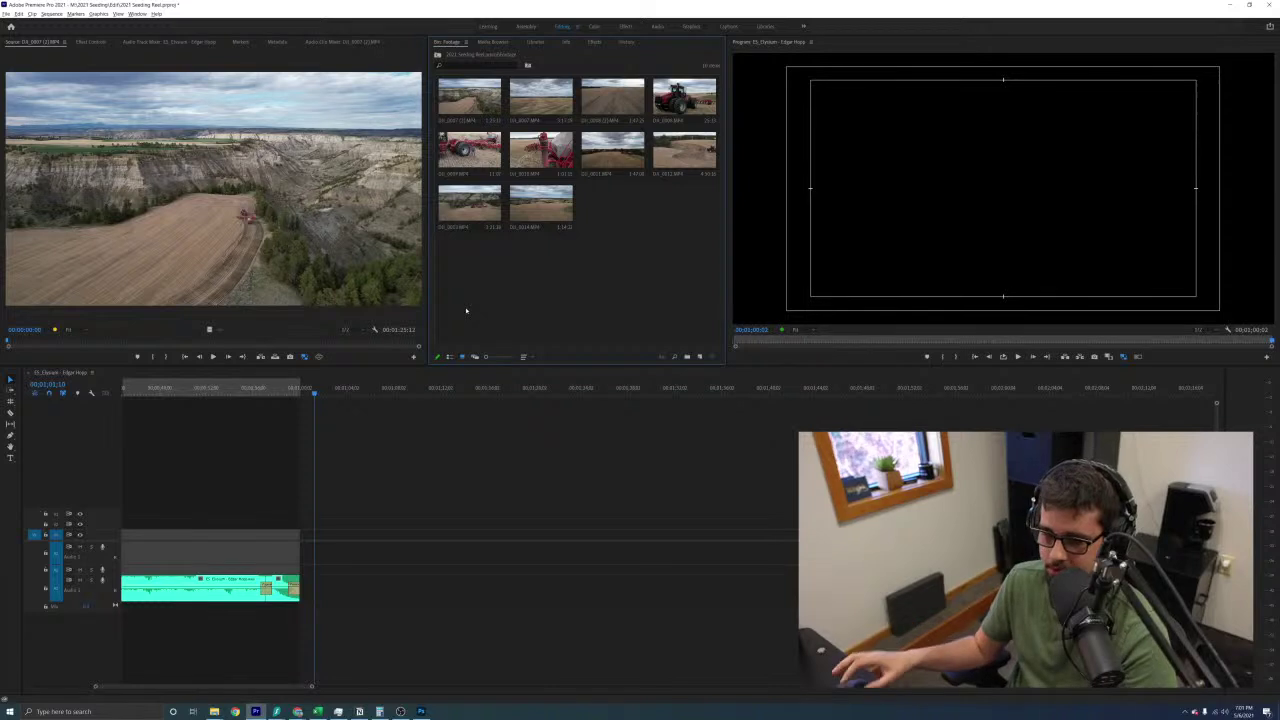
pyautogui.click(411, 494)
pyautogui.press('=')
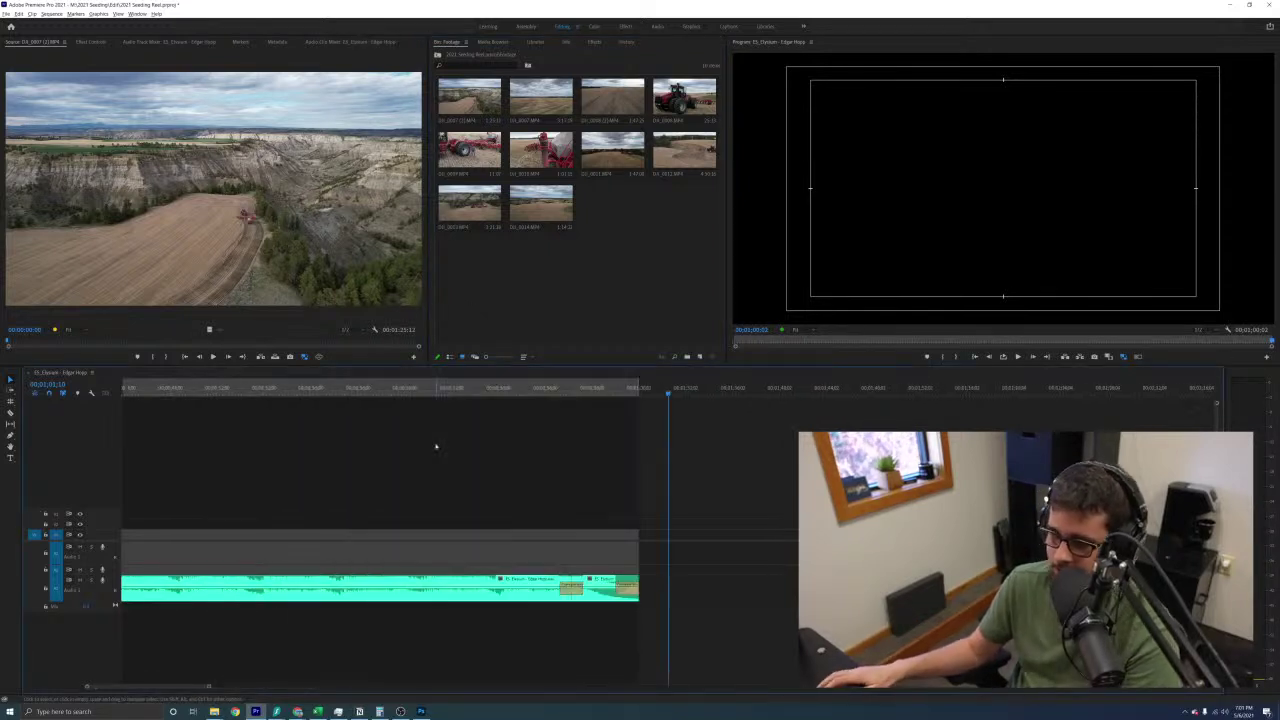
pyautogui.click(534, 104)
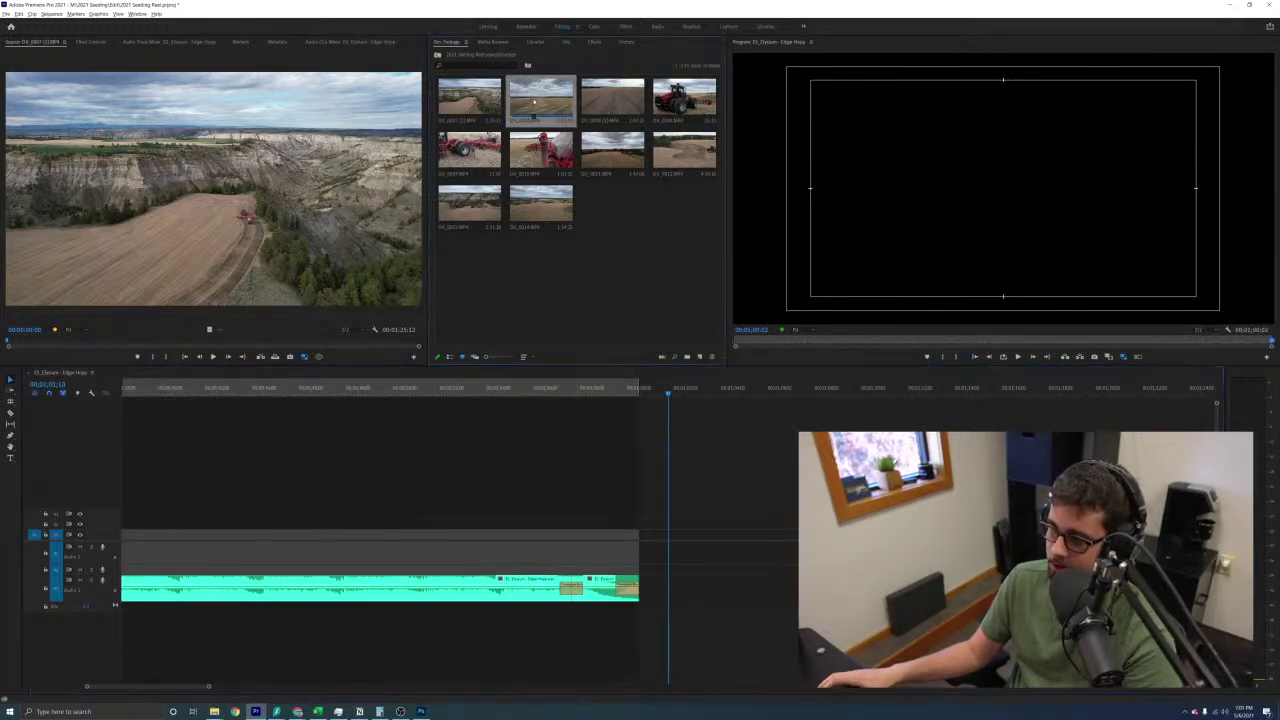
pyautogui.doubleClick(534, 104)
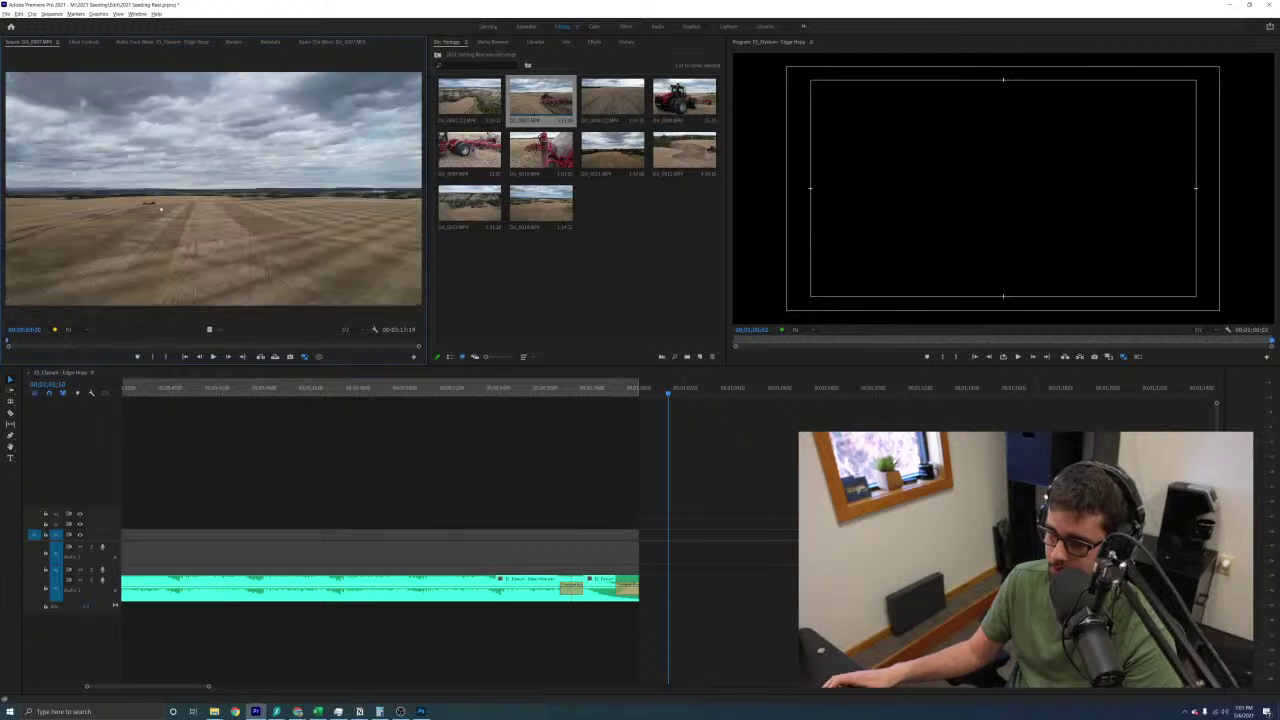
pyautogui.press('space')
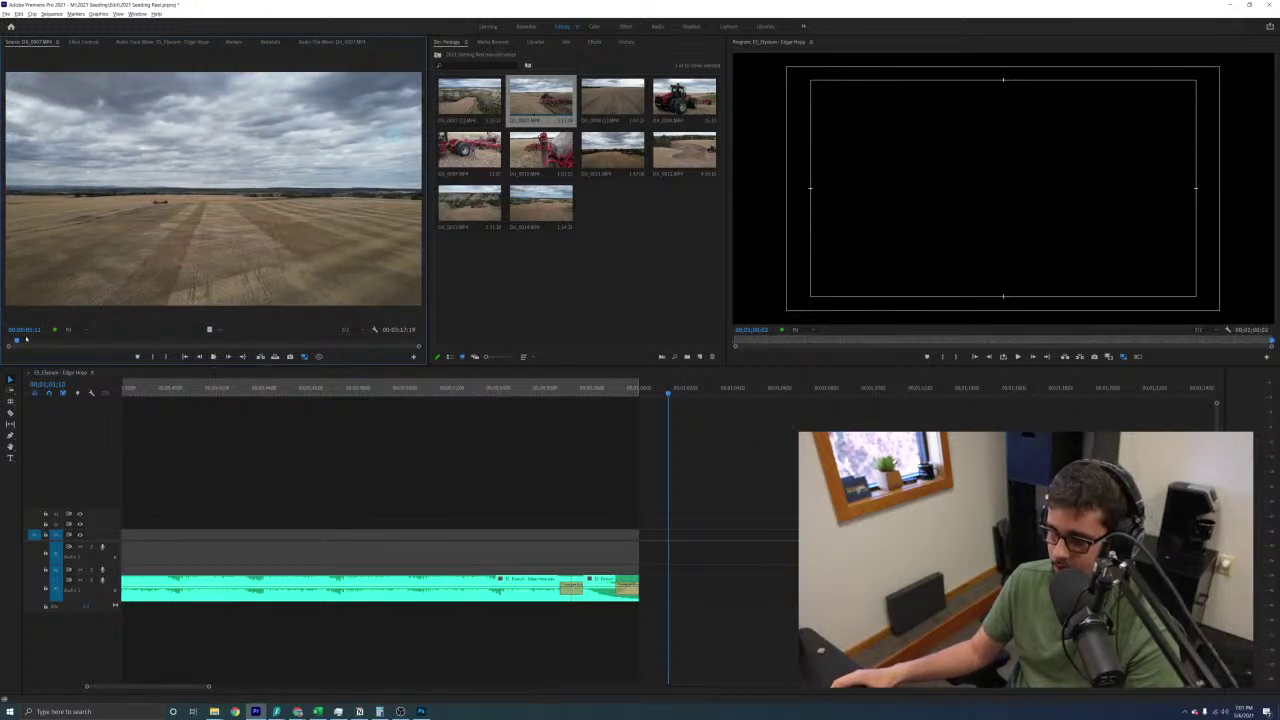
pyautogui.press('i')
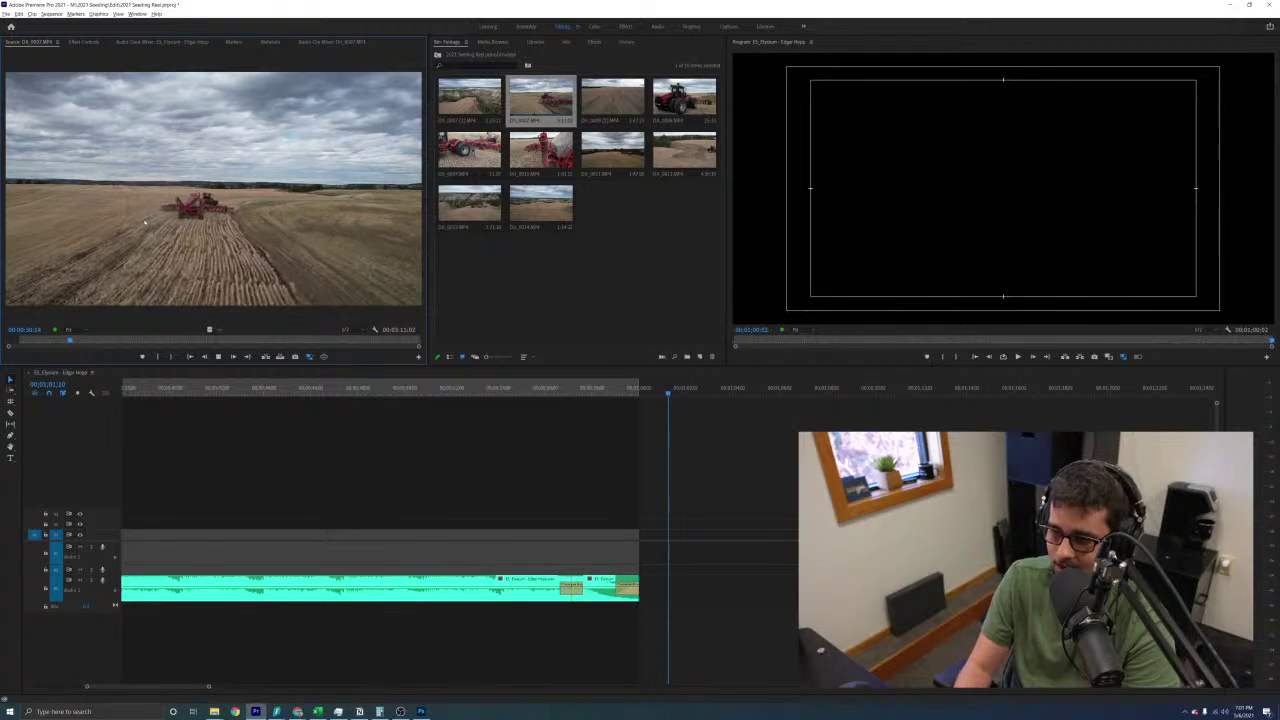
# Review the tractor approach in DJI_0007.MP4 in an enlarged view and mark the Out point at 00:00:29:29
pyautogui.press('space')
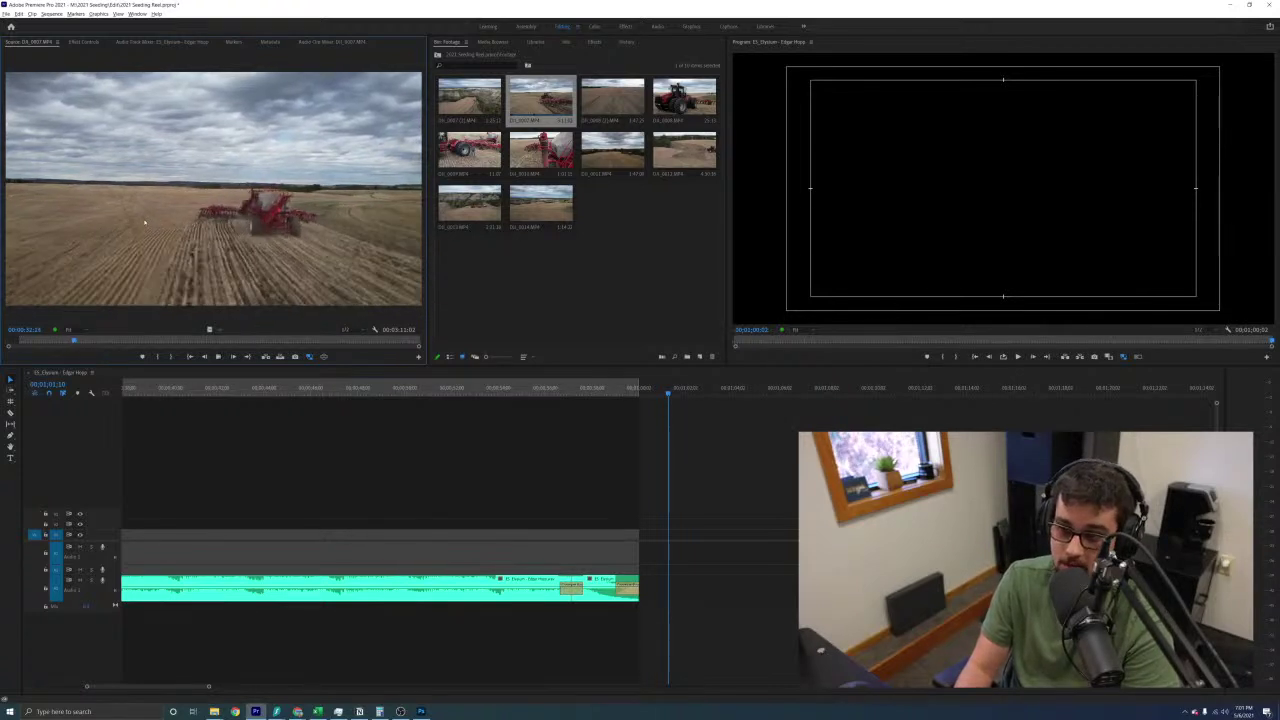
pyautogui.click(54, 340)
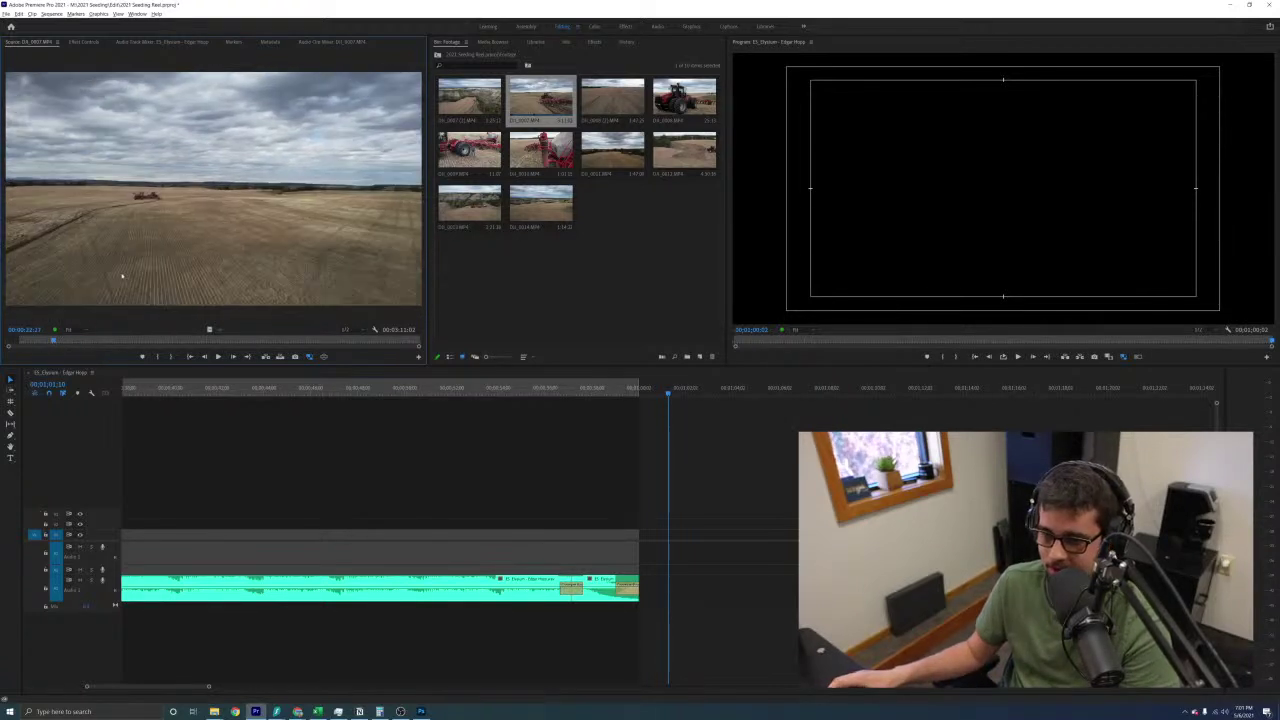
pyautogui.press('space')
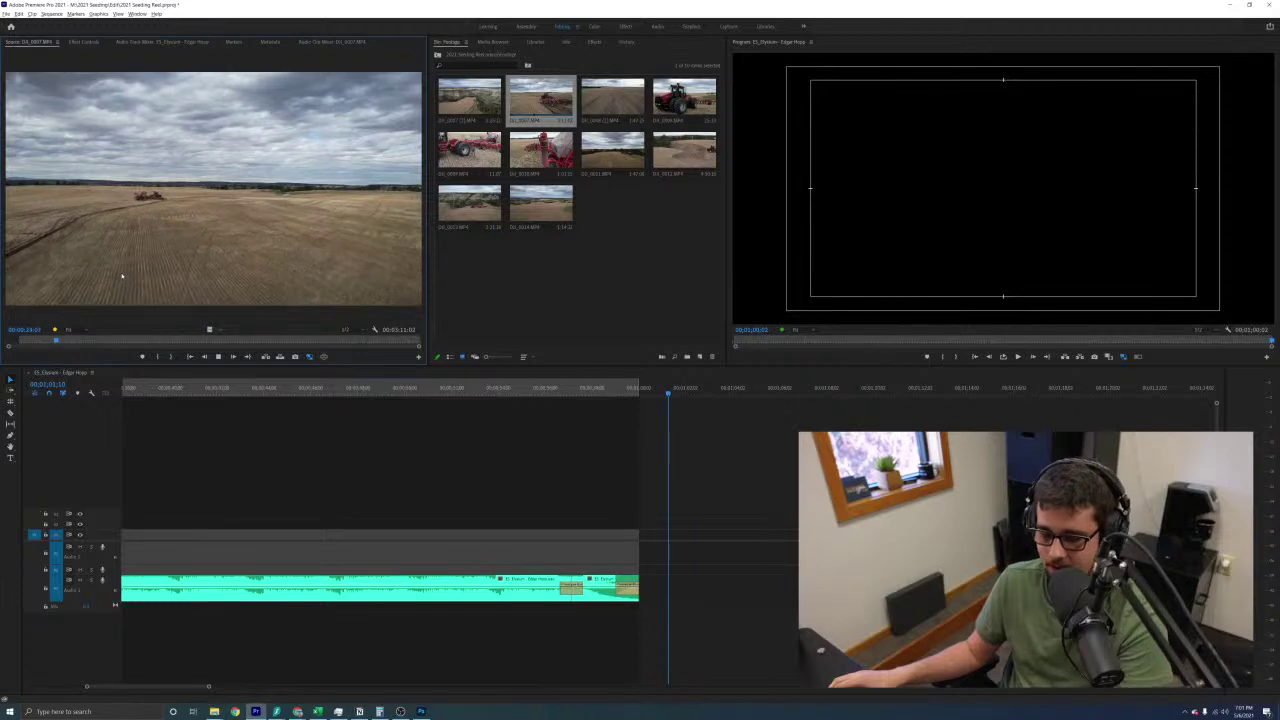
pyautogui.press('`')
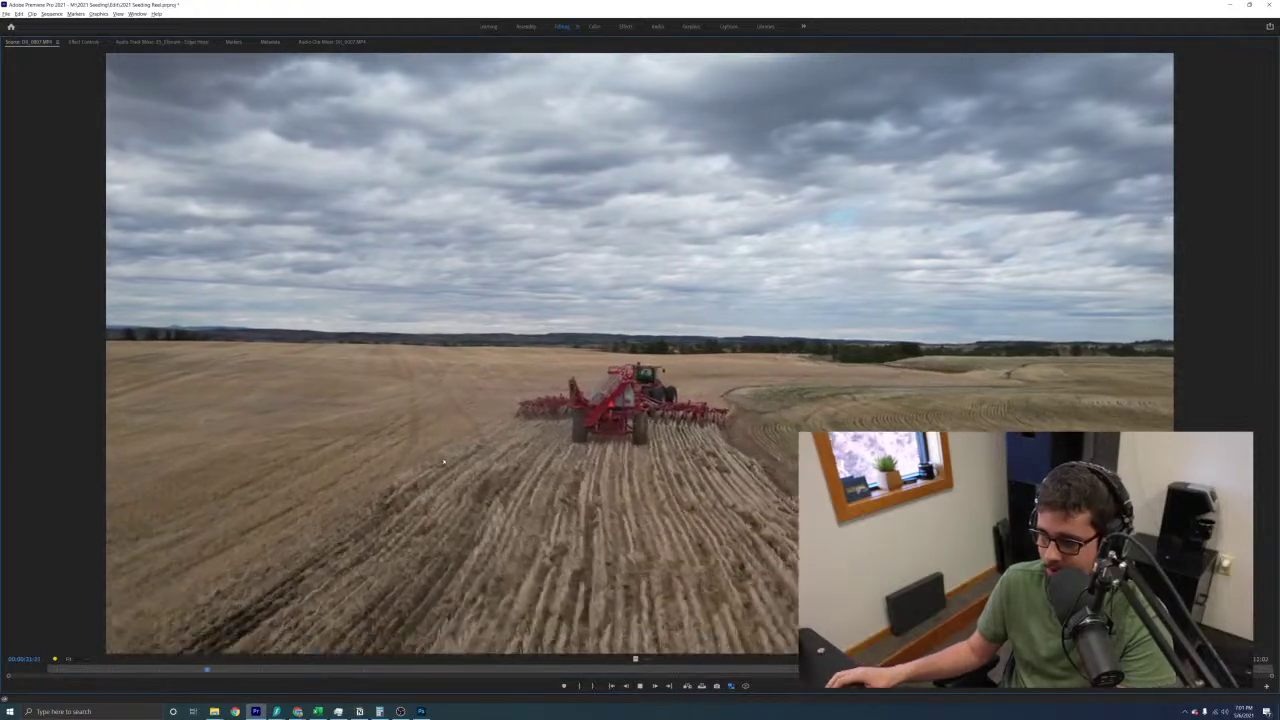
pyautogui.press('space')
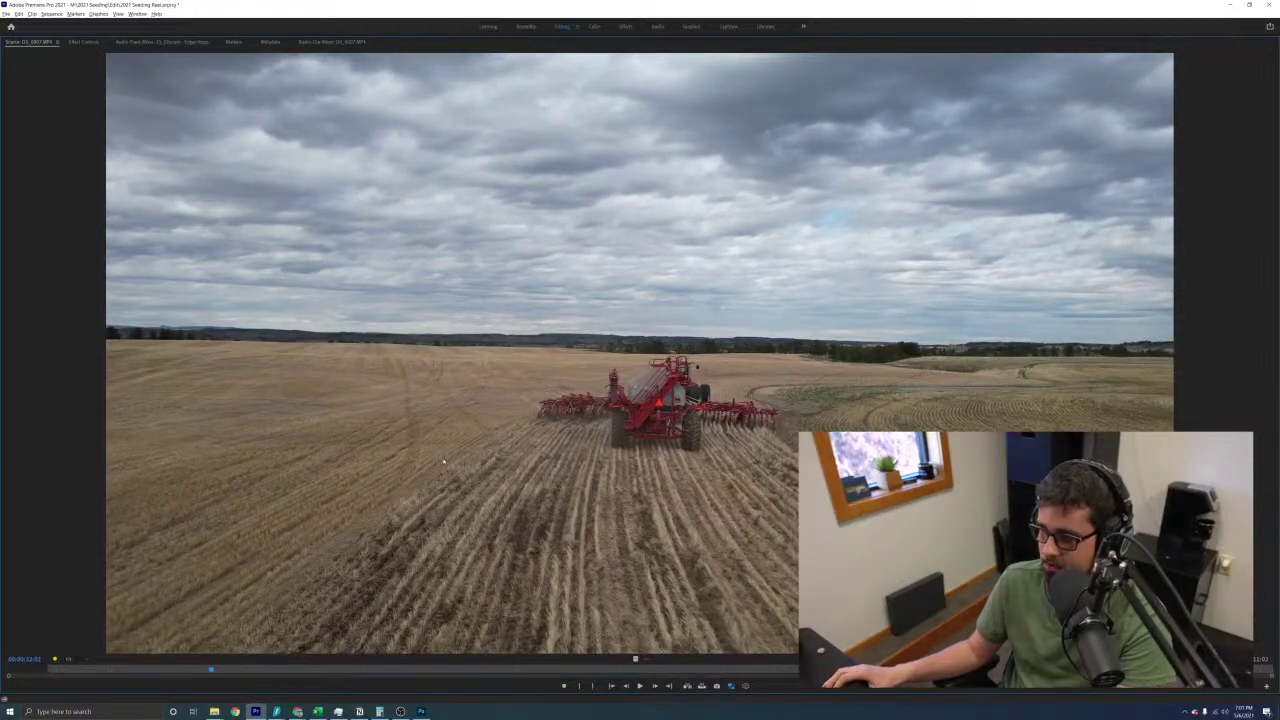
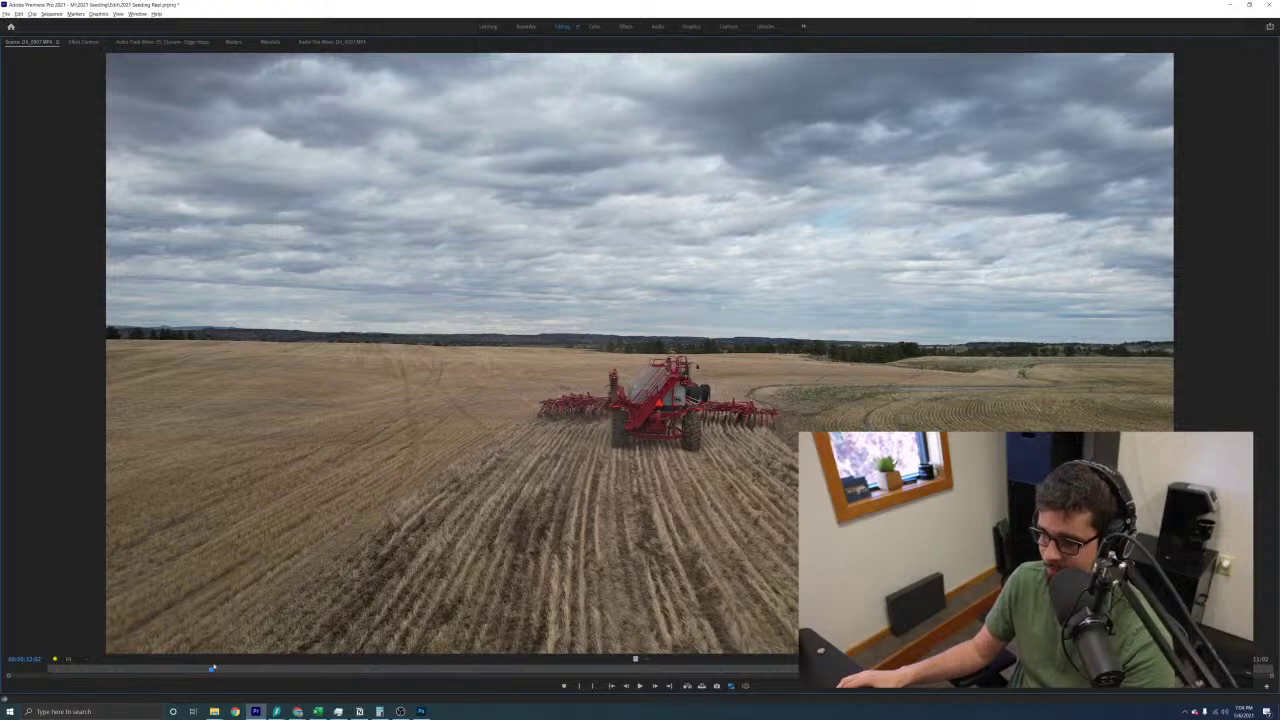
pyautogui.moveTo(213, 667)
pyautogui.mouseDown()
pyautogui.moveTo(120, 678)
pyautogui.moveTo(332, 673)
pyautogui.moveTo(180, 676)
pyautogui.moveTo(198, 672)
pyautogui.mouseUp()
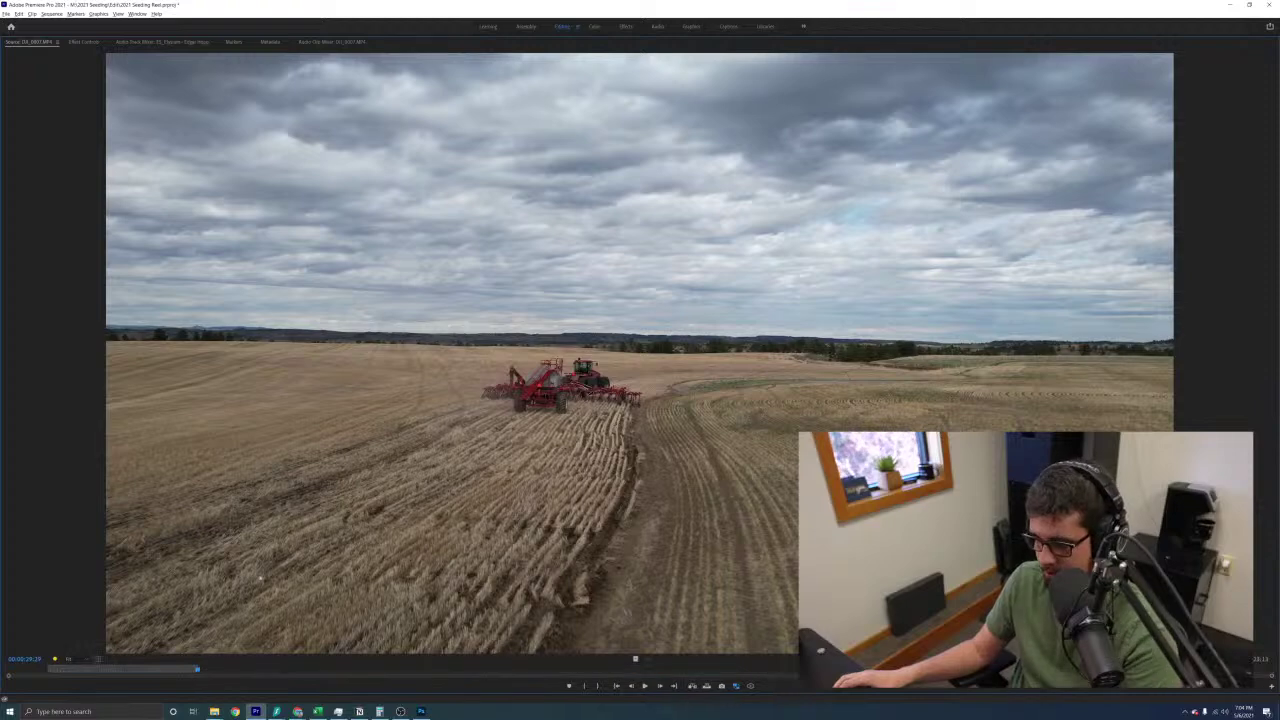
pyautogui.press('`')
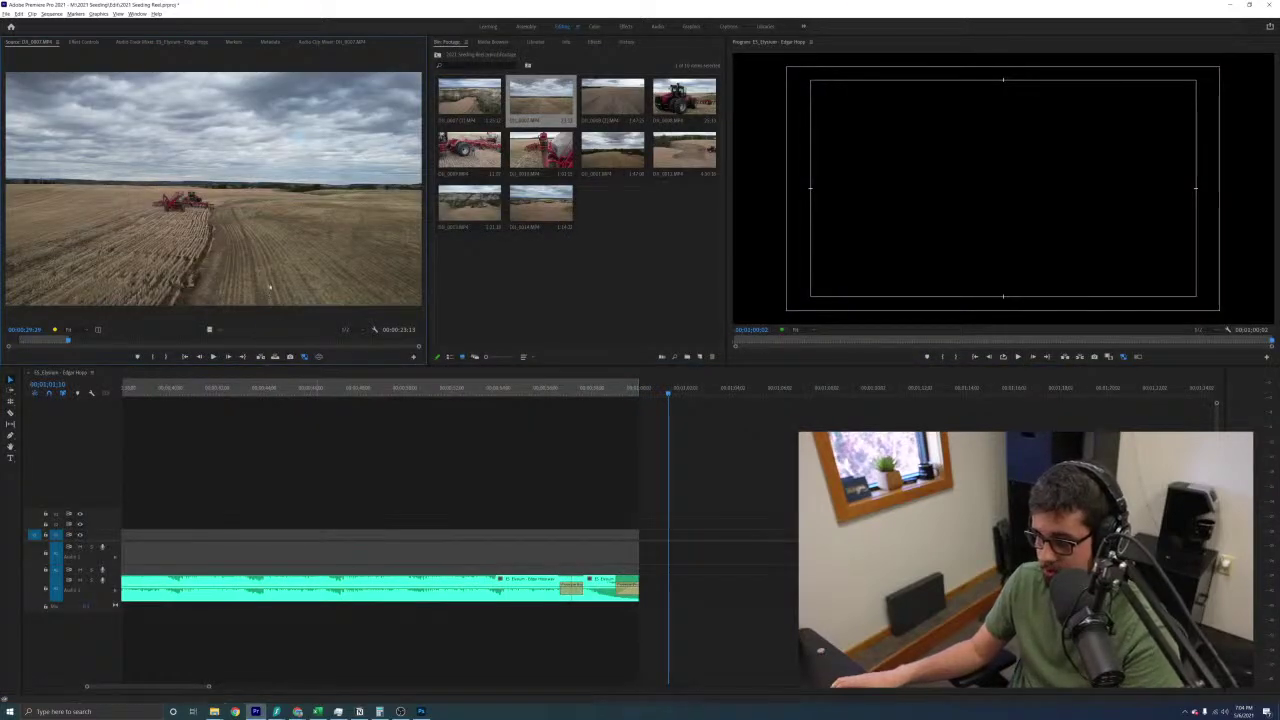
# Try to insert the marked DJI_0007.MP4 section at the sequence's existing In point, and undo the insertion
pyautogui.press(',')
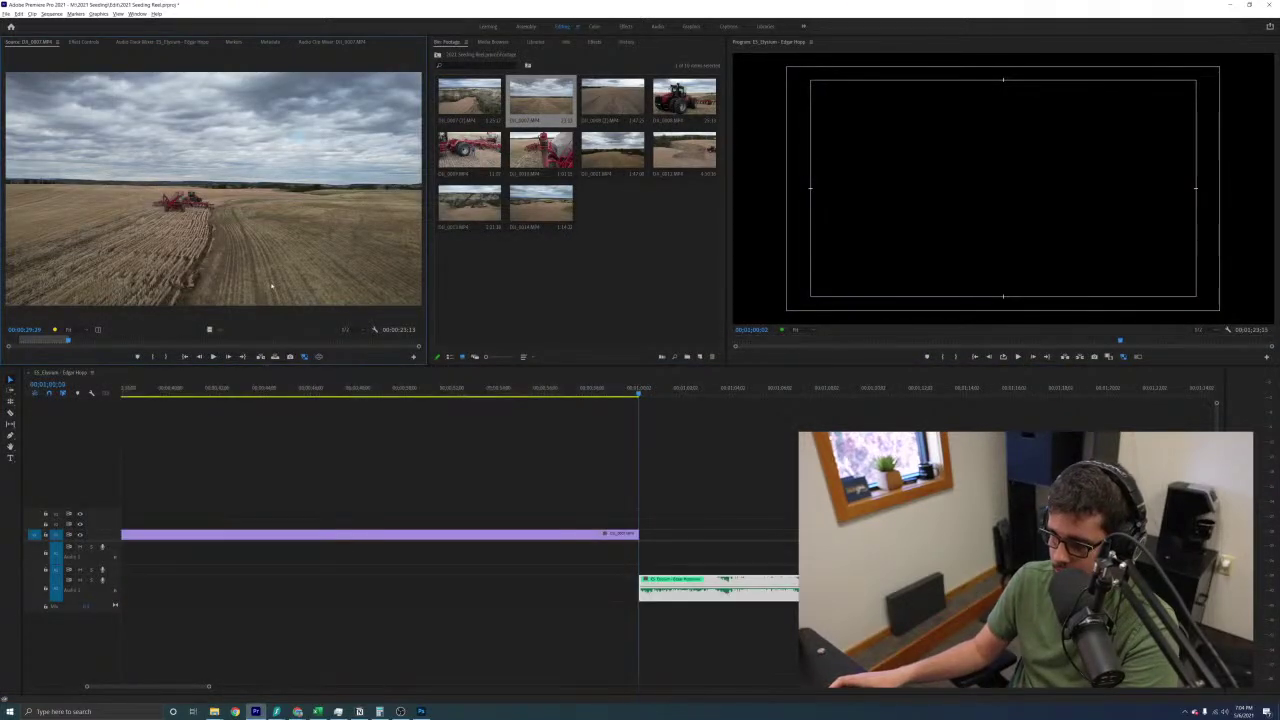
pyautogui.hotkey('ctrl', 'z')
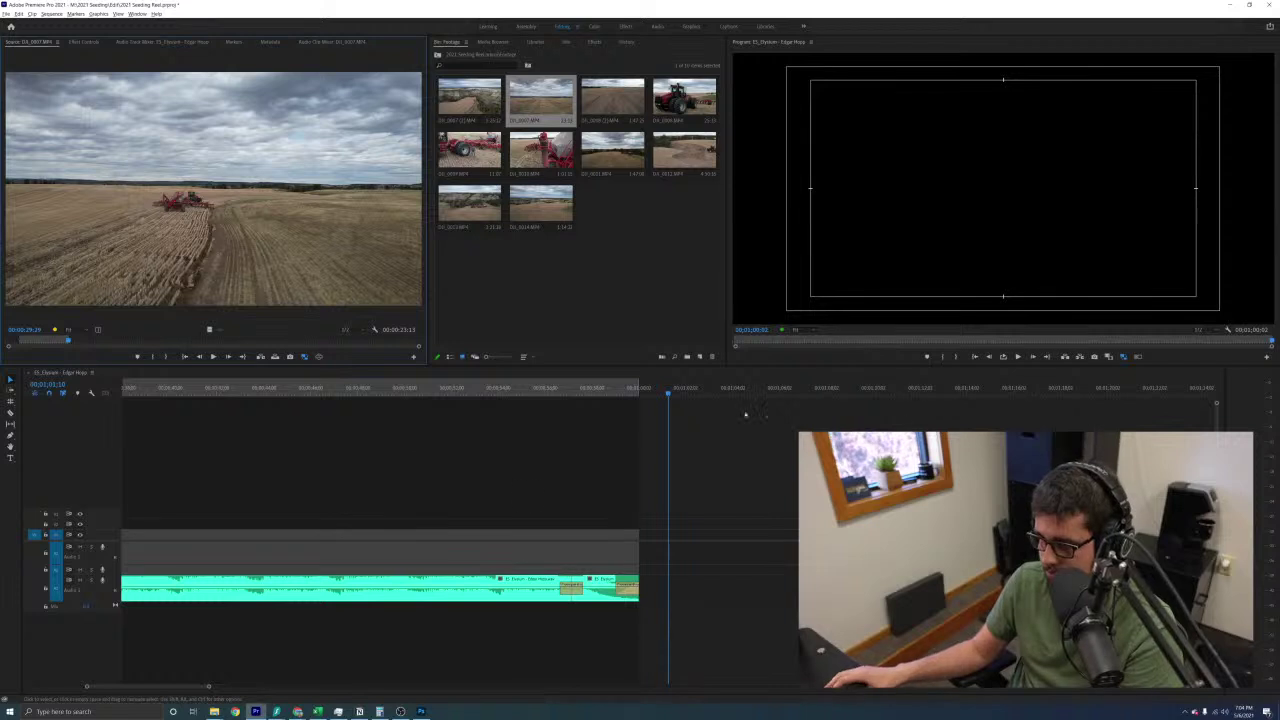
# Mark a sequence In point just after the music ends and insert the marked DJI_0007.MP4 section there on the first video track
pyautogui.click(675, 390)
pyautogui.press('i')
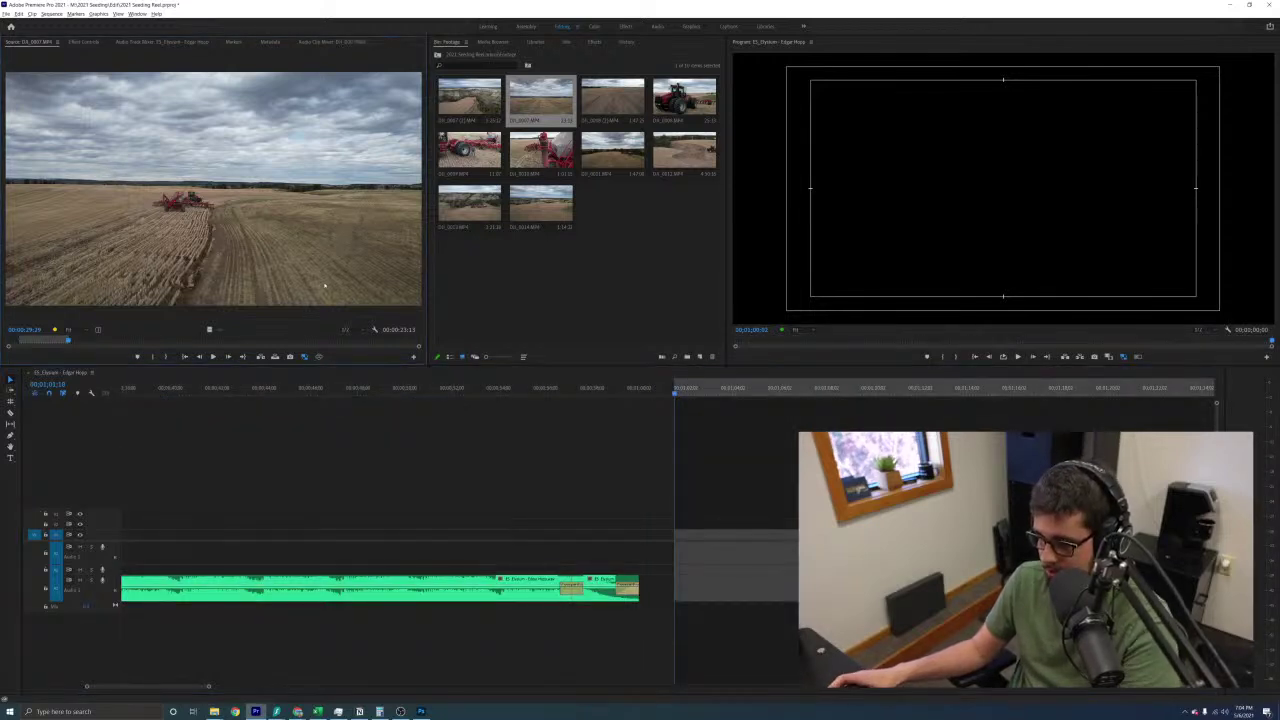
pyautogui.press(',')
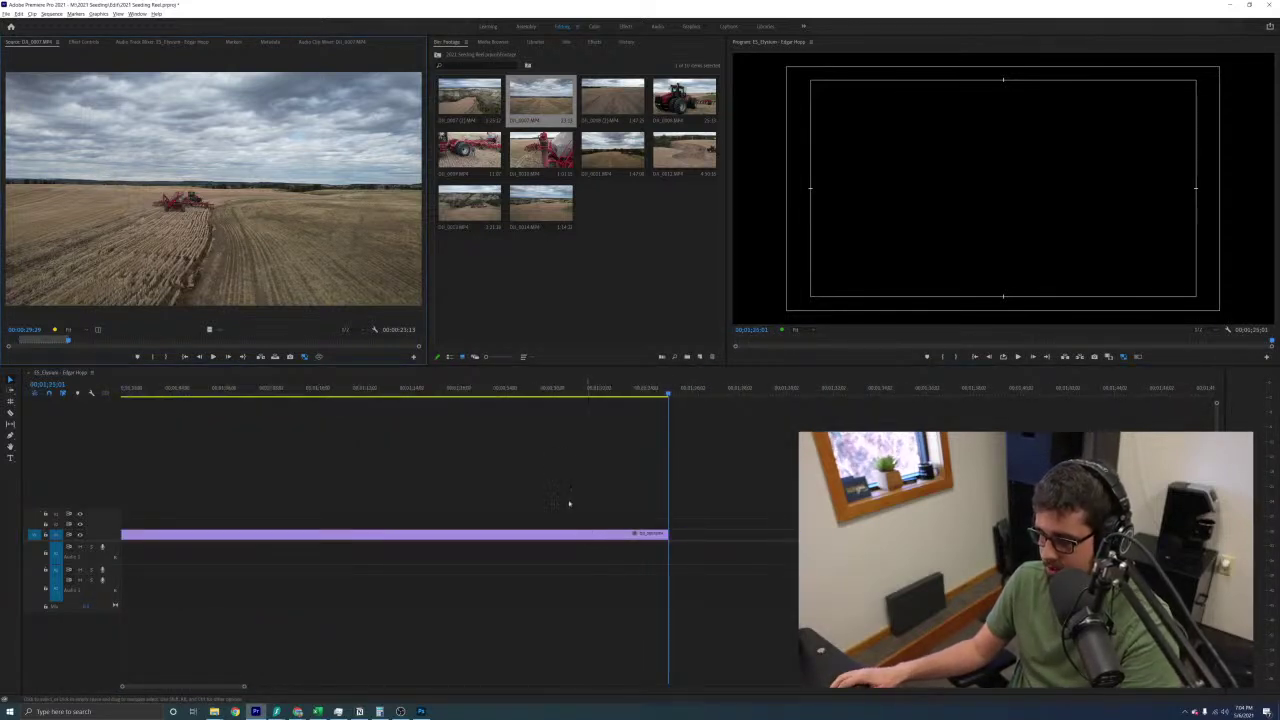
pyautogui.hotkey('ctrl', 'z')
pyautogui.press('-')
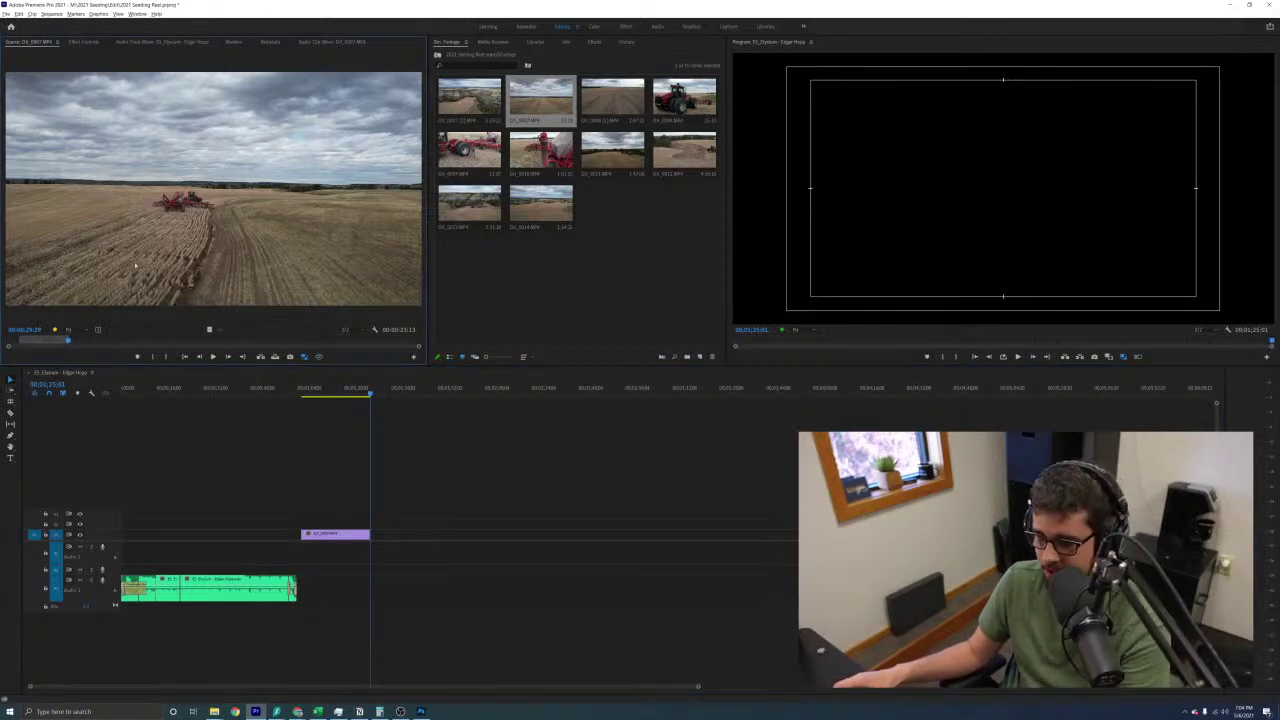
# Mark DJI_0007.MP4 from 00:00:48:10 to 00:00:56:19 and insert that tractor pass directly after the first section in the sequence
pyautogui.press('`')
pyautogui.moveTo(205, 669); pyautogui.dragTo(310, 670)
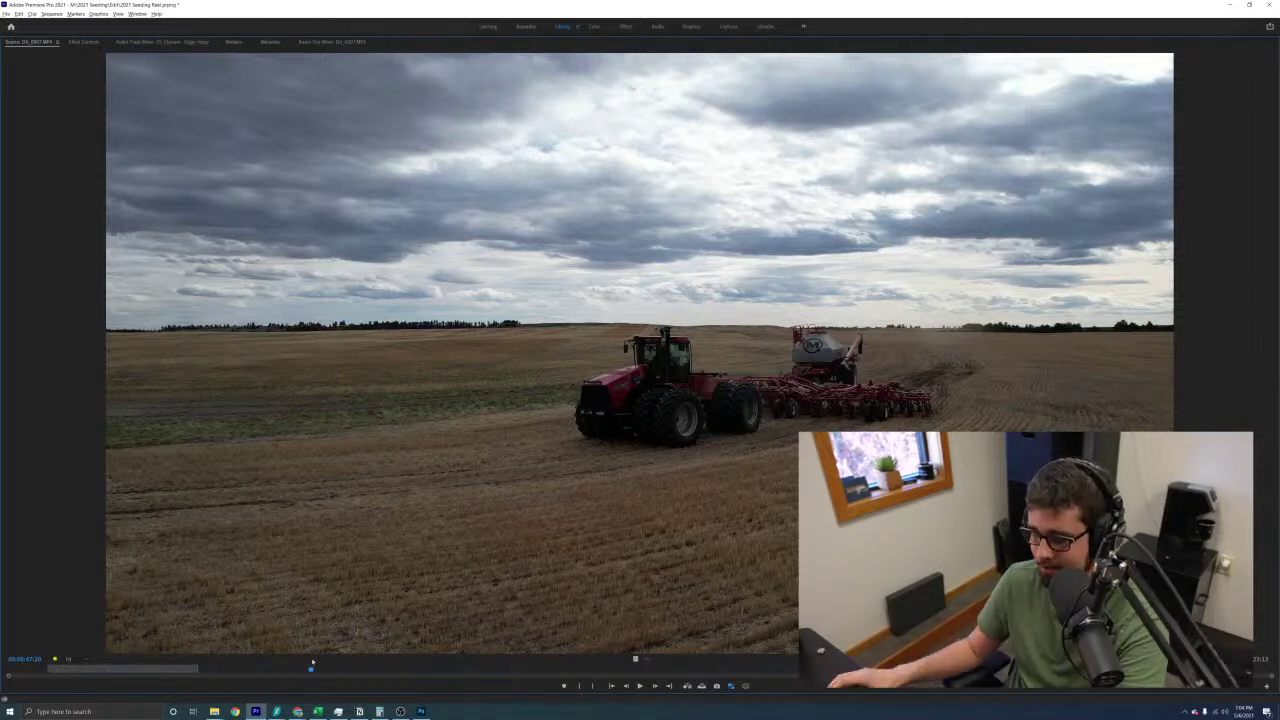
pyautogui.moveTo(306, 670); pyautogui.dragTo(316, 672)
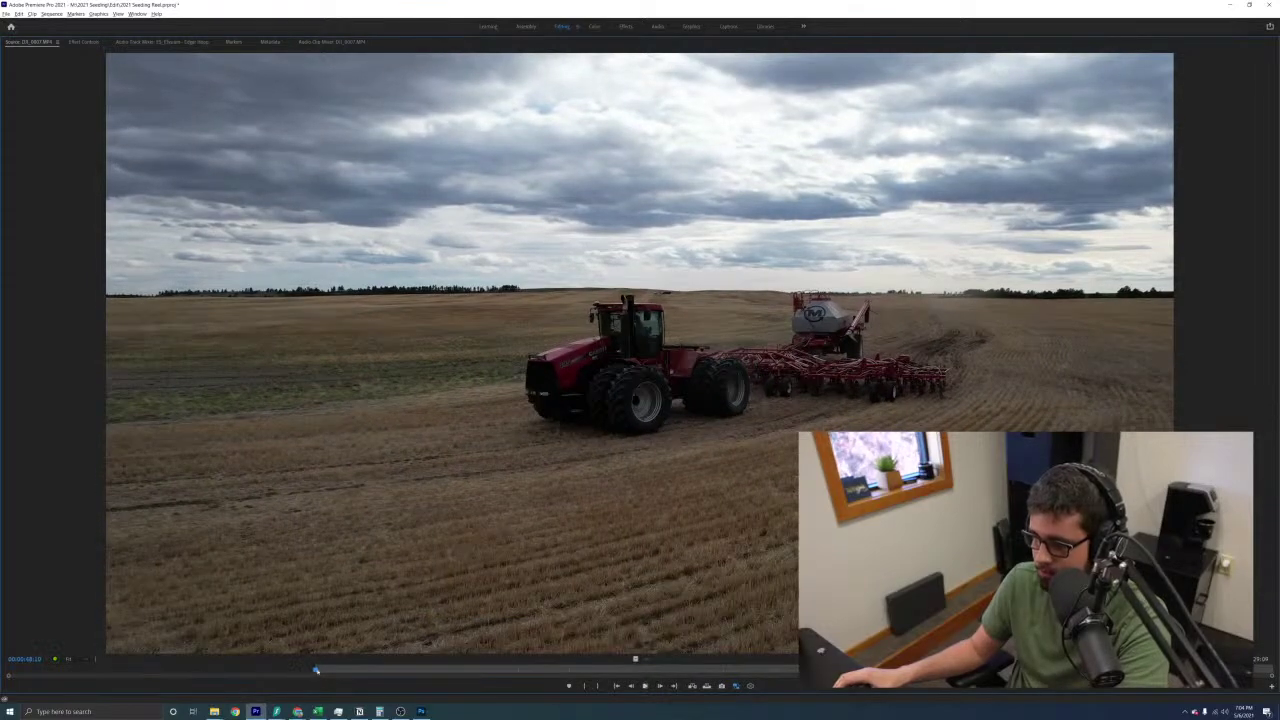
pyautogui.press('space')
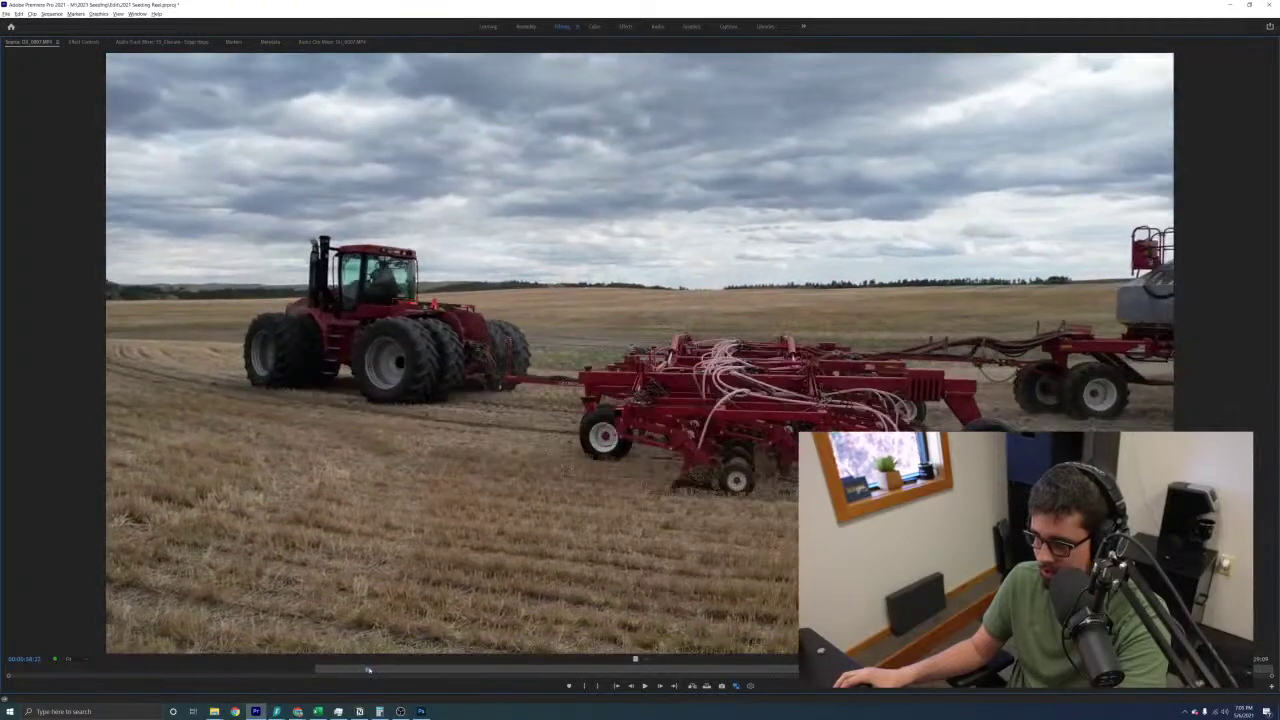
pyautogui.press('o')
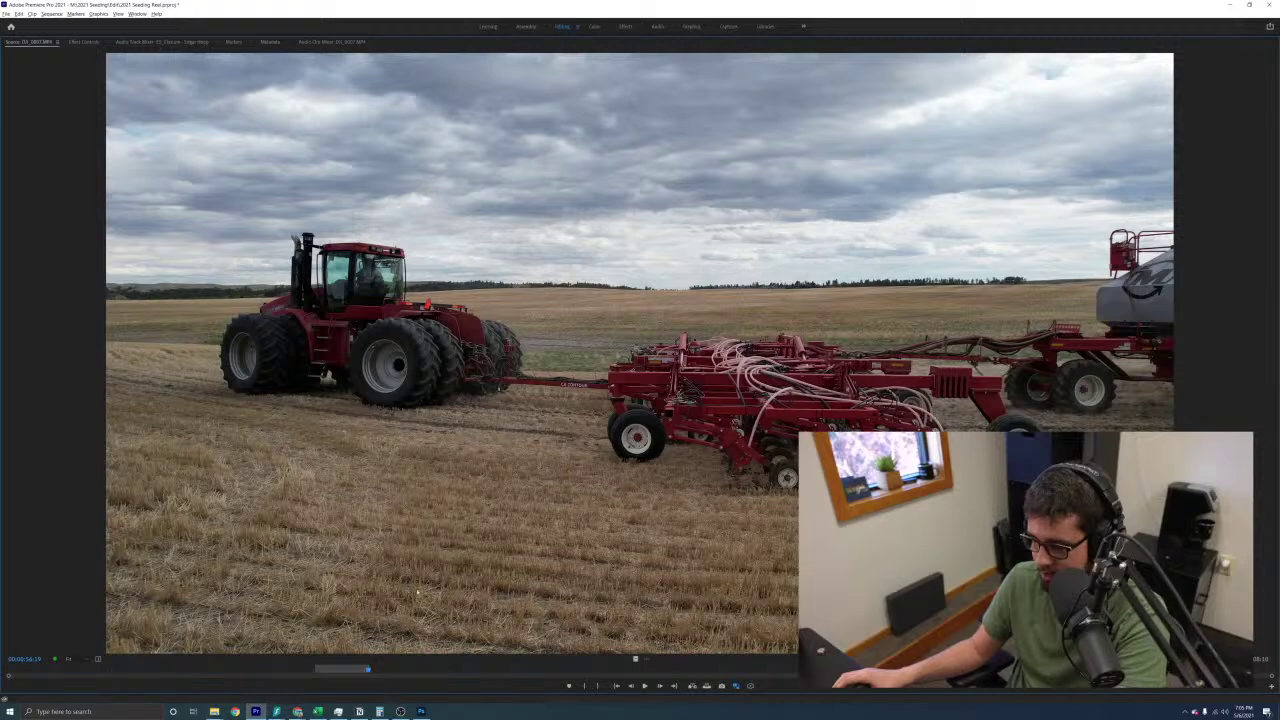
pyautogui.press('`')
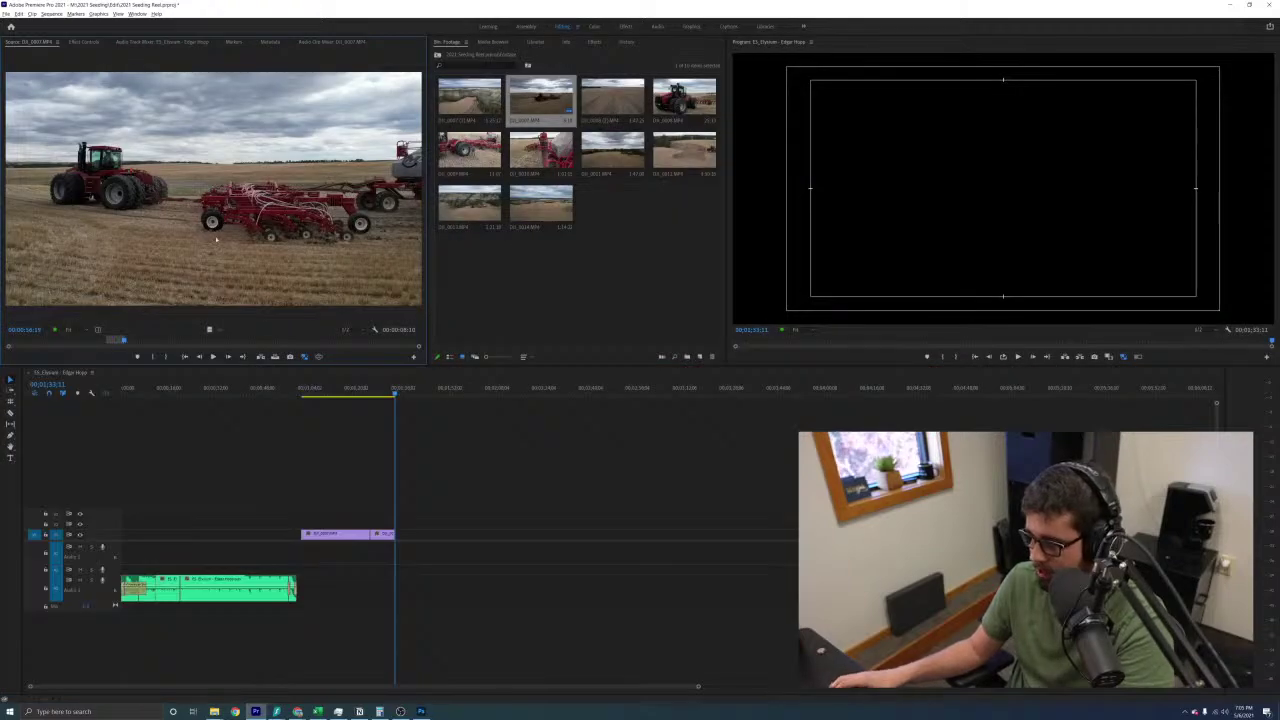
# Examine the tractor close-up late in DJI_0007.MP4, playing it forward and backward in the enlarged Source Monitor from about 00:03:03:25
pyautogui.press('`')
pyautogui.moveTo(369, 669); pyautogui.dragTo(808, 685)
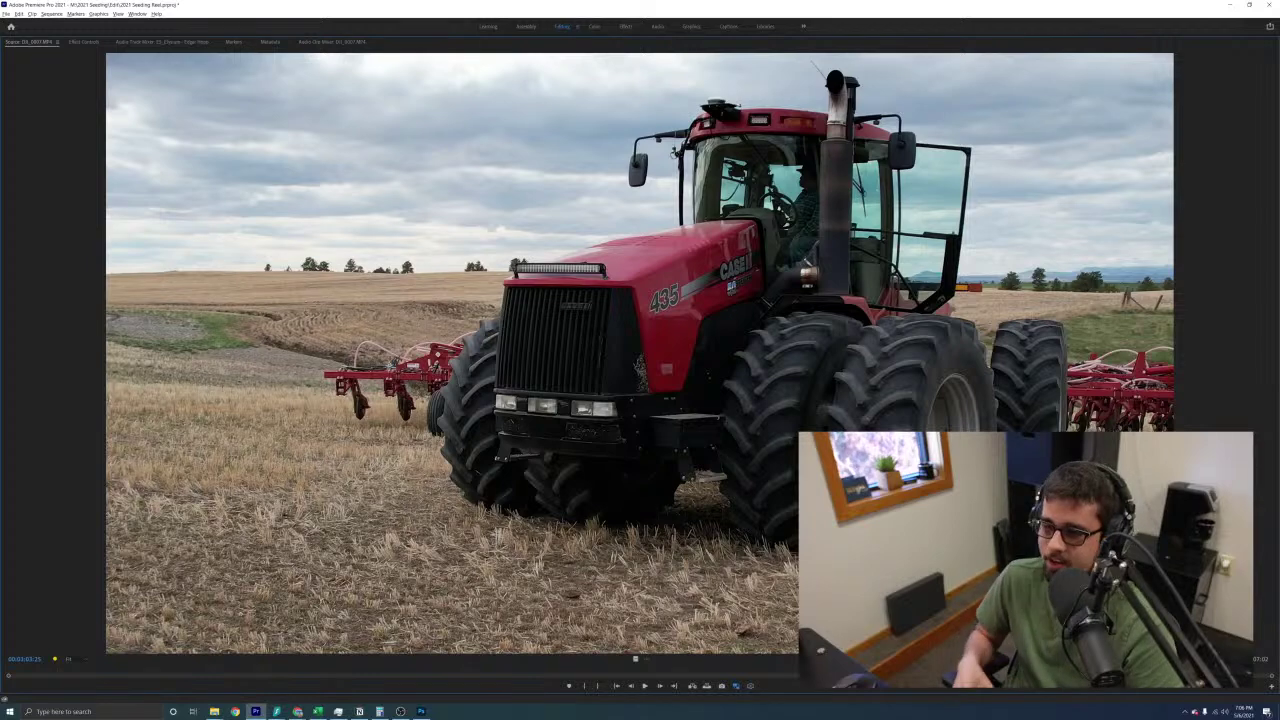
pyautogui.press('space')
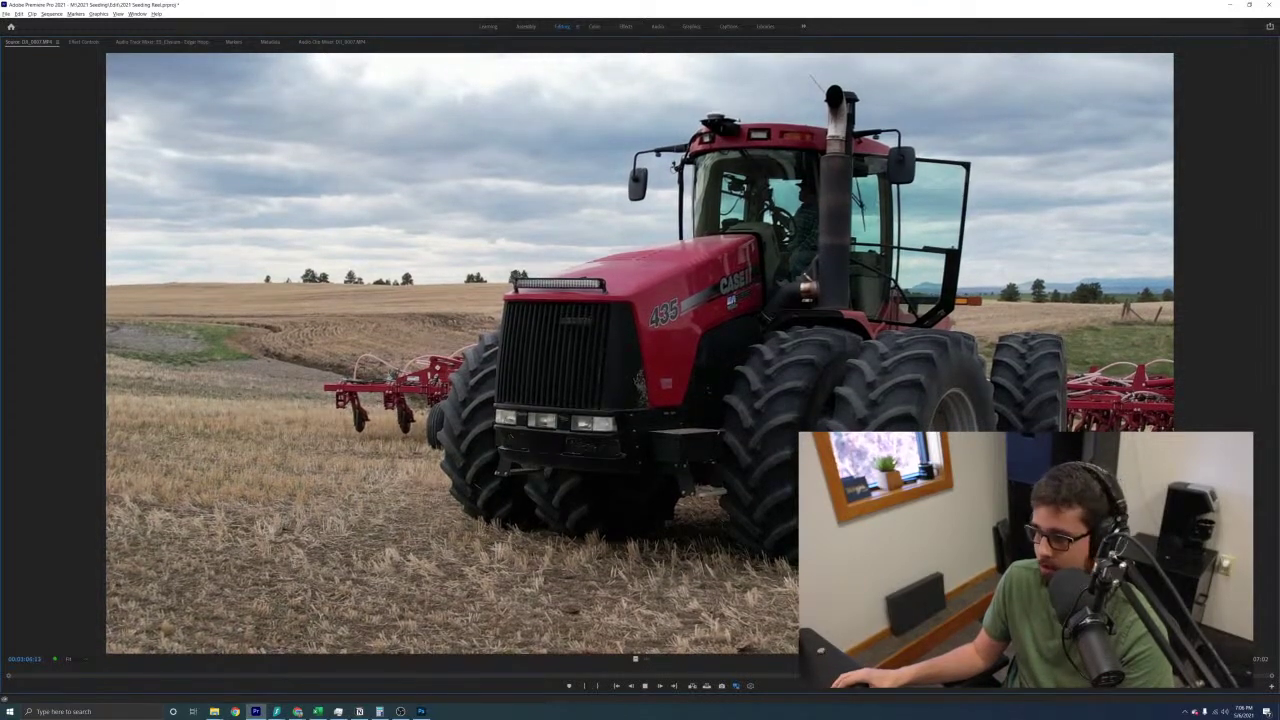
pyautogui.press('space')
pyautogui.press('j')
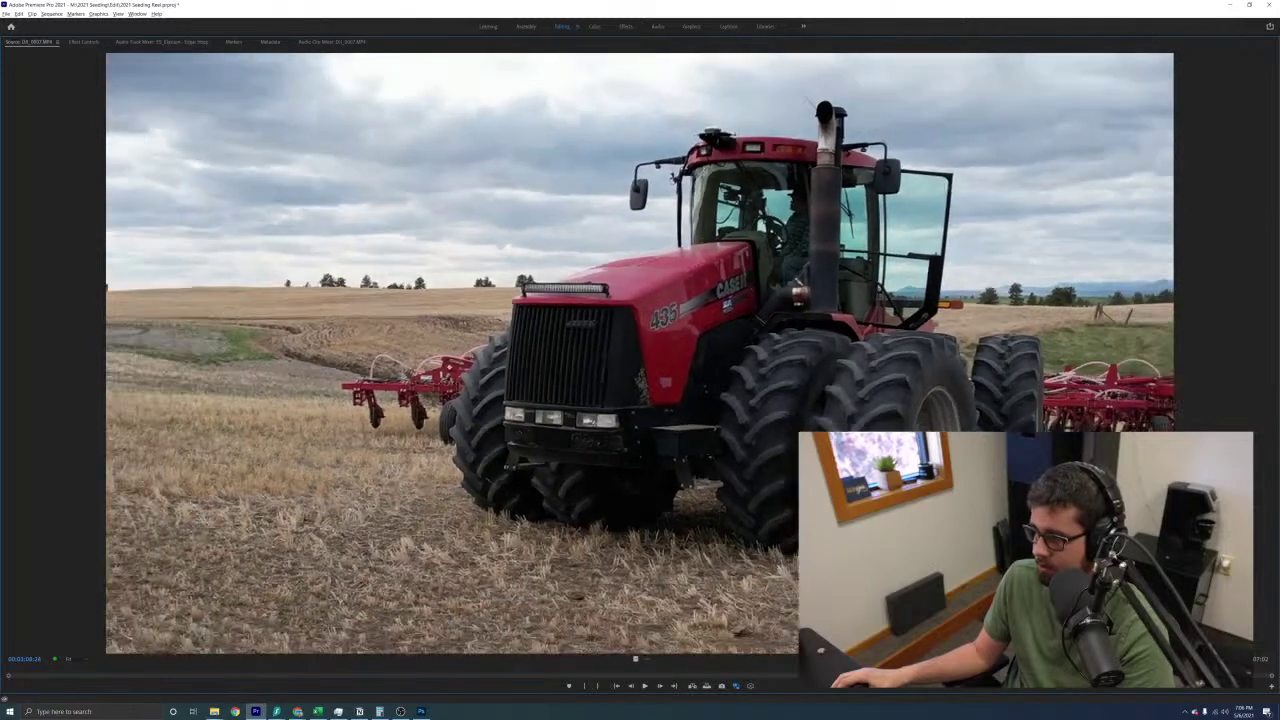
pyautogui.press('l')
pyautogui.press('j')
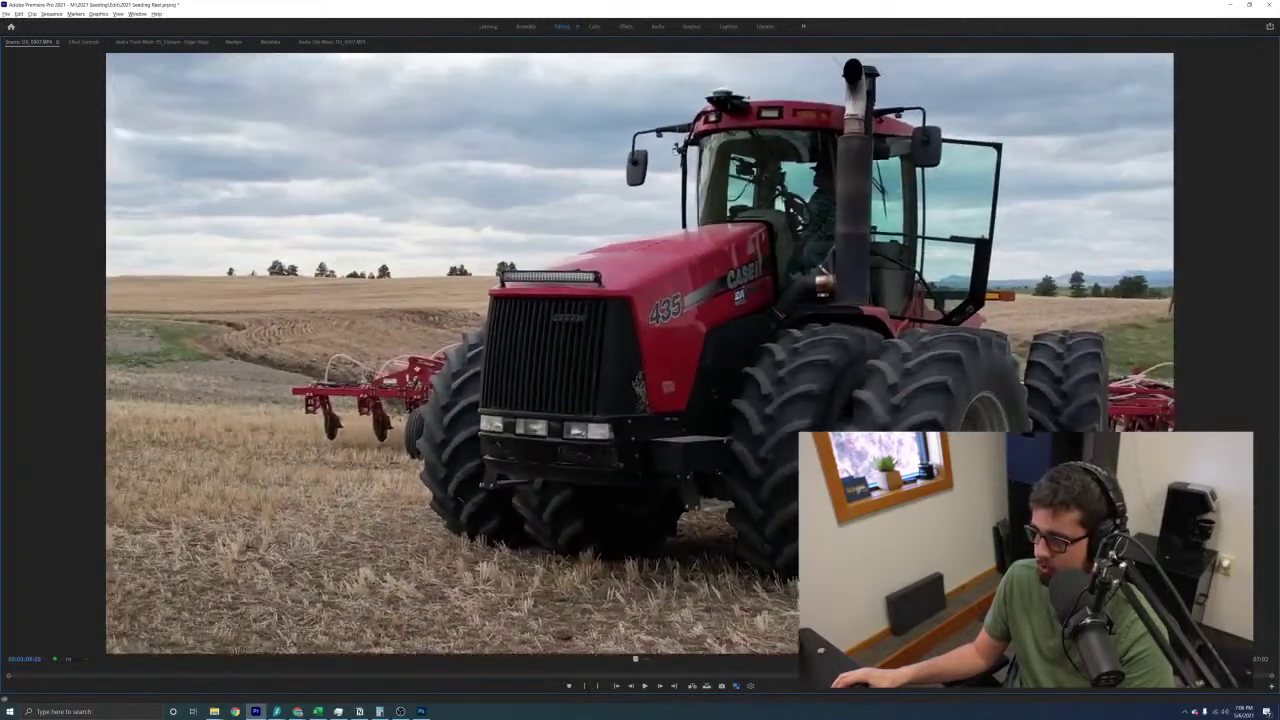
pyautogui.press('l')
pyautogui.press('space')
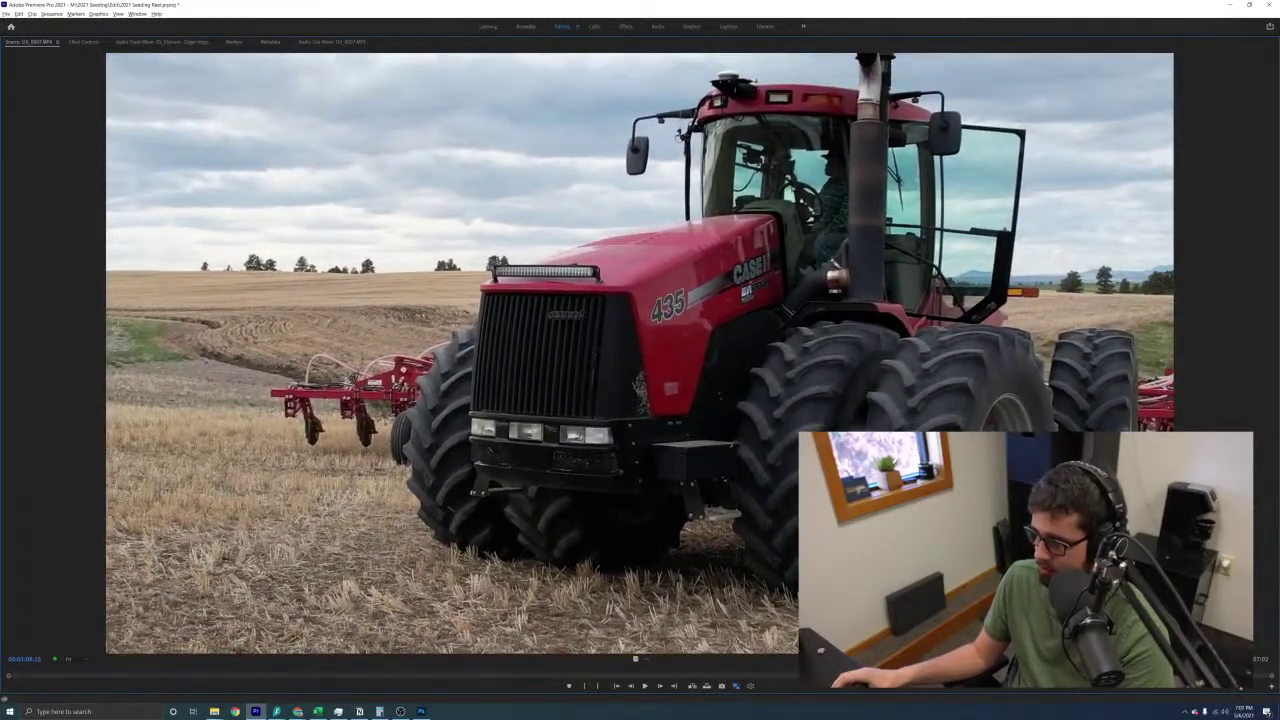
pyautogui.press('l')
pyautogui.press('j')
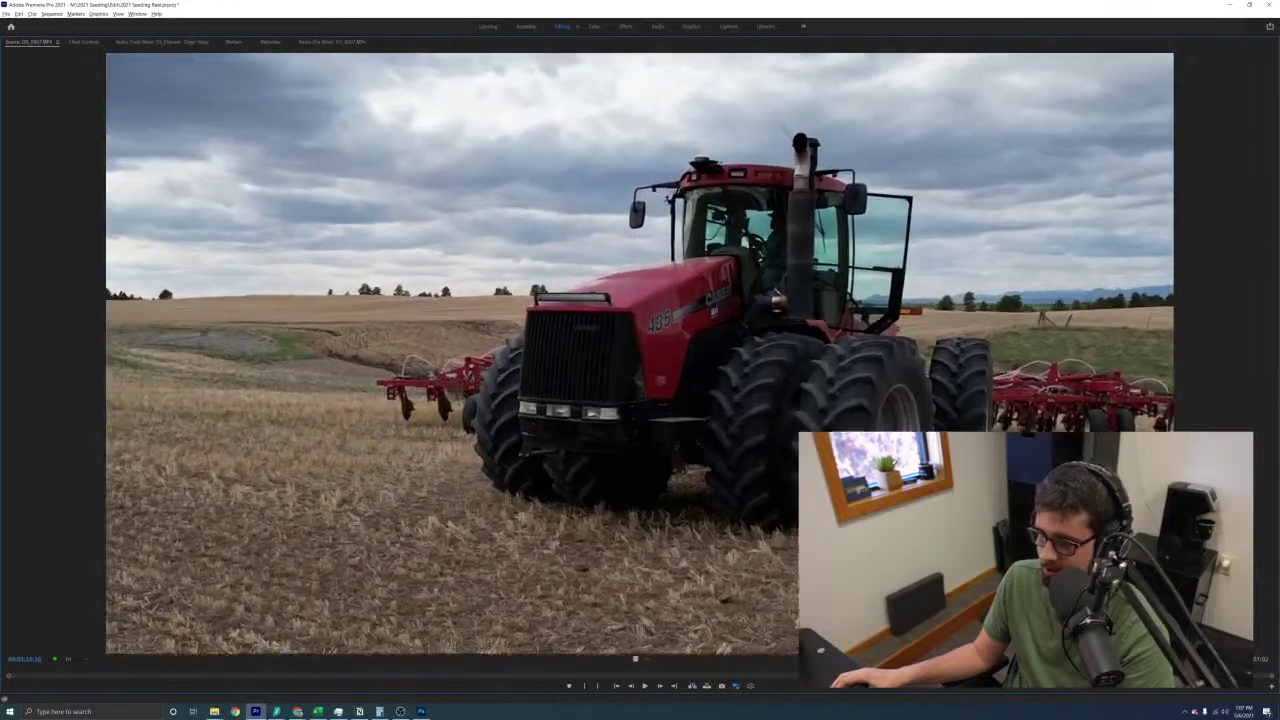
pyautogui.press('k')
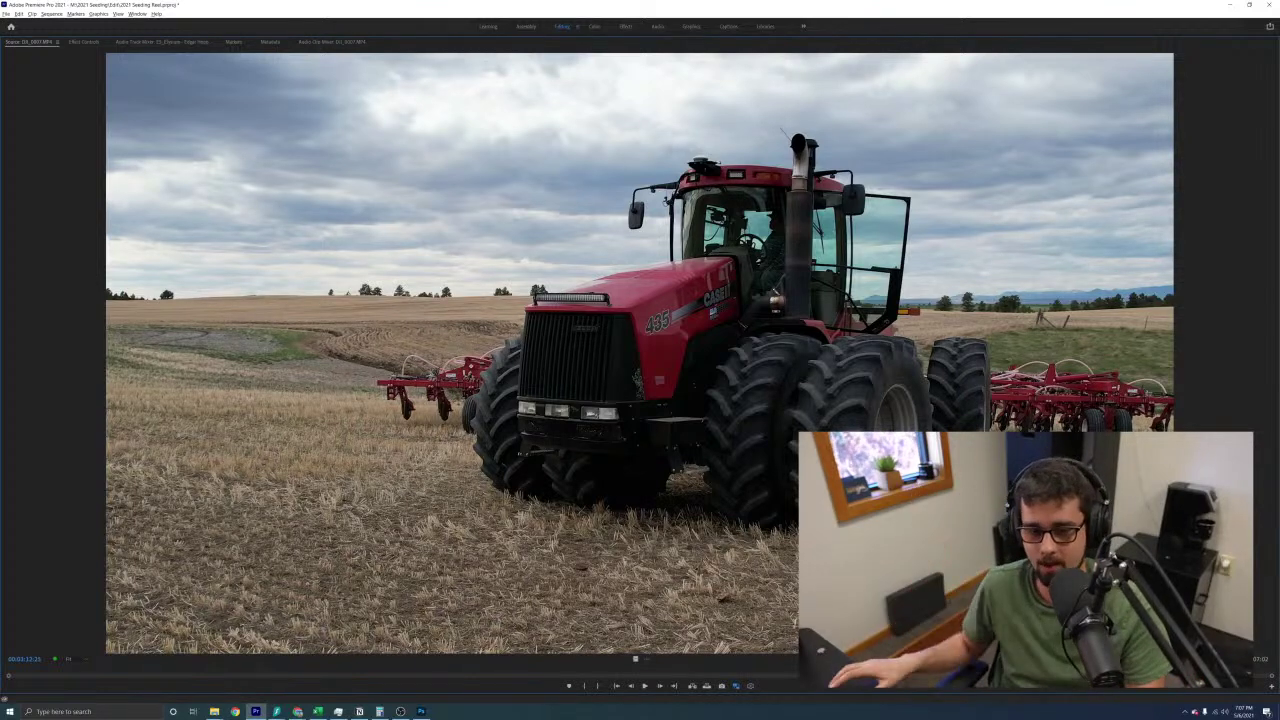
pyautogui.hotkey('alt', 'Tab')
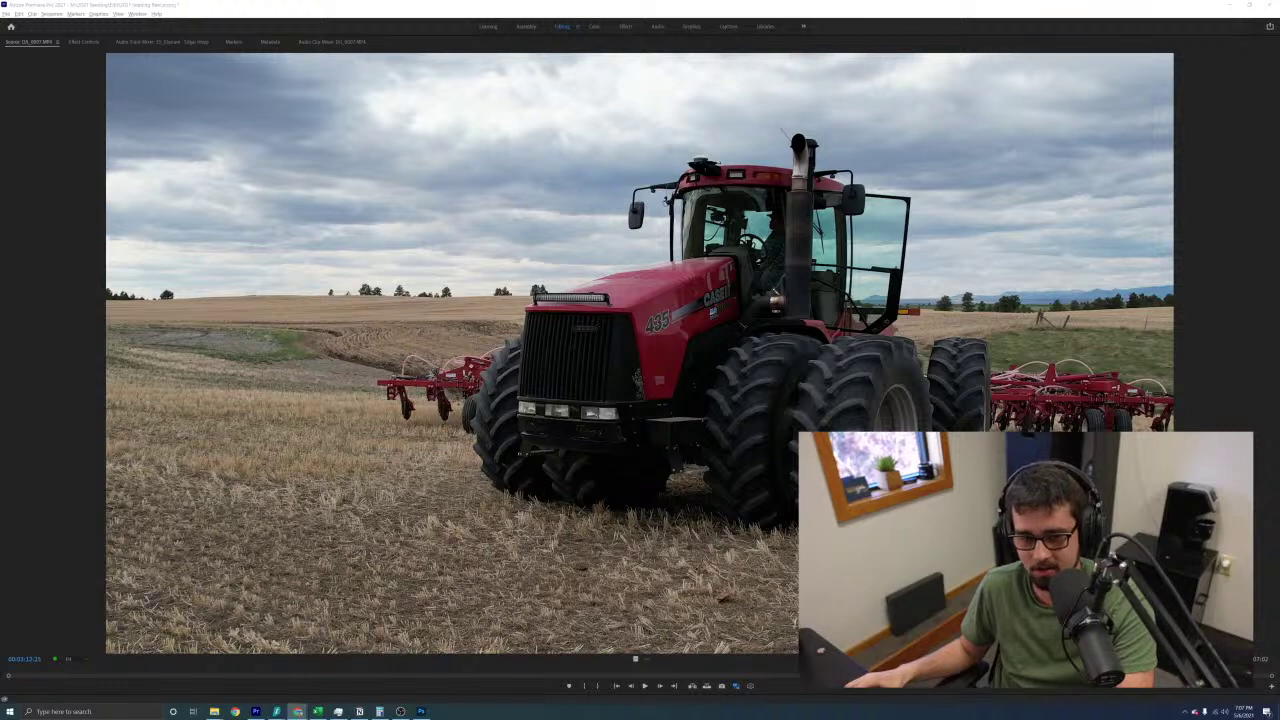
pyautogui.hotkey('alt', 'Tab')
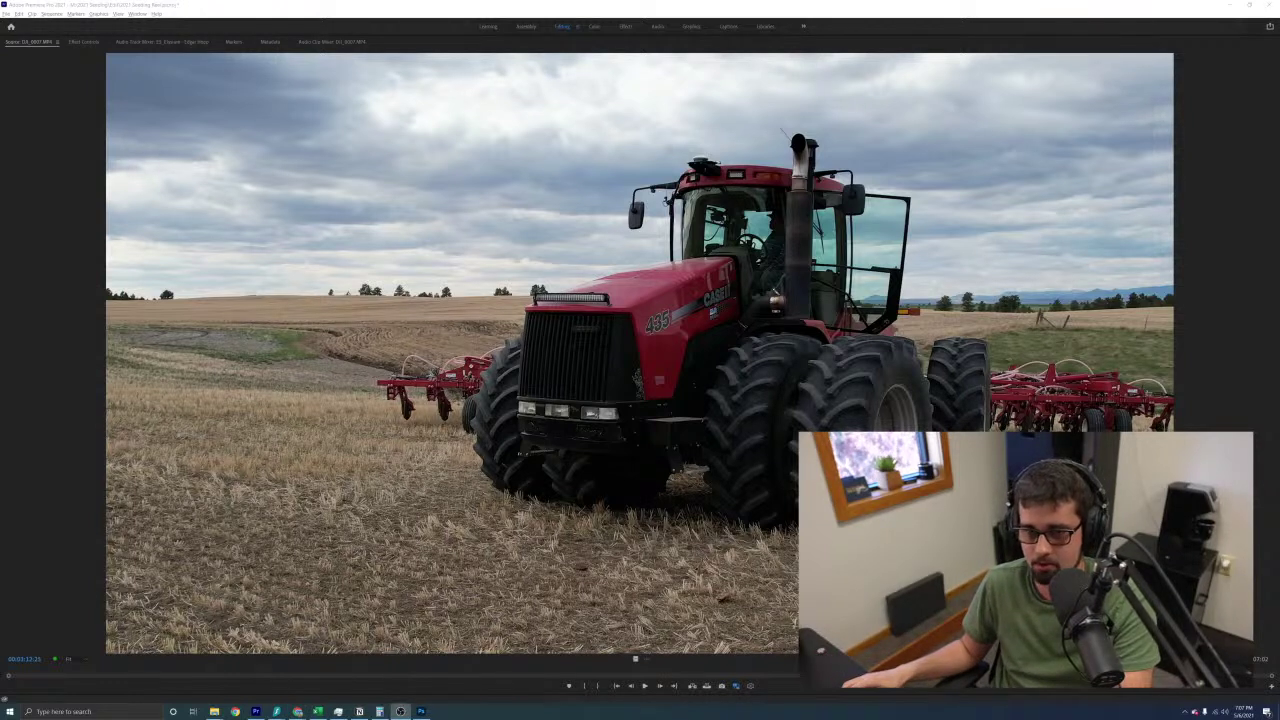
# Skim the rest of the DJI_0007.MP4 tractor footage to the end of the clip in the enlarged Source Monitor
pyautogui.hotkey('alt', 'Tab')
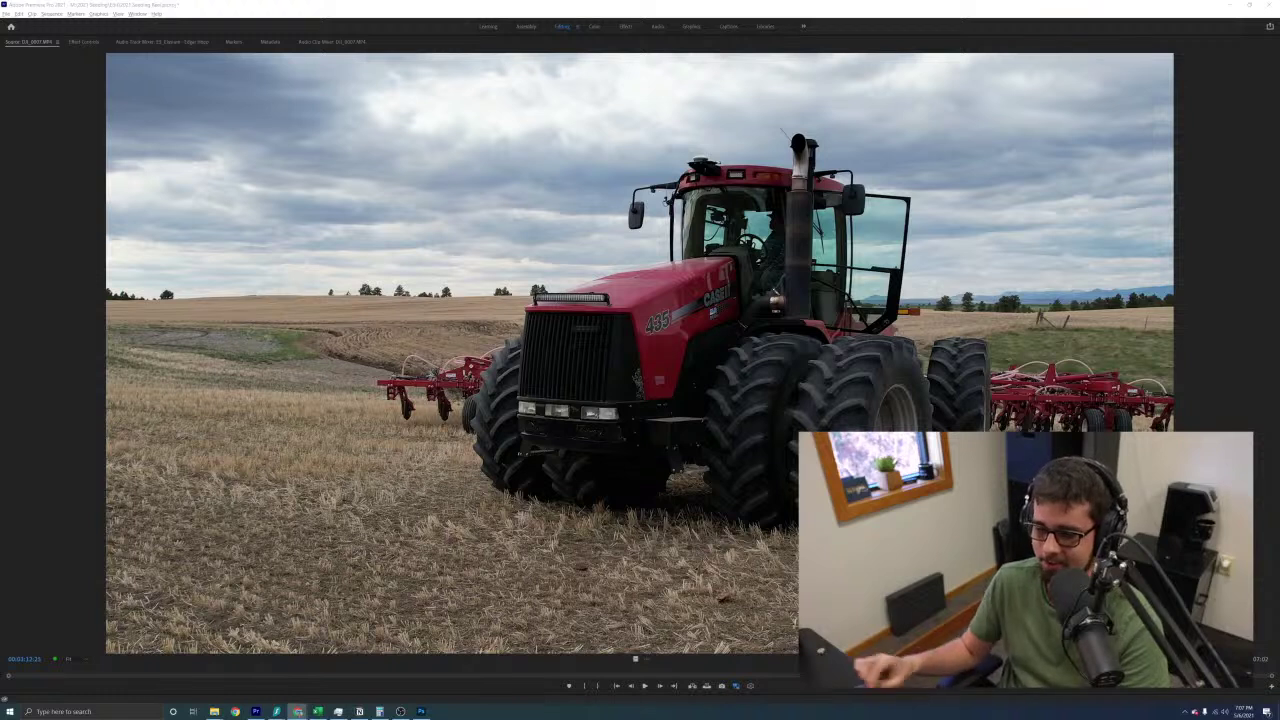
pyautogui.click(686, 403)
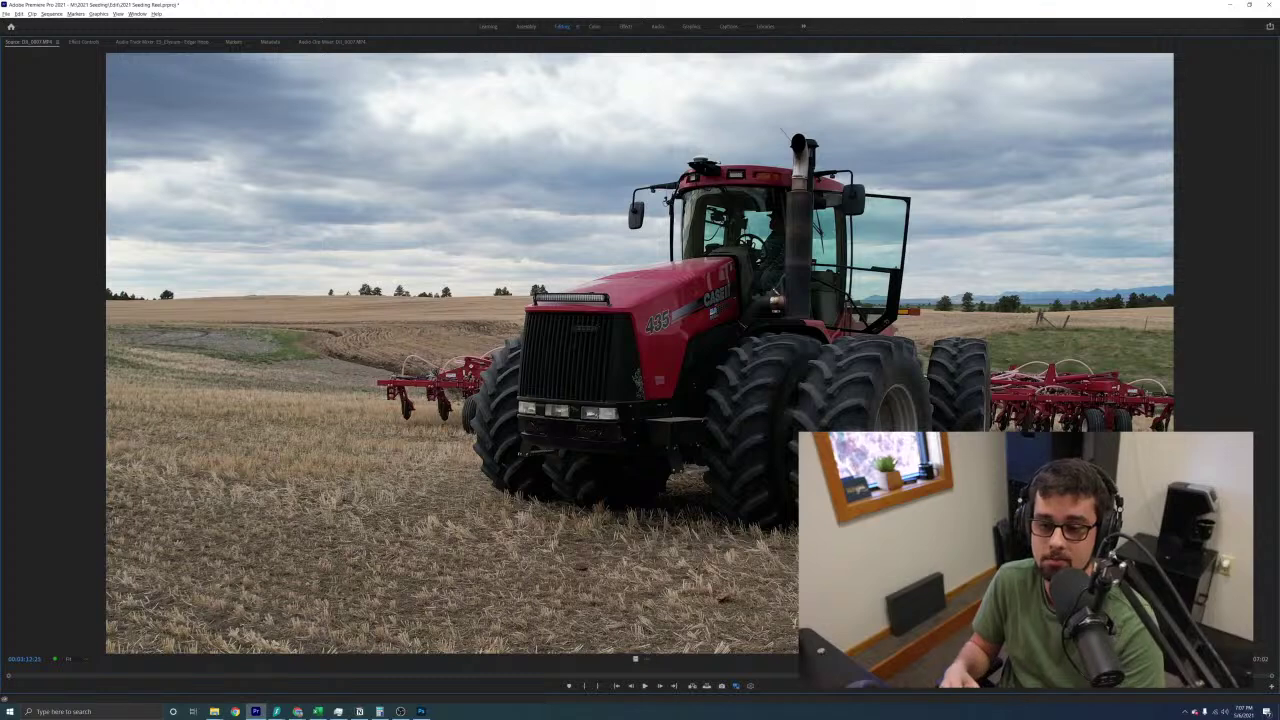
pyautogui.moveTo(1242, 669); pyautogui.dragTo(1268, 669)
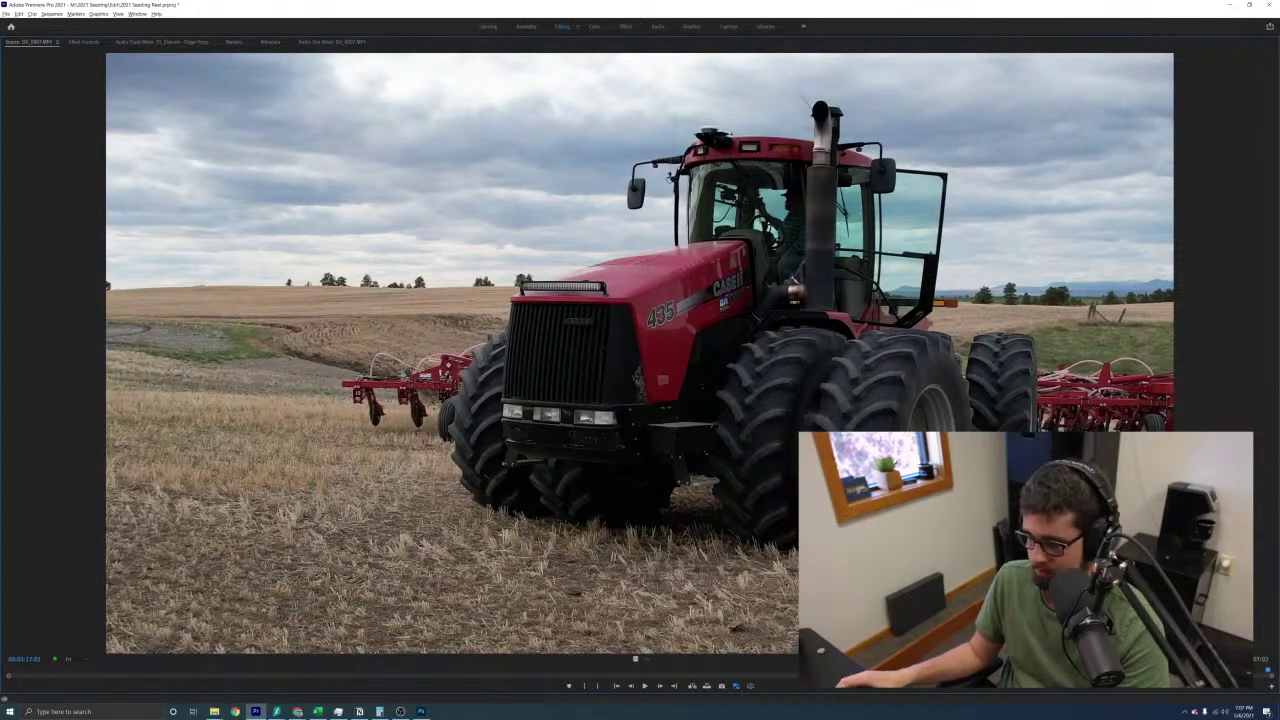
pyautogui.press('`')
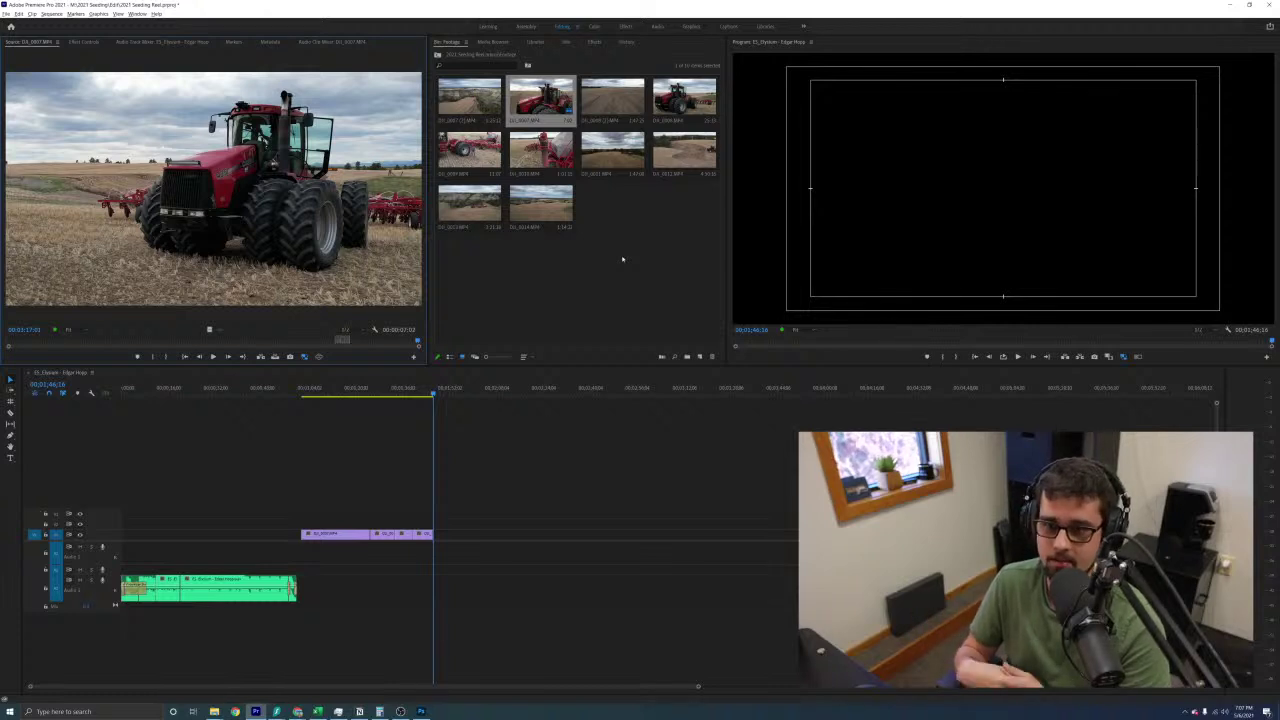
# Review the first of the two DJI_0008 clips from its start, playing and skimming the field, canyon and tractor passes to near its end
pyautogui.doubleClick(613, 97)
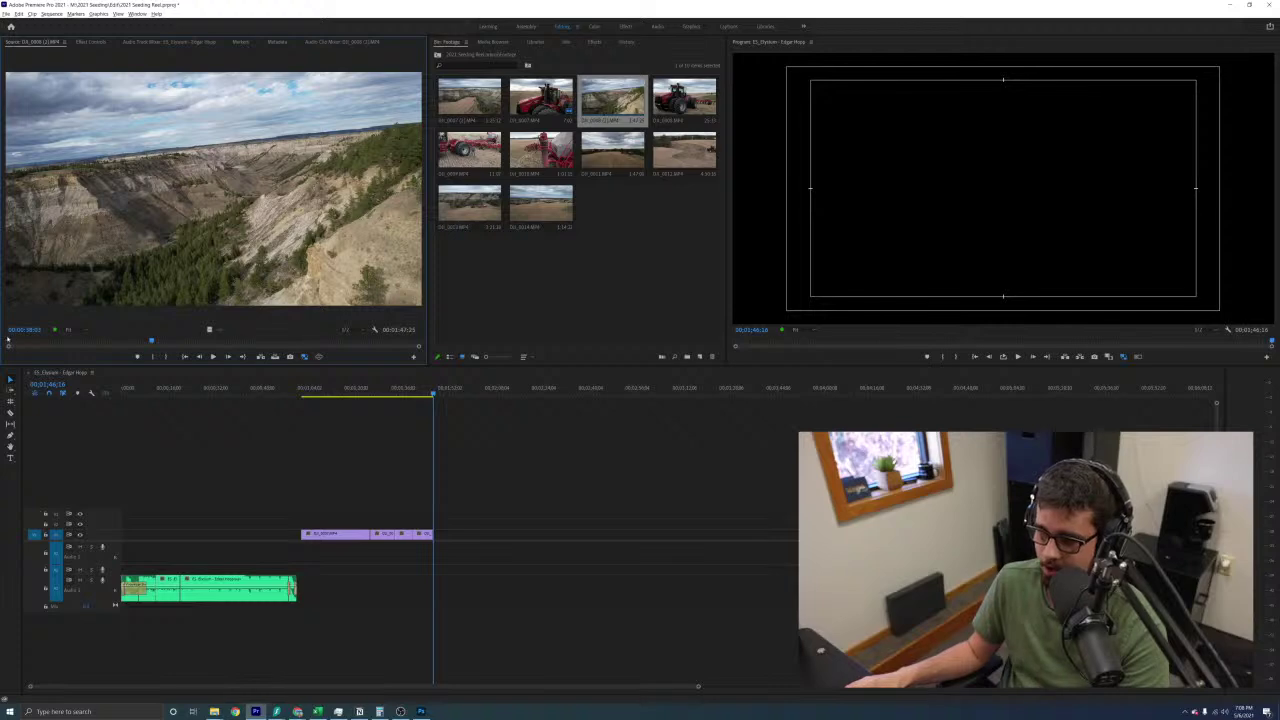
pyautogui.click(10, 342)
pyautogui.press('`')
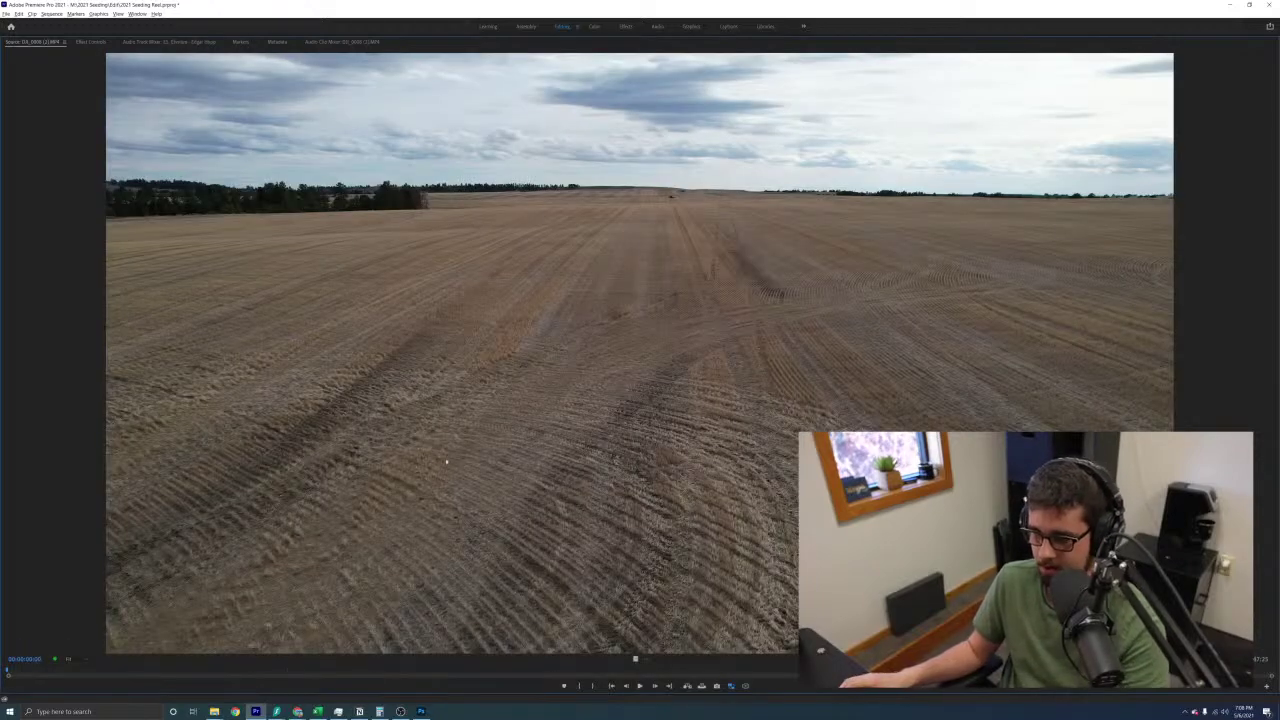
pyautogui.press('space')
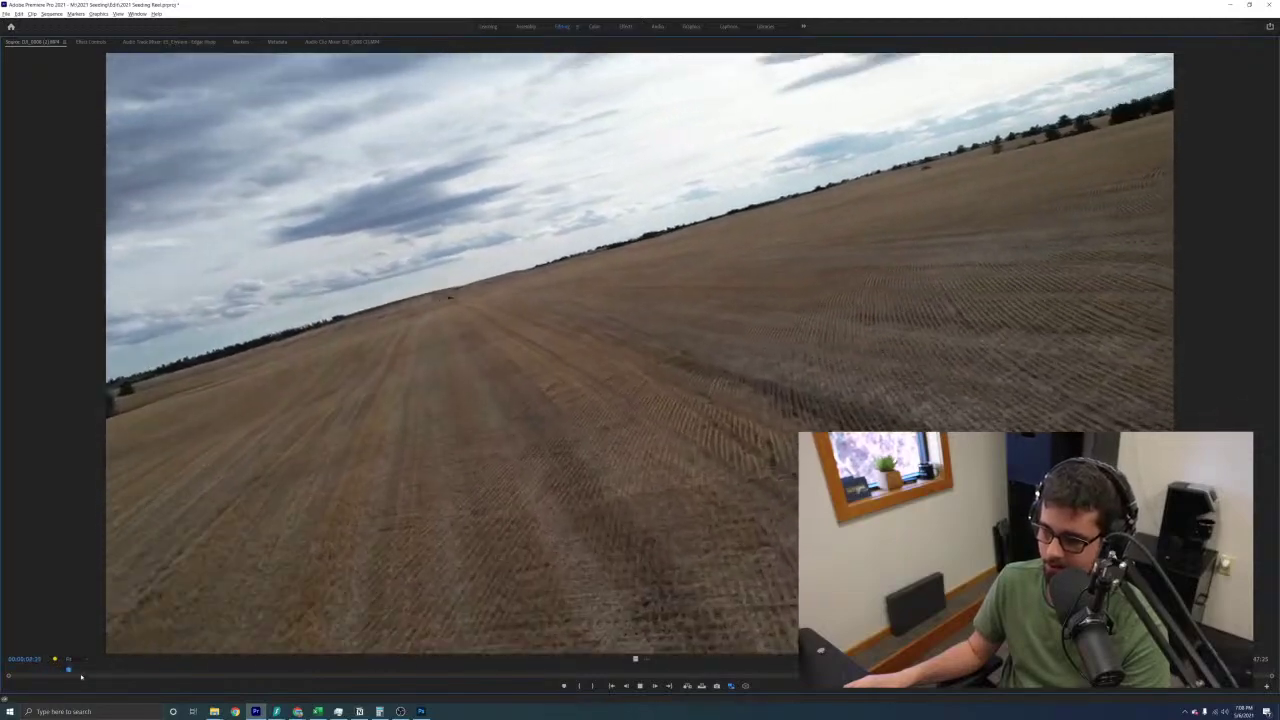
pyautogui.press('space')
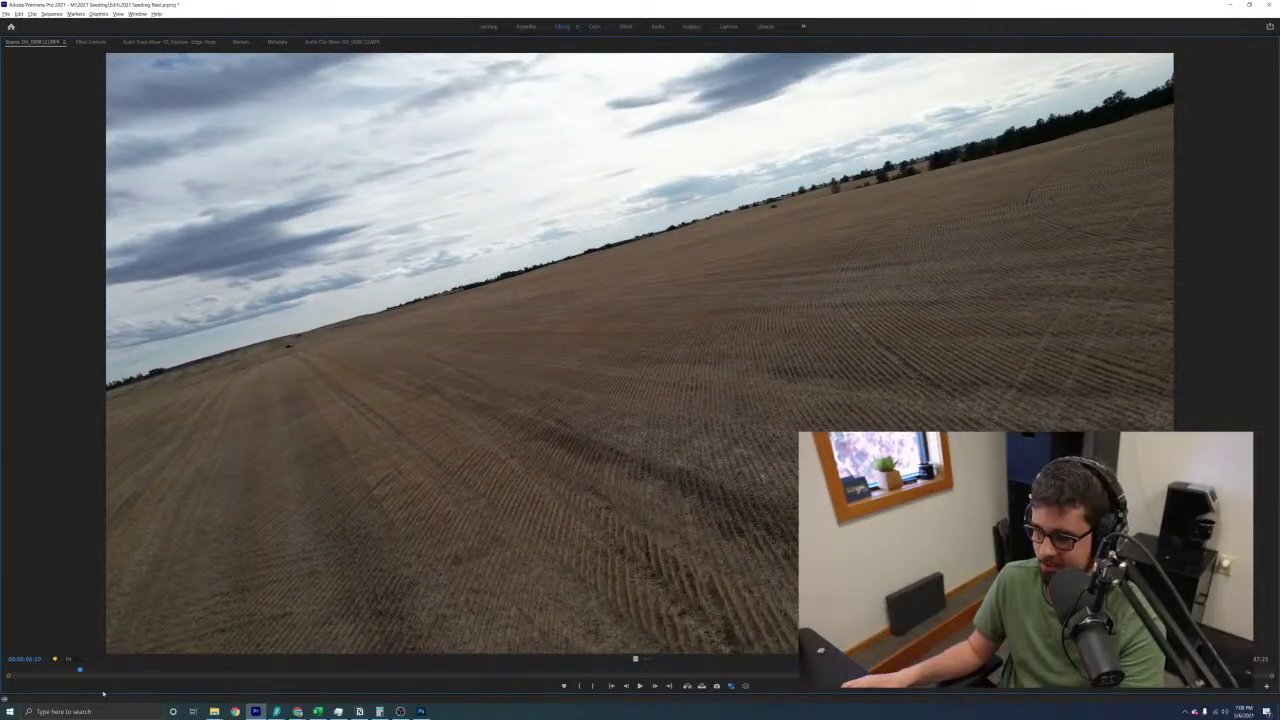
pyautogui.moveTo(93, 670); pyautogui.dragTo(153, 692)
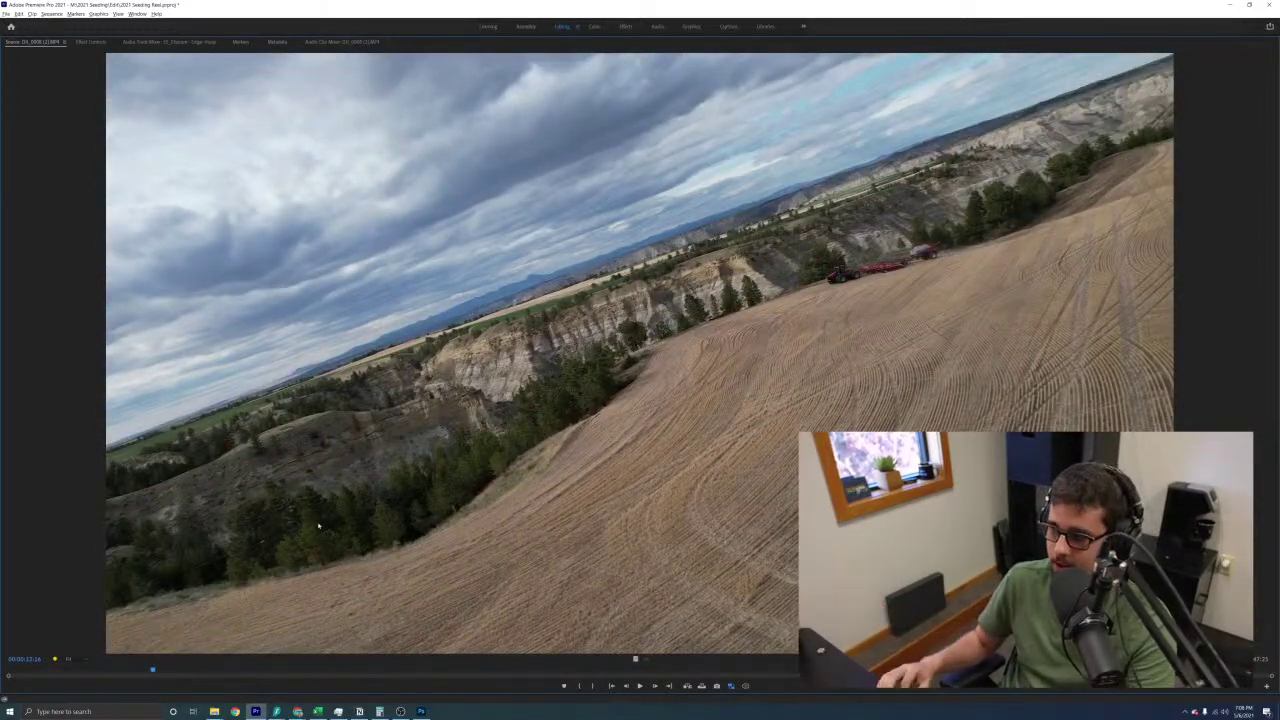
pyautogui.press('space')
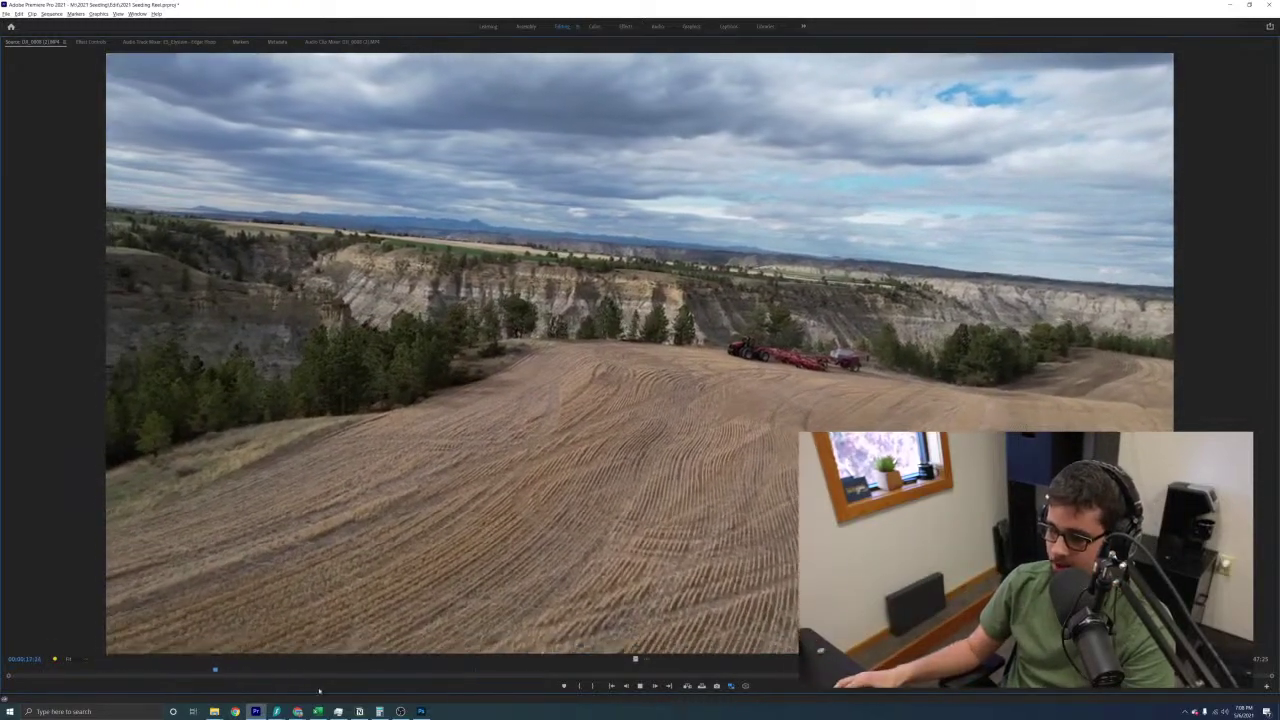
pyautogui.click(277, 670)
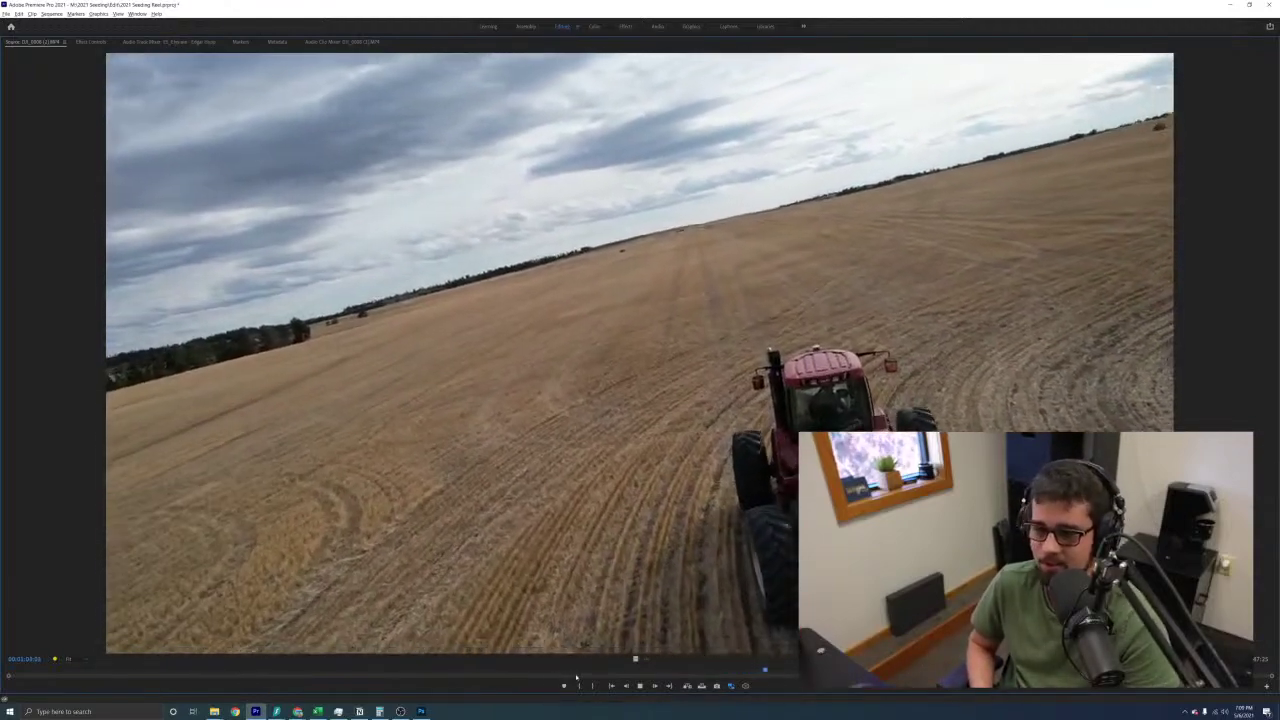
pyautogui.press('space')
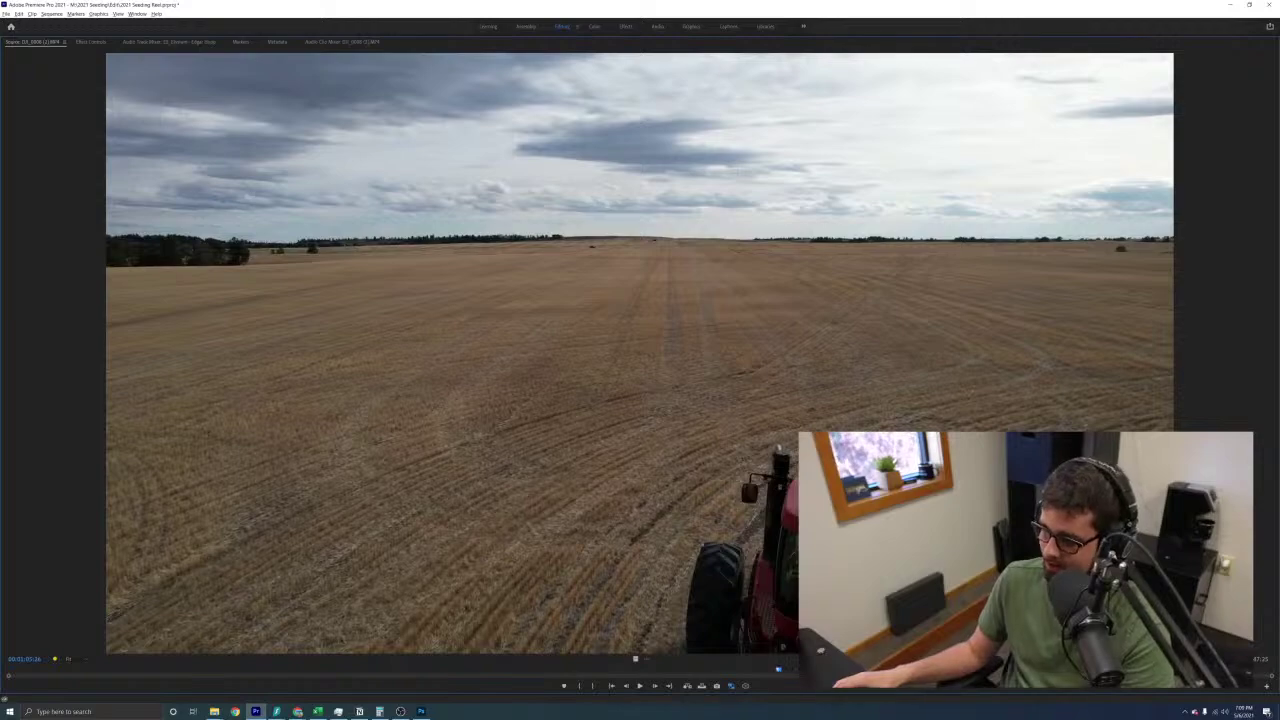
pyautogui.moveTo(783, 671); pyautogui.dragTo(1151, 671)
pyautogui.press('`')
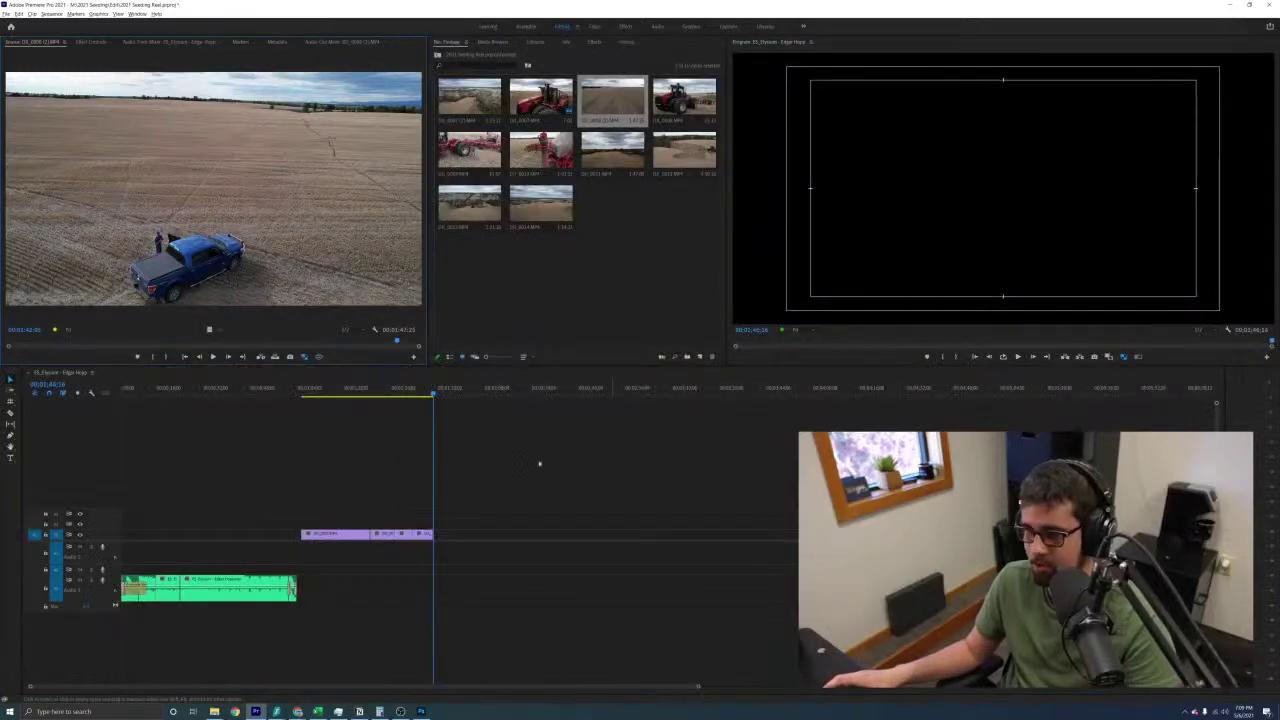
pyautogui.click(487, 309)
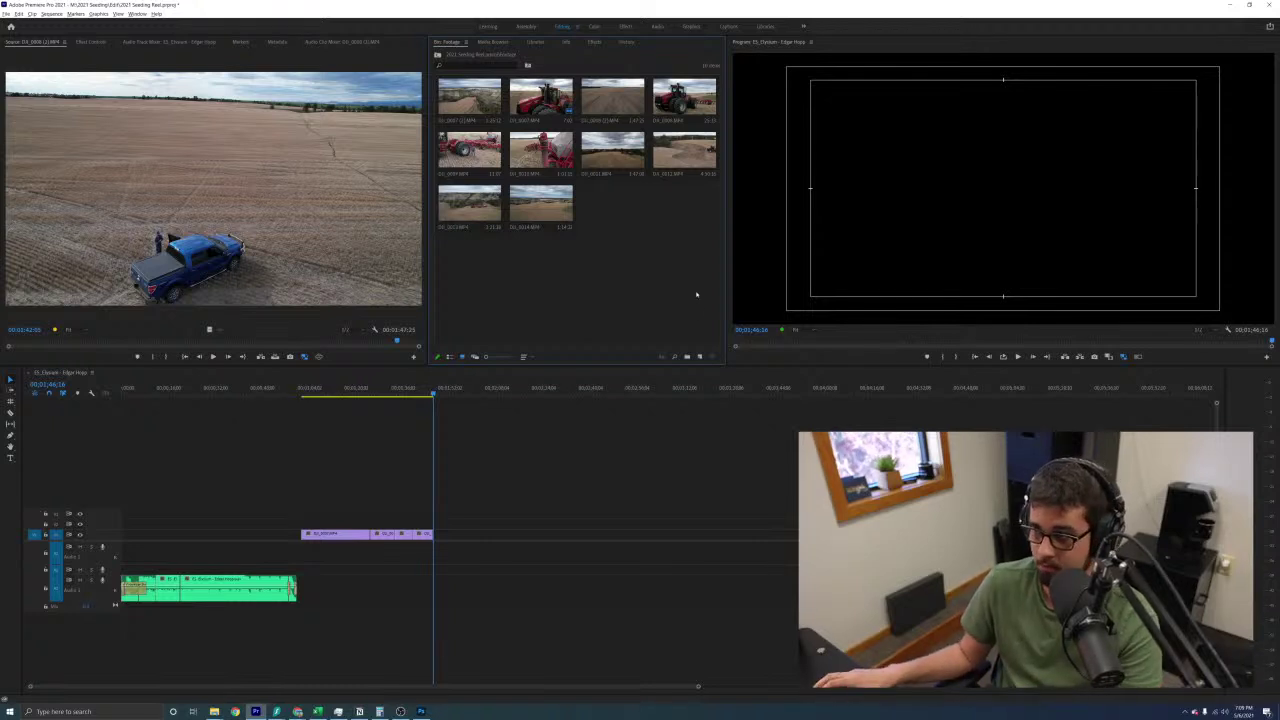
# Mark an 00:00:08:07 section near the start of DJI_0008.MP4 and insert it after the last section in the sequence
pyautogui.doubleClick(684, 96)
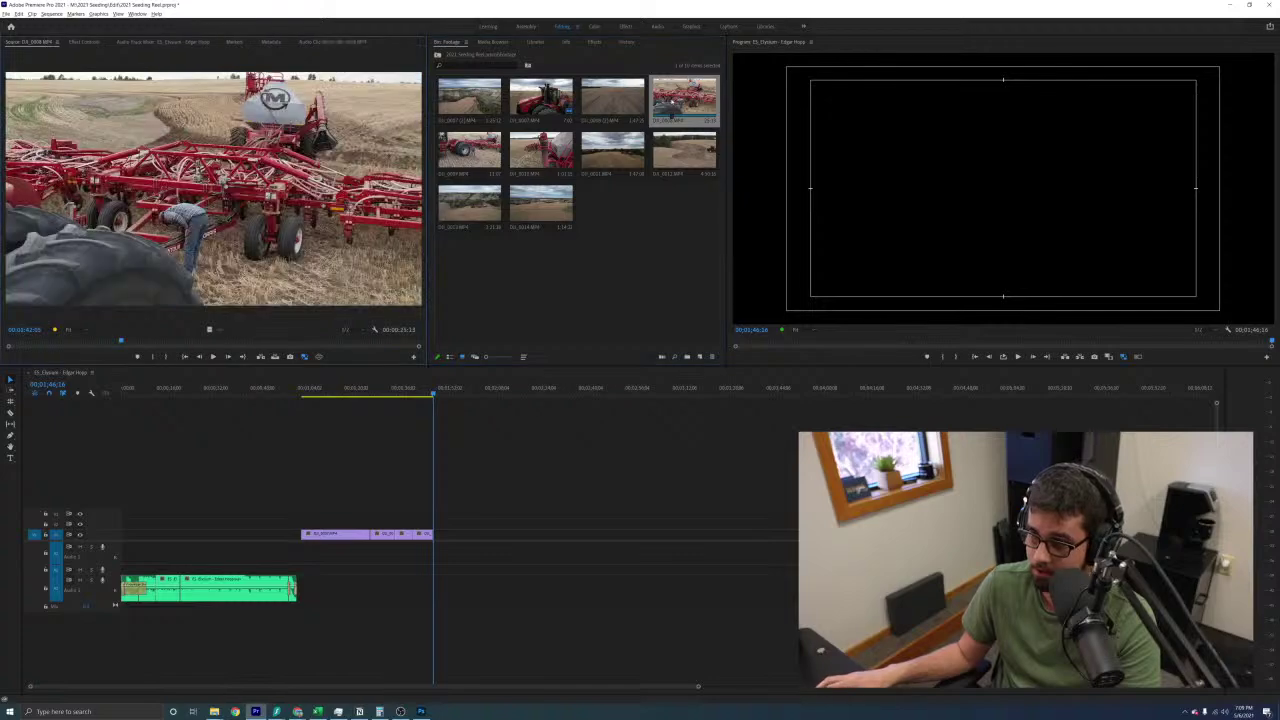
pyautogui.press('`')
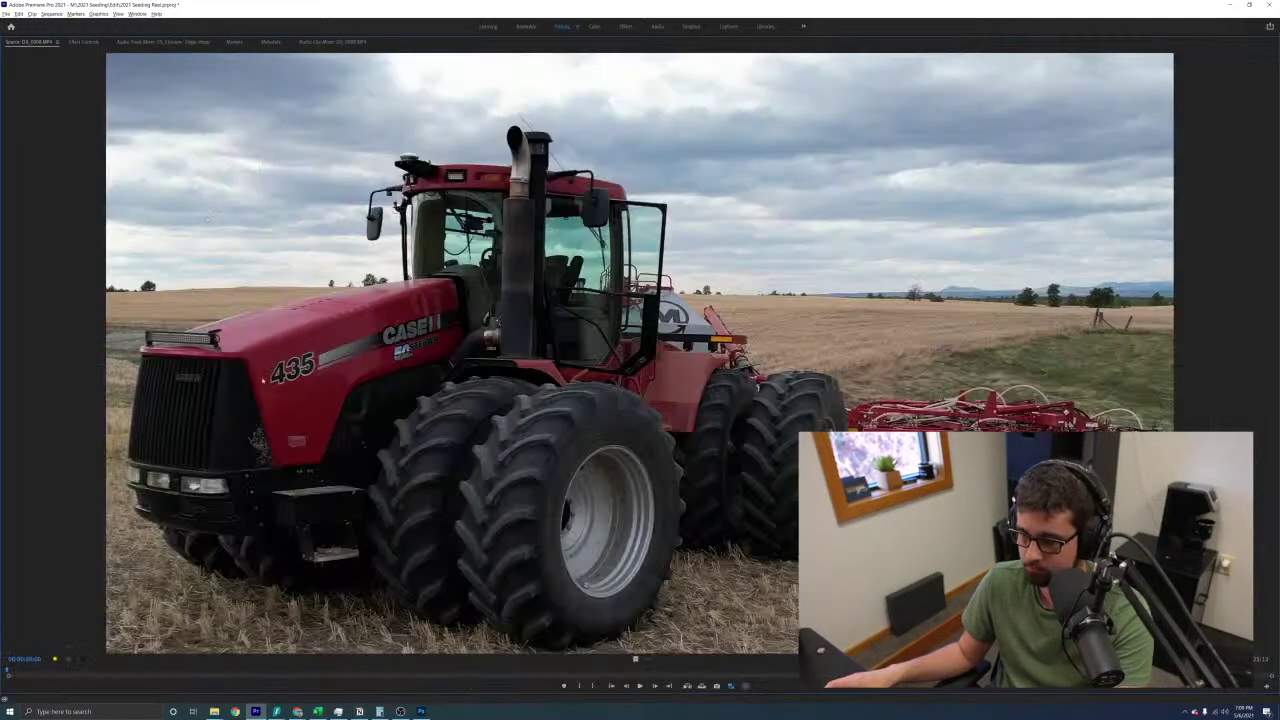
pyautogui.press('space')
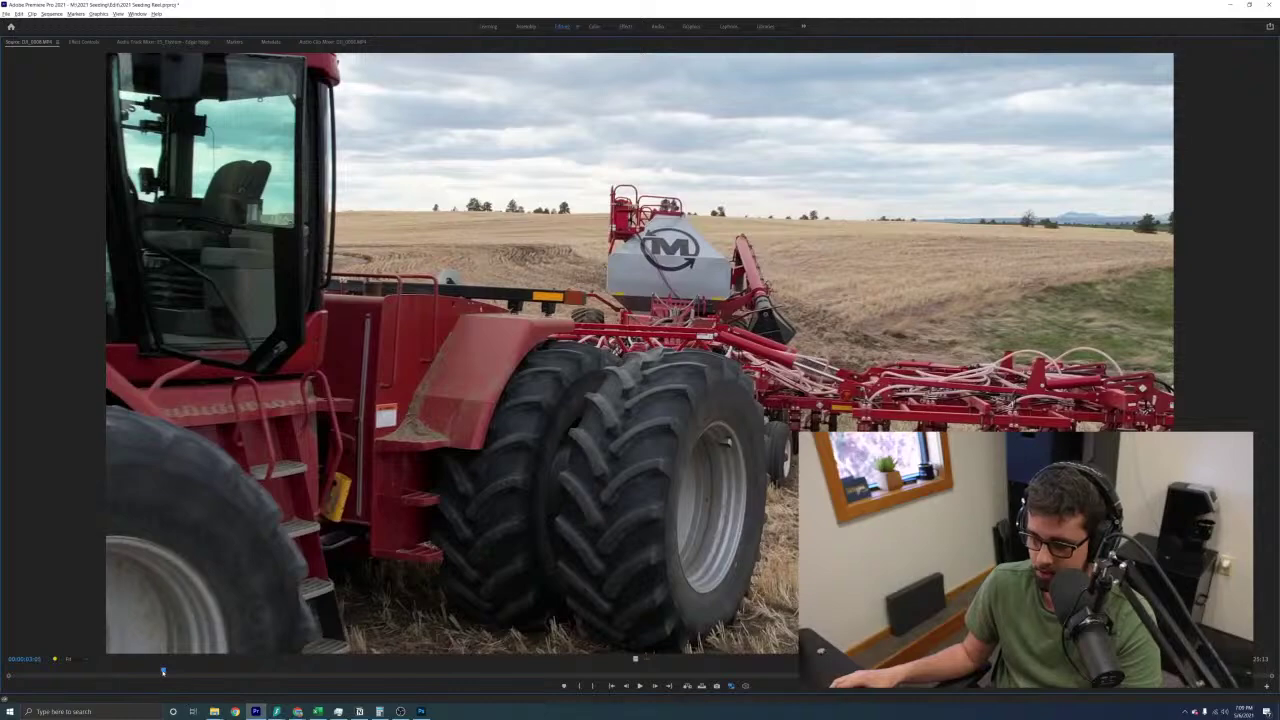
pyautogui.moveTo(163, 672); pyautogui.dragTo(64, 675)
pyautogui.press('i')
pyautogui.press('space')
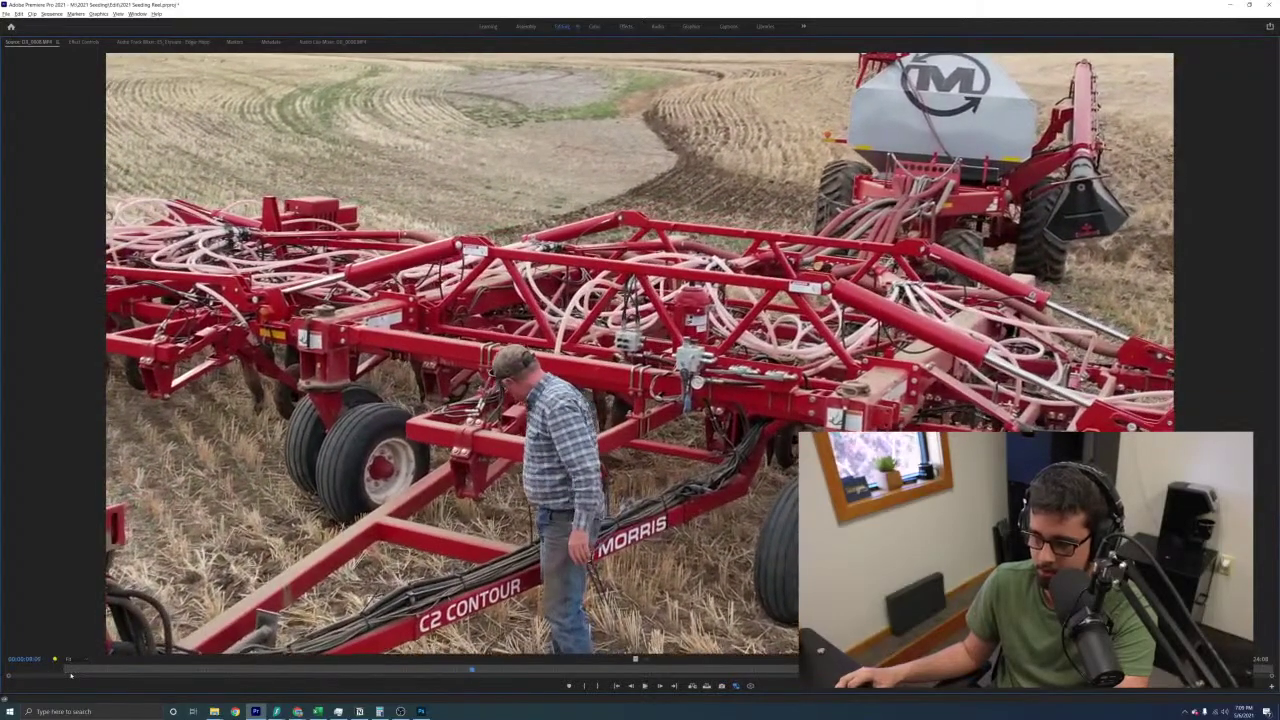
pyautogui.press('o')
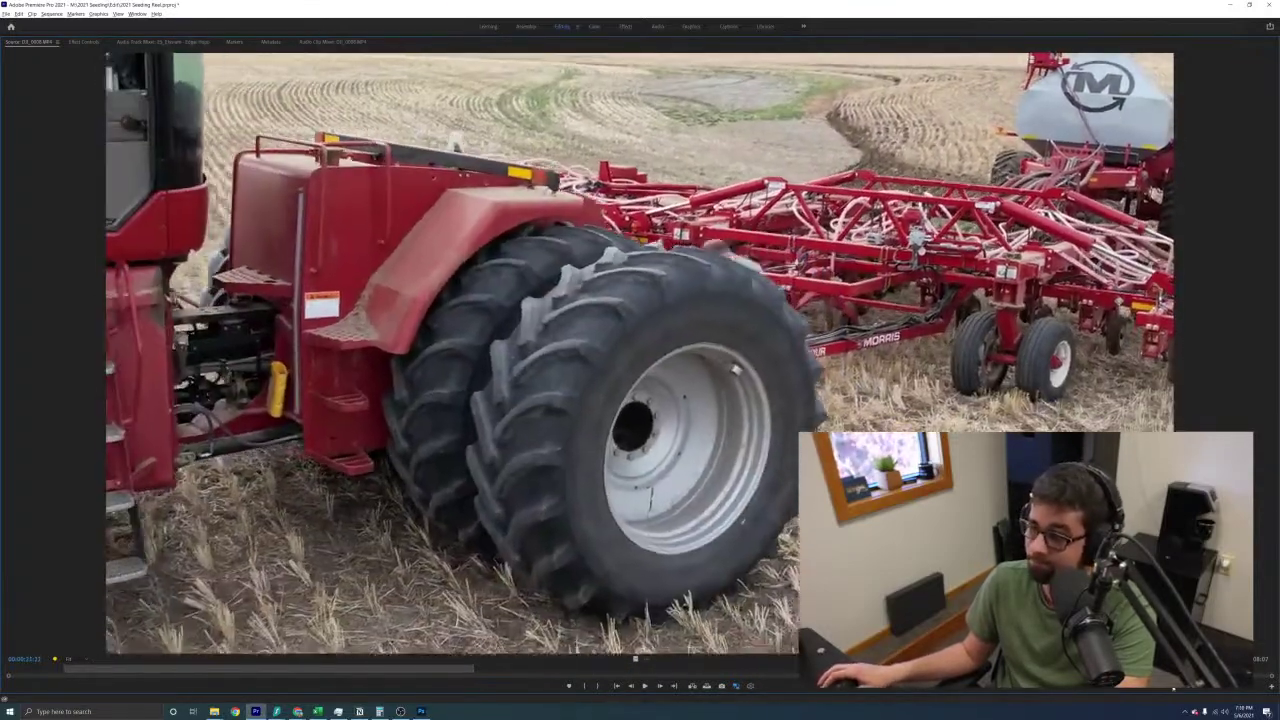
pyautogui.press('`')
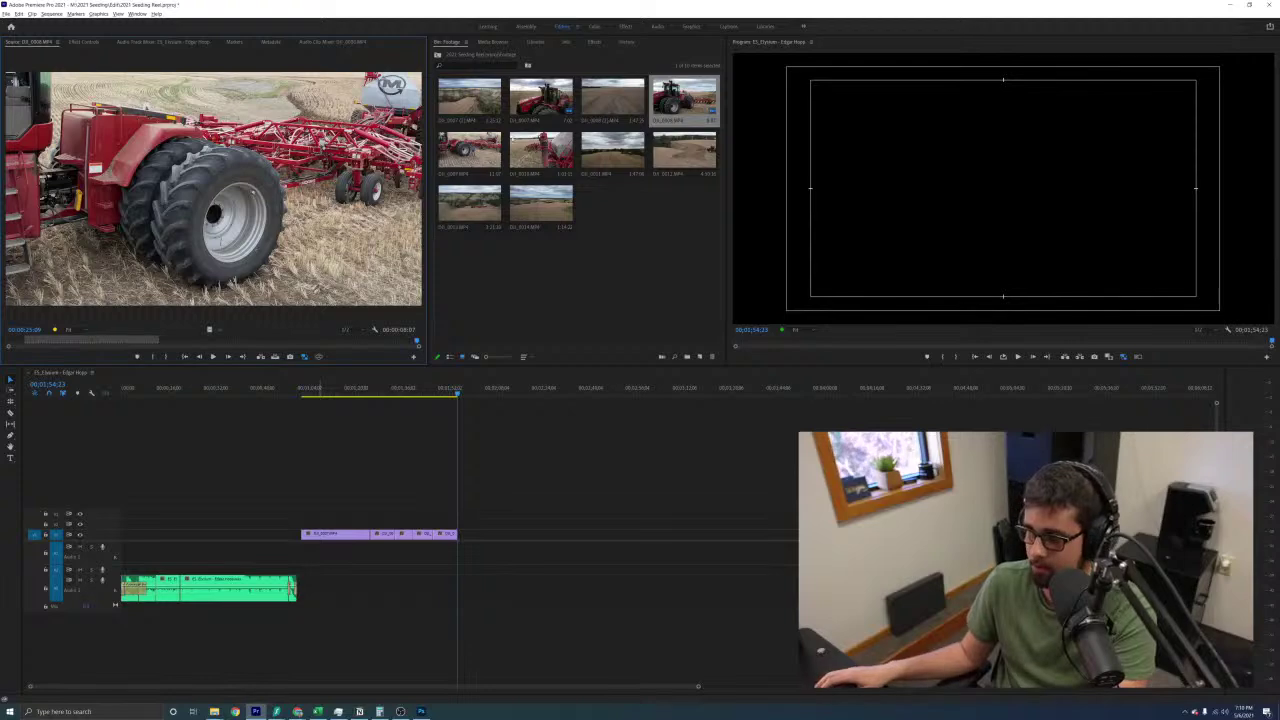
# Review DJI_0009.MP4 from its start to its end in the enlarged Source Monitor
pyautogui.doubleClick(467, 150)
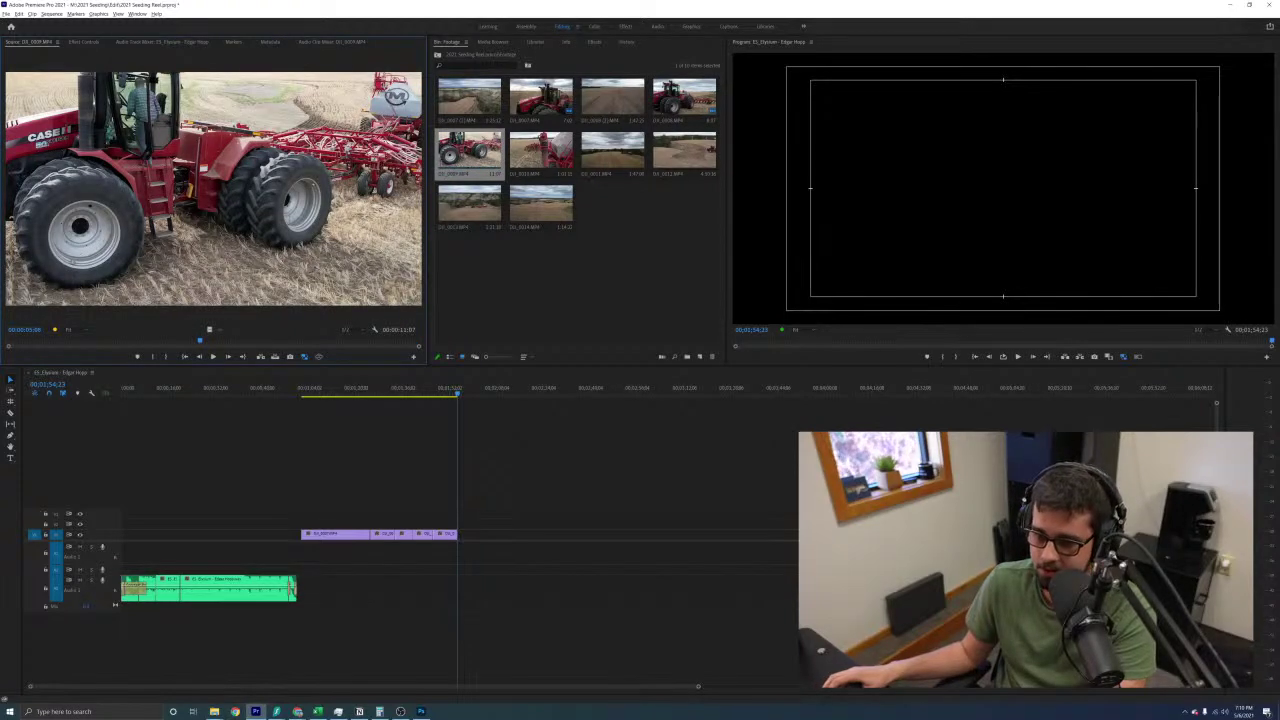
pyautogui.click(14, 343)
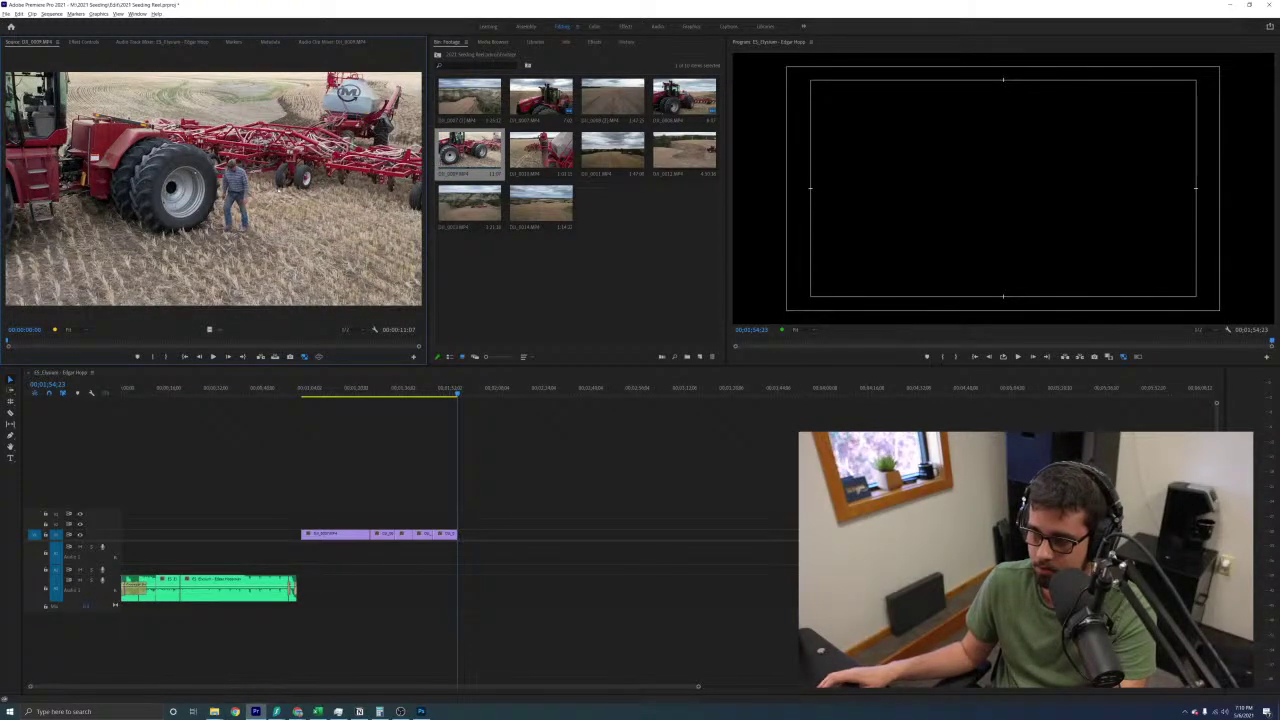
pyautogui.press('`')
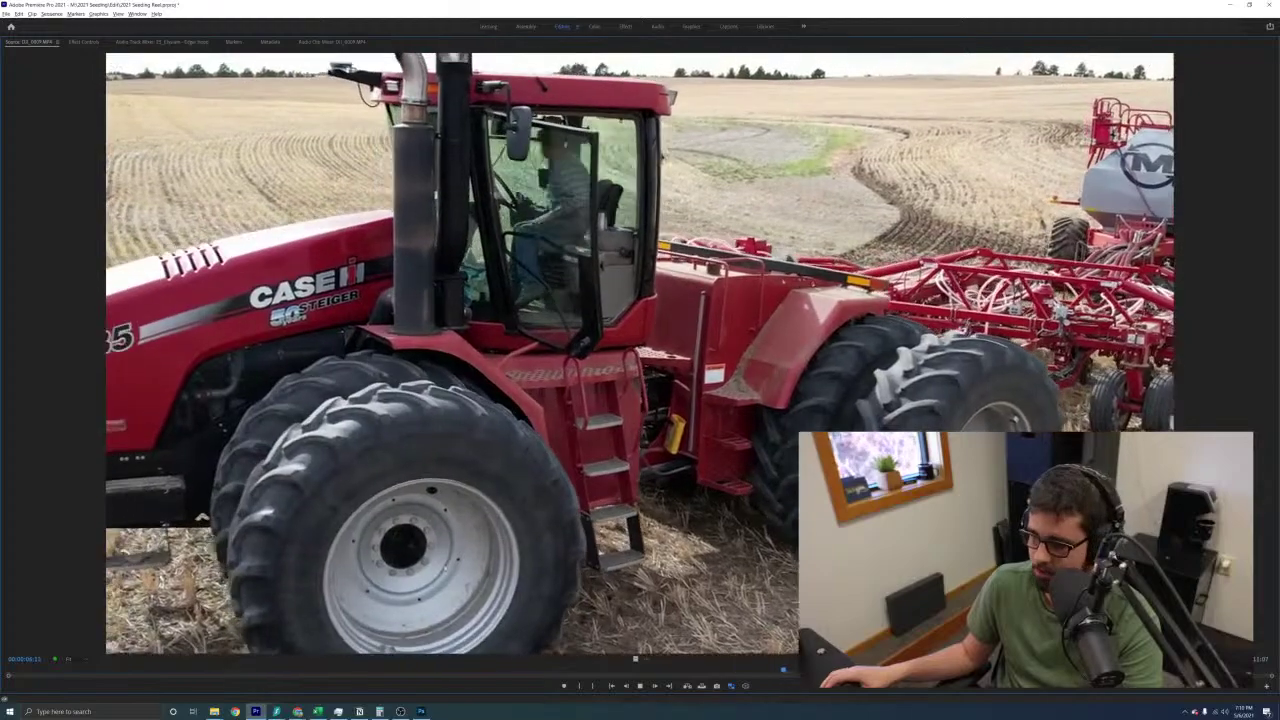
pyautogui.press('space')
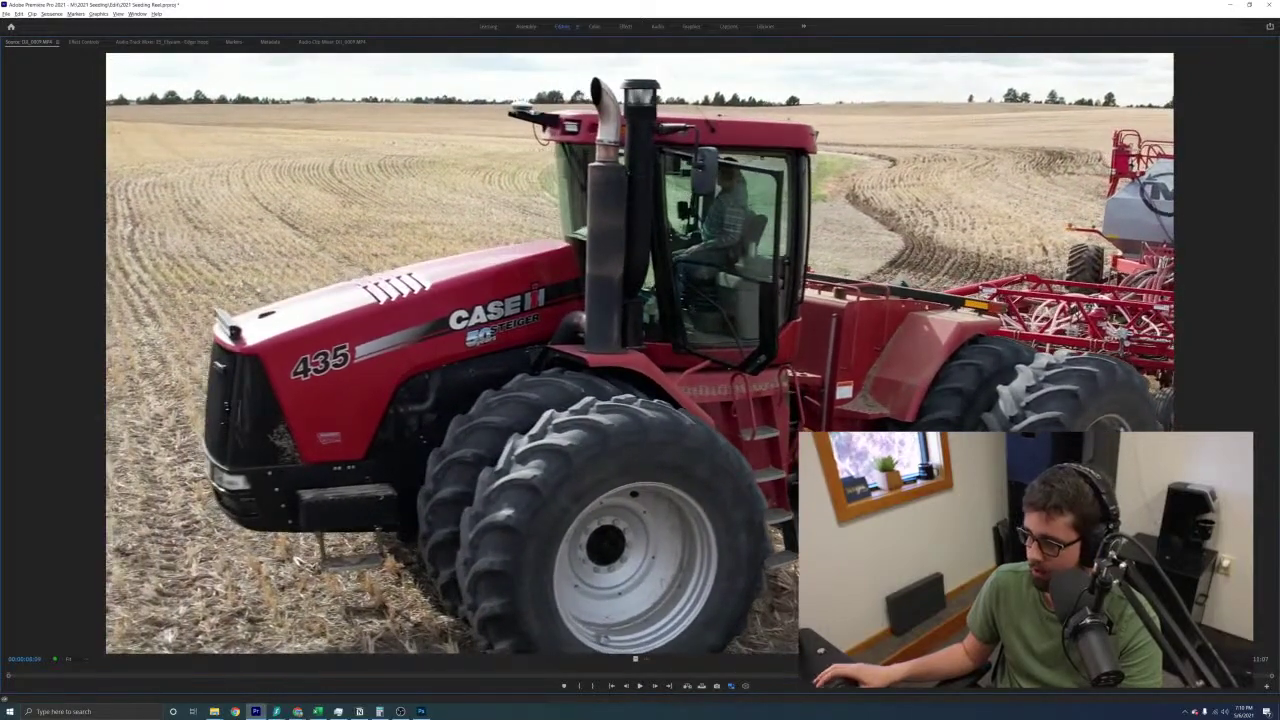
pyautogui.press('l')
pyautogui.press('l')
pyautogui.press('`')
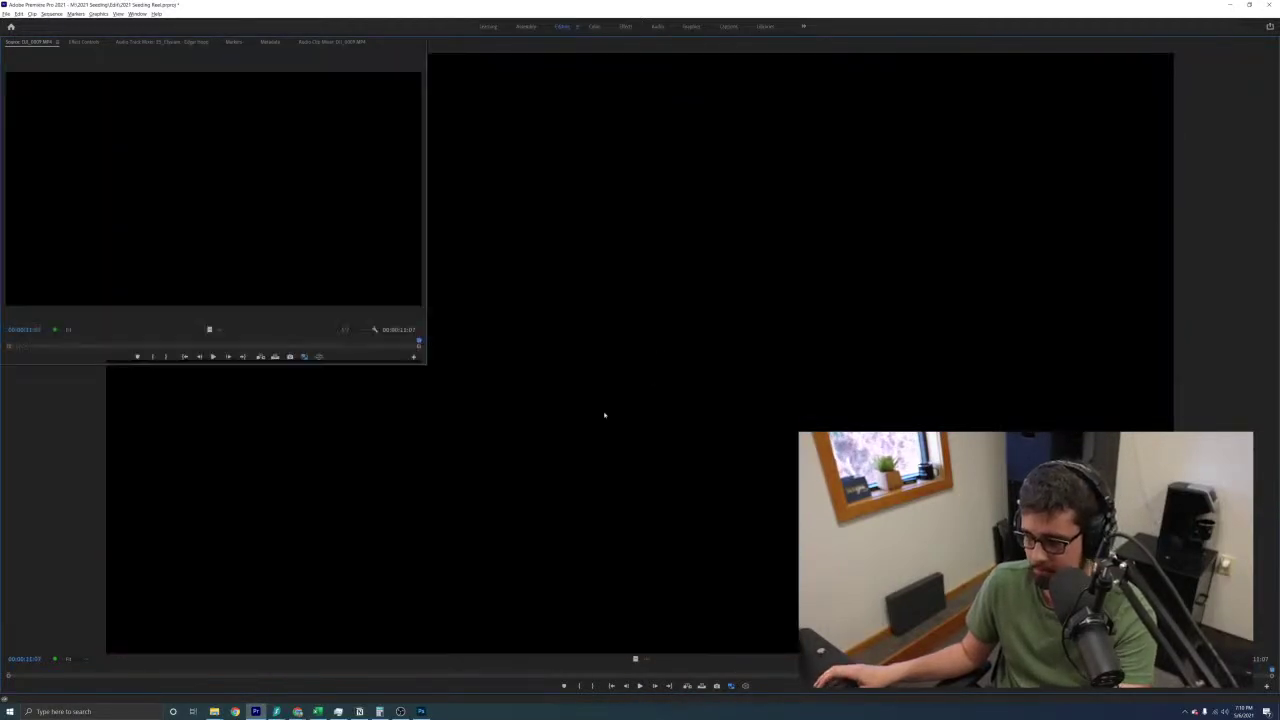
# Review DJI_0010.MP4, mark an 00:00:09:16 section around its middle, and insert it at the end of the sequence
pyautogui.doubleClick(543, 147)
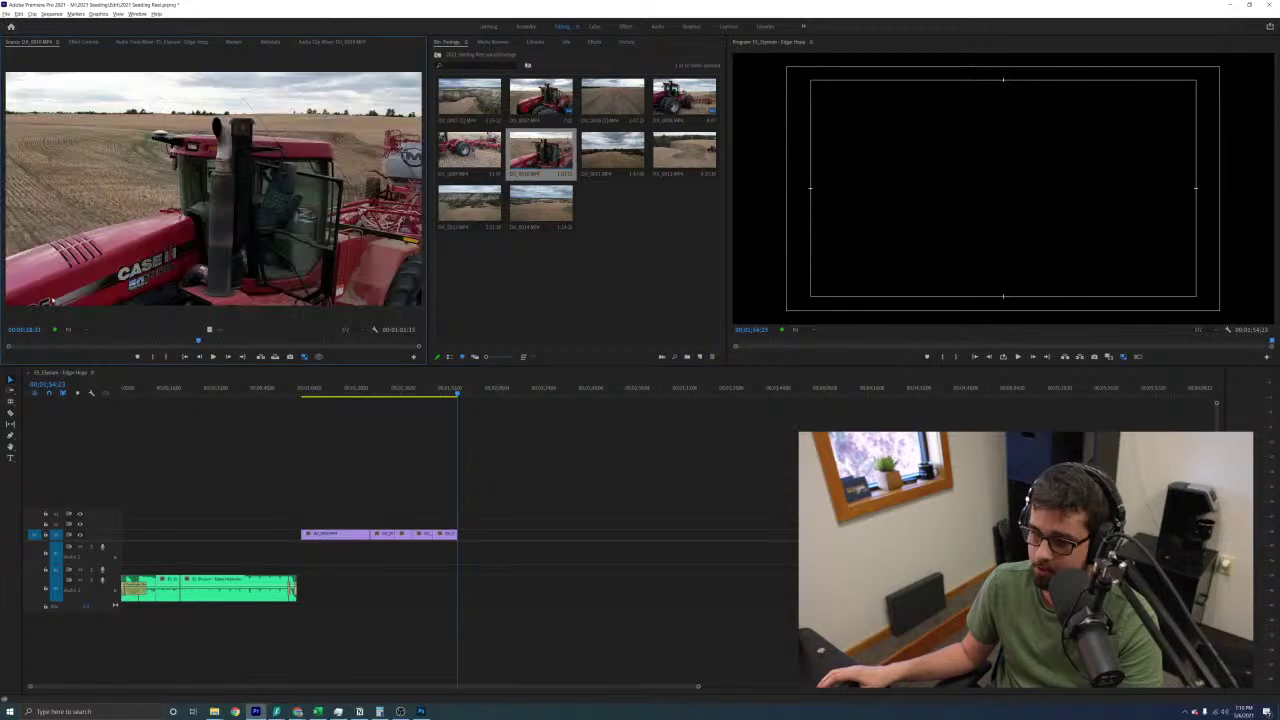
pyautogui.press('`')
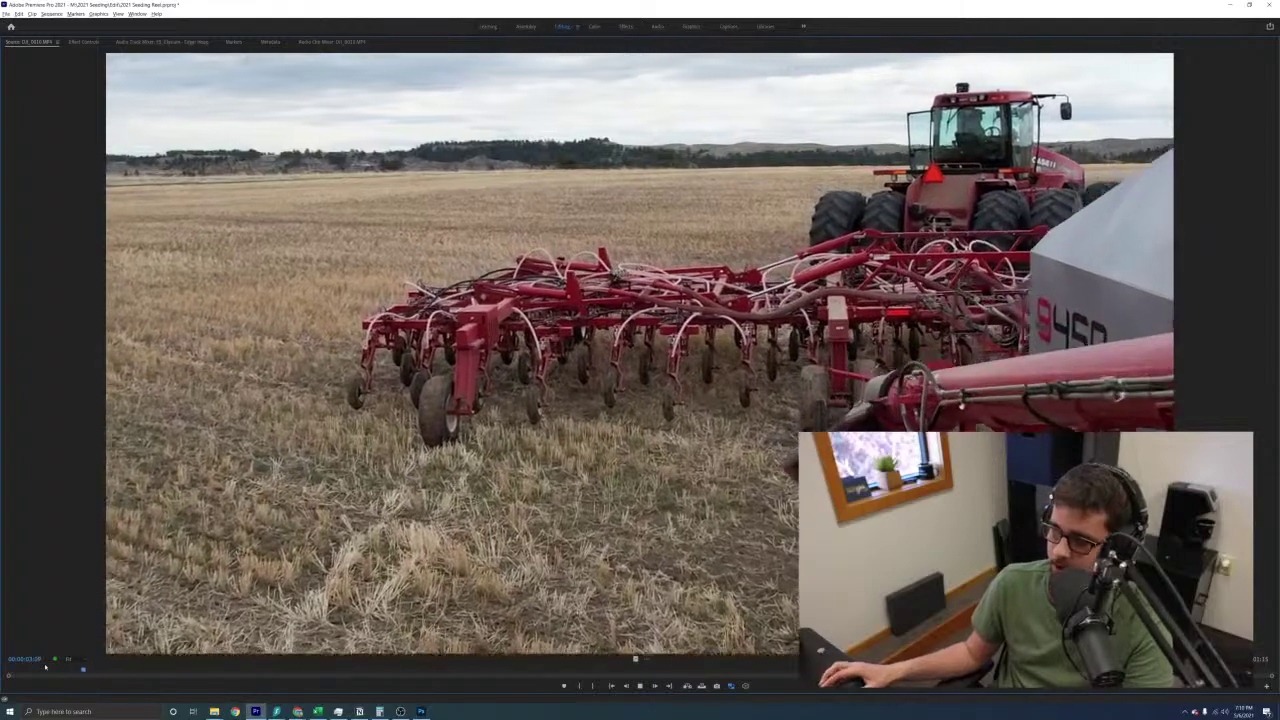
pyautogui.press('space')
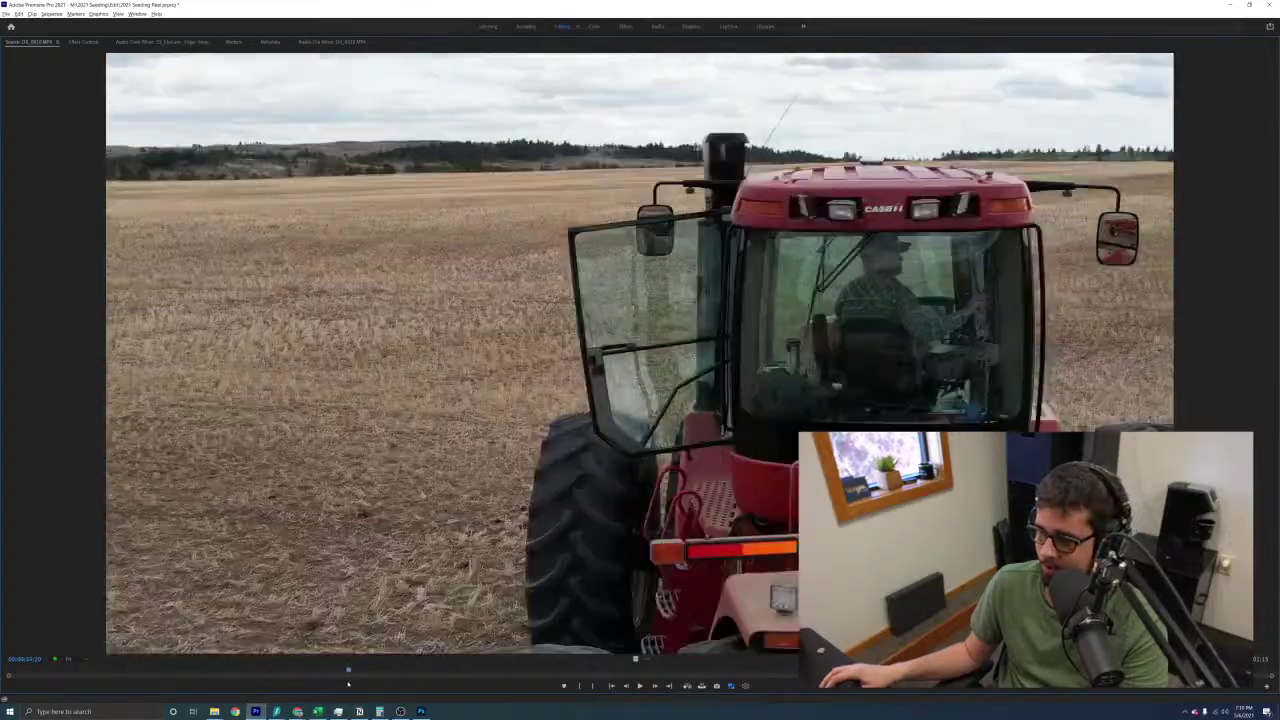
pyautogui.moveTo(348, 684); pyautogui.dragTo(533, 697)
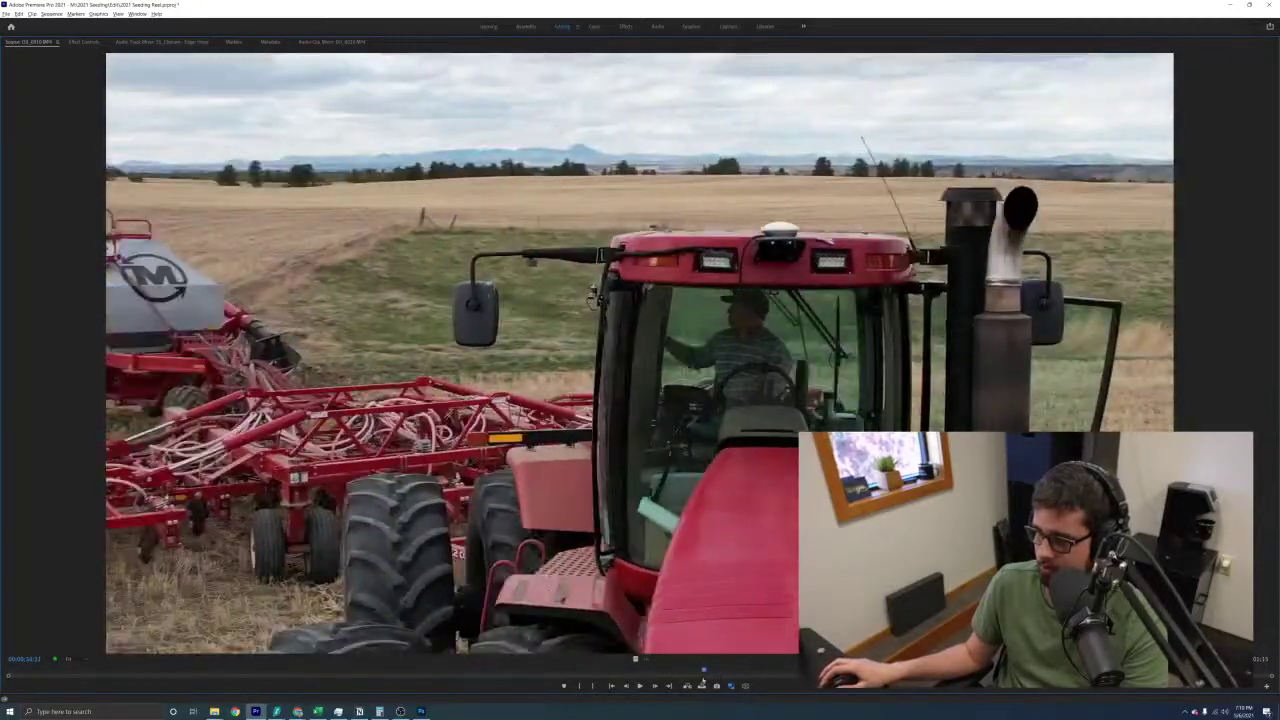
pyautogui.moveTo(703, 681); pyautogui.dragTo(819, 682)
pyautogui.press('i')
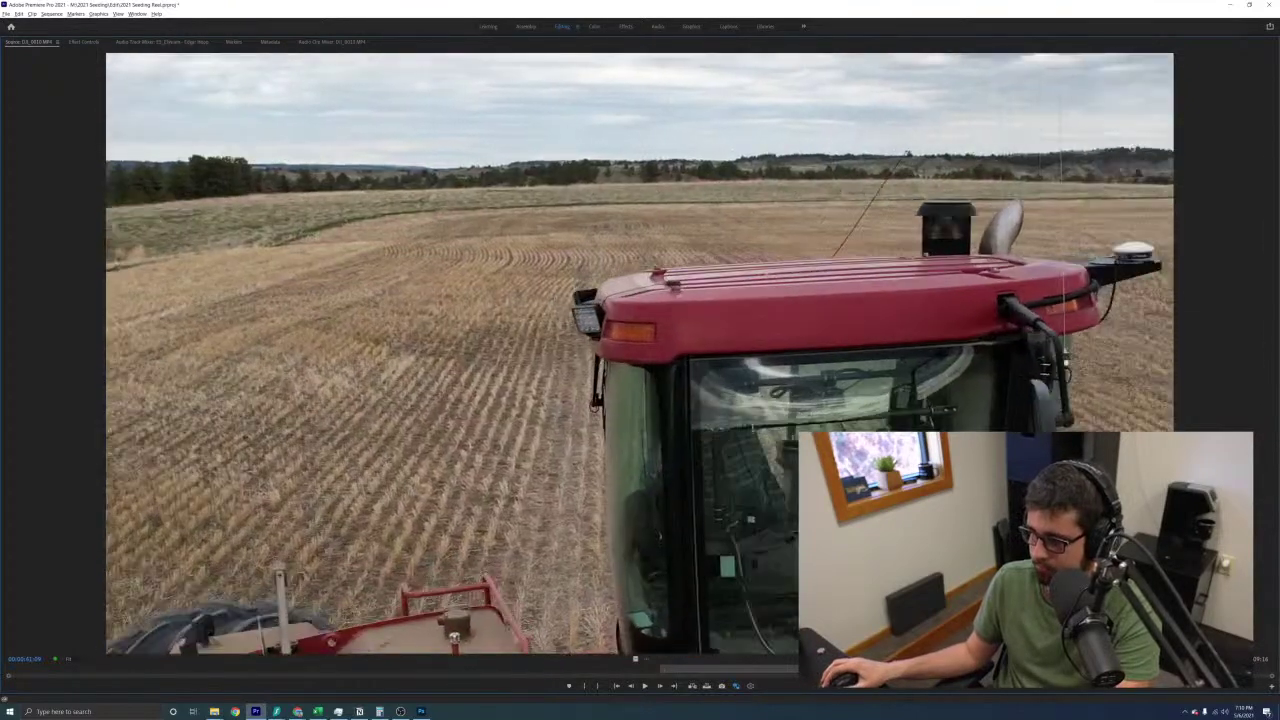
pyautogui.moveTo(963, 682); pyautogui.dragTo(1069, 682)
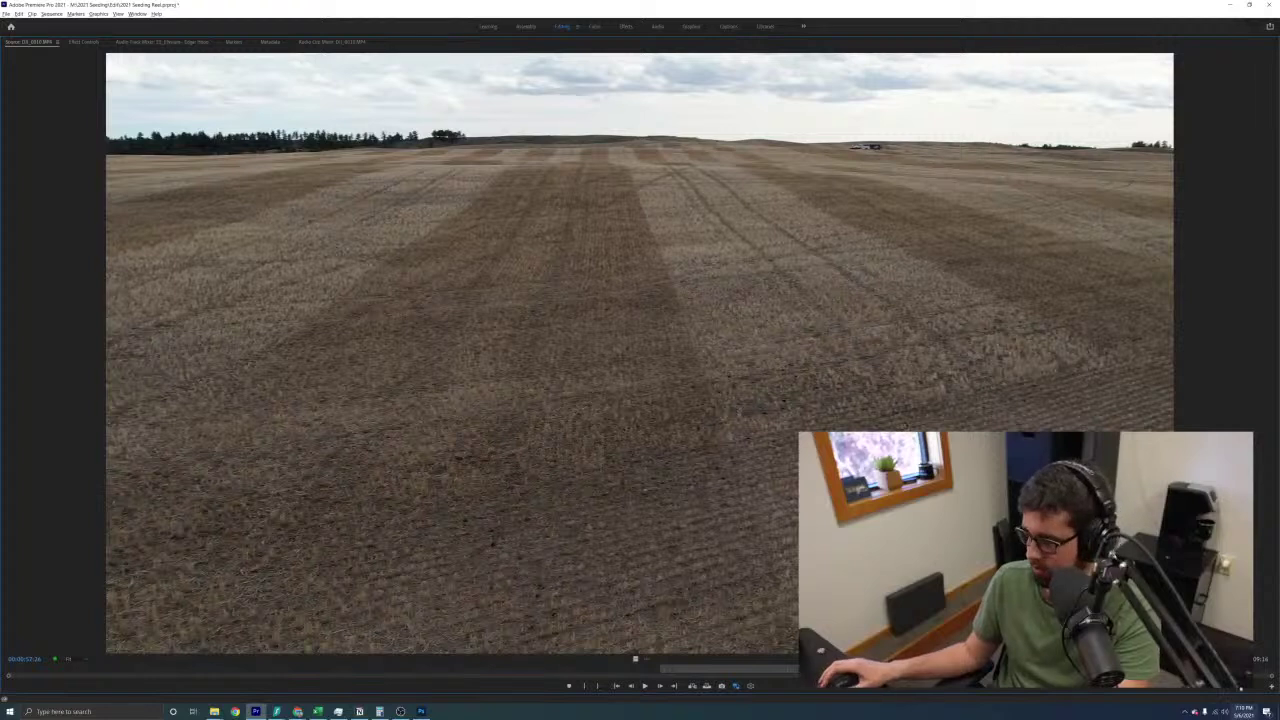
pyautogui.moveTo(1010, 669); pyautogui.dragTo(1271, 669)
pyautogui.press('`')
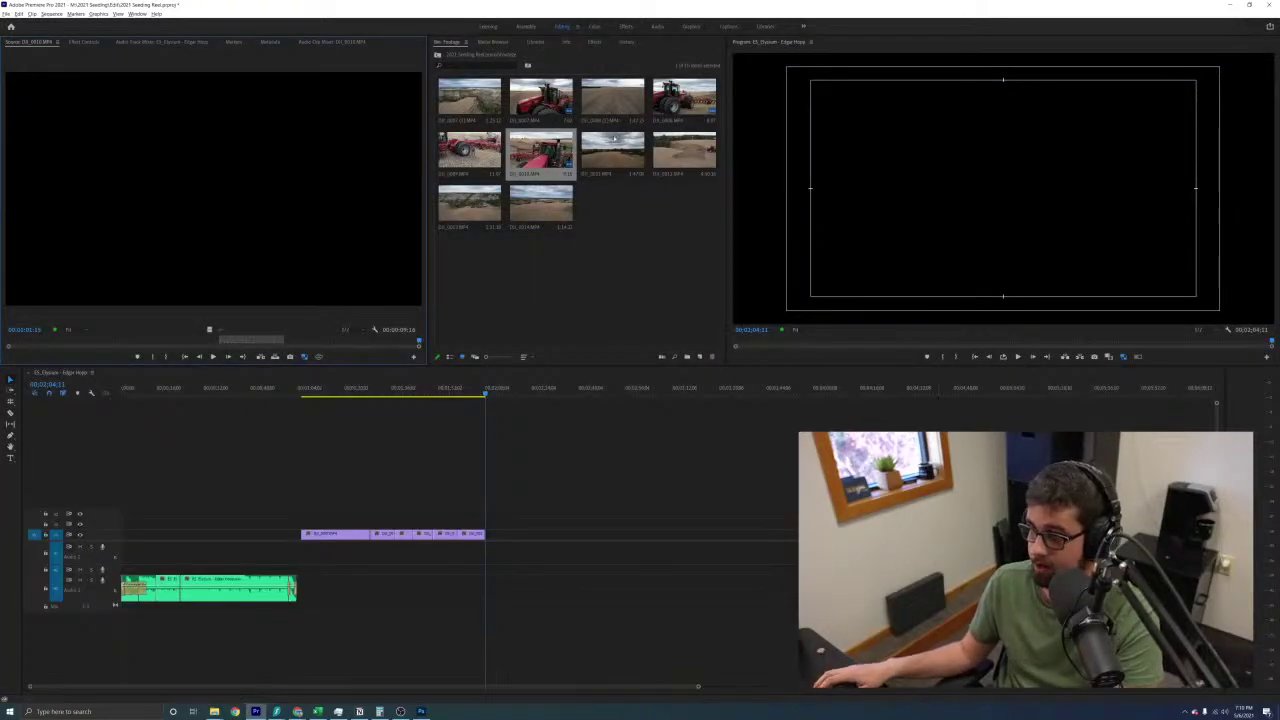
# Review DJI_0011.MP4 from its start and mark a section of about three seconds just past the clip's midpoint
pyautogui.moveTo(47, 341); pyautogui.dragTo(7, 341)
pyautogui.press('`')
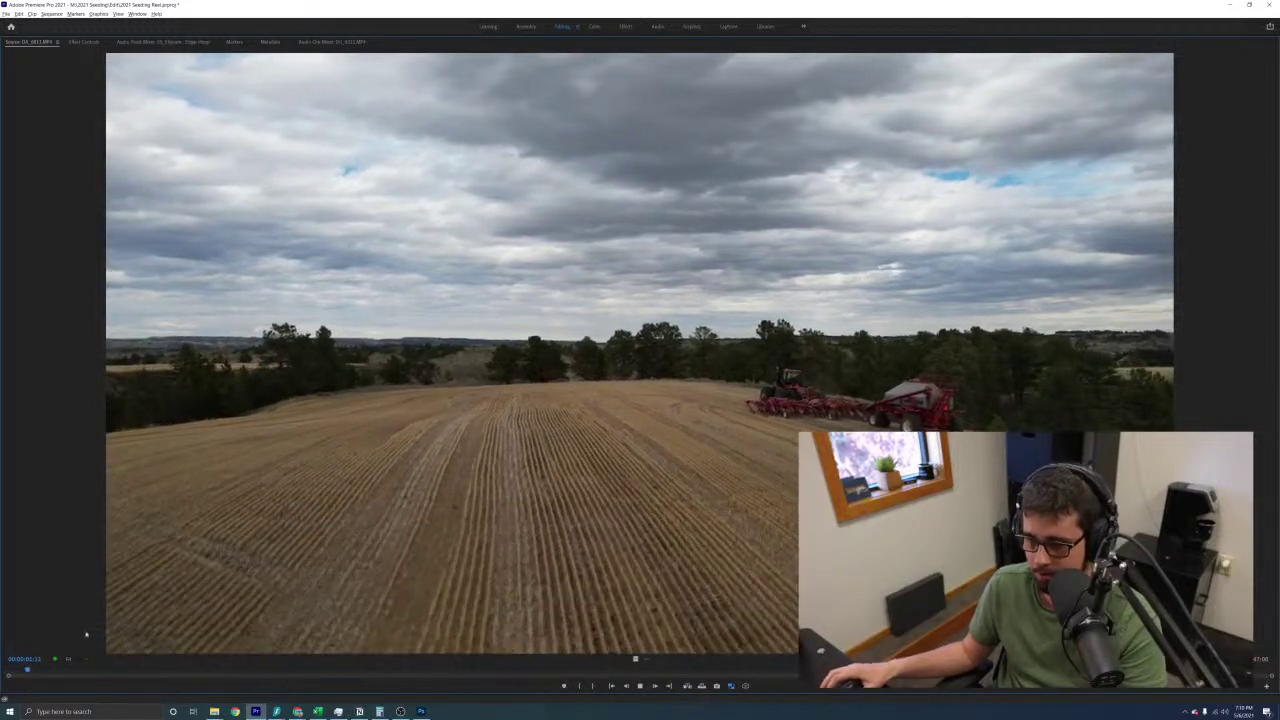
pyautogui.click(38, 677)
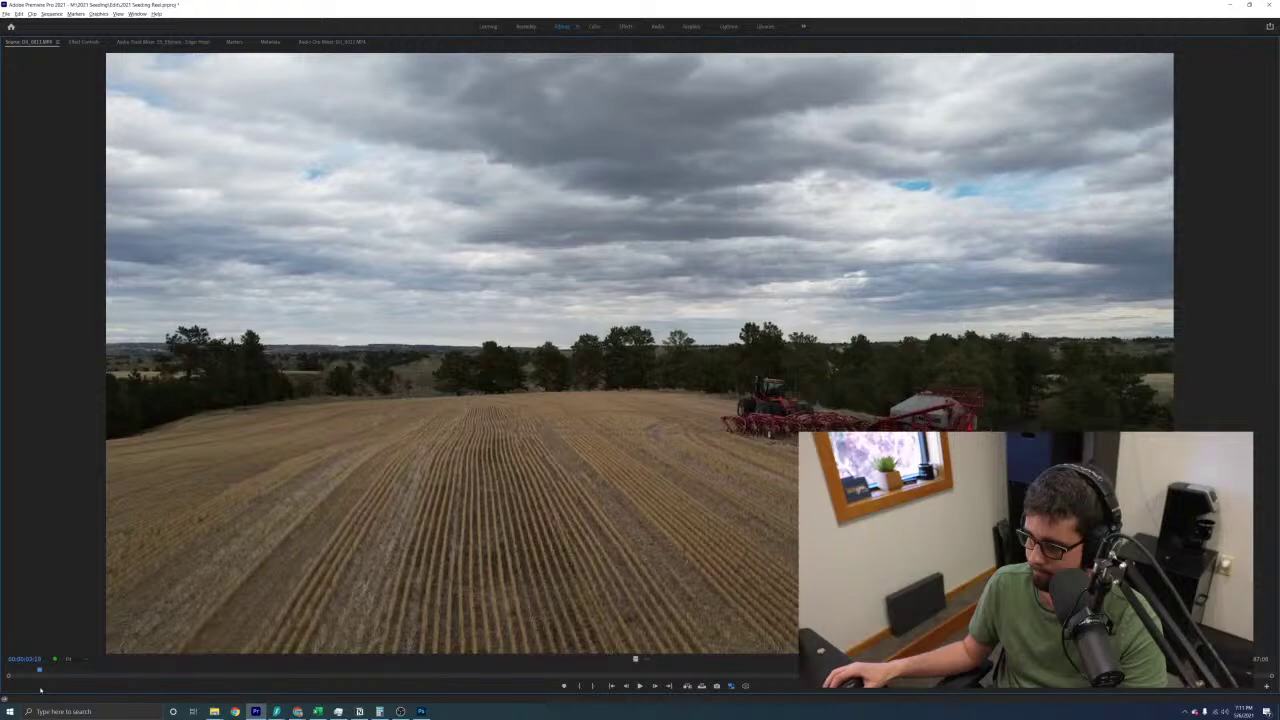
pyautogui.moveTo(41, 690); pyautogui.dragTo(703, 669)
pyautogui.press('i')
pyautogui.press('o')
pyautogui.press('i')
pyautogui.press('space')
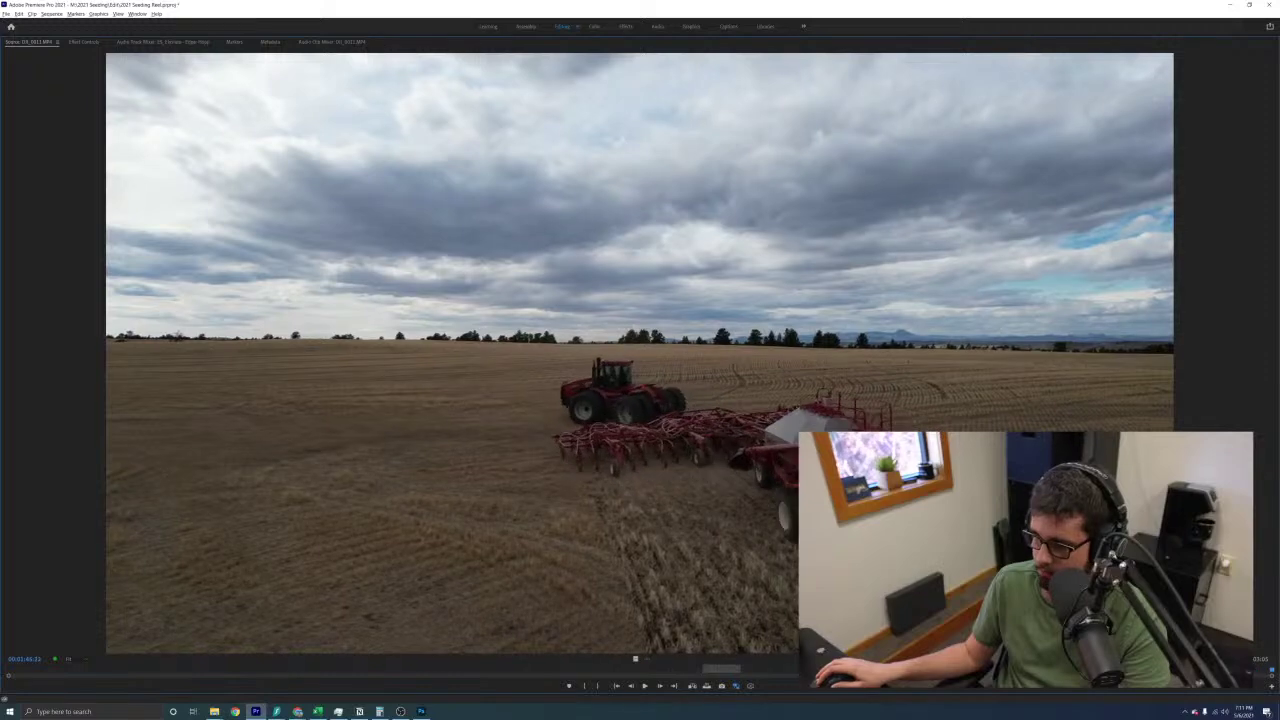
# Open DJI_0012.MP4 in the enlarged Source Monitor, review it from its start and mark a 00:00:23:27 section in its first quarter
pyautogui.press('`')
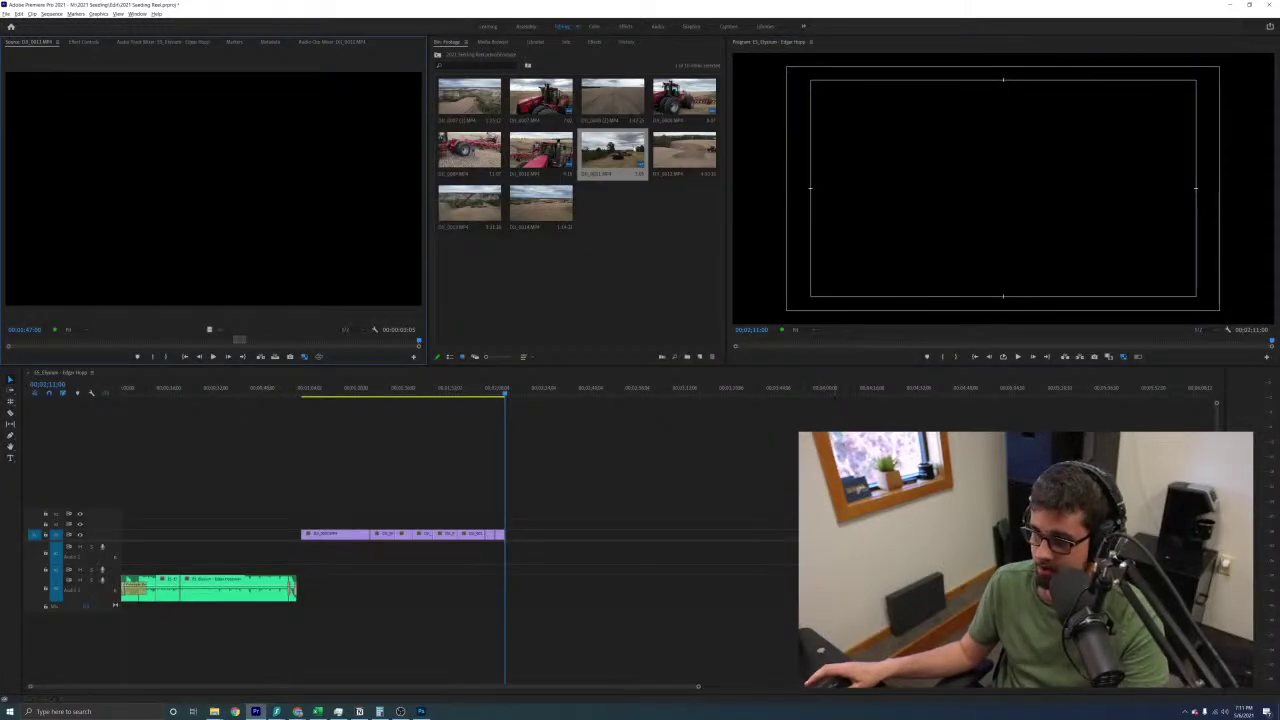
pyautogui.doubleClick(684, 152)
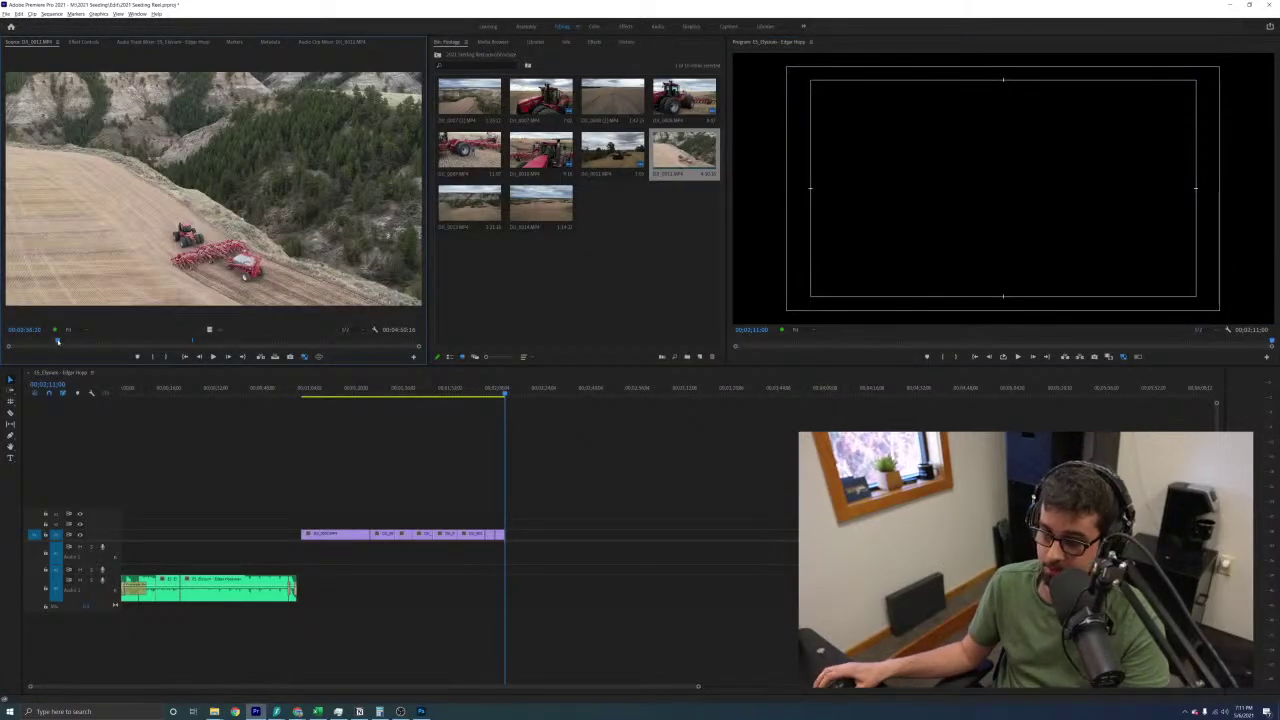
pyautogui.press('`')
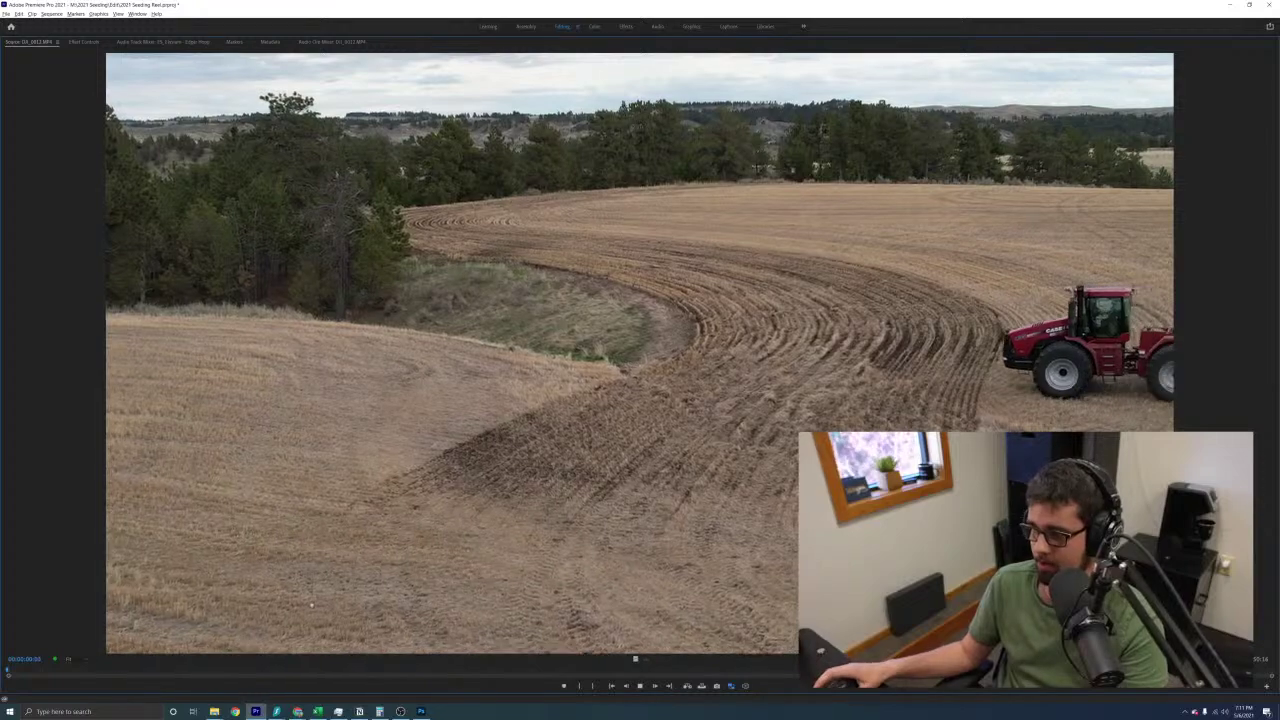
pyautogui.click(39, 675)
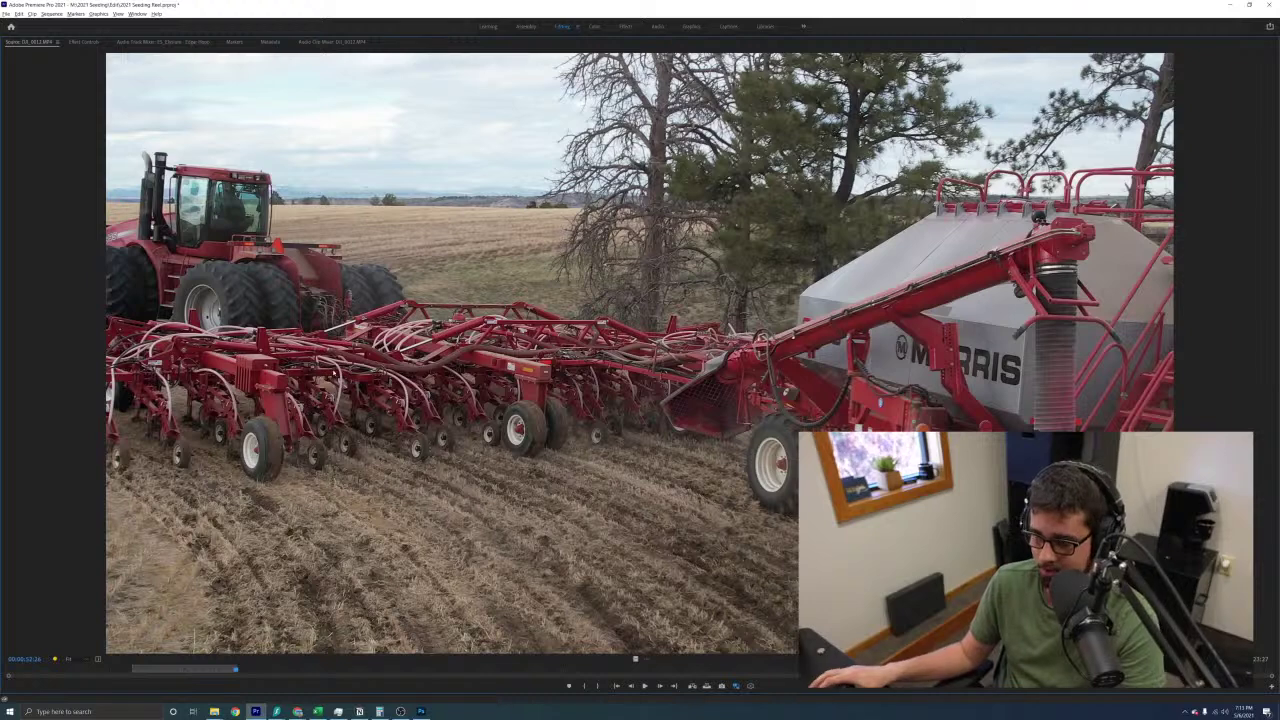
# Review DJI_0012.MP4 beyond the marked section and try an In point at about 00:01:07
pyautogui.click(257, 666)
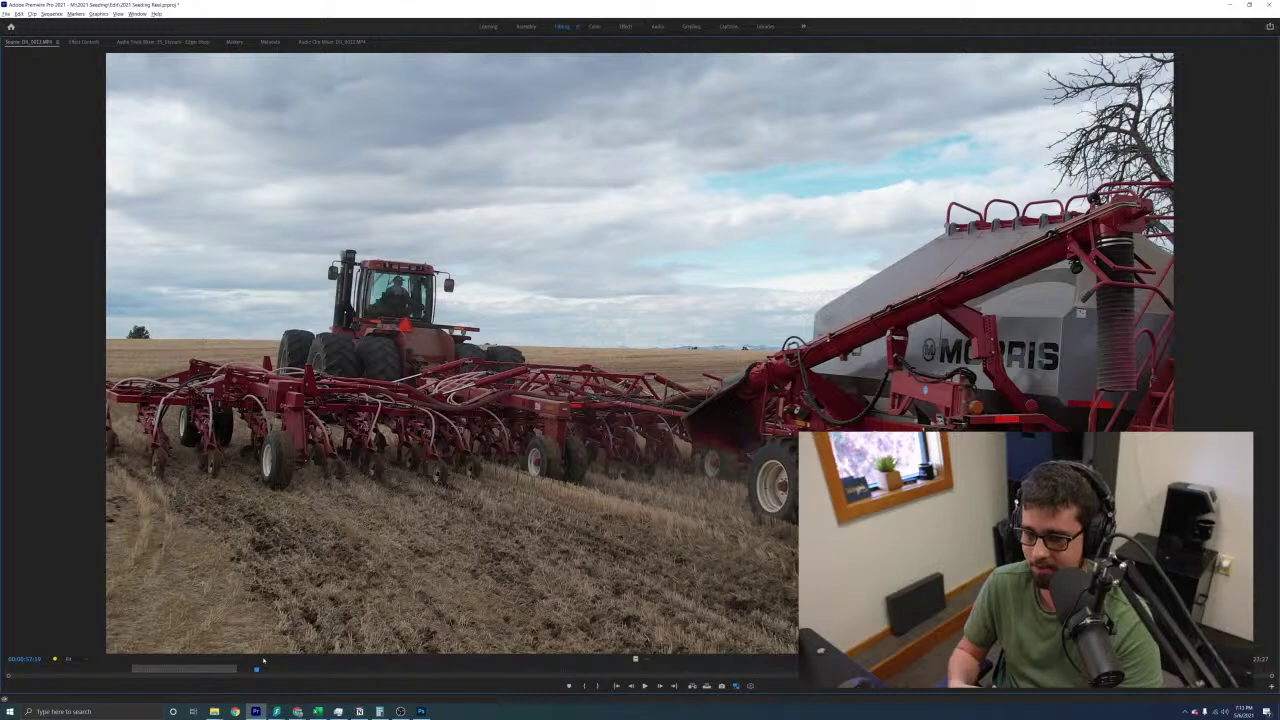
pyautogui.press('space')
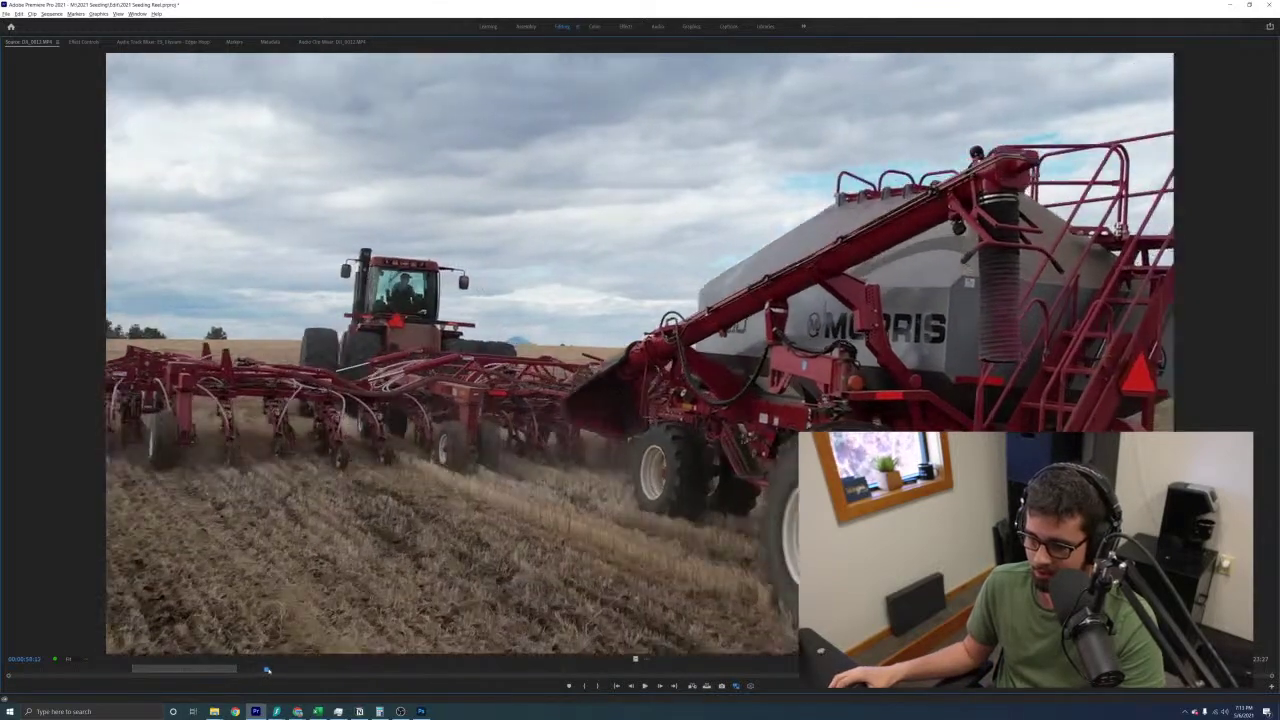
pyautogui.moveTo(267, 670); pyautogui.dragTo(323, 670)
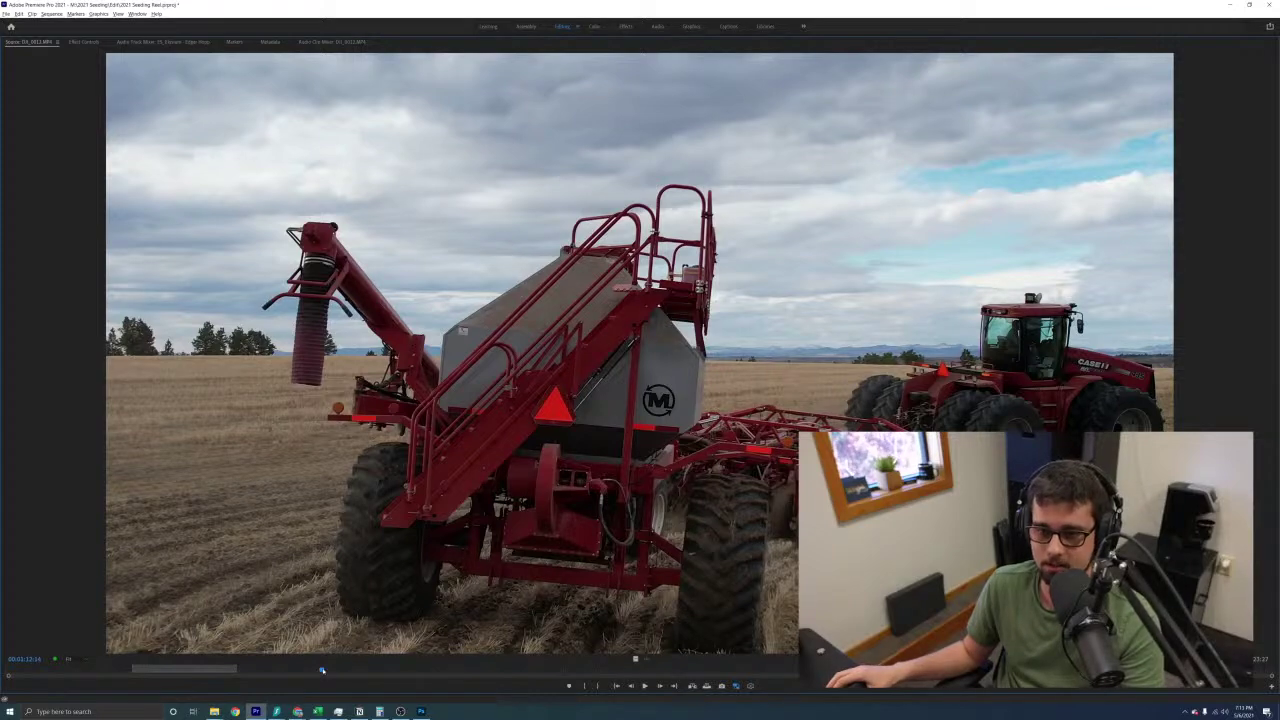
pyautogui.moveTo(322, 670); pyautogui.dragTo(305, 690)
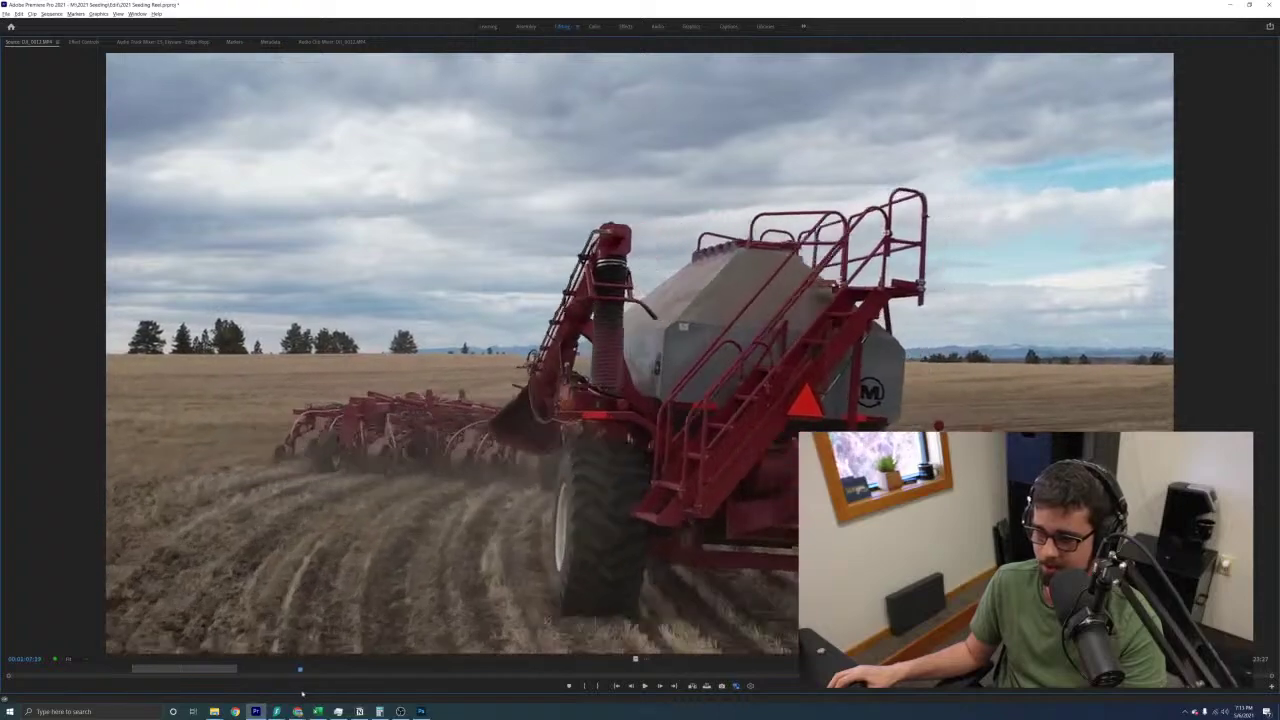
pyautogui.press('space')
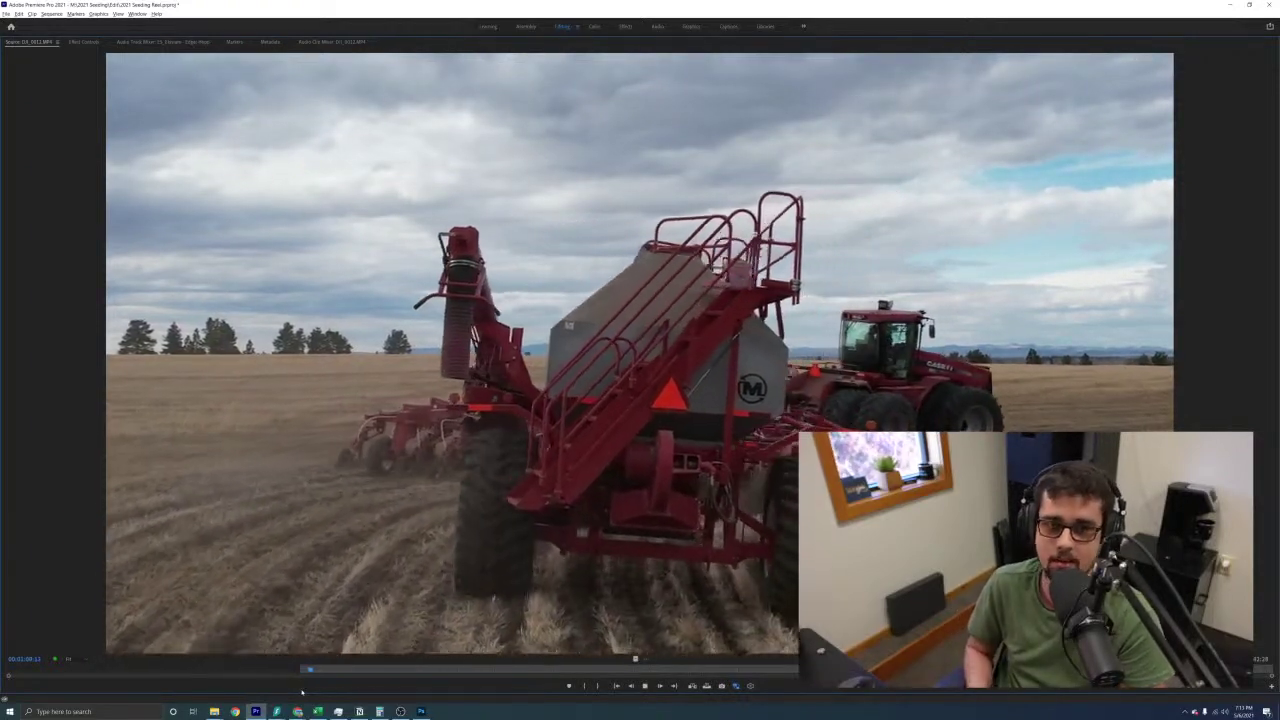
pyautogui.press('space')
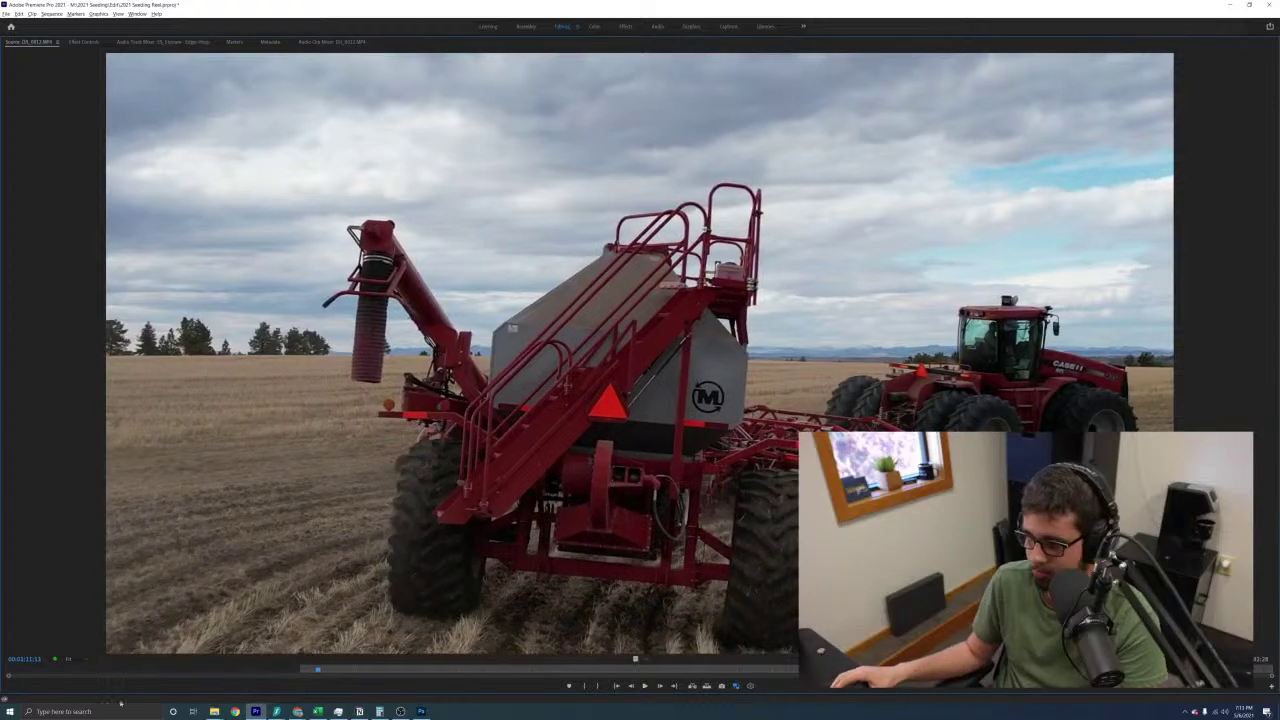
# Mark a 00:00:07:27 section of DJI_0012.MP4 starting just past the clip's first quarter, where the seeder is seen from behind
pyautogui.moveTo(318, 672); pyautogui.dragTo(339, 690)
pyautogui.press('space')
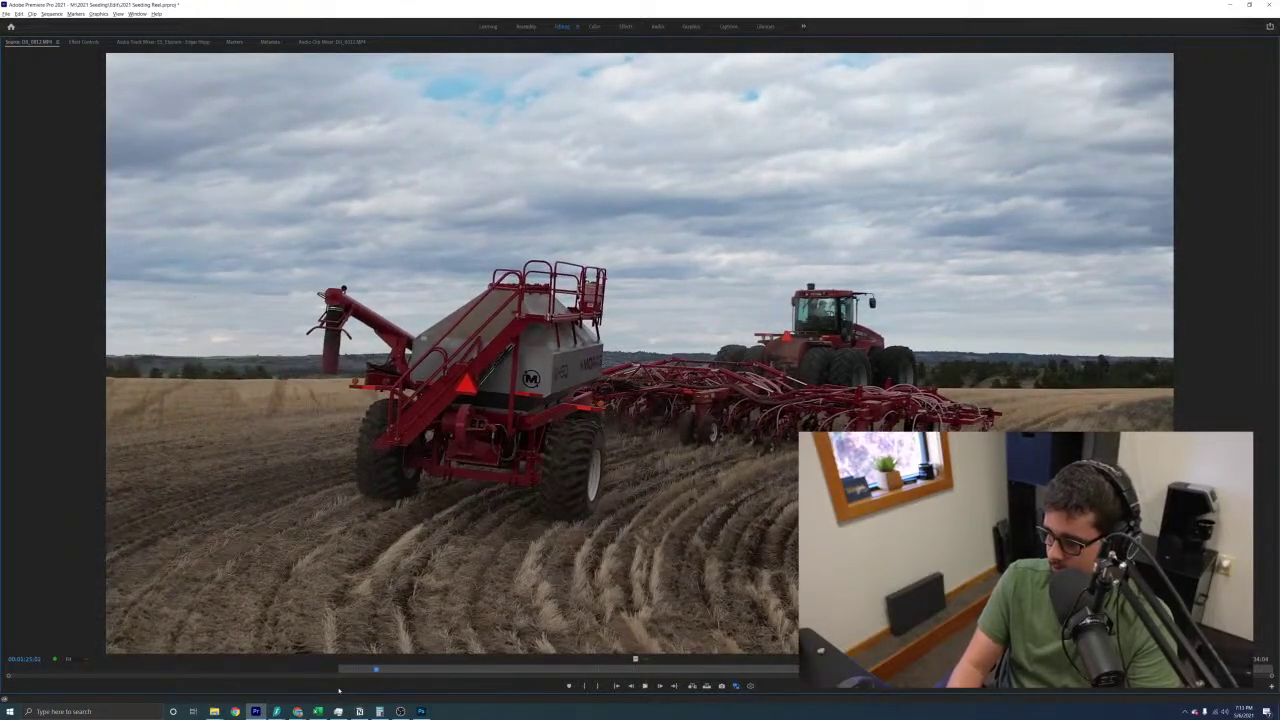
pyautogui.press('space')
pyautogui.press('o')
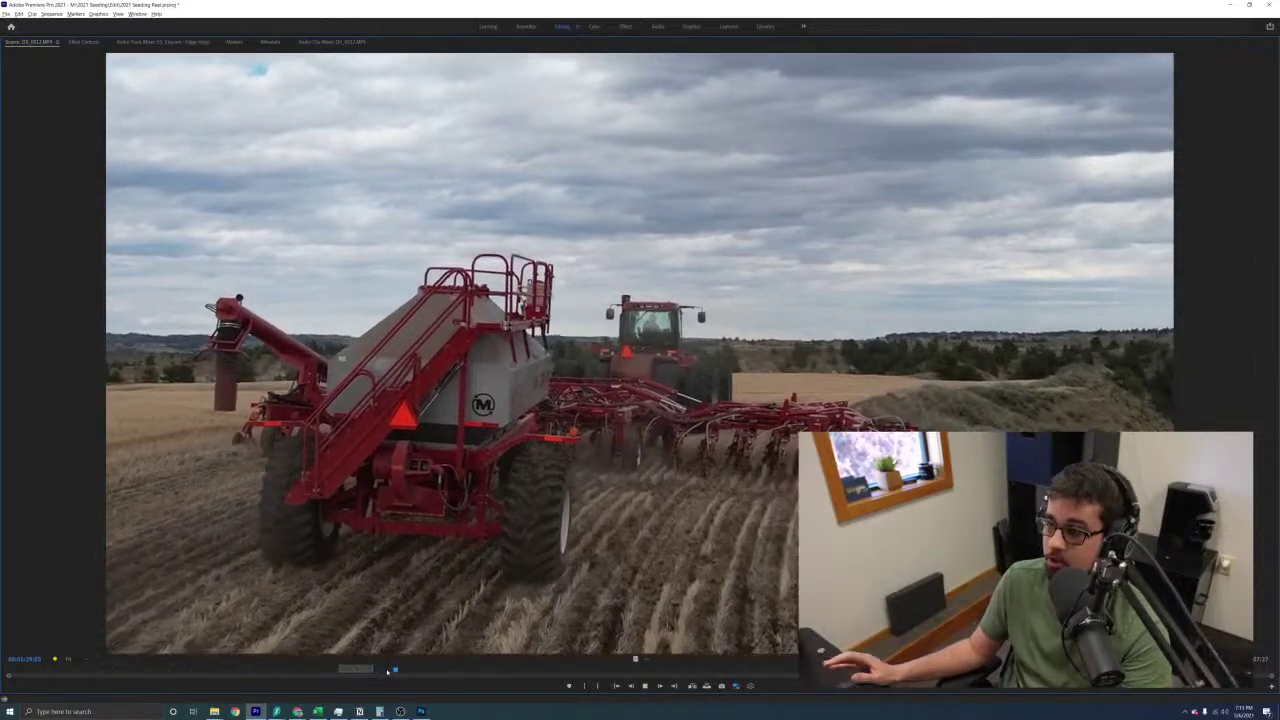
# Review DJI_0012.MP4 from about 00:01:31, replay the pass along the canyon edge and set a new In point at about 00:02:00
pyautogui.press('space')
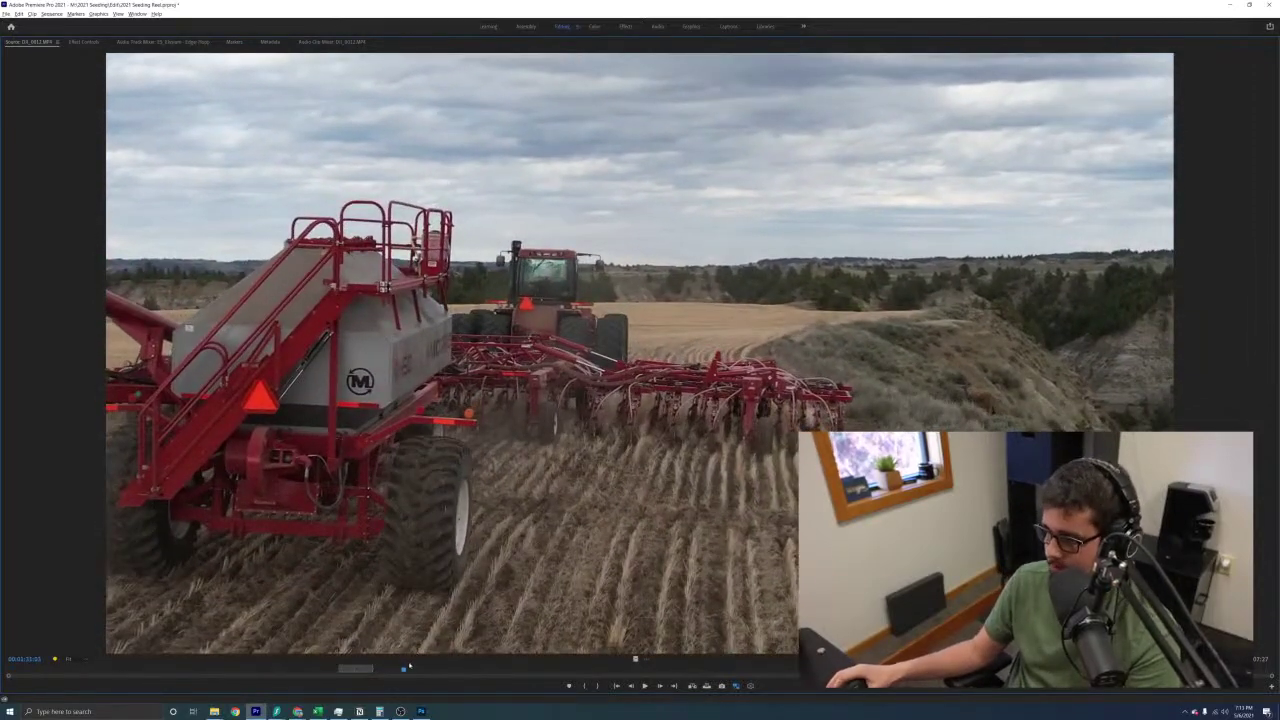
pyautogui.press('space')
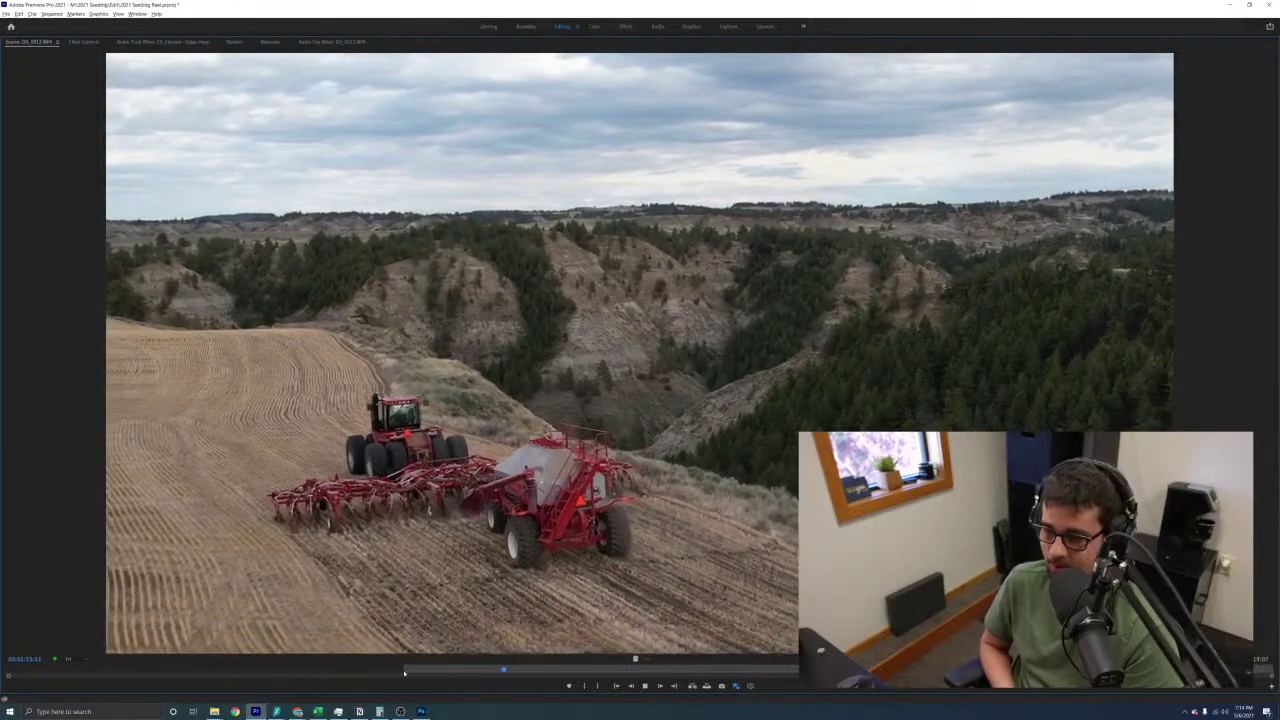
pyautogui.press('space')
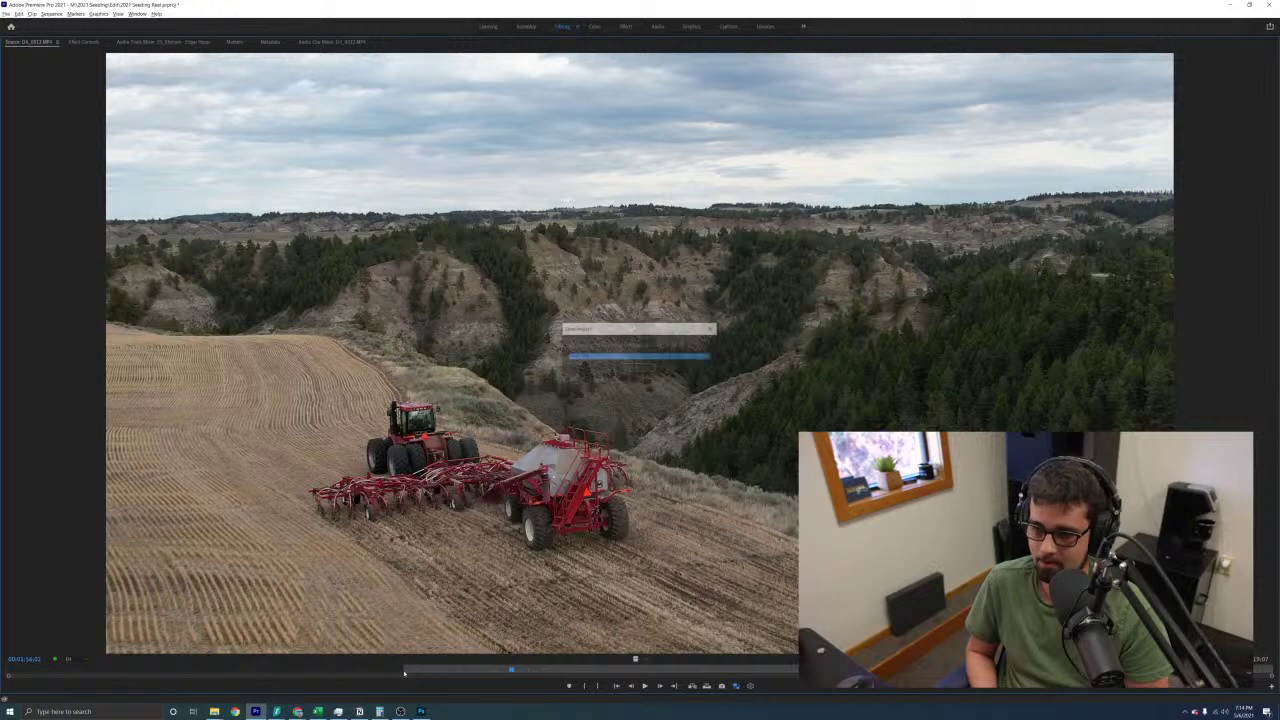
pyautogui.click(484, 673)
pyautogui.press('space')
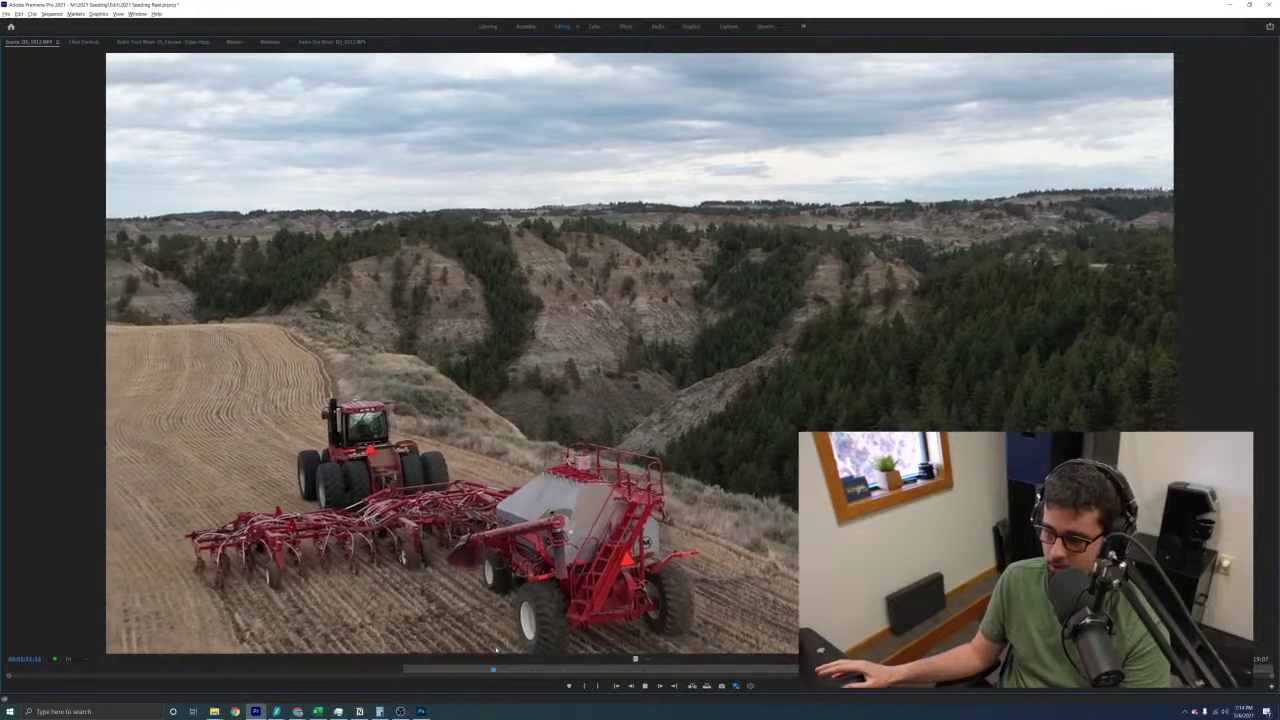
pyautogui.press('space')
pyautogui.moveTo(497, 671); pyautogui.dragTo(496, 676)
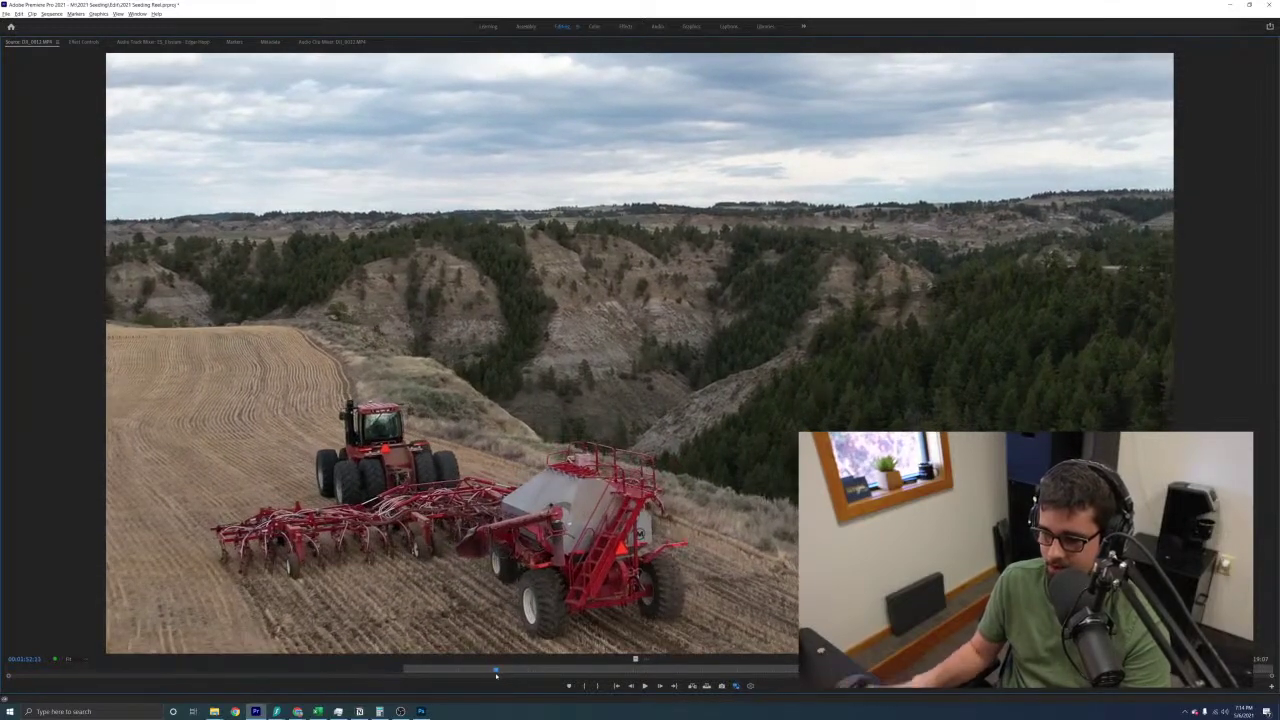
pyautogui.press('space')
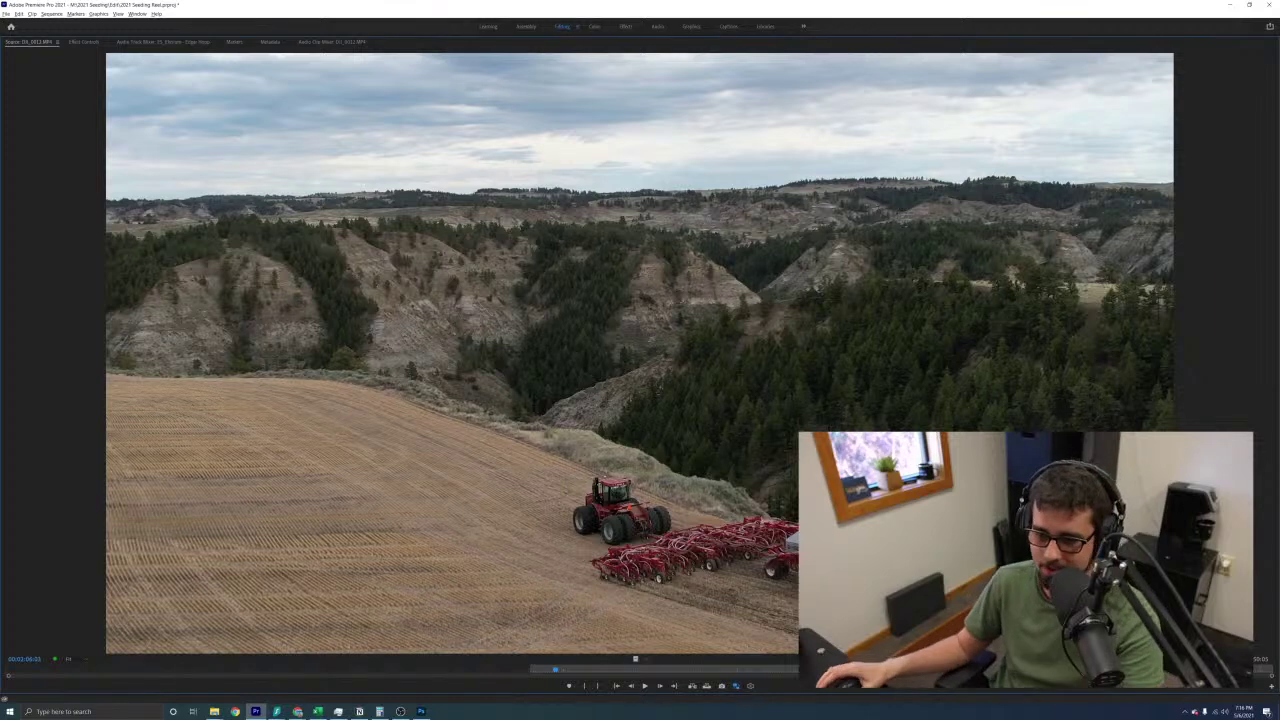
# Play the tractor shot beside the canyon and mark in and out points around the camera's tilt up to the horizon
pyautogui.press('space')
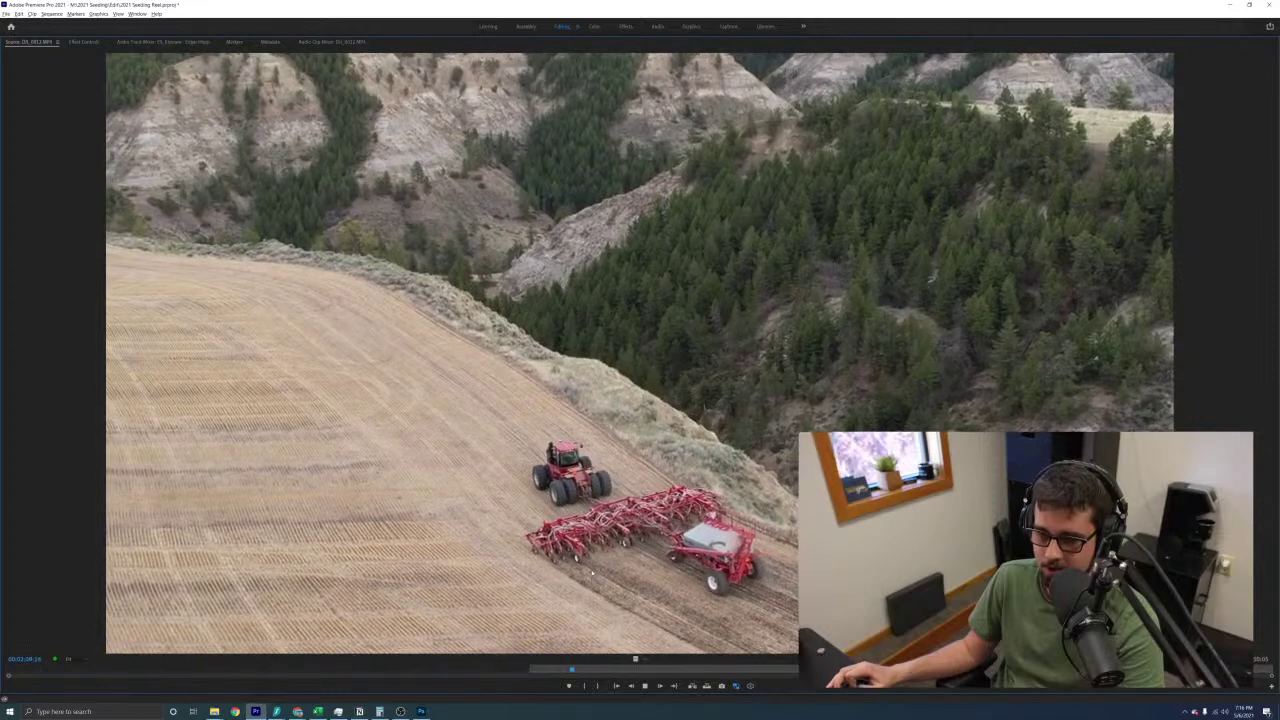
pyautogui.press('space')
pyautogui.press('space')
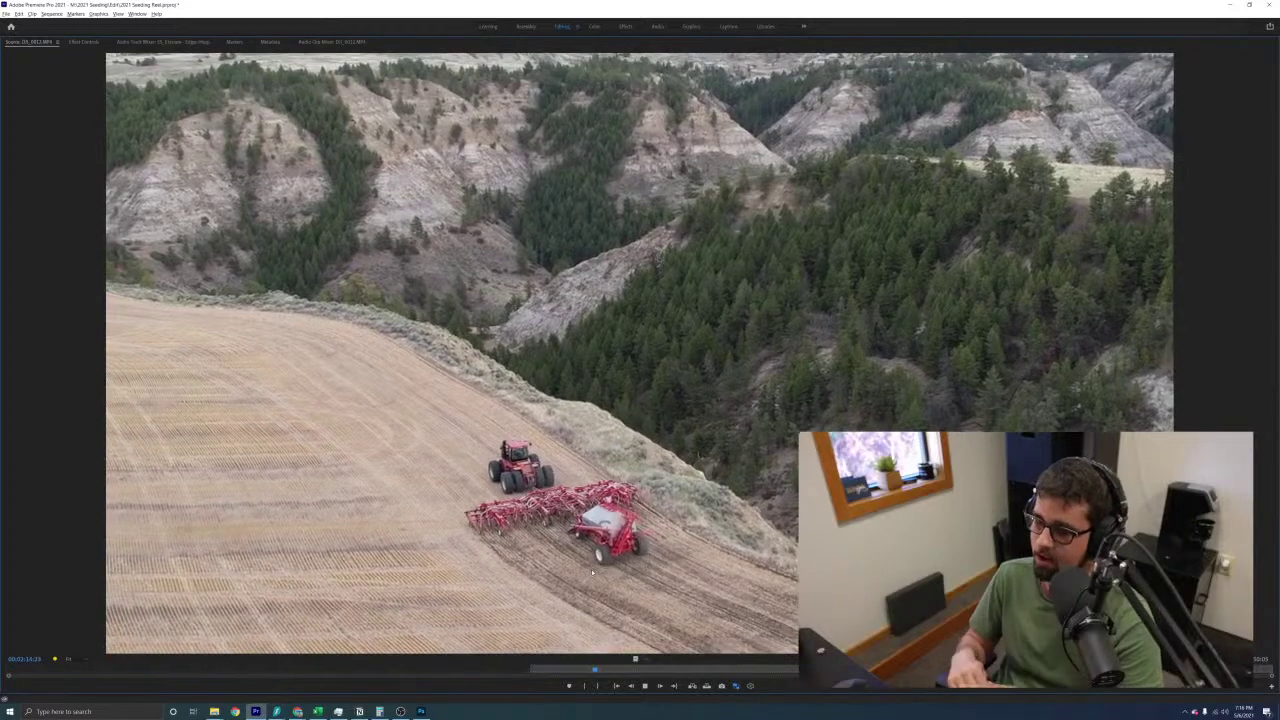
pyautogui.press('space')
pyautogui.press('space')
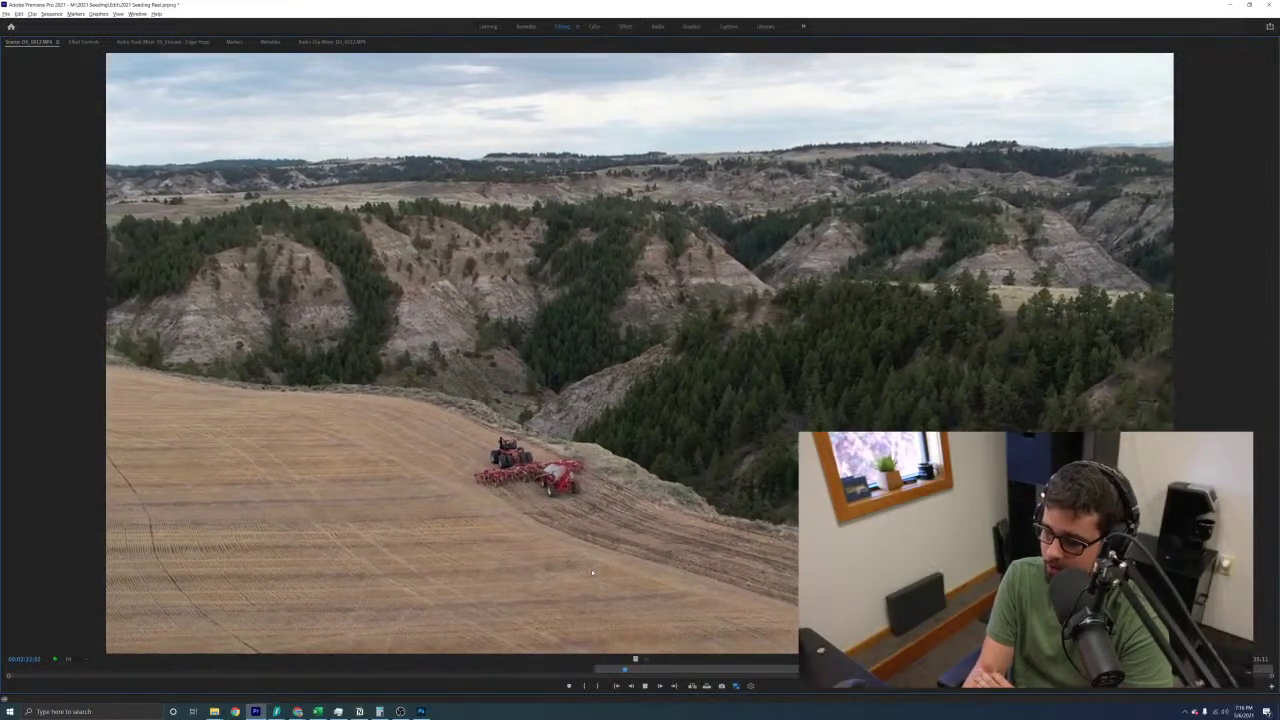
pyautogui.press('space')
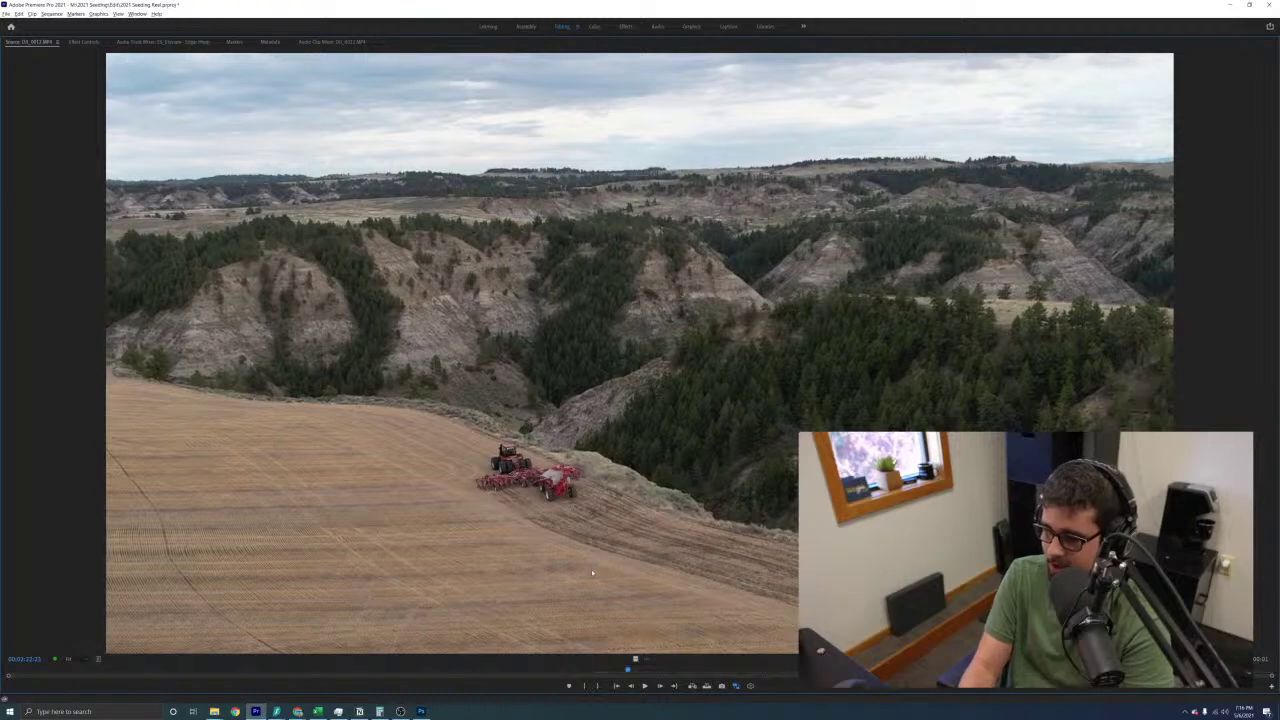
pyautogui.click(594, 670)
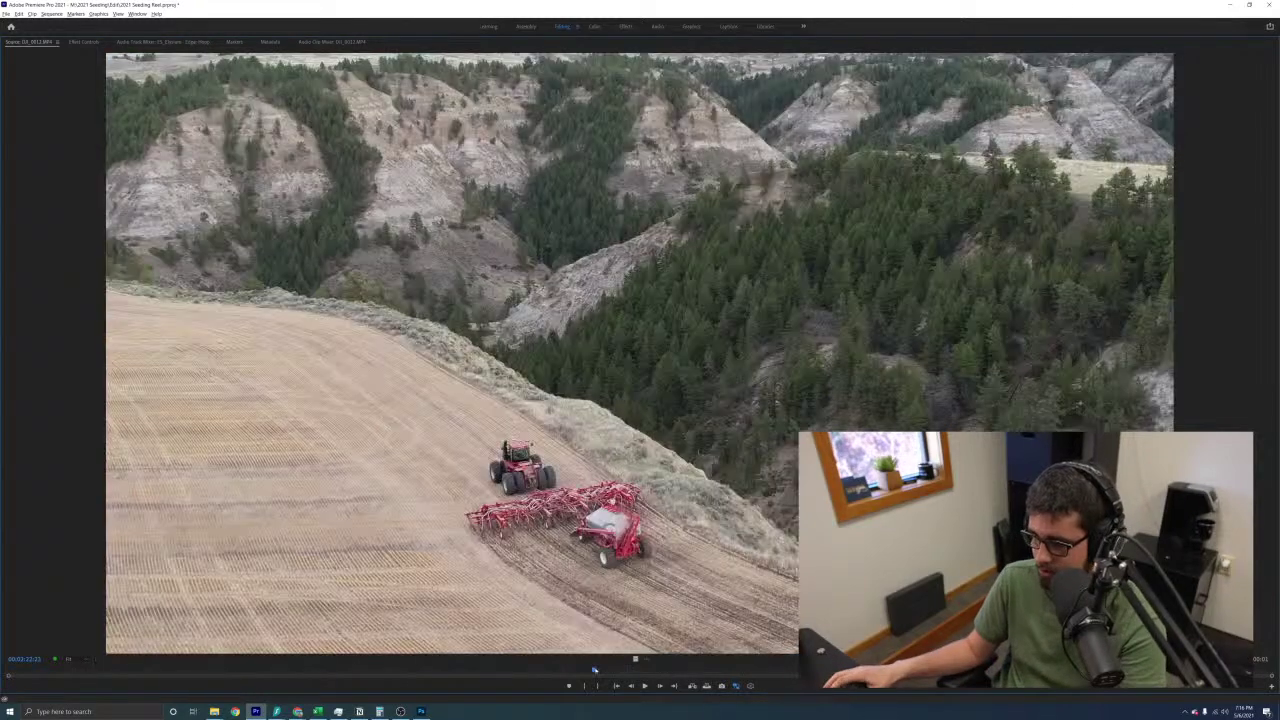
# Scrub past the rear view of the tractor and mark an 11:07 selection of the wide shot overlooking the canyon
pyautogui.moveTo(596, 670); pyautogui.dragTo(760, 671)
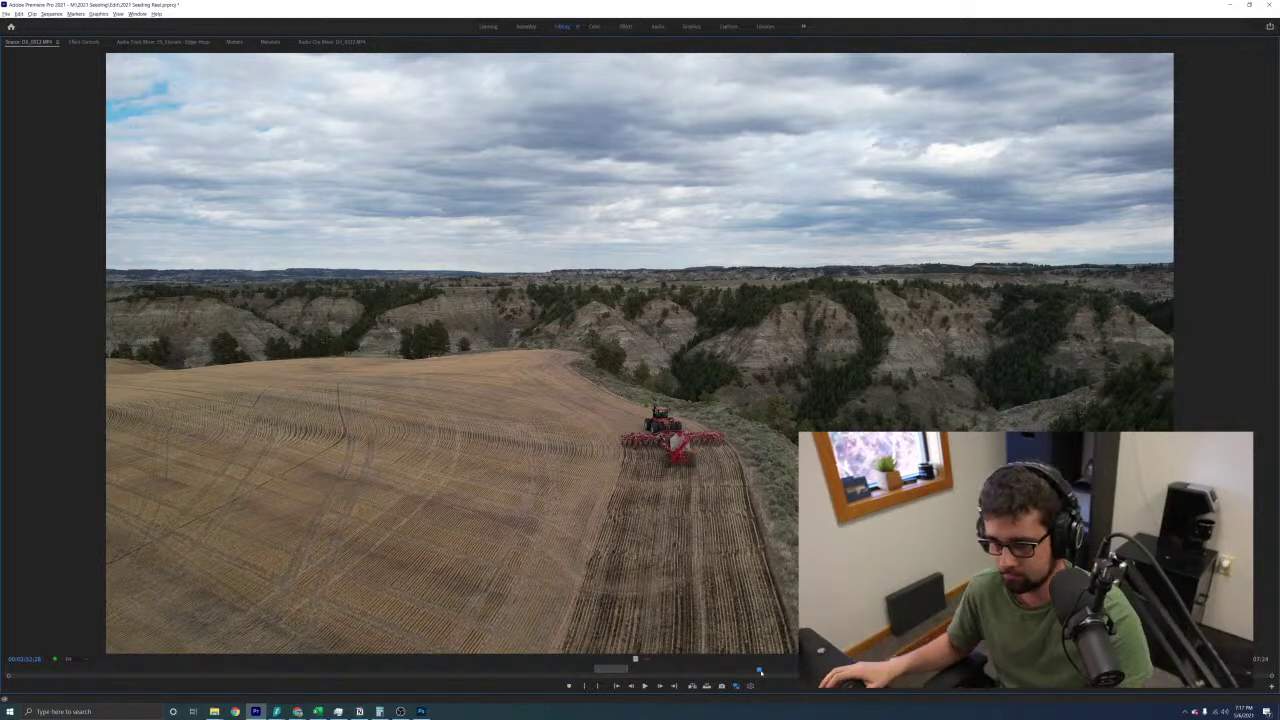
pyautogui.press('space')
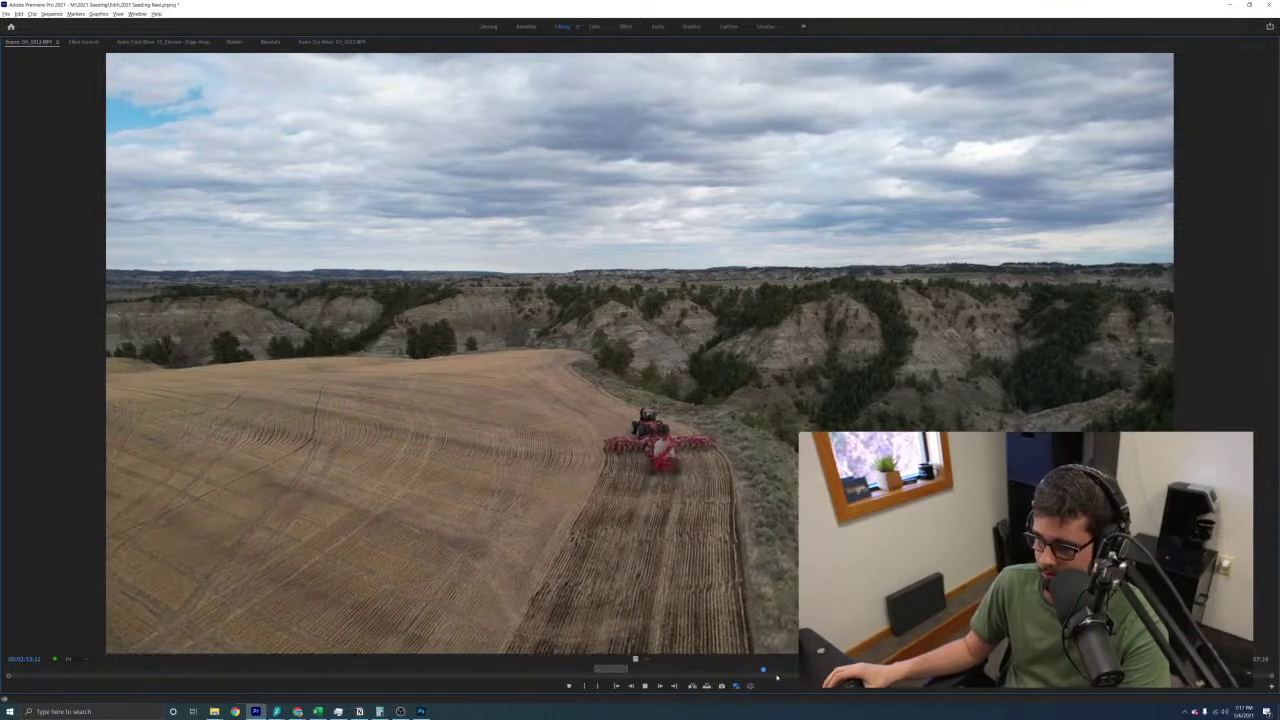
pyautogui.press('space')
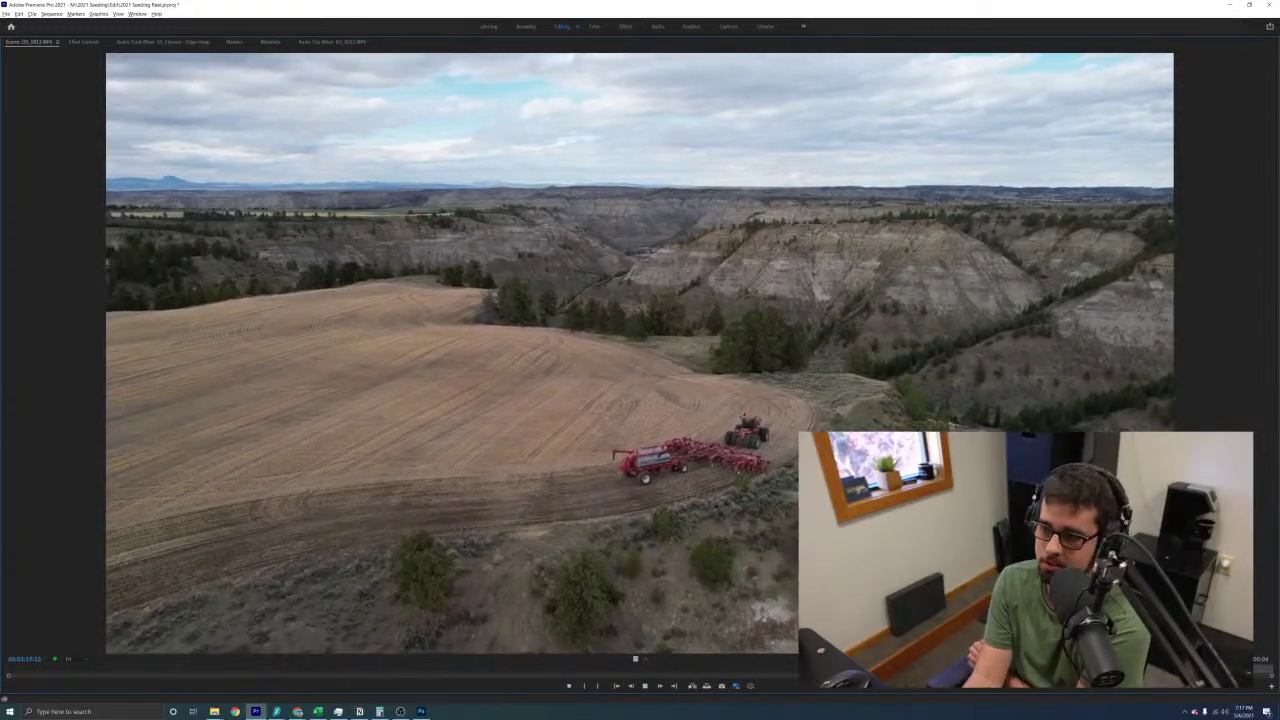
pyautogui.press('space')
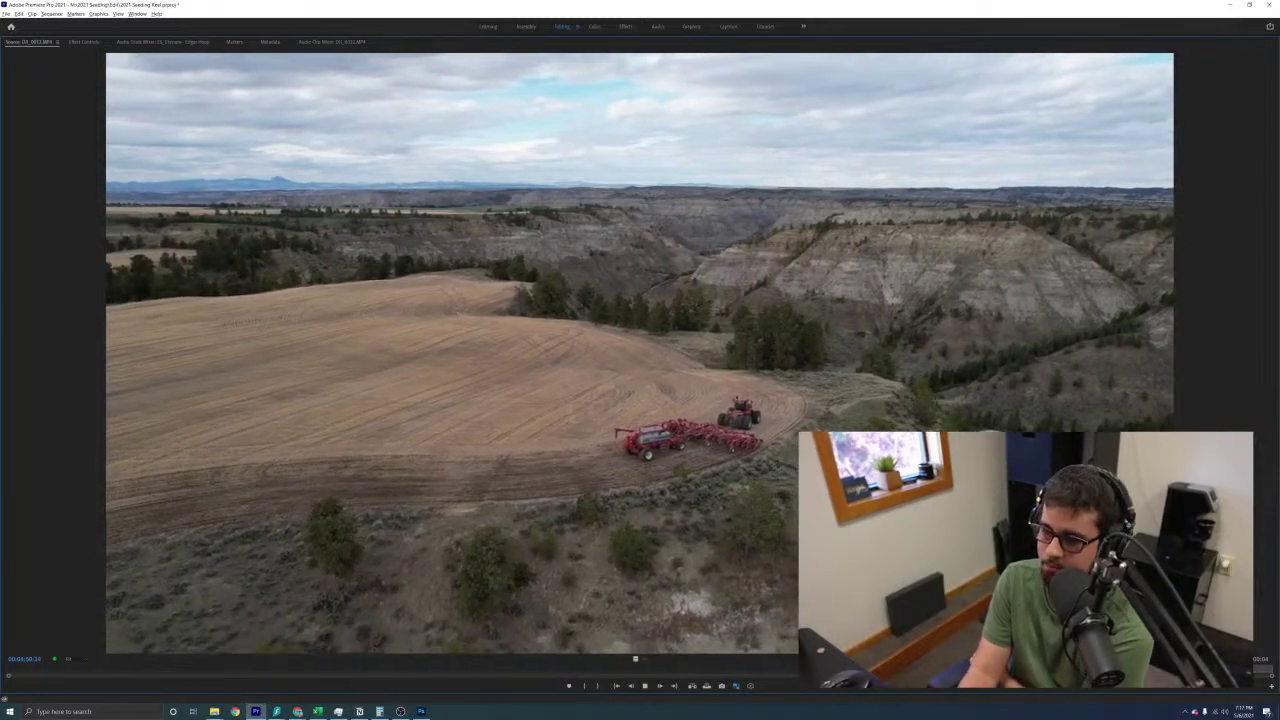
pyautogui.press('space')
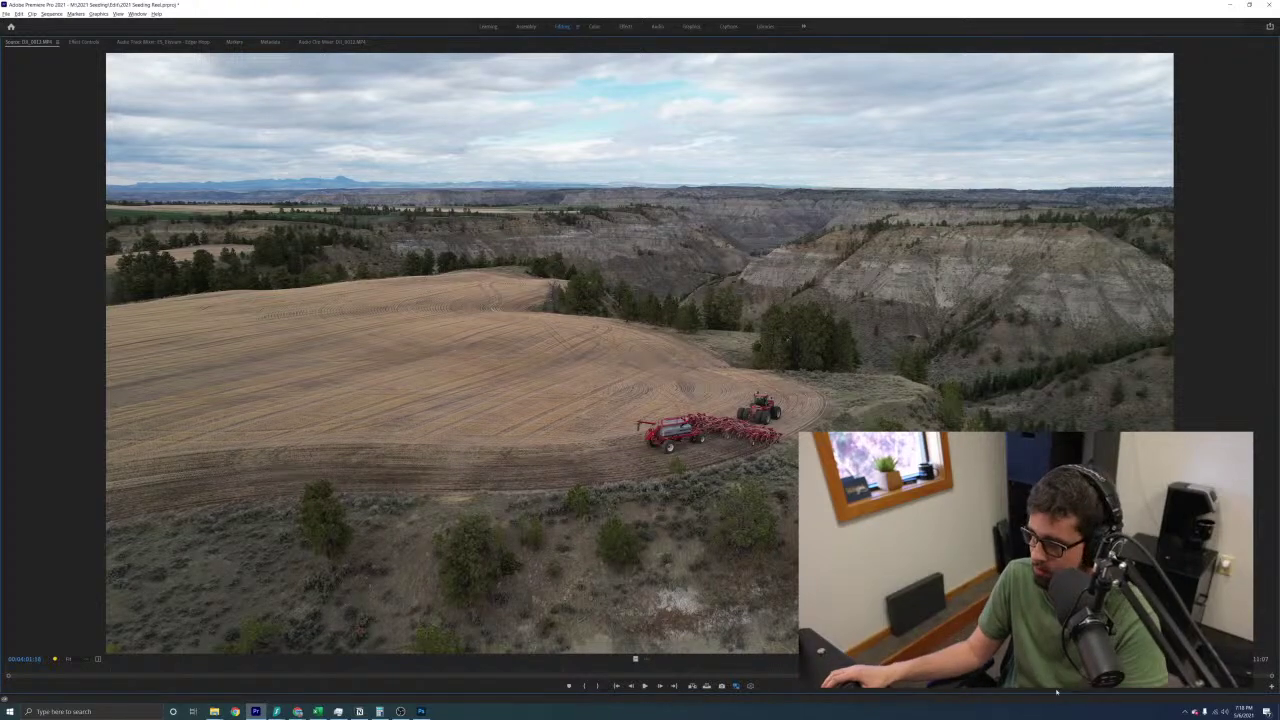
pyautogui.press('space')
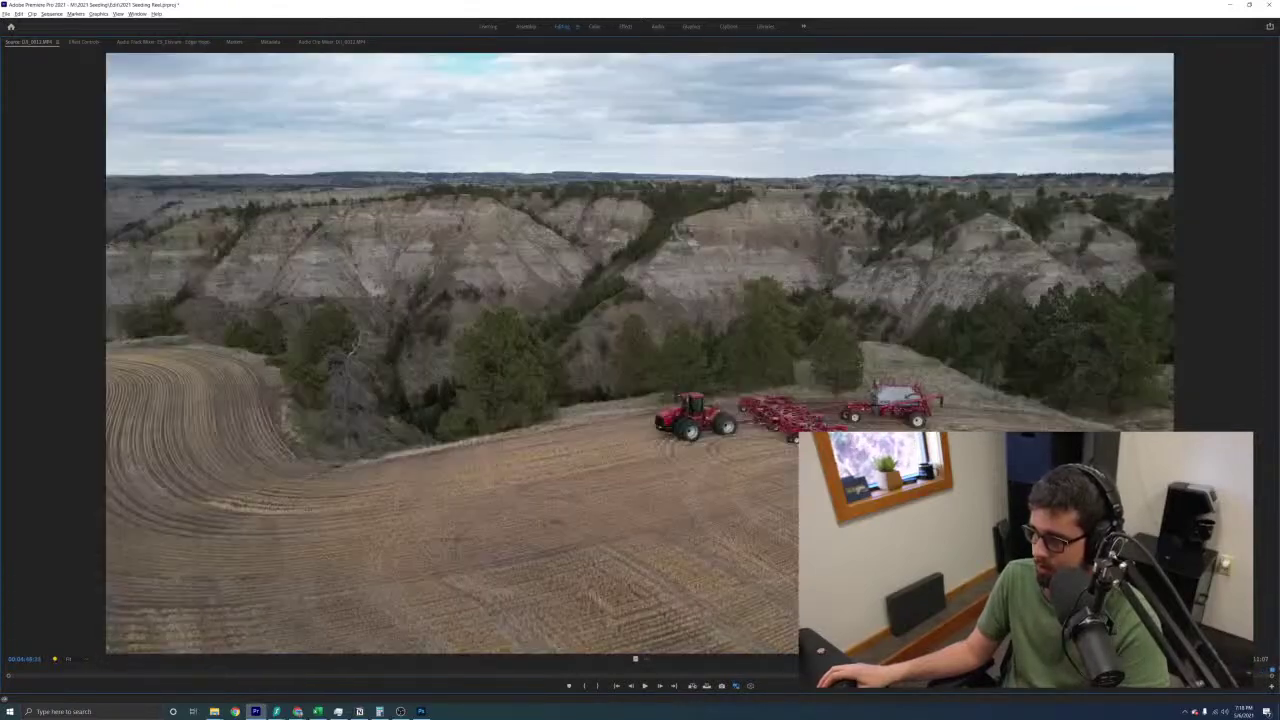
# Load the clip DJI_0013.MP4 into the Source monitor, enlarge the monitor to full view and start playback
pyautogui.press('`')
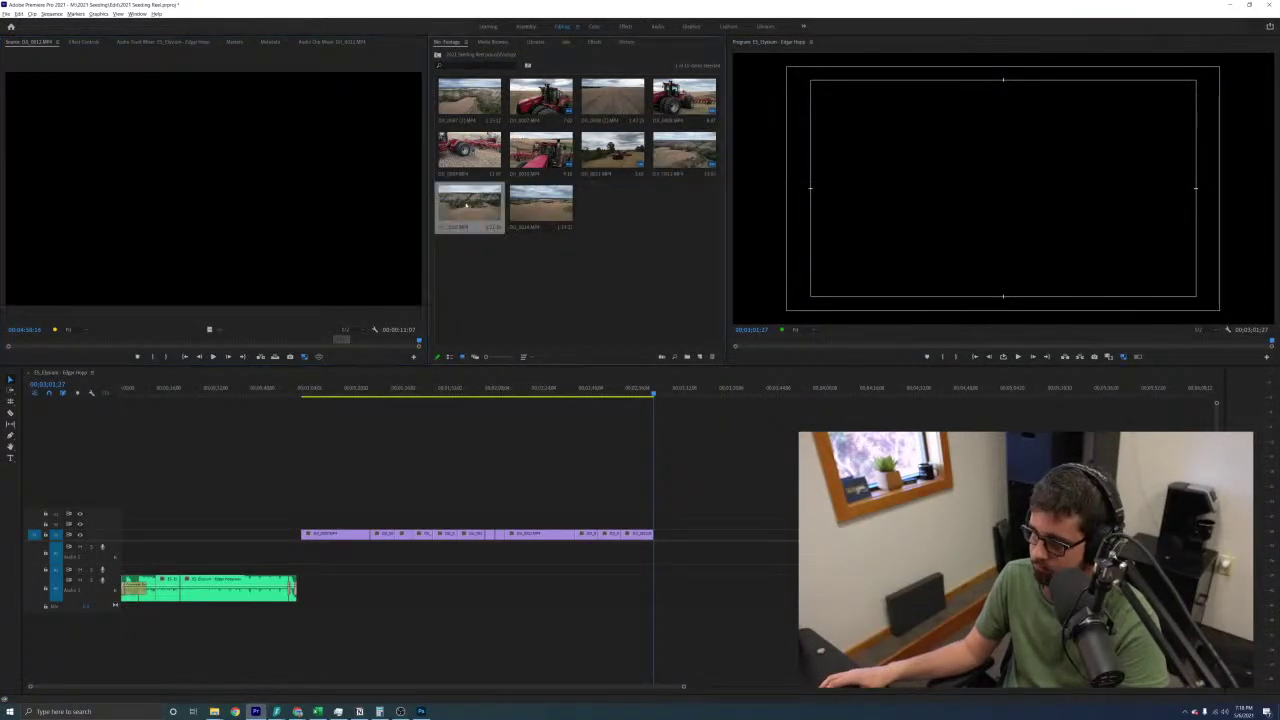
pyautogui.press('space')
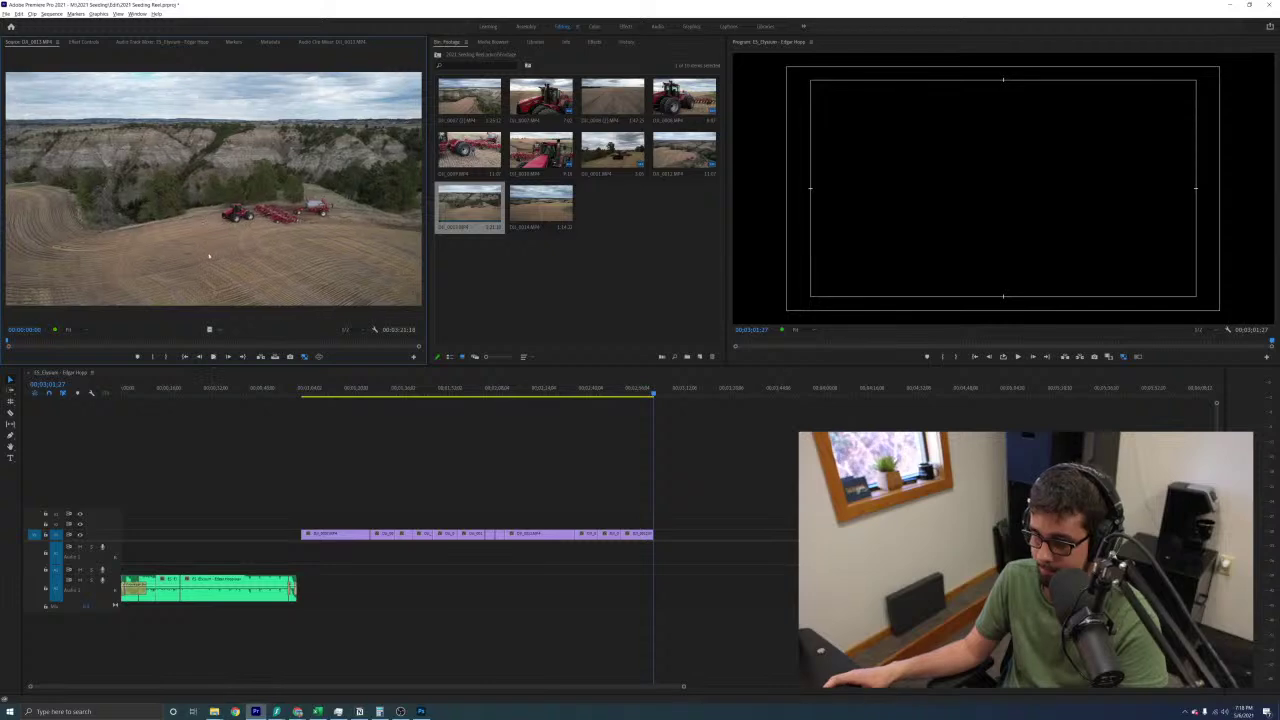
pyautogui.press('`')
pyautogui.press('space')
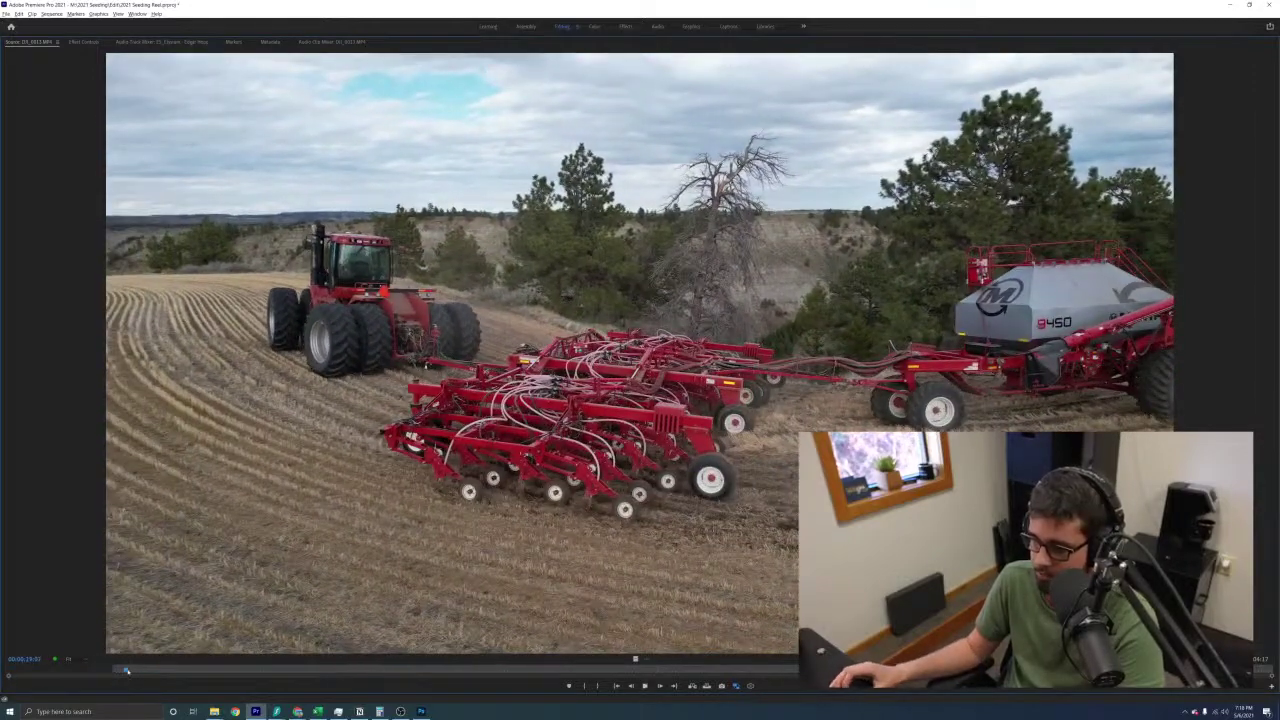
# Mark a 7:24 selection of the close shot of the tractor turning with the seeder and append it to the sequence's end
pyautogui.press('space')
pyautogui.press('space')
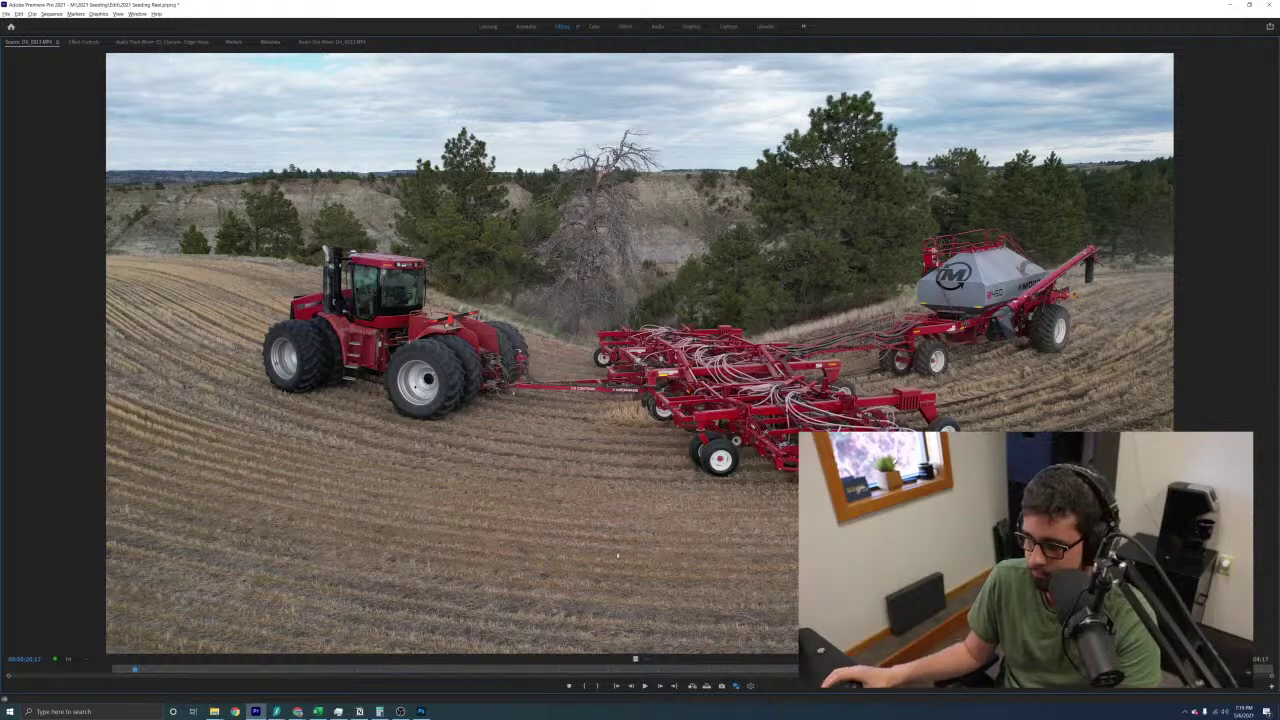
pyautogui.press('space')
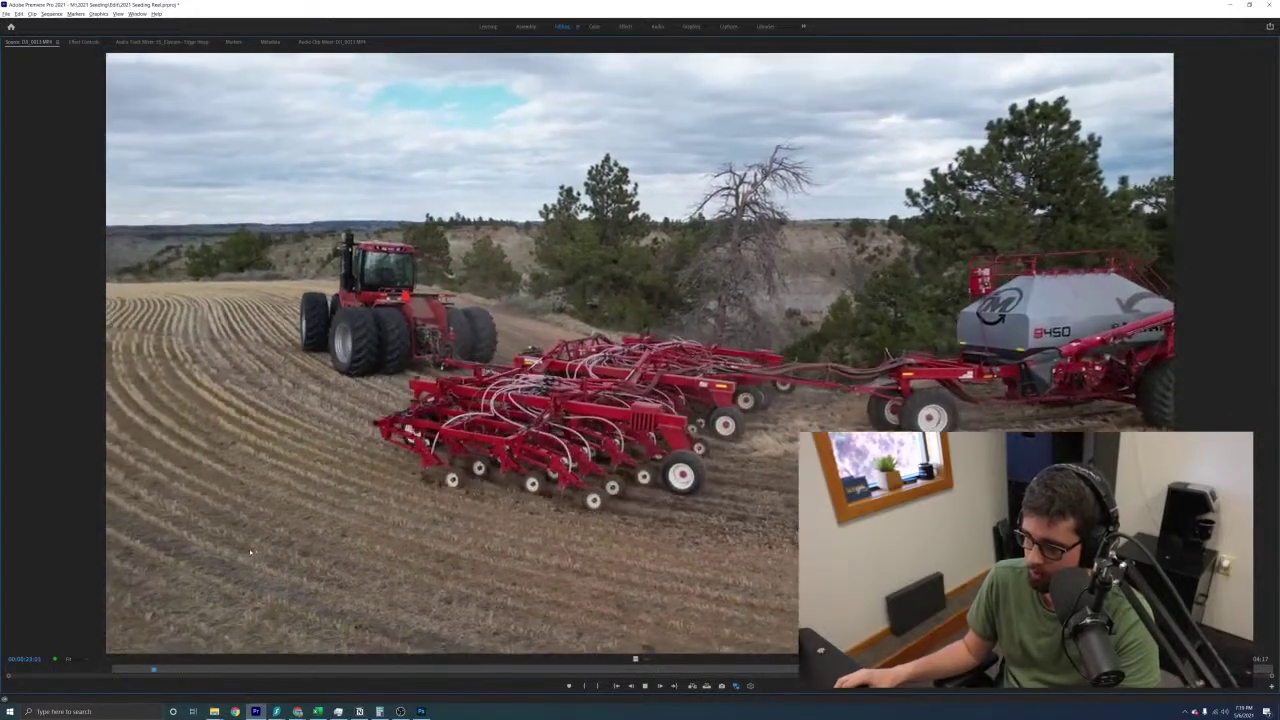
pyautogui.press('space')
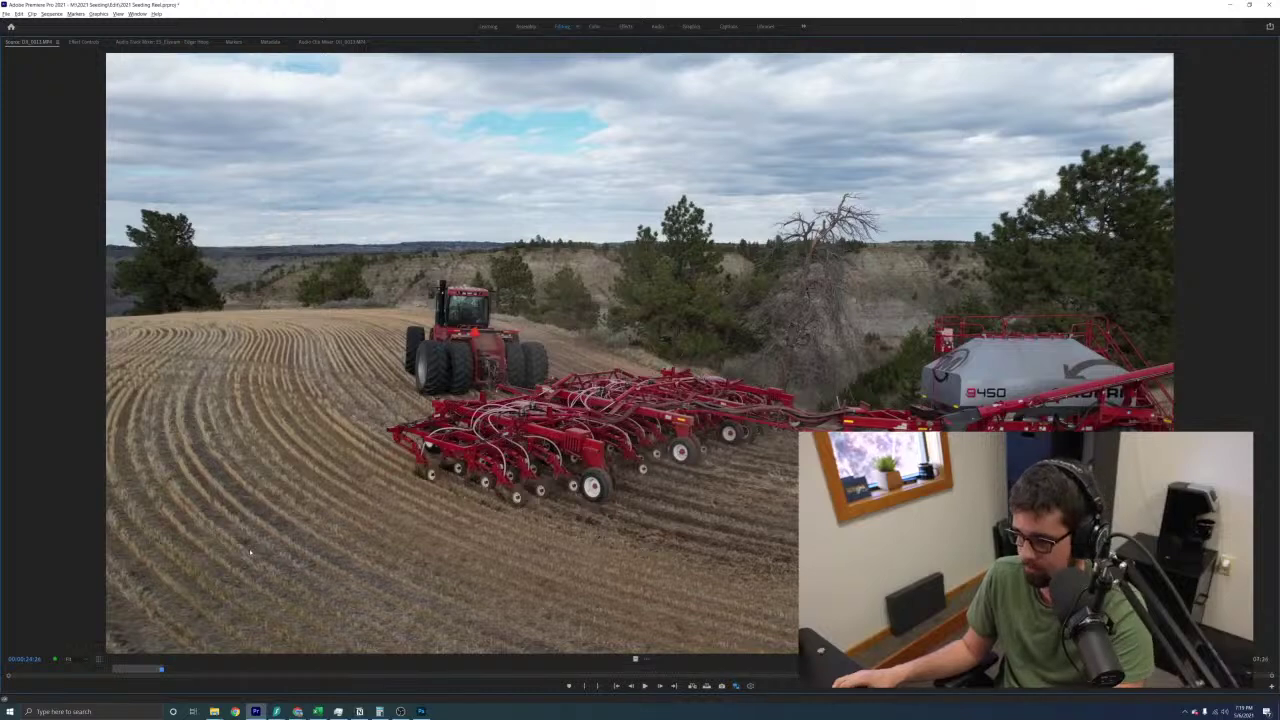
pyautogui.press('`')
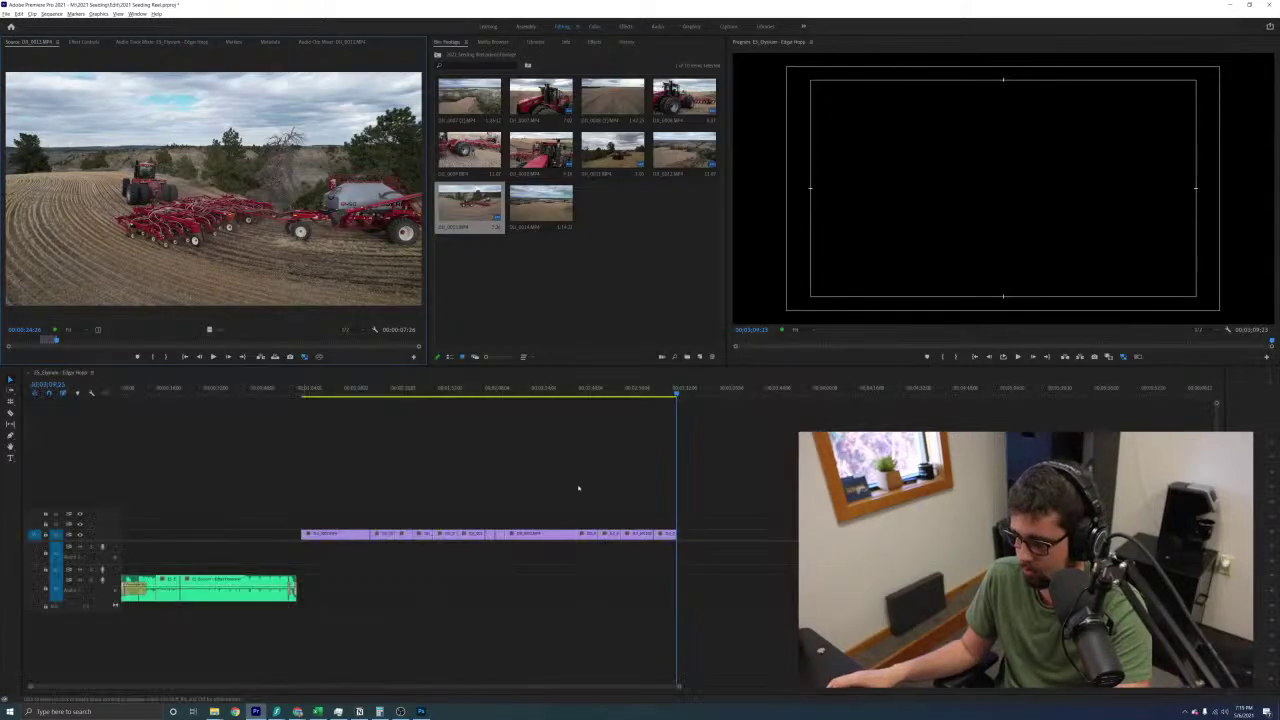
# Enlarge the Source monitor again and mark a new in point where the tractor rounds the field with the canyon wall behind
pyautogui.press('`')
pyautogui.press('`')
pyautogui.press('`')
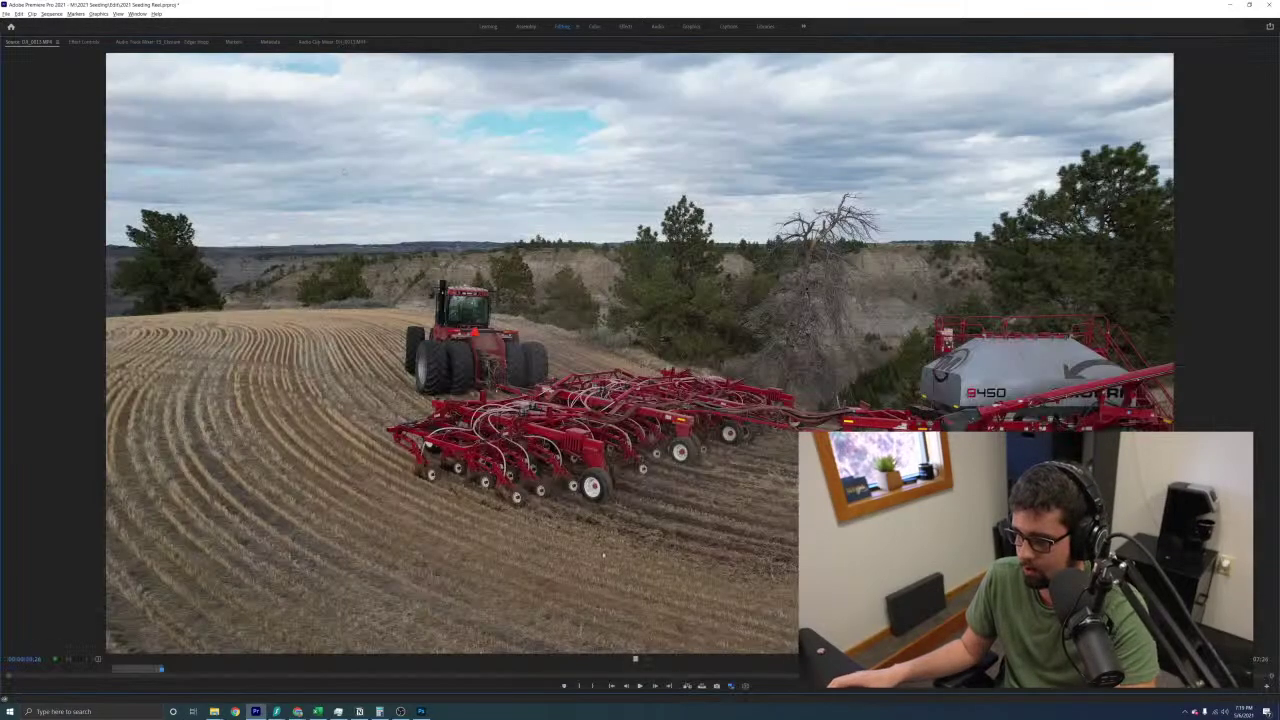
pyautogui.press('space')
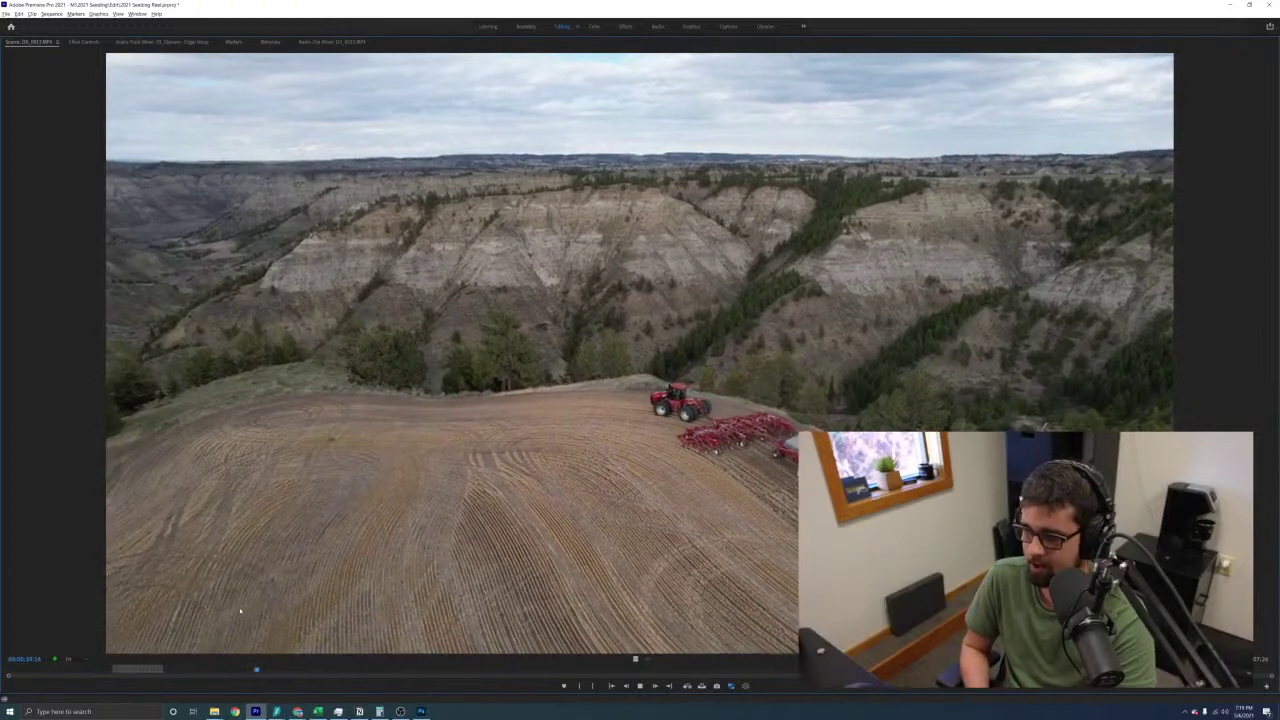
pyautogui.press('space')
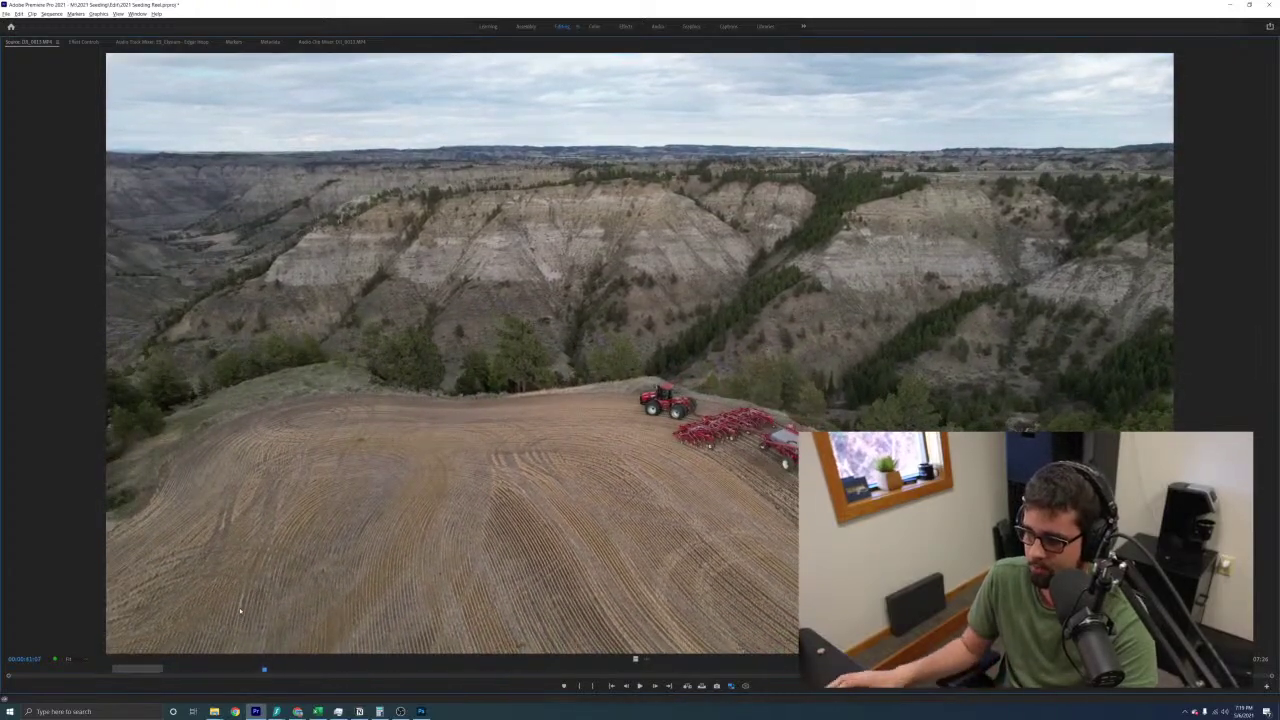
pyautogui.moveTo(262, 668); pyautogui.dragTo(231, 679)
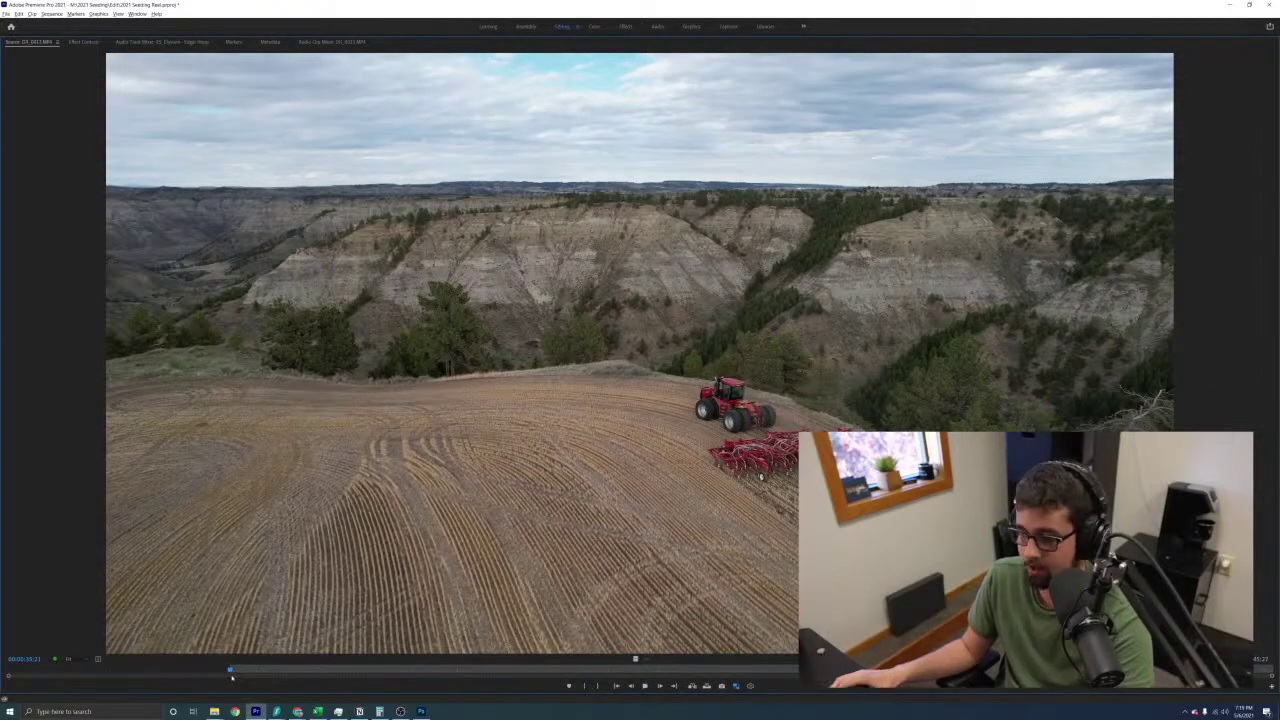
# Play the canyon-wall shot and mark its out point once the tractor and whole seeder are well in frame
pyautogui.press('space')
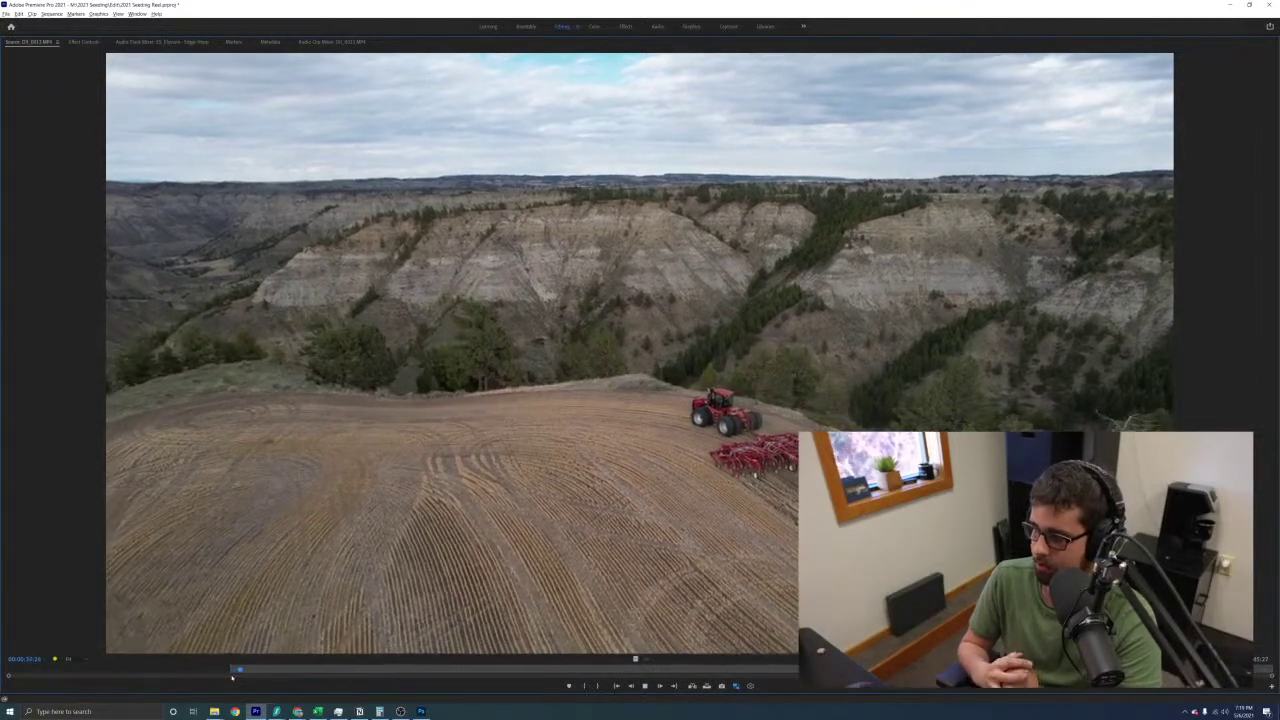
pyautogui.press('space')
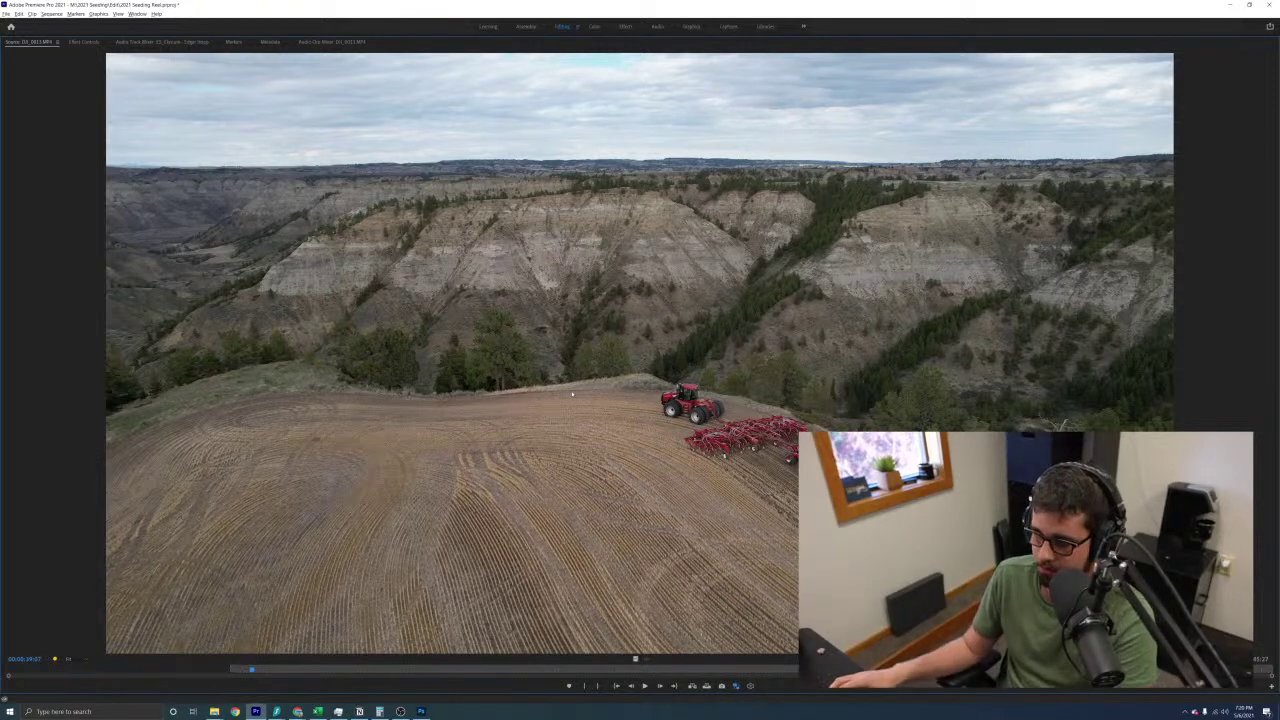
pyautogui.press('space')
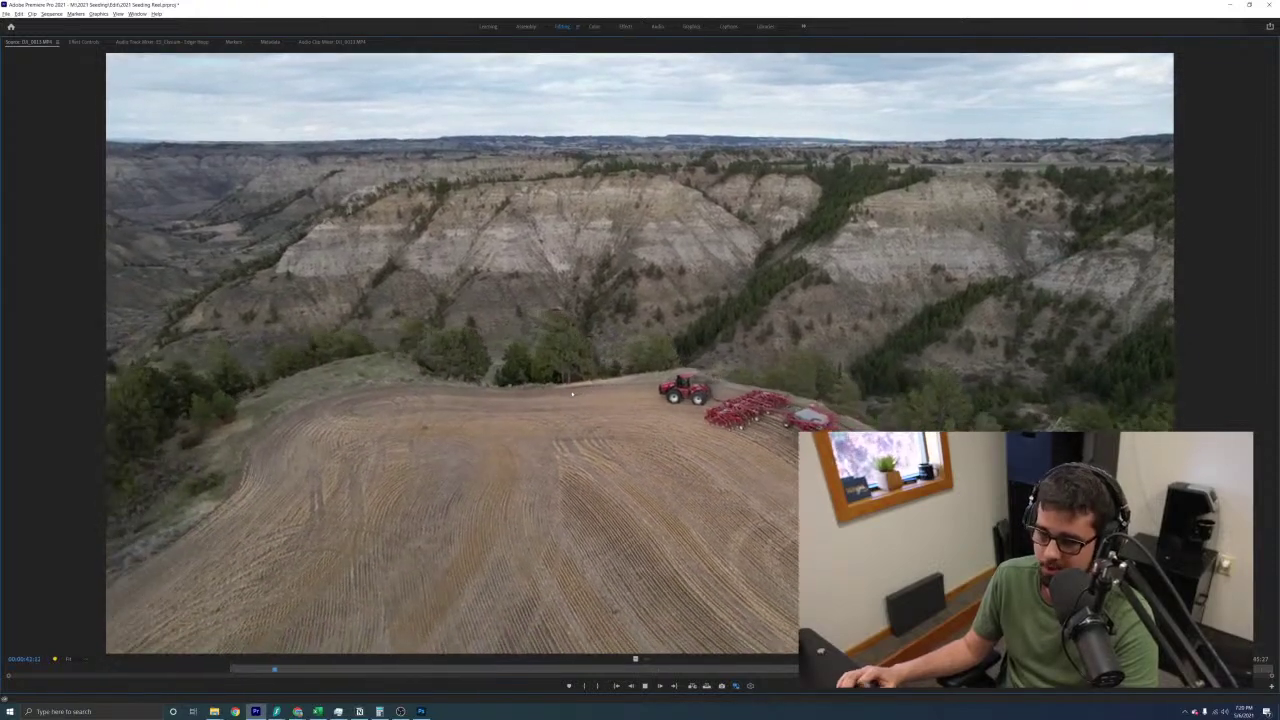
pyautogui.press('space')
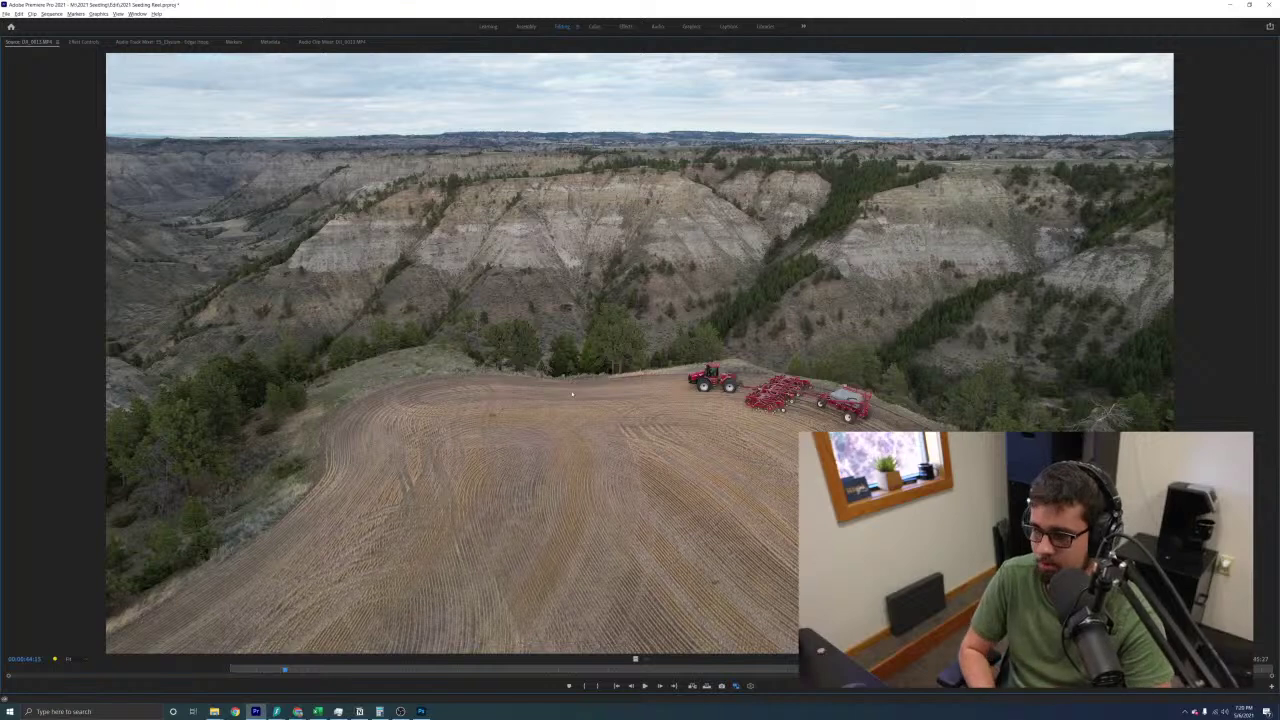
pyautogui.press('space')
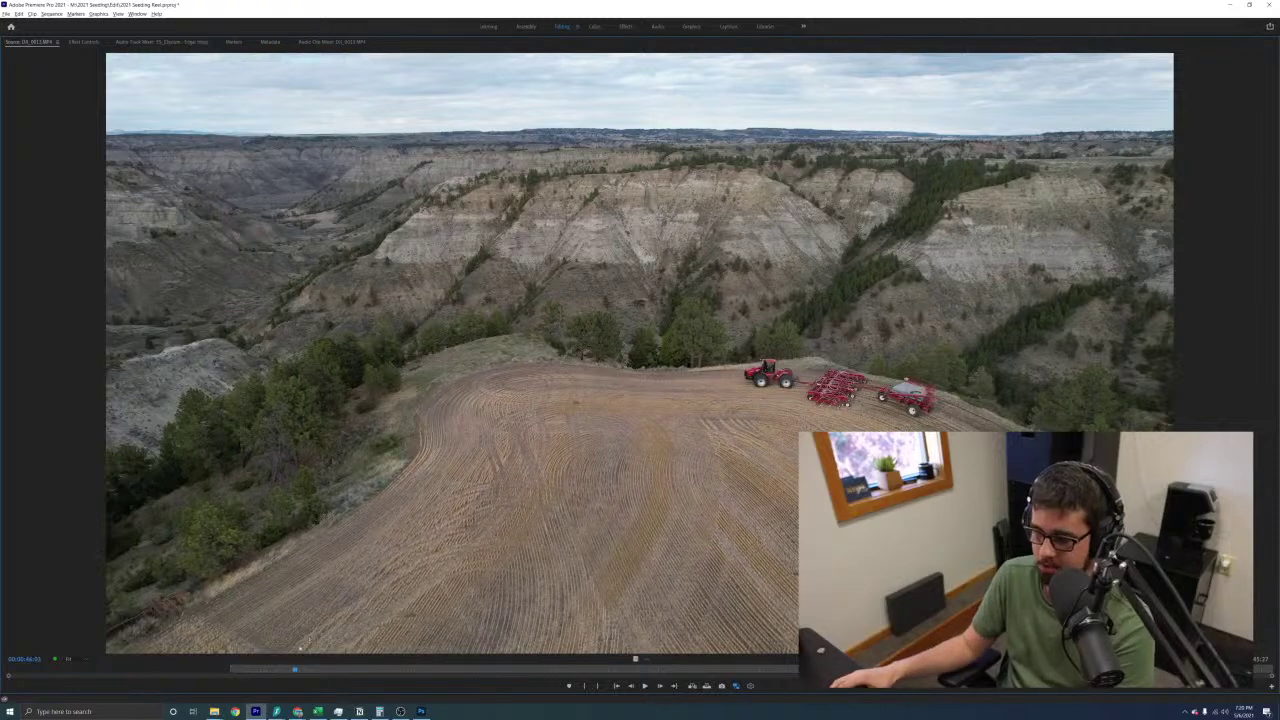
pyautogui.press('space')
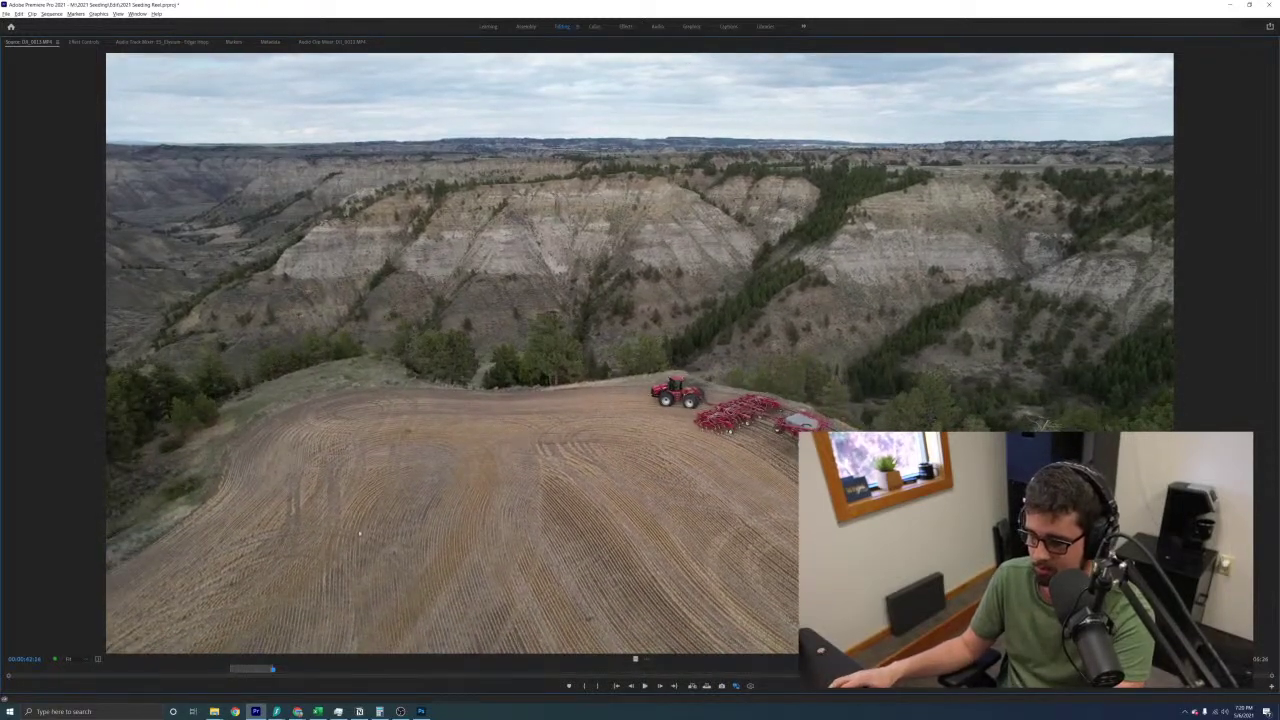
# Scrub ahead and mark in and out points around the shot tilting up from the field to the cloudy sky
pyautogui.moveTo(311, 669); pyautogui.dragTo(366, 688)
pyautogui.click(352, 688)
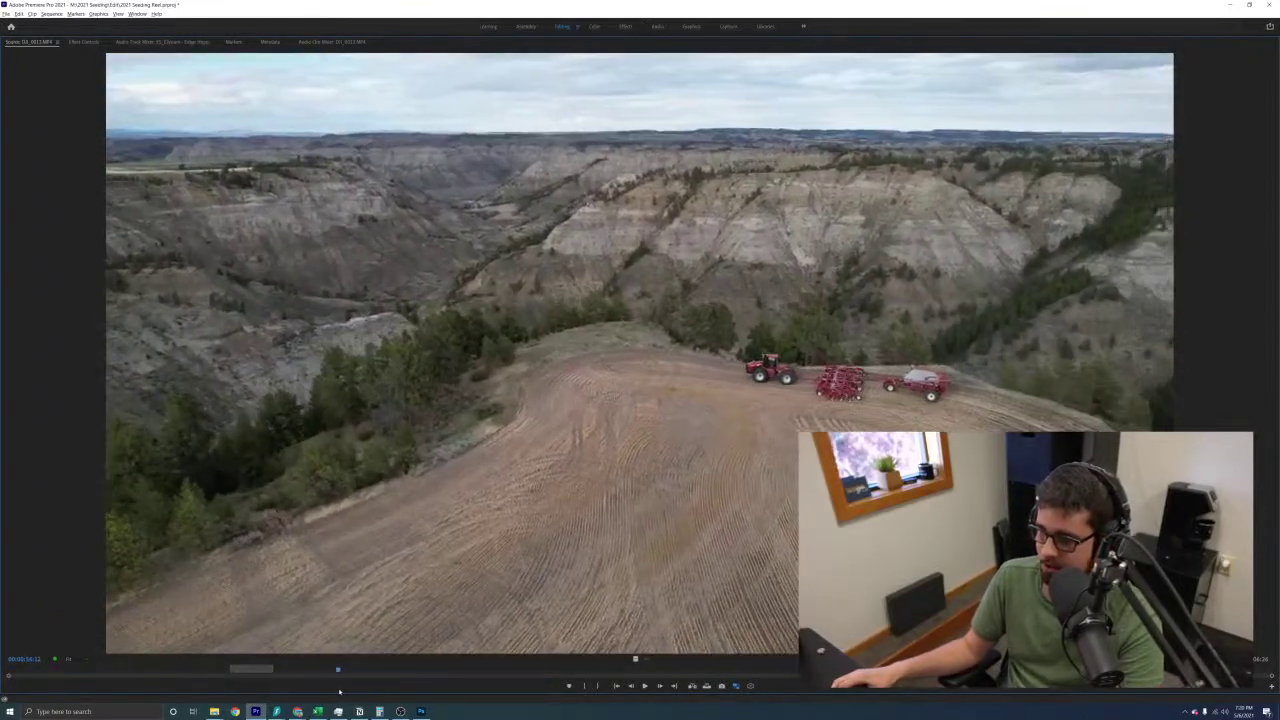
pyautogui.press('space')
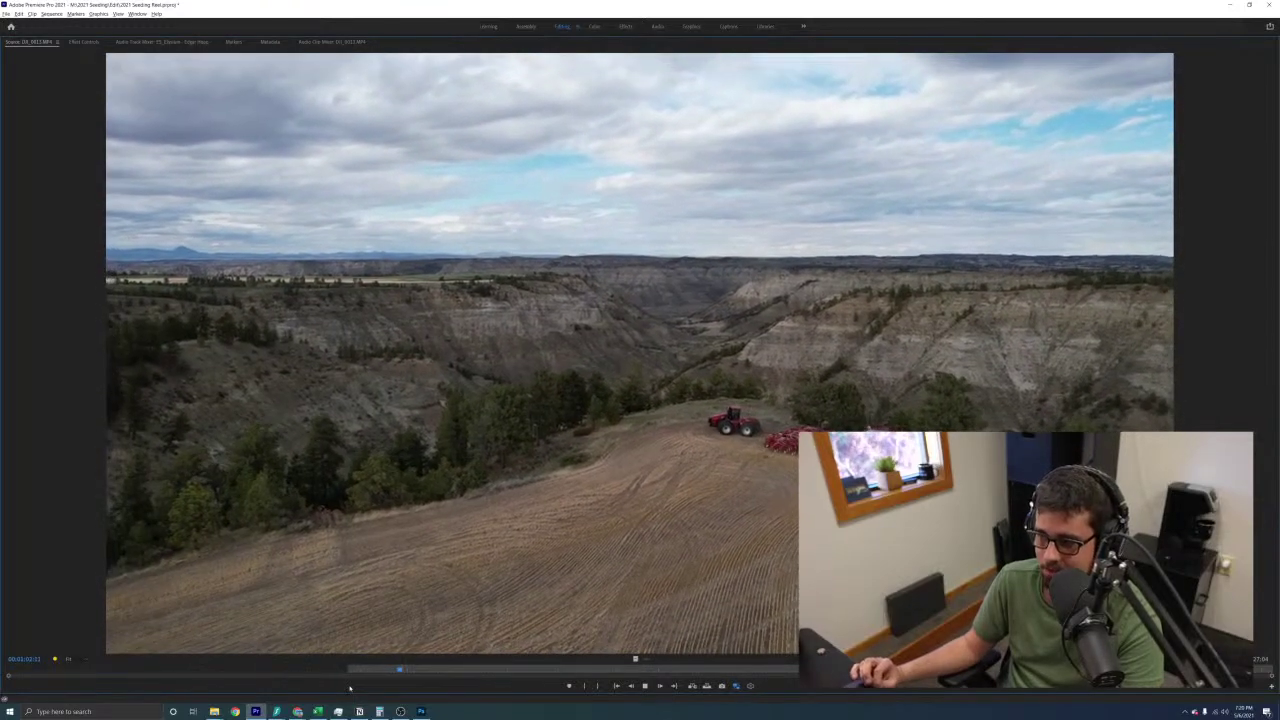
pyautogui.press('o')
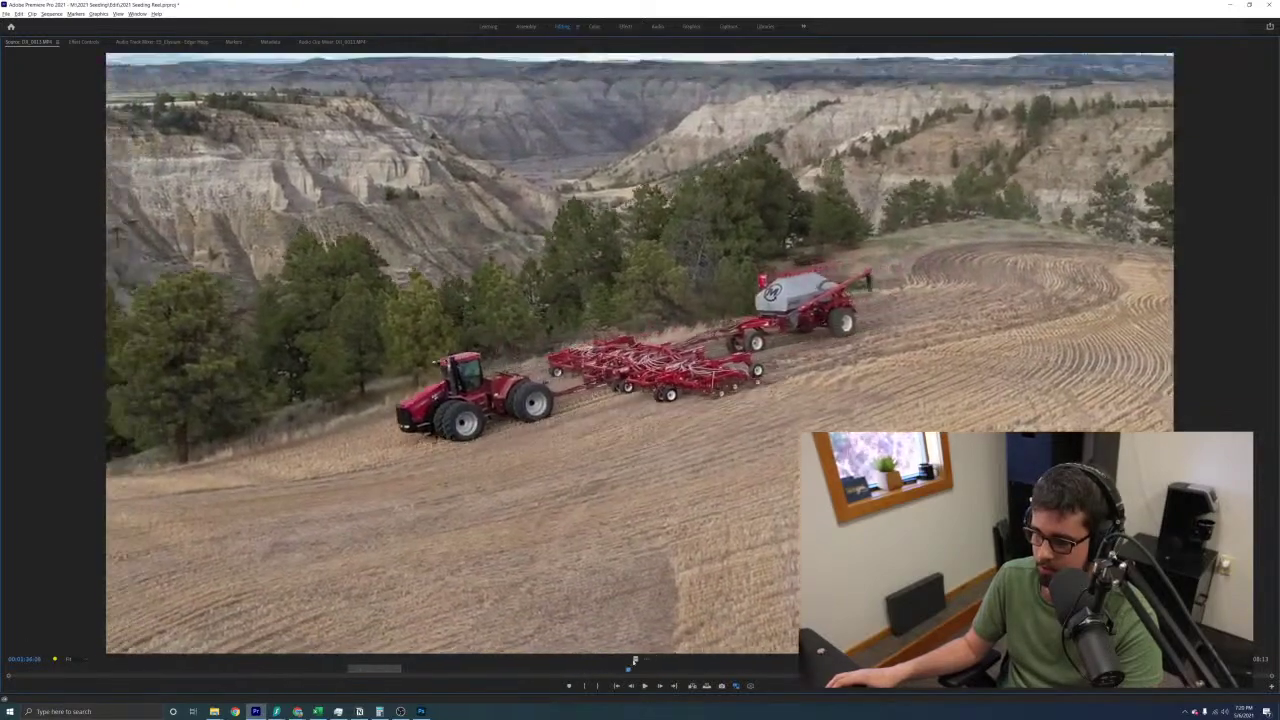
# Set a new in point where the tractor appears under the cloudy sky and review the camera move down toward the seeder
pyautogui.moveTo(634, 663); pyautogui.dragTo(584, 684)
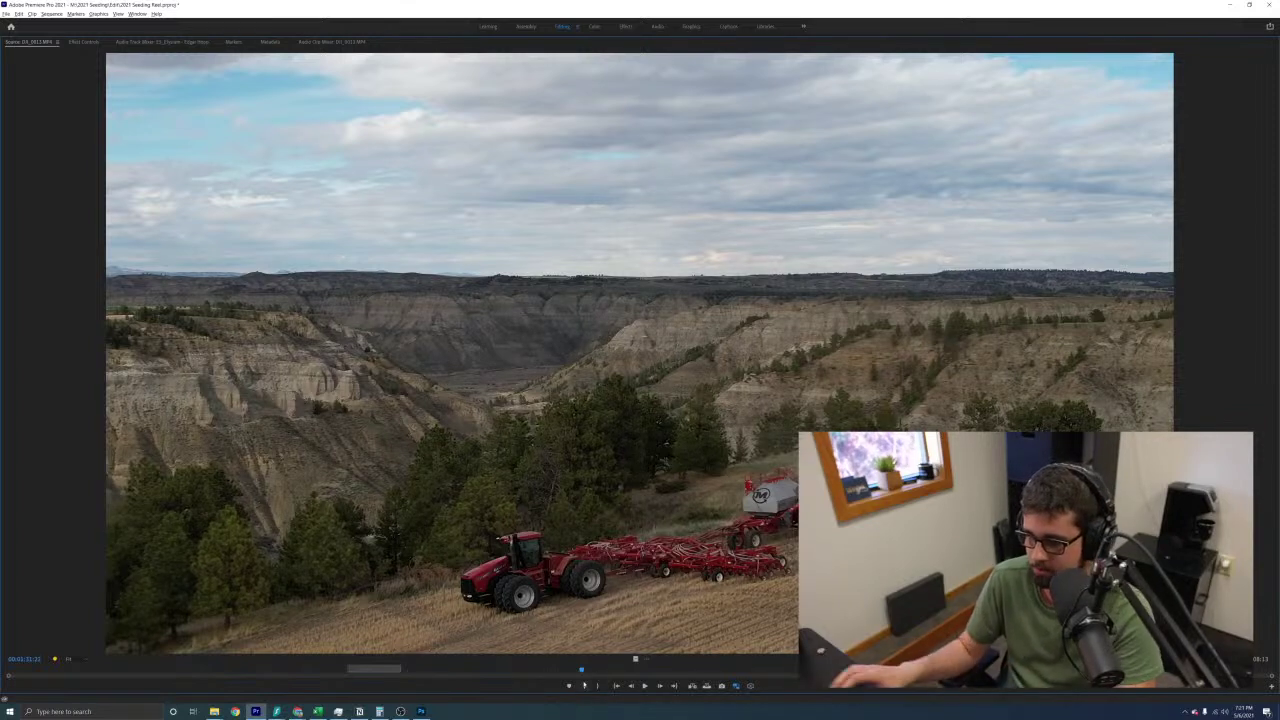
pyautogui.press('i')
pyautogui.moveTo(582, 670); pyautogui.dragTo(614, 670)
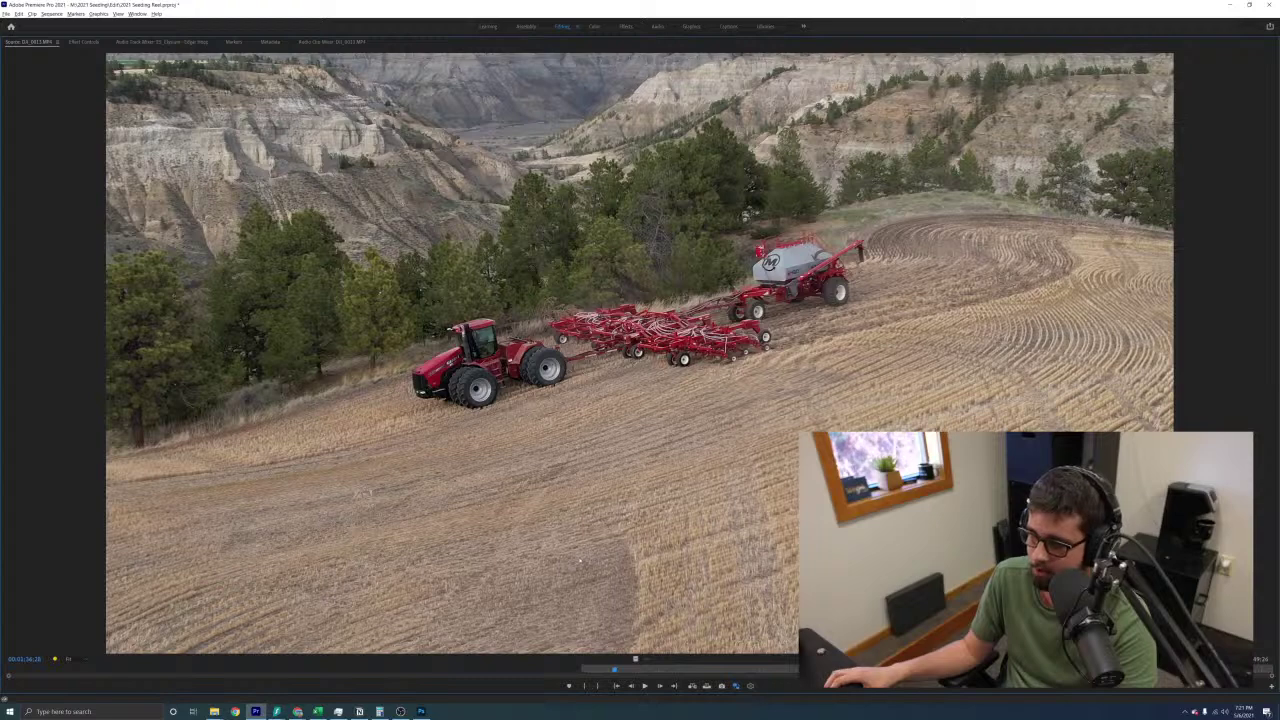
pyautogui.press('space')
pyautogui.press('space')
pyautogui.press('space')
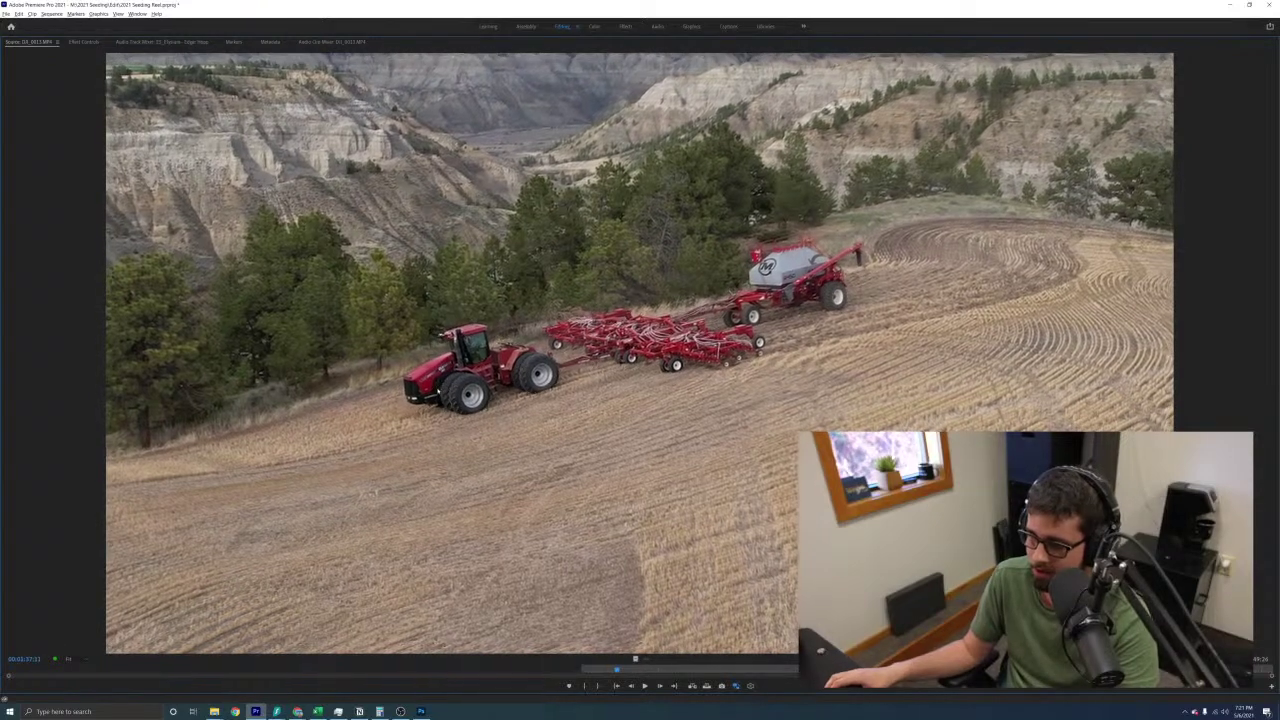
pyautogui.moveTo(617, 670); pyautogui.dragTo(621, 670)
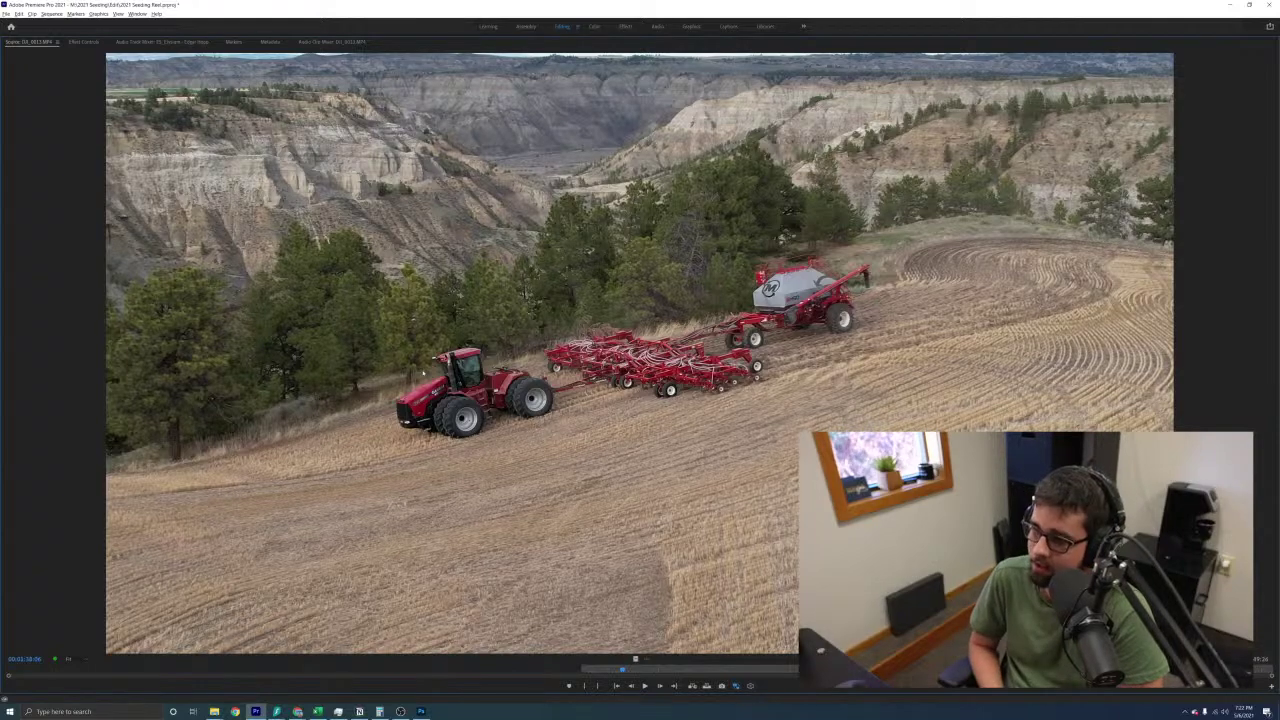
# Replay the canyon-wall shot and narrow its selection to 3:06 with the tractor and whole seeder in frame, checking the sequence
pyautogui.press('space')
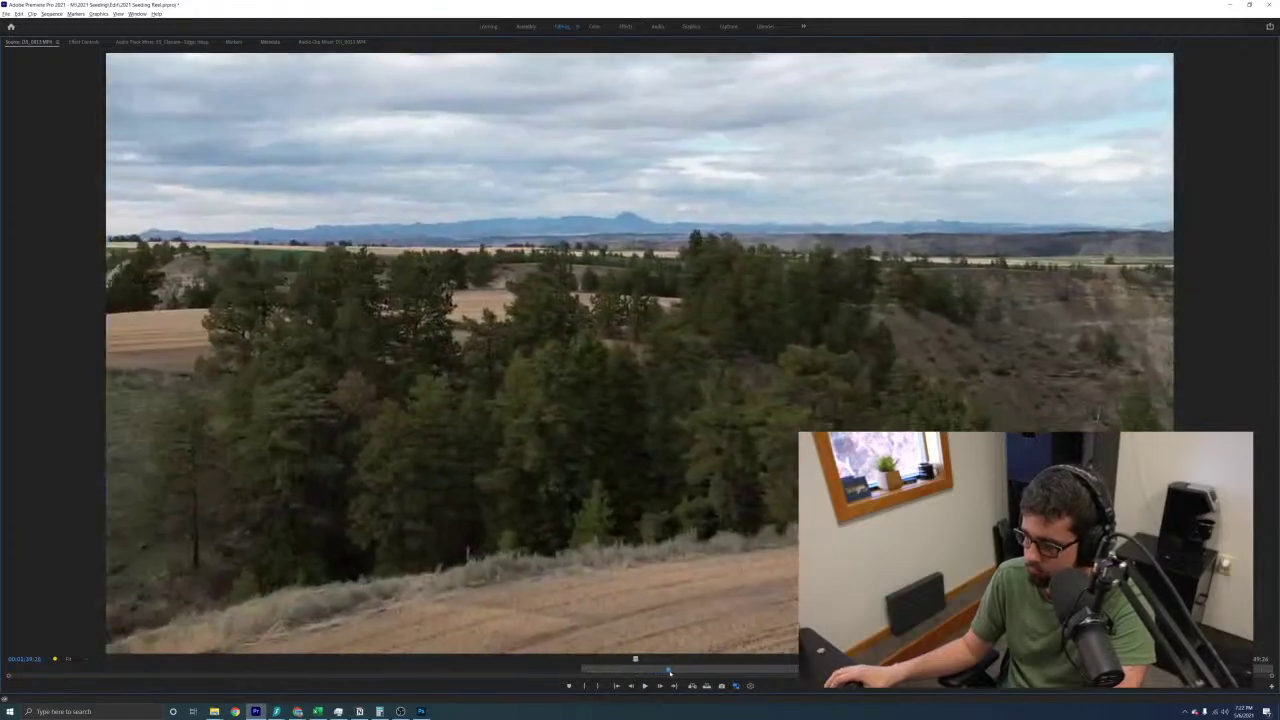
pyautogui.click(601, 669)
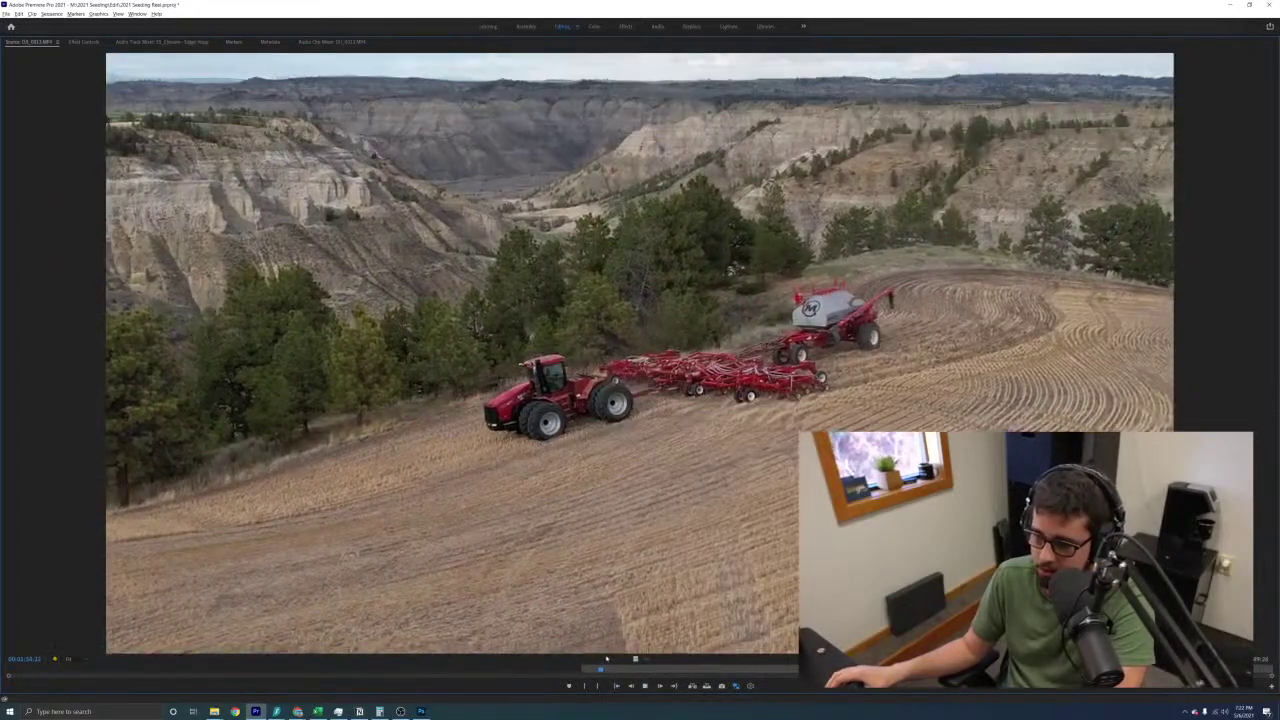
pyautogui.press('space')
pyautogui.click(606, 669)
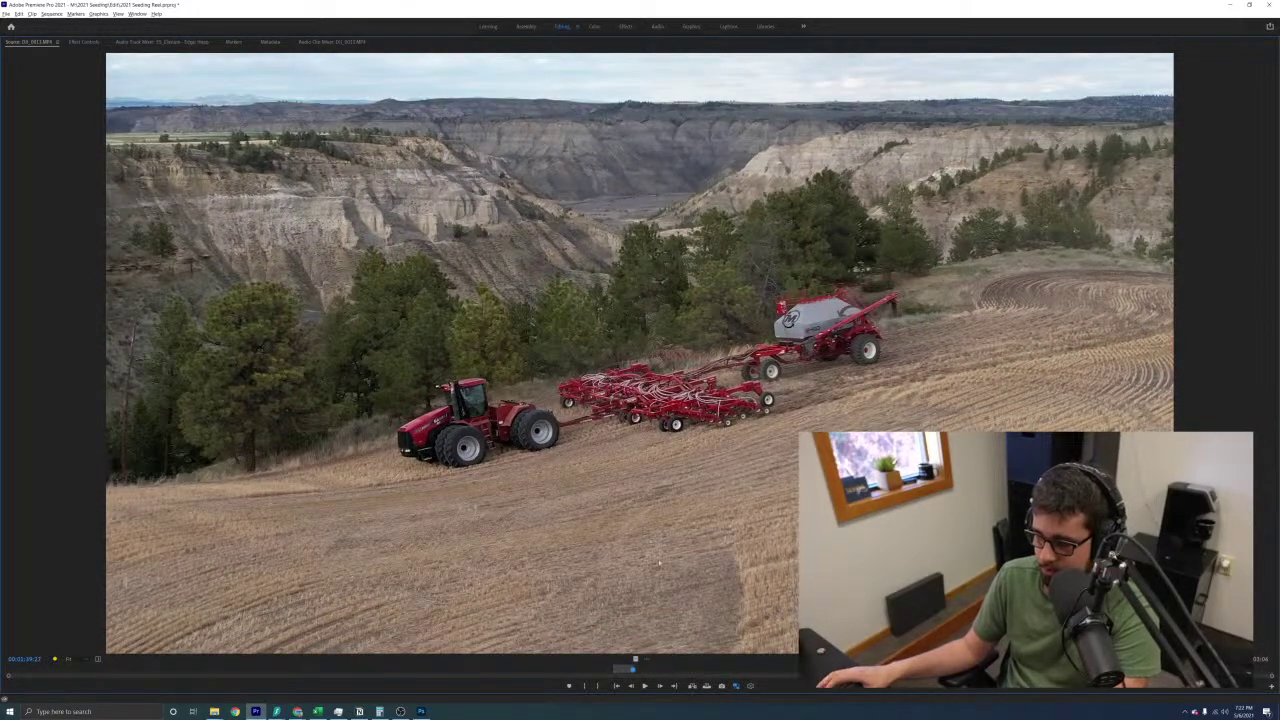
pyautogui.press('`')
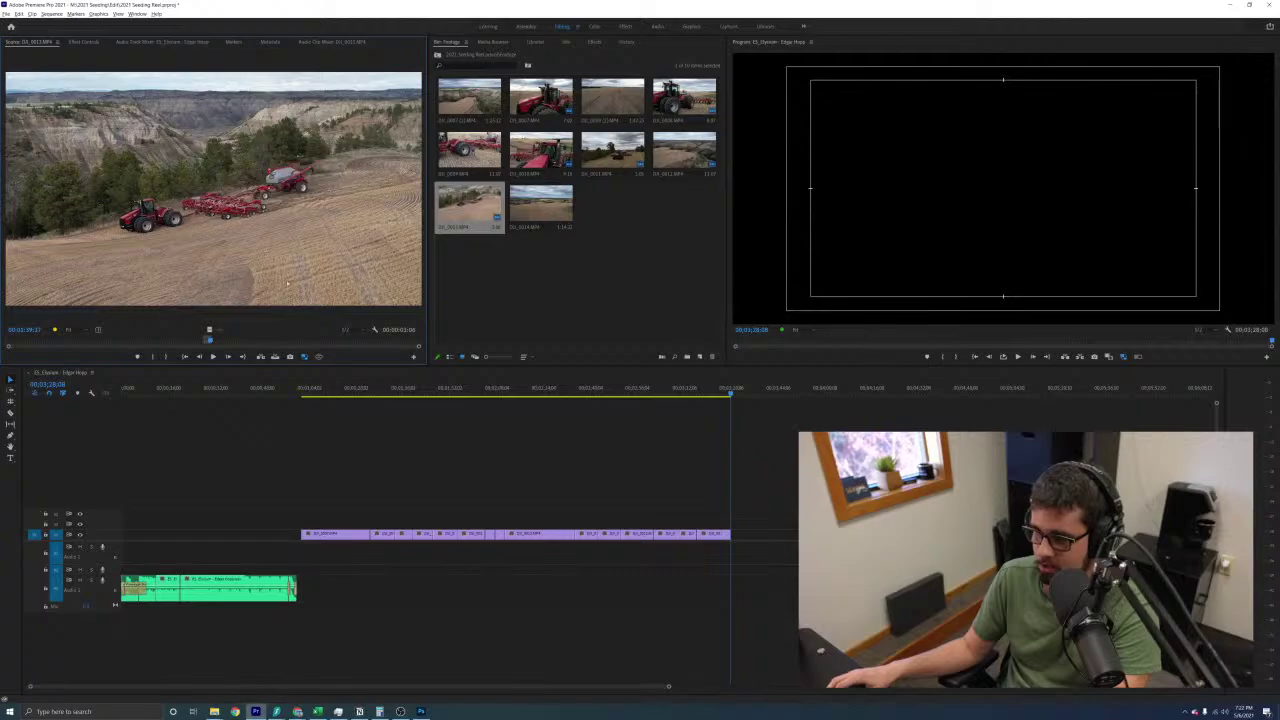
pyautogui.press('`')
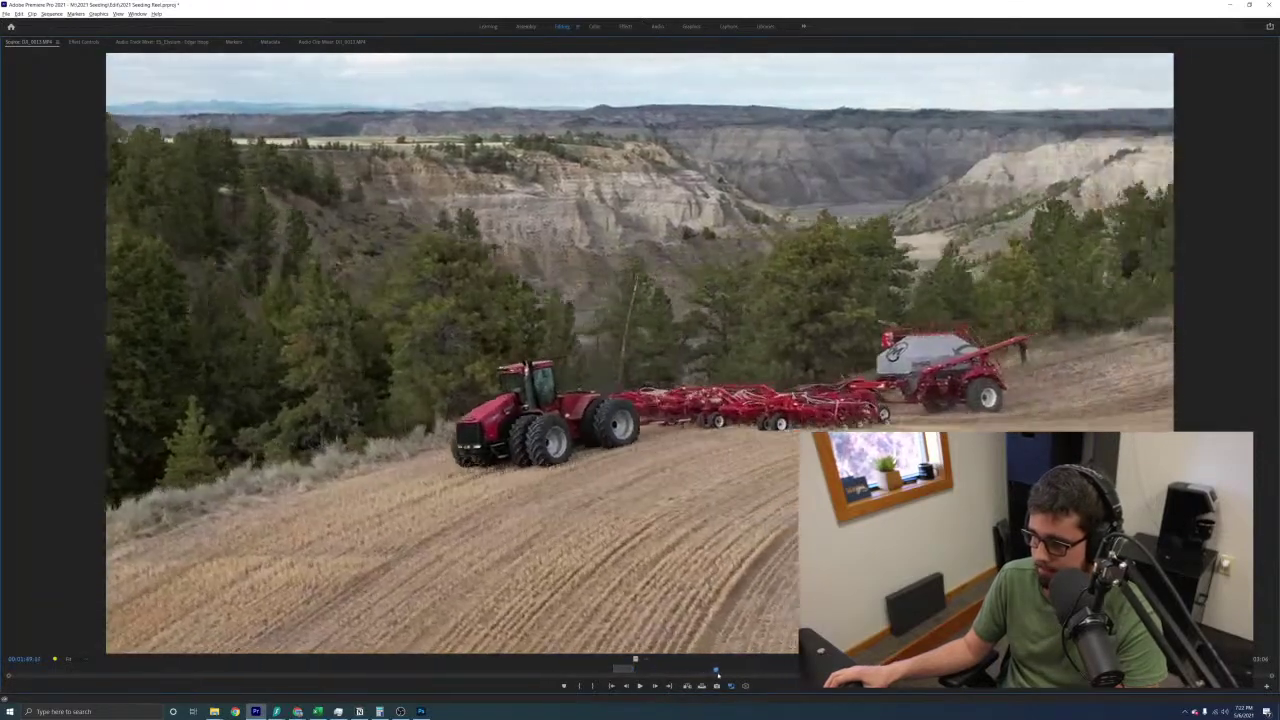
# Scrub ahead to the seeder's close pass and append 4:24 and 11:14 selections of it to the sequence
pyautogui.moveTo(718, 675); pyautogui.dragTo(885, 675)
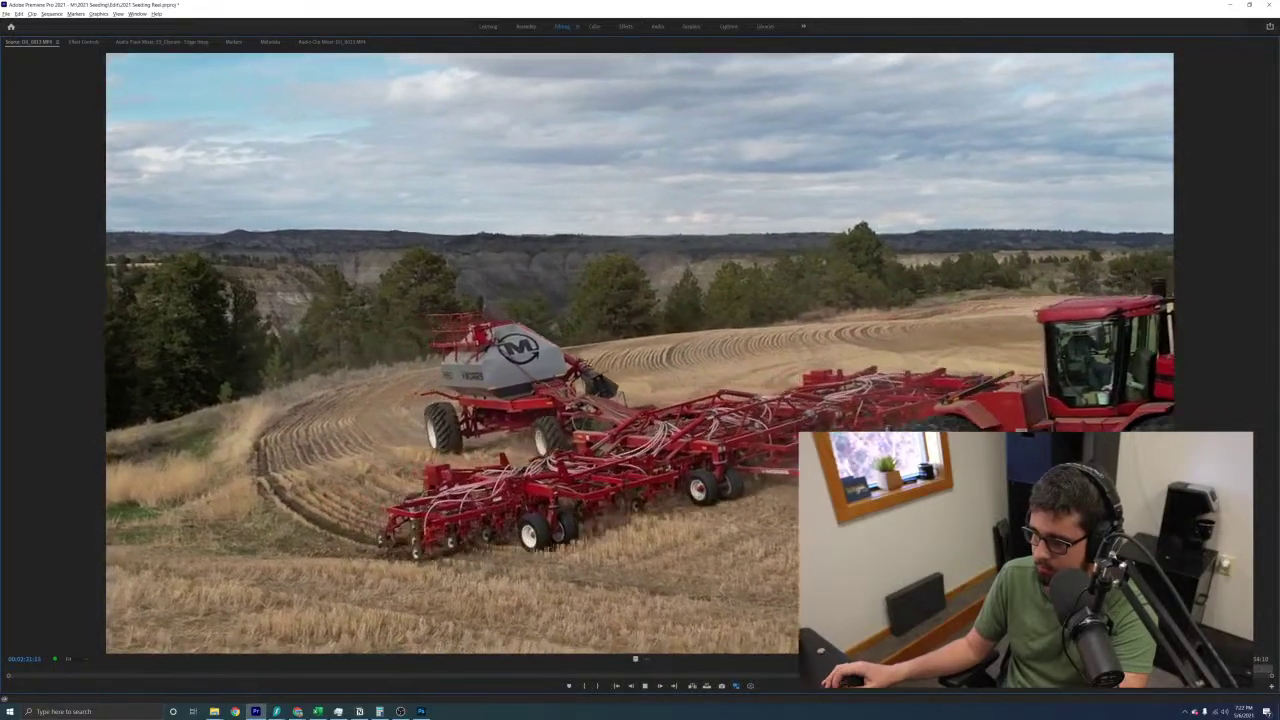
pyautogui.press('space')
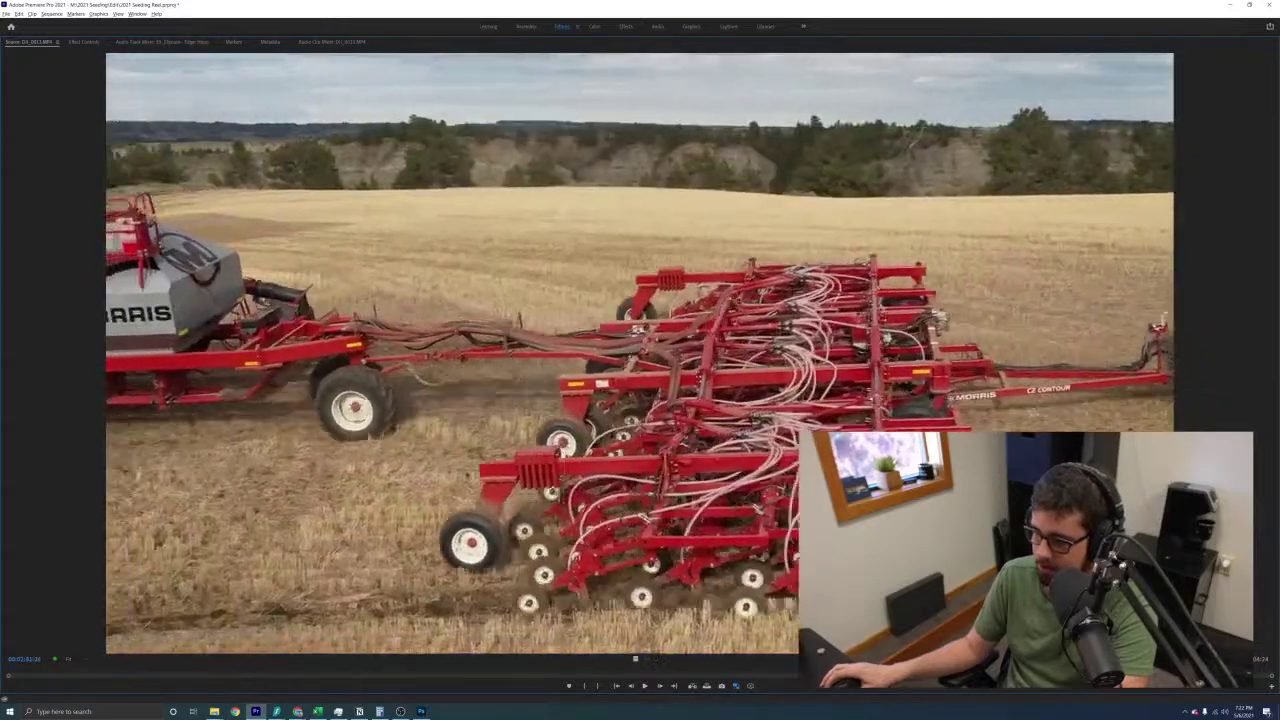
pyautogui.press('space')
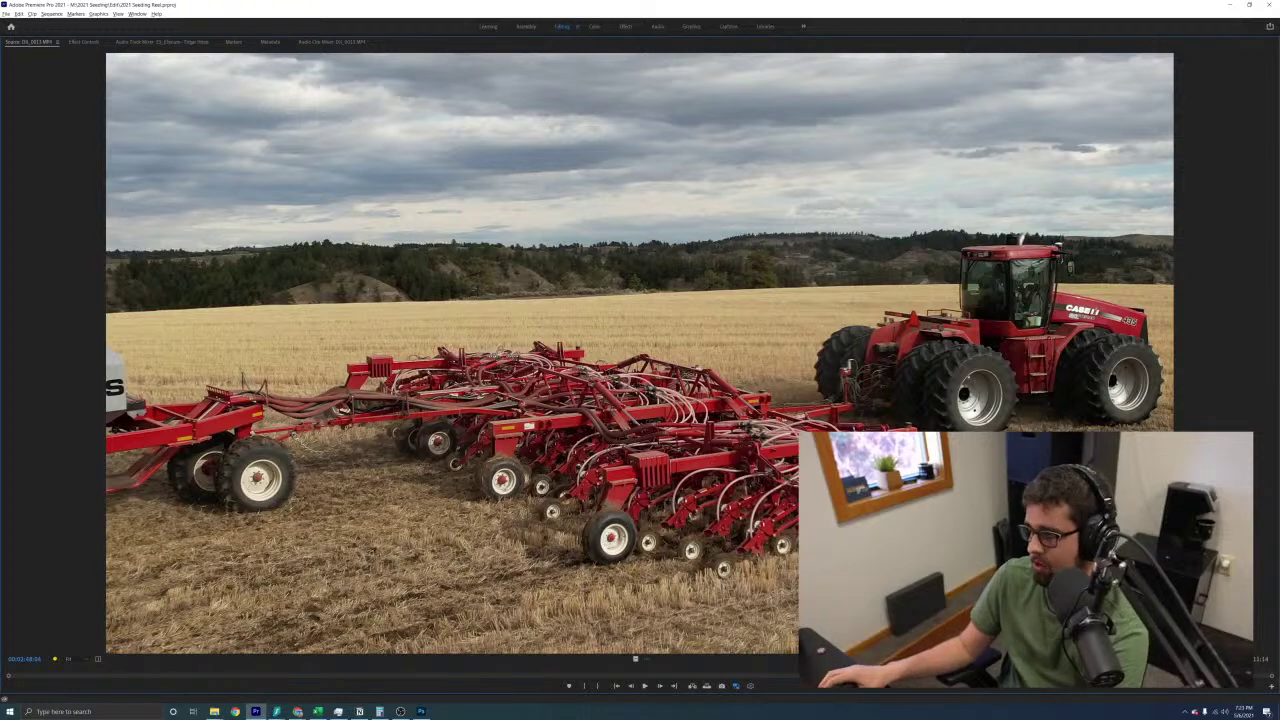
# Review the shot circling behind the Morris air cart and append a 15:10 selection of it to the sequence
pyautogui.press('space')
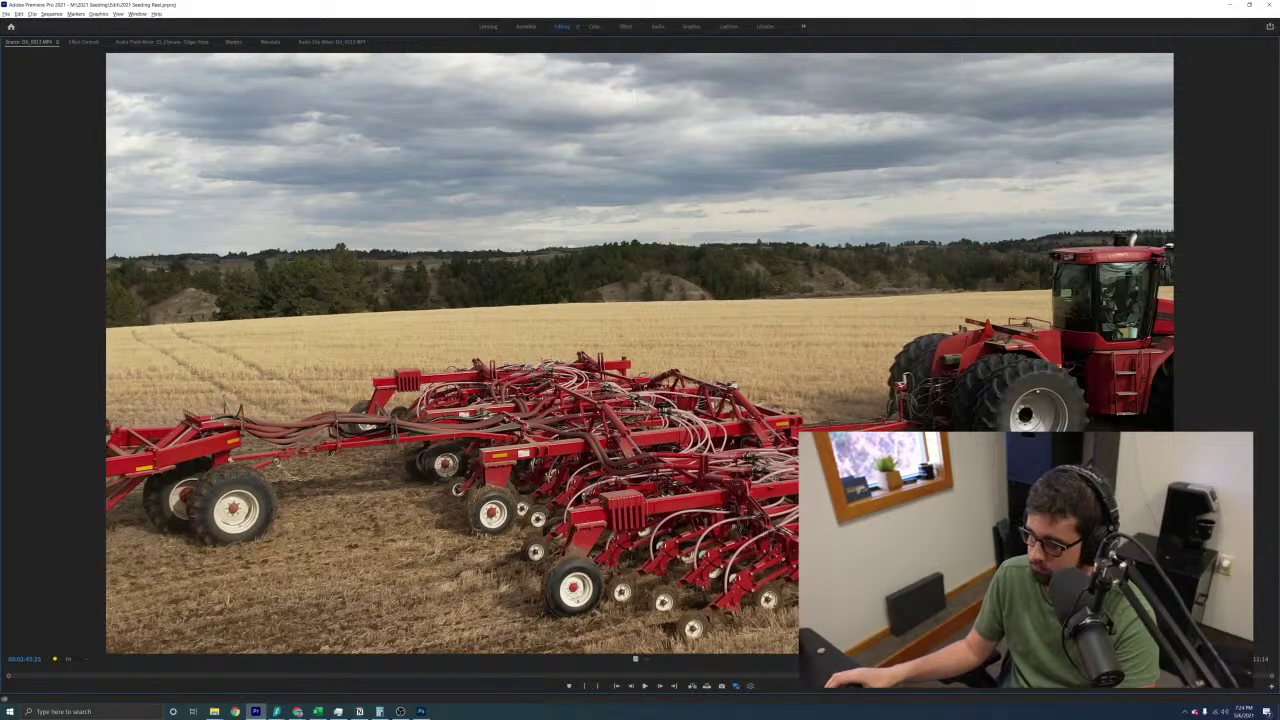
pyautogui.press('space')
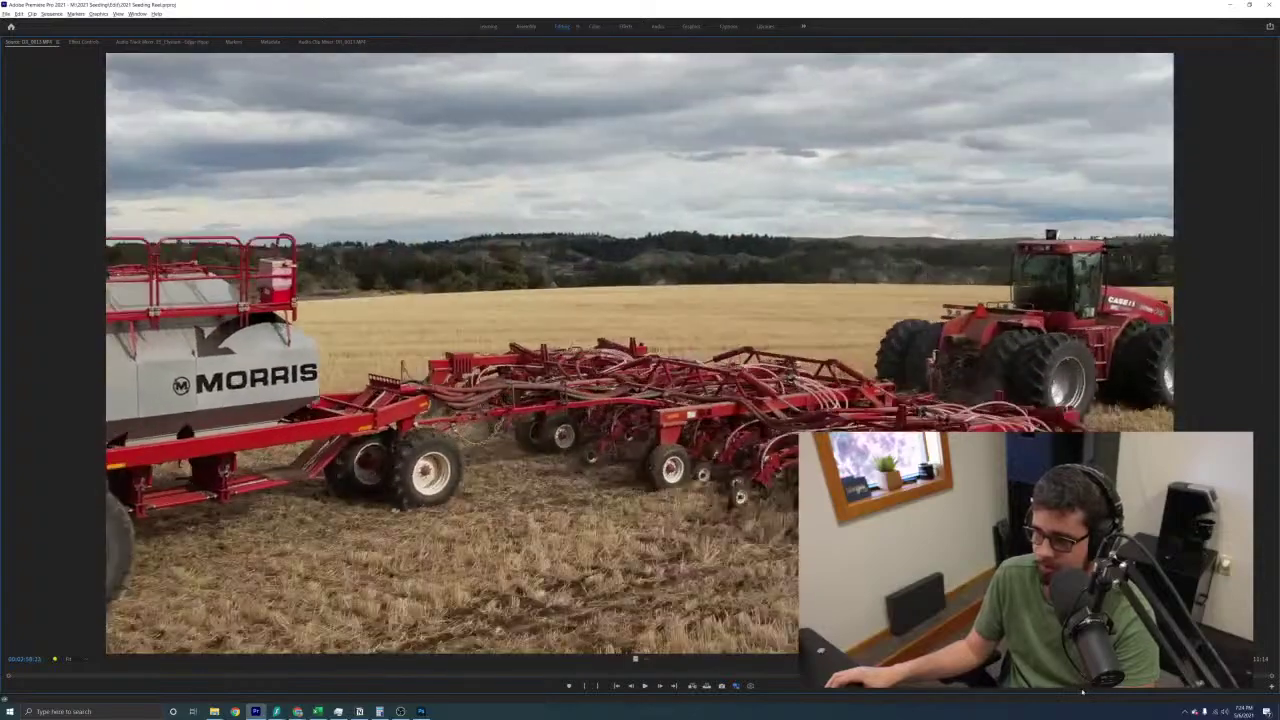
pyautogui.moveTo(1082, 692); pyautogui.dragTo(1113, 688)
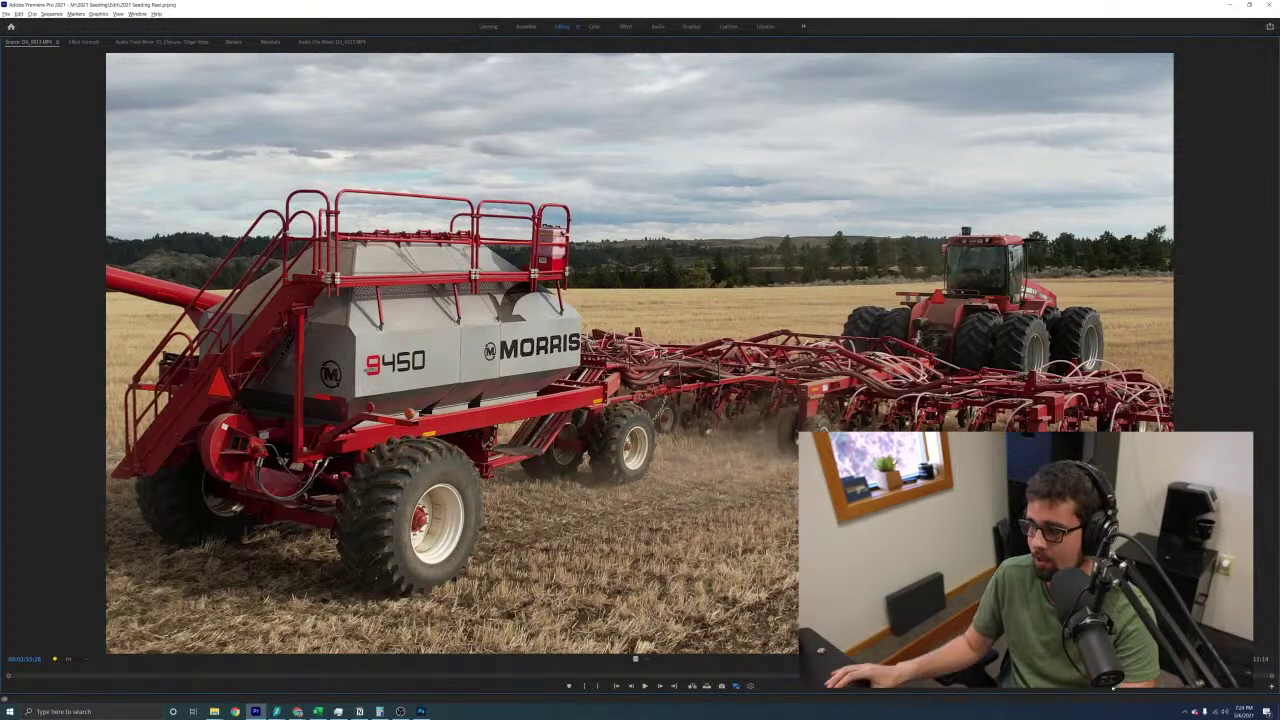
pyautogui.press('space')
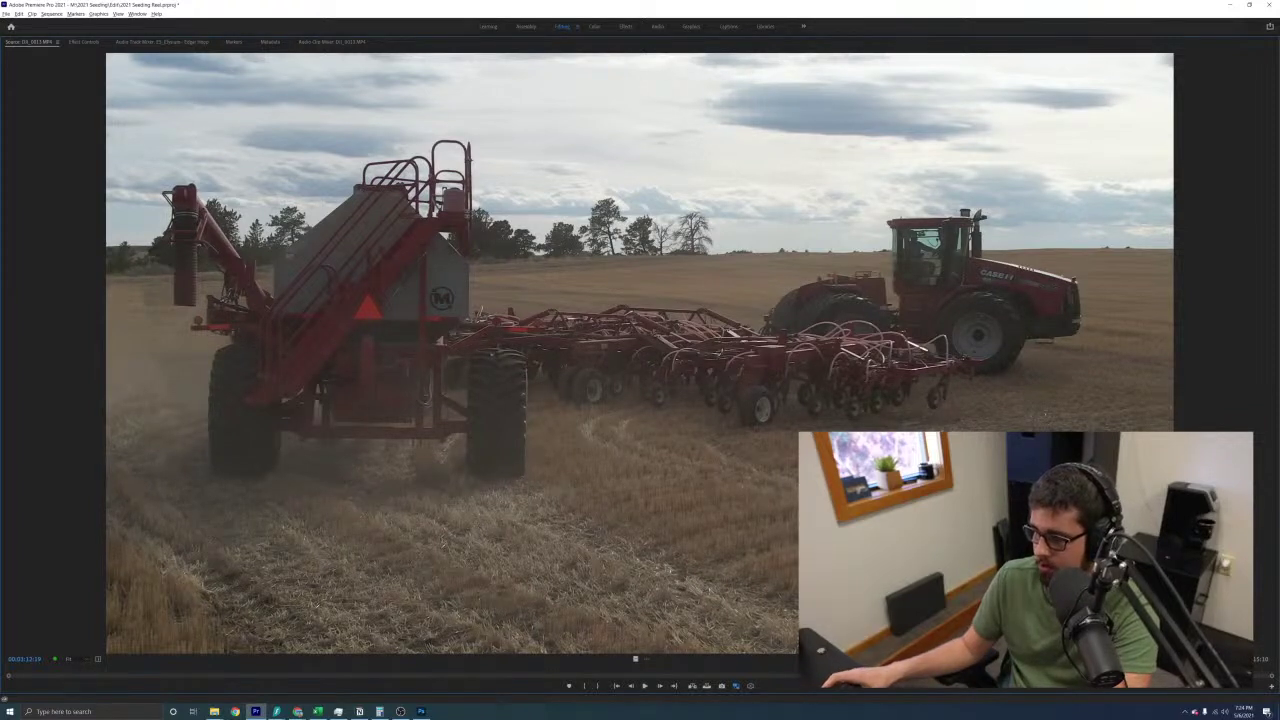
pyautogui.press('`')
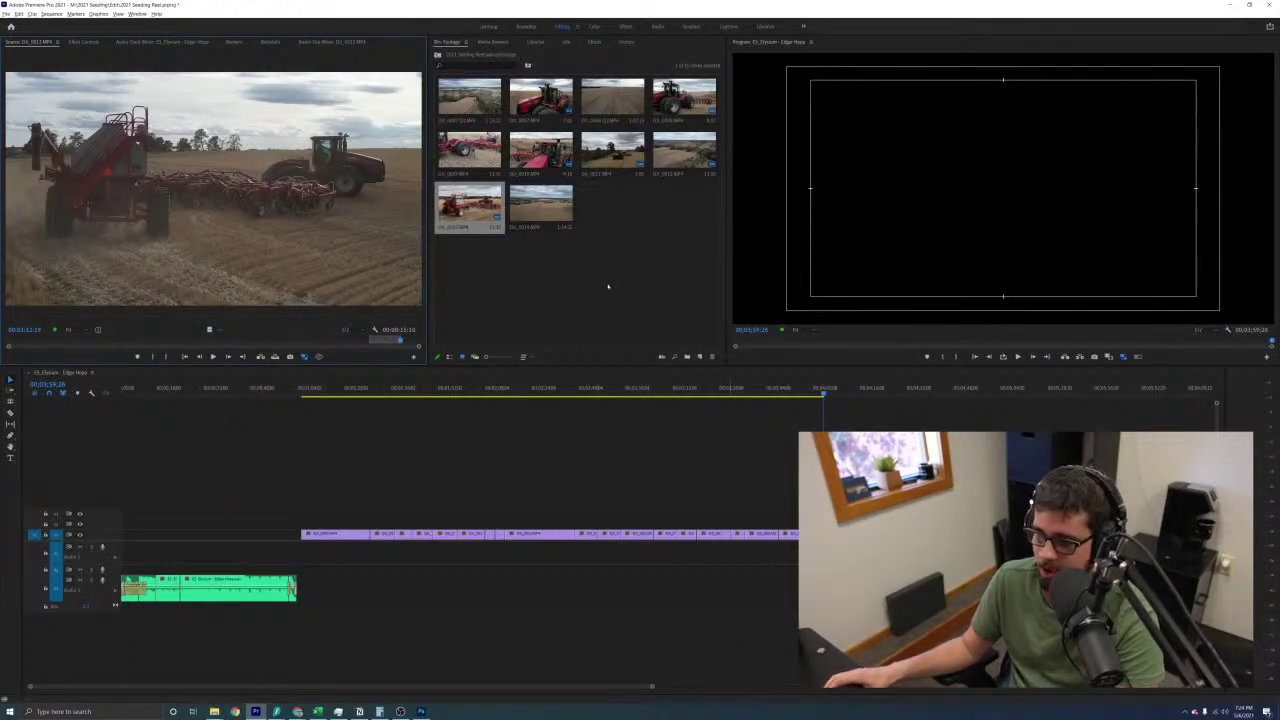
# Open DJI_0014.MP4 enlarged, play it from the start, and mark a 16:24 selection of the opening flight over the field
pyautogui.doubleClick(547, 203)
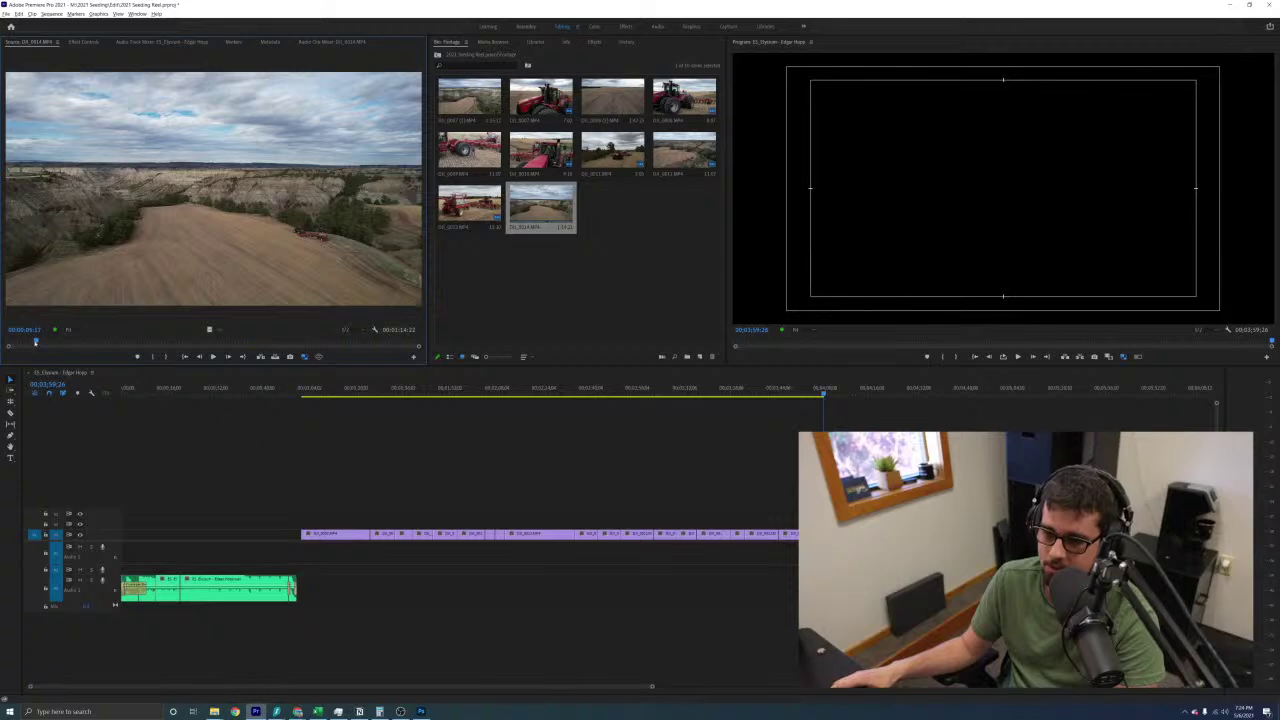
pyautogui.moveTo(35, 343); pyautogui.dragTo(7, 343)
pyautogui.press('`')
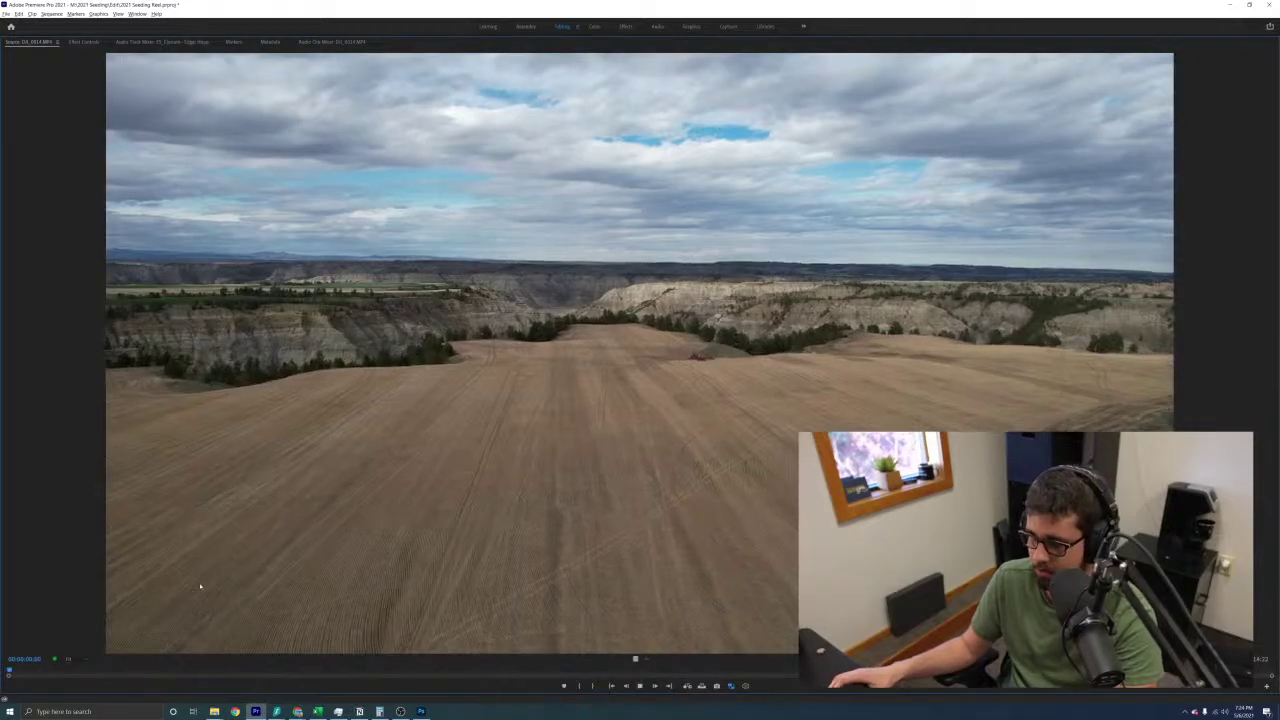
pyautogui.moveTo(33, 668); pyautogui.dragTo(15, 670)
pyautogui.press('space')
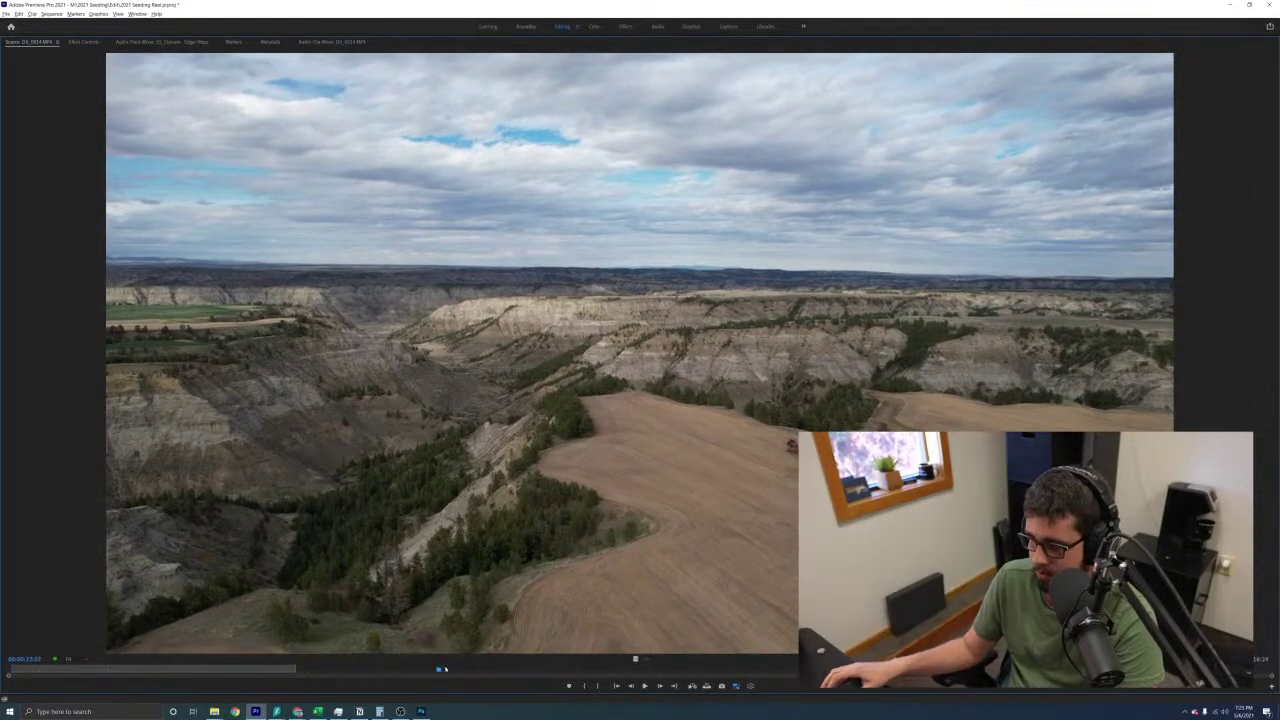
# Scrub through the rest of the canyon flight and append a 6:07 selection of the tractor seeding along the field's edge
pyautogui.moveTo(445, 669); pyautogui.dragTo(529, 663)
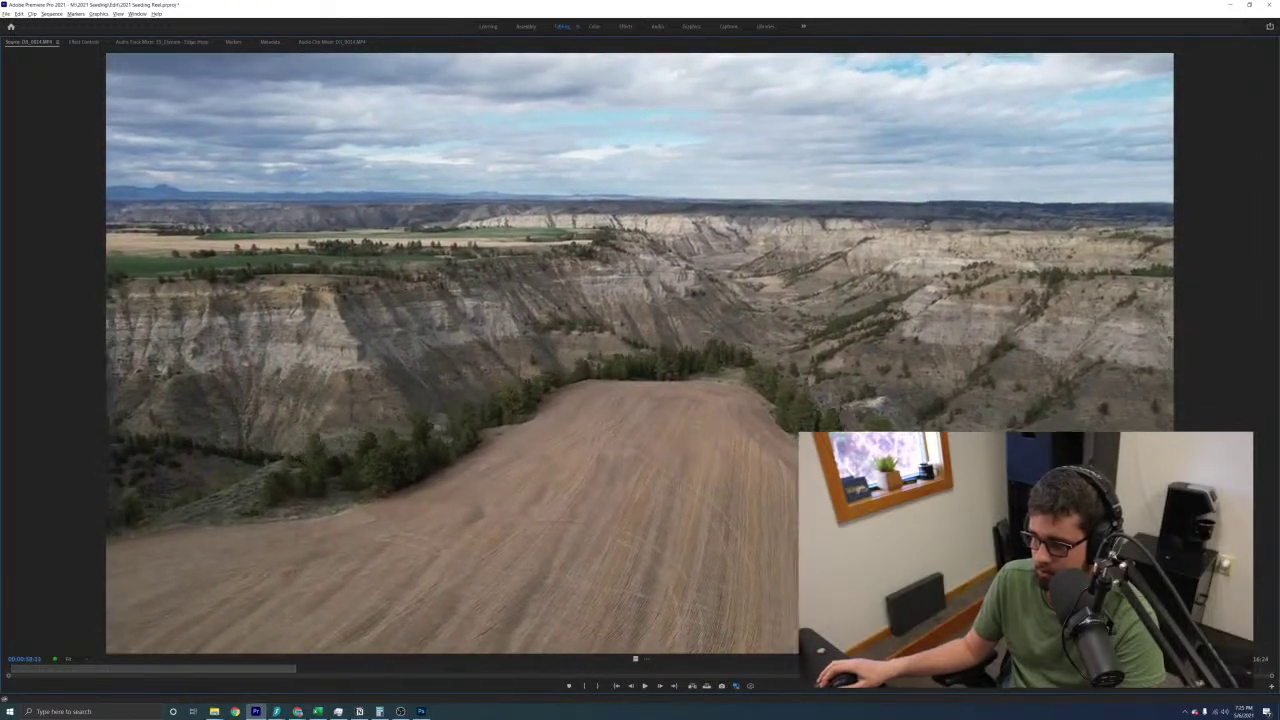
pyautogui.click(586, 668)
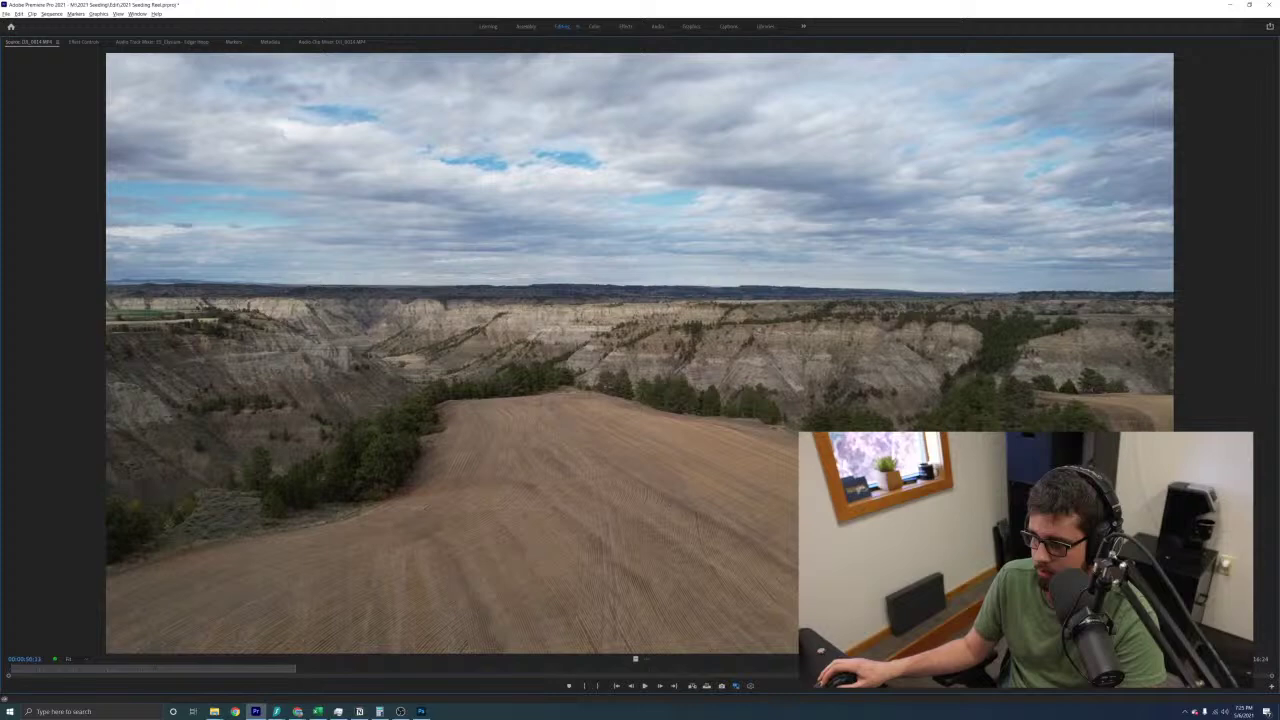
pyautogui.click(880, 668)
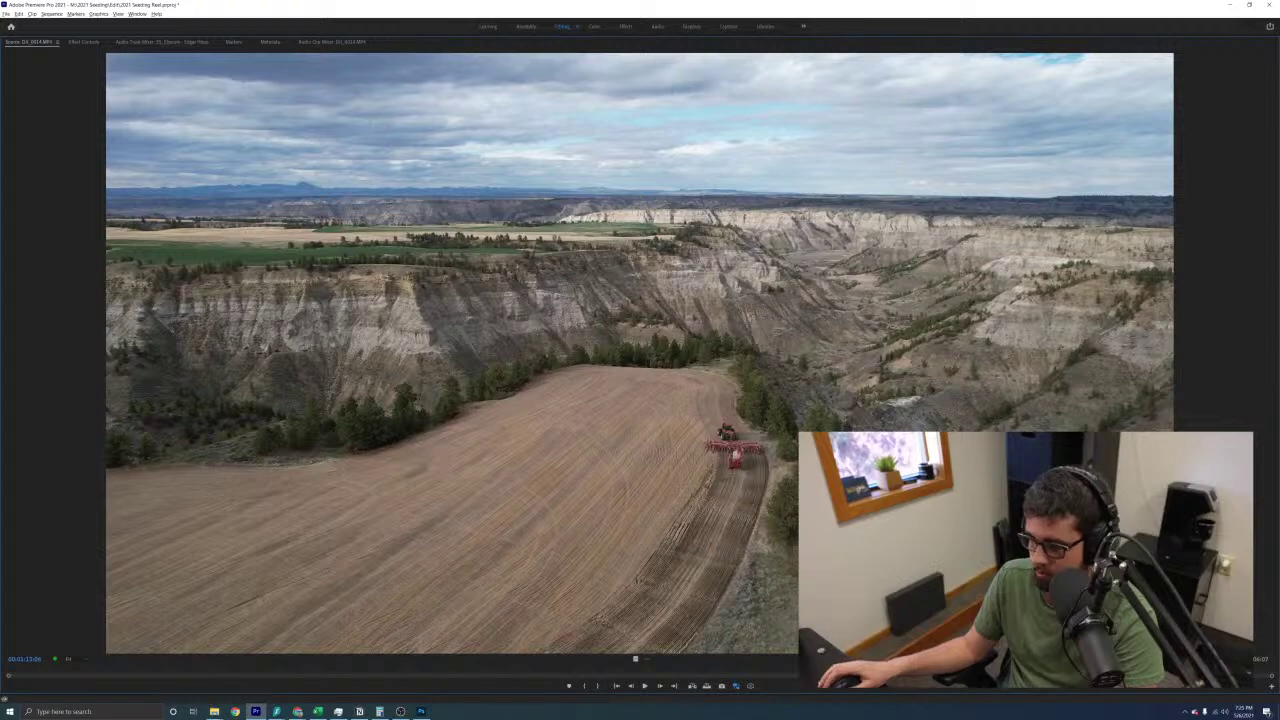
pyautogui.press('`')
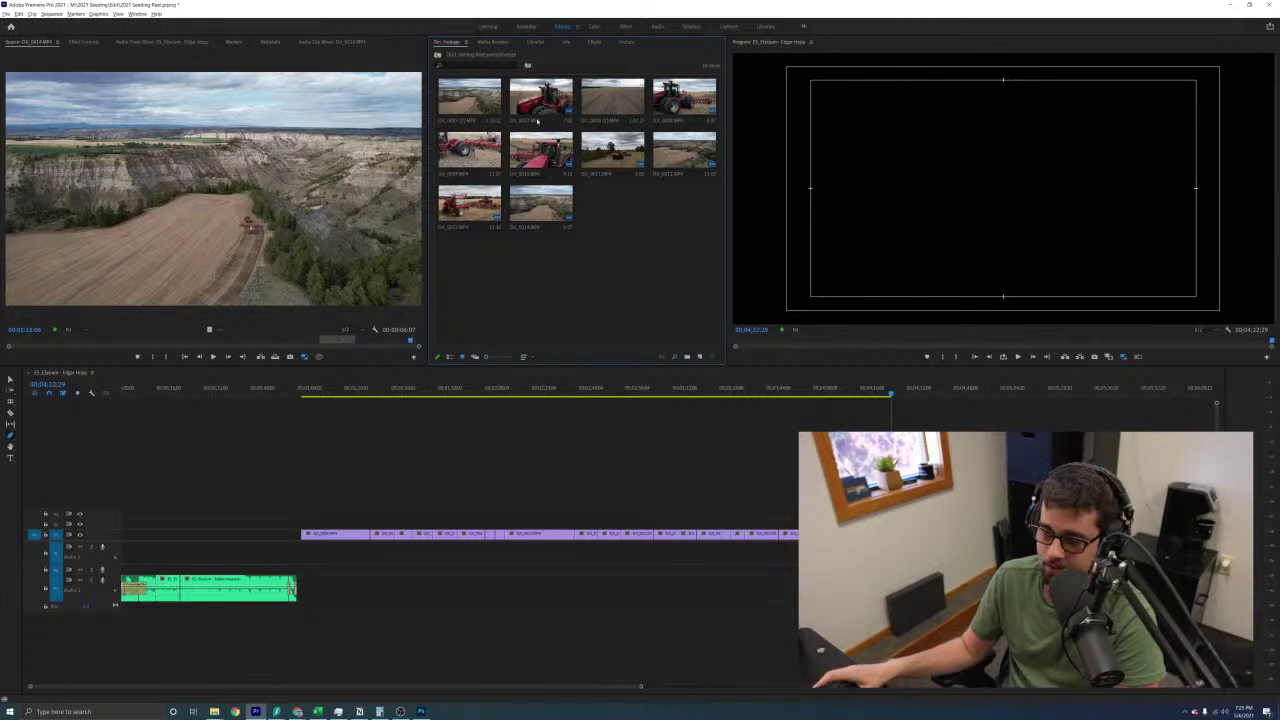
# Open the first clip in the footage bin enlarged and mark an in point about 5 seconds in, once the camera rises
pyautogui.doubleClick(467, 103)
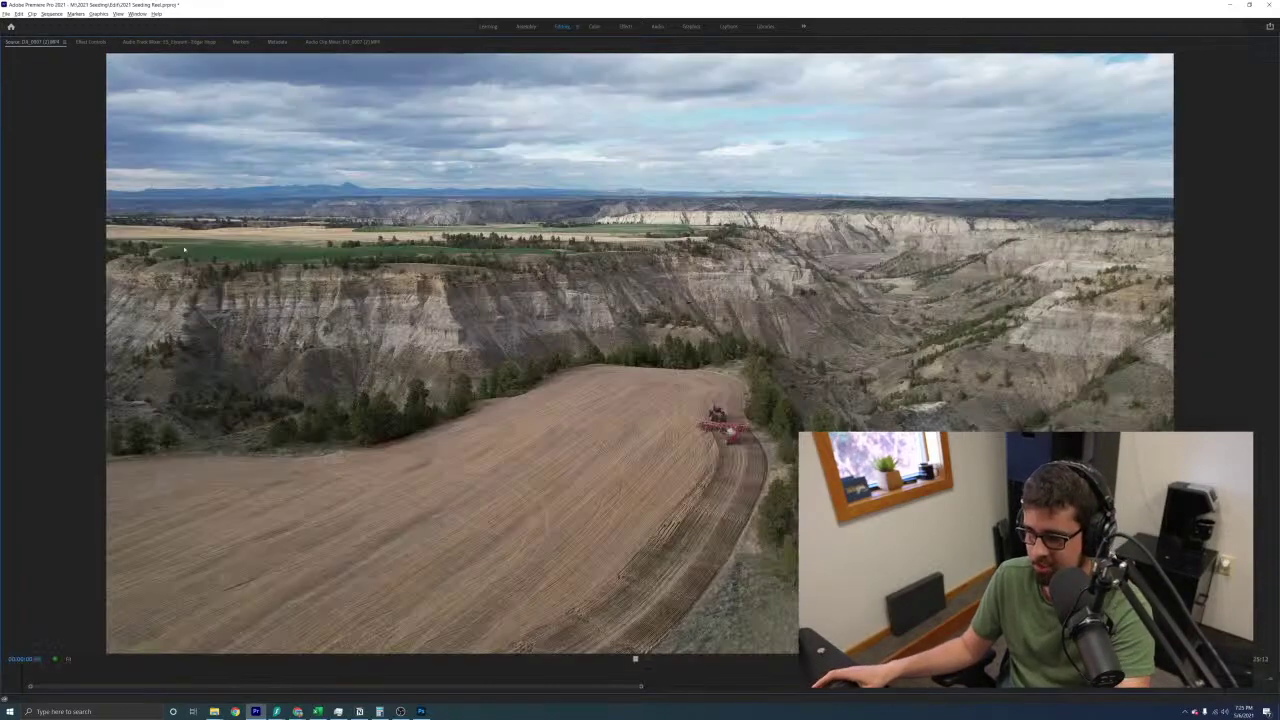
pyautogui.press('`')
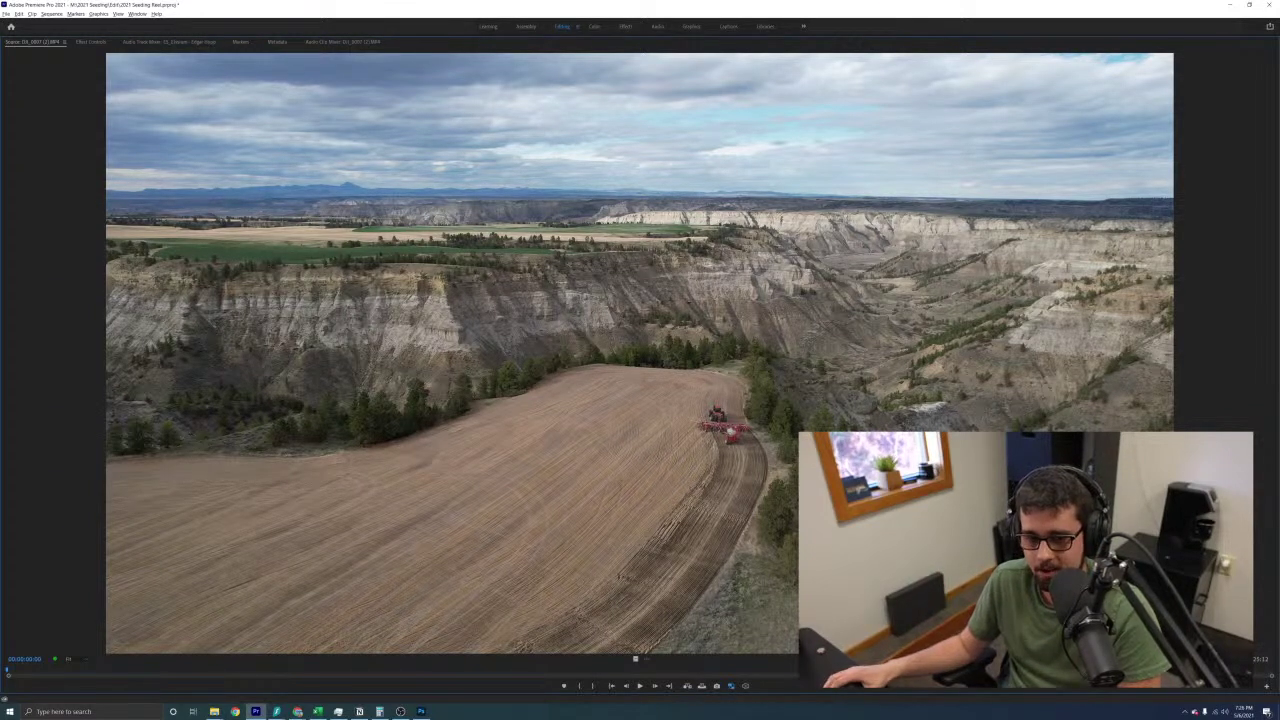
pyautogui.hotkey('alt', 'Tab')
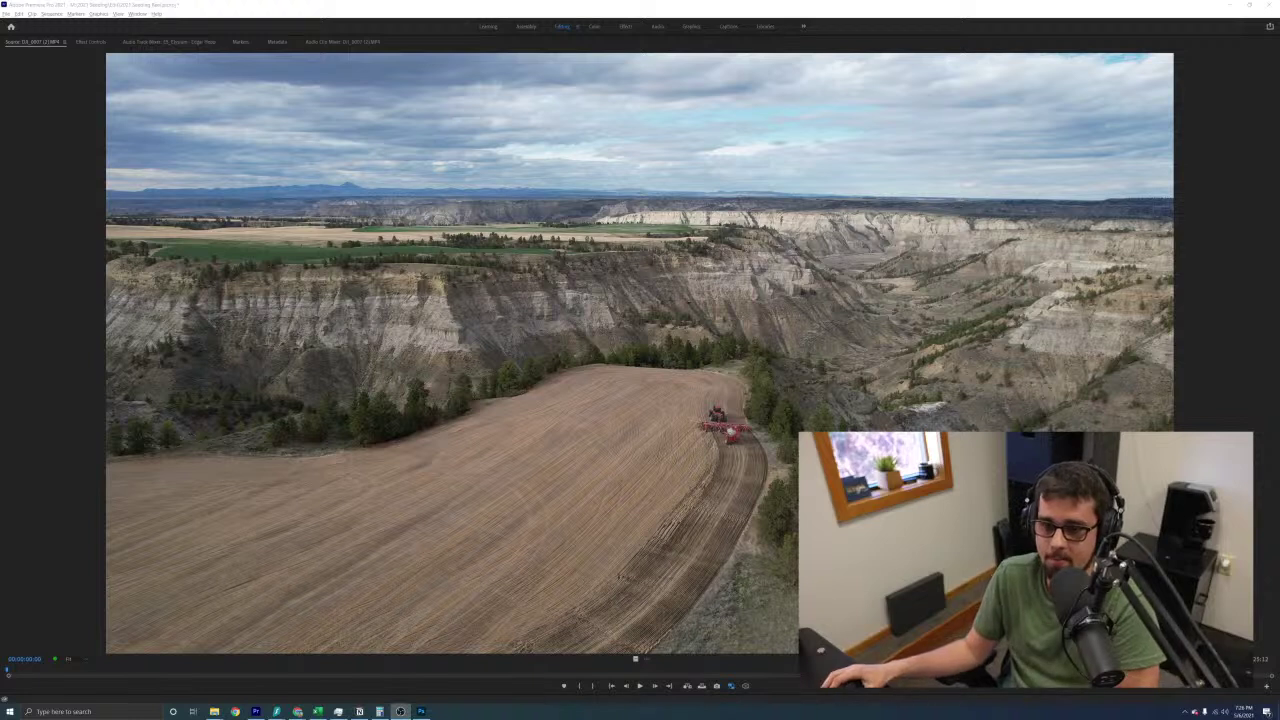
pyautogui.hotkey('alt', 'Tab')
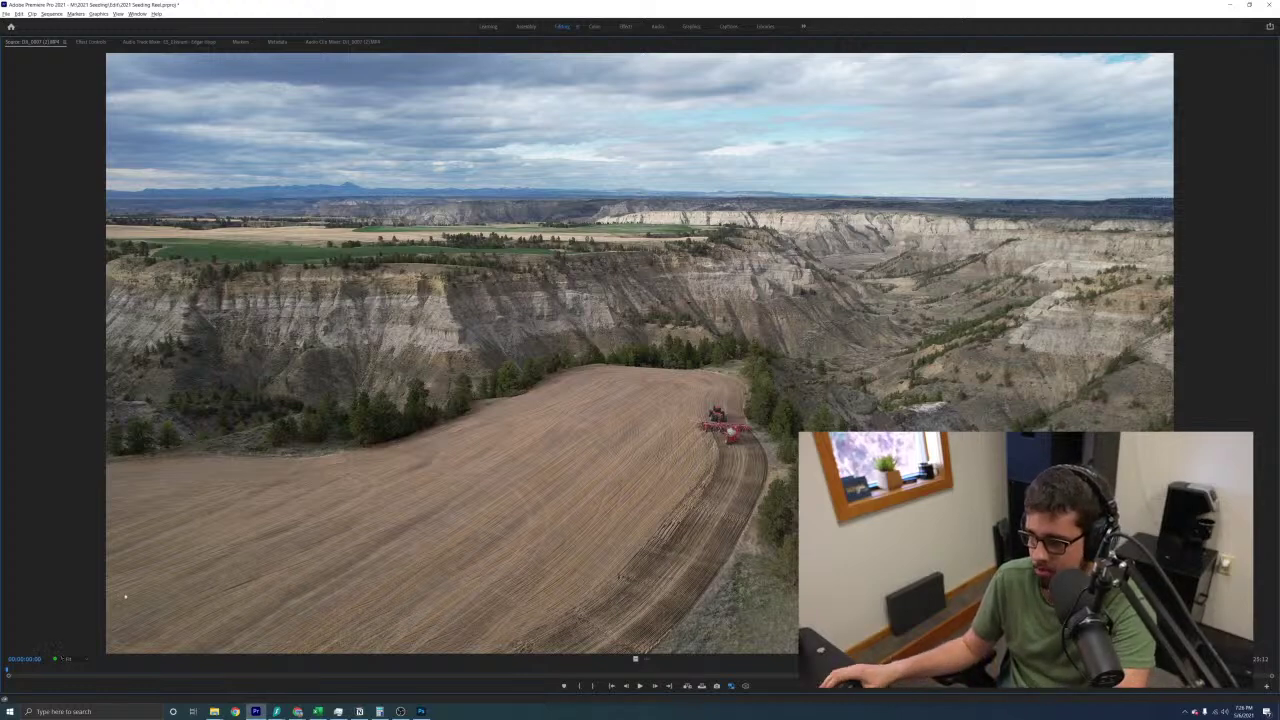
pyautogui.press('space')
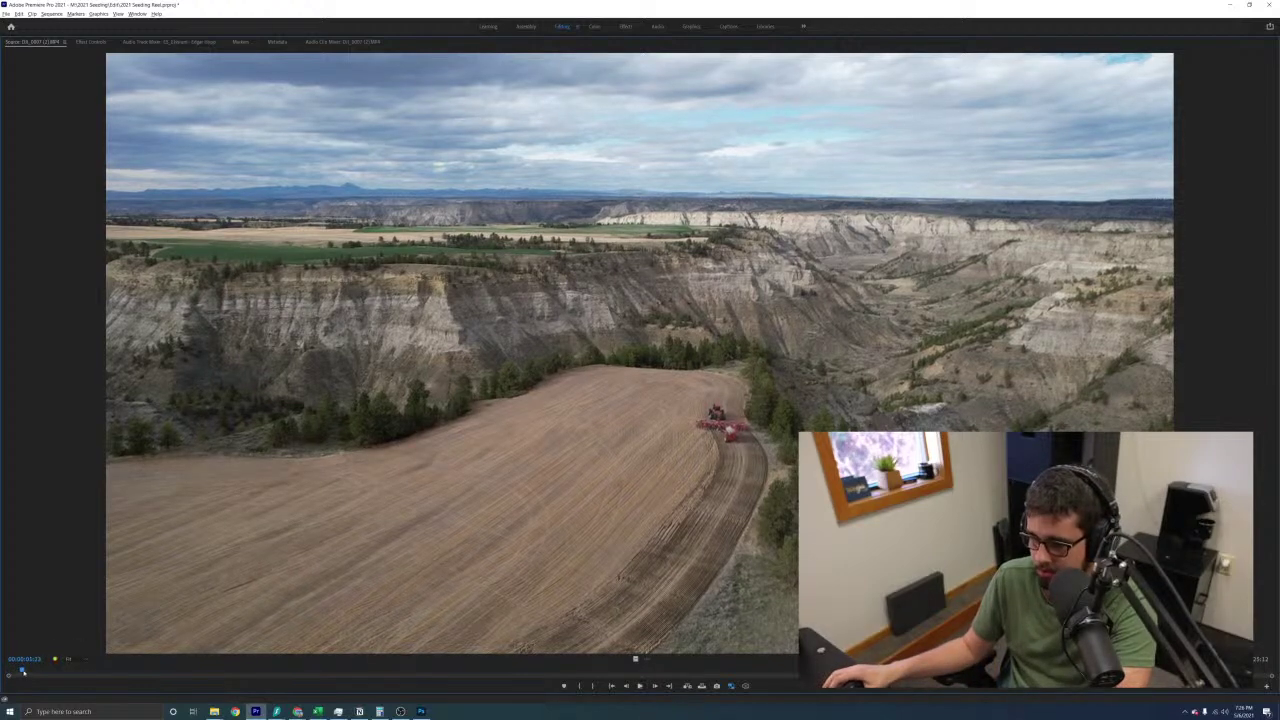
pyautogui.moveTo(20, 671); pyautogui.dragTo(79, 681)
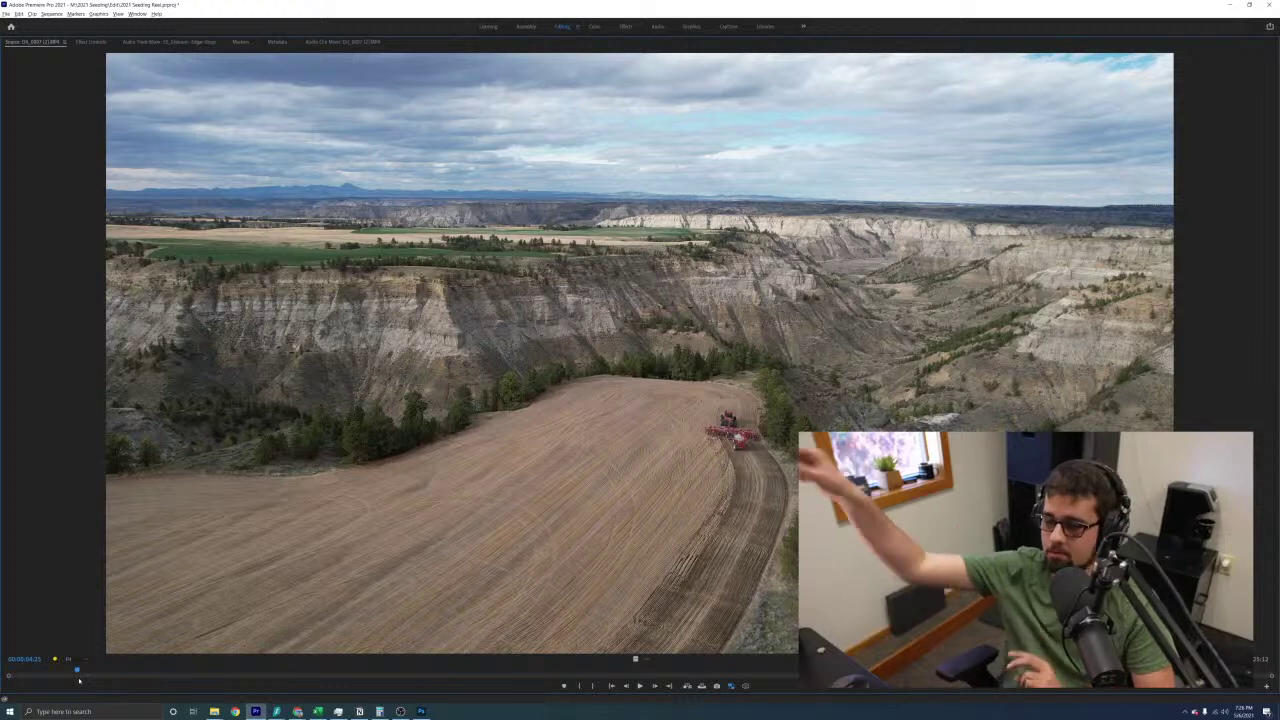
pyautogui.press('space')
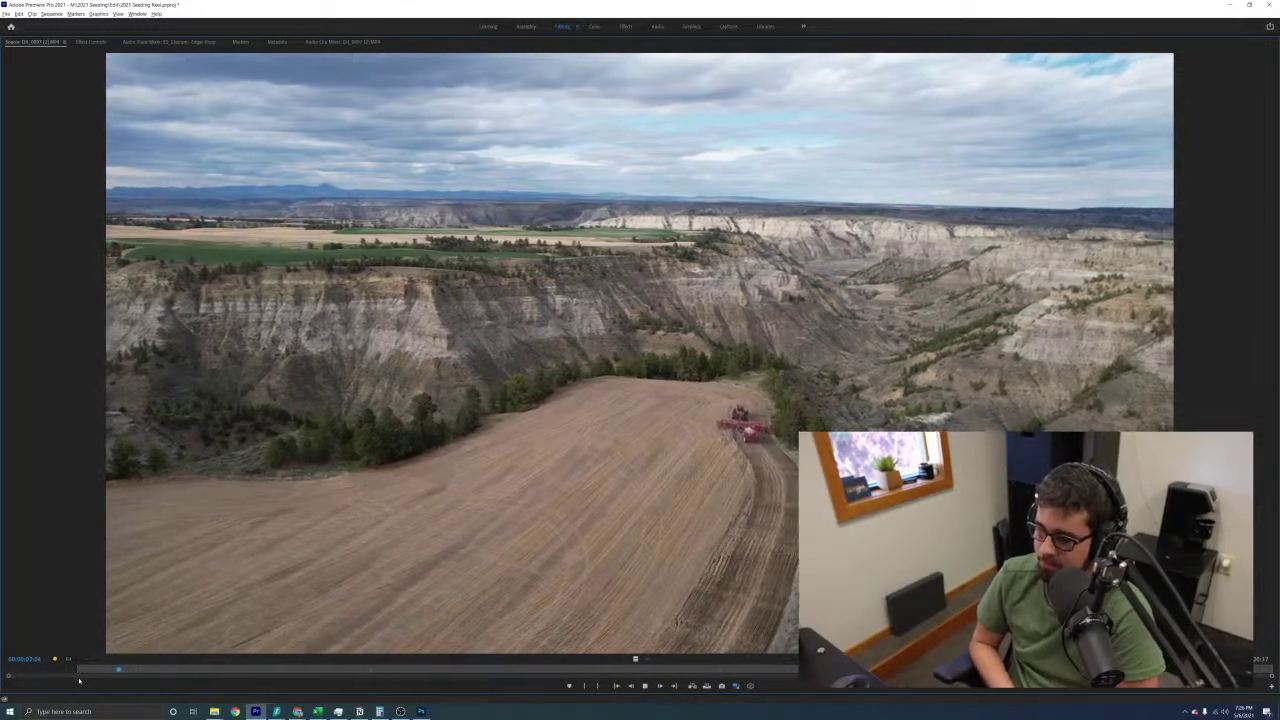
# Scrub back through the opening of the canyon clip and add a marker at the still-worthy frame about 7 seconds in
pyautogui.click(84, 670)
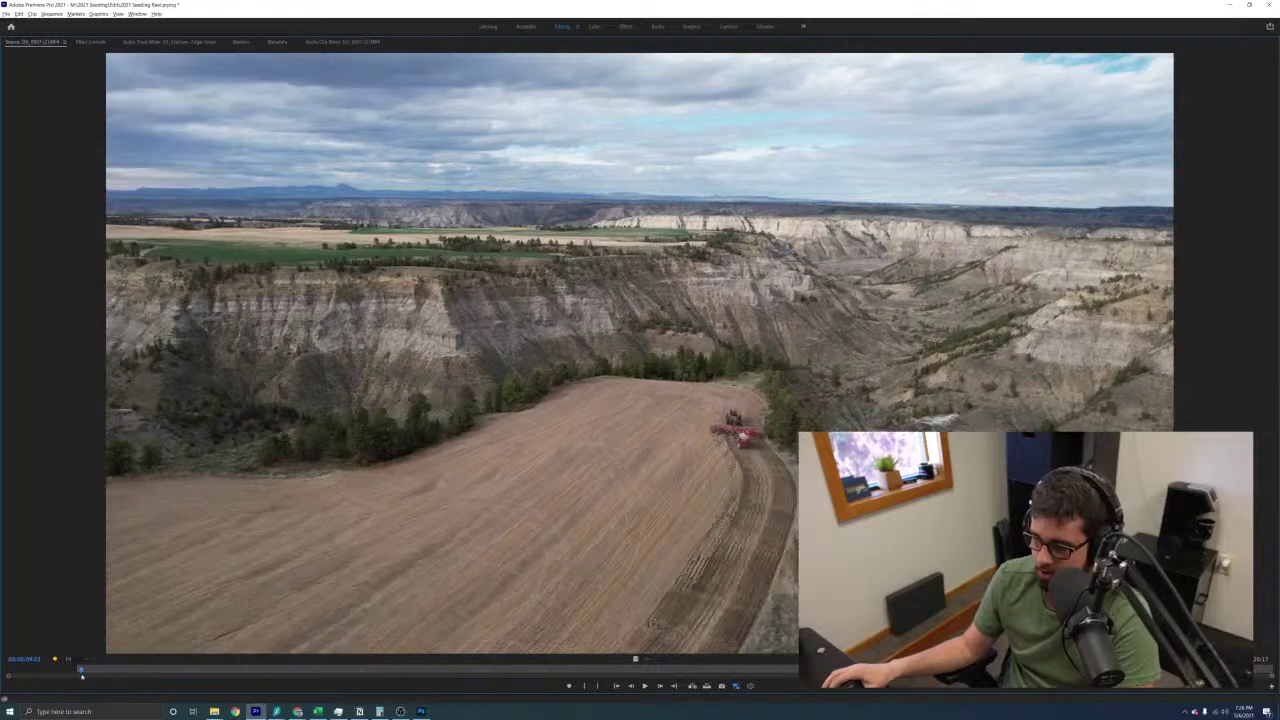
pyautogui.moveTo(96, 671); pyautogui.dragTo(122, 702)
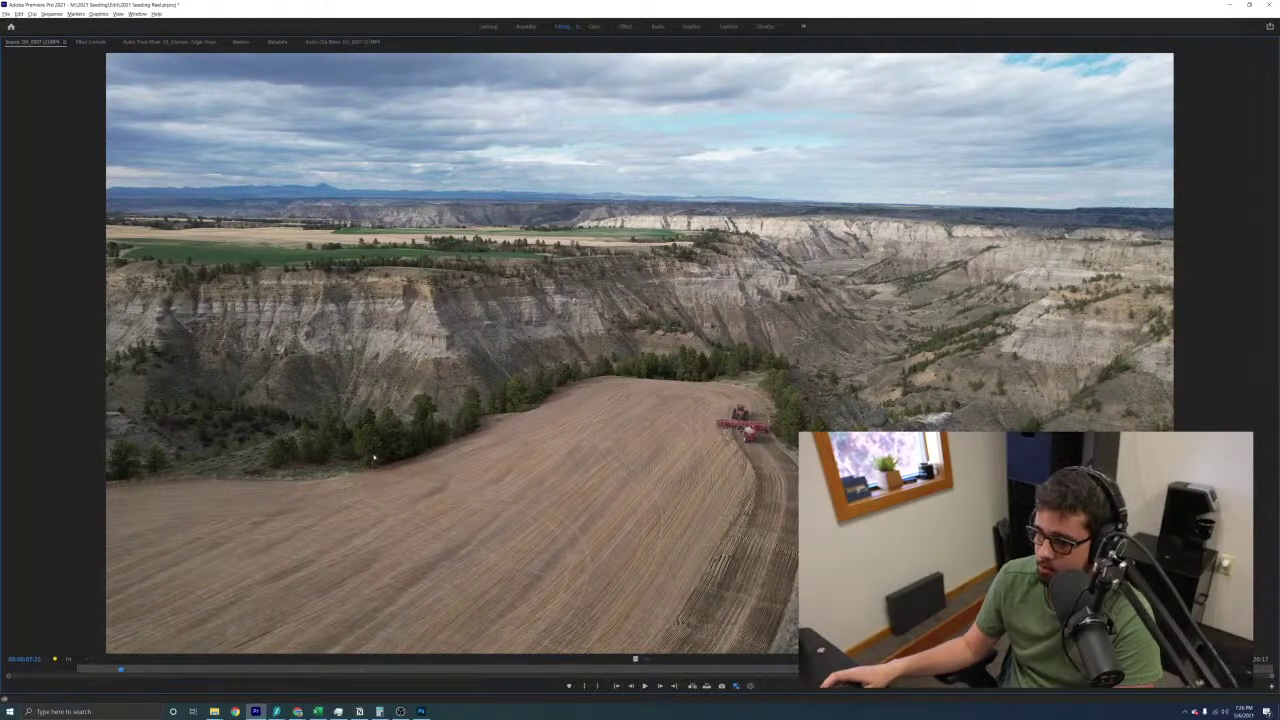
pyautogui.press('m')
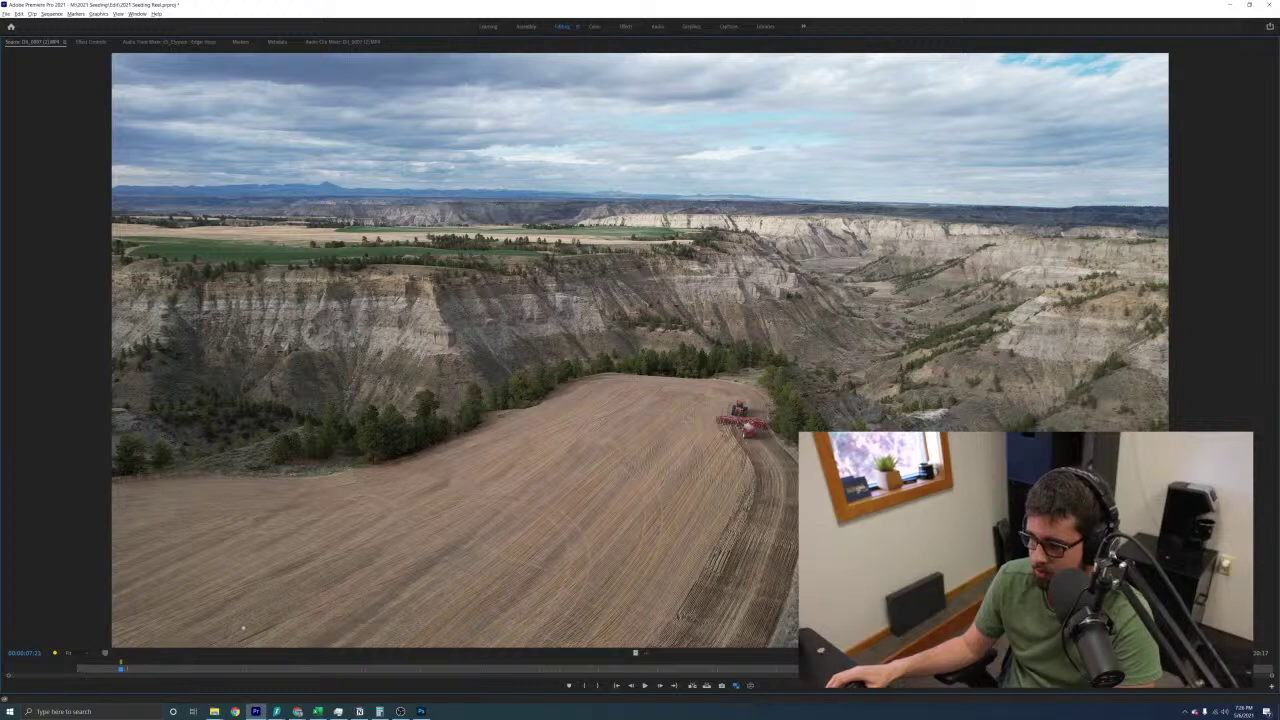
# Export the marked frame as a JPEG still into the 2021 Seeding folder on the M: drive
pyautogui.click(723, 686)
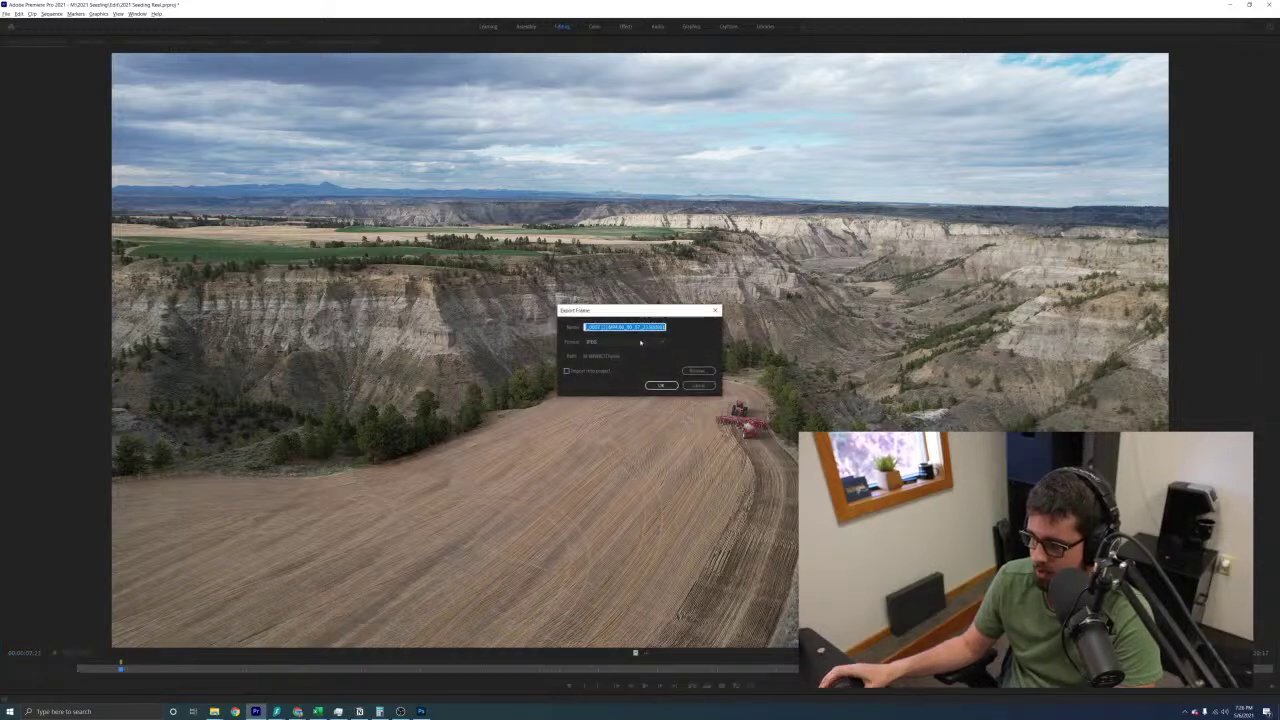
pyautogui.click(697, 372)
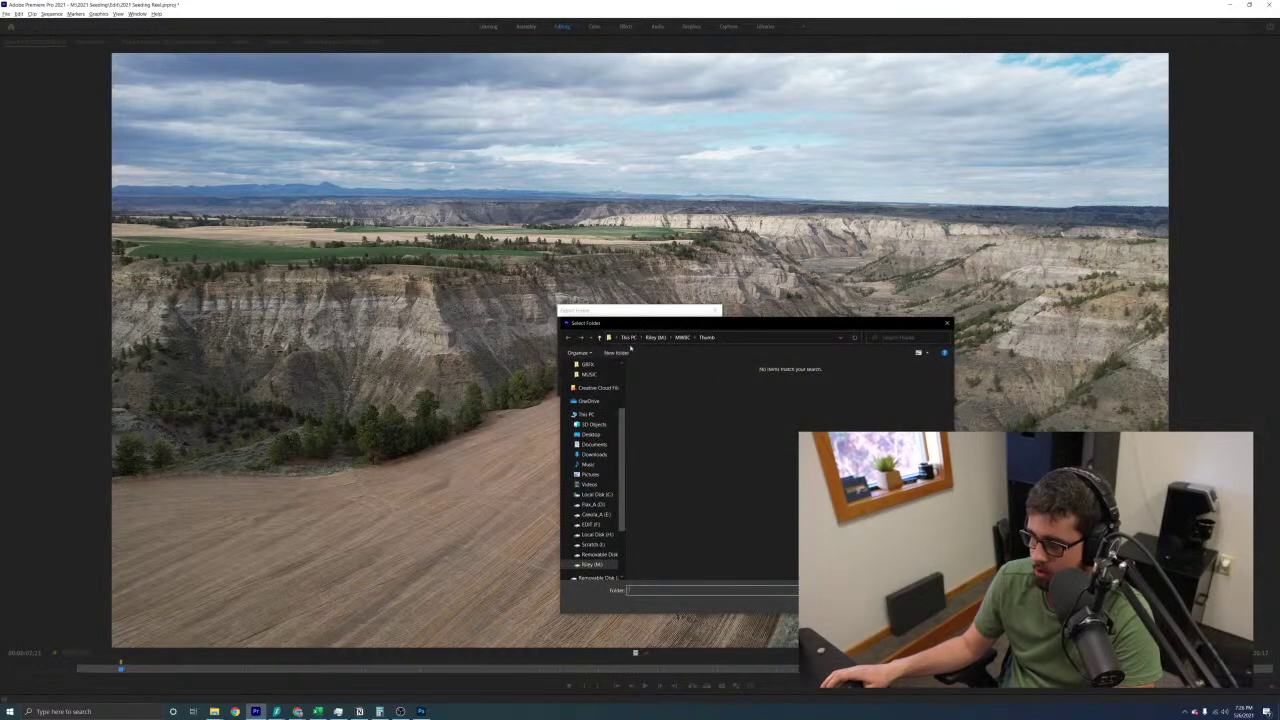
pyautogui.click(592, 564)
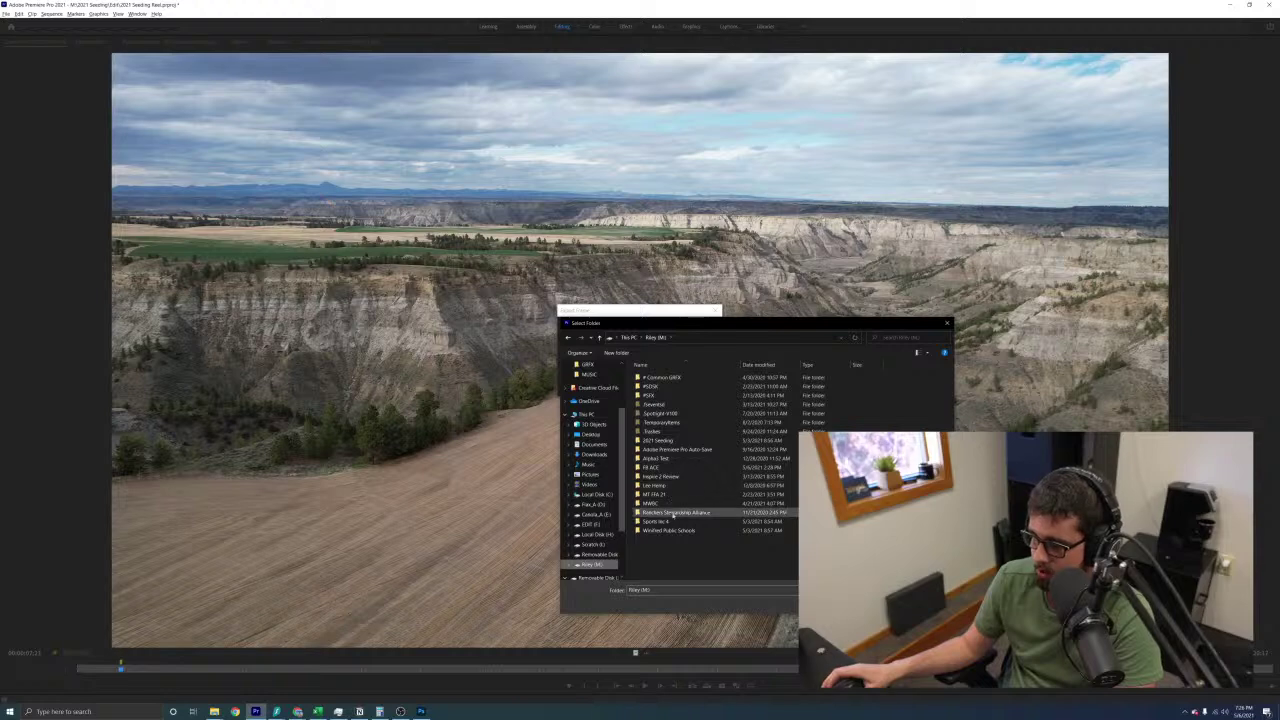
pyautogui.doubleClick(658, 440)
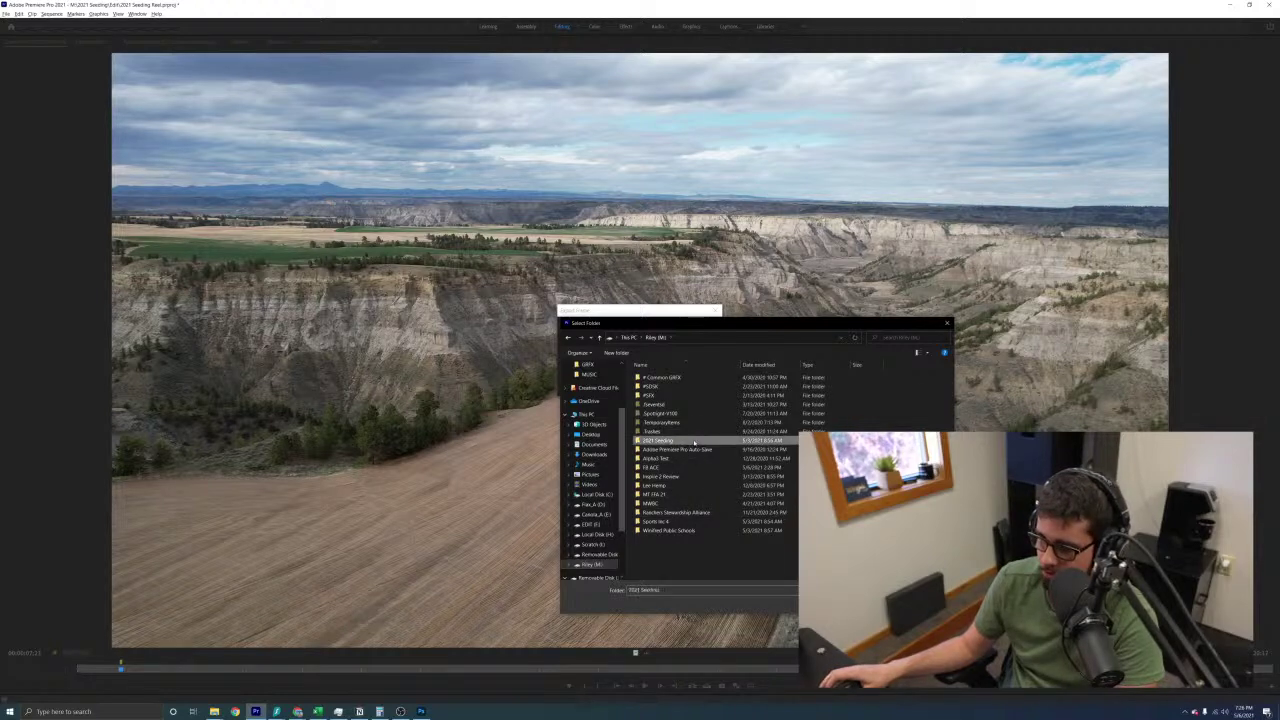
pyautogui.click(855, 605)
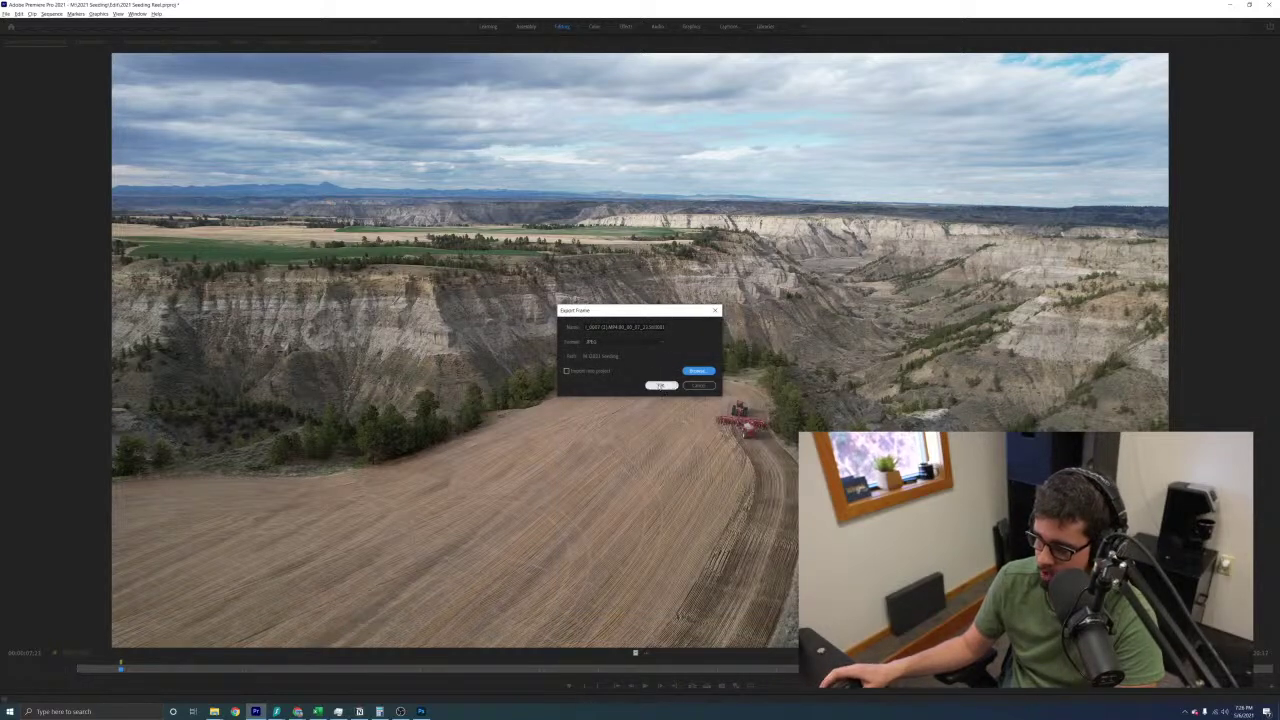
pyautogui.click(660, 385)
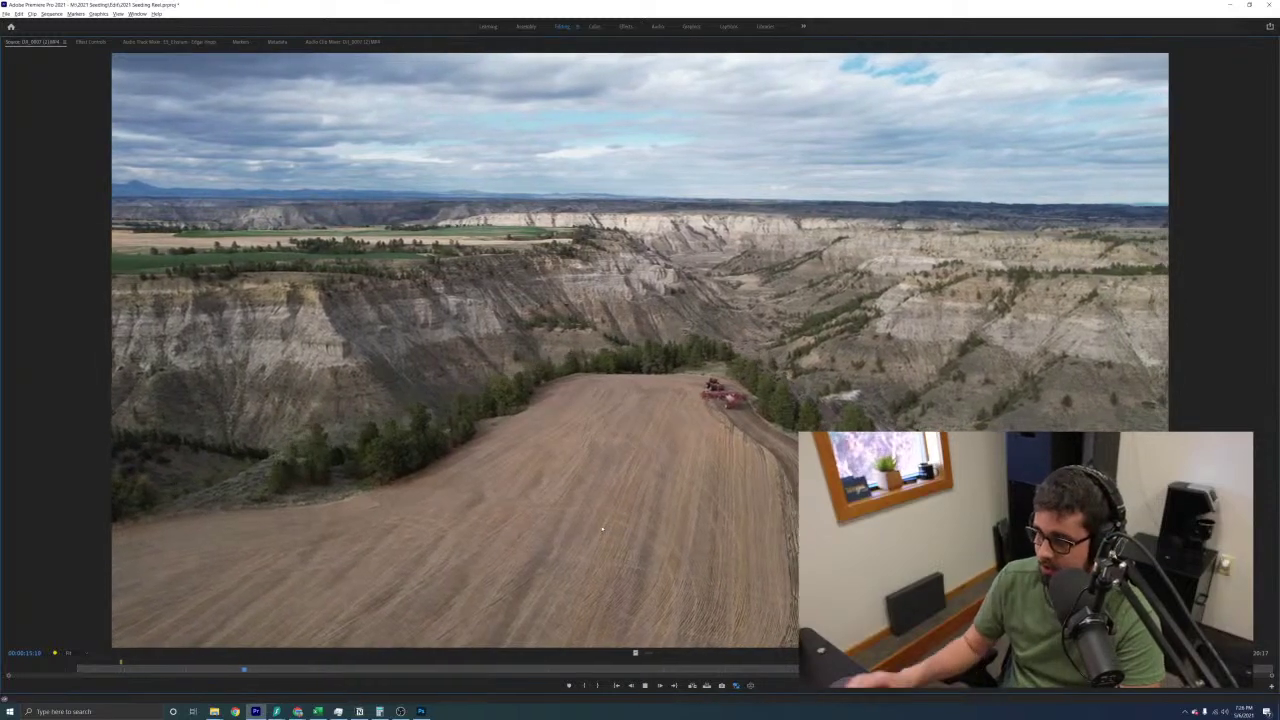
# Play on along the canyon flight and mark an out point about 17 seconds into the clip
pyautogui.press('space')
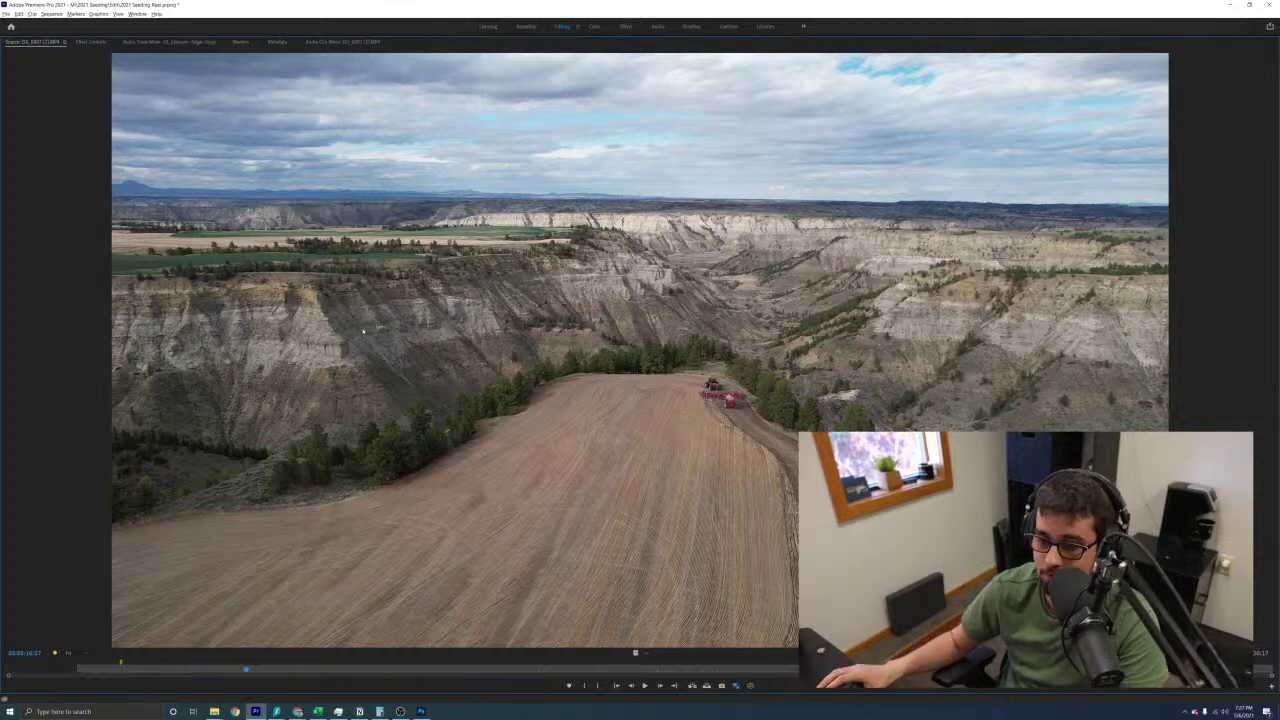
pyautogui.press('space')
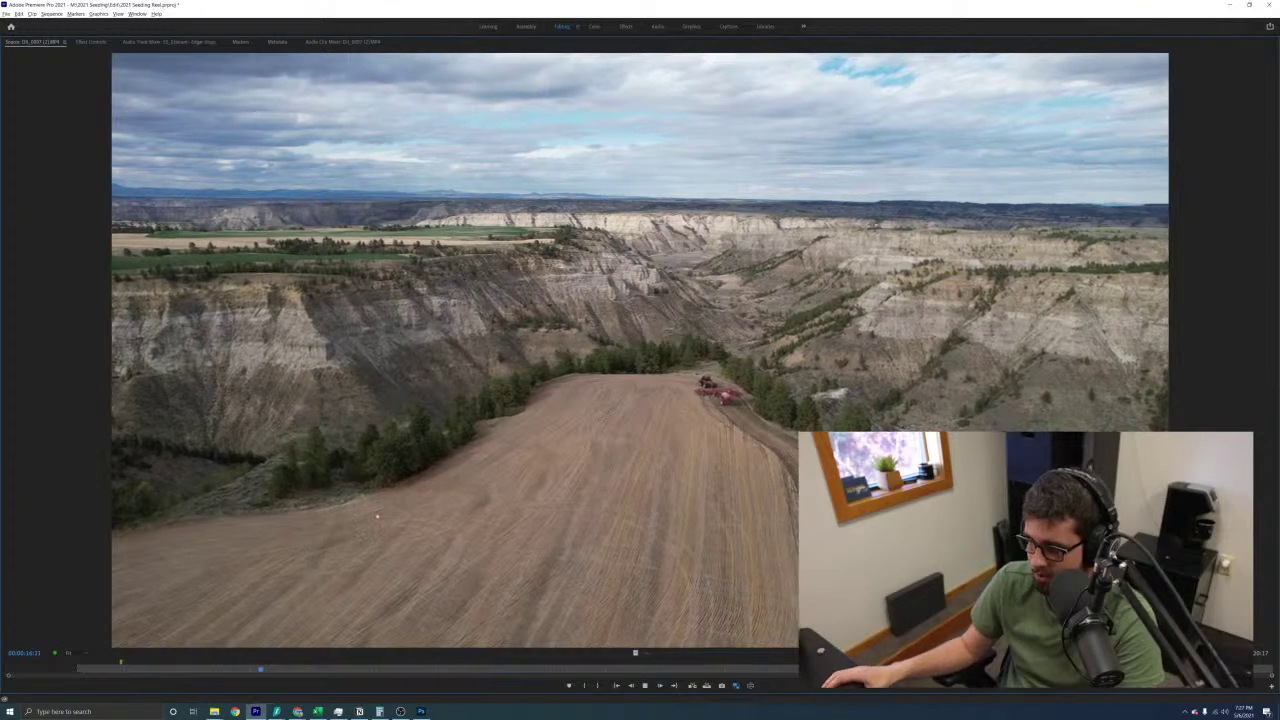
pyautogui.press('space')
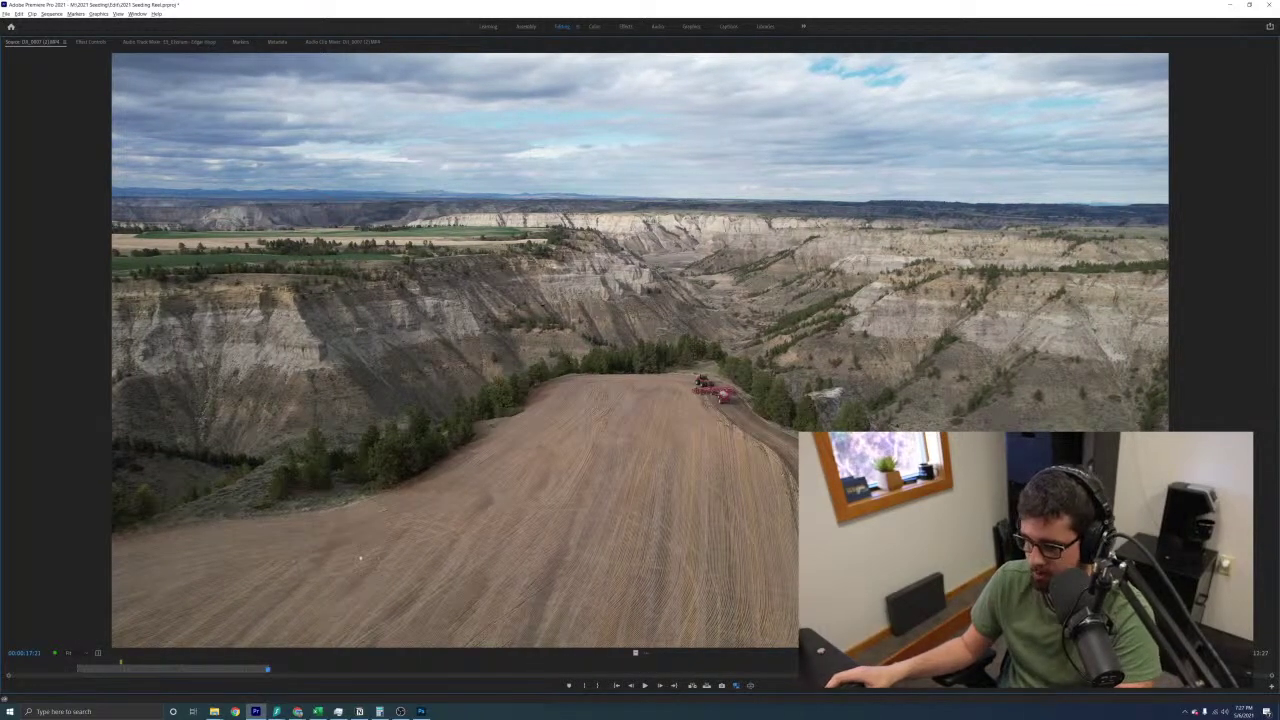
# Scrub ahead to the tractor turning at the field's tip and mark a 20:27 selection of the drone approaching it beside the canyon
pyautogui.moveTo(282, 670); pyautogui.dragTo(510, 670)
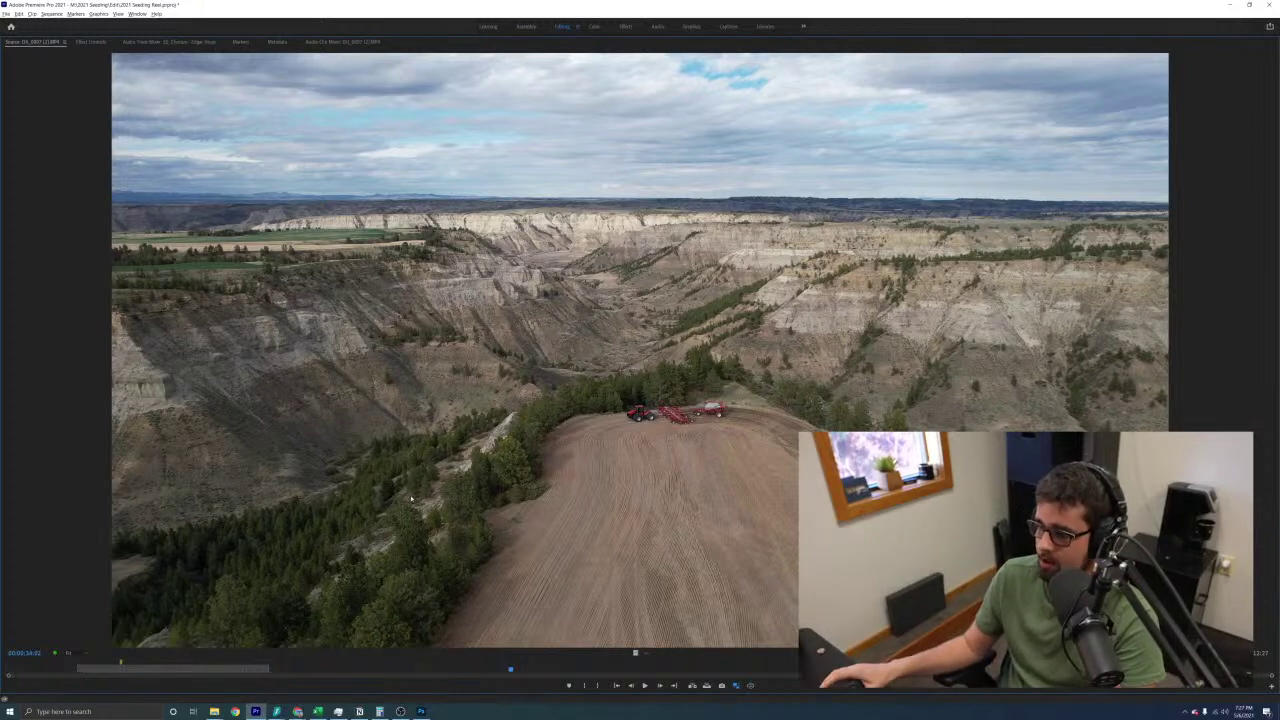
pyautogui.moveTo(510, 670); pyautogui.dragTo(460, 693)
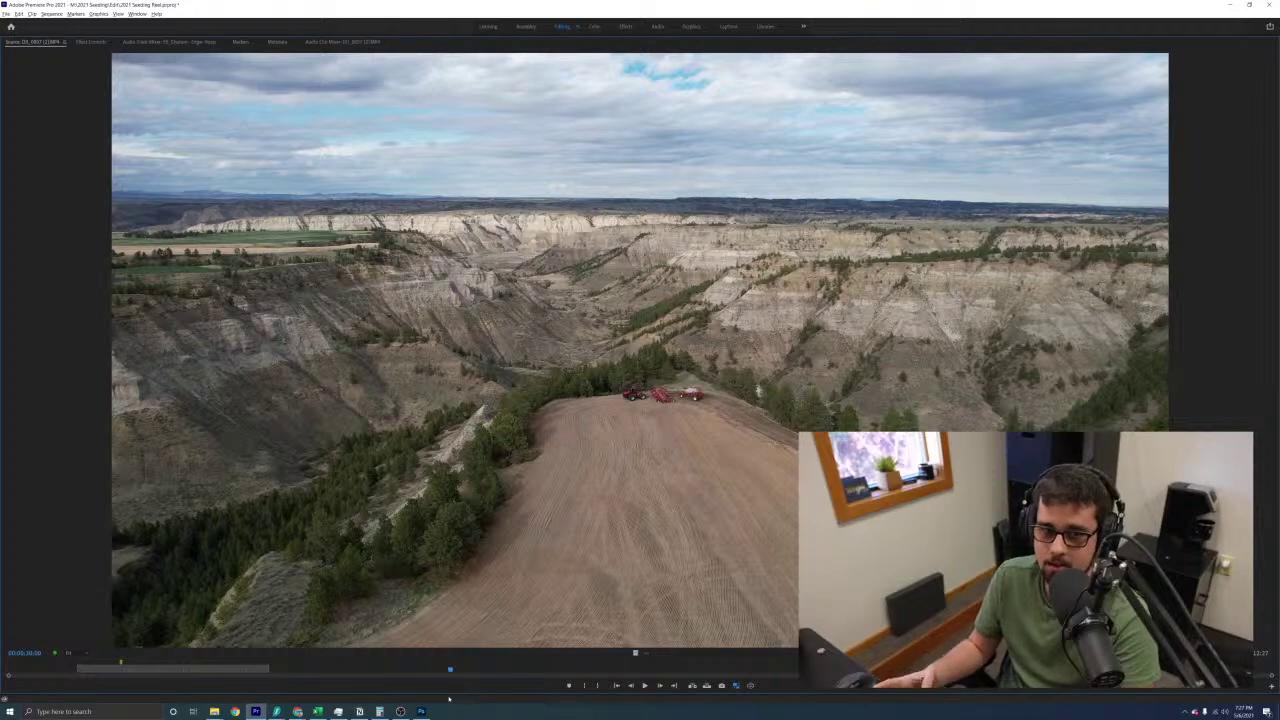
pyautogui.press('space')
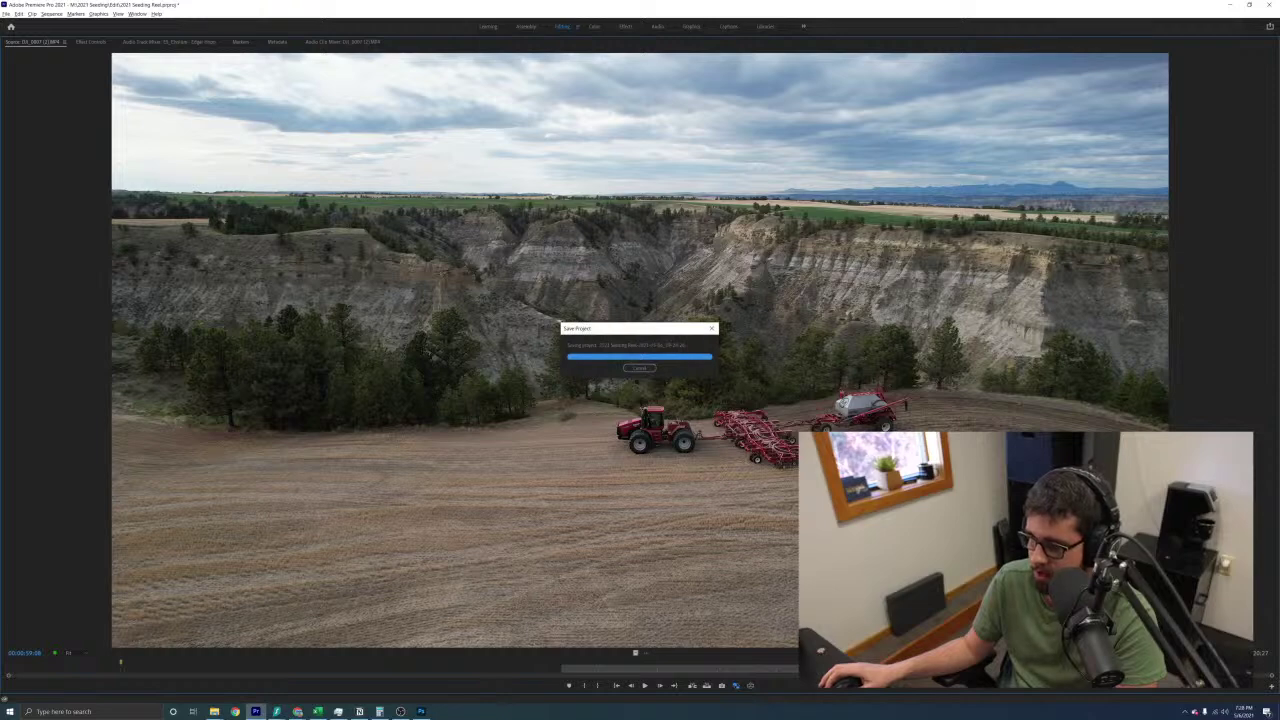
# Review the 20:27 selection and the footage after it, up to the tractor seeding alongside the trees
pyautogui.moveTo(885, 688); pyautogui.dragTo(679, 685)
pyautogui.click(677, 686)
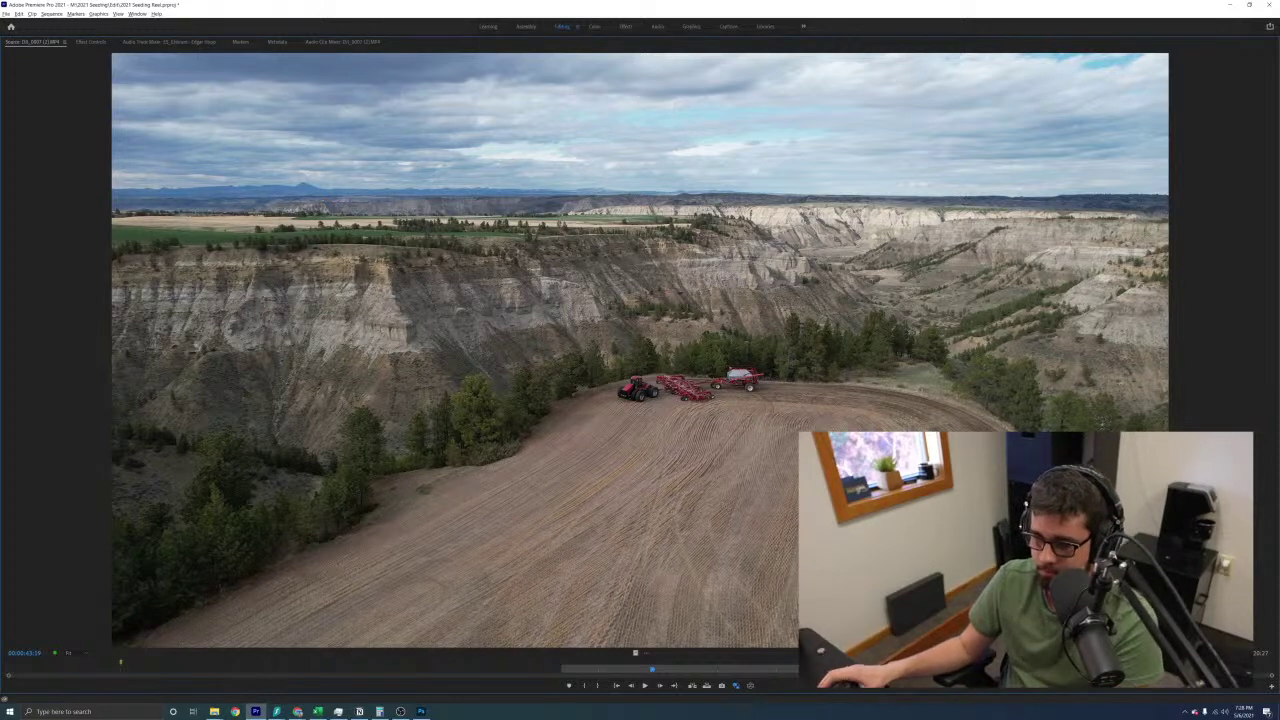
pyautogui.moveTo(665, 671); pyautogui.dragTo(932, 670)
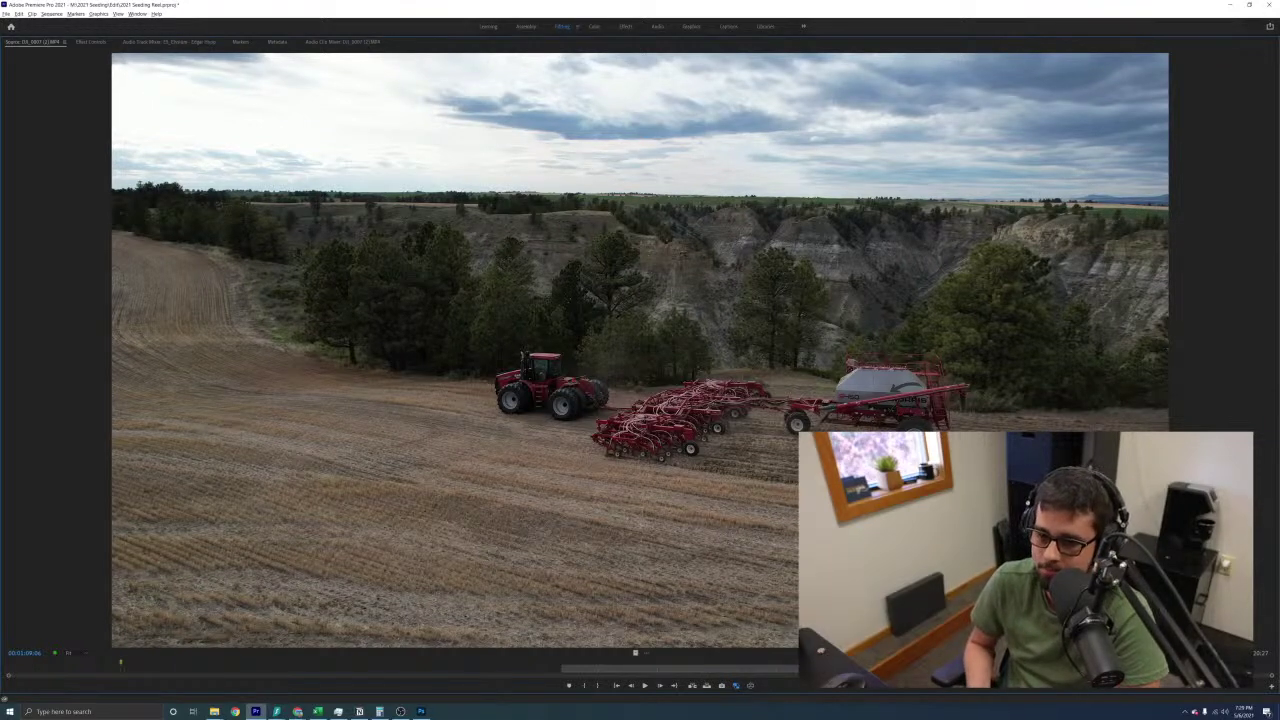
pyautogui.press('space')
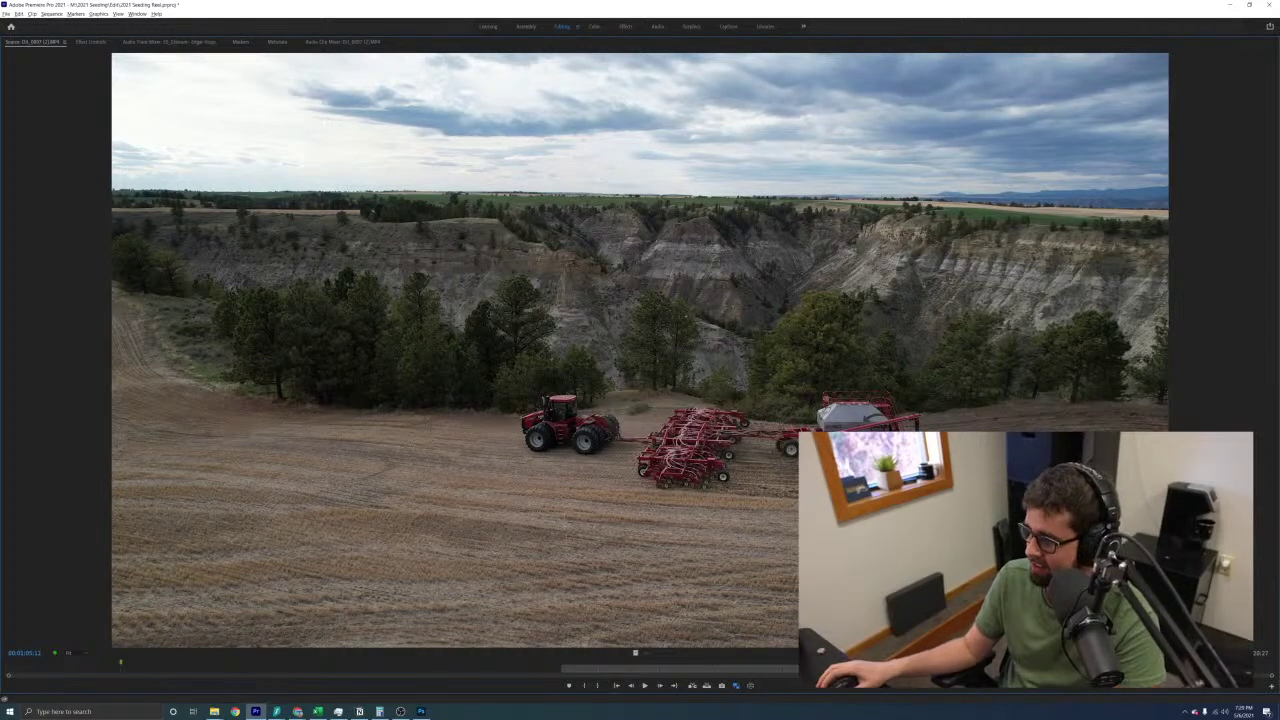
pyautogui.press('space')
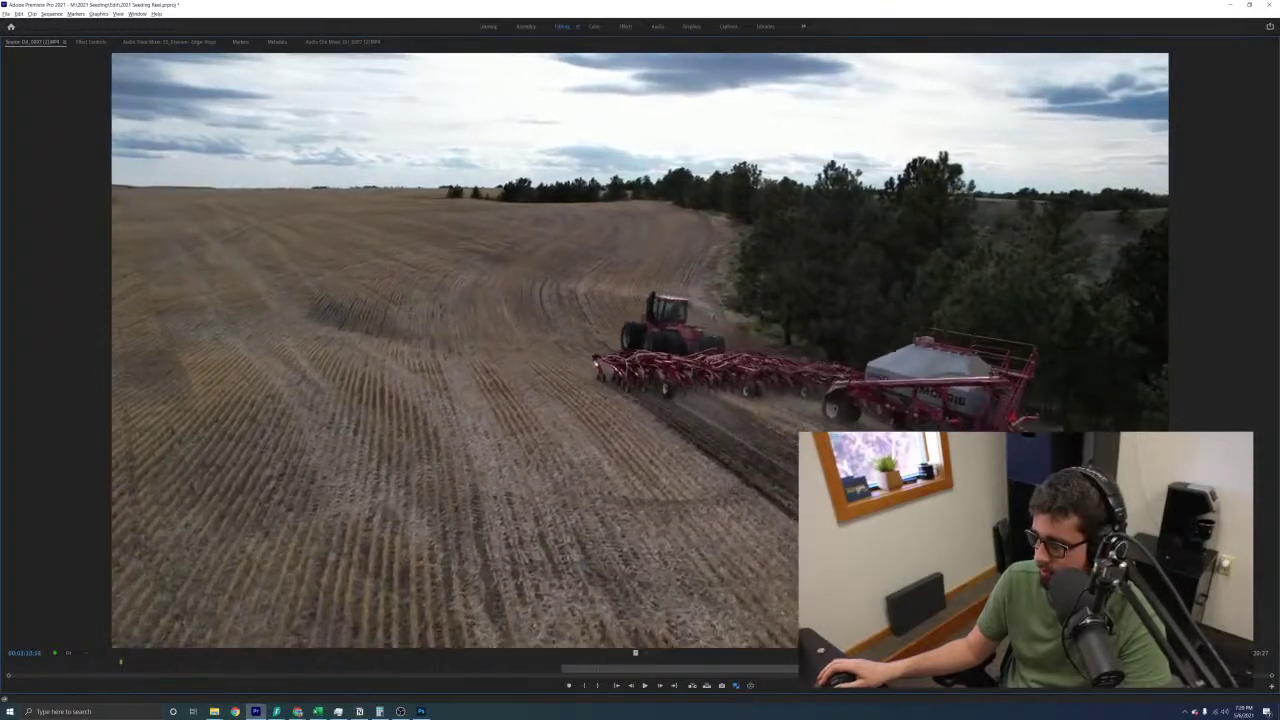
# Return to the full editing layout and skim the third and first clips in the footage bin through to their ends
pyautogui.press('`')
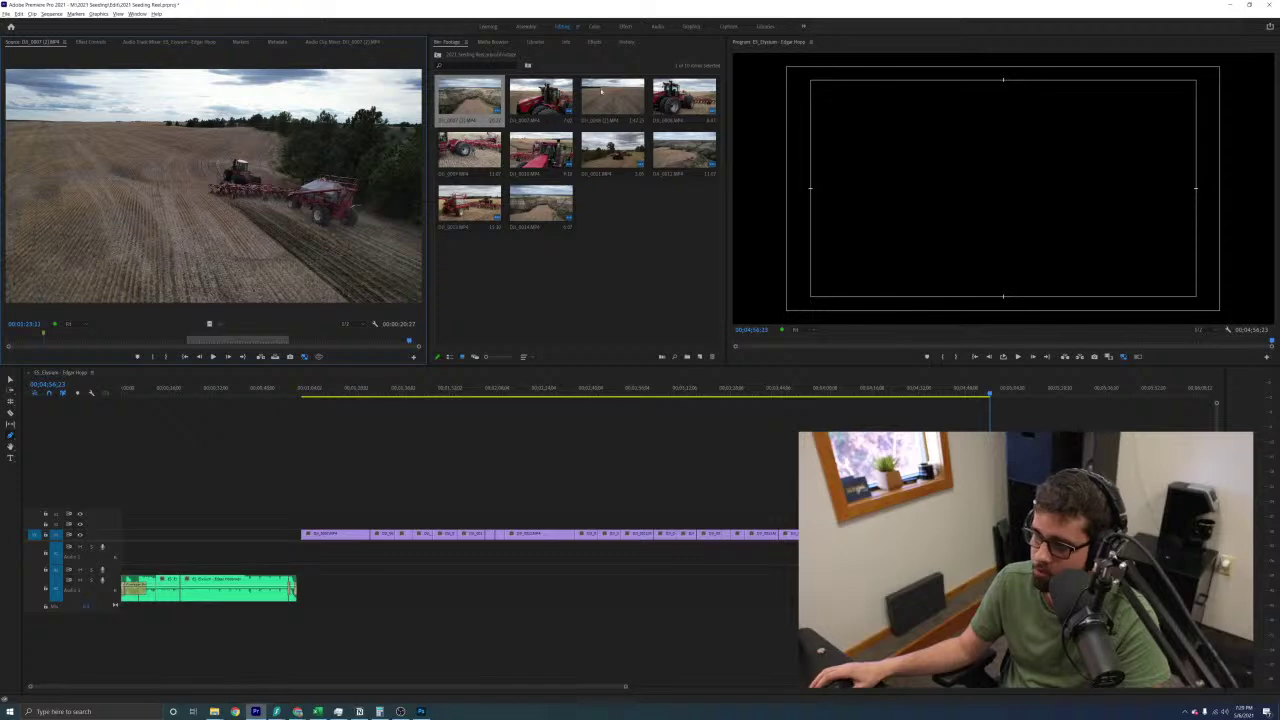
pyautogui.doubleClick(605, 105)
pyautogui.moveTo(16, 342); pyautogui.dragTo(520, 161)
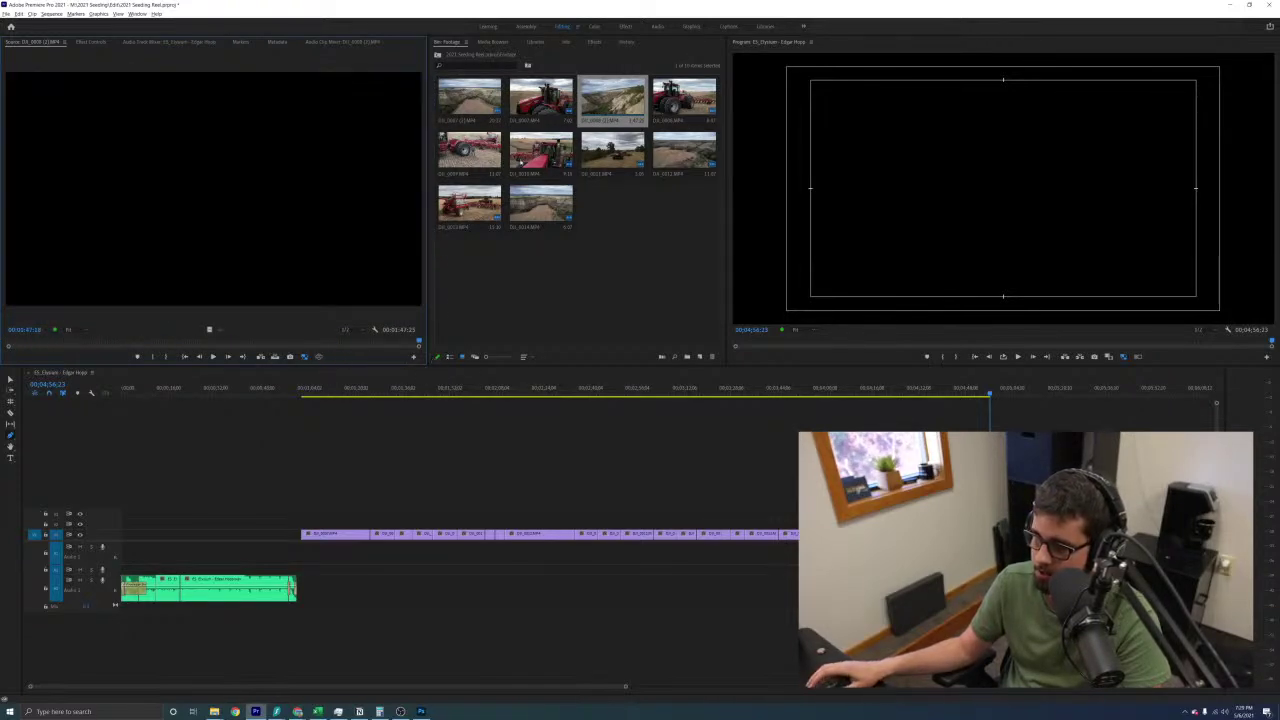
pyautogui.doubleClick(463, 97)
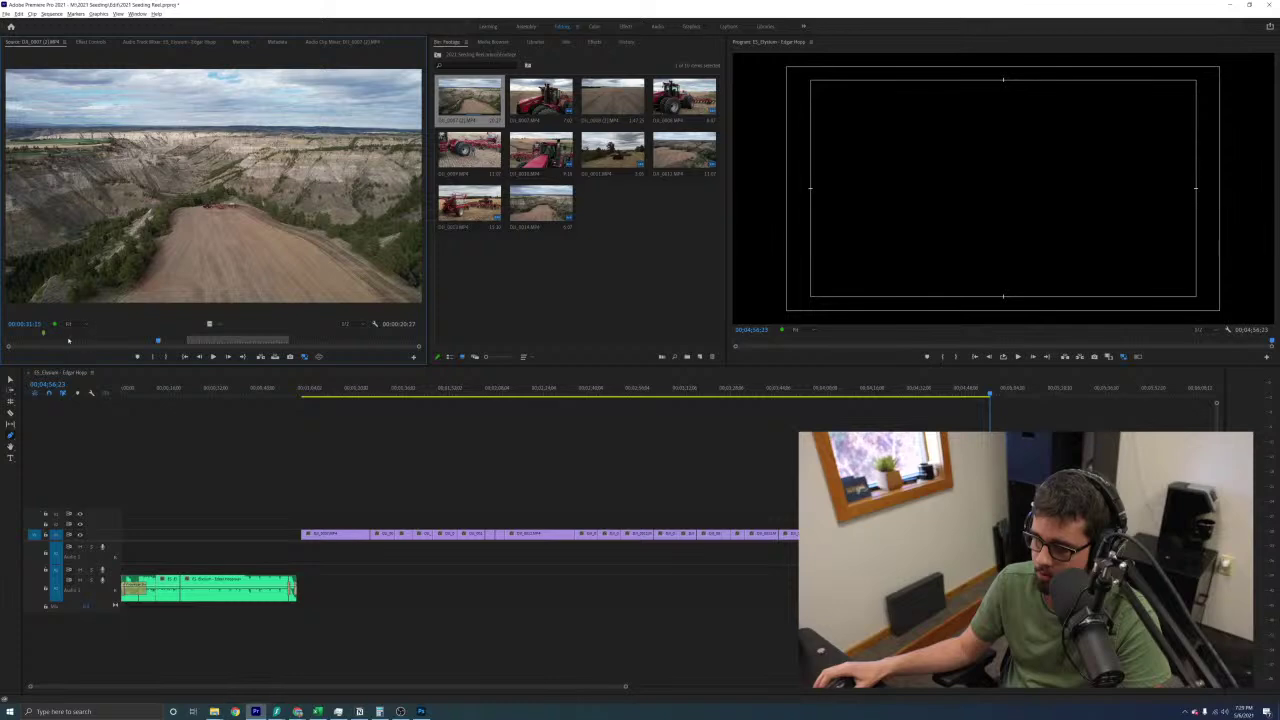
pyautogui.moveTo(40, 341); pyautogui.dragTo(449, 357)
pyautogui.click(484, 318)
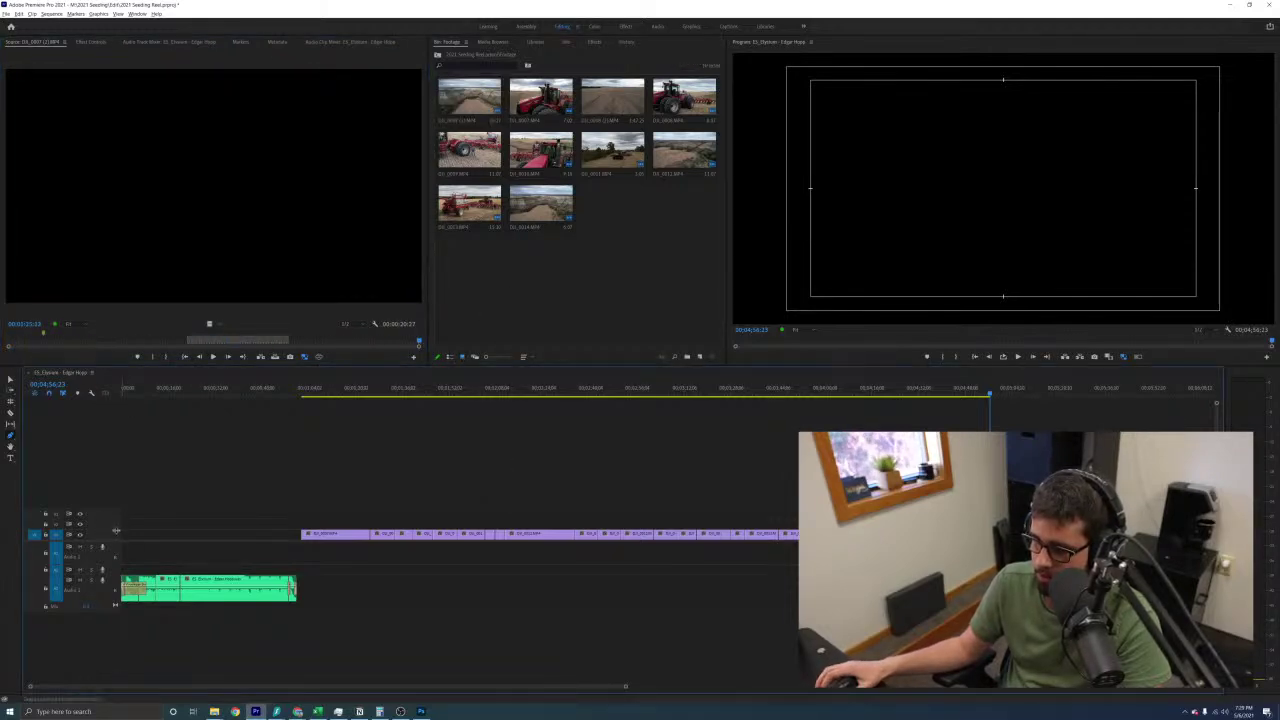
# Expand the V1 track, move its first field clip to the sequence start, and shift the remaining clips back to the end of the music
pyautogui.moveTo(116, 531); pyautogui.dragTo(116, 508)
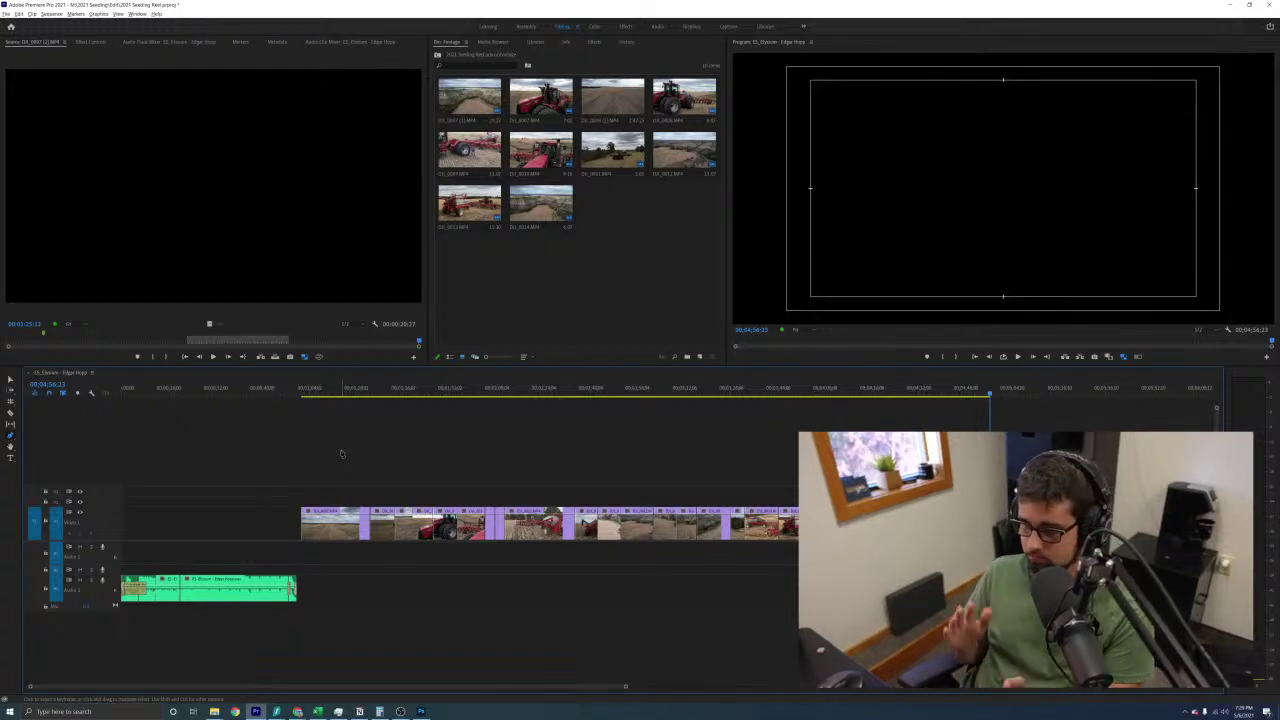
pyautogui.click(323, 388)
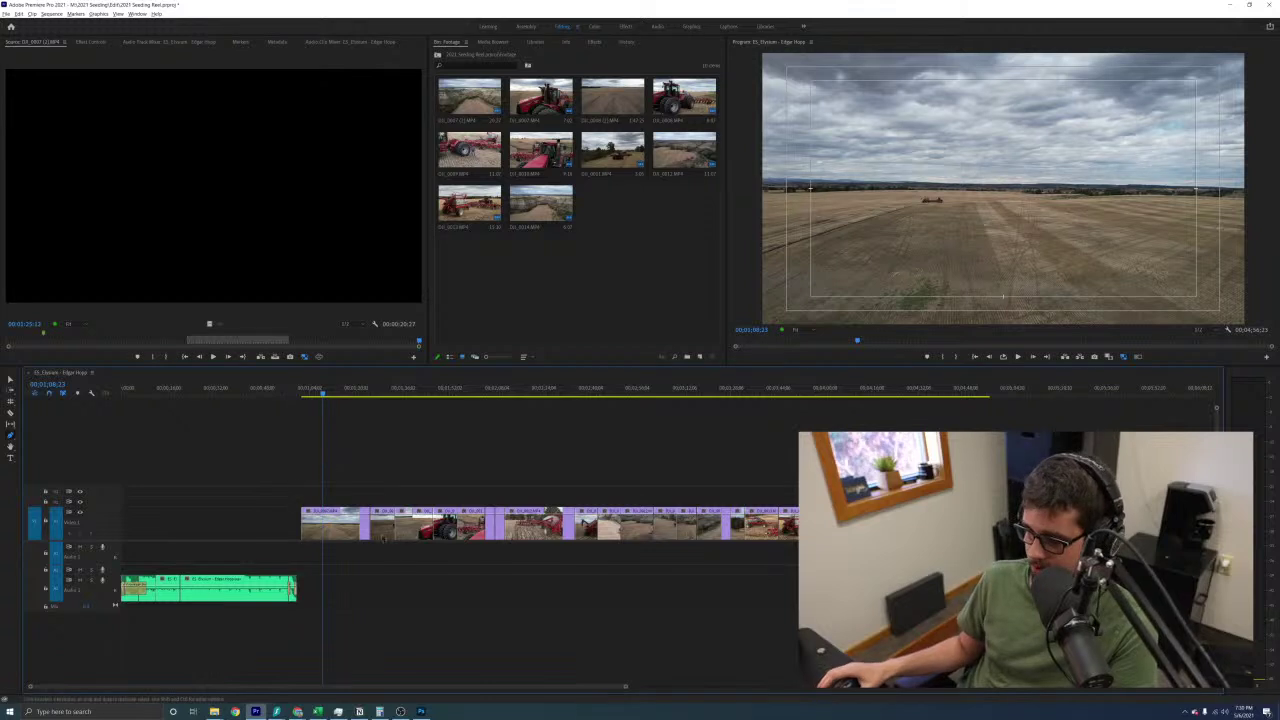
pyautogui.click(349, 533)
pyautogui.moveTo(349, 533); pyautogui.dragTo(169, 524)
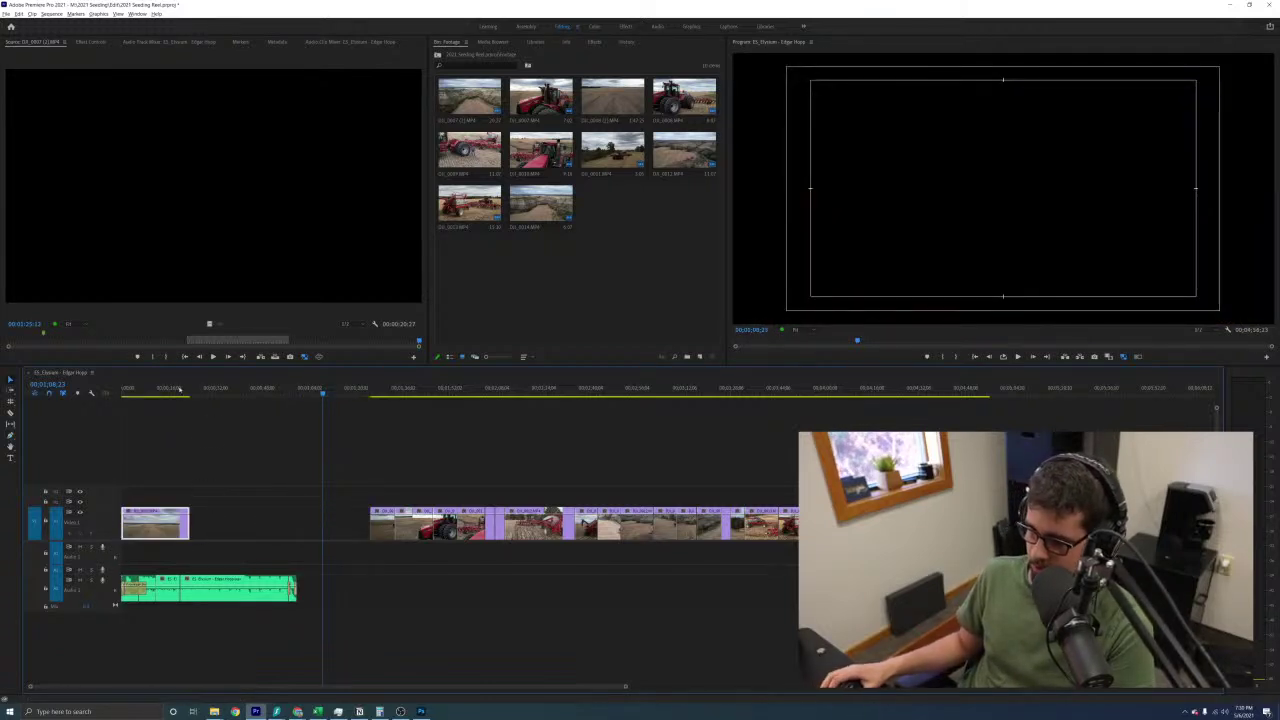
pyautogui.moveTo(1010, 494); pyautogui.dragTo(307, 501)
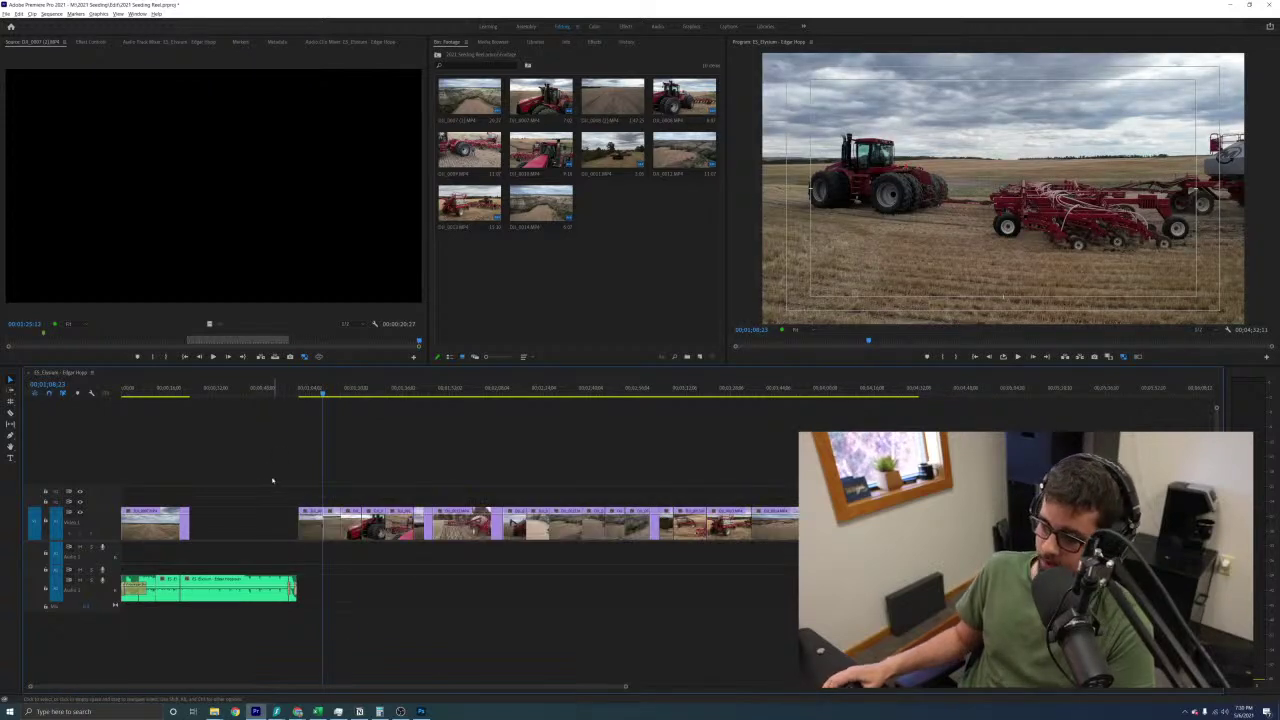
# Play the sequence from its start to check the opening field shot against the music
pyautogui.click(139, 395)
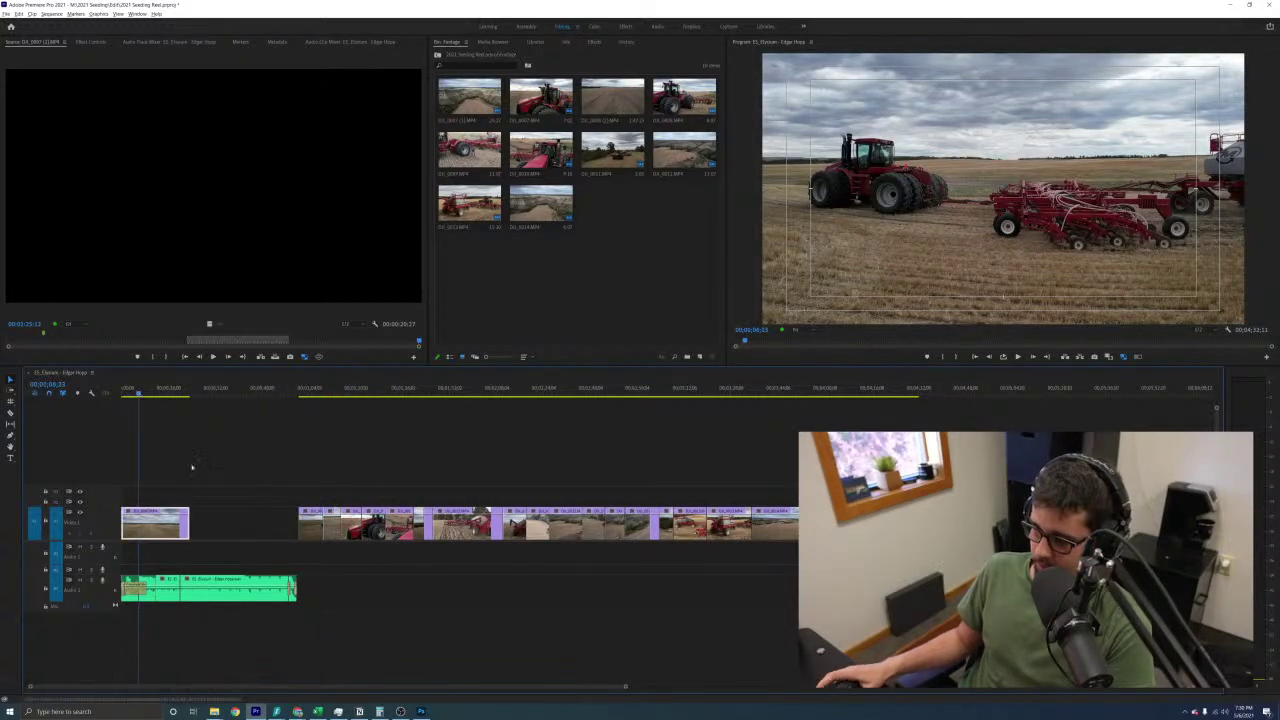
pyautogui.press('=')
pyautogui.press('=')
pyautogui.press('=')
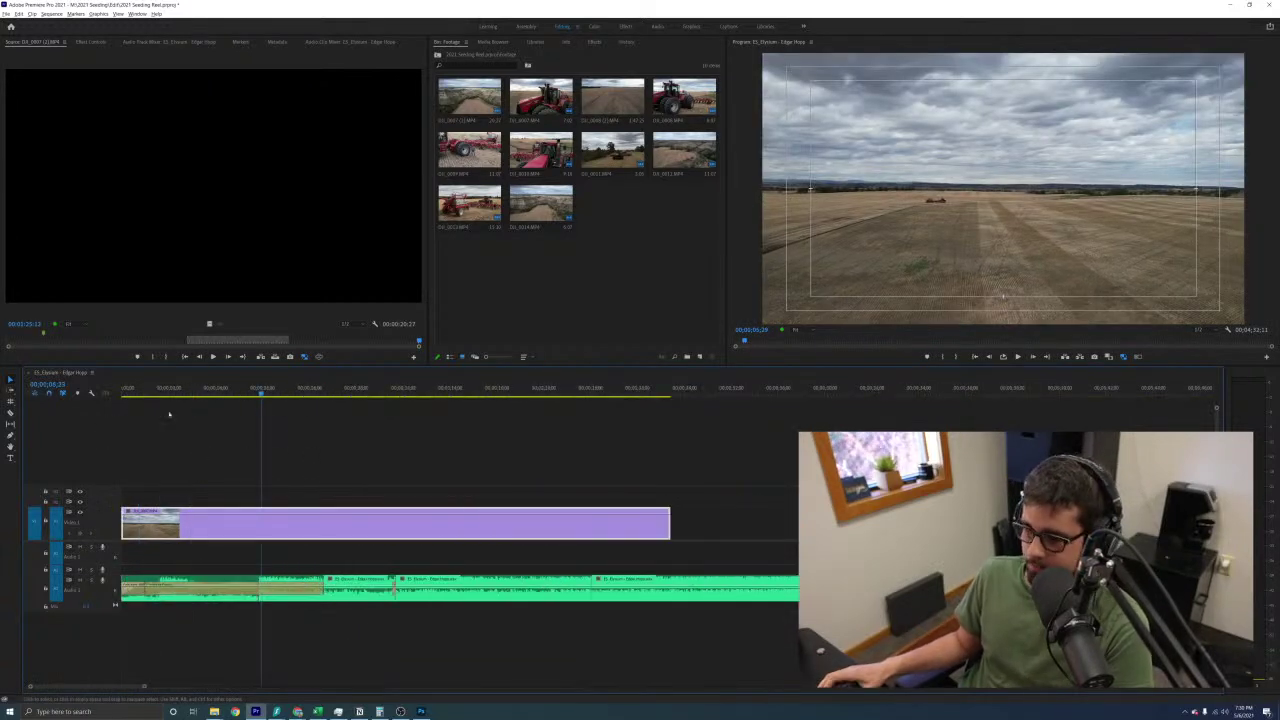
pyautogui.click(166, 393)
pyautogui.press('Home')
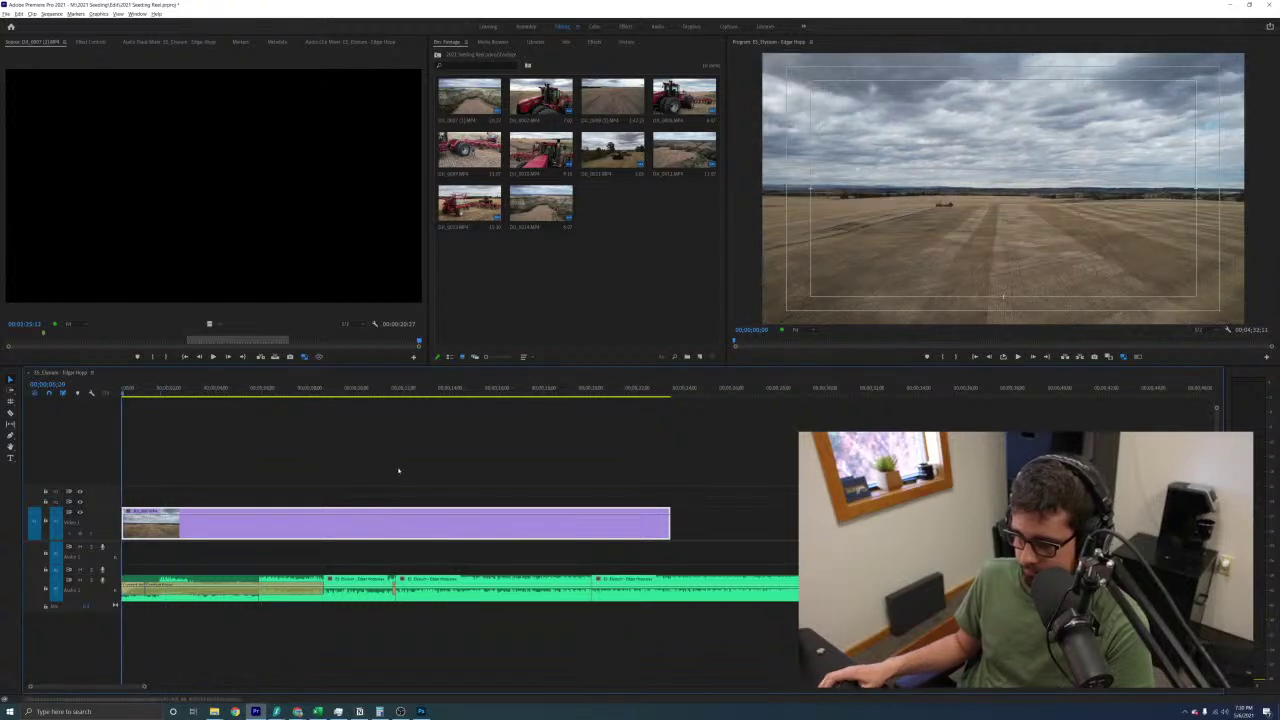
pyautogui.press('space')
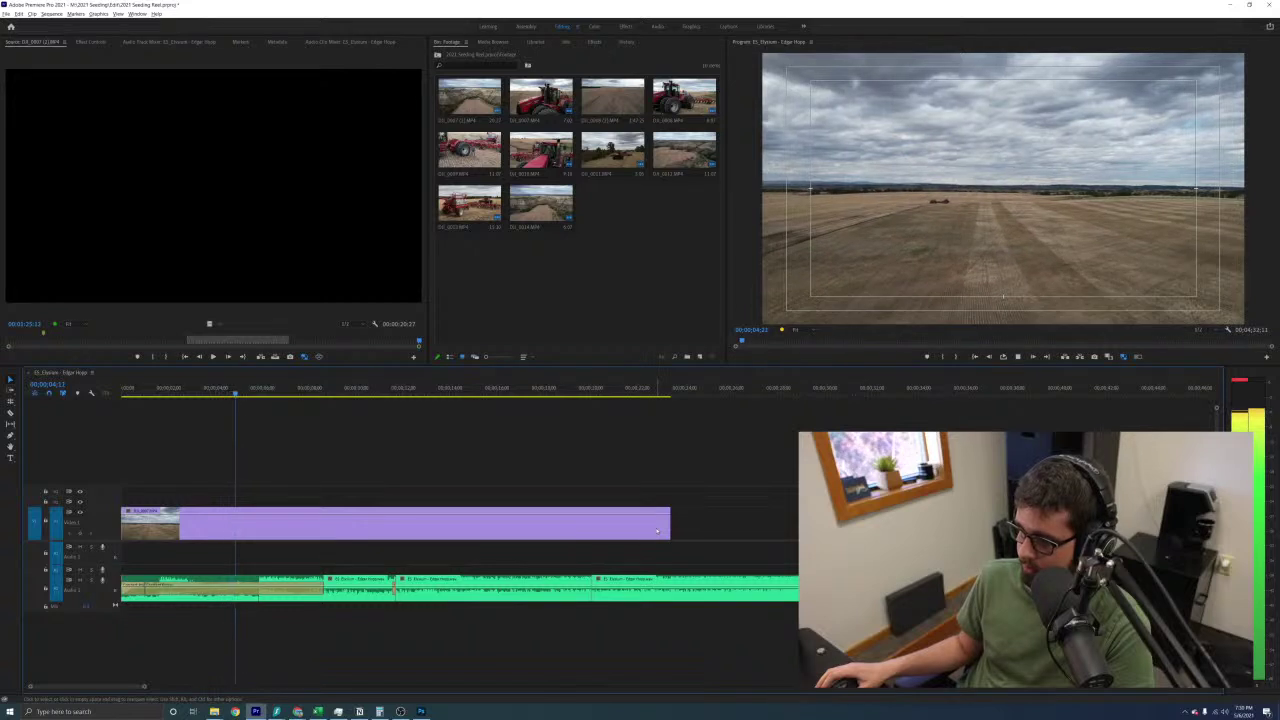
# Show the Time Remapping speed keyframes on the opening field clip
pyautogui.click(628, 532)
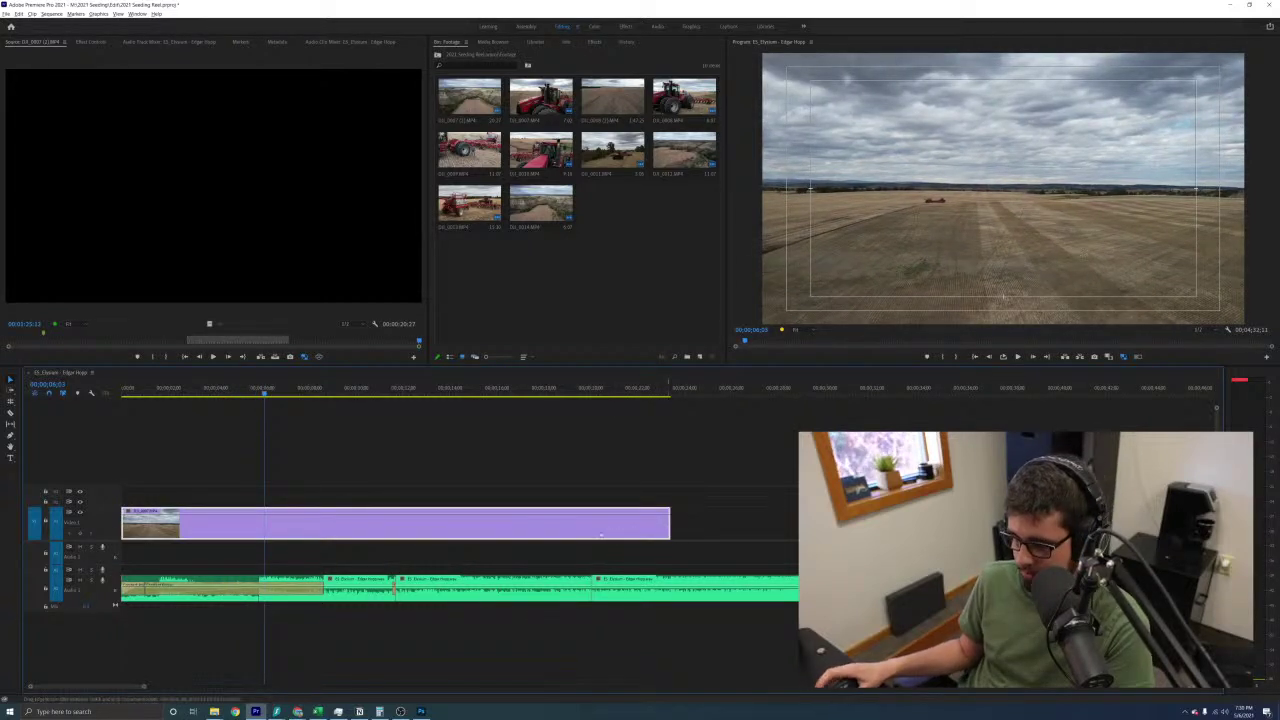
pyautogui.rightClick(602, 533)
pyautogui.moveTo(630, 527)
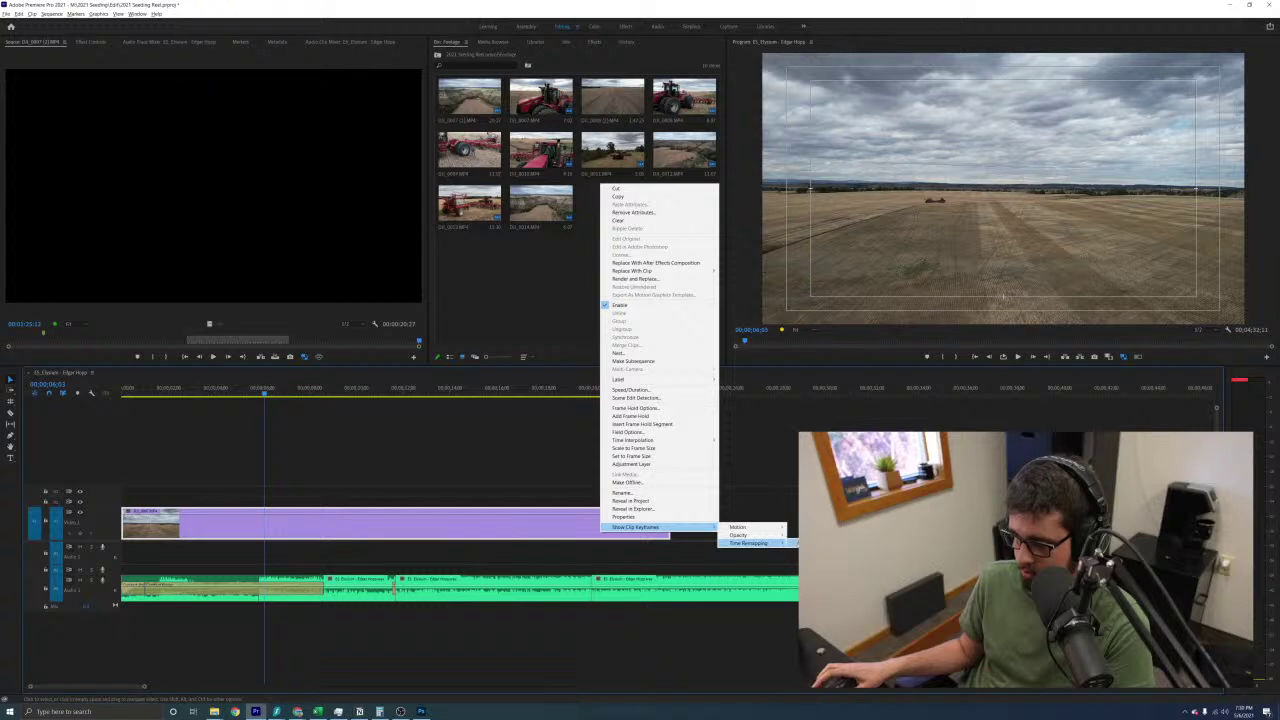
pyautogui.click(762, 543)
pyautogui.rightClick(592, 527)
pyautogui.moveTo(692, 524)
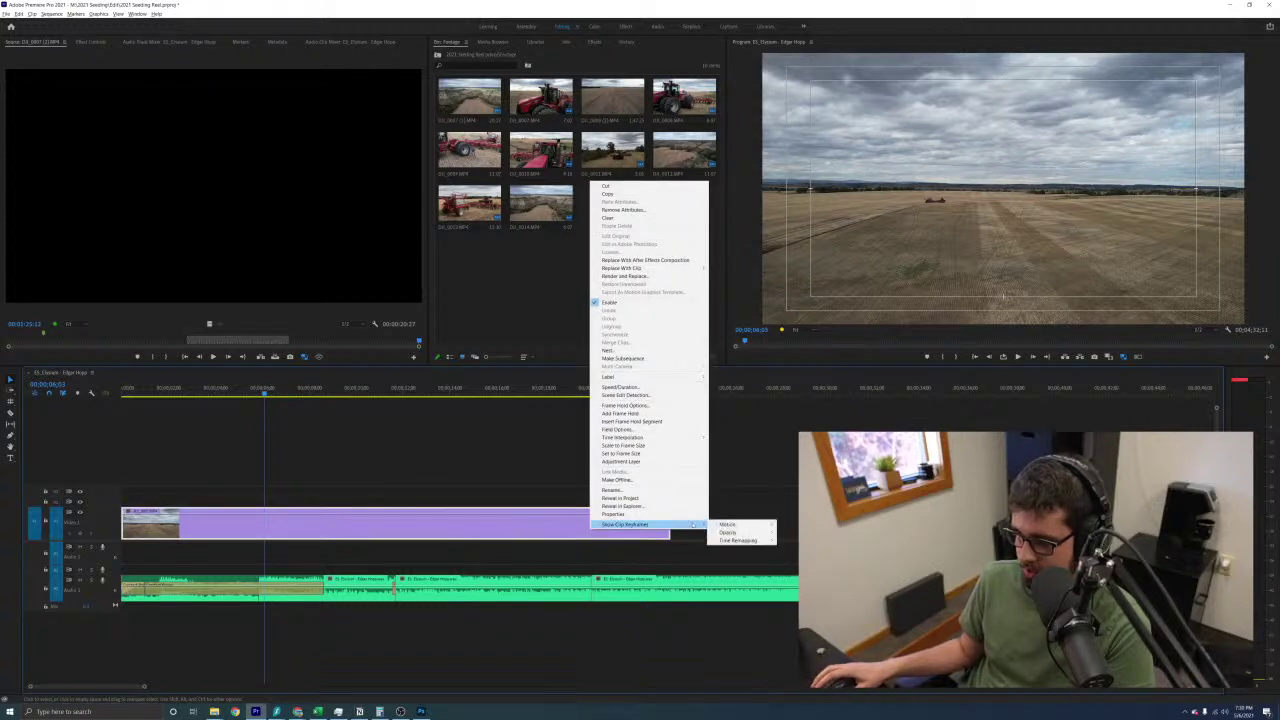
pyautogui.click(780, 540)
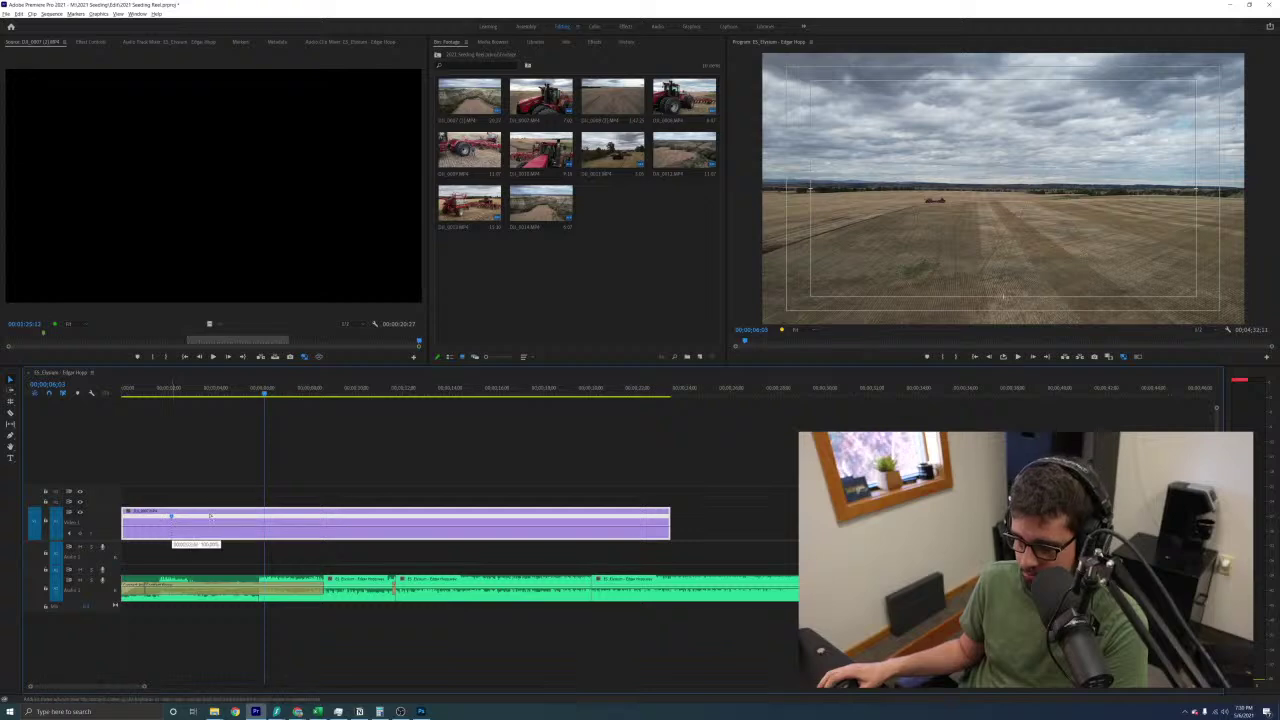
# Add a second speed keyframe near the end of the opening field clip, at about 21;25, and split it into a ramp
pyautogui.moveTo(158, 391); pyautogui.dragTo(634, 433)
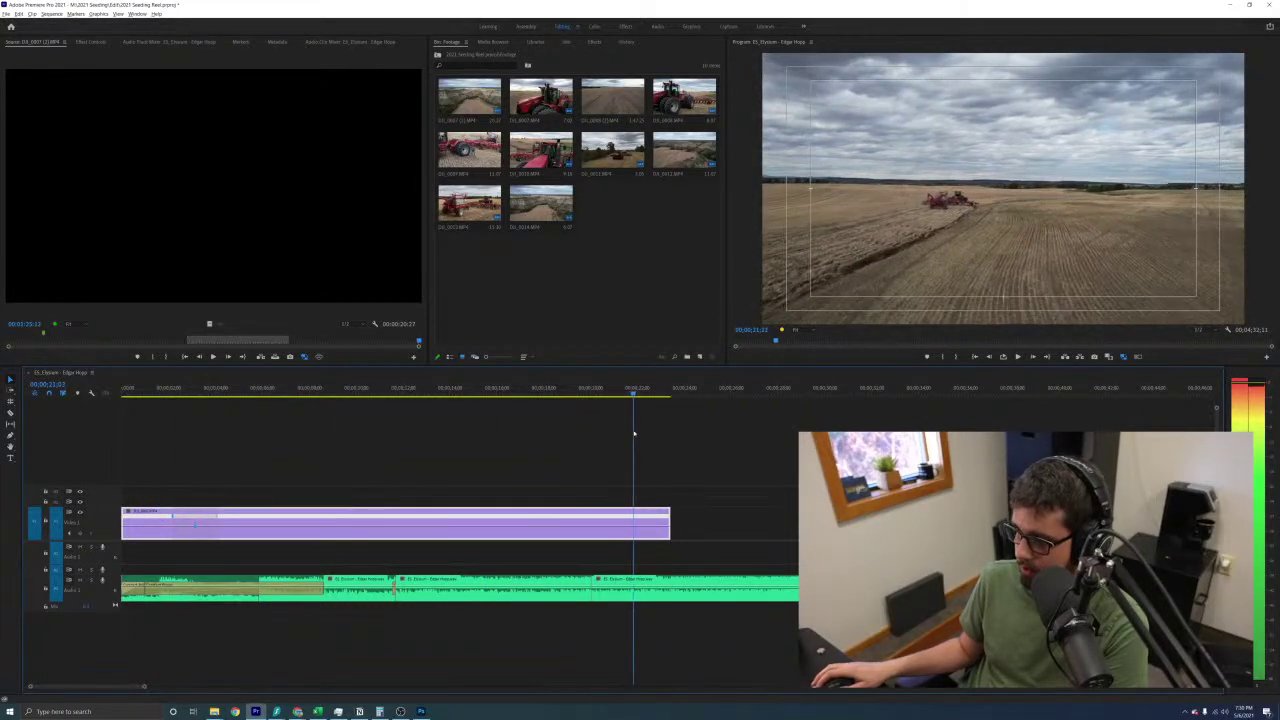
pyautogui.keyDown('ctrl'); pyautogui.click(631, 526); pyautogui.keyUp('ctrl')
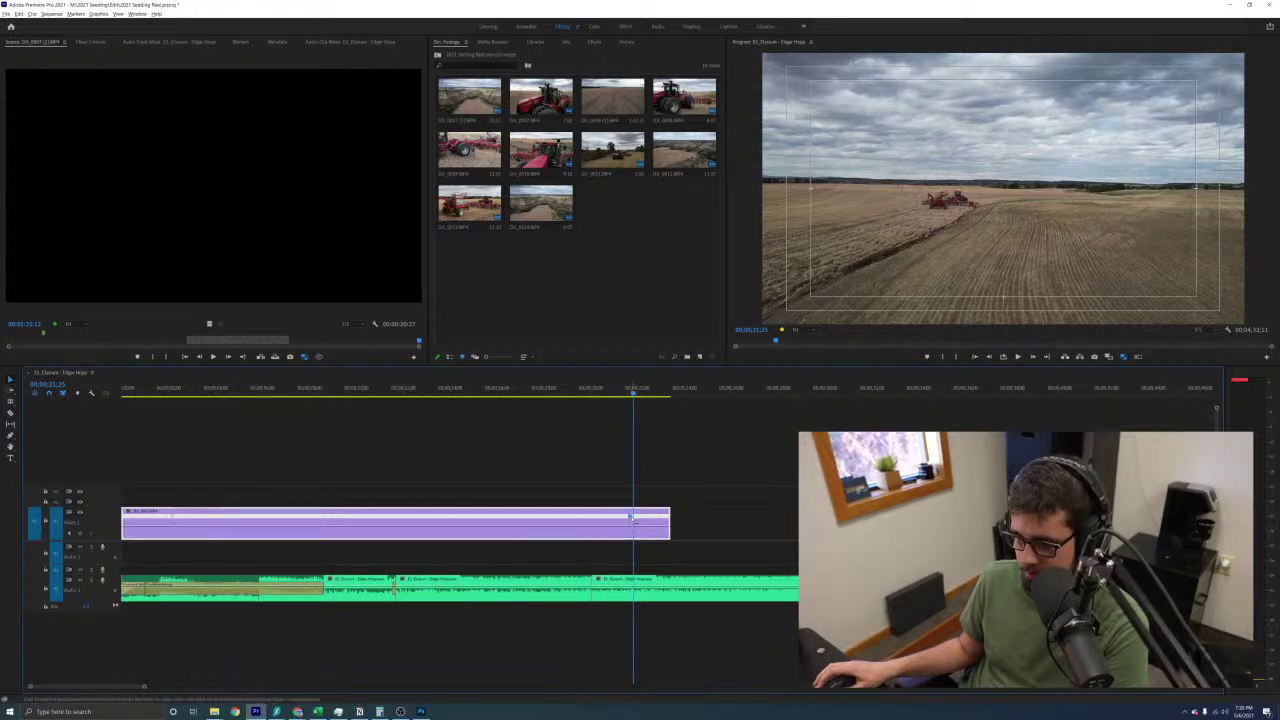
pyautogui.moveTo(630, 516)
pyautogui.mouseDown()
pyautogui.moveTo(573, 529)
pyautogui.moveTo(628, 517)
pyautogui.mouseUp()
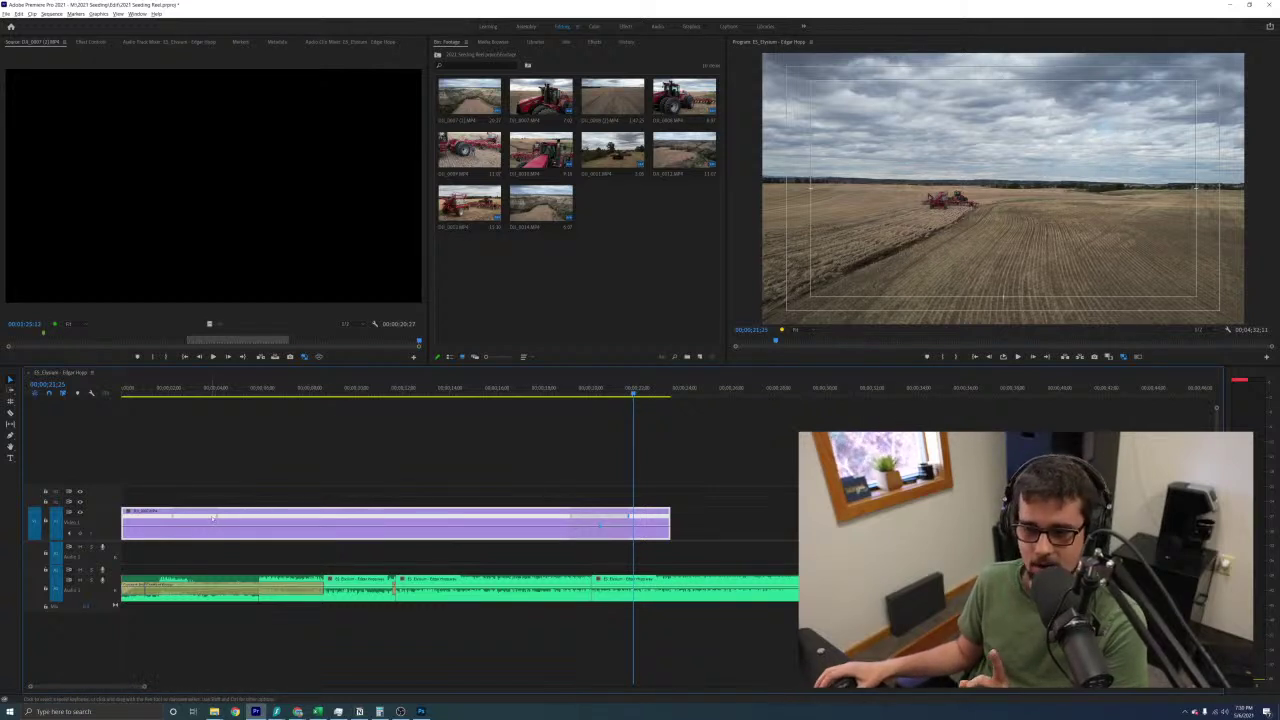
# Lengthen the first speed ramp on the opening clip and raise the speed of the section between the two ramps
pyautogui.moveTo(216, 517); pyautogui.dragTo(235, 517)
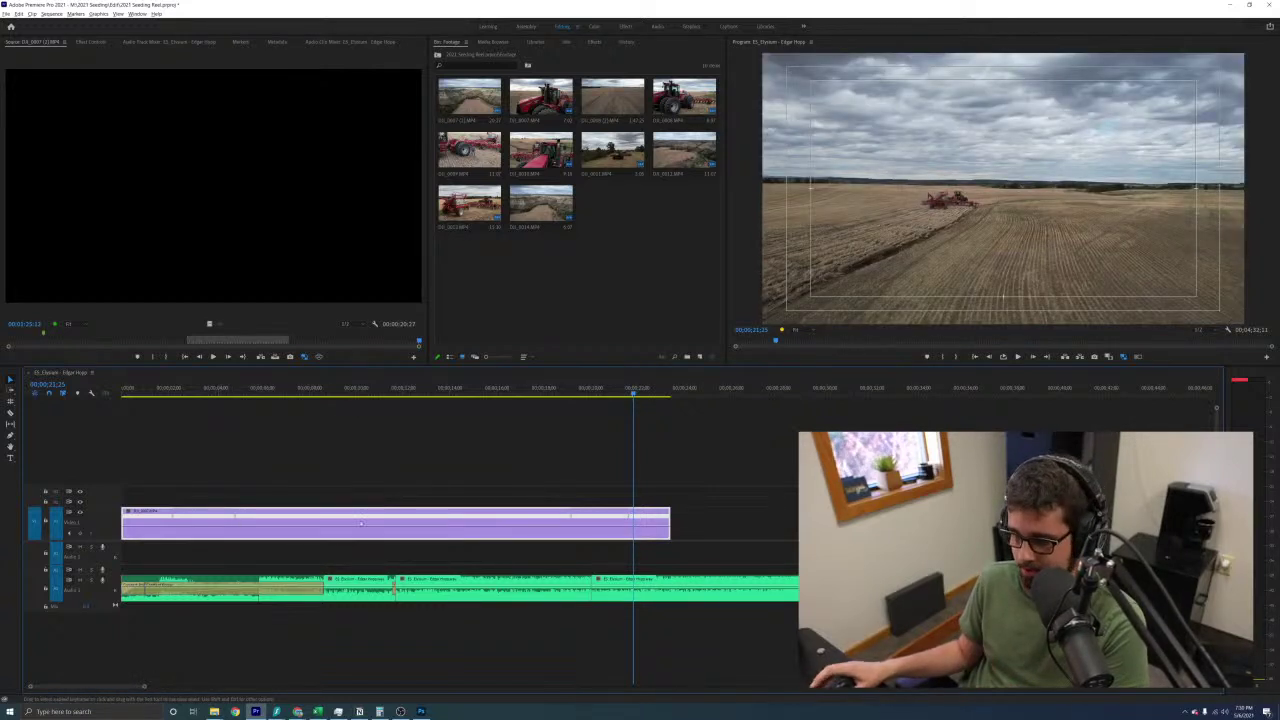
pyautogui.click(377, 471)
pyautogui.click(369, 512)
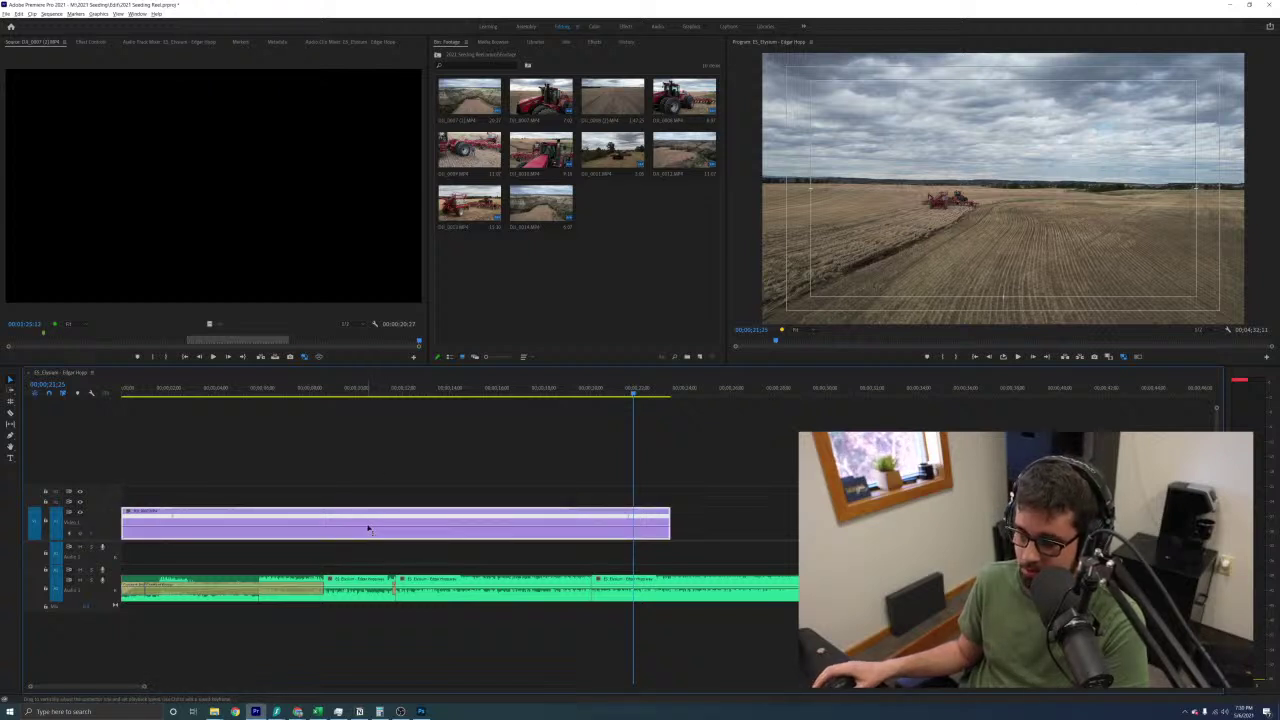
pyautogui.moveTo(369, 528); pyautogui.dragTo(370, 336)
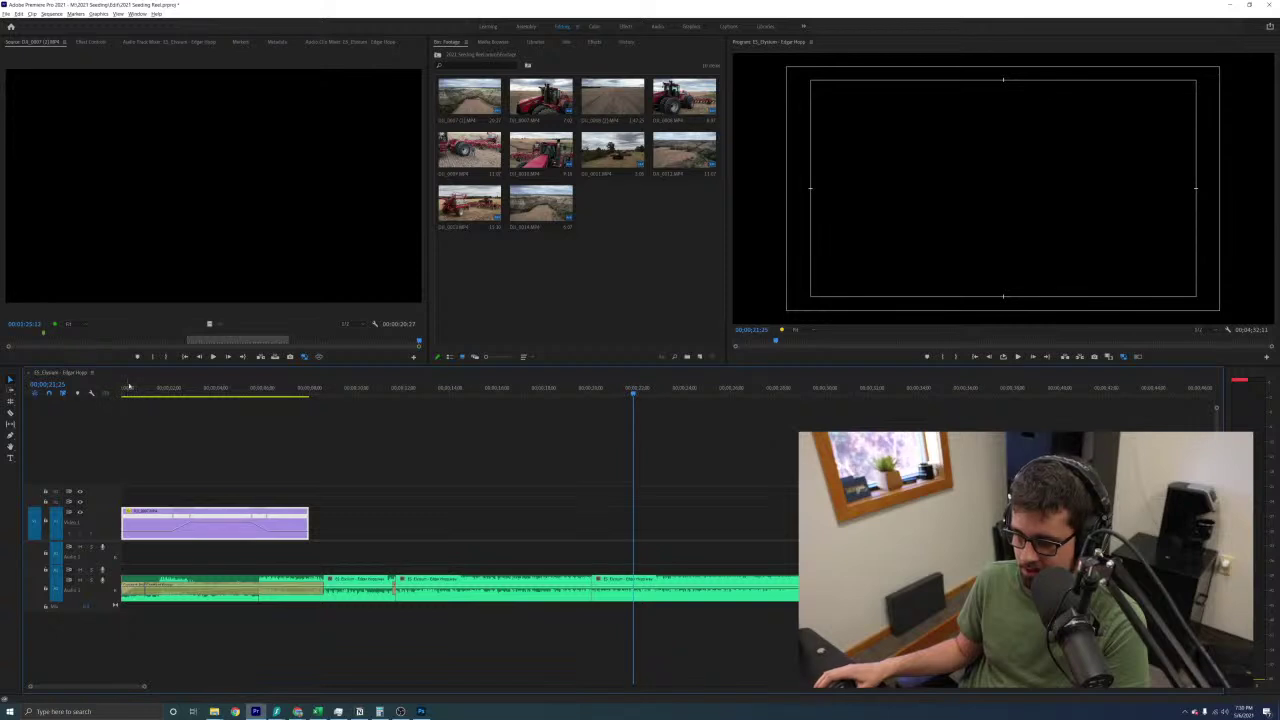
# Play the sequence from its start to check the sped-up opening clip against the music
pyautogui.click(124, 387)
pyautogui.click(409, 457)
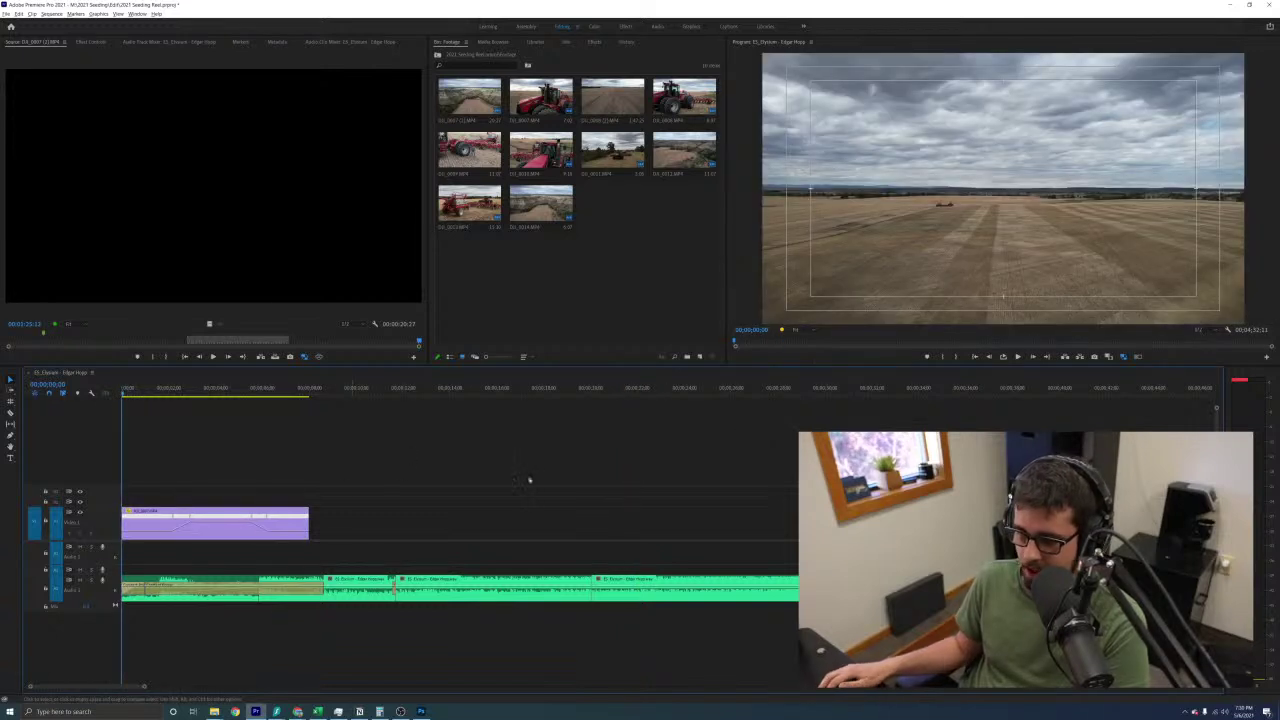
pyautogui.scroll(-6, 530, 480)
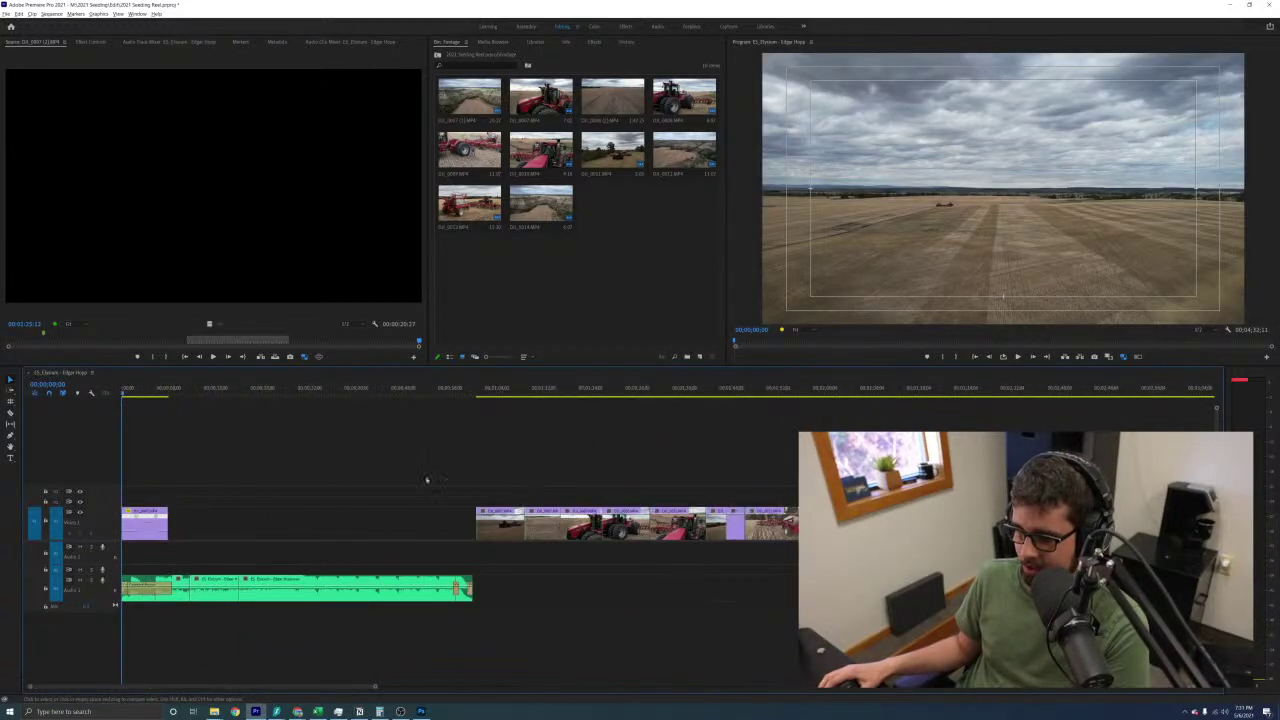
pyautogui.hotkey('ctrl', 'z')
pyautogui.hotkey('ctrl', 'z')
pyautogui.hotkey('ctrl', 'z')
pyautogui.hotkey('ctrl', 'z')
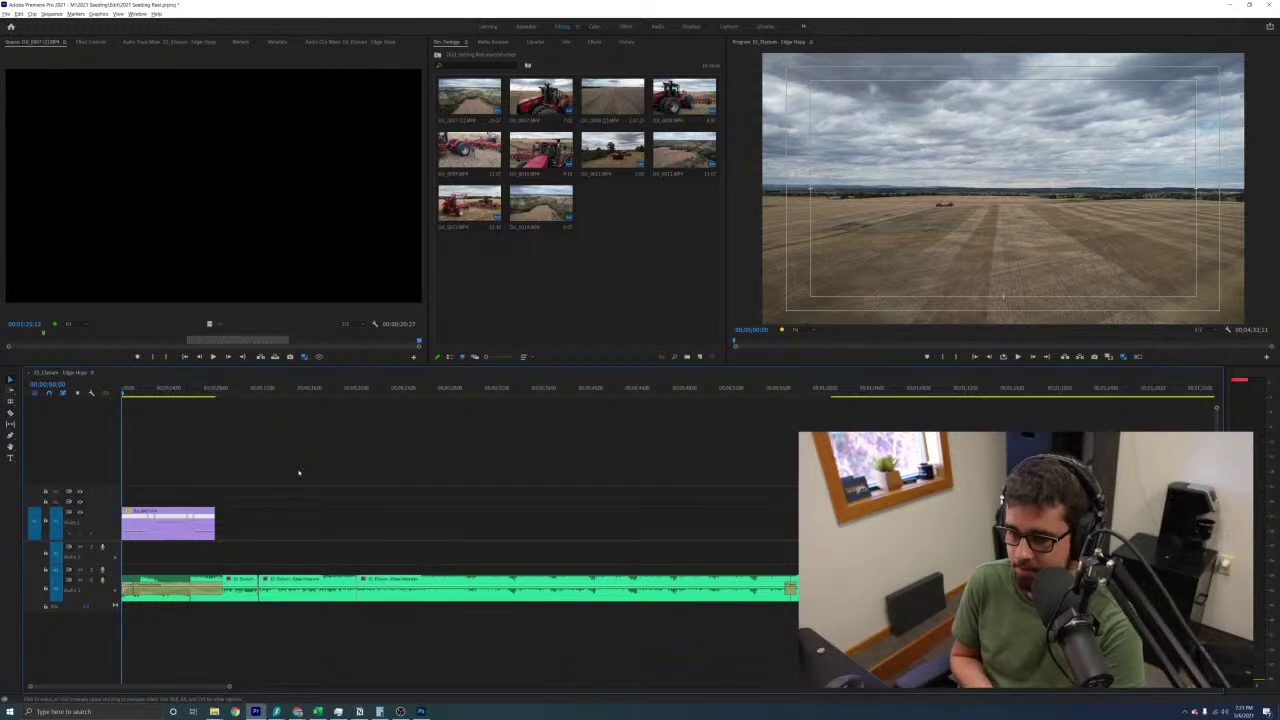
pyautogui.press('space')
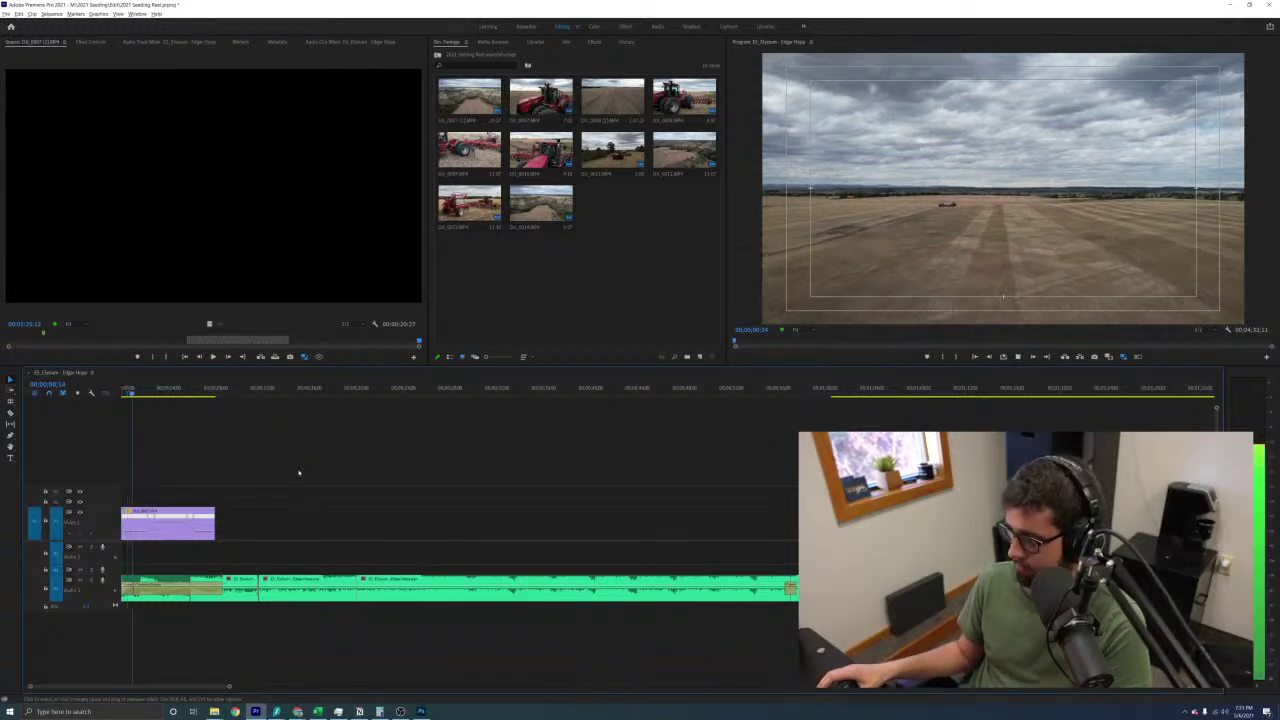
pyautogui.press('=')
pyautogui.press('space')
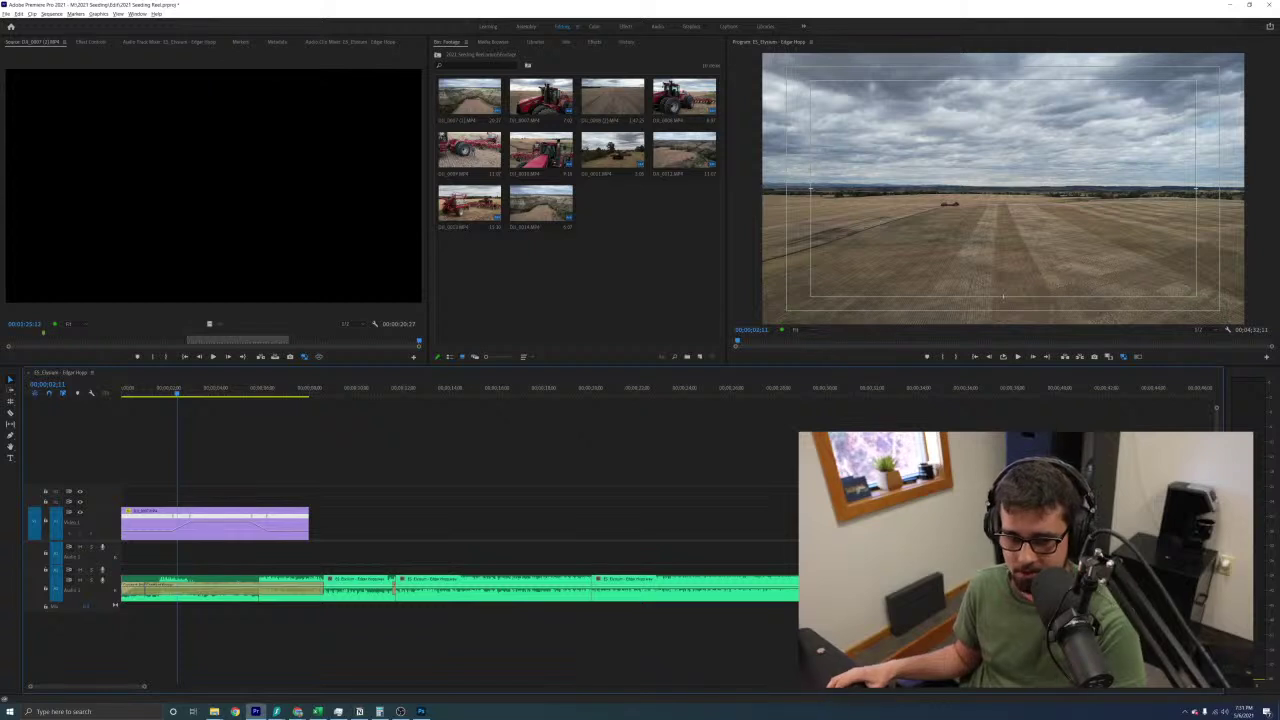
# Return to the sequence start and replay the beginning of the speed-ramped opening clip
pyautogui.click(400, 711)
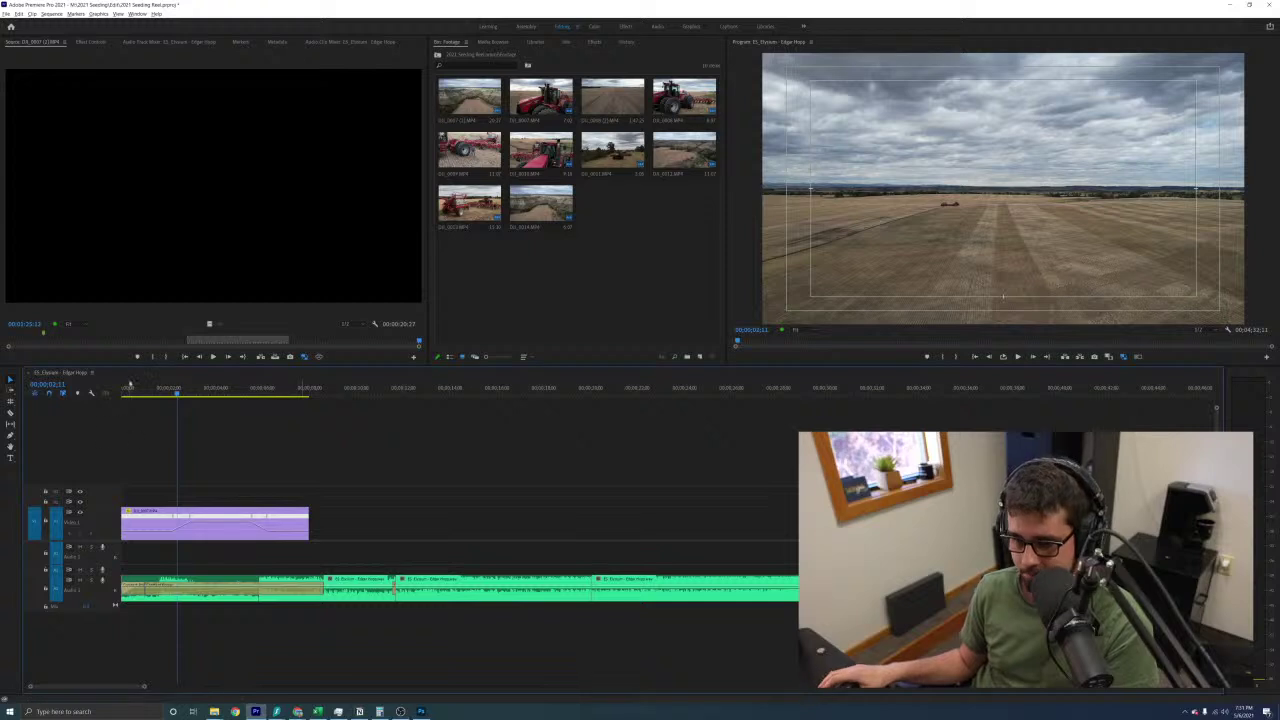
pyautogui.press('Home')
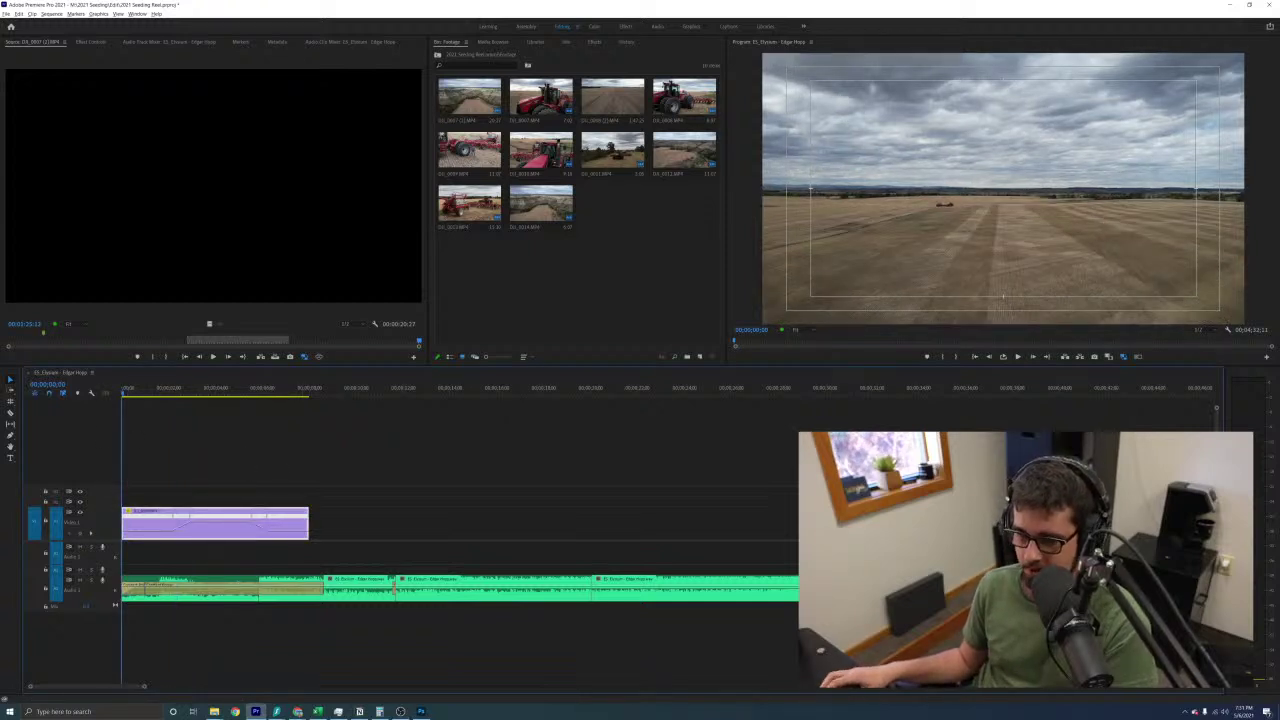
pyautogui.click(289, 466)
pyautogui.press('=')
pyautogui.press('=')
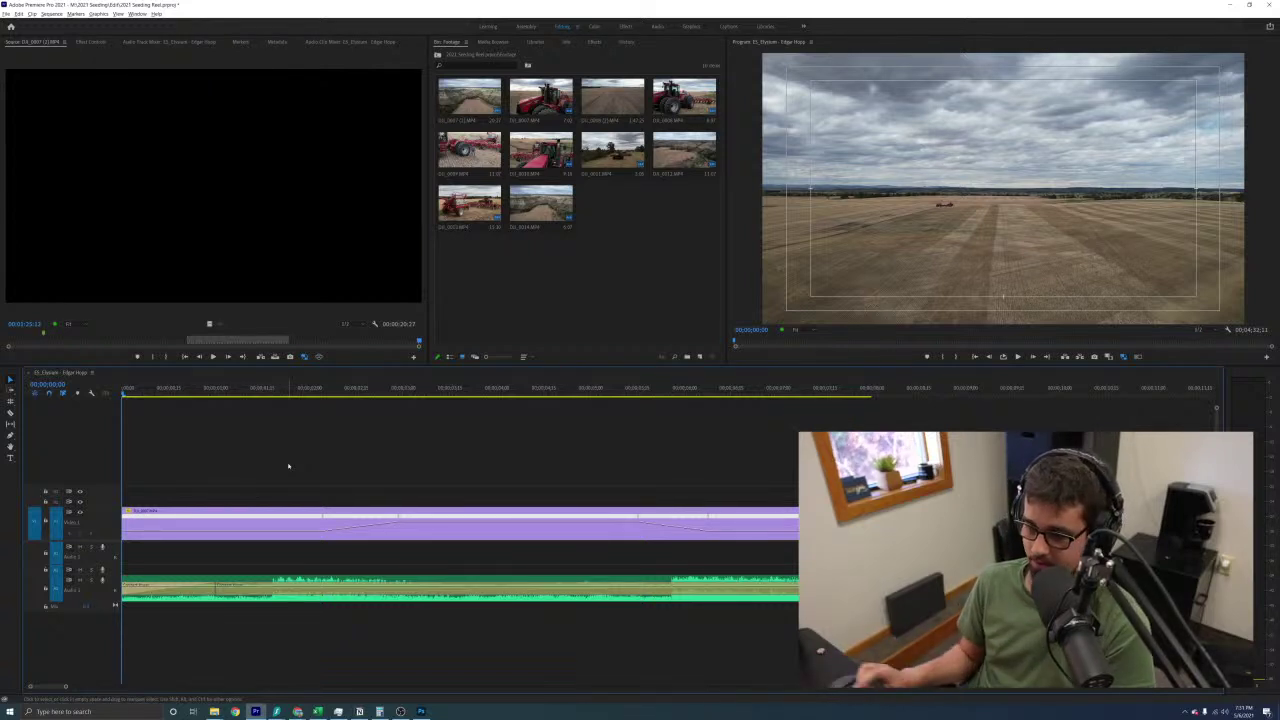
pyautogui.press('-')
pyautogui.press('=')
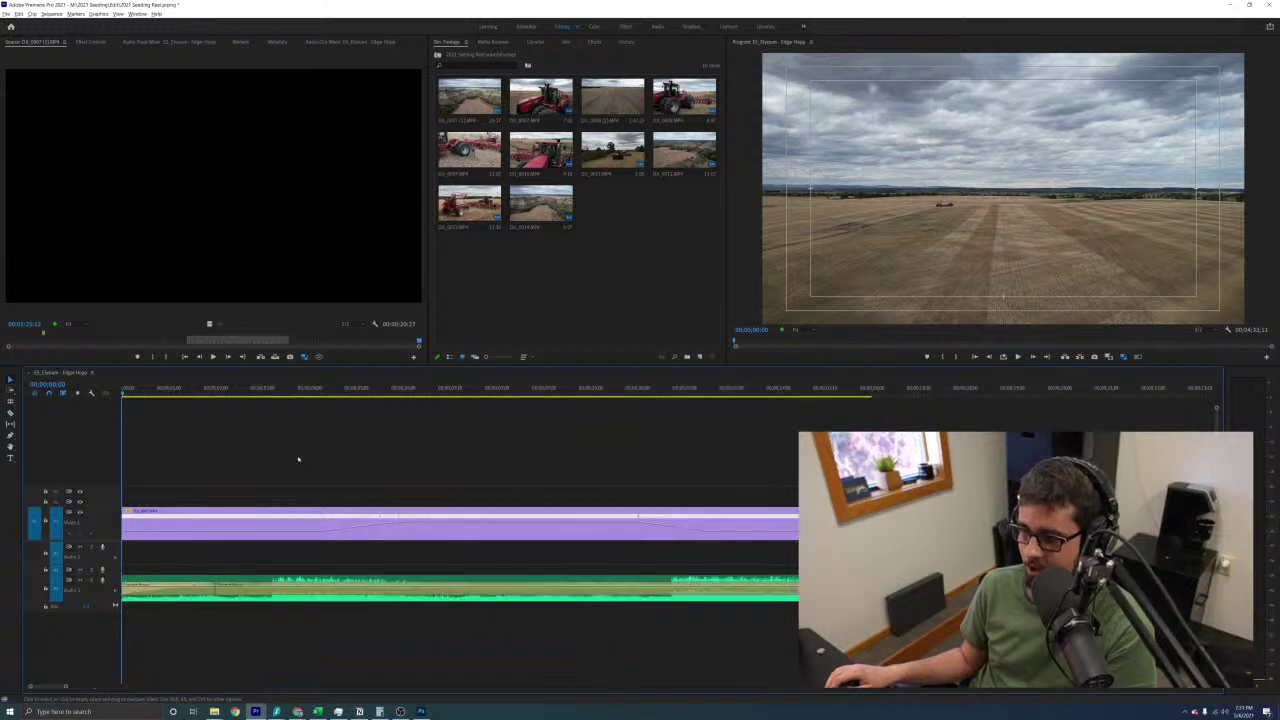
pyautogui.press('-')
pyautogui.press('space')
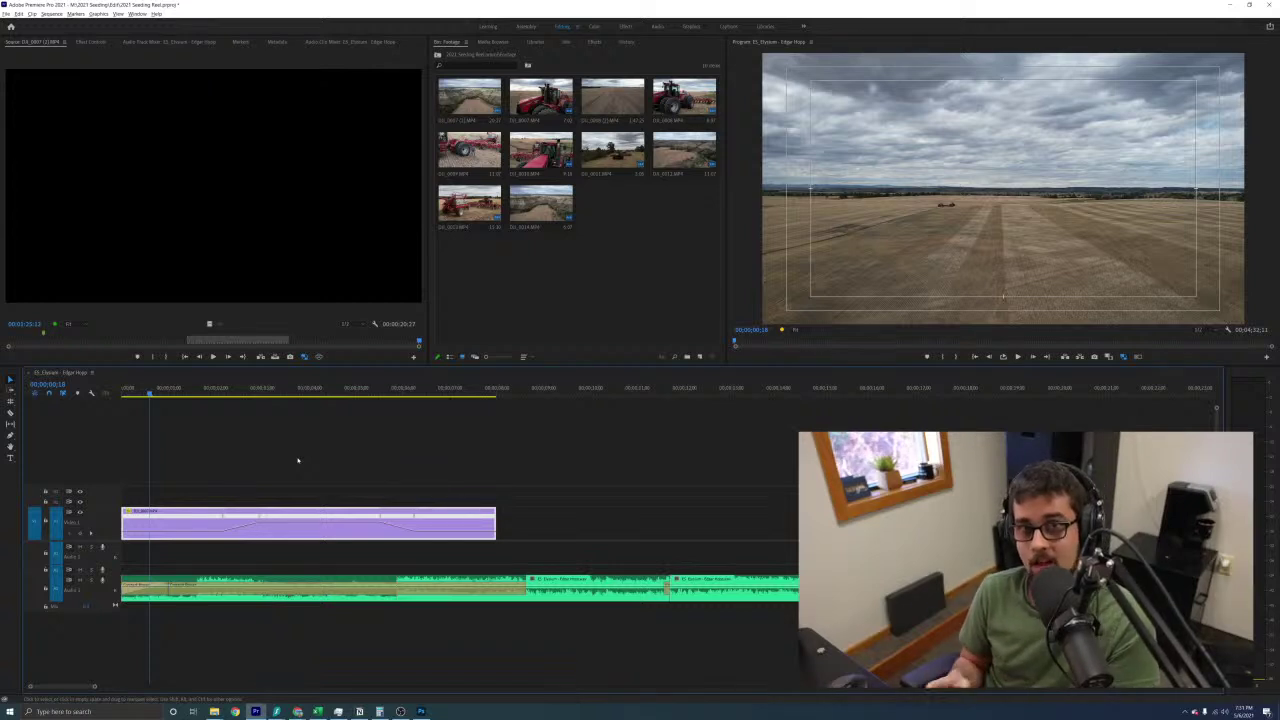
pyautogui.click(298, 460)
pyautogui.press('=')
pyautogui.press('-')
pyautogui.press('-')
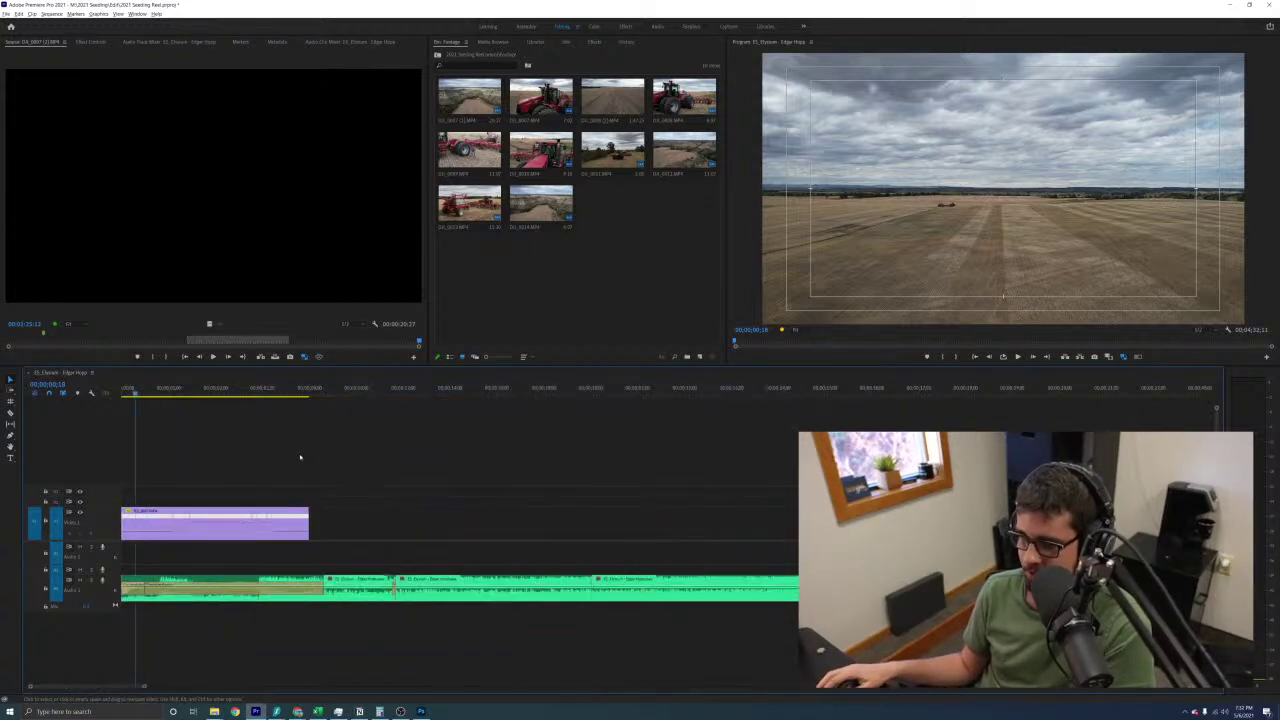
pyautogui.press('-')
pyautogui.press('=')
pyautogui.press('-')
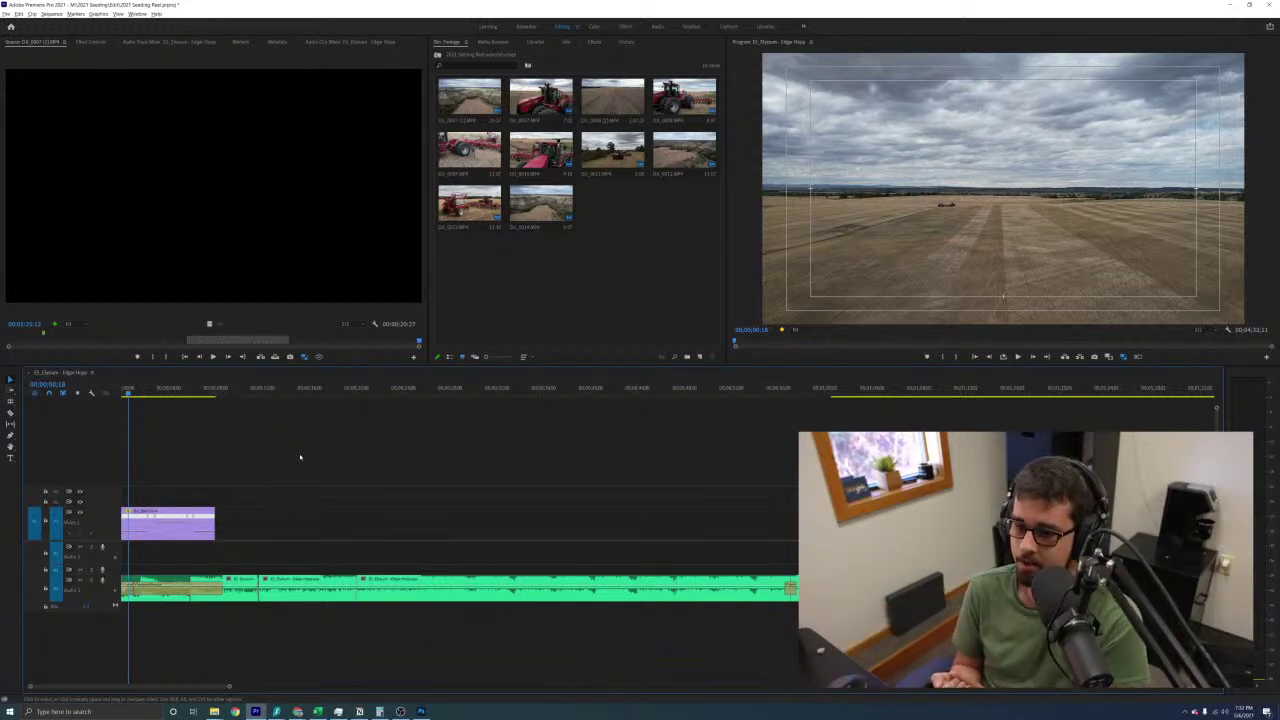
# Continue playback from the current position to review where the opening clip's first speed ramp begins
pyautogui.press('=')
pyautogui.press('=')
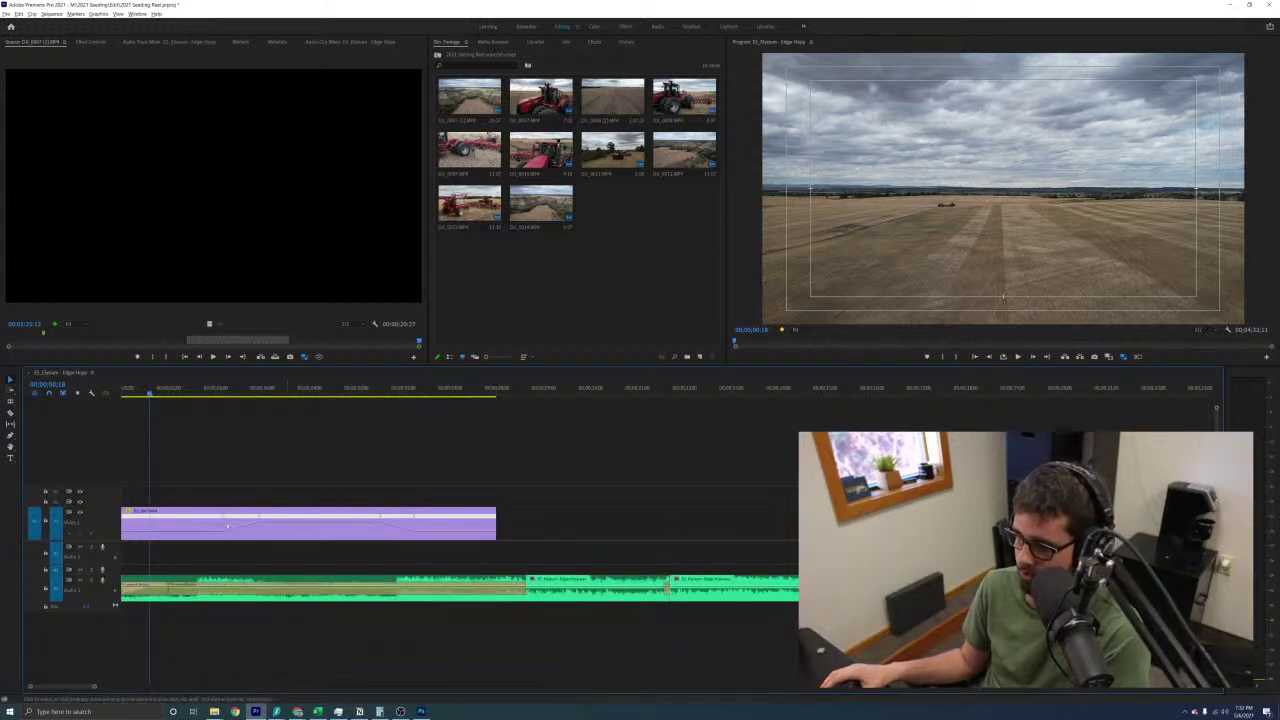
pyautogui.press('space')
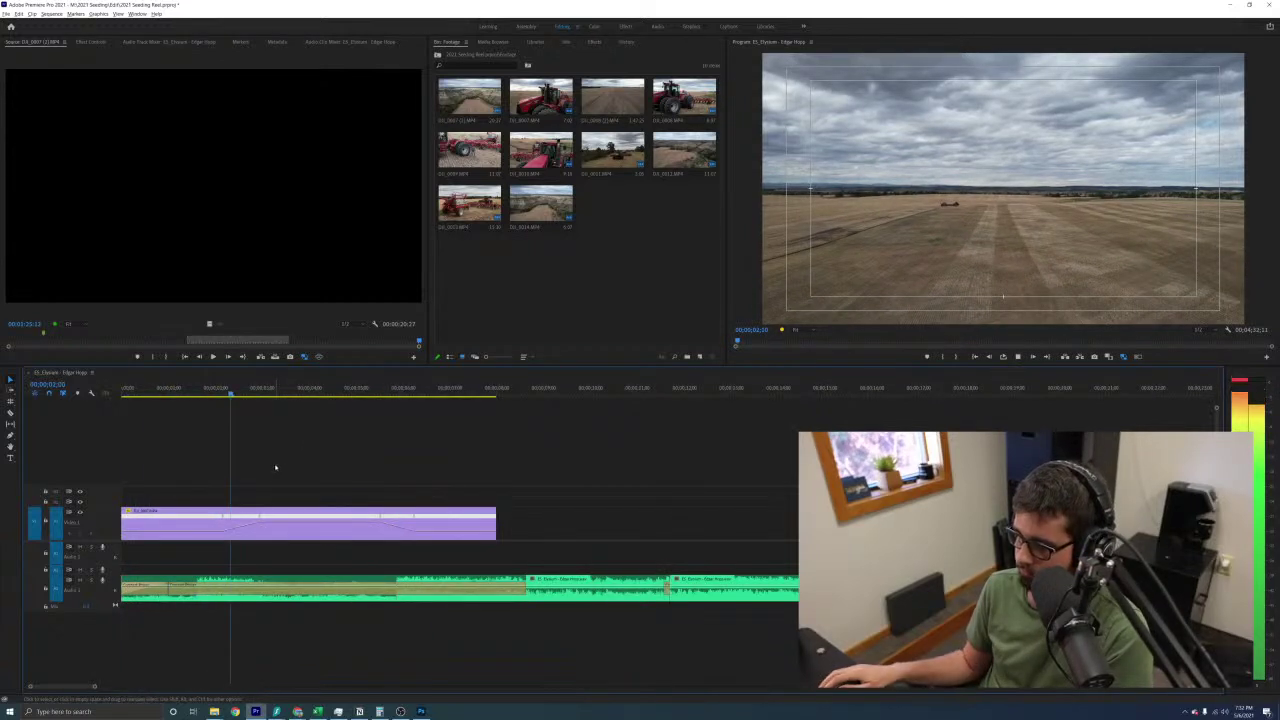
pyautogui.press('space')
# Lower the volume of all the music clips on the audio track and clear the selection
pyautogui.press('-')
pyautogui.press('-')
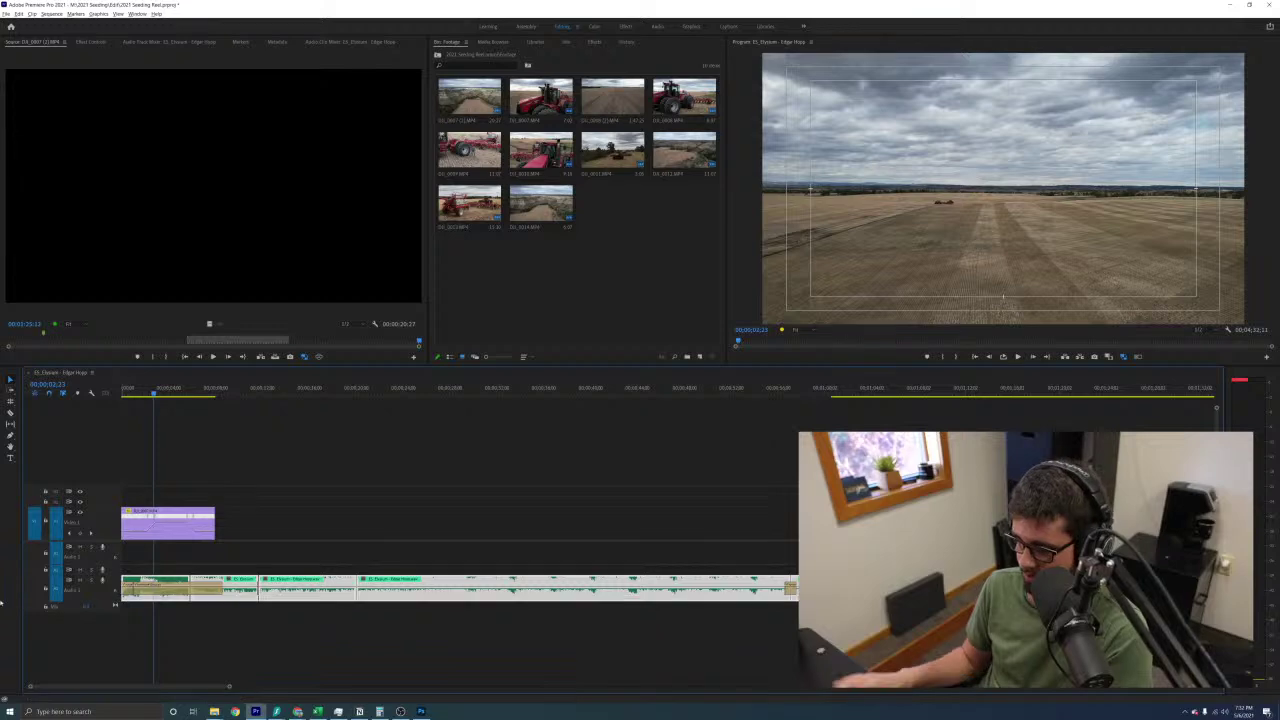
pyautogui.click(331, 514)
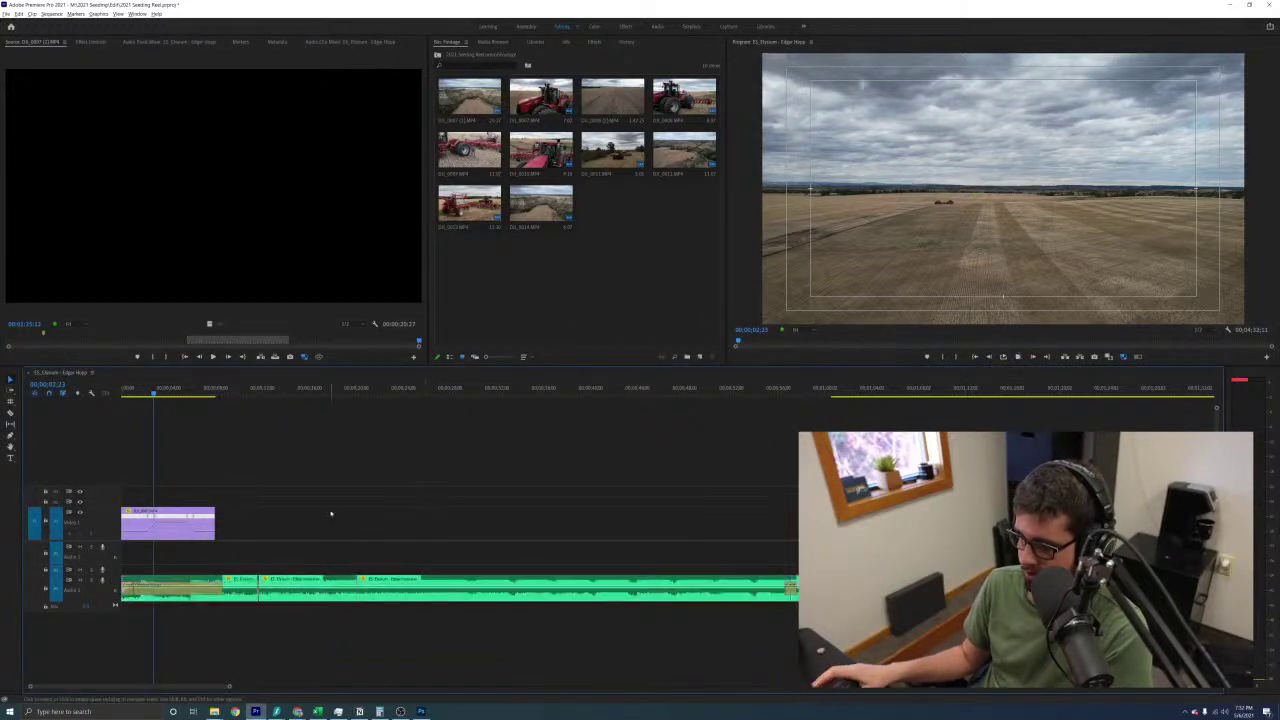
# Play the opening clip with the quieter music nearly to its end, and restart playback from the sequence start
pyautogui.press('=')
pyautogui.press('=')
pyautogui.press('space')
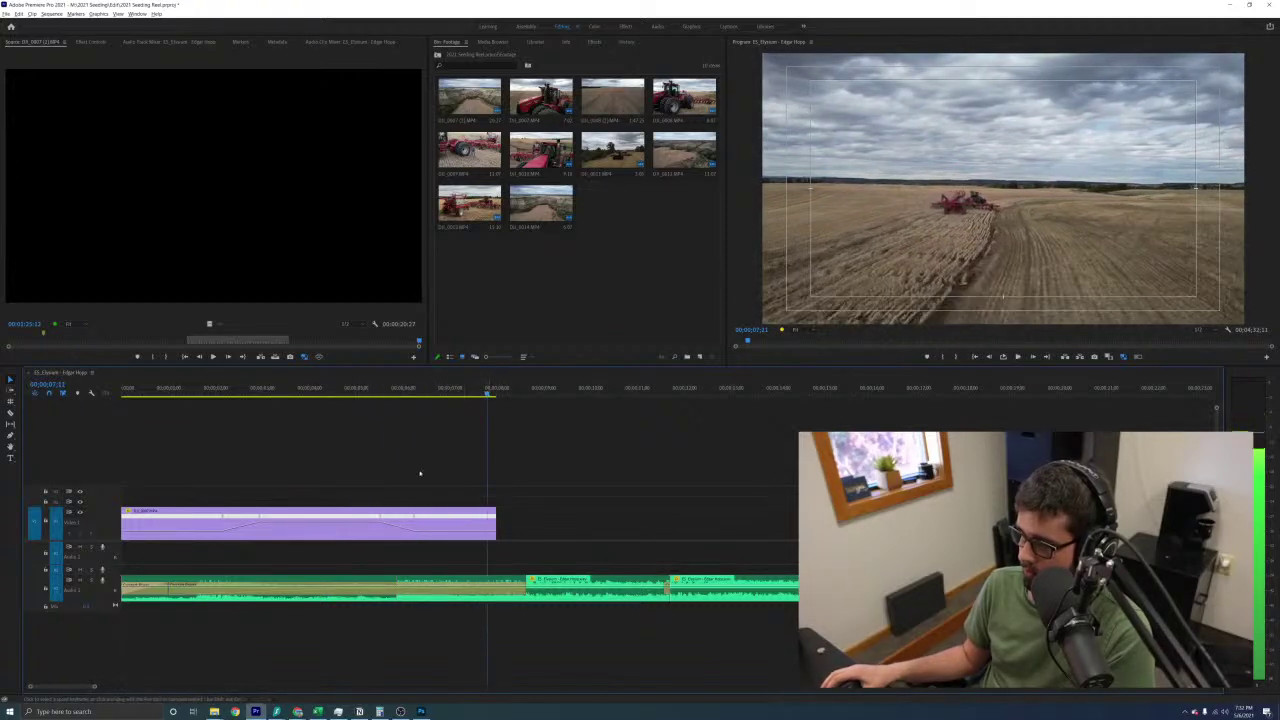
pyautogui.moveTo(150, 390); pyautogui.dragTo(121, 390)
pyautogui.press('space')
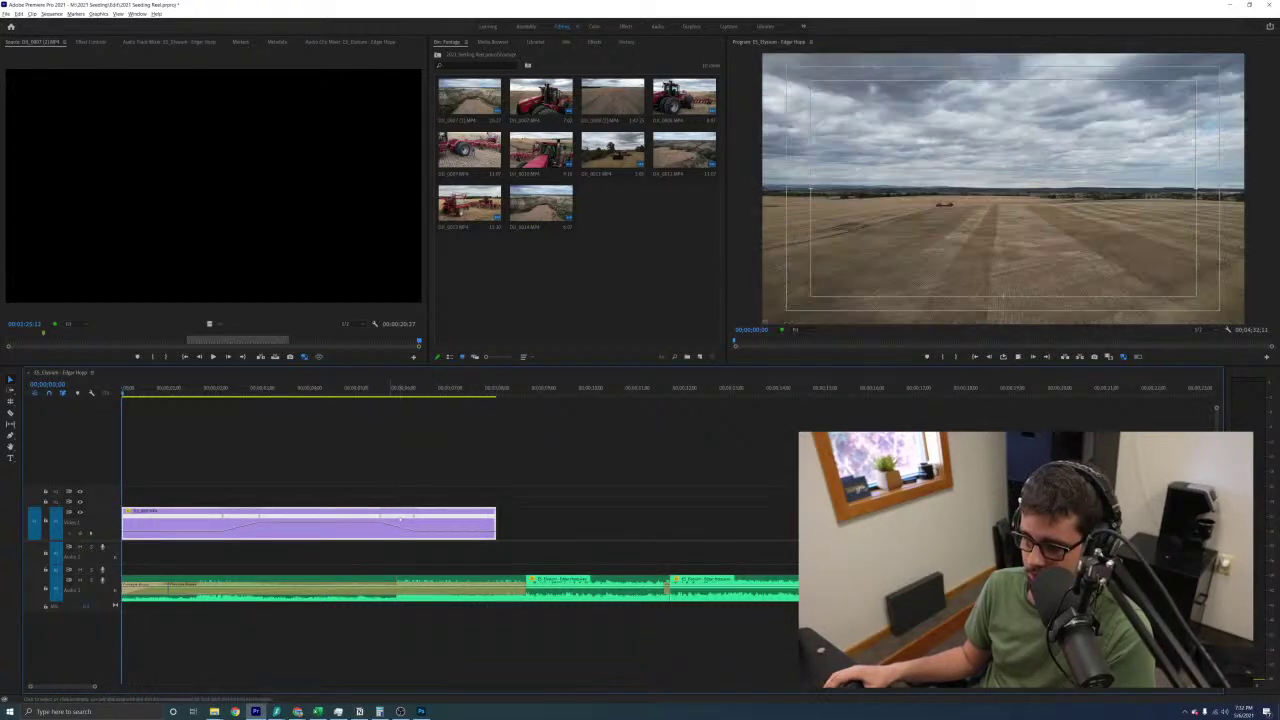
# Raise the opening clip's speed between its two ramps further and play it back from about one second
pyautogui.moveTo(495, 521); pyautogui.dragTo(627, 521)
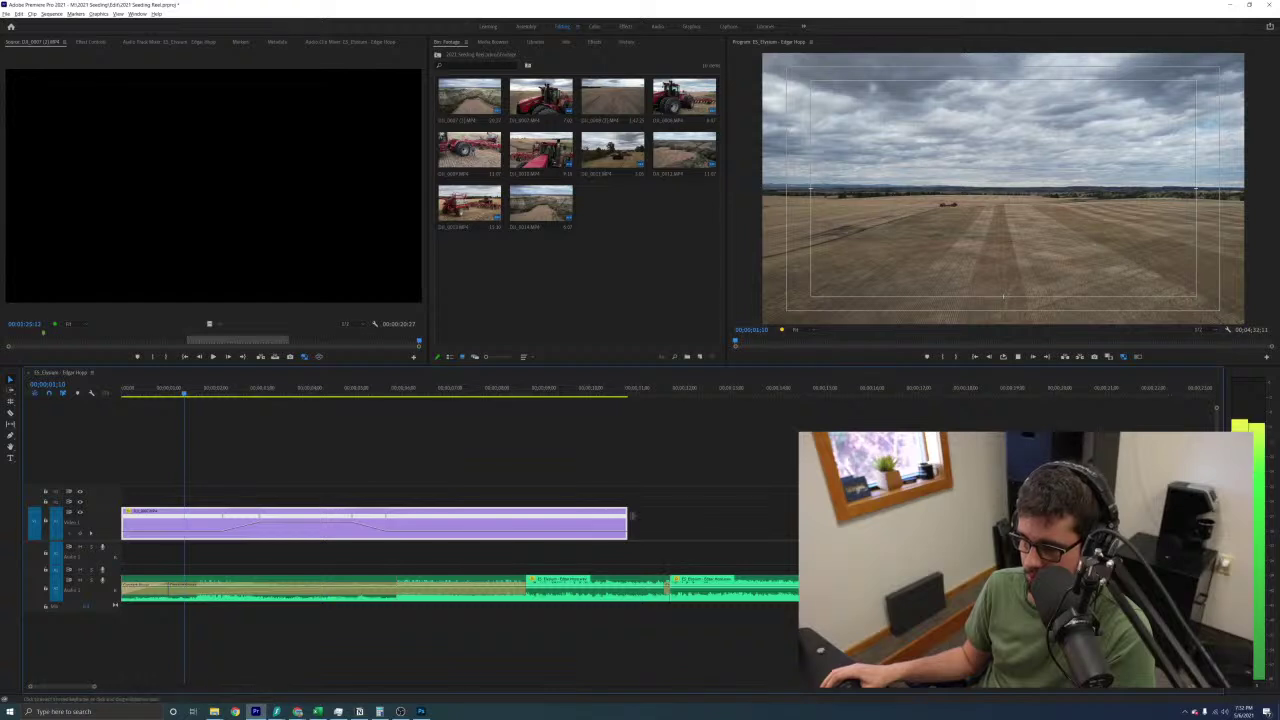
pyautogui.hotkey('ctrl', 'z')
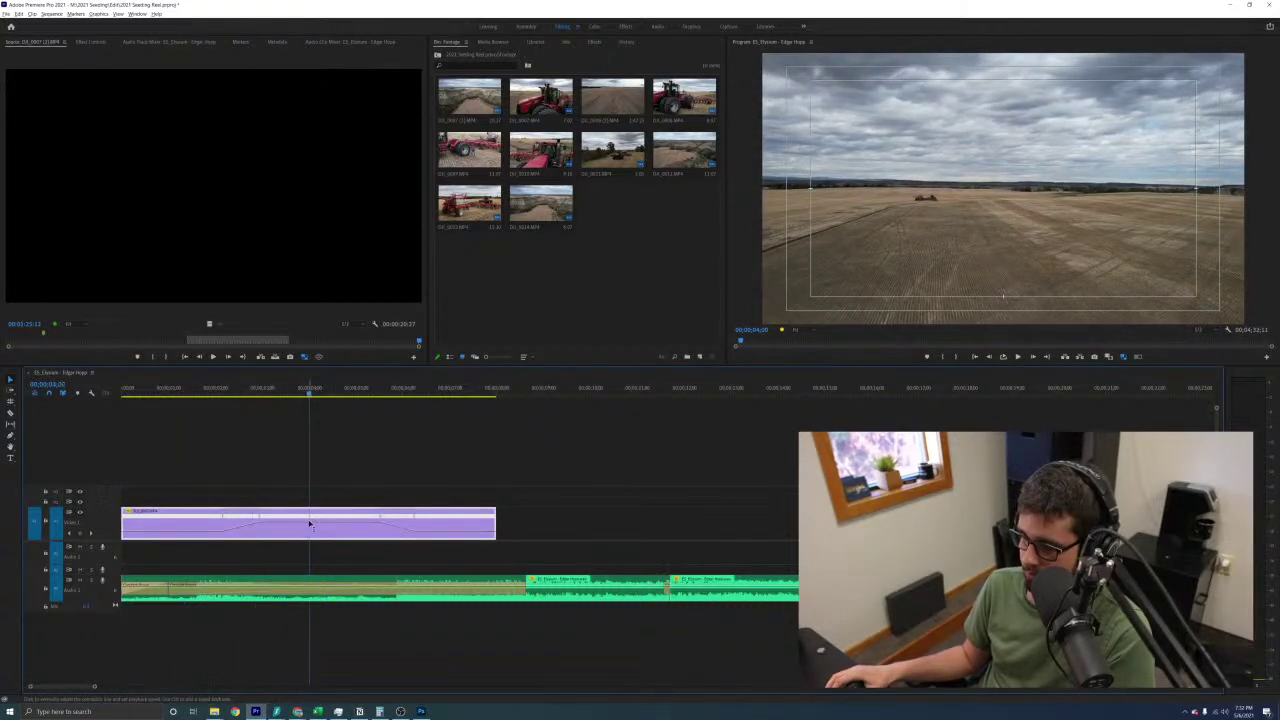
pyautogui.moveTo(309, 523); pyautogui.dragTo(309, 518)
pyautogui.click(170, 391)
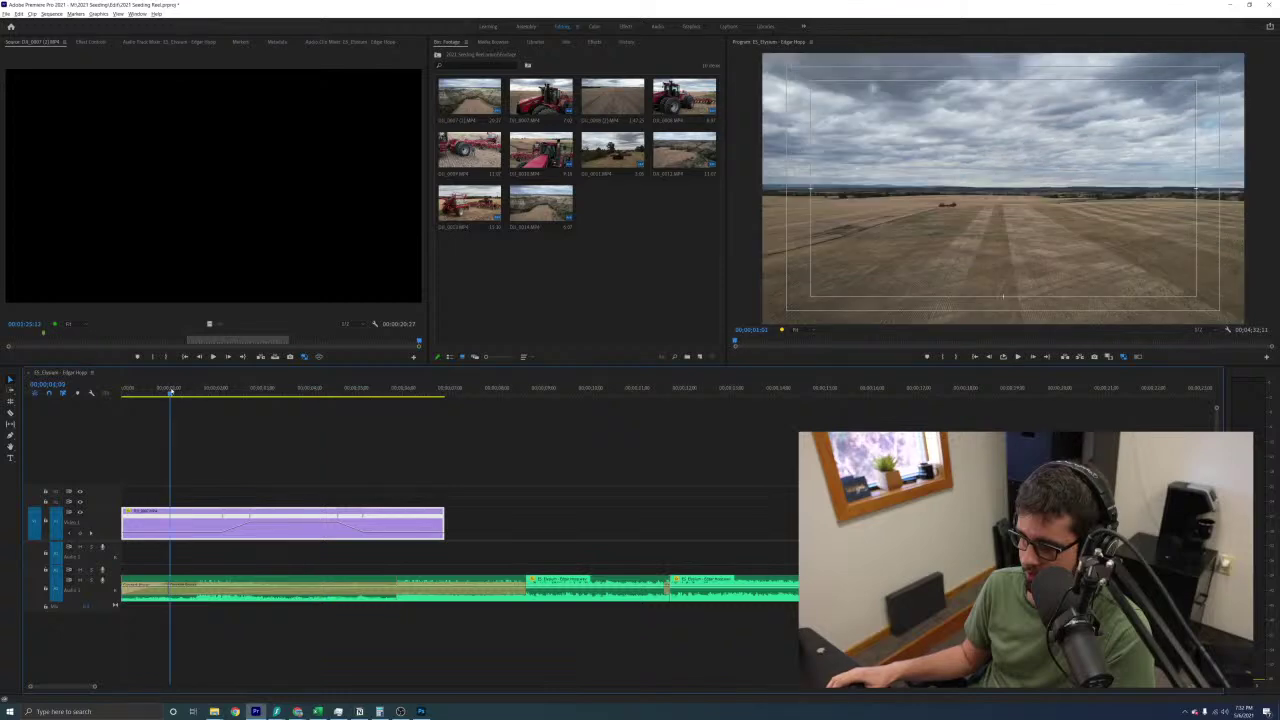
pyautogui.press('space')
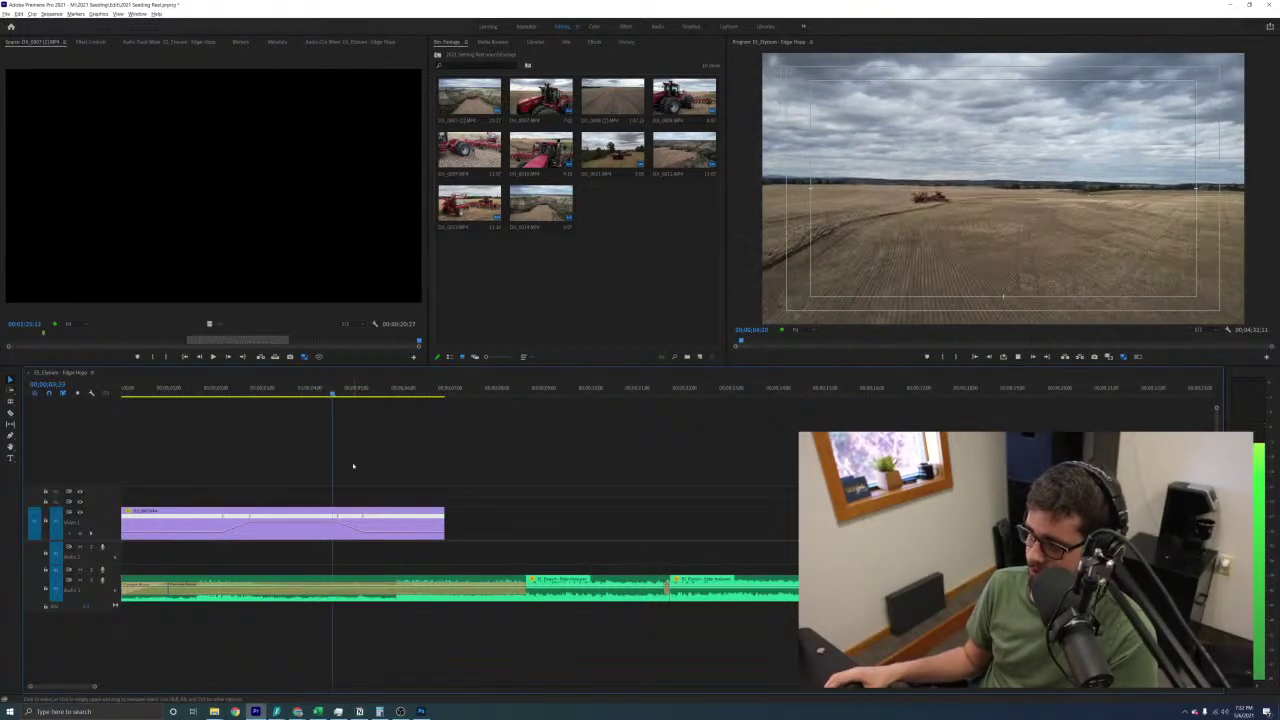
pyautogui.press('space')
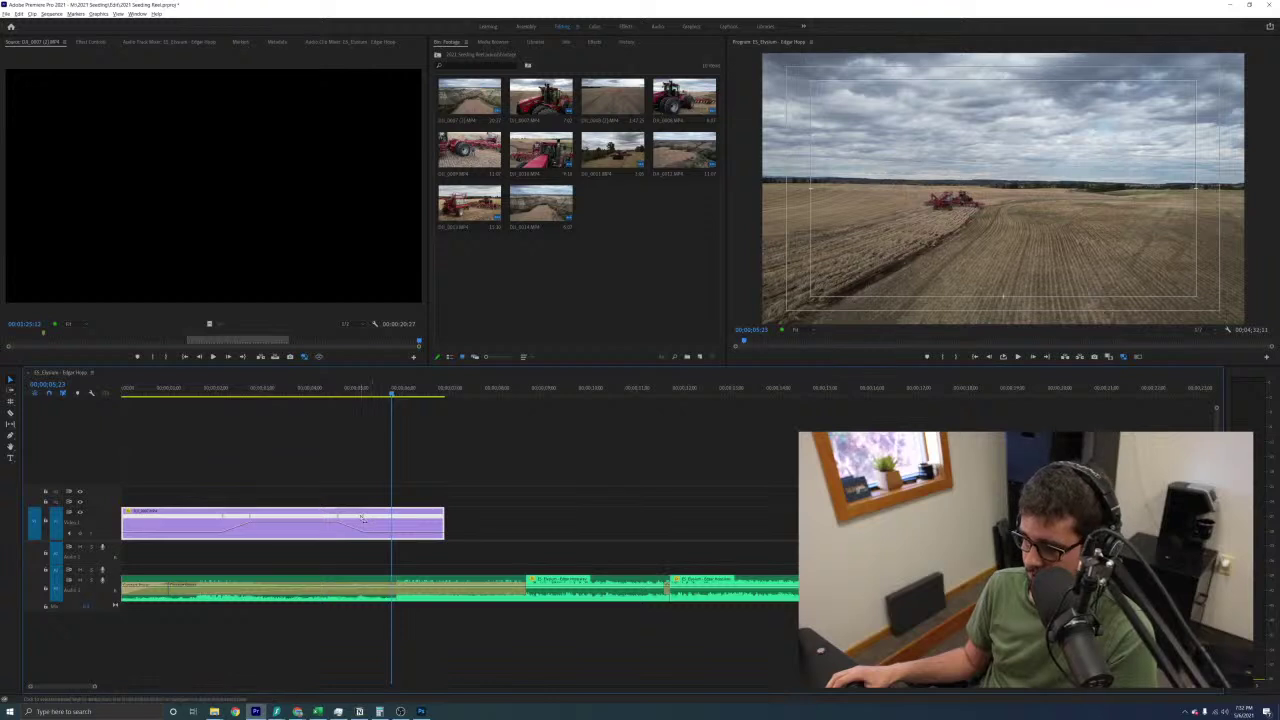
# Start the opening clip's first speed ramp earlier, lengthen the ramp, and extend the clip's end to about 6 seconds
pyautogui.hotkey('ctrl', 'z')
pyautogui.hotkey('ctrl', 'z')
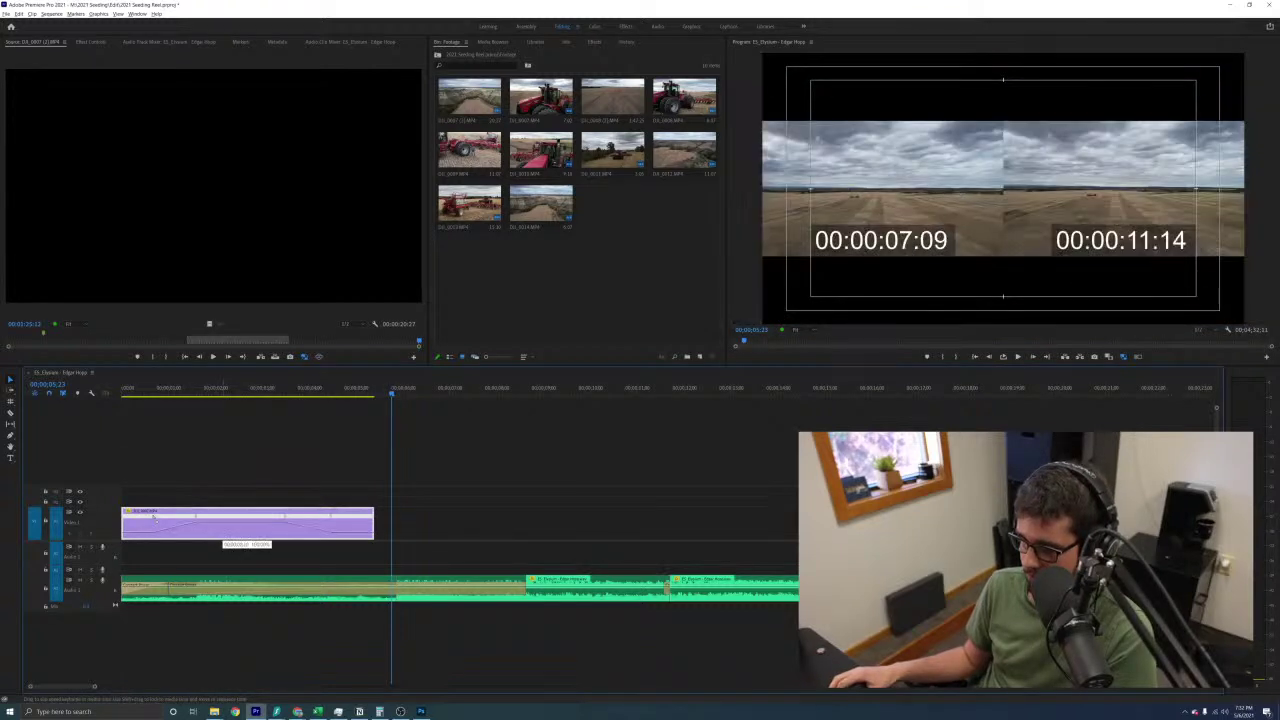
pyautogui.moveTo(198, 518); pyautogui.dragTo(222, 518)
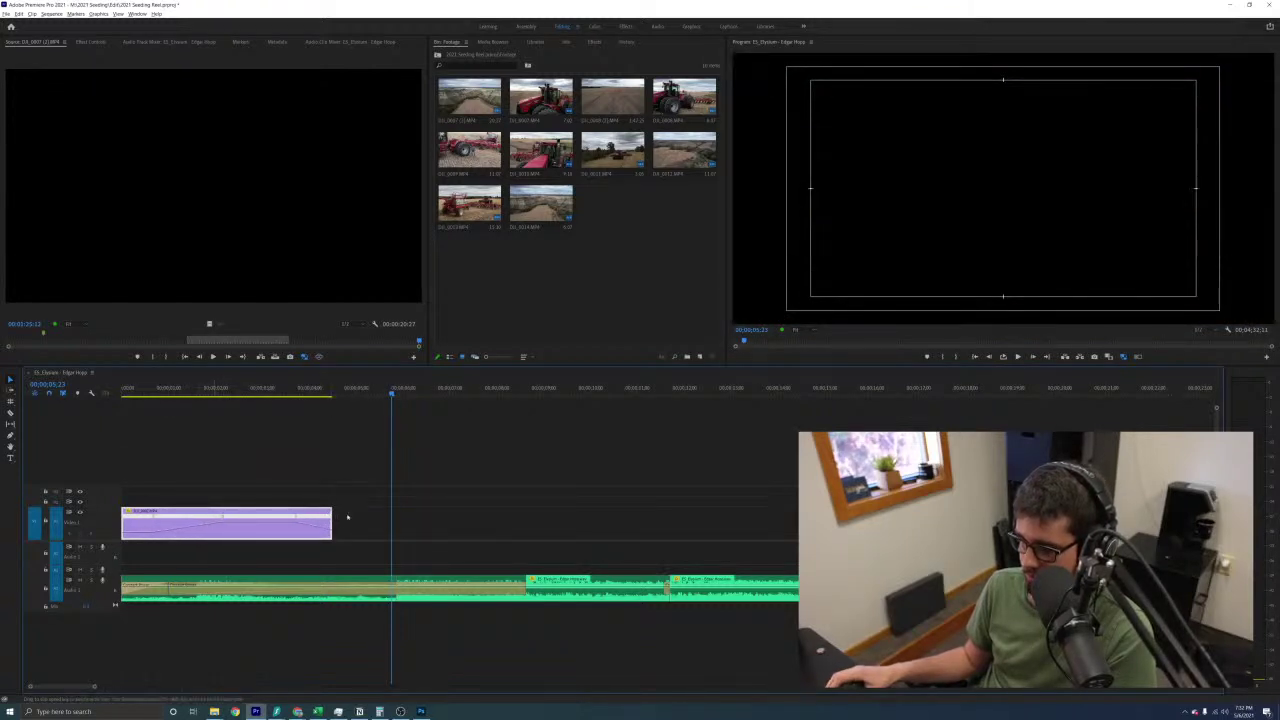
pyautogui.moveTo(333, 520); pyautogui.dragTo(405, 520)
pyautogui.click(203, 471)
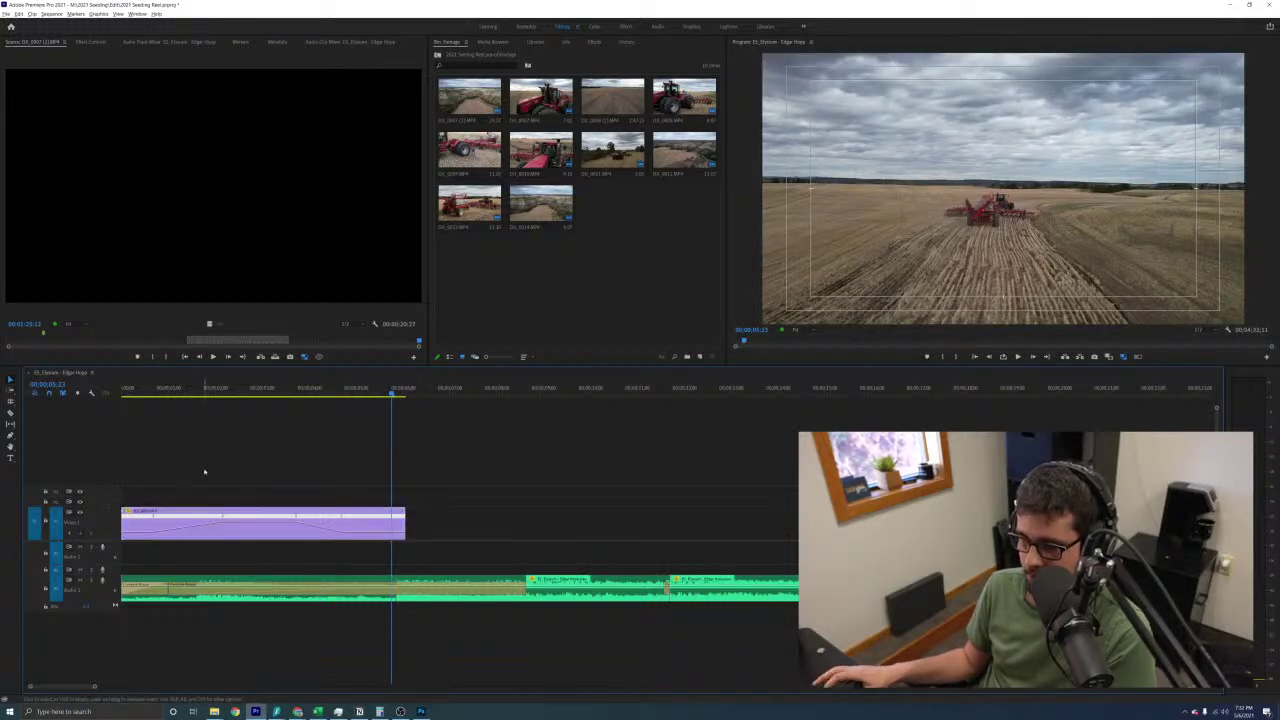
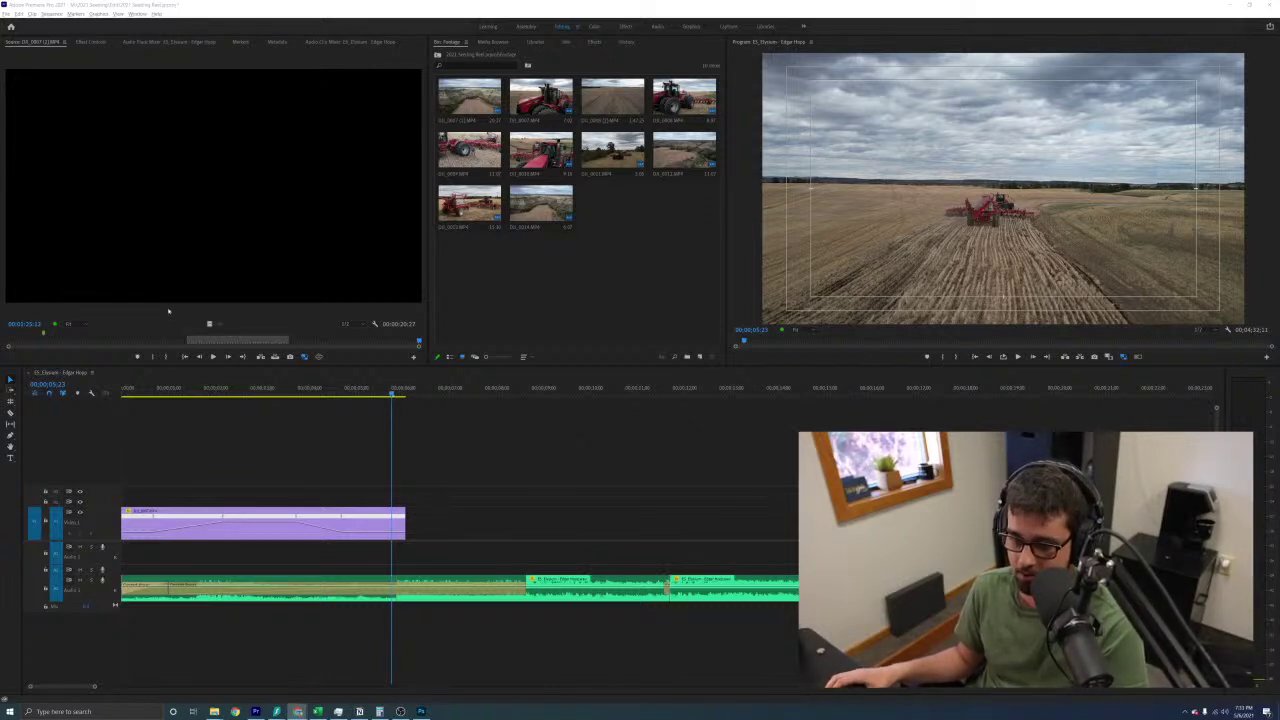
# Play the retimed opening clip from the sequence start to review its adjusted speed ramps with the music
pyautogui.press('Home')
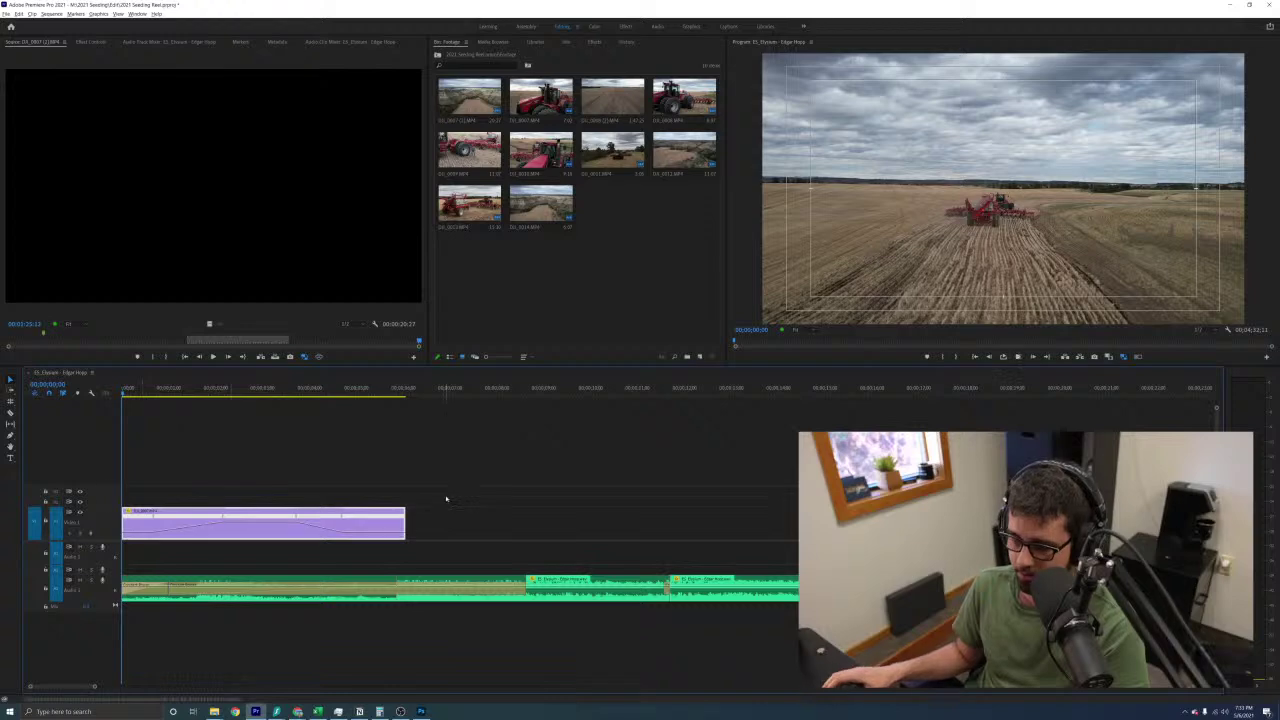
pyautogui.press('=')
pyautogui.press('space')
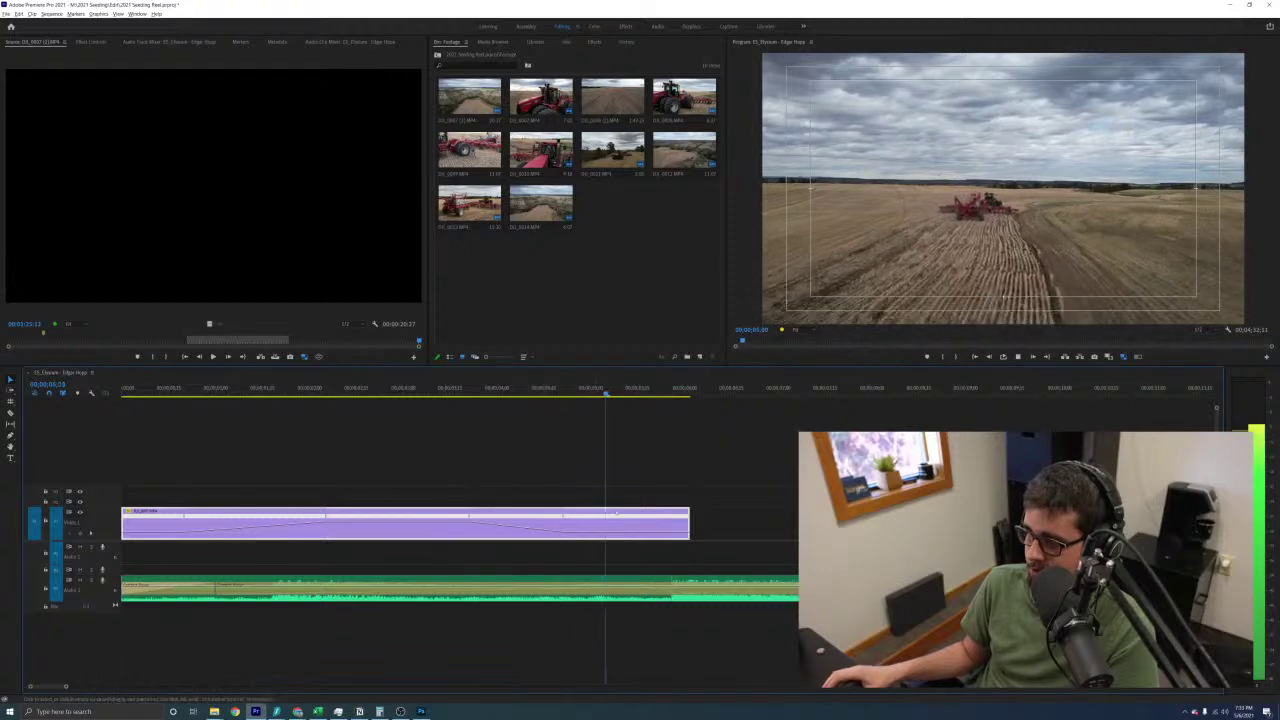
# Replay the opening clip from the sequence start and smooth its first speed ramp into a curve
pyautogui.click(123, 394)
pyautogui.click(349, 440)
pyautogui.press('space')
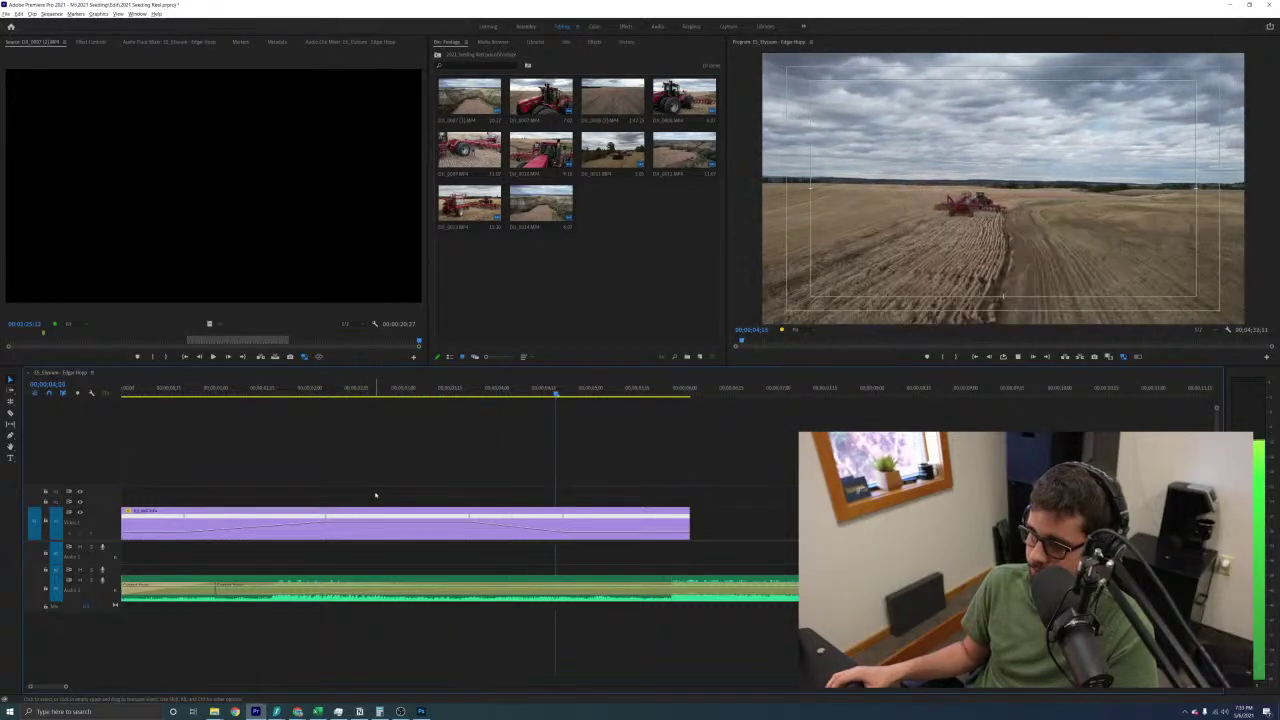
pyautogui.press('space')
pyautogui.click(330, 522)
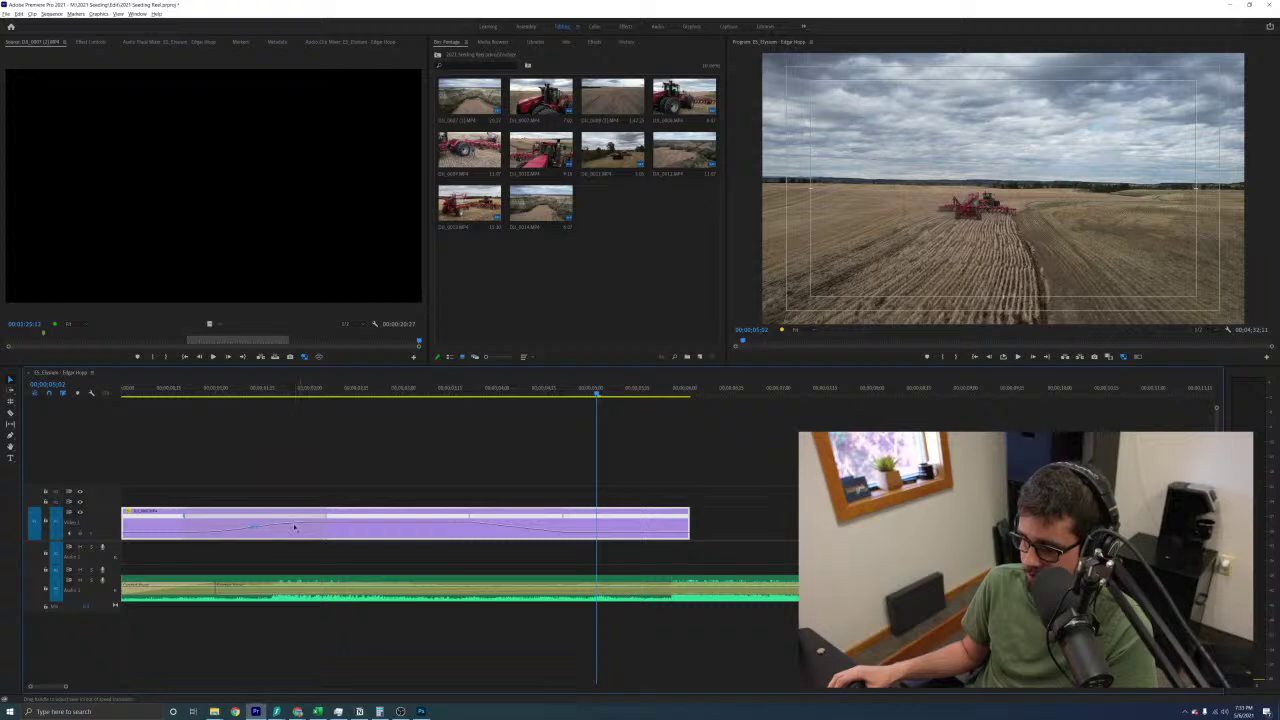
# Play the opening clip with its smoothed ramp from the sequence start past its end, and replay it with the music
pyautogui.press('Home')
pyautogui.click(354, 451)
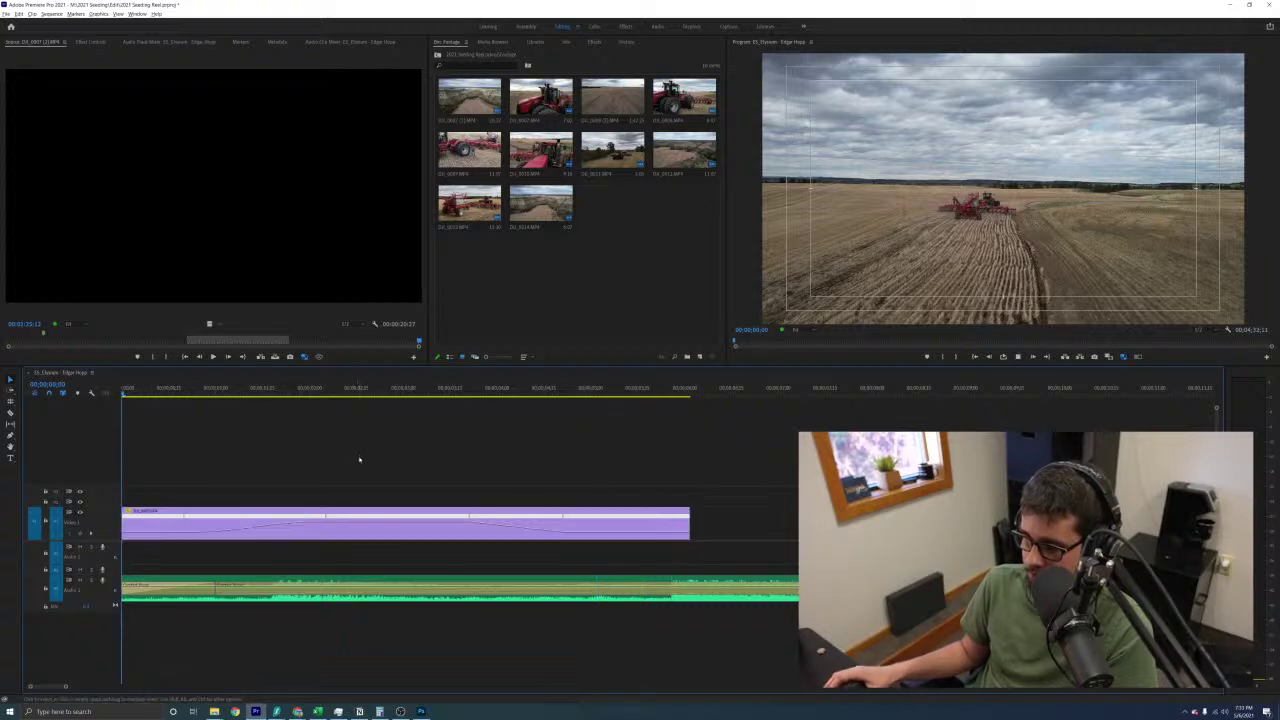
pyautogui.press('space')
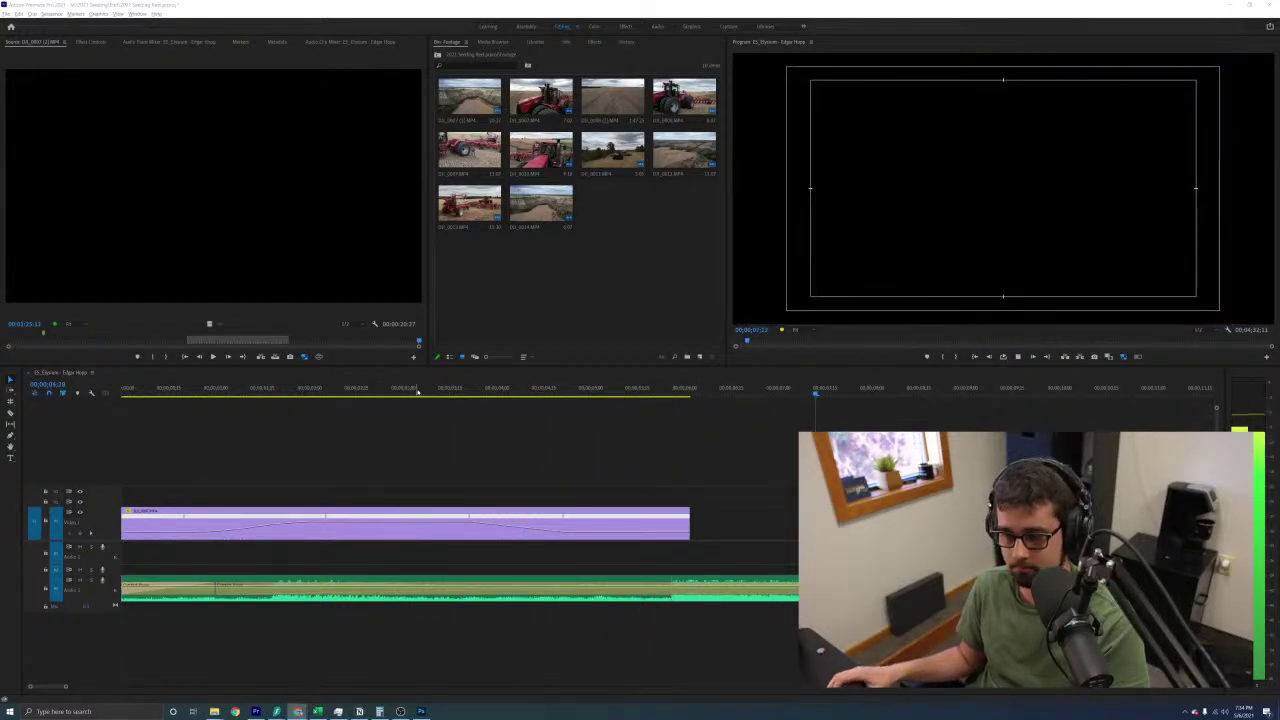
pyautogui.press('space')
pyautogui.press('-')
pyautogui.press('-')
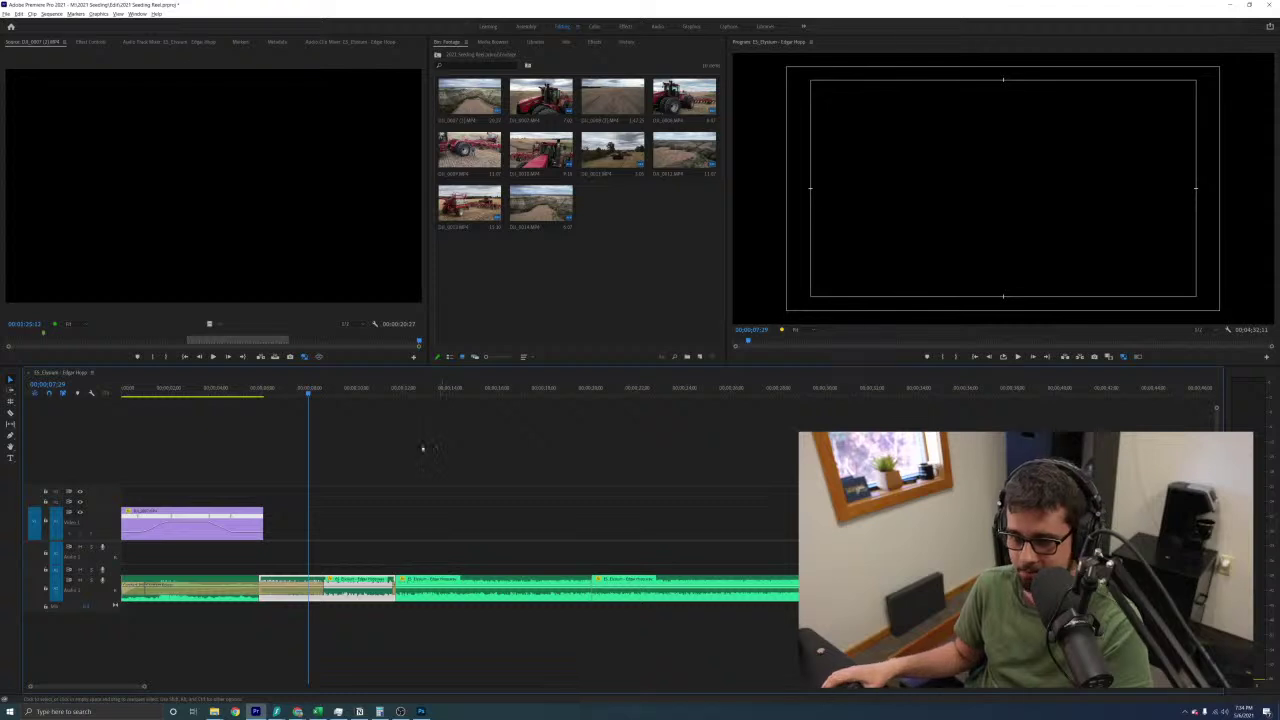
pyautogui.press('Home')
pyautogui.press('space')
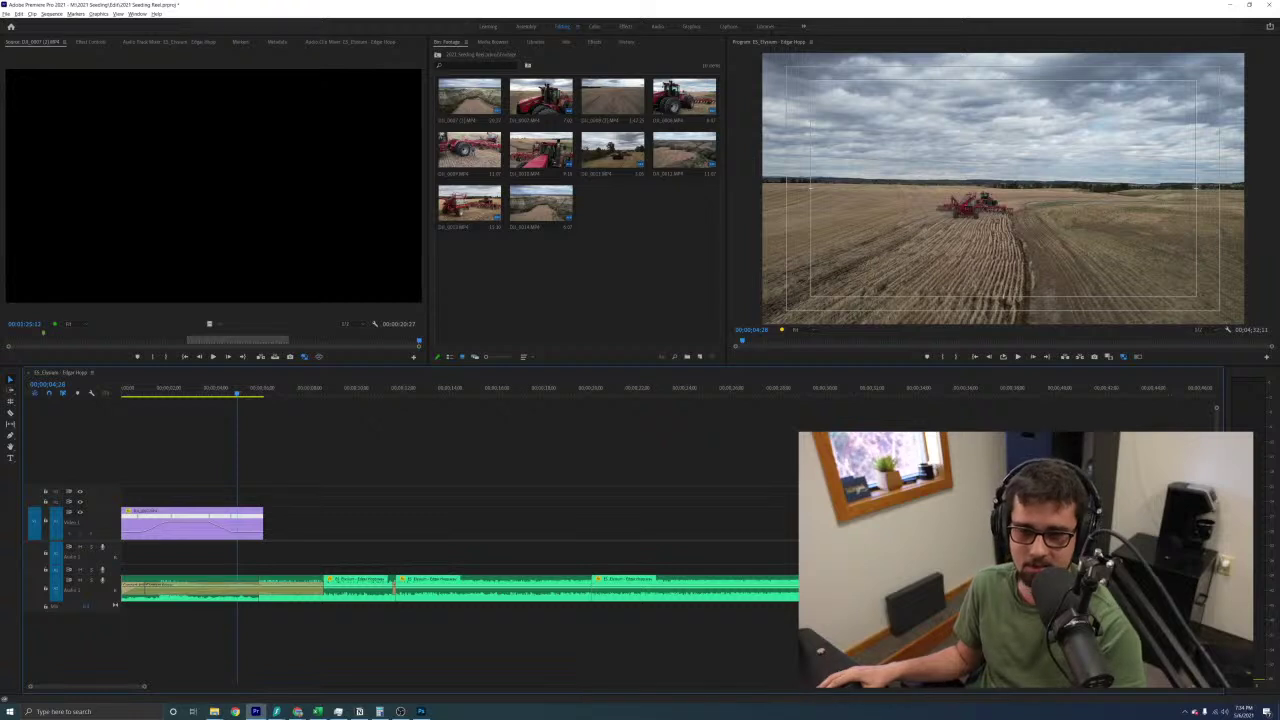
pyautogui.hotkey('alt', 'Tab')
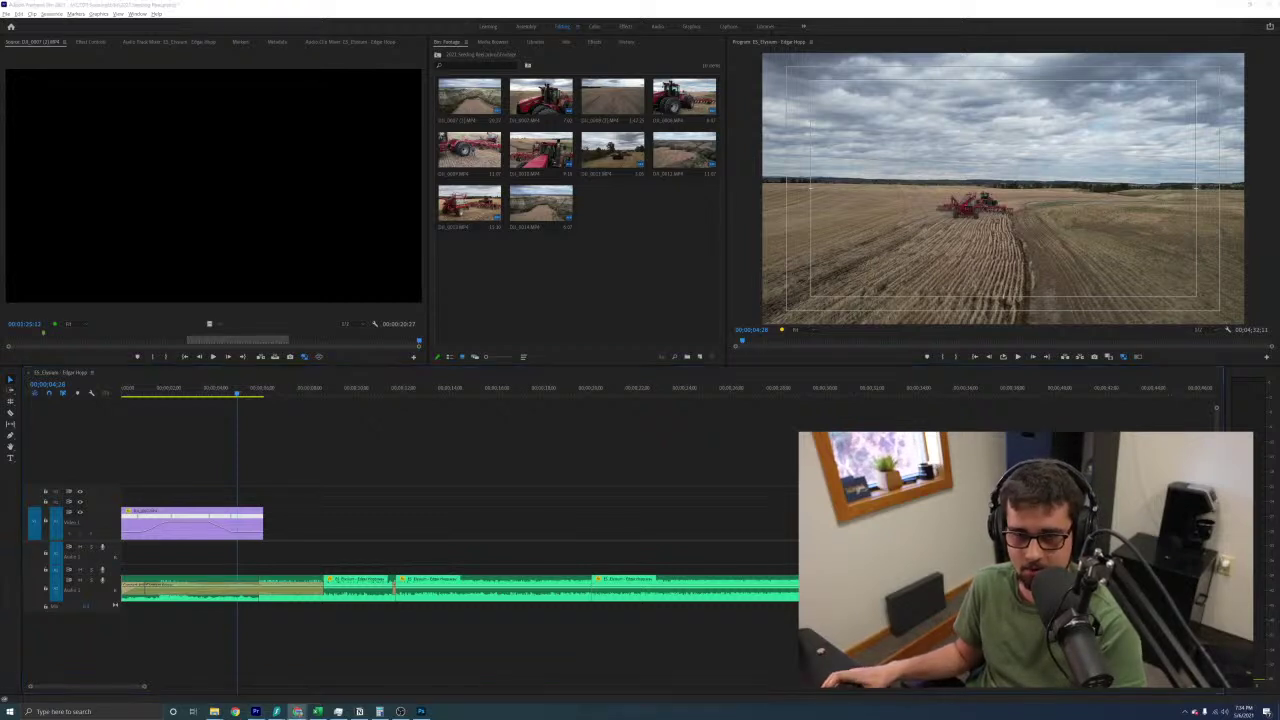
pyautogui.click(199, 447)
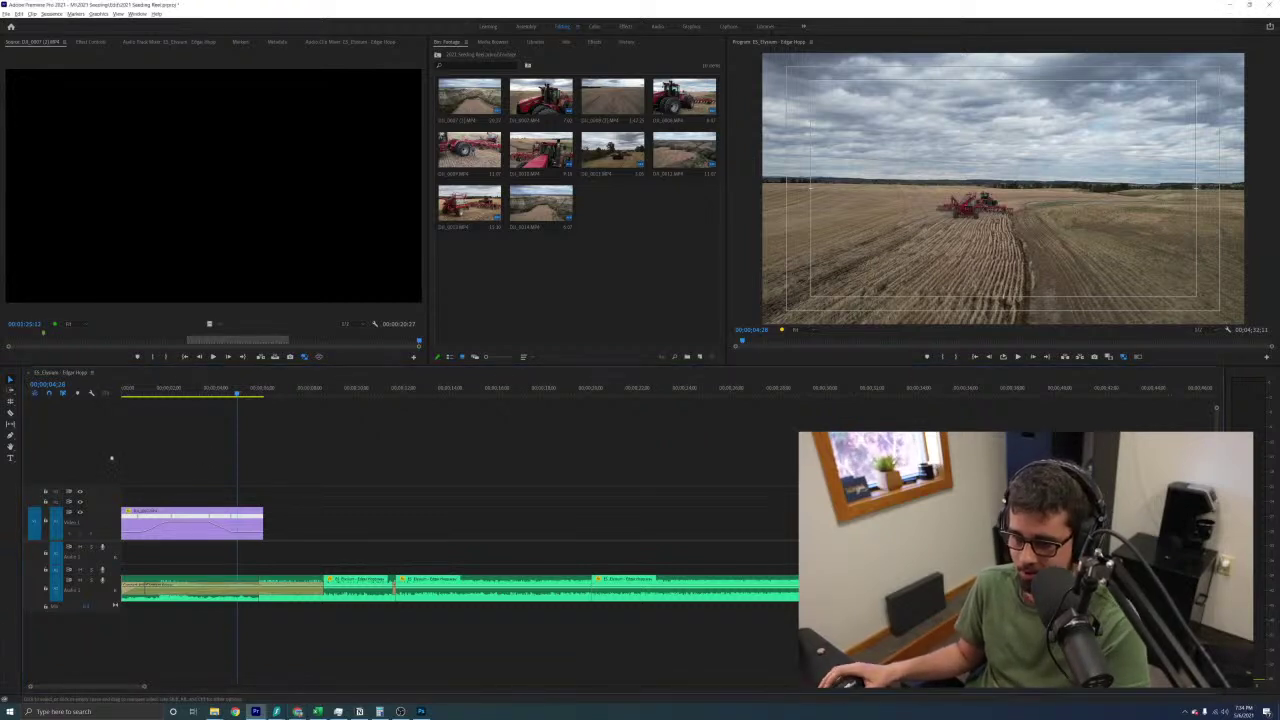
# Preview the first wide tractor clip parked after the music, starting at about one minute
pyautogui.click(268, 390)
pyautogui.press('=')
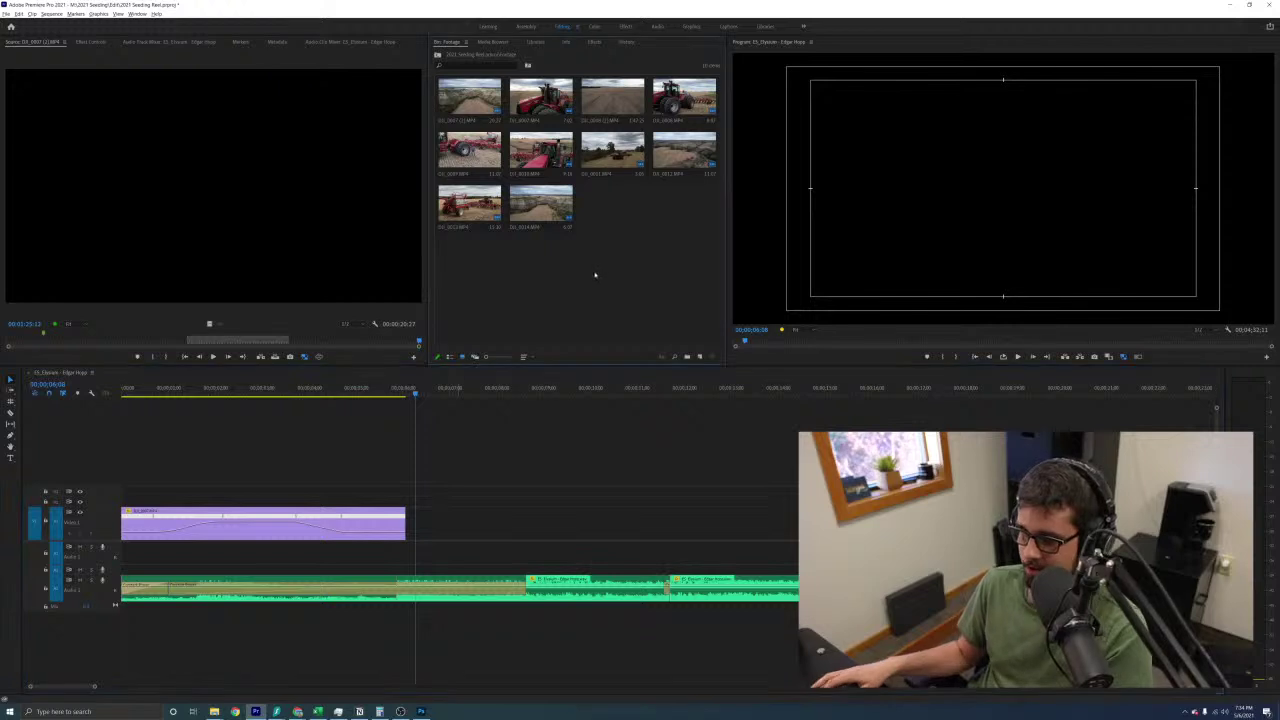
pyautogui.press('-')
pyautogui.press('-')
pyautogui.press('-')
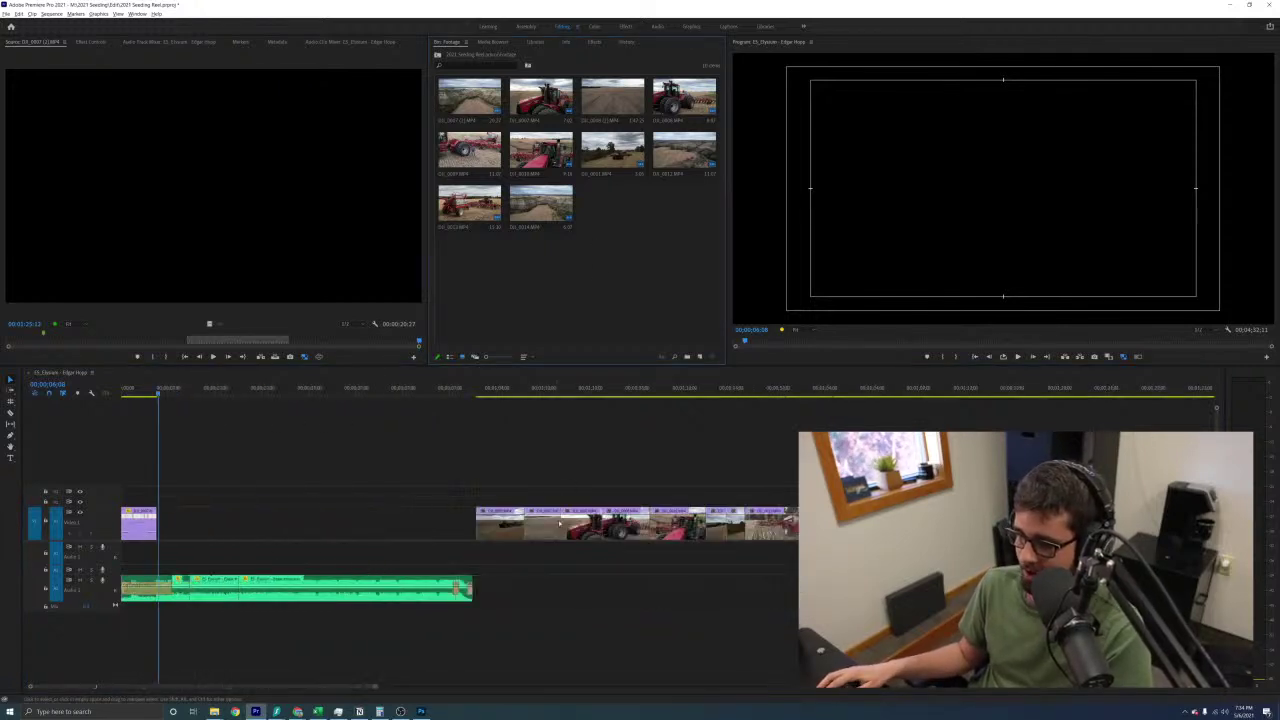
pyautogui.click(480, 393)
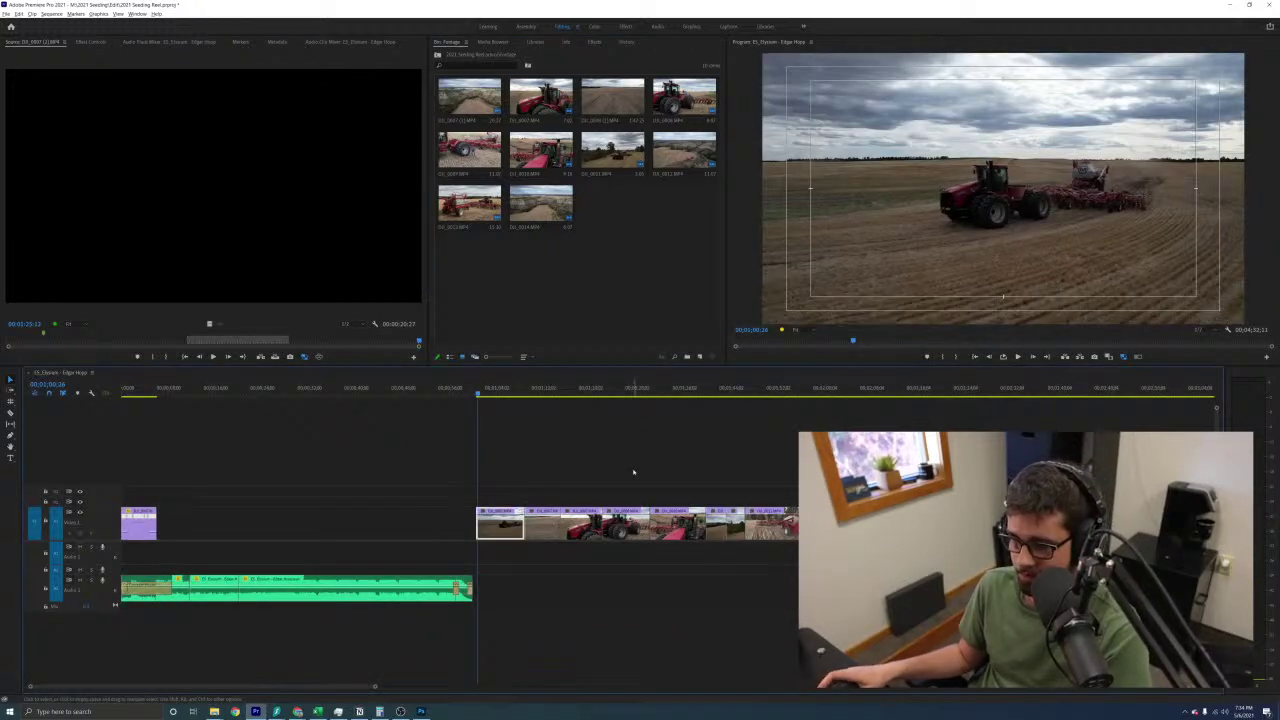
pyautogui.press('space')
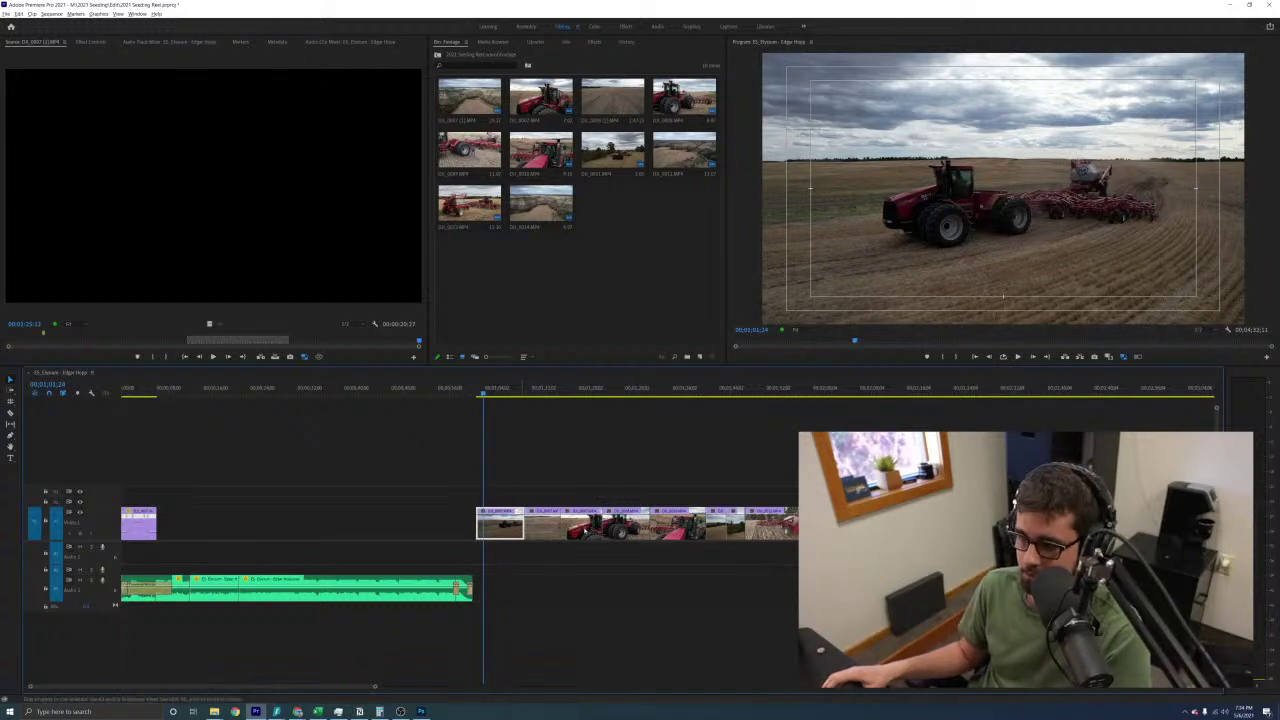
# Preview the parked red tractor close-up, move it directly after the opening clip, and play across the cut
pyautogui.click(588, 522)
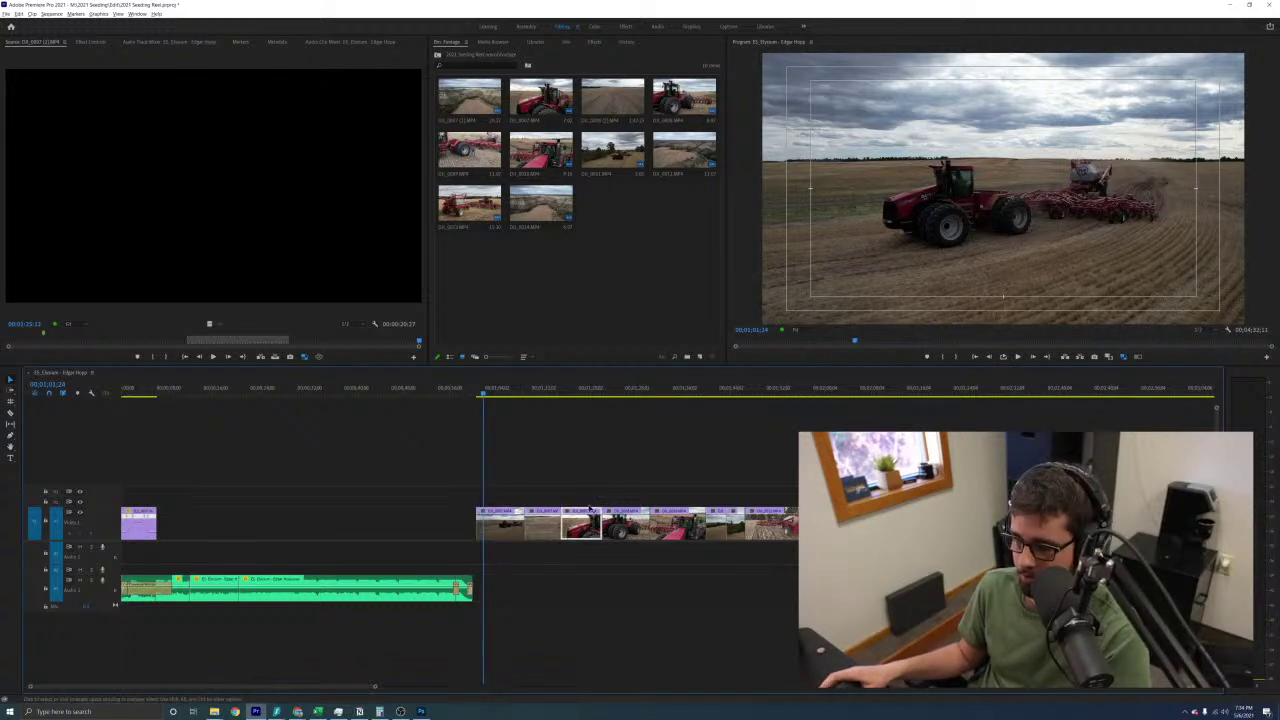
pyautogui.click(575, 391)
pyautogui.press('space')
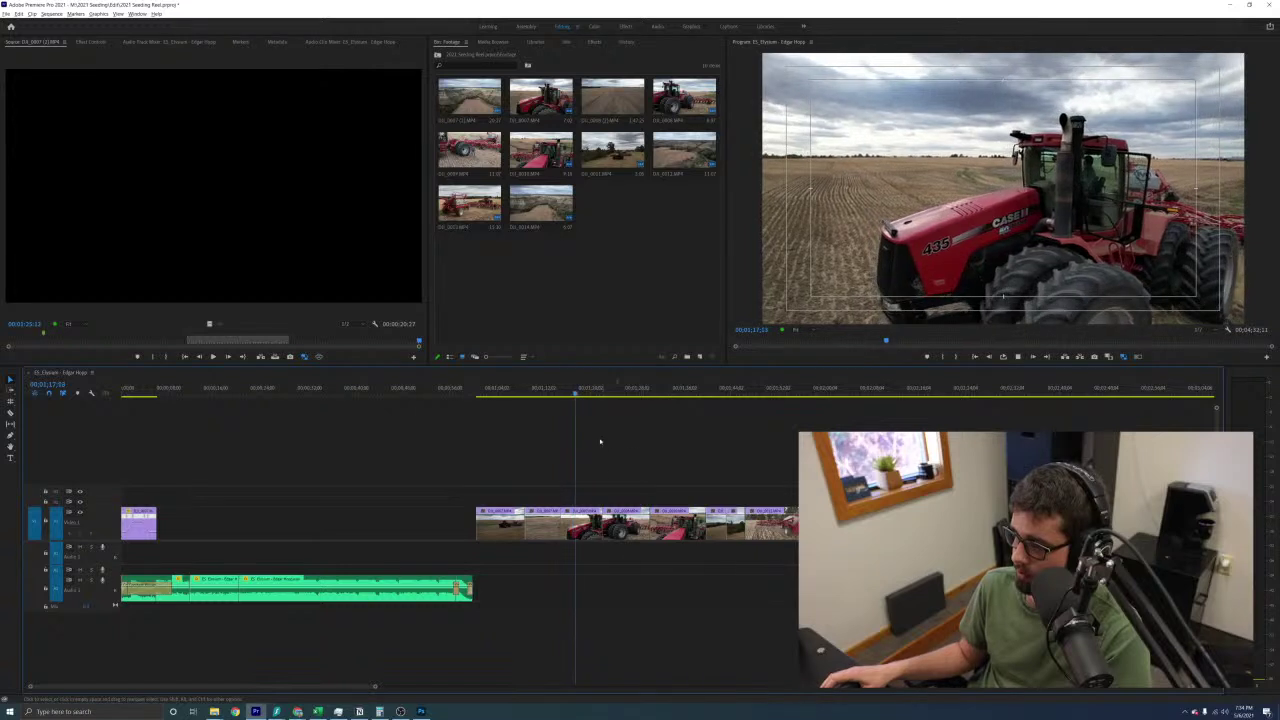
pyautogui.moveTo(582, 525); pyautogui.dragTo(176, 522)
pyautogui.click(143, 391)
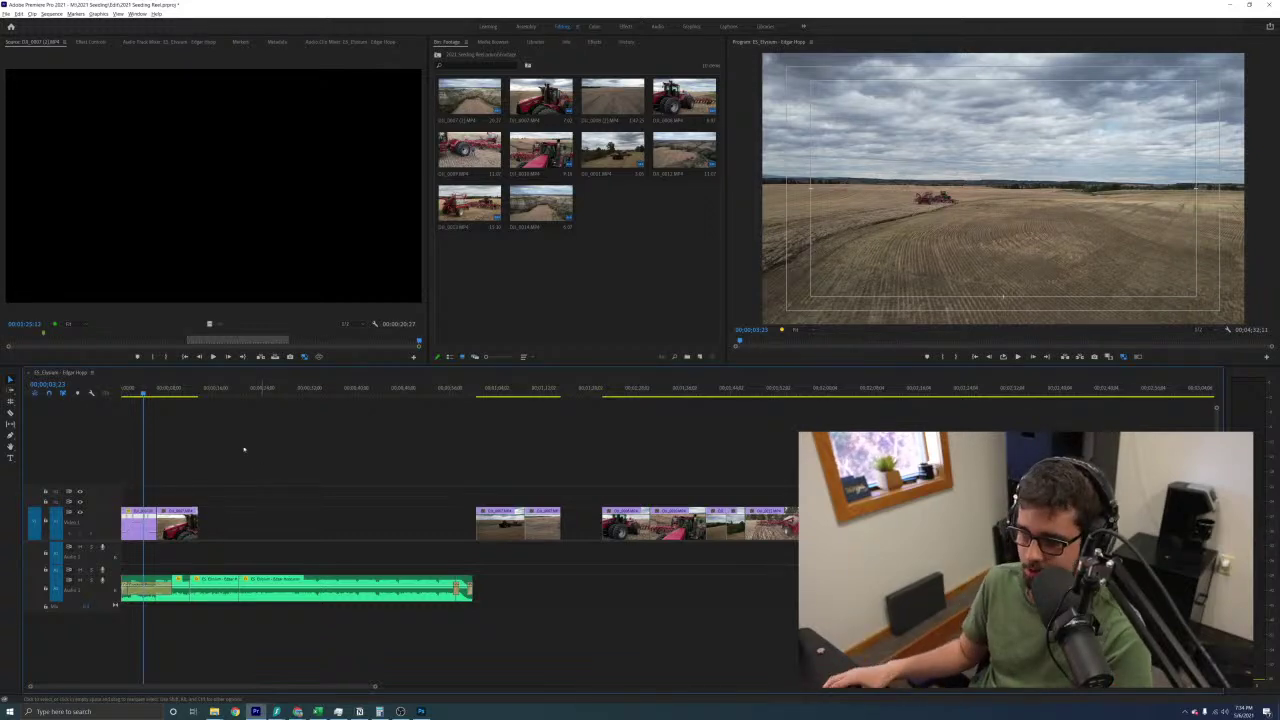
pyautogui.press('=')
pyautogui.press('space')
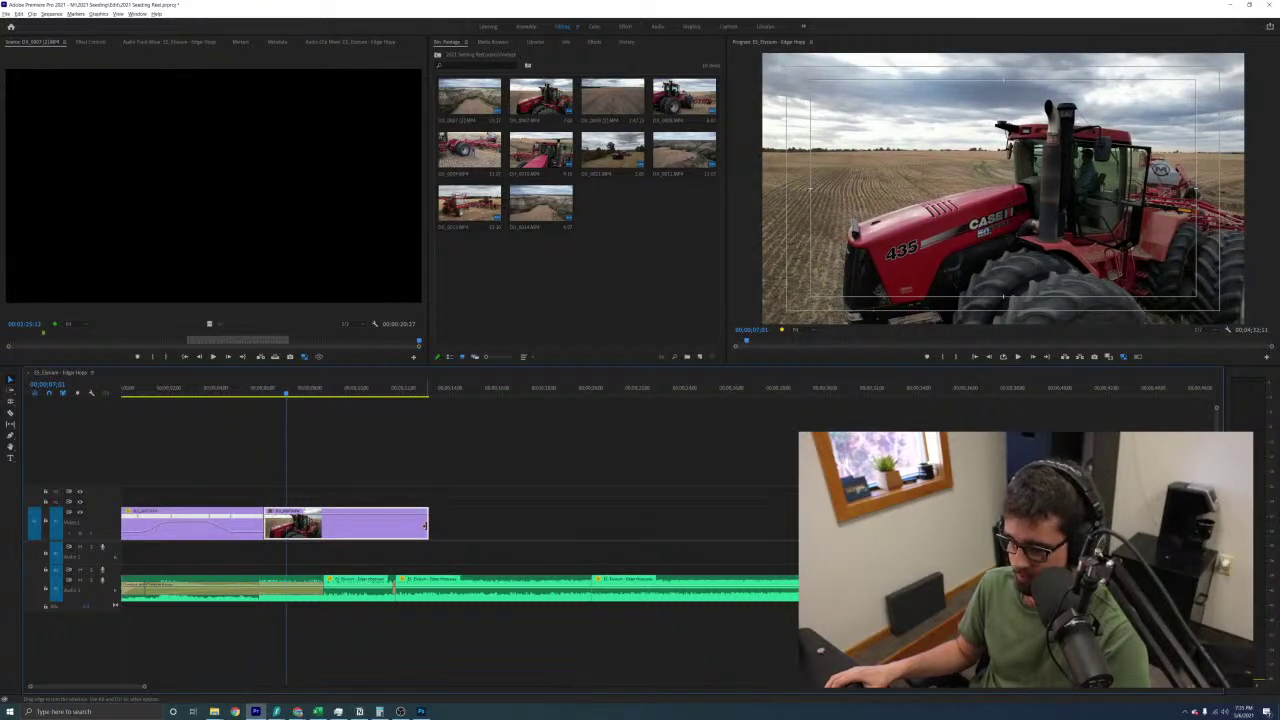
# Set the red tractor close-up's speed to 200%
pyautogui.rightClick(402, 528)
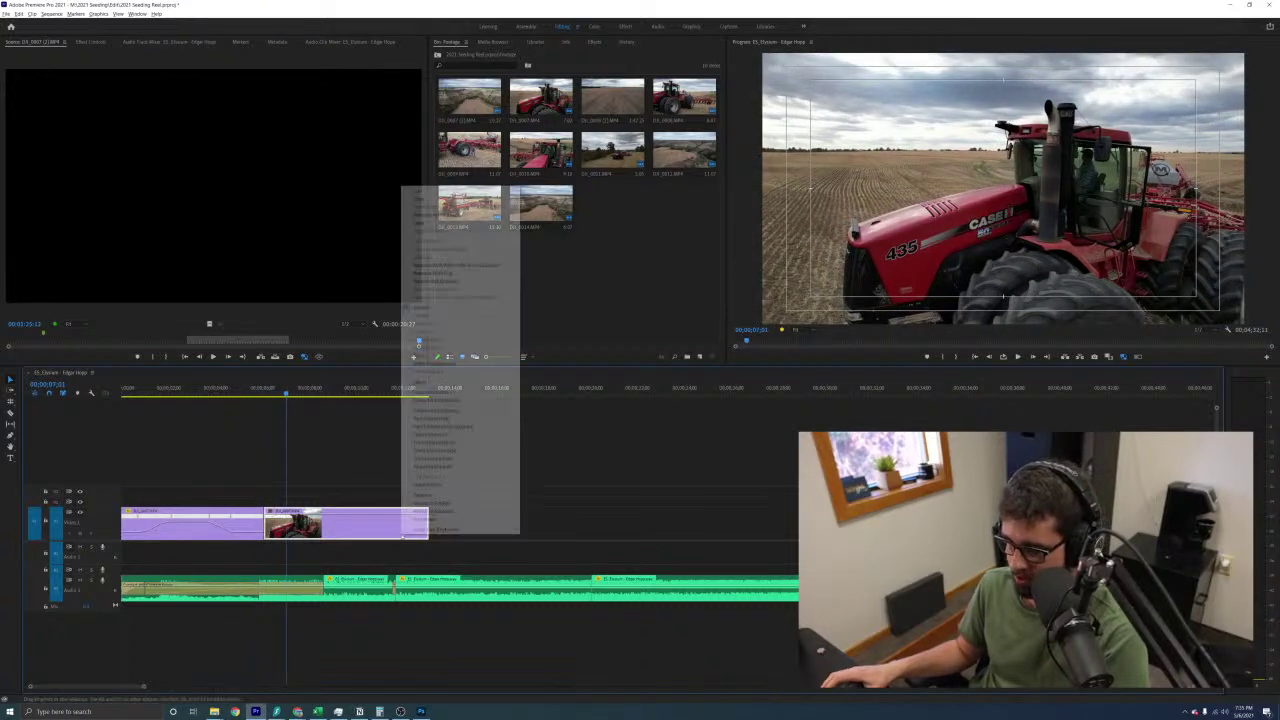
pyautogui.click(486, 396)
pyautogui.write('200')
pyautogui.press('Return')
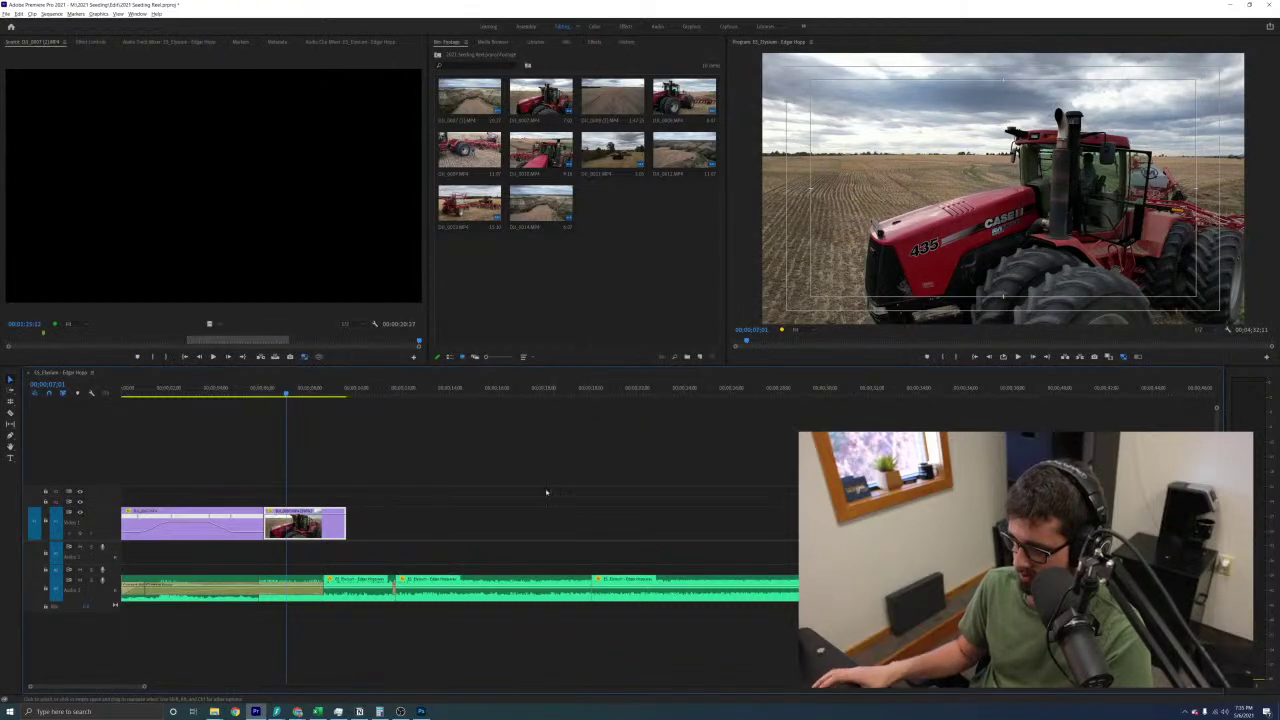
# Play across the first cut and trim the close-up's end back to about 7 seconds
pyautogui.click(257, 395)
pyautogui.press('space')
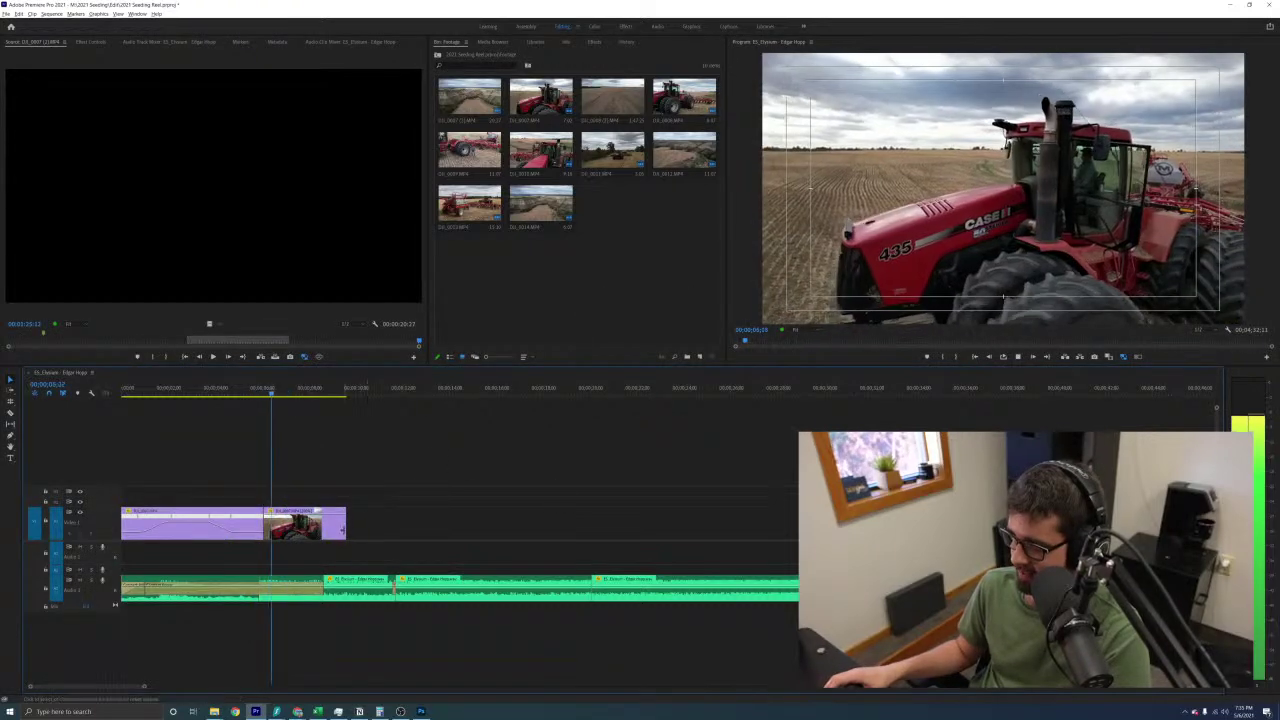
pyautogui.moveTo(345, 527); pyautogui.dragTo(284, 527)
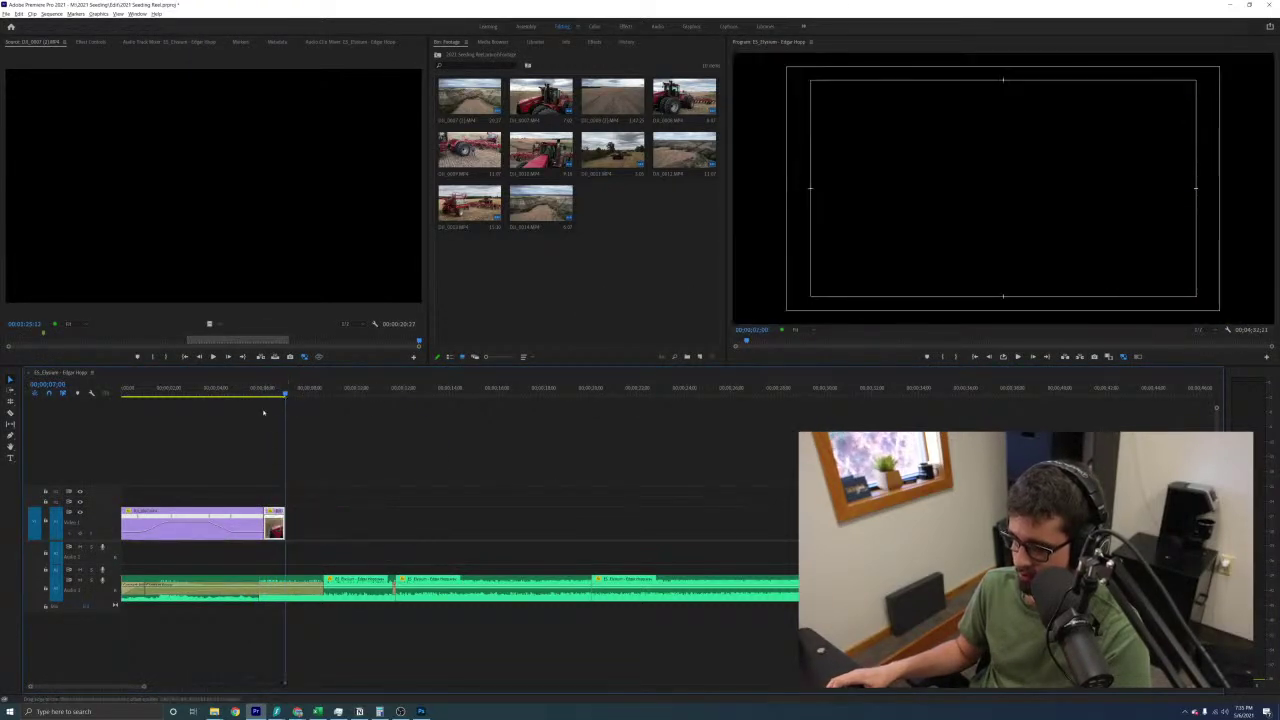
# Move the next parked tractor and seeder clip directly after the close-up and play it in the sequence
pyautogui.press('-')
pyautogui.press('-')
pyautogui.click(483, 528)
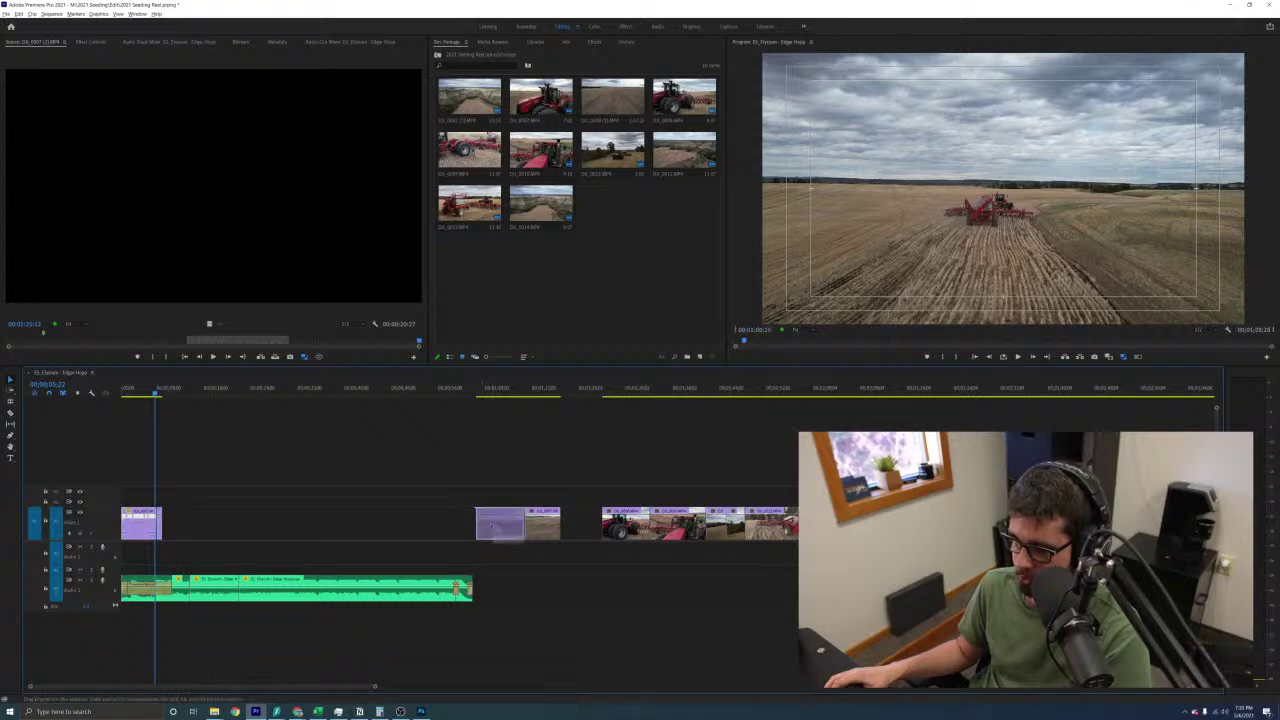
pyautogui.moveTo(622, 524); pyautogui.dragTo(190, 524)
pyautogui.press('=')
pyautogui.press('space')
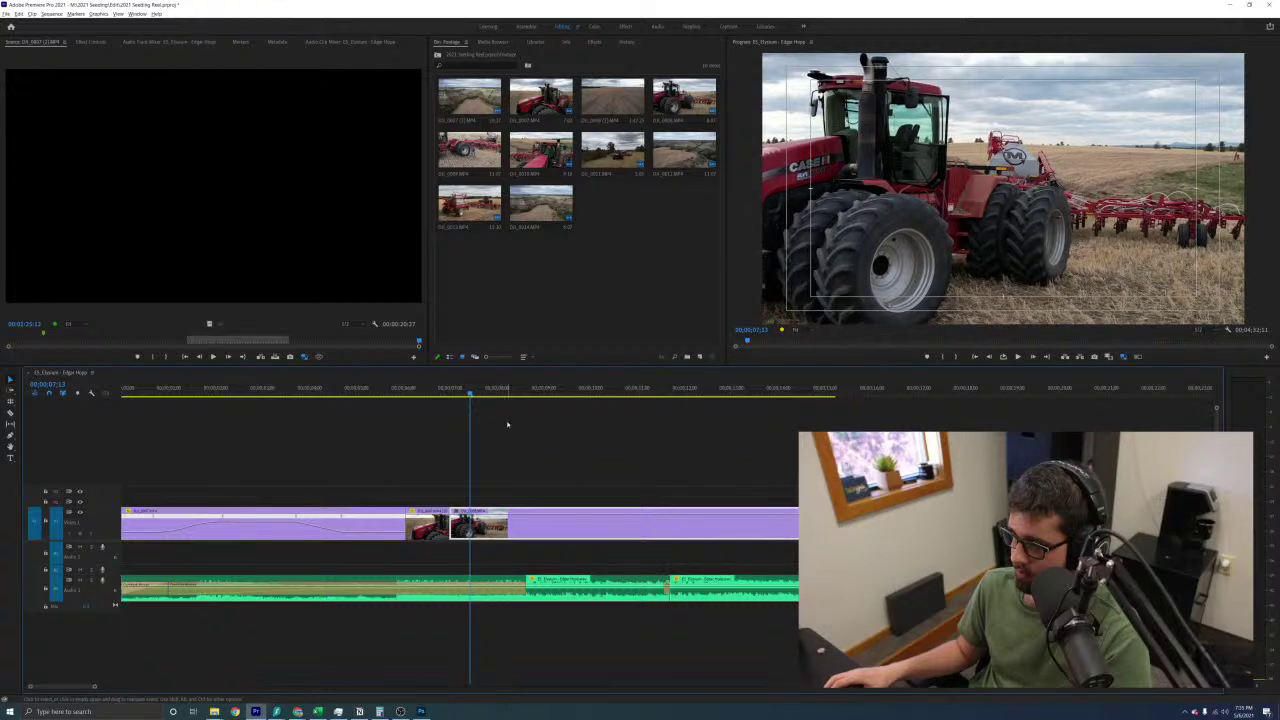
# Scrub through the newly placed tractor clip, check the close-up's speed and duration settings, and replay the cuts from before 5 seconds
pyautogui.press('-')
pyautogui.press('-')
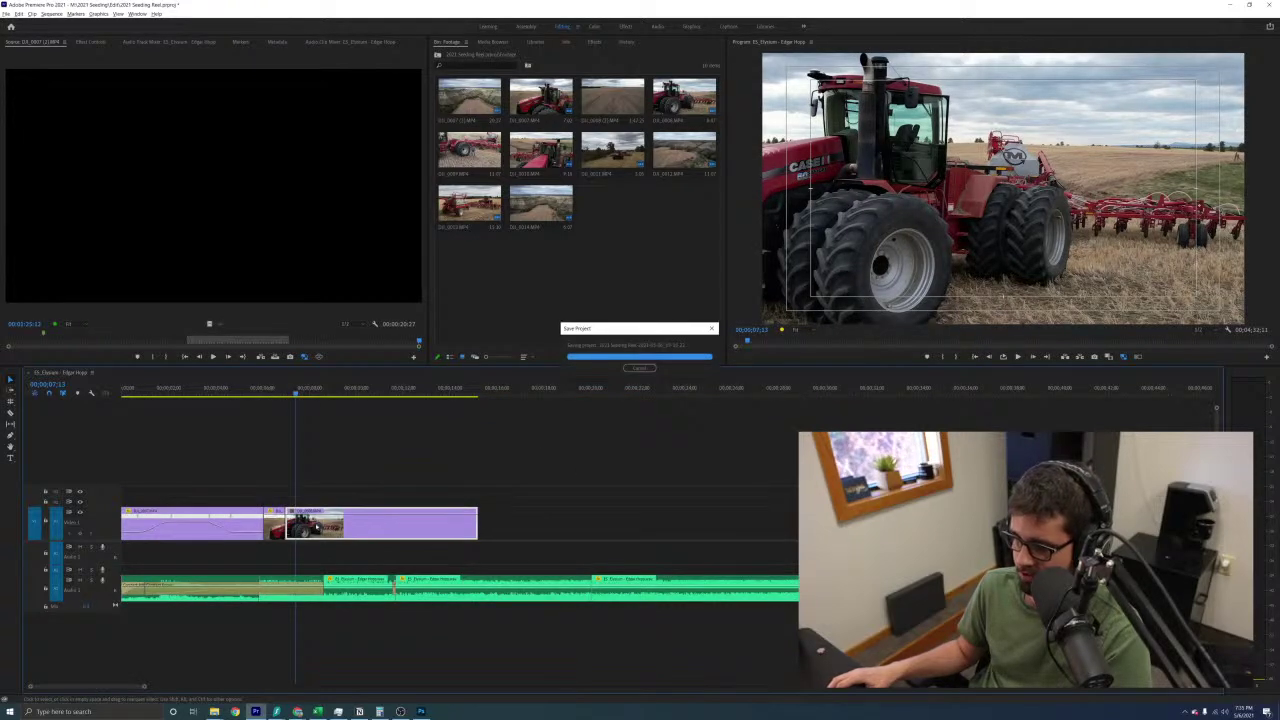
pyautogui.moveTo(220, 391); pyautogui.dragTo(246, 391)
pyautogui.rightClick(200, 524)
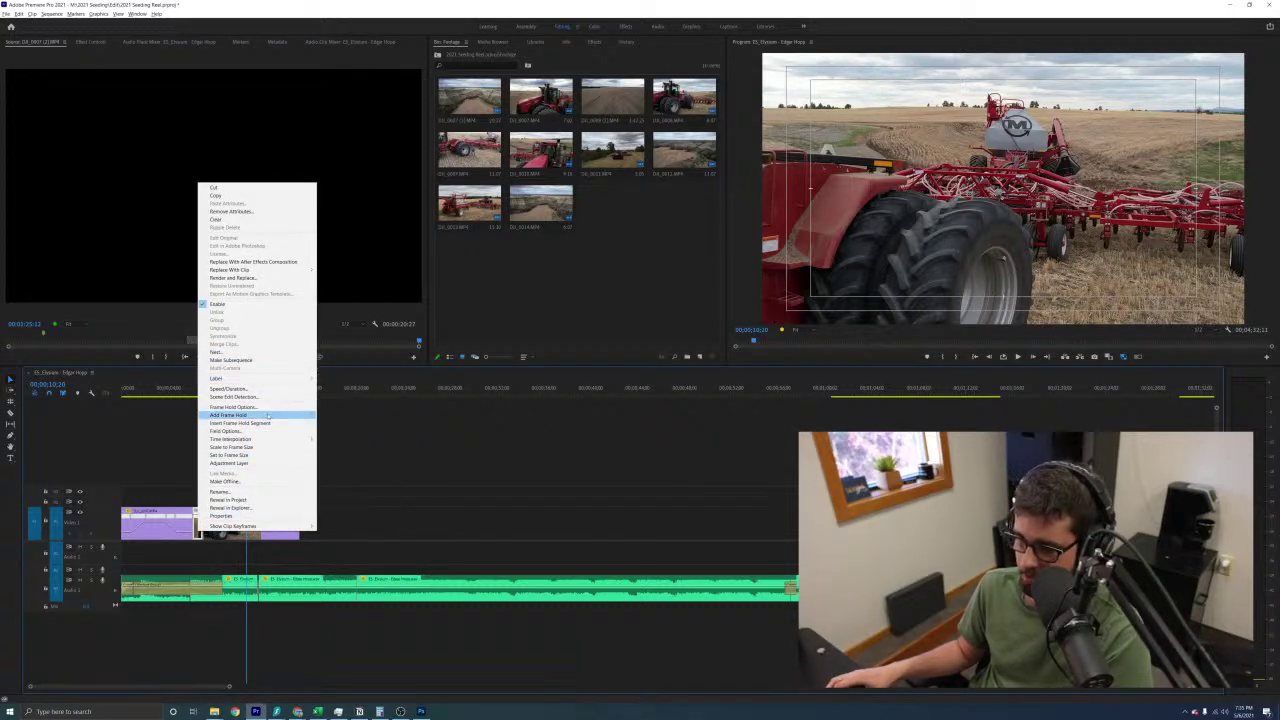
pyautogui.click(270, 389)
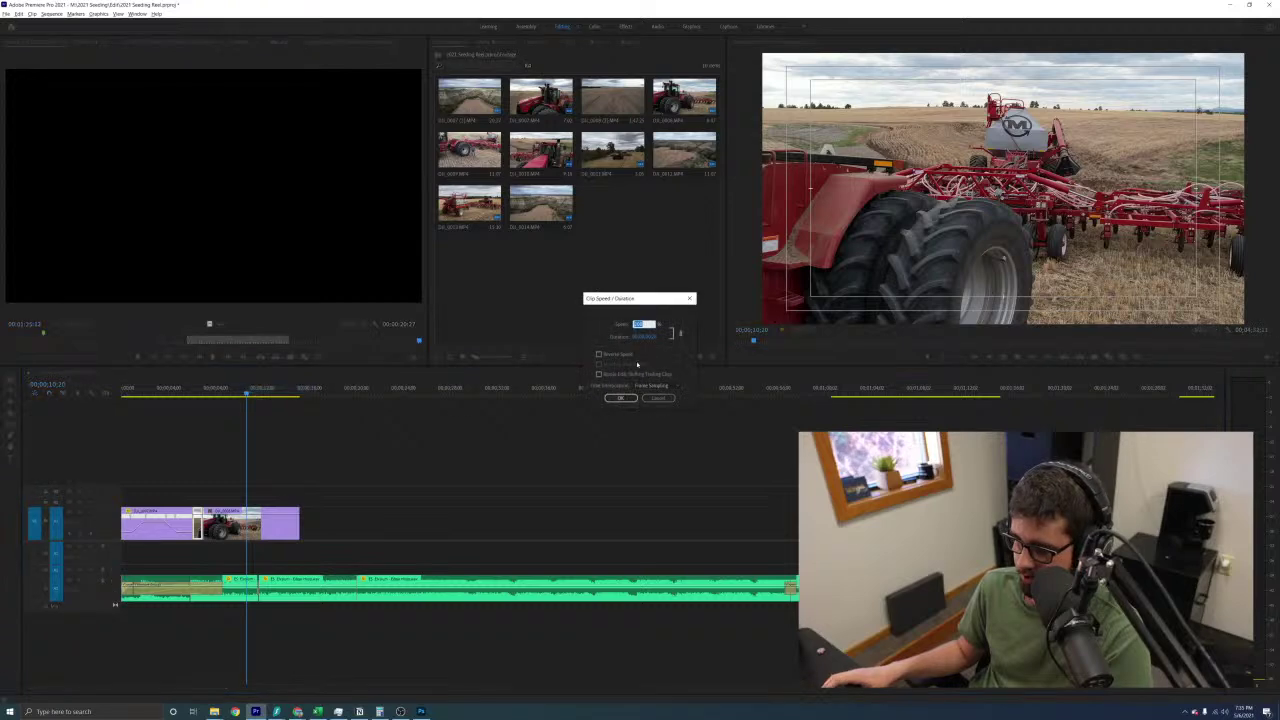
pyautogui.click(621, 398)
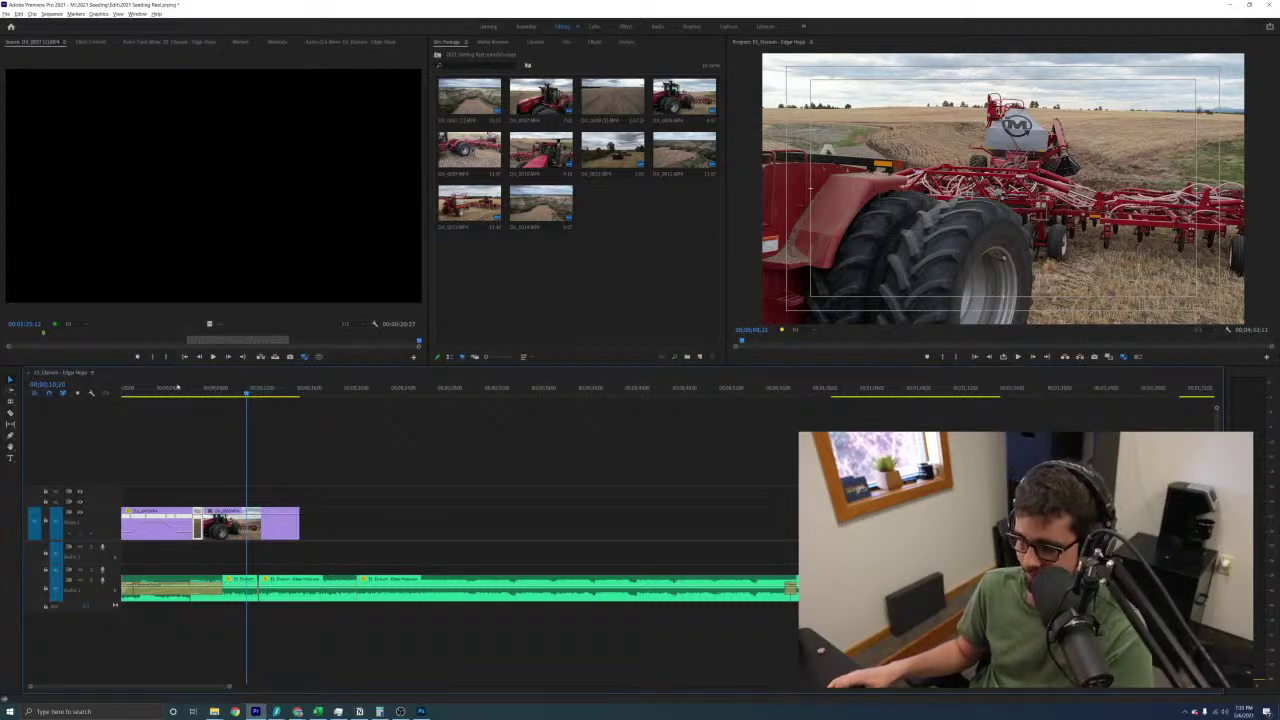
pyautogui.click(177, 387)
pyautogui.press('space')
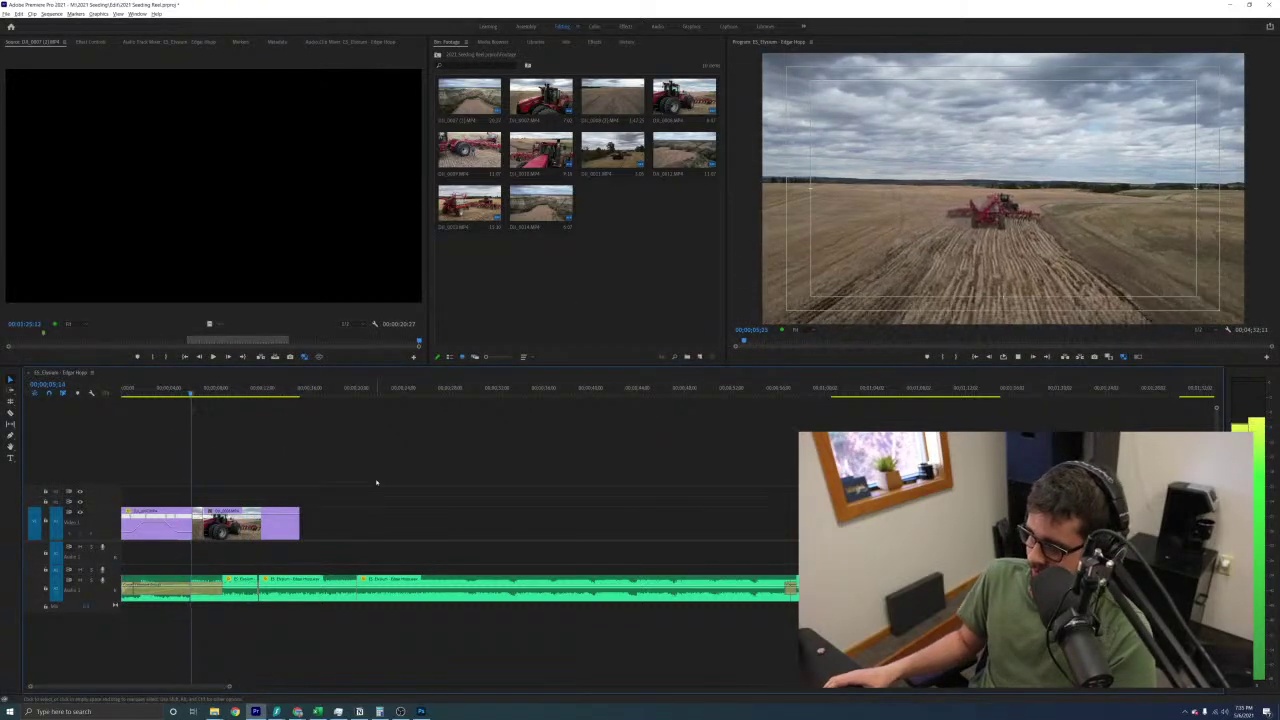
# Find a later starting moment in the third clip at about 10 seconds and ripple-trim its start to there
pyautogui.click(236, 522)
pyautogui.press('space')
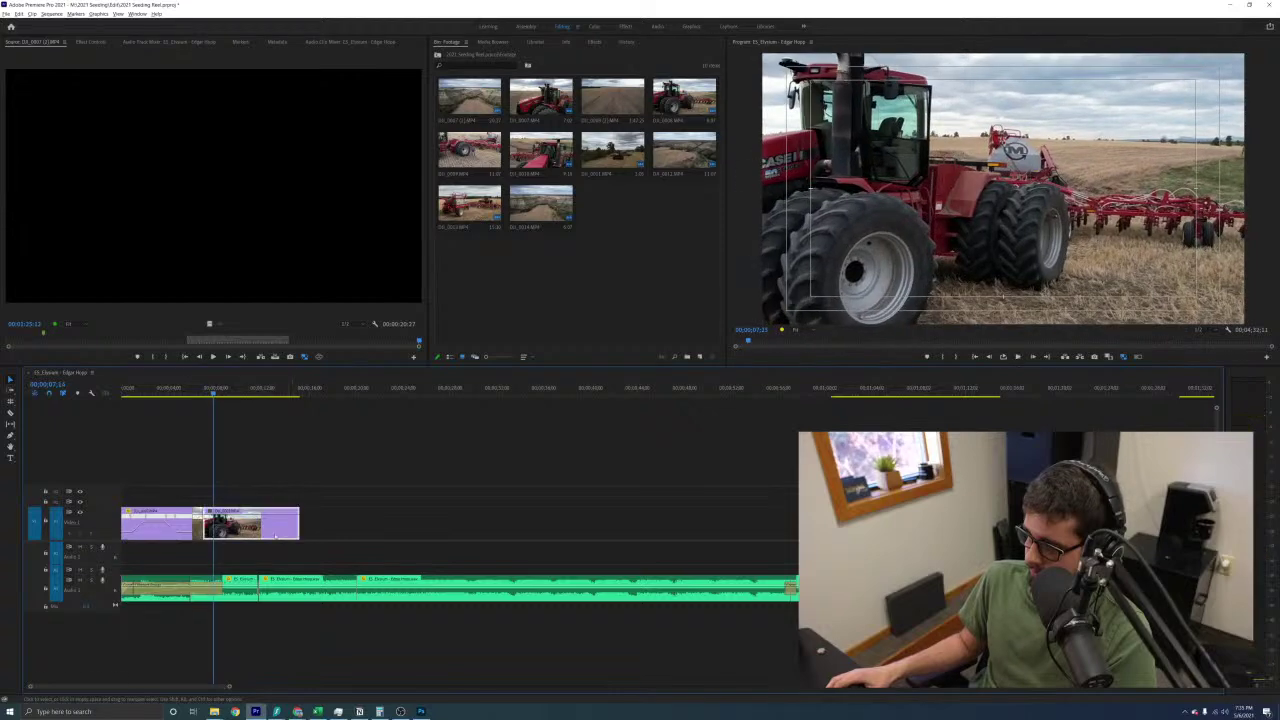
pyautogui.moveTo(227, 389); pyautogui.dragTo(240, 390)
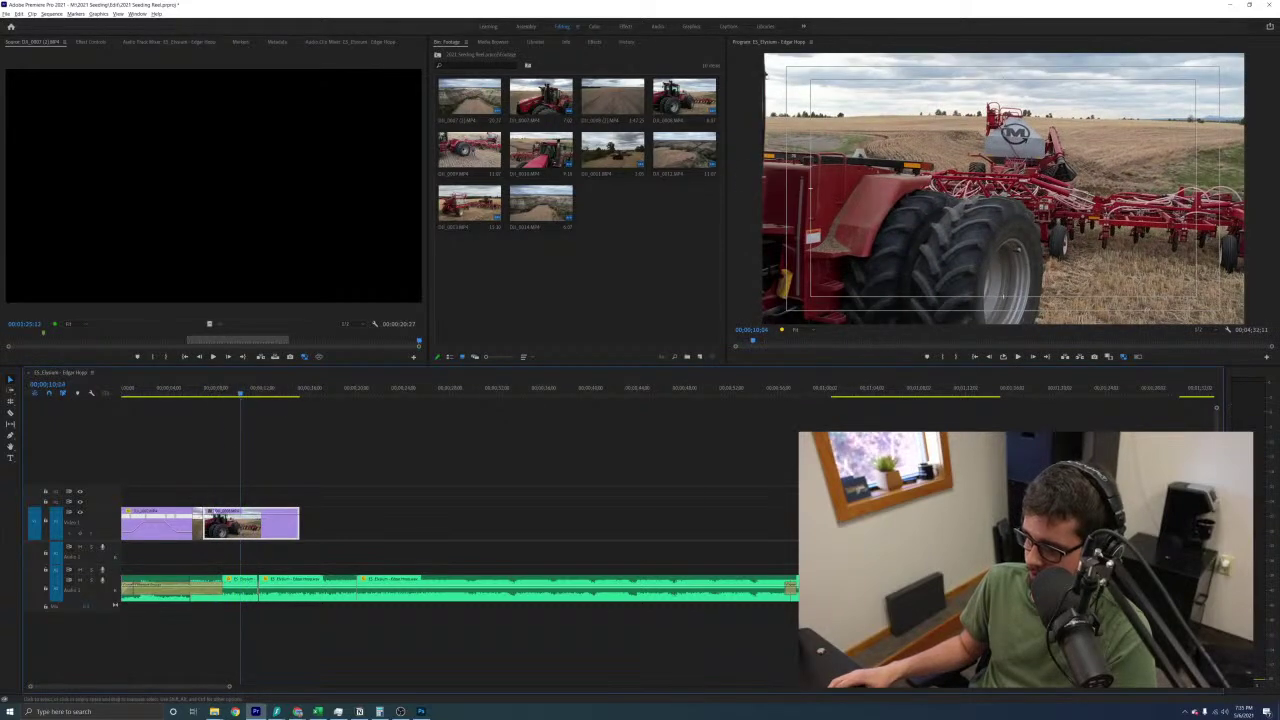
pyautogui.moveTo(205, 523); pyautogui.dragTo(243, 527)
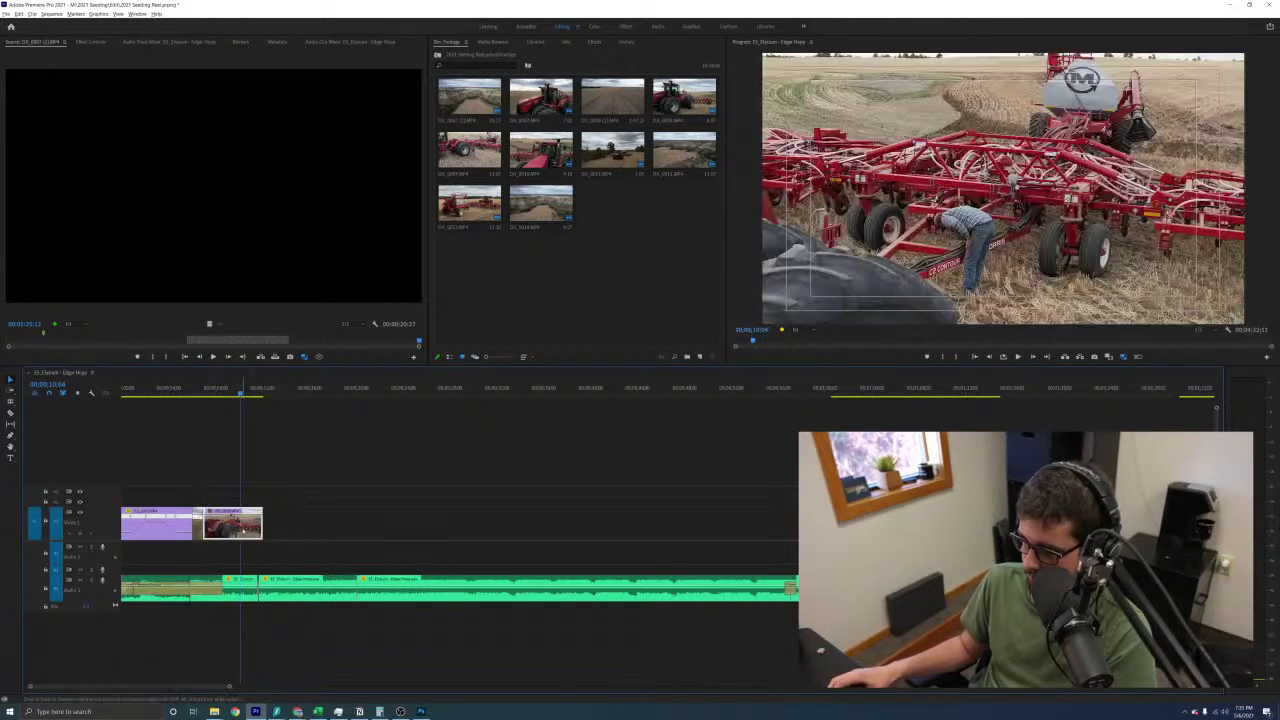
# Show the third clip's time-remapping speed keyframes and create a ramp from a faster beginning down to normal speed
pyautogui.rightClick(242, 527)
pyautogui.moveTo(290, 523)
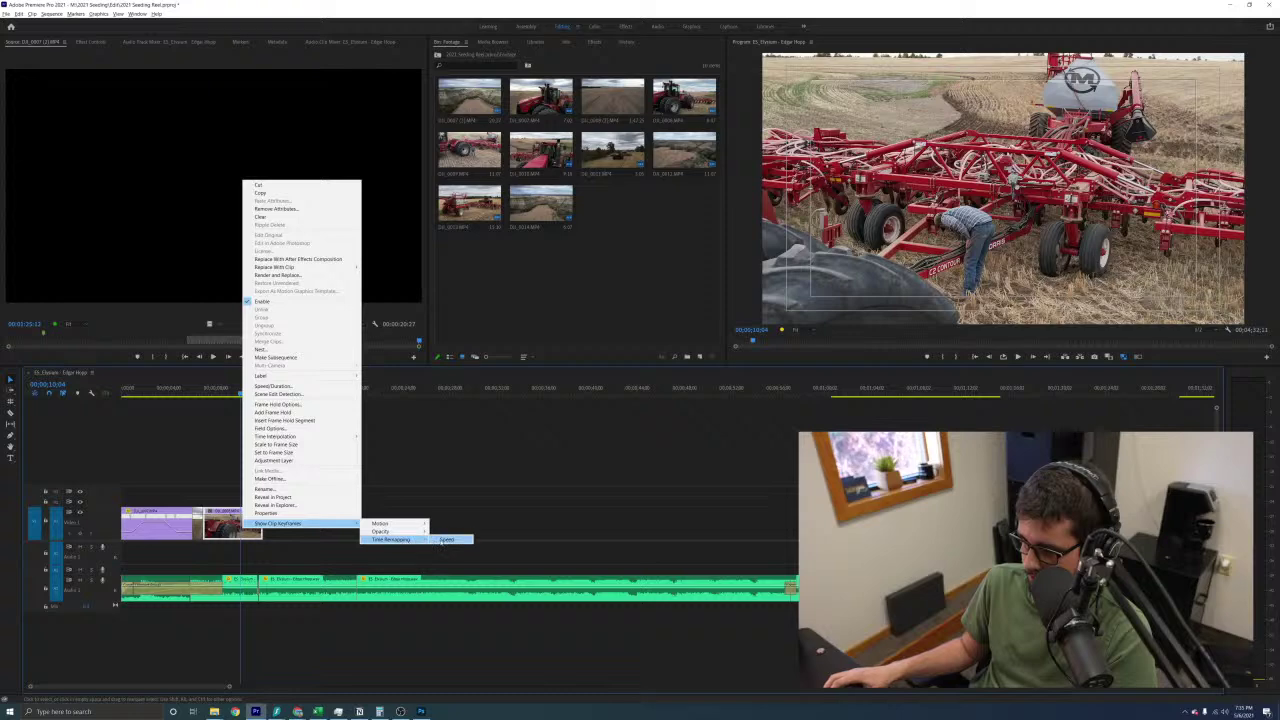
pyautogui.click(444, 540)
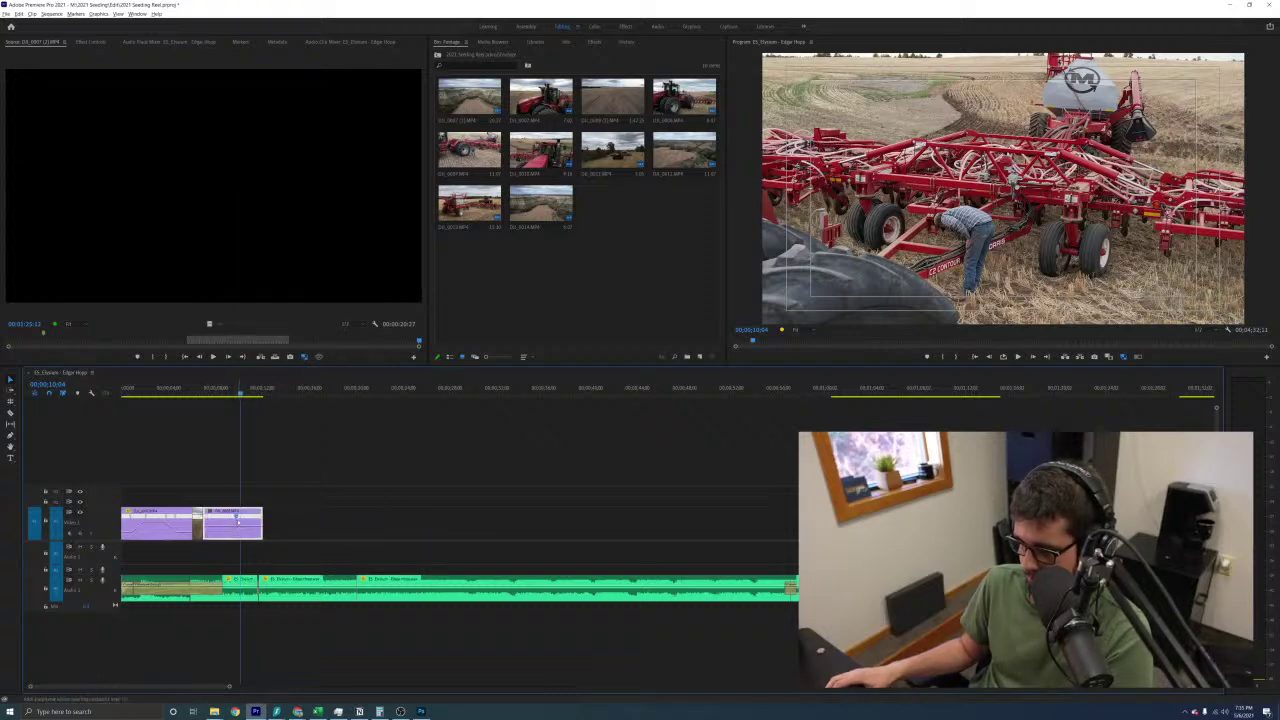
pyautogui.moveTo(237, 518); pyautogui.dragTo(212, 521)
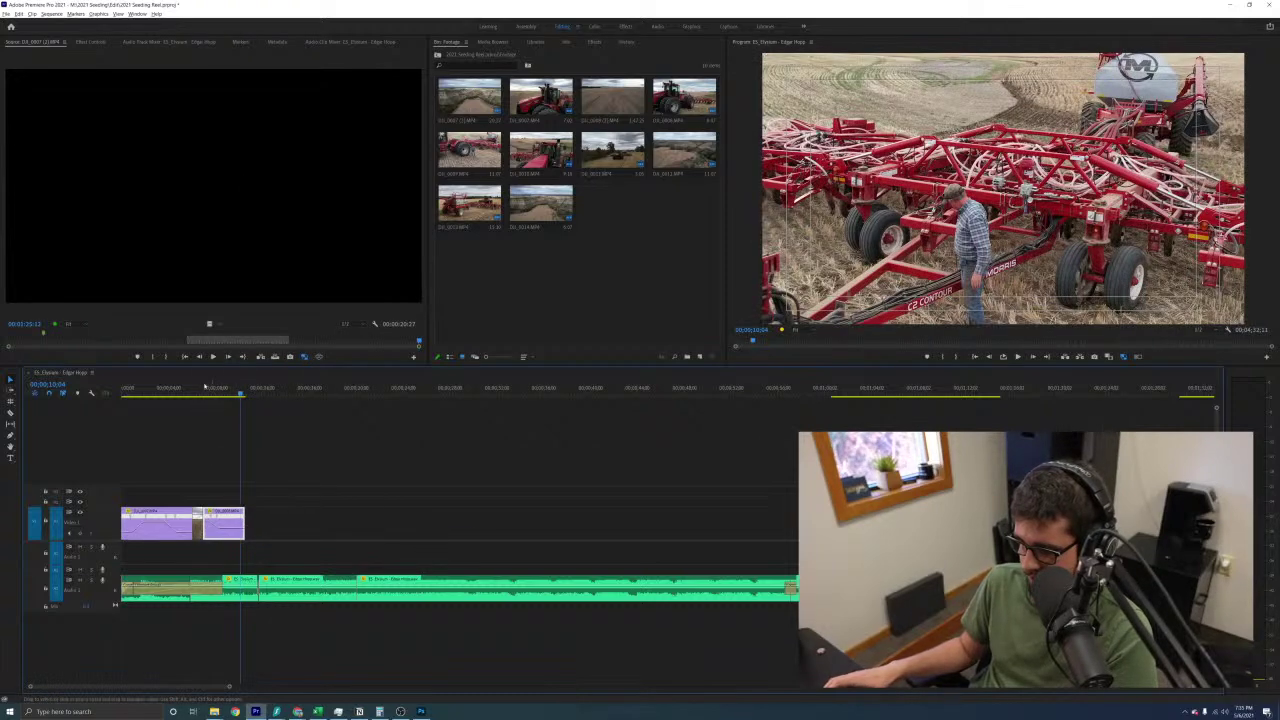
# Play the cuts from about 6 seconds through the third clip to review its speed ramp
pyautogui.click(194, 389)
pyautogui.press('=')
pyautogui.press('=')
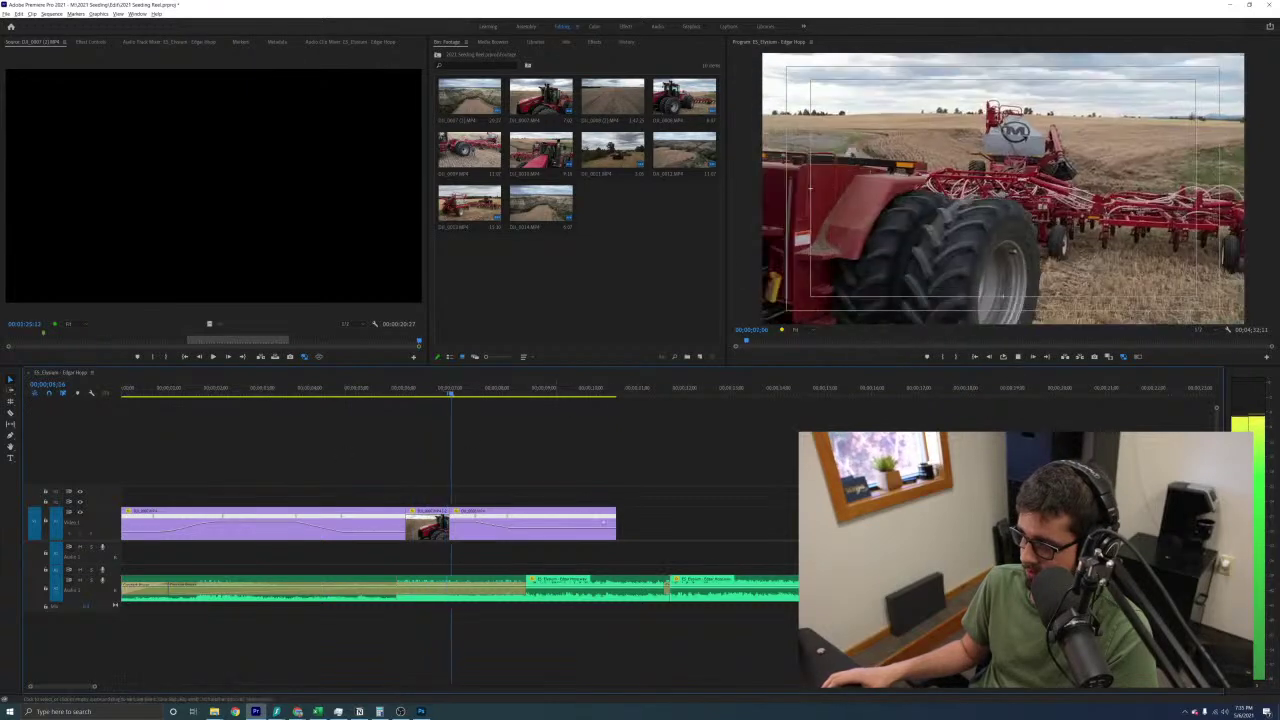
pyautogui.press('space')
pyautogui.click(594, 520)
pyautogui.click(525, 479)
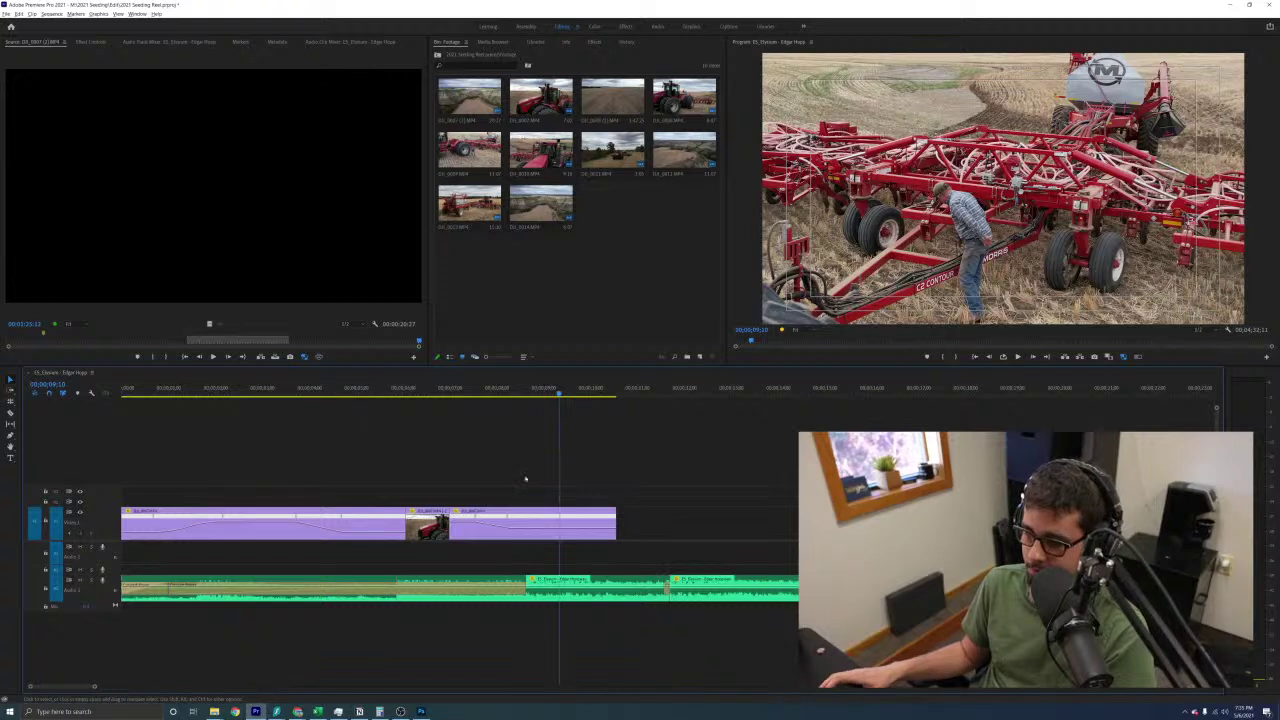
pyautogui.moveTo(614, 513); pyautogui.dragTo(606, 522)
pyautogui.hotkey('ctrl', 'z')
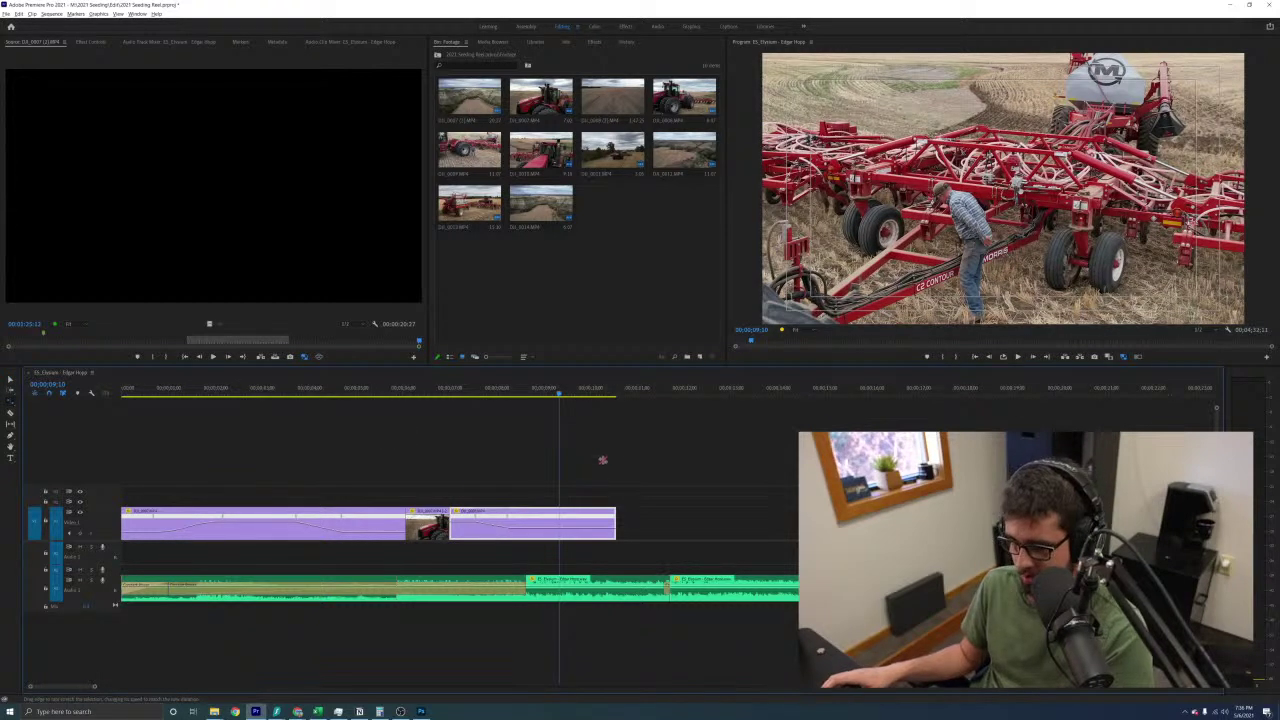
pyautogui.click(604, 461)
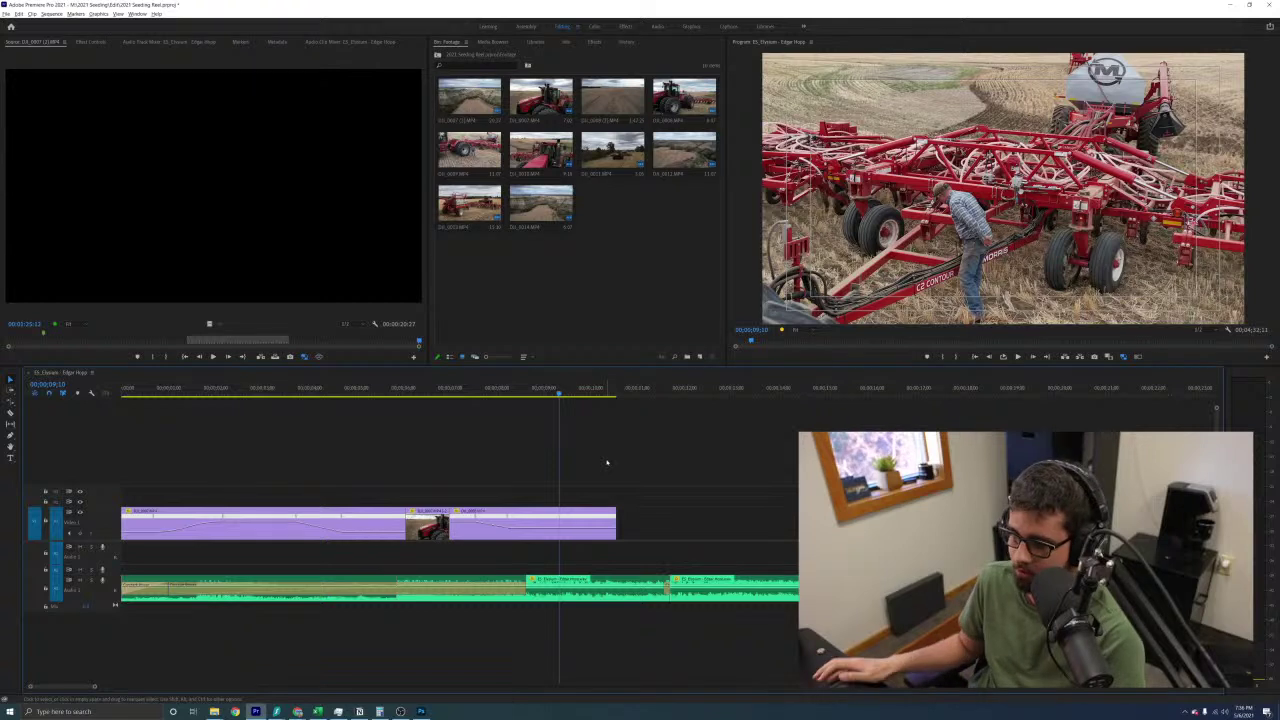
# Play the cuts from about 4 to 5 seconds through the third clip several times to judge its end against the music
pyautogui.click(322, 390)
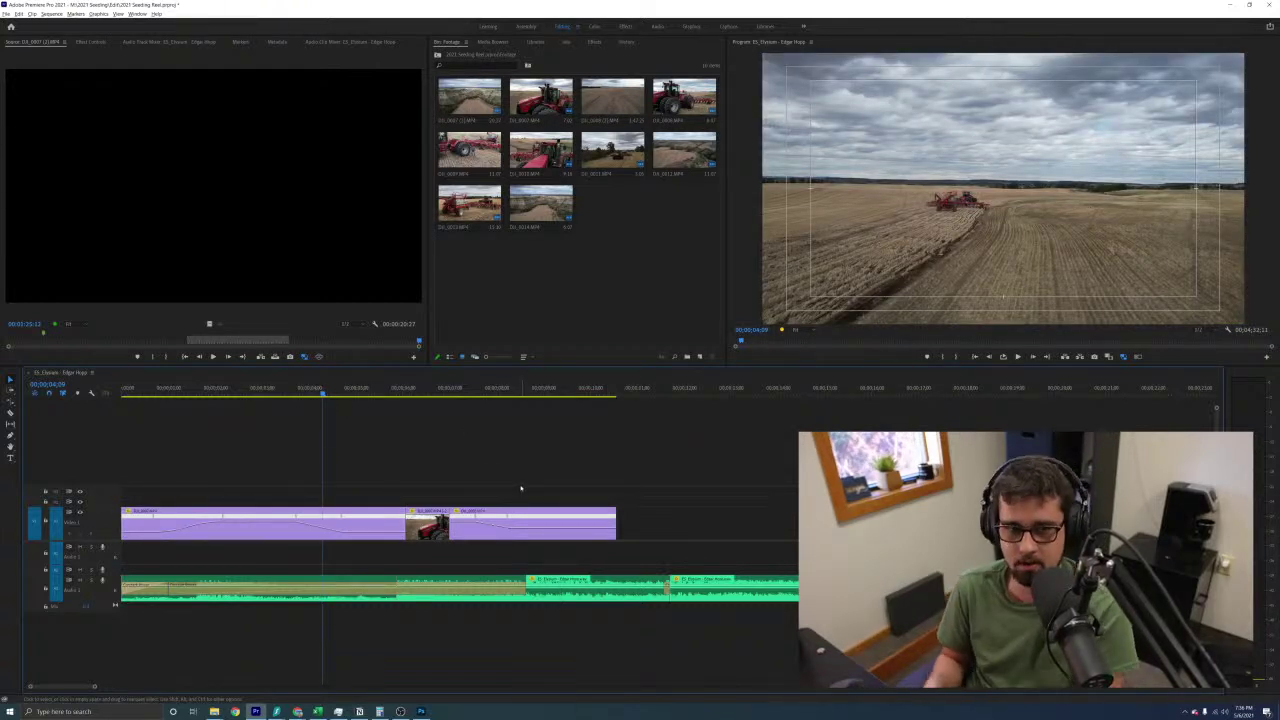
pyautogui.press('space')
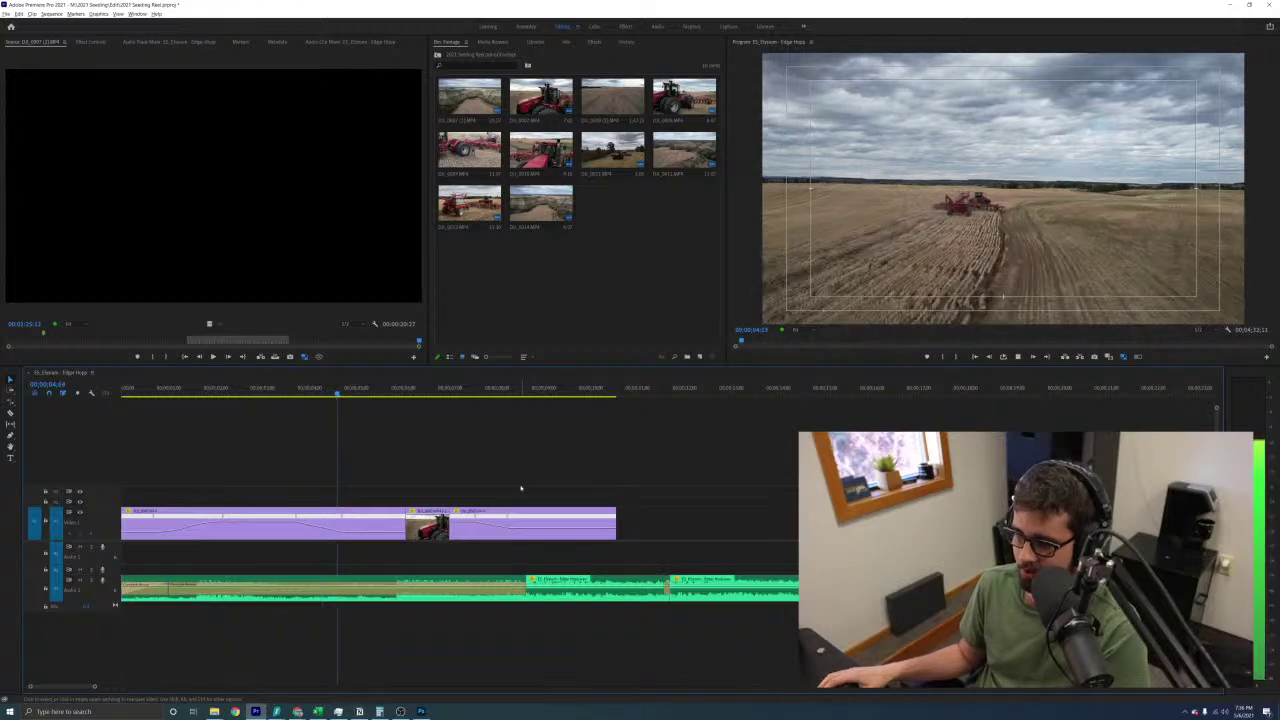
pyautogui.moveTo(184, 394); pyautogui.dragTo(389, 428)
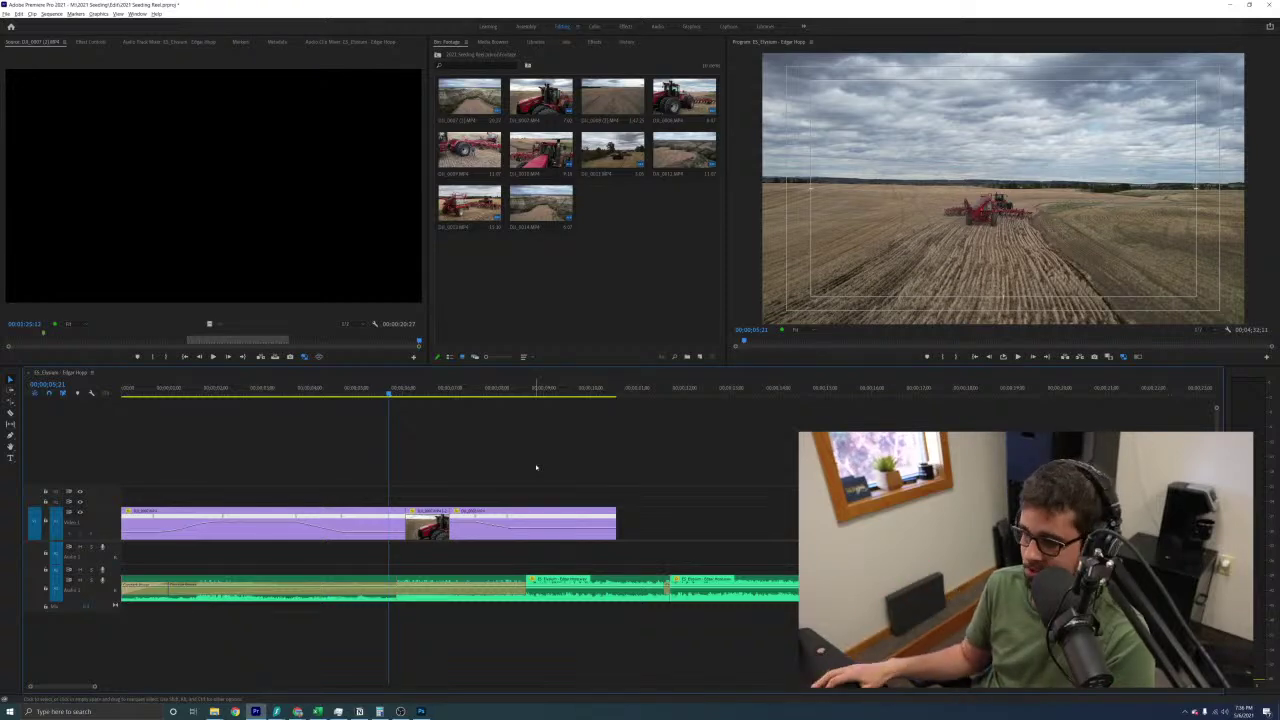
pyautogui.press('space')
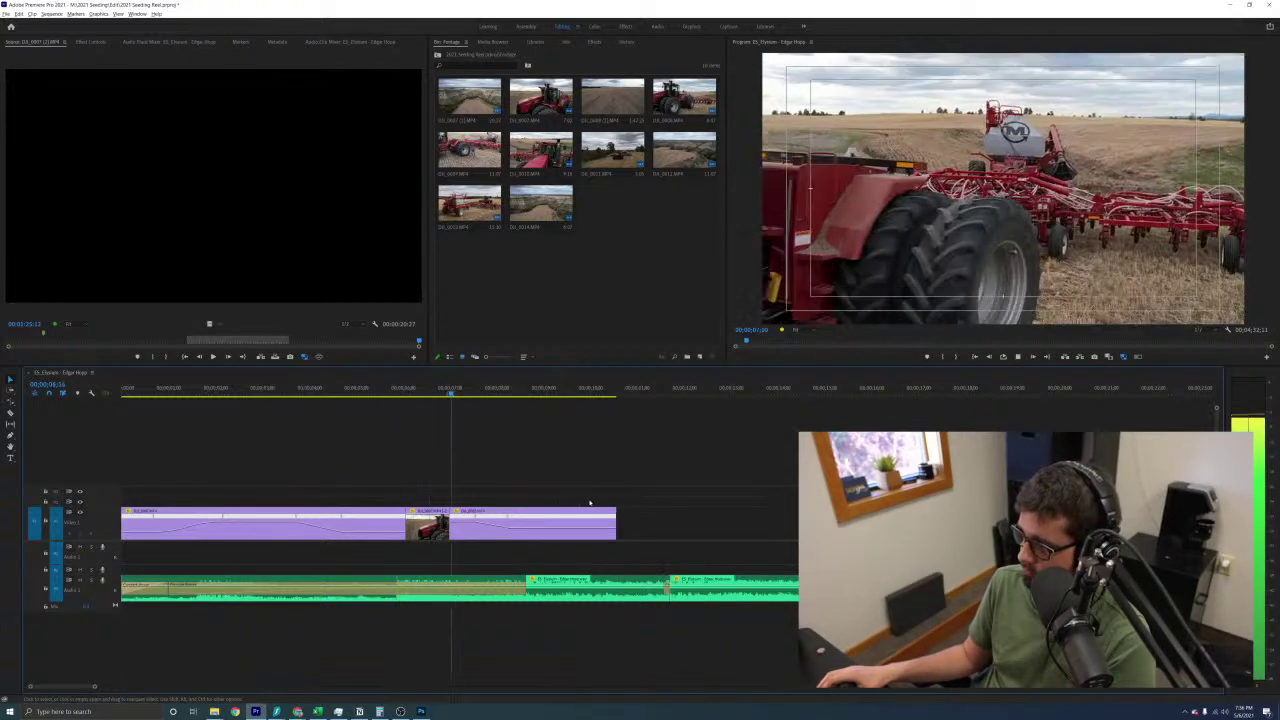
pyautogui.moveTo(443, 394); pyautogui.dragTo(370, 394)
pyautogui.click(596, 456)
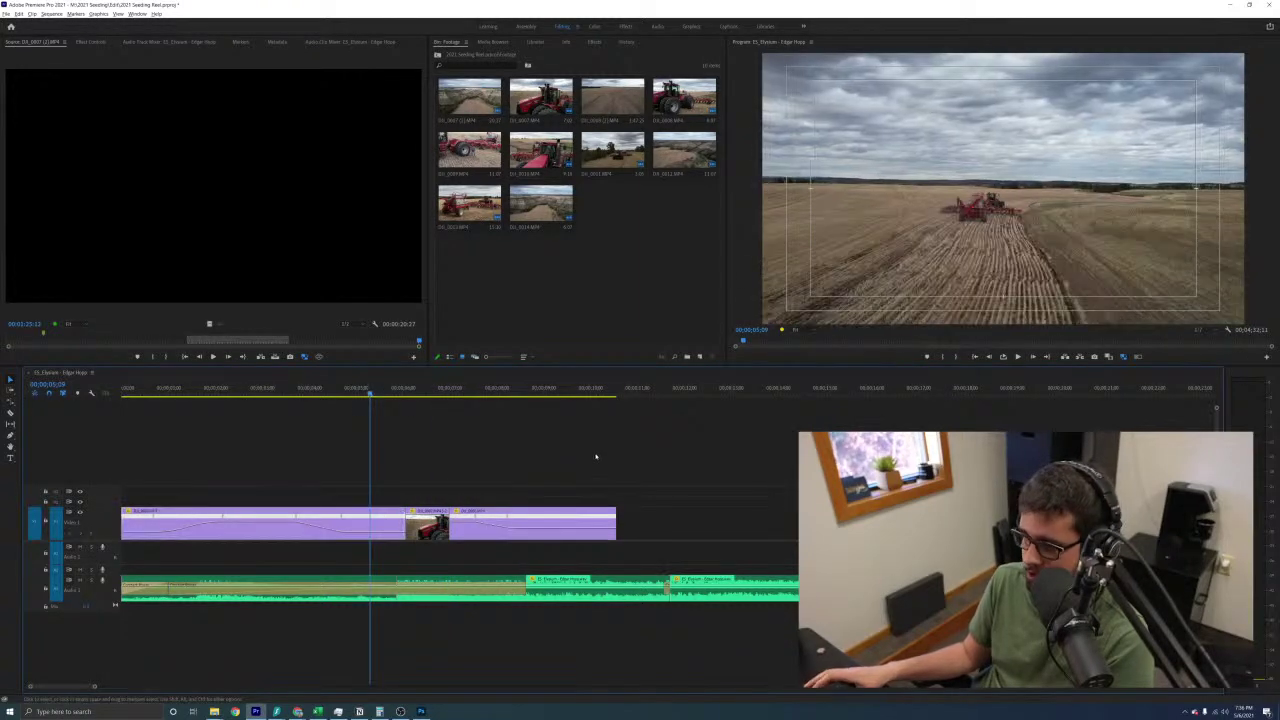
pyautogui.press('space')
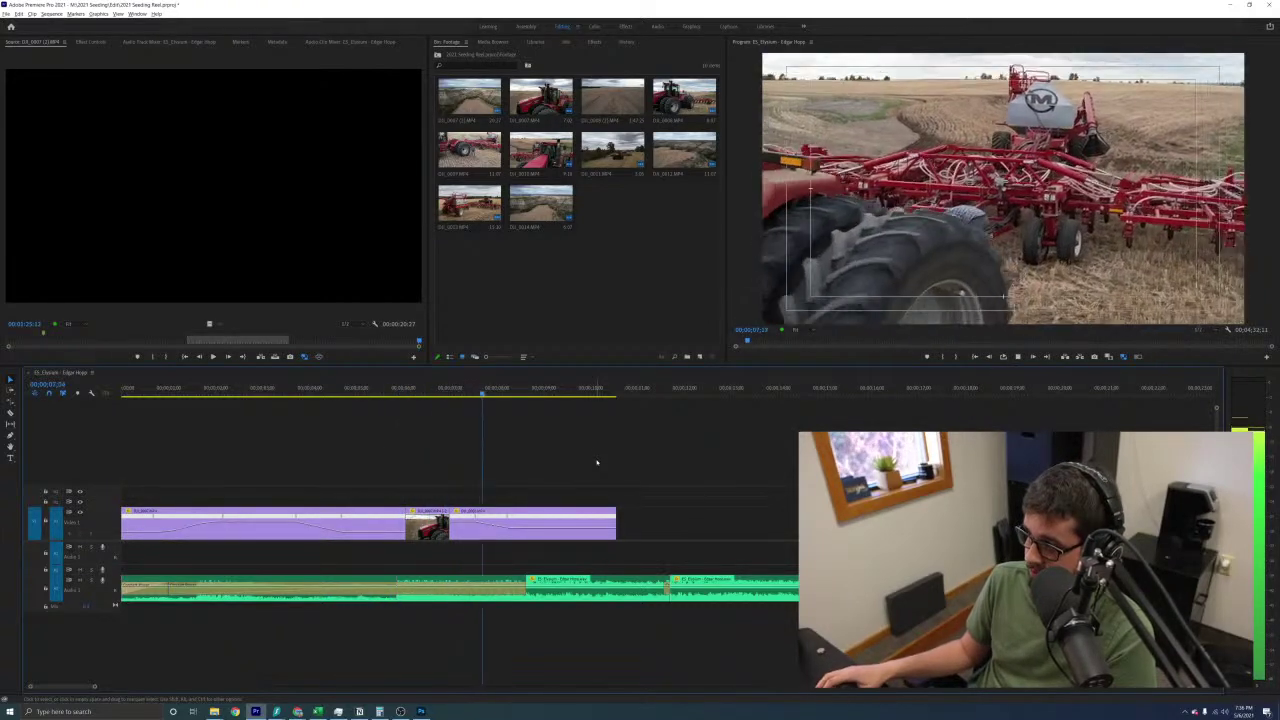
# Trim the third clip's end back to about 9.5 seconds
pyautogui.press('space')
pyautogui.click(610, 512)
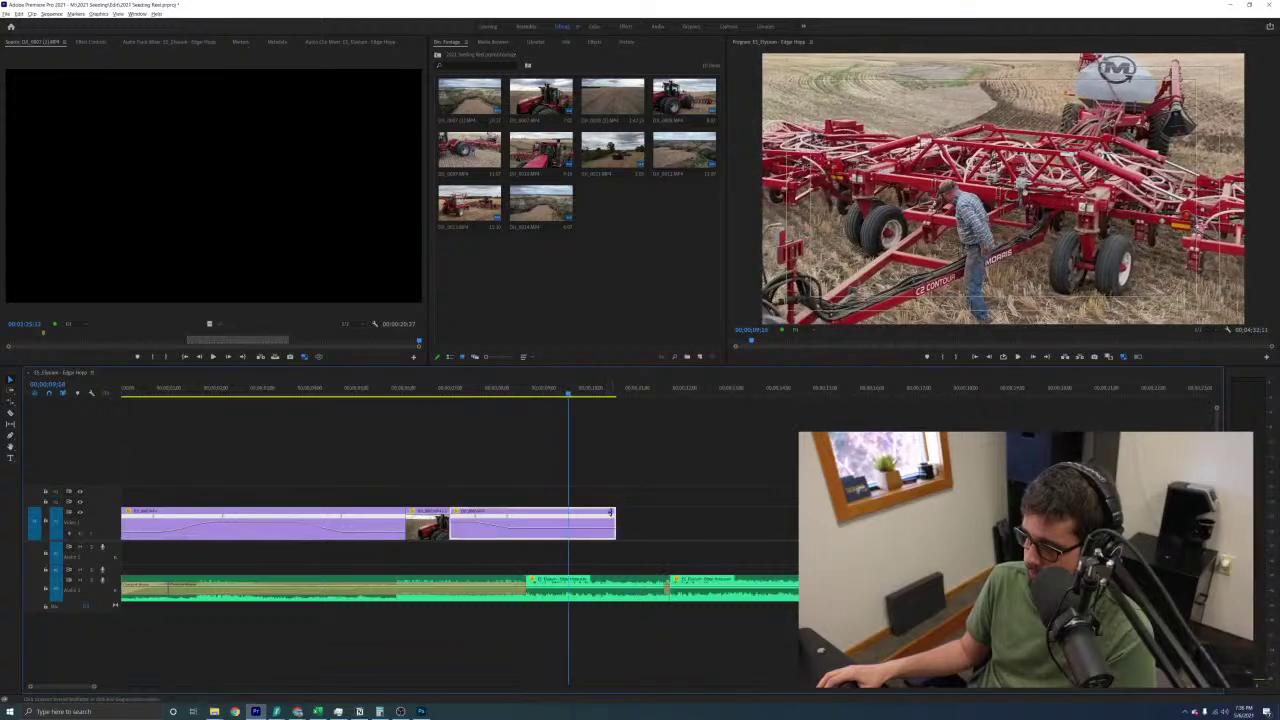
pyautogui.moveTo(610, 512); pyautogui.dragTo(566, 512)
# Find the shot of the man climbing into the tractor among the spare clips and place it directly after the third clip
pyautogui.press('-')
pyautogui.press('-')
pyautogui.press('-')
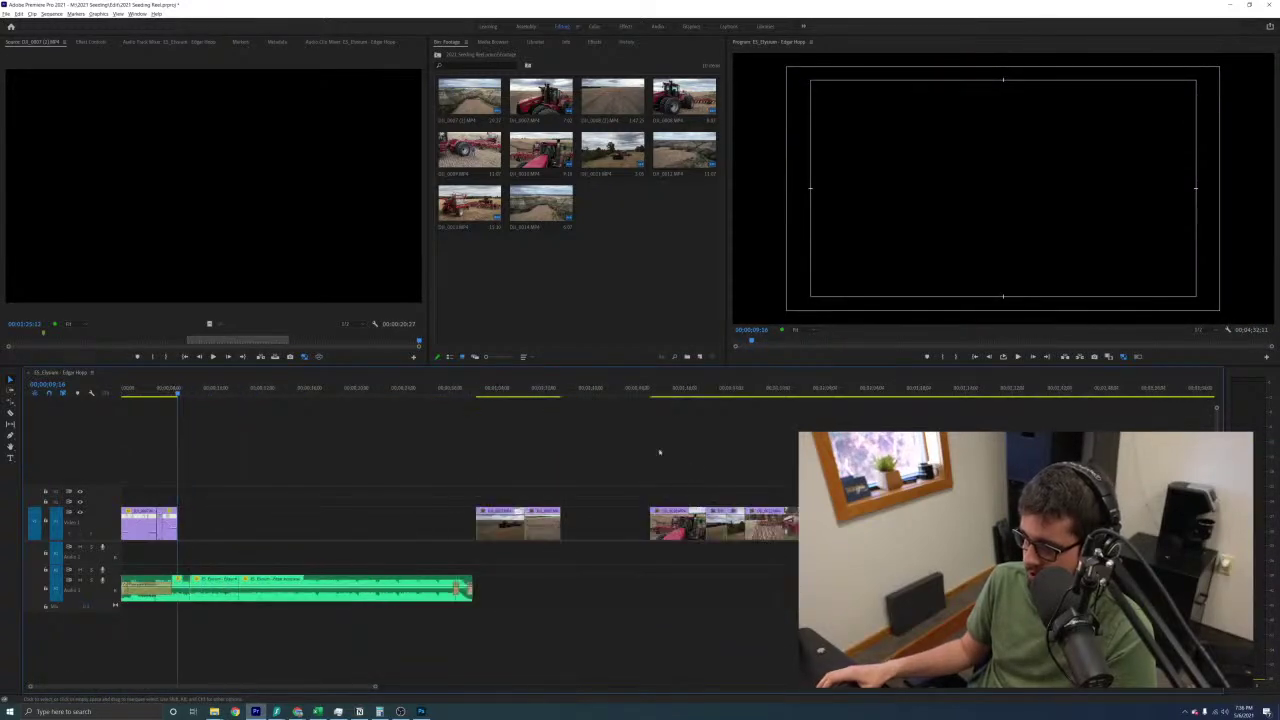
pyautogui.moveTo(727, 392); pyautogui.dragTo(537, 427)
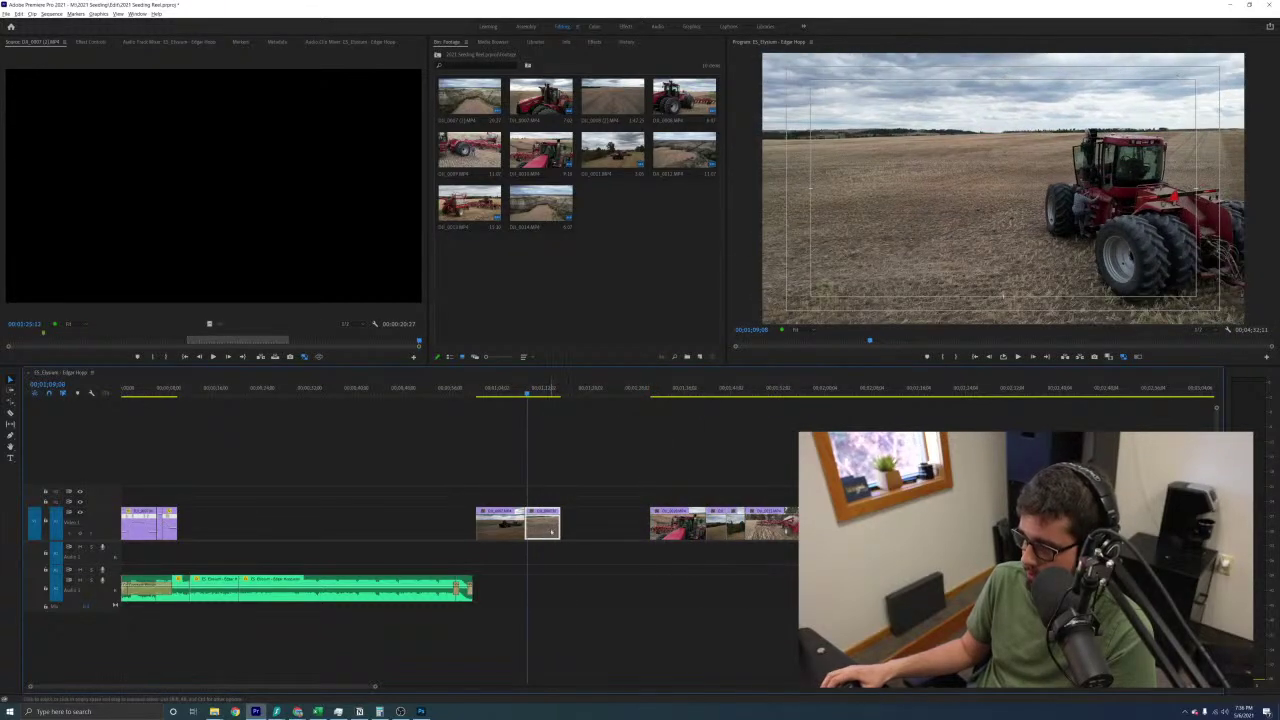
pyautogui.moveTo(553, 522); pyautogui.dragTo(203, 523)
# Play across the cut into the fourth clip and trim that clip's end to about 11 seconds
pyautogui.click(172, 387)
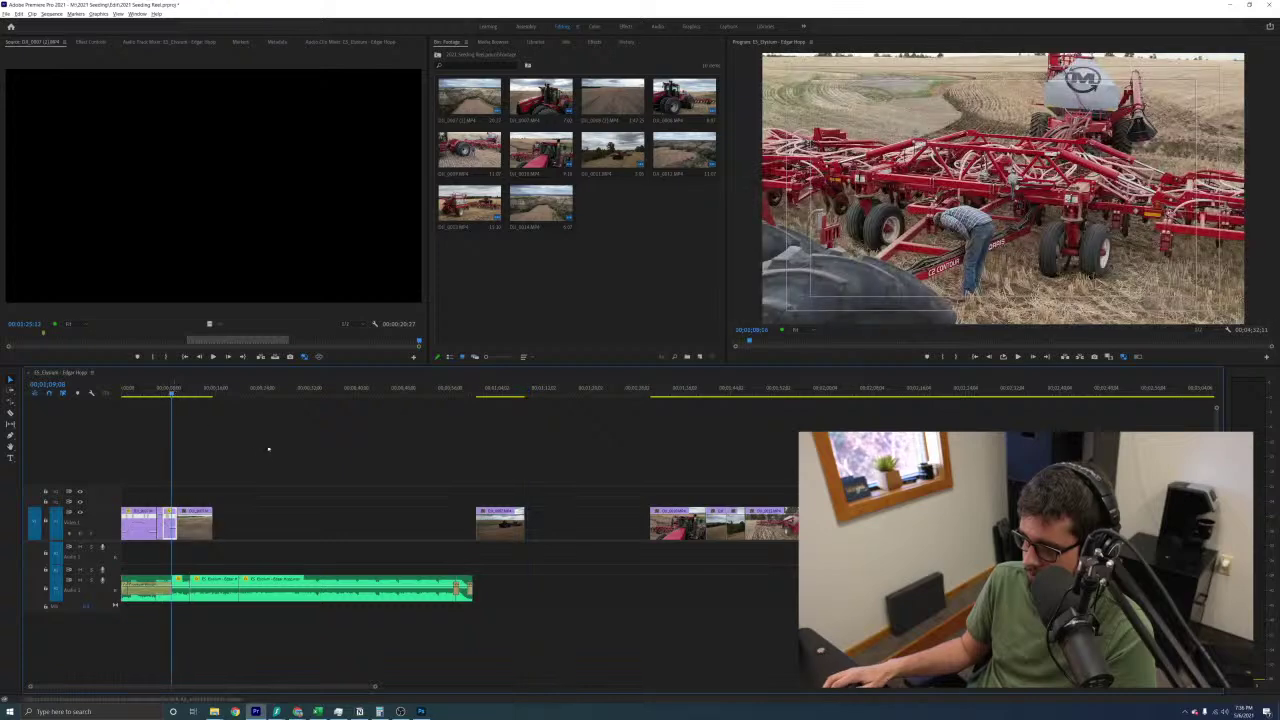
pyautogui.press('=')
pyautogui.press('=')
pyautogui.press('space')
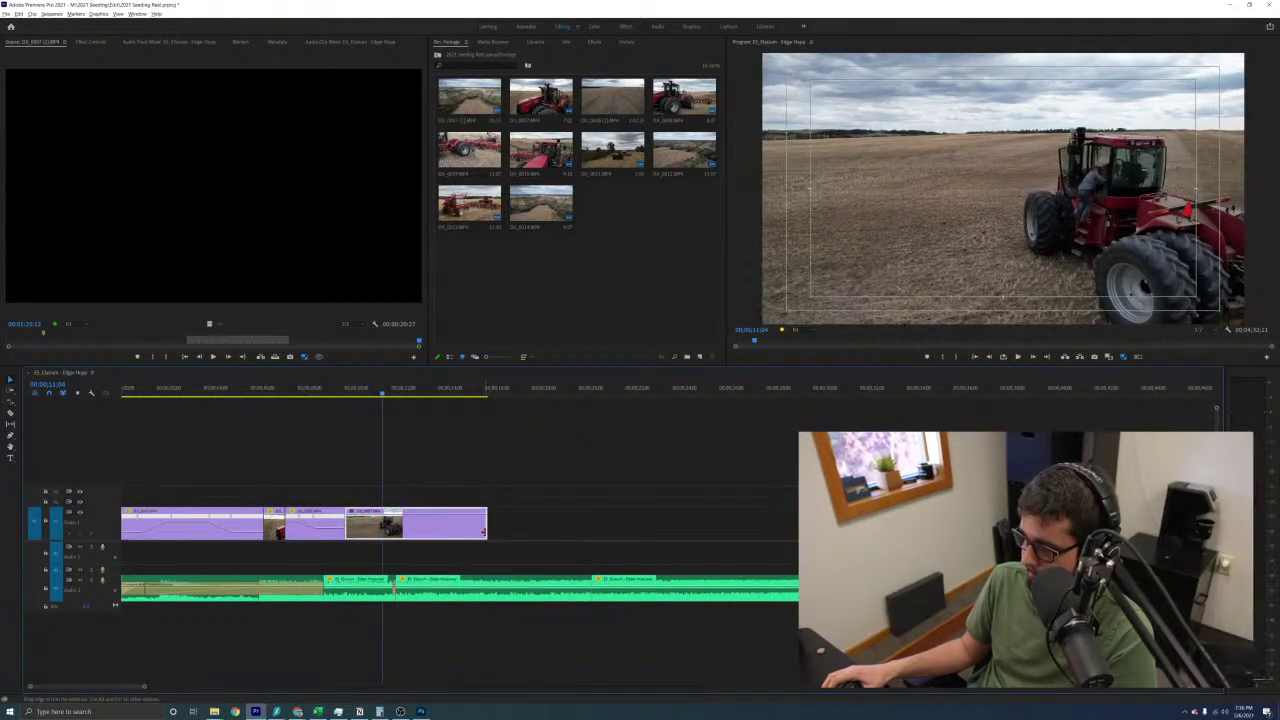
pyautogui.moveTo(484, 531); pyautogui.dragTo(379, 532)
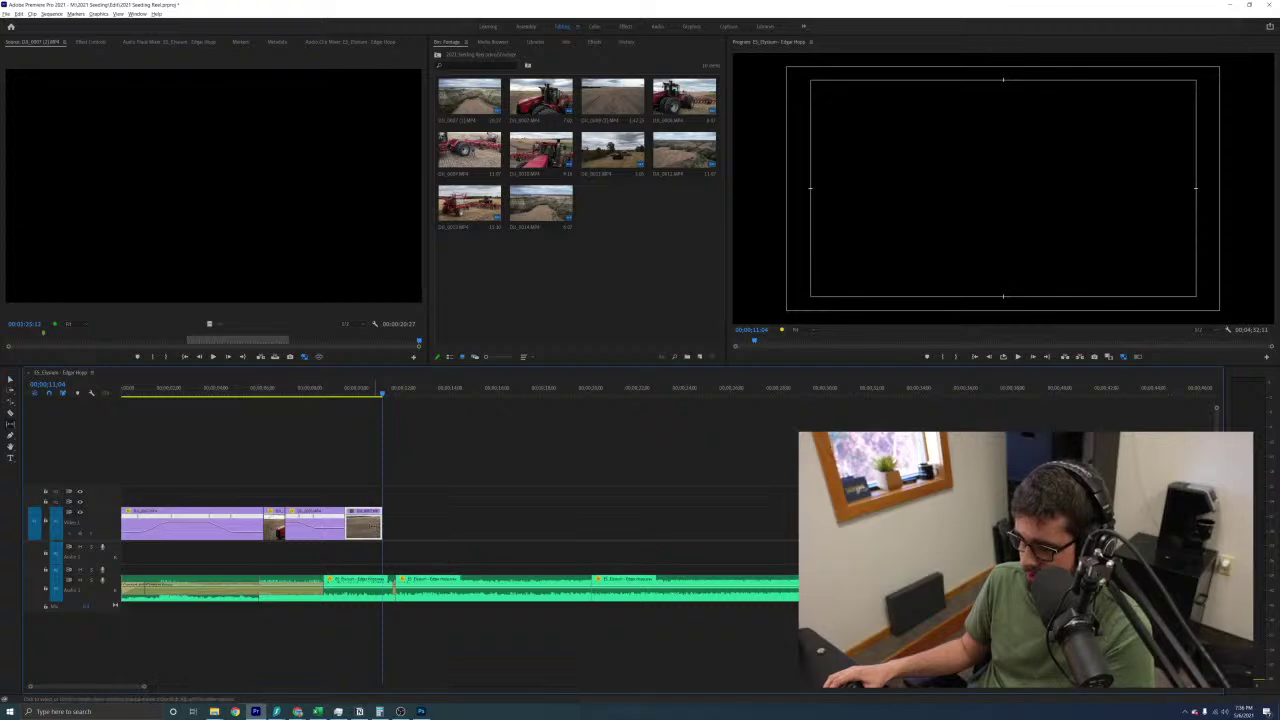
# Slip the fourth clip's footage to a slightly later moment without moving the clip, and replay the cut into it
pyautogui.click(345, 387)
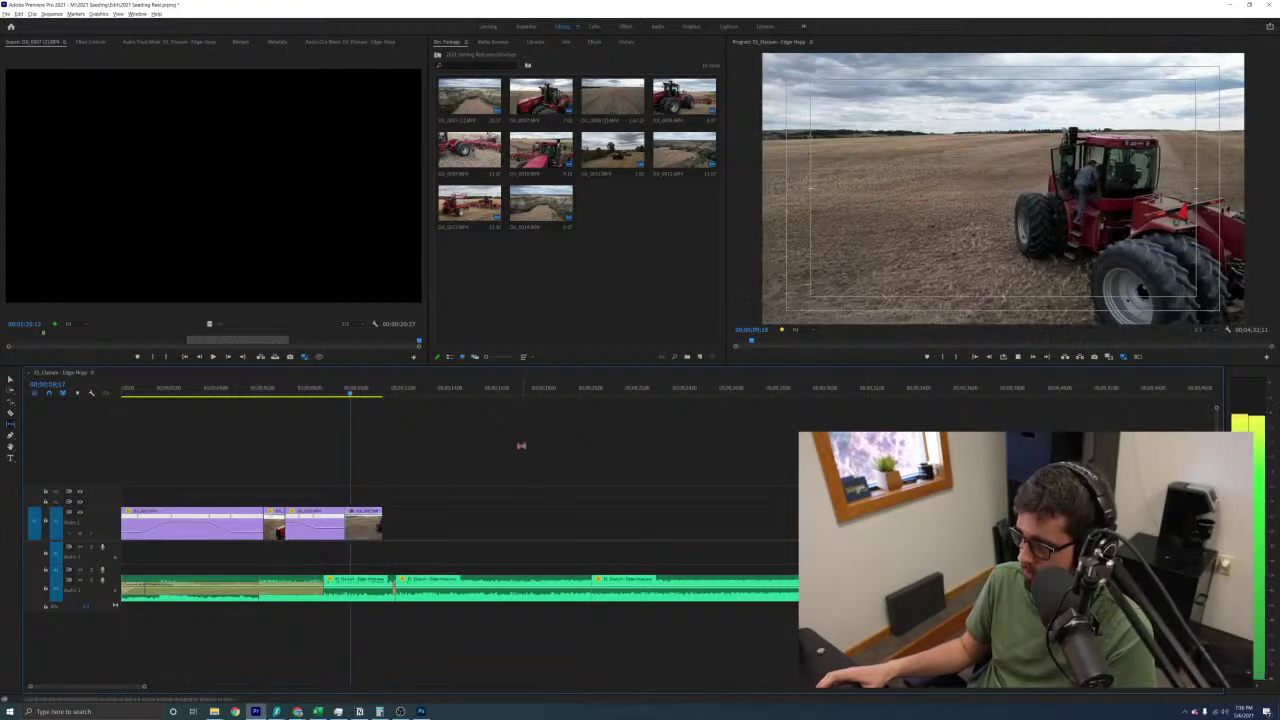
pyautogui.moveTo(367, 522); pyautogui.dragTo(357, 522)
pyautogui.click(329, 390)
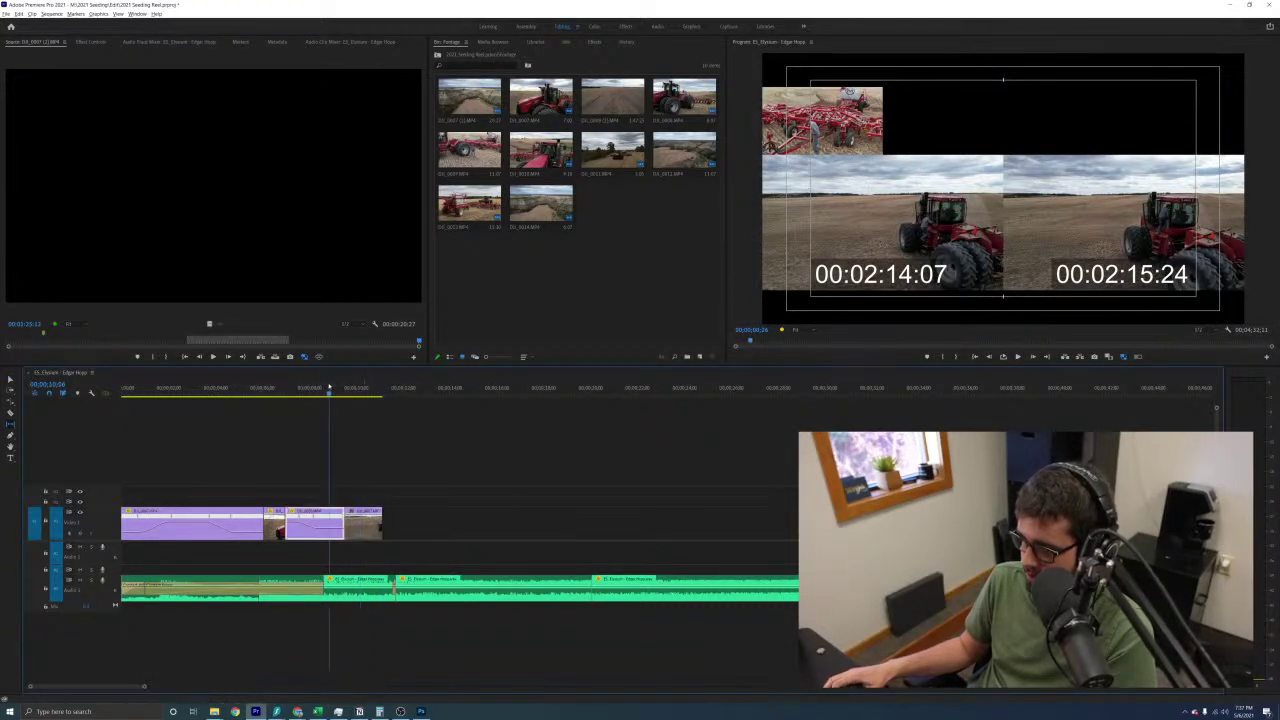
pyautogui.press('space')
pyautogui.press('space')
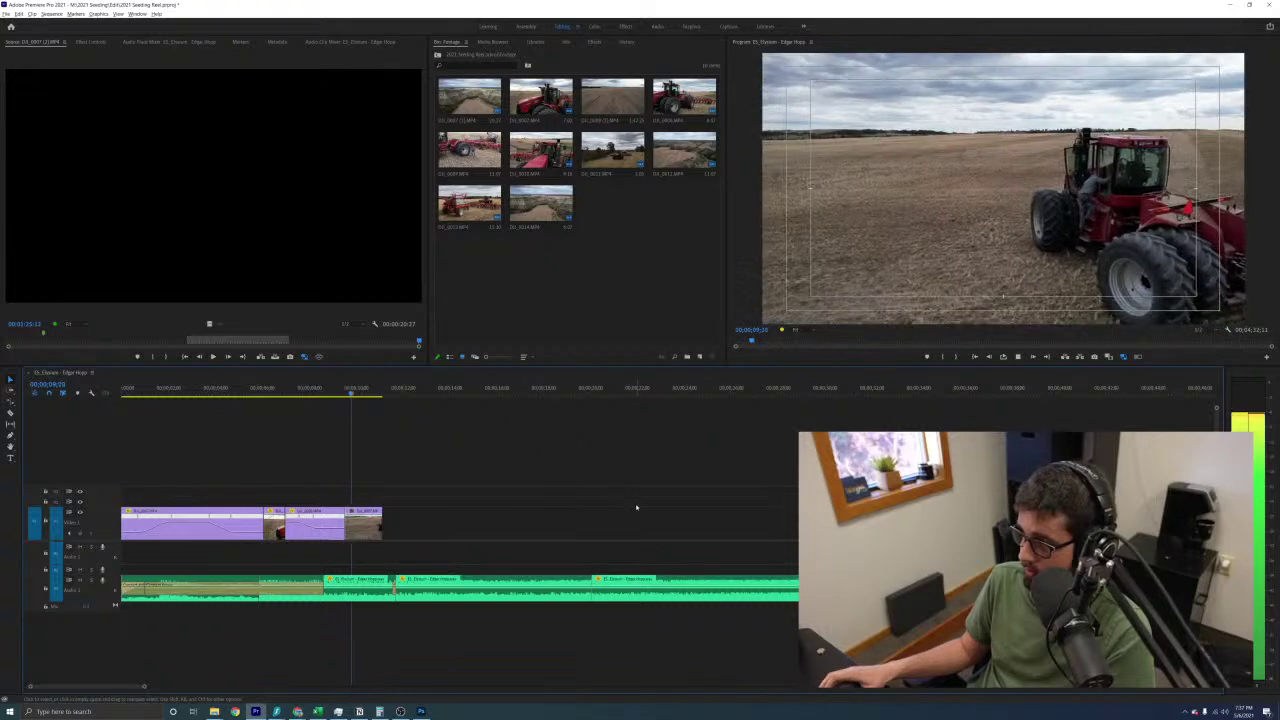
pyautogui.press('space')
# Place the spare close-up of the tractor's cab and hood directly after the fourth clip
pyautogui.press('-')
pyautogui.press('-')
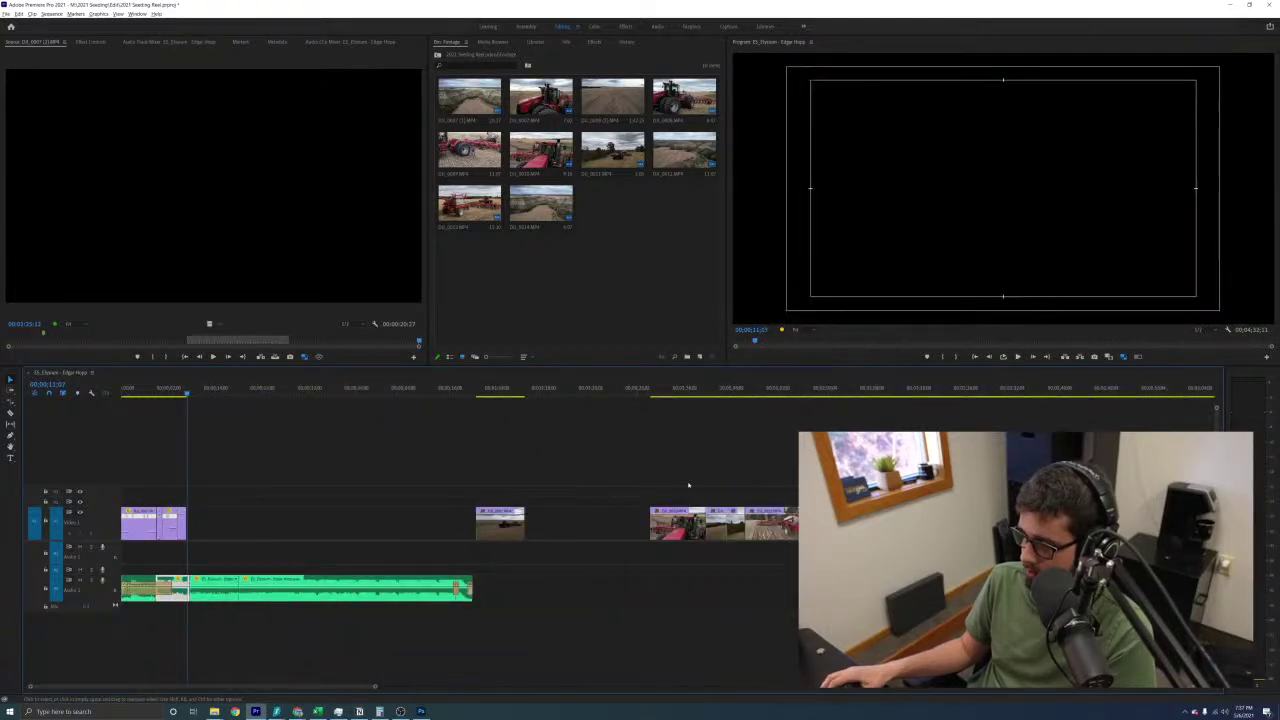
pyautogui.moveTo(486, 393); pyautogui.dragTo(659, 408)
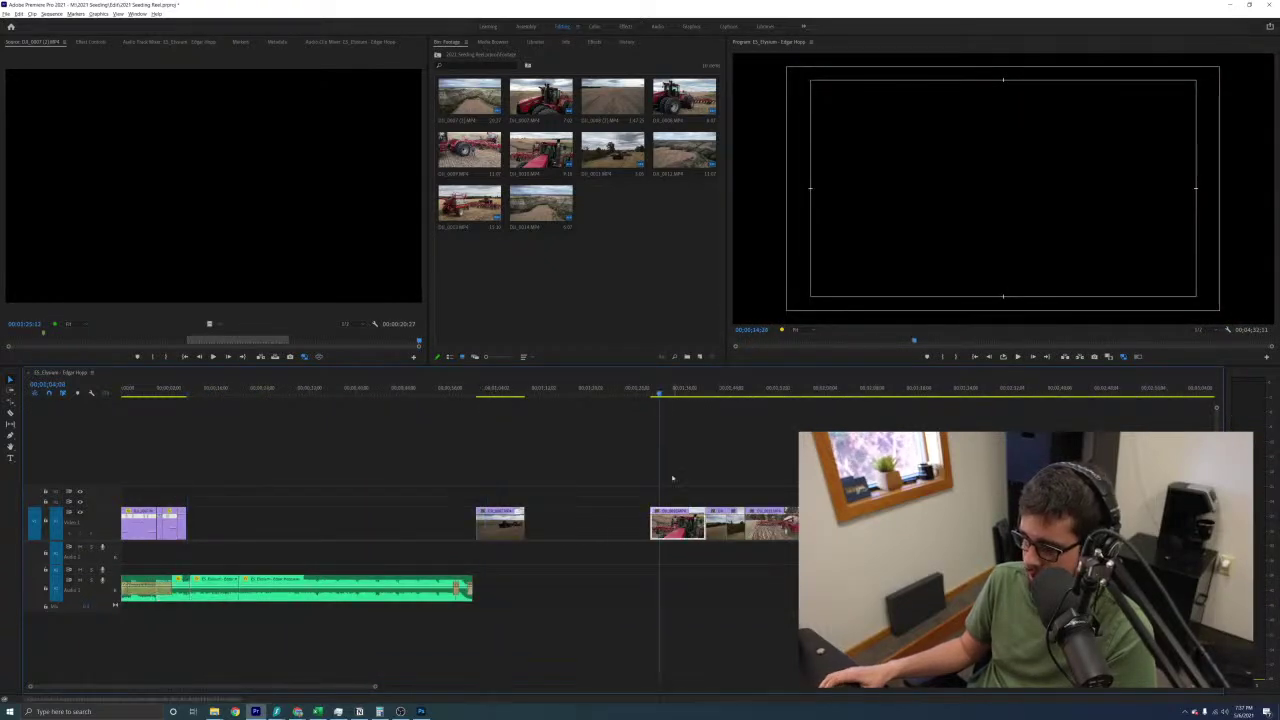
pyautogui.moveTo(675, 523); pyautogui.dragTo(208, 525)
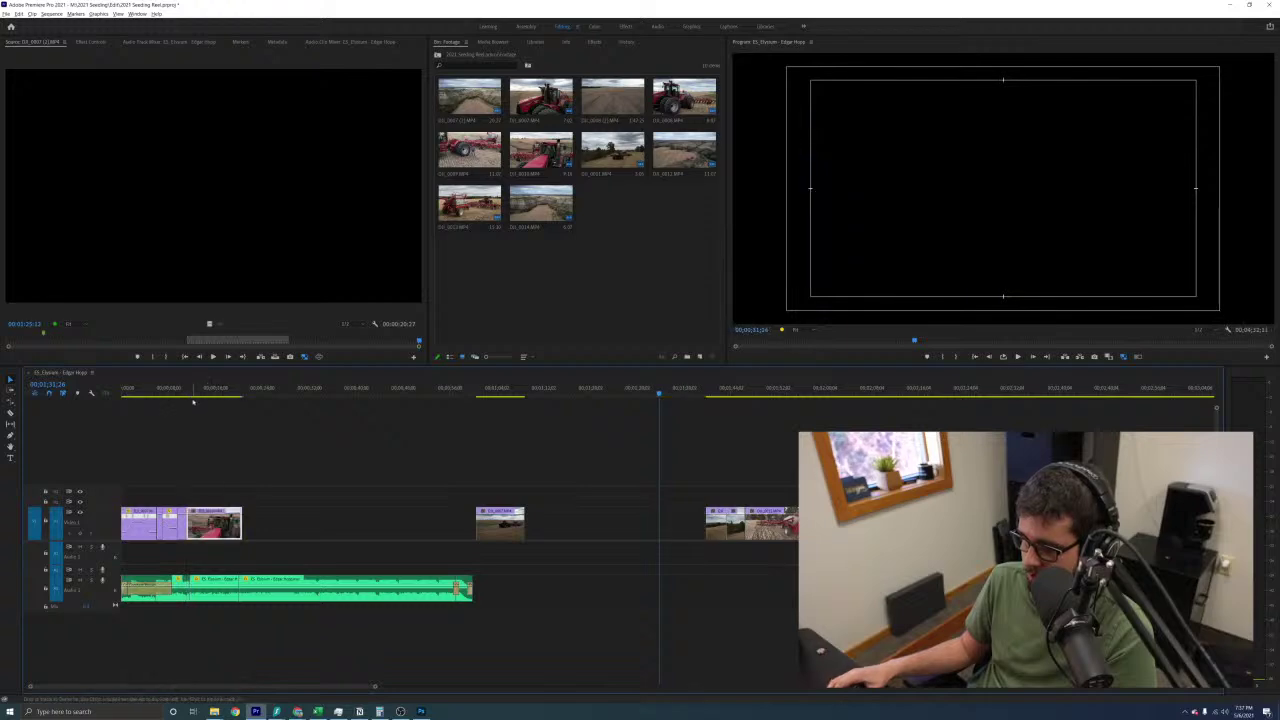
# Play the cut into the tractor cab clip and ripple-trim about 2 seconds off that clip's start
pyautogui.click(183, 393)
pyautogui.press('=')
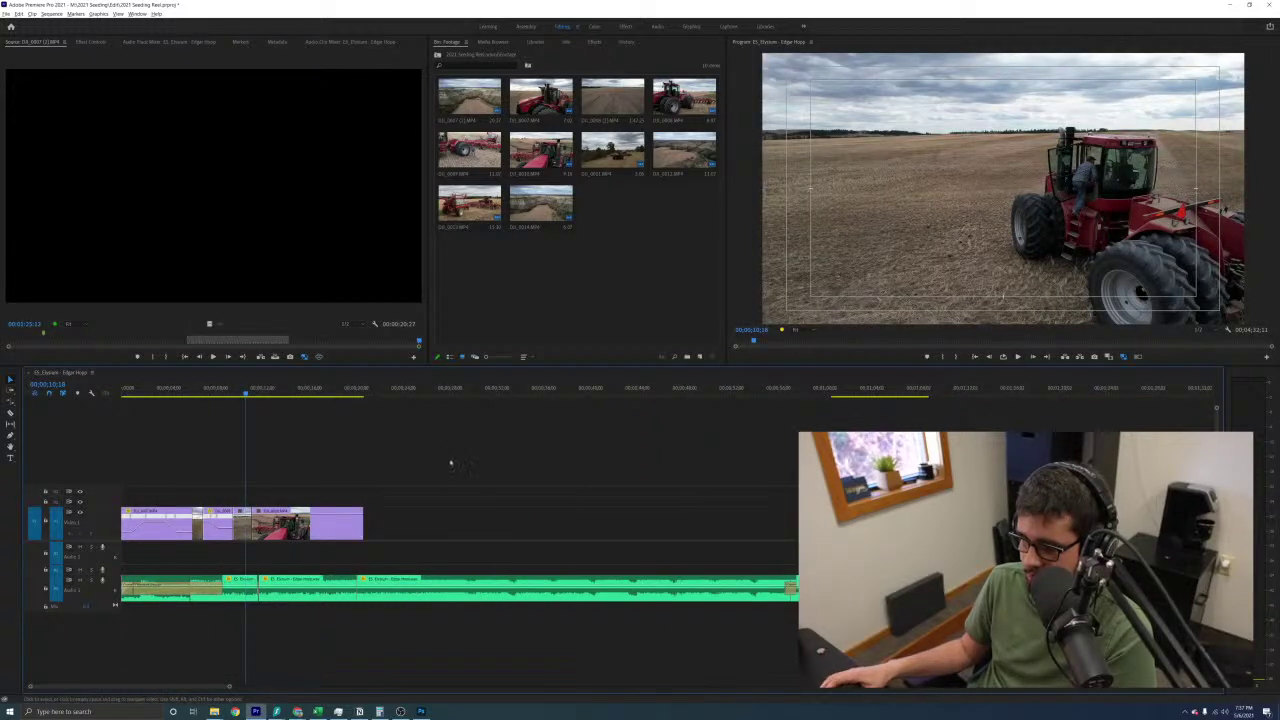
pyautogui.press('=')
pyautogui.press('space')
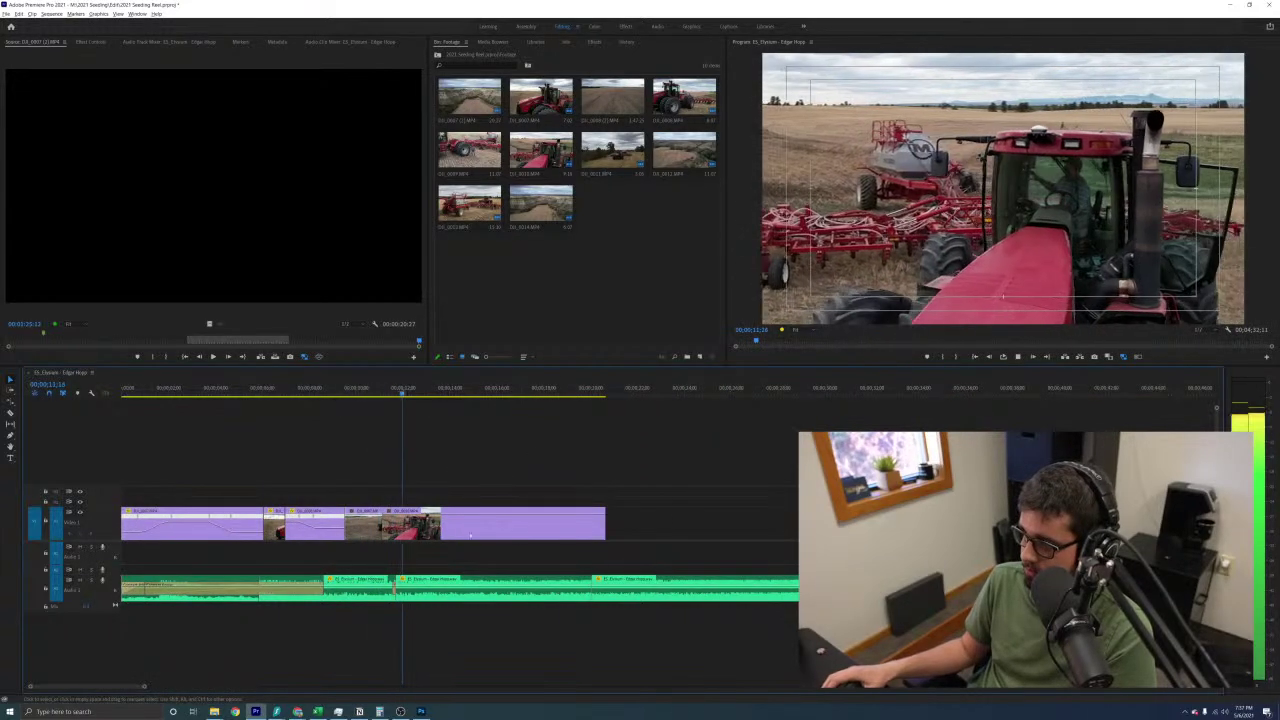
pyautogui.press('space')
pyautogui.click(470, 535)
pyautogui.moveTo(385, 525); pyautogui.dragTo(434, 525)
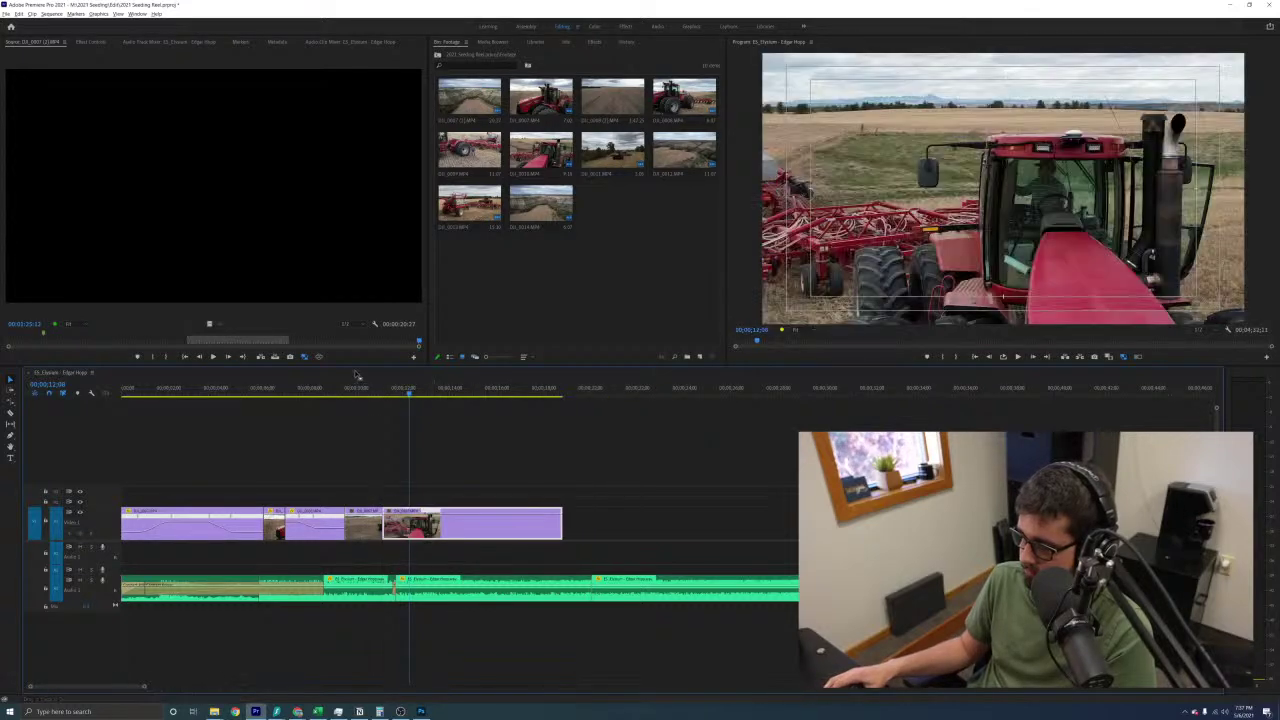
# Replay the cut into the tractor cab clip and double that clip's playback speed
pyautogui.click(357, 388)
pyautogui.press('space')
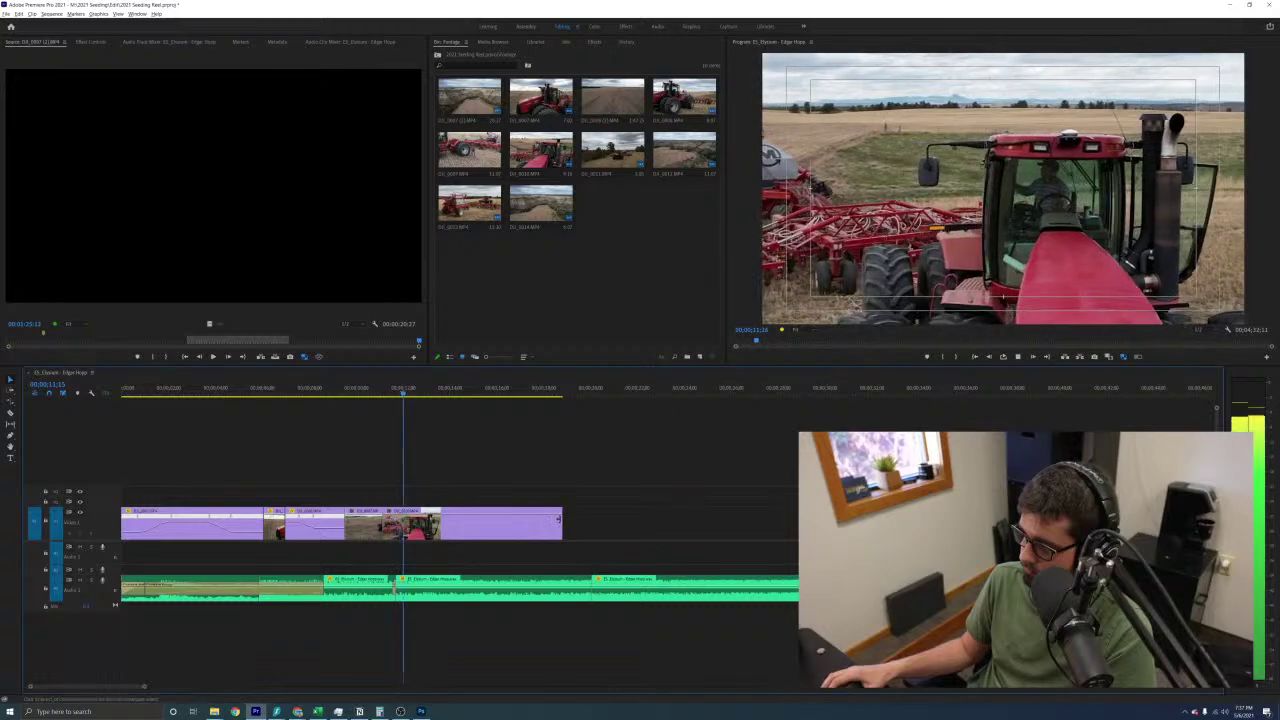
pyautogui.press('space')
pyautogui.rightClick(538, 527)
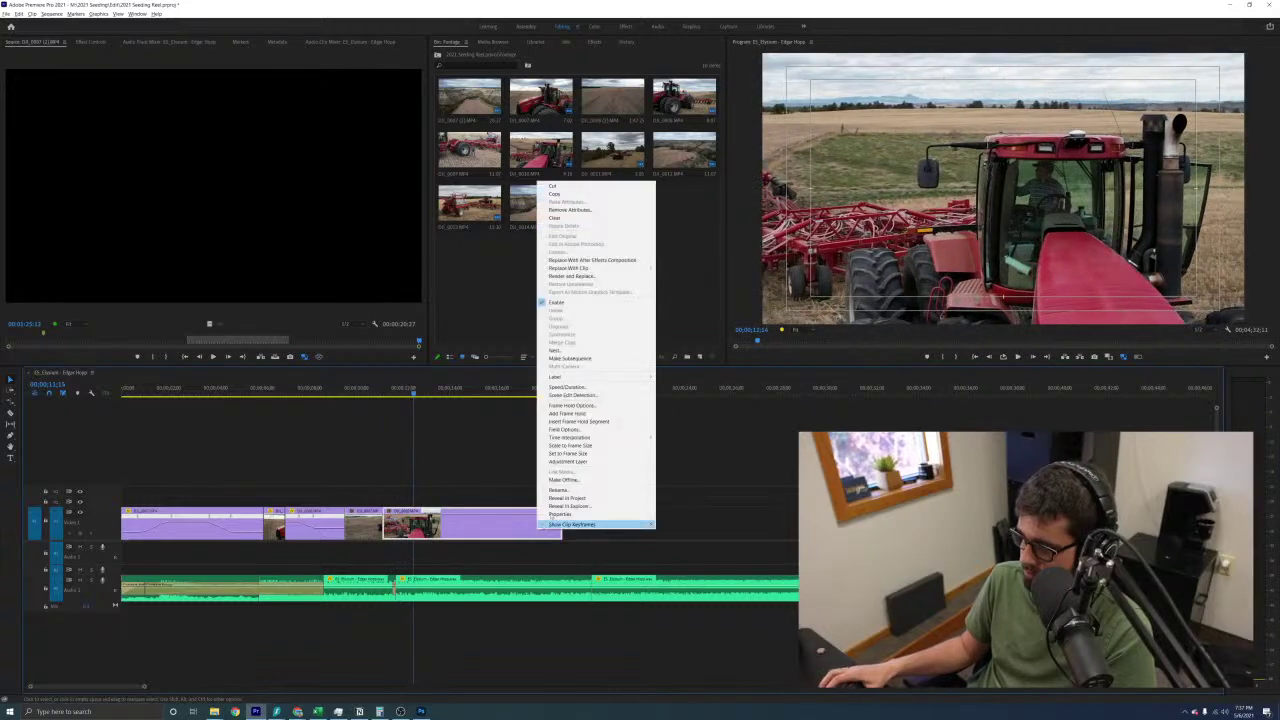
pyautogui.click(608, 387)
pyautogui.press('Return')
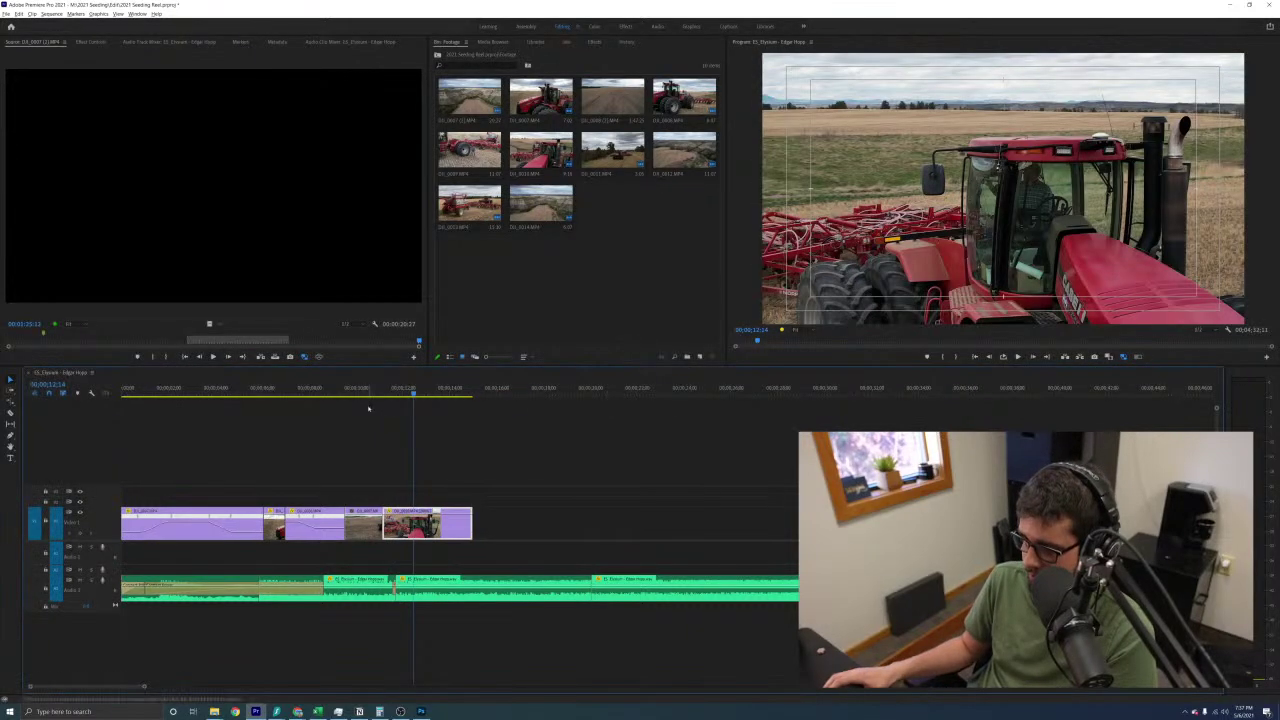
# Play the sped-up tractor cab clip and trim its end to about 13 seconds
pyautogui.click(512, 432)
pyautogui.press('space')
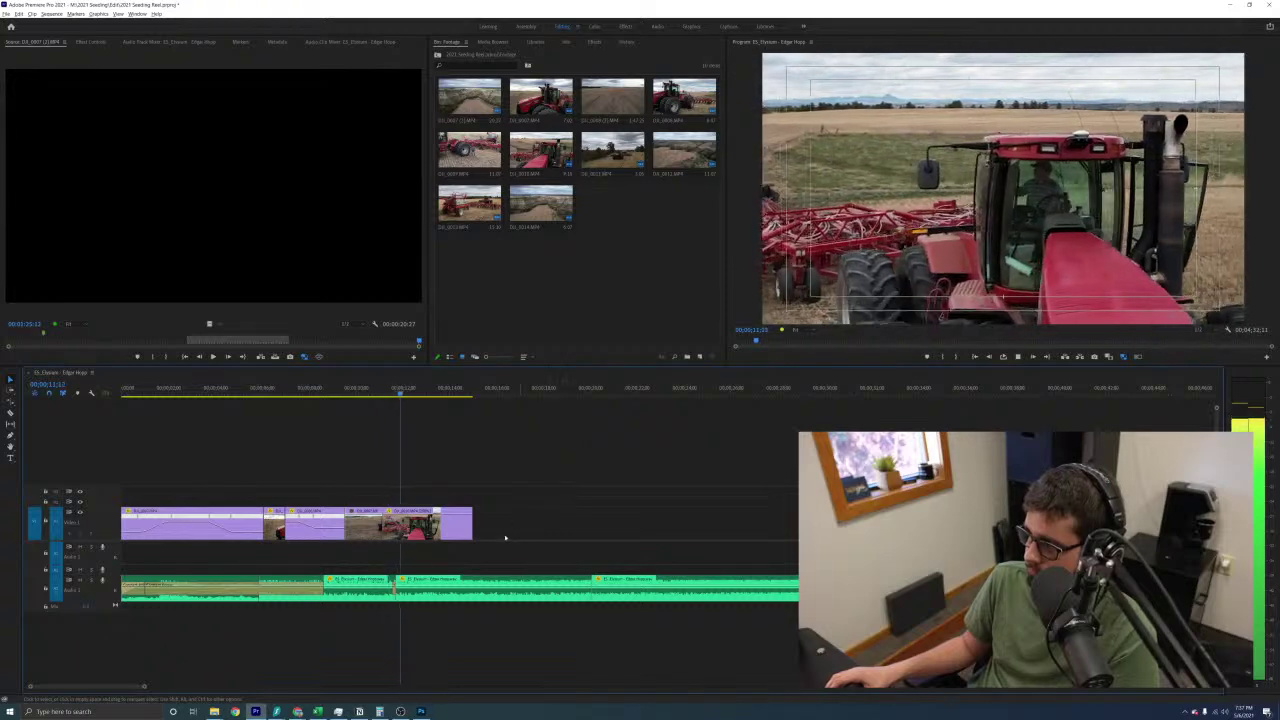
pyautogui.moveTo(476, 537); pyautogui.dragTo(433, 533)
pyautogui.click(503, 521)
# Play the cuts from about 8 seconds to the end of the tractor cab clip to check their timing against the music
pyautogui.click(351, 392)
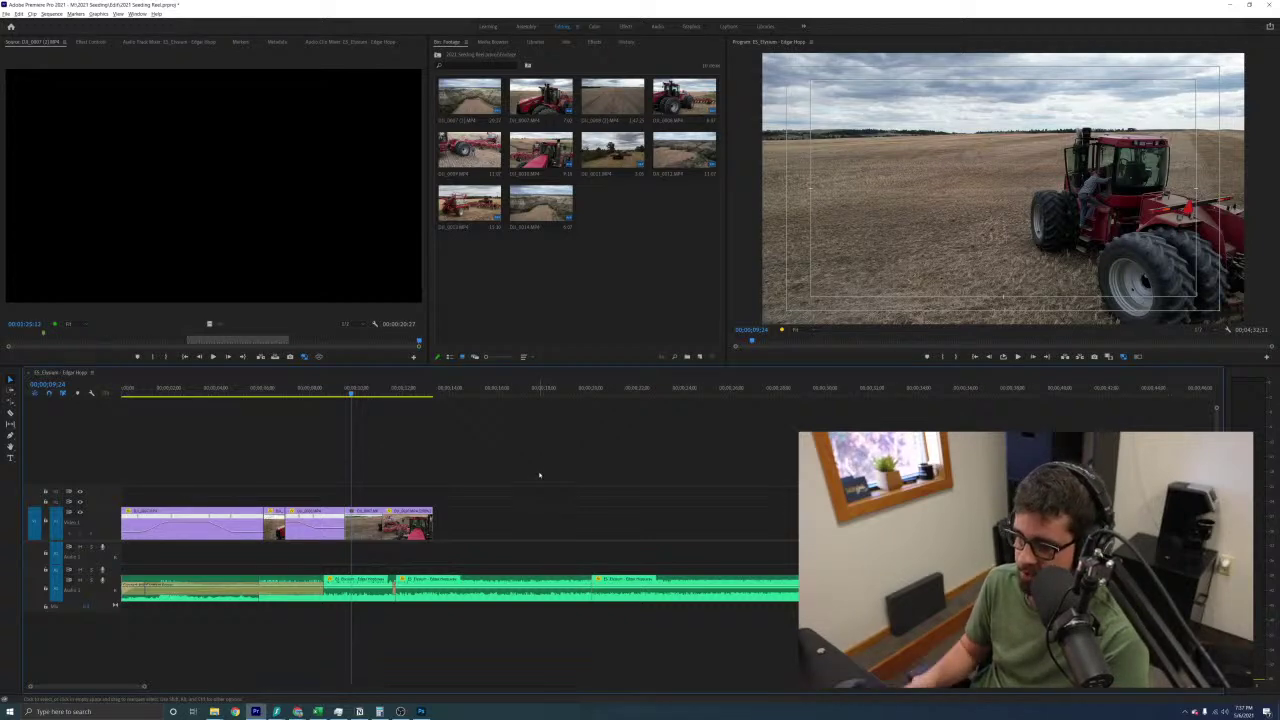
pyautogui.moveTo(337, 390); pyautogui.dragTo(311, 390)
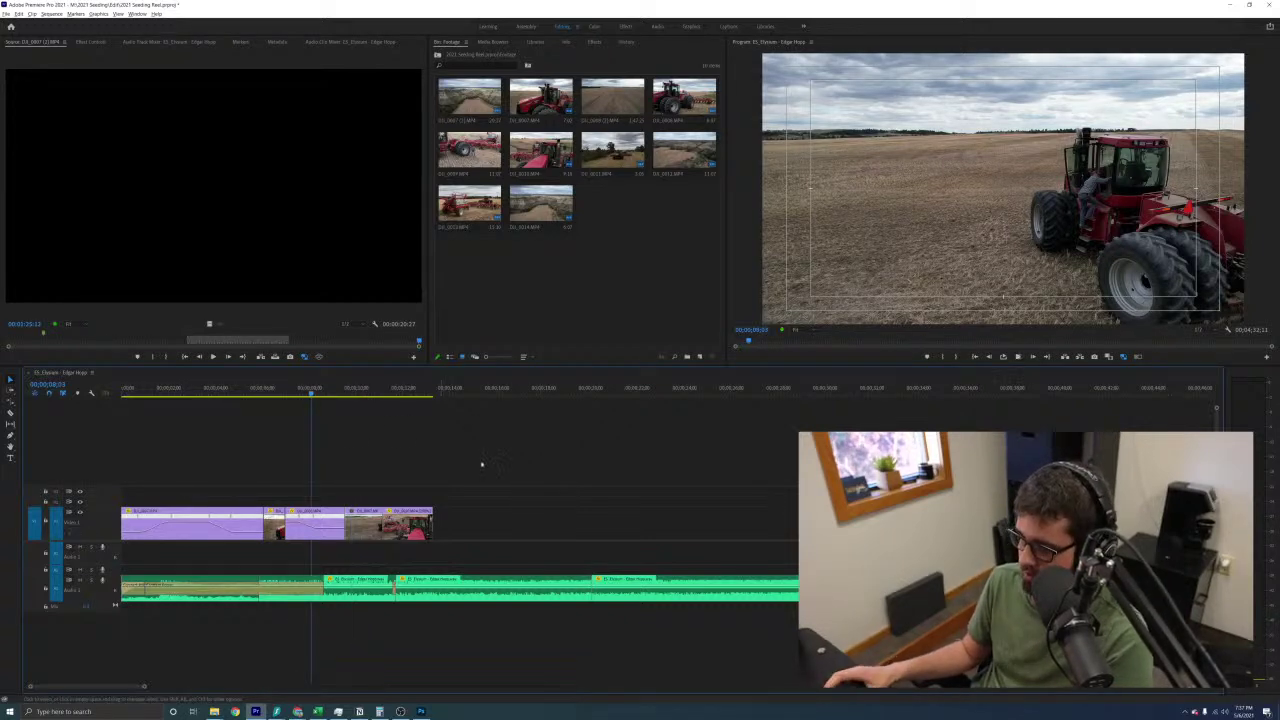
pyautogui.press('space')
pyautogui.press('space')
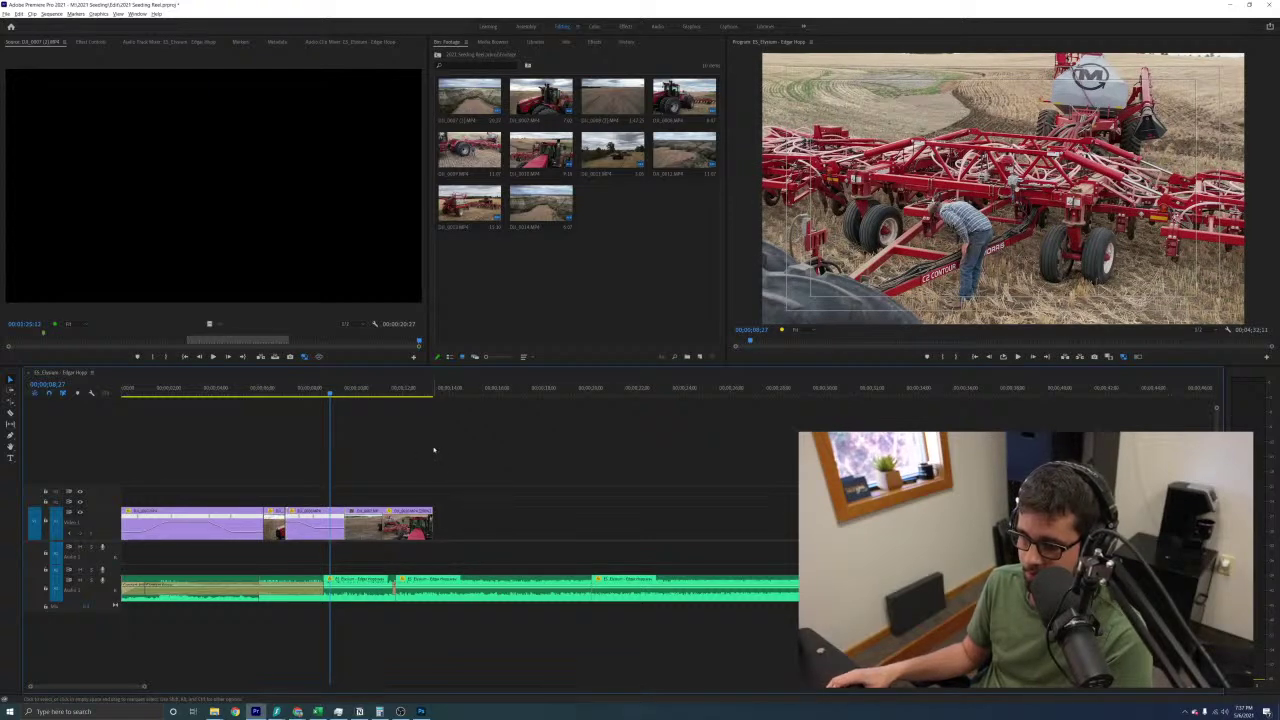
pyautogui.press('space')
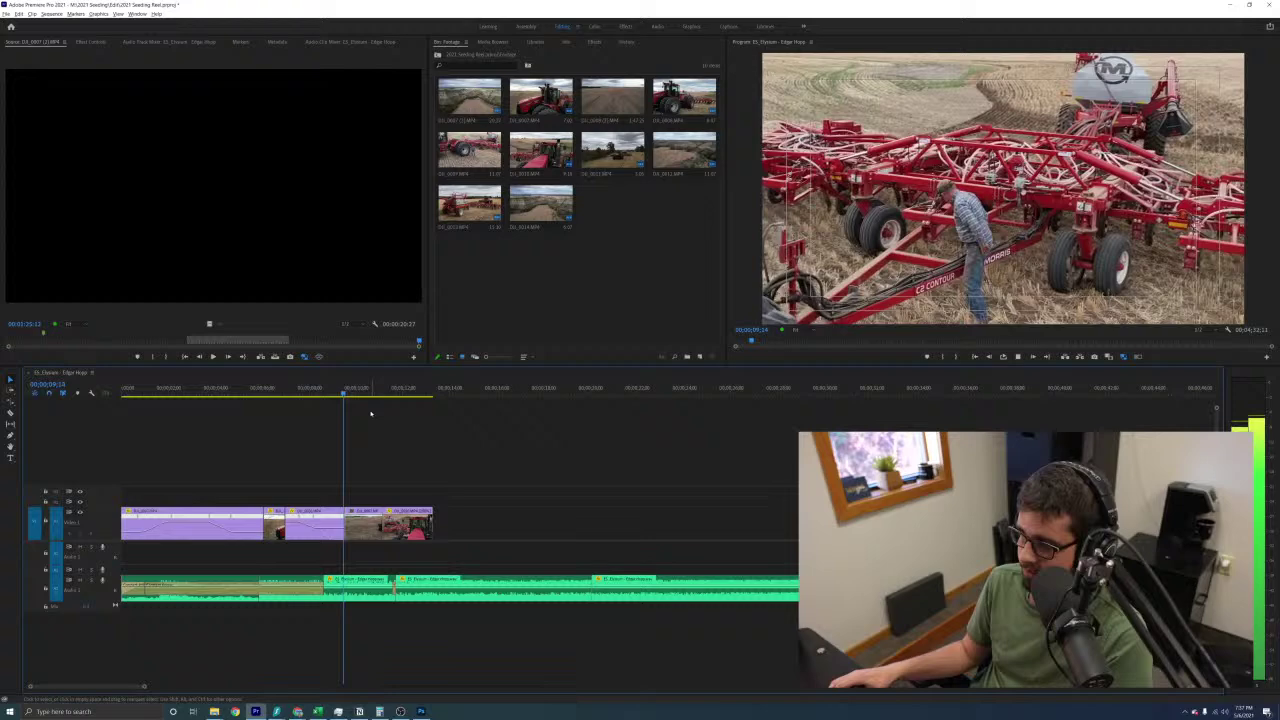
pyautogui.press('space')
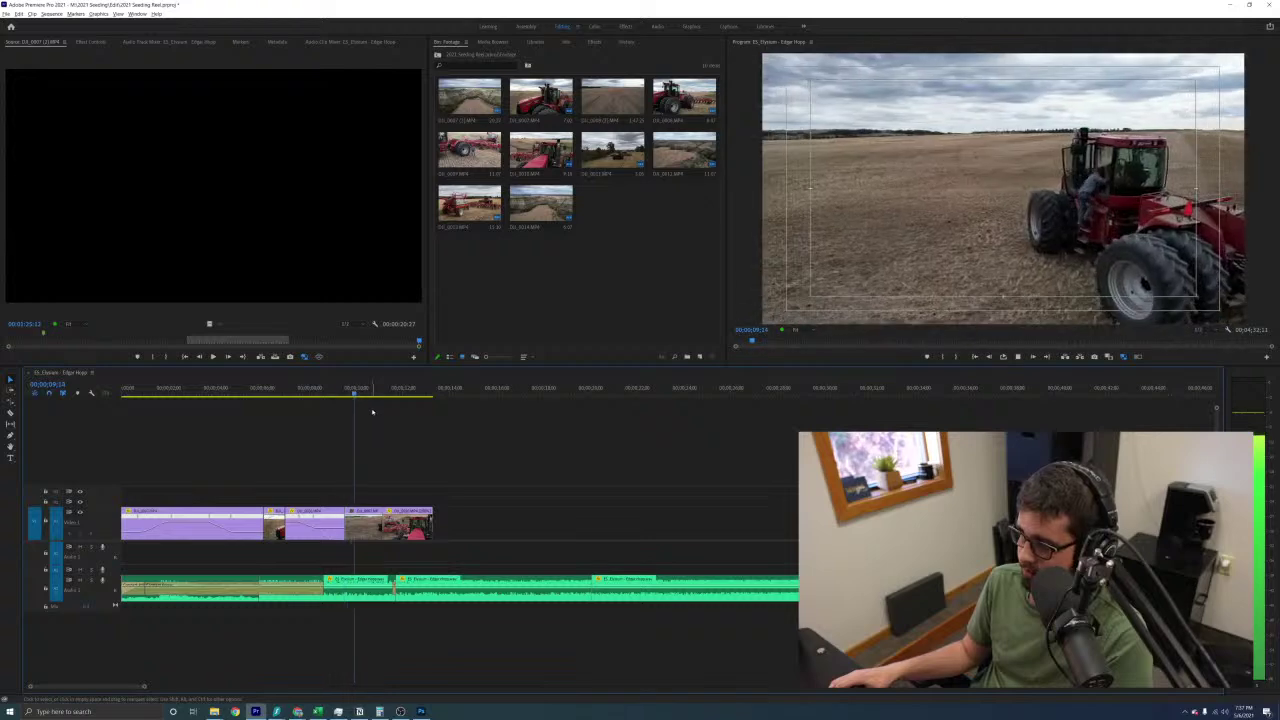
pyautogui.moveTo(209, 387); pyautogui.dragTo(406, 392)
pyautogui.press('space')
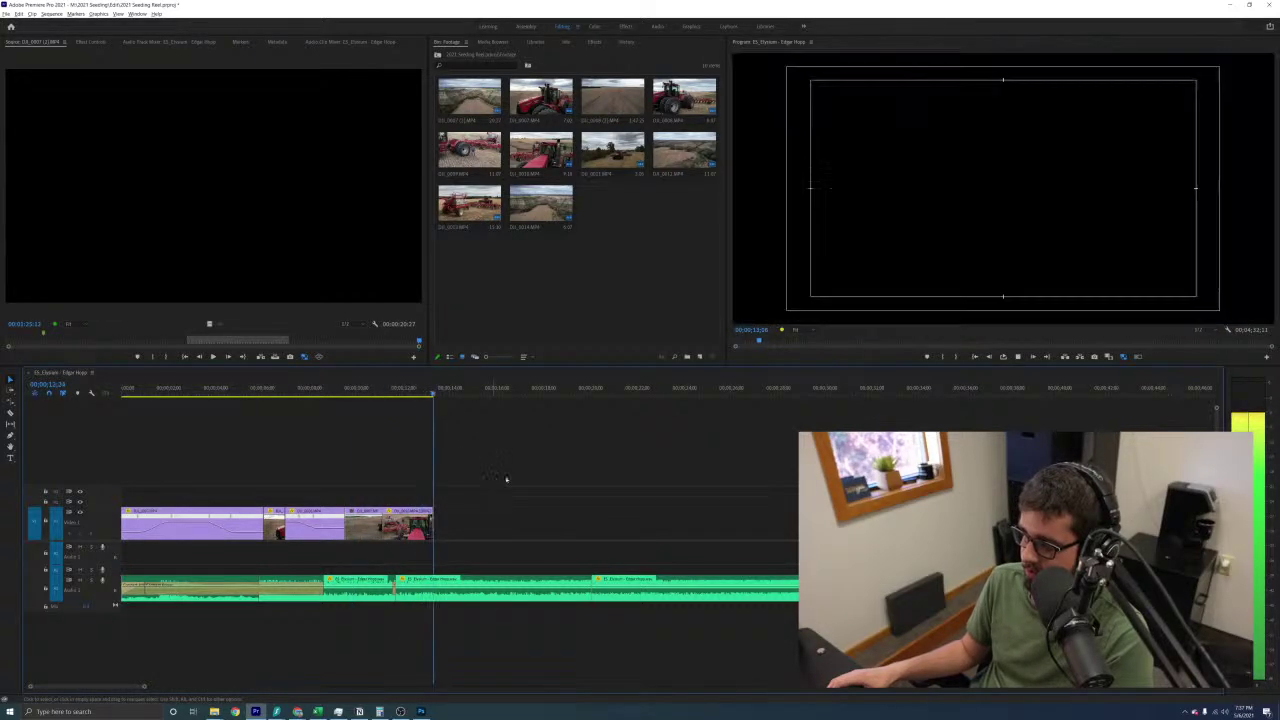
# Place the spare distant tractor shot directly after the tractor cab clip and play from about 11 seconds to check the cut
pyautogui.press('-')
pyautogui.press('-')
pyautogui.press('space')
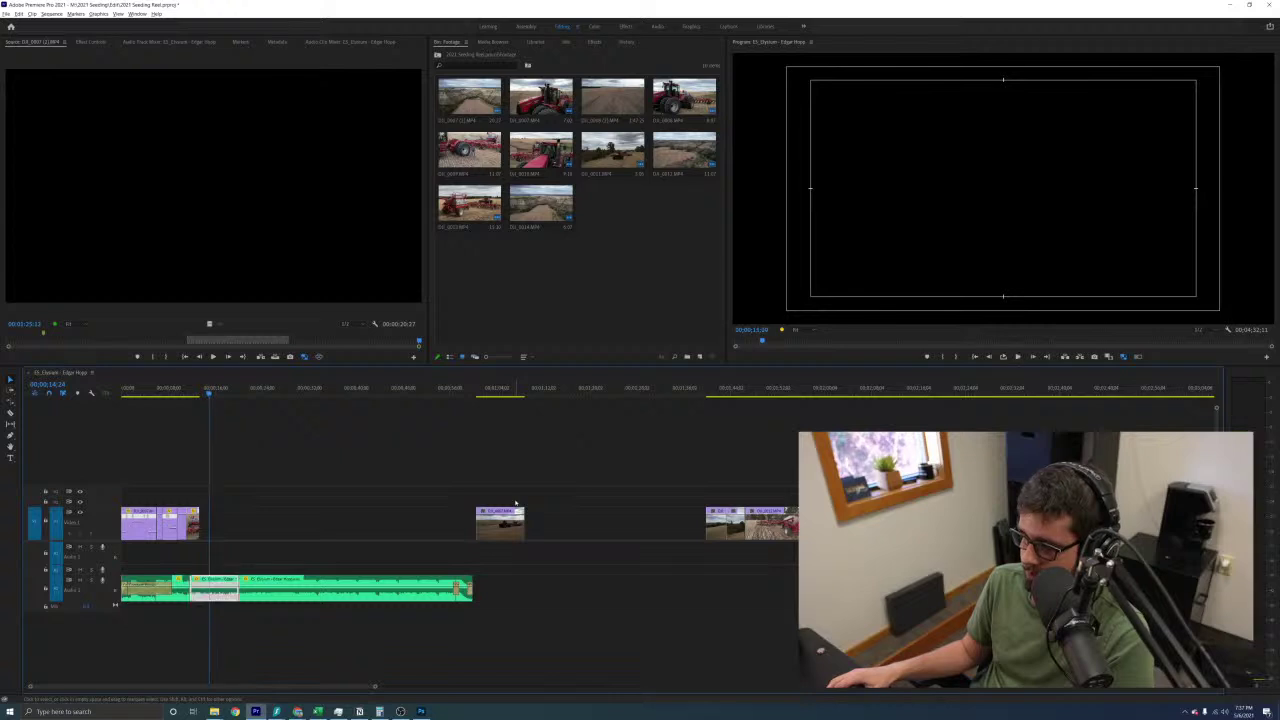
pyautogui.press('=')
pyautogui.moveTo(897, 525); pyautogui.dragTo(344, 527)
pyautogui.click(251, 392)
pyautogui.press('space')
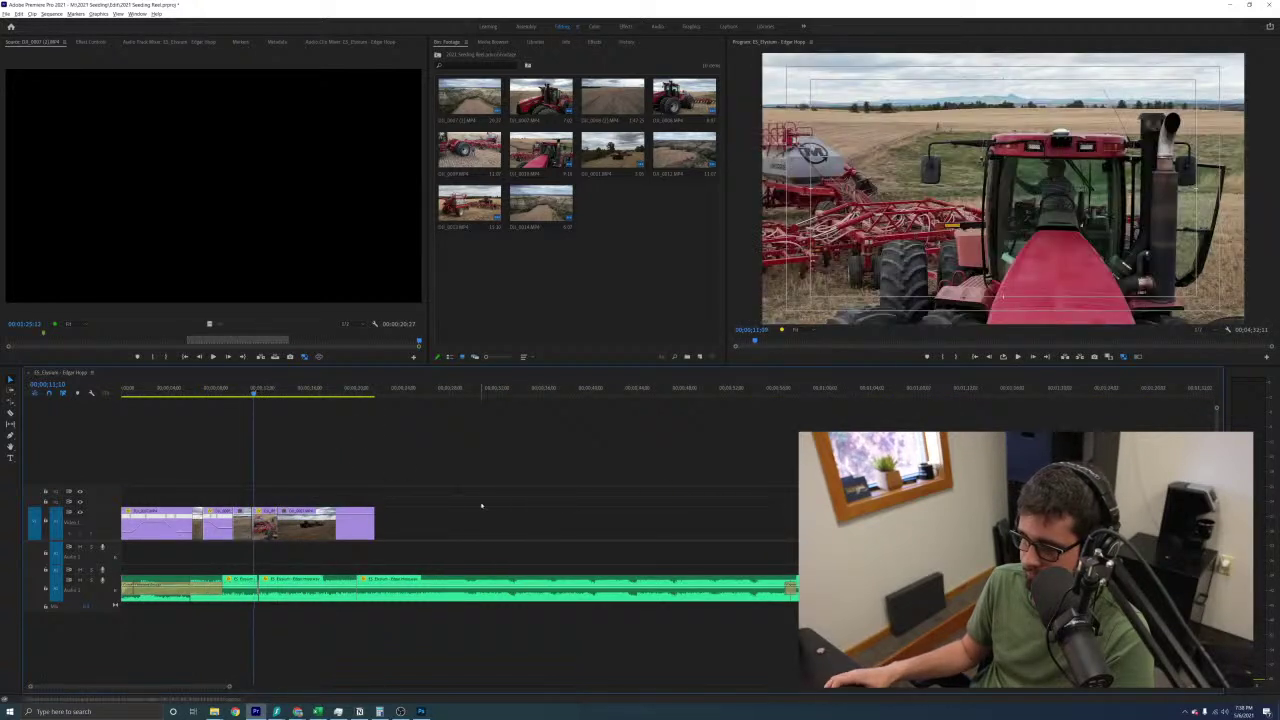
# Try a later start point for the distant tractor shot and replay the cut from about 11 seconds
pyautogui.press('space')
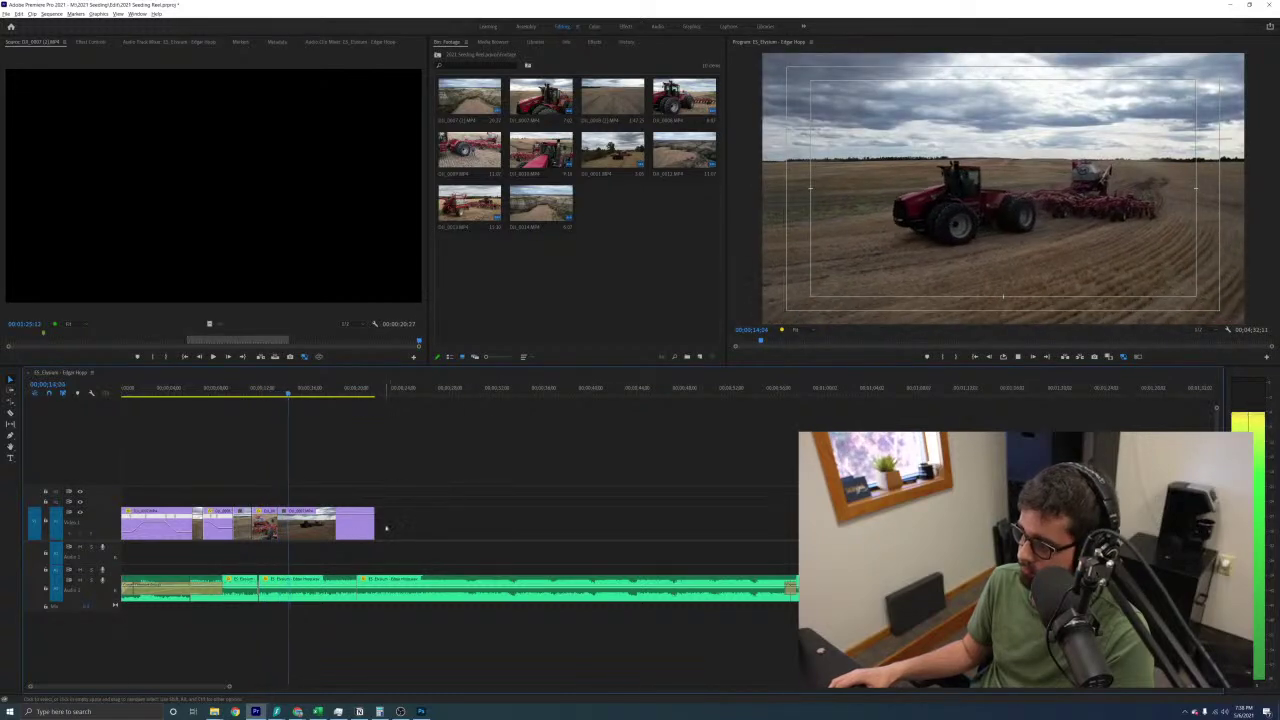
pyautogui.press('space')
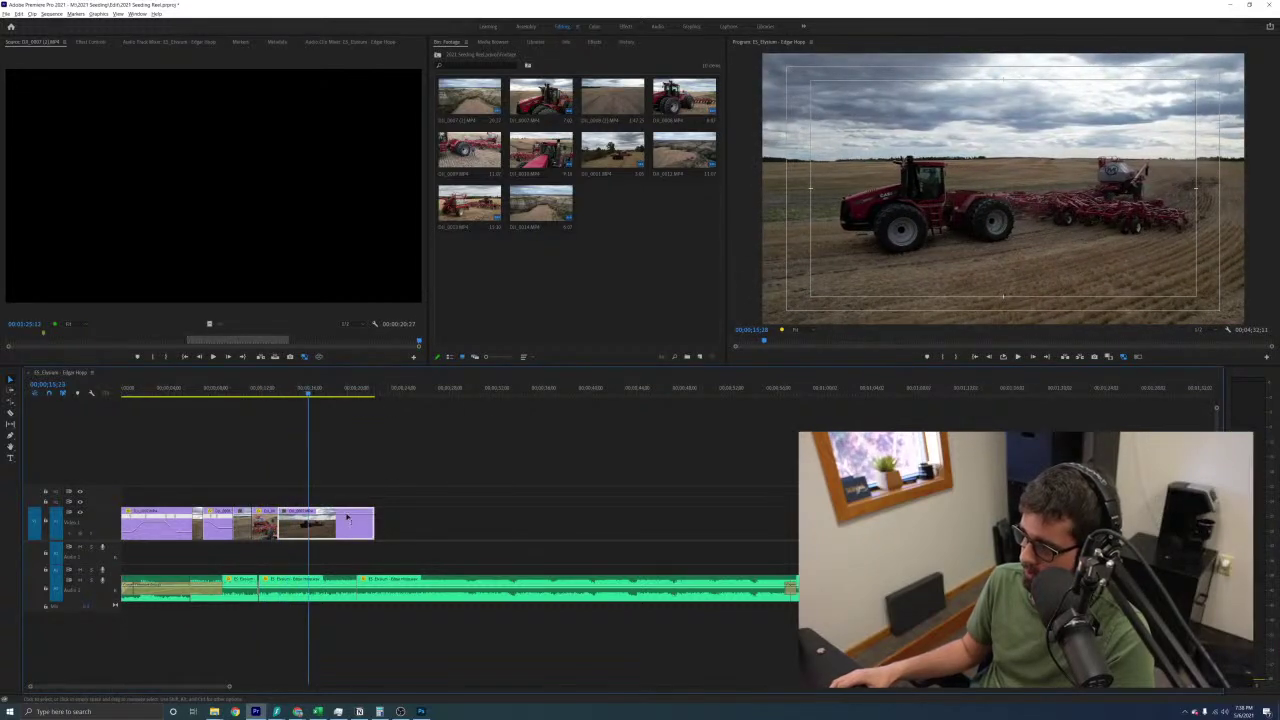
pyautogui.press('space')
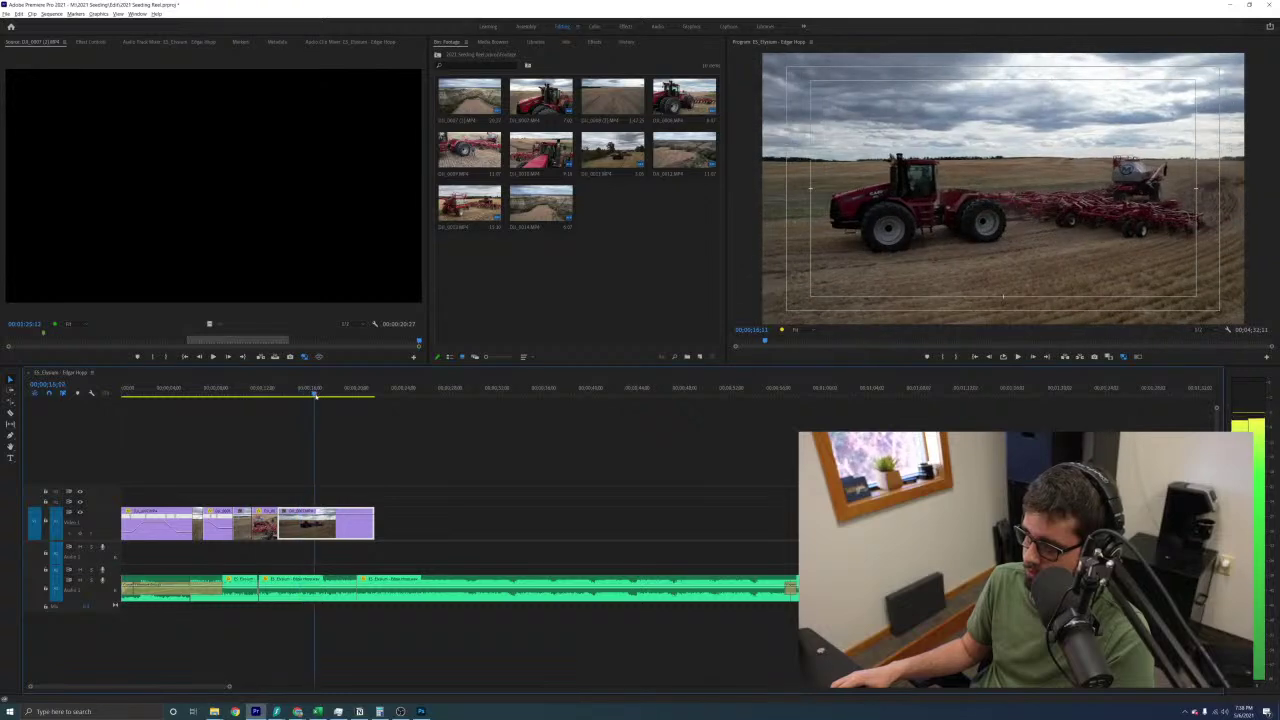
pyautogui.press('space')
pyautogui.moveTo(279, 523)
pyautogui.mouseDown()
pyautogui.moveTo(315, 523)
pyautogui.moveTo(292, 526)
pyautogui.mouseUp()
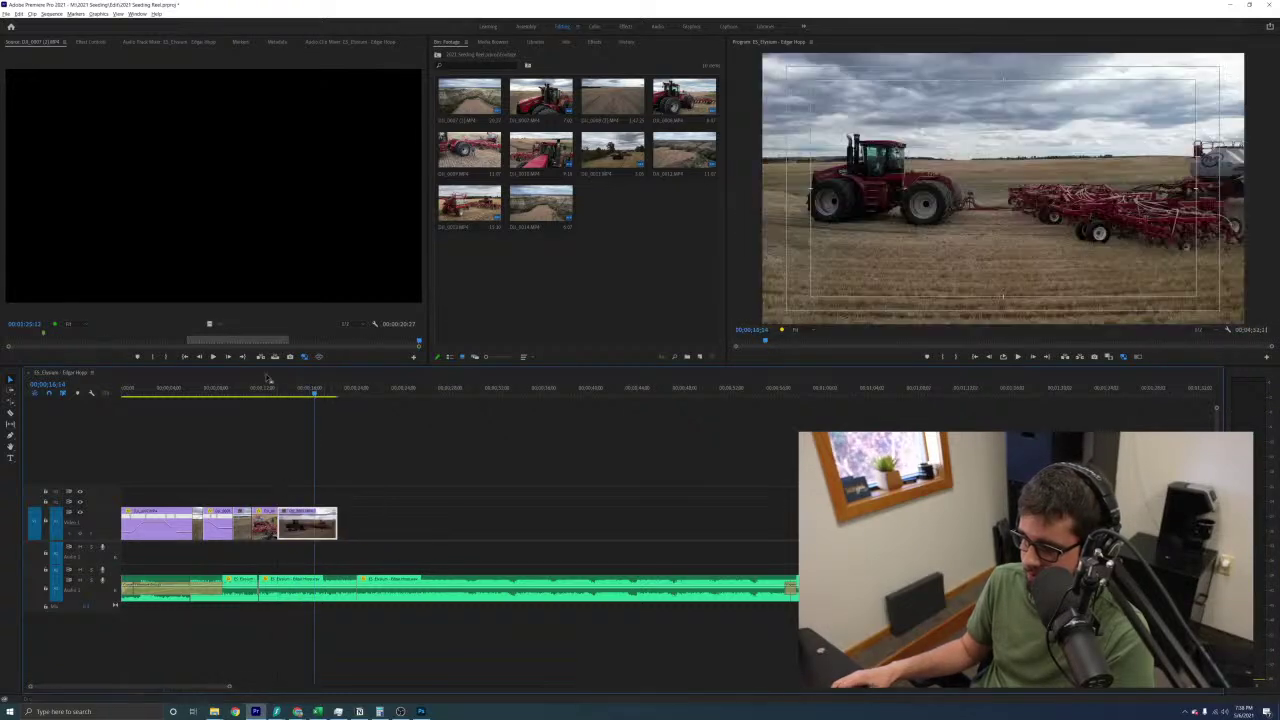
pyautogui.click(258, 388)
pyautogui.press('space')
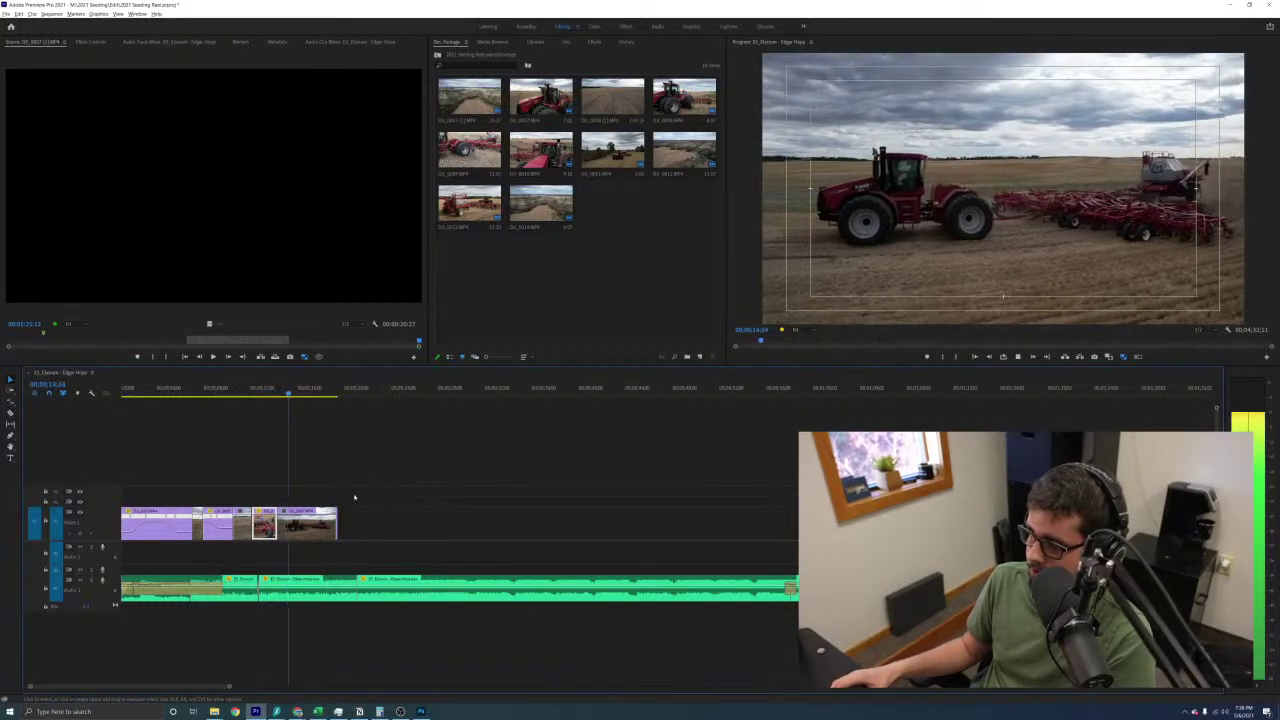
pyautogui.press('space')
pyautogui.hotkey('ctrl', 'z')
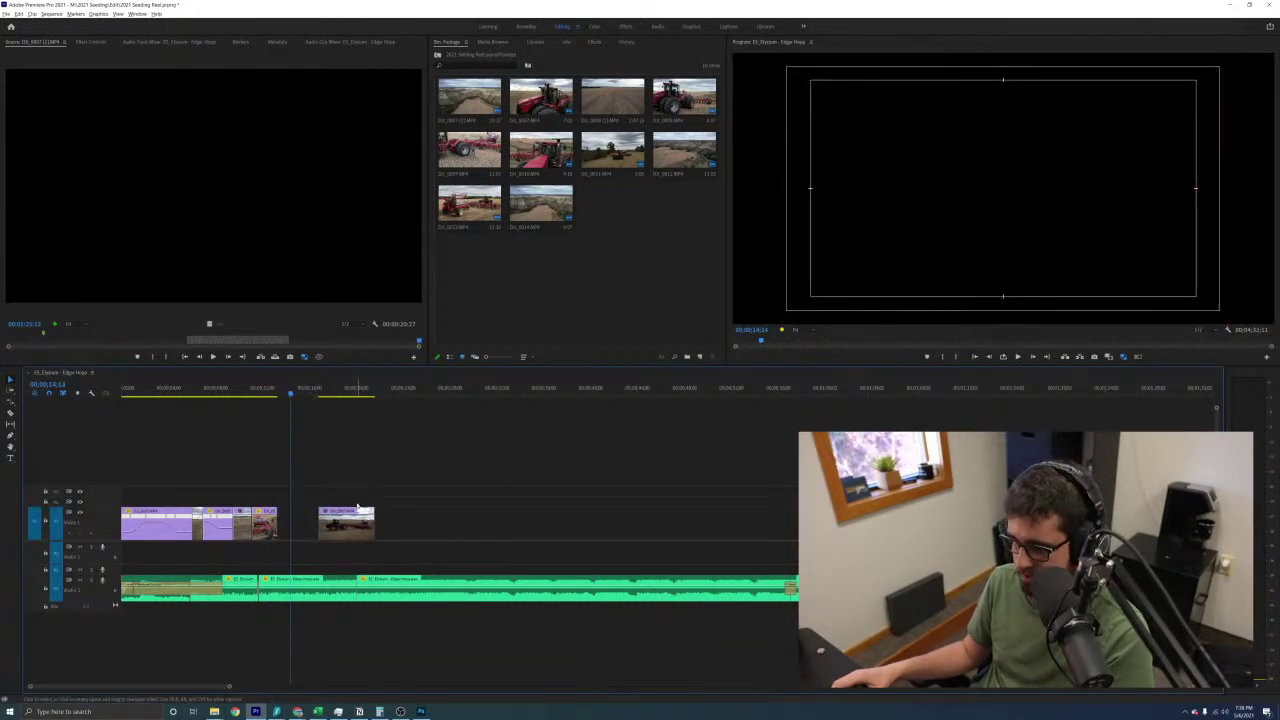
pyautogui.hotkey('ctrl', 'z')
# Remove the distant tractor shot from the edit by moving it behind the last spare clip on the timeline
pyautogui.click(268, 393)
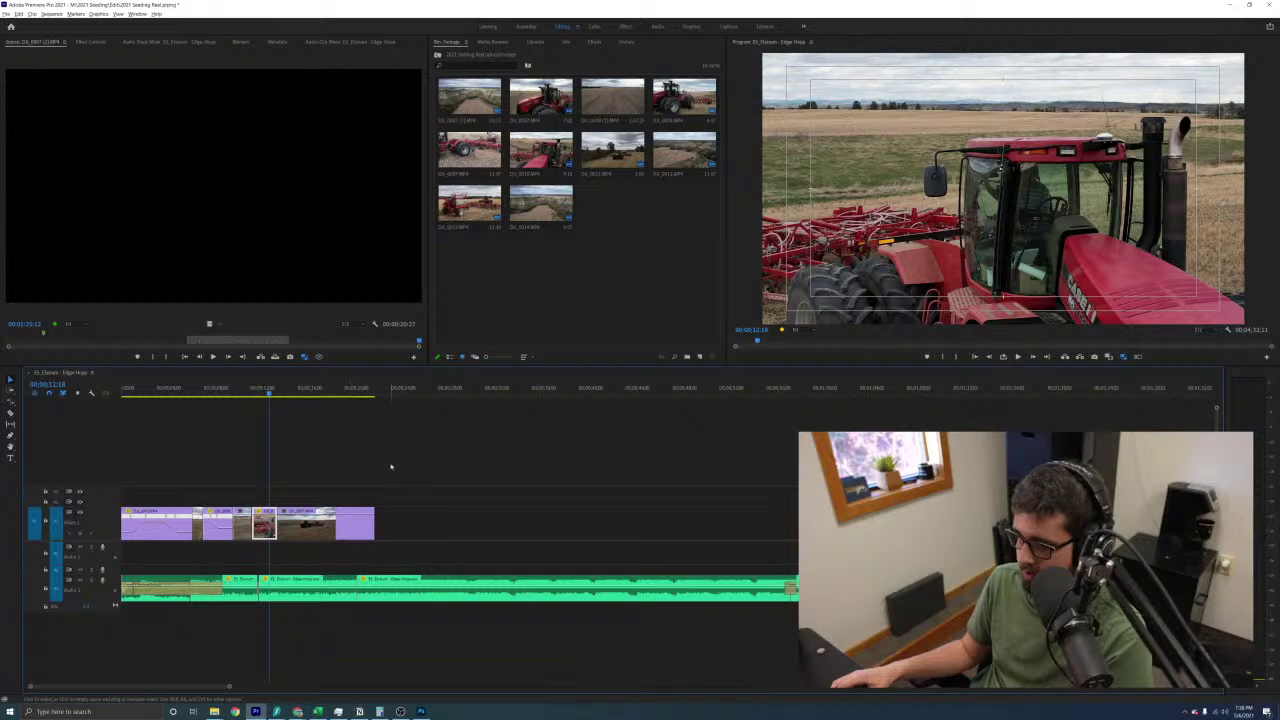
pyautogui.press('-')
pyautogui.moveTo(214, 536); pyautogui.dragTo(611, 531)
pyautogui.scroll(-6, 611, 531)
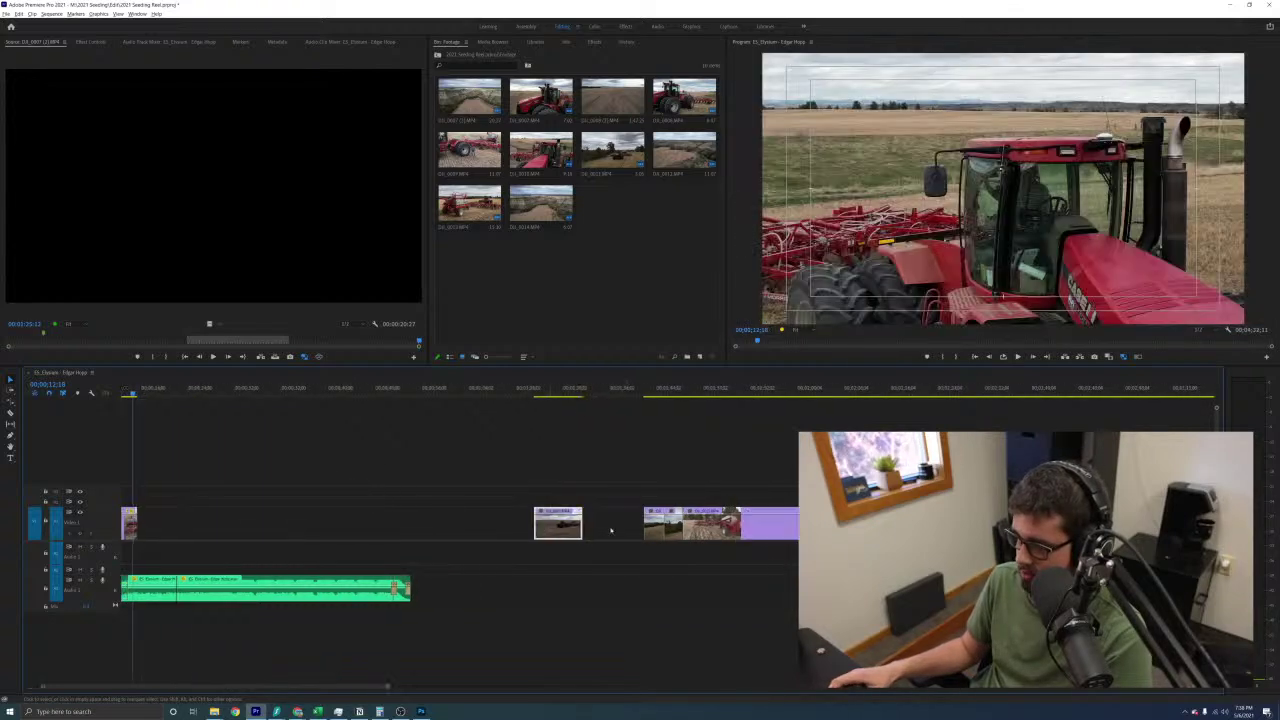
pyautogui.press('-')
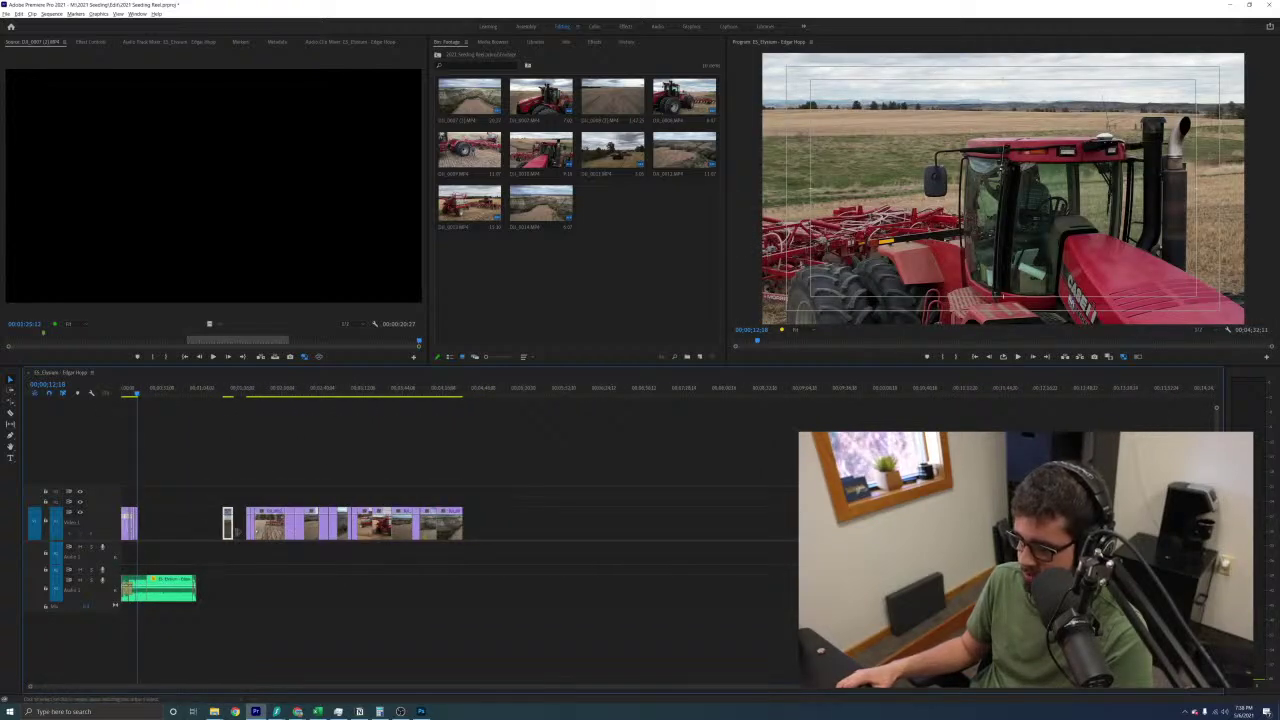
pyautogui.moveTo(229, 531); pyautogui.dragTo(227, 532)
pyautogui.moveTo(531, 532); pyautogui.dragTo(524, 532)
# Select all the spare clips and move them together to start earlier, at about 49 seconds
pyautogui.moveTo(661, 505); pyautogui.dragTo(210, 520)
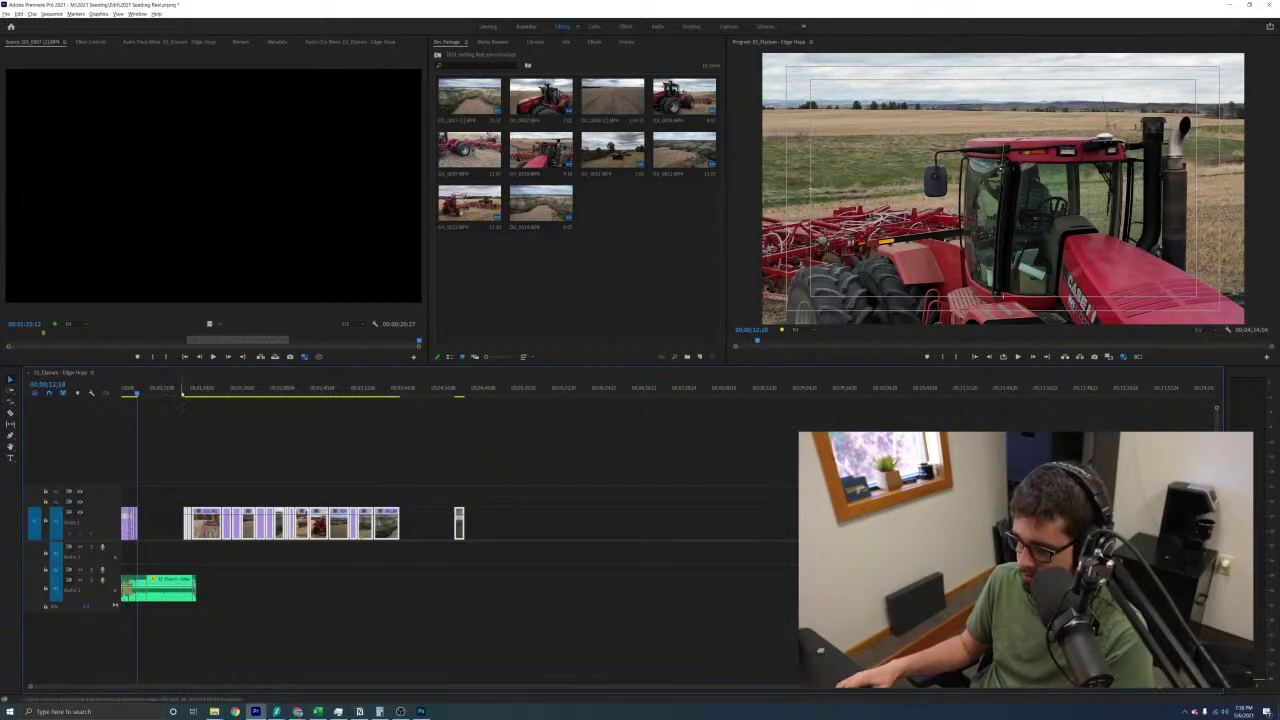
pyautogui.click(182, 394)
pyautogui.press('=')
pyautogui.press('=')
pyautogui.press('=')
pyautogui.click(751, 472)
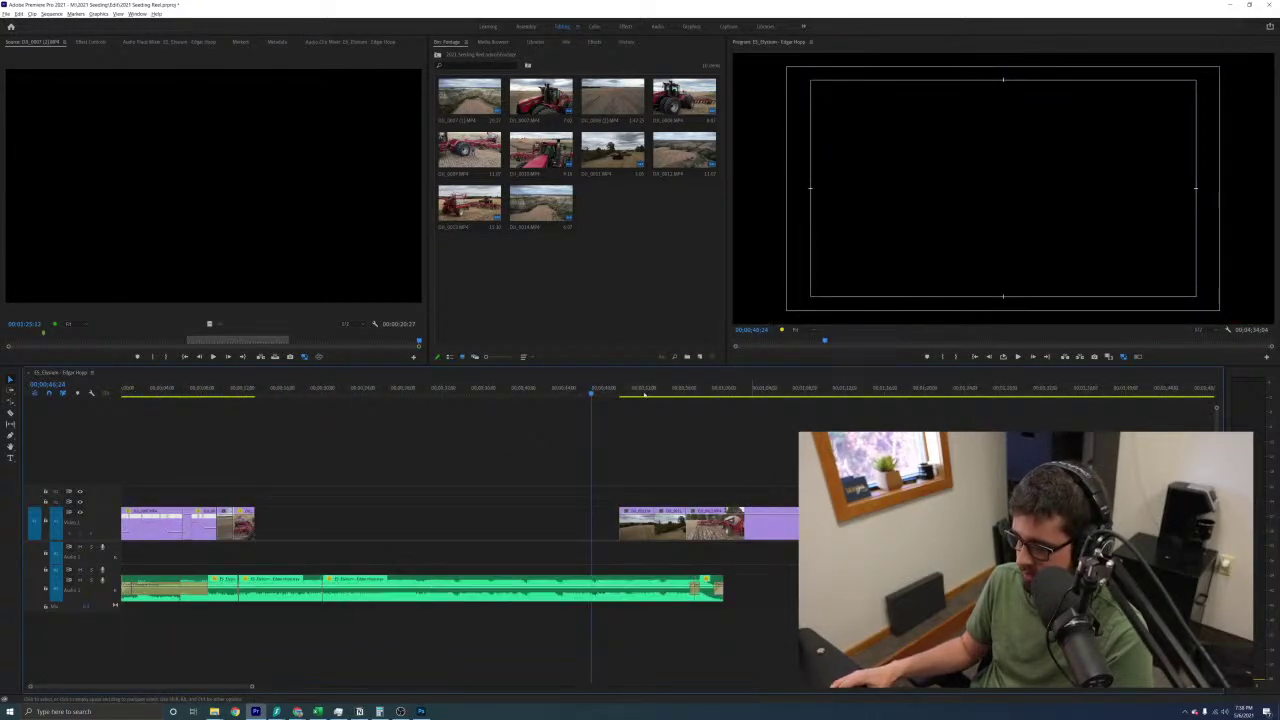
# Place the spare shot of the tractor approaching beside the trees directly after the tractor cab clip and play from about 11 seconds
pyautogui.click(616, 393)
pyautogui.click(696, 446)
pyautogui.press('space')
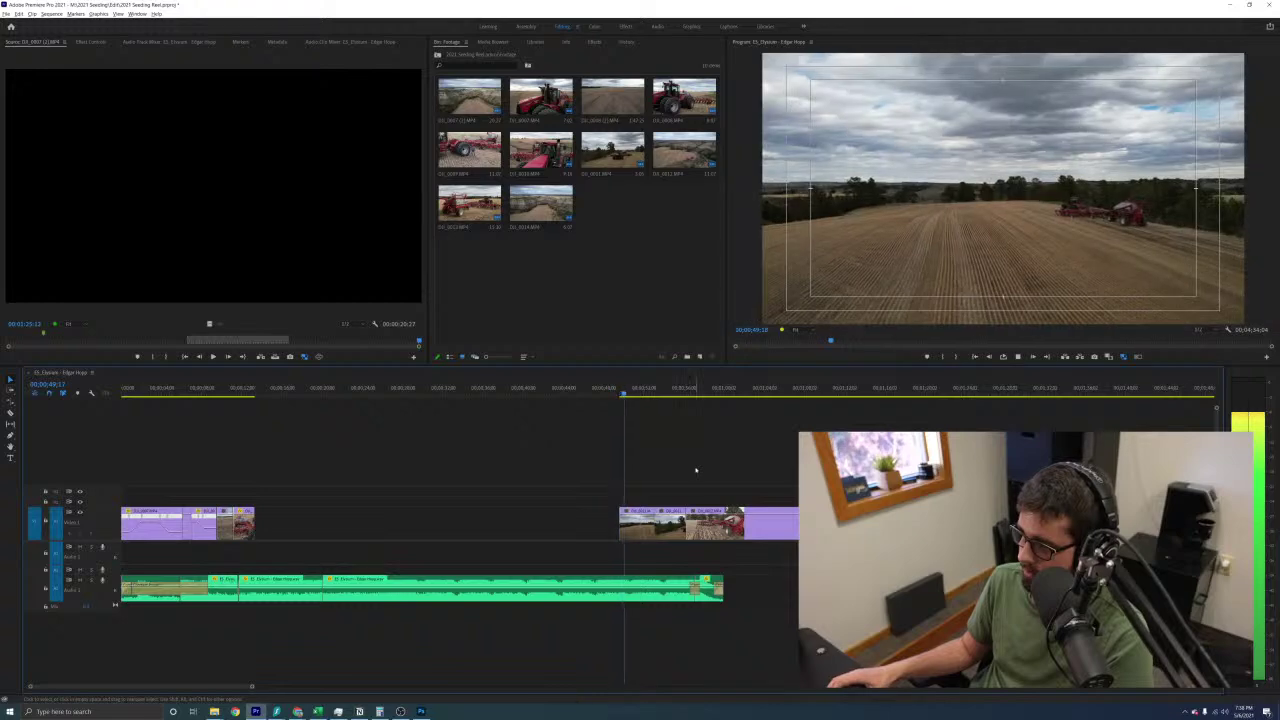
pyautogui.moveTo(664, 394); pyautogui.dragTo(688, 394)
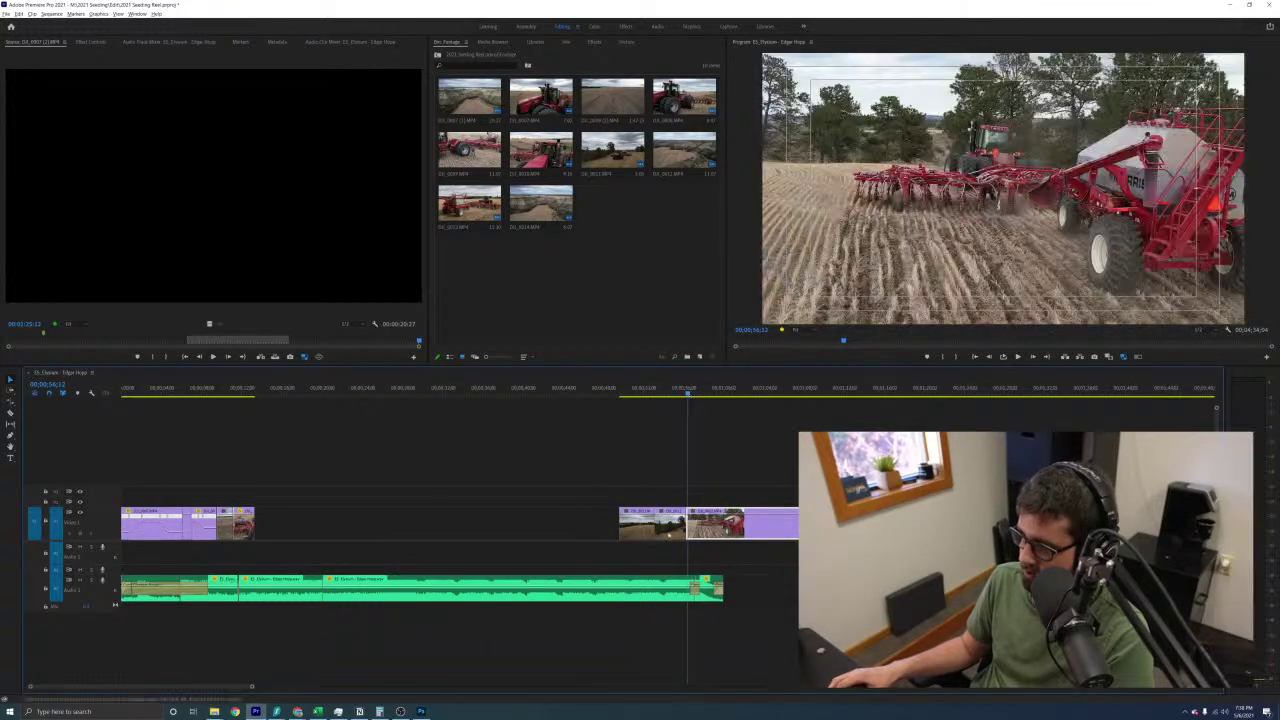
pyautogui.moveTo(670, 522); pyautogui.dragTo(270, 522)
pyautogui.click(239, 386)
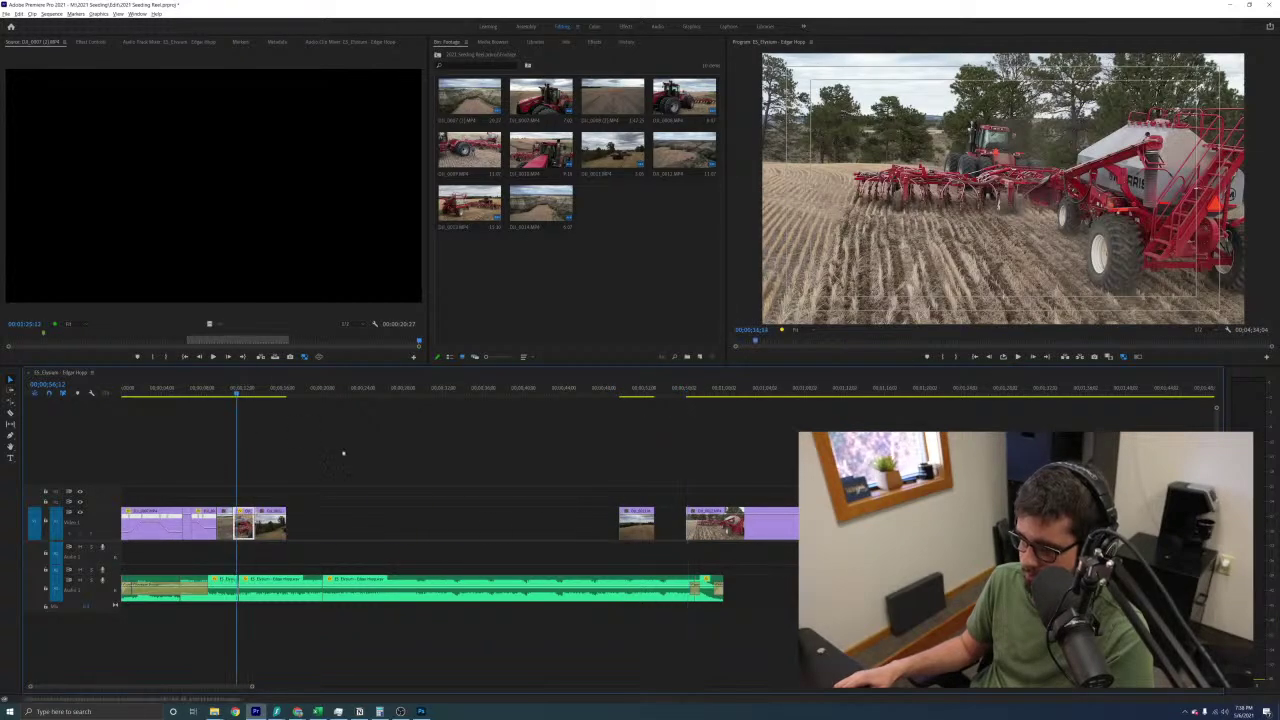
pyautogui.press('space')
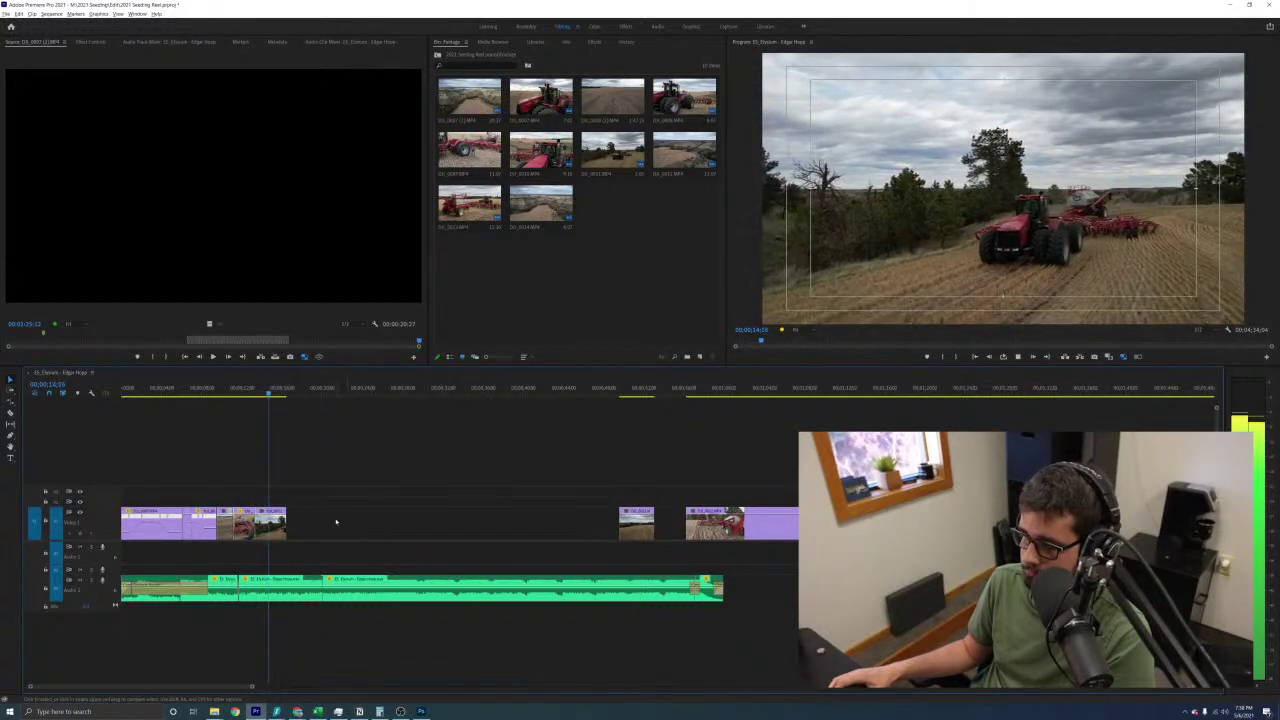
pyautogui.press('space')
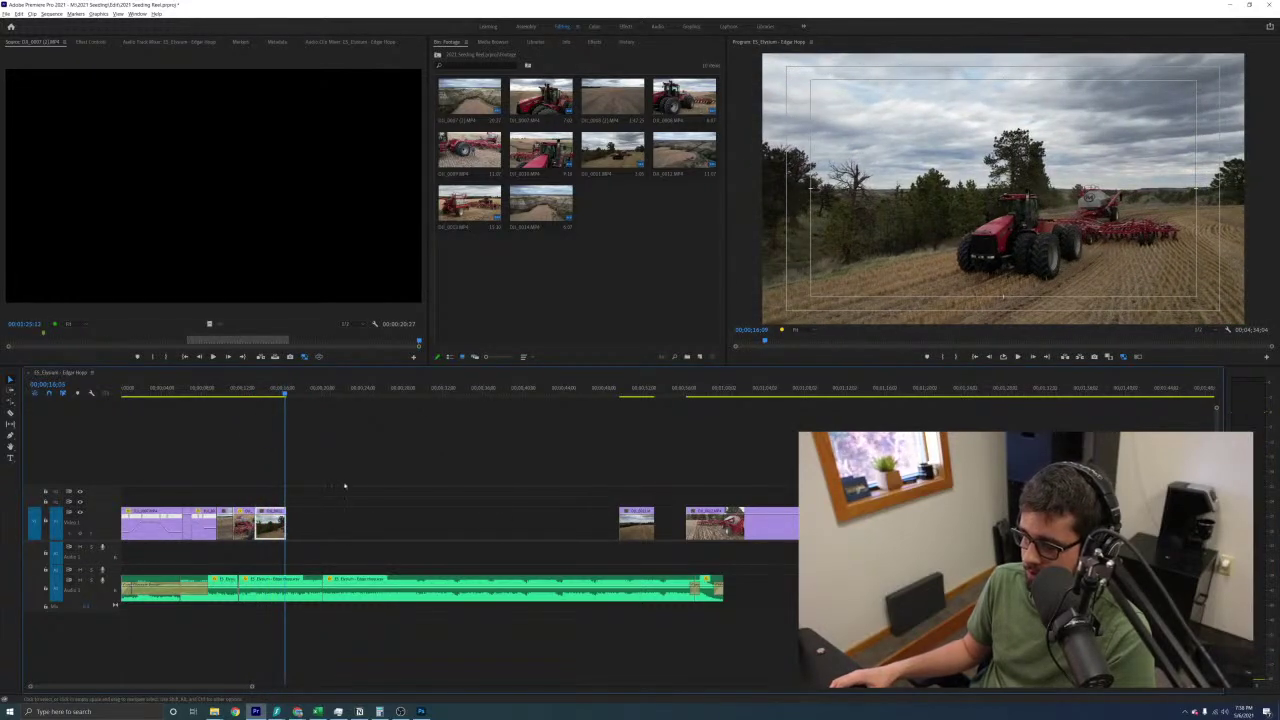
# Adjust the speed of the final section of the ramp on the seeder clip with the man, replaying it from about 7 seconds
pyautogui.click(210, 390)
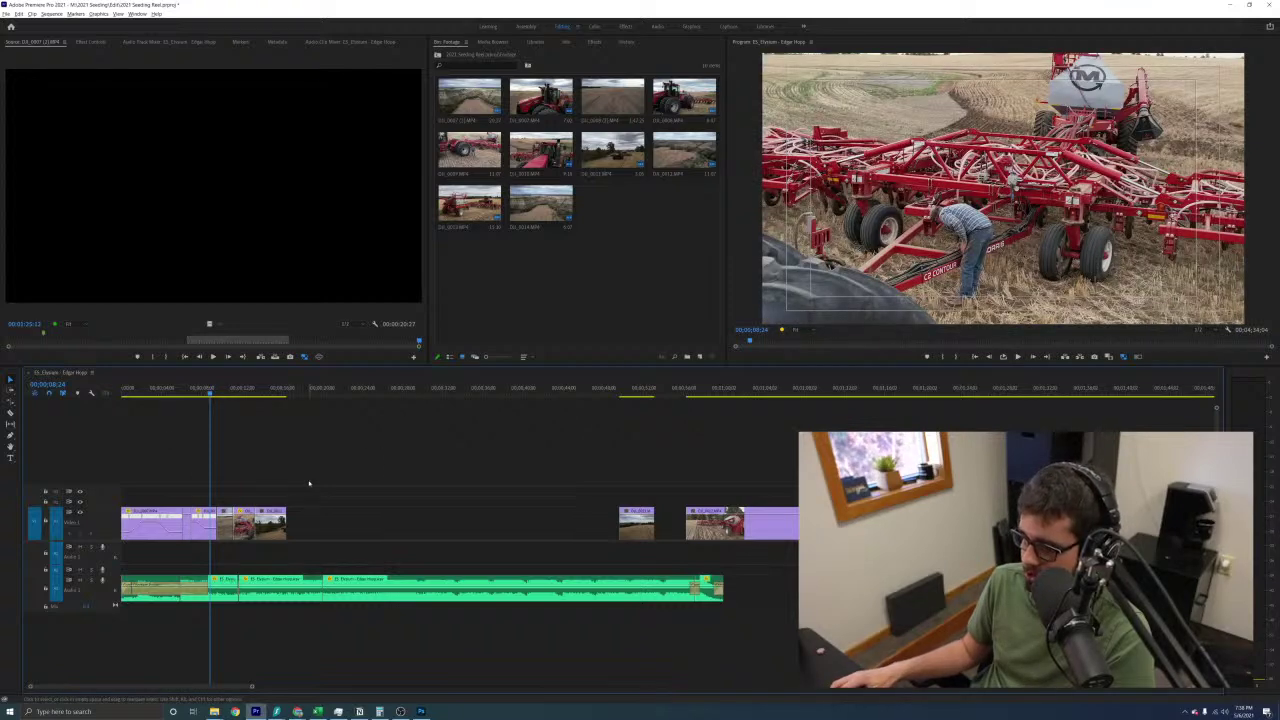
pyautogui.press('=')
pyautogui.press('=')
pyautogui.moveTo(422, 392); pyautogui.dragTo(474, 390)
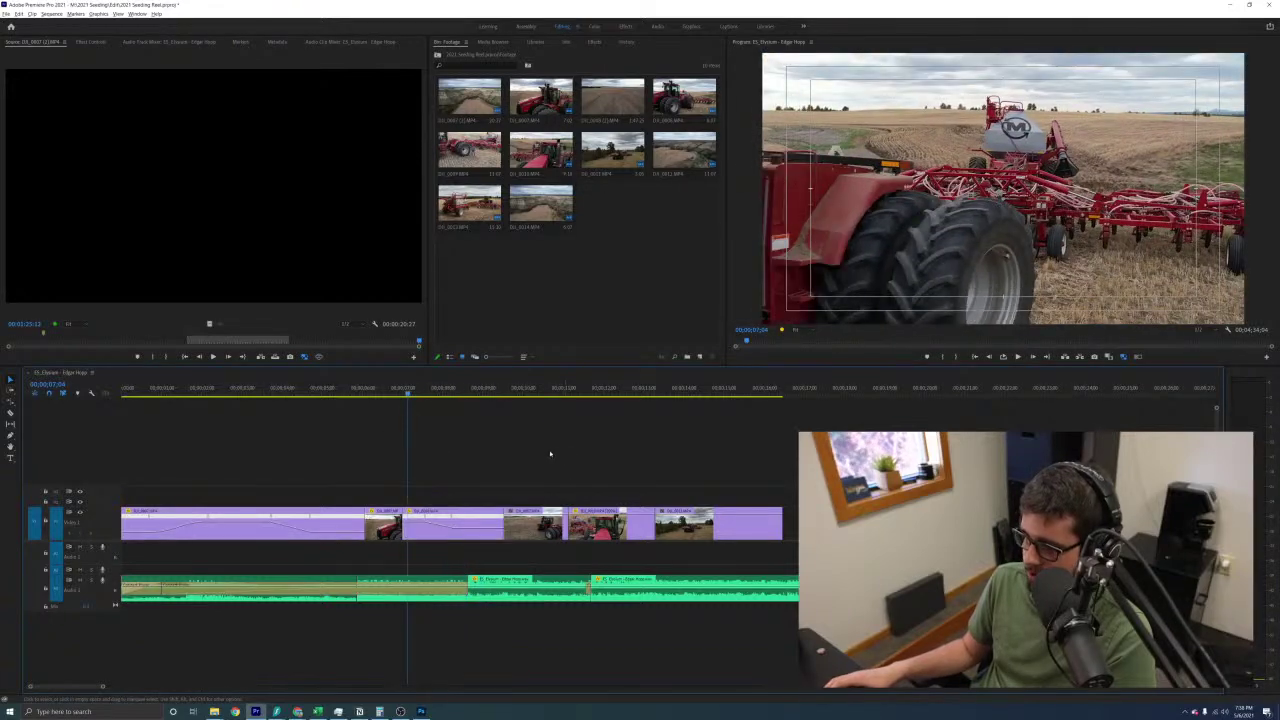
pyautogui.press('space')
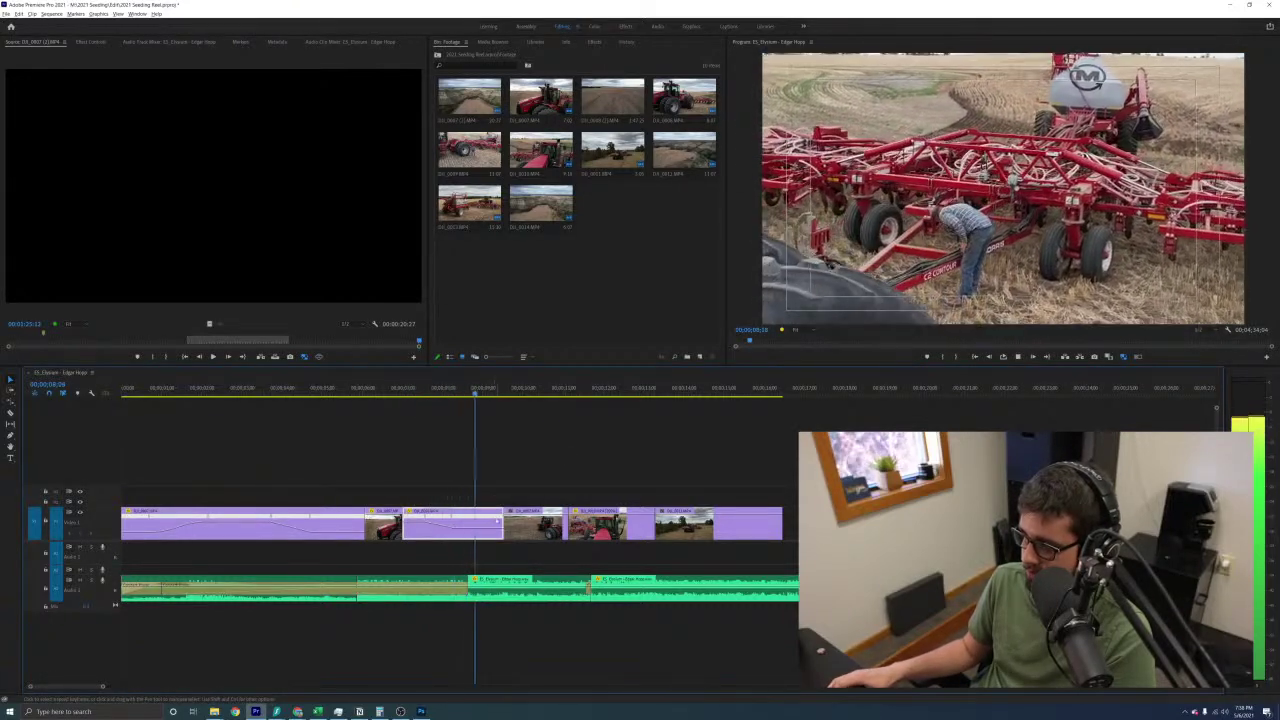
pyautogui.press('space')
pyautogui.moveTo(479, 394); pyautogui.dragTo(459, 411)
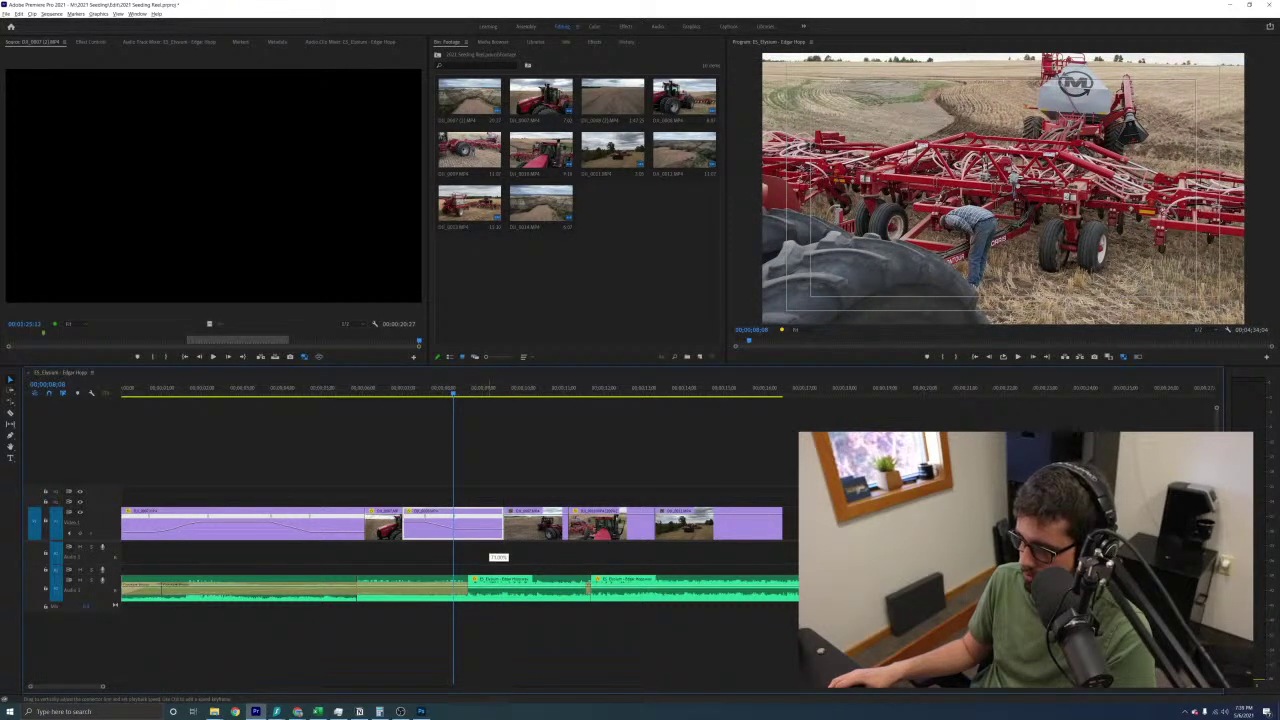
pyautogui.click(394, 390)
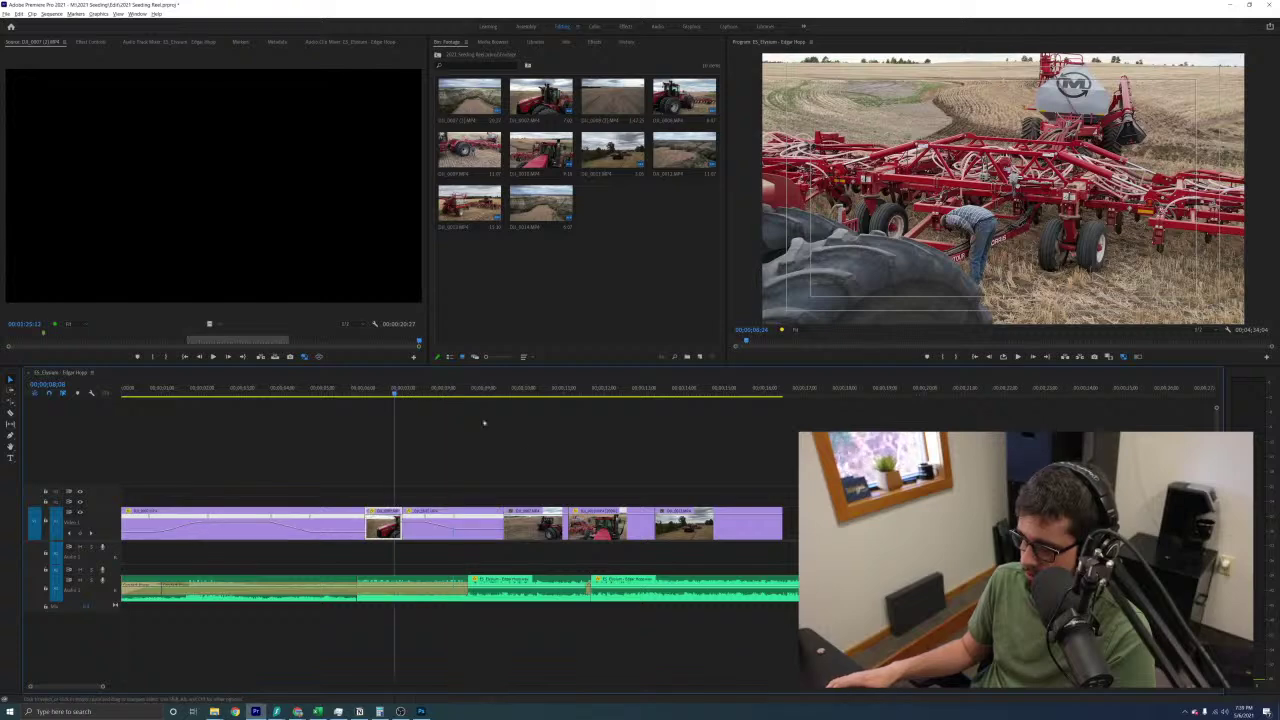
pyautogui.click(530, 458)
pyautogui.press('space')
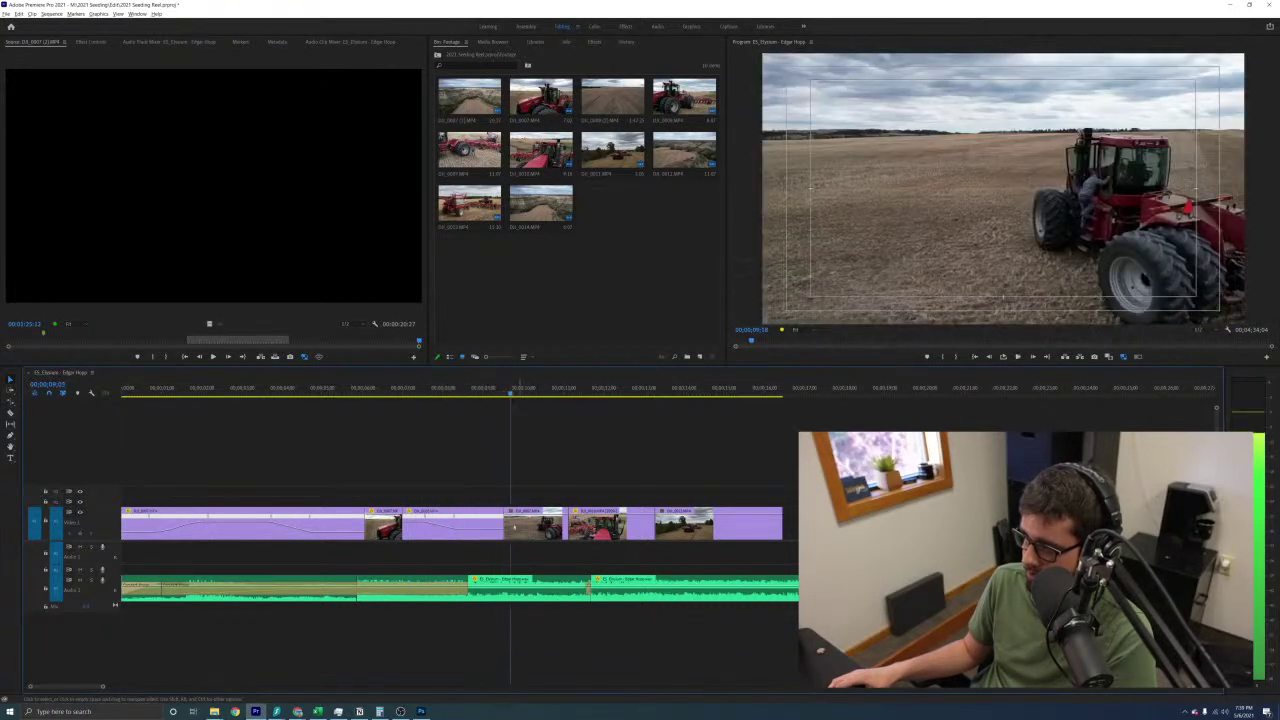
pyautogui.click(513, 524)
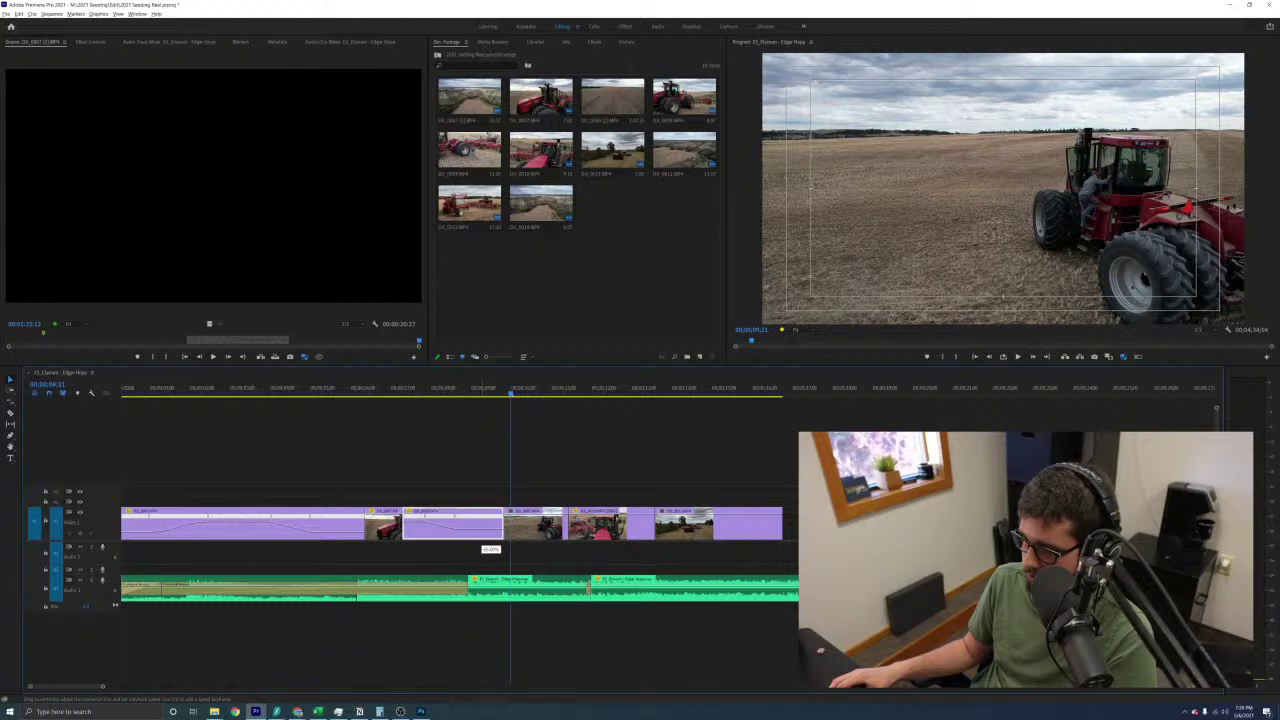
# Play from just before the seeder clip into the treeline tractor clip to check the adjusted ramp and the cuts
pyautogui.click(391, 390)
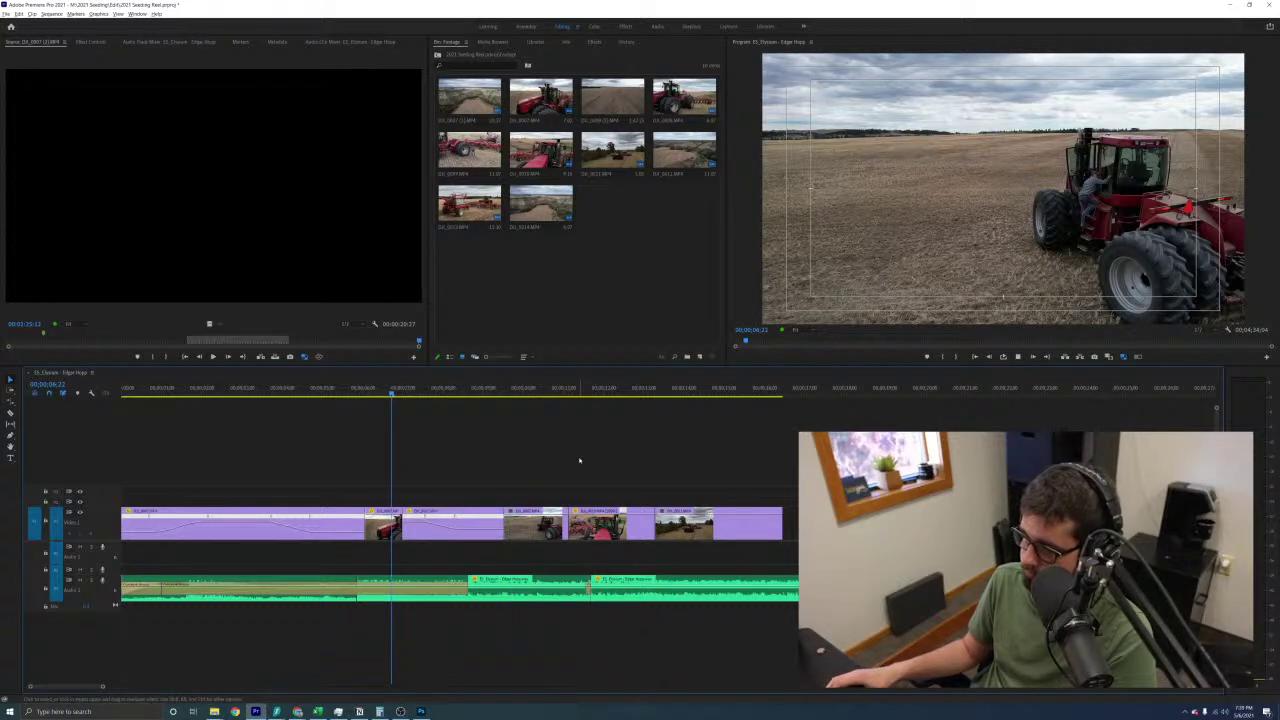
pyautogui.press('space')
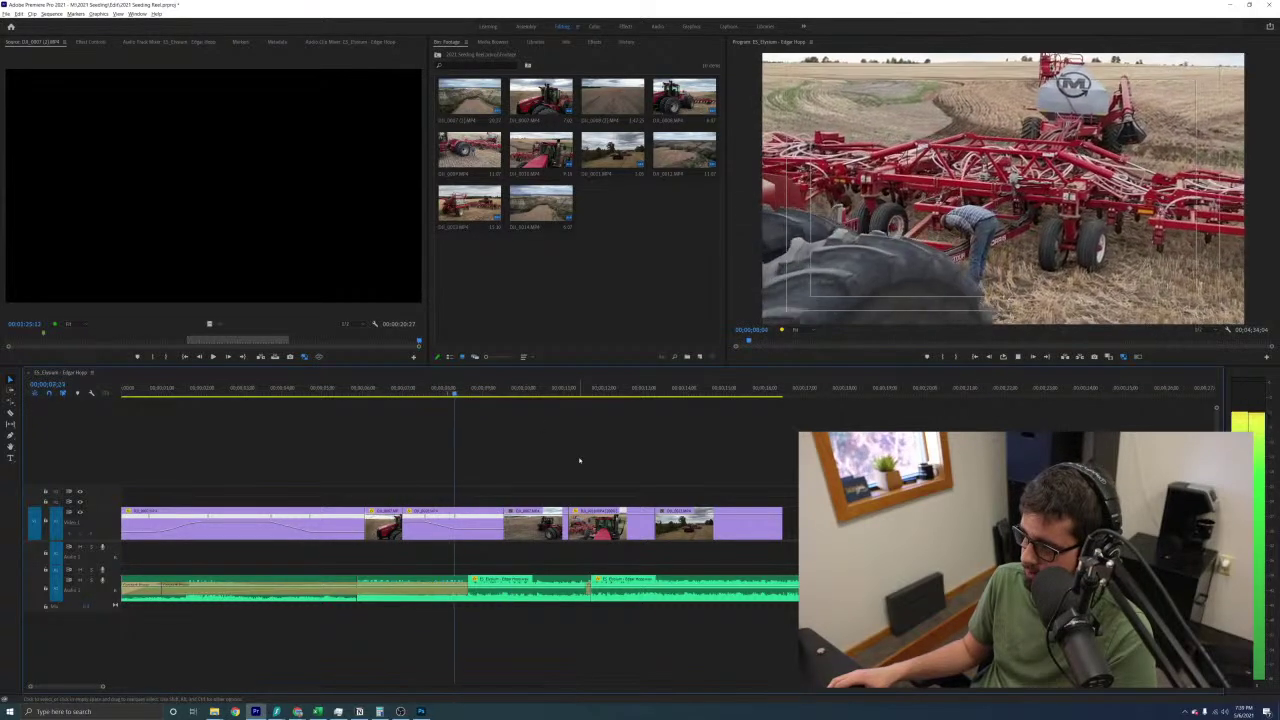
pyautogui.press('space')
pyautogui.press('space')
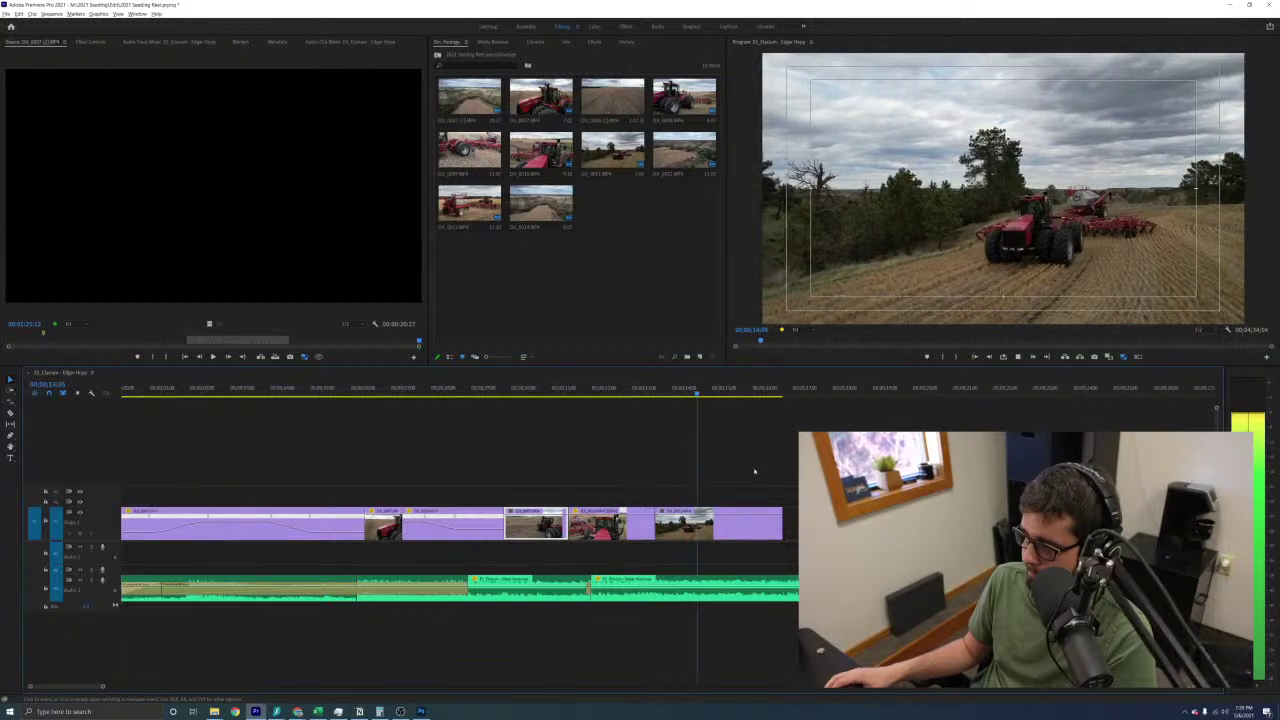
# Extend the end of the treeline tractor clip slightly, to just past 16 seconds, and replay its ending against the music
pyautogui.hscroll(2, 593, 533)
pyautogui.moveTo(679, 530)
pyautogui.mouseDown()
pyautogui.moveTo(739, 527)
pyautogui.moveTo(690, 527)
pyautogui.mouseUp()
pyautogui.press('space')
pyautogui.click(634, 390)
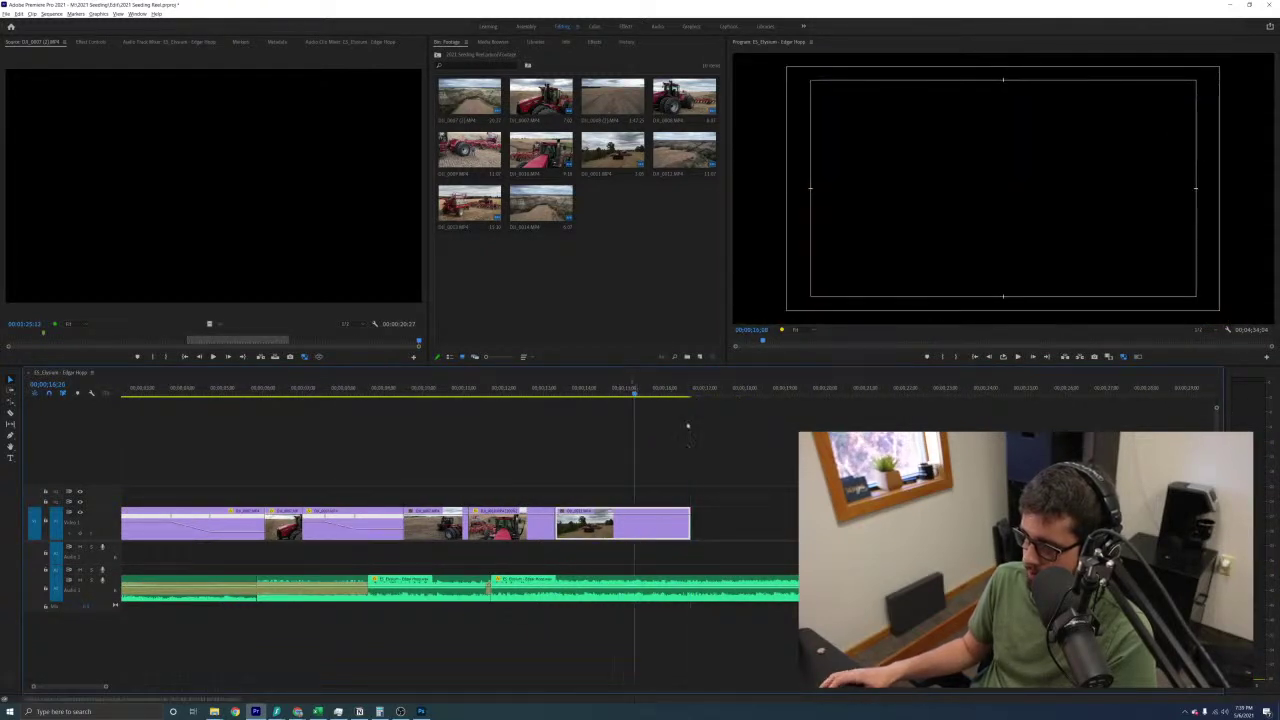
pyautogui.click(713, 500)
pyautogui.press('space')
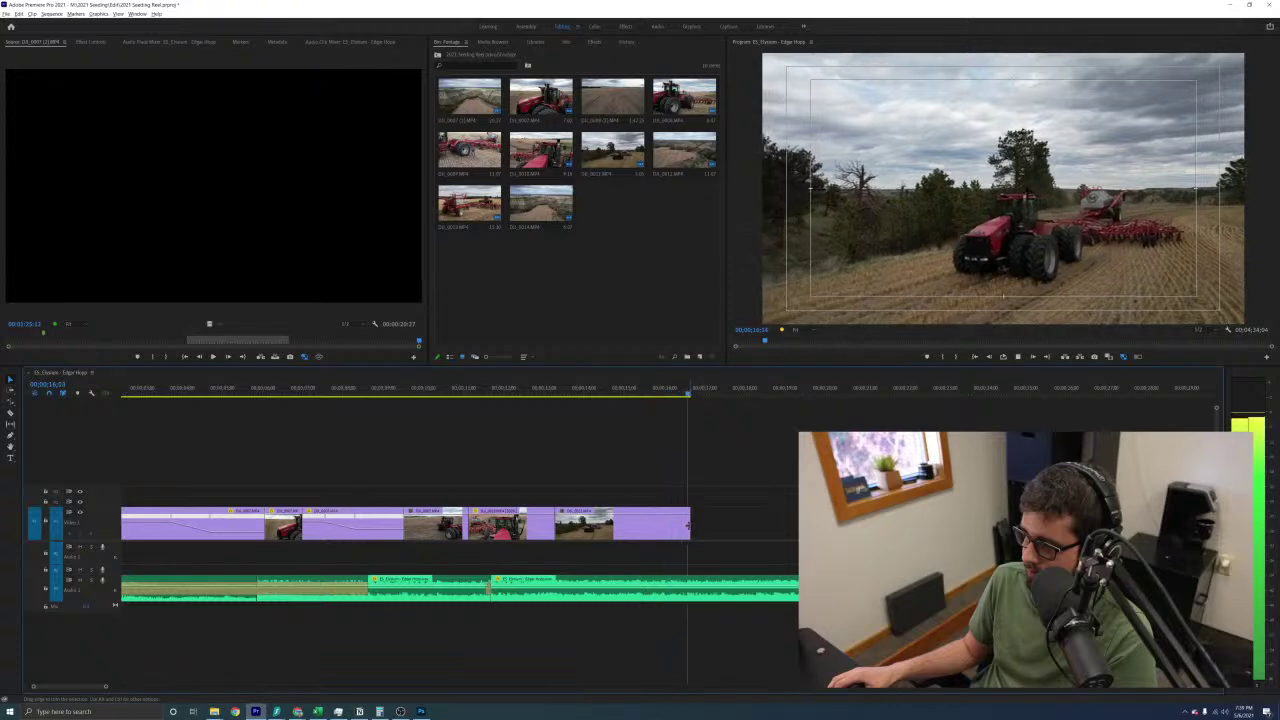
# Preview the spare wide field shot and place it directly after the treeline tractor clip
pyautogui.press('-')
pyautogui.press('-')
pyautogui.press('-')
pyautogui.press('space')
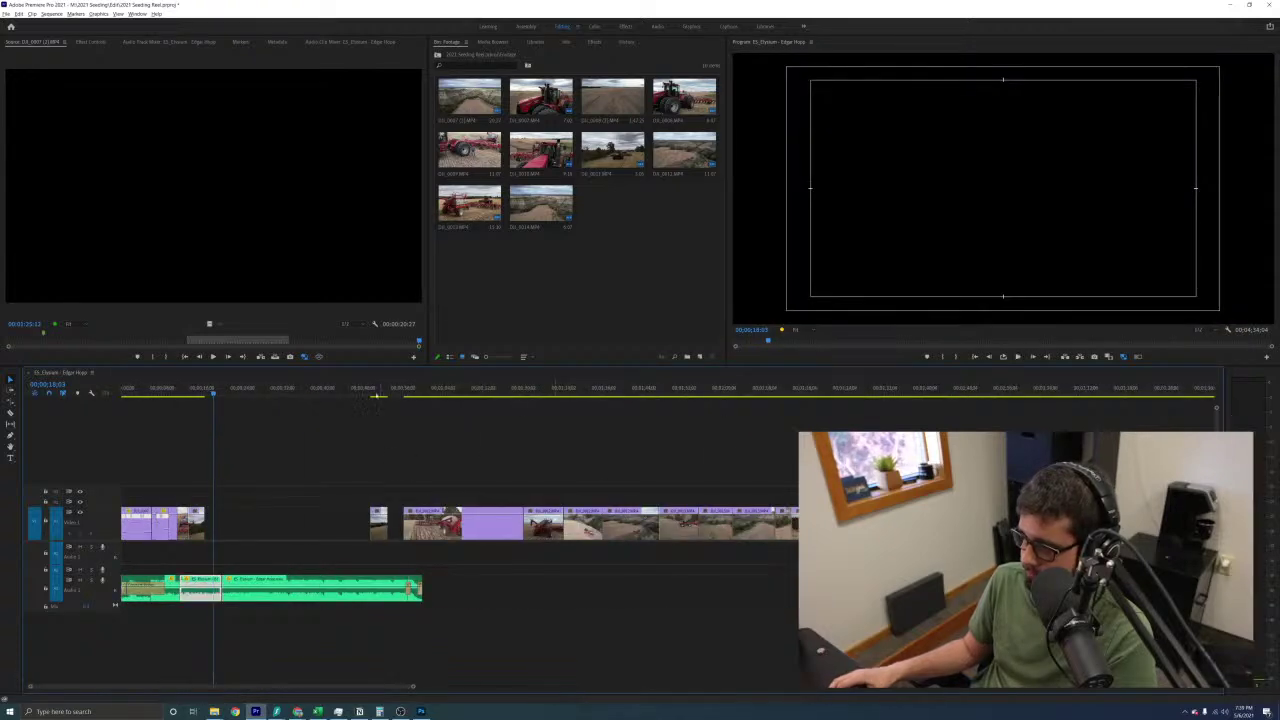
pyautogui.moveTo(373, 394); pyautogui.dragTo(380, 394)
pyautogui.press('space')
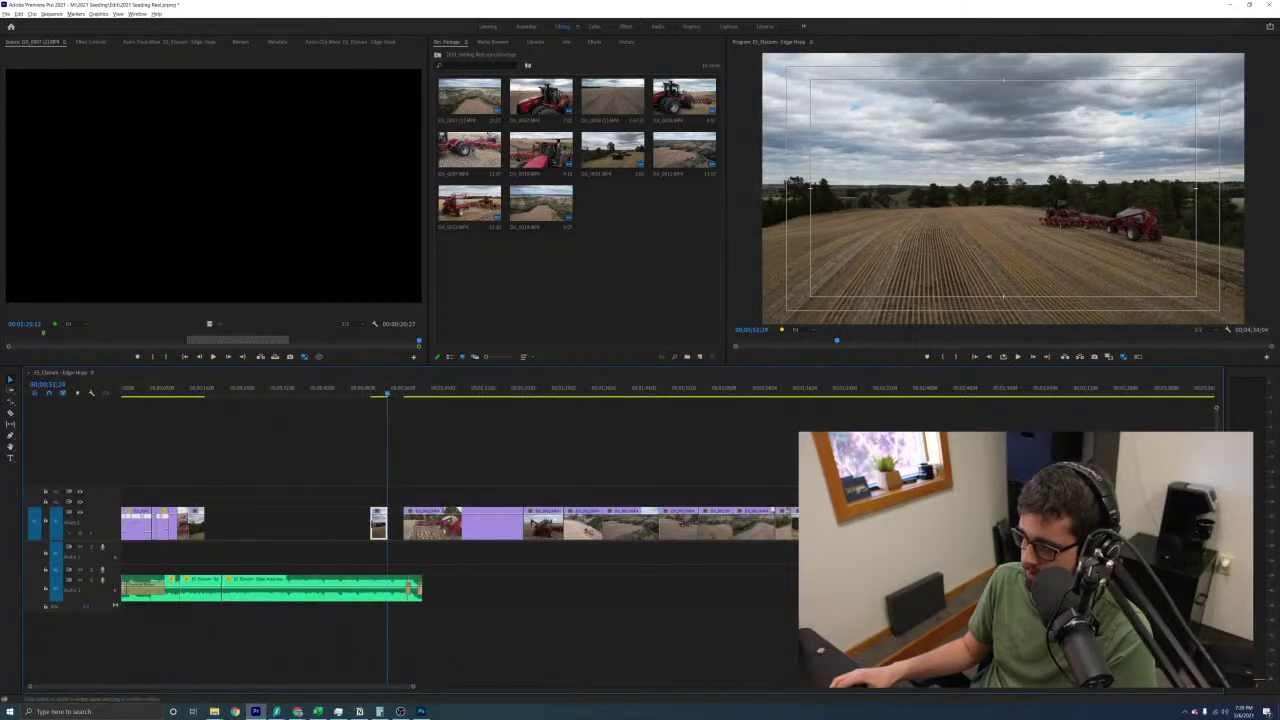
pyautogui.moveTo(377, 532); pyautogui.dragTo(200, 530)
# Play through the cuts to the wide field clip and fine-tune its end at about 20 seconds
pyautogui.click(188, 393)
pyautogui.press('=')
pyautogui.press('space')
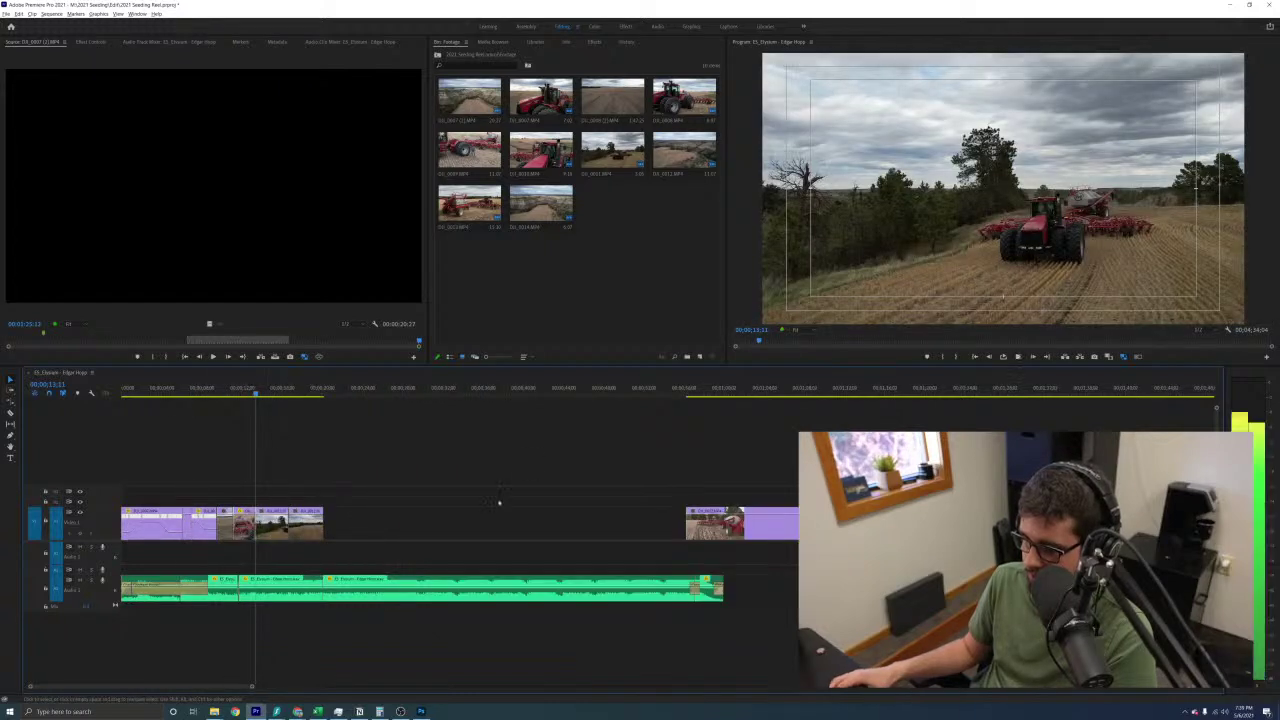
pyautogui.press('=')
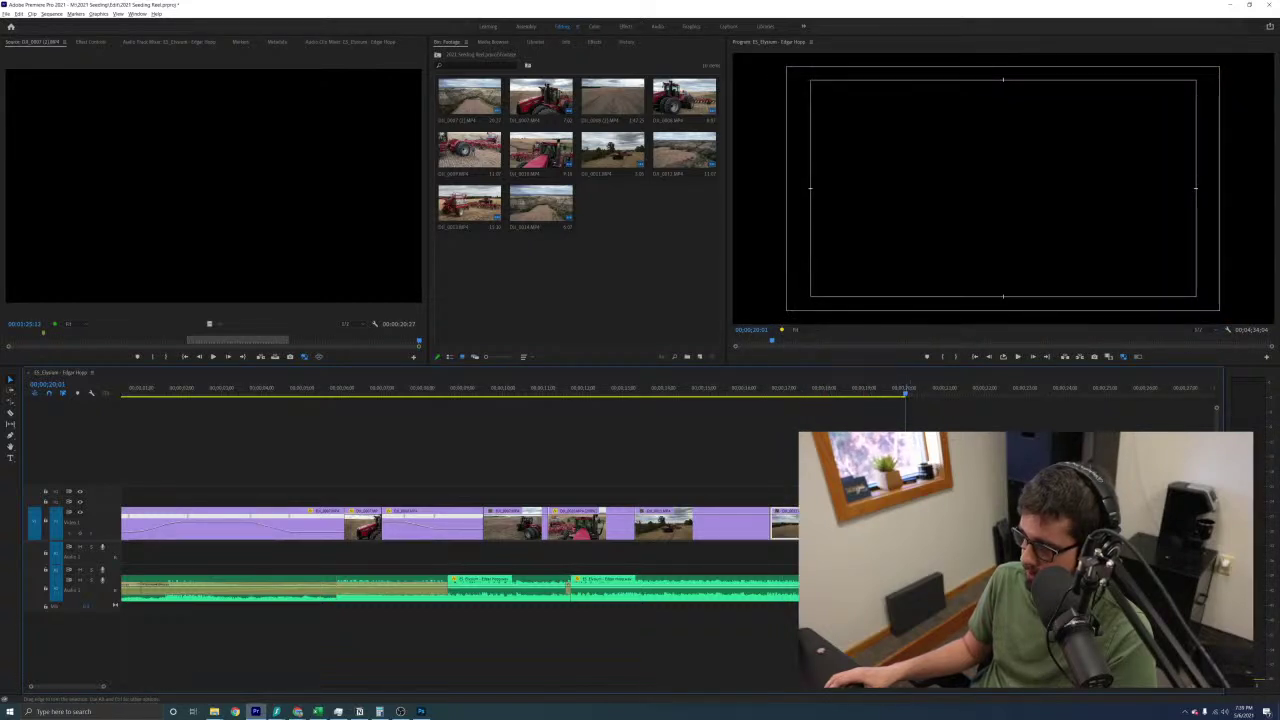
pyautogui.press('-')
pyautogui.press('-')
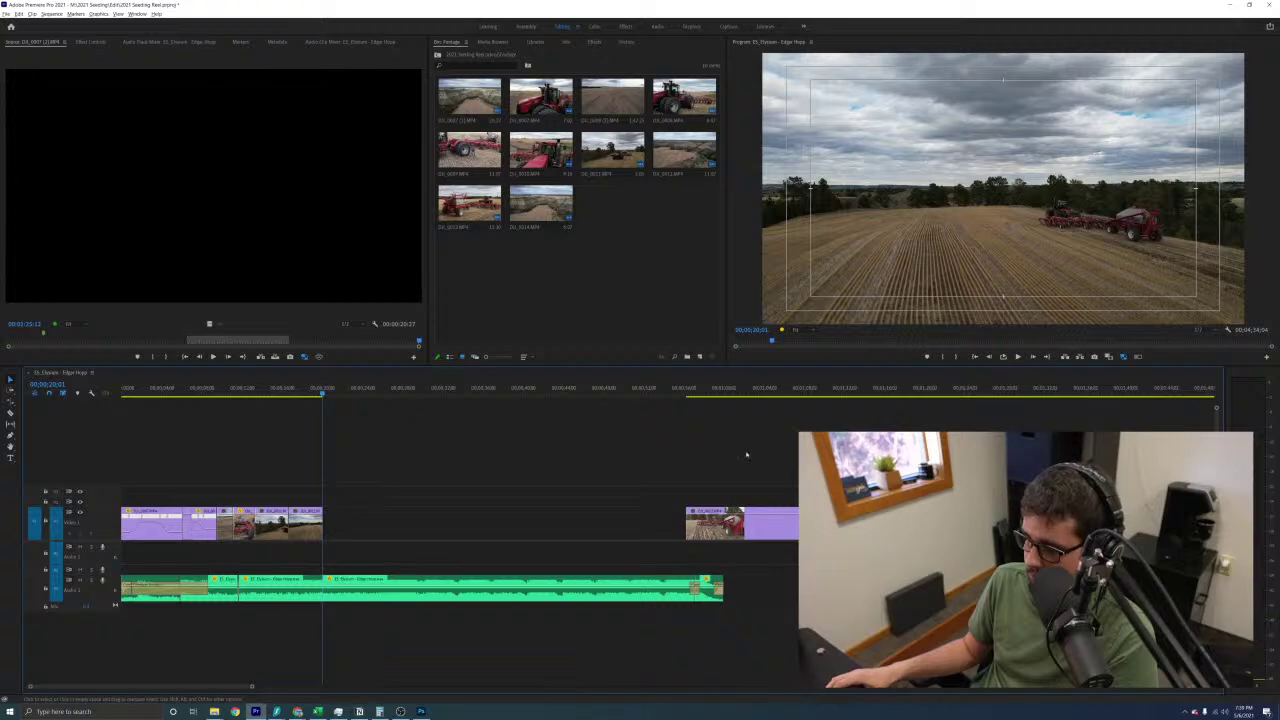
# Place the rear-view seeder clip directly after the wide field clip, preview it, and cut away its opening so the remainder starts at the join
pyautogui.moveTo(739, 525); pyautogui.dragTo(362, 526)
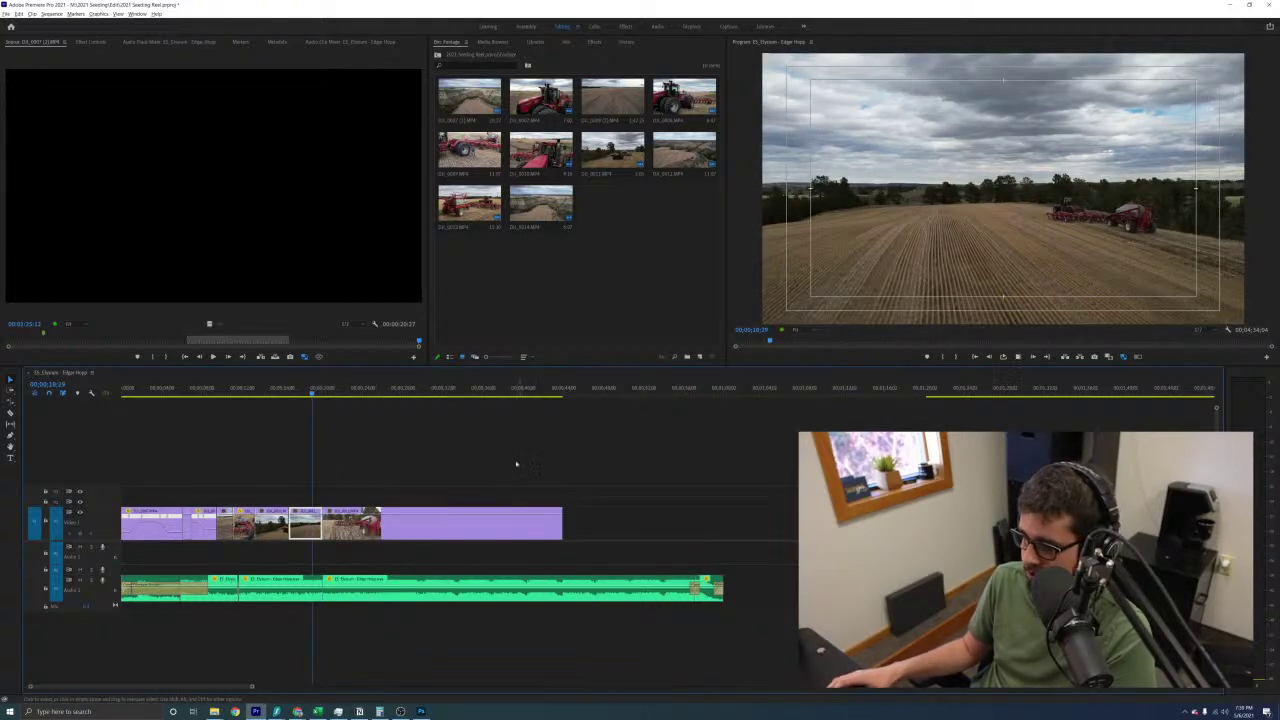
pyautogui.press('space')
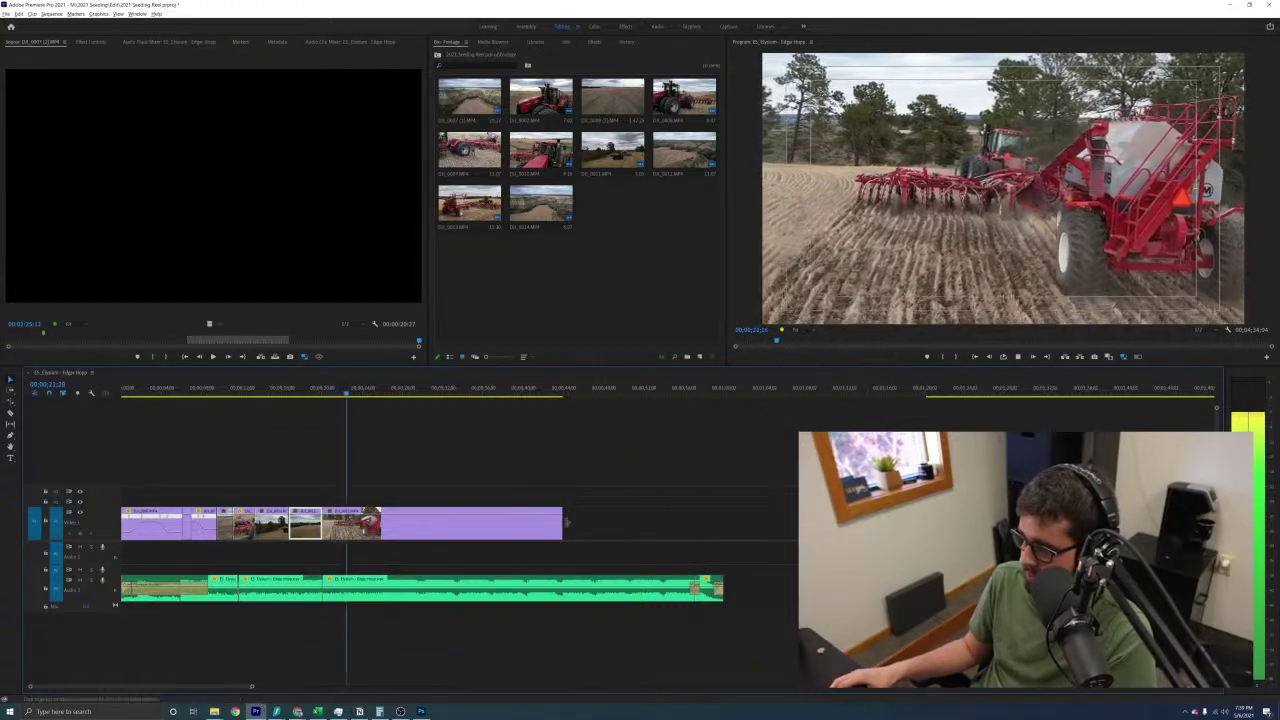
pyautogui.moveTo(368, 394); pyautogui.dragTo(489, 394)
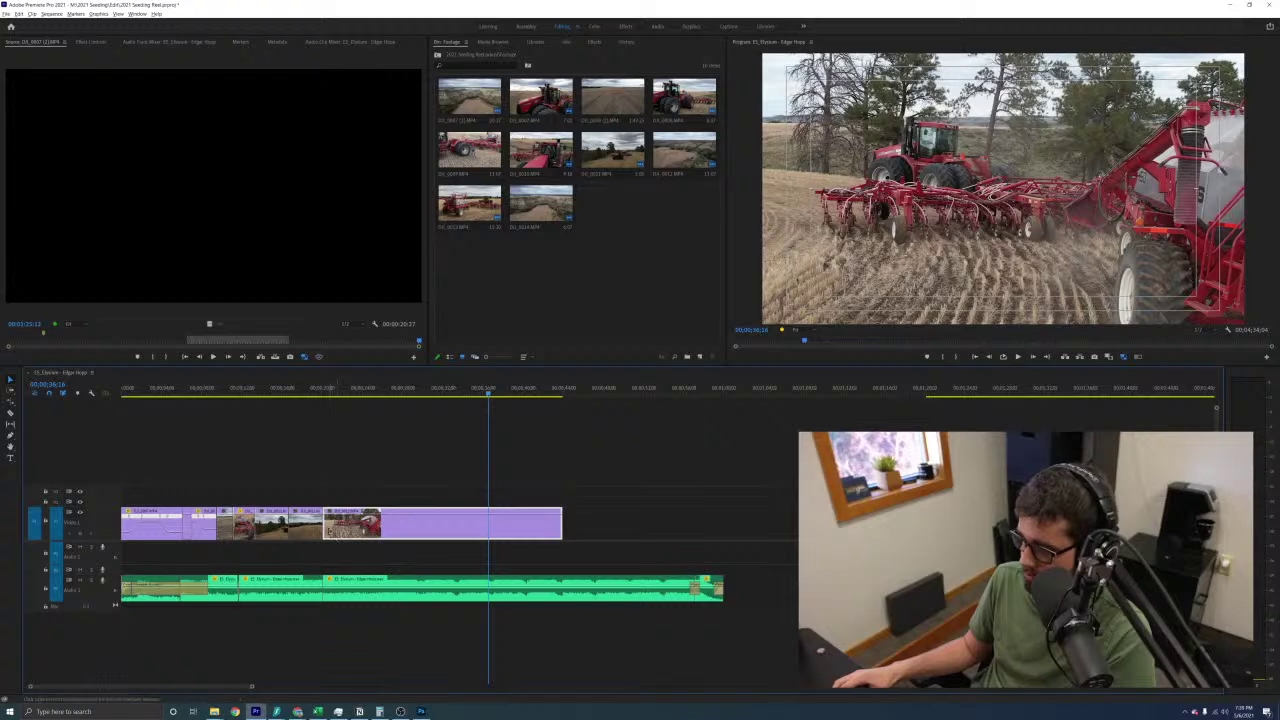
pyautogui.moveTo(329, 531); pyautogui.dragTo(299, 528)
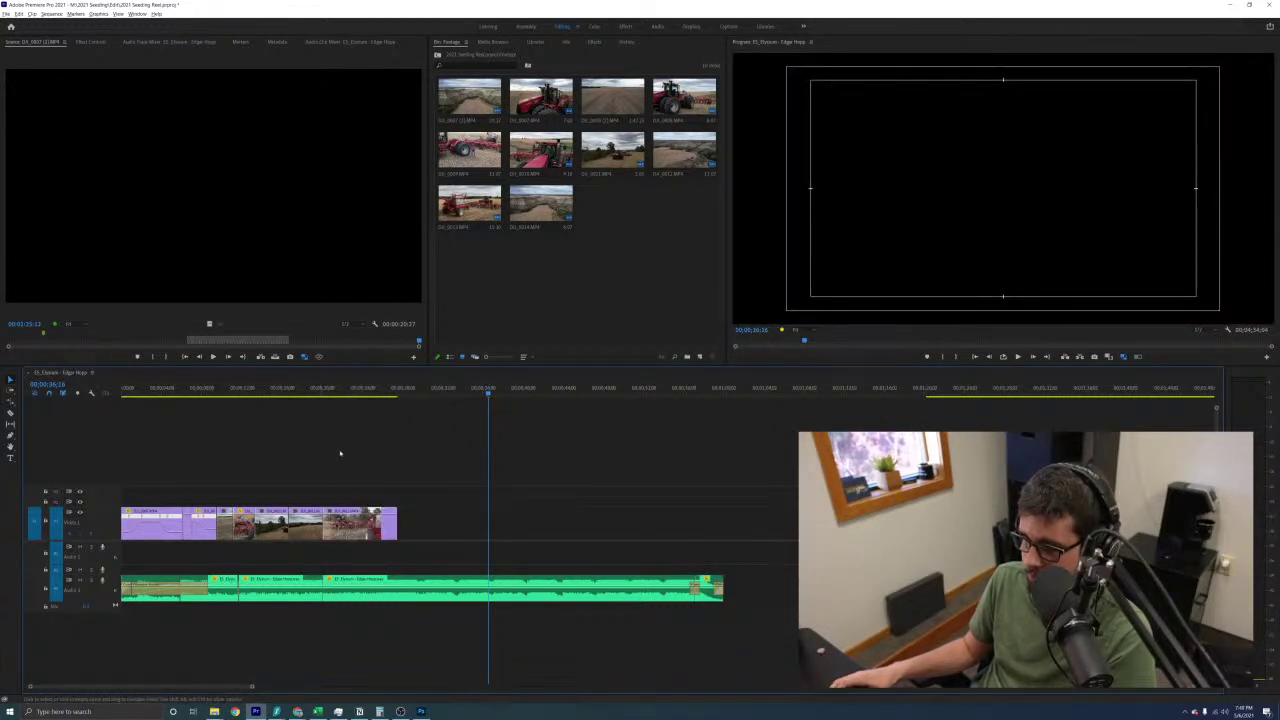
# Review the cuts from the treeline tractor clip through the wide field clip into the rear-view seeder clip
pyautogui.click(293, 393)
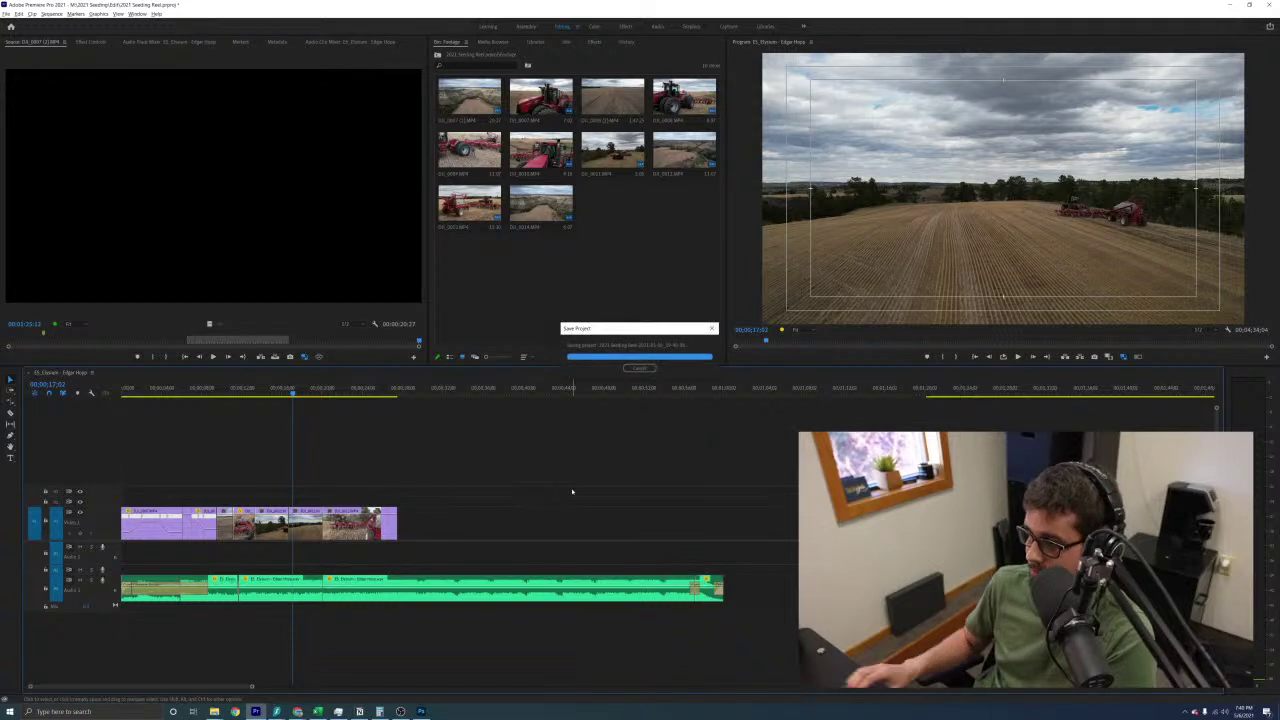
pyautogui.click(257, 395)
pyautogui.press('space')
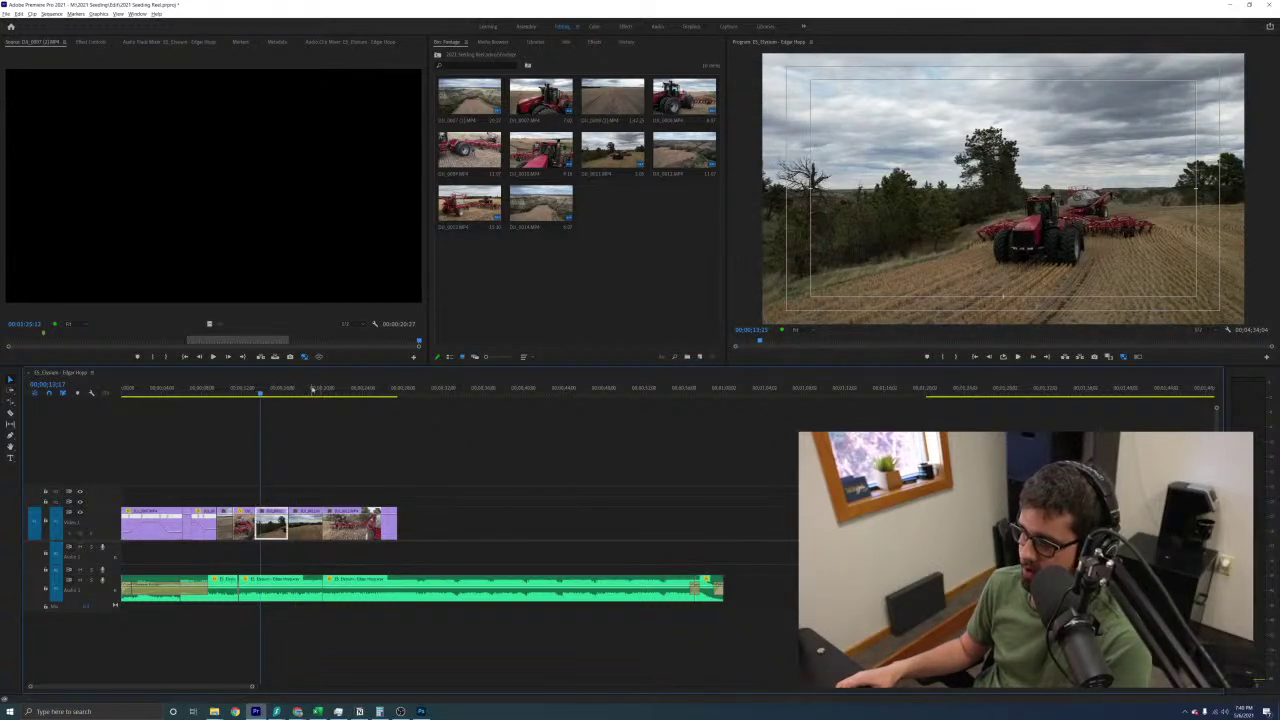
pyautogui.click(311, 391)
pyautogui.moveTo(312, 398); pyautogui.dragTo(333, 392)
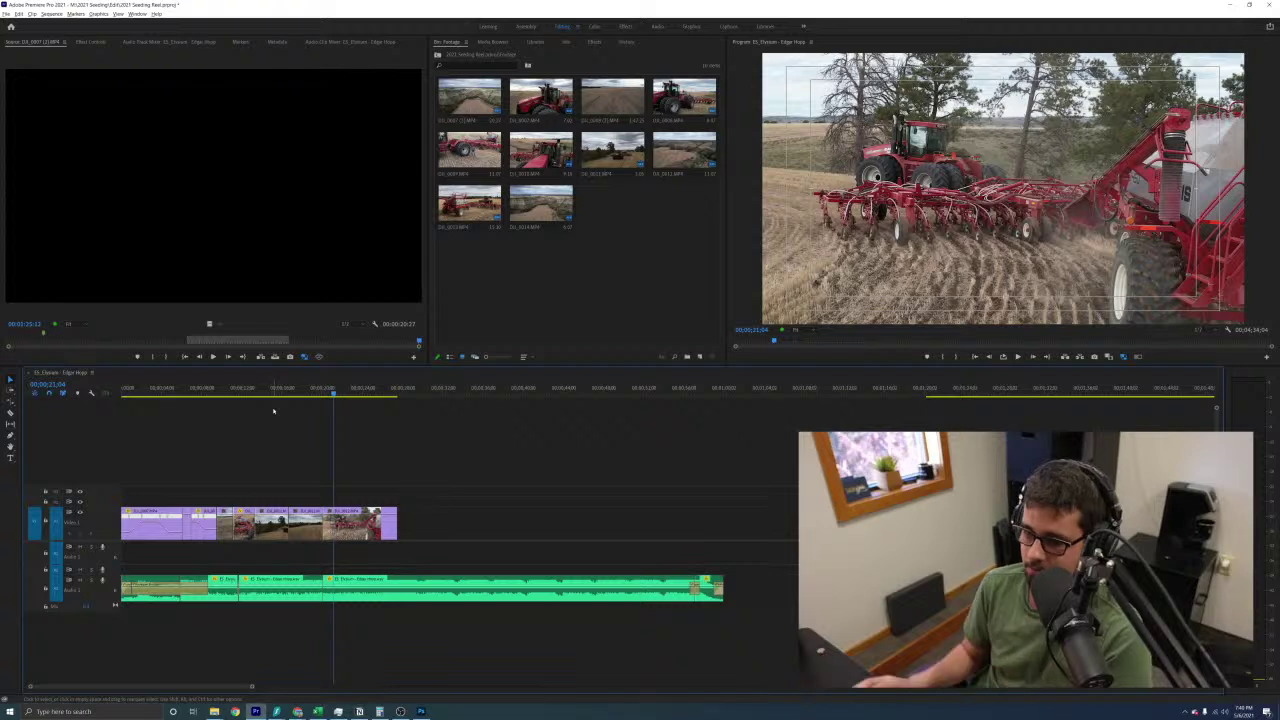
# Play the wide field and rear-view seeder clips against the music and trim the seeder clip's end to about 23 seconds
pyautogui.click(271, 390)
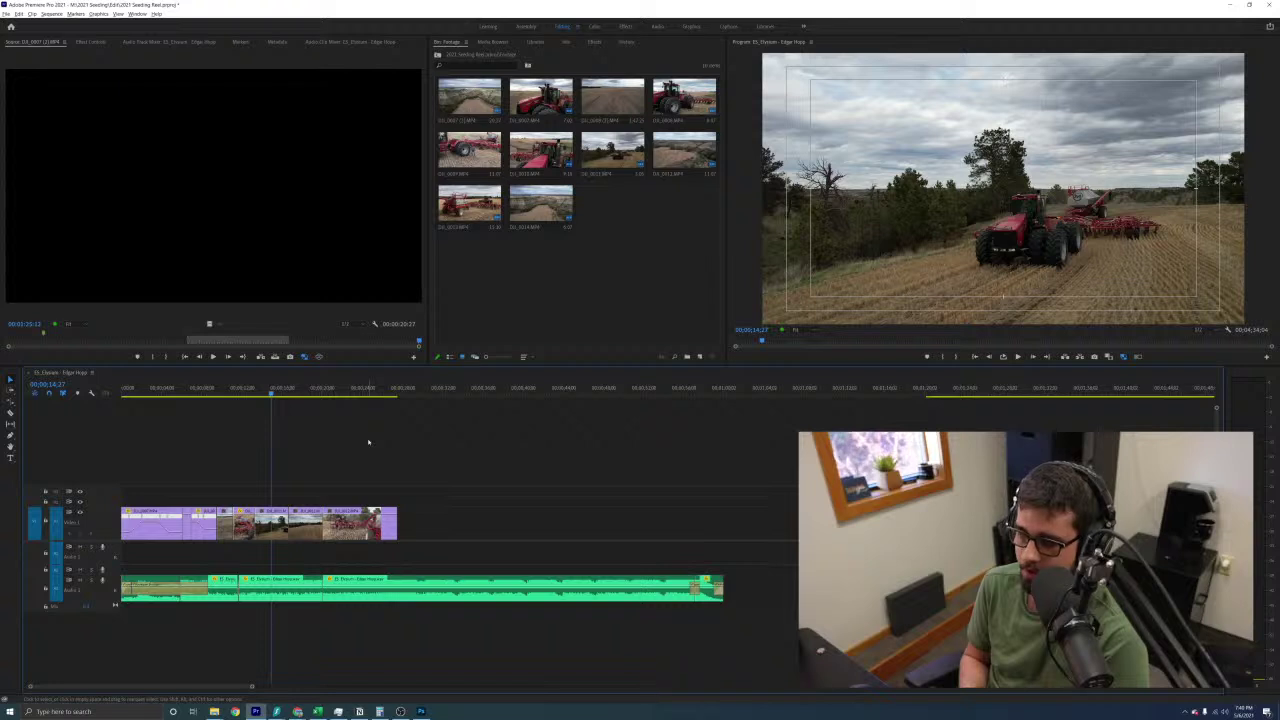
pyautogui.press('space')
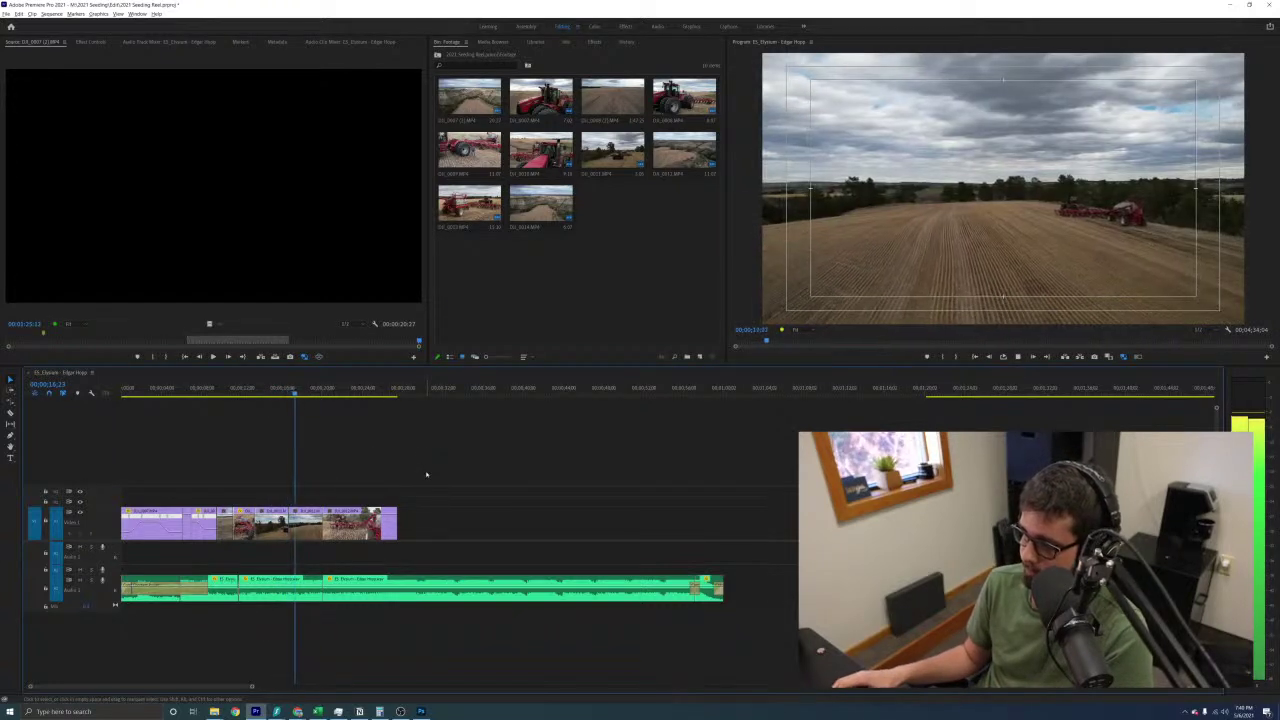
pyautogui.press('space')
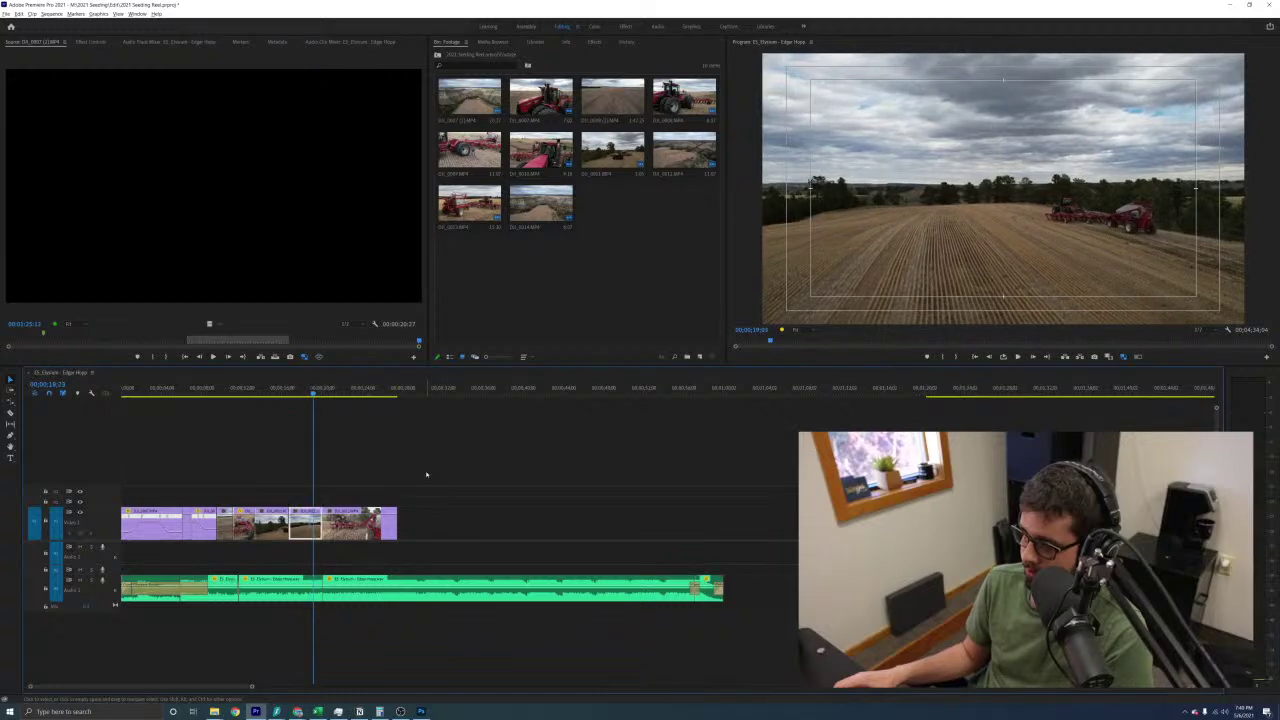
pyautogui.press('space')
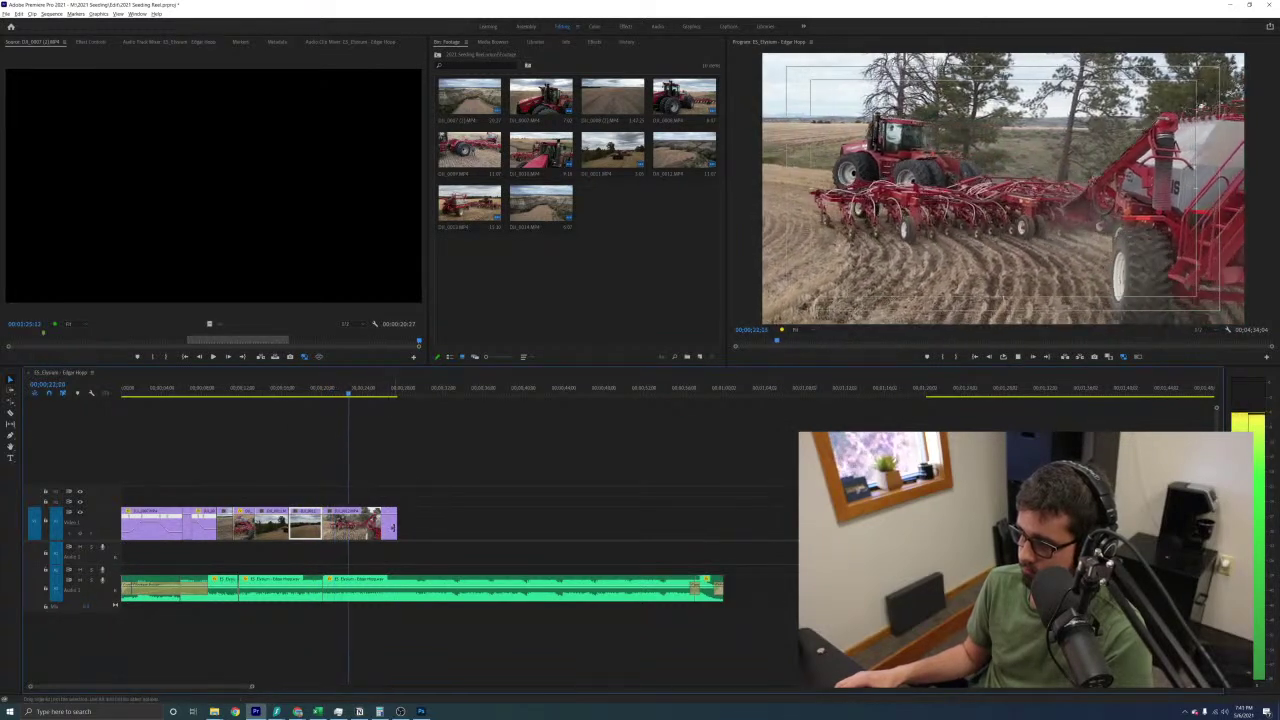
pyautogui.moveTo(393, 527); pyautogui.dragTo(355, 527)
# Shift all the unused clips earlier together so they start just after the end of the music
pyautogui.click(415, 524)
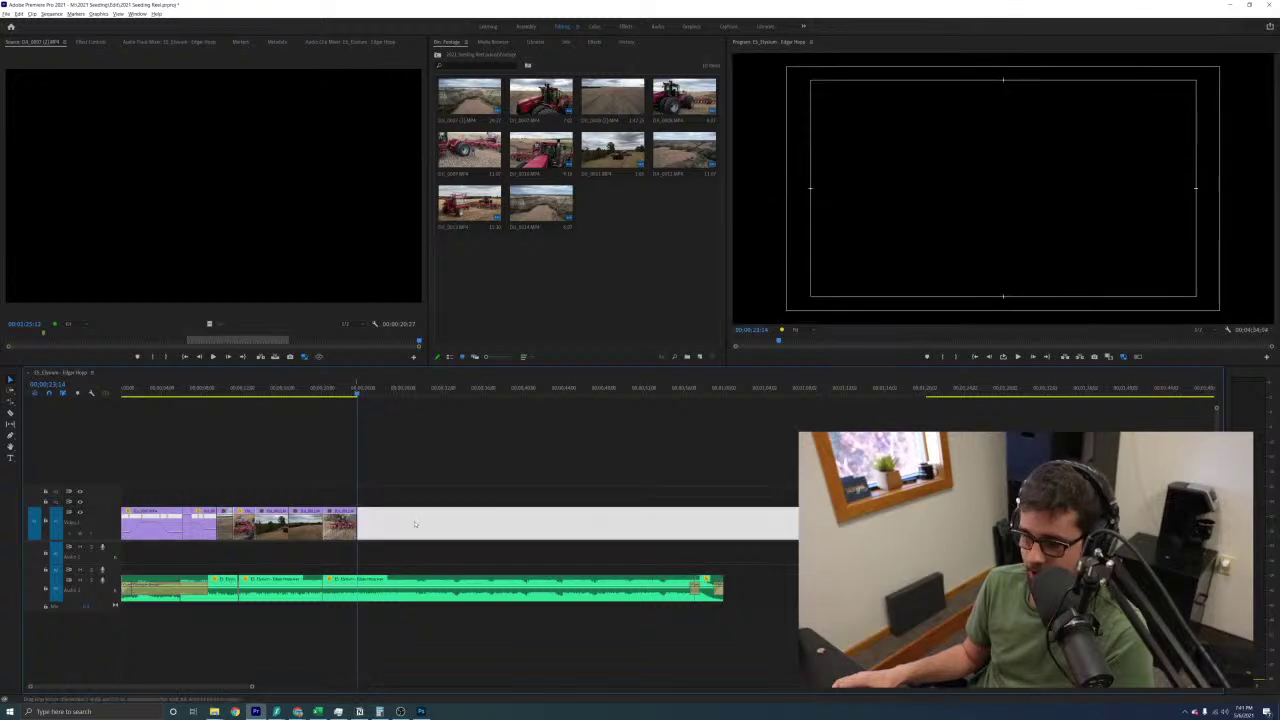
pyautogui.press('-')
pyautogui.press('-')
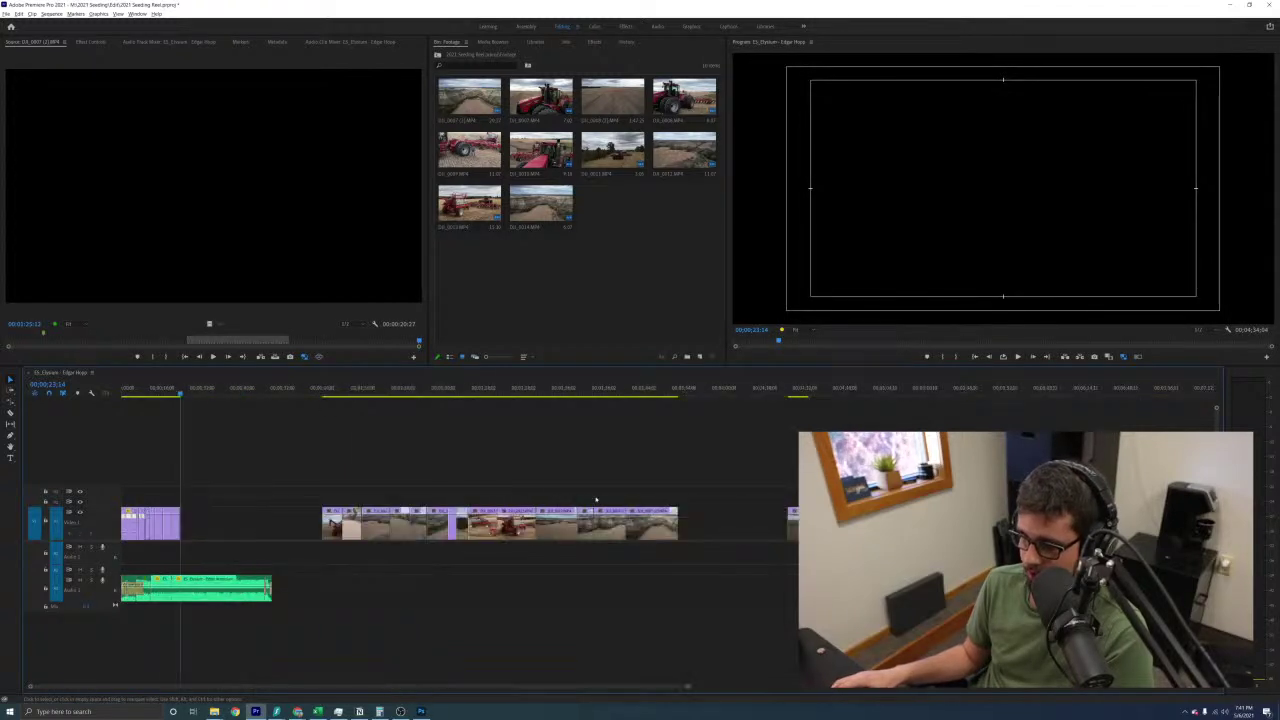
pyautogui.moveTo(812, 483); pyautogui.dragTo(285, 539)
pyautogui.moveTo(358, 525); pyautogui.dragTo(281, 526)
pyautogui.click(269, 468)
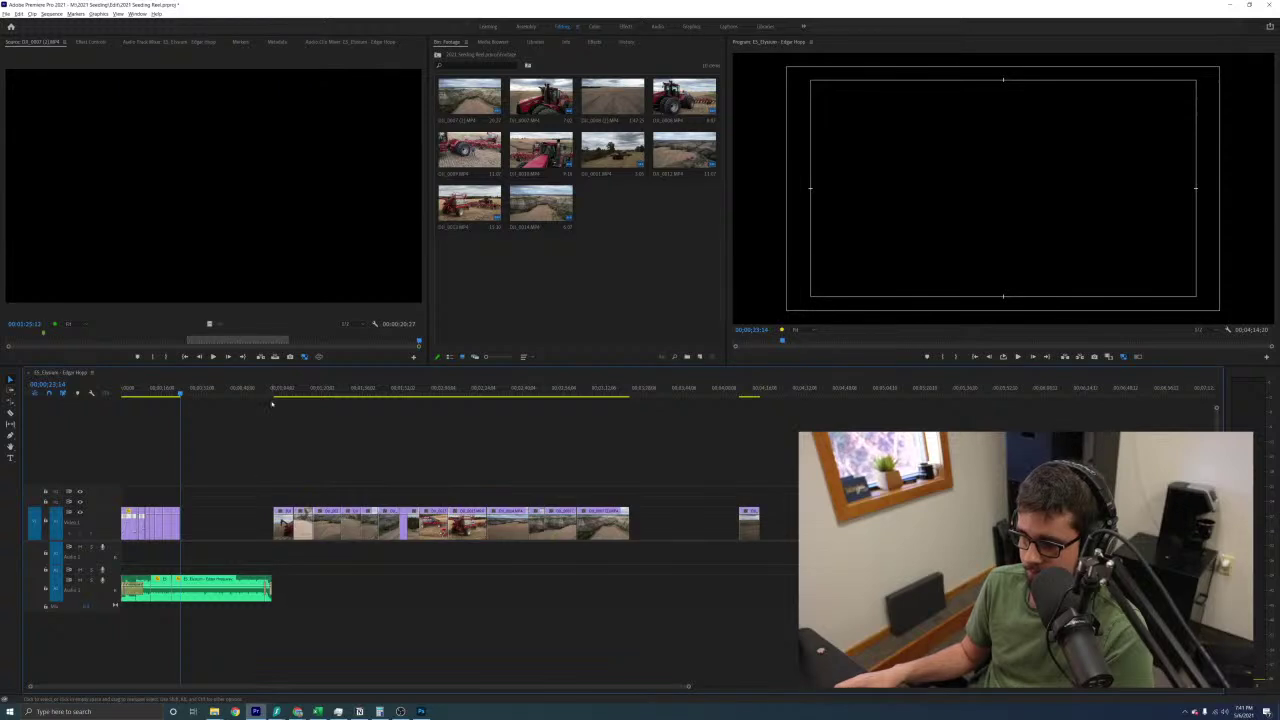
pyautogui.click(275, 391)
pyautogui.press('Left')
pyautogui.press('=')
pyautogui.press('=')
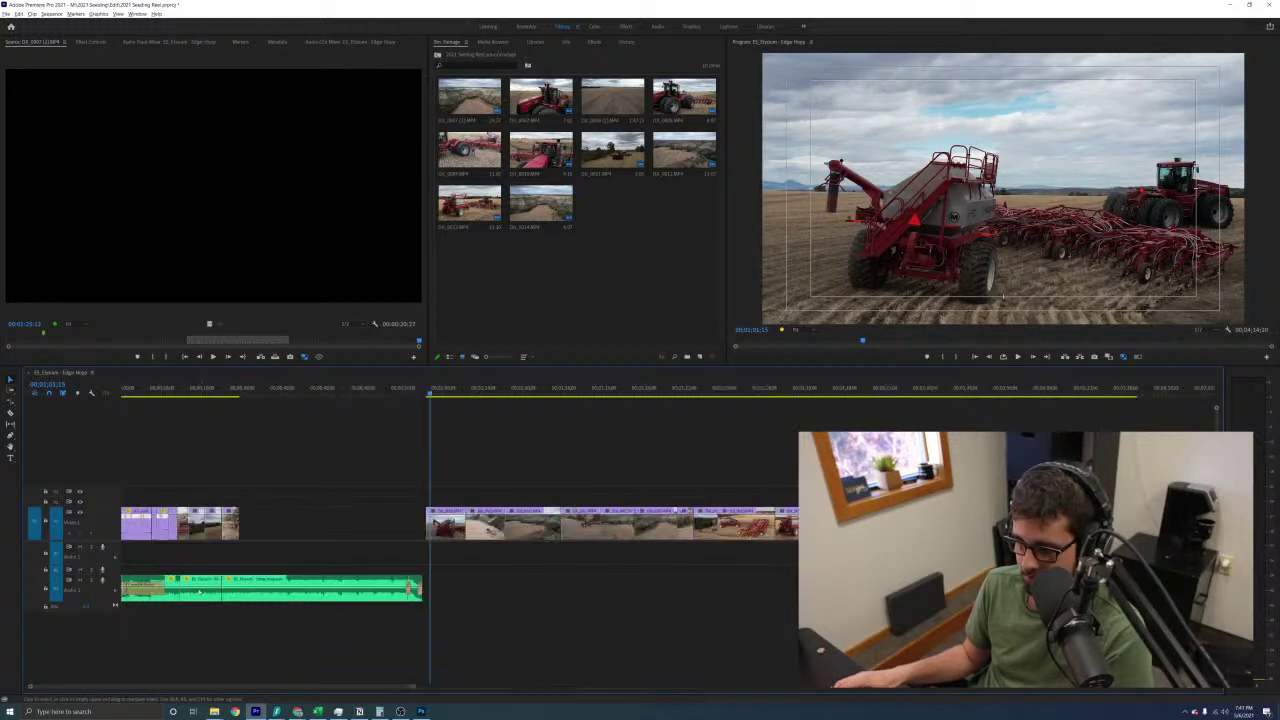
pyautogui.click(277, 590)
pyautogui.click(361, 539)
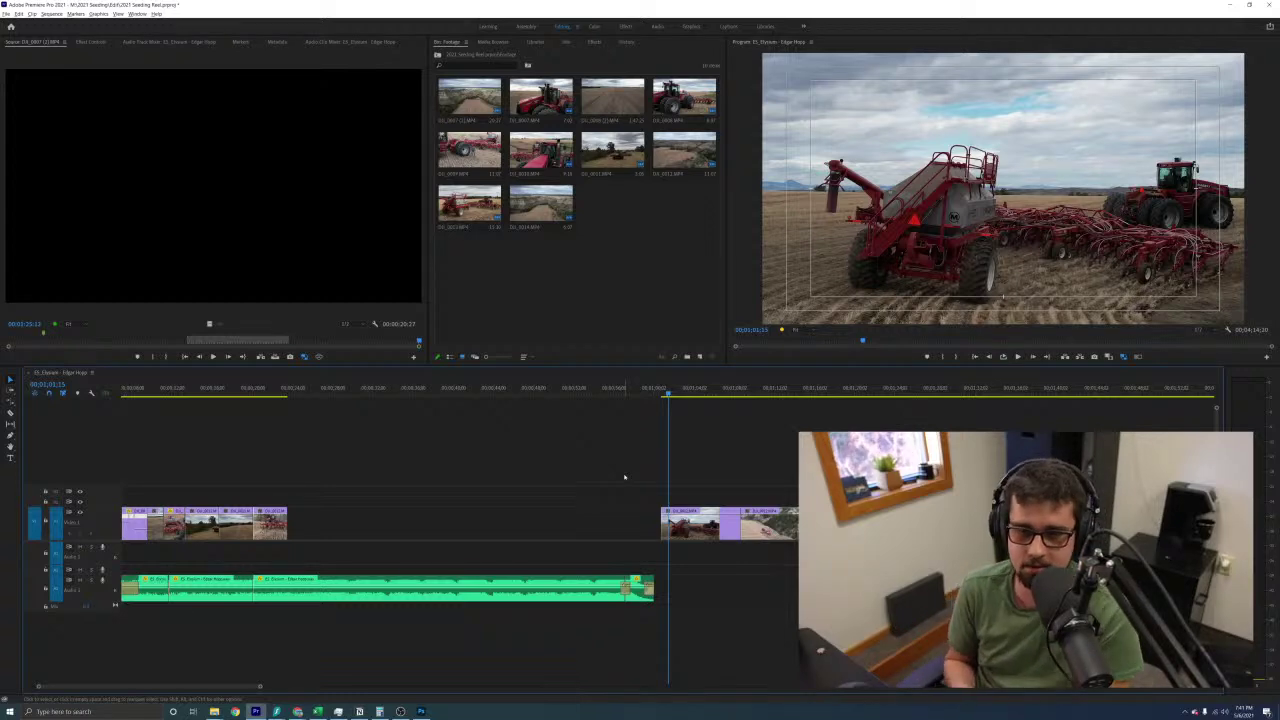
pyautogui.hotkey('alt', 'Tab')
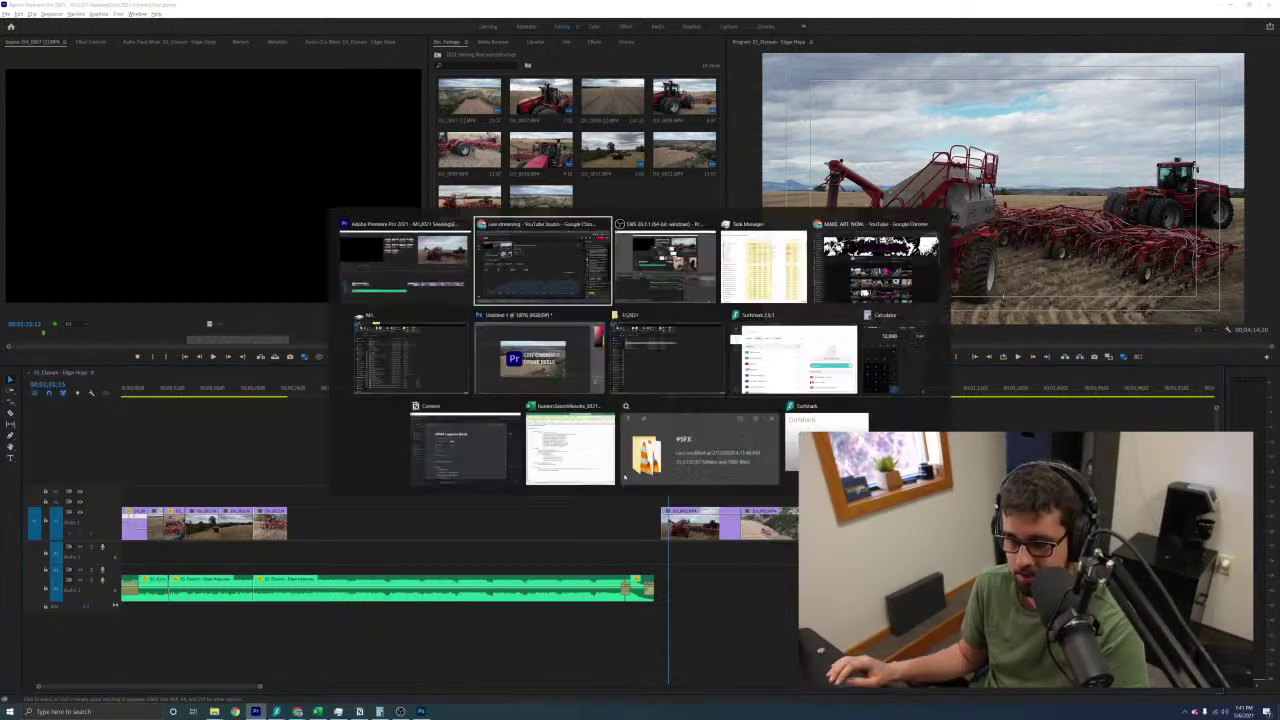
pyautogui.hotkey('alt', 'Tab')
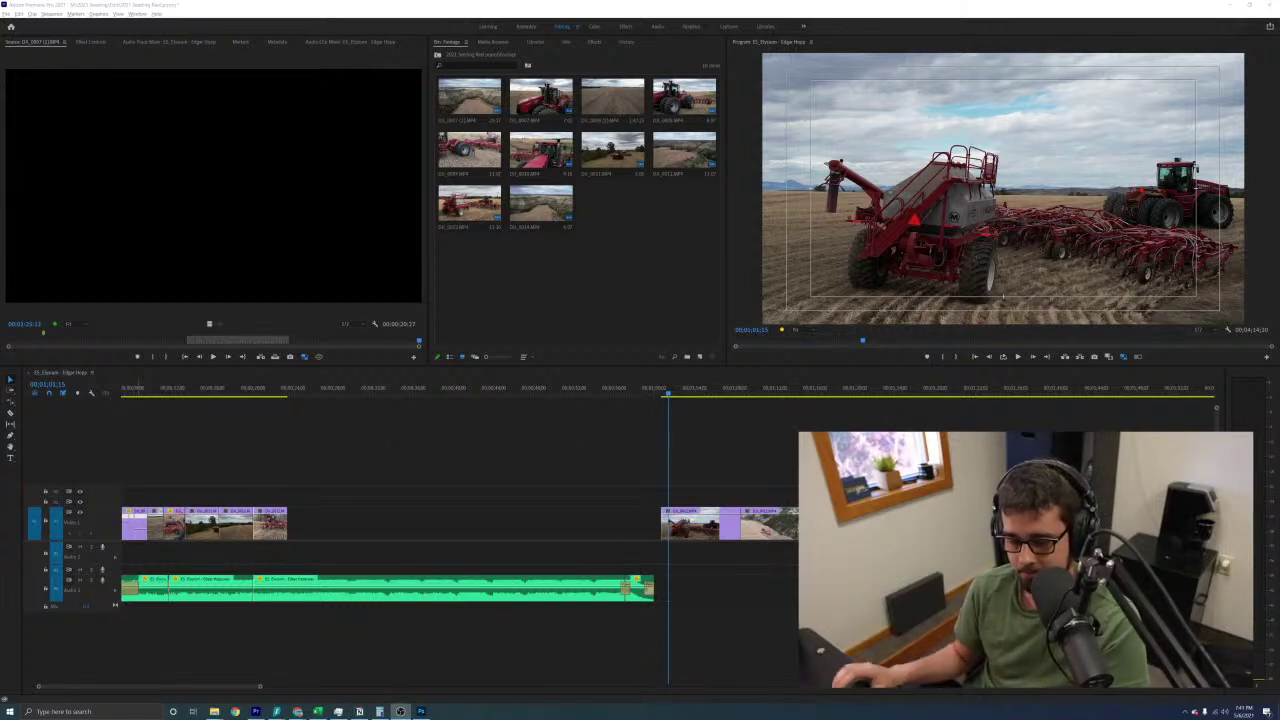
pyautogui.click(553, 497)
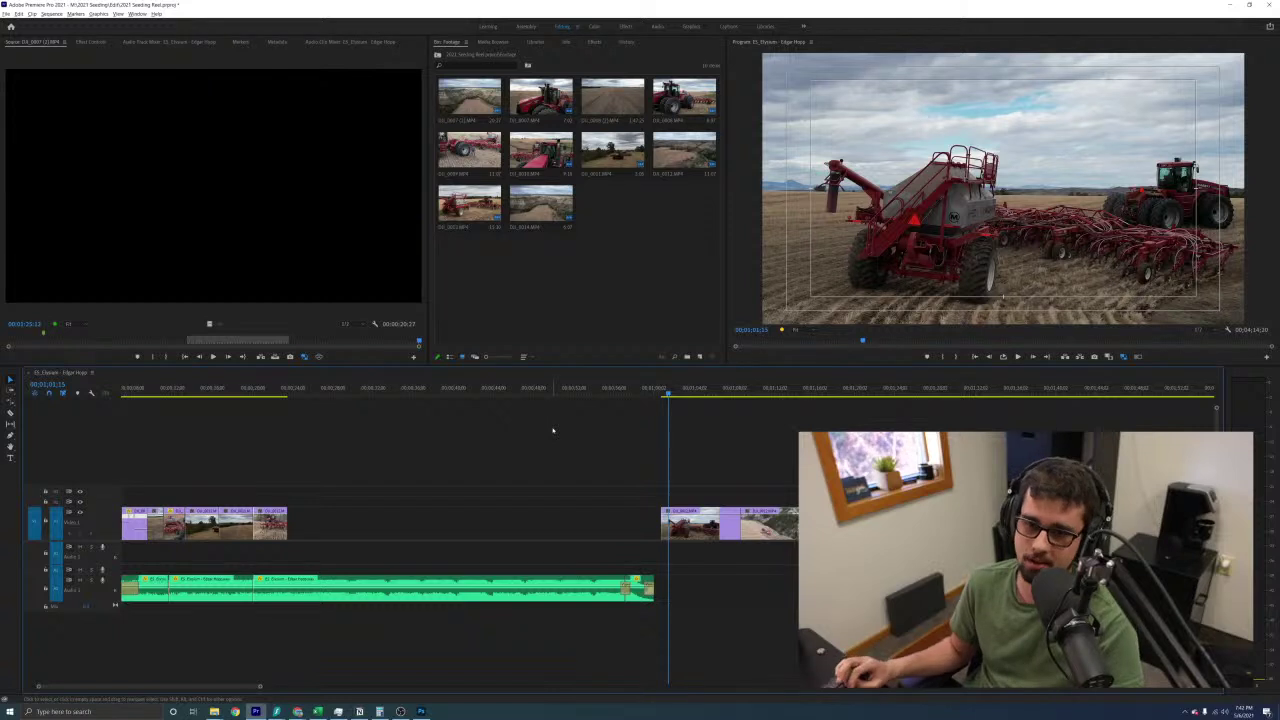
# Scrub through the unused clips and move the side-view seeder clip into the empty stretch after the rear-view seeder clip
pyautogui.click(652, 388)
pyautogui.press('=')
pyautogui.press('space')
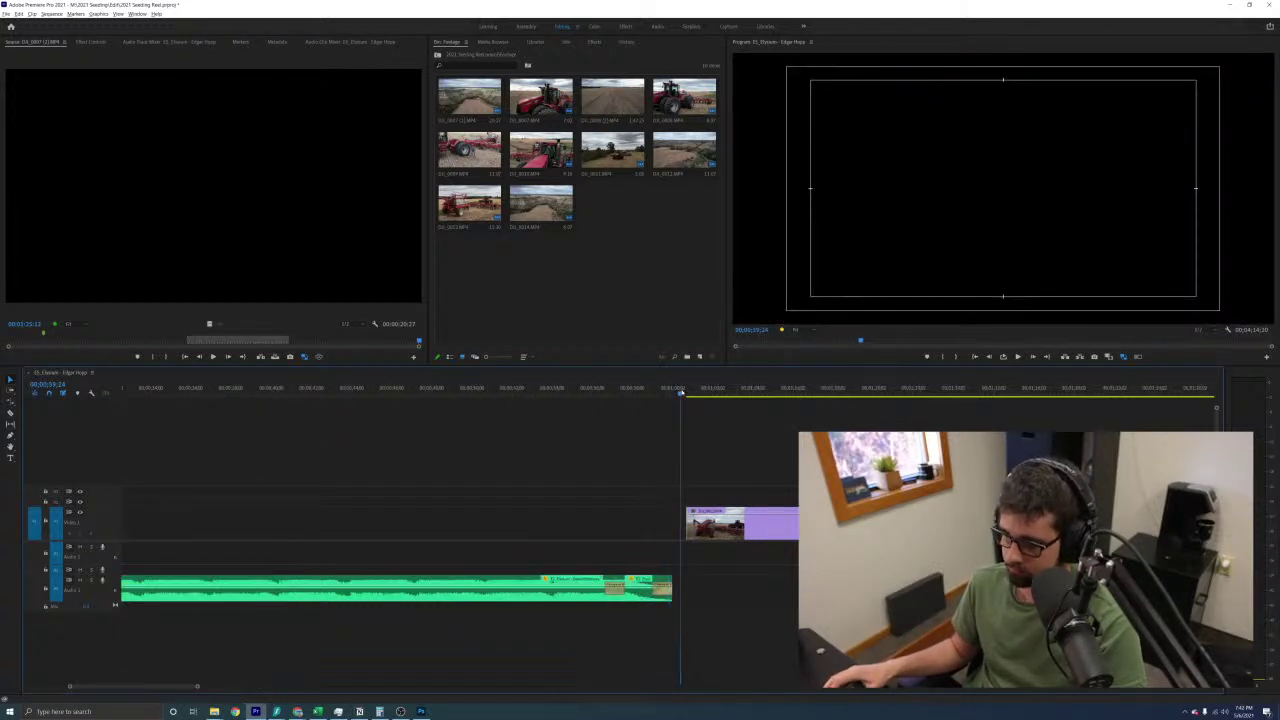
pyautogui.press('-')
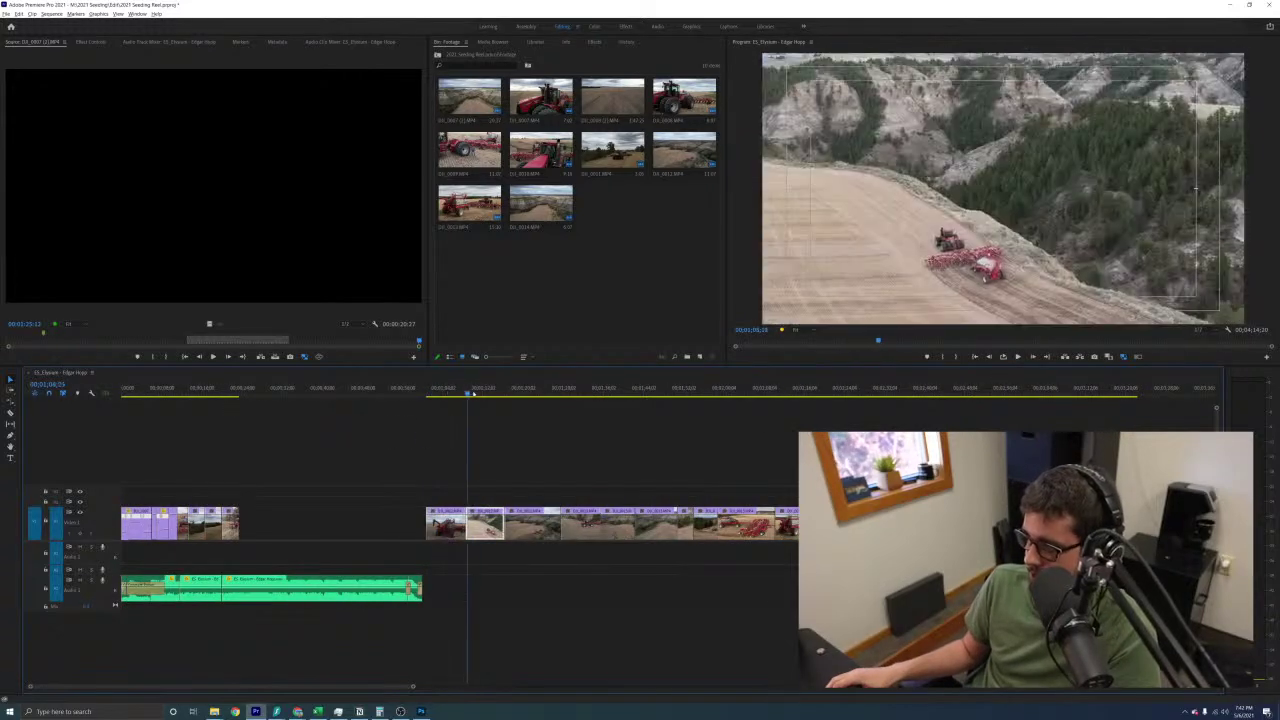
pyautogui.moveTo(533, 395); pyautogui.dragTo(728, 405)
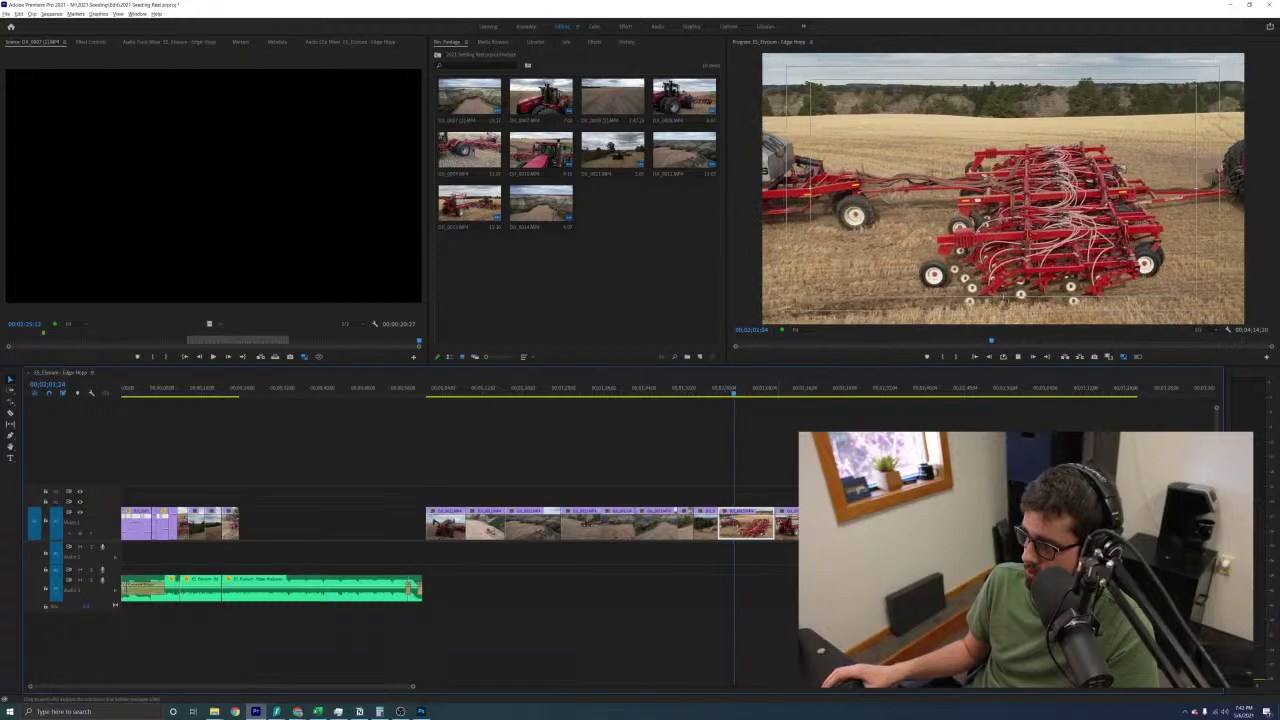
pyautogui.press('space')
pyautogui.moveTo(758, 528); pyautogui.dragTo(302, 525)
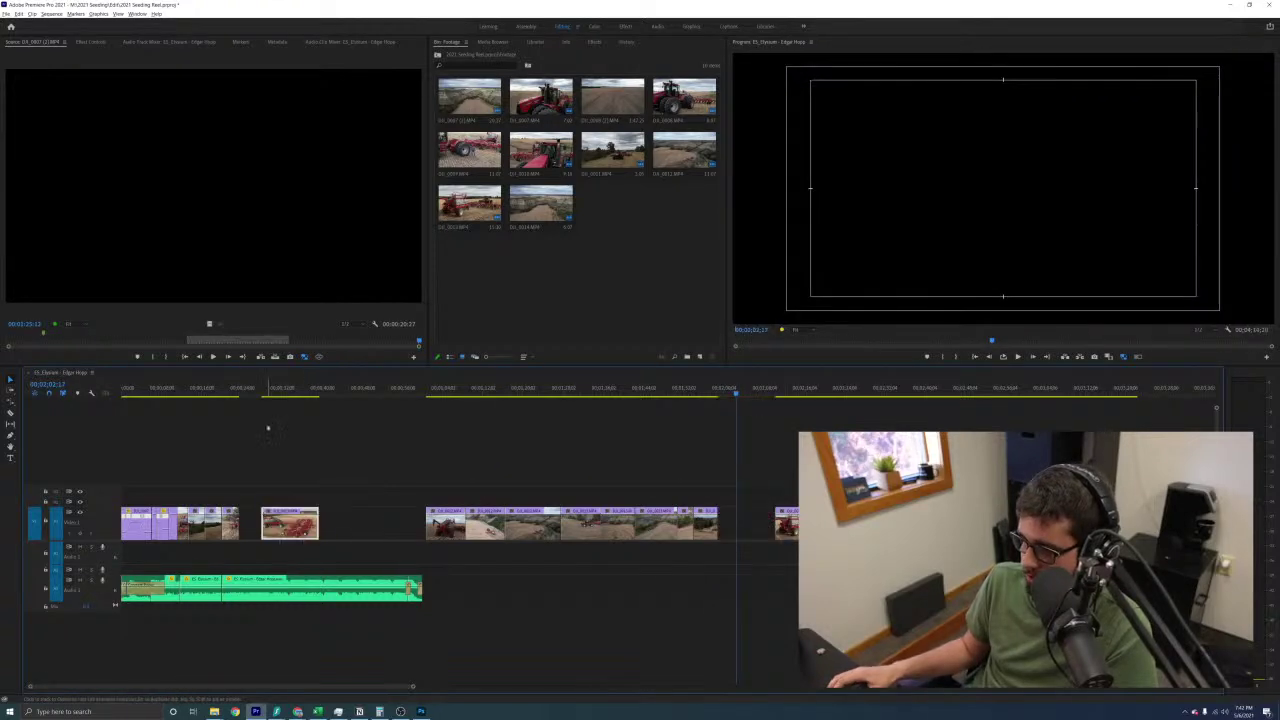
# Preview the moved side-view seeder clip and trim its start to about 30 seconds on the timeline
pyautogui.click(246, 390)
pyautogui.press('=')
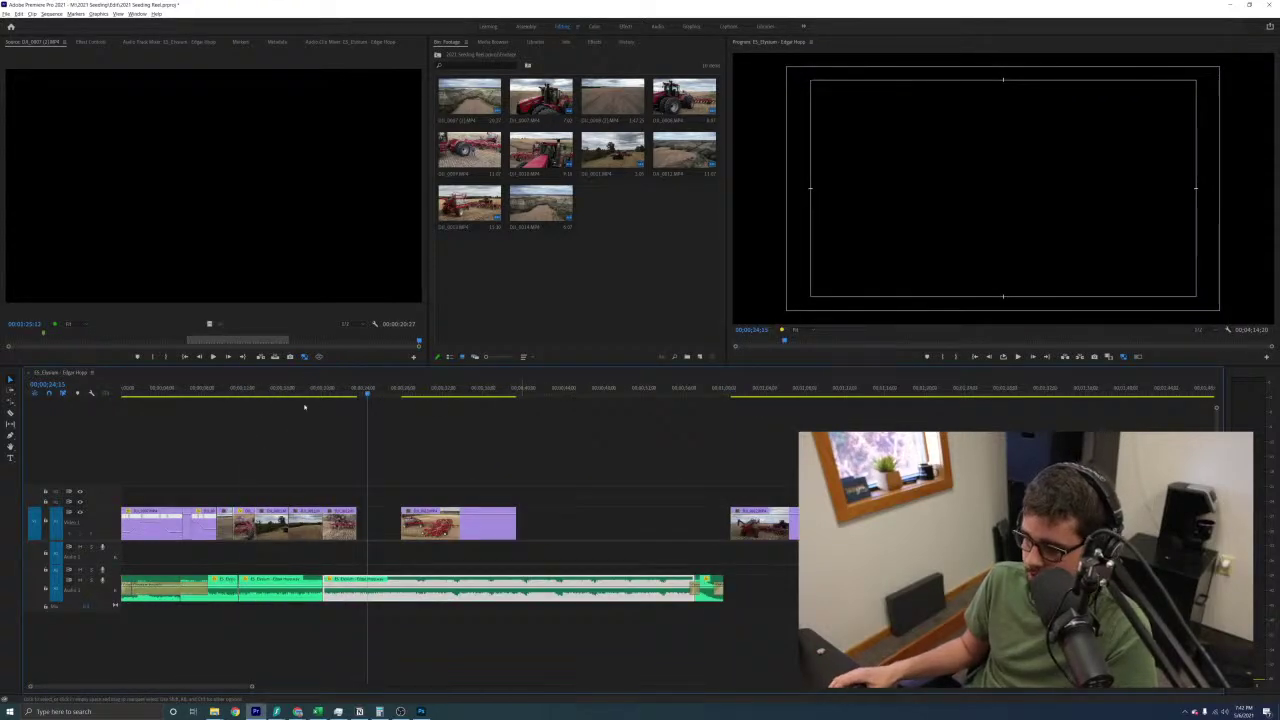
pyautogui.click(272, 392)
pyautogui.click(430, 385)
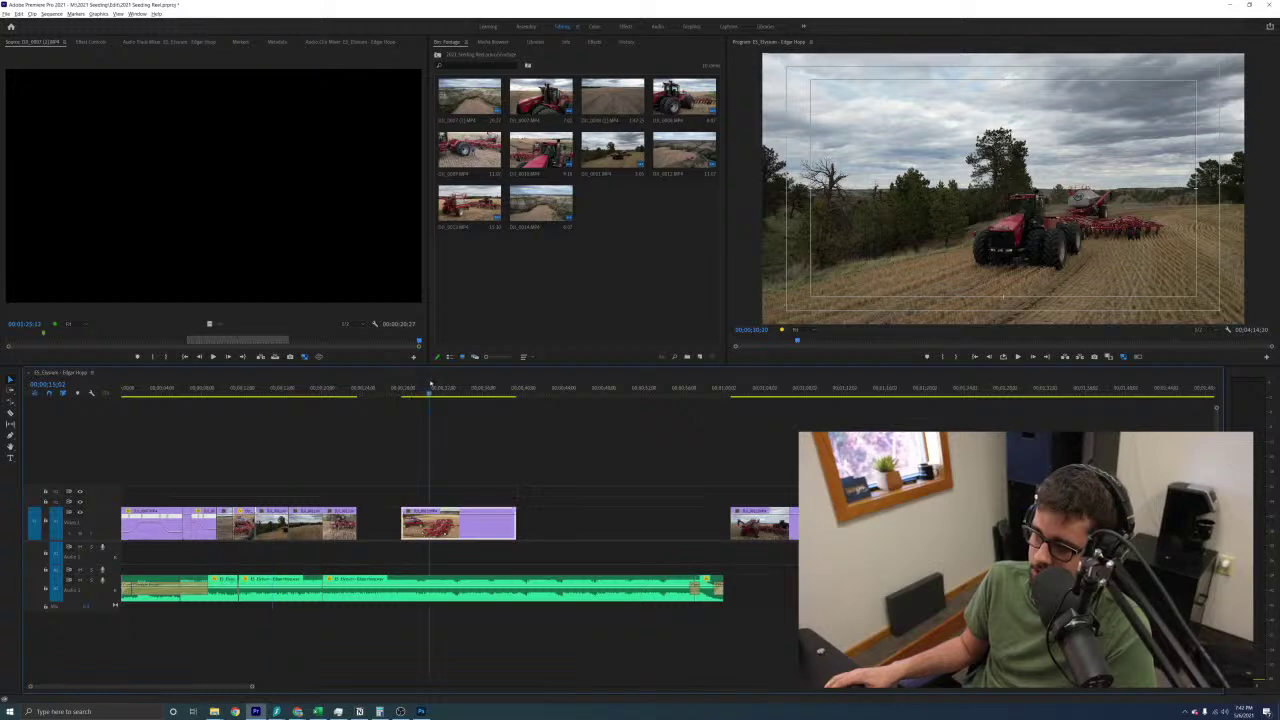
pyautogui.moveTo(426, 398); pyautogui.dragTo(406, 398)
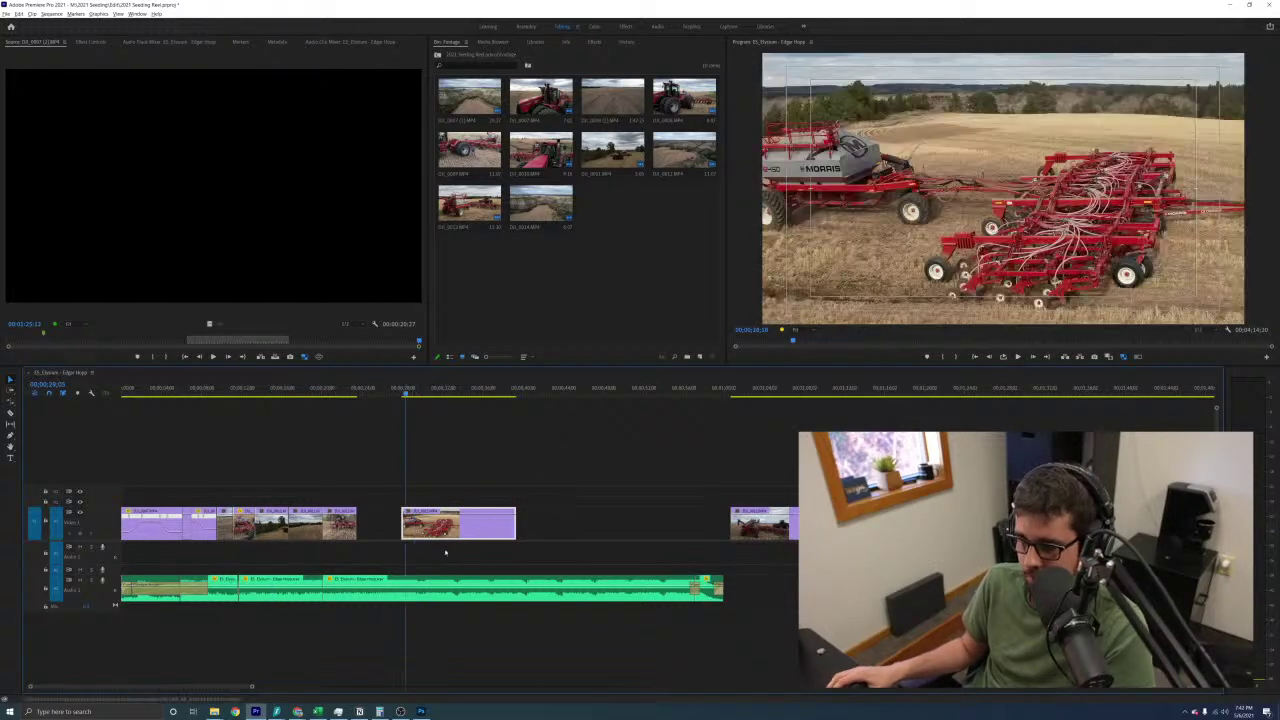
pyautogui.press('space')
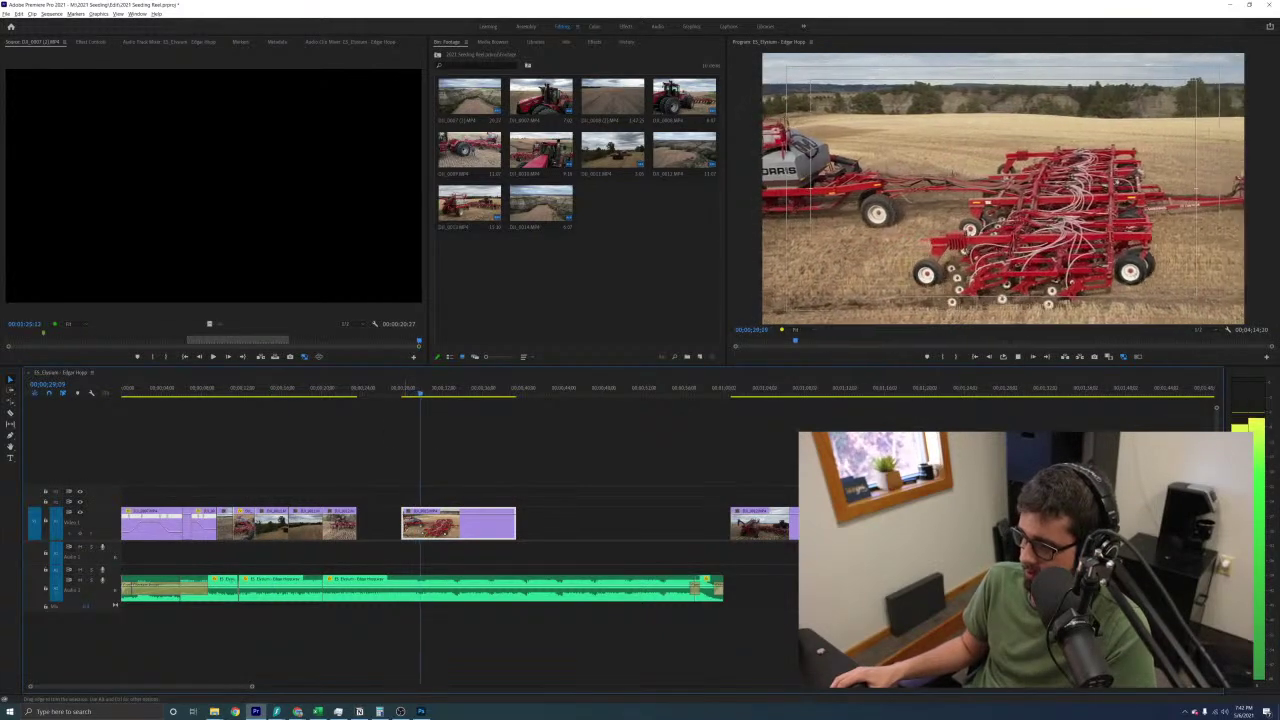
pyautogui.press('space')
pyautogui.moveTo(403, 530); pyautogui.dragTo(426, 530)
# Play the side-view seeder clip on, trim its end, and place it directly after the rear-view seeder clip
pyautogui.press('space')
pyautogui.press('space')
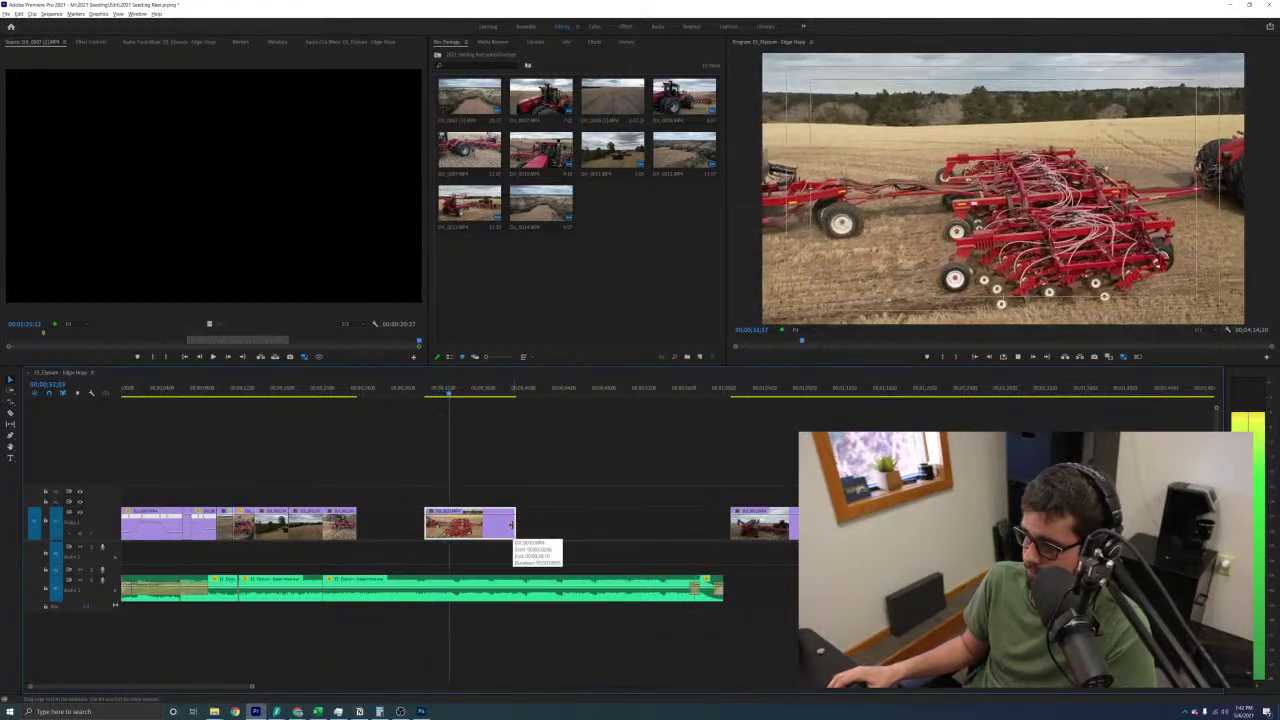
pyautogui.press('space')
pyautogui.moveTo(511, 525); pyautogui.dragTo(376, 525)
# Play and scrub across the cut from the rear-view seeder clip to the side-view seeder clip to check its timing against the music
pyautogui.click(337, 393)
pyautogui.click(444, 461)
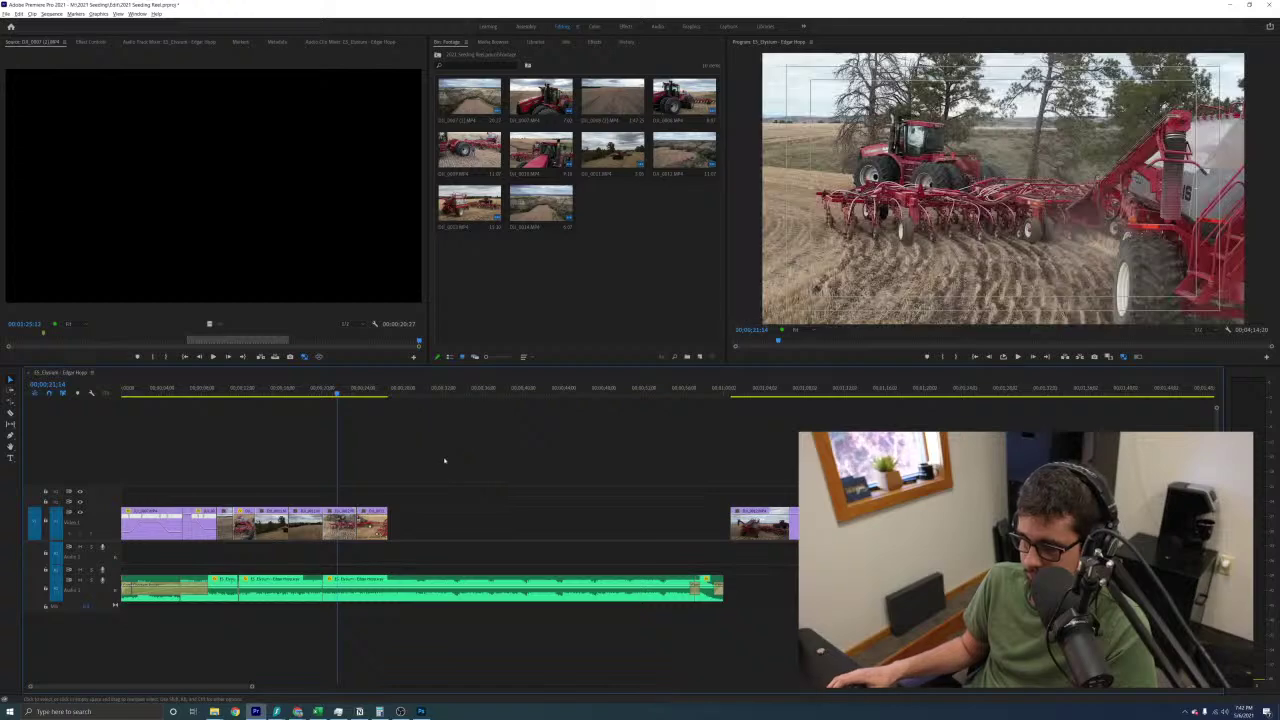
pyautogui.press('=')
pyautogui.press('=')
pyautogui.press('=')
pyautogui.press('-')
pyautogui.scroll(-1, 445, 461)
pyautogui.press('space')
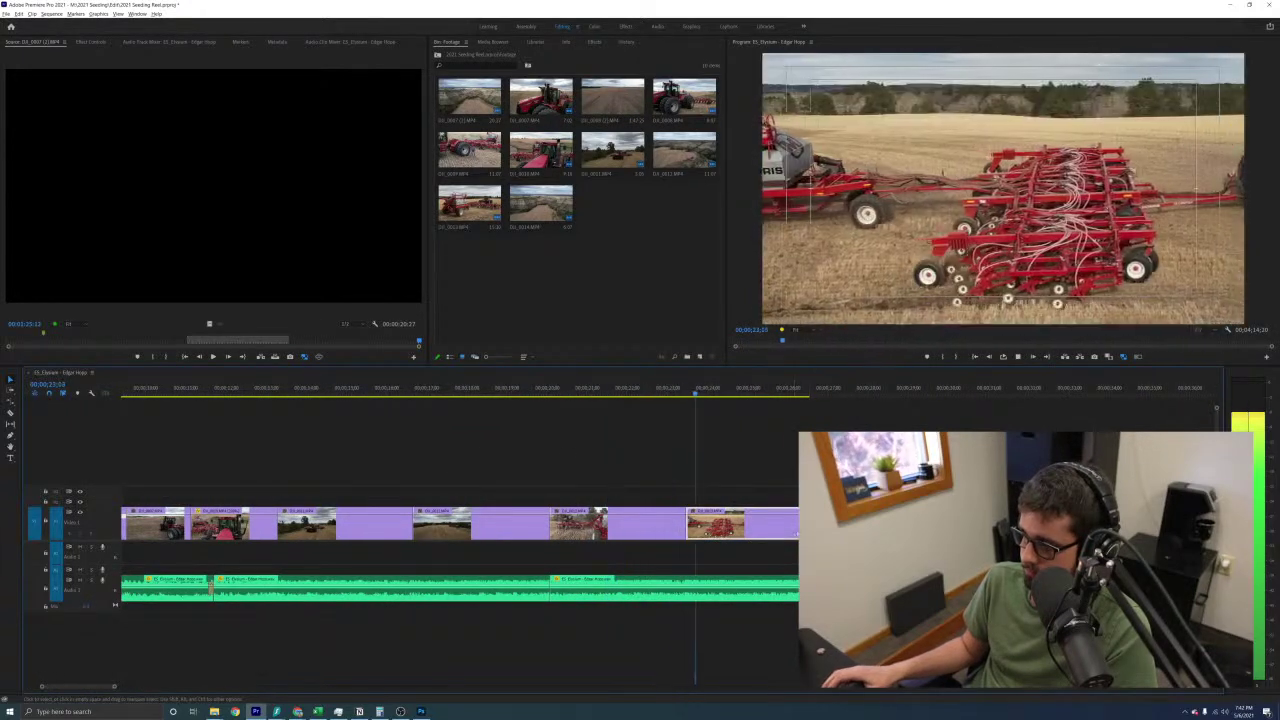
pyautogui.press('space')
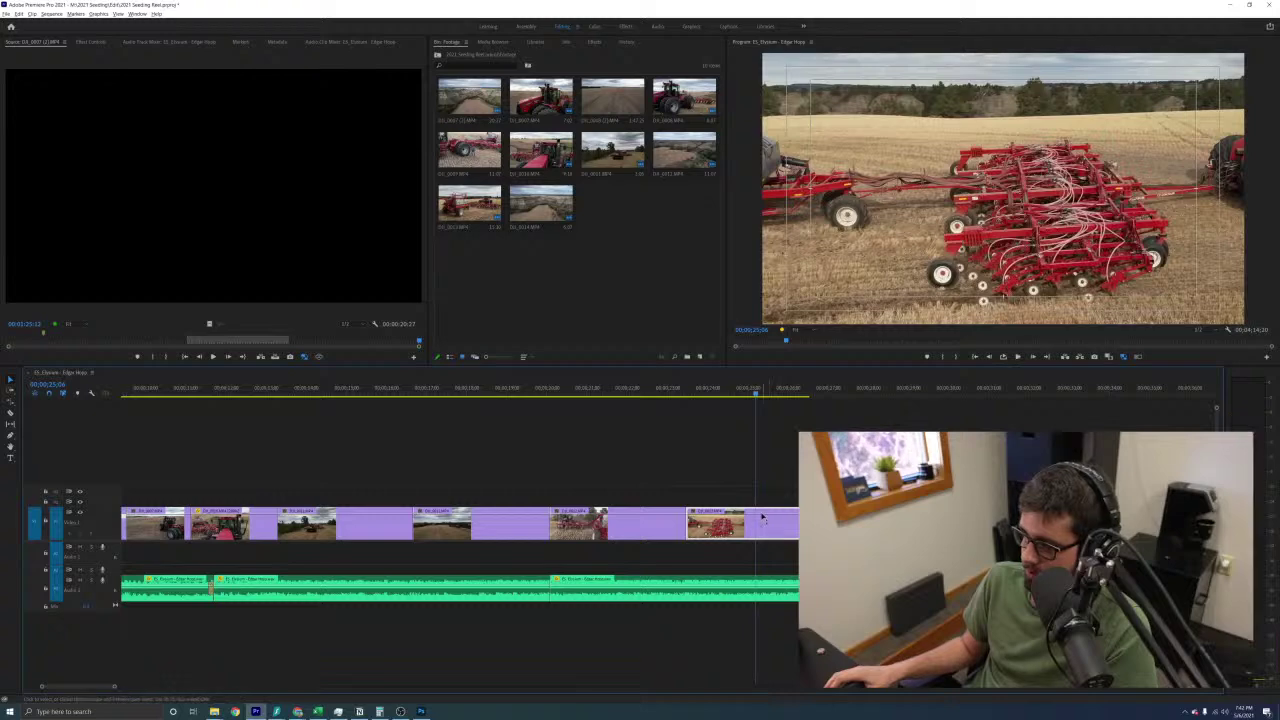
pyautogui.moveTo(581, 392); pyautogui.dragTo(738, 395)
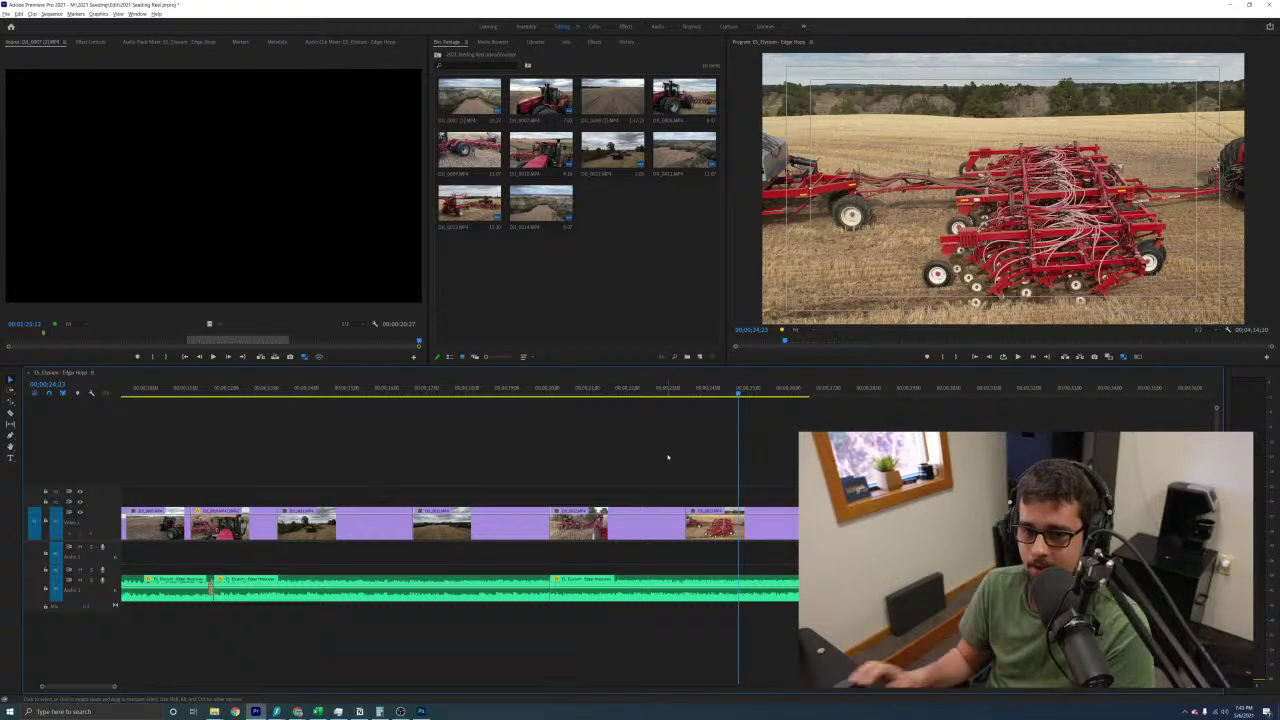
pyautogui.click(657, 393)
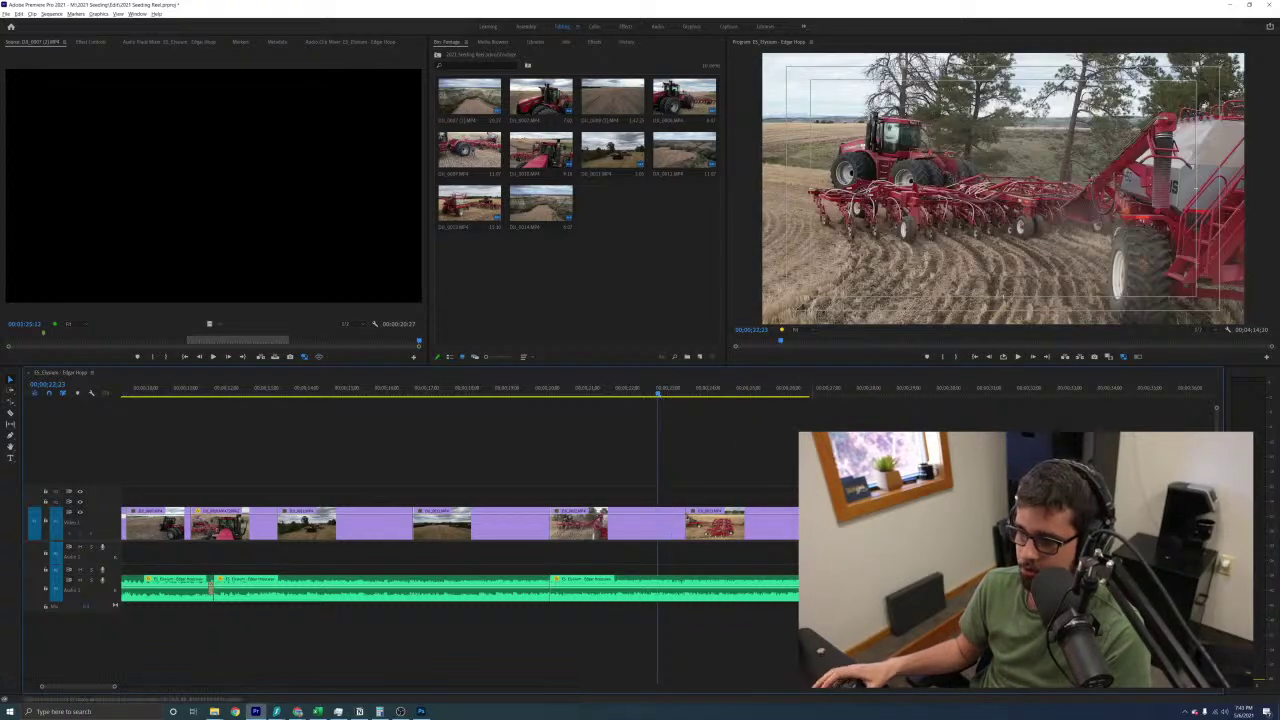
pyautogui.press('=')
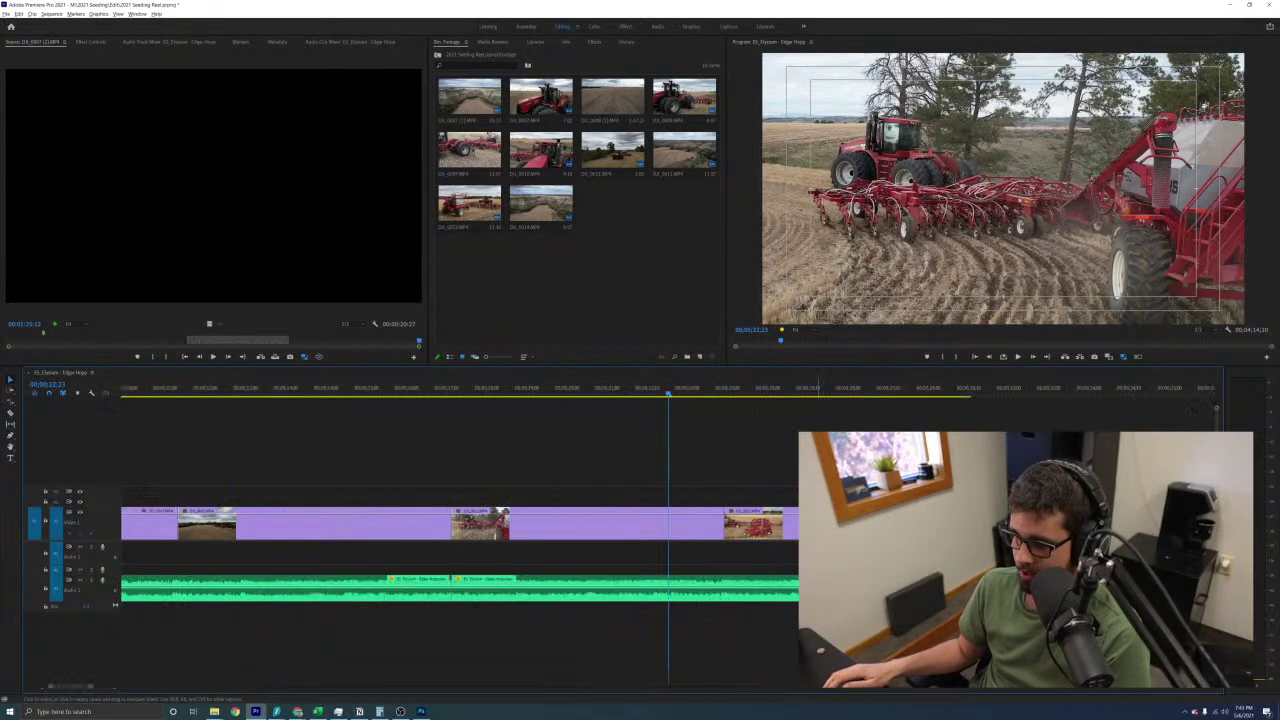
pyautogui.press('-')
pyautogui.press('-')
pyautogui.press('=')
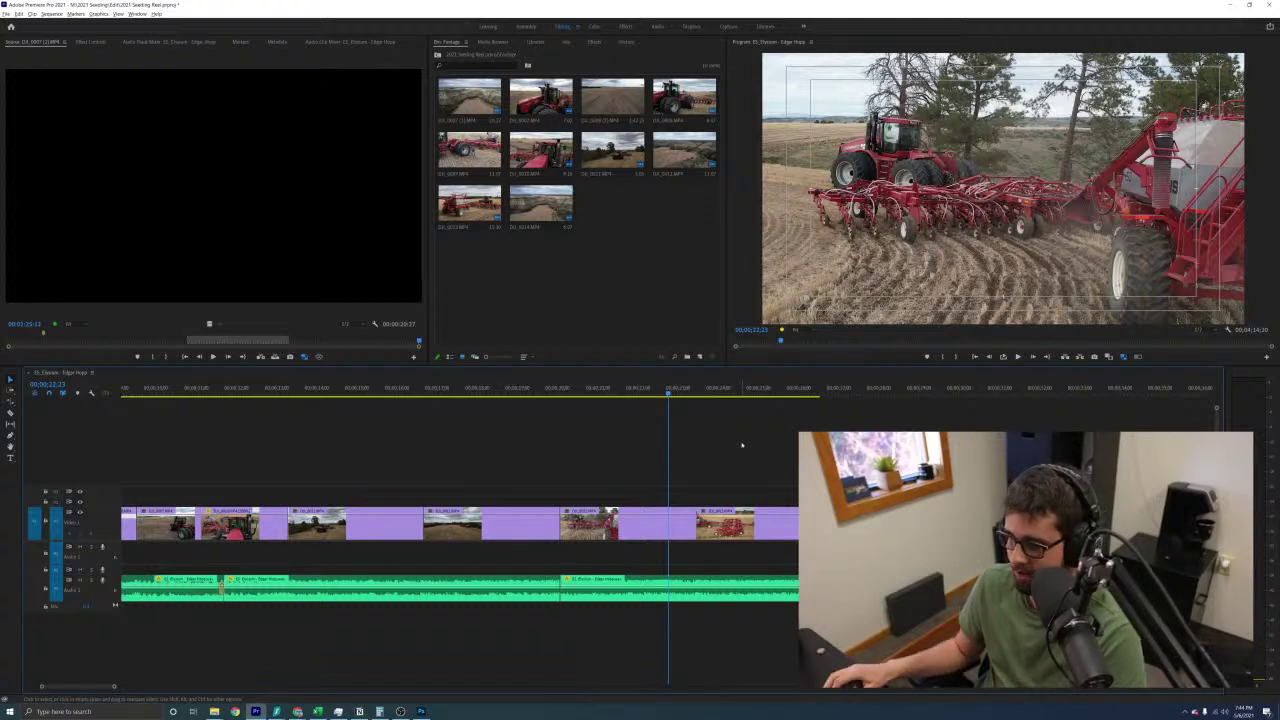
pyautogui.press('-')
pyautogui.press('-')
pyautogui.press('-')
pyautogui.press('-')
pyautogui.press('=')
pyautogui.press('=')
pyautogui.press('=')
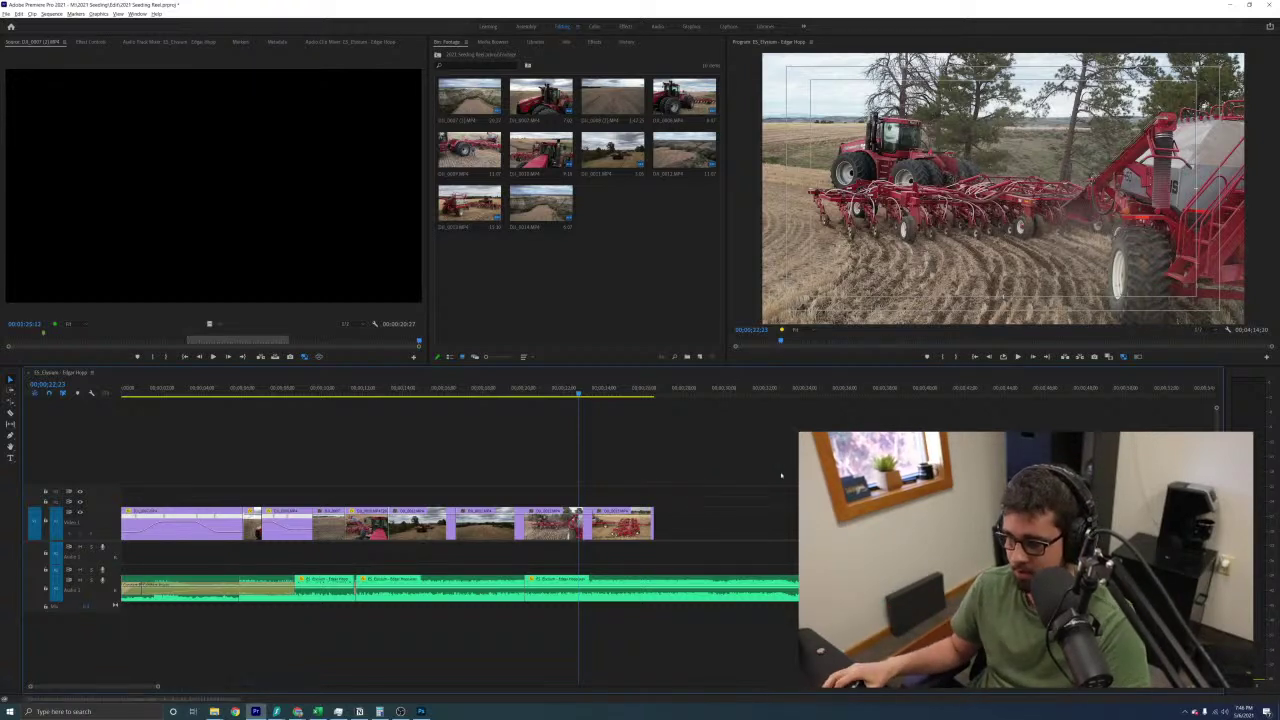
pyautogui.scroll(-10, 580, 475)
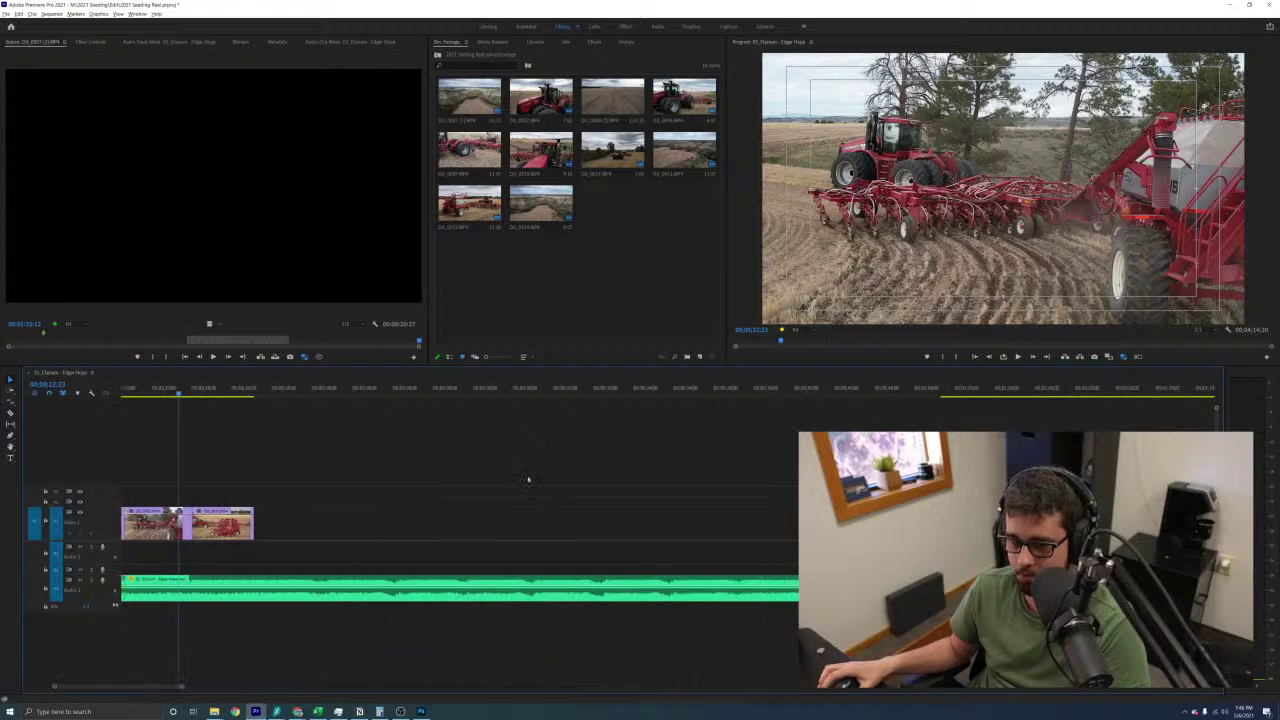
pyautogui.scroll(7, 519, 475)
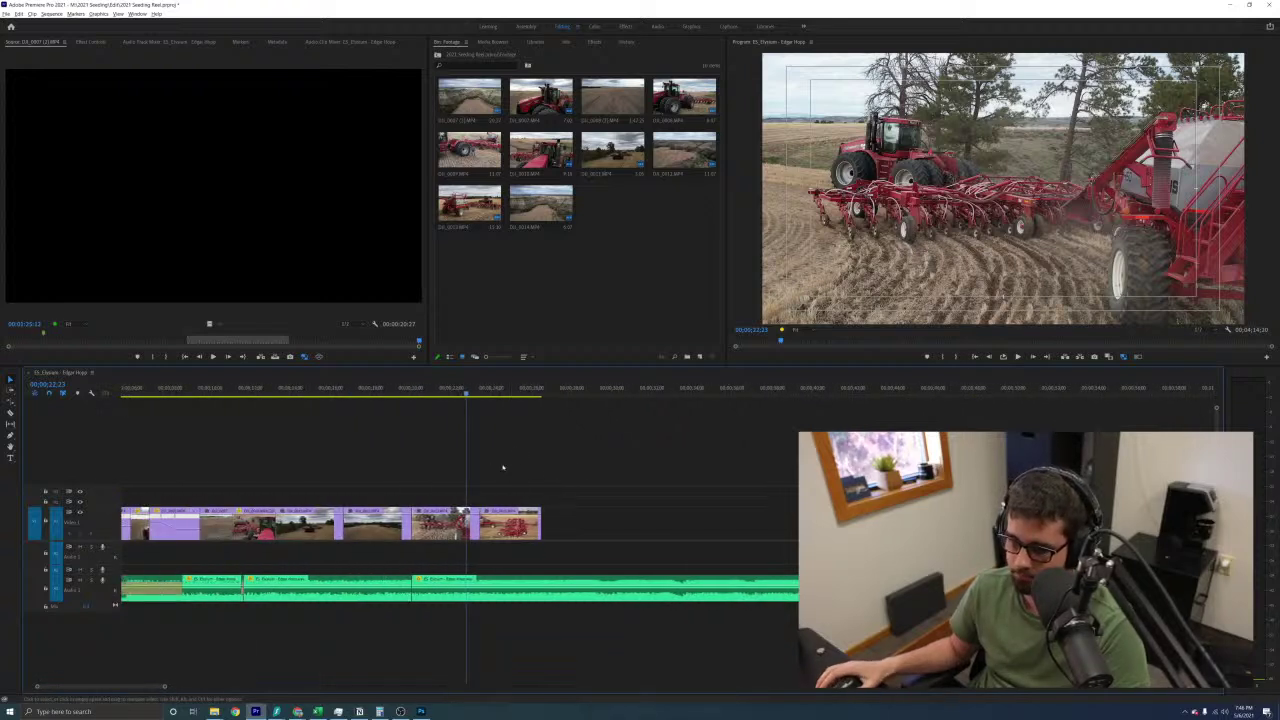
pyautogui.click(620, 275)
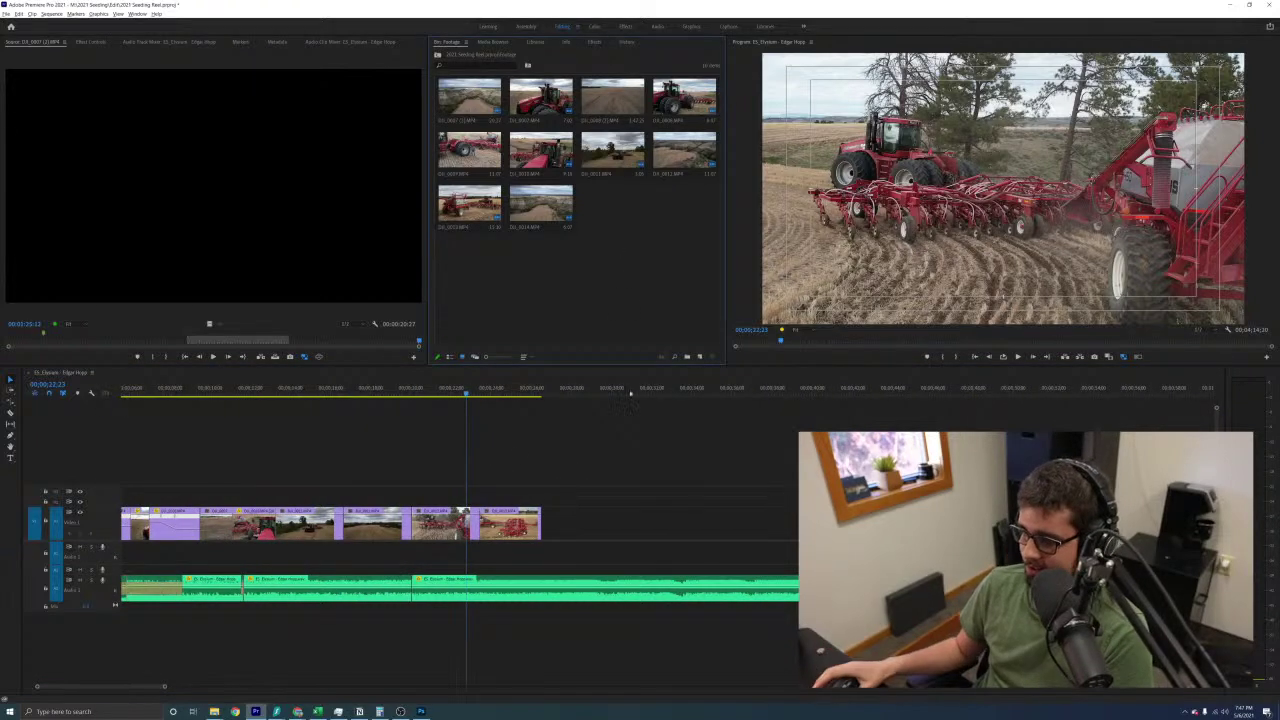
# Play the side-view seeder clip against the music and move it back out to the unused clips
pyautogui.click(447, 393)
pyautogui.press('space')
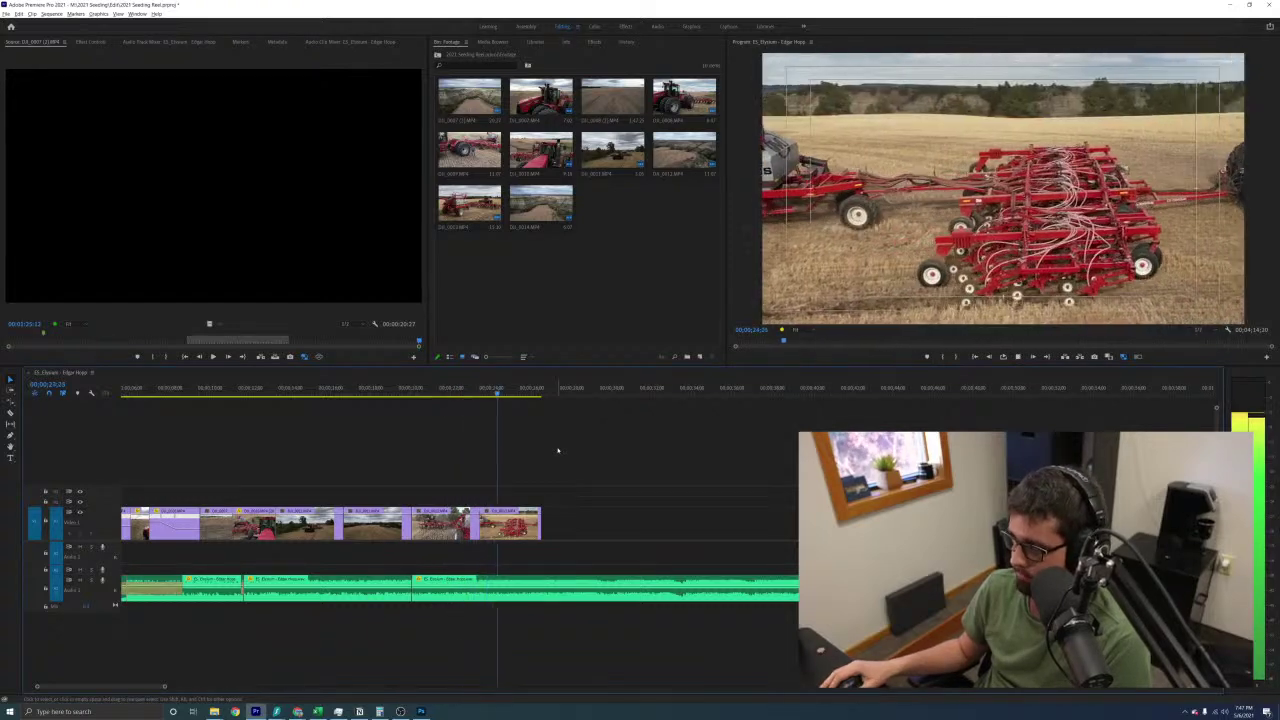
pyautogui.press('space')
pyautogui.click(510, 525)
pyautogui.press('-')
pyautogui.press('-')
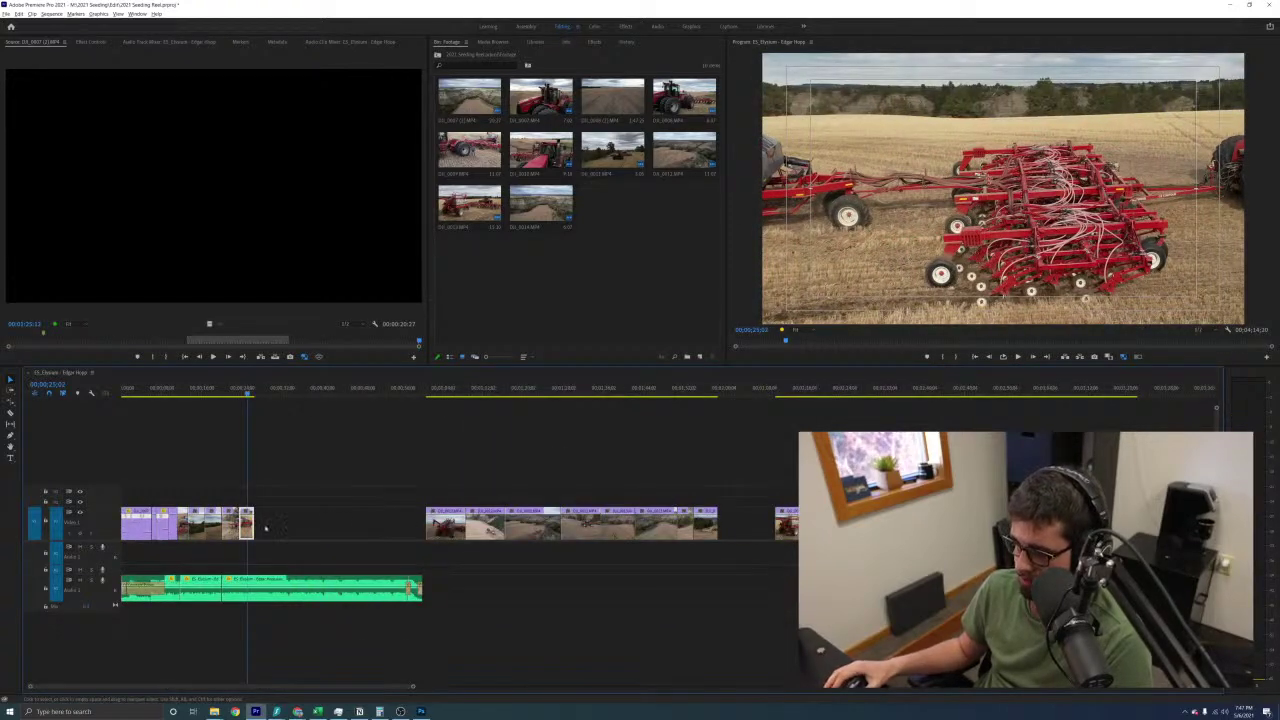
pyautogui.moveTo(248, 532); pyautogui.dragTo(737, 530)
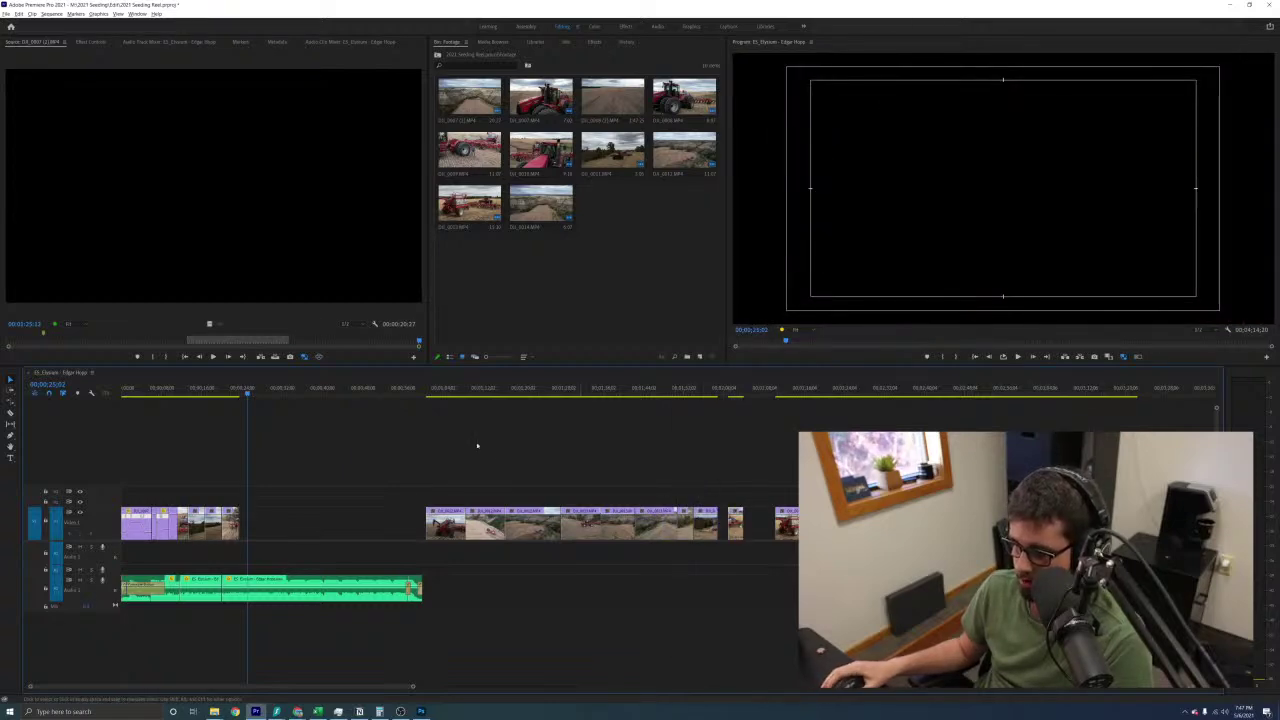
# Scrub through the unused clips and move the clip with the air cart in the foreground directly after the rear-view seeder clip
pyautogui.click(436, 394)
pyautogui.press('space')
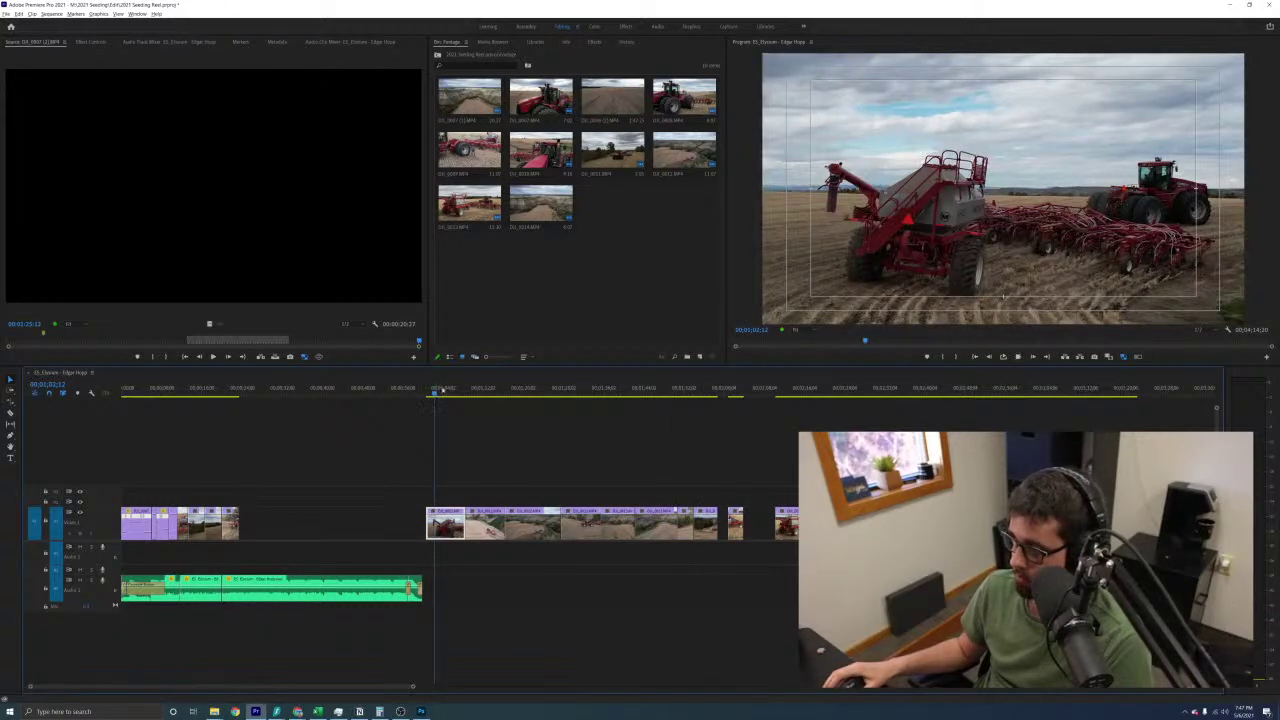
pyautogui.click(487, 393)
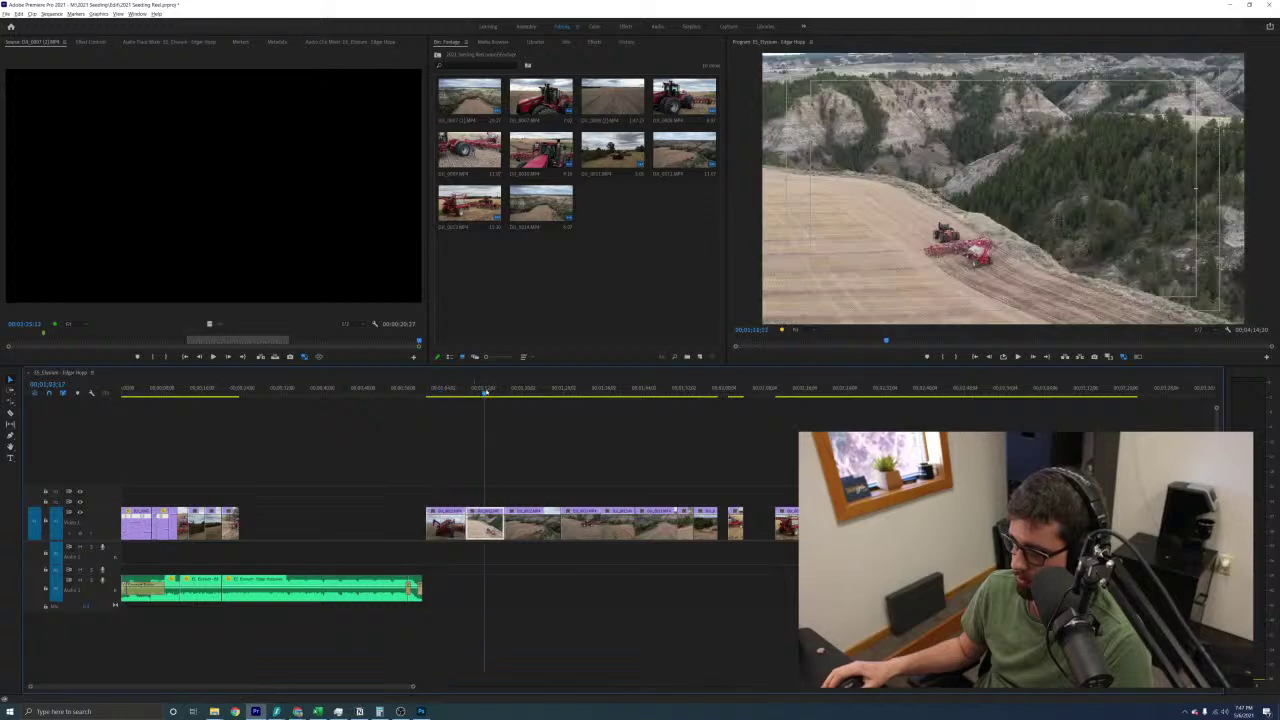
pyautogui.moveTo(434, 388)
pyautogui.mouseDown()
pyautogui.moveTo(477, 390)
pyautogui.moveTo(441, 392)
pyautogui.mouseUp()
pyautogui.moveTo(446, 530); pyautogui.dragTo(262, 523)
# Play across the cut into the air cart clip, trim its start and keep it directly after the rear-view seeder clip
pyautogui.click(233, 390)
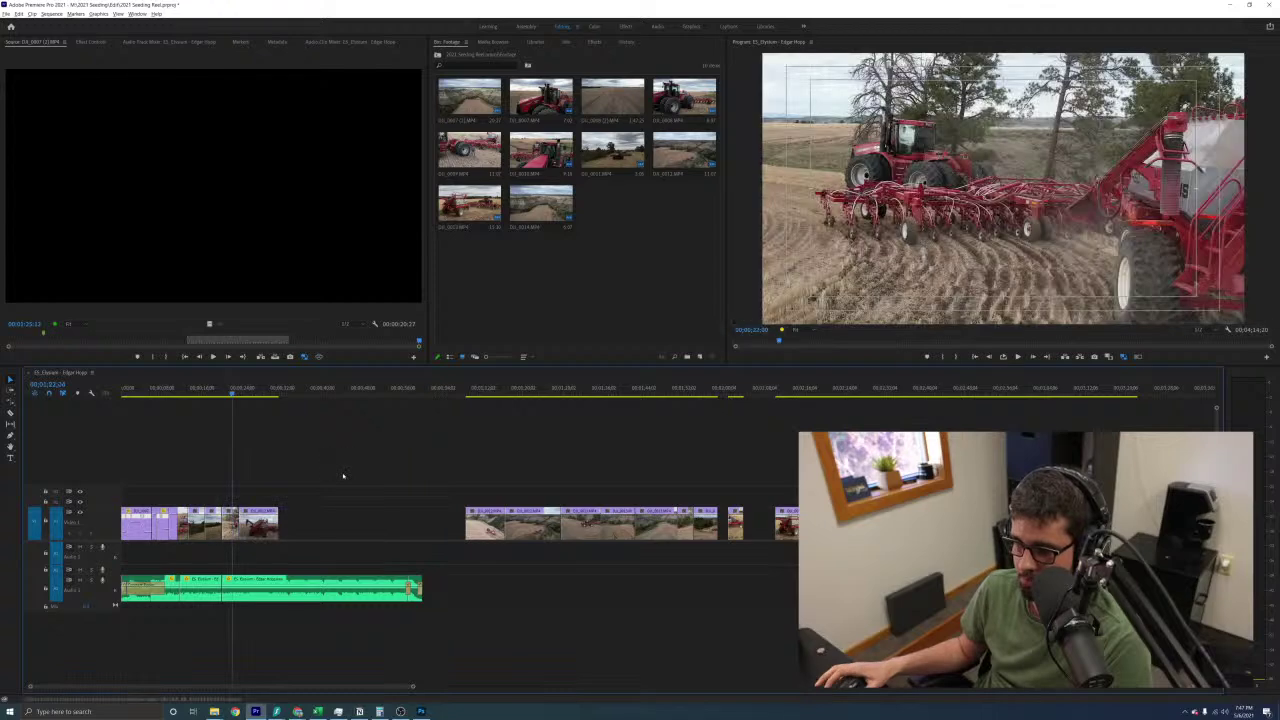
pyautogui.press('=')
pyautogui.press('=')
pyautogui.press('space')
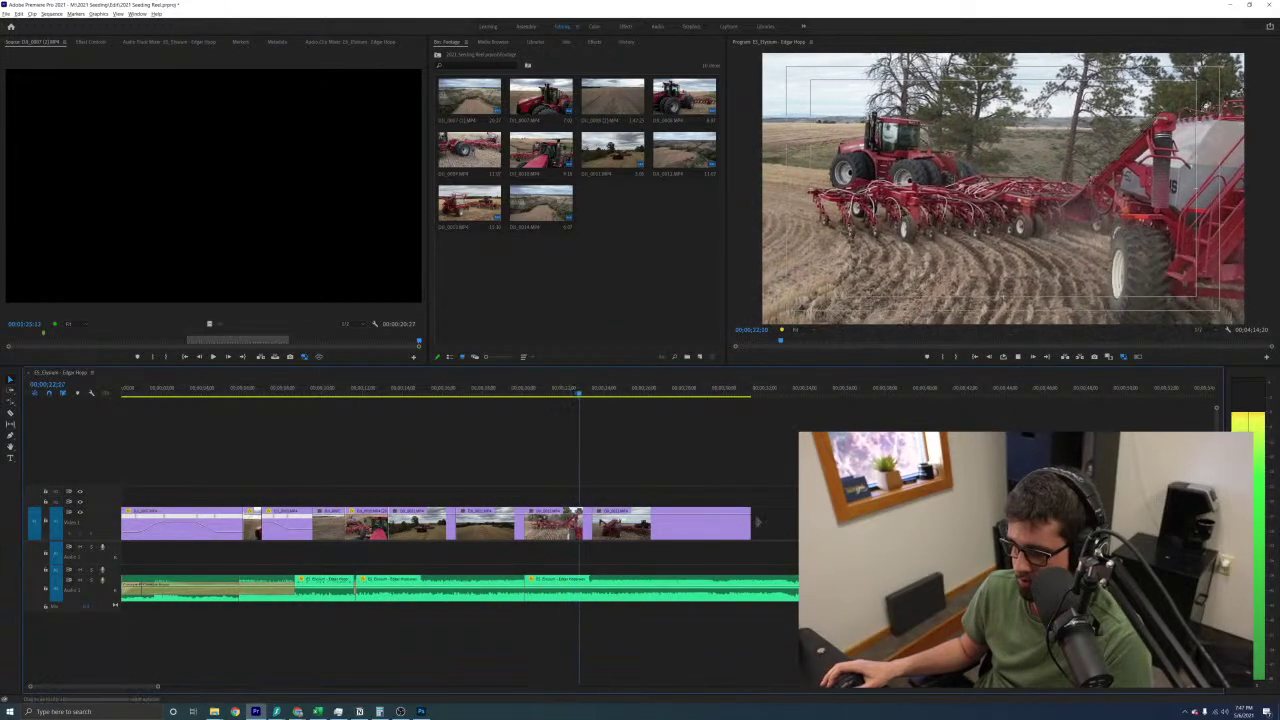
pyautogui.press('space')
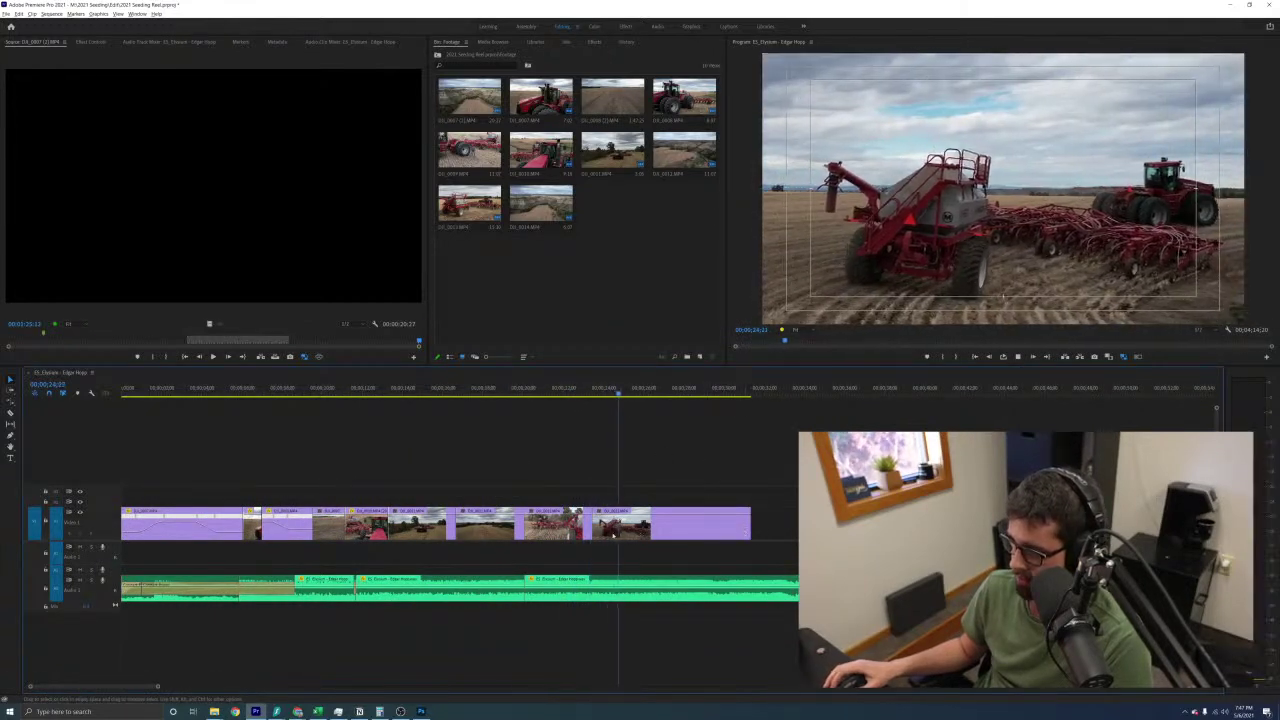
pyautogui.moveTo(590, 525); pyautogui.dragTo(612, 527)
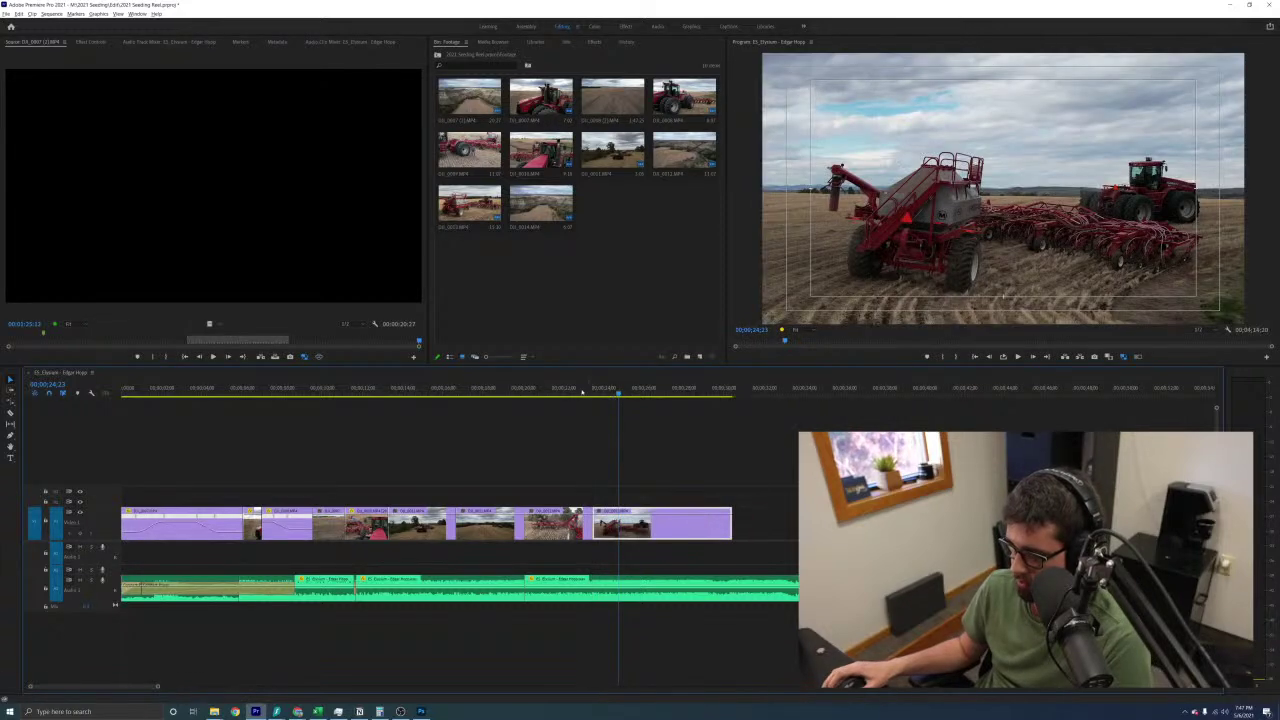
# Play the air cart clip on and trim its end to about 27 seconds on the timeline
pyautogui.press('space')
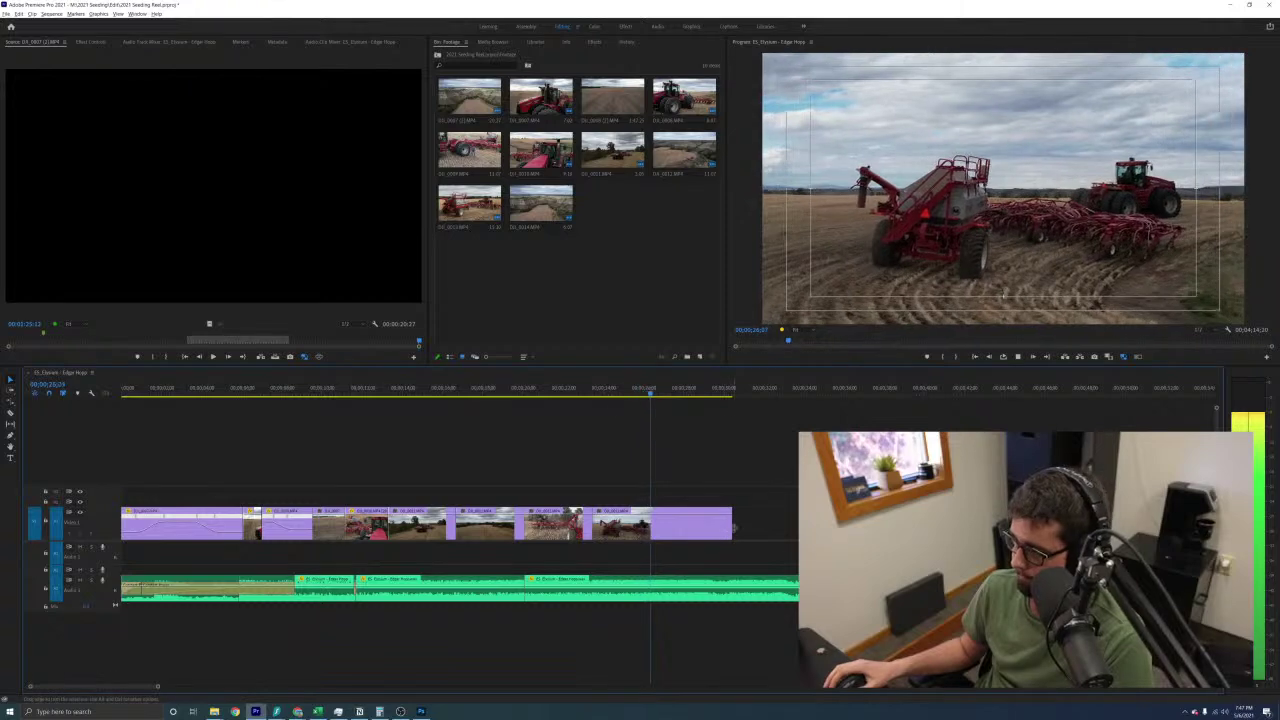
pyautogui.moveTo(729, 529); pyautogui.dragTo(660, 529)
pyautogui.click(740, 528)
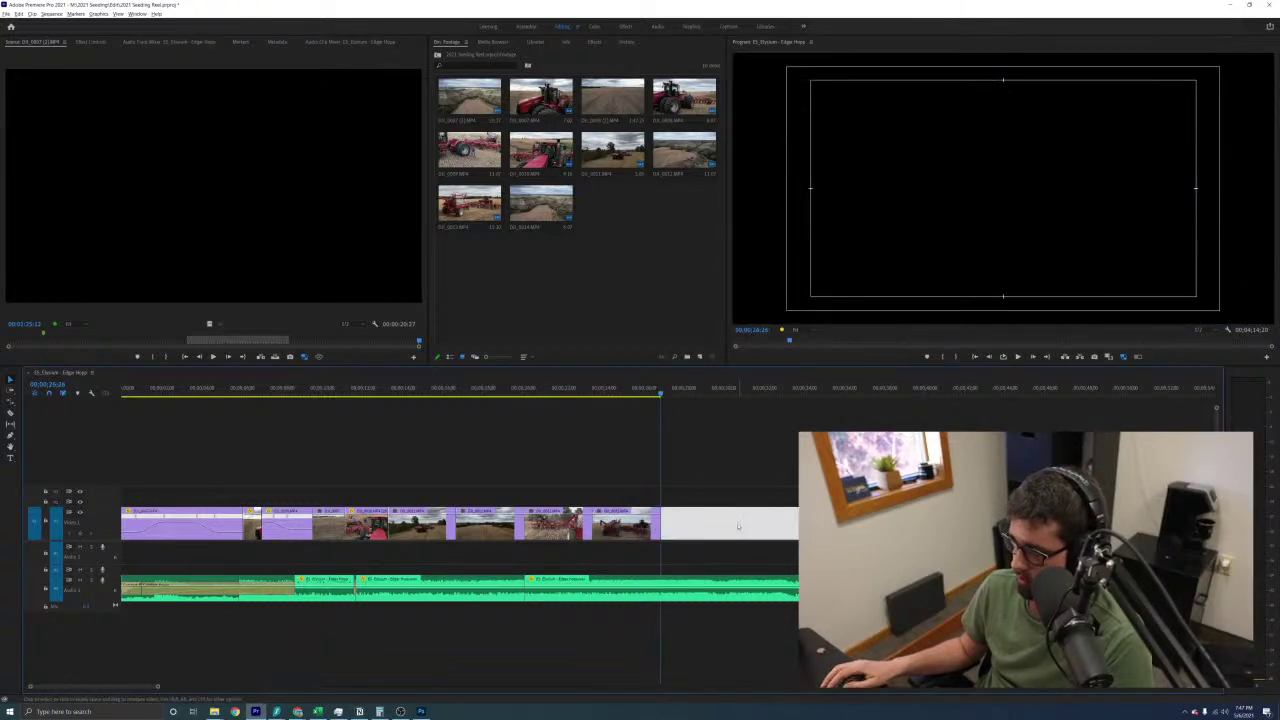
# Scrub through the unused clips and move the canyon field aerial clip into the empty stretch after the air cart clip
pyautogui.press('-')
pyautogui.press('-')
pyautogui.click(570, 462)
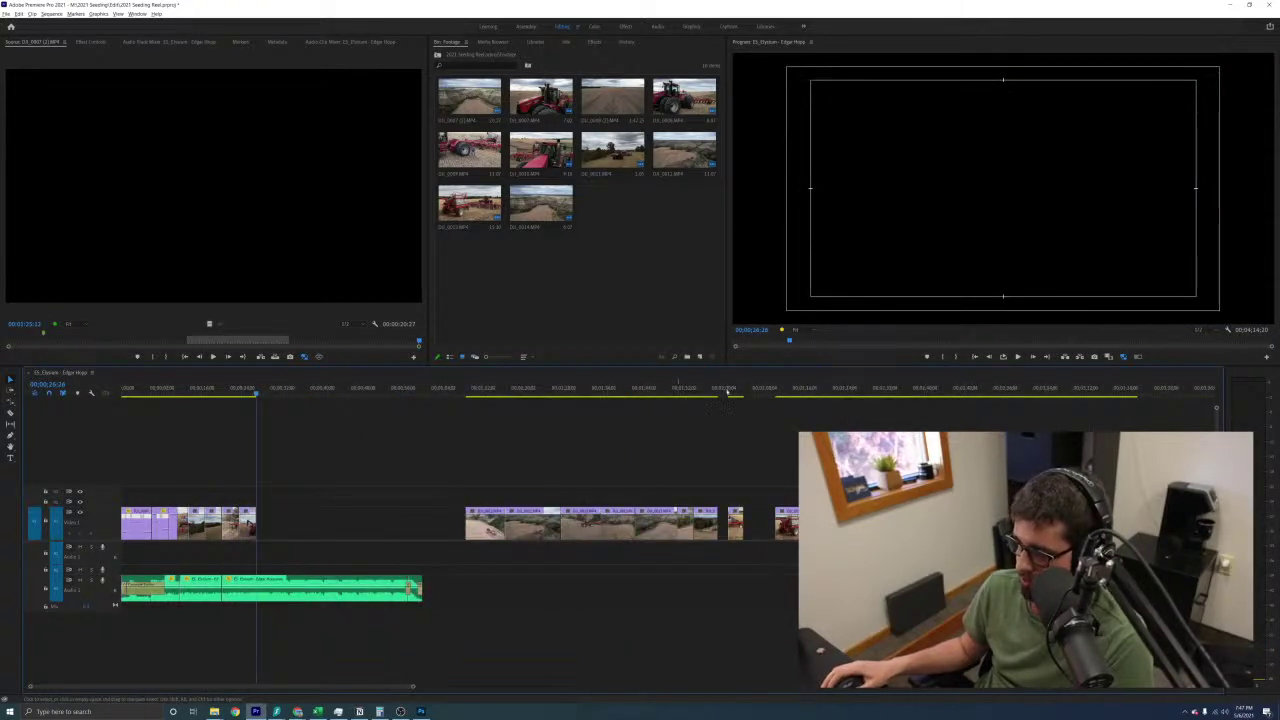
pyautogui.moveTo(727, 393); pyautogui.dragTo(831, 395)
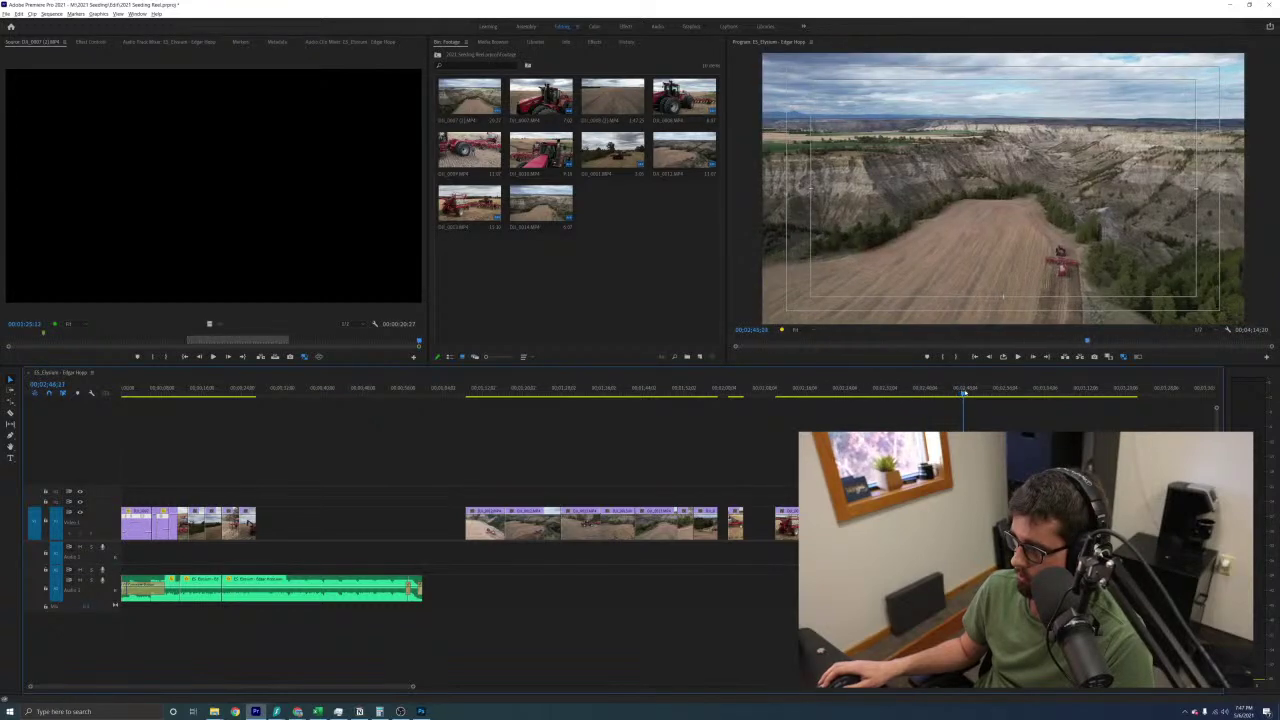
pyautogui.moveTo(992, 393); pyautogui.dragTo(720, 443)
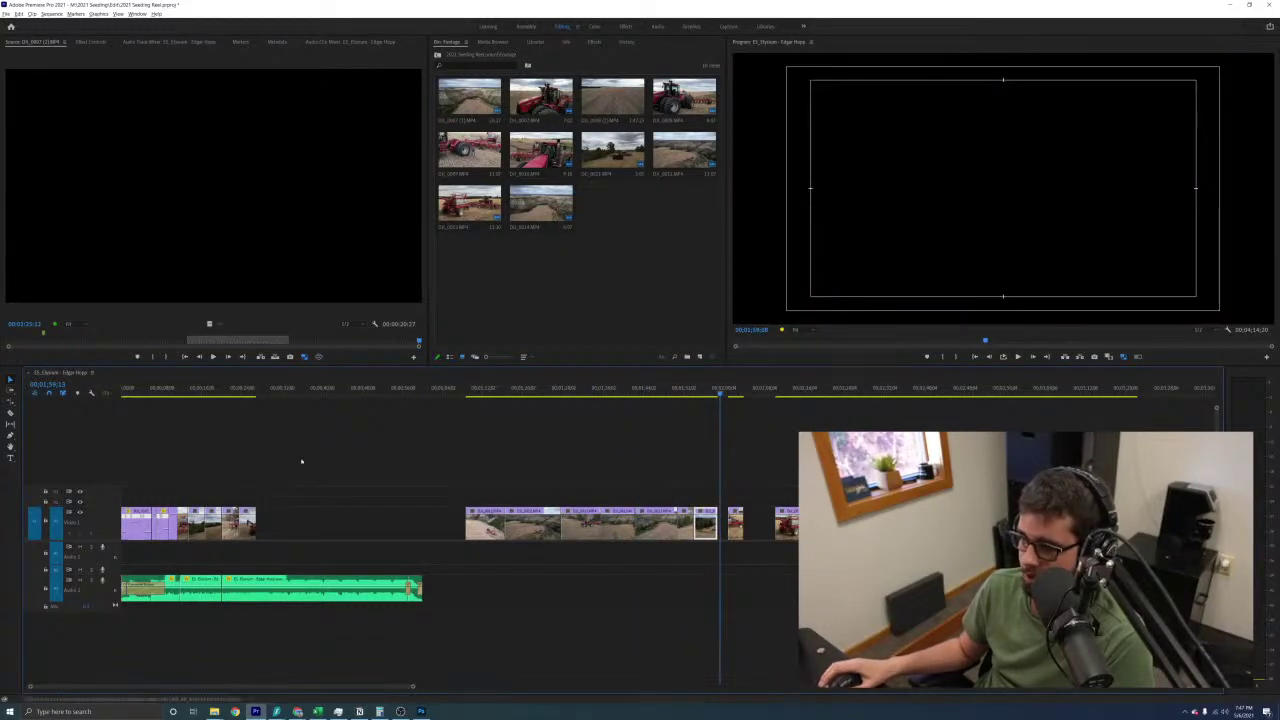
pyautogui.click(254, 393)
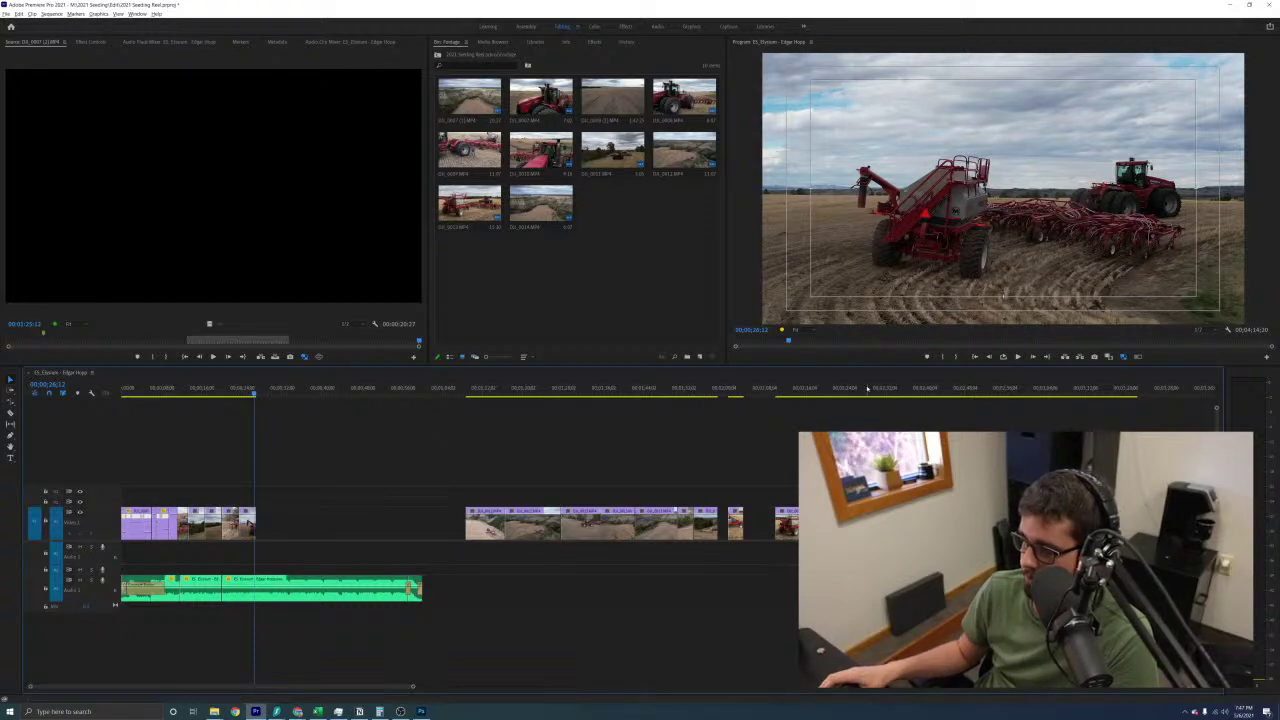
pyautogui.moveTo(865, 391); pyautogui.dragTo(968, 430)
pyautogui.moveTo(985, 525); pyautogui.dragTo(306, 527)
# Play the music after the air cart clip and shift the canyon aerial clip to start at about 30 seconds
pyautogui.click(258, 390)
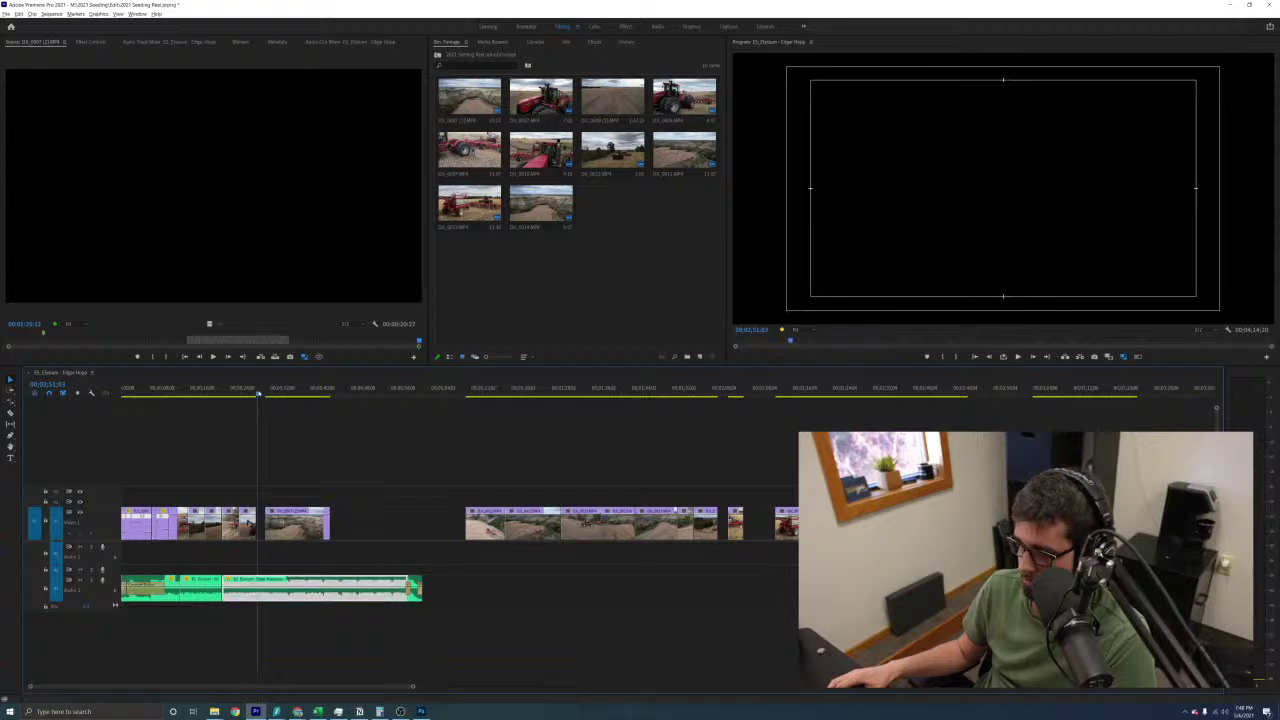
pyautogui.press('=')
pyautogui.press('=')
pyautogui.press('space')
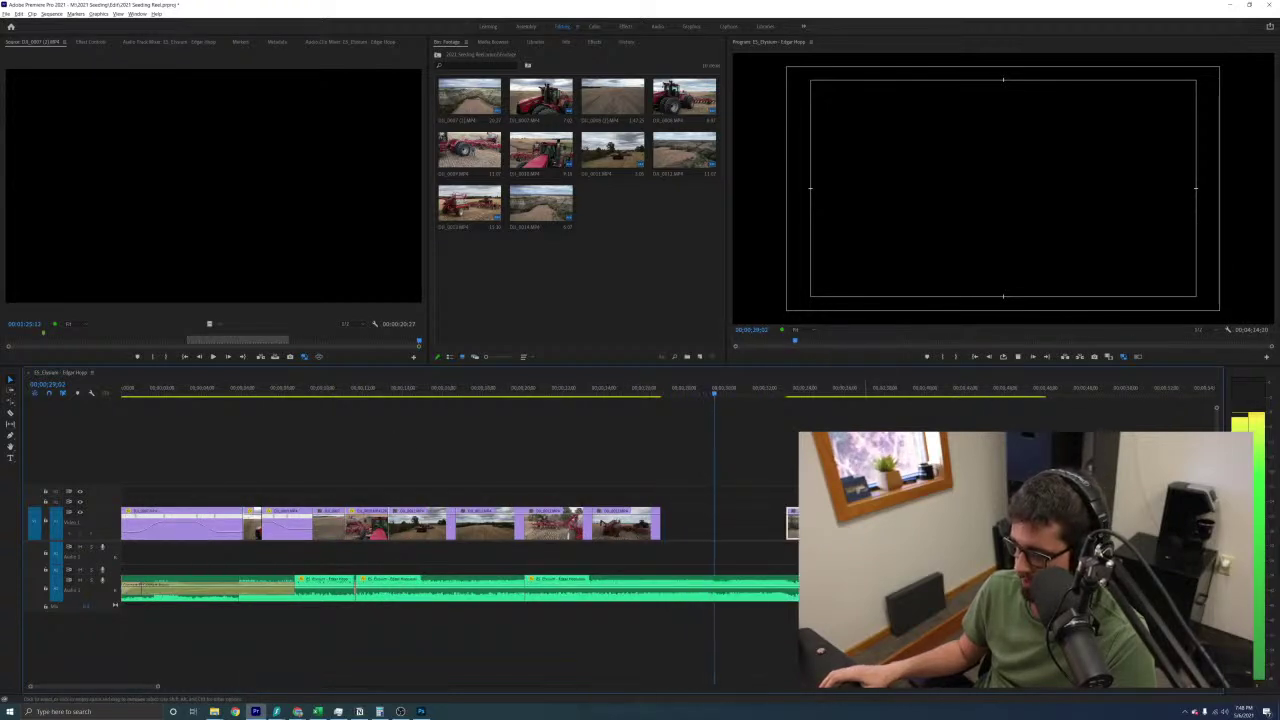
pyautogui.press('space')
pyautogui.press('space')
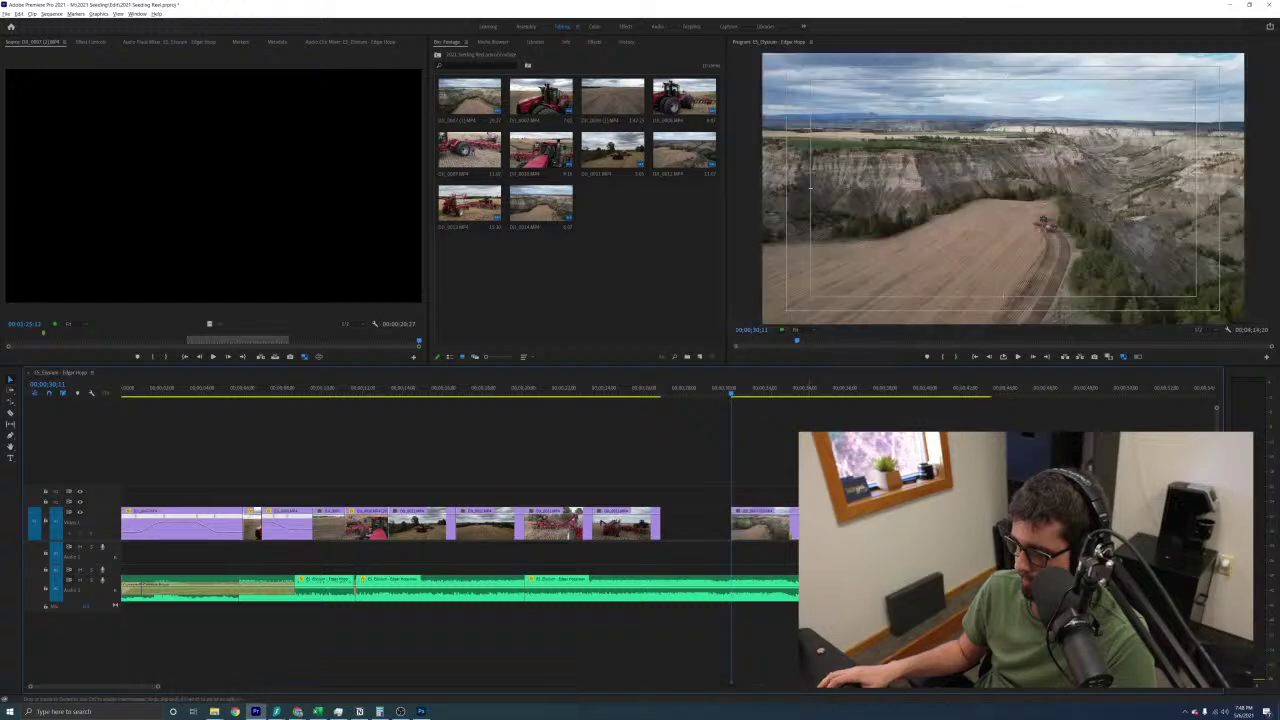
pyautogui.press('space')
# Find the exact beat before the canyon aerial clip and nudge the clip slightly earlier to start at 00;00;30;10
pyautogui.click(724, 388)
pyautogui.press('=')
pyautogui.press('=')
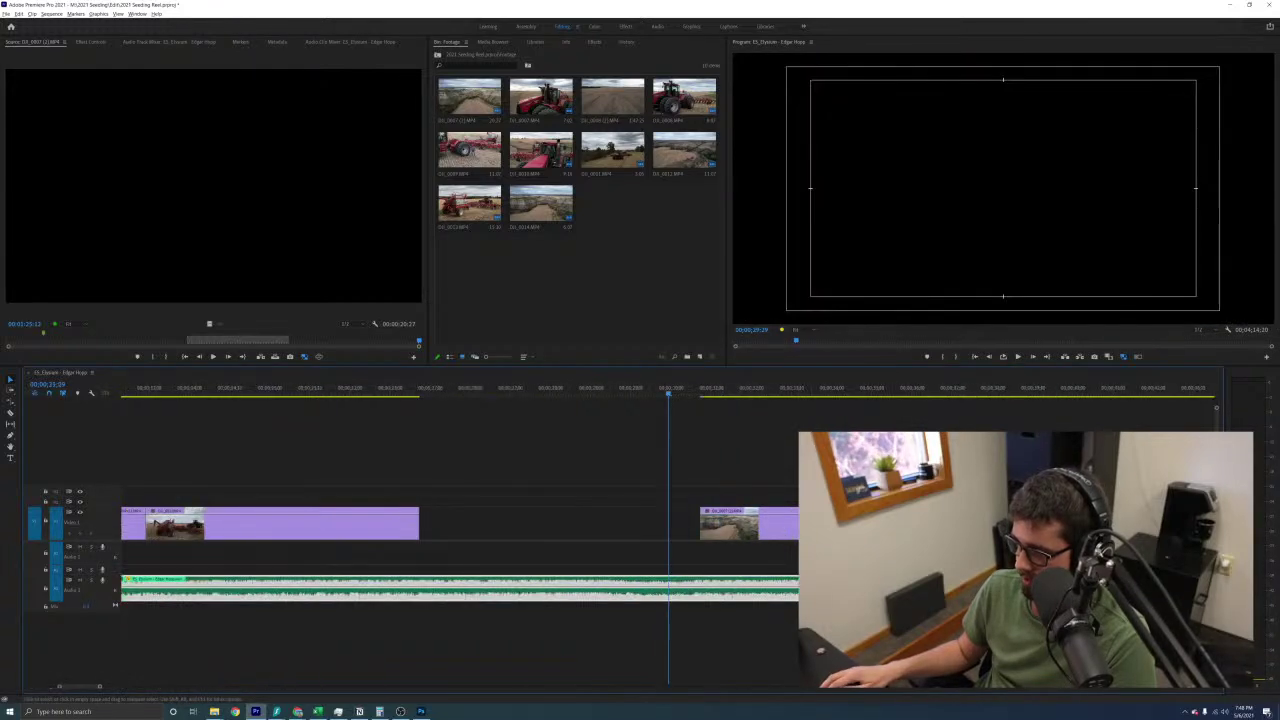
pyautogui.press('space')
pyautogui.press('space')
pyautogui.press('Left')
pyautogui.press('Left')
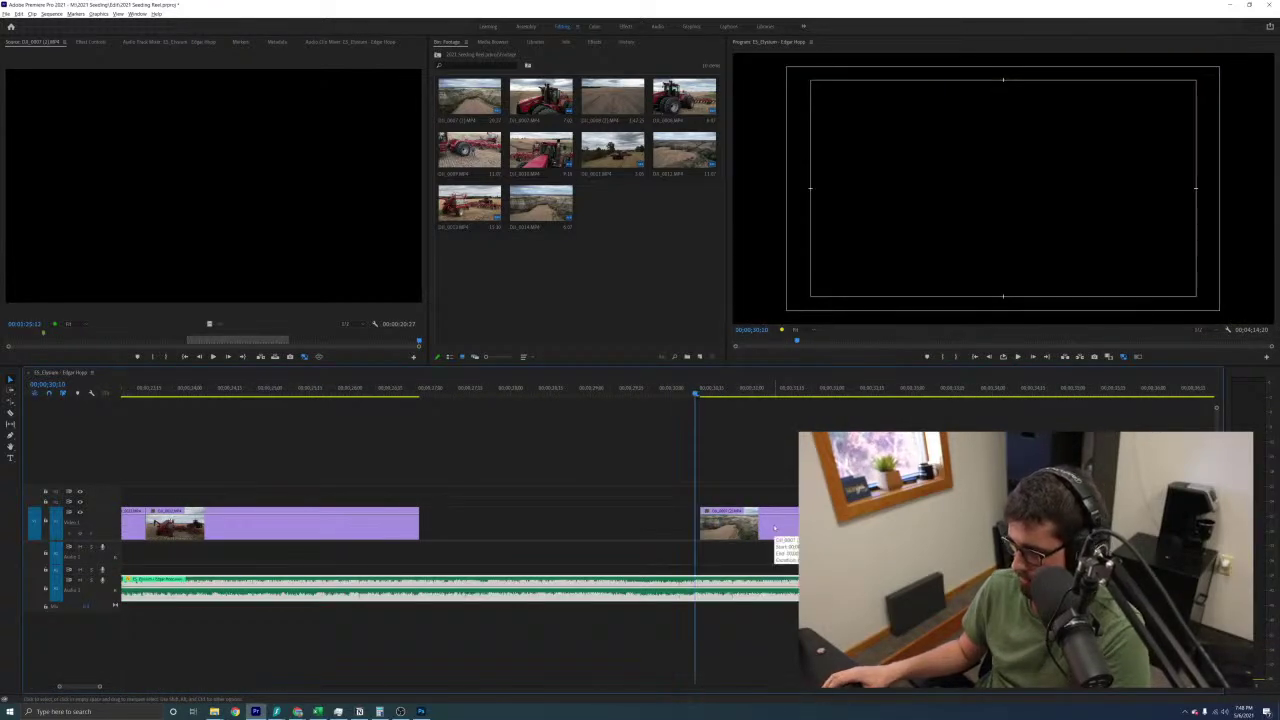
pyautogui.moveTo(774, 528); pyautogui.dragTo(769, 528)
# Play the canyon aerial clip and speed it up to about half its duration
pyautogui.click(663, 391)
pyautogui.press('space')
pyautogui.press('-')
pyautogui.press('space')
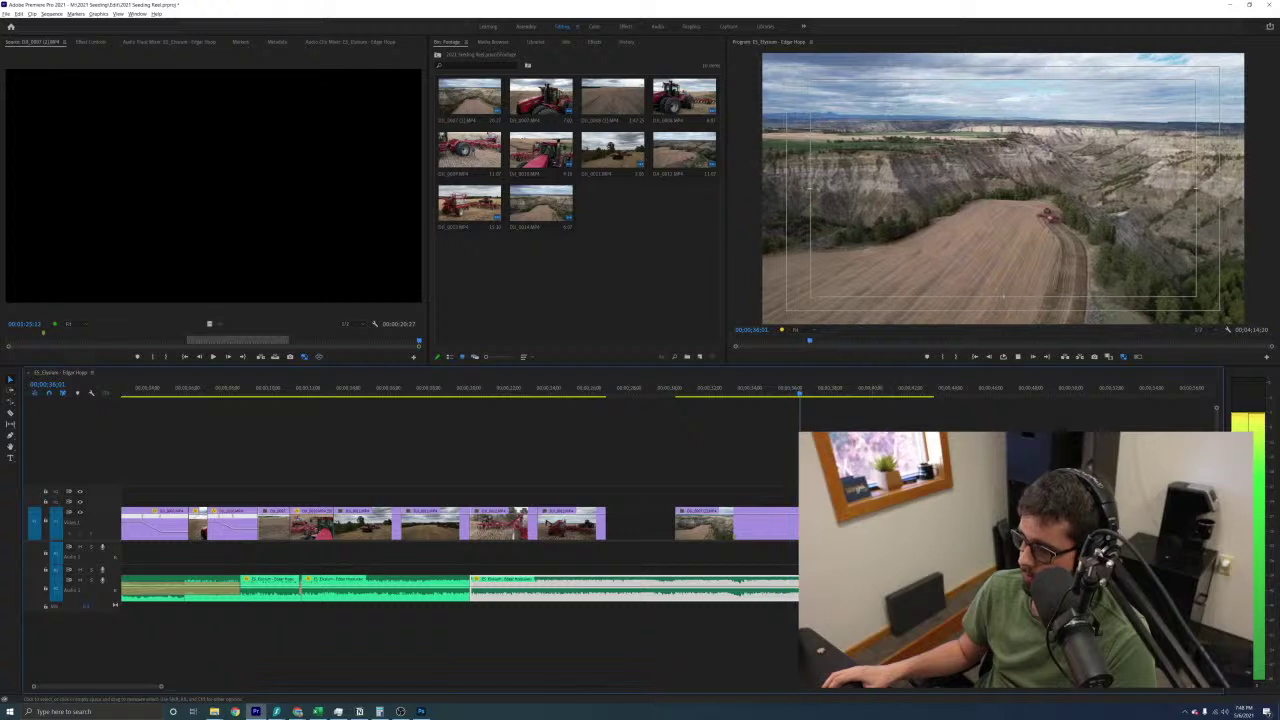
pyautogui.rightClick(873, 522)
pyautogui.click(941, 387)
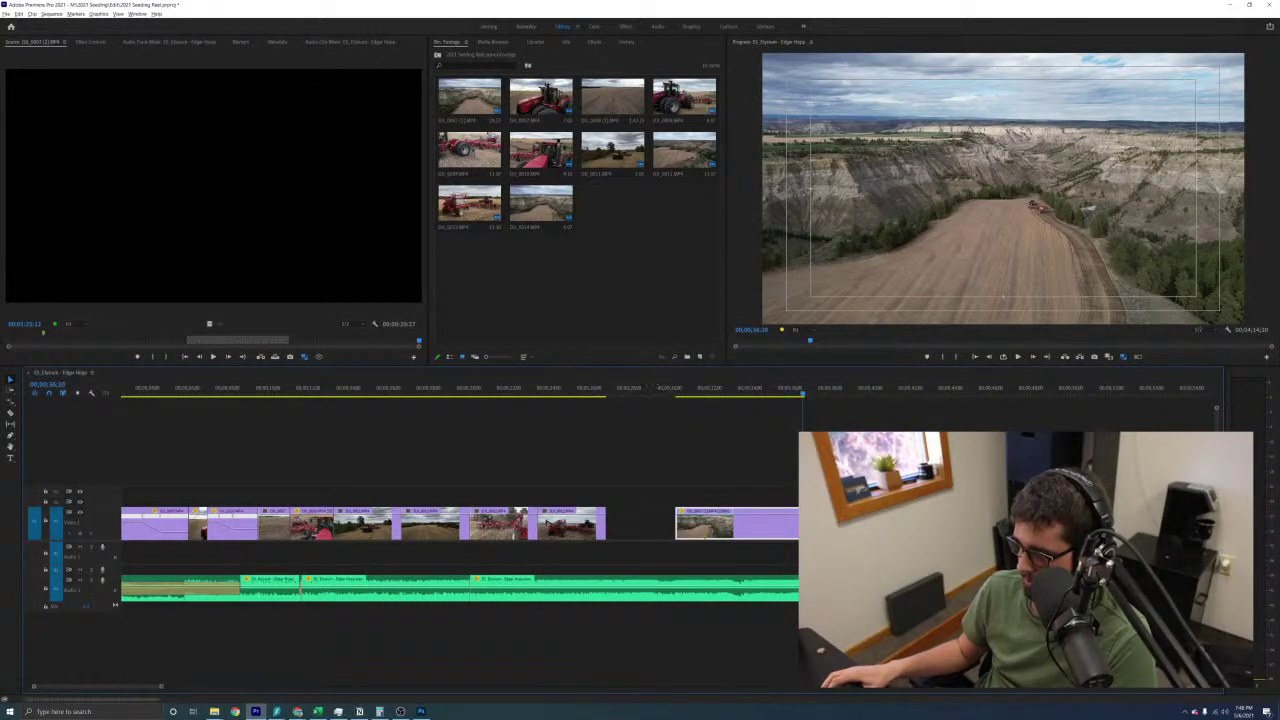
# Play the sped-up canyon aerial clip against the music and extend its end to about 37 seconds
pyautogui.click(674, 391)
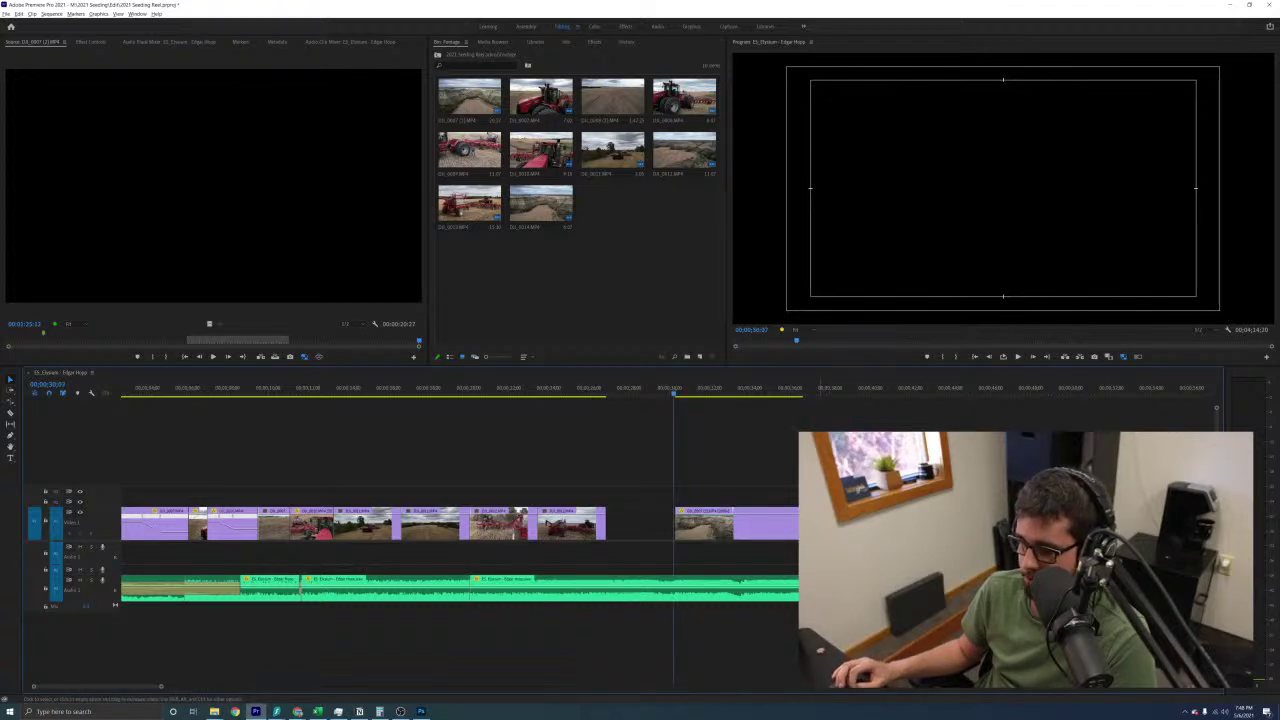
pyautogui.press('space')
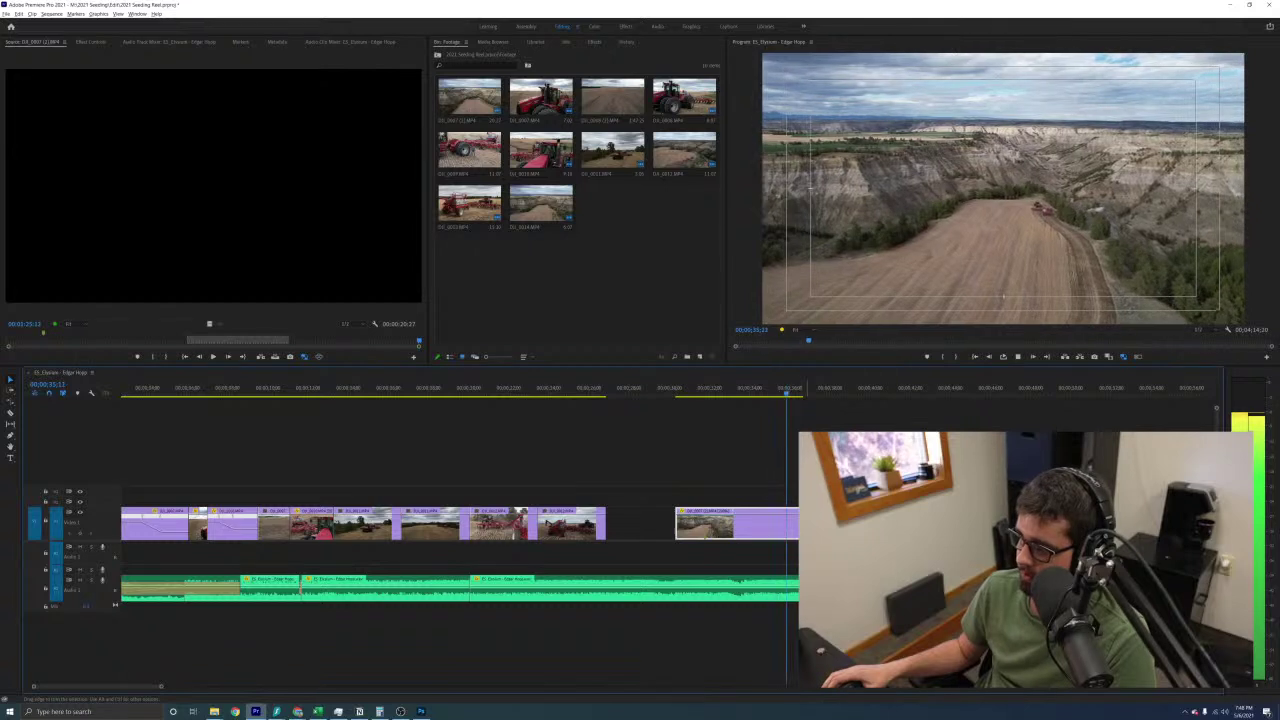
pyautogui.press('space')
pyautogui.moveTo(803, 523); pyautogui.dragTo(818, 523)
pyautogui.press('space')
pyautogui.press('space')
pyautogui.click(836, 523)
# Scrub through the unused clips and move the front-side tractor clip with the pine trees directly after the canyon aerial clip
pyautogui.press('-')
pyautogui.press('-')
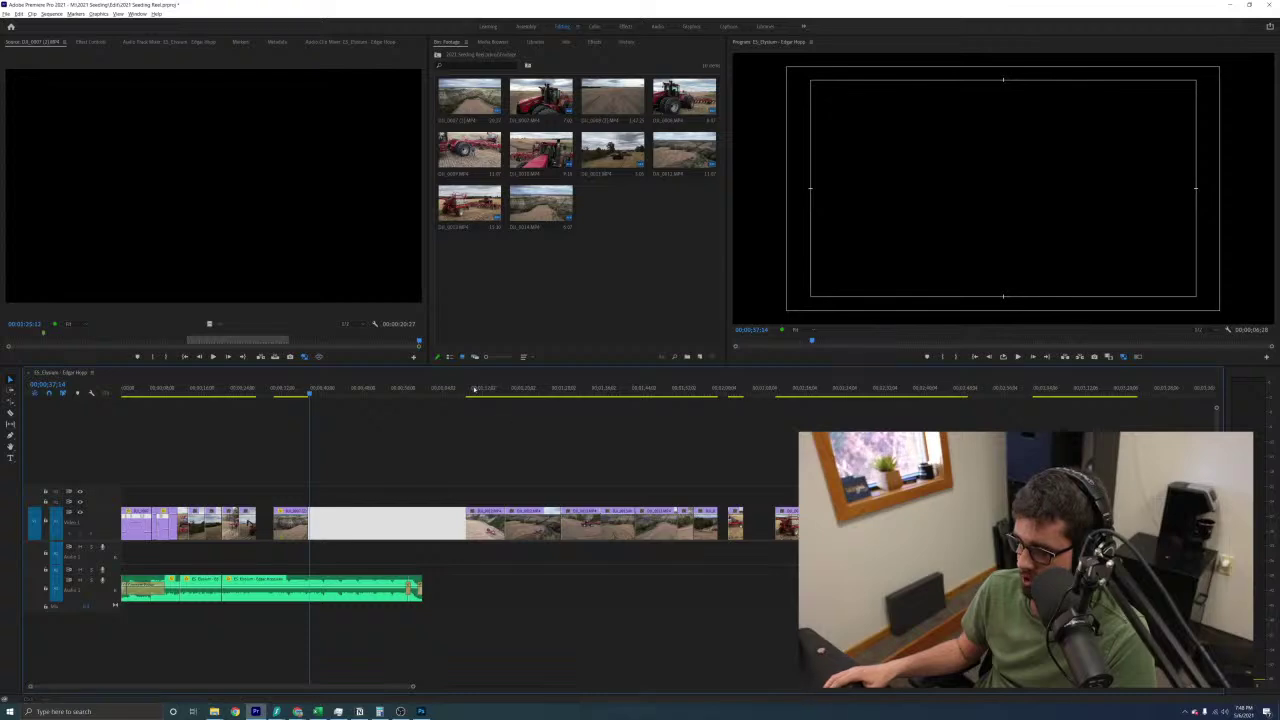
pyautogui.moveTo(478, 388); pyautogui.dragTo(708, 436)
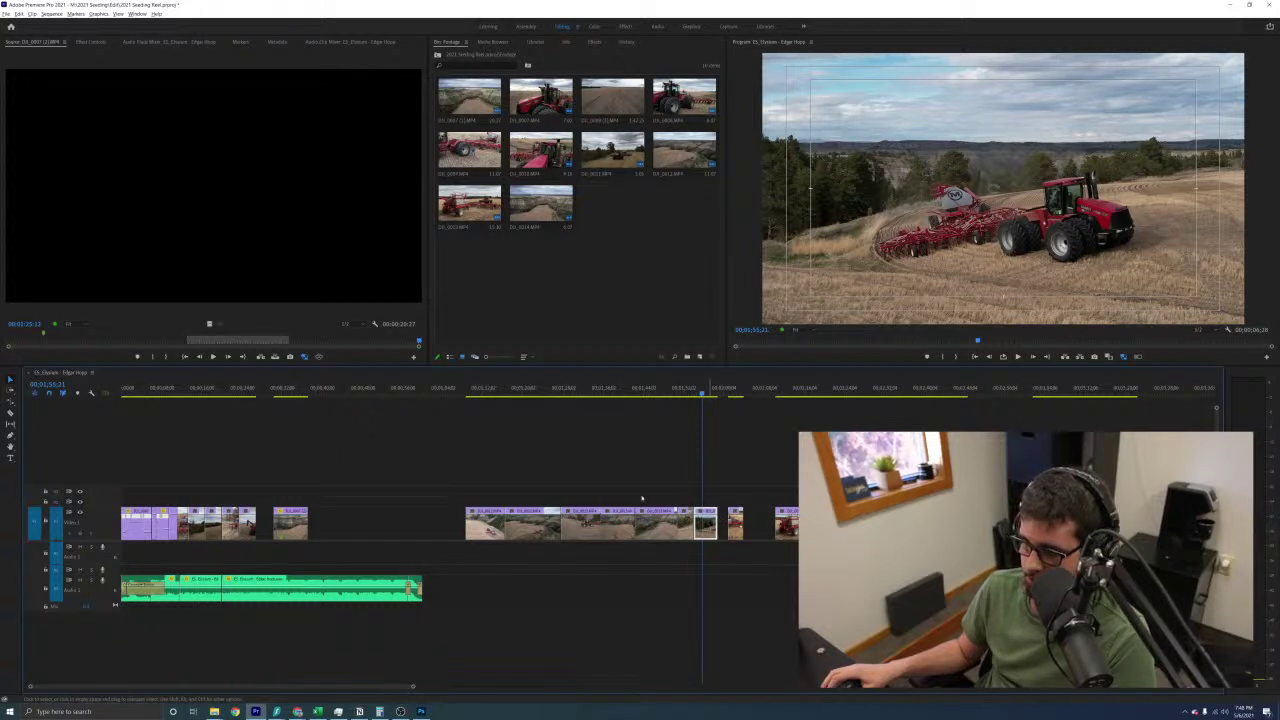
pyautogui.moveTo(705, 522); pyautogui.dragTo(318, 530)
# Play from the canyon aerial clip into the front-side tractor clip and trim the tractor clip's end to 00;00;40;07
pyautogui.click(296, 387)
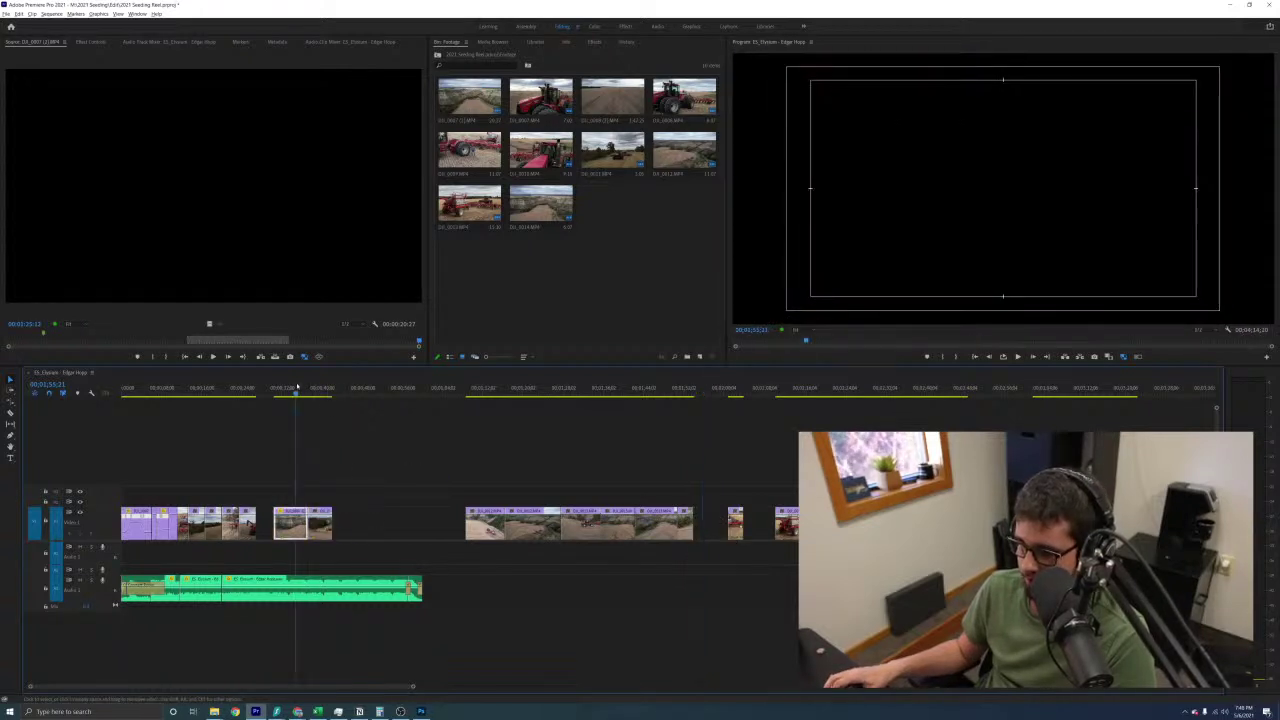
pyautogui.press('space')
pyautogui.press('=')
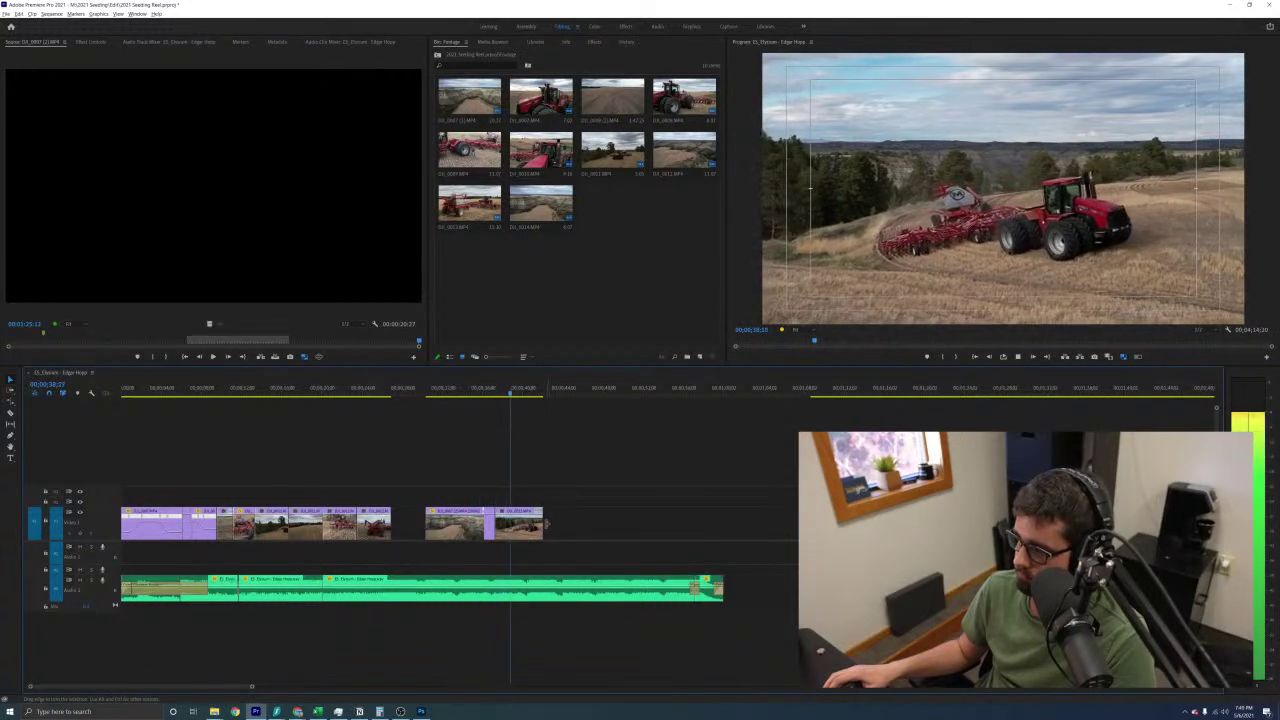
pyautogui.moveTo(541, 525); pyautogui.dragTo(525, 527)
pyautogui.click(561, 522)
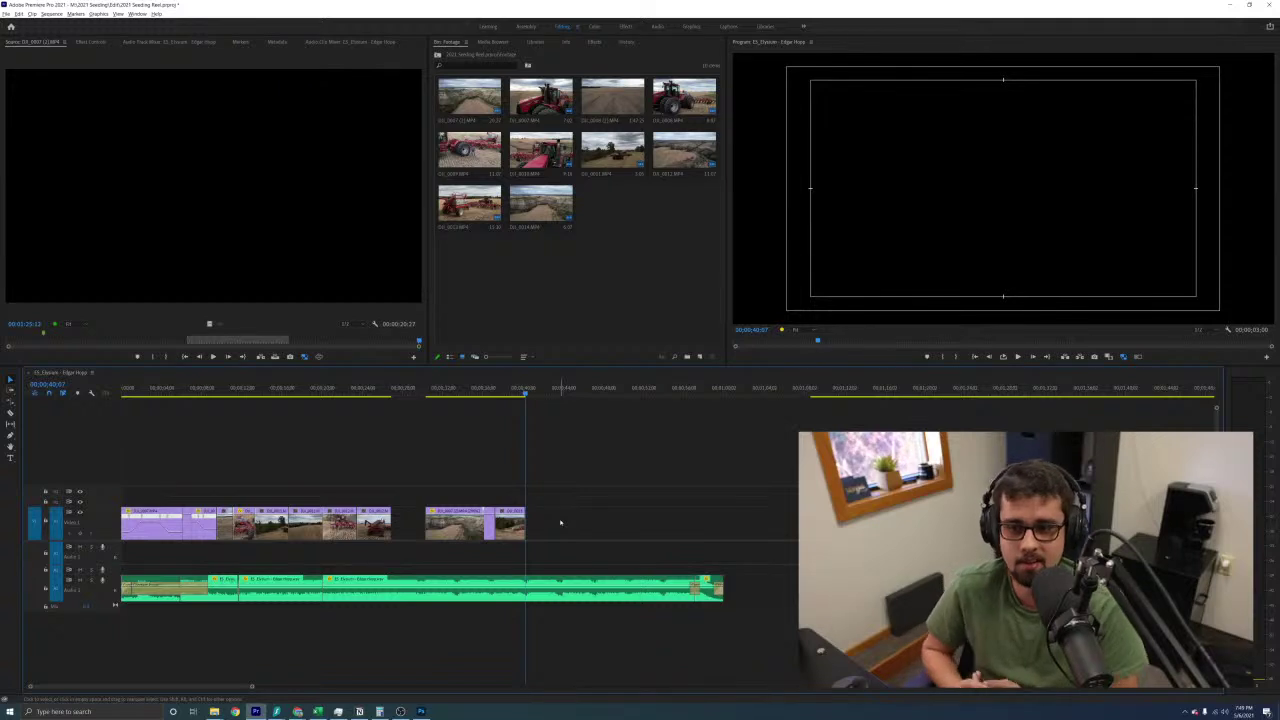
pyautogui.click(560, 522)
pyautogui.click(512, 460)
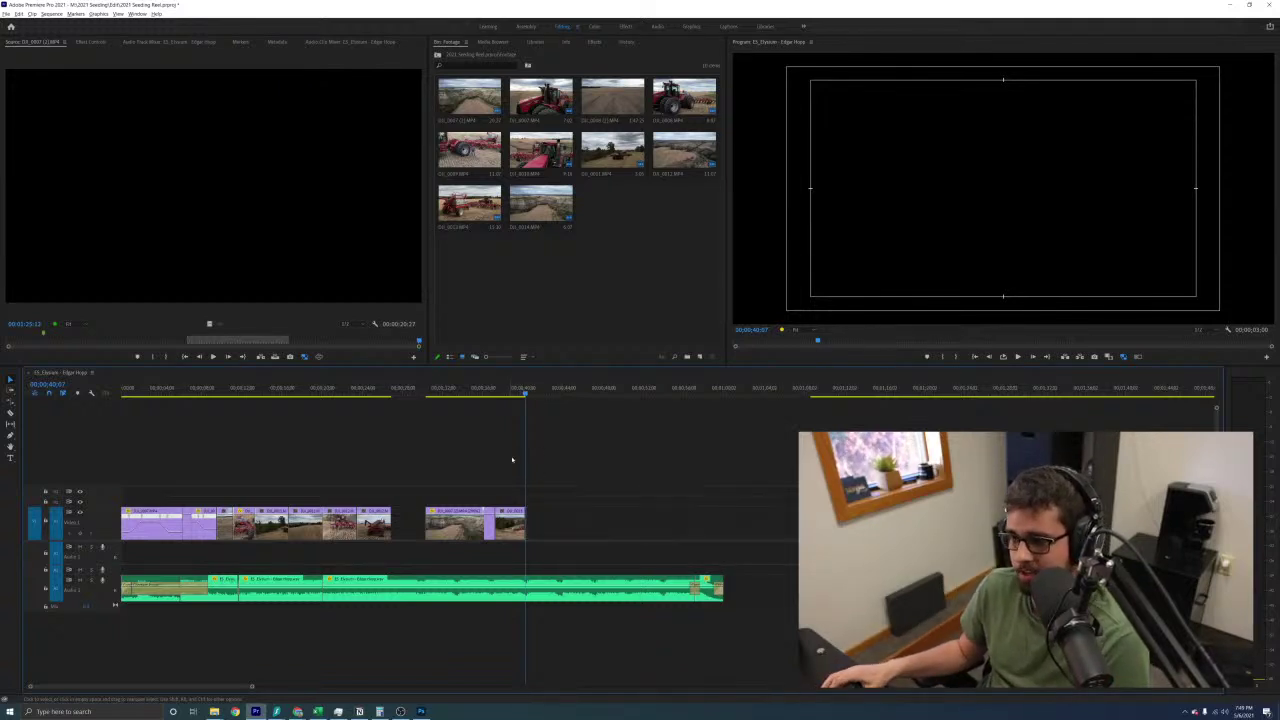
pyautogui.click(413, 390)
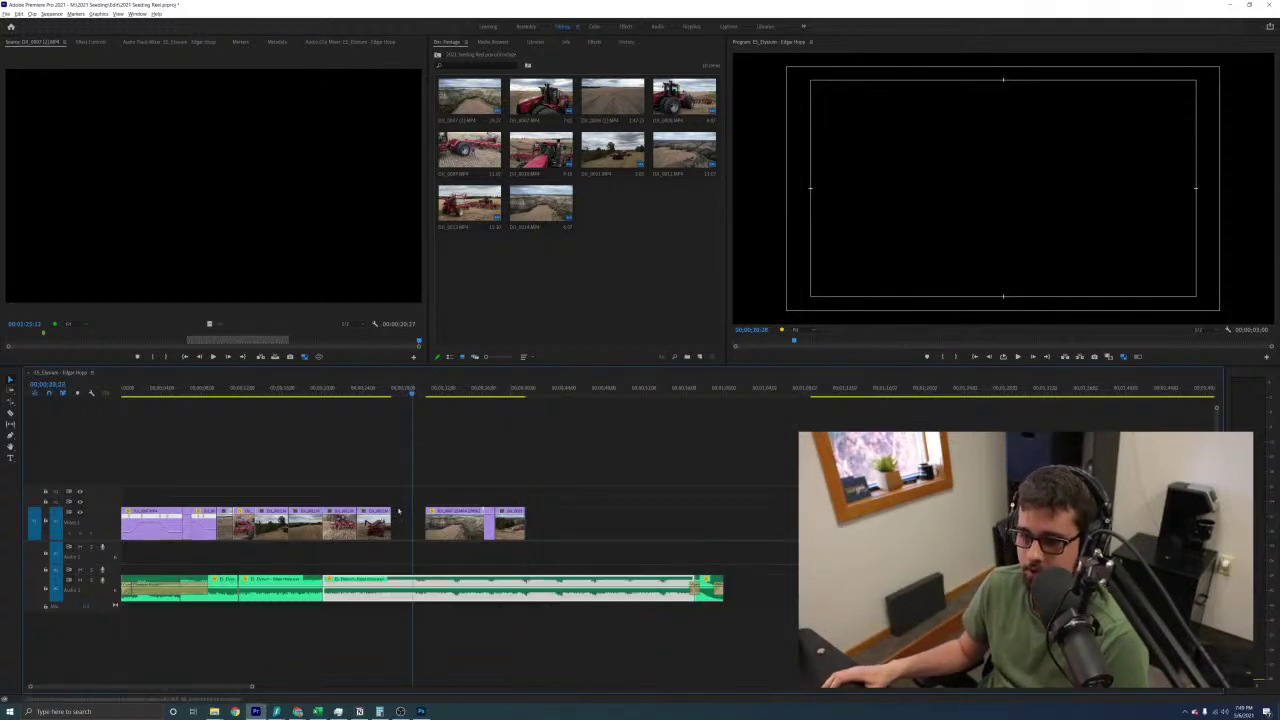
pyautogui.scroll(-5, 521, 522)
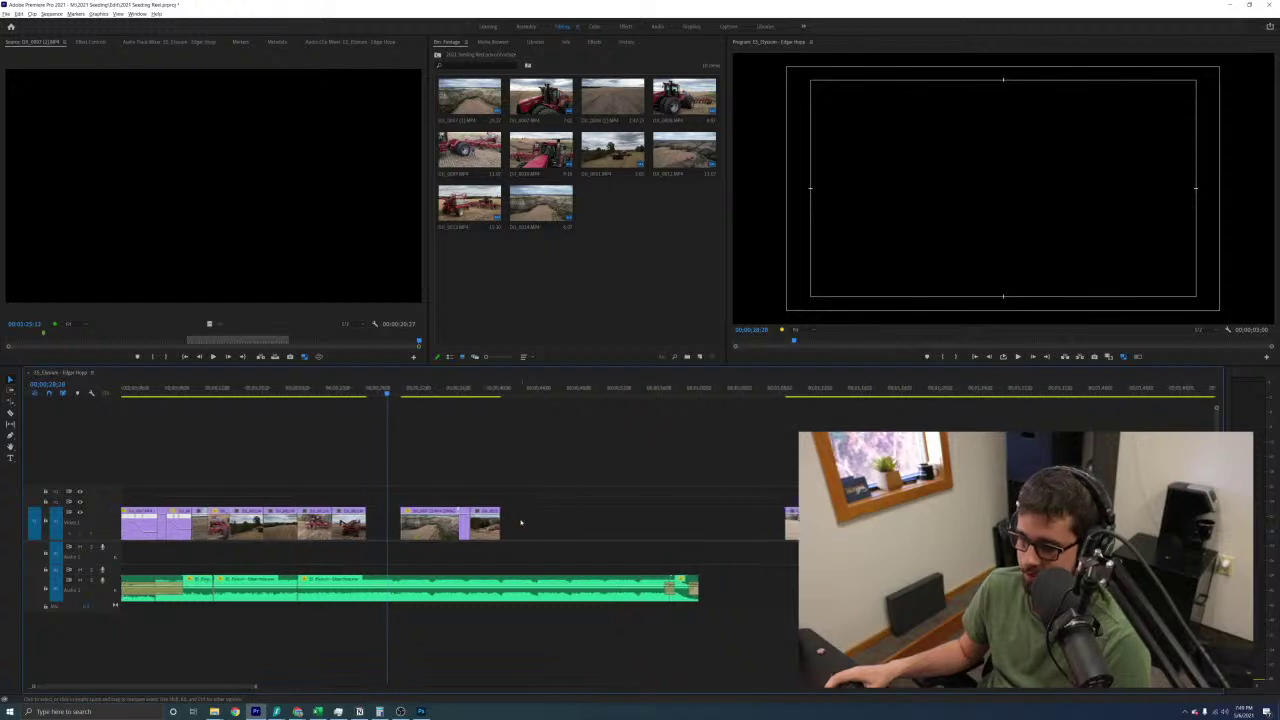
pyautogui.scroll(5, 514, 526)
pyautogui.scroll(-6, 530, 515)
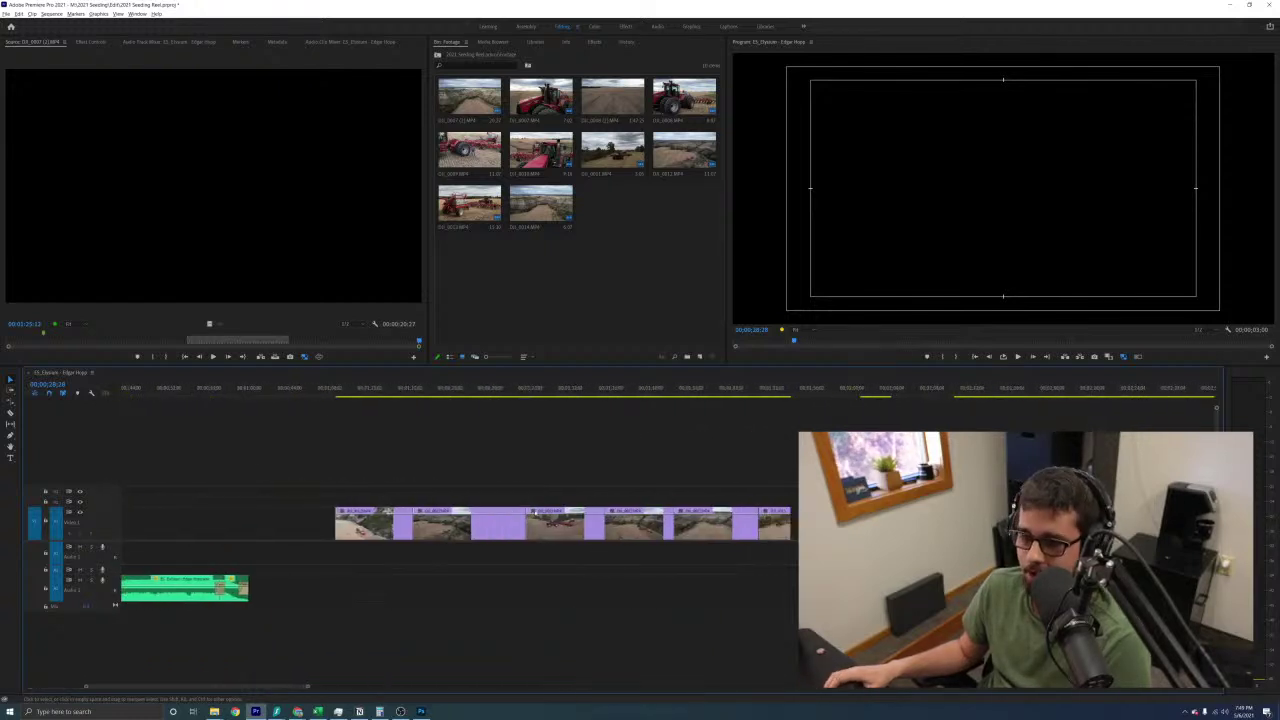
pyautogui.scroll(6, 498, 542)
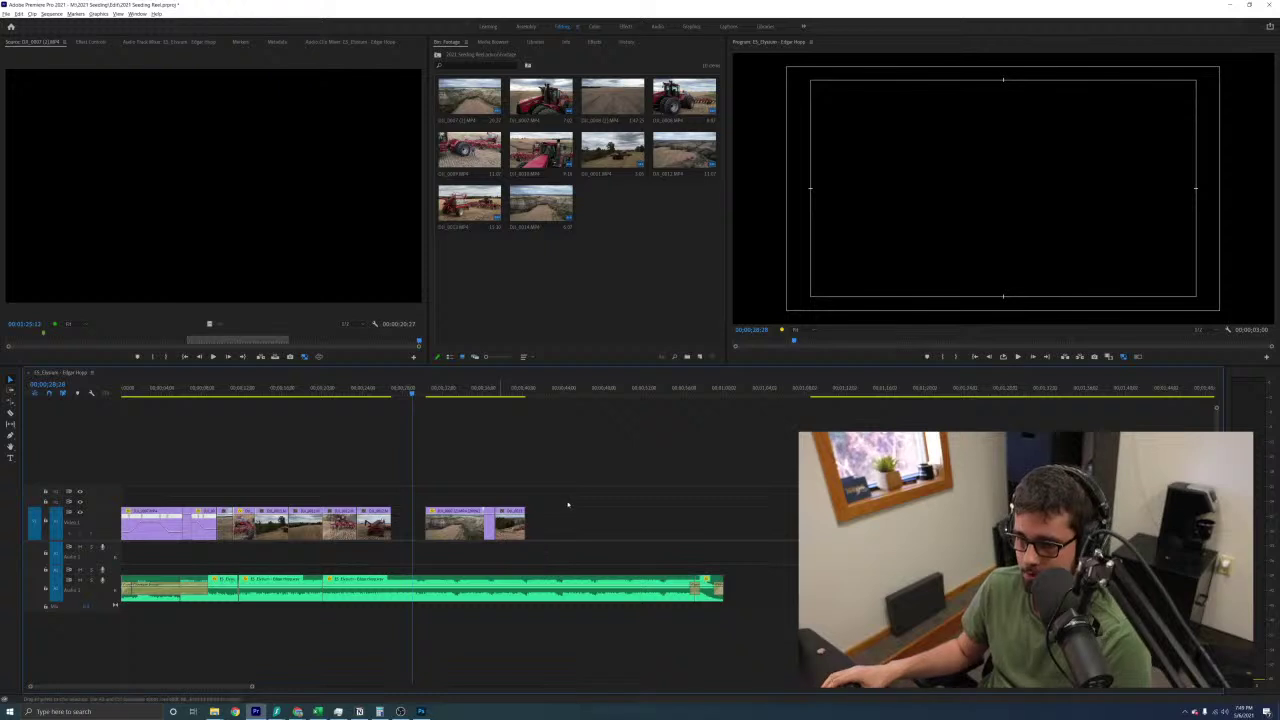
# Play from the end of the canyon aerial clip through the front-side tractor clip and park the playhead at the tractor clip's end
pyautogui.click(481, 390)
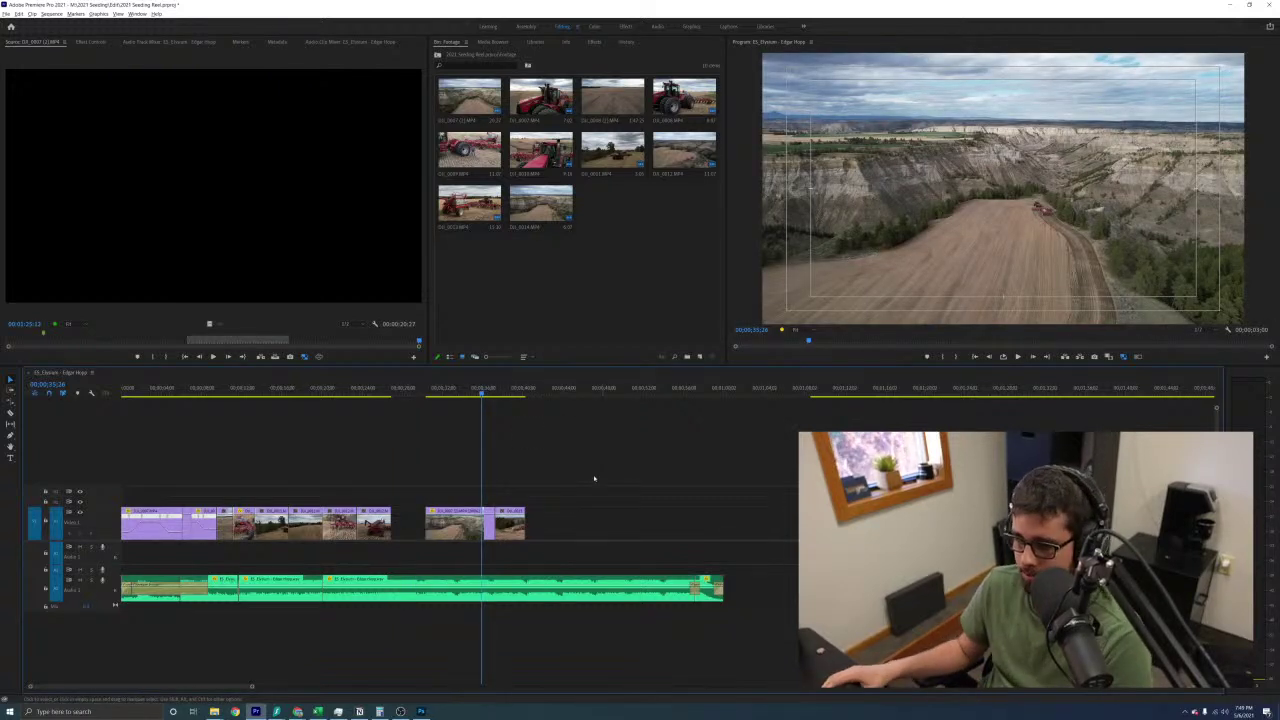
pyautogui.press('-')
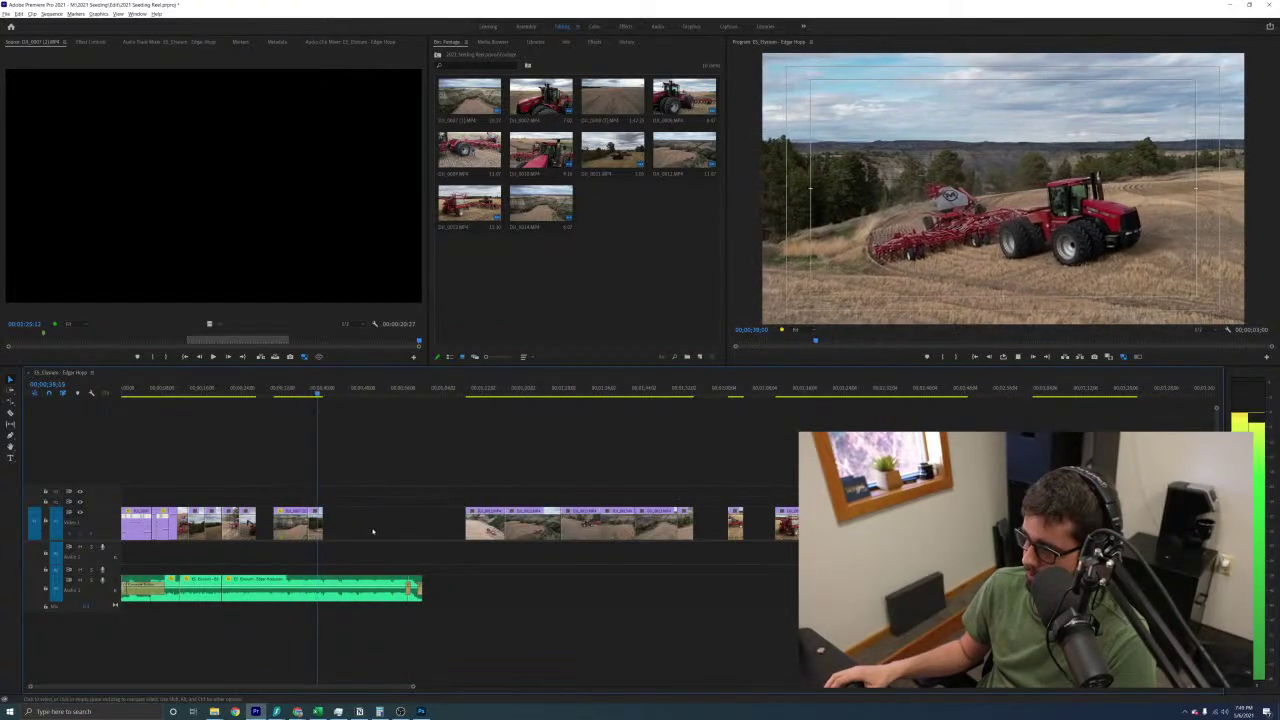
pyautogui.press('space')
pyautogui.press('=')
pyautogui.press('=')
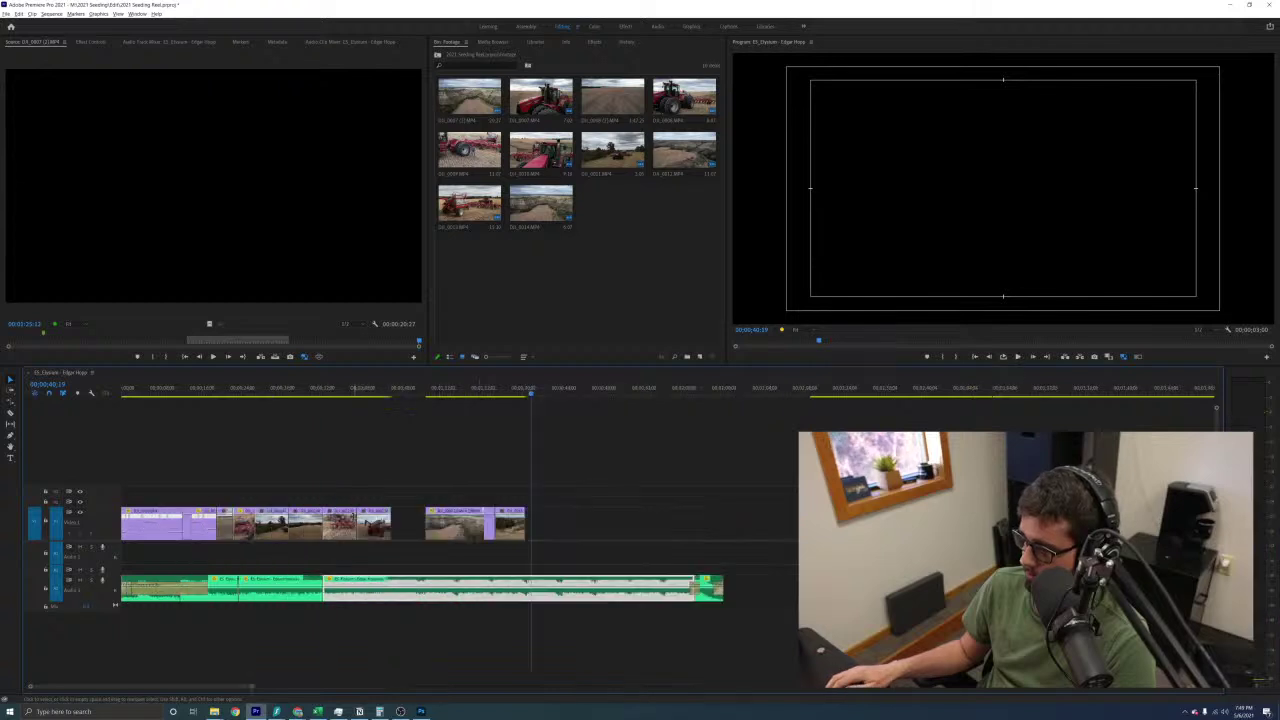
pyautogui.moveTo(665, 393); pyautogui.dragTo(658, 395)
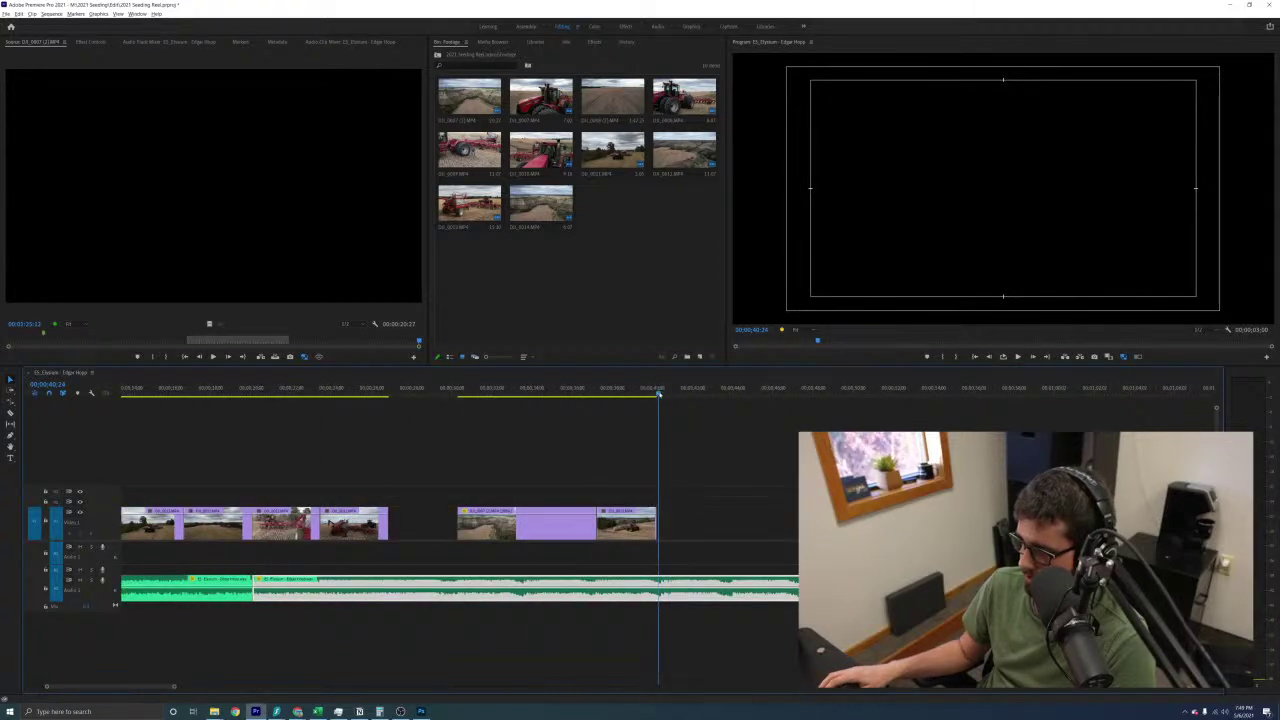
# Scrub through the first group of unused clips and lift the canyon-edge tractor clip near 00;01;38 onto the video track above
pyautogui.press('-')
pyautogui.press('-')
pyautogui.press('-')
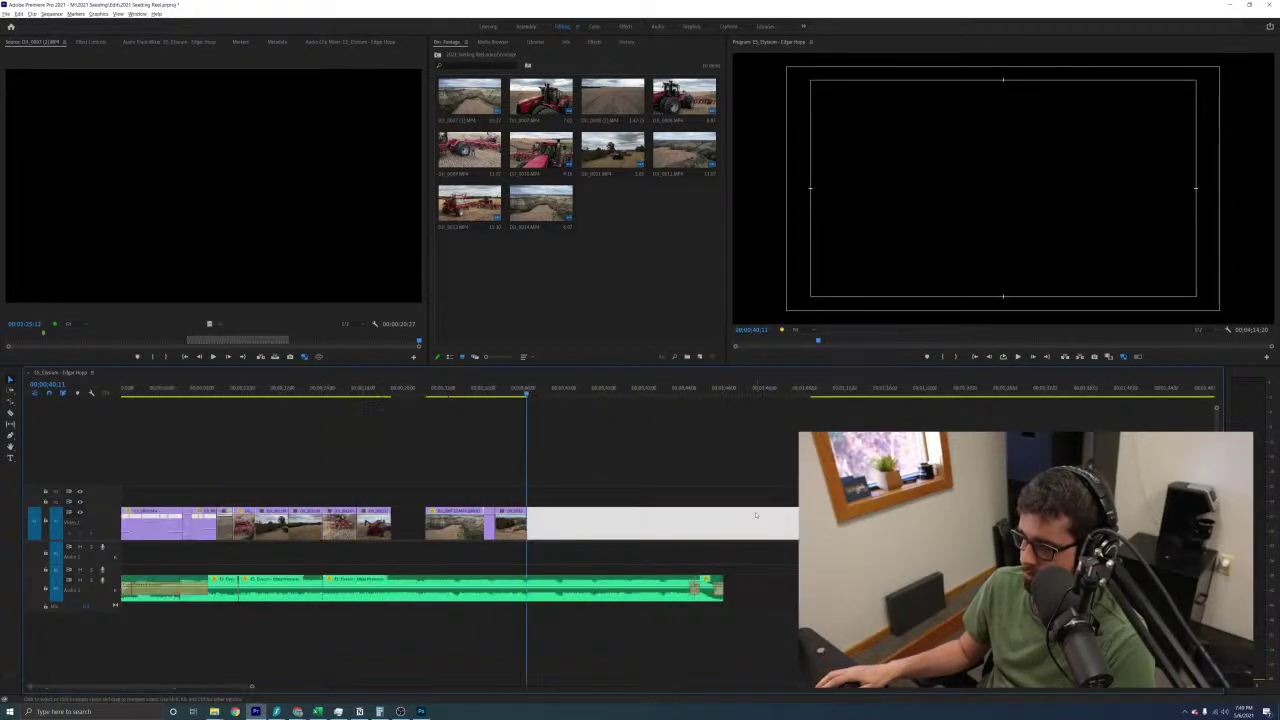
pyautogui.moveTo(464, 393); pyautogui.dragTo(556, 391)
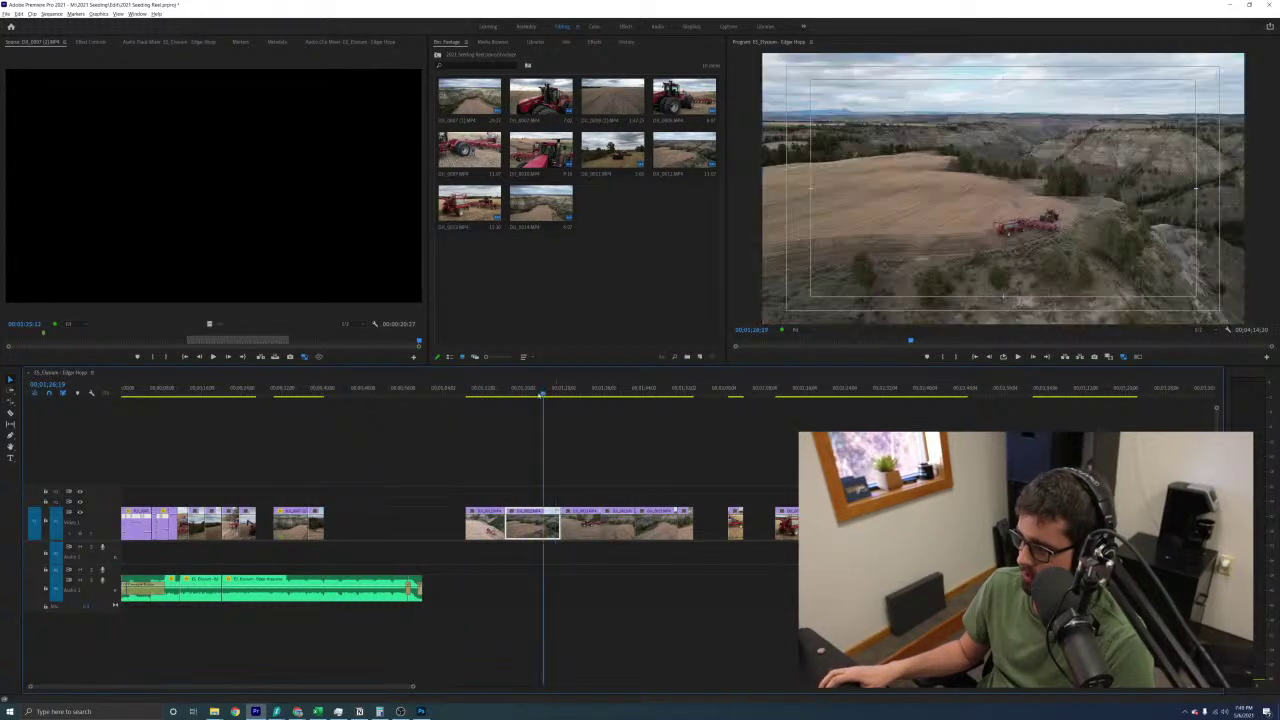
pyautogui.moveTo(551, 394); pyautogui.dragTo(606, 394)
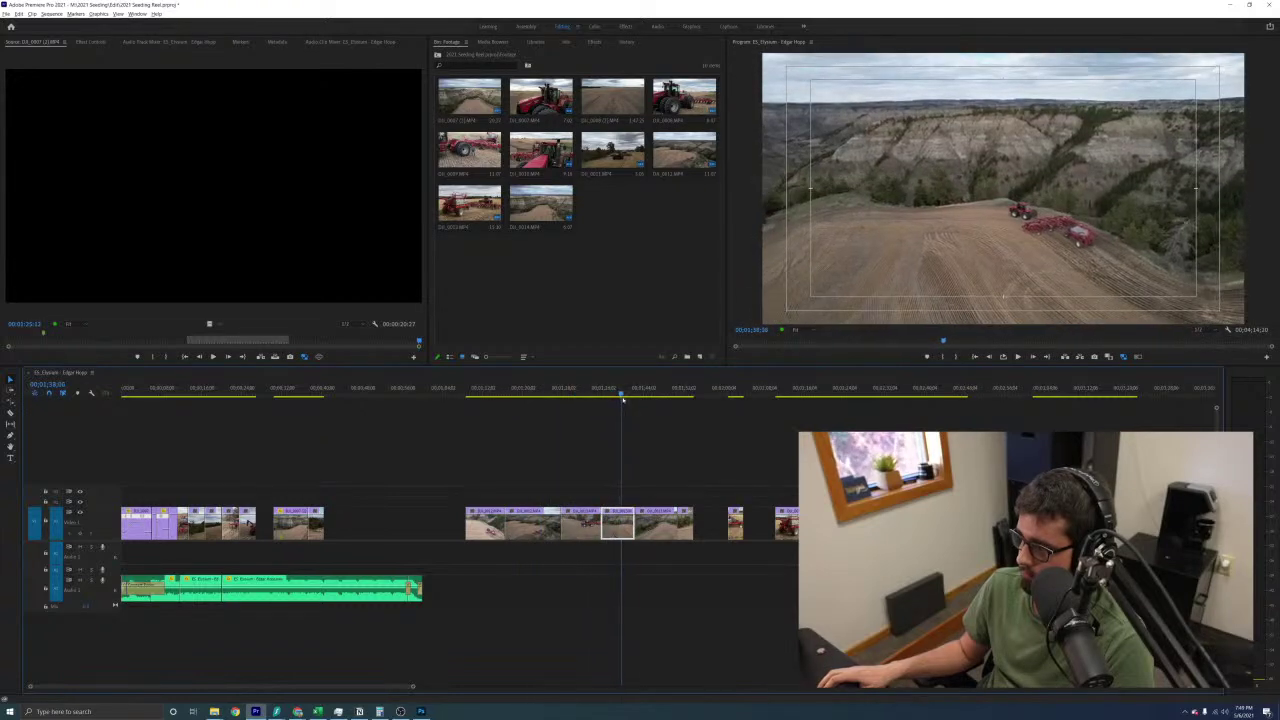
pyautogui.moveTo(617, 405)
pyautogui.mouseDown()
pyautogui.moveTo(663, 405)
pyautogui.moveTo(624, 405)
pyautogui.mouseUp()
pyautogui.moveTo(620, 525); pyautogui.dragTo(620, 500)
# Scrub through the remaining unused clips and move the field flyover clip after the front-side tractor clip, starting at 00;00;43;28
pyautogui.click(663, 394)
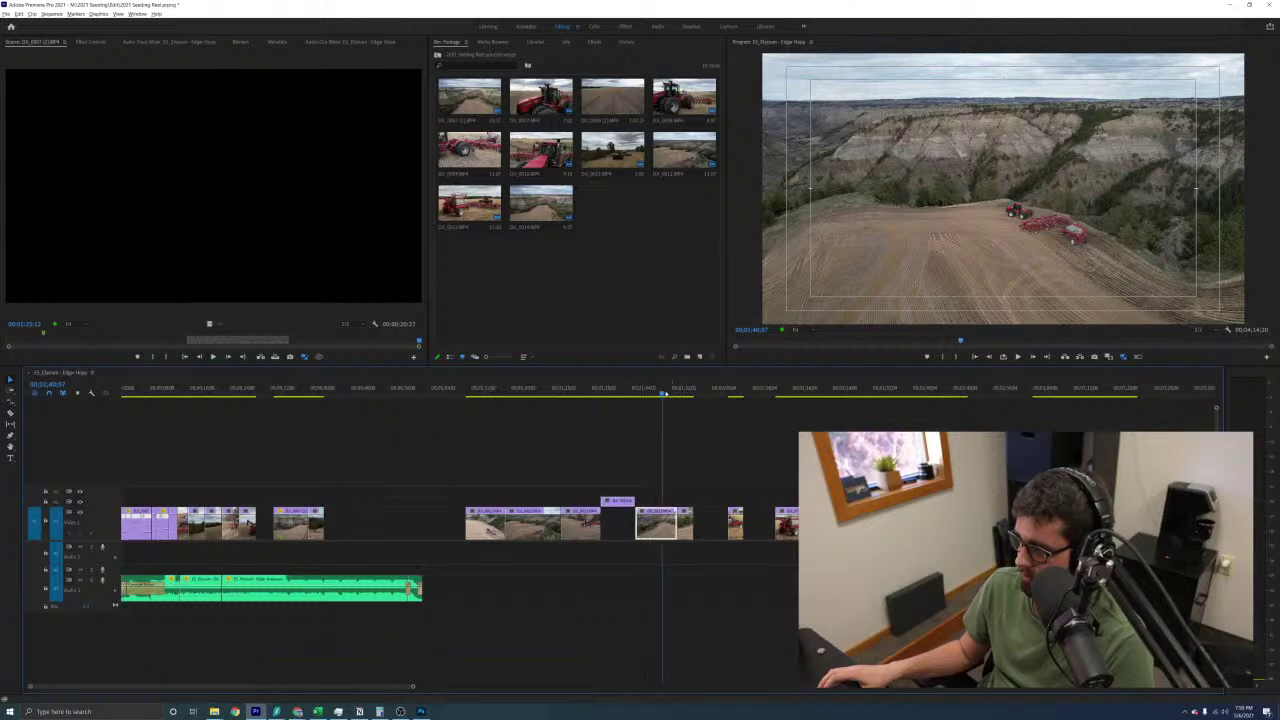
pyautogui.moveTo(670, 394); pyautogui.dragTo(719, 394)
pyautogui.click(812, 398)
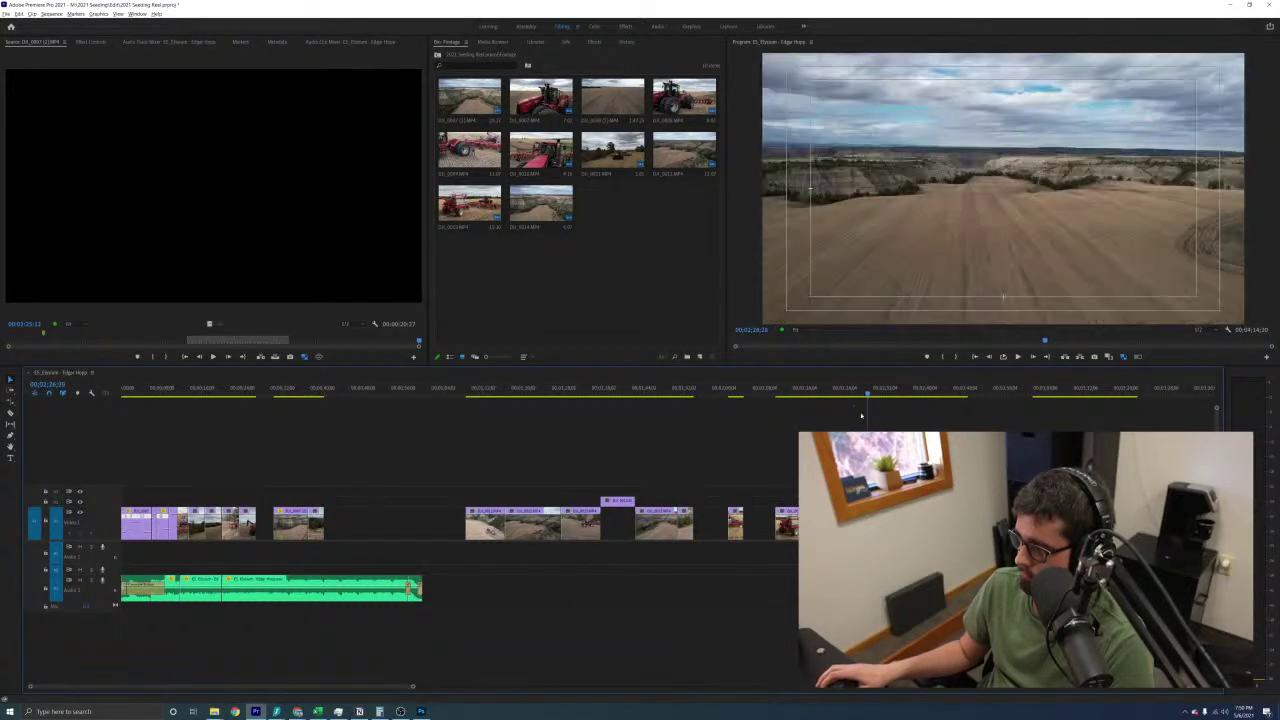
pyautogui.moveTo(822, 420); pyautogui.dragTo(829, 420)
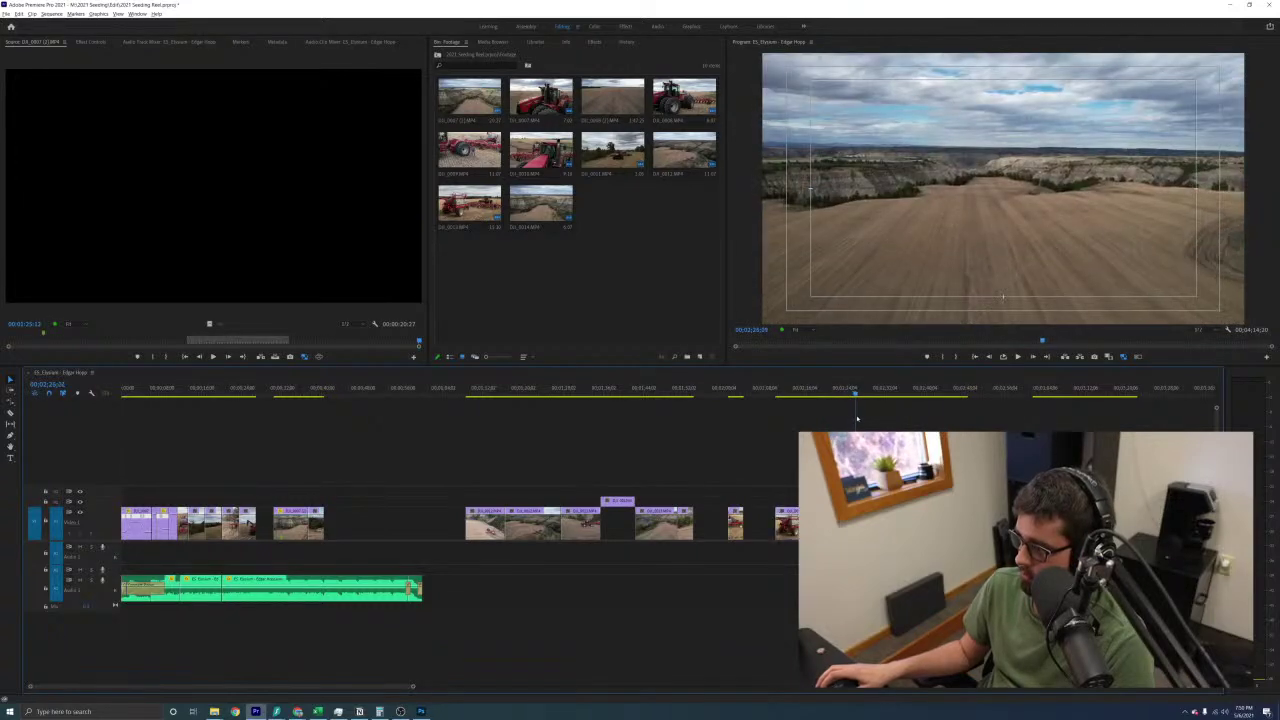
pyautogui.moveTo(907, 420); pyautogui.dragTo(857, 427)
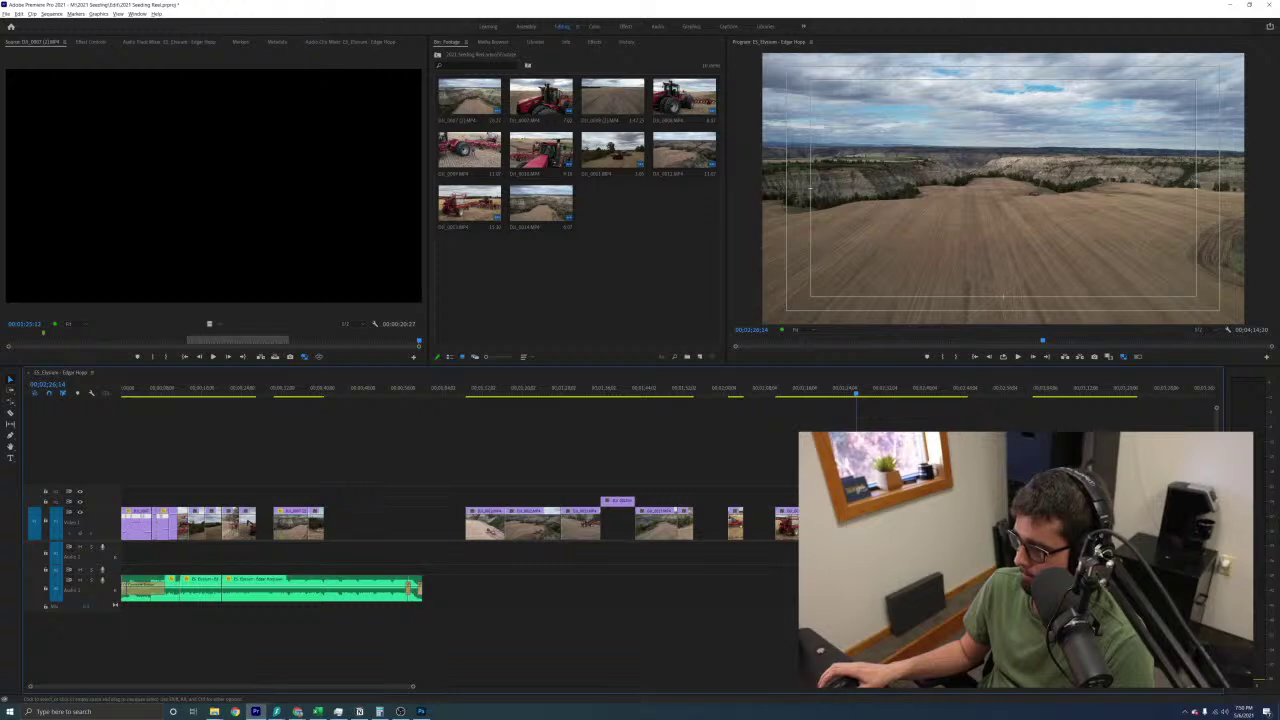
pyautogui.moveTo(929, 398); pyautogui.dragTo(1068, 400)
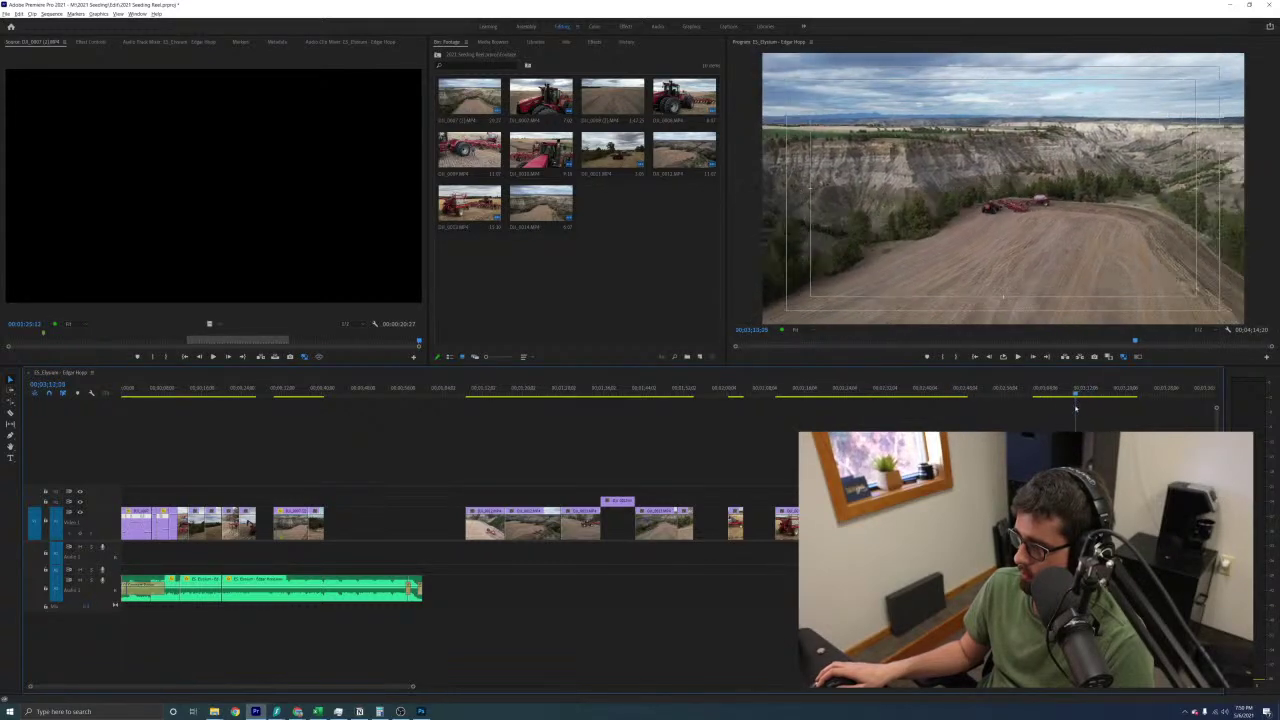
pyautogui.click(869, 396)
pyautogui.moveTo(868, 522); pyautogui.dragTo(368, 541)
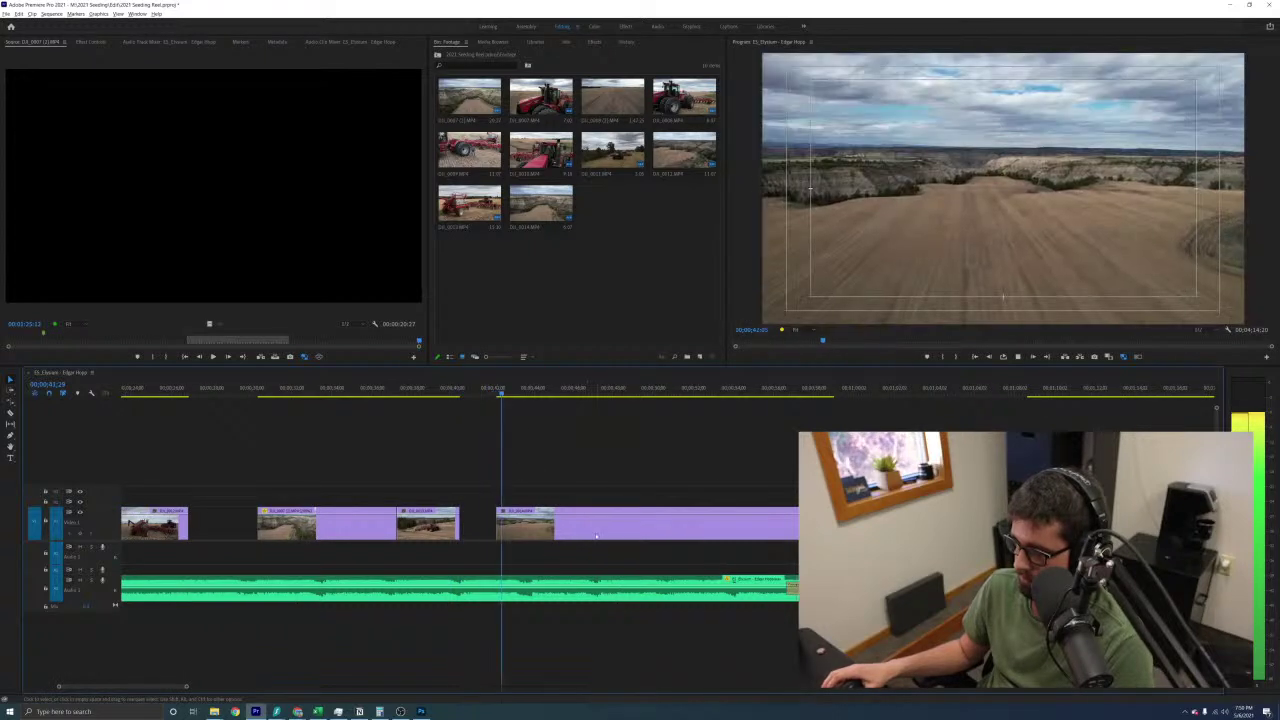
pyautogui.moveTo(600, 533); pyautogui.dragTo(677, 530)
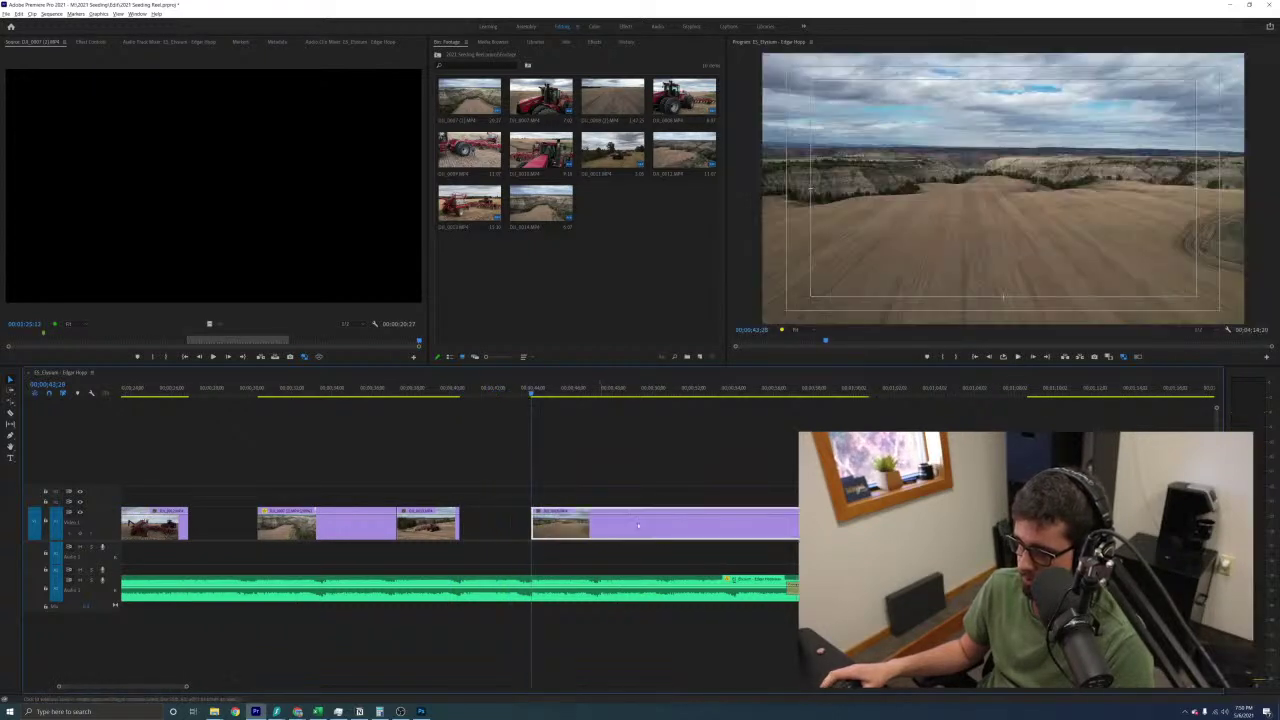
# Show the flyover clip's time-remapping speed line, add a speed keyframe with a gradual ramp and raise the speed of its opening section
pyautogui.rightClick(703, 528)
pyautogui.click(925, 541)
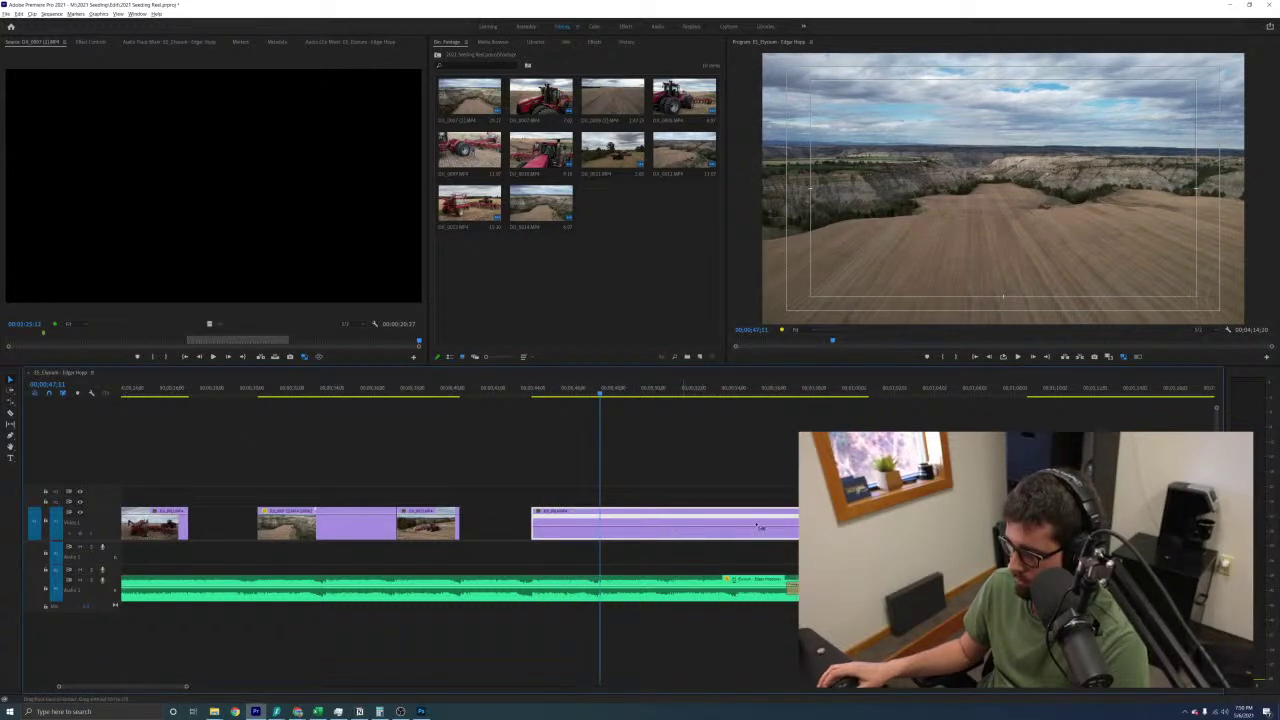
pyautogui.moveTo(755, 517); pyautogui.dragTo(649, 516)
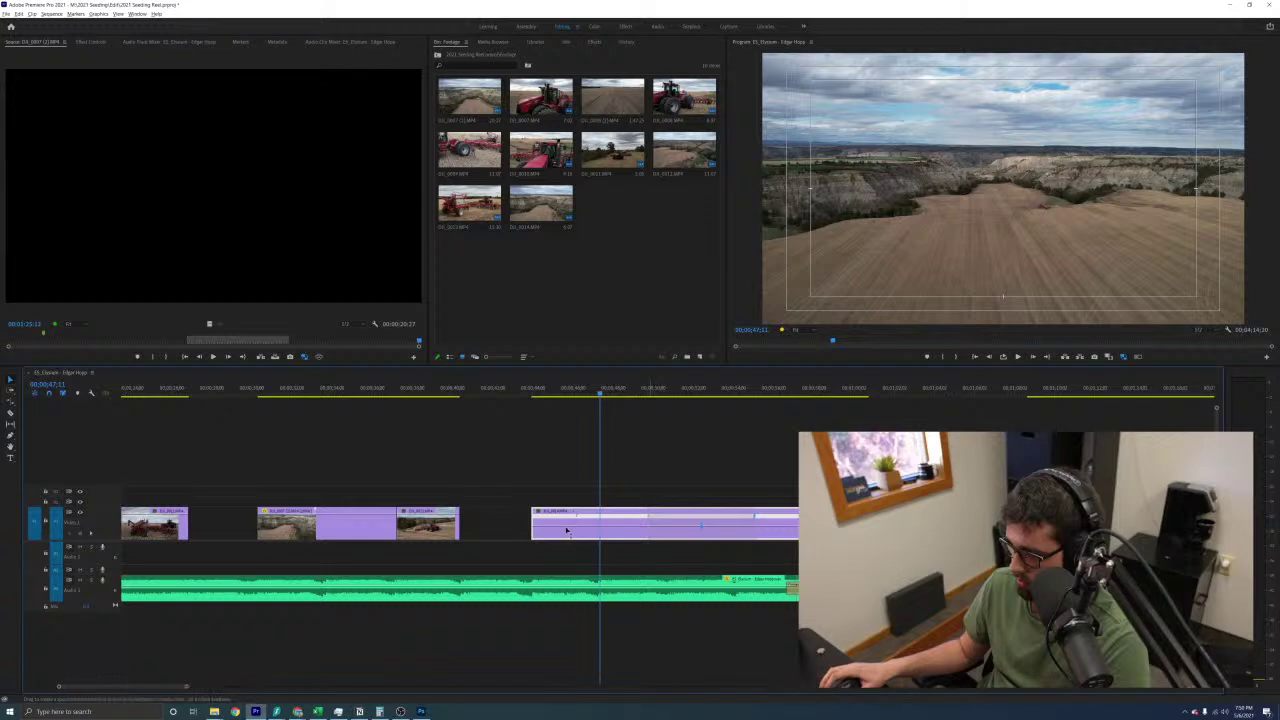
pyautogui.moveTo(566, 528); pyautogui.dragTo(566, 519)
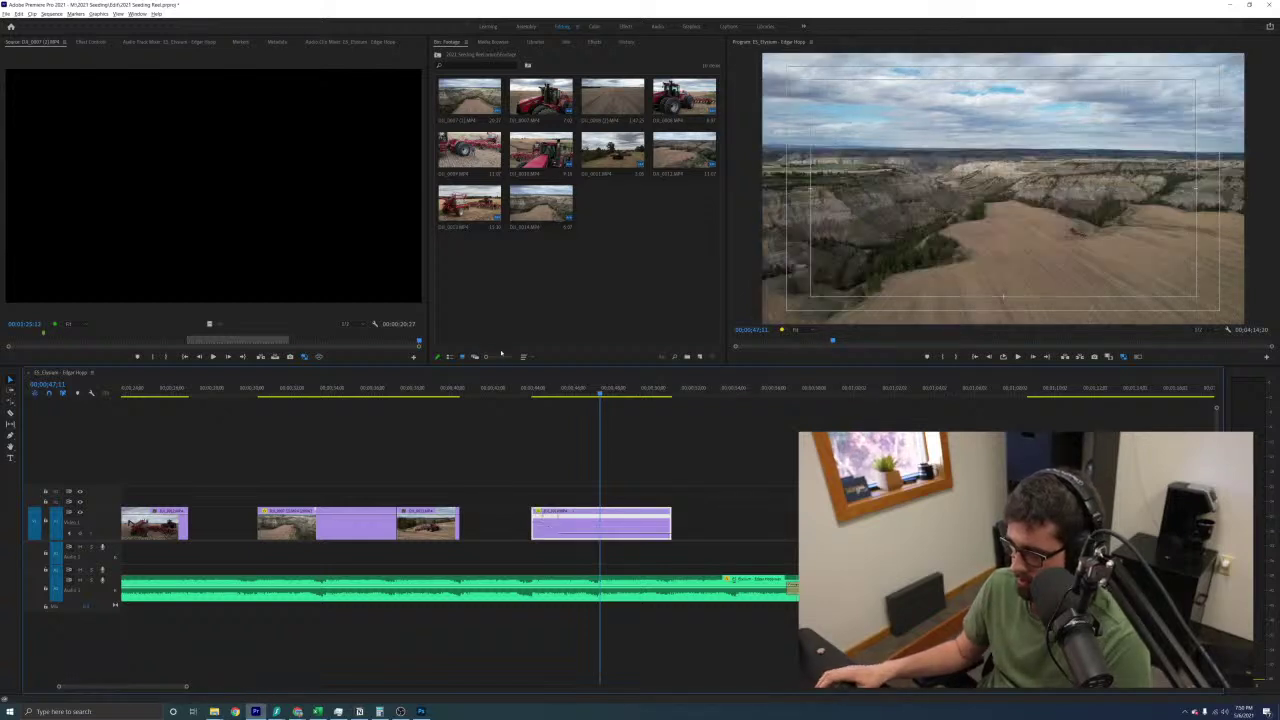
# Preview the flyover clip's speed ramp, readjust its speeds and shorten the clip to about 2 seconds
pyautogui.click(525, 389)
pyautogui.press('space')
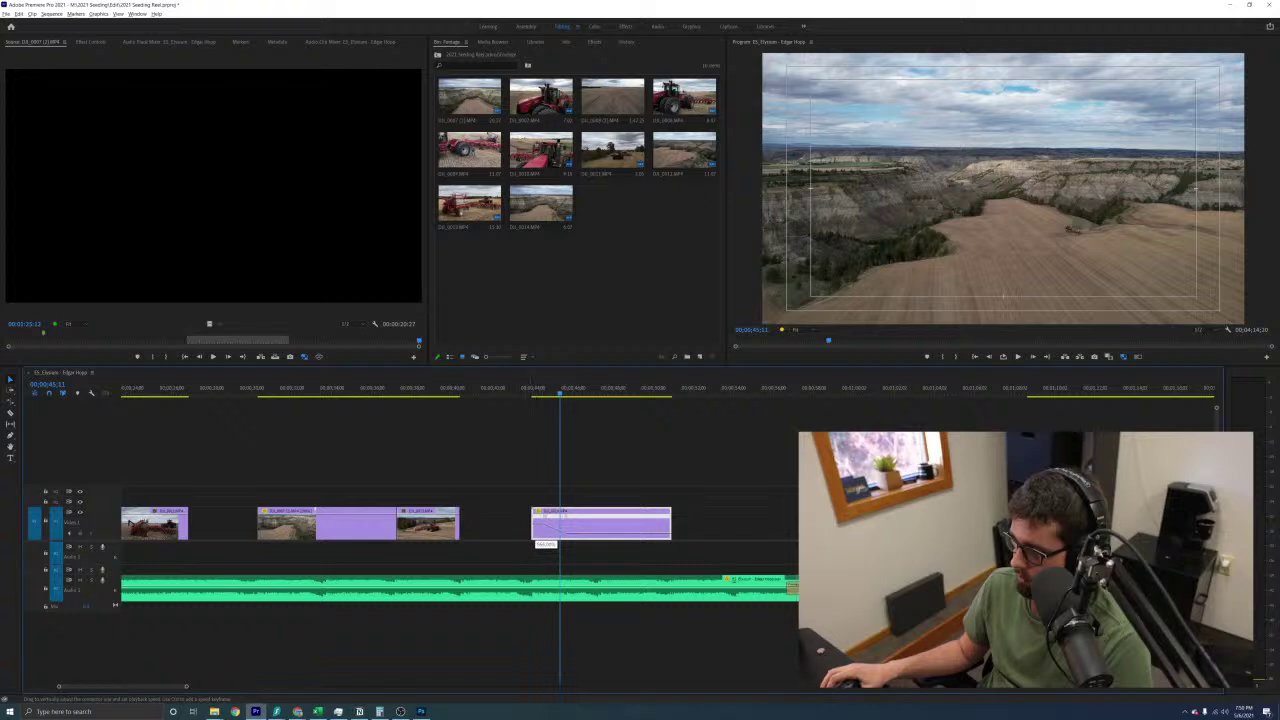
pyautogui.moveTo(541, 540); pyautogui.dragTo(541, 542)
pyautogui.moveTo(530, 400)
pyautogui.mouseDown()
pyautogui.moveTo(571, 402)
pyautogui.moveTo(555, 405)
pyautogui.mouseUp()
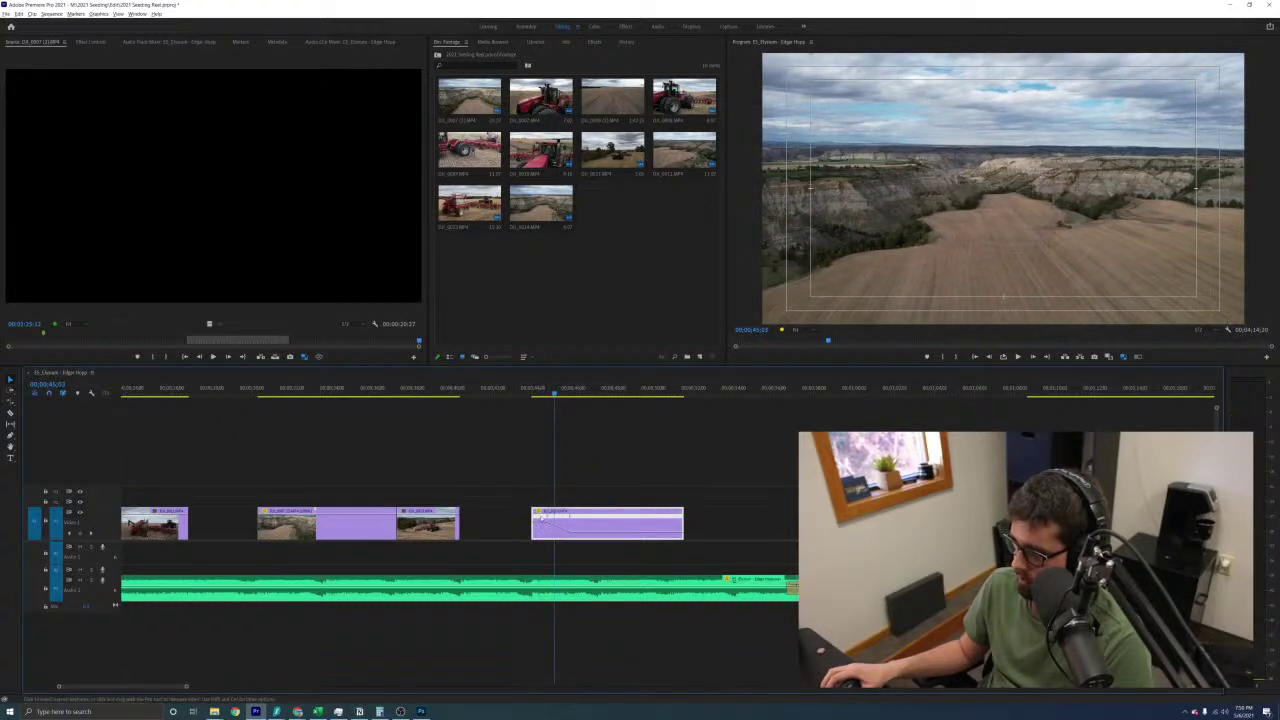
pyautogui.moveTo(557, 517)
pyautogui.mouseDown()
pyautogui.moveTo(584, 517)
pyautogui.moveTo(528, 520)
pyautogui.moveTo(544, 506)
pyautogui.mouseUp()
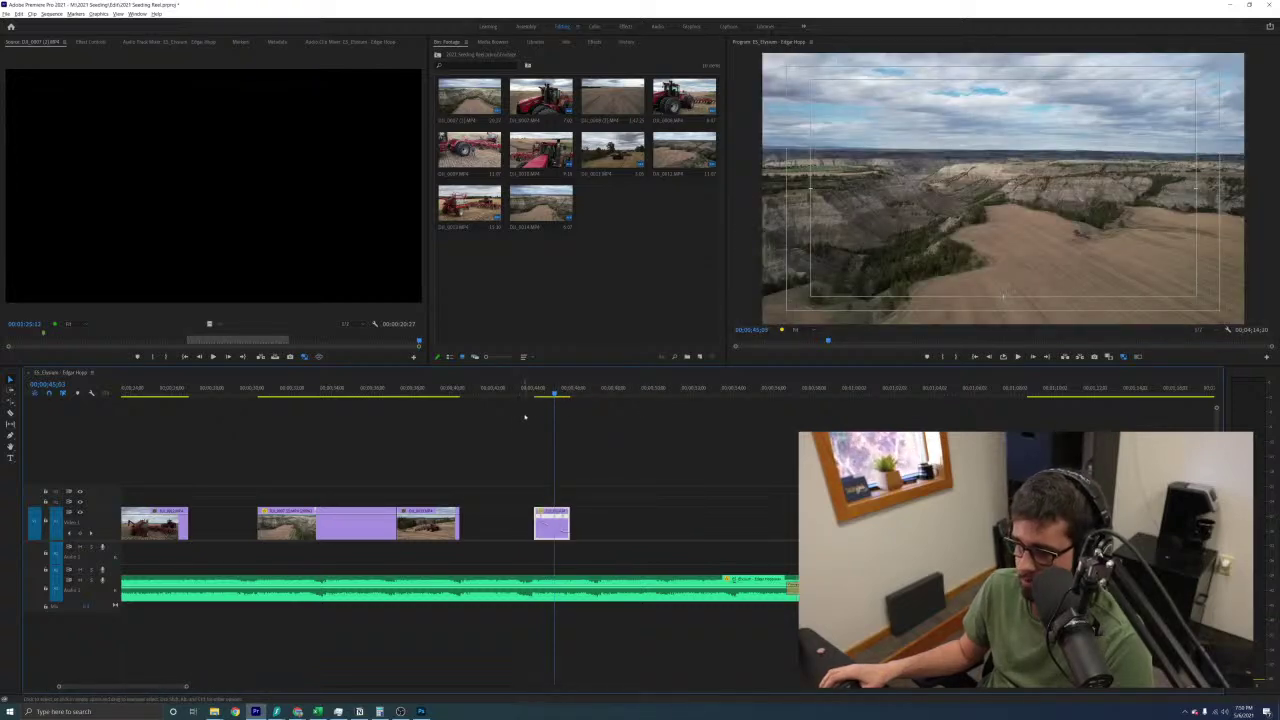
# Place the playhead at 00;00;43;01, shortly before the speed-ramped flyover clip
pyautogui.click(513, 390)
pyautogui.click(652, 462)
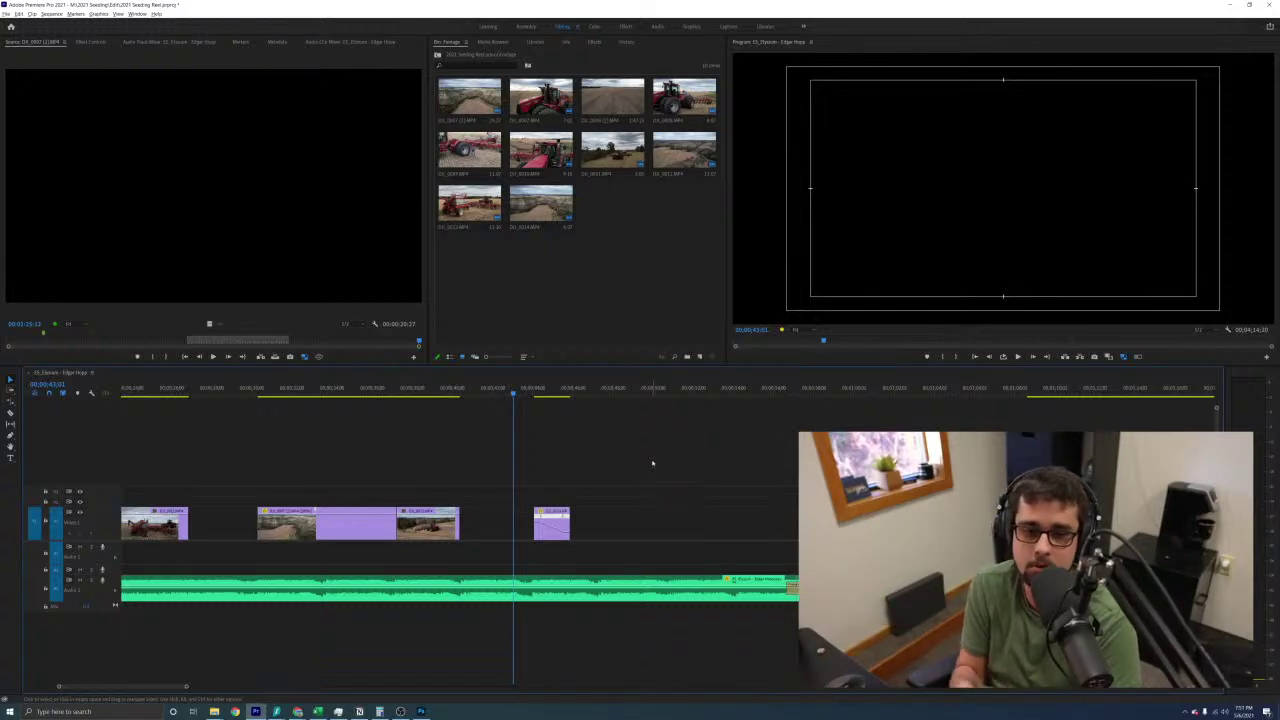
pyautogui.press('=')
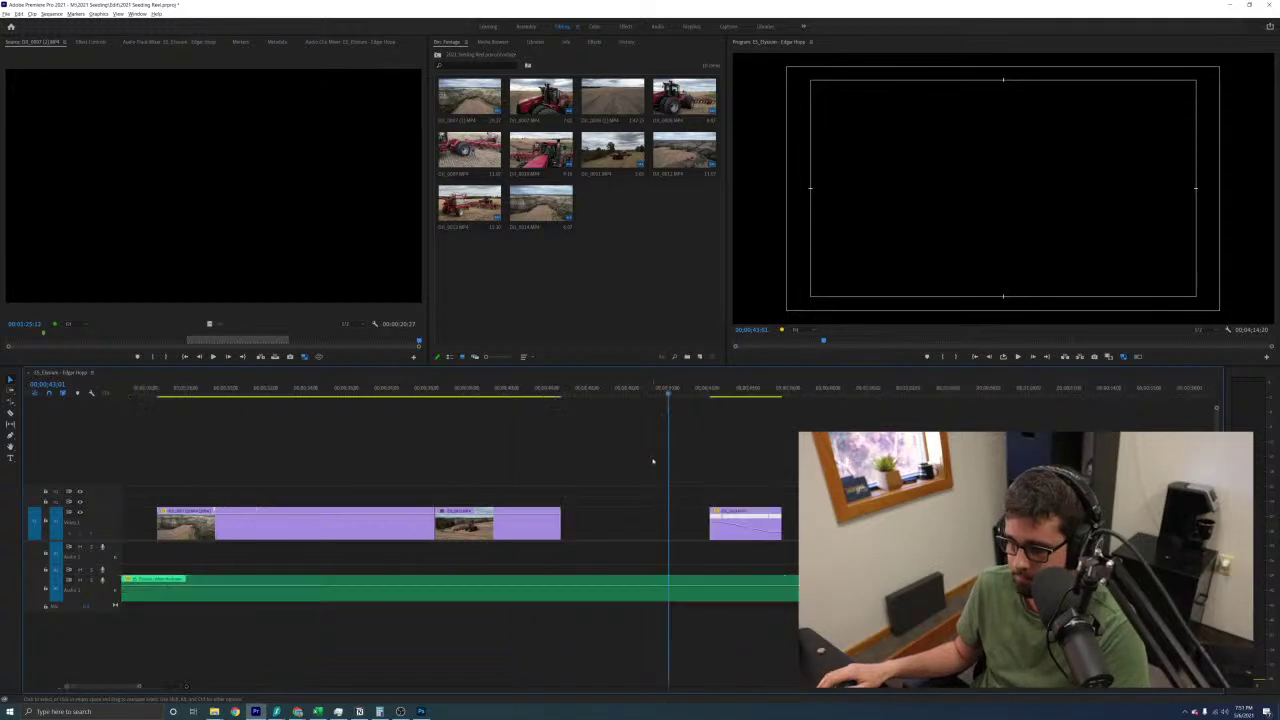
# Shift the wide canyon field clip after the gap slightly earlier so it starts at about 44 seconds, and play from just before it
pyautogui.press('=')
pyautogui.moveTo(820, 524); pyautogui.dragTo(808, 524)
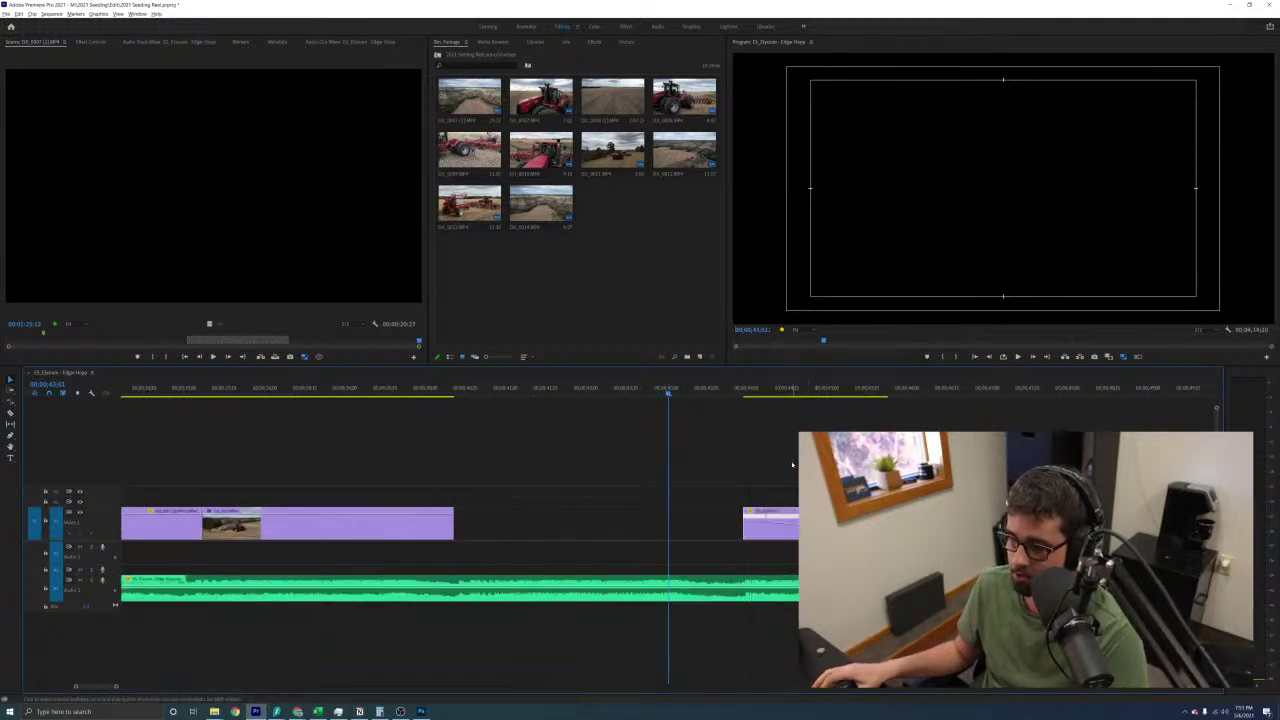
pyautogui.click(736, 394)
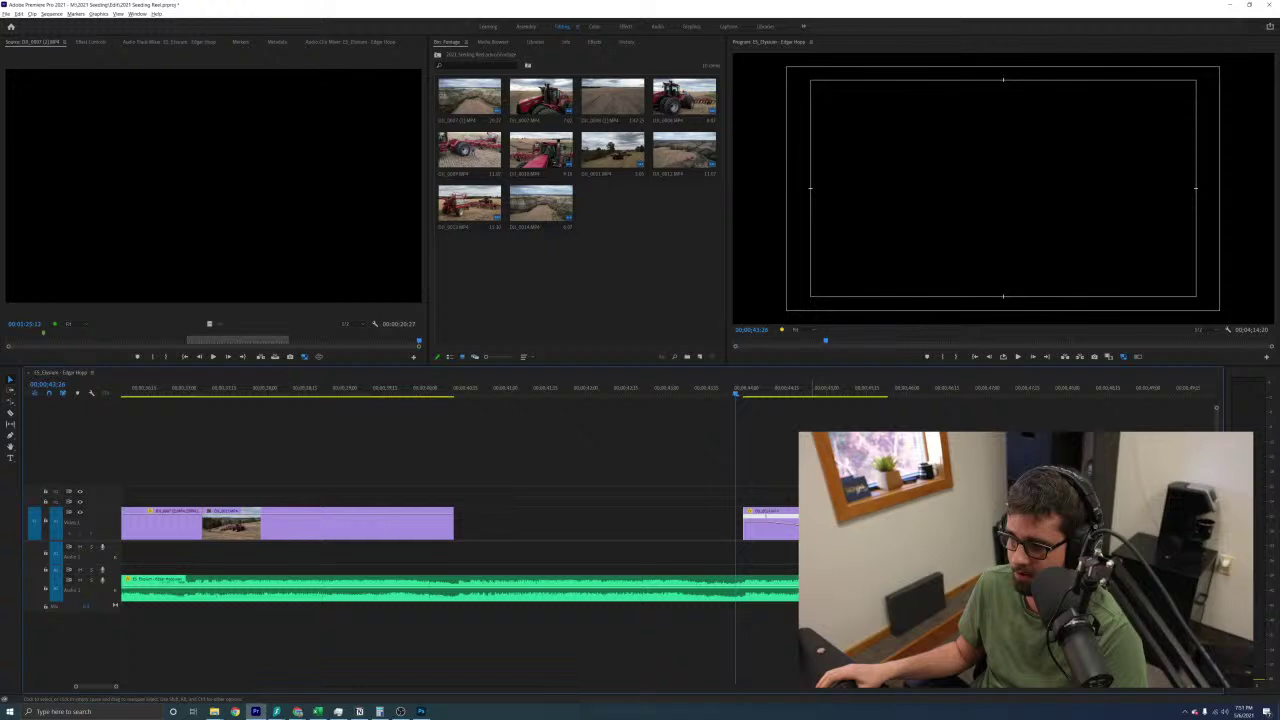
pyautogui.press('space')
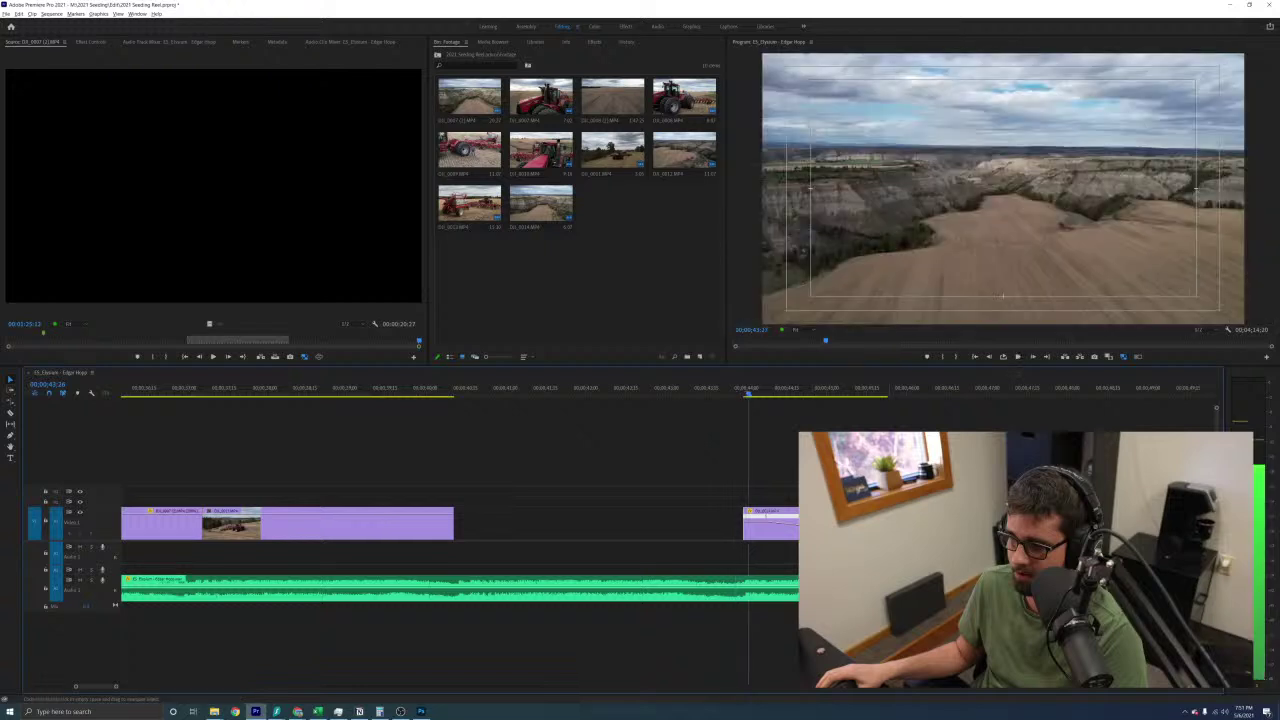
# Extend the end of the canyon field clip starting at 44 seconds to about 47;20 and play it against the music
pyautogui.moveTo(887, 524); pyautogui.dragTo(1019, 524)
pyautogui.click(885, 392)
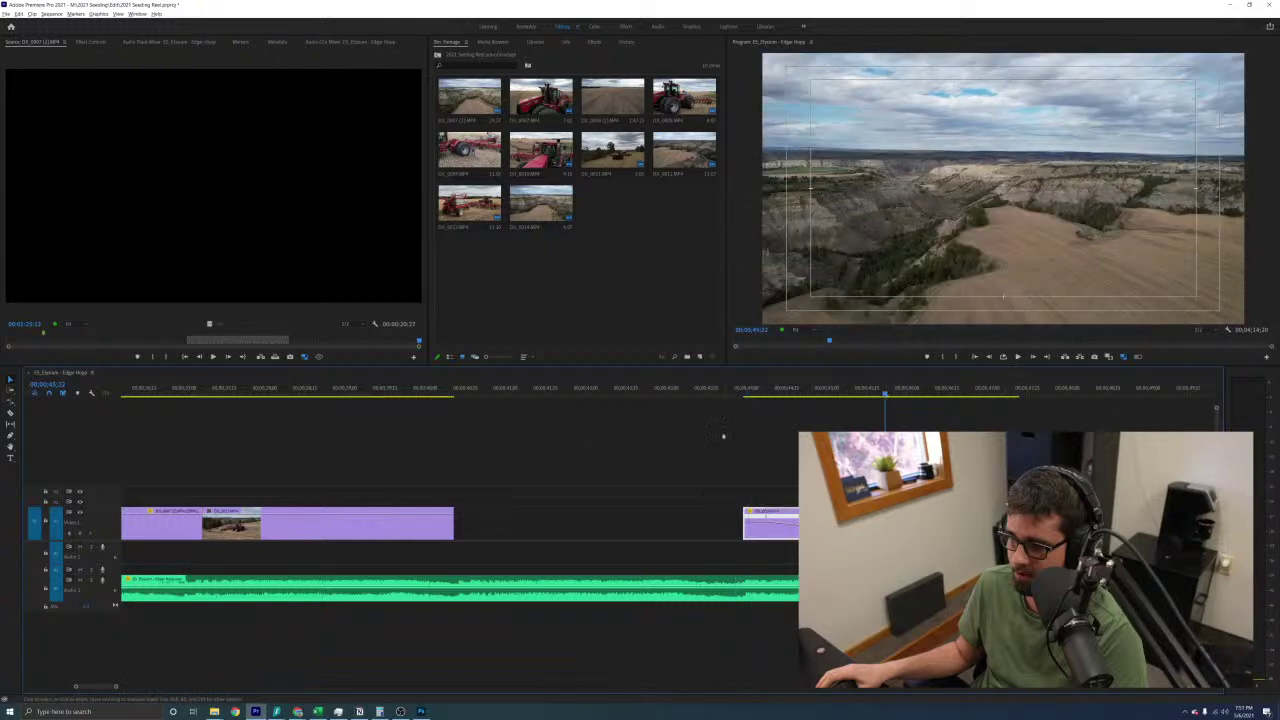
pyautogui.click(746, 392)
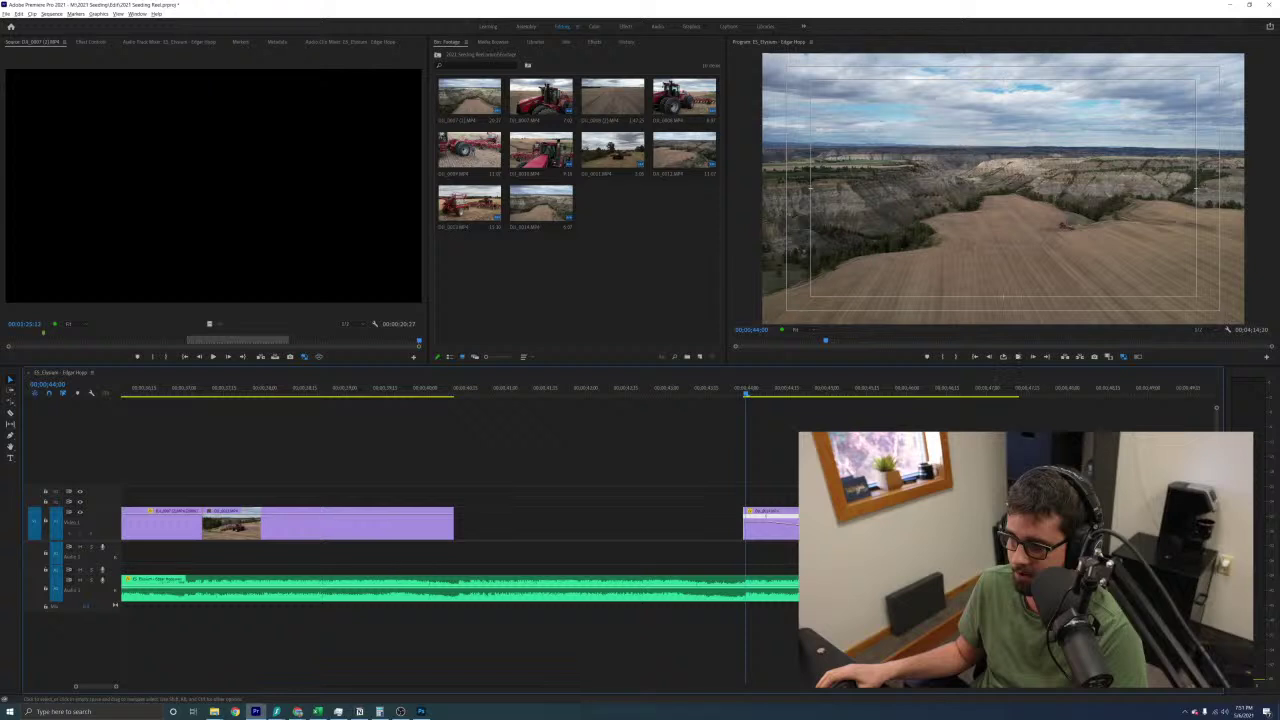
pyautogui.press('space')
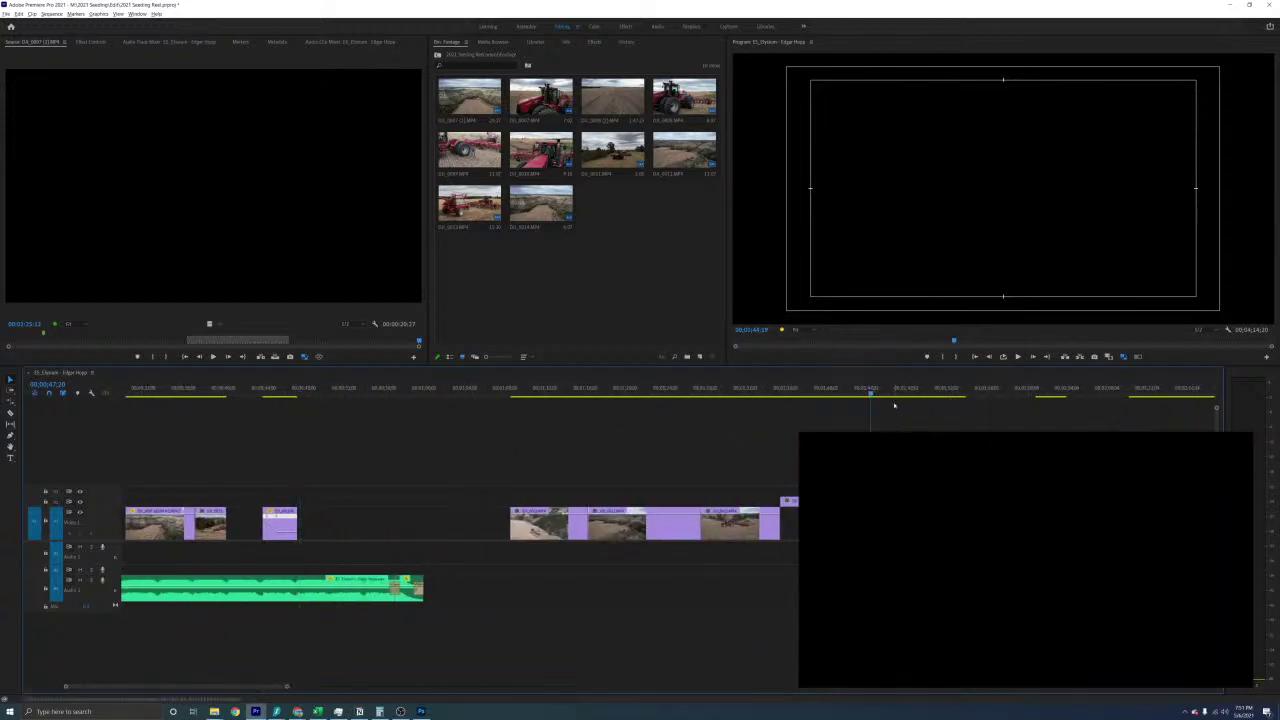
# Preview the unused clip near 1:45 of the tractor and seeder above the canyon, and place it directly after the clip ending at about 47;20
pyautogui.press('space')
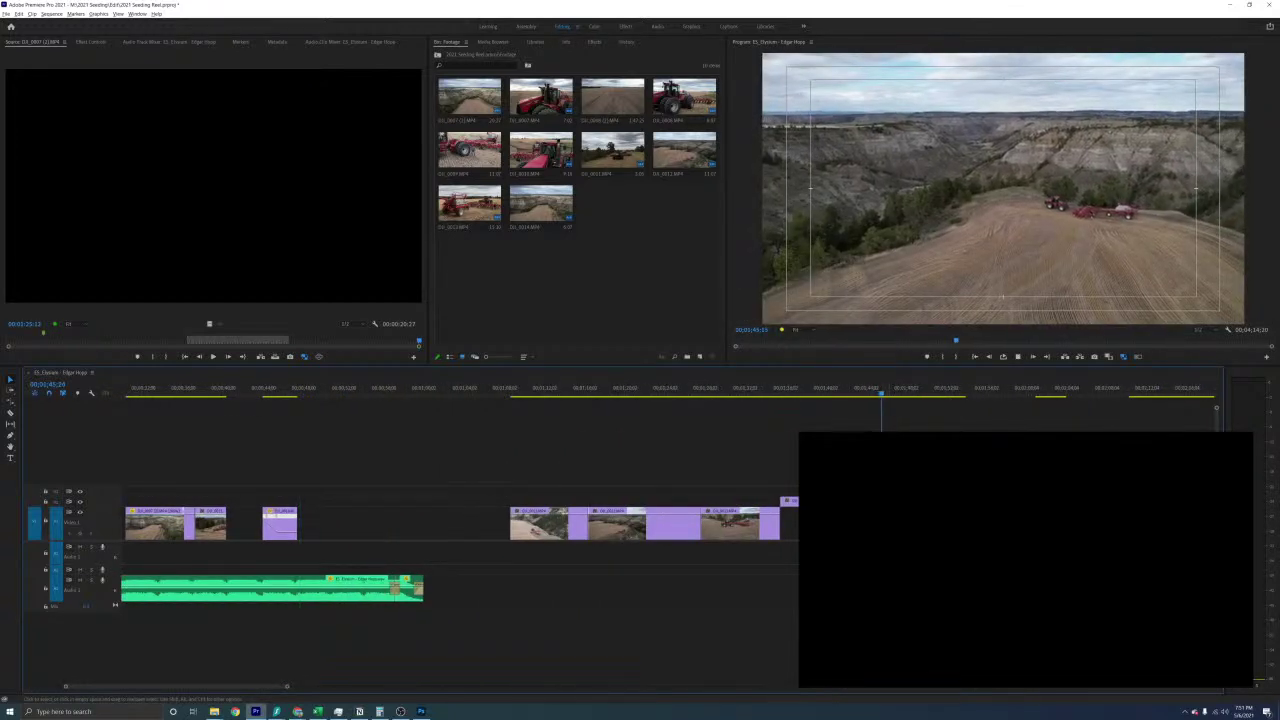
pyautogui.press('space')
pyautogui.moveTo(859, 521); pyautogui.dragTo(336, 525)
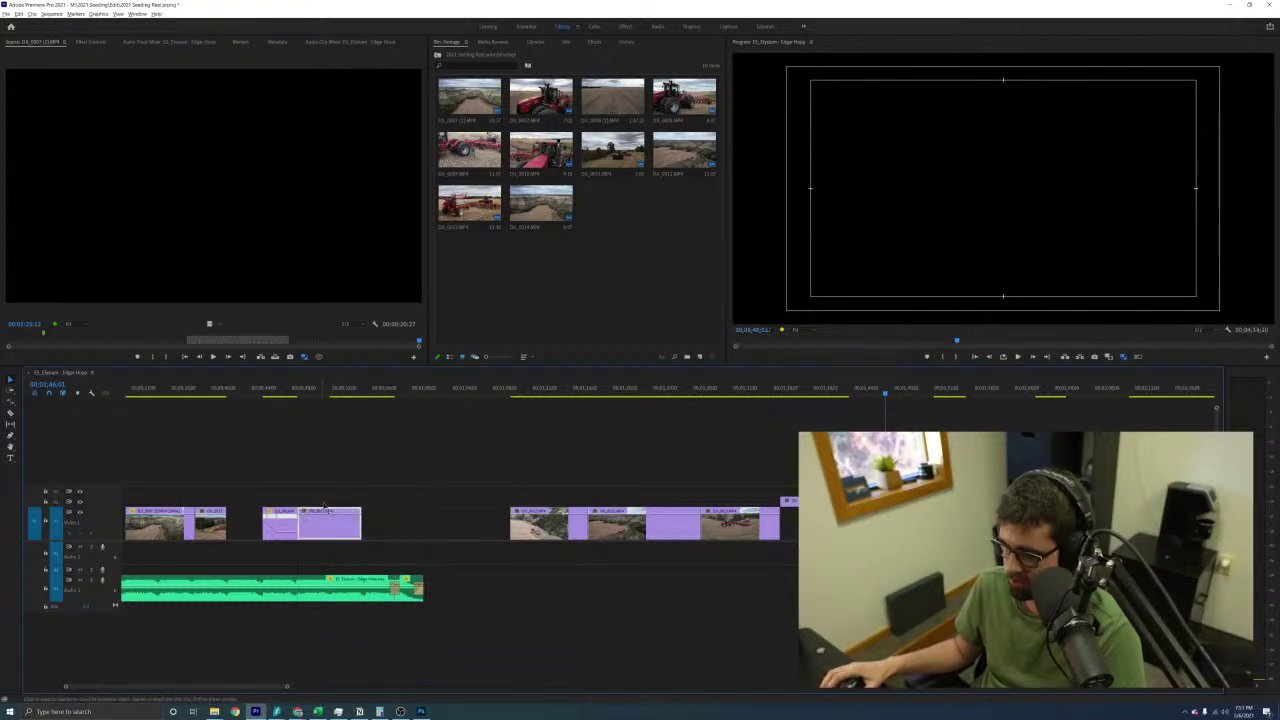
# Play across the cut at about 47;20 and trim the newly placed tractor clip to end at 50;25
pyautogui.press('space')
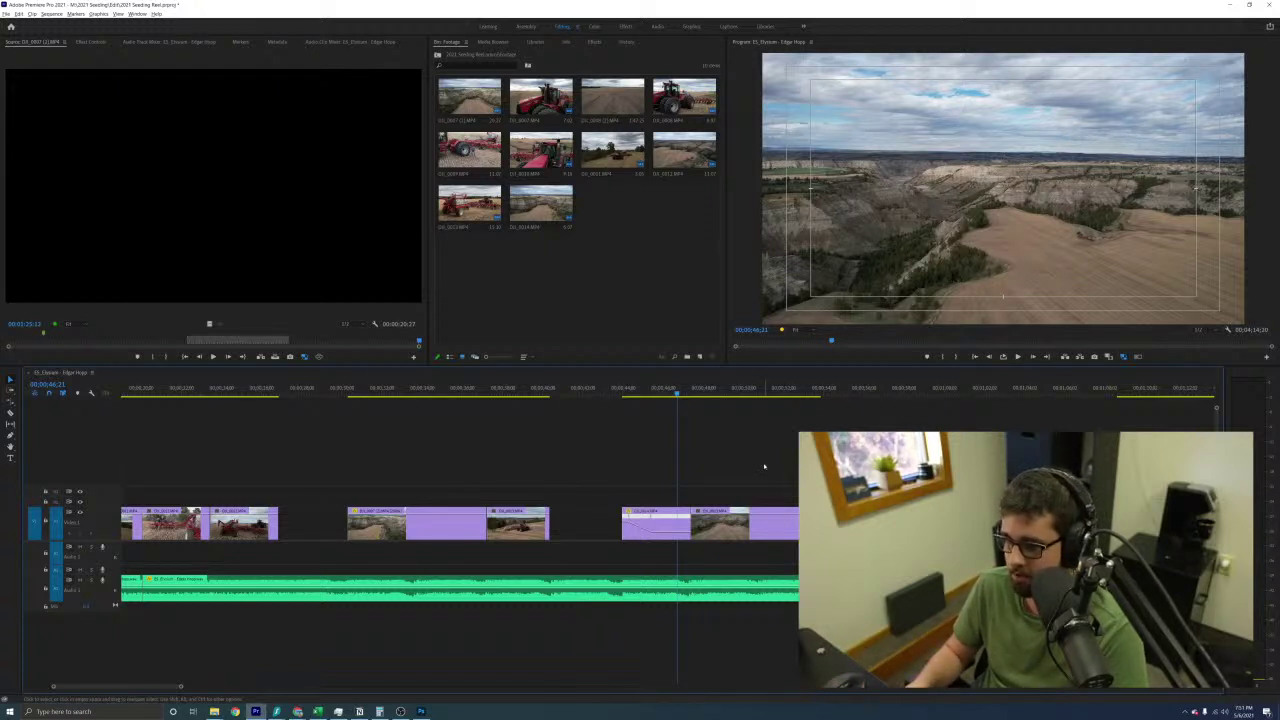
pyautogui.press('=')
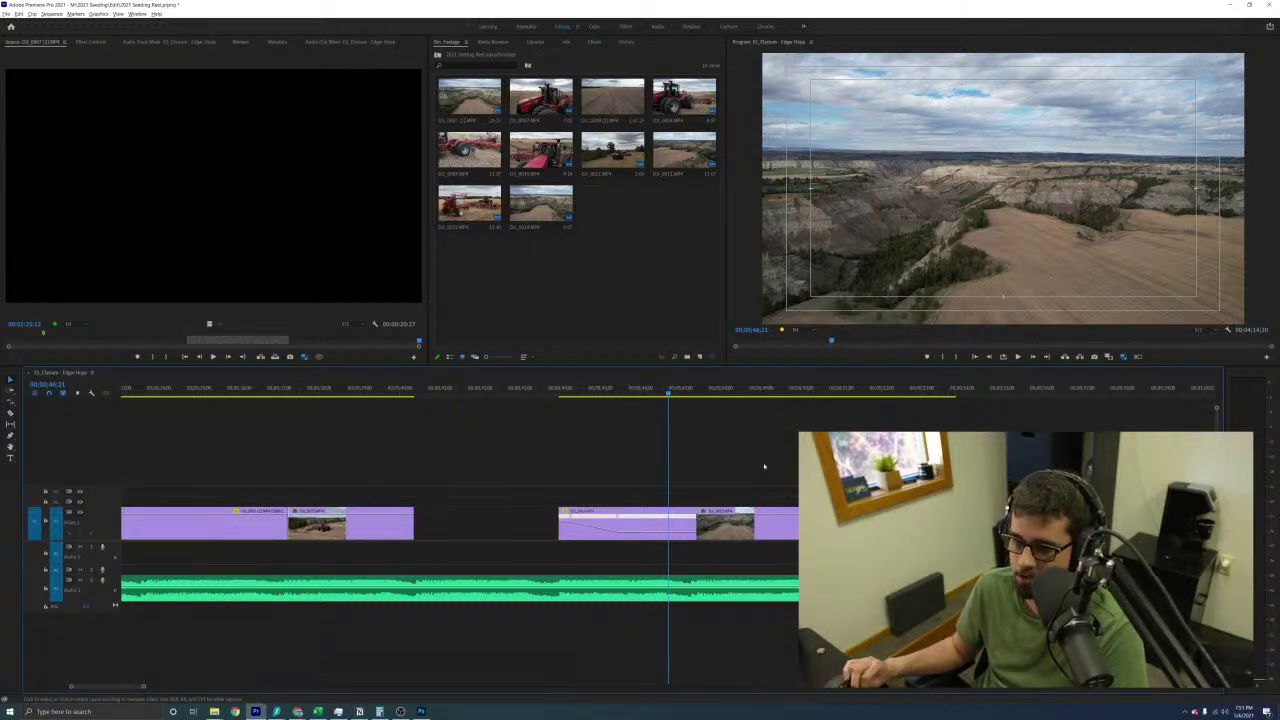
pyautogui.press('space')
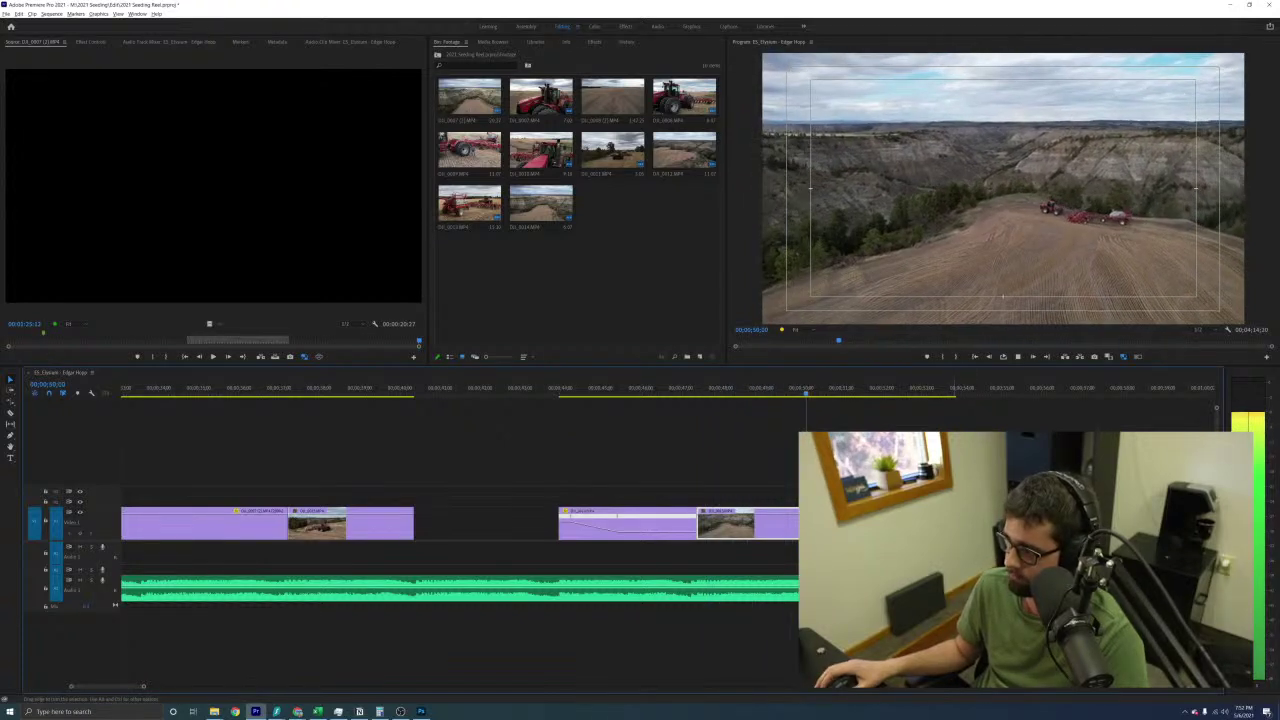
pyautogui.moveTo(955, 523); pyautogui.dragTo(834, 523)
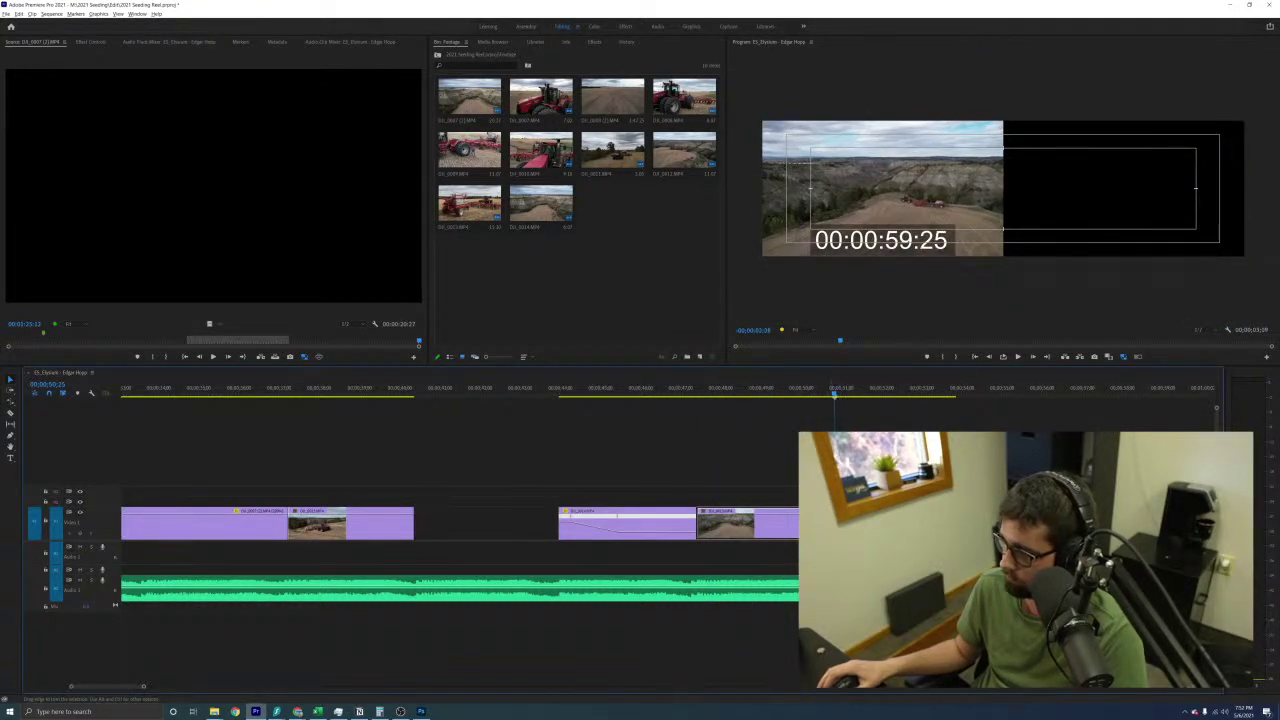
# Preview the unused clips and move the side-on seeder close-up from about 2:05 to directly after the clip ending at 50;25
pyautogui.press('-')
pyautogui.press('-')
pyautogui.press('-')
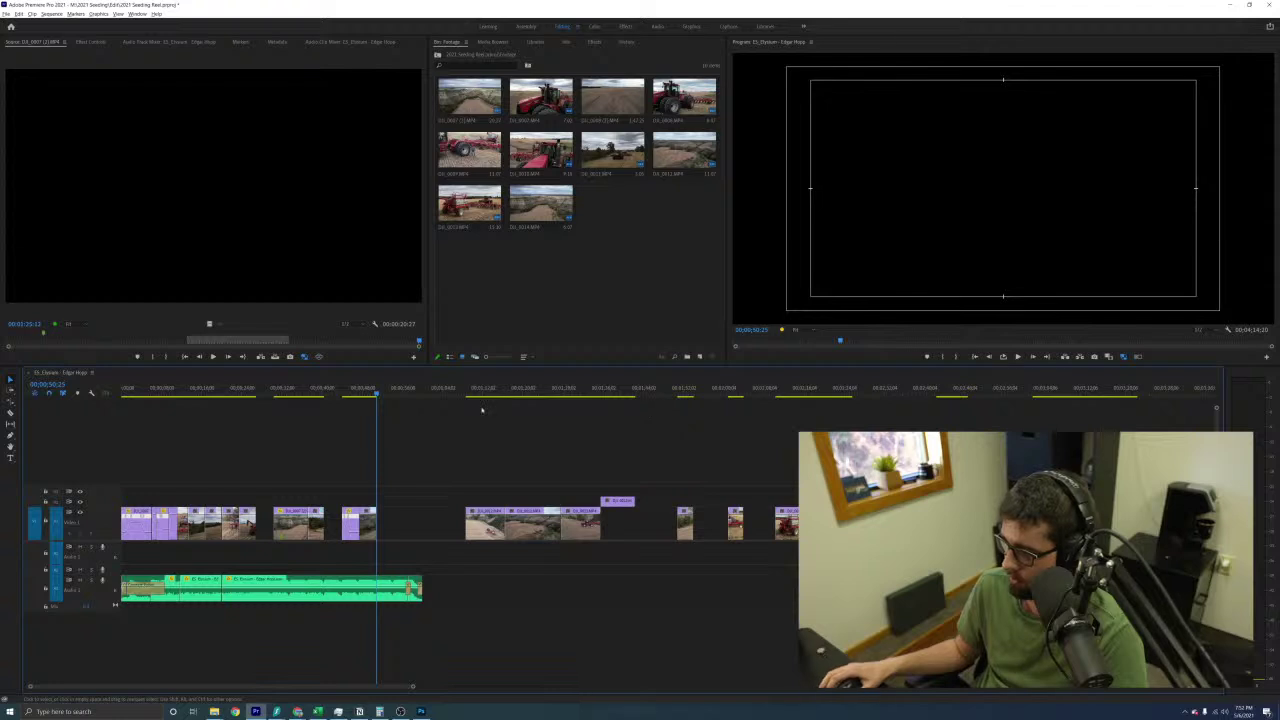
pyautogui.click(481, 390)
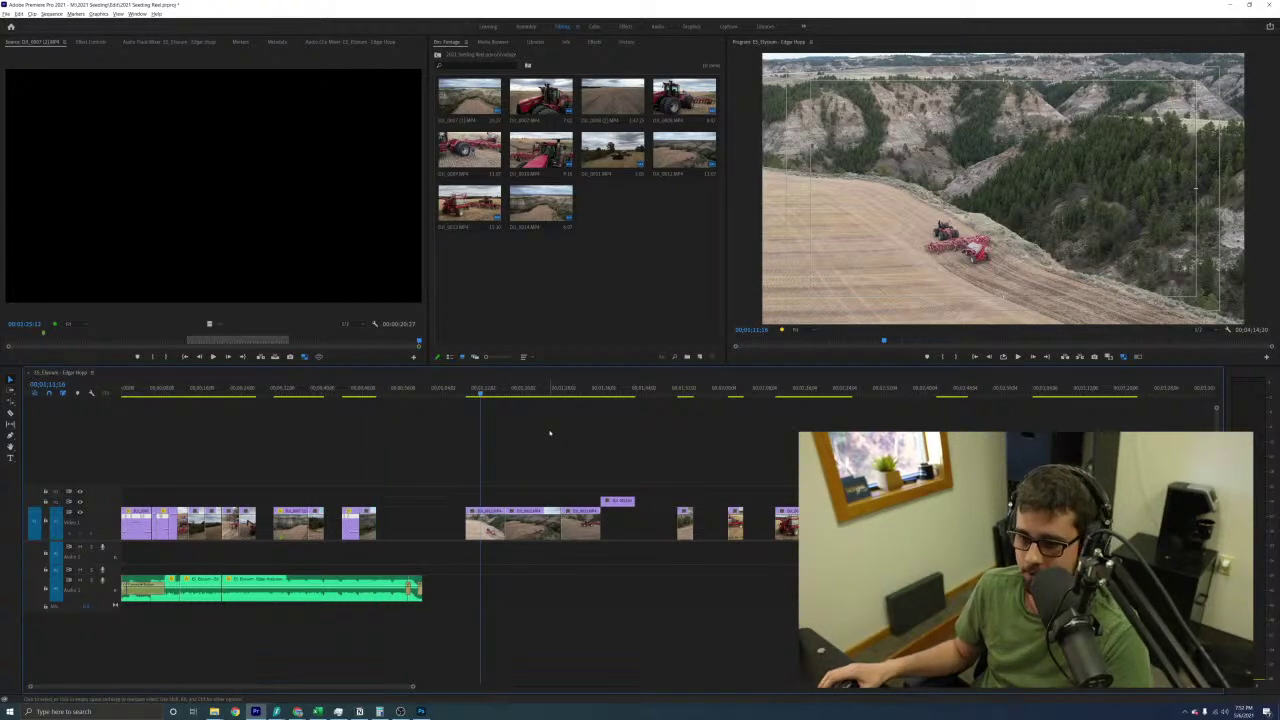
pyautogui.click(521, 391)
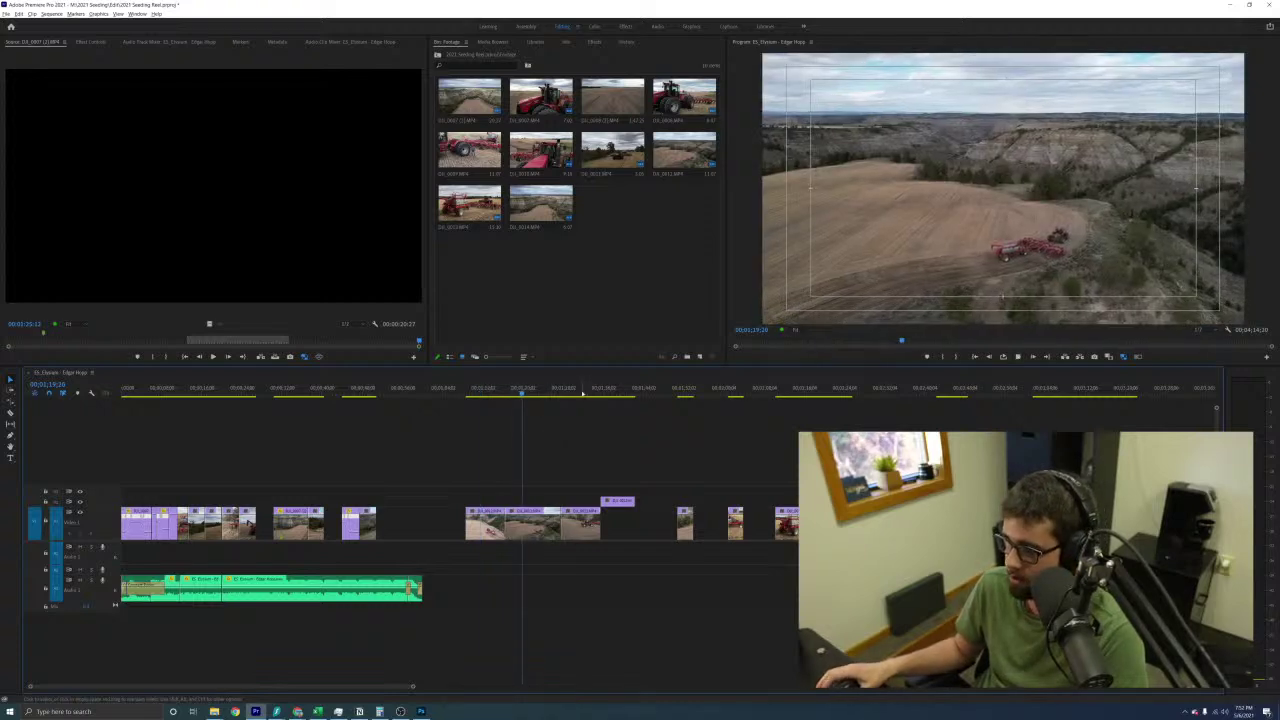
pyautogui.click(576, 392)
pyautogui.moveTo(617, 396); pyautogui.dragTo(942, 430)
pyautogui.click(733, 393)
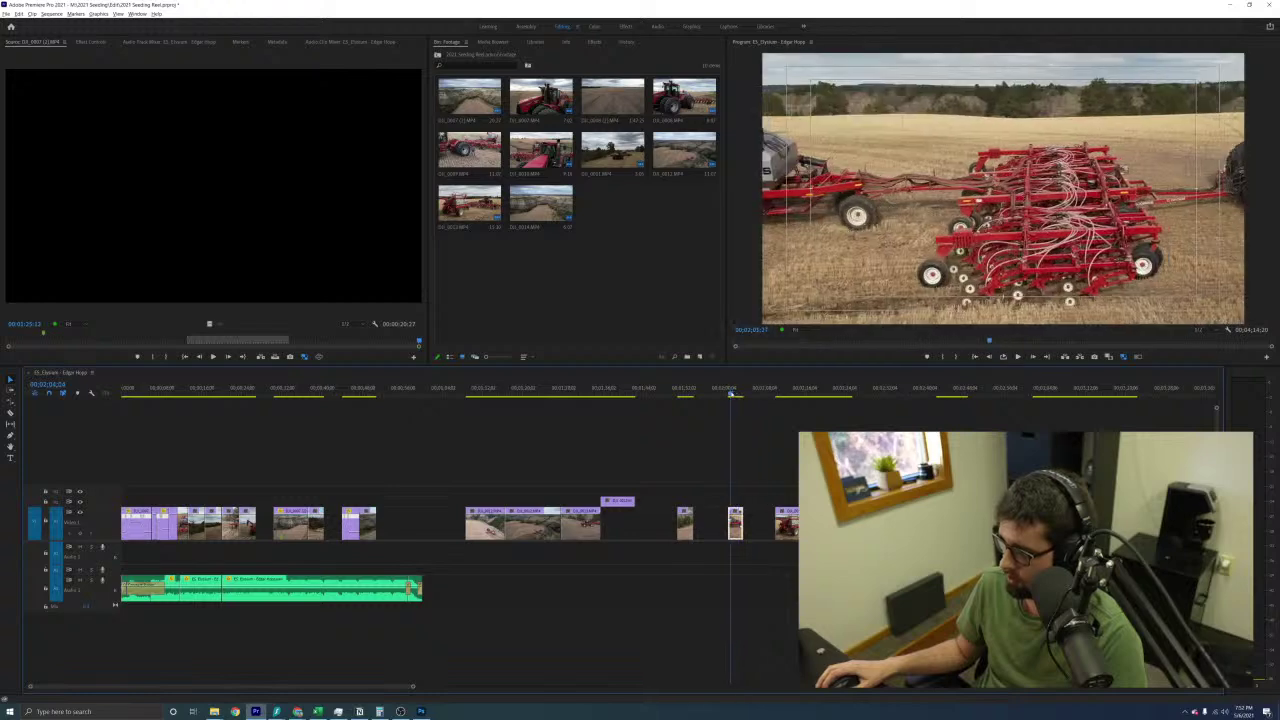
pyautogui.moveTo(736, 525); pyautogui.dragTo(383, 523)
pyautogui.click(364, 391)
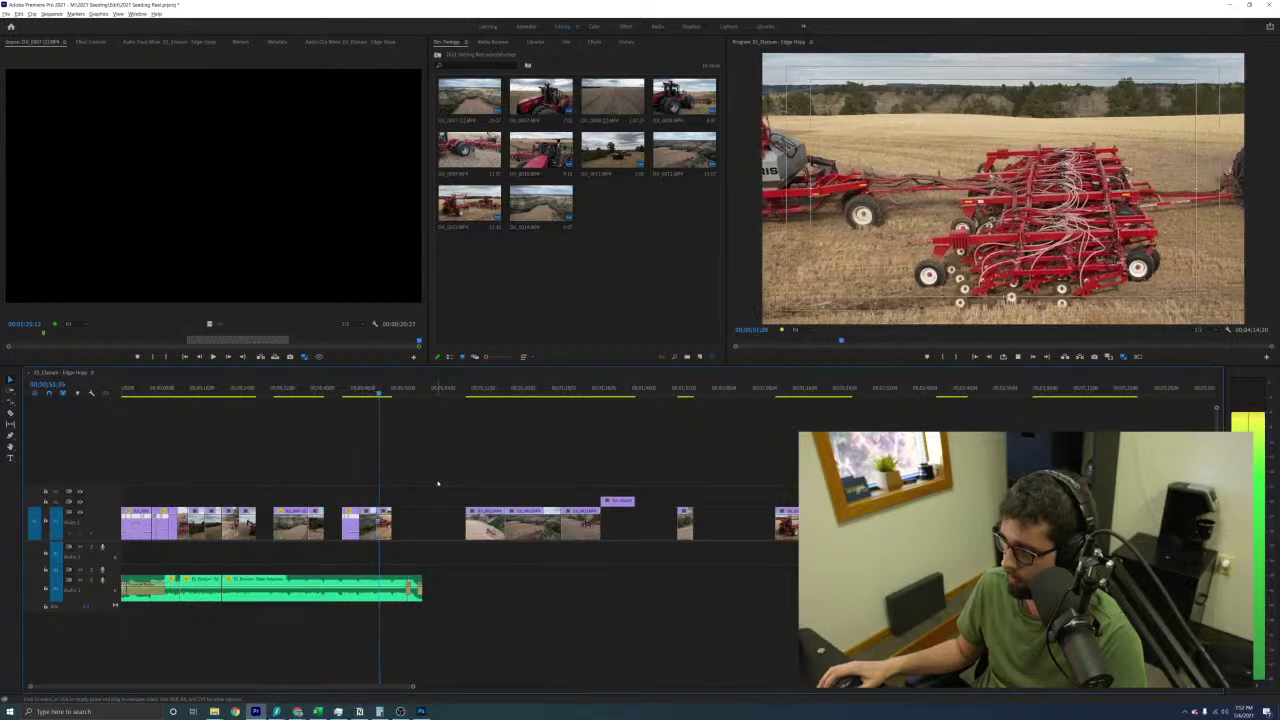
# Play to the end of the seeder close-up and move the cliff-edge tractor clip from about 1:09 directly behind it
pyautogui.press('=')
pyautogui.press('=')
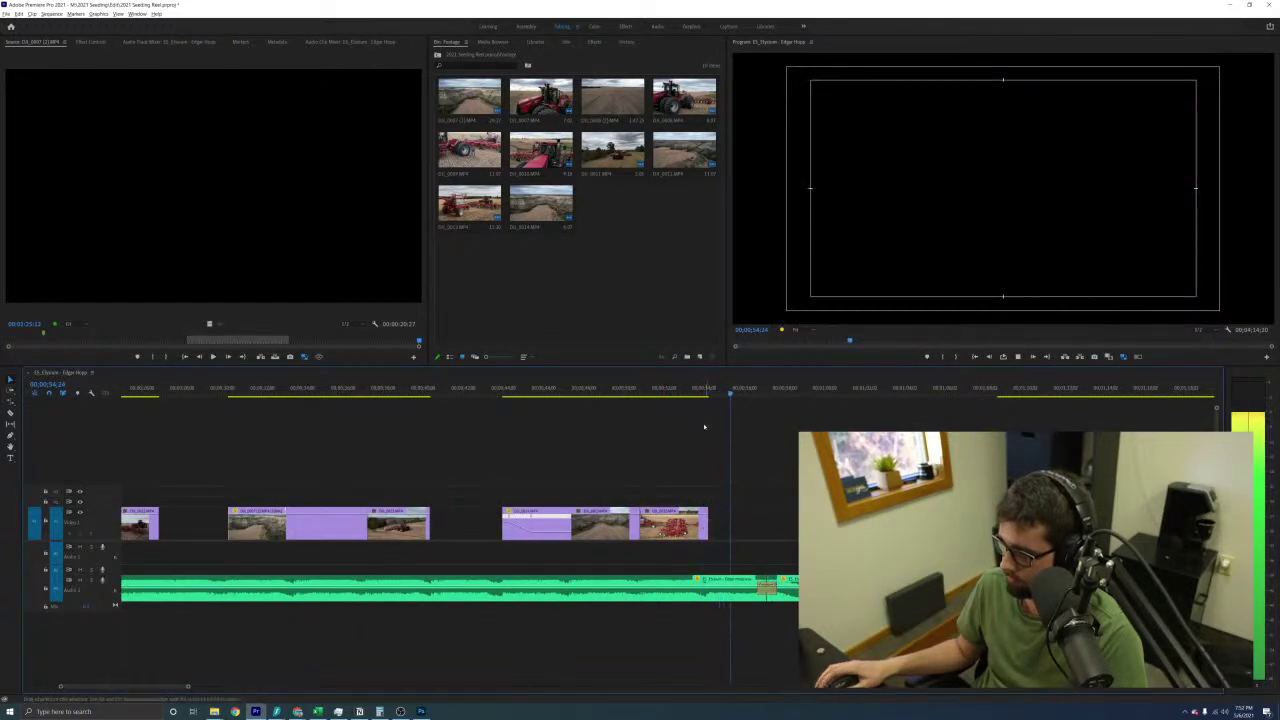
pyautogui.click(694, 391)
pyautogui.press('space')
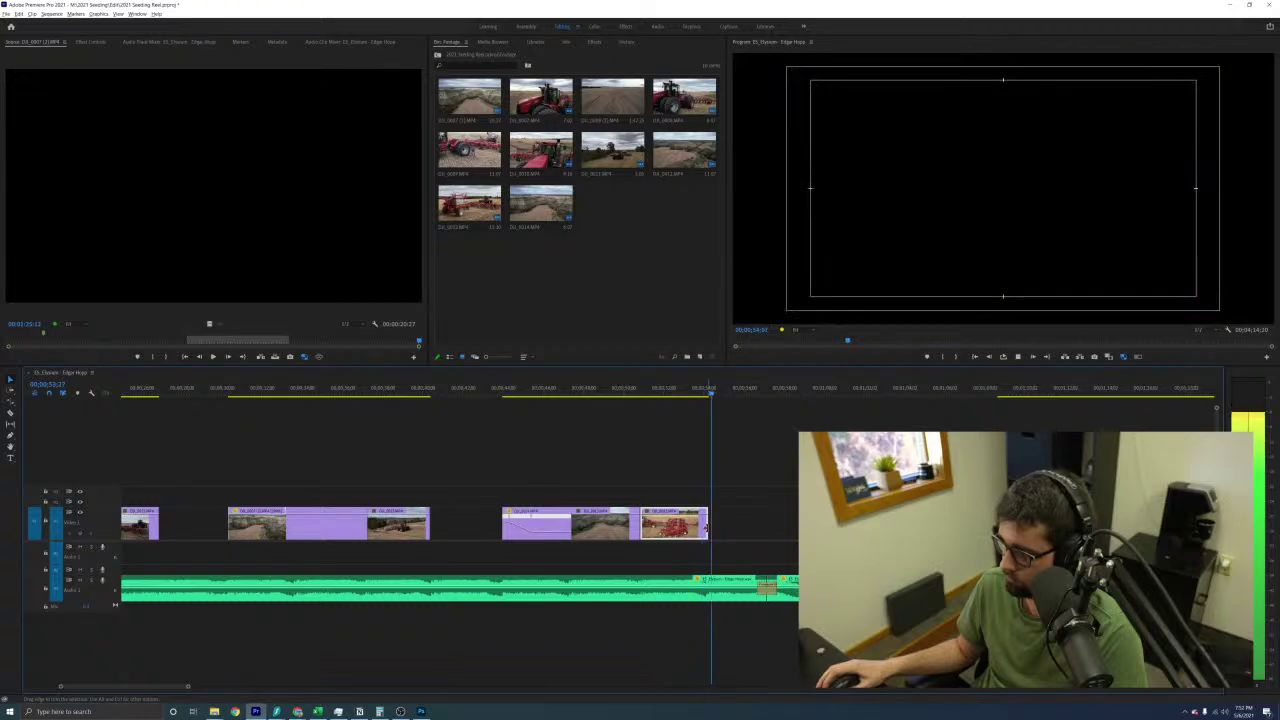
pyautogui.press('-')
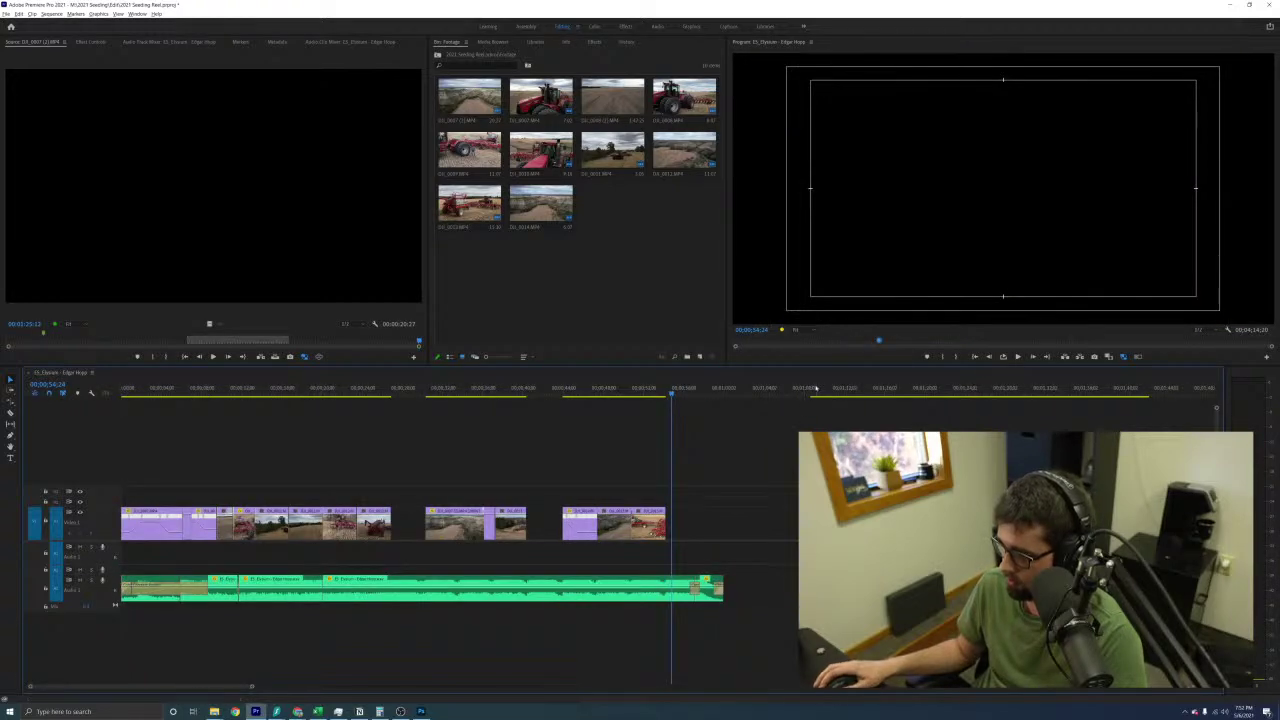
pyautogui.click(816, 389)
pyautogui.moveTo(847, 523); pyautogui.dragTo(699, 530)
# Play the new cliff-edge ending and trim its clip to finish with the music at about 1:00;07
pyautogui.click(655, 390)
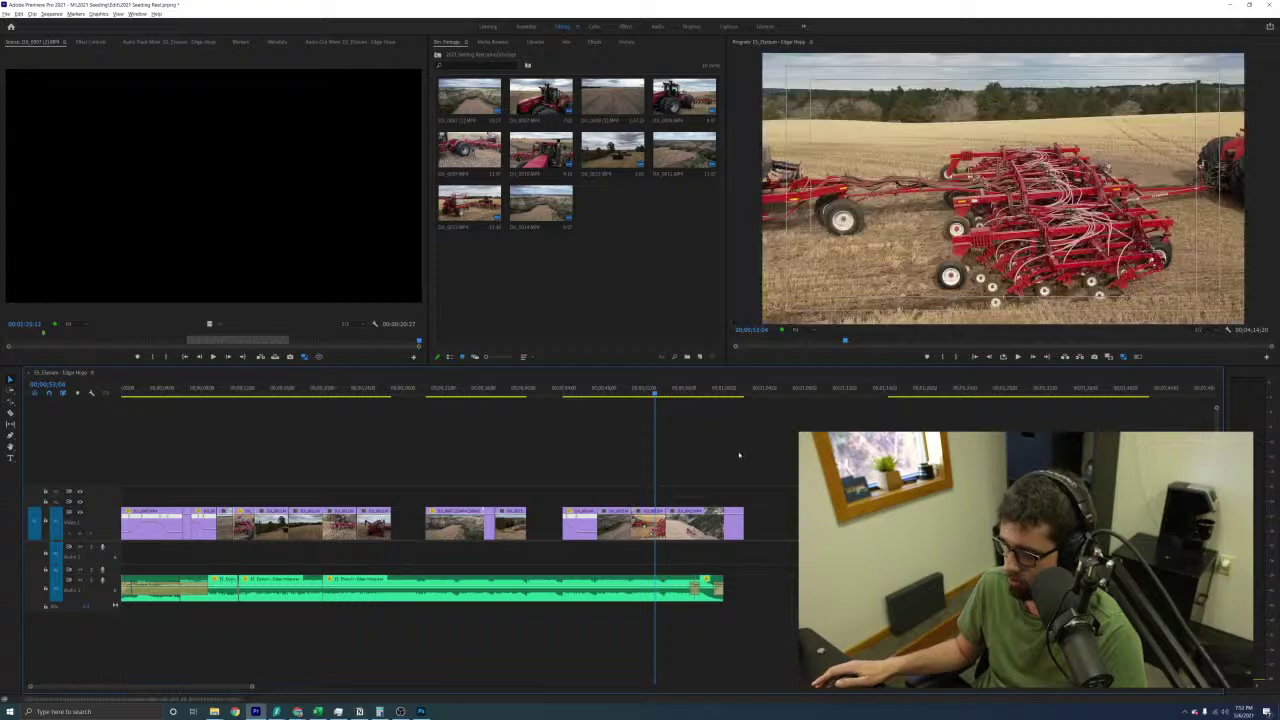
pyautogui.press('=')
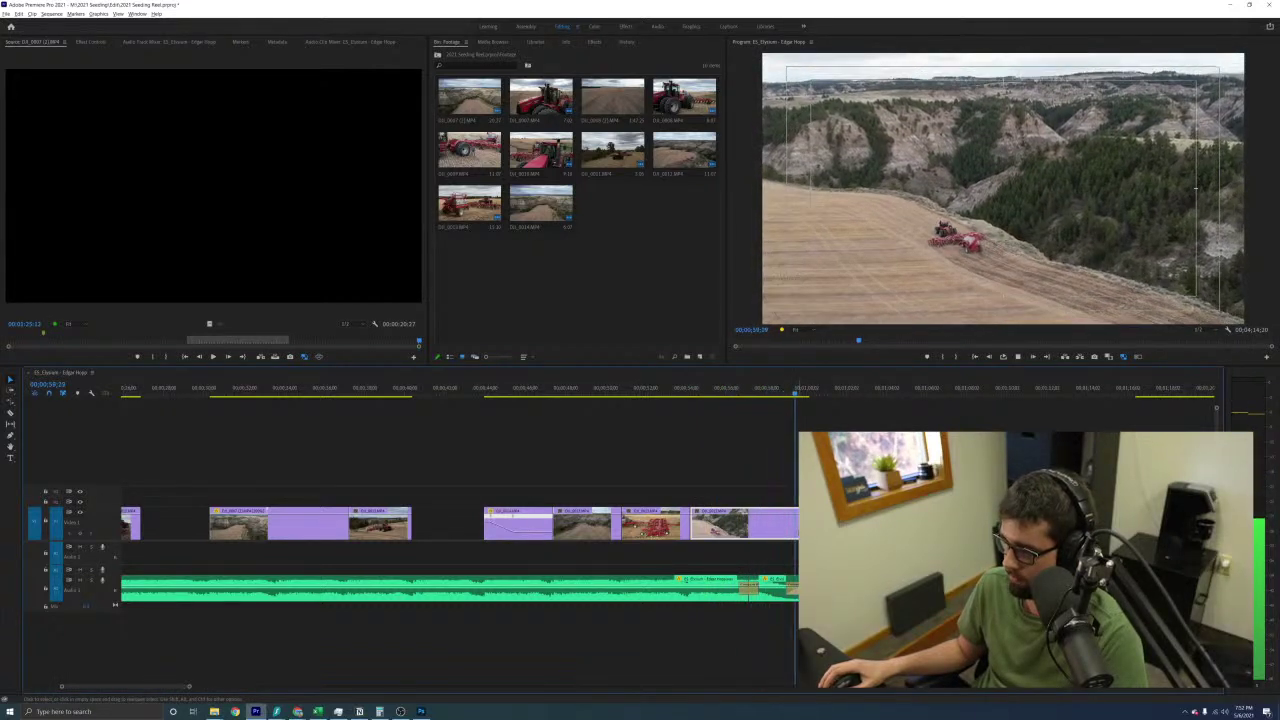
pyautogui.press('-')
pyautogui.press('-')
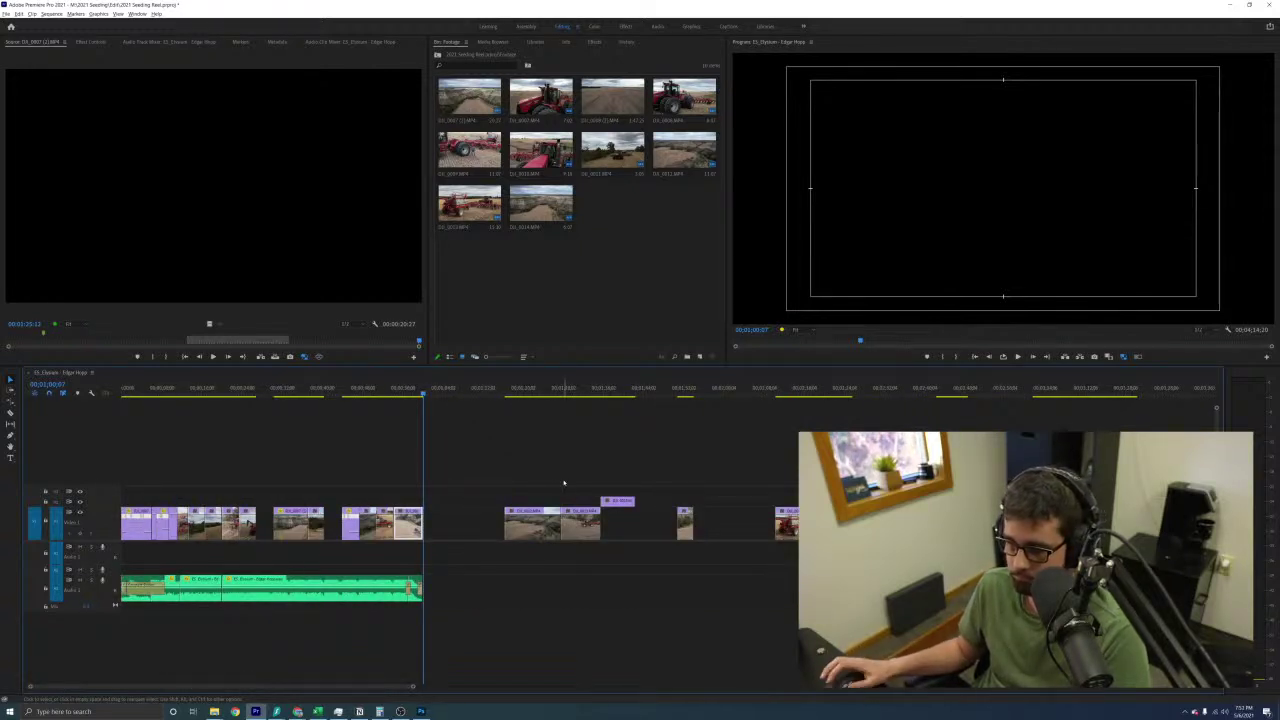
# Play the edit from about 0:20 and move the seeder cart clip before the first gap into the gap ending at 44 seconds
pyautogui.click(531, 396)
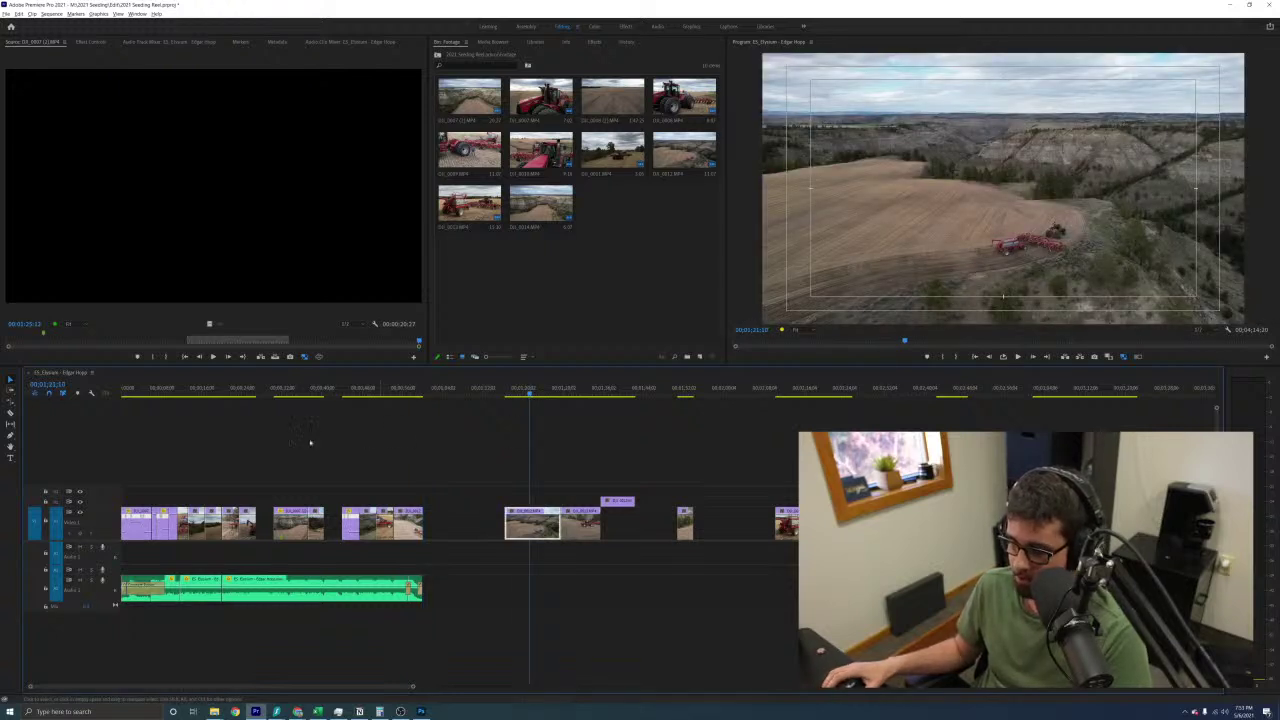
pyautogui.click(243, 394)
pyautogui.press('=')
pyautogui.press('=')
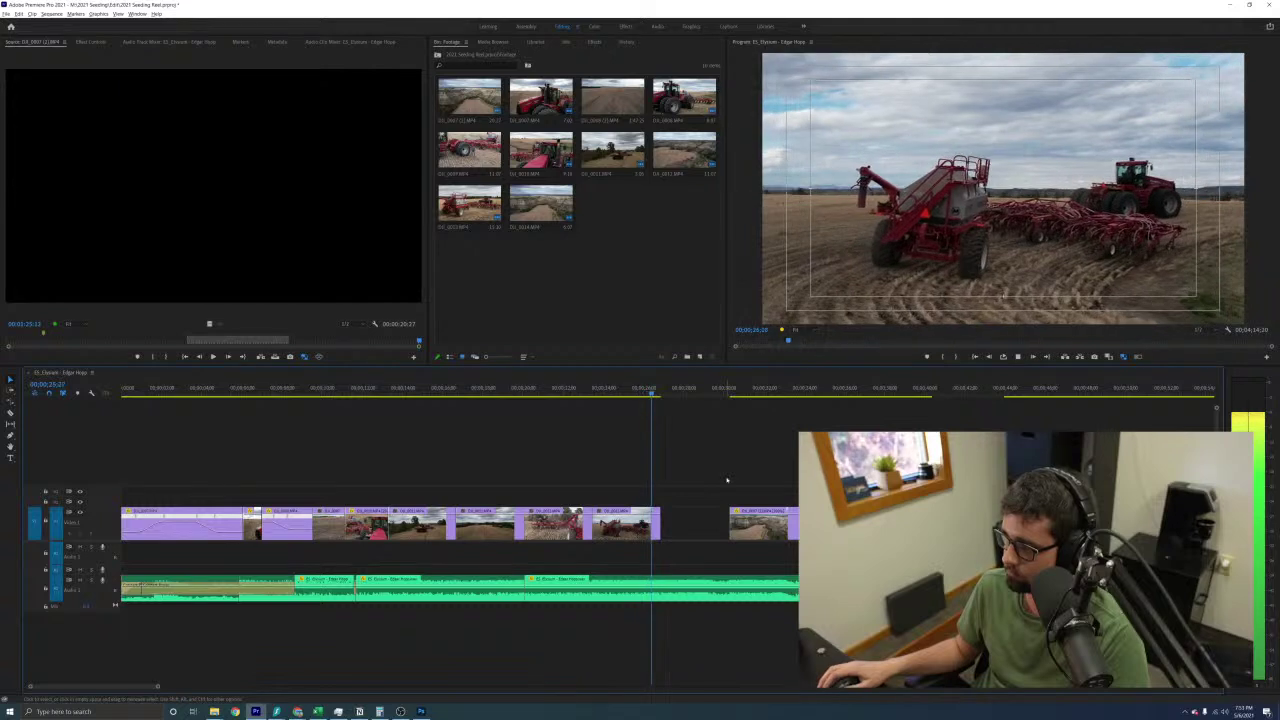
pyautogui.press('-')
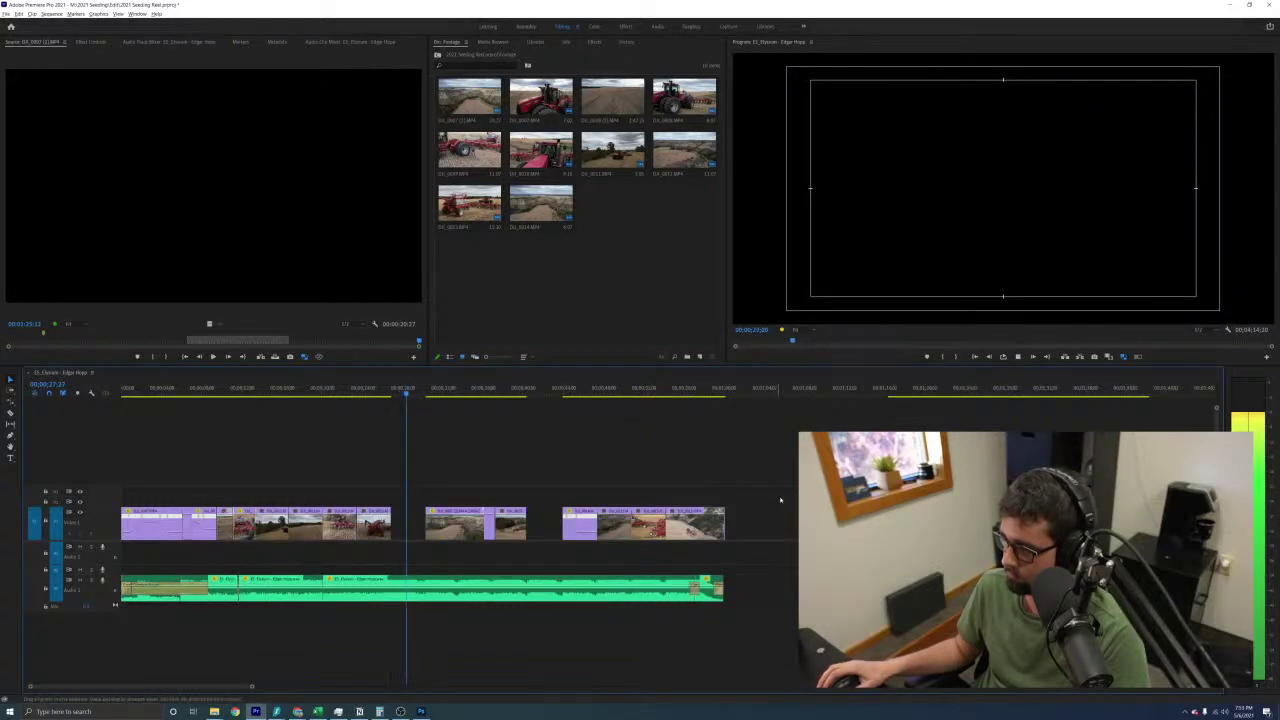
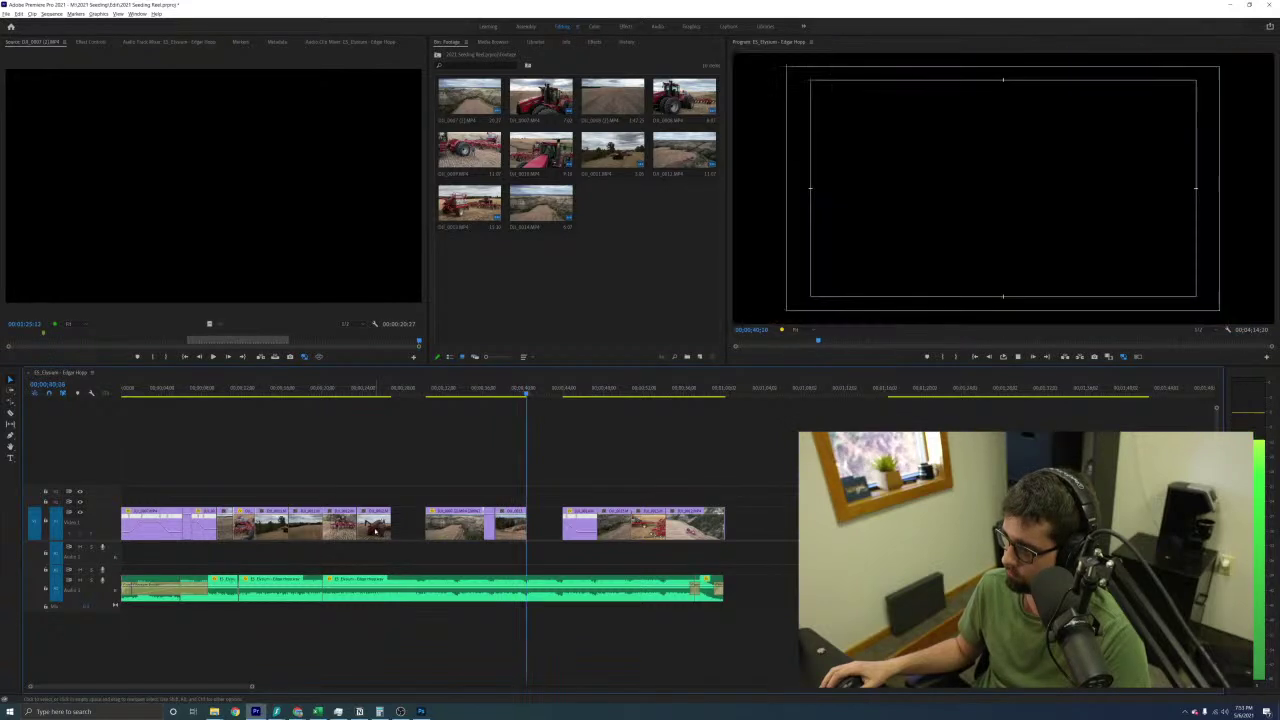
pyautogui.moveTo(376, 527); pyautogui.dragTo(563, 523)
pyautogui.click(478, 390)
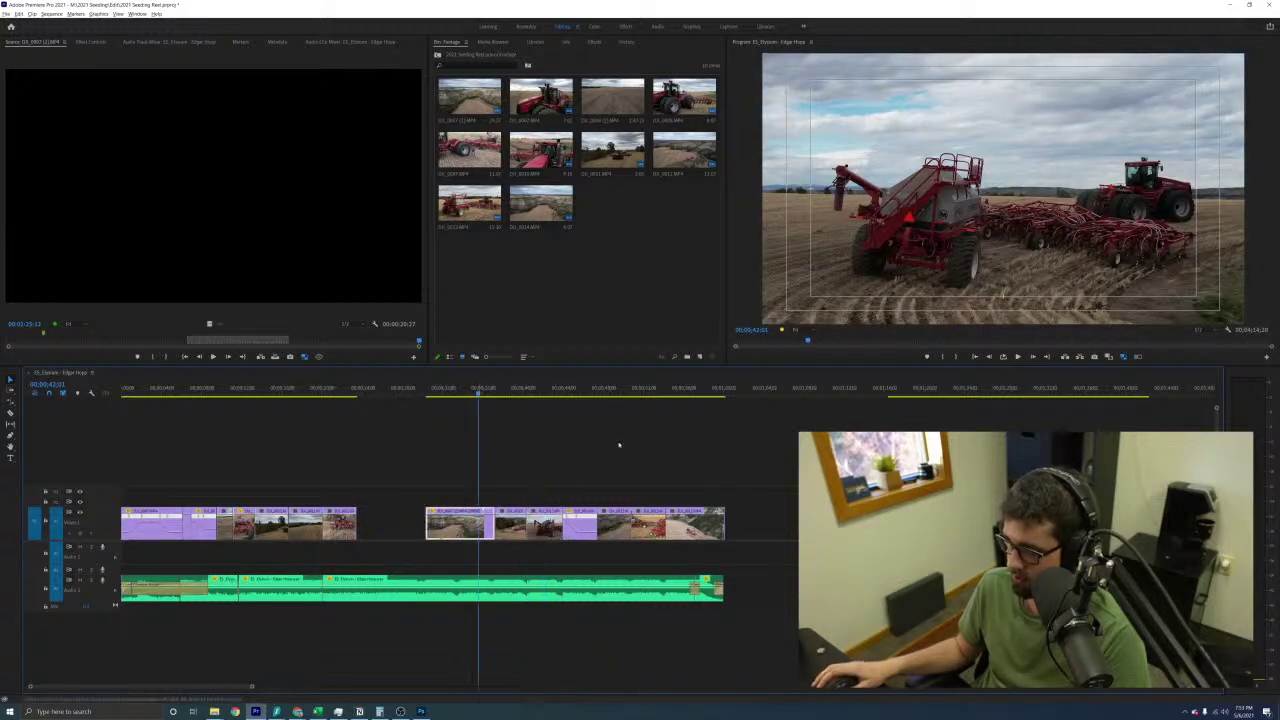
pyautogui.press('space')
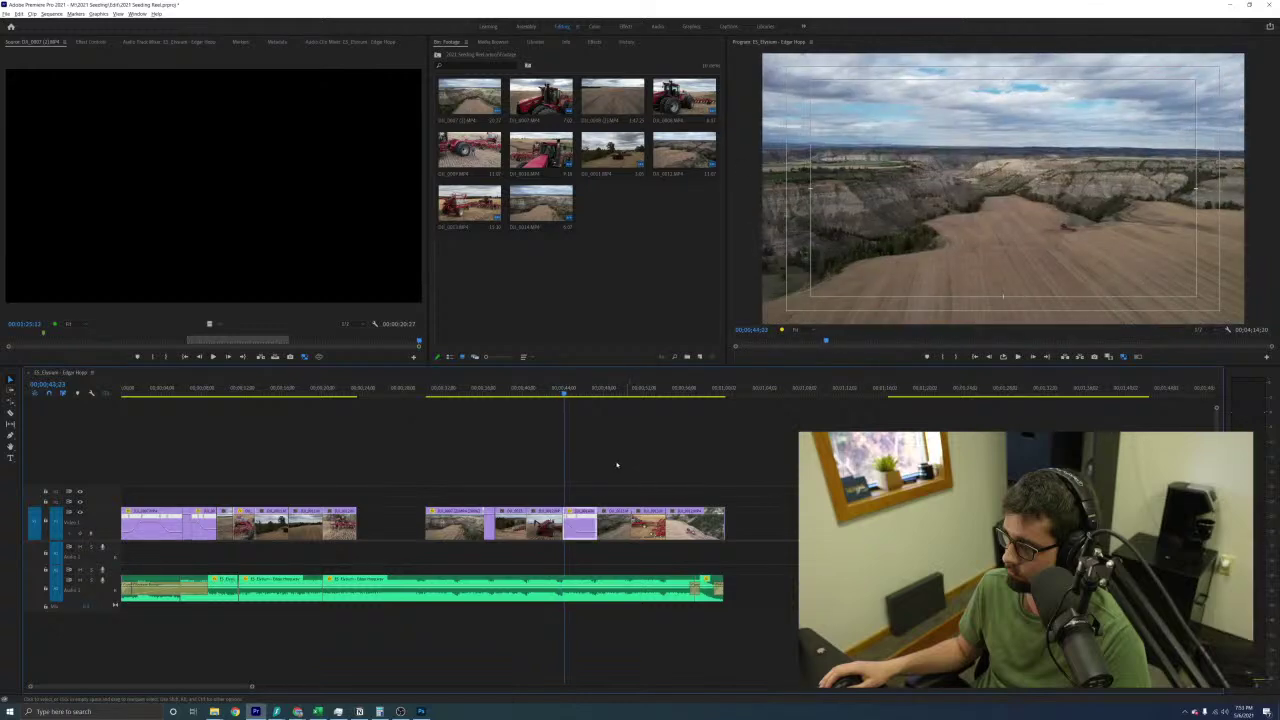
# Preview the unused clips, stack the tractor clip from about 1:53 above the seeder cart clip ending at 44 seconds, and play that section
pyautogui.press('space')
pyautogui.moveTo(923, 393); pyautogui.dragTo(932, 393)
pyautogui.hscroll(5, 660, 540)
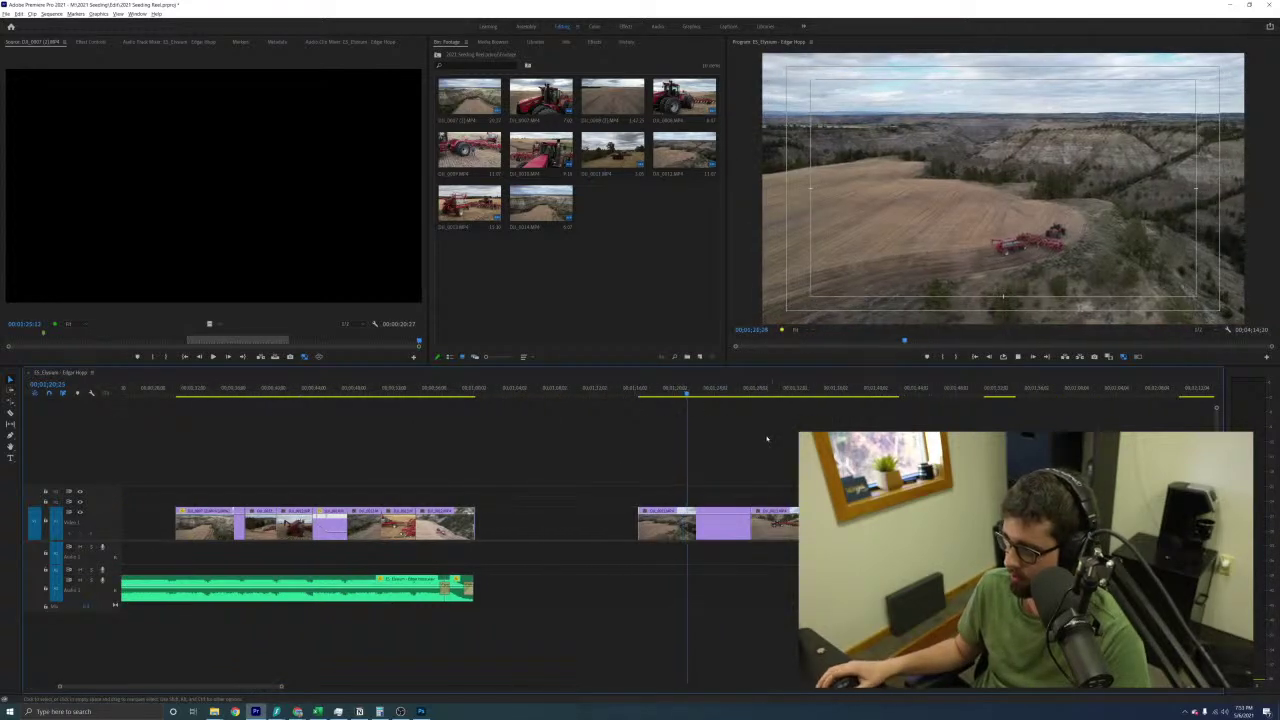
pyautogui.click(765, 392)
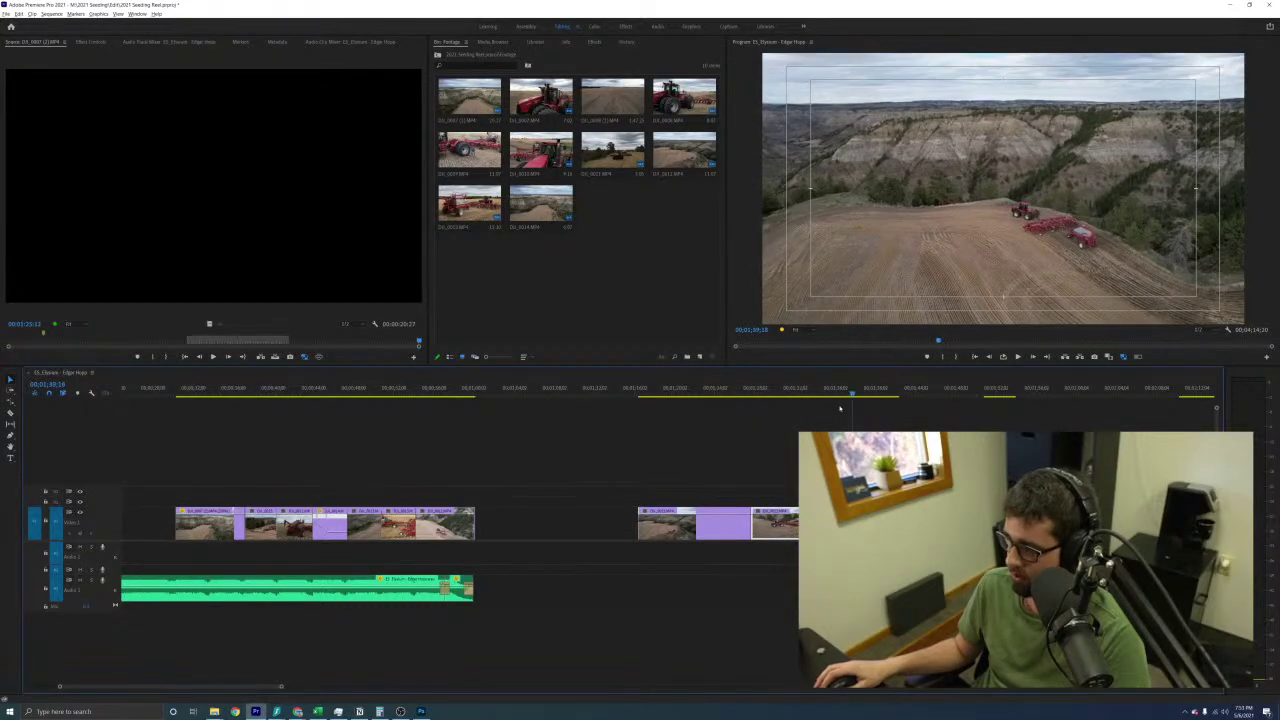
pyautogui.click(990, 391)
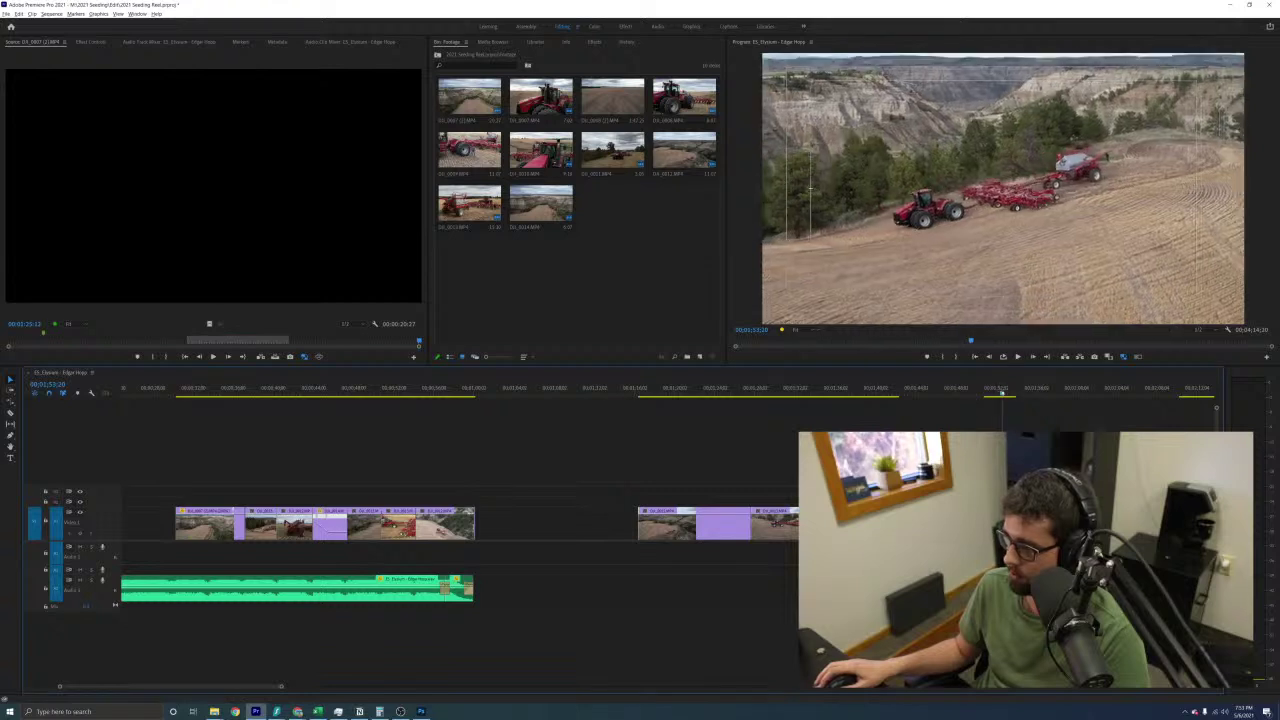
pyautogui.moveTo(1001, 520); pyautogui.dragTo(313, 502)
pyautogui.click(267, 393)
pyautogui.press('space')
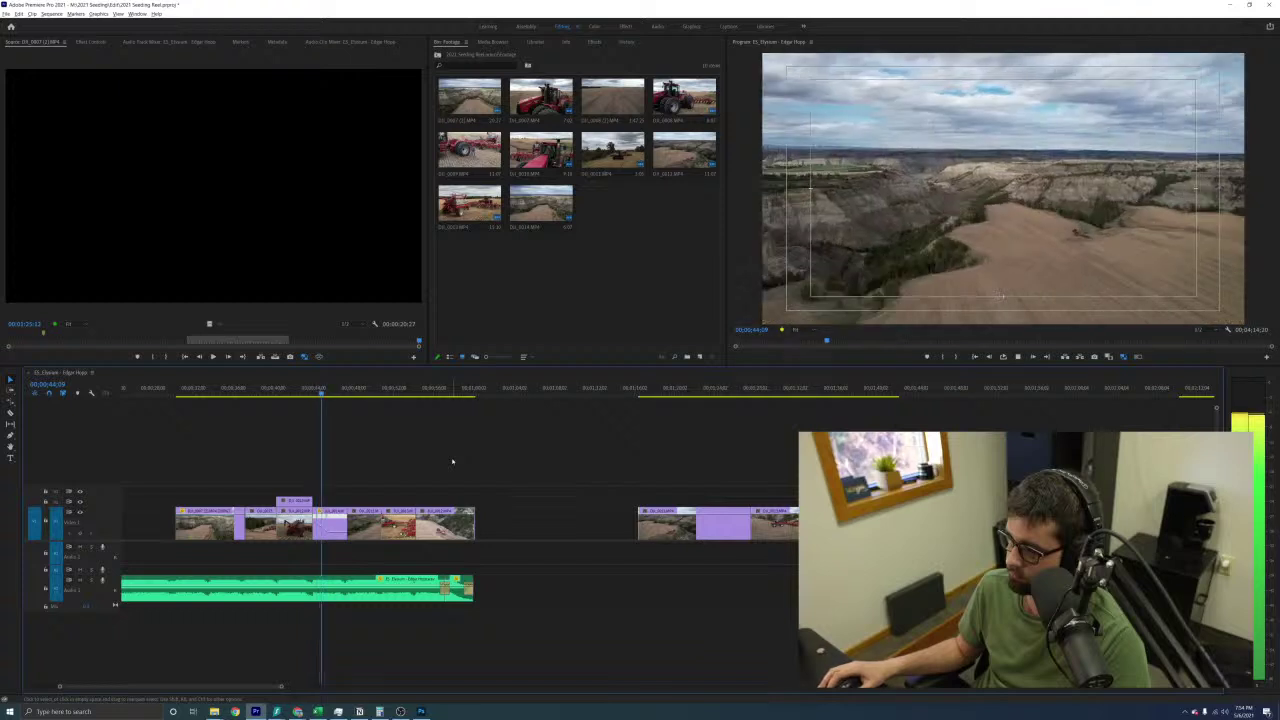
pyautogui.click(452, 469)
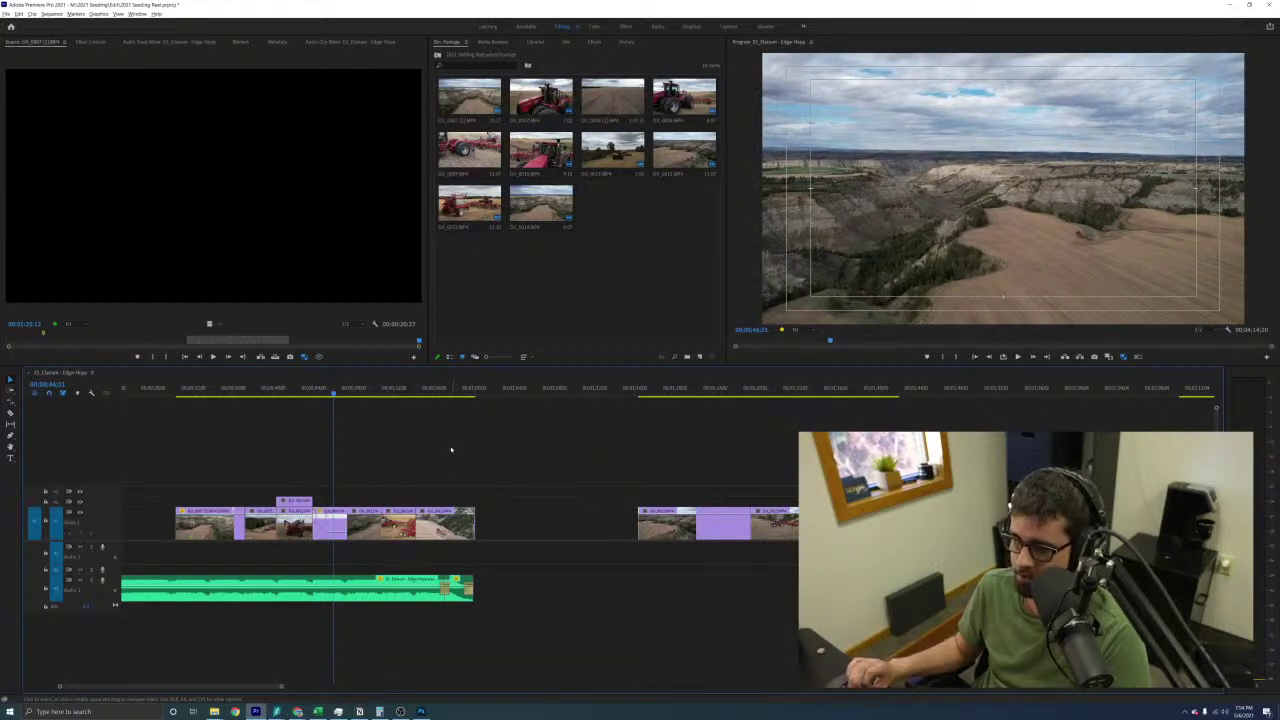
pyautogui.press('-')
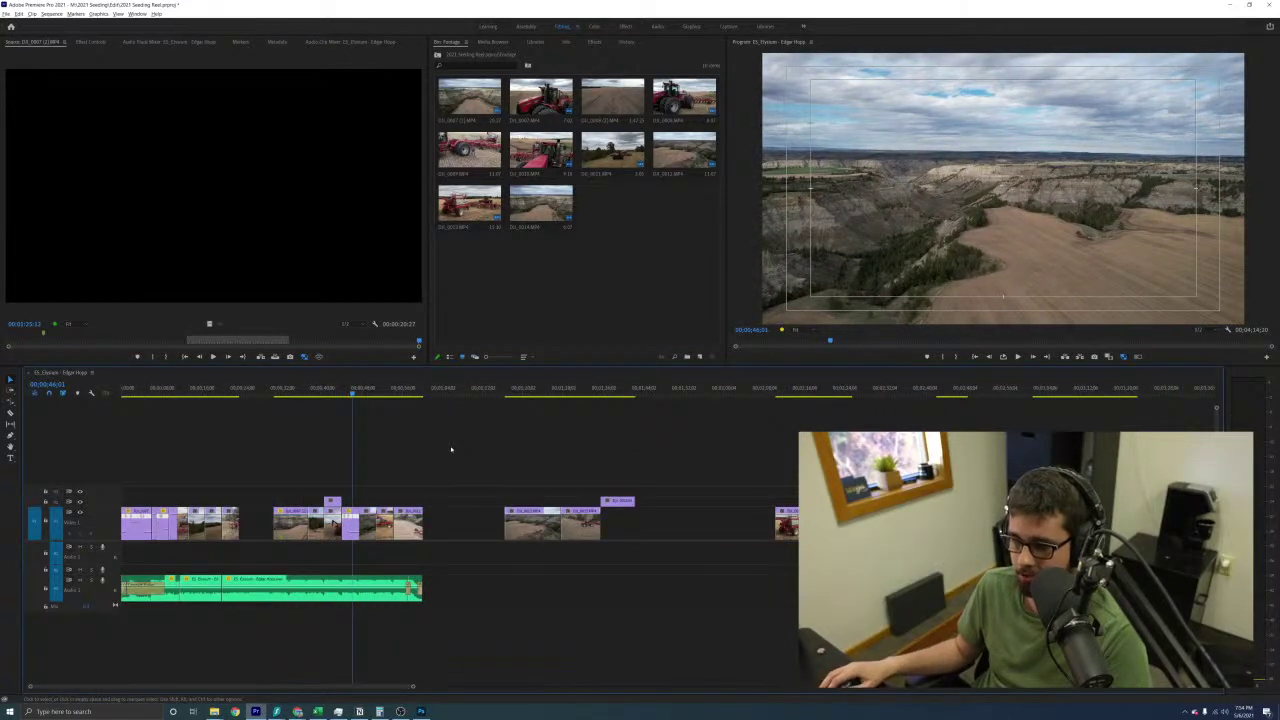
# Play the closing section of the edit from about 0:48 to about 0:54 to check the clips
pyautogui.press('=')
pyautogui.press('=')
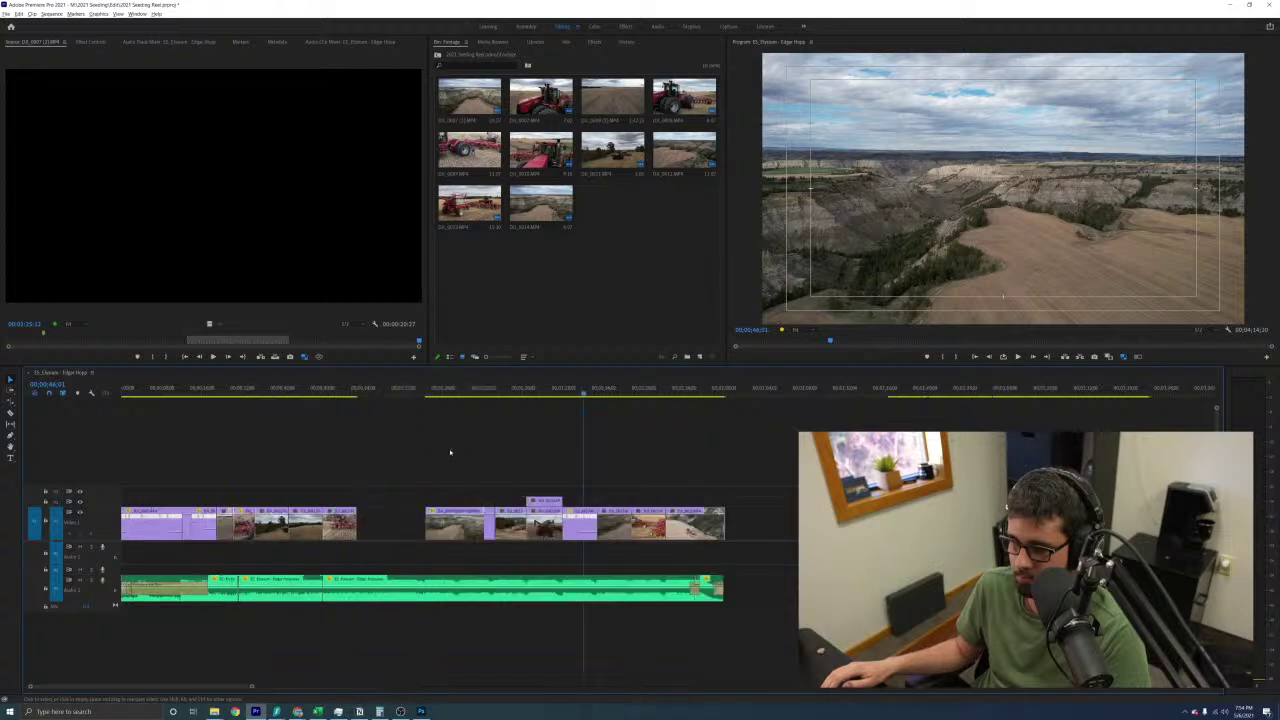
pyautogui.press('-')
pyautogui.scroll(2, 455, 450)
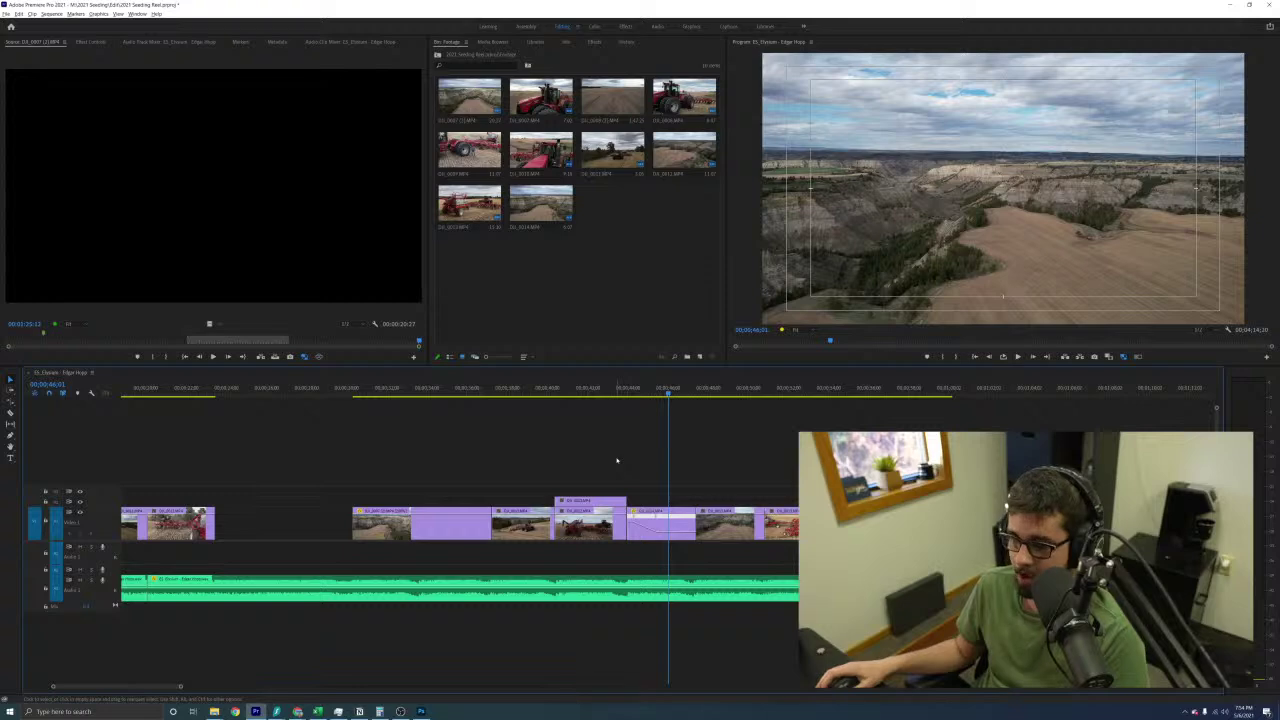
pyautogui.click(711, 391)
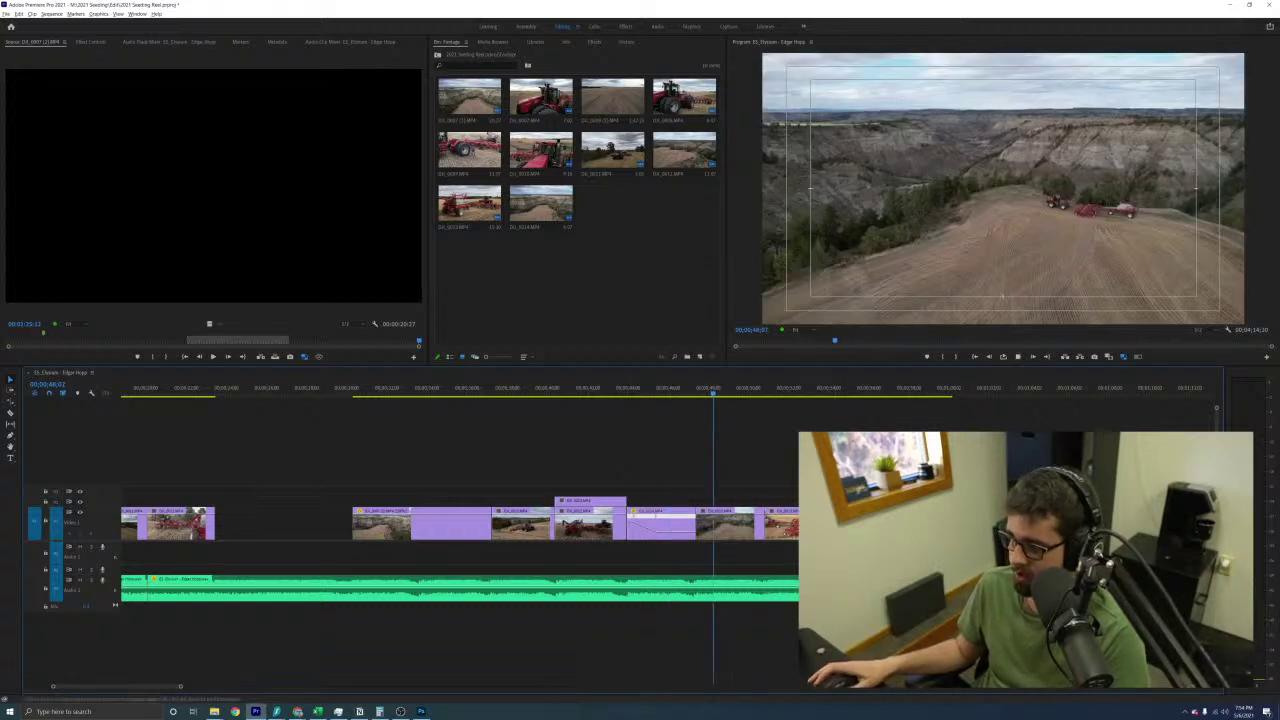
pyautogui.press('space')
pyautogui.click(778, 392)
pyautogui.press('space')
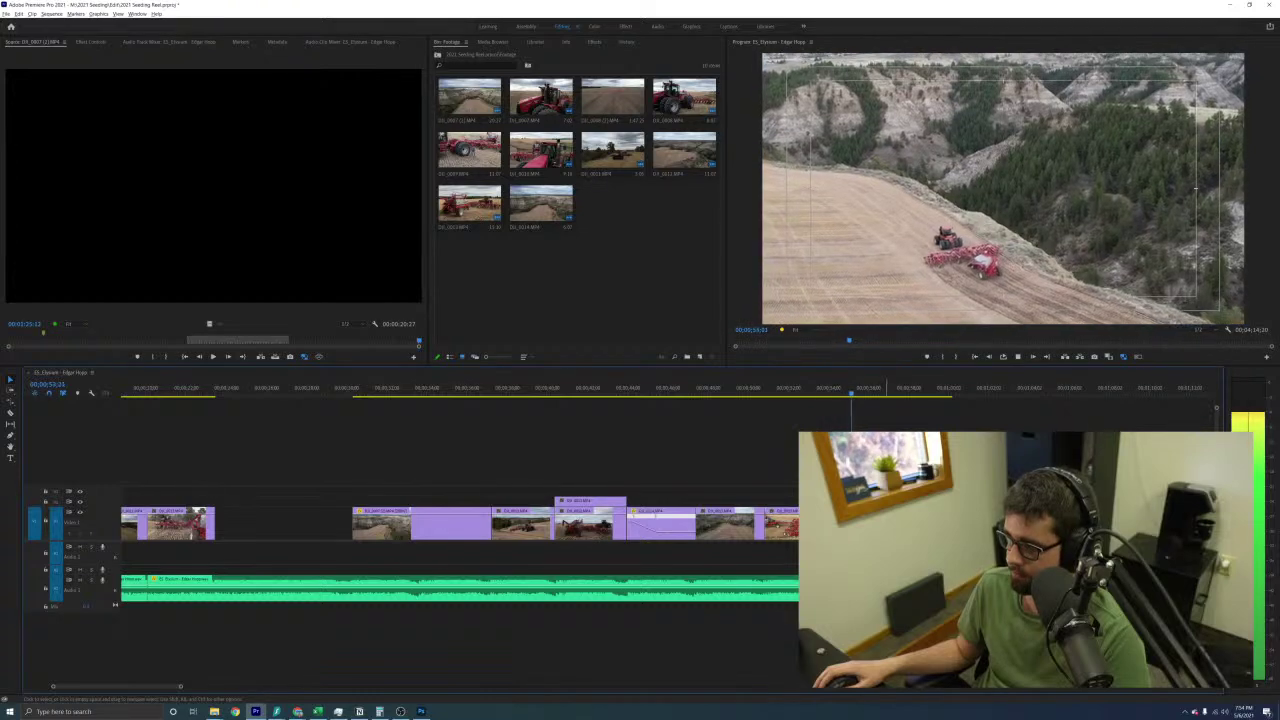
pyautogui.press('-')
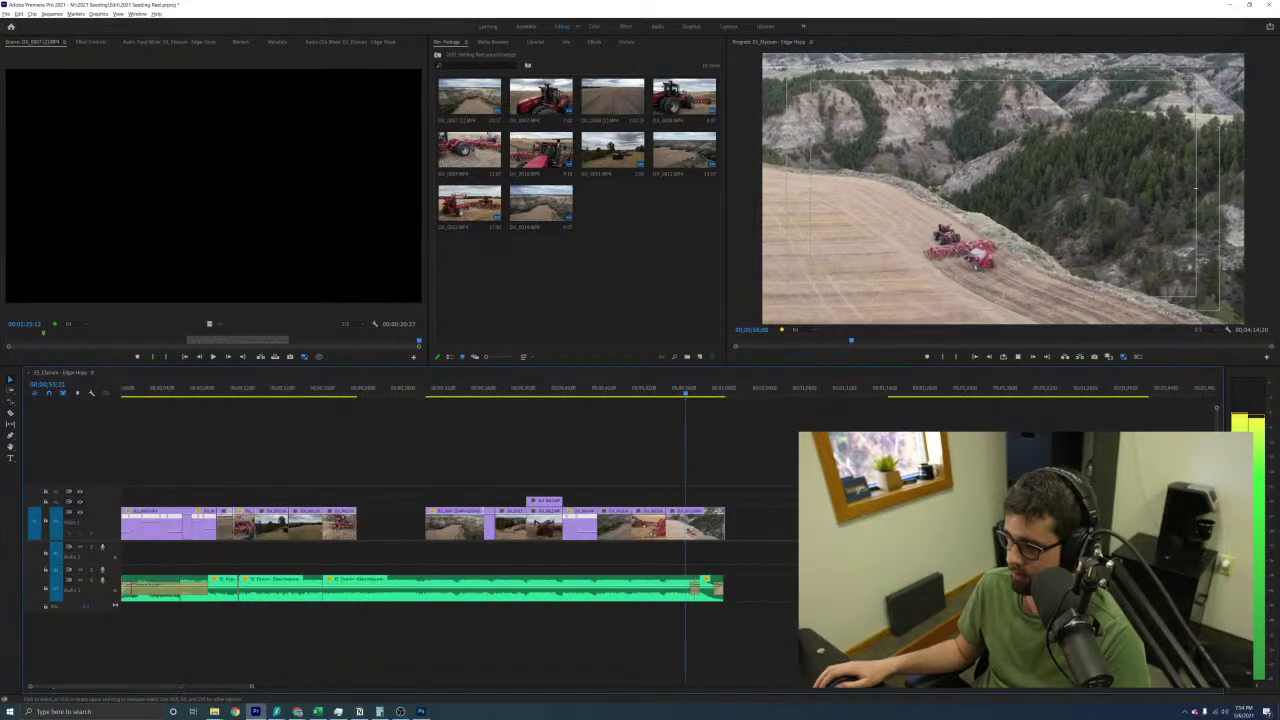
# Preview the unused clips after the ending and move the seeder cart clip from about 2:11 into the remaining gap at about 0:23
pyautogui.click(904, 395)
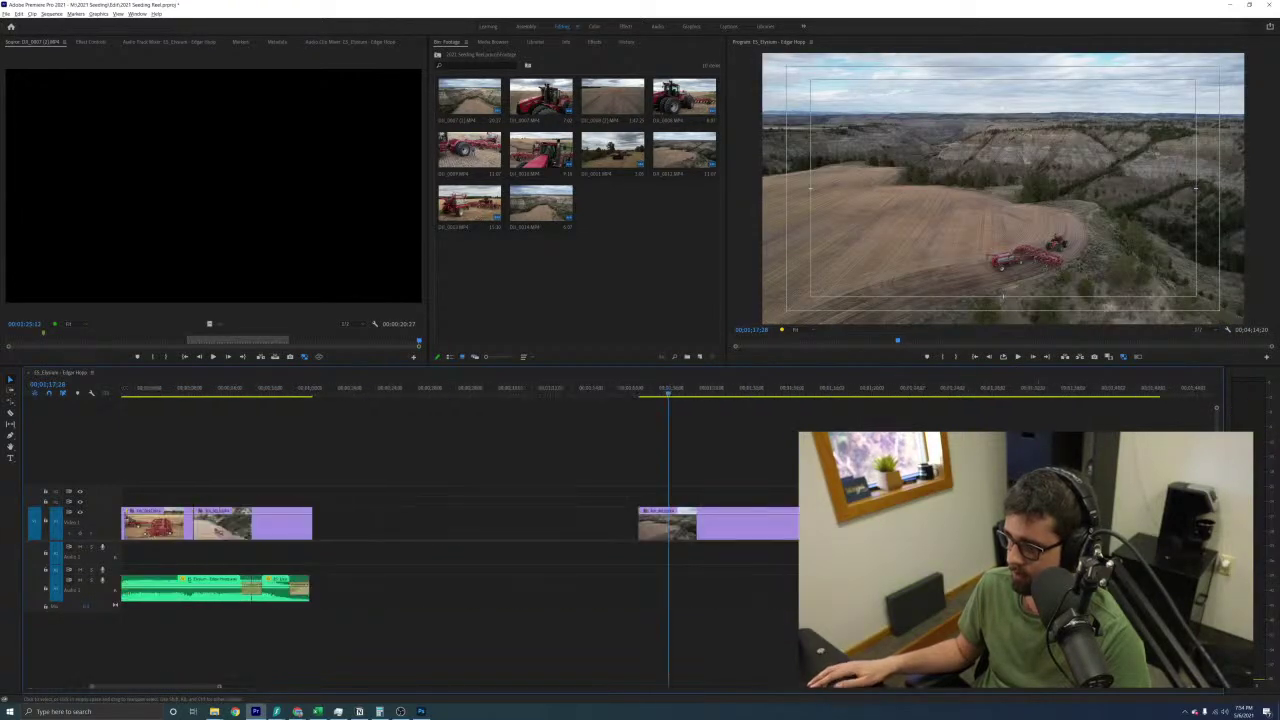
pyautogui.moveTo(766, 392); pyautogui.dragTo(797, 401)
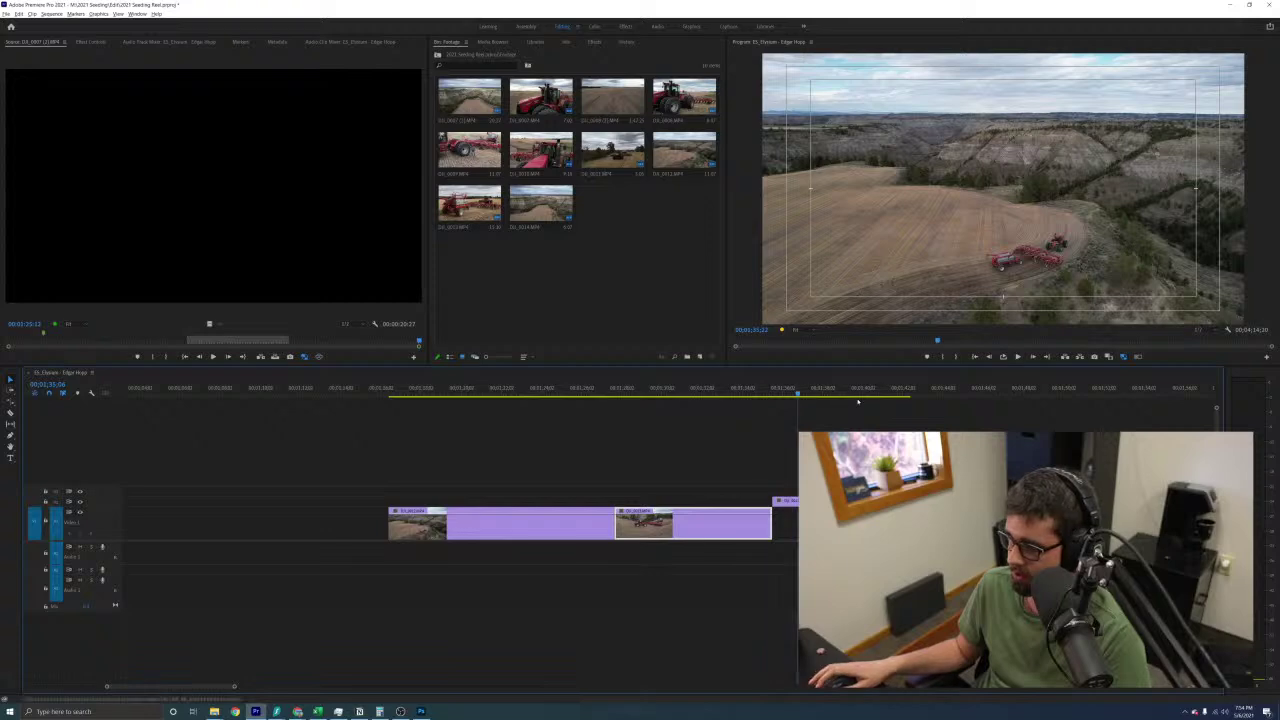
pyautogui.press('-')
pyautogui.press('-')
pyautogui.click(790, 390)
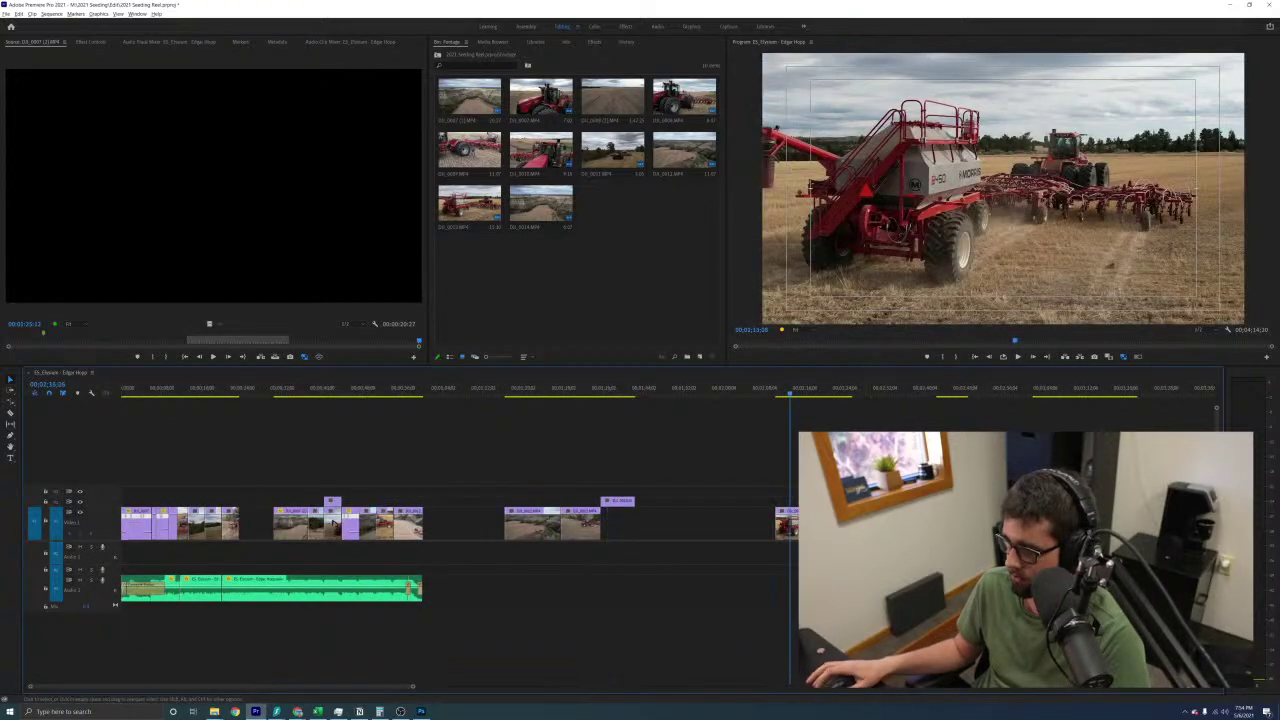
pyautogui.press('space')
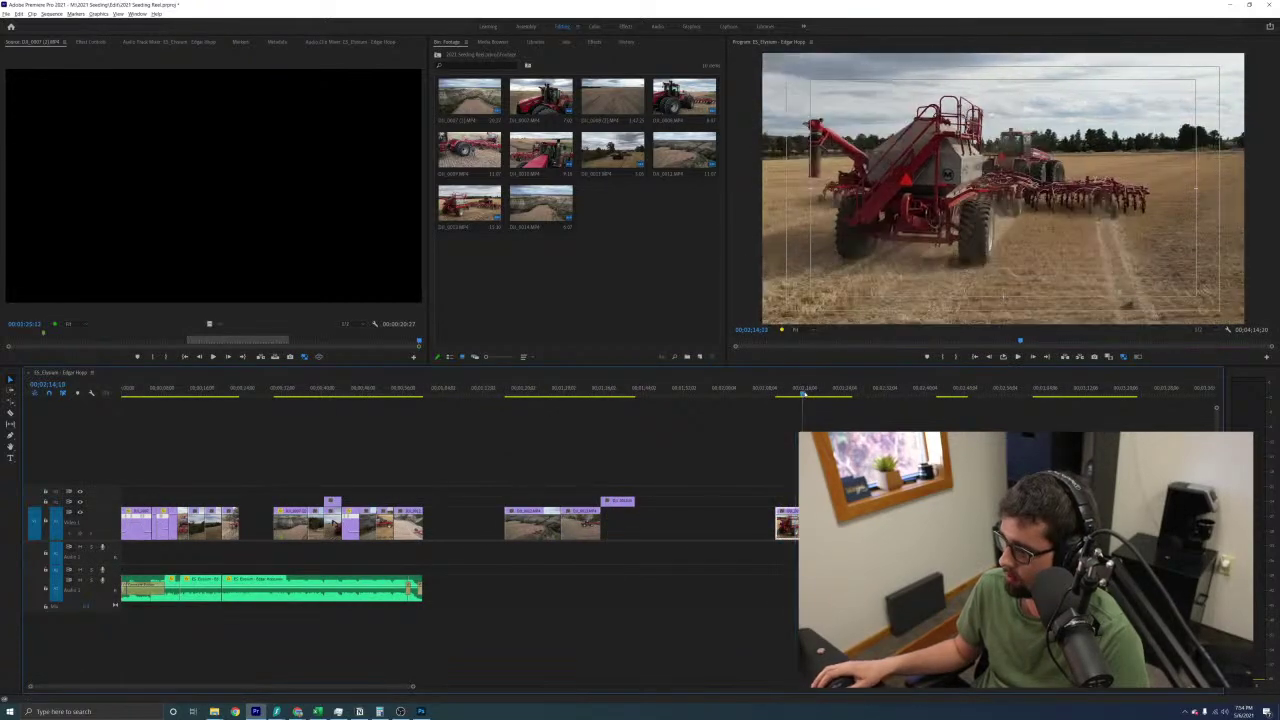
pyautogui.press('space')
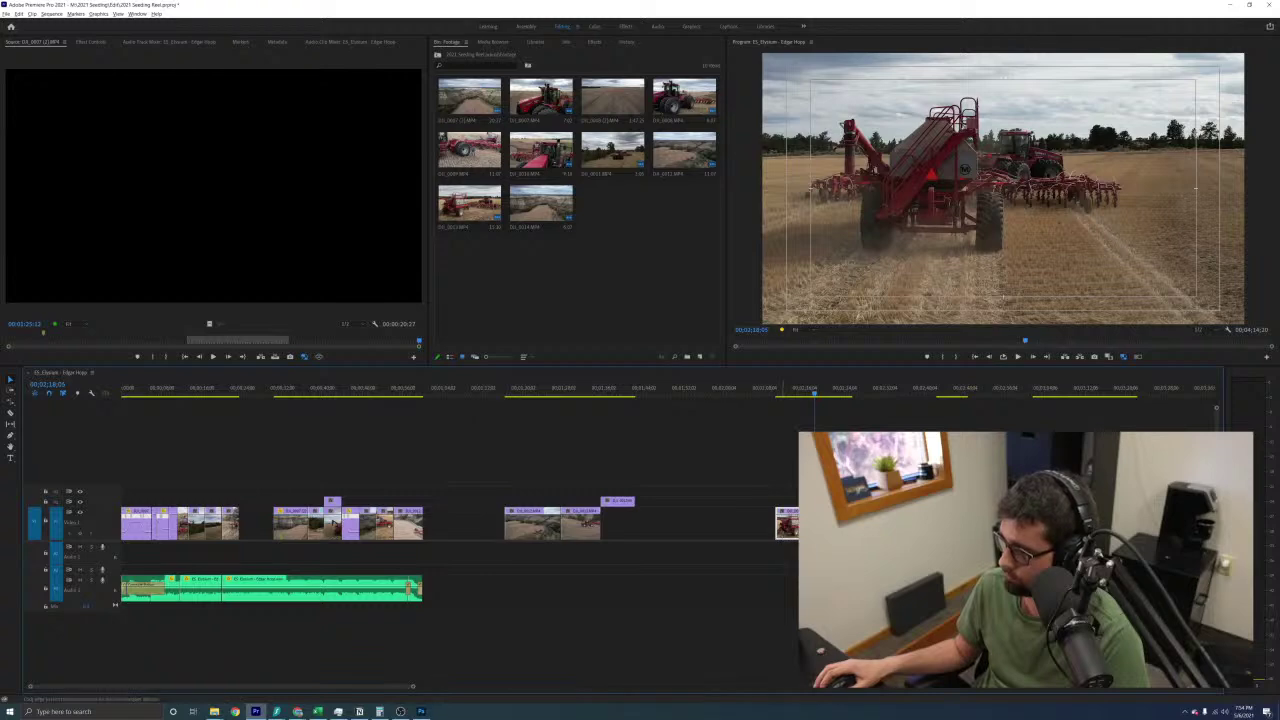
pyautogui.moveTo(778, 525); pyautogui.dragTo(254, 522)
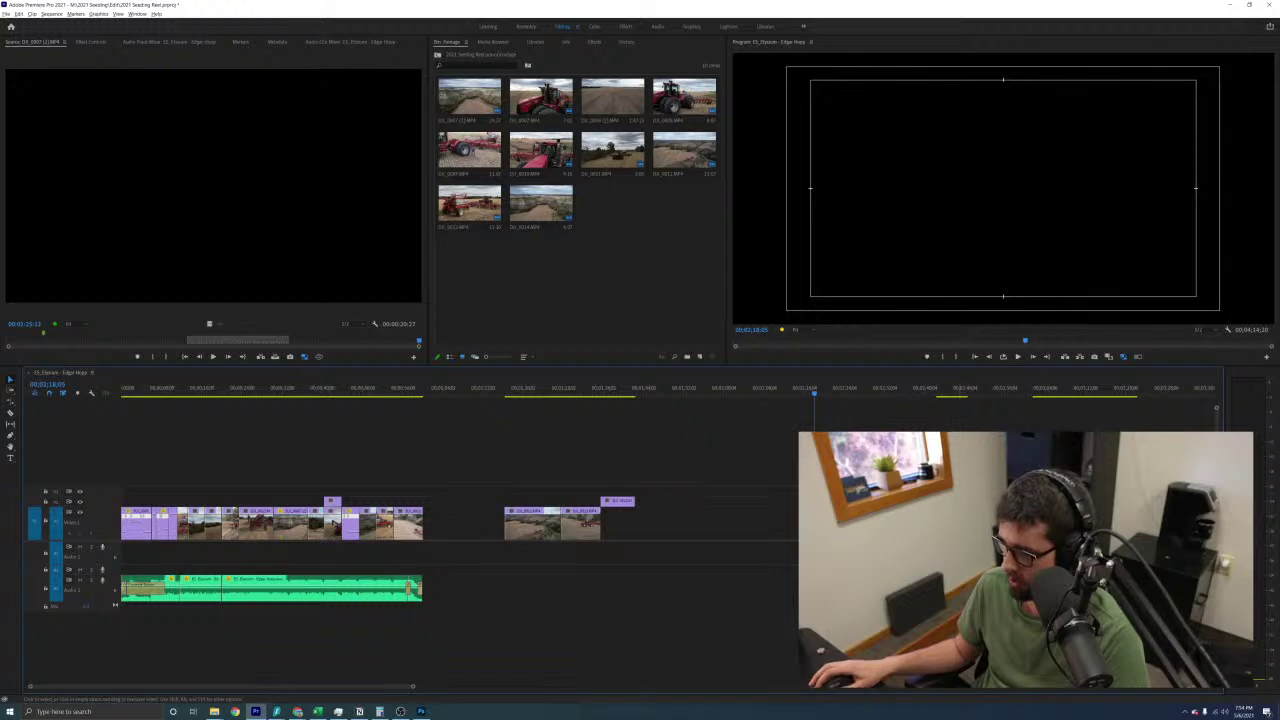
# Close the empty gaps between the unused clips at the far end of the timeline
pyautogui.press('-')
pyautogui.moveTo(771, 477); pyautogui.dragTo(392, 535)
pyautogui.click(419, 522)
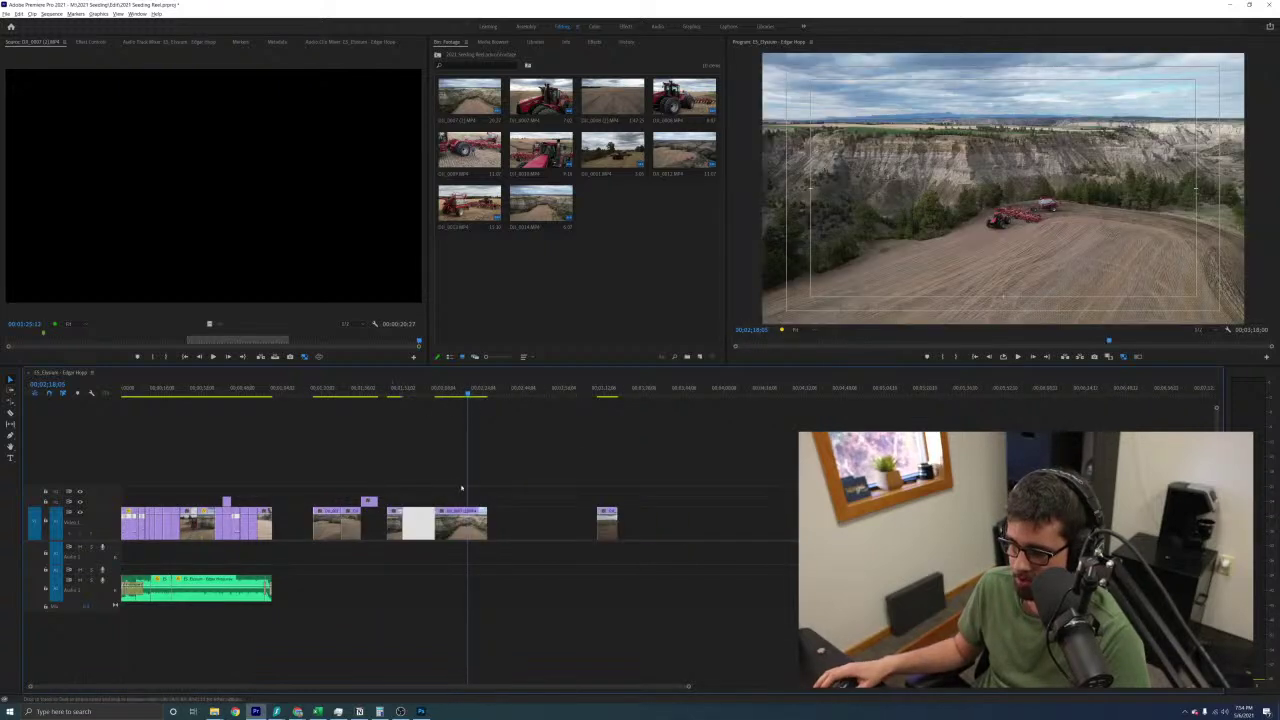
pyautogui.press('Delete')
pyautogui.click(475, 528)
pyautogui.press('Delete')
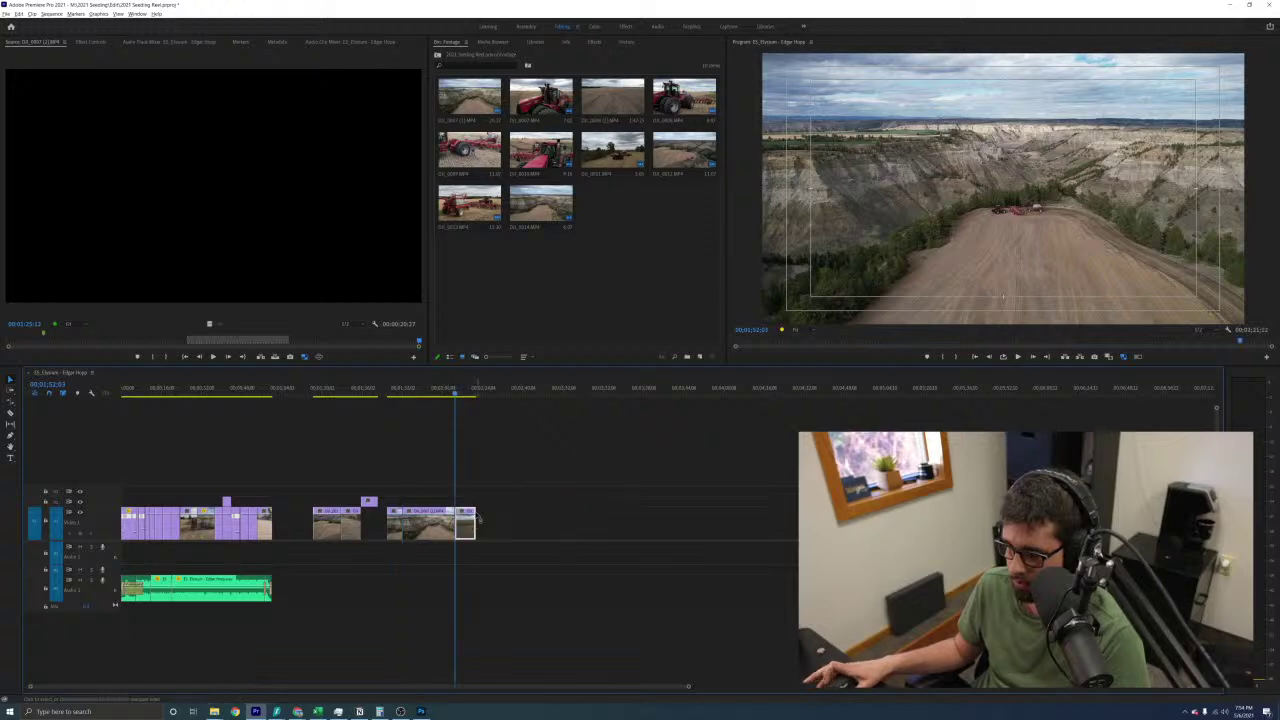
# Lower the raised unused clip at about 1:36 onto the main video track and close the gap behind it
pyautogui.click(318, 389)
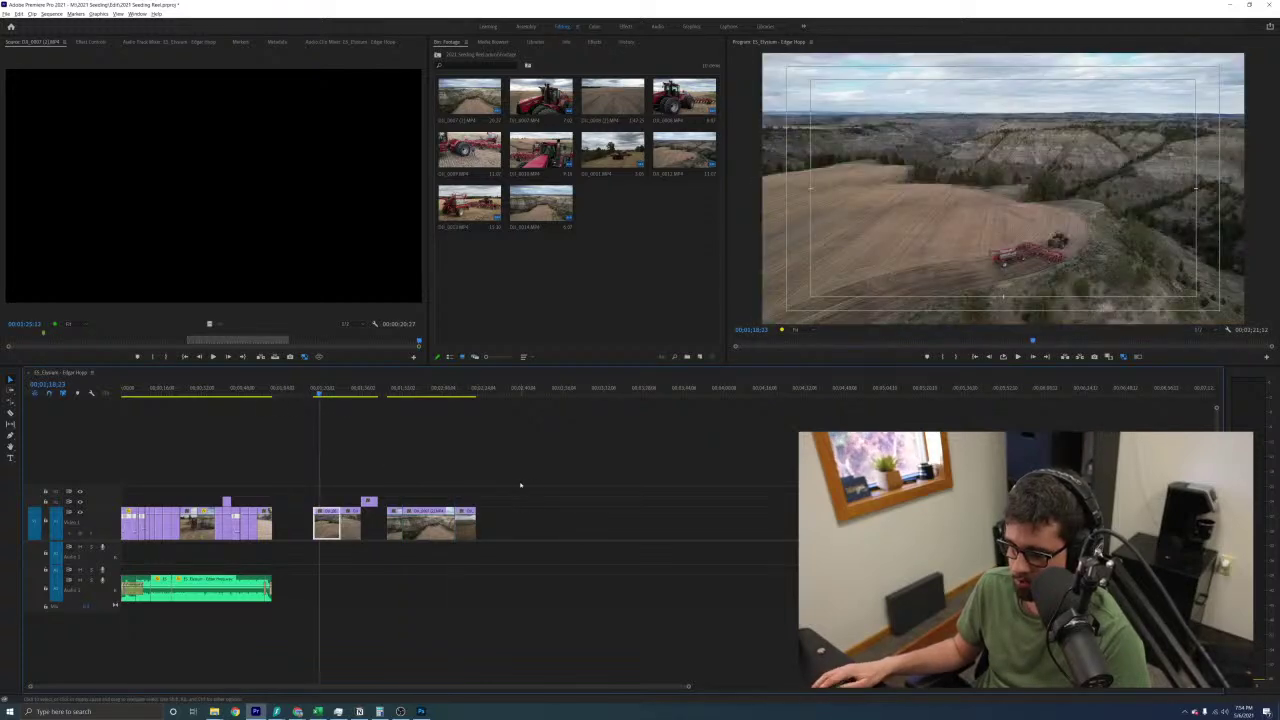
pyautogui.press('=')
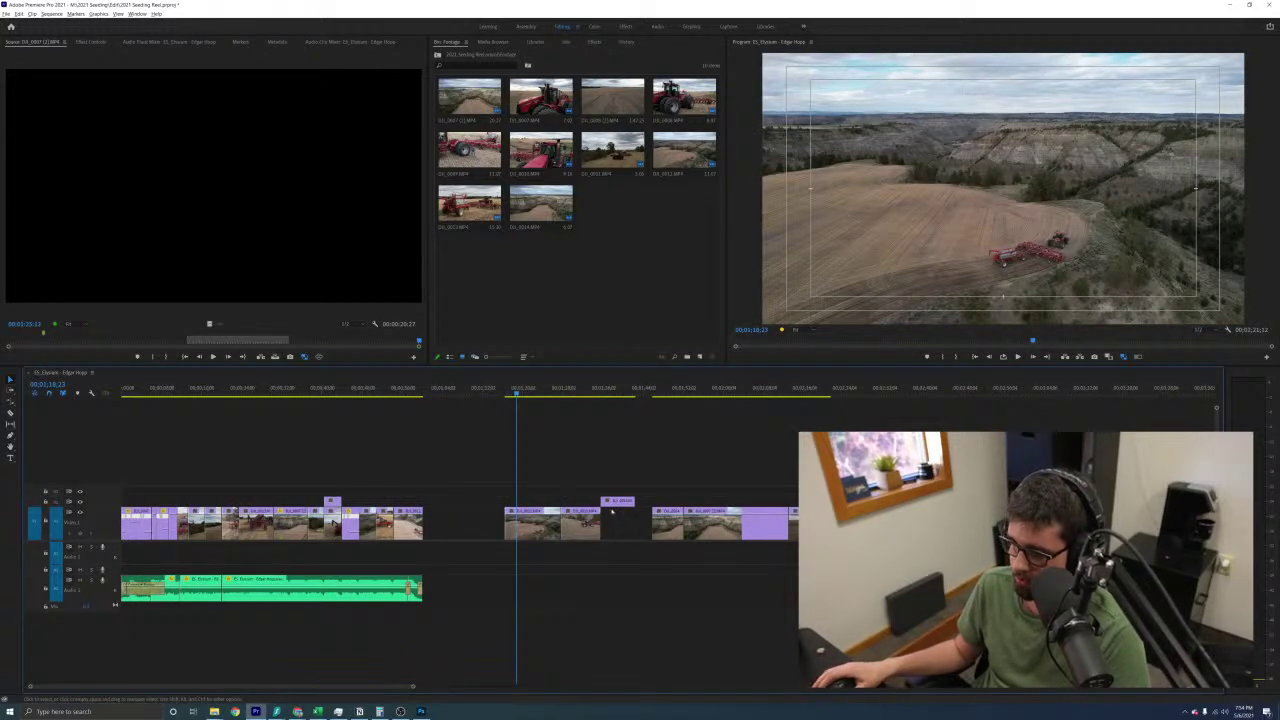
pyautogui.click(612, 511)
pyautogui.press('Delete')
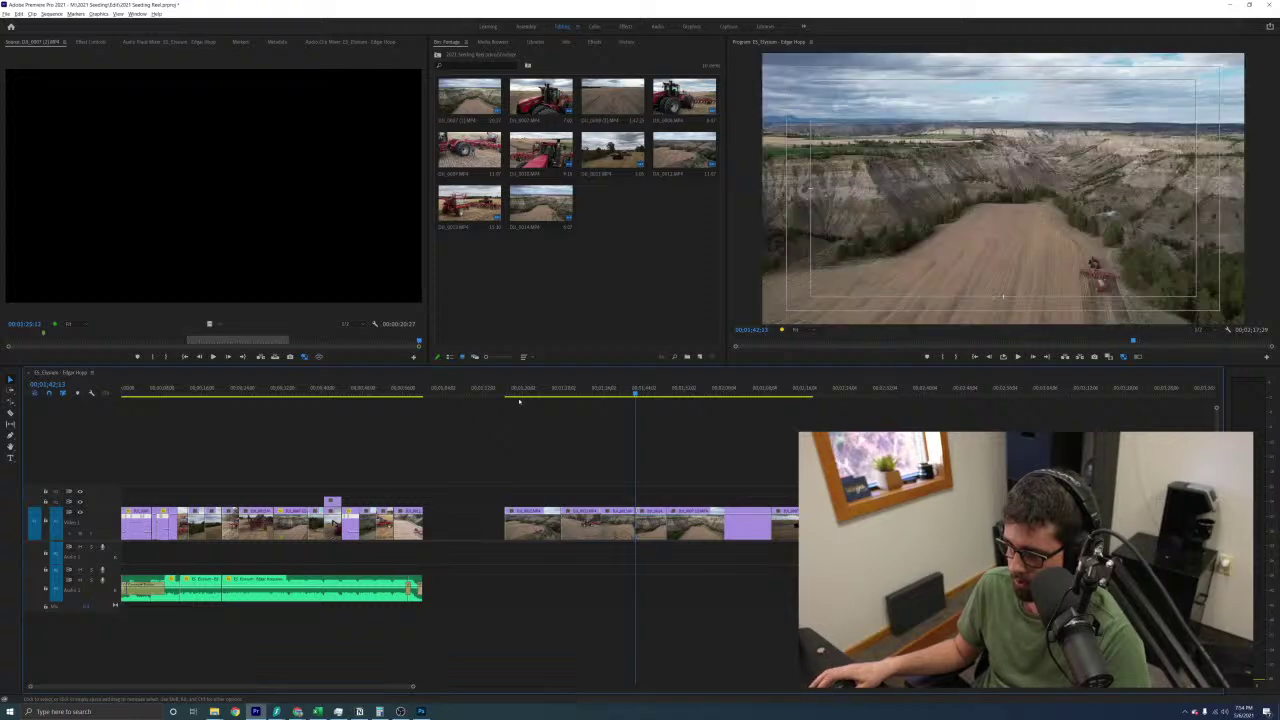
# Review the unused clips from about 1:18 to about 2:14 and raise the clip at about 1:36 onto the track above
pyautogui.click(516, 390)
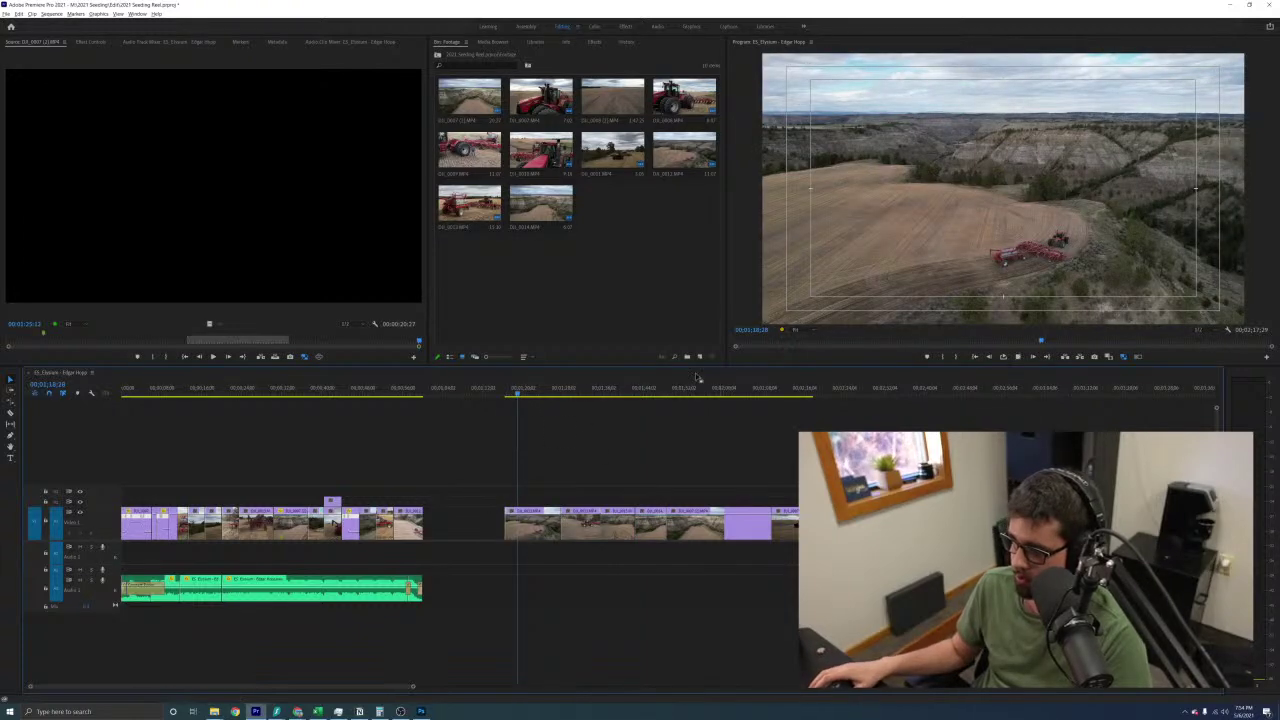
pyautogui.press('space')
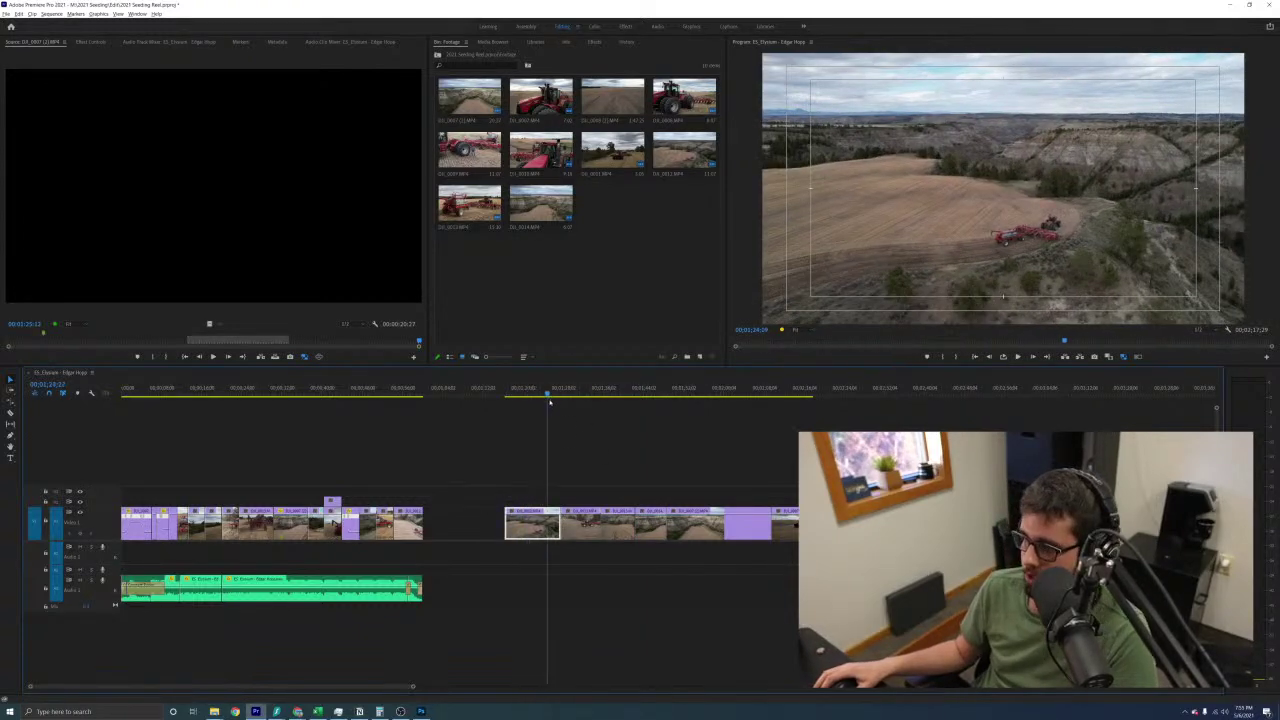
pyautogui.moveTo(588, 407)
pyautogui.mouseDown()
pyautogui.moveTo(603, 406)
pyautogui.moveTo(516, 426)
pyautogui.moveTo(611, 410)
pyautogui.mouseUp()
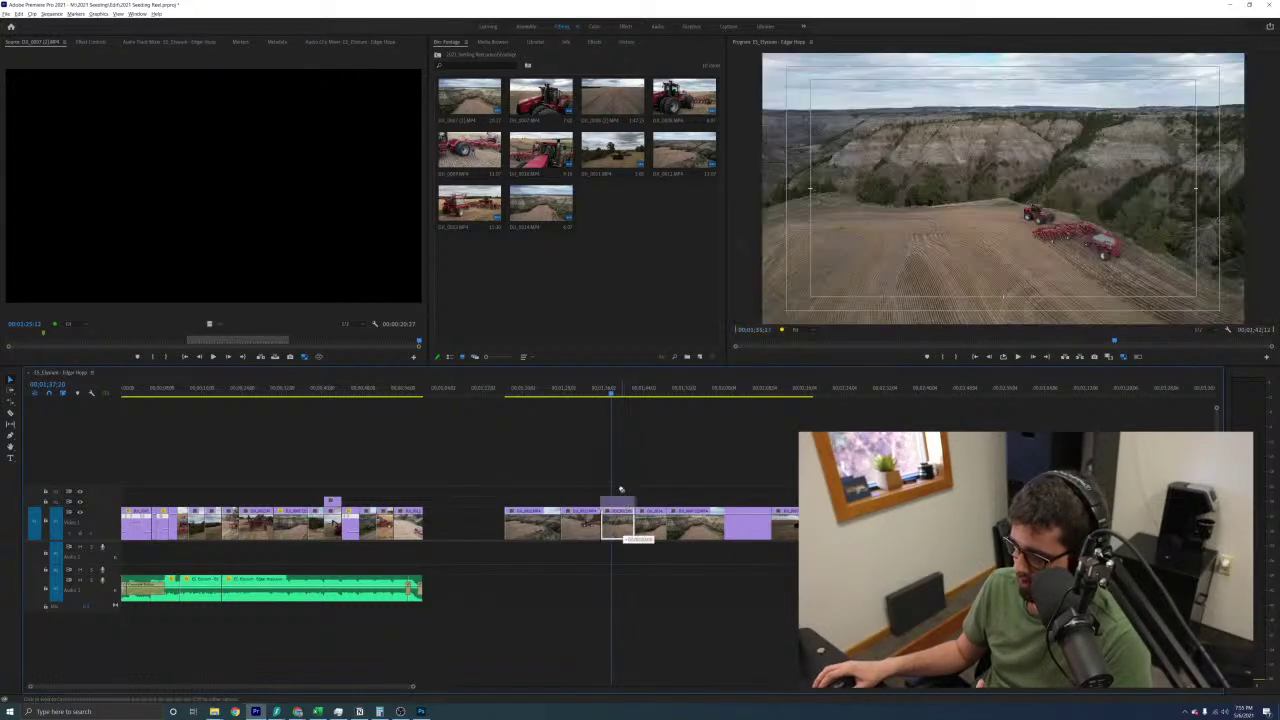
pyautogui.moveTo(621, 489); pyautogui.dragTo(621, 490)
pyautogui.moveTo(643, 397); pyautogui.dragTo(794, 392)
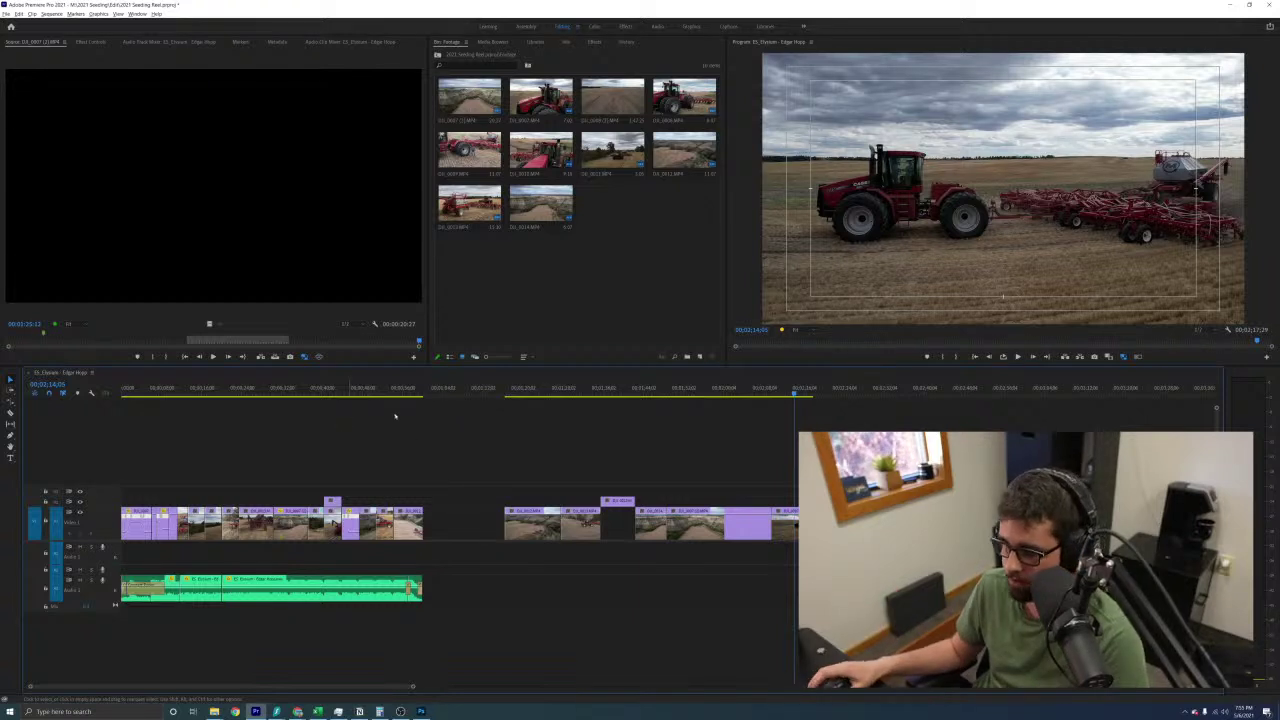
pyautogui.click(421, 393)
pyautogui.press('=')
pyautogui.press('-')
pyautogui.press('-')
pyautogui.press('-')
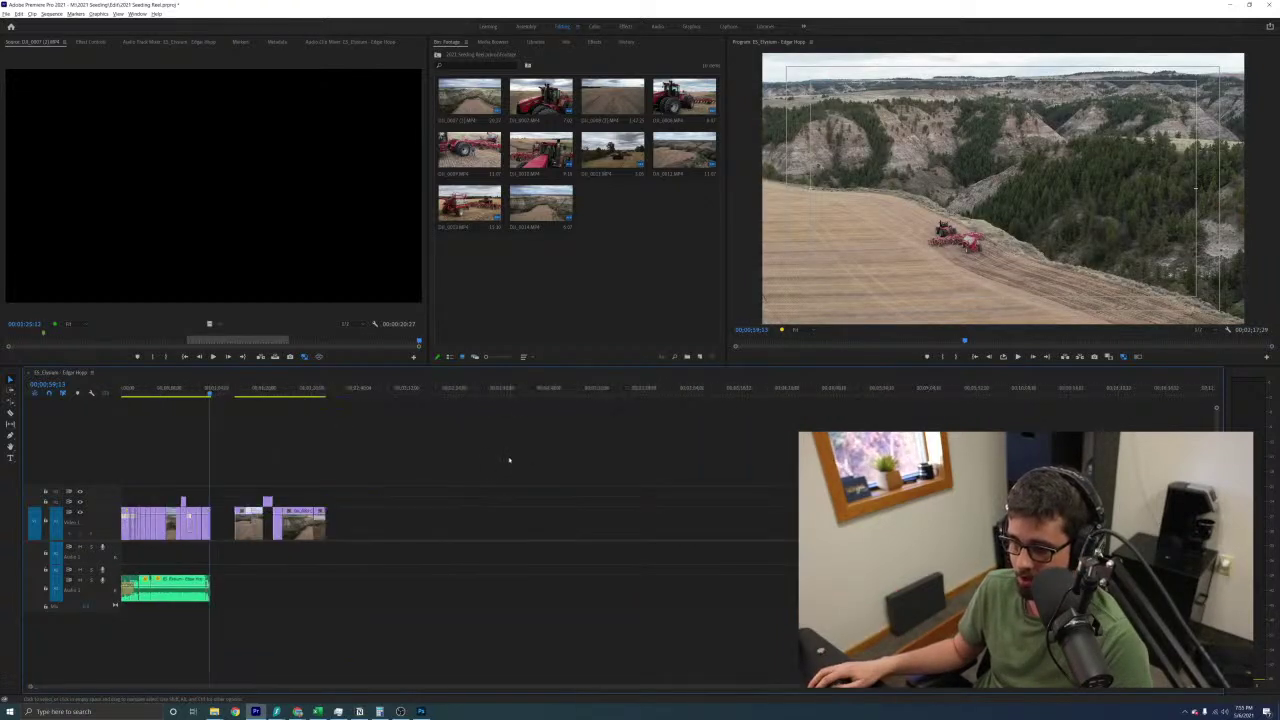
pyautogui.press('Home')
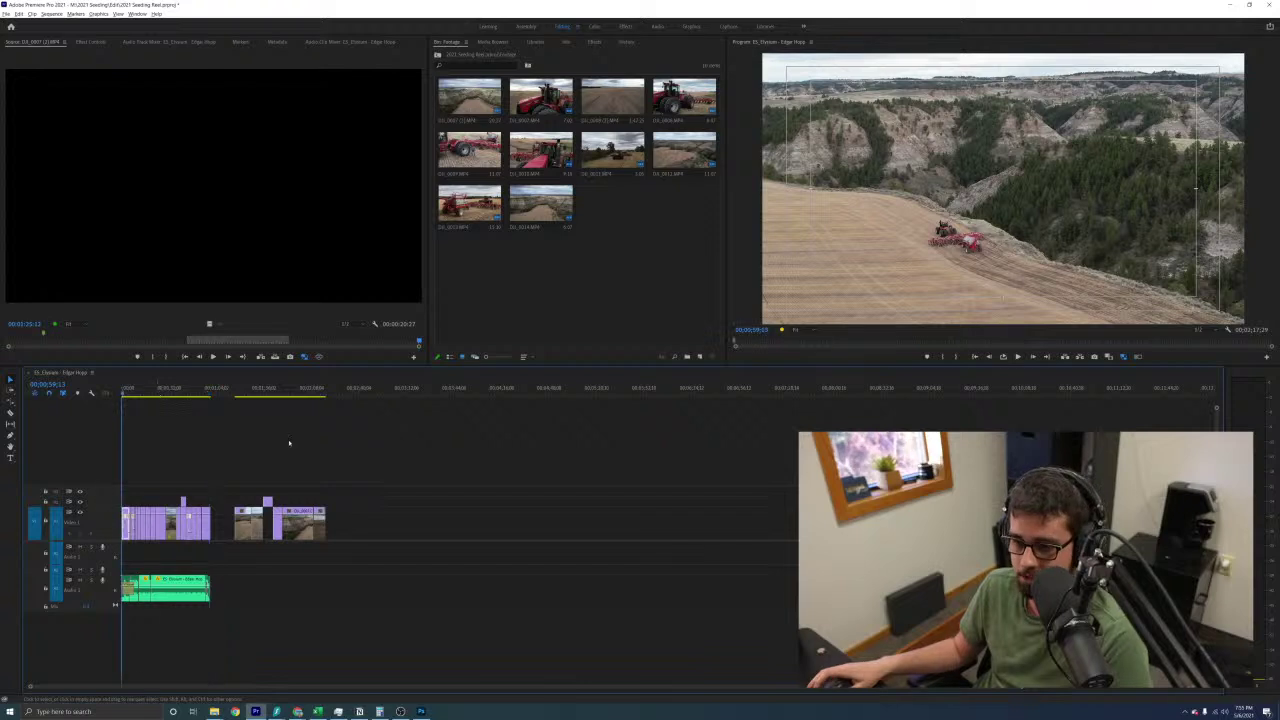
pyautogui.scroll(4, 290, 445)
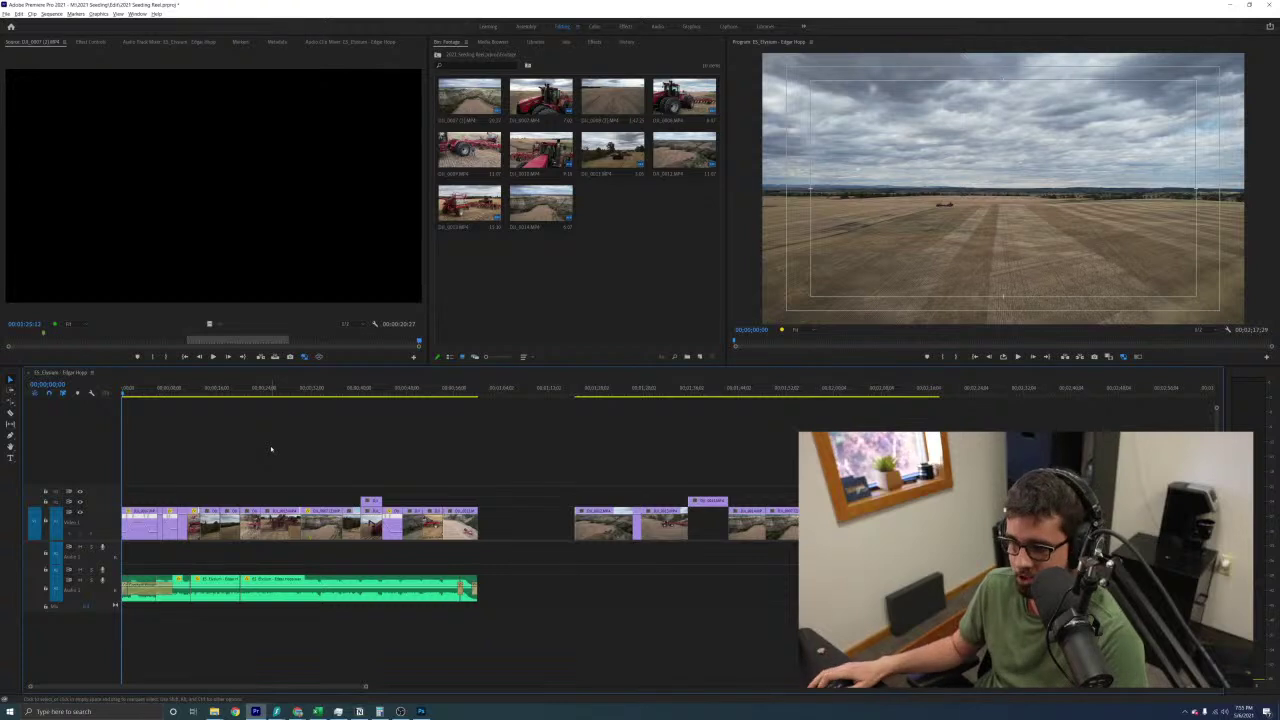
pyautogui.scroll(3, 270, 449)
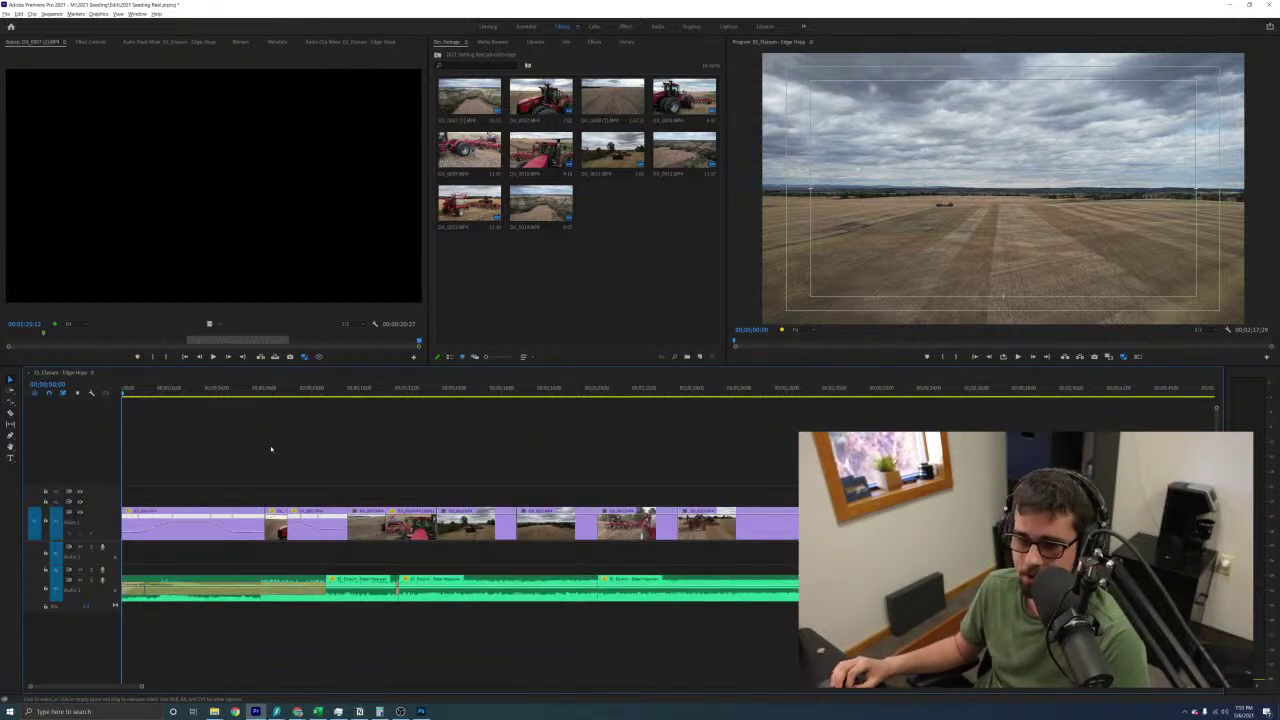
pyautogui.scroll(-3, 400, 459)
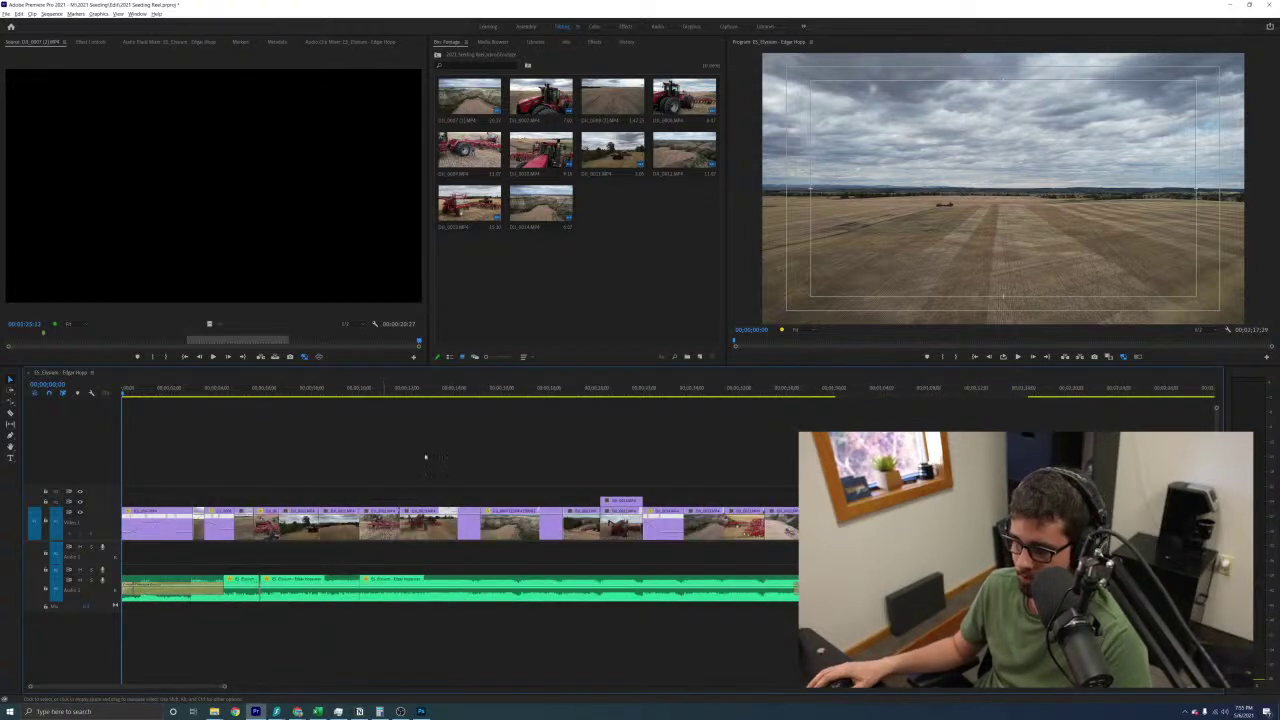
# Inspect the cliff-edge frame at 0:32;25 in an enlarged program view and restore the normal workspace
pyautogui.click(512, 391)
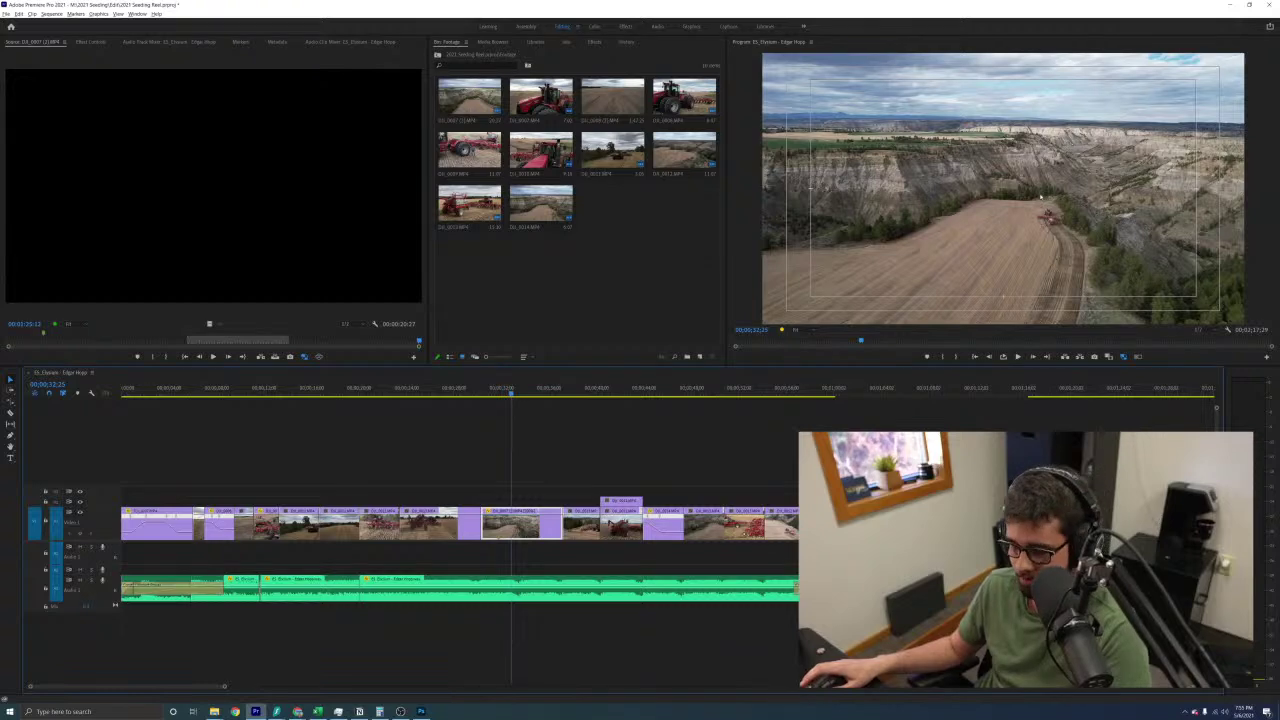
pyautogui.press('`')
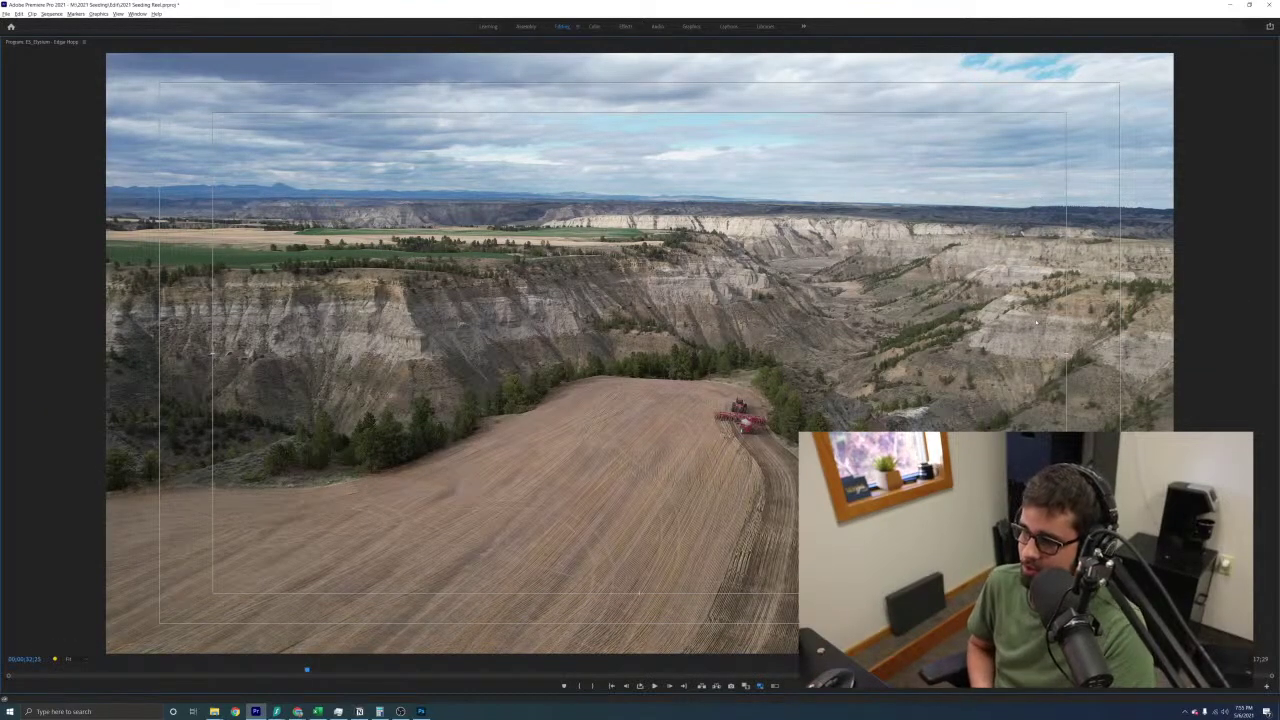
pyautogui.press('`')
pyautogui.click(315, 455)
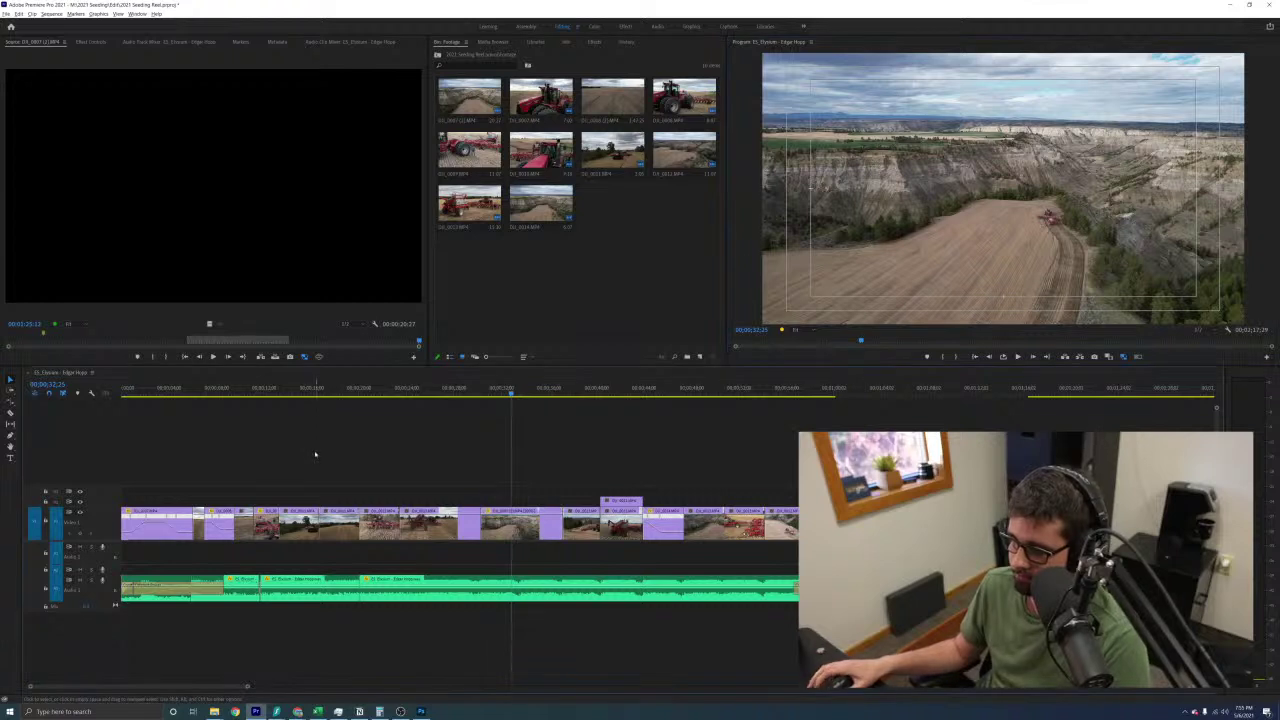
# Play the edit from the start to about 0:11 and try to slip the speed-ramped seeder clip at about 0:08
pyautogui.press('Home')
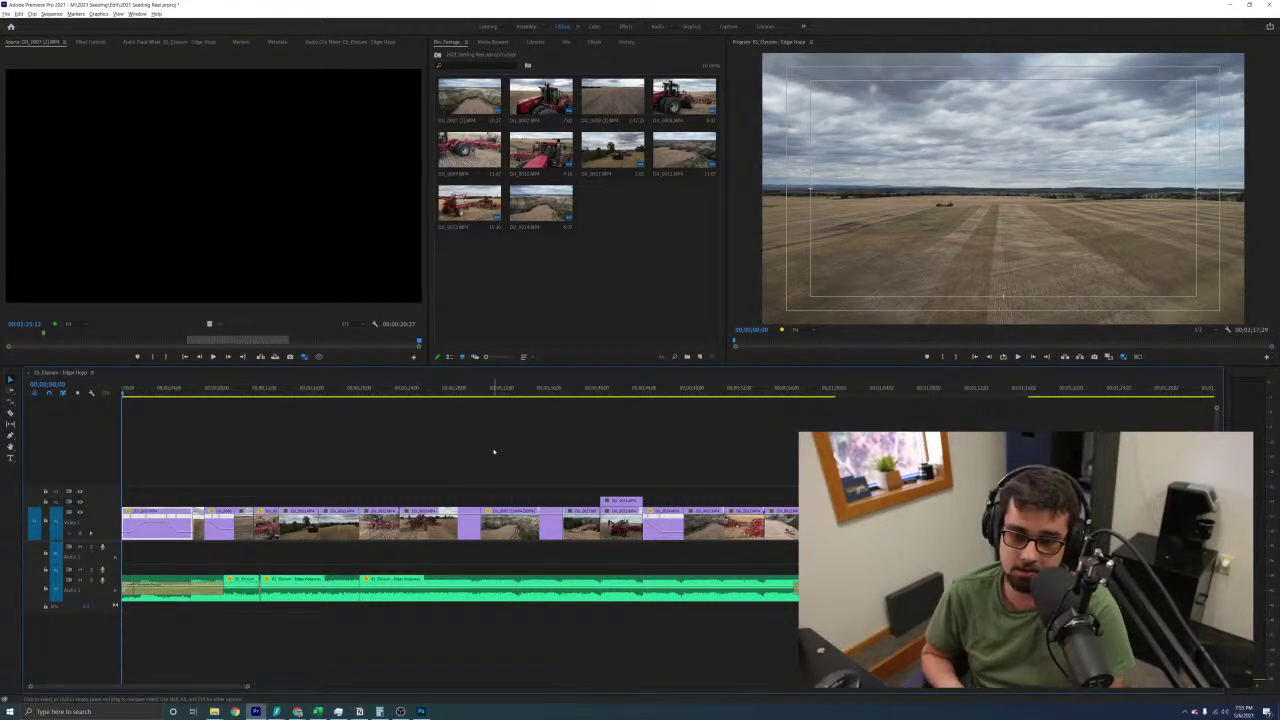
pyautogui.press('space')
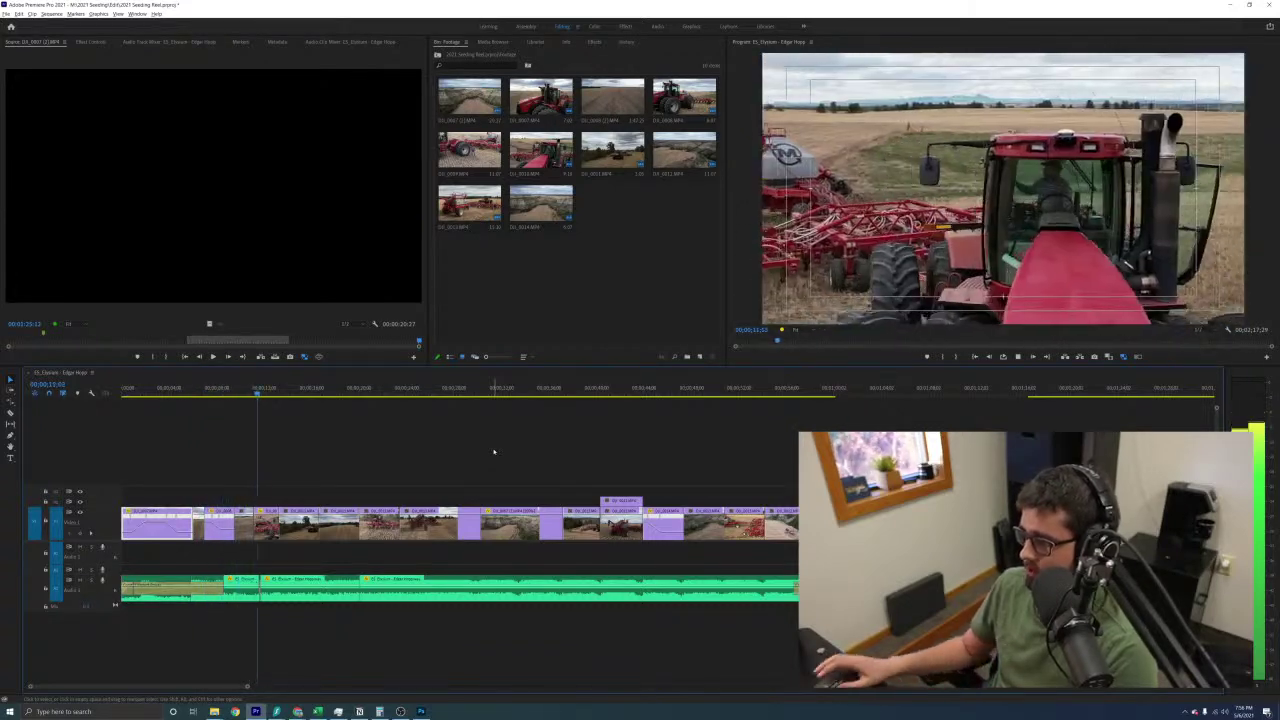
pyautogui.press('space')
pyautogui.press('=')
pyautogui.press('=')
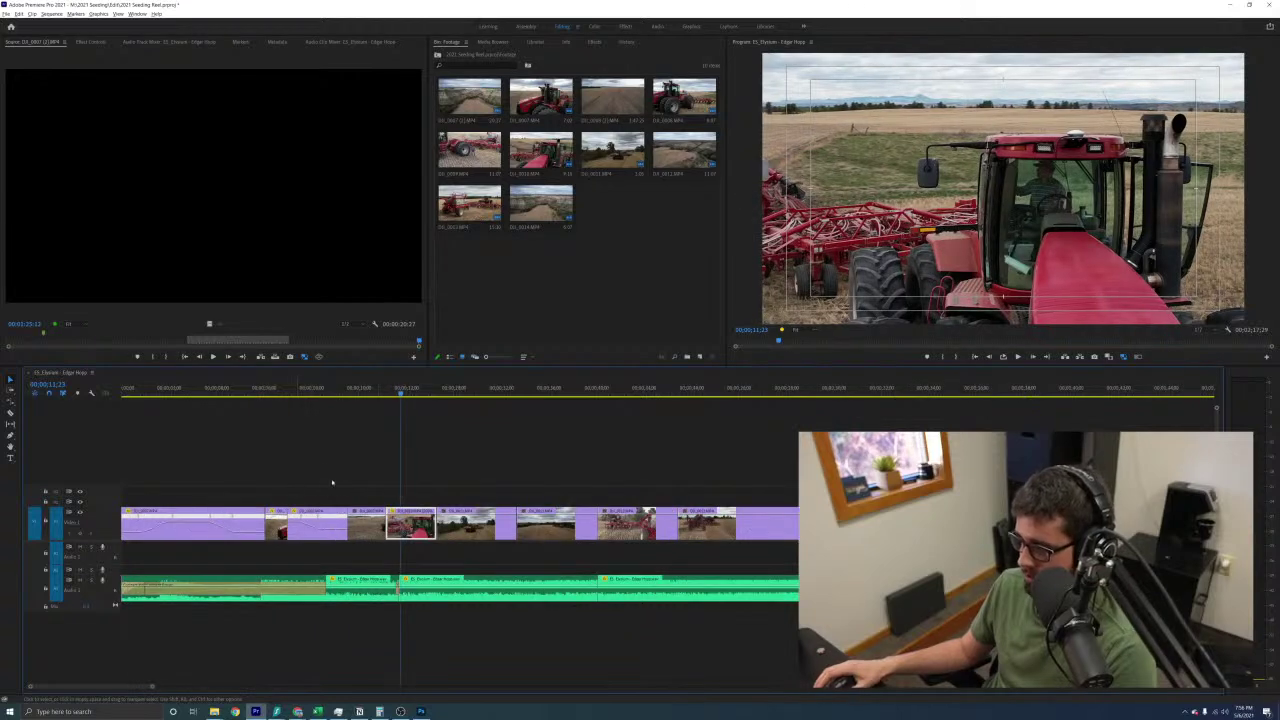
pyautogui.press('Up')
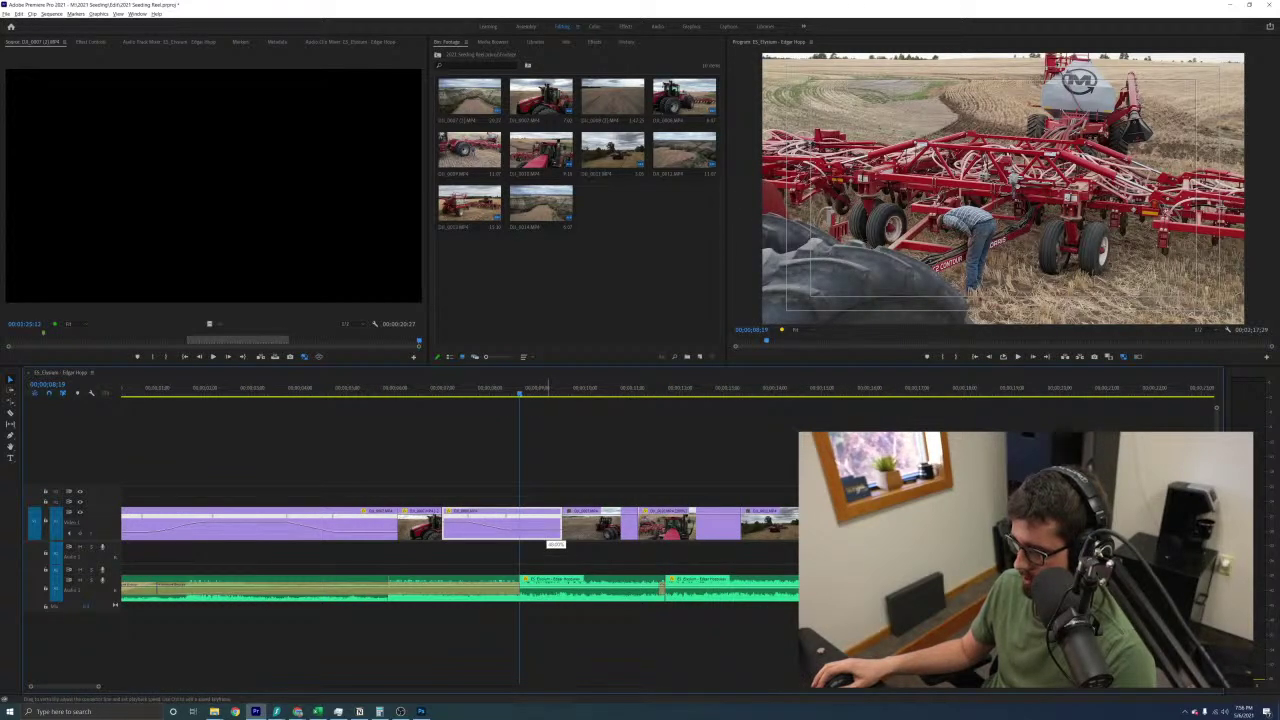
pyautogui.moveTo(547, 531); pyautogui.dragTo(539, 531)
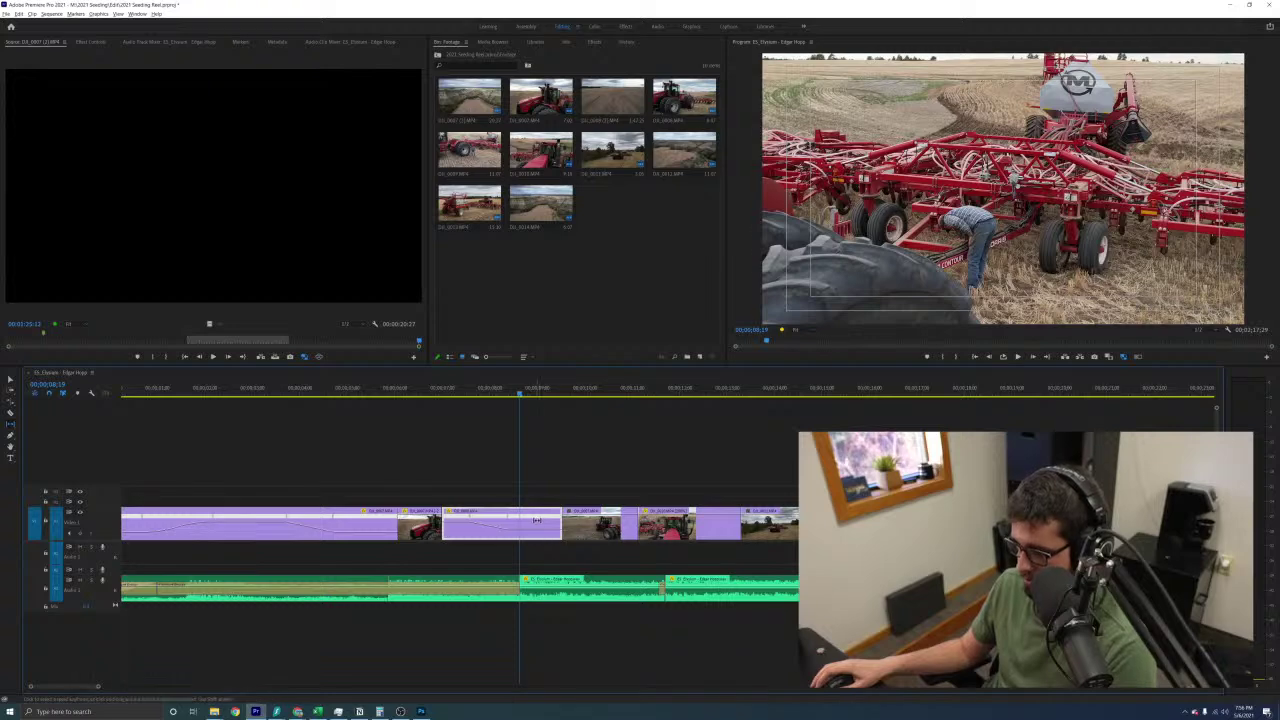
# Set the time interpolation of the speed-ramped seeder clip at about 0:08 to Optical Flow in its speed and duration settings
pyautogui.click(437, 395)
pyautogui.rightClick(540, 525)
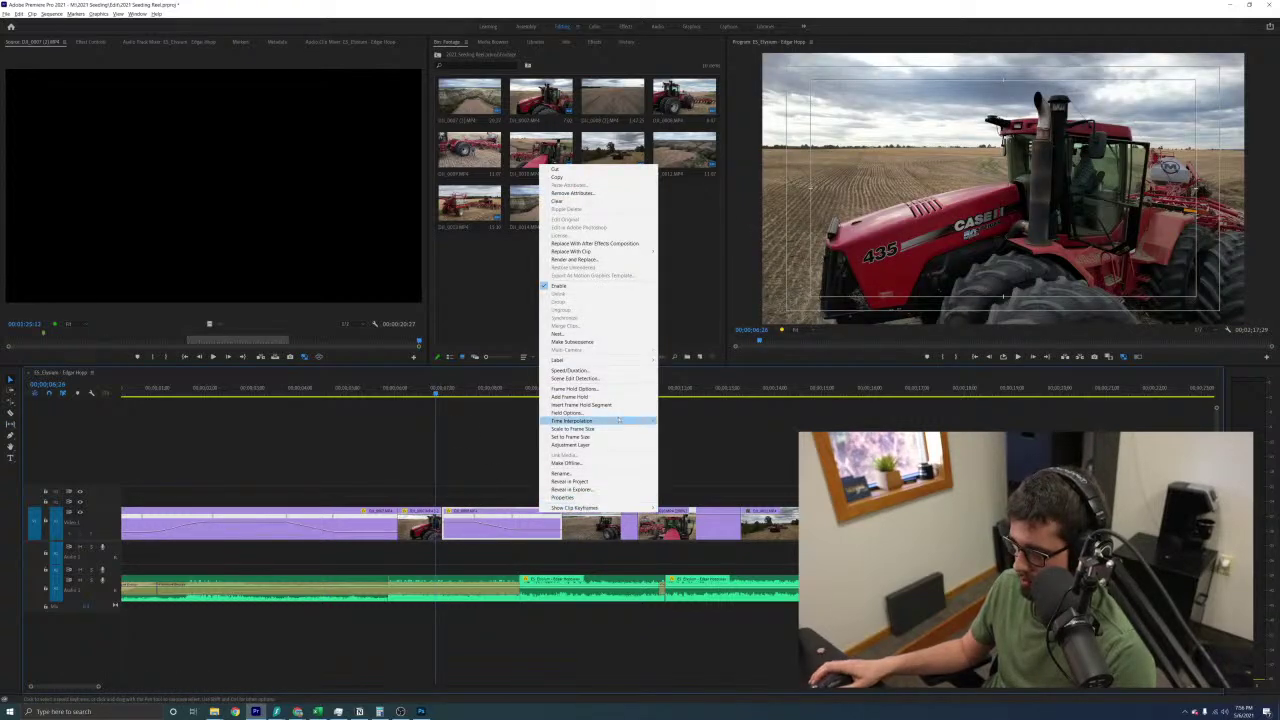
pyautogui.click(501, 393)
pyautogui.rightClick(537, 519)
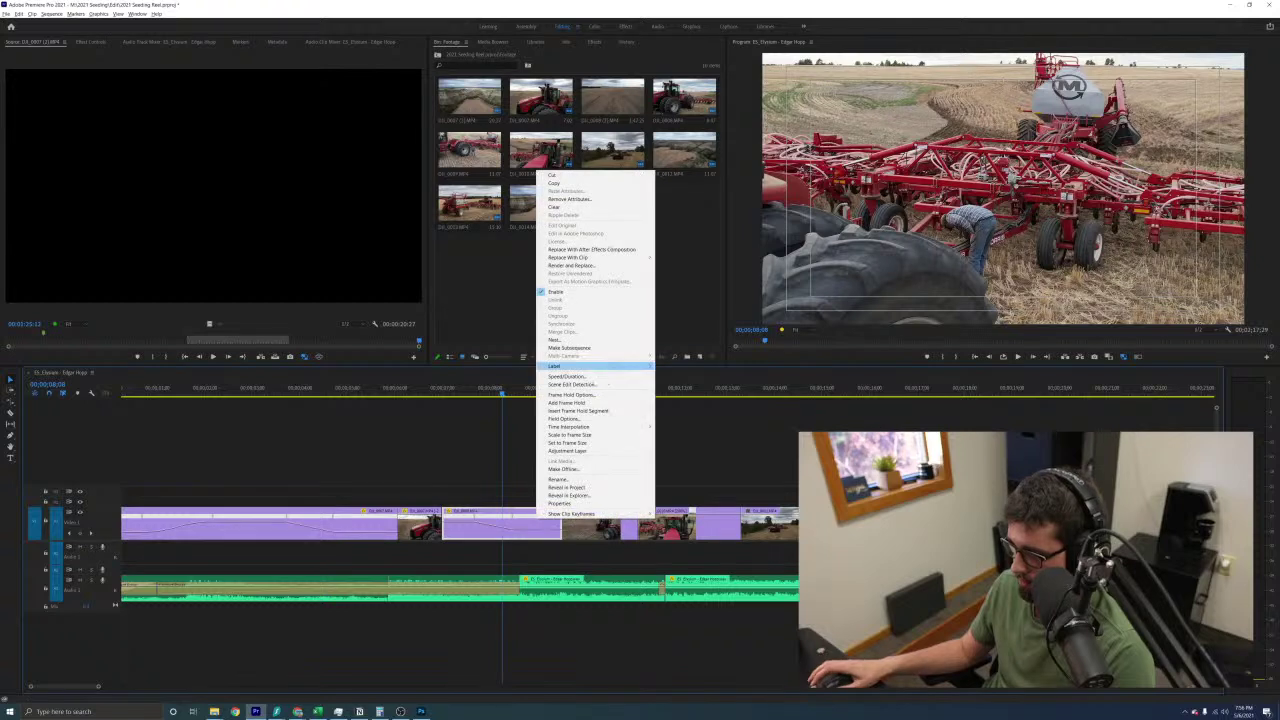
pyautogui.click(567, 376)
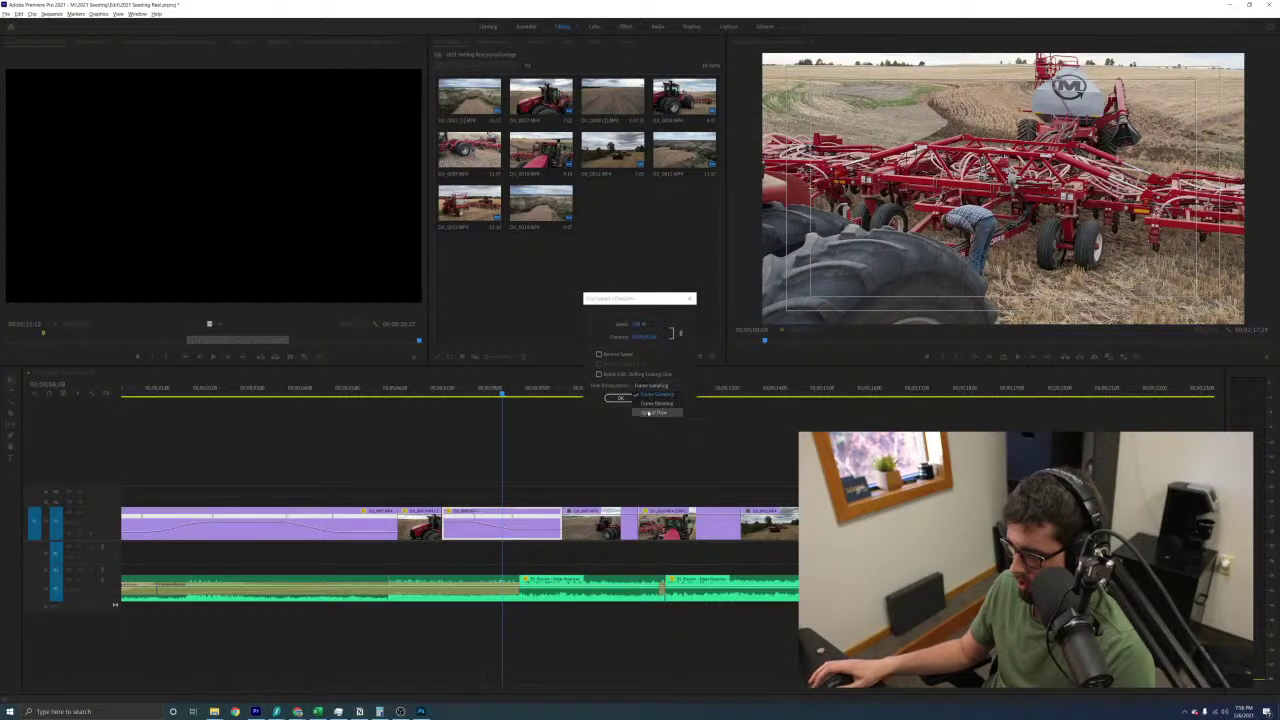
pyautogui.click(620, 398)
# Render the preview for the seeder clip's marked range and play the edit from about 0:05 to about 0:13
pyautogui.press('x')
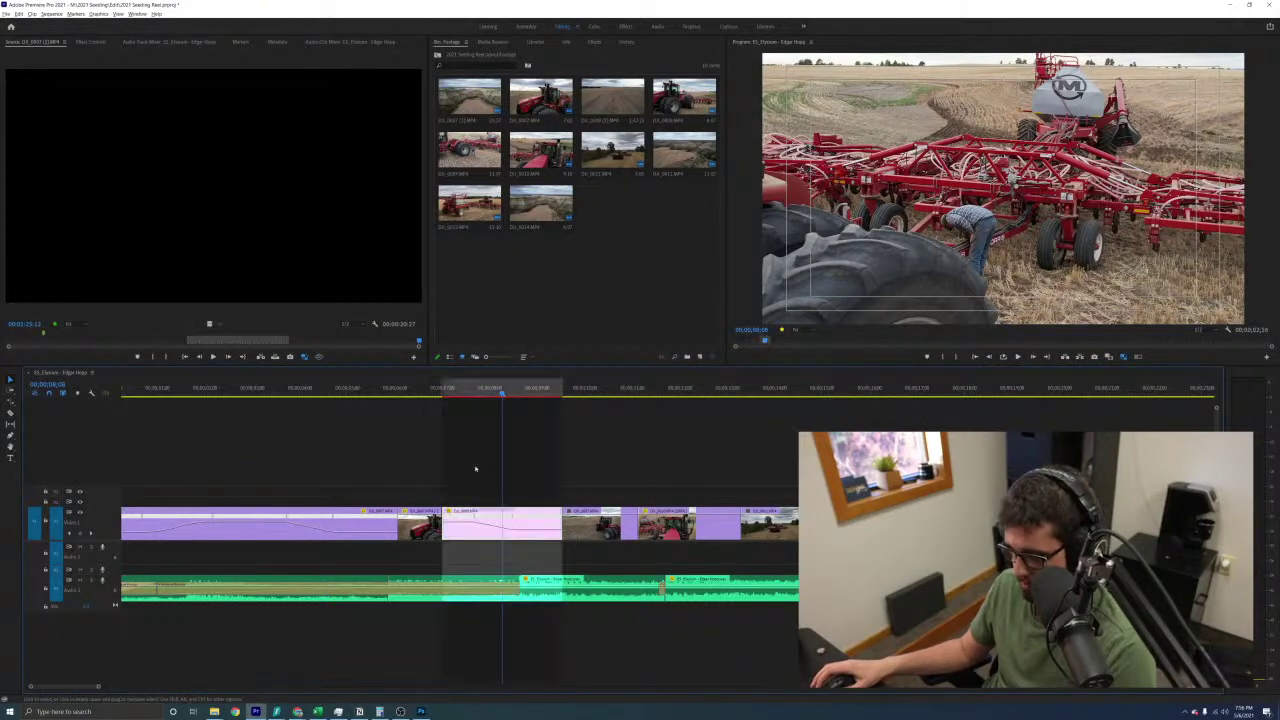
pyautogui.press('Return')
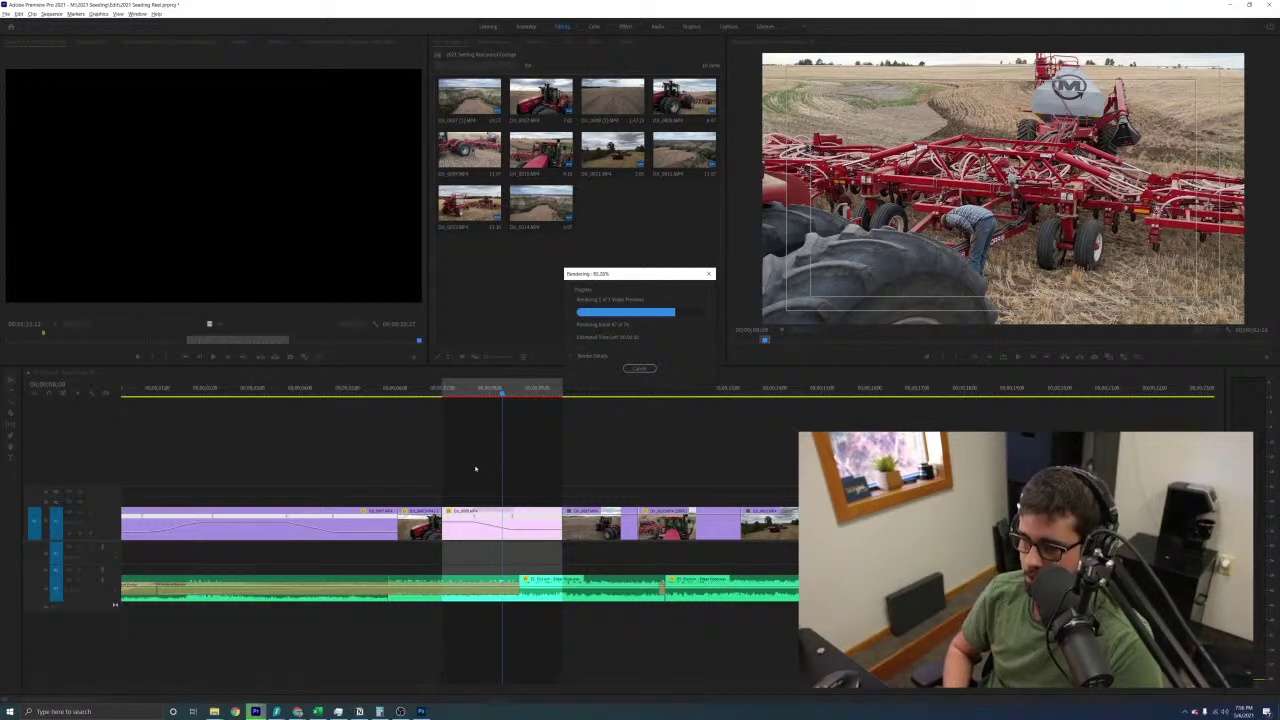
pyautogui.click(369, 400)
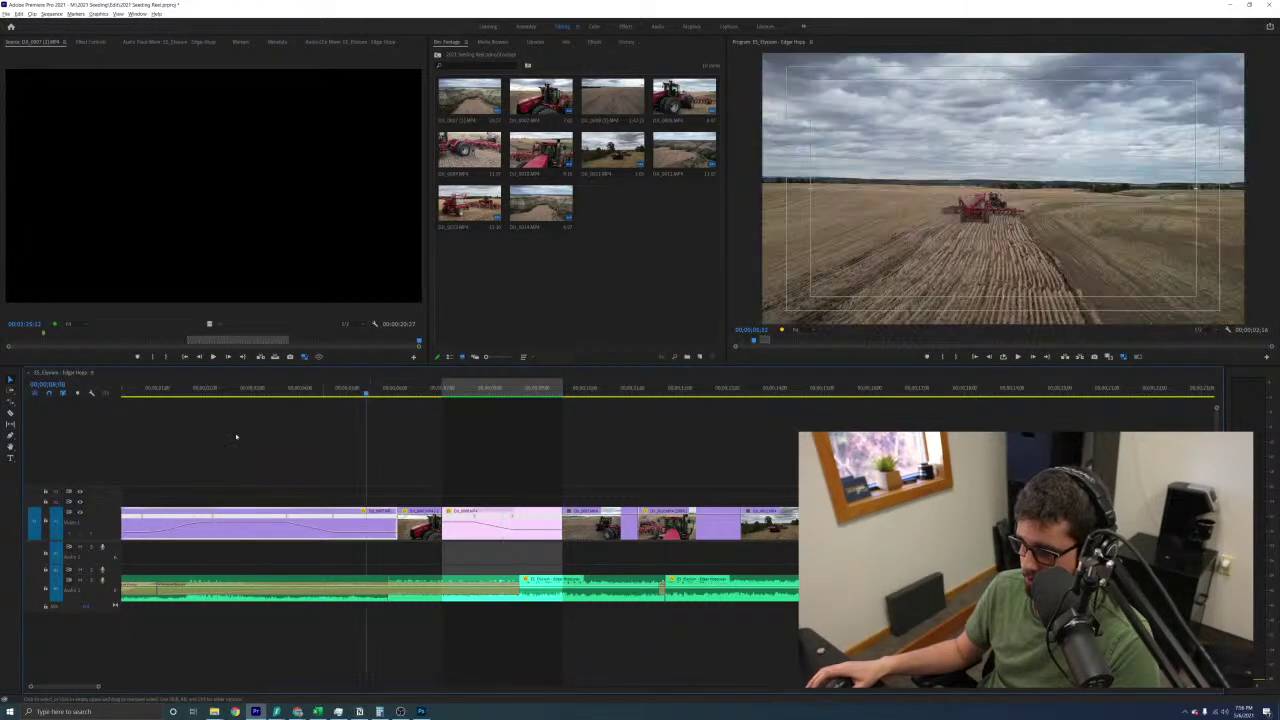
pyautogui.press('space')
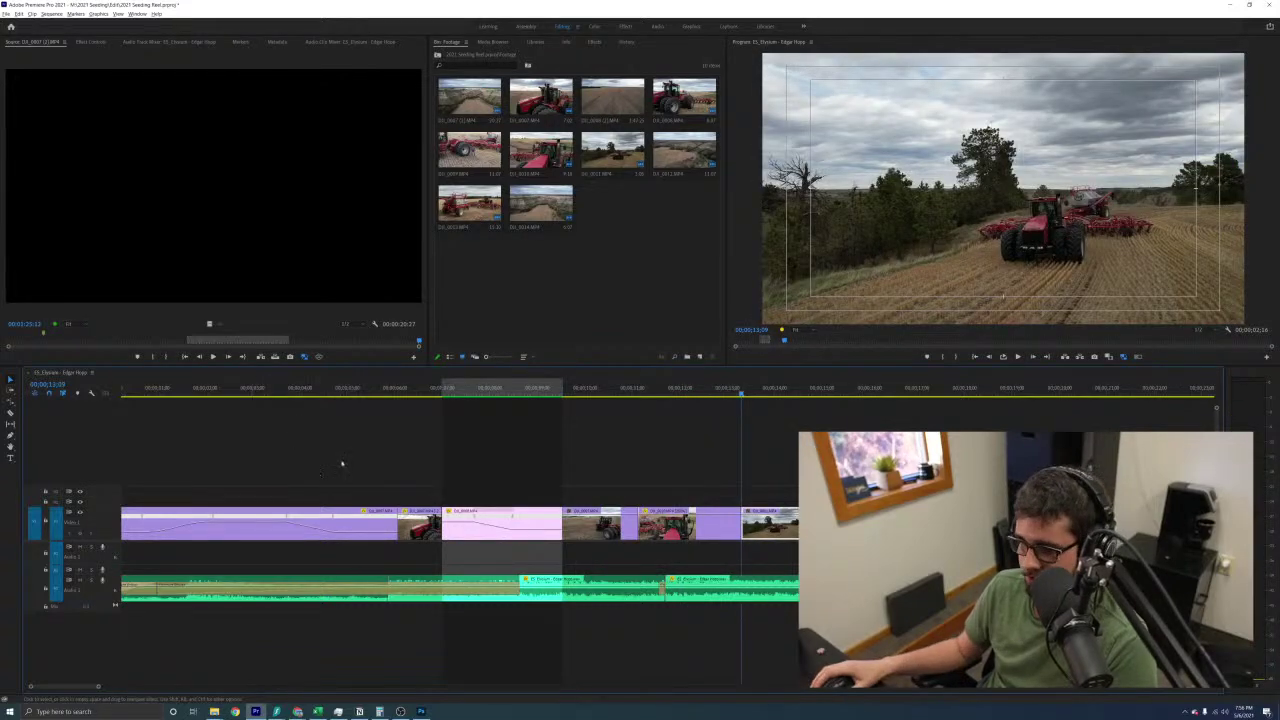
# Play the edit from about 0:06 and split the music at the end of the seeder clip, at about 0:09
pyautogui.press('-')
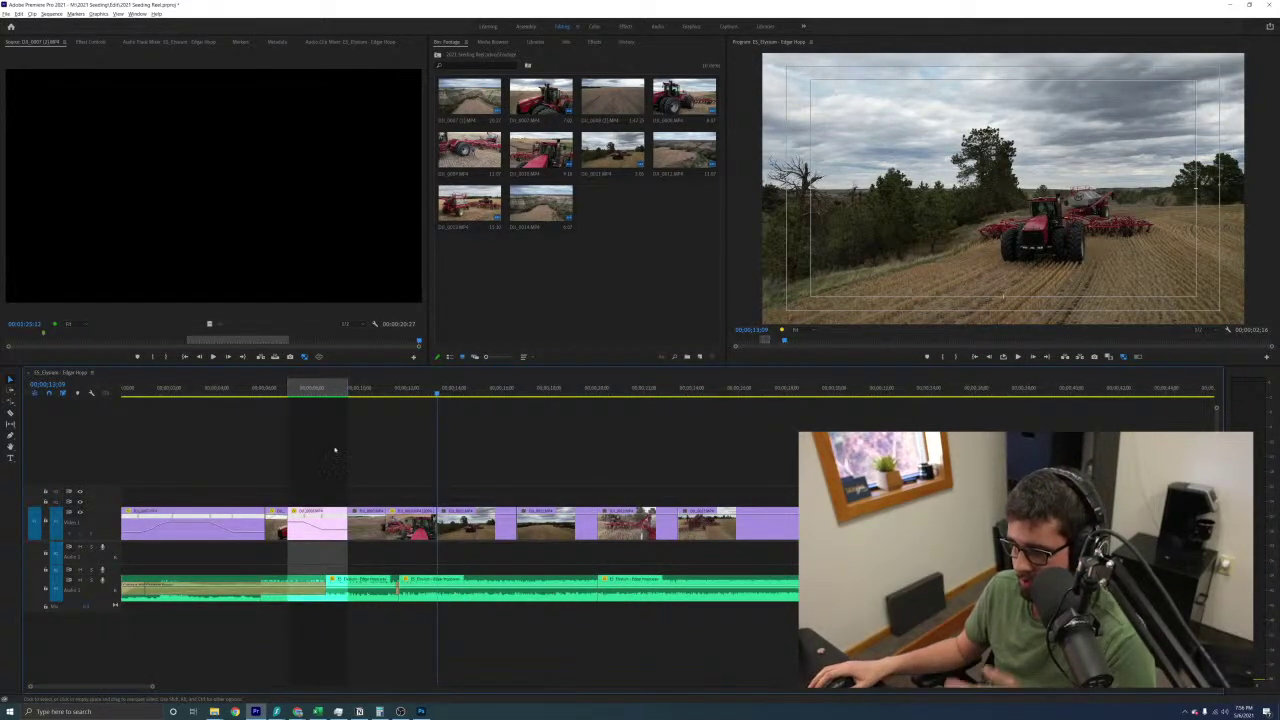
pyautogui.click(265, 389)
pyautogui.press('=')
pyautogui.click(553, 598)
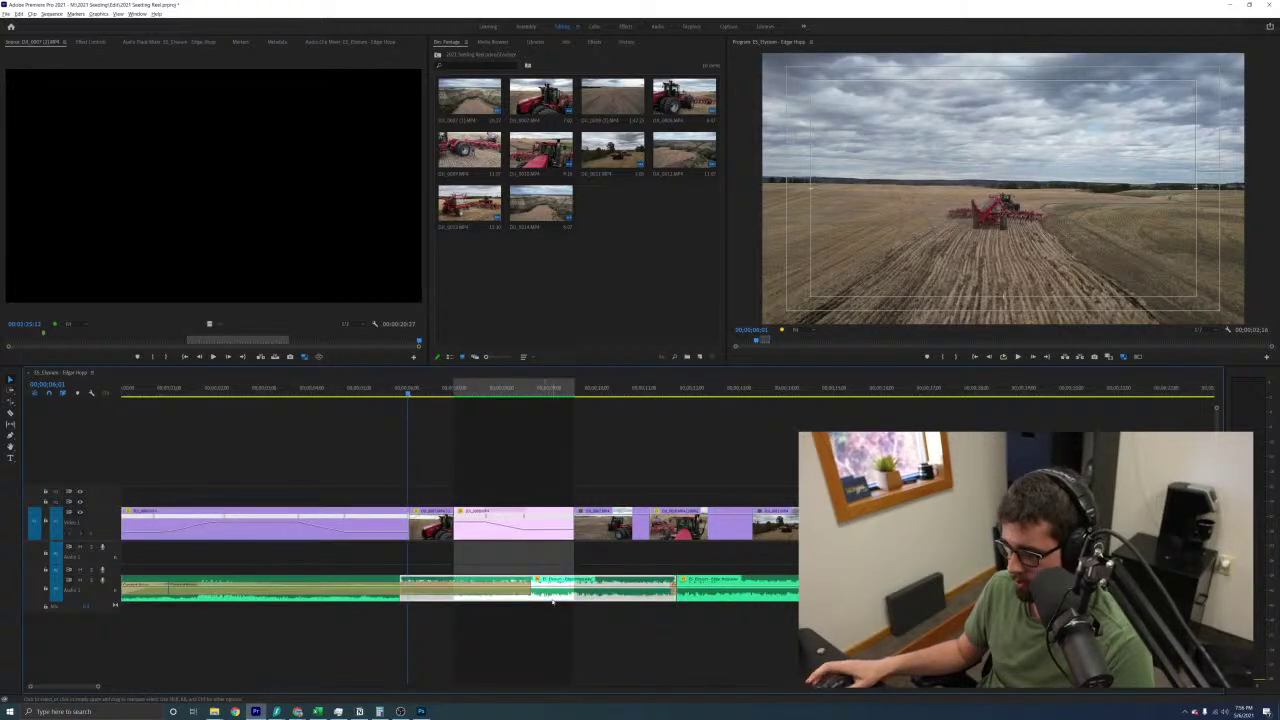
pyautogui.press('space')
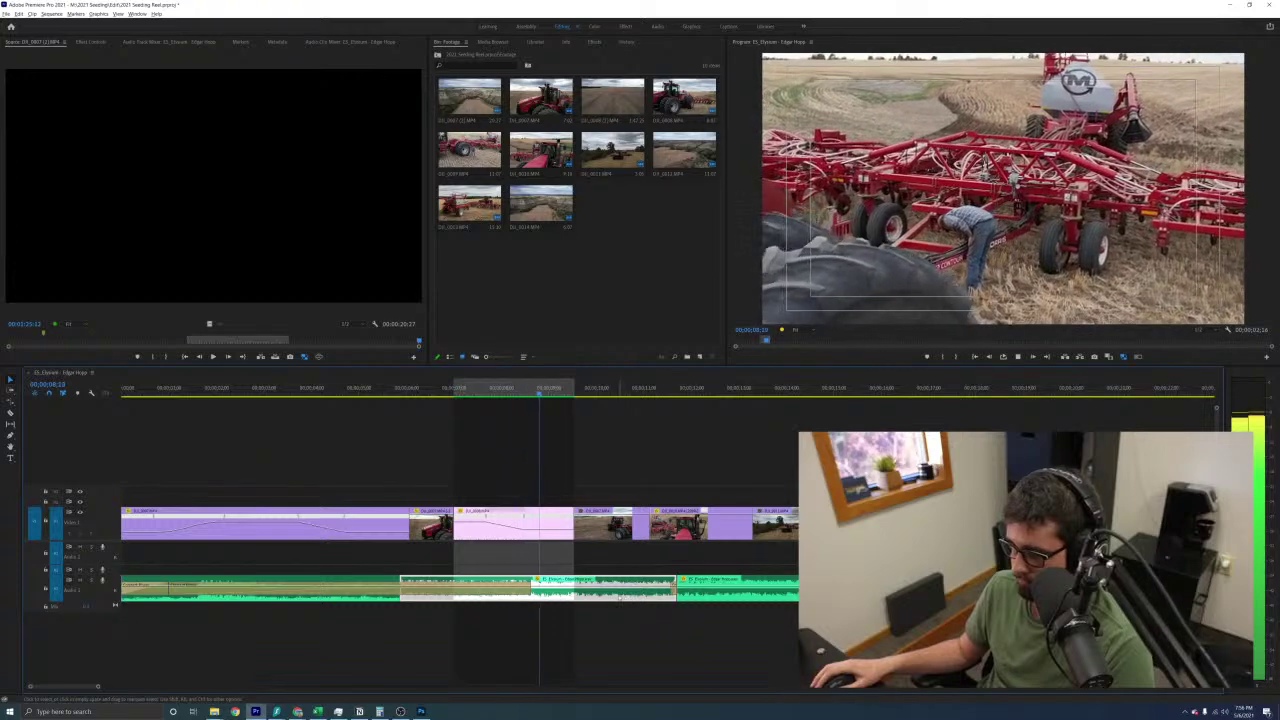
pyautogui.hotkey('ctrl', 'k')
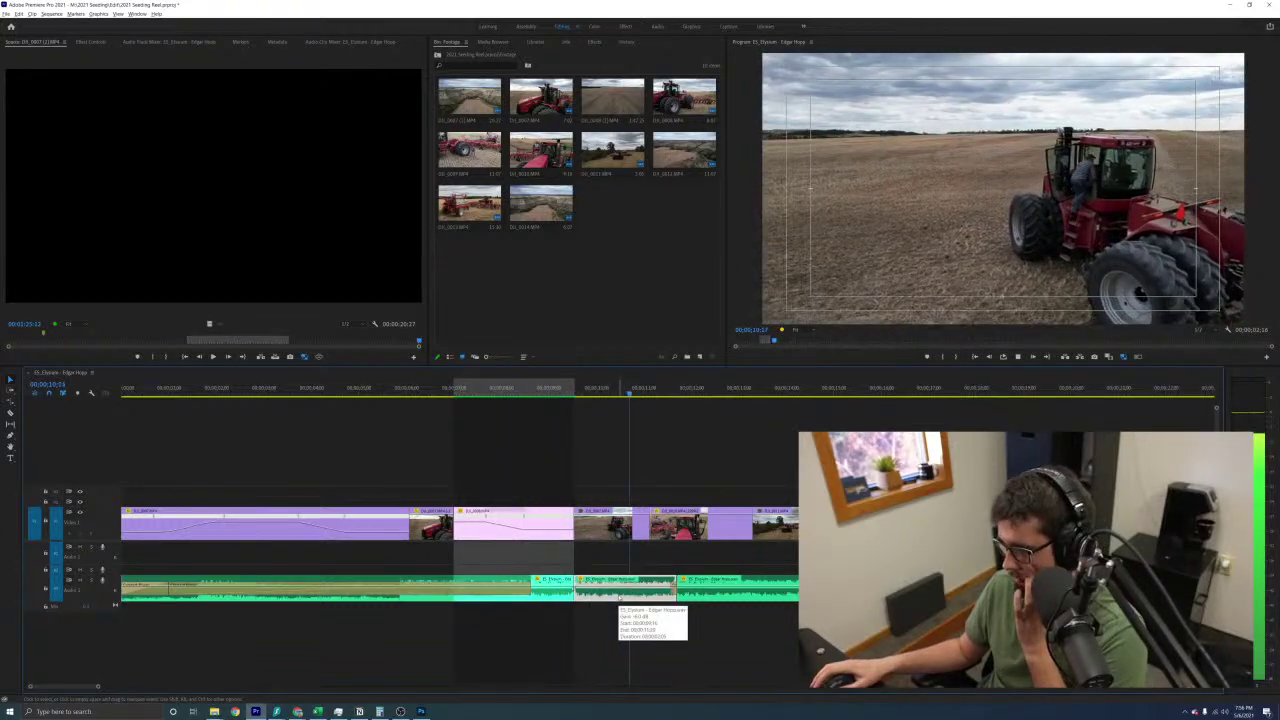
# Delete the music section from about 0:09 to 0:12, extend the following music back to the cut, and play across the join
pyautogui.click(665, 597)
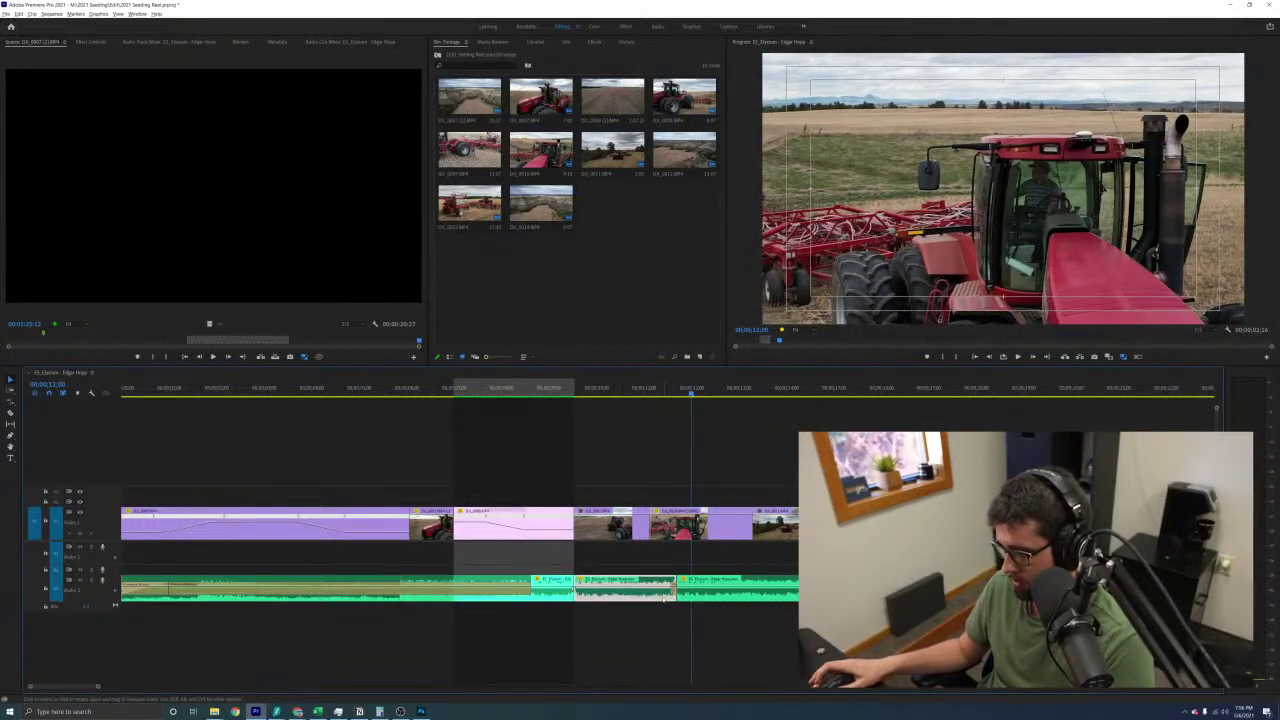
pyautogui.press('Delete')
pyautogui.click(590, 585)
pyautogui.press('Delete')
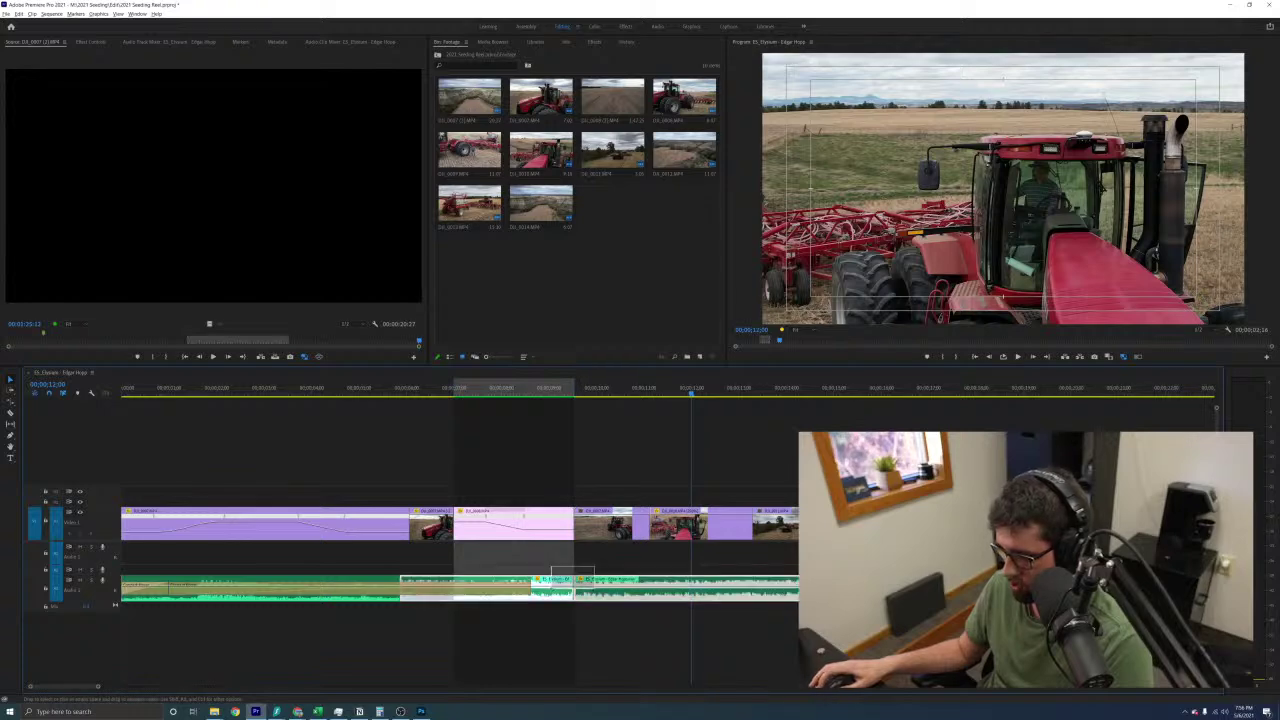
pyautogui.click(489, 401)
pyautogui.press('space')
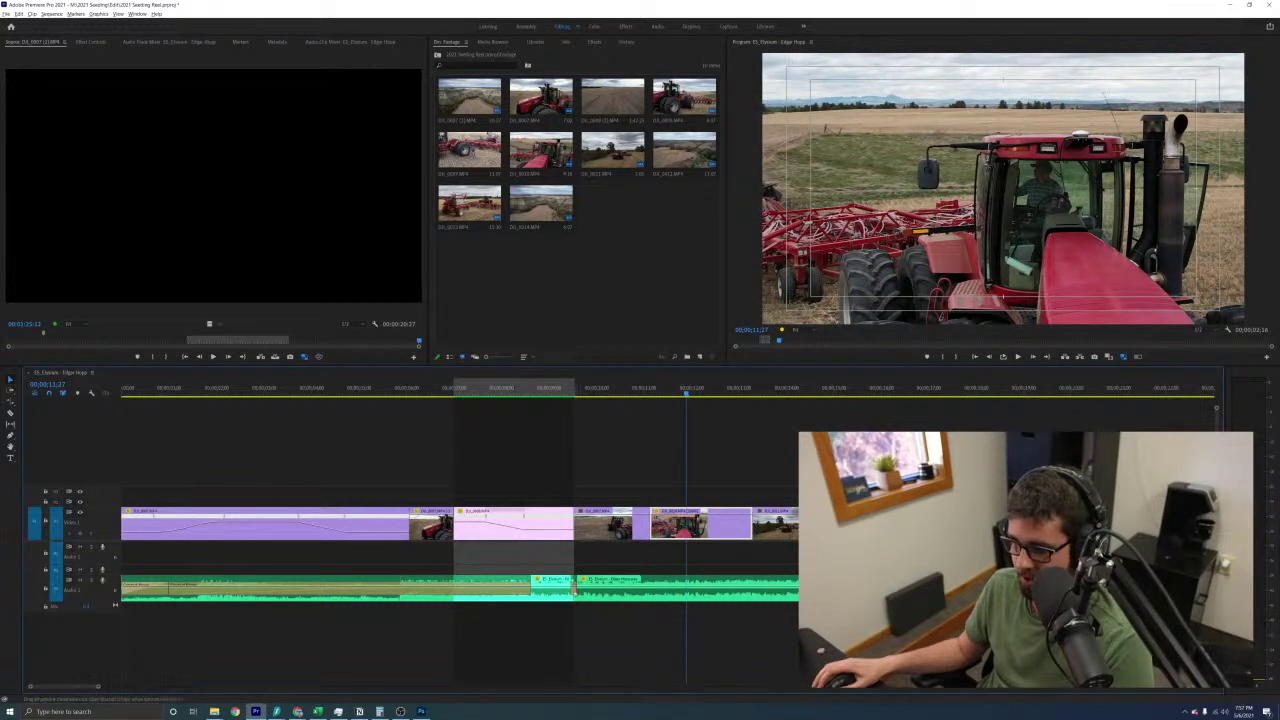
# Adjust the short crossfade at the music cut at about 0:09 and play across it from about 0:05
pyautogui.moveTo(574, 591); pyautogui.dragTo(571, 591)
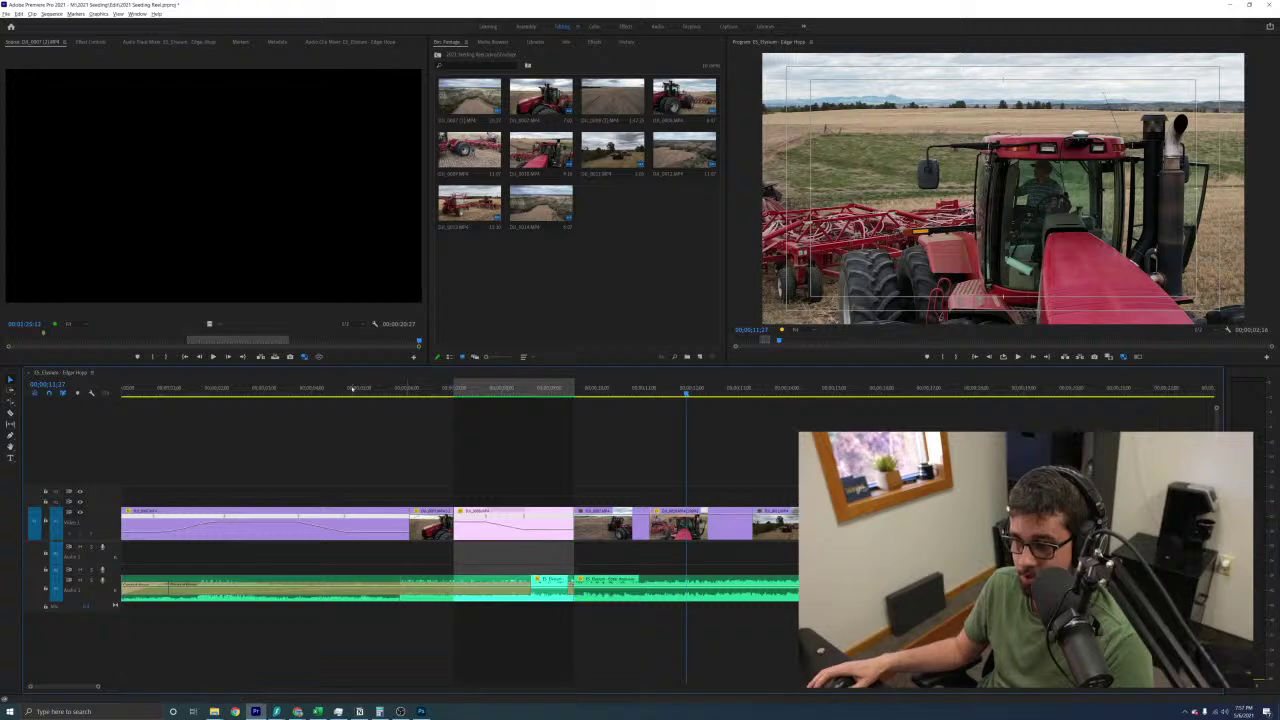
pyautogui.click(350, 389)
pyautogui.press('space')
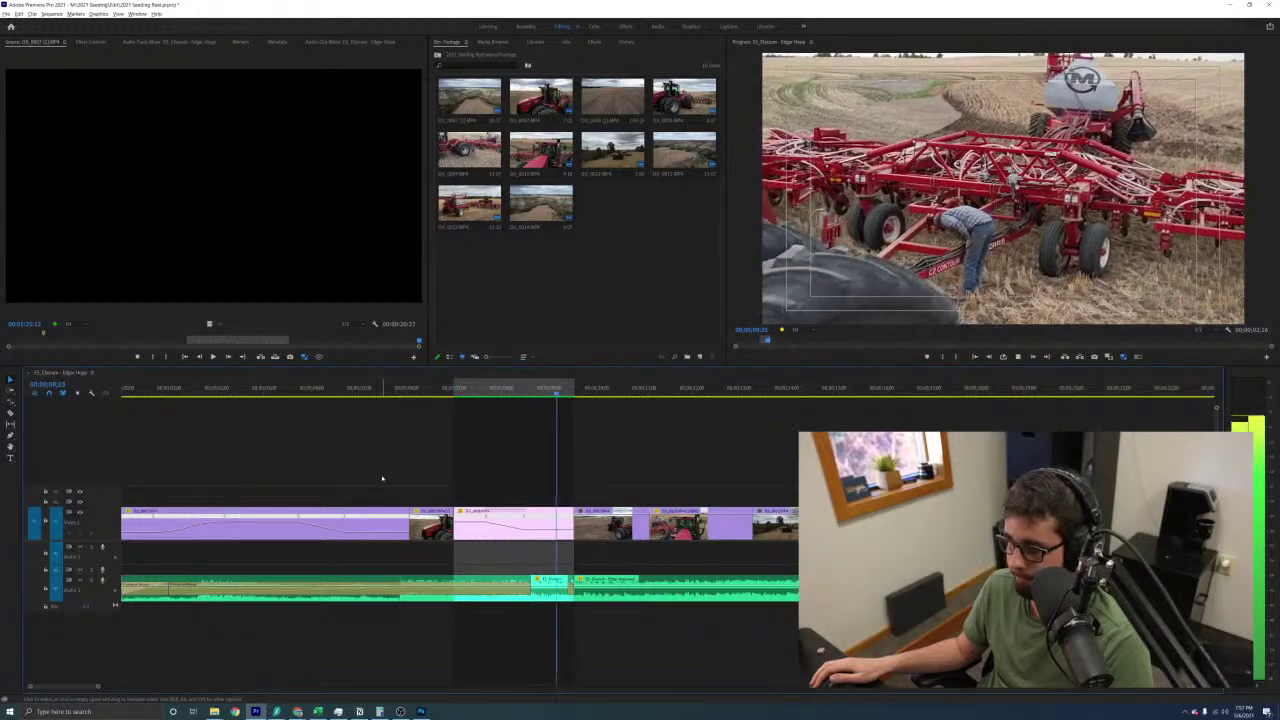
pyautogui.press('space')
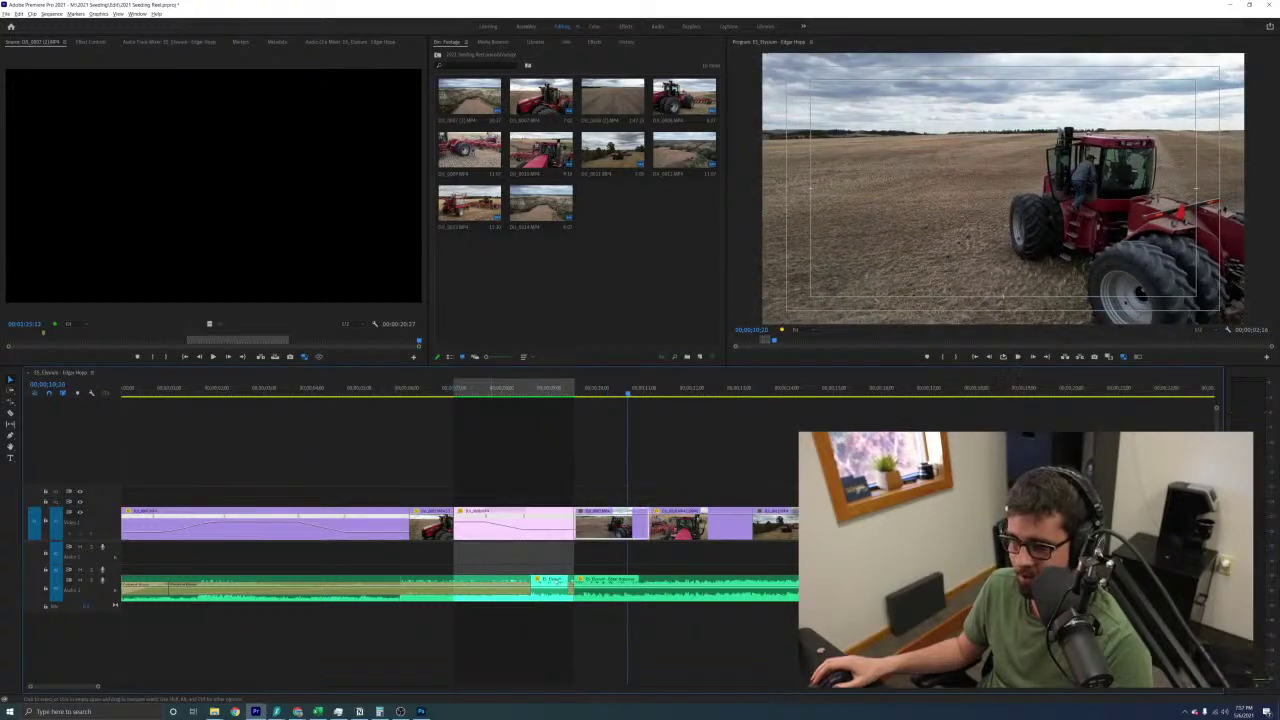
# Lengthen the crossfade at the music cut at about 0:09 to span both sides and play across it
pyautogui.press('=')
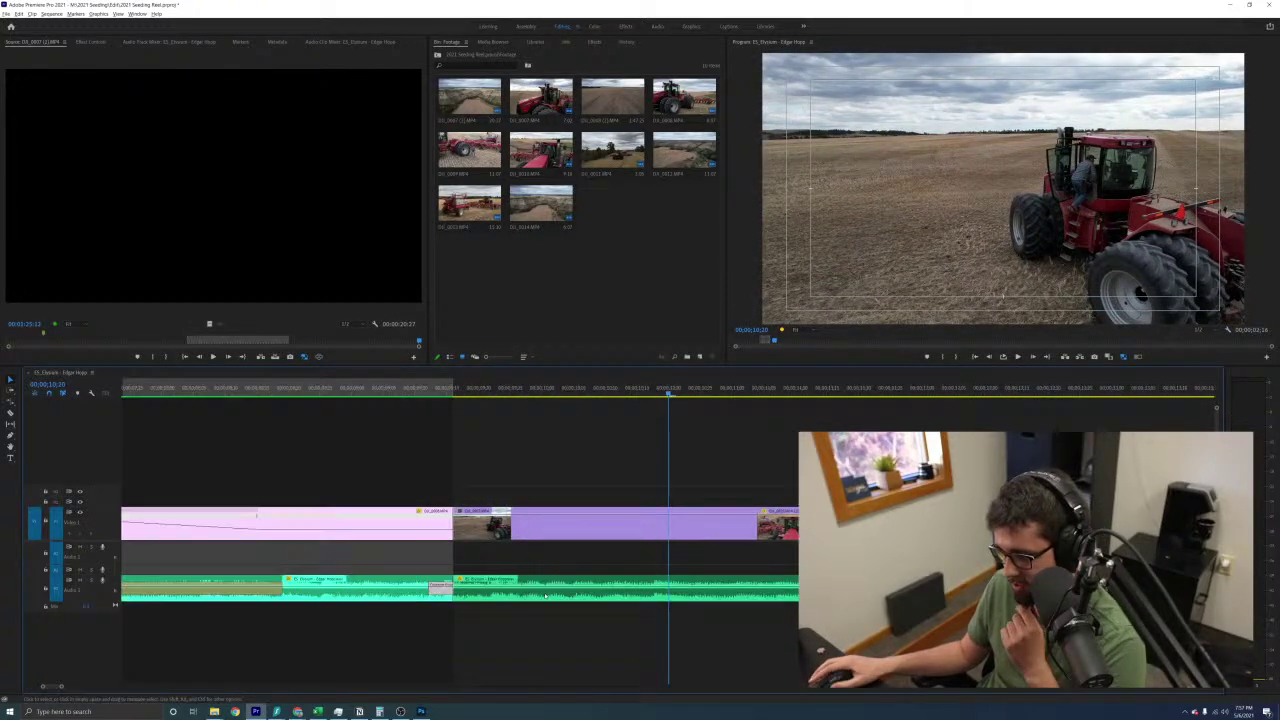
pyautogui.click(429, 591)
pyautogui.moveTo(430, 590); pyautogui.dragTo(391, 590)
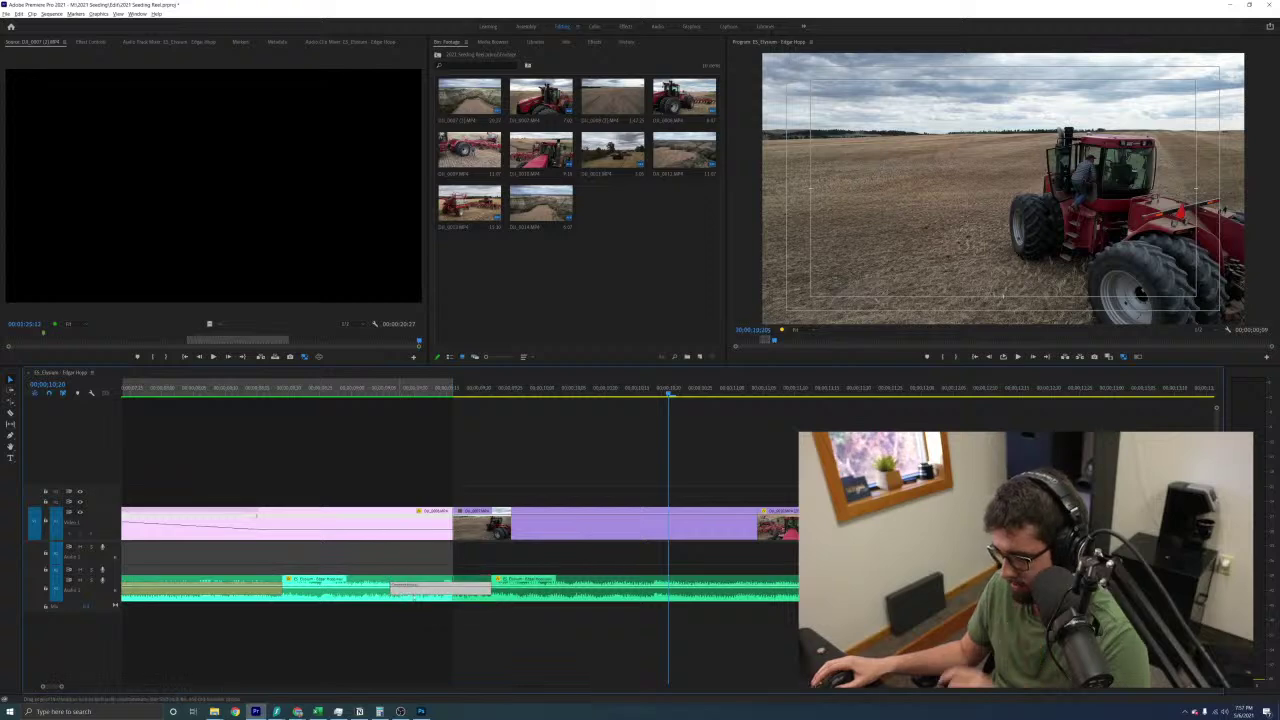
pyautogui.click(306, 390)
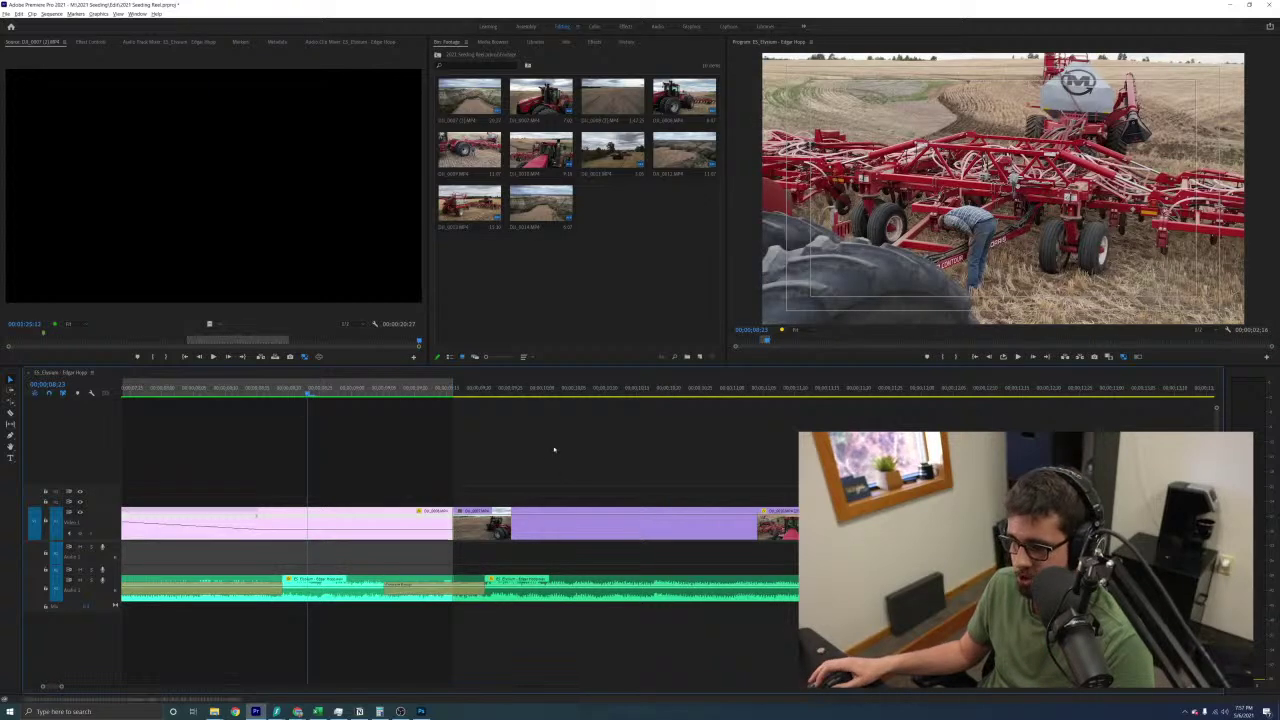
pyautogui.press('space')
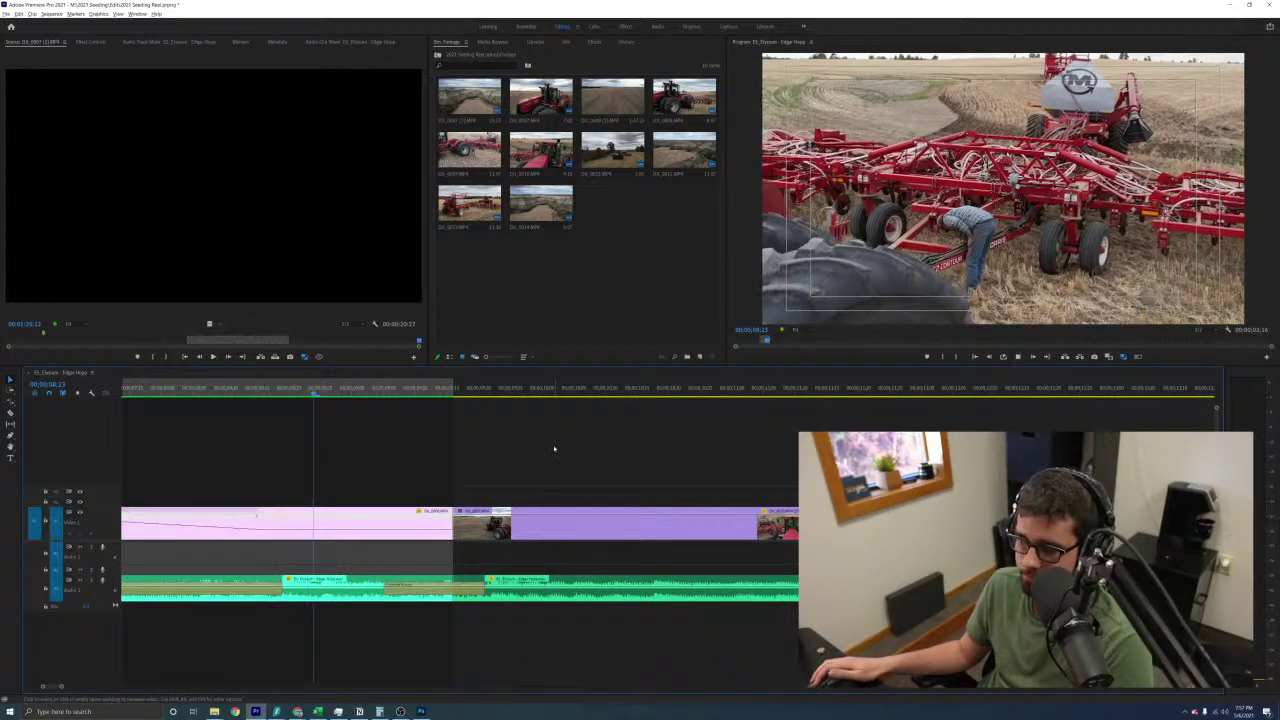
pyautogui.press('space')
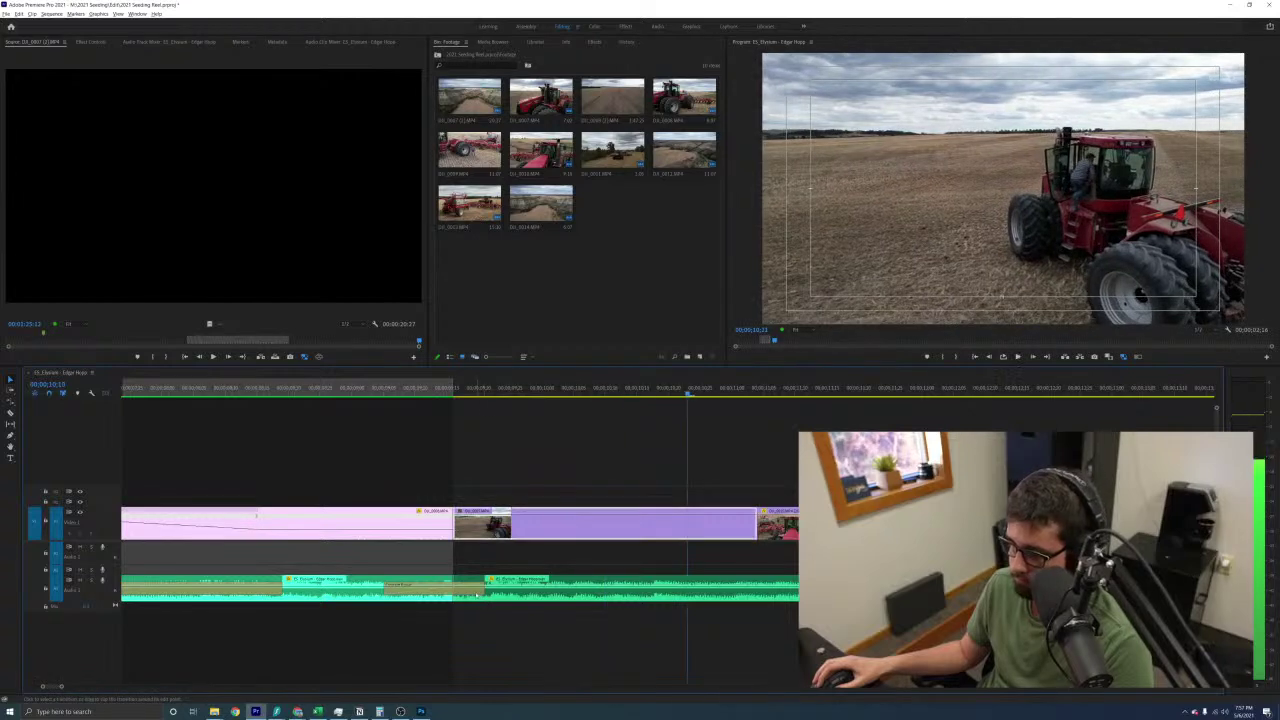
# Remove the crossfade from the music cut at about 0:09 and play across the hard cut, including from about 0:06
pyautogui.moveTo(484, 596); pyautogui.dragTo(451, 595)
pyautogui.press('Delete')
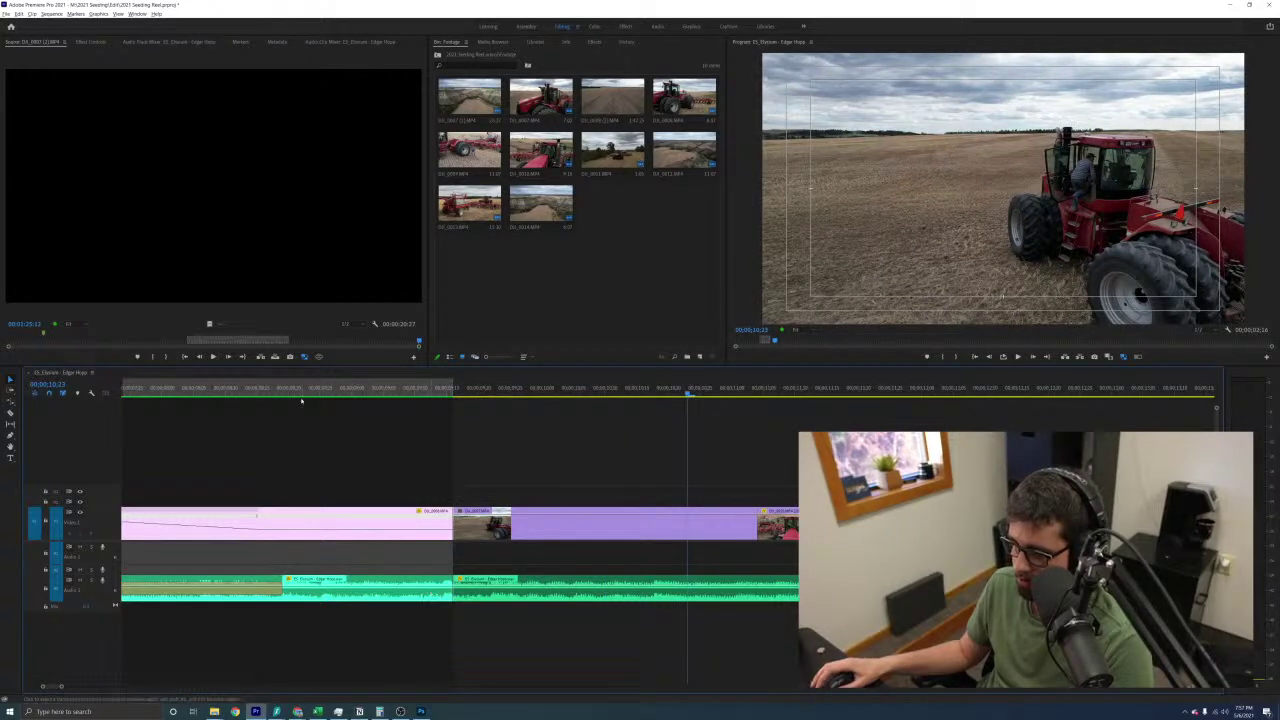
pyautogui.click(301, 399)
pyautogui.press('space')
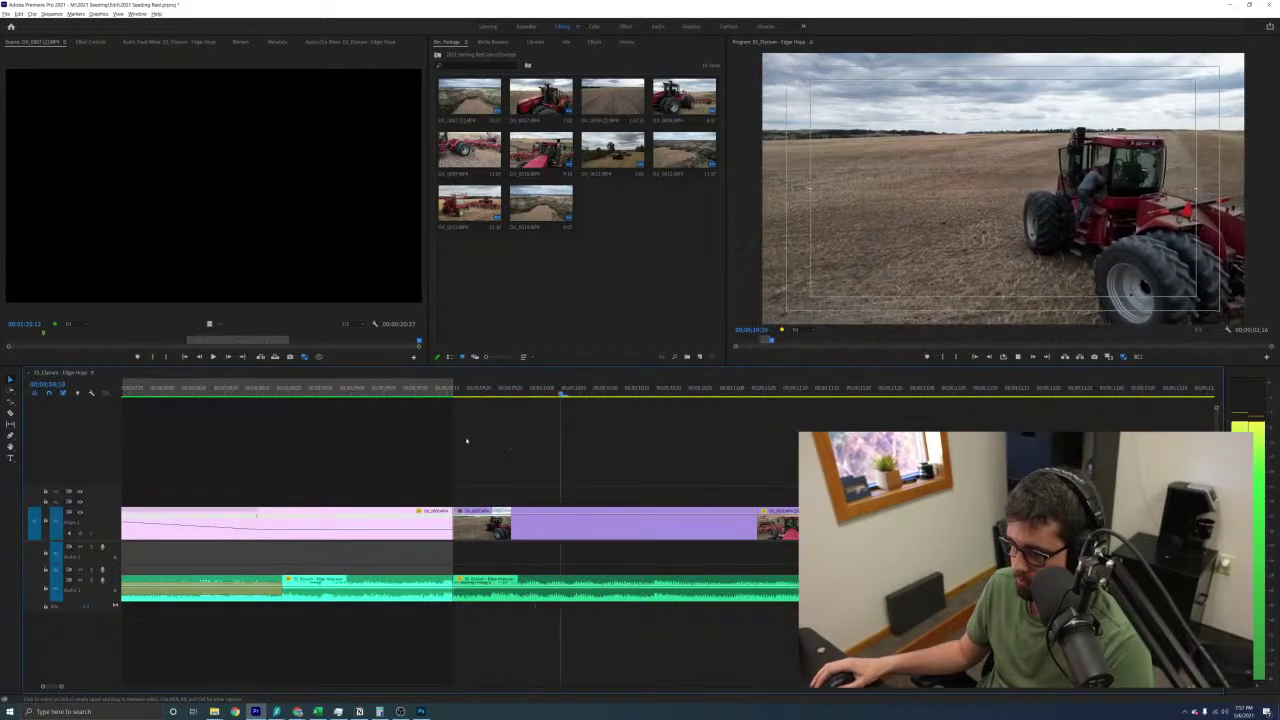
pyautogui.press('space')
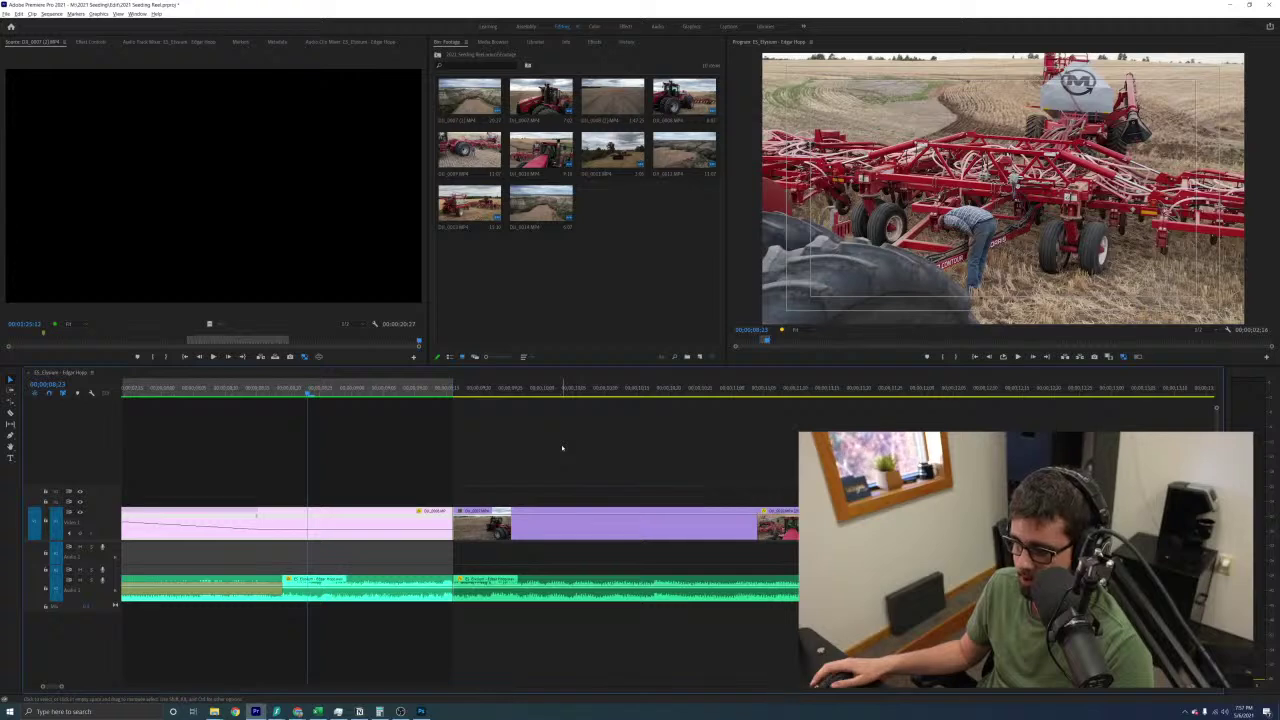
pyautogui.press('space')
pyautogui.press('space')
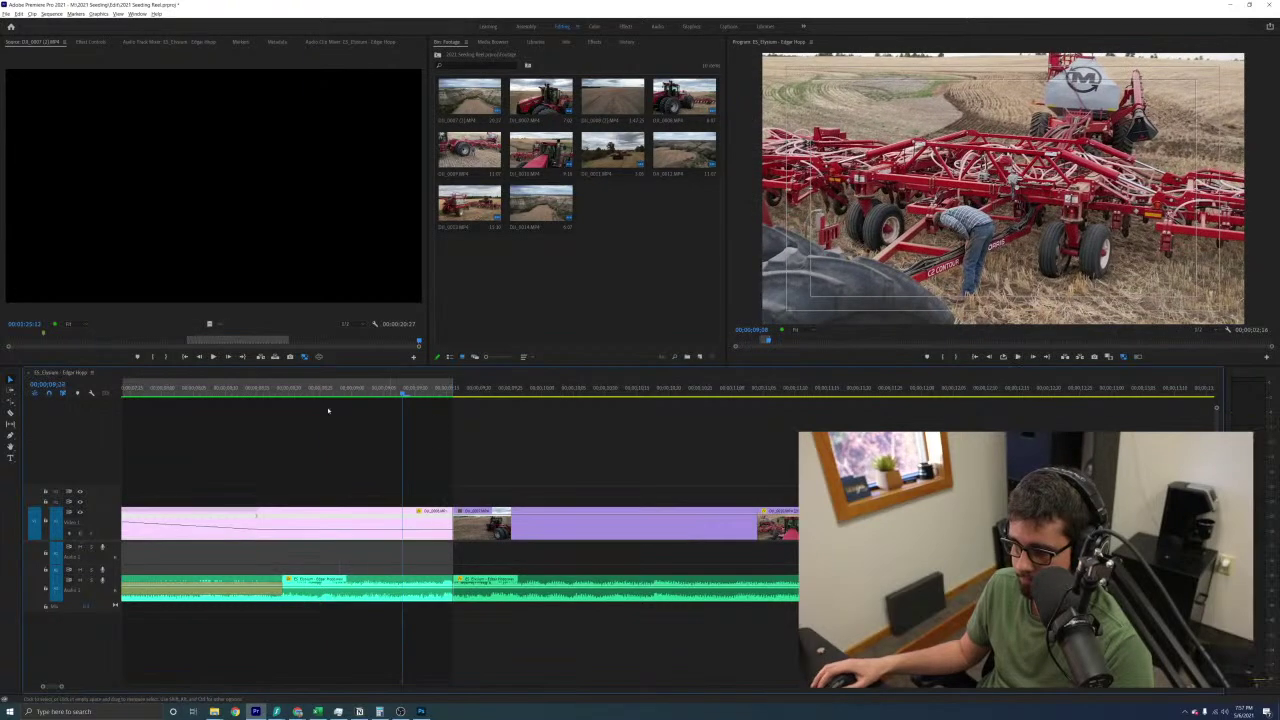
pyautogui.press('-')
pyautogui.click(233, 399)
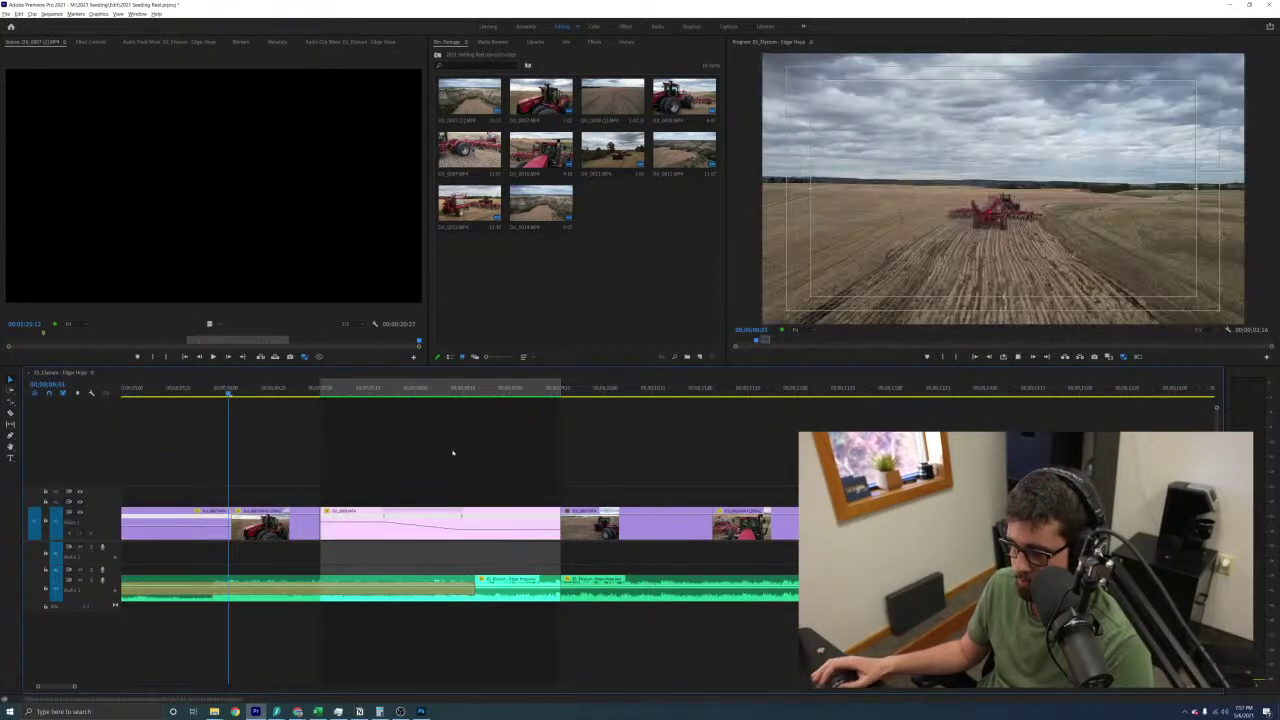
pyautogui.press('space')
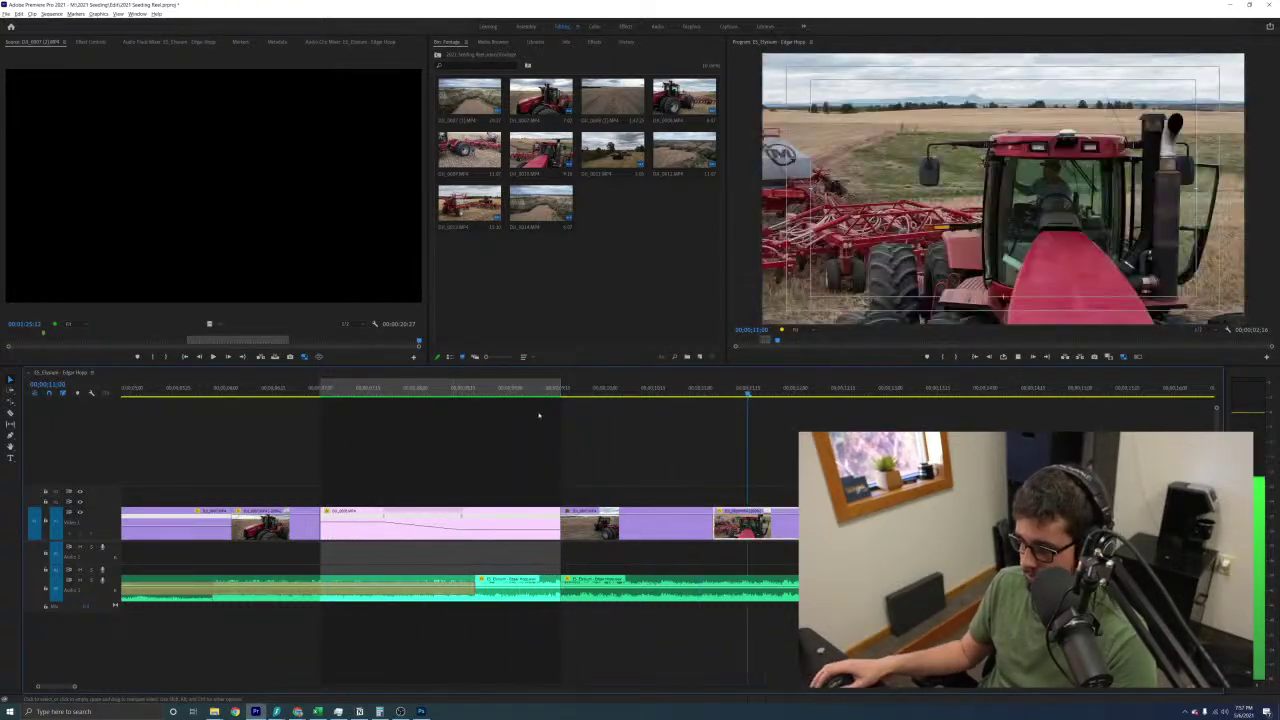
# Trim the starts of the tractor clip and the music after the 0:09 cut to 0:09;20 and close the gap
pyautogui.click(573, 392)
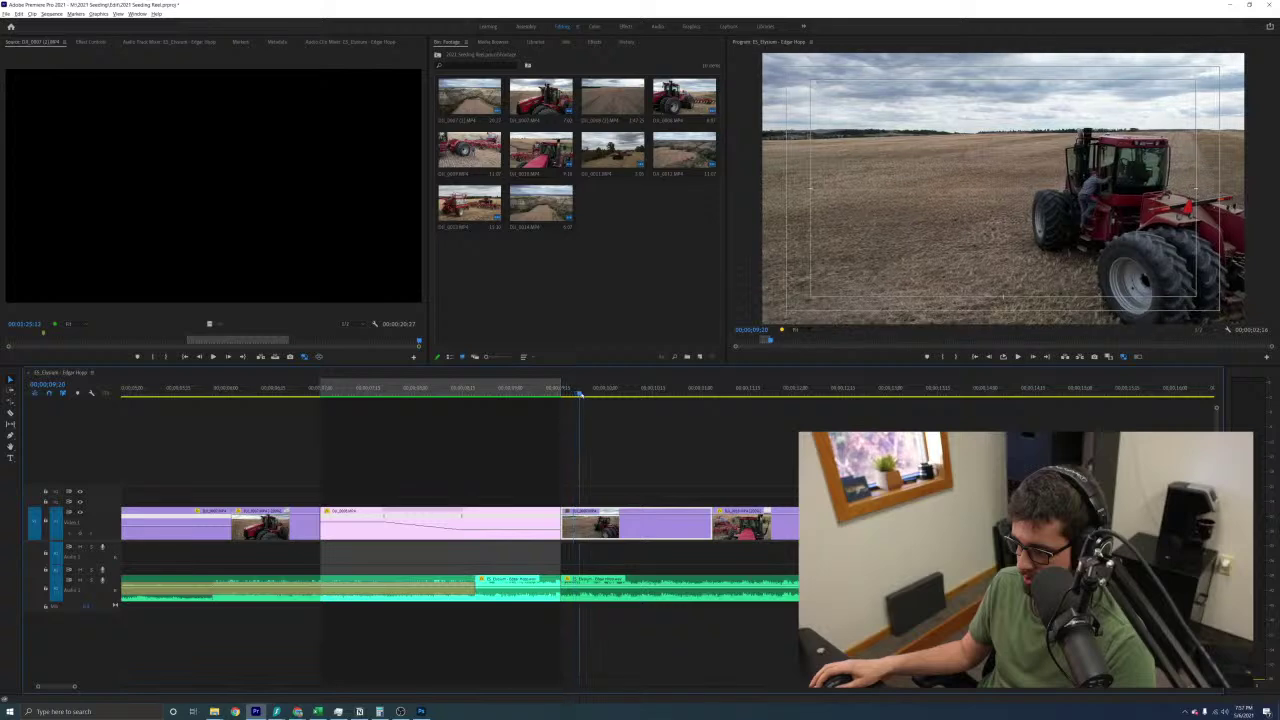
pyautogui.moveTo(566, 594); pyautogui.dragTo(581, 594)
pyautogui.press('space')
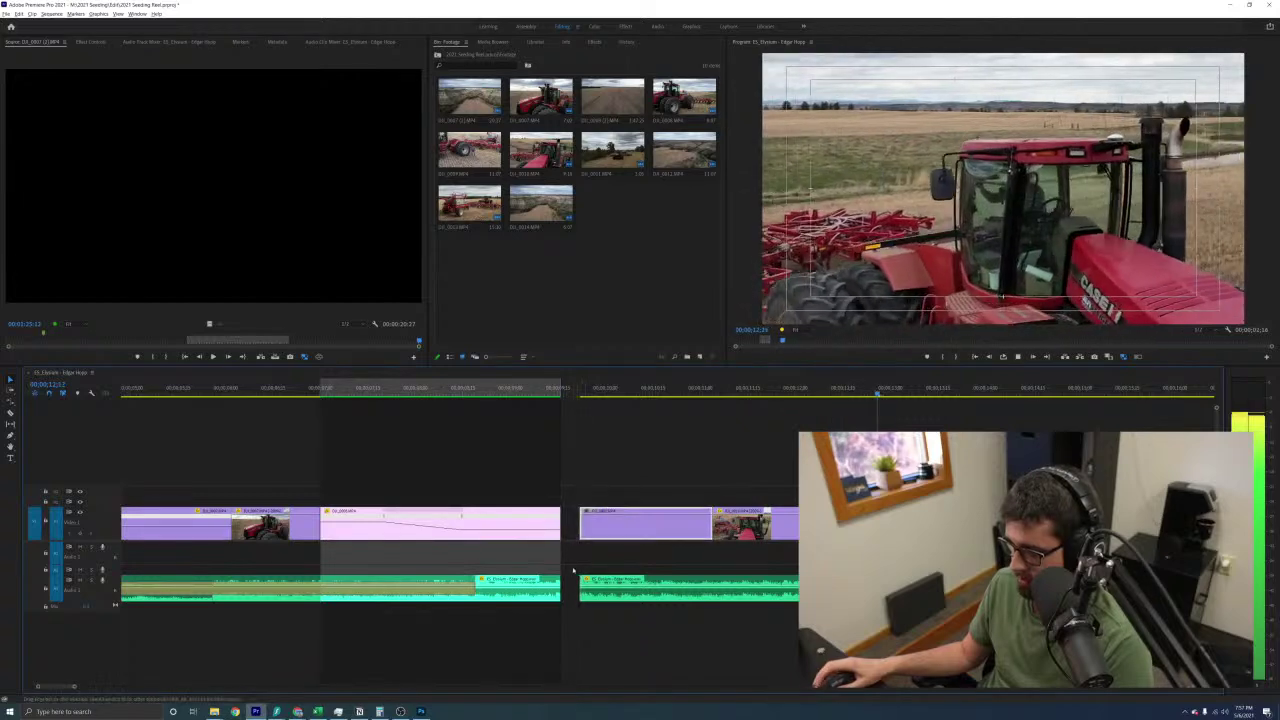
pyautogui.press('space')
pyautogui.click(572, 592)
pyautogui.press('Delete')
# Play the edit from about 0:08 to about 0:11 to check the tightened video and music cut
pyautogui.click(434, 396)
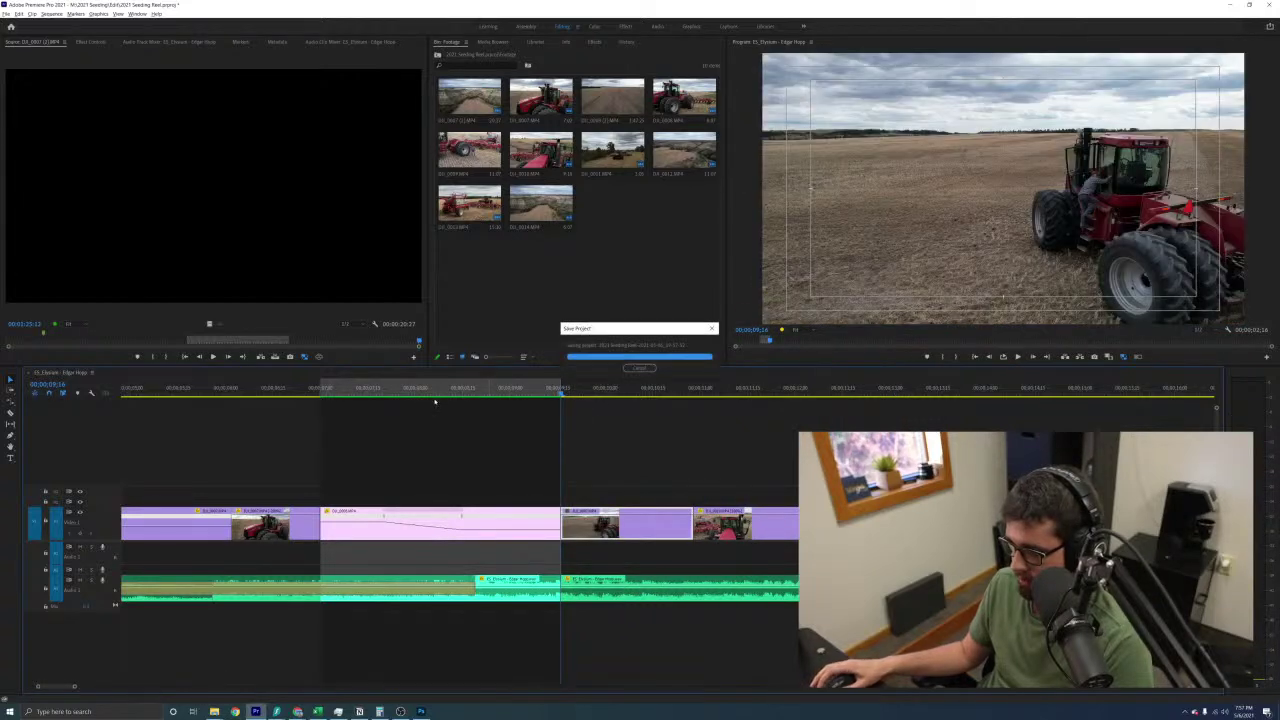
pyautogui.press('-')
pyautogui.press('-')
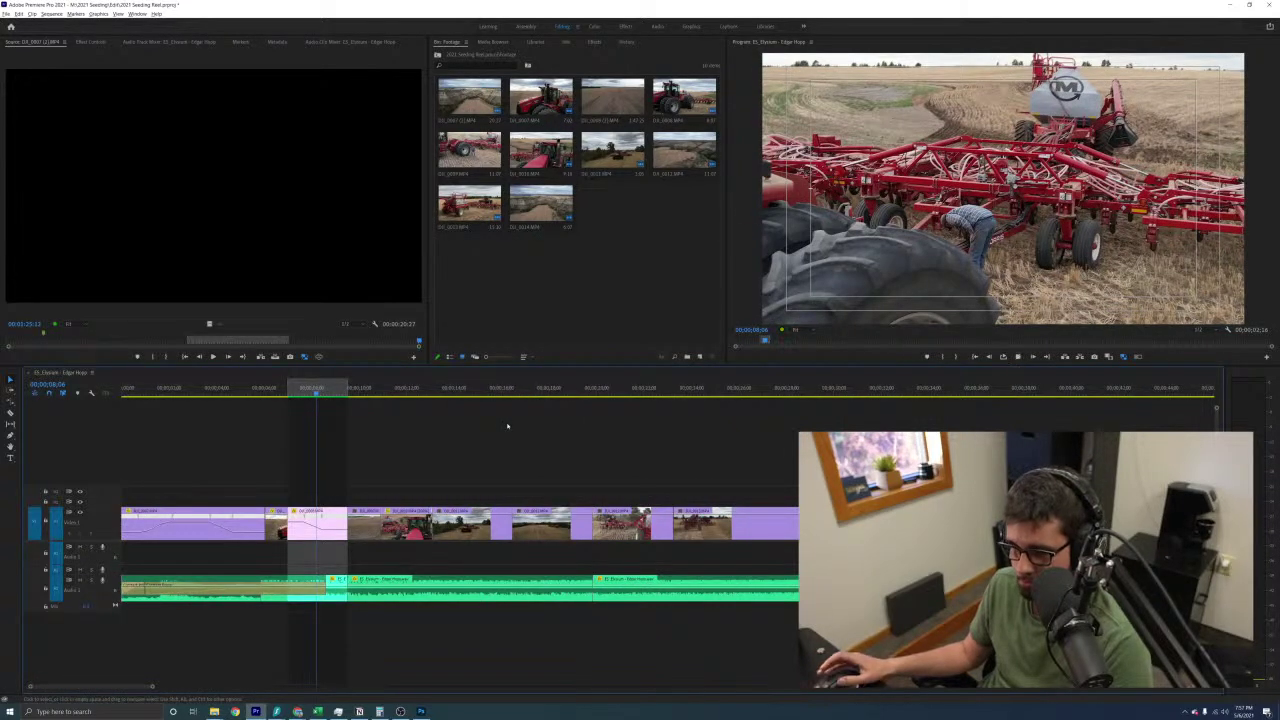
pyautogui.press('space')
pyautogui.press('=')
pyautogui.press('=')
pyautogui.press('space')
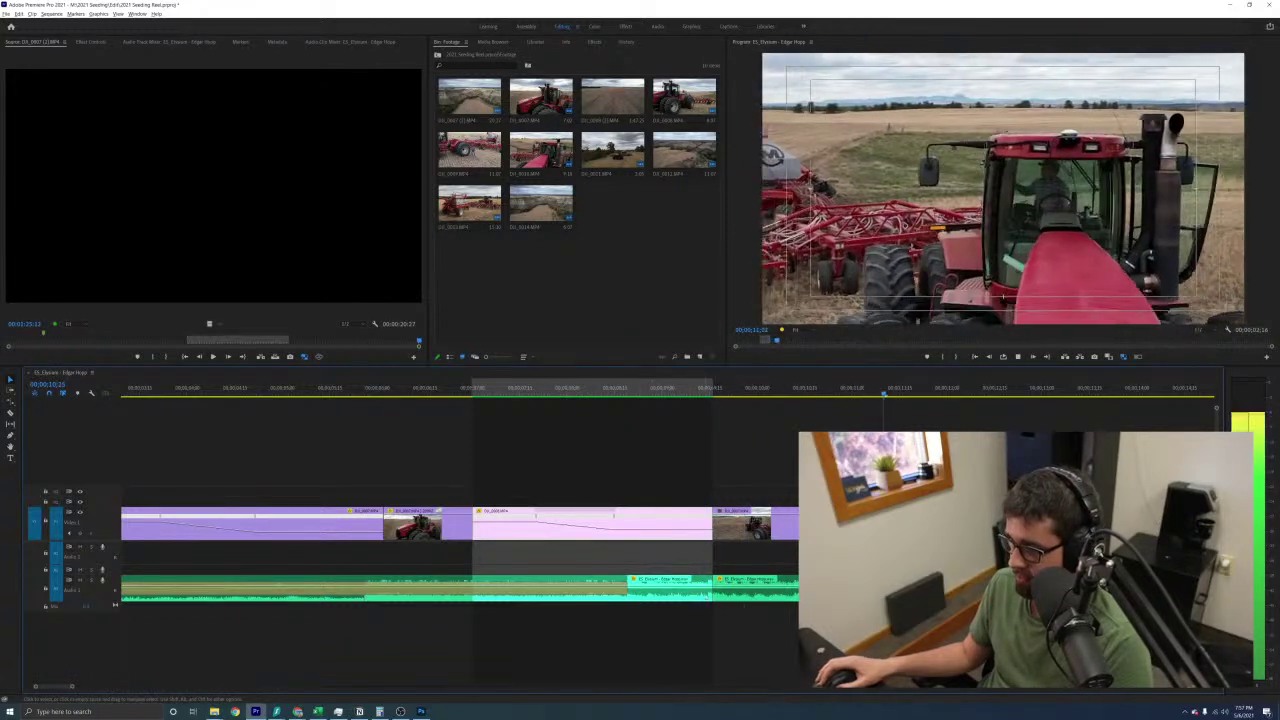
pyautogui.press('space')
# Trim a few frames off the ends of the video clip and the music before the cut at about 0:09 and close the gap
pyautogui.press('=')
pyautogui.press('=')
pyautogui.scroll(3, 190, 571)
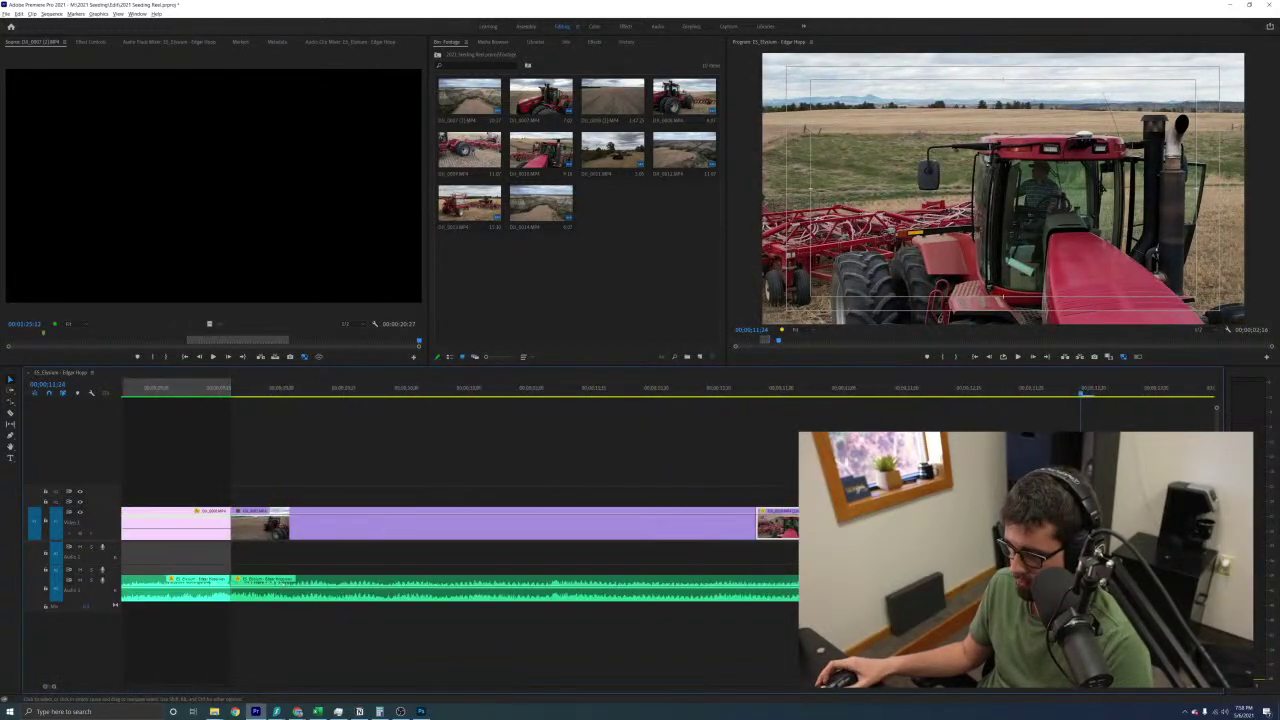
pyautogui.moveTo(225, 580); pyautogui.dragTo(217, 583)
pyautogui.moveTo(226, 518); pyautogui.dragTo(218, 519)
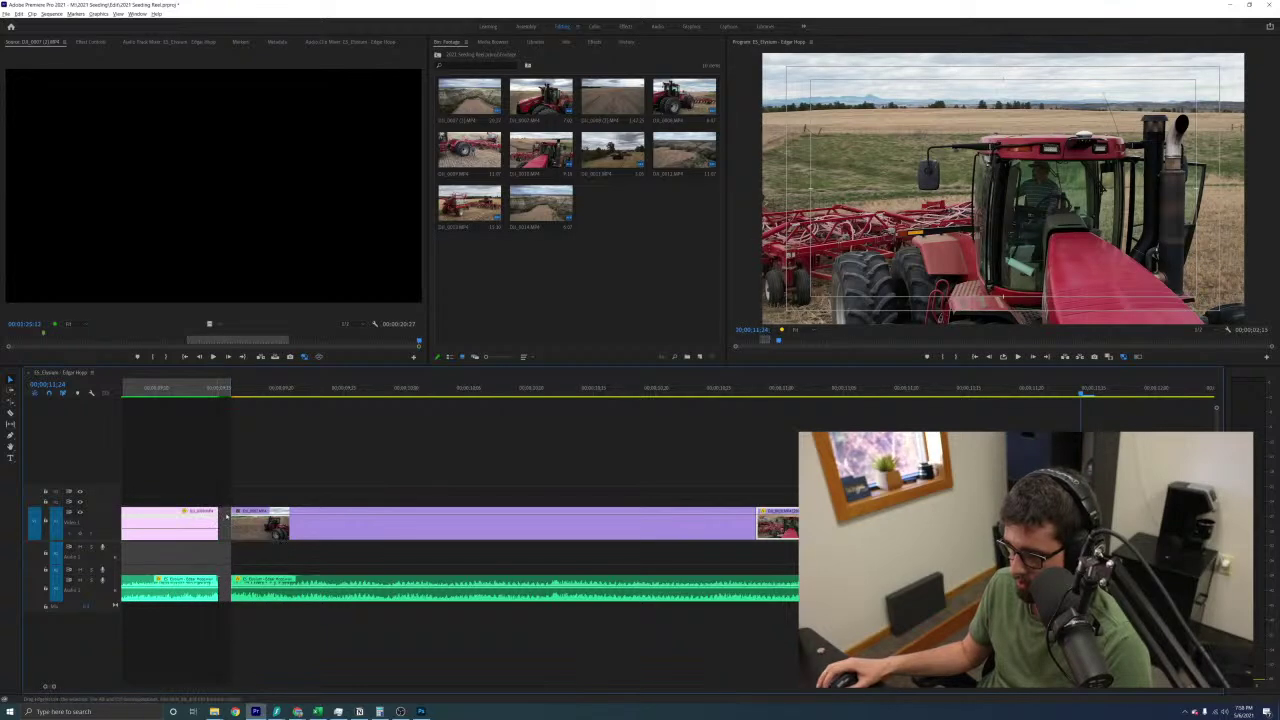
pyautogui.click(225, 521)
pyautogui.press('Delete')
# Play the edit from about 0:08;27 to check the tightened video and music cut
pyautogui.press('-')
pyautogui.press('-')
pyautogui.click(498, 390)
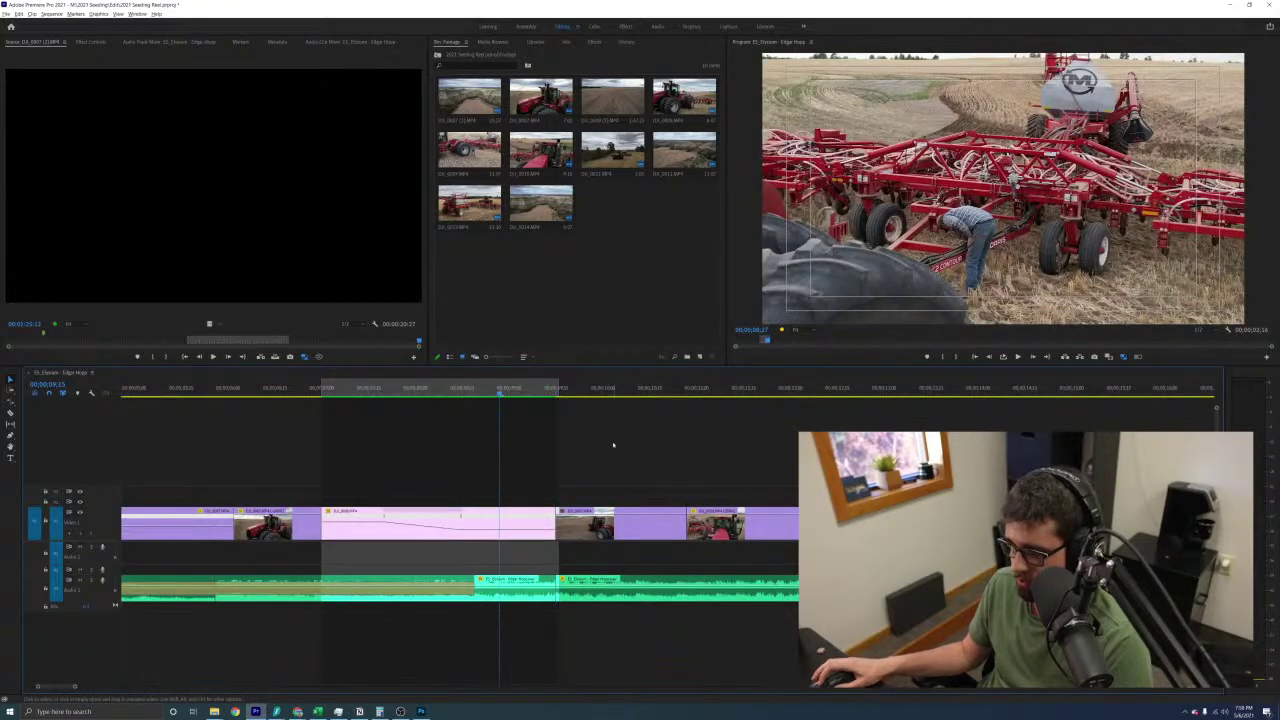
pyautogui.press('space')
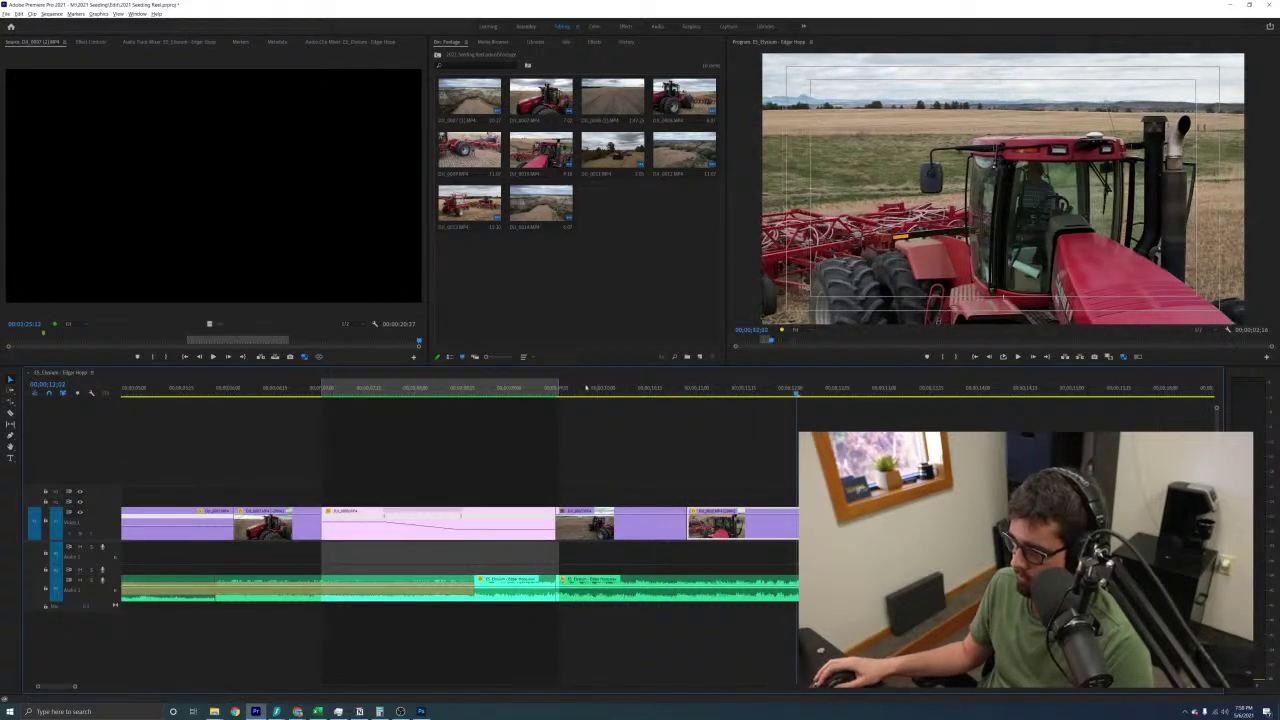
# Move the cut between the two tractor clips at about 0:10 a couple of frames earlier and play through to about 0:14
pyautogui.press('space')
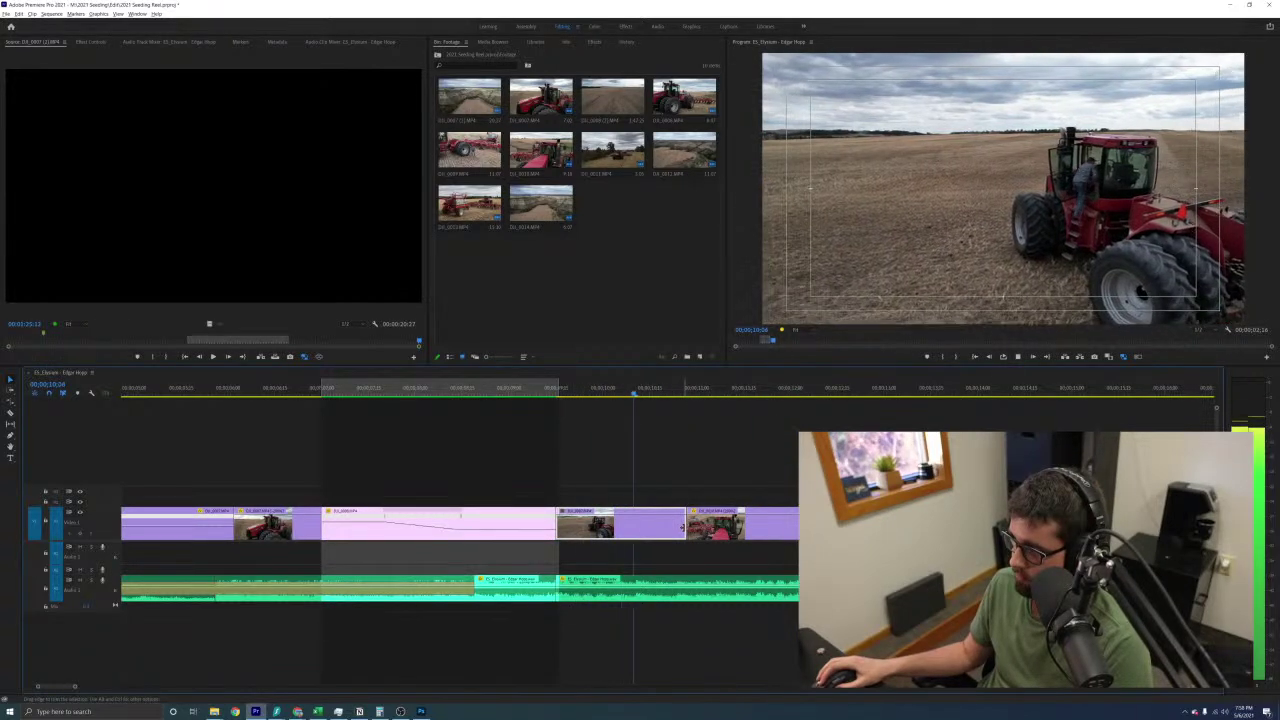
pyautogui.moveTo(685, 525); pyautogui.dragTo(677, 528)
pyautogui.press('space')
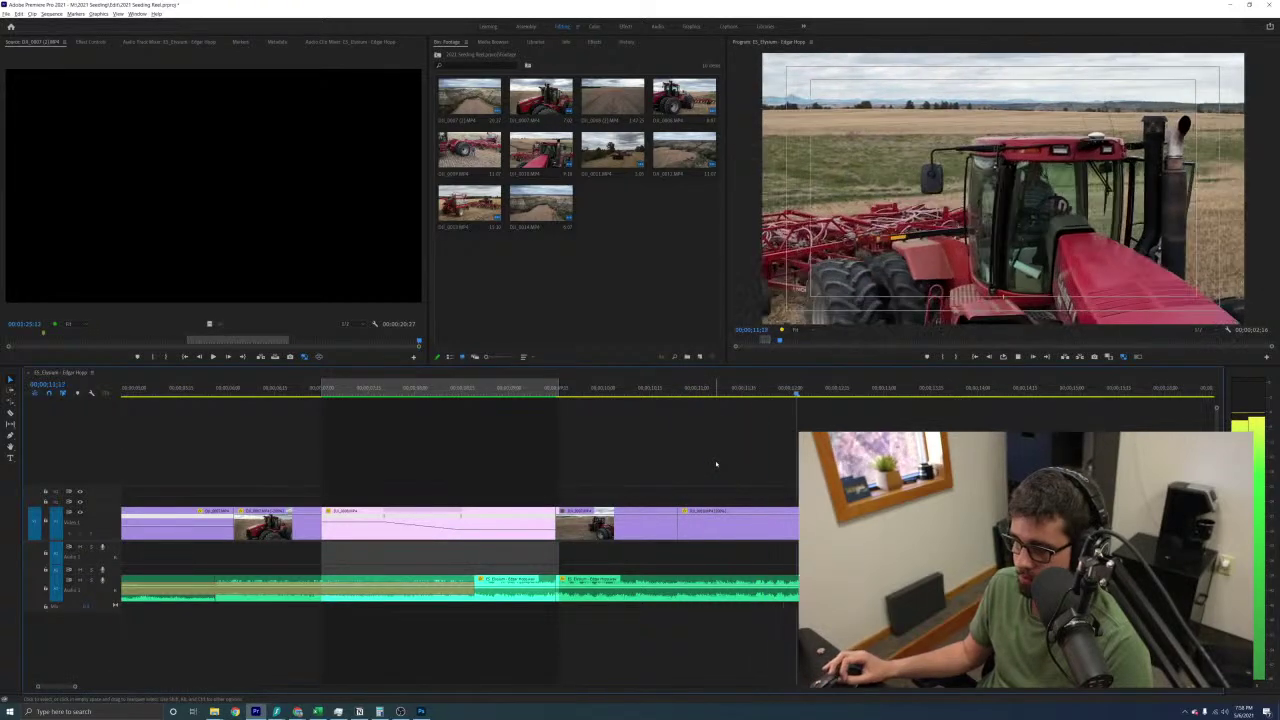
pyautogui.press('-')
pyautogui.press('-')
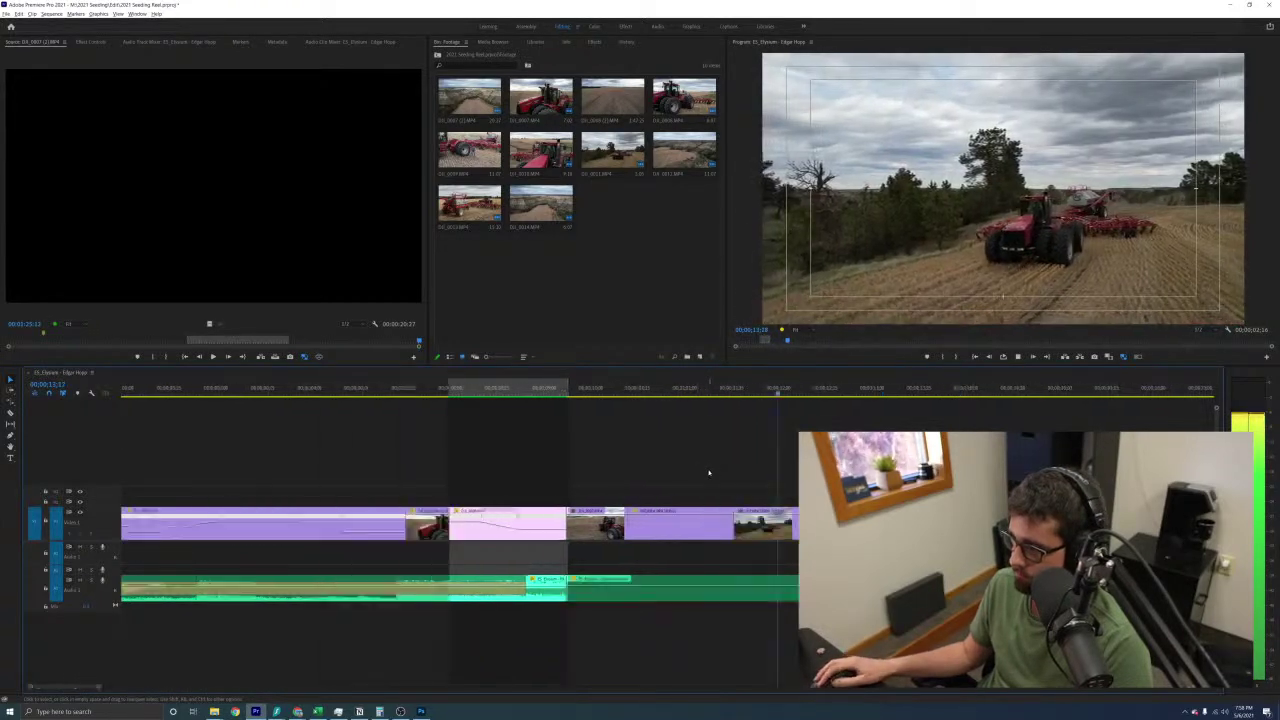
pyautogui.press('space')
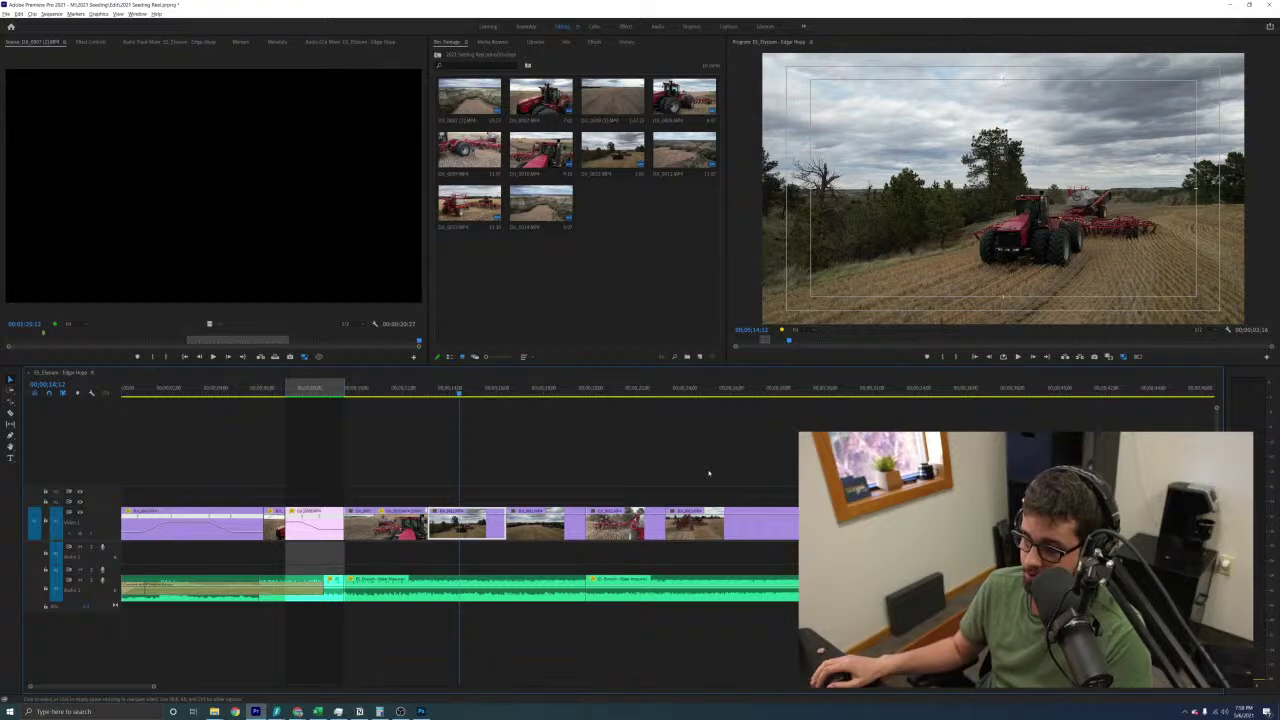
# Set the in-to-out range to span the whole edited section from the start to about 0:59
pyautogui.press('-')
pyautogui.press('-')
pyautogui.moveTo(165, 396); pyautogui.dragTo(471, 390)
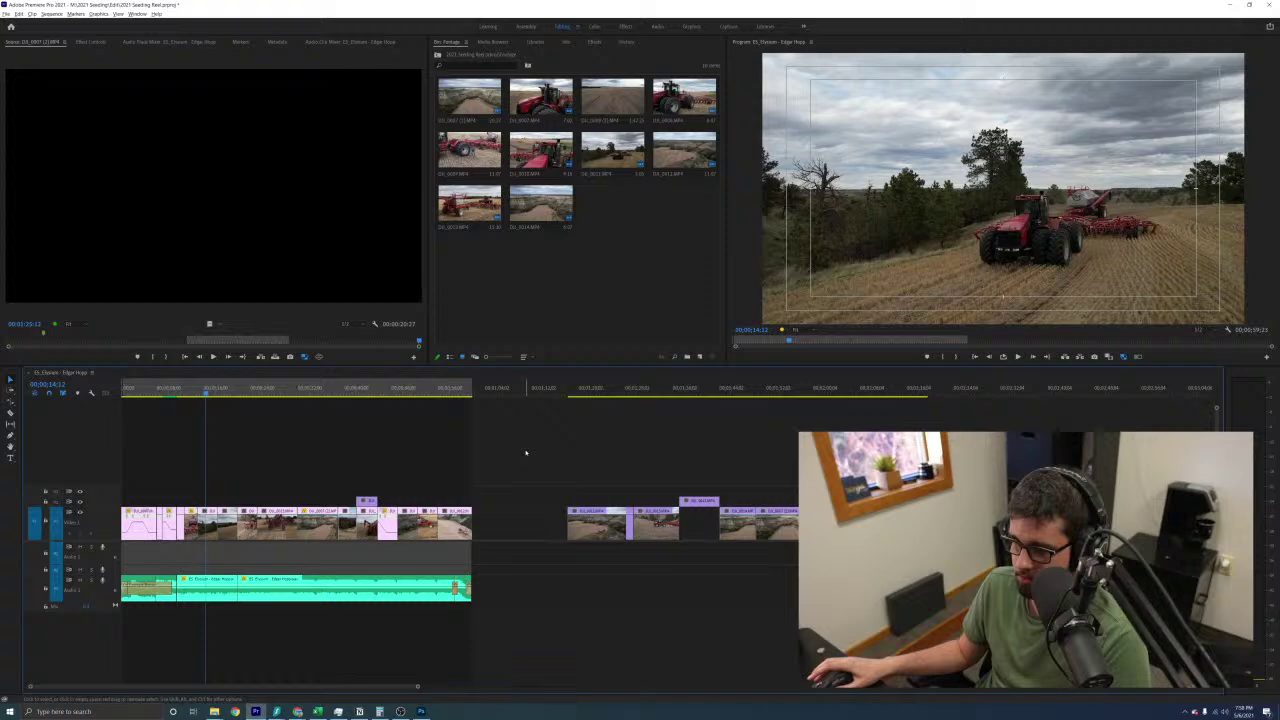
# Examine the clips around 0:08 to 0:10 and play briefly from 0:09;22 to check the tractor clip's opening
pyautogui.click(170, 392)
pyautogui.press('=')
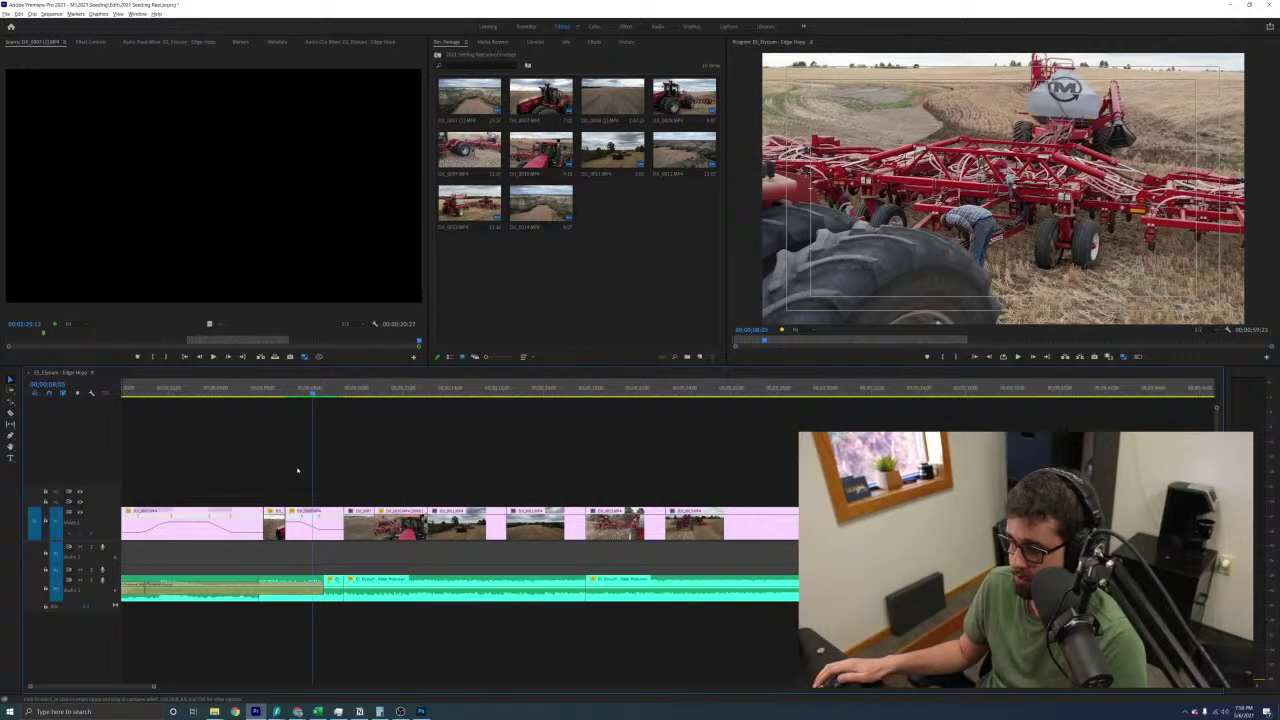
pyautogui.press('=')
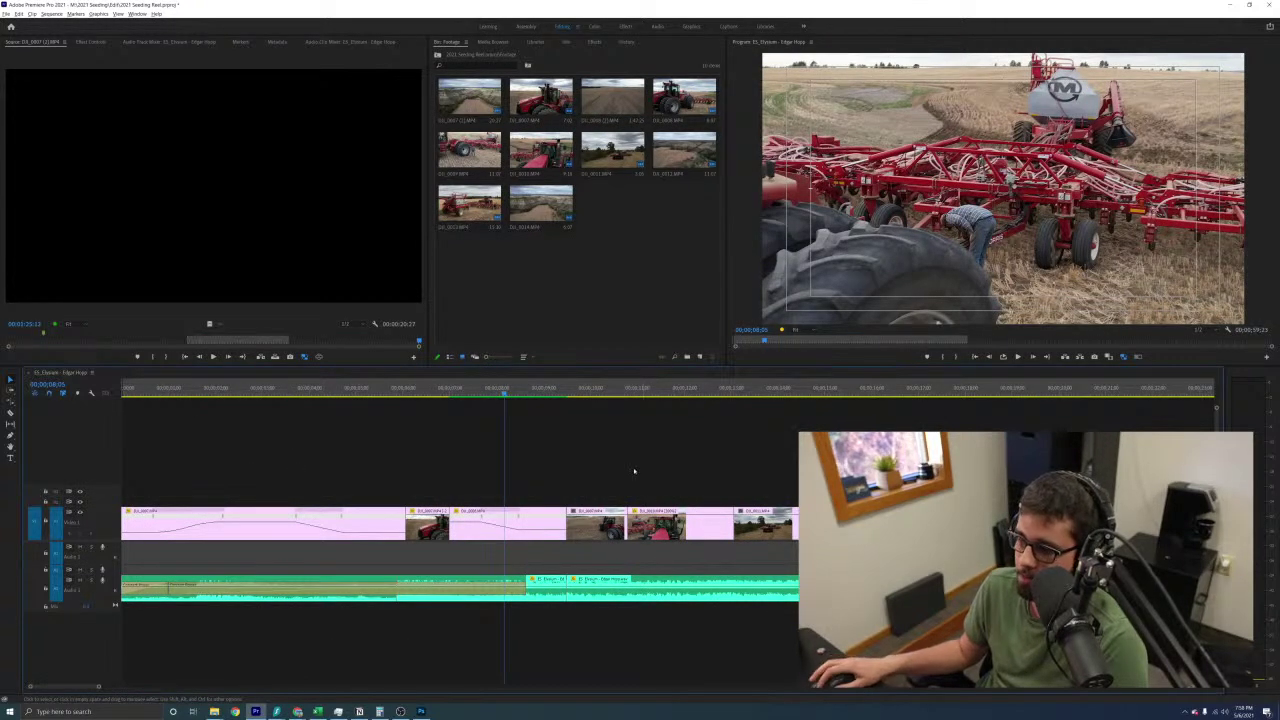
pyautogui.click(578, 392)
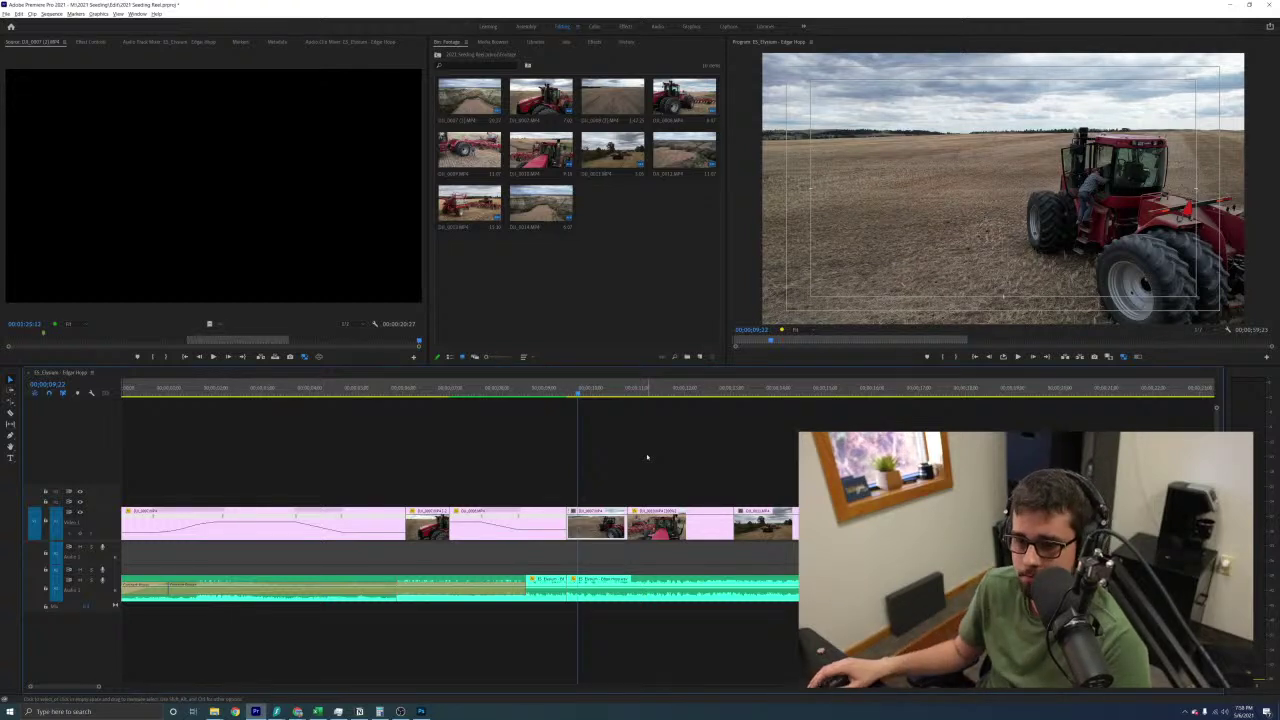
pyautogui.press('-')
pyautogui.press('-')
pyautogui.press('=')
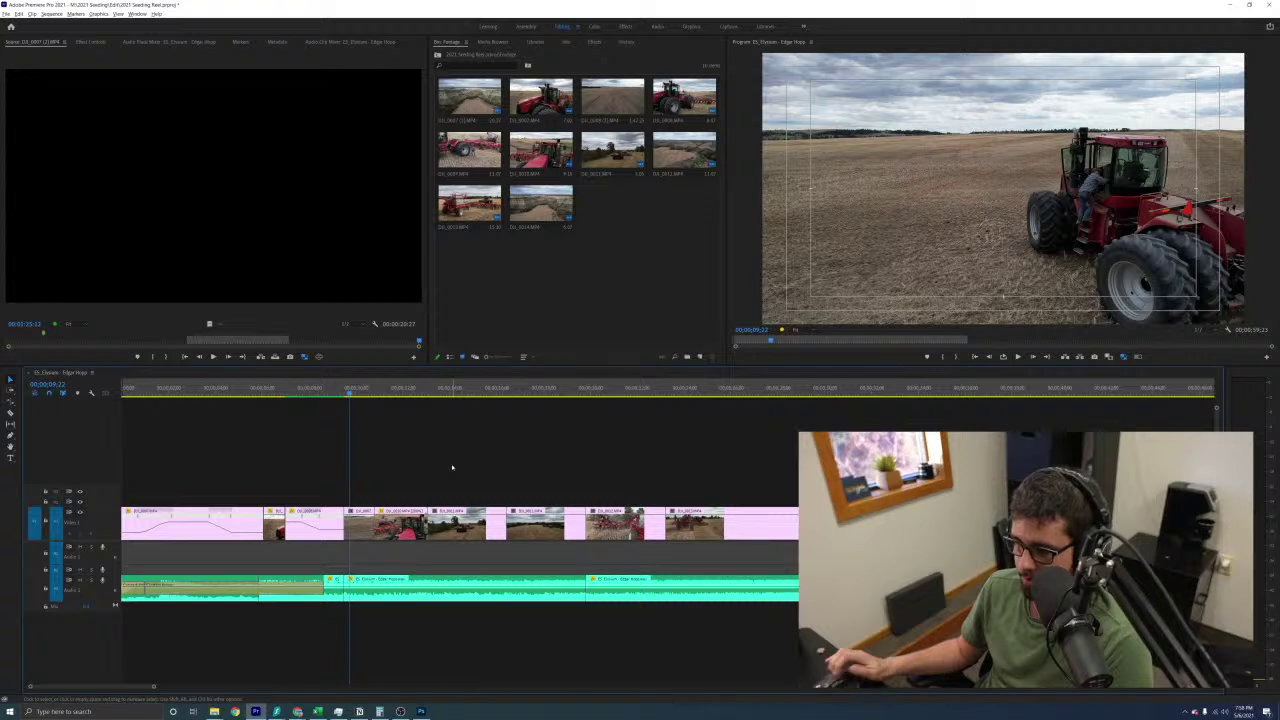
pyautogui.press('-')
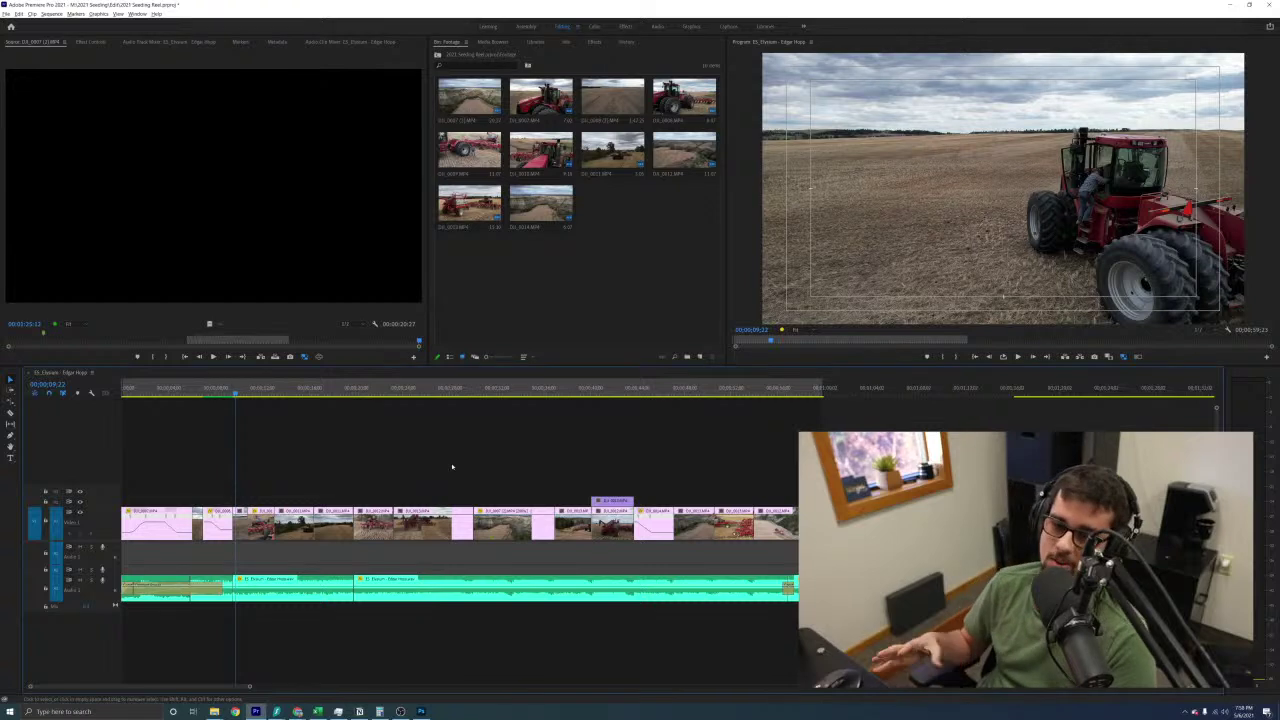
pyautogui.press('=')
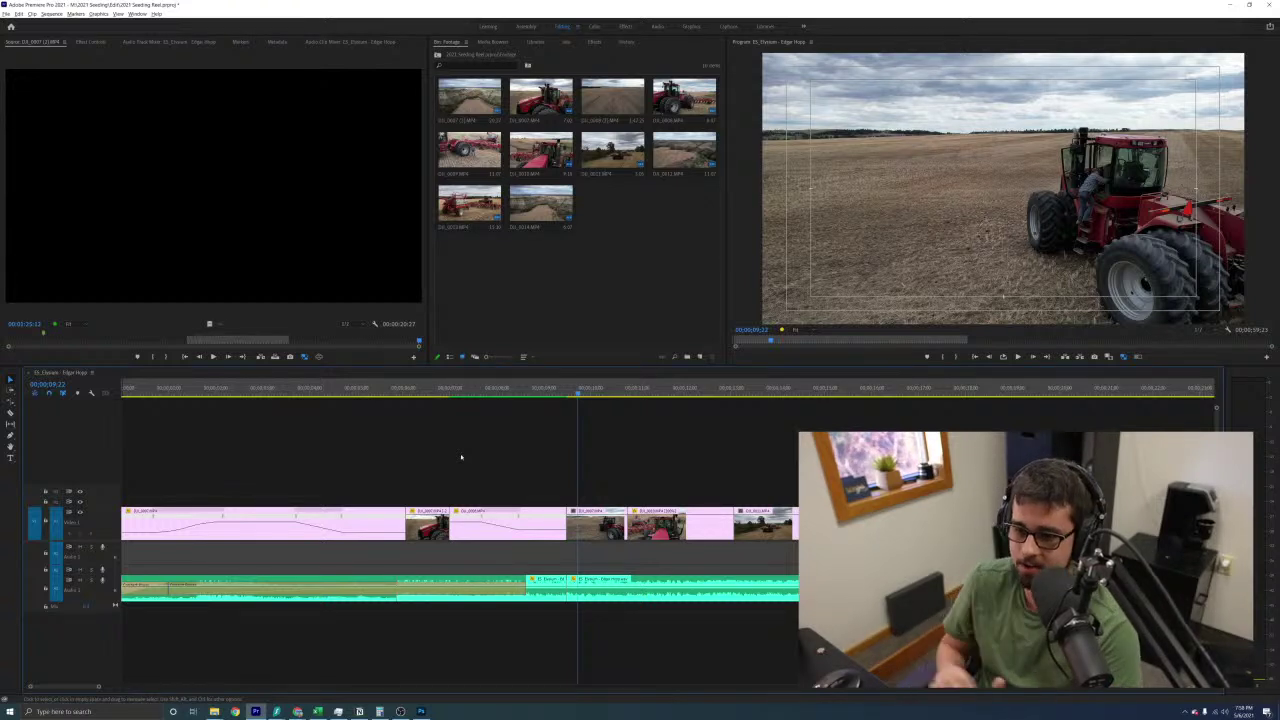
pyautogui.press('space')
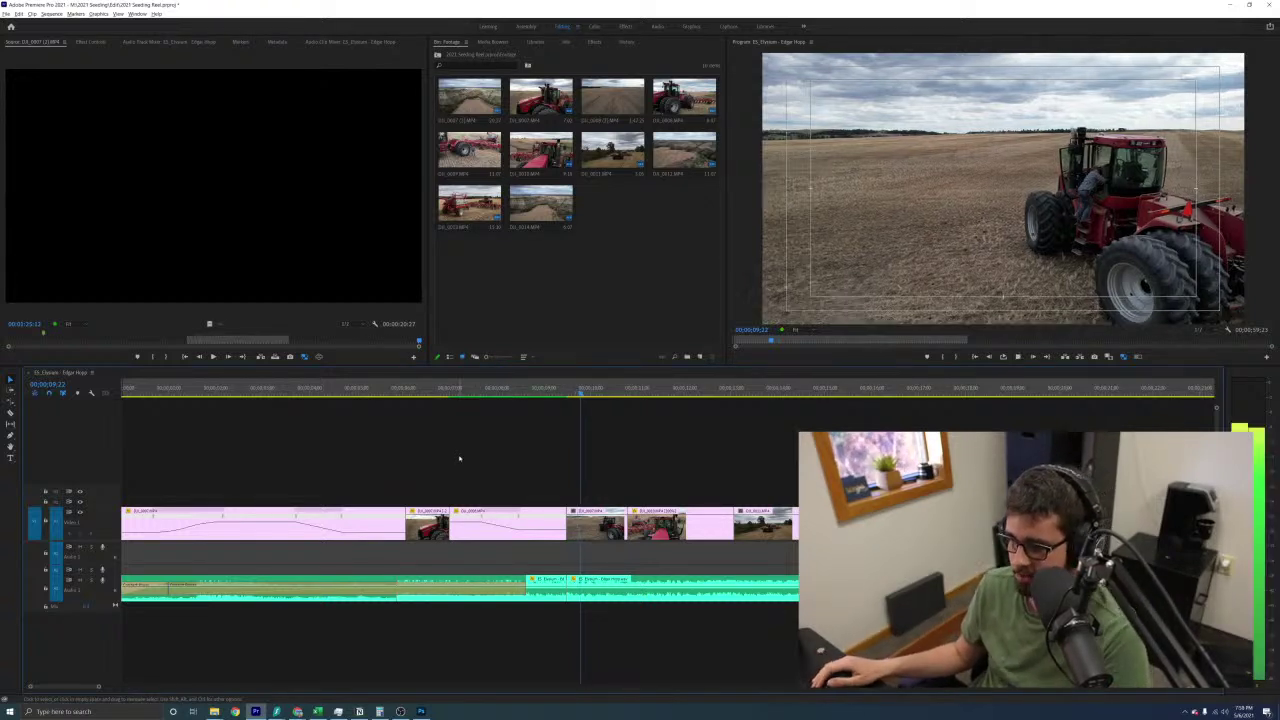
pyautogui.press('space')
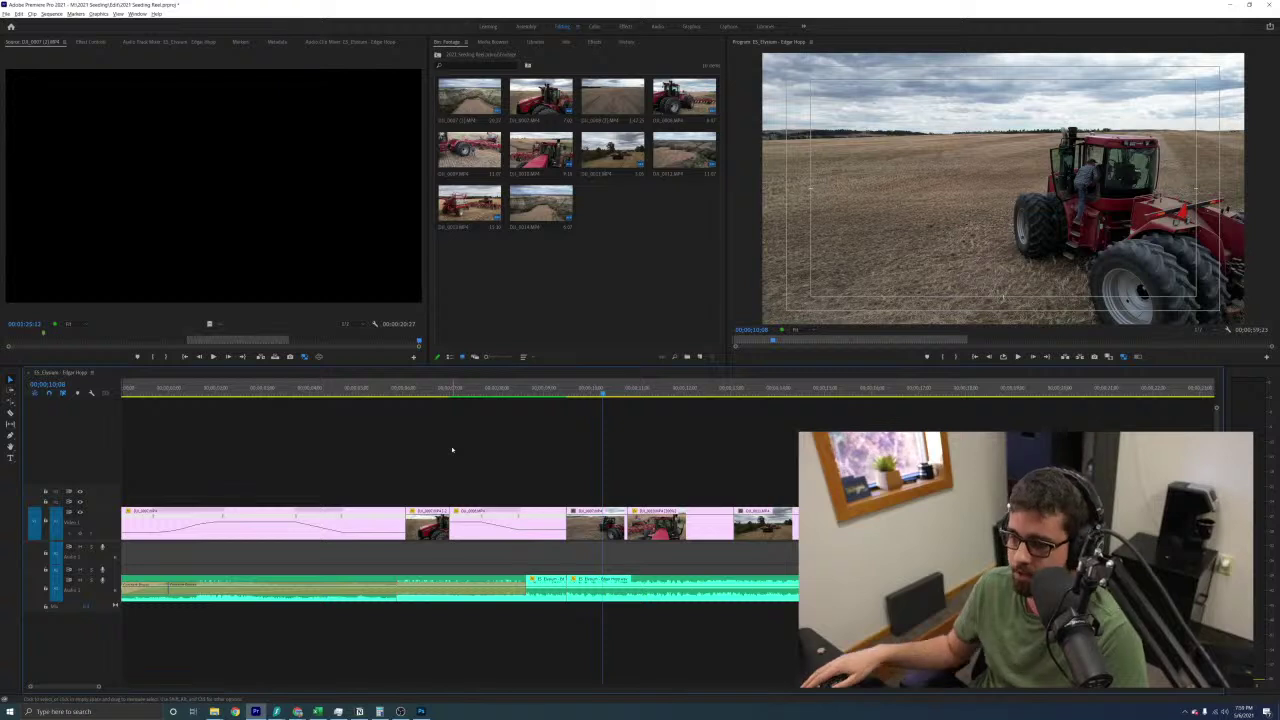
# Play the edit from the start to about 0:07 in a maximized program preview, and restore the panel layout
pyautogui.press('-')
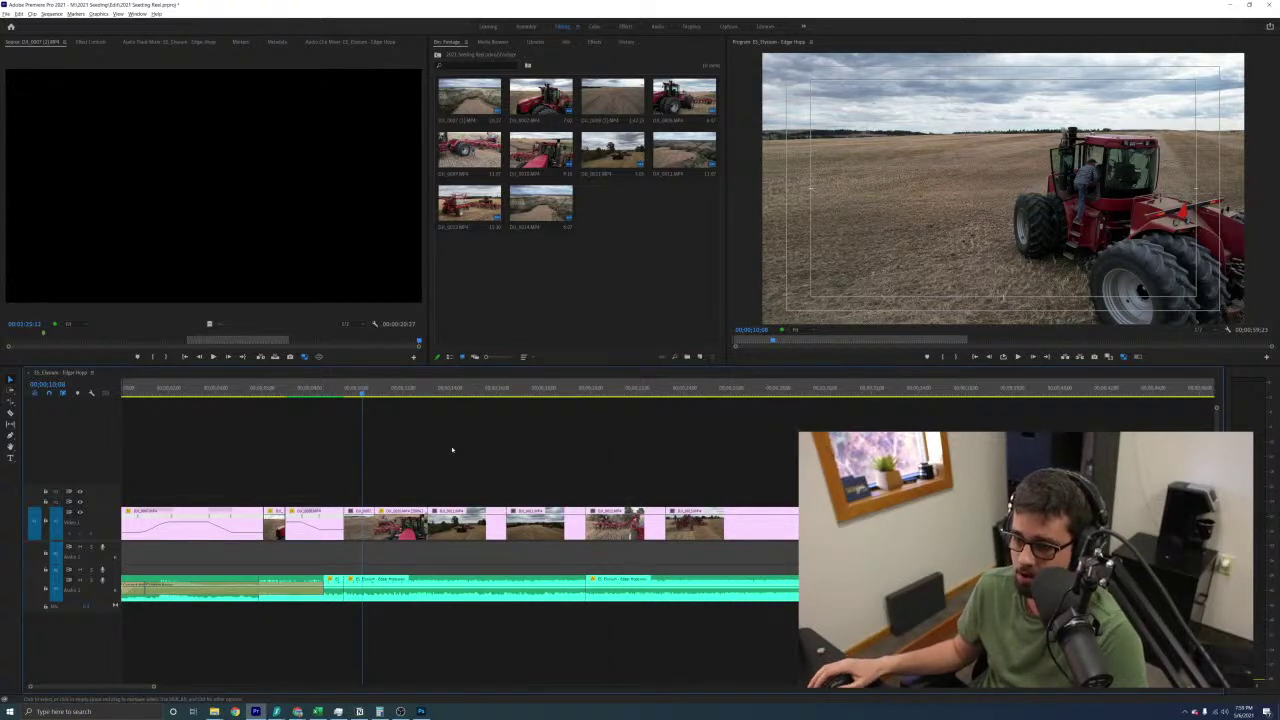
pyautogui.press('-')
pyautogui.press('Home')
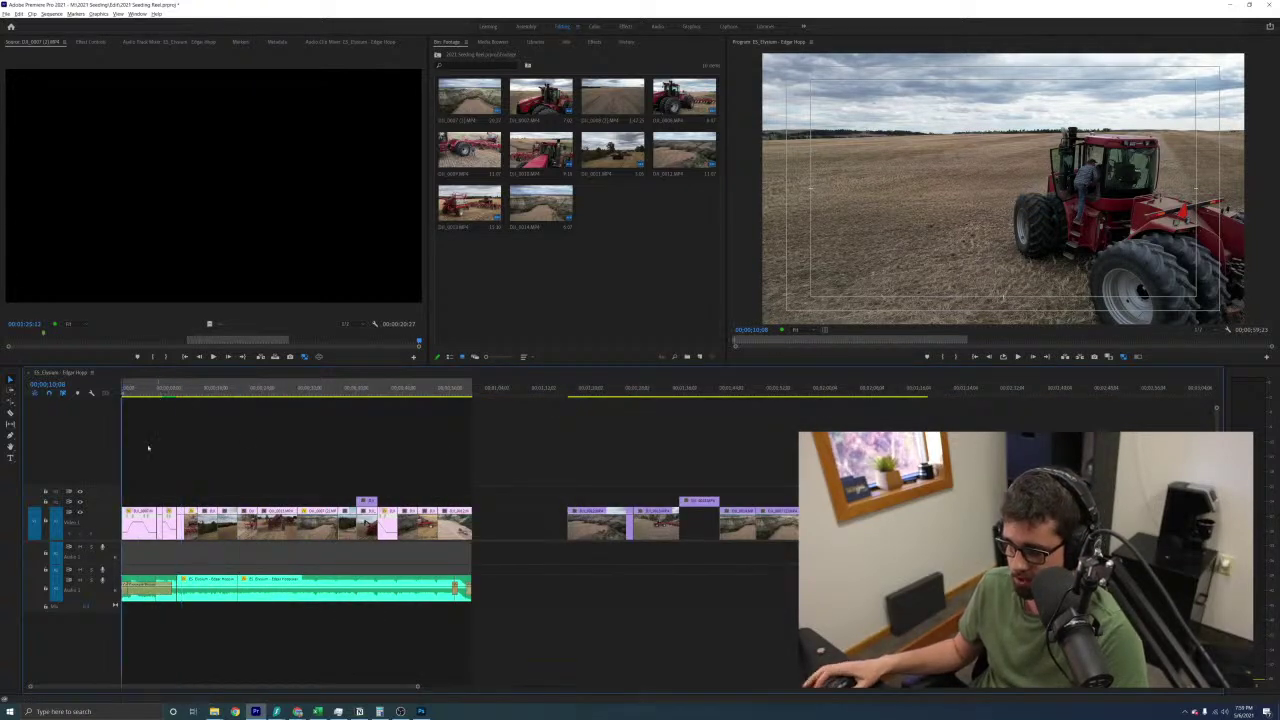
pyautogui.press('`')
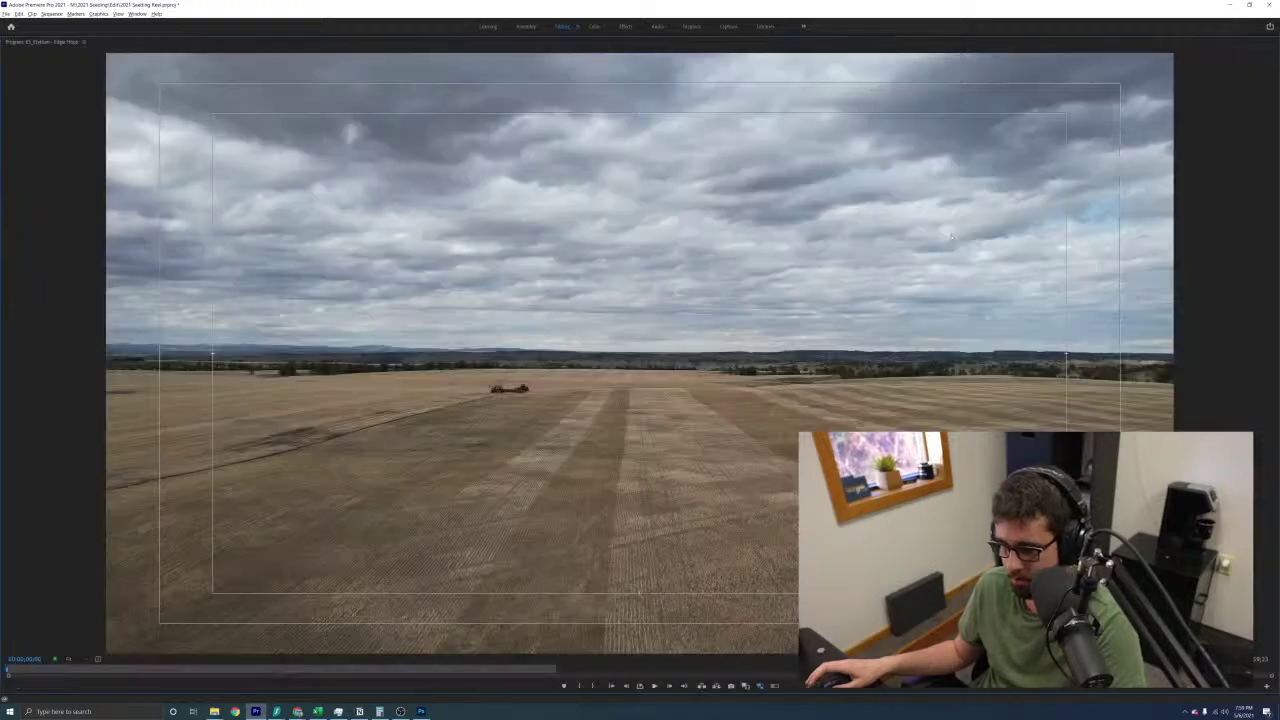
pyautogui.press('space')
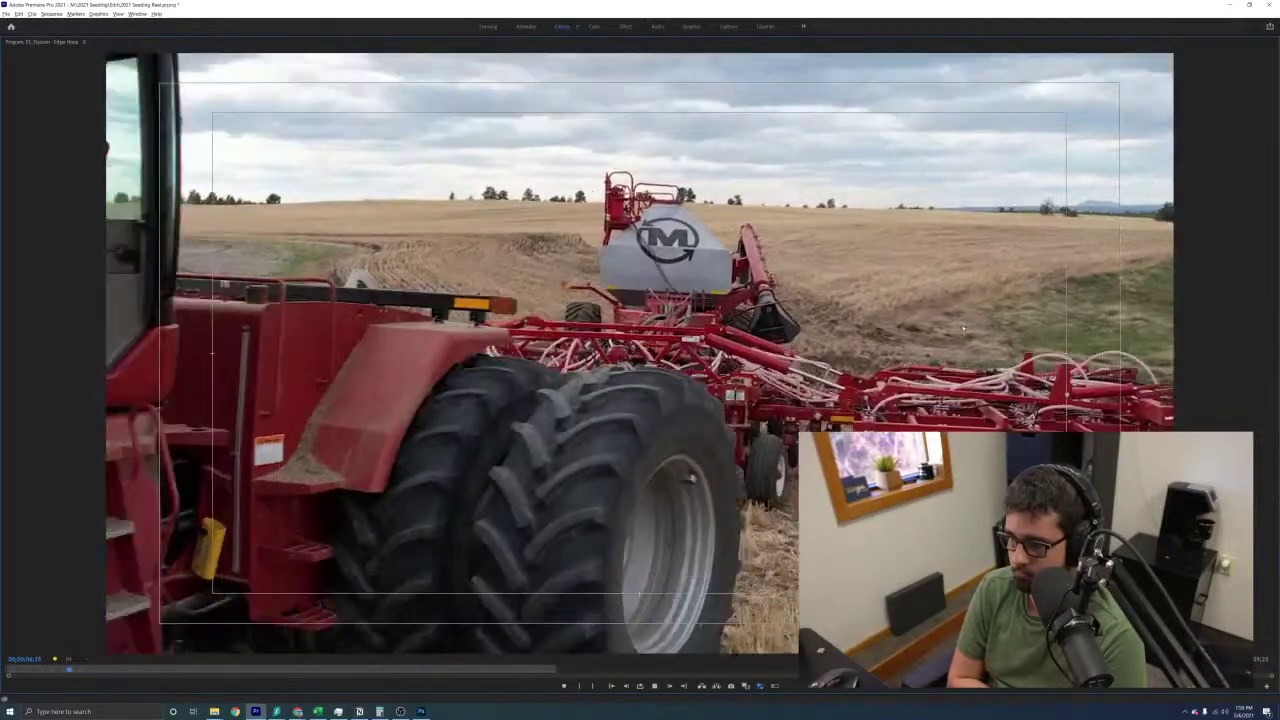
pyautogui.press('space')
pyautogui.press('`')
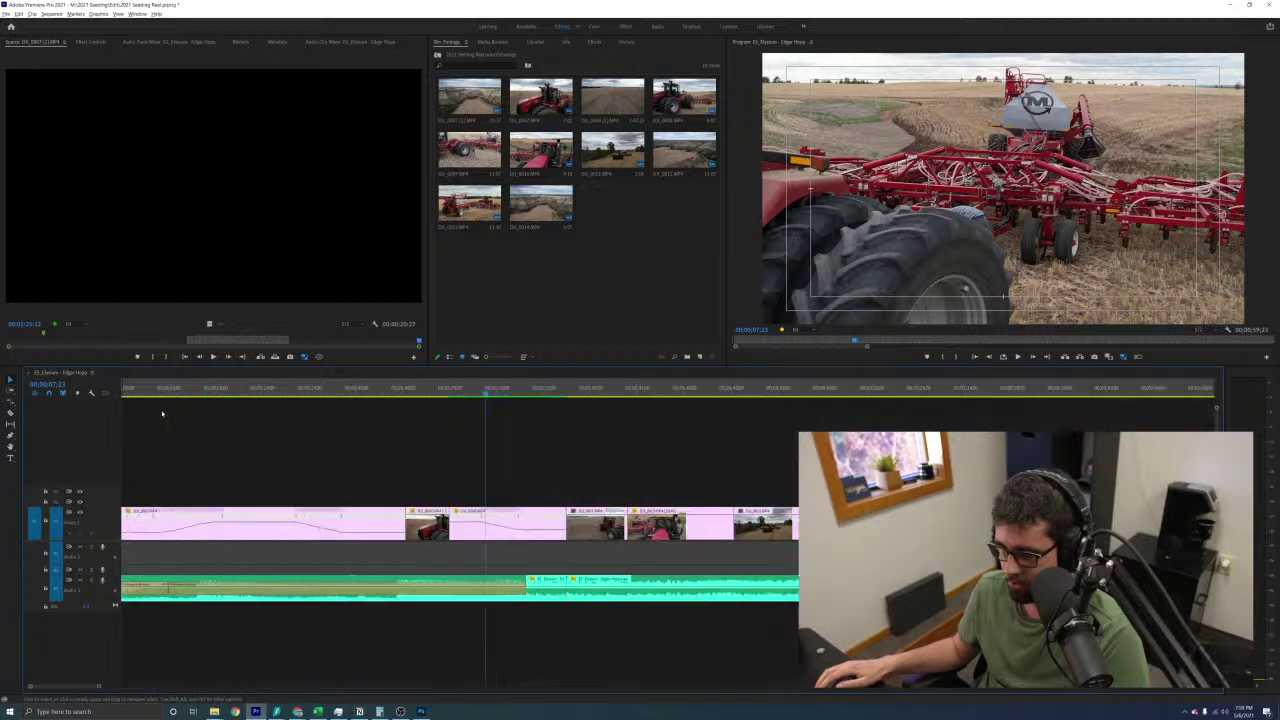
# Mark the red tractor clip at about 0:06 as the in-to-out range and render its preview
pyautogui.moveTo(425, 394); pyautogui.dragTo(414, 397)
pyautogui.press('x')
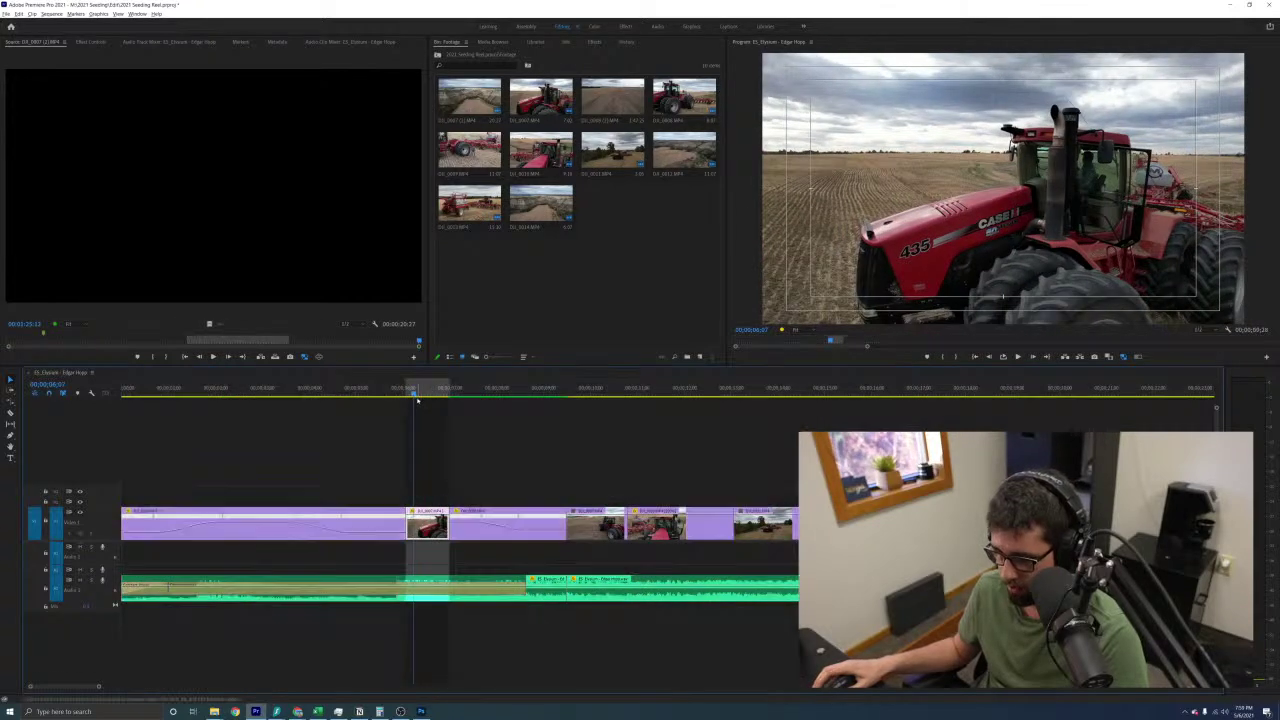
pyautogui.press('Return')
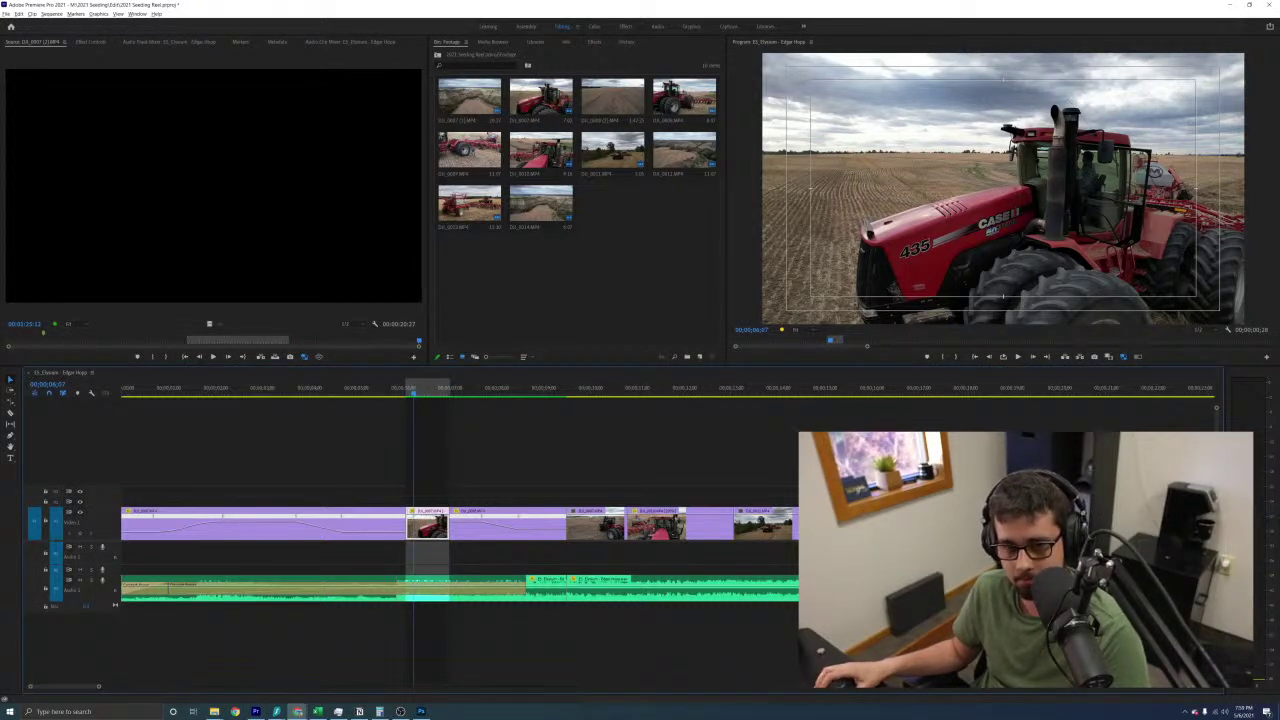
pyautogui.click(527, 442)
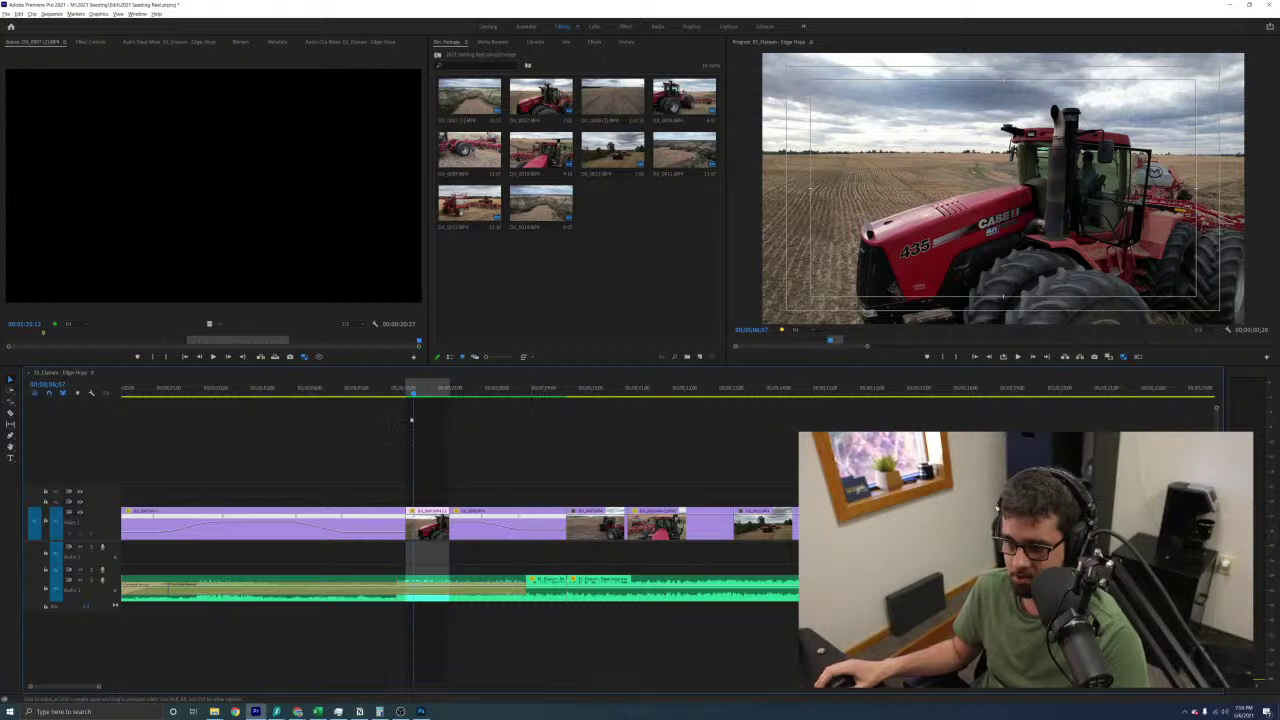
# Return to the start of the sequence, maximize the program preview and play the opening drone shot to about 0:03
pyautogui.click(125, 392)
pyautogui.press('-')
pyautogui.press('-')
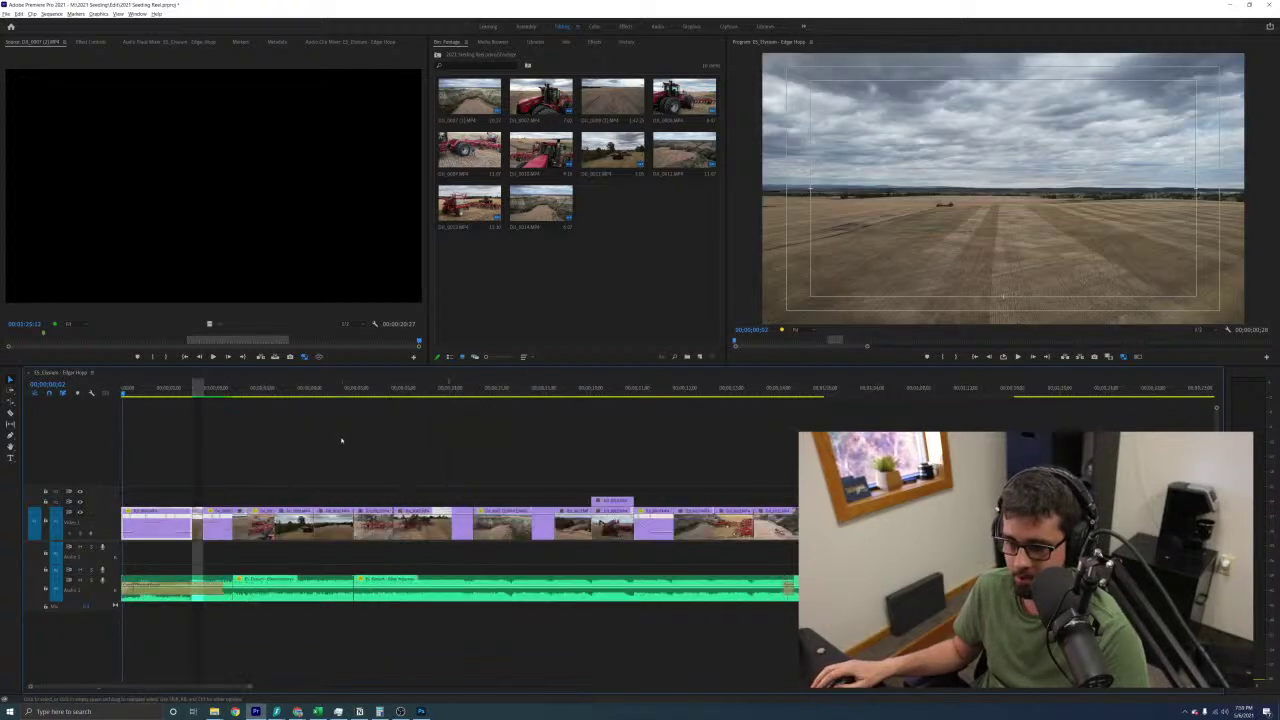
pyautogui.press('-')
pyautogui.click(123, 392)
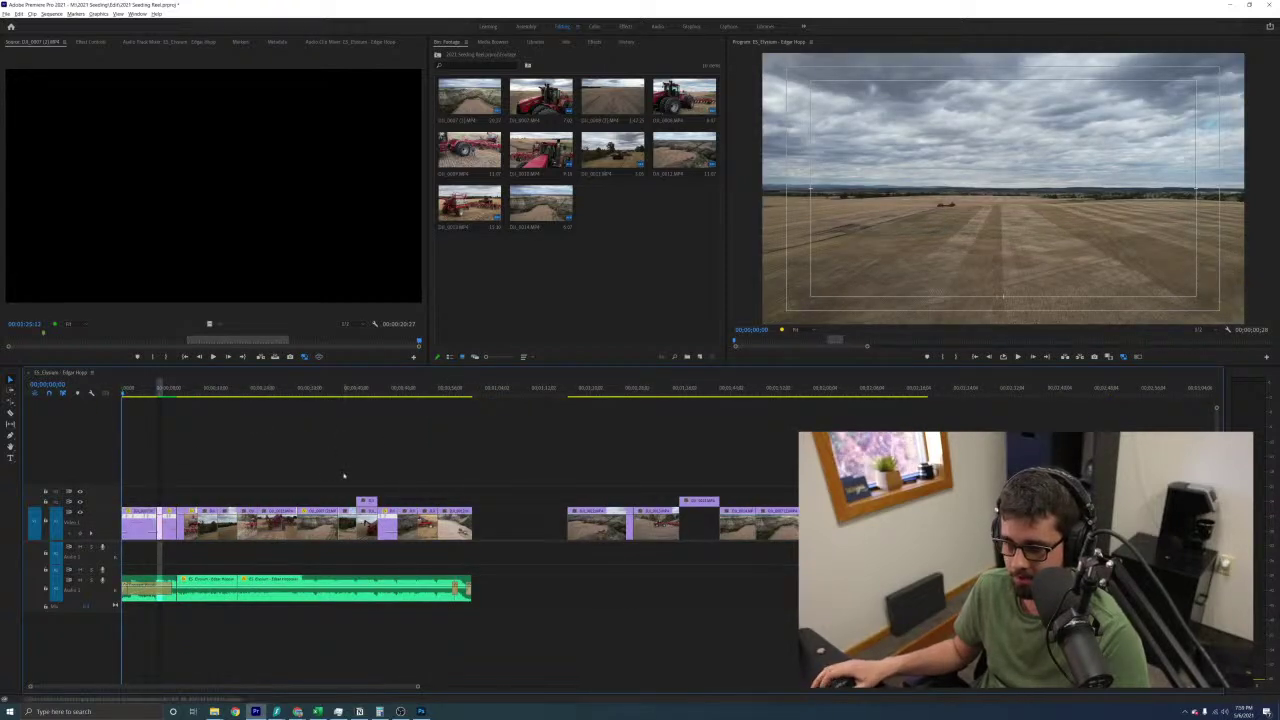
pyautogui.press('`')
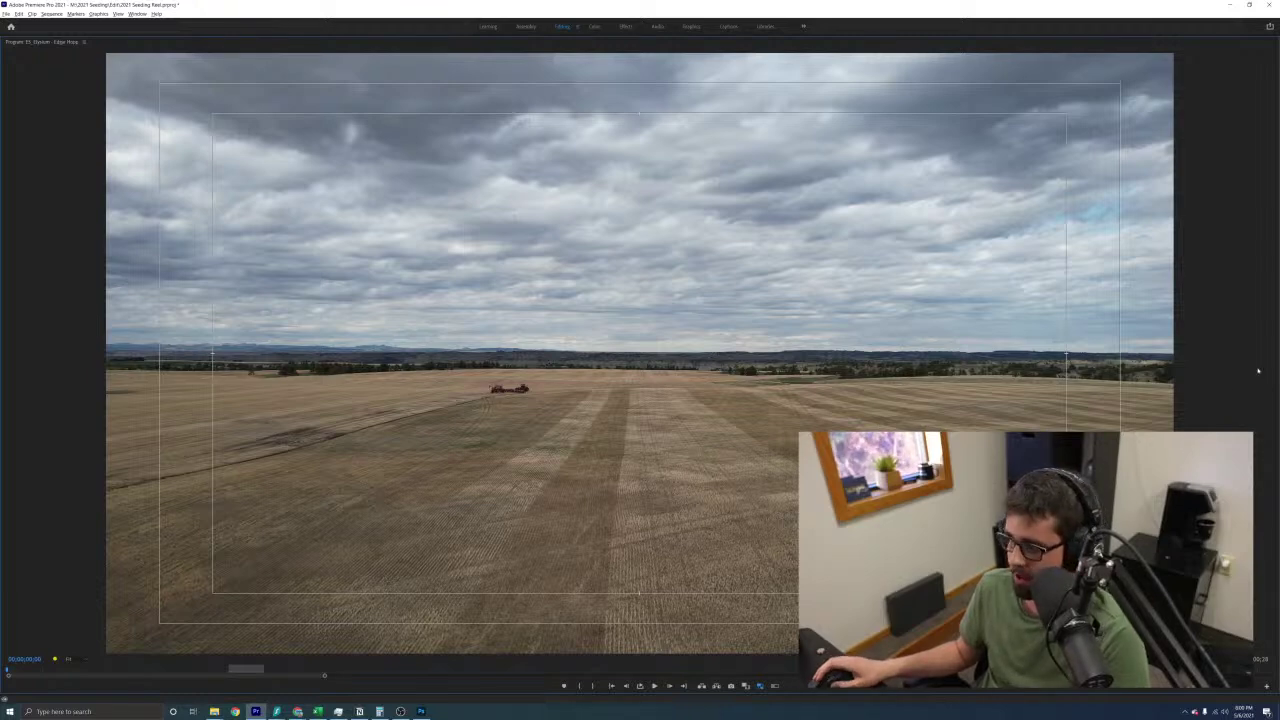
pyautogui.press('space')
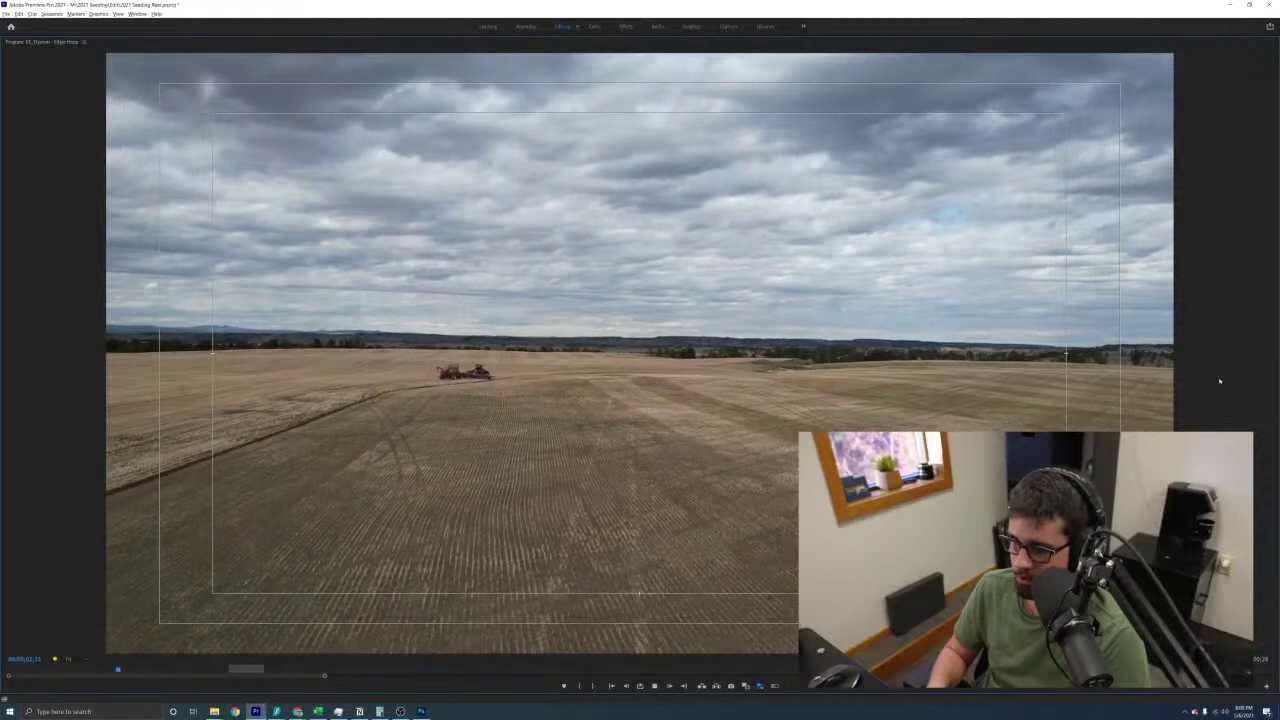
pyautogui.press('space')
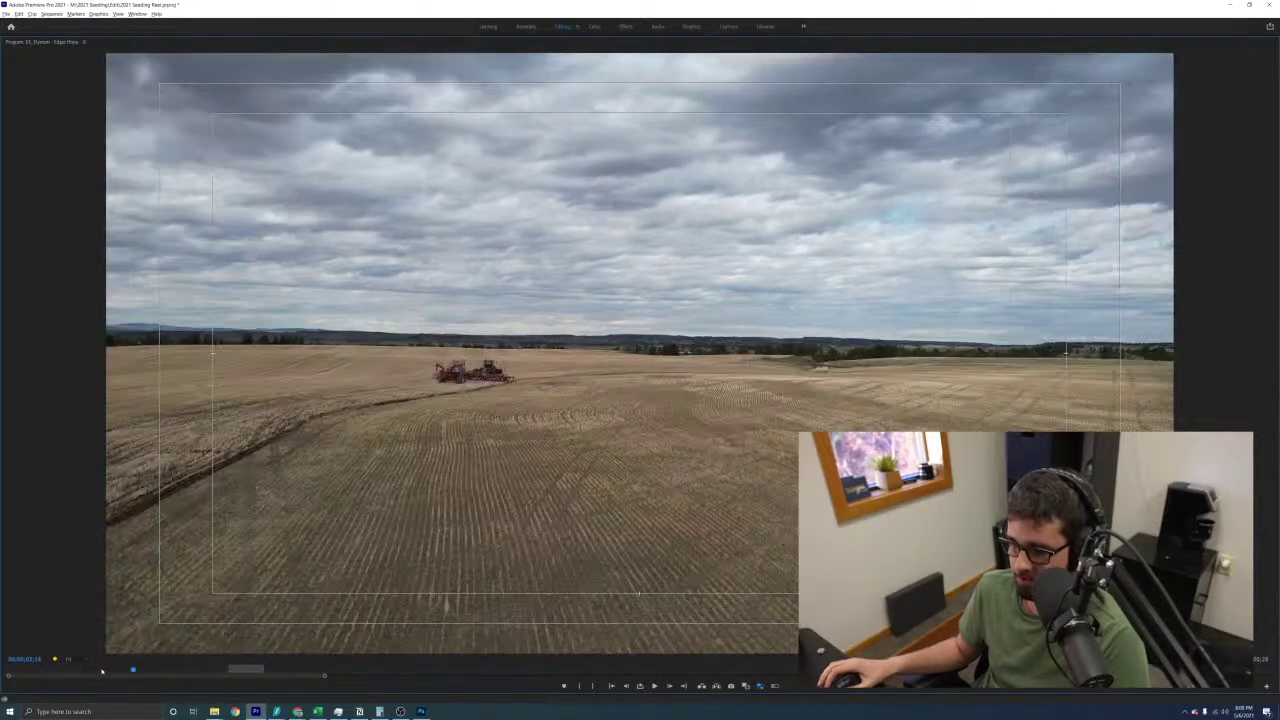
# Play the edit from the start to about 0:29 in the maximized preview and restore the panel layout
pyautogui.press('Home')
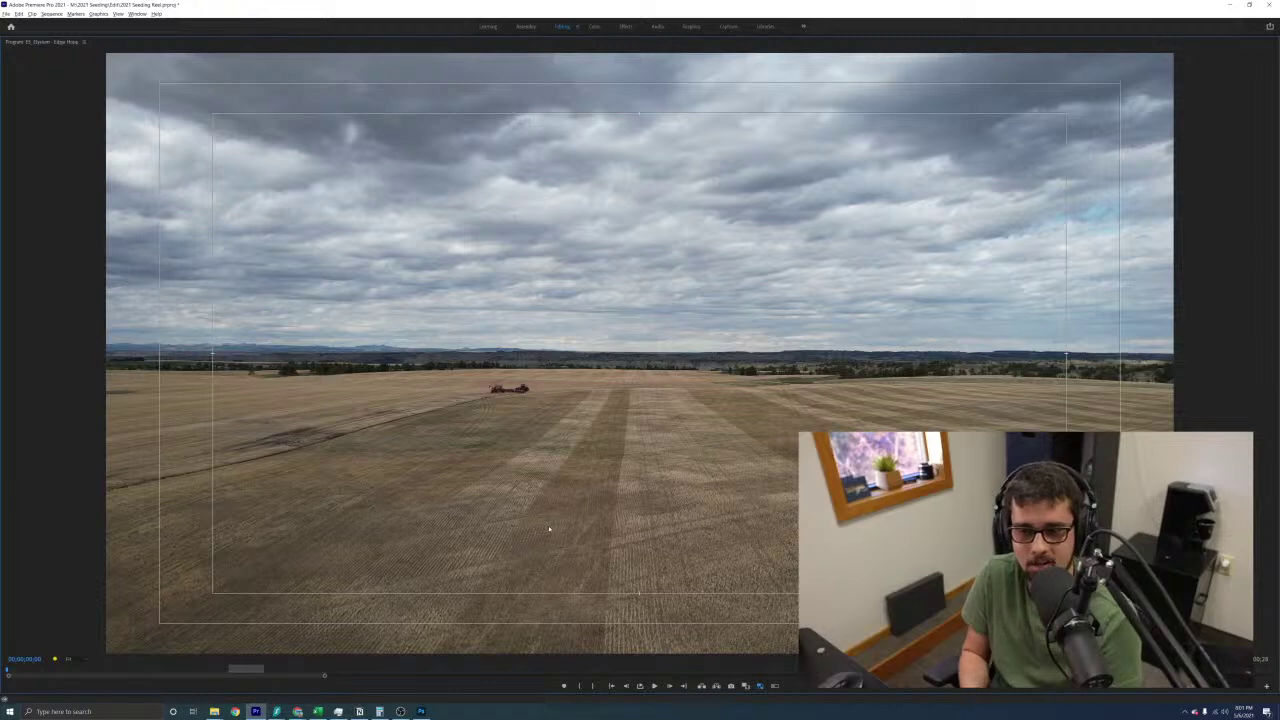
pyautogui.press('space')
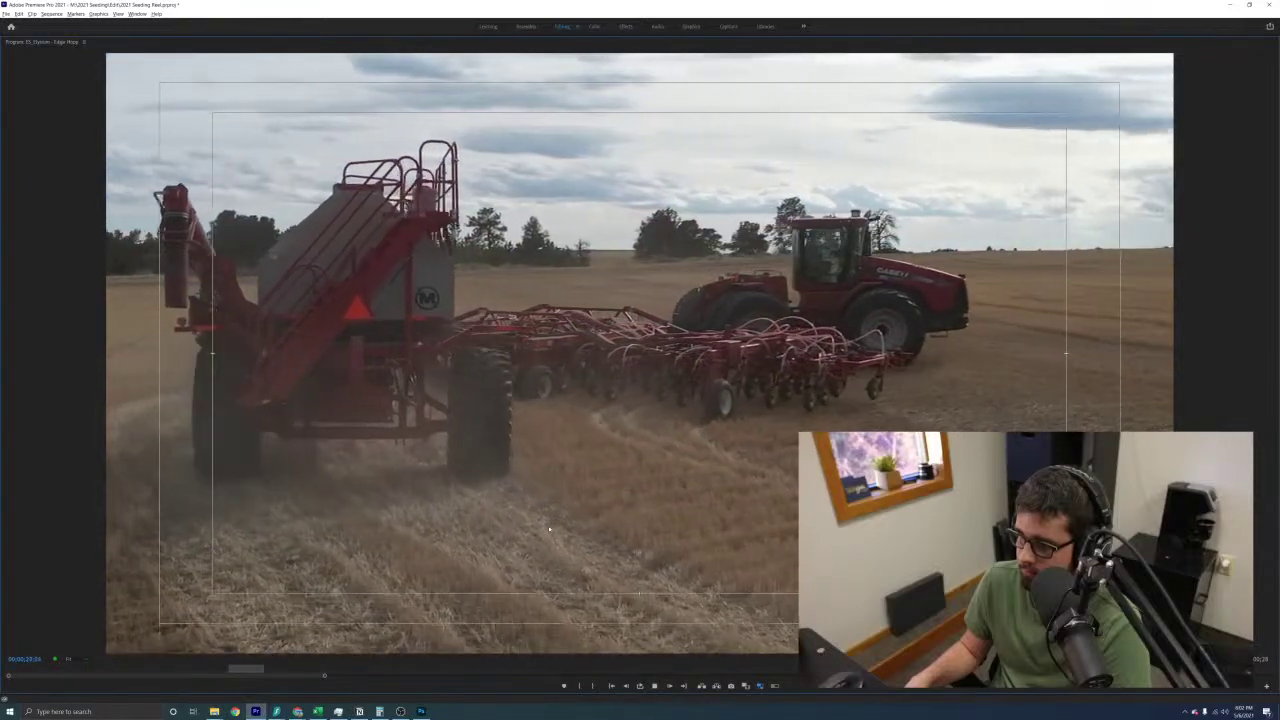
pyautogui.press('`')
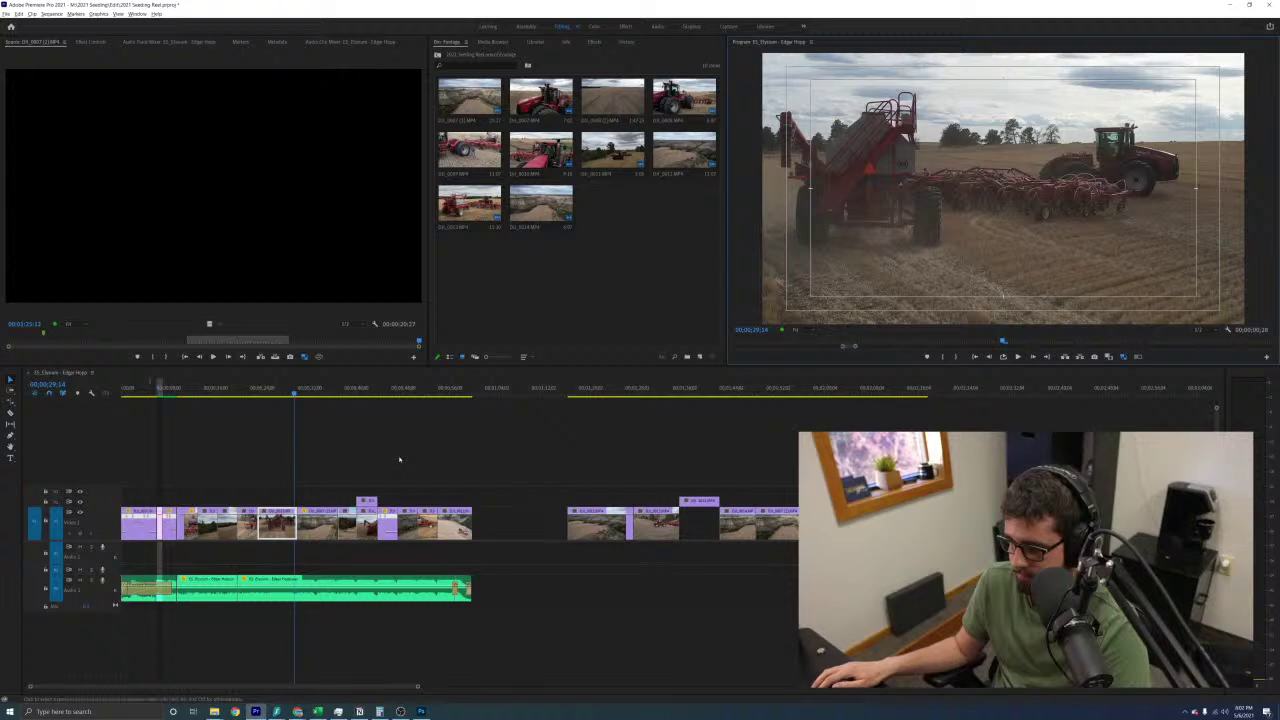
# Trim the end of the tractor and seeder clip to the playhead at about 0:29 in the sequence
pyautogui.click(368, 442)
pyautogui.press('-')
pyautogui.press('=')
pyautogui.press('=')
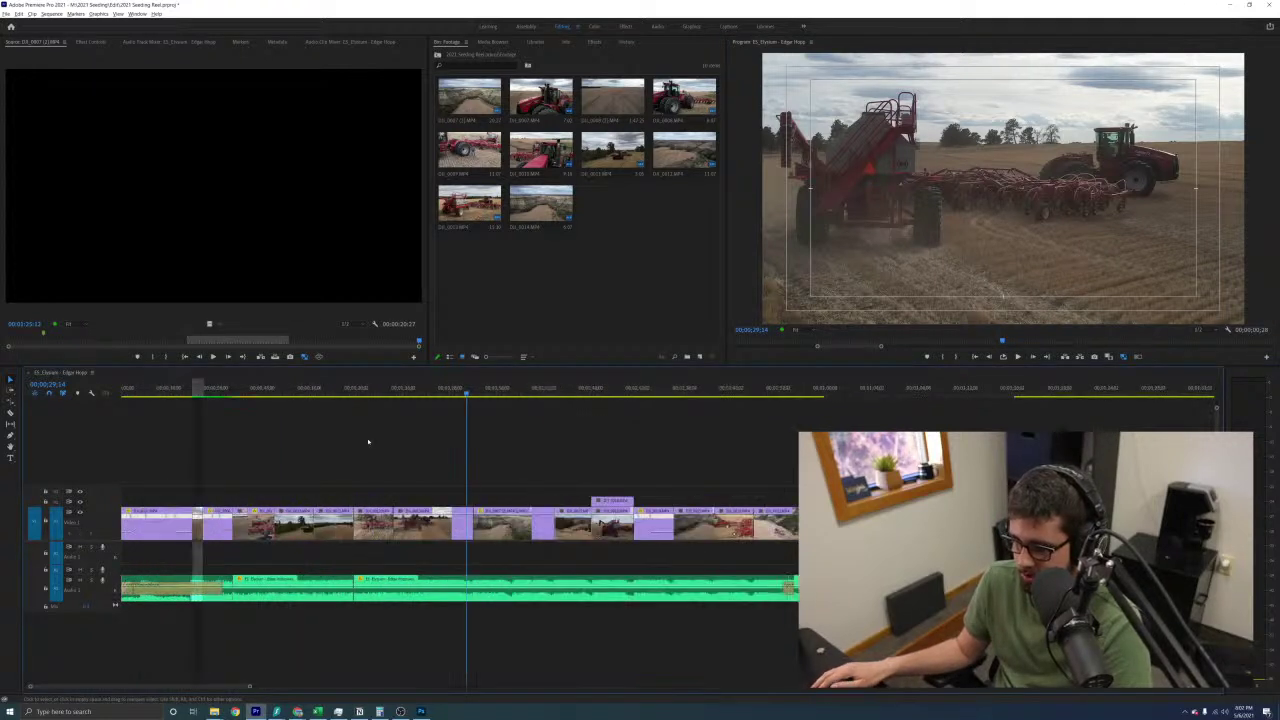
pyautogui.press('=')
pyautogui.moveTo(666, 394); pyautogui.dragTo(715, 395)
pyautogui.press('=')
pyautogui.press('=')
pyautogui.press('space')
pyautogui.press('space')
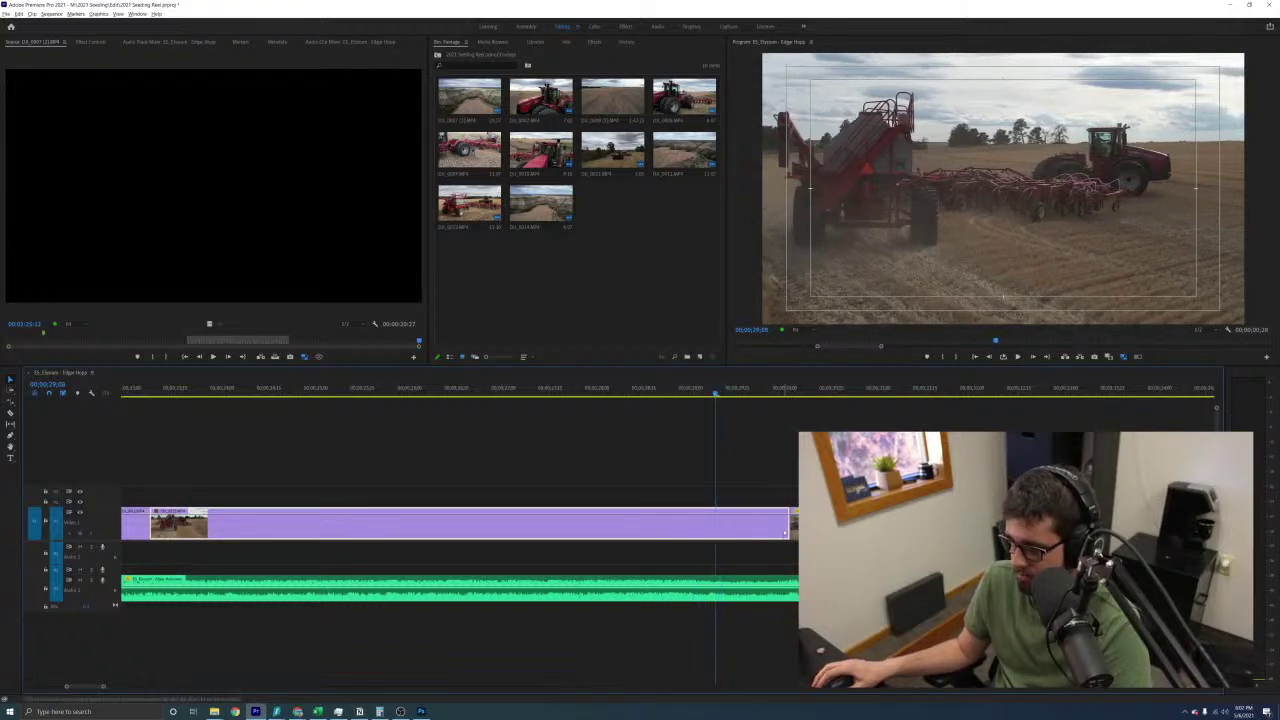
pyautogui.moveTo(786, 528); pyautogui.dragTo(714, 527)
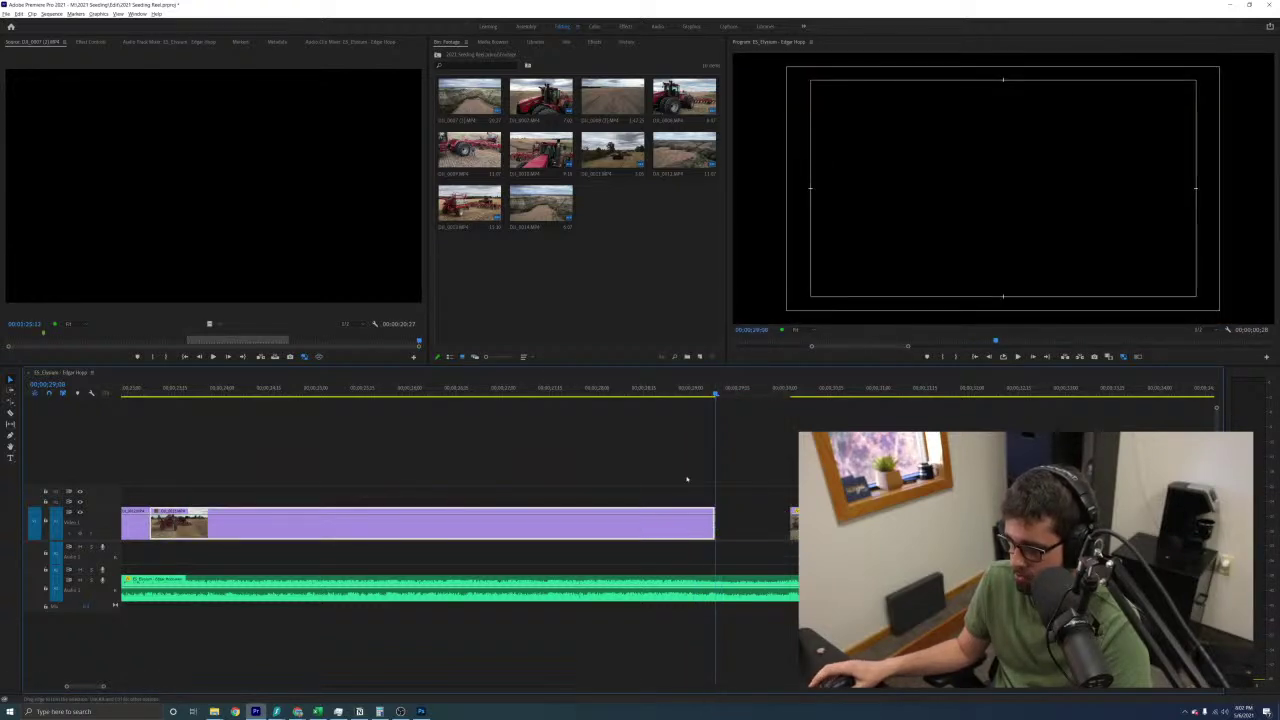
# Play the edit from about 0:25 to its end at about 1:00 in the maximized program preview
pyautogui.click(366, 388)
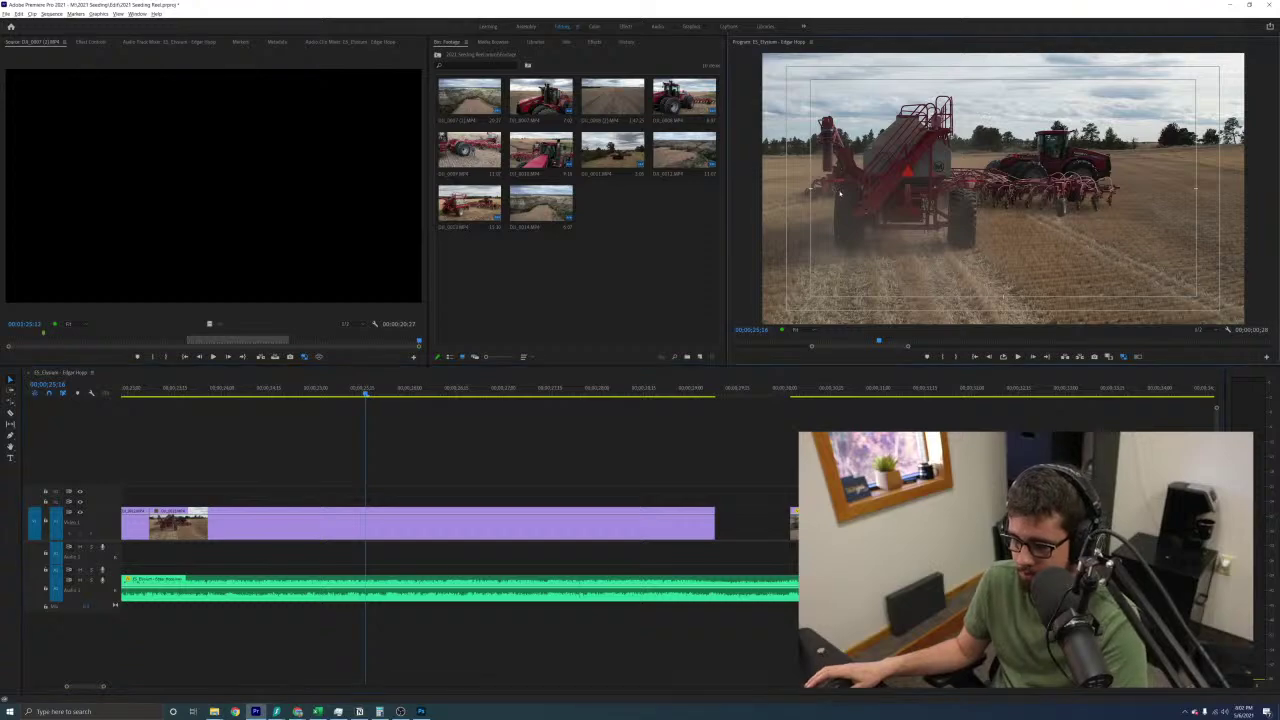
pyautogui.press('`')
pyautogui.press('space')
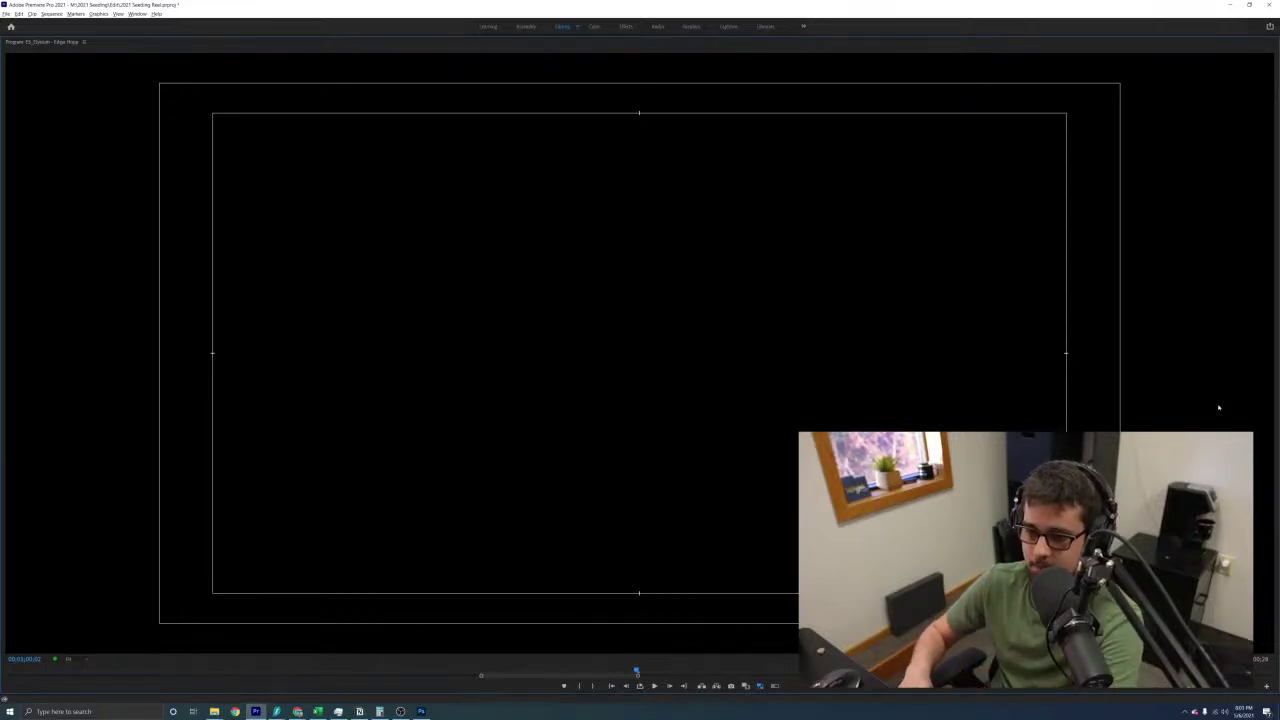
pyautogui.hotkey('ctrl', 's')
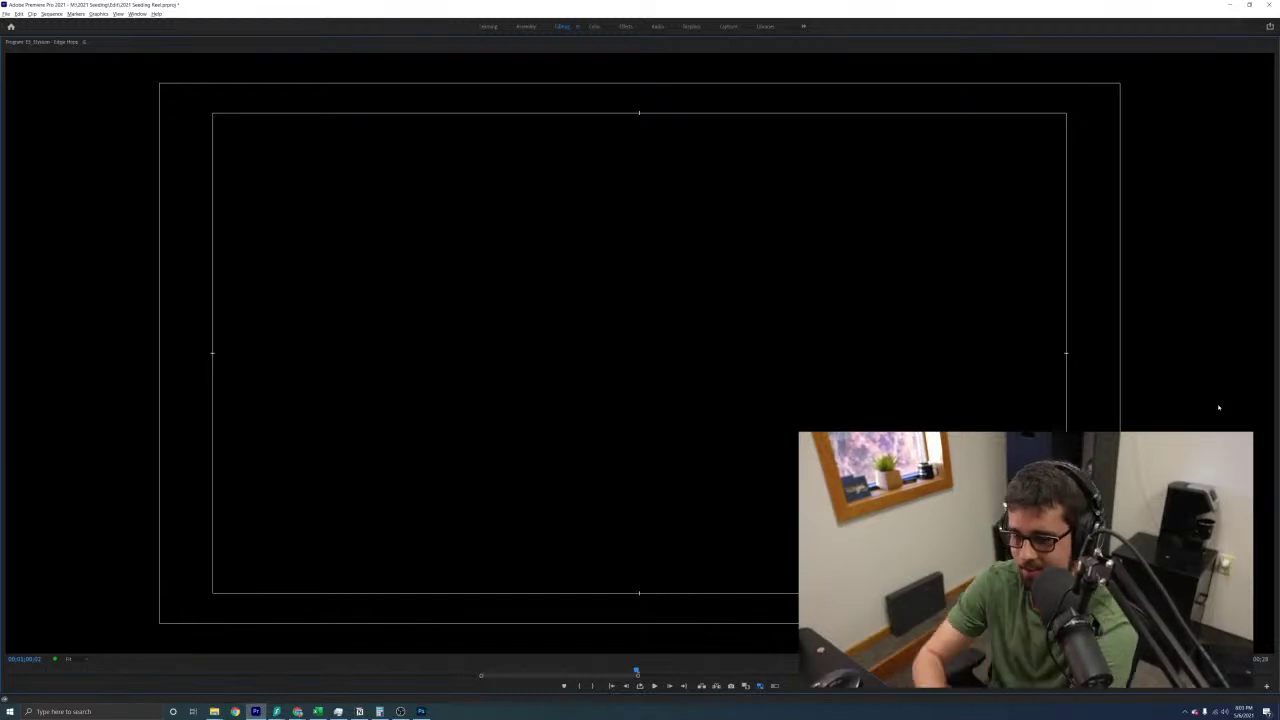
# Return the playhead to the start of the sequence and restore the panel layout
pyautogui.moveTo(47, 669); pyautogui.dragTo(10, 669)
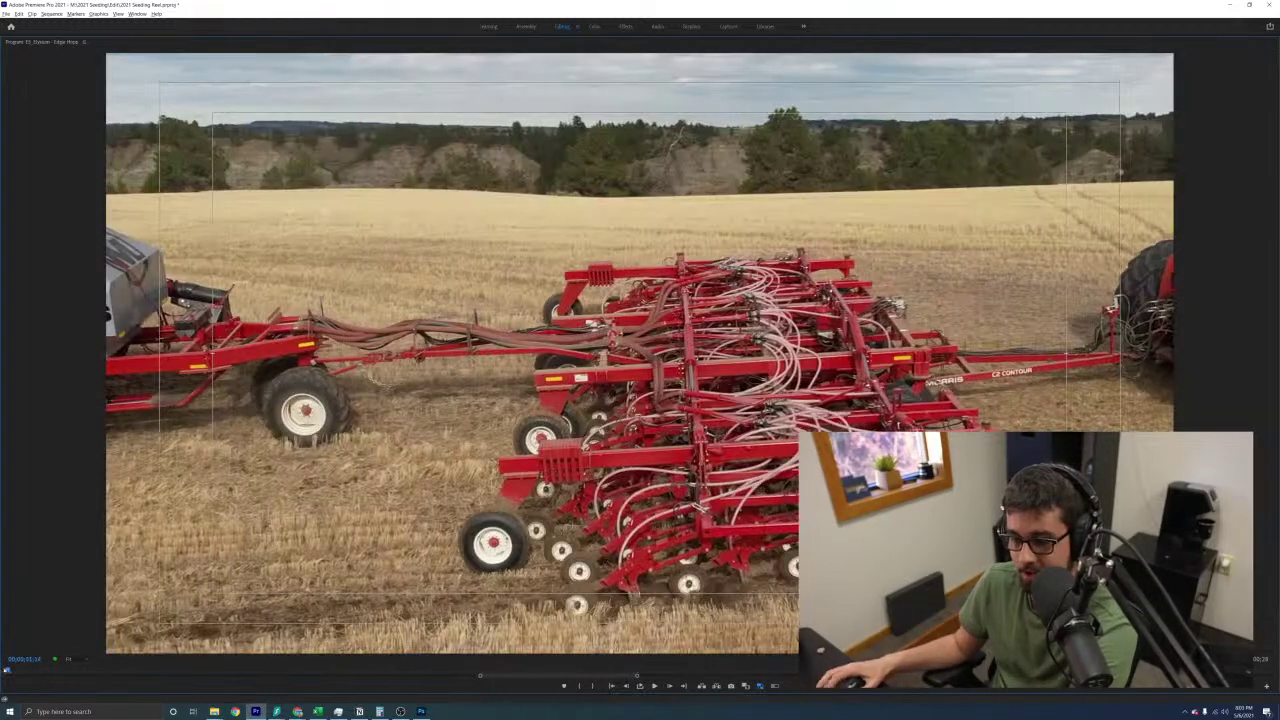
pyautogui.moveTo(481, 676); pyautogui.dragTo(285, 688)
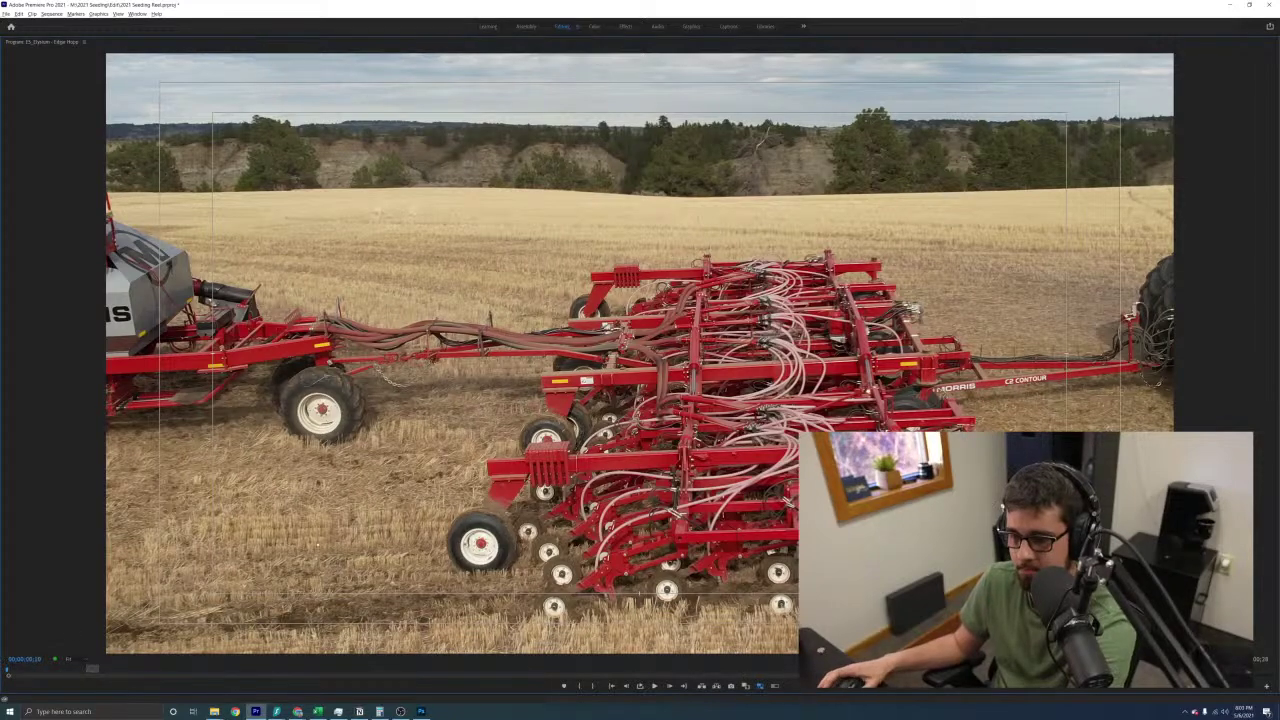
pyautogui.moveTo(17, 671); pyautogui.dragTo(8, 671)
pyautogui.press('`')
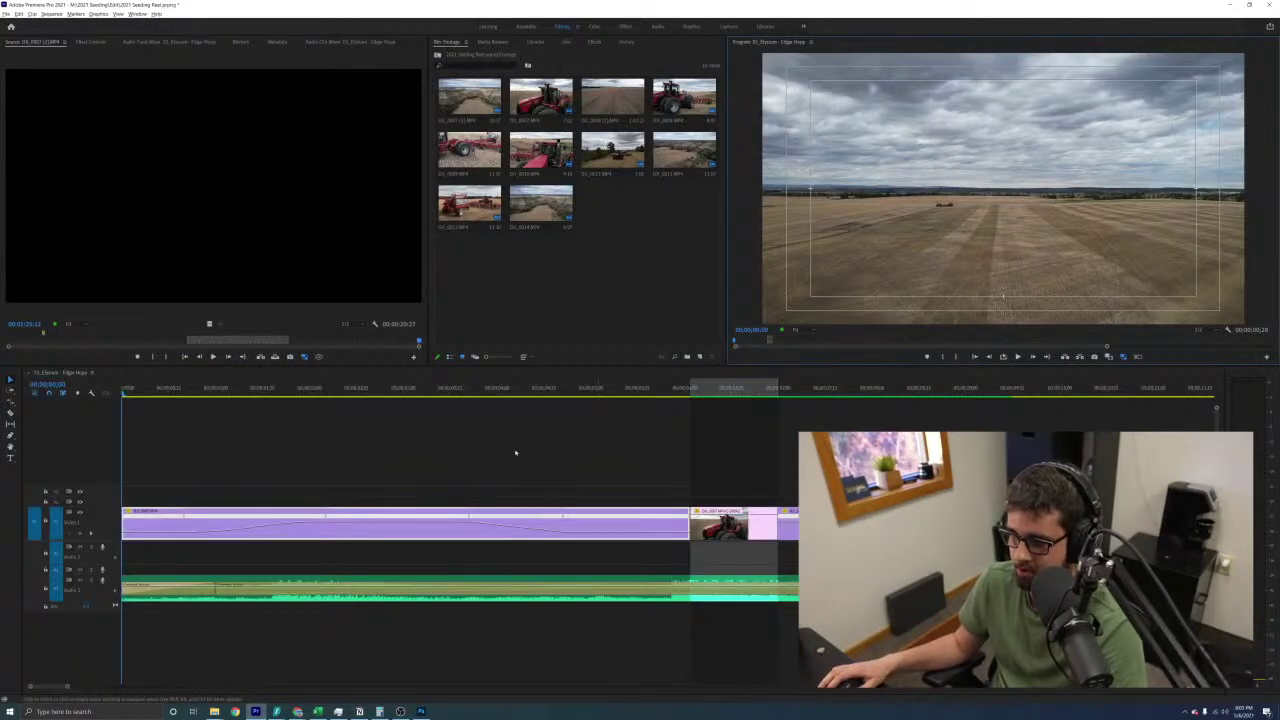
# Save the seeding reel project with the whole edit in view on the timeline
pyautogui.click(503, 435)
pyautogui.press('-')
pyautogui.press('-')
pyautogui.press('-')
pyautogui.press('-')
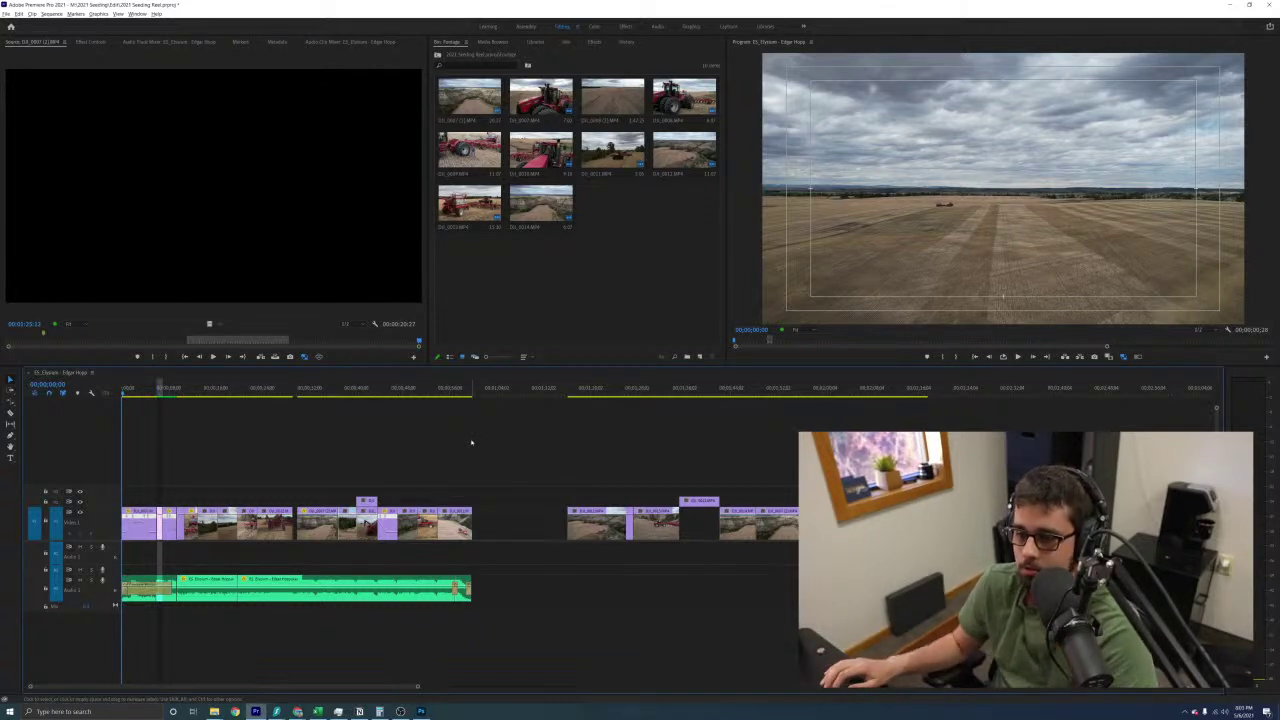
pyautogui.hotkey('ctrl', 's')
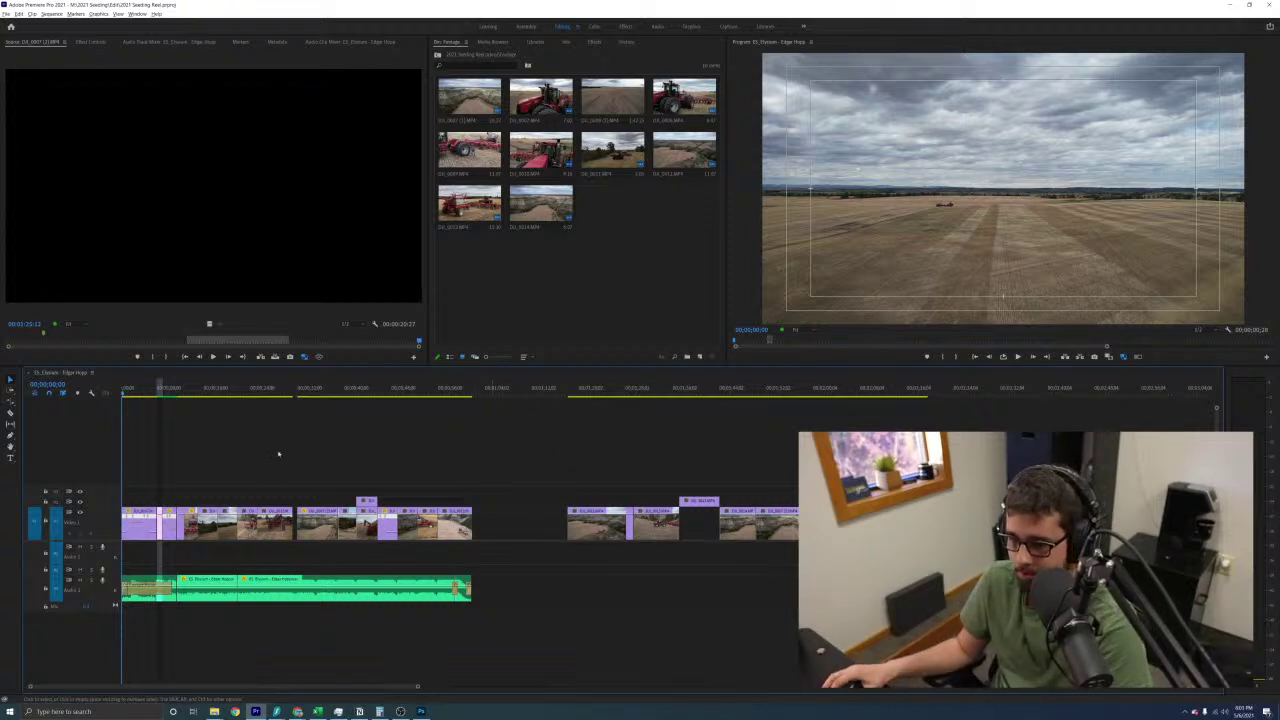
# Play the opening drone shot from the start of the sequence to about 0:04
pyautogui.press('=')
pyautogui.press('=')
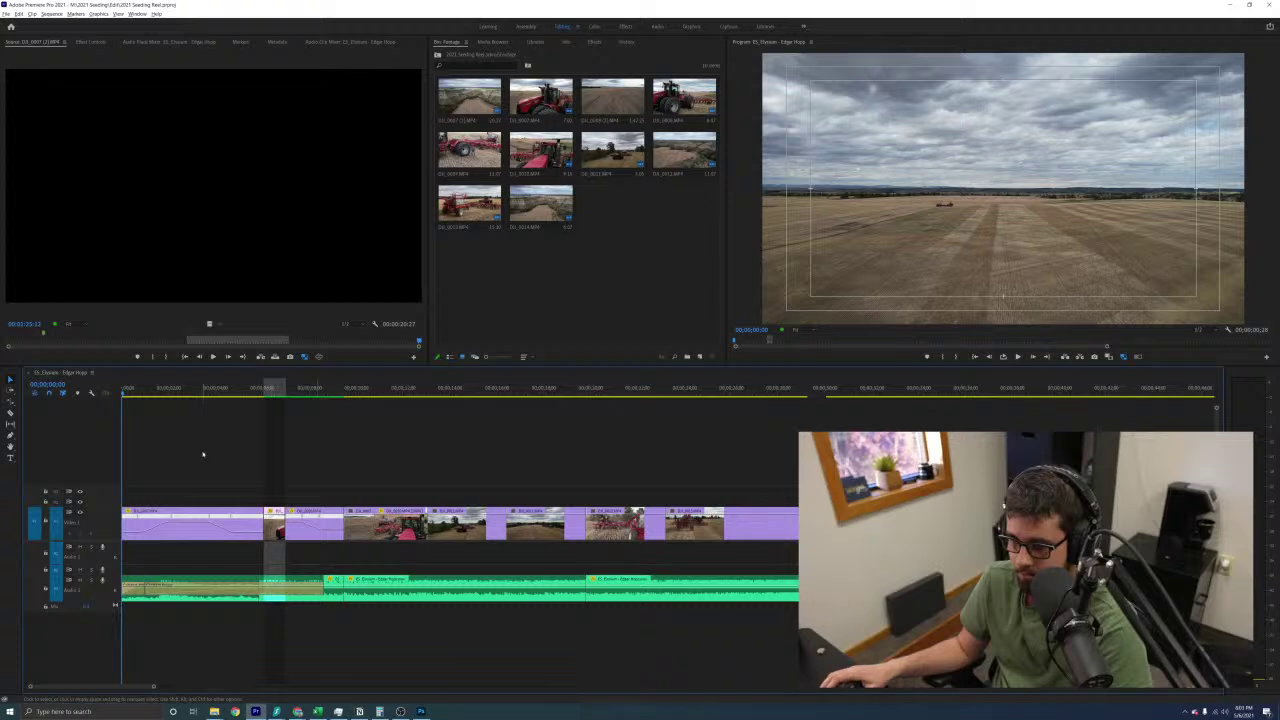
pyautogui.press('space')
pyautogui.press('=')
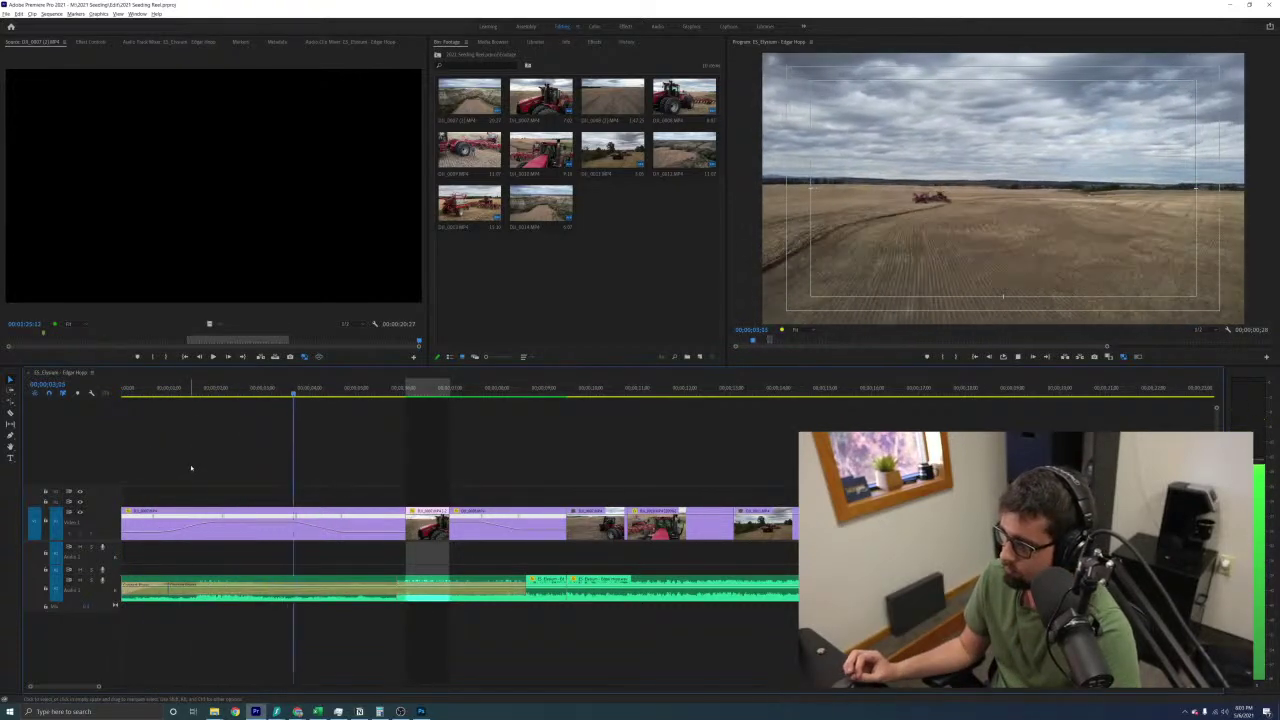
pyautogui.press('space')
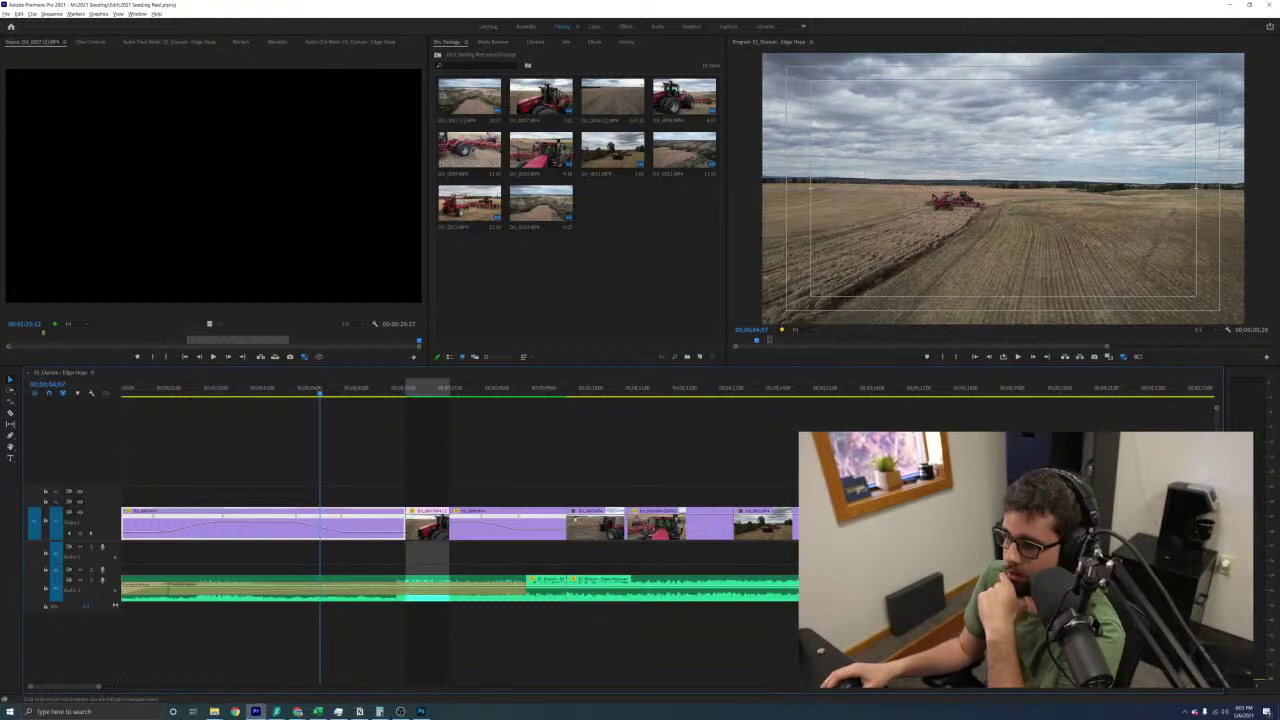
# Move the tractor clip at about 0:40 on the first video track to about 0:47 on the second video track
pyautogui.press('=')
pyautogui.press('=')
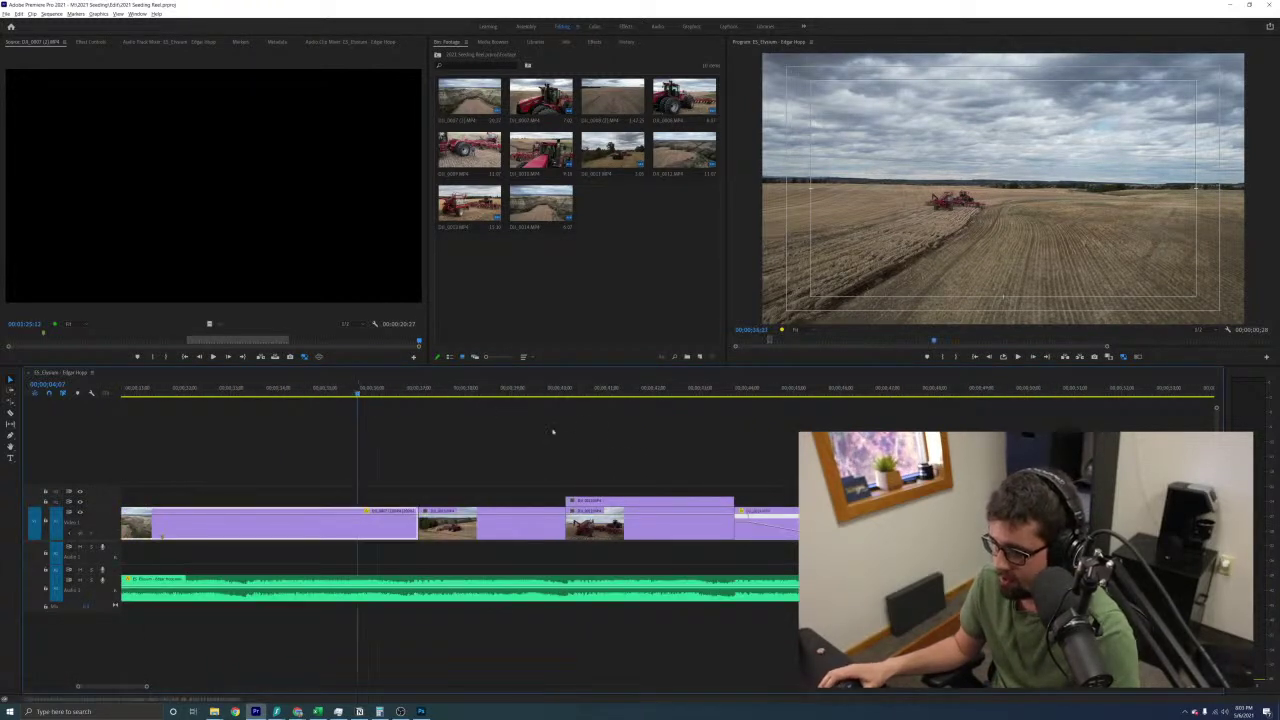
pyautogui.press('space')
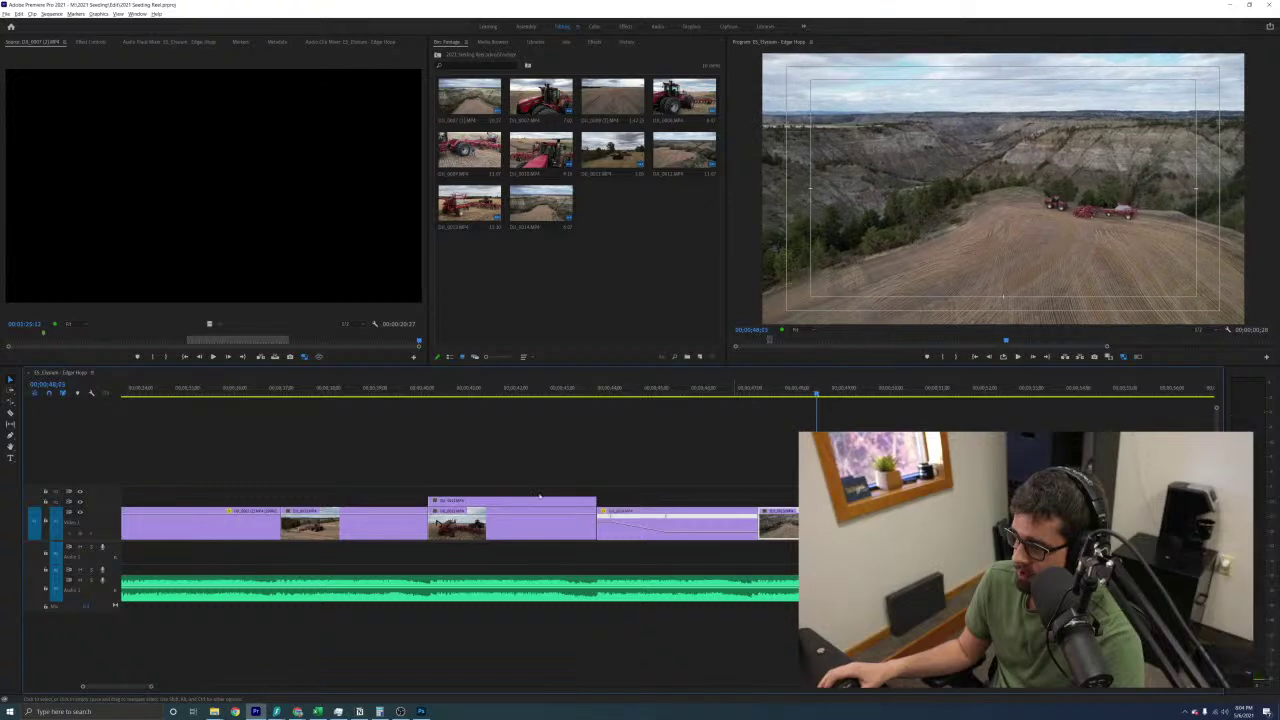
pyautogui.moveTo(489, 525); pyautogui.dragTo(818, 501)
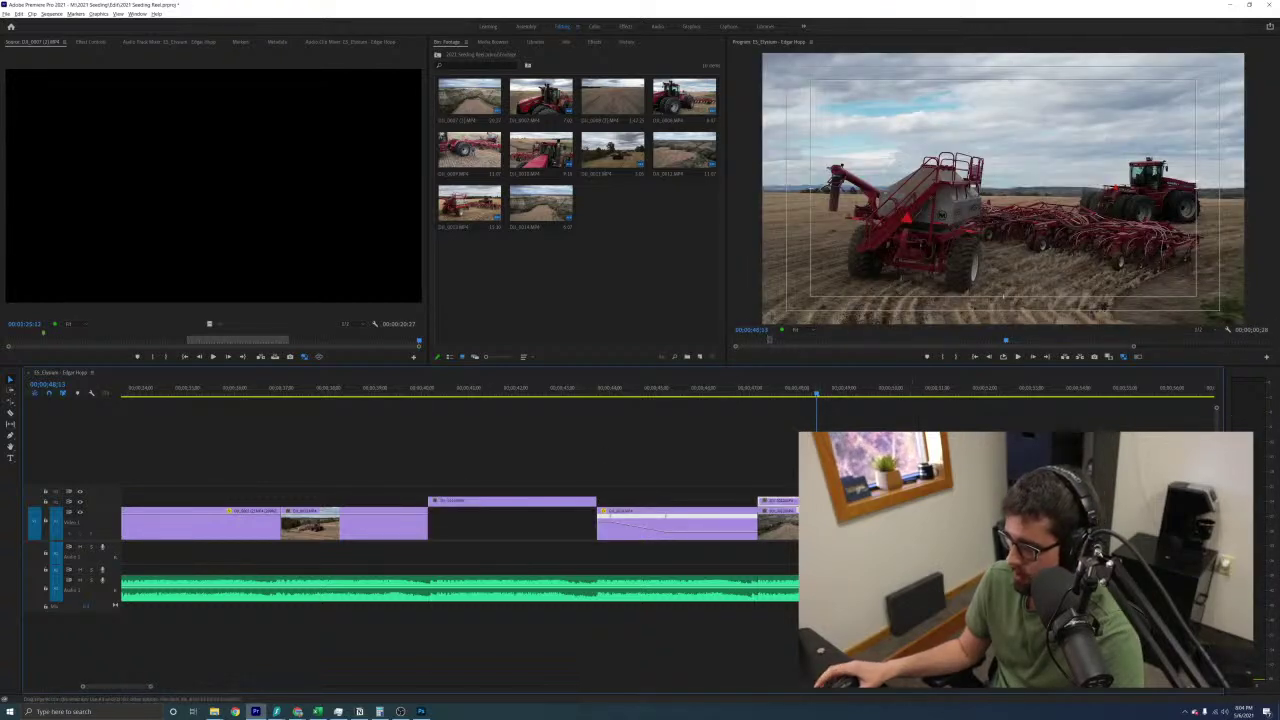
# Play the rearranged section of the edit from about 0:44 to 0:54
pyautogui.click(629, 392)
pyautogui.press('space')
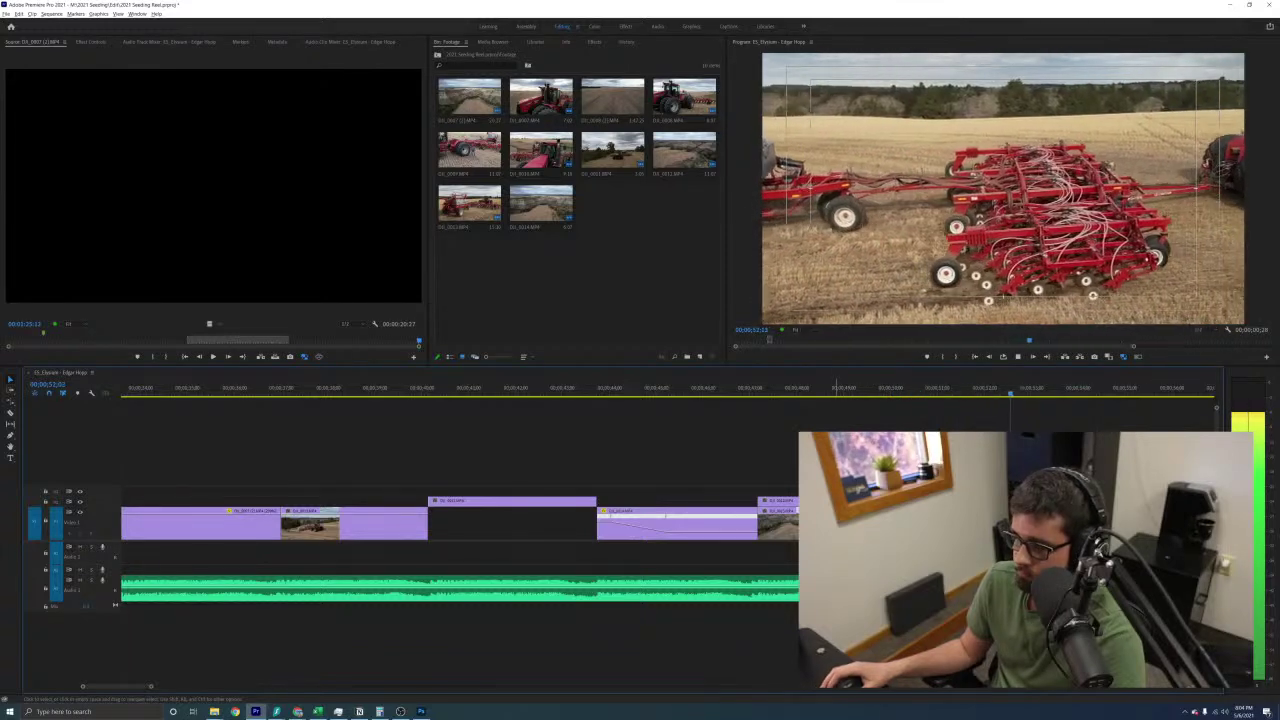
pyautogui.press('space')
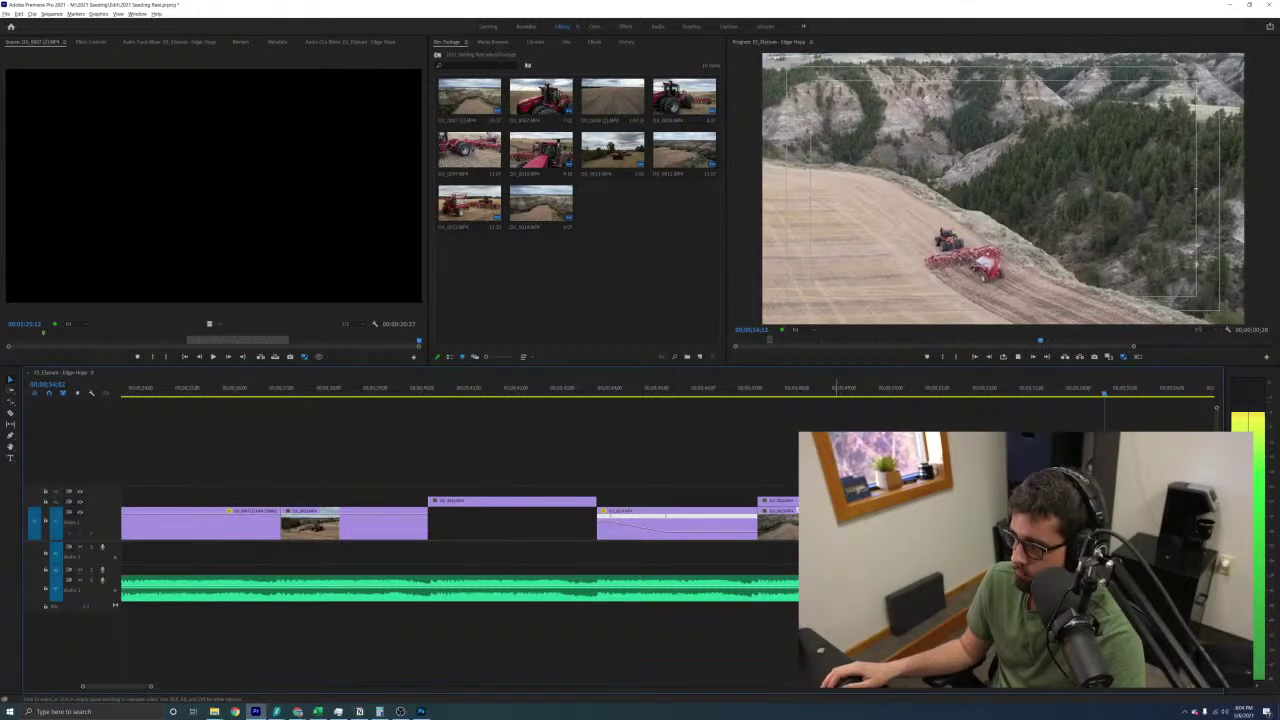
# Save the project and switch to the Color workspace with the playhead at about 0:02 in the opening drone shot
pyautogui.press('-')
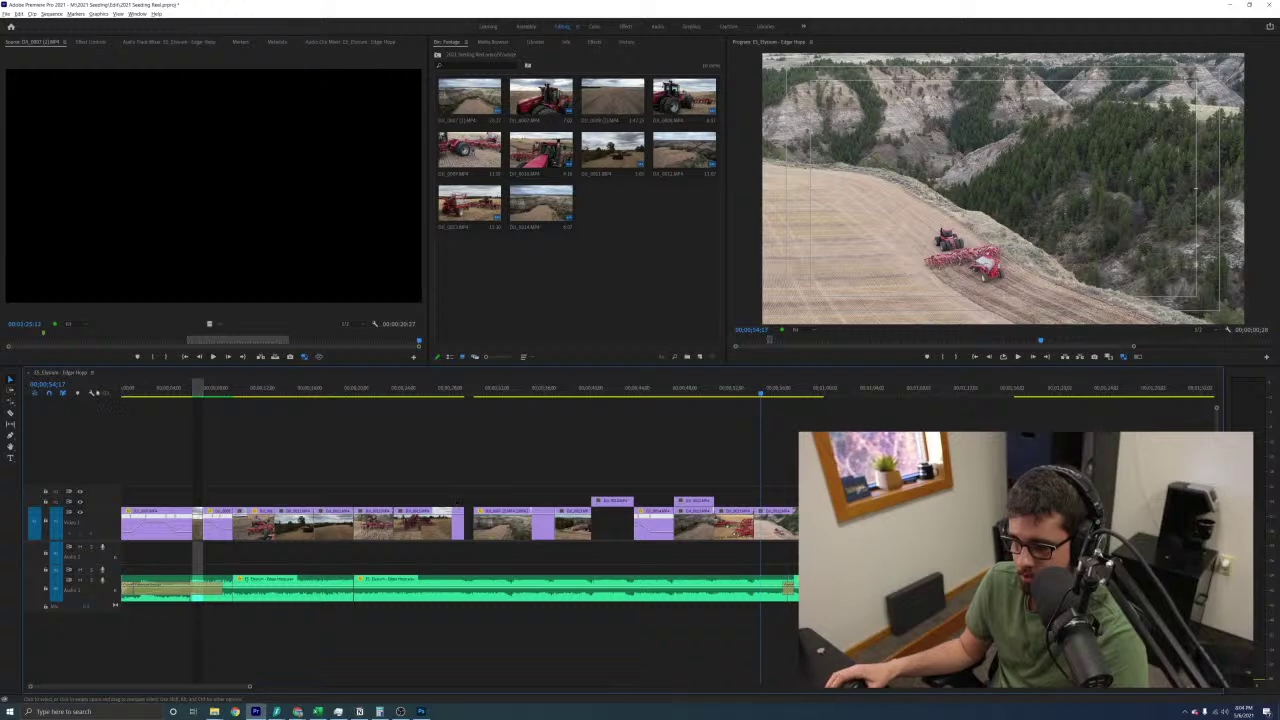
pyautogui.click(148, 389)
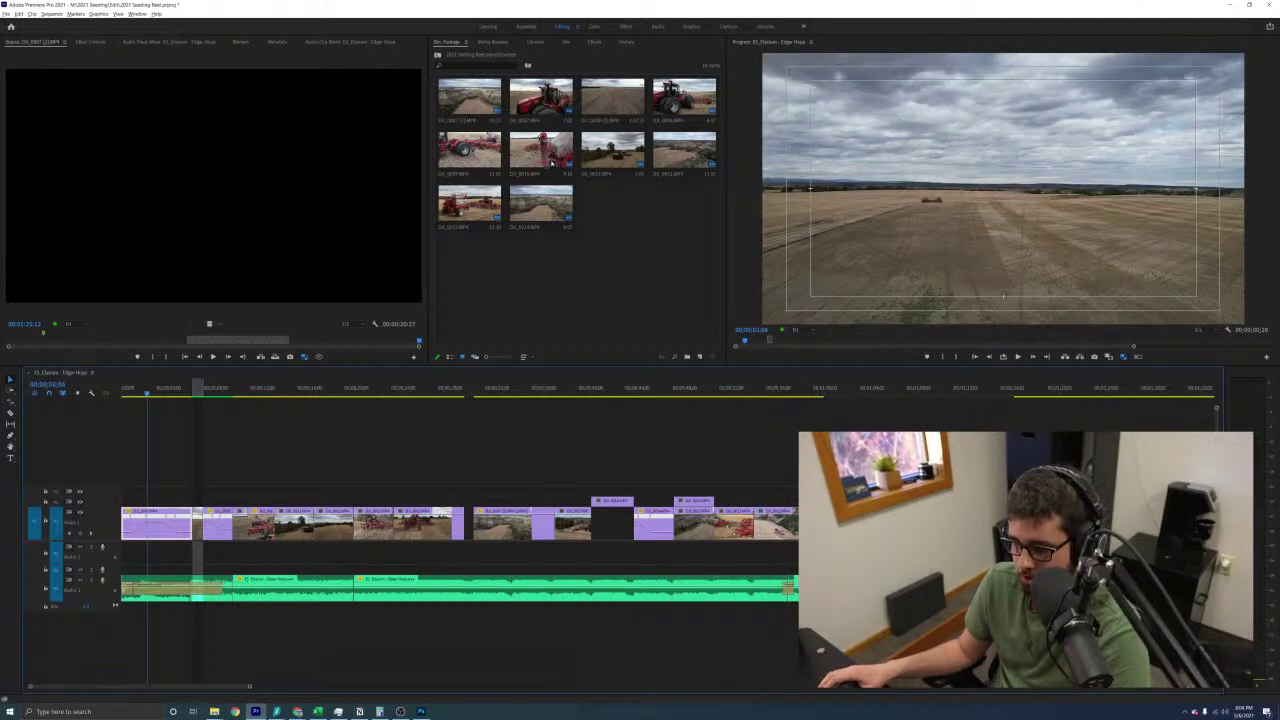
pyautogui.hotkey('ctrl', 's')
pyautogui.click(594, 26)
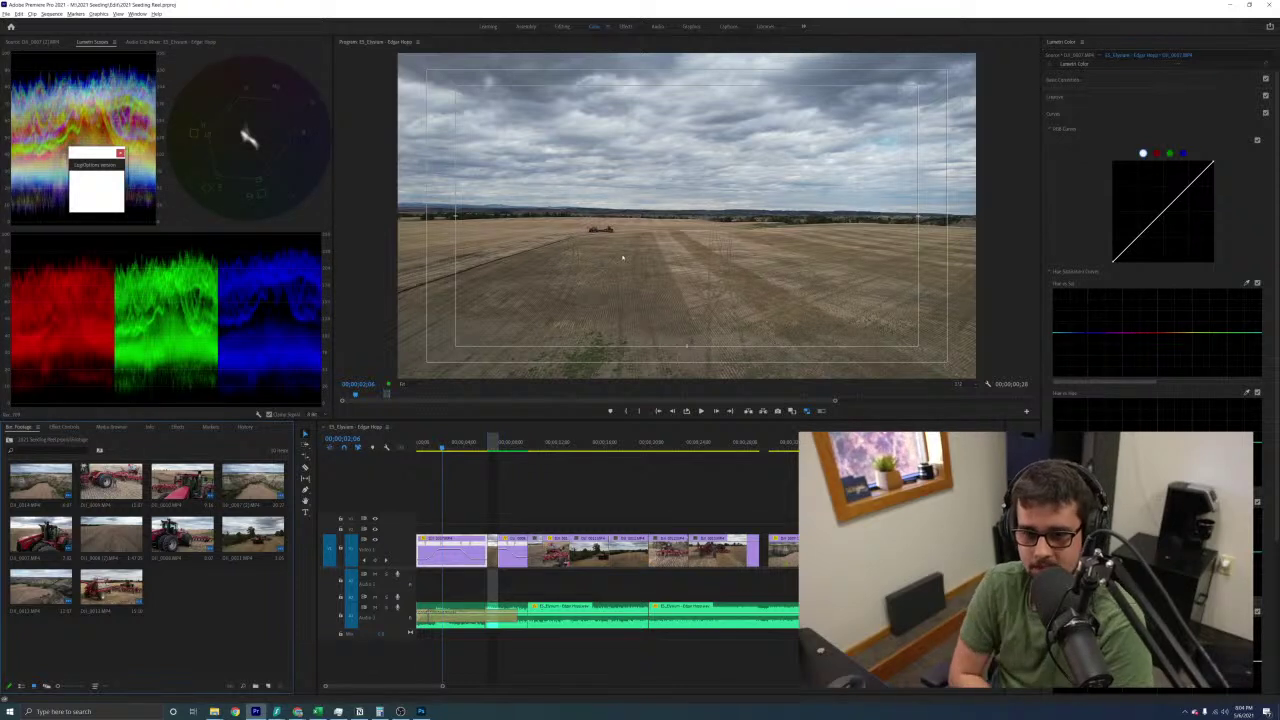
pyautogui.click(547, 468)
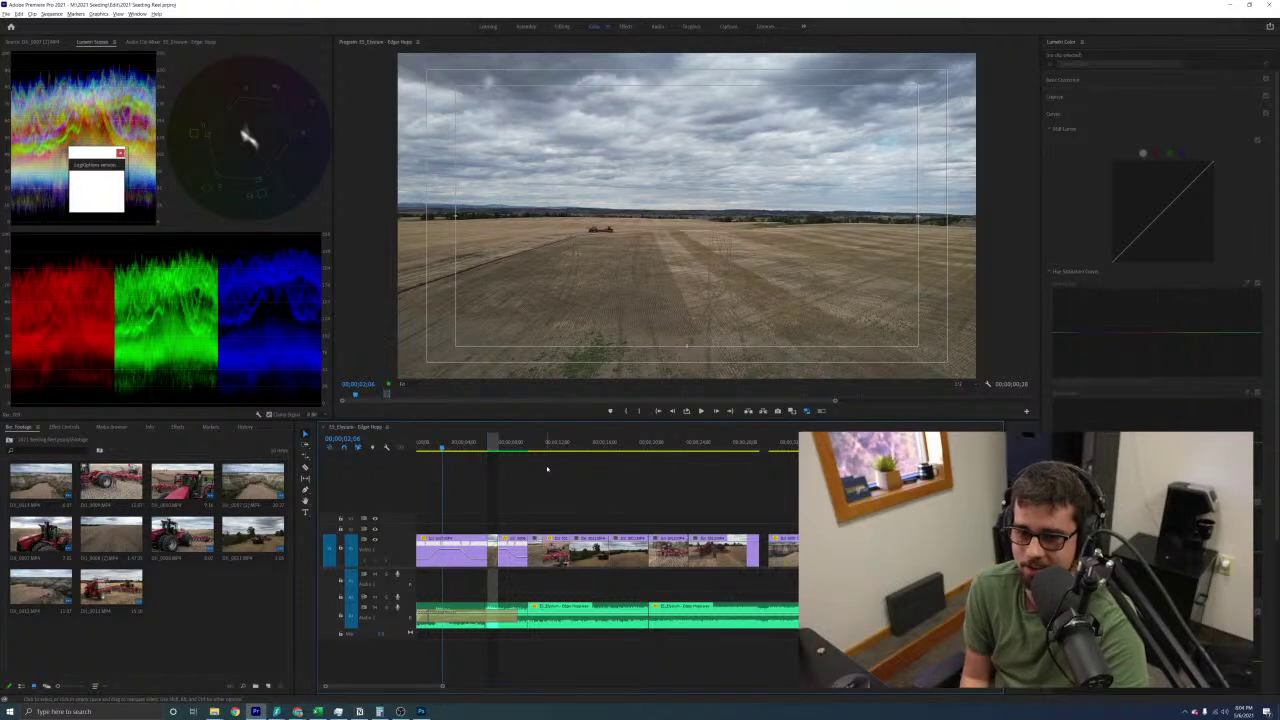
pyautogui.click(464, 546)
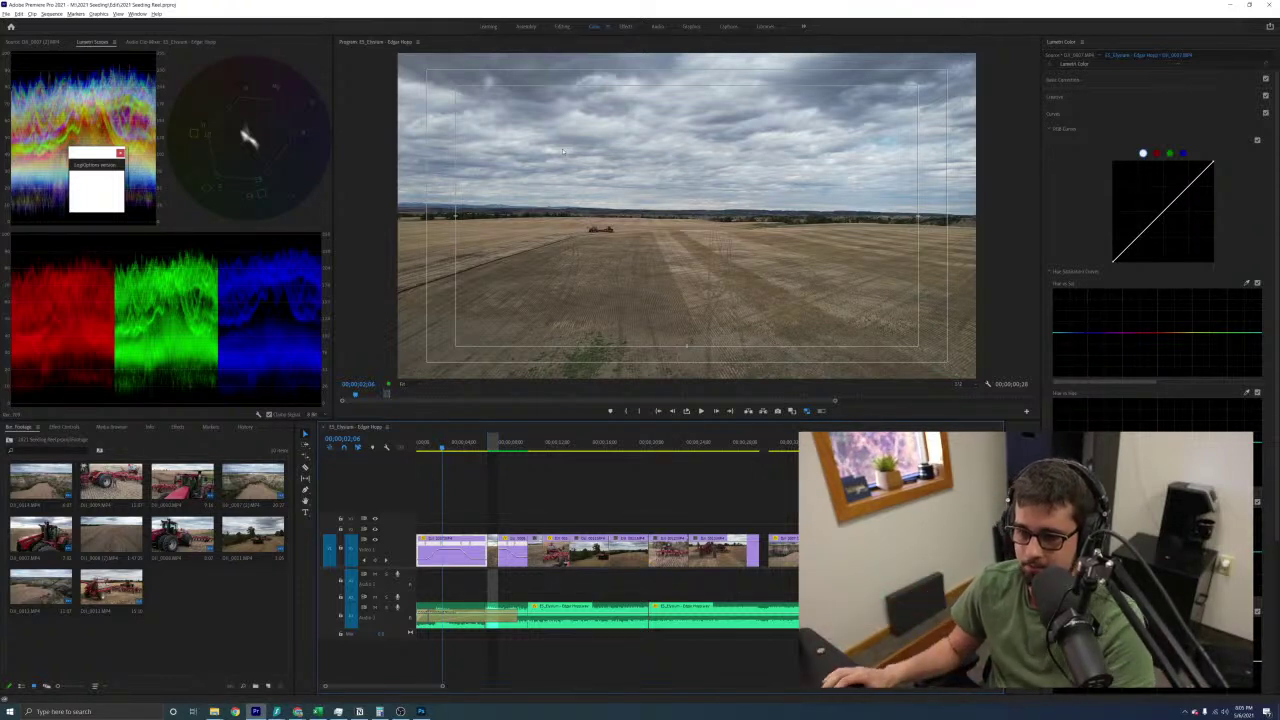
pyautogui.click(507, 488)
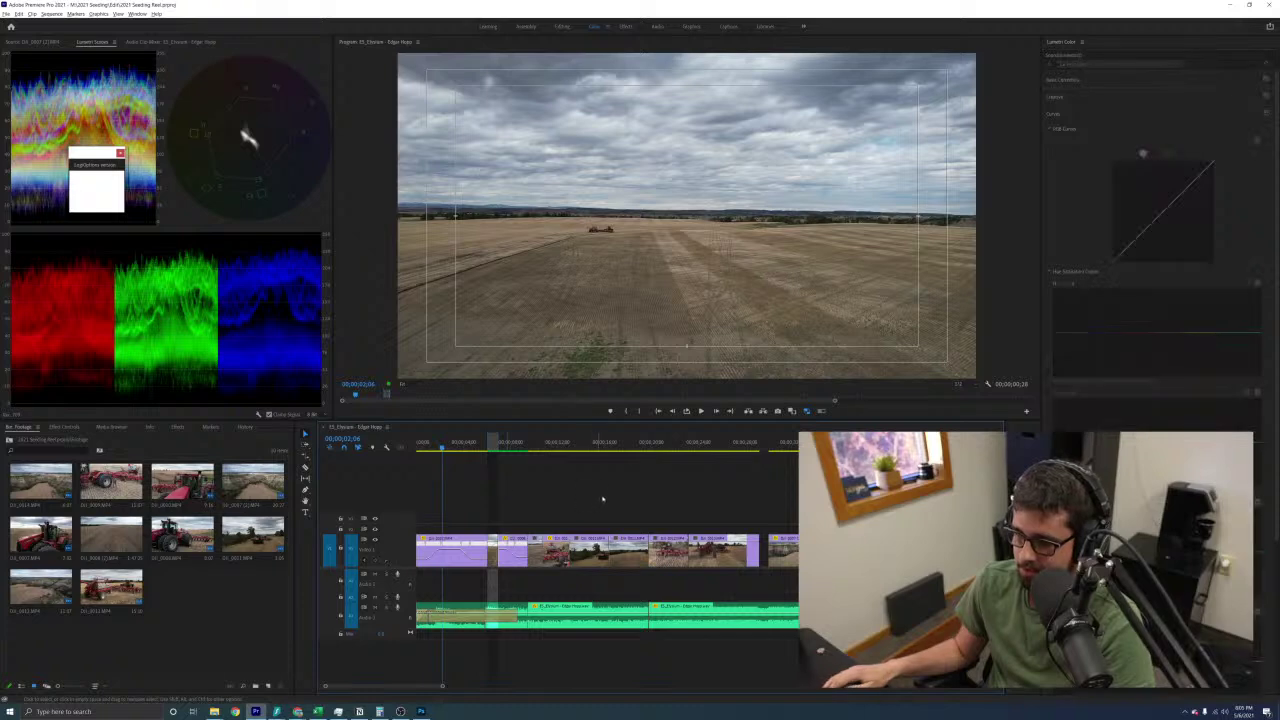
pyautogui.press('=')
pyautogui.press('=')
pyautogui.press('-')
pyautogui.press('-')
pyautogui.press('-')
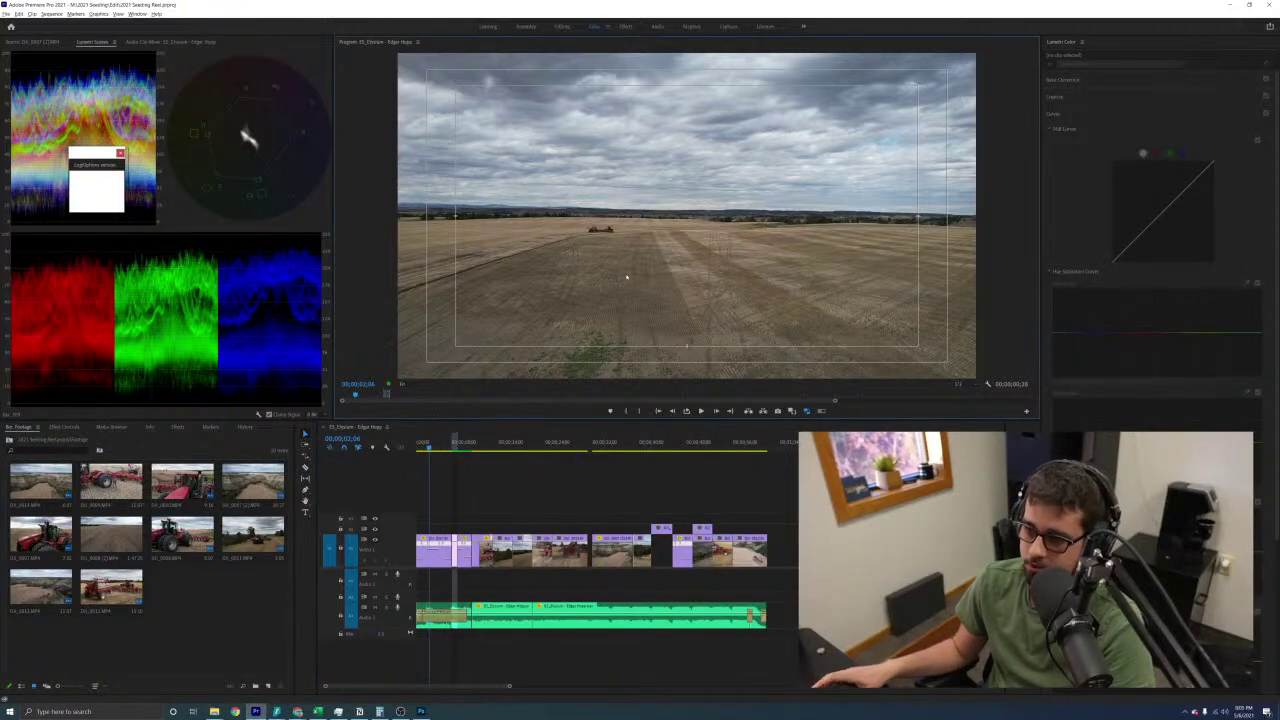
pyautogui.press('`')
pyautogui.press('`')
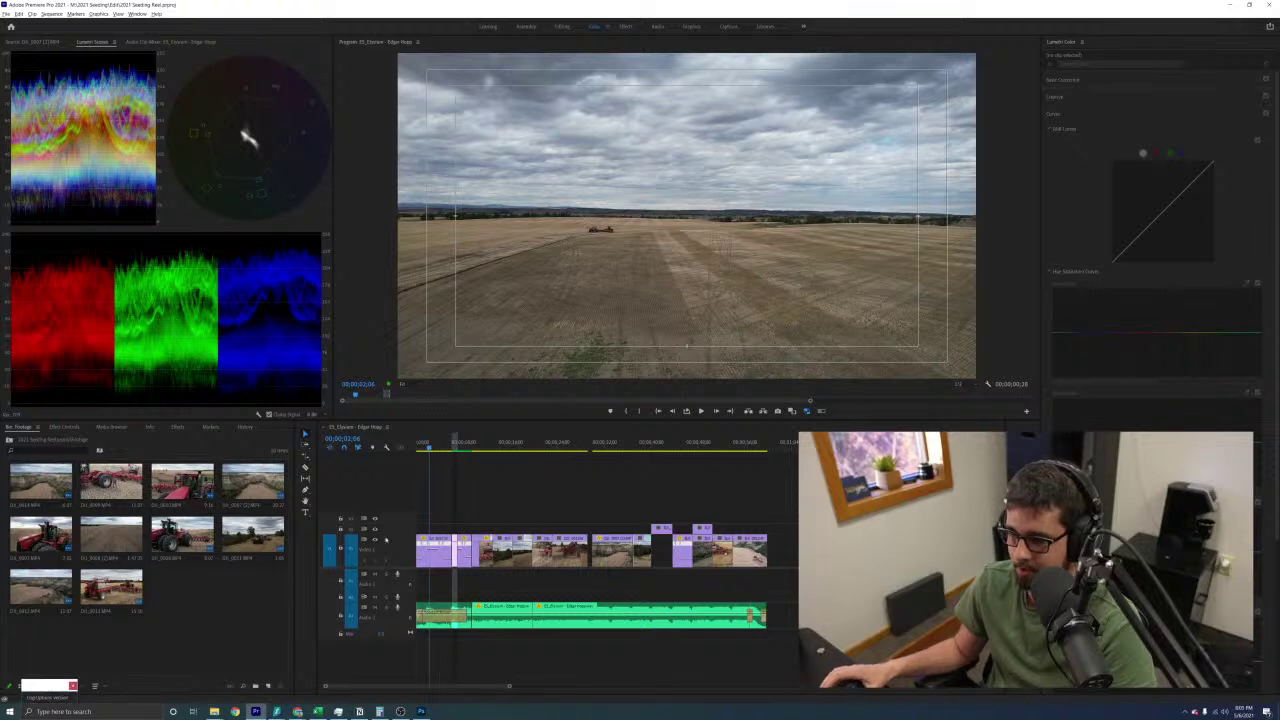
# Play the opening drone shot from near the start of the sequence to about 0:01
pyautogui.click(513, 490)
pyautogui.press('=')
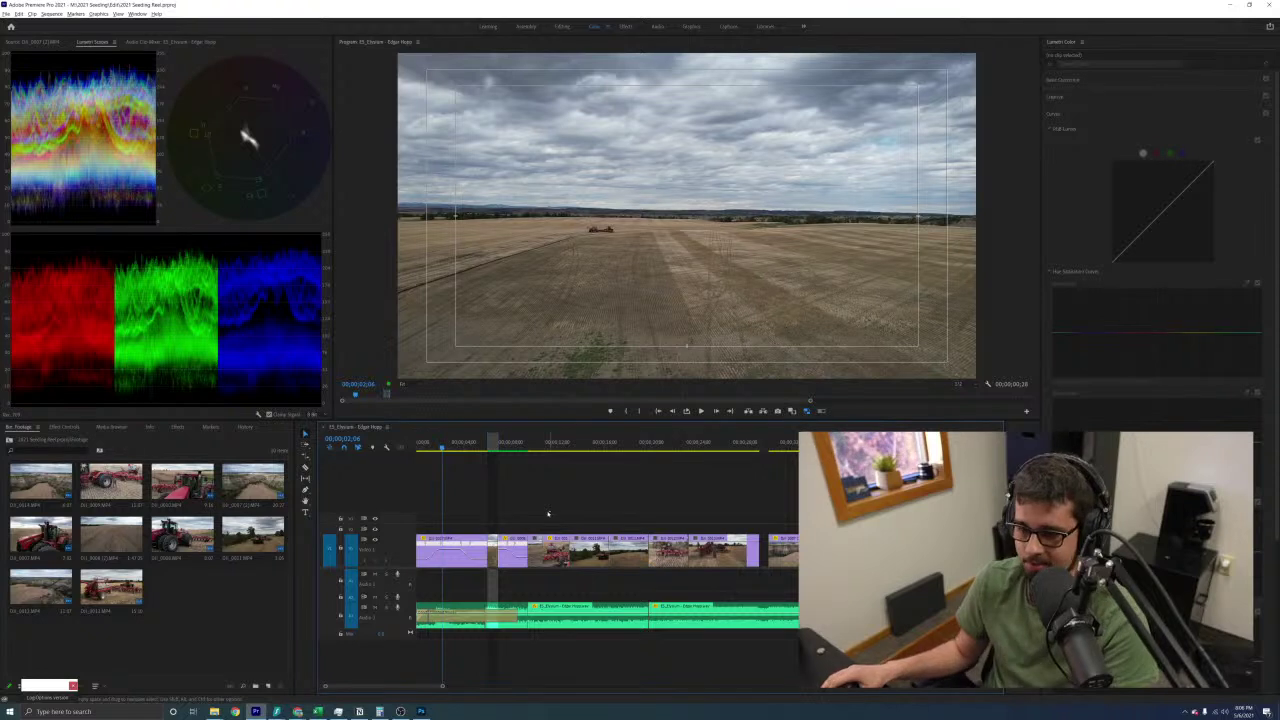
pyautogui.scroll(5, 545, 500)
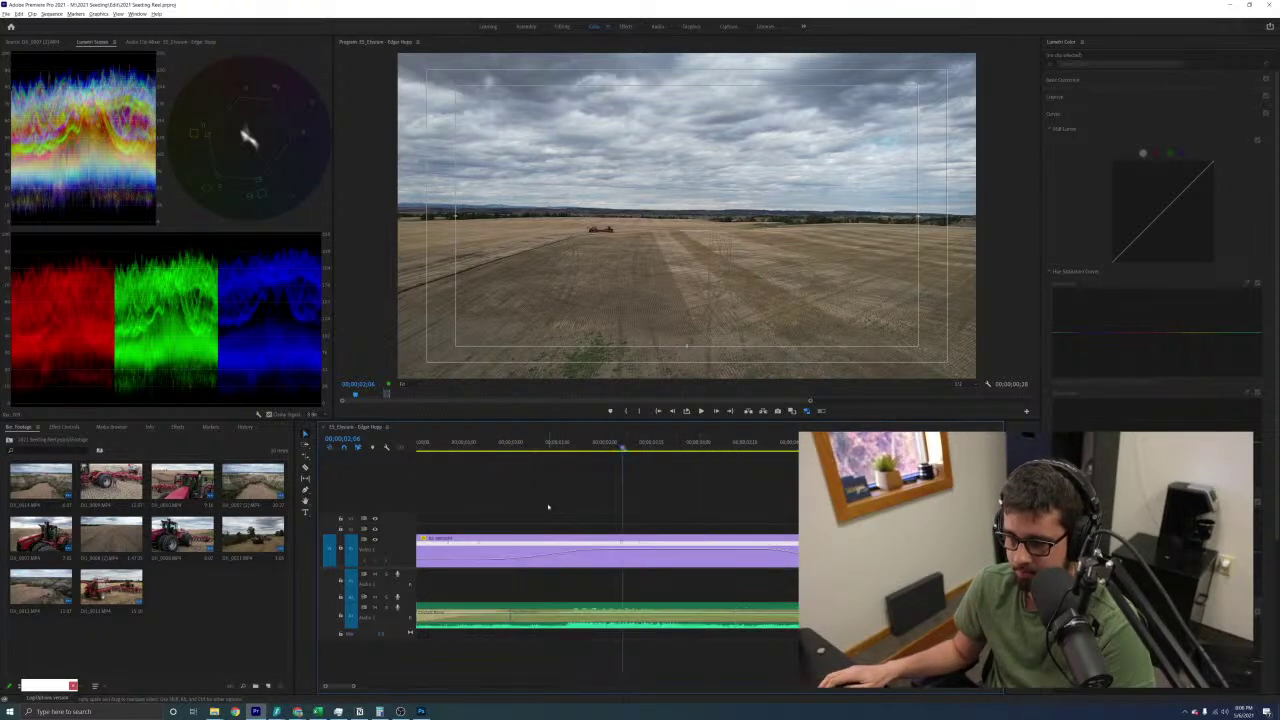
pyautogui.hotkey('ctrl', 'z')
pyautogui.hotkey('ctrl', 'z')
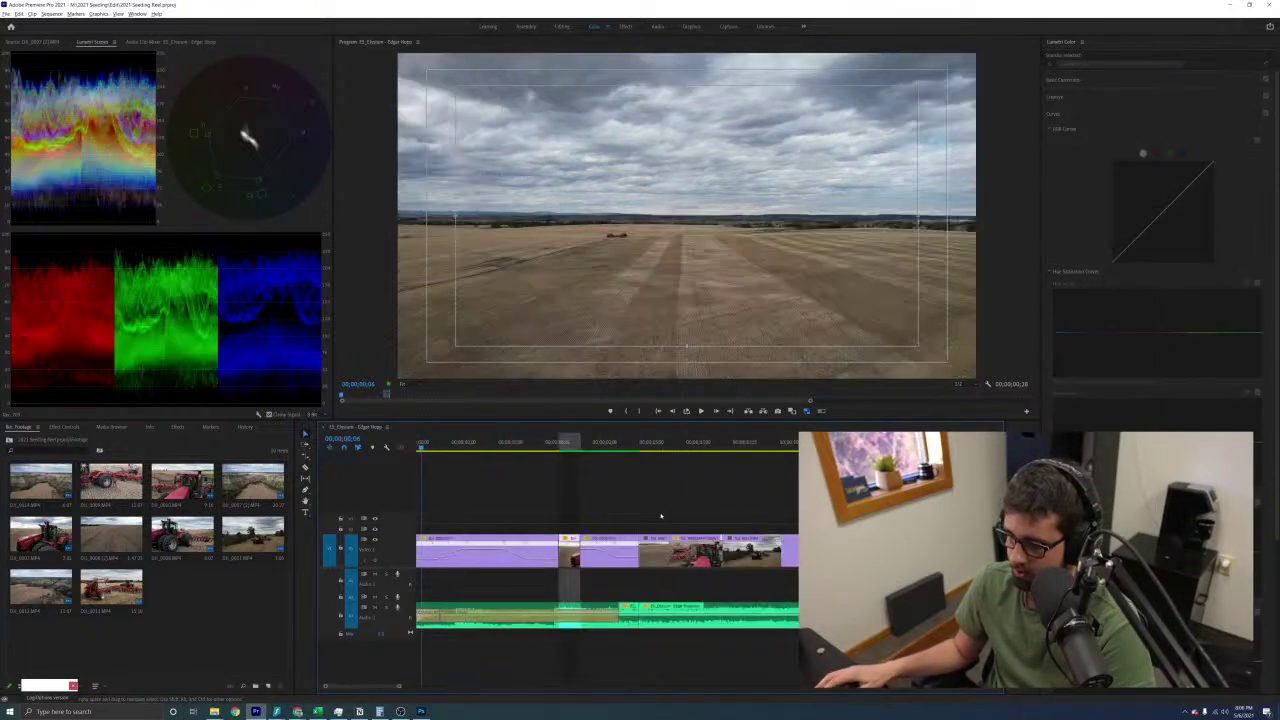
pyautogui.press('space')
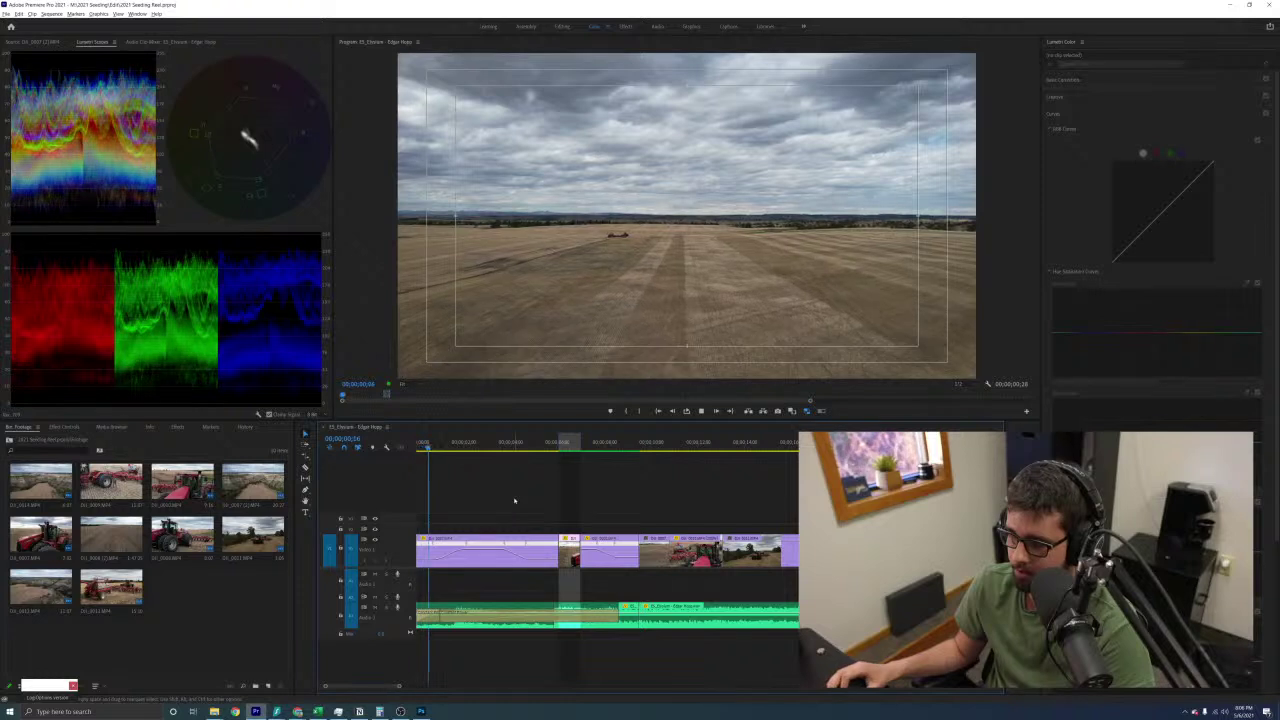
pyautogui.press('space')
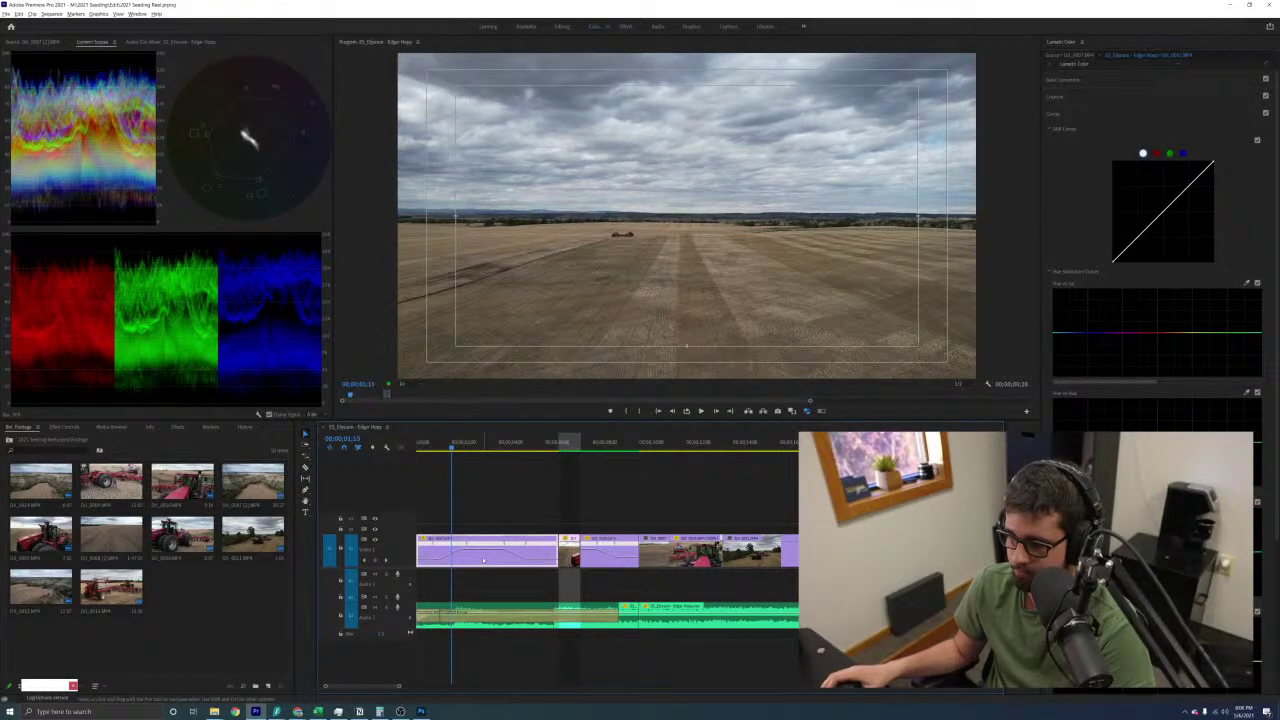
# Add the default video transition to the start of the opening drone shot and extend it to just past the playhead
pyautogui.click(498, 566)
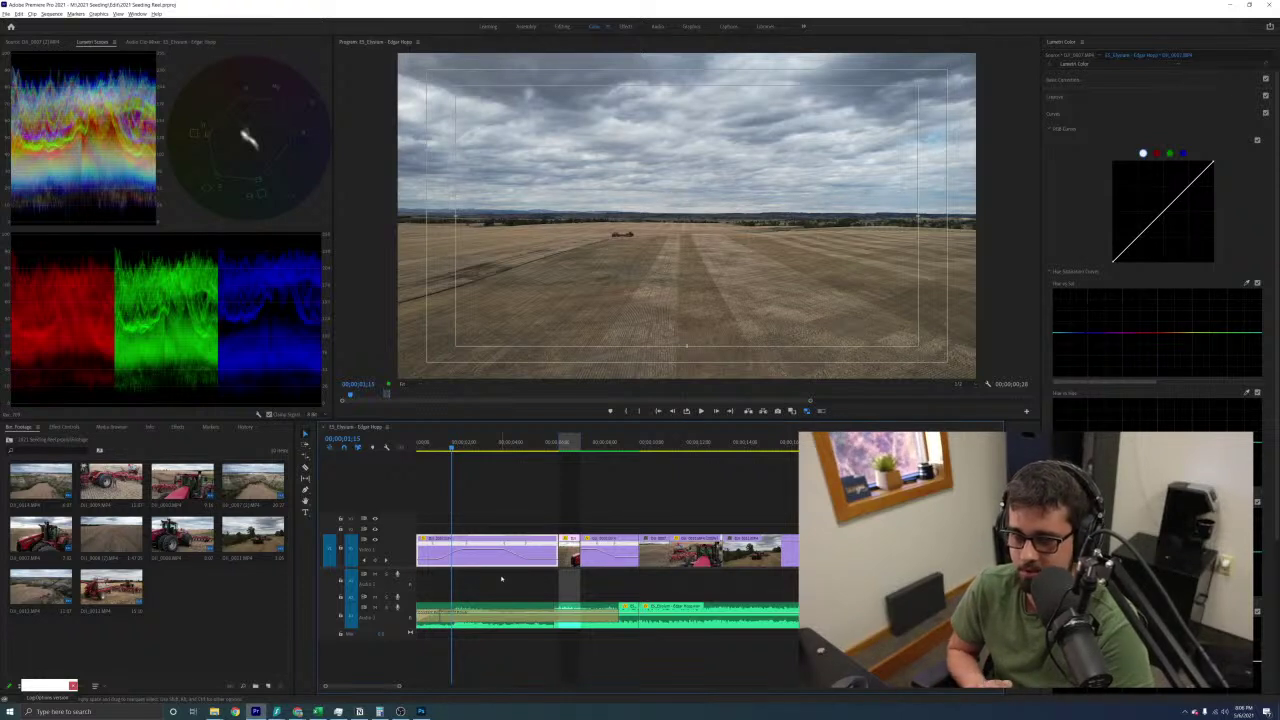
pyautogui.press('=')
pyautogui.press('=')
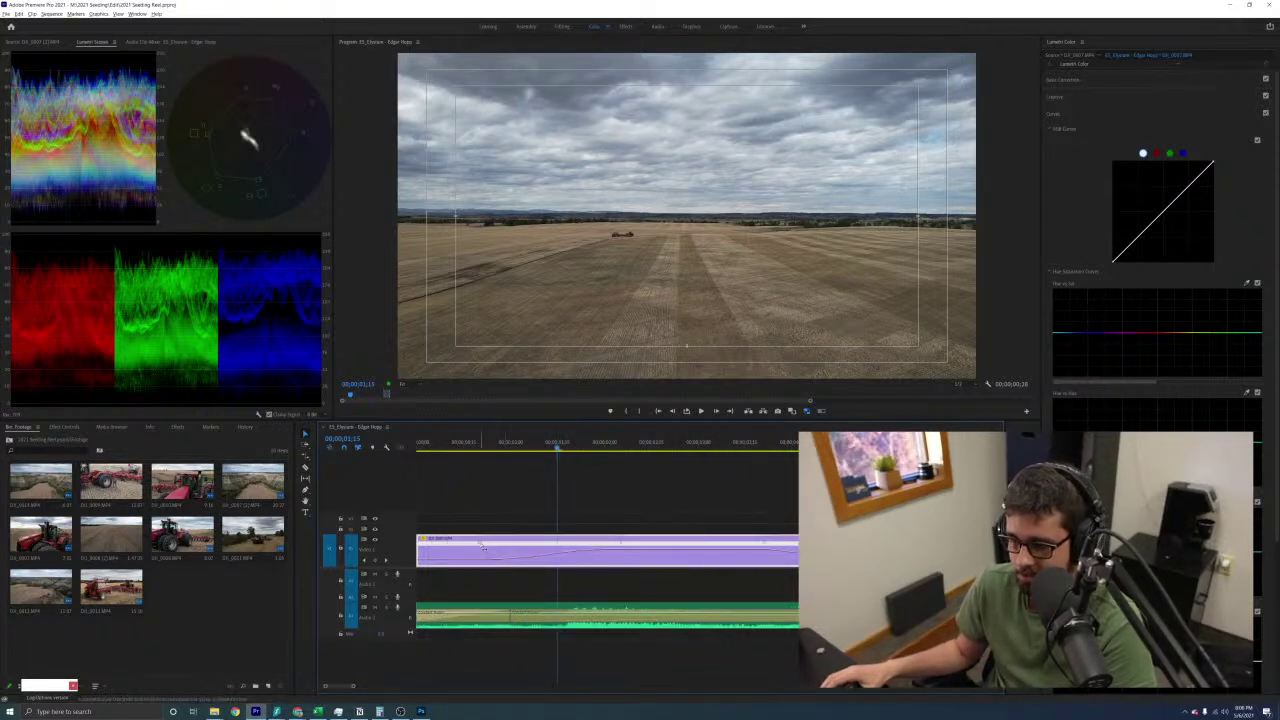
pyautogui.hotkey('ctrl', 'd')
pyautogui.moveTo(462, 556); pyautogui.dragTo(578, 573)
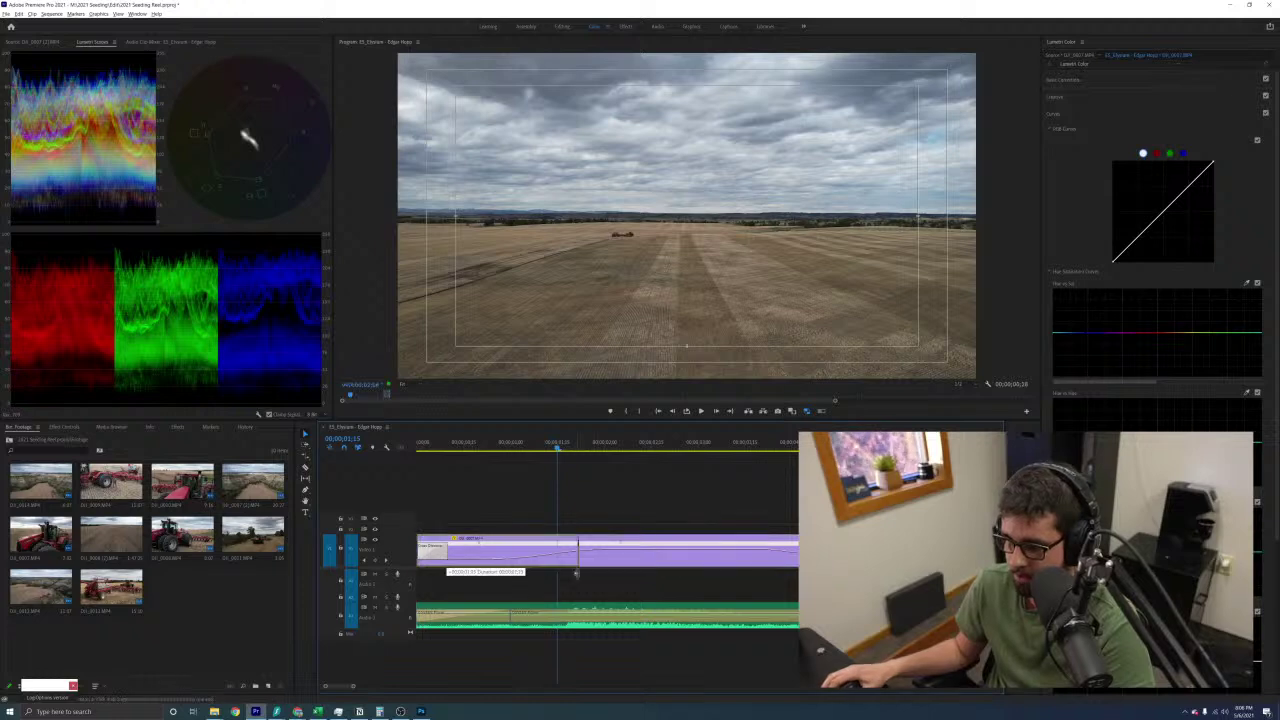
pyautogui.click(688, 446)
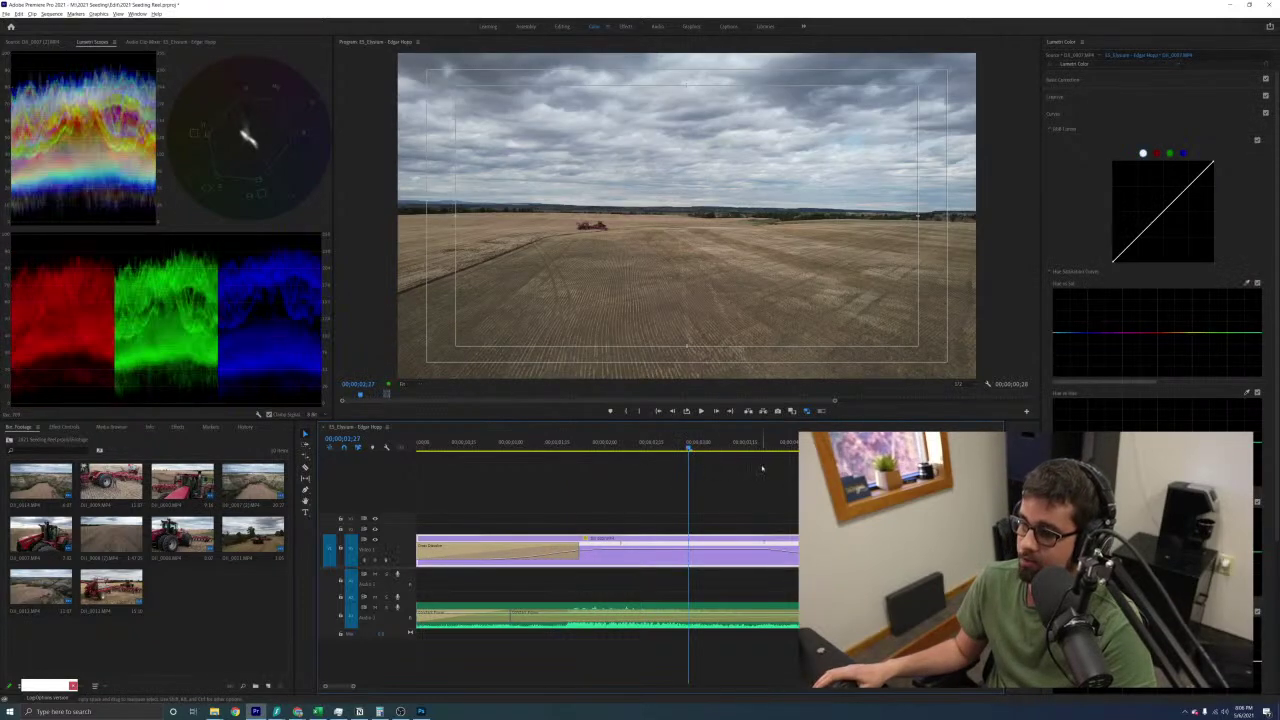
pyautogui.press('-')
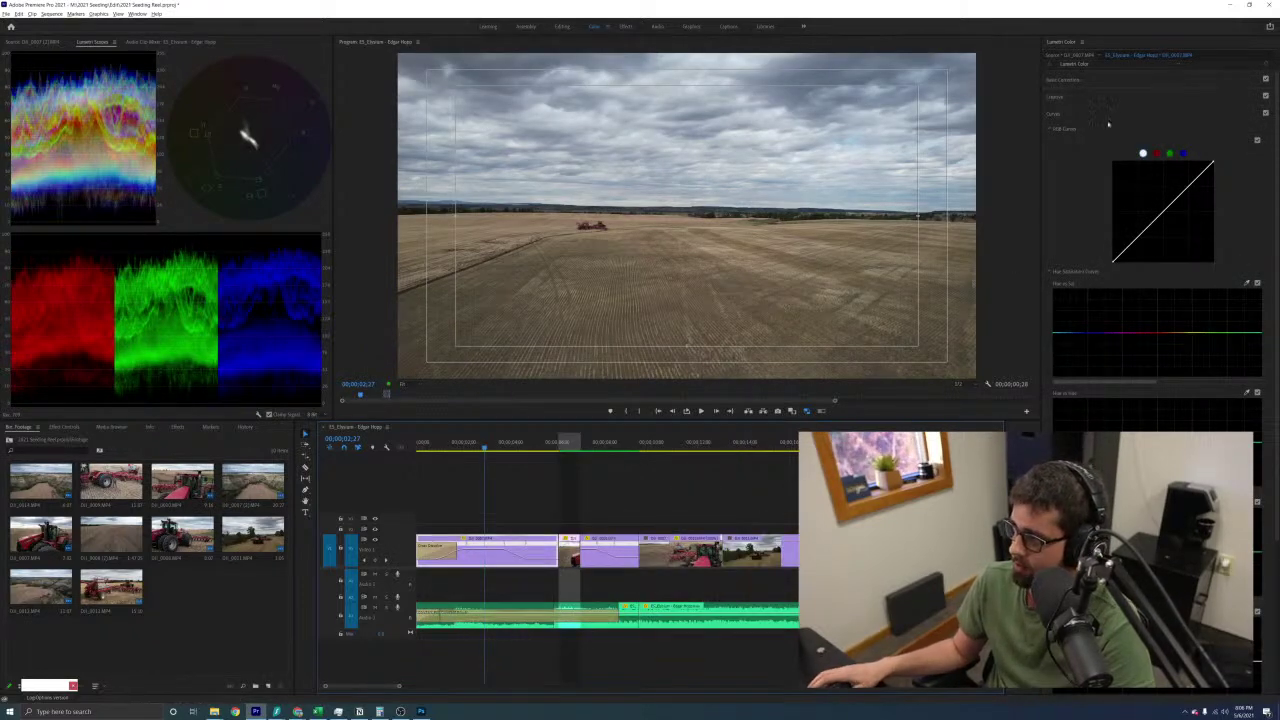
pyautogui.click(1080, 114)
pyautogui.click(1070, 130)
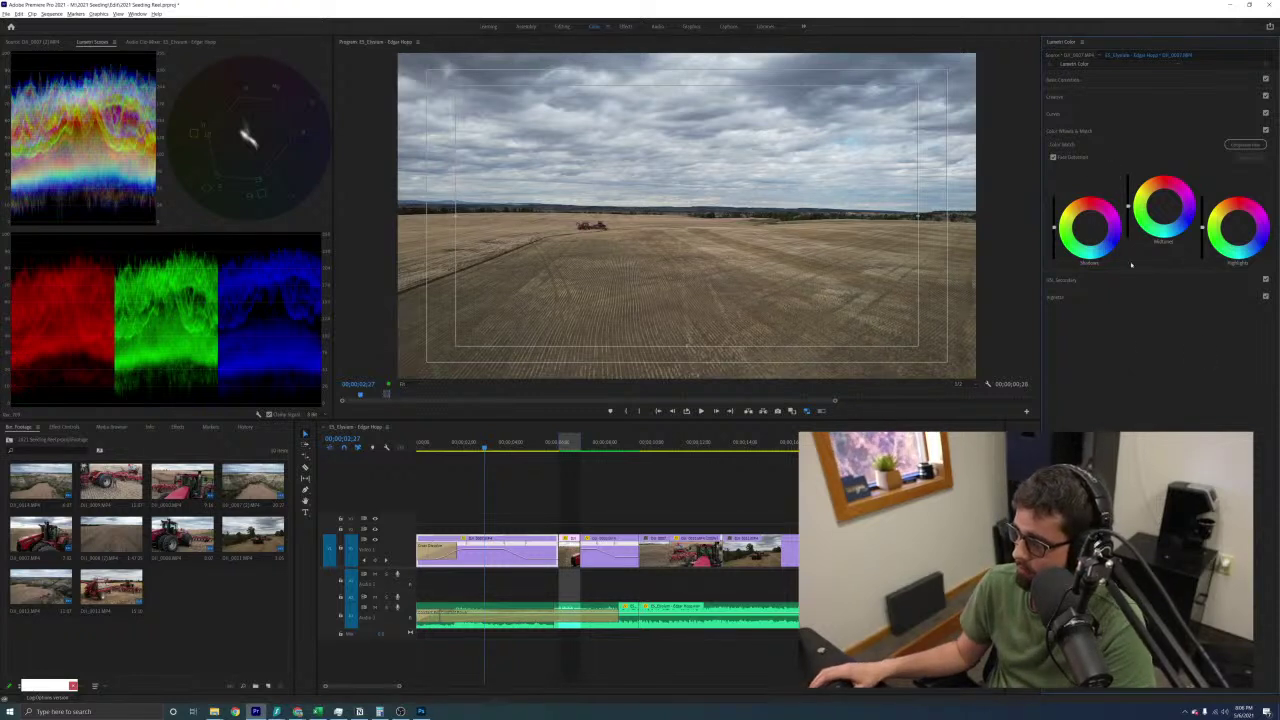
pyautogui.click(1055, 96)
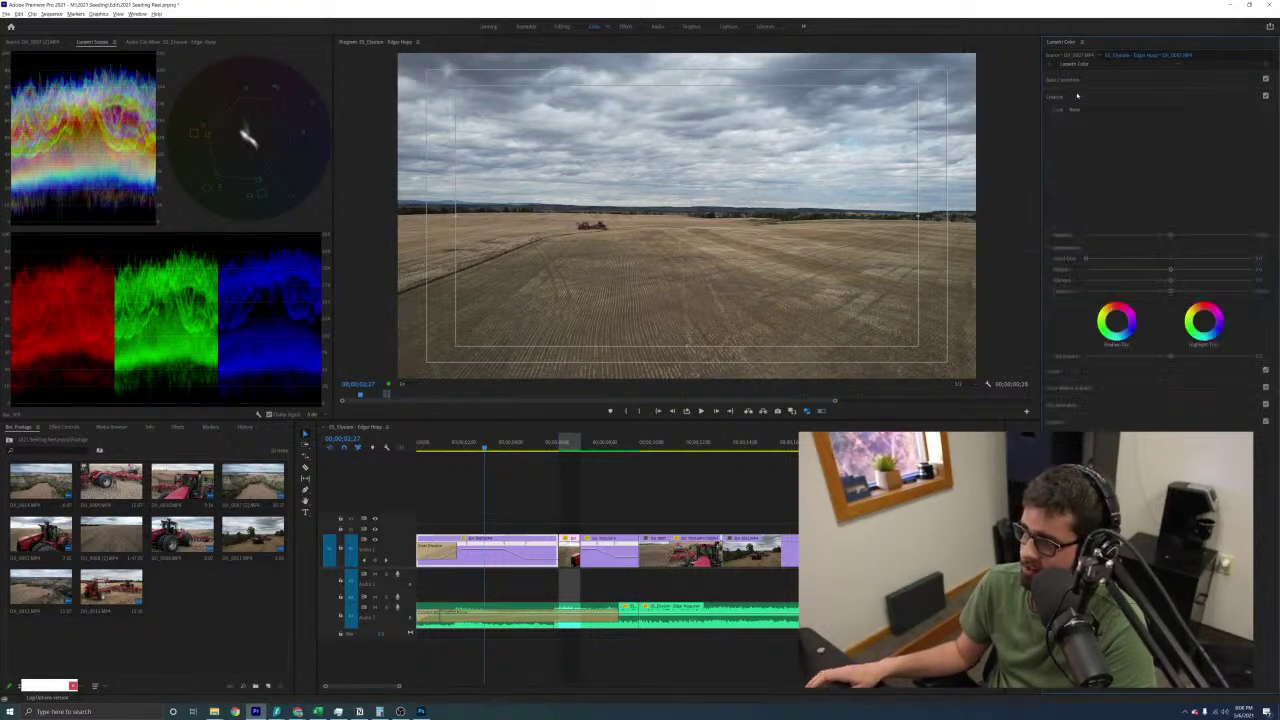
pyautogui.click(1095, 78)
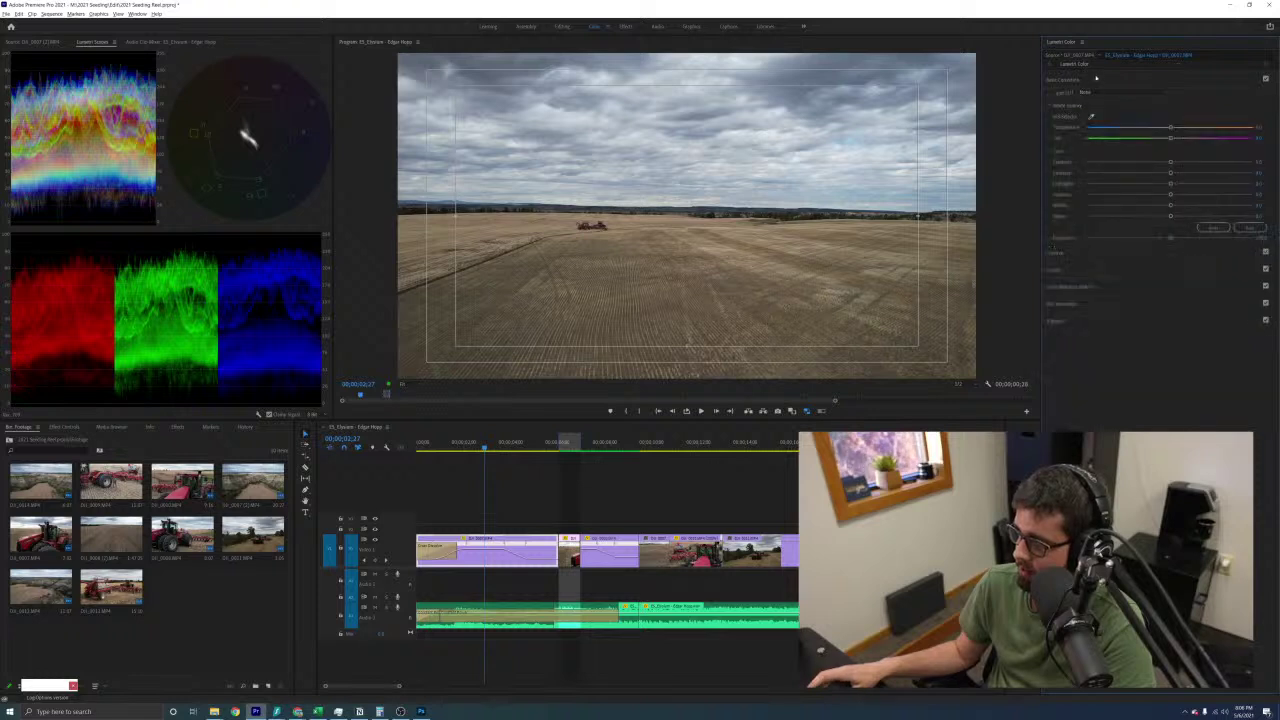
pyautogui.click(1086, 269)
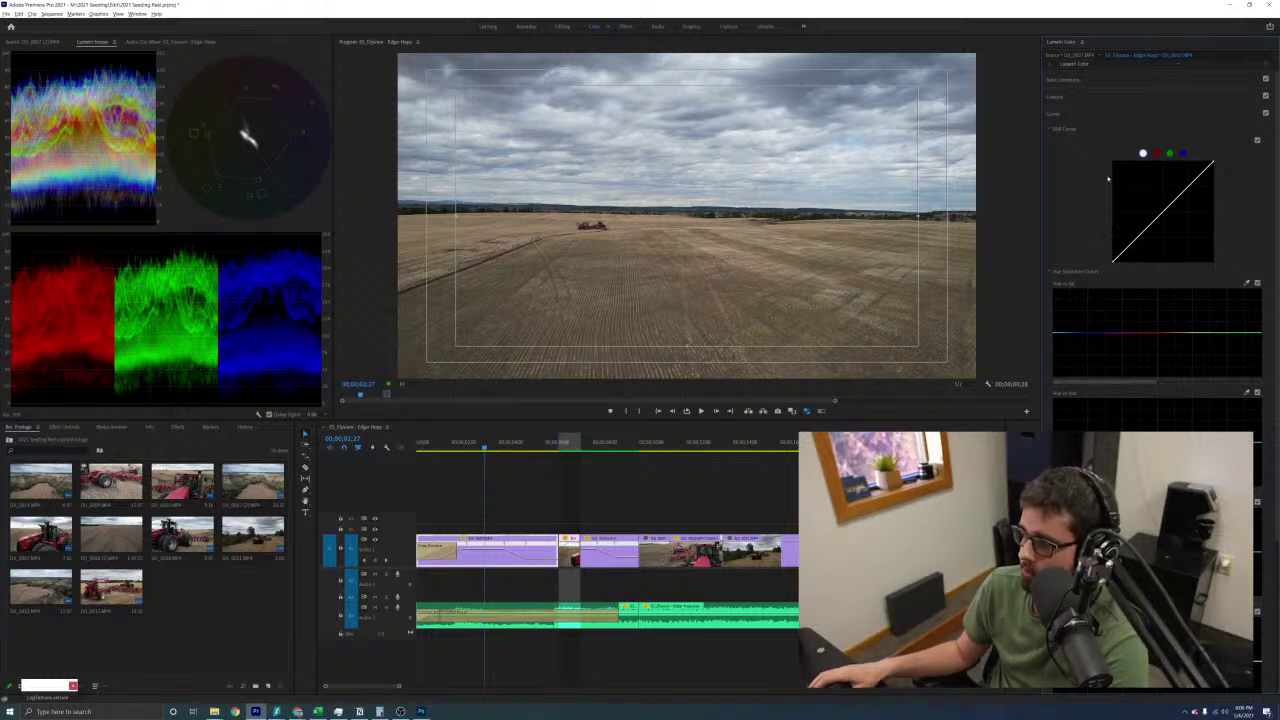
# Apply a colour match to the opening drone shot with the canyon field drone shot as reference, and leave the comparison view
pyautogui.click(1062, 113)
pyautogui.click(1070, 131)
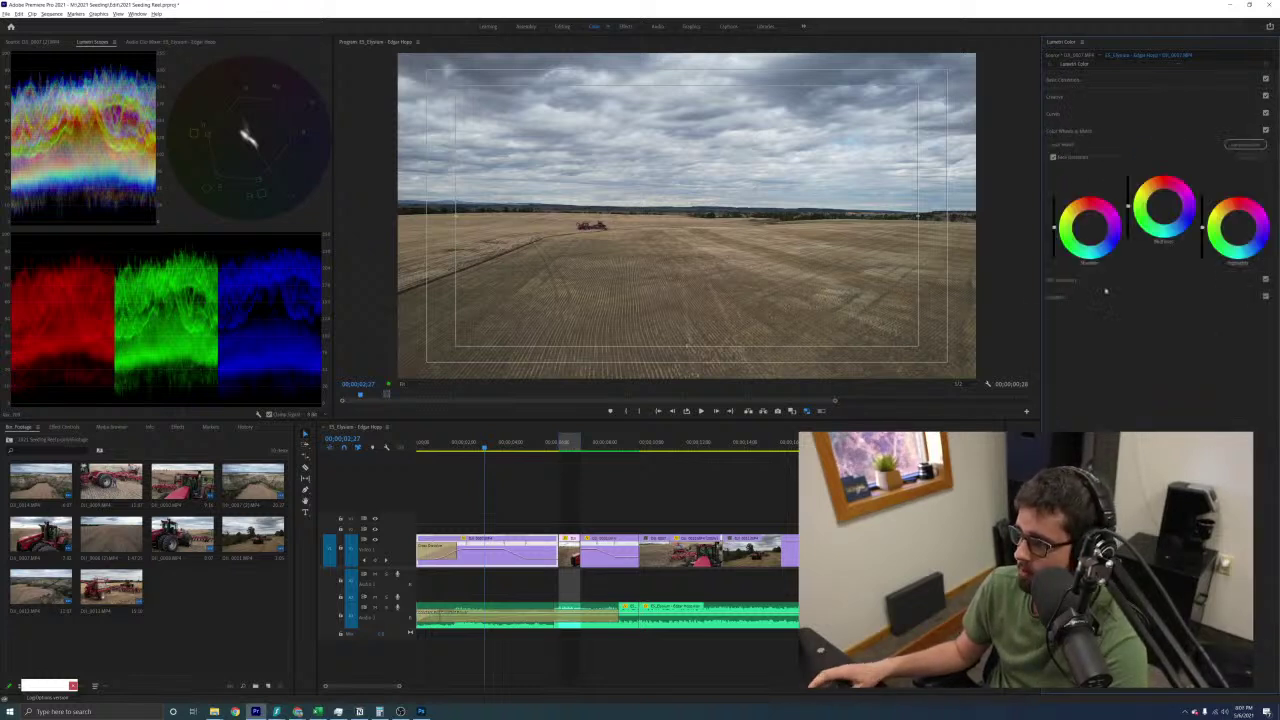
pyautogui.click(1245, 145)
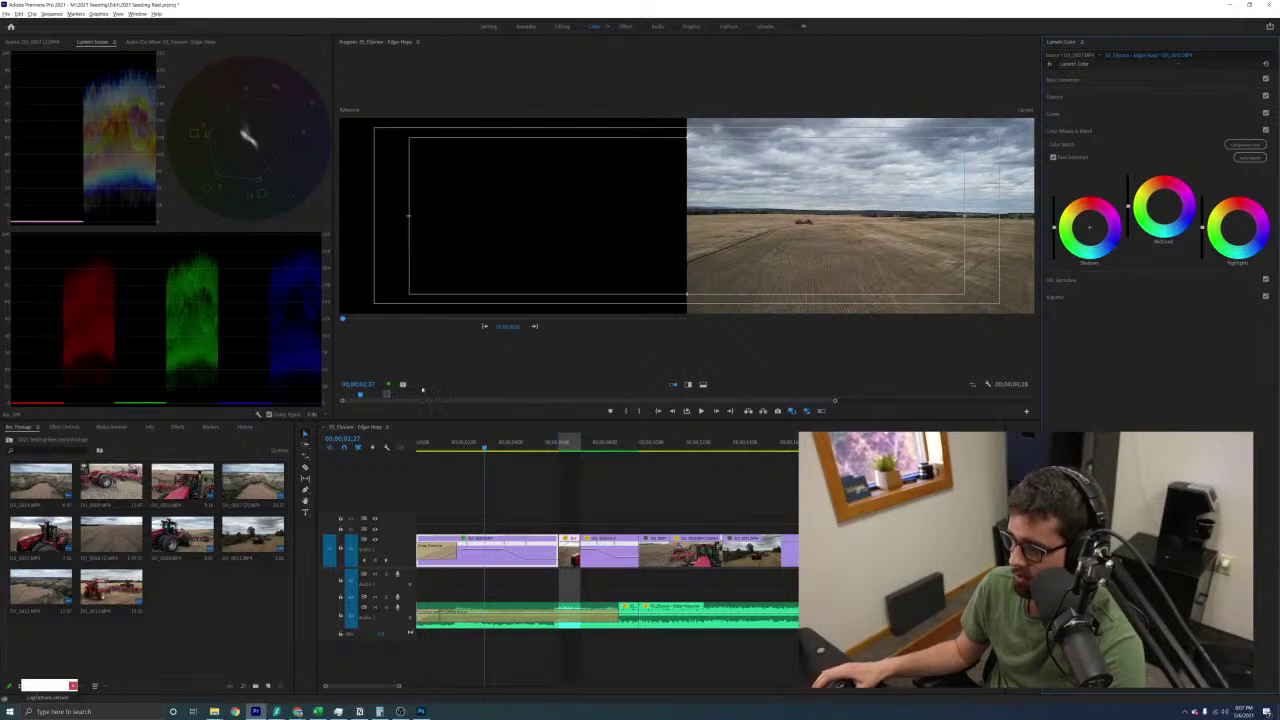
pyautogui.moveTo(376, 320); pyautogui.dragTo(428, 318)
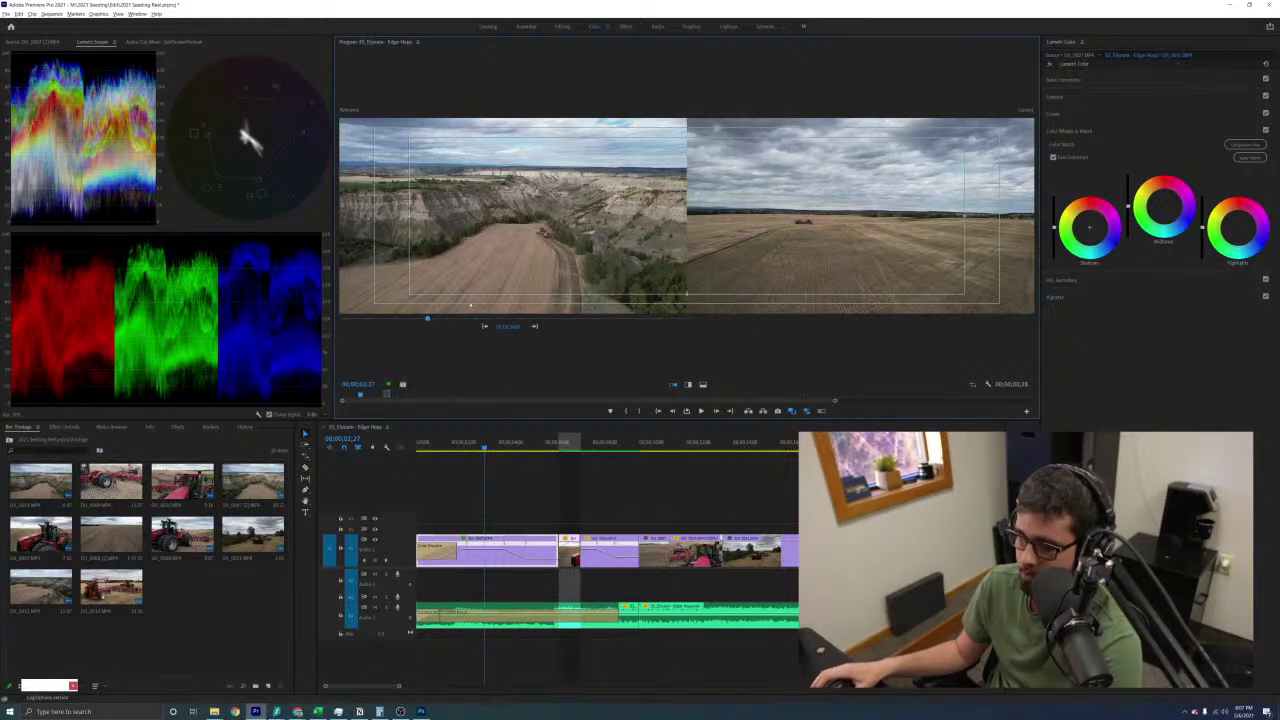
pyautogui.click(1249, 158)
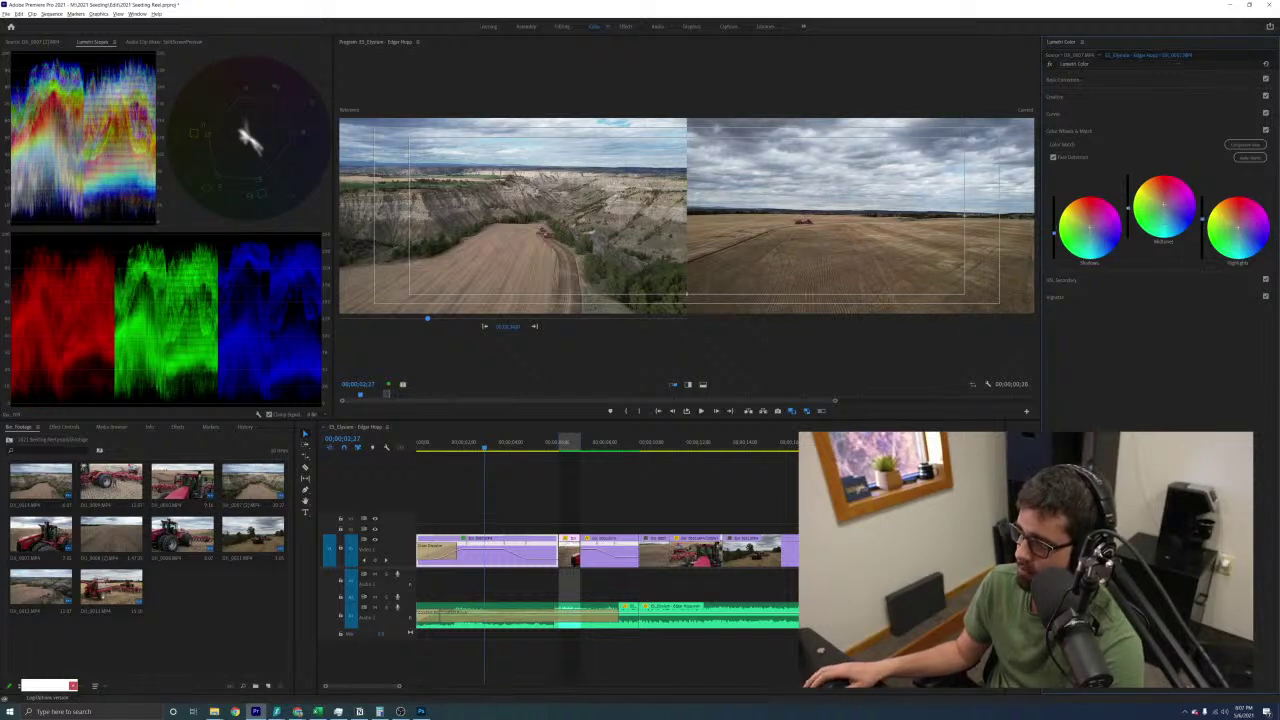
pyautogui.click(1245, 144)
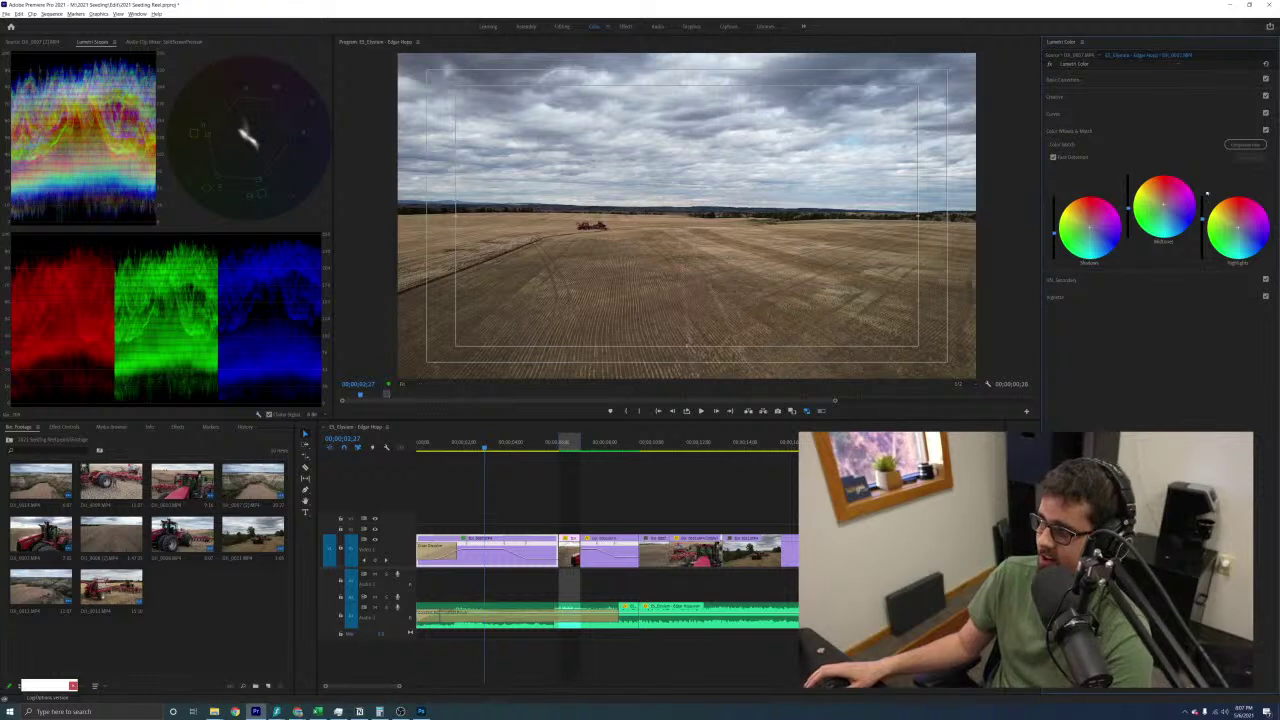
# Brighten the opening drone shot with three slightly raised points on the RGB curve, and compare it with the Lumetri effect off and on
pyautogui.click(1091, 97)
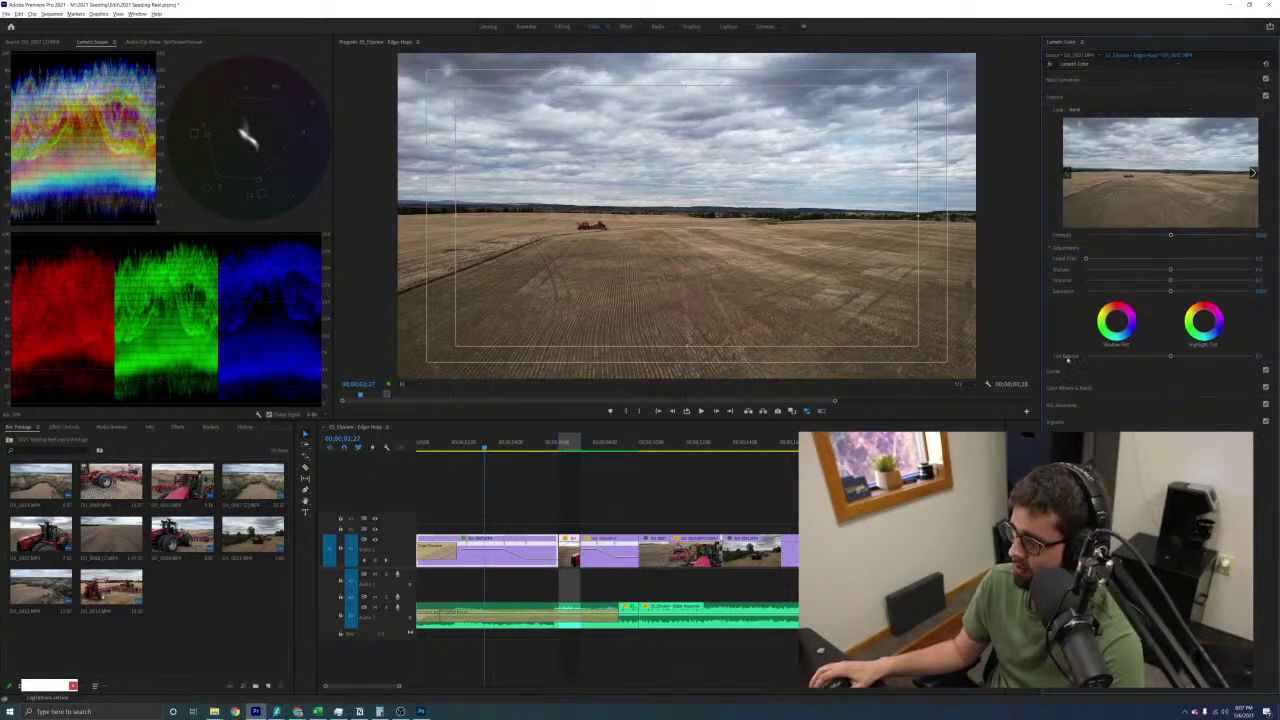
pyautogui.click(1091, 113)
pyautogui.moveTo(1139, 238); pyautogui.dragTo(1137, 234)
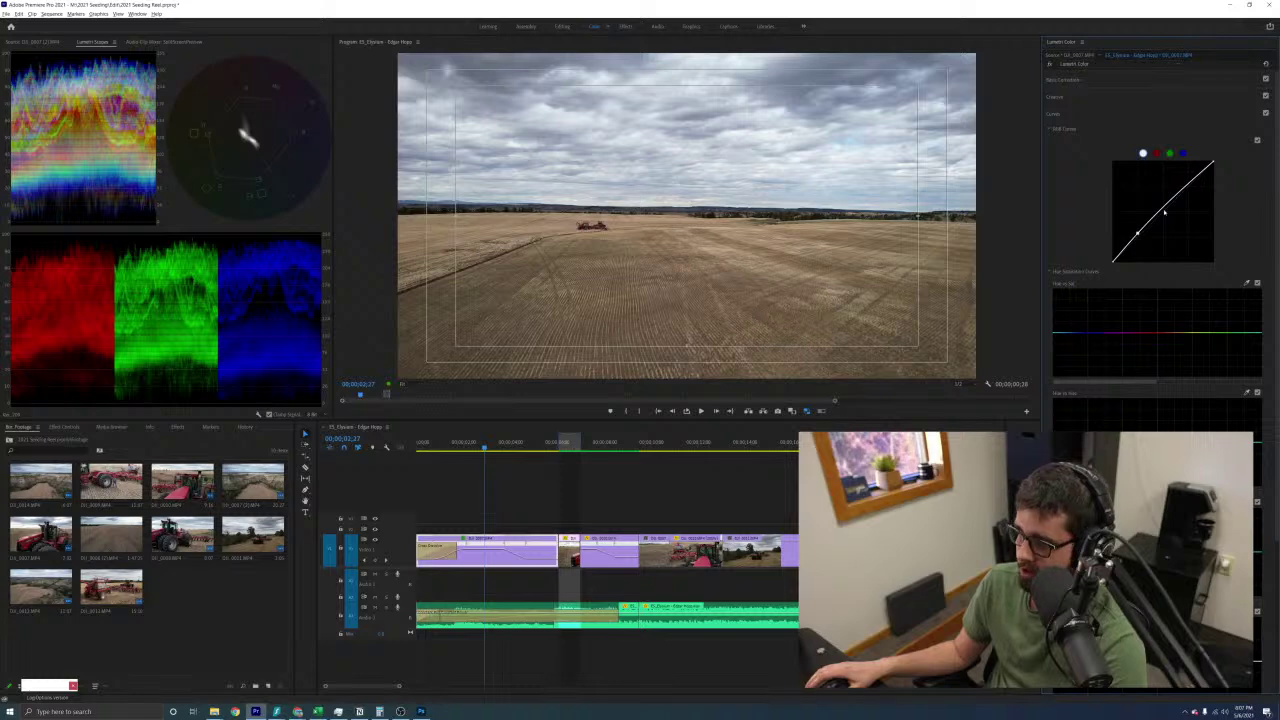
pyautogui.moveTo(1165, 208); pyautogui.dragTo(1191, 180)
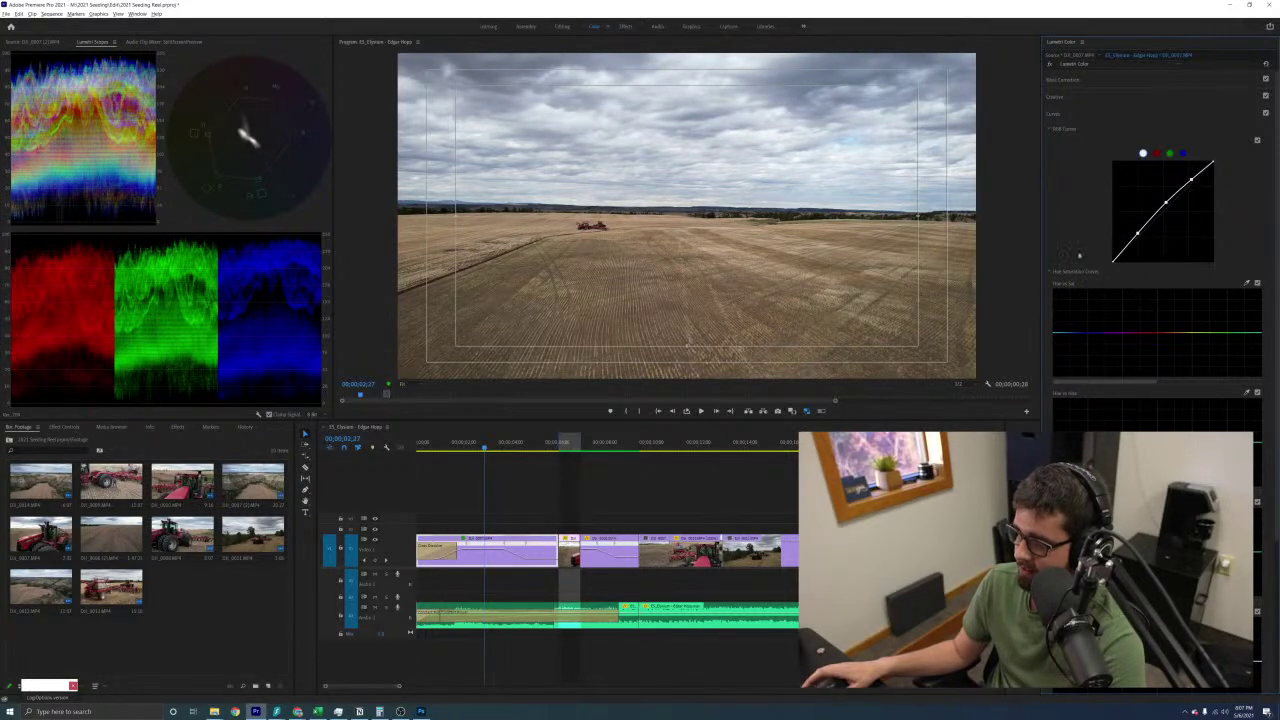
pyautogui.click(1050, 65)
pyautogui.click(1050, 65)
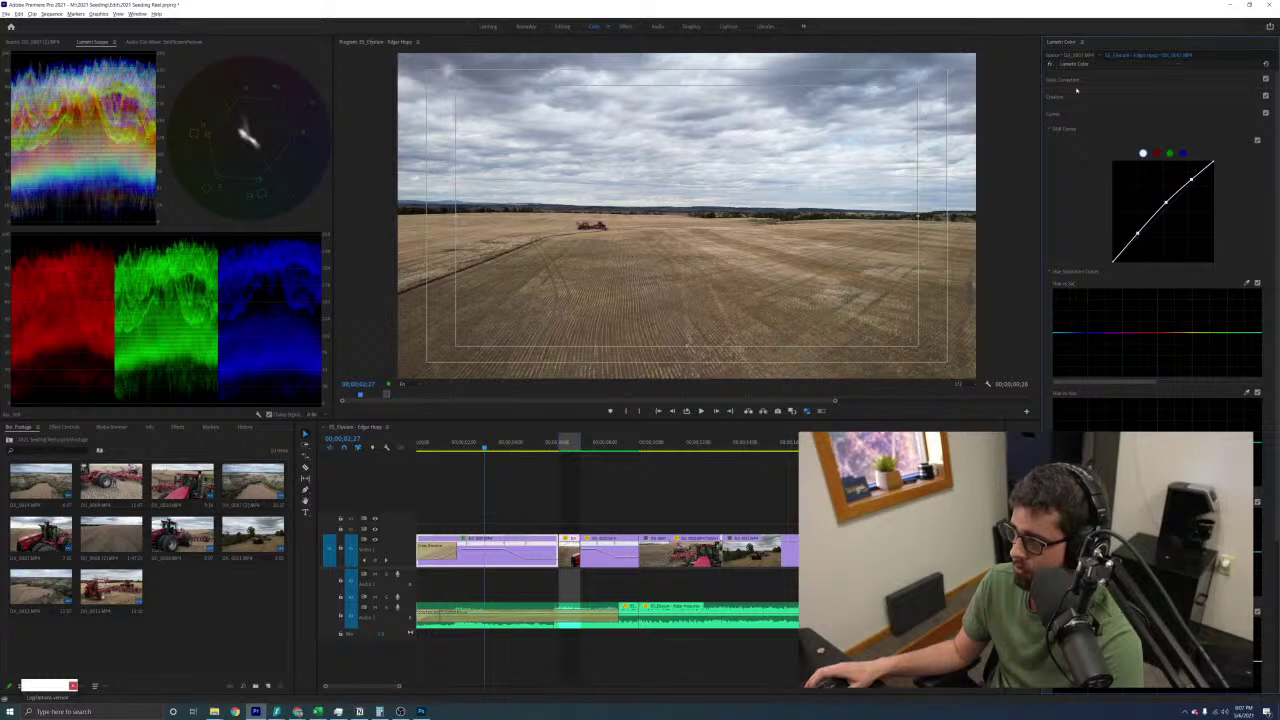
pyautogui.click(1066, 80)
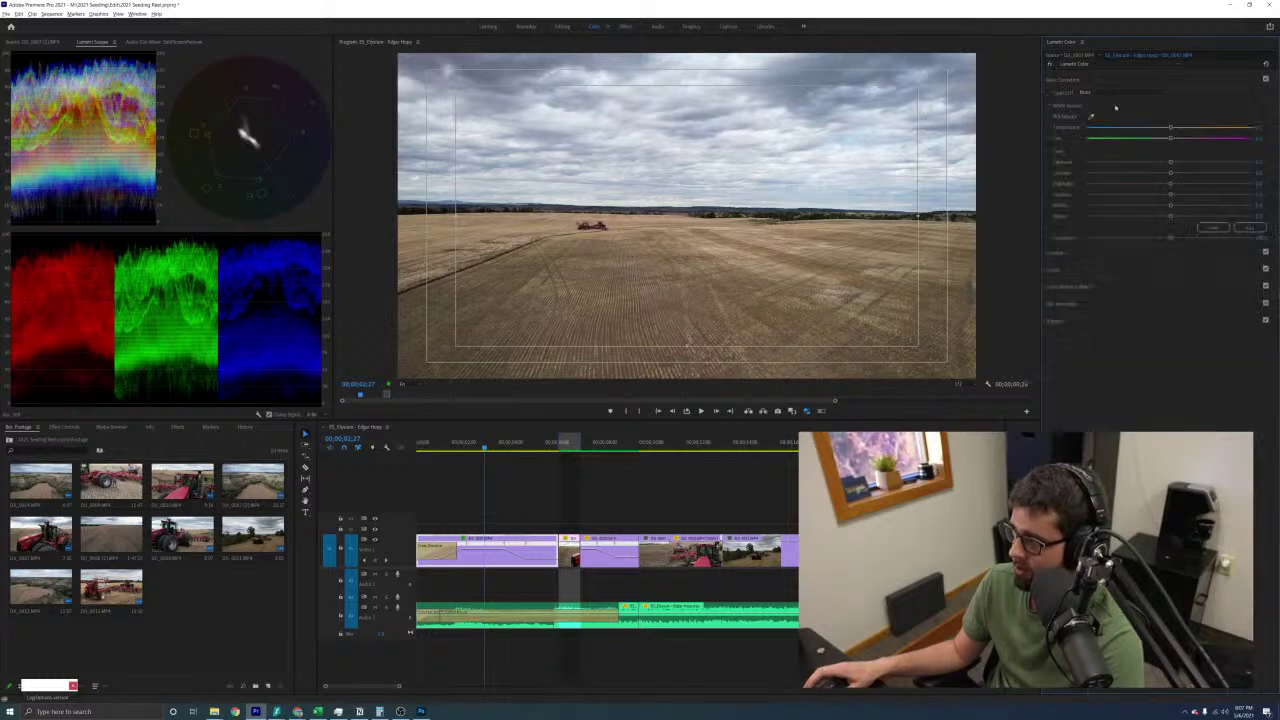
pyautogui.click(1072, 270)
pyautogui.click(1055, 97)
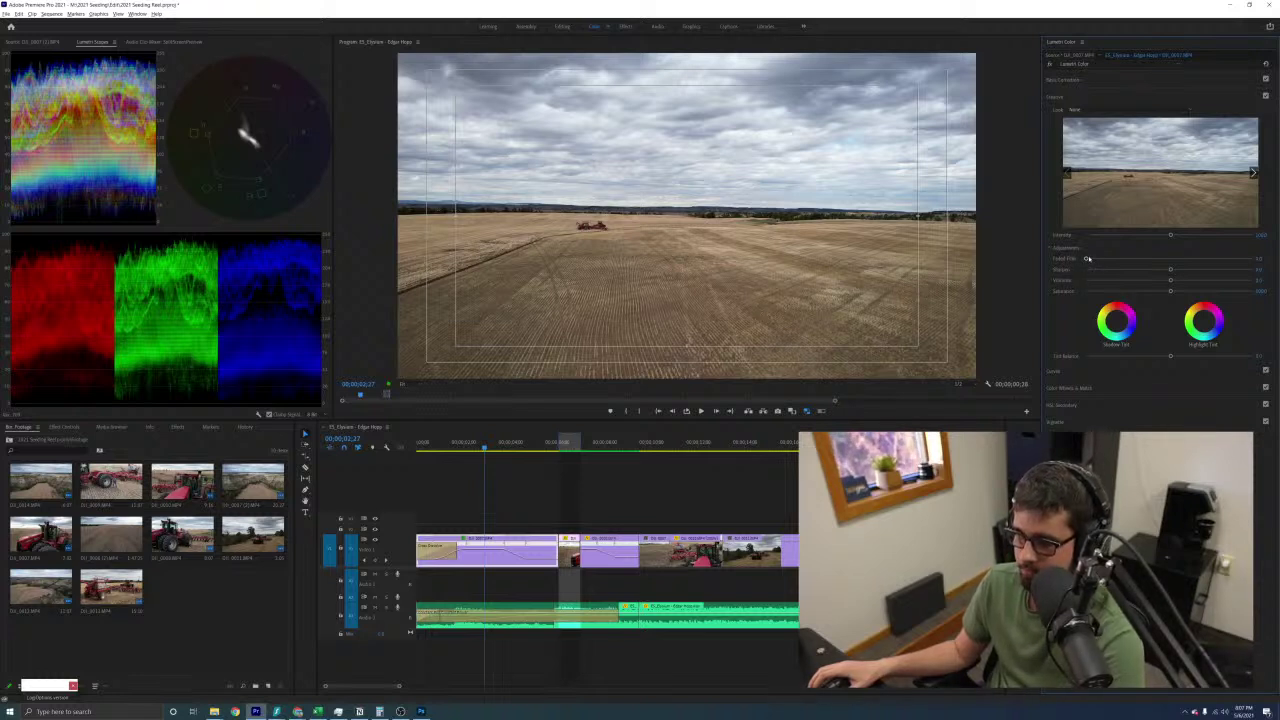
# Check the graded opening drone shot and its scopes at about 0:01 and 0:03
pyautogui.click(545, 497)
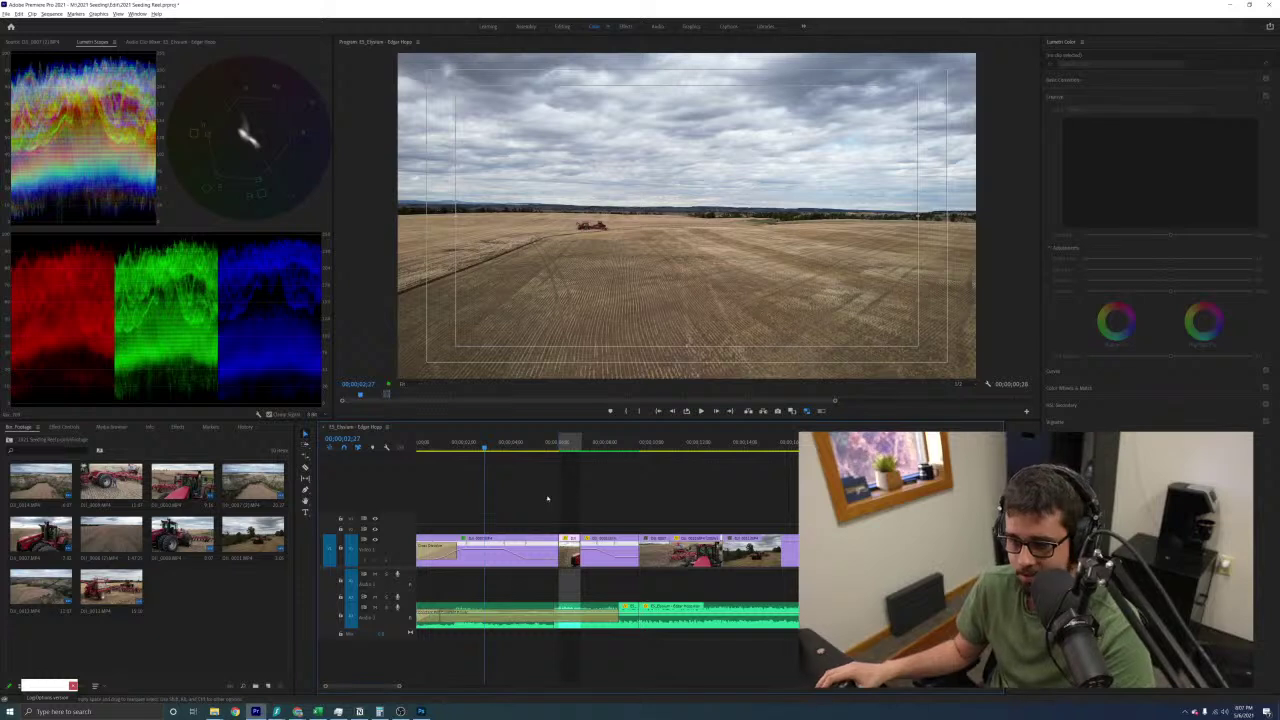
pyautogui.click(451, 446)
pyautogui.click(512, 510)
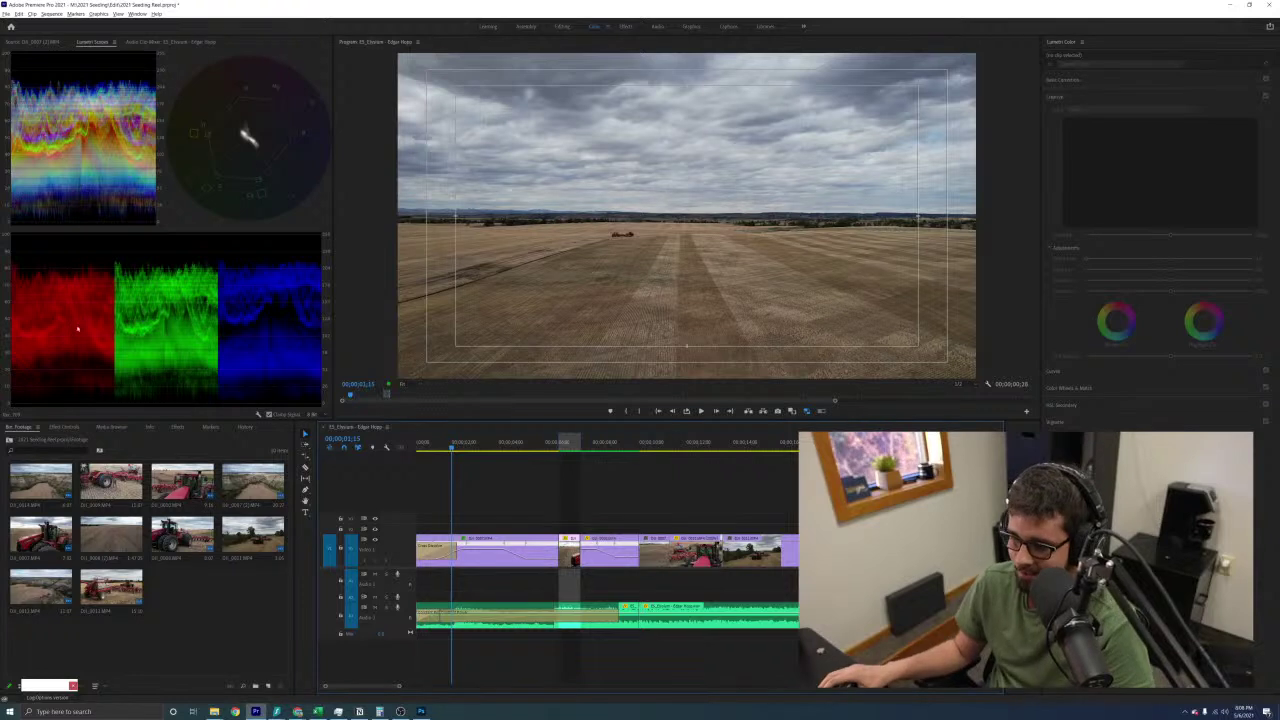
pyautogui.click(498, 564)
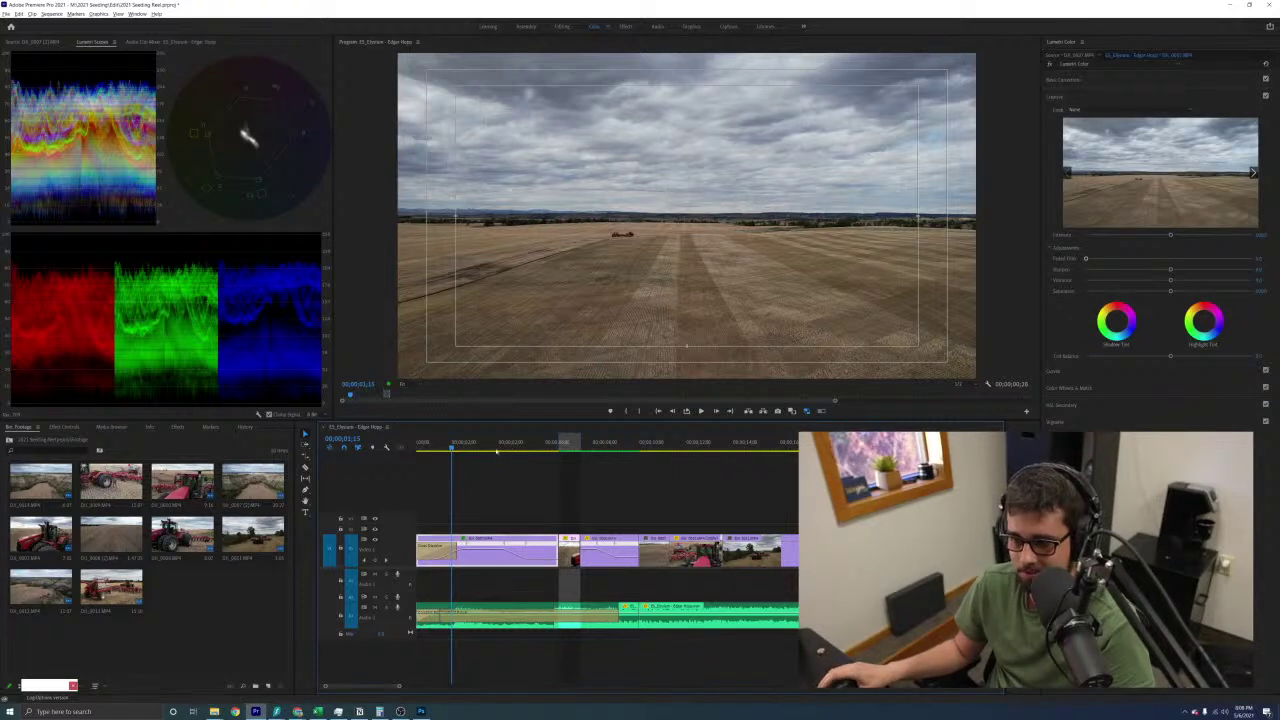
pyautogui.click(492, 443)
pyautogui.click(527, 490)
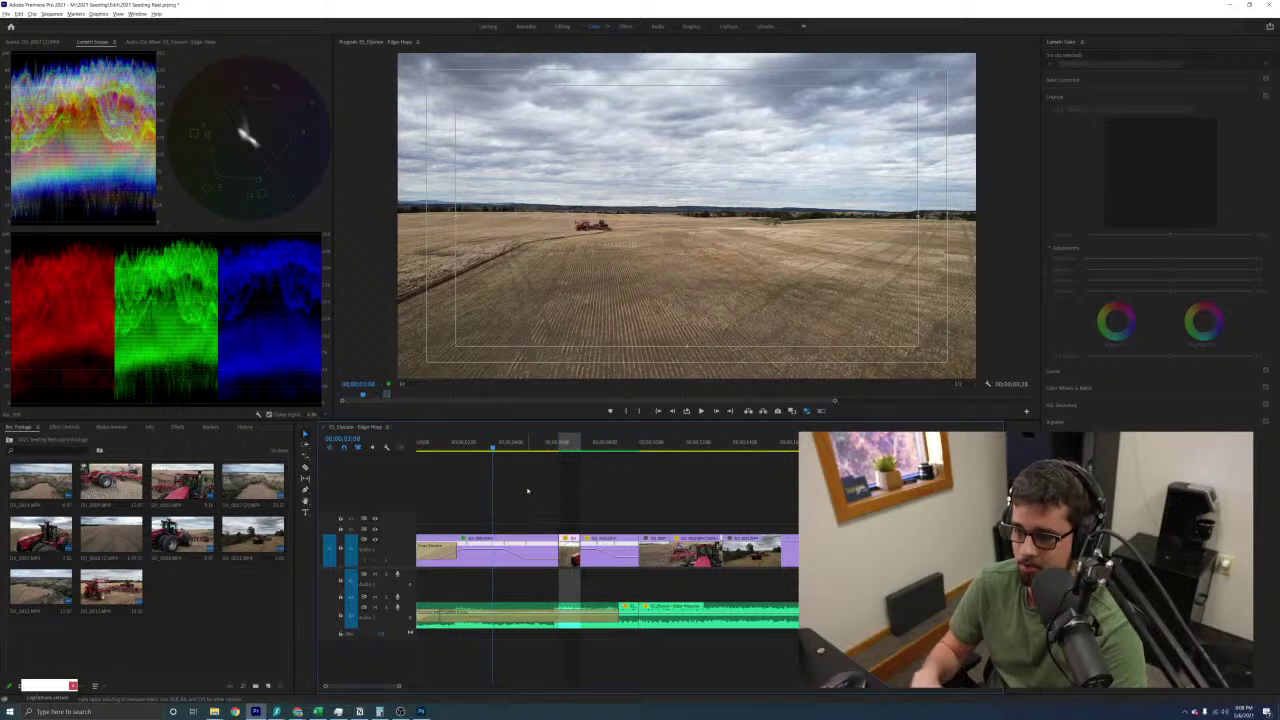
# Inspect the red tractor shot at about 0:06 and the seeder shot at about 0:07 against their scopes
pyautogui.click(567, 446)
pyautogui.click(642, 460)
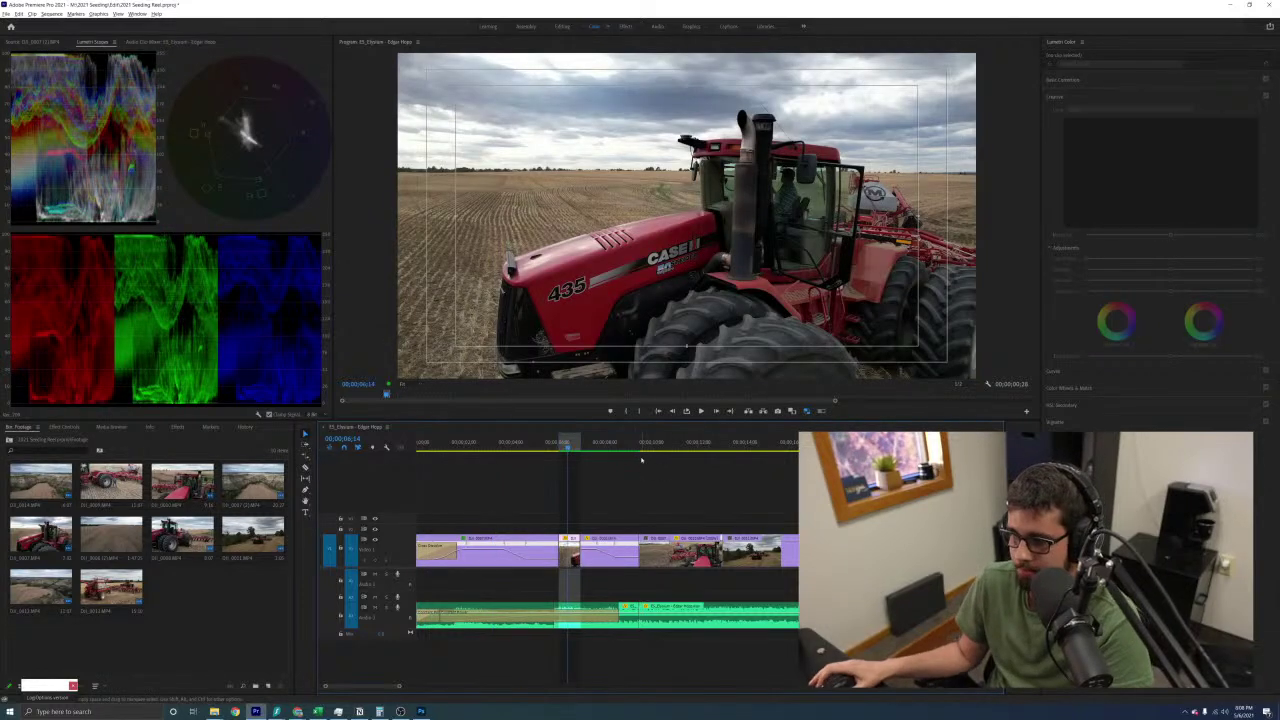
pyautogui.press('=')
pyautogui.scroll(-5, 585, 480)
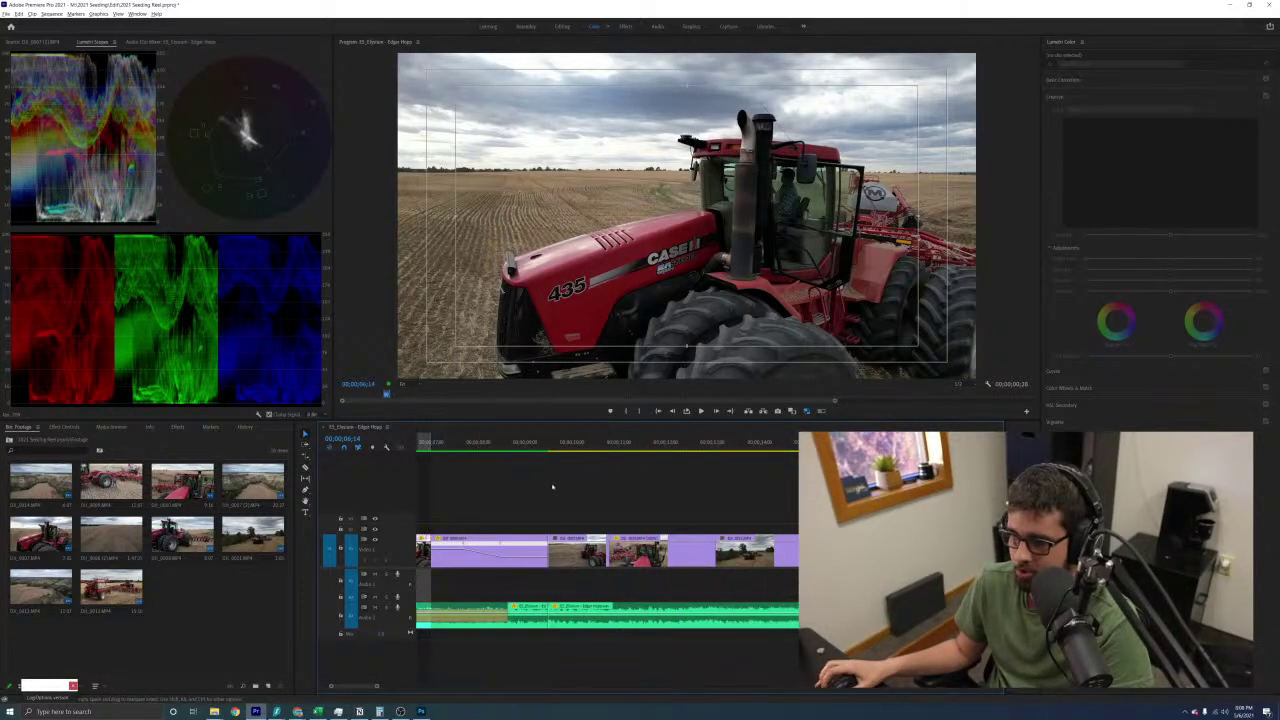
pyautogui.scroll(4, 553, 488)
pyautogui.scroll(-4, 555, 493)
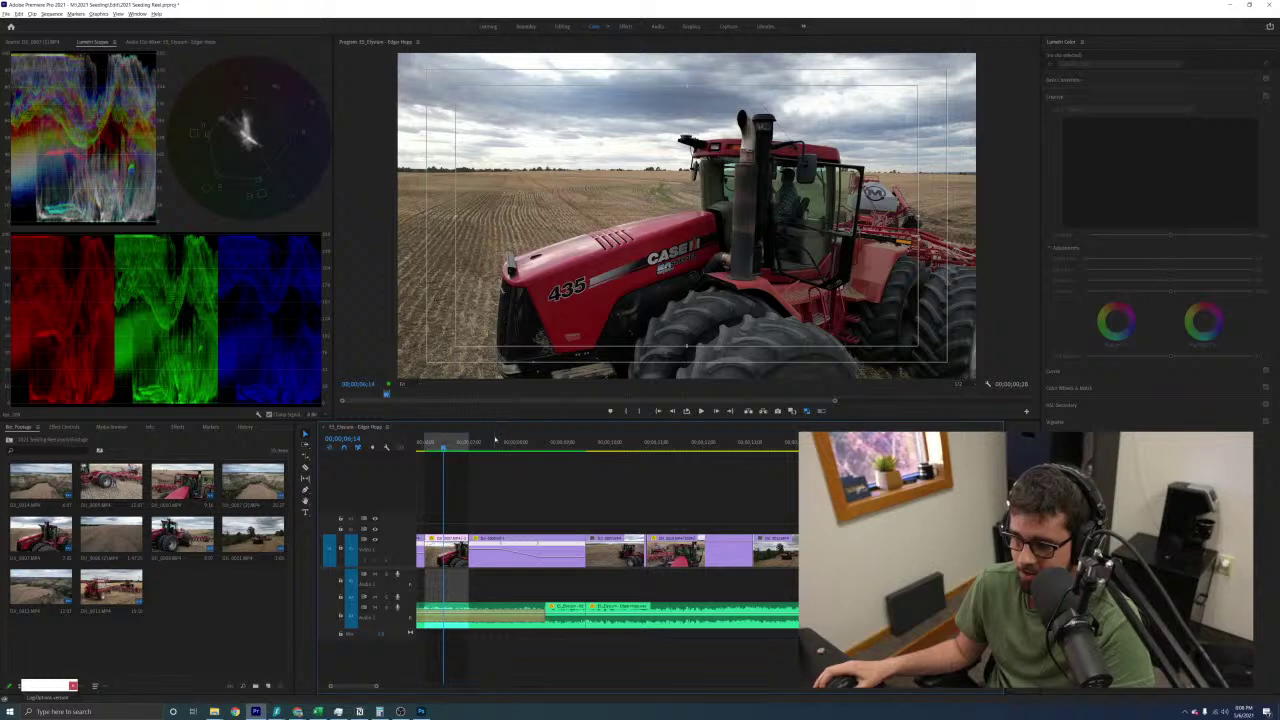
pyautogui.click(494, 446)
pyautogui.click(594, 492)
pyautogui.press('-')
pyautogui.press('-')
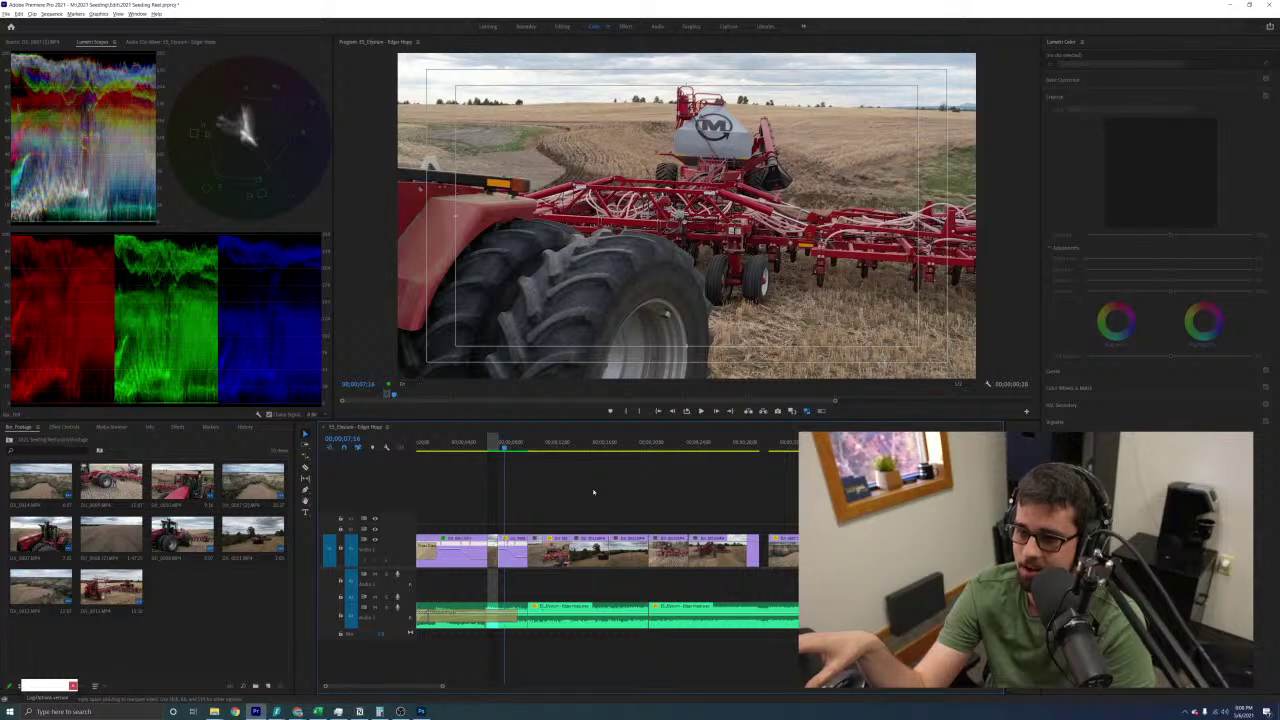
pyautogui.press('=')
pyautogui.press('=')
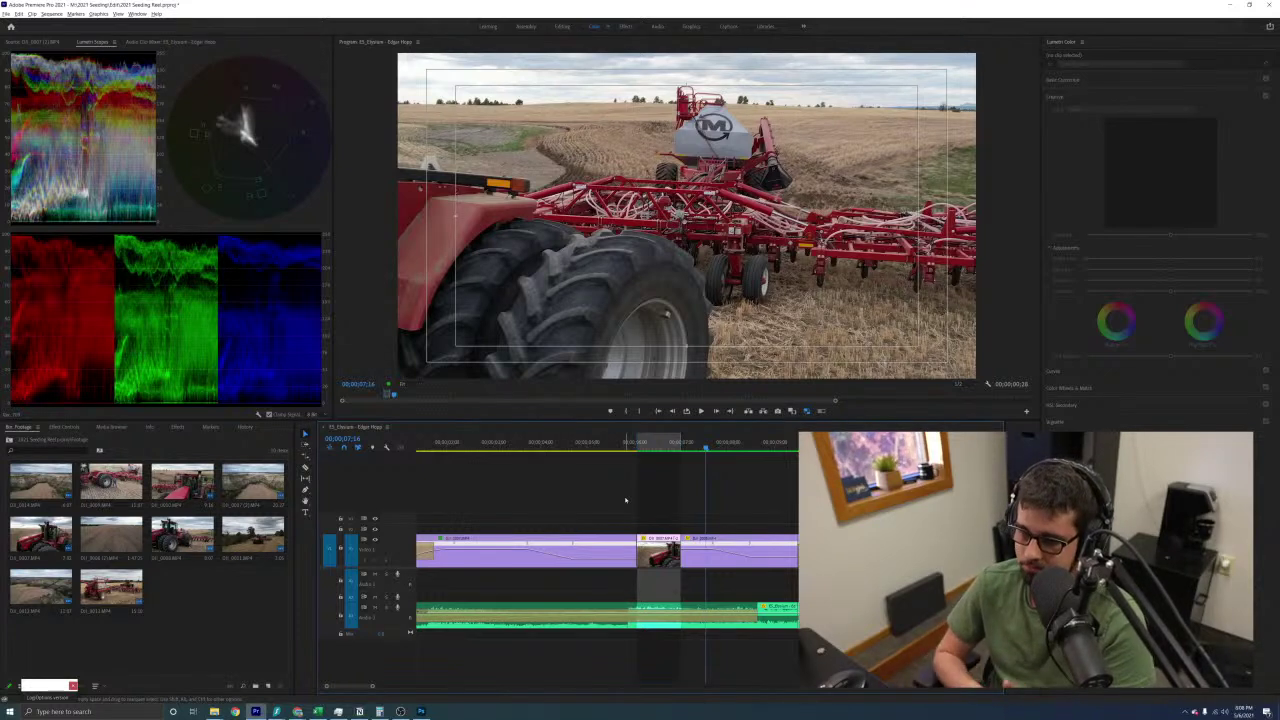
pyautogui.hotkey('ctrl', 's')
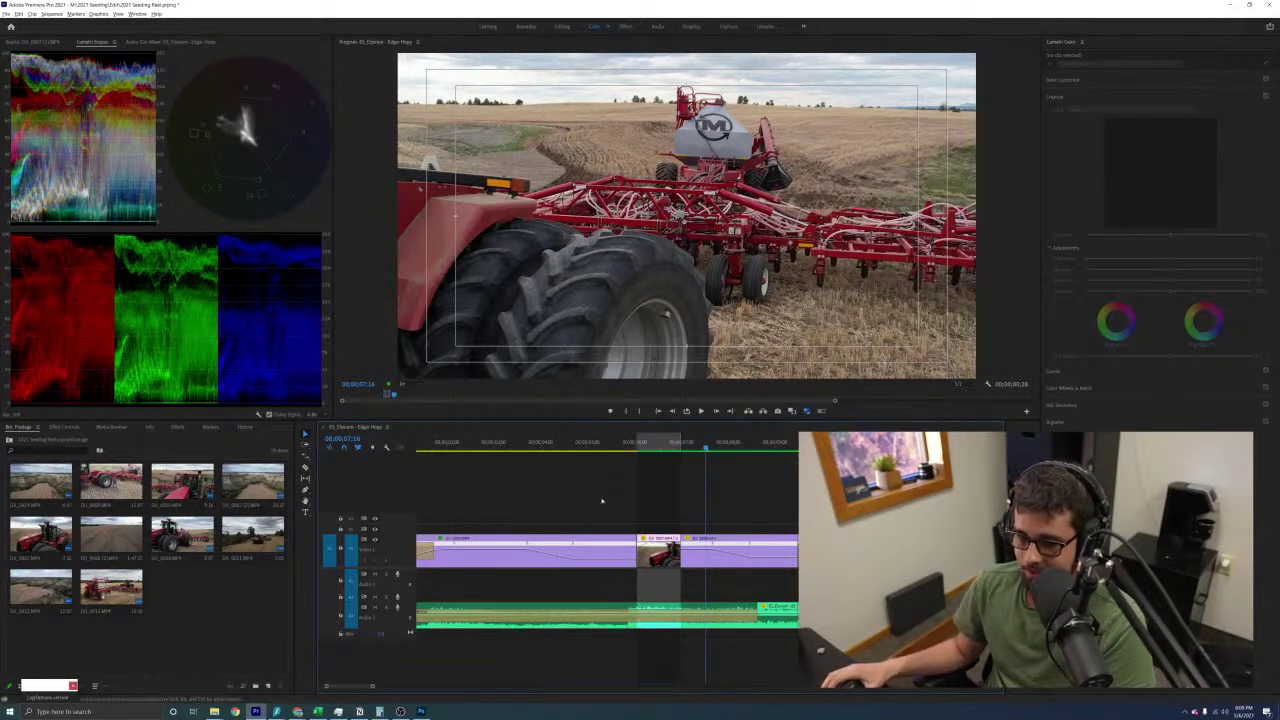
pyautogui.scroll(-5, 600, 508)
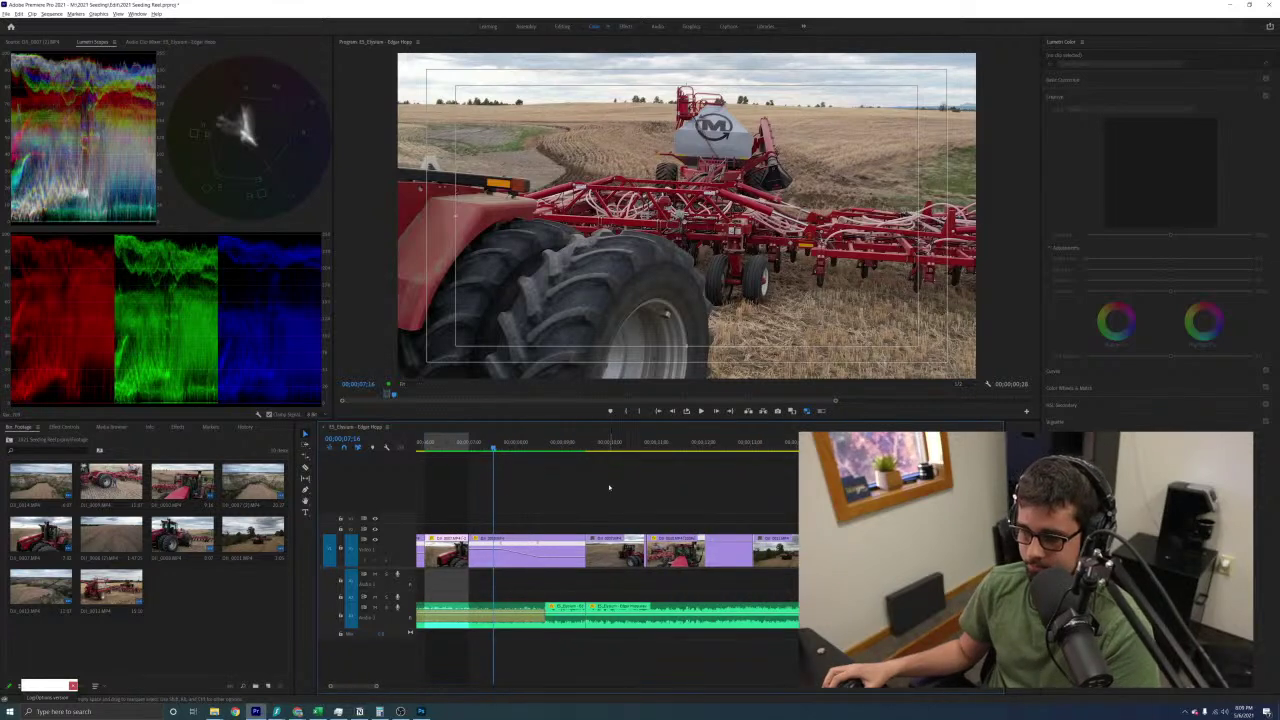
pyautogui.scroll(2, 608, 488)
pyautogui.scroll(-2, 610, 485)
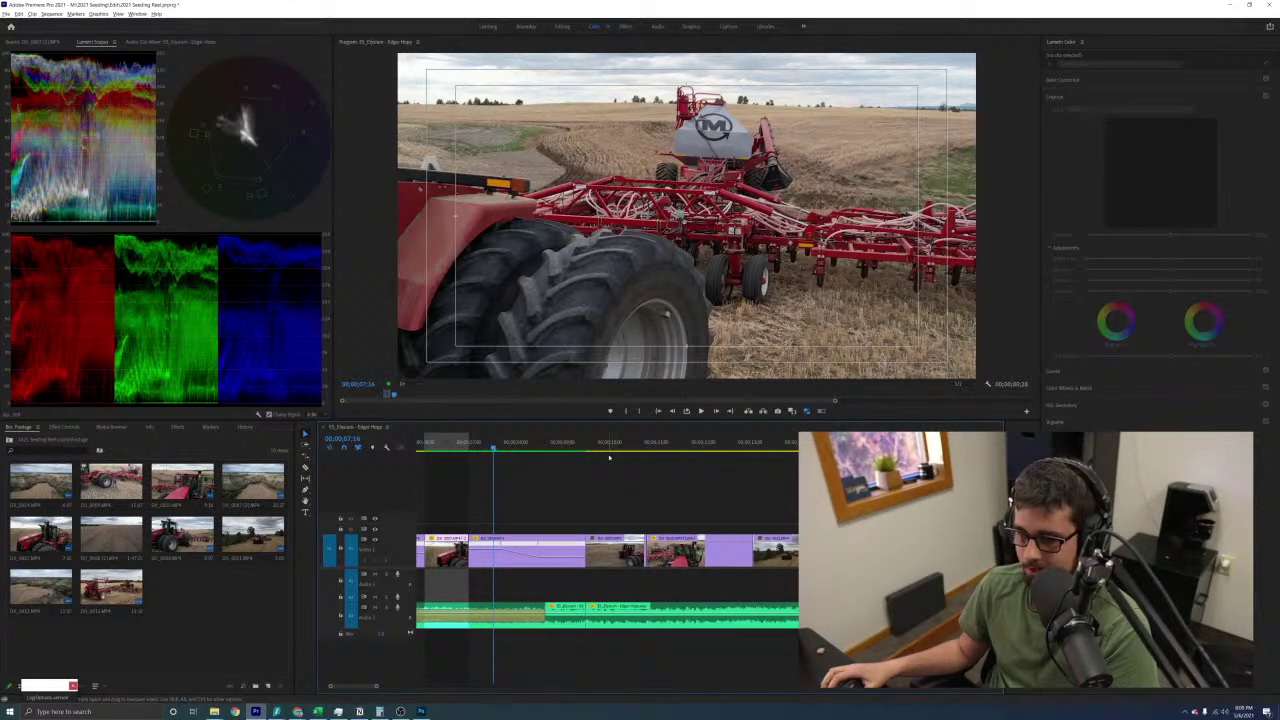
pyautogui.scroll(6, 600, 485)
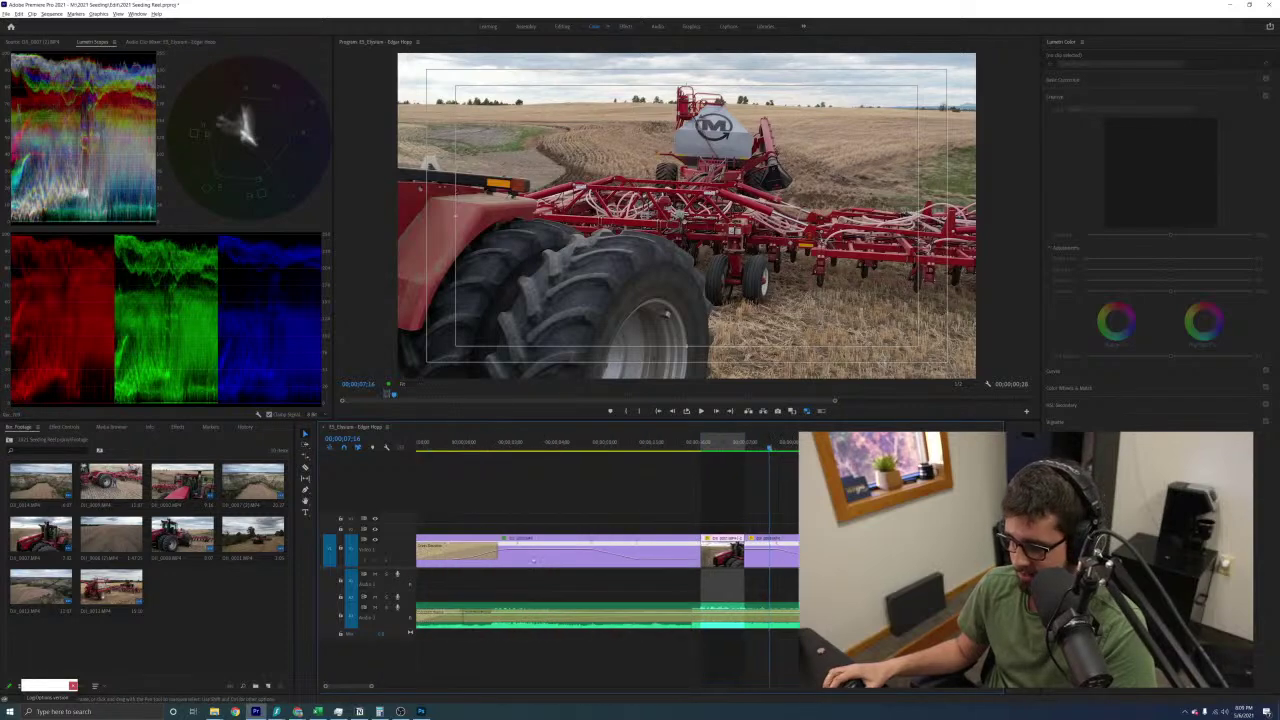
pyautogui.press('-')
pyautogui.press('-')
pyautogui.press('-')
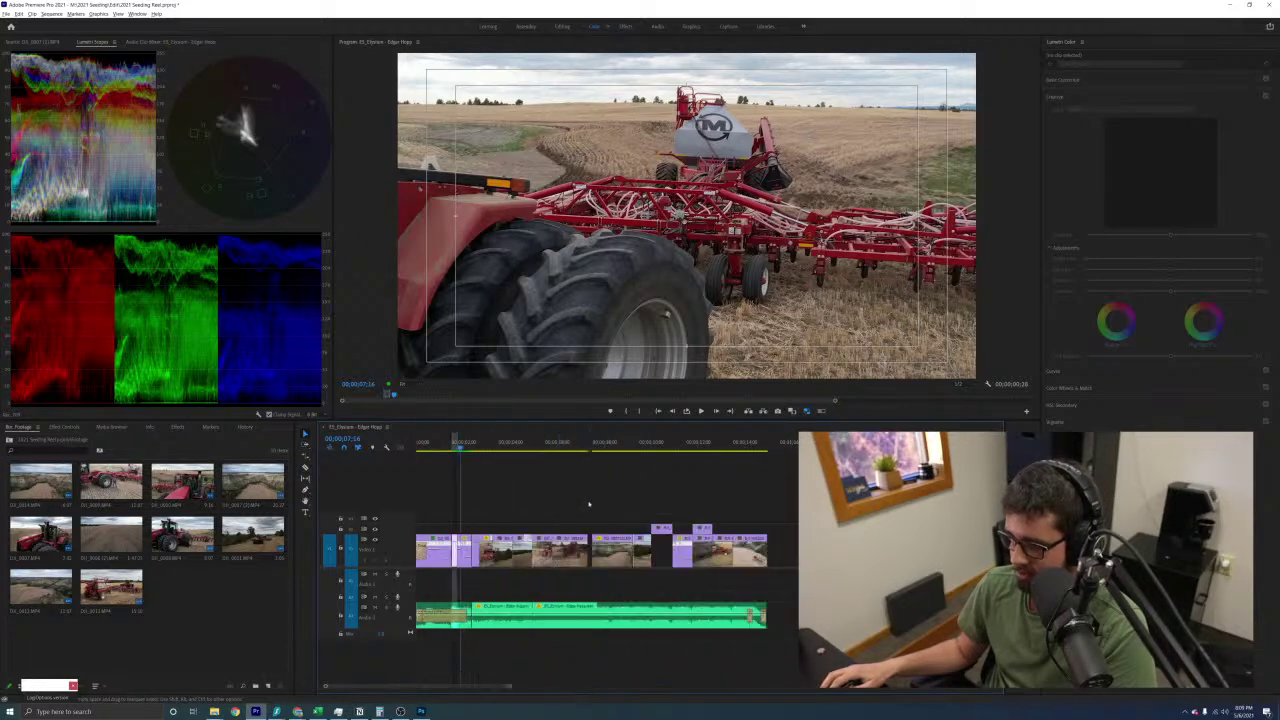
# Copy the Lumetri Color effect from the graded drone shot that precedes the red tractor shot
pyautogui.press('=')
pyautogui.press('=')
pyautogui.press('=')
pyautogui.press('=')
pyautogui.click(521, 447)
pyautogui.click(455, 548)
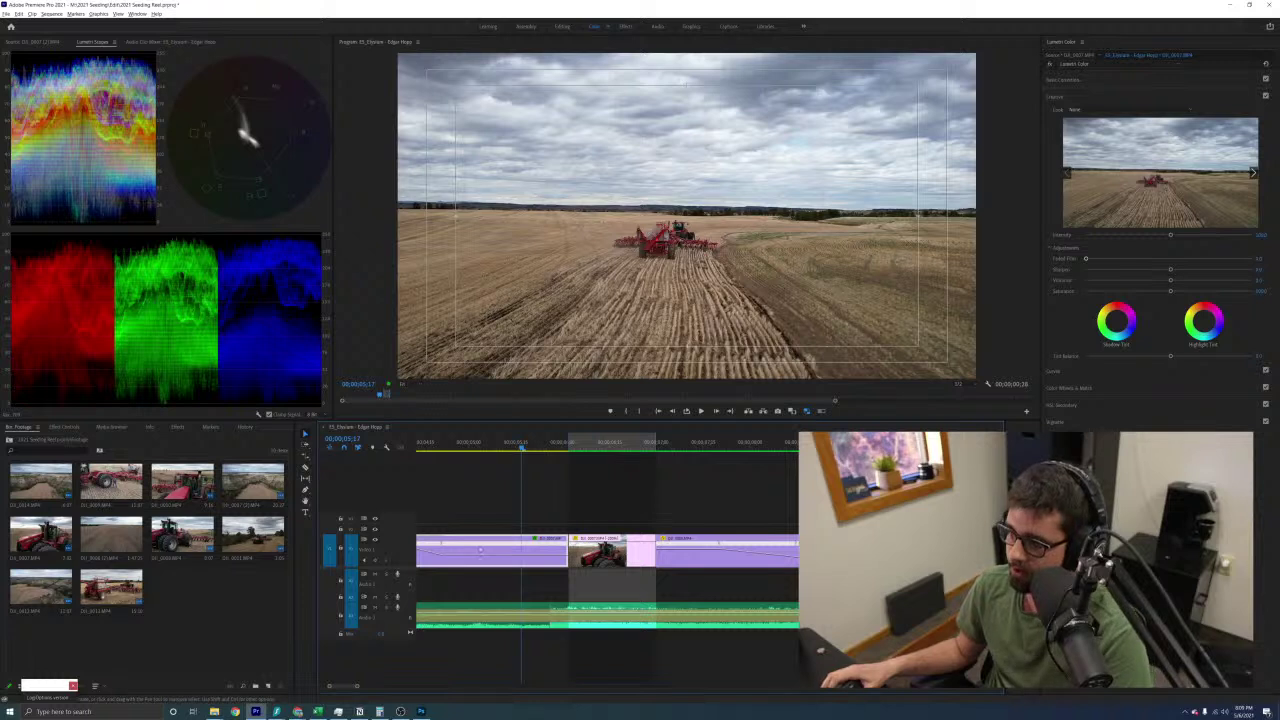
pyautogui.click(64, 427)
pyautogui.click(83, 574)
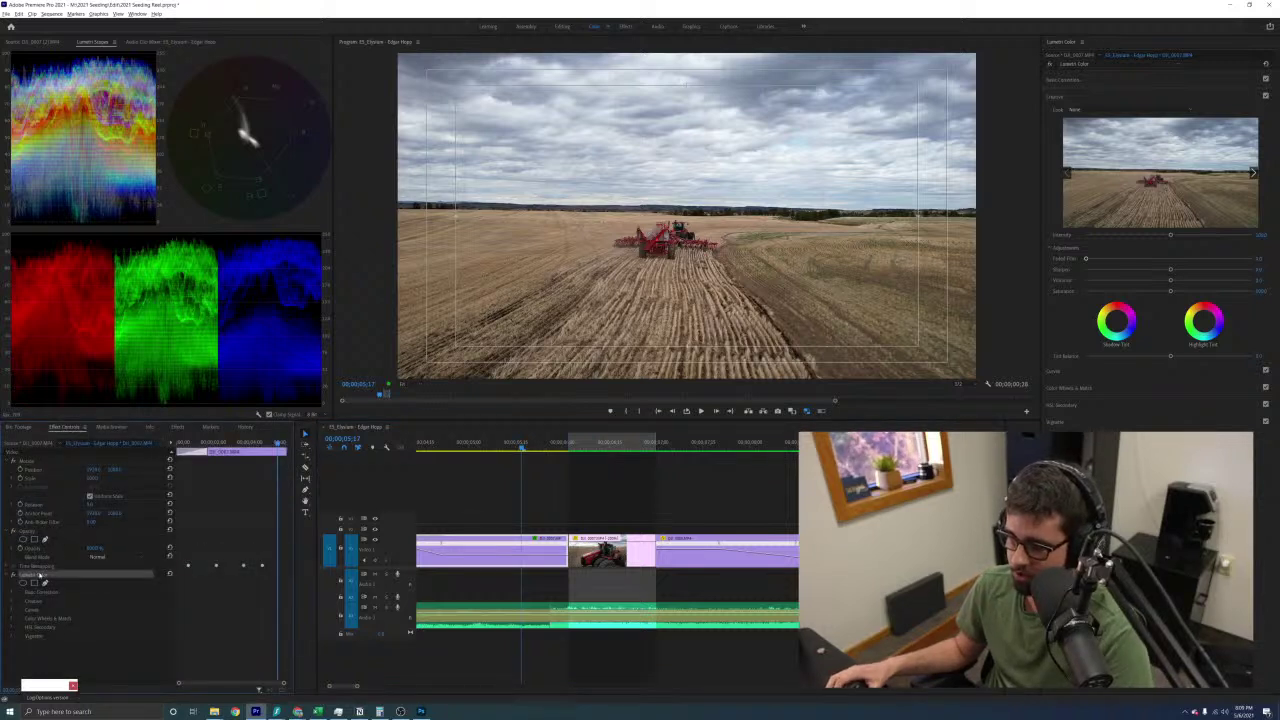
pyautogui.click(104, 665)
pyautogui.click(78, 575)
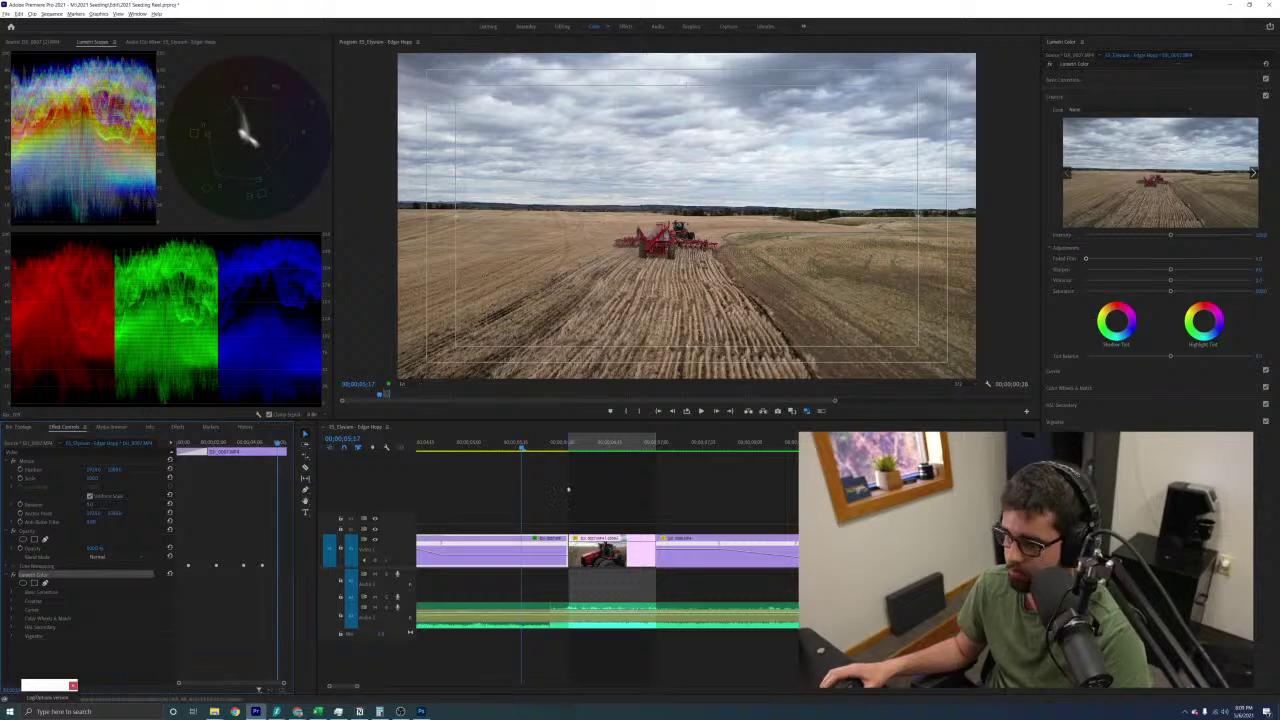
# Paste the copied Lumetri Color effect onto the red tractor shot and the seeder shot after it, and play them back
pyautogui.click(618, 442)
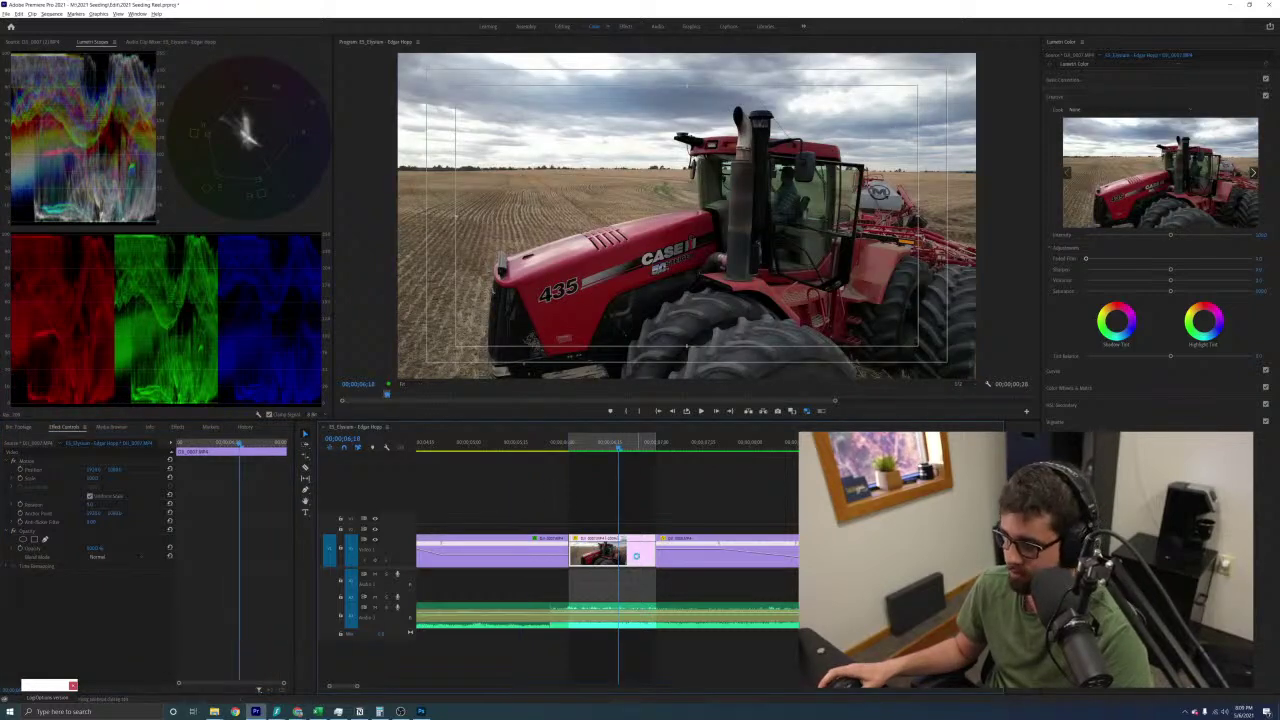
pyautogui.hotkey('ctrl', 'v')
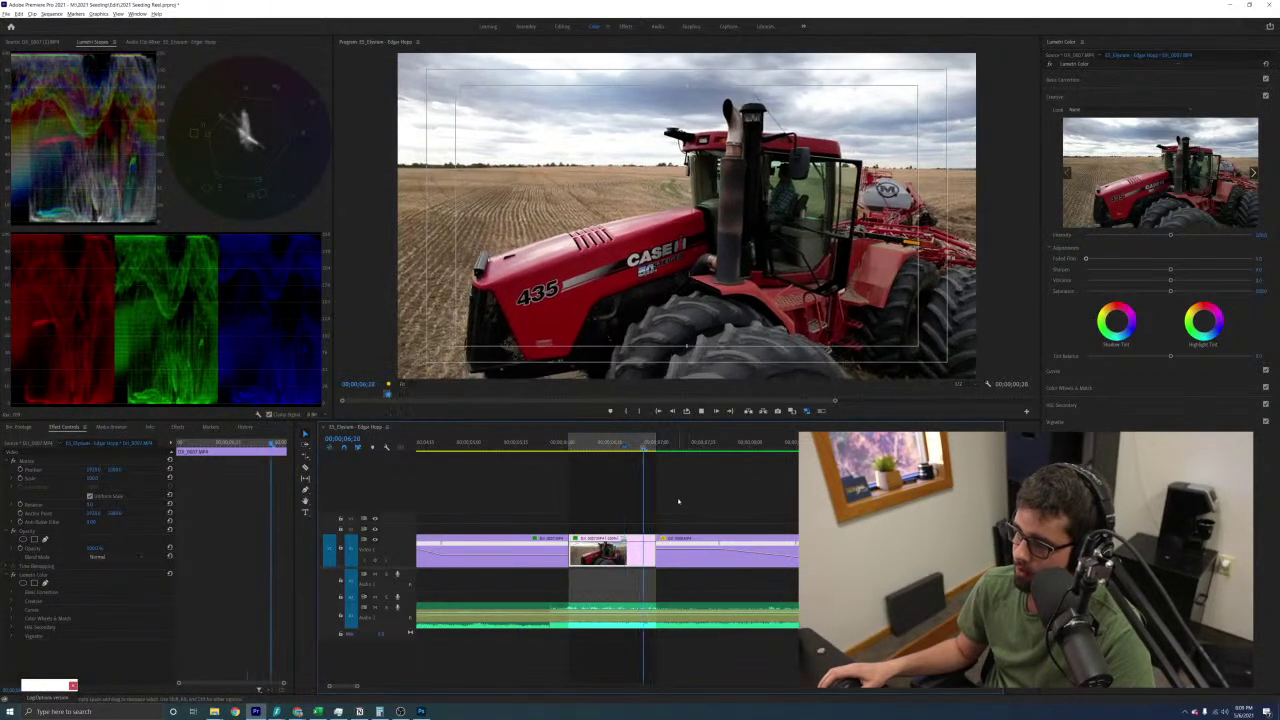
pyautogui.hotkey('ctrl', 'v')
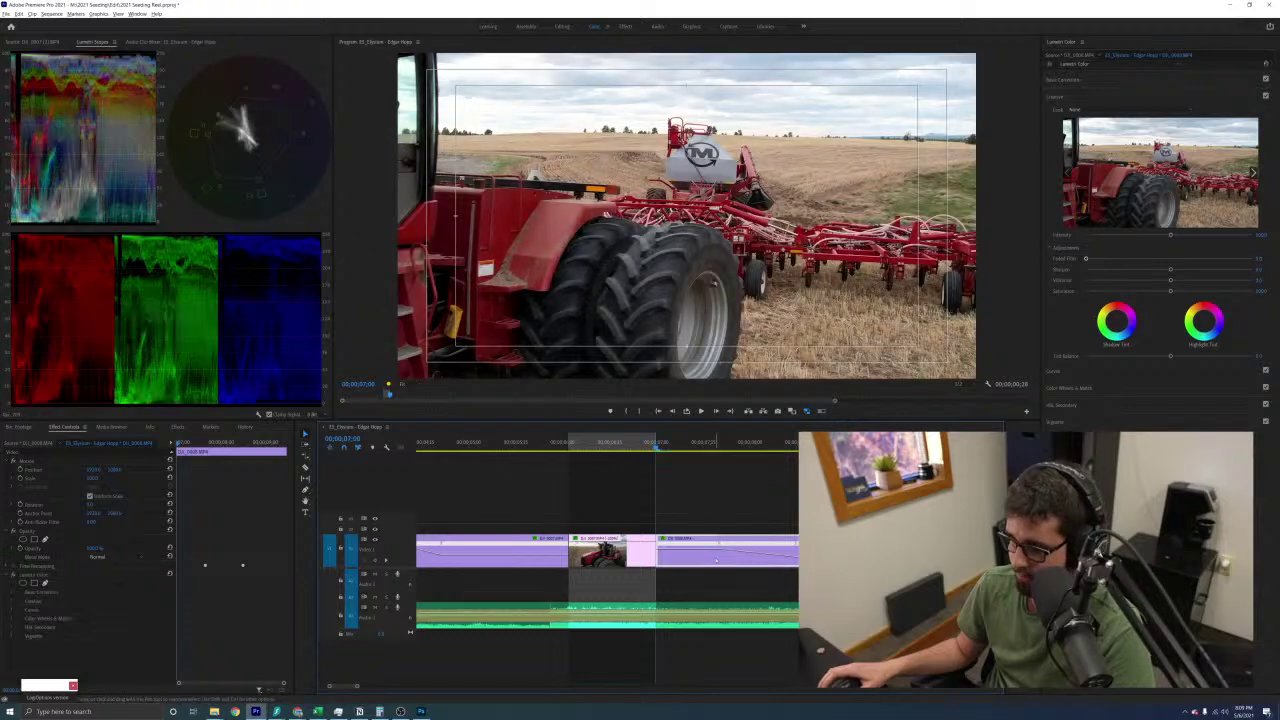
pyautogui.press('space')
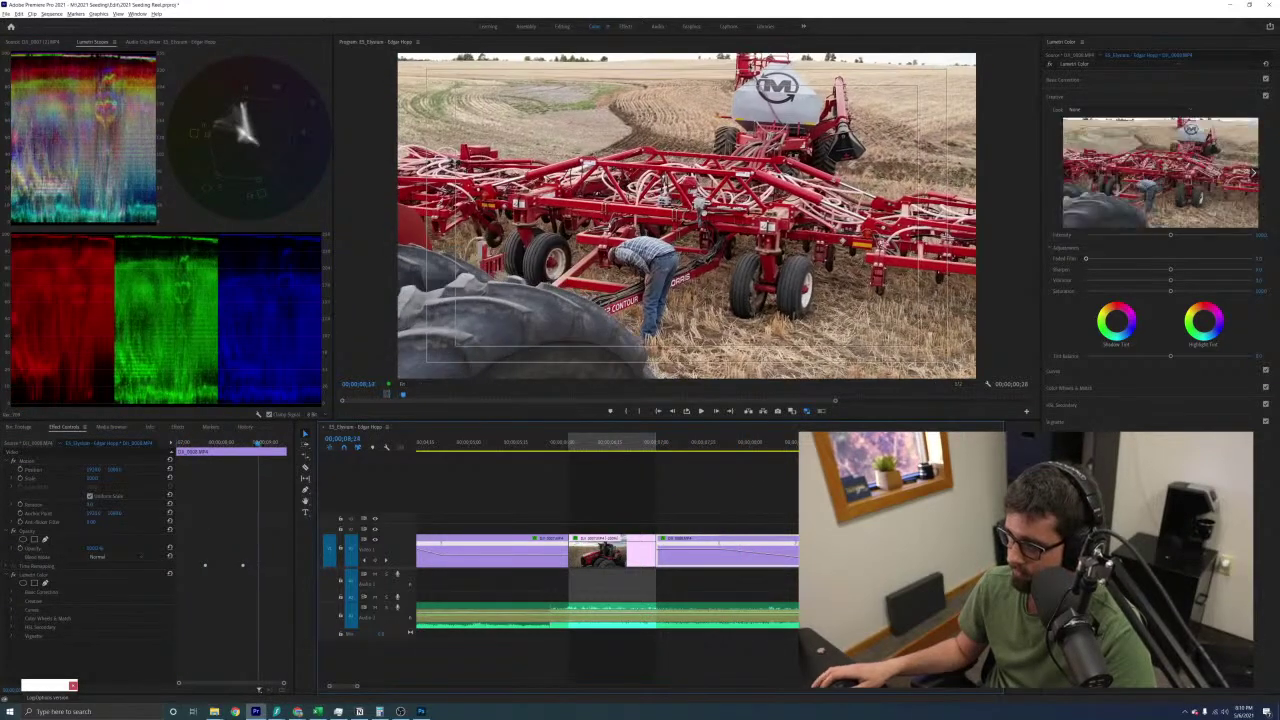
pyautogui.scroll(3, 546, 515)
pyautogui.scroll(-3, 547, 517)
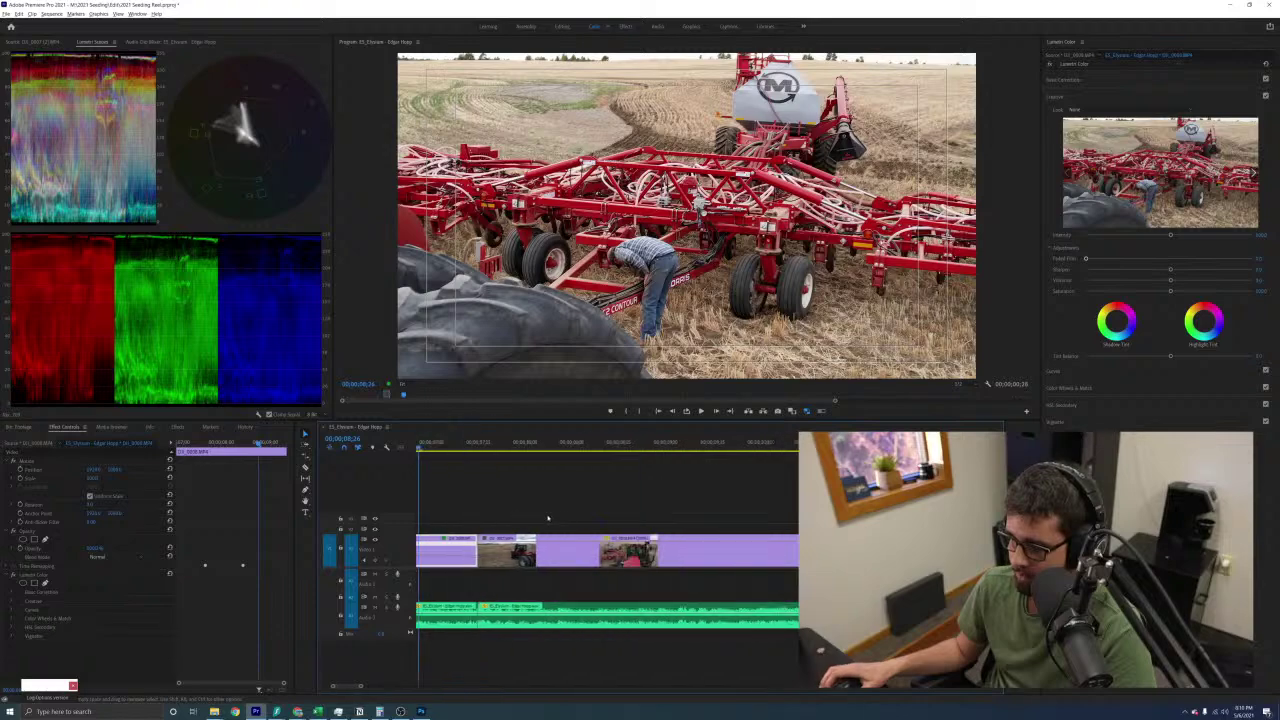
pyautogui.scroll(3, 548, 517)
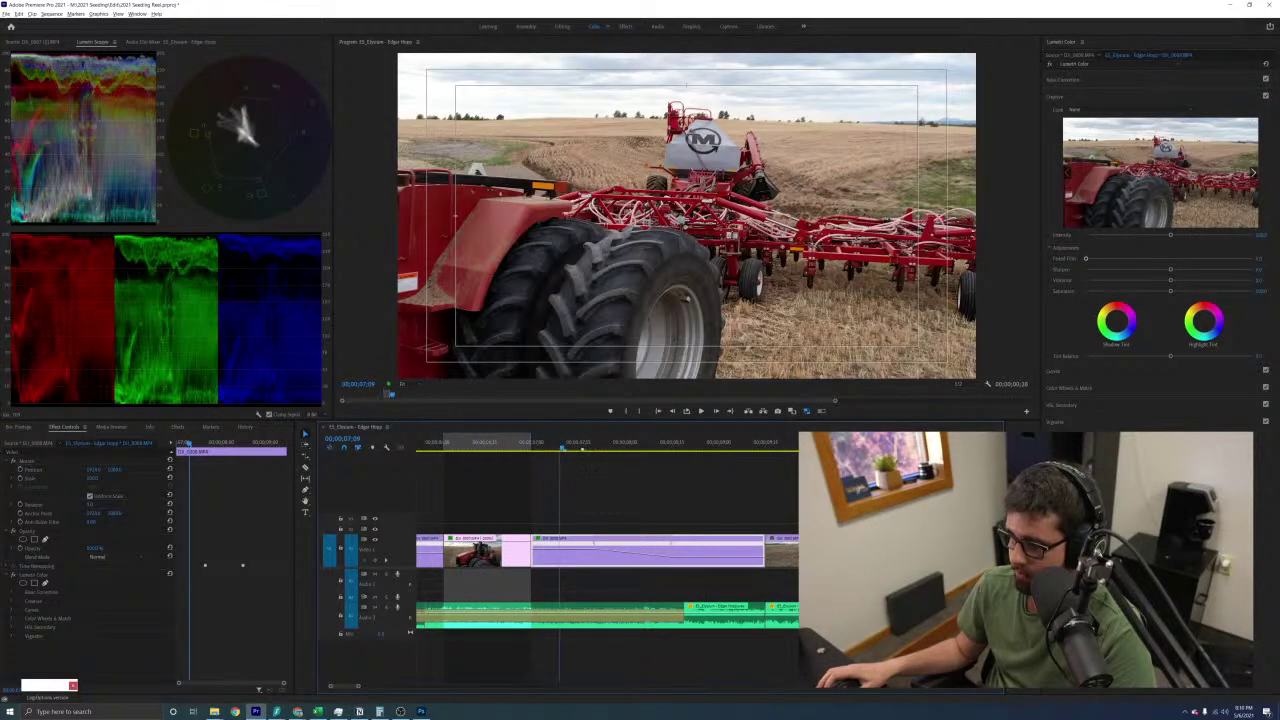
# Paste the copied Lumetri Color effect onto the shot of the man climbing into the tractor at about 0:09
pyautogui.click(728, 455)
pyautogui.moveTo(728, 455); pyautogui.dragTo(808, 455)
pyautogui.scroll(-3, 774, 486)
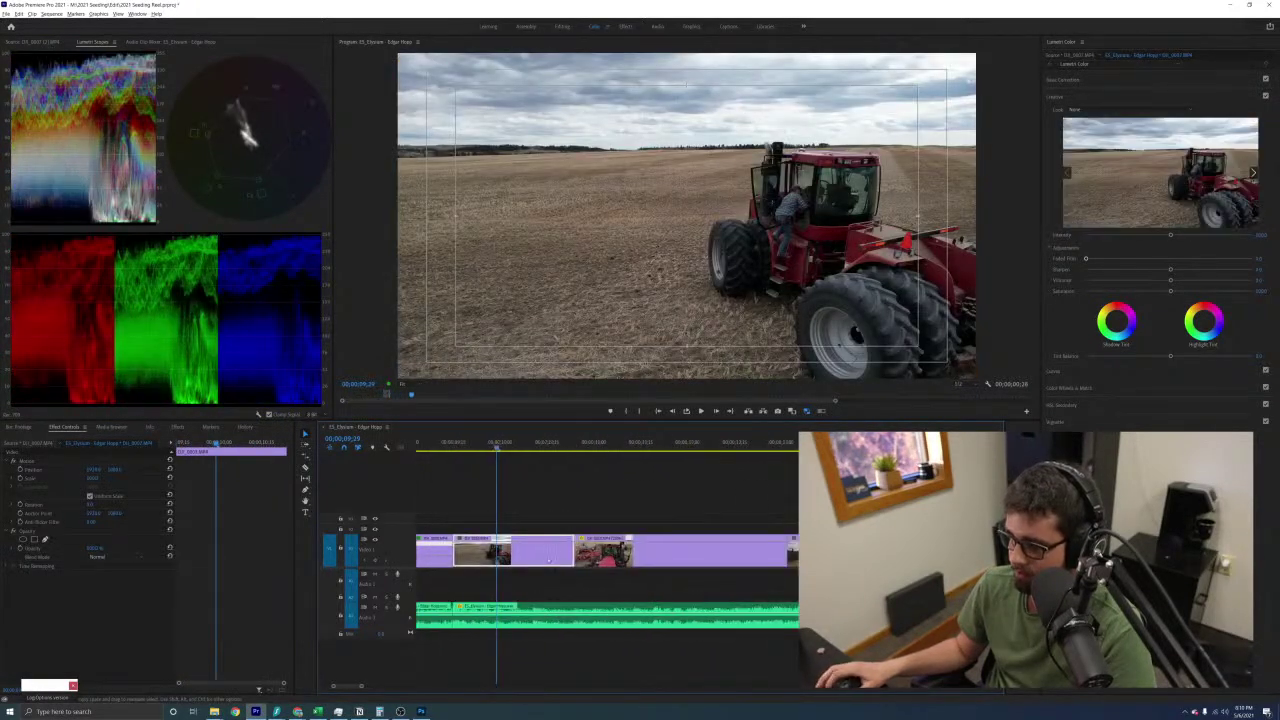
pyautogui.hotkey('ctrl', 'v')
pyautogui.click(551, 514)
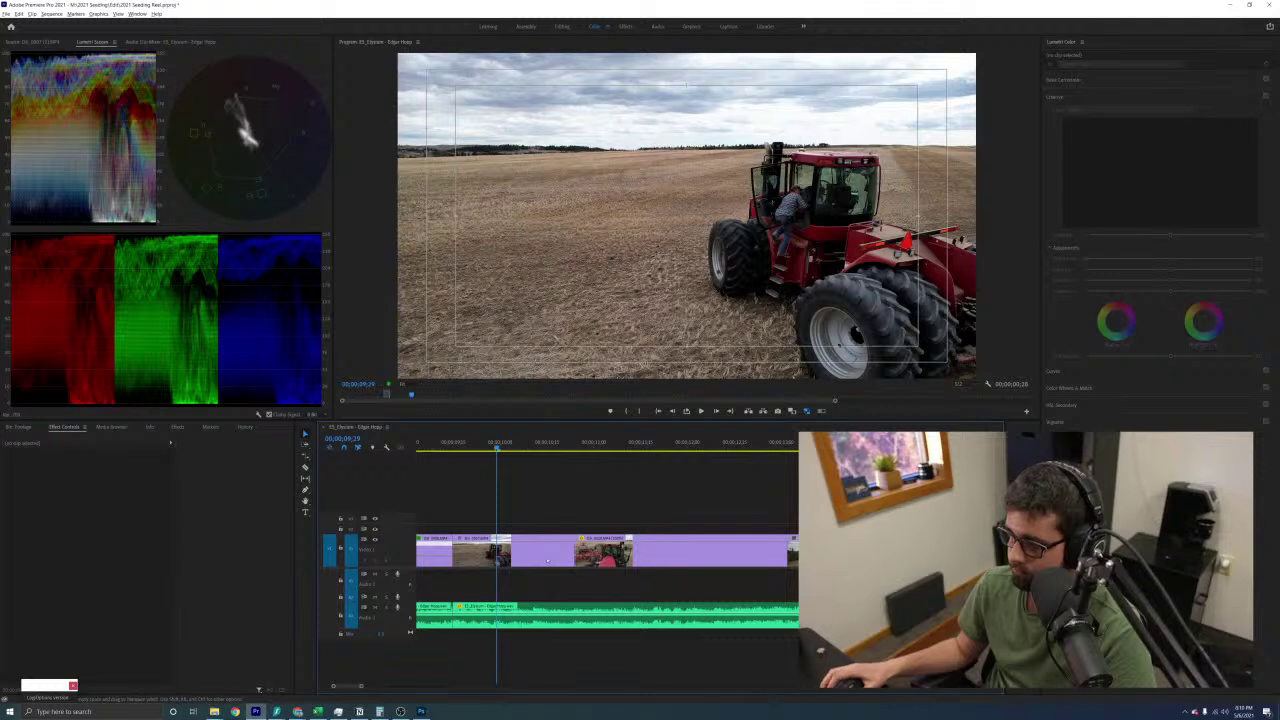
# Brighten the climbing shot by raising three points on its RGB curve
pyautogui.click(545, 560)
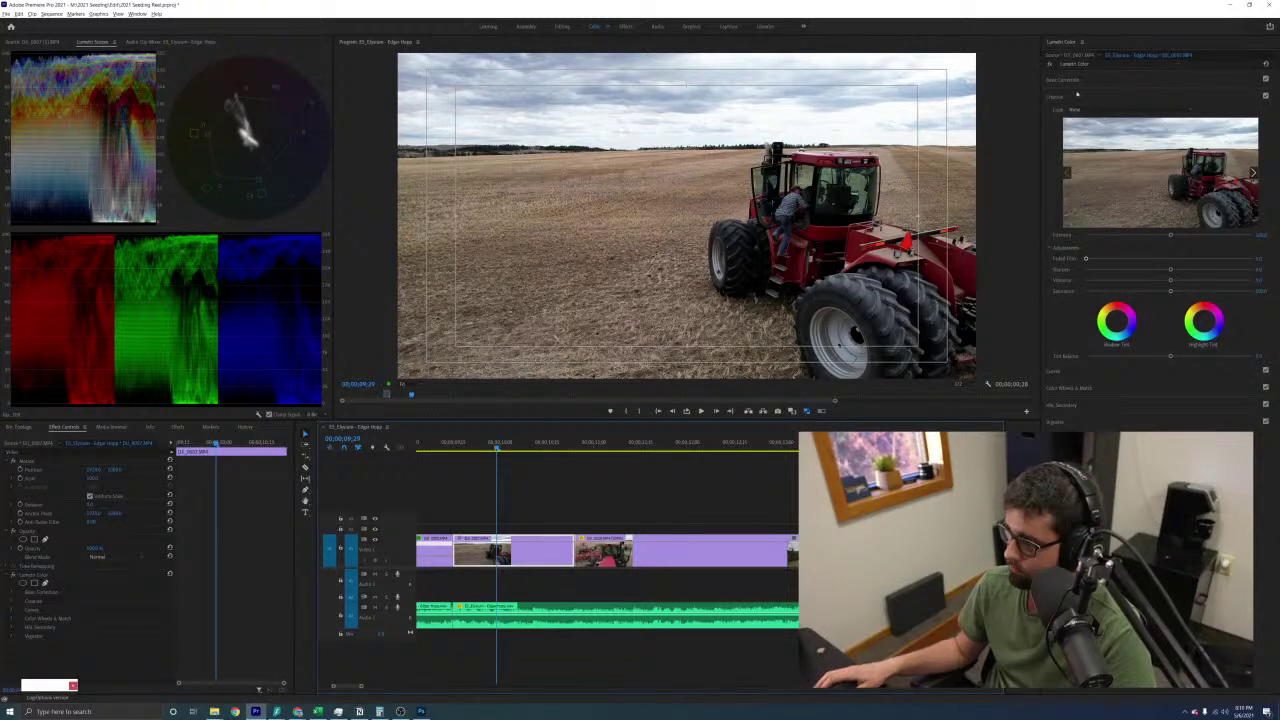
pyautogui.click(1086, 375)
pyautogui.doubleClick(1157, 259)
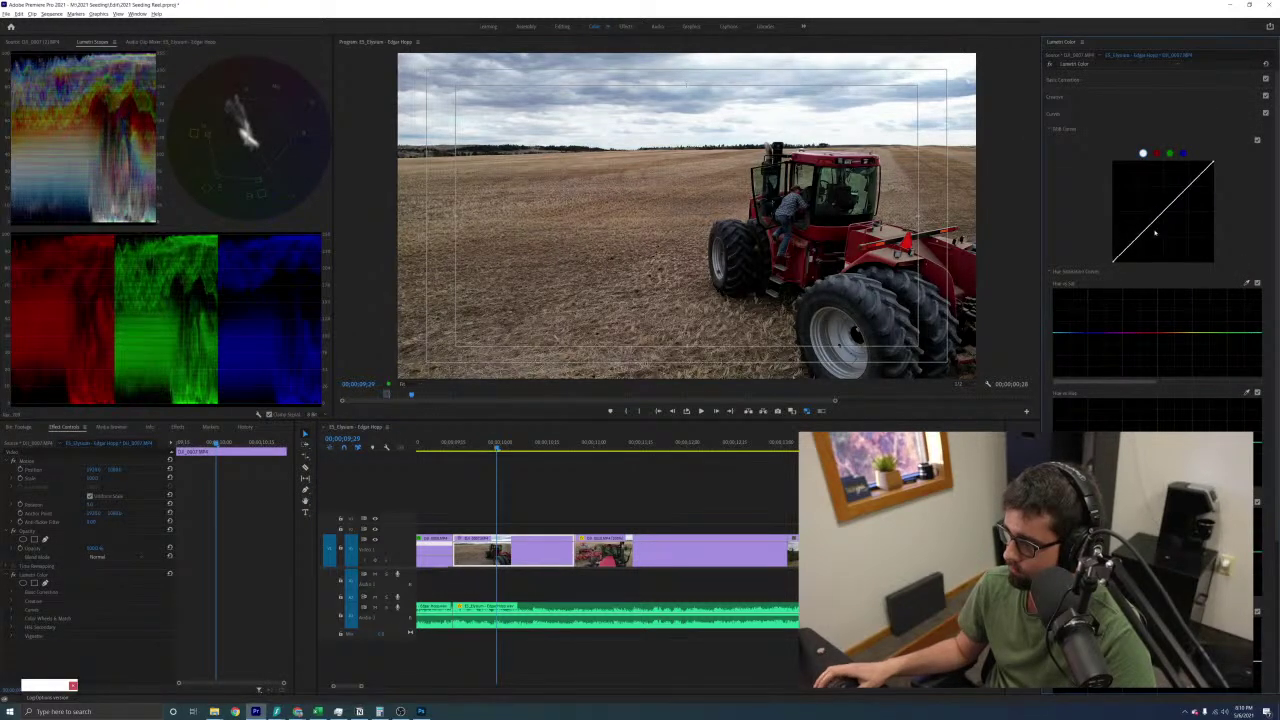
pyautogui.click(1139, 236)
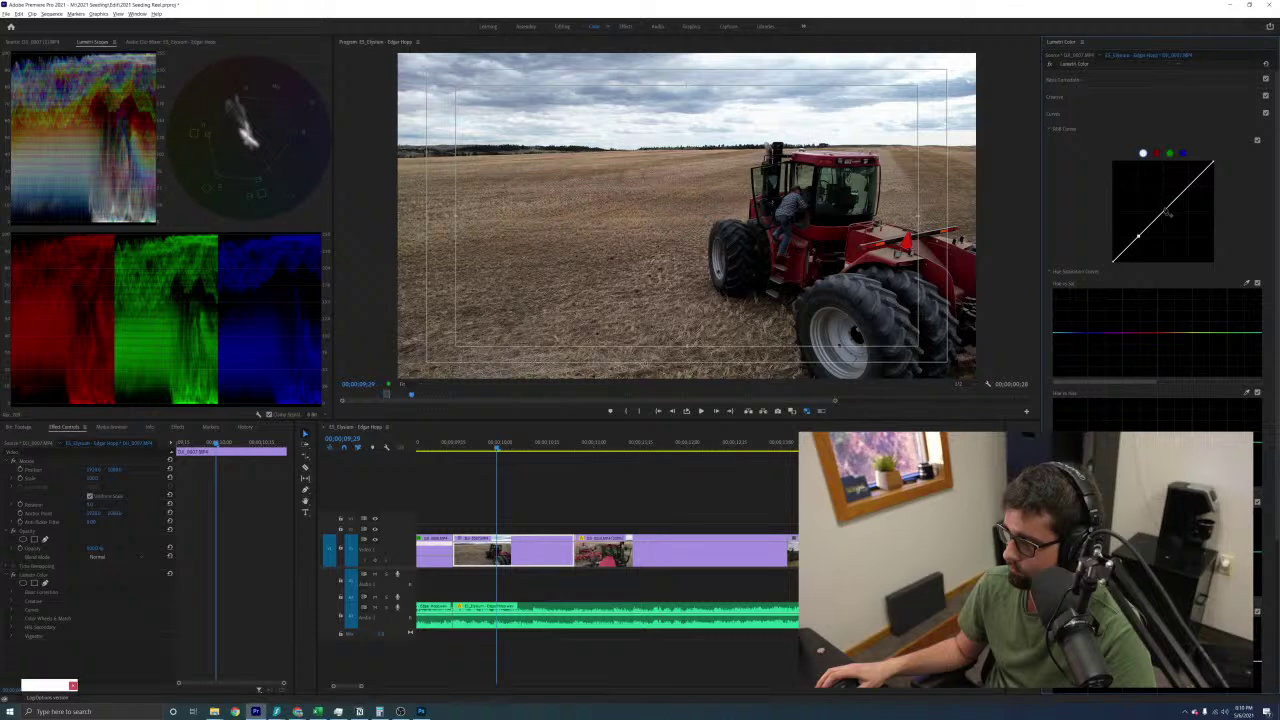
pyautogui.moveTo(1165, 209); pyautogui.dragTo(1137, 233)
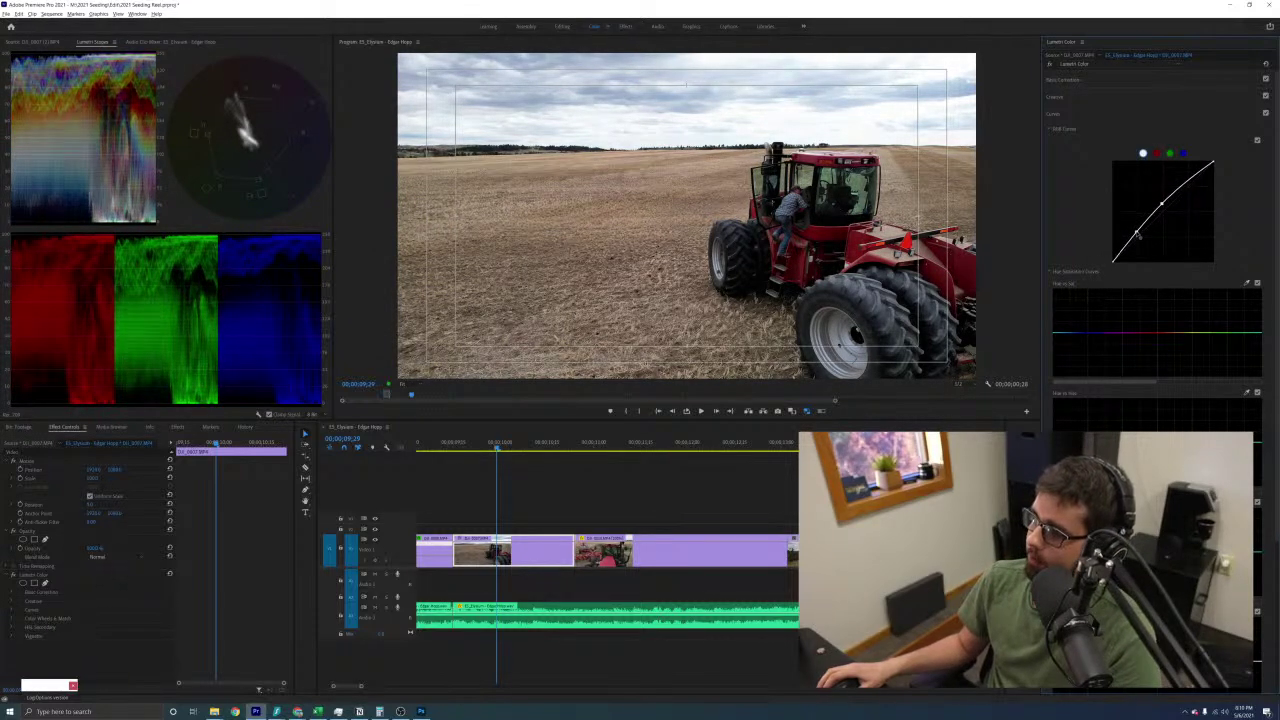
pyautogui.moveTo(1189, 181); pyautogui.dragTo(1161, 202)
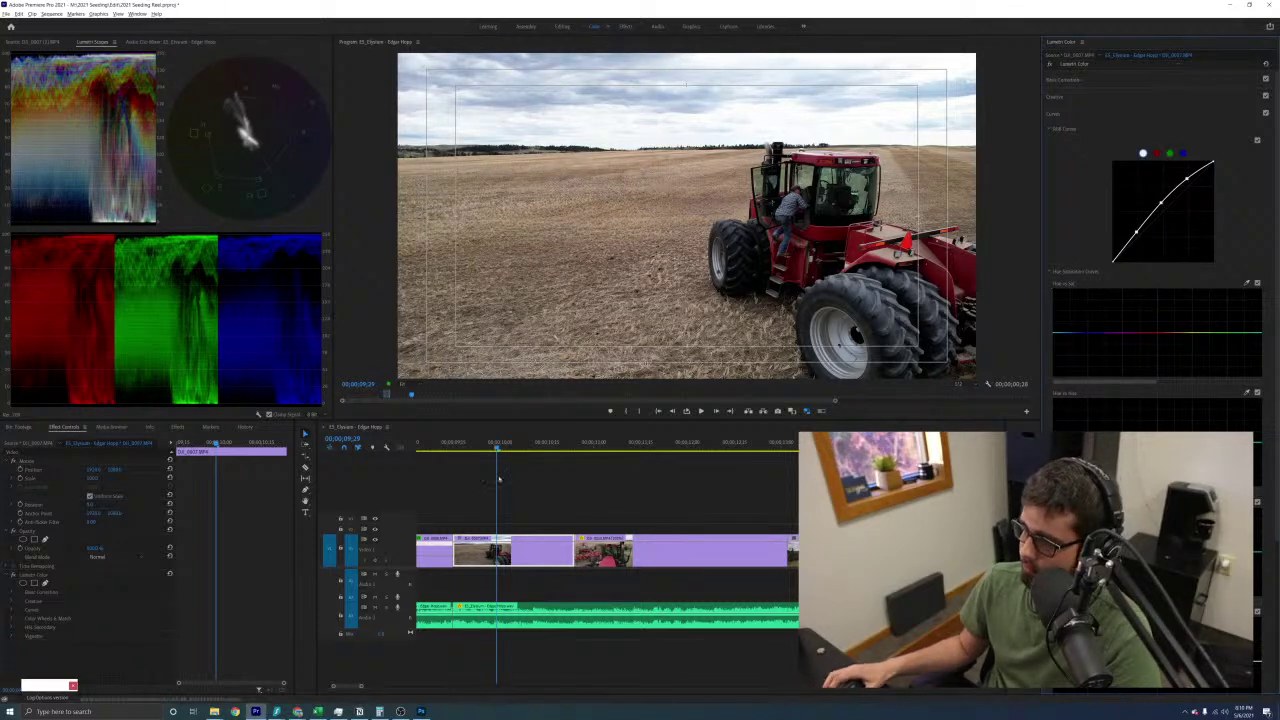
# Warm the climbing shot slightly by increasing its Lumetri white balance temperature
pyautogui.click(512, 448)
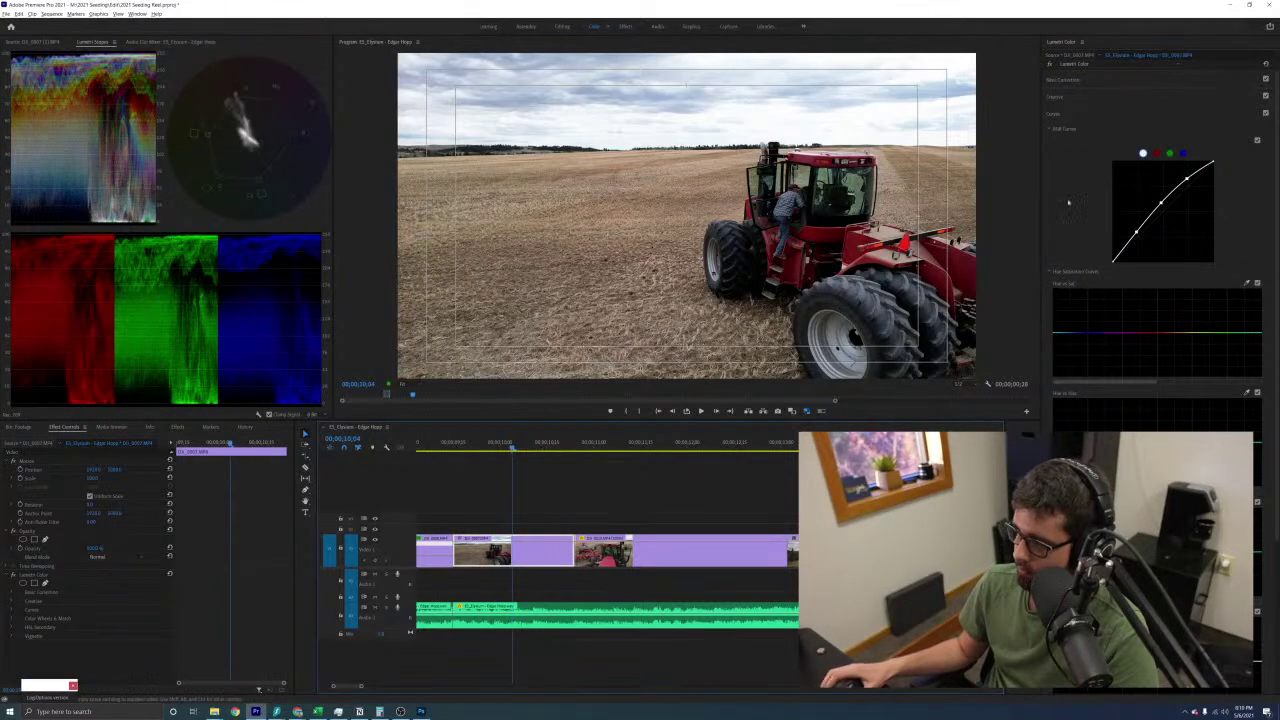
pyautogui.click(1063, 79)
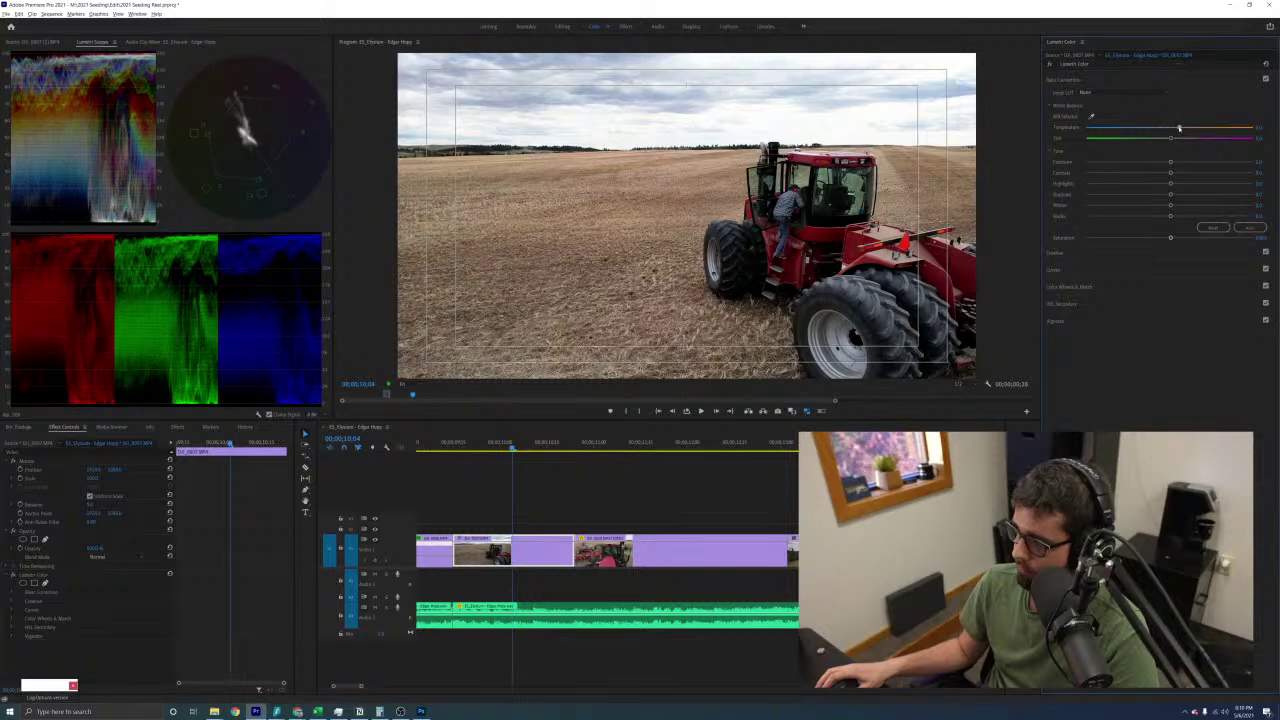
pyautogui.click(566, 492)
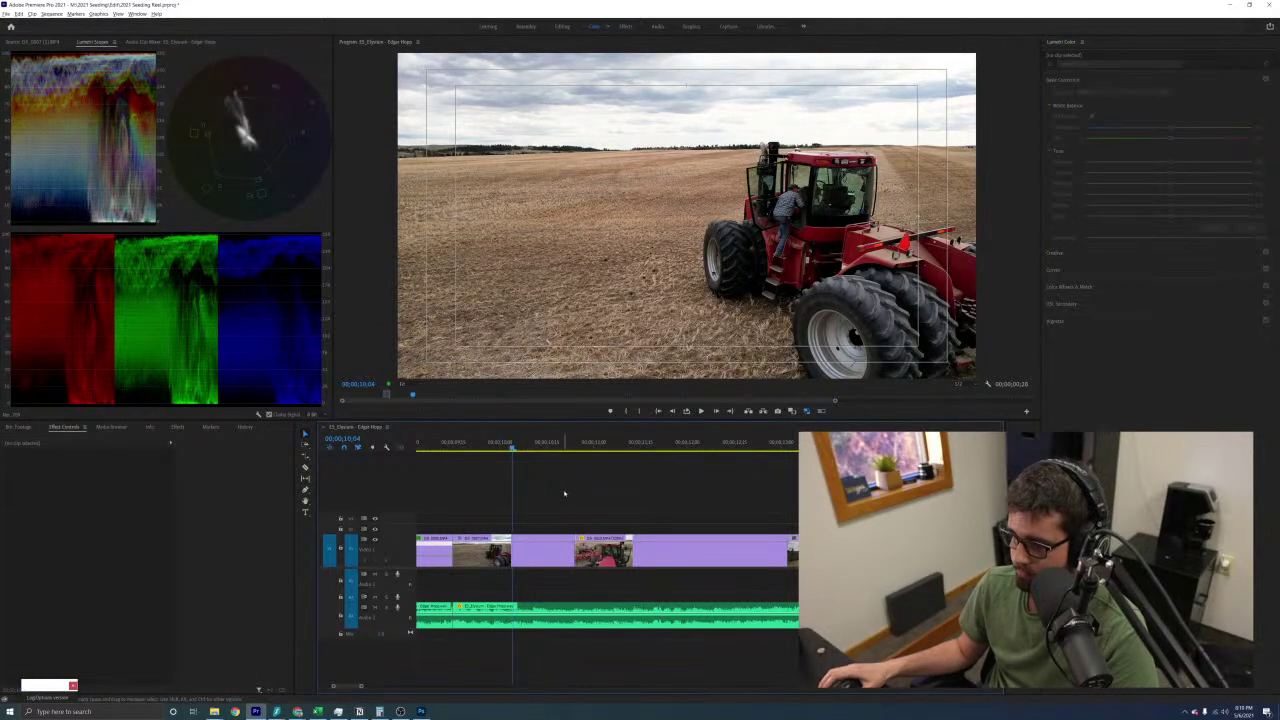
# Play from the climbing shot into the front-view tractor cab shot to compare their colours
pyautogui.press('space')
pyautogui.press('space')
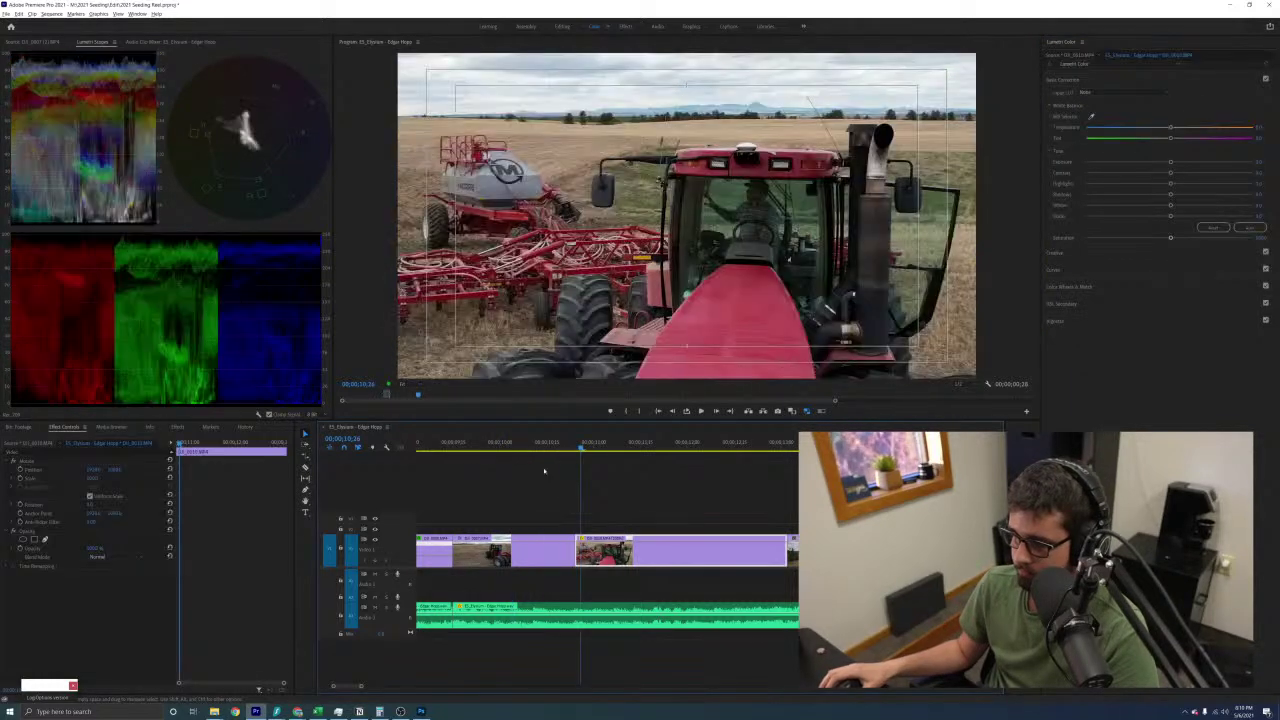
pyautogui.click(512, 448)
pyautogui.click(615, 503)
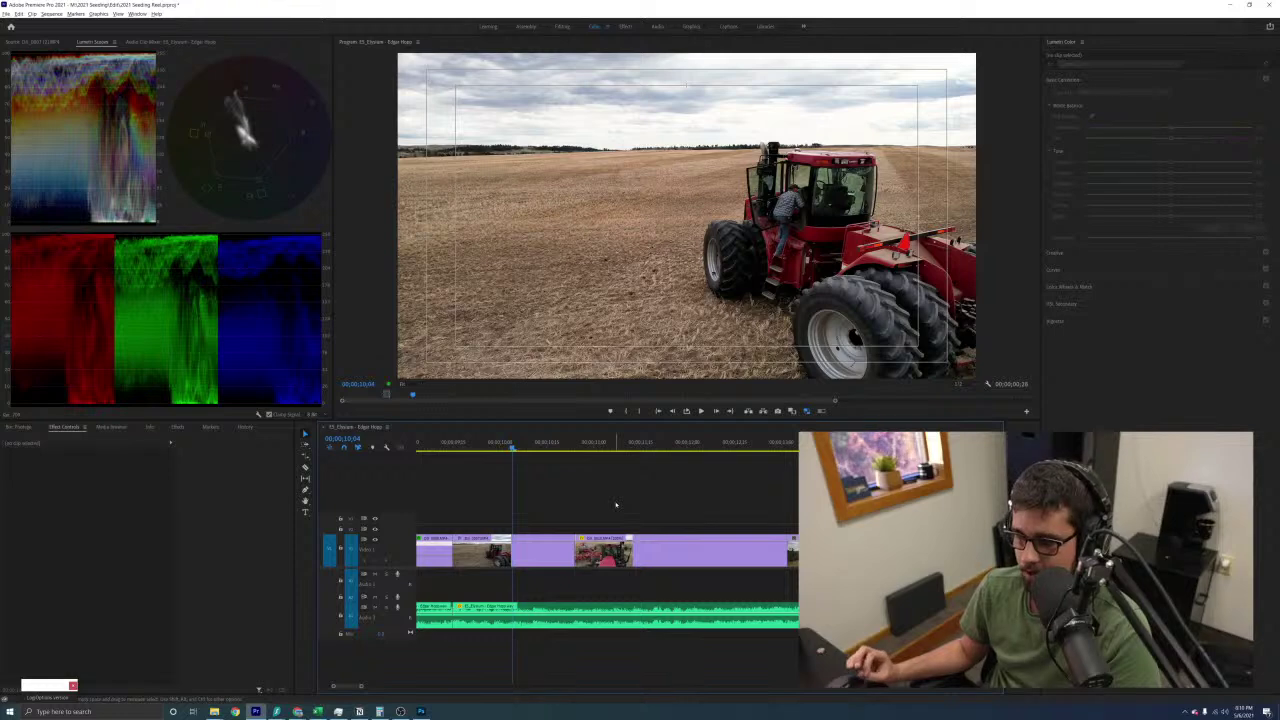
pyautogui.press('-')
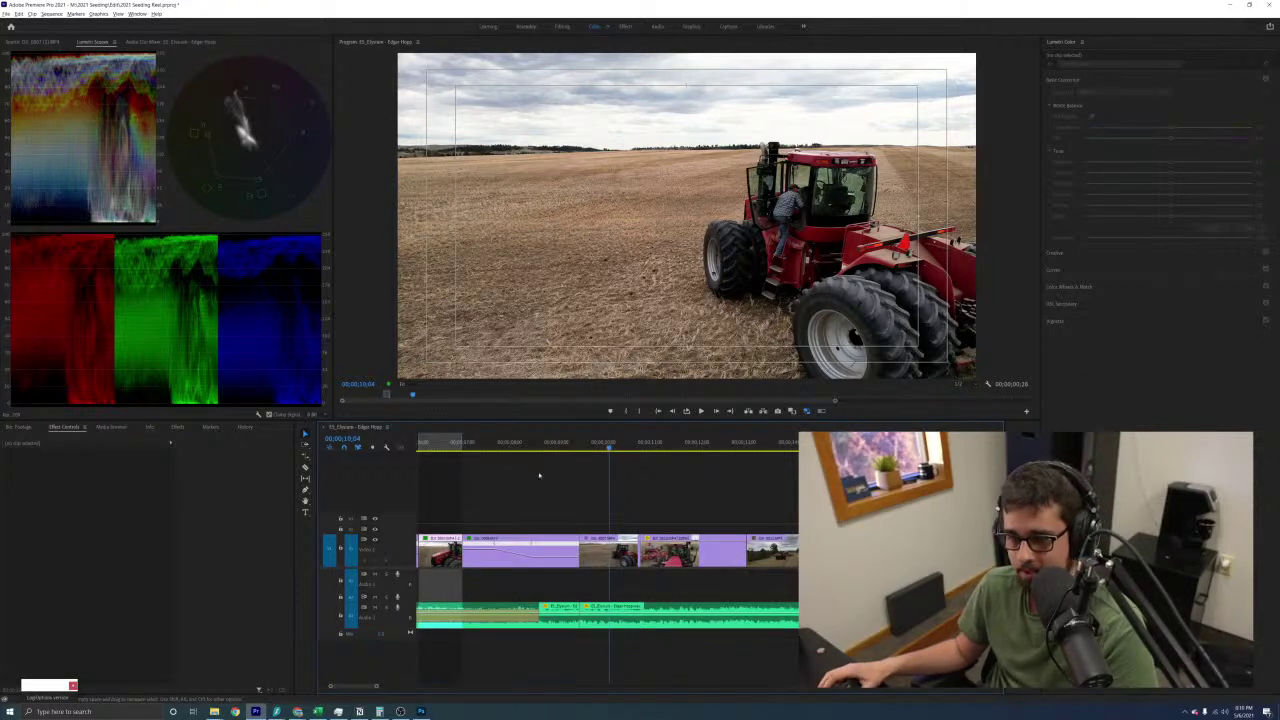
pyautogui.press('space')
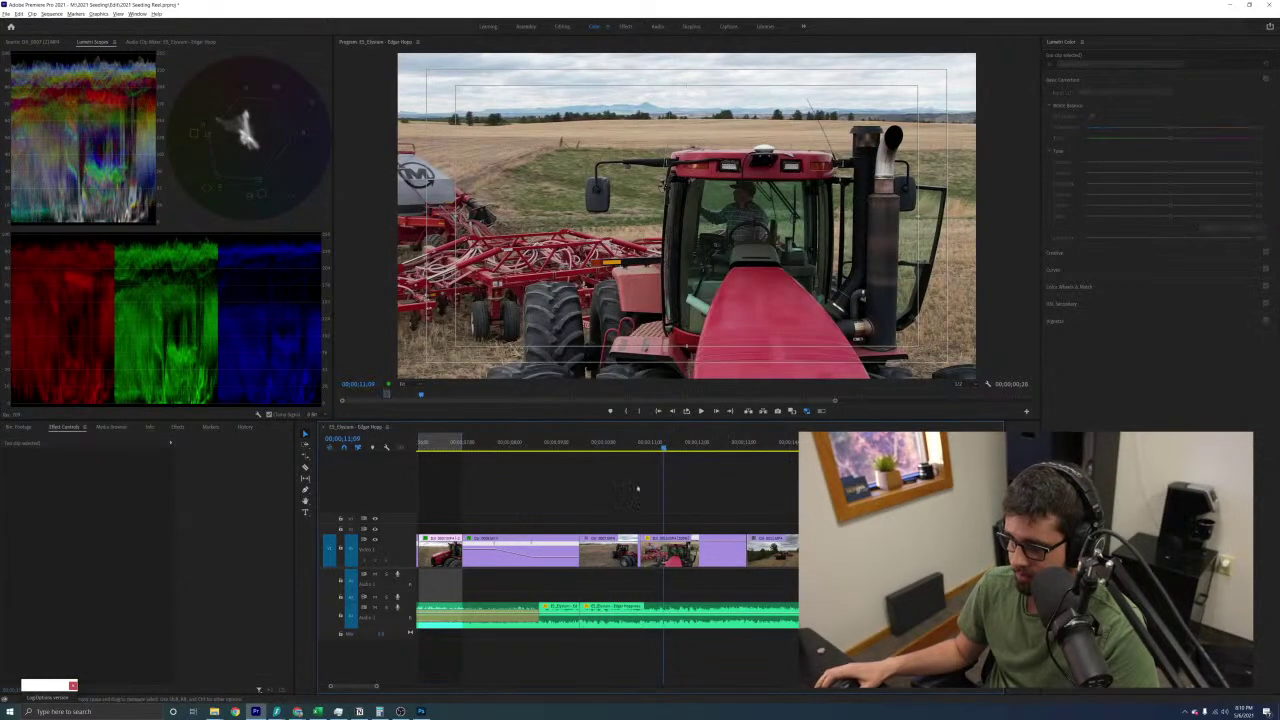
pyautogui.press('space')
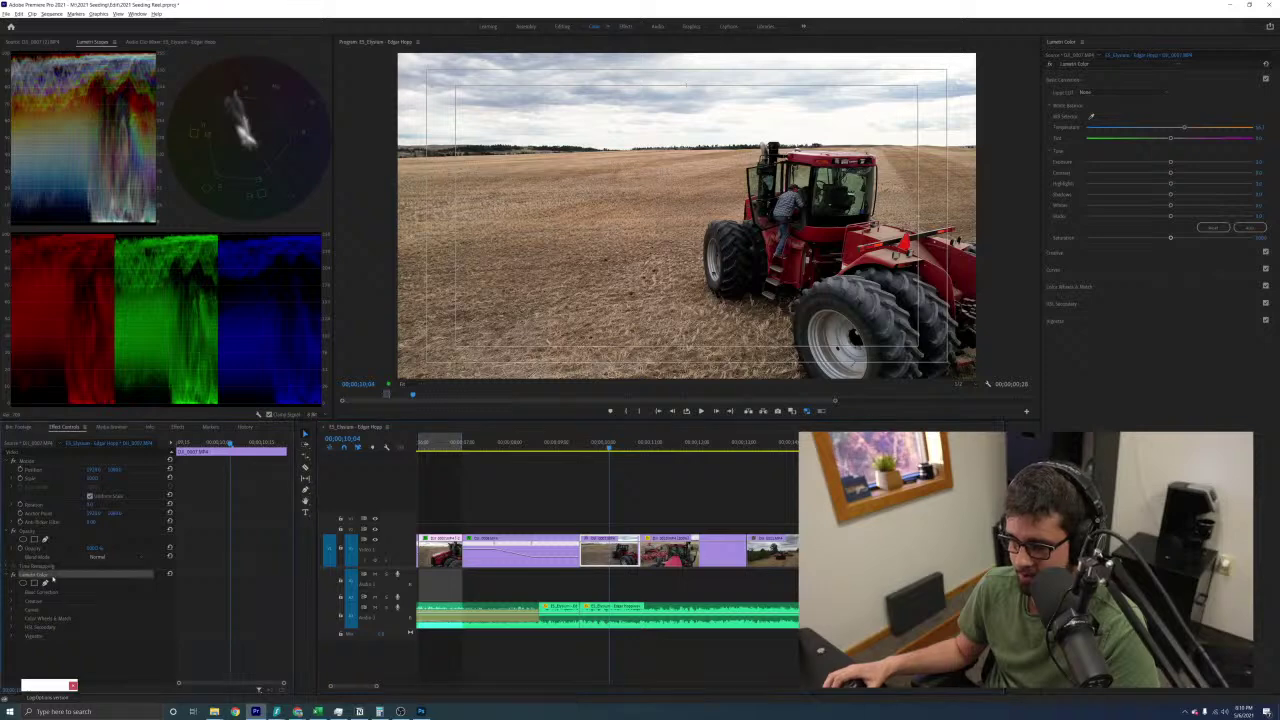
# Try the climbing shot's warmed Lumetri Color effect on the front-view tractor cab shot, and undo the paste
pyautogui.rightClick(668, 486)
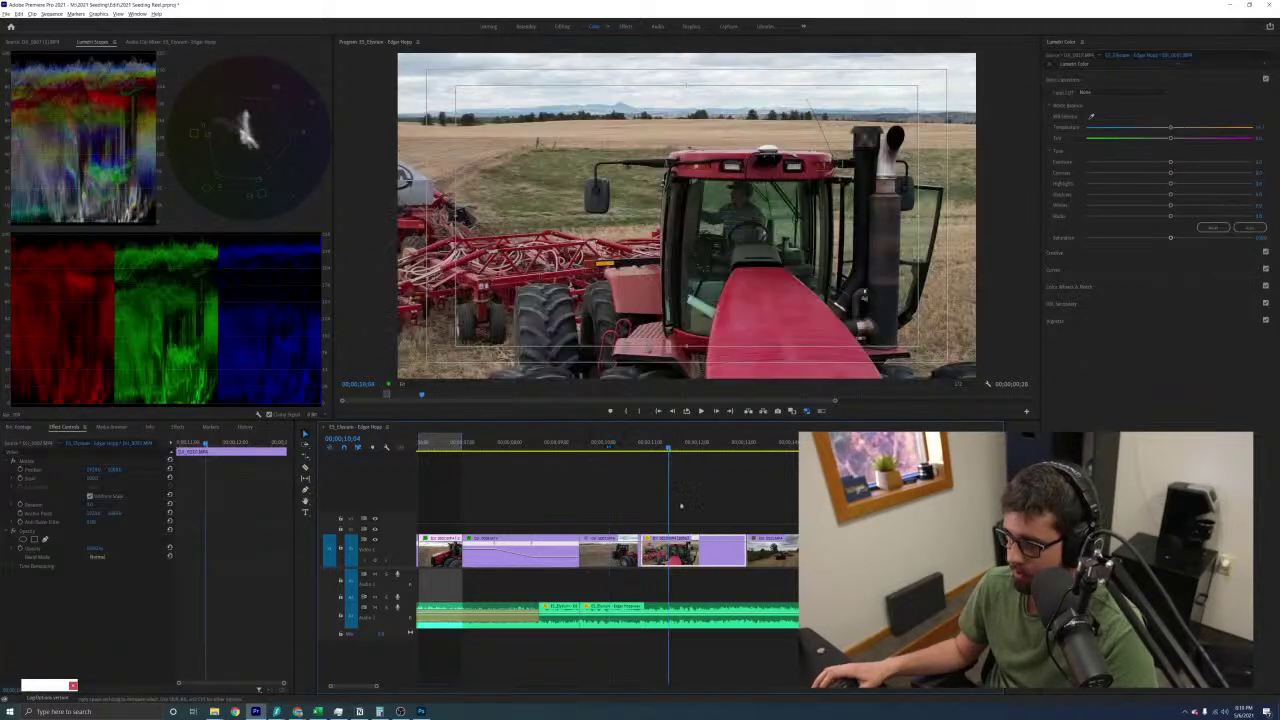
pyautogui.hotkey('ctrl', 'v')
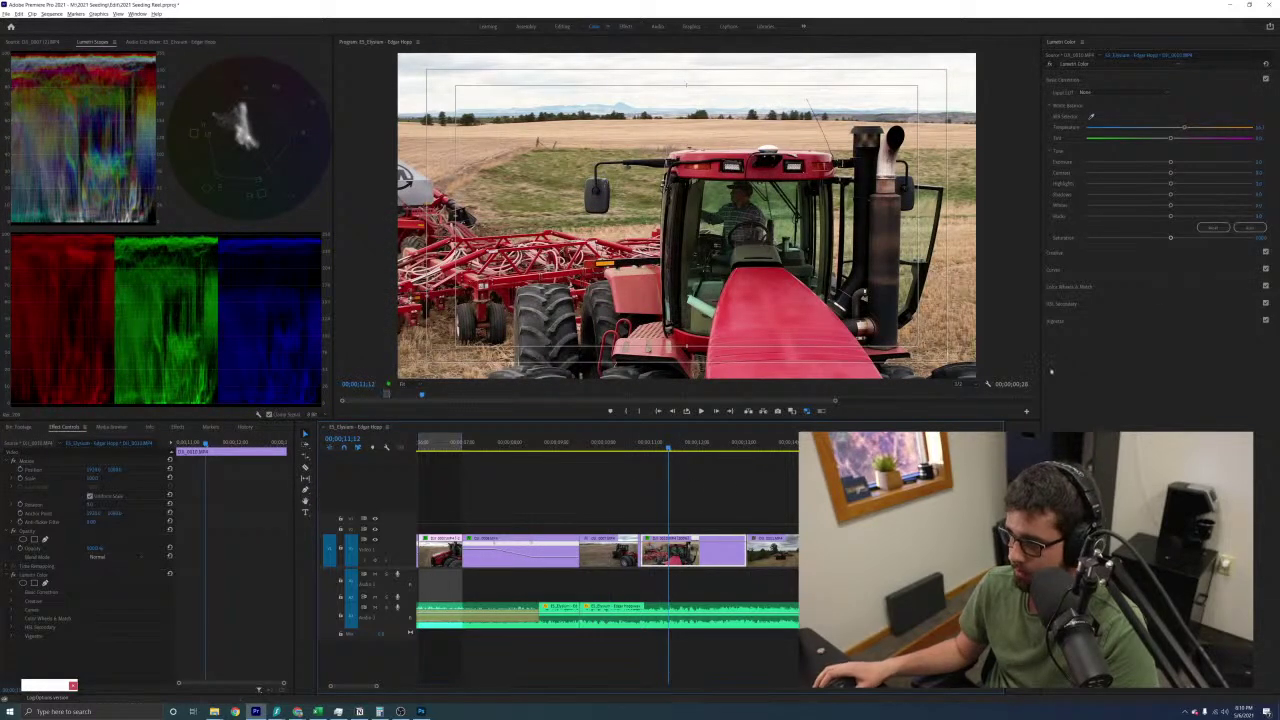
pyautogui.hotkey('ctrl', 'z')
# Copy the Lumetri Color effect from the seeder shot onto the front-view tractor cab shot at about 0:11
pyautogui.click(559, 560)
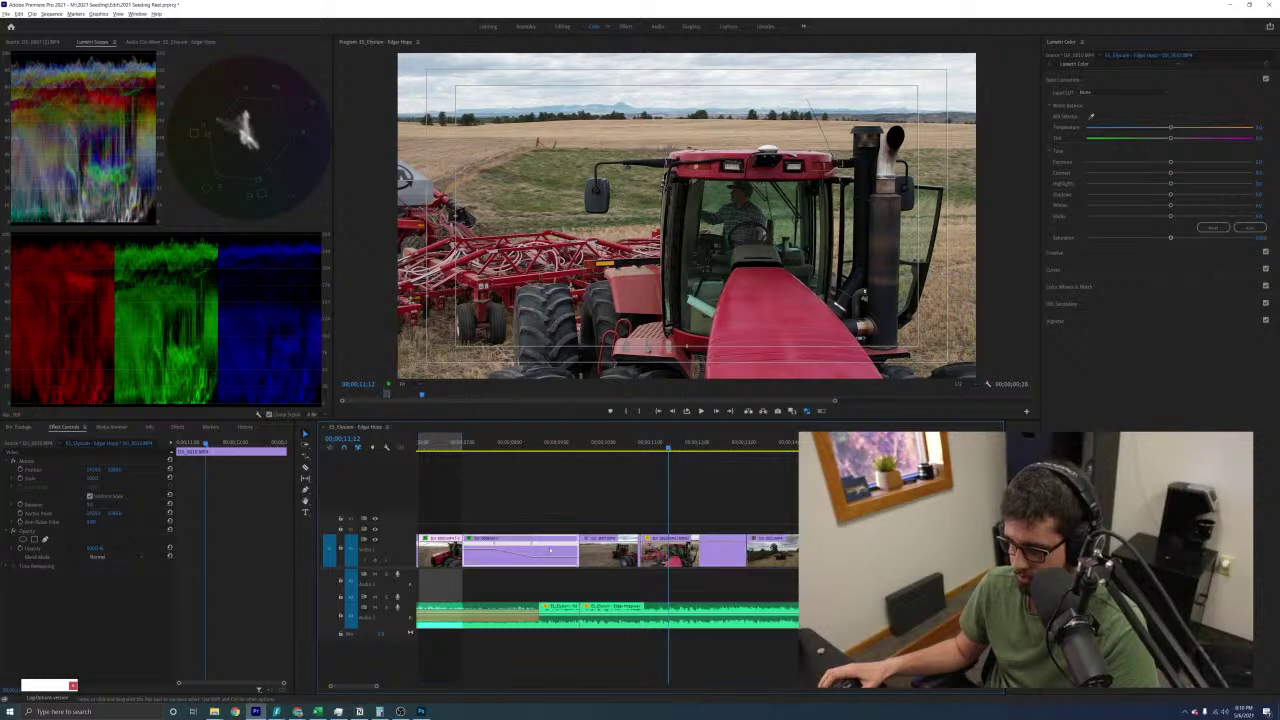
pyautogui.click(62, 575)
pyautogui.hotkey('ctrl', 'c')
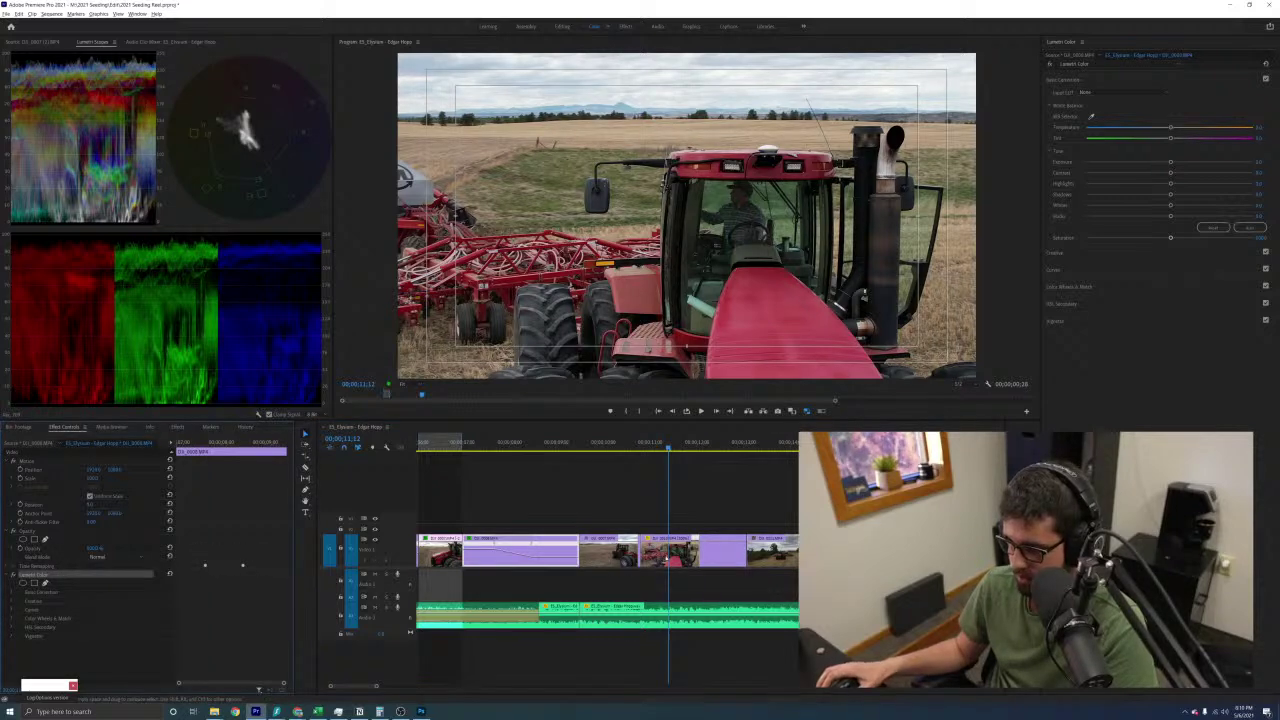
pyautogui.click(676, 551)
pyautogui.hotkey('ctrl', 'v')
pyautogui.click(680, 497)
# Play and scrub through the graded tractor cab shot to check its look and scopes
pyautogui.press('space')
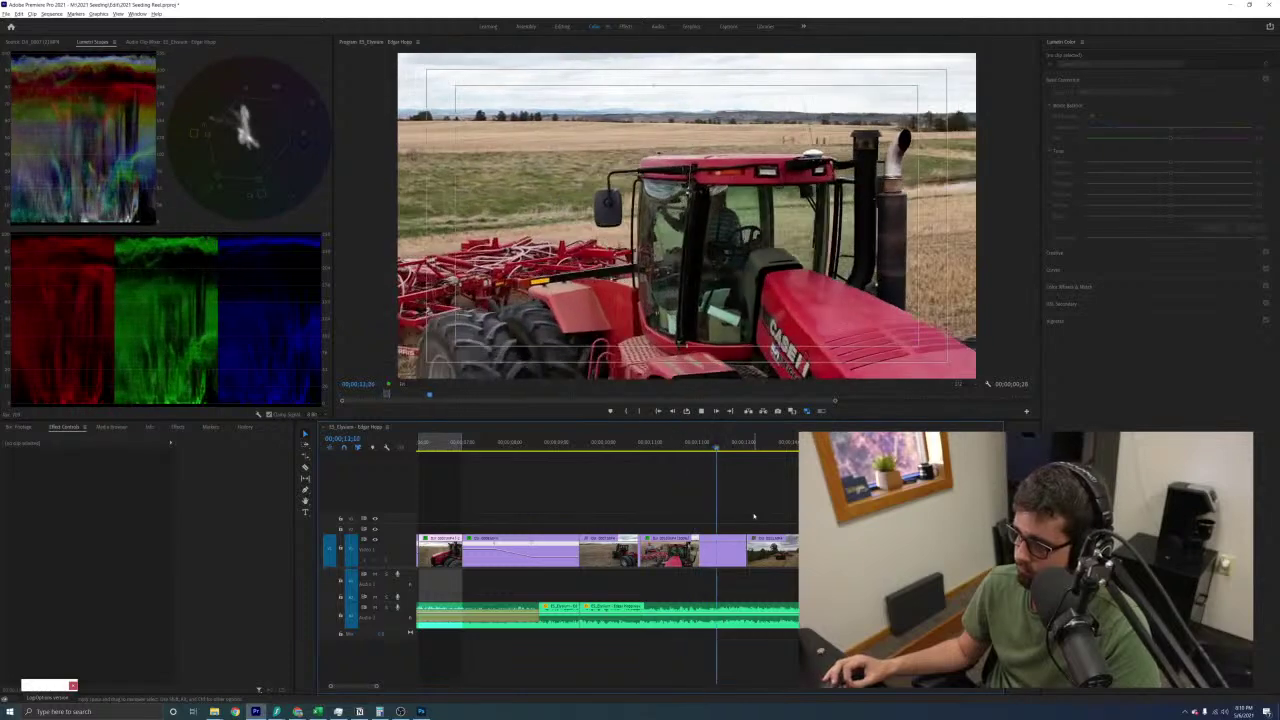
pyautogui.press('space')
pyautogui.click(646, 443)
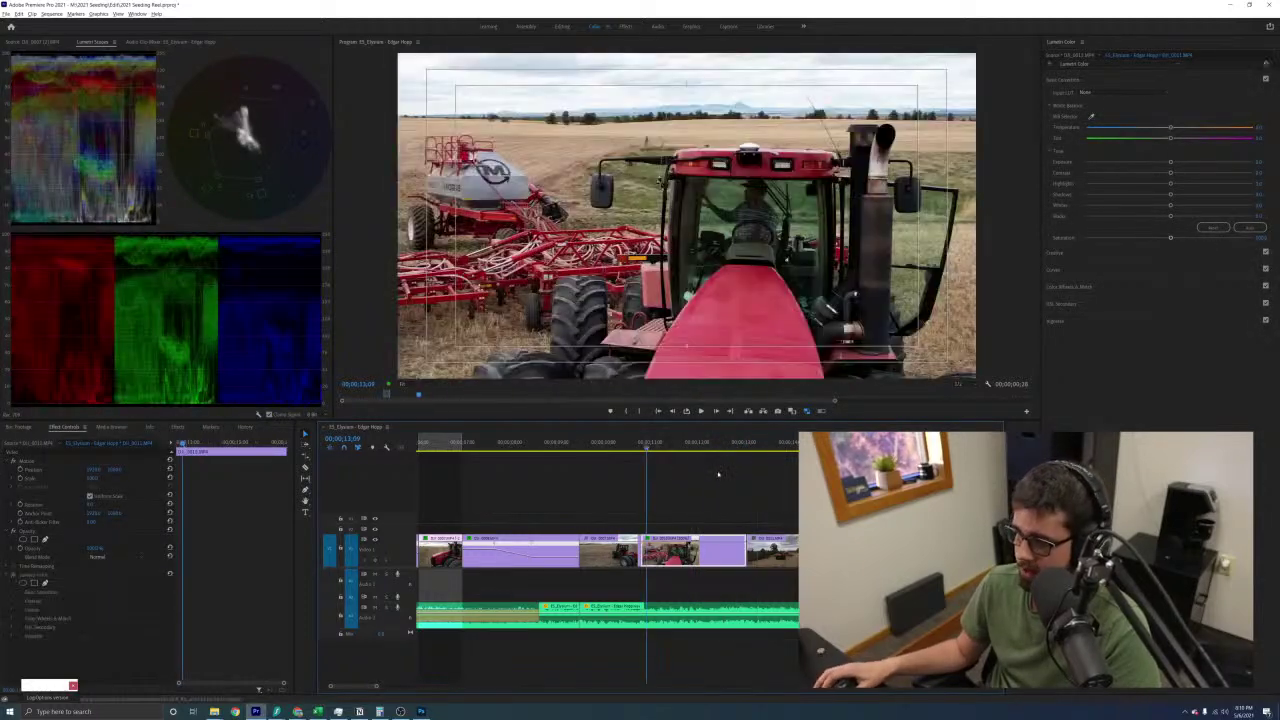
pyautogui.click(718, 474)
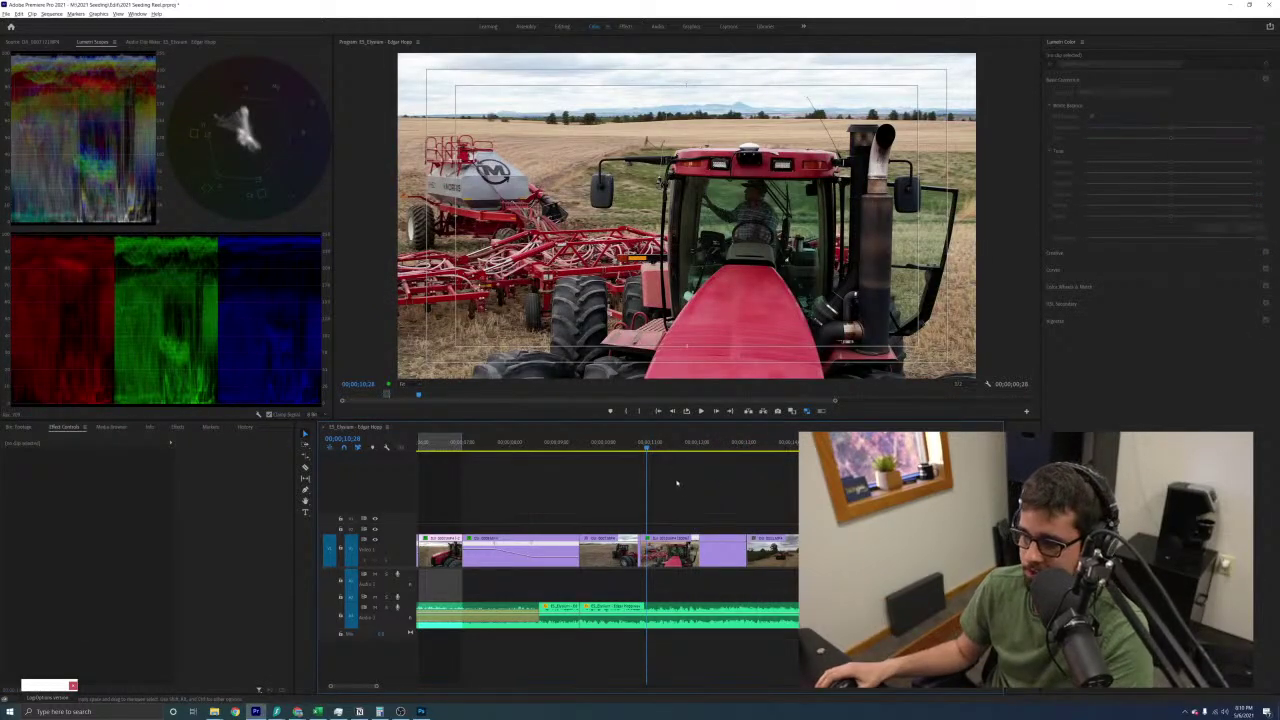
pyautogui.moveTo(648, 446); pyautogui.dragTo(671, 451)
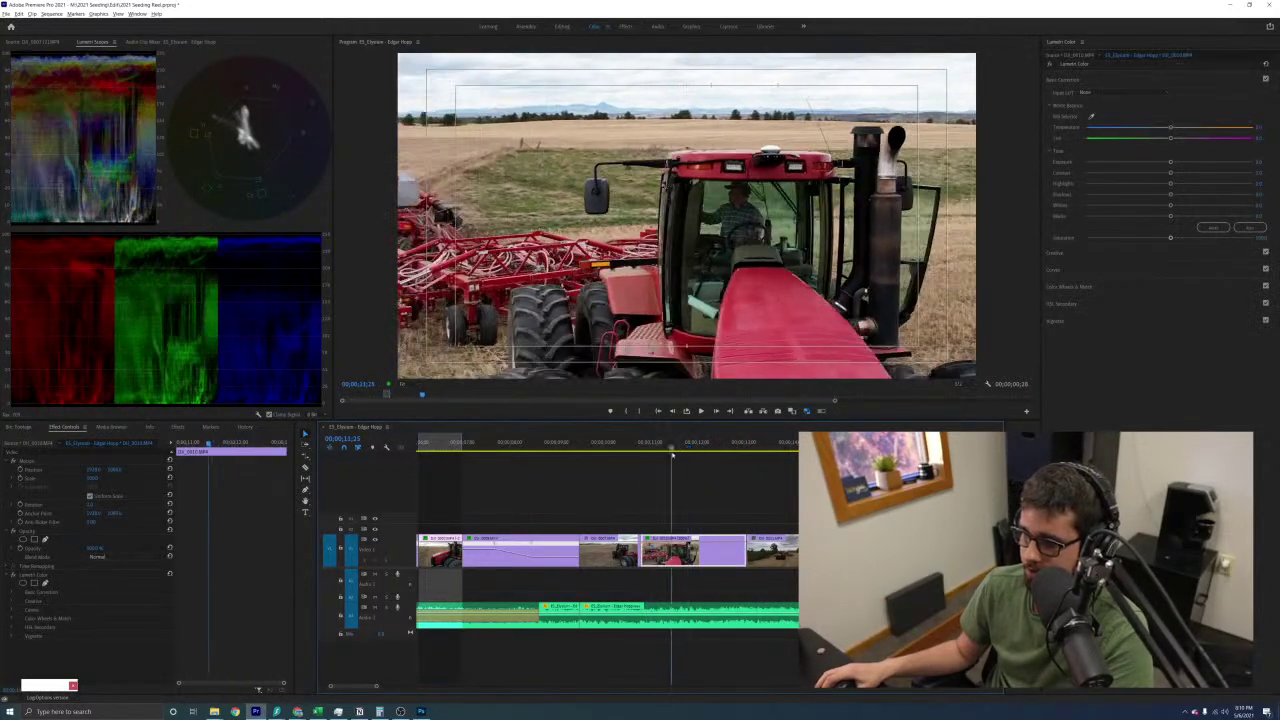
pyautogui.click(734, 495)
# Compare the tractor shot beside the trees at about 0:13 with the graded tractor cab shot before it
pyautogui.scroll(-5, 734, 495)
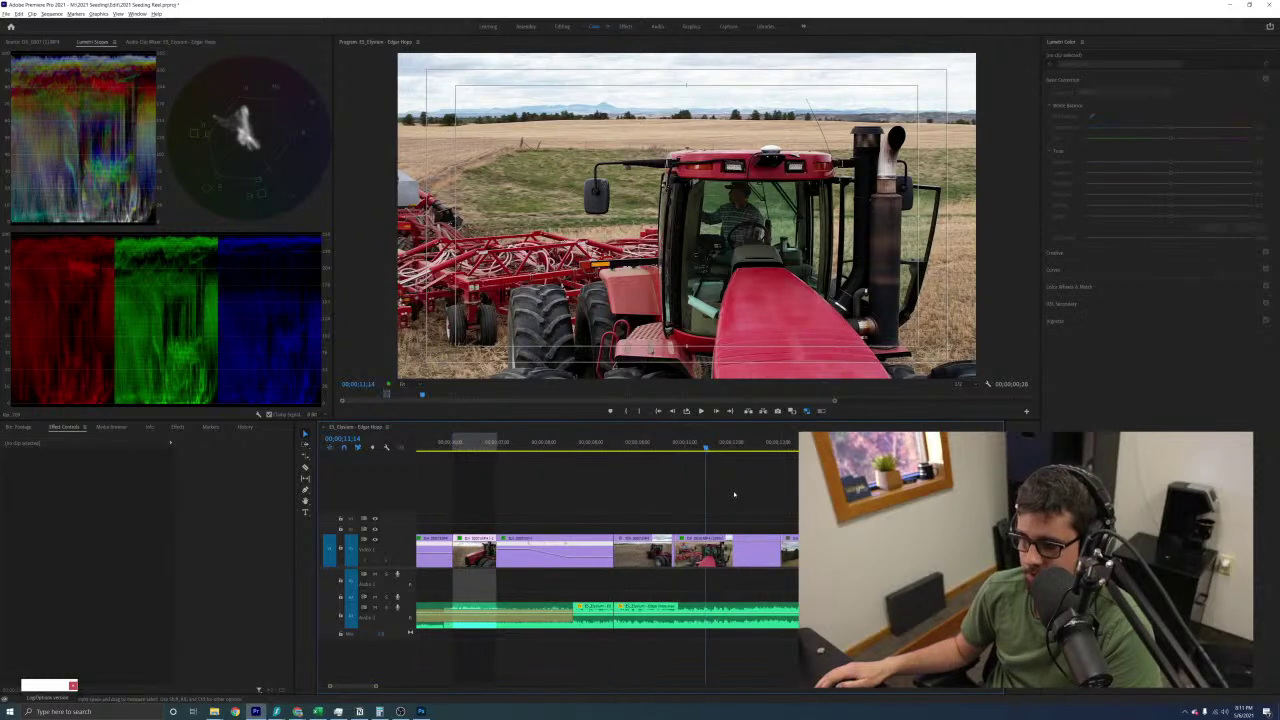
pyautogui.click(539, 442)
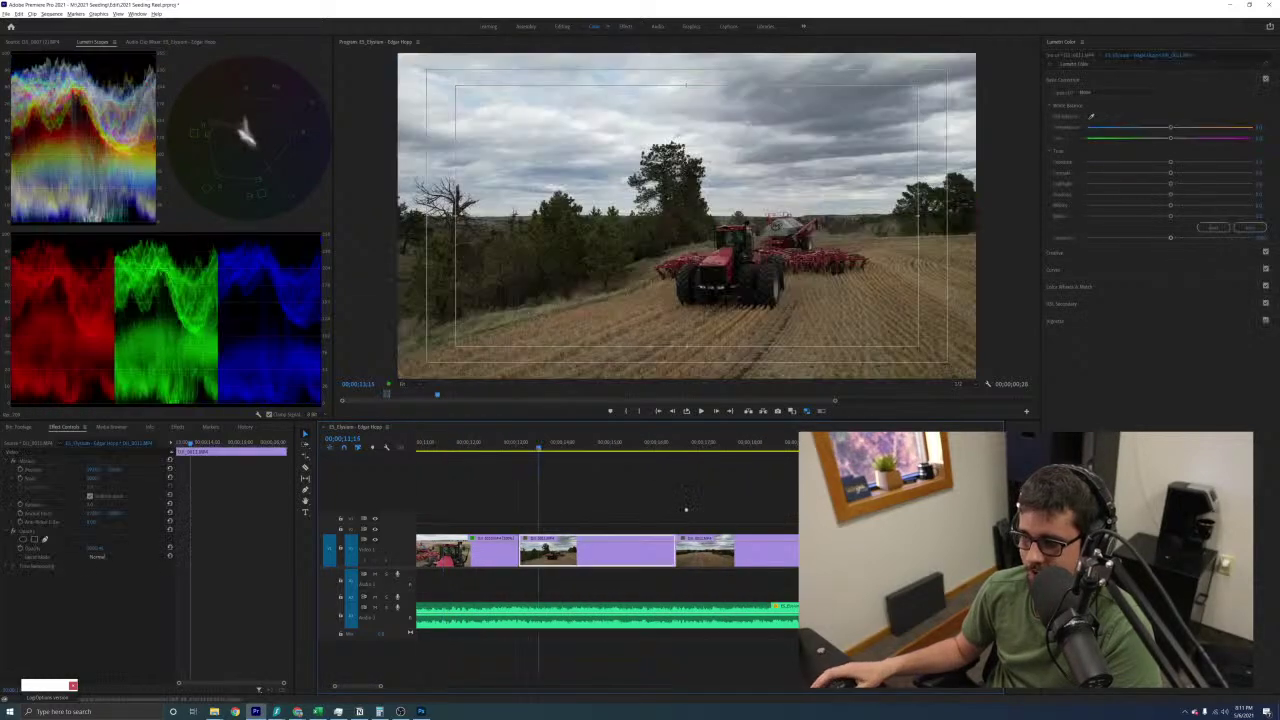
pyautogui.click(686, 508)
pyautogui.click(475, 443)
pyautogui.scroll(5, 609, 528)
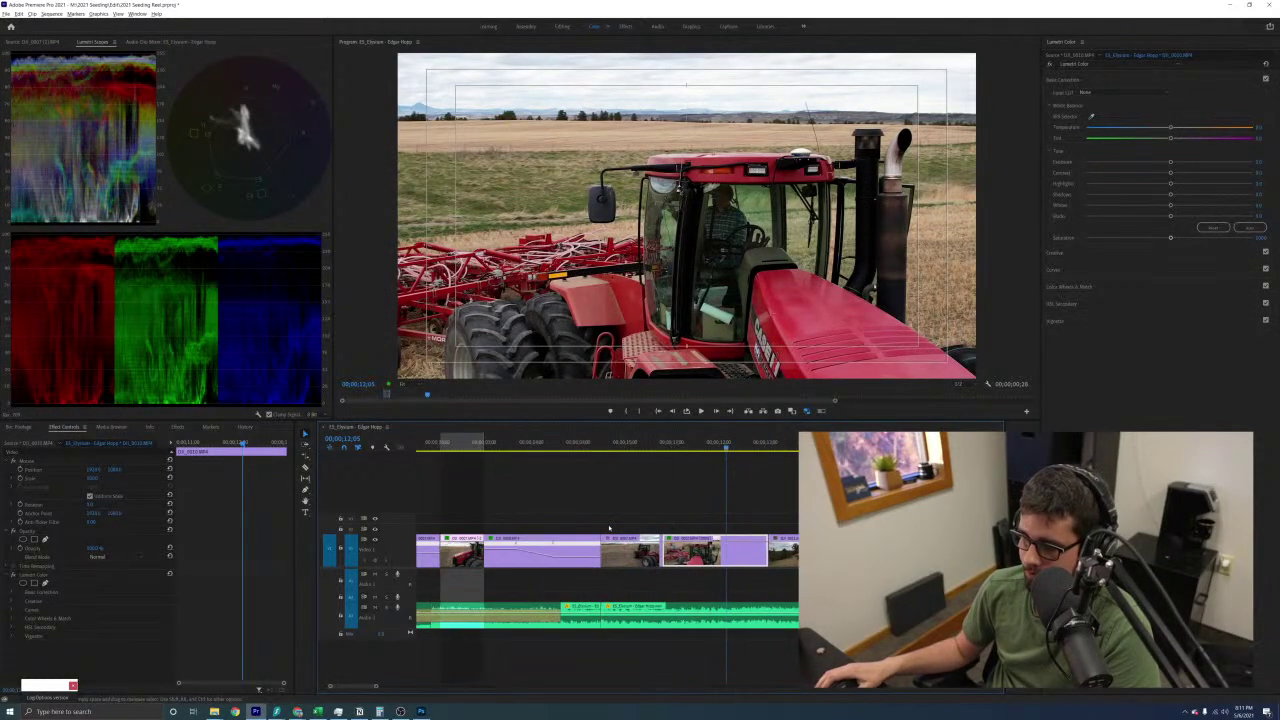
# Play the graded front-view tractor cab shot from about 0:12 and look over the clips that follow it
pyautogui.scroll(-5, 609, 528)
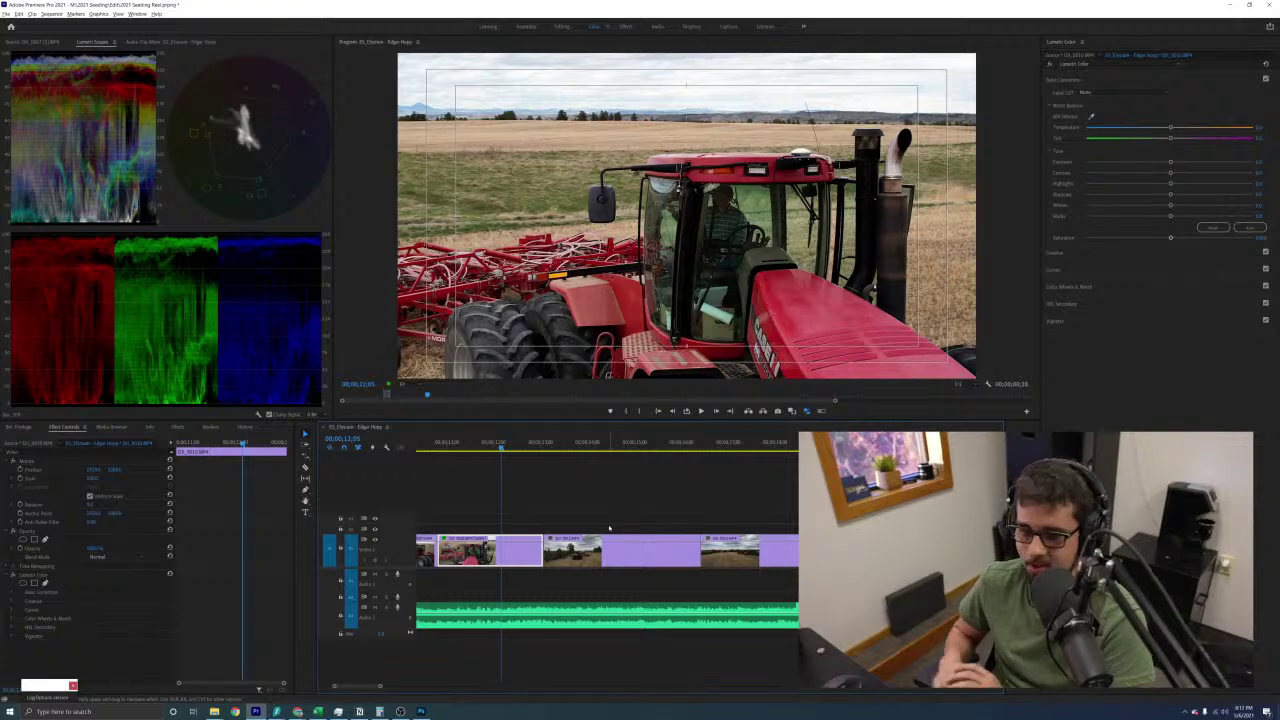
pyautogui.click(589, 508)
pyautogui.press('space')
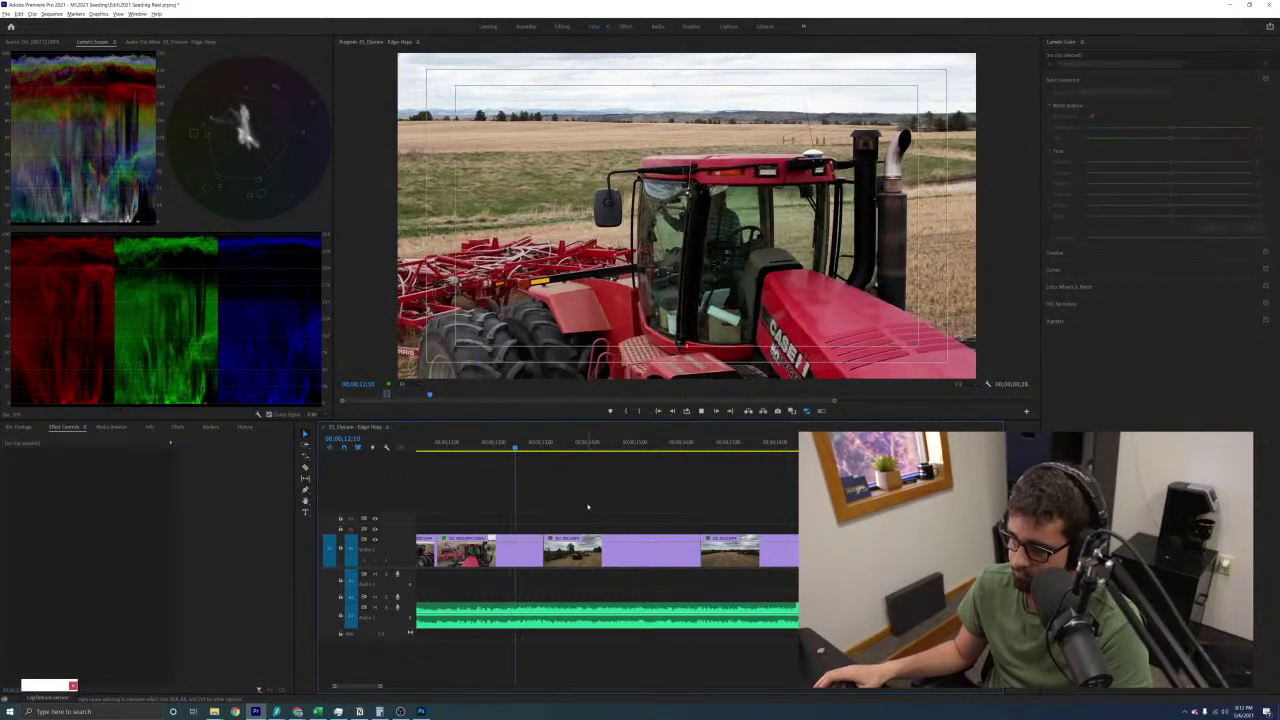
pyautogui.press('space')
pyautogui.scroll(-1, 537, 500)
pyautogui.scroll(-2, 537, 500)
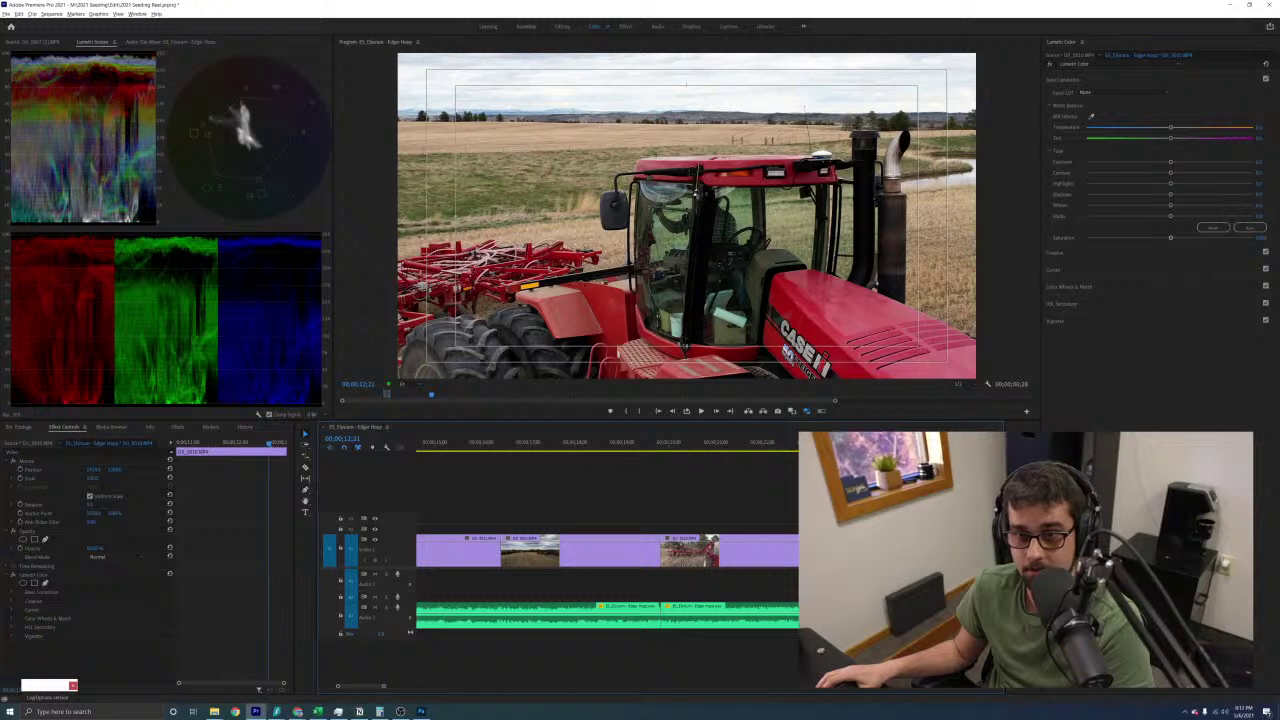
pyautogui.hotkey('alt', 'Tab')
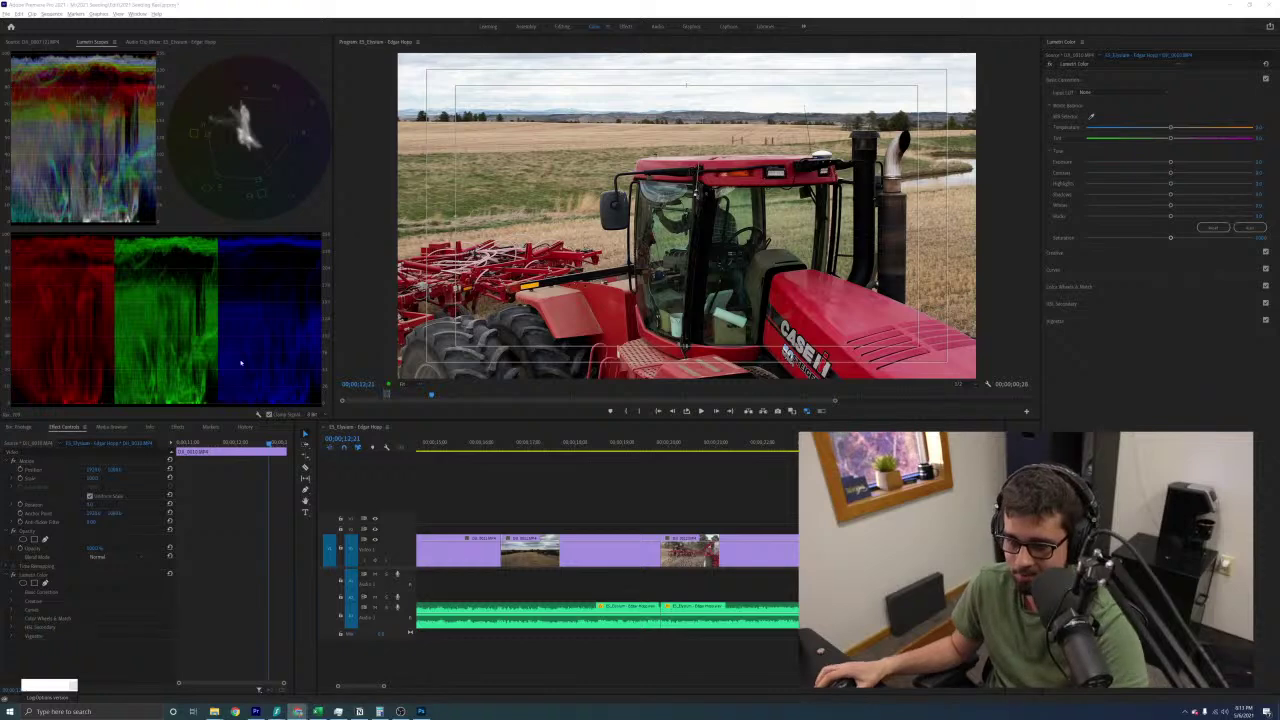
# Compare the ungraded seeder shot at about 0:20 with the graded shots at about 0:08 and 0:11
pyautogui.click(597, 478)
pyautogui.scroll(-2, 597, 478)
pyautogui.scroll(-1, 597, 478)
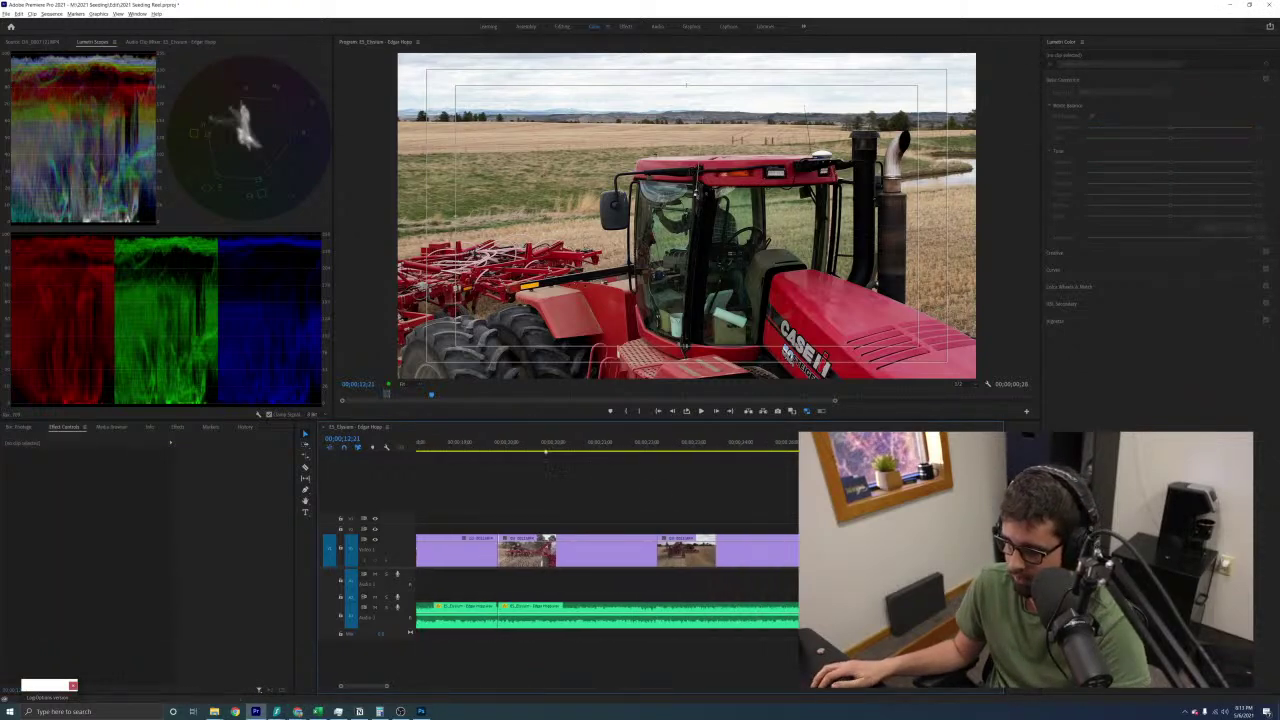
pyautogui.click(540, 444)
pyautogui.press('-')
pyautogui.press('-')
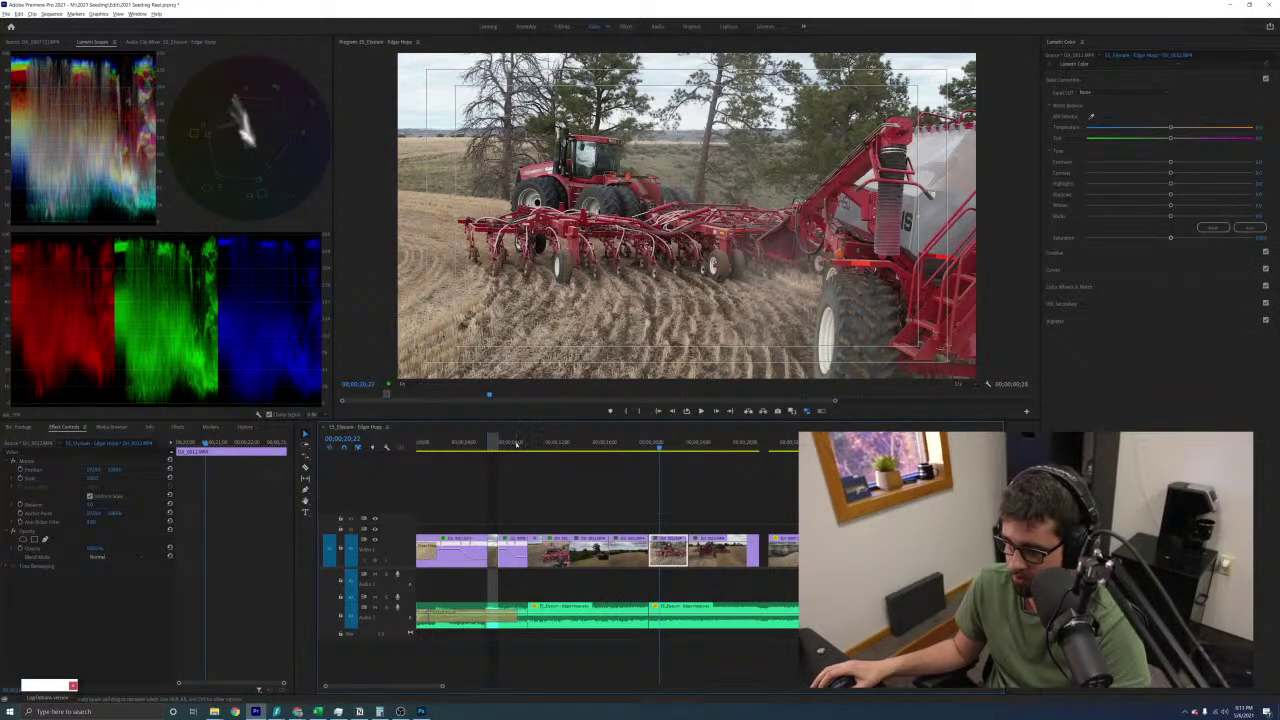
pyautogui.click(516, 444)
pyautogui.press('=')
pyautogui.press('=')
pyautogui.press('=')
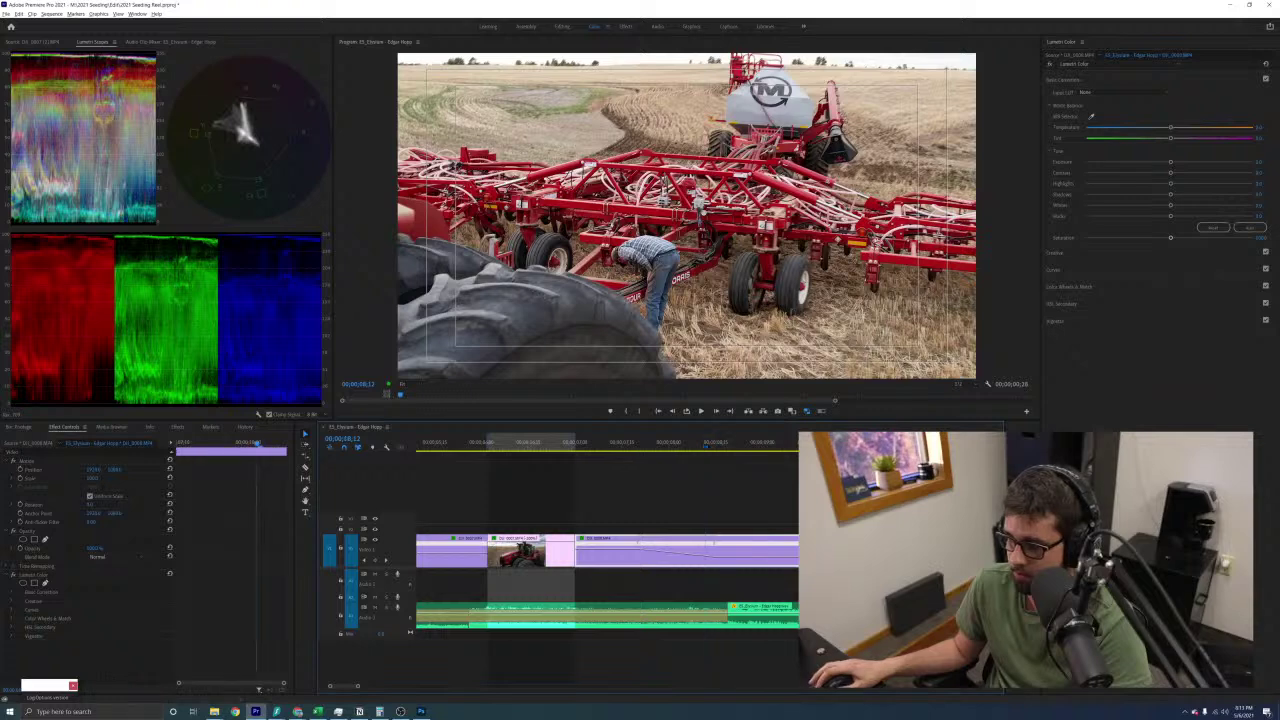
pyautogui.click(784, 444)
pyautogui.scroll(-2, 709, 474)
pyautogui.click(758, 446)
pyautogui.scroll(-1, 663, 495)
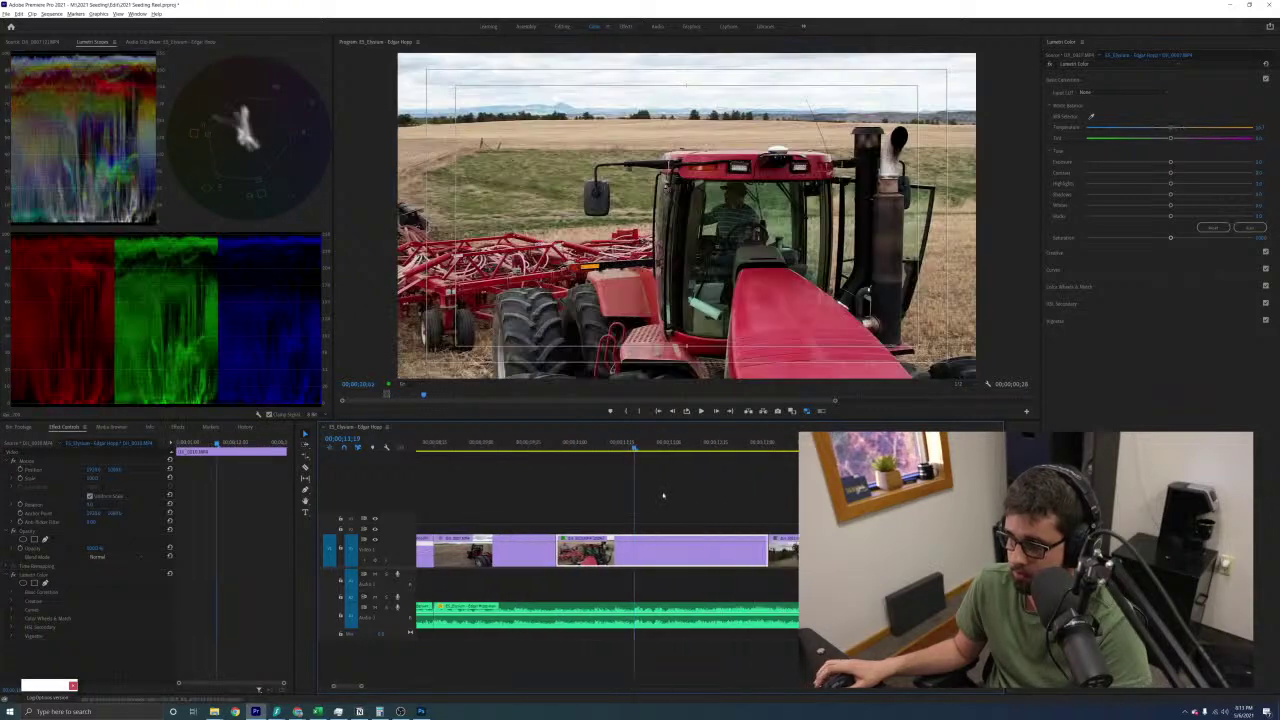
# Copy the Lumetri Color effect from the front-view tractor cab shot onto the tractor shot beside the trees at about 0:13
pyautogui.press('Down')
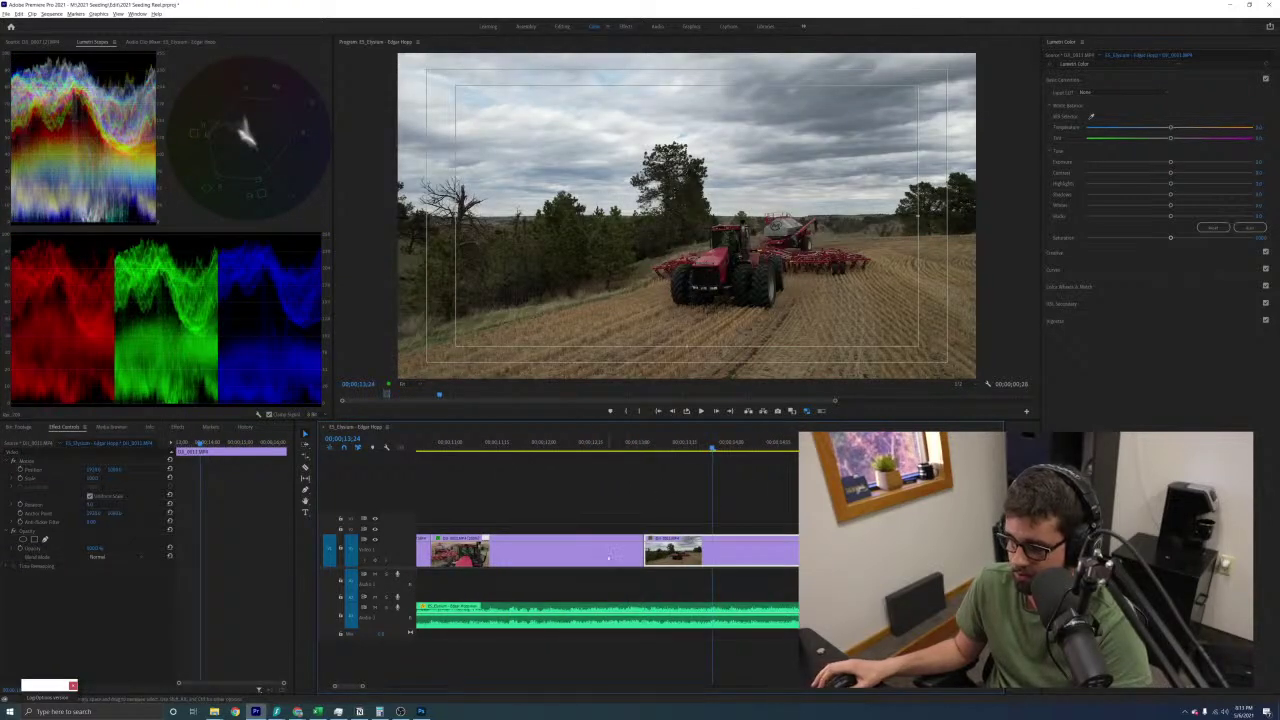
pyautogui.click(559, 557)
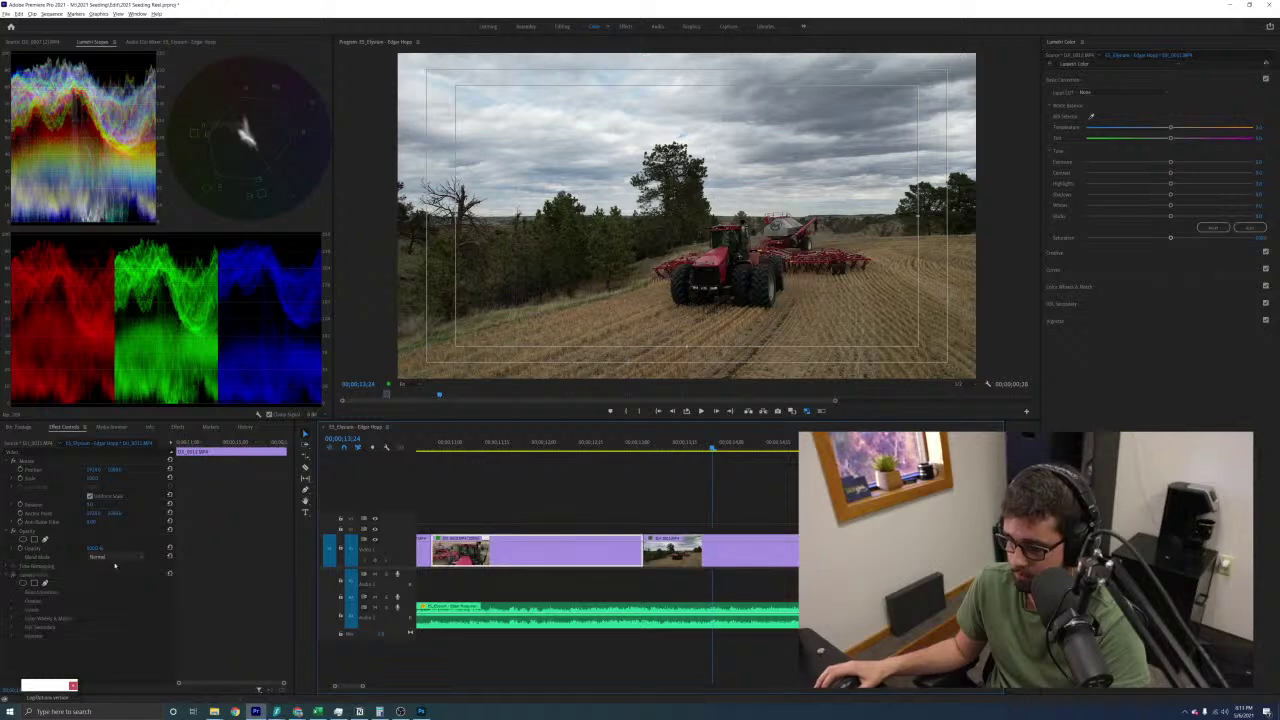
pyautogui.click(72, 575)
pyautogui.hotkey('ctrl', 'c')
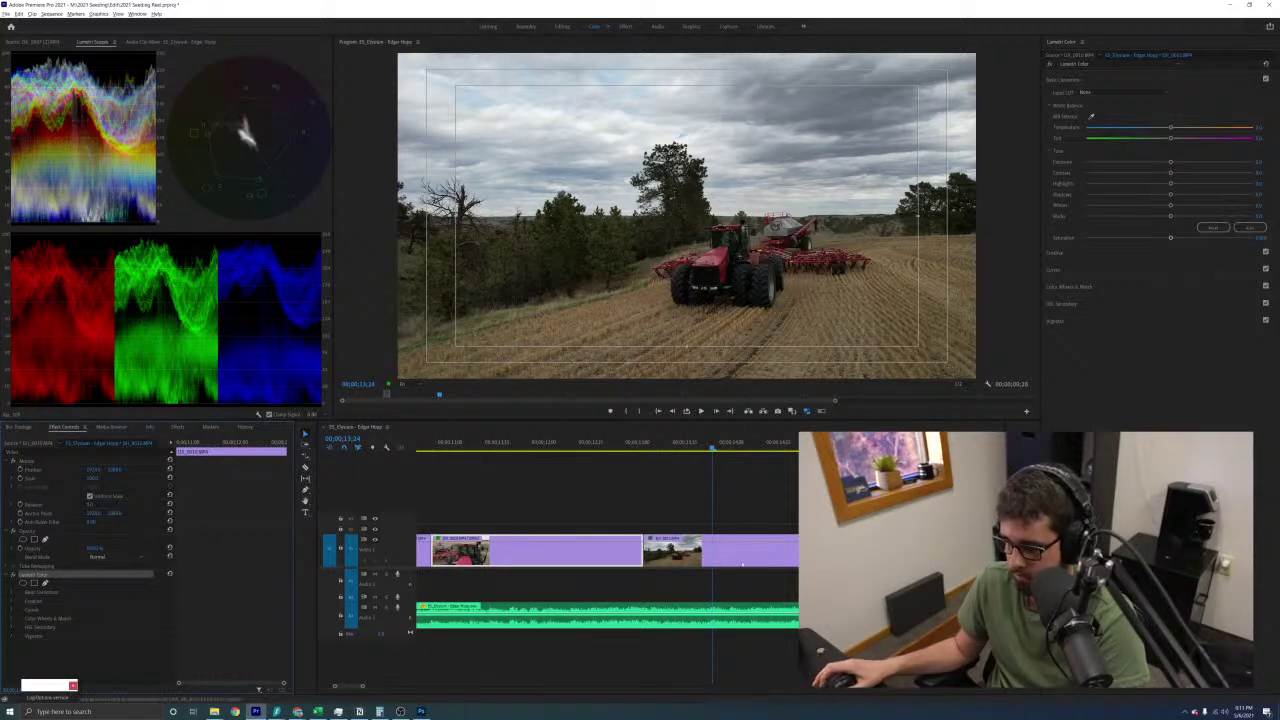
pyautogui.click(746, 556)
pyautogui.hotkey('ctrl', 'v')
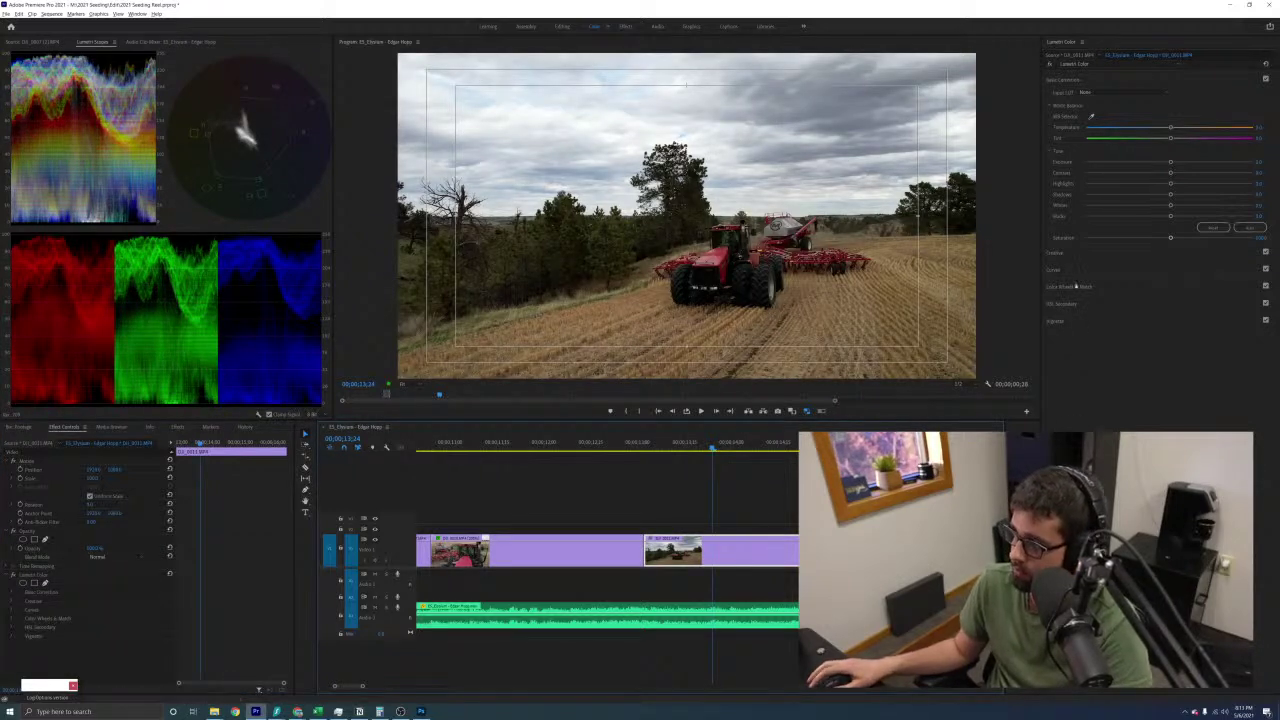
# Brighten the tractor shot beside the trees by raising the lower and upper parts of its white RGB curve
pyautogui.click(1080, 268)
pyautogui.doubleClick(1138, 235)
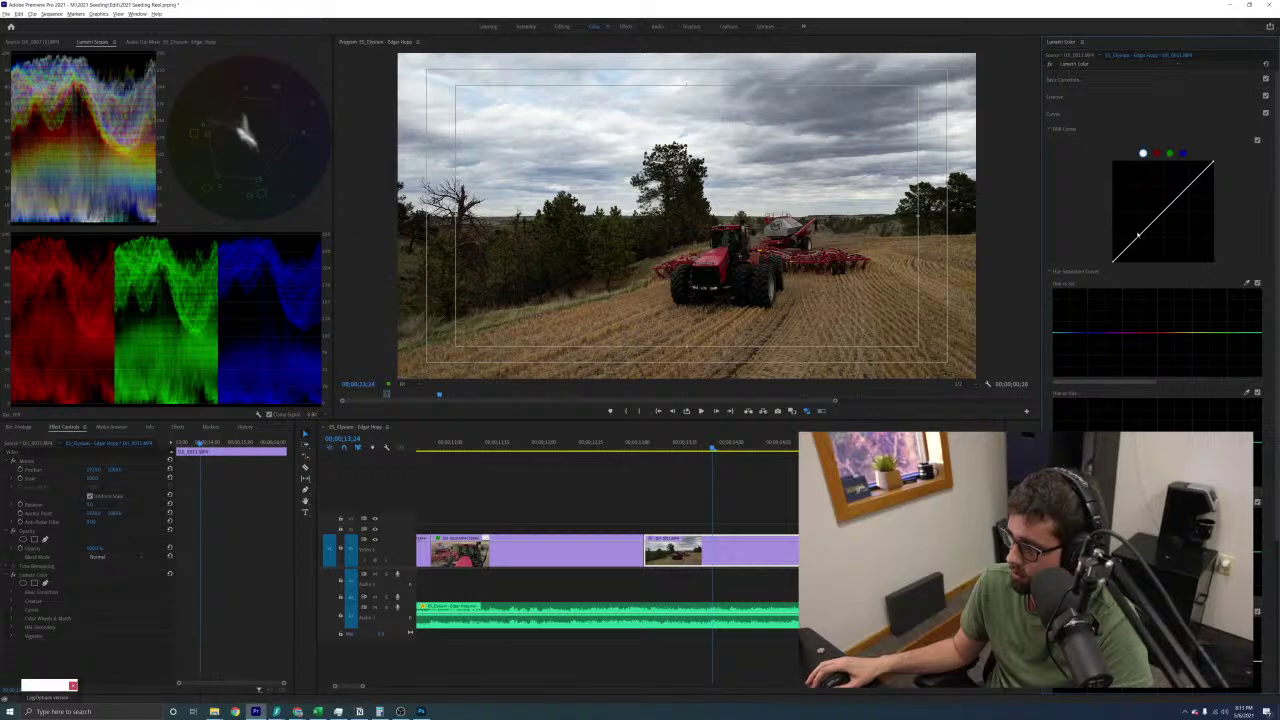
pyautogui.moveTo(1139, 238); pyautogui.dragTo(1136, 234)
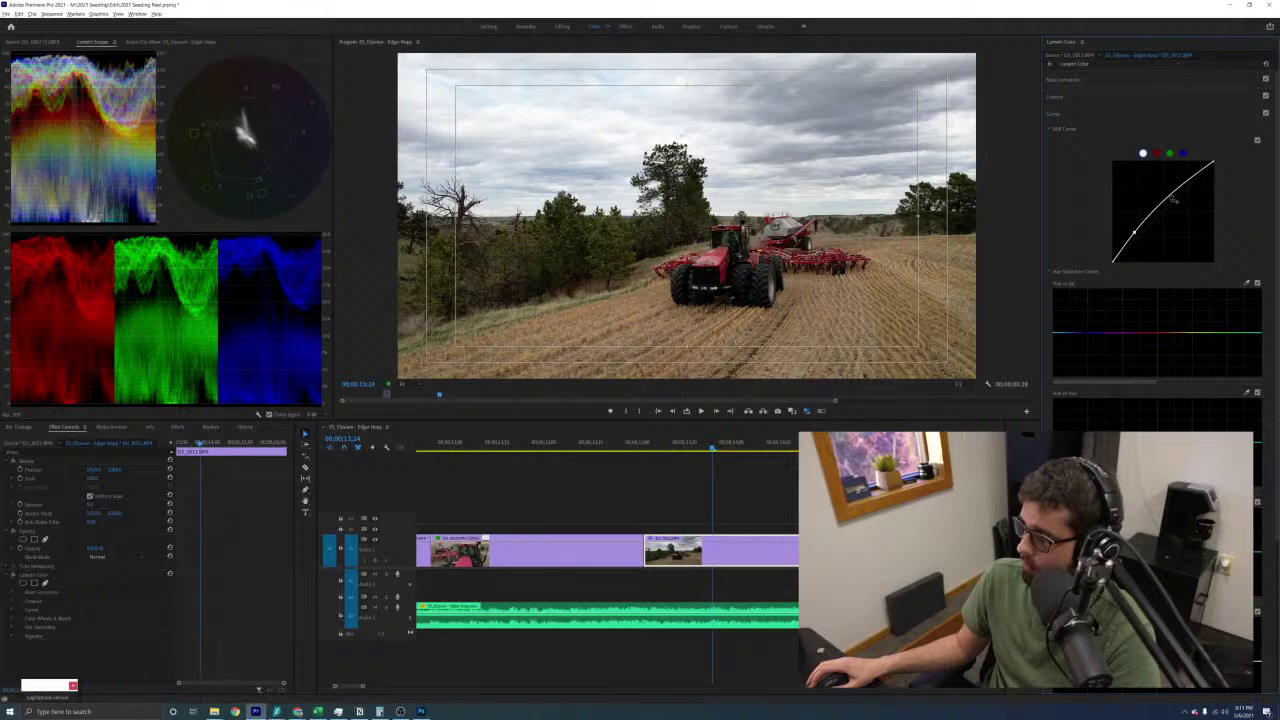
pyautogui.moveTo(1173, 200)
pyautogui.mouseDown()
pyautogui.moveTo(837, 157)
pyautogui.moveTo(997, 223)
pyautogui.moveTo(1168, 189)
pyautogui.mouseUp()
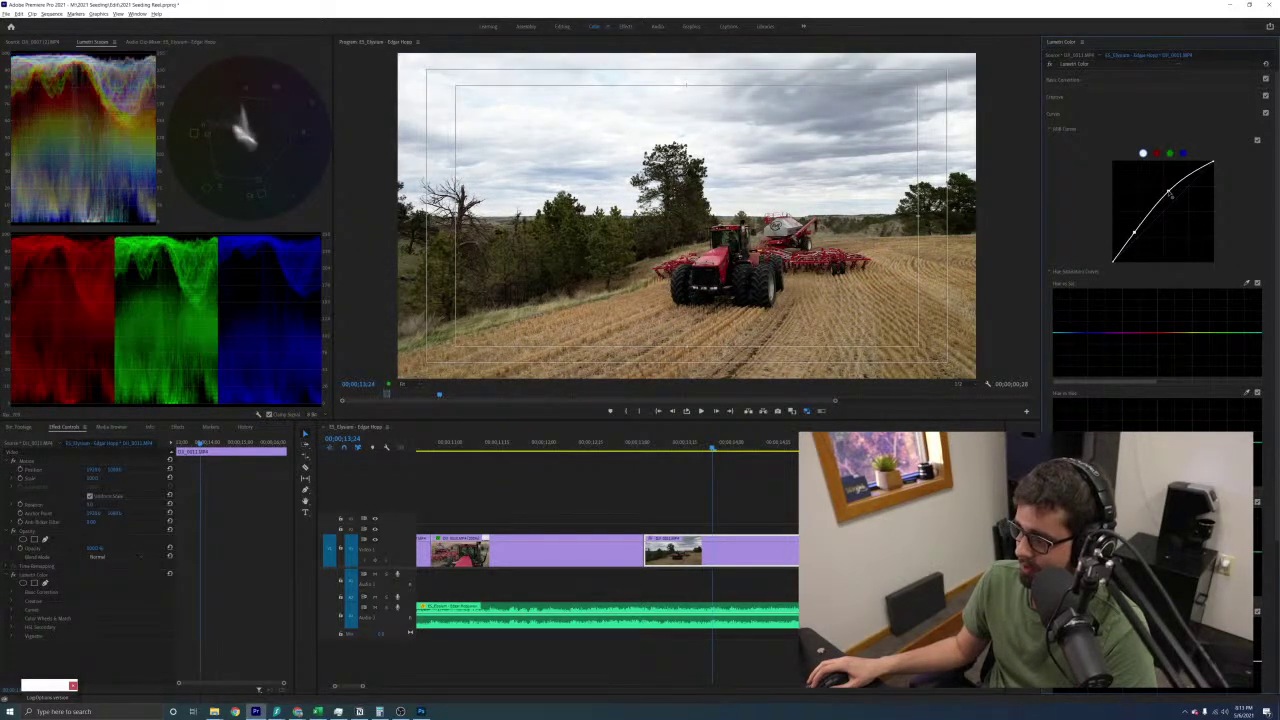
# Warm the tractor shot beside the trees by slightly raising its Lumetri temperature
pyautogui.click(747, 494)
pyautogui.hscroll(3, 585, 468)
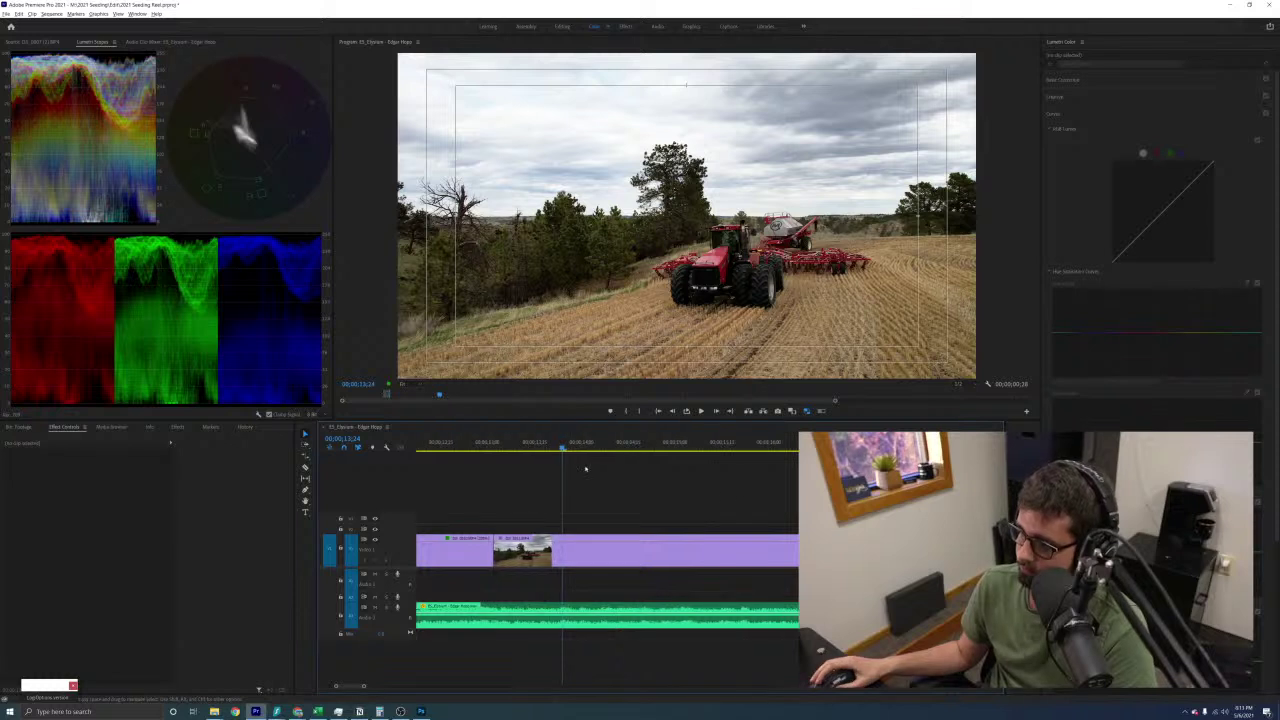
pyautogui.click(605, 566)
pyautogui.click(1160, 79)
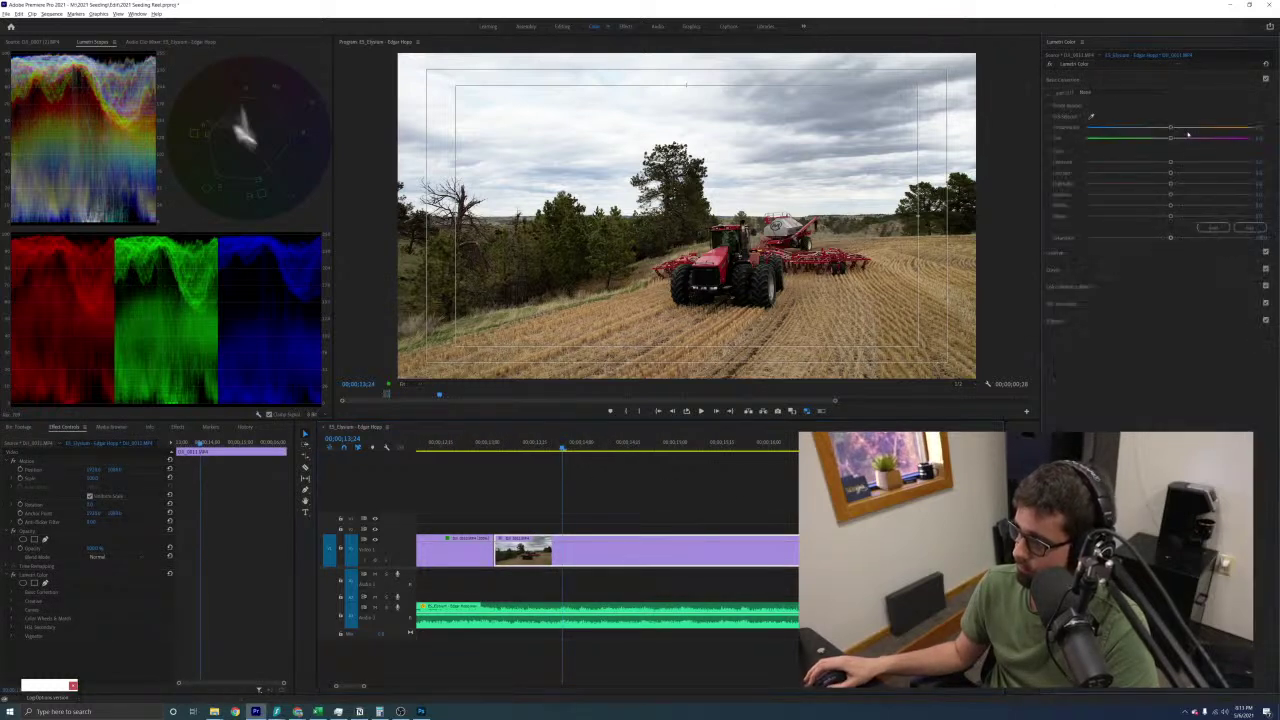
pyautogui.moveTo(1170, 128); pyautogui.dragTo(1173, 128)
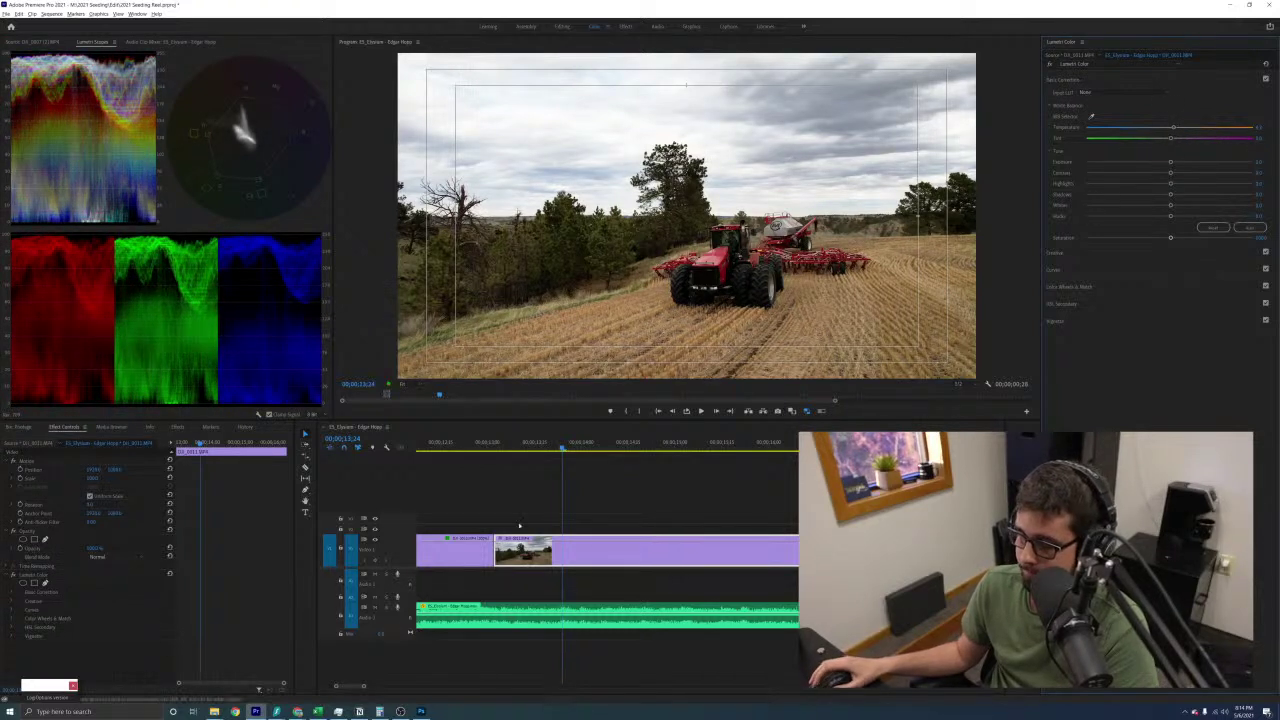
pyautogui.click(611, 519)
pyautogui.click(595, 548)
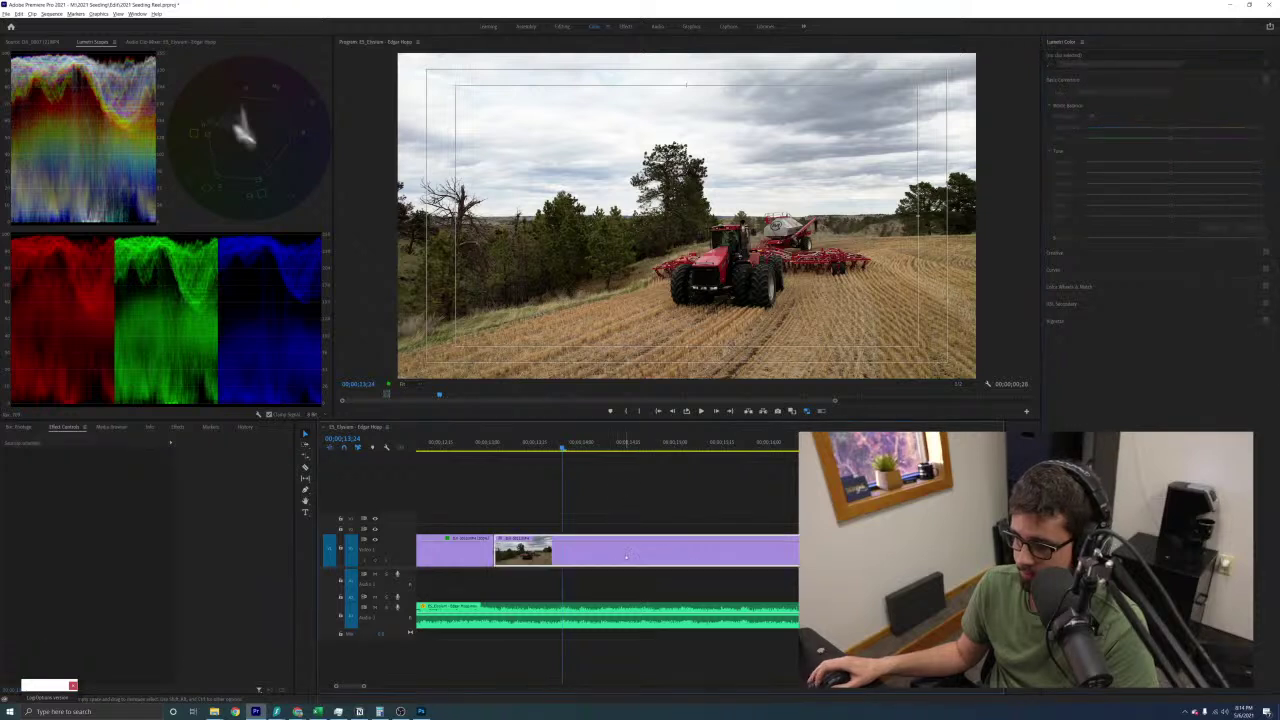
pyautogui.click(580, 492)
pyautogui.scroll(-1, 569, 514)
pyautogui.click(569, 562)
pyautogui.click(588, 504)
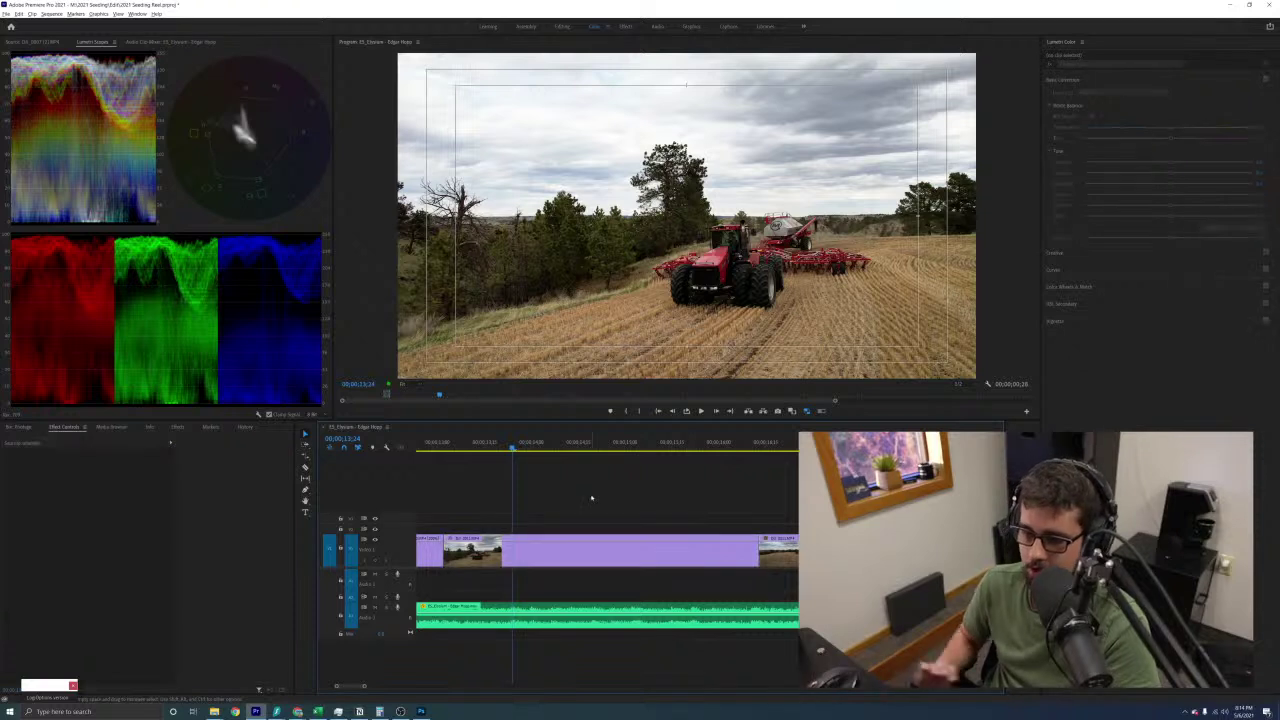
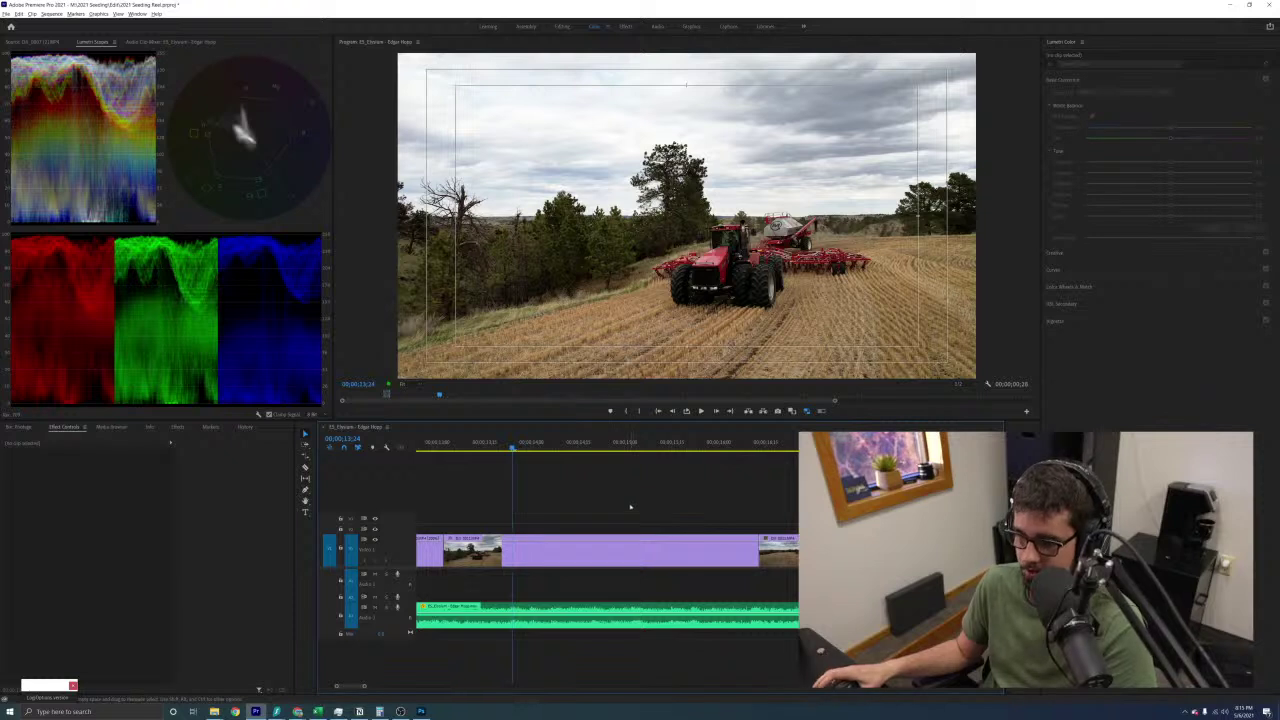
pyautogui.click(593, 545)
pyautogui.click(706, 463)
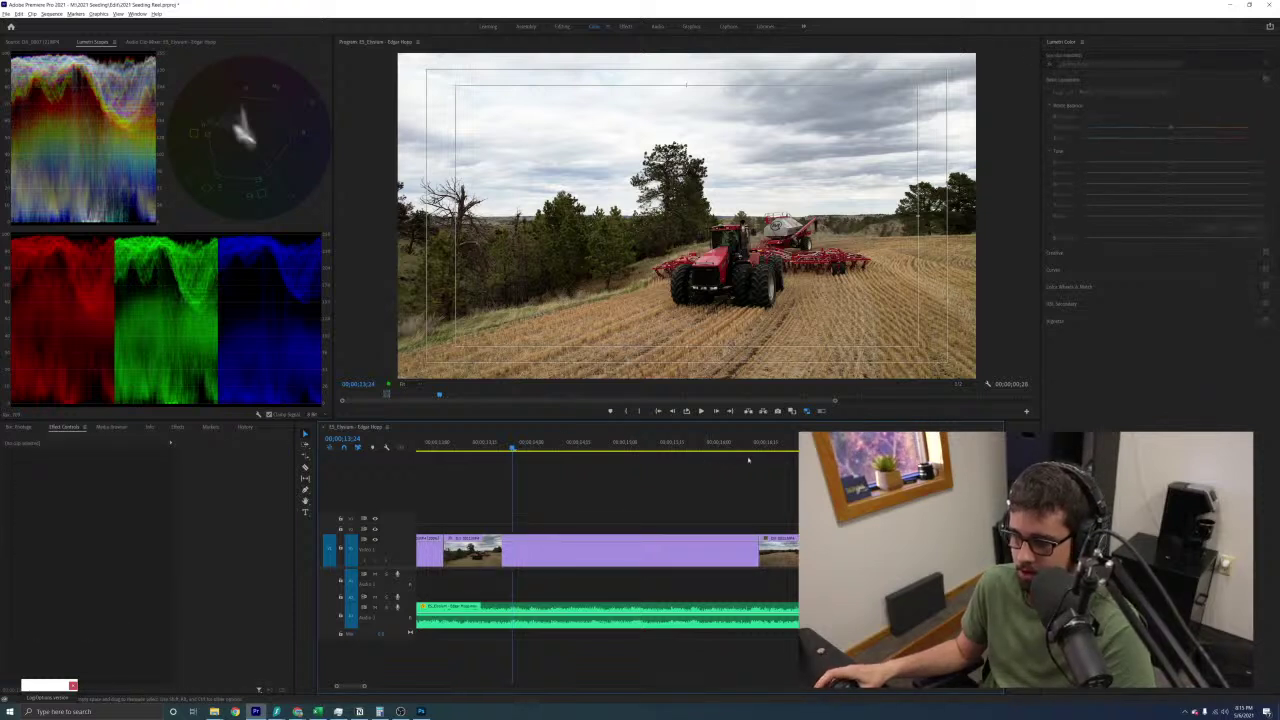
# Play the graded tractor shot beside the trees and compare it with the wide stubble field shot at about 0:17
pyautogui.scroll(-3, 754, 469)
pyautogui.scroll(-2, 717, 481)
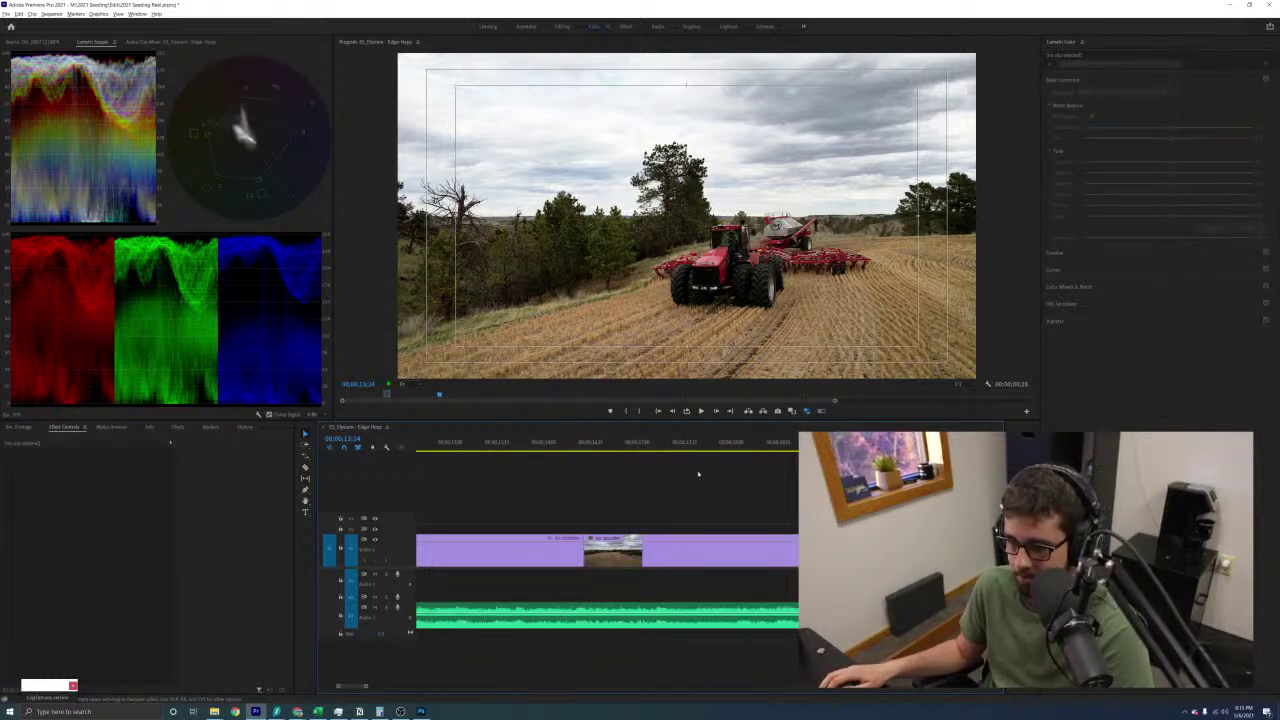
pyautogui.scroll(-2, 698, 474)
pyautogui.scroll(-2, 578, 493)
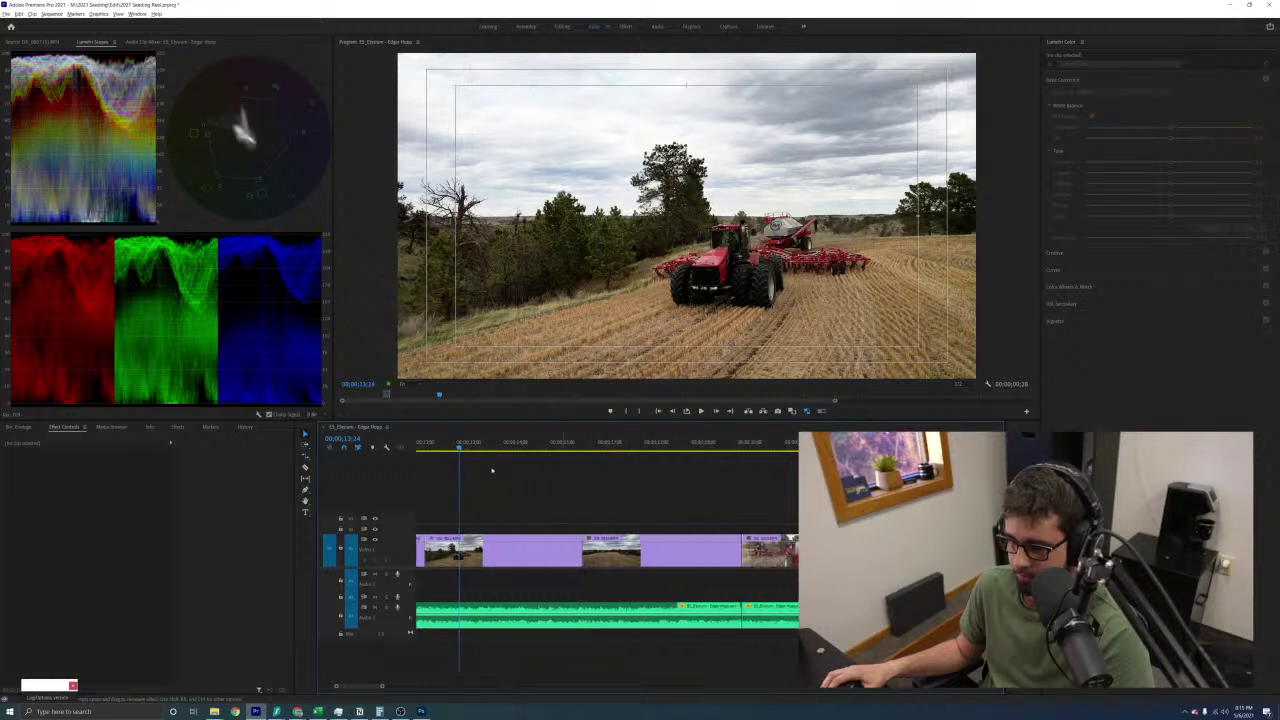
pyautogui.press('space')
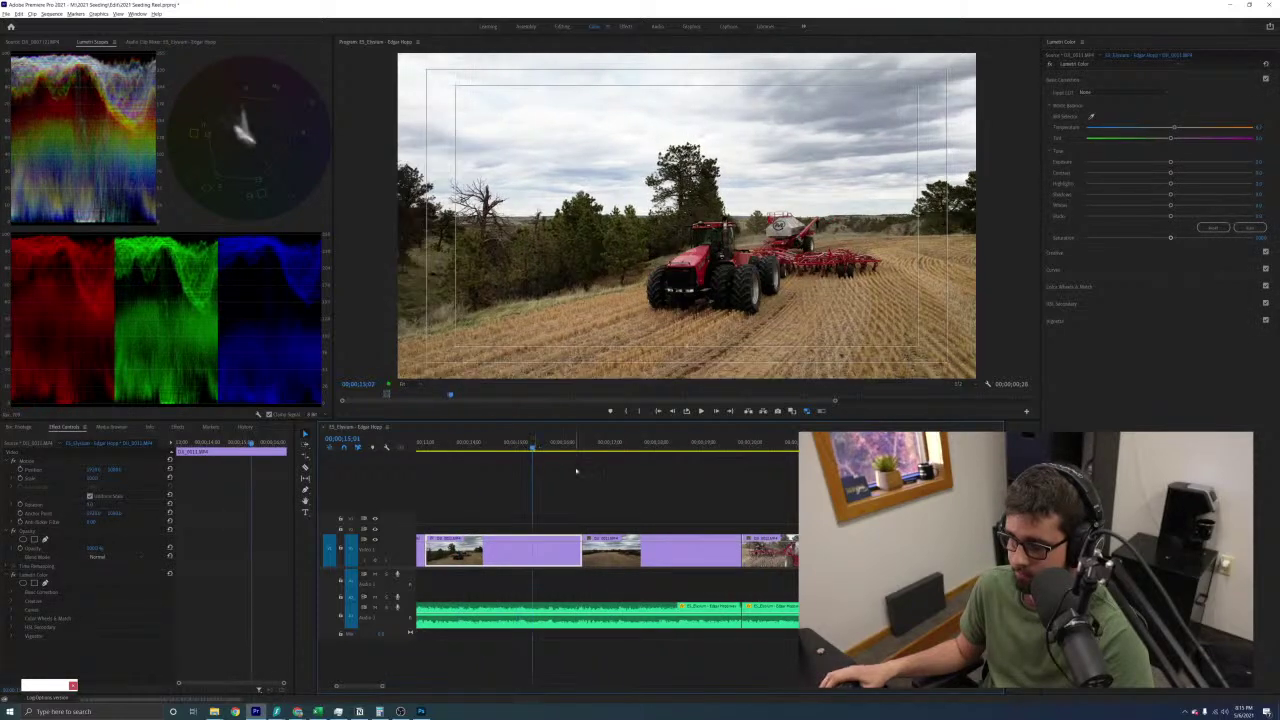
pyautogui.click(614, 443)
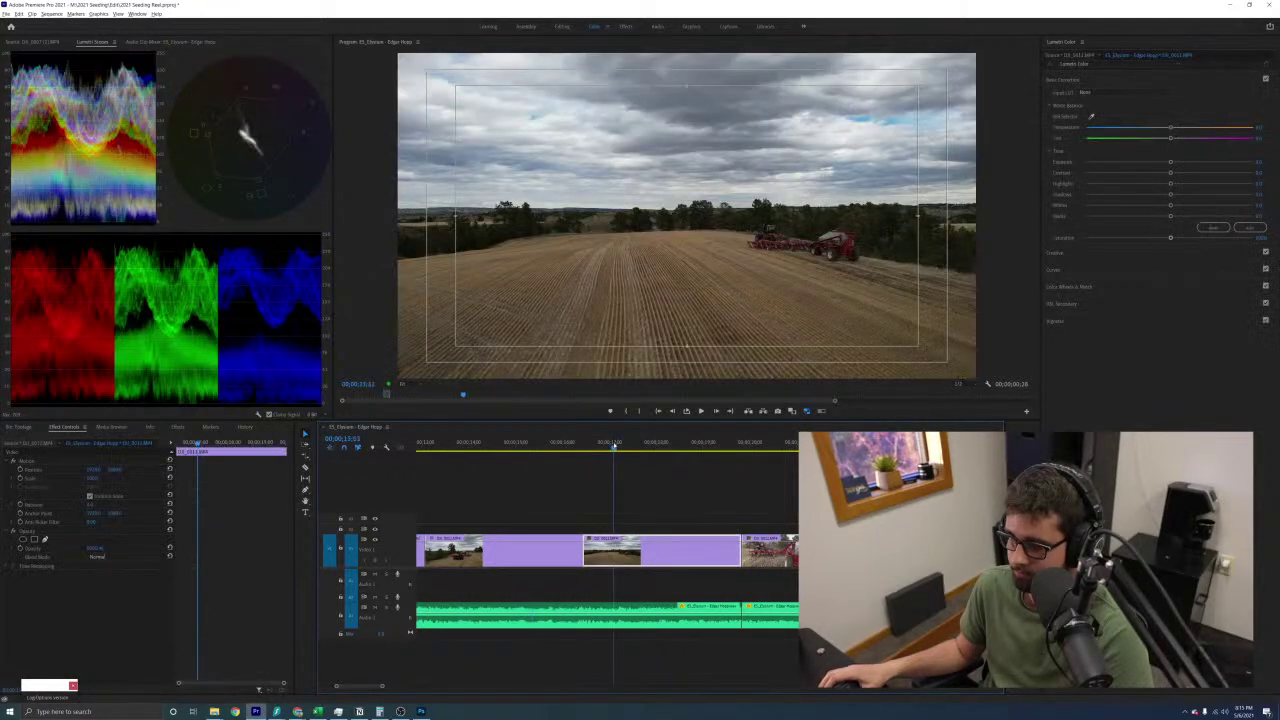
pyautogui.click(529, 447)
pyautogui.click(651, 446)
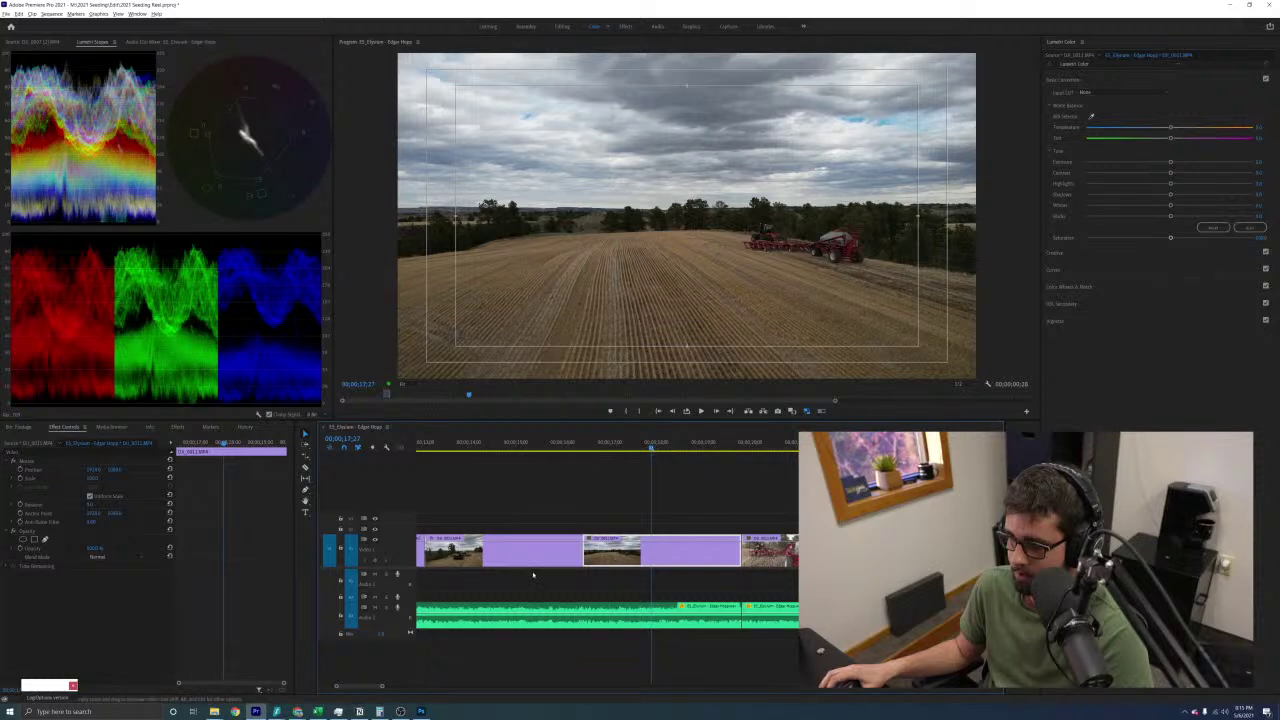
# Copy the Lumetri Color effect from the tractor shot beside the trees onto the wide stubble field shot at about 0:17
pyautogui.click(505, 556)
pyautogui.click(66, 576)
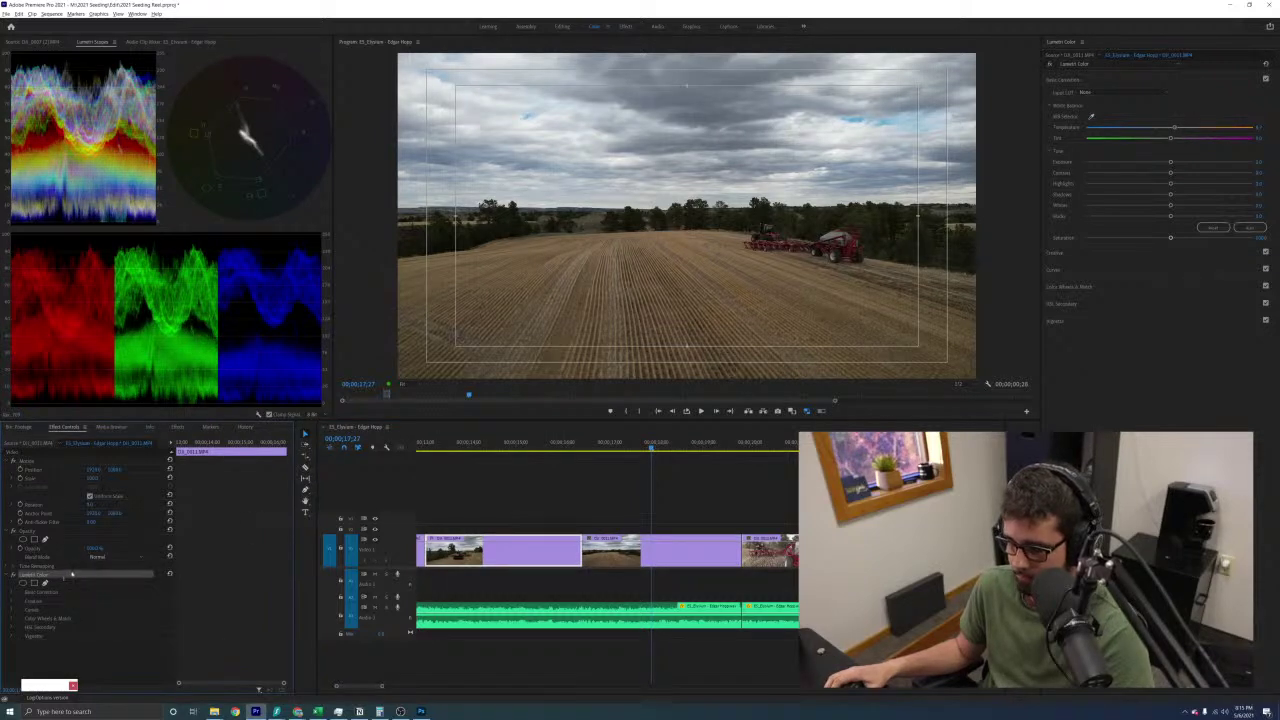
pyautogui.click(631, 558)
pyautogui.hotkey('ctrl', 'v')
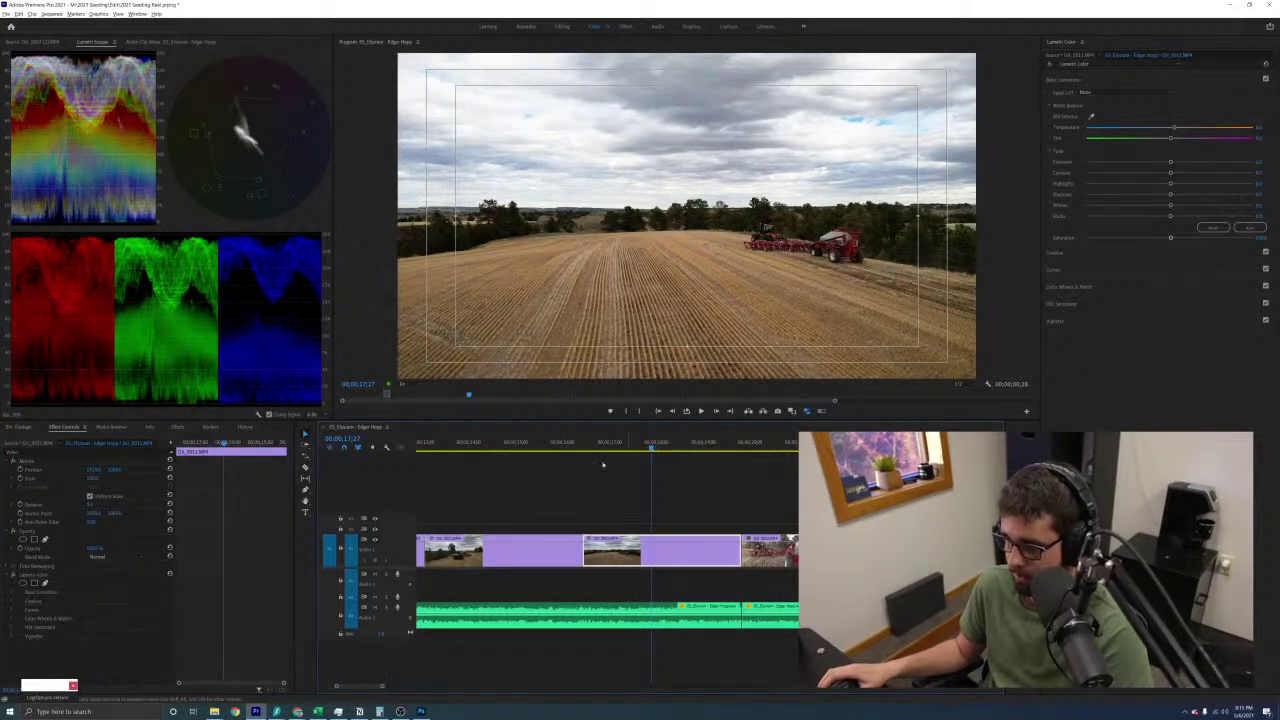
# Play across the cut between the tree-side tractor shot and the wide field shot to check their match
pyautogui.click(558, 446)
pyautogui.click(660, 503)
pyautogui.press('space')
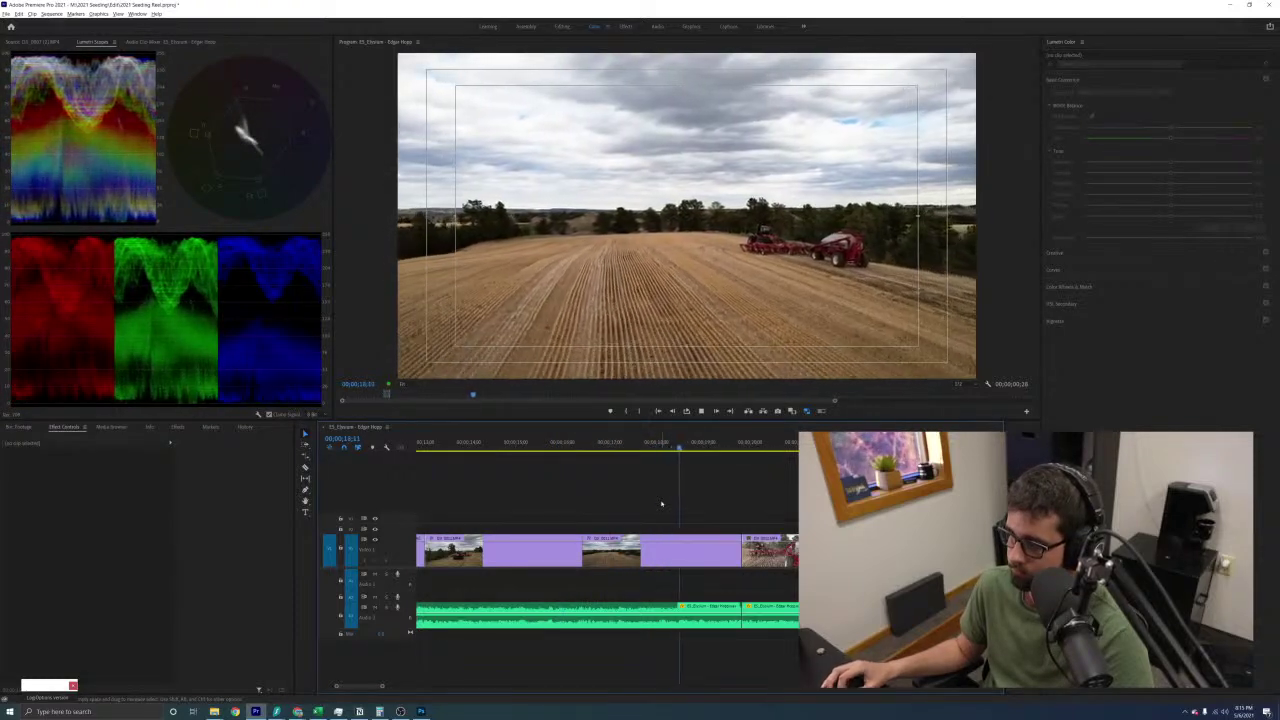
pyautogui.press('space')
# Paste the copied warmed Lumetri Color effect onto the close seeder shot at about 0:20
pyautogui.click(655, 551)
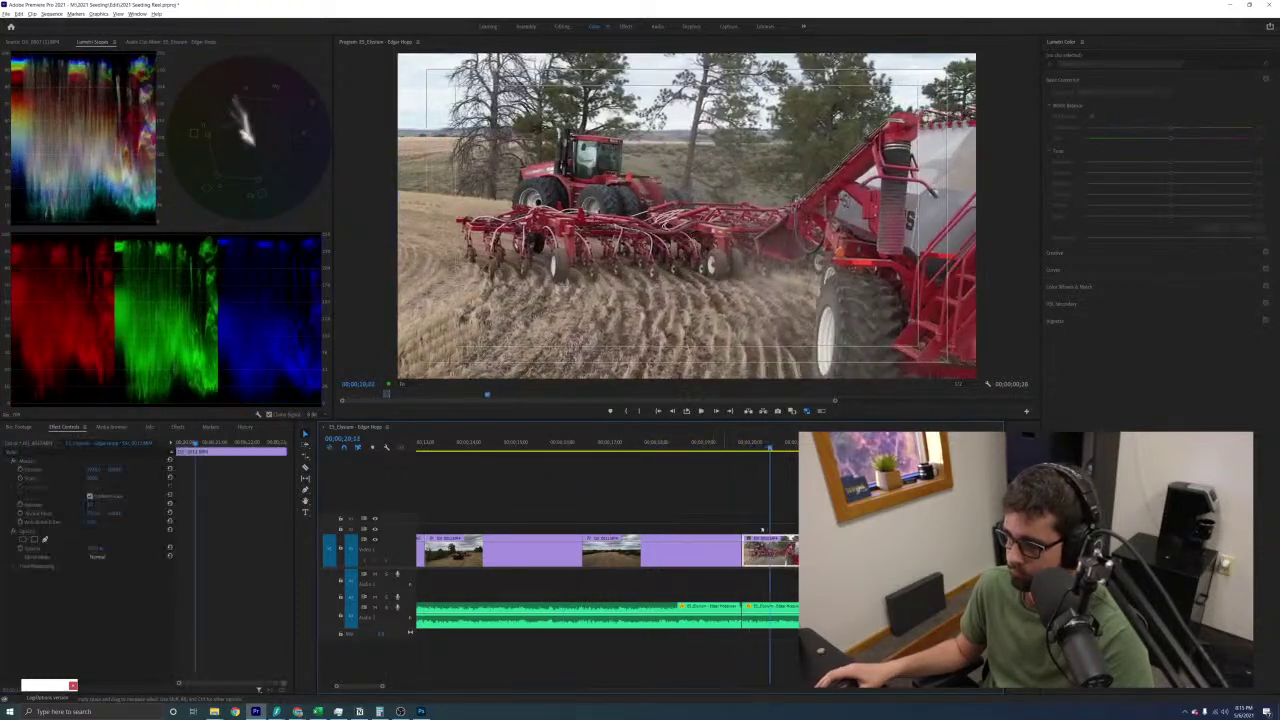
pyautogui.hscroll(2, 660, 534)
pyautogui.click(570, 583)
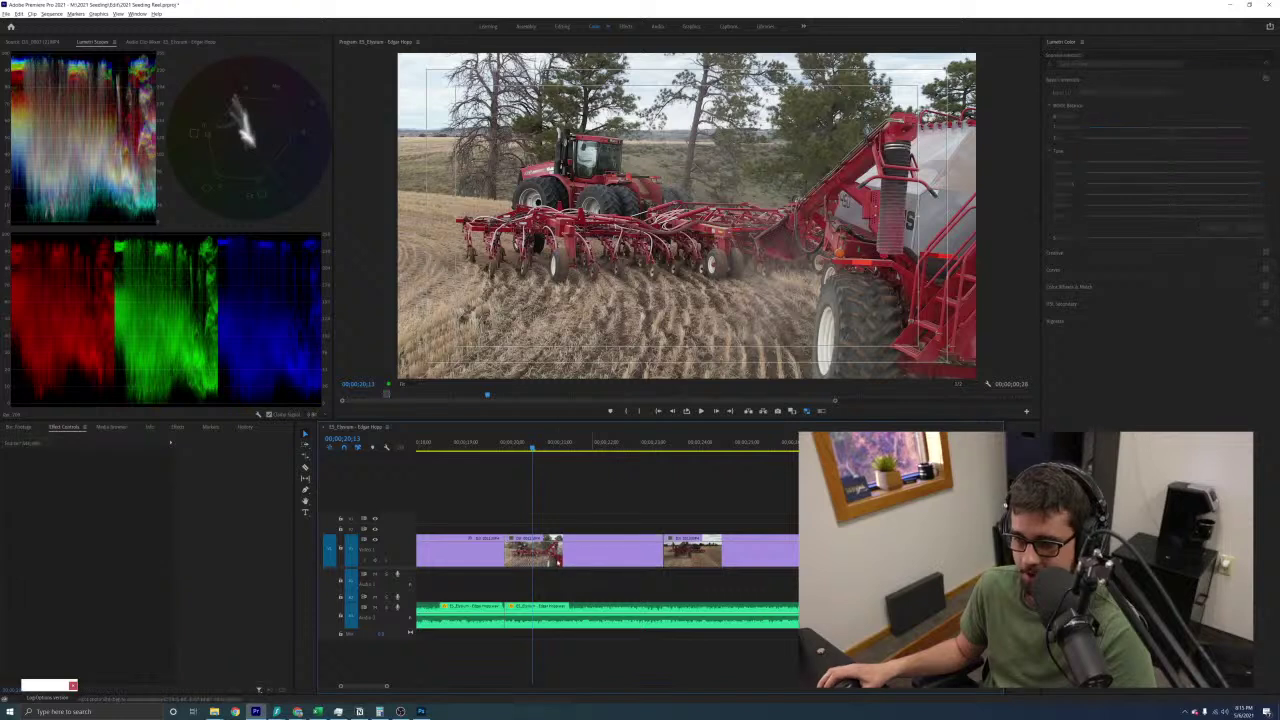
pyautogui.click(558, 563)
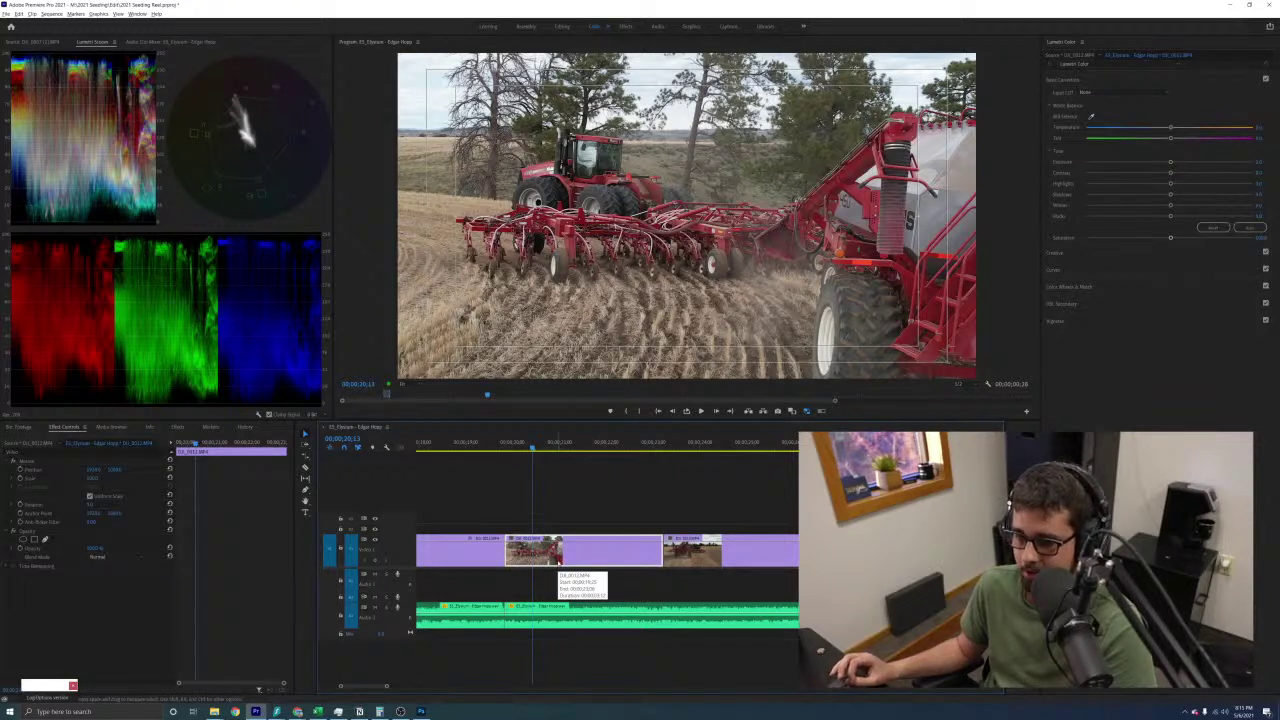
pyautogui.click(500, 490)
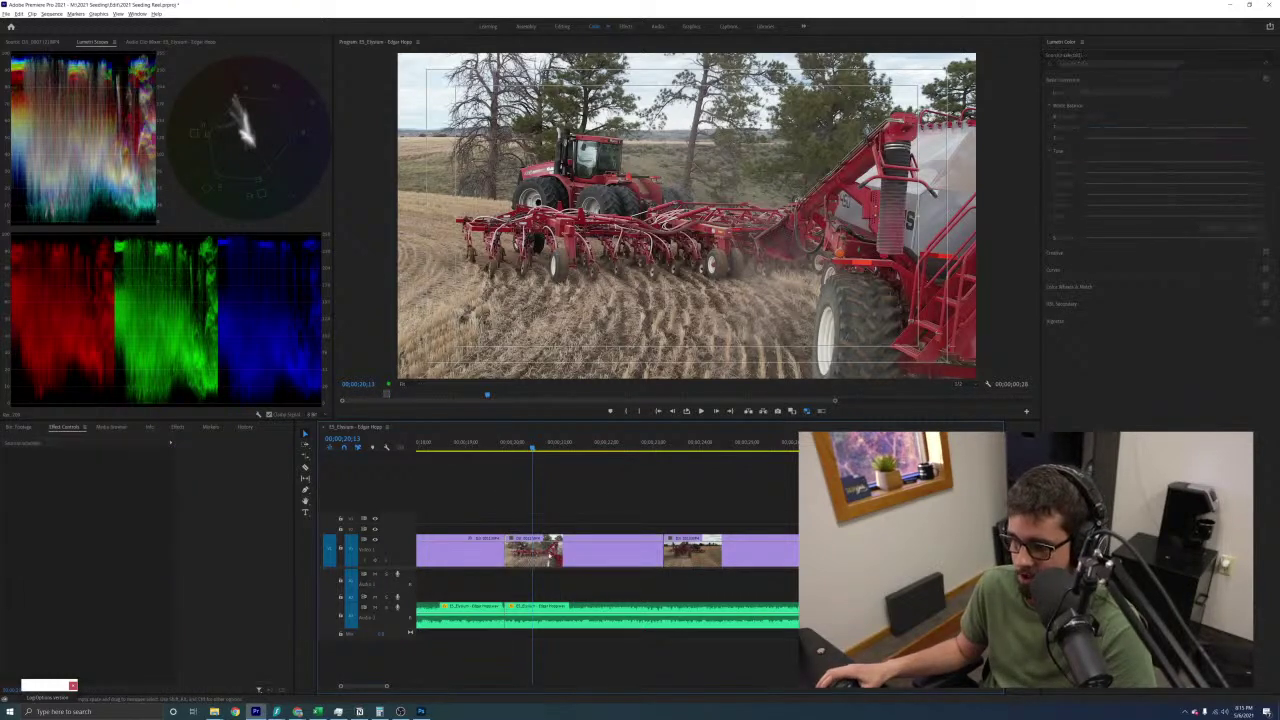
pyautogui.click(612, 551)
pyautogui.hotkey('ctrl', 'v')
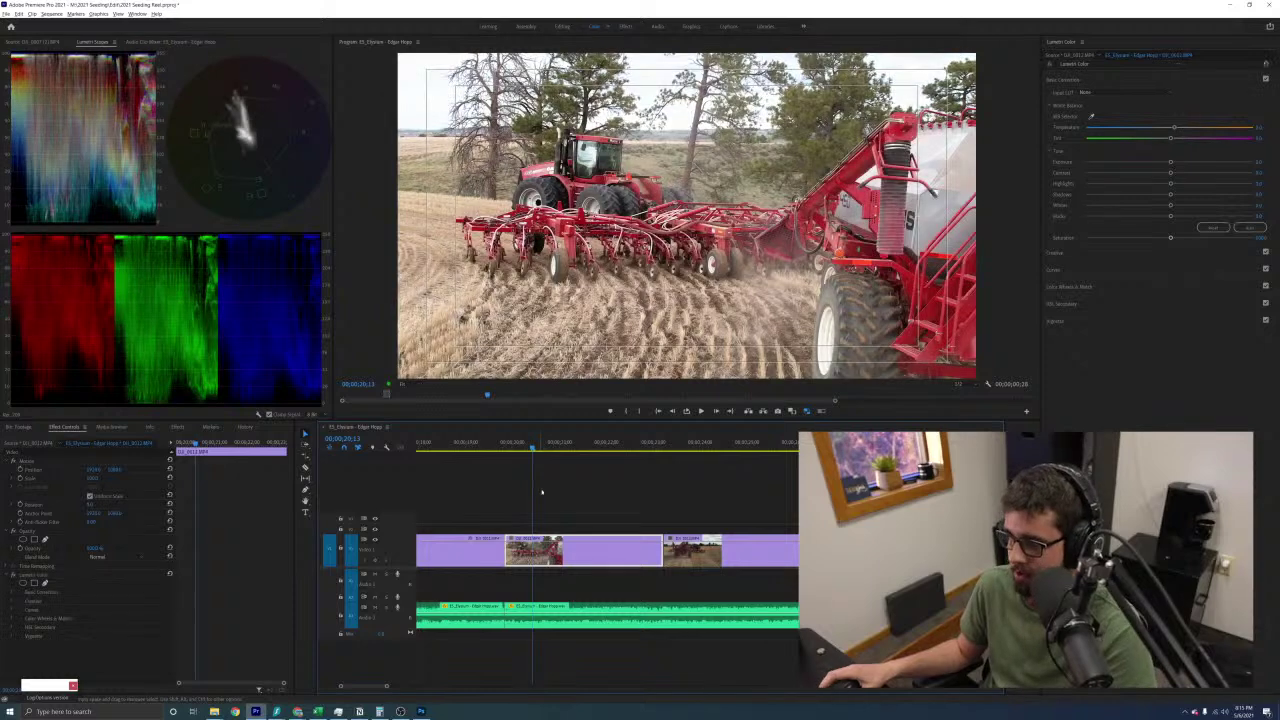
# Reset the RGB curve on the close seeder shot at about 0:20 and reshape it with a gentle midtone lift
pyautogui.click(1086, 269)
pyautogui.doubleClick(1137, 259)
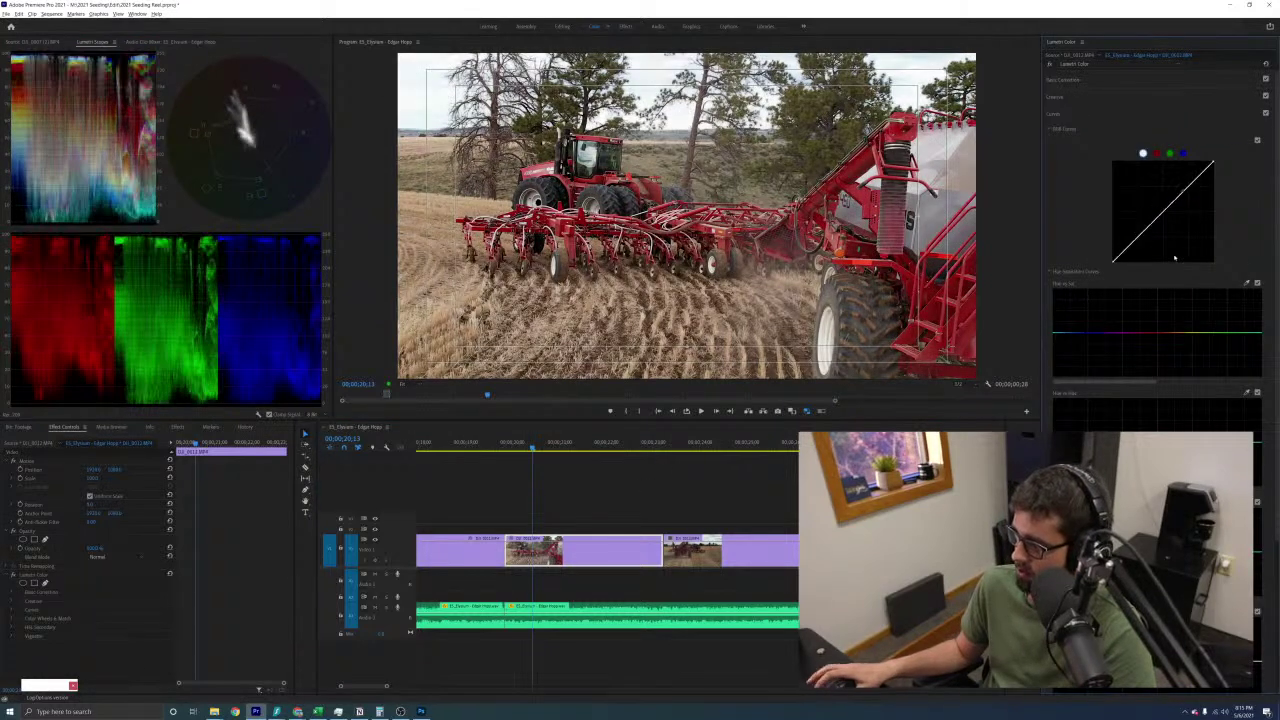
pyautogui.moveTo(1139, 239); pyautogui.dragTo(1166, 203)
pyautogui.click(634, 477)
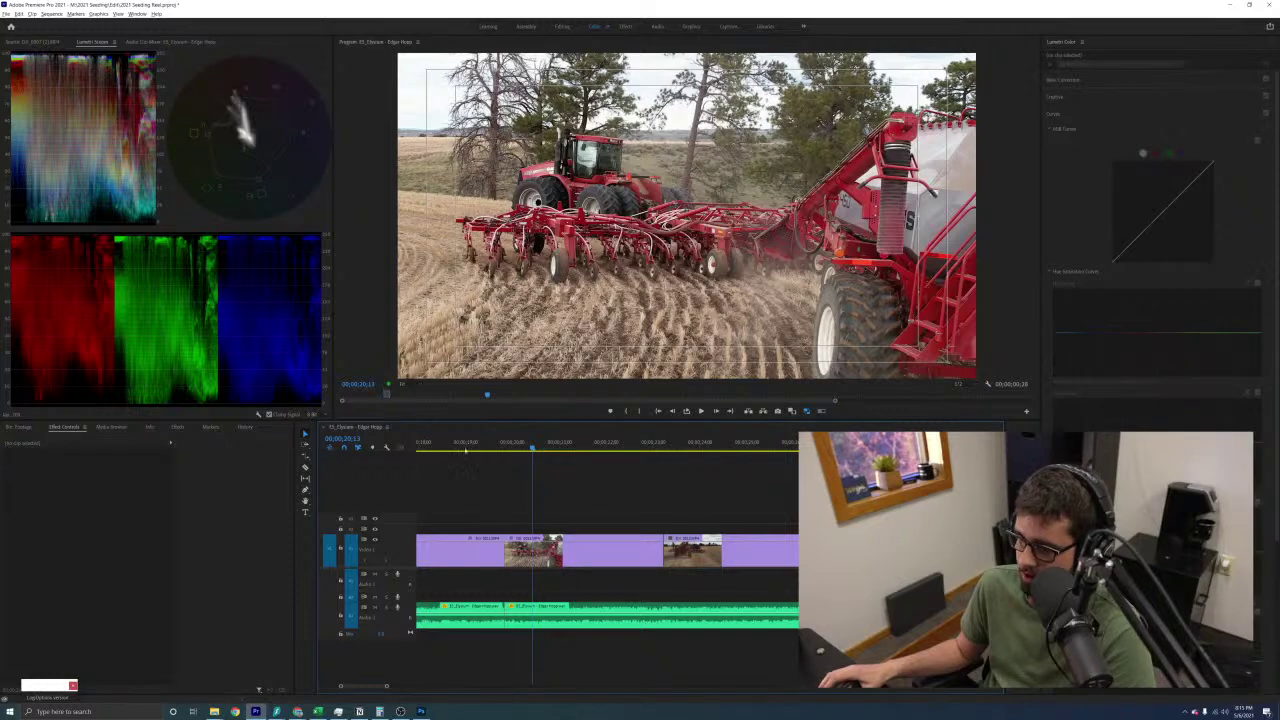
# Play the close seeder shot through the cut into the rear seeder shot at about 0:23
pyautogui.click(470, 446)
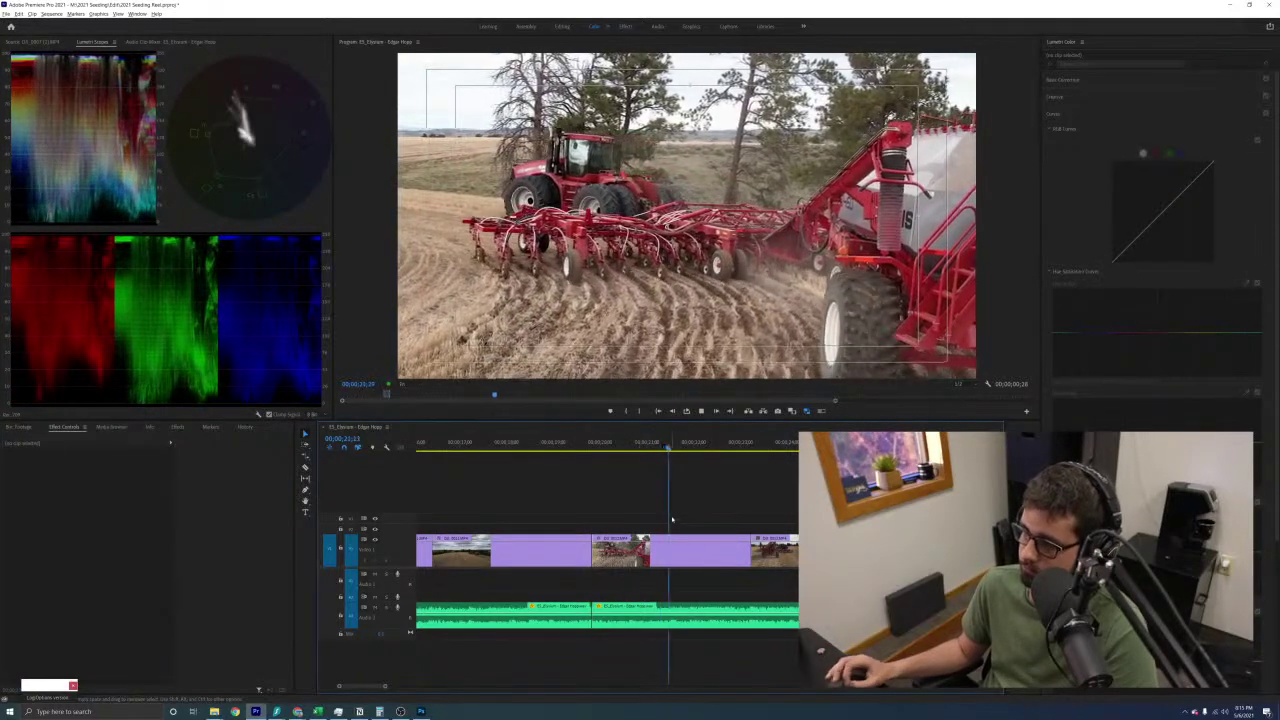
pyautogui.press('space')
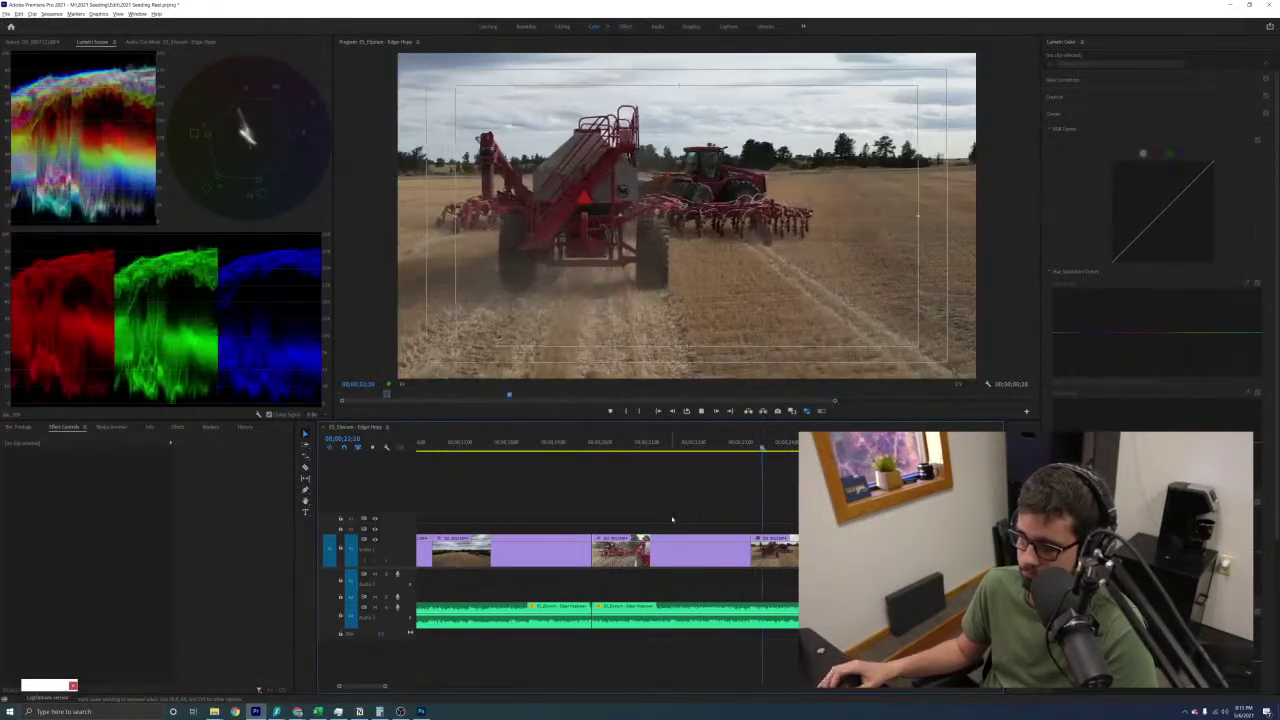
# Paste the copied Lumetri Color effect onto the rear seeder shot at about 0:23 and redraw its RGB curve with raised shadows and midtones
pyautogui.hscroll(2, 617, 577)
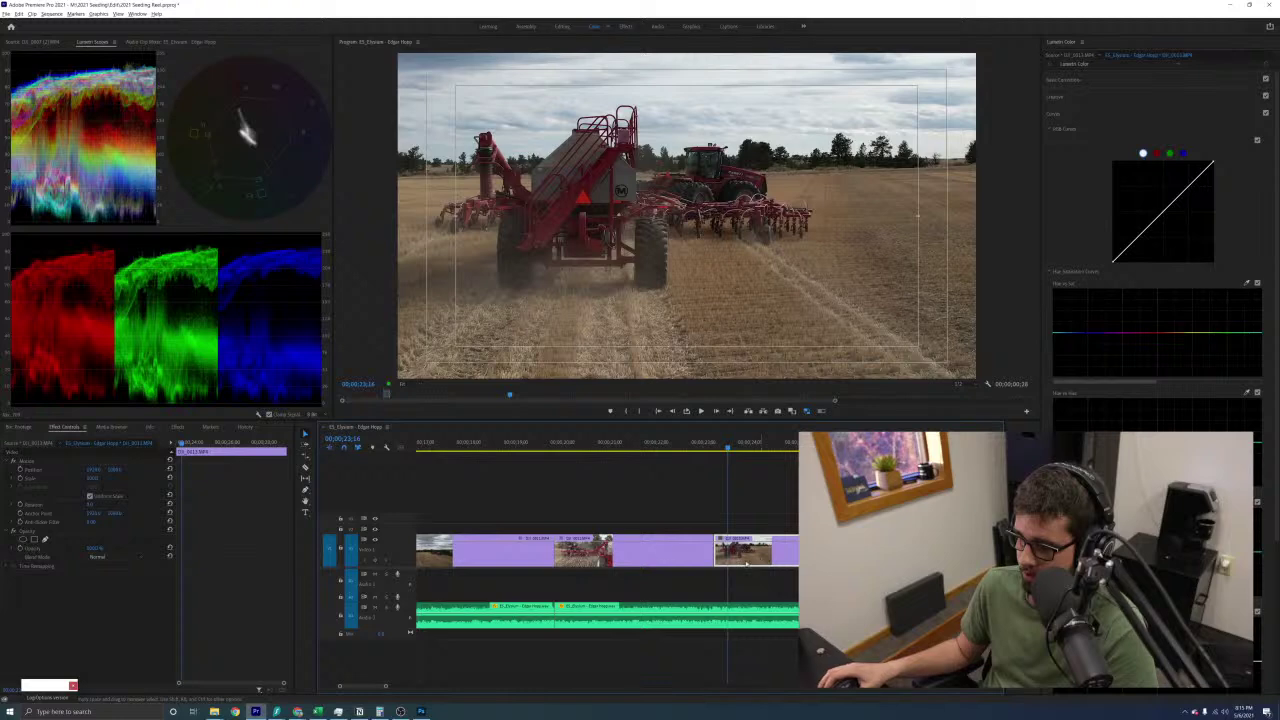
pyautogui.hotkey('ctrl', 'v')
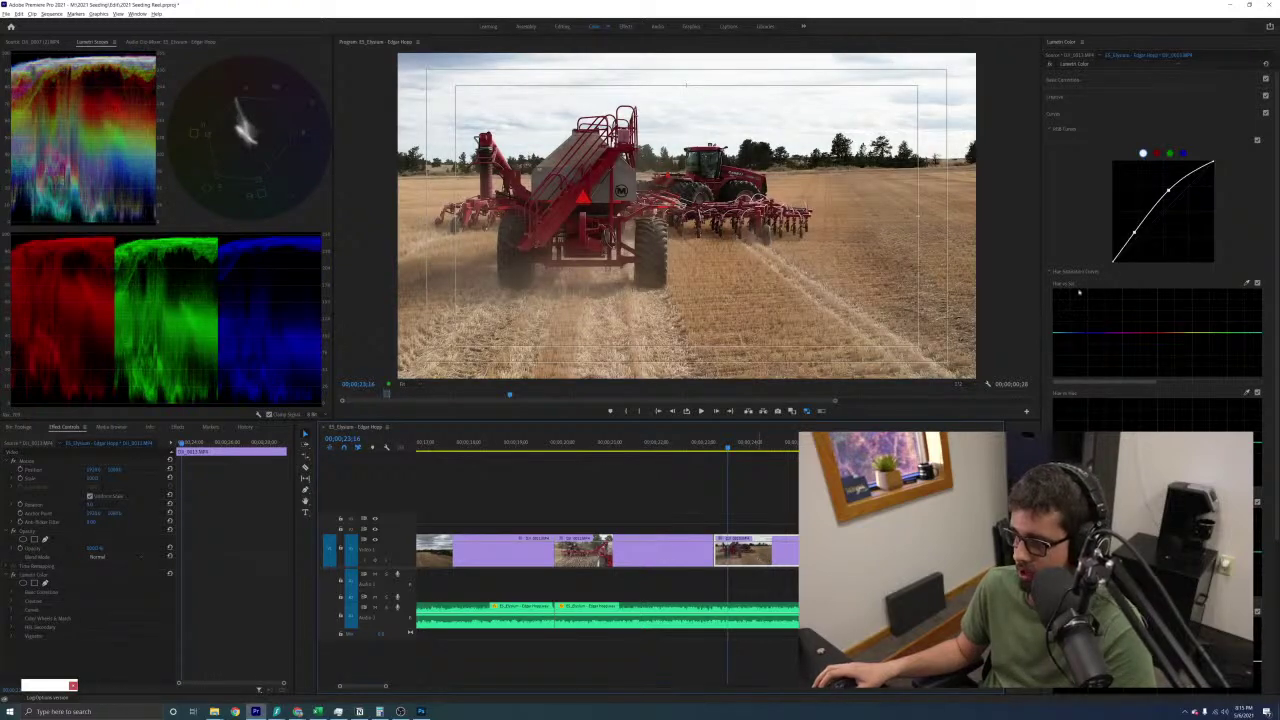
pyautogui.click(1187, 223)
pyautogui.doubleClick(1165, 216)
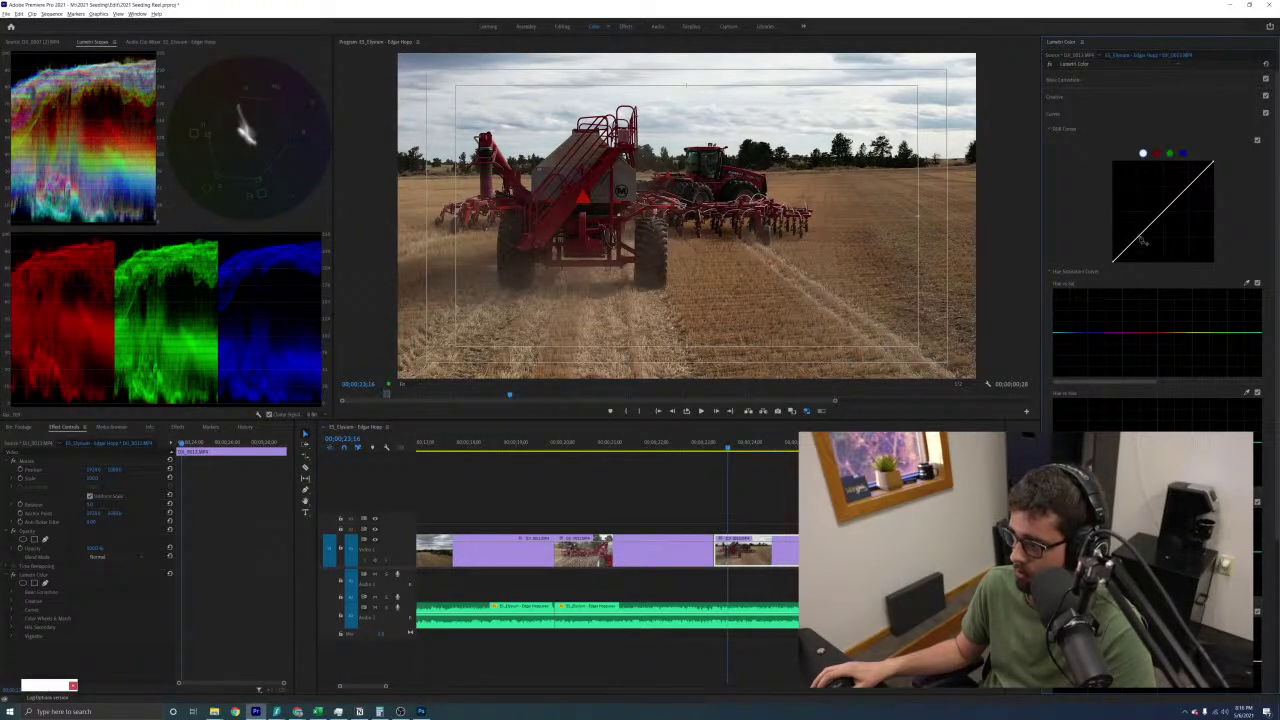
pyautogui.hotkey('ctrl', 'z')
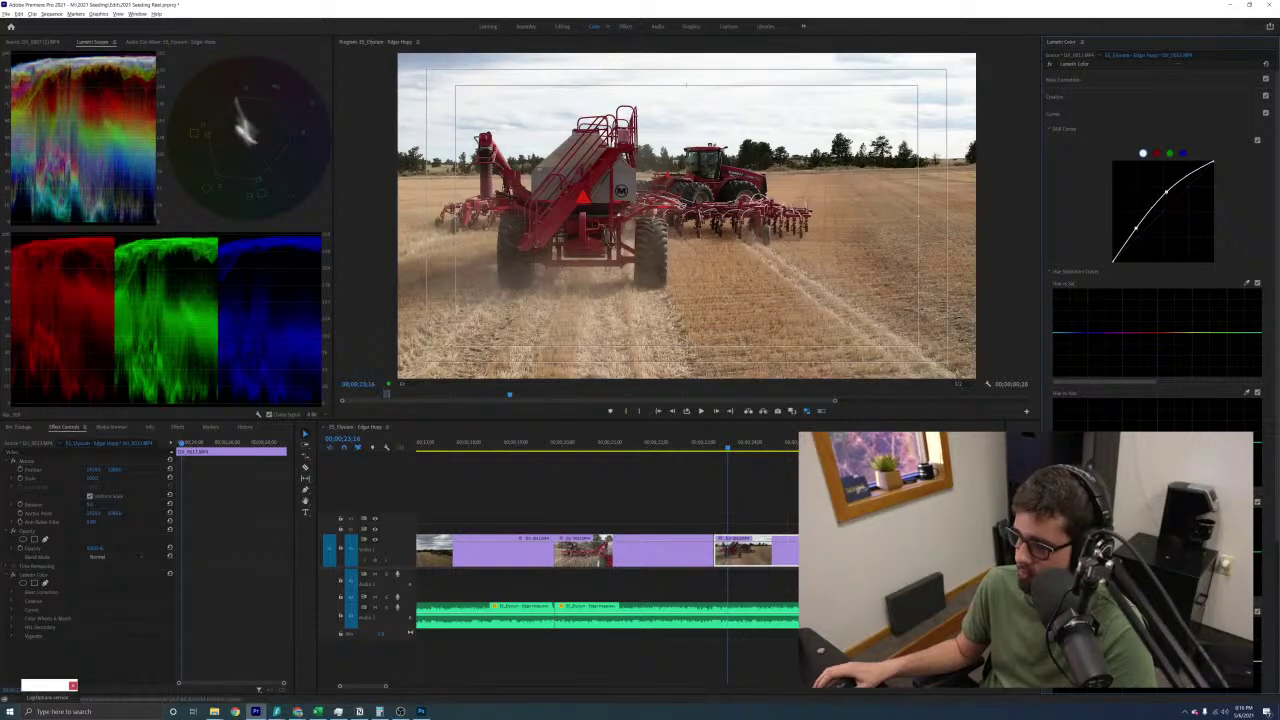
pyautogui.click(795, 521)
# Examine the graded rear seeder shot around 0:27 in the enlarged program view and play it to its end
pyautogui.scroll(-5, 660, 490)
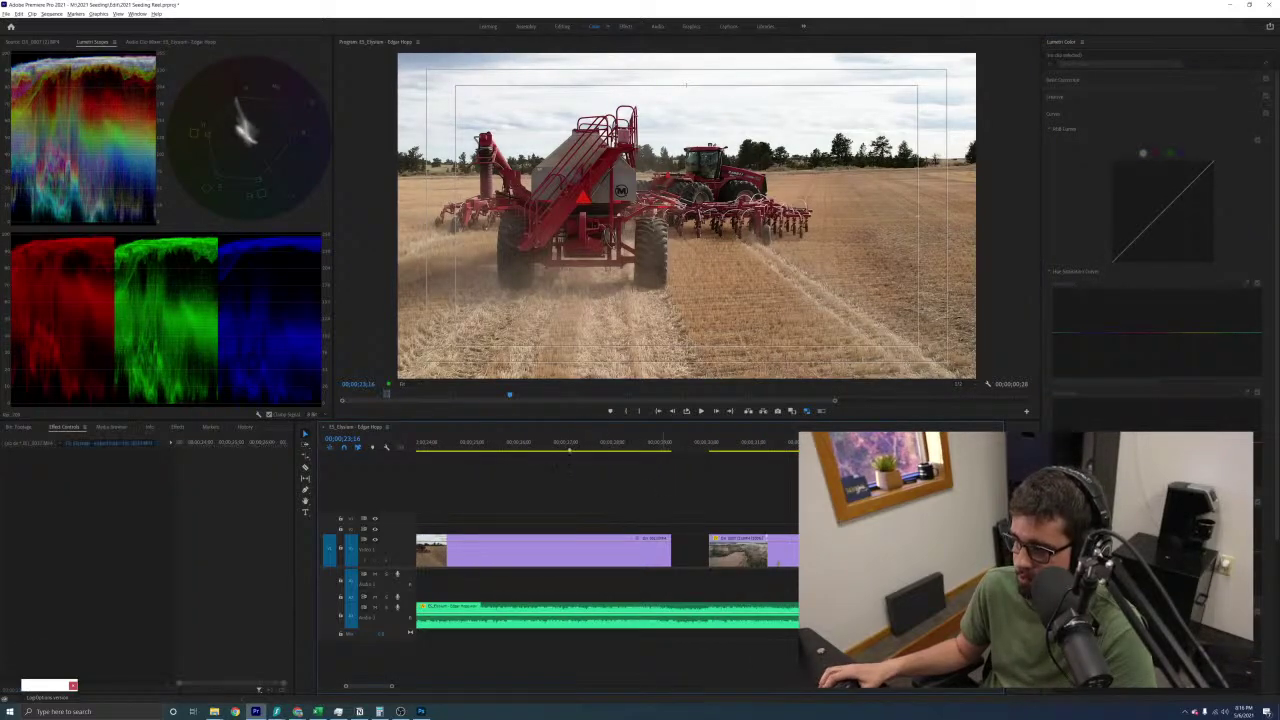
pyautogui.click(568, 448)
pyautogui.click(655, 476)
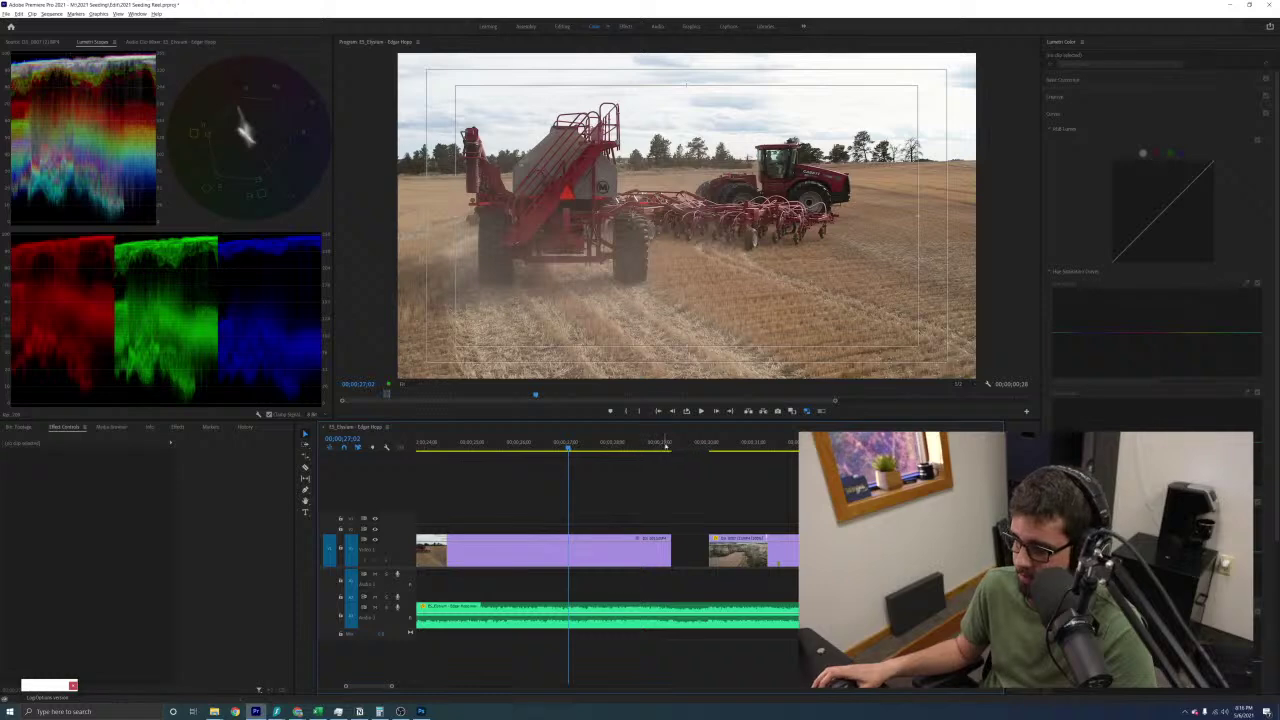
pyautogui.moveTo(666, 447); pyautogui.dragTo(568, 488)
pyautogui.click(650, 519)
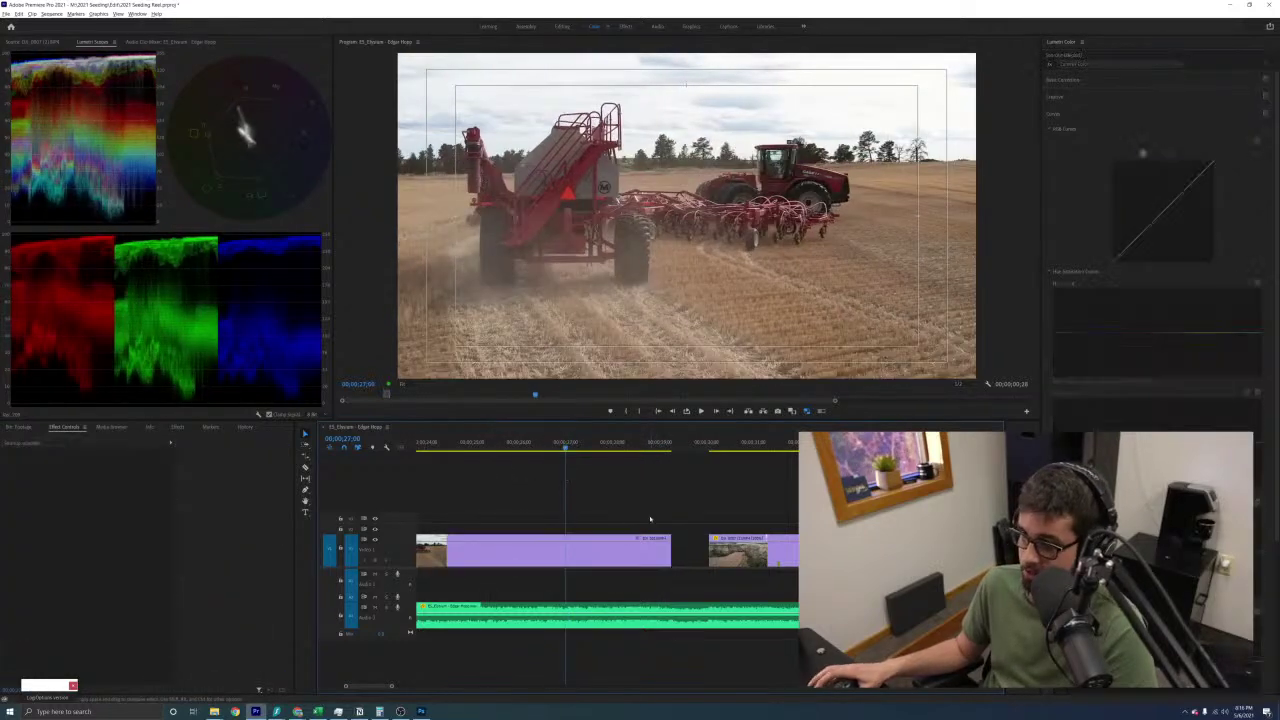
pyautogui.press('`')
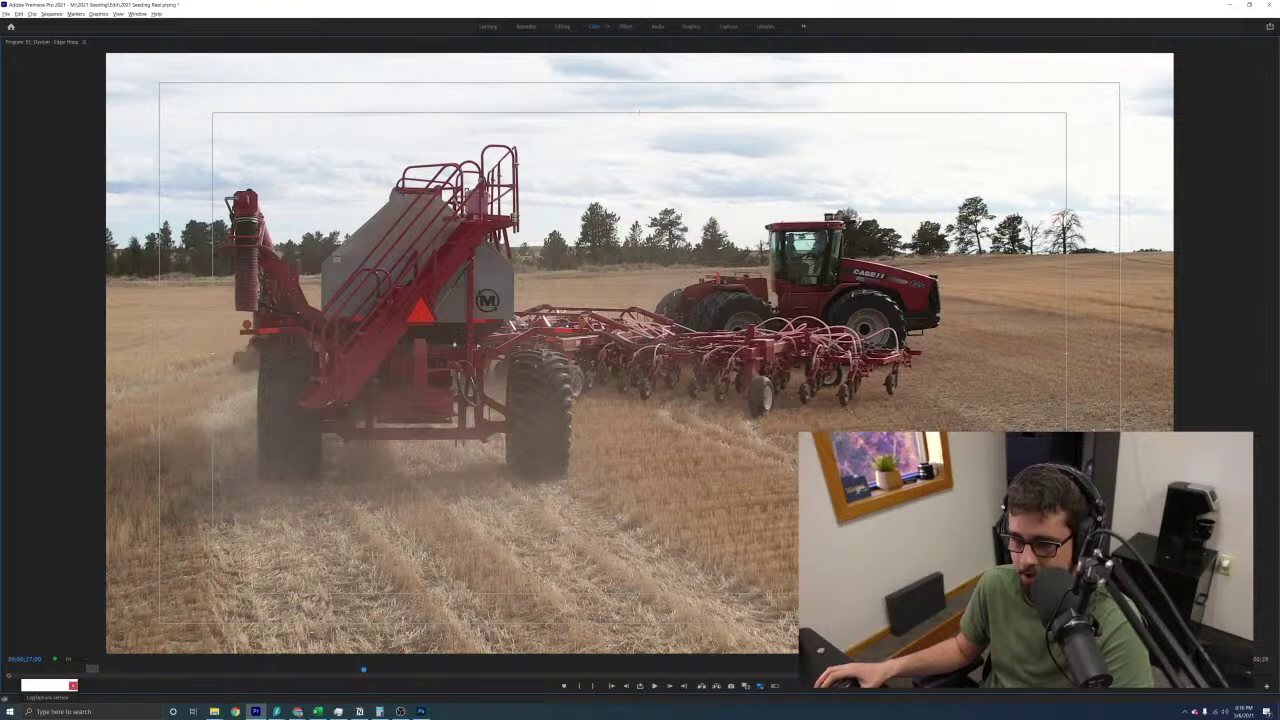
pyautogui.press('`')
pyautogui.press('space')
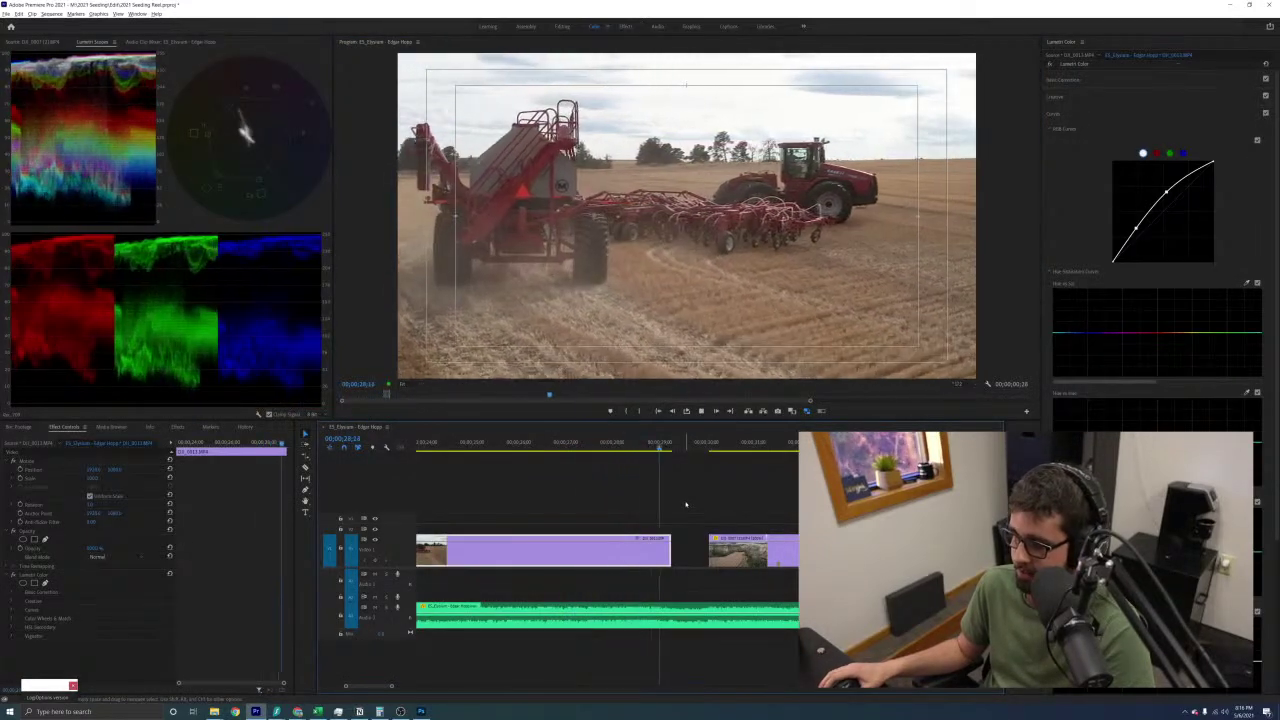
pyautogui.press('space')
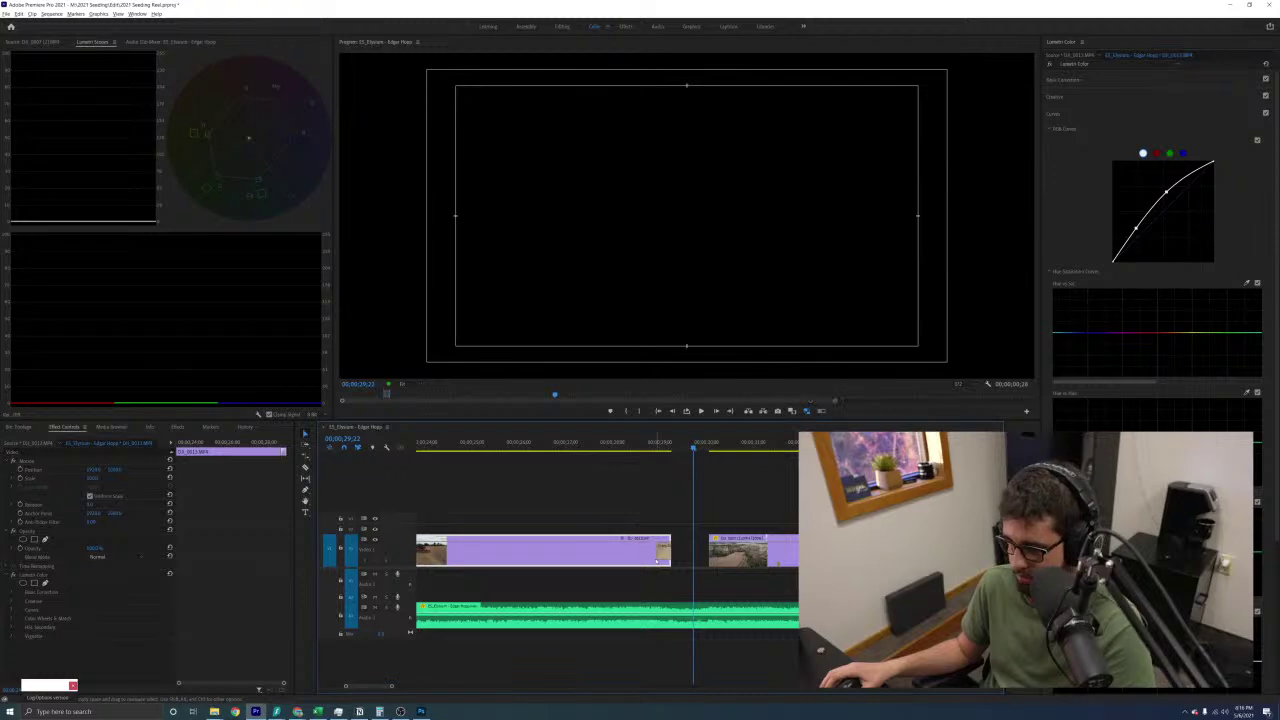
# Shorten the transition at the end of the rear seeder shot and play back the ending
pyautogui.moveTo(656, 558); pyautogui.dragTo(666, 552)
pyautogui.click(645, 447)
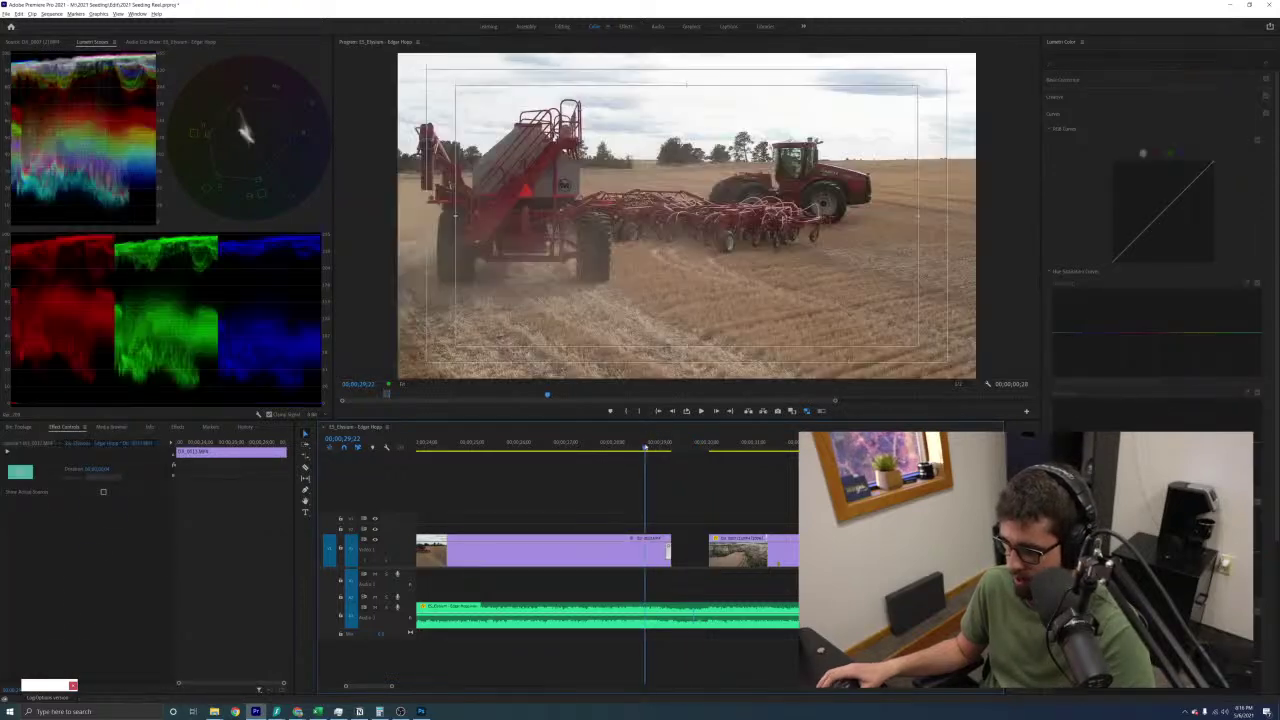
pyautogui.press('space')
pyautogui.press('=')
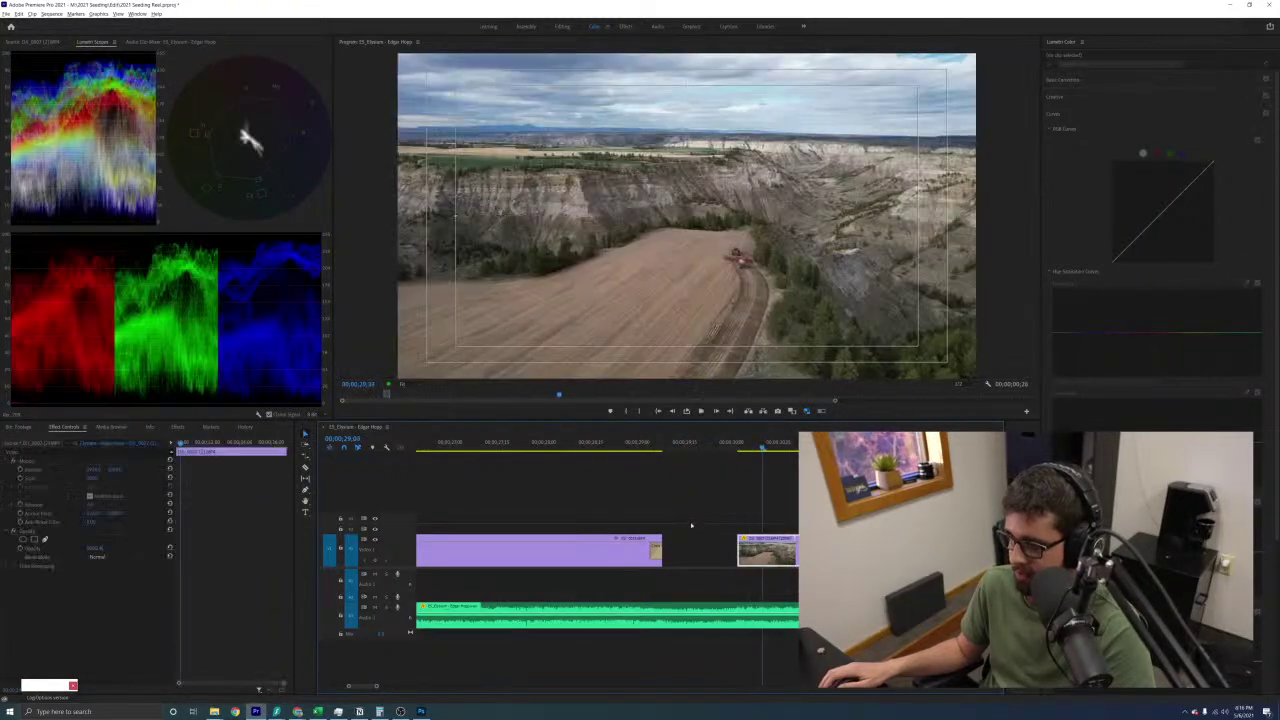
# Play from the gap at about 0:30 into the canyon-edge drone shot to review its ungraded look
pyautogui.click(734, 445)
pyautogui.click(763, 491)
pyautogui.scroll(-3, 763, 491)
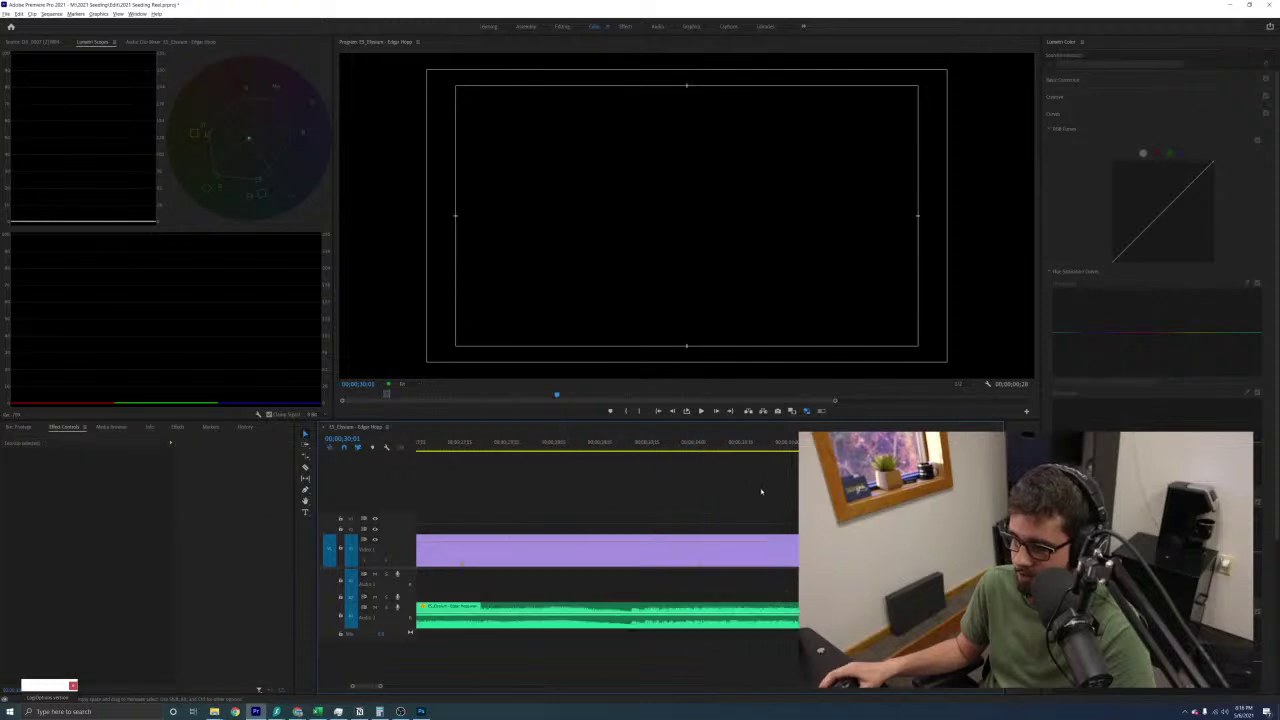
pyautogui.press('space')
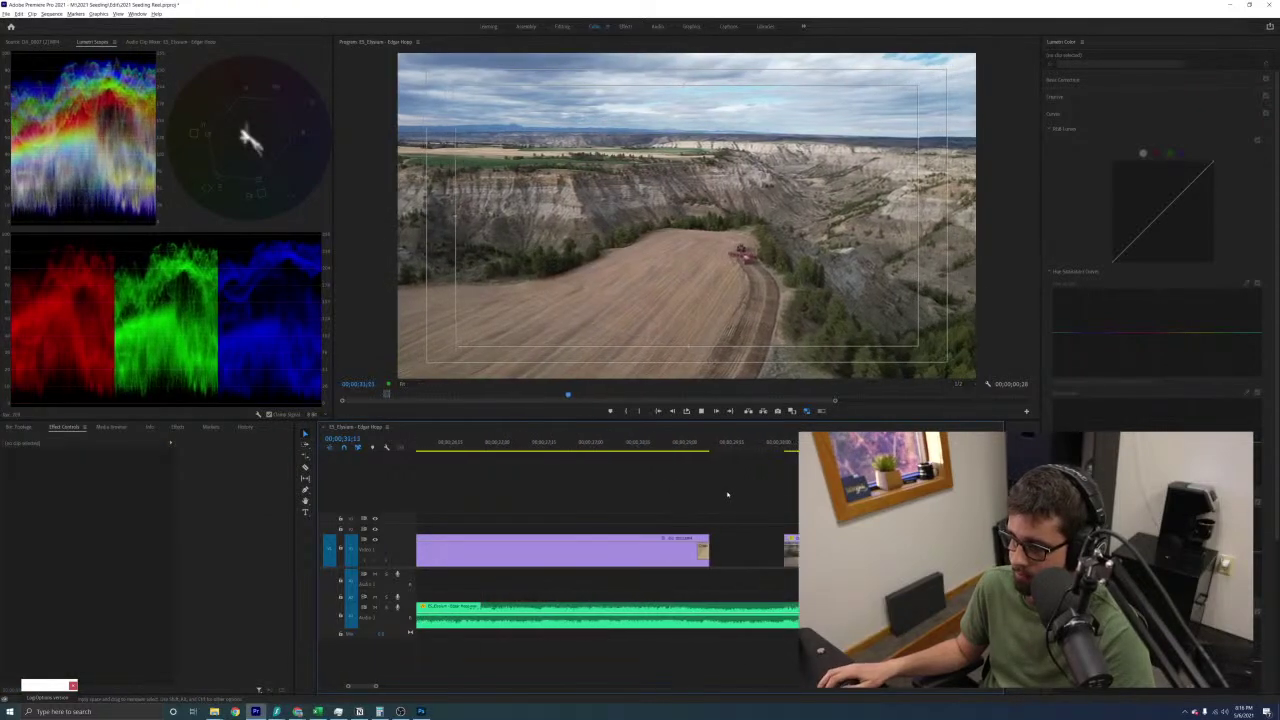
pyautogui.press('-')
pyautogui.press('space')
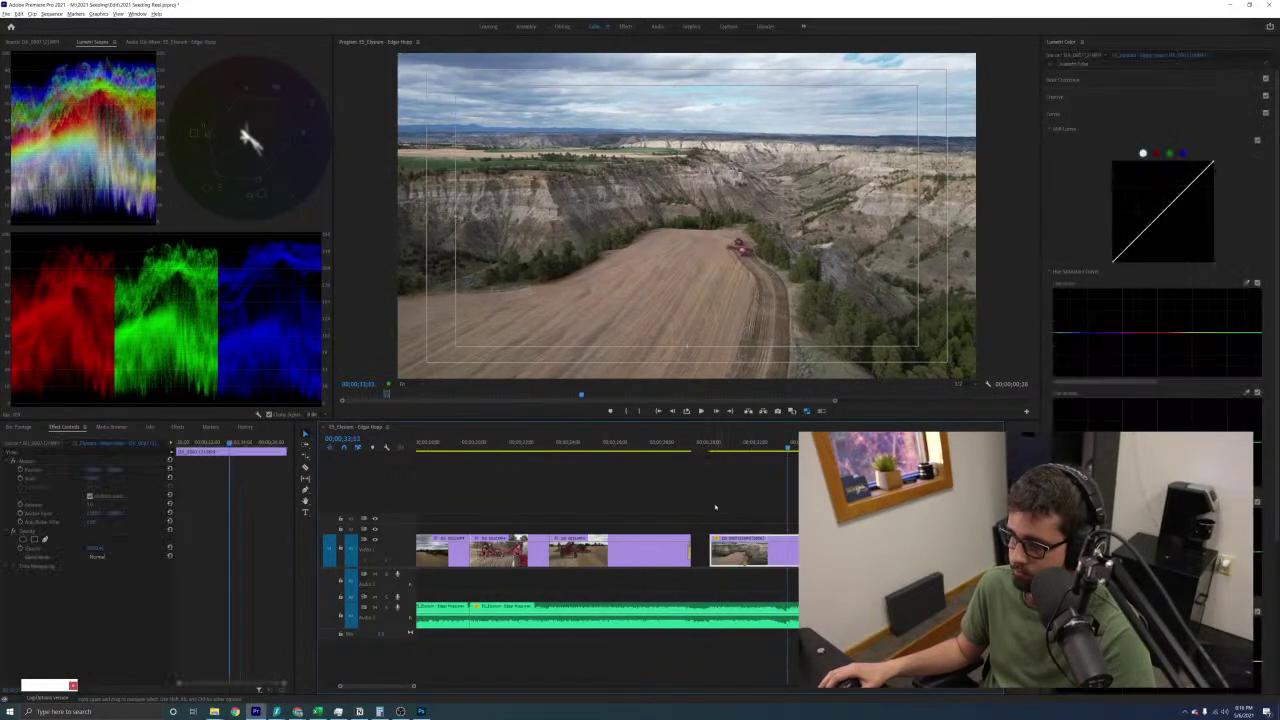
pyautogui.press('space')
pyautogui.press('space')
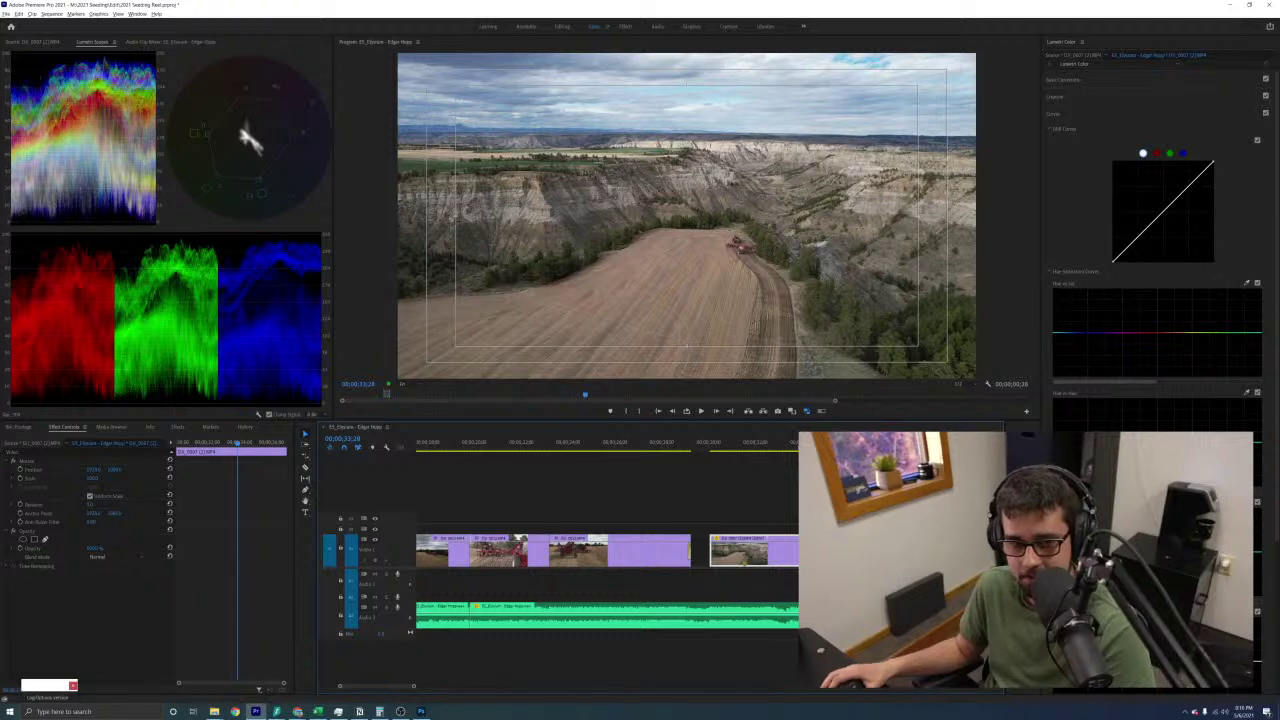
pyautogui.click(400, 711)
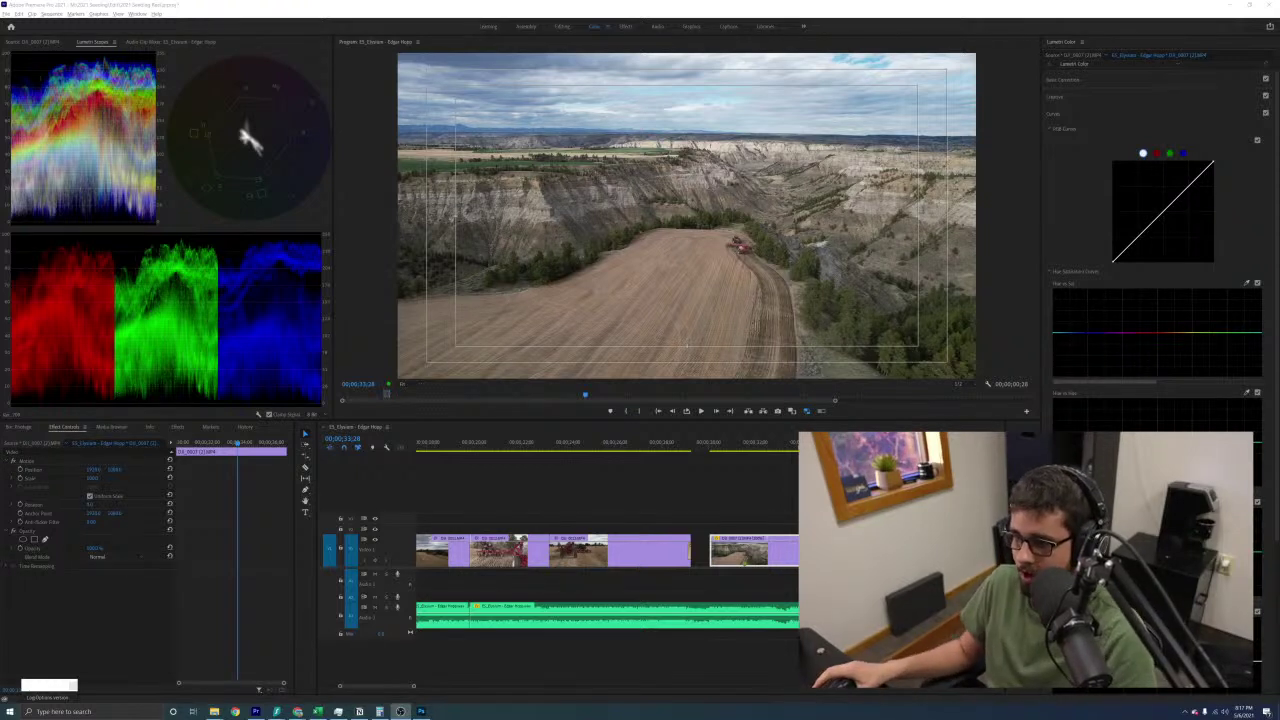
pyautogui.click(726, 517)
pyautogui.scroll(-3, 726, 517)
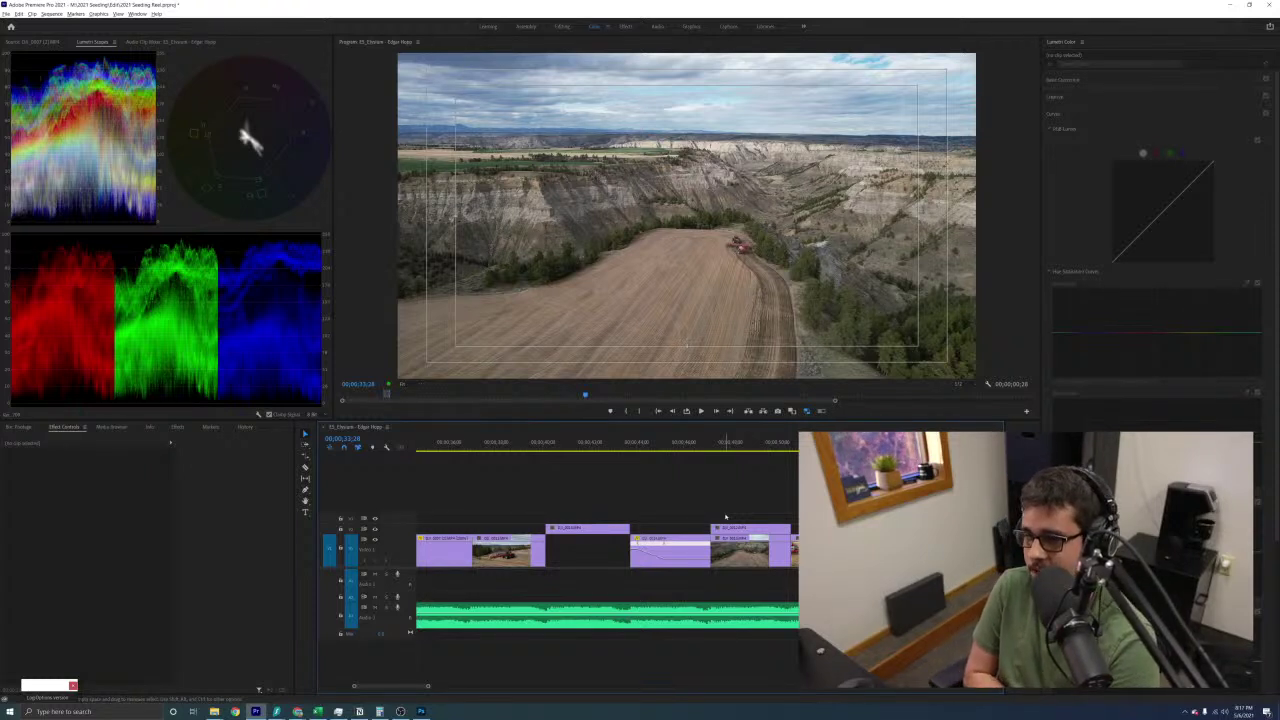
pyautogui.scroll(10, 726, 517)
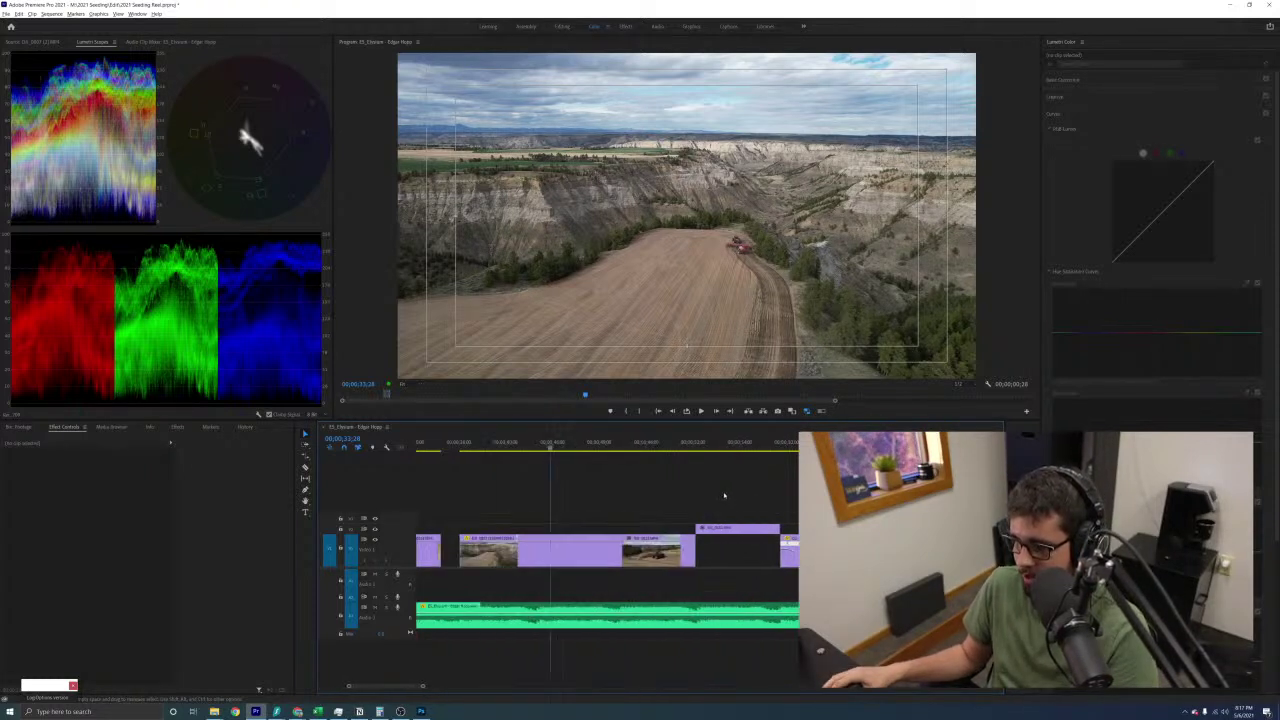
pyautogui.scroll(-6, 724, 495)
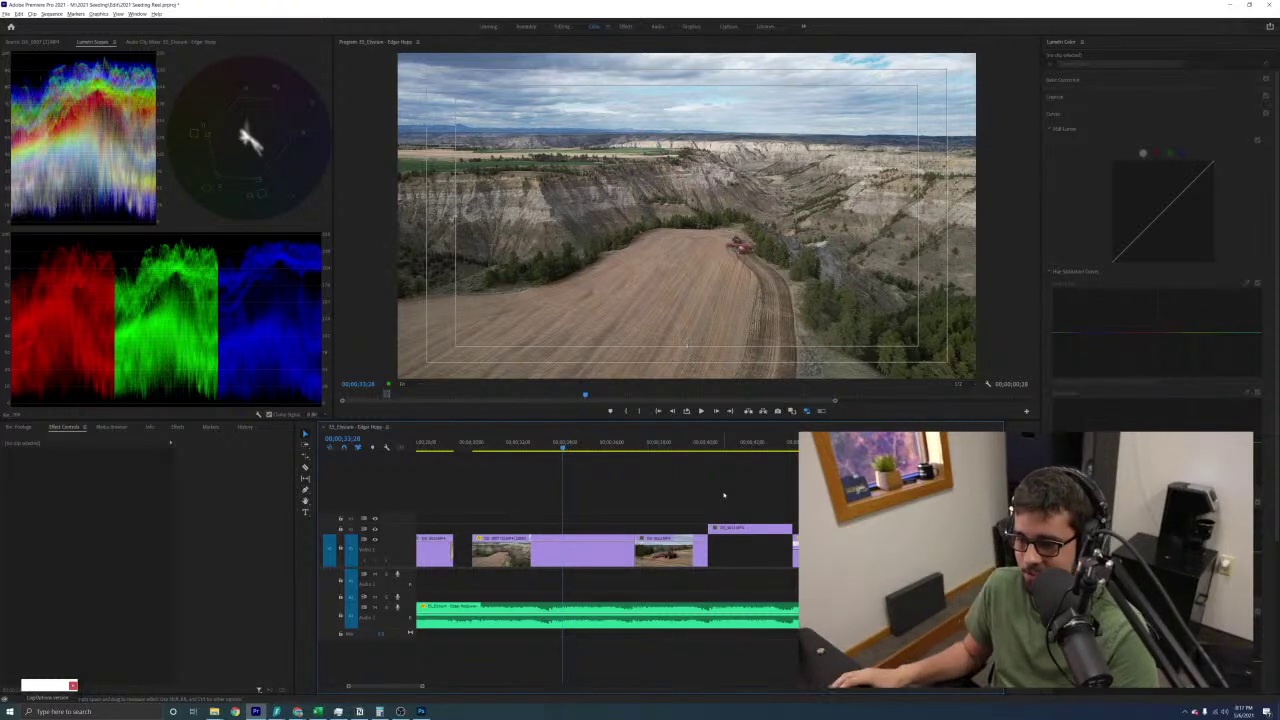
pyautogui.click(540, 550)
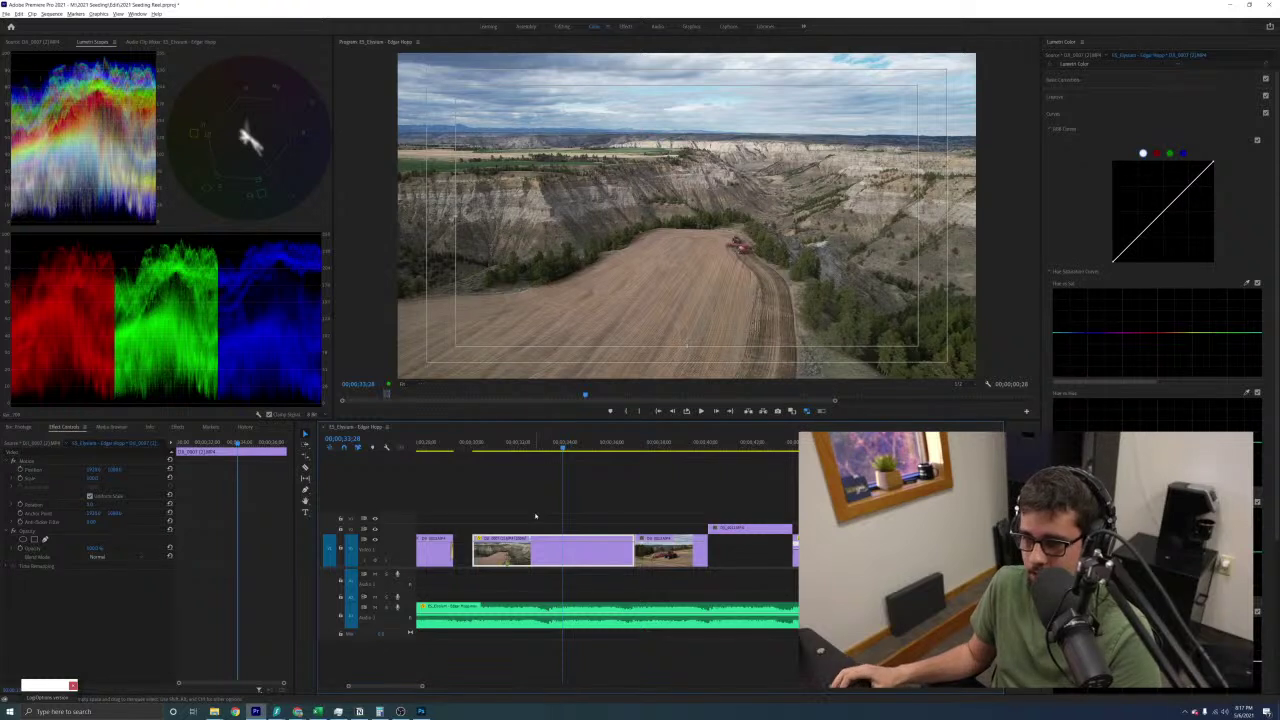
pyautogui.scroll(3, 535, 516)
pyautogui.press('-')
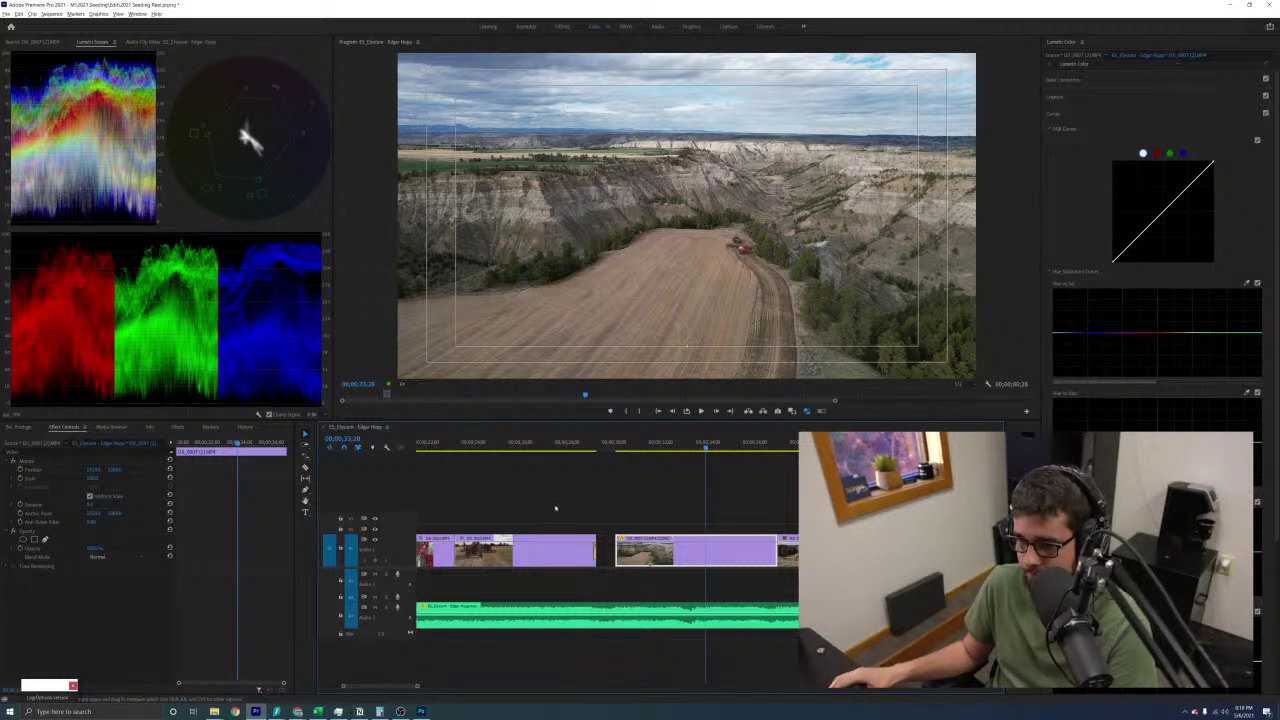
pyautogui.click(565, 509)
pyautogui.click(651, 550)
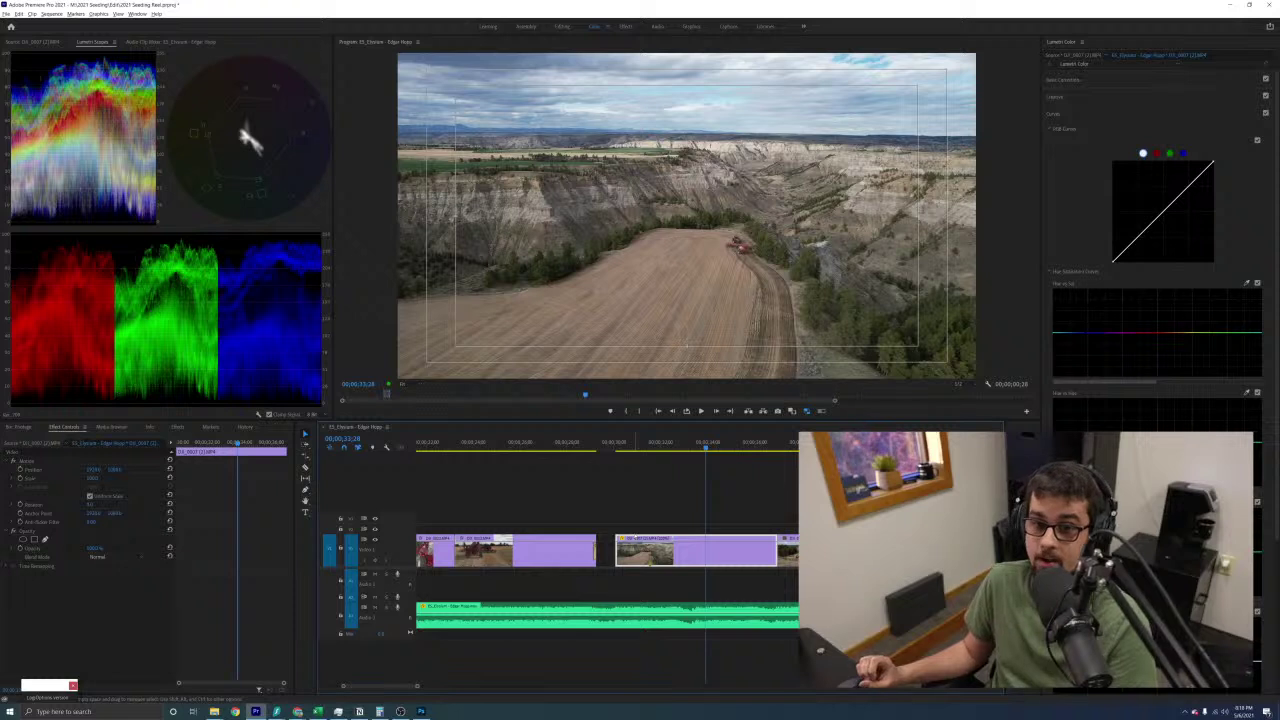
pyautogui.press('=')
pyautogui.press('=')
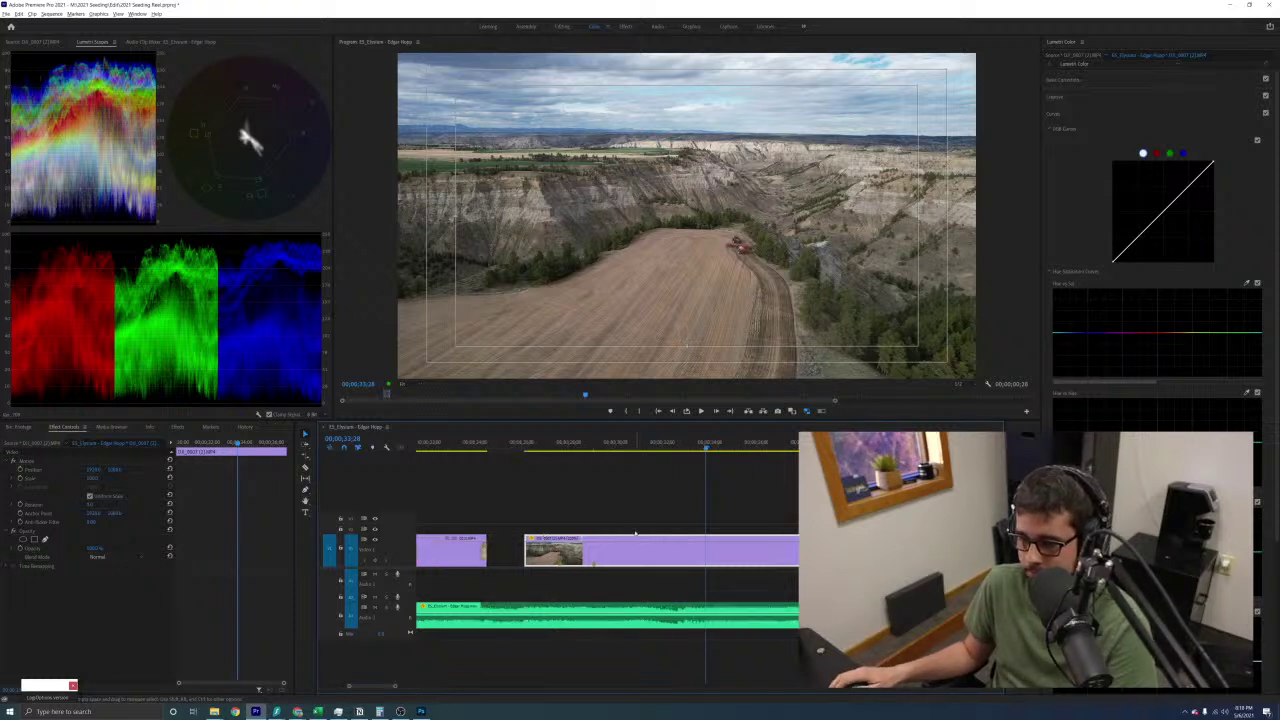
pyautogui.scroll(-3, 623, 527)
pyautogui.scroll(3, 623, 527)
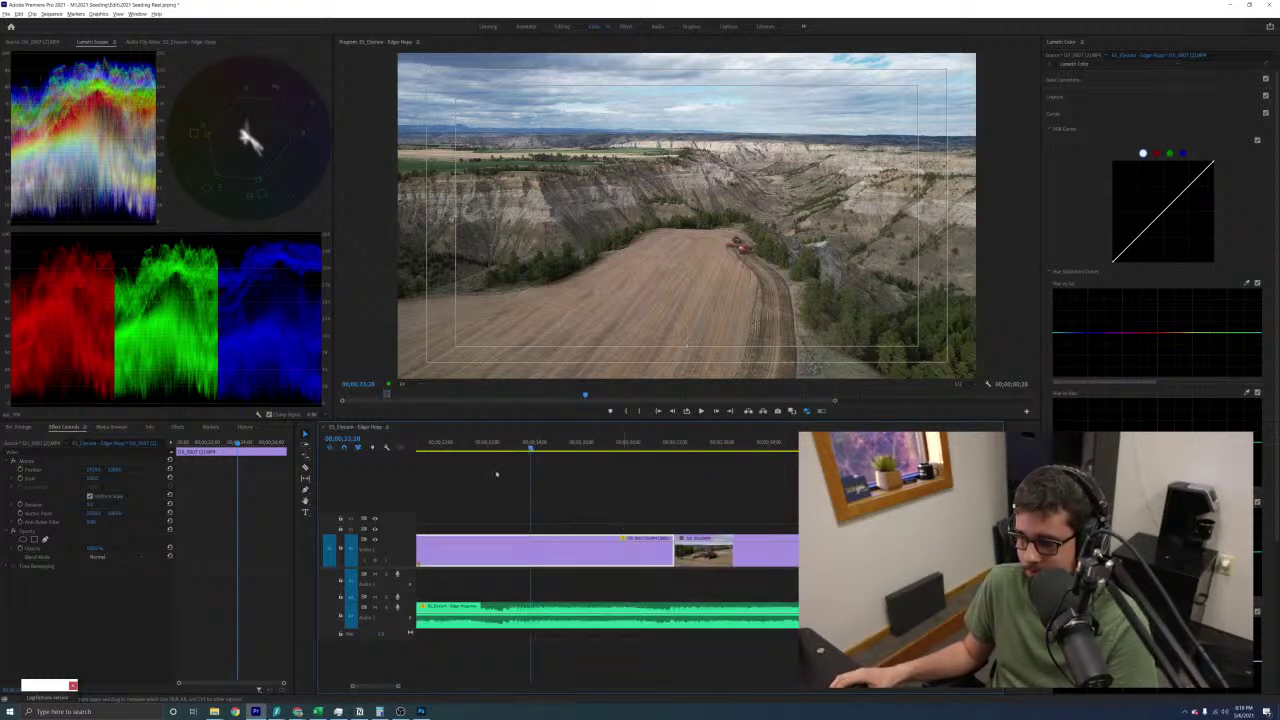
# Paste the copied Lumetri Color effect onto the canyon-edge drone shot at about 0:32
pyautogui.click(597, 444)
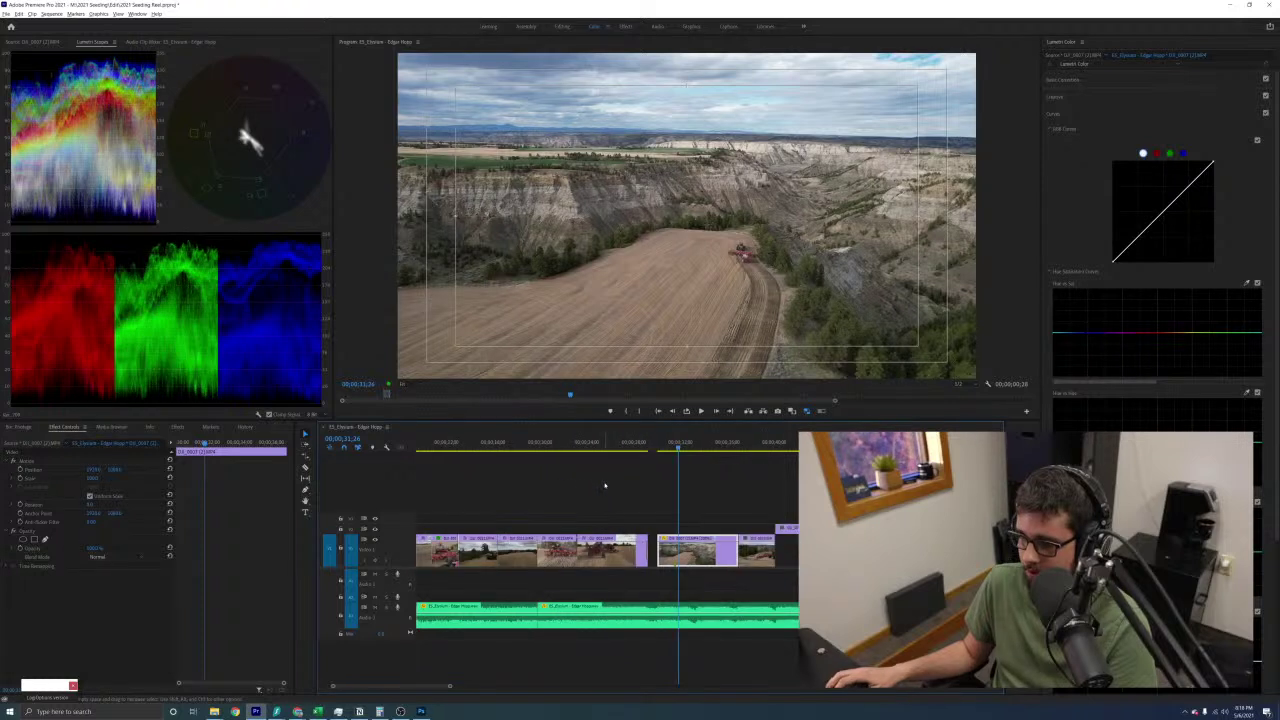
pyautogui.scroll(-4, 630, 458)
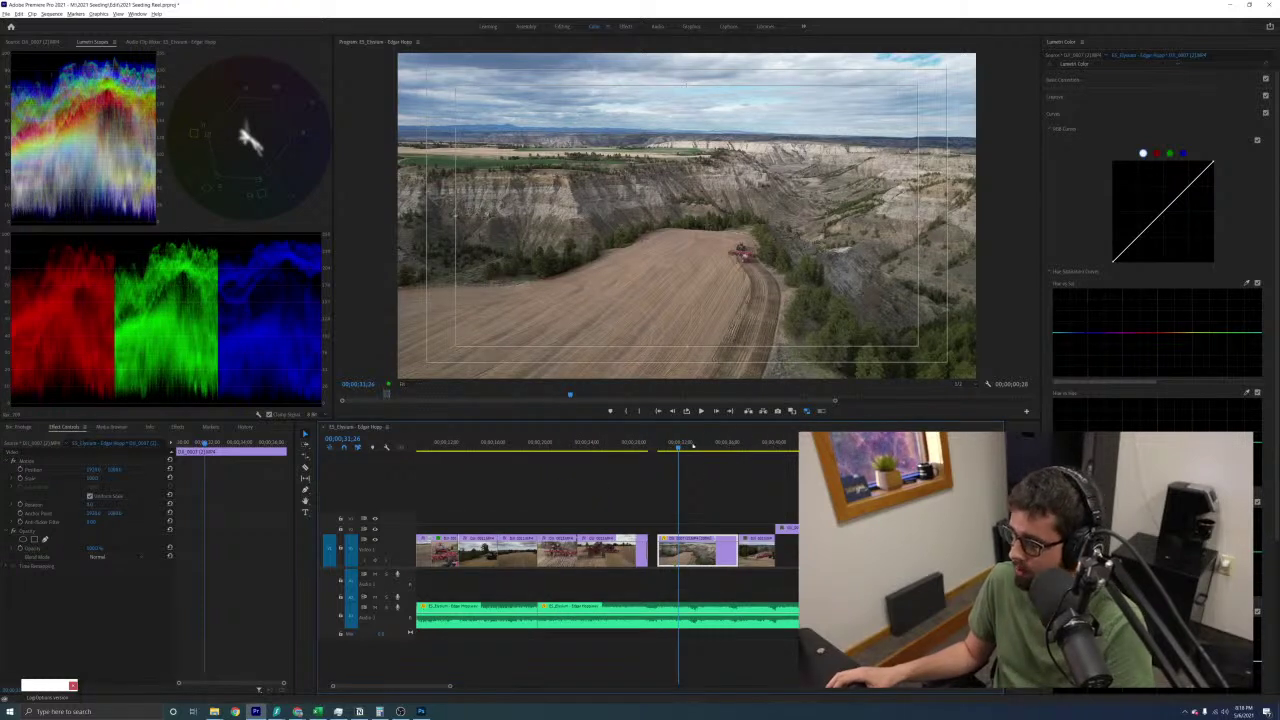
pyautogui.click(689, 447)
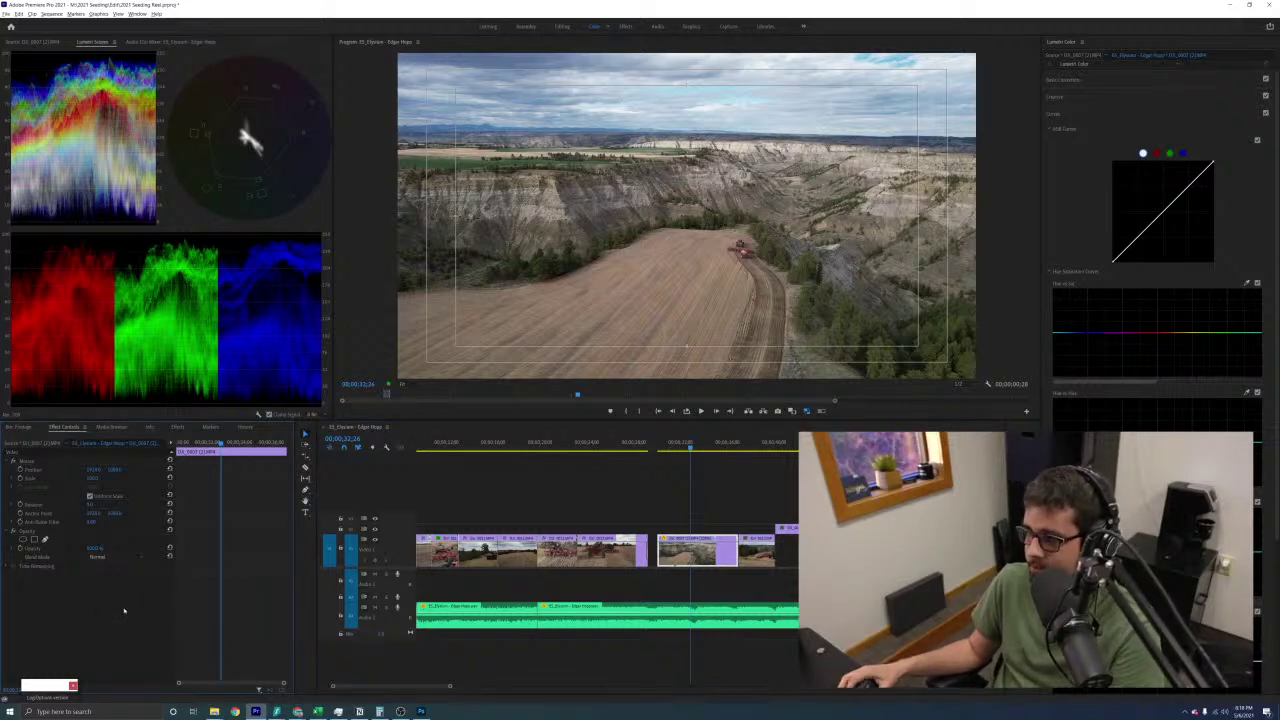
pyautogui.hotkey('ctrl', 'v')
# Reset the canyon-edge drone shot's RGB curve, then raise its midtones slightly and hold the shadows down with a second point
pyautogui.doubleClick(1169, 215)
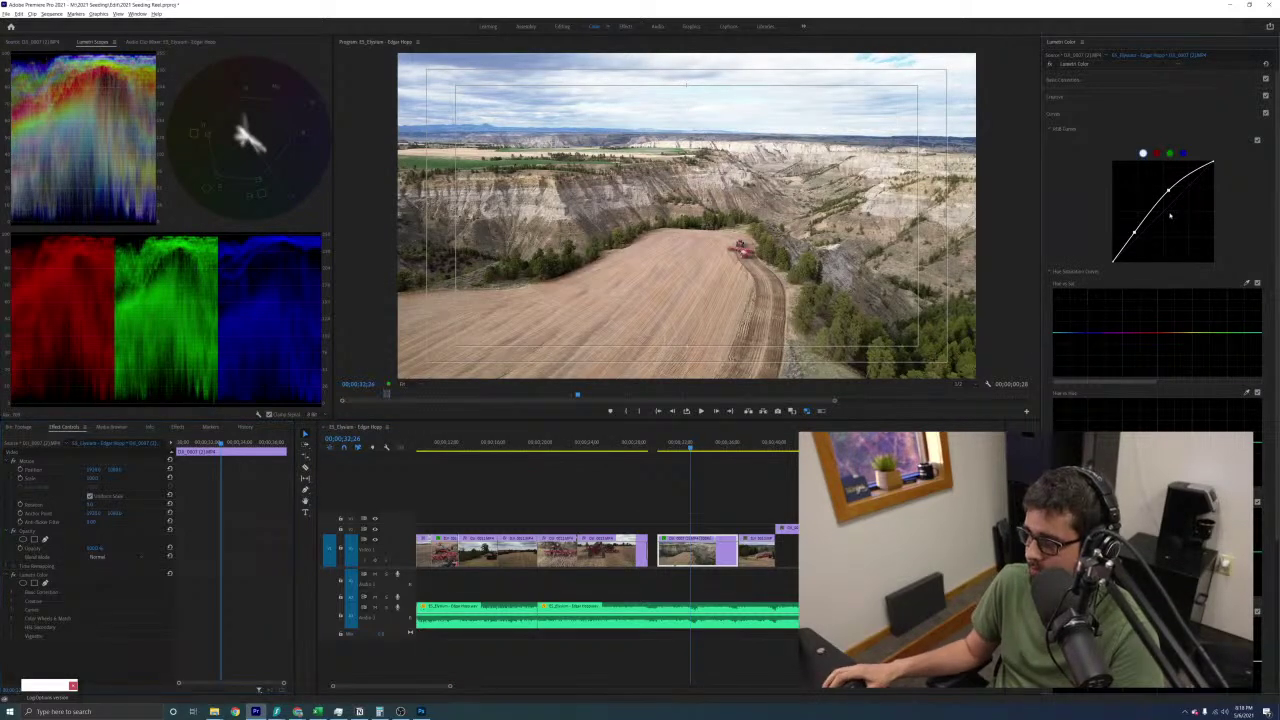
pyautogui.moveTo(1139, 239); pyautogui.dragTo(1161, 207)
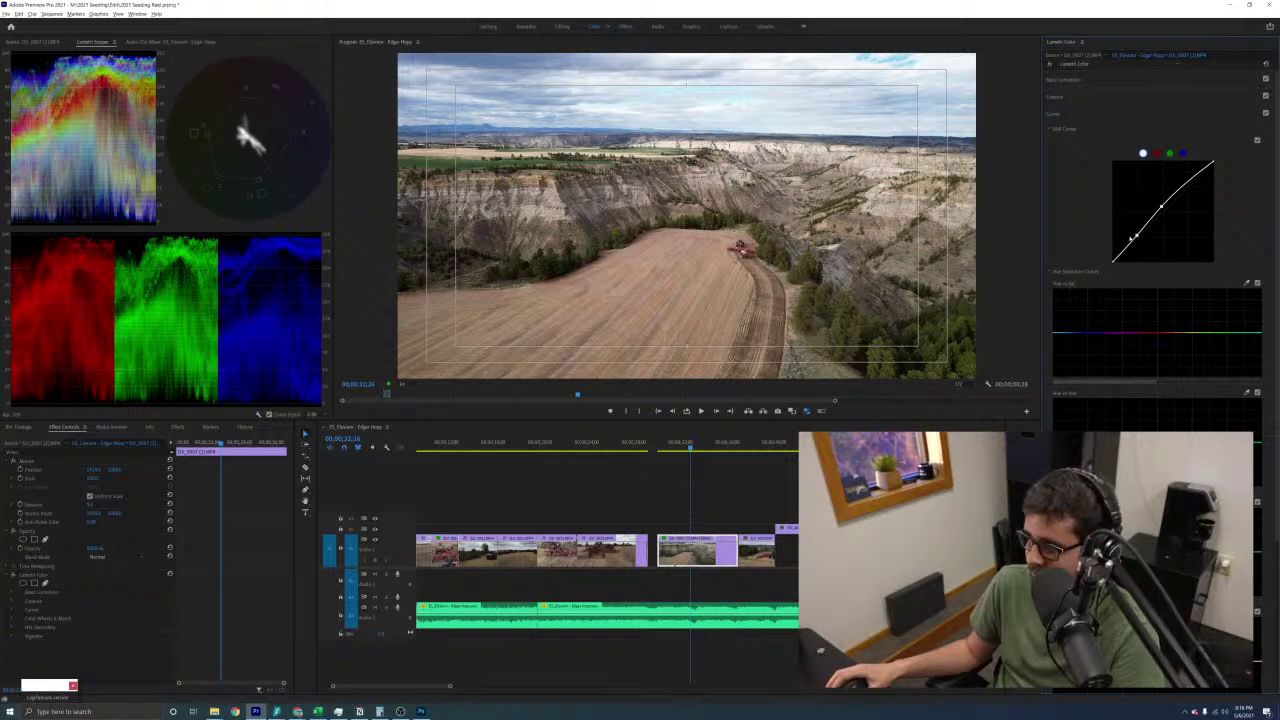
pyautogui.moveTo(1137, 236); pyautogui.dragTo(1137, 238)
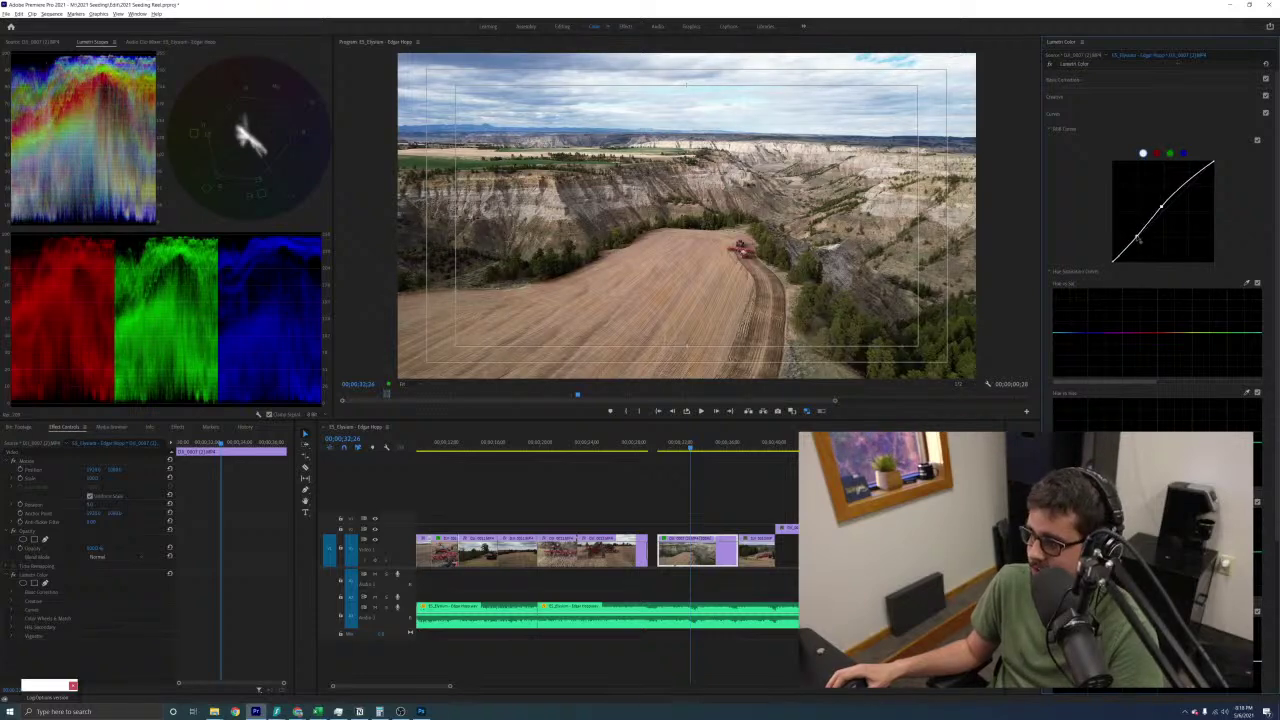
# Reset the canyon-edge drone shot's RGB curve to a straight line and inspect the frame at full size
pyautogui.doubleClick(1138, 239)
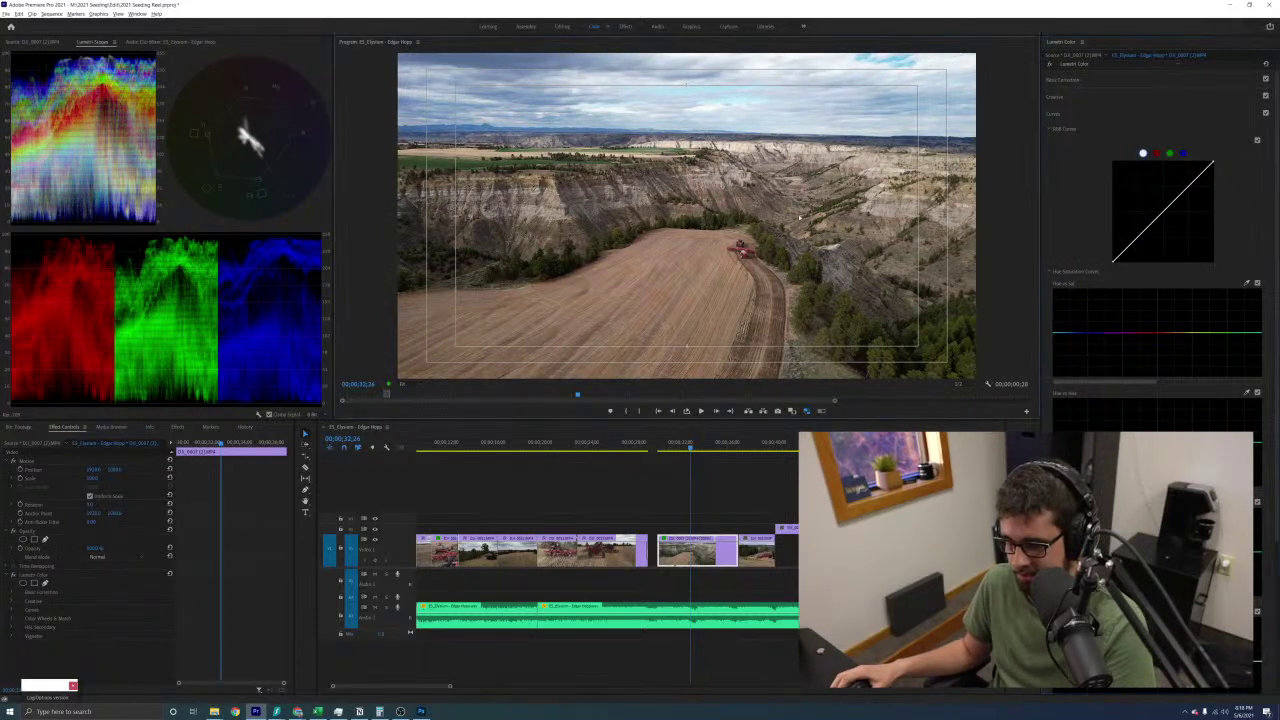
pyautogui.press('`')
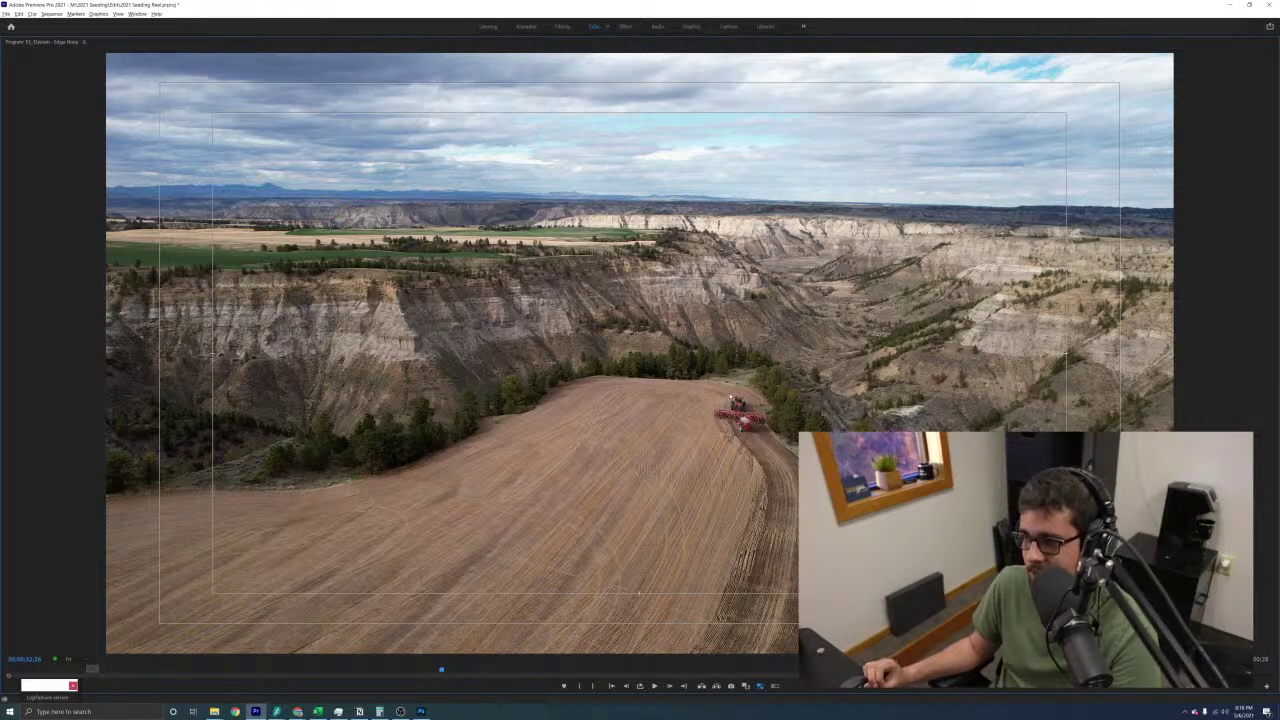
pyautogui.press('`')
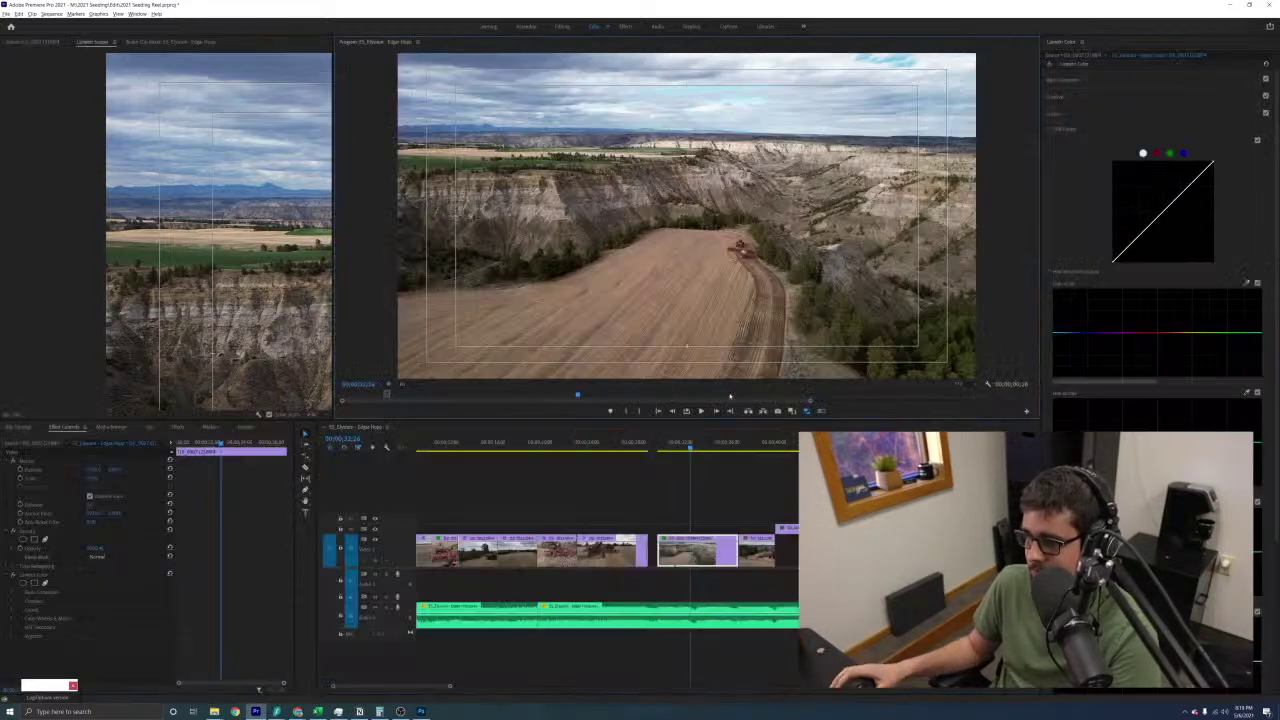
# Shape the canyon-edge drone shot's RGB curve with a shadow anchor and raised midtone and highlight points, then check it at full size
pyautogui.scroll(-6, 652, 504)
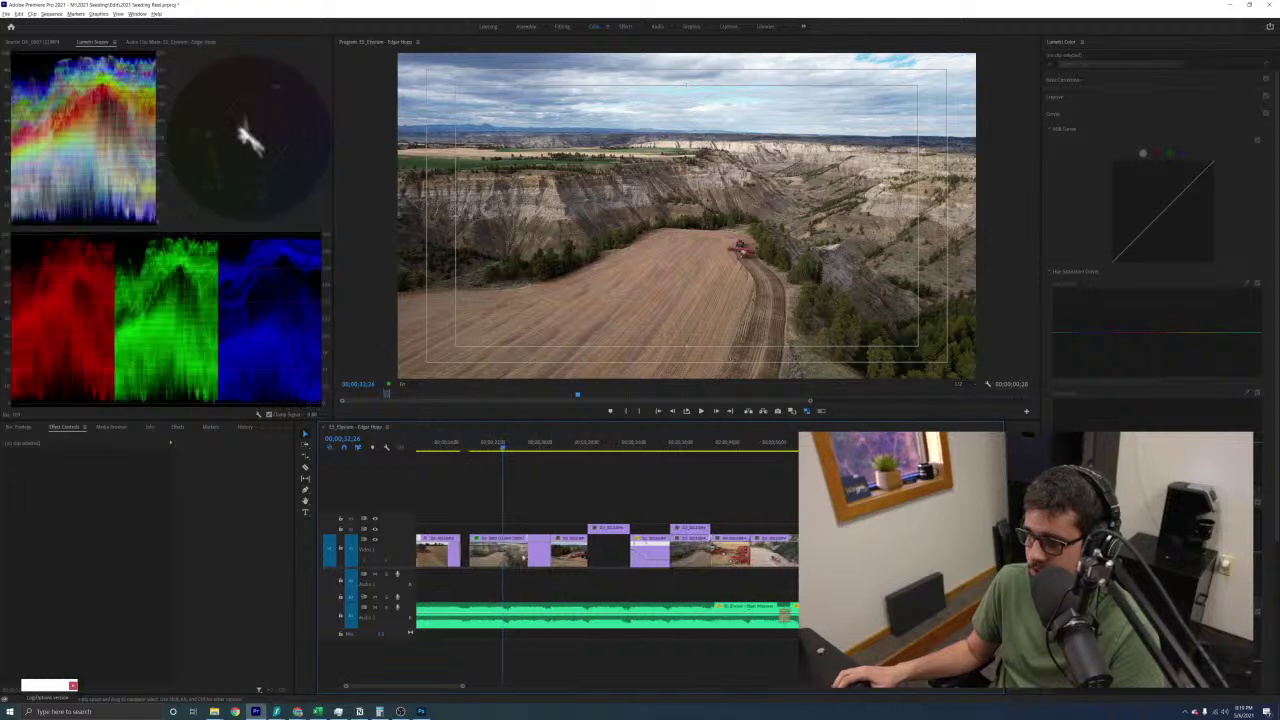
pyautogui.click(538, 548)
pyautogui.scroll(5, 590, 497)
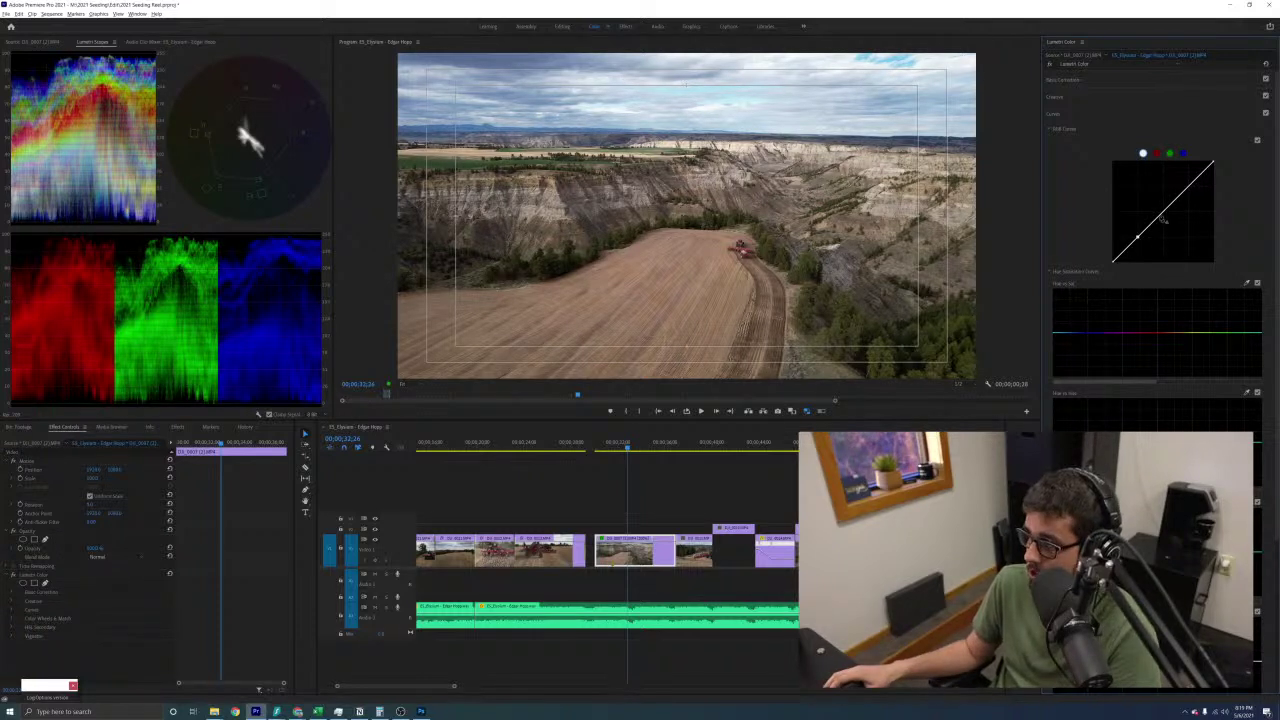
pyautogui.moveTo(1166, 214); pyautogui.dragTo(1187, 184)
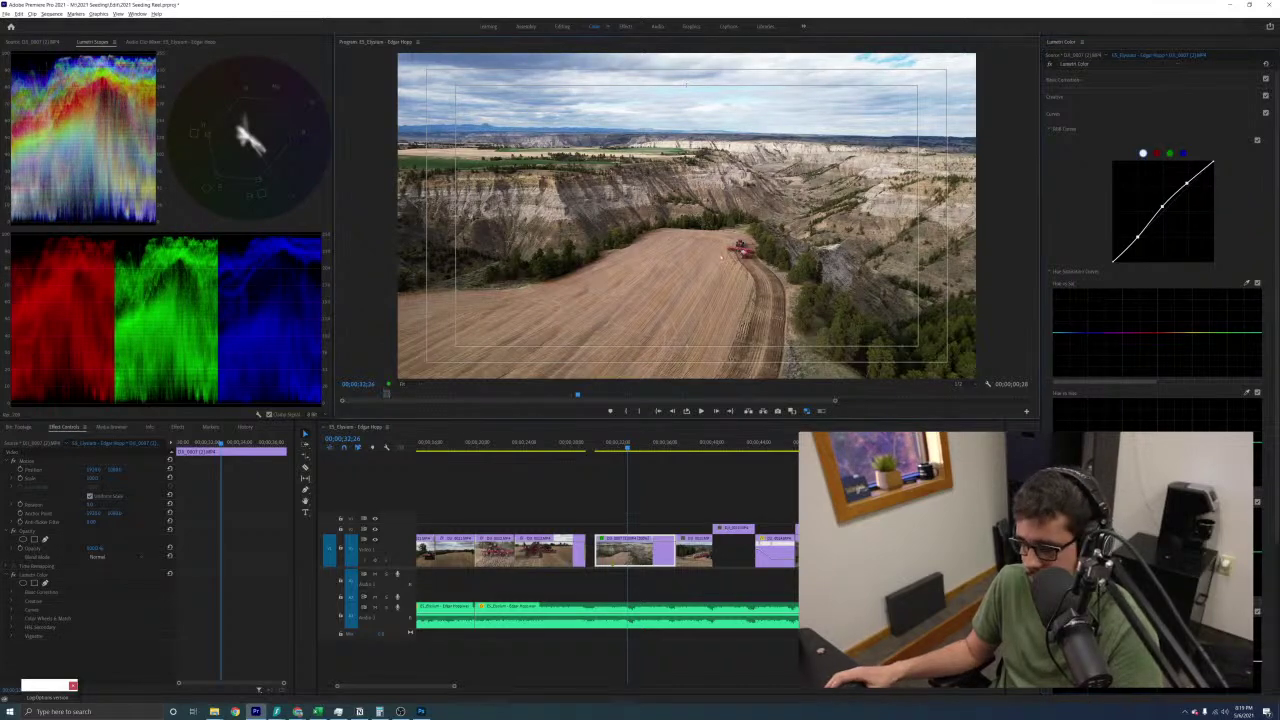
pyautogui.press('`')
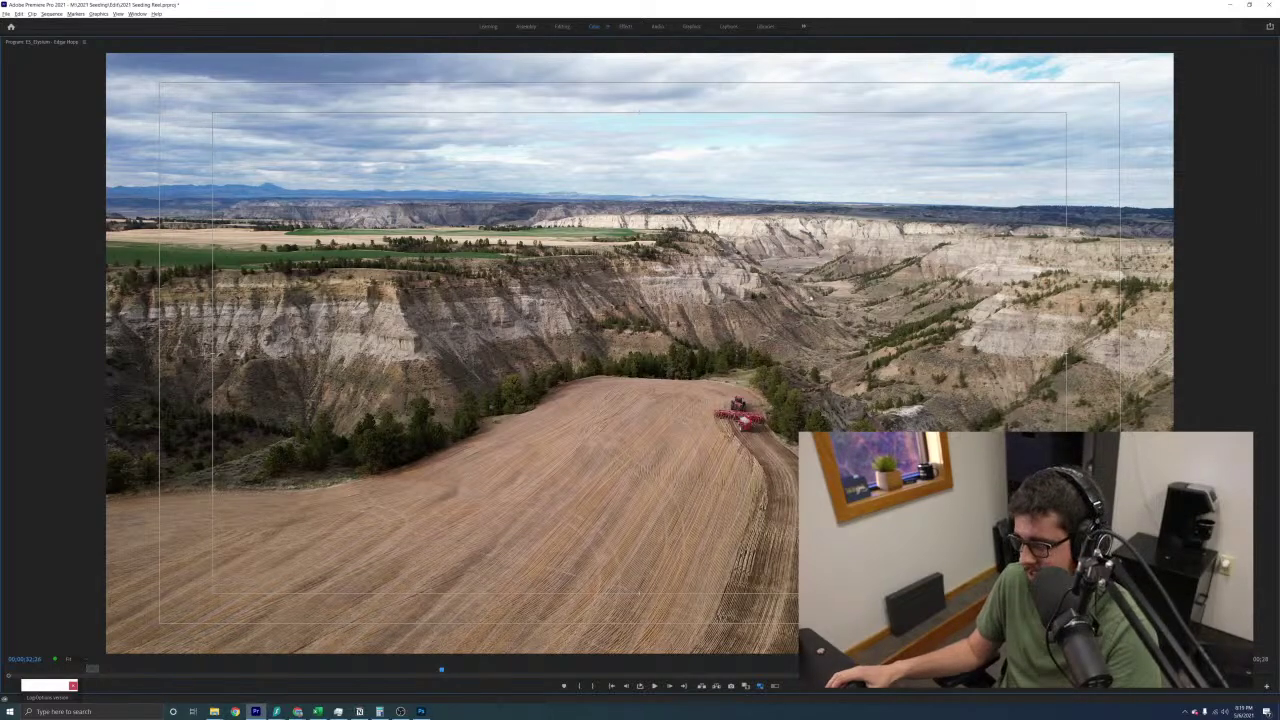
pyautogui.press('`')
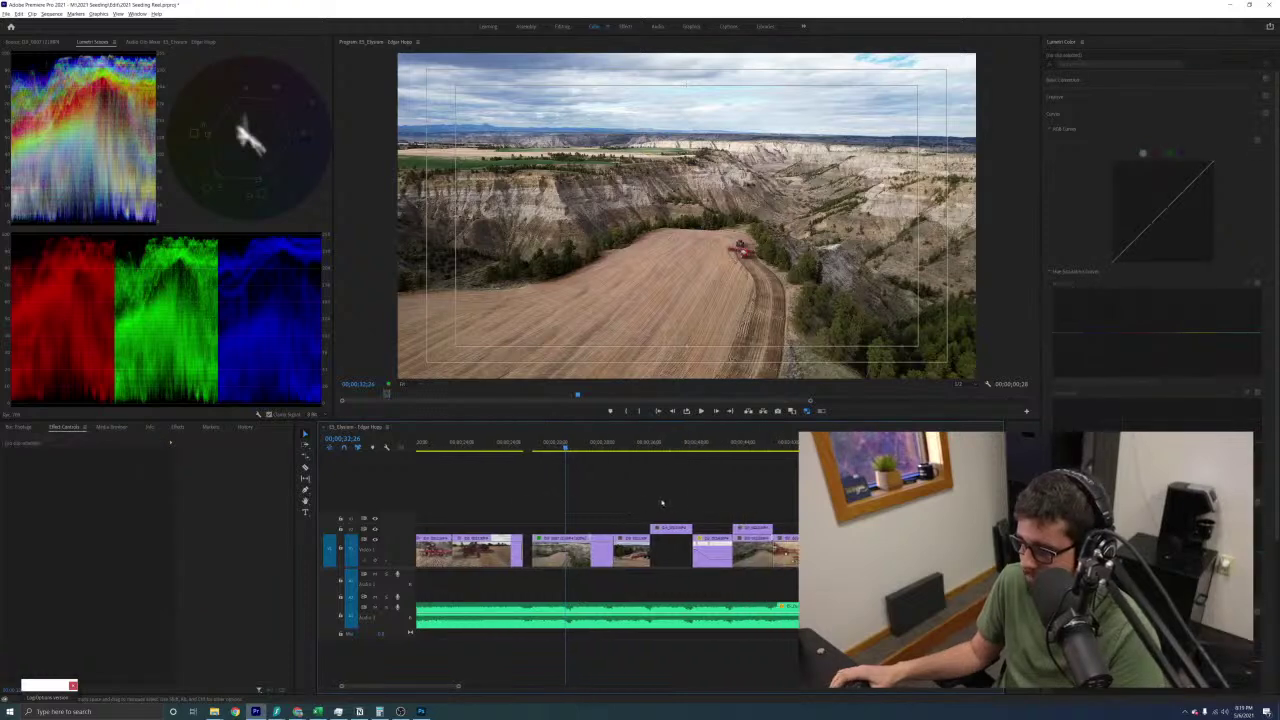
# Paste the copied Lumetri Color effect onto the red tractor and seeder shot at about 0:38
pyautogui.click(564, 552)
pyautogui.click(628, 443)
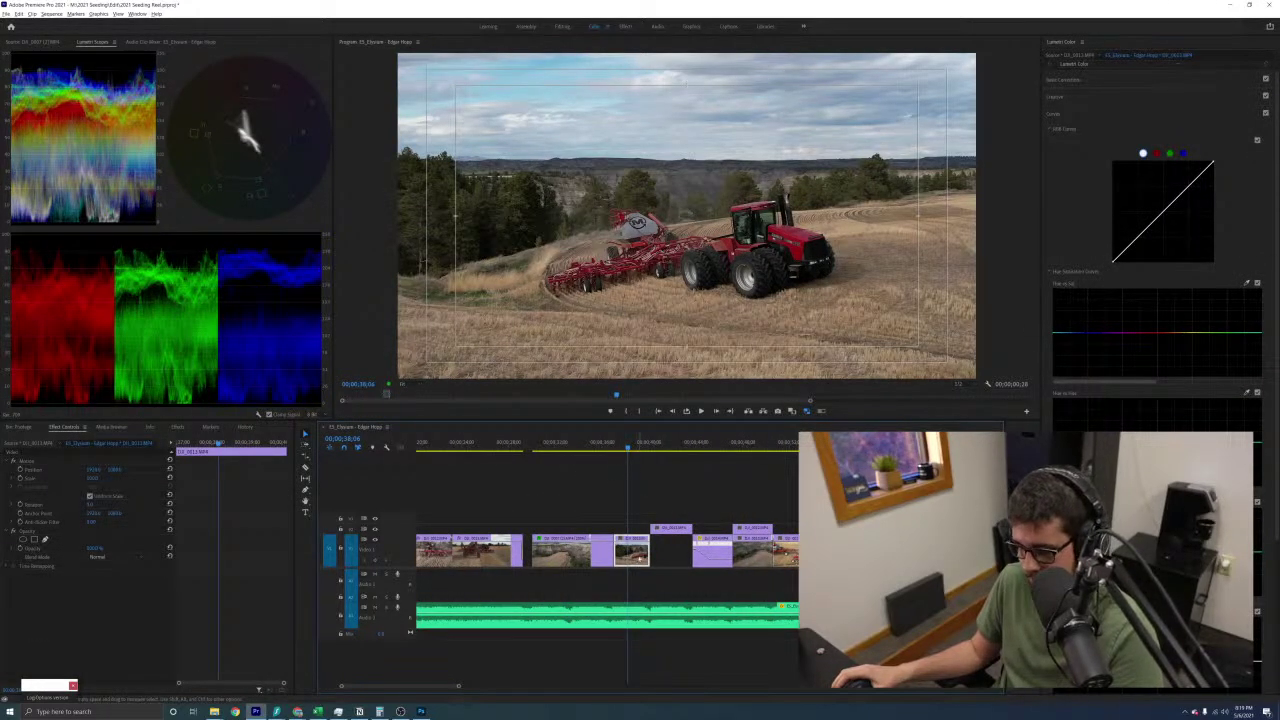
pyautogui.hotkey('ctrl', 'v')
# Reset the red tractor shot's RGB curve and lift it gently with shadow, midtone and highlight points
pyautogui.doubleClick(1168, 214)
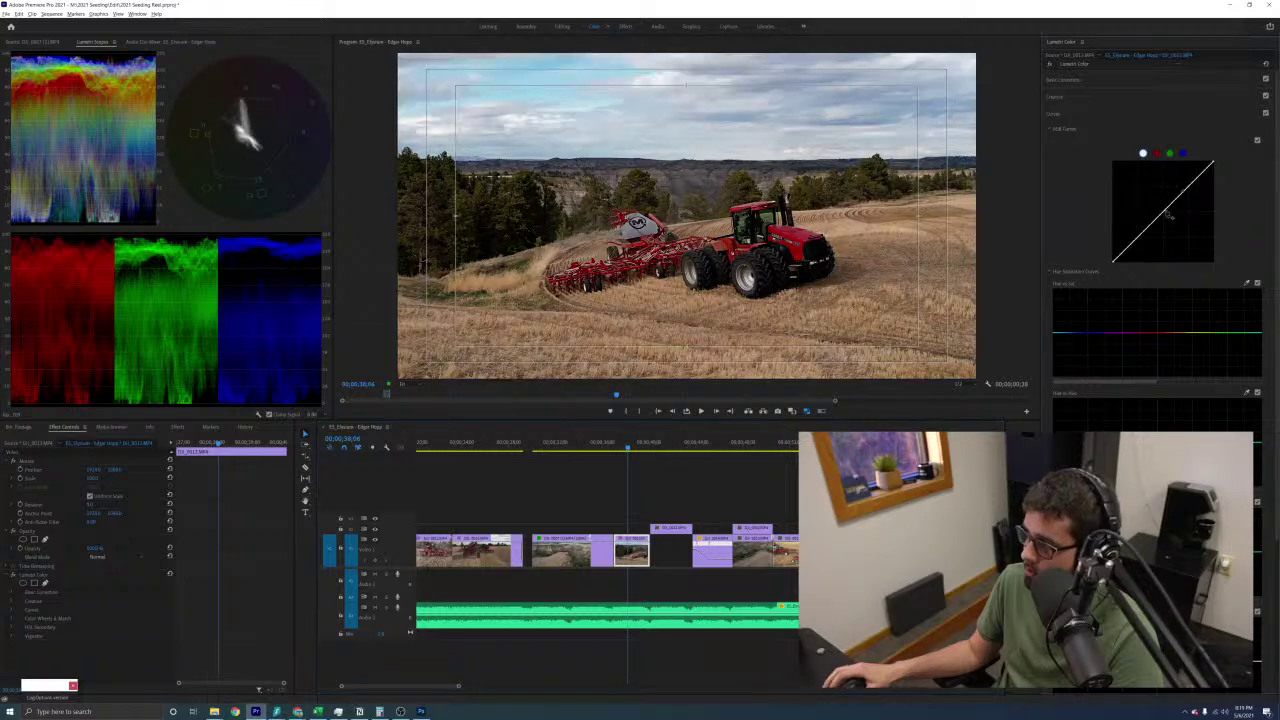
pyautogui.moveTo(1140, 235); pyautogui.dragTo(1139, 231)
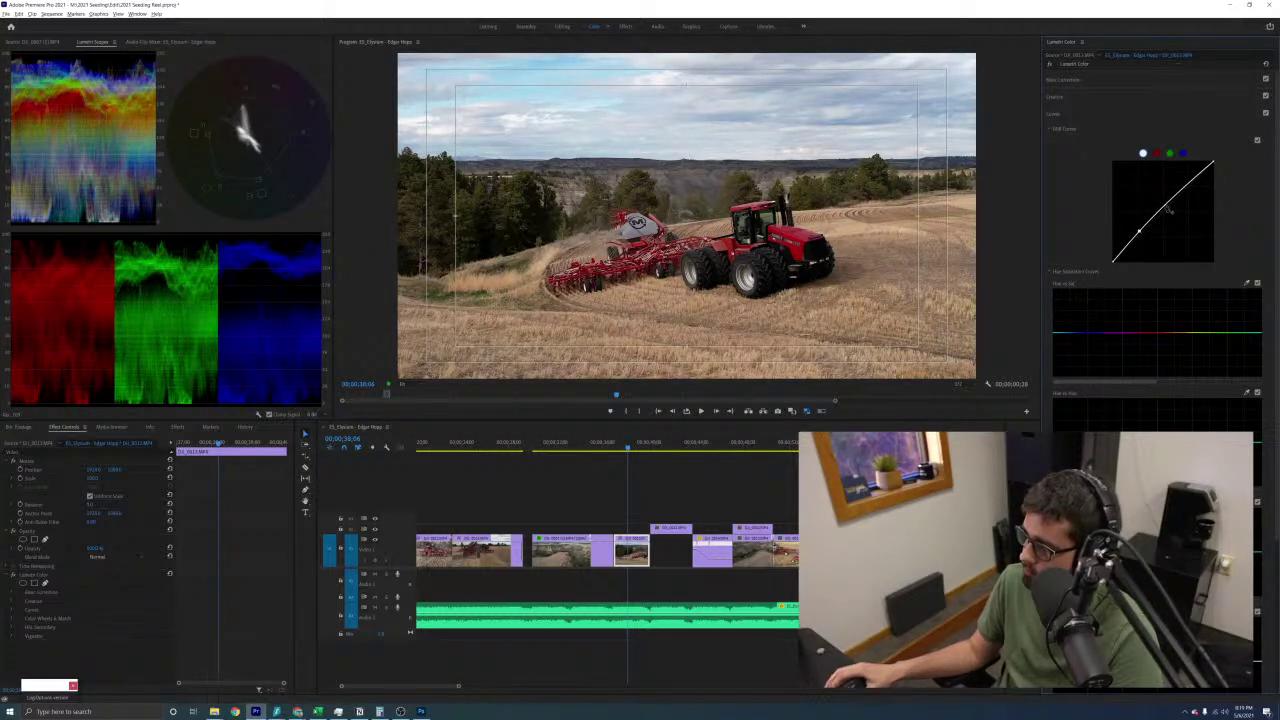
pyautogui.click(1164, 204)
pyautogui.click(1186, 182)
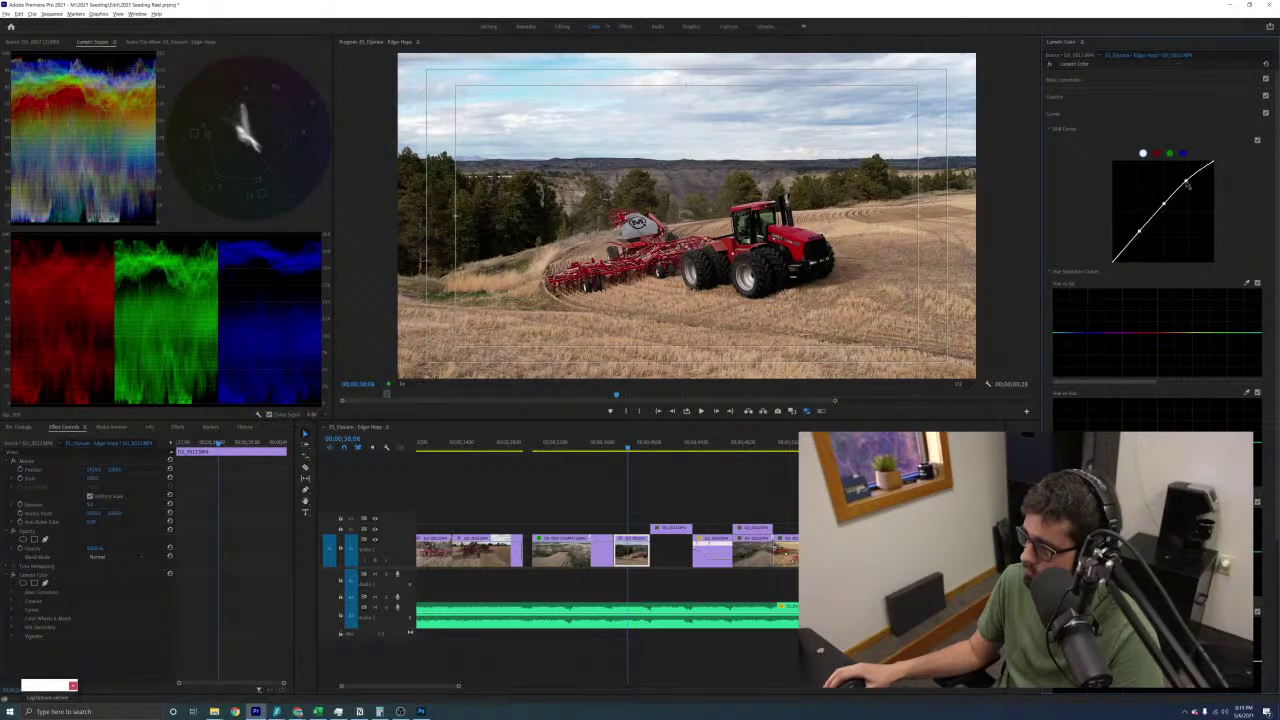
pyautogui.click(666, 472)
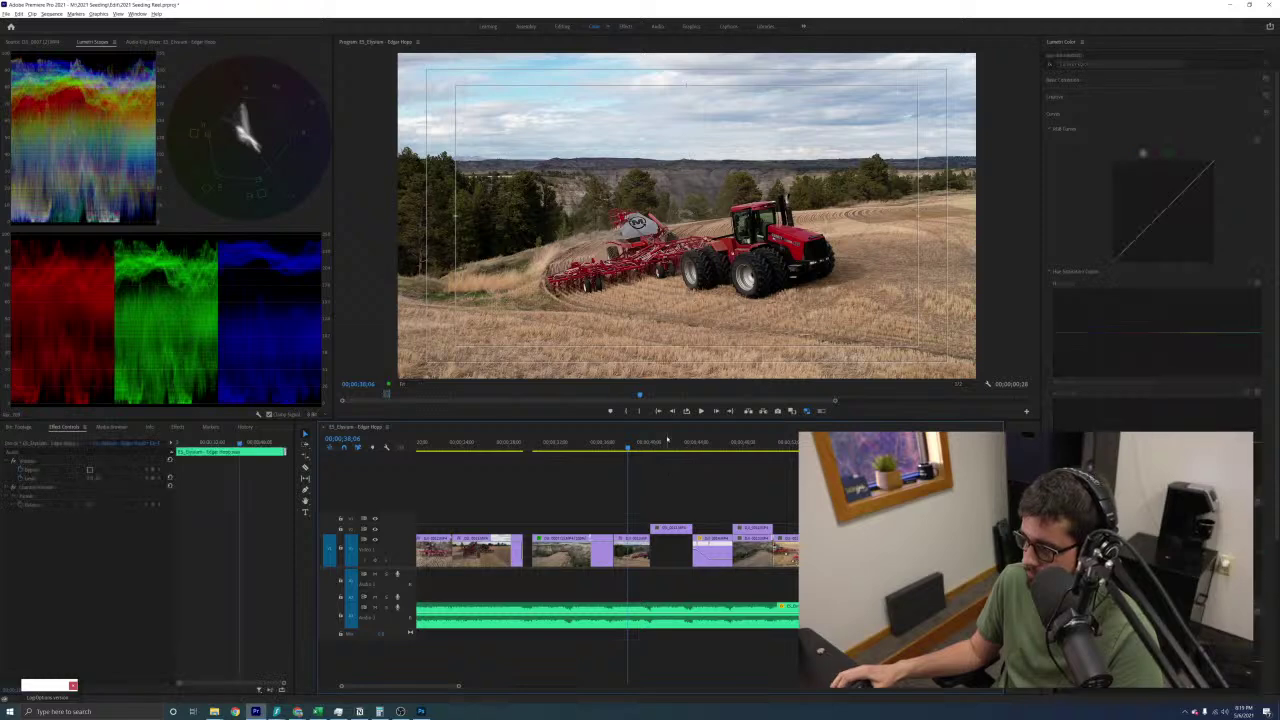
# Copy the red tractor shot's Lumetri Color effect onto the upper-track drone shot at about 0:41 and play it back briefly
pyautogui.click(667, 441)
pyautogui.click(631, 550)
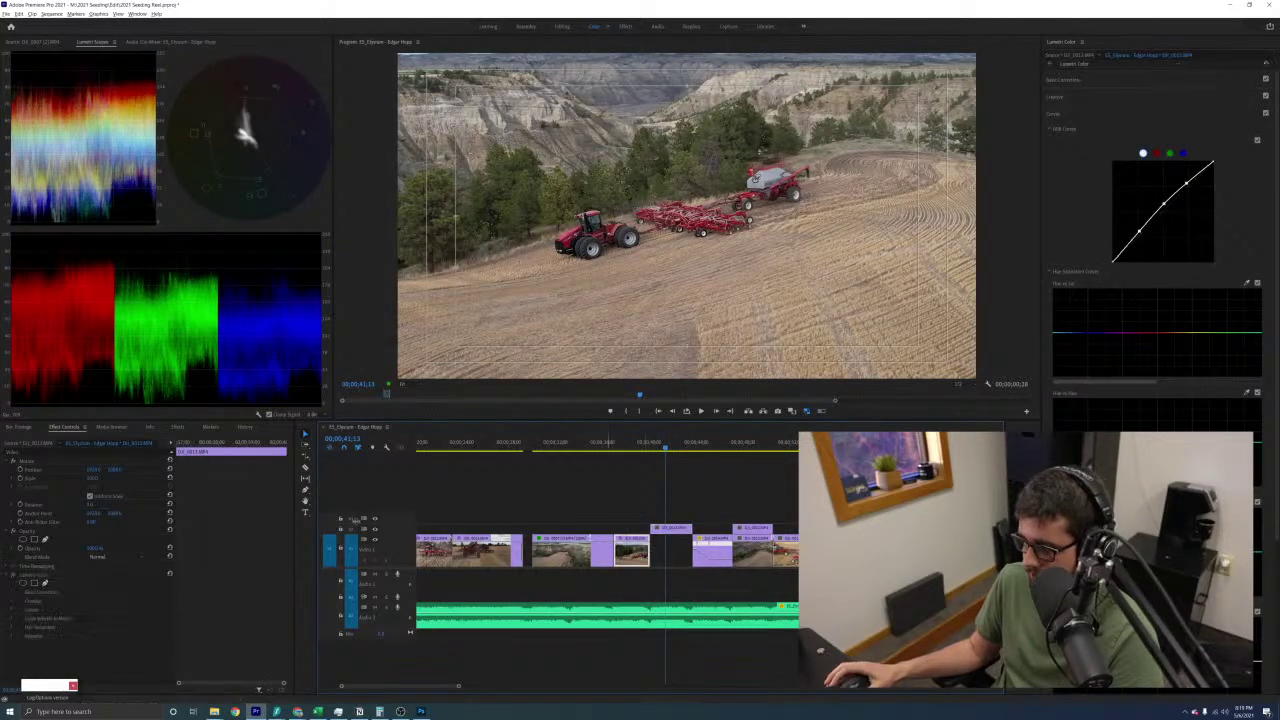
pyautogui.click(40, 575)
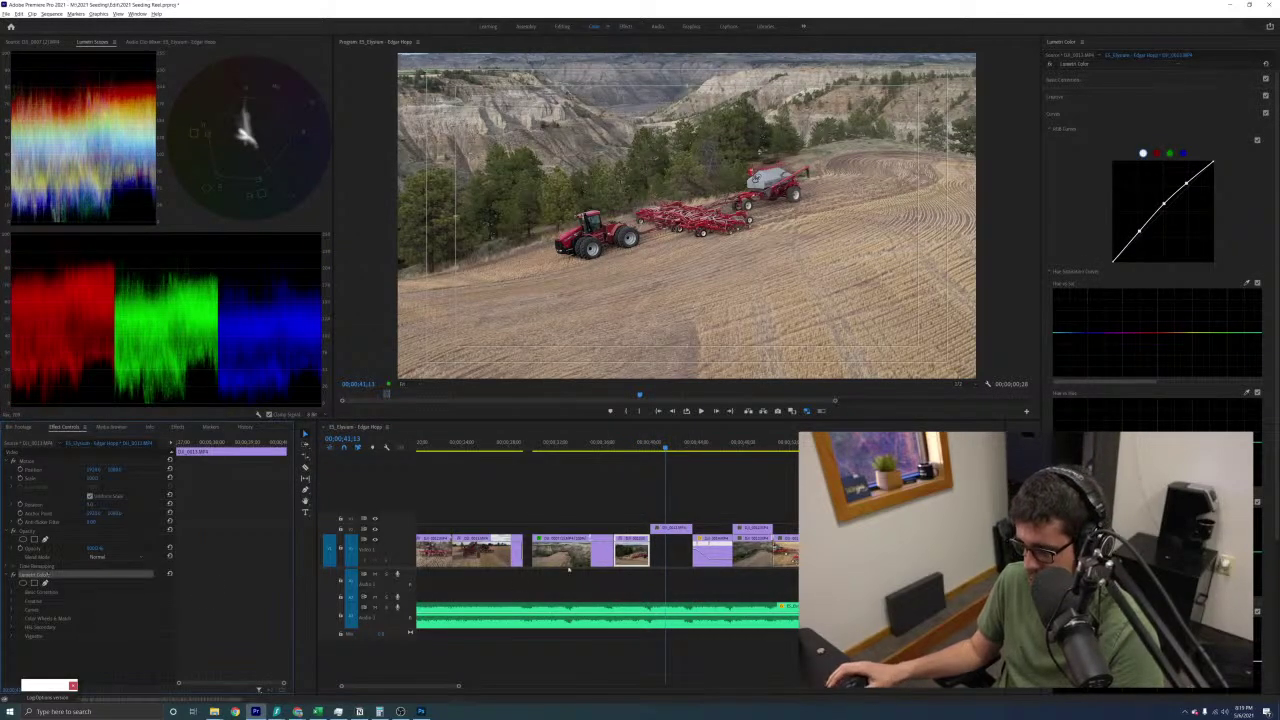
pyautogui.click(680, 530)
pyautogui.hotkey('ctrl', 'v')
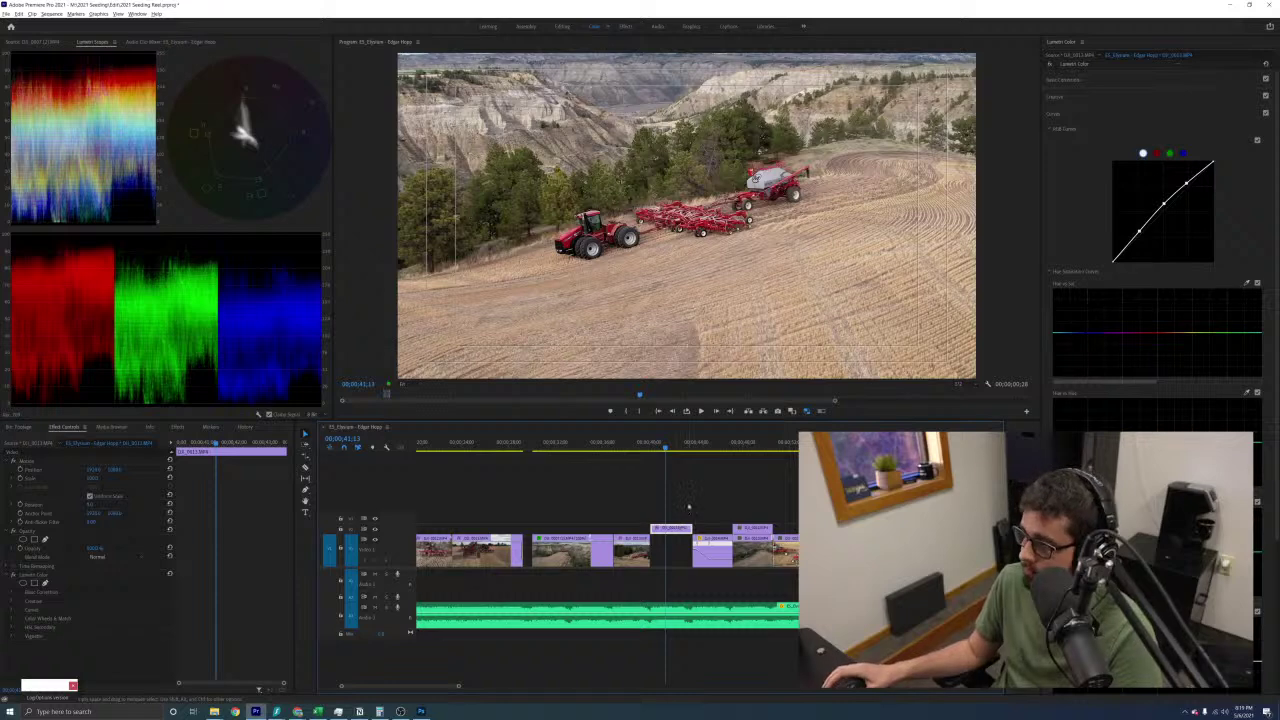
pyautogui.press('space')
pyautogui.press('space')
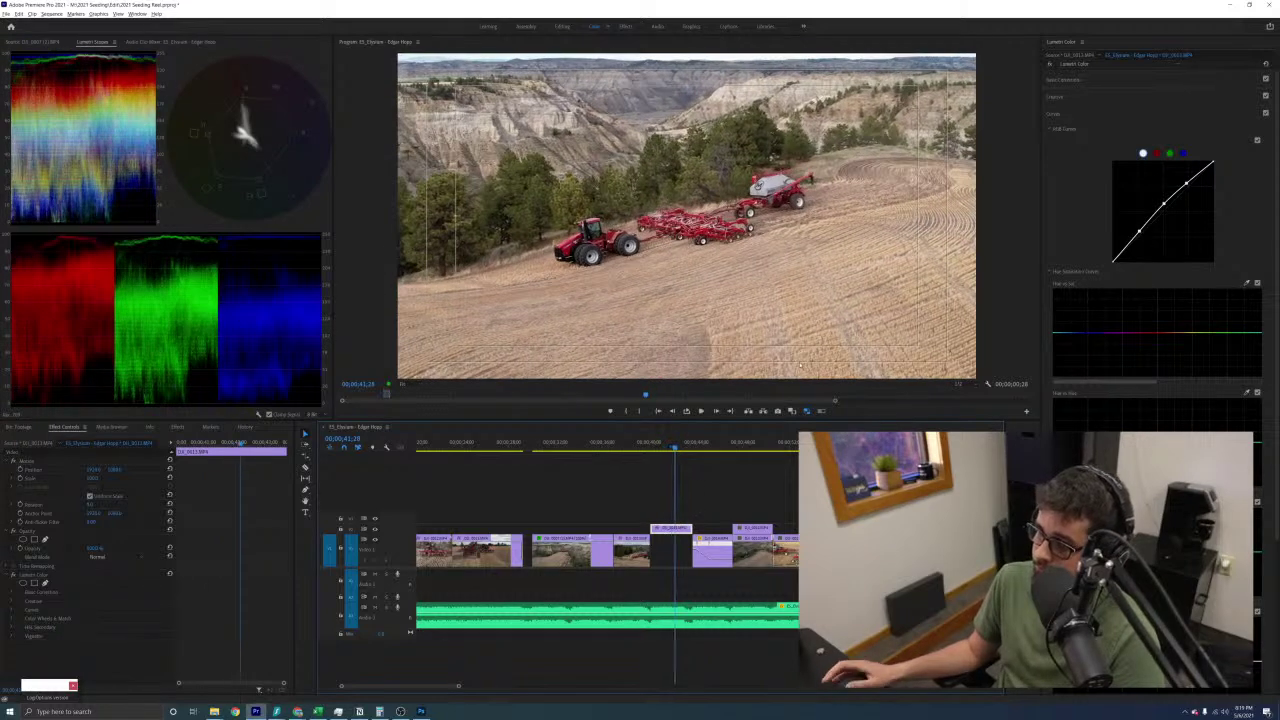
# Paste the copied Lumetri Color effect onto the wide canyon drone shot at about 0:45
pyautogui.scroll(-1, 704, 470)
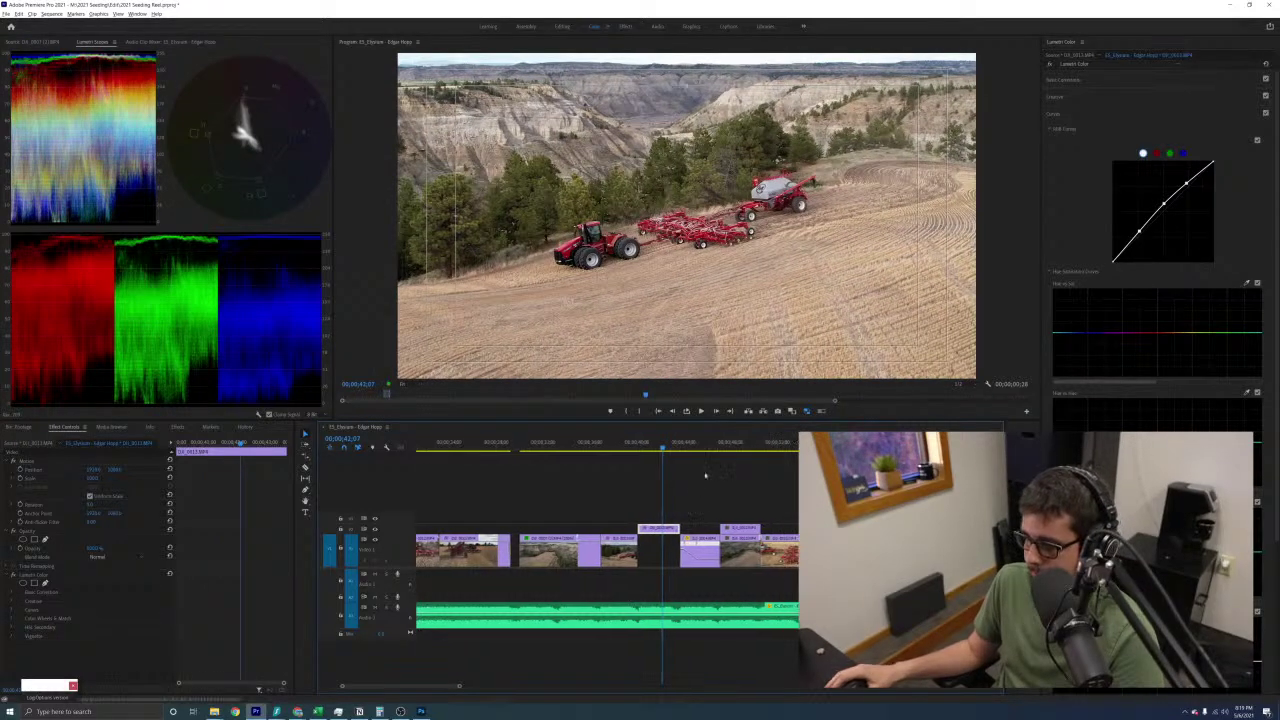
pyautogui.click(698, 447)
pyautogui.press('space')
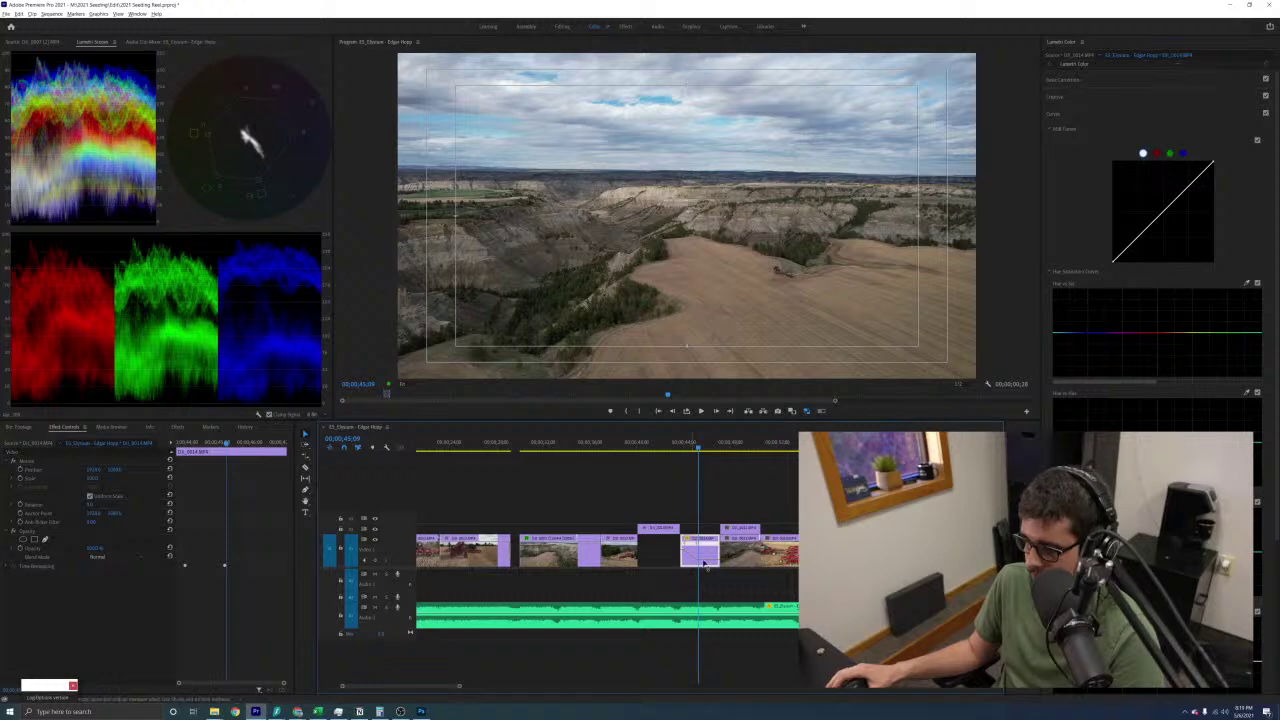
pyautogui.hotkey('ctrl', 'v')
# Reset the wide canyon shot's RGB curve, raise its shadows, midtones and highlights with three points, and check its basic correction settings
pyautogui.doubleClick(1171, 237)
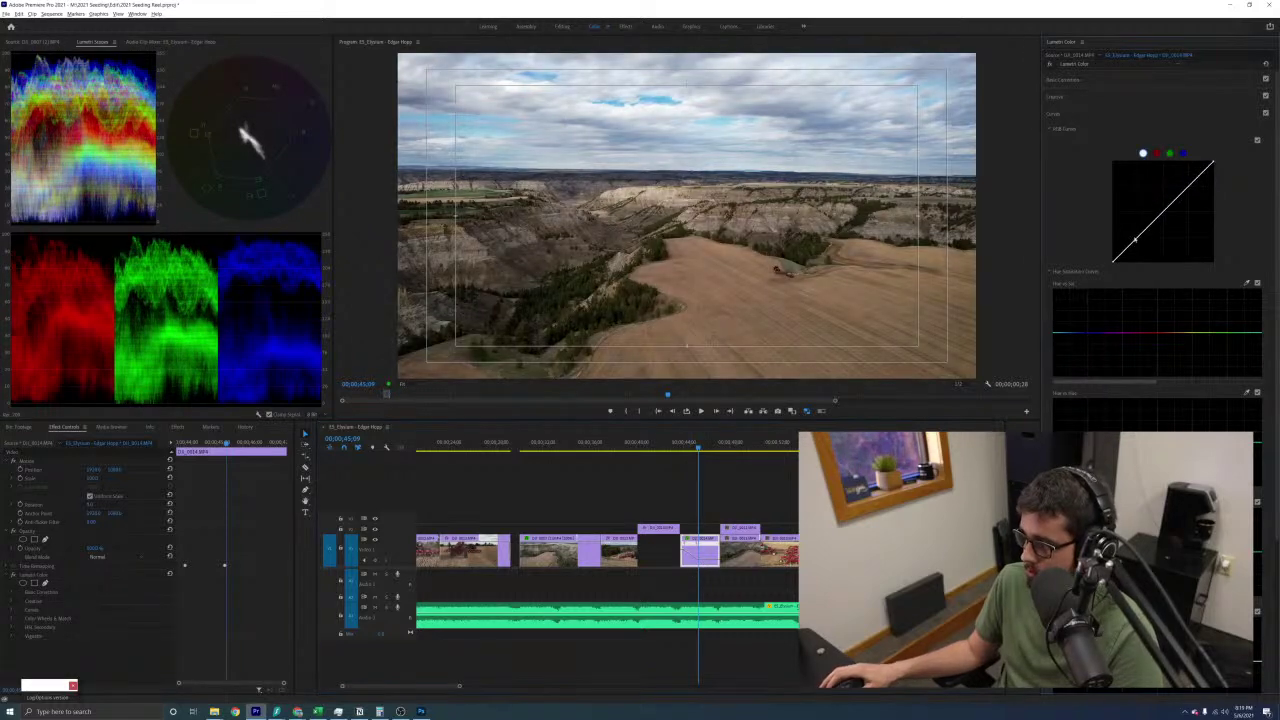
pyautogui.moveTo(1158, 214); pyautogui.dragTo(1161, 203)
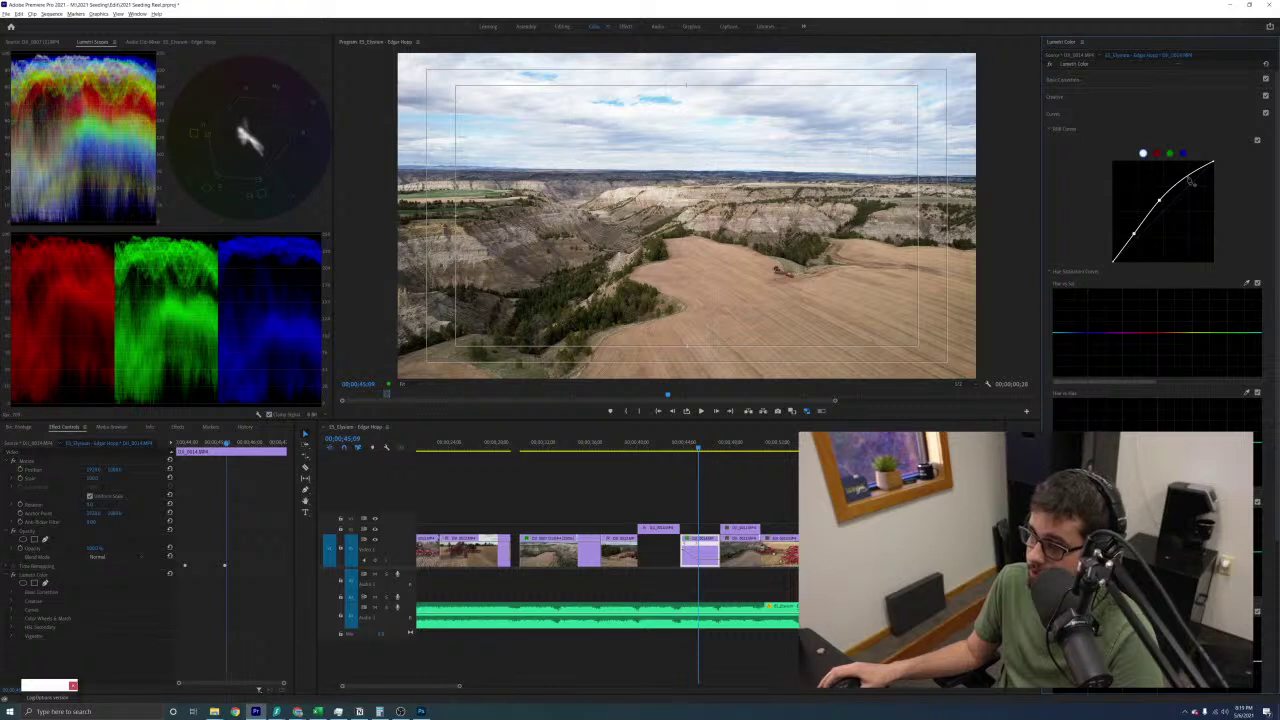
pyautogui.moveTo(1189, 178); pyautogui.dragTo(1189, 174)
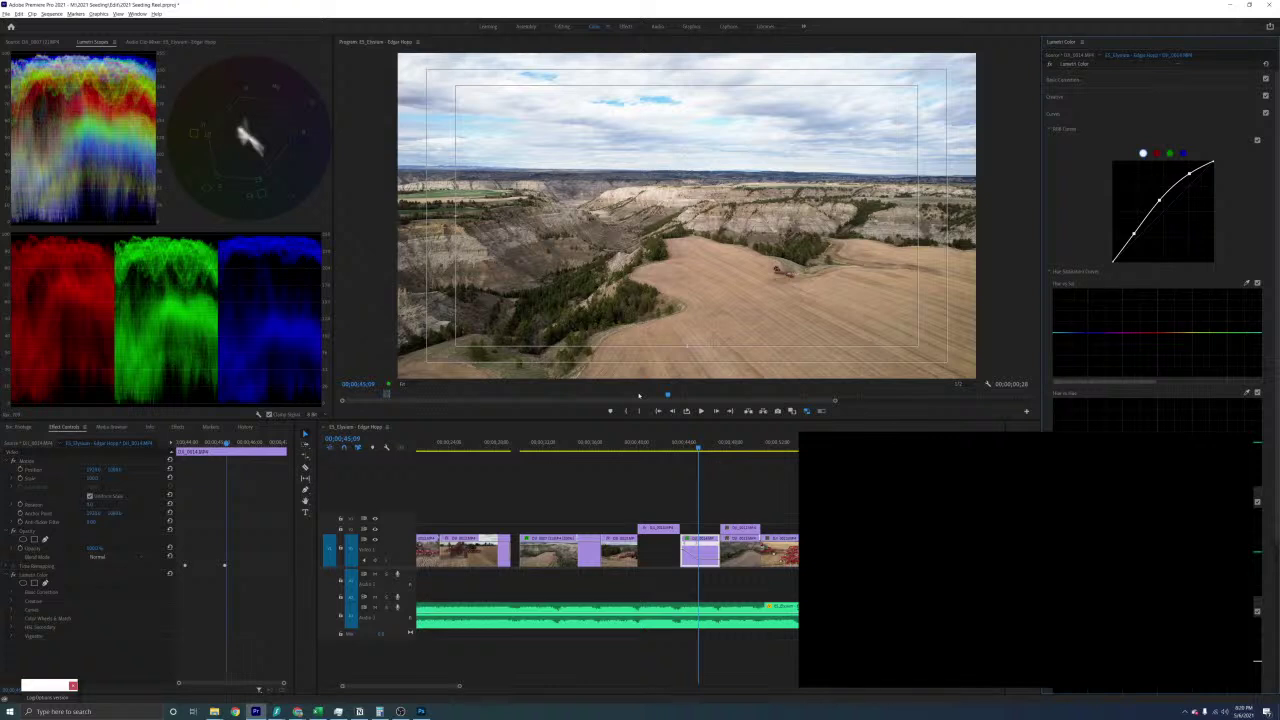
pyautogui.click(1093, 79)
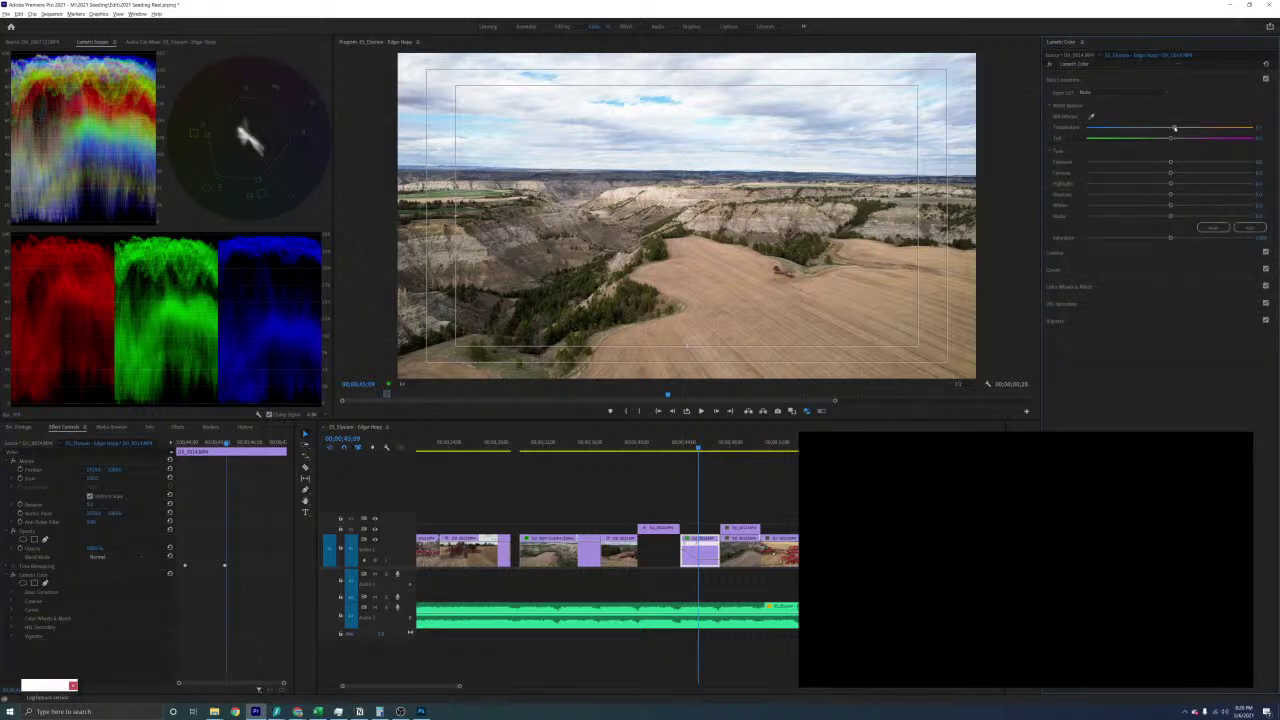
pyautogui.click(1098, 80)
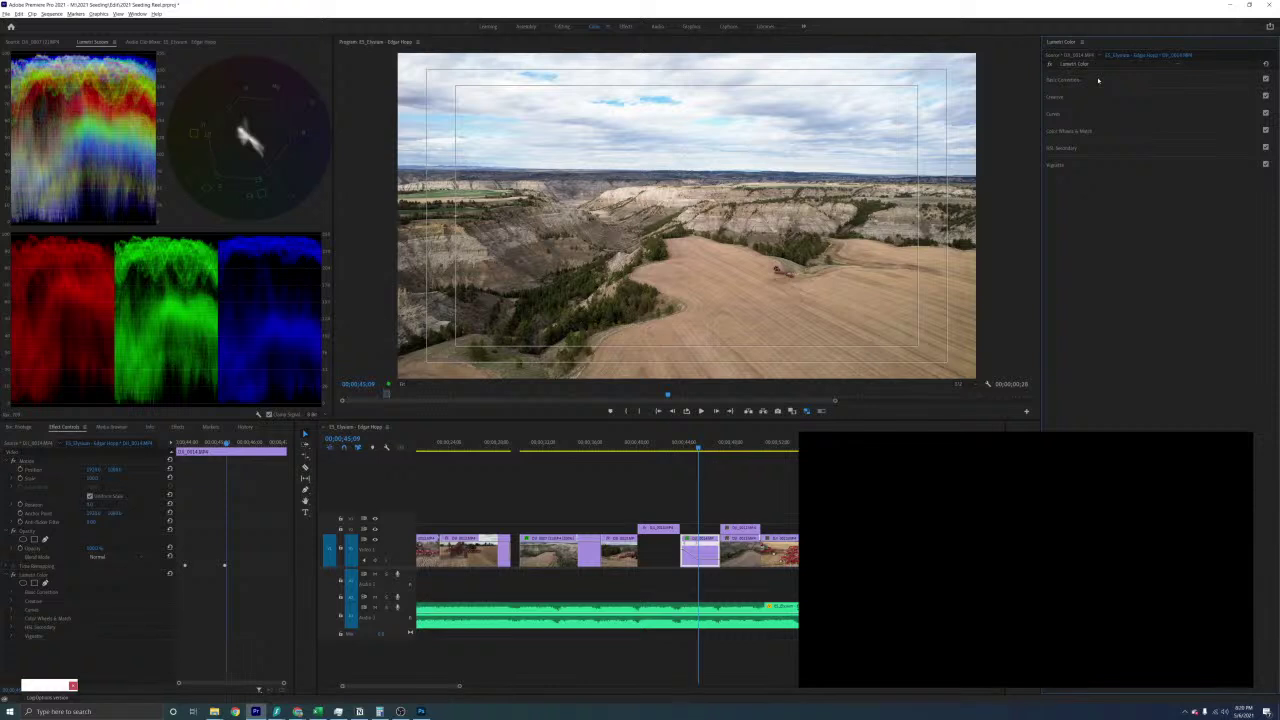
# Paste the copied Lumetri Color grade onto the upper-track clip of the parked seeder and tractor
pyautogui.click(1068, 79)
pyautogui.click(1077, 80)
pyautogui.scroll(-5, 640, 490)
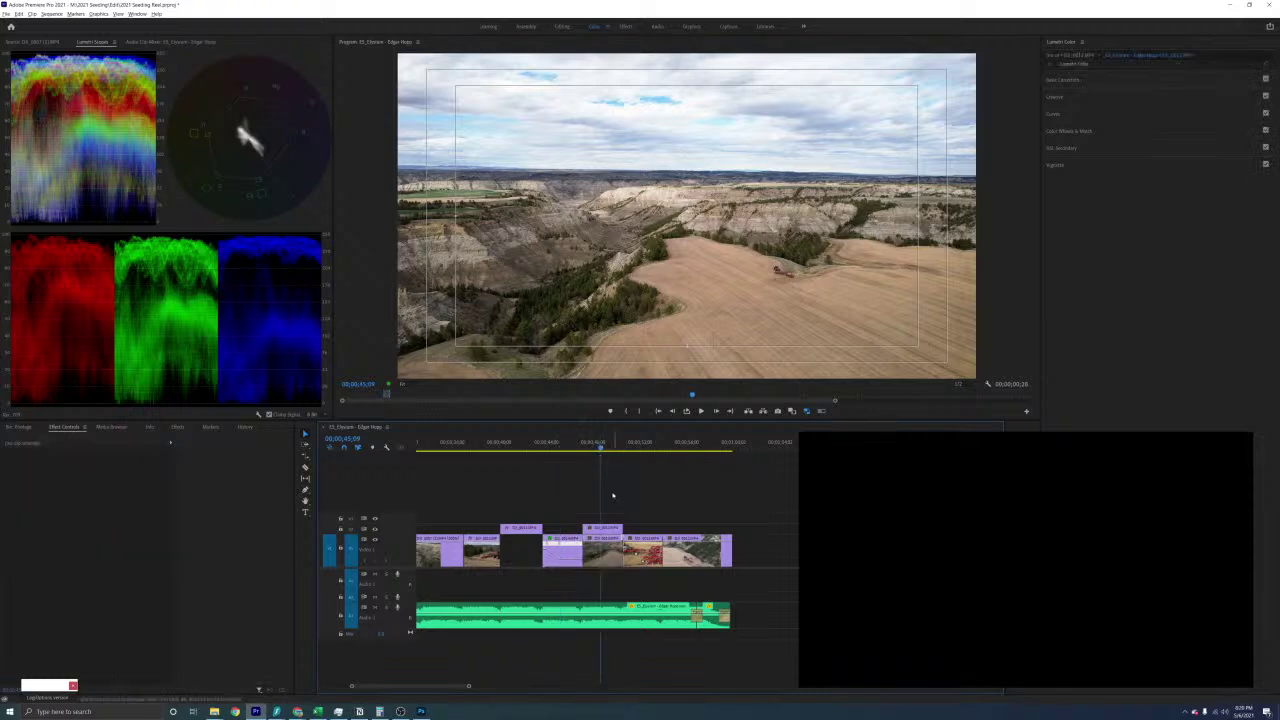
pyautogui.click(602, 447)
pyautogui.click(601, 528)
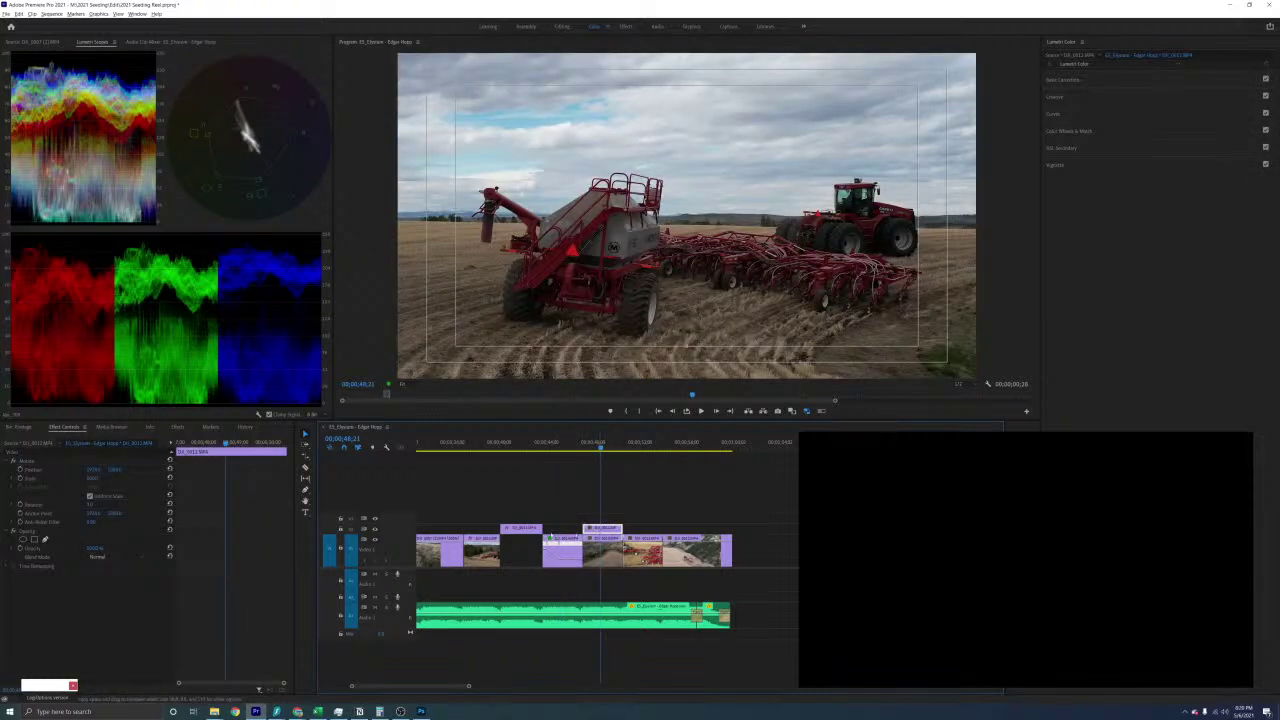
pyautogui.hotkey('ctrl', 'v')
# Reshape the parked seeder clip's RGB curve to lift the shadows and midtones while holding back the highlights
pyautogui.click(1140, 114)
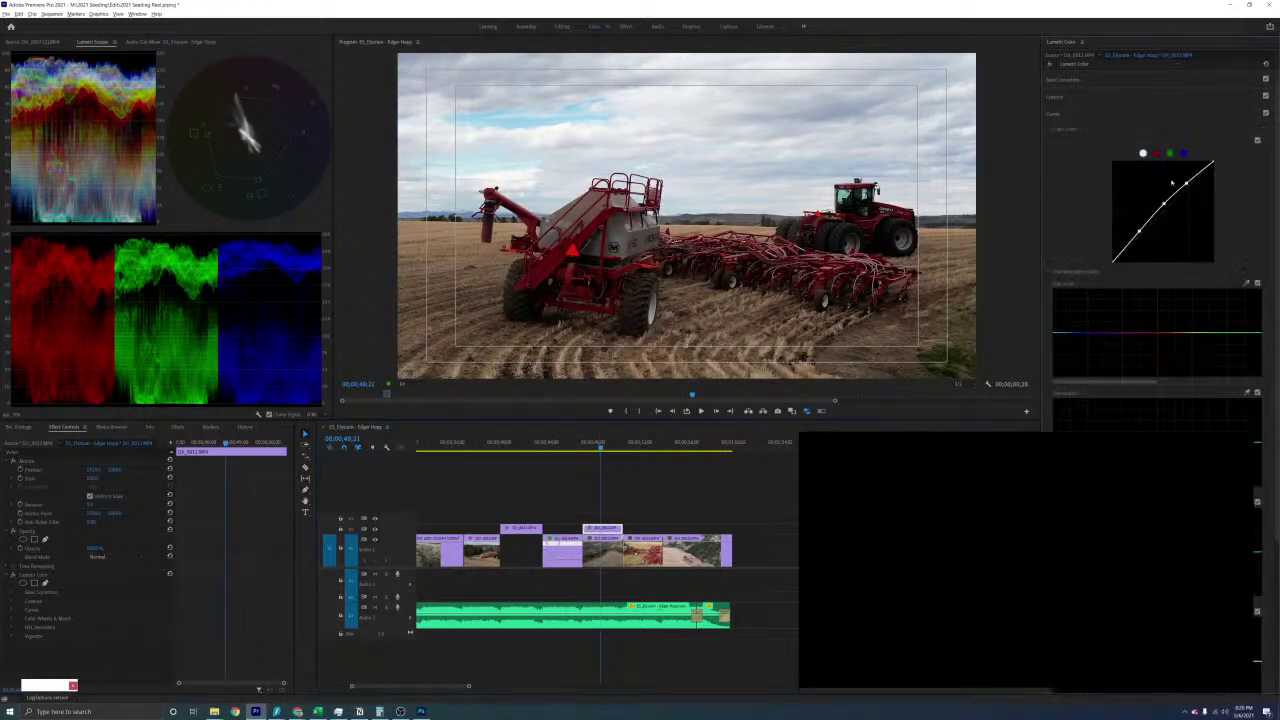
pyautogui.doubleClick(1157, 233)
pyautogui.moveTo(1138, 236); pyautogui.dragTo(1128, 236)
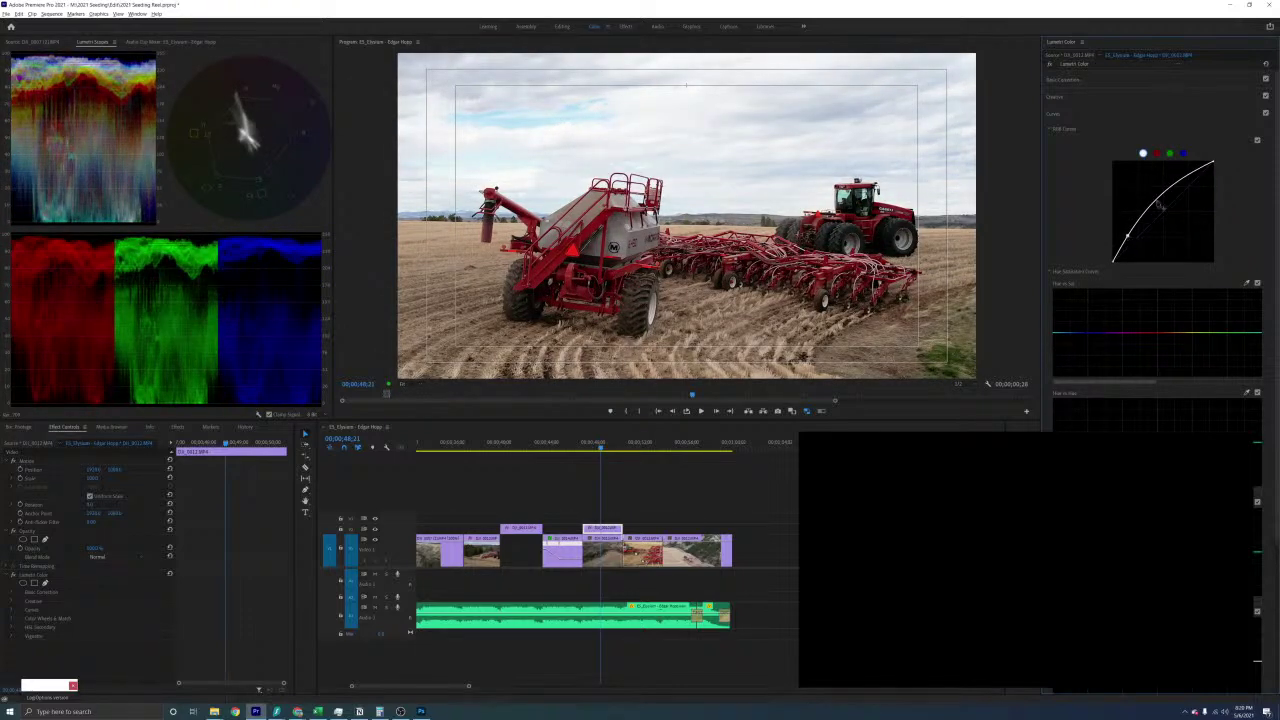
pyautogui.moveTo(1176, 187); pyautogui.dragTo(1171, 188)
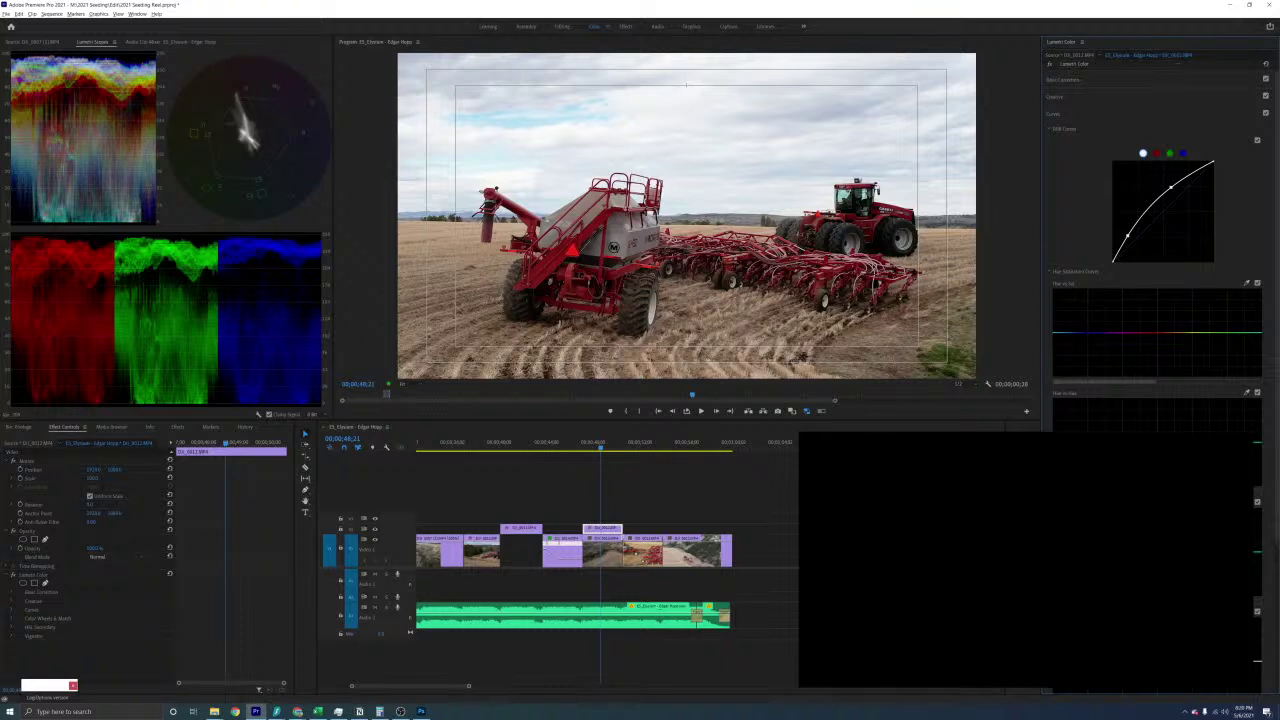
# Check the brightened seeder clip at several frames along its length
pyautogui.hotkey('alt', 'Tab')
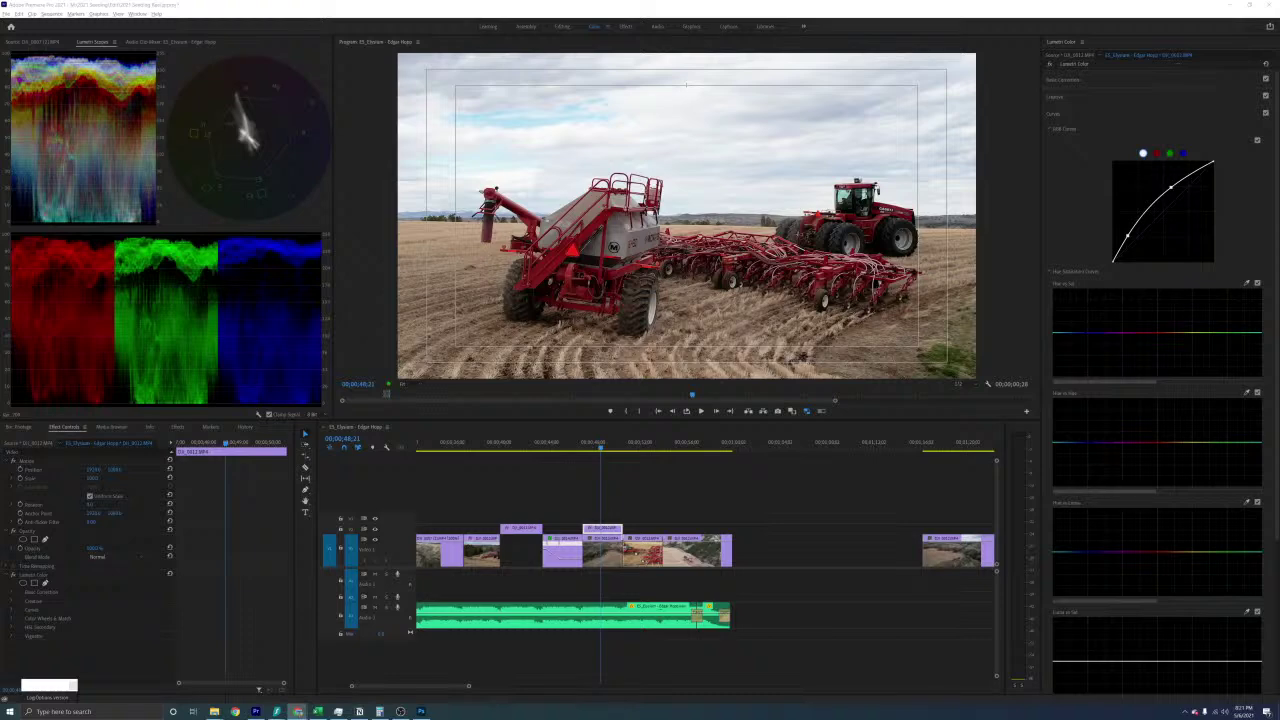
pyautogui.click(758, 531)
pyautogui.click(678, 476)
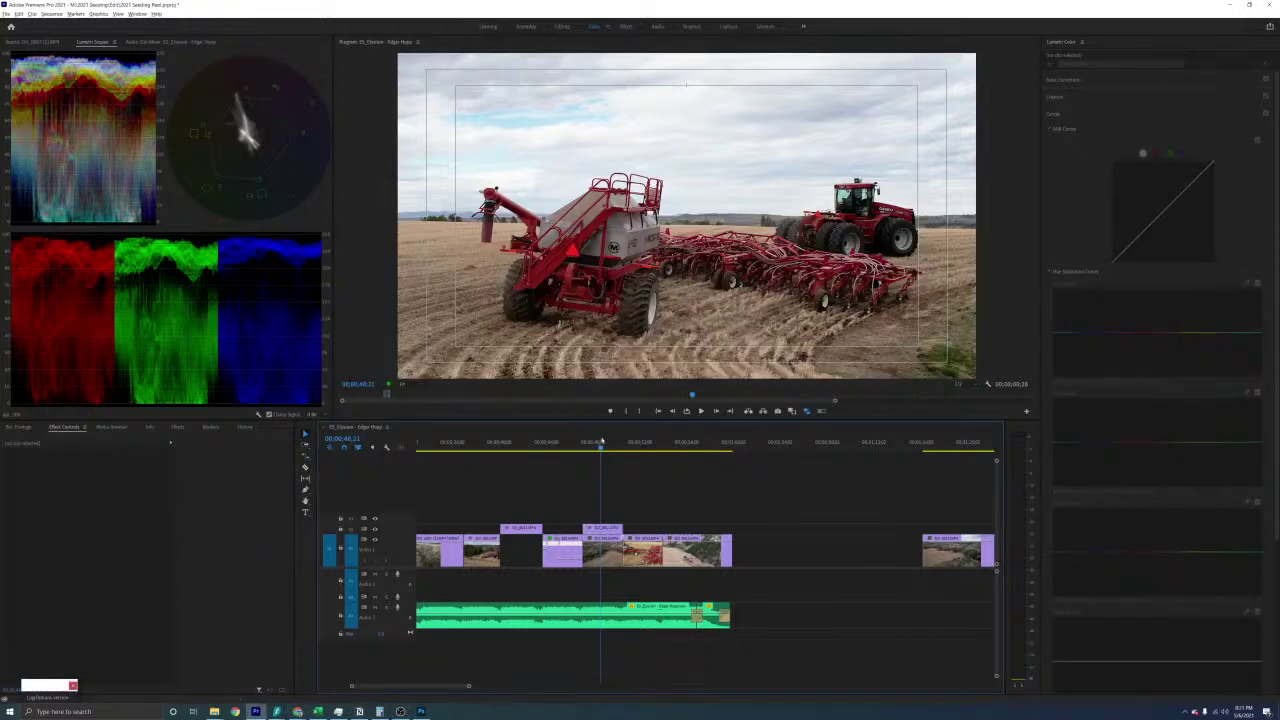
pyautogui.moveTo(600, 446); pyautogui.dragTo(590, 448)
pyautogui.click(634, 486)
pyautogui.press('=')
pyautogui.press('=')
pyautogui.scroll(-2, 679, 506)
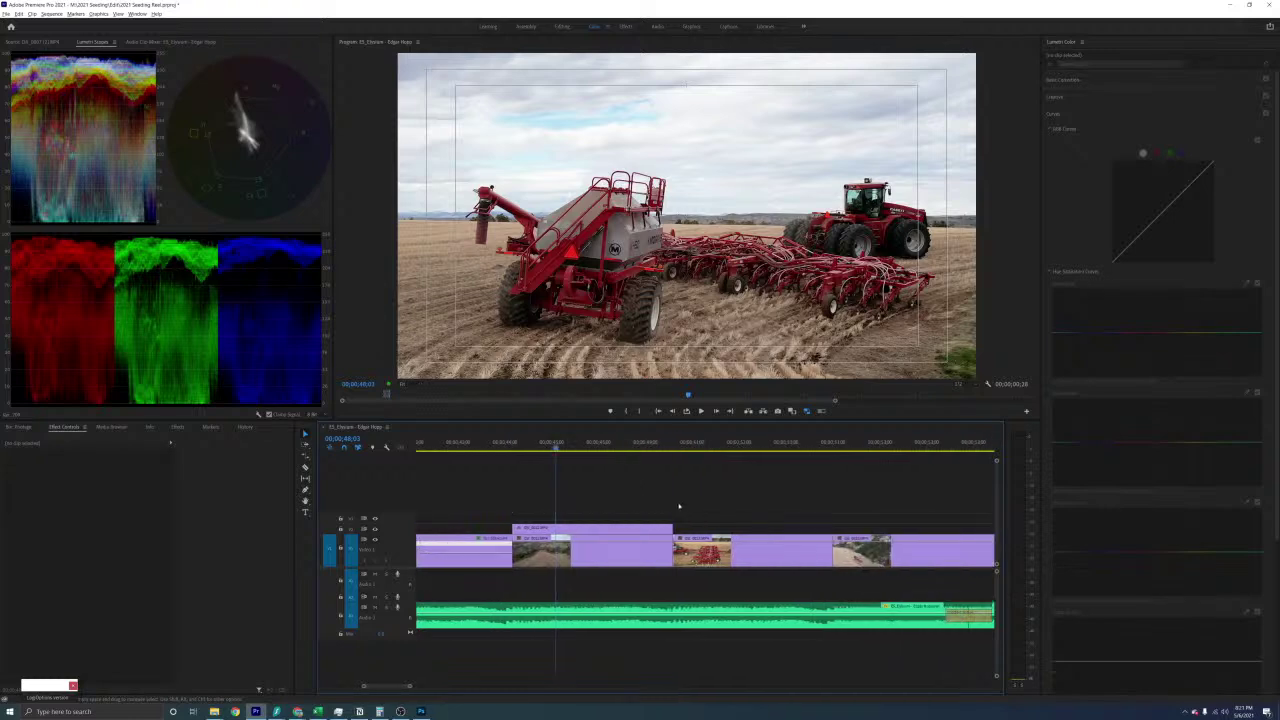
pyautogui.click(620, 449)
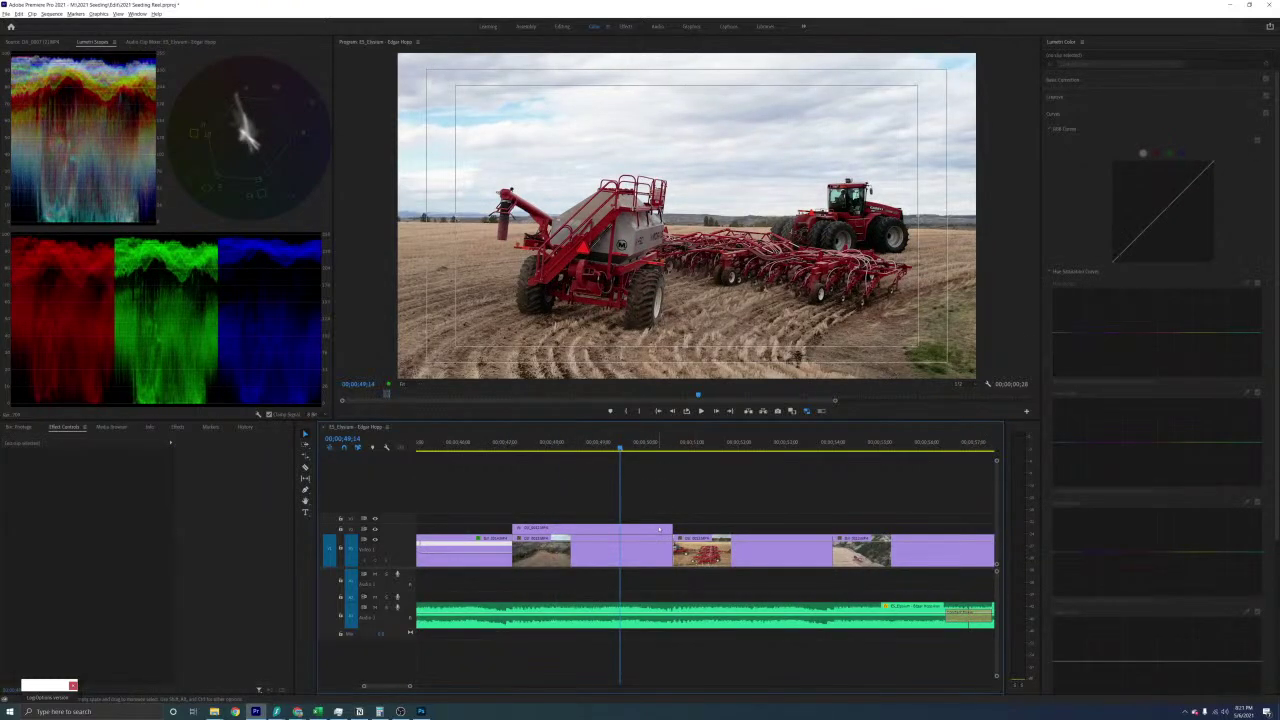
pyautogui.click(683, 496)
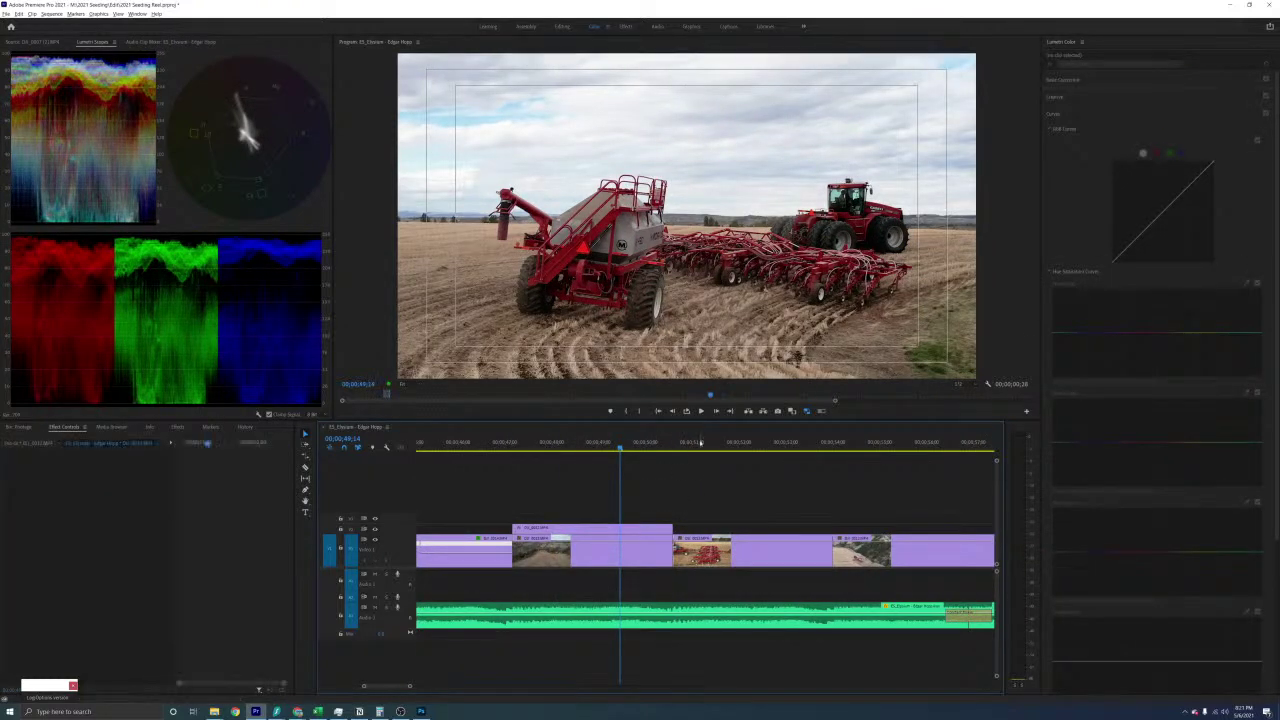
# Paste the copied Lumetri Color grade onto the following close-up clip of the red seeding drill
pyautogui.click(699, 444)
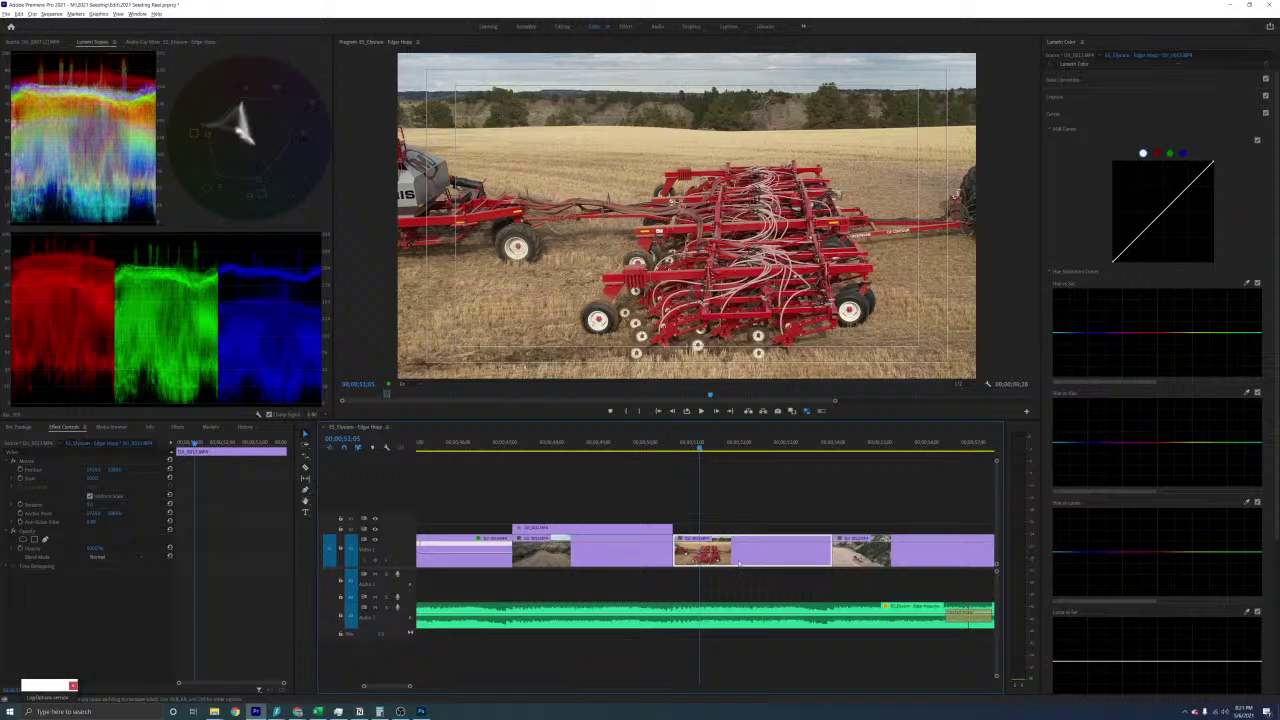
pyautogui.scroll(-4, 741, 559)
pyautogui.scroll(1, 741, 559)
pyautogui.click(706, 448)
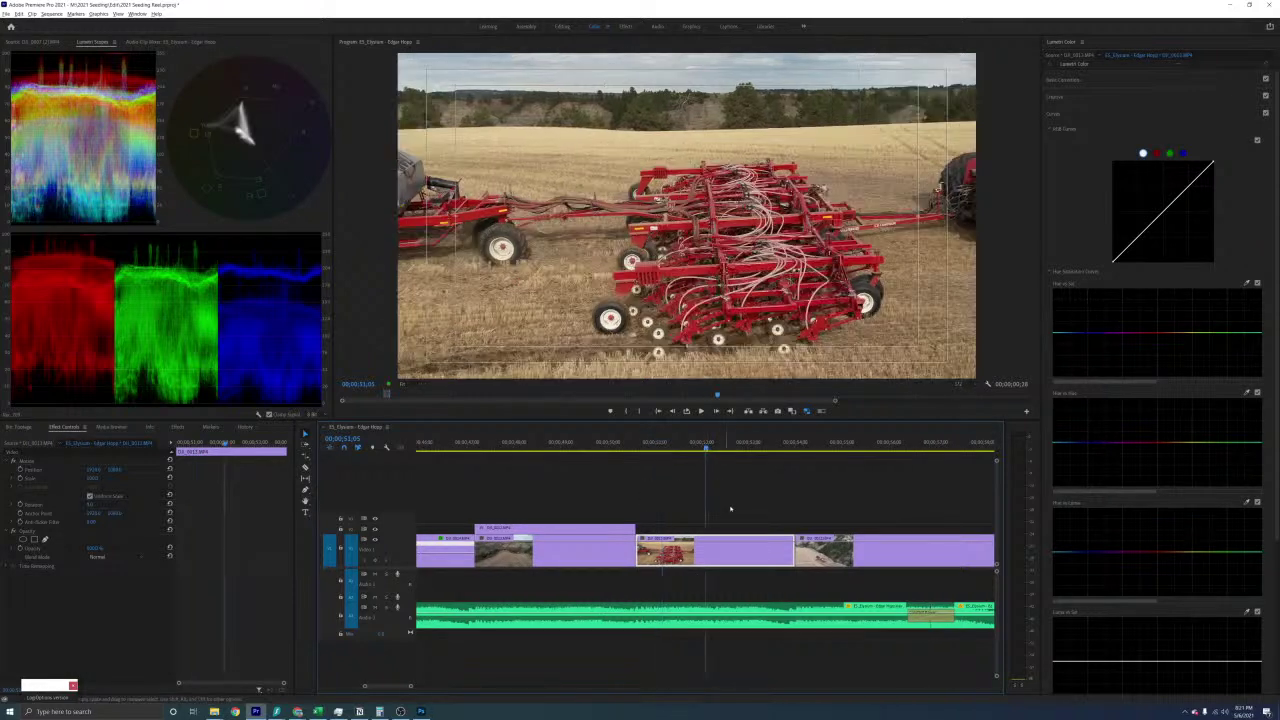
pyautogui.click(731, 511)
pyautogui.click(725, 558)
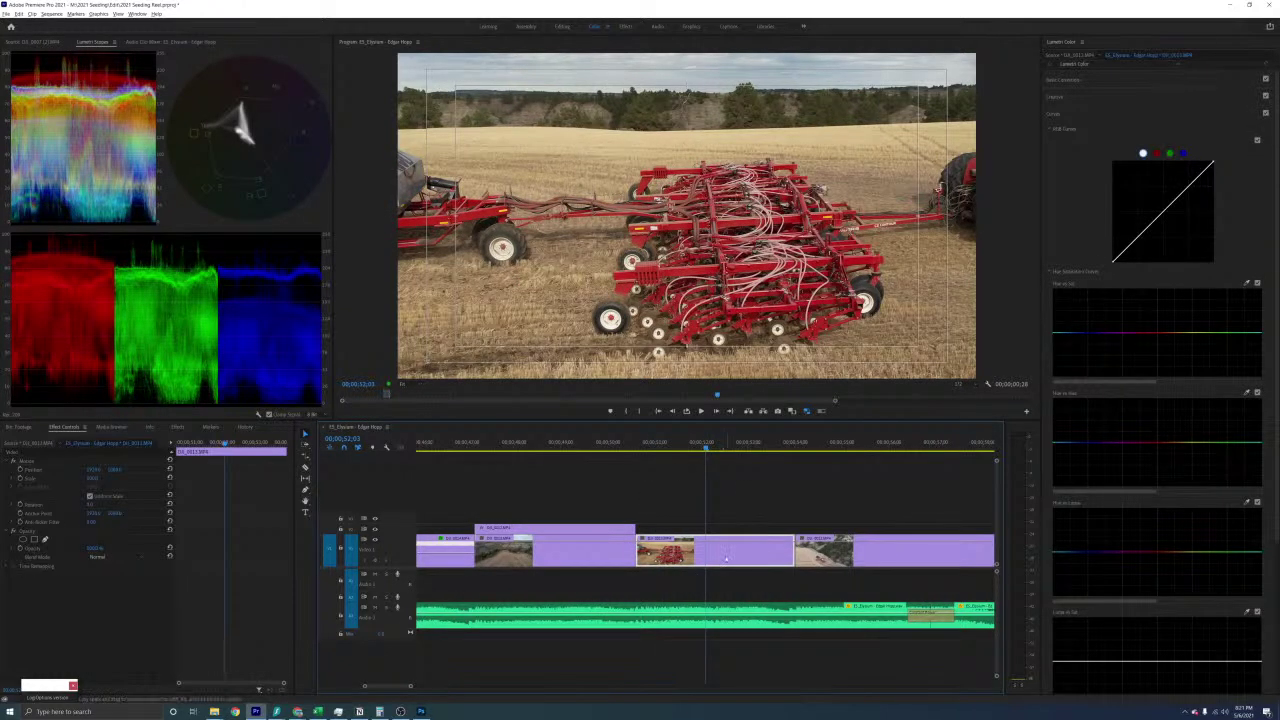
pyautogui.hotkey('ctrl', 'v')
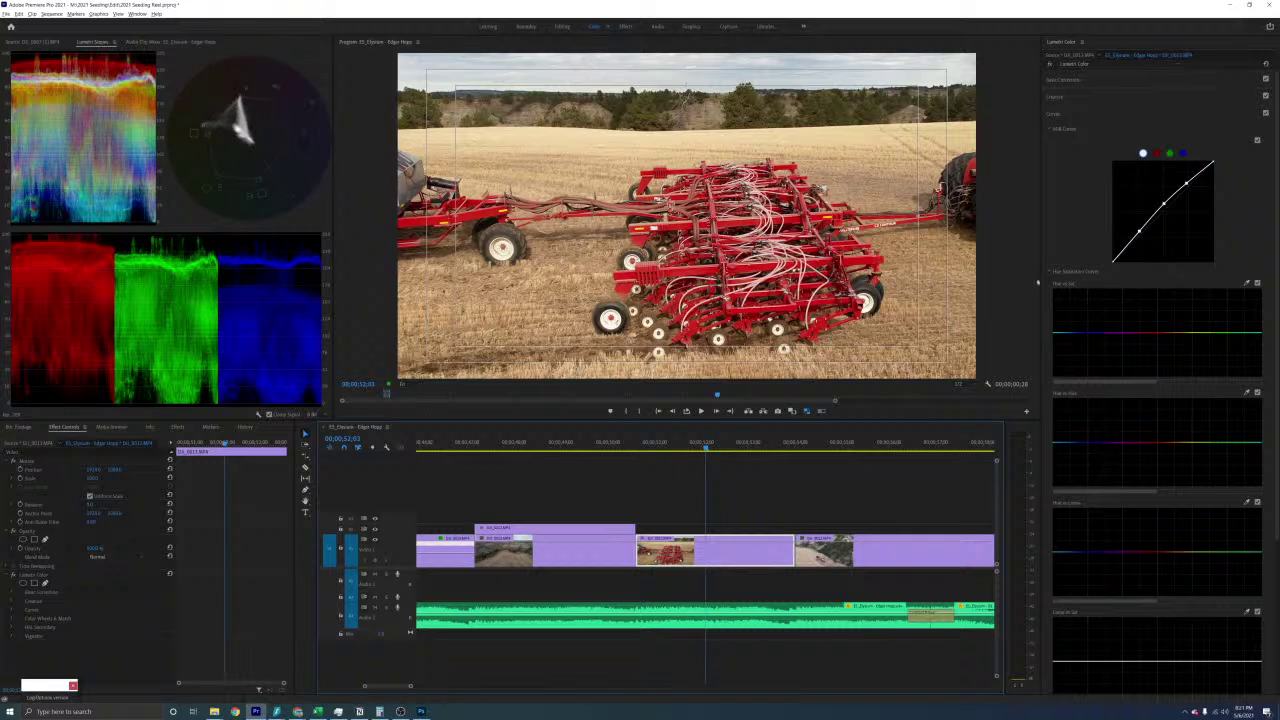
# Cool the drill clip's temperature to slightly below neutral and play back the cut from the preceding clip
pyautogui.click(1070, 81)
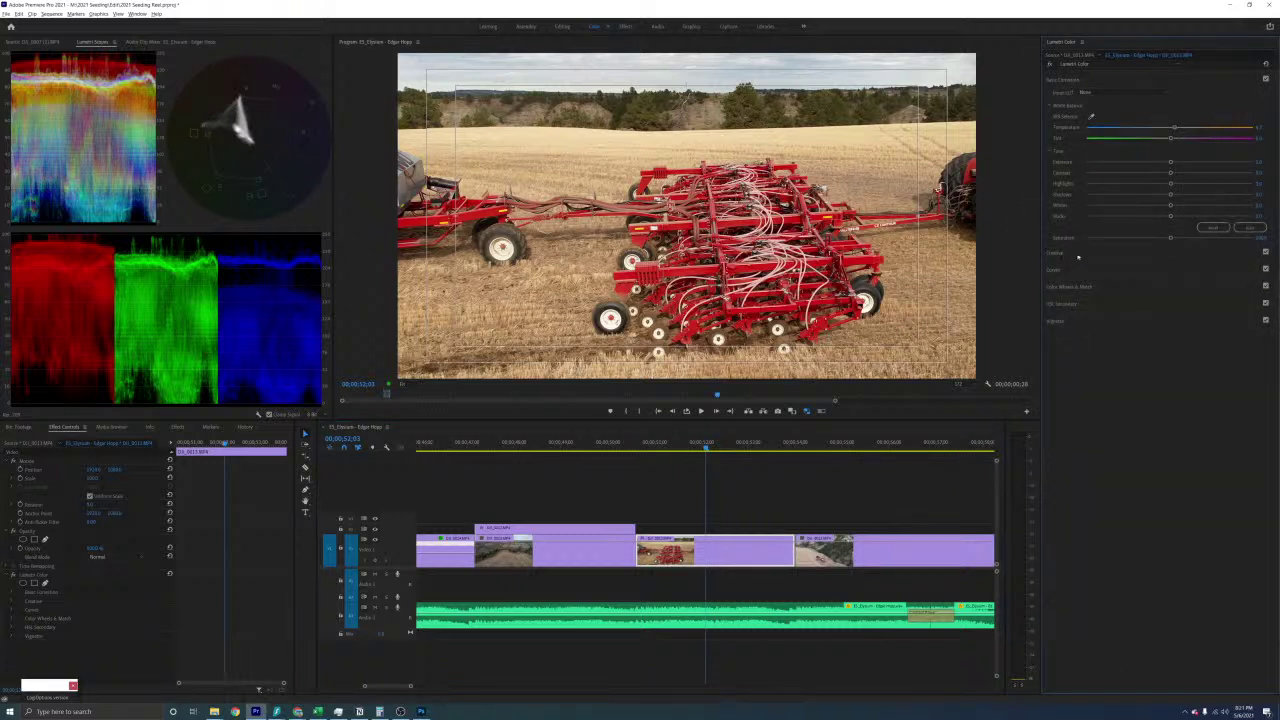
pyautogui.moveTo(1174, 127); pyautogui.dragTo(1167, 128)
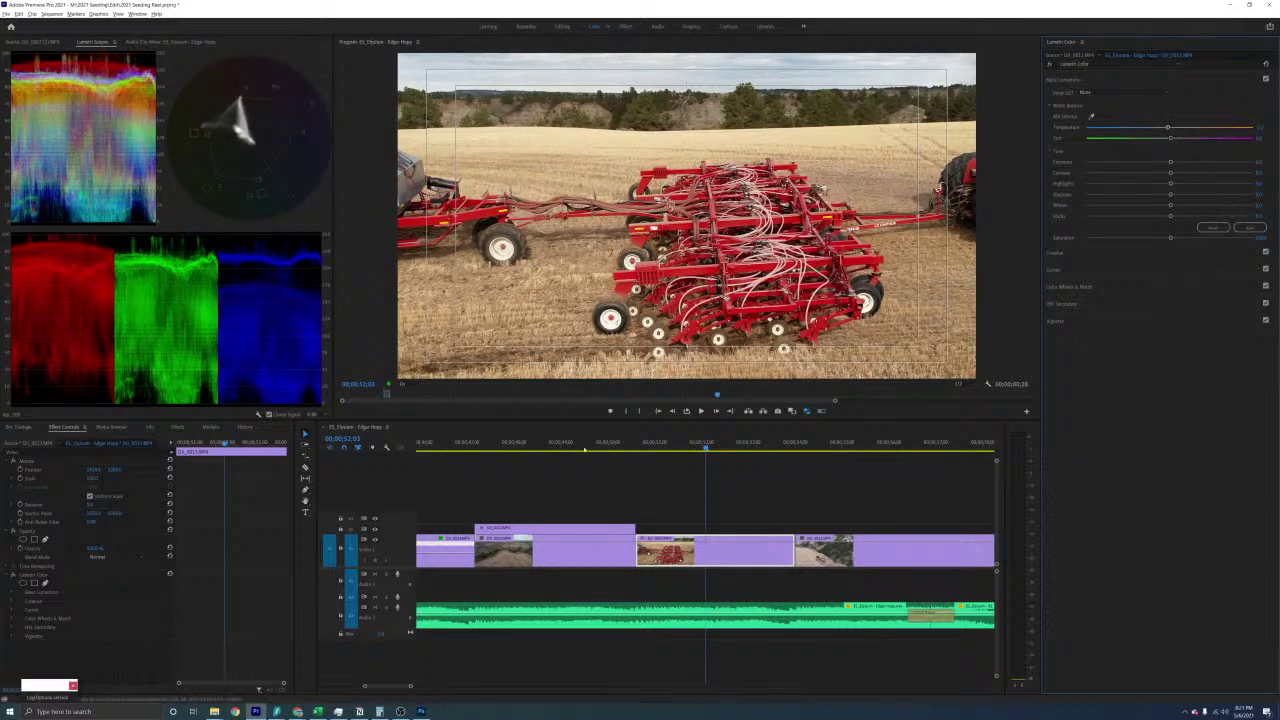
pyautogui.click(585, 450)
pyautogui.press('space')
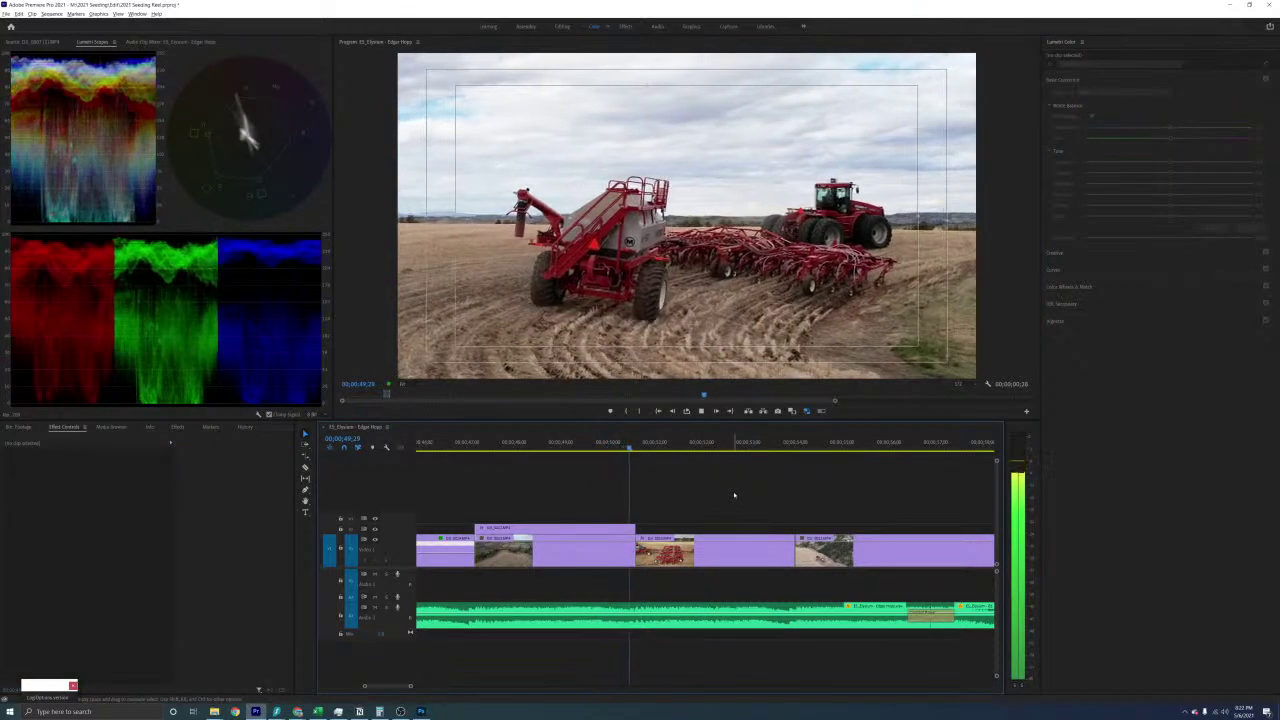
pyautogui.press('space')
# Apply the copied grade to the final clip of the tractor beside the canyon and warm its temperature slightly
pyautogui.scroll(-3, 709, 506)
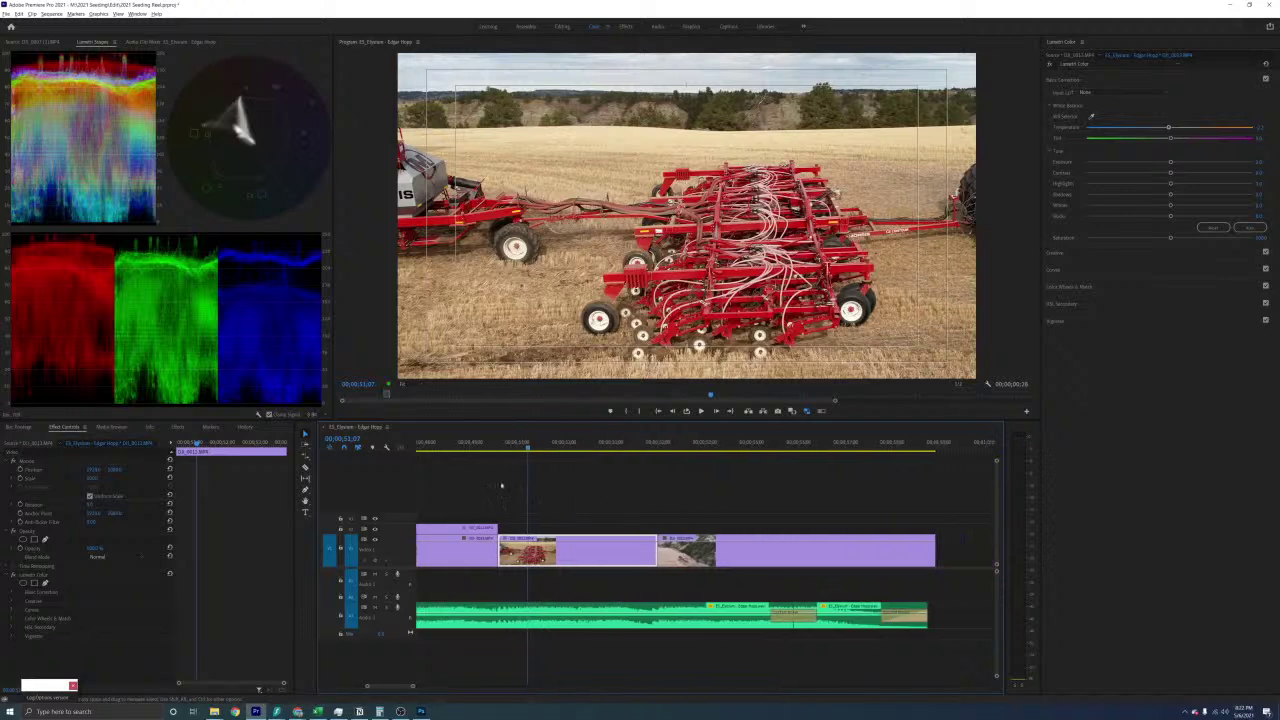
pyautogui.moveTo(623, 450); pyautogui.dragTo(711, 450)
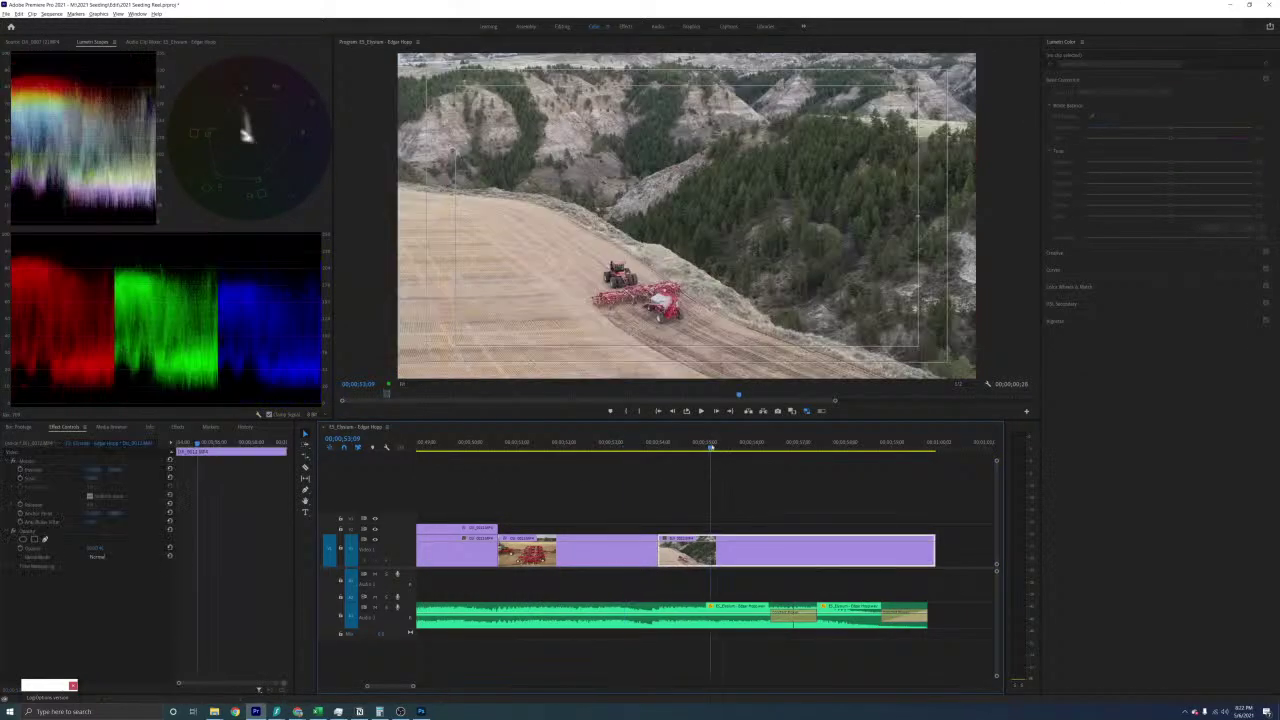
pyautogui.click(617, 450)
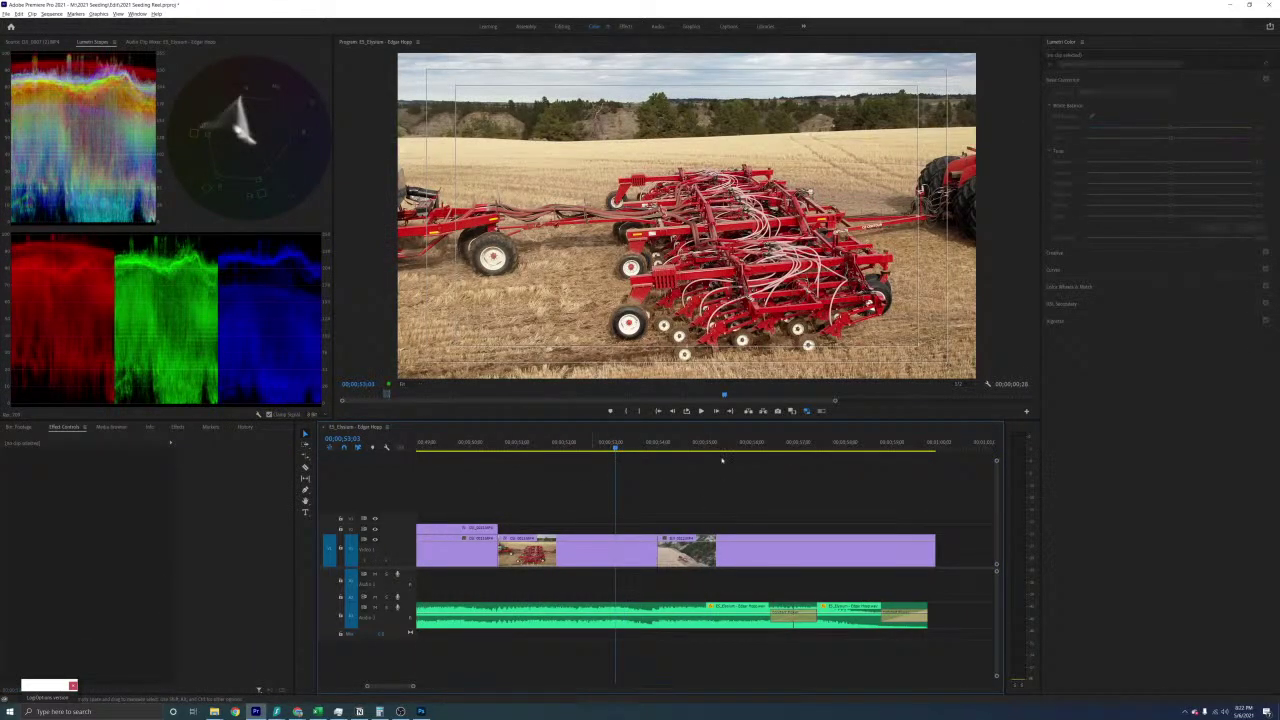
pyautogui.click(722, 458)
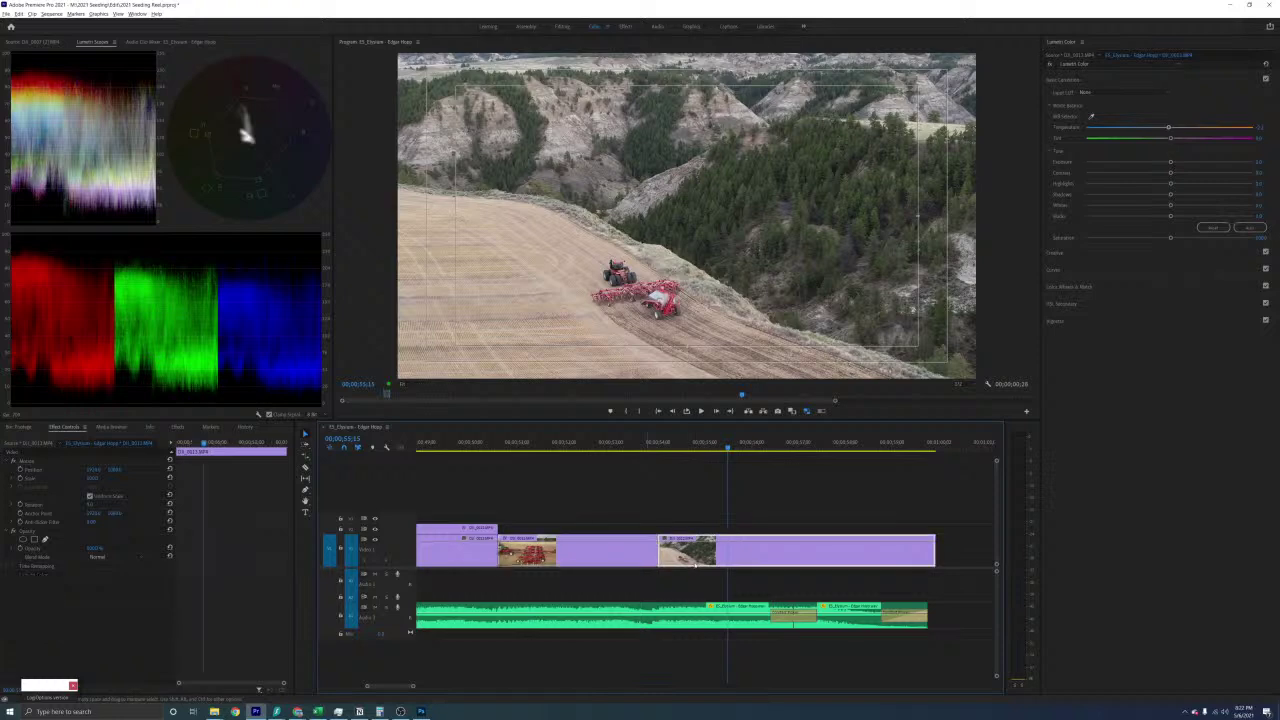
pyautogui.moveTo(1170, 127); pyautogui.dragTo(1175, 126)
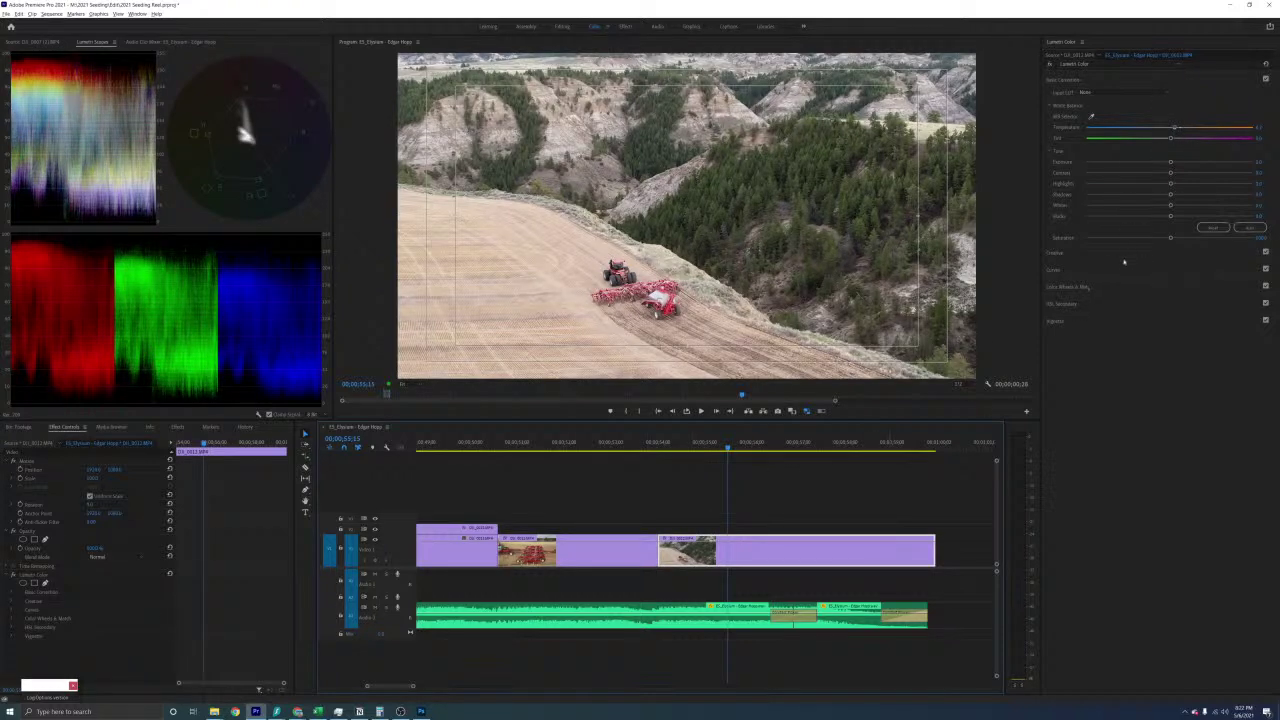
# Darken the final clip's shadows with the RGB curve and warm its temperature further with a slight magenta tint
pyautogui.click(1124, 265)
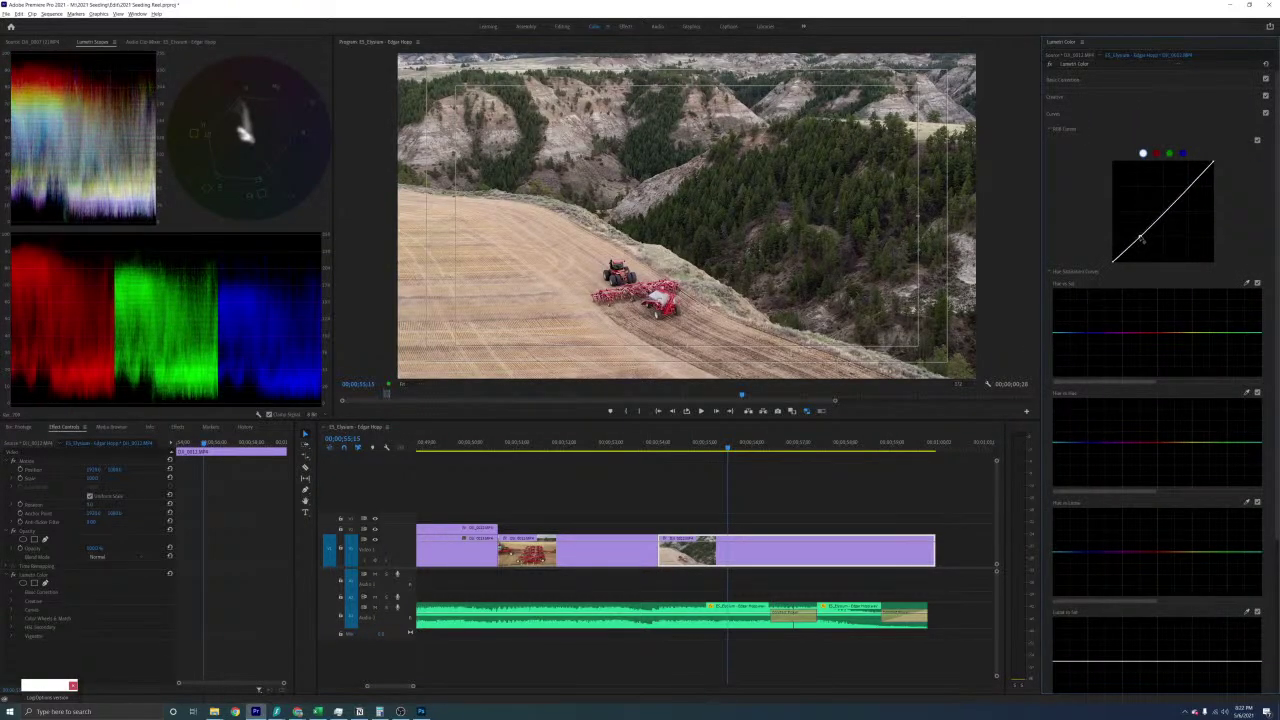
pyautogui.moveTo(1140, 237); pyautogui.dragTo(1165, 211)
pyautogui.click(1114, 82)
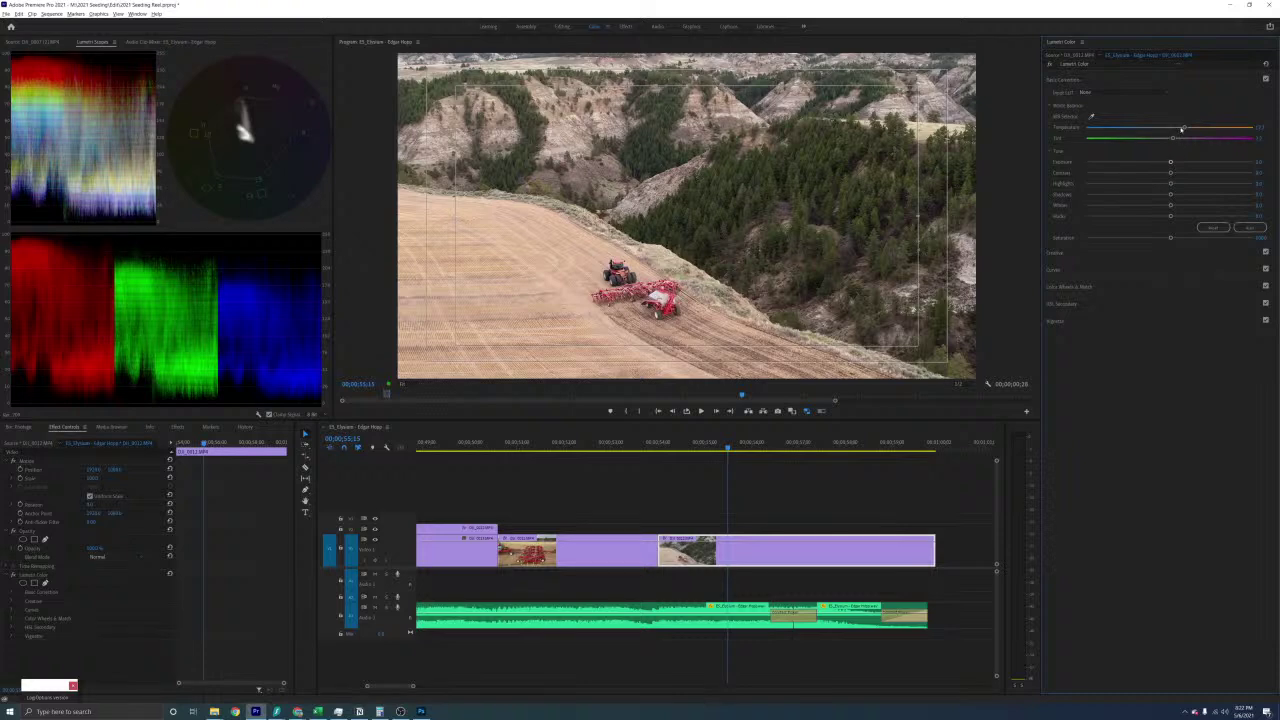
# Fine-tune the final clip's white balance, returning the tint to neutral, and play the clip to check the grade
pyautogui.click(644, 471)
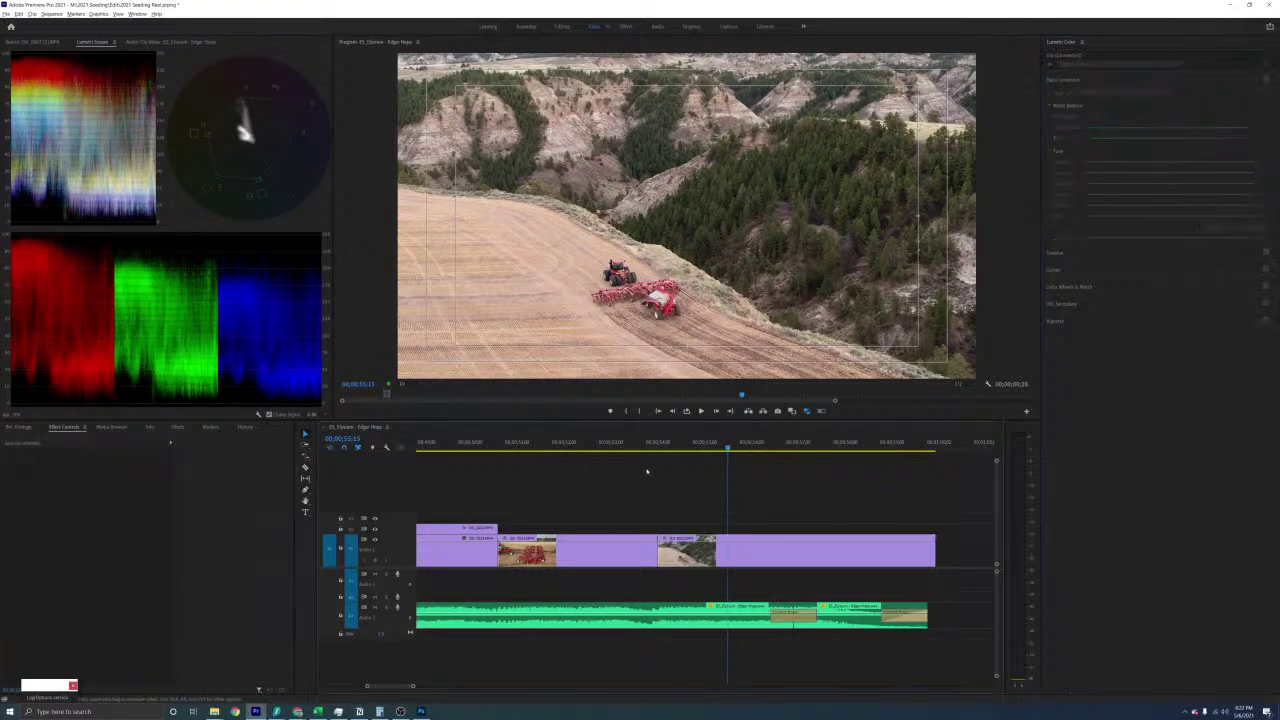
pyautogui.press('space')
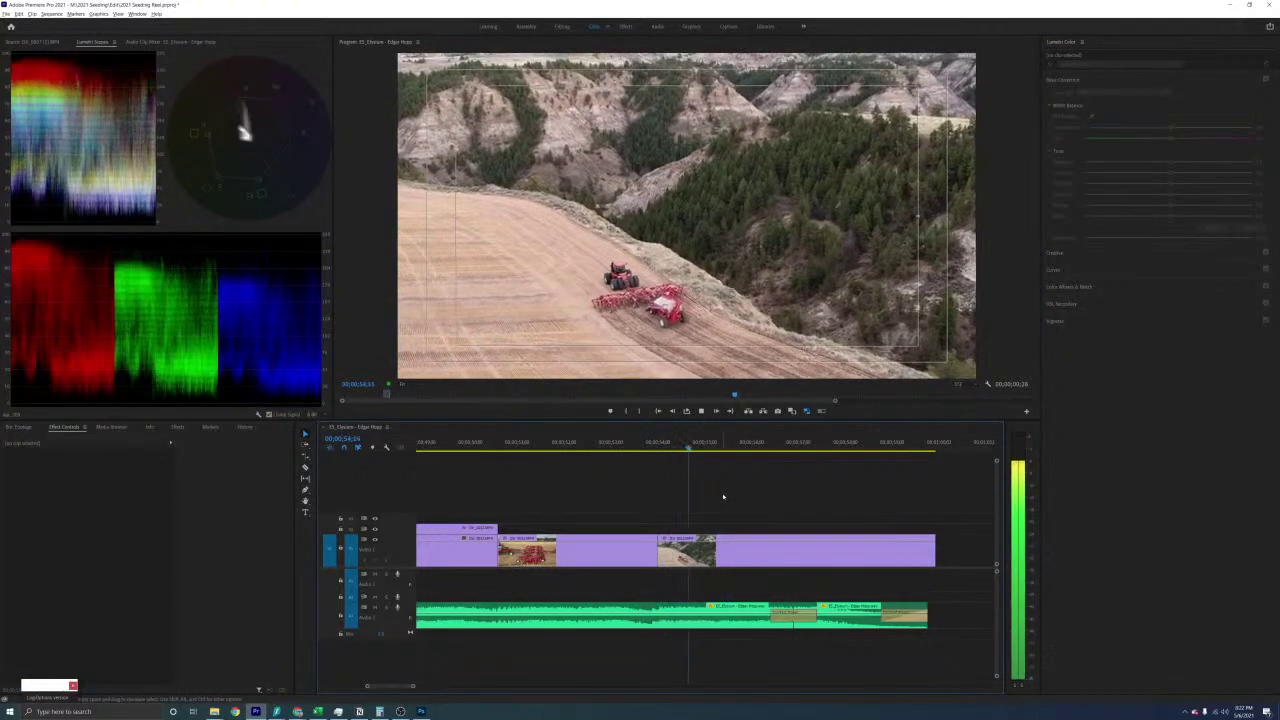
pyautogui.press('space')
pyautogui.scroll(-1, 723, 496)
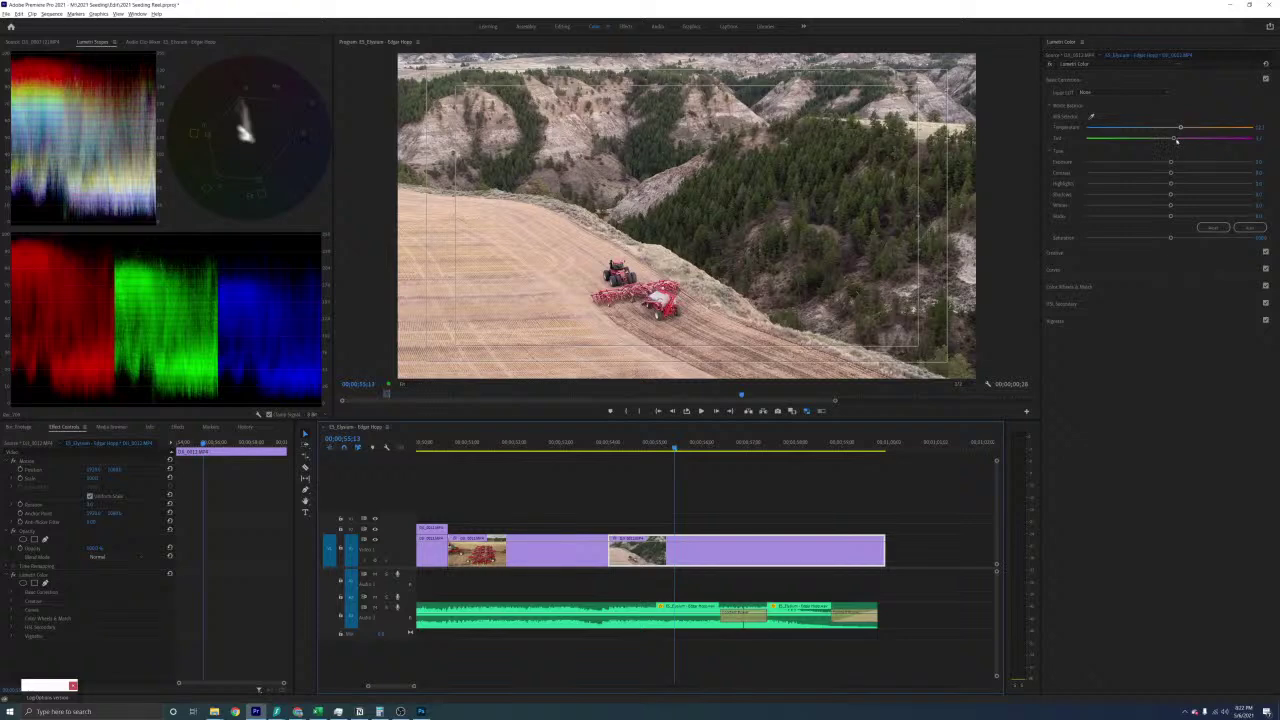
pyautogui.click(772, 511)
pyautogui.press('space')
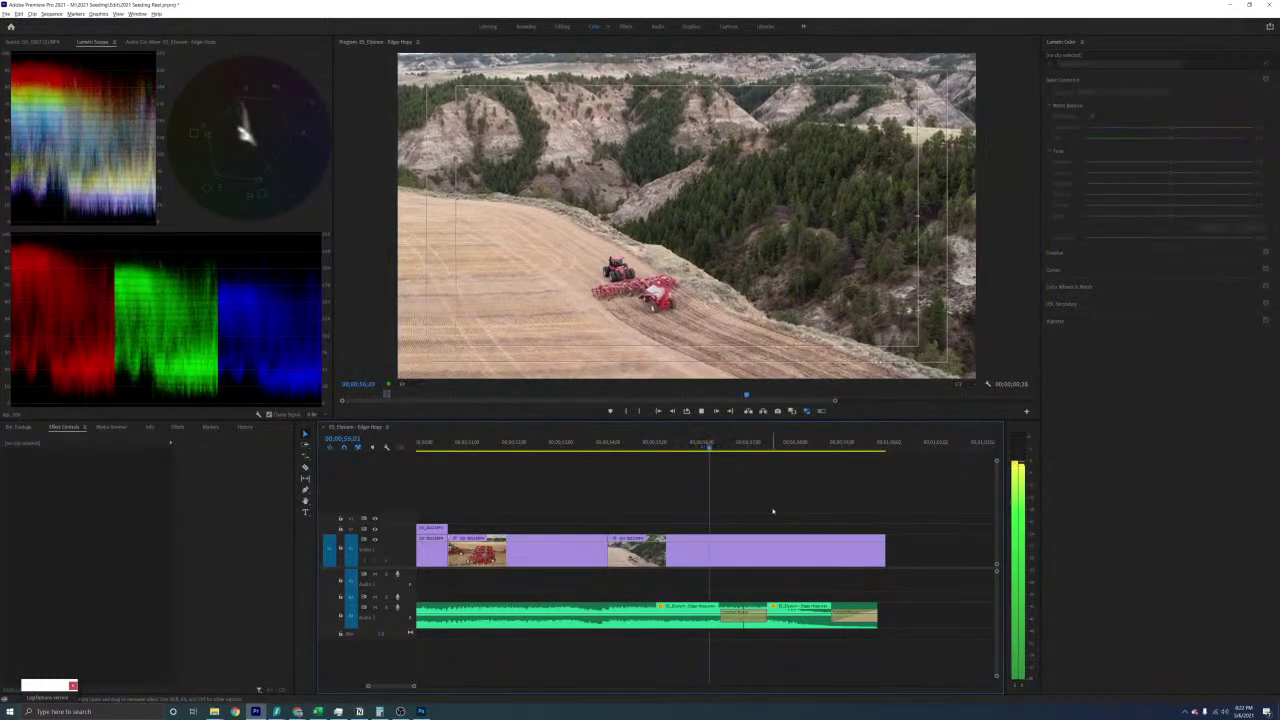
# Add a lengthened Cross Dissolve to the end of the final clip and play the fade to black
pyautogui.click(814, 565)
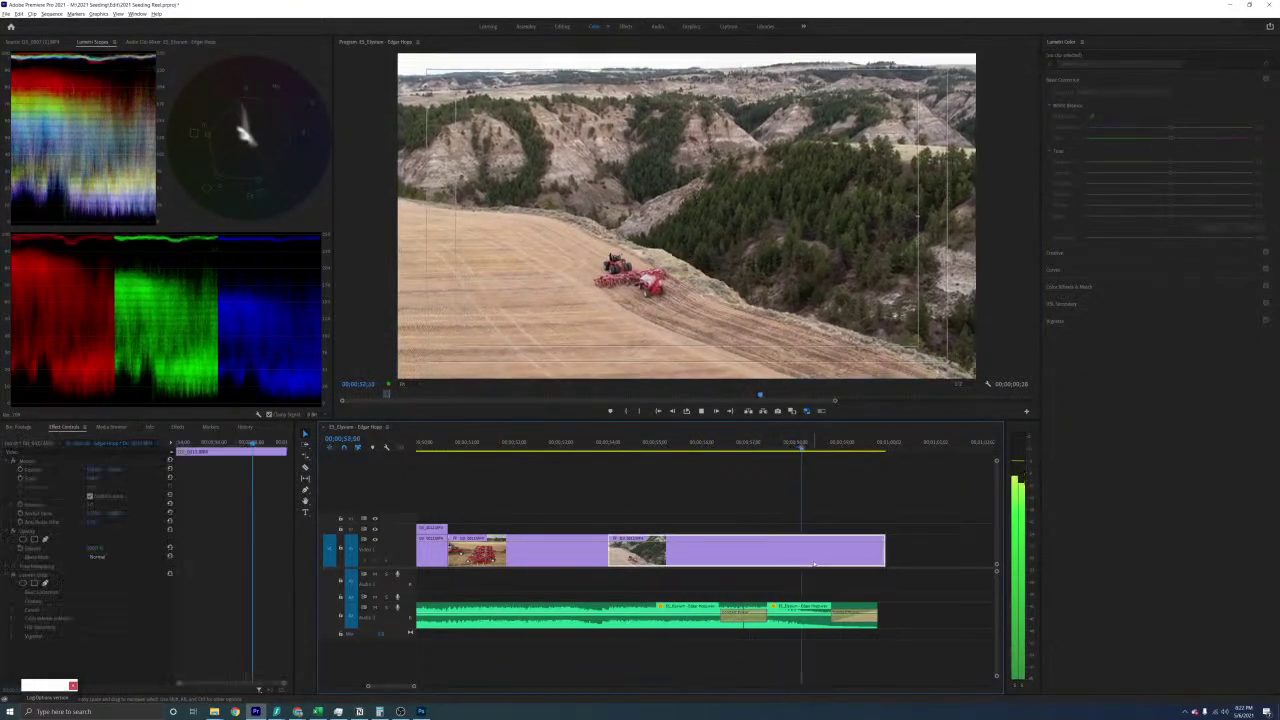
pyautogui.press('space')
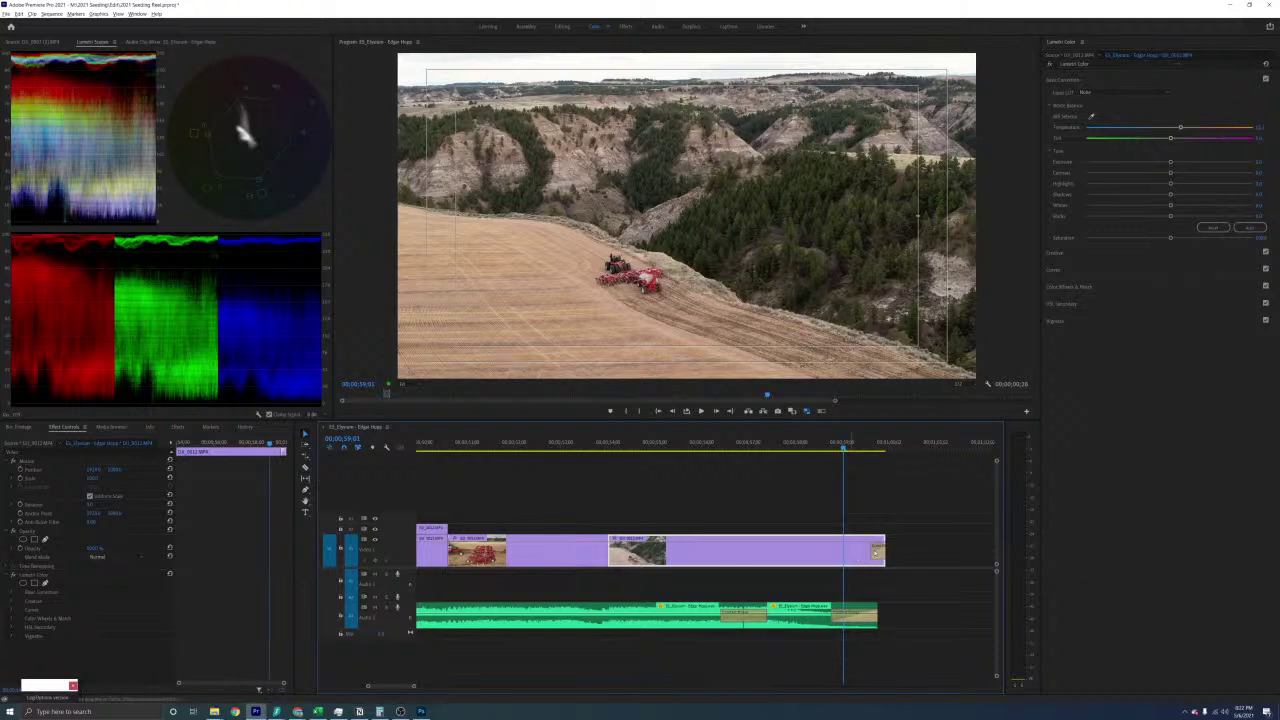
pyautogui.click(757, 504)
pyautogui.press('space')
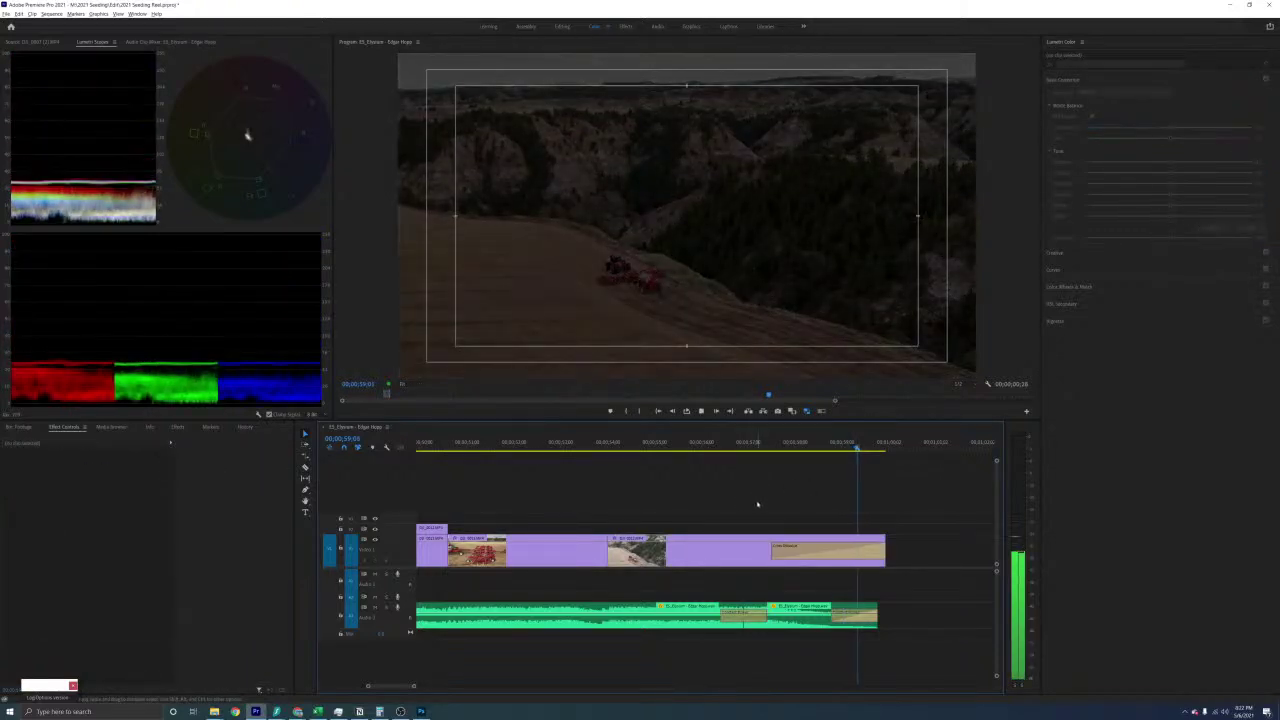
pyautogui.press('-')
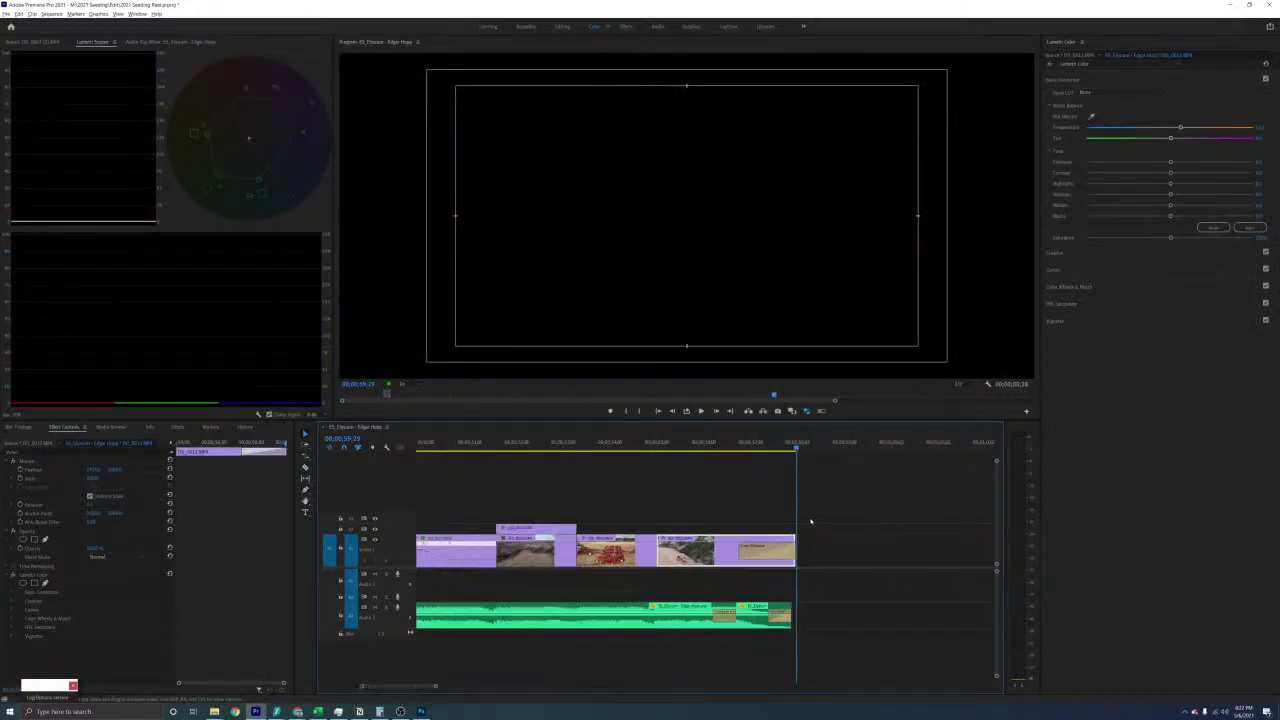
# Switch to the Editing workspace and return the playhead to the start of the sequence
pyautogui.hotkey('ctrl', 'z')
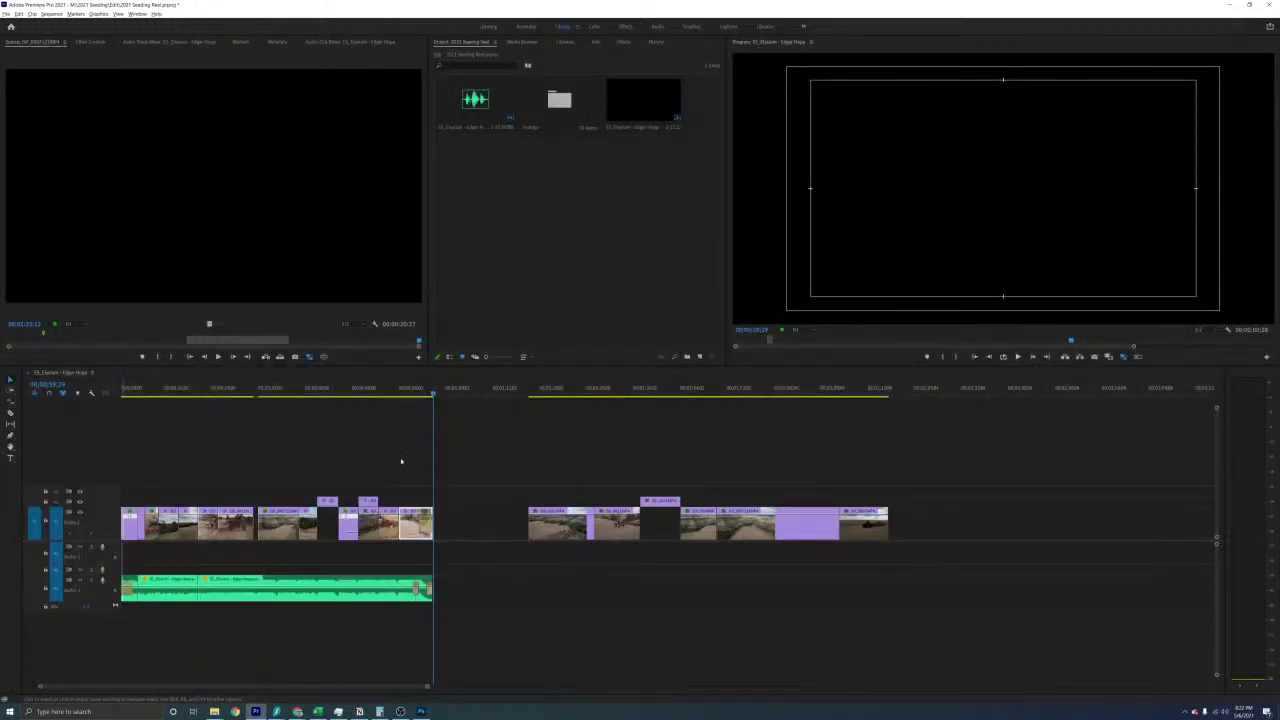
pyautogui.scroll(3, 401, 461)
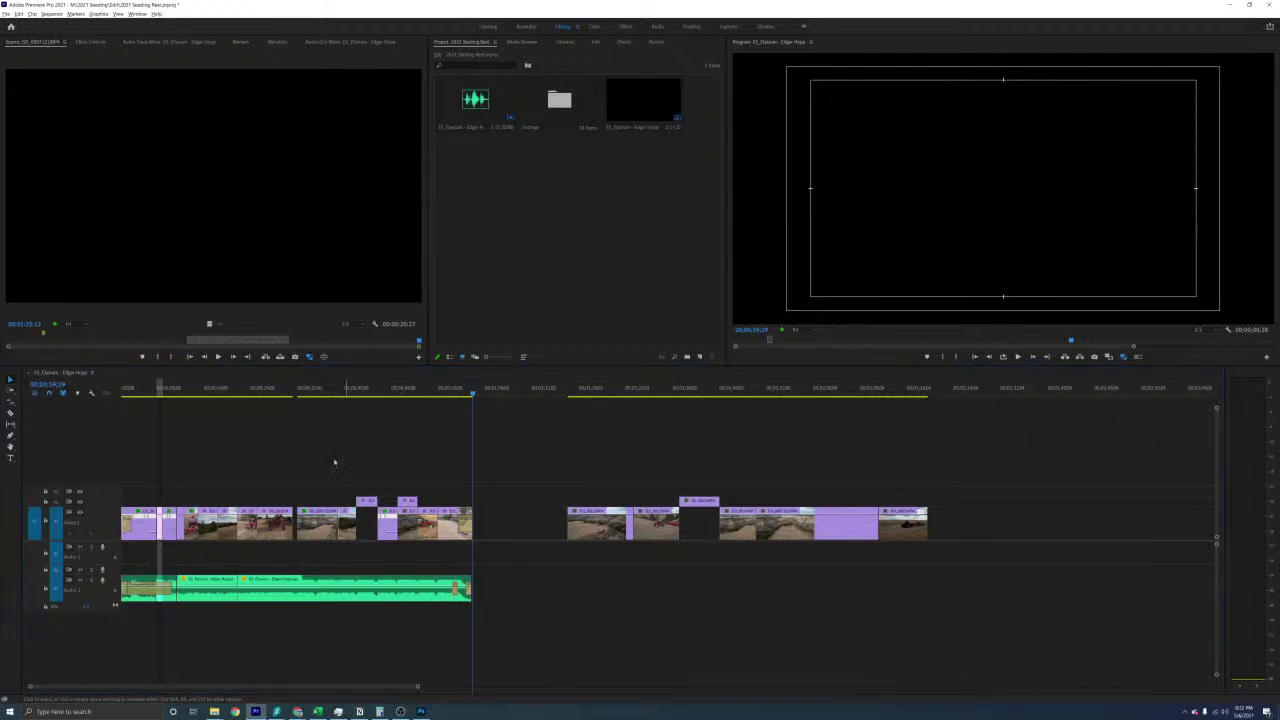
pyautogui.scroll(-1, 335, 462)
pyautogui.hotkey('shift', '1')
pyautogui.press('Home')
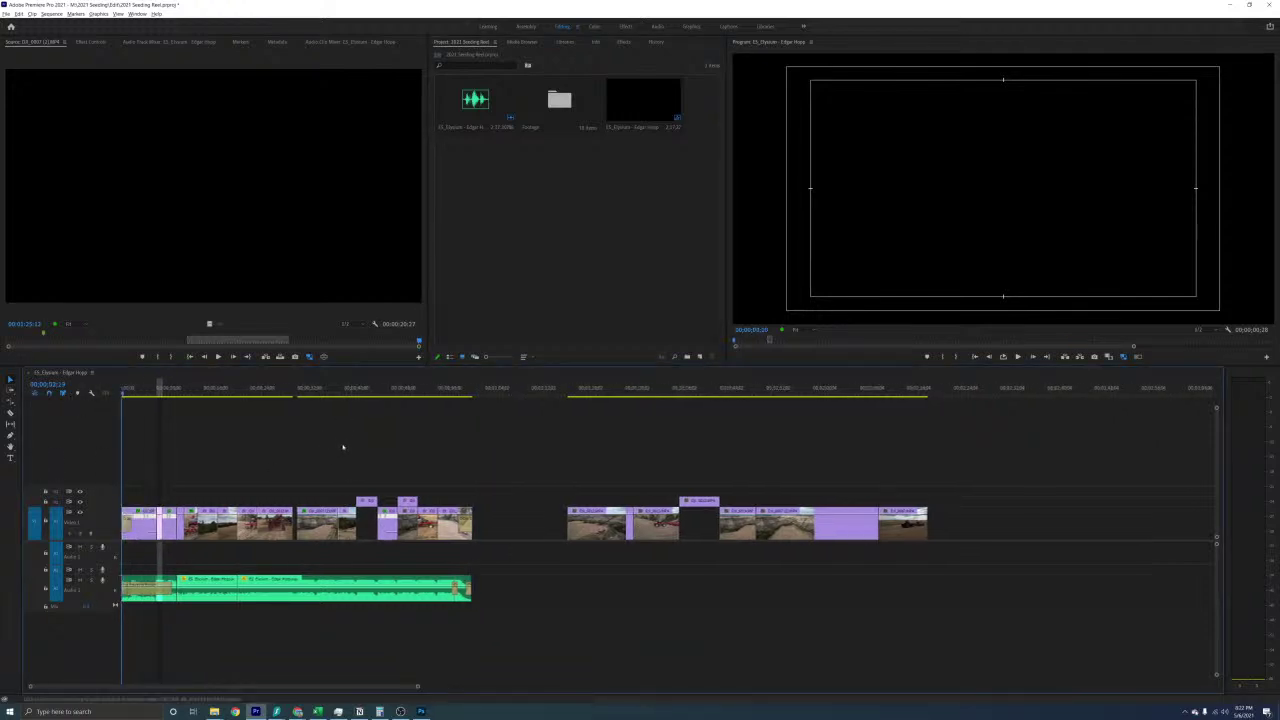
# Play the first seconds of the sequence to check the opening field clip
pyautogui.press('\\')
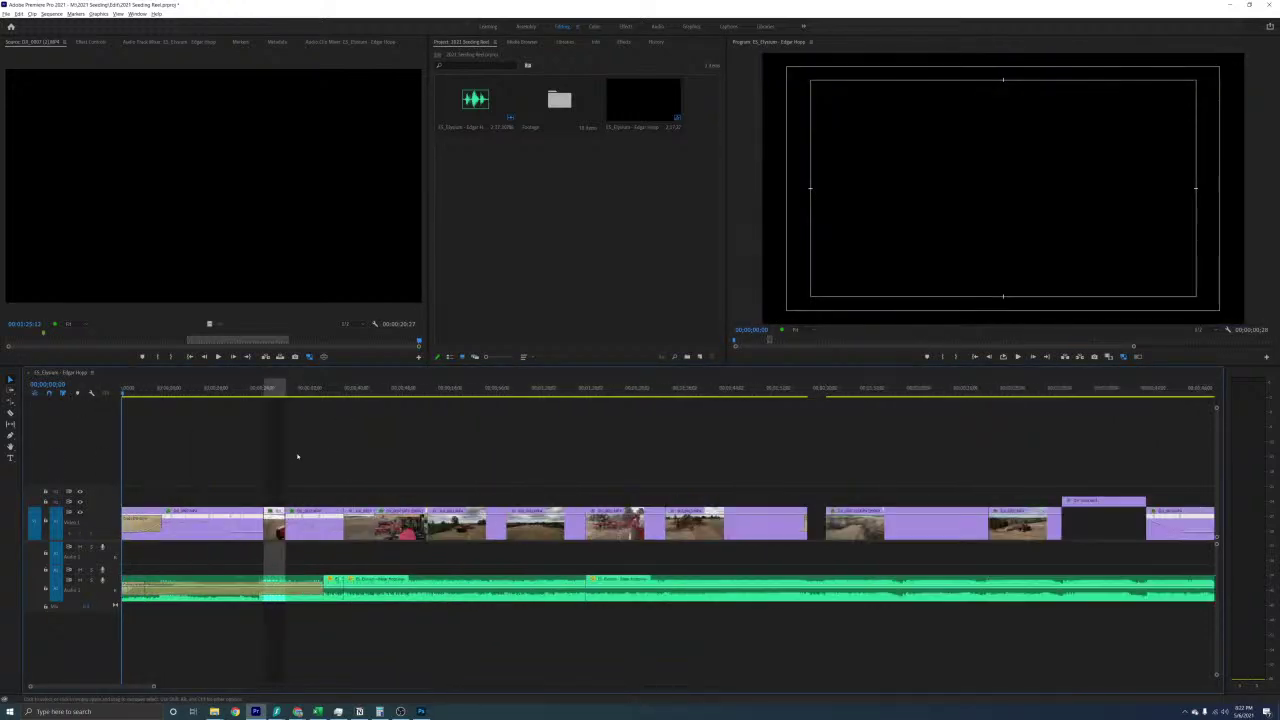
pyautogui.press('space')
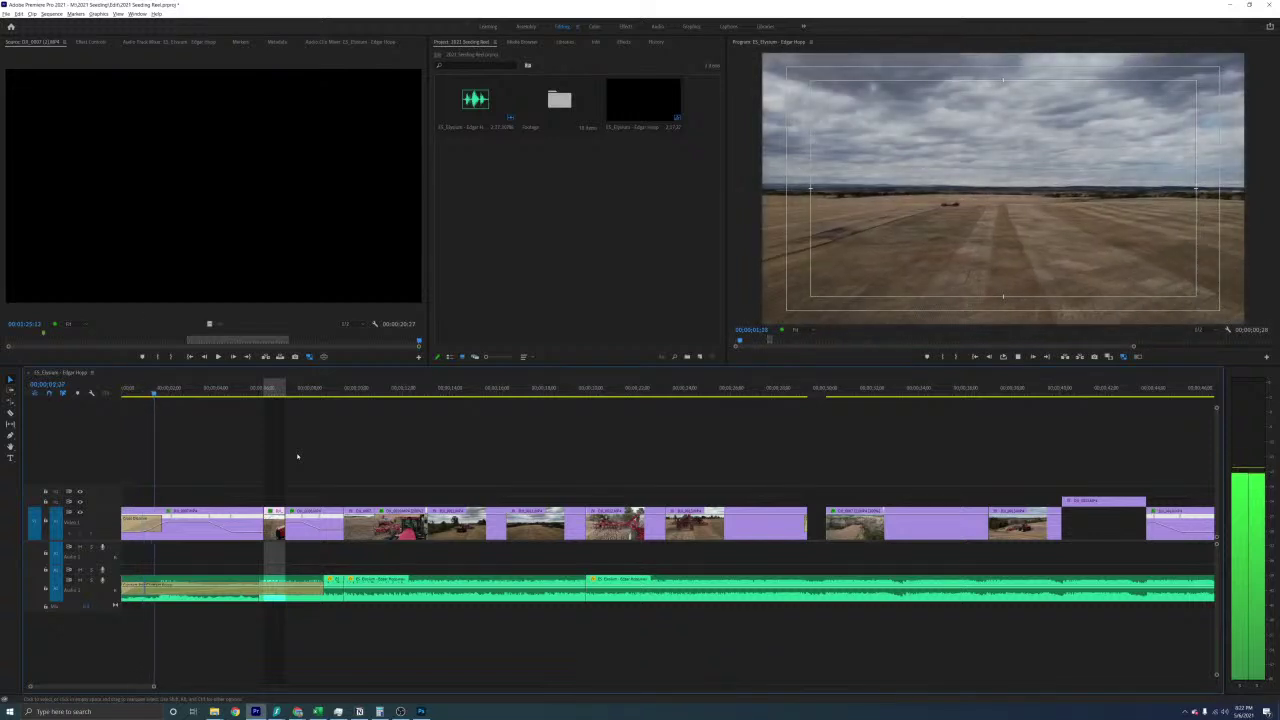
pyautogui.press('space')
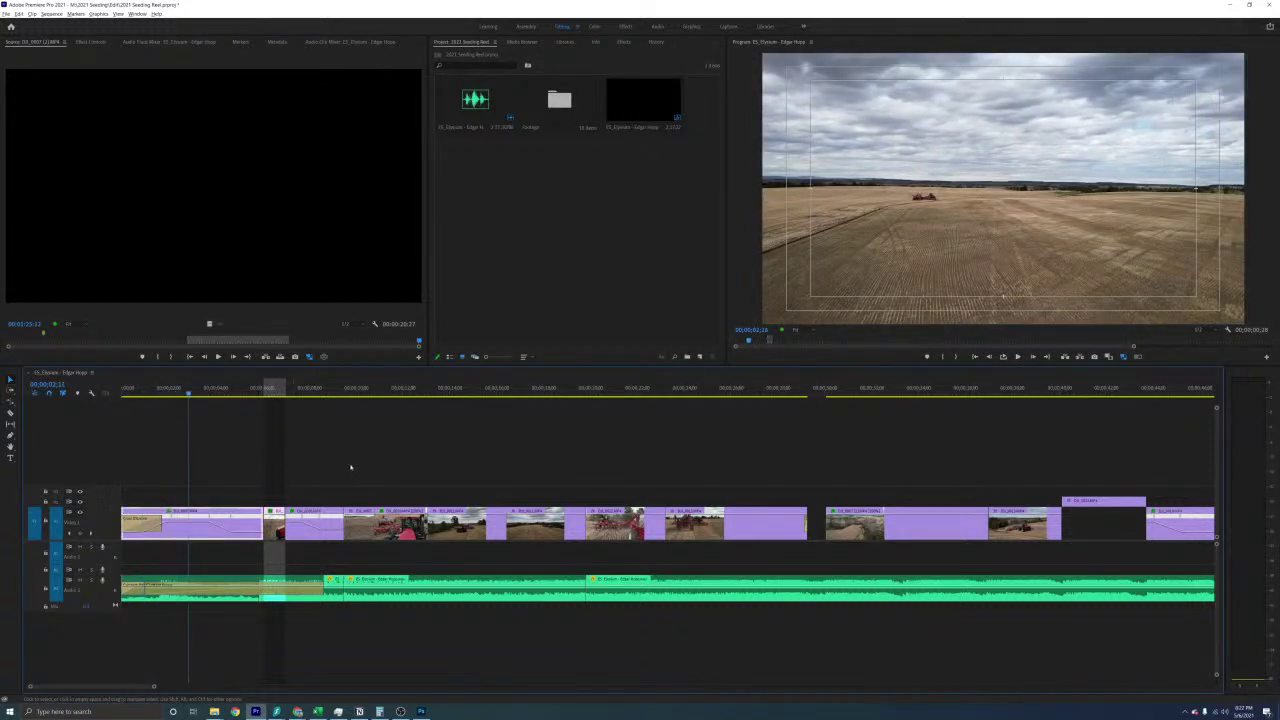
# Switch to the Color workspace with the opening clip selected and brighten its midtones with the RGB curve
pyautogui.click(195, 532)
pyautogui.click(594, 26)
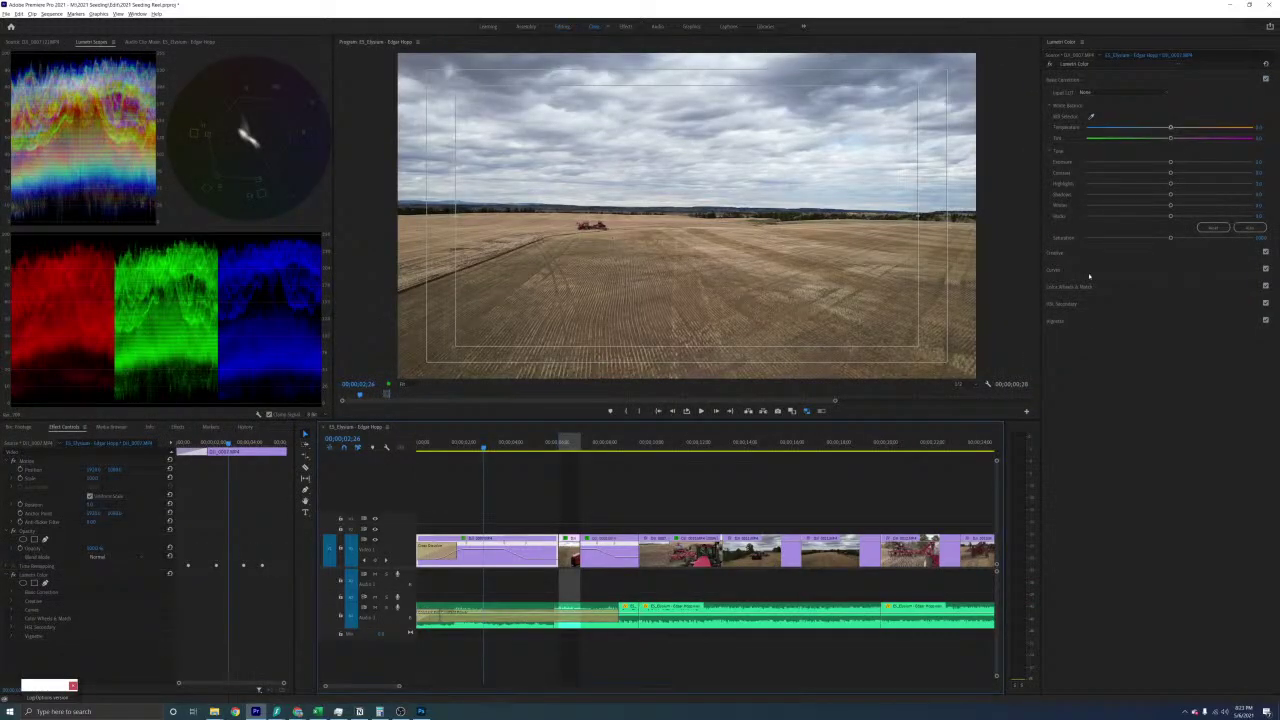
pyautogui.click(1089, 272)
pyautogui.moveTo(1138, 233); pyautogui.dragTo(1161, 204)
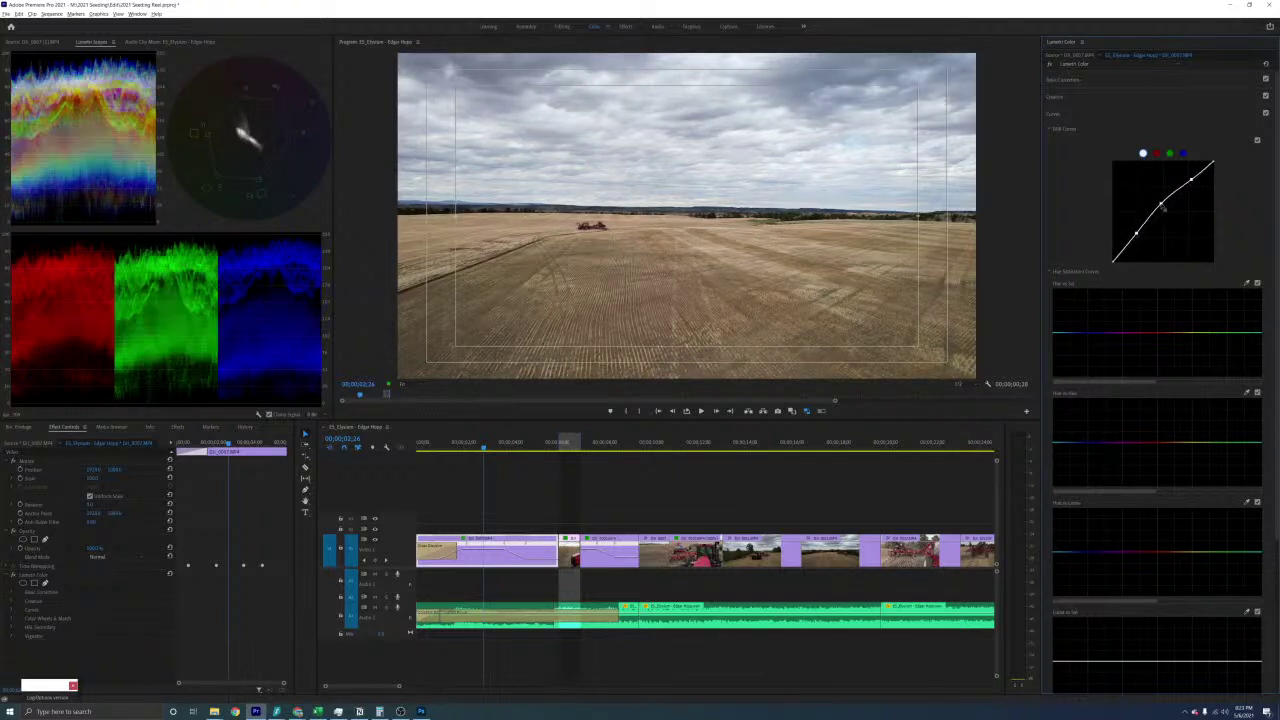
# Warm the opening clip's temperature slightly and check the frame in an enlarged program view
pyautogui.click(1082, 78)
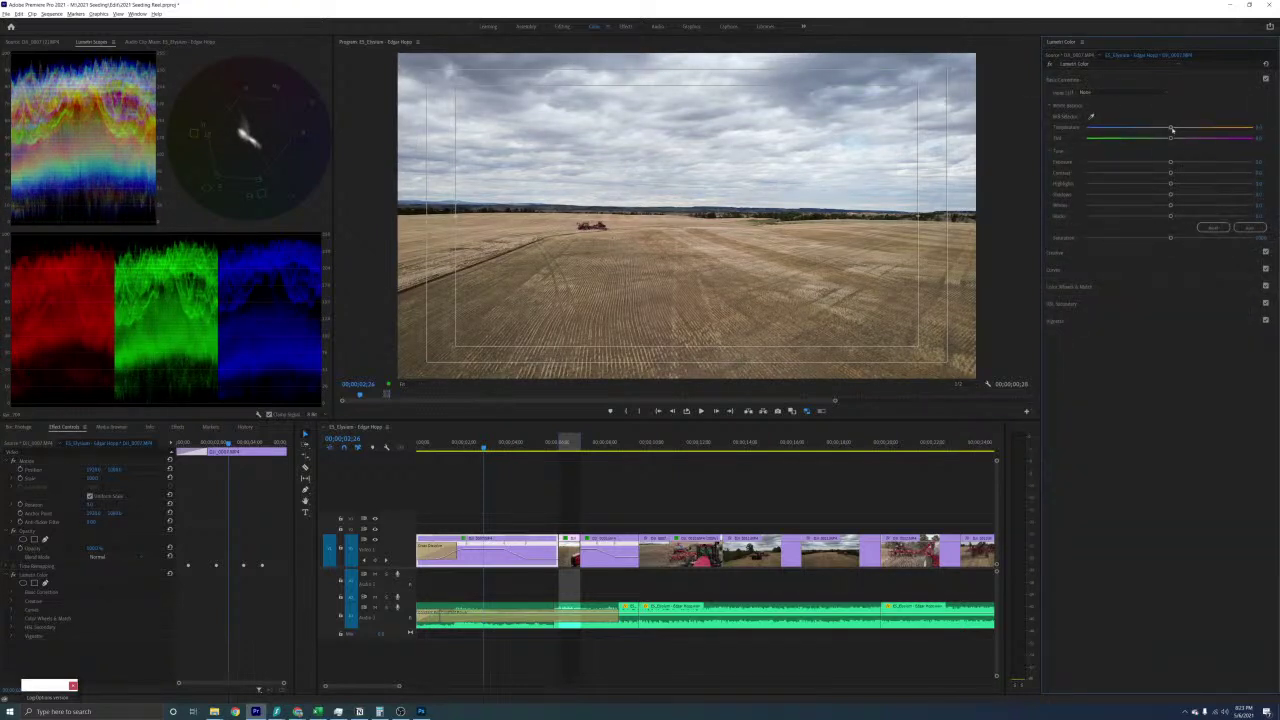
pyautogui.moveTo(1172, 130); pyautogui.dragTo(1181, 128)
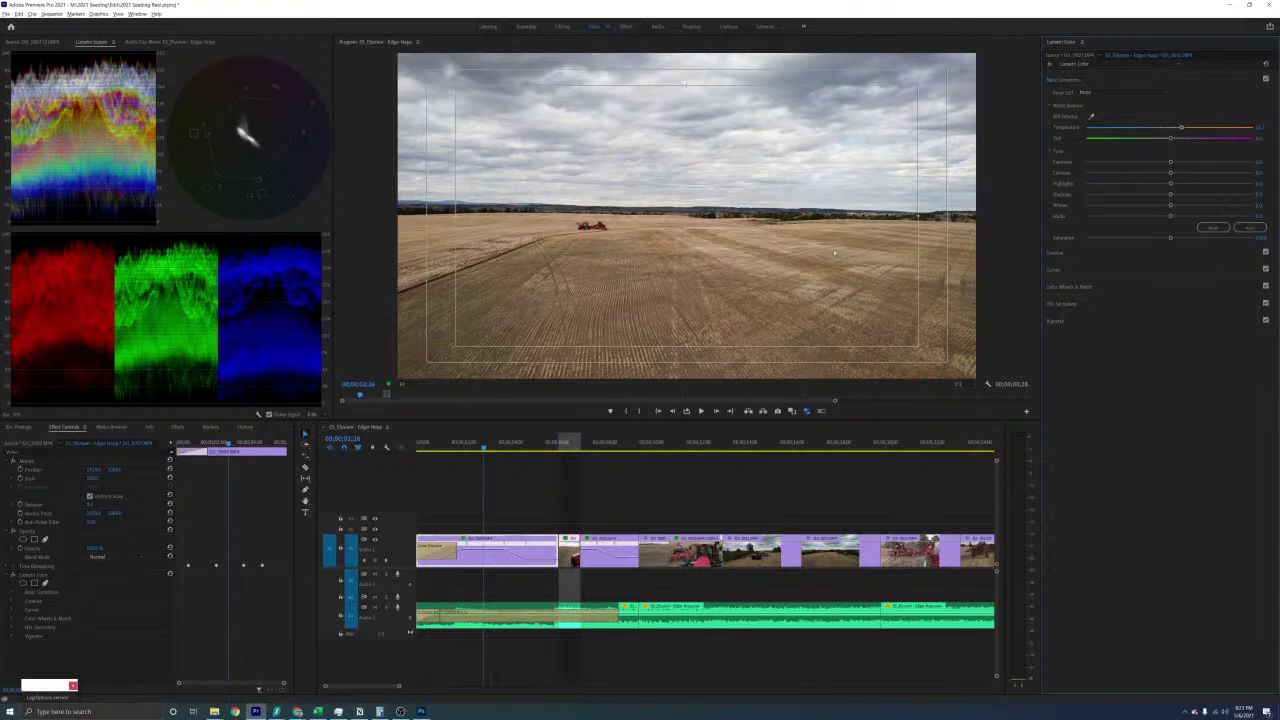
pyautogui.press('`')
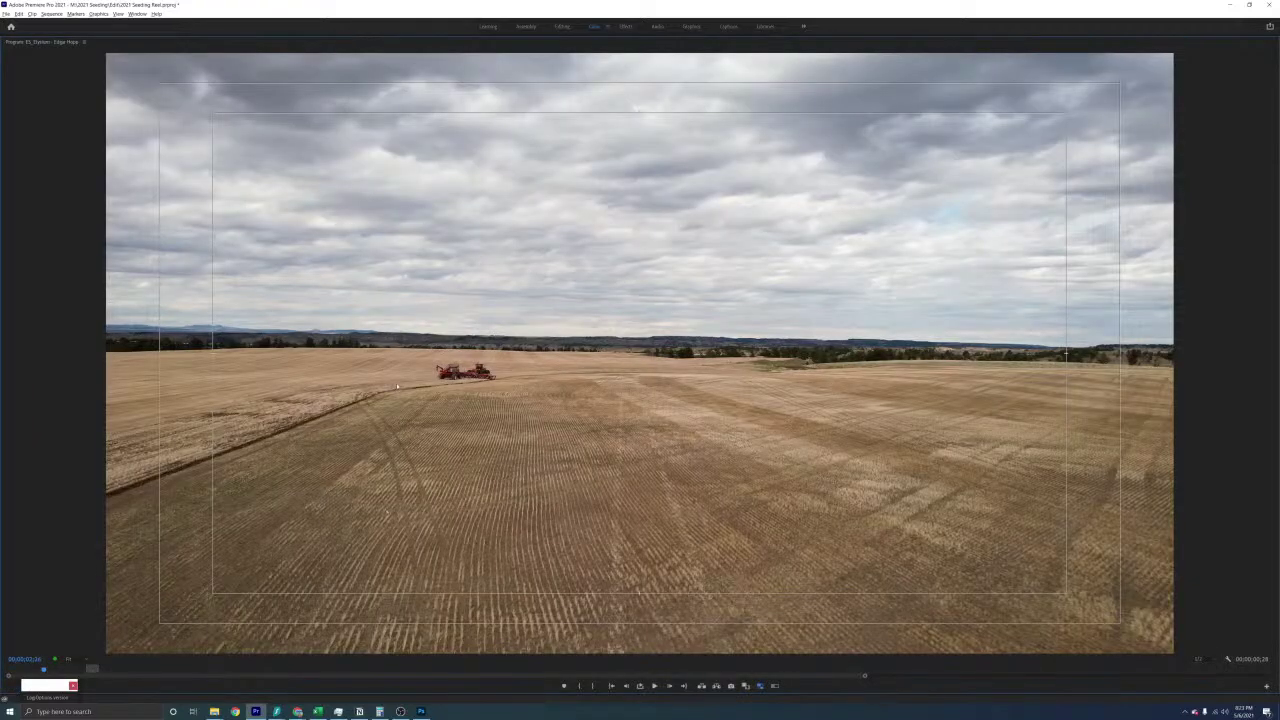
pyautogui.press('`')
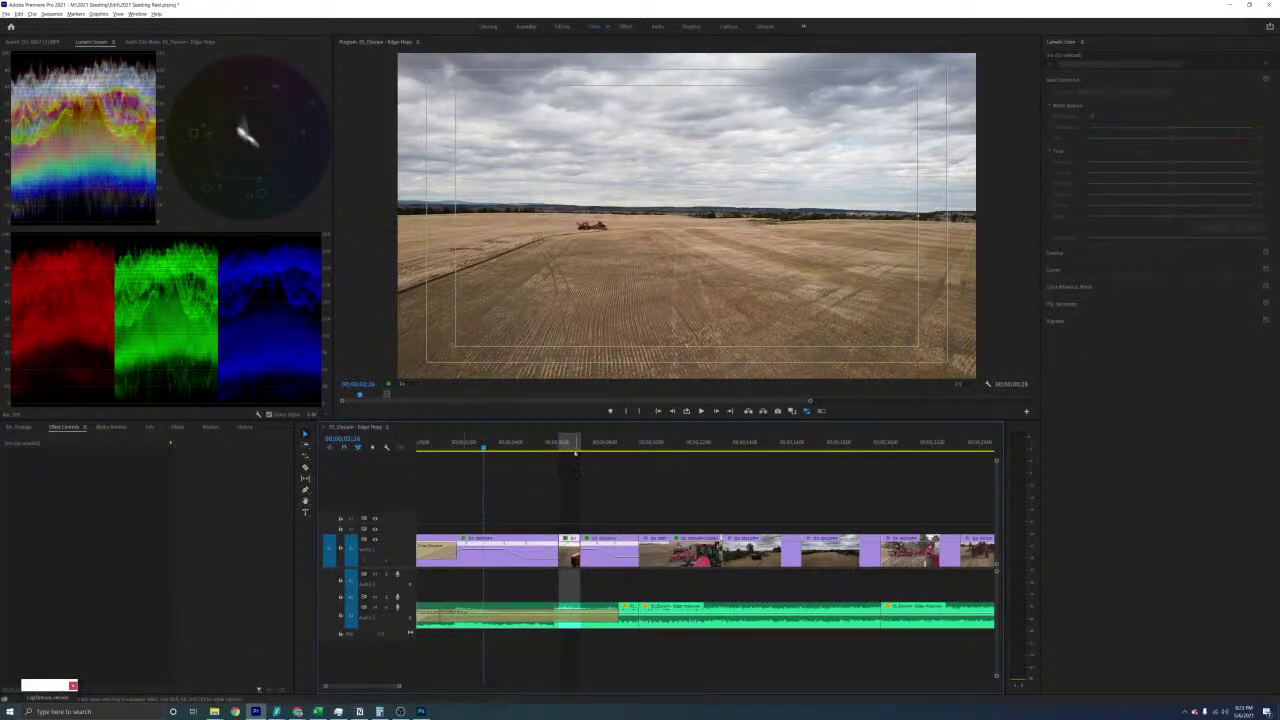
pyautogui.click(568, 449)
pyautogui.moveTo(451, 447); pyautogui.dragTo(416, 450)
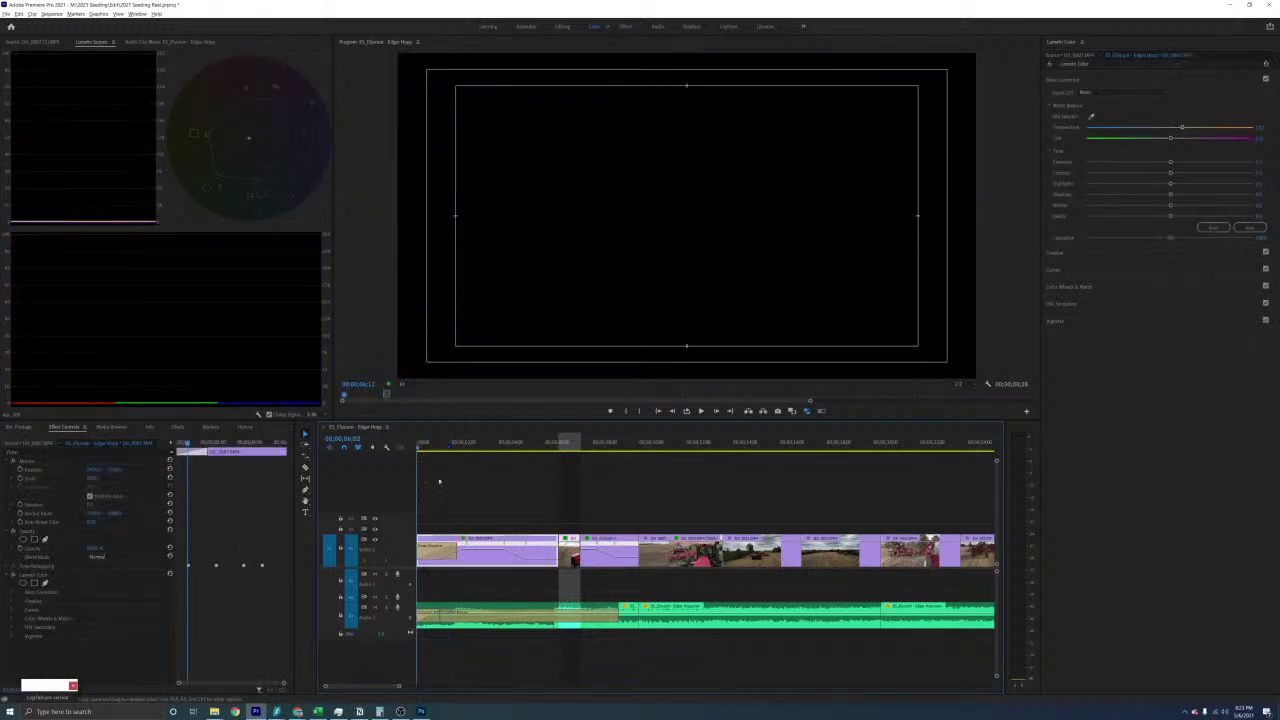
pyautogui.click(508, 514)
pyautogui.press('-')
pyautogui.press('-')
pyautogui.press('-')
pyautogui.press('-')
pyautogui.press('=')
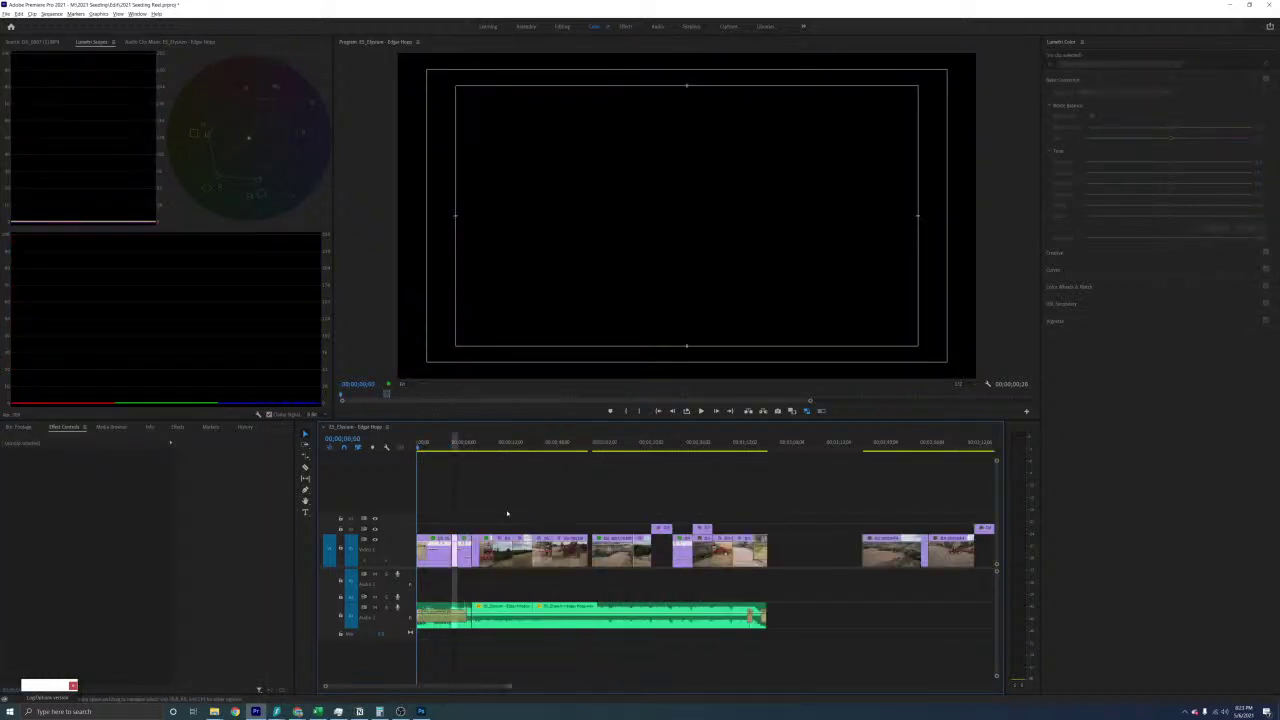
pyautogui.press('-')
pyautogui.press('=')
pyautogui.click(436, 447)
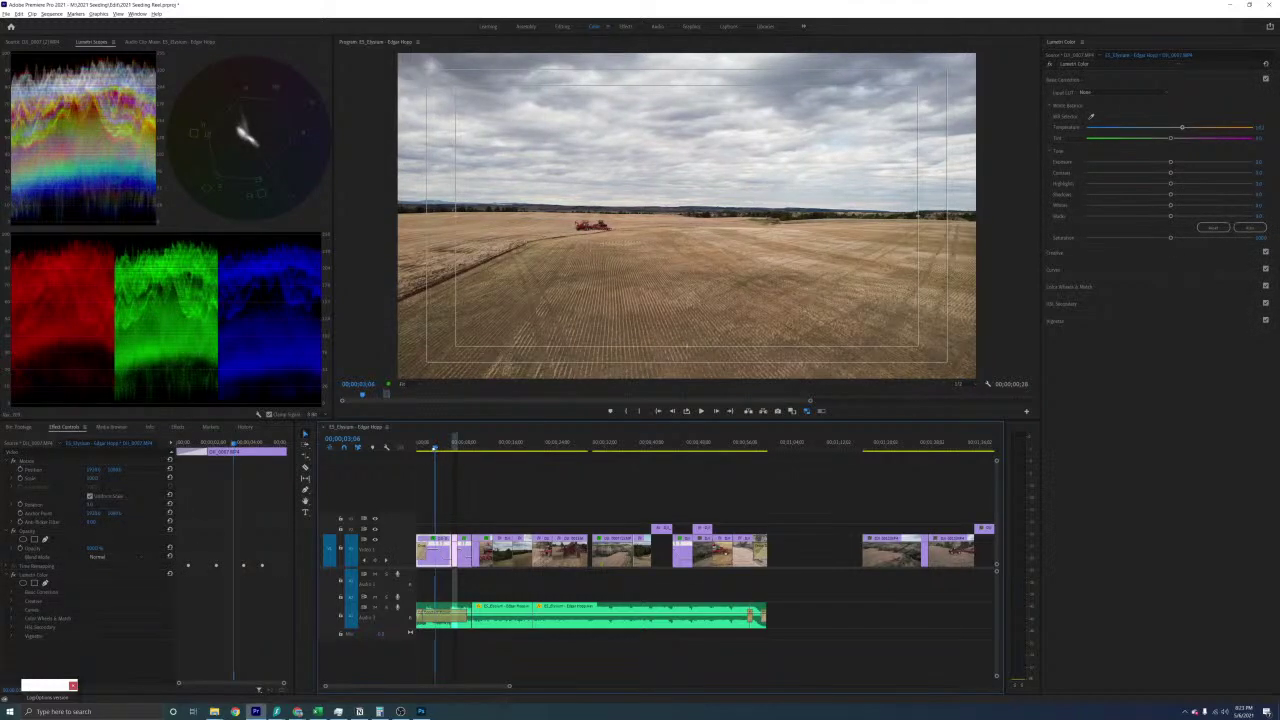
# Play the sequence from the start, enlarging the program view partway, and stop on the tractor clip above the canyon
pyautogui.press('Home')
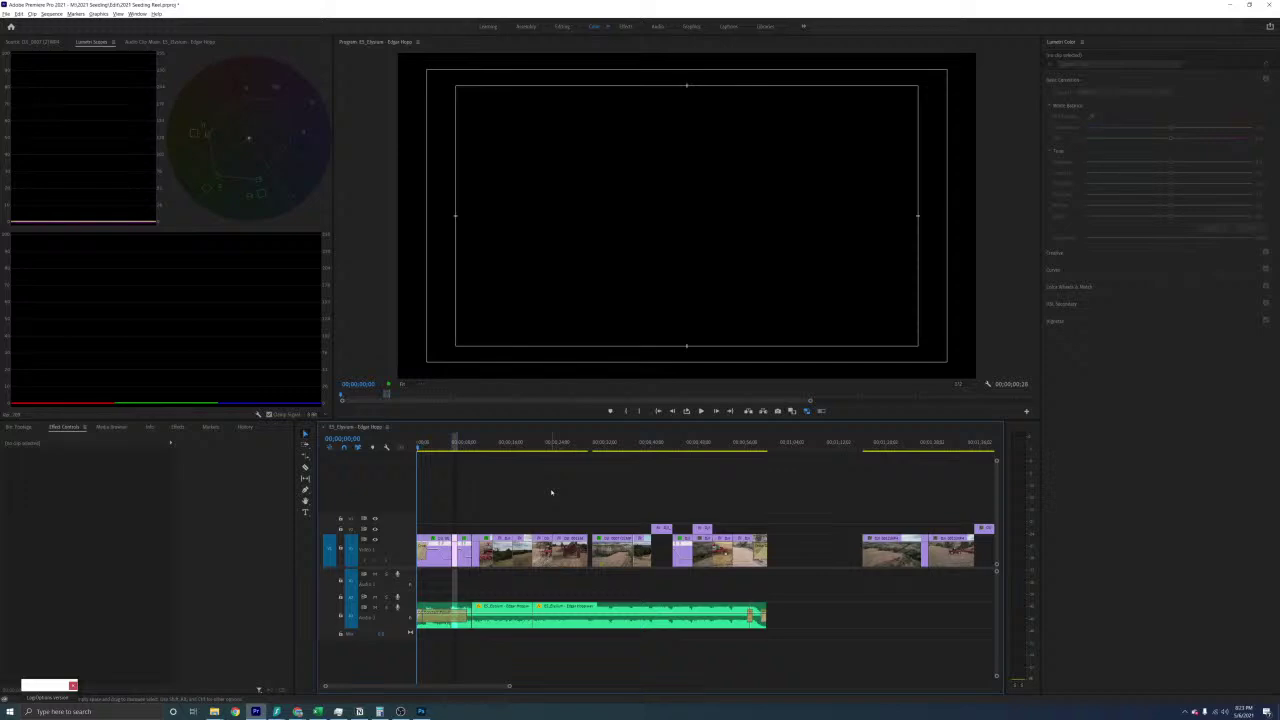
pyautogui.press('=')
pyautogui.press('=')
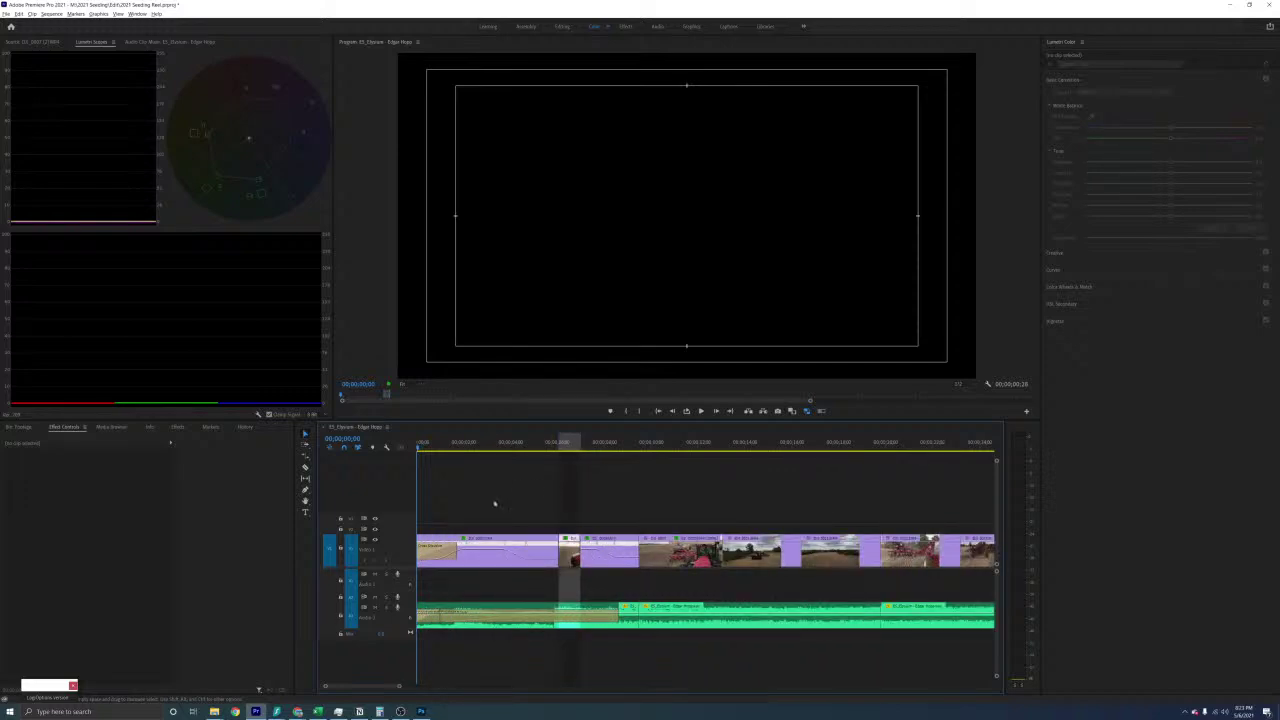
pyautogui.press('space')
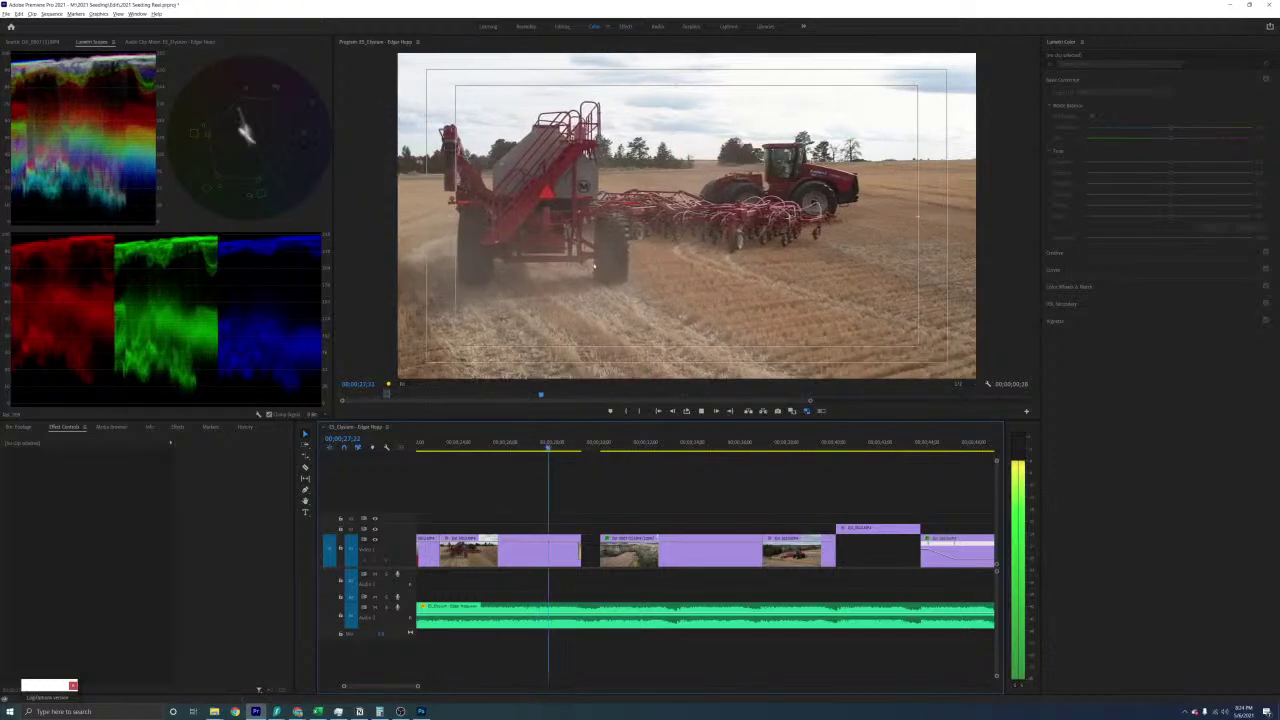
pyautogui.press('`')
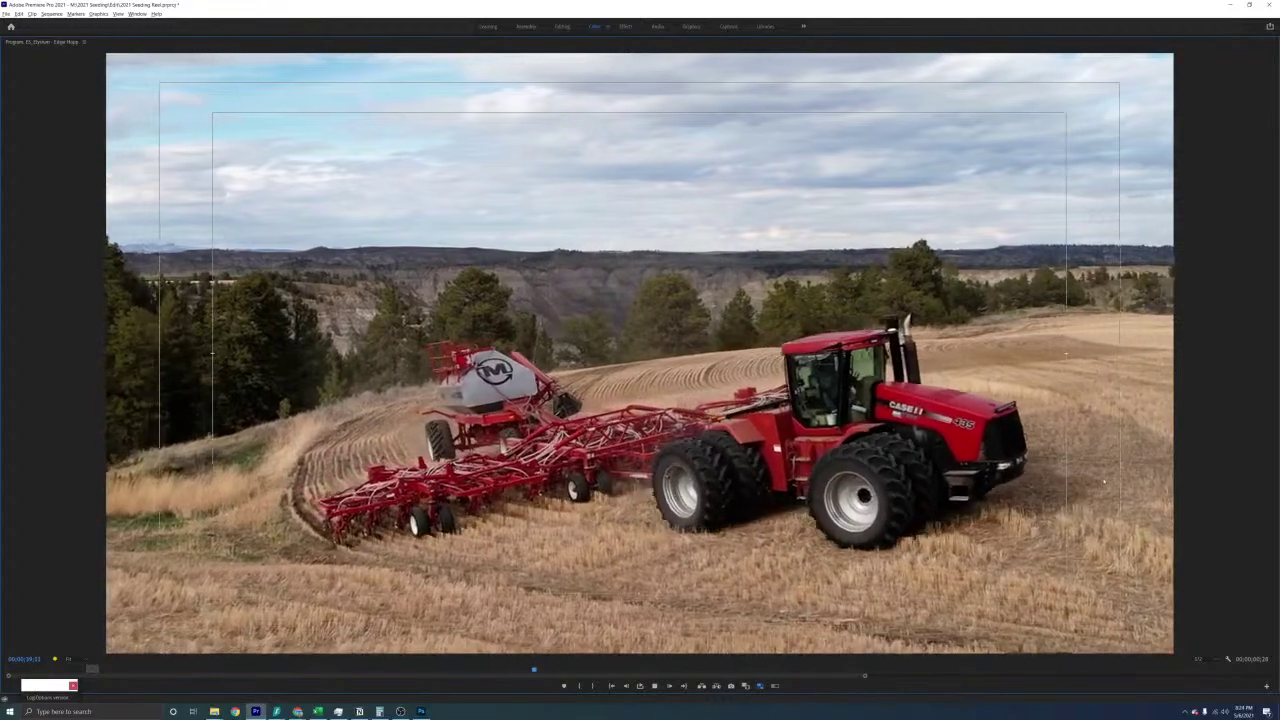
pyautogui.press('space')
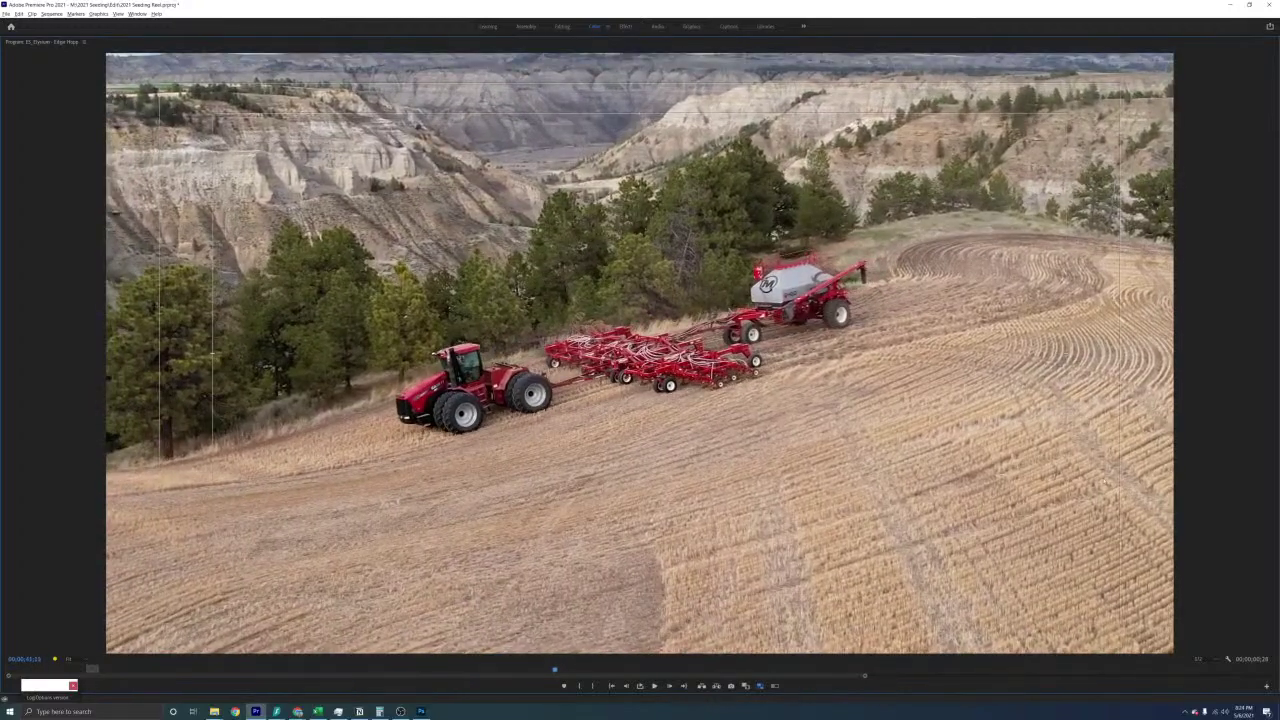
# Move the cut between the close tractor shot and the canyon overview clip slightly later in two passes, replaying it each time
pyautogui.press('`')
pyautogui.click(830, 525)
pyautogui.press('=')
pyautogui.press('=')
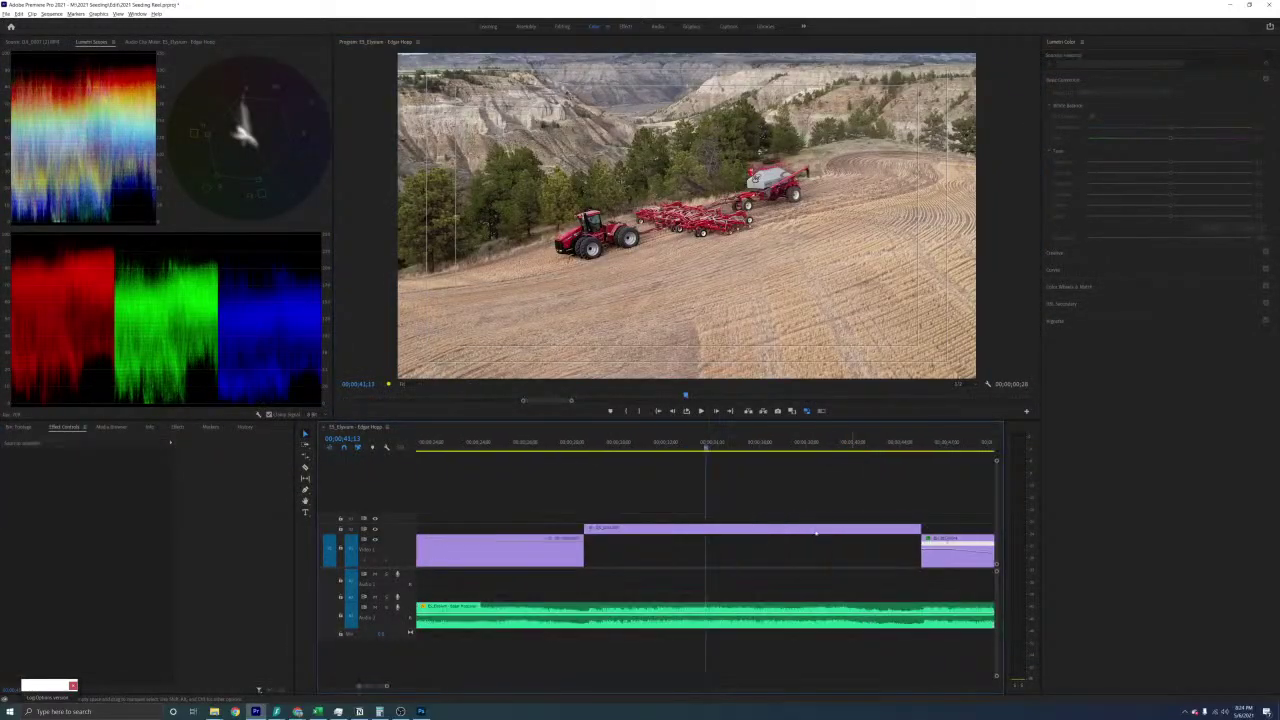
pyautogui.moveTo(588, 528); pyautogui.dragTo(589, 547)
pyautogui.click(537, 447)
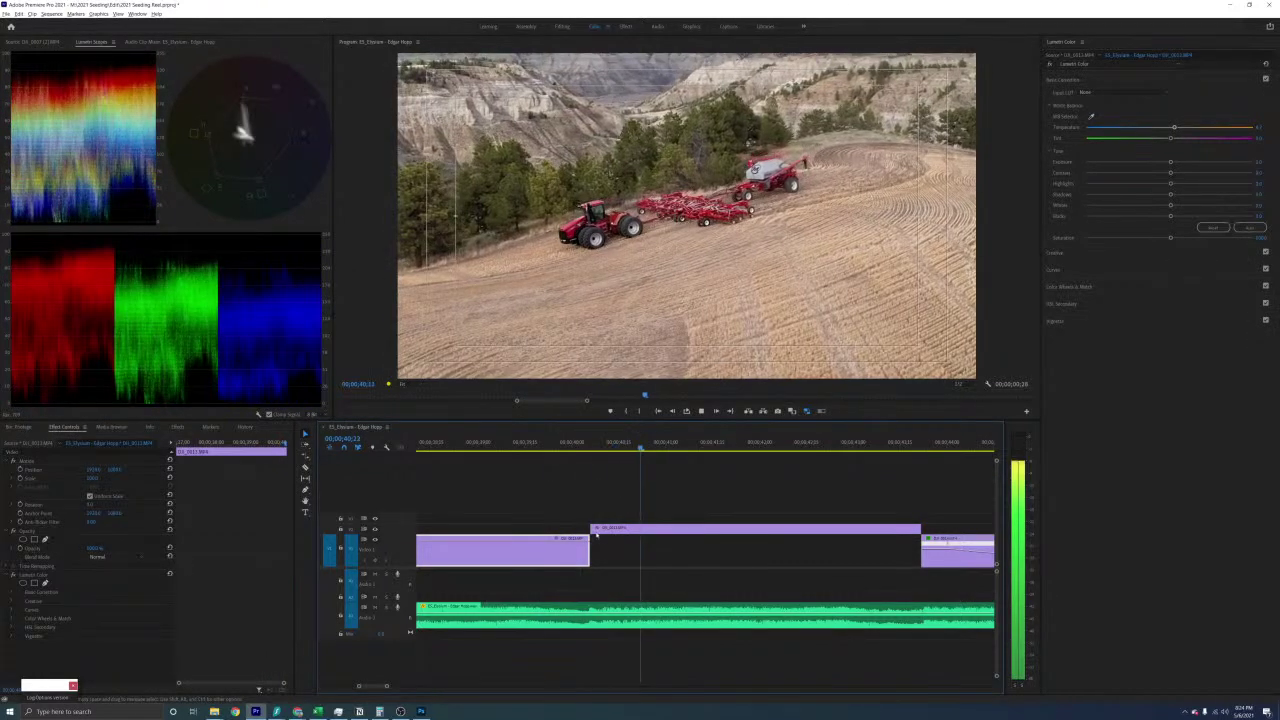
pyautogui.press('space')
pyautogui.moveTo(594, 529); pyautogui.dragTo(596, 552)
pyautogui.press('space')
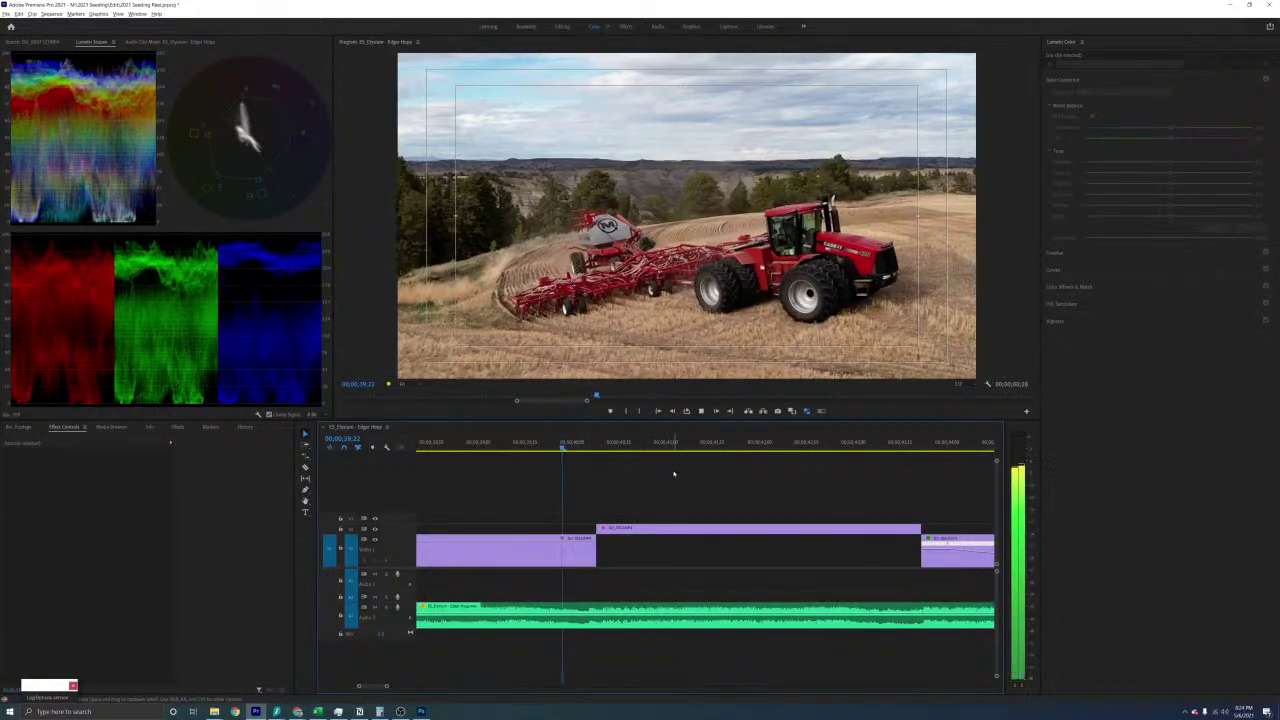
pyautogui.press('space')
# Move the canyon overview clip down to the main video track, roll its opening cut to 00;00;40;10 and replay the transition
pyautogui.press('=')
pyautogui.press('=')
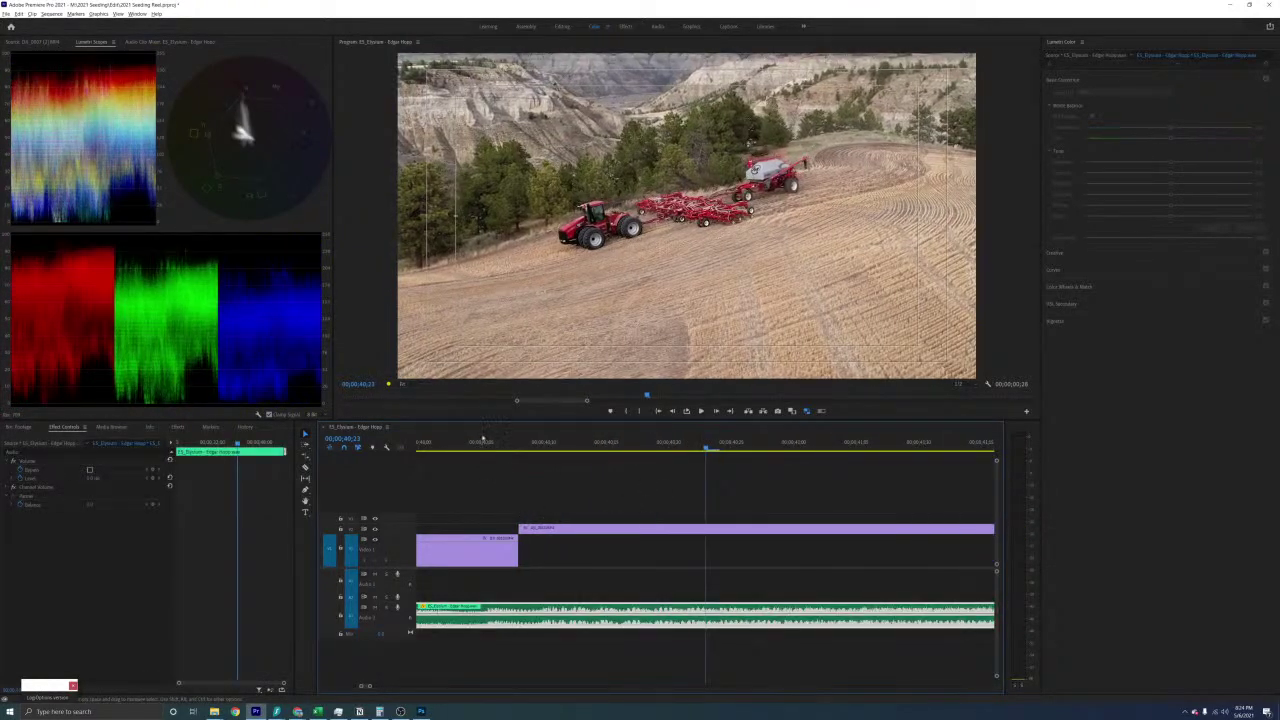
pyautogui.moveTo(529, 443); pyautogui.dragTo(544, 449)
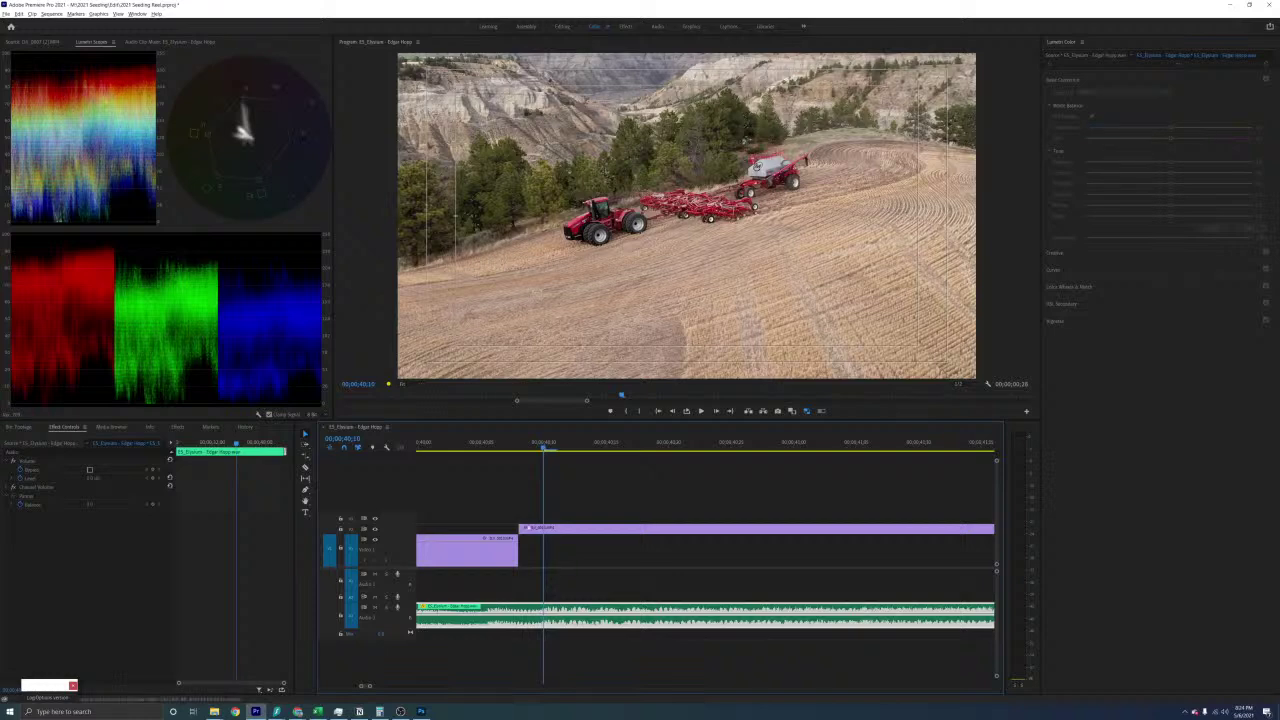
pyautogui.click(522, 550)
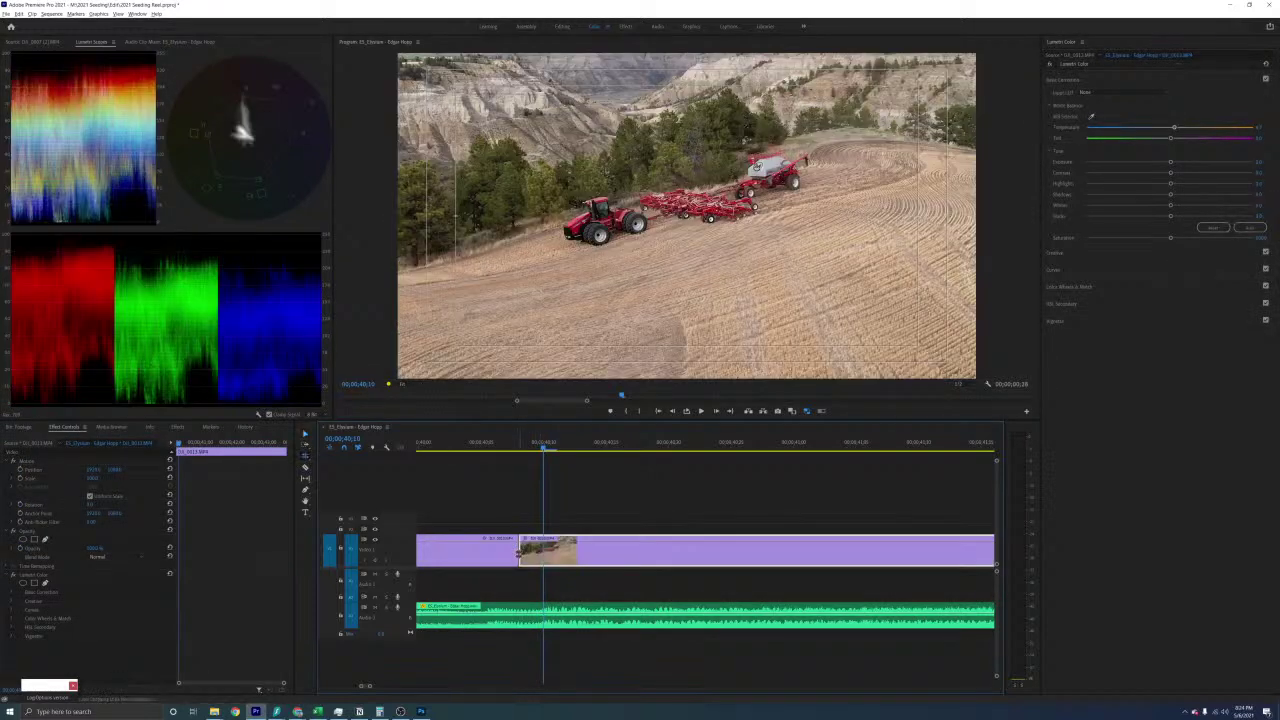
pyautogui.moveTo(519, 551); pyautogui.dragTo(543, 551)
pyautogui.press('space')
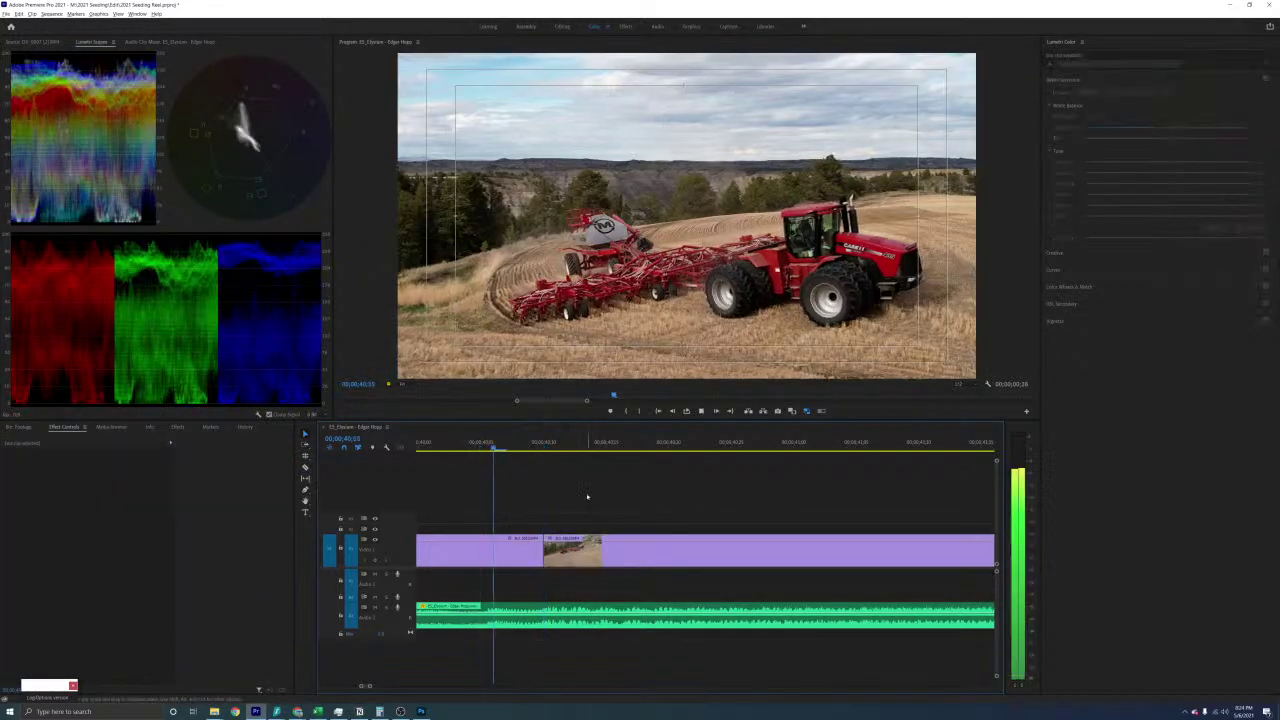
pyautogui.press('space')
# Play the sequence in an enlarged program view from the black gap before the second section through the ending
pyautogui.press('-')
pyautogui.press('-')
pyautogui.press('-')
pyautogui.press('-')
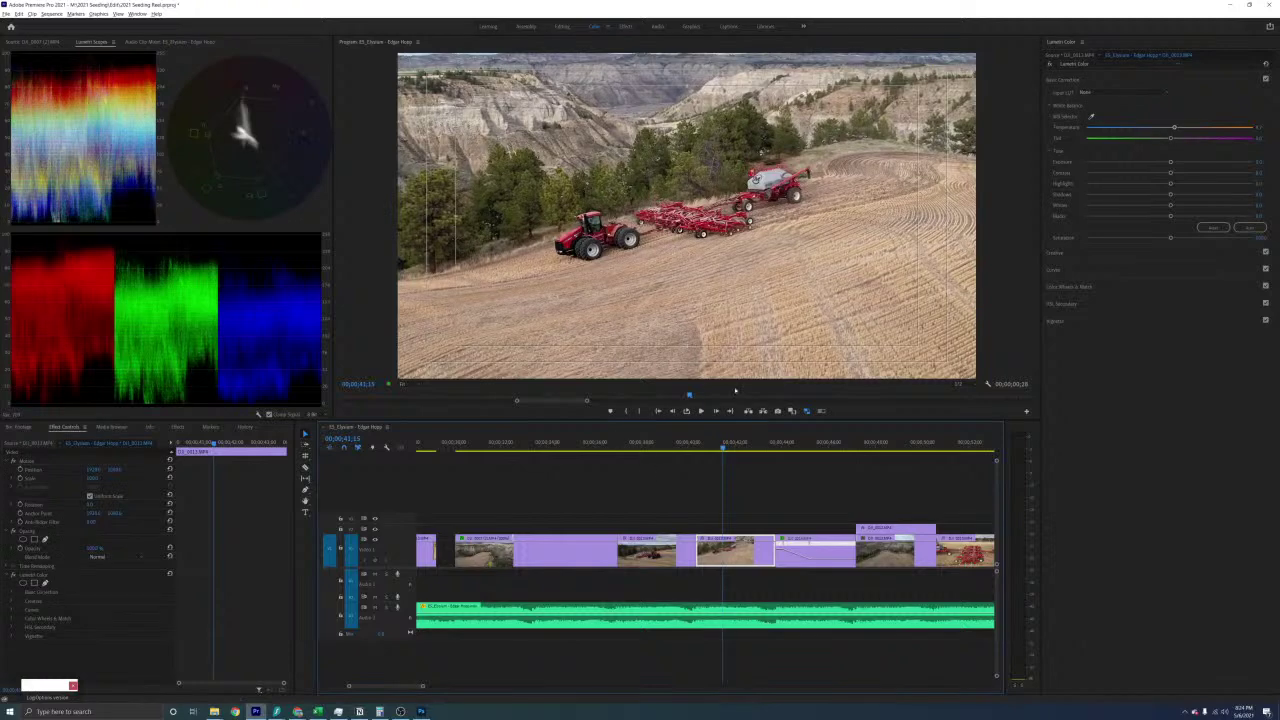
pyautogui.click(671, 444)
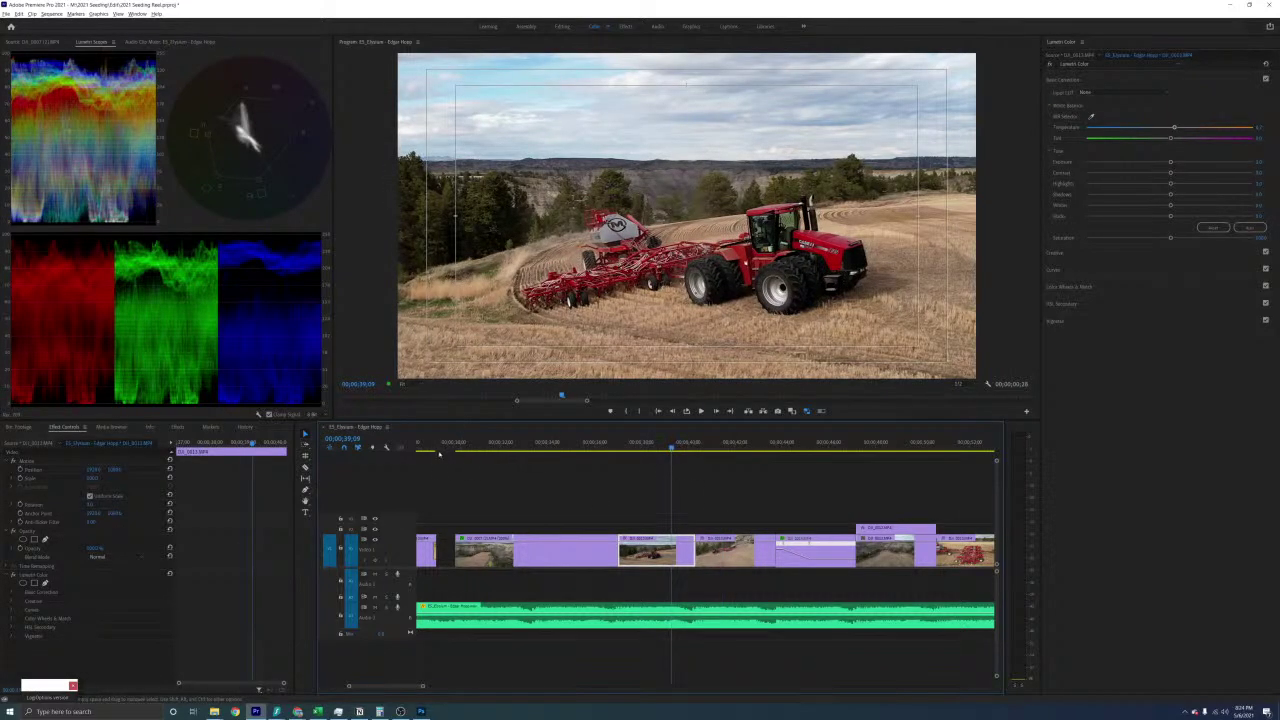
pyautogui.click(438, 450)
pyautogui.press('`')
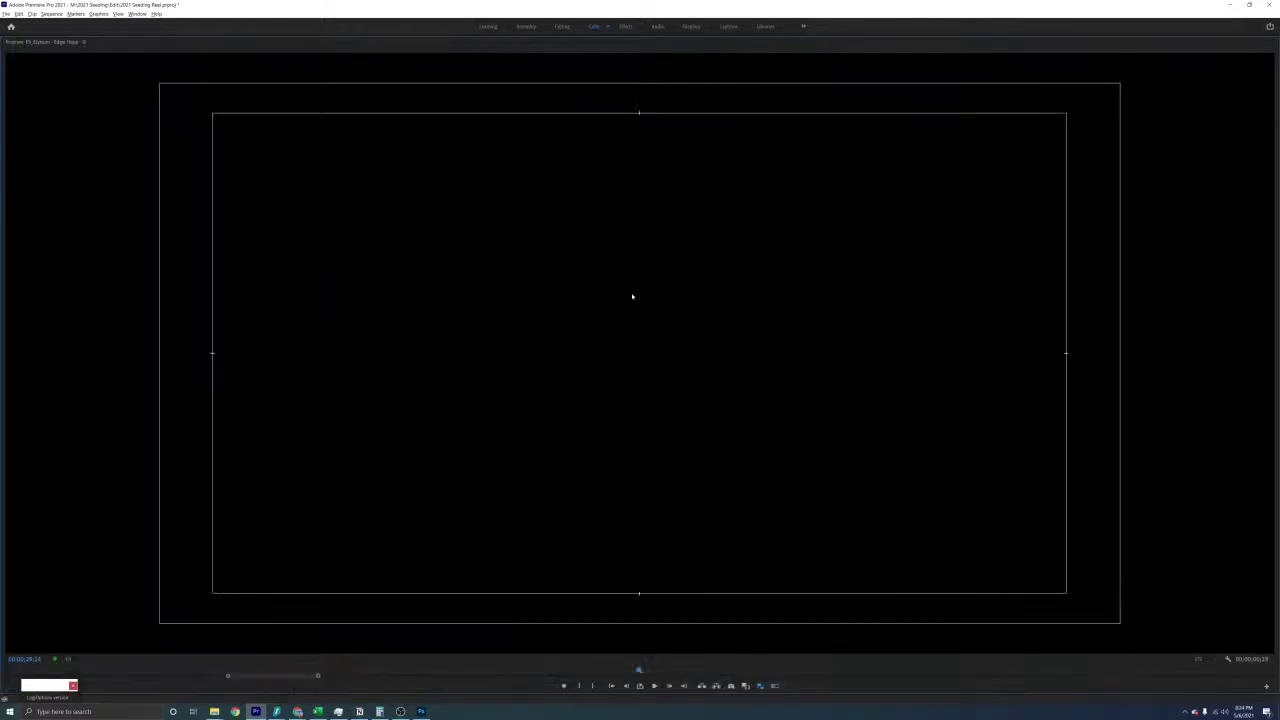
pyautogui.press('space')
pyautogui.press('`')
pyautogui.click(646, 482)
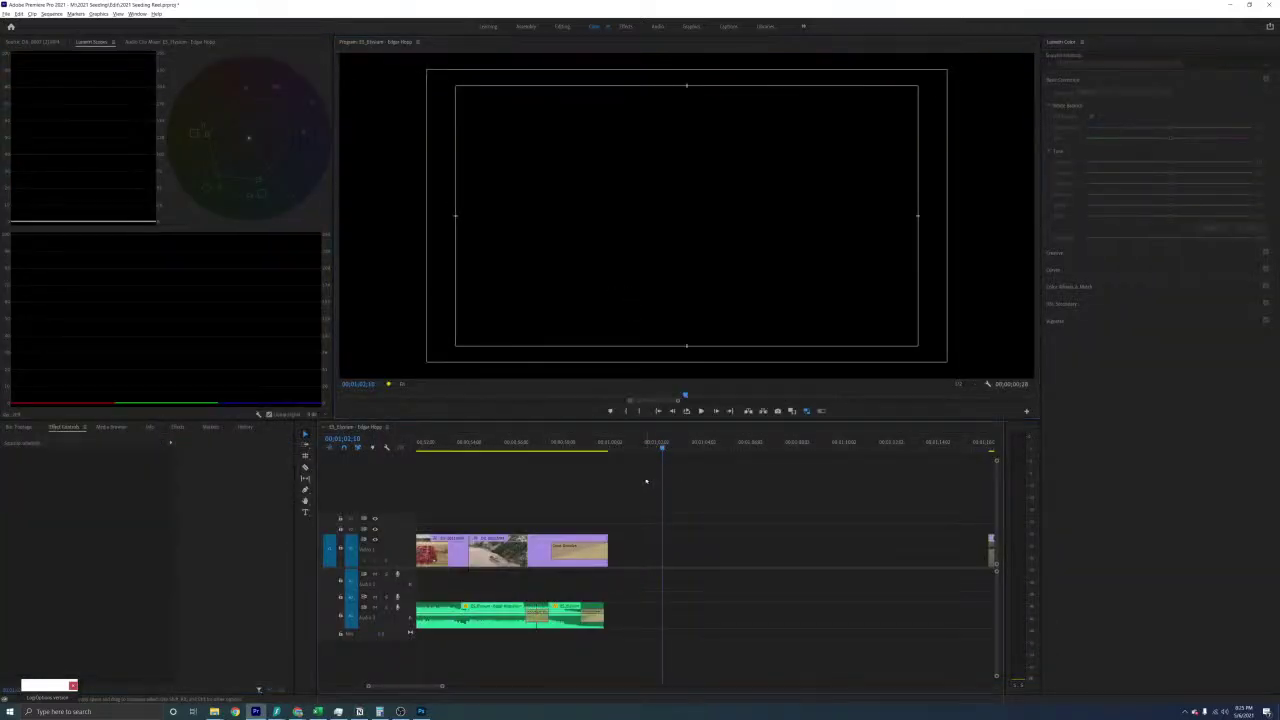
# Review the whole sequence from its start to the final fade to black in an enlarged program view
pyautogui.click(418, 452)
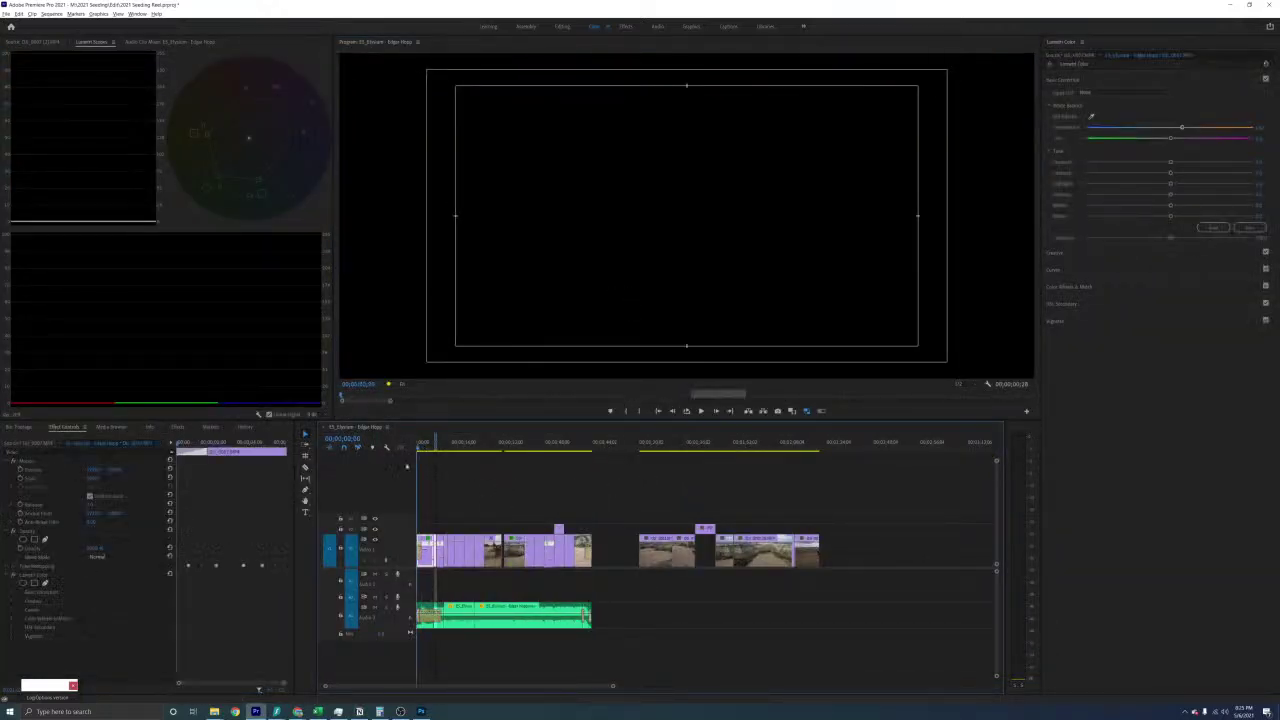
pyautogui.click(508, 484)
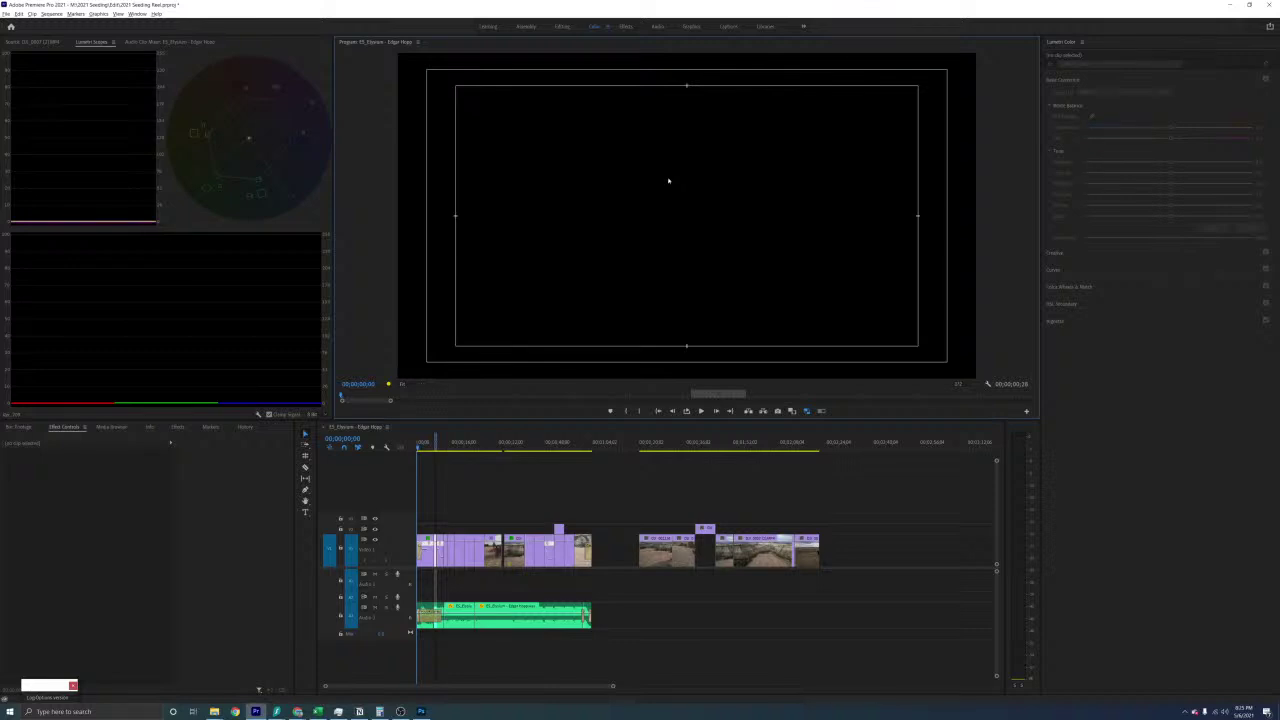
pyautogui.press('`')
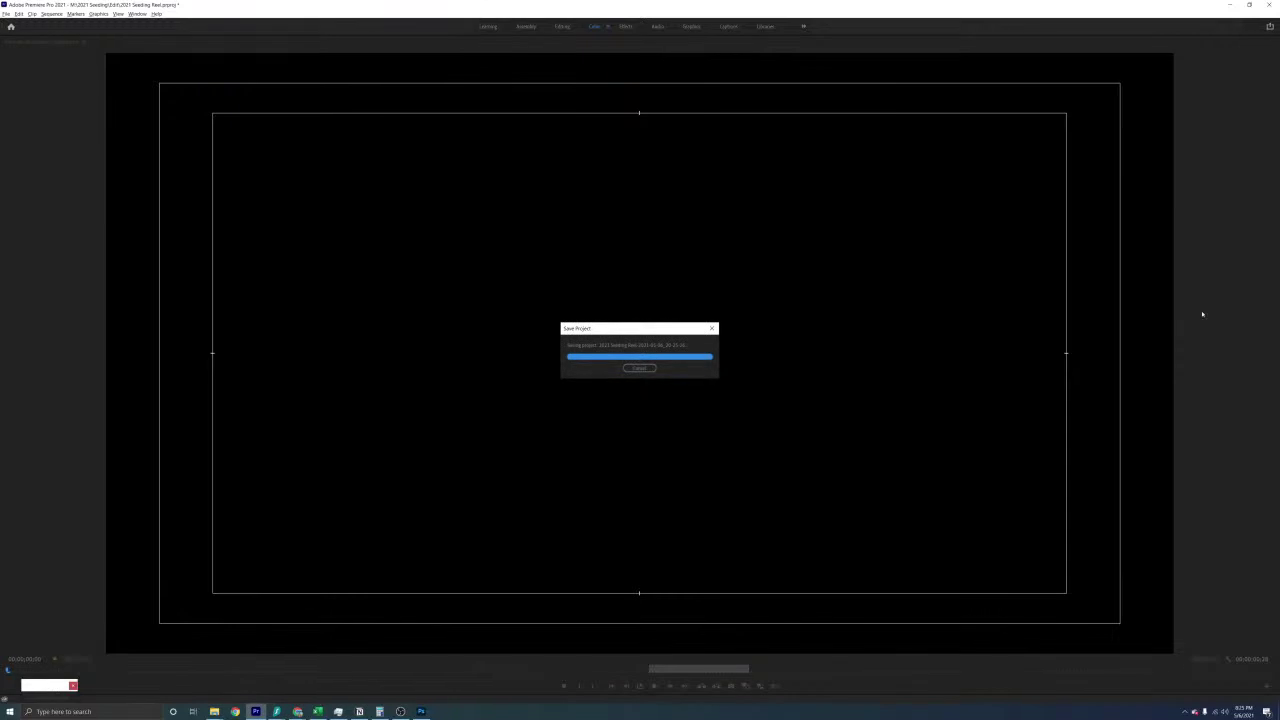
pyautogui.press('space')
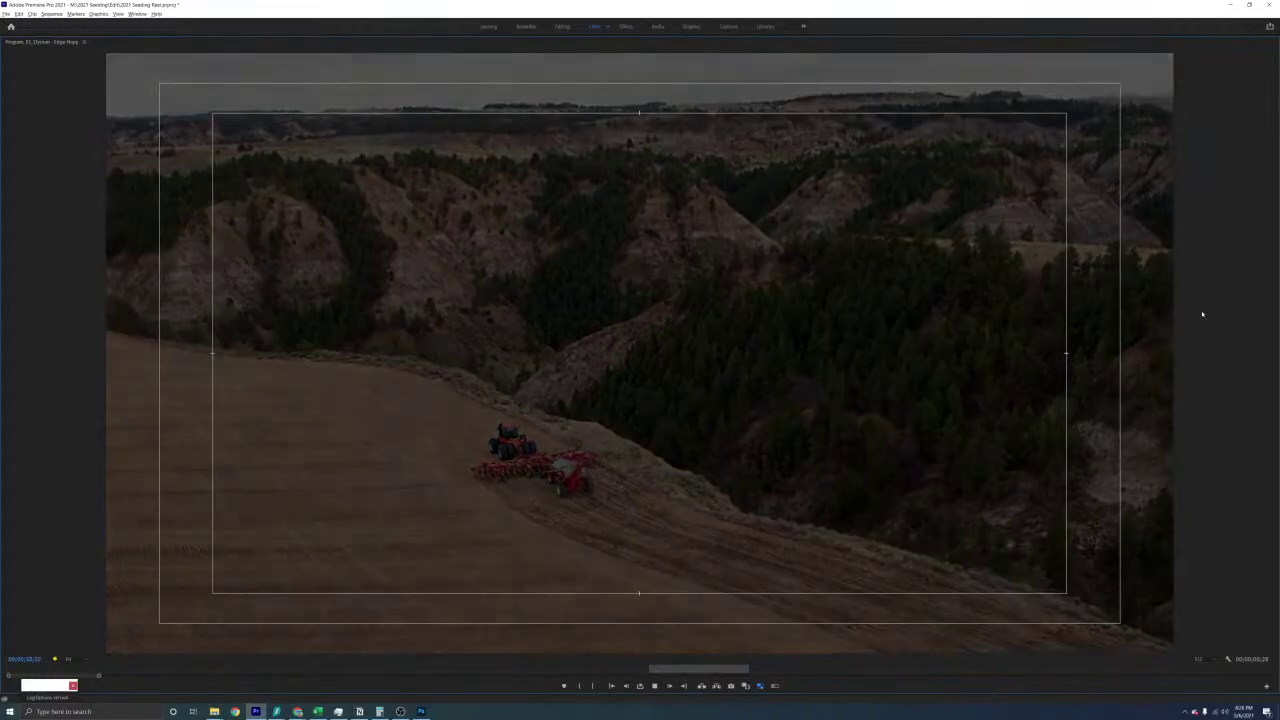
pyautogui.press('`')
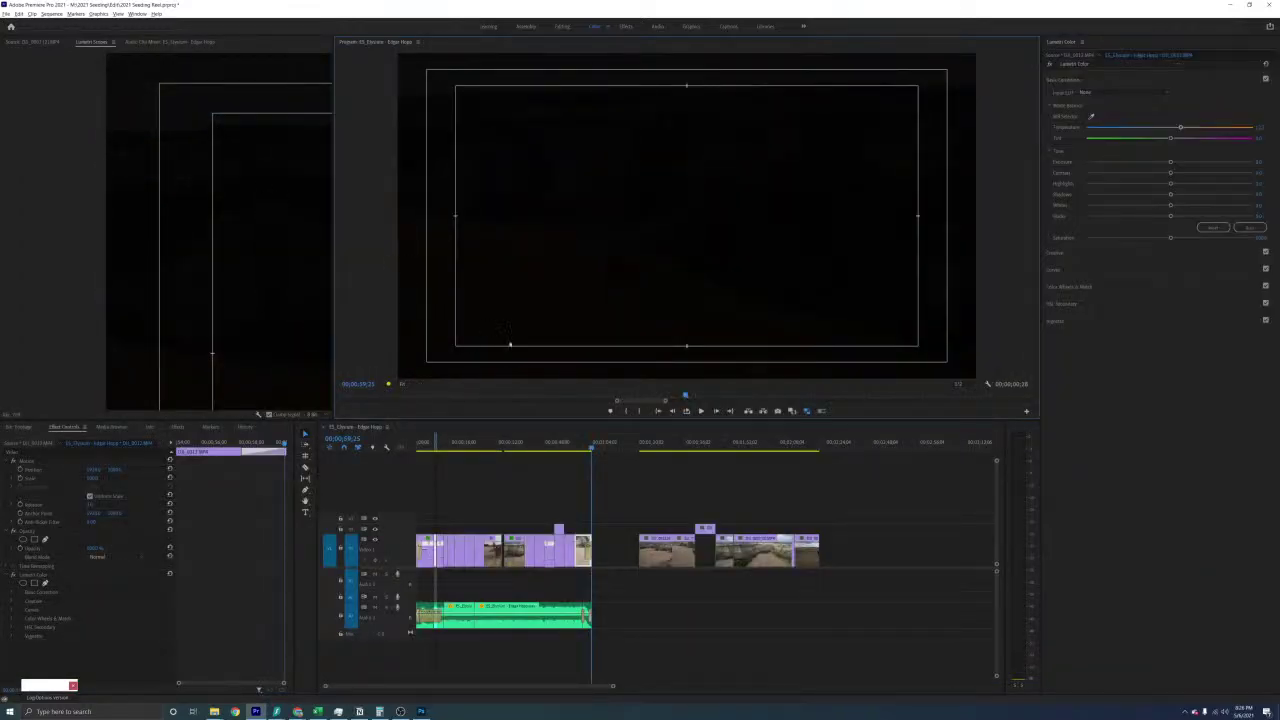
# Save the project and switch back to the Editing workspace
pyautogui.hotkey('ctrl', 's')
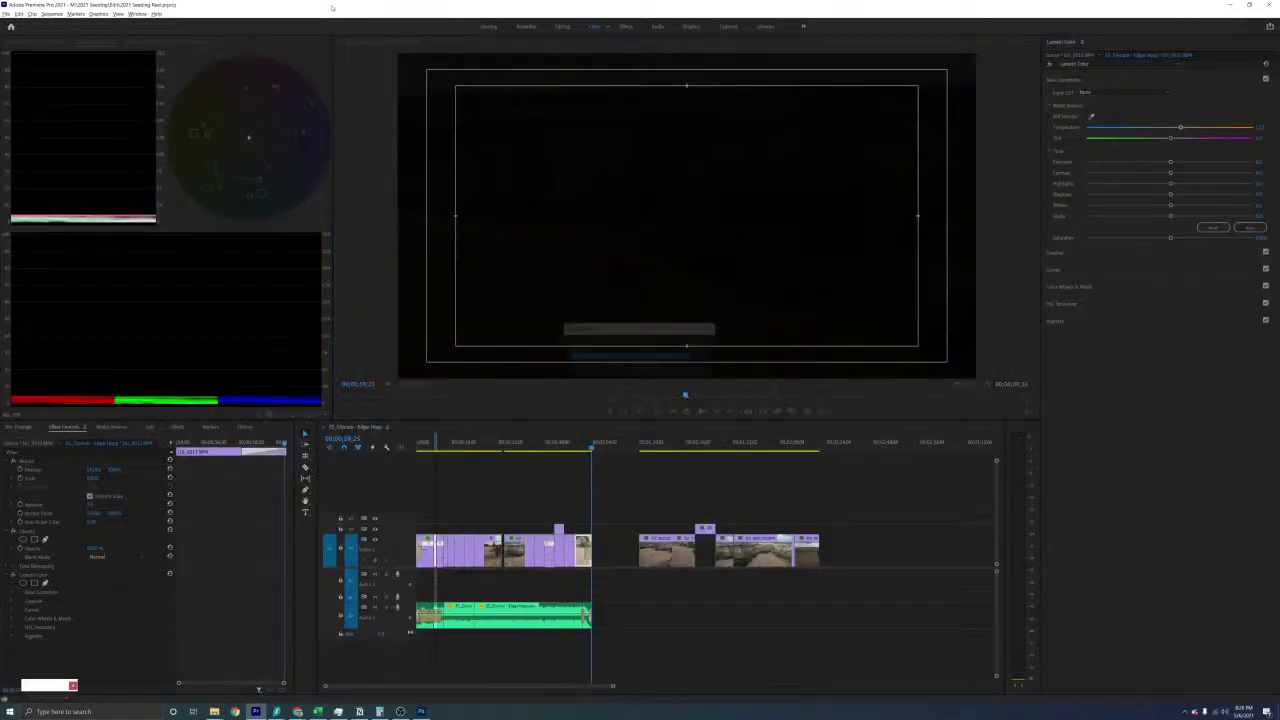
pyautogui.click(563, 27)
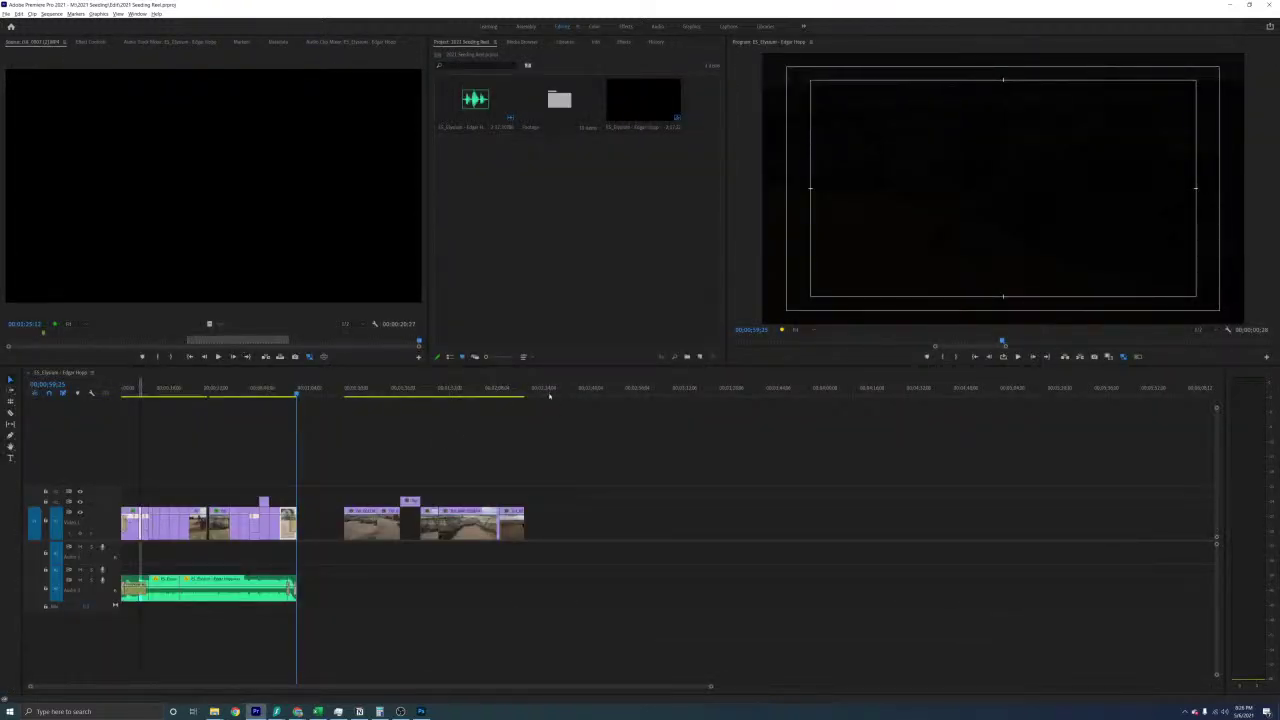
# Open the recent Transitions 4K project alongside the reel and move its project panel forward among the grouped panels
pyautogui.click(548, 393)
pyautogui.click(511, 180)
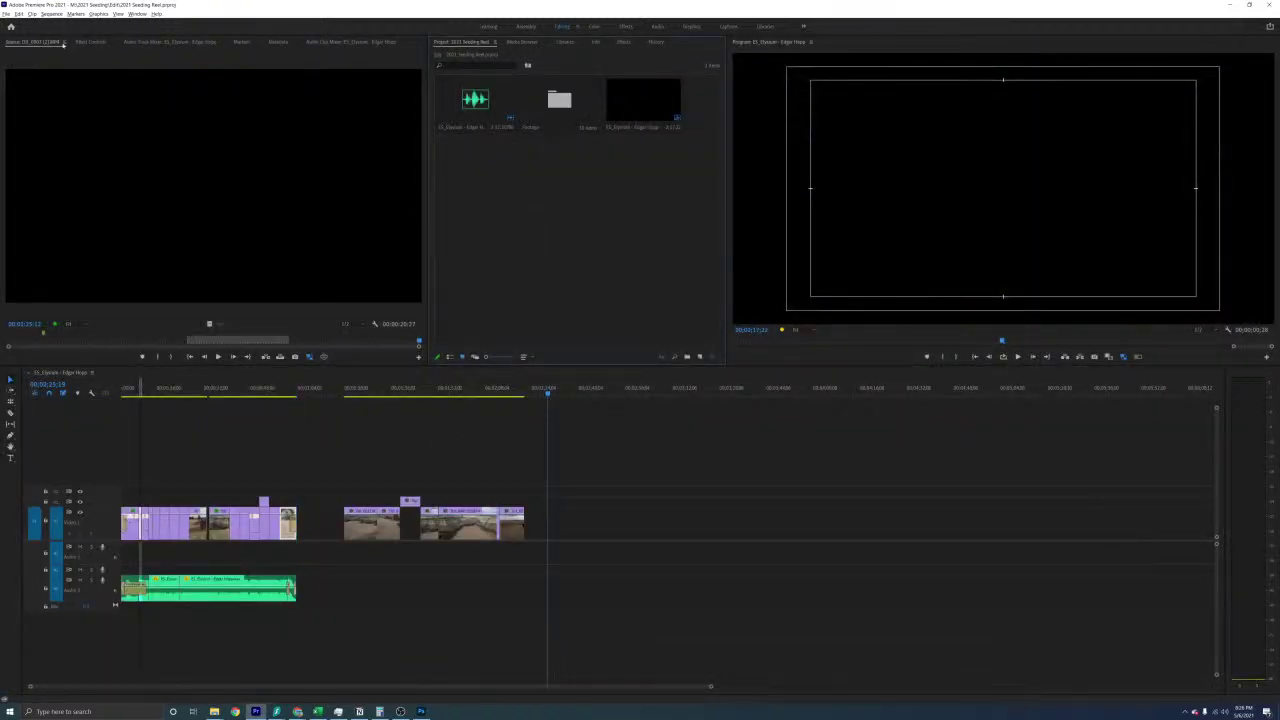
pyautogui.click(6, 14)
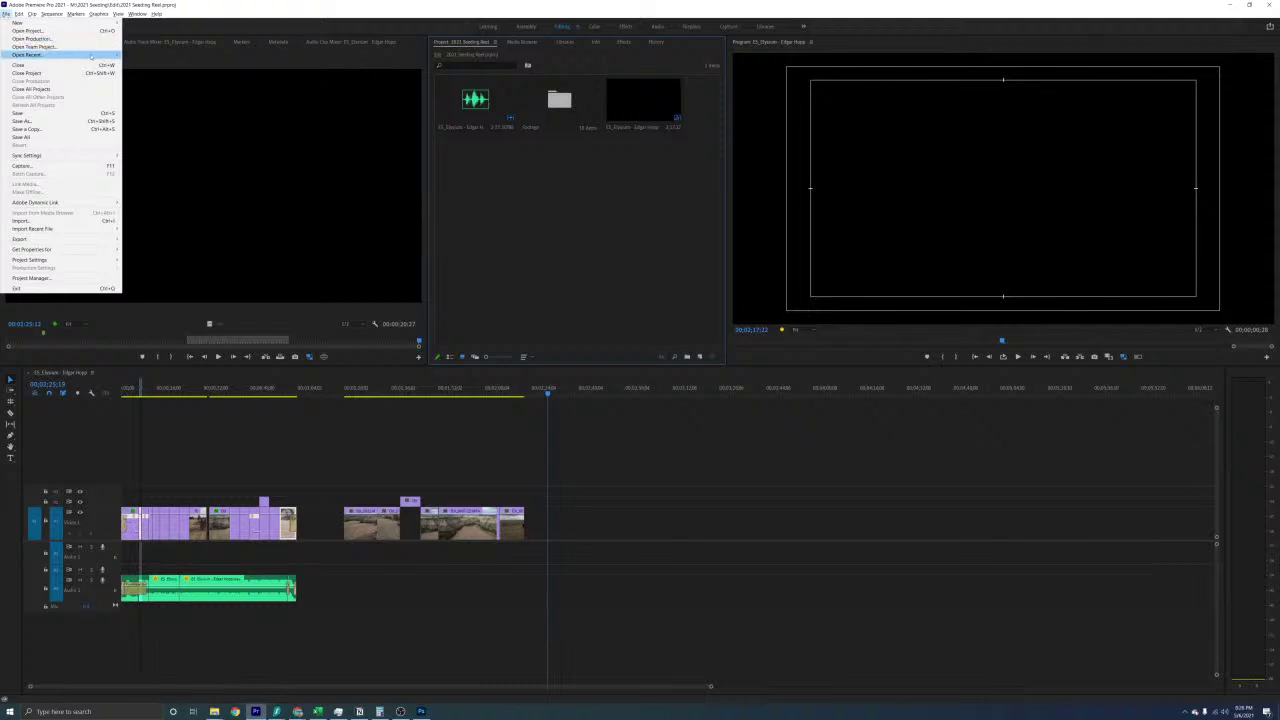
pyautogui.moveTo(40, 55)
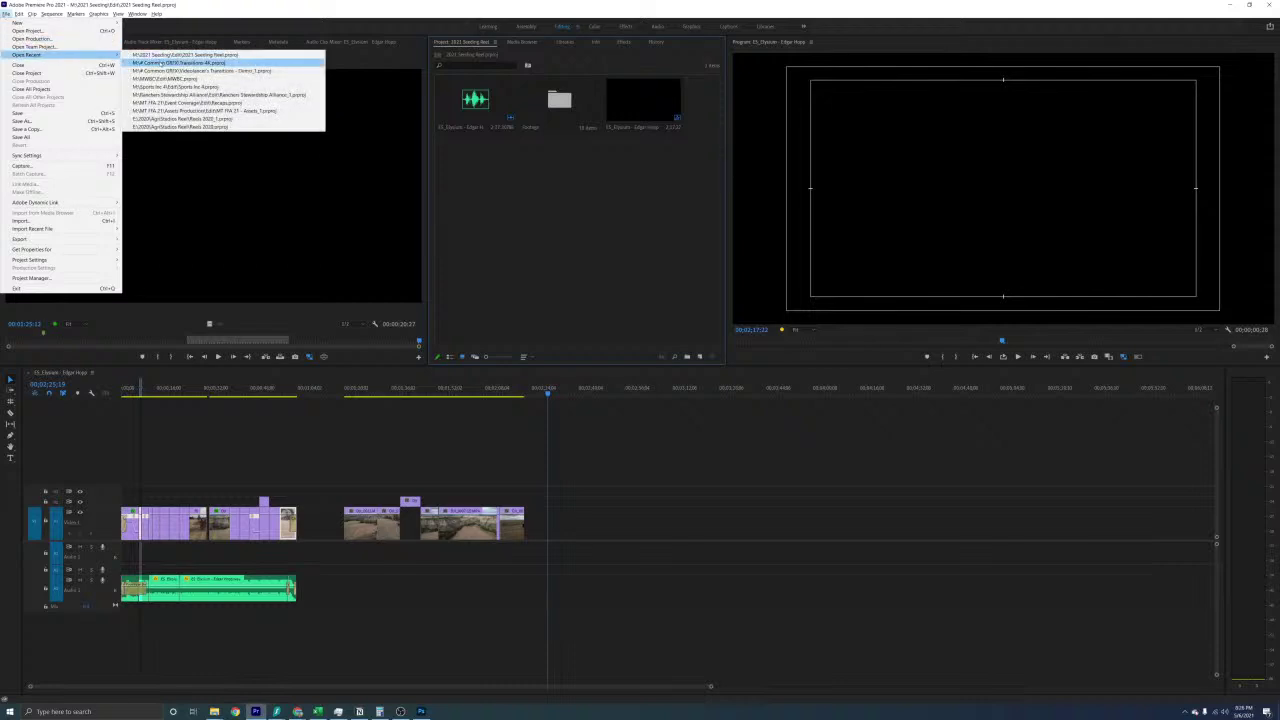
pyautogui.click(160, 63)
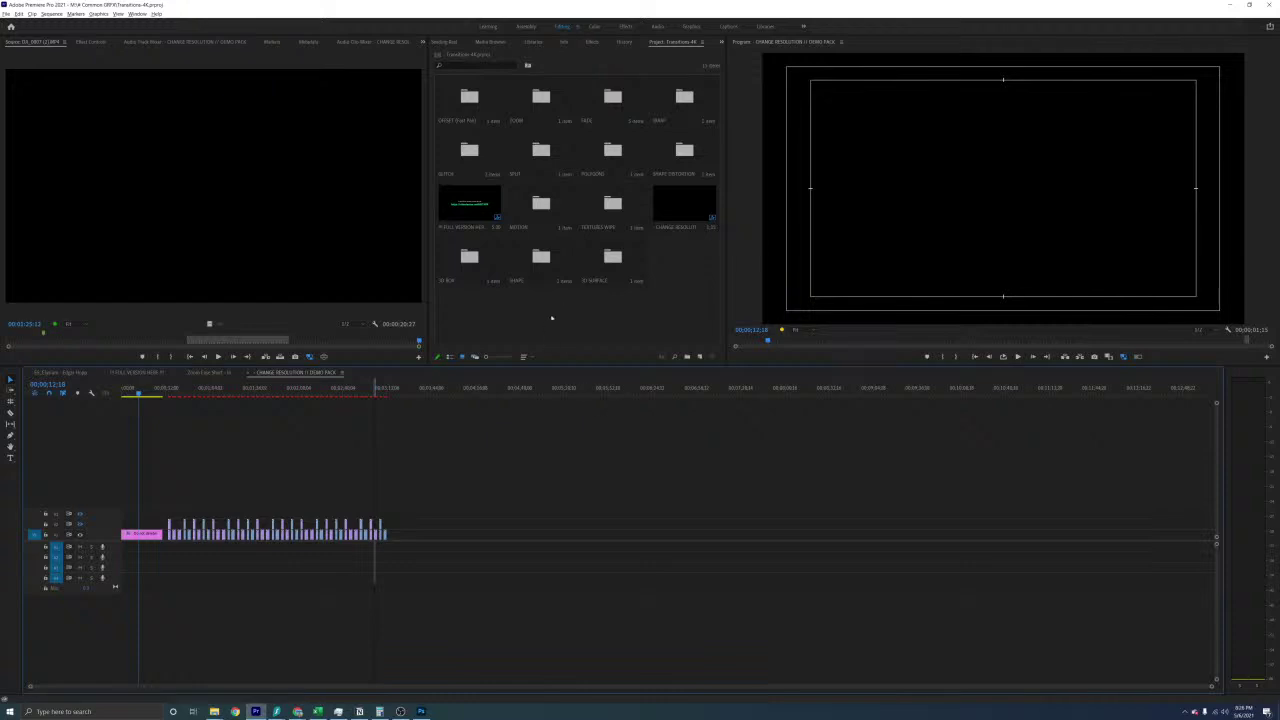
pyautogui.moveTo(679, 43); pyautogui.dragTo(505, 43)
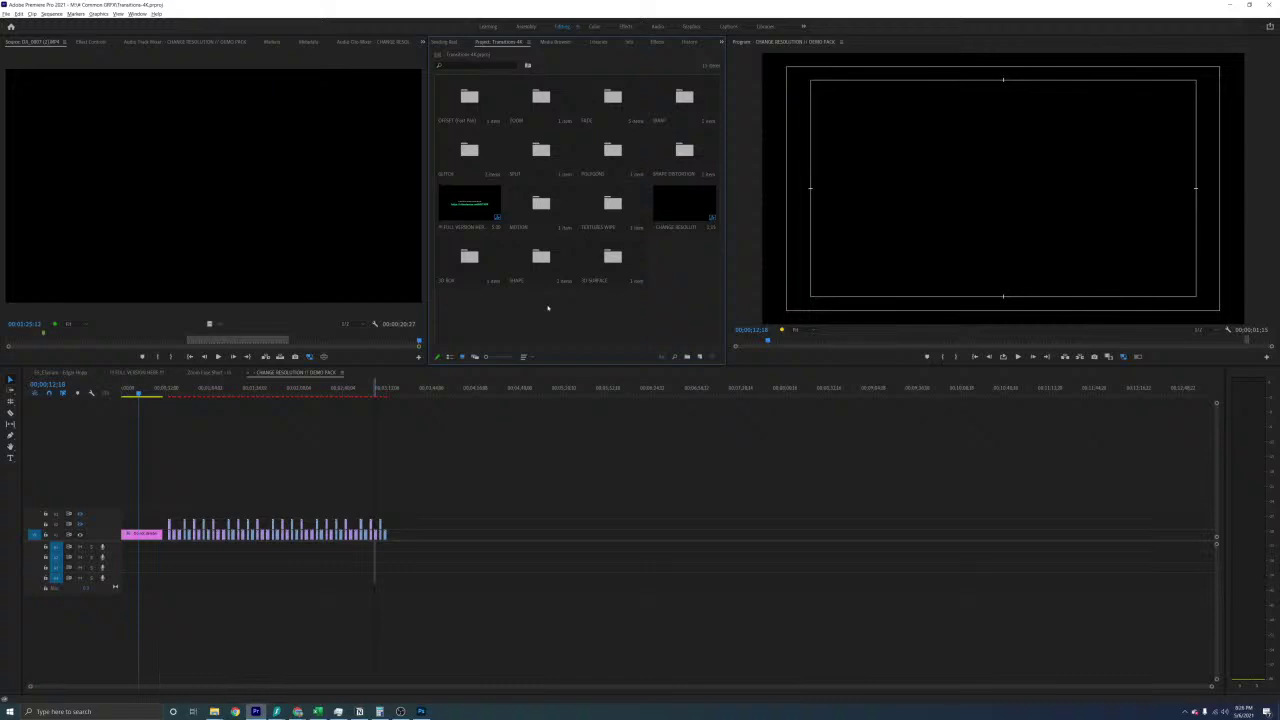
# Open the Ease Short bin inside ZOOM and preview the In, Out and In-Out zoom transitions
pyautogui.doubleClick(538, 100)
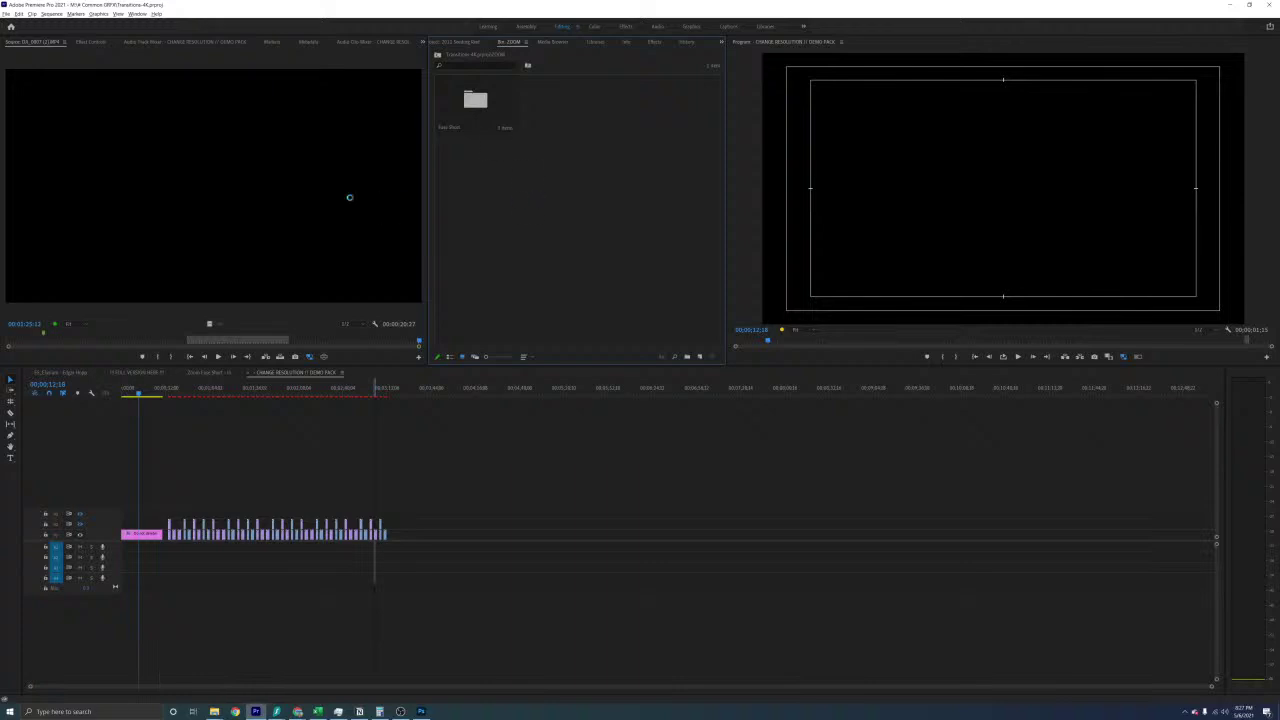
pyautogui.hotkey('ctrl', 'i')
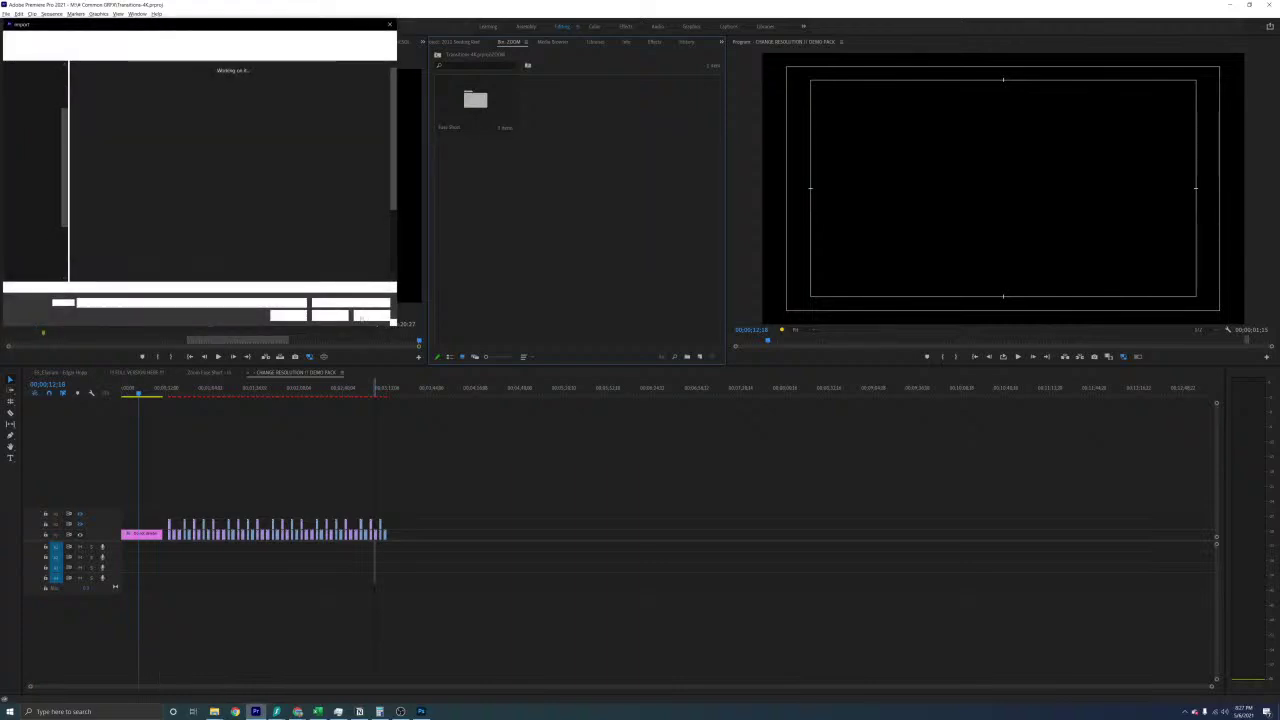
pyautogui.click(371, 315)
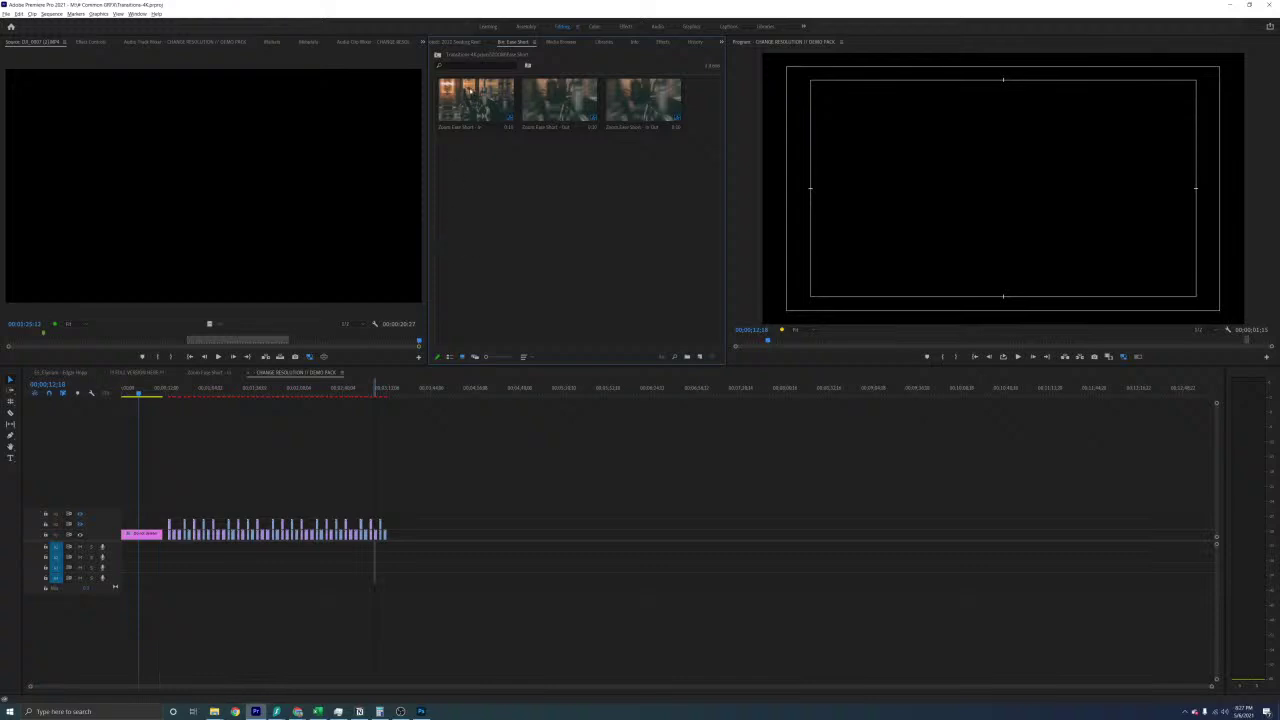
pyautogui.click(471, 125)
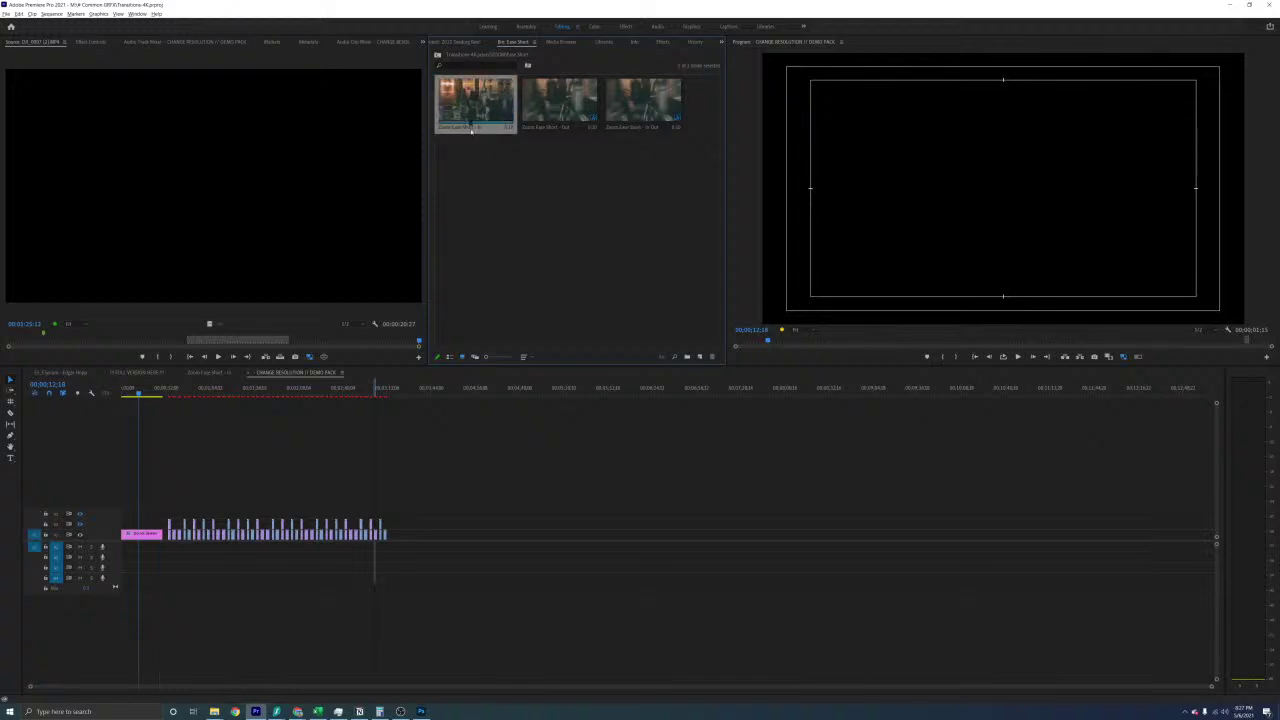
pyautogui.click(559, 102)
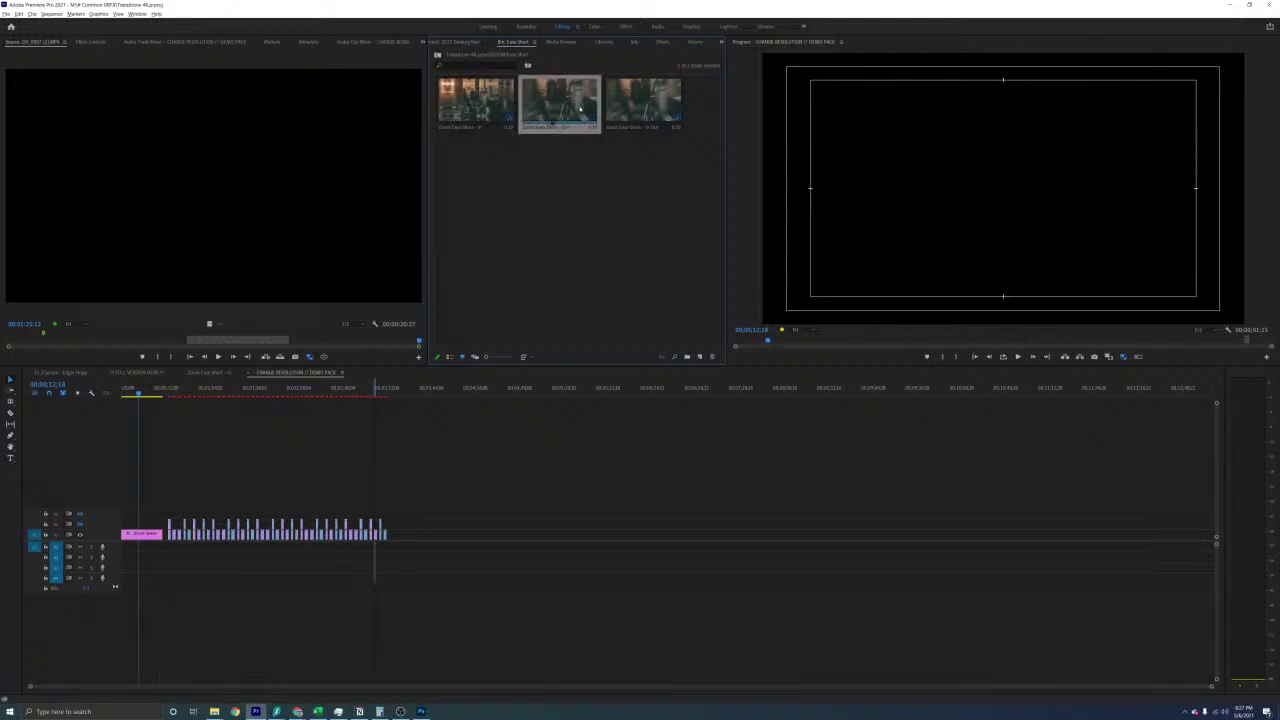
pyautogui.click(656, 112)
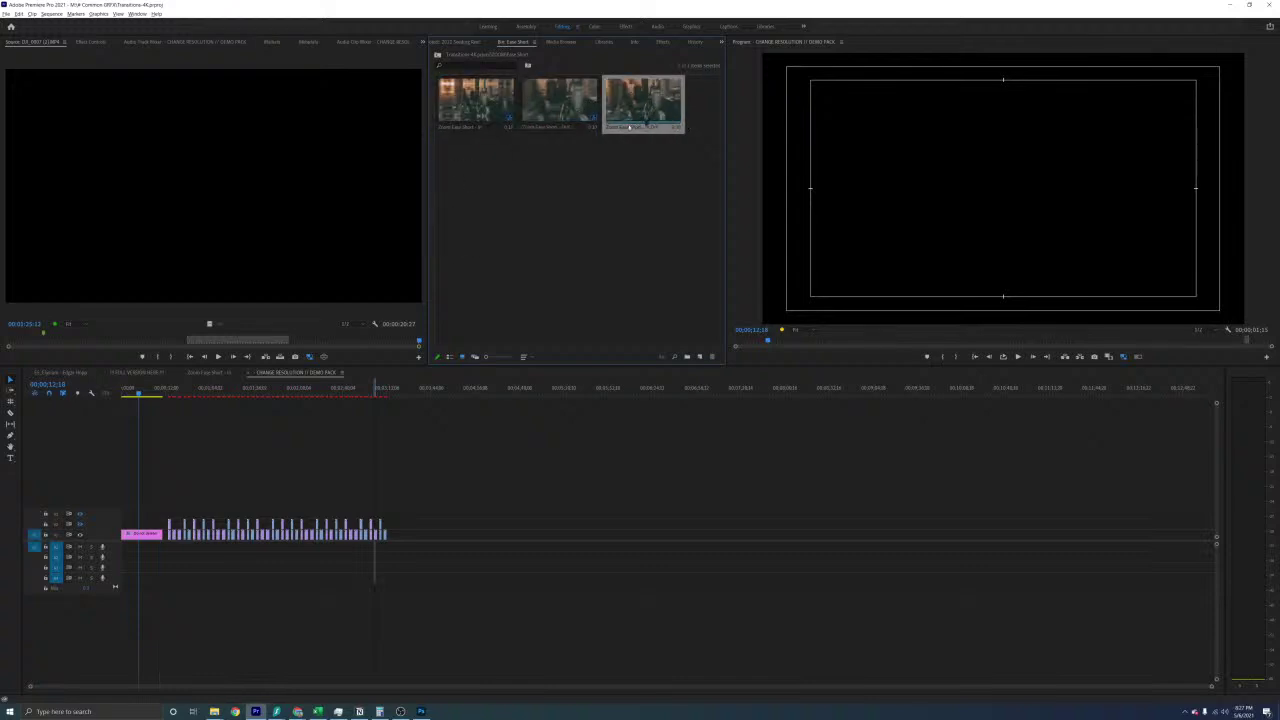
pyautogui.click(476, 113)
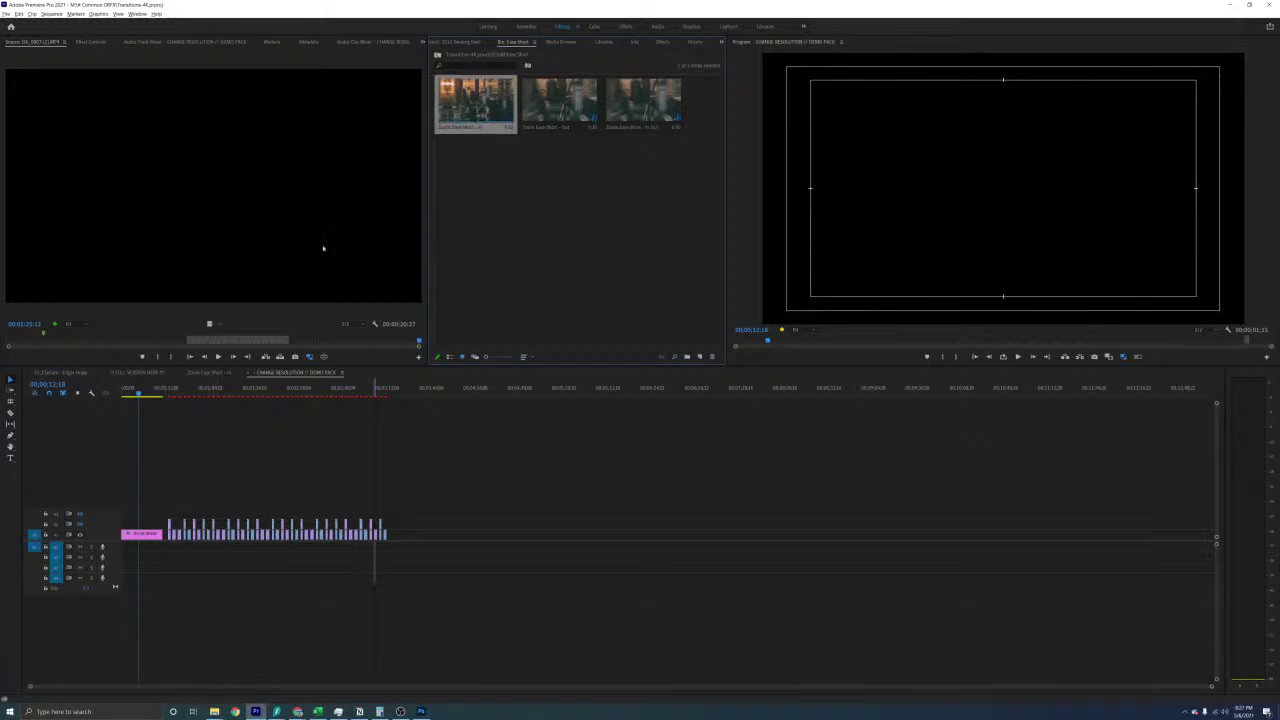
# Return to the seeding reel sequence and play it to the cut from the tractor close-up to the tree-lined field shot
pyautogui.click(75, 374)
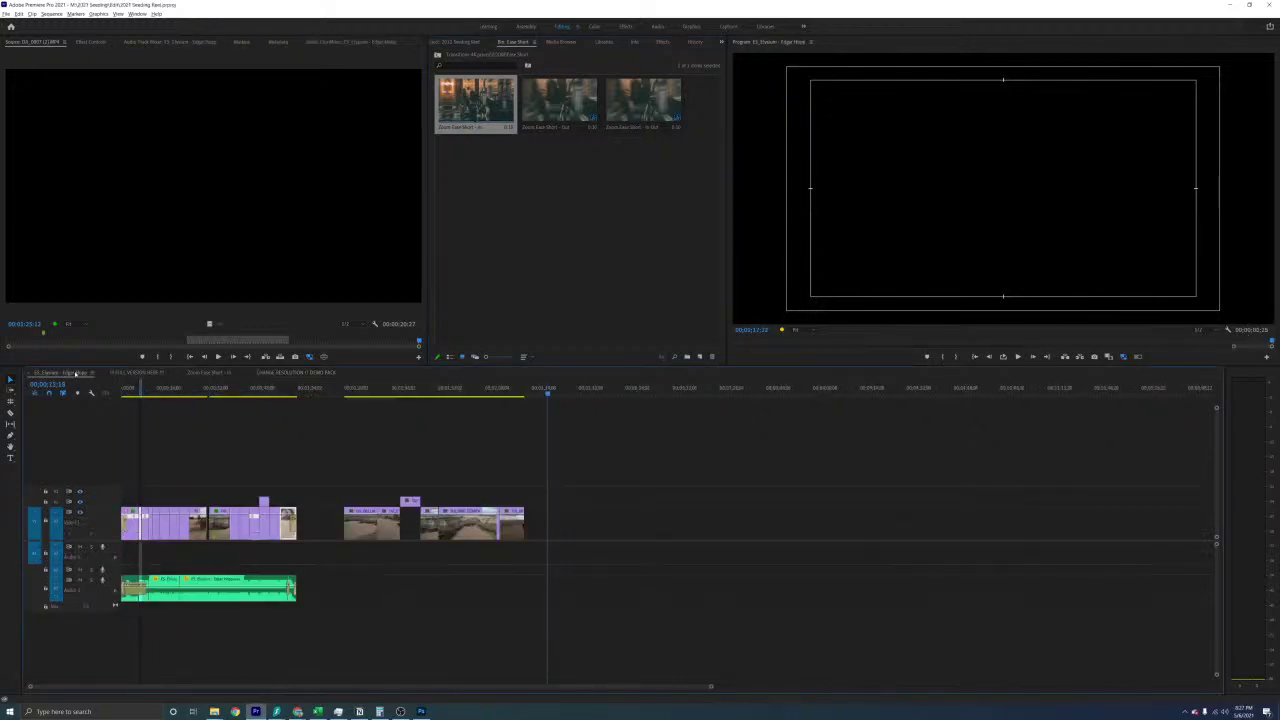
pyautogui.scroll(5, 300, 456)
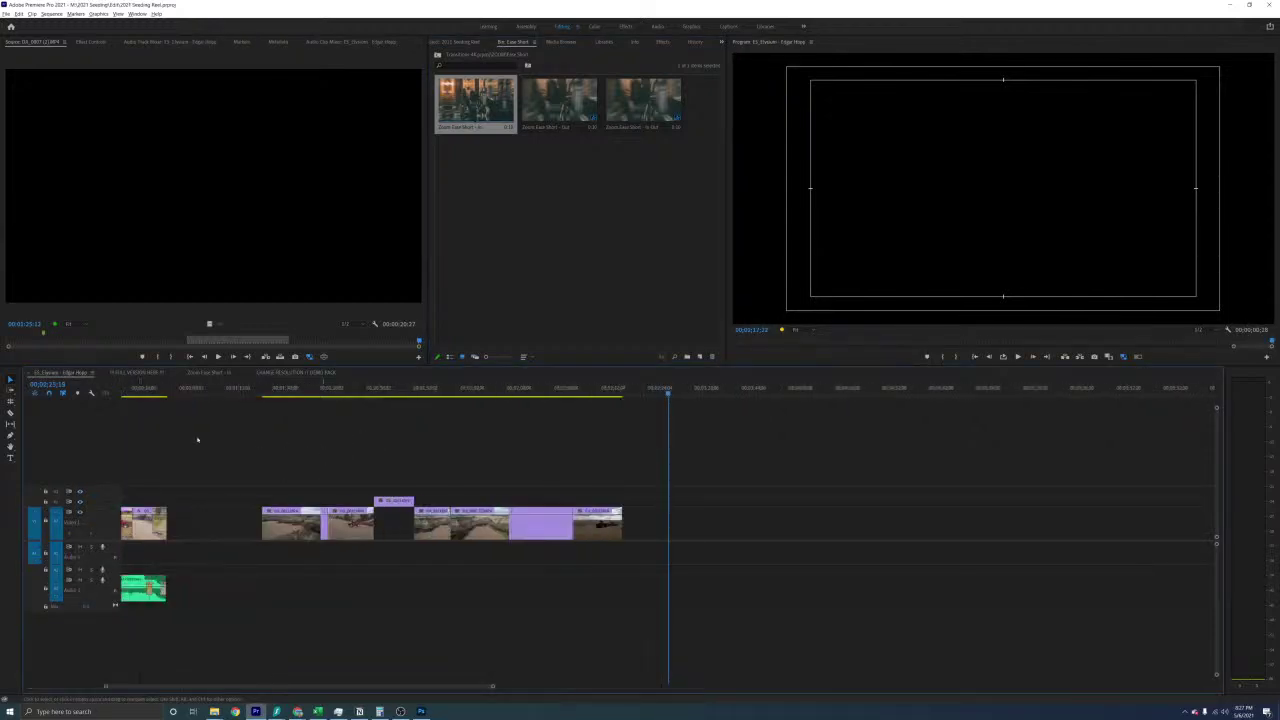
pyautogui.click(164, 390)
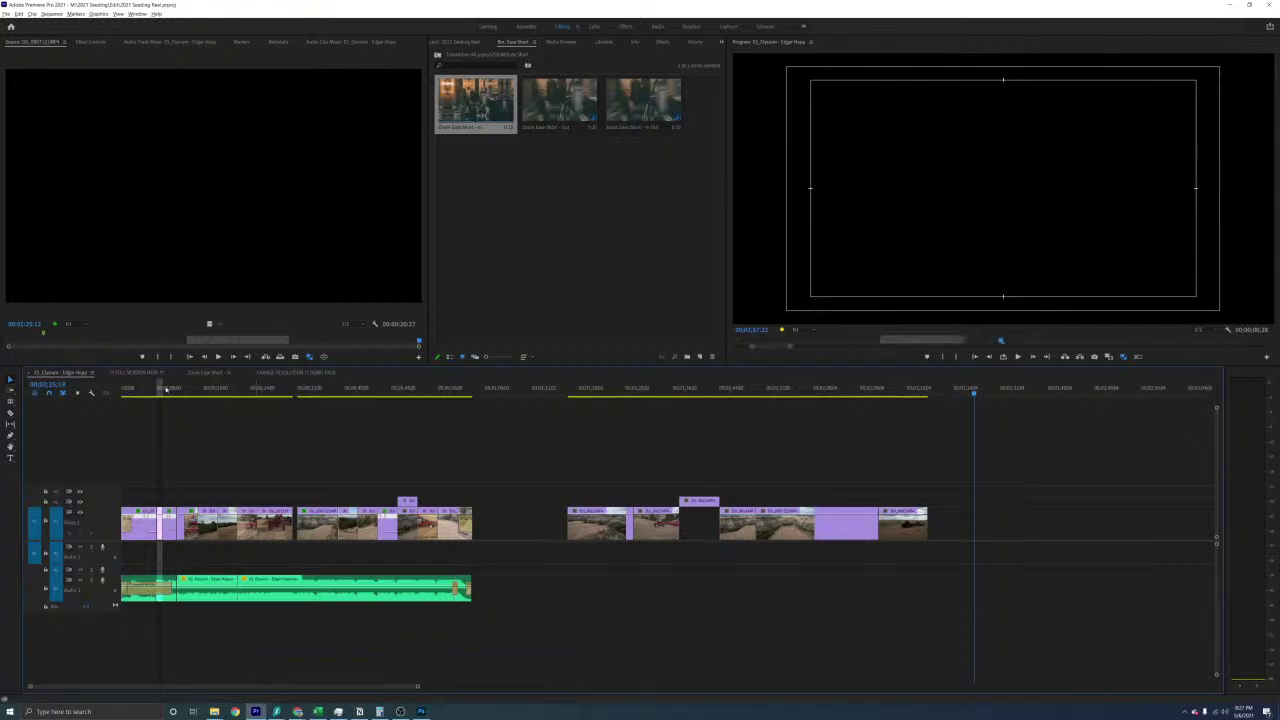
pyautogui.press('=')
pyautogui.press('=')
pyautogui.press('=')
pyautogui.press('space')
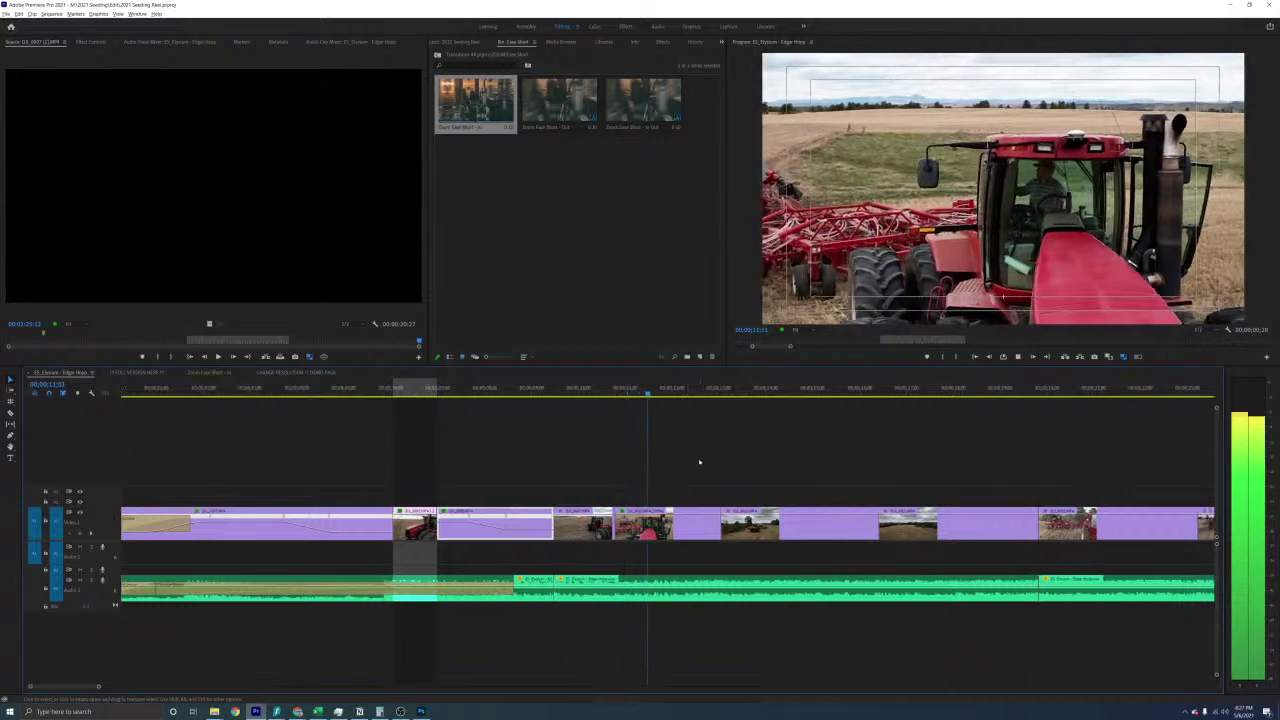
pyautogui.press('space')
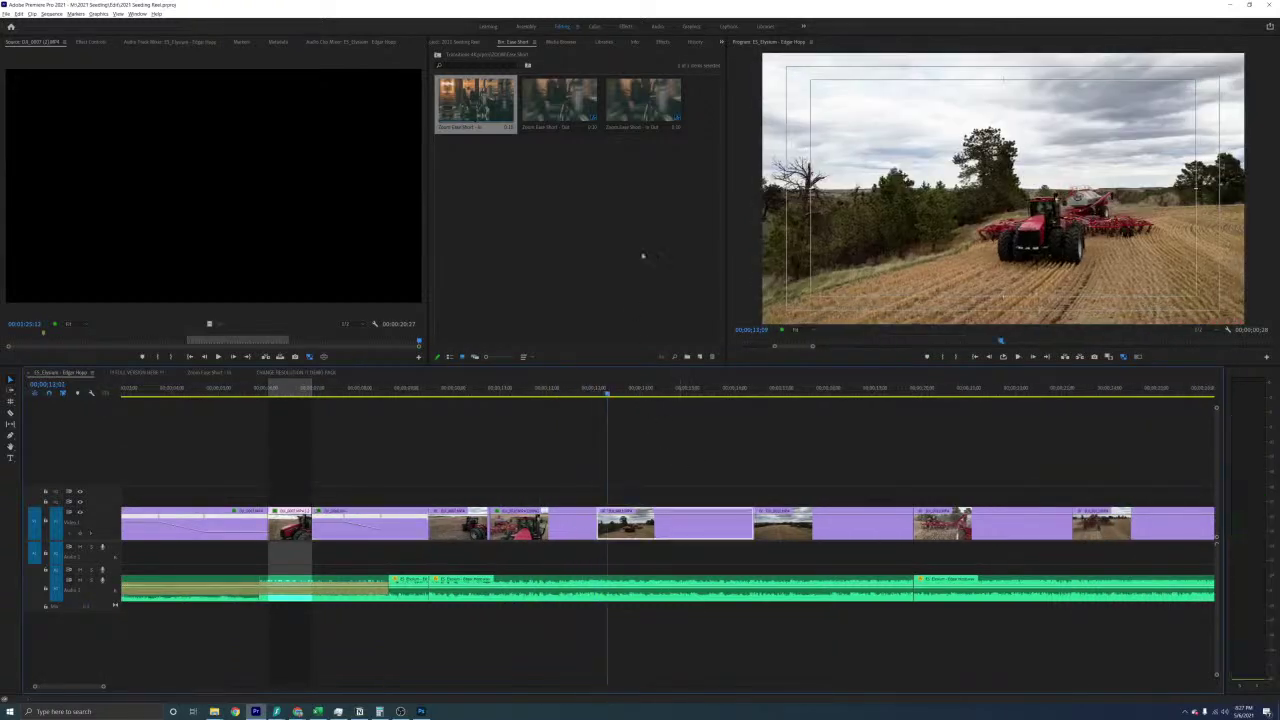
# Try the Zoom Ease Short - Out transition above the cut after the tractor close-up, scrub through it, and delete it
pyautogui.moveTo(559, 101); pyautogui.dragTo(598, 500)
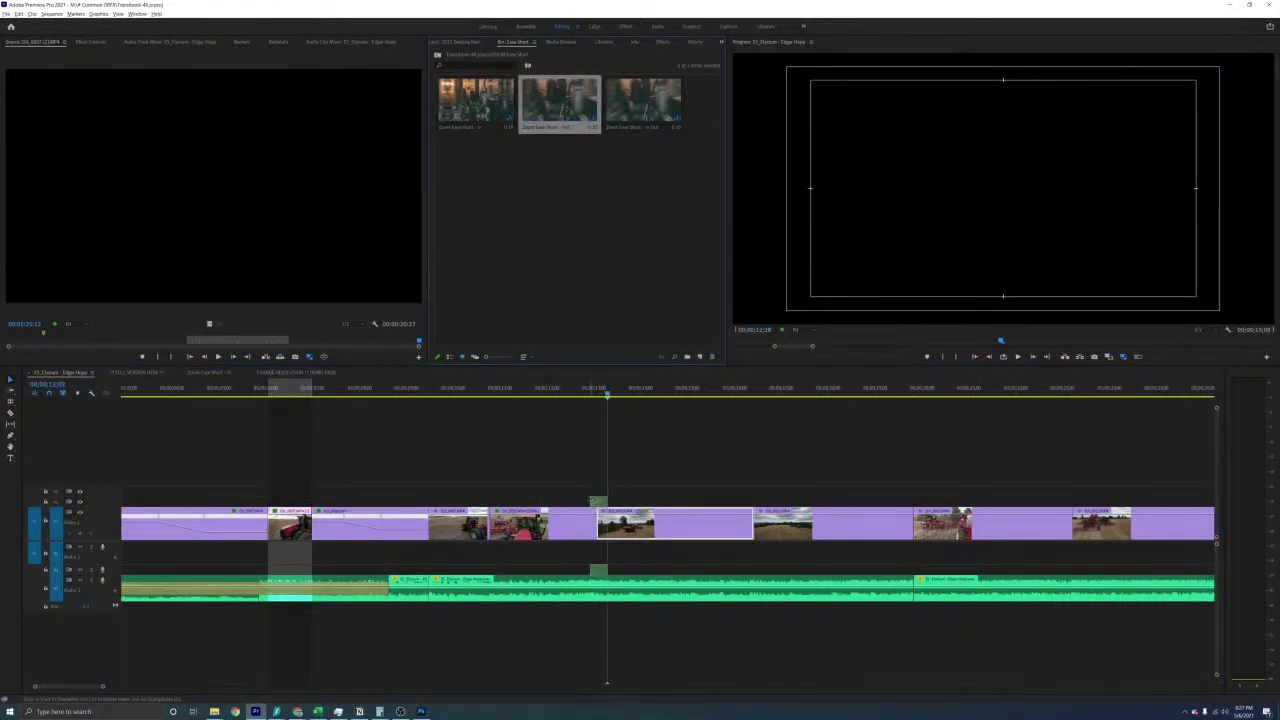
pyautogui.click(590, 393)
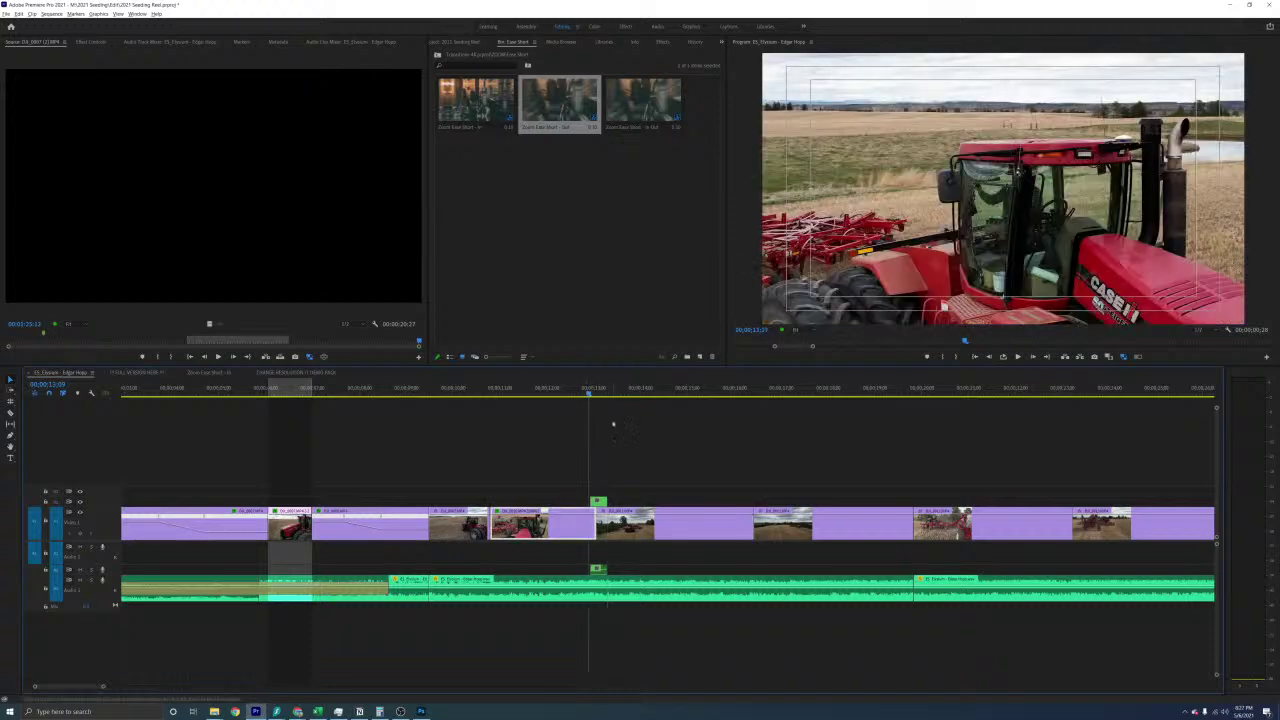
pyautogui.press('=')
pyautogui.press('=')
pyautogui.click(677, 393)
pyautogui.moveTo(678, 394); pyautogui.dragTo(650, 394)
pyautogui.click(731, 443)
pyautogui.click(719, 501)
pyautogui.press('Delete')
# Go back to the transition pack's top level and check the sequence settings of the CHANGE RESOLUTION demo sequence
pyautogui.click(595, 248)
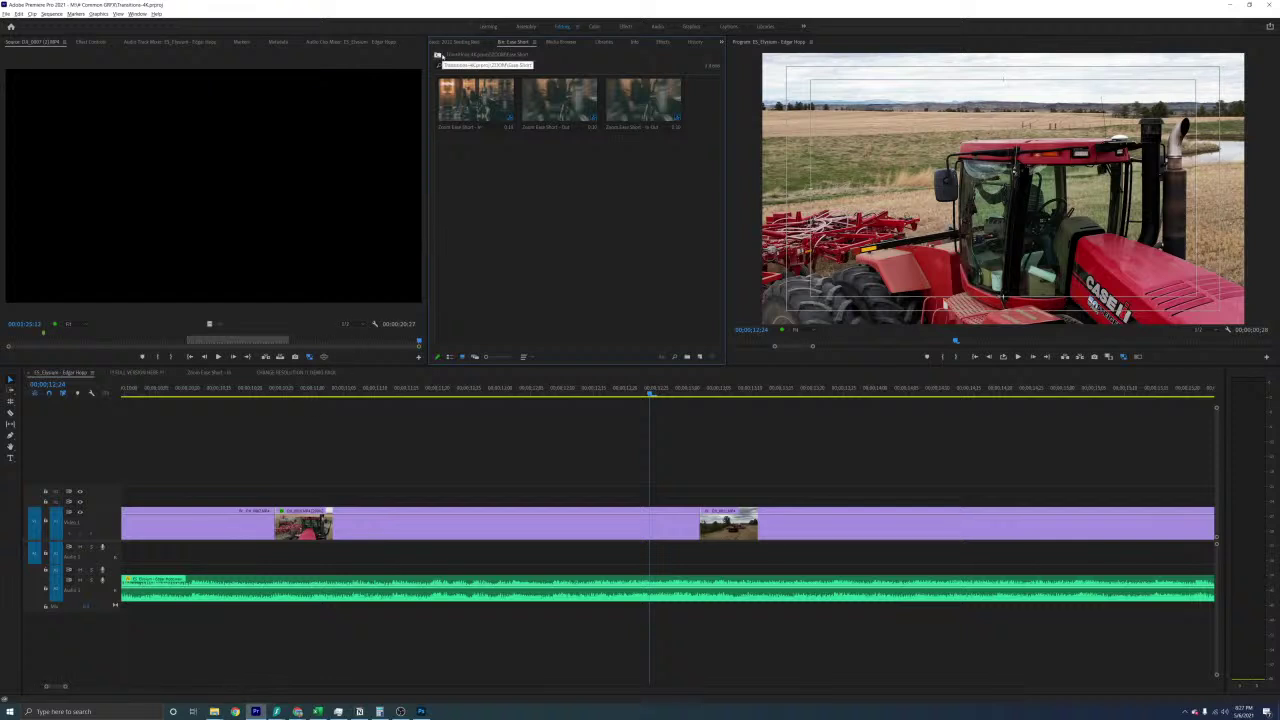
pyautogui.click(437, 55)
pyautogui.click(437, 55)
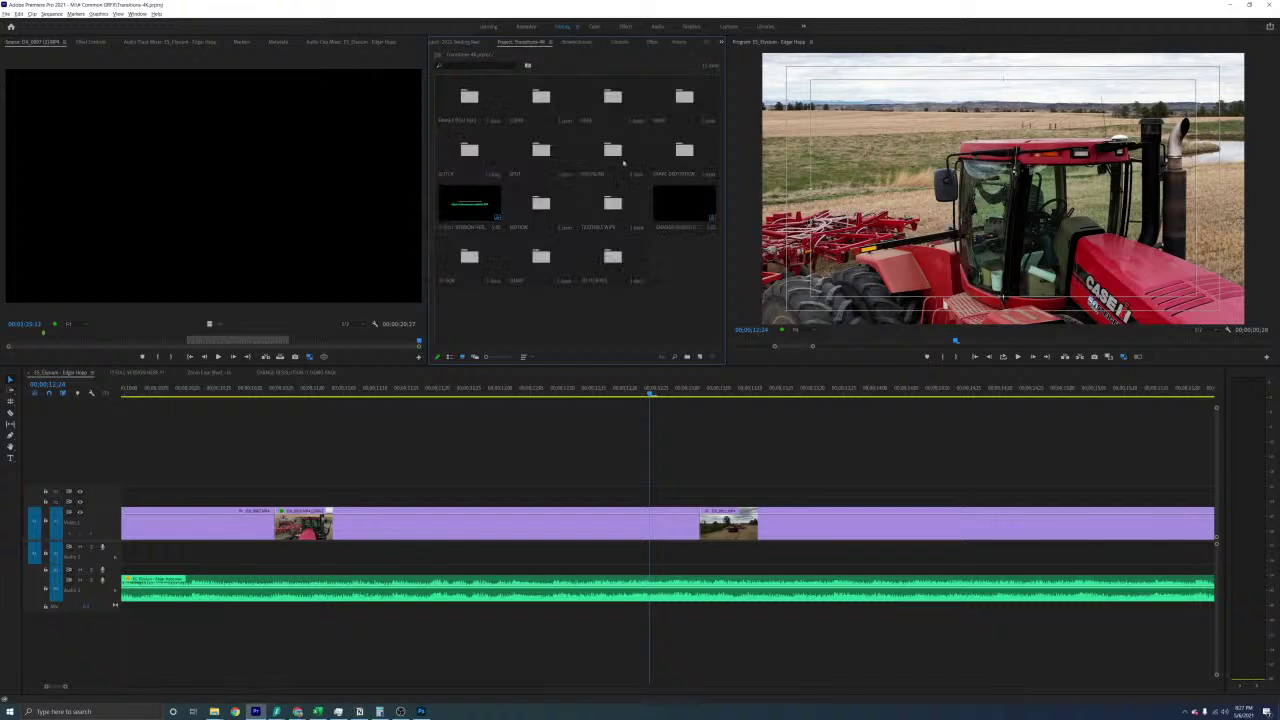
pyautogui.rightClick(677, 201)
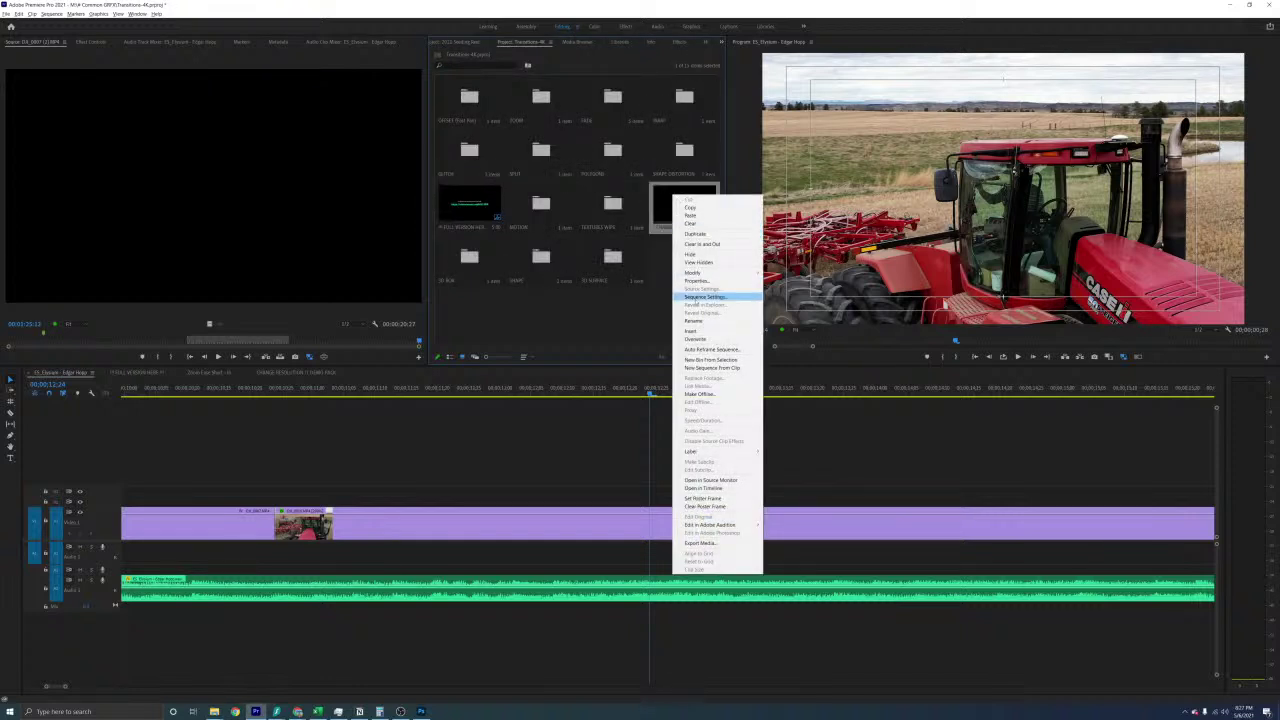
pyautogui.click(700, 297)
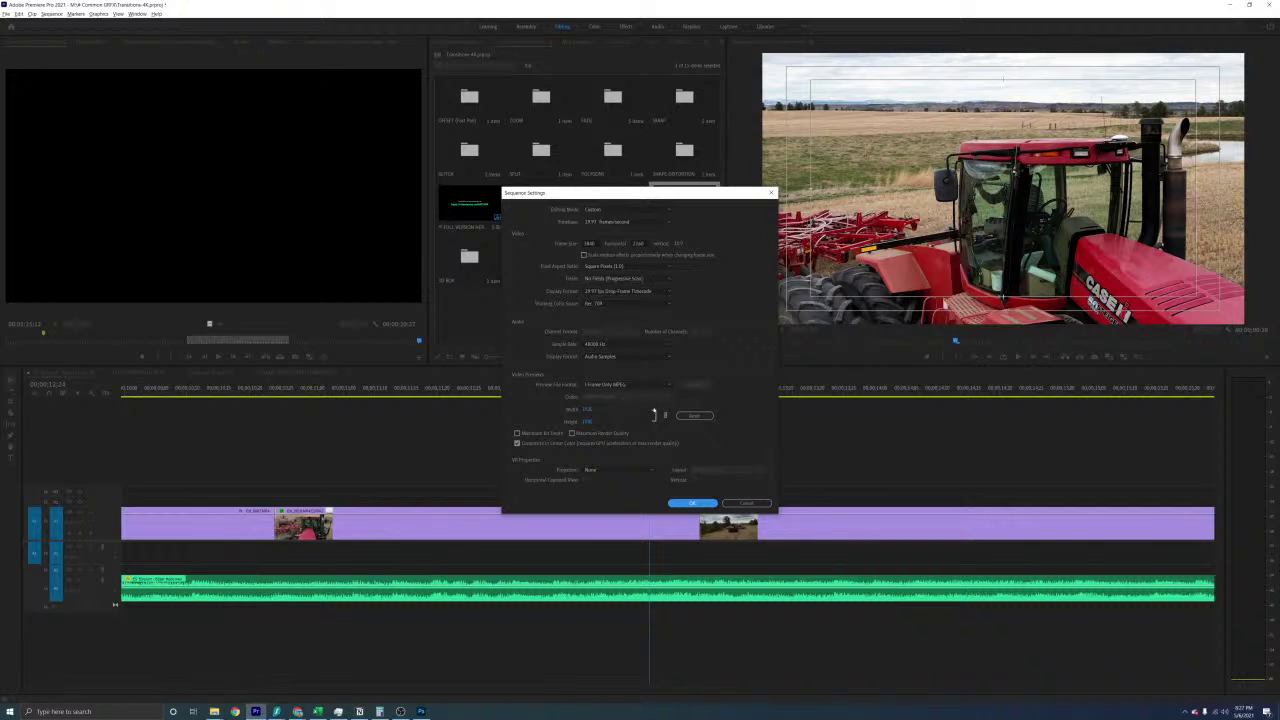
pyautogui.click(692, 503)
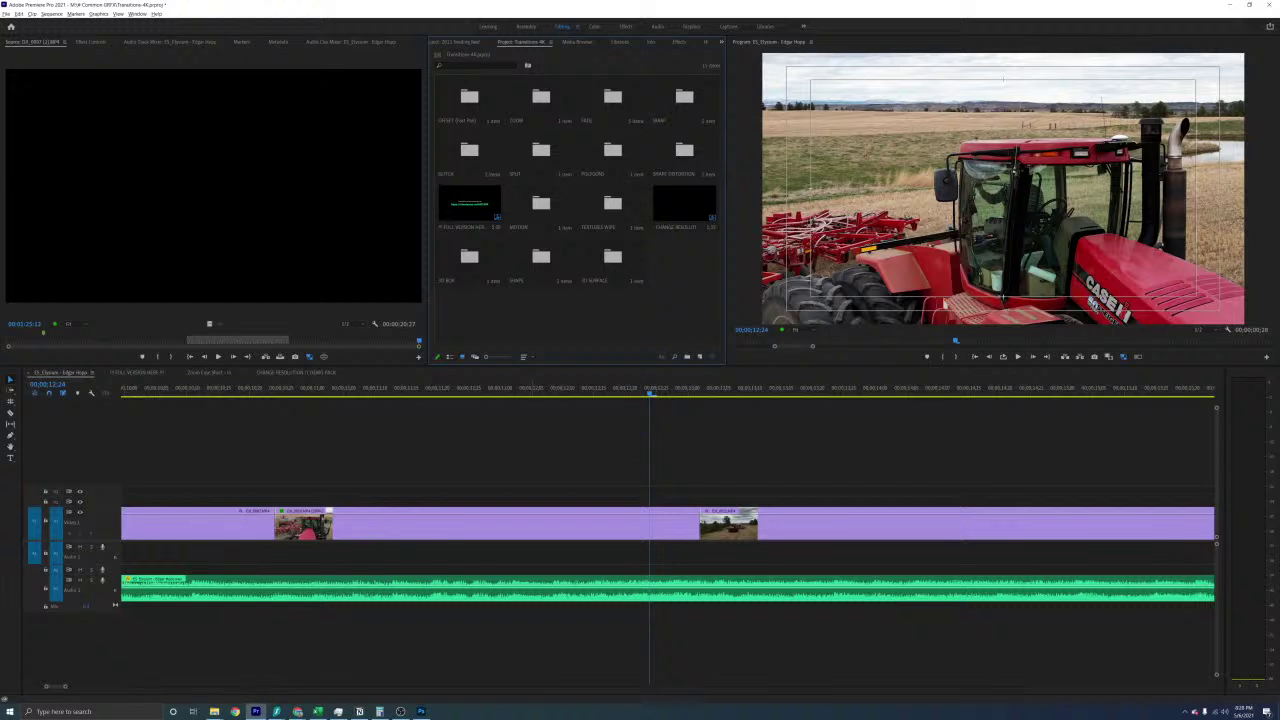
# Look over the transition pack's category bins, including ZOOM, SPLIT and GLITCH, for a suitable transition
pyautogui.hotkey('alt', 'Tab')
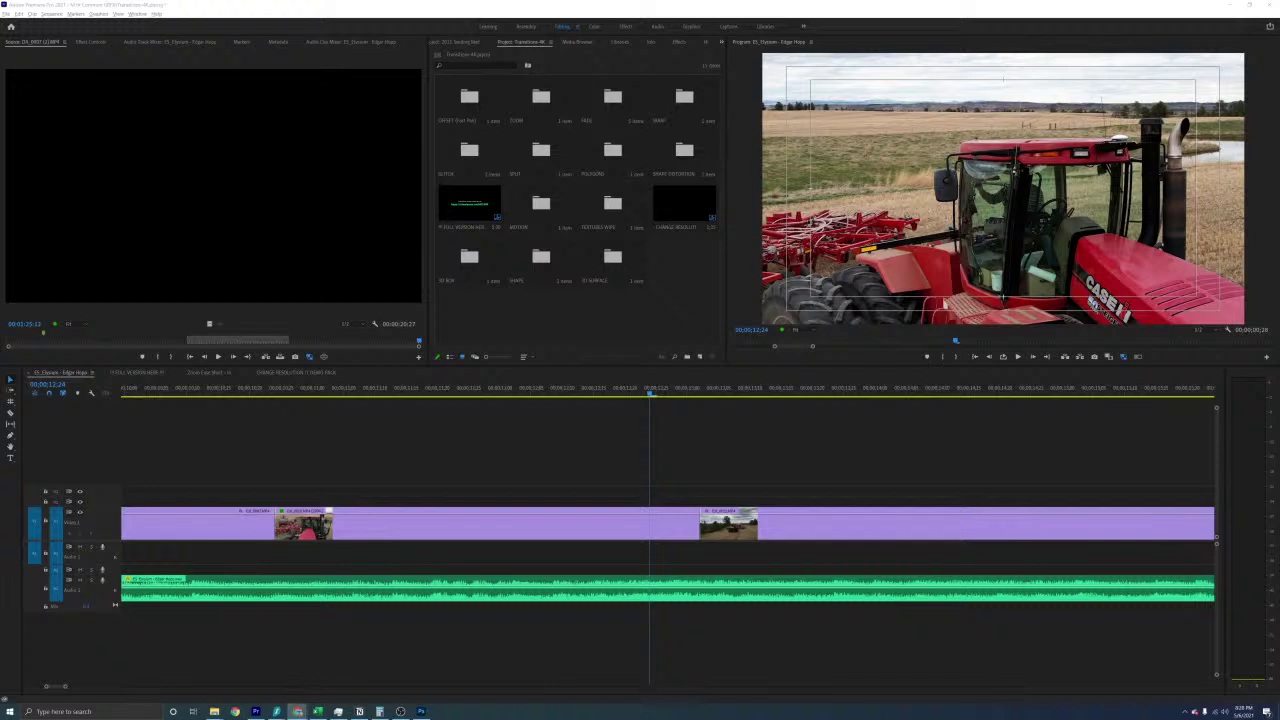
pyautogui.hotkey('alt', 'Tab')
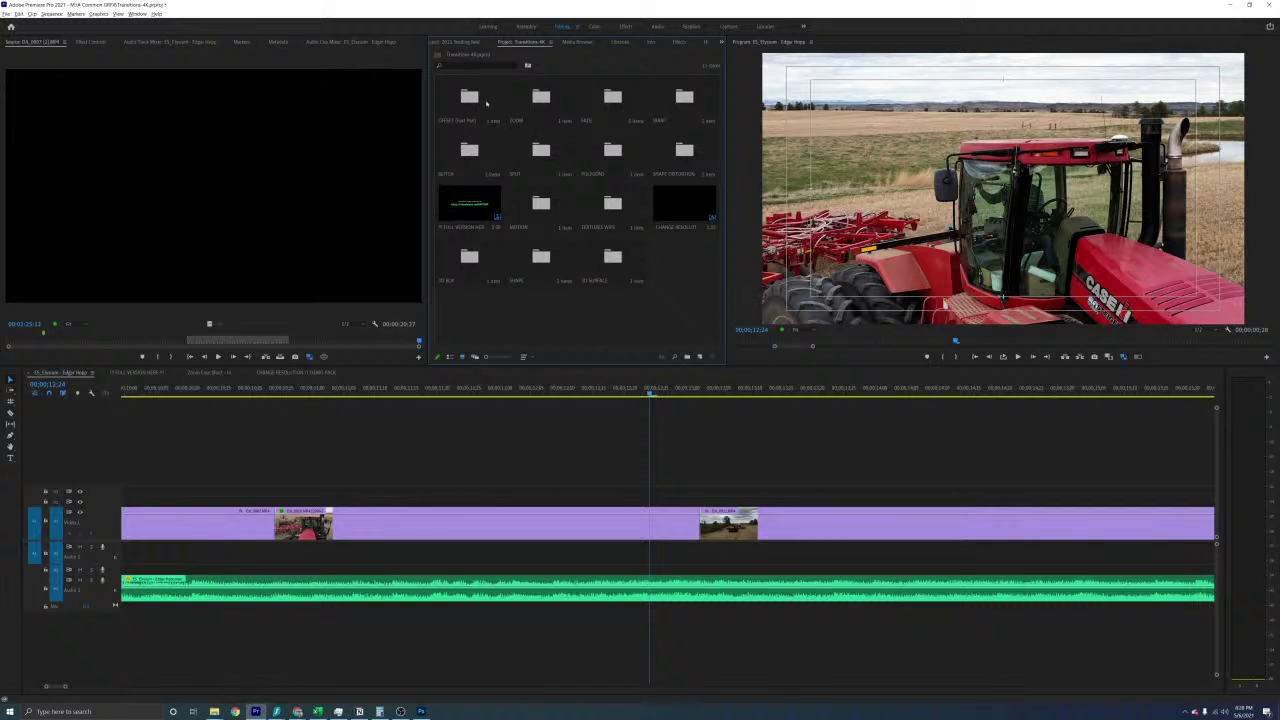
pyautogui.click(546, 105)
pyautogui.click(615, 104)
pyautogui.click(684, 106)
pyautogui.click(621, 158)
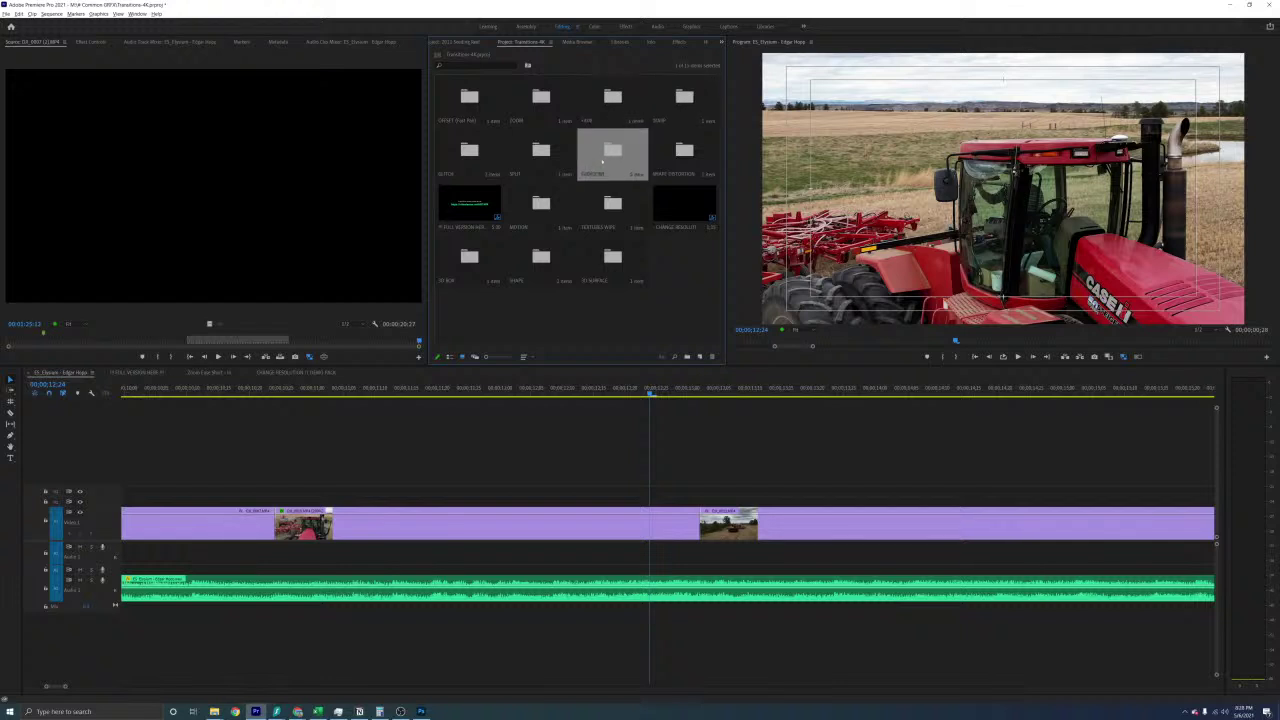
pyautogui.click(557, 161)
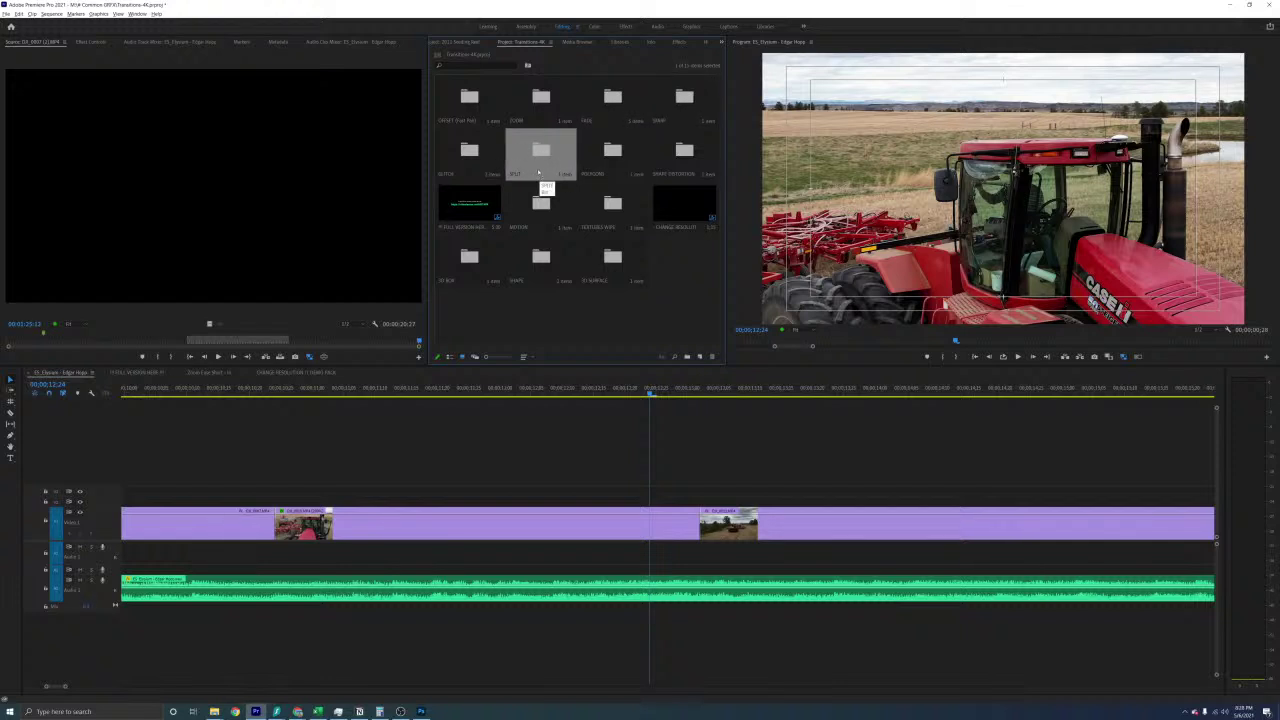
pyautogui.click(531, 207)
pyautogui.click(668, 288)
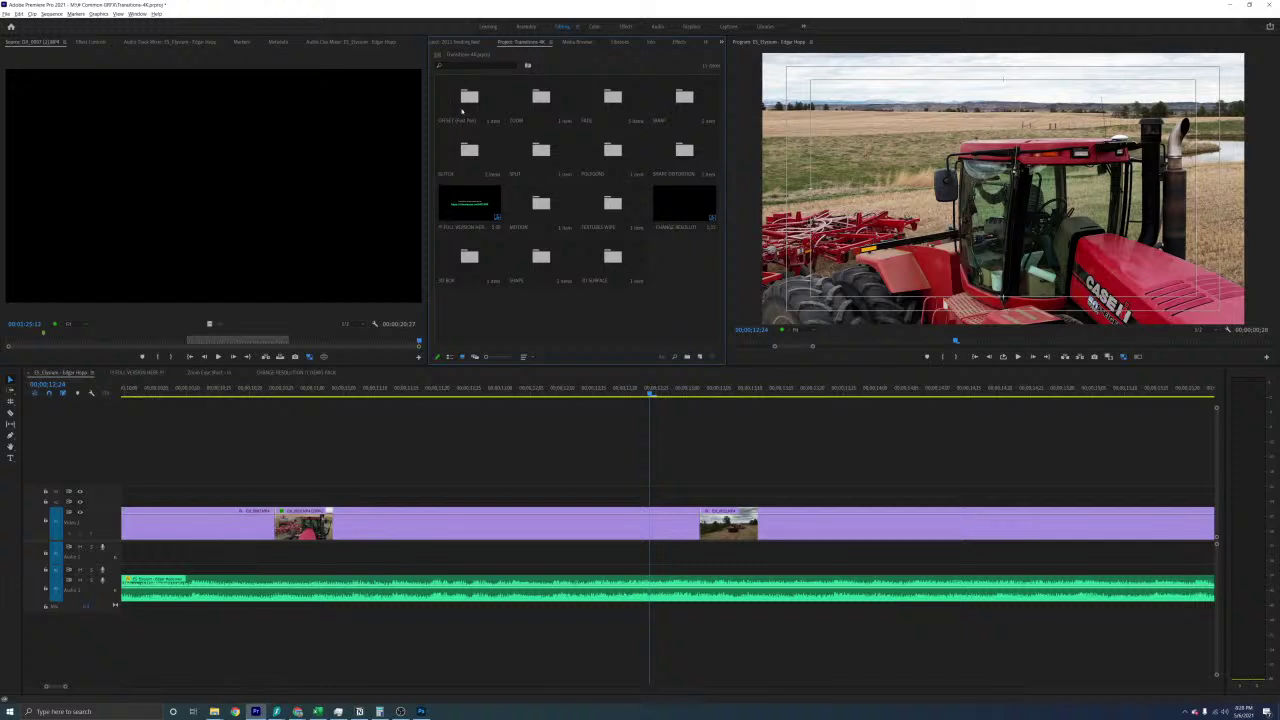
pyautogui.click(541, 101)
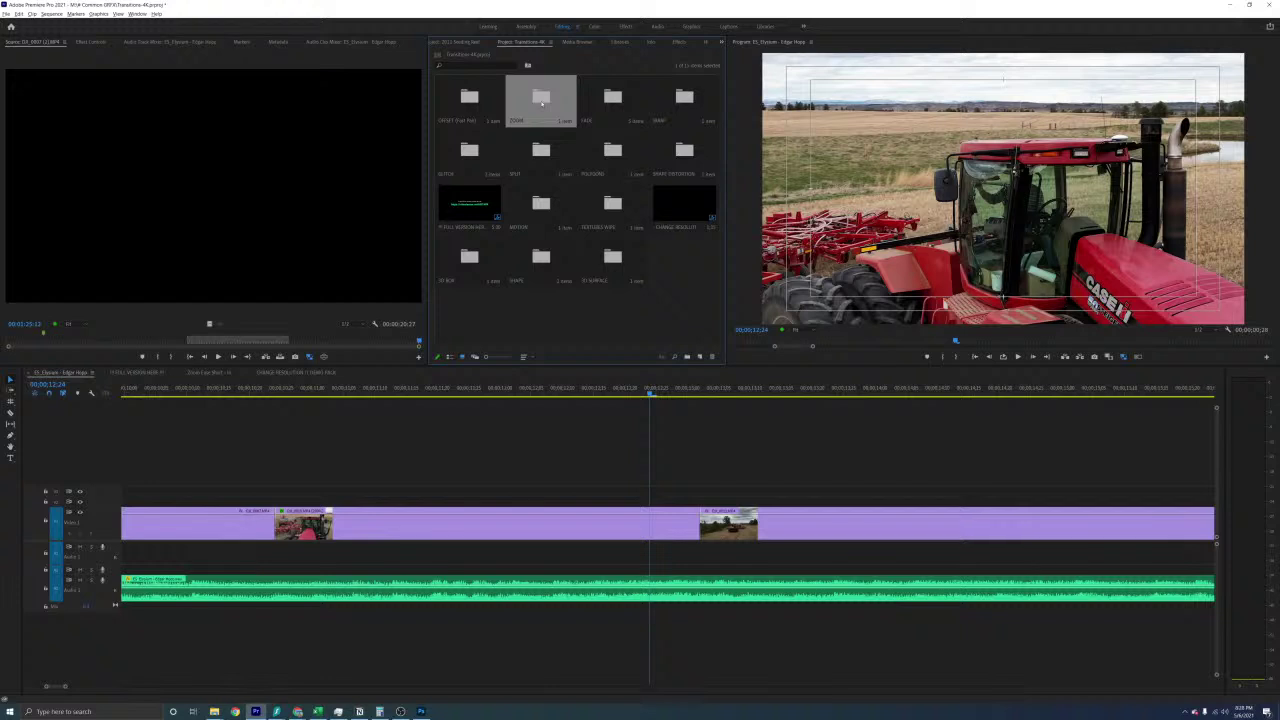
pyautogui.click(530, 152)
pyautogui.click(469, 152)
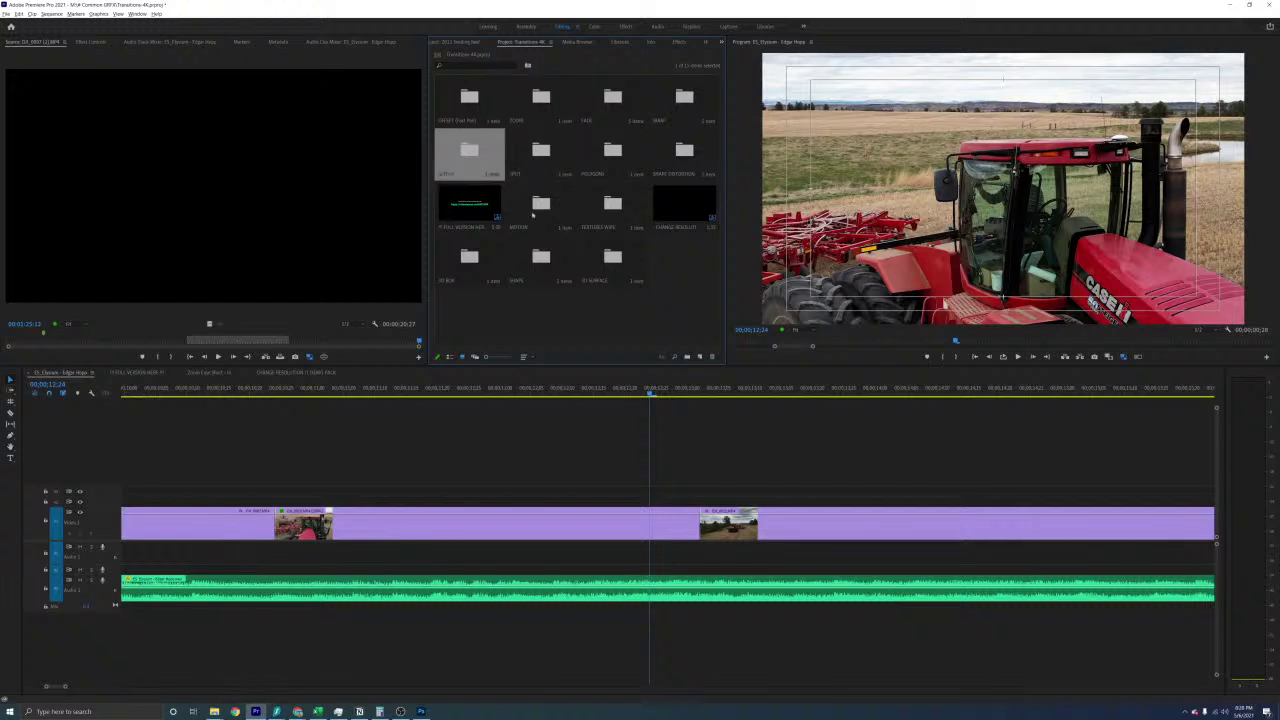
pyautogui.click(577, 307)
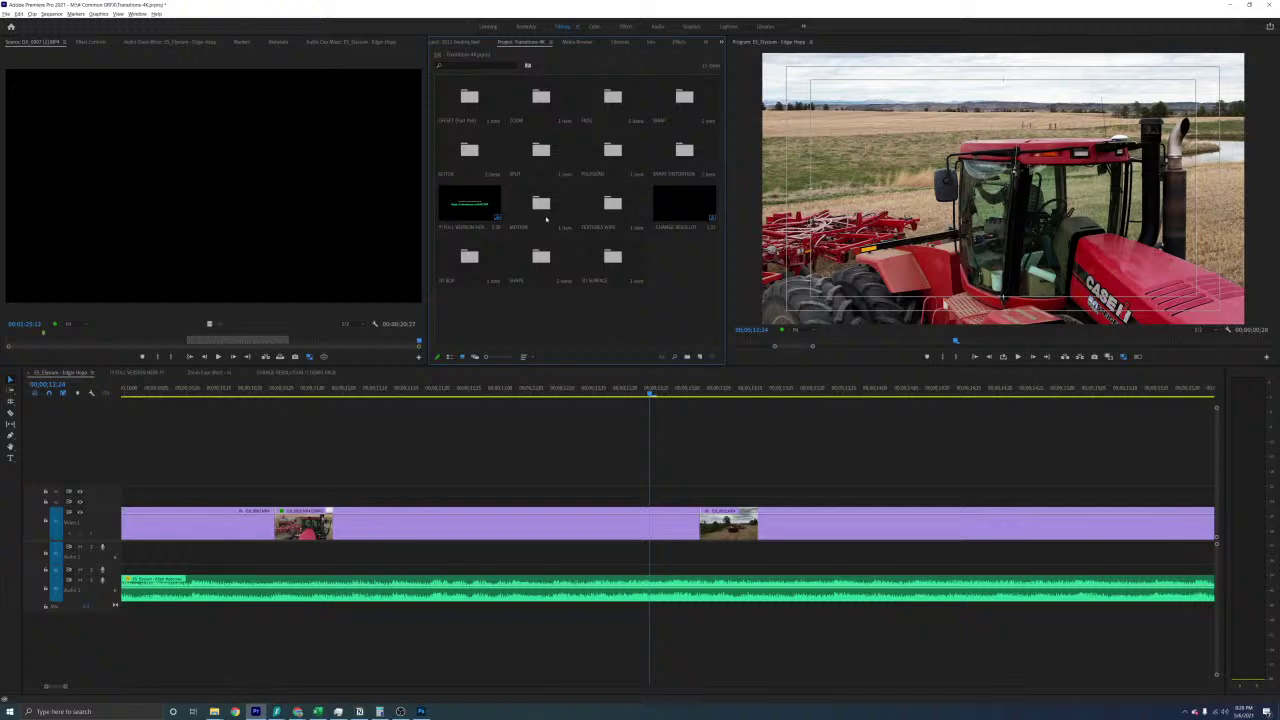
# Open the GLITCH bin and examine its sub-bins of transitions
pyautogui.doubleClick(474, 156)
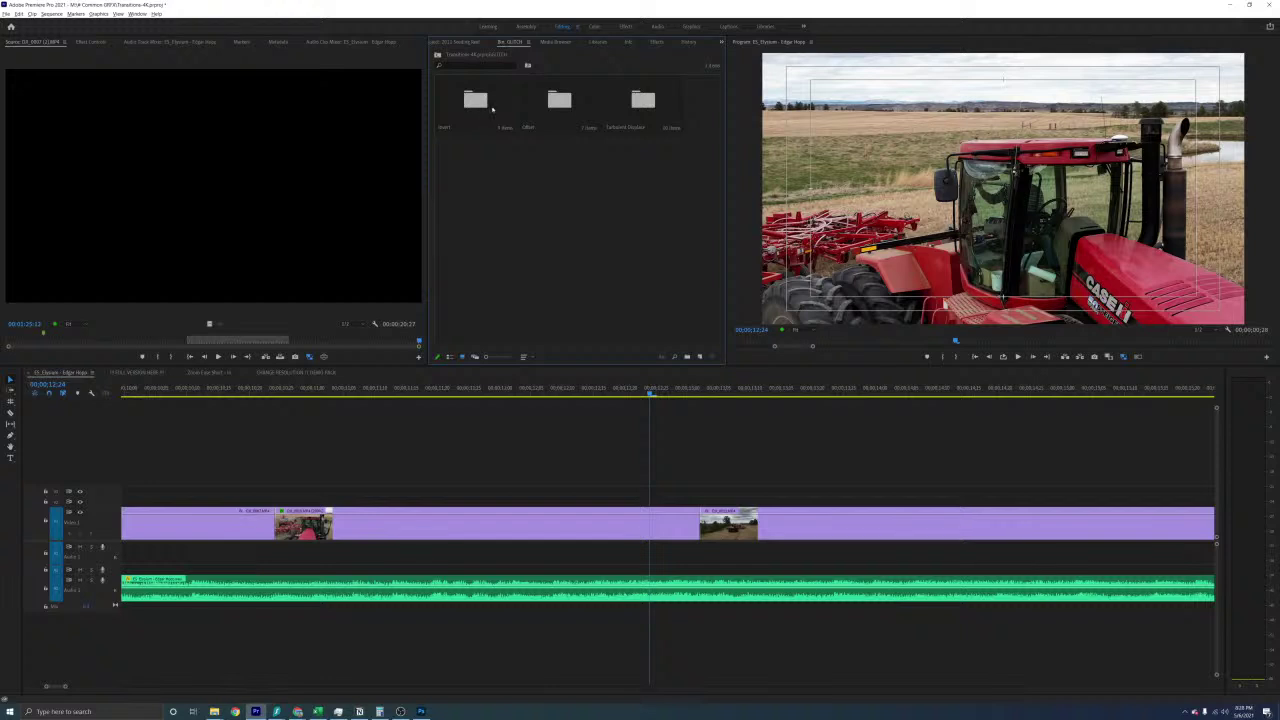
pyautogui.click(447, 106)
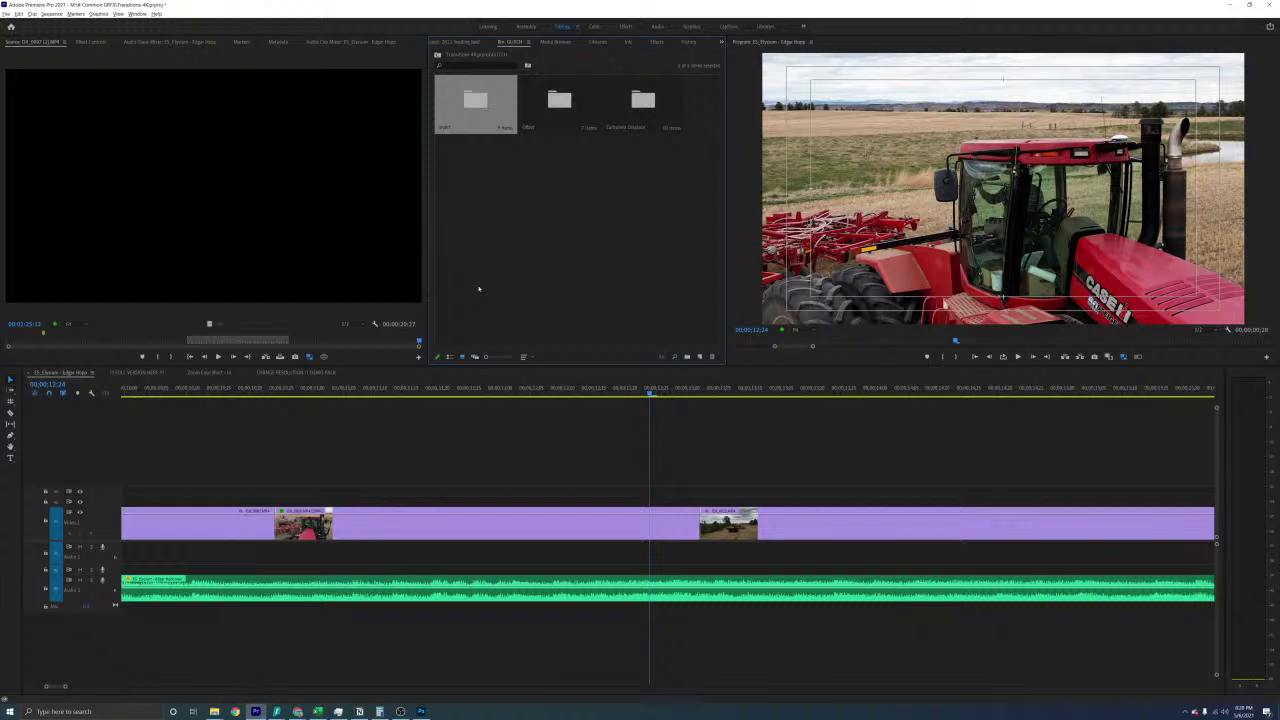
pyautogui.click(478, 289)
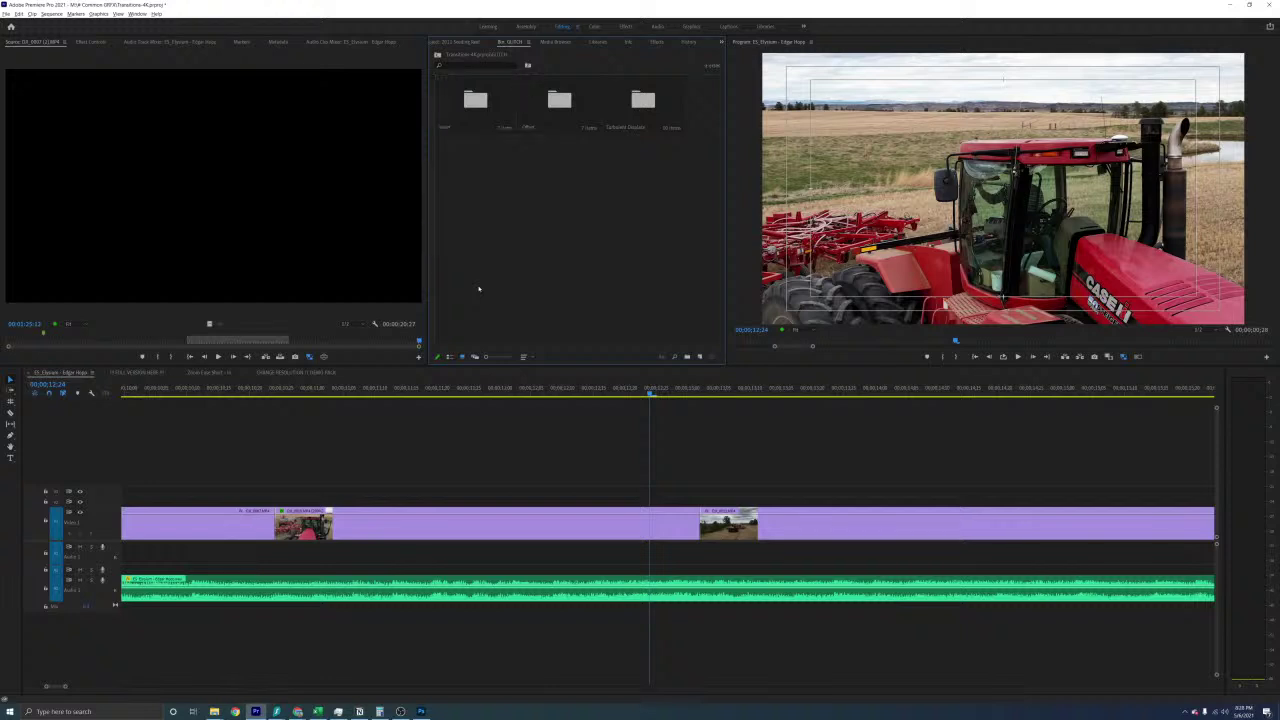
# Place the first Glitch Invert transition from the GLITCH bin's Invert sub-bin above the cut after the tractor close-up
pyautogui.doubleClick(476, 98)
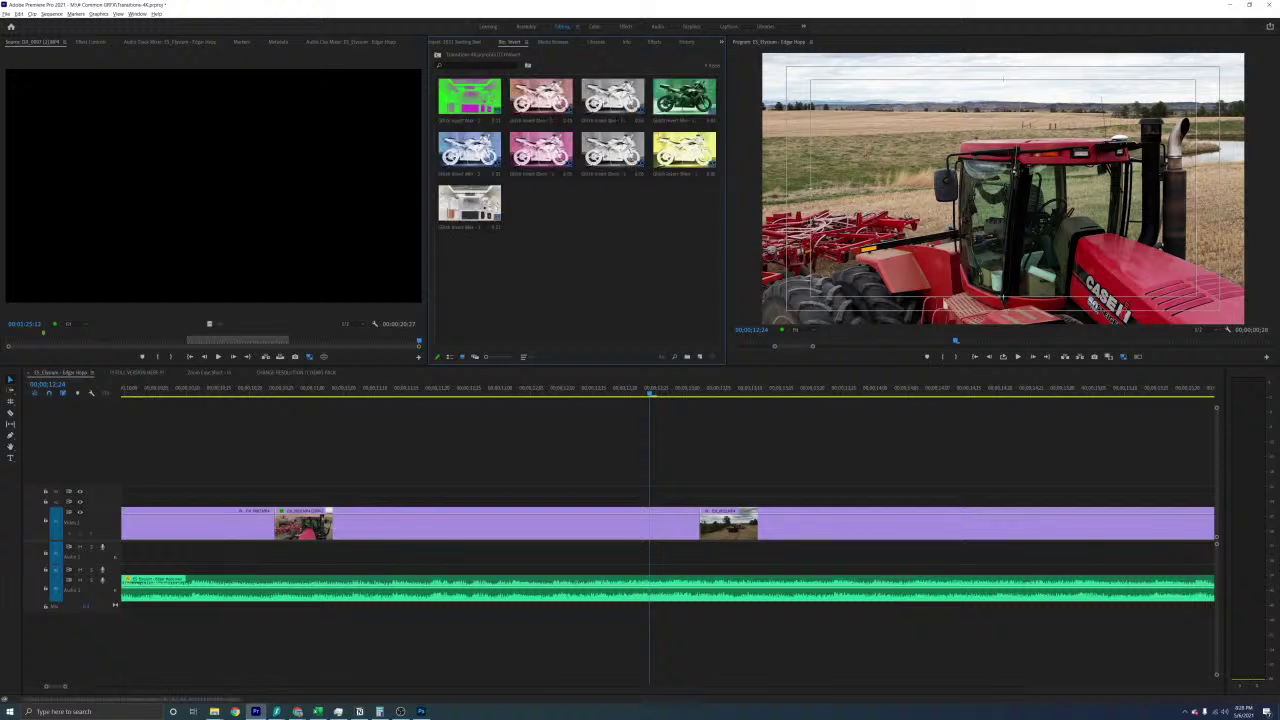
pyautogui.click(463, 120)
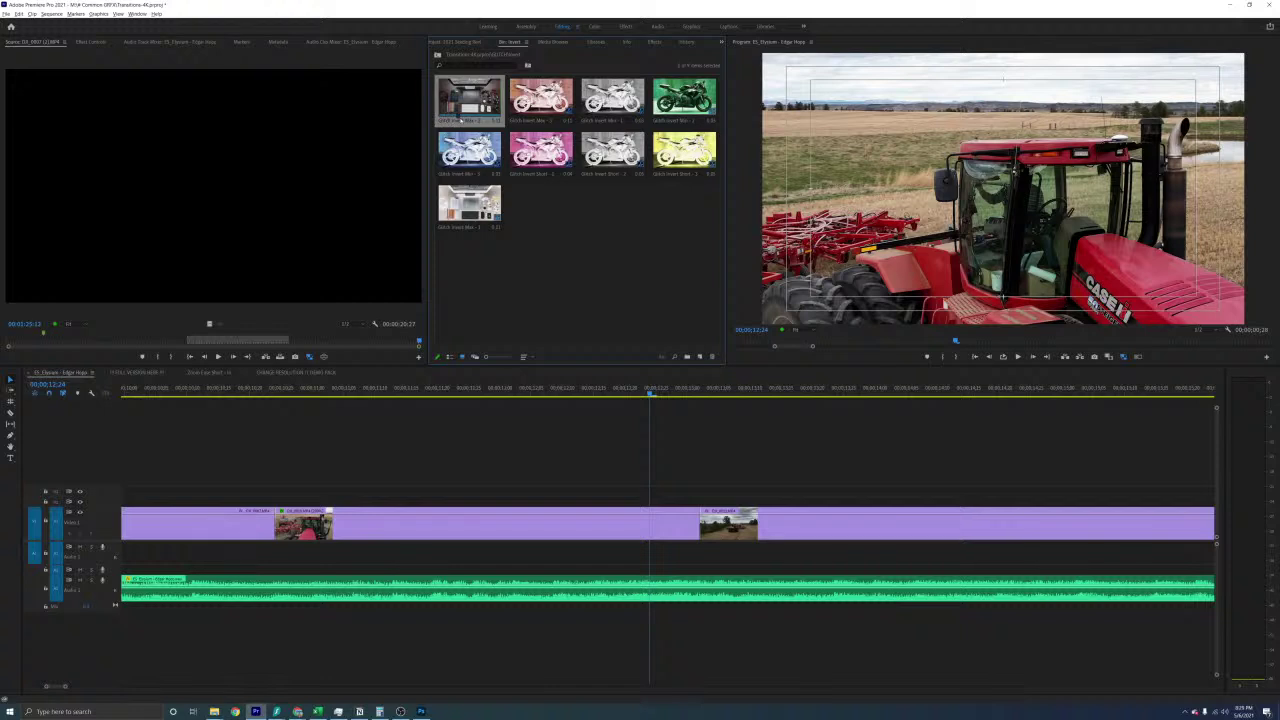
pyautogui.moveTo(477, 105); pyautogui.dragTo(676, 503)
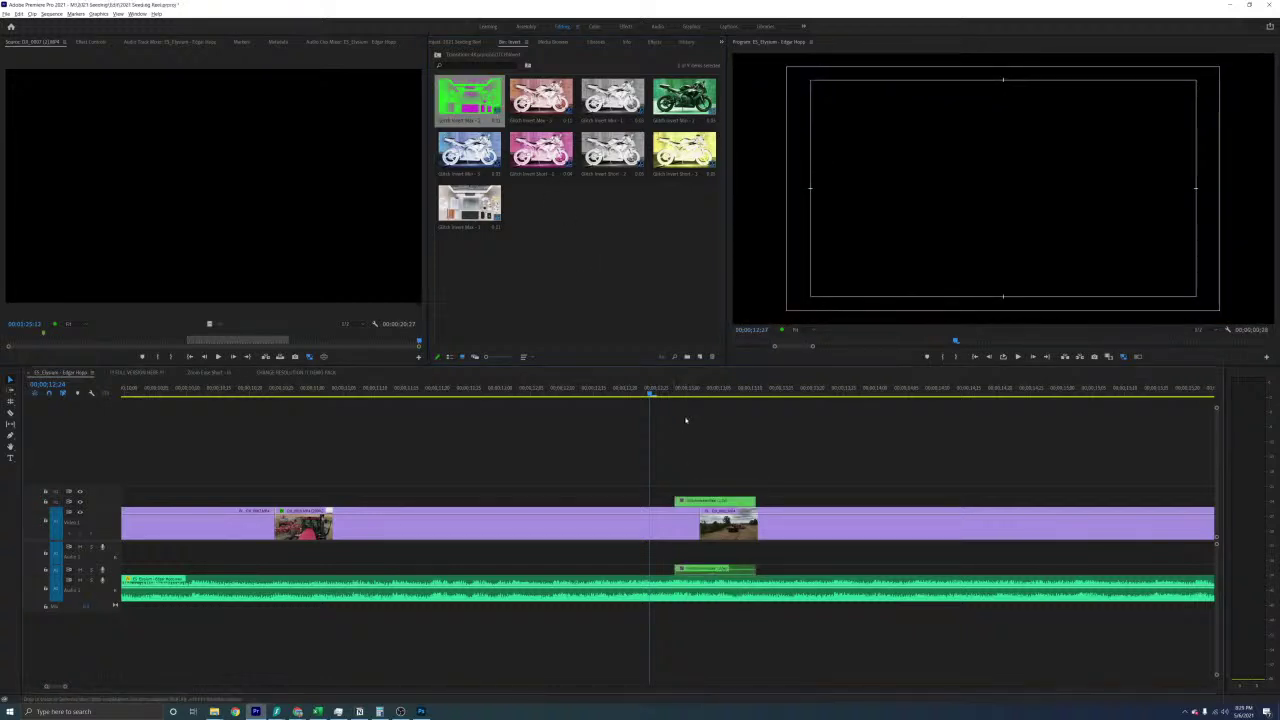
pyautogui.moveTo(651, 393)
pyautogui.mouseDown()
pyautogui.moveTo(713, 395)
pyautogui.moveTo(662, 403)
pyautogui.mouseUp()
pyautogui.click(712, 501)
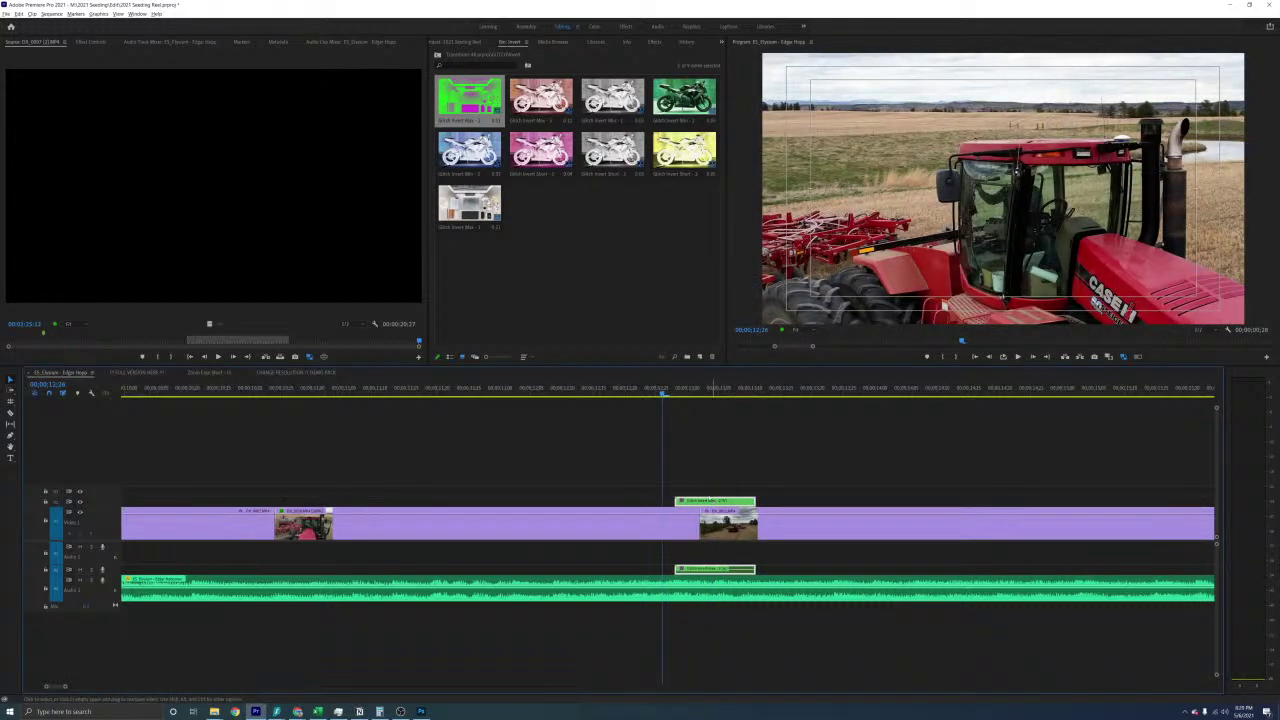
pyautogui.hotkey('alt', 'Tab')
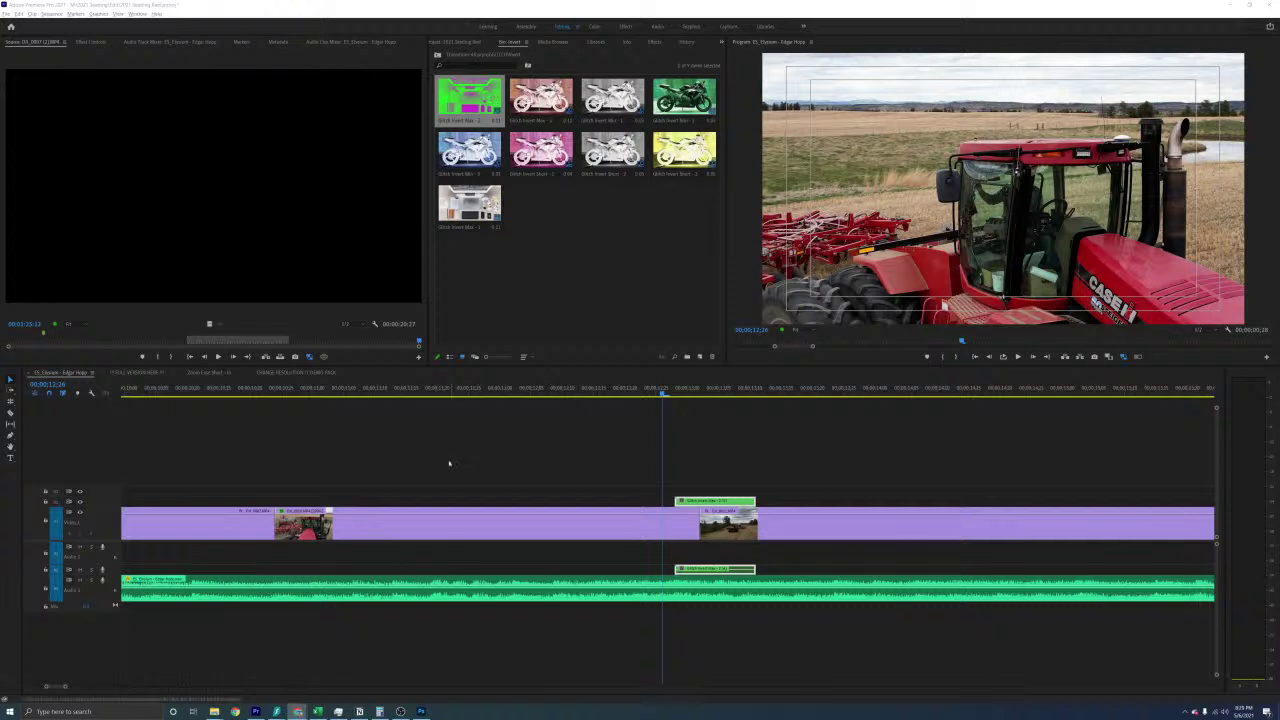
# Open the placed glitch transition's nested sequence and preview it with its lowest video track hidden and shown
pyautogui.click(380, 443)
pyautogui.press('-')
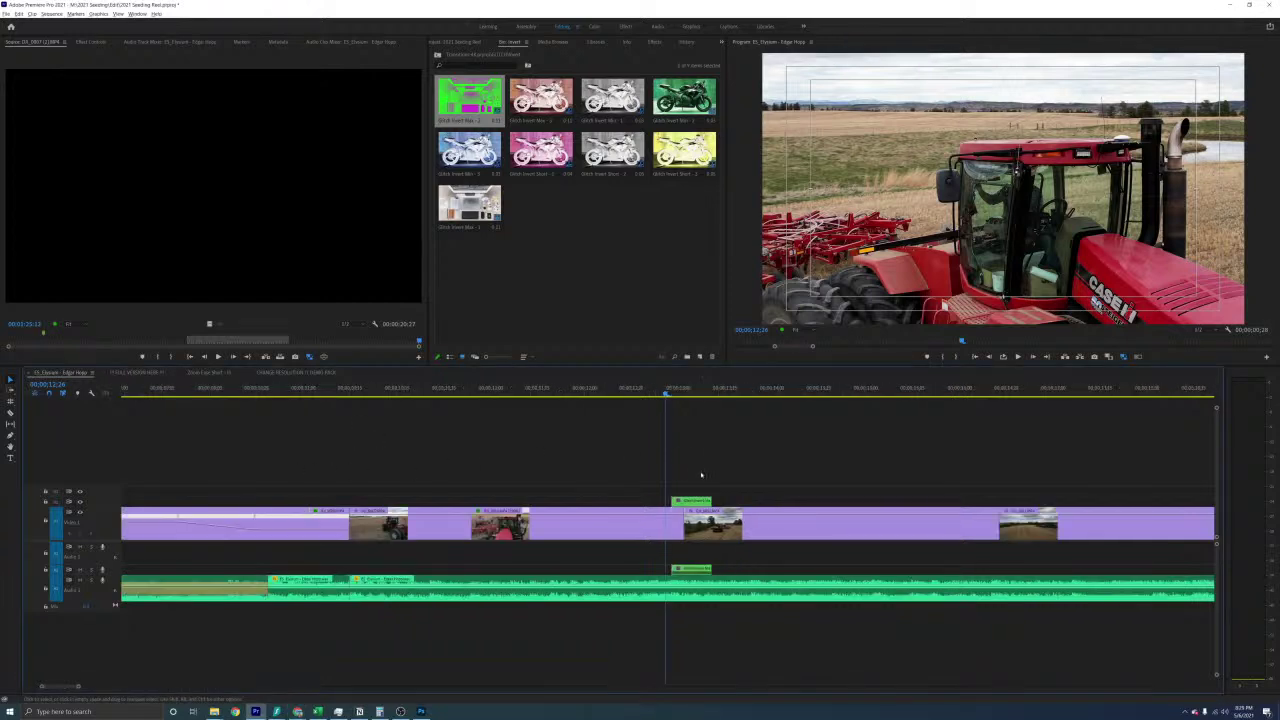
pyautogui.click(691, 500)
pyautogui.doubleClick(703, 502)
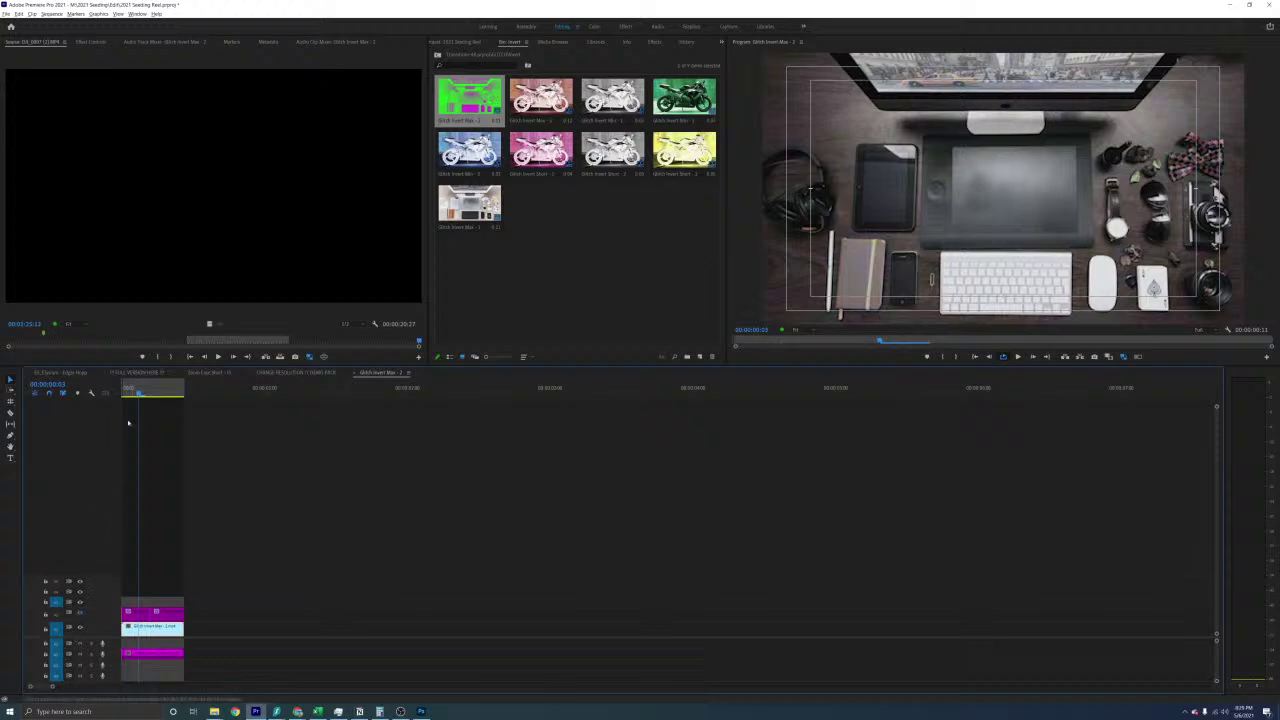
pyautogui.click(80, 627)
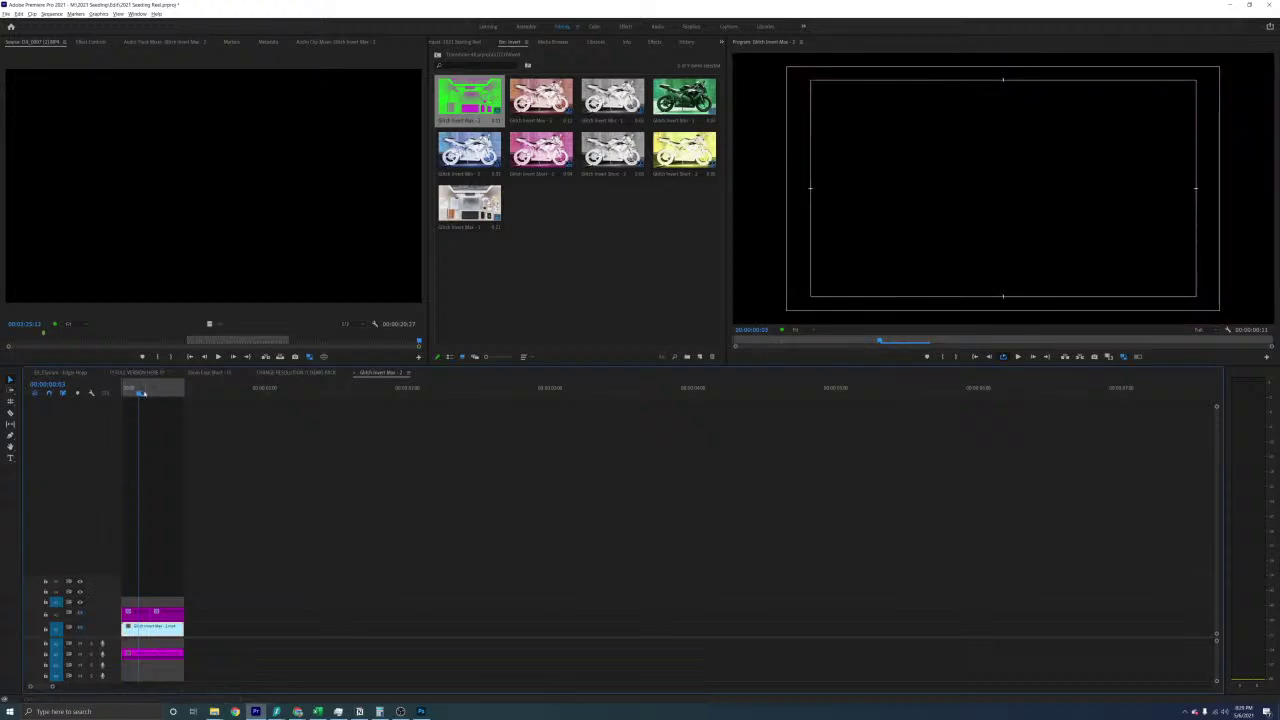
pyautogui.press('space')
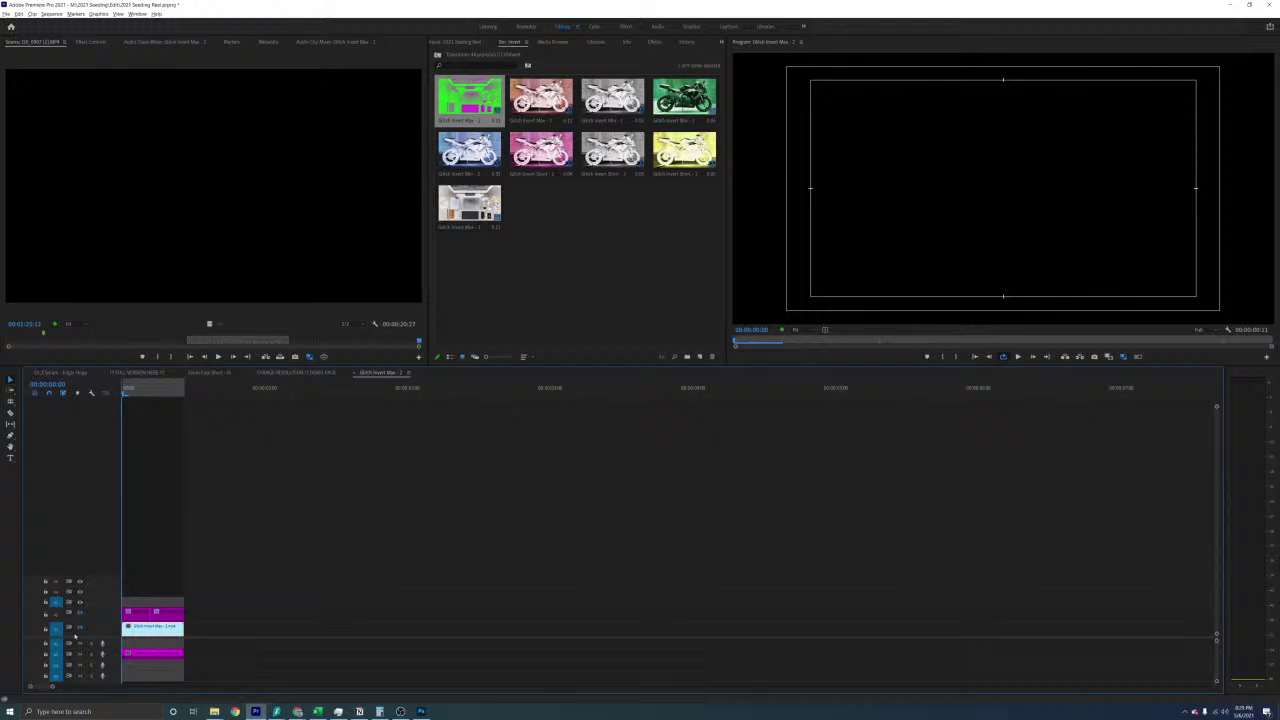
pyautogui.press('space')
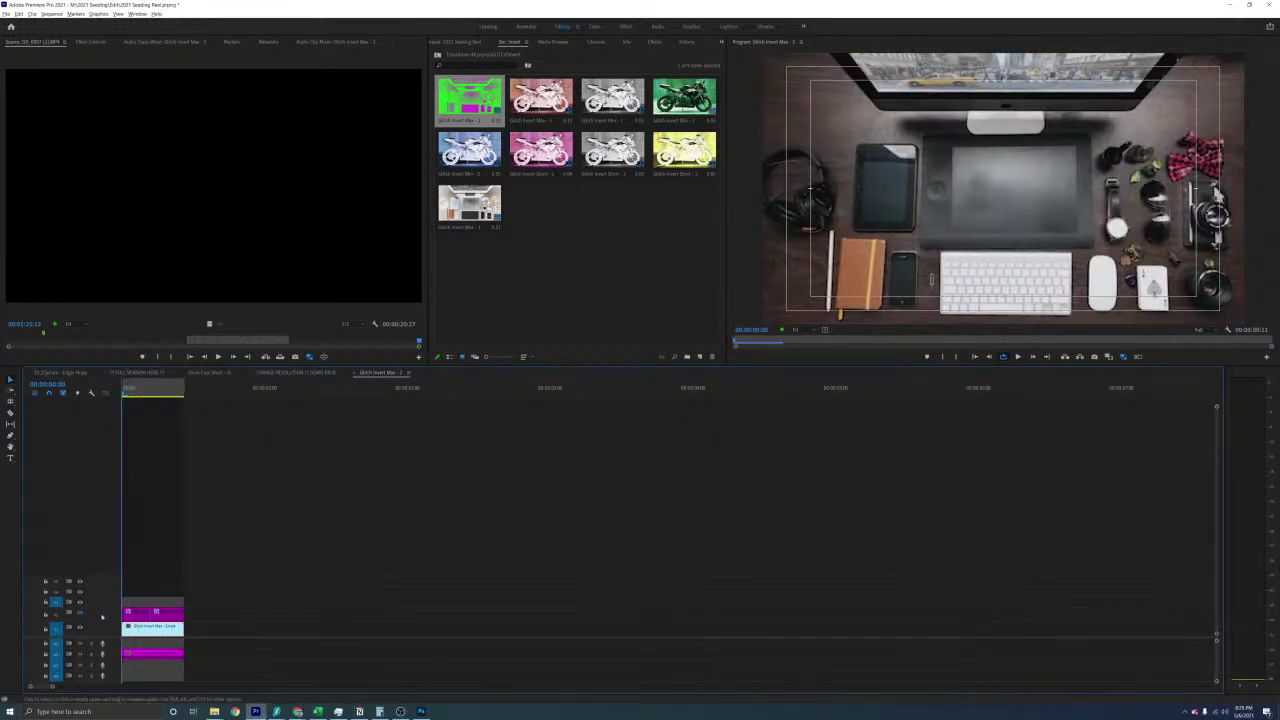
pyautogui.click(81, 630)
pyautogui.press('space')
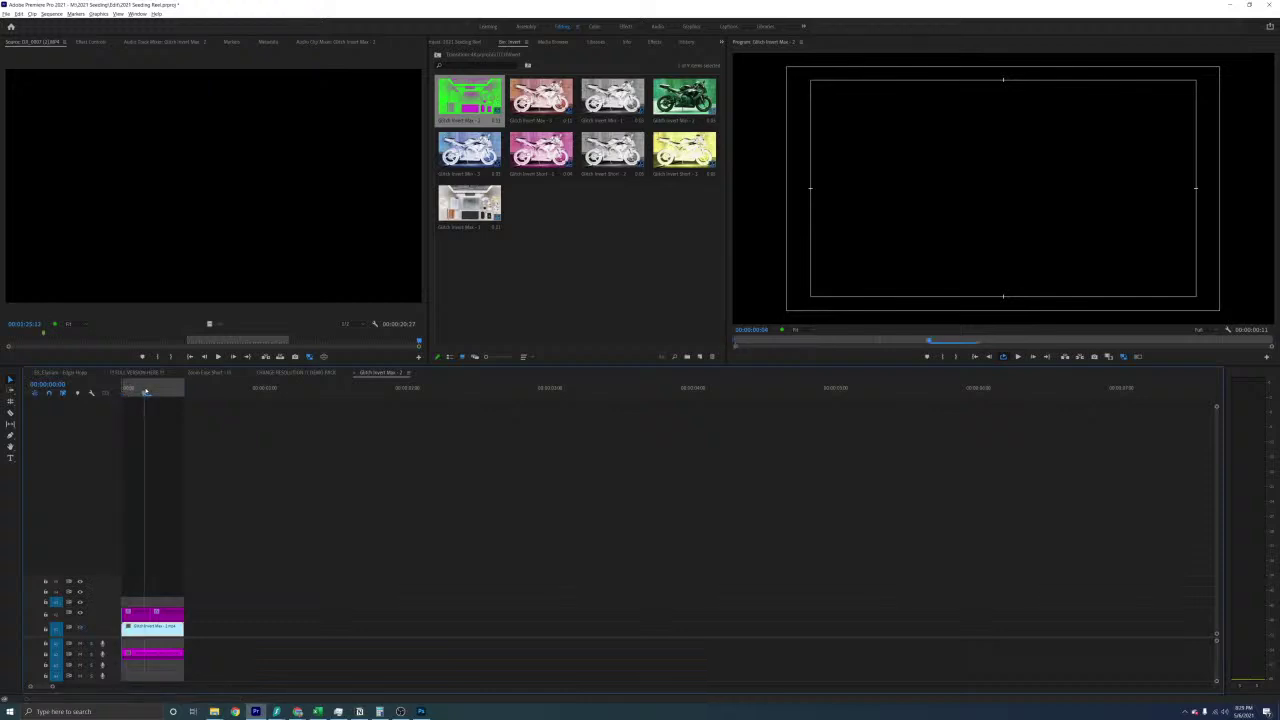
pyautogui.click(80, 627)
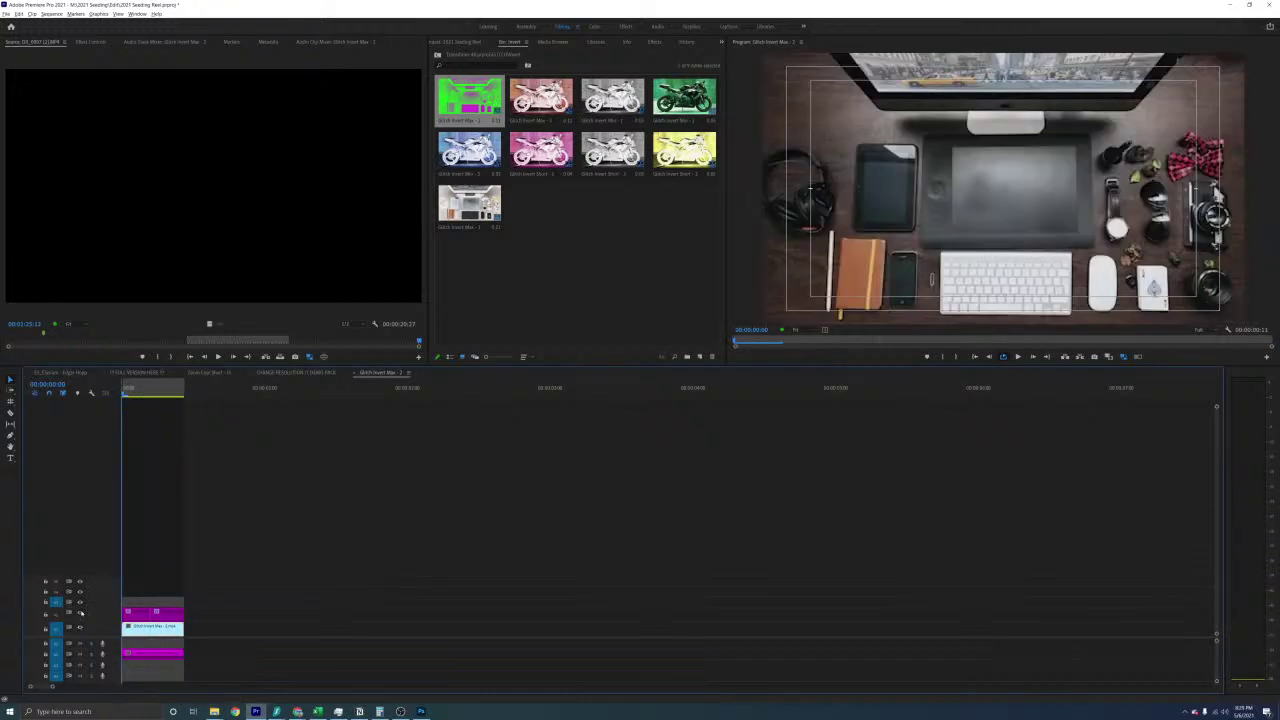
pyautogui.press('space')
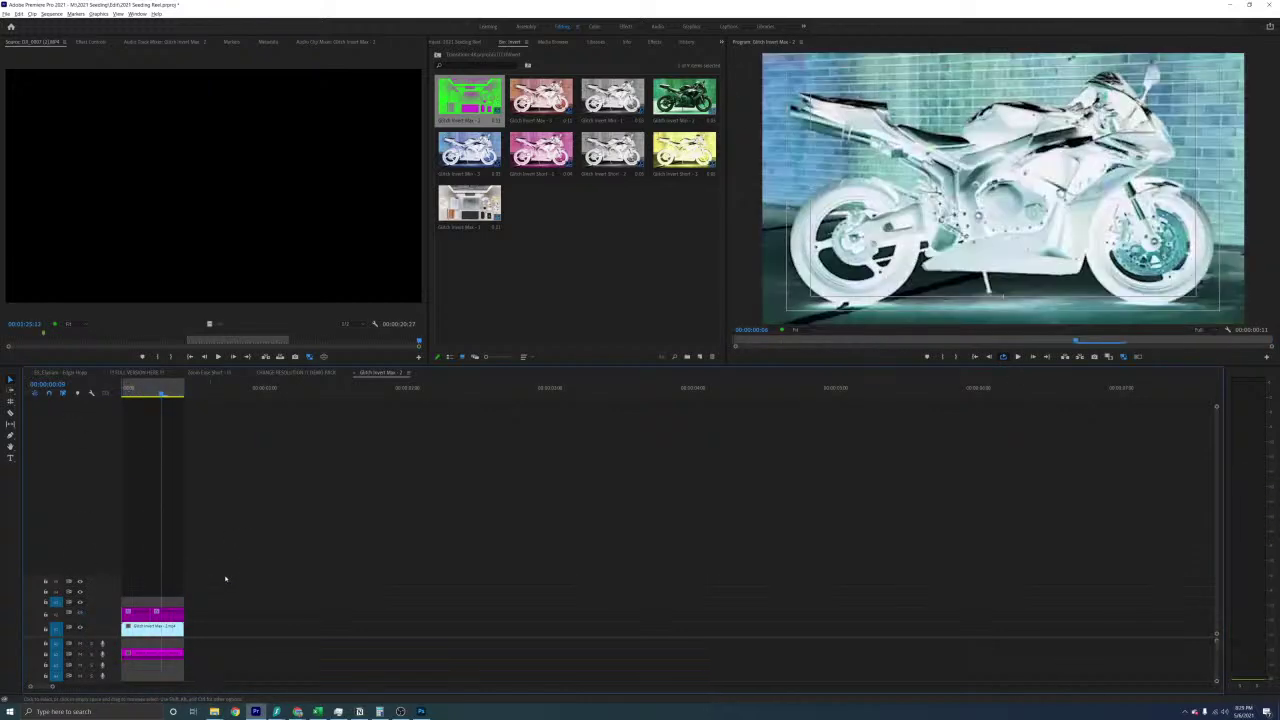
pyautogui.press('=')
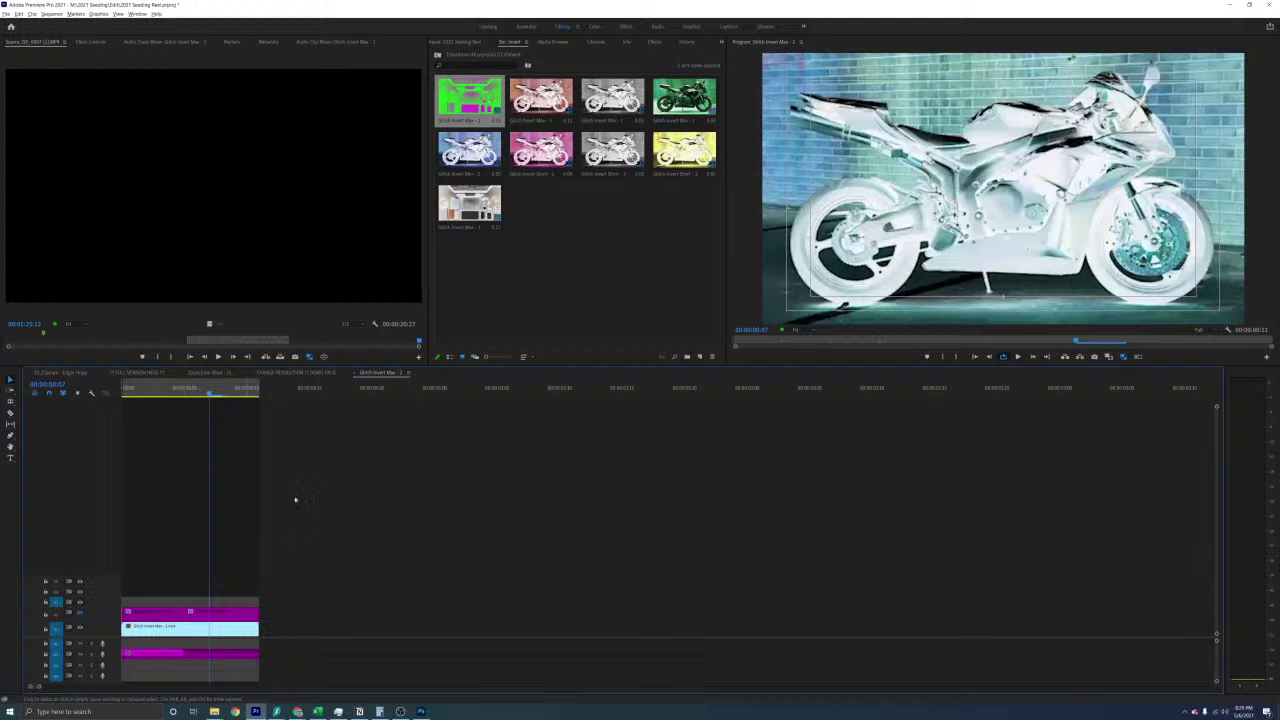
pyautogui.press('-')
pyautogui.press('-')
pyautogui.press('-')
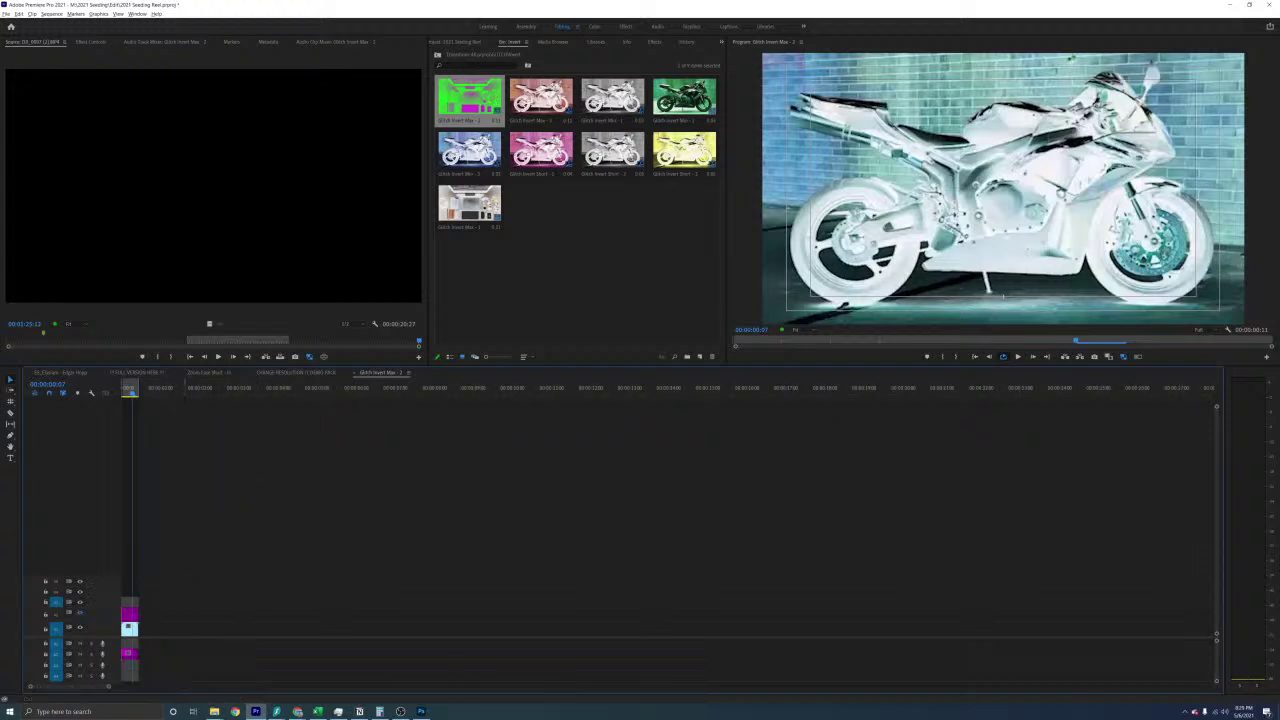
pyautogui.click(297, 711)
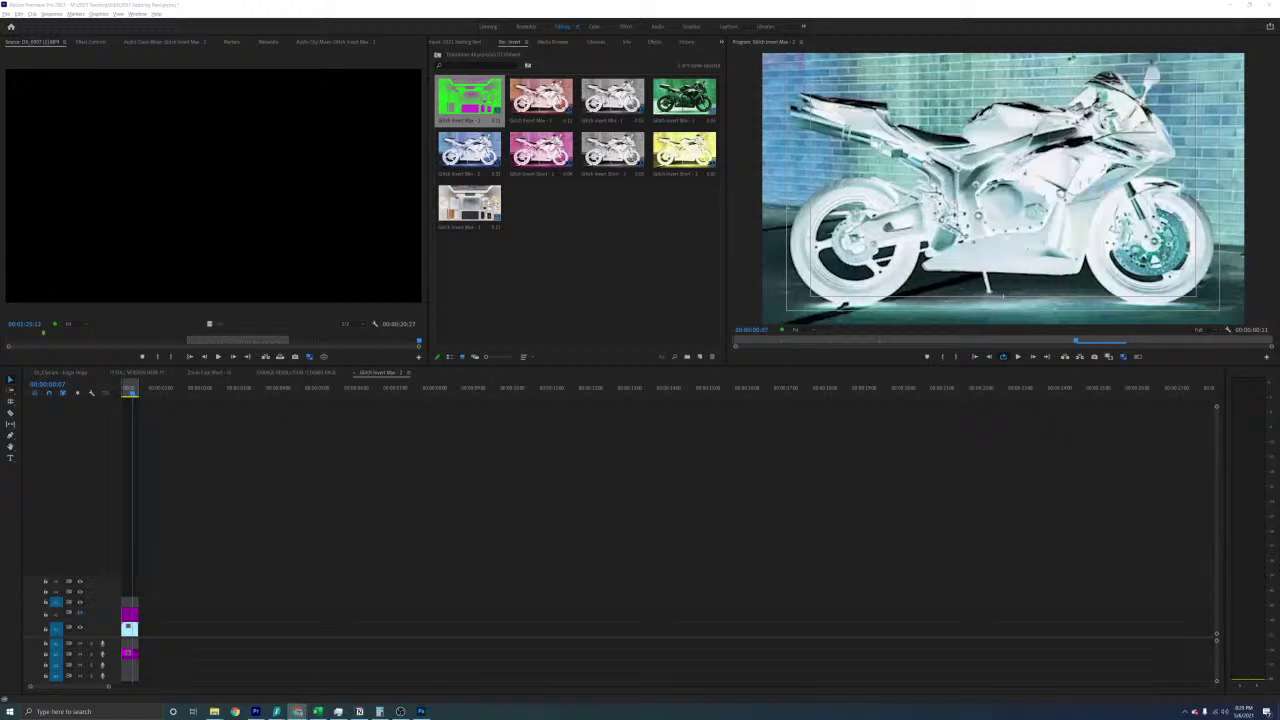
pyautogui.click(256, 711)
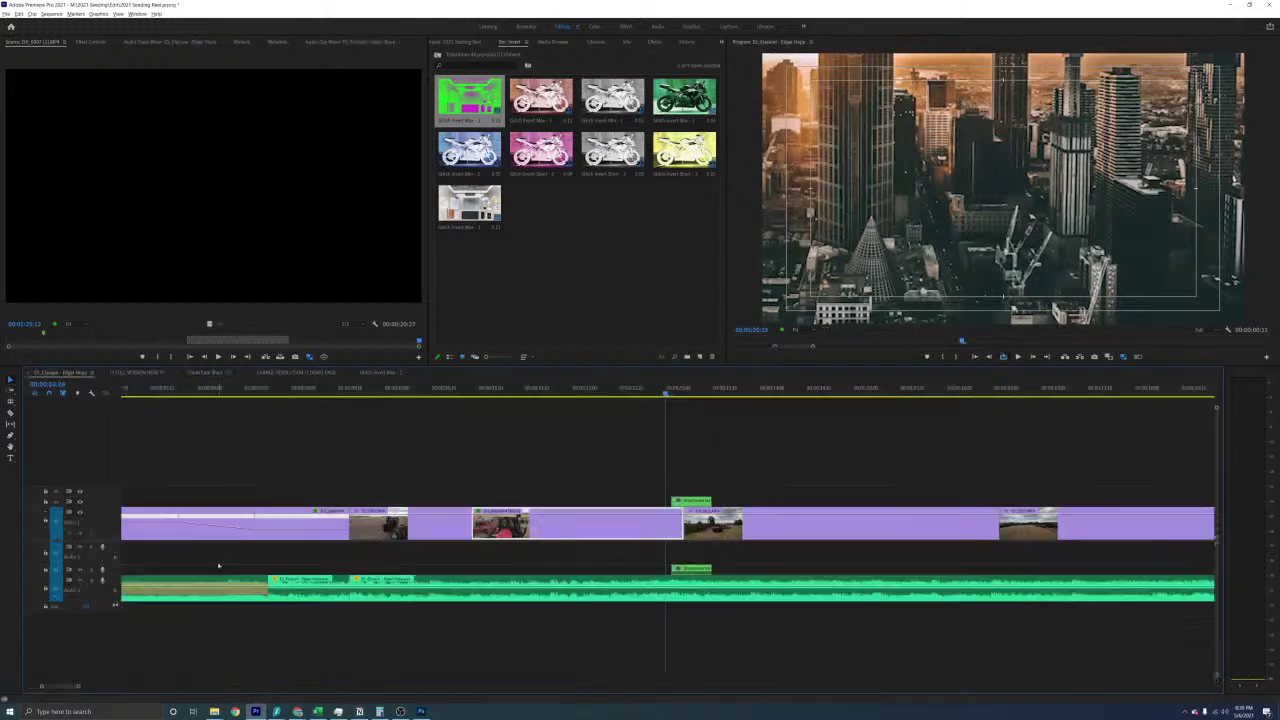
# Delete the glitch transition above the cut after the tractor close-up from the reel sequence
pyautogui.moveTo(718, 449); pyautogui.dragTo(678, 506)
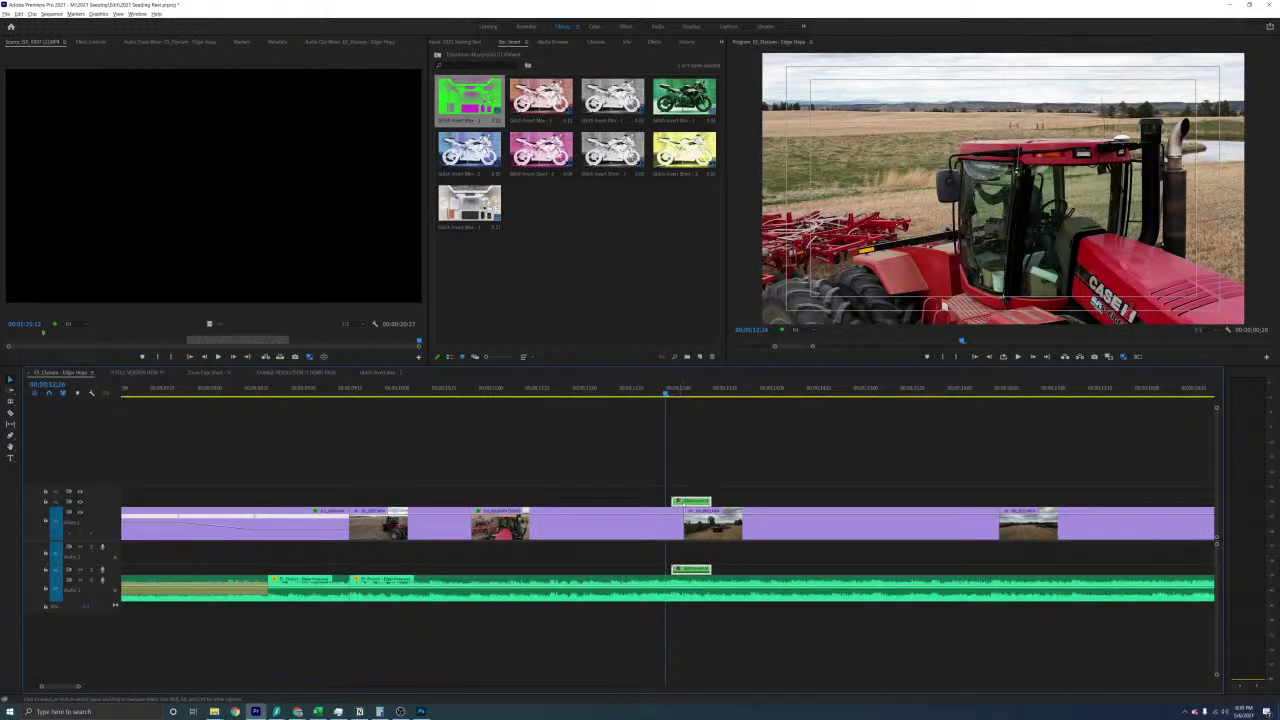
pyautogui.press('Delete')
pyautogui.press('-')
pyautogui.press('-')
pyautogui.press('-')
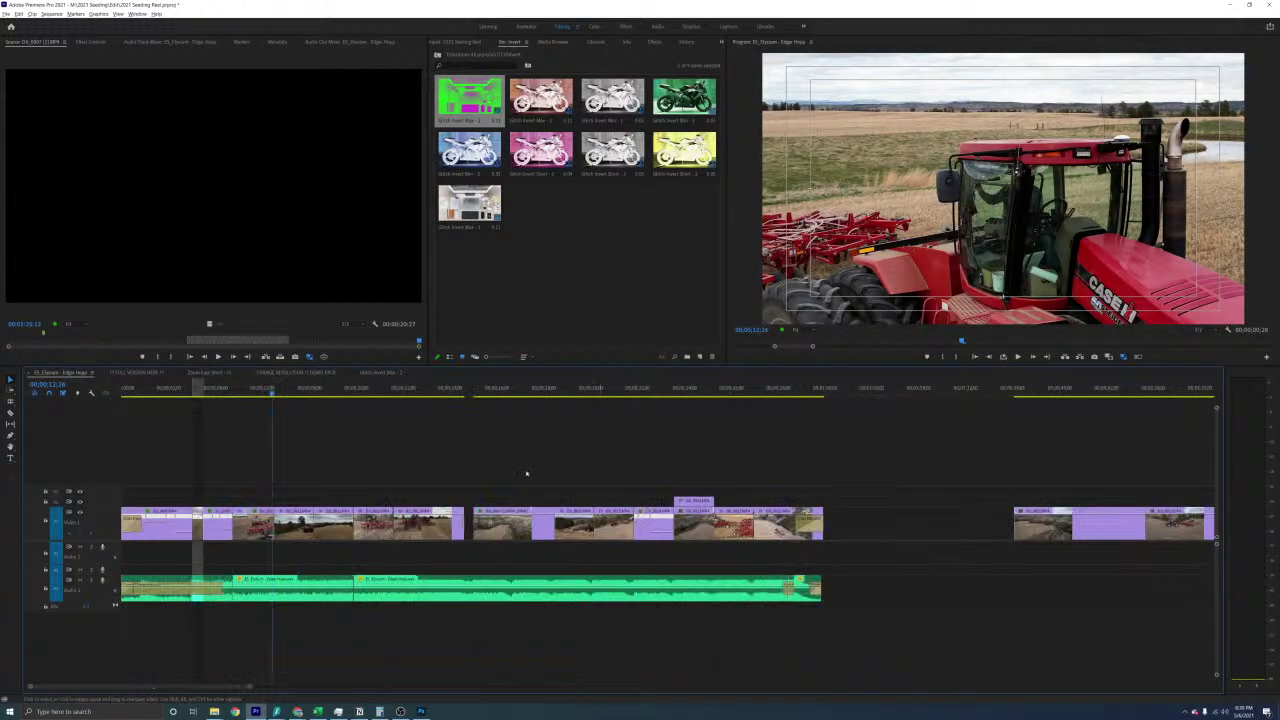
# Open the project Copy of 2019 Seeding_1.prproj from the 2019 Seeding Edit folder on drive D
pyautogui.click(446, 42)
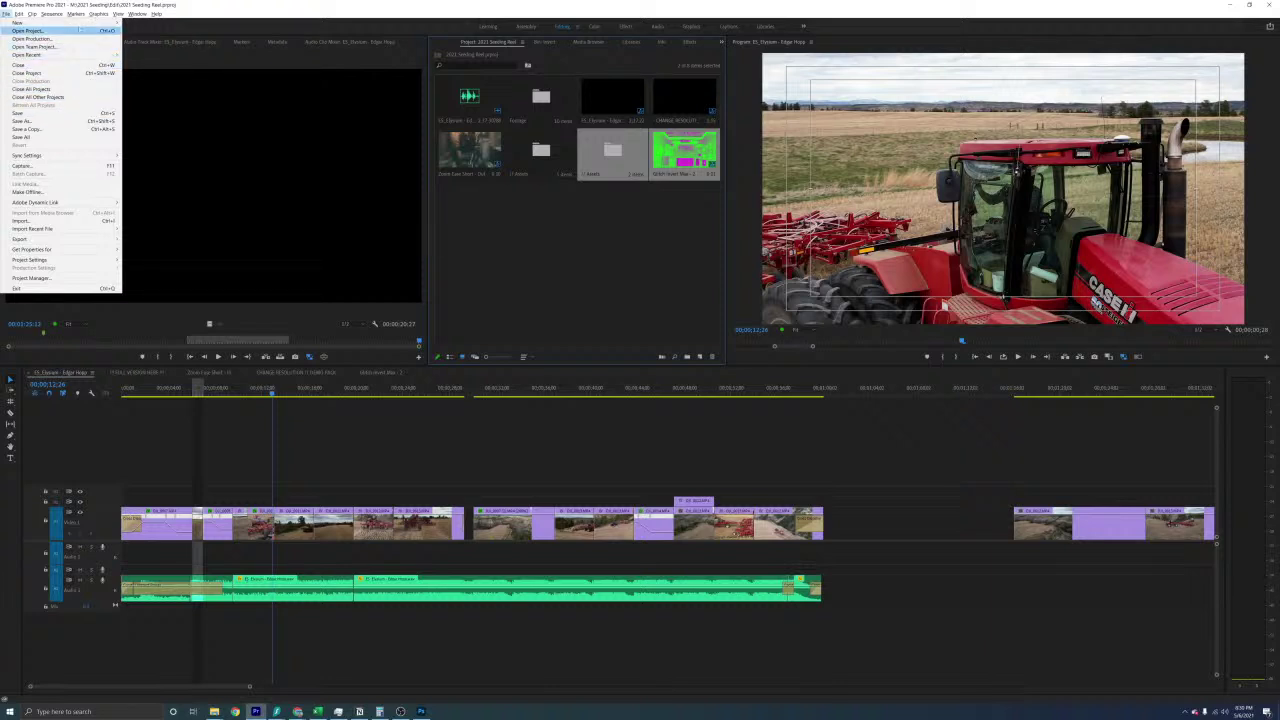
pyautogui.click(40, 30)
pyautogui.moveTo(254, 28); pyautogui.dragTo(654, 232)
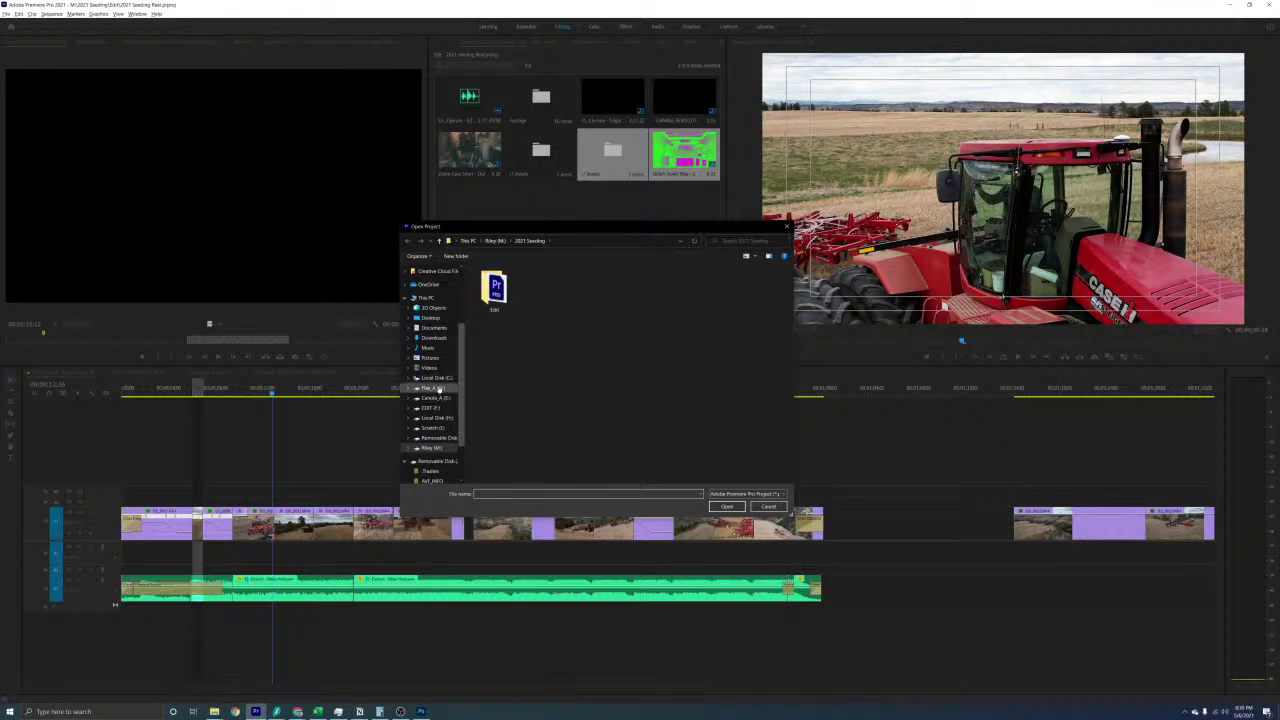
pyautogui.click(432, 387)
pyautogui.click(527, 310)
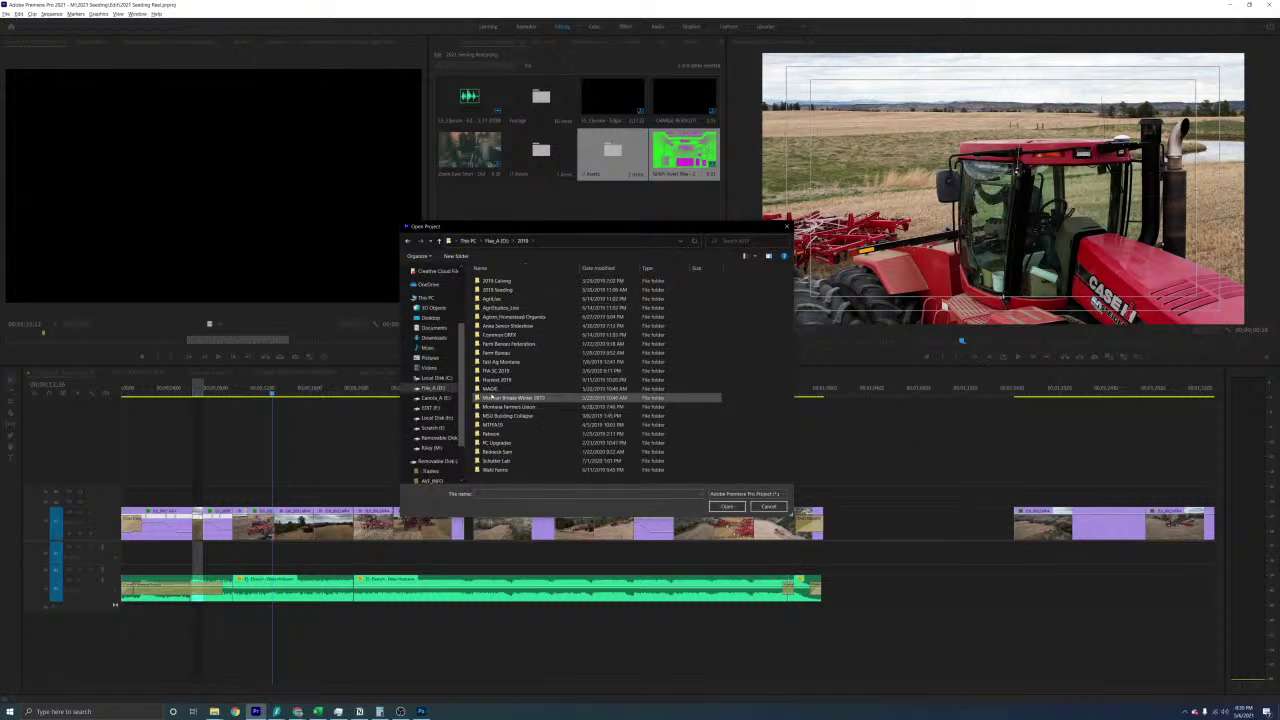
pyautogui.doubleClick(555, 290)
pyautogui.doubleClick(555, 291)
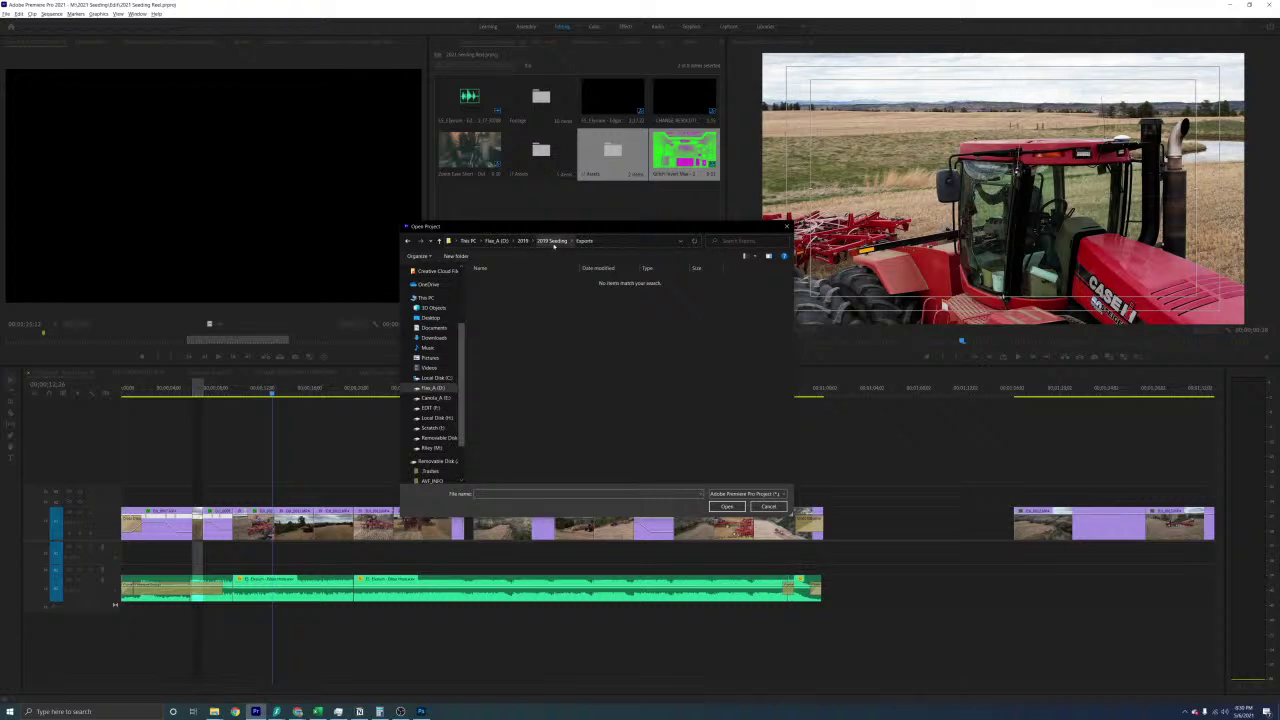
pyautogui.click(554, 243)
pyautogui.doubleClick(520, 281)
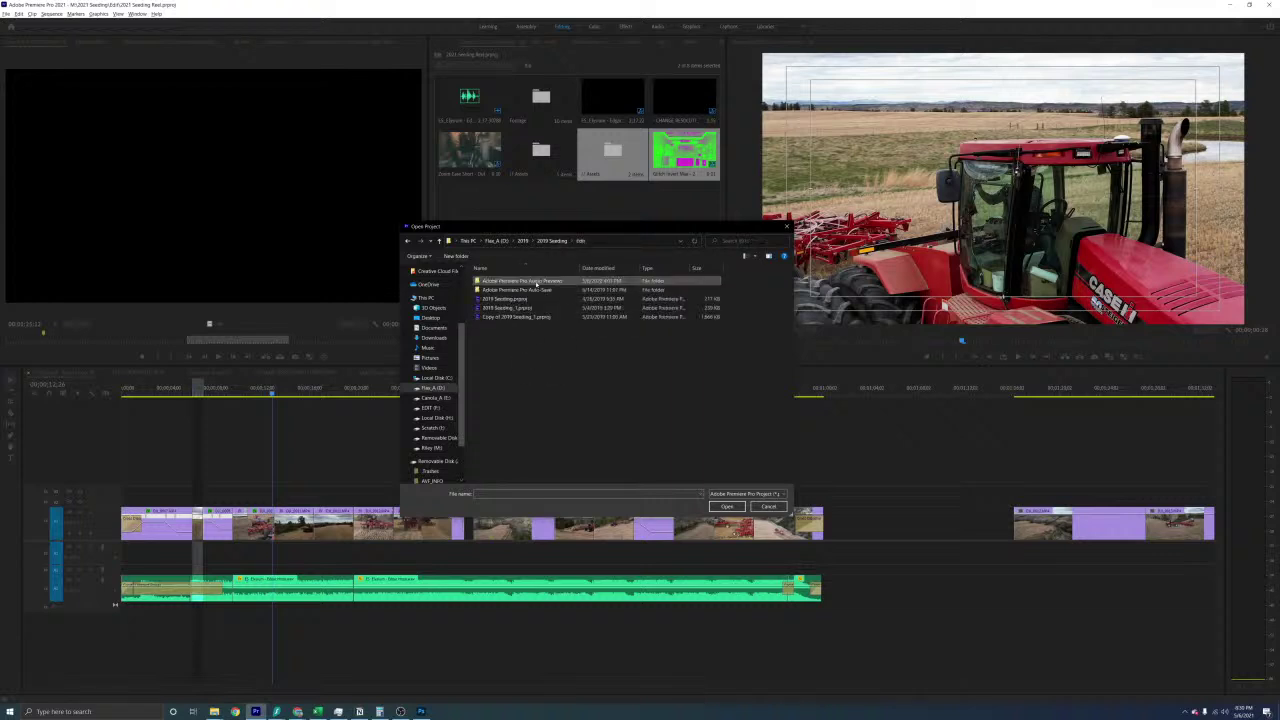
pyautogui.doubleClick(522, 317)
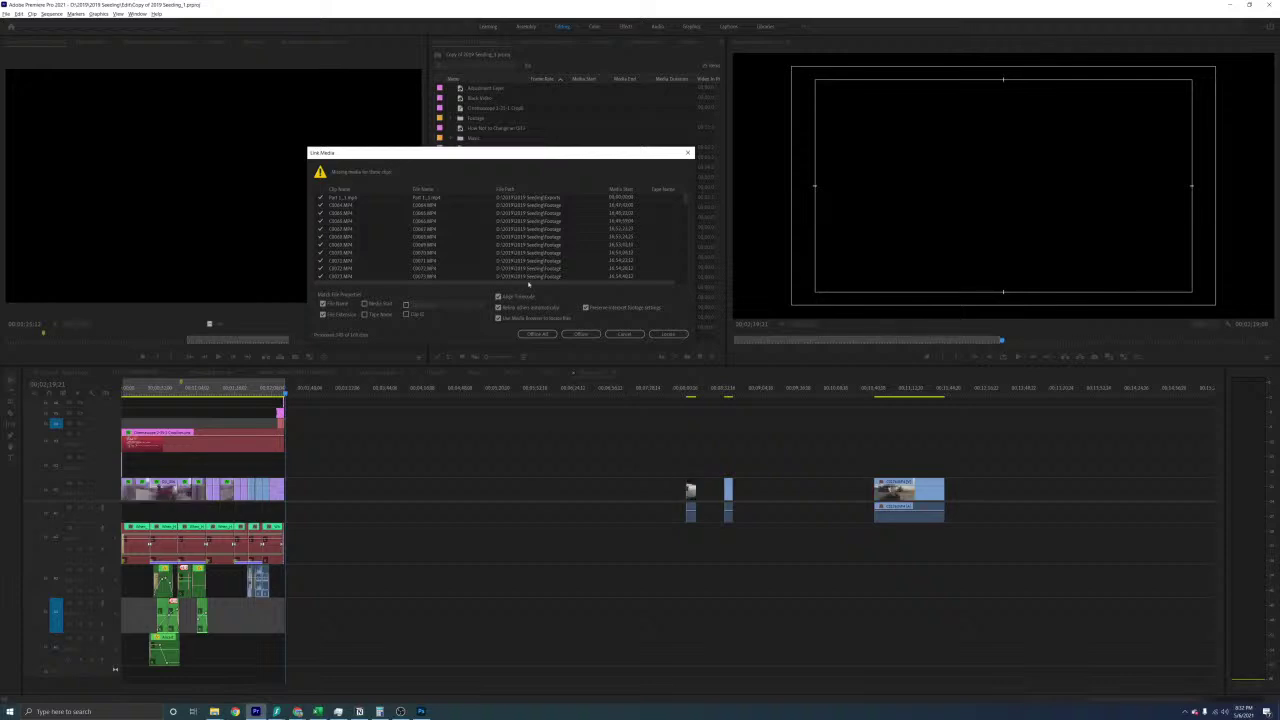
# Set all missing media of the 2019 seeding project offline and save the project
pyautogui.scroll(-15, 534, 203)
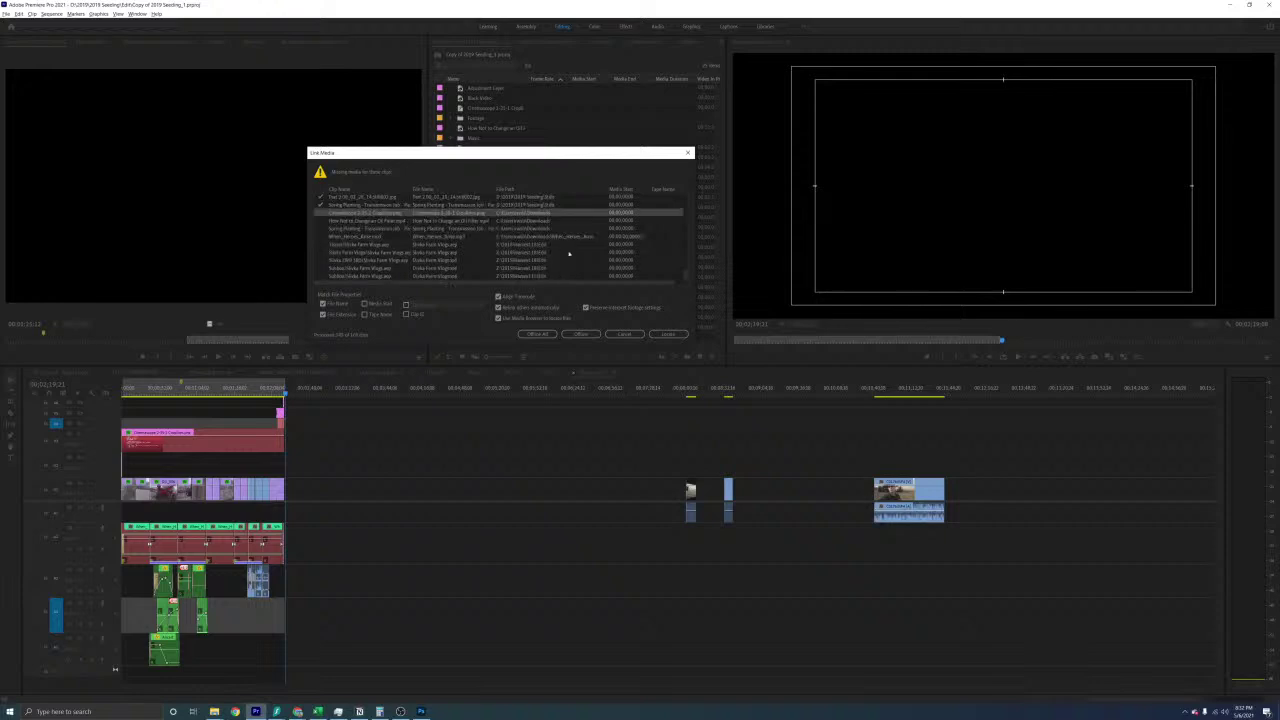
pyautogui.click(537, 334)
pyautogui.hotkey('ctrl', 's')
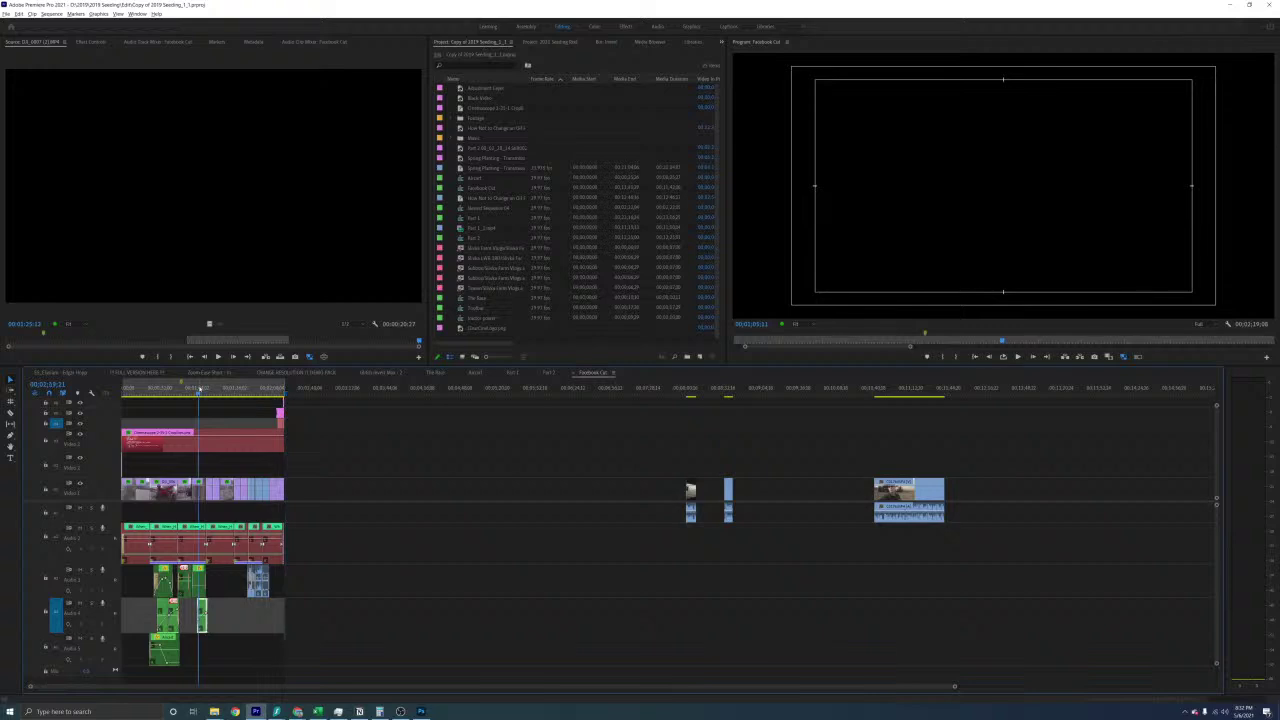
# Look over the Facebook Cut timeline and play its audio from the third video clip onward
pyautogui.click(737, 426)
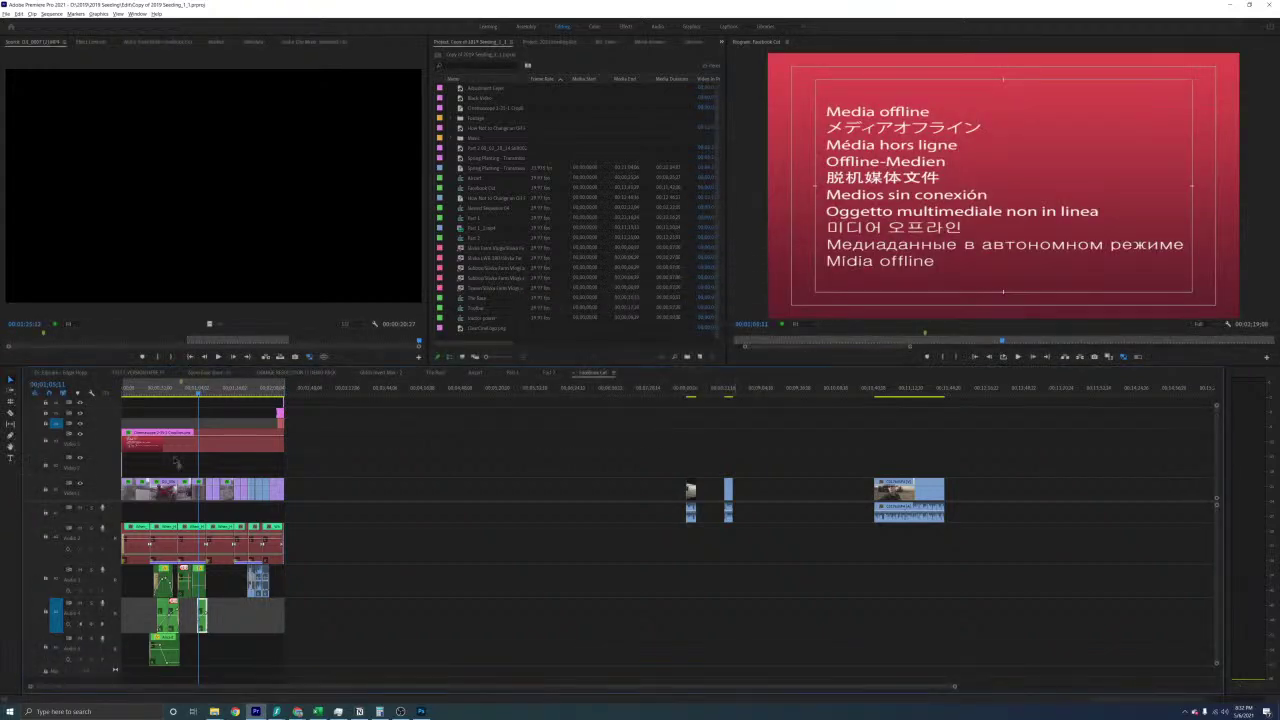
pyautogui.press('=')
pyautogui.press('=')
pyautogui.press('=')
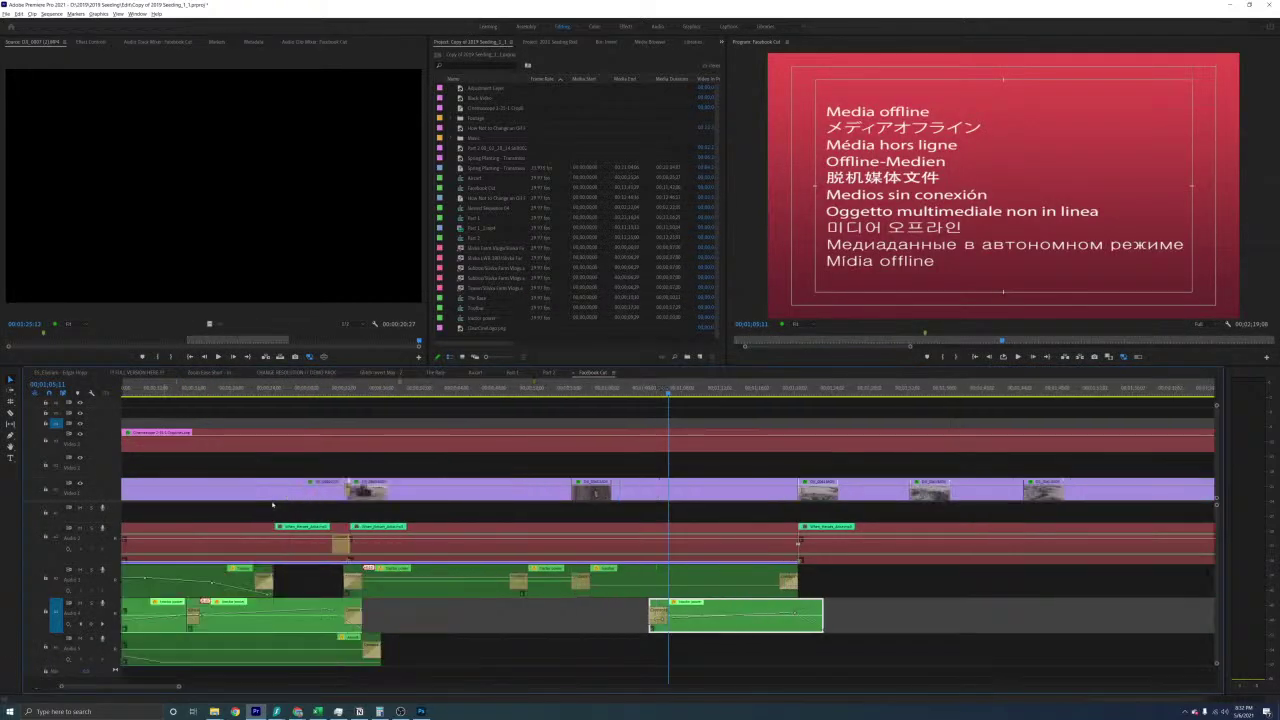
pyautogui.press('-')
pyautogui.press('-')
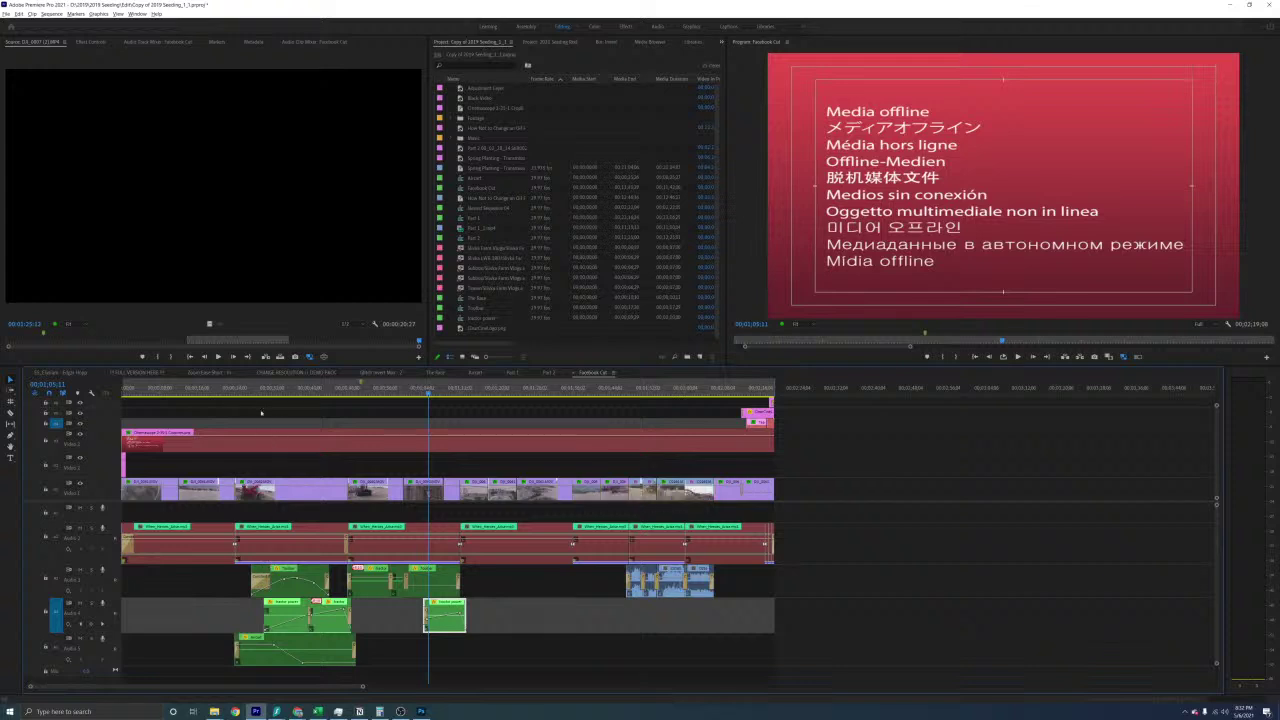
pyautogui.click(234, 391)
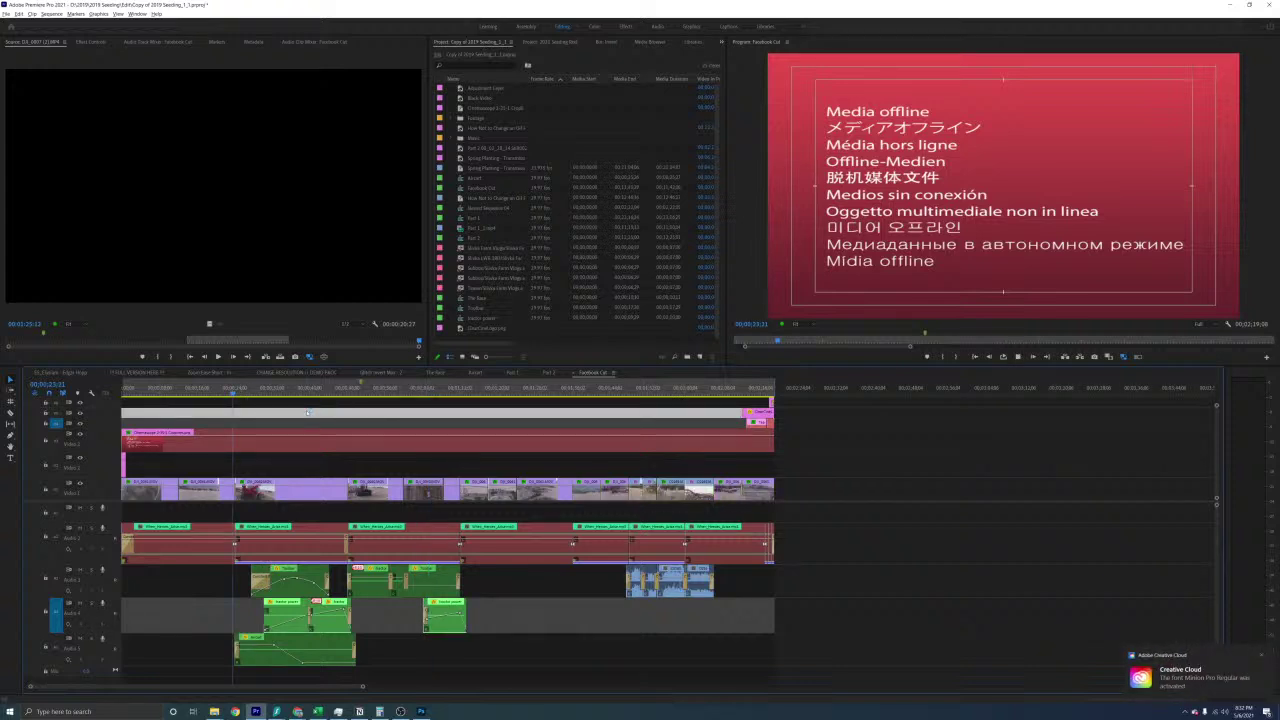
pyautogui.press('space')
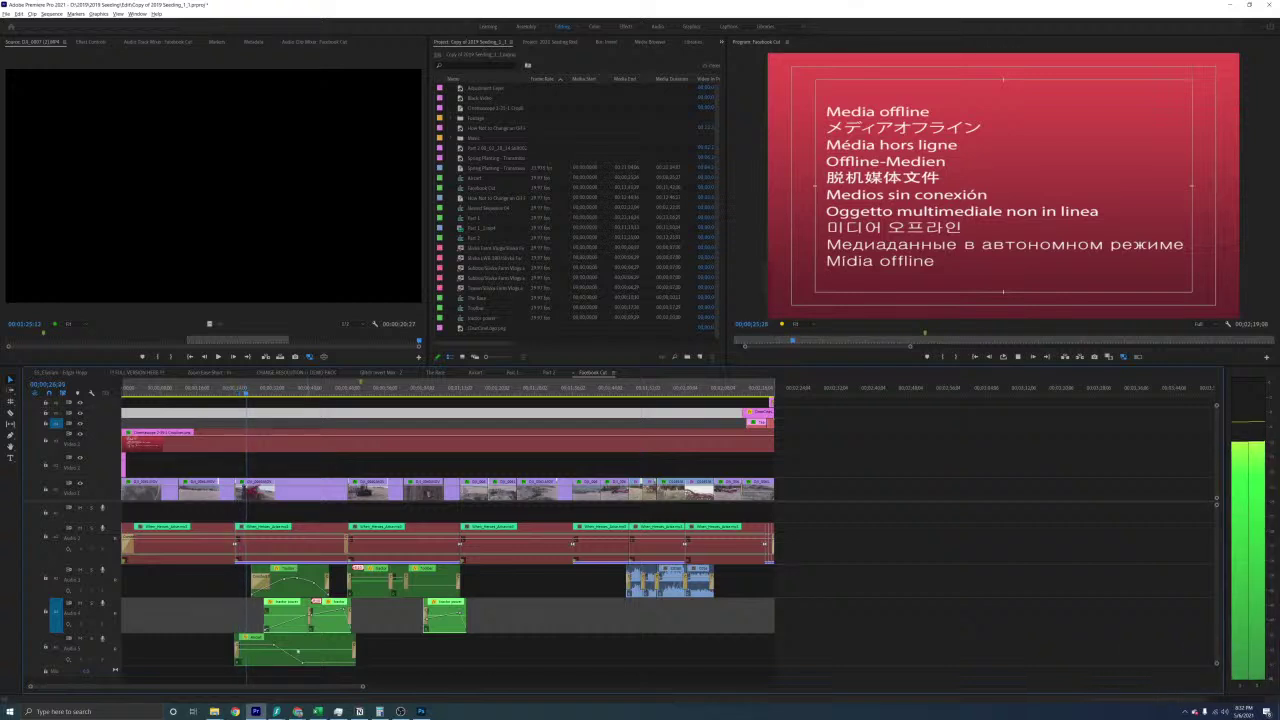
# Copy the green tractor sound-effect clips from the Facebook Cut's lower audio tracks into the 2021 reel sequence, after the music's end
pyautogui.click(185, 582)
pyautogui.moveTo(196, 584); pyautogui.dragTo(474, 677)
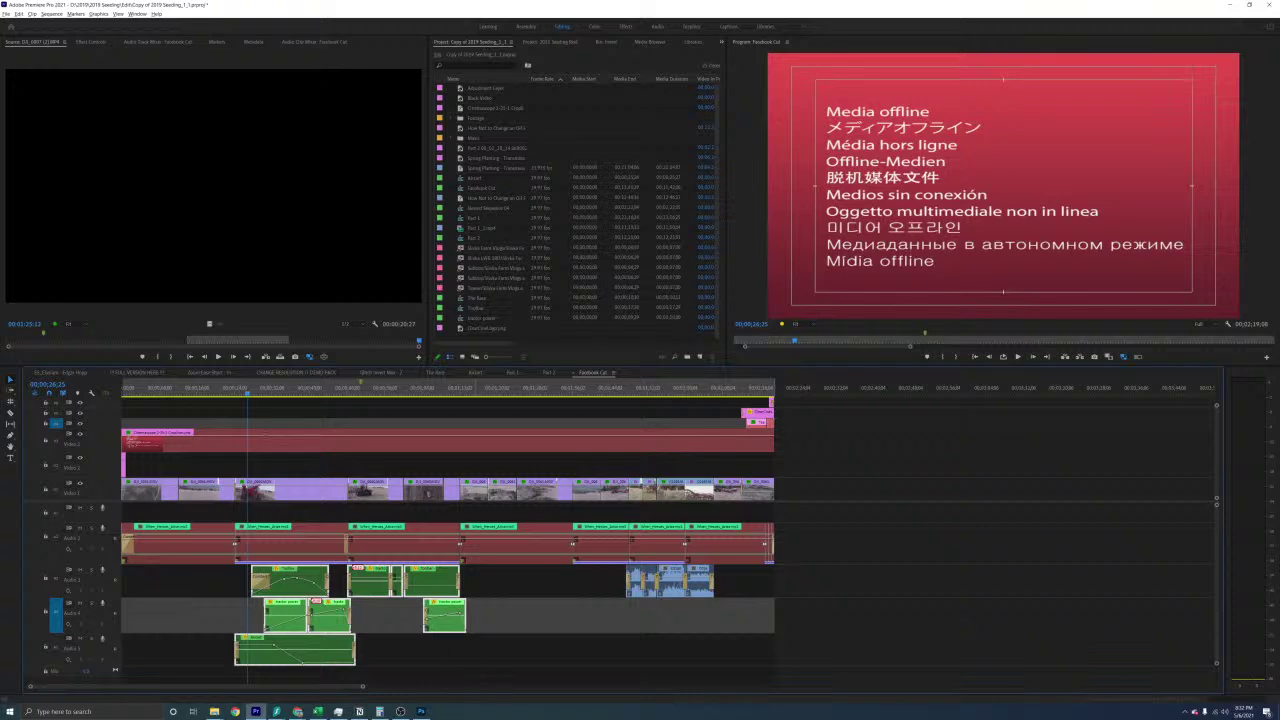
pyautogui.click(69, 373)
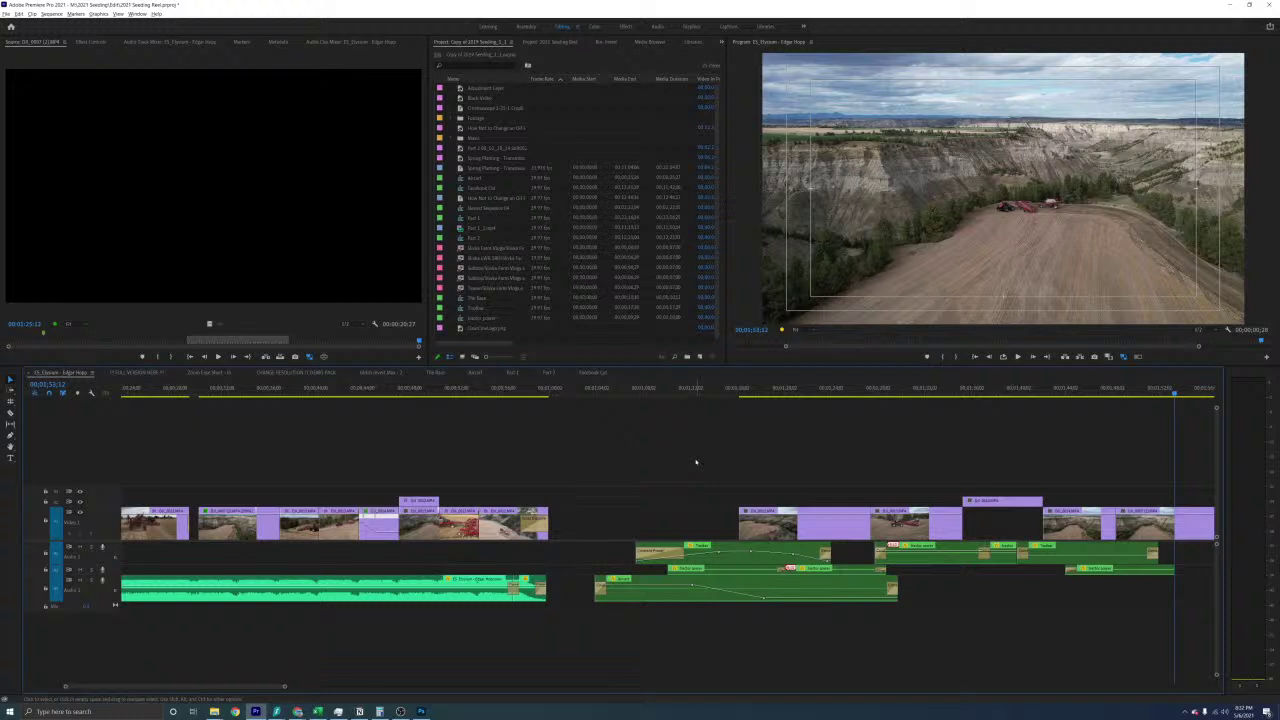
pyautogui.click(740, 559)
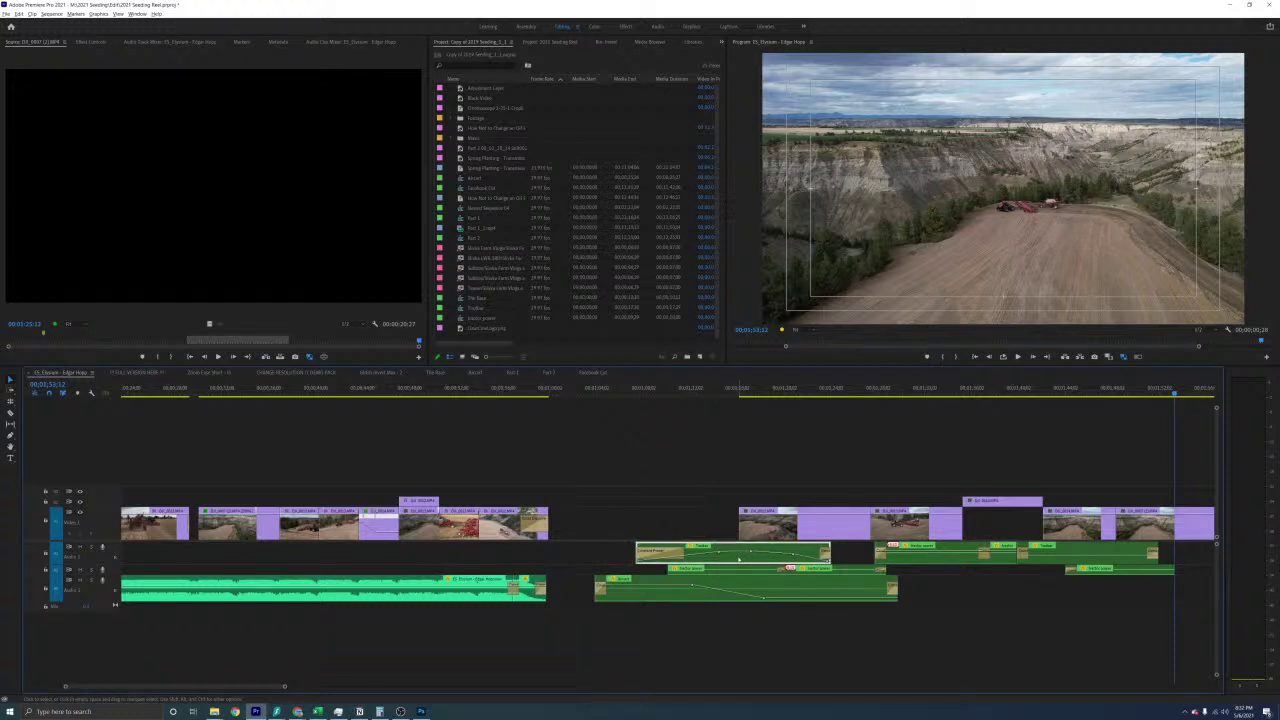
# Save the project and examine the gap between the music's end and the pasted tractor sound effects
pyautogui.hotkey('ctrl', 's')
pyautogui.click(710, 506)
pyautogui.click(698, 525)
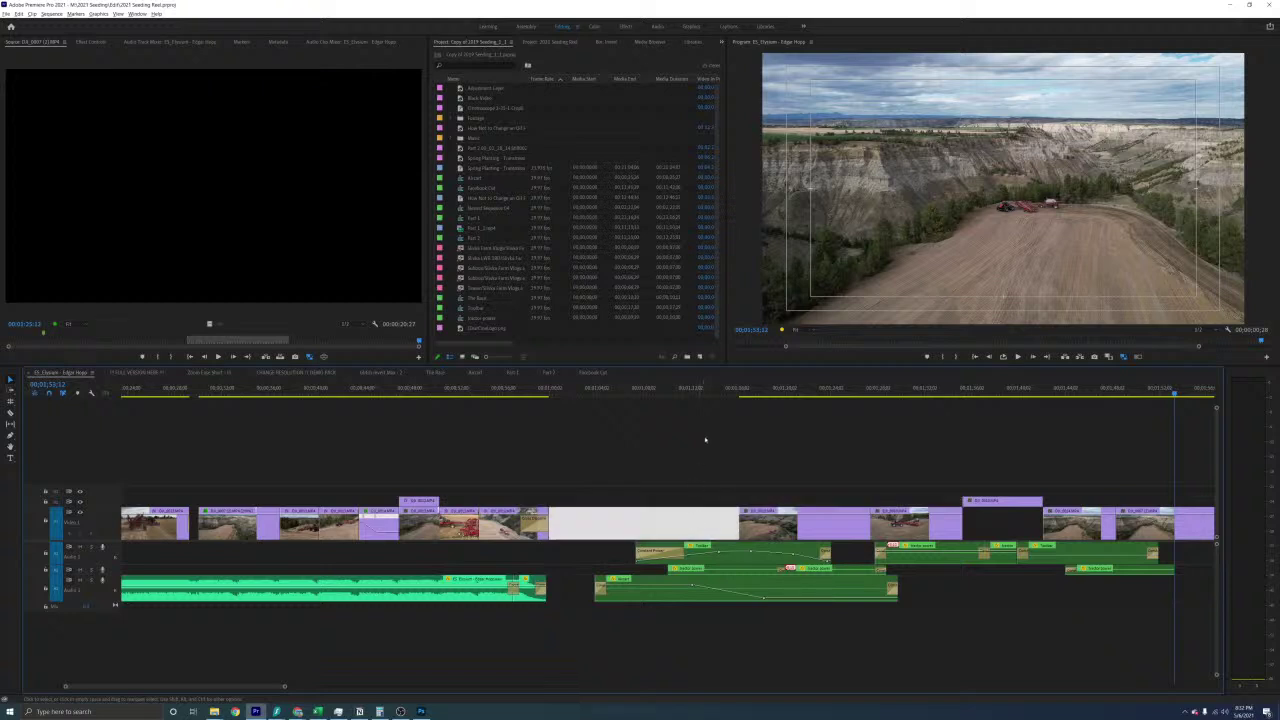
pyautogui.click(698, 390)
pyautogui.click(619, 483)
pyautogui.press('-')
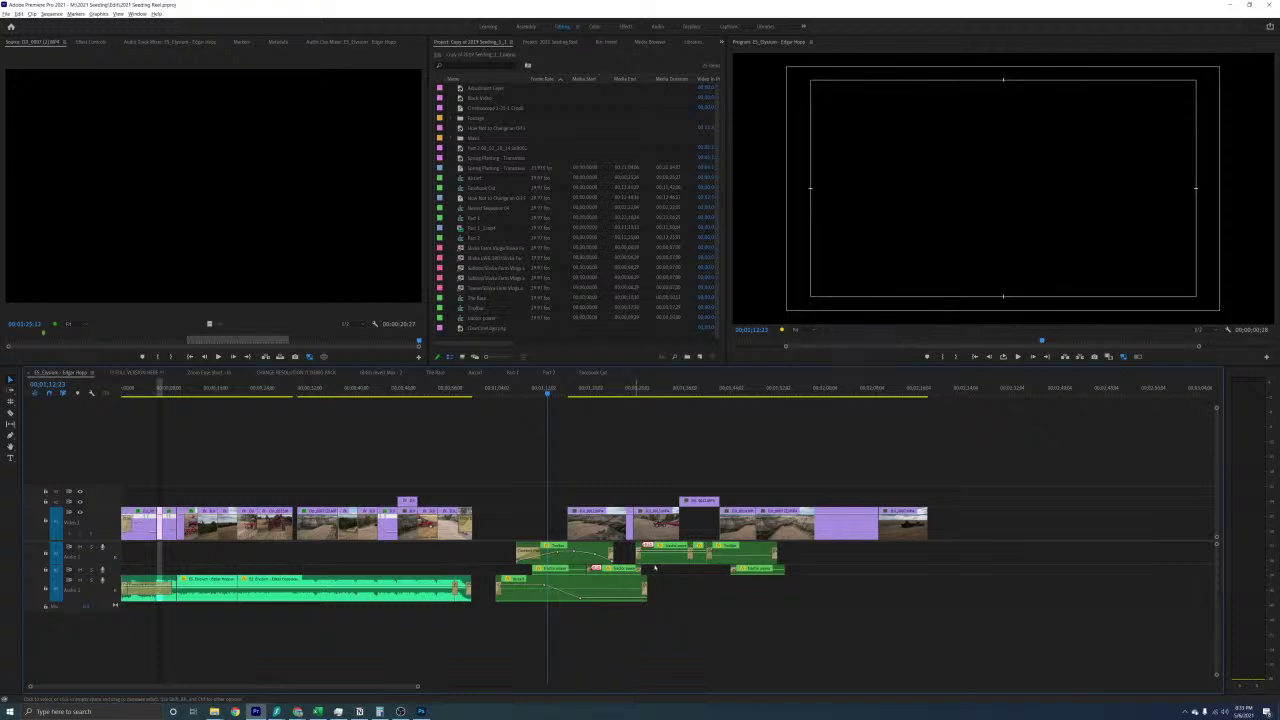
pyautogui.press('=')
pyautogui.scroll(-5, 805, 558)
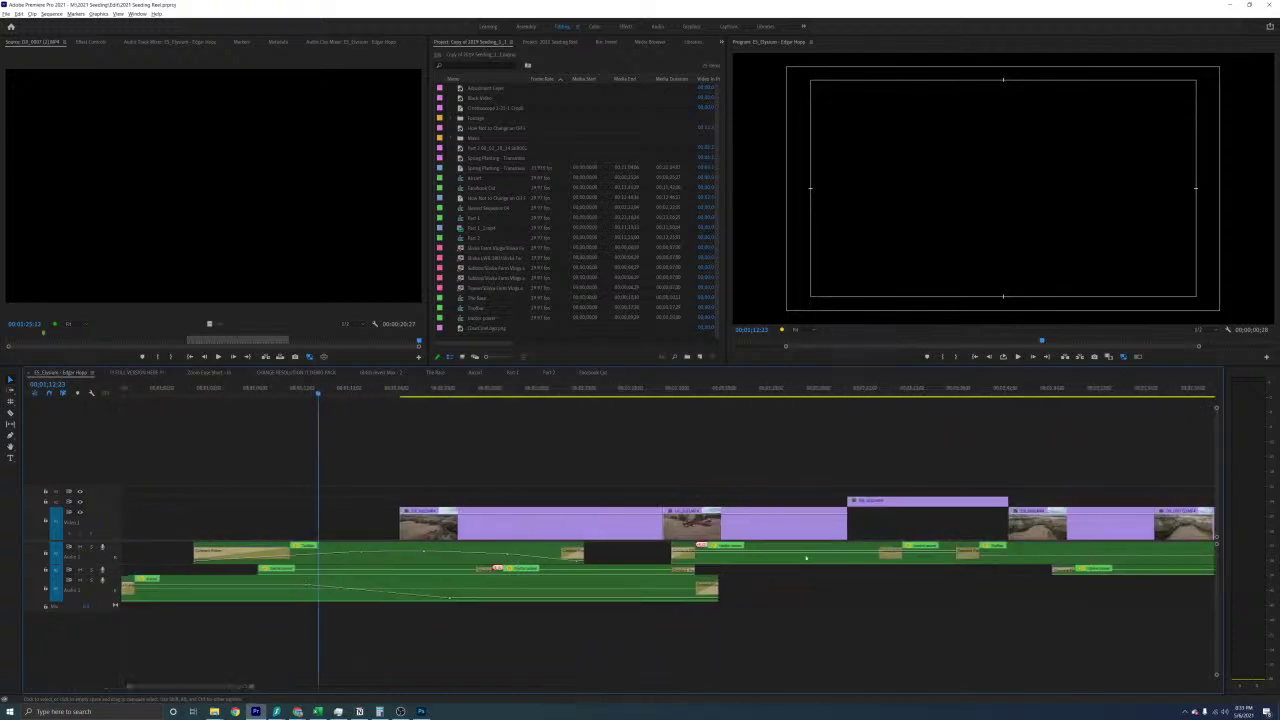
pyautogui.scroll(8, 798, 576)
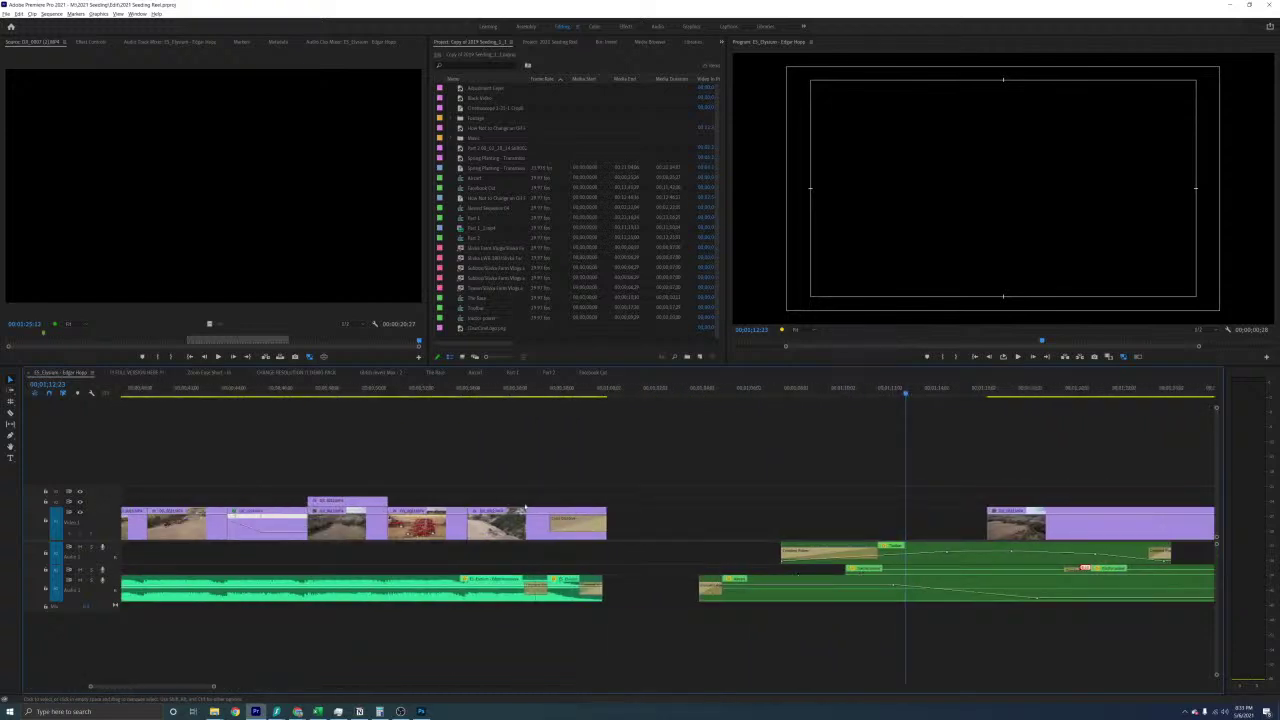
pyautogui.press('-')
pyautogui.press('-')
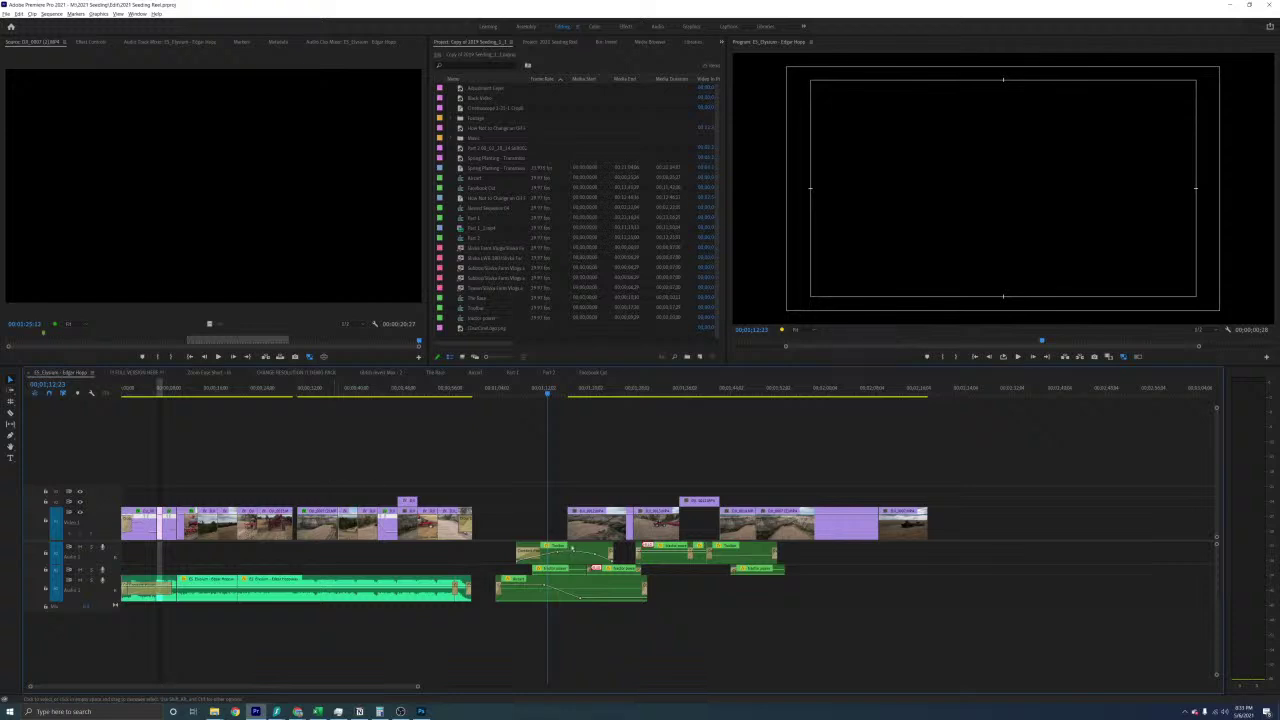
# Move all the music clips up to the first audio track
pyautogui.click(520, 525)
pyautogui.click(496, 558)
pyautogui.press('Delete')
pyautogui.click(496, 558)
pyautogui.moveTo(374, 560)
pyautogui.mouseDown()
pyautogui.moveTo(130, 590)
pyautogui.moveTo(121, 573)
pyautogui.moveTo(124, 585)
pyautogui.mouseUp()
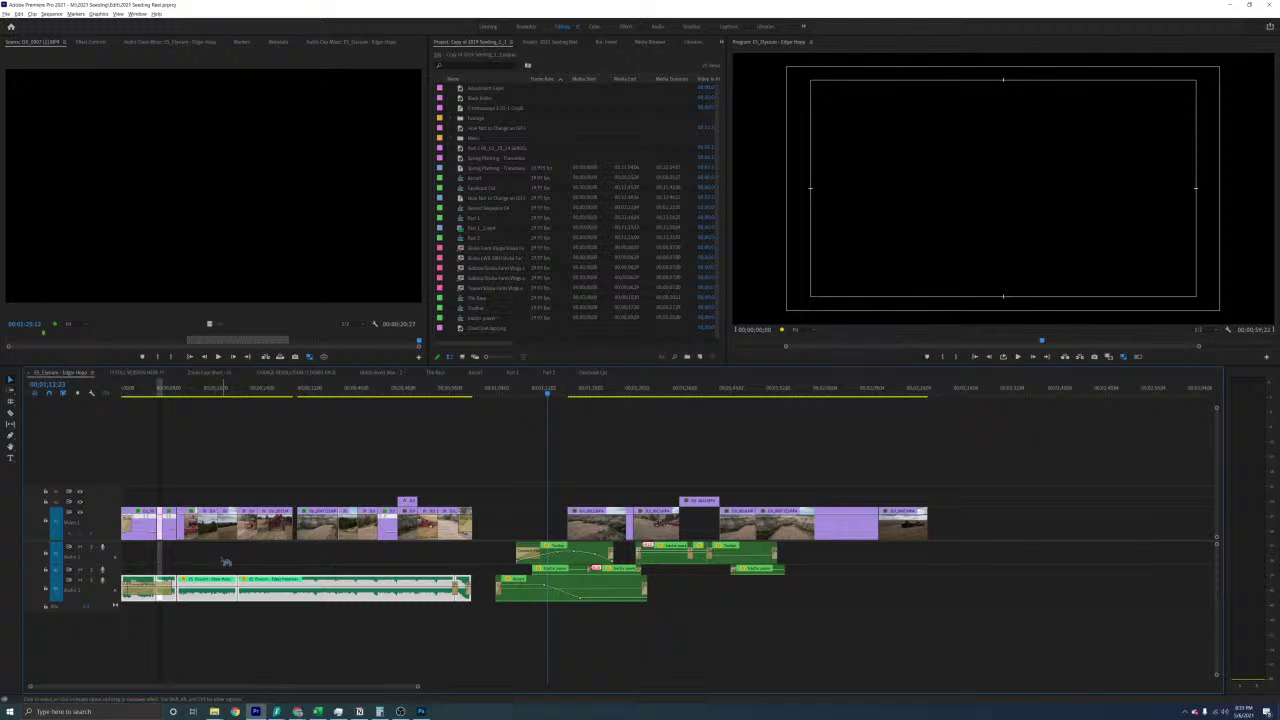
pyautogui.hotkey('alt', 'Up')
pyautogui.hotkey('alt', 'Up')
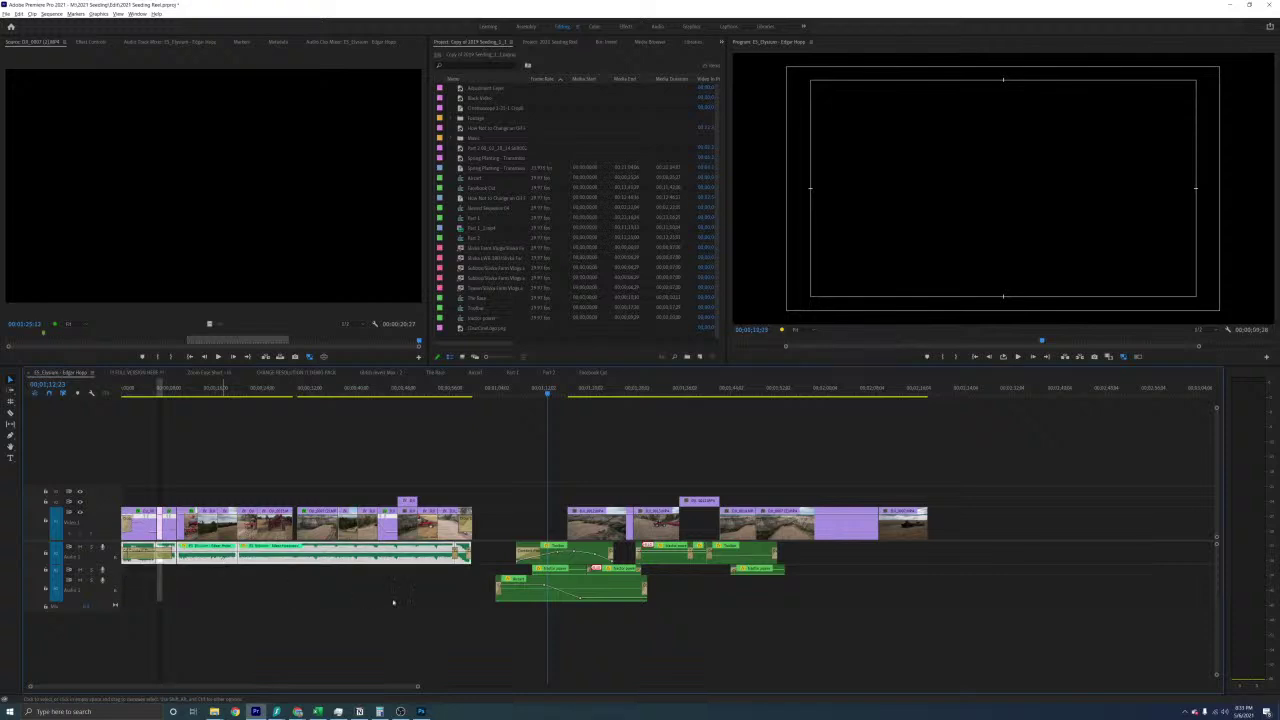
# Shift the first three tractor sound-effect clips earlier and onto lower audio tracks so they overlap the music's end
pyautogui.click(404, 603)
pyautogui.moveTo(507, 543); pyautogui.dragTo(524, 617)
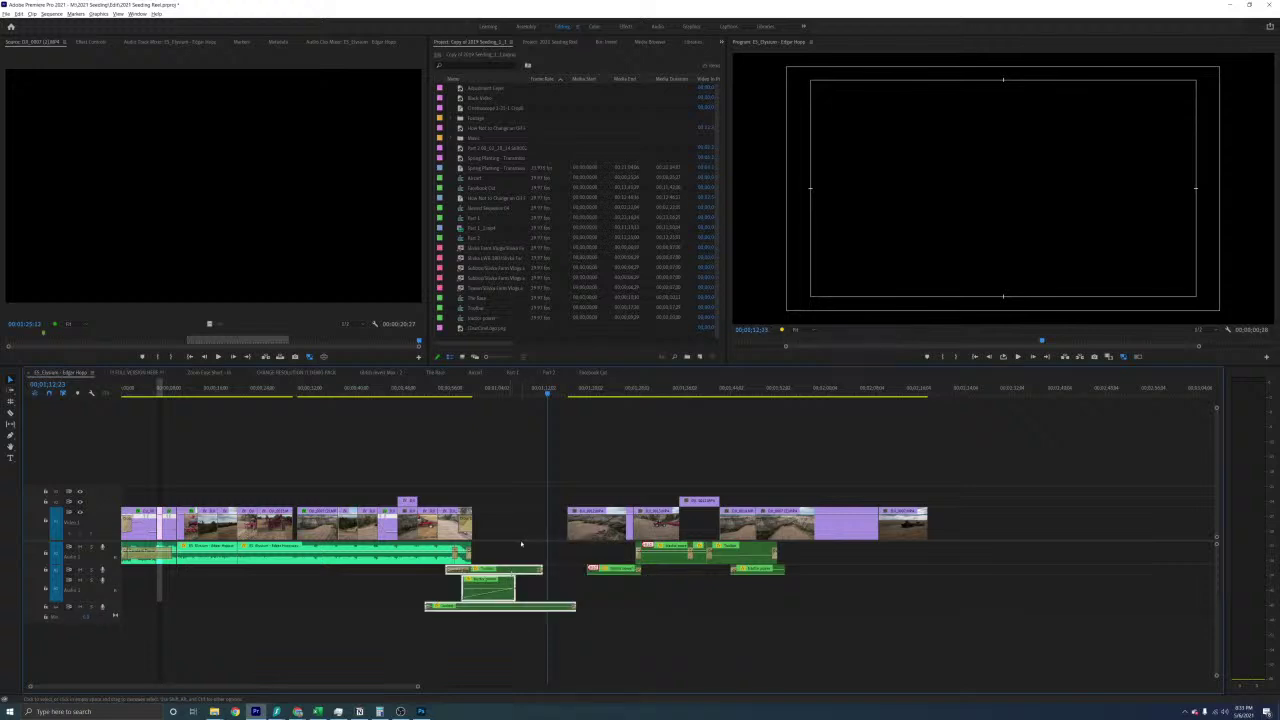
pyautogui.click(452, 586)
pyautogui.click(442, 540)
pyautogui.click(337, 392)
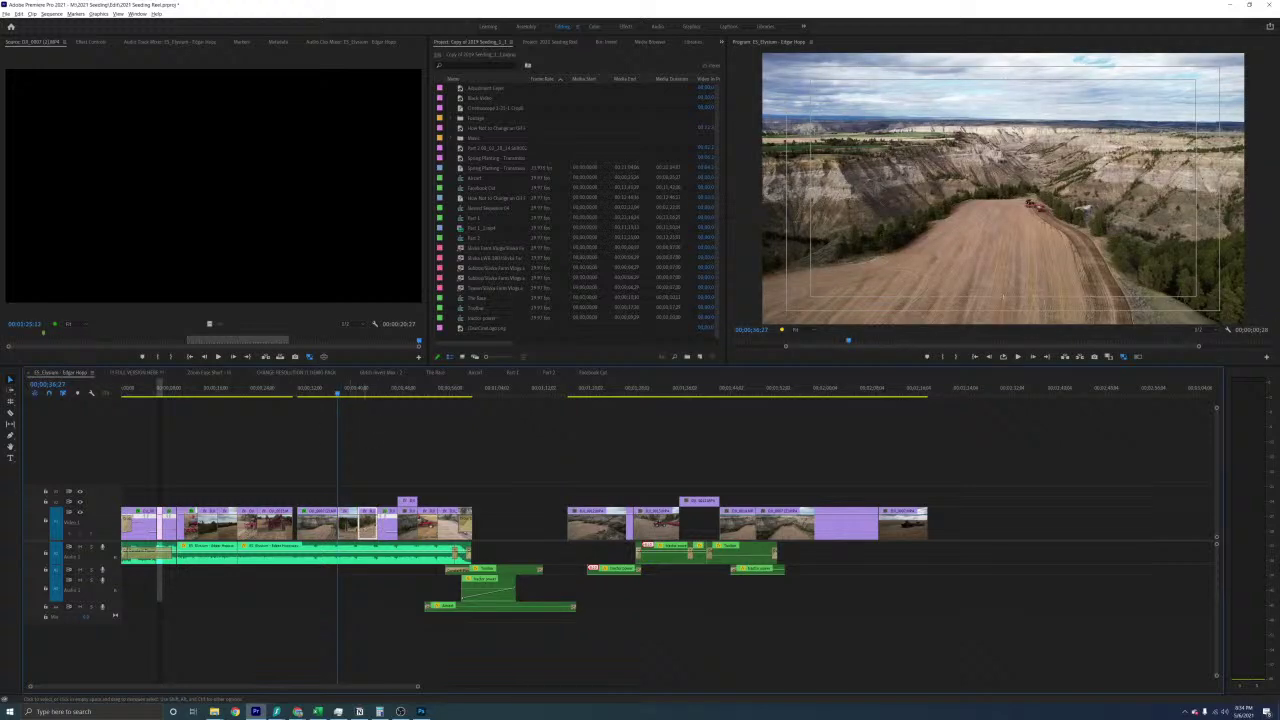
# Try placing the longest tractor sound effect on the third audio track beneath the reel's opening shots
pyautogui.click(503, 589)
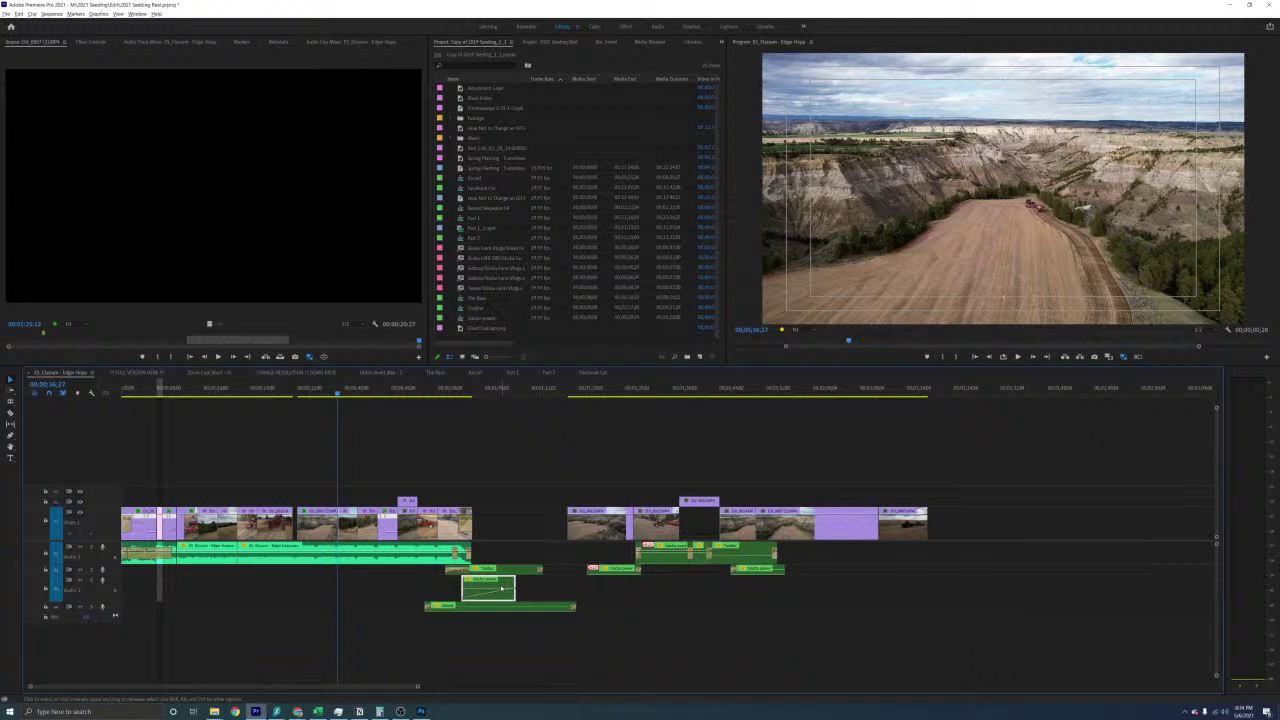
pyautogui.click(509, 548)
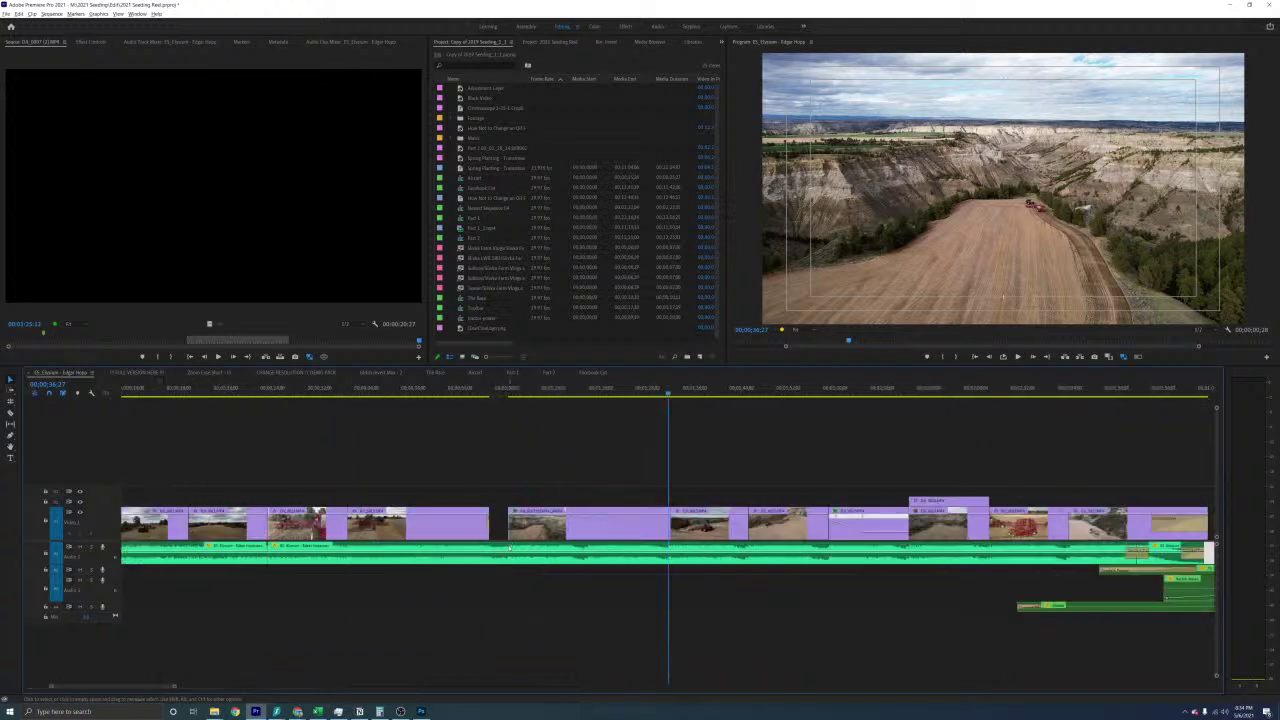
pyautogui.click(495, 568)
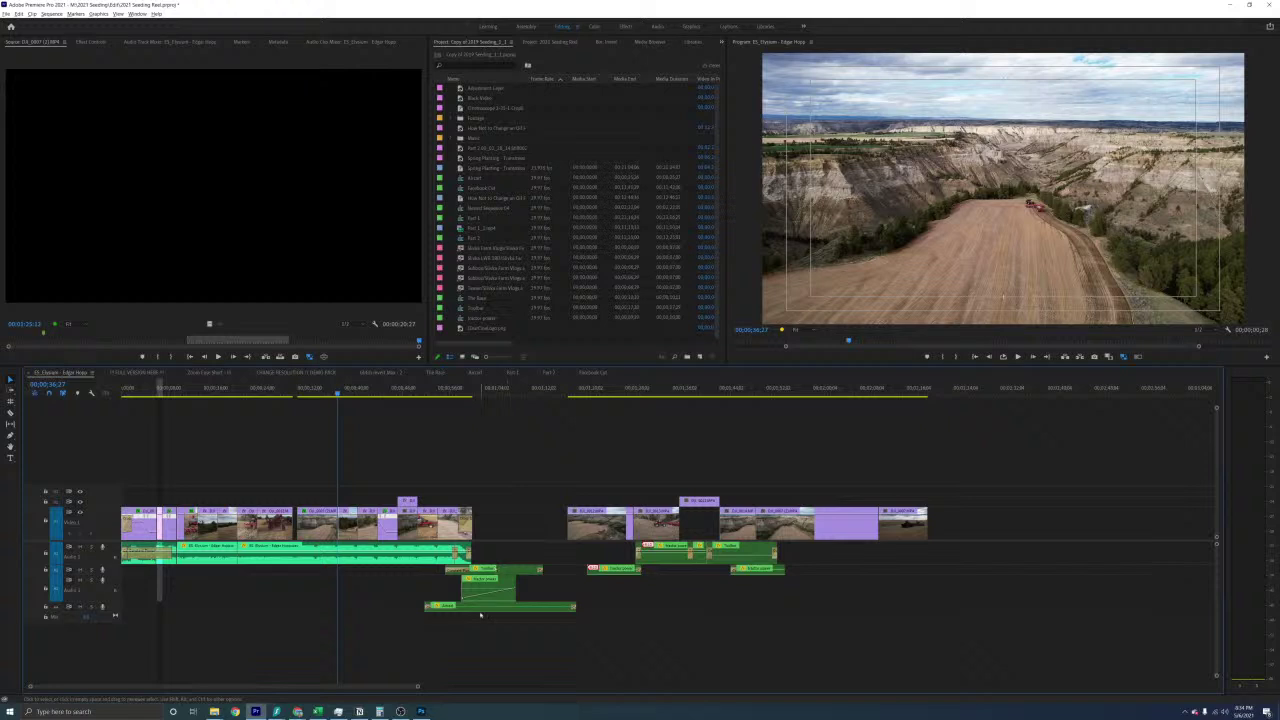
pyautogui.click(133, 395)
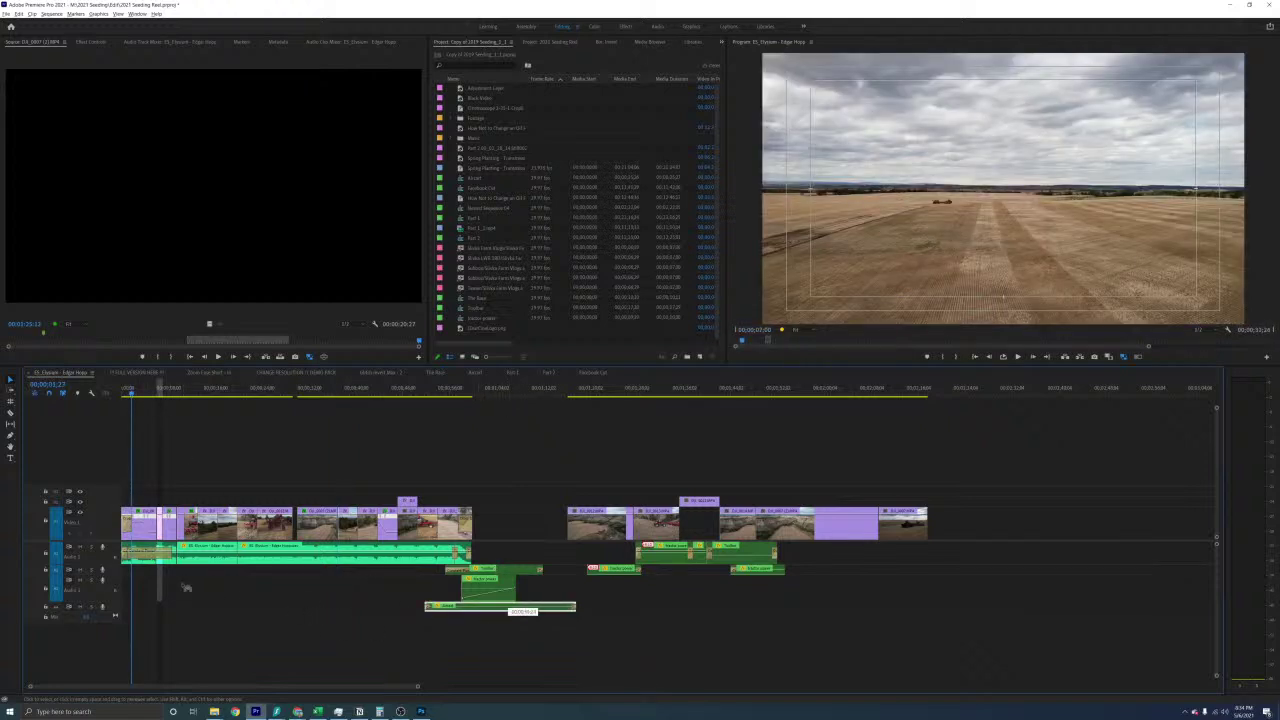
pyautogui.moveTo(185, 587); pyautogui.dragTo(255, 585)
pyautogui.click(321, 592)
pyautogui.press('=')
pyautogui.press('=')
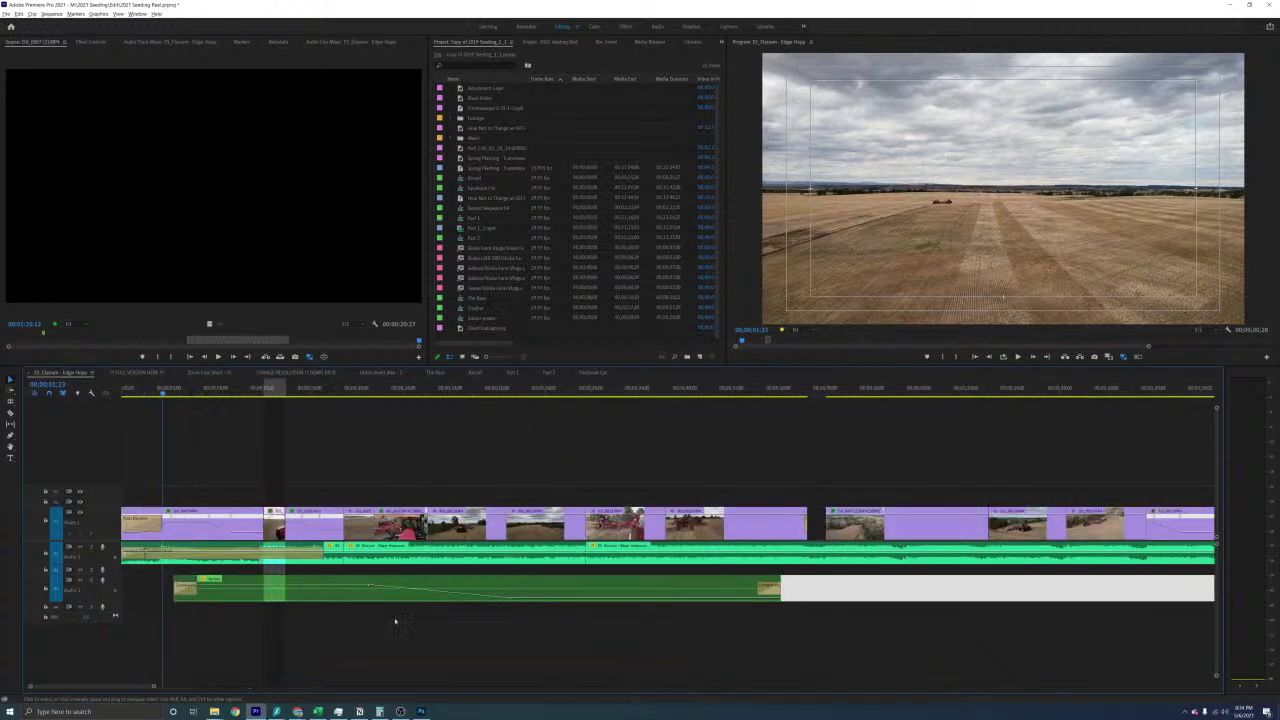
pyautogui.click(395, 624)
# Shift the long sound effect to start just before the red tractor close-up and play the opening to check it
pyautogui.press('-')
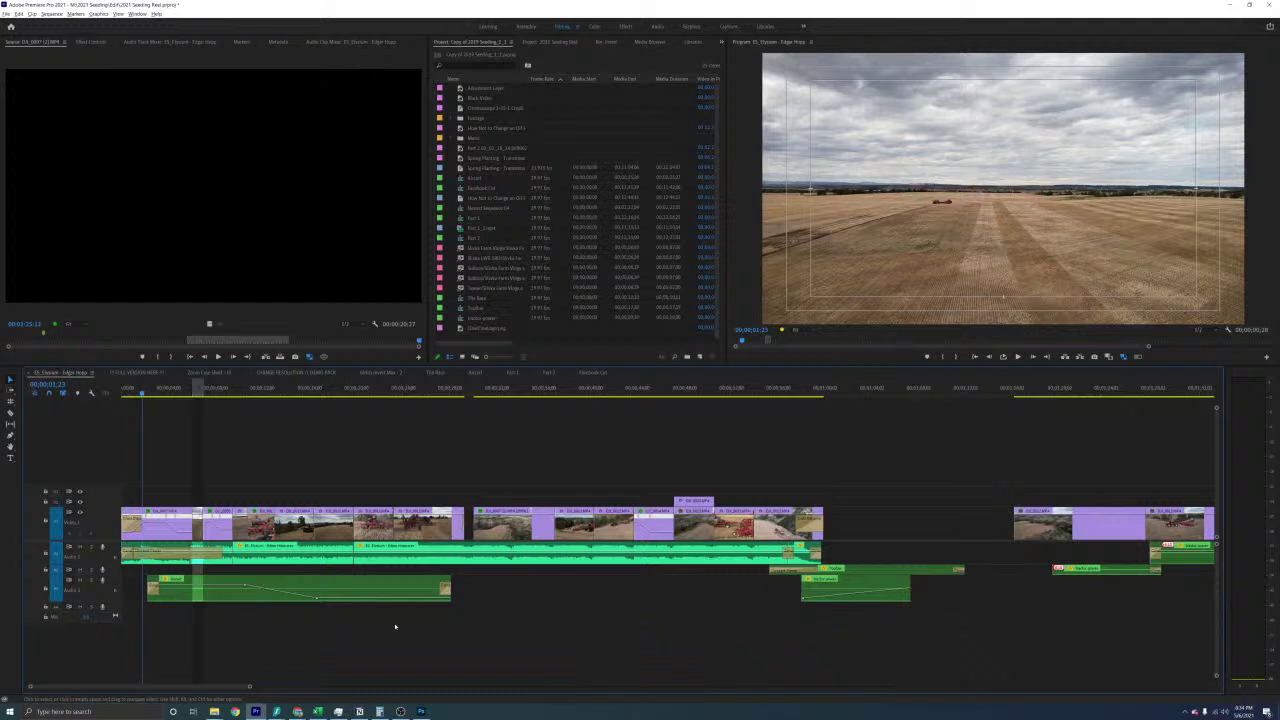
pyautogui.click(397, 593)
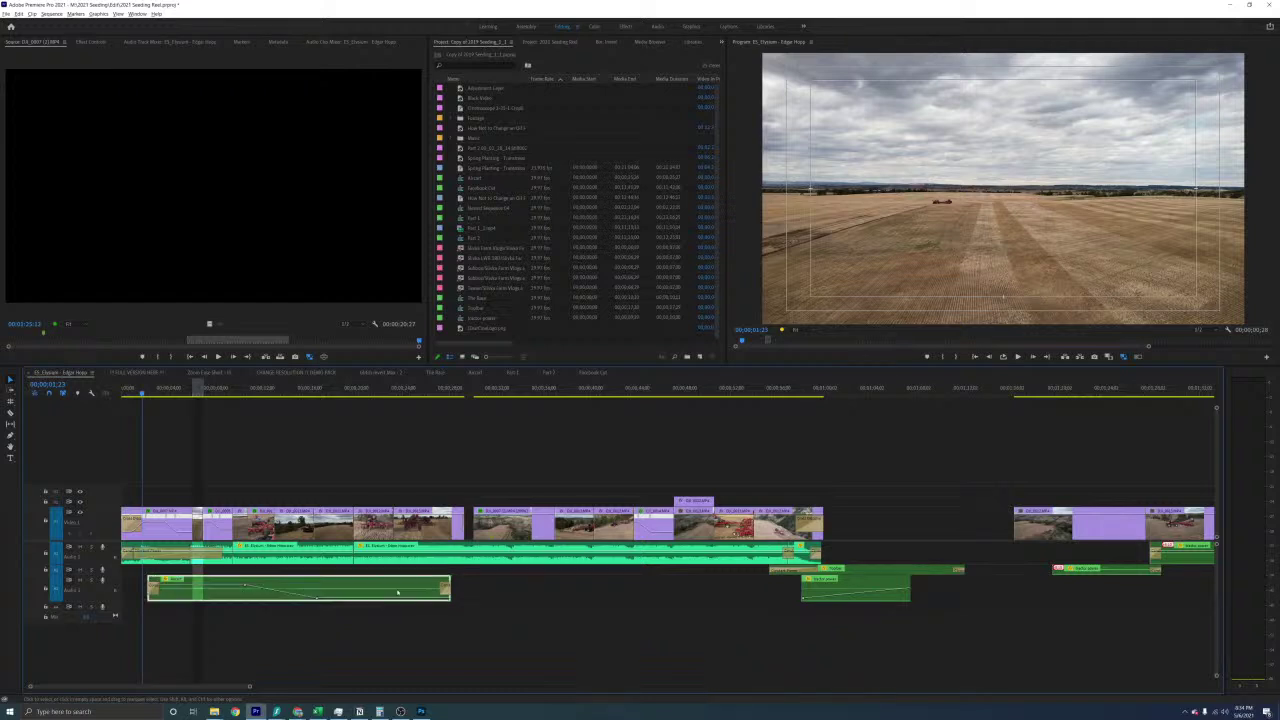
pyautogui.click(523, 595)
pyautogui.click(362, 581)
pyautogui.click(226, 460)
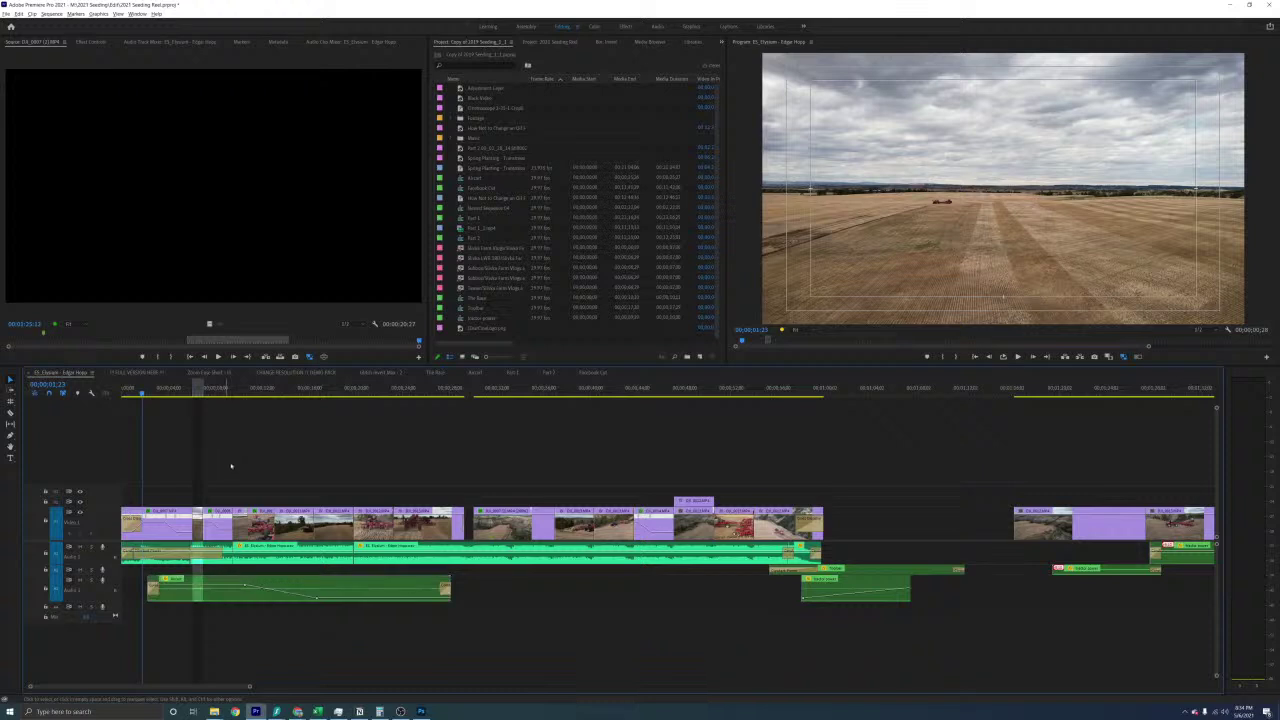
pyautogui.scroll(4, 233, 463)
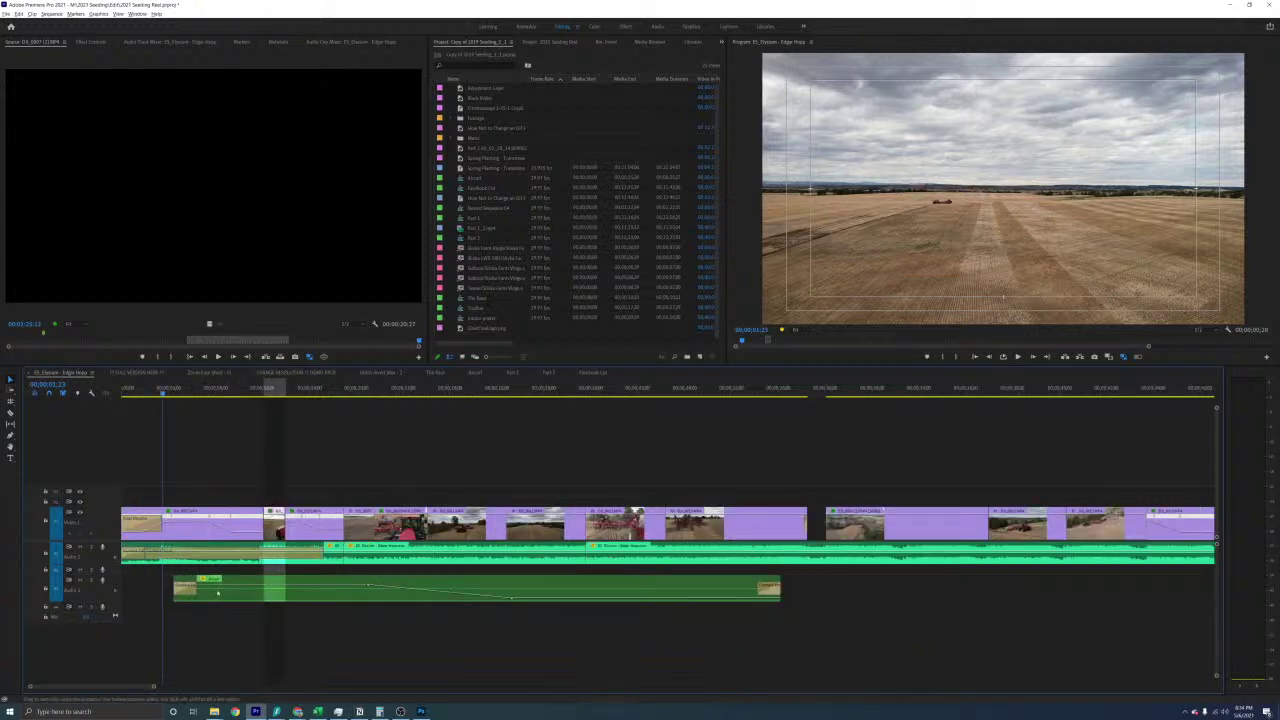
pyautogui.moveTo(242, 596); pyautogui.dragTo(270, 601)
pyautogui.click(305, 618)
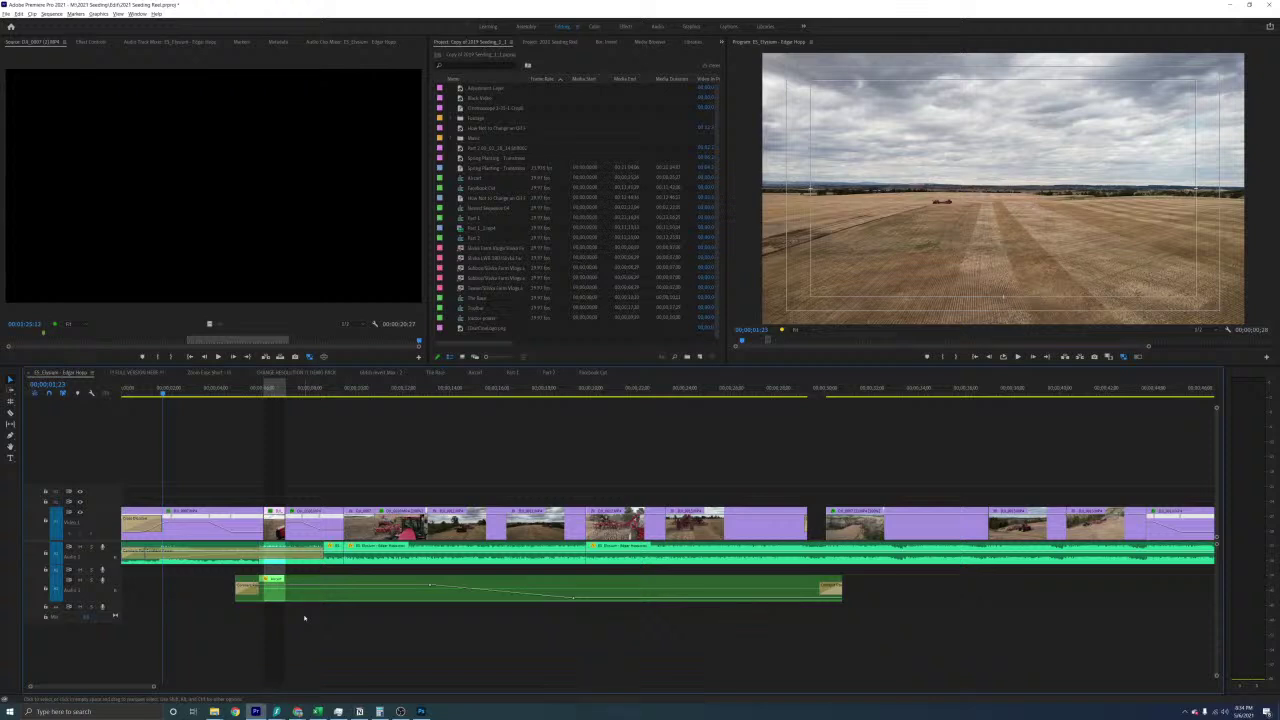
pyautogui.press('space')
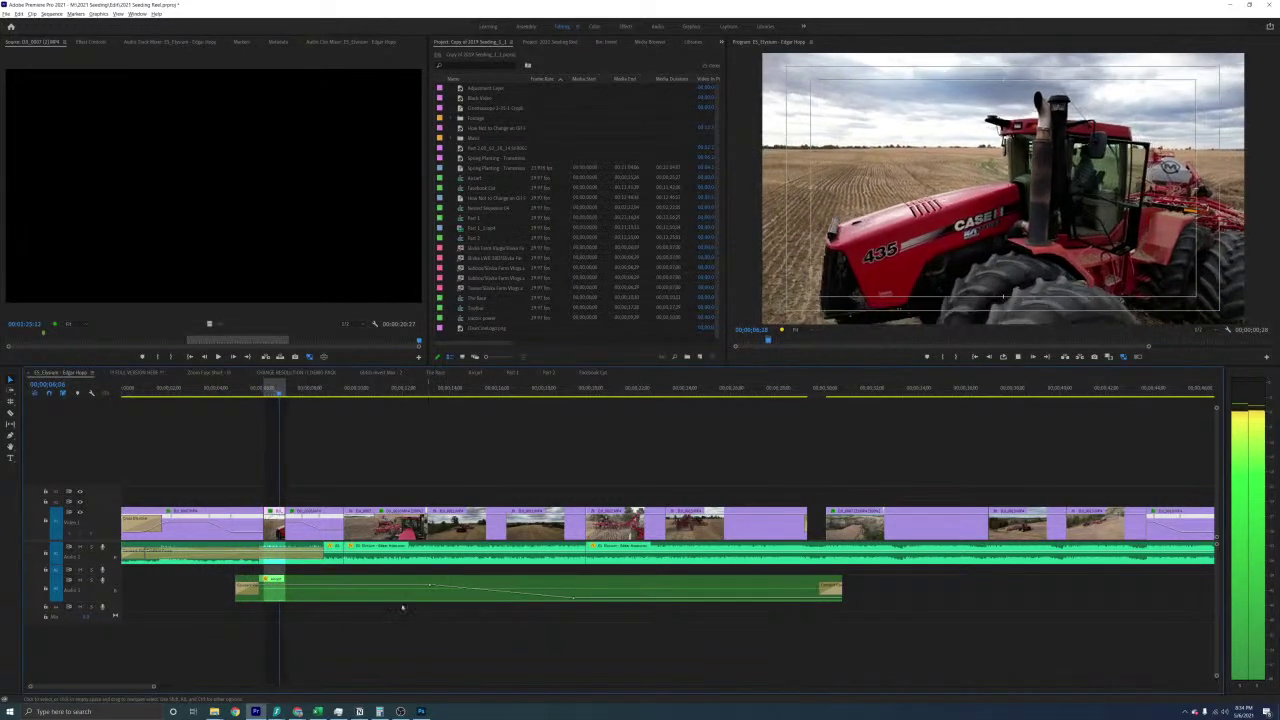
pyautogui.press('space')
# Move the long sound effect away from the opening and park it on the third audio track after the music's end
pyautogui.click(354, 596)
pyautogui.press('-')
pyautogui.press('-')
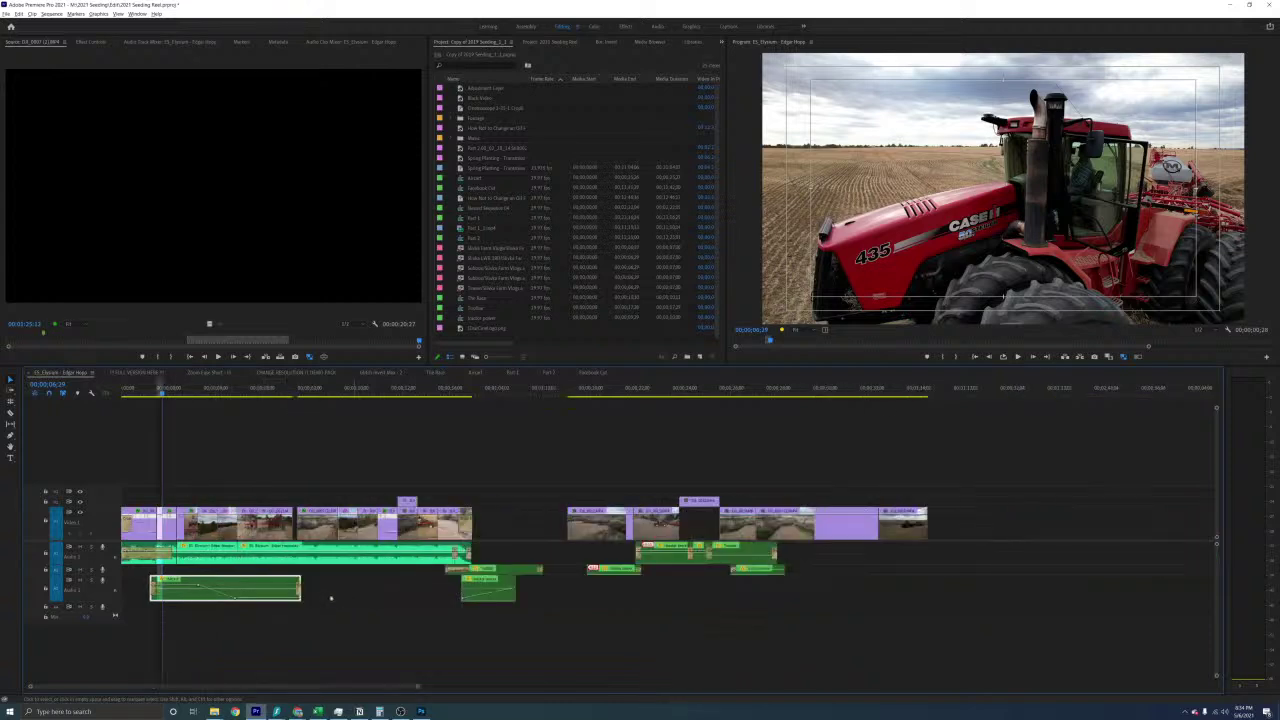
pyautogui.moveTo(278, 585); pyautogui.dragTo(241, 578)
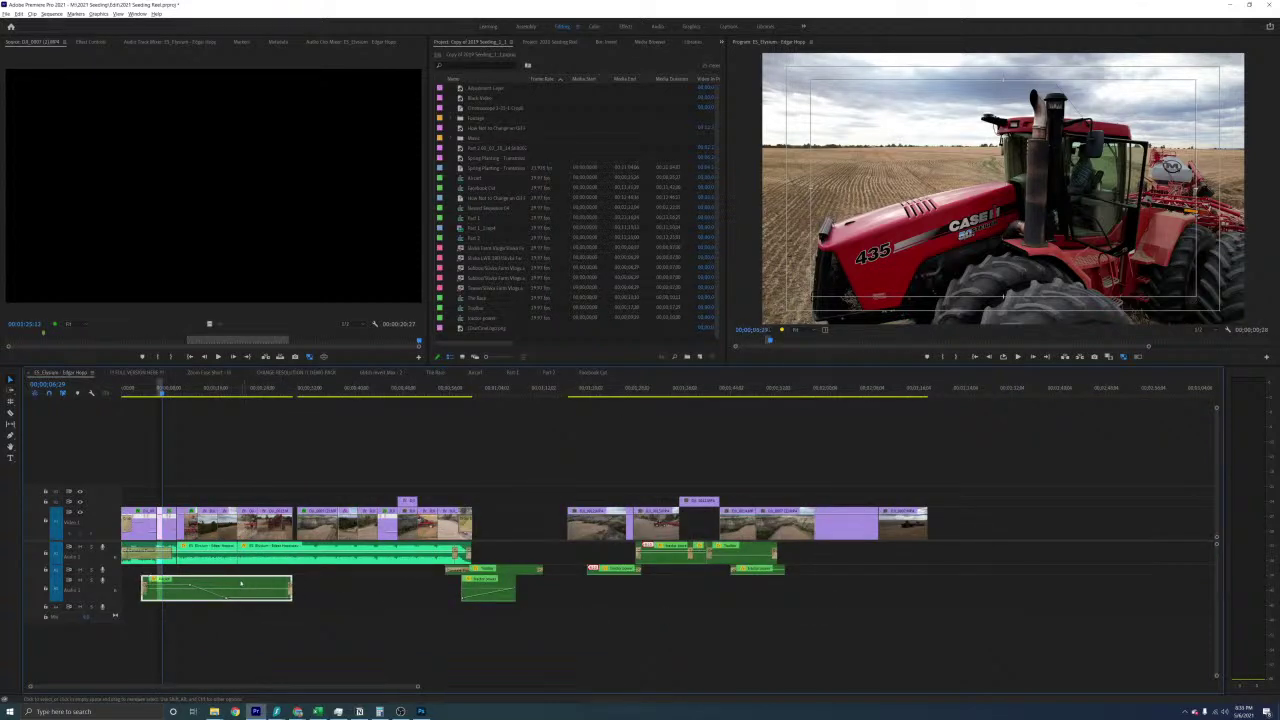
pyautogui.moveTo(636, 599); pyautogui.dragTo(637, 590)
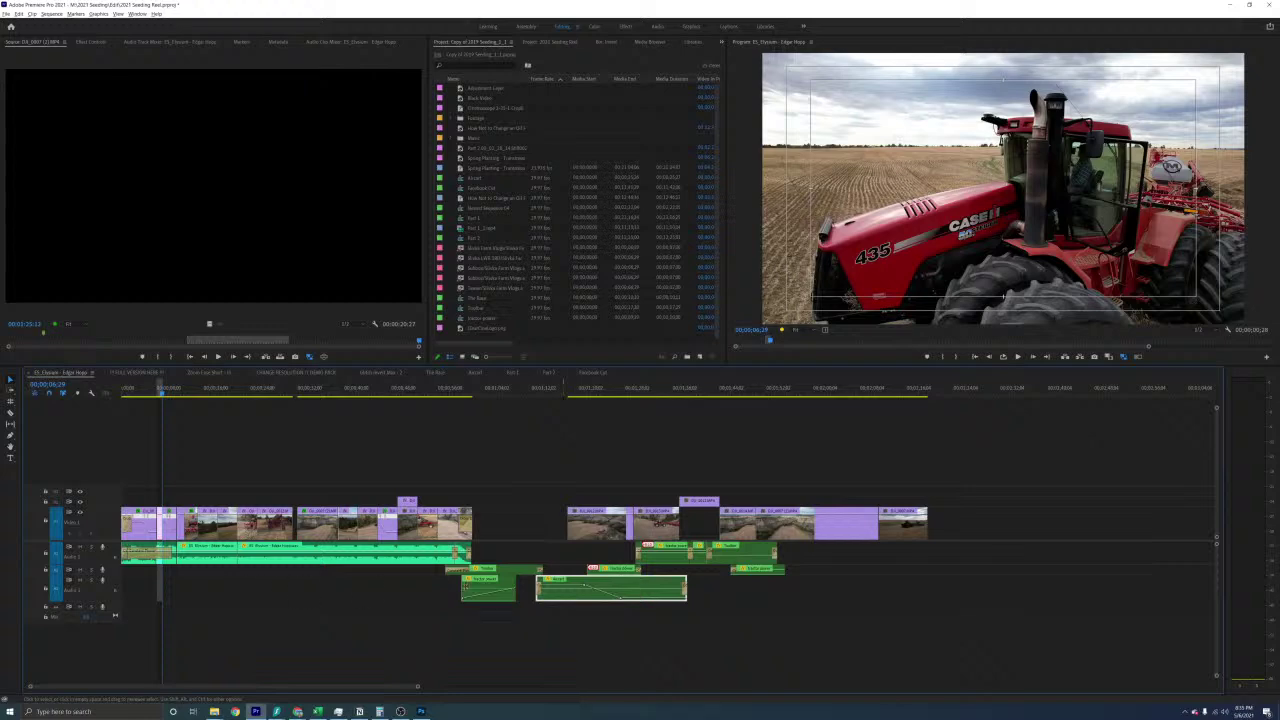
pyautogui.click(517, 550)
pyautogui.click(170, 430)
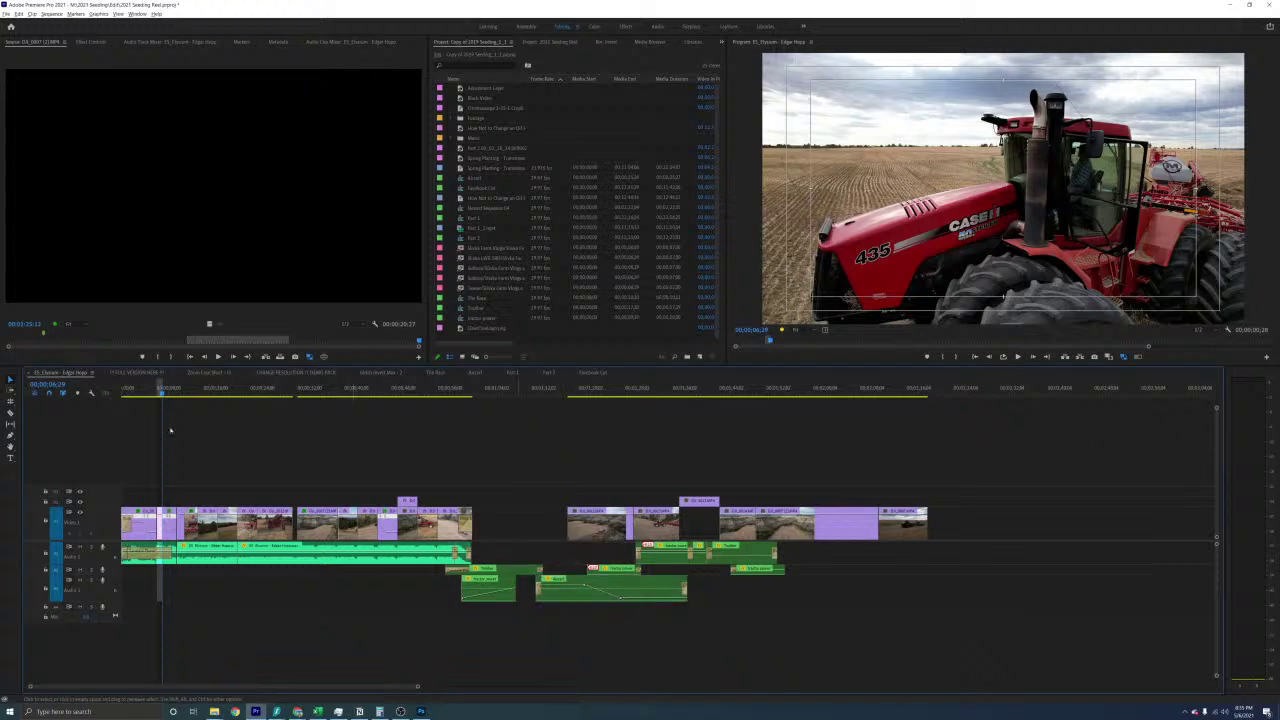
# Move the short rising-volume tractor effect on the third audio track under the shot at 00;00;13;22 and play it
pyautogui.moveTo(177, 395); pyautogui.dragTo(201, 395)
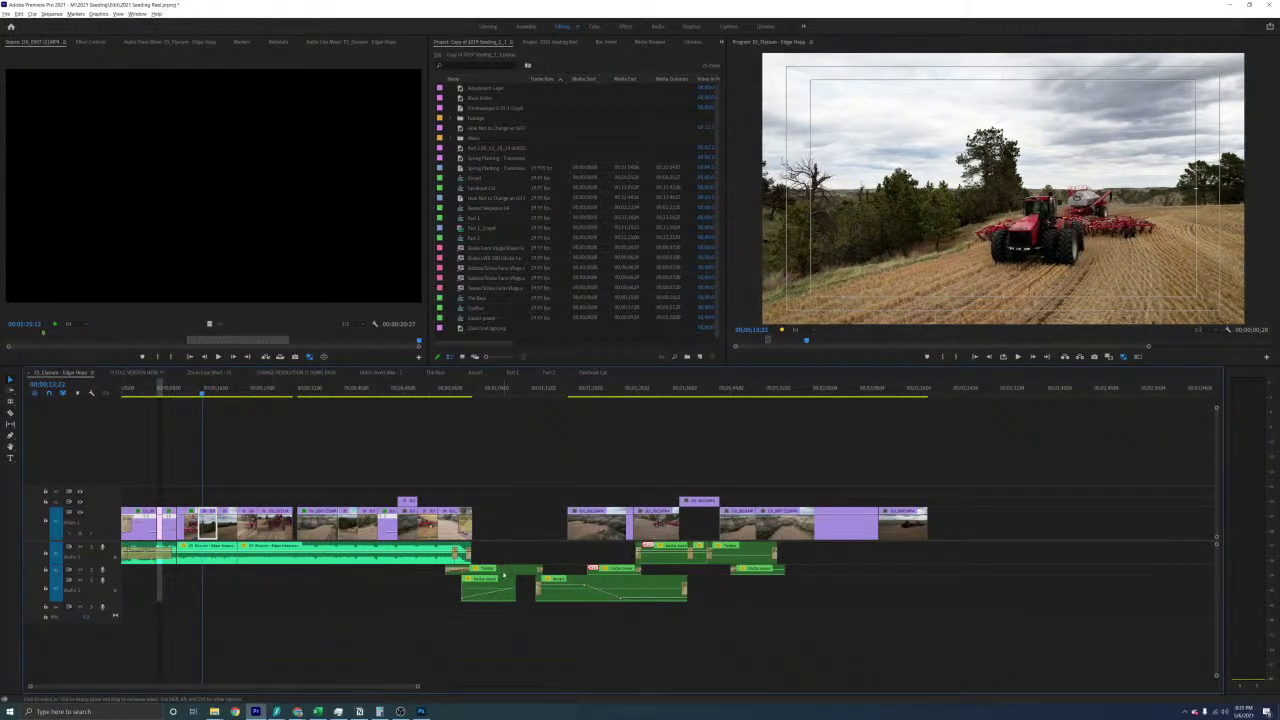
pyautogui.click(483, 582)
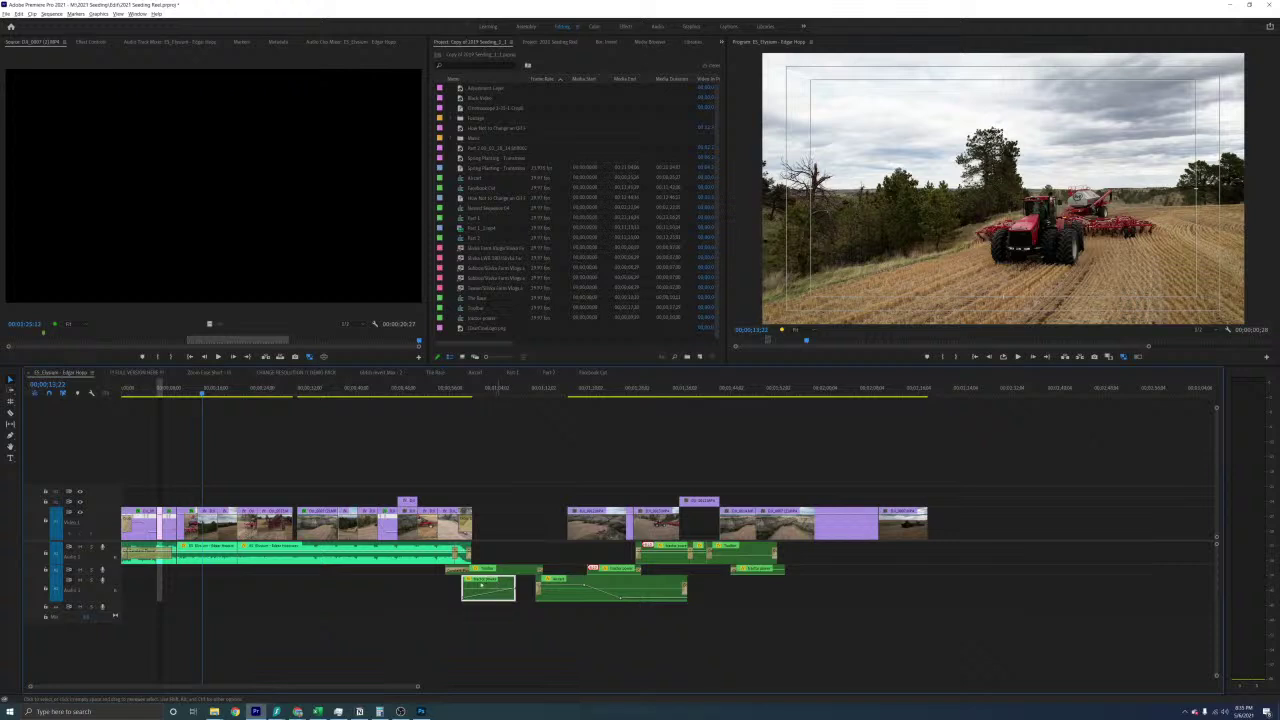
pyautogui.moveTo(498, 588); pyautogui.dragTo(232, 582)
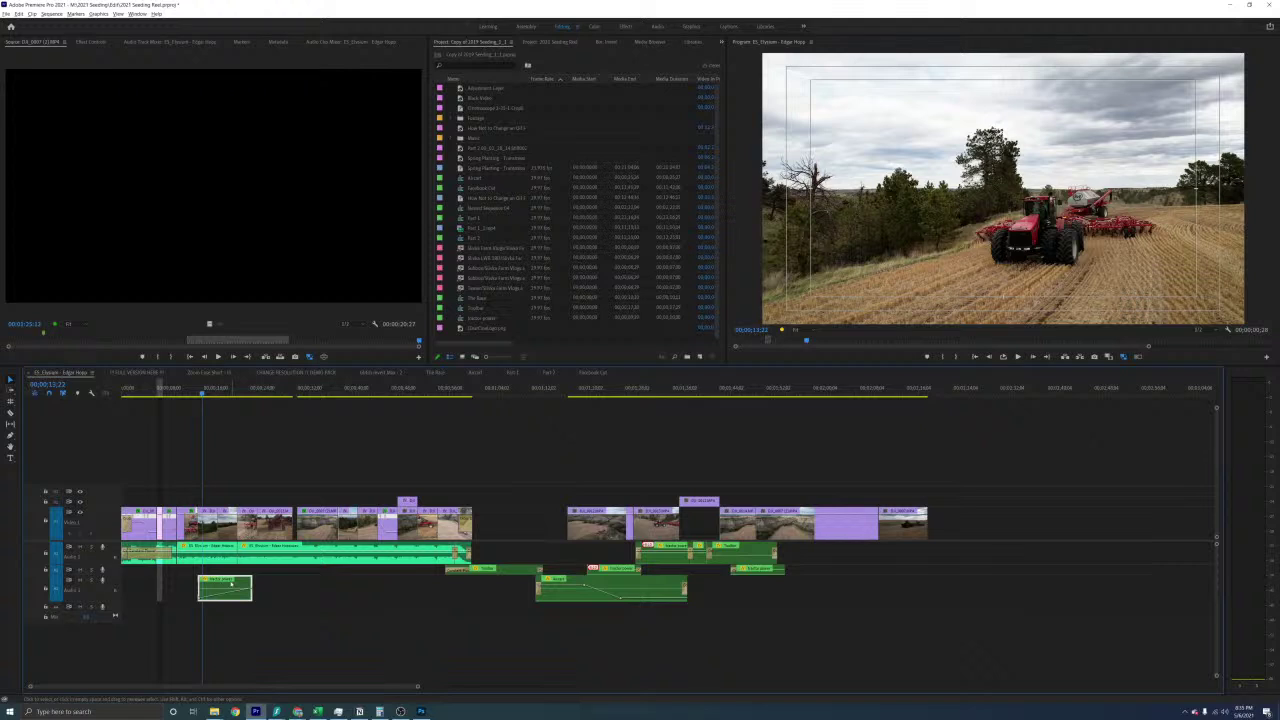
pyautogui.press('space')
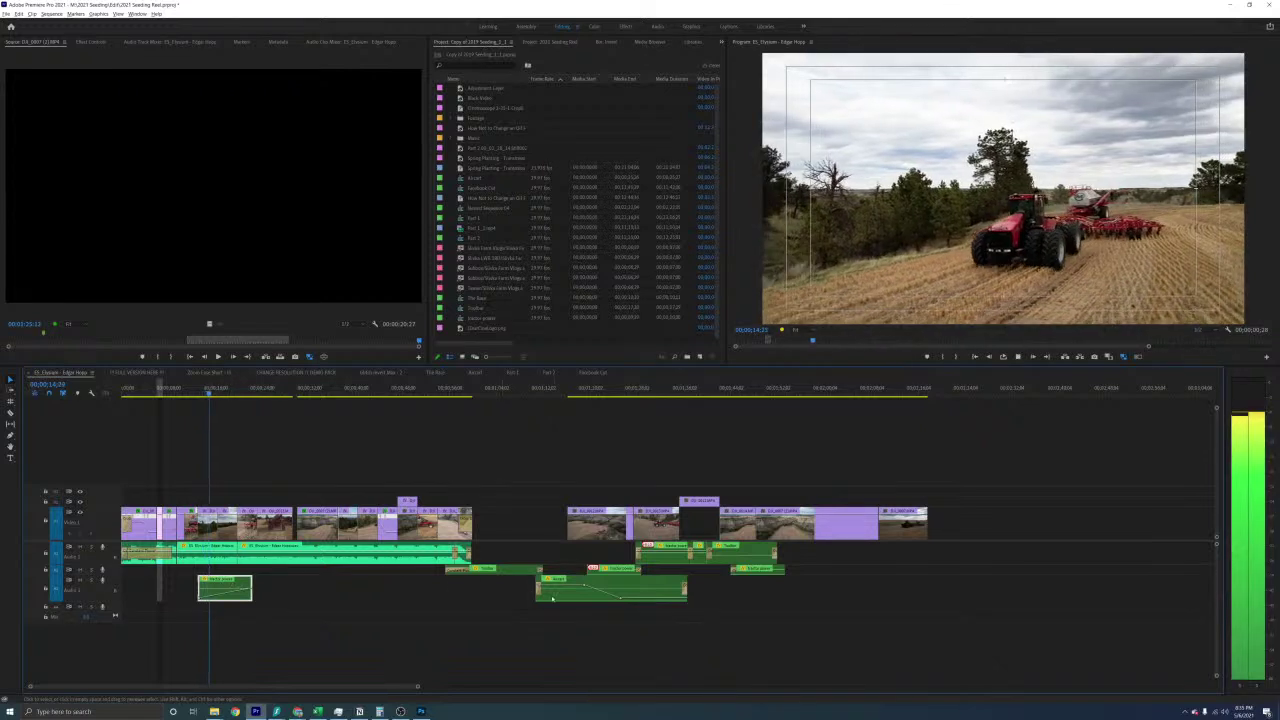
# Place the long tractor effect on the fourth audio track, overlapping the short one, and play the overlap from 00;00;14;09
pyautogui.moveTo(551, 597); pyautogui.dragTo(241, 612)
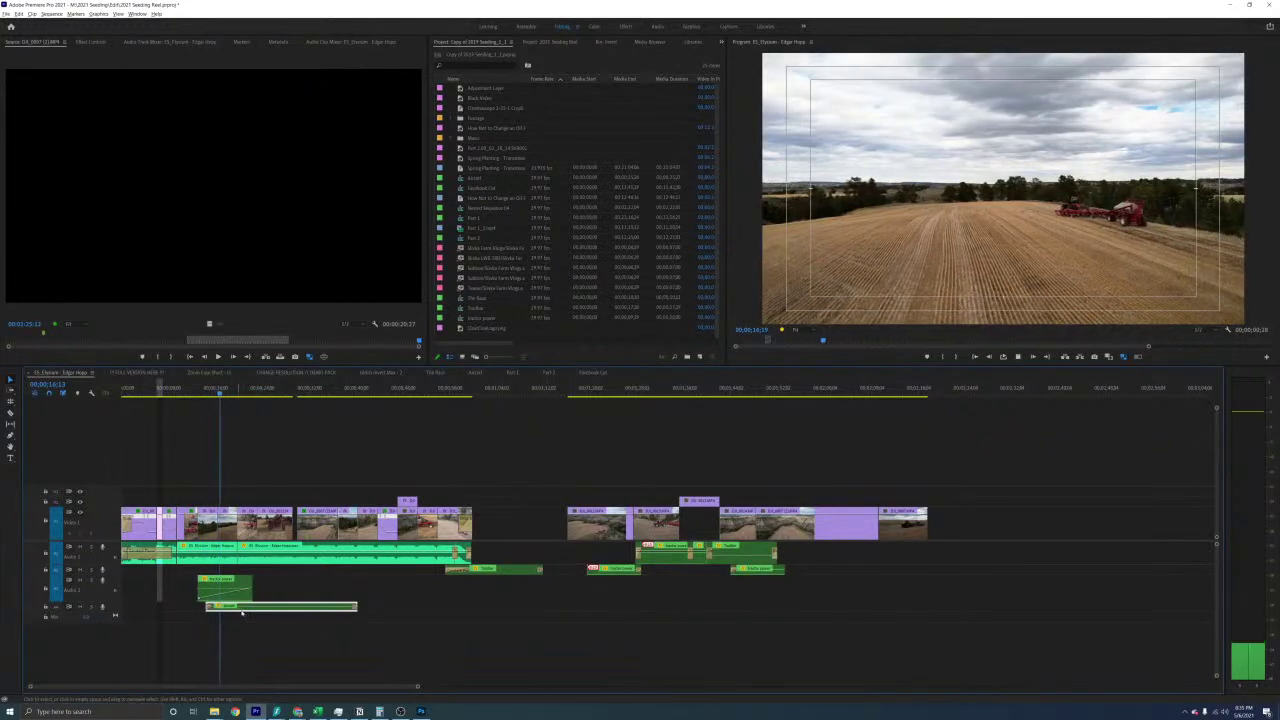
pyautogui.press('space')
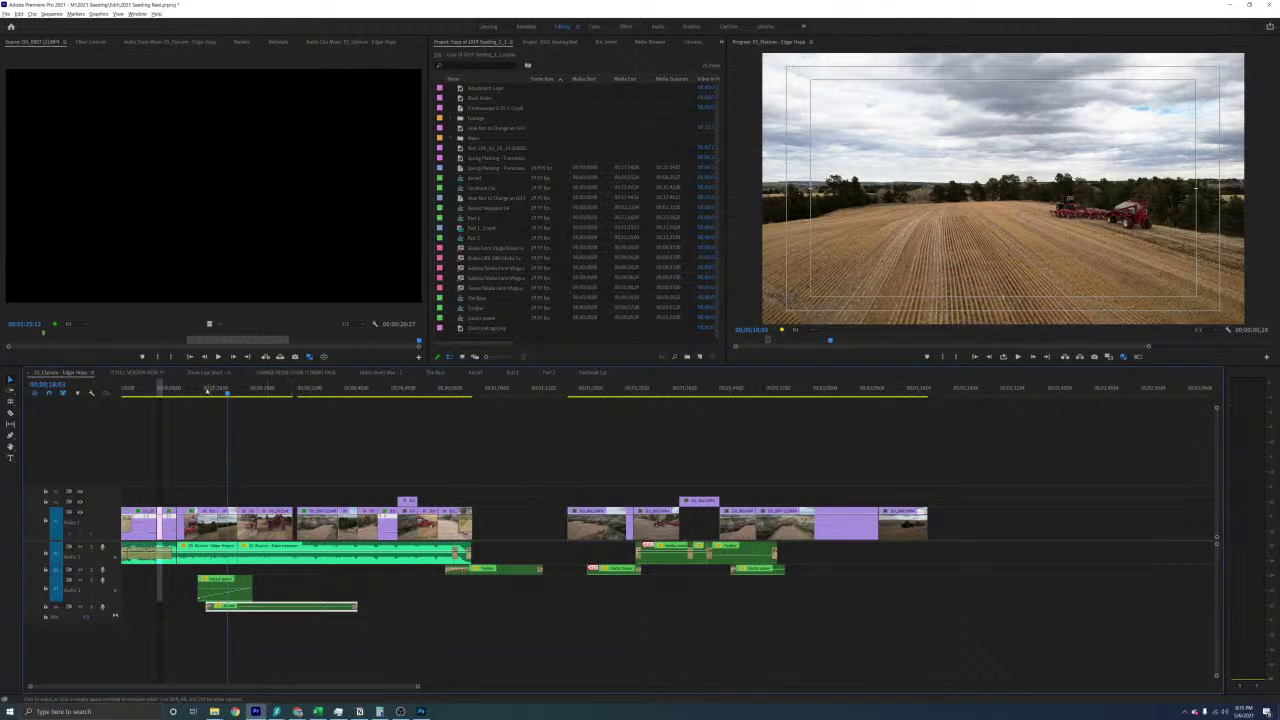
pyautogui.click(206, 391)
pyautogui.press('=')
pyautogui.press('=')
pyautogui.press('=')
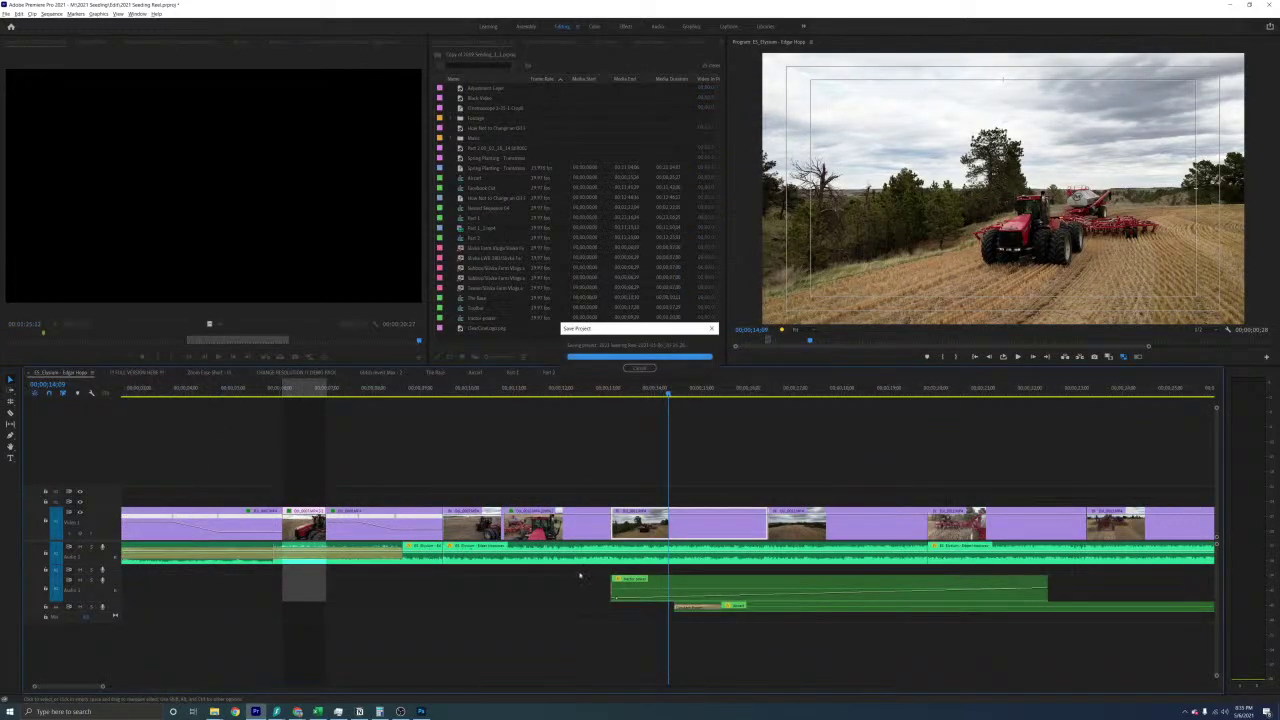
pyautogui.press('space')
pyautogui.press('space')
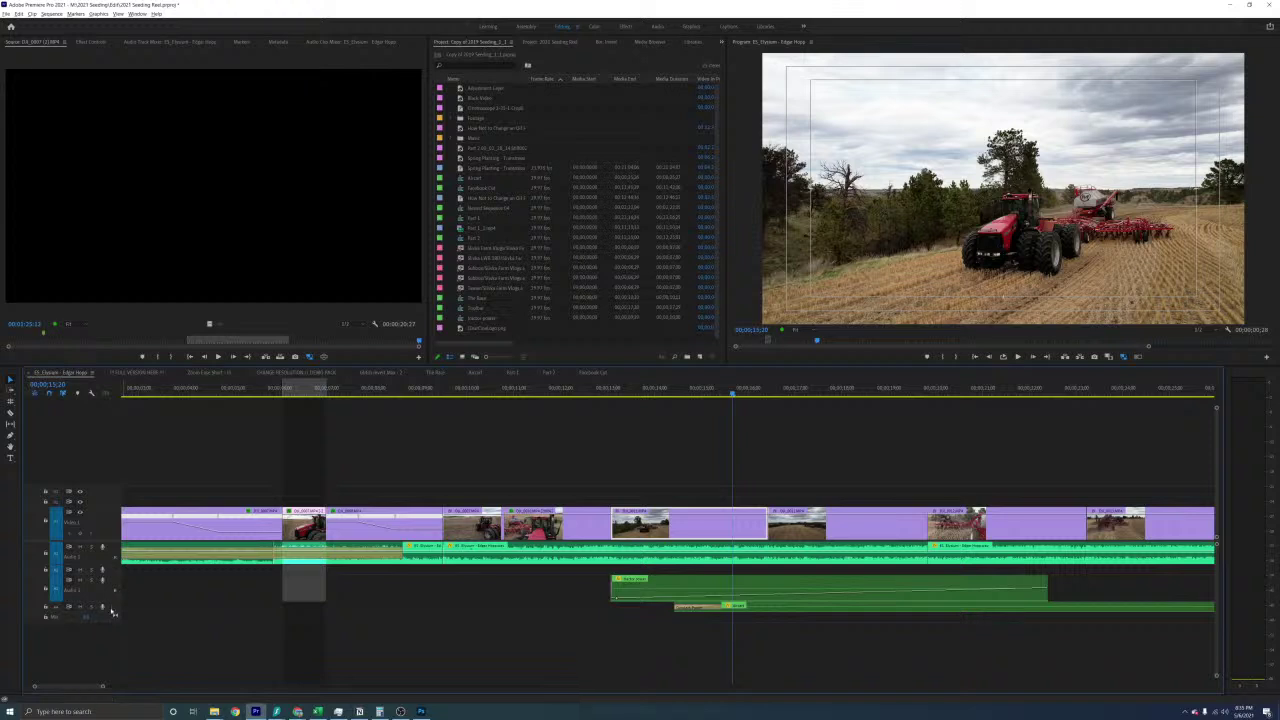
# Expand the fourth audio track's height to show the long effect's volume curve and play the layered tractor sounds
pyautogui.moveTo(112, 611); pyautogui.dragTo(113, 632)
pyautogui.scroll(-5, 575, 627)
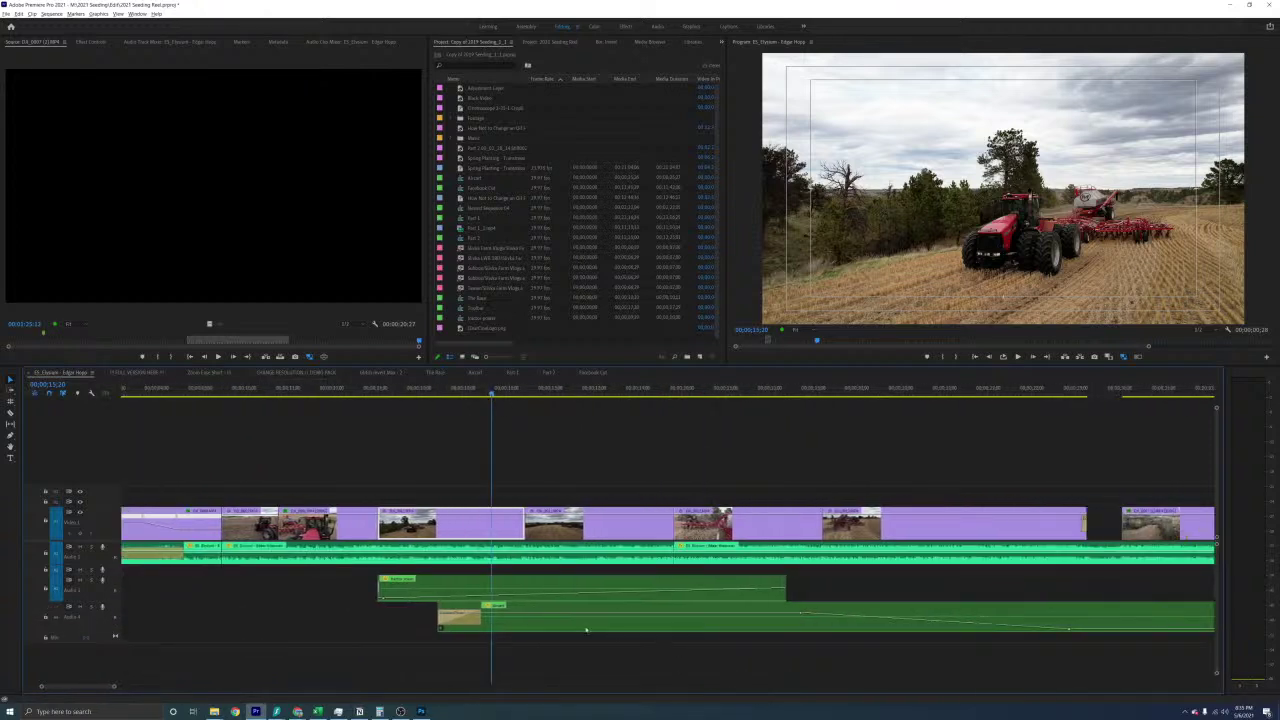
pyautogui.click(575, 627)
pyautogui.press('space')
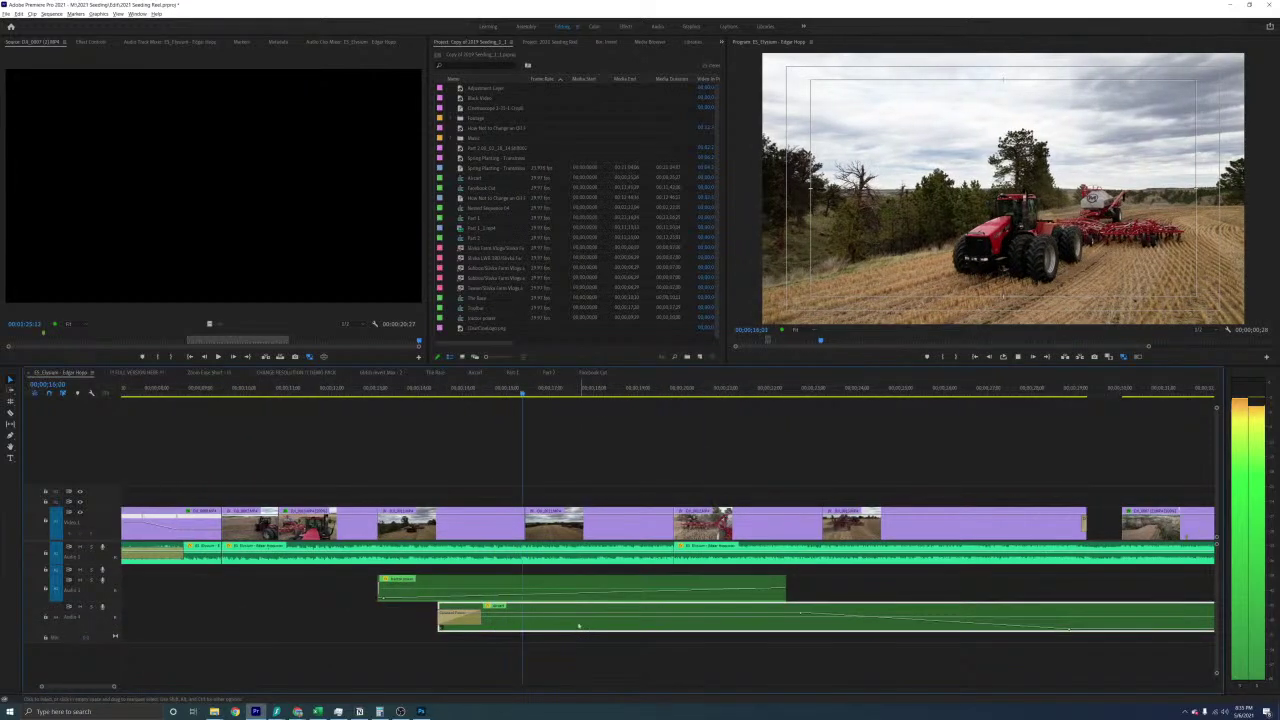
pyautogui.press('space')
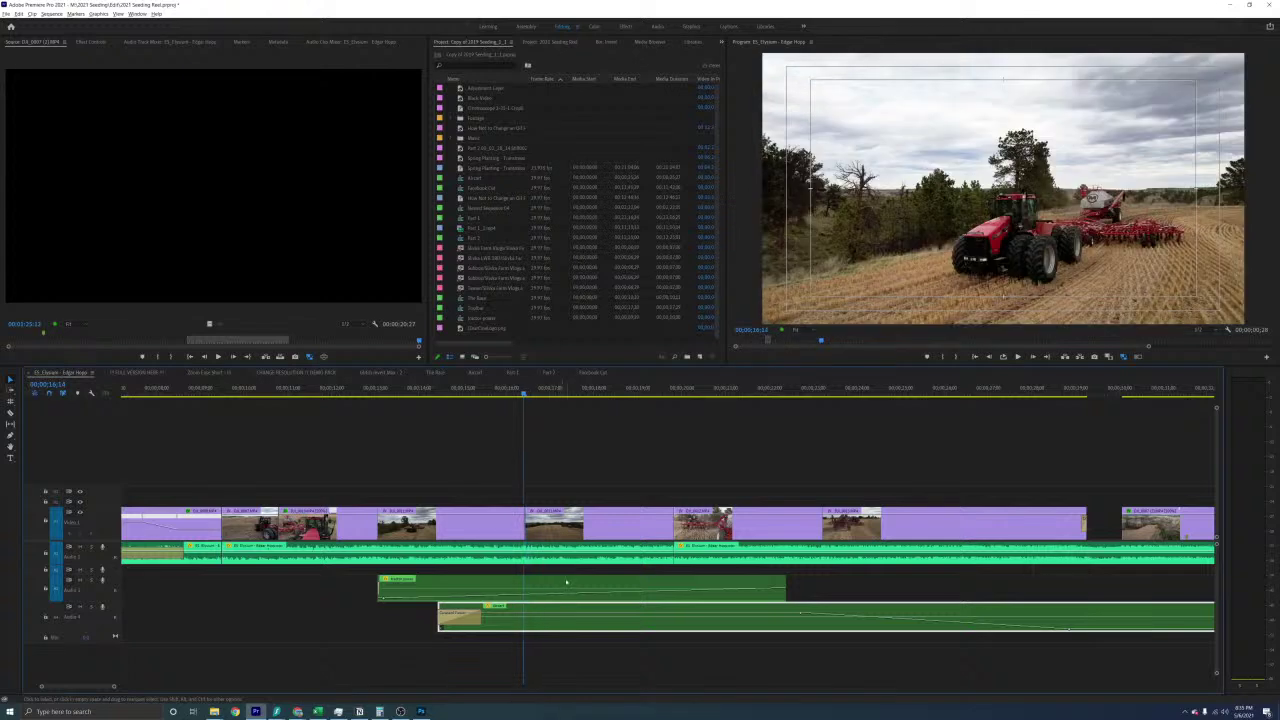
# Split the short tractor effect on the third audio track at 00;00;16;13, adjust the first piece's volume and delete the remaining piece
pyautogui.click(565, 586)
pyautogui.hotkey('ctrl', 'k')
pyautogui.click(565, 586)
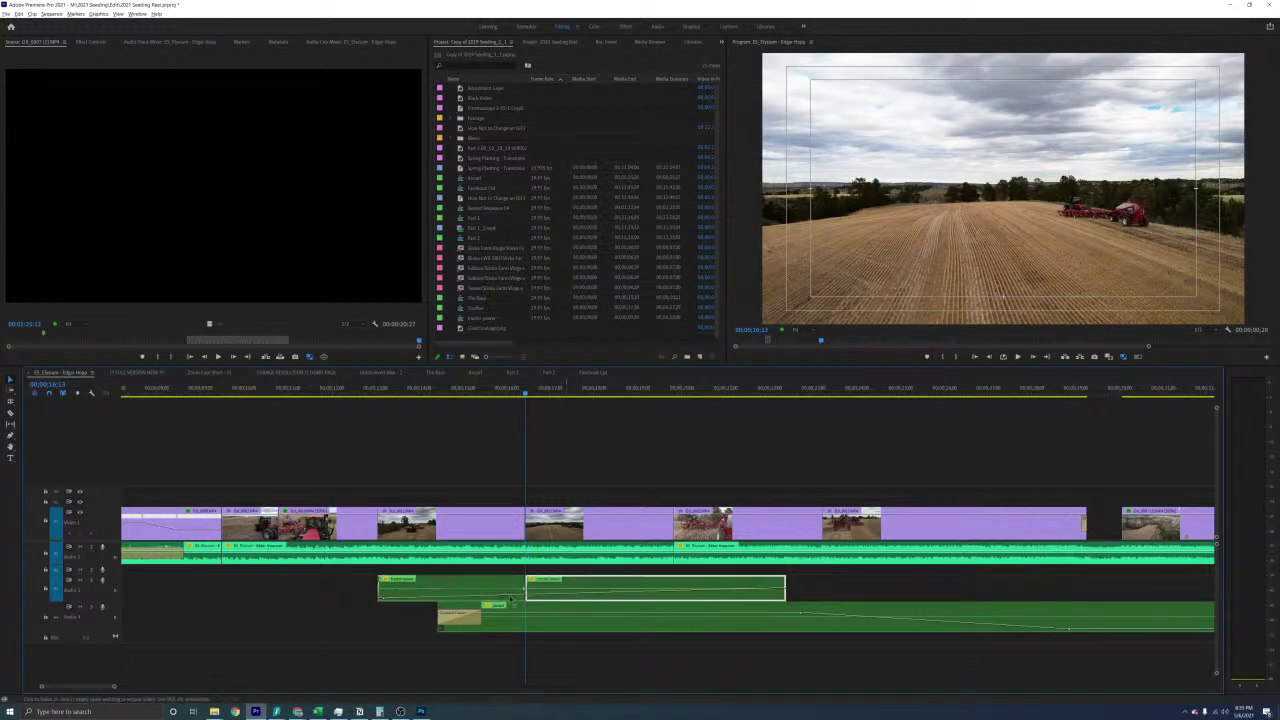
pyautogui.click(384, 600)
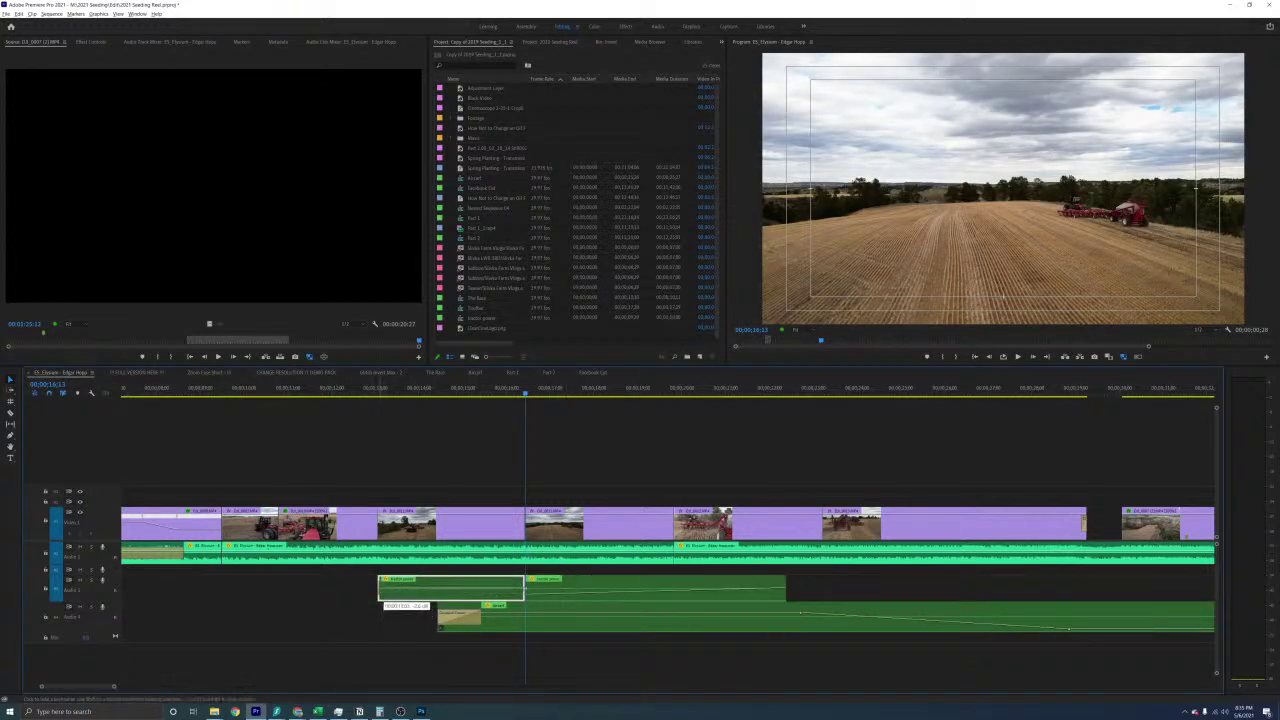
pyautogui.click(570, 590)
pyautogui.press('Delete')
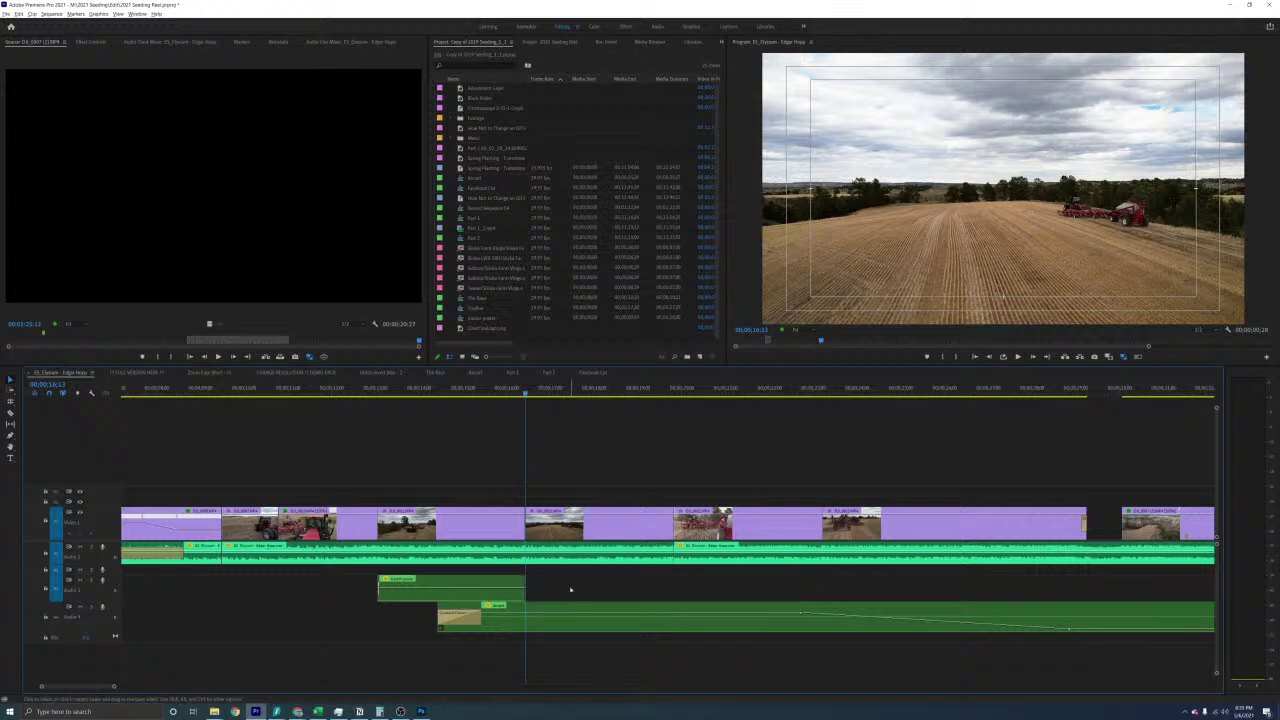
# Play the layered tractor effects from just before the shortened effect into the following shot
pyautogui.click(570, 615)
pyautogui.click(404, 396)
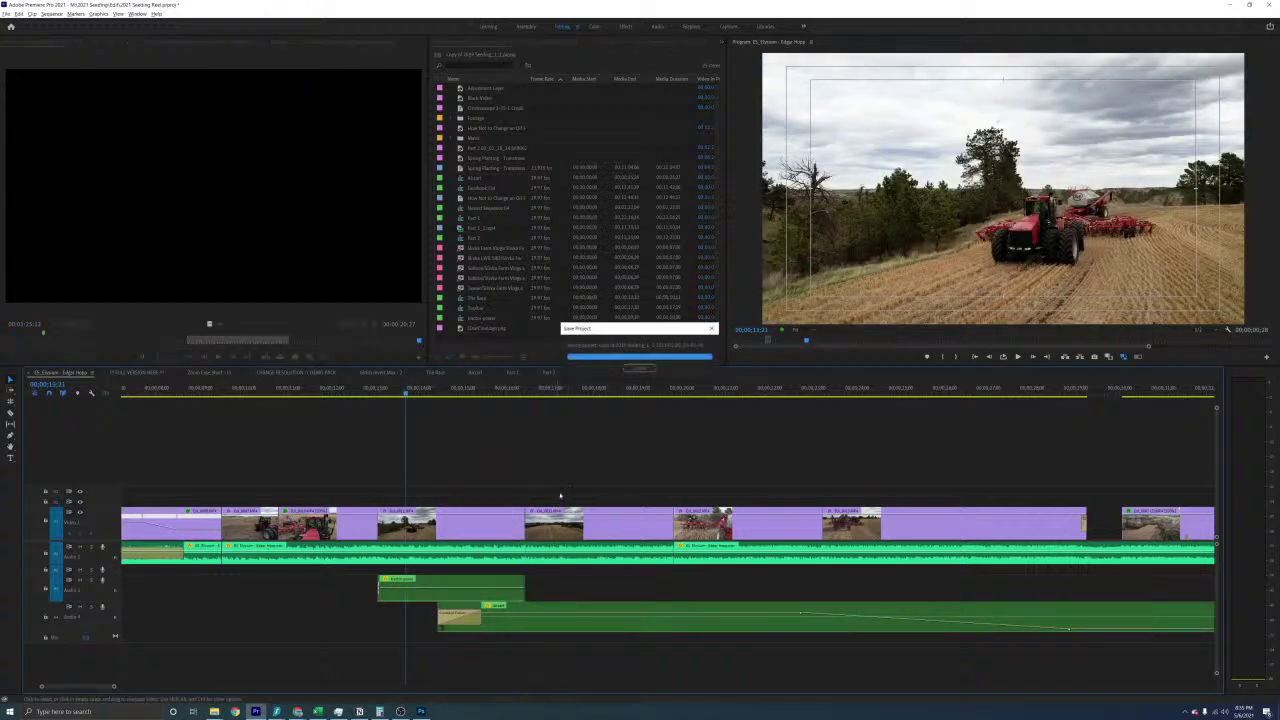
pyautogui.press('-')
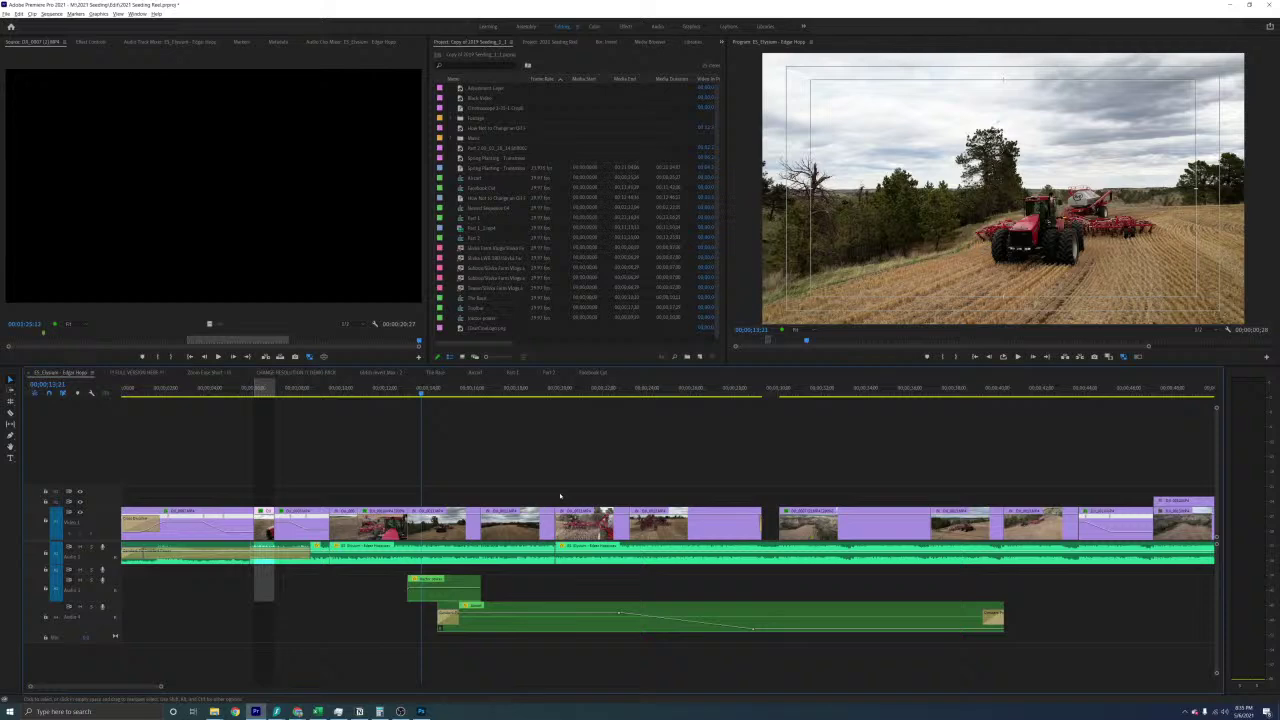
pyautogui.click(385, 391)
pyautogui.press('space')
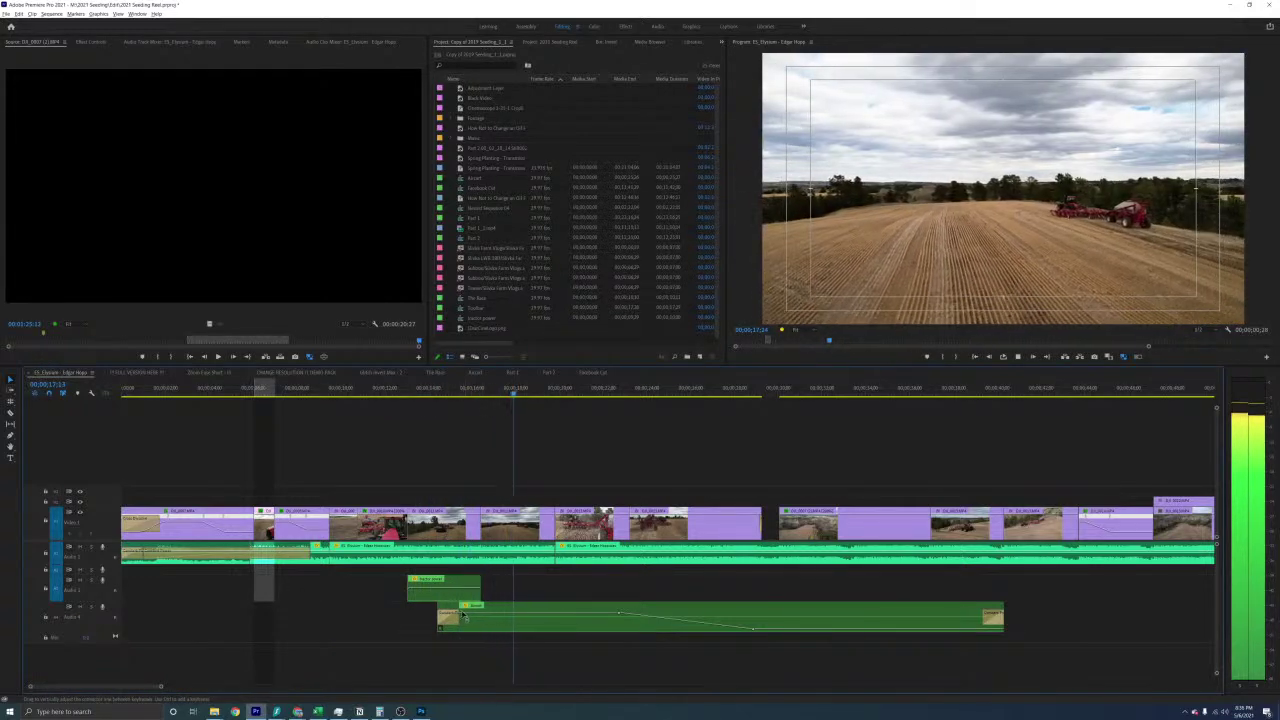
pyautogui.press('space')
# Split the long effect at 00;00;16;13 and extend its first piece back to the short effect's start
pyautogui.click(474, 392)
pyautogui.press('=')
pyautogui.press('=')
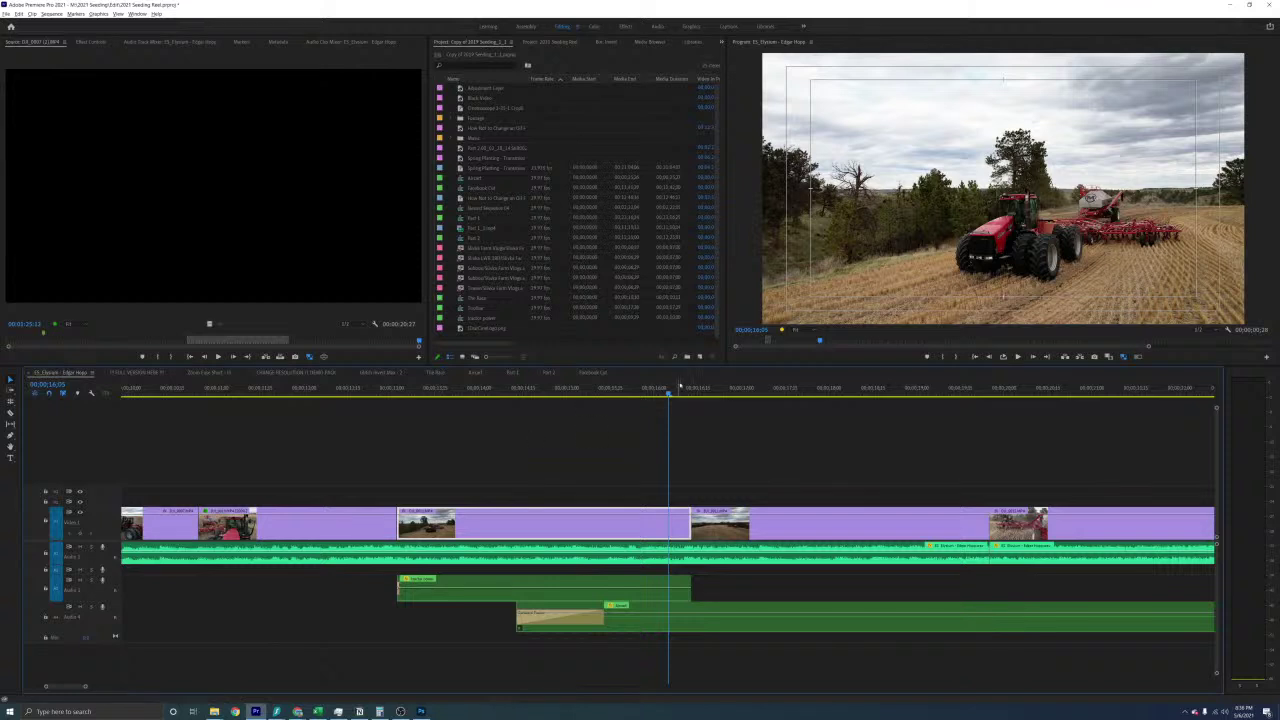
pyautogui.moveTo(680, 388); pyautogui.dragTo(691, 403)
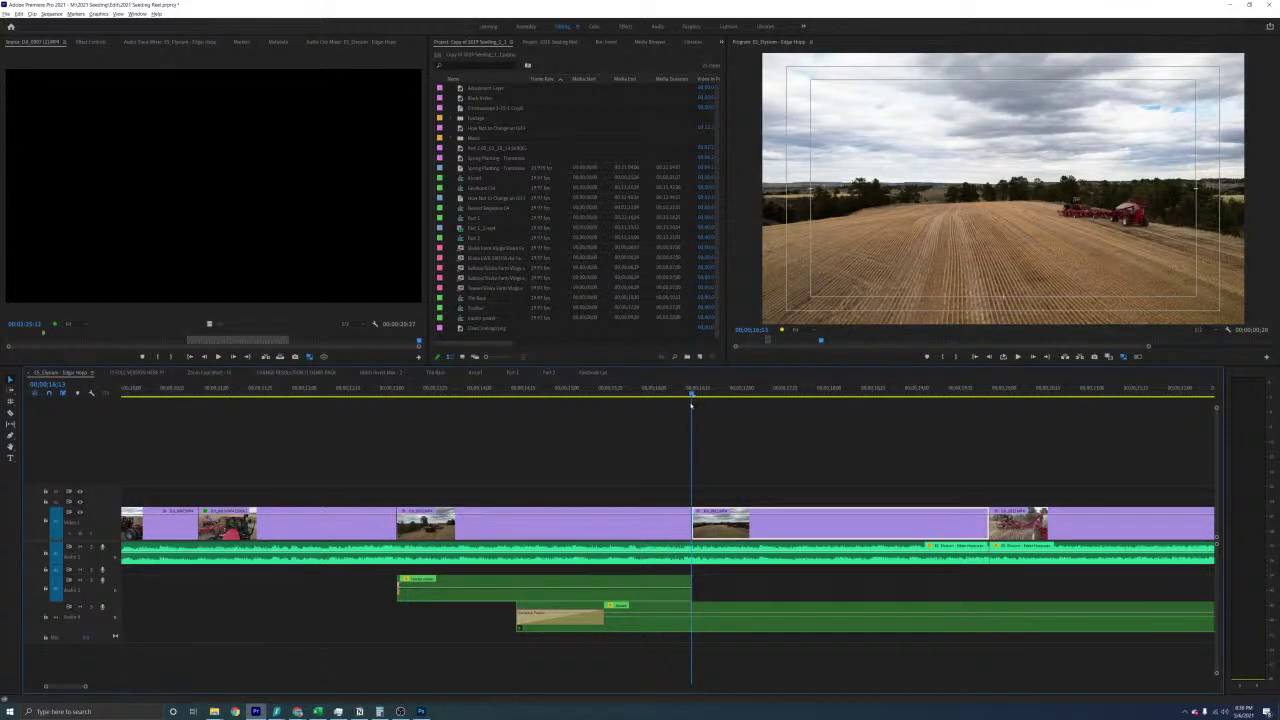
pyautogui.click(723, 623)
pyautogui.hotkey('ctrl', 'k')
pyautogui.click(723, 623)
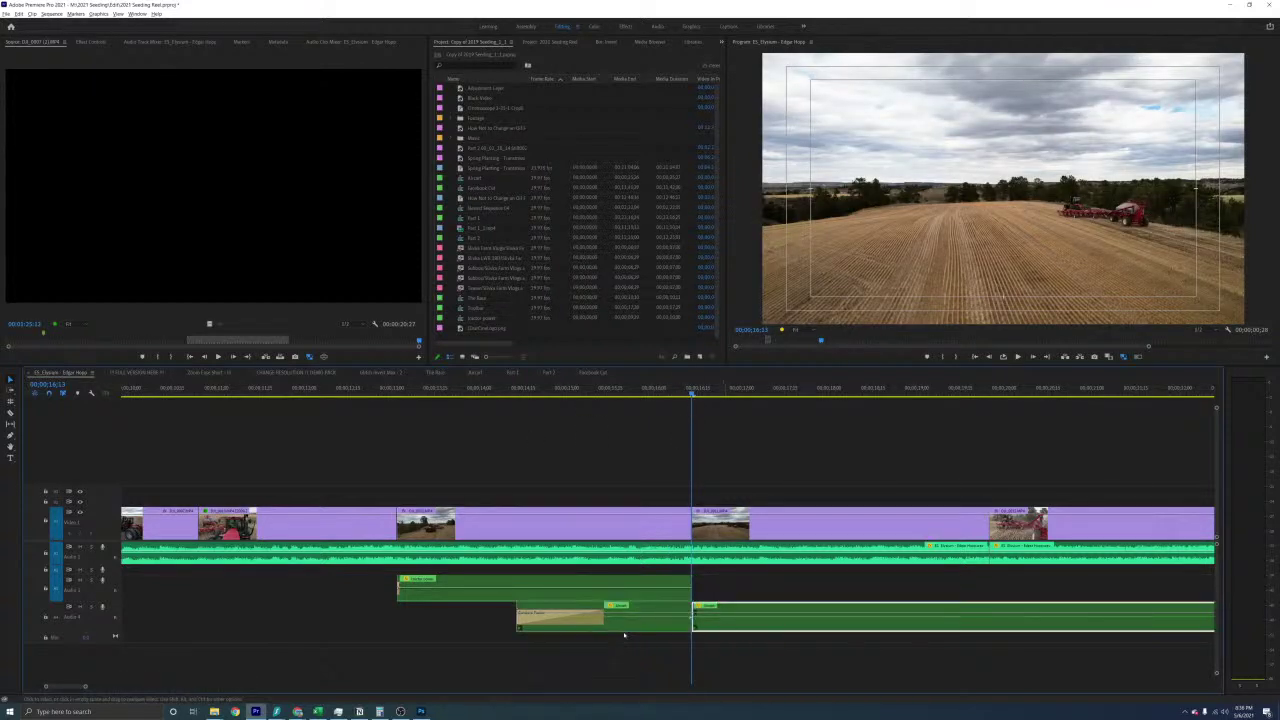
pyautogui.moveTo(669, 616)
pyautogui.mouseDown()
pyautogui.moveTo(533, 616)
pyautogui.moveTo(553, 628)
pyautogui.moveTo(690, 617)
pyautogui.mouseUp()
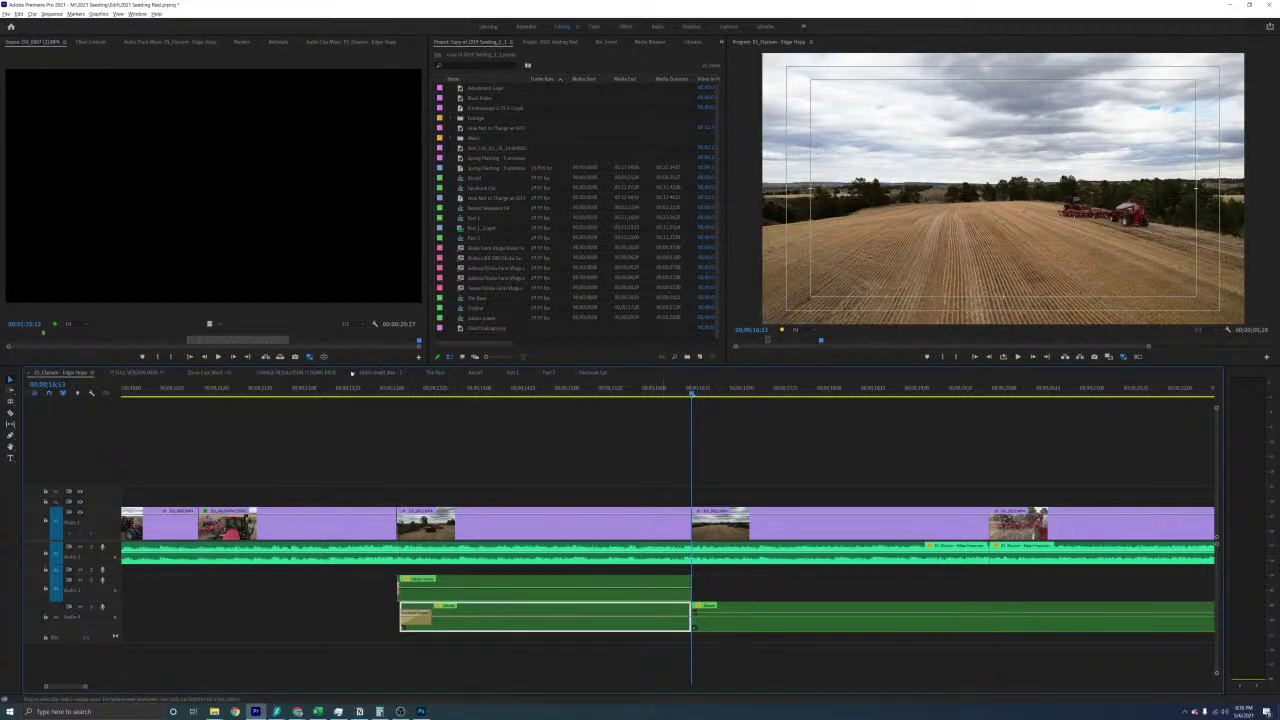
# Play the two aligned tractor effects, raise the short effect's volume and replay them from just before their start
pyautogui.click(365, 388)
pyautogui.click(502, 459)
pyautogui.press('space')
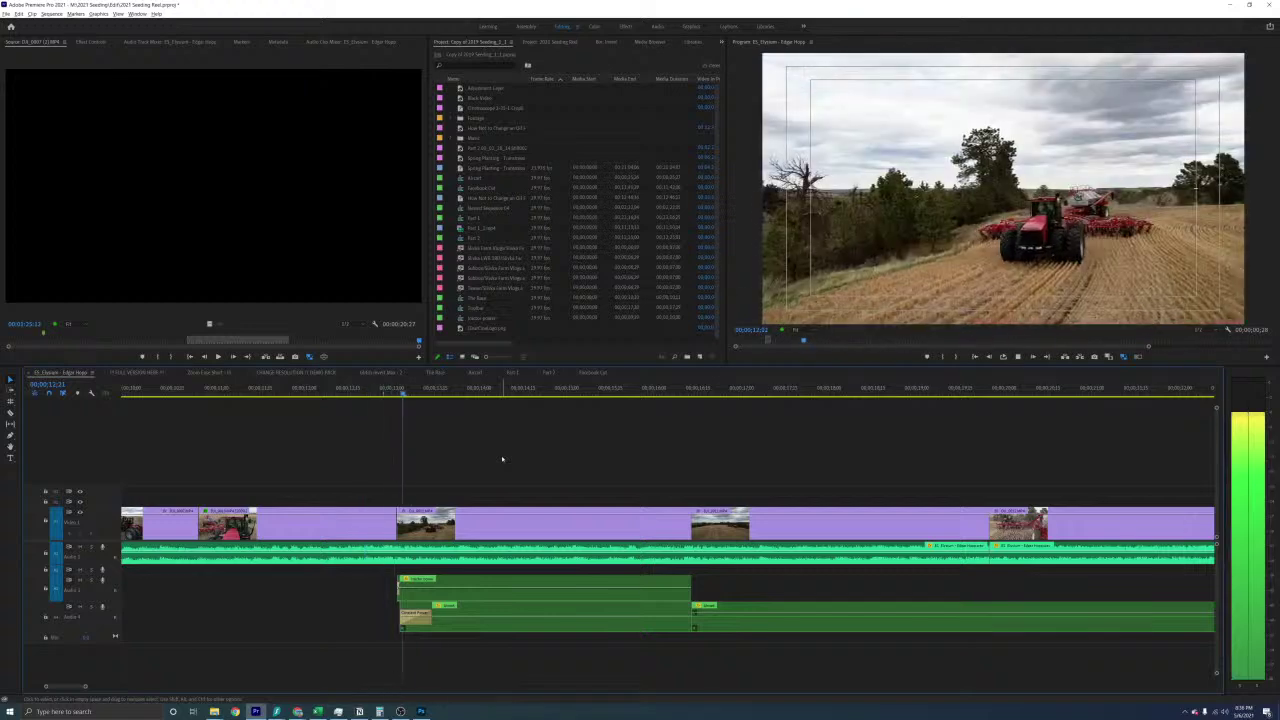
pyautogui.press('space')
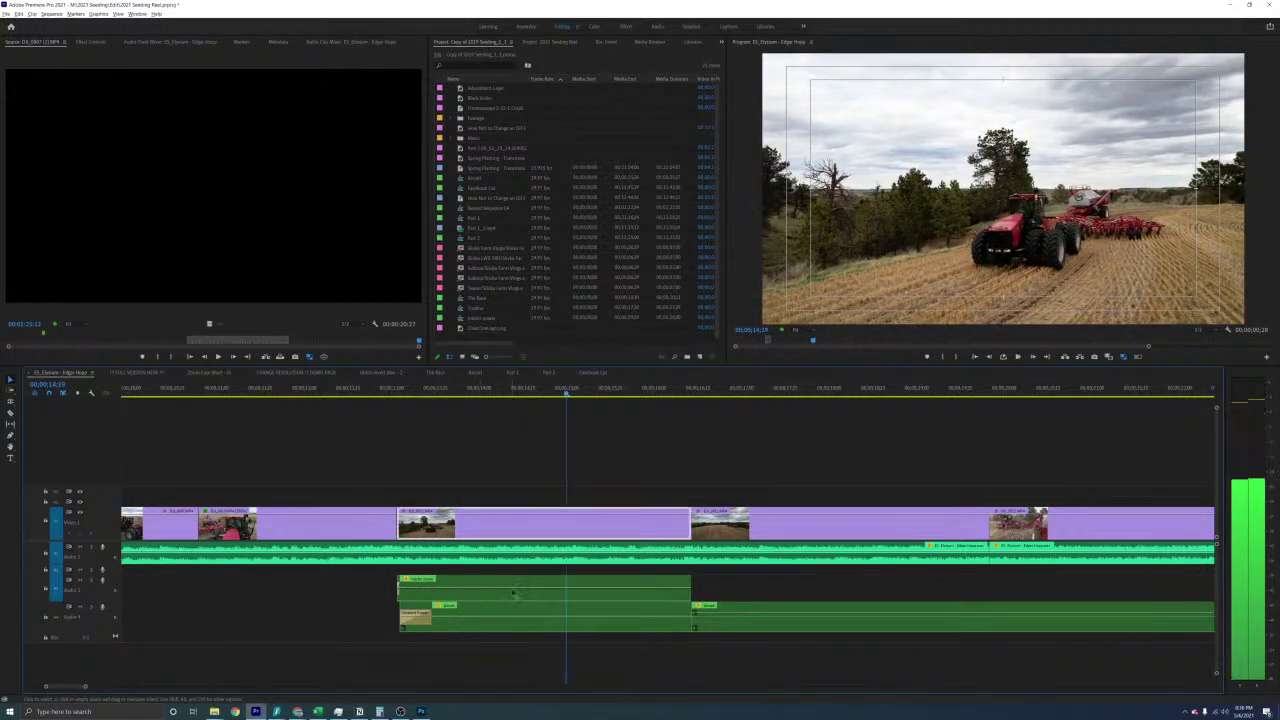
pyautogui.click(516, 592)
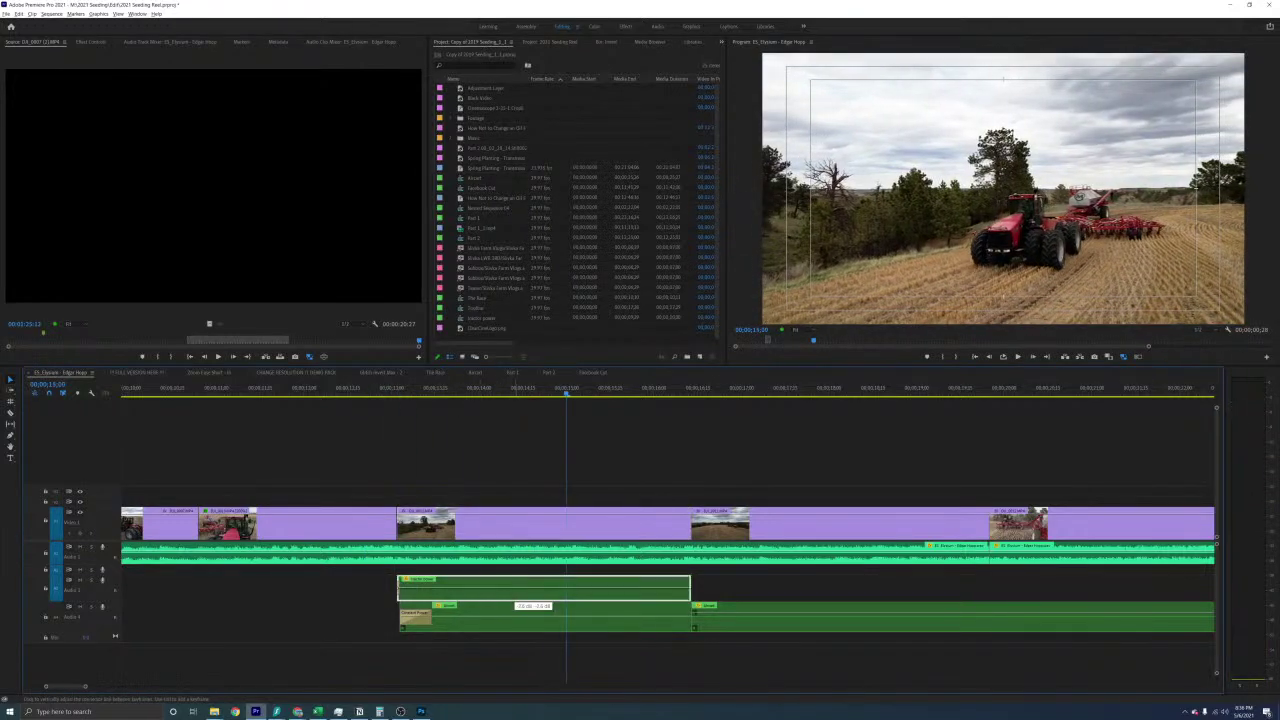
pyautogui.click(386, 388)
pyautogui.click(474, 437)
pyautogui.press('space')
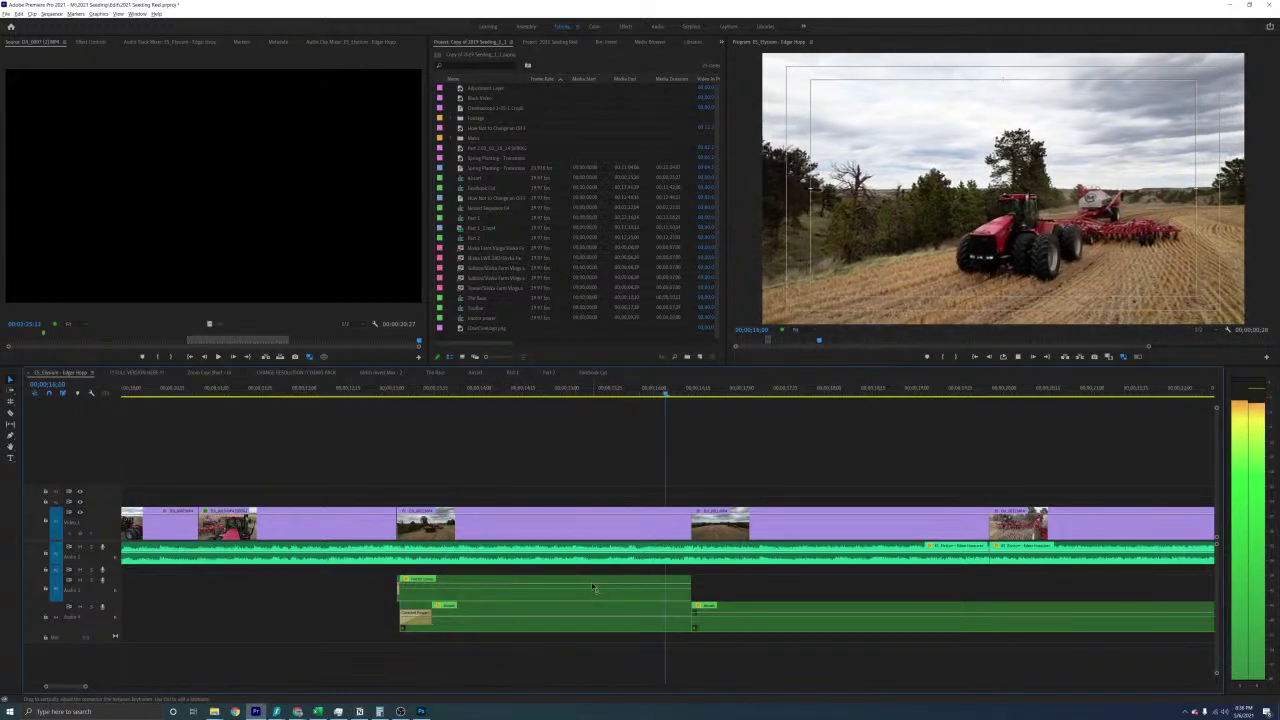
# Lower the long effect's remaining piece in volume and split it at the shot change at 00;00;19;24
pyautogui.press('-')
pyautogui.press('-')
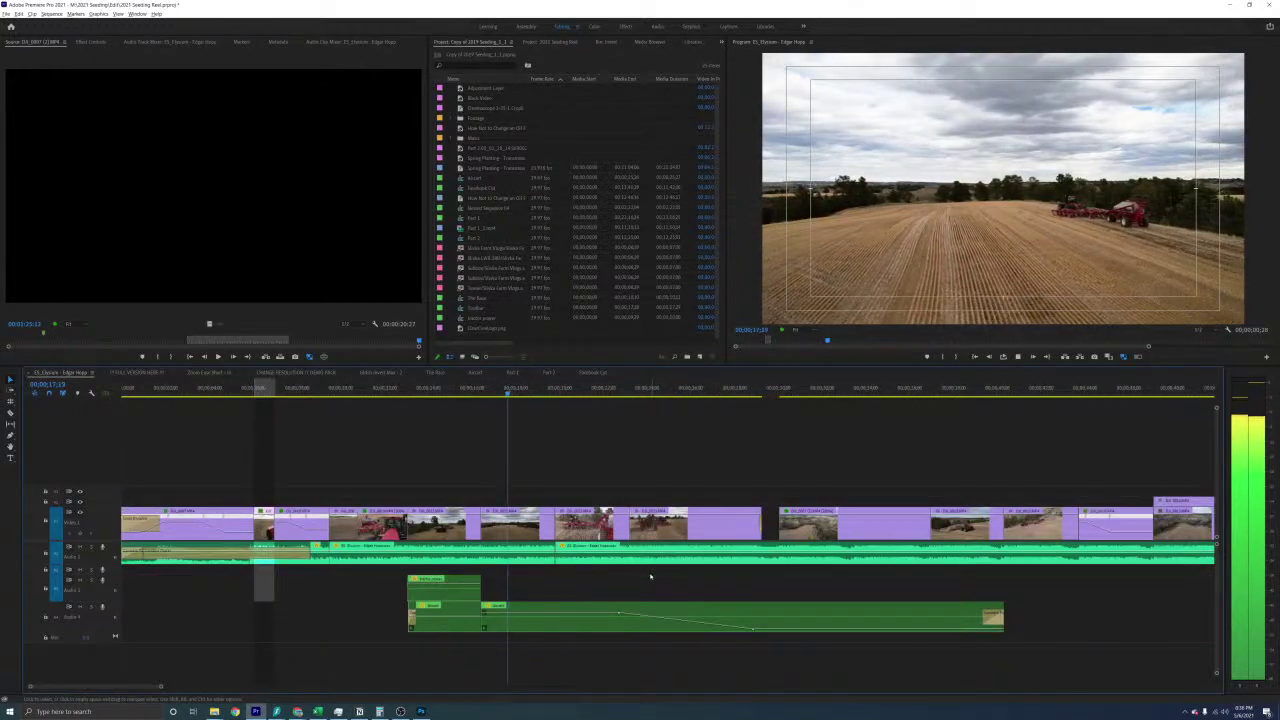
pyautogui.click(590, 620)
pyautogui.press('space')
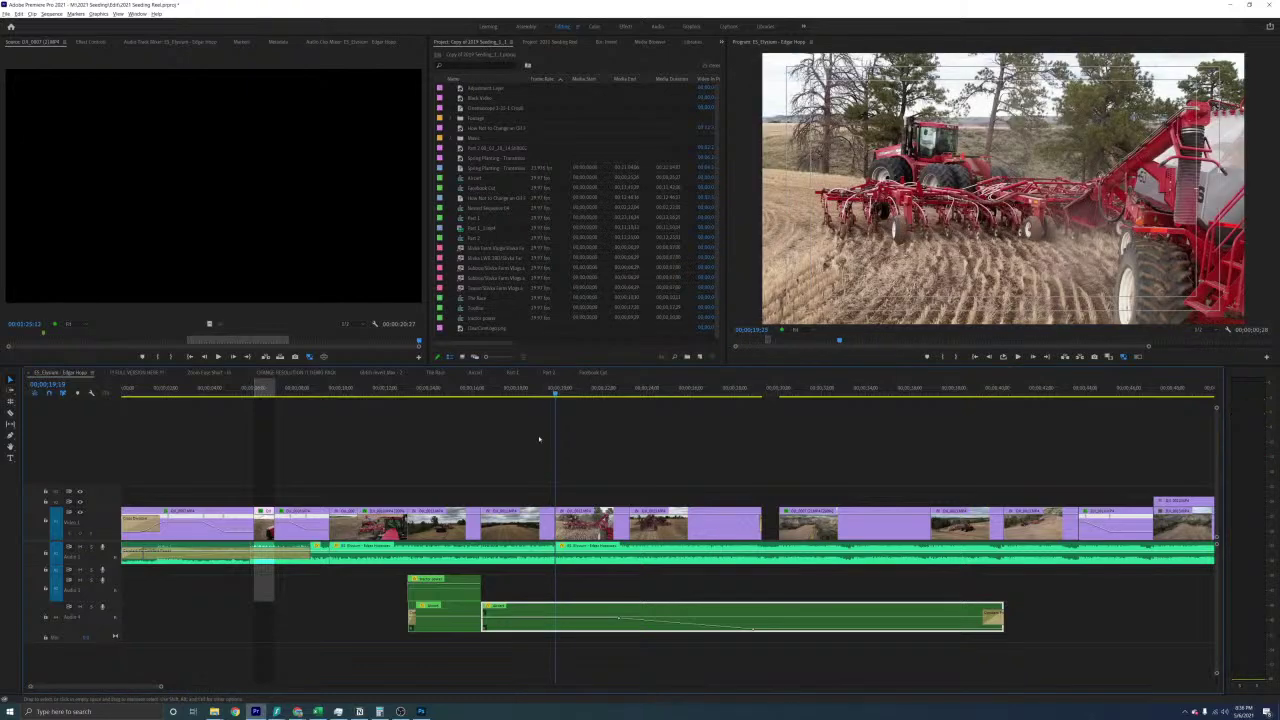
pyautogui.press('space')
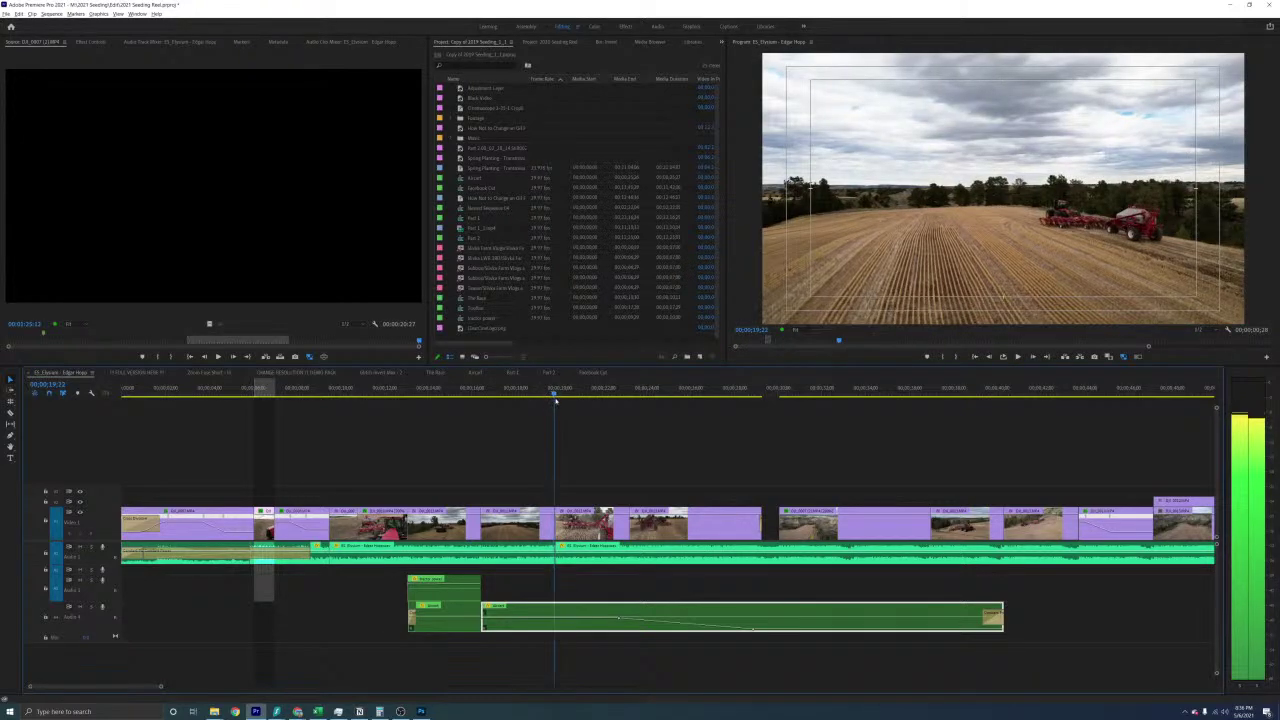
pyautogui.press('space')
pyautogui.hotkey('ctrl', 'k')
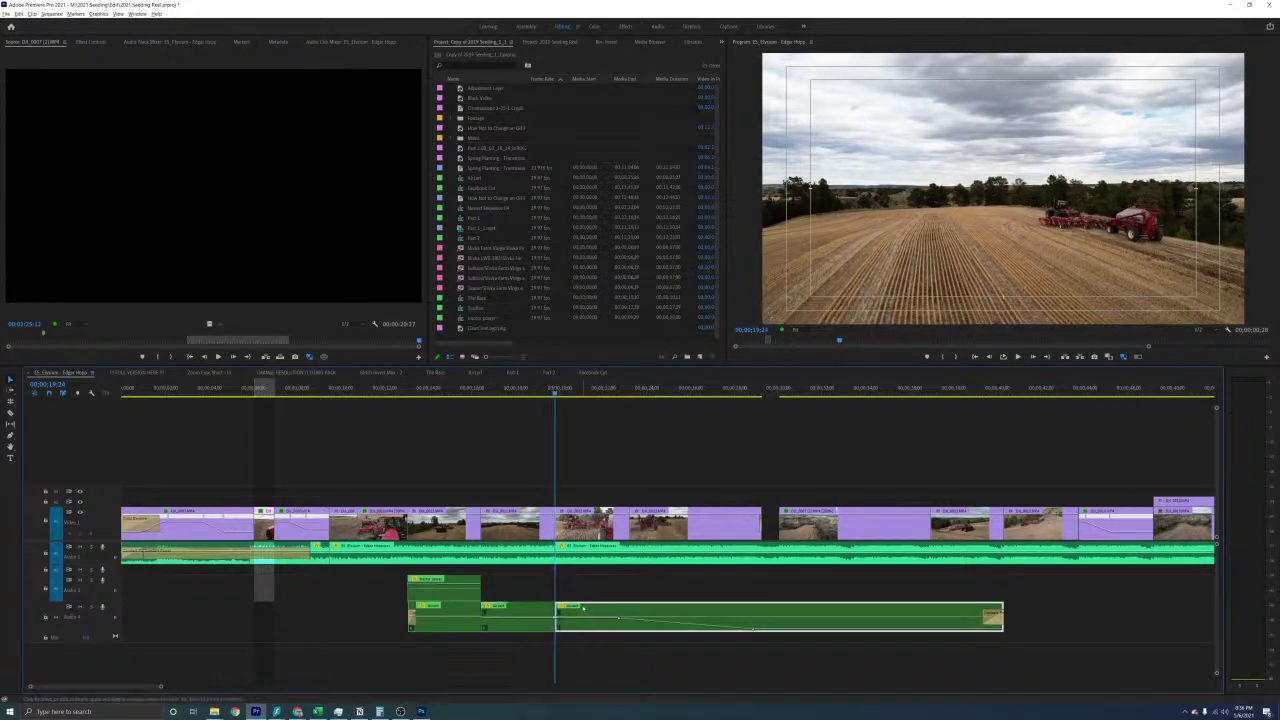
# Play the effects under the shot starting at 00;00;16;13 and raise the low volume keyframe in the long effect's last piece
pyautogui.click(519, 607)
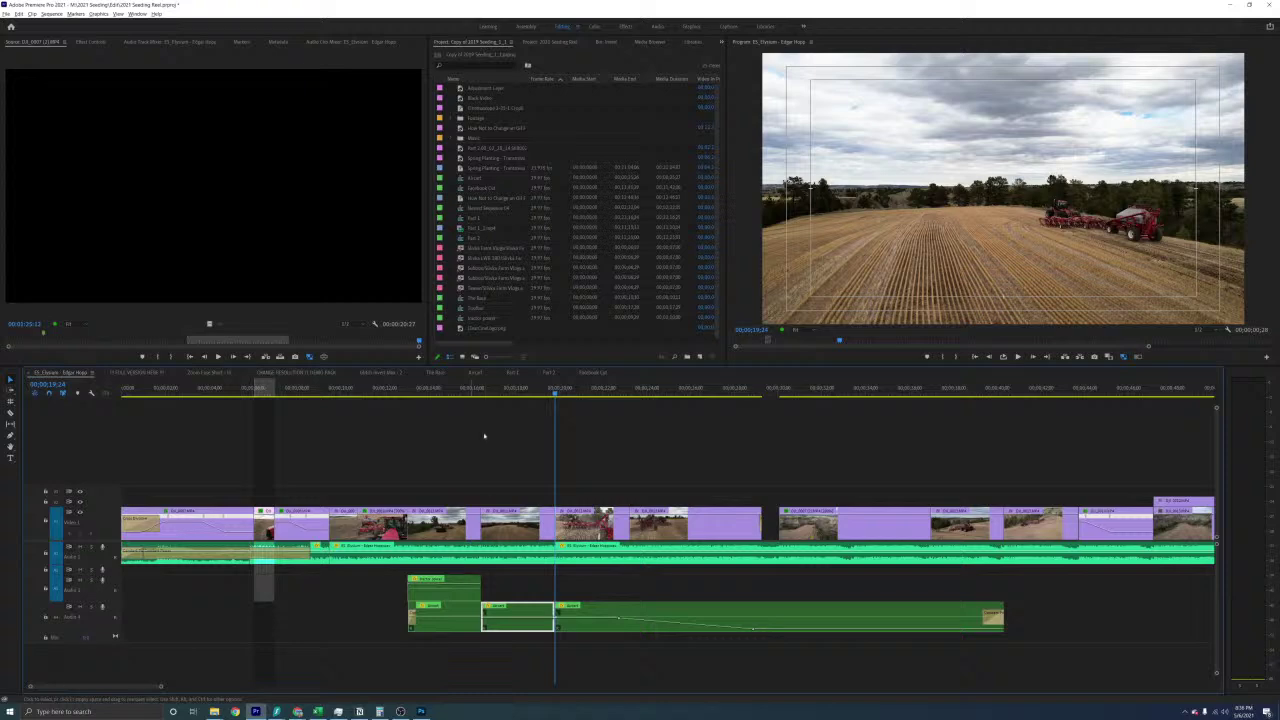
pyautogui.click(484, 389)
pyautogui.press('space')
pyautogui.click(459, 585)
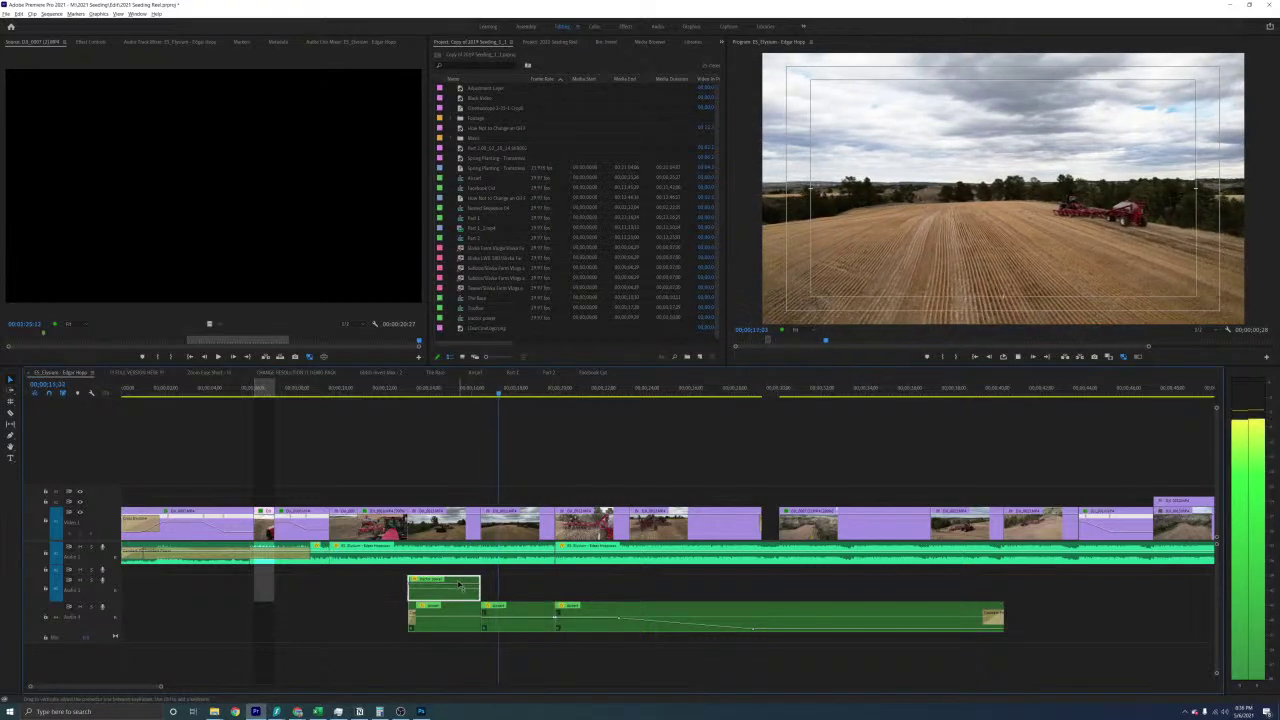
pyautogui.click(612, 594)
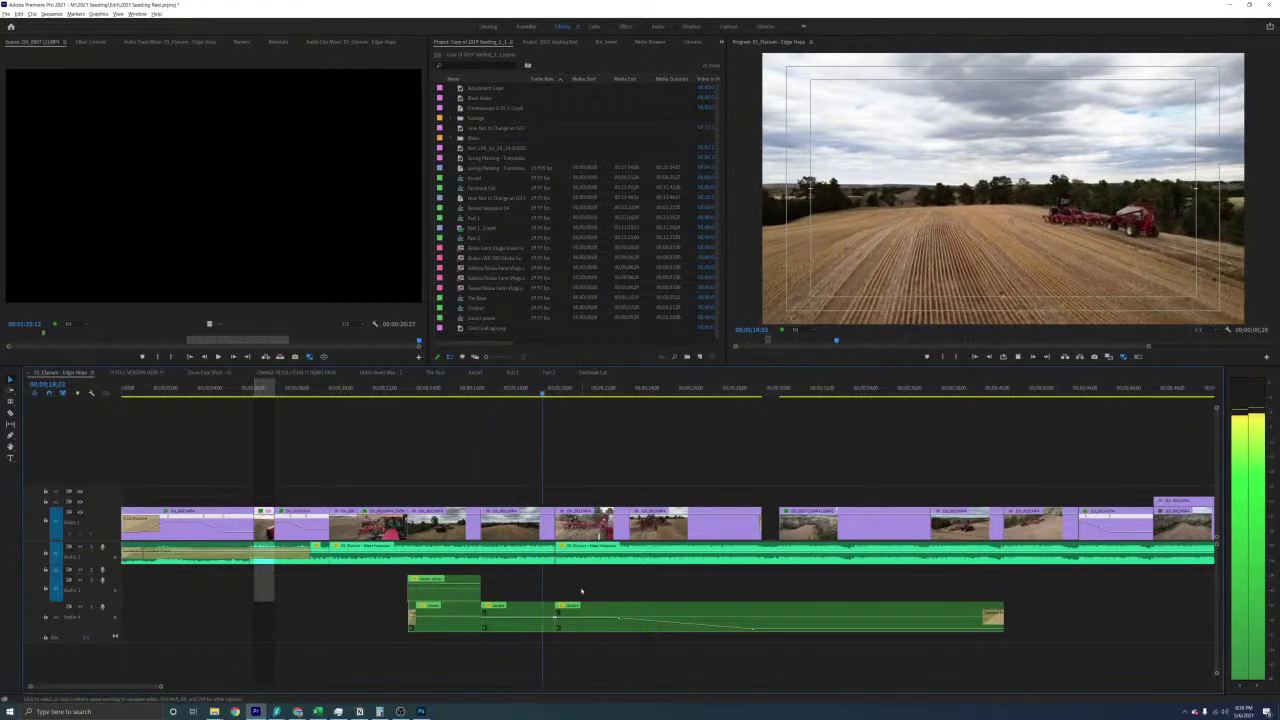
pyautogui.press('space')
pyautogui.click(452, 590)
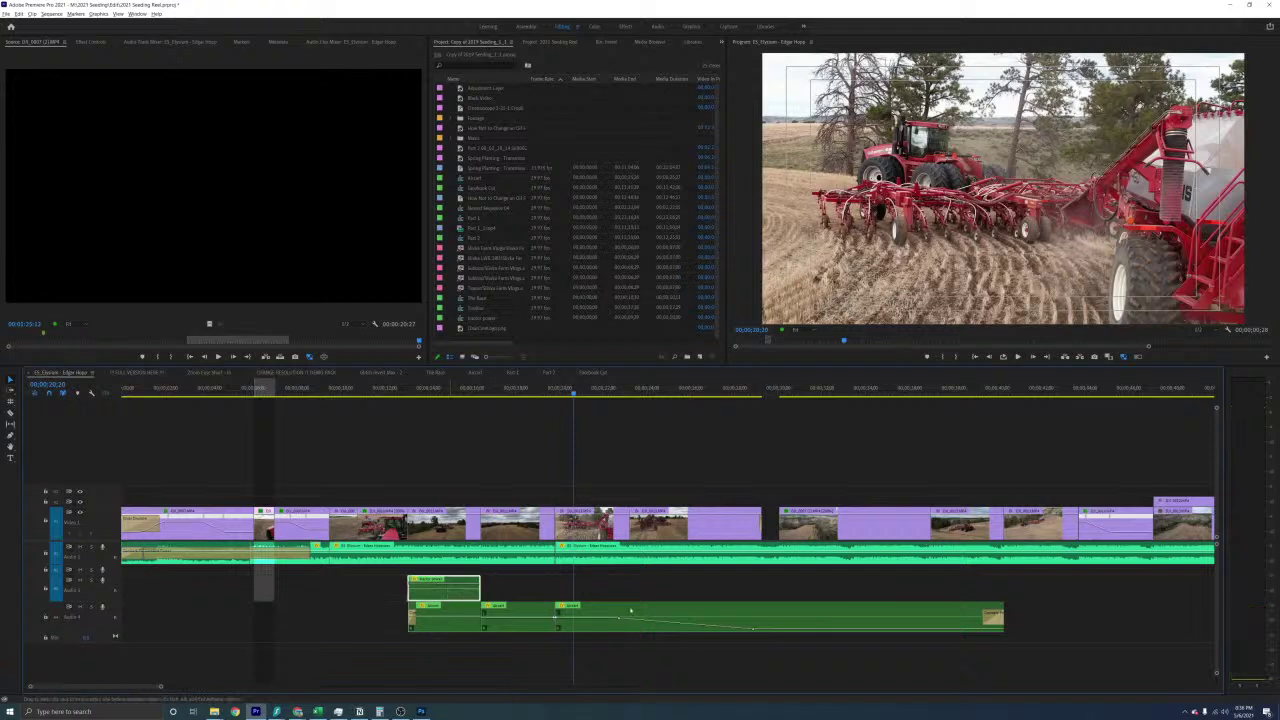
pyautogui.click(754, 630)
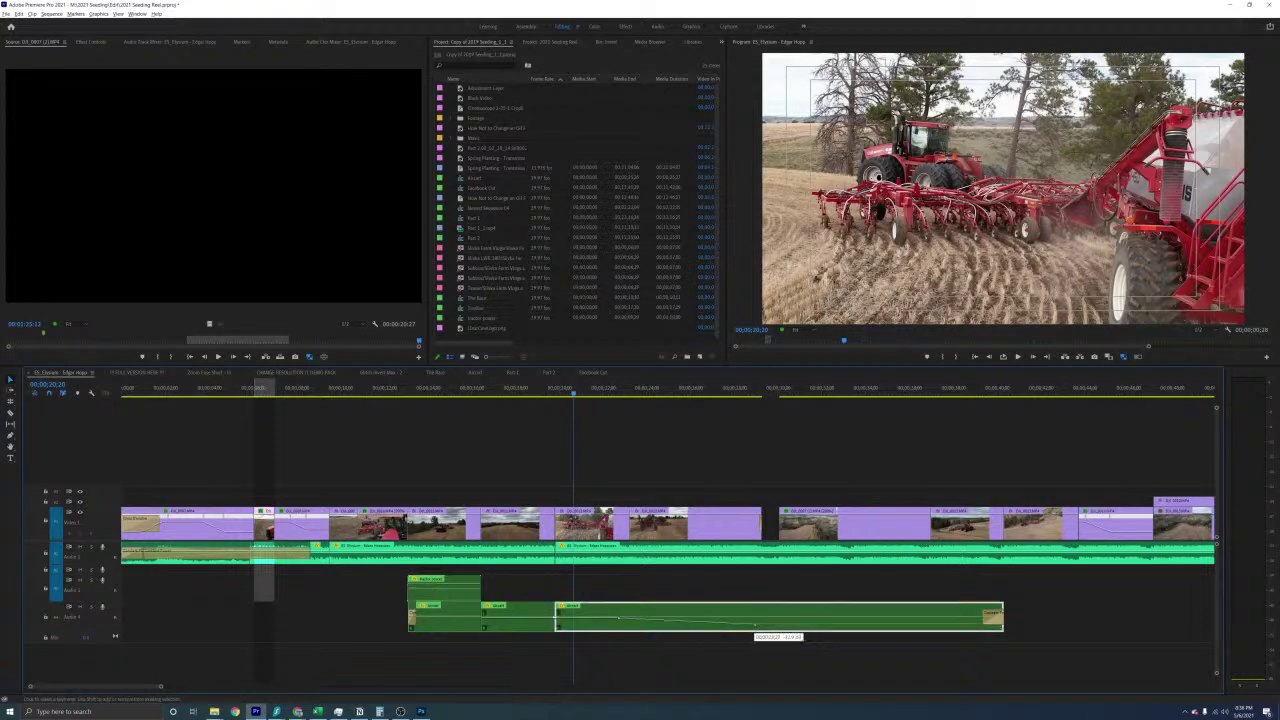
# Copy the short tractor effect onto the third audio track, starting at the shot change at 00;00;19;24
pyautogui.click(456, 594)
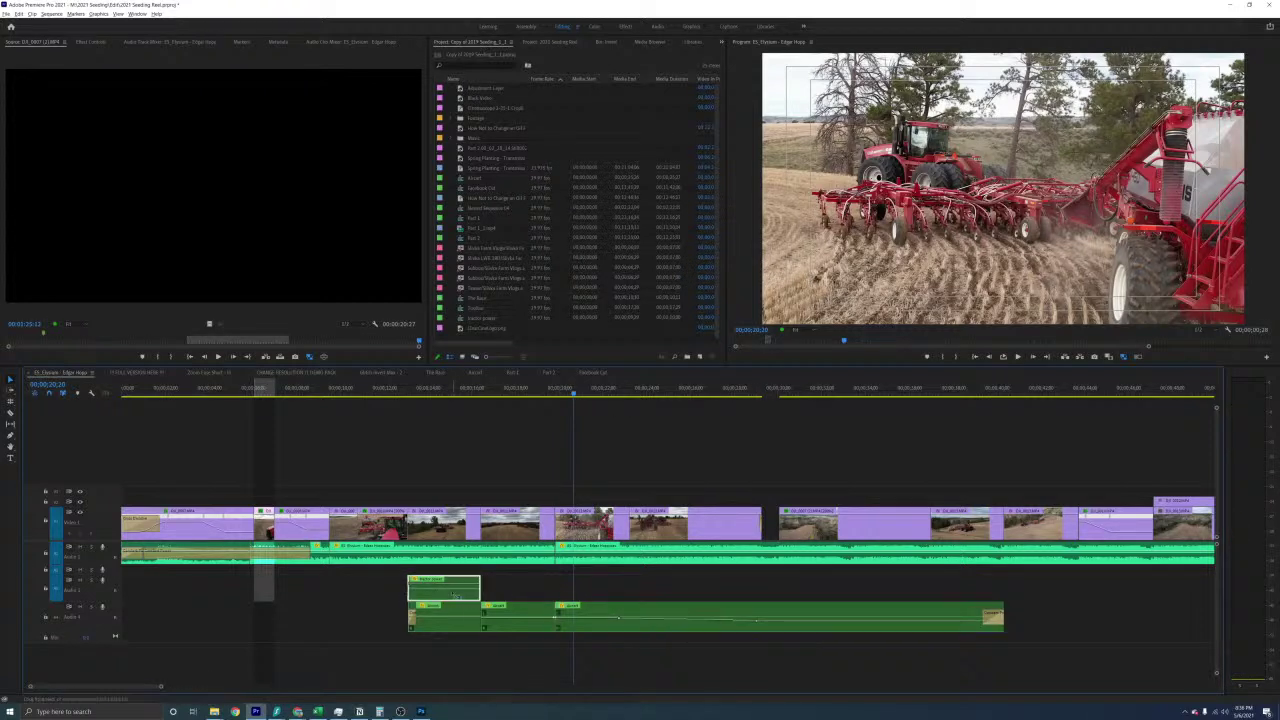
pyautogui.click(604, 588)
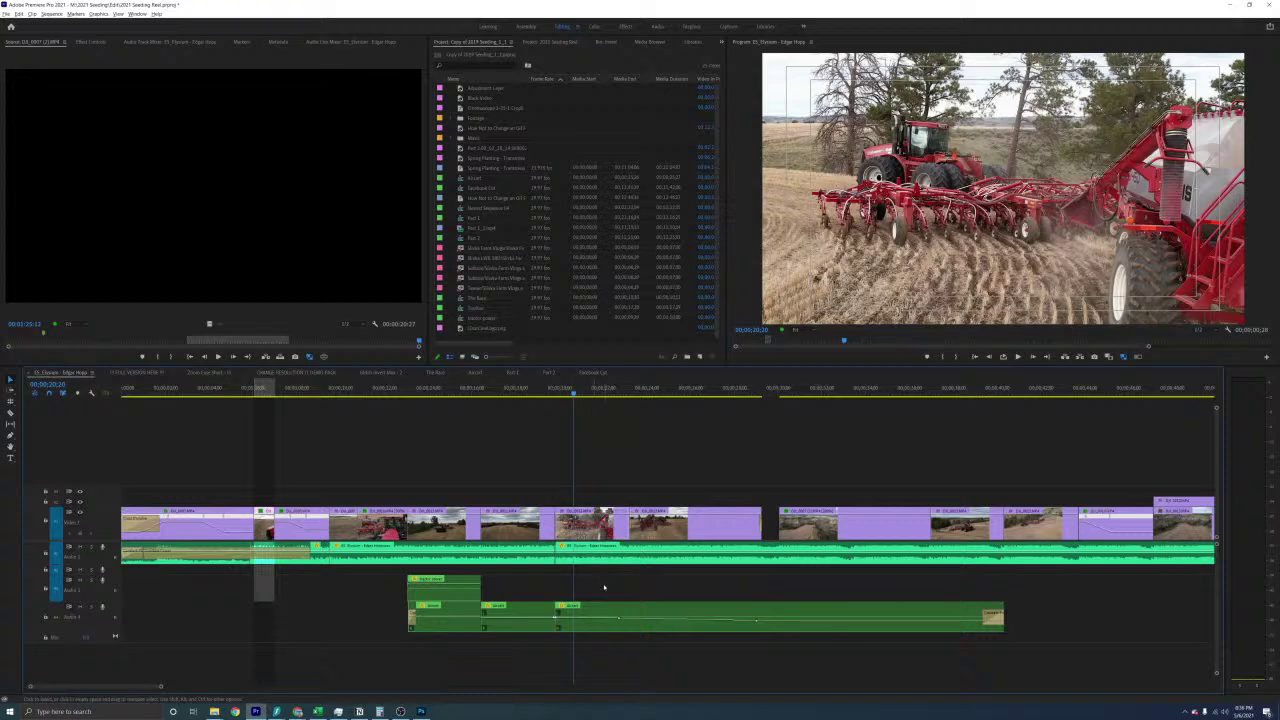
pyautogui.hotkey('ctrl', 'v')
pyautogui.hotkey('ctrl', 'z')
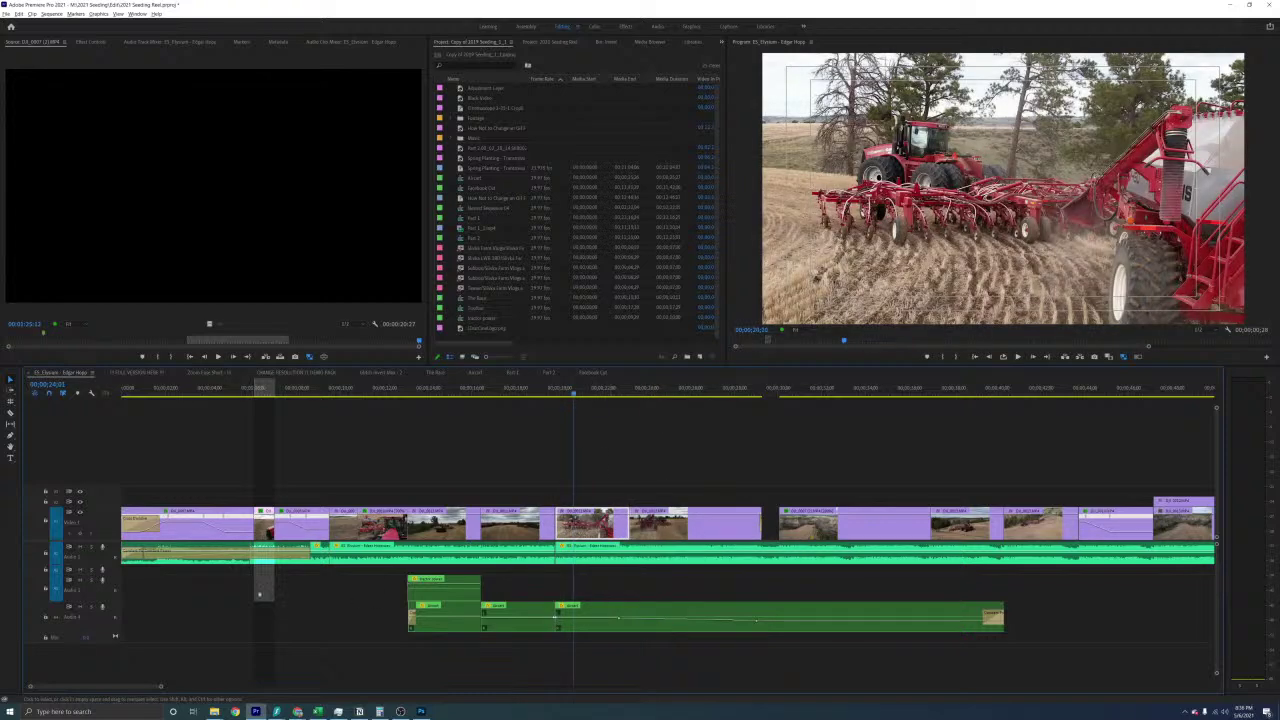
pyautogui.click(56, 552)
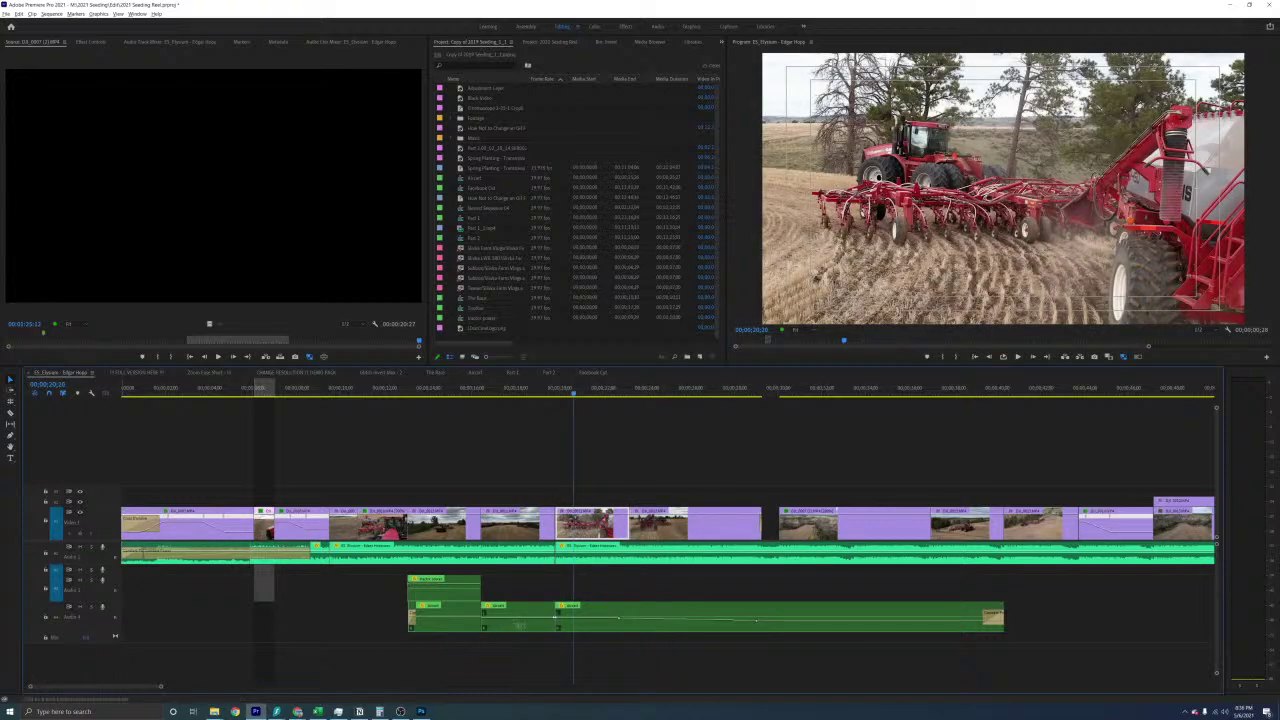
pyautogui.hotkey('ctrl', 'v')
pyautogui.moveTo(600, 584); pyautogui.dragTo(581, 584)
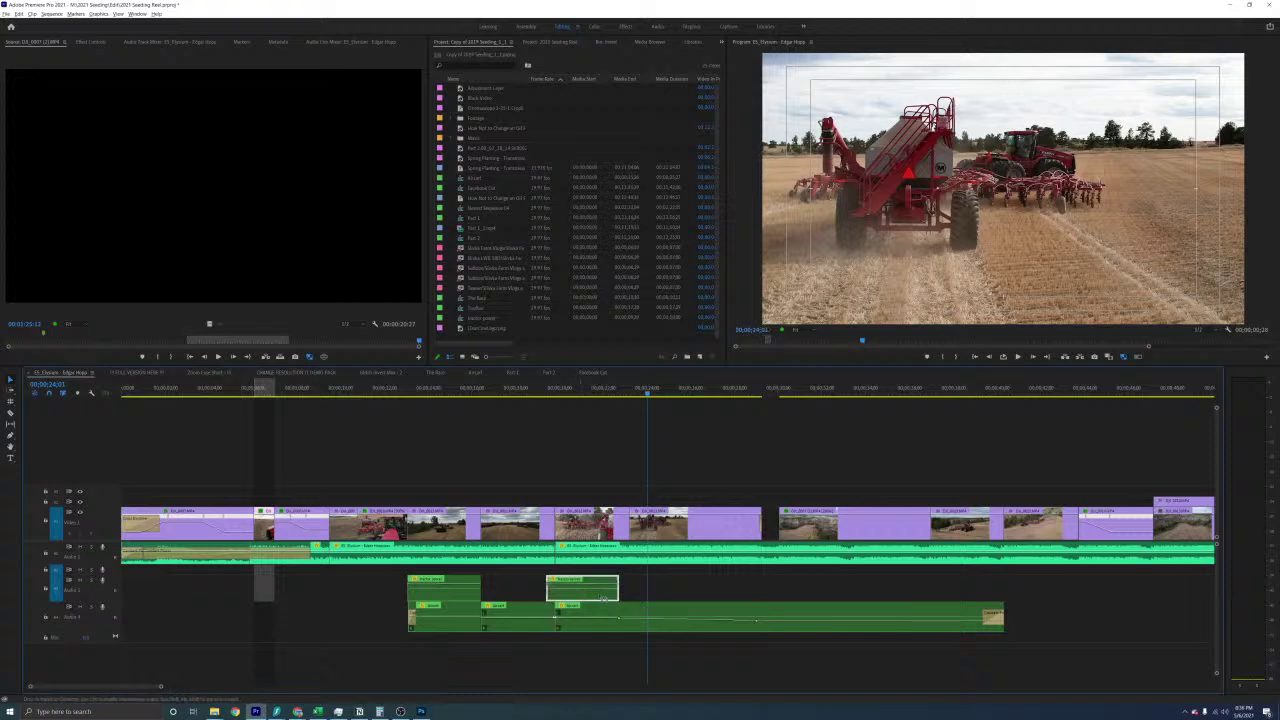
# Play the copied tractor effect with the music from just before the shot change at 00;00;19;24, then replay it
pyautogui.click(537, 388)
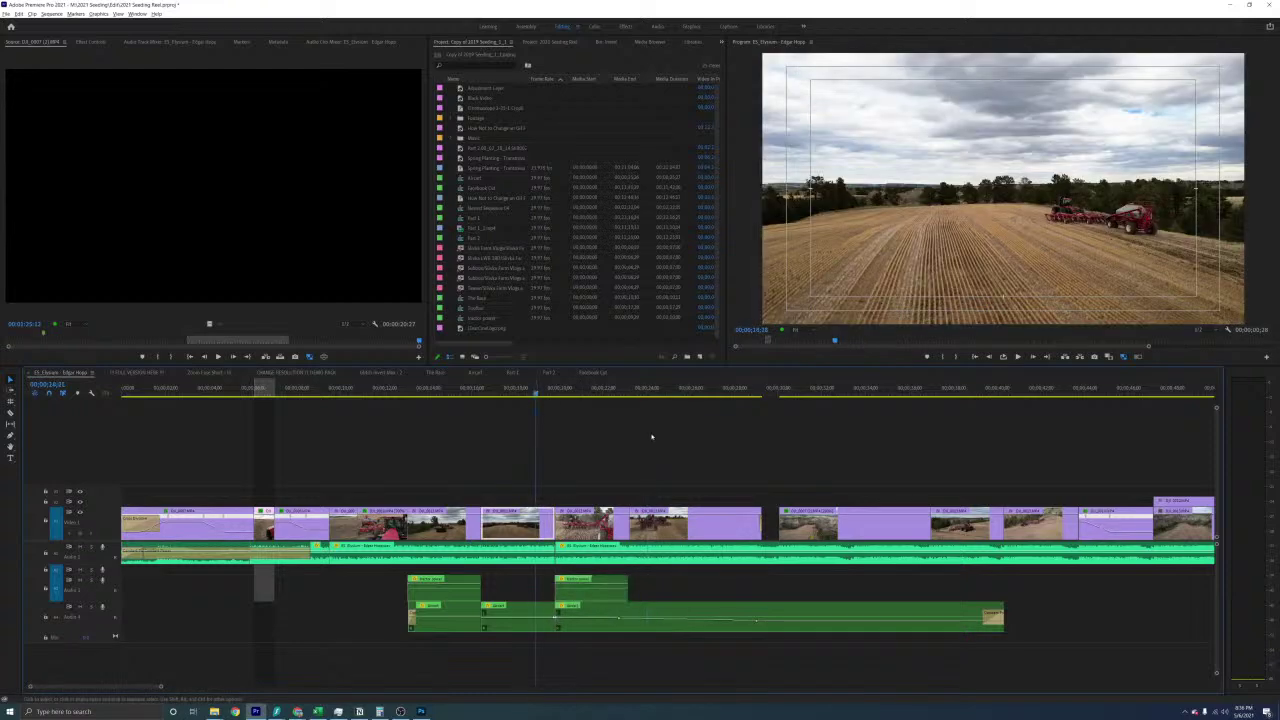
pyautogui.press('space')
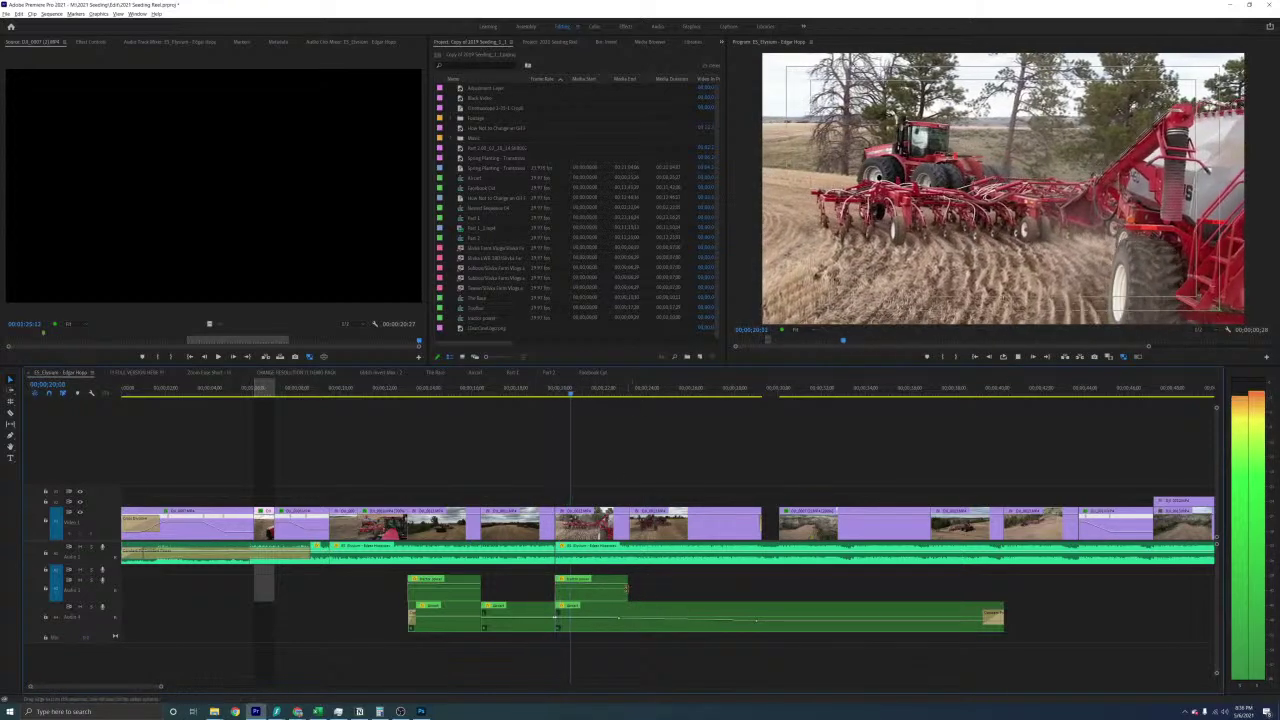
pyautogui.press('space')
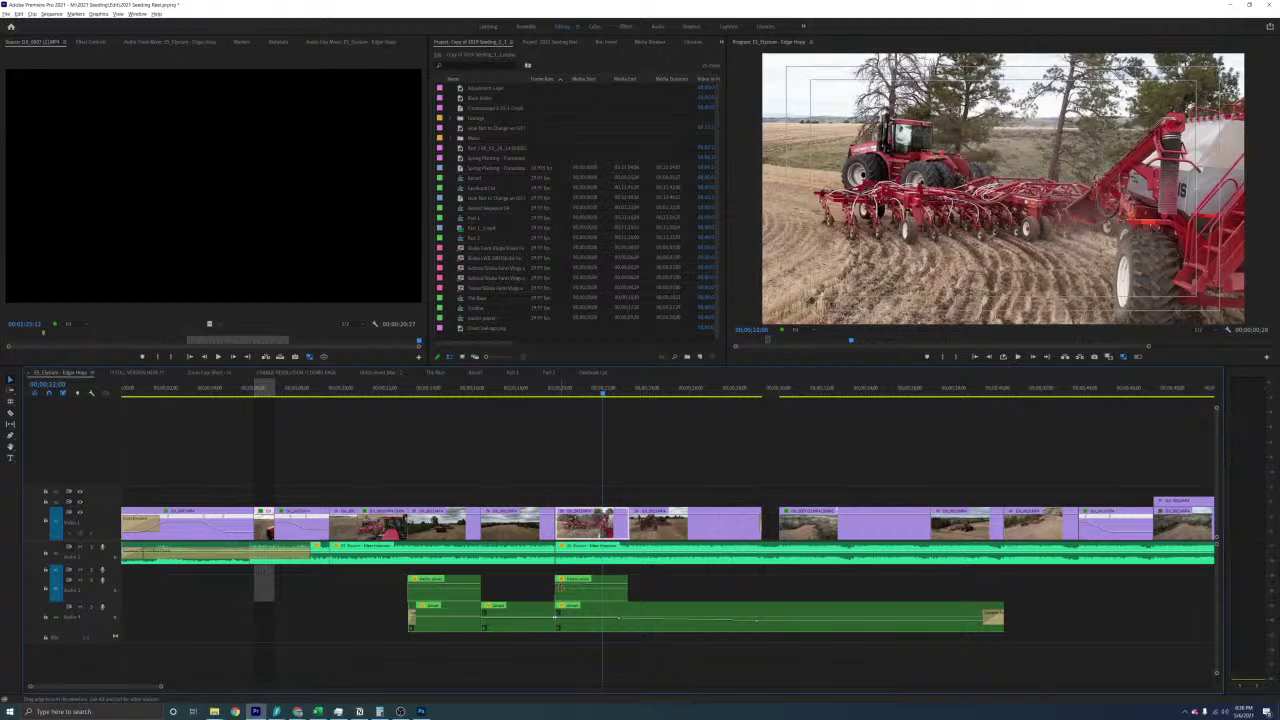
pyautogui.press('=')
pyautogui.click(478, 588)
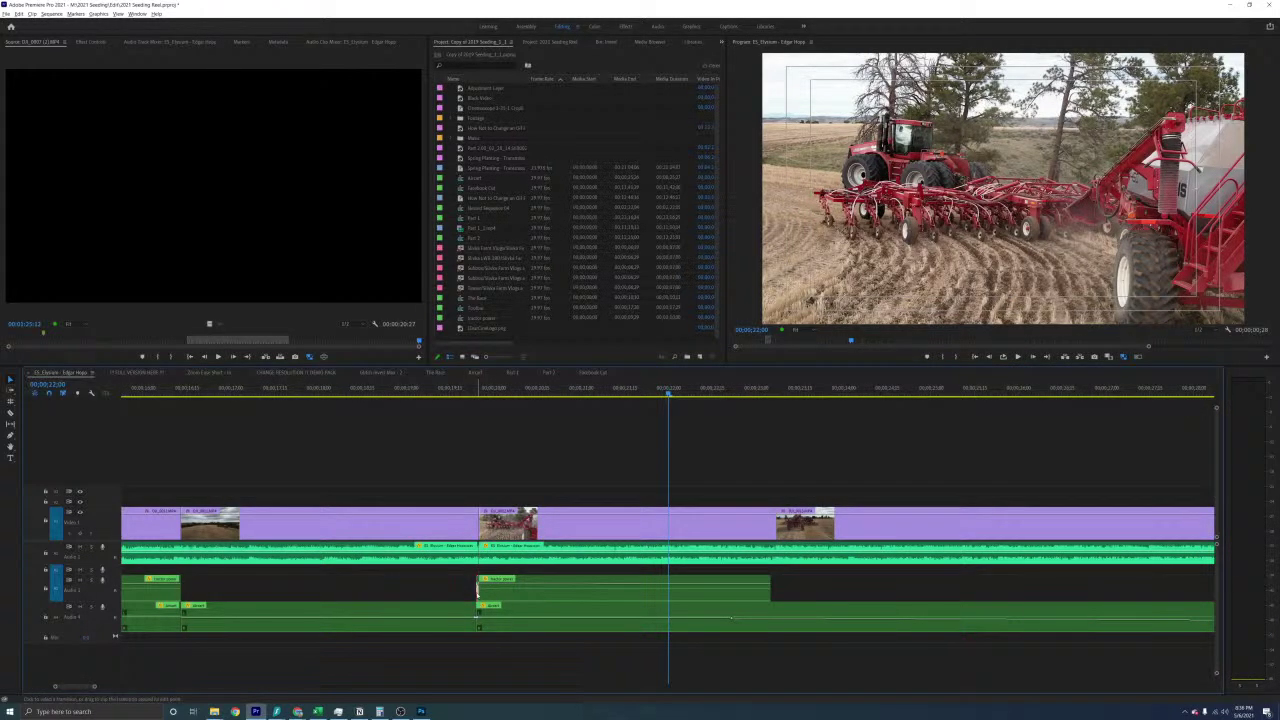
pyautogui.click(453, 389)
pyautogui.press('space')
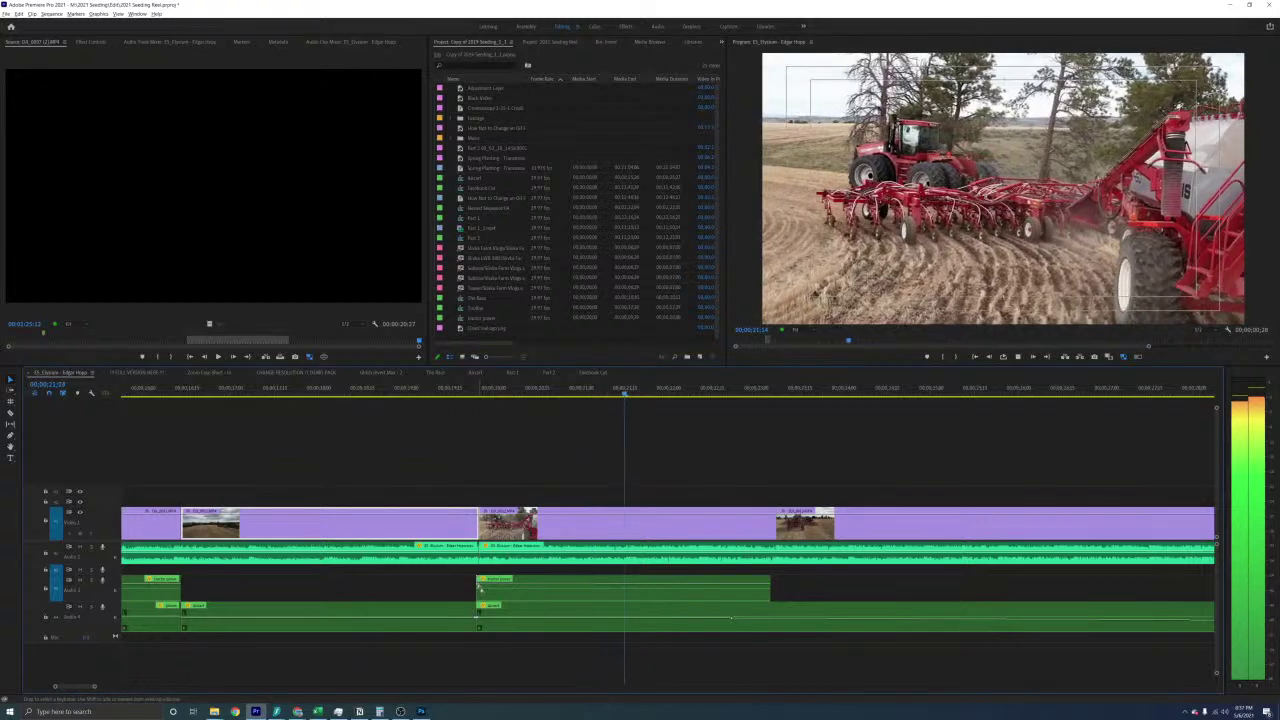
# Extend the copied tractor effect's end under most of the following rear-view seeder shot and play the transition
pyautogui.click(600, 592)
pyautogui.press('space')
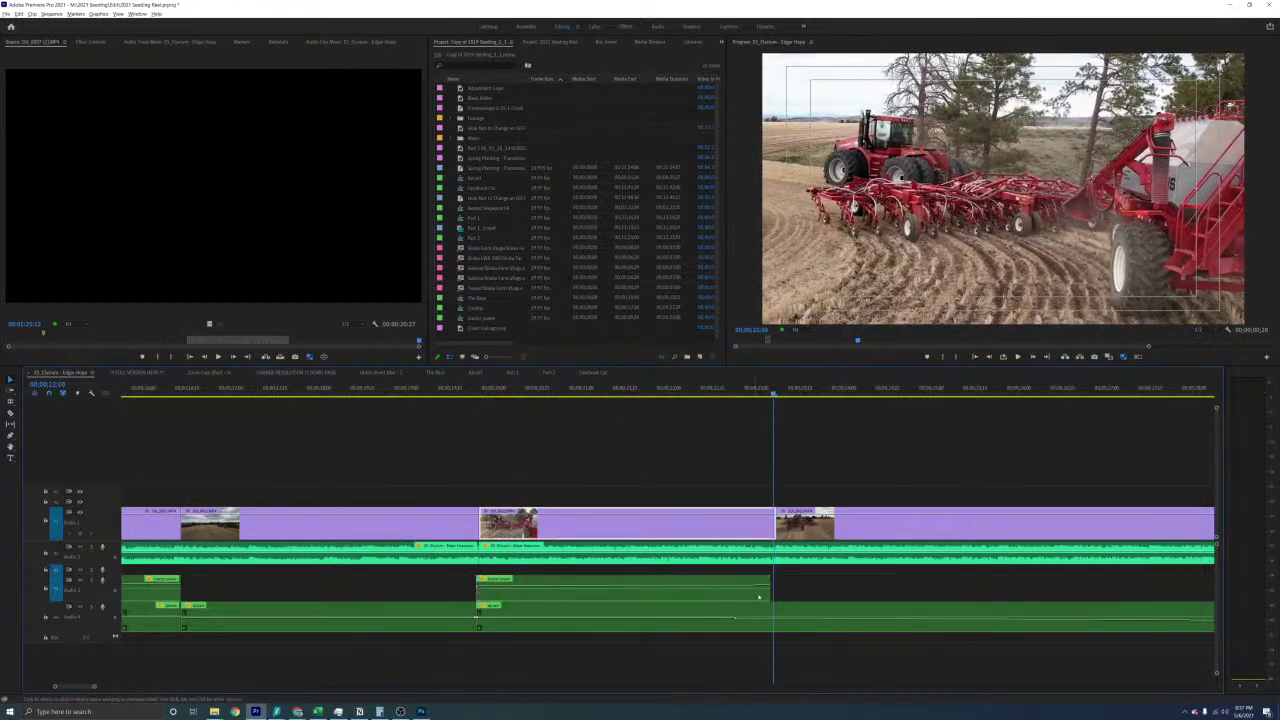
pyautogui.moveTo(765, 591); pyautogui.dragTo(1056, 591)
pyautogui.press('space')
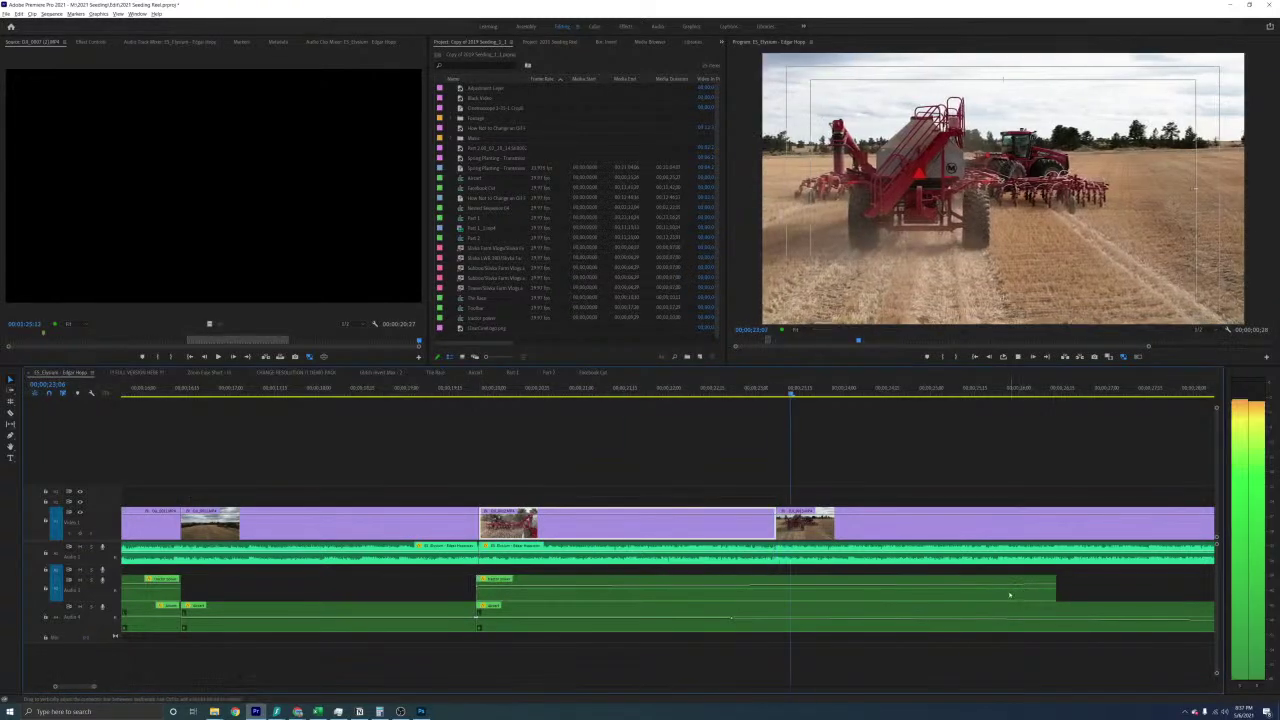
# Extend the copied tractor effect's end just past the end of the rear-view seeder shot and play from before the 00;00;19;24 shot change
pyautogui.press('-')
pyautogui.press('-')
pyautogui.moveTo(698, 591); pyautogui.dragTo(764, 599)
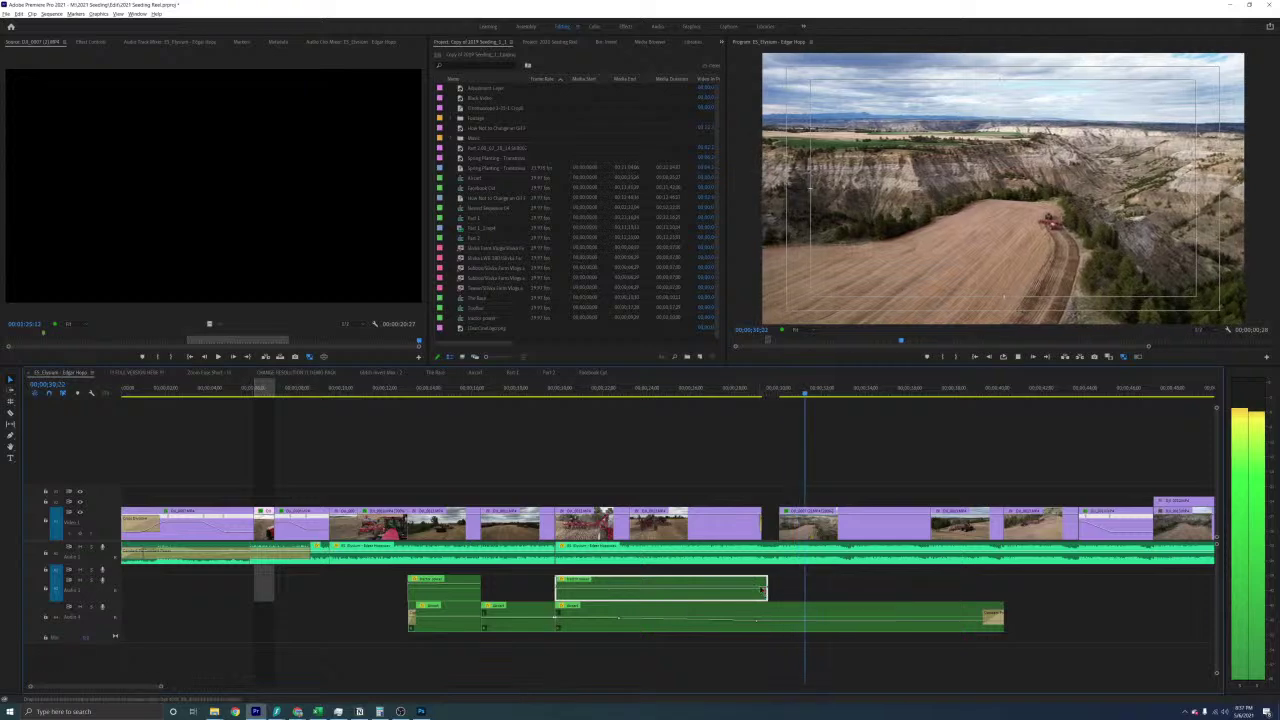
pyautogui.click(544, 398)
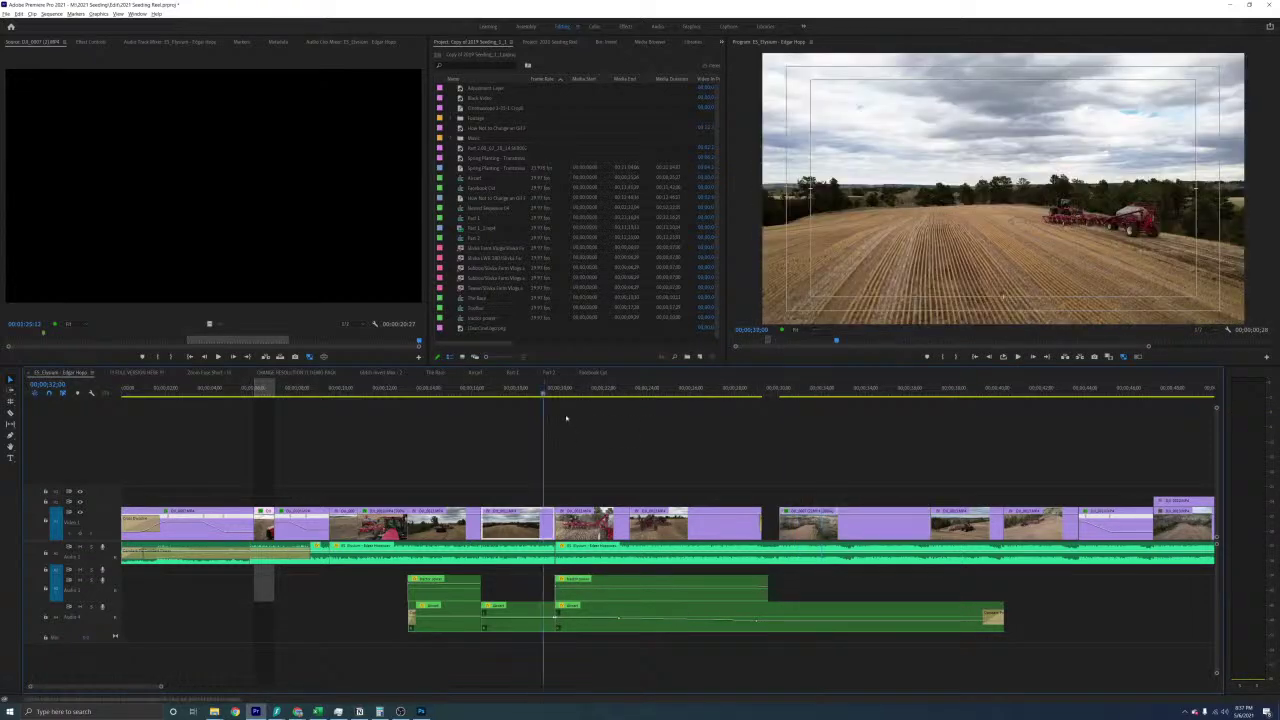
pyautogui.press('space')
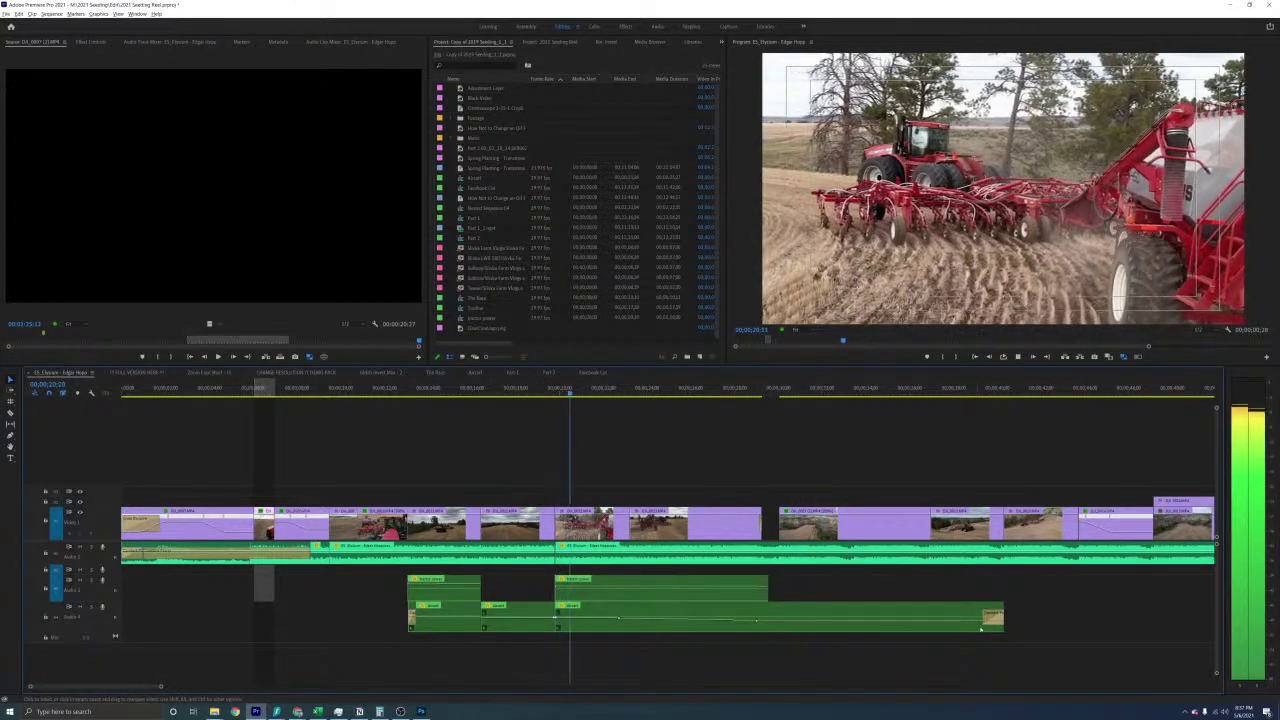
# Raise the late volume keyframe in the long effect's last piece and trim that piece's end to the start of the canyon shot
pyautogui.click(745, 622)
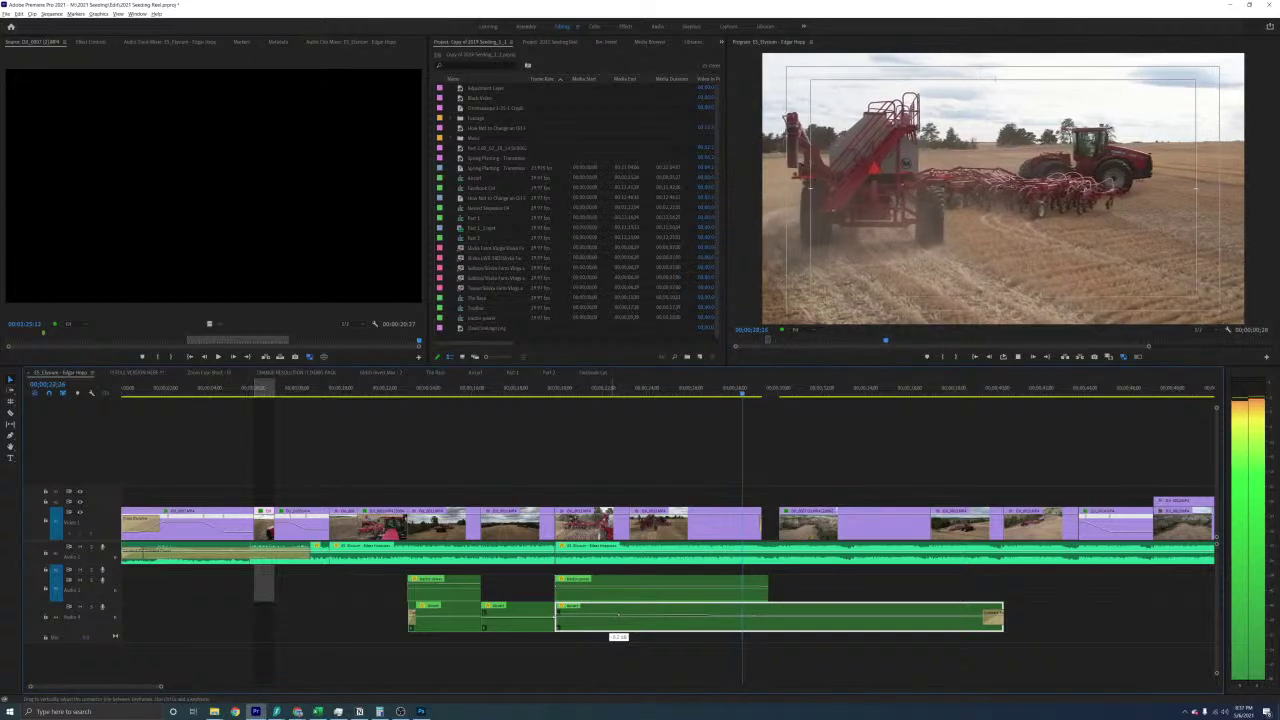
pyautogui.press('space')
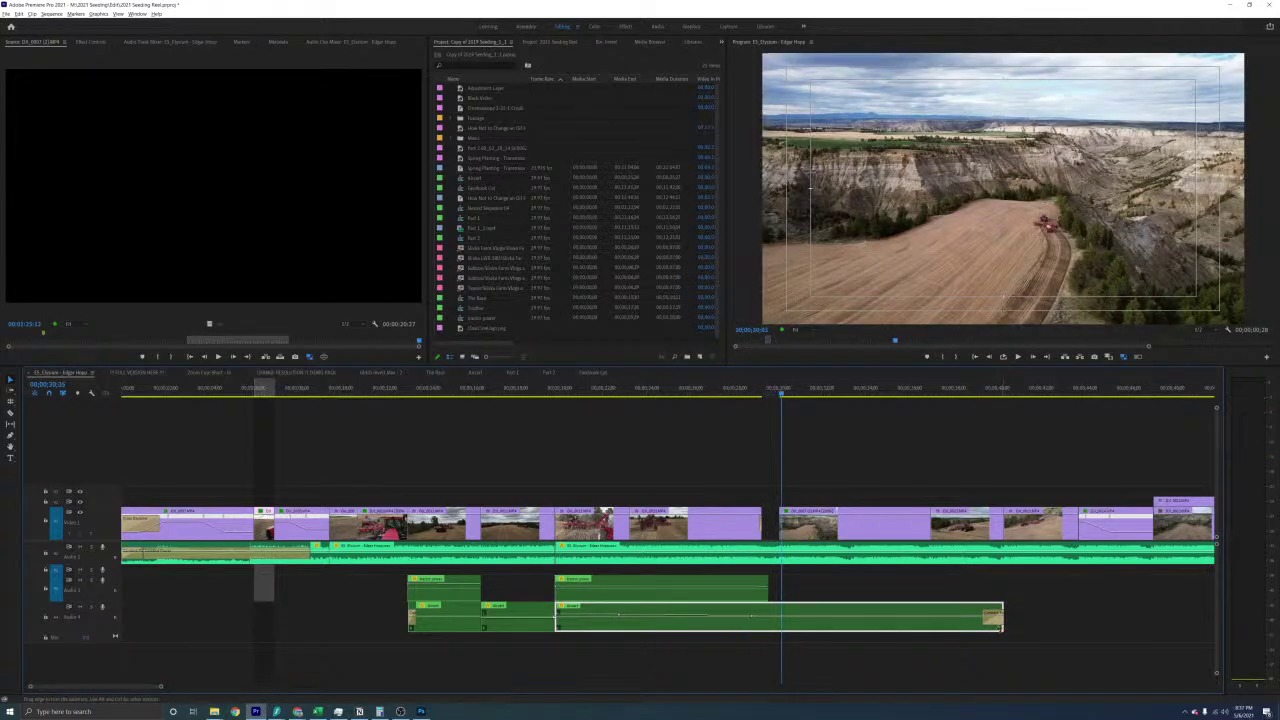
pyautogui.moveTo(1001, 620); pyautogui.dragTo(779, 617)
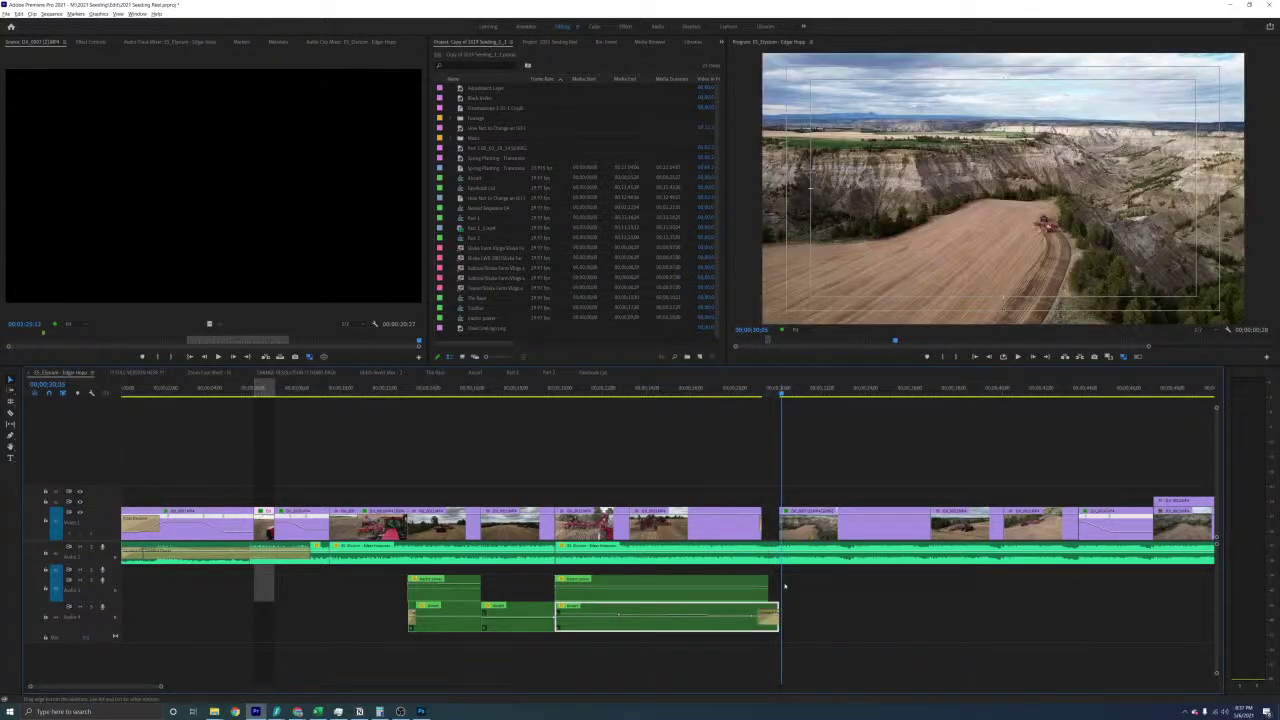
# Play the end of the trimmed effects going into the aerial canyon shot
pyautogui.click(746, 388)
pyautogui.click(851, 443)
pyautogui.press('=')
pyautogui.press('space')
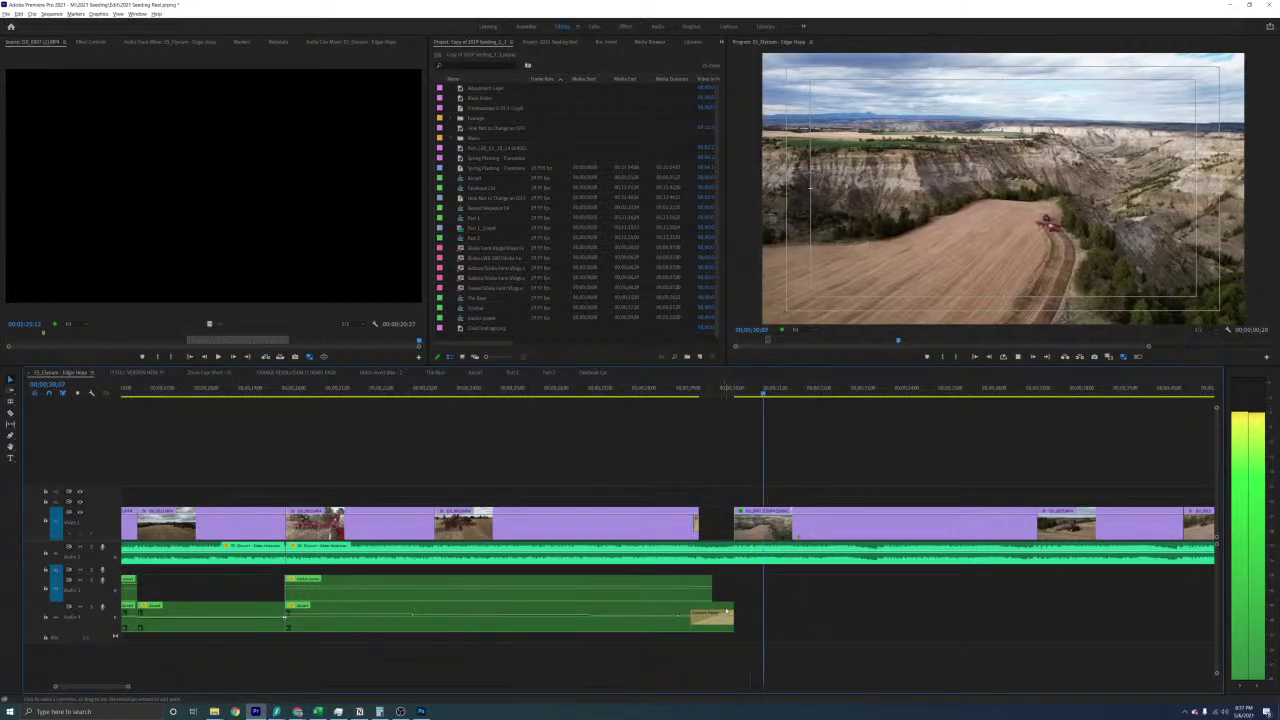
pyautogui.press('-')
pyautogui.press('-')
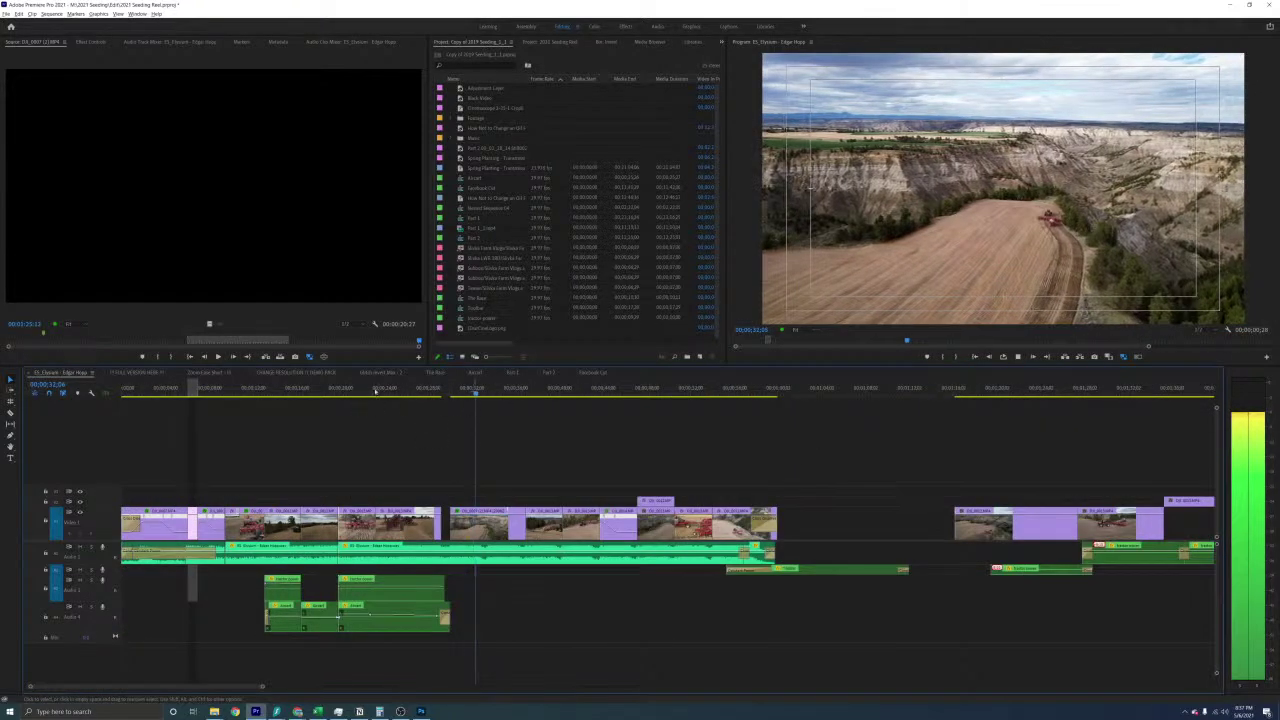
pyautogui.press('space')
# Play the layered effects with the music from 00;00;19;08 into the rear-view seeder shot
pyautogui.click(450, 438)
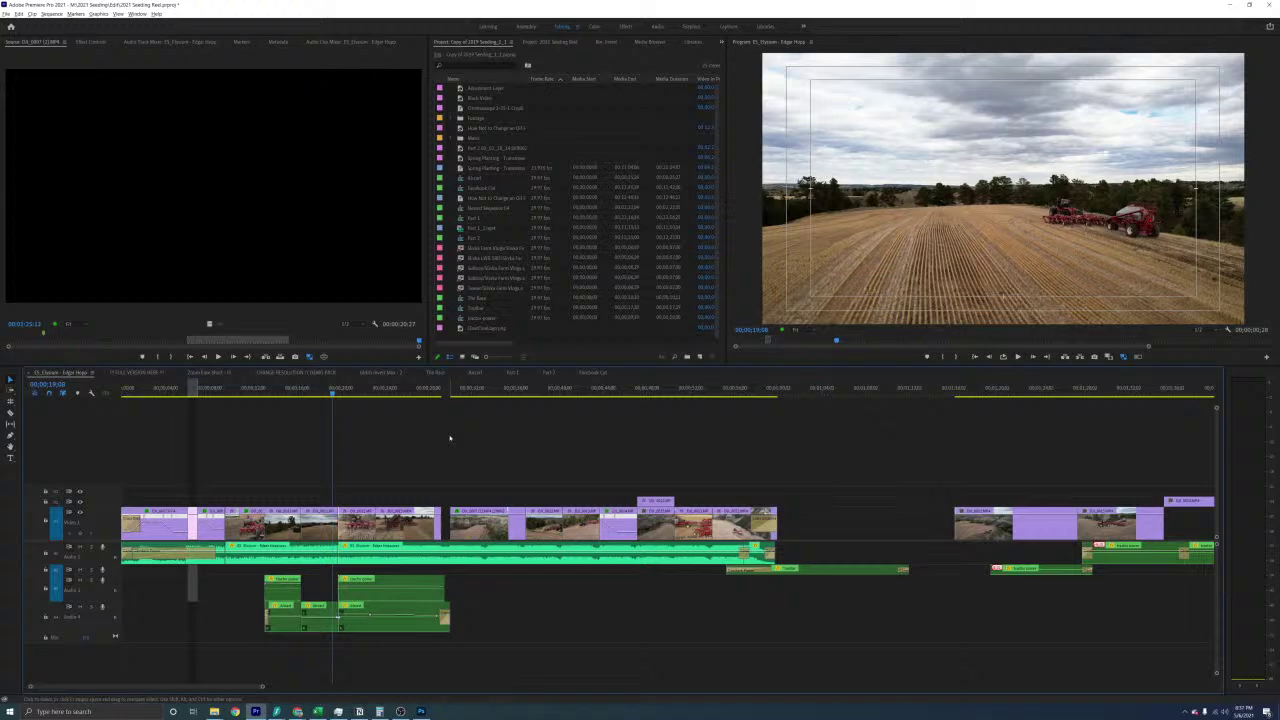
pyautogui.press('=')
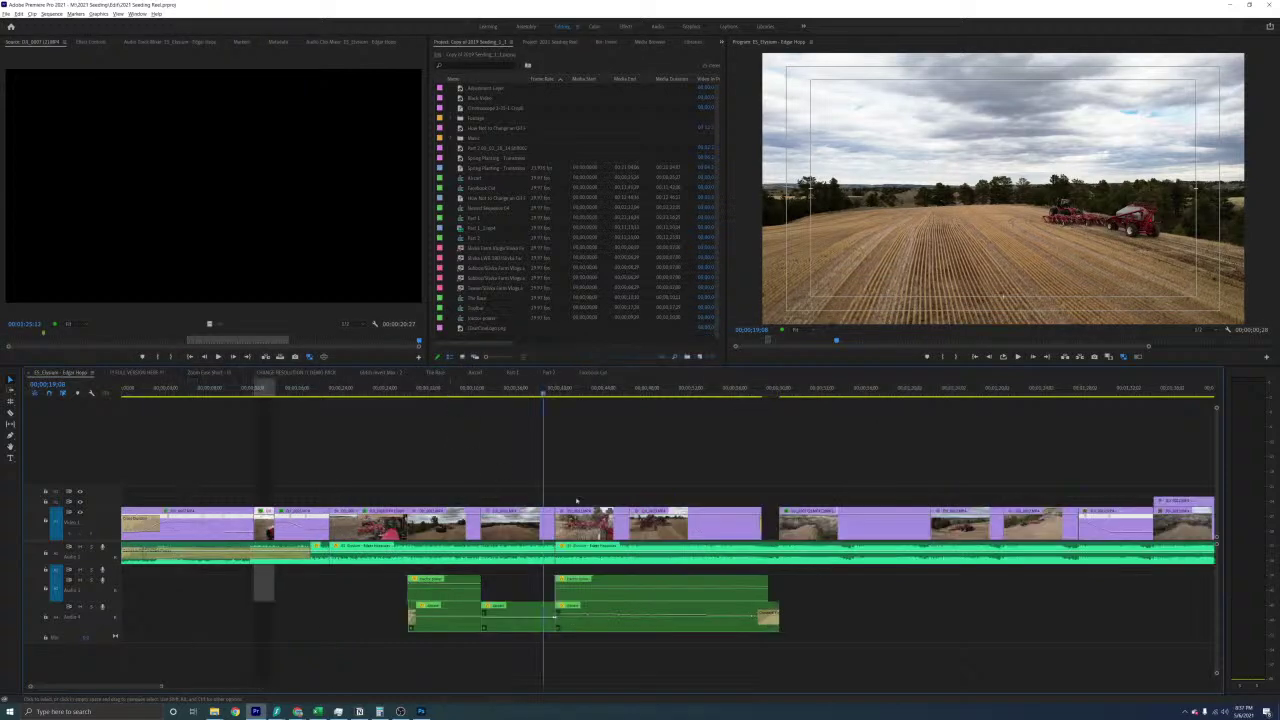
pyautogui.press('space')
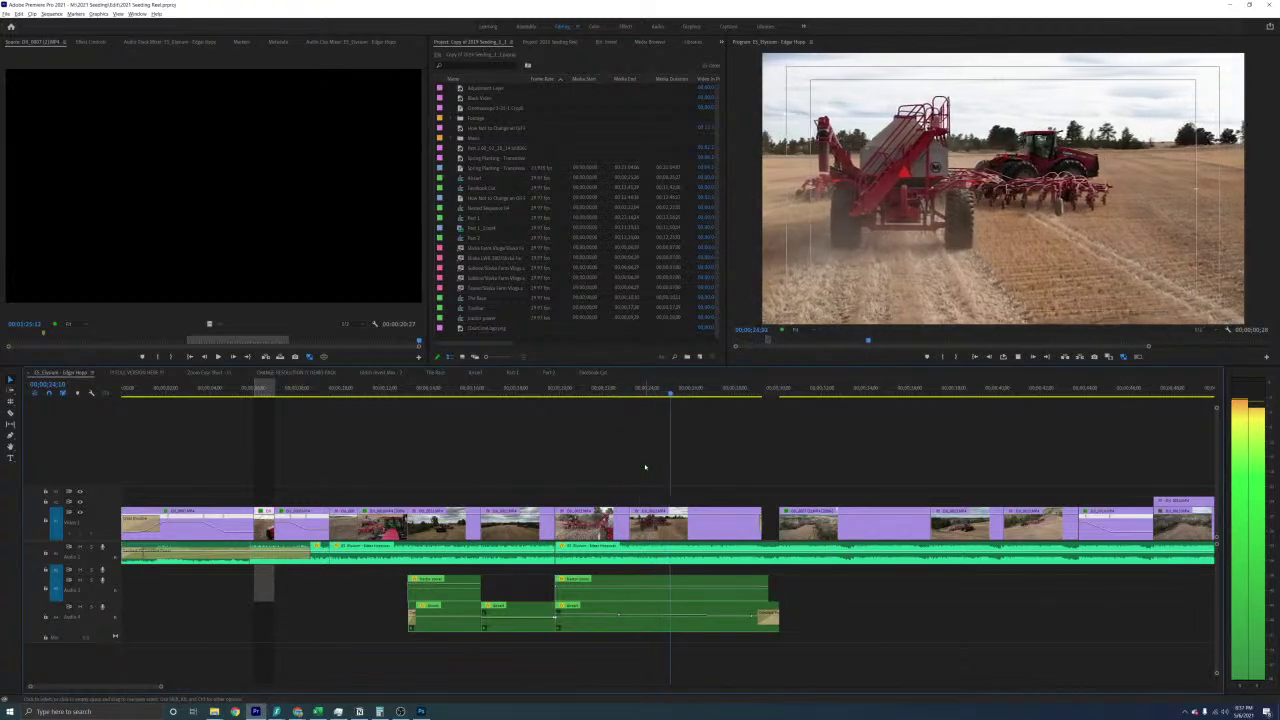
pyautogui.press('space')
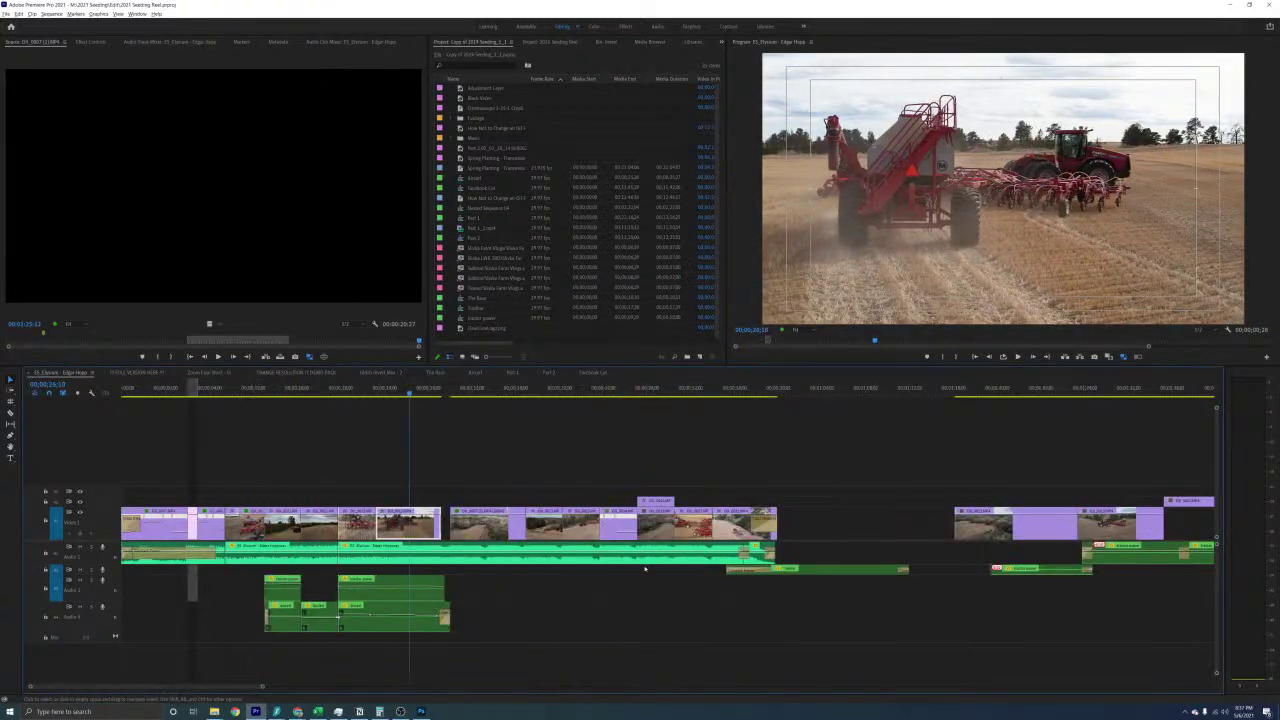
# Move the tractor effect under the reel's end to the track below the other effects, starting about 00;00;14, and play it with them
pyautogui.scroll(-2, 1069, 572)
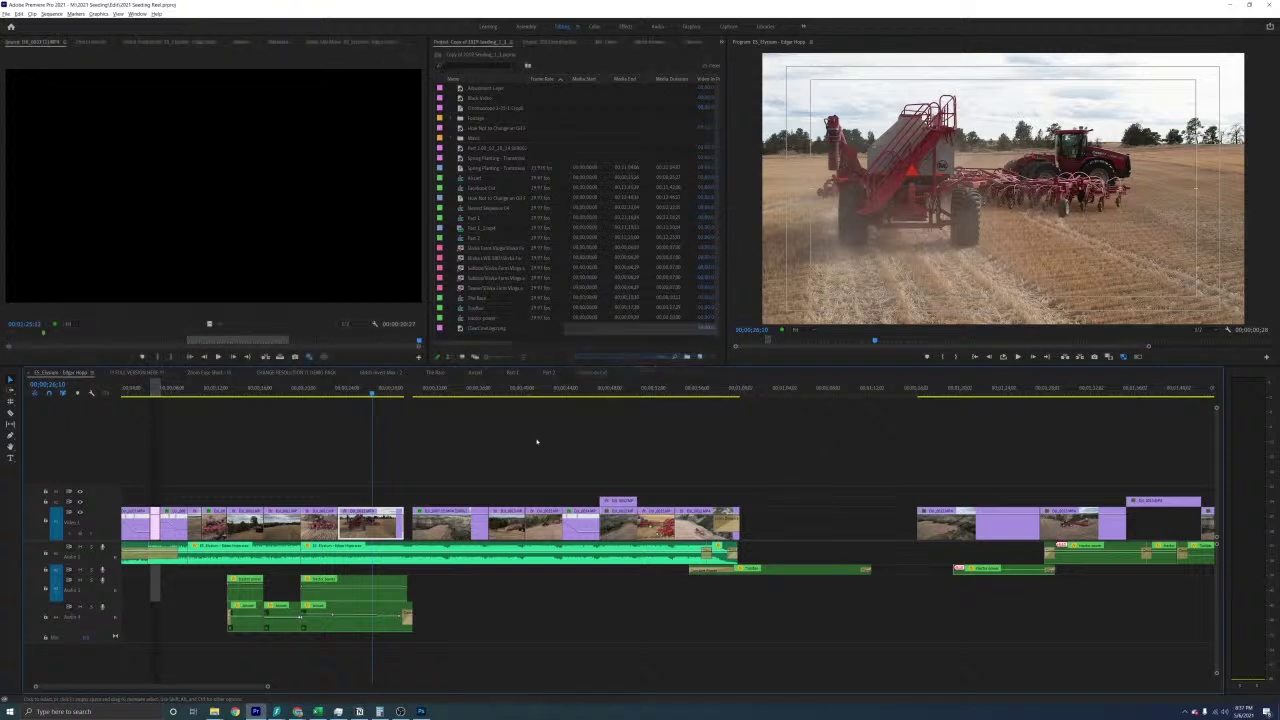
pyautogui.click(779, 573)
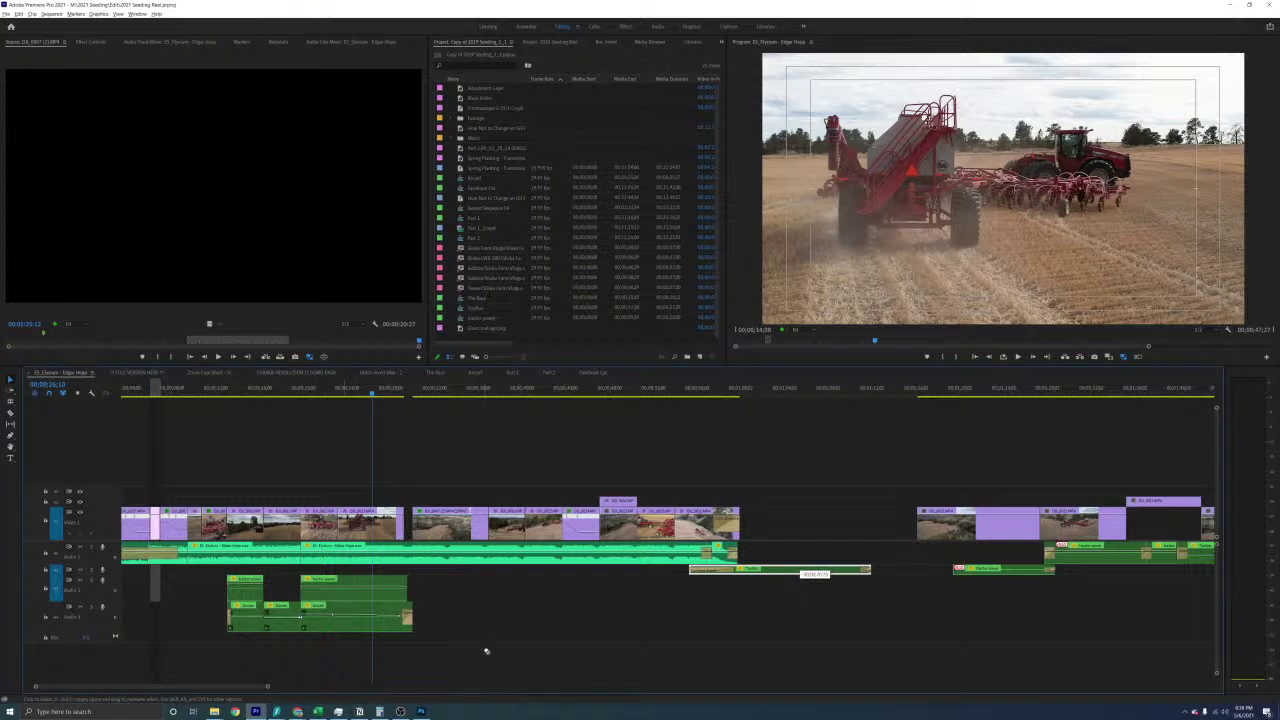
pyautogui.moveTo(486, 652); pyautogui.dragTo(358, 640)
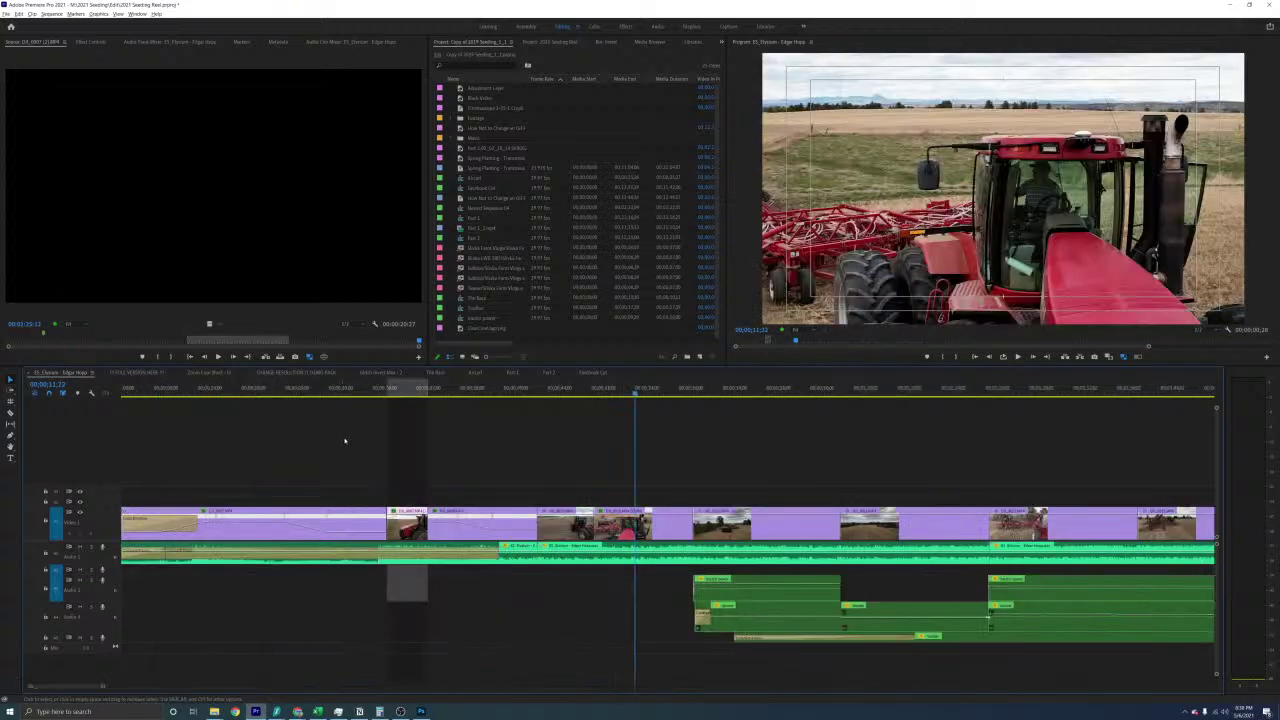
pyautogui.press('space')
pyautogui.scroll(-2, 745, 463)
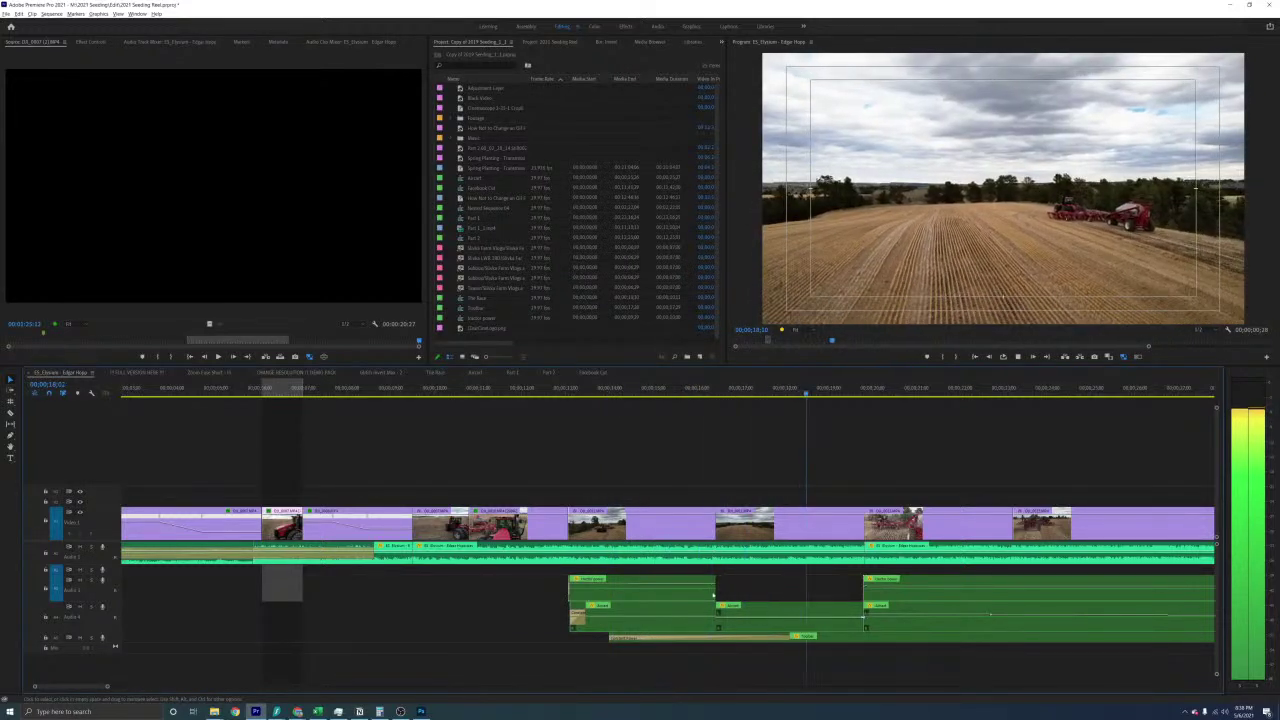
pyautogui.press('space')
pyautogui.click(754, 527)
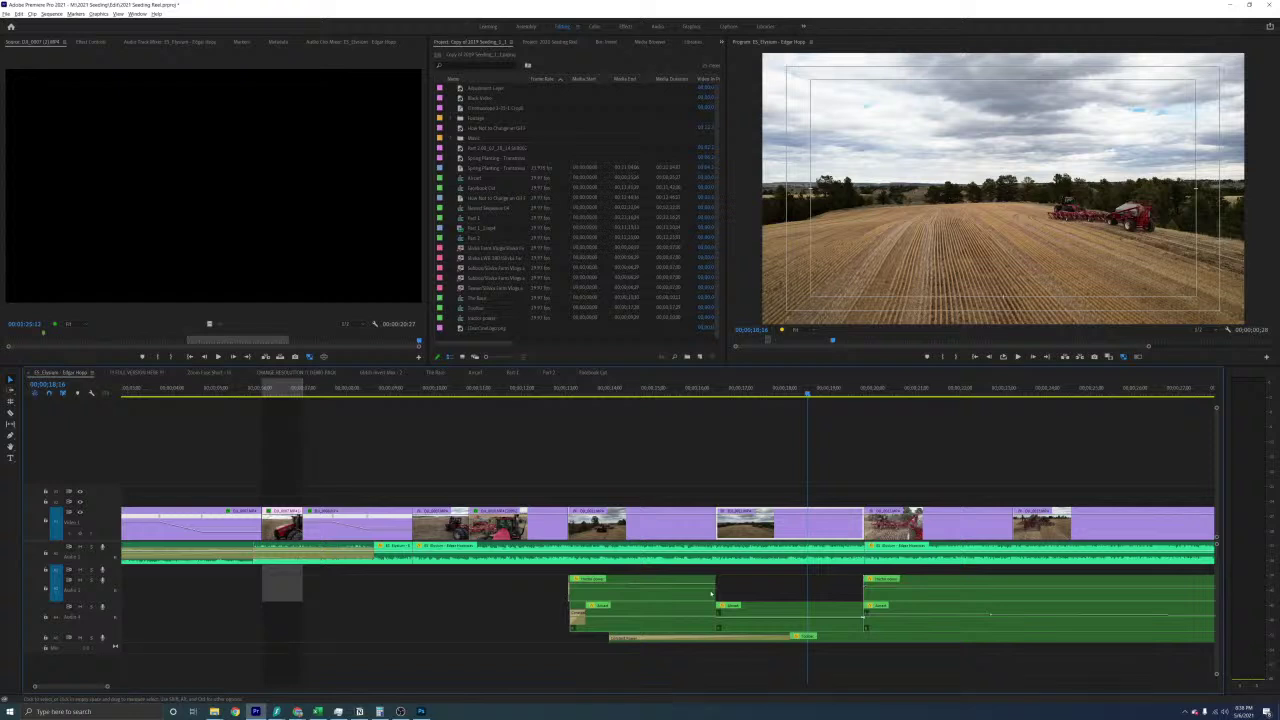
# Save the project and fade the first short tractor effect's volume down just before the shot change at 00;00;16;13
pyautogui.press('=')
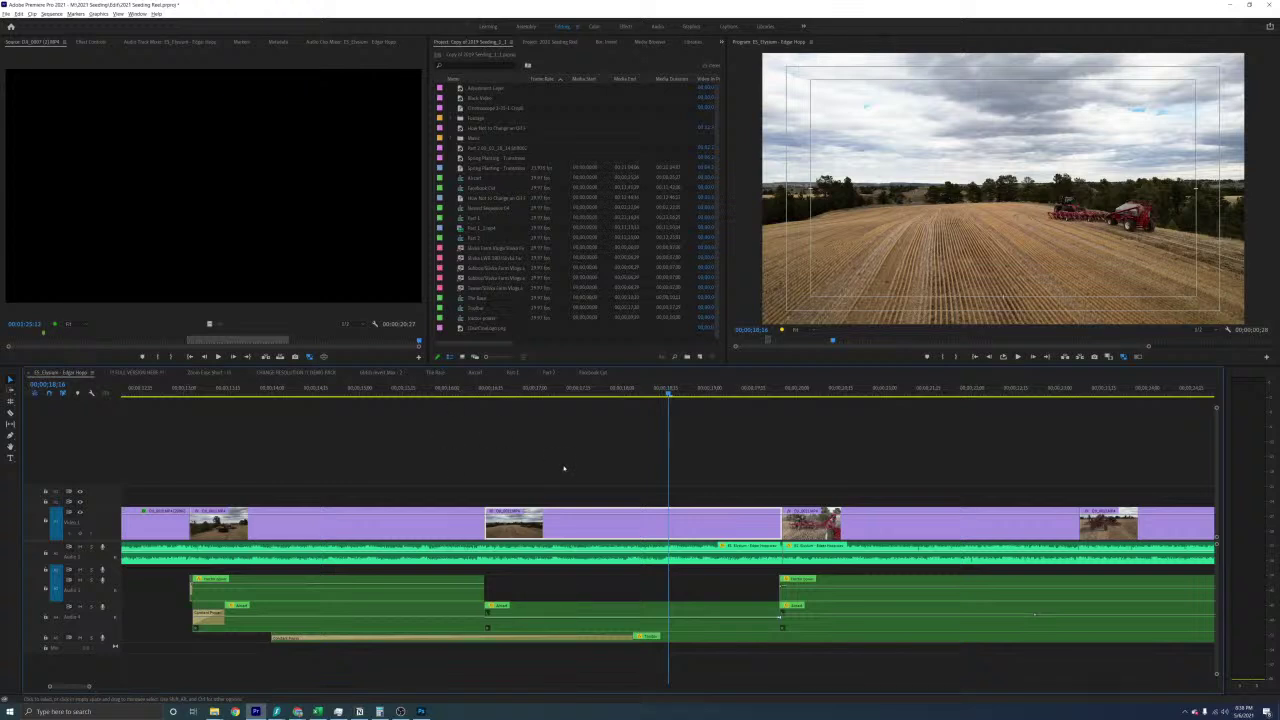
pyautogui.hotkey('ctrl', 's')
pyautogui.click(468, 587)
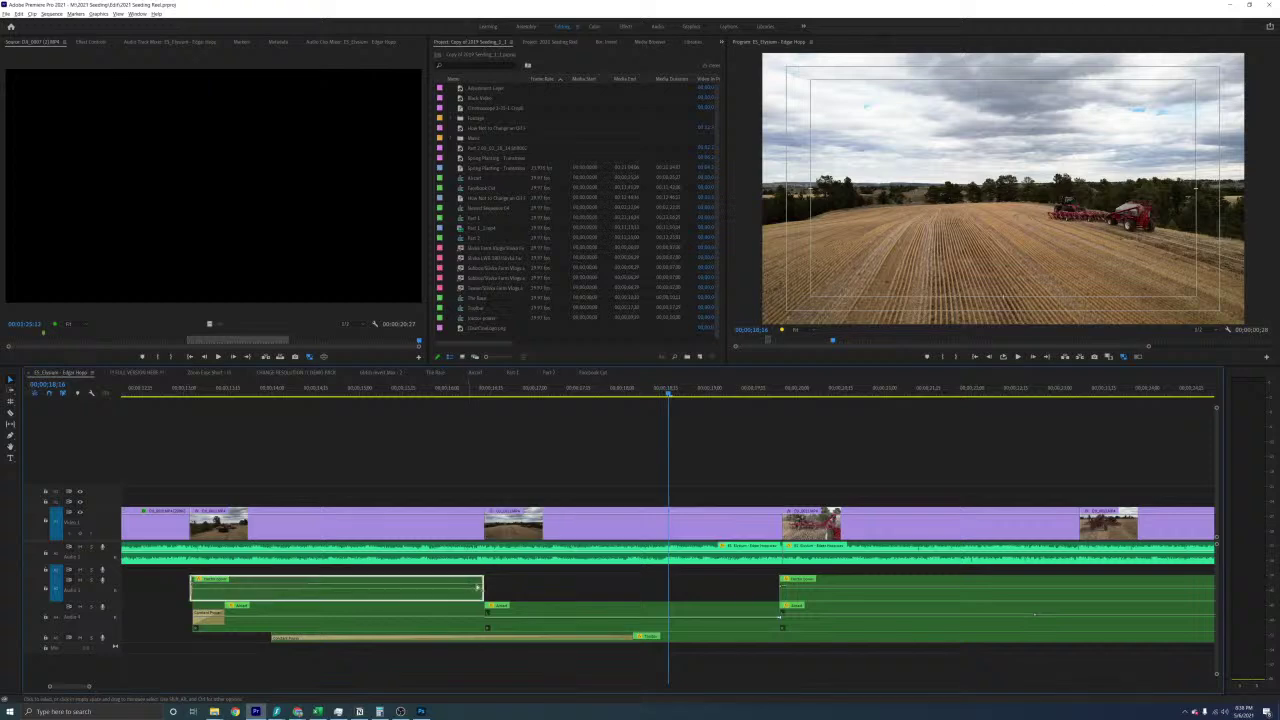
# Play the short effect's volume fade across the shot change at 00;00;16;13
pyautogui.click(405, 383)
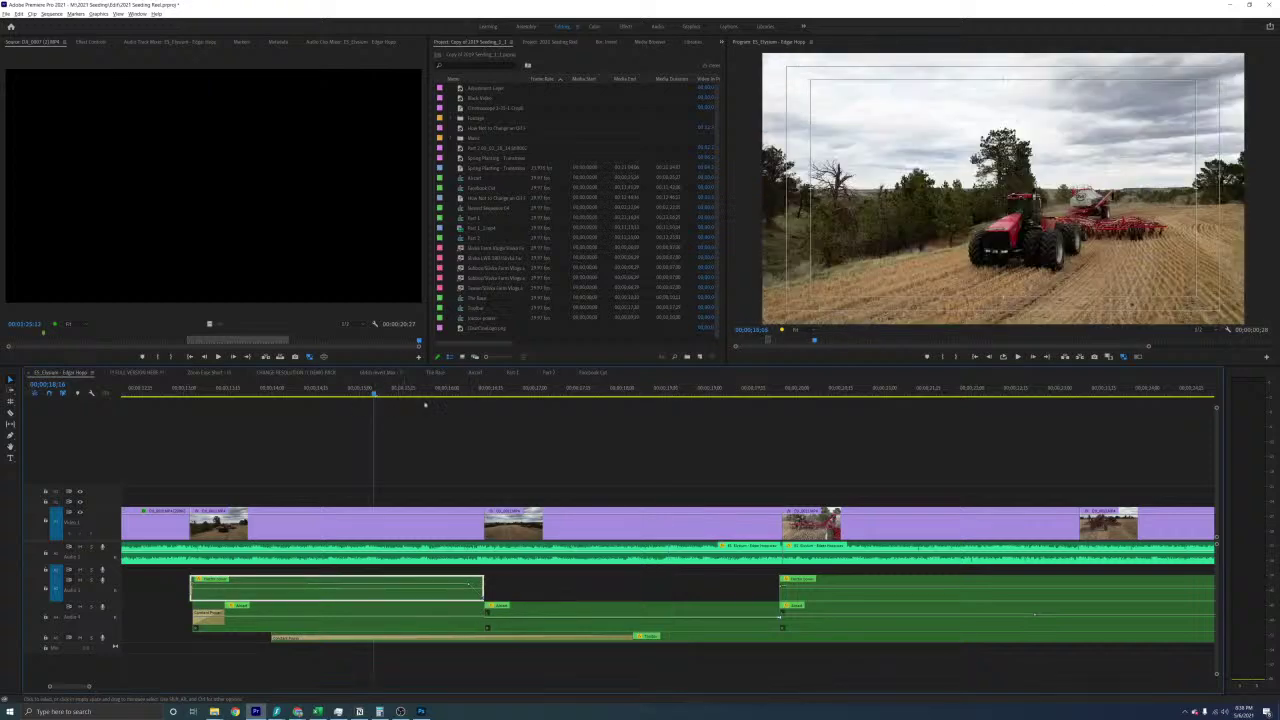
pyautogui.click(669, 480)
pyautogui.press('space')
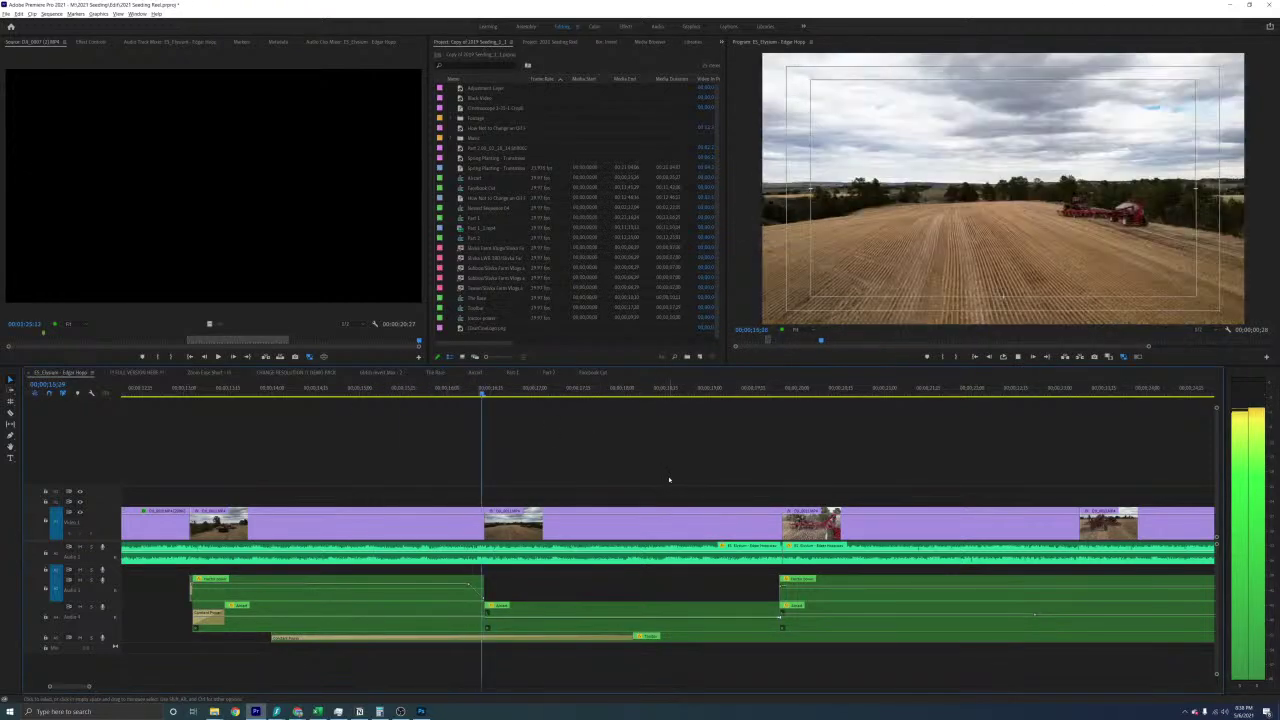
pyautogui.press('space')
# Extend the first short tractor effect to the 00;00;19;24 shot change at an even, reduced volume under the wide field shot, and play it
pyautogui.moveTo(487, 580); pyautogui.dragTo(780, 582)
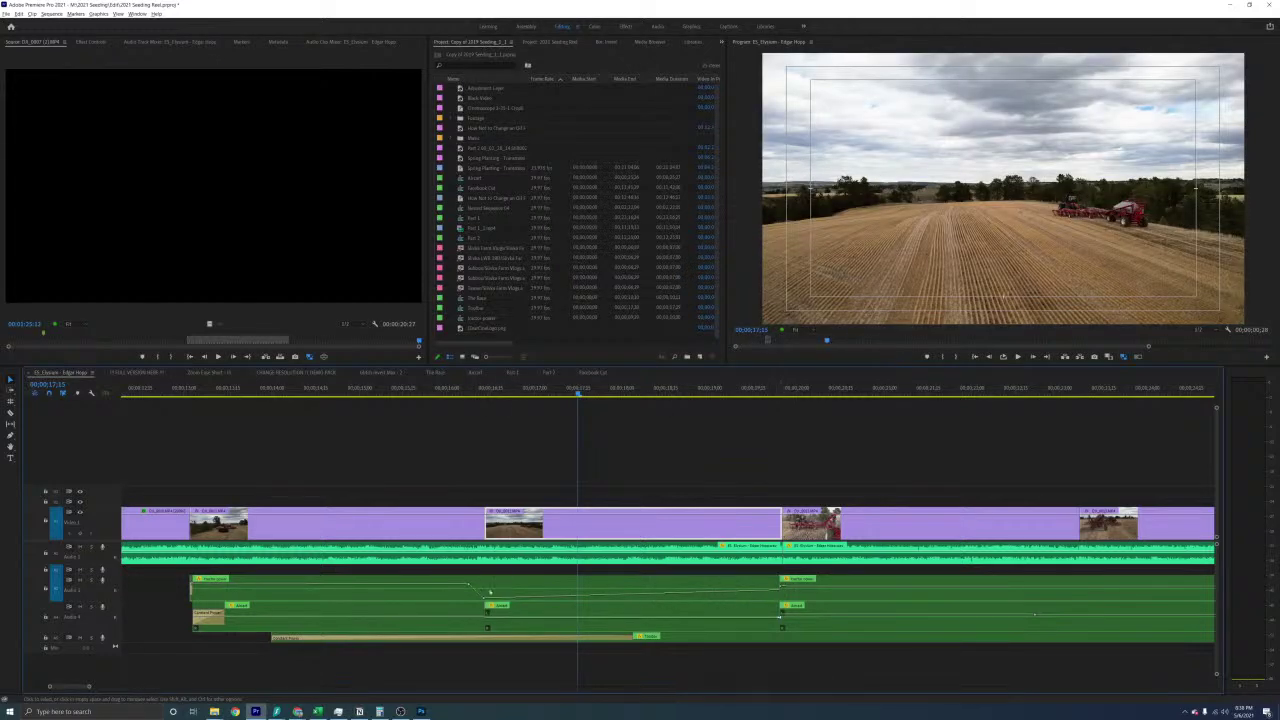
pyautogui.click(490, 594)
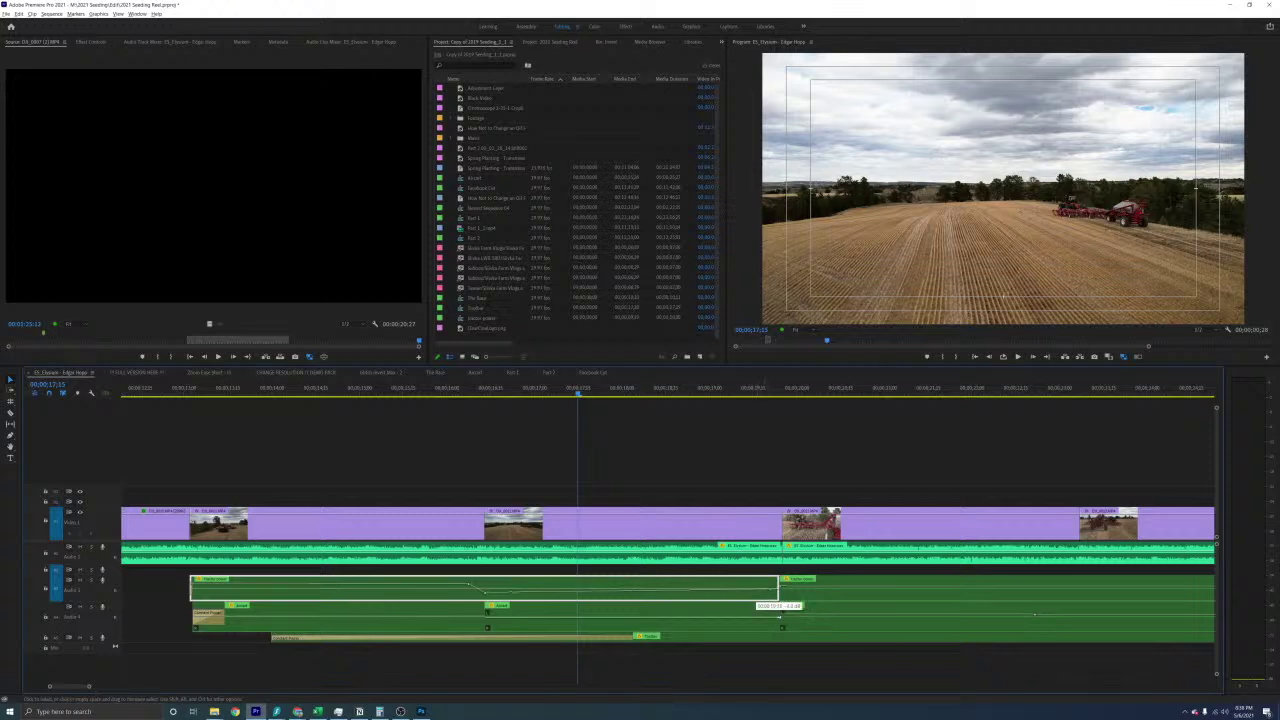
pyautogui.click(412, 389)
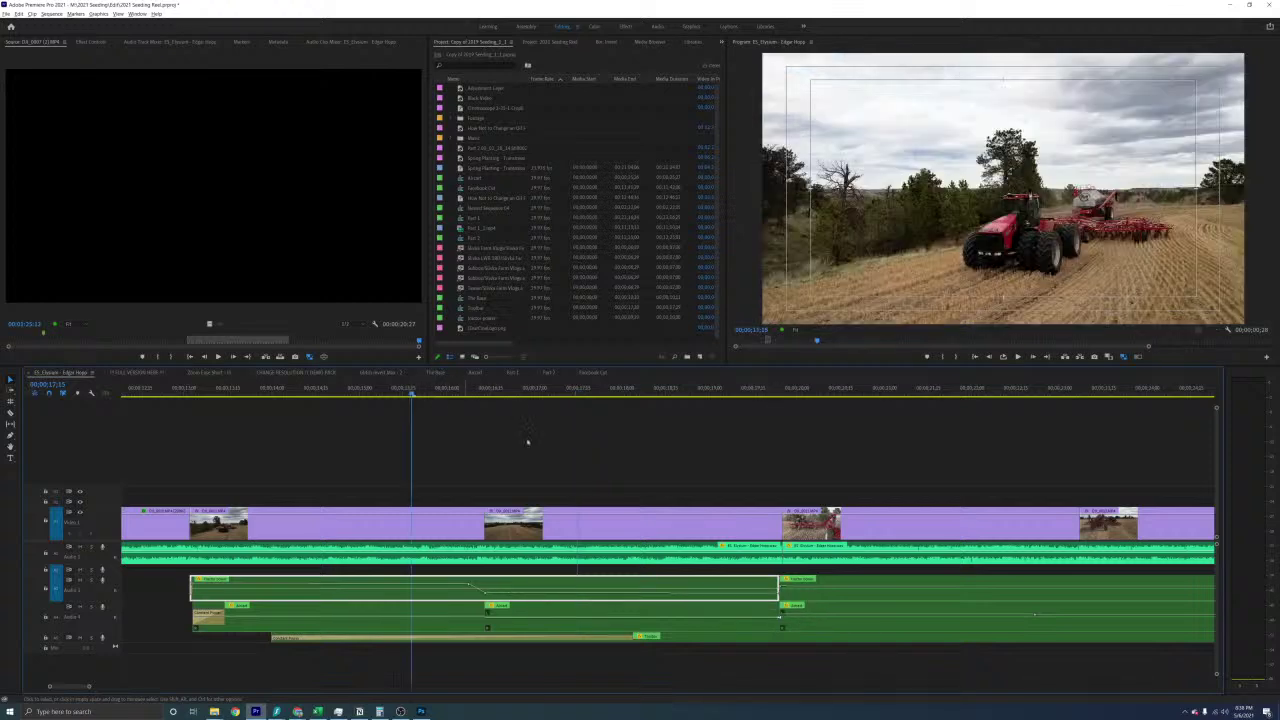
pyautogui.click(569, 459)
pyautogui.press('space')
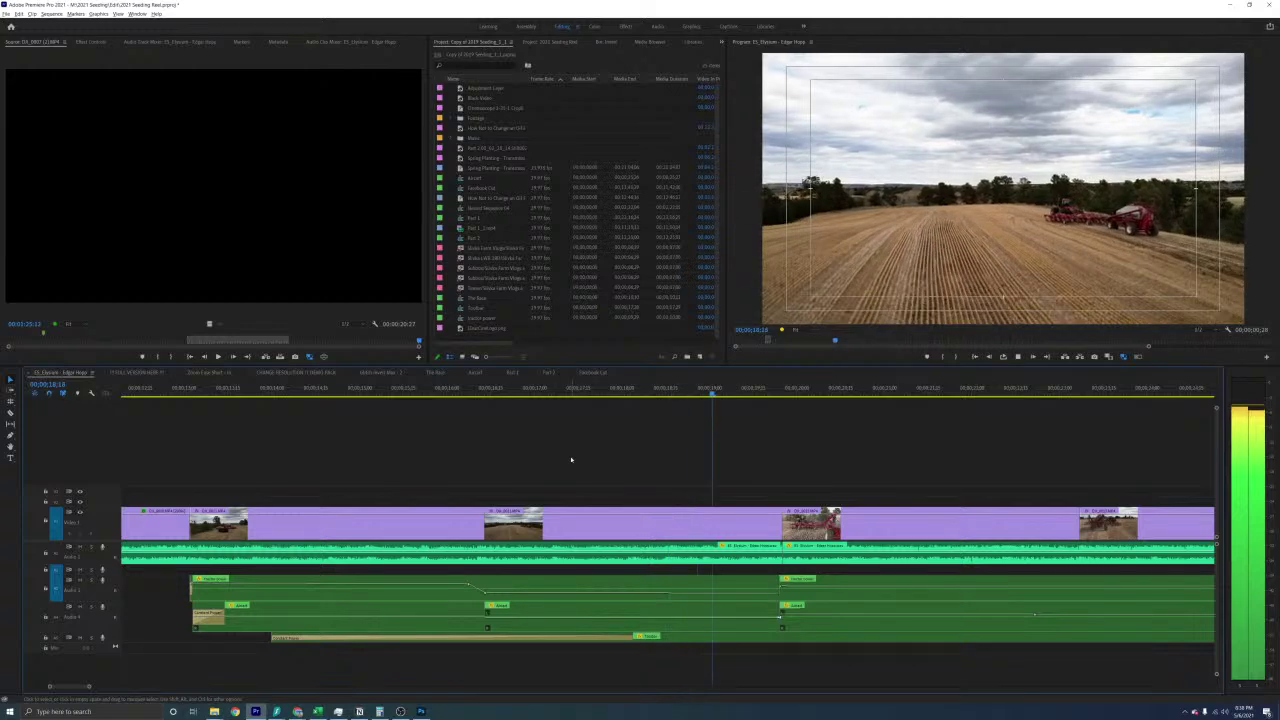
pyautogui.press('space')
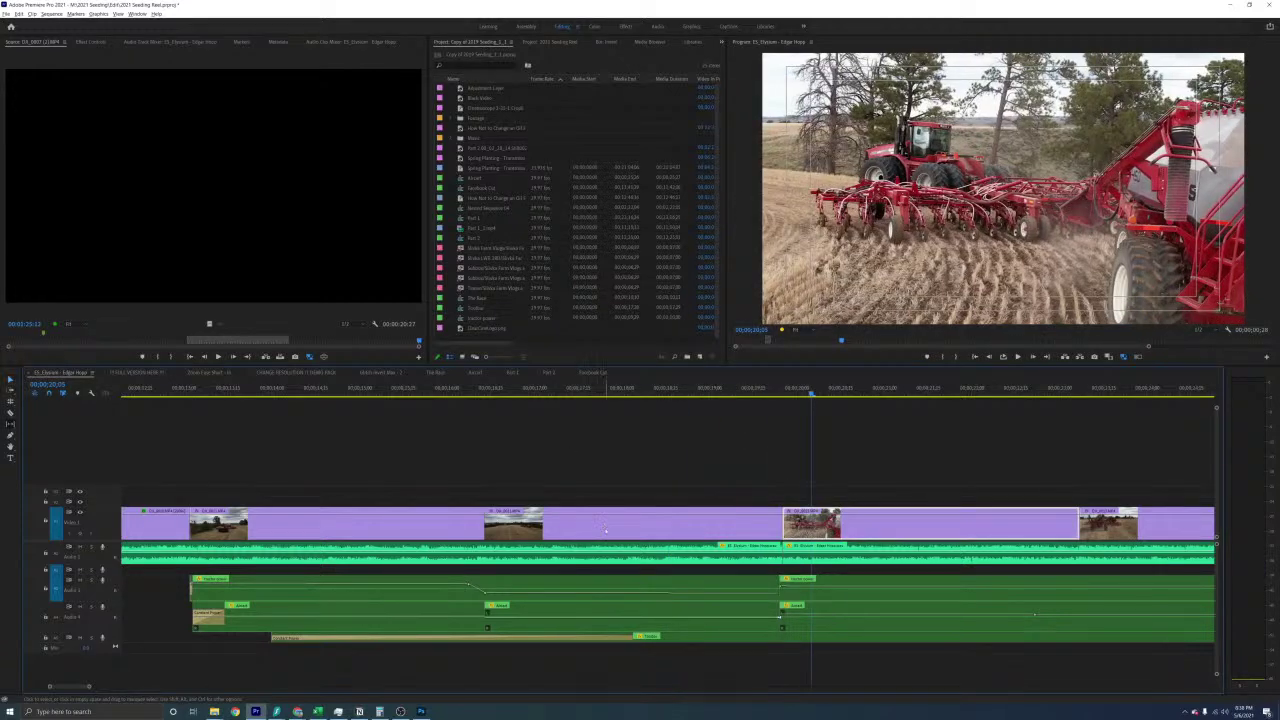
# Try to slip the footage inside the wide field shot starting at 00;00;16;13
pyautogui.press('y')
pyautogui.moveTo(605, 527); pyautogui.dragTo(566, 528)
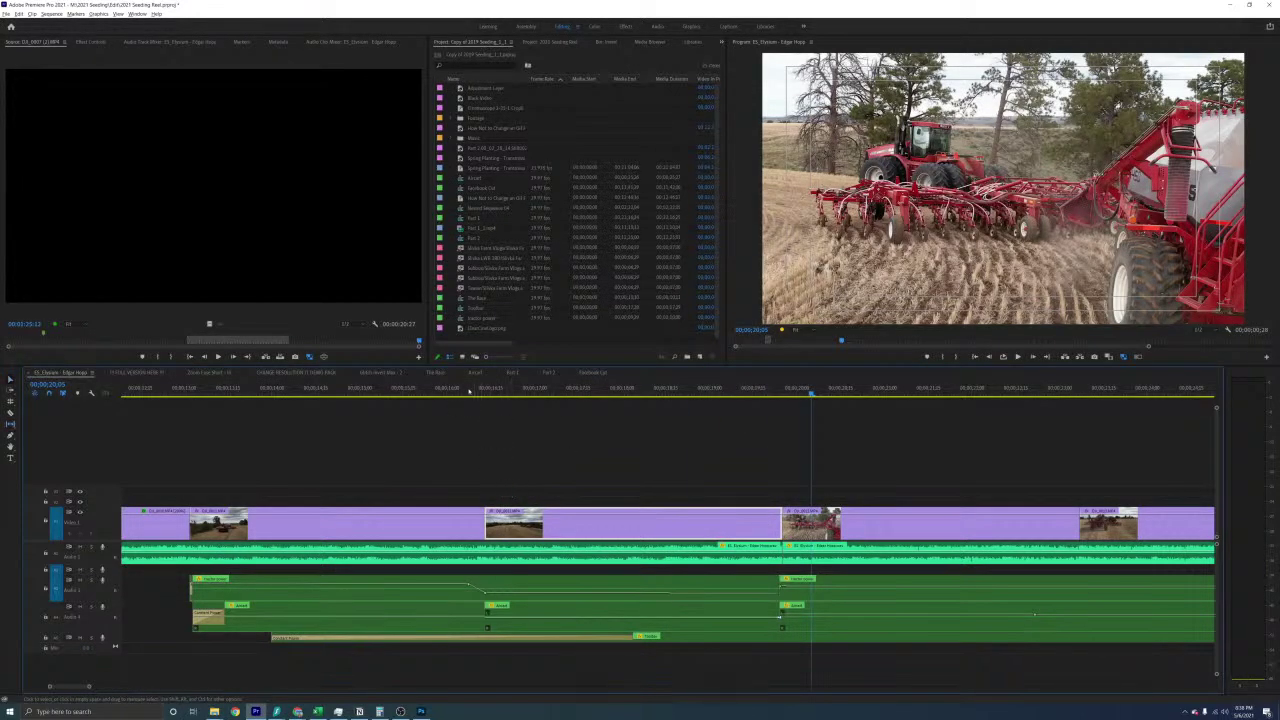
pyautogui.press('v')
pyautogui.hotkey('ctrl', 'z')
# Play the layered effects across the shot change at 00;00;19;24 and into the rear-view seeder shot
pyautogui.click(548, 440)
pyautogui.press('space')
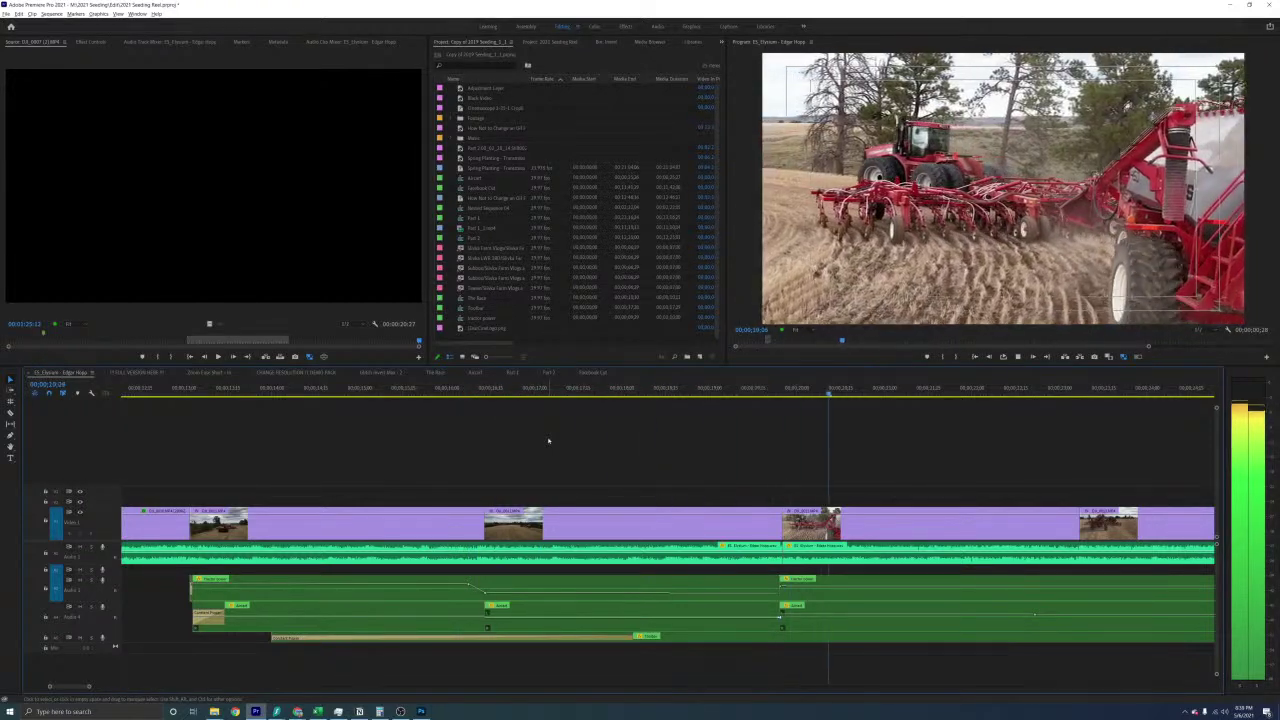
pyautogui.scroll(-10, 627, 491)
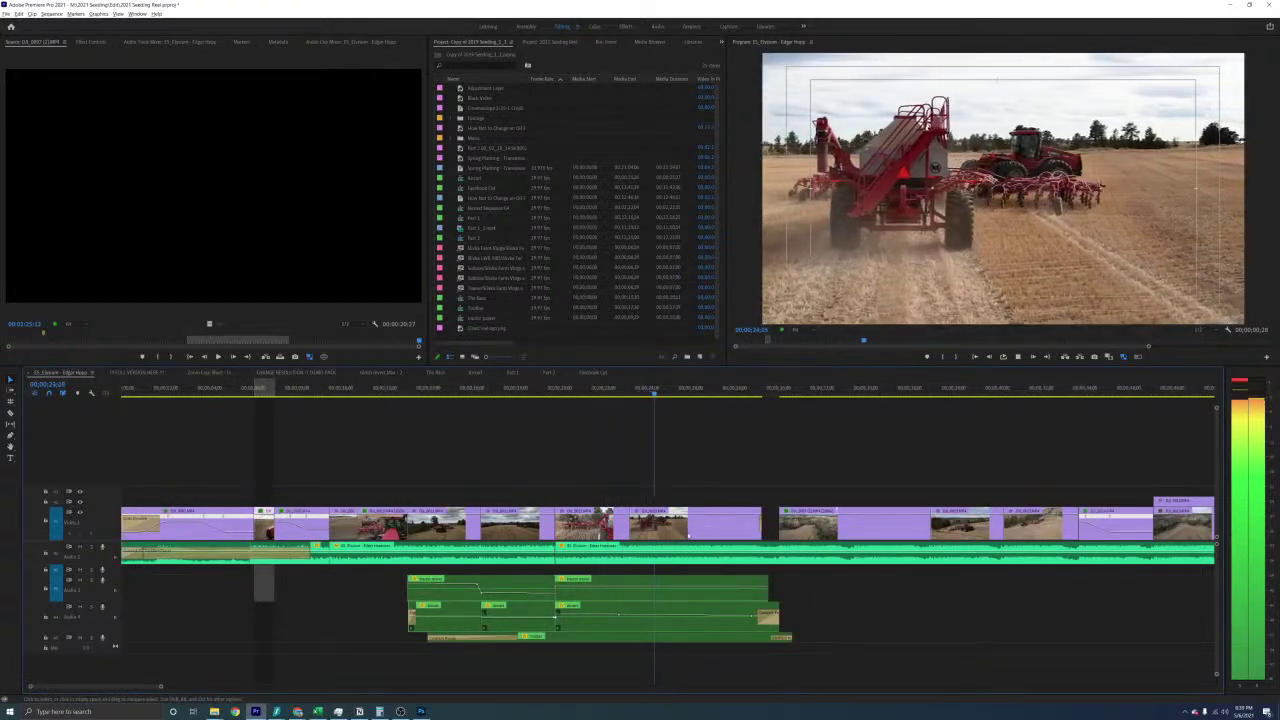
pyautogui.press('space')
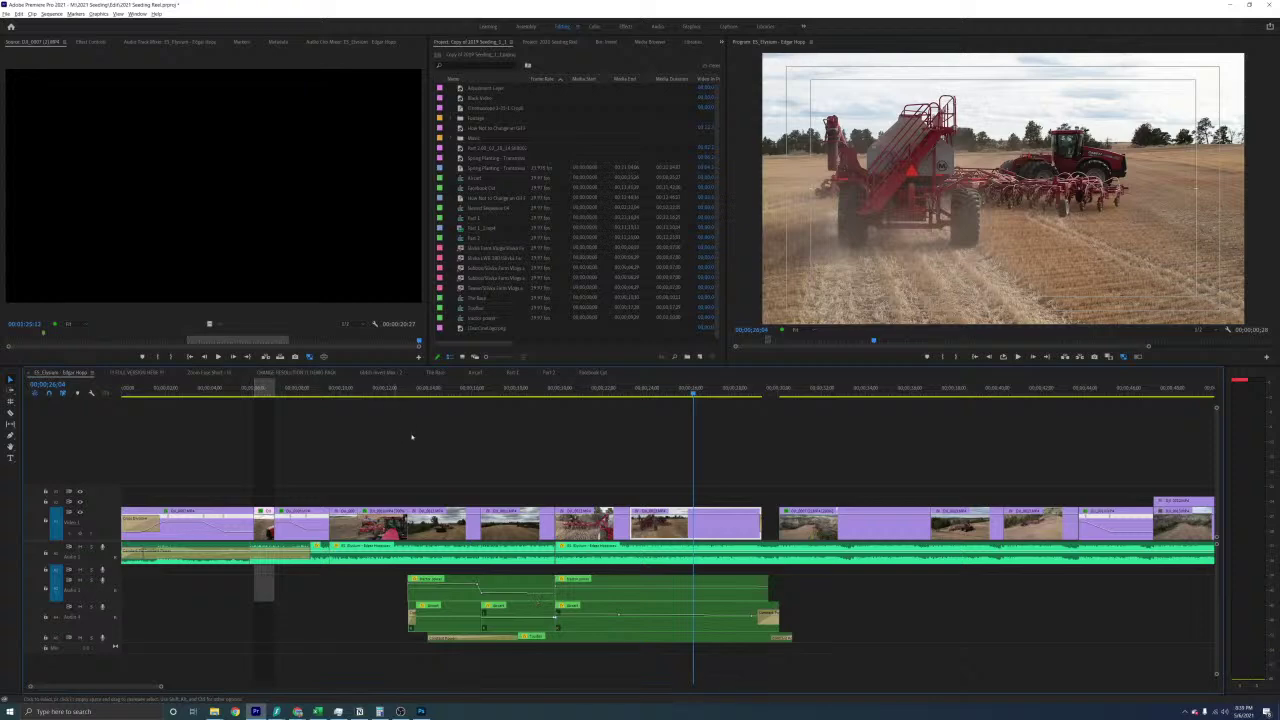
# Play the effects from 00;00;12;10 and trim the lowest track's tractor effect to end early in the rear-view seeder shot
pyautogui.click(391, 393)
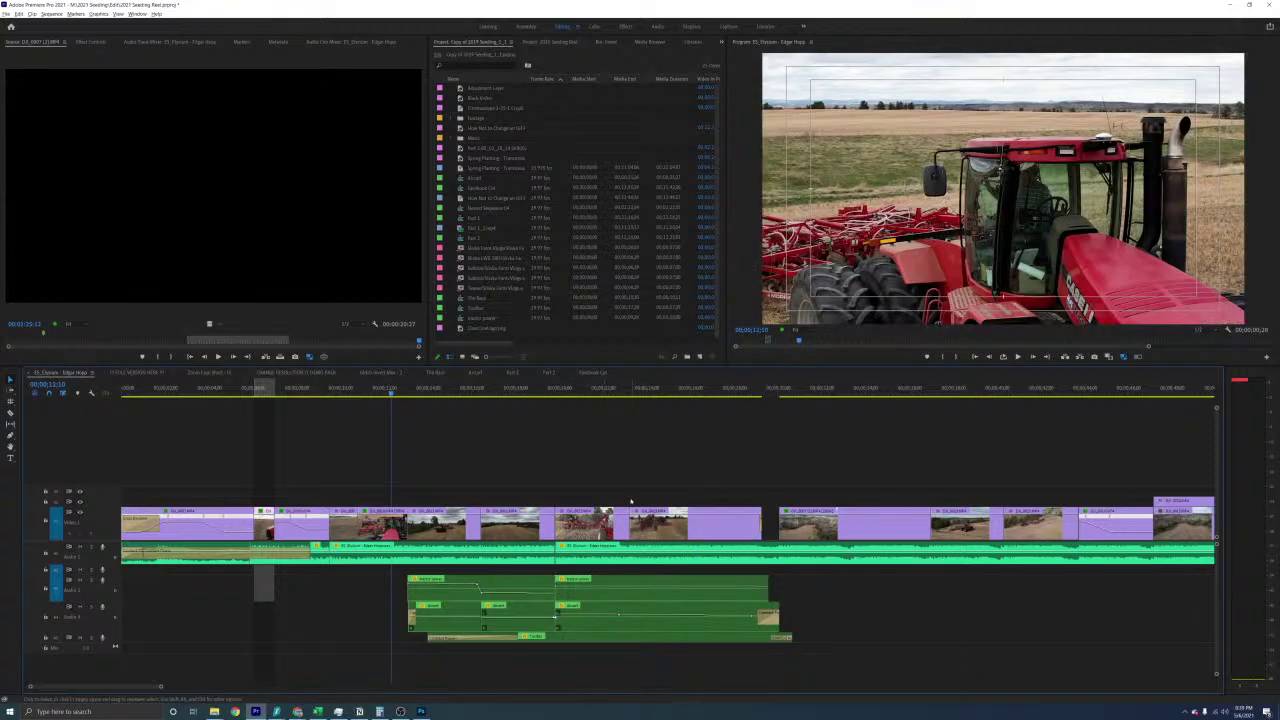
pyautogui.press('space')
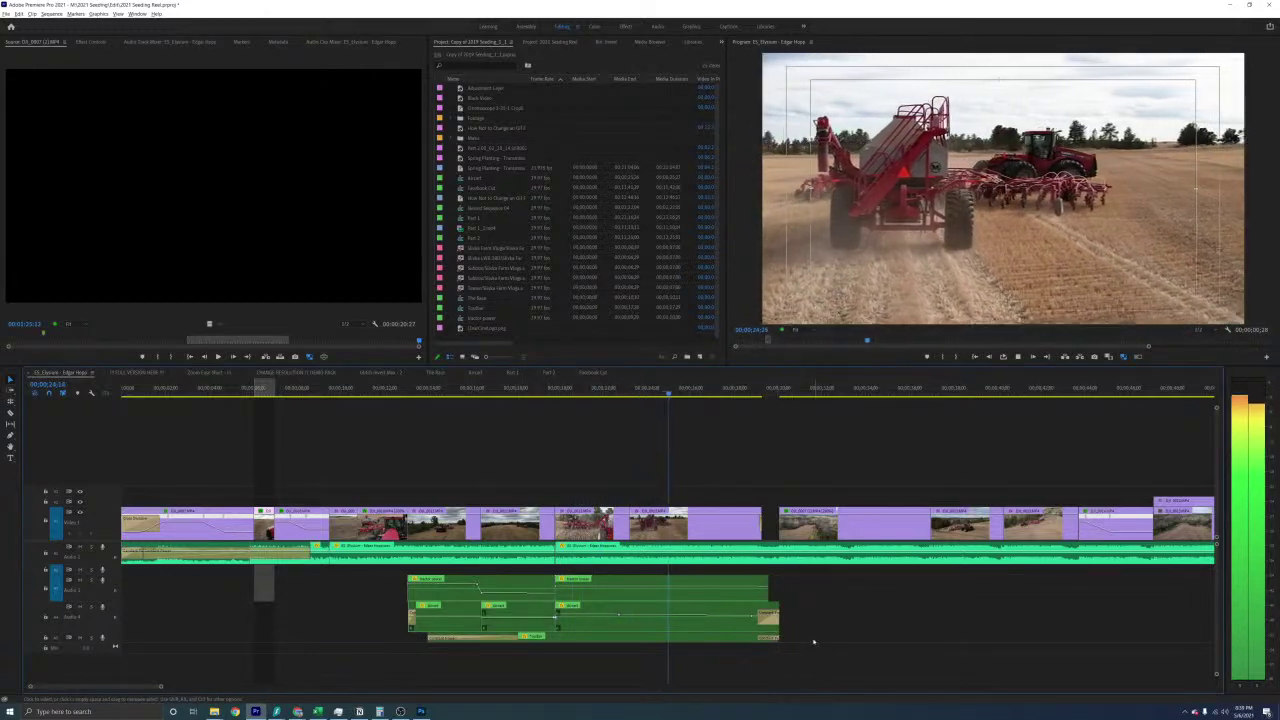
pyautogui.press('space')
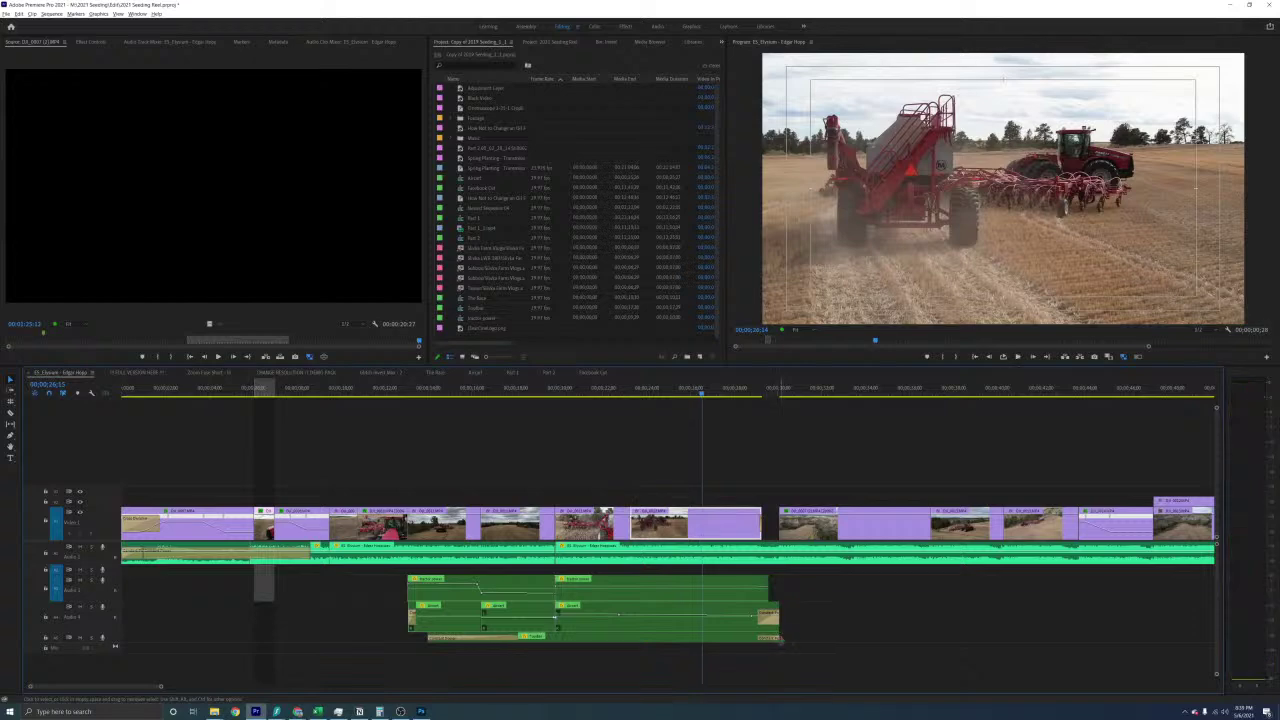
pyautogui.moveTo(780, 638); pyautogui.dragTo(658, 637)
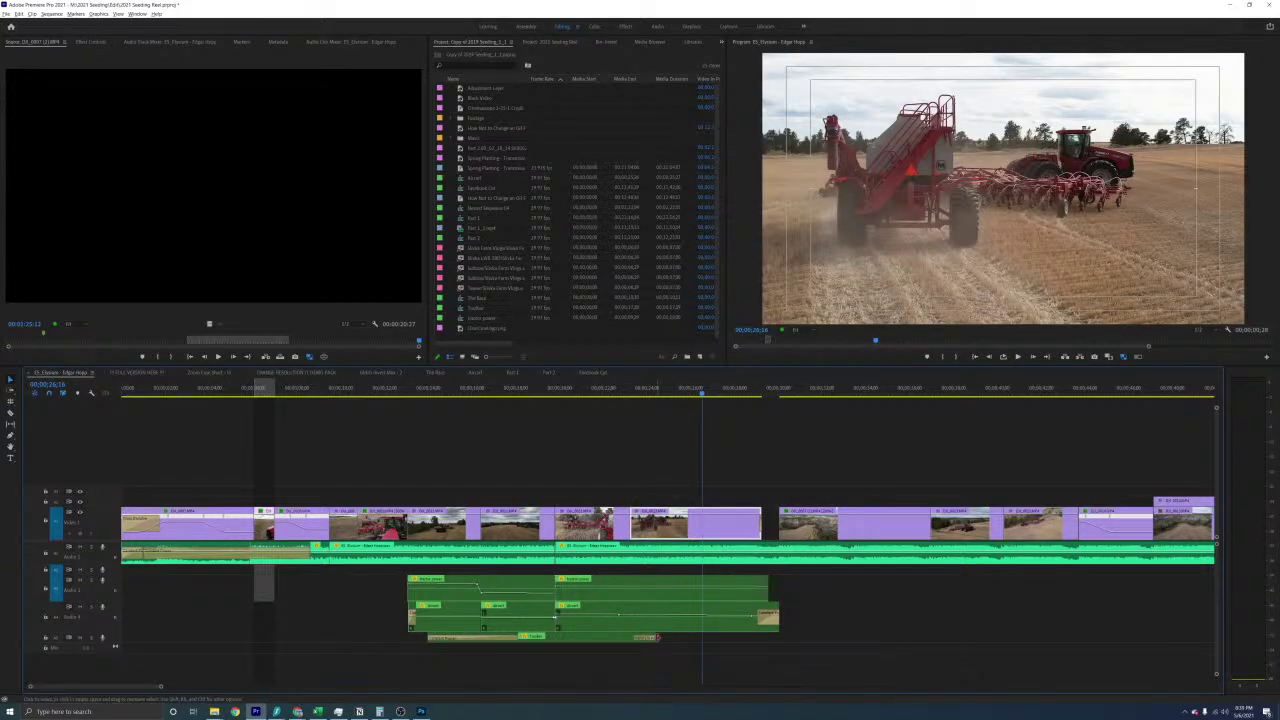
pyautogui.click(715, 460)
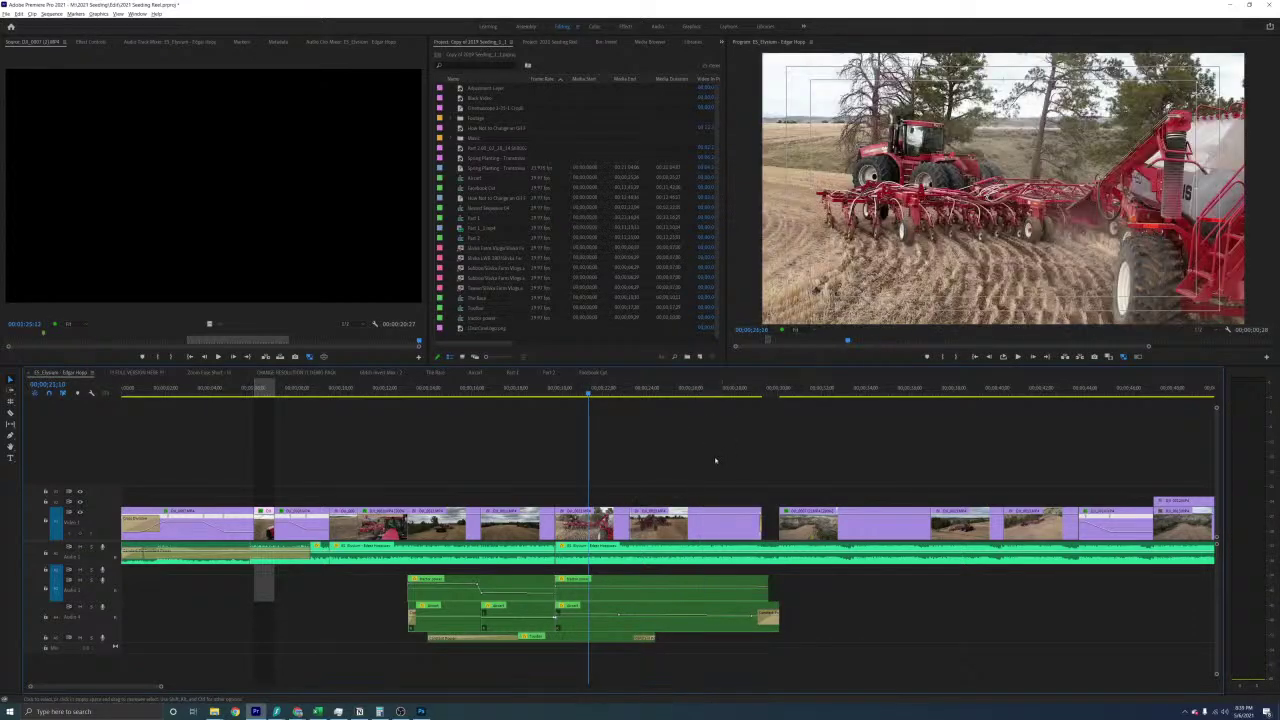
# Trim the start of the lowest track's tractor effect to the beginning of the wide field shot, and play it from the preceding shot
pyautogui.moveTo(427, 638); pyautogui.dragTo(481, 638)
pyautogui.click(470, 389)
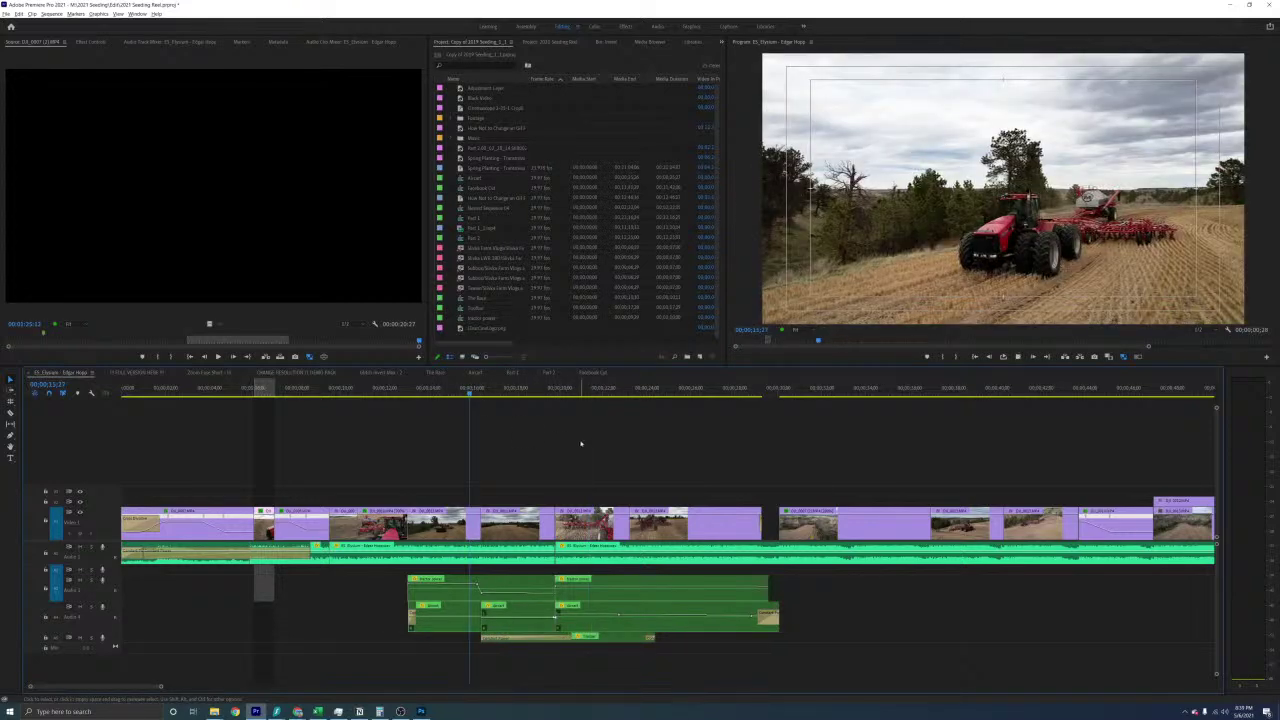
pyautogui.press('space')
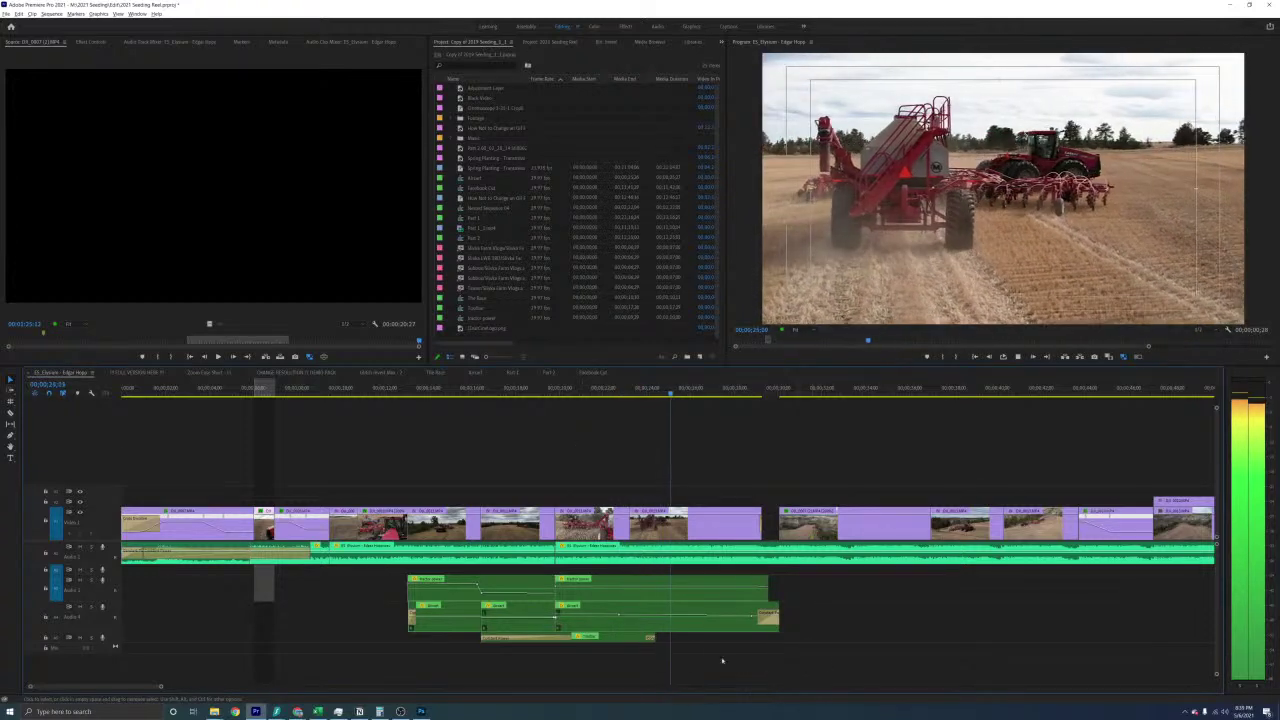
pyautogui.press('space')
# Shorten the lowest track's tractor effect so it ends exactly where the rear-view seeder shot begins, playing the transition between trims
pyautogui.moveTo(650, 640); pyautogui.dragTo(635, 638)
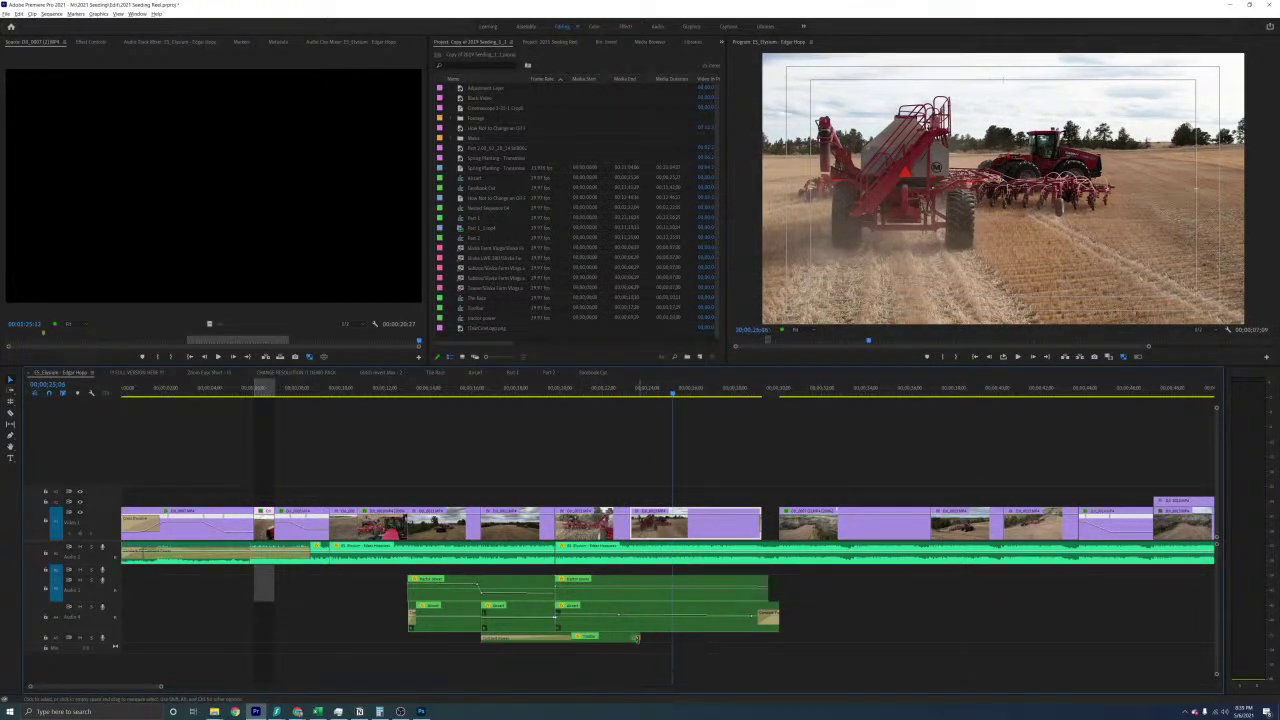
pyautogui.click(588, 389)
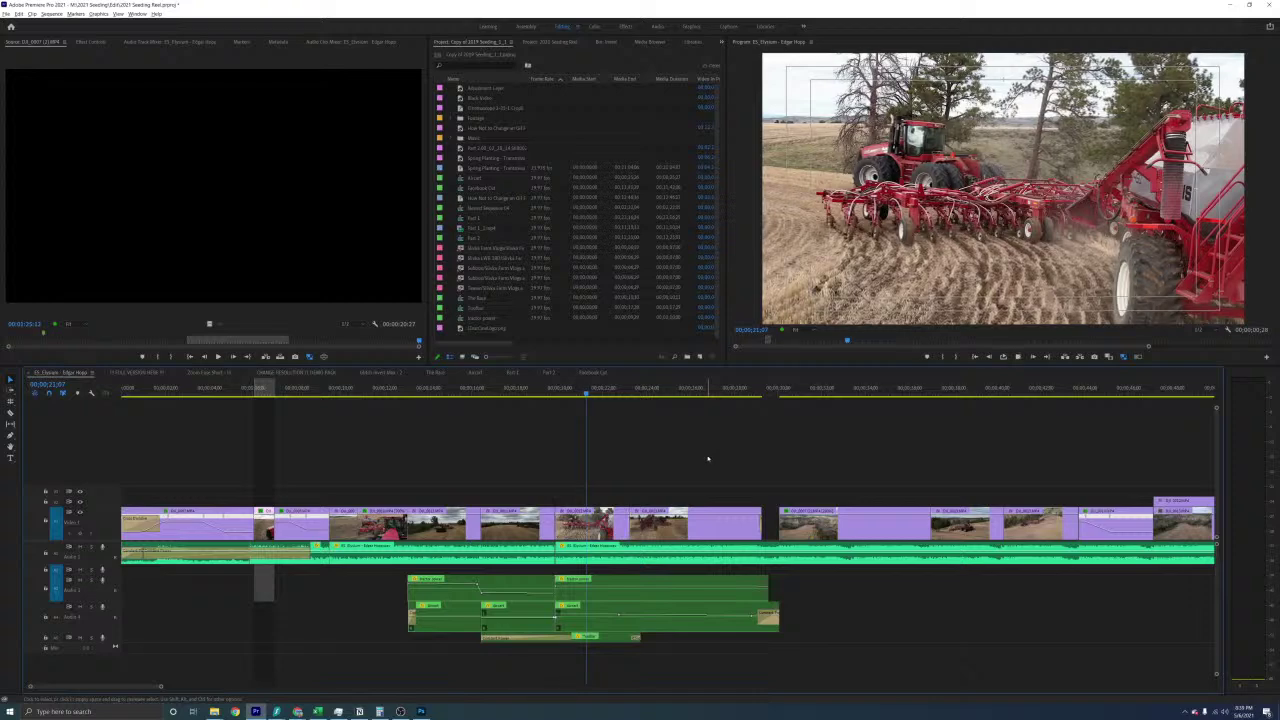
pyautogui.press('space')
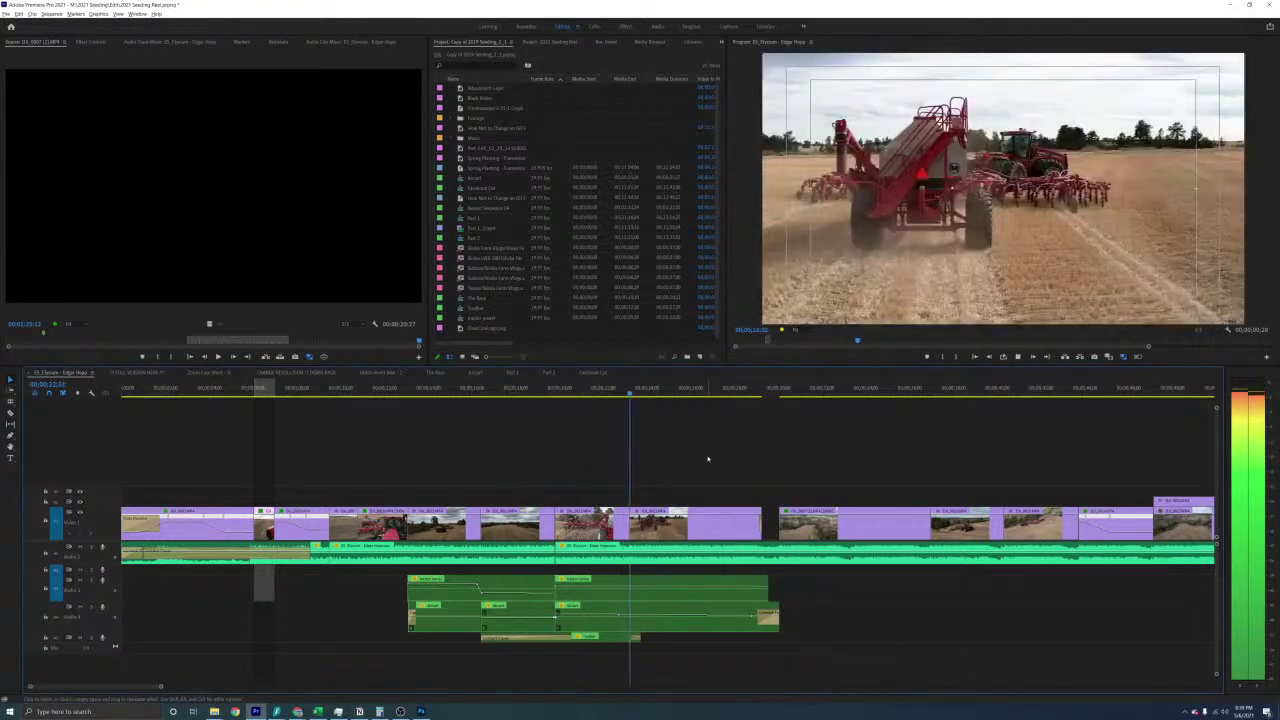
pyautogui.press('=')
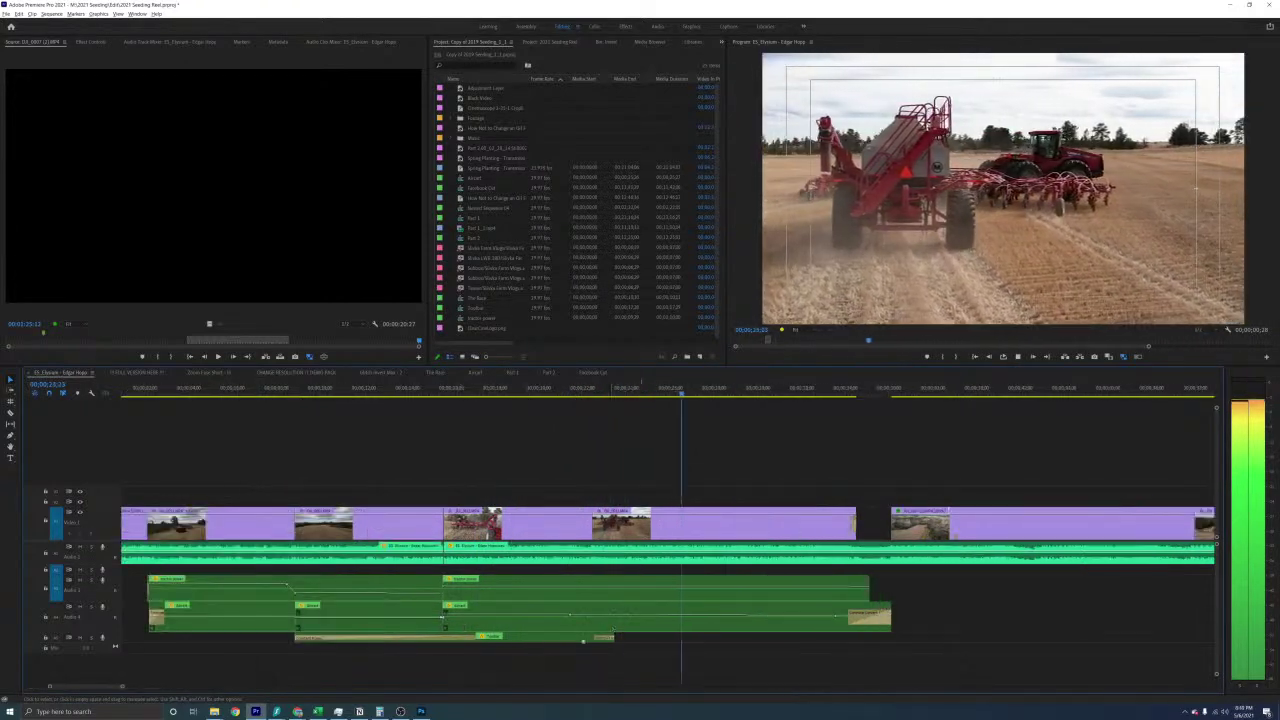
pyautogui.moveTo(614, 637); pyautogui.dragTo(592, 637)
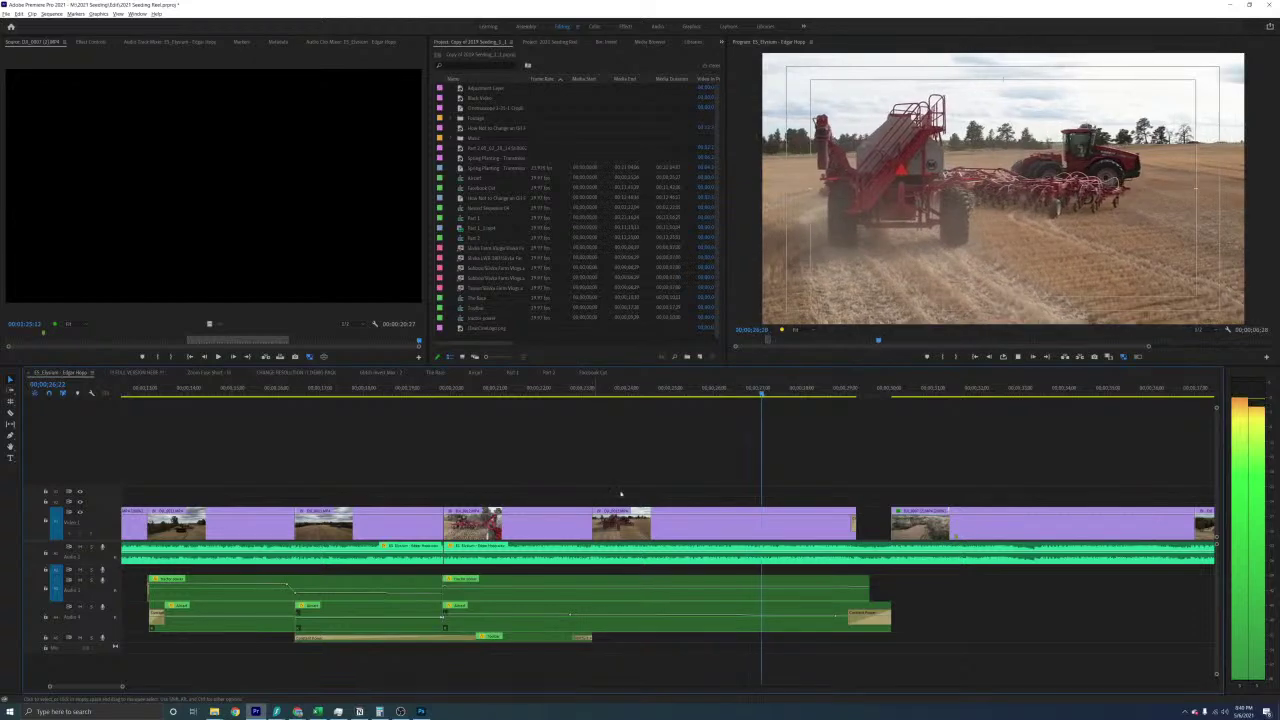
# Play the layered effects from 00;00;18;22 through the rear-view seeder shot and into the aerial canyon shot
pyautogui.press('space')
pyautogui.click(397, 392)
pyautogui.click(560, 459)
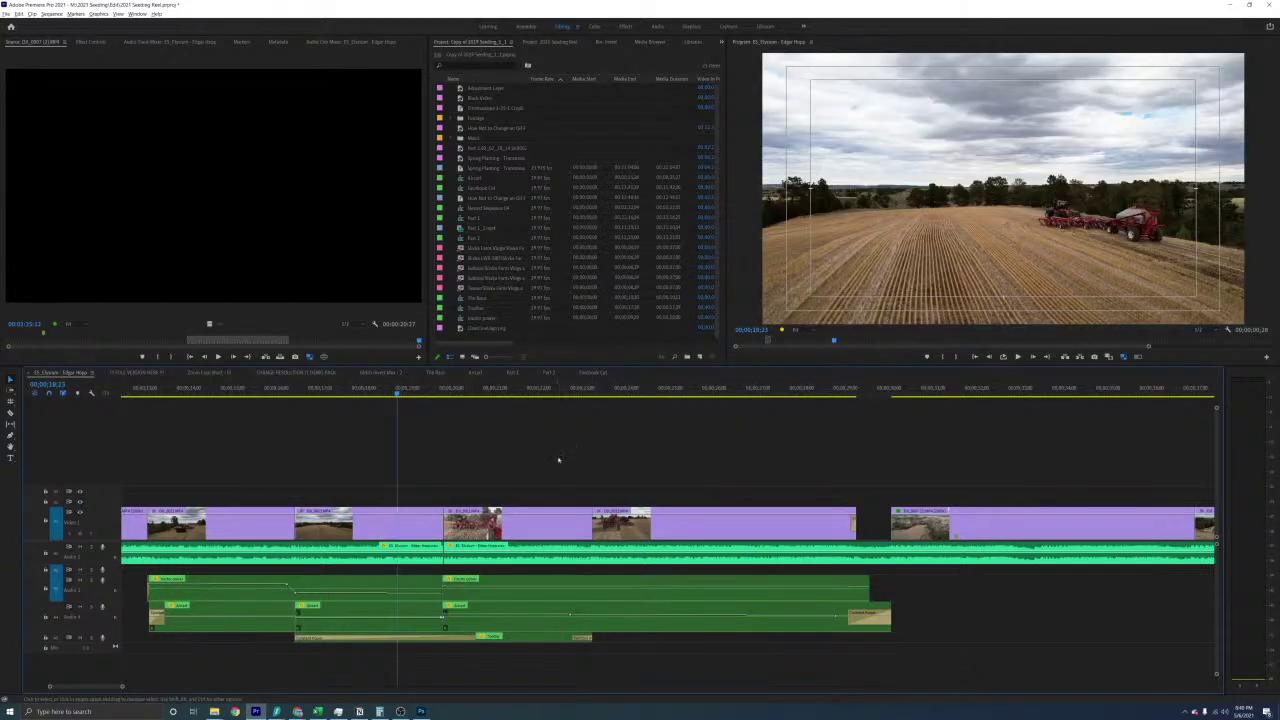
pyautogui.press('space')
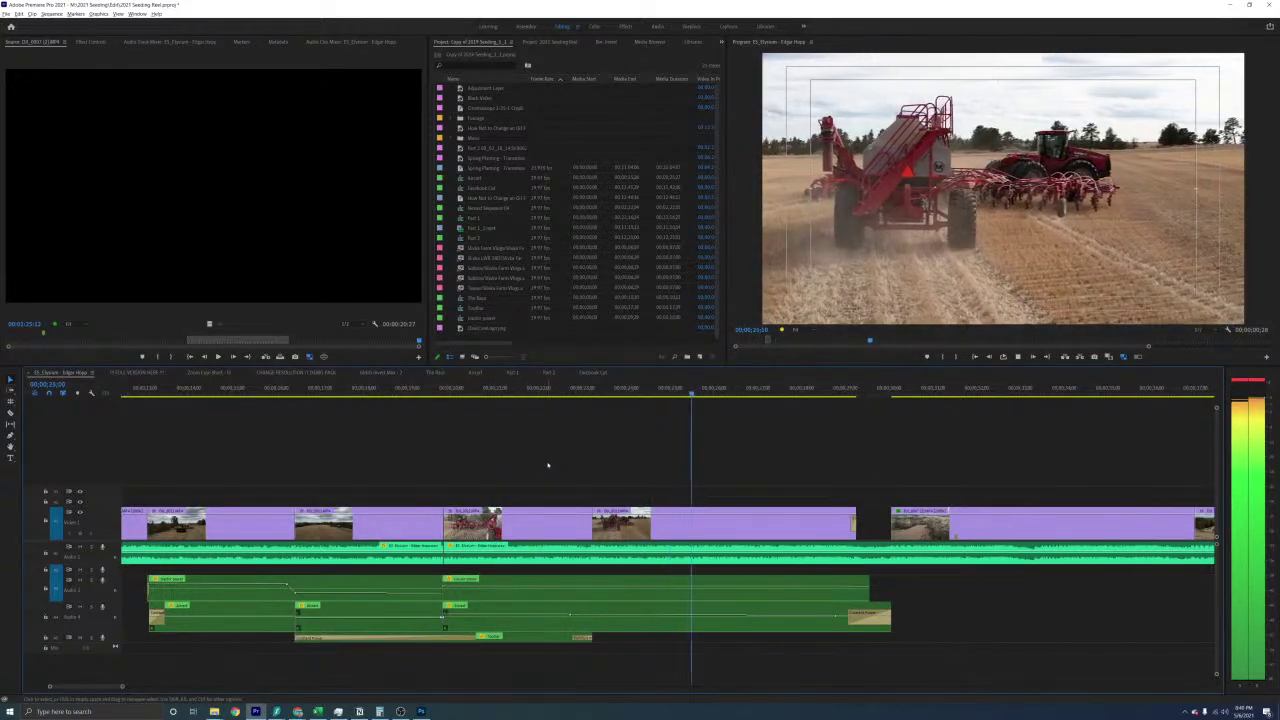
pyautogui.press('-')
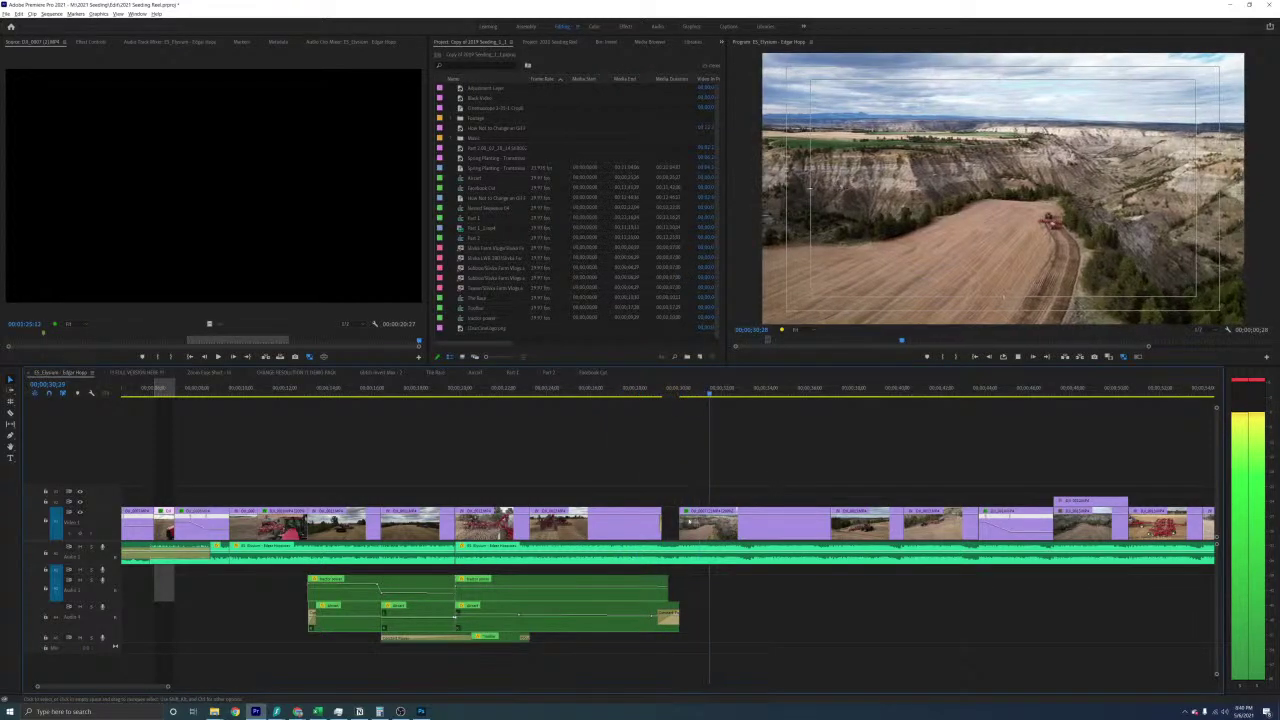
pyautogui.press('space')
# Split the music at 00;00;30;02, where the aerial canyon shot begins
pyautogui.click(672, 386)
pyautogui.press('=')
pyautogui.press('=')
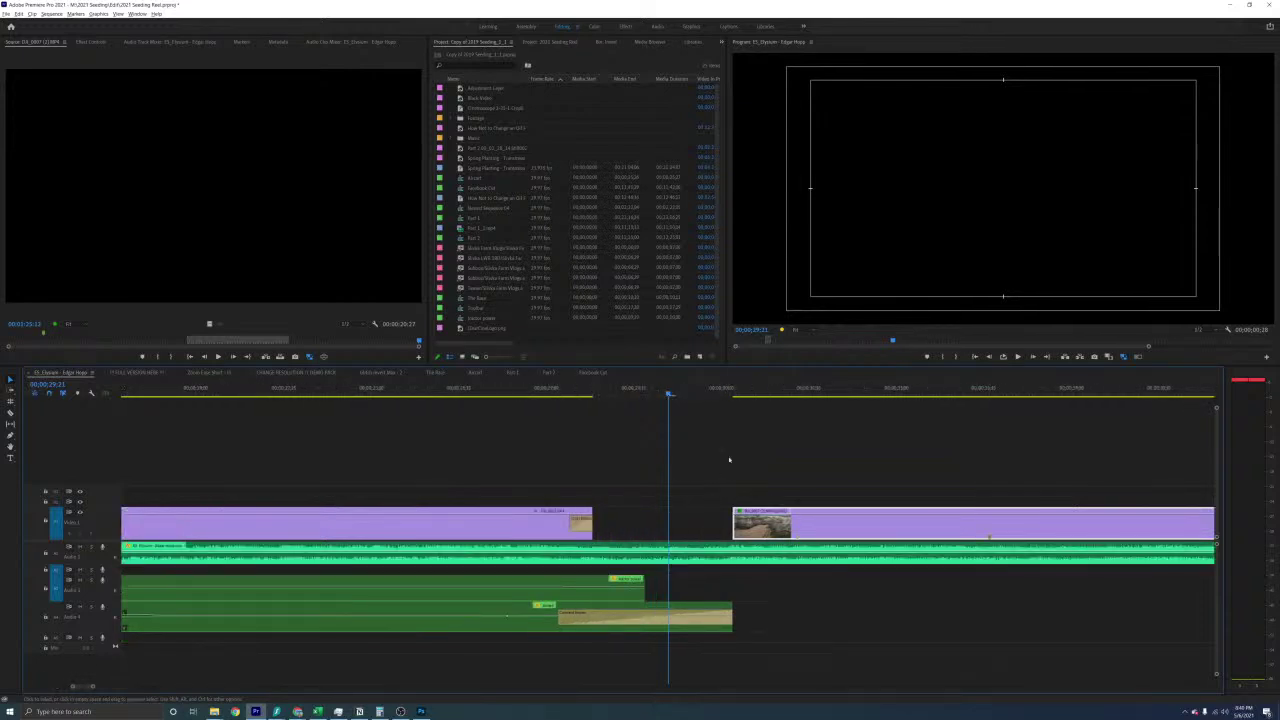
pyautogui.moveTo(670, 392); pyautogui.dragTo(733, 398)
pyautogui.click(770, 559)
pyautogui.hotkey('ctrl', 'k')
# Adjust the audio gain of the music section that follows the cut at the aerial canyon shot
pyautogui.press('-')
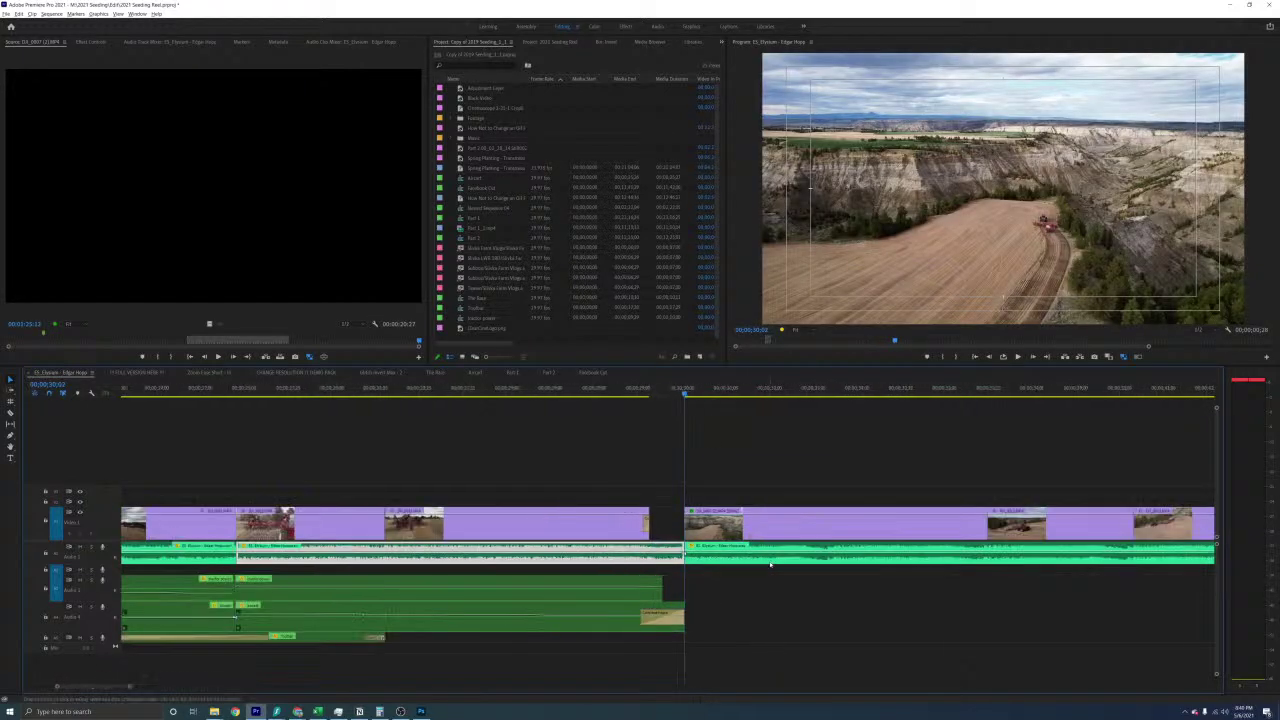
pyautogui.press('-')
pyautogui.click(718, 558)
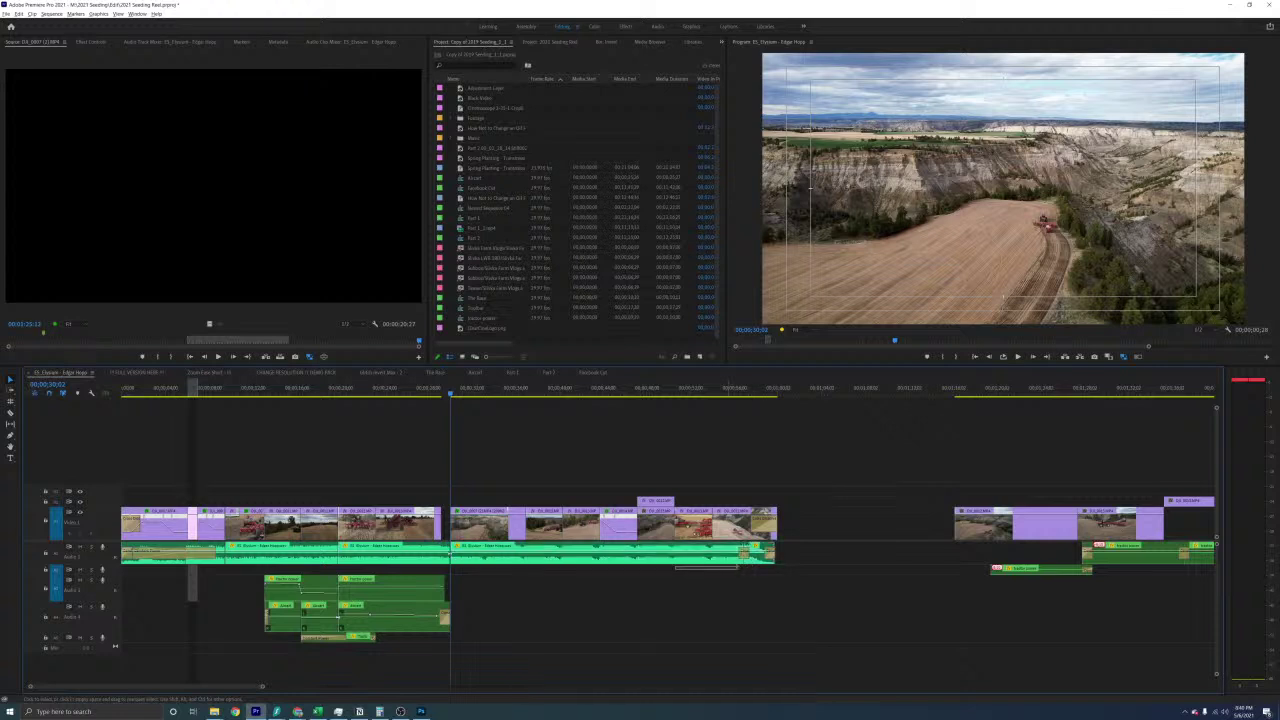
pyautogui.press('g')
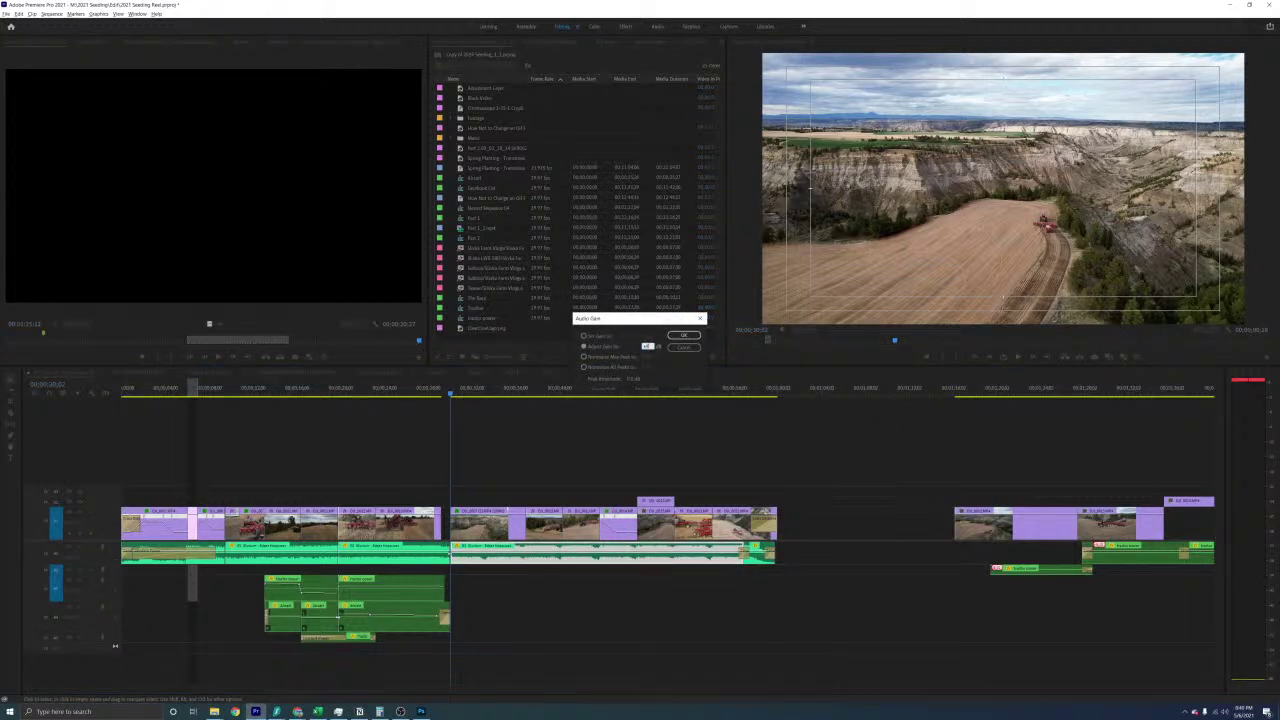
pyautogui.press('Return')
# Add a short Constant Power crossfade between the two music sections at the 00;00;30;02 cut
pyautogui.press('=')
pyautogui.press('=')
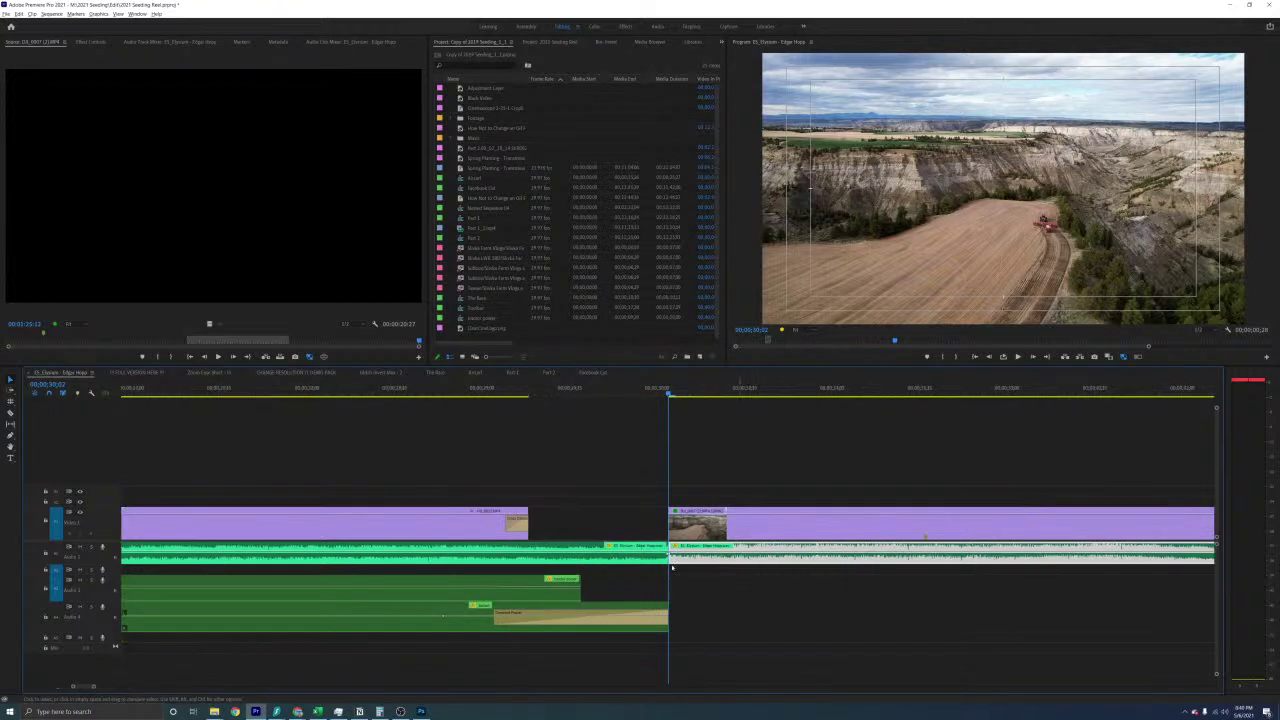
pyautogui.moveTo(684, 574); pyautogui.dragTo(658, 560)
pyautogui.hotkey('ctrl', 'shift', 'd')
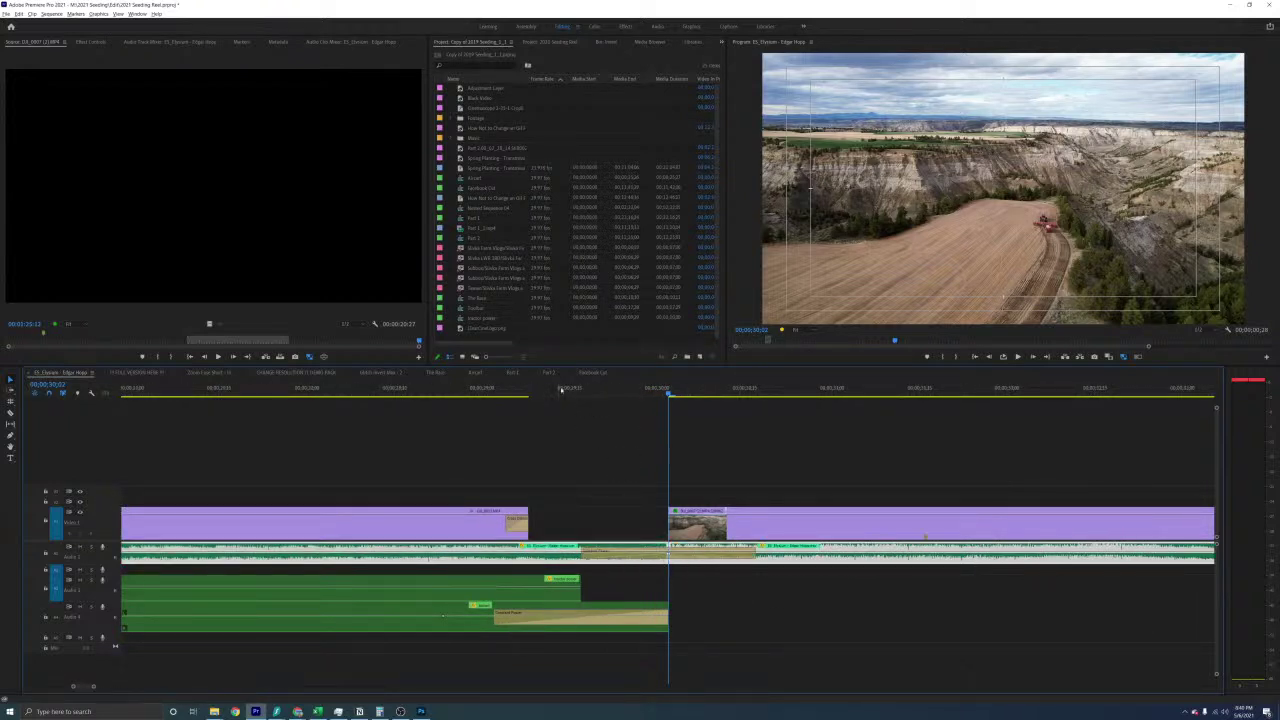
pyautogui.click(559, 390)
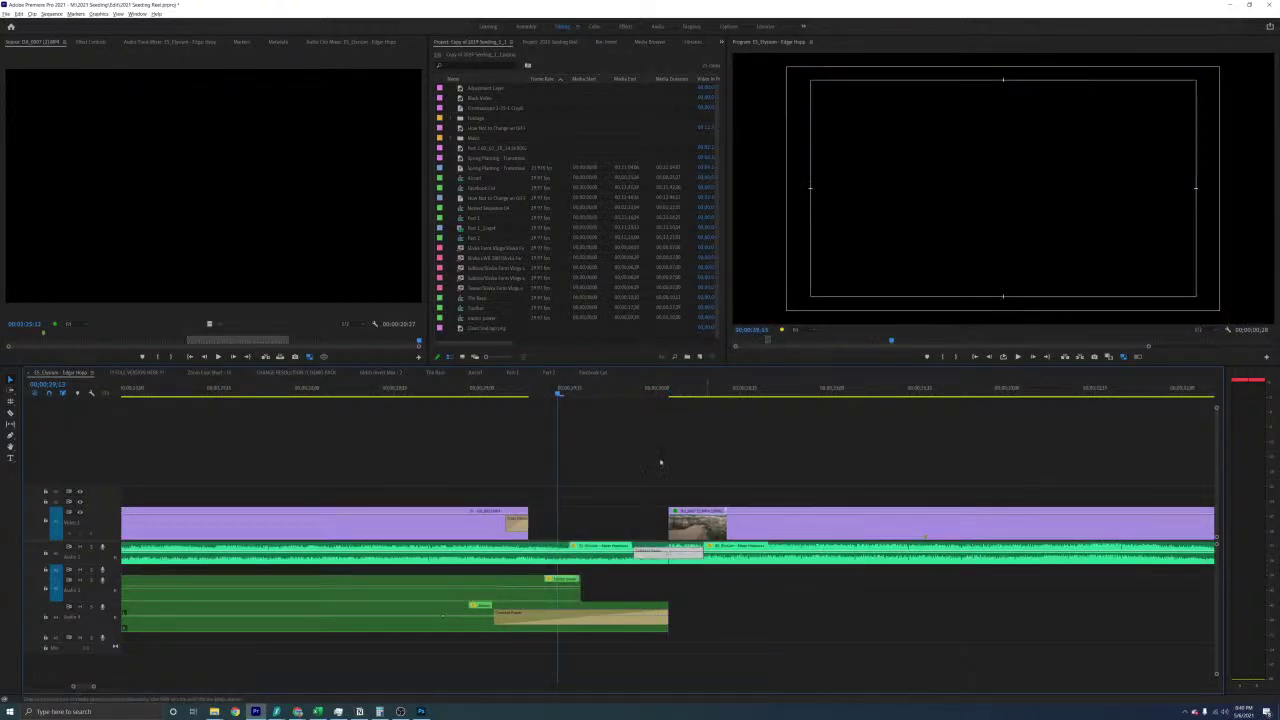
# Play the music crossfade from 00;00;29;02 and continue through the canyon shots to 00;00;44;19
pyautogui.click(494, 392)
pyautogui.press('space')
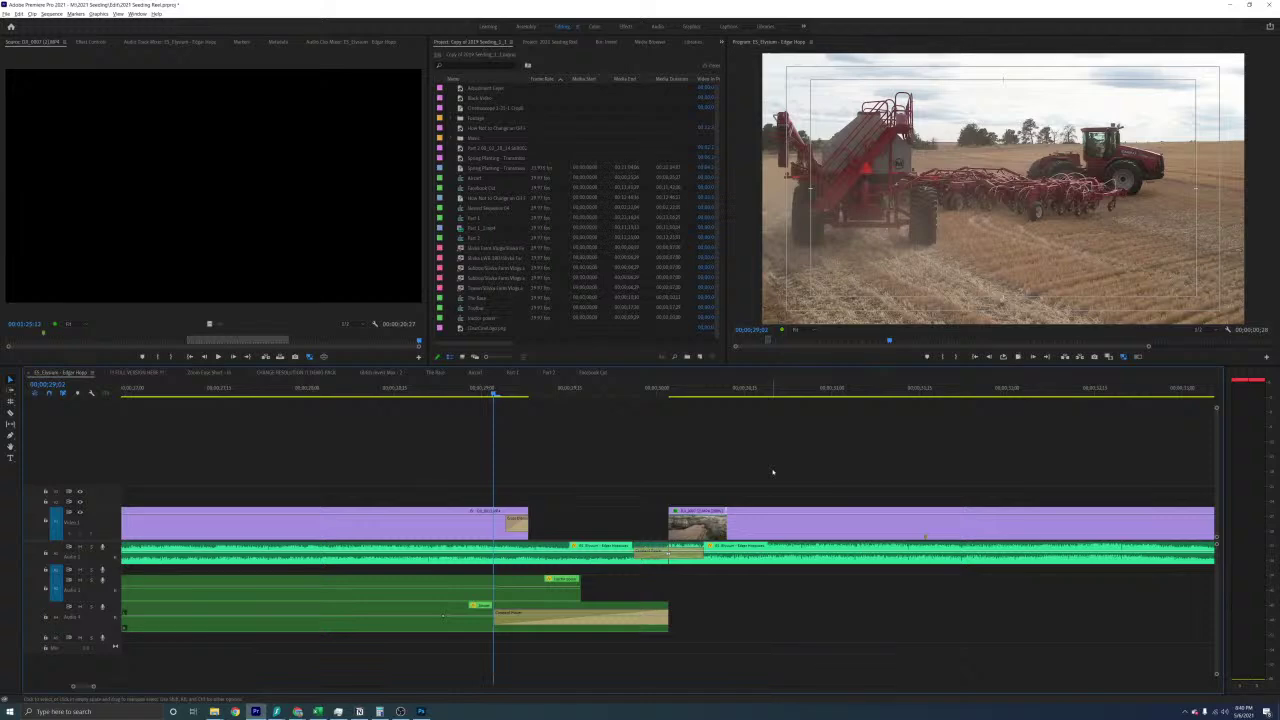
pyautogui.press('space')
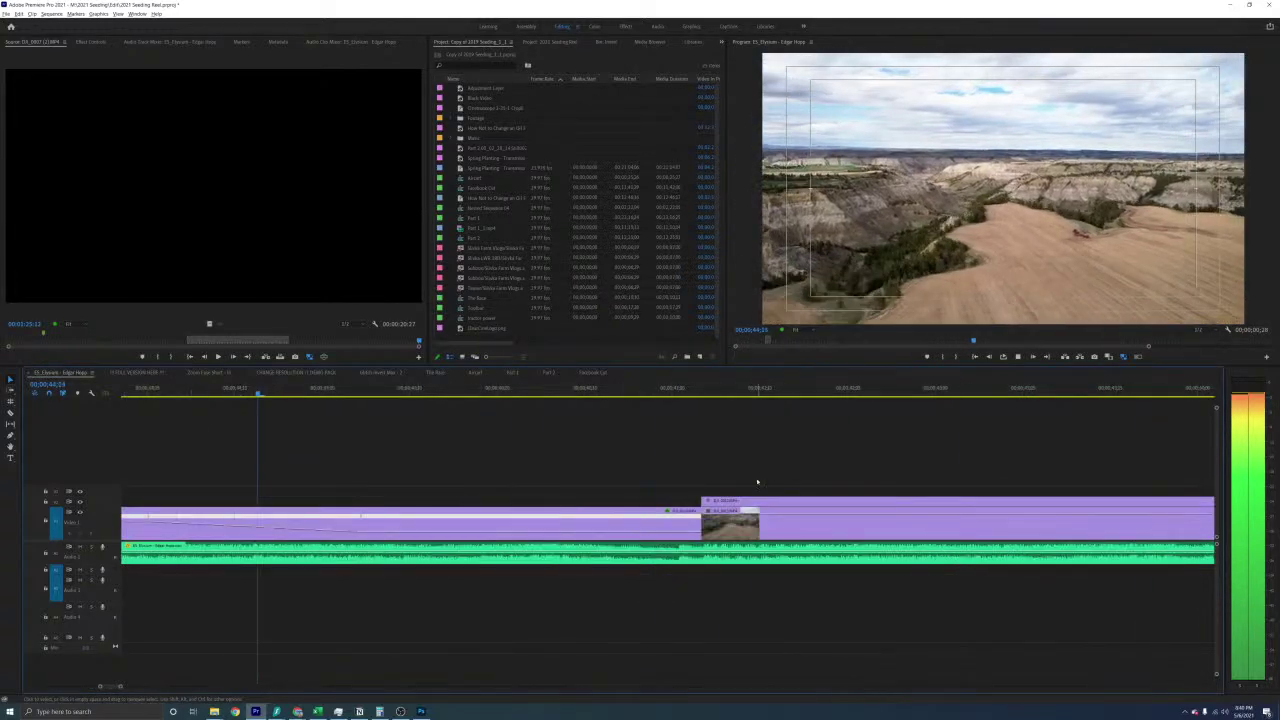
pyautogui.press('space')
# Copy the three layered tractor effects under the close-up and rear-view seeder shots and paste them at 00;00;44;19
pyautogui.press('-')
pyautogui.press('-')
pyautogui.press('-')
pyautogui.scroll(3, 463, 571)
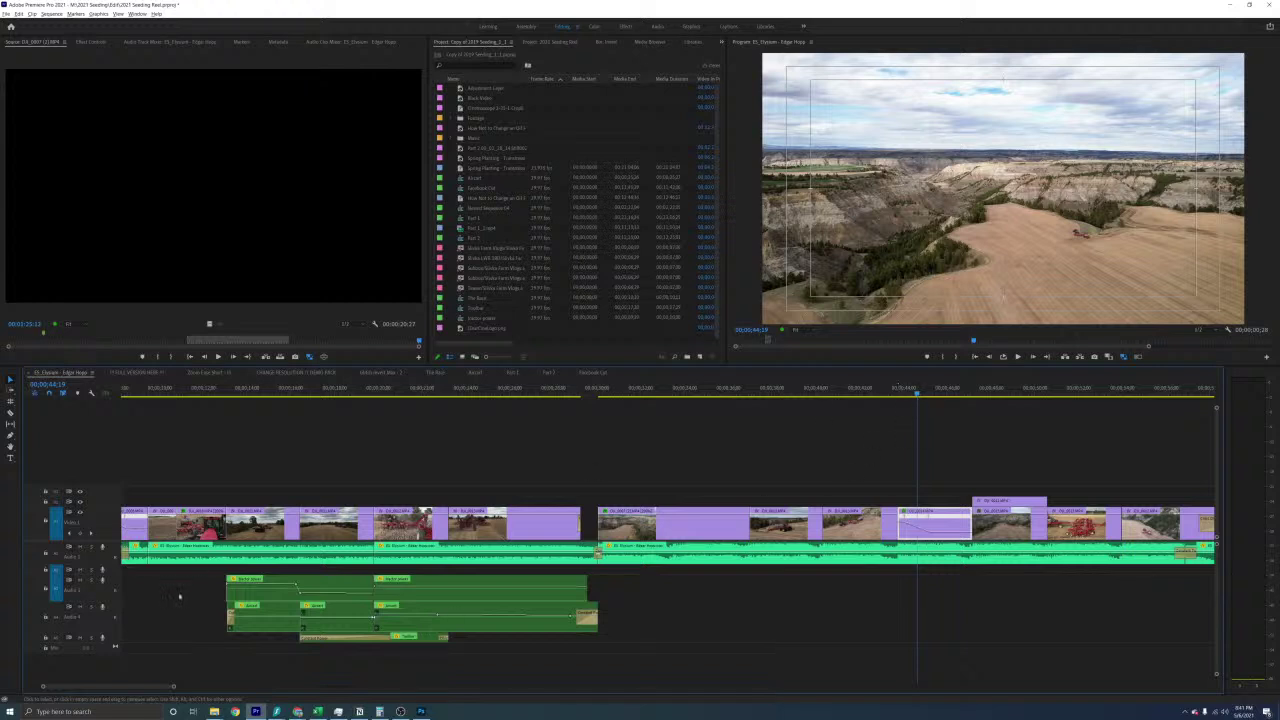
pyautogui.press('Down')
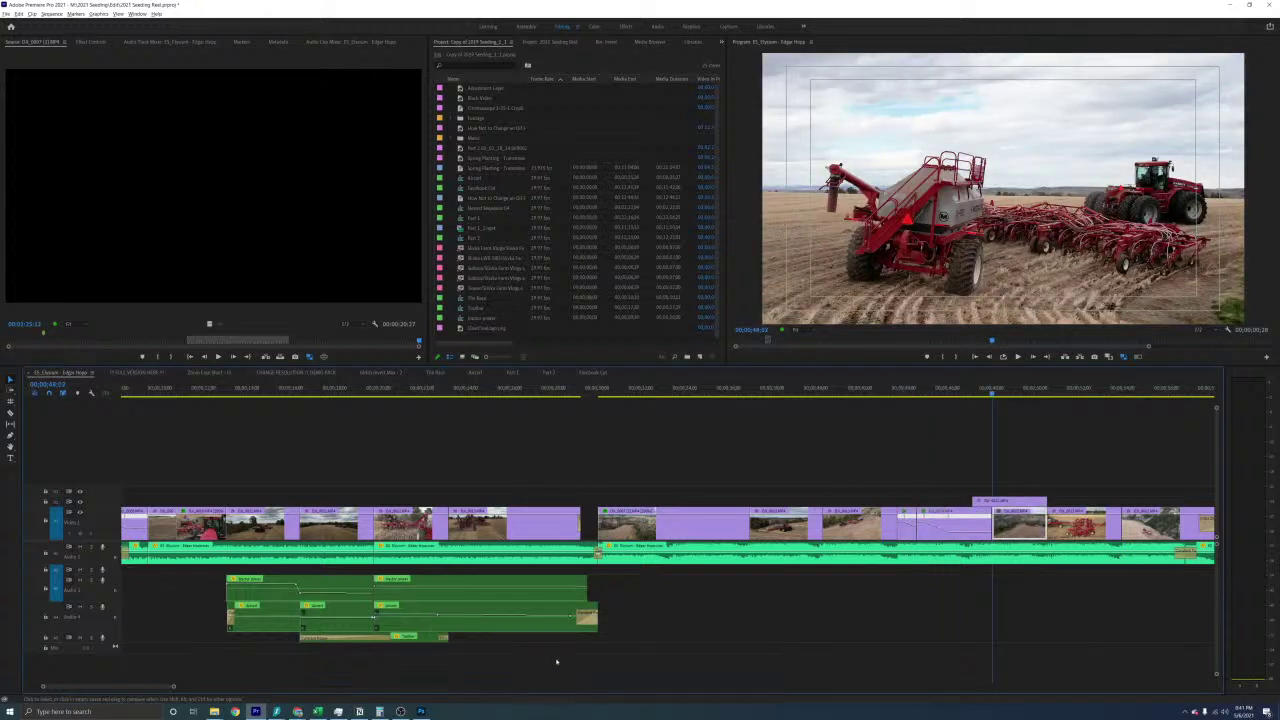
pyautogui.press('Up')
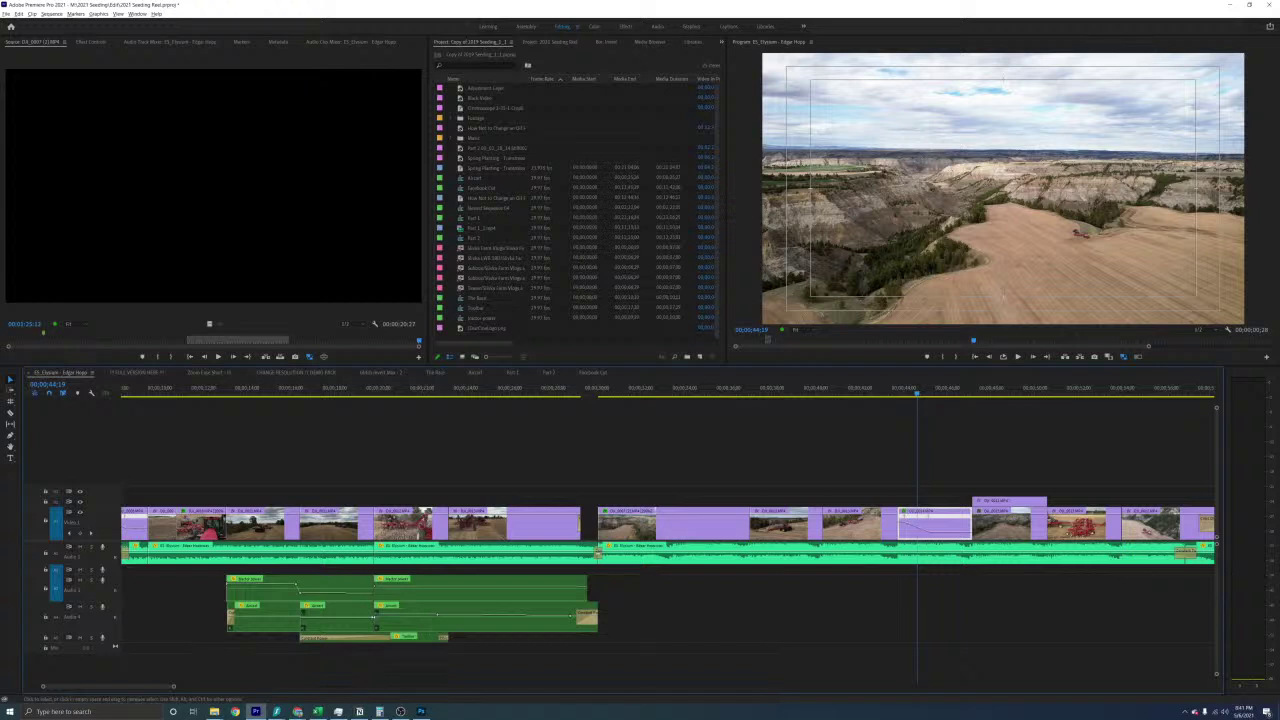
pyautogui.click(648, 597)
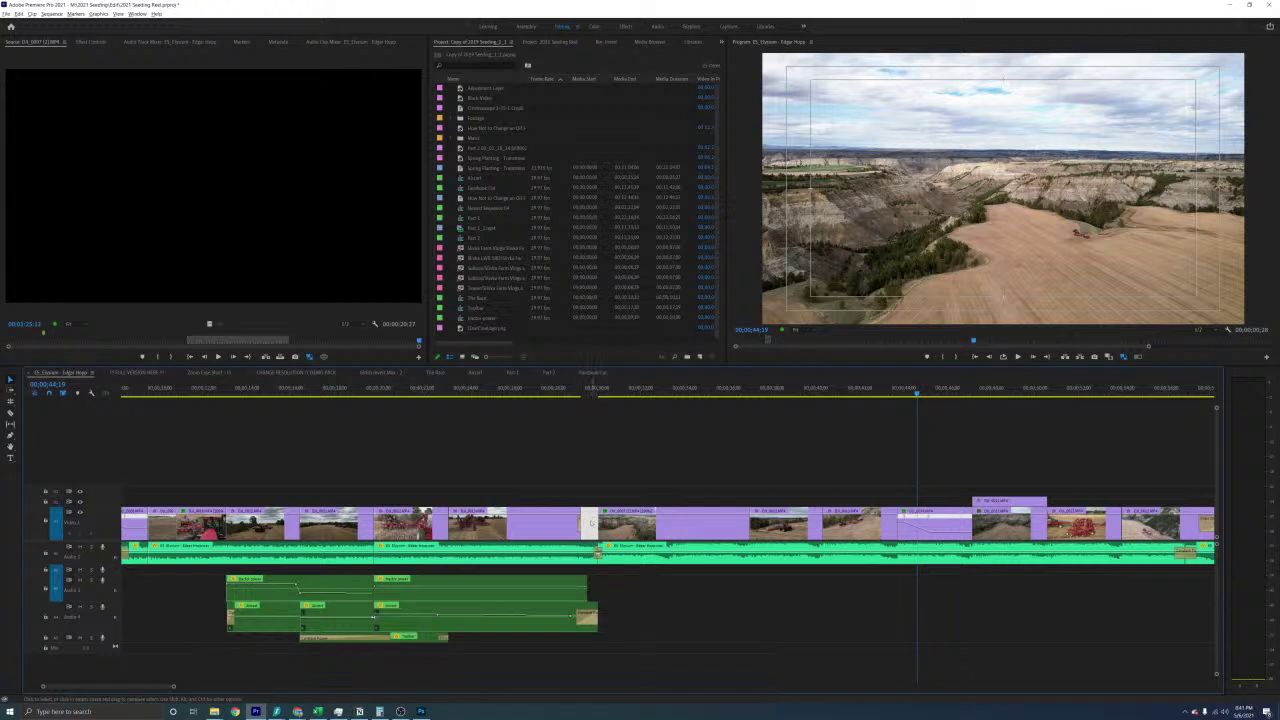
pyautogui.moveTo(636, 578); pyautogui.dragTo(416, 674)
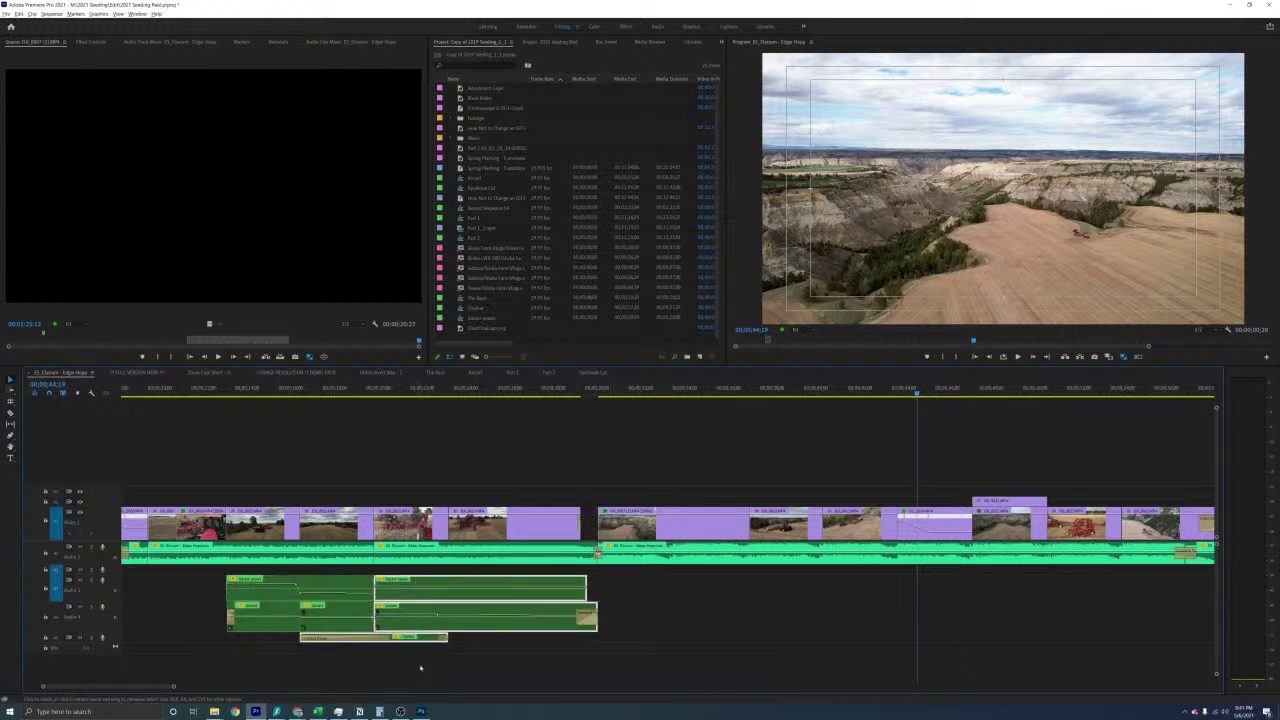
pyautogui.hotkey('ctrl', 'v')
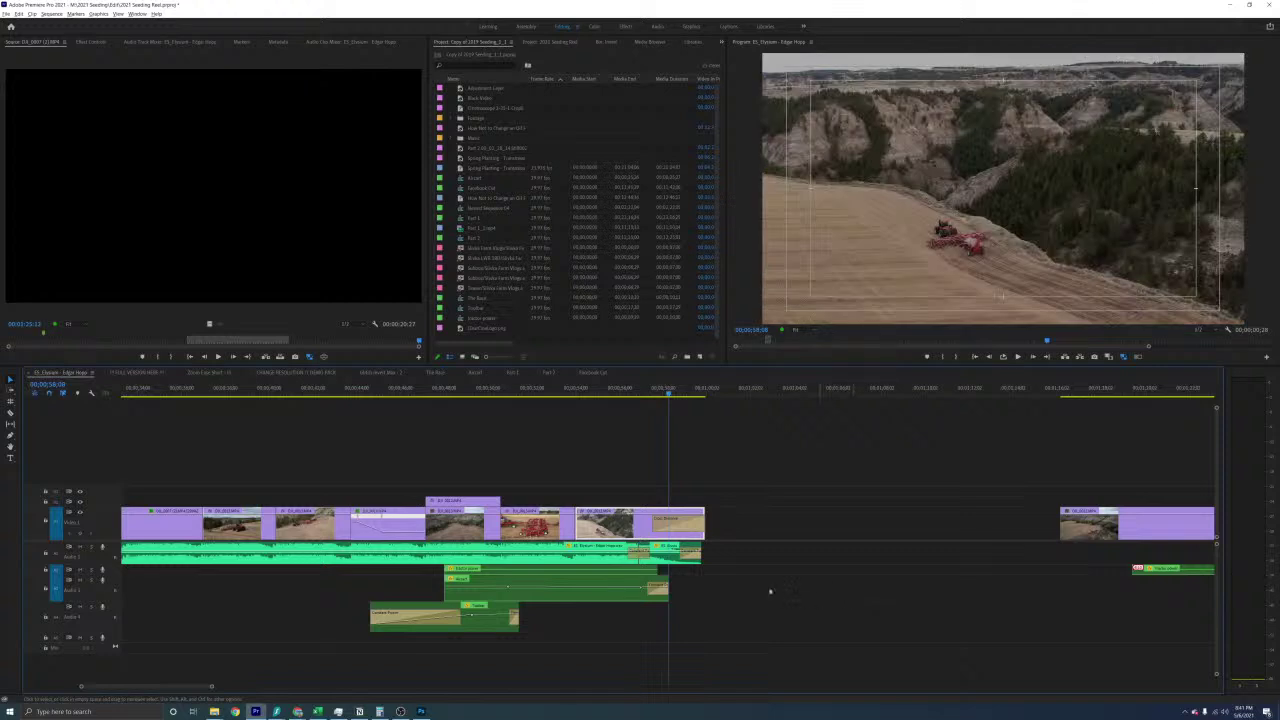
# Save the project and move the pasted tractor effects earlier, beneath the tractor shot starting around 00;00;37;00 after the aerial canyon shot
pyautogui.scroll(5, 723, 603)
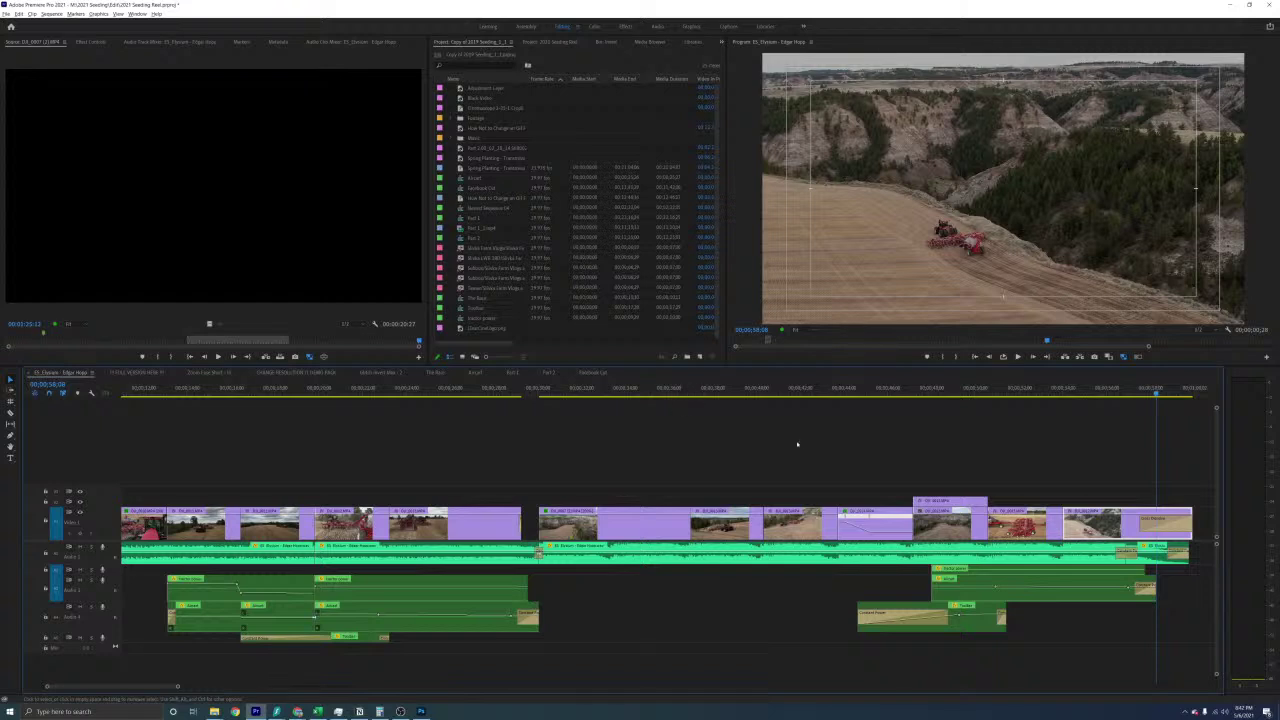
pyautogui.hotkey('ctrl', 's')
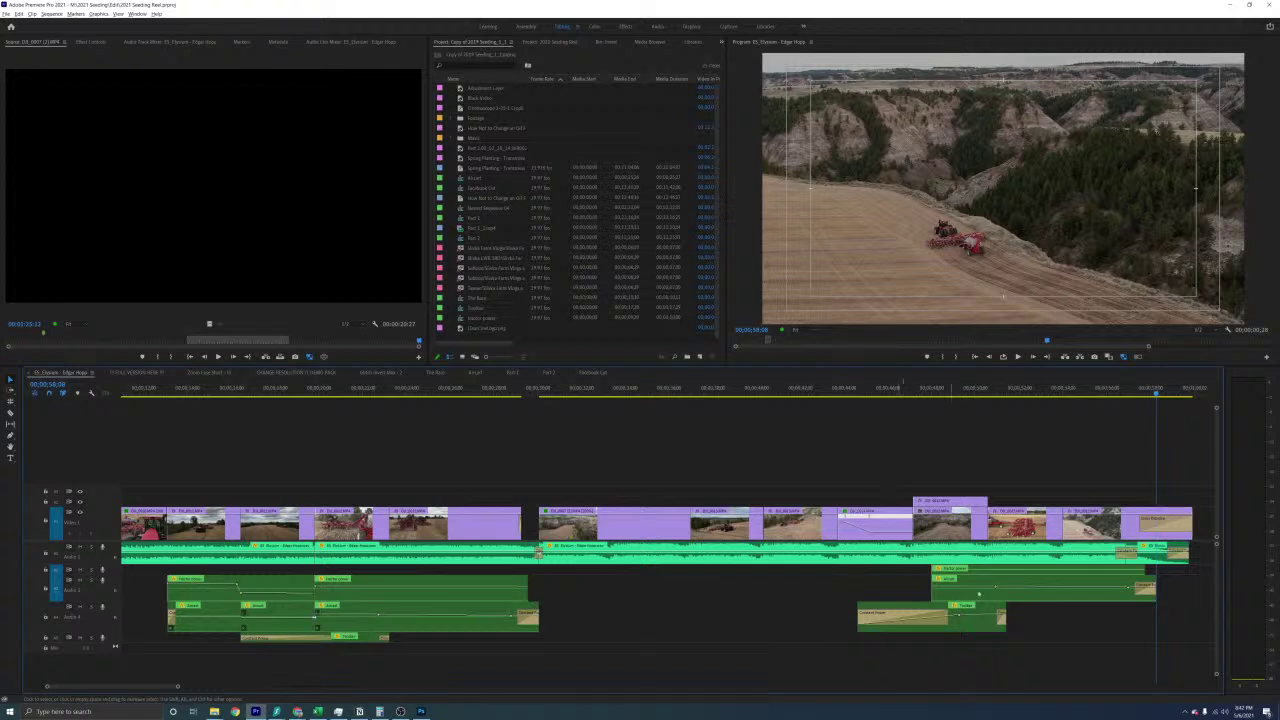
pyautogui.click(963, 627)
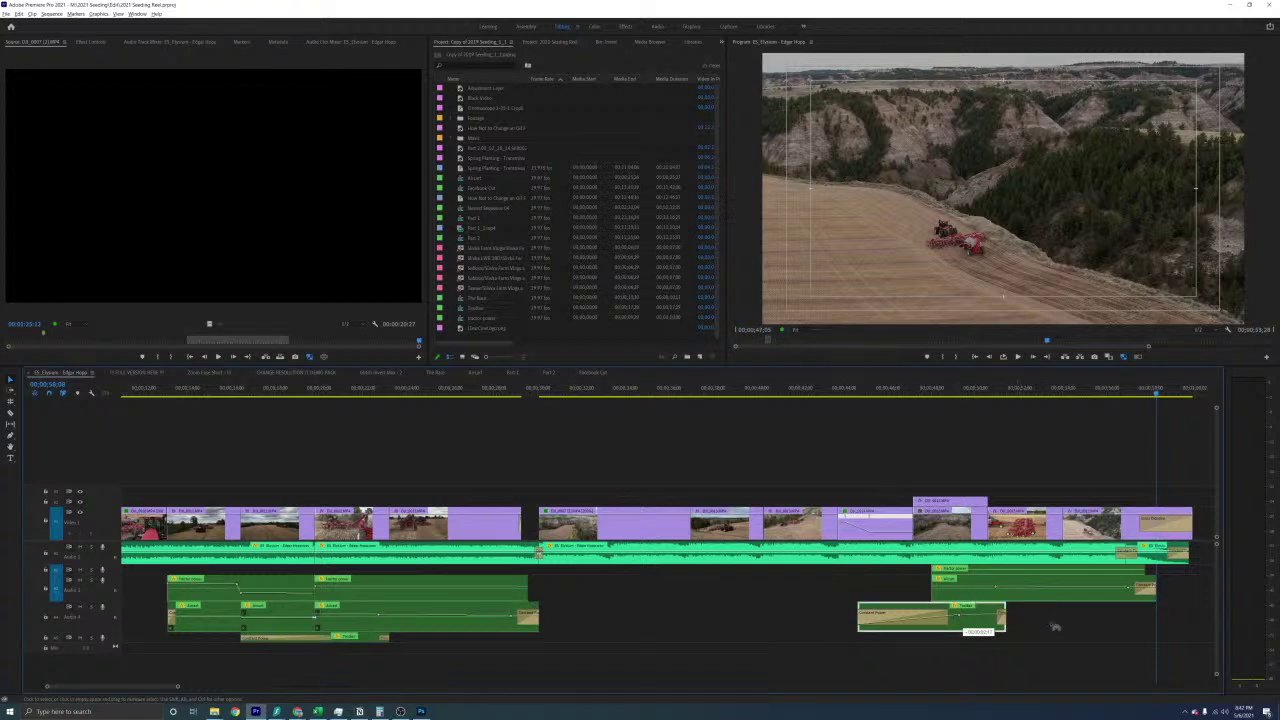
pyautogui.moveTo(1055, 627); pyautogui.dragTo(785, 573)
pyautogui.click(652, 608)
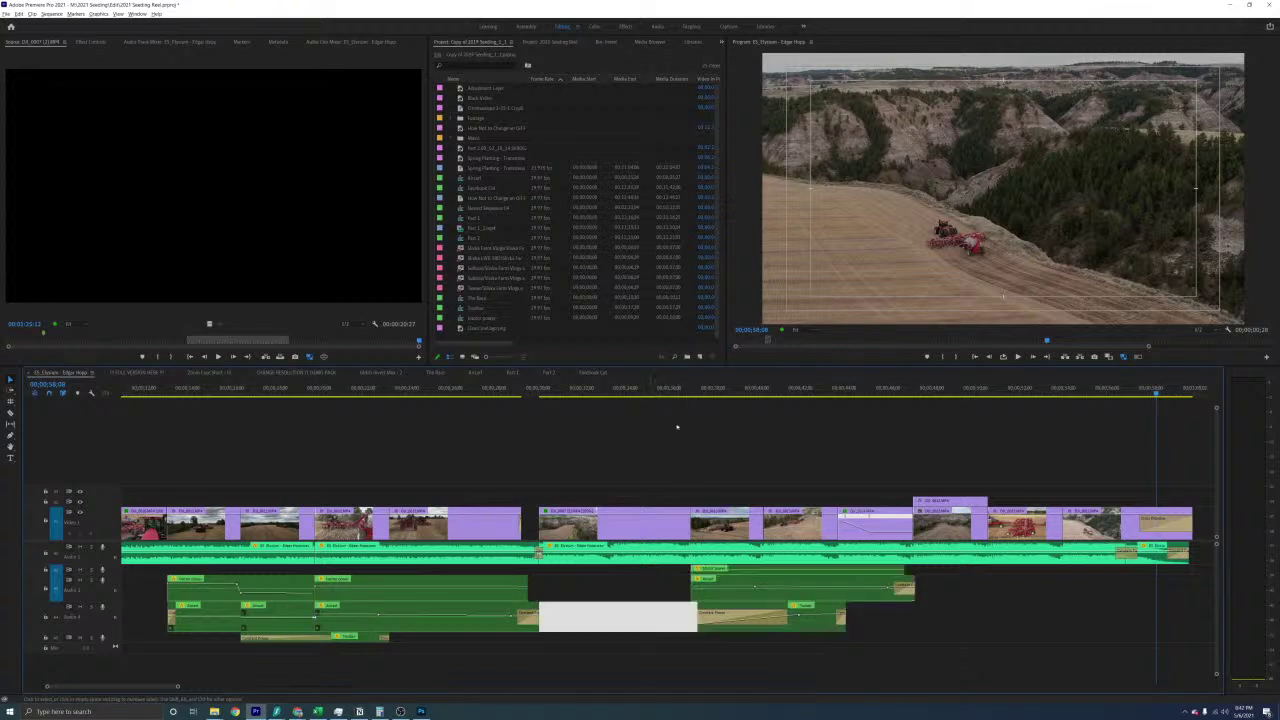
# Play the repositioned effects from 00;00;36;04 through the two following tractor shots, and review the whole timeline
pyautogui.click(672, 391)
pyautogui.press('=')
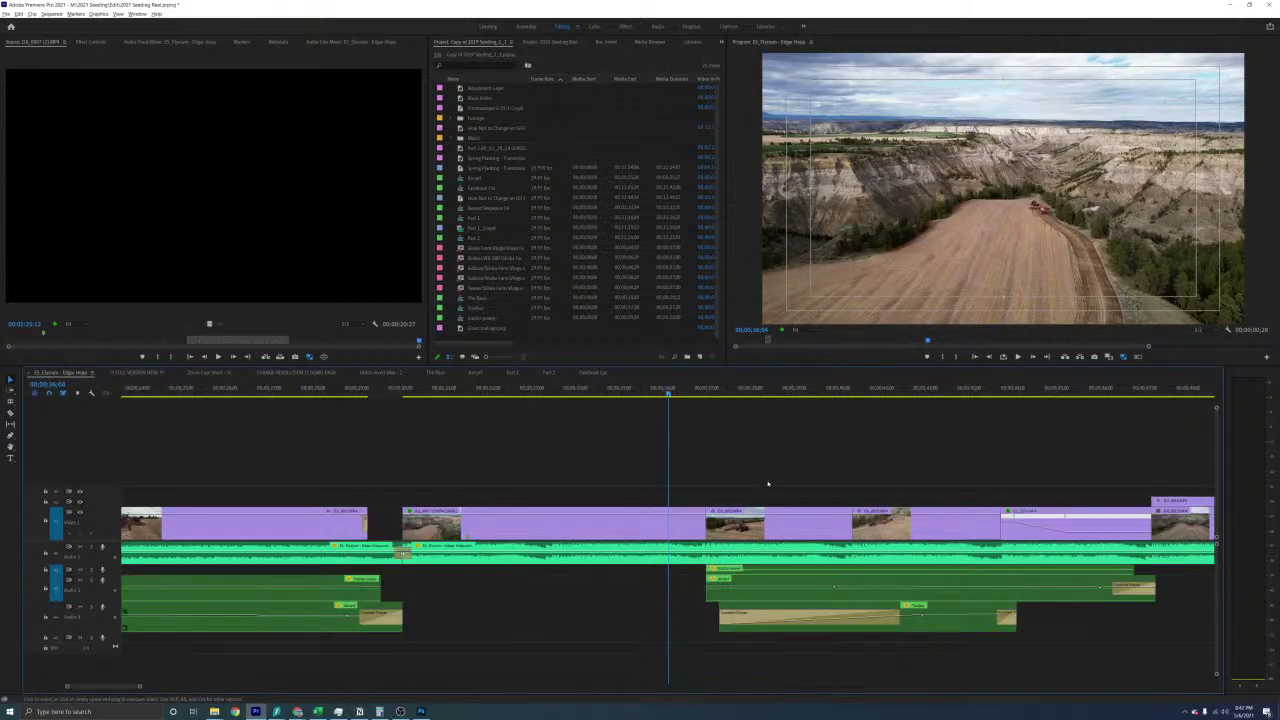
pyautogui.press('d')
pyautogui.press('space')
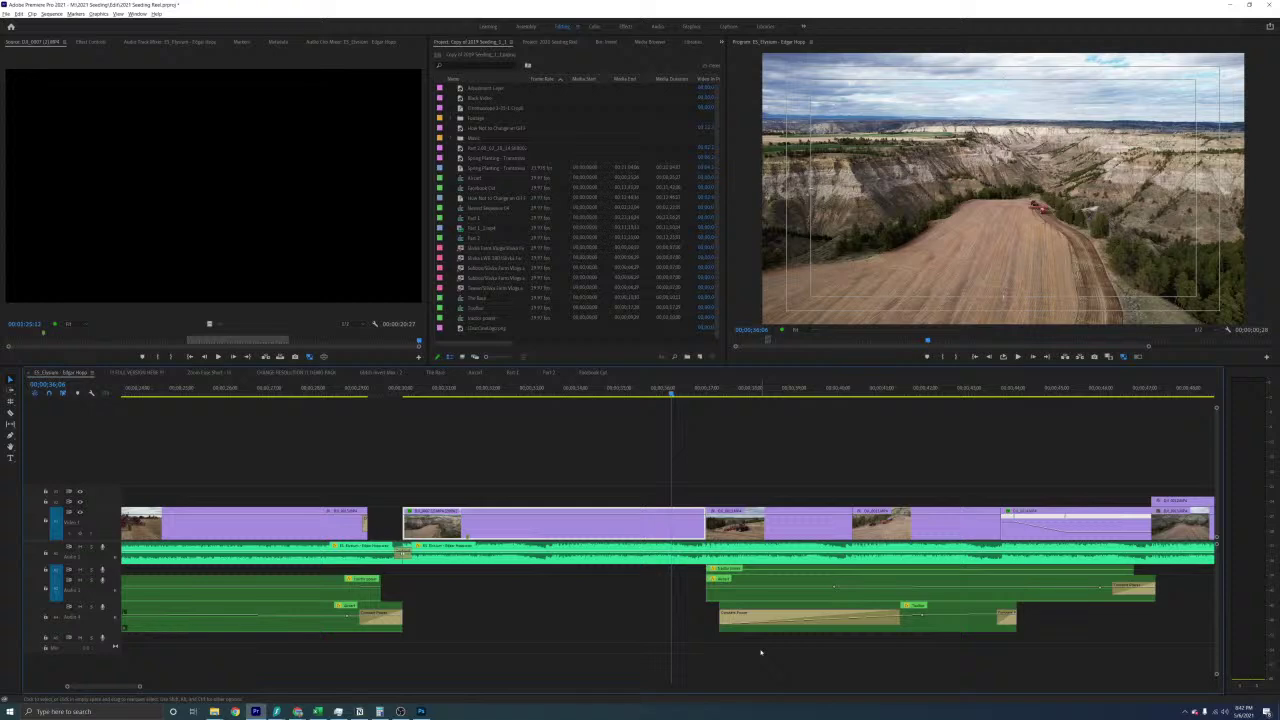
pyautogui.press('space')
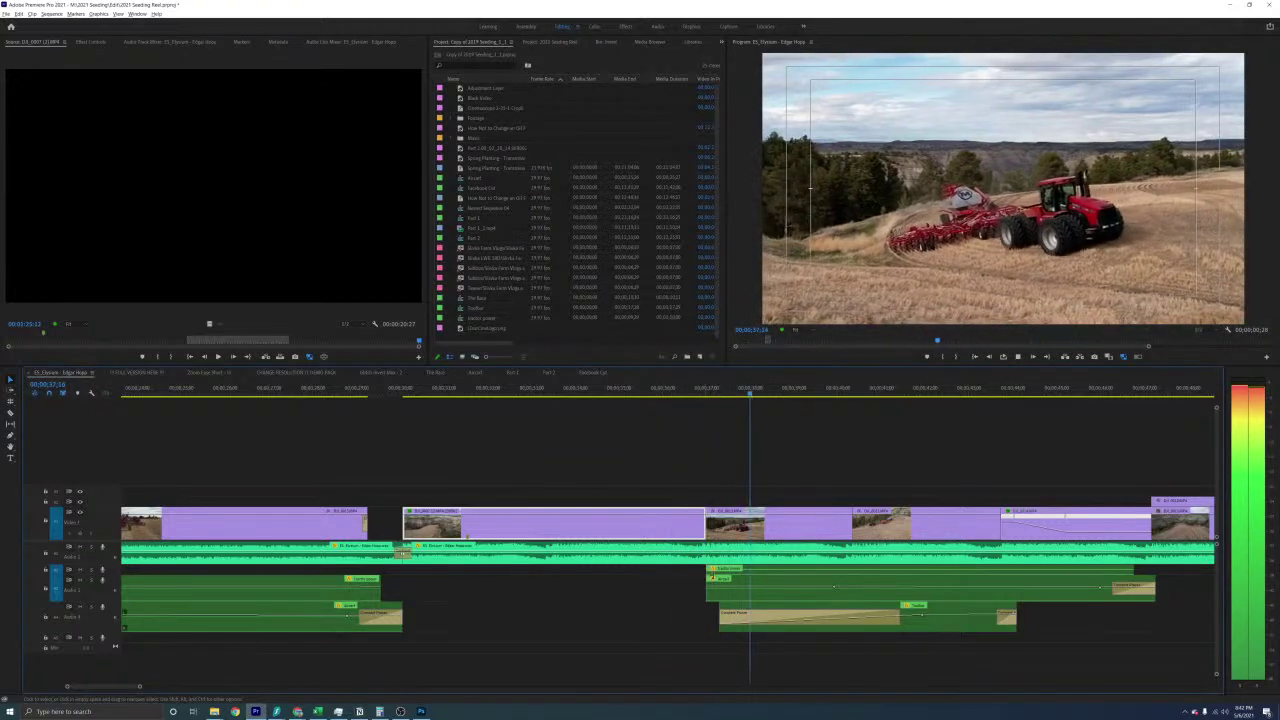
pyautogui.scroll(-5, 690, 597)
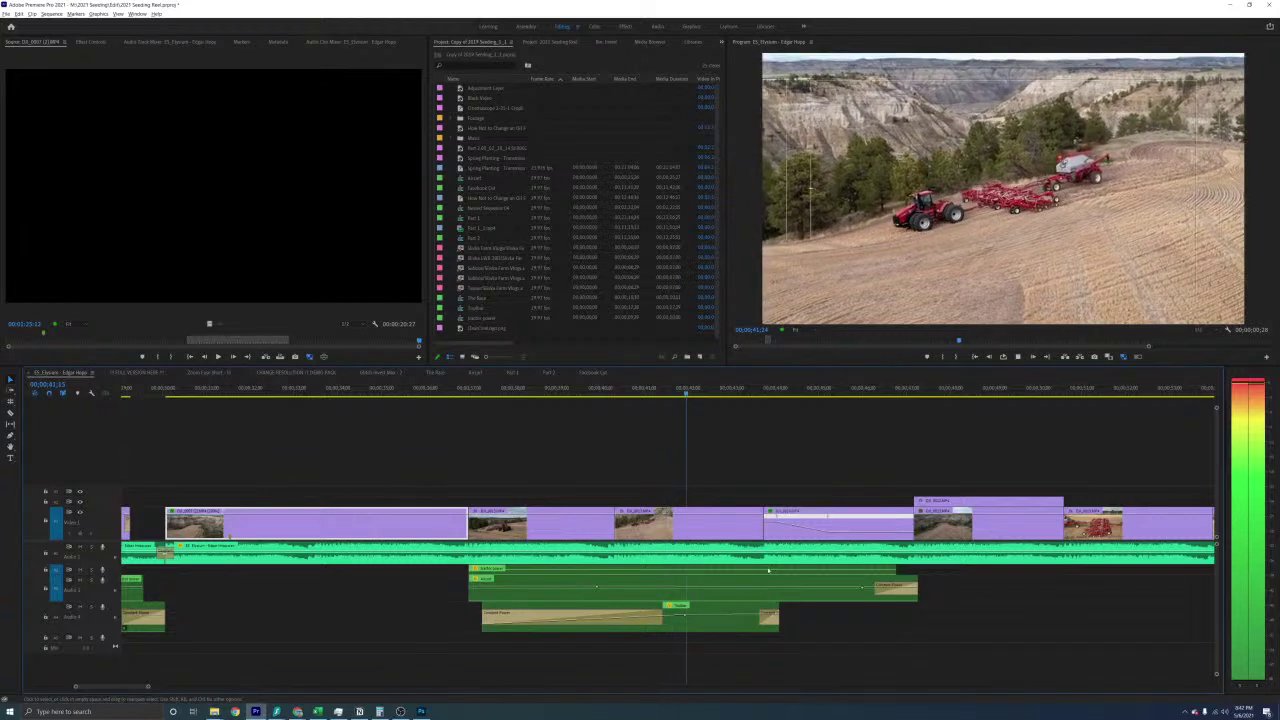
pyautogui.press('space')
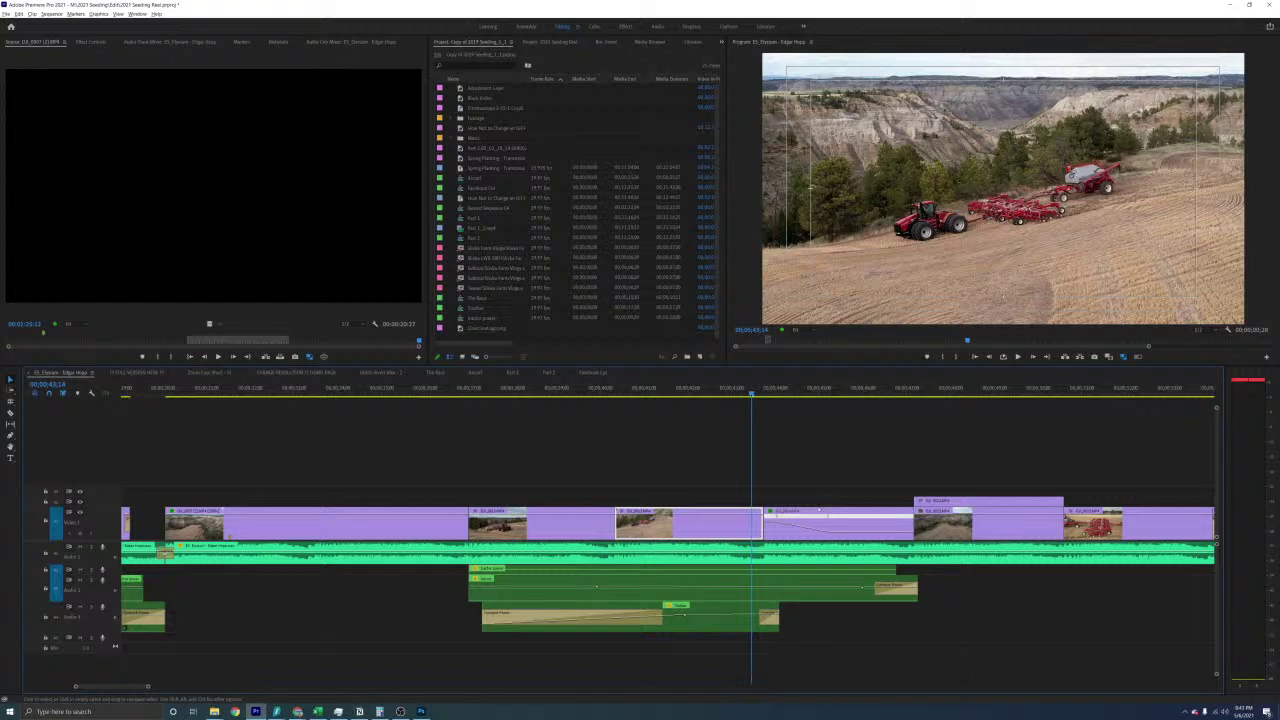
pyautogui.press('-')
pyautogui.press('-')
pyautogui.press('-')
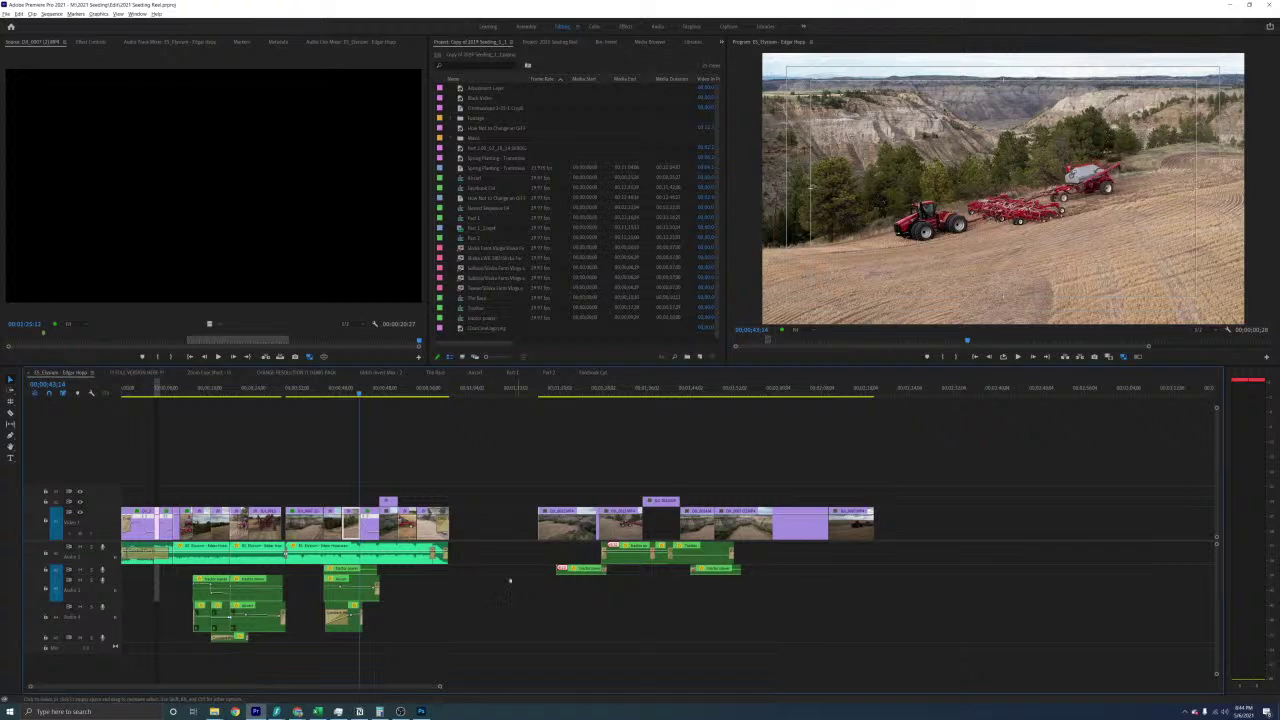
pyautogui.click(480, 391)
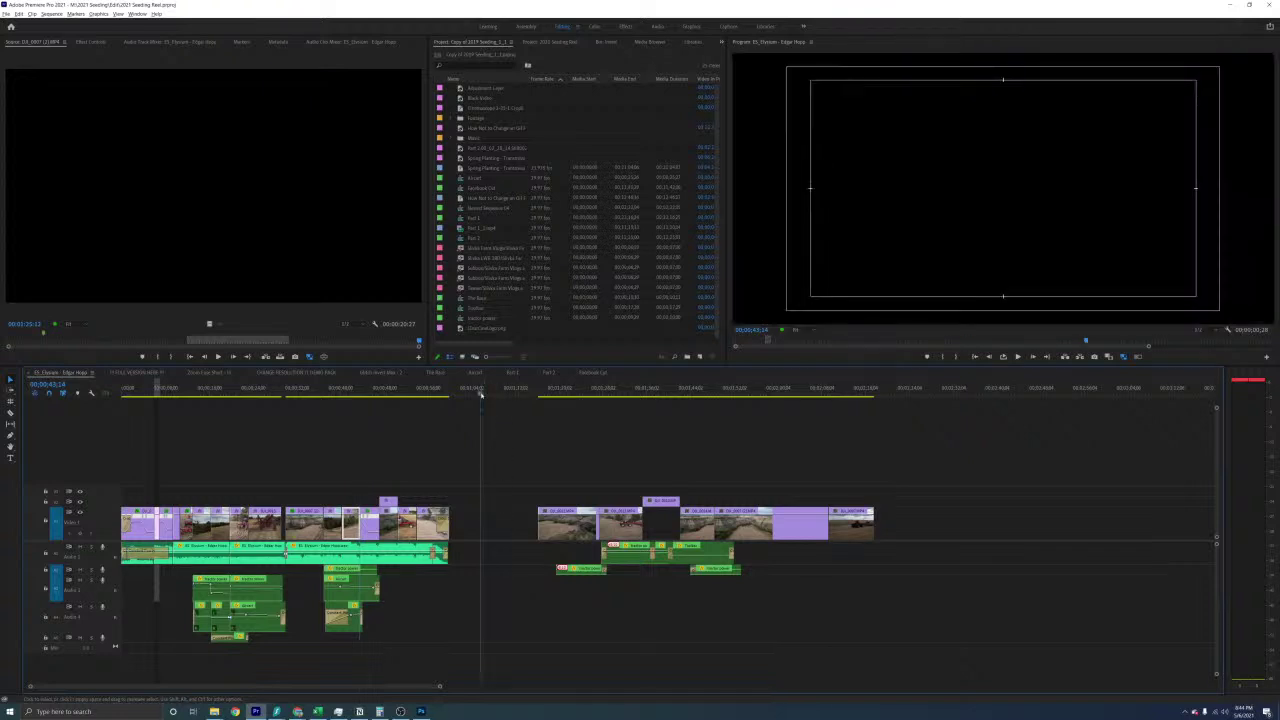
pyautogui.press('=')
pyautogui.press('=')
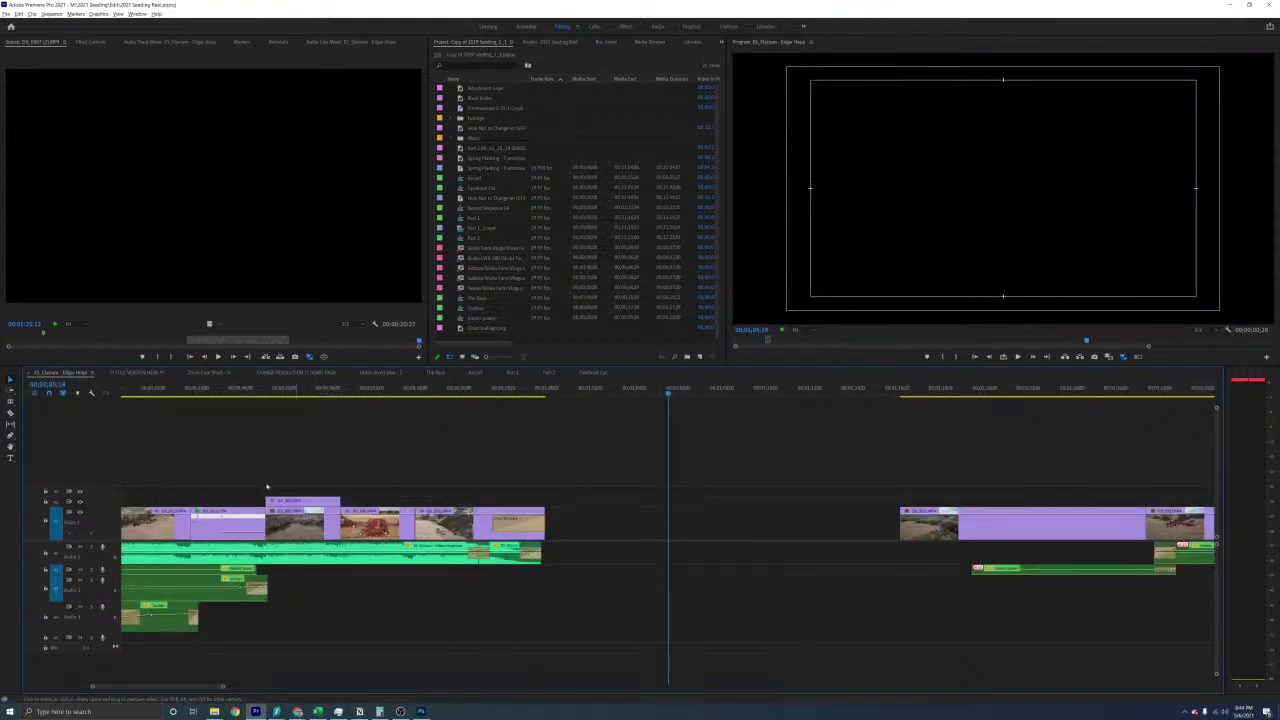
pyautogui.scroll(5, 266, 487)
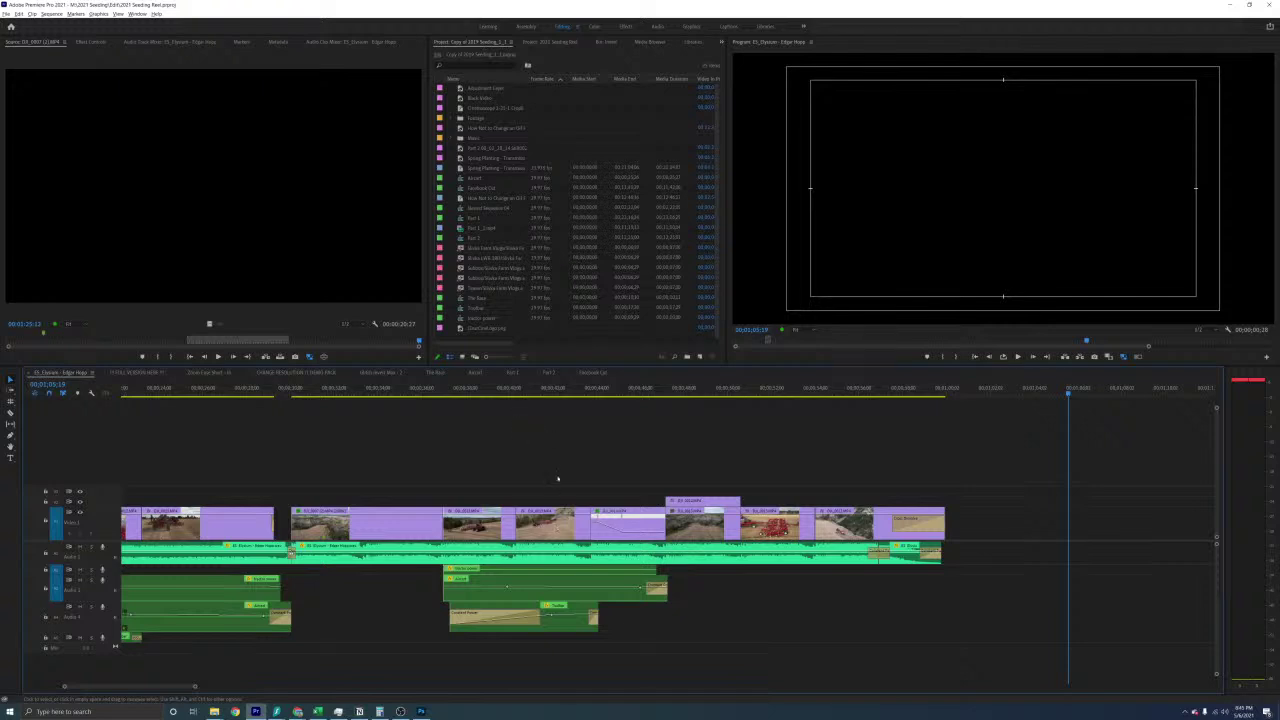
pyautogui.press('-')
pyautogui.press('-')
pyautogui.press('-')
pyautogui.press('=')
pyautogui.press('=')
pyautogui.press('=')
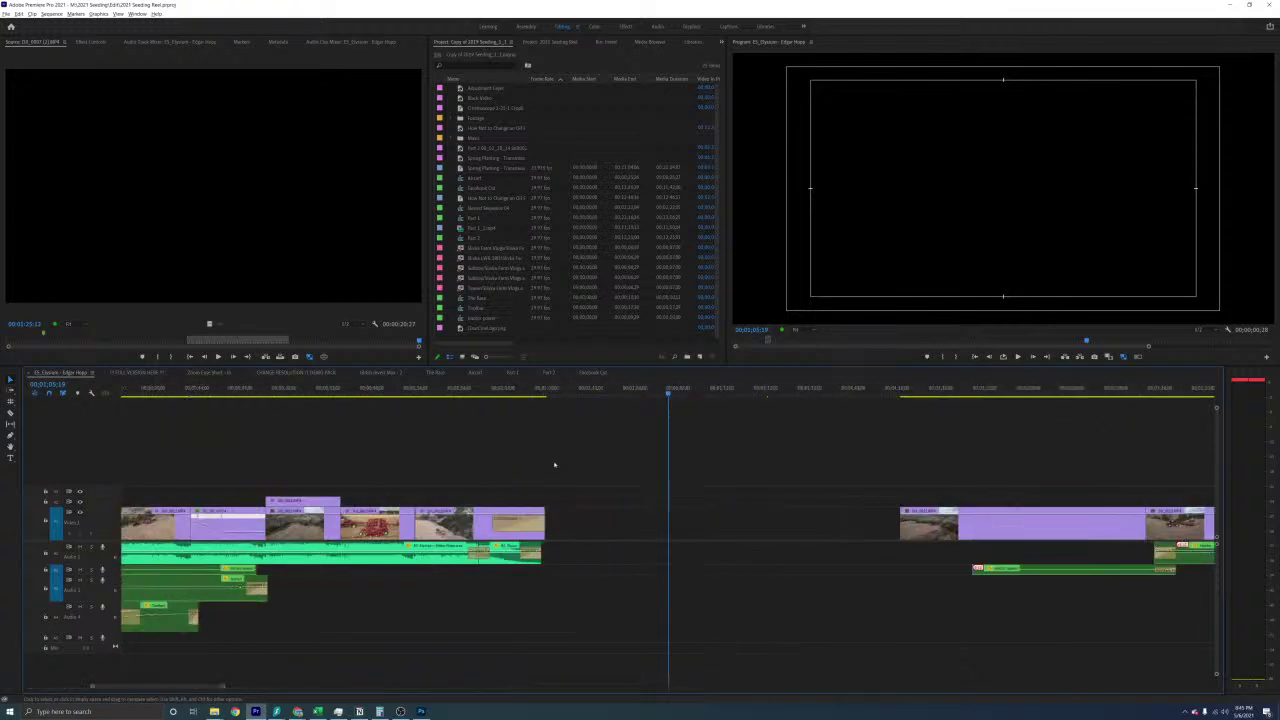
pyautogui.press('-')
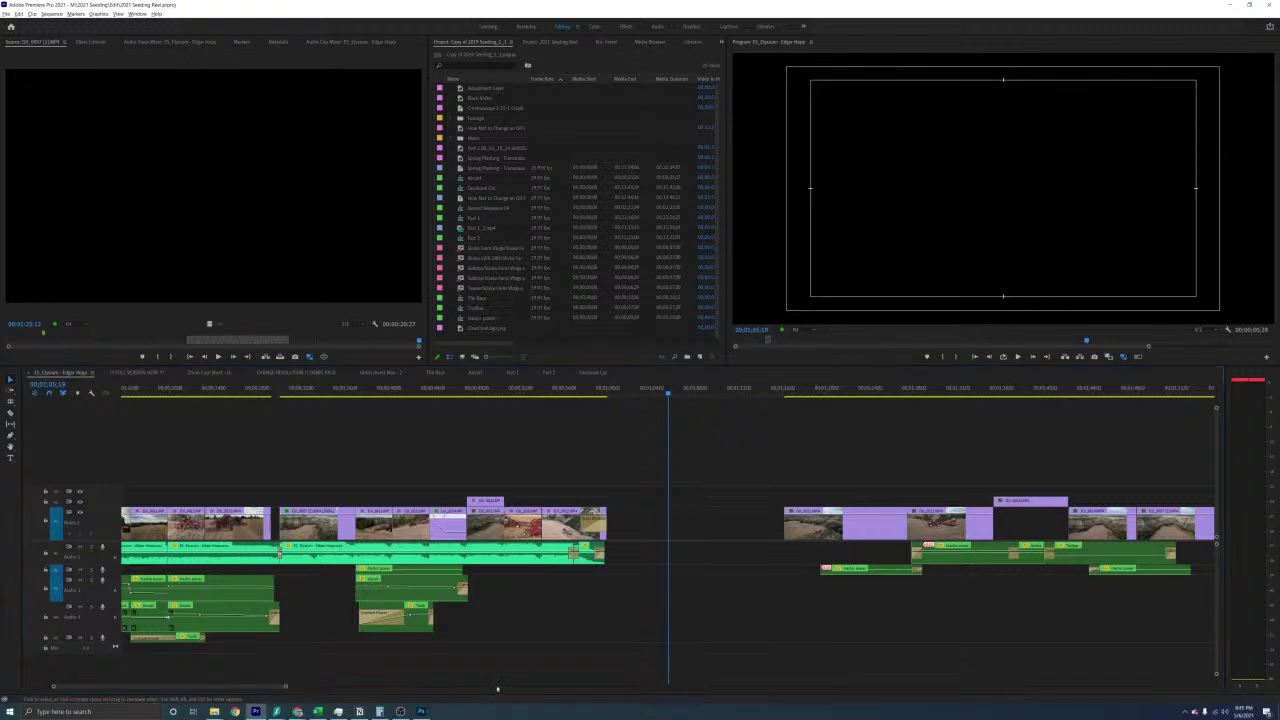
# Close all open projects, saving the changes to Transitions 4K and Copy of 2019 Seeding_1_1, and reopen the 2021 Seeding Reel project
pyautogui.click(338, 711)
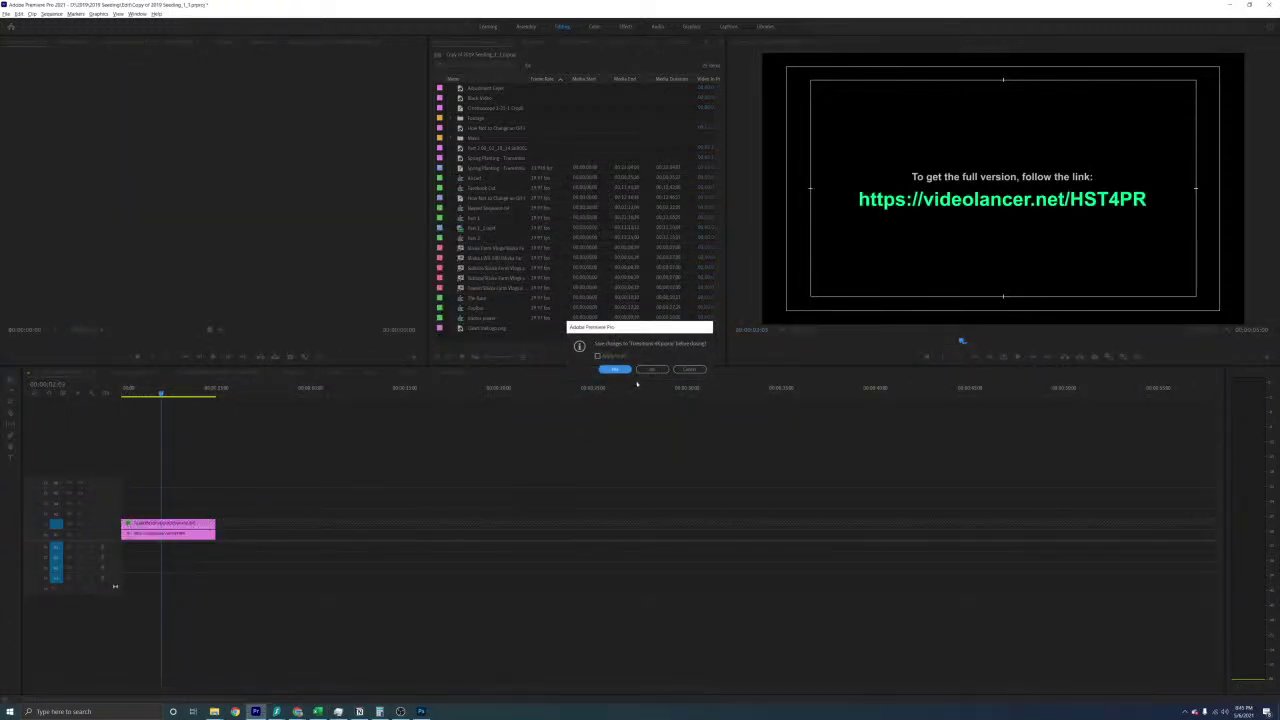
pyautogui.click(615, 369)
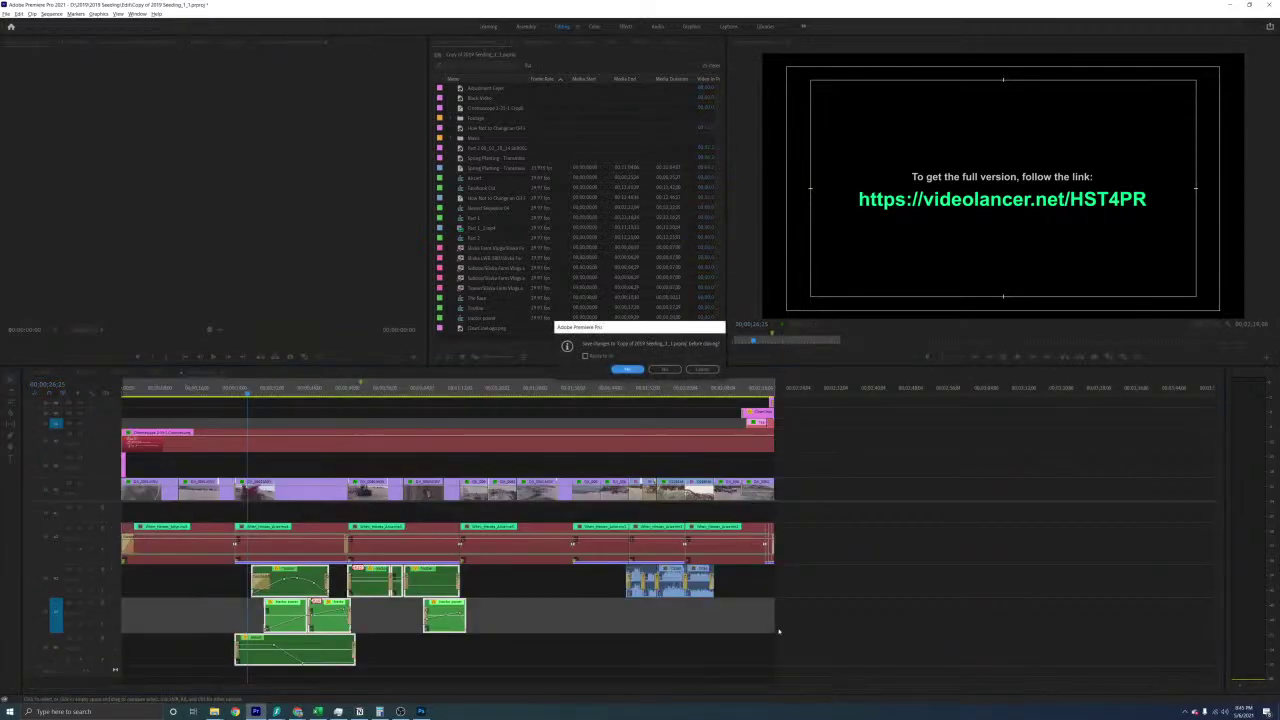
pyautogui.click(636, 371)
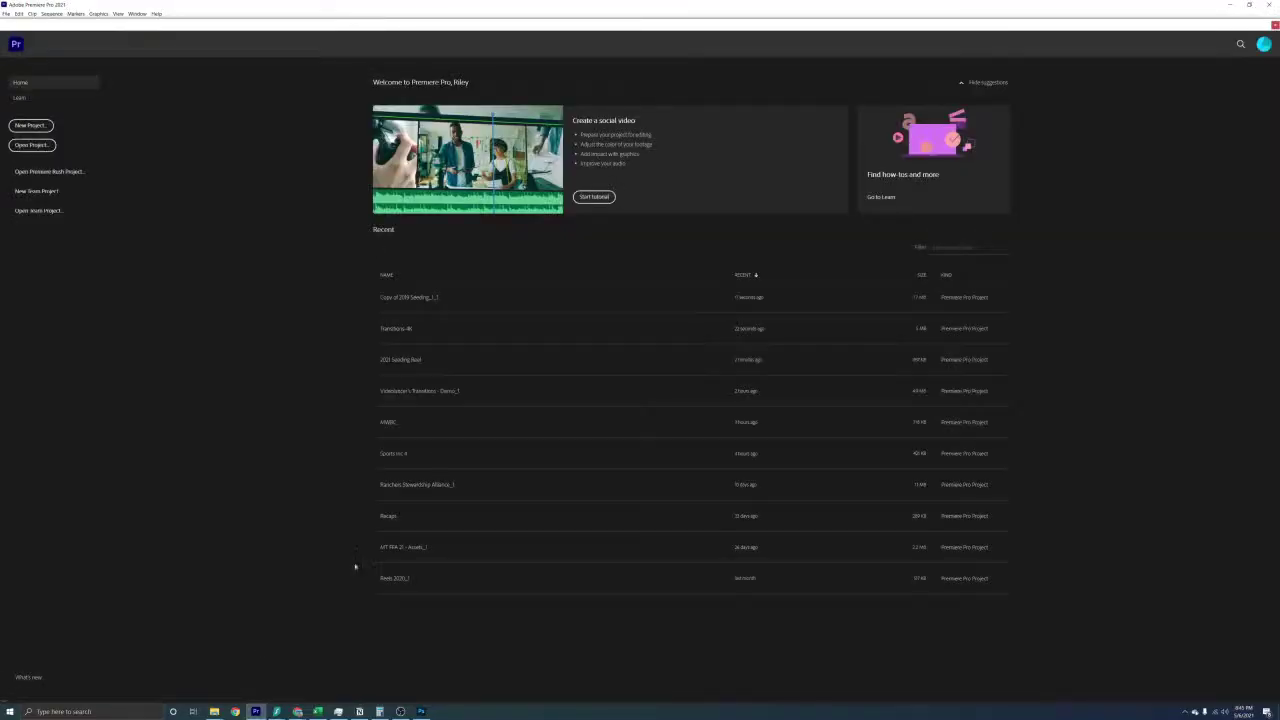
pyautogui.click(487, 366)
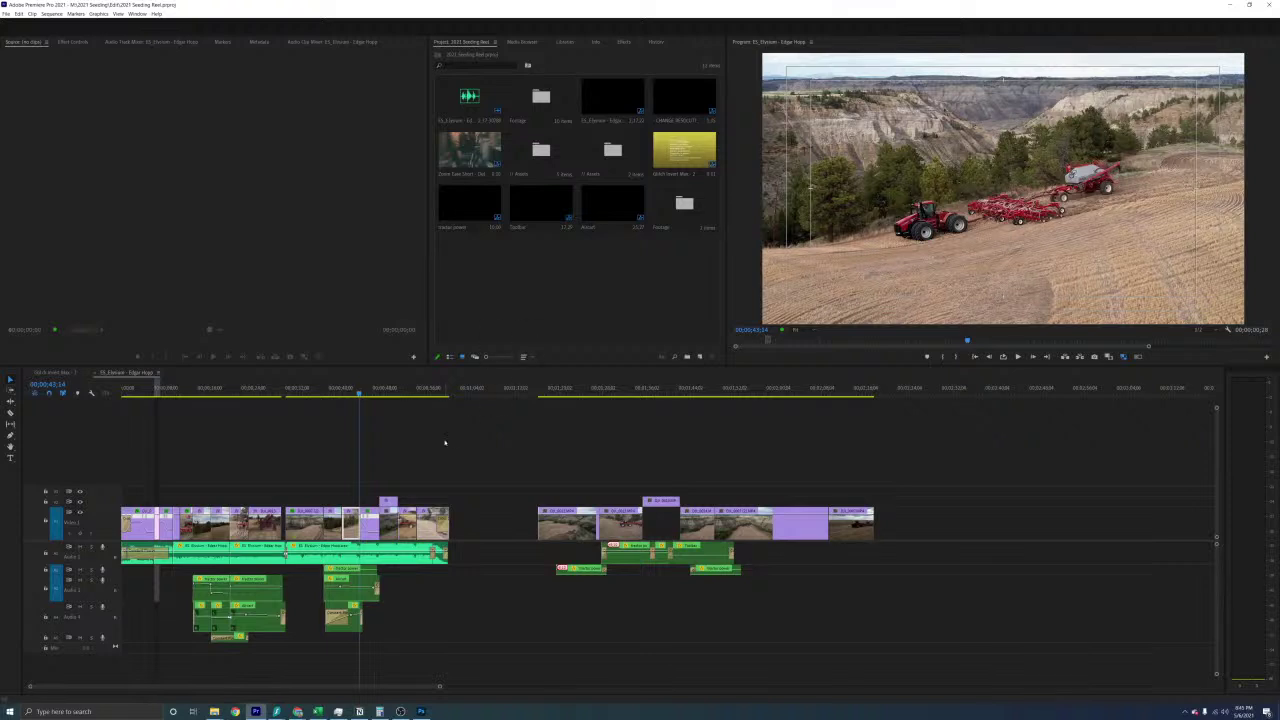
# Play the tractor shots from about 00;00;36;00 and delete the lowest layer of sound effects beneath them
pyautogui.press('=')
pyautogui.press('=')
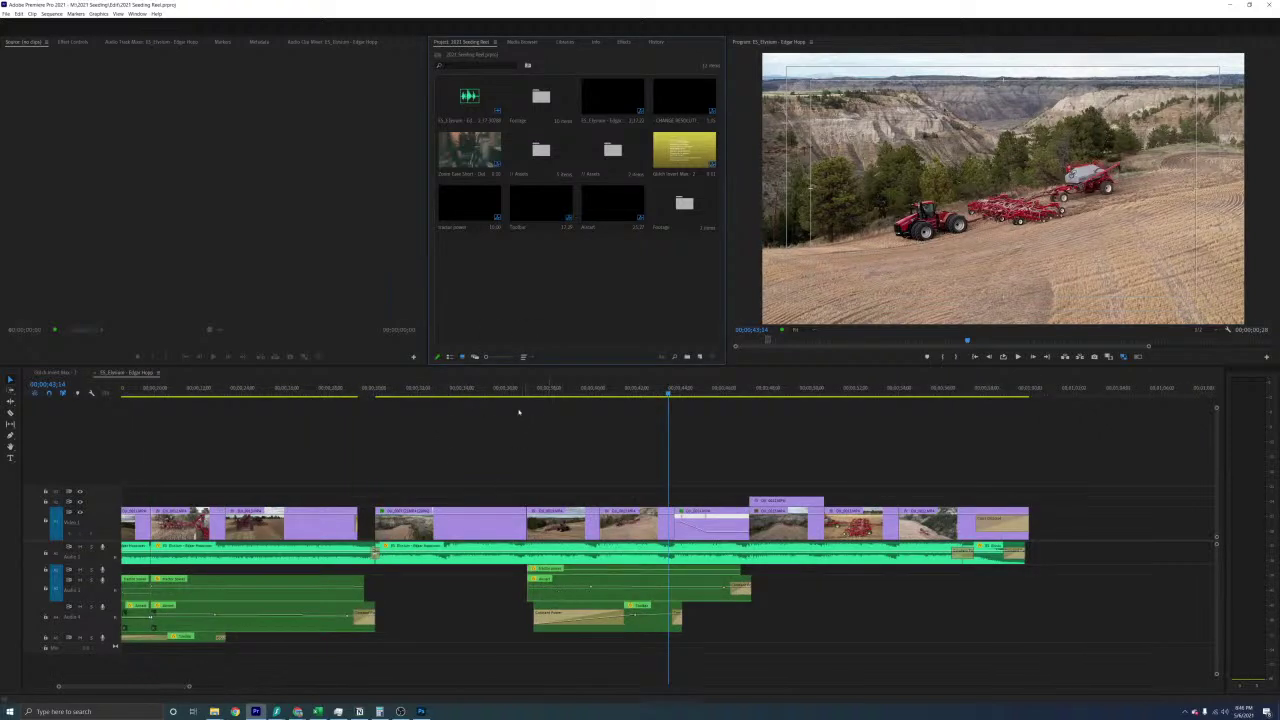
pyautogui.click(503, 389)
pyautogui.press('space')
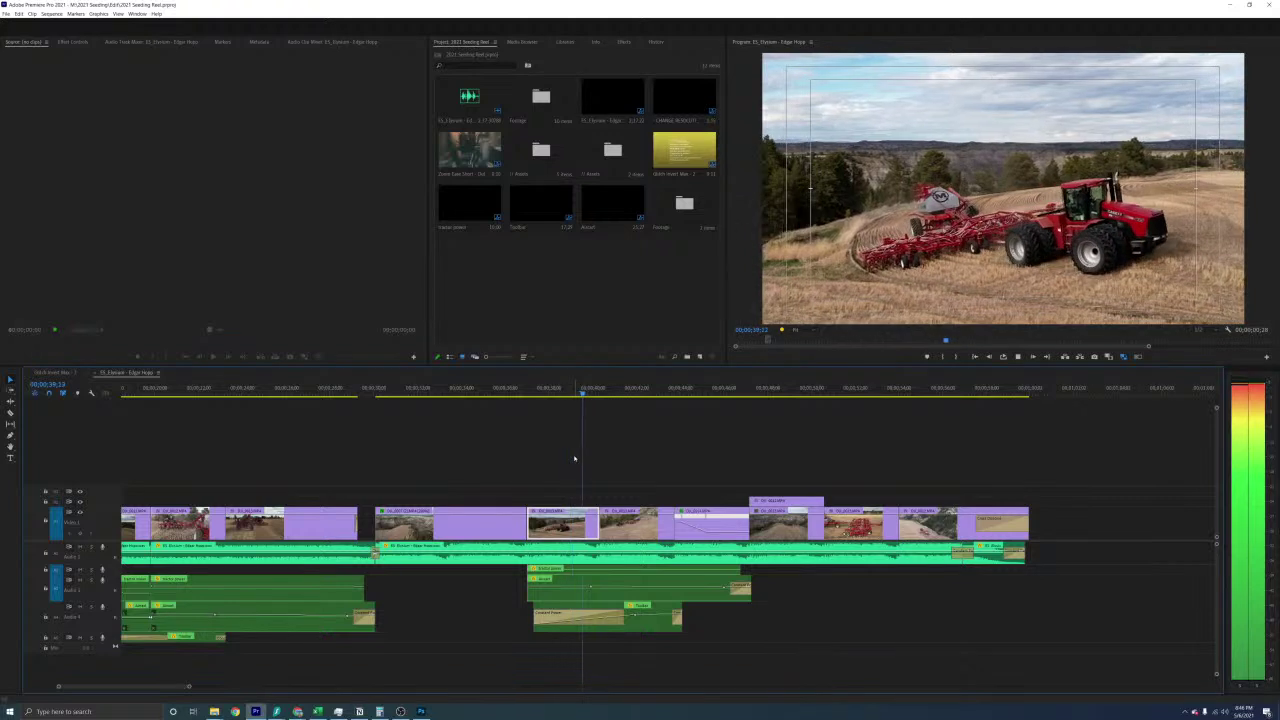
pyautogui.press('space')
pyautogui.click(652, 626)
pyautogui.press('Delete')
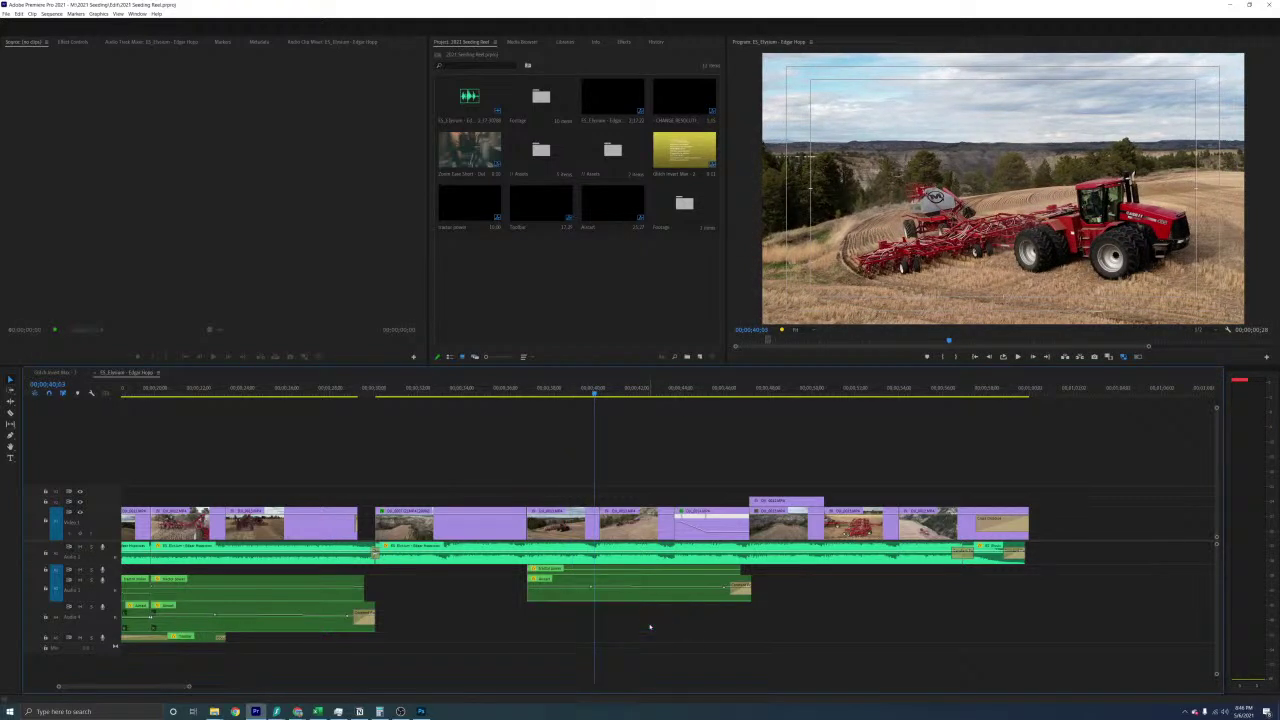
# Replay from 00;00;36;05 and trim both remaining tractor effects to end at the cut to the wide canyon shot
pyautogui.click(510, 390)
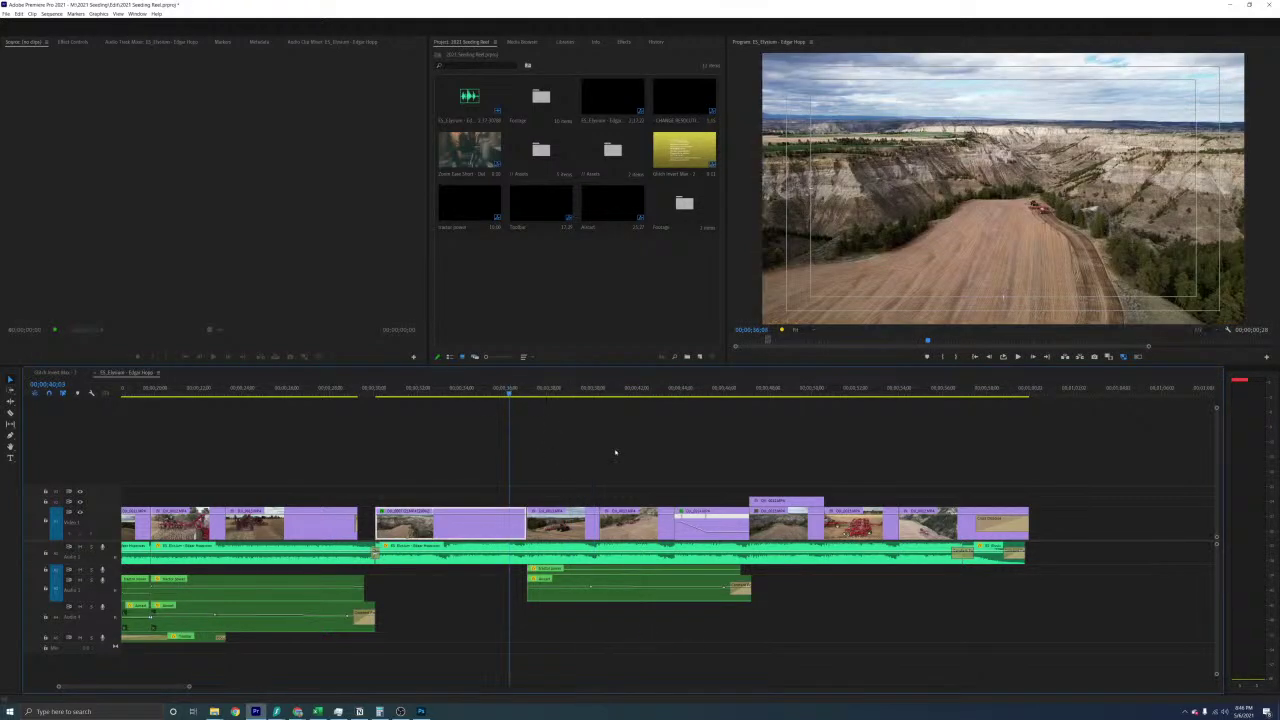
pyautogui.click(615, 452)
pyautogui.press('space')
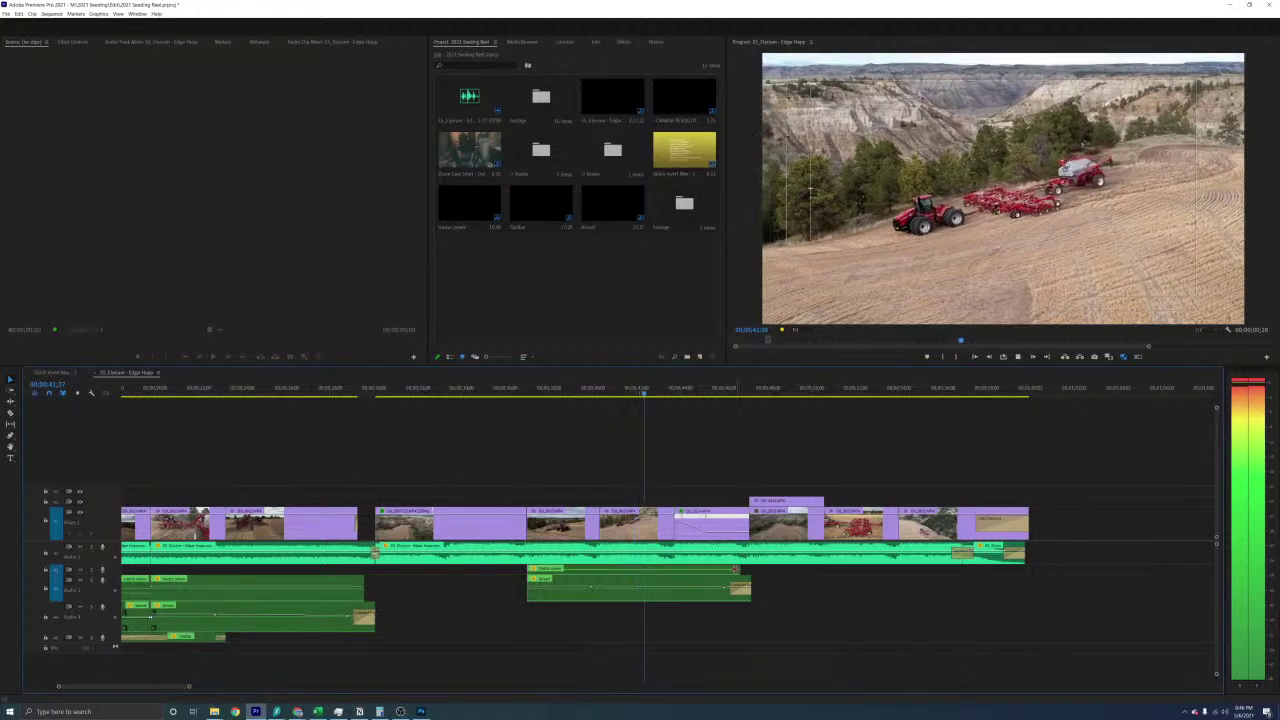
pyautogui.moveTo(675, 572); pyautogui.dragTo(675, 572)
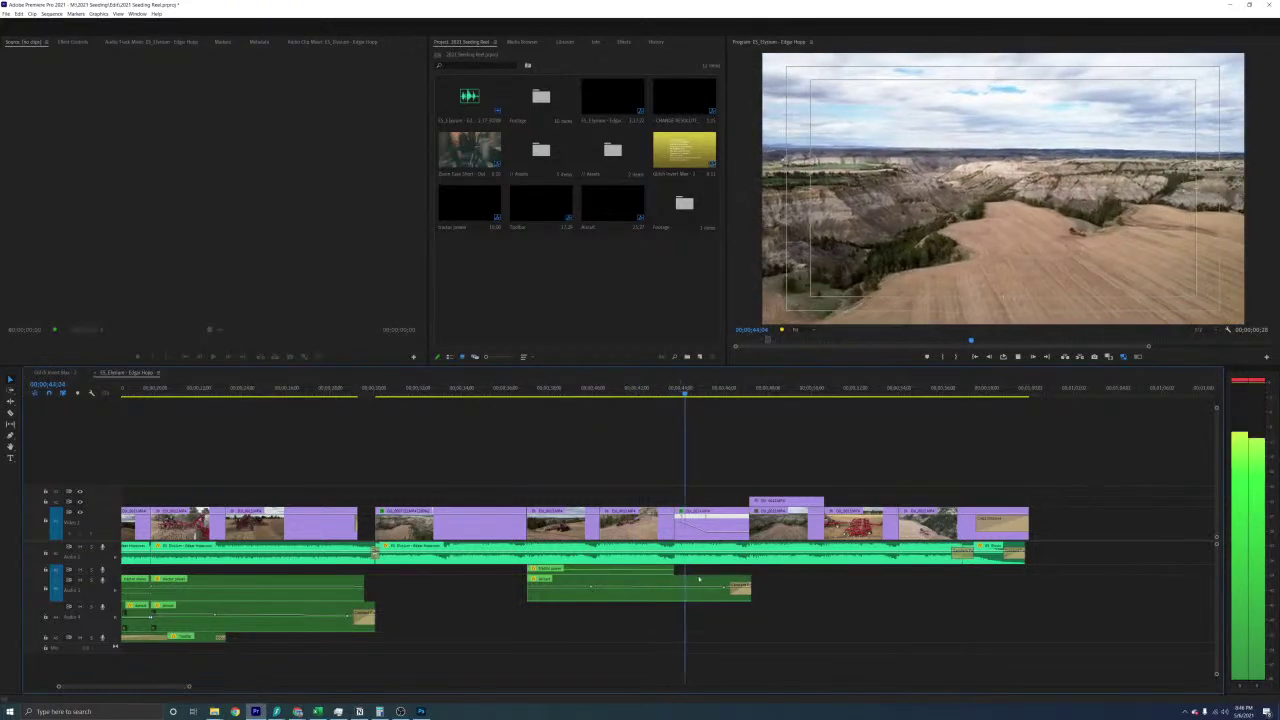
pyautogui.press('space')
pyautogui.moveTo(750, 588); pyautogui.dragTo(673, 585)
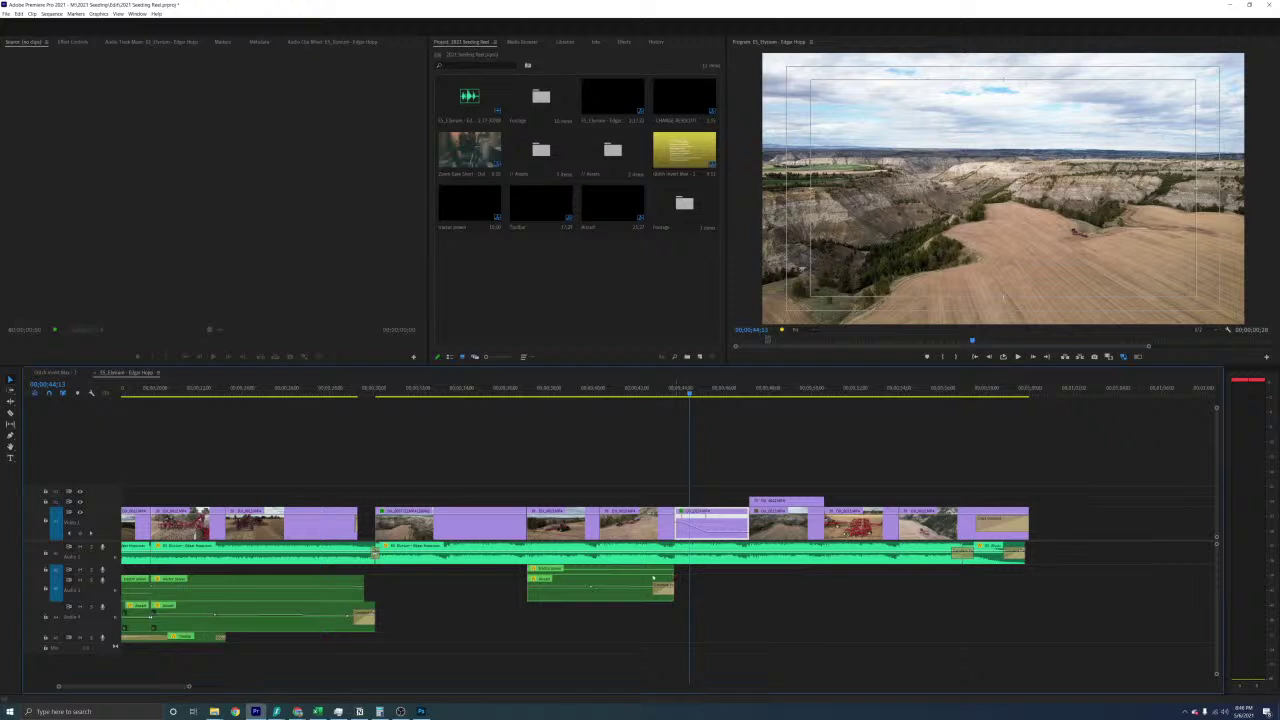
# Play the trimmed effects from about 00;00;36;00, then copy both and paste them at 00;00;50;01
pyautogui.click(510, 392)
pyautogui.press('space')
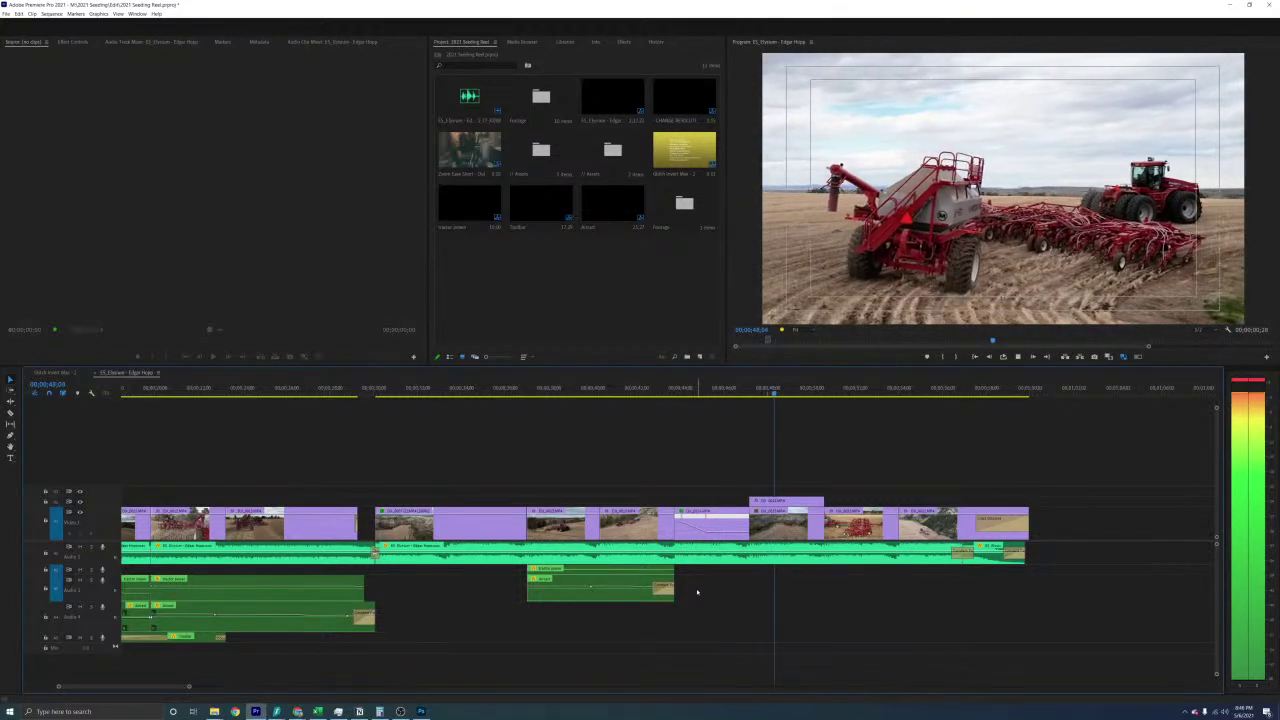
pyautogui.press('space')
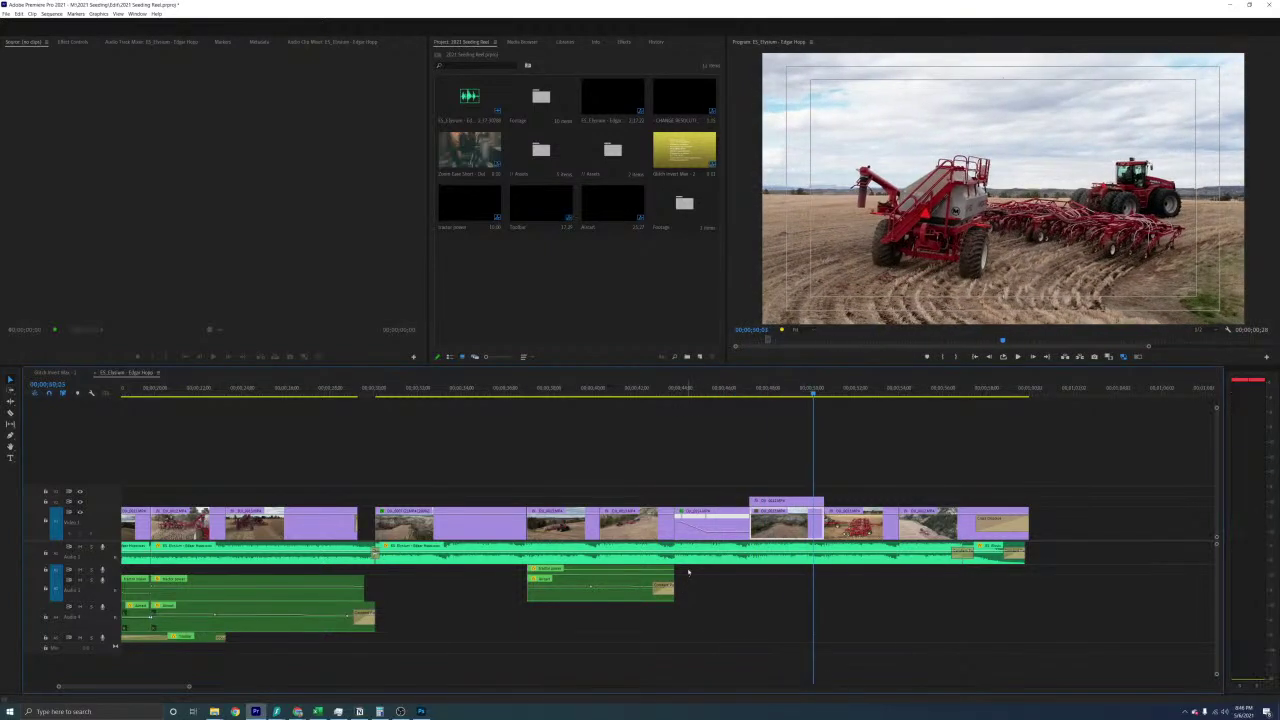
pyautogui.click(662, 582)
pyautogui.hotkey('ctrl', 'c')
pyautogui.hotkey('ctrl', 'v')
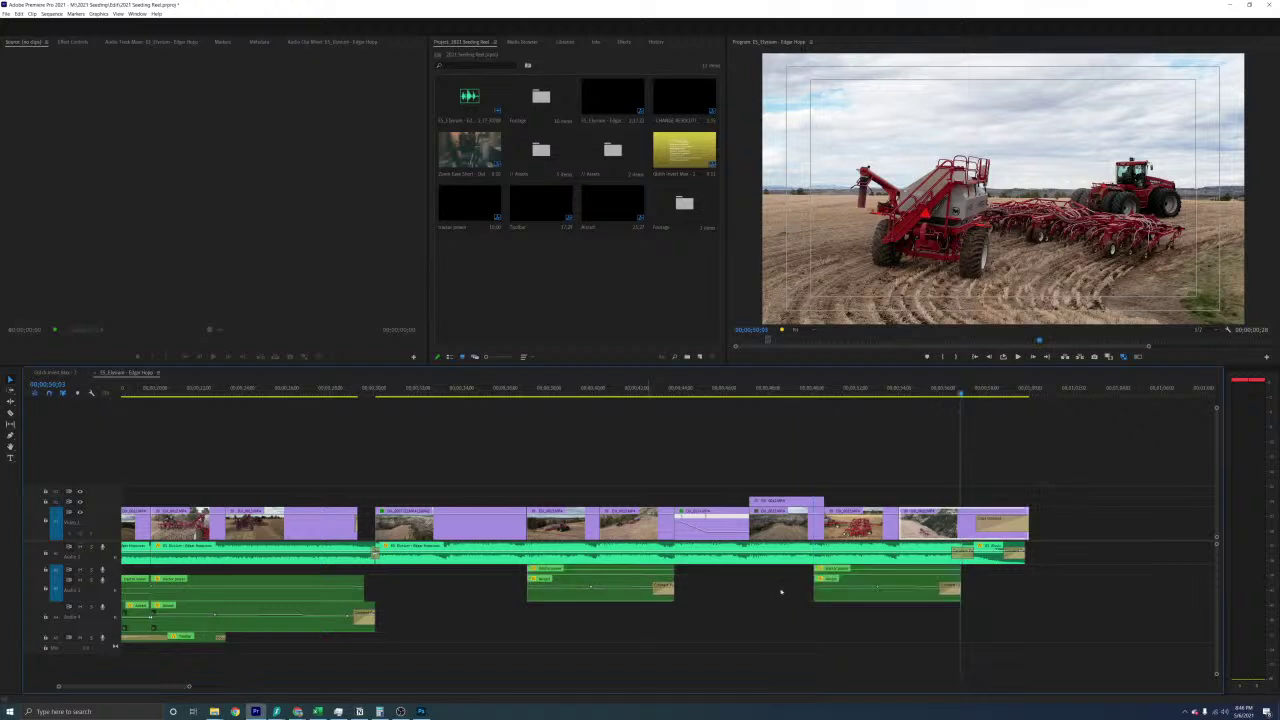
# Move the pasted effects one track lower to start with the rear-view seeder shot, and play from about 00;00;46;00 to the fade-out
pyautogui.moveTo(837, 617); pyautogui.dragTo(776, 577)
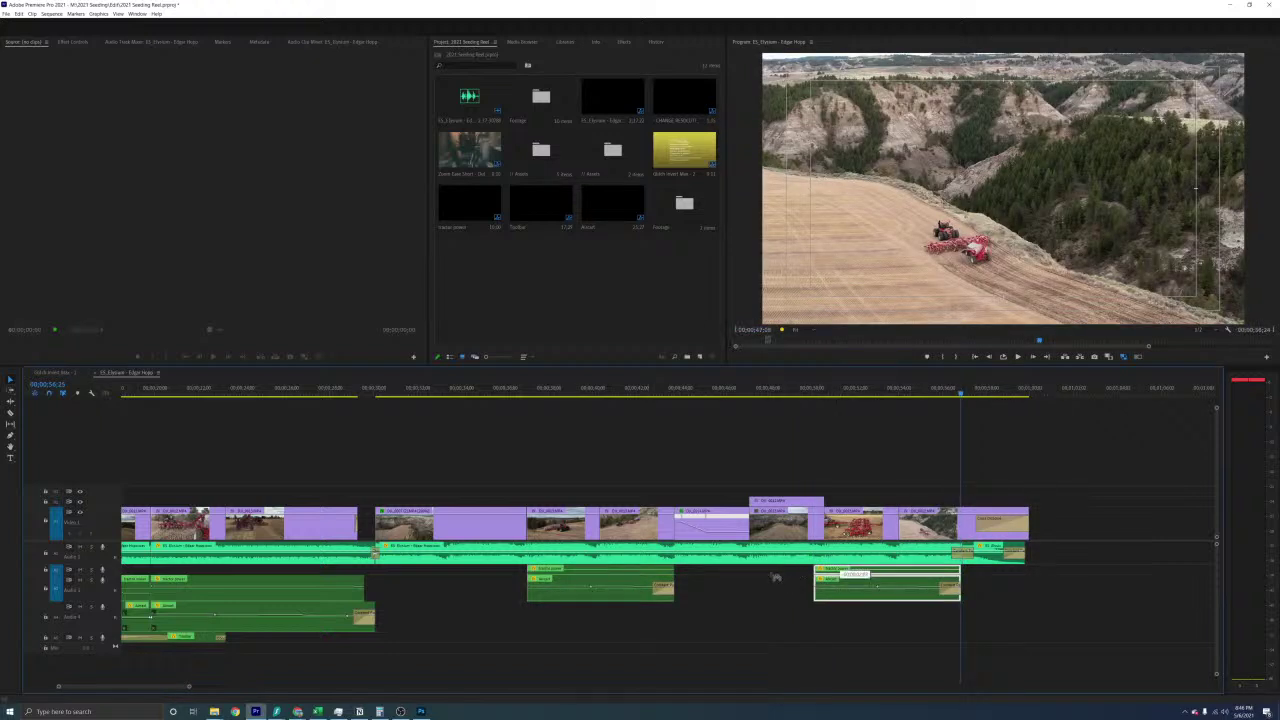
pyautogui.moveTo(890, 572); pyautogui.dragTo(812, 588)
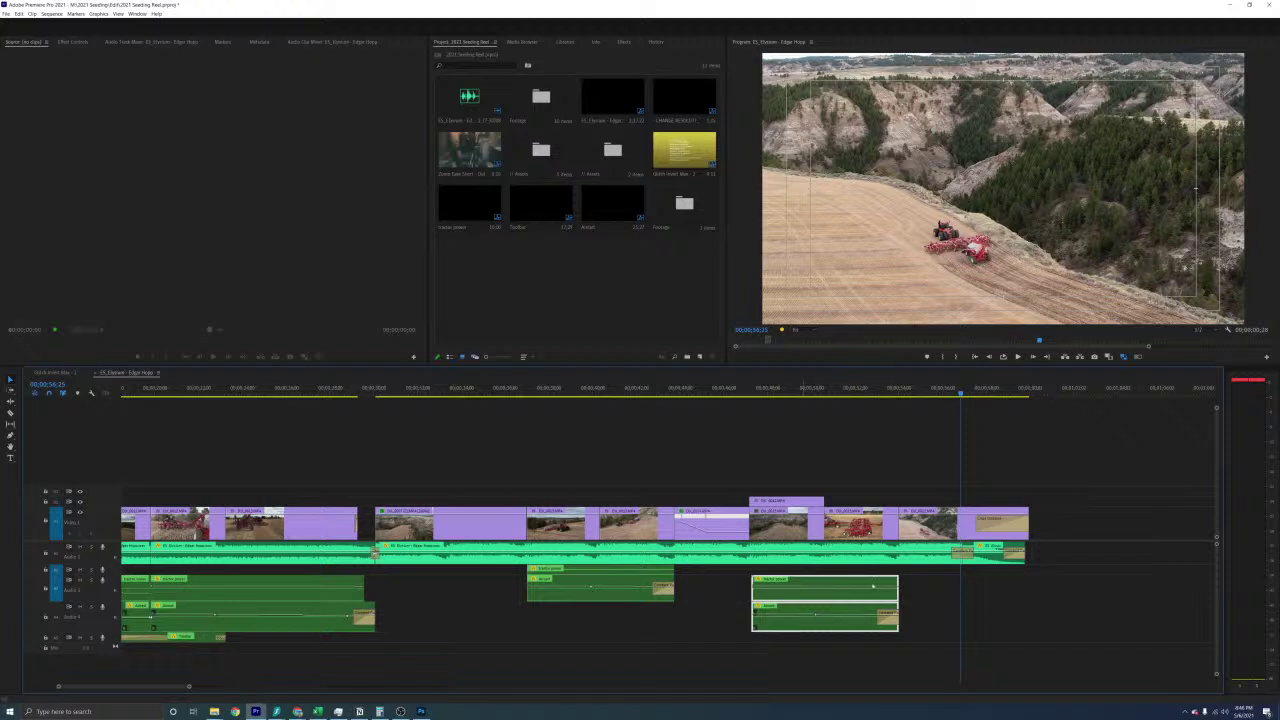
pyautogui.click(756, 571)
pyautogui.click(726, 391)
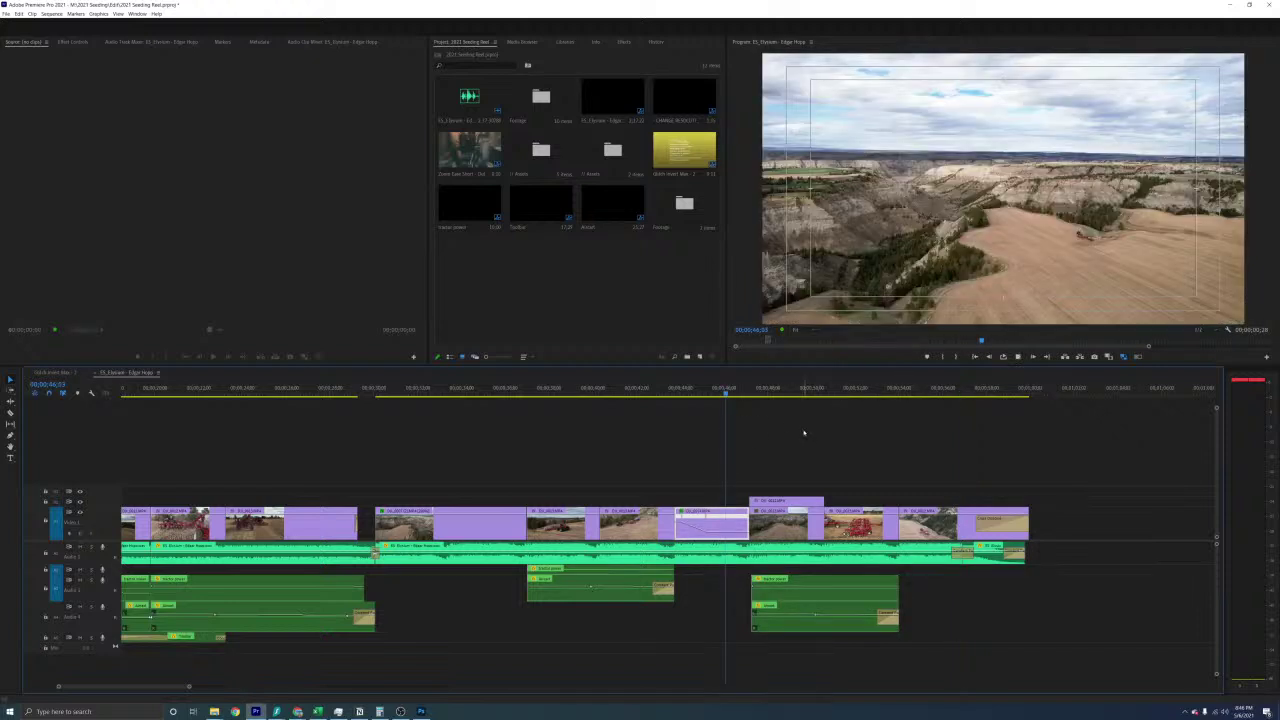
pyautogui.press('space')
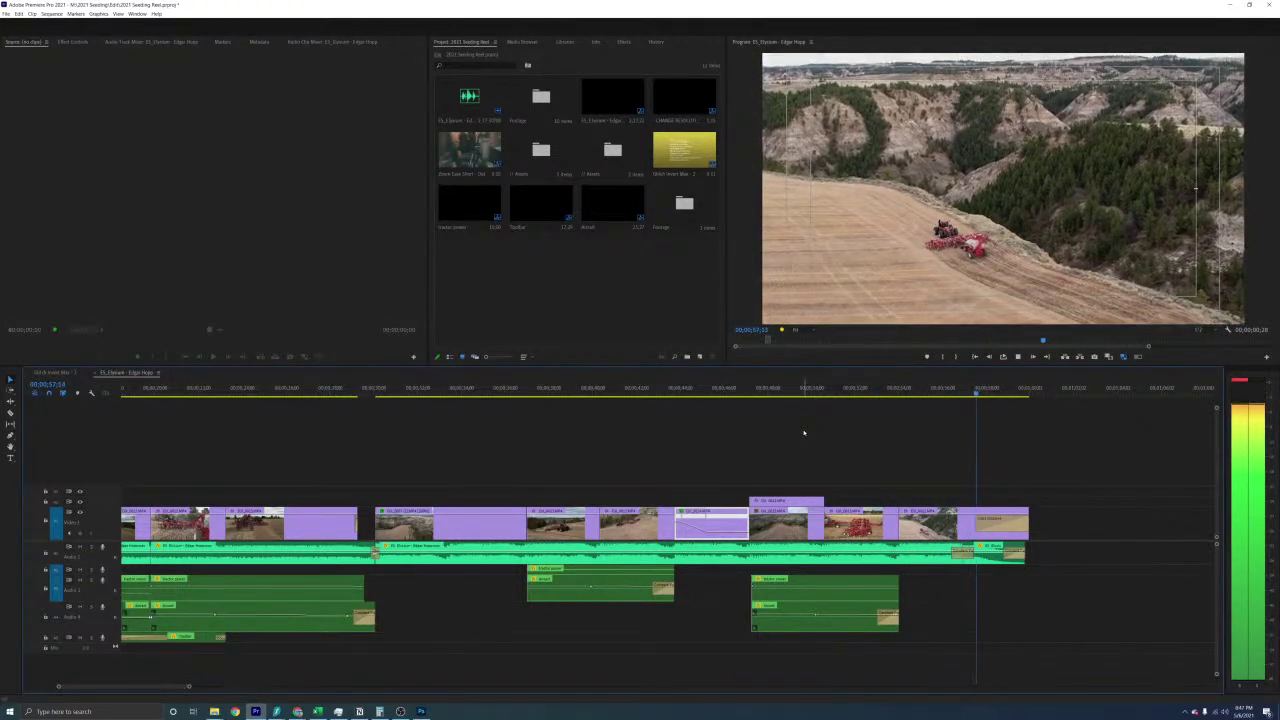
pyautogui.press('space')
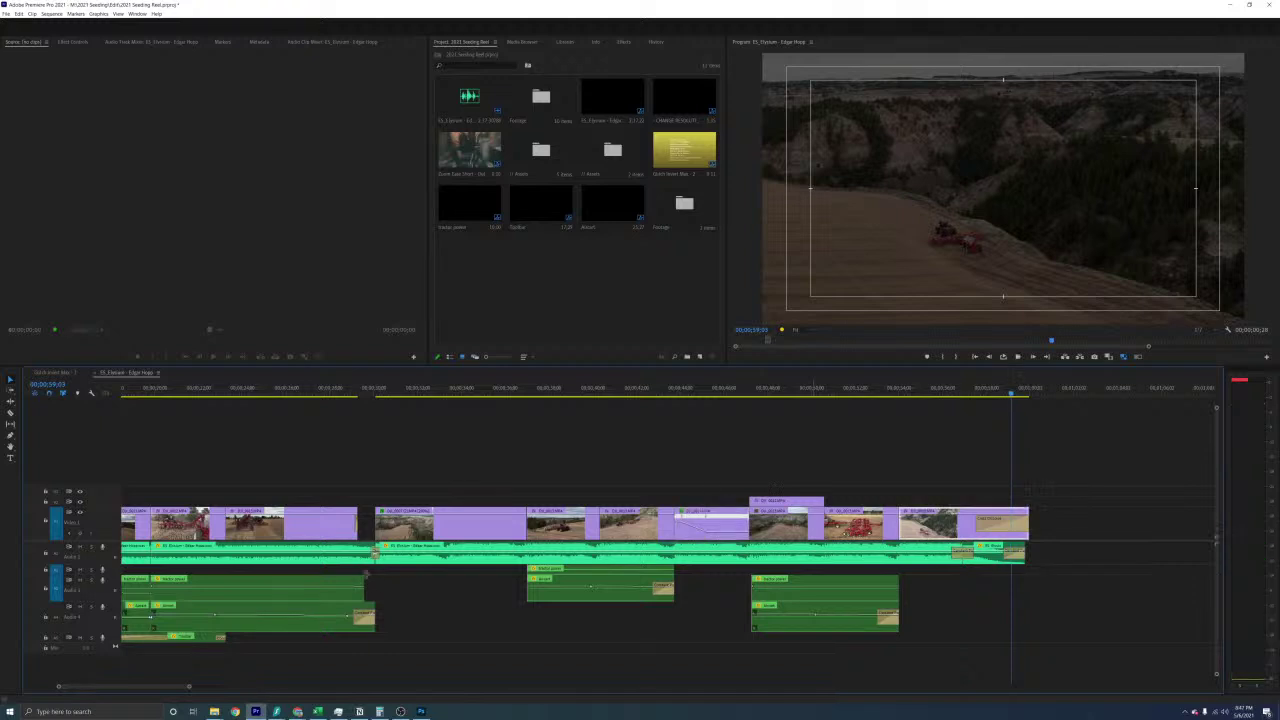
# Copy the lower effect under the earlier tractor shots, paste it after the reel, shorten its start and place it beneath the final aerial shot
pyautogui.click(318, 609)
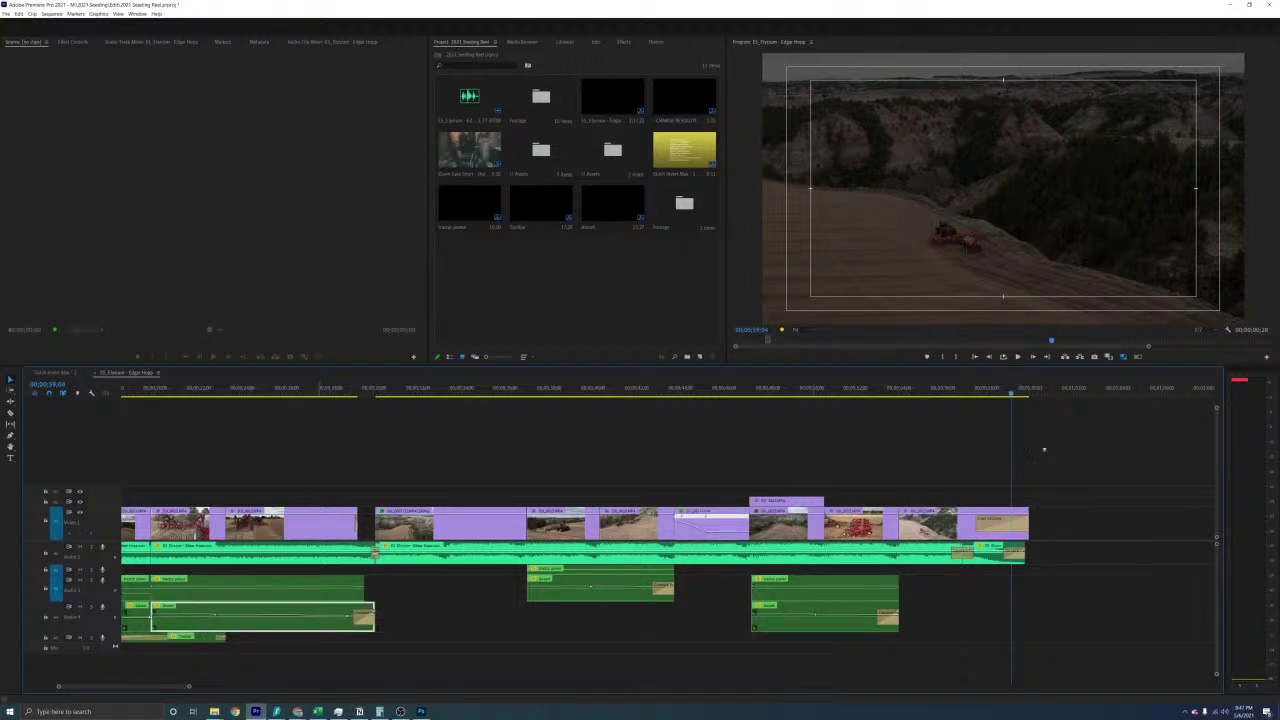
pyautogui.click(1081, 391)
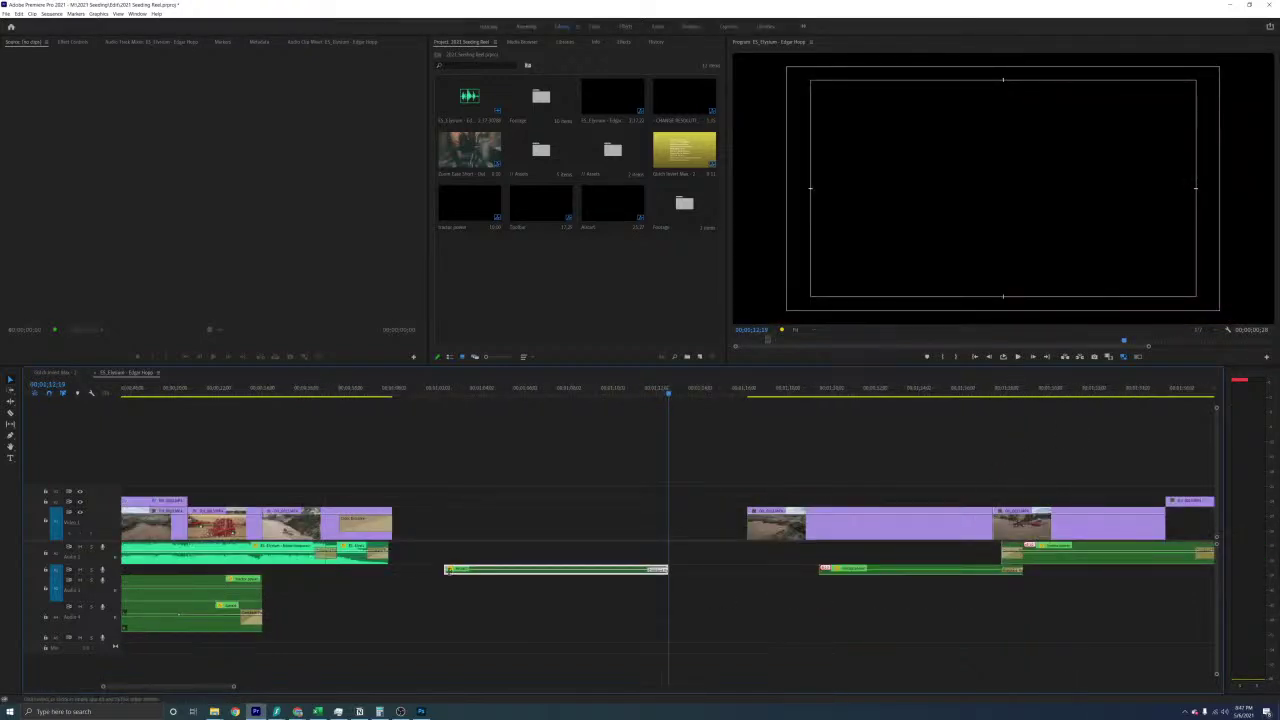
pyautogui.moveTo(445, 569); pyautogui.dragTo(576, 569)
pyautogui.moveTo(662, 569); pyautogui.dragTo(365, 618)
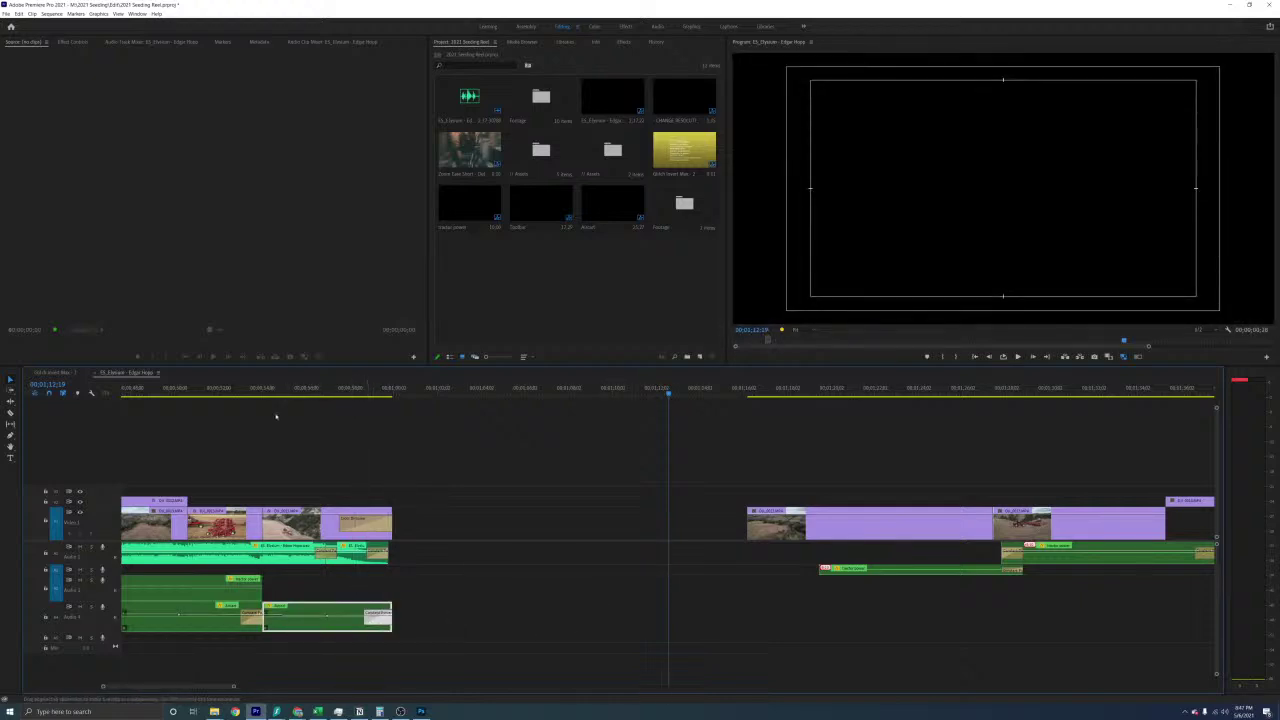
# Lengthen the closing fade on the effect beneath the final aerial shot and play the reel's ending
pyautogui.click(254, 391)
pyautogui.press('space')
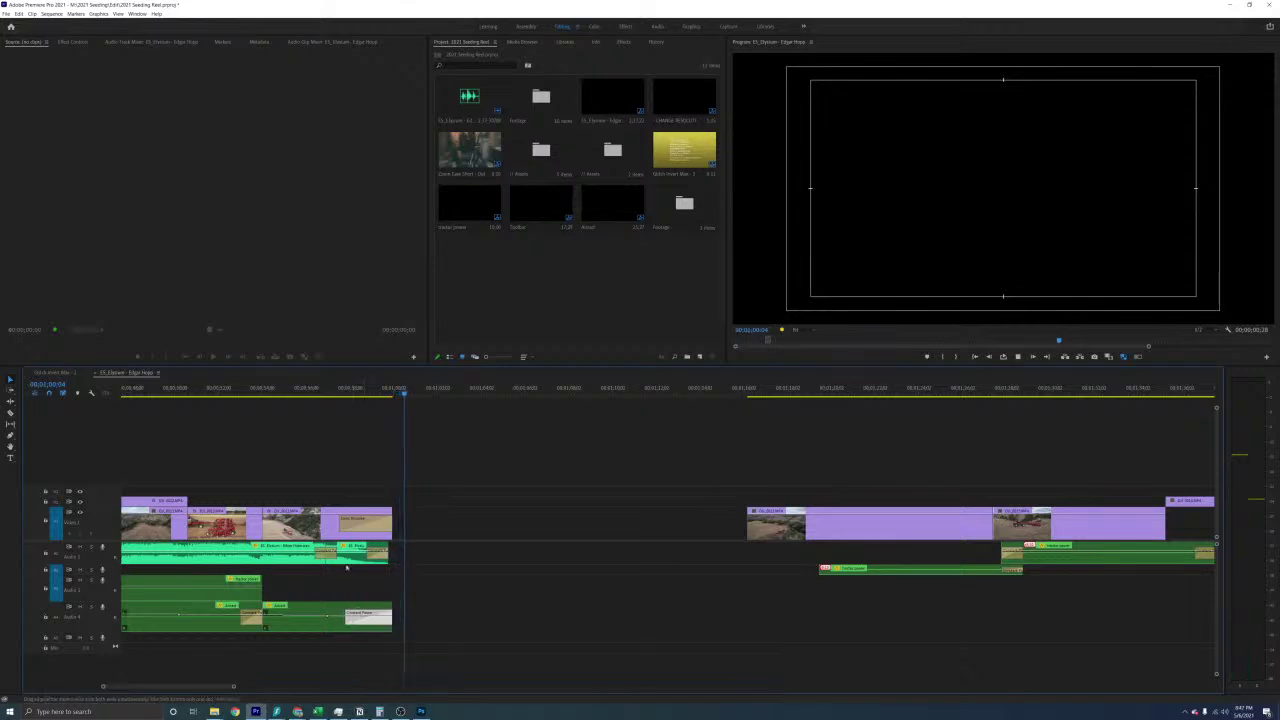
pyautogui.click(323, 392)
pyautogui.click(501, 529)
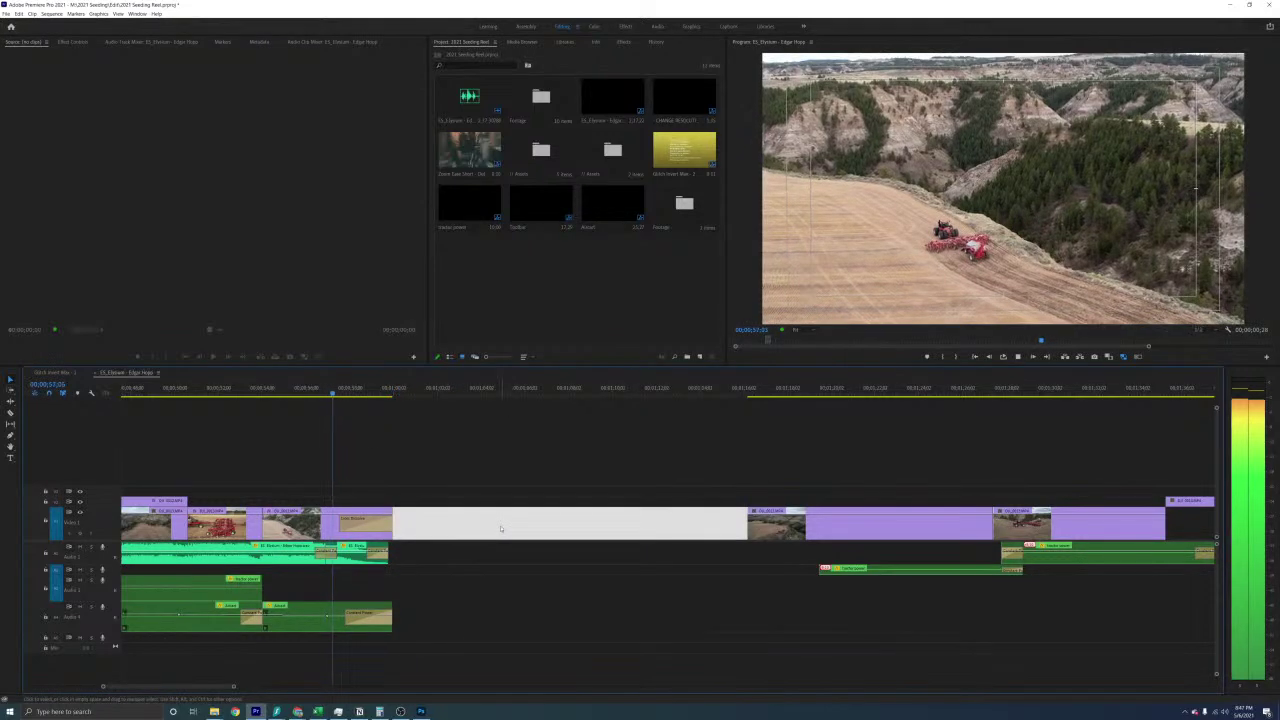
pyautogui.click(480, 549)
# Turn off Balance animation on the effect beneath the final shot, deleting its keyframes, and view the whole reel's timeline
pyautogui.click(307, 607)
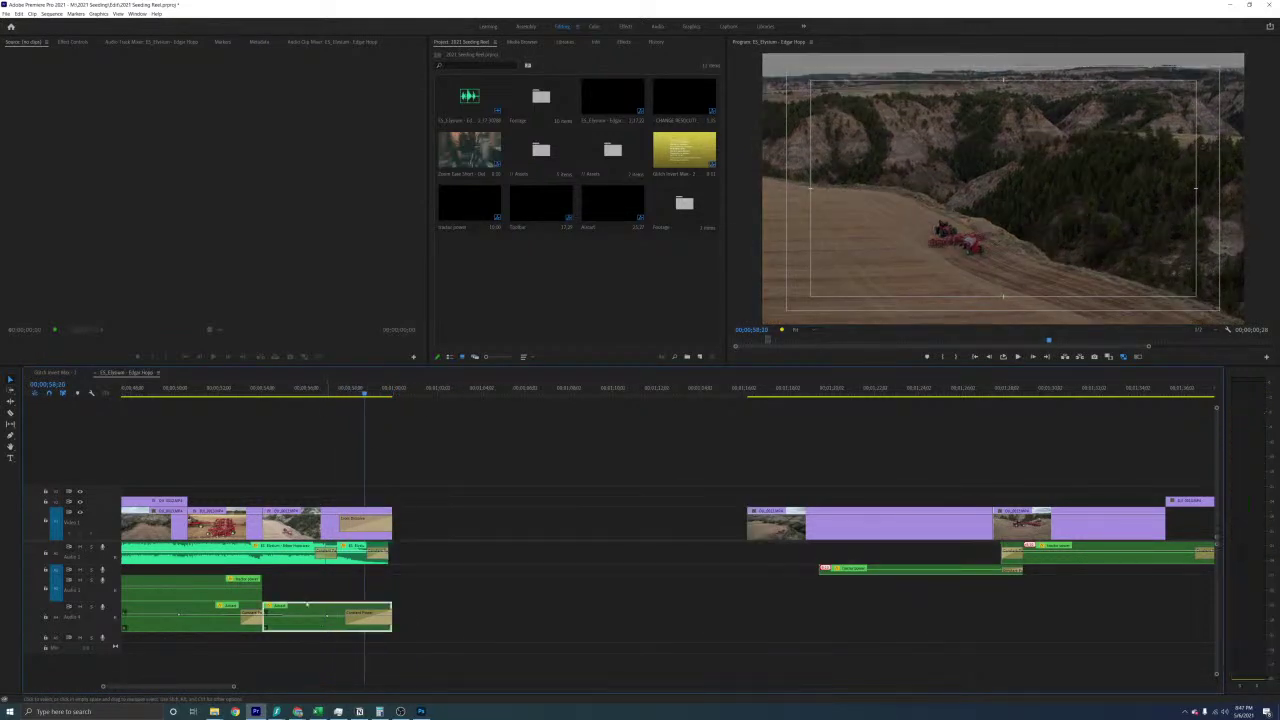
pyautogui.click(72, 43)
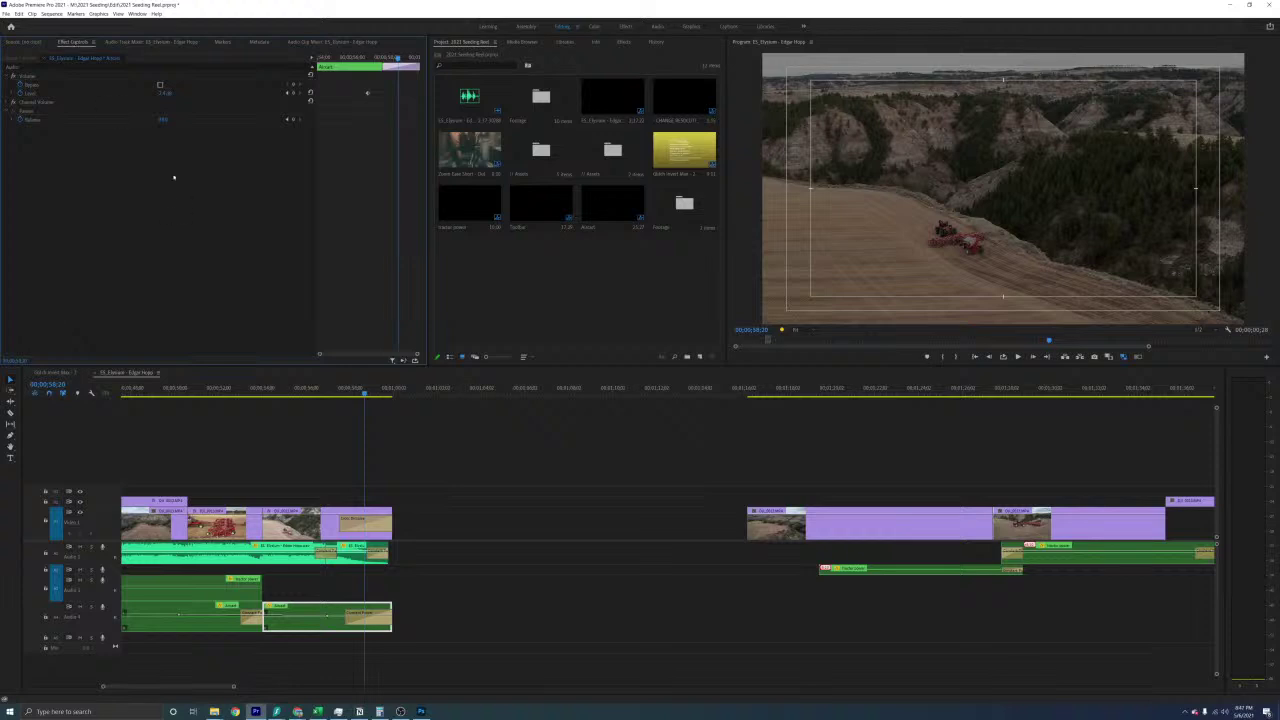
pyautogui.click(19, 120)
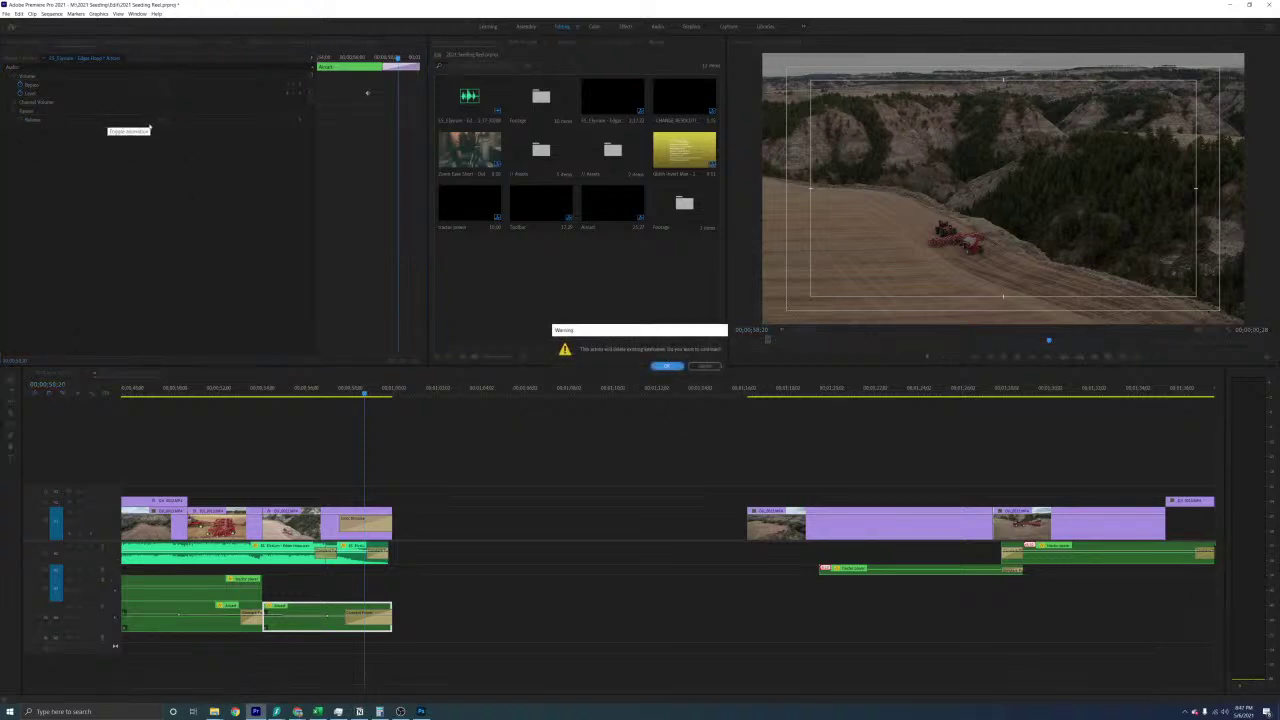
pyautogui.press('Return')
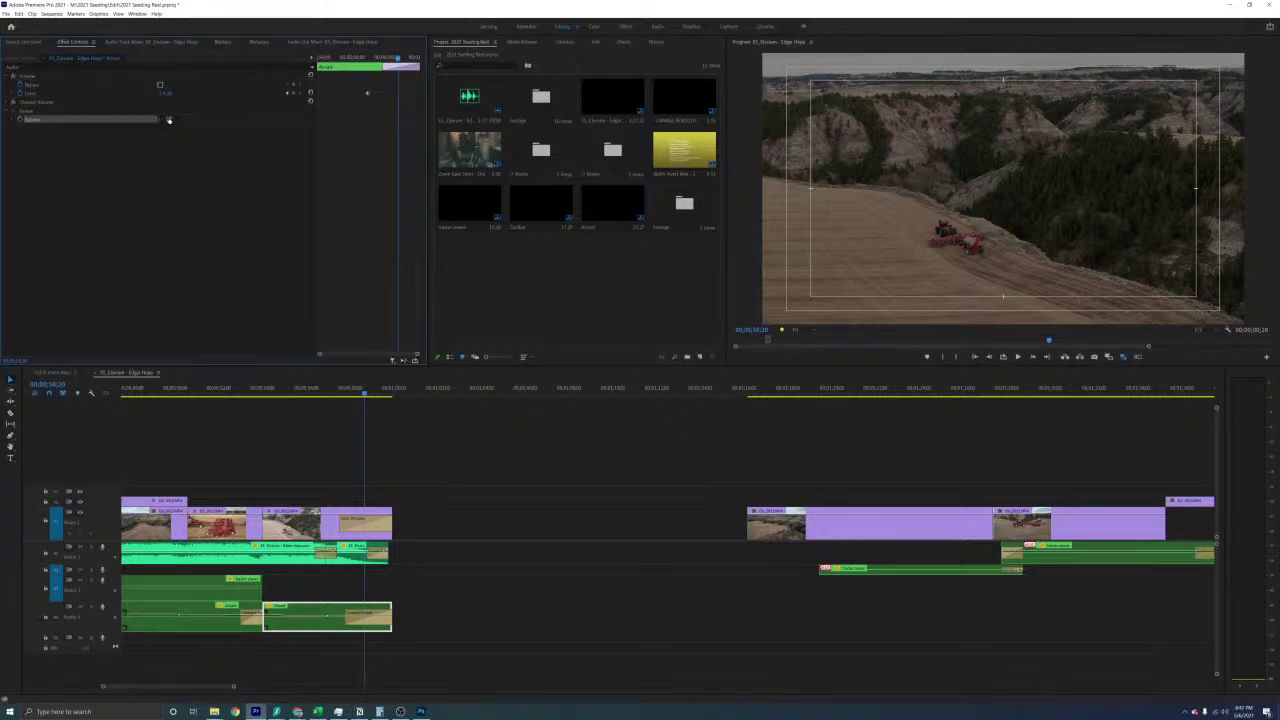
pyautogui.click(510, 580)
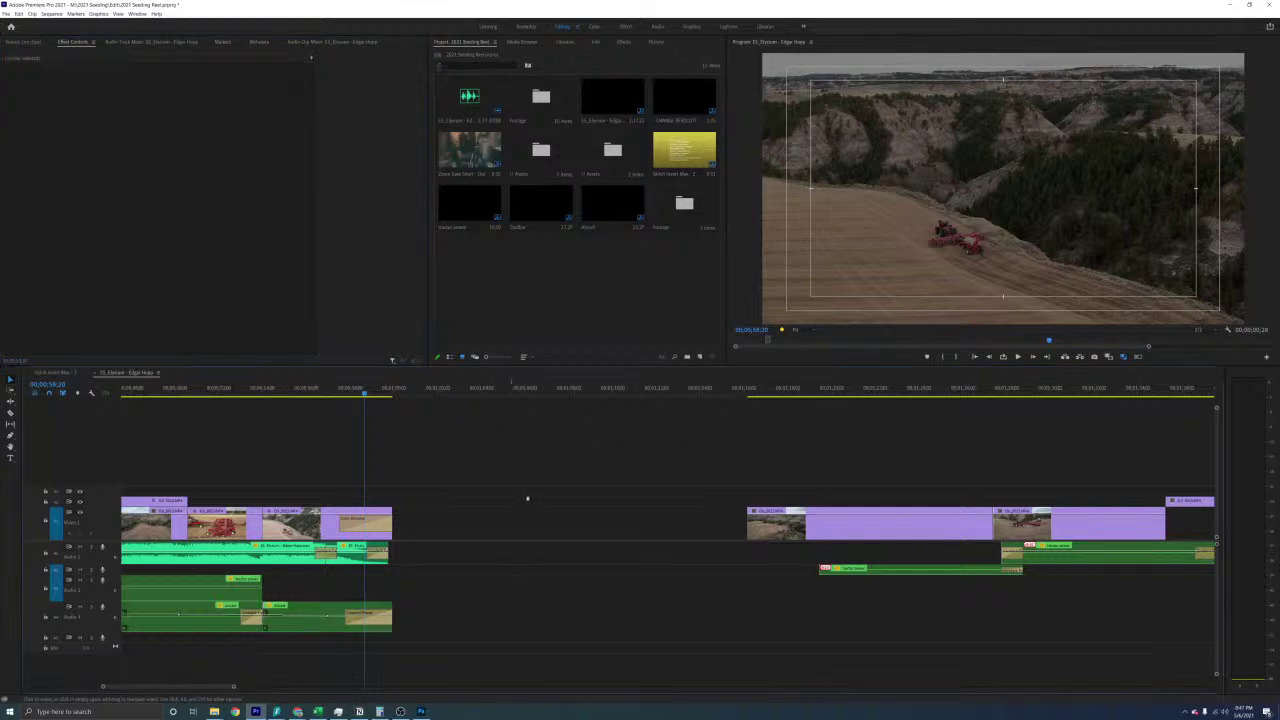
pyautogui.press('-')
pyautogui.scroll(3, 516, 525)
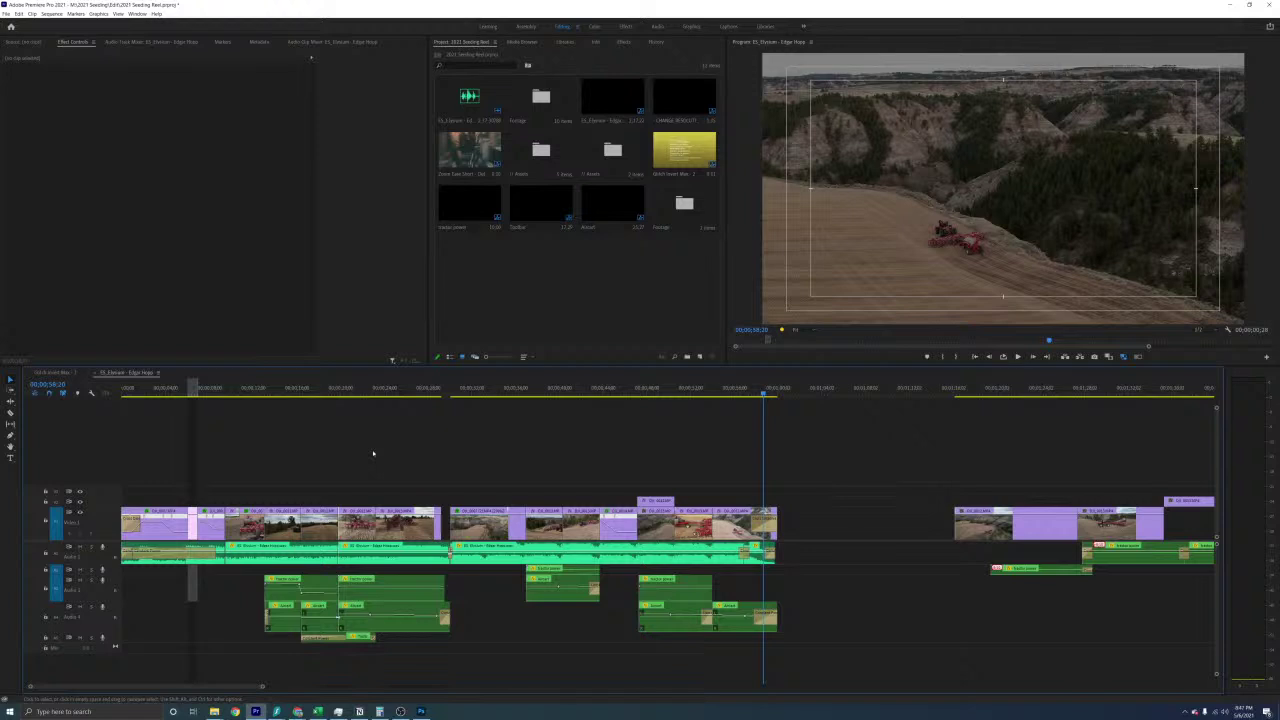
# Examine the layered sound effects along the reel's timeline, starting at the front-view tractor shot at 00;00;14;03
pyautogui.click(277, 392)
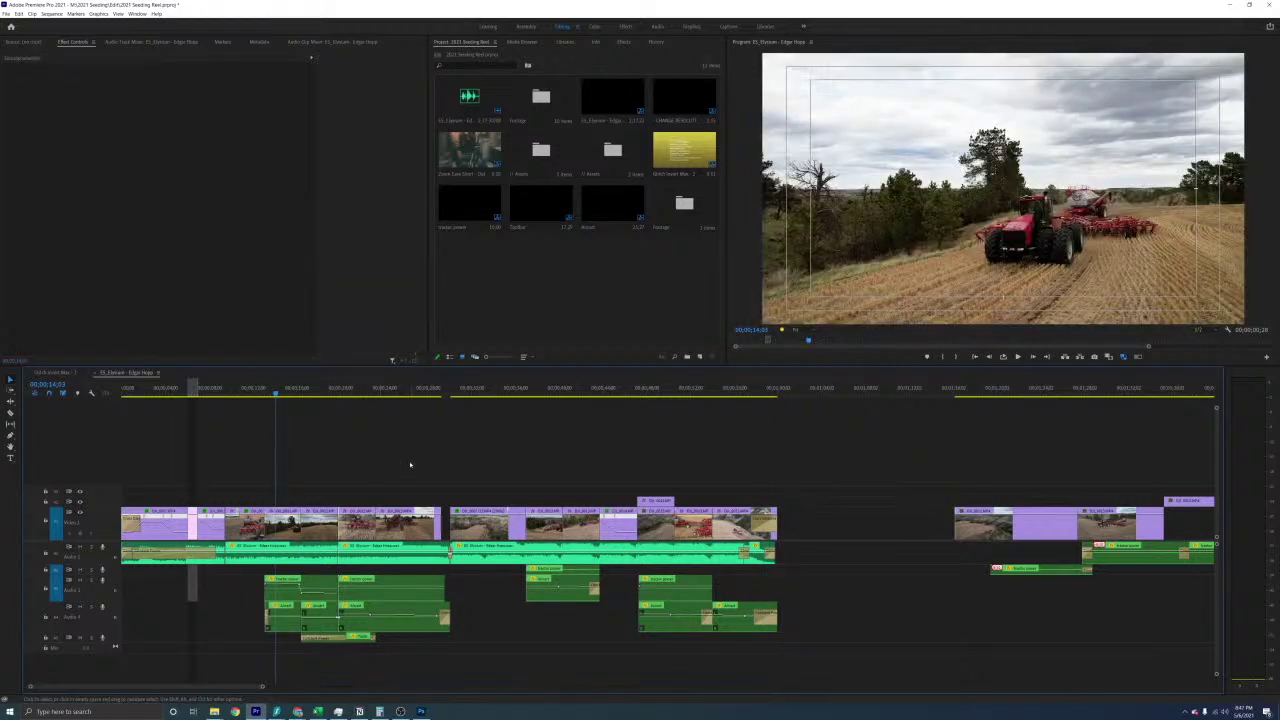
pyautogui.press('-')
pyautogui.press('=')
pyautogui.press('=')
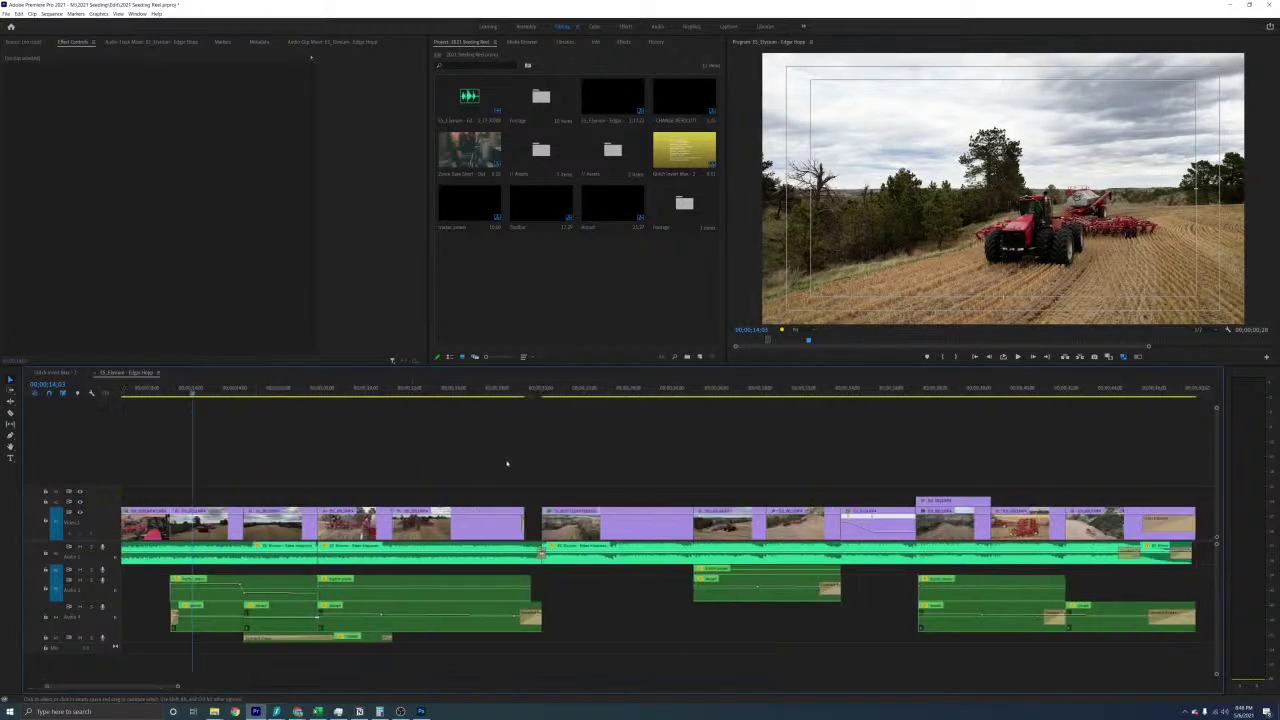
pyautogui.press('-')
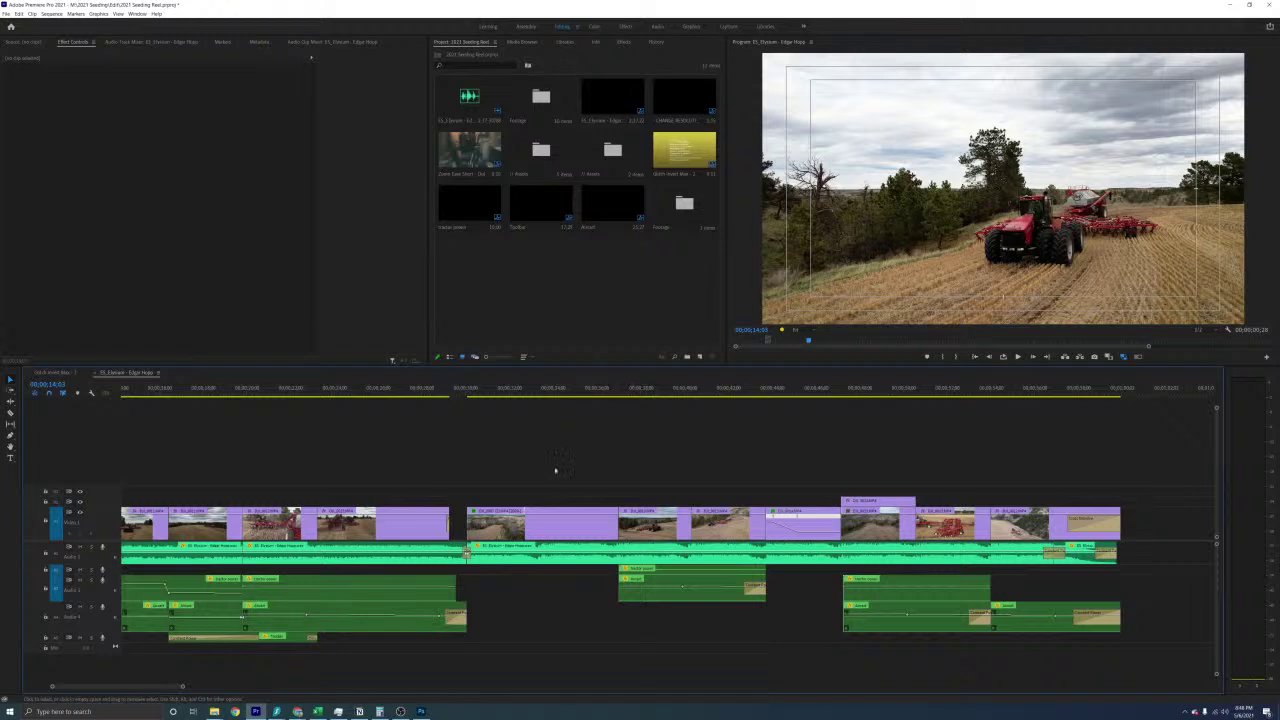
pyautogui.press('-')
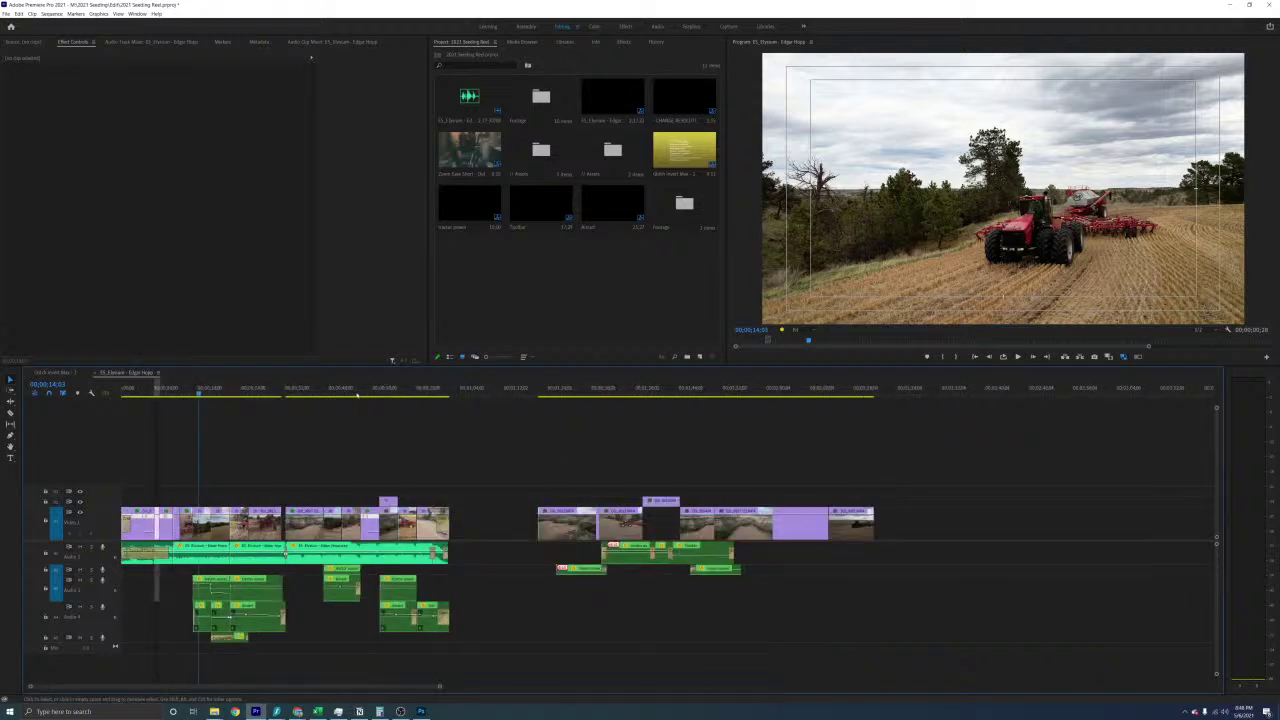
pyautogui.press('=')
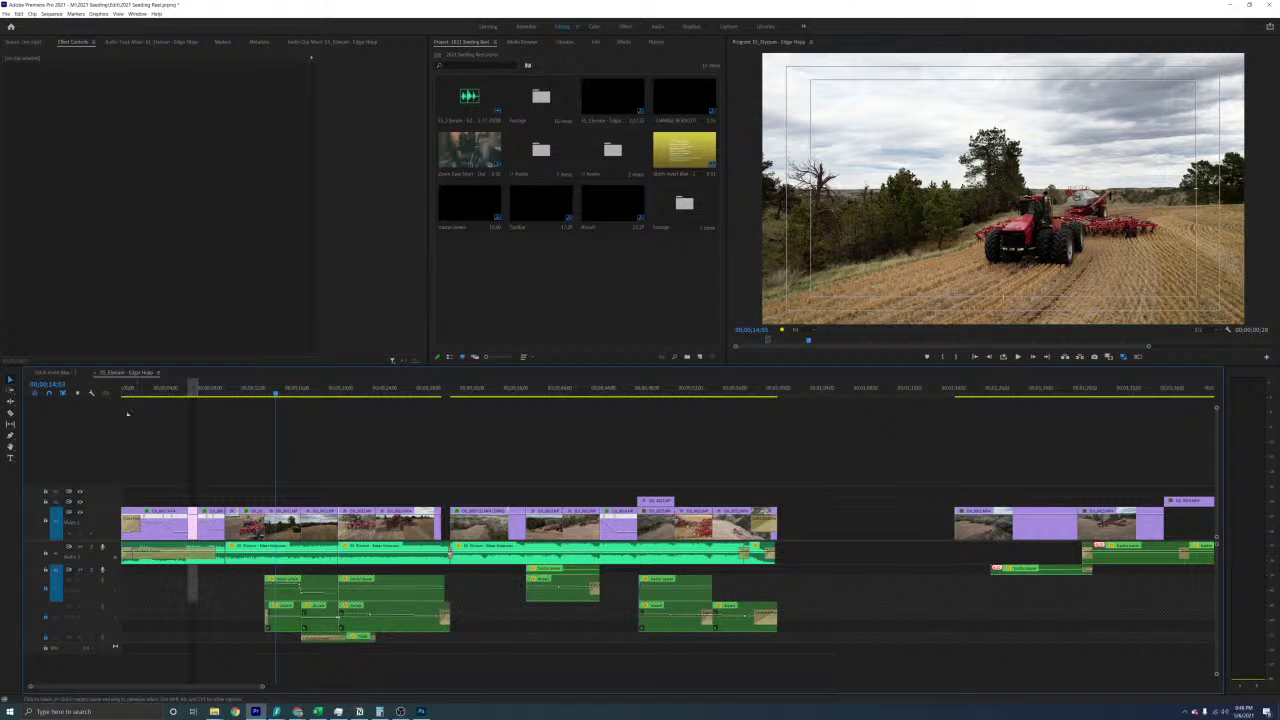
# Play the whole reel from its start through the final fade-out in an enlarged Program Monitor, and restore the editing layout
pyautogui.press('Home')
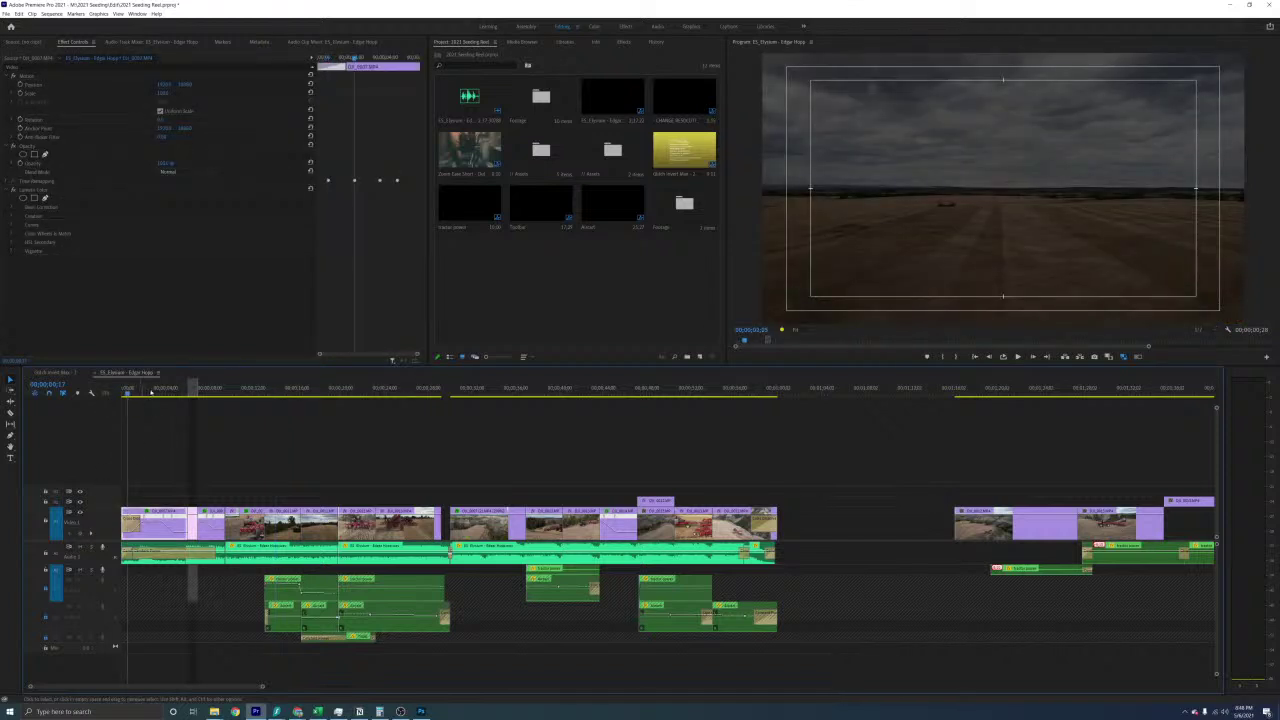
pyautogui.press('Home')
pyautogui.click(458, 468)
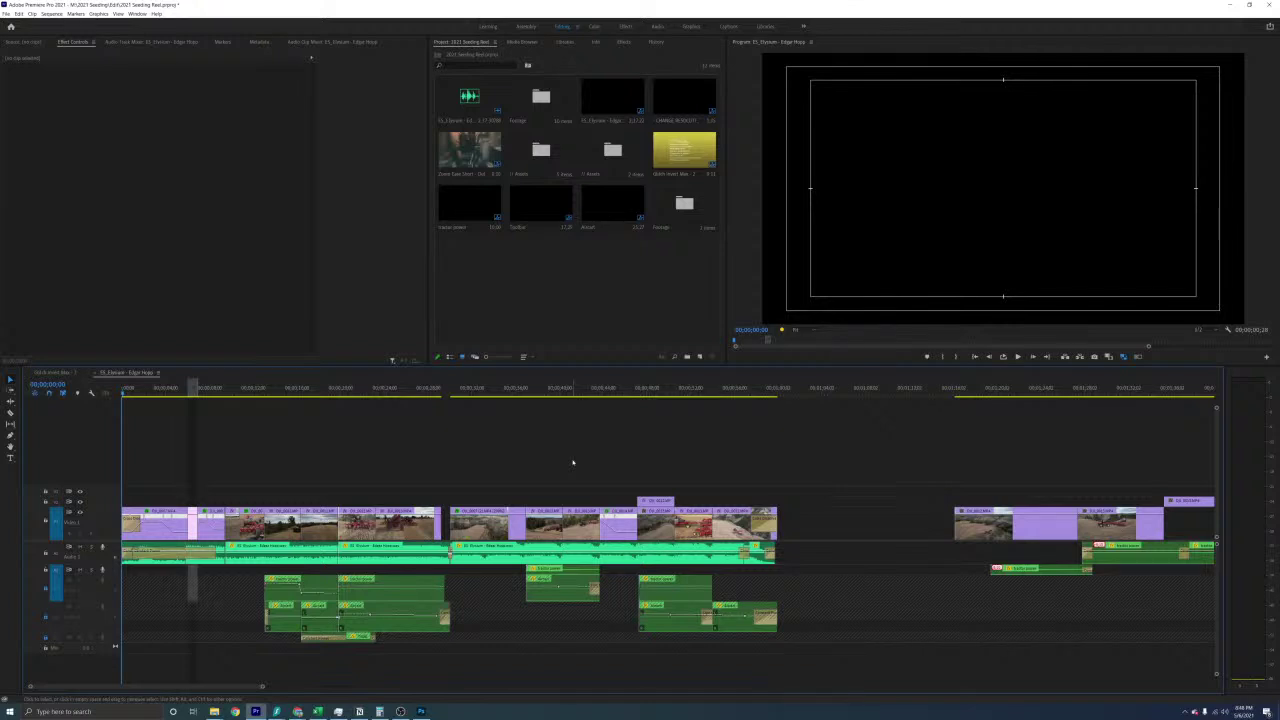
pyautogui.press('`')
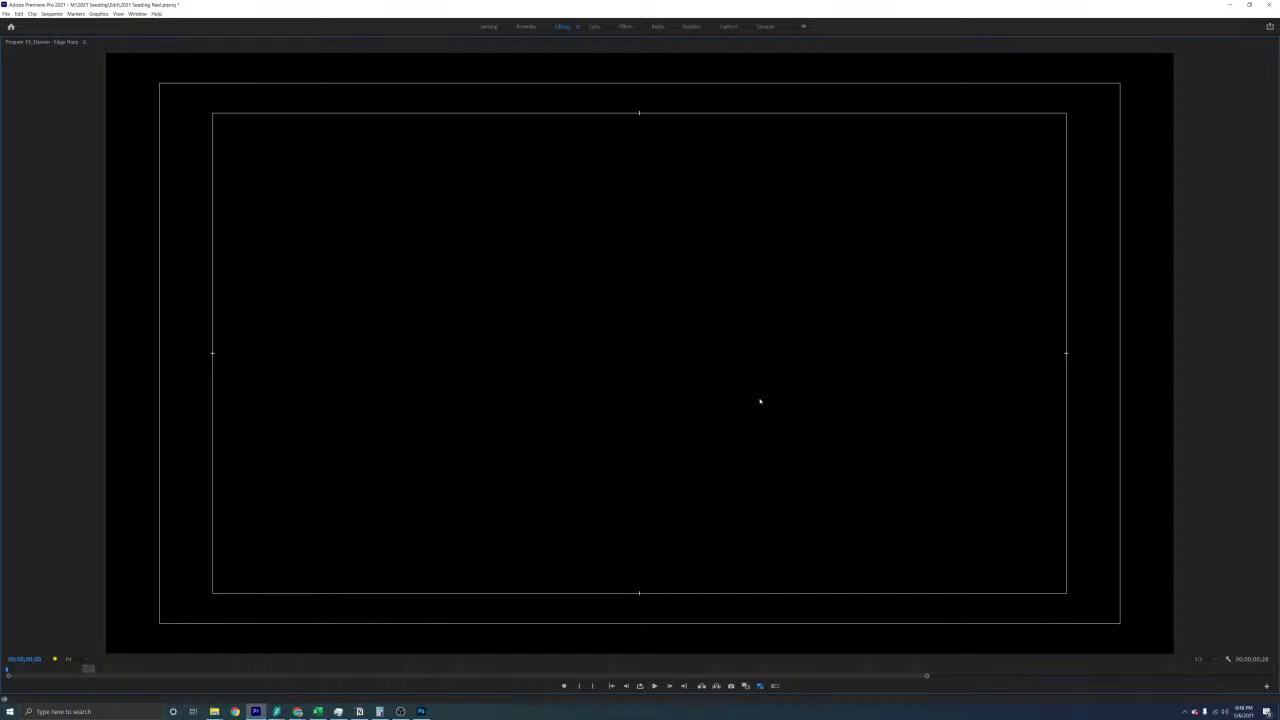
pyautogui.press('space')
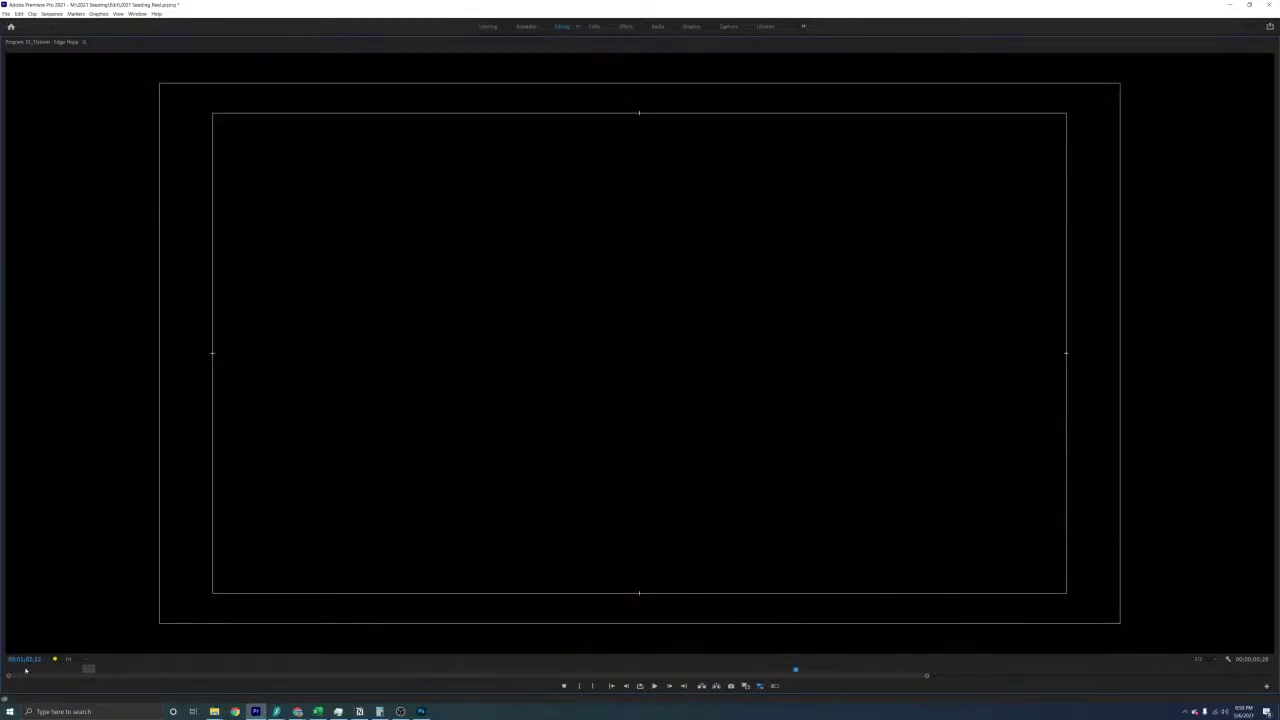
pyautogui.press('`')
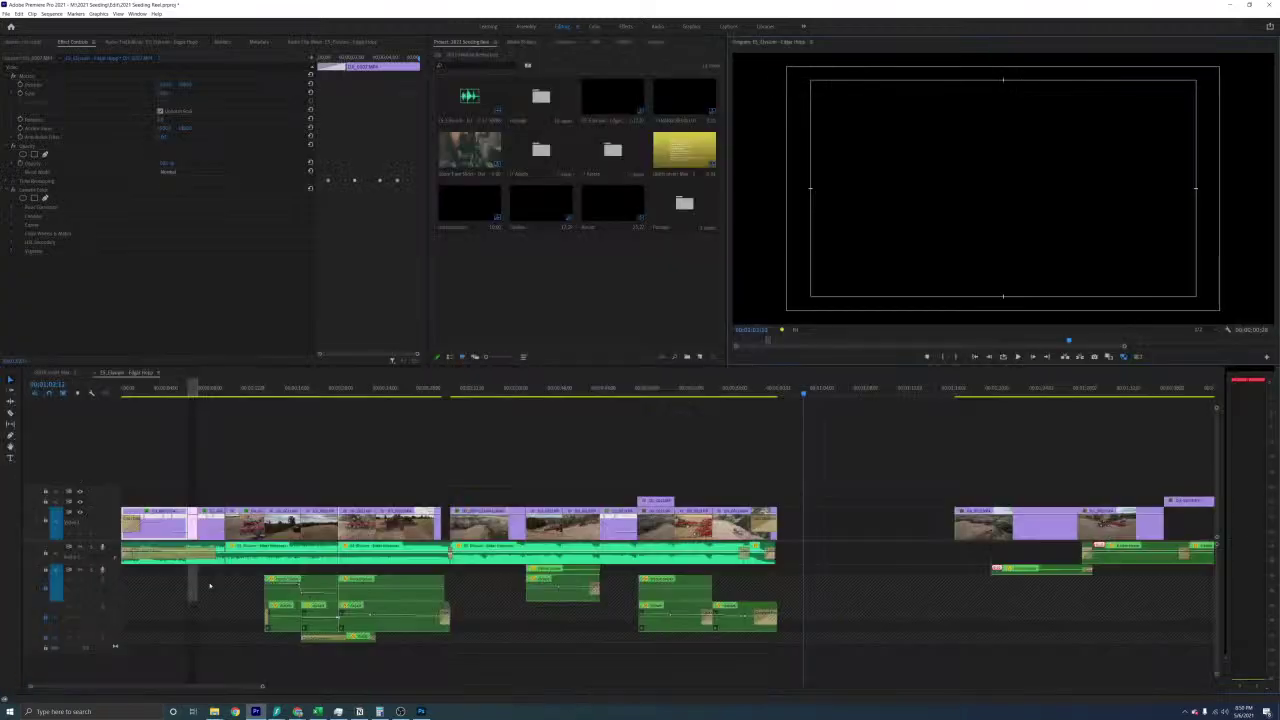
# Look over the reel's full timeline and the leftover clips after it, and switch from Premiere Pro to another open window
pyautogui.click(369, 453)
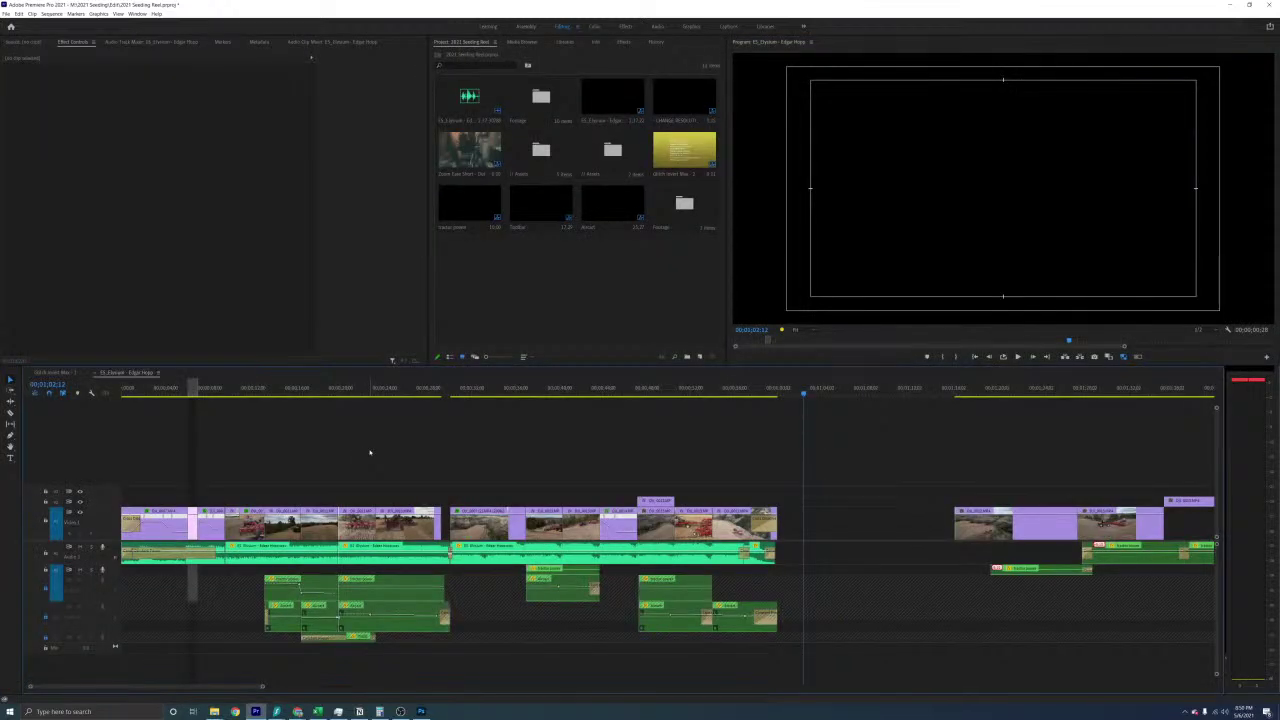
pyautogui.press('-')
pyautogui.press('-')
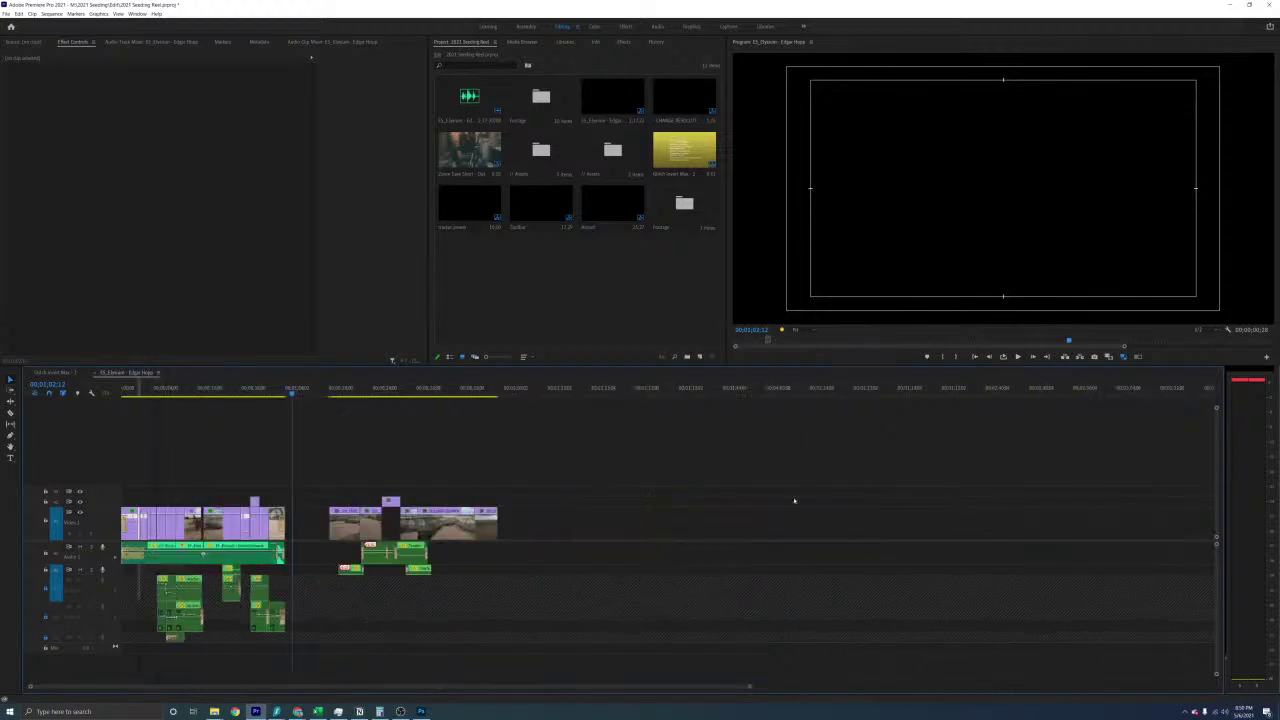
pyautogui.press('=')
pyautogui.press('=')
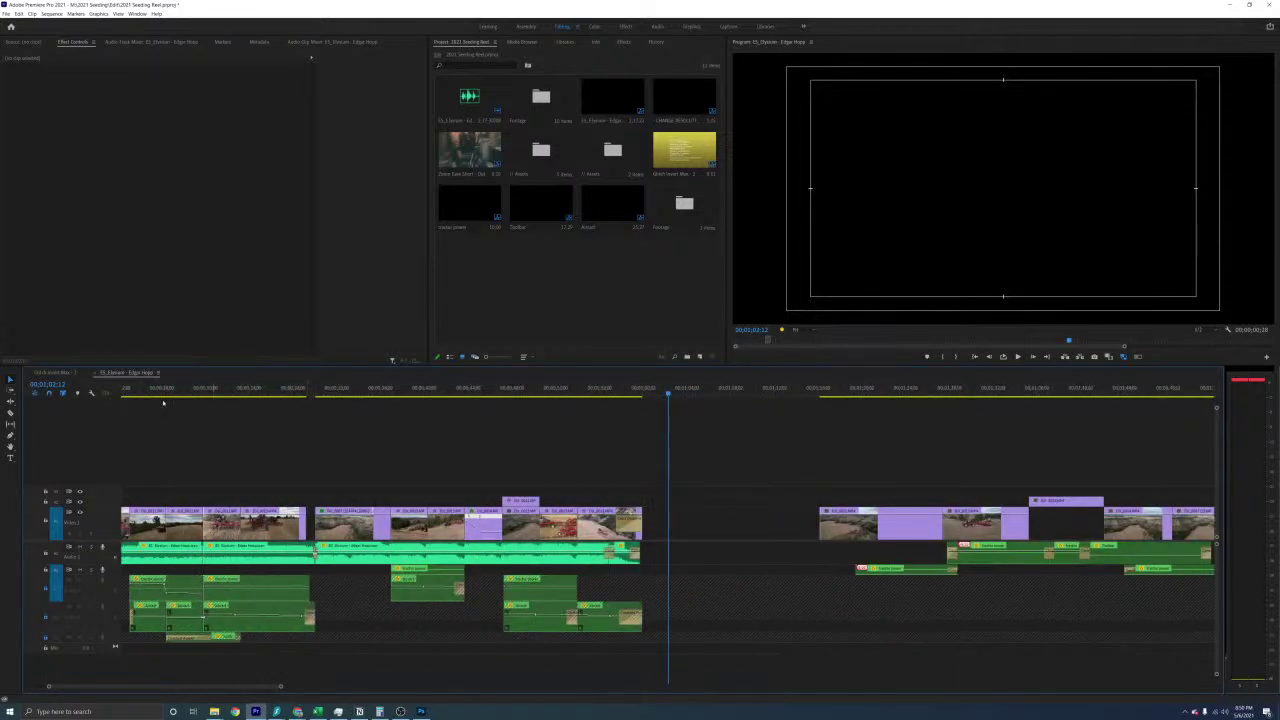
pyautogui.hscroll(-3, 222, 453)
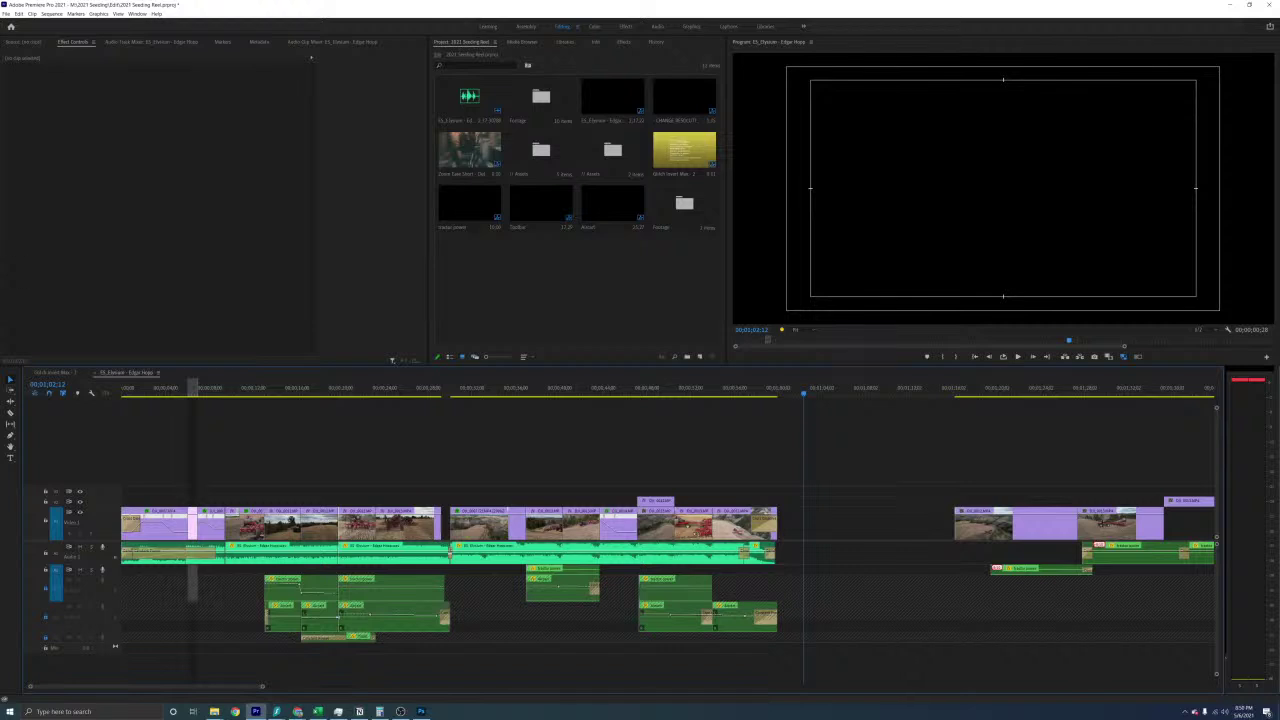
pyautogui.hotkey('alt', 'Tab')
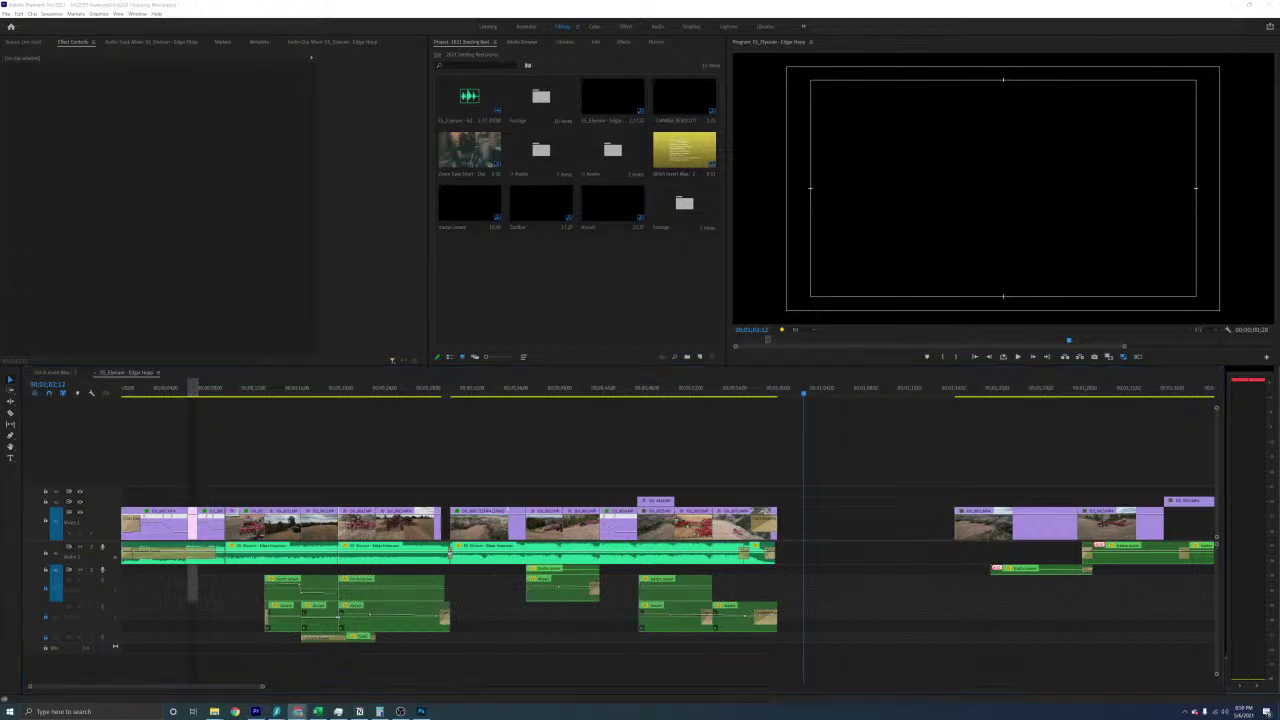